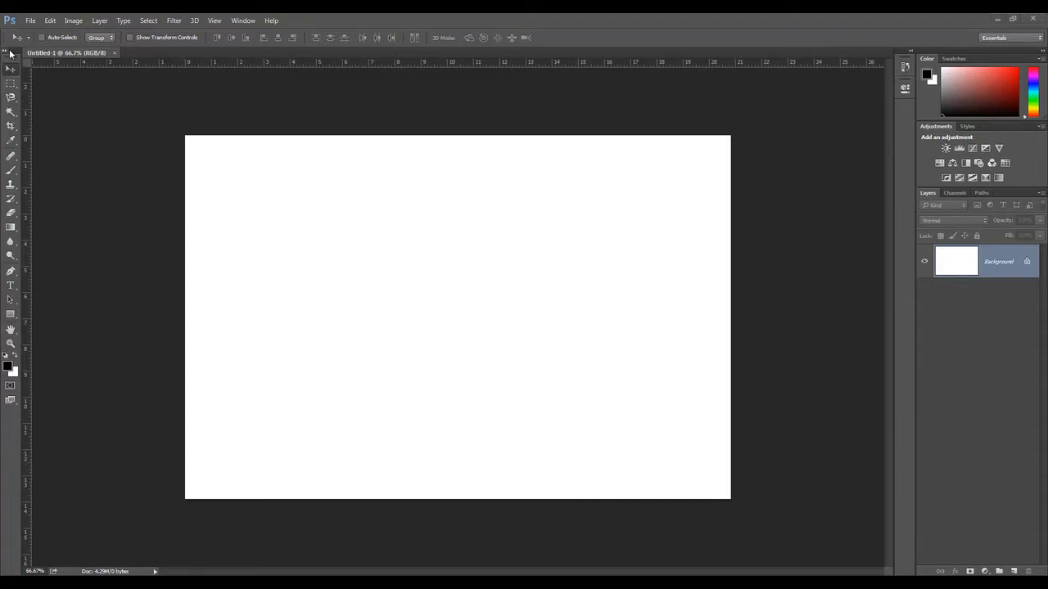
Undock the Tools panel and float it beside the canvas in a two-column layout
drag(13, 54, 70, 110)
click(85, 95)
drag(49, 149, 24, 118)
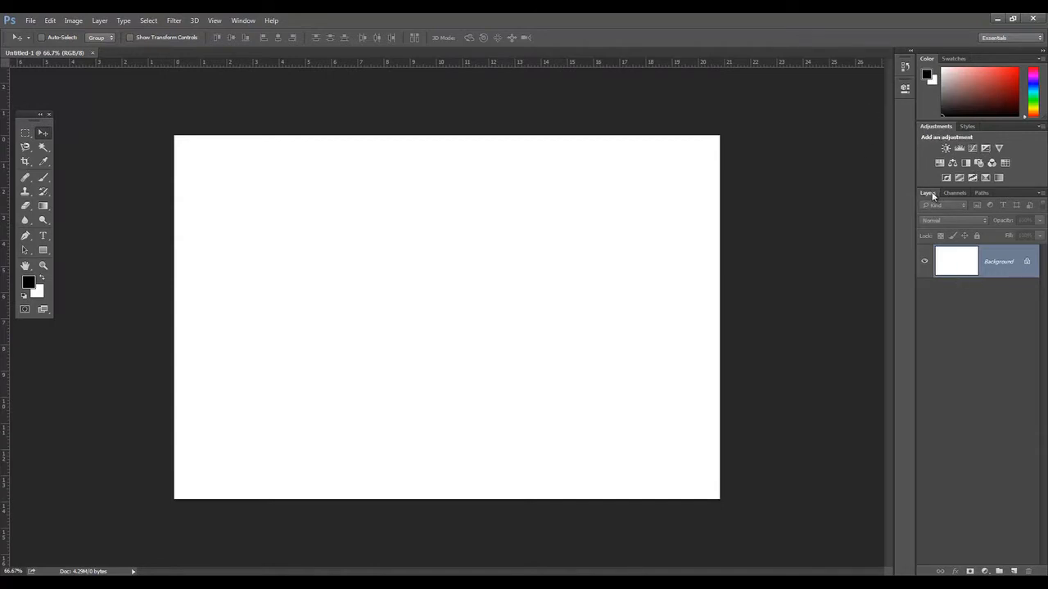
Detach the Layers panel into a taller floating panel and tuck the remaining docked panels out of the workspace
drag(932, 191, 745, 122)
drag(858, 230, 873, 388)
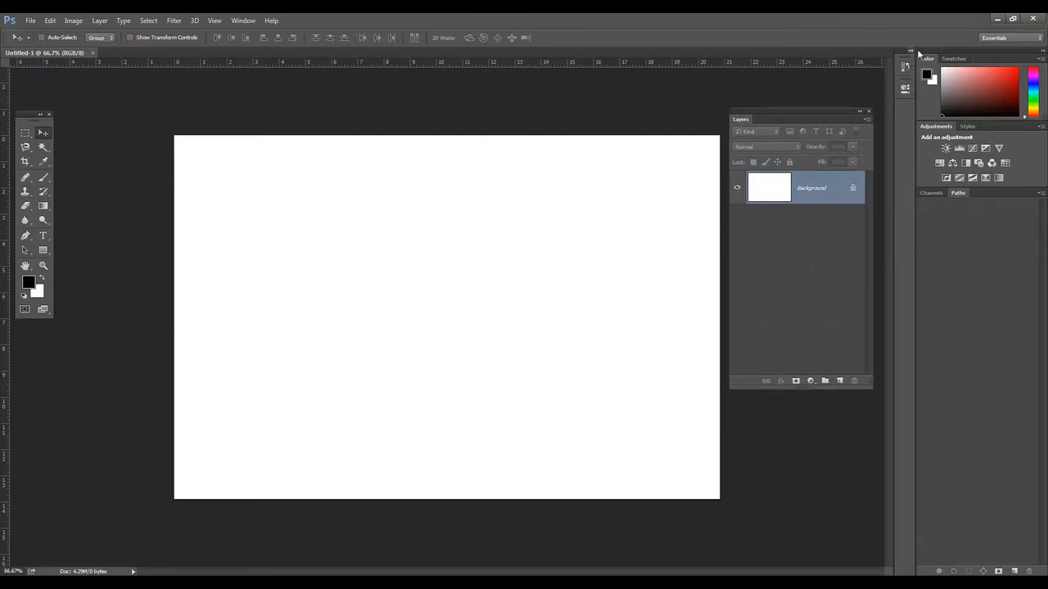
drag(919, 51, 1047, 51)
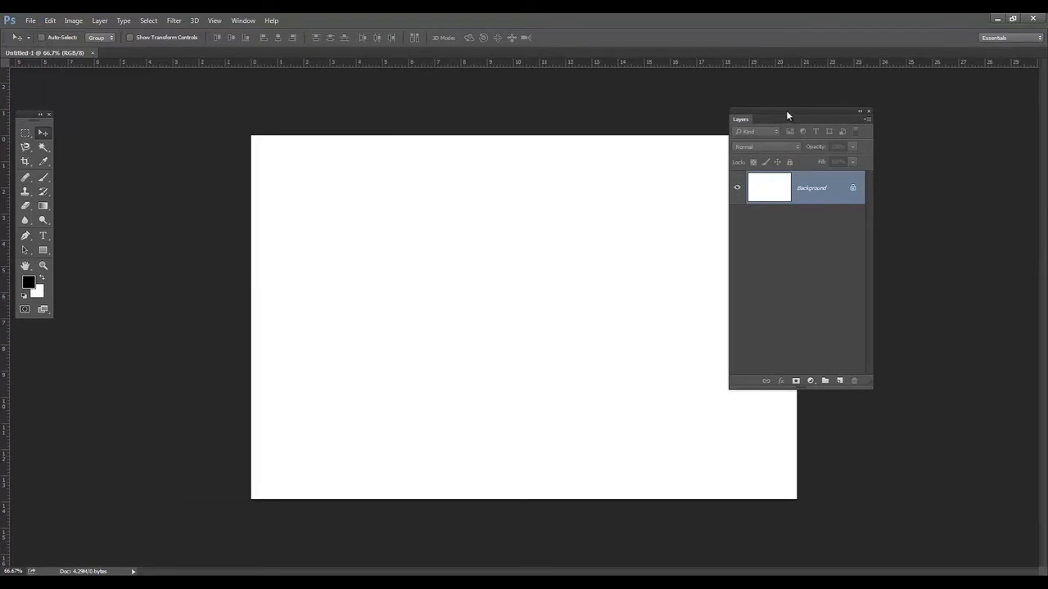
Place the floating Tools and Layers panels on either side of the canvas and enlarge the Layers panel
drag(786, 112, 919, 131)
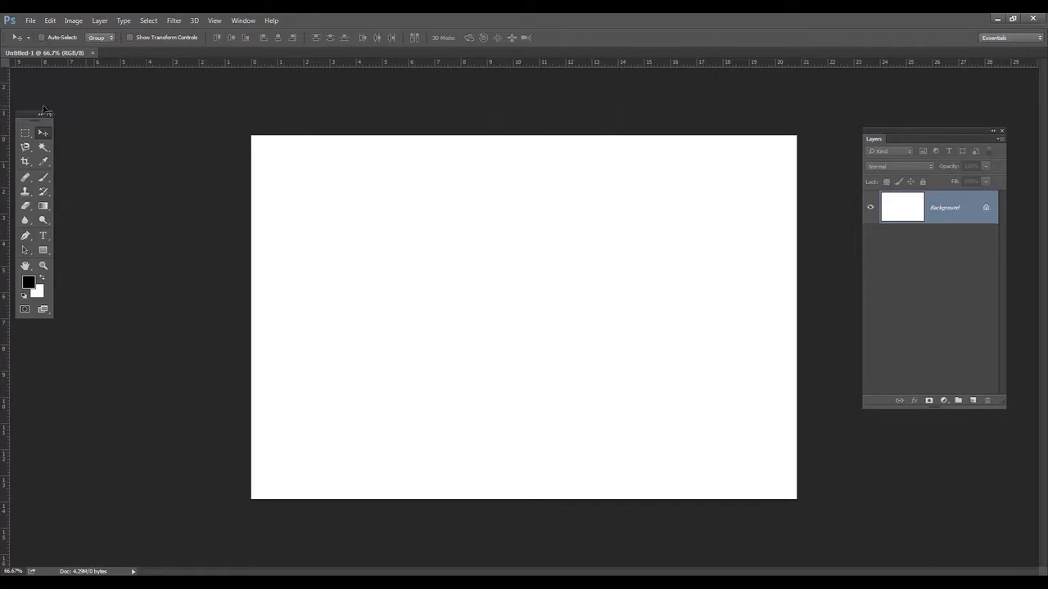
drag(27, 115, 87, 170)
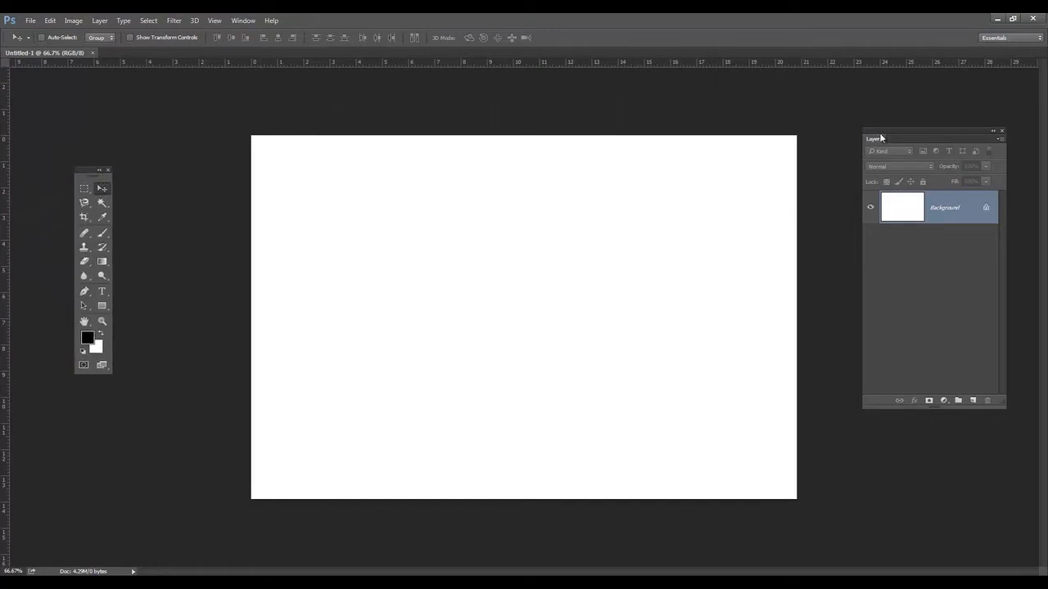
drag(888, 134, 879, 163)
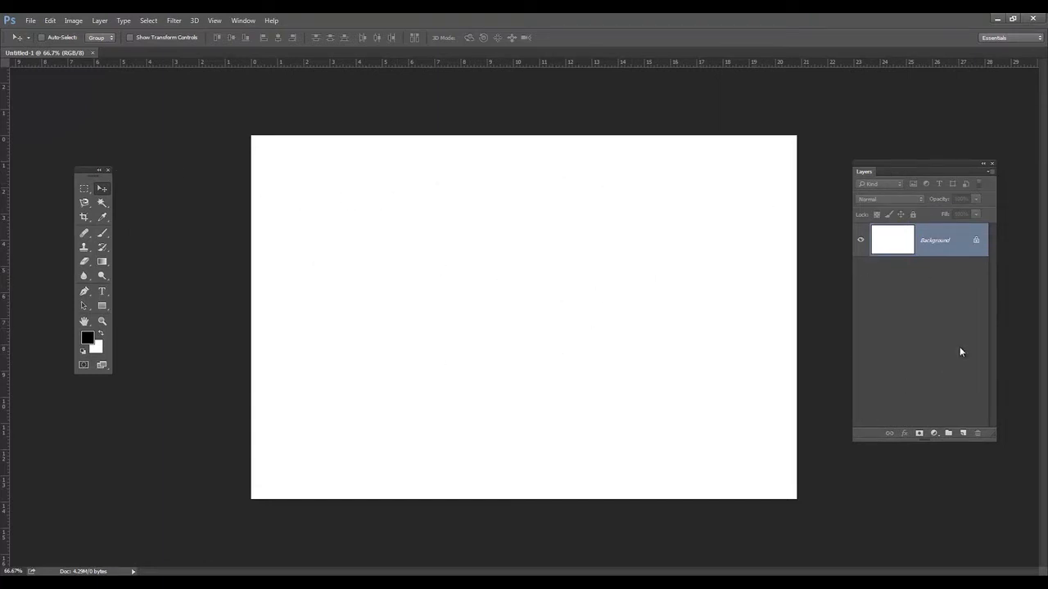
drag(923, 166, 877, 140)
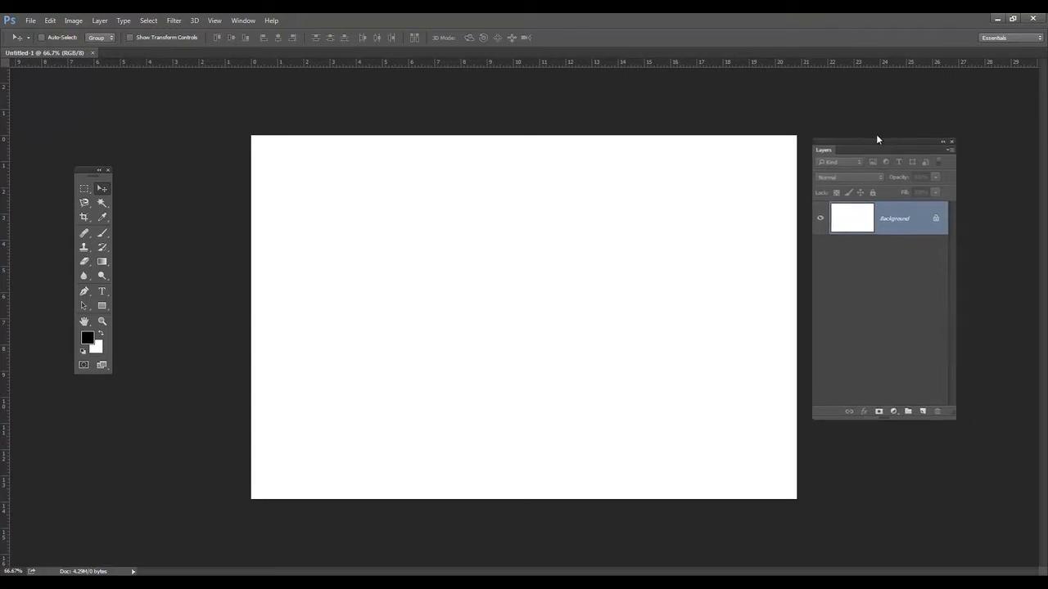
drag(952, 413, 1003, 456)
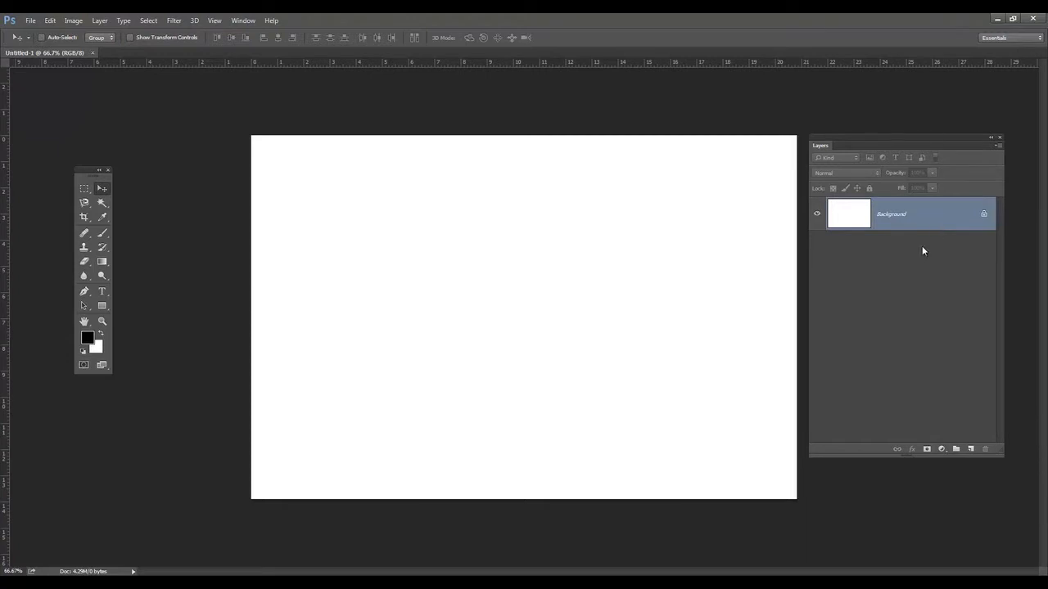
Add three empty layers above the Background
click(970, 450)
click(970, 449)
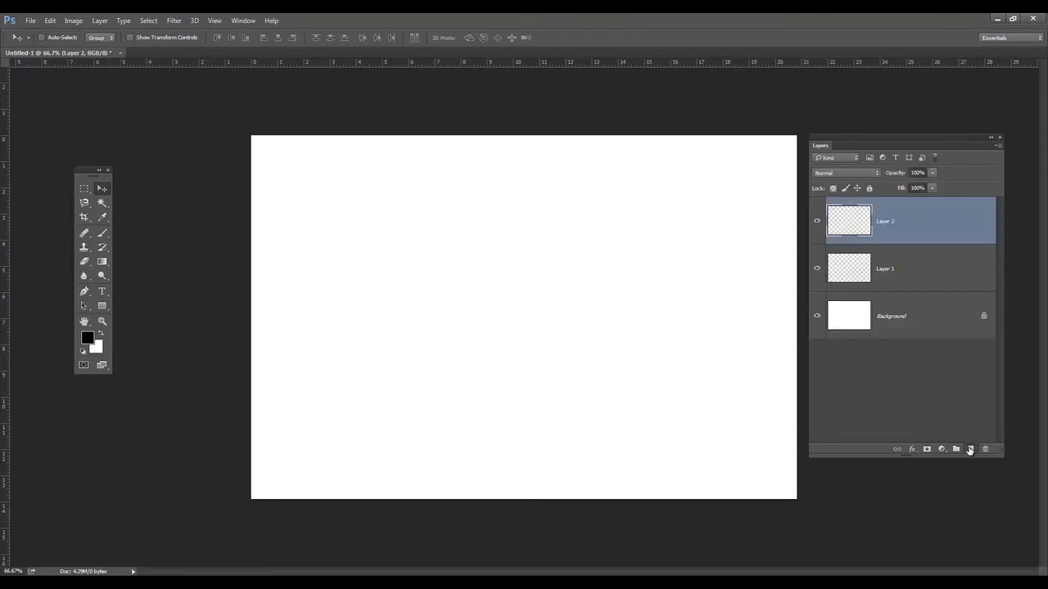
click(970, 449)
click(954, 314)
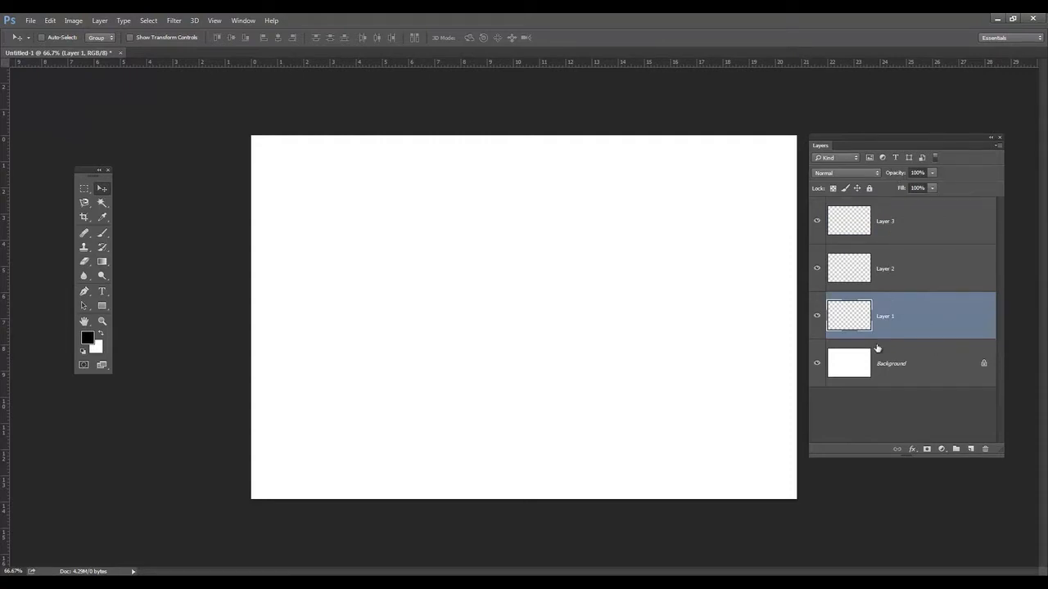
click(909, 368)
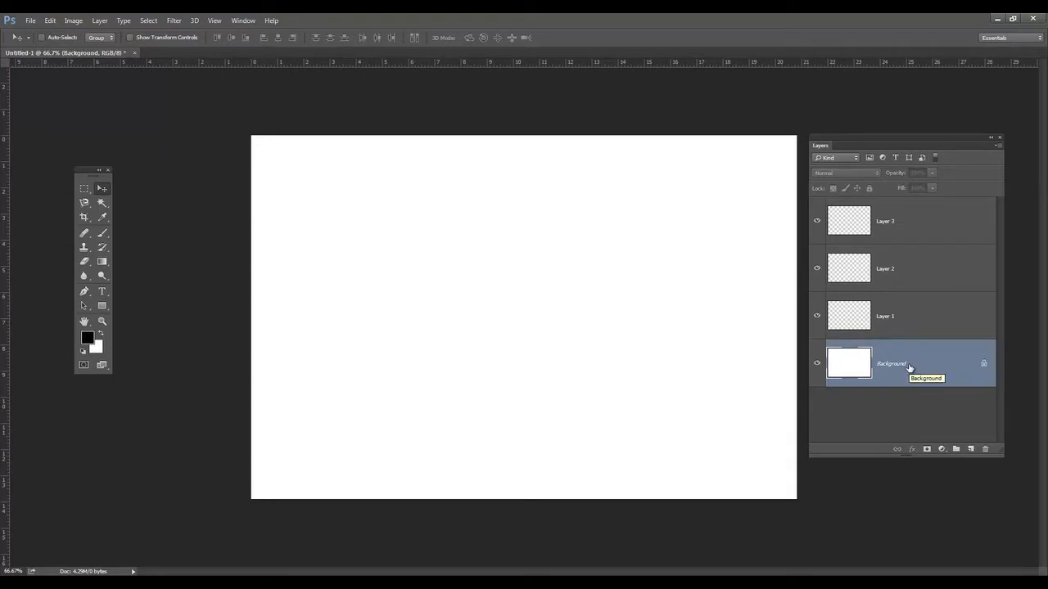
Draw a blue (006699) ellipse about 802 × 482 px on Layer 1 with the Ellipse tool
click(903, 320)
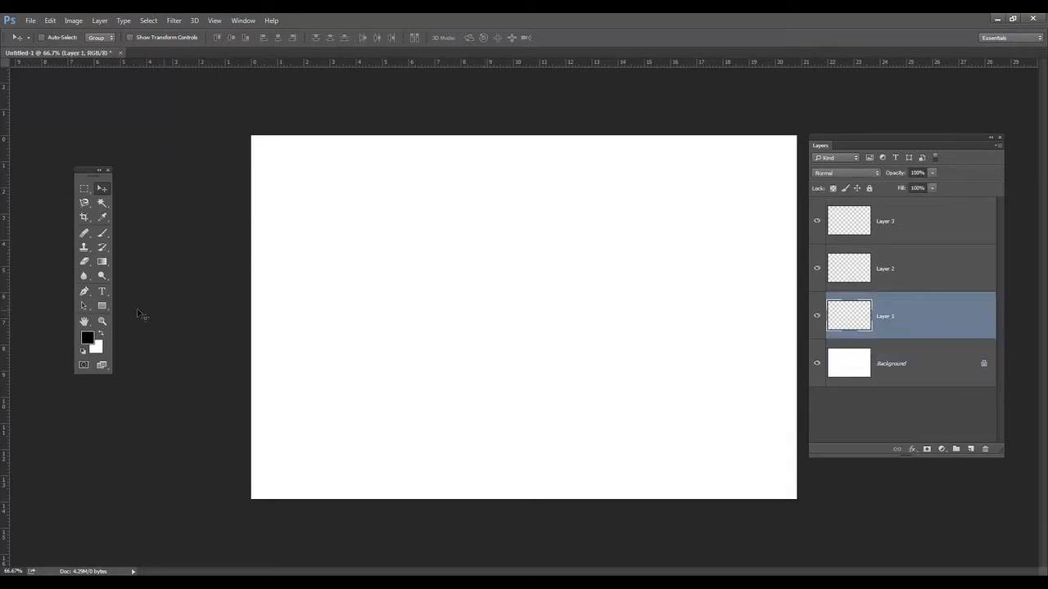
click(102, 307)
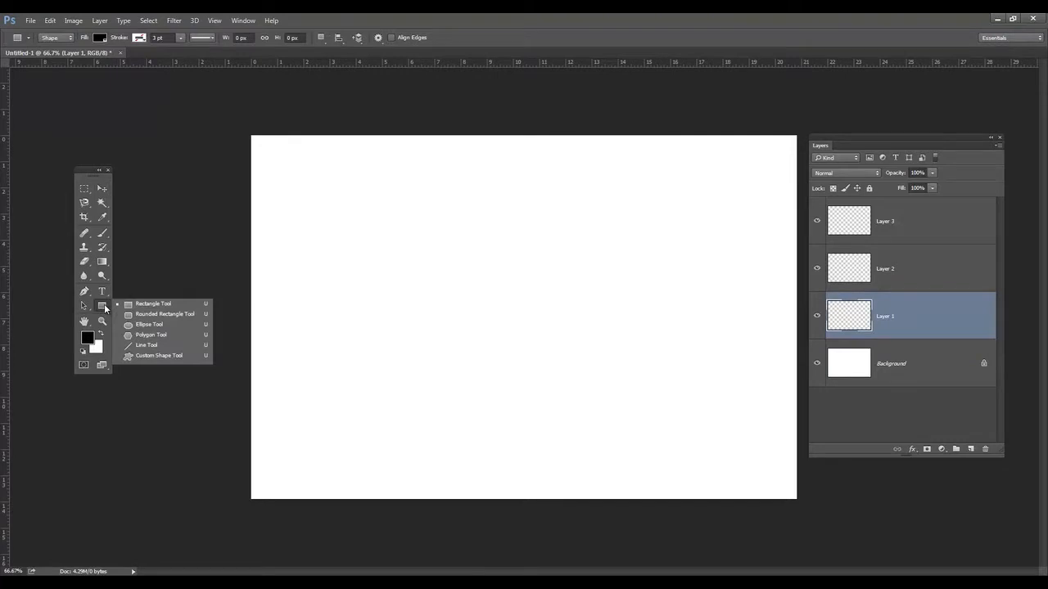
click(155, 325)
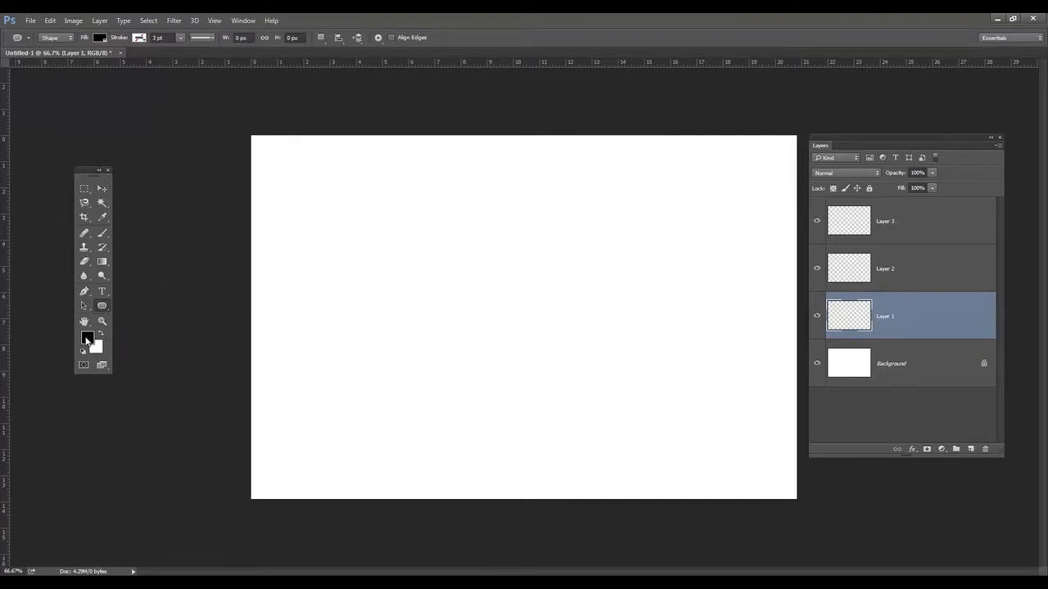
click(87, 339)
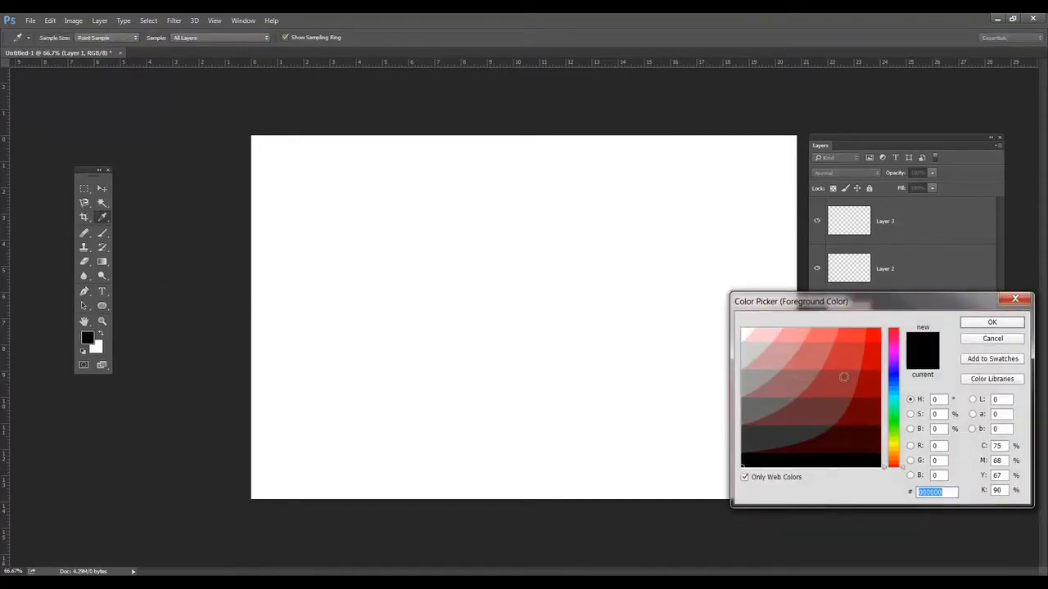
click(890, 391)
click(867, 382)
click(991, 322)
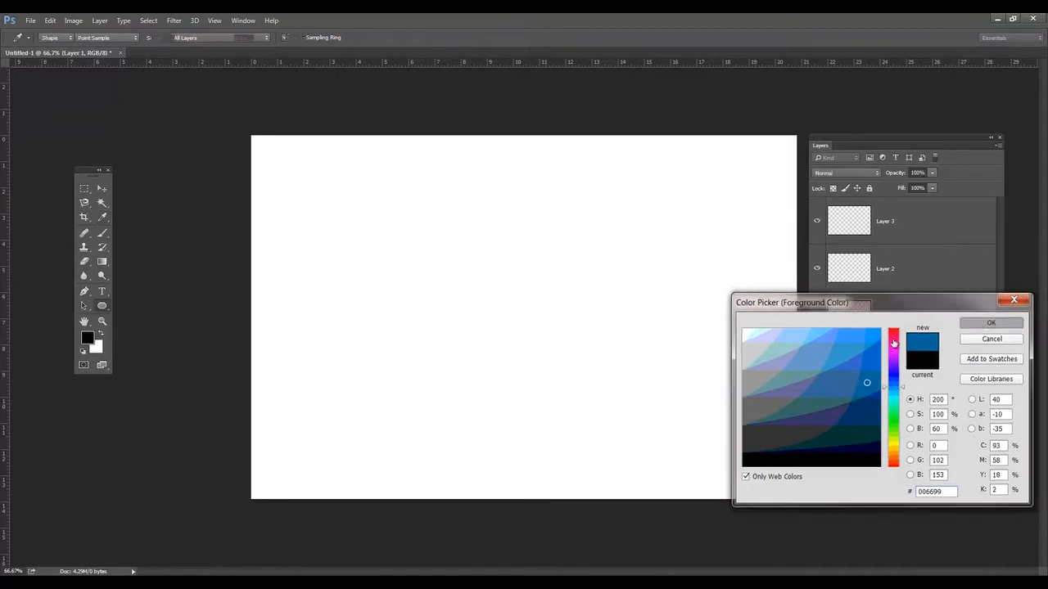
drag(415, 233, 707, 407)
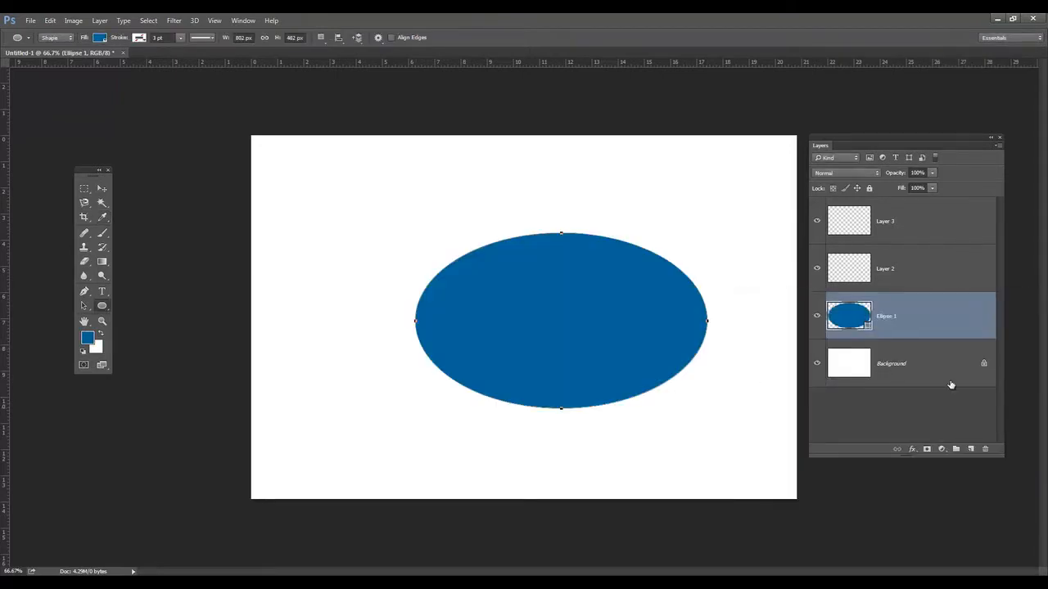
Draw a green (009900) ellipse about 697 × 406 px on Layer 2, overlapping the blue one
click(934, 275)
click(87, 338)
click(893, 423)
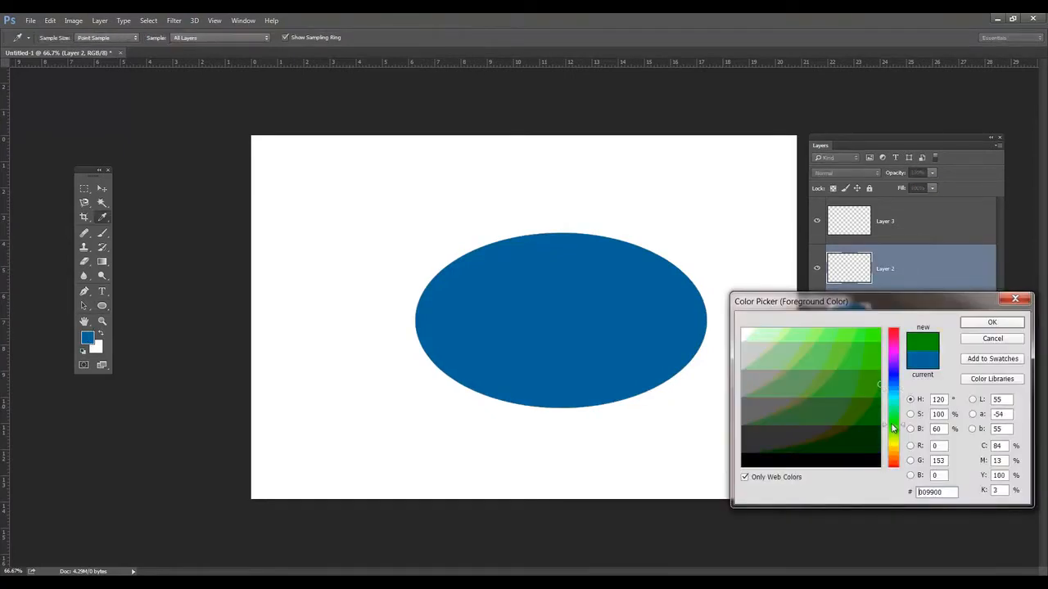
key(Return)
drag(408, 210, 661, 357)
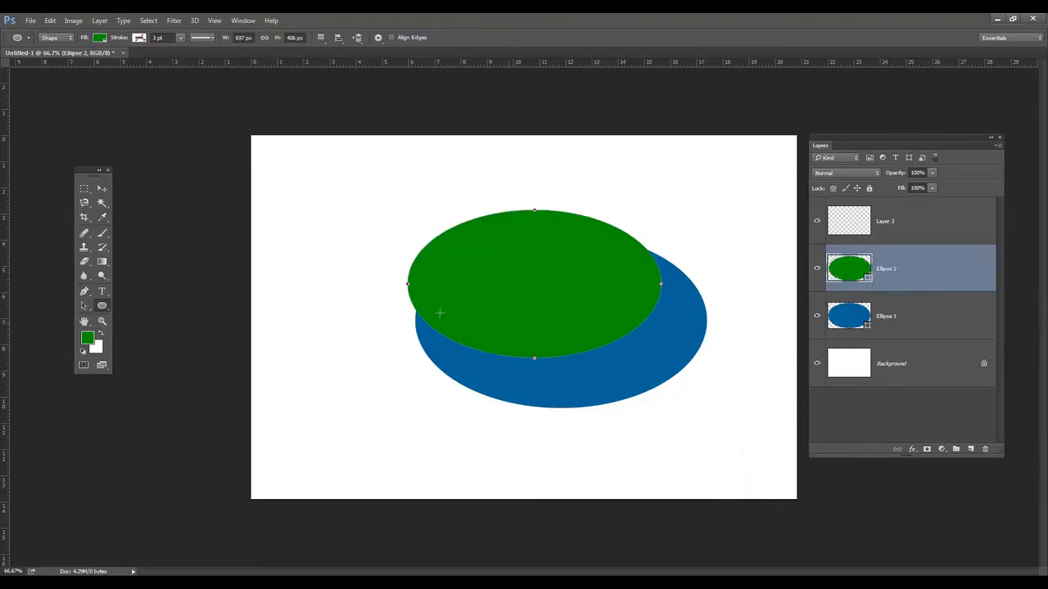
Draw a smaller red (990000) ellipse on Layer 3 over the upper part of the green one
click(925, 230)
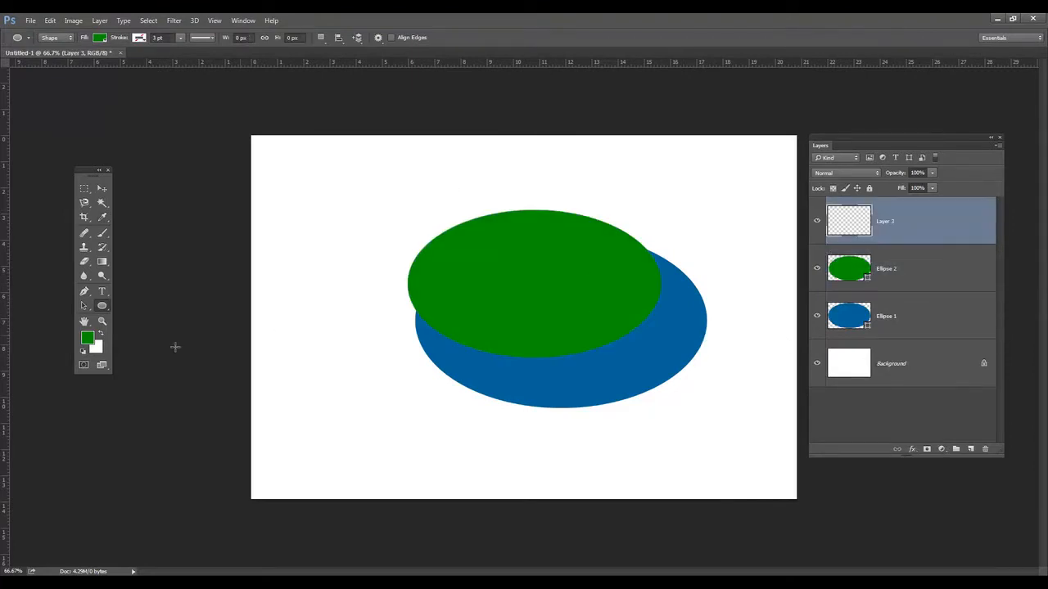
click(87, 337)
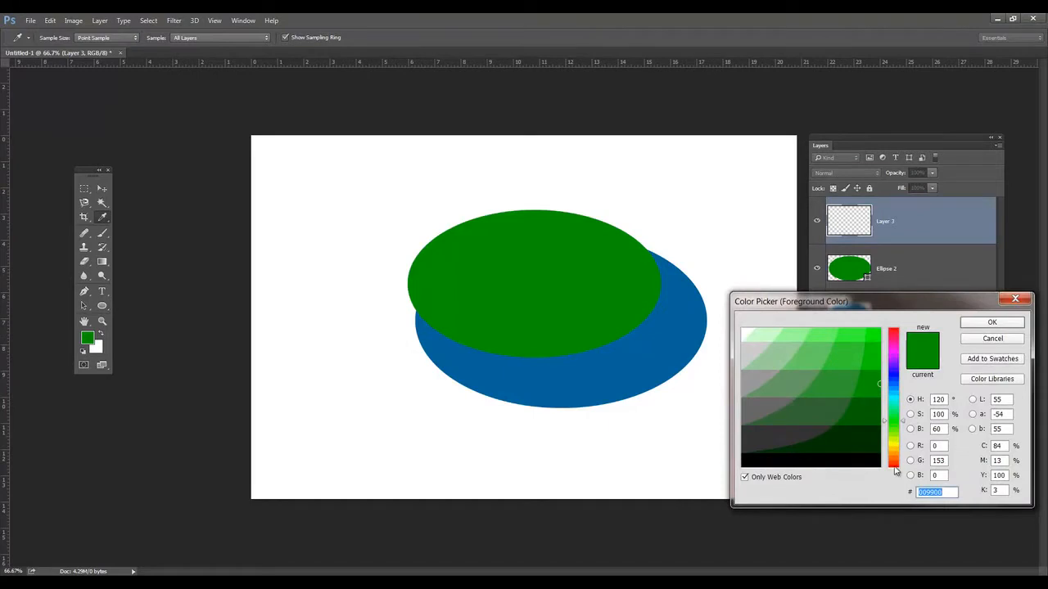
text(990000)
key(Return)
drag(418, 204, 625, 316)
Hide and show the red, green and blue ellipse layers in turn to examine how they stack
click(817, 223)
click(817, 223)
click(817, 269)
click(817, 269)
click(817, 316)
click(817, 316)
click(817, 269)
click(818, 221)
click(817, 222)
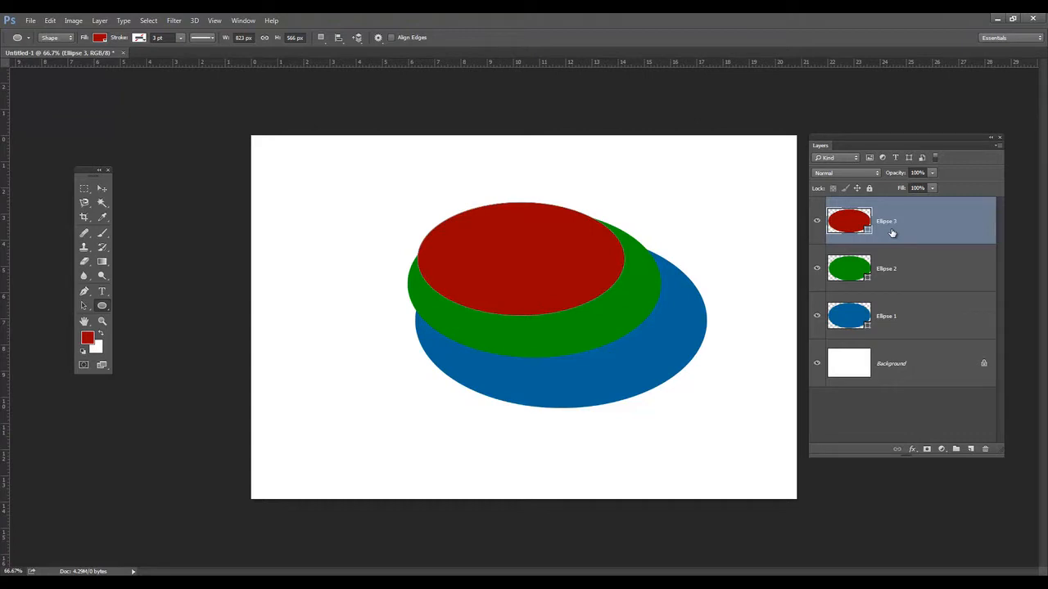
Stack the green ellipse's layer beneath the blue one, and shift the green ellipse slightly and the blue ellipse toward the canvas's lower left
drag(926, 215, 919, 279)
drag(936, 225, 933, 332)
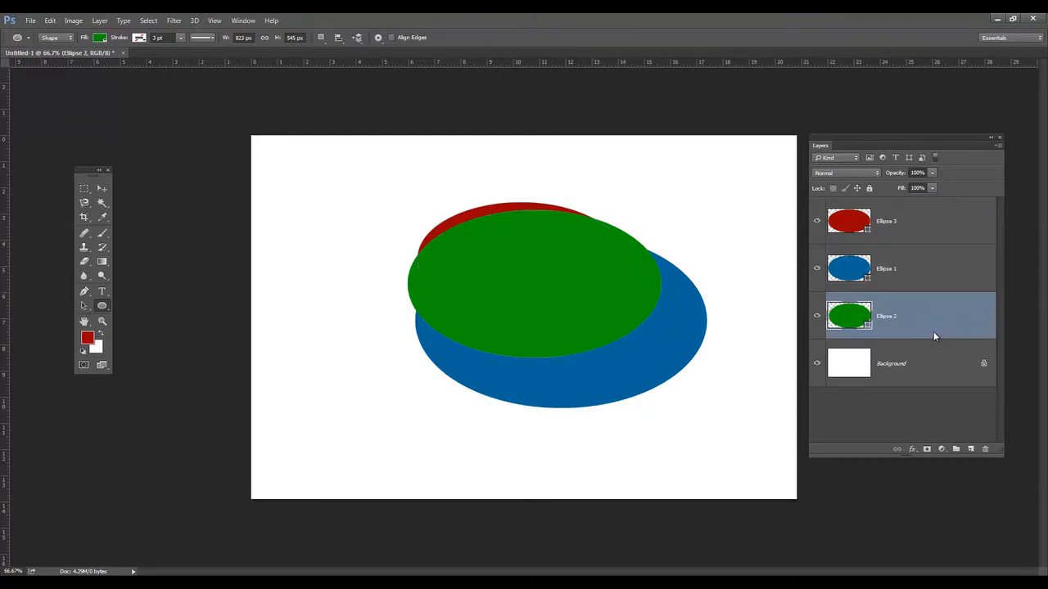
click(100, 189)
mouse_move(488, 244)
mouse_down()
mouse_move(426, 246)
mouse_move(571, 288)
mouse_move(501, 250)
mouse_up()
click(938, 263)
drag(558, 225, 536, 284)
Set the red ellipse's blend mode to Overlay and move it down over the blue and green ellipses
click(974, 228)
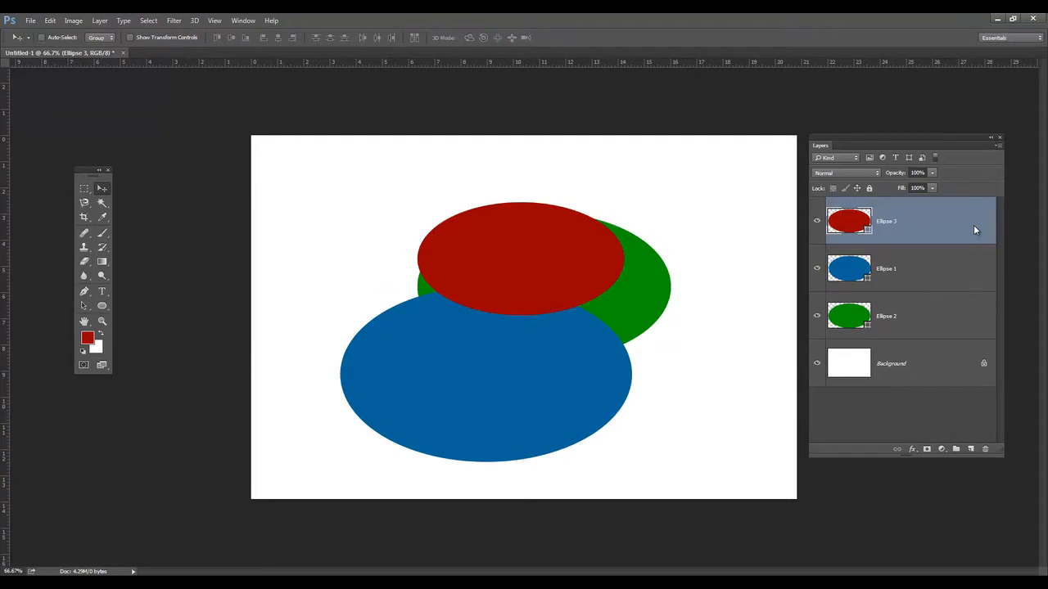
click(872, 174)
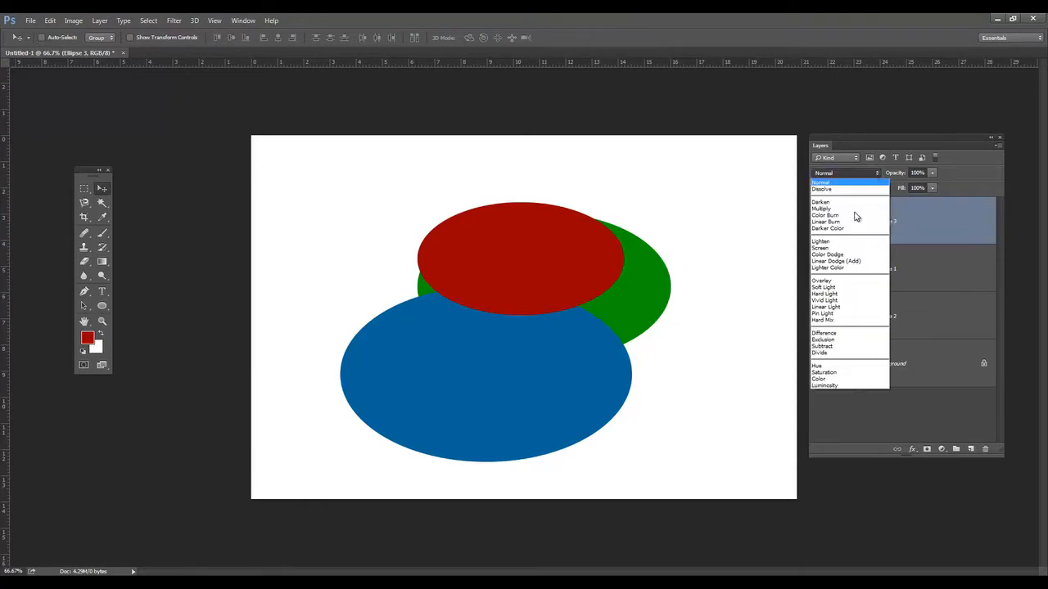
click(844, 281)
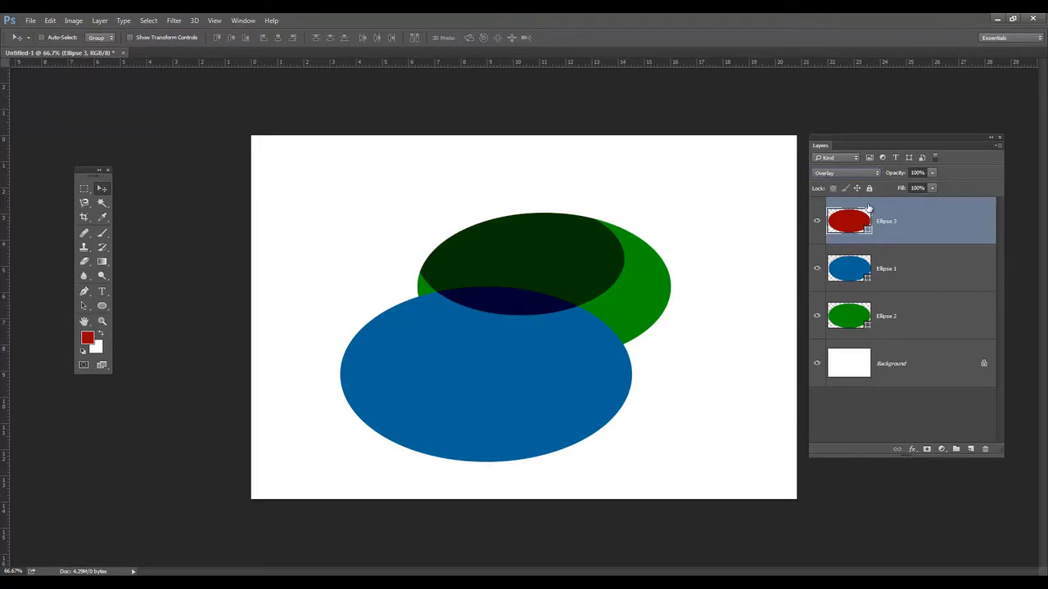
drag(600, 228, 601, 276)
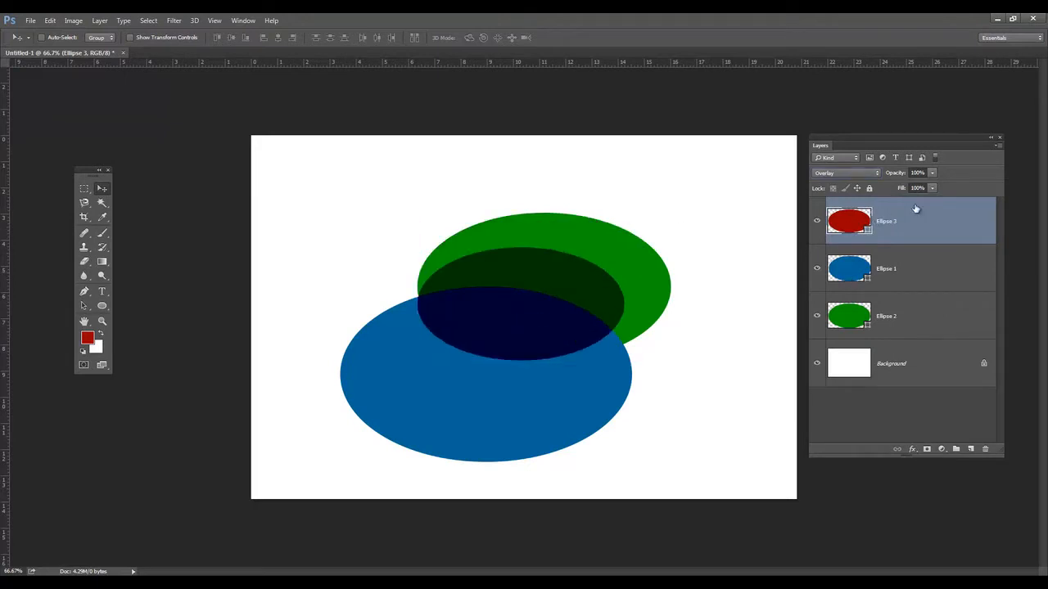
Lower the blue ellipse layer's opacity to 53%
click(882, 277)
click(933, 187)
drag(898, 185, 907, 189)
click(918, 252)
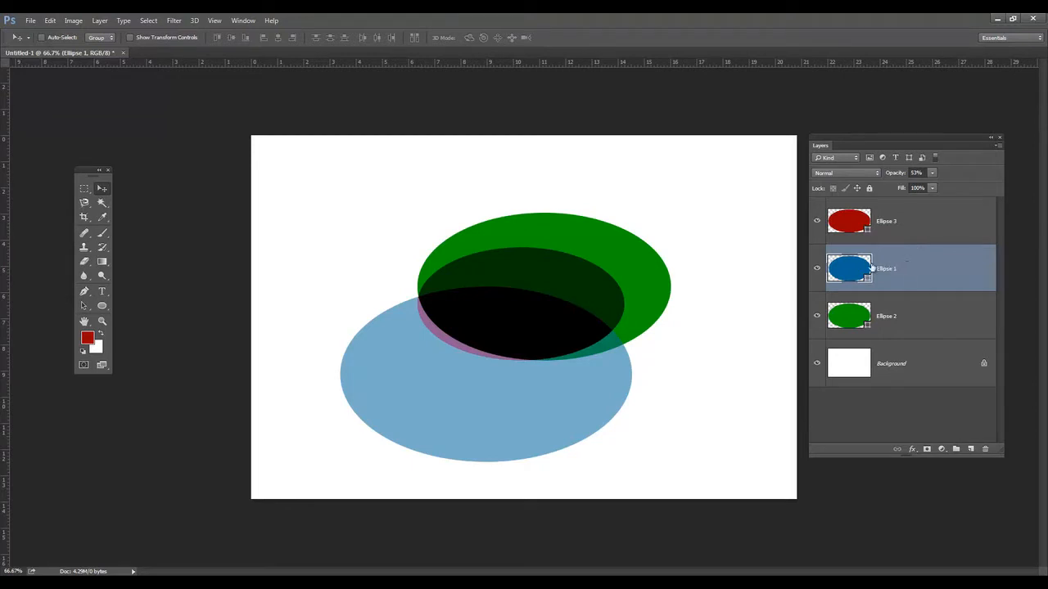
Toggle the visibility of the blue, red and green ellipse layers to compare the blended overlaps
click(817, 268)
click(816, 221)
click(816, 221)
click(818, 317)
click(817, 317)
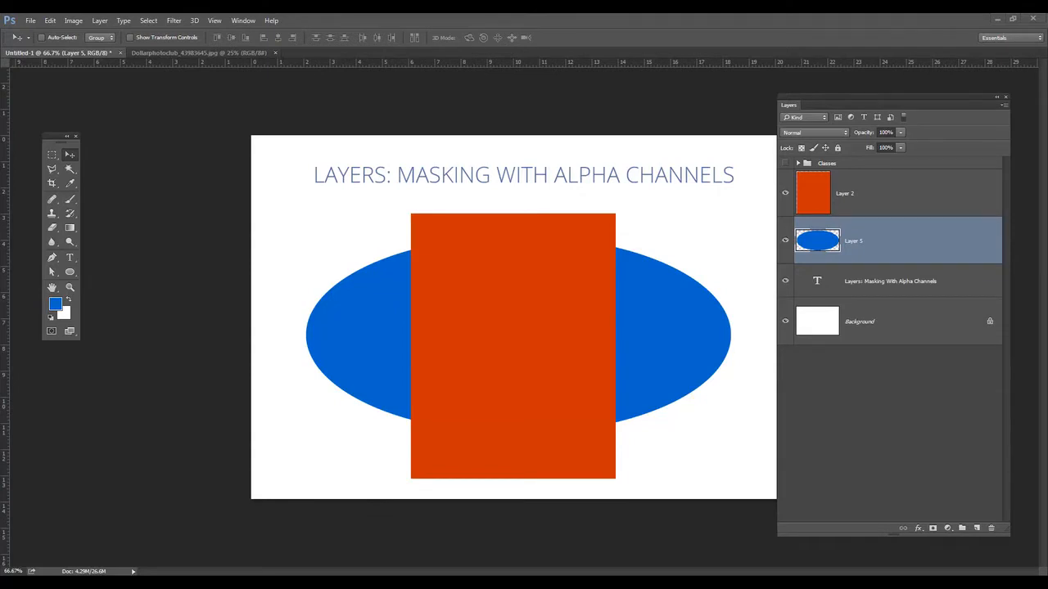
Hide and show the orange rectangle and the blue ellipse in turn in the alpha channel masking document
click(785, 194)
click(785, 194)
click(785, 241)
click(785, 241)
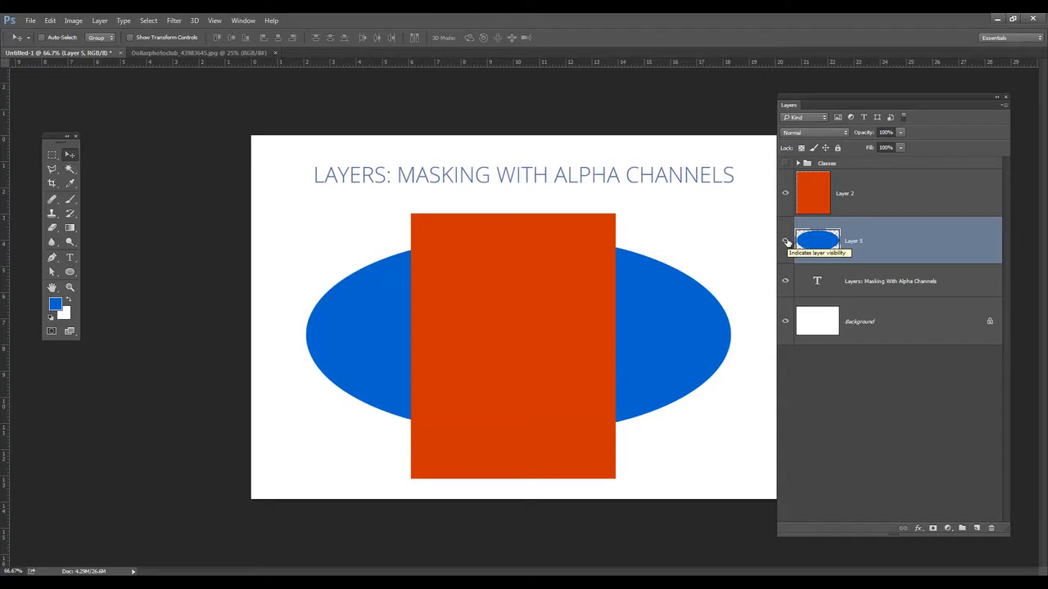
Try blend modes from Multiply through Vivid Light on the orange rectangle's layer, and return it to Normal
click(868, 190)
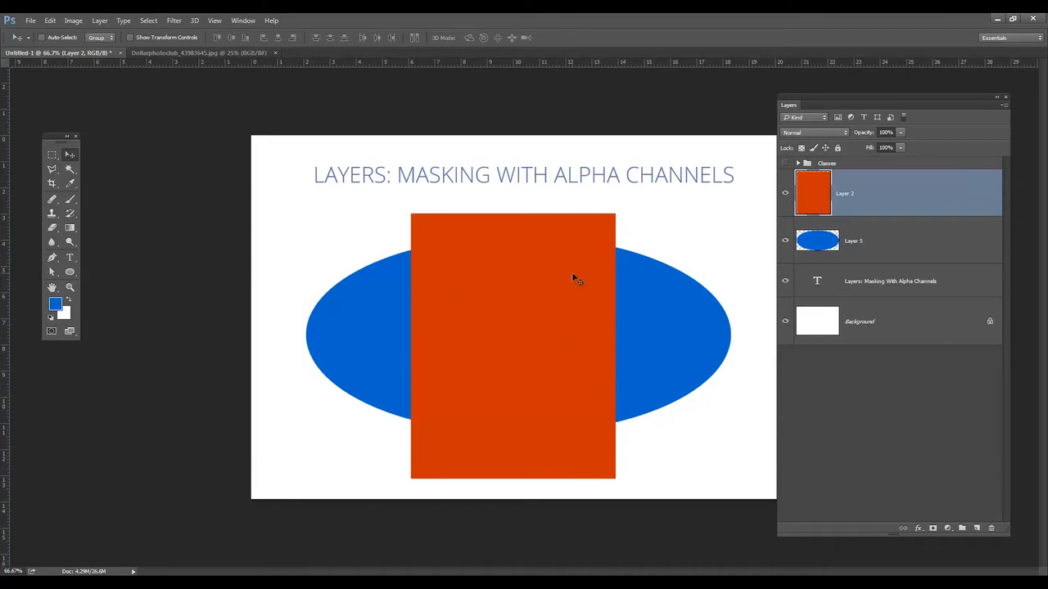
click(900, 132)
mouse_move(901, 145)
mouse_down()
mouse_move(865, 147)
mouse_move(905, 145)
mouse_up()
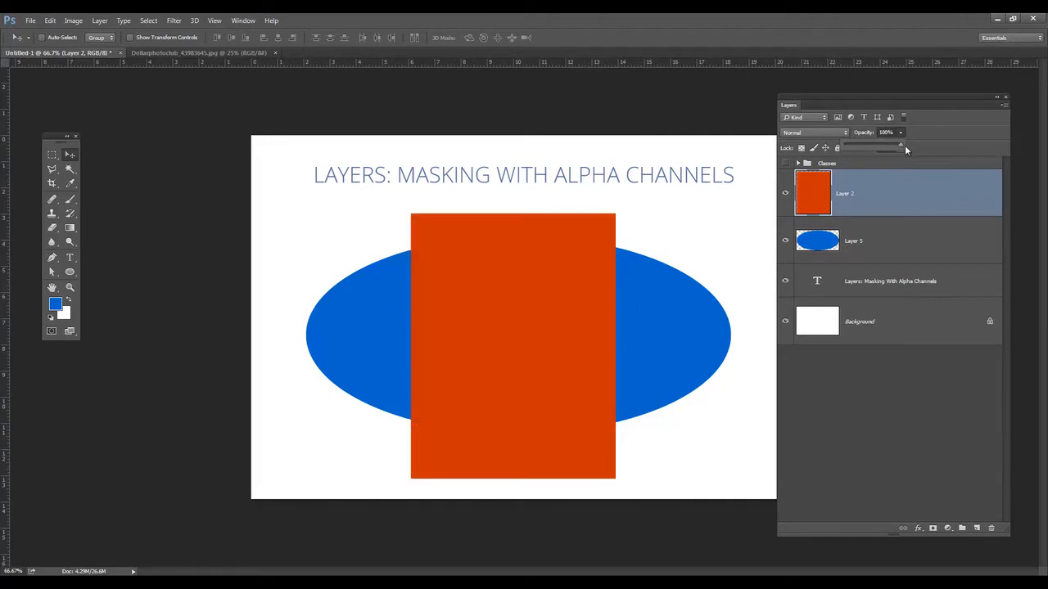
click(835, 133)
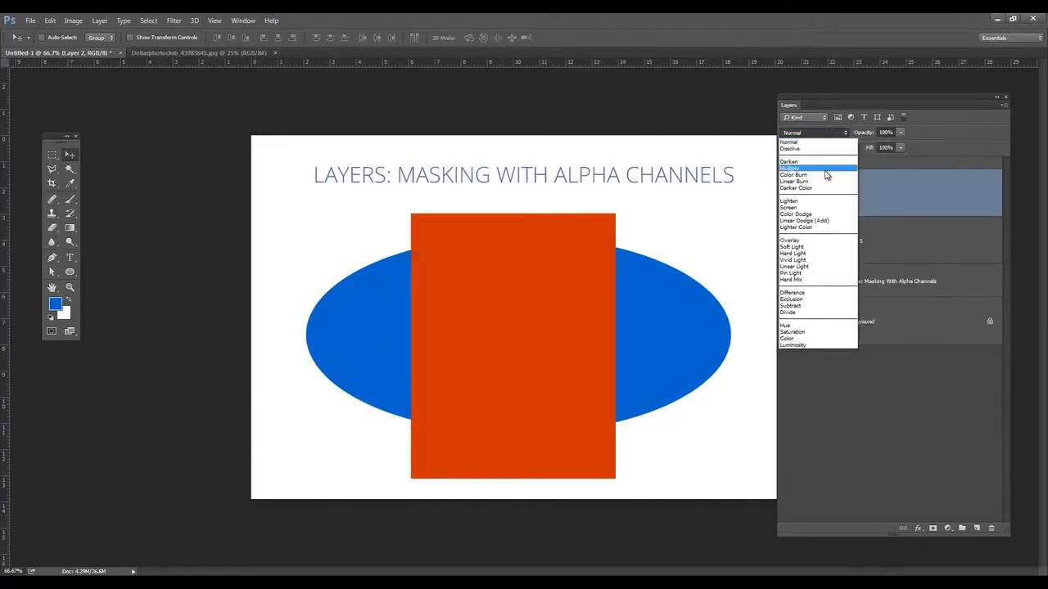
click(825, 169)
scroll(823, 131, down, 5)
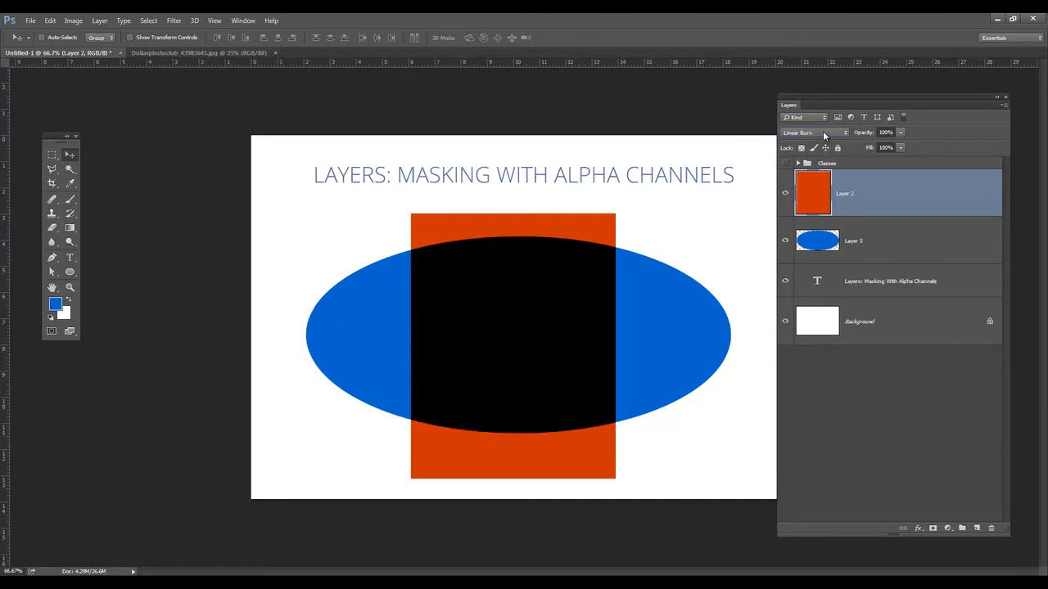
scroll(823, 131, down, 6)
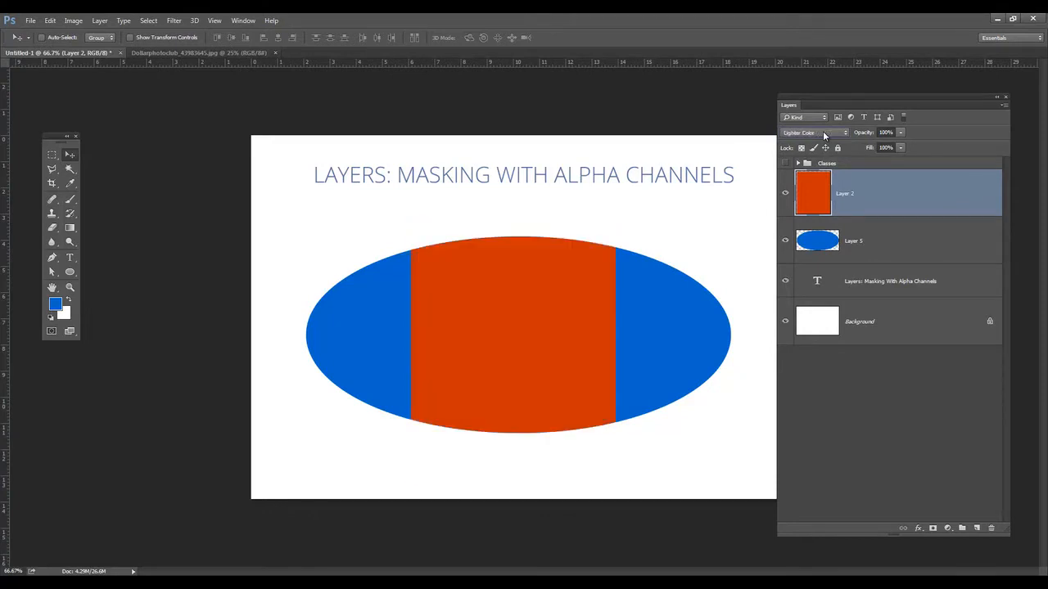
scroll(823, 131, down, 1)
click(823, 131)
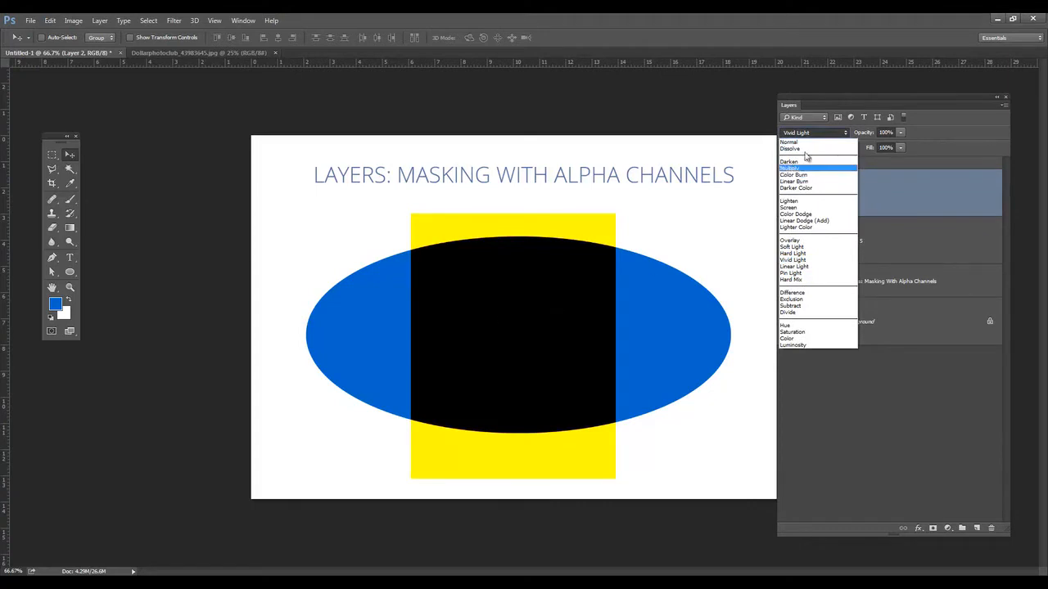
click(790, 143)
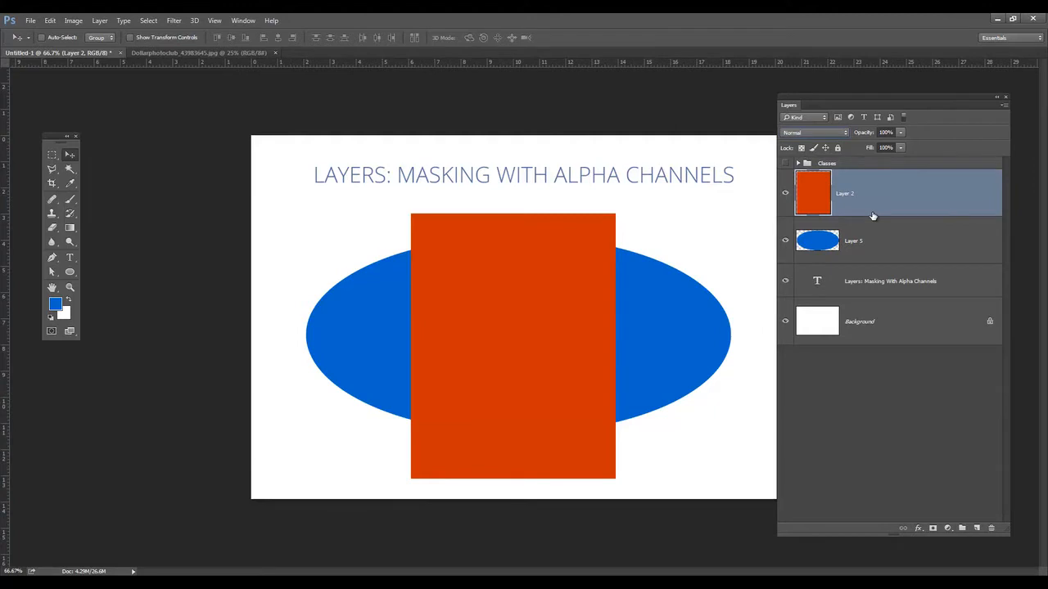
Add a layer mask to the orange rectangle's layer and make the mask active for editing
click(934, 530)
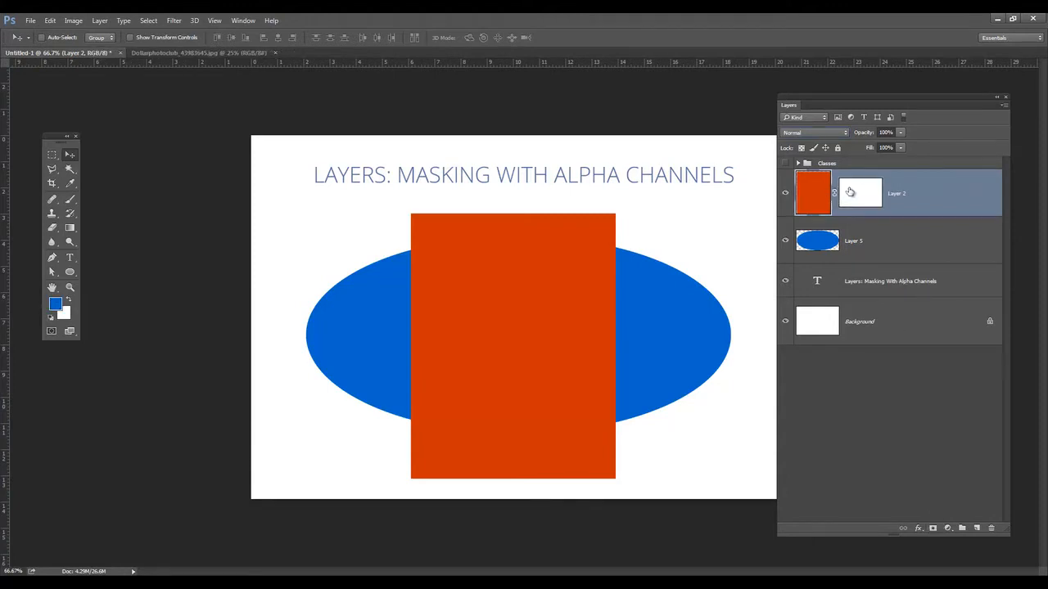
click(821, 197)
click(858, 198)
click(821, 197)
click(852, 194)
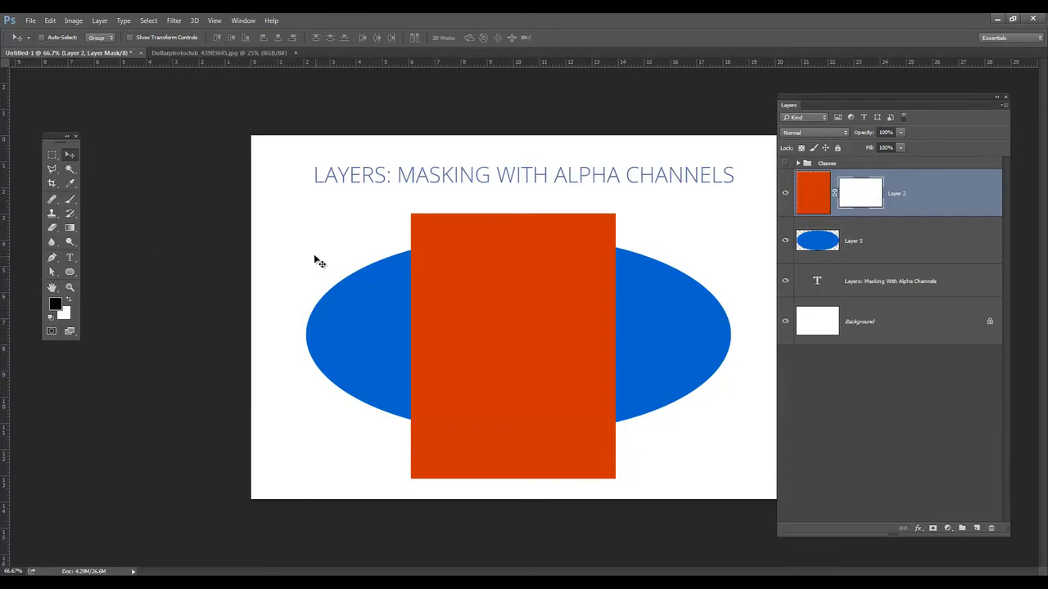
Paint winding black brush strokes on the orange rectangle's mask to reveal the blue ellipse beneath
click(70, 199)
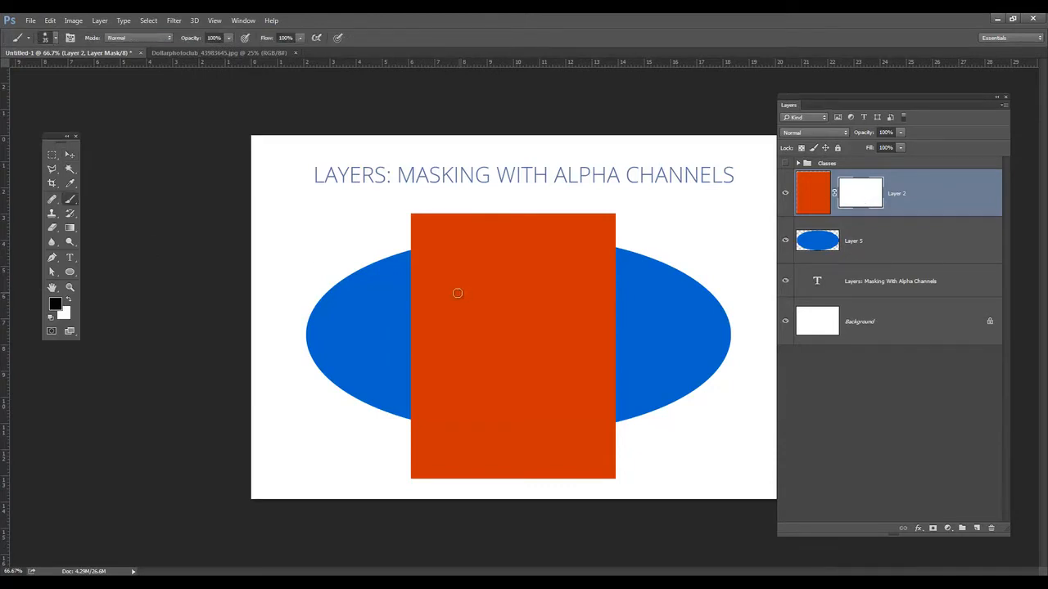
mouse_move(435, 307)
mouse_down()
mouse_move(457, 267)
mouse_move(500, 271)
mouse_move(500, 299)
mouse_move(402, 347)
mouse_move(401, 387)
mouse_move(514, 401)
mouse_move(583, 441)
mouse_move(592, 366)
mouse_move(633, 254)
mouse_move(611, 224)
mouse_move(583, 234)
mouse_move(557, 277)
mouse_move(534, 252)
mouse_move(478, 227)
mouse_up()
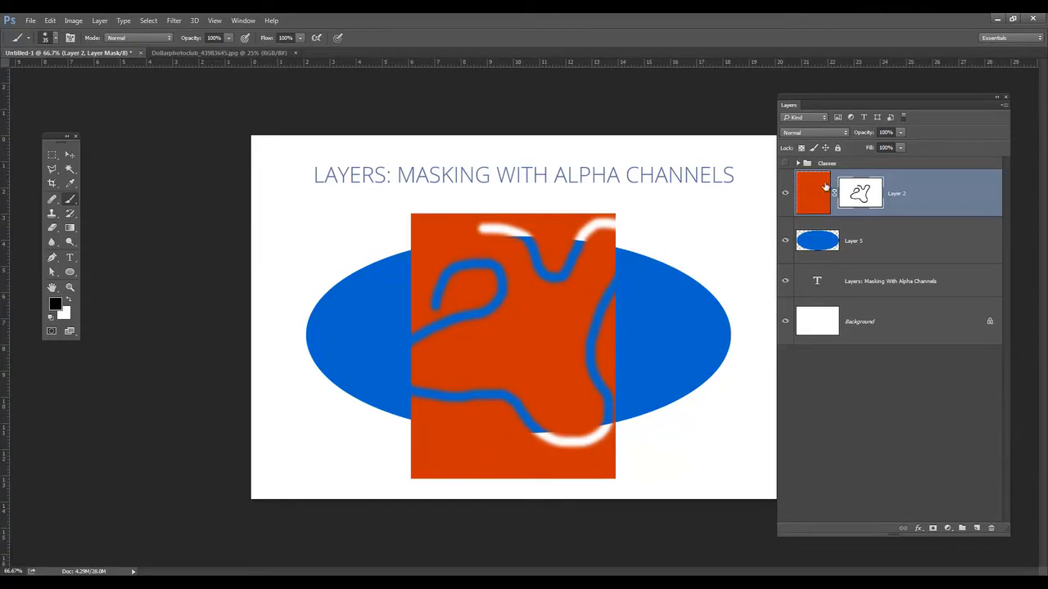
mouse_move(486, 259)
mouse_down()
mouse_move(459, 238)
mouse_move(429, 287)
mouse_move(480, 315)
mouse_move(426, 406)
mouse_move(545, 407)
mouse_move(618, 272)
mouse_move(621, 213)
mouse_move(537, 244)
mouse_move(416, 231)
mouse_move(458, 223)
mouse_up()
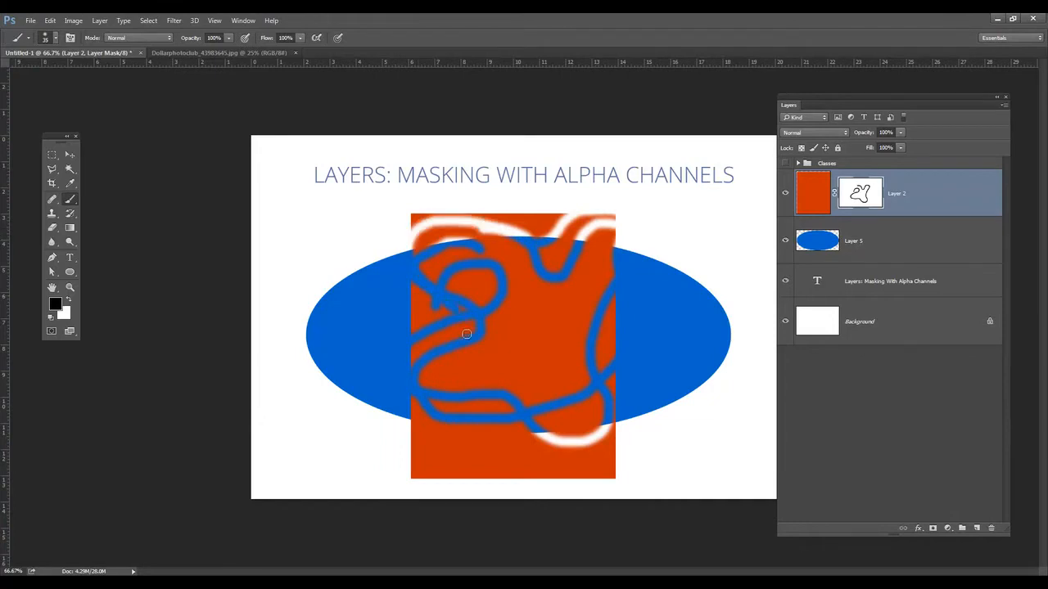
Fill the orange rectangle's mask with a black-to-white radial gradient, trying different centre positions
click(69, 228)
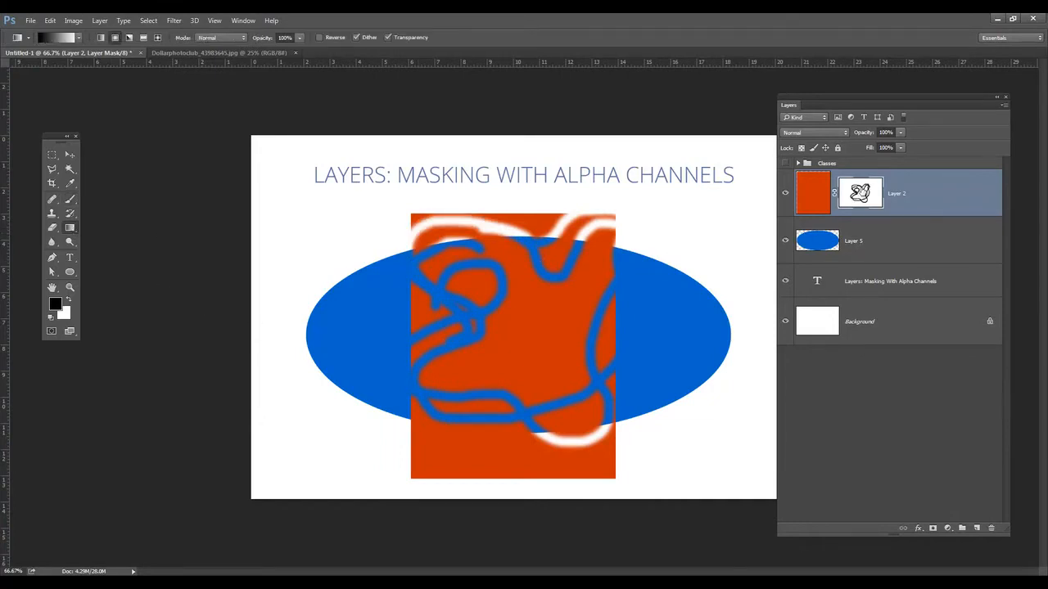
drag(509, 259, 574, 446)
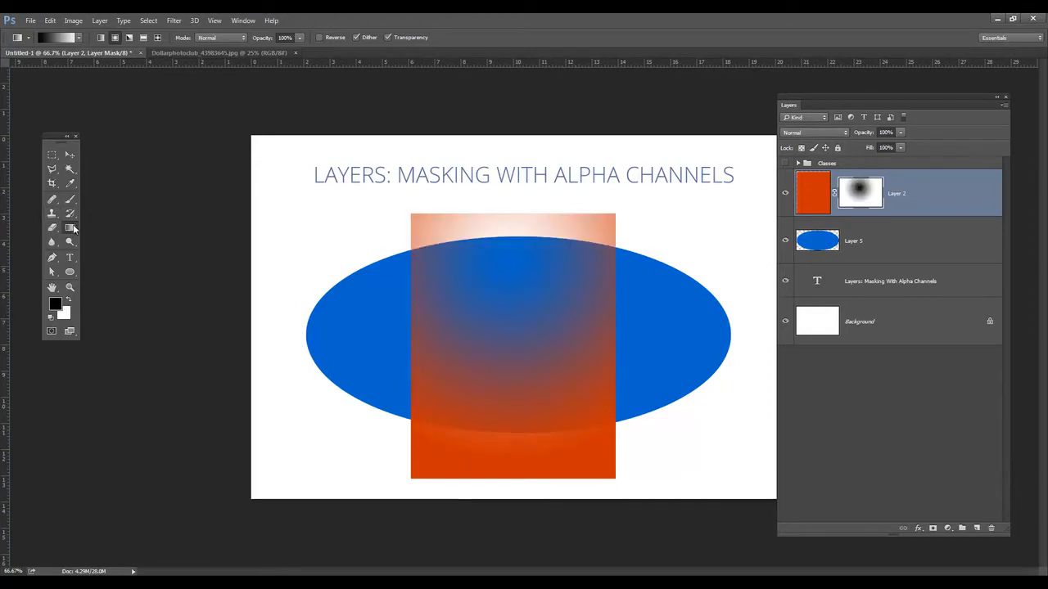
drag(442, 275, 580, 246)
Apply a vertical black-to-white linear gradient to the orange rectangle's mask so its upper part fades out
click(99, 38)
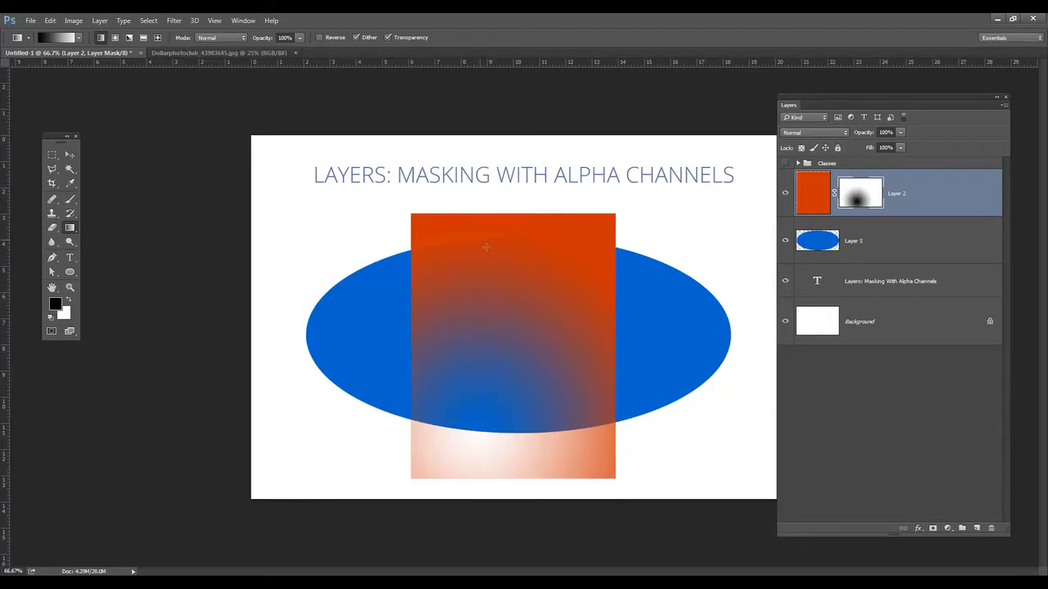
drag(507, 293, 514, 434)
drag(519, 347, 515, 227)
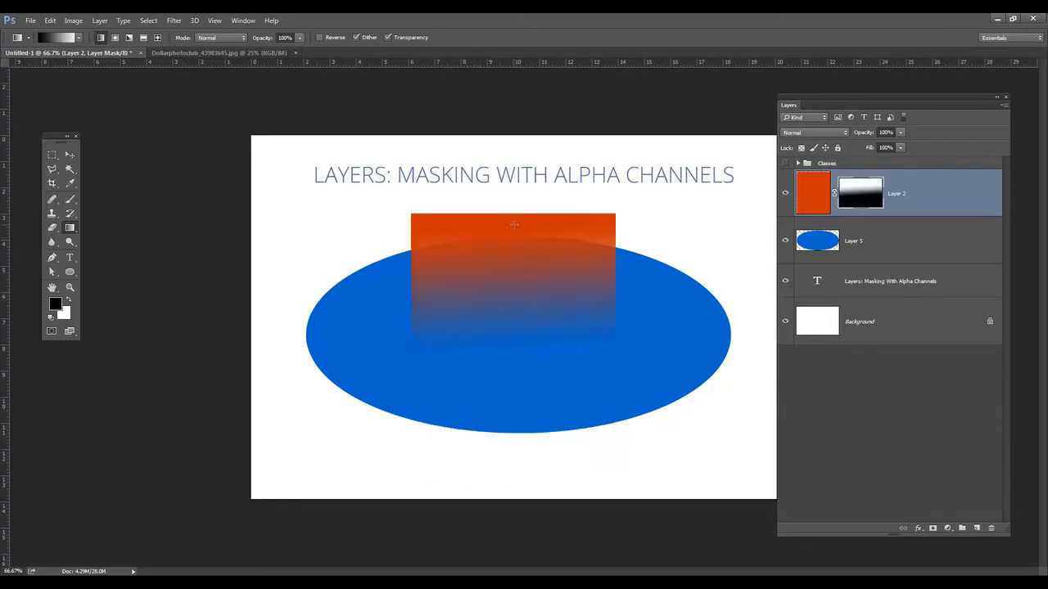
drag(527, 402, 527, 402)
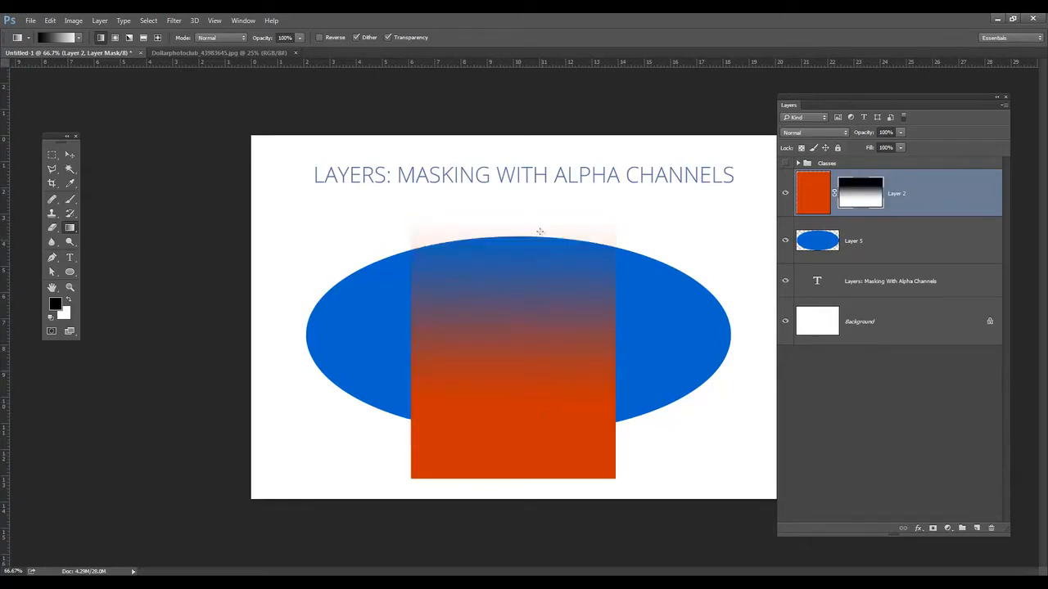
drag(544, 316, 543, 424)
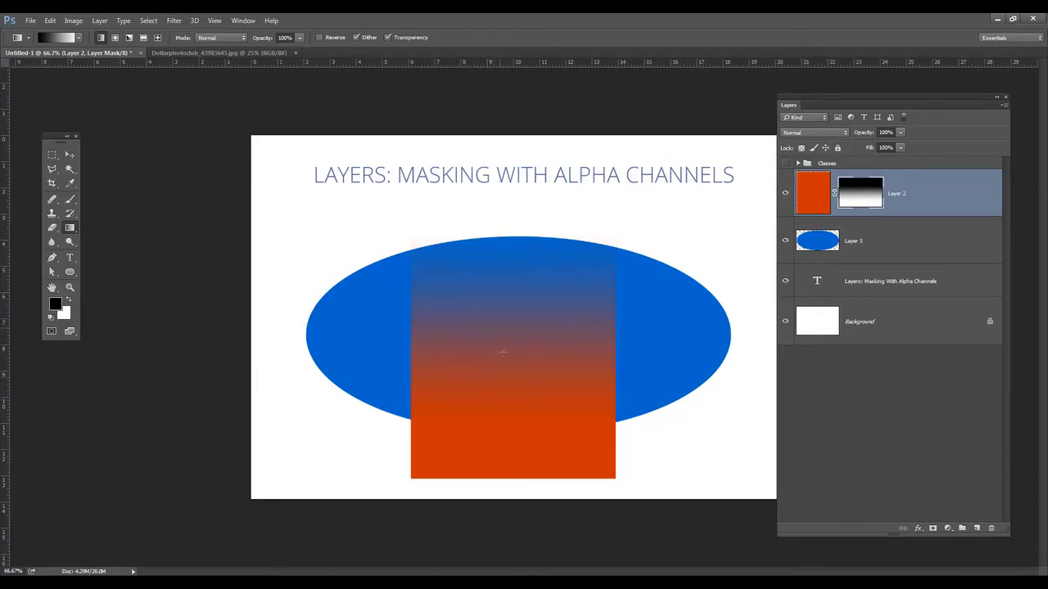
Add a mask to the blue ellipse's layer and fade its right side out with a linear gradient
click(917, 250)
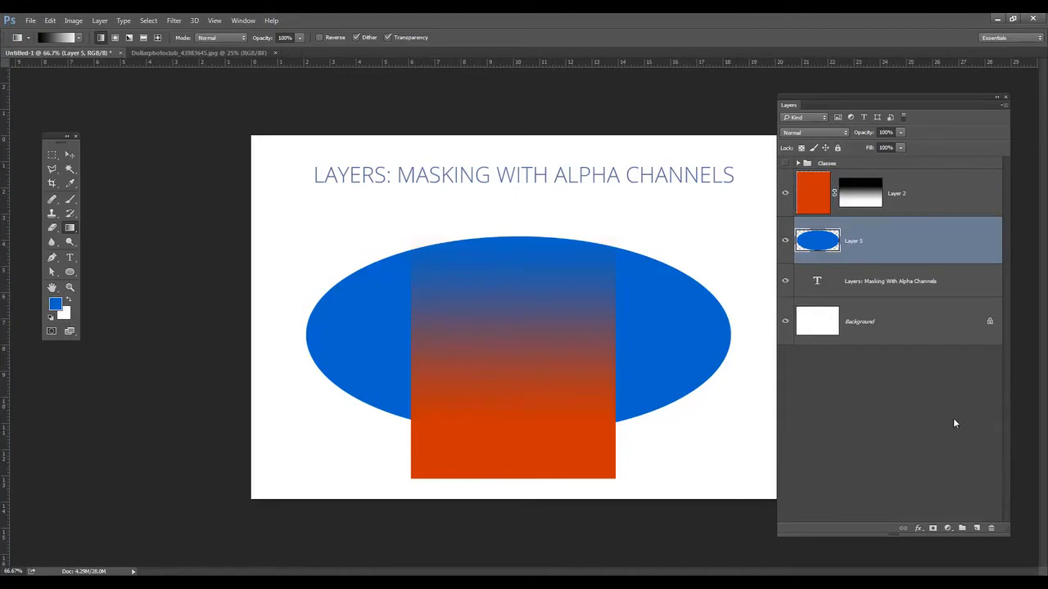
click(932, 528)
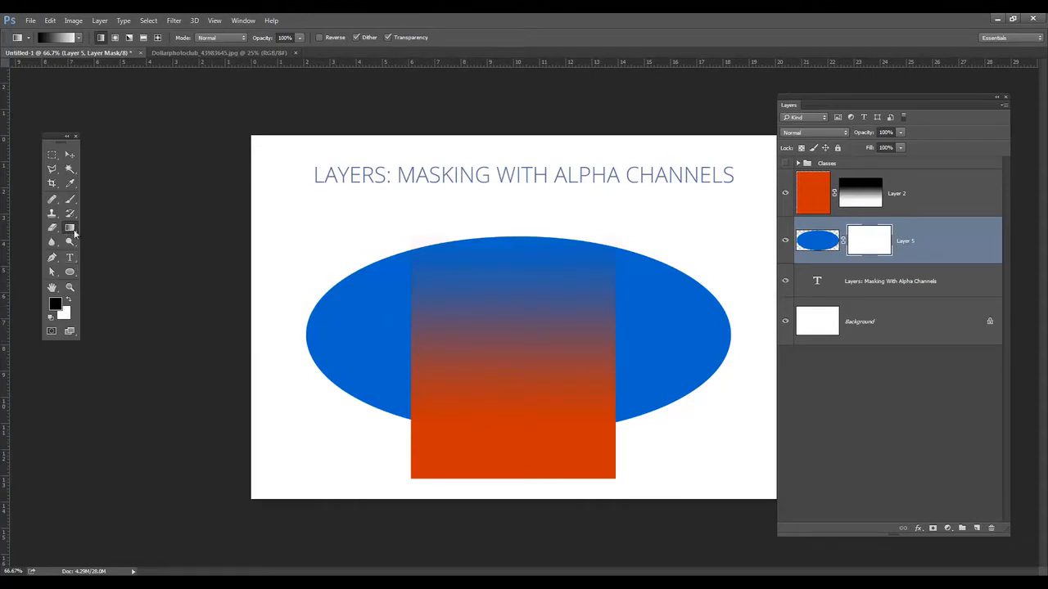
drag(386, 310, 695, 310)
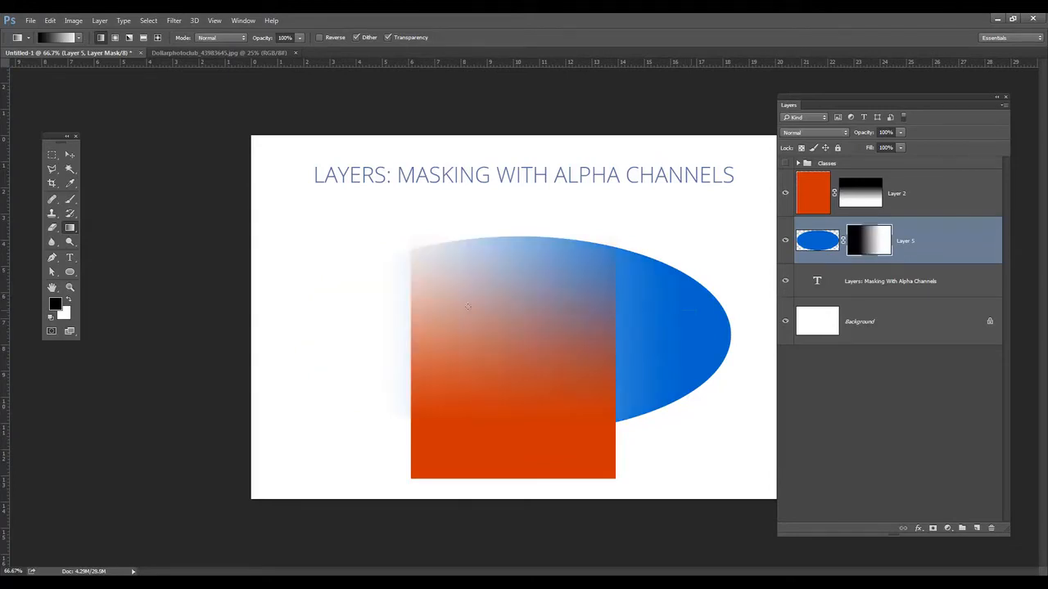
drag(468, 306, 464, 306)
drag(431, 266, 593, 404)
drag(635, 310, 397, 376)
drag(576, 311, 648, 373)
drag(678, 329, 334, 266)
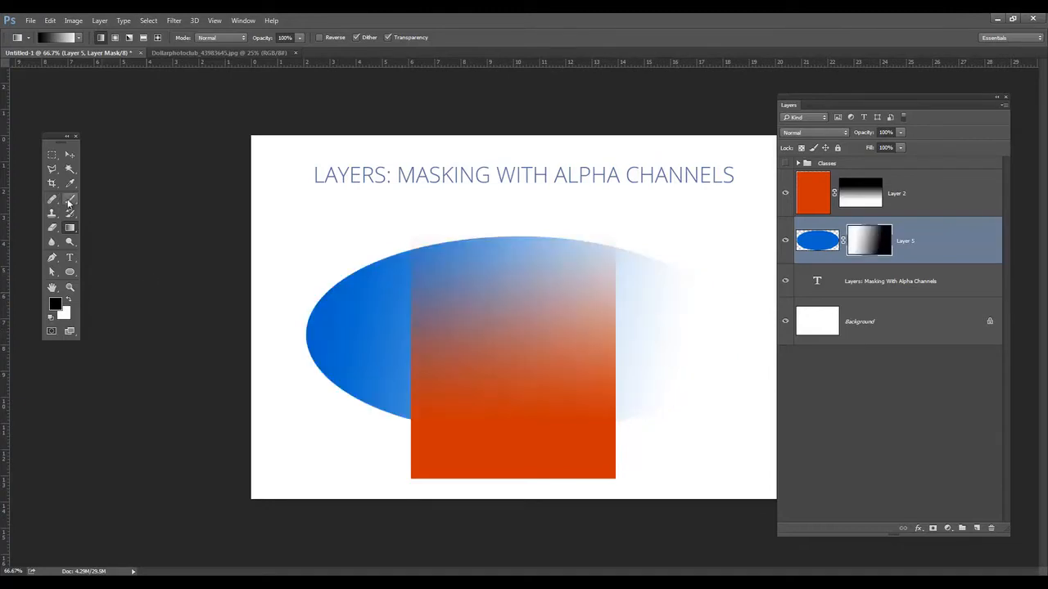
Hide parts of the blue ellipse by painting black brush strokes and solid black ellipses on its mask
click(69, 199)
mouse_move(460, 335)
mouse_down()
mouse_move(591, 291)
mouse_move(575, 366)
mouse_move(397, 268)
mouse_move(448, 368)
mouse_move(409, 349)
mouse_up()
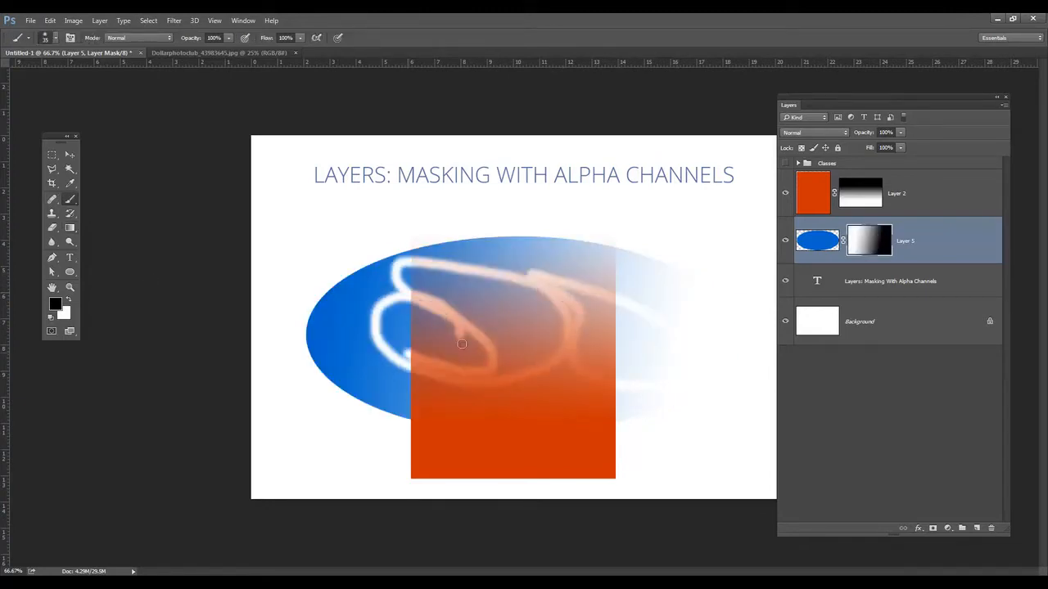
click(70, 272)
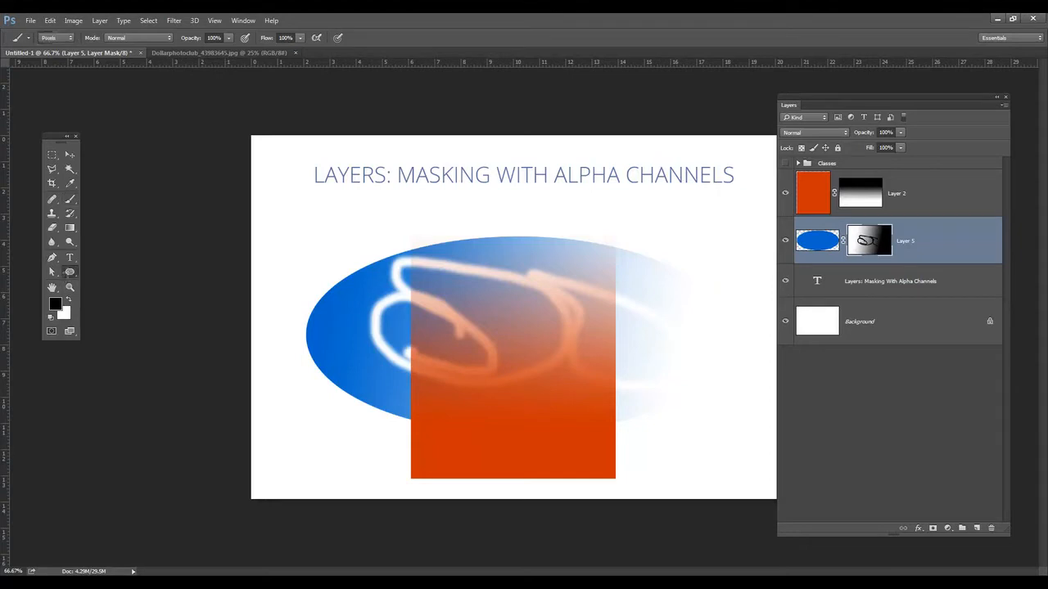
drag(402, 287, 620, 402)
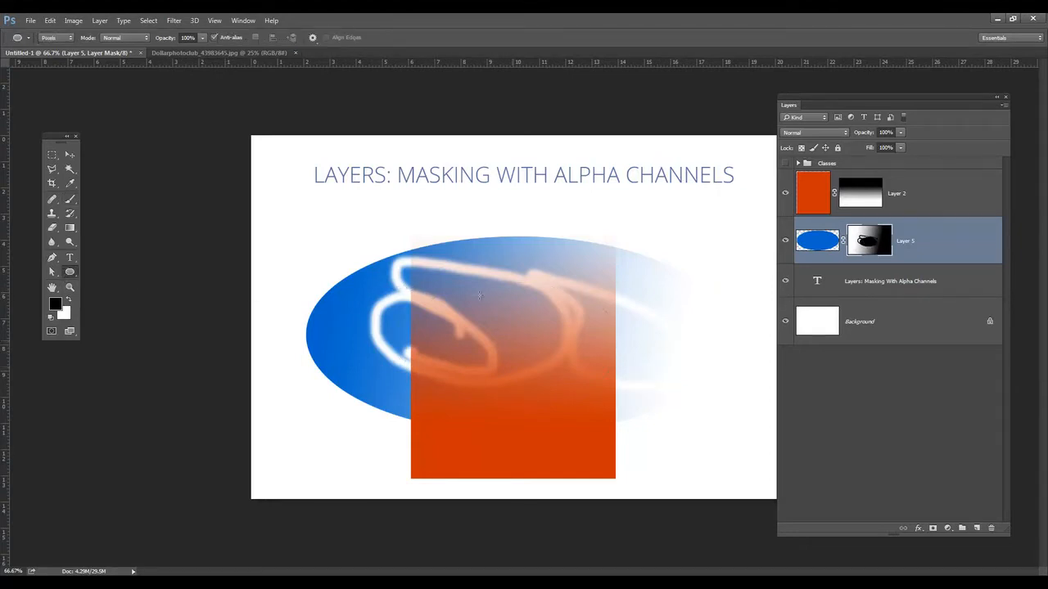
drag(387, 278, 461, 344)
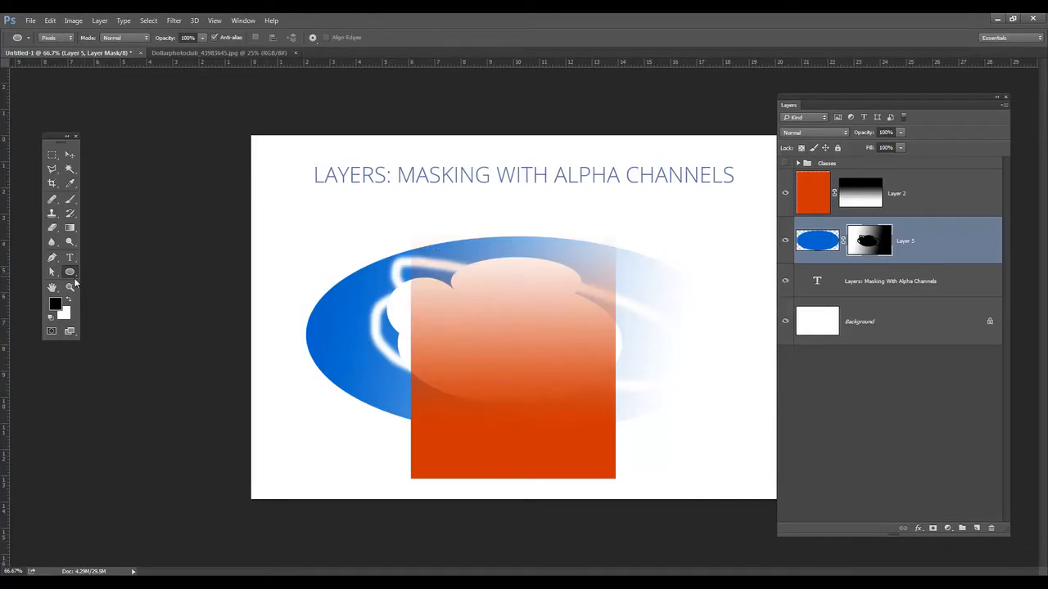
Draw a solid black rectangle on the blue ellipse's mask with the Rectangle tool
click(70, 275)
click(110, 273)
drag(459, 273, 608, 352)
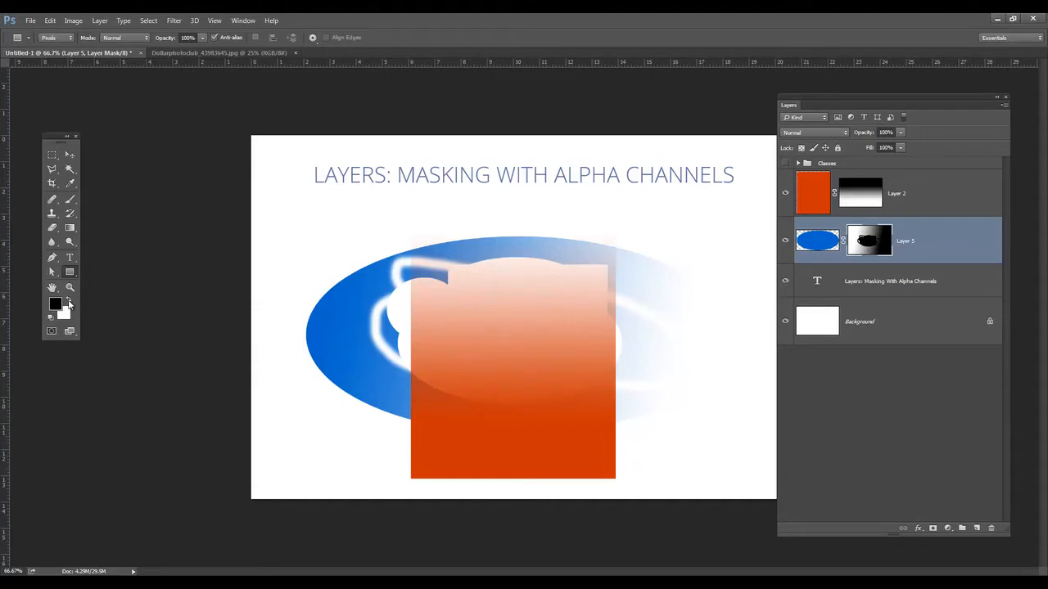
Swap the foreground colour to white and draw rectangles on the blue ellipse's mask to reveal most of it
click(69, 303)
drag(547, 382, 589, 417)
drag(360, 268, 419, 386)
drag(294, 273, 567, 484)
drag(458, 238, 783, 453)
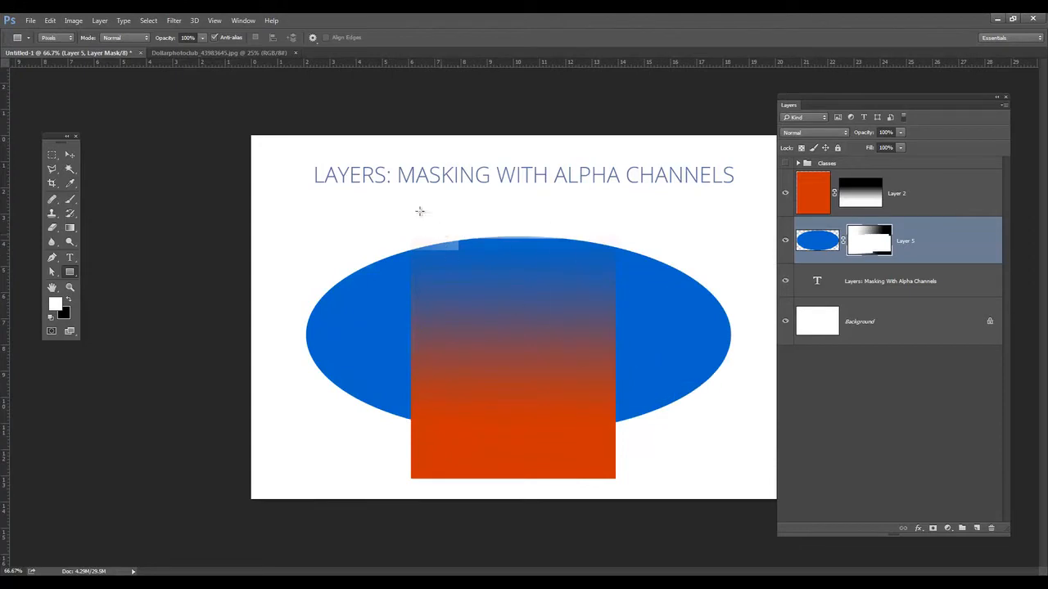
Draw white rectangles on the orange rectangle's mask to bring its faded areas back
click(823, 193)
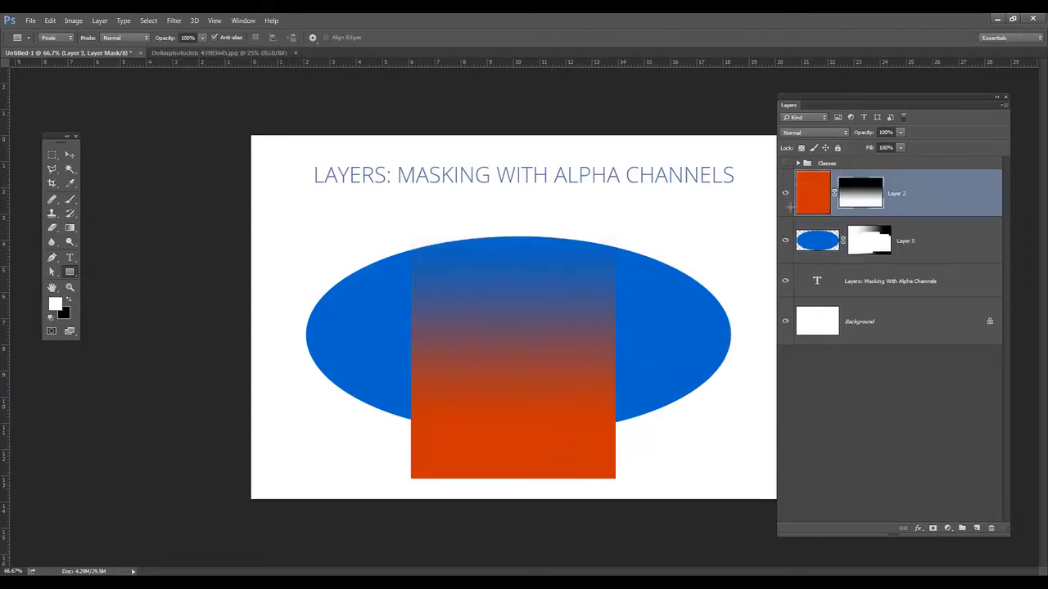
mouse_move(356, 199)
mouse_down()
mouse_move(433, 302)
mouse_move(514, 337)
mouse_up()
drag(401, 257, 578, 382)
drag(435, 248, 651, 395)
drag(534, 204, 683, 382)
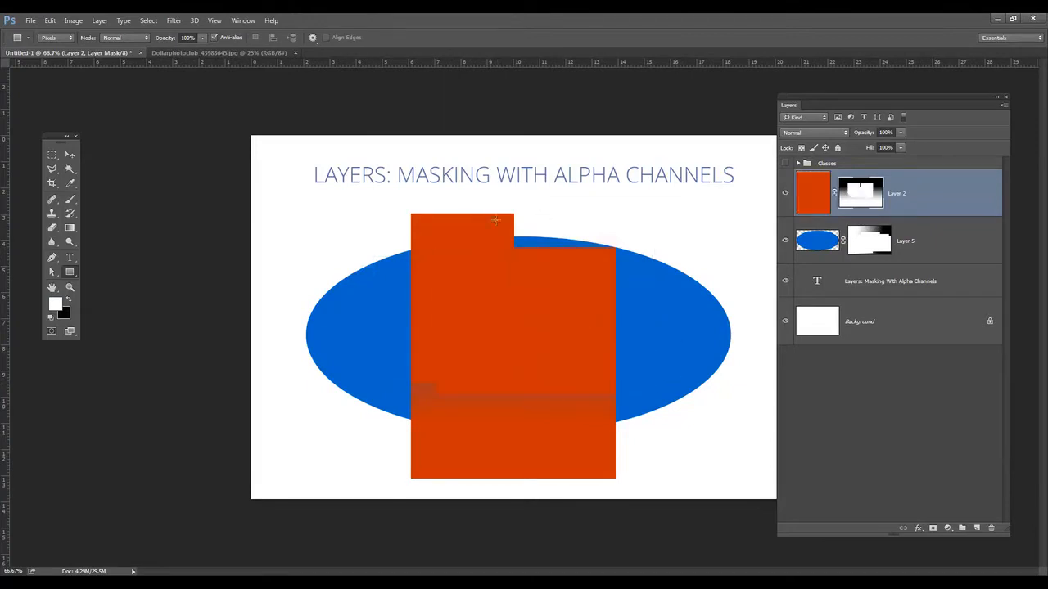
drag(494, 216, 606, 322)
mouse_move(458, 361)
mouse_down()
mouse_move(620, 500)
mouse_move(376, 422)
mouse_up()
drag(415, 336, 627, 452)
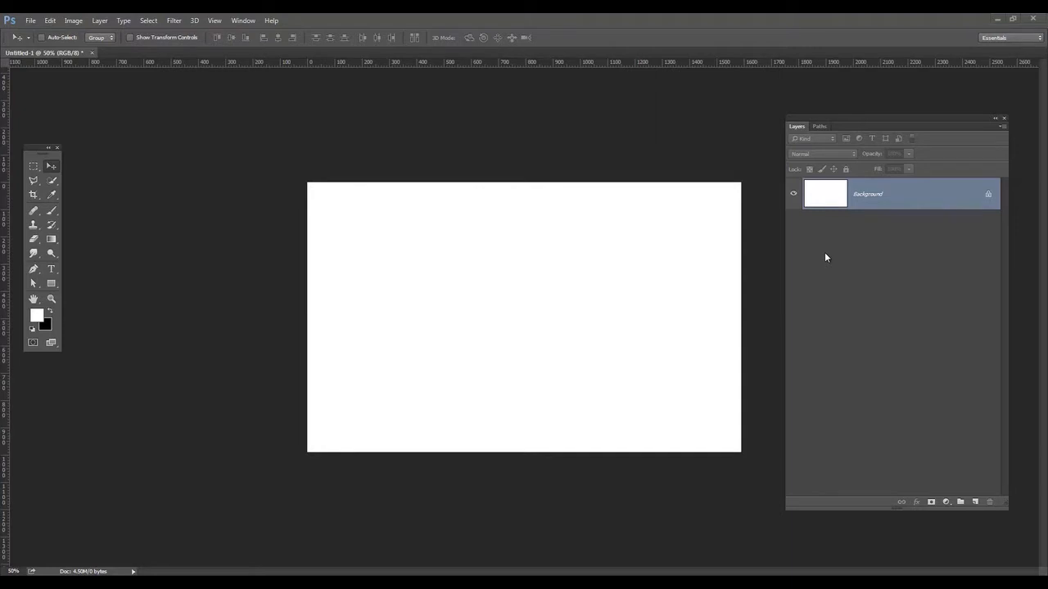
Add a new layer and draw a black ellipse about 614 by 584 px near the middle of the canvas
drag(36, 147, 46, 151)
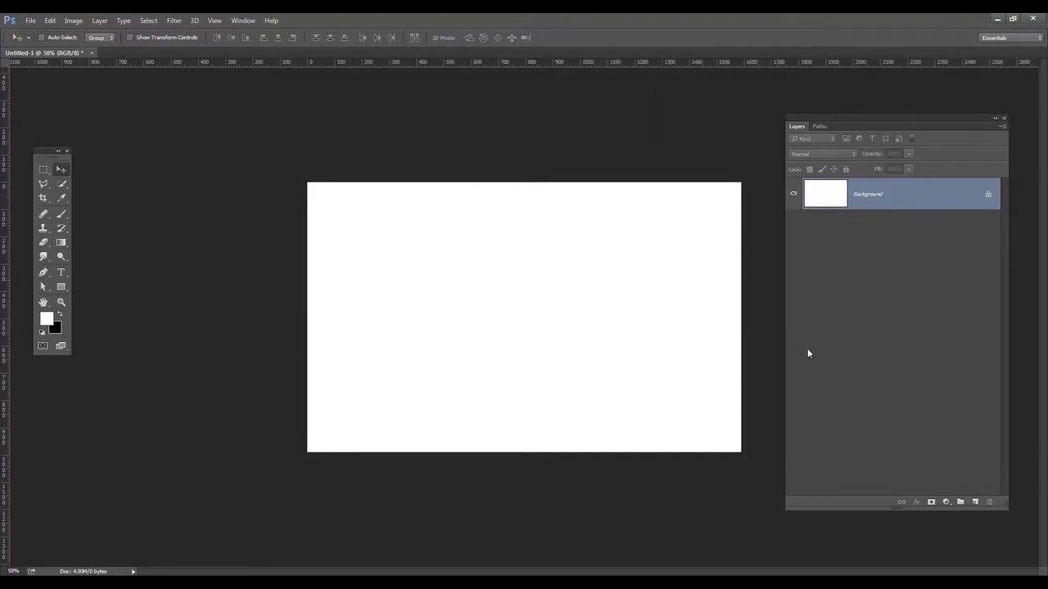
click(975, 502)
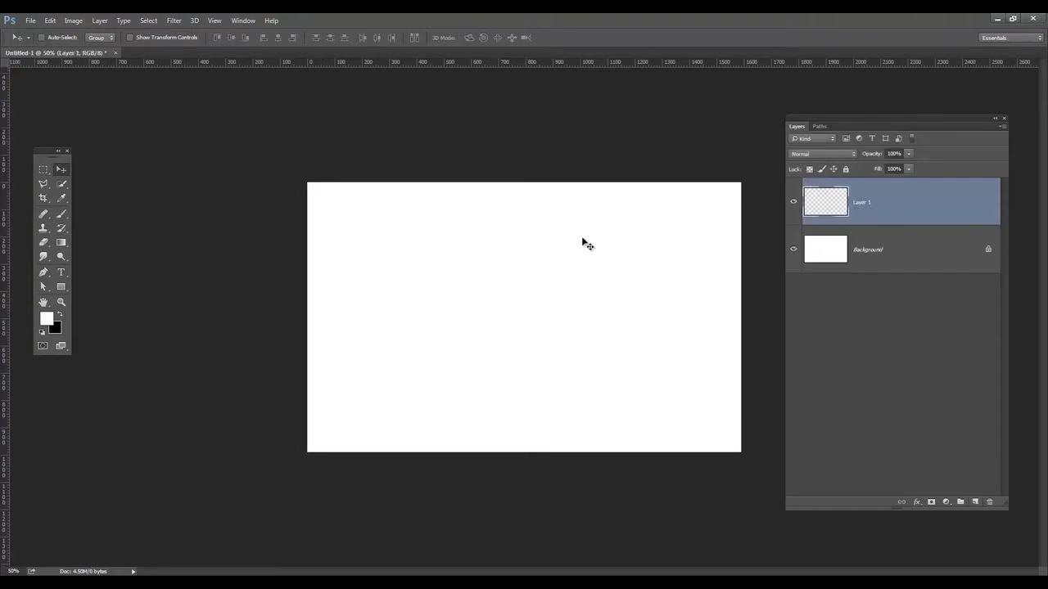
click(61, 286)
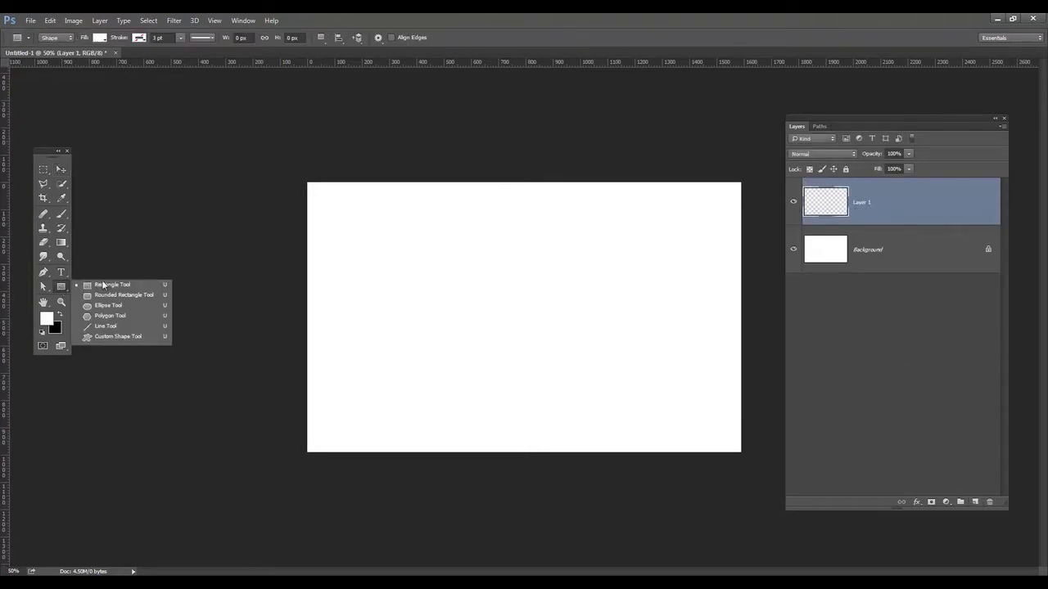
click(108, 305)
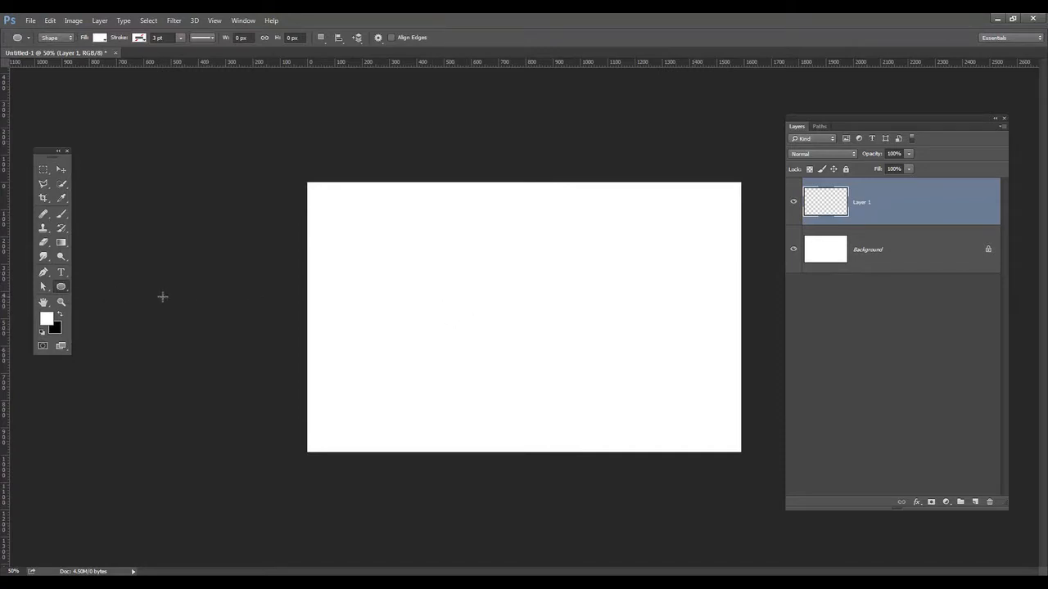
click(59, 316)
drag(455, 239, 623, 398)
click(57, 170)
drag(557, 305, 526, 307)
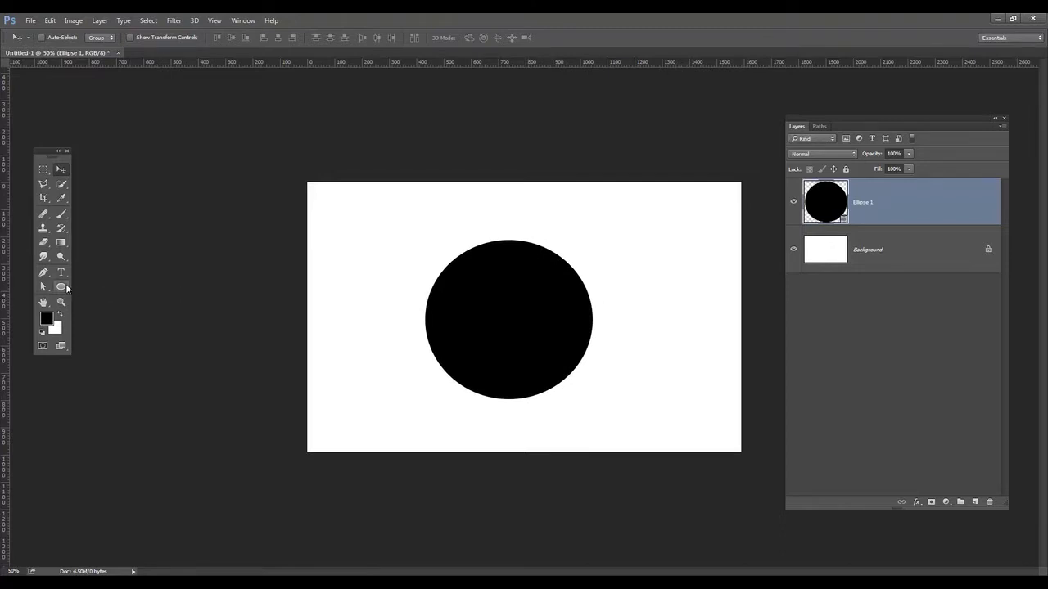
Set the foreground colour to red, hex e90f0f, with the Ellipse tool active
click(61, 287)
click(108, 305)
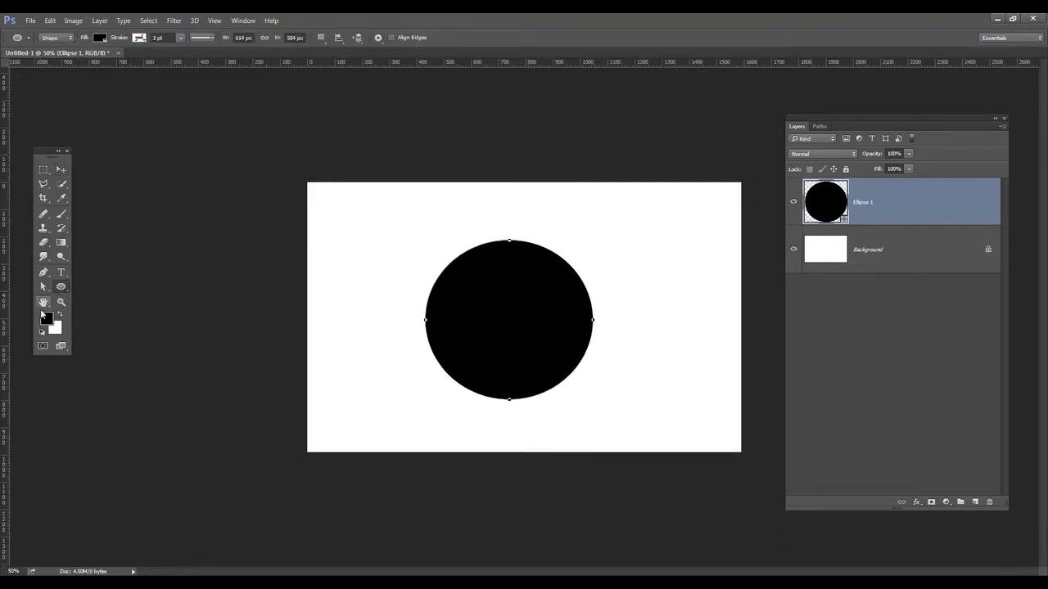
click(45, 320)
click(792, 312)
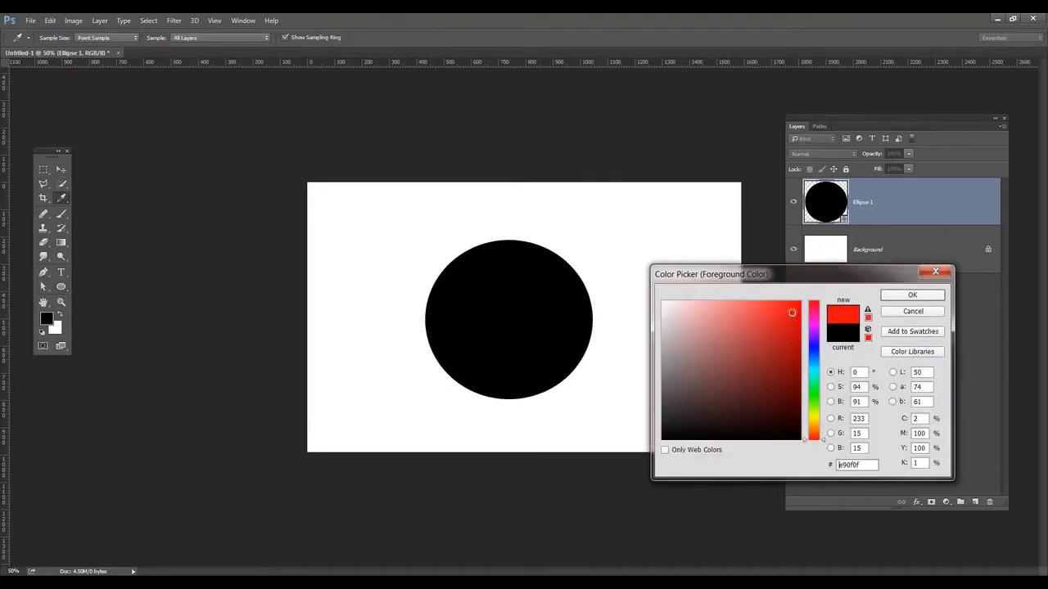
click(910, 296)
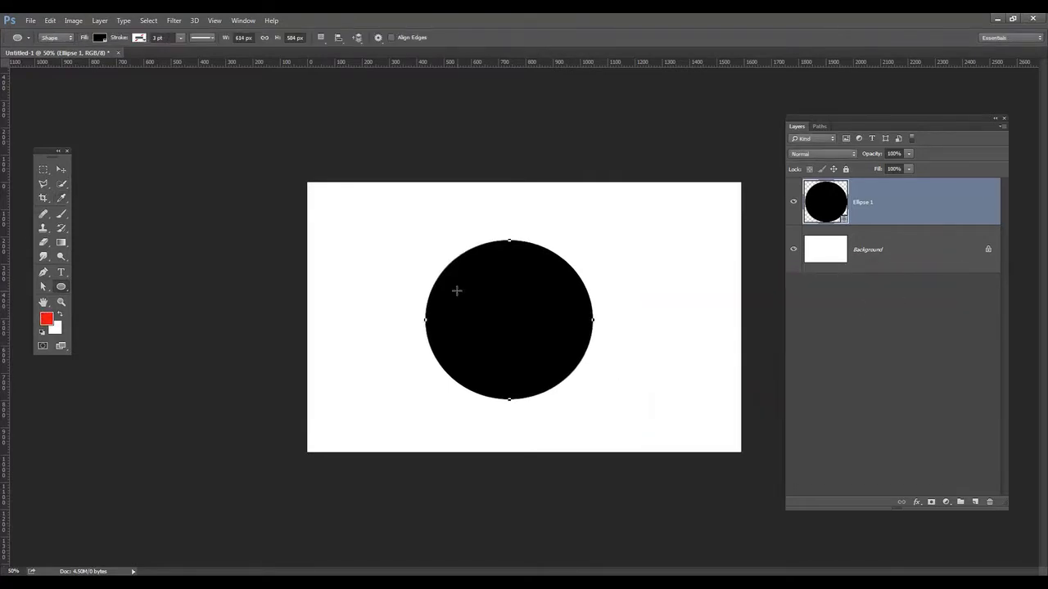
drag(395, 205, 607, 319)
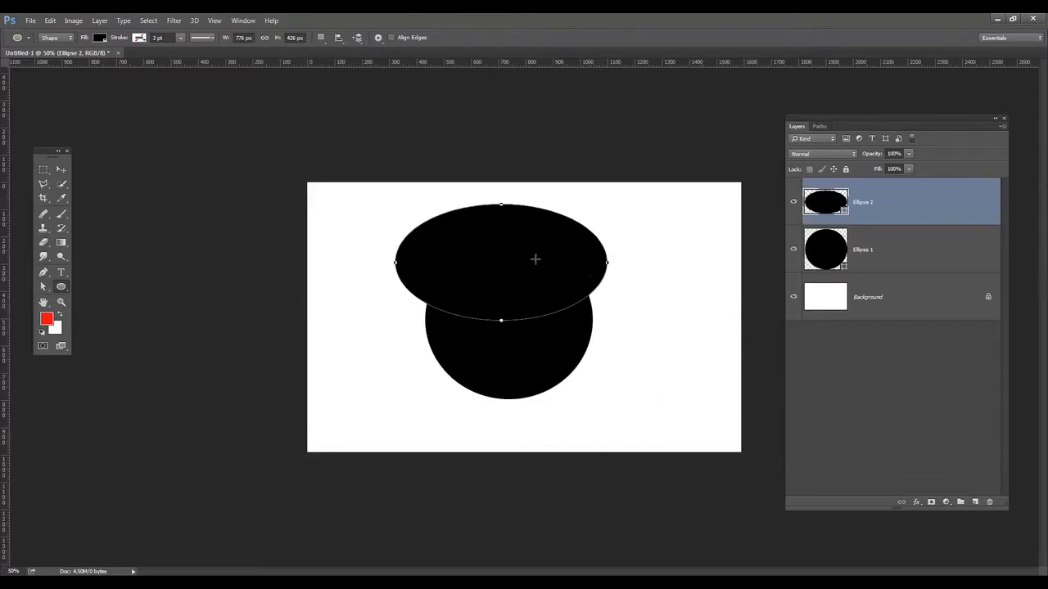
key(ctrl+z)
click(100, 39)
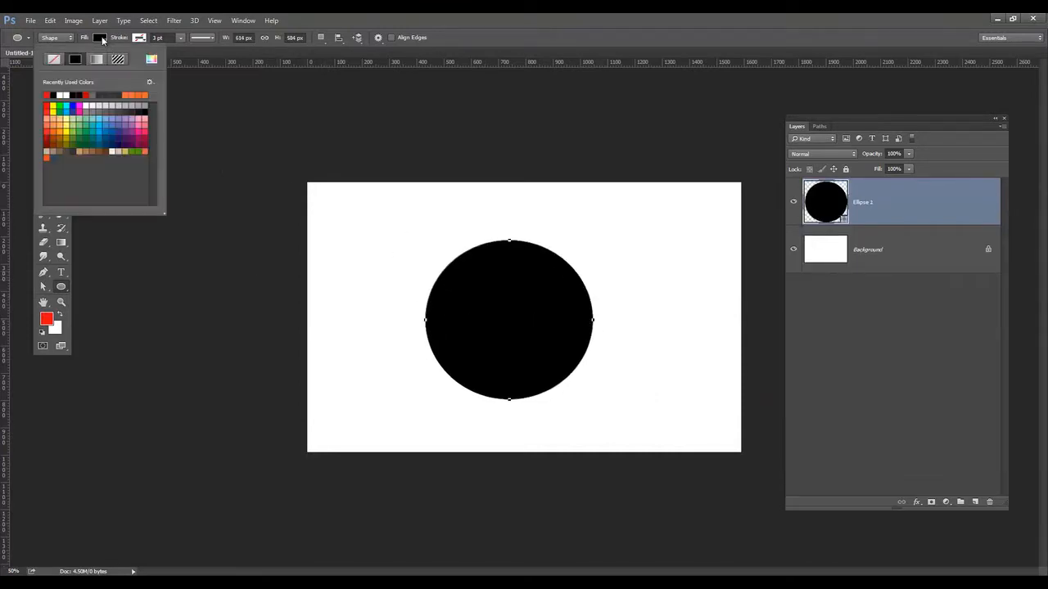
click(48, 95)
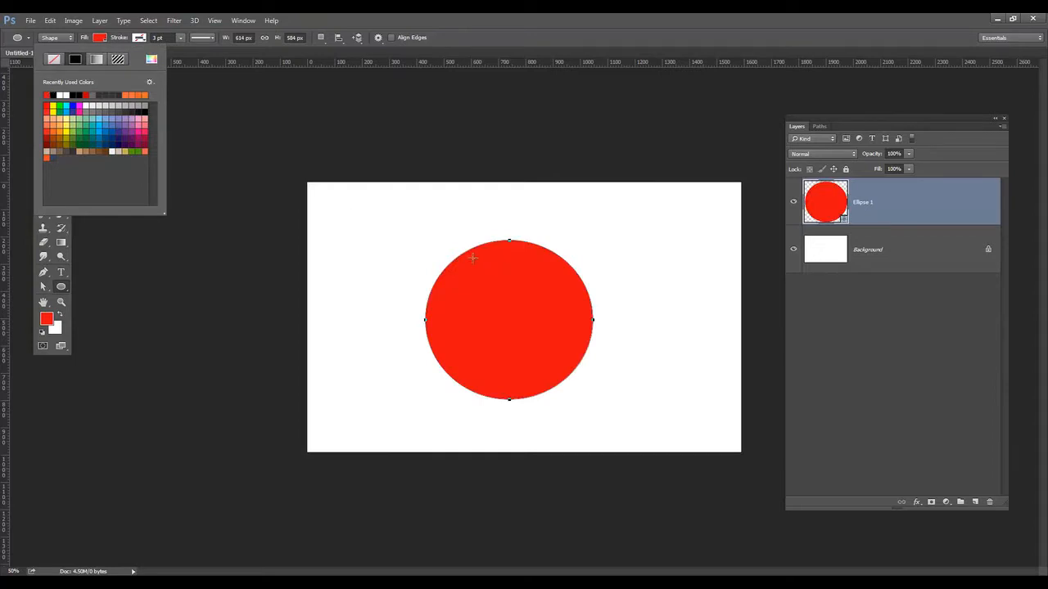
click(256, 216)
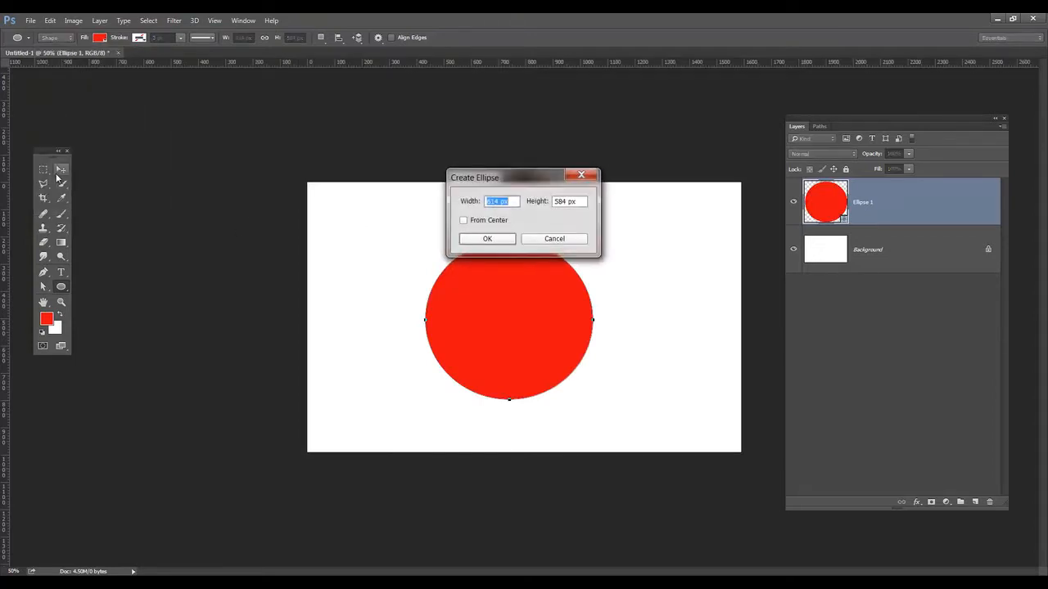
click(547, 239)
key(v)
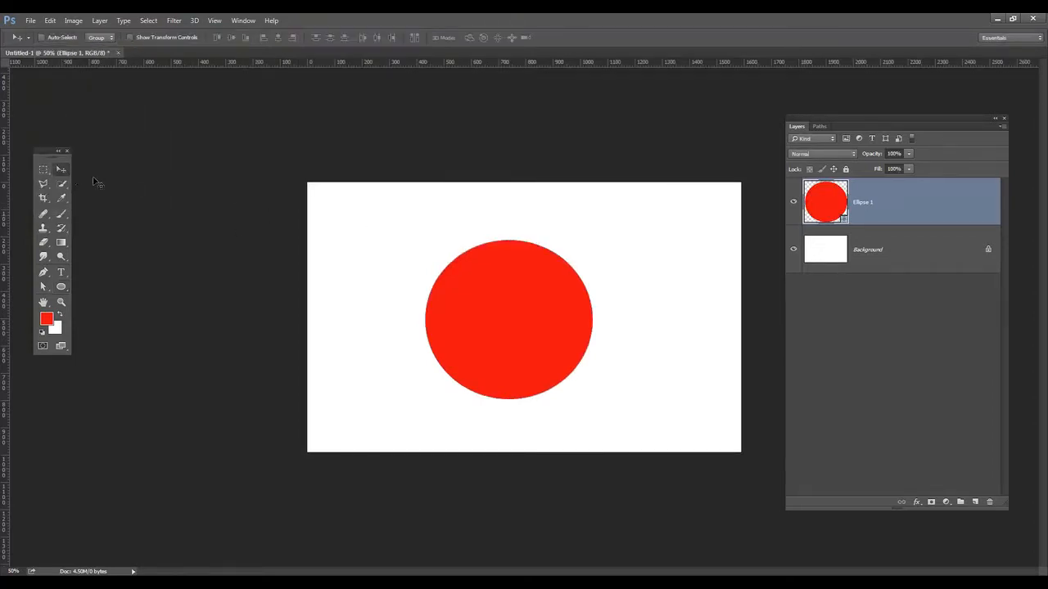
key(ctrl)
key(ctrl)
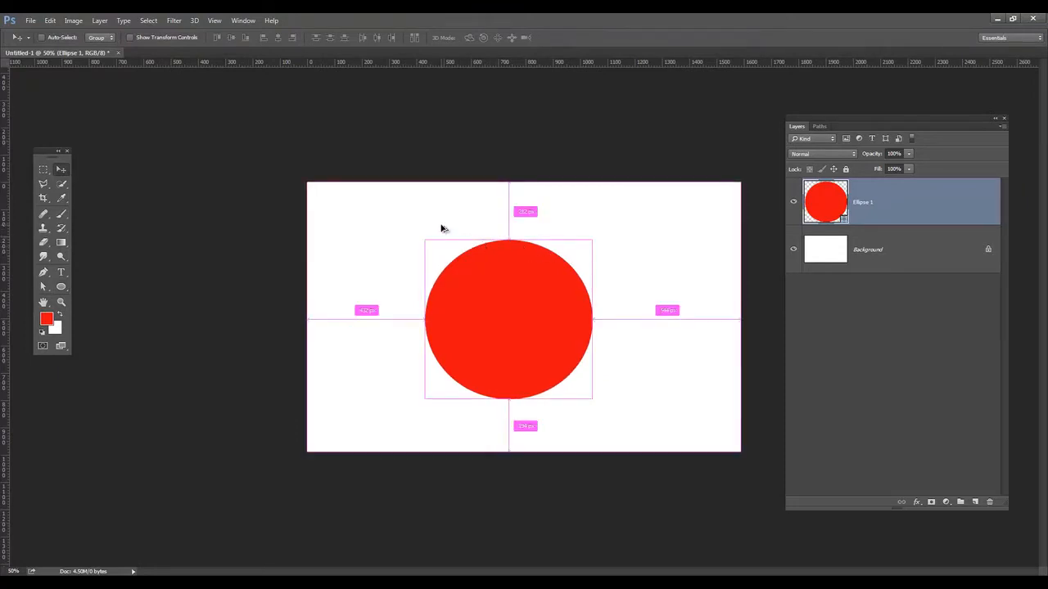
key(ctrl+z)
Add a new layer and draw a red ellipse about 858 by 442 px across the upper part of the black one
click(61, 286)
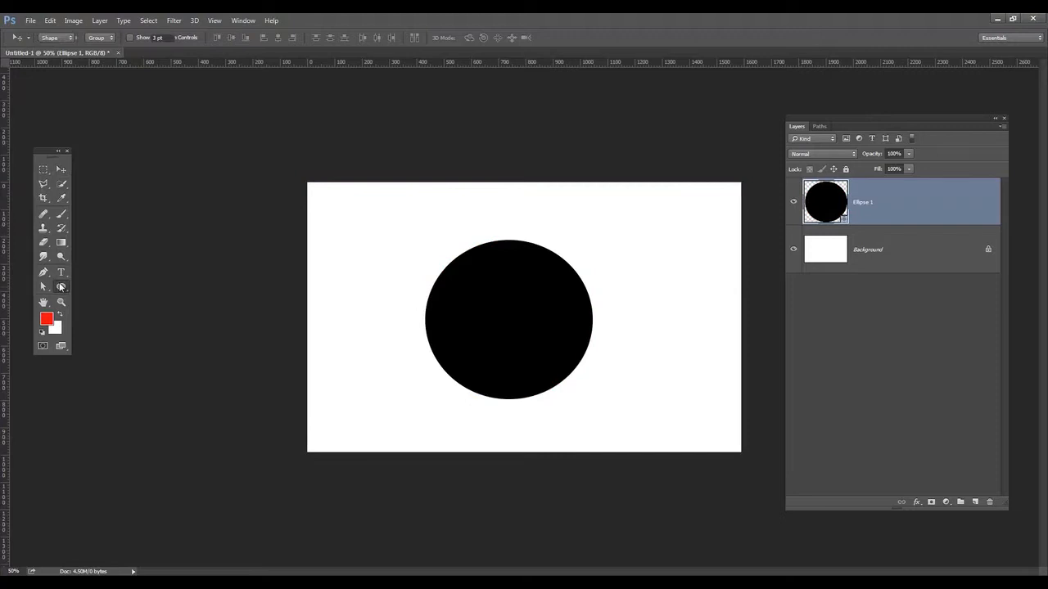
click(99, 39)
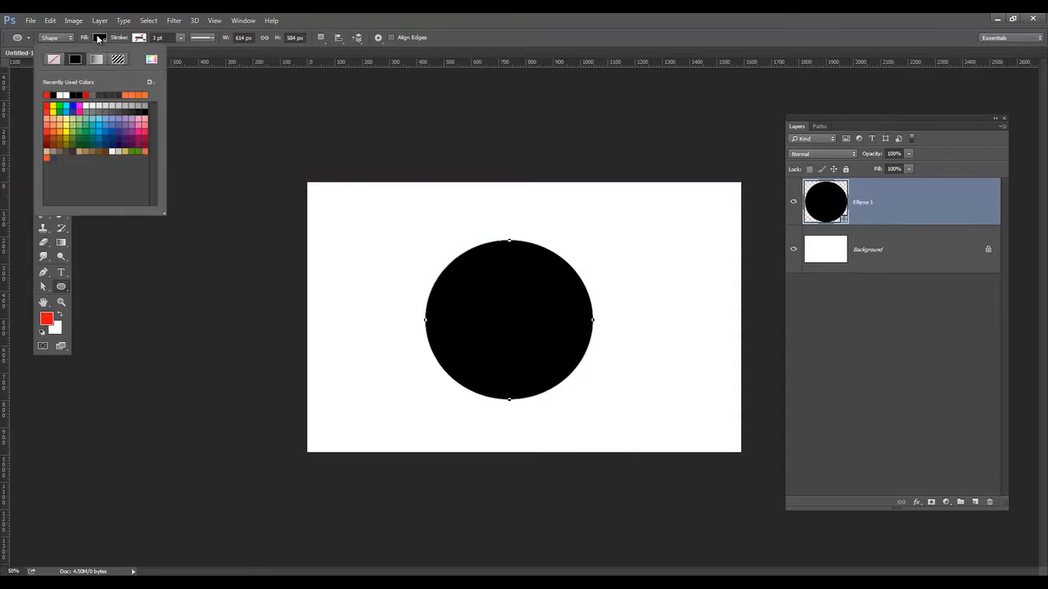
click(98, 39)
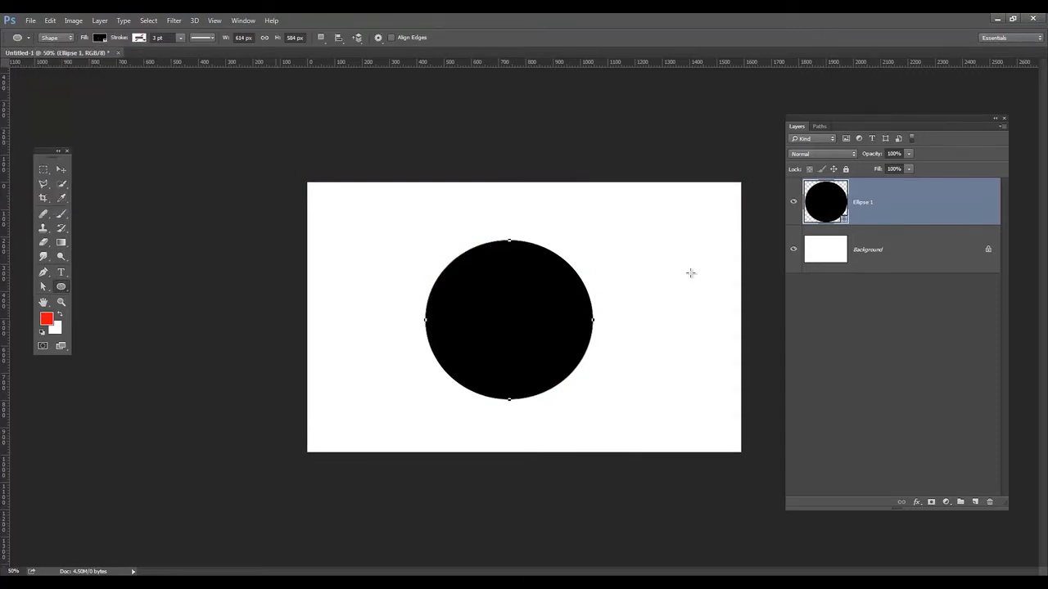
click(975, 502)
drag(372, 203, 606, 324)
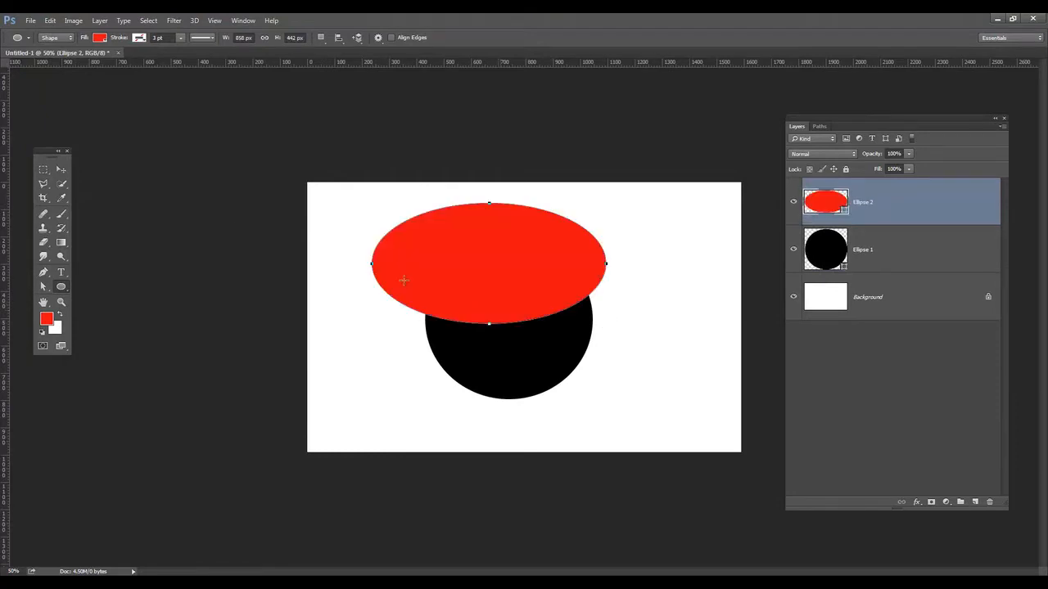
Move the red ellipse around the canvas and leave it overlapping the upper left of the black ellipse
click(61, 171)
drag(494, 276, 458, 289)
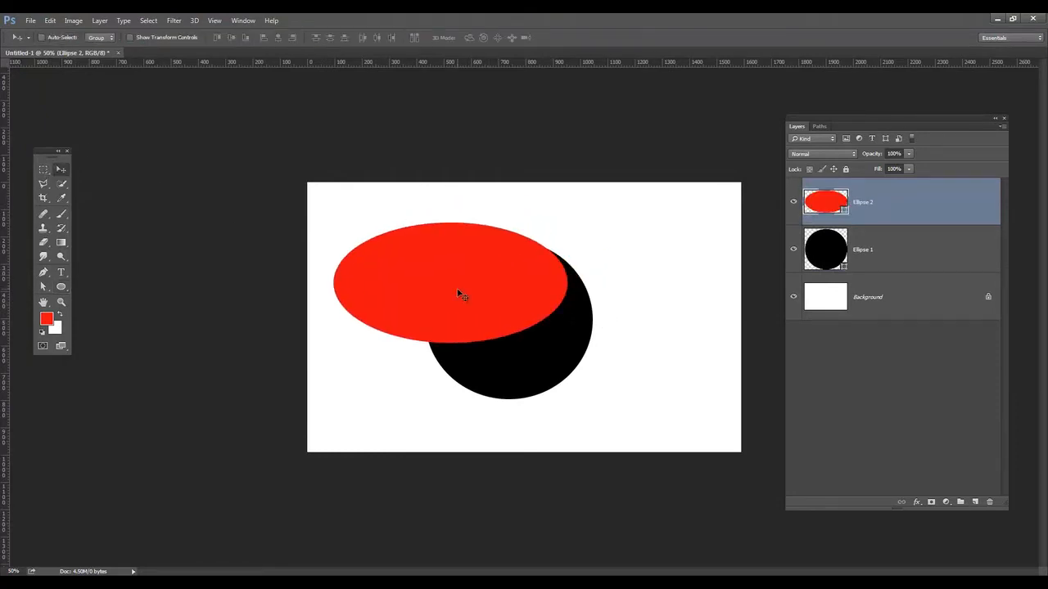
drag(459, 279, 489, 242)
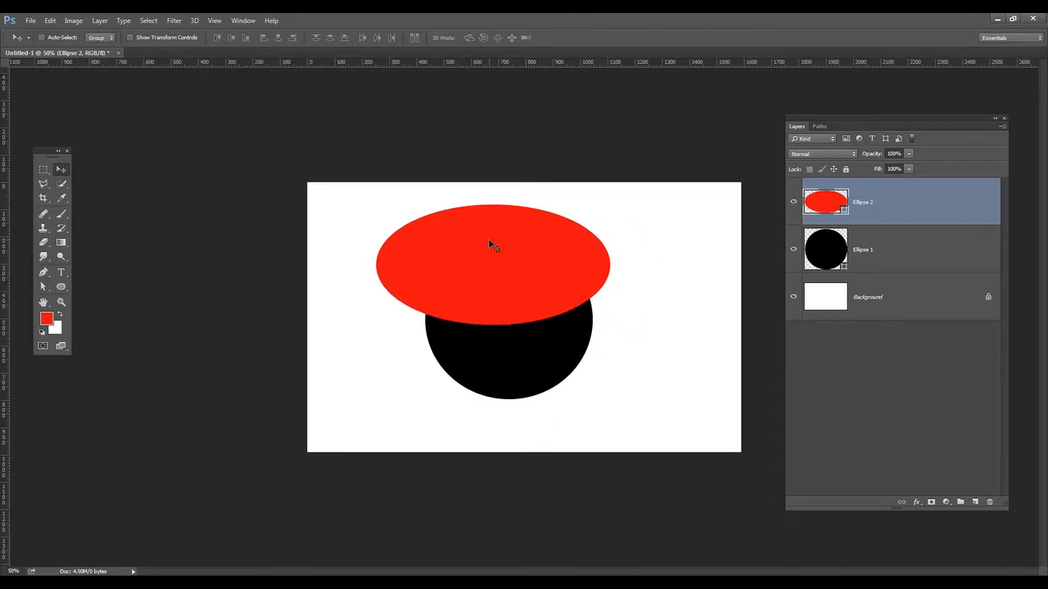
drag(513, 249, 629, 296)
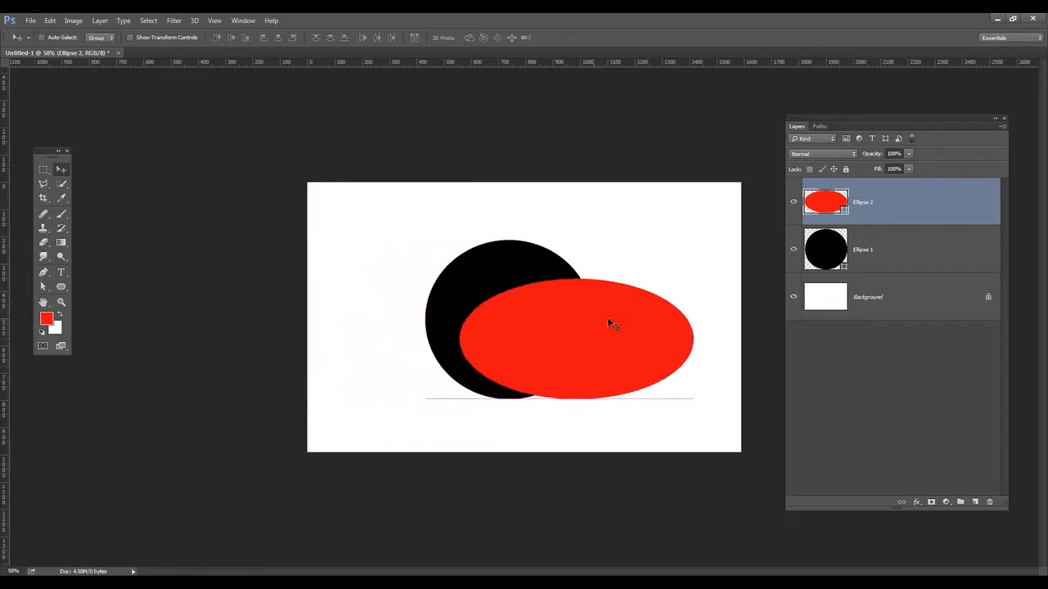
drag(592, 332, 514, 282)
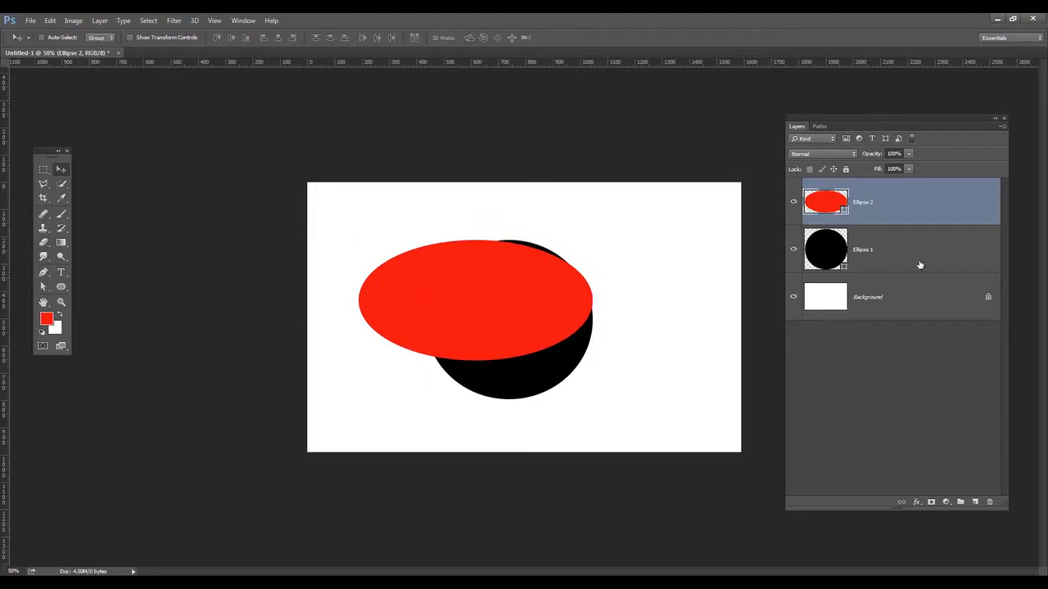
Load the black ellipse's outline as a selection and use it to add a layer mask to the red ellipse
shift+click(830, 254)
ctrl+click(829, 256)
click(879, 205)
click(932, 502)
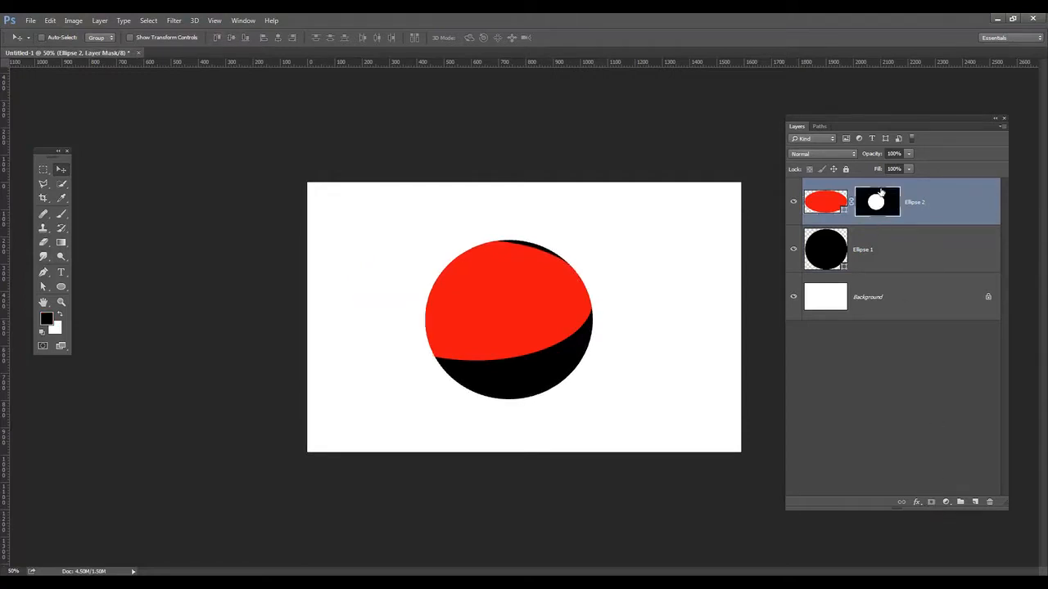
Unlink the red ellipse from its layer mask and slide the ellipse sideways within the masked circle
click(833, 206)
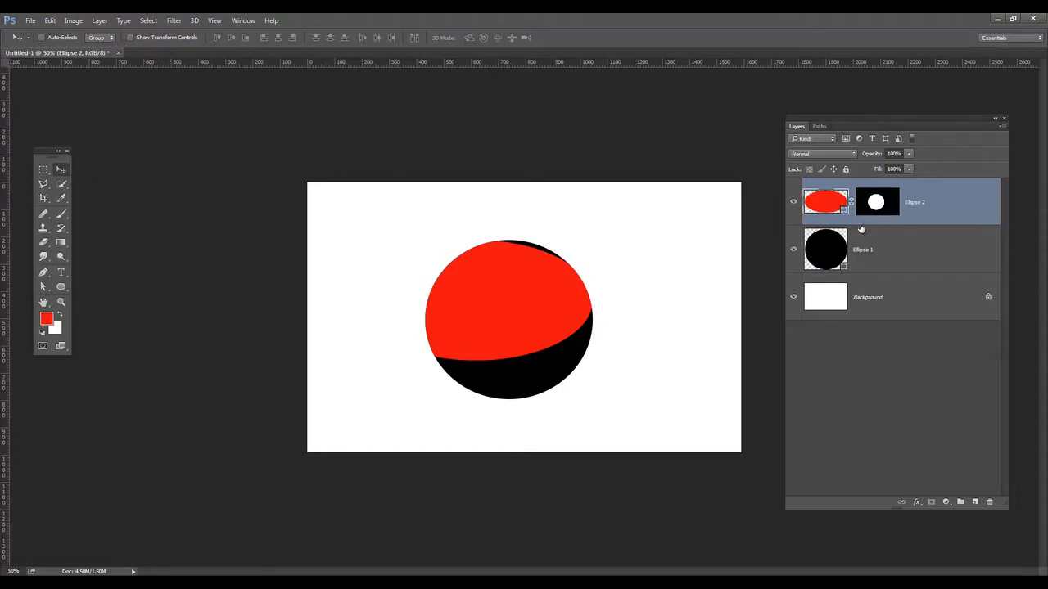
drag(464, 263, 522, 300)
key(ctrl+z)
click(852, 202)
drag(499, 290, 572, 281)
drag(486, 292, 395, 276)
Delete the red ellipse's layer mask and move the ellipse over the lower right of the black ellipse
drag(884, 214, 992, 498)
drag(440, 243, 497, 244)
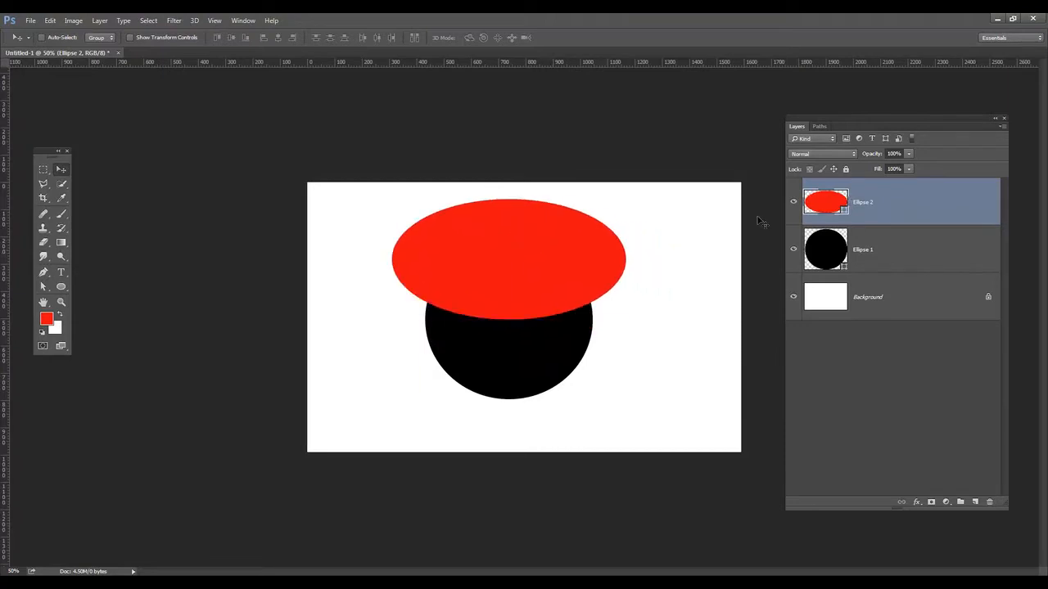
drag(497, 232, 626, 322)
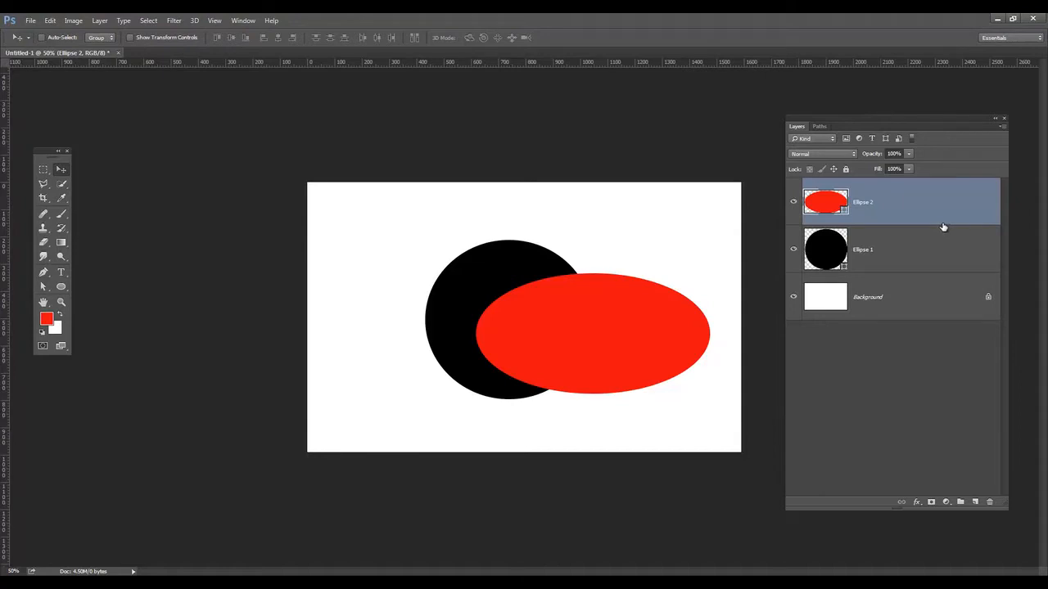
Clip the red ellipse to the black ellipse layer below and slide it to the black shape's left side
drag(943, 221, 945, 225)
key(alt)
key(alt)
alt+click(920, 224)
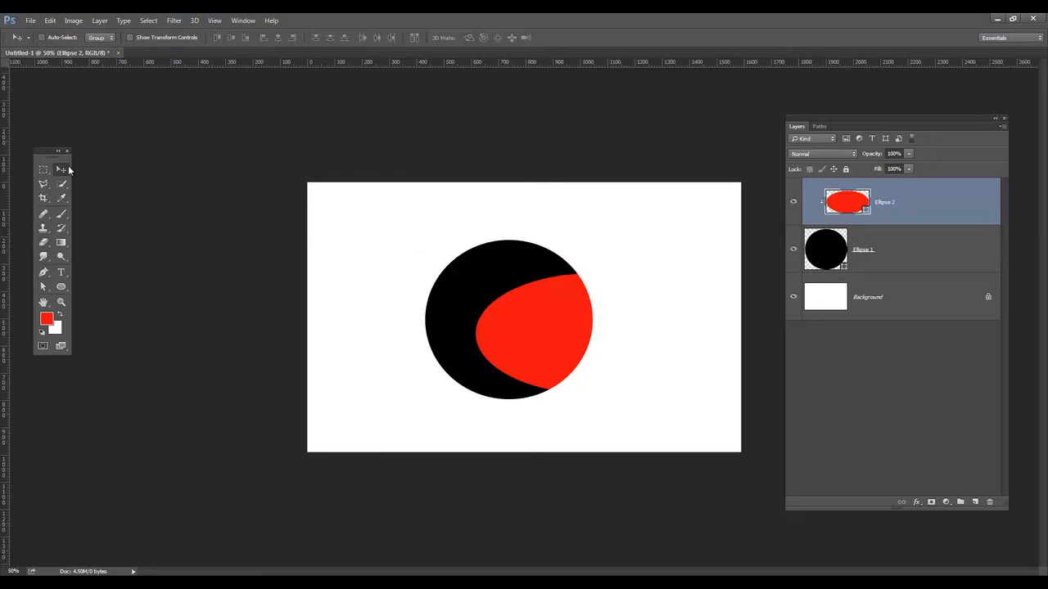
drag(512, 302, 377, 297)
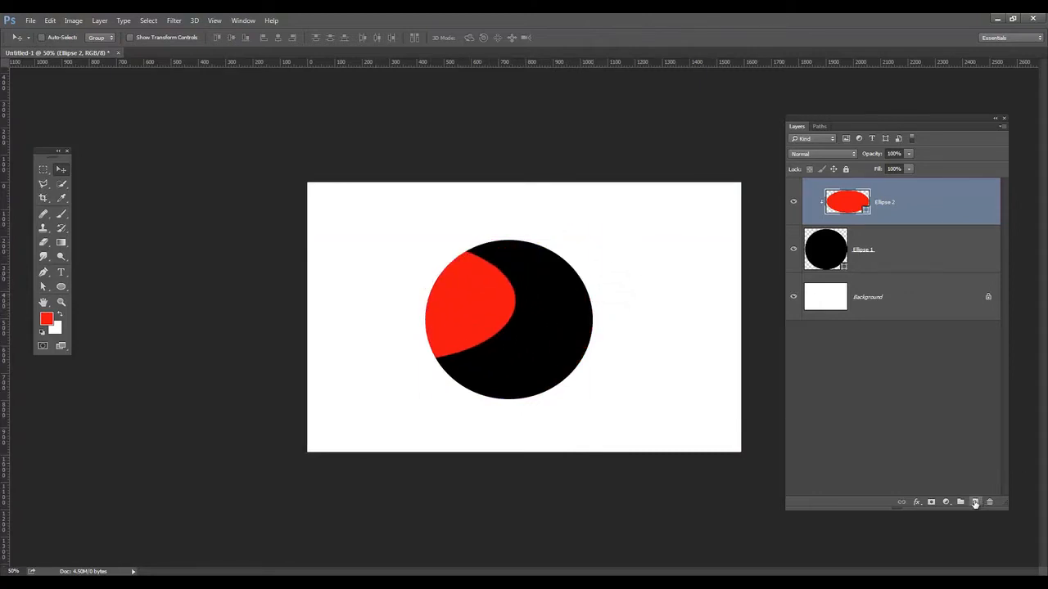
Add a new layer and draw a blue ellipse over the upper left of the artwork
click(975, 502)
click(60, 287)
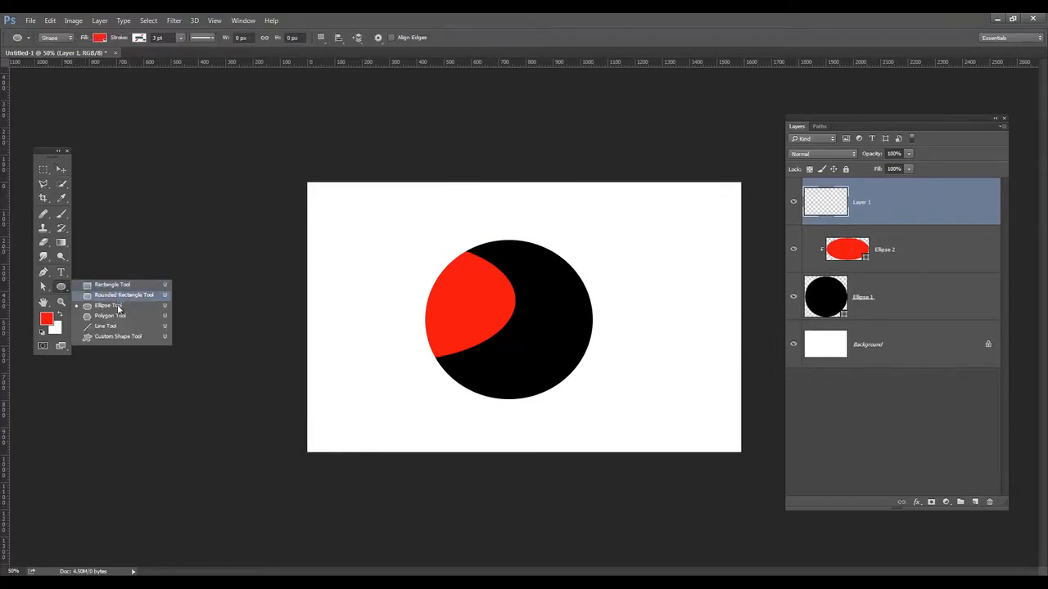
click(118, 307)
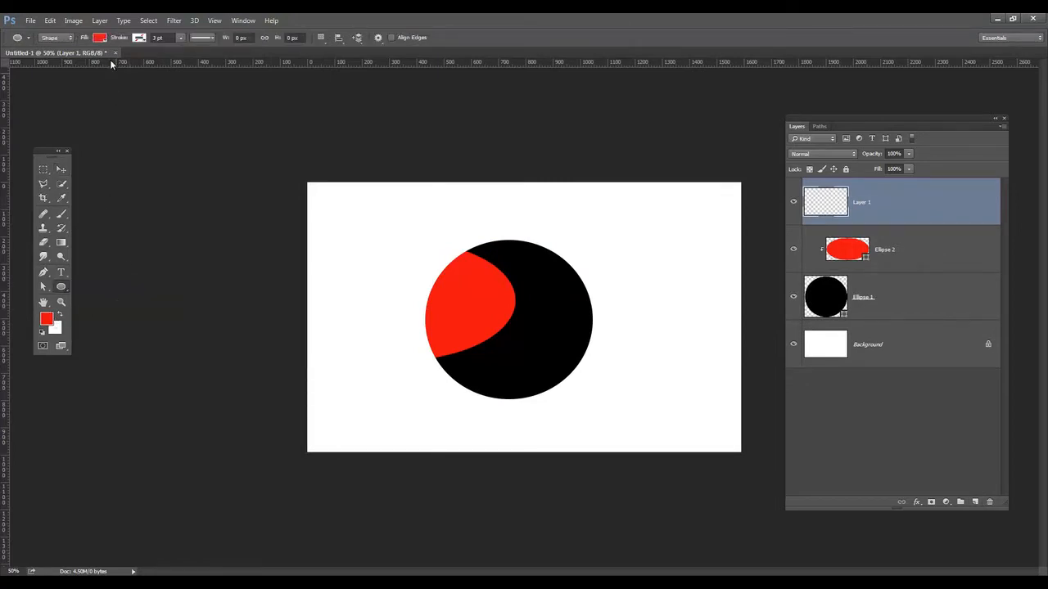
click(100, 38)
click(103, 125)
click(108, 126)
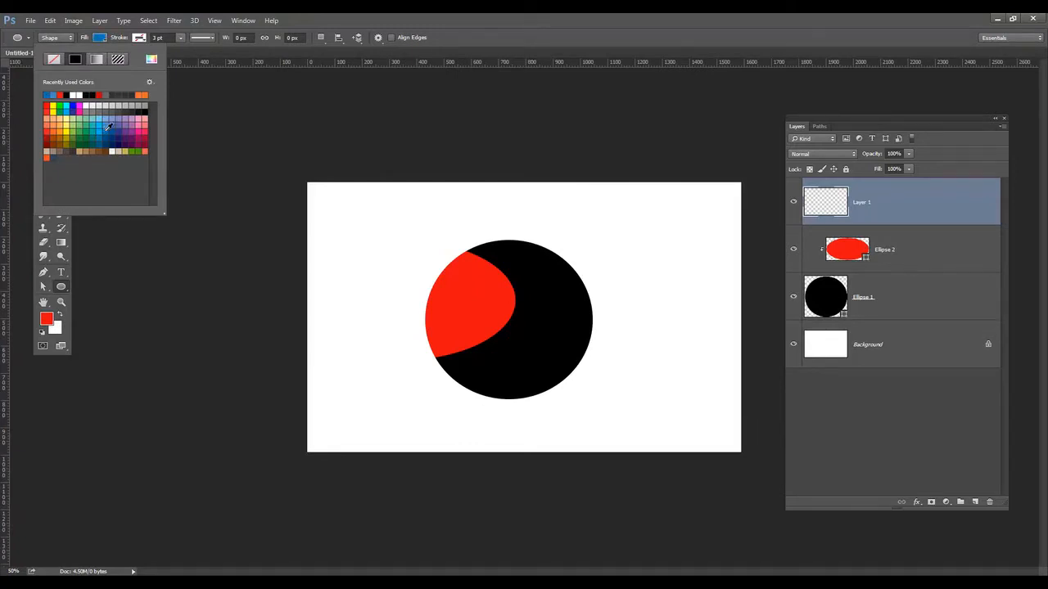
click(318, 224)
drag(318, 221, 531, 344)
Move the blue ellipse over the right side of the black ellipse and add it to the clipping group
click(61, 168)
drag(414, 274, 629, 315)
drag(948, 222, 947, 220)
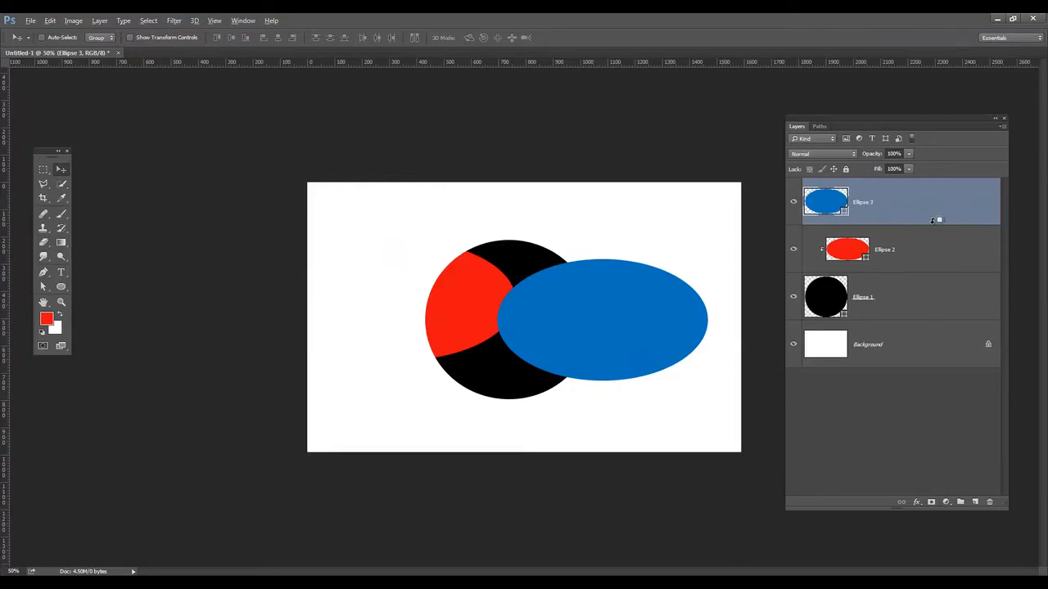
alt+click(932, 220)
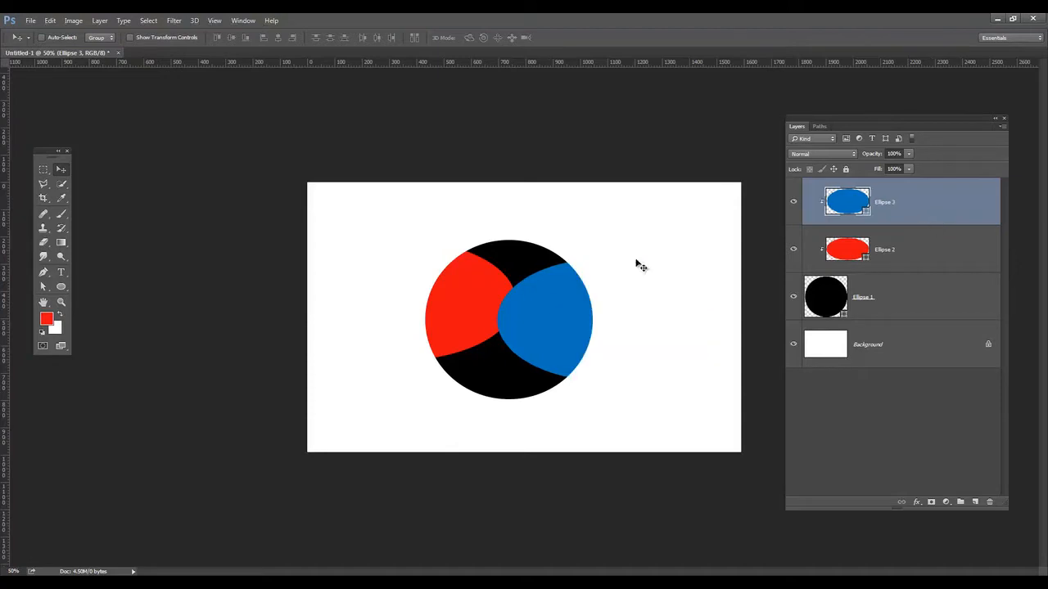
Reposition the clipped blue and red ellipses inside the black ellipse and place the blue layer beneath the red one
drag(568, 316, 533, 296)
click(913, 248)
drag(553, 254, 601, 268)
drag(906, 218, 910, 268)
drag(578, 324, 514, 317)
Set the opacity of the blue and red ellipses to 40% each and move the red one toward the black ellipse's bottom
click(897, 154)
text(40)
click(894, 196)
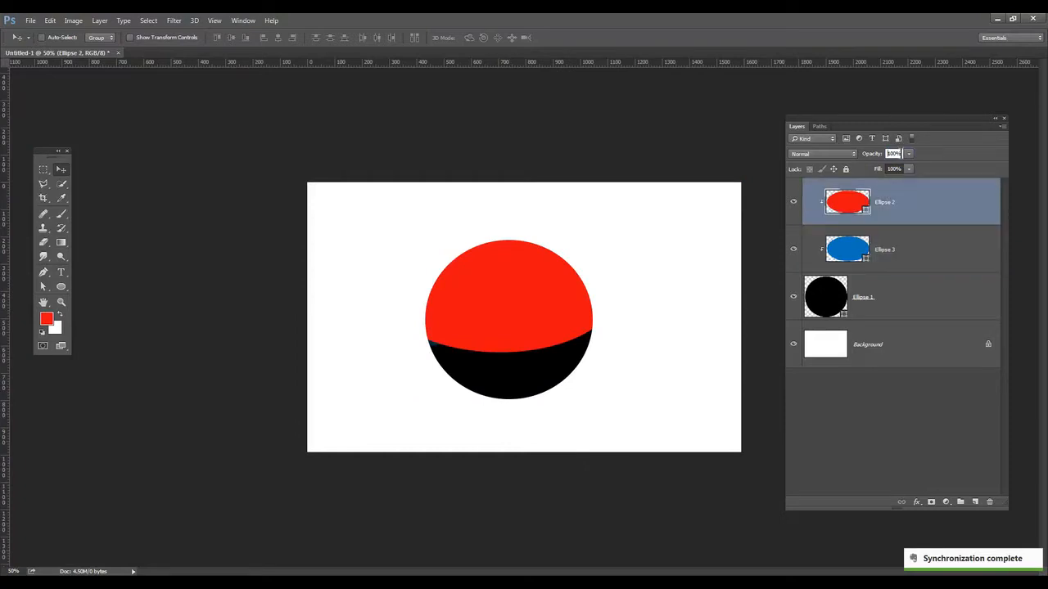
text(40)
drag(513, 353, 521, 375)
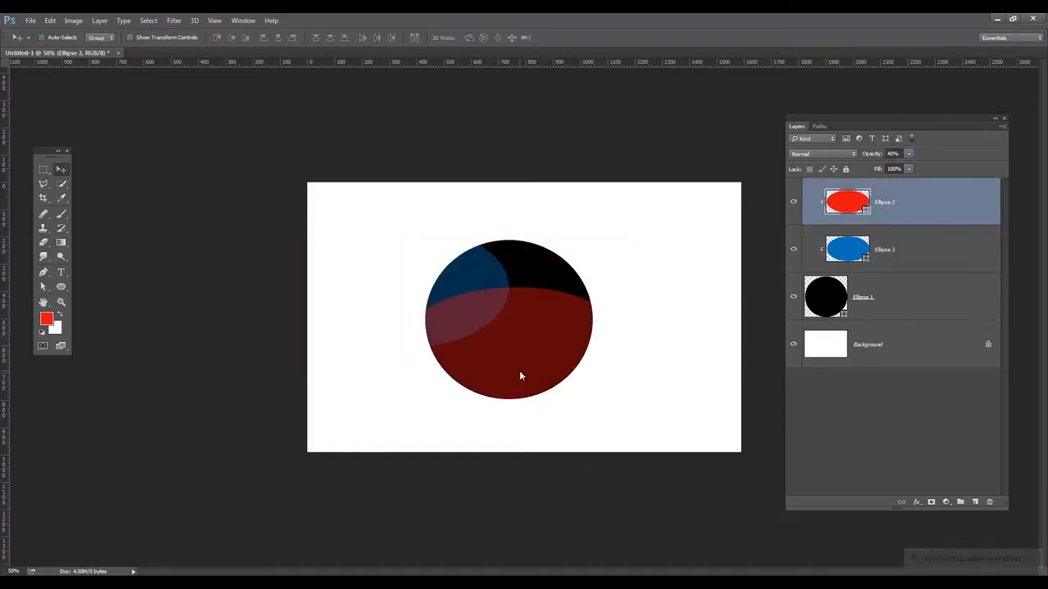
Delete the three ellipse layers, choose the Rectangle tool and add a new empty layer above the background
shift+click(923, 297)
drag(936, 287, 994, 503)
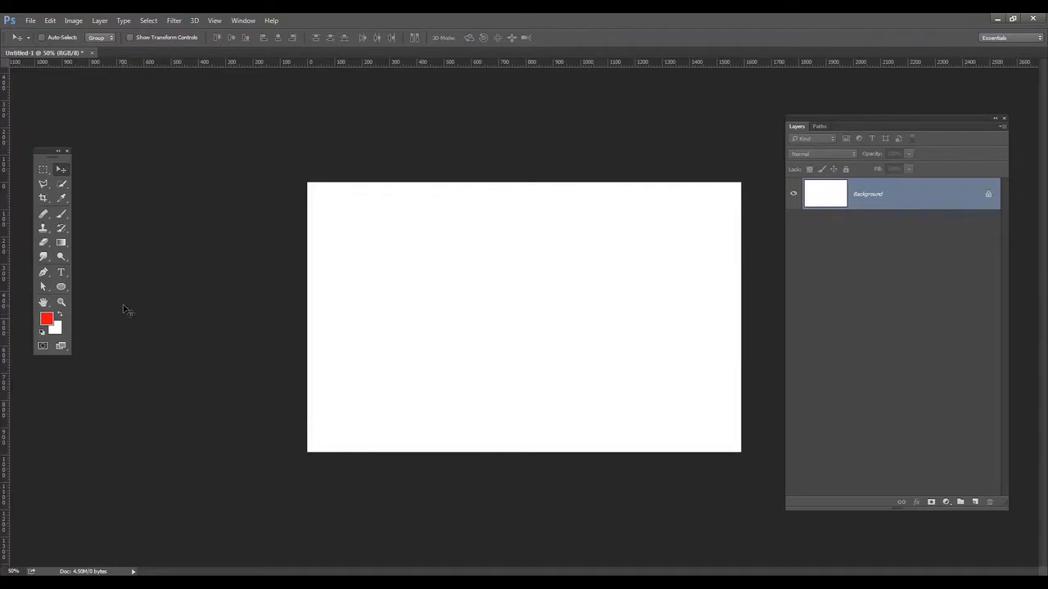
click(62, 287)
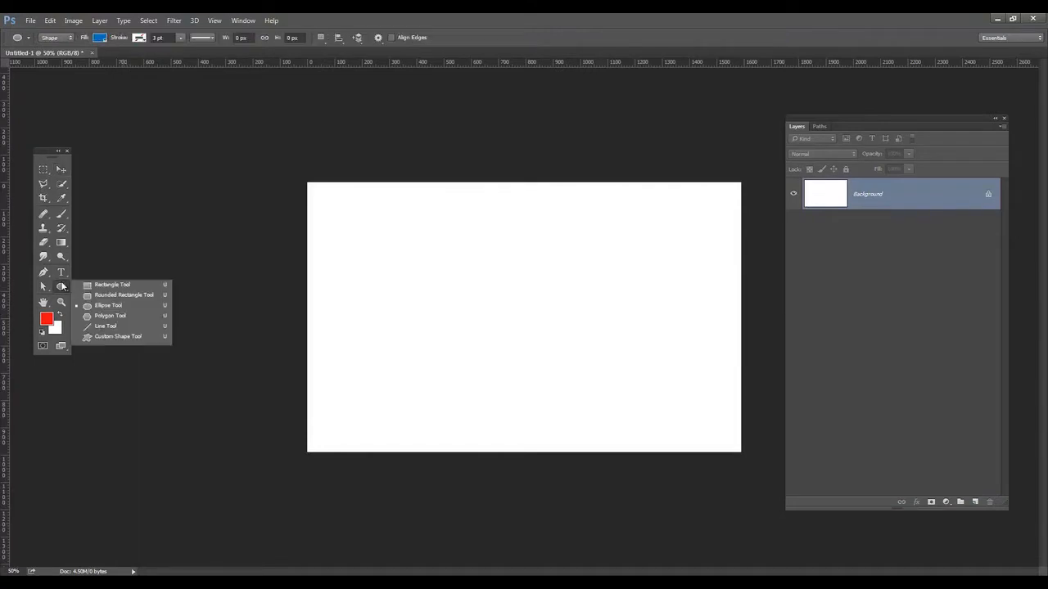
click(107, 285)
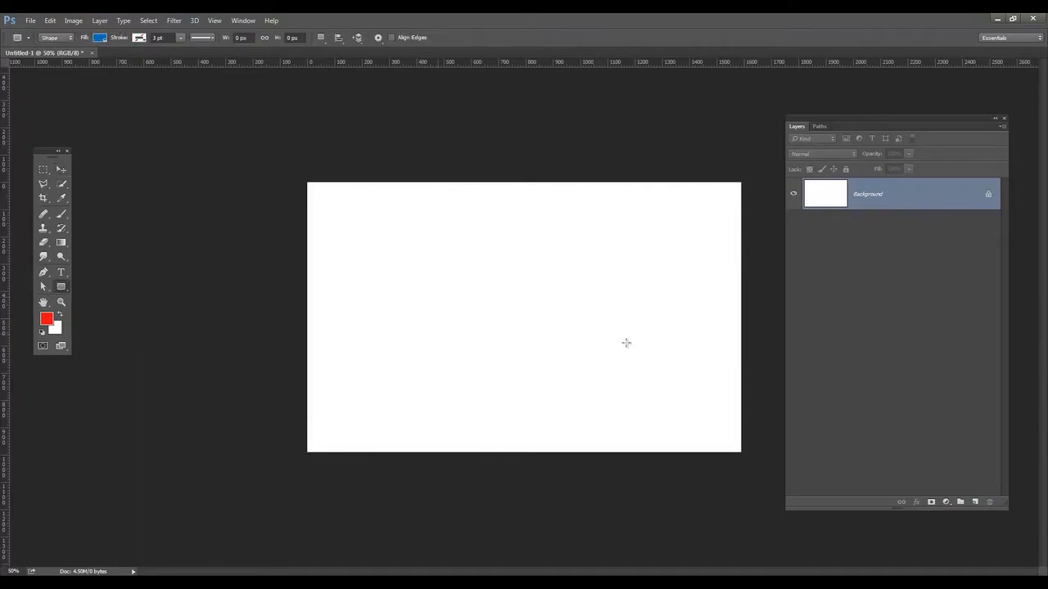
click(975, 502)
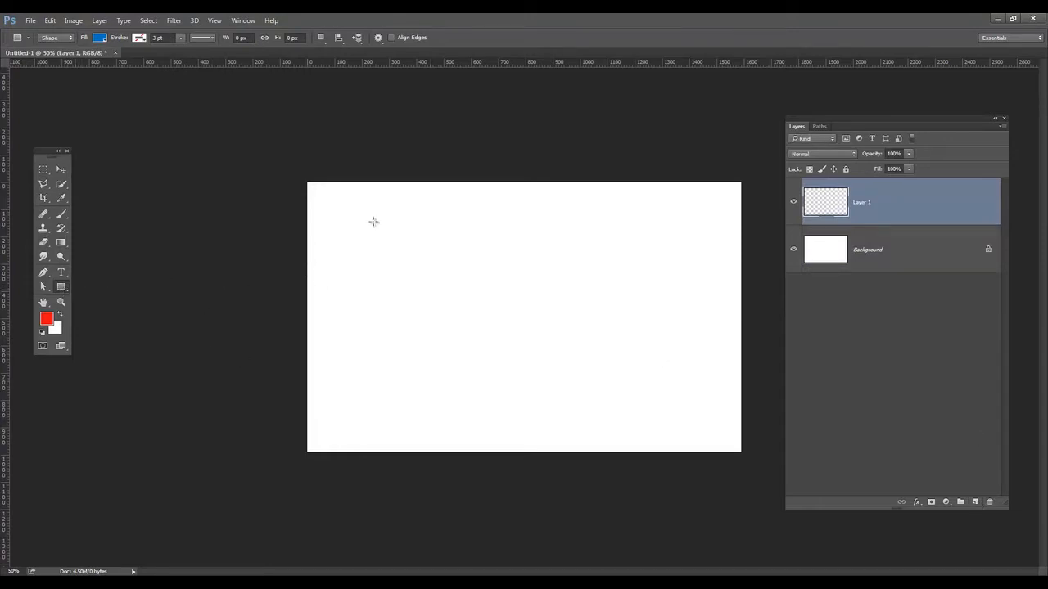
Draw a black (000000) rectangle about 1730 × 490 px spanning the full canvas width and move it slightly up
click(50, 319)
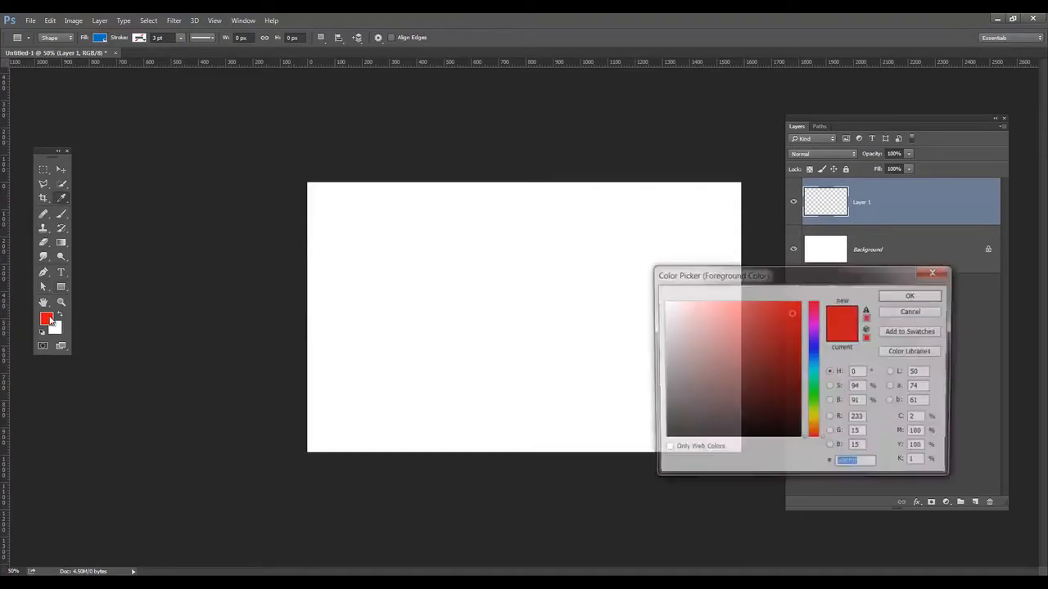
drag(674, 337, 640, 451)
click(925, 298)
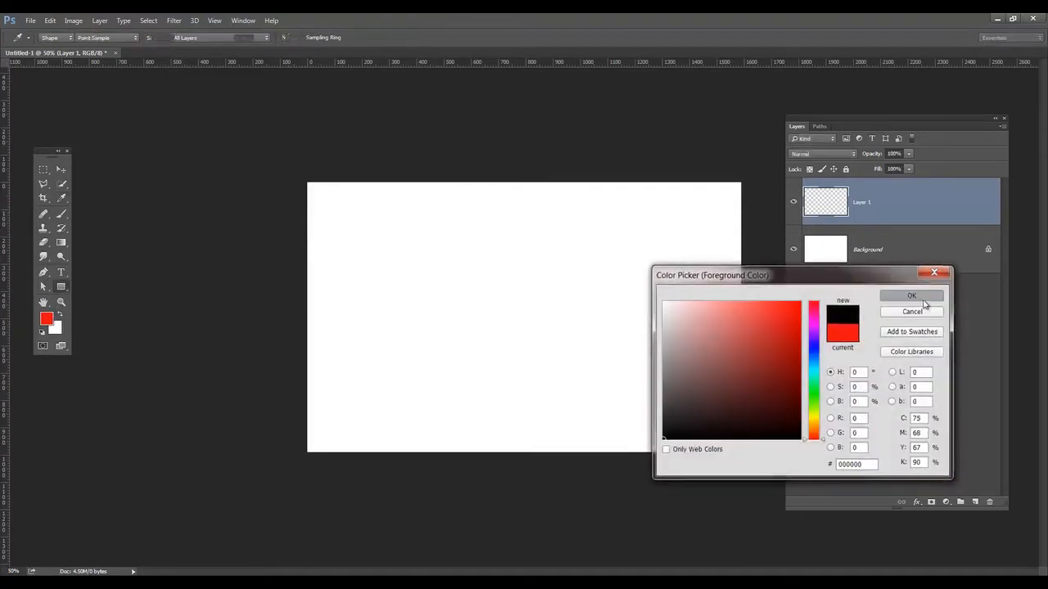
key(u)
drag(287, 228, 758, 363)
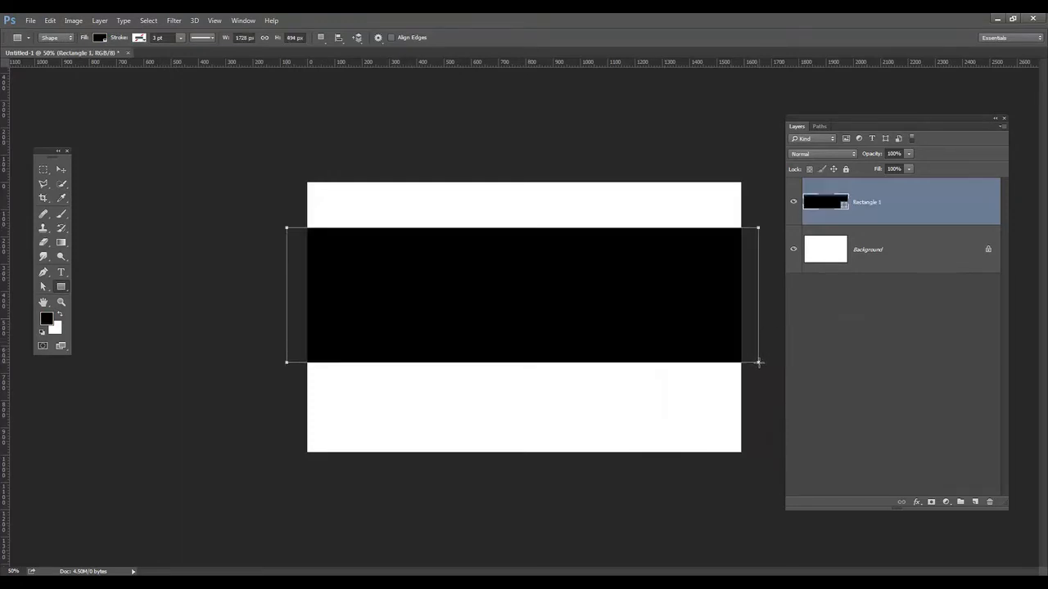
click(62, 170)
drag(328, 255, 352, 263)
drag(488, 267, 489, 262)
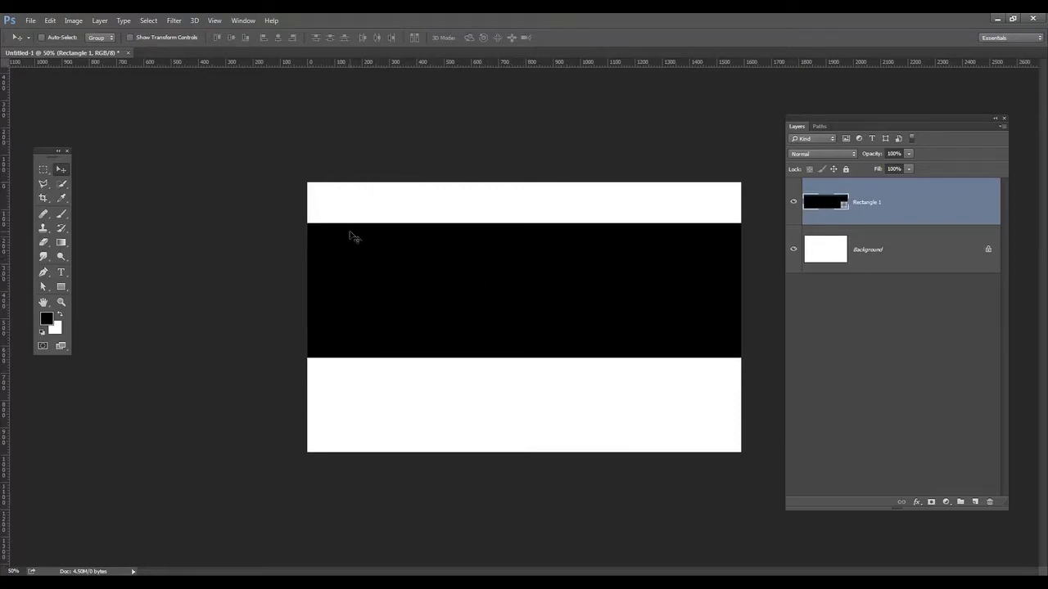
Open the image Dollarphotoclub_82723615.jpg from the Dollar Photo Club folder
click(31, 20)
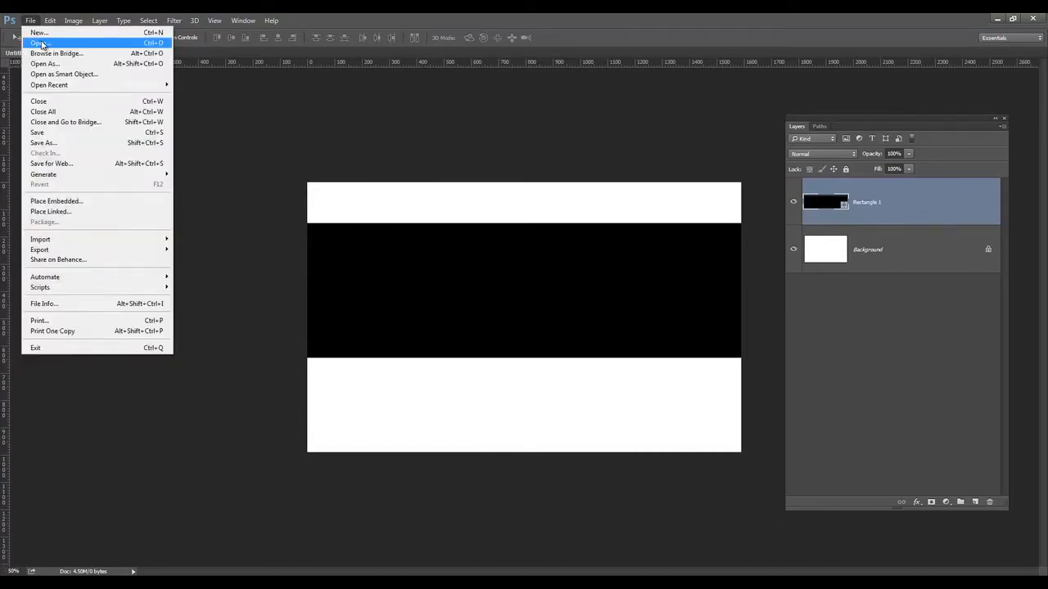
click(41, 43)
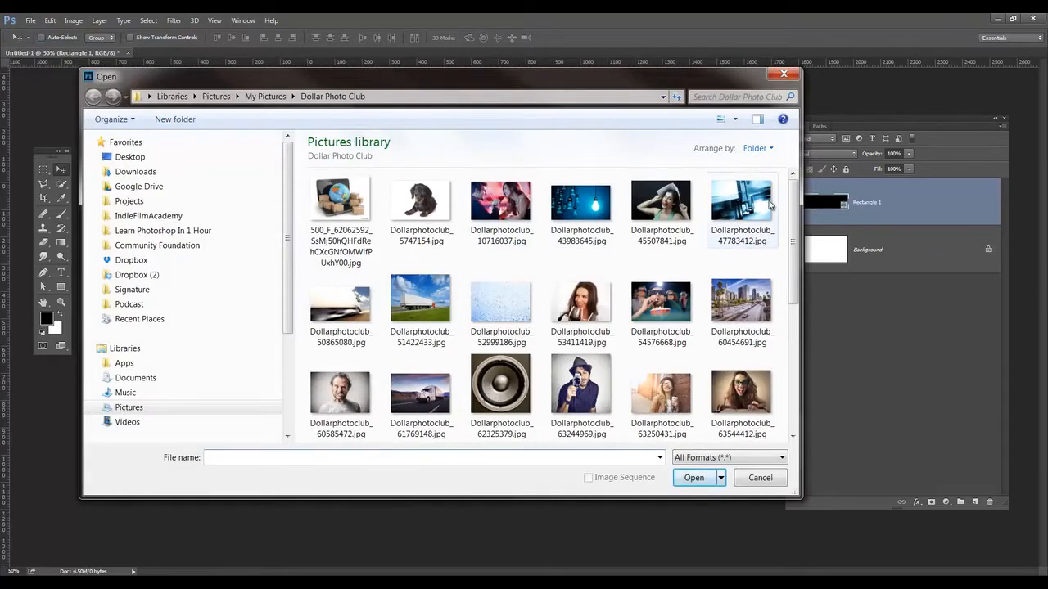
click(496, 304)
scroll(509, 312, down, 1)
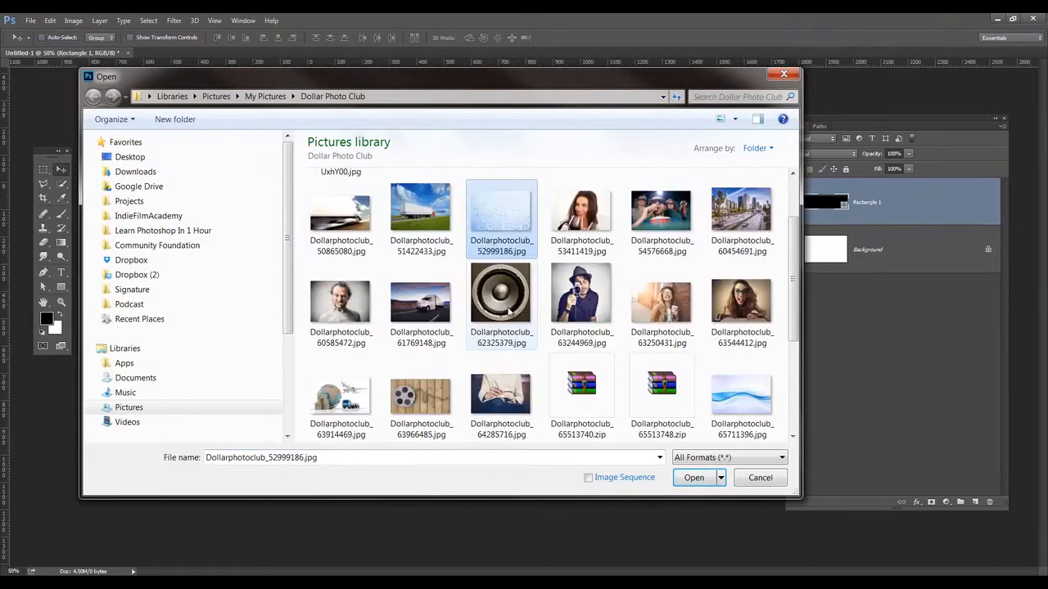
scroll(509, 311, down, 1)
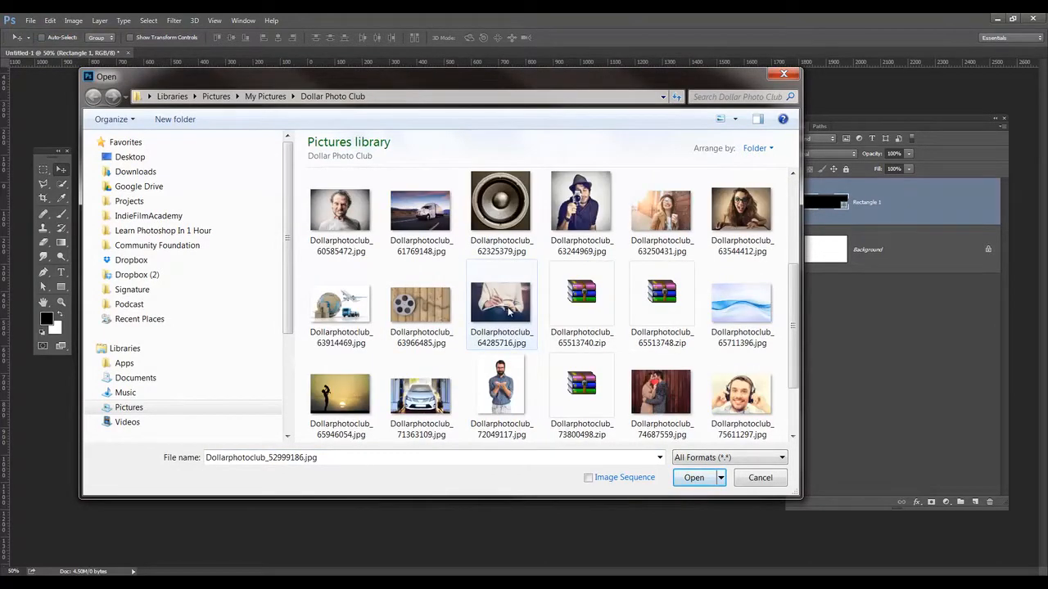
scroll(509, 311, down, 1)
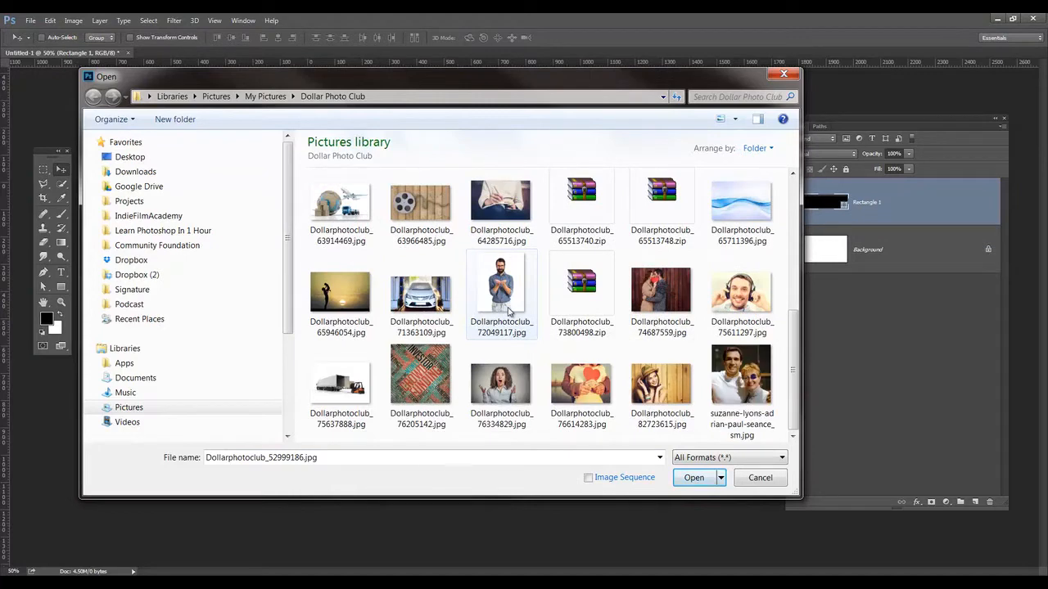
click(661, 385)
click(693, 479)
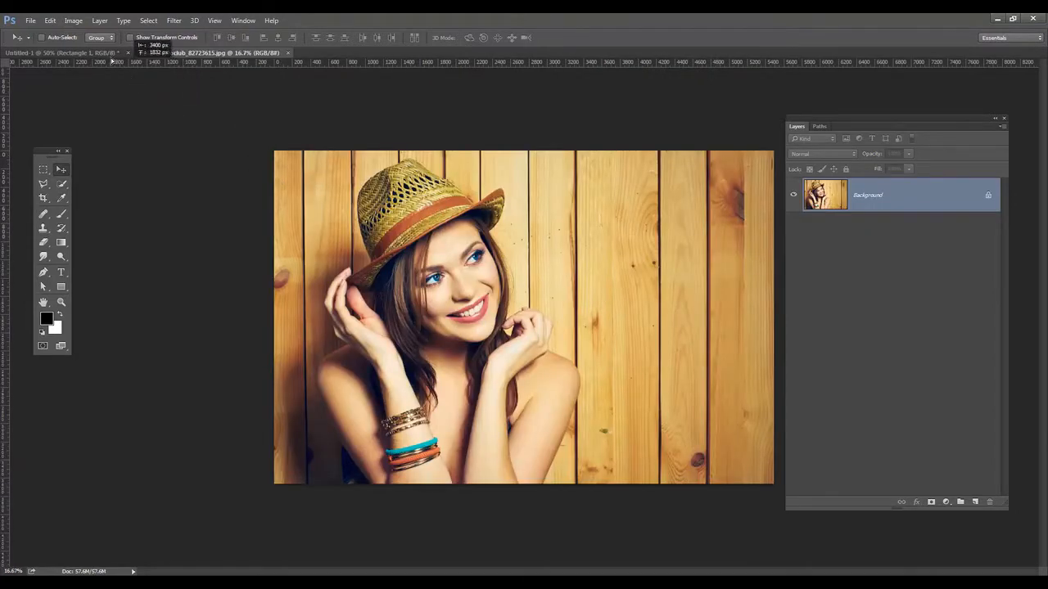
Bring the woman-in-hat photo into the Untitled-1 document as a layer above the black rectangle
click(106, 54)
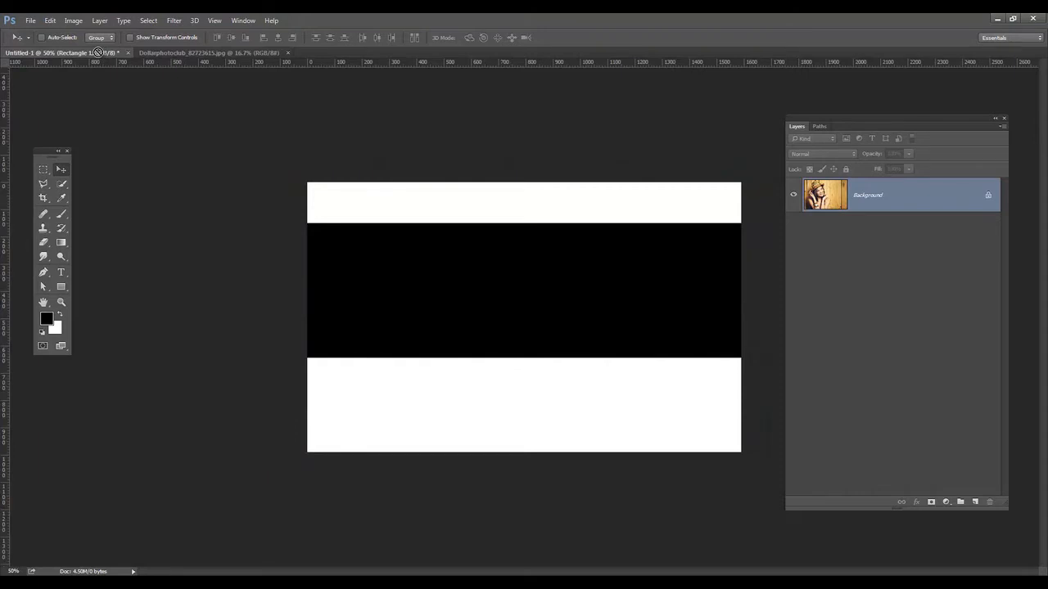
drag(97, 52, 458, 275)
drag(583, 352, 552, 320)
Scale the photo down with Free Transform and position it so it fills the canvas
key(ctrl+t)
key(ctrl+minus)
key(ctrl+minus)
key(ctrl+minus)
key(ctrl+minus)
drag(365, 234, 490, 319)
drag(551, 342, 515, 305)
drag(463, 363, 467, 361)
key(Return)
key(ctrl+plus)
key(ctrl+plus)
key(ctrl+plus)
key(ctrl+plus)
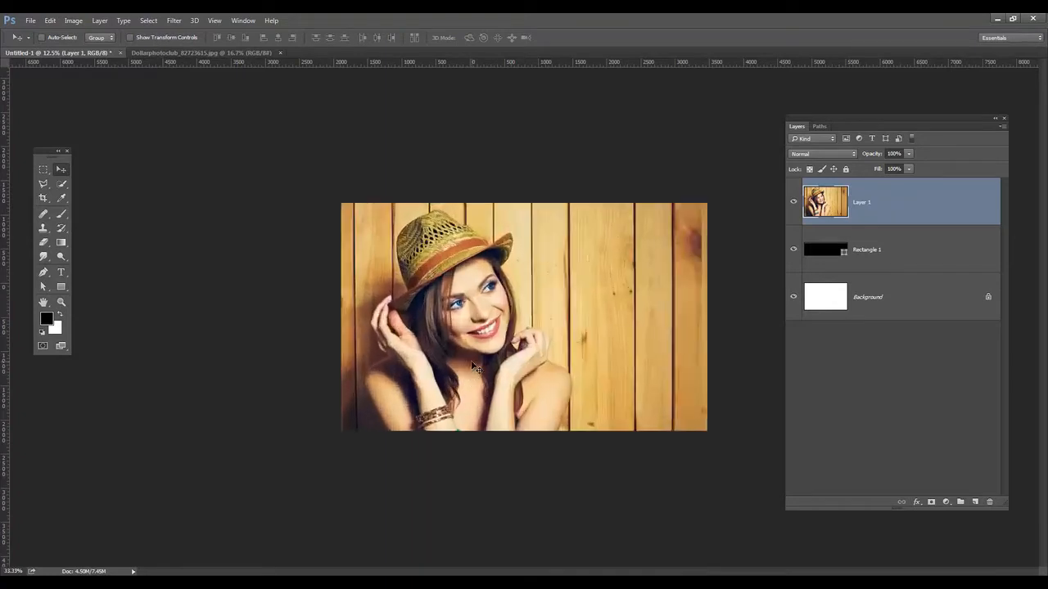
key(ctrl+plus)
key(ctrl+plus)
key(ctrl+minus)
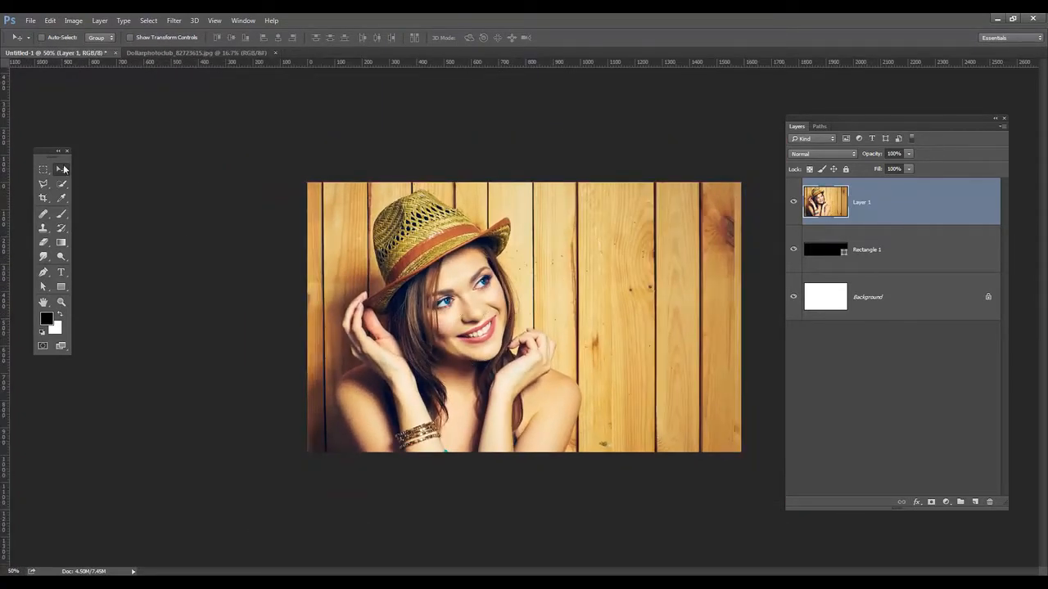
Clip the photo layer to the black rectangle and adjust the photo's position inside it
drag(439, 282, 476, 275)
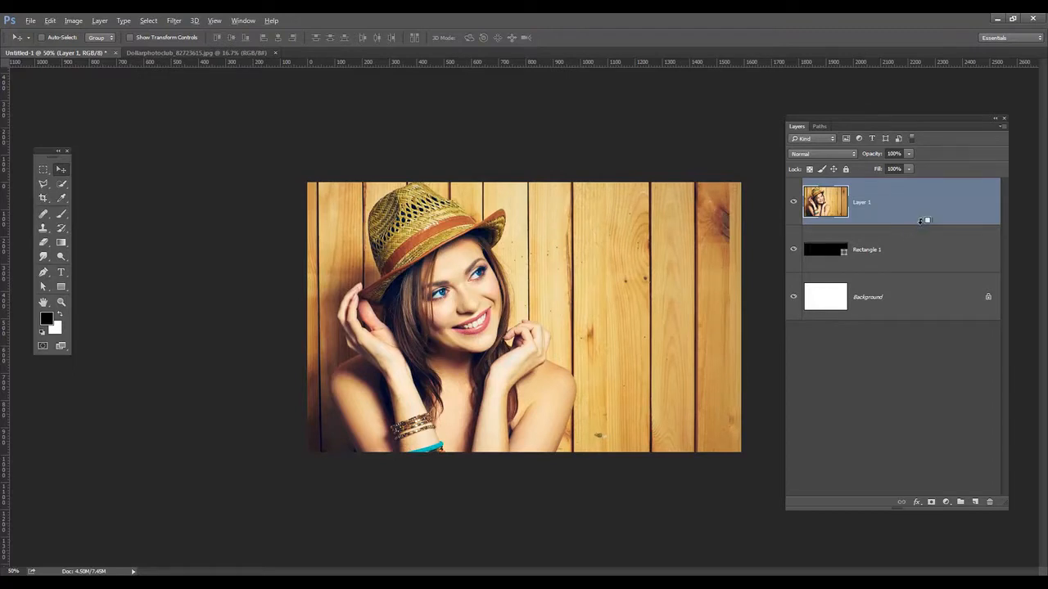
alt+click(923, 221)
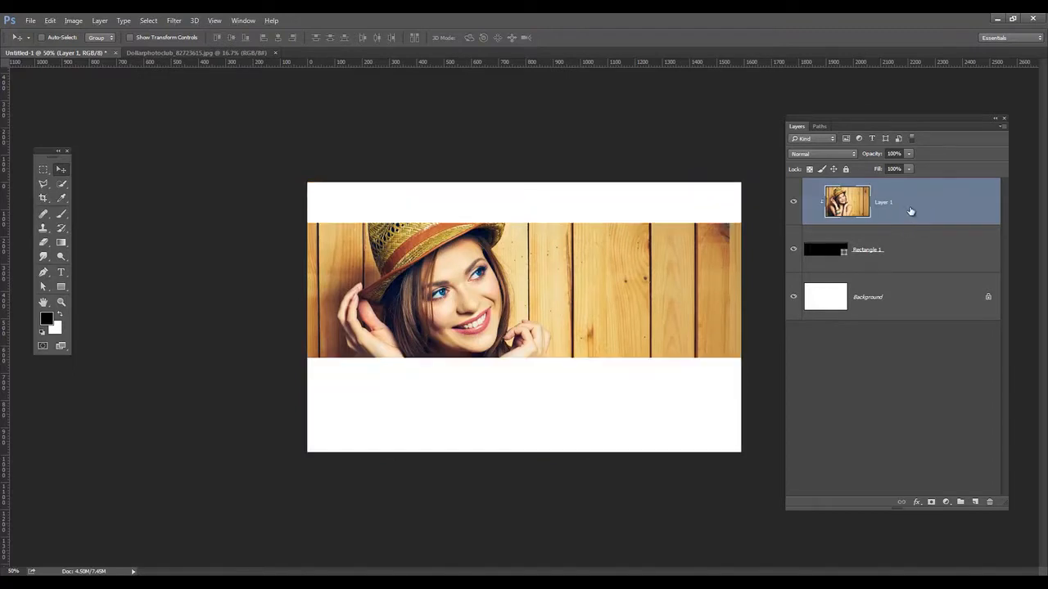
mouse_move(557, 273)
mouse_down()
mouse_move(582, 235)
mouse_move(558, 236)
mouse_move(559, 252)
mouse_move(559, 229)
mouse_move(528, 280)
mouse_move(529, 233)
mouse_move(526, 286)
mouse_move(528, 217)
mouse_move(532, 285)
mouse_move(548, 297)
mouse_move(551, 248)
mouse_move(549, 291)
mouse_up()
Move the base rectangle and the clipped photo separately to reframe the visible part of the woman's face
click(925, 245)
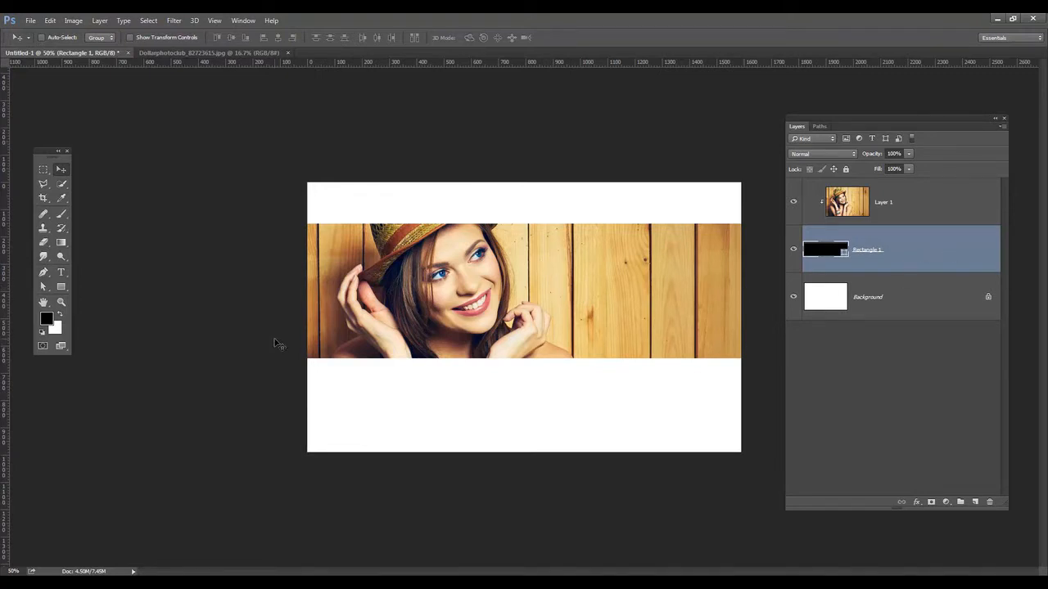
mouse_move(442, 295)
mouse_down()
mouse_move(443, 315)
mouse_move(442, 293)
mouse_up()
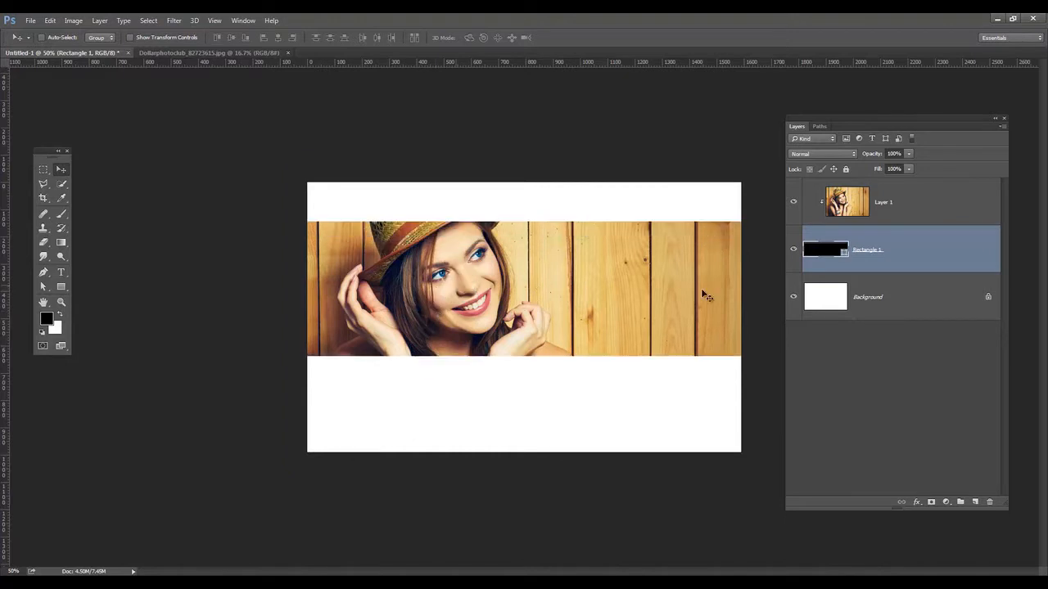
click(905, 215)
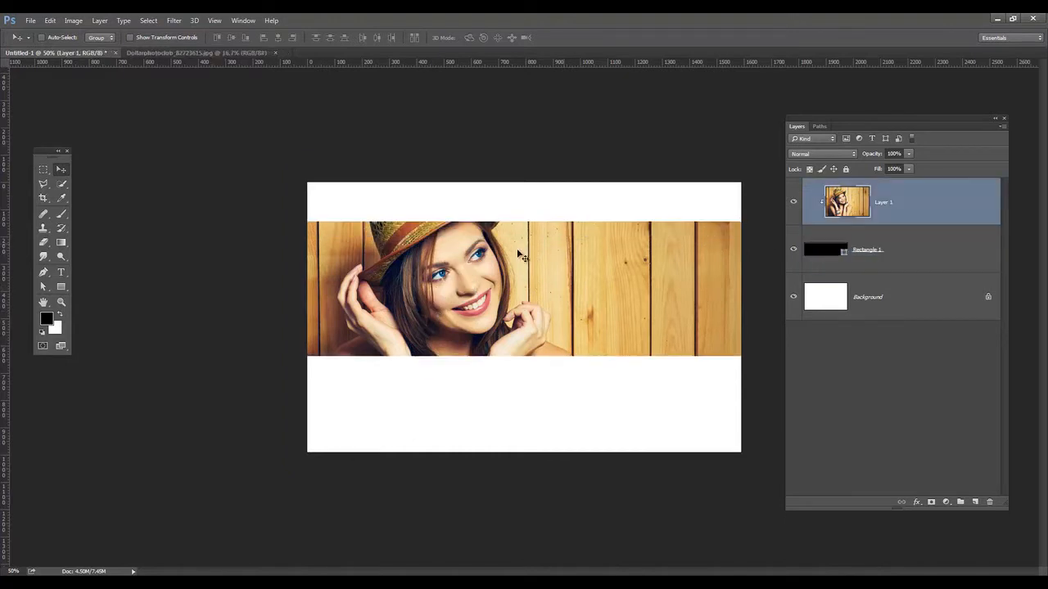
drag(520, 315, 536, 255)
click(922, 249)
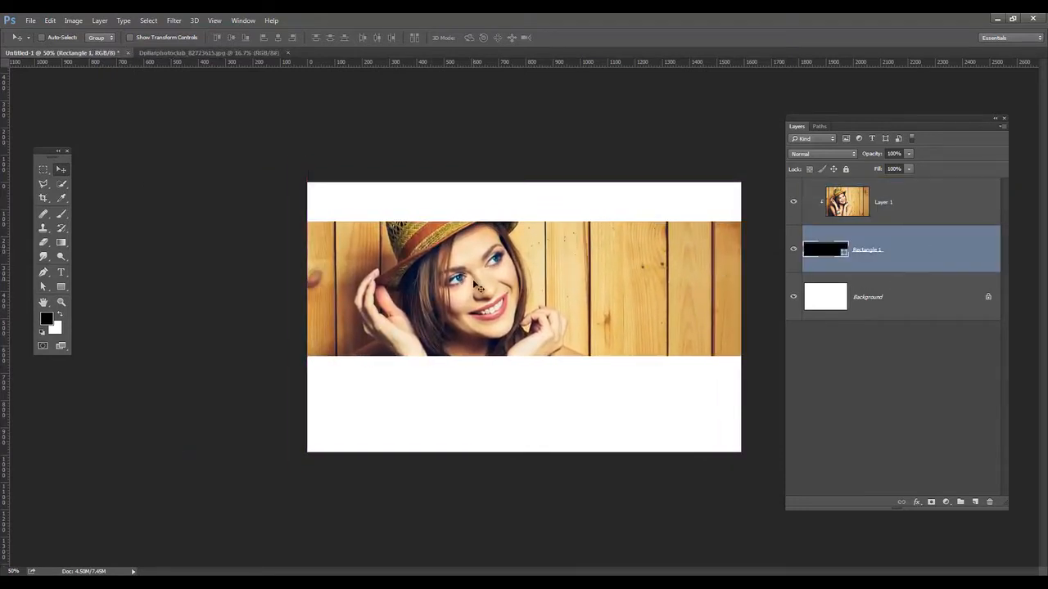
drag(472, 258, 471, 292)
click(878, 218)
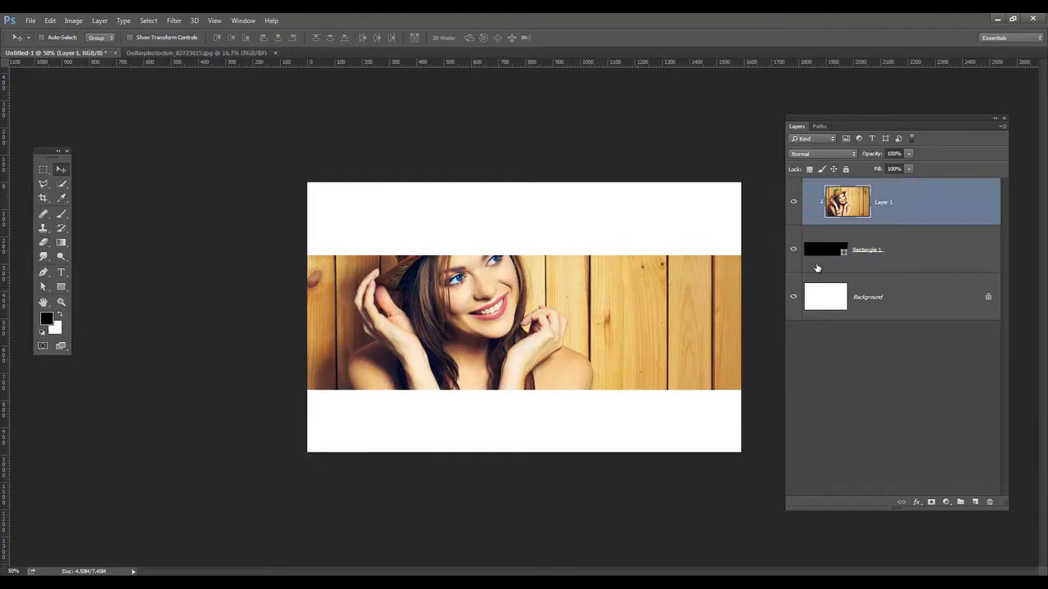
mouse_move(539, 261)
mouse_down()
mouse_move(537, 244)
mouse_move(537, 293)
mouse_move(551, 261)
mouse_up()
Hide and show the base rectangle layer to check its effect on the clipped photo
shift+click(929, 254)
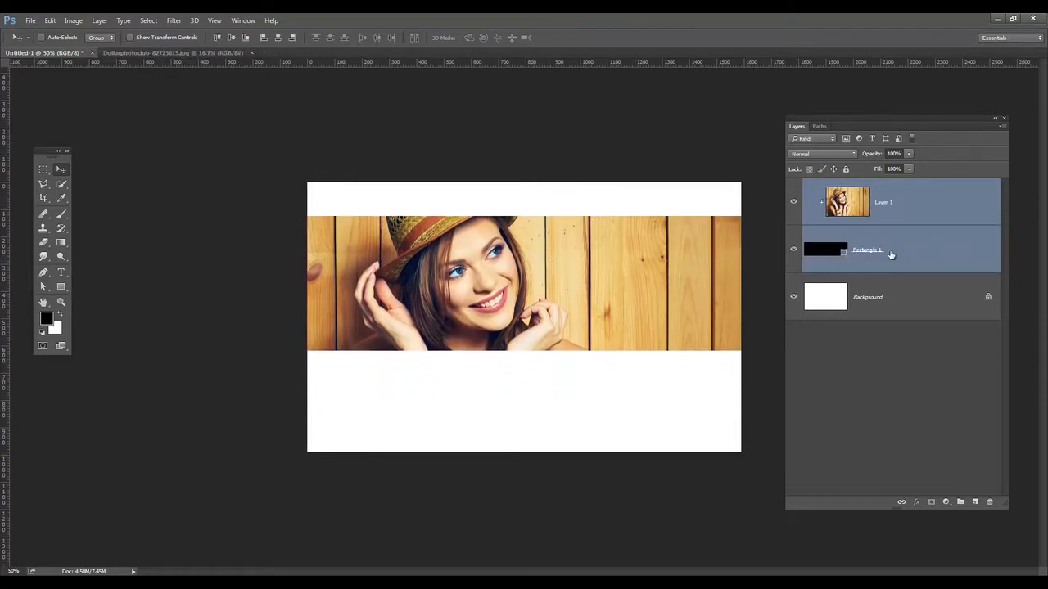
click(891, 254)
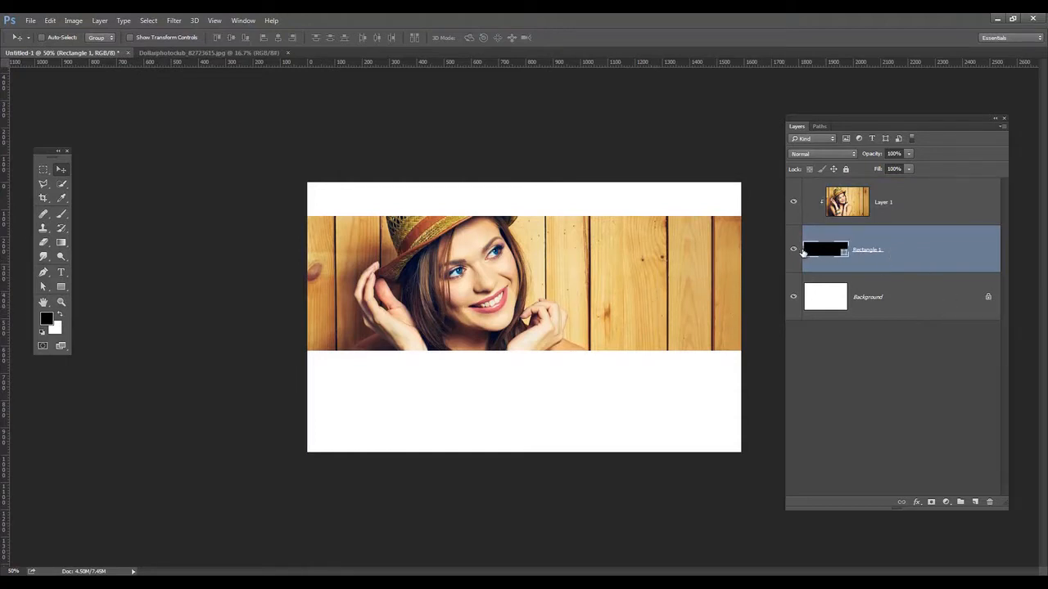
click(795, 250)
click(794, 250)
Sample the reddish-brown a24734 from the hat band and draw a tall rectangle in it above the photo, over the canvas's right side
click(60, 287)
click(99, 283)
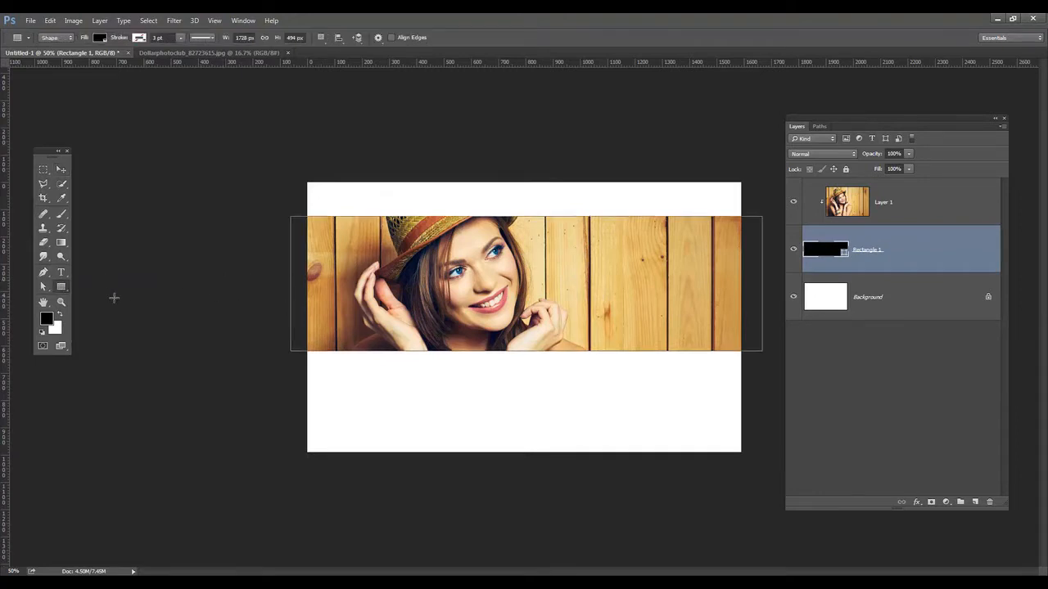
click(47, 319)
click(427, 224)
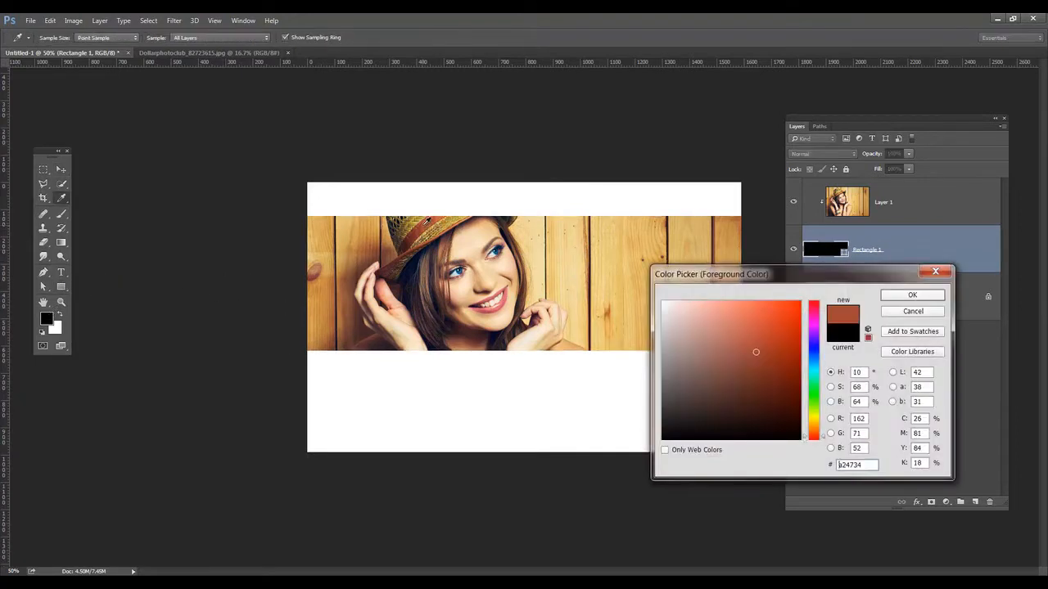
click(895, 298)
click(935, 204)
drag(604, 198, 778, 398)
Move the reddish-brown rectangle further left and add its layer to the clipping group
click(61, 169)
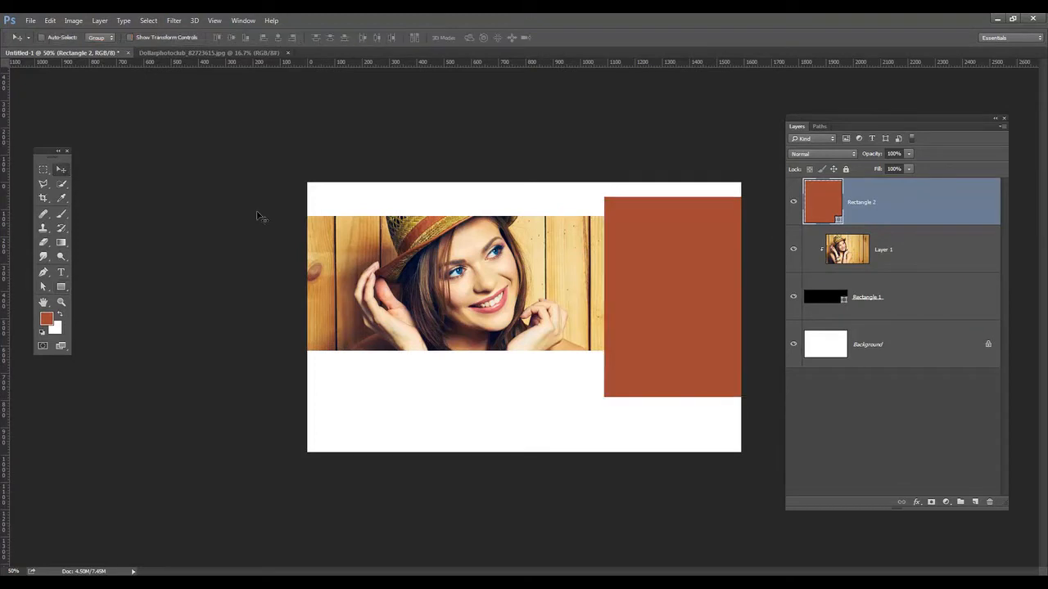
drag(613, 265, 583, 265)
drag(965, 220, 946, 224)
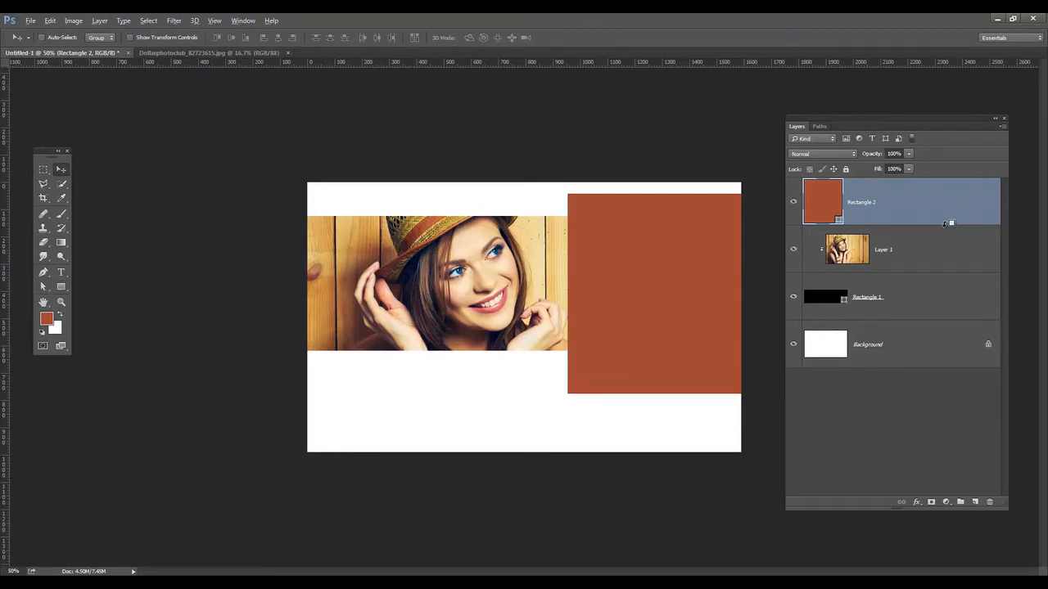
drag(946, 224, 948, 225)
alt+click(948, 225)
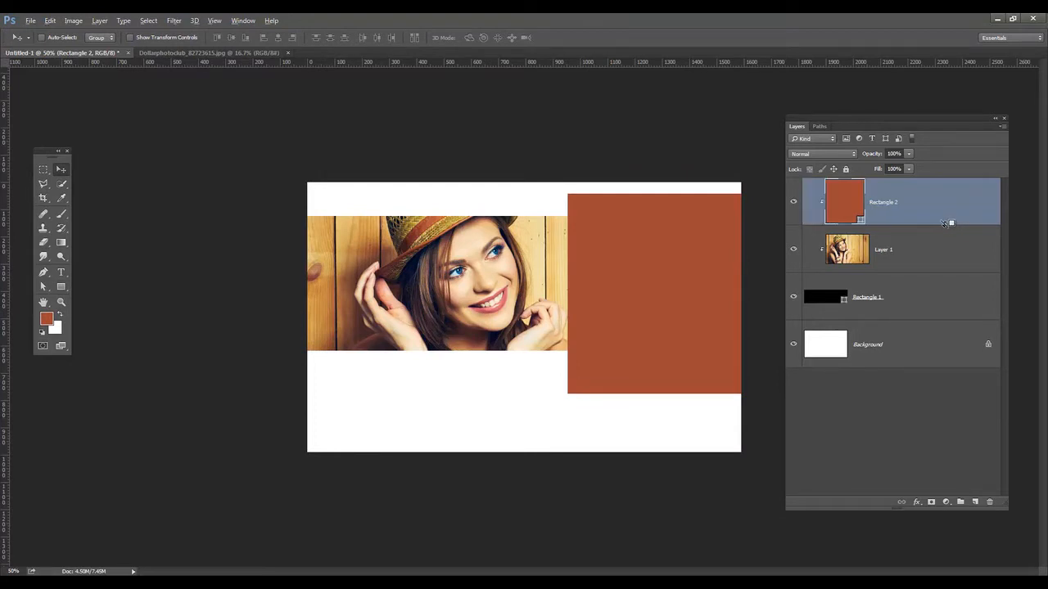
Shift the clipped photo to the left and reposition the reddish-brown rectangle over the right part of the banner
mouse_move(725, 308)
mouse_down()
mouse_move(633, 307)
mouse_move(737, 310)
mouse_up()
click(899, 257)
drag(533, 278, 487, 278)
click(894, 205)
mouse_move(562, 254)
mouse_down()
mouse_move(575, 255)
mouse_move(556, 256)
mouse_up()
click(908, 155)
mouse_move(908, 168)
mouse_down()
mouse_move(869, 166)
mouse_move(919, 165)
mouse_up()
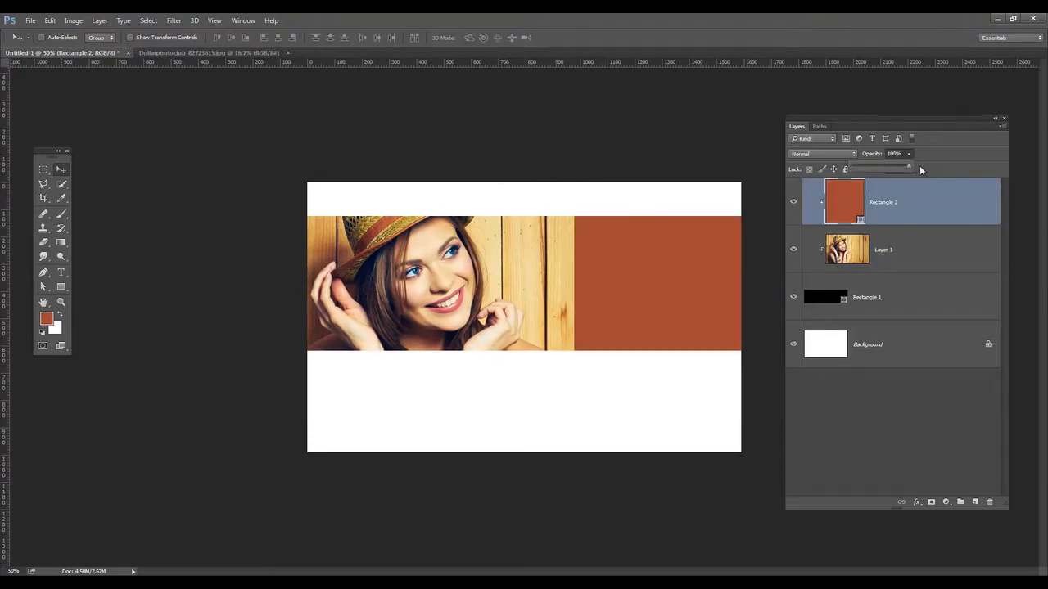
Hide and show the layers of the clipping group, and nudge the clipped photo slightly to the right
click(926, 247)
click(794, 250)
click(794, 203)
click(795, 298)
click(795, 298)
click(794, 249)
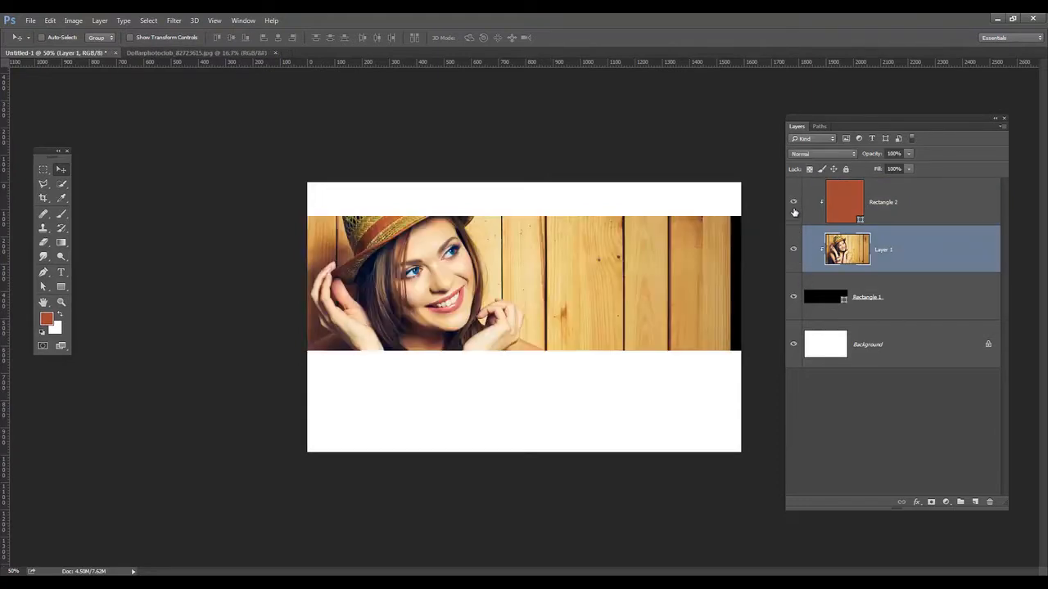
click(794, 202)
mouse_move(593, 270)
mouse_down()
mouse_move(584, 267)
mouse_move(612, 267)
mouse_move(595, 268)
mouse_up()
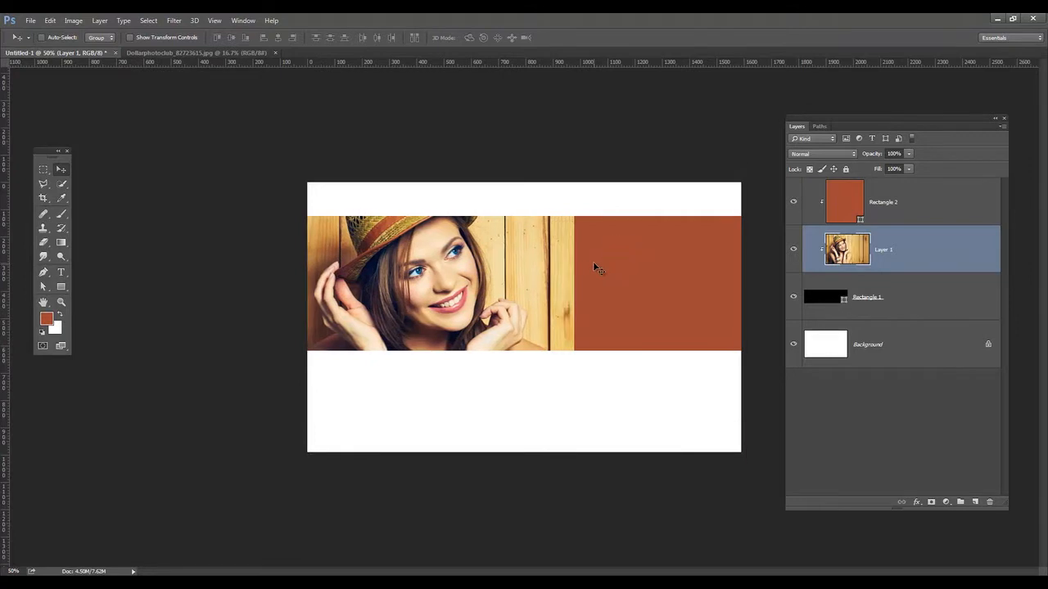
click(918, 301)
click(935, 236)
click(923, 211)
click(941, 266)
click(940, 303)
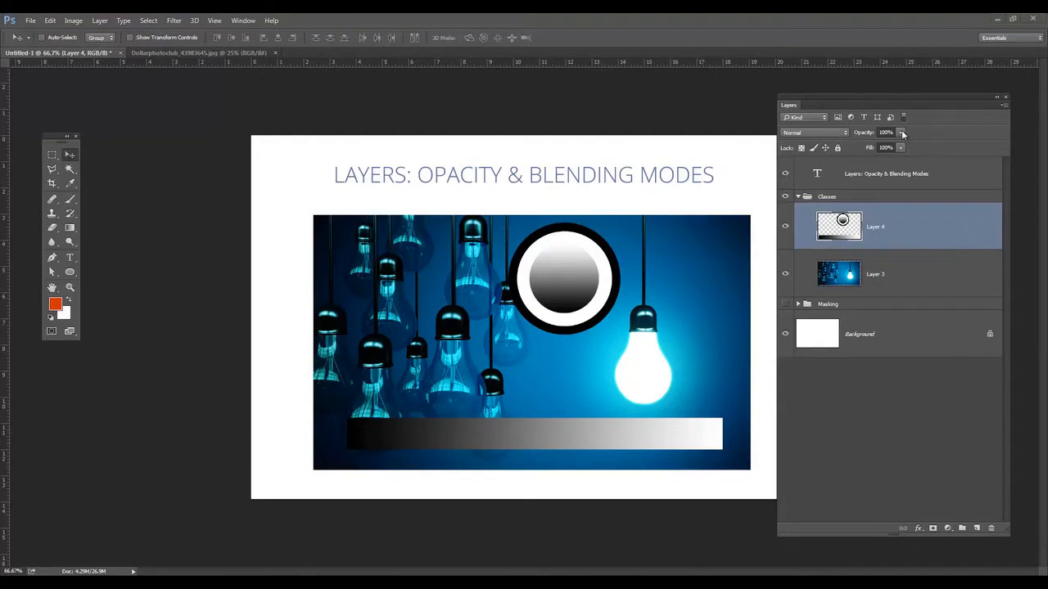
Compare the light bulb photo and the gradient shapes by selecting Layer 3 and Layer 4 and switching their visibility off and on
click(868, 286)
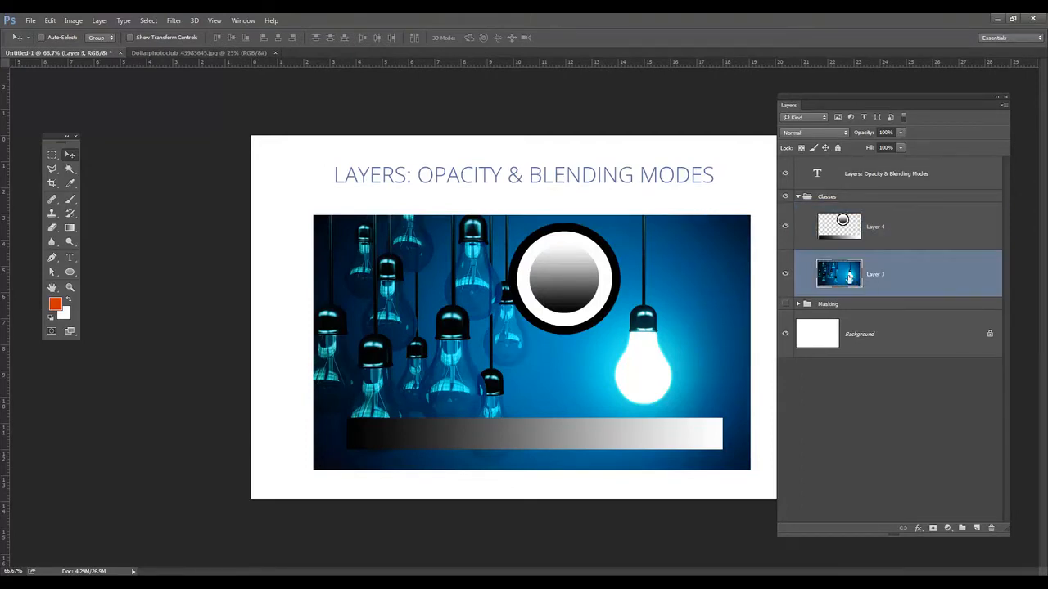
click(819, 229)
click(785, 229)
click(784, 229)
click(784, 229)
click(785, 229)
click(785, 230)
click(784, 229)
click(784, 229)
click(785, 274)
click(785, 274)
click(785, 229)
Vary the opacity of the gradient shapes on Layer 4 and bring it back to 100%
click(901, 133)
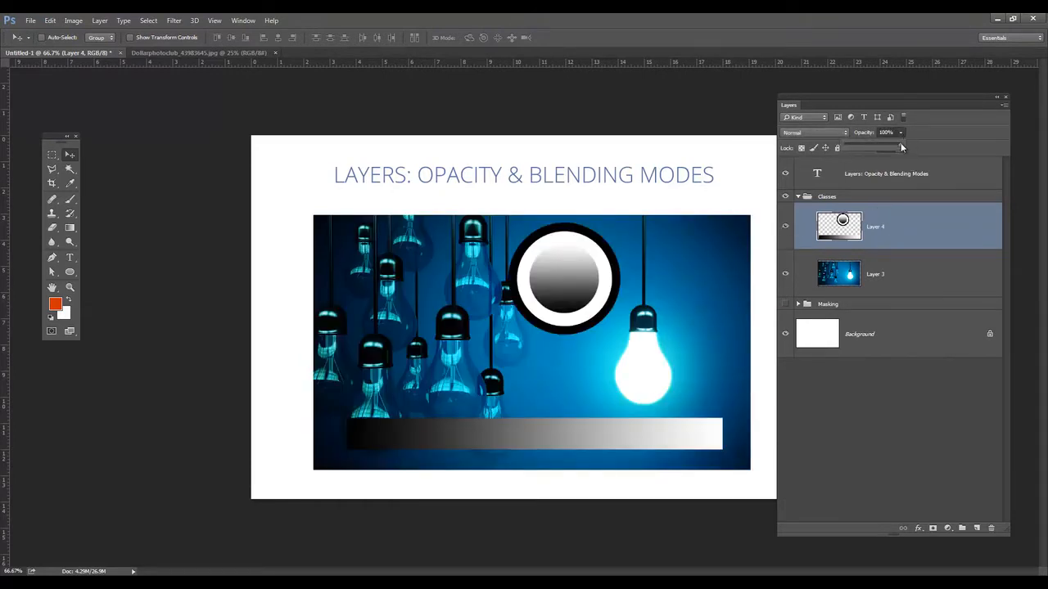
drag(876, 149, 1004, 149)
click(921, 132)
Try the Multiply and Screen blend modes on the gradient shapes layer
click(845, 135)
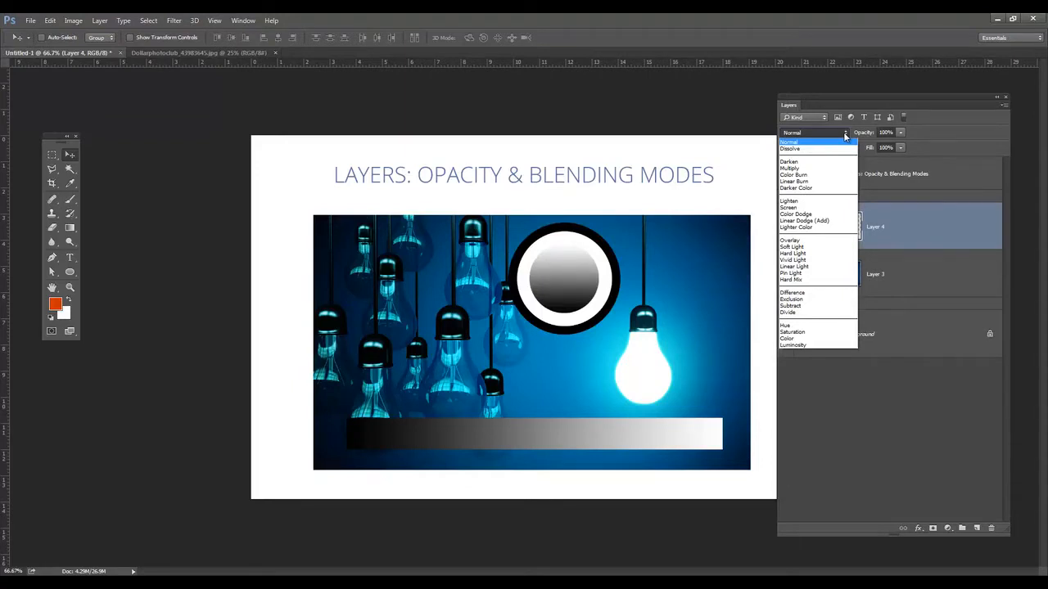
click(815, 168)
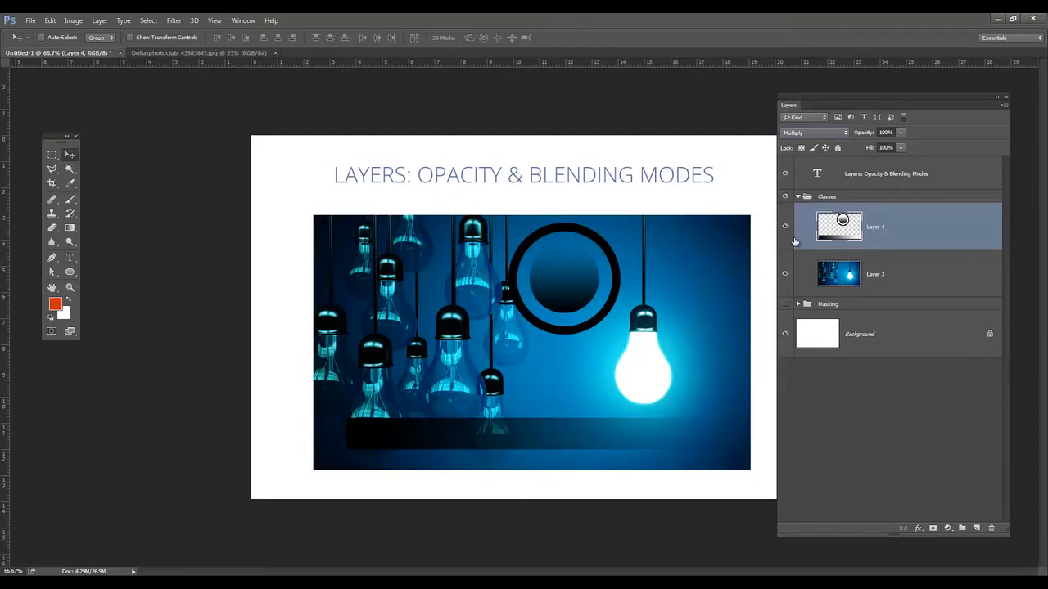
click(836, 135)
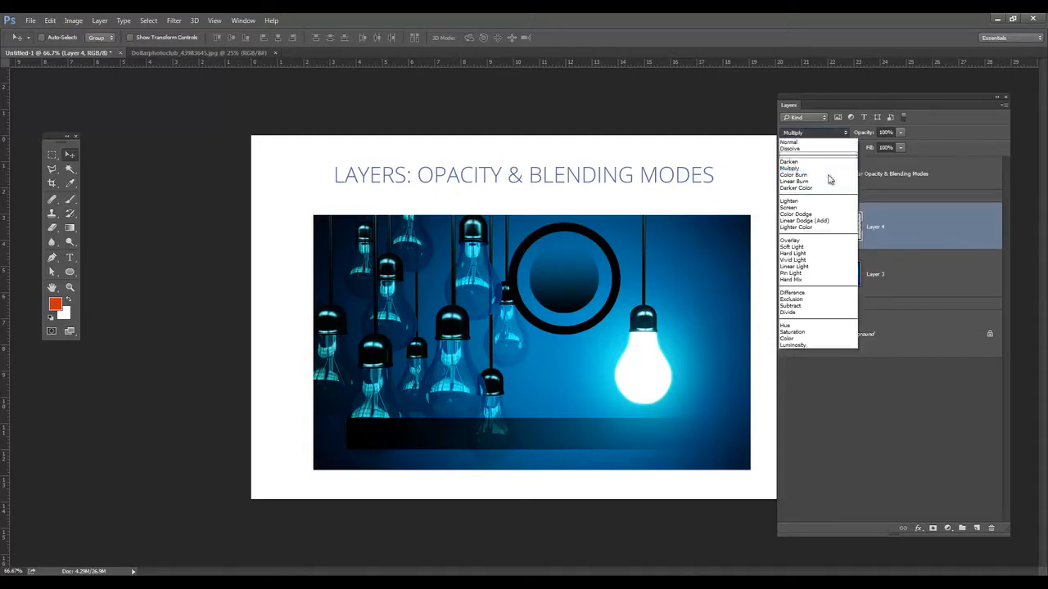
click(820, 211)
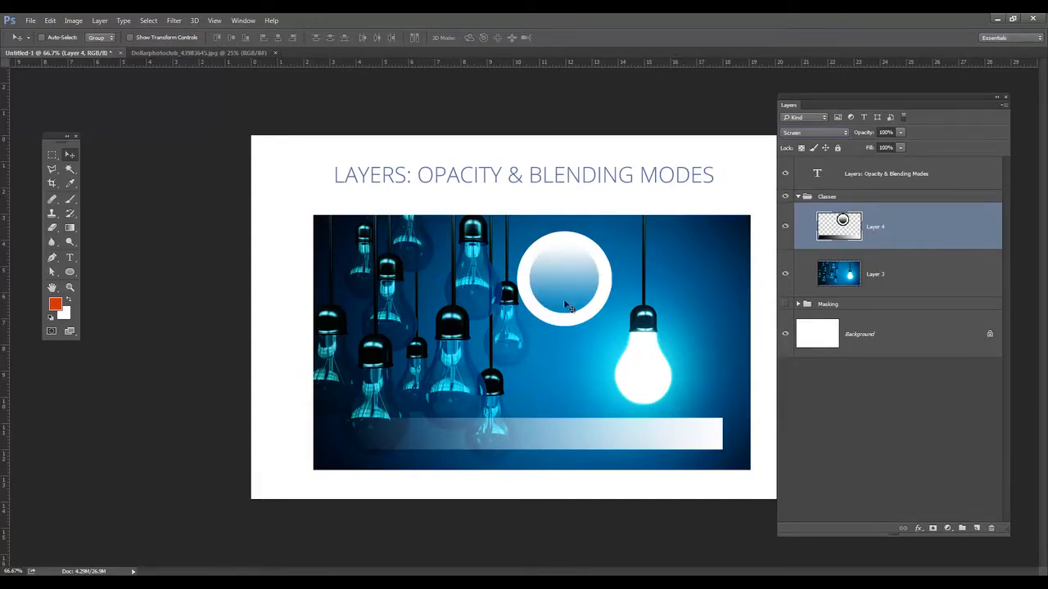
Set the gradient shapes layer to the Overlay blend mode and move the shapes slightly to the left over the bulb photo
click(844, 134)
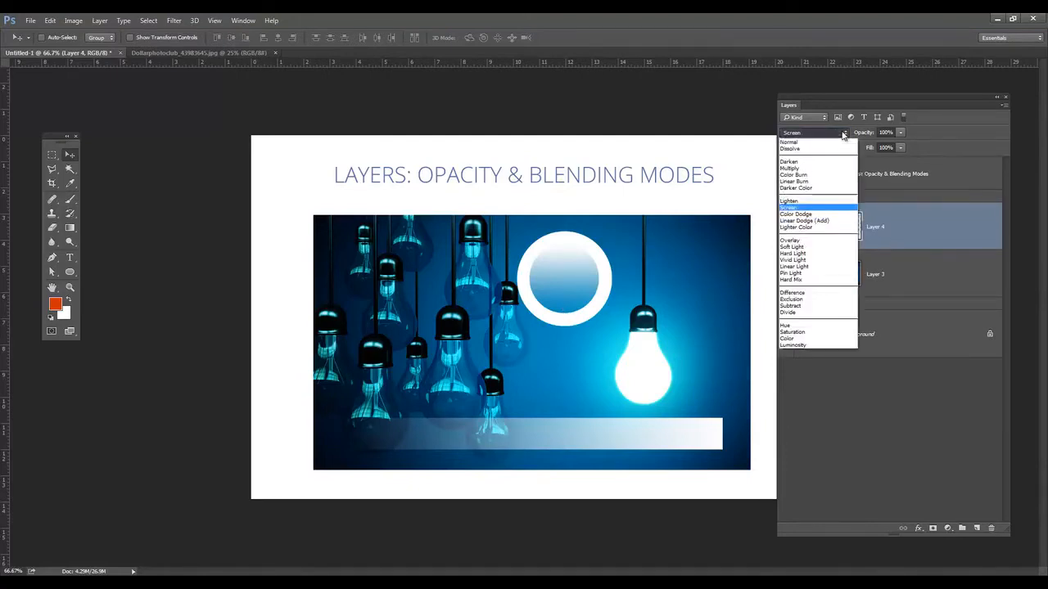
click(822, 244)
mouse_move(593, 312)
mouse_down()
mouse_move(453, 320)
mouse_move(532, 311)
mouse_move(579, 288)
mouse_move(568, 303)
mouse_move(582, 308)
mouse_up()
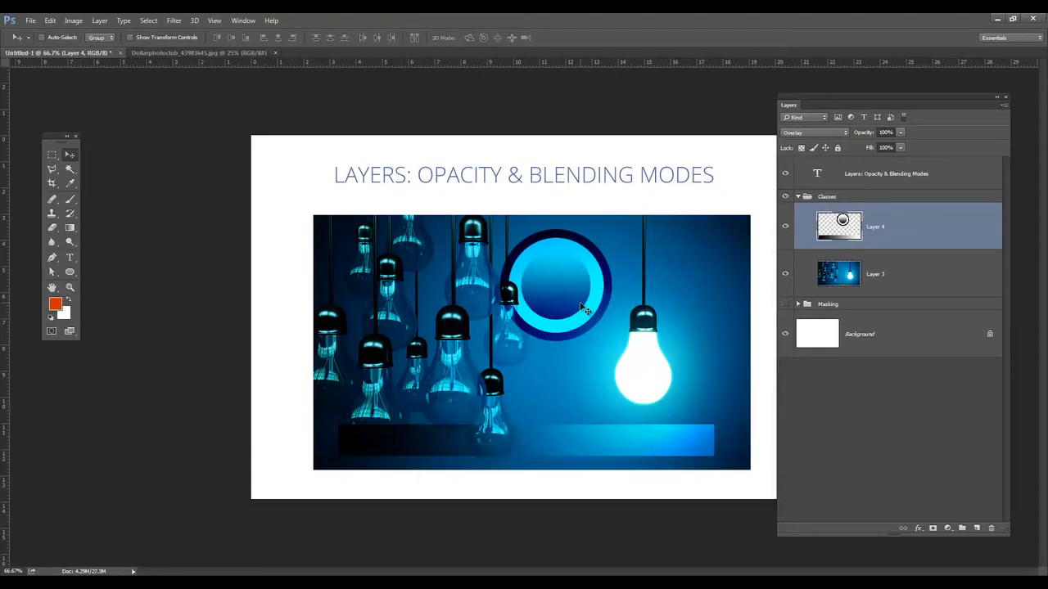
drag(586, 295, 584, 290)
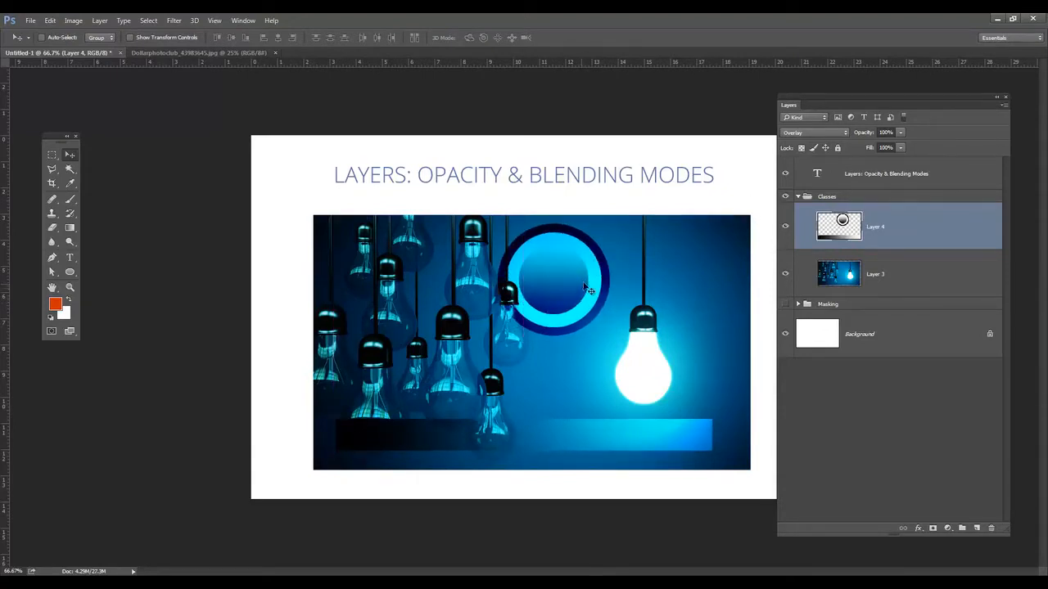
drag(596, 281, 571, 282)
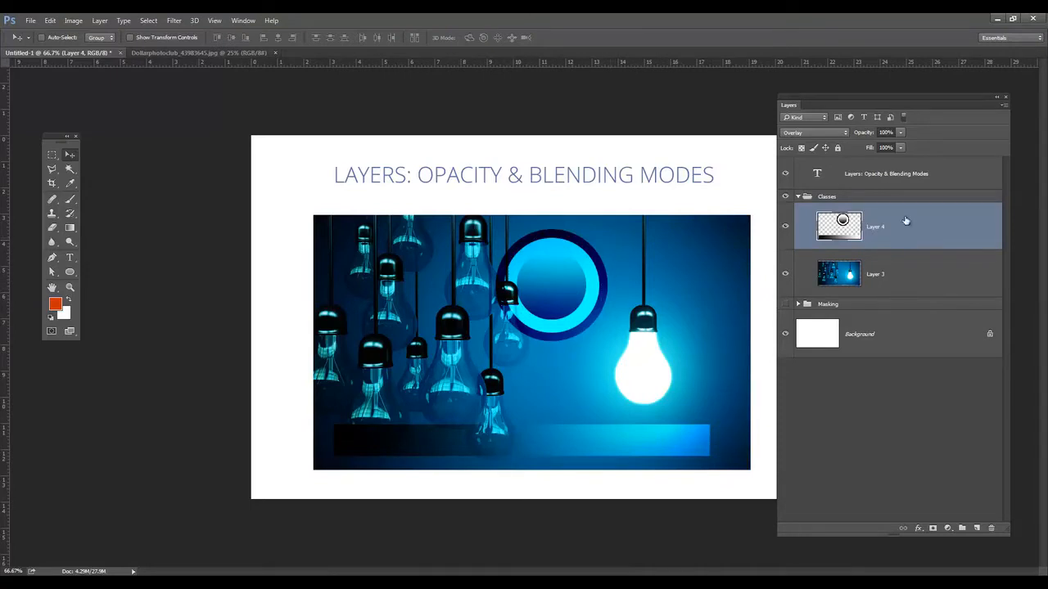
click(846, 132)
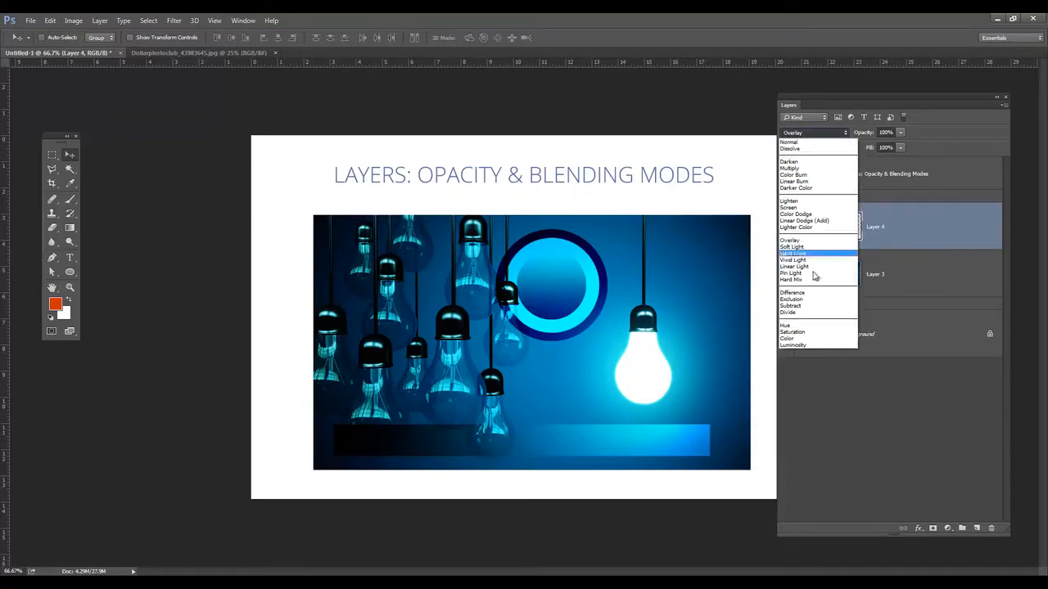
click(894, 228)
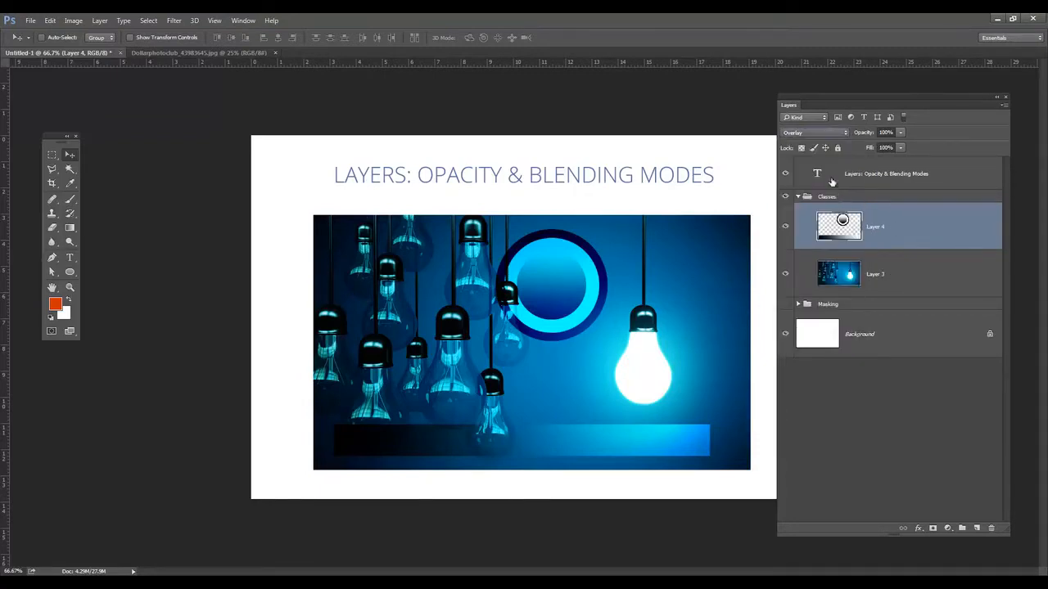
click(831, 135)
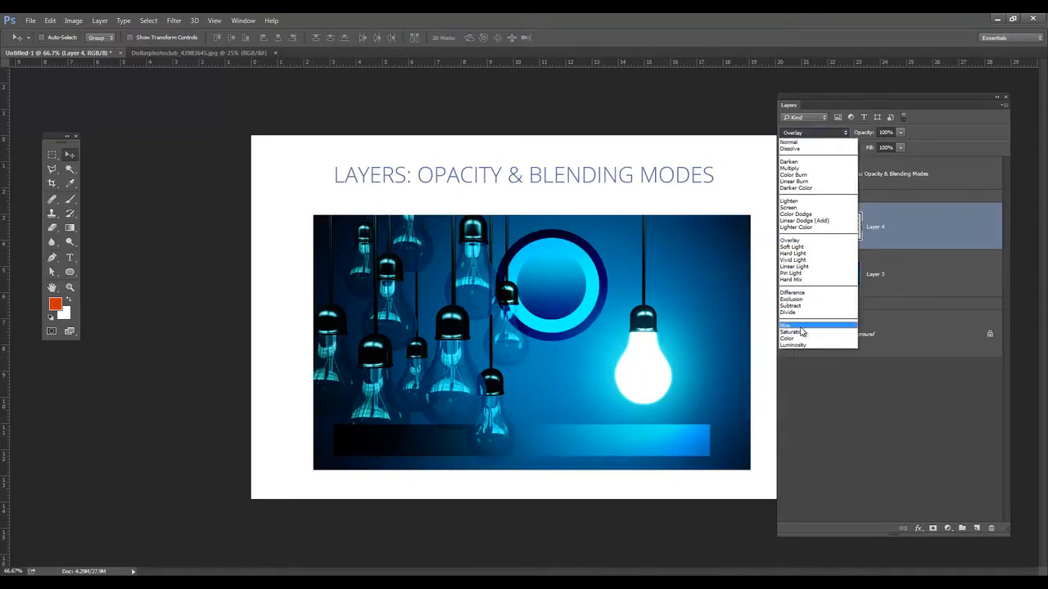
click(911, 220)
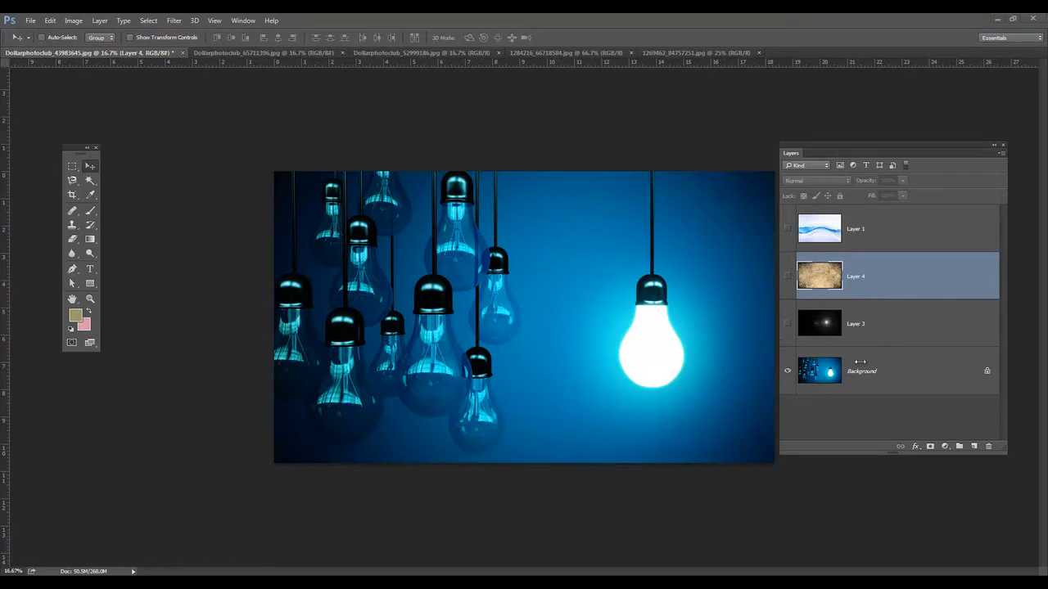
Show the lens flare, grunge texture and blue wave layers above the bulb photo, and select each of them in turn
click(787, 324)
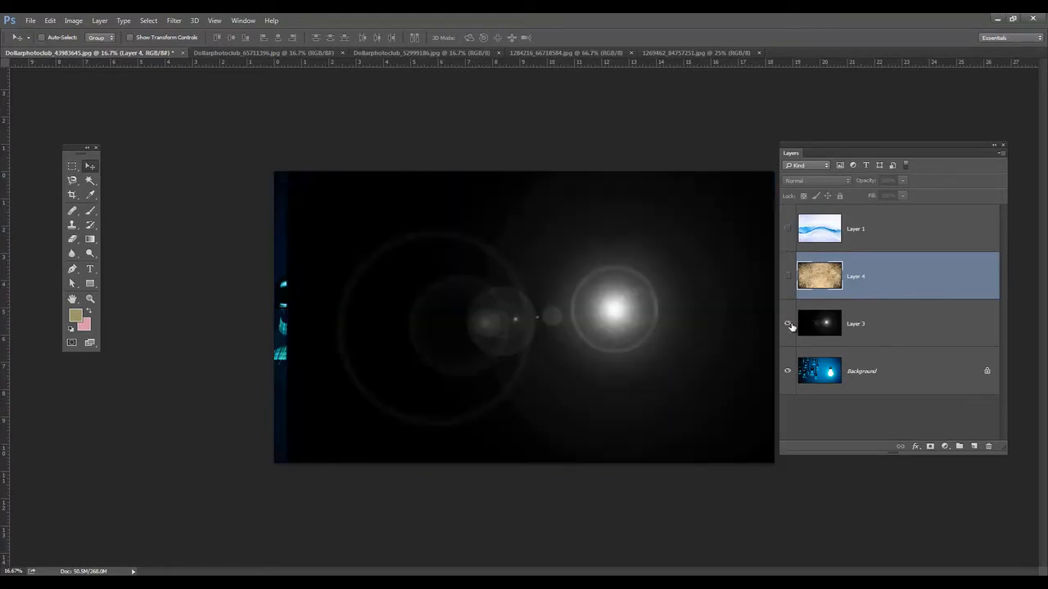
click(788, 276)
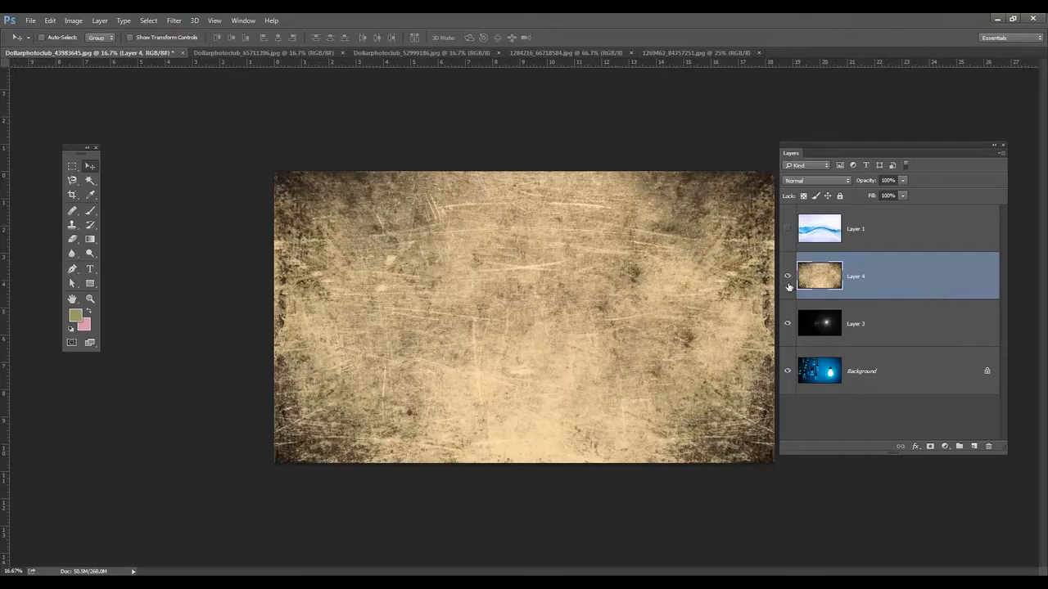
click(787, 230)
click(852, 231)
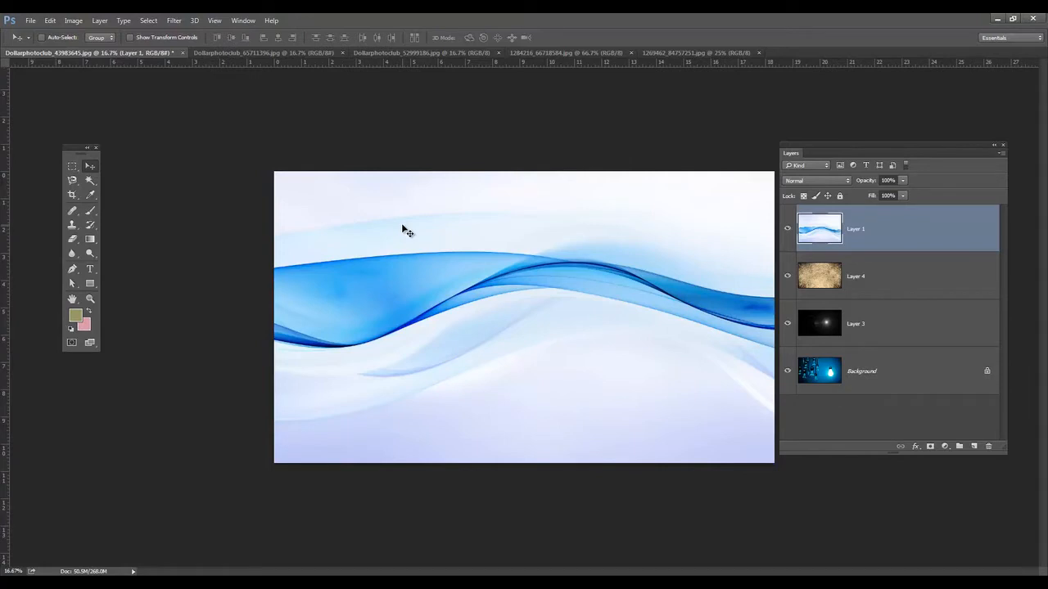
click(892, 271)
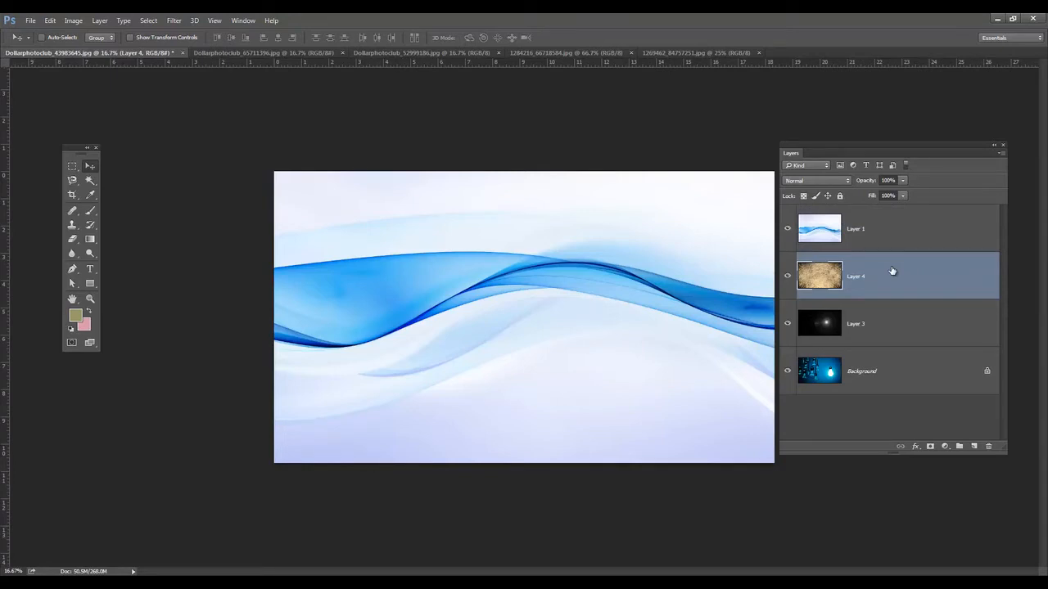
click(881, 329)
click(893, 280)
click(898, 242)
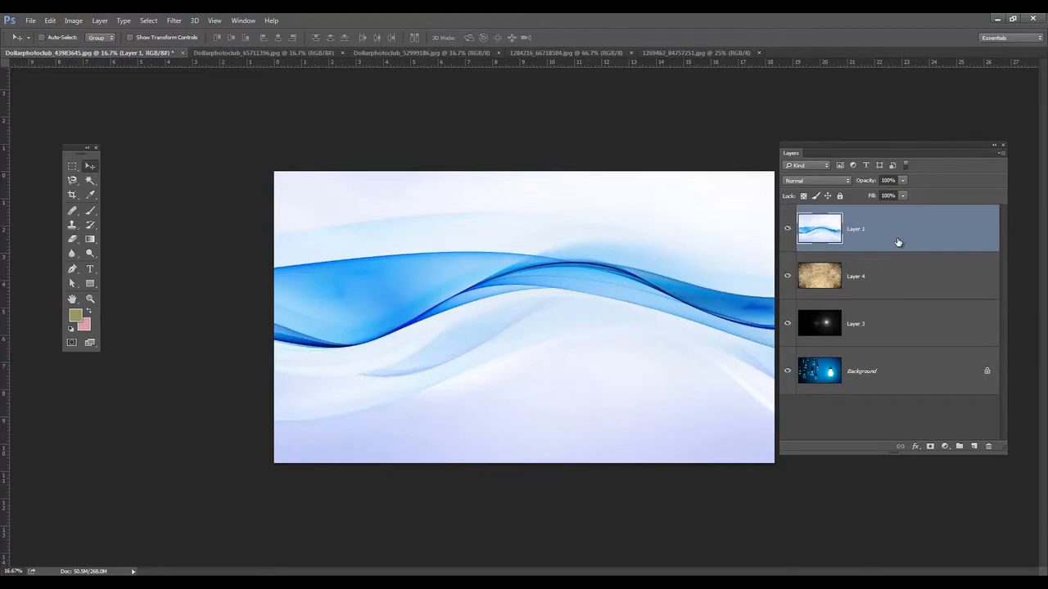
Hide the blue wave and grunge texture layers and shift the lens flare layer slightly to the left, checking it against the photo
click(787, 229)
click(788, 276)
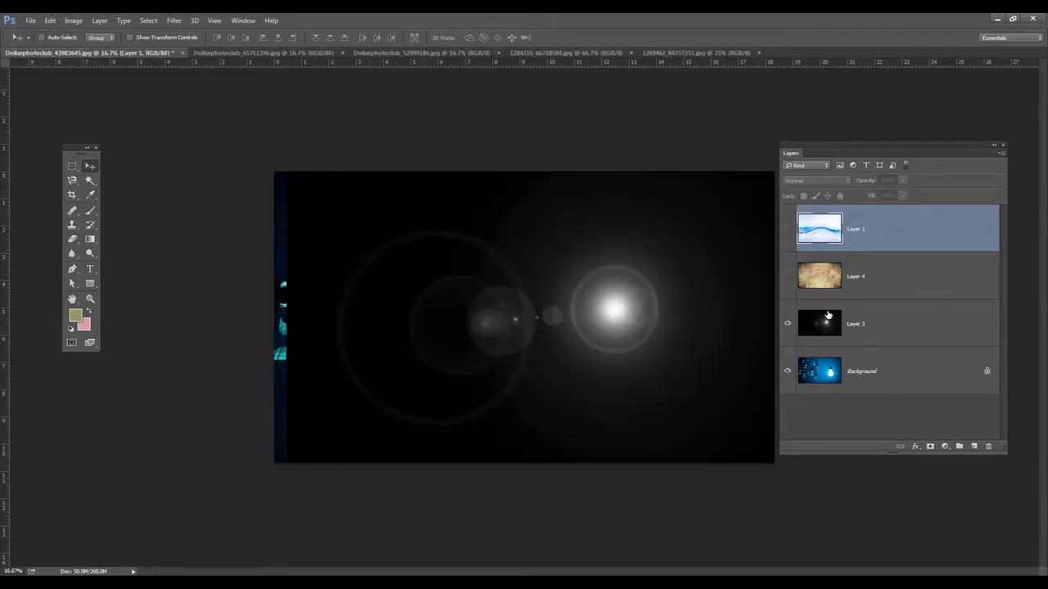
click(886, 327)
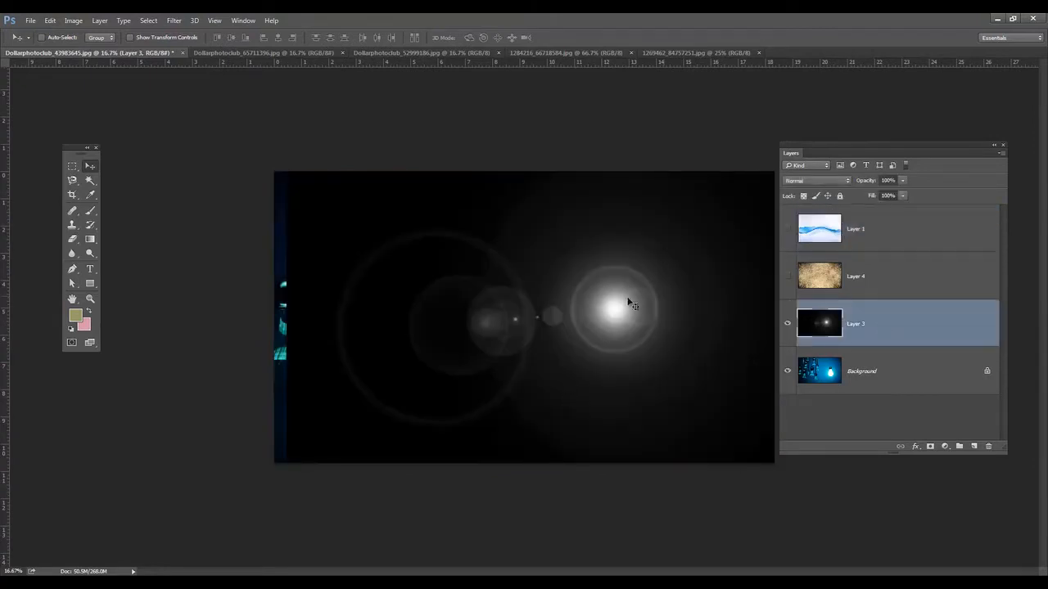
mouse_move(592, 328)
mouse_down()
mouse_move(542, 322)
mouse_move(587, 333)
mouse_up()
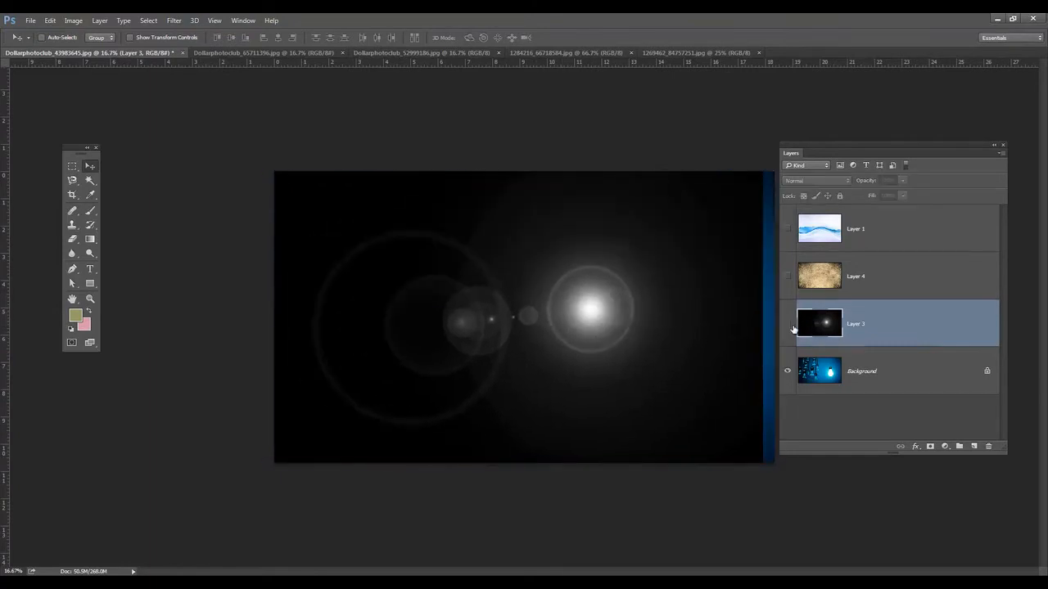
click(791, 326)
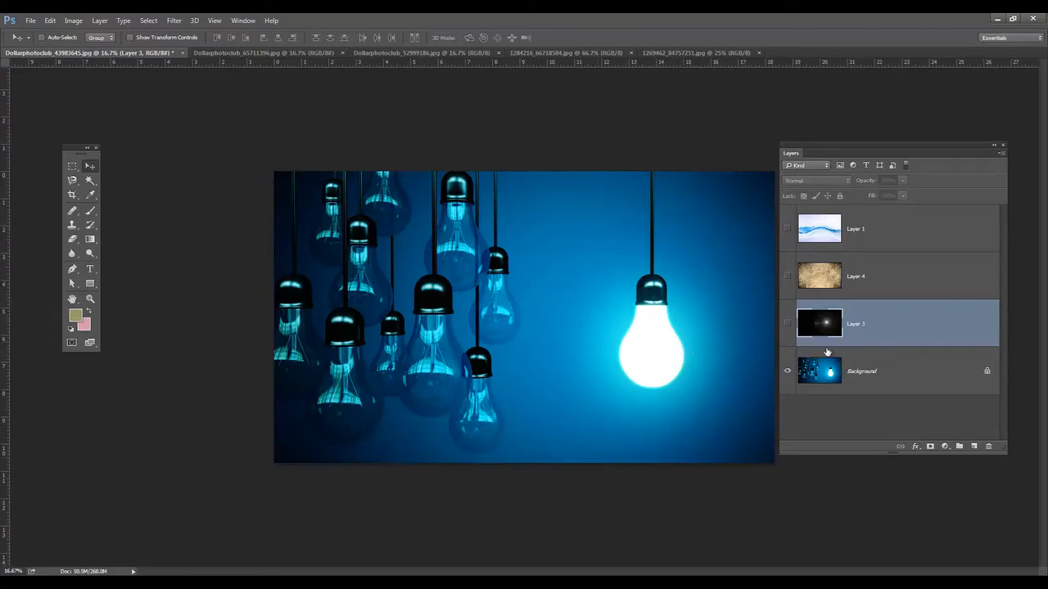
click(787, 324)
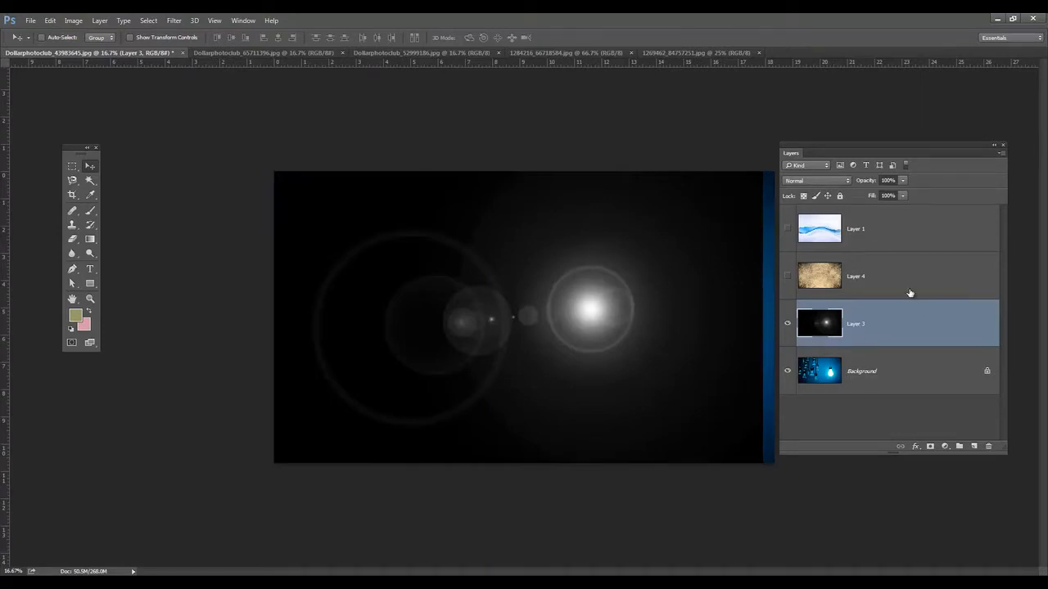
Set the lens flare layer to the Screen blend mode and move the flare onto the glowing bulb
click(845, 181)
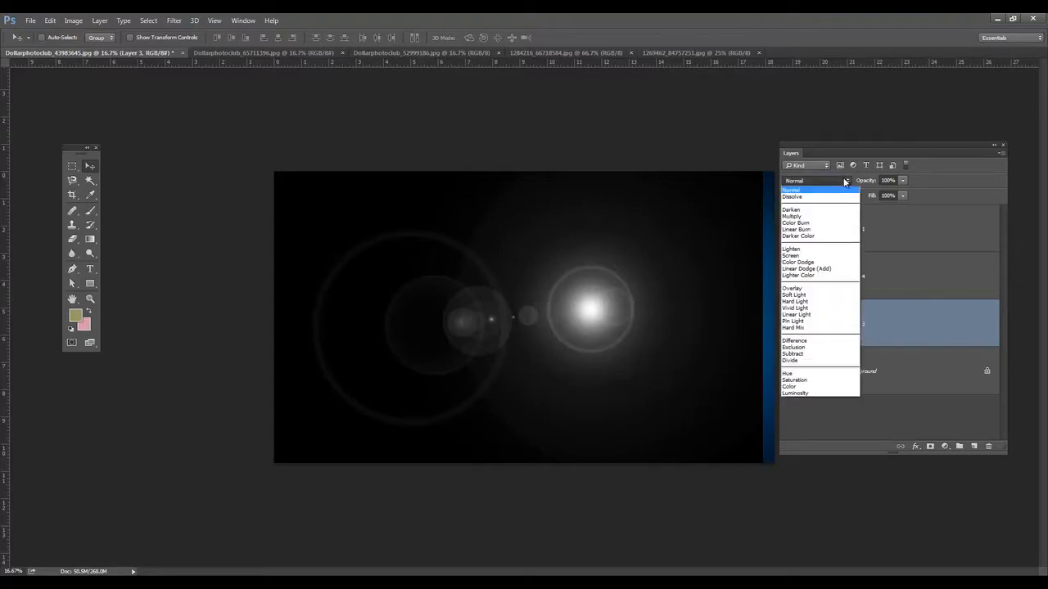
click(828, 258)
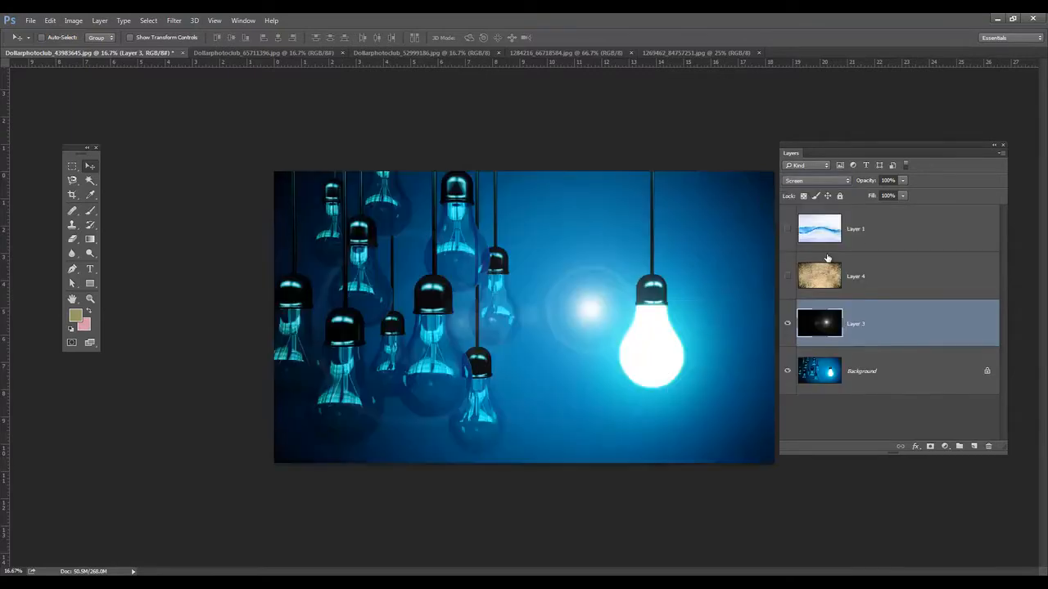
drag(568, 311, 670, 351)
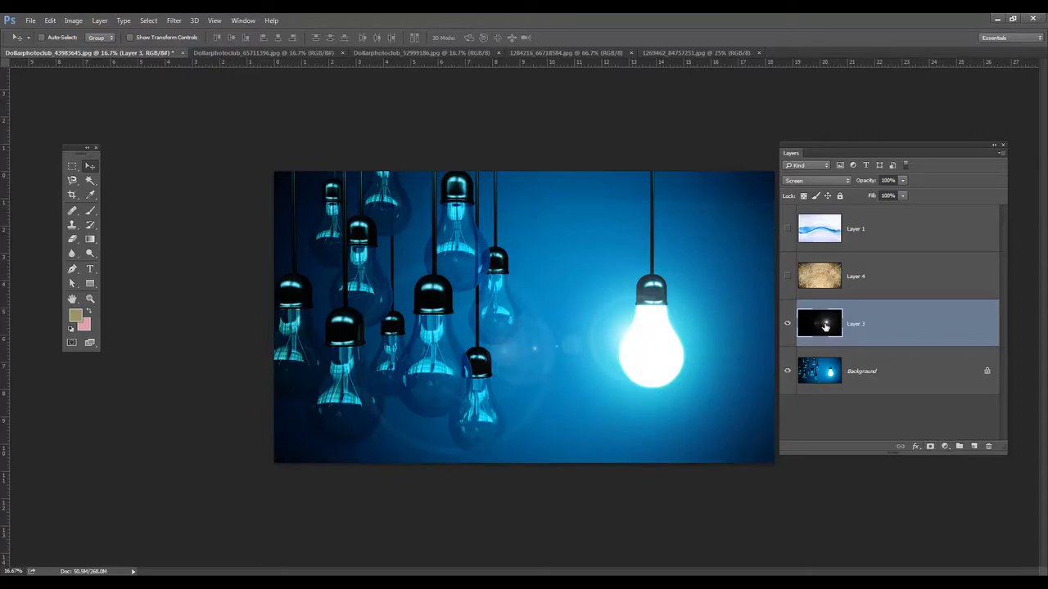
Add a layer mask to the lens flare layer and set up a soft Brush at 1200 px
click(931, 447)
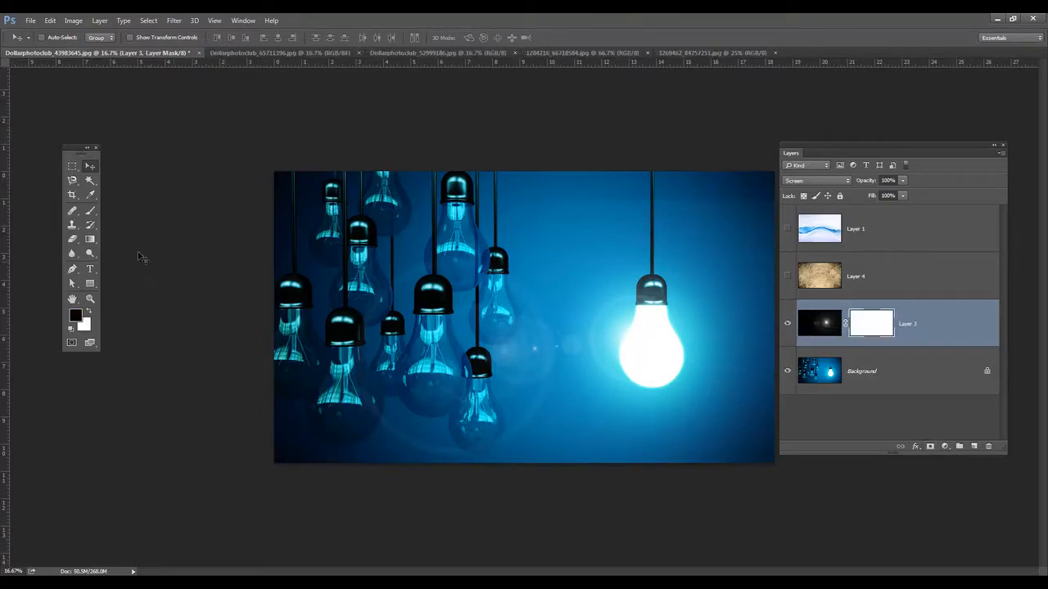
click(89, 211)
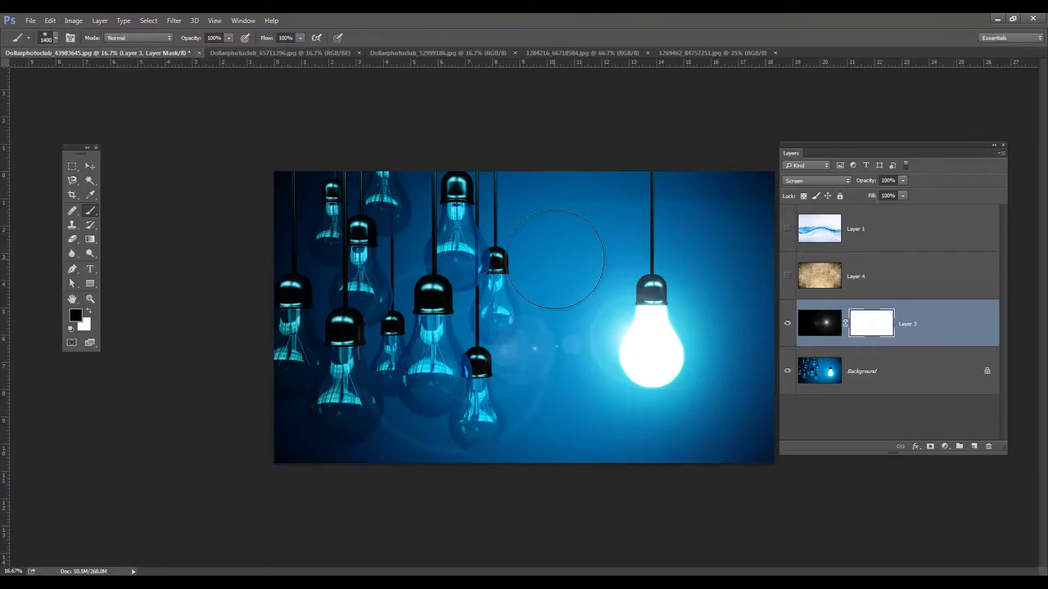
key(bracketright)
key(bracketright)
key(bracketright)
key(bracketleft)
key(bracketleft)
key(bracketleft)
key(bracketleft)
key(bracketleft)
key(bracketleft)
key(bracketleft)
key(bracketleft)
click(55, 38)
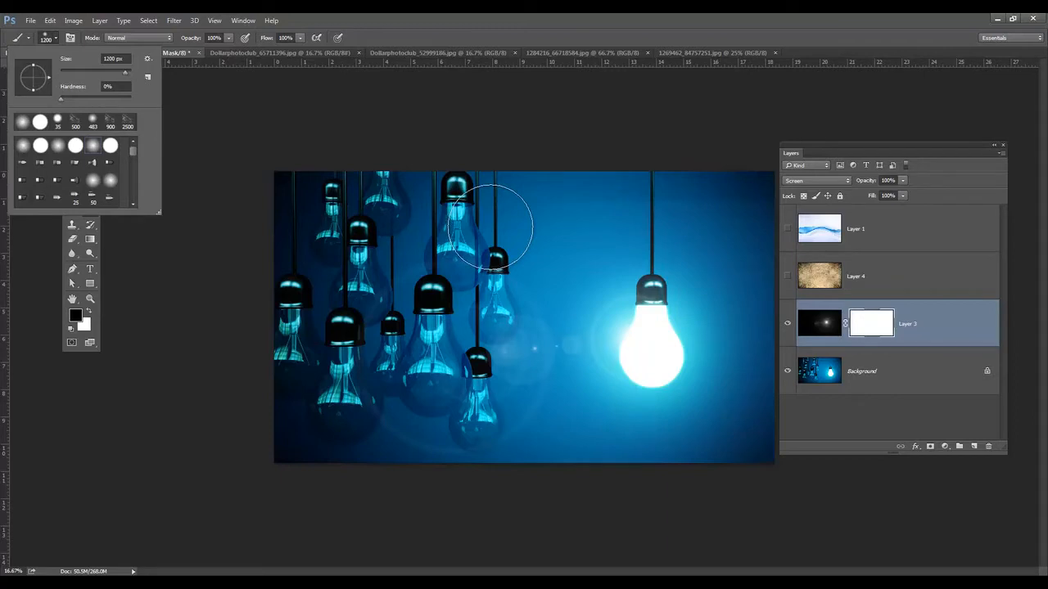
Paint black on the lens flare's mask across the upper right of the image, above the glowing bulb
click(877, 334)
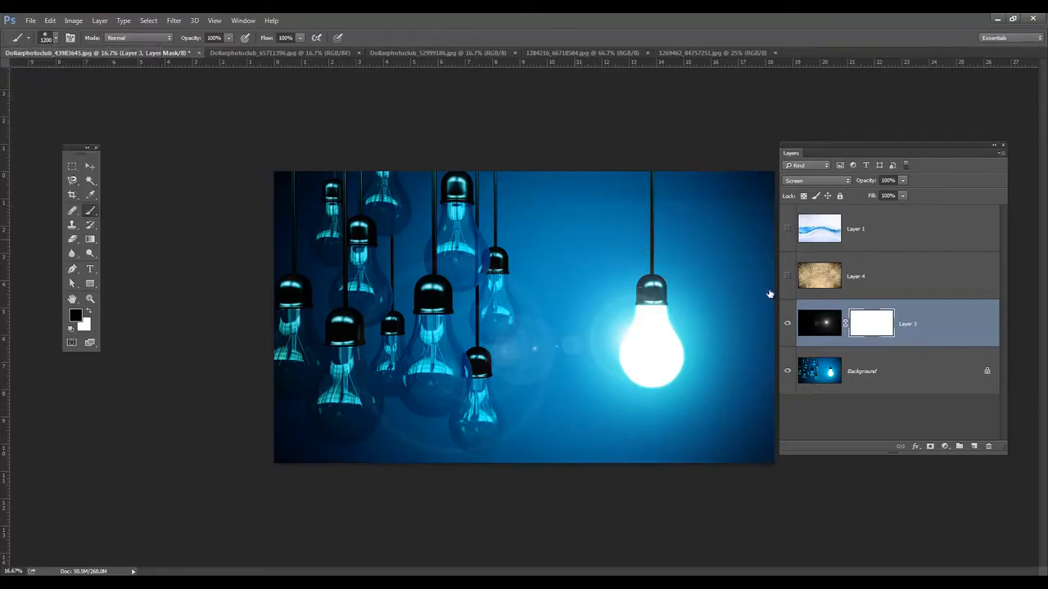
double_click(860, 322)
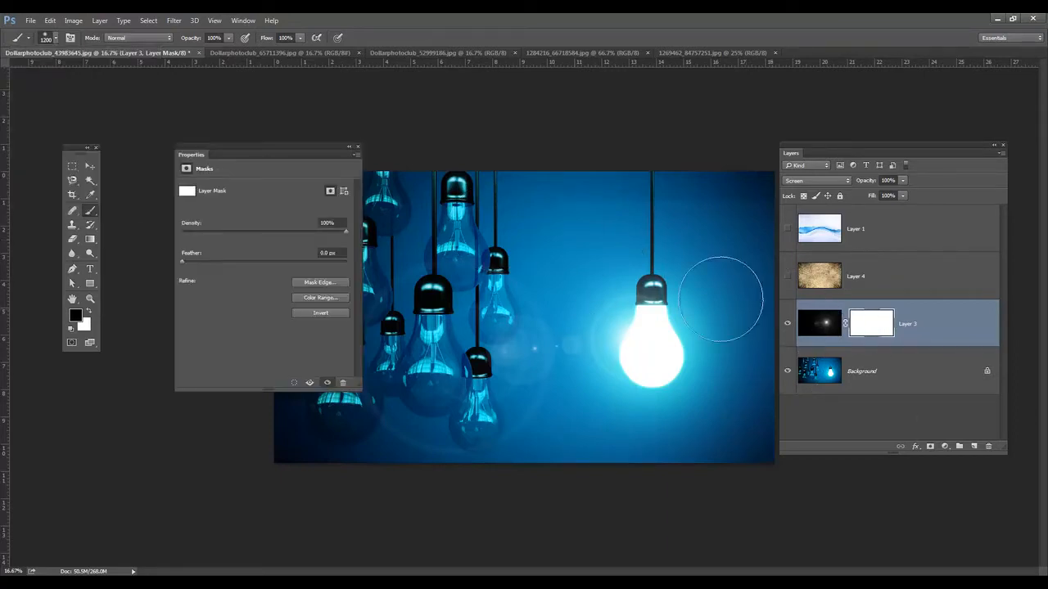
click(358, 147)
mouse_move(570, 214)
mouse_down()
mouse_move(533, 205)
mouse_move(620, 206)
mouse_up()
mouse_move(725, 215)
mouse_down()
mouse_move(695, 202)
mouse_move(705, 195)
mouse_move(759, 223)
mouse_move(541, 226)
mouse_up()
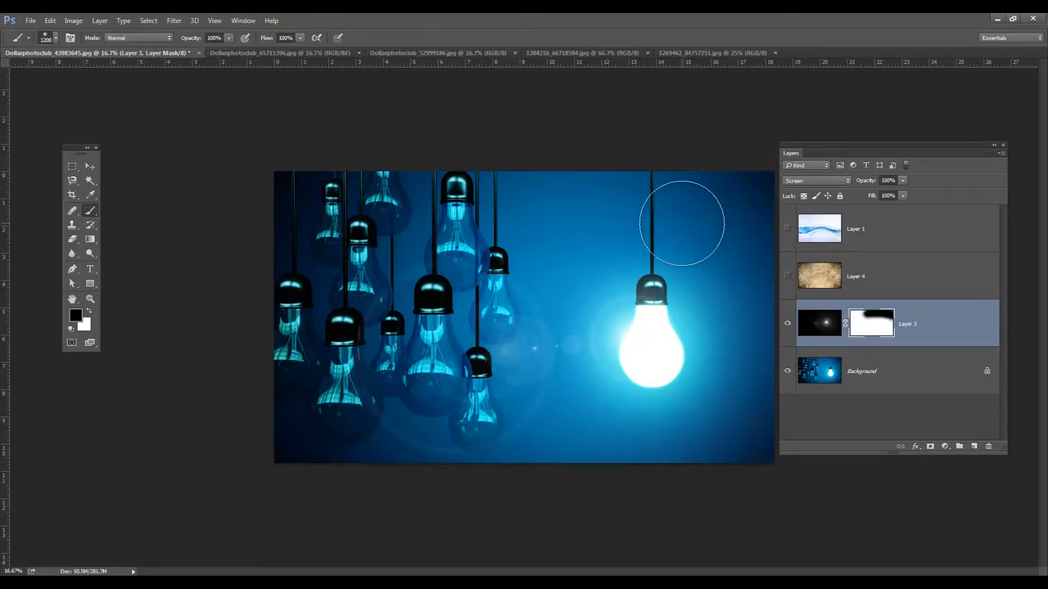
Show the grunge texture layer above the lens flare and set its blending mode to Multiply
click(789, 277)
click(855, 275)
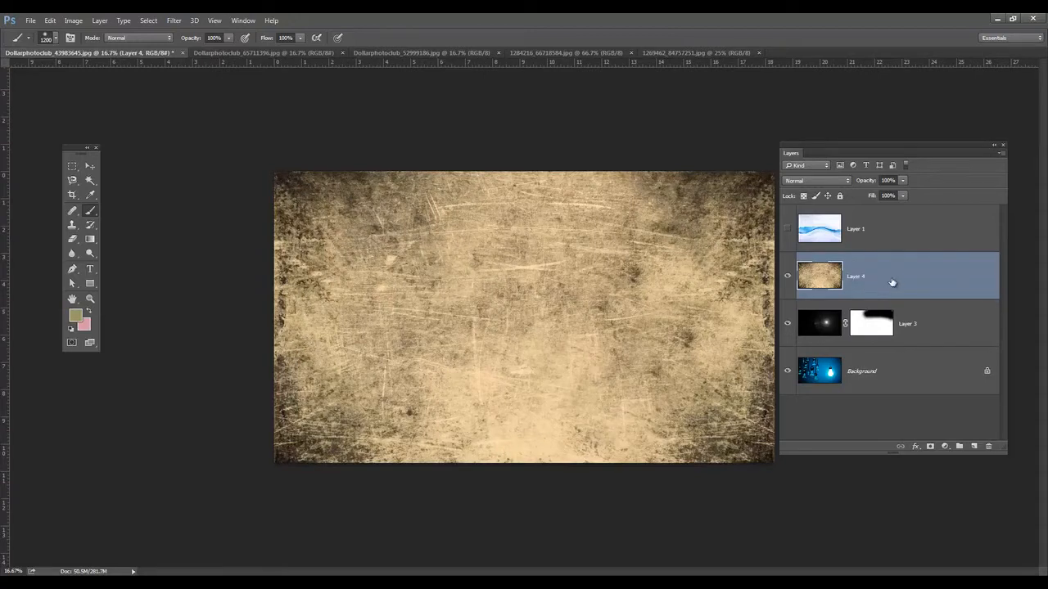
click(848, 181)
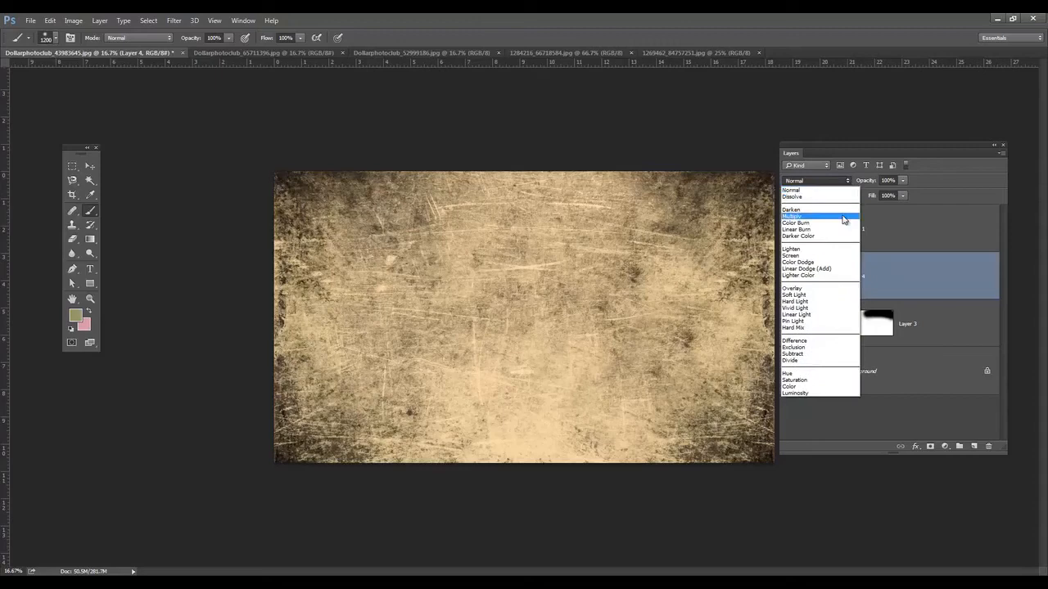
click(844, 218)
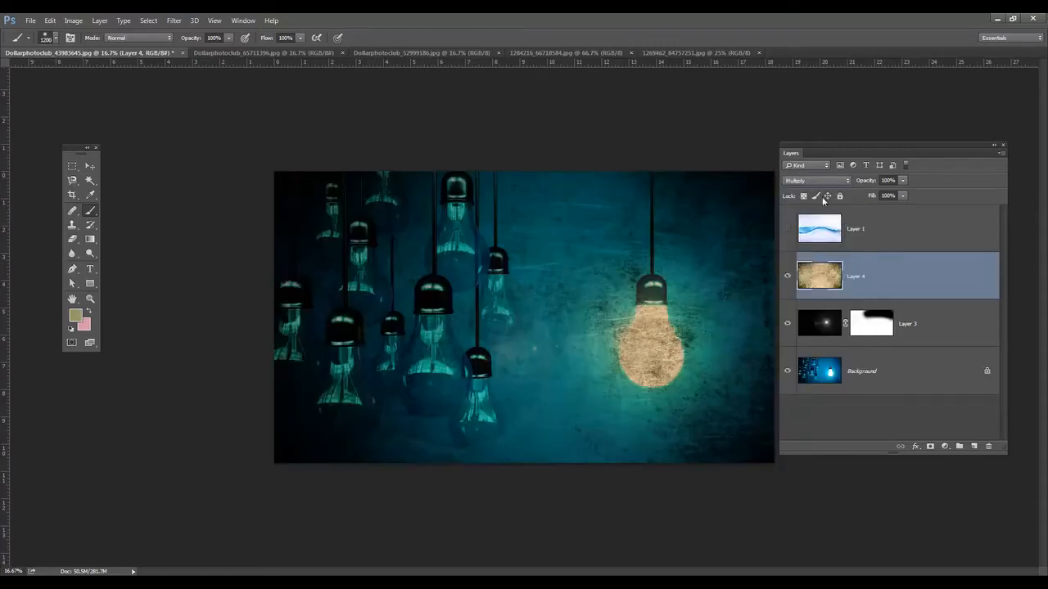
Try the Overlay blending mode on the grunge texture layer and toggle its visibility to compare the photo with and without it
click(830, 182)
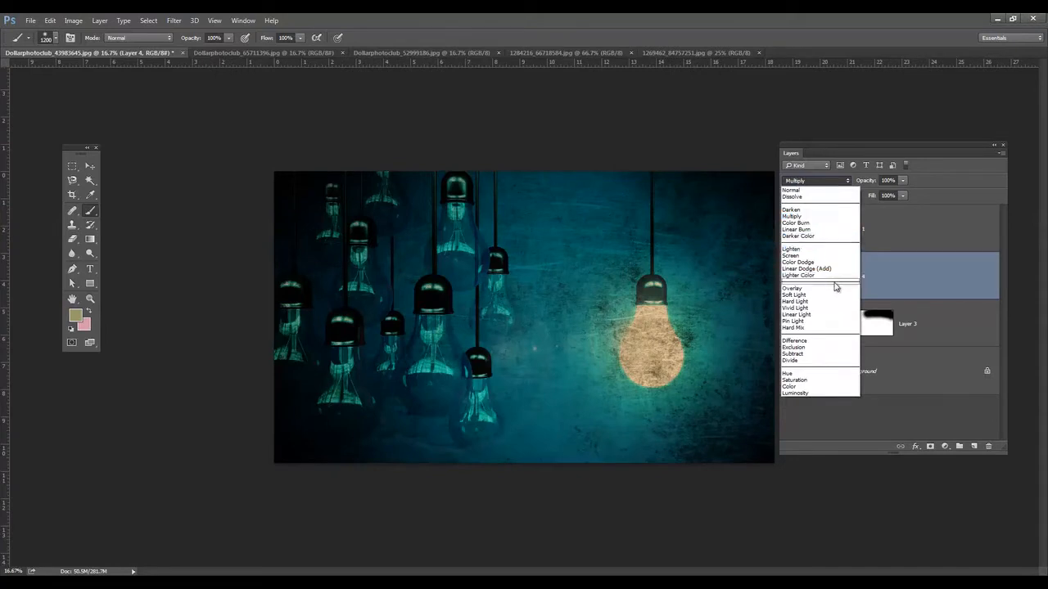
click(832, 288)
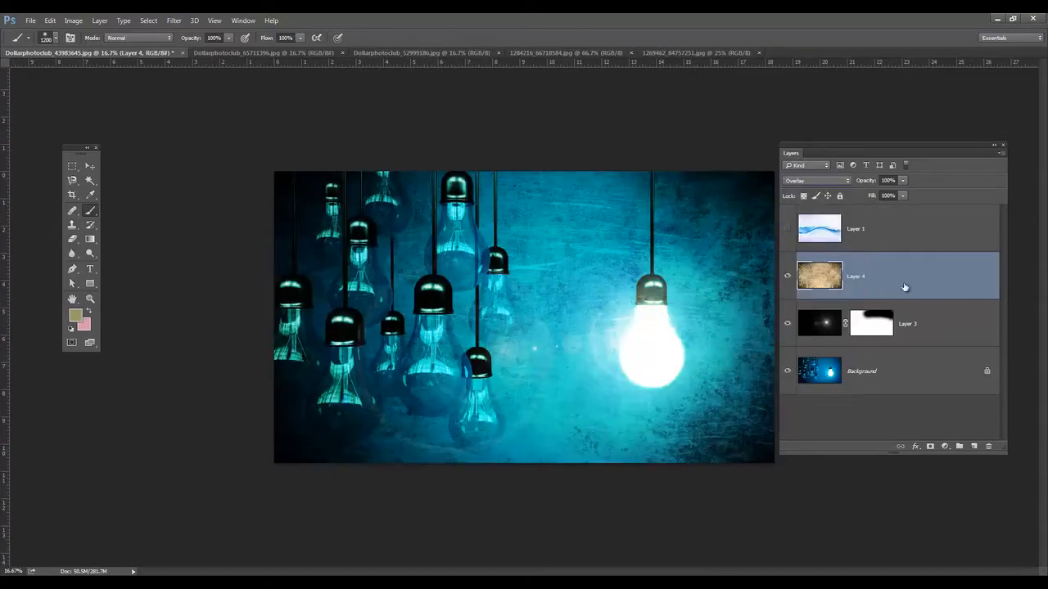
click(786, 278)
click(786, 278)
Reduce the grunge texture layer's opacity, trying 51% and finishing around 15%
click(903, 181)
drag(889, 197, 881, 196)
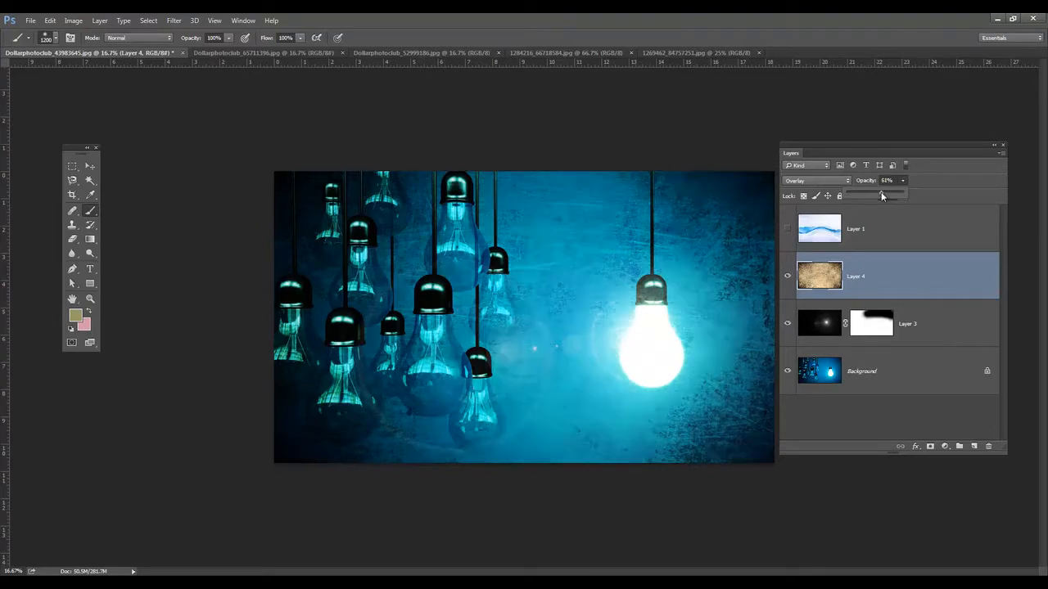
drag(871, 195, 868, 195)
click(903, 181)
click(903, 181)
drag(900, 194, 891, 194)
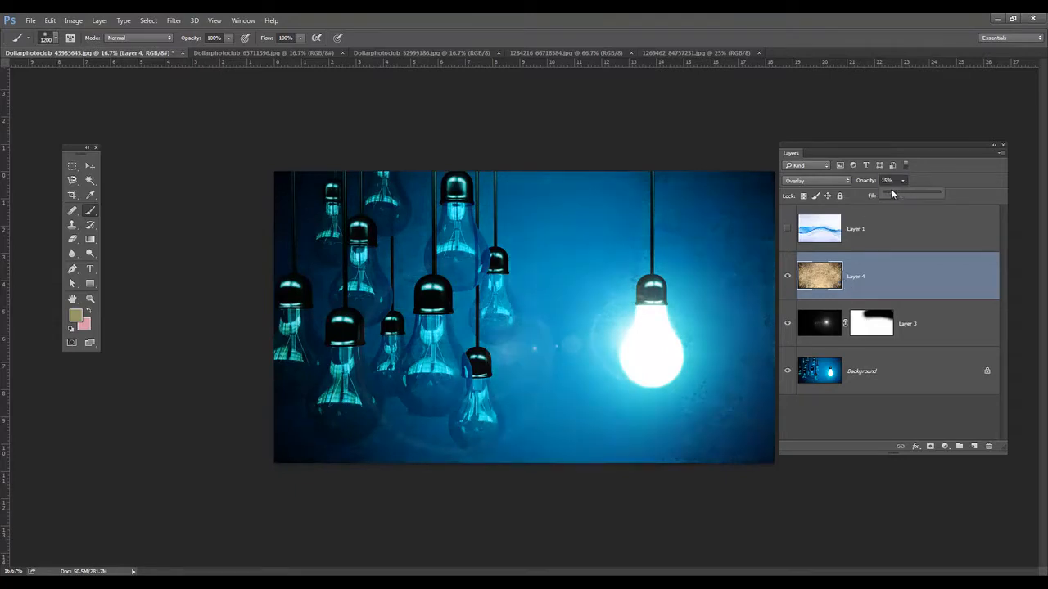
Set the grunge texture layer back to Multiply and adjust its opacity to 37%
click(842, 184)
click(830, 218)
click(903, 196)
mouse_move(911, 196)
mouse_down()
mouse_move(904, 190)
mouse_move(920, 190)
mouse_move(911, 189)
mouse_up()
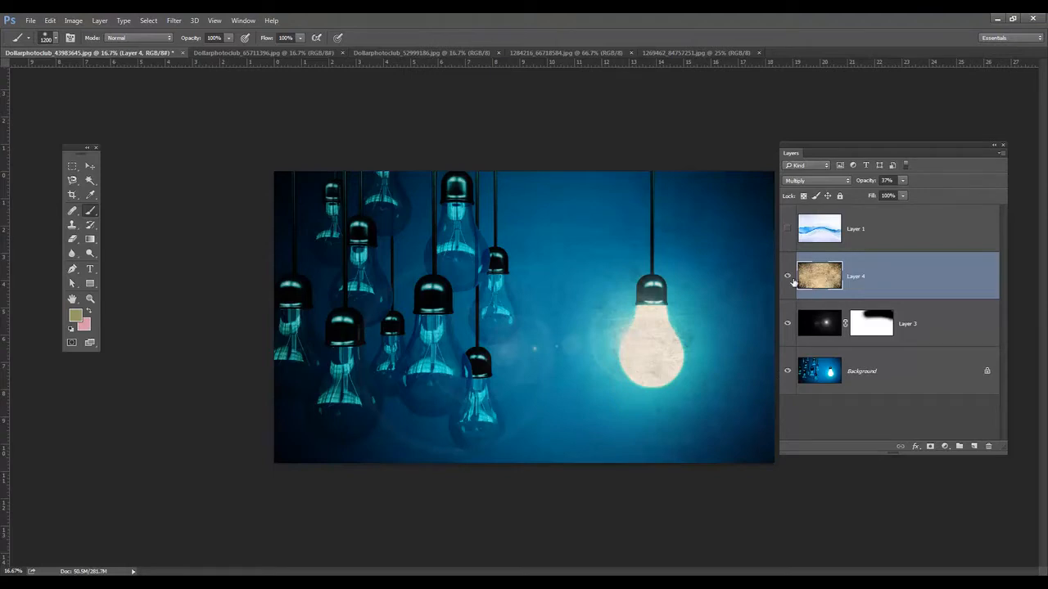
Hide the grunge texture, show the blue wave layer in its place and try different vertical positions for the wave
click(788, 277)
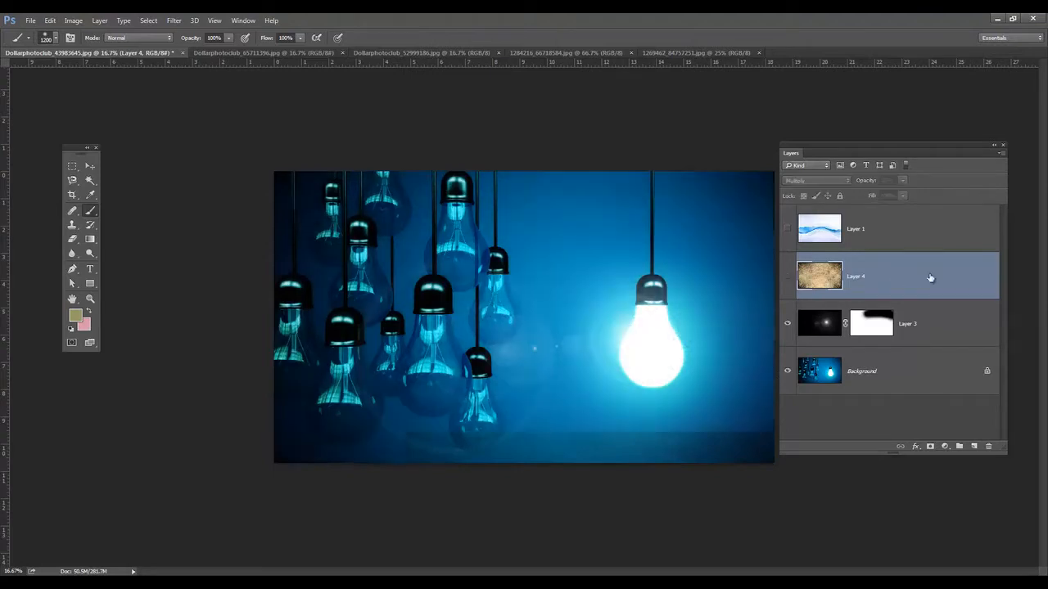
click(856, 231)
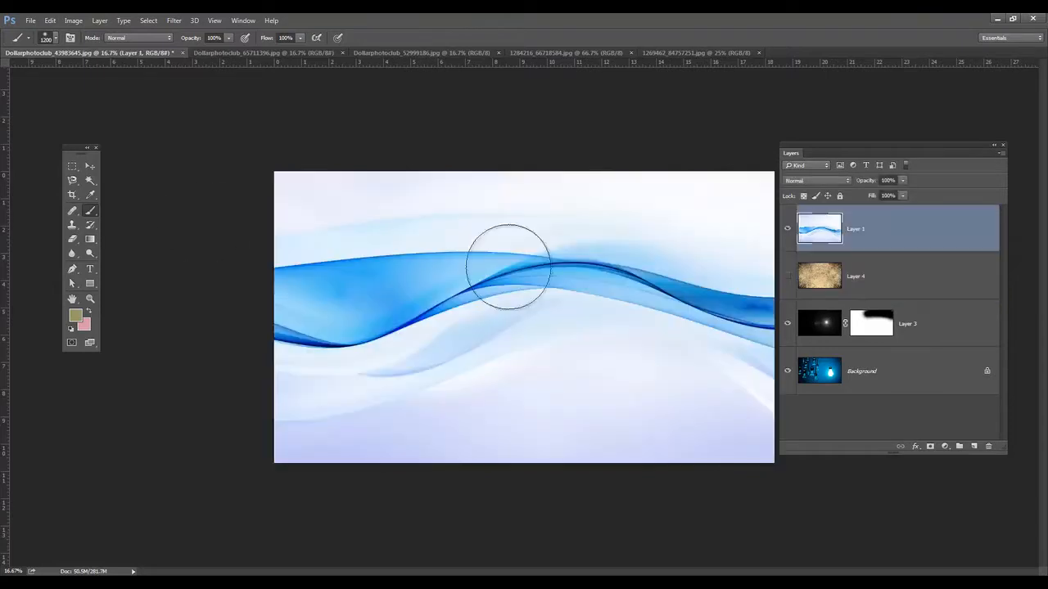
click(90, 166)
drag(547, 283, 548, 263)
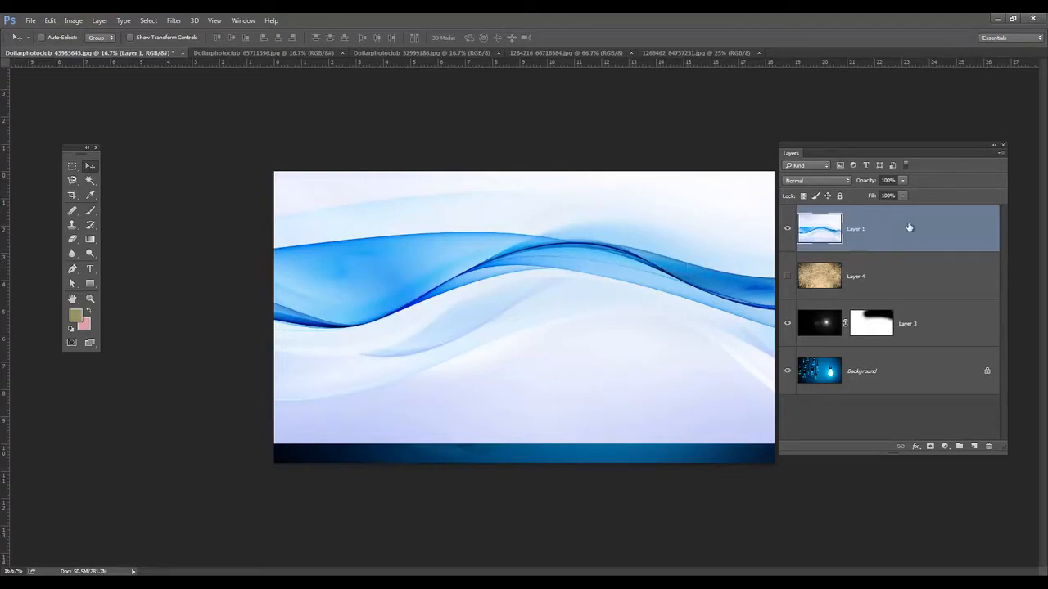
drag(484, 224, 437, 274)
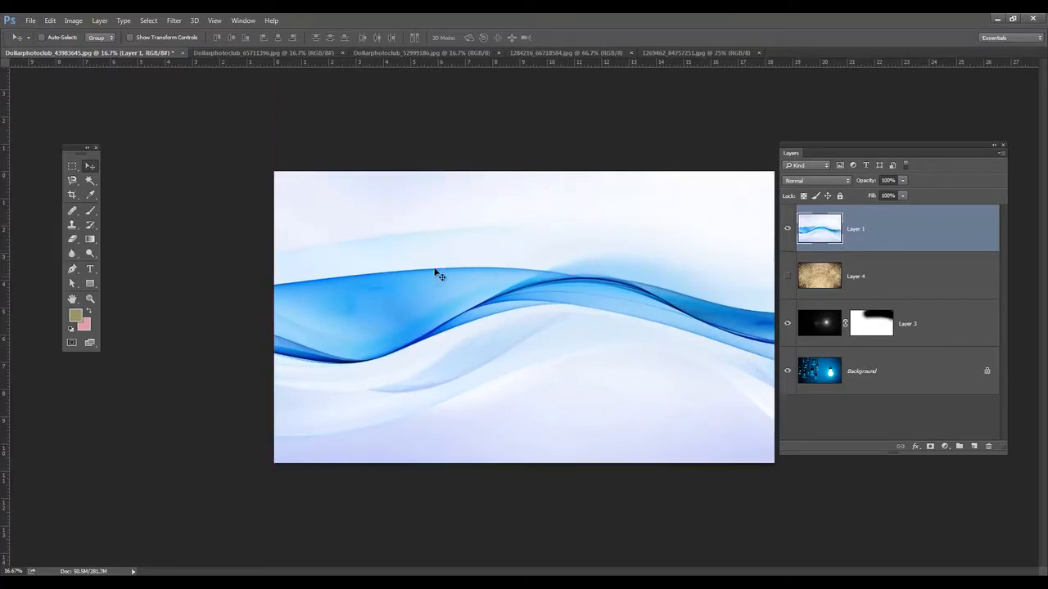
drag(622, 334, 632, 296)
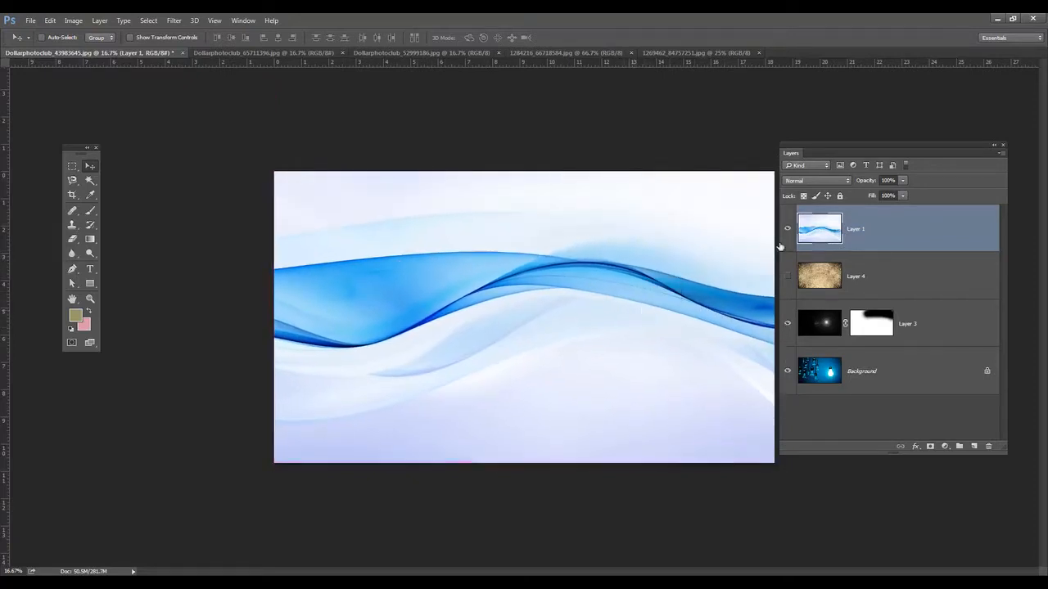
Set the blue wave layer to Multiply and move it up so the wave runs above the glowing bulb
click(846, 181)
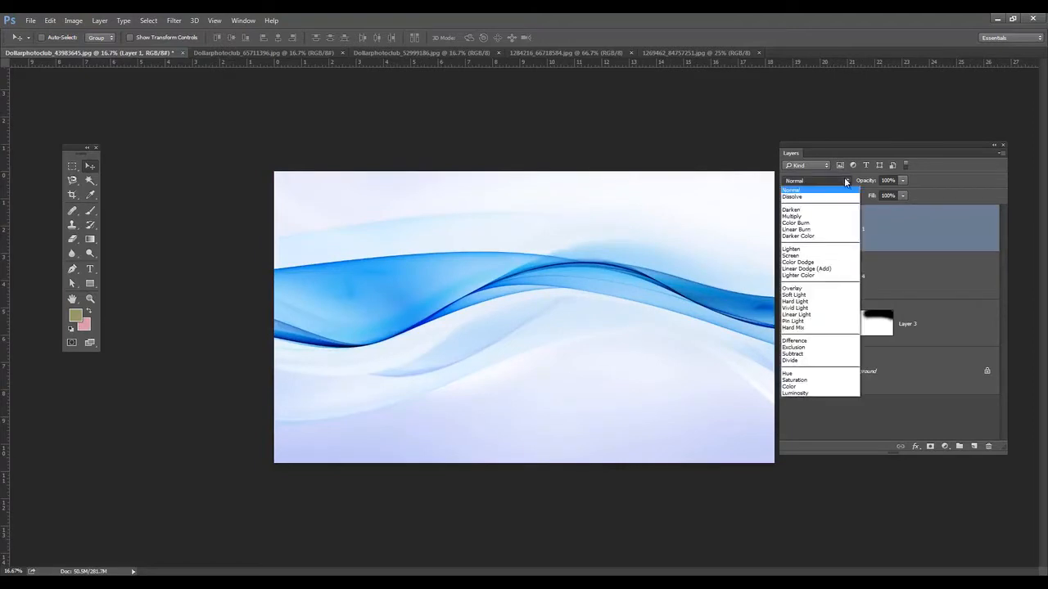
click(833, 219)
drag(662, 345, 662, 255)
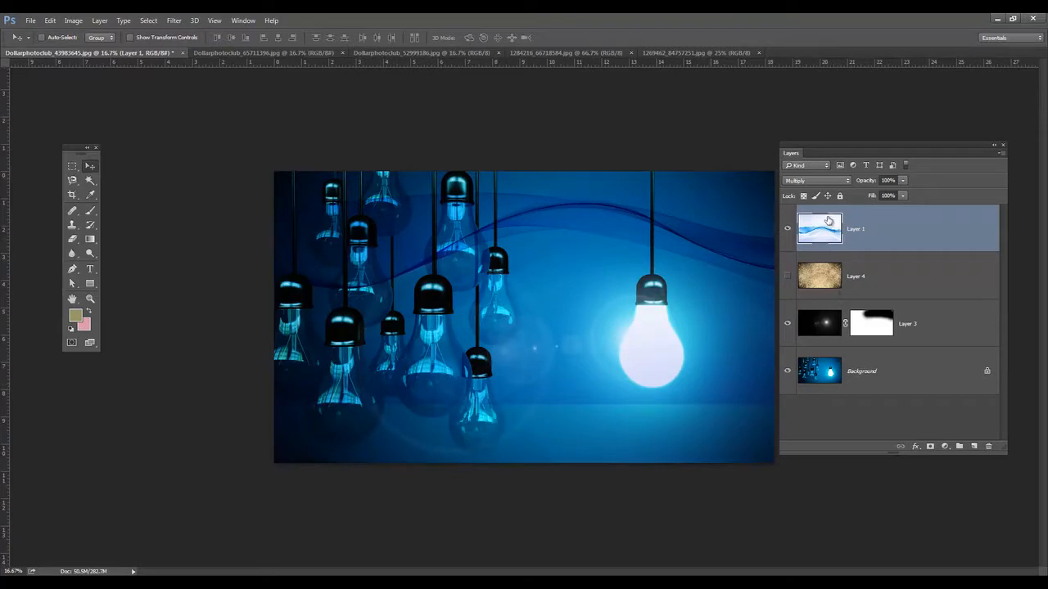
Add a layer mask to the wave layer and paint black over everything except the wave in the photo's upper right
click(931, 447)
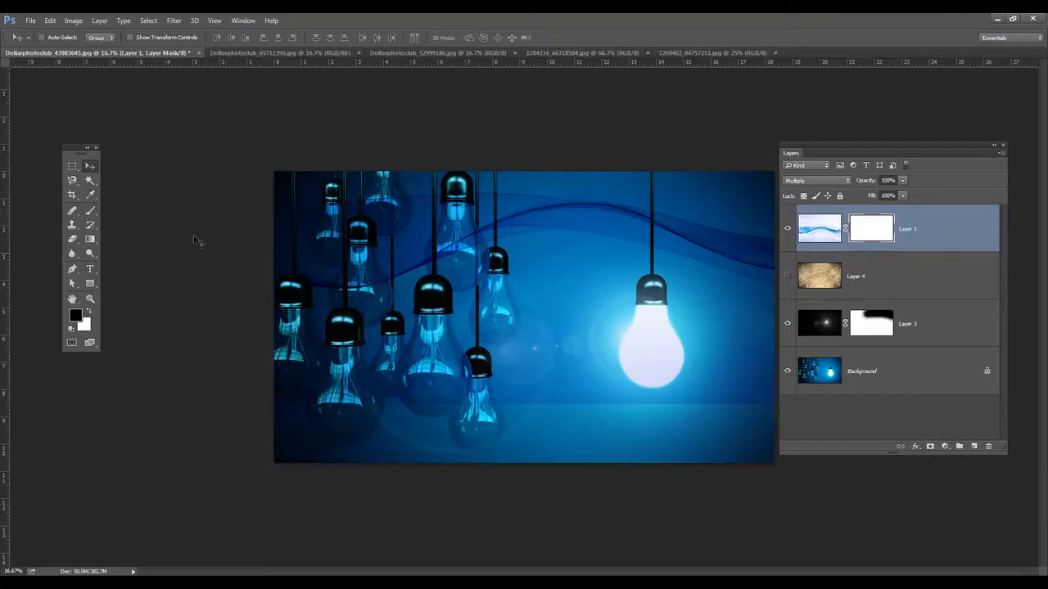
click(91, 210)
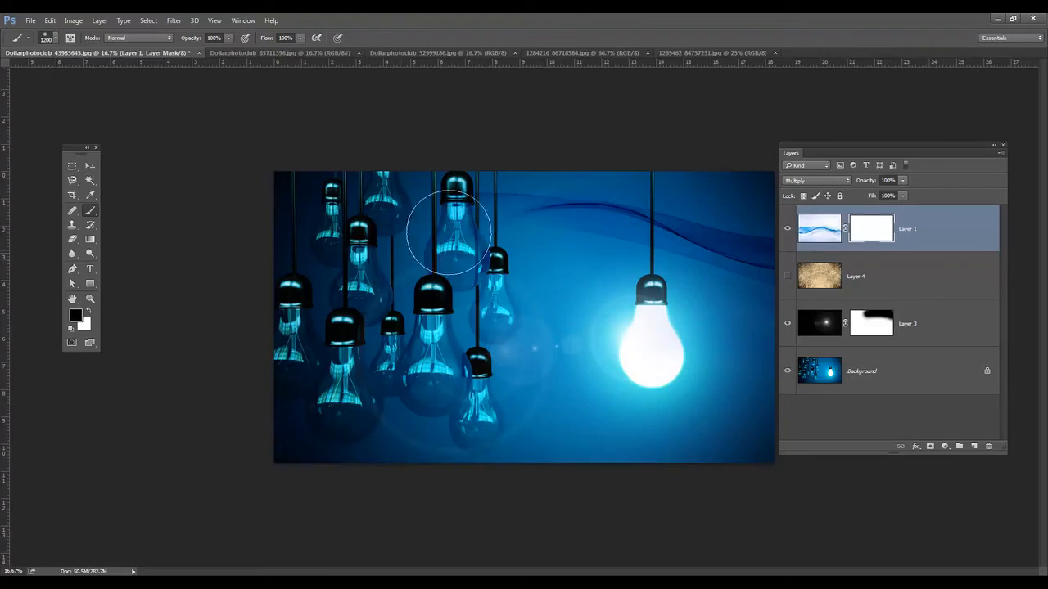
mouse_move(521, 314)
mouse_down()
mouse_move(477, 157)
mouse_move(570, 134)
mouse_move(686, 147)
mouse_move(619, 149)
mouse_move(628, 222)
mouse_up()
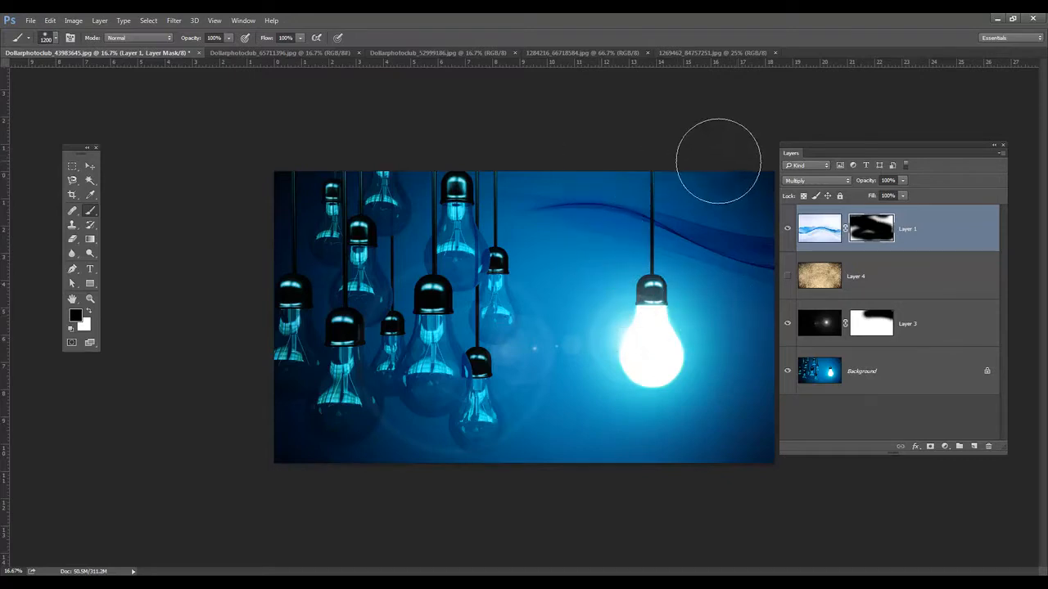
click(685, 316)
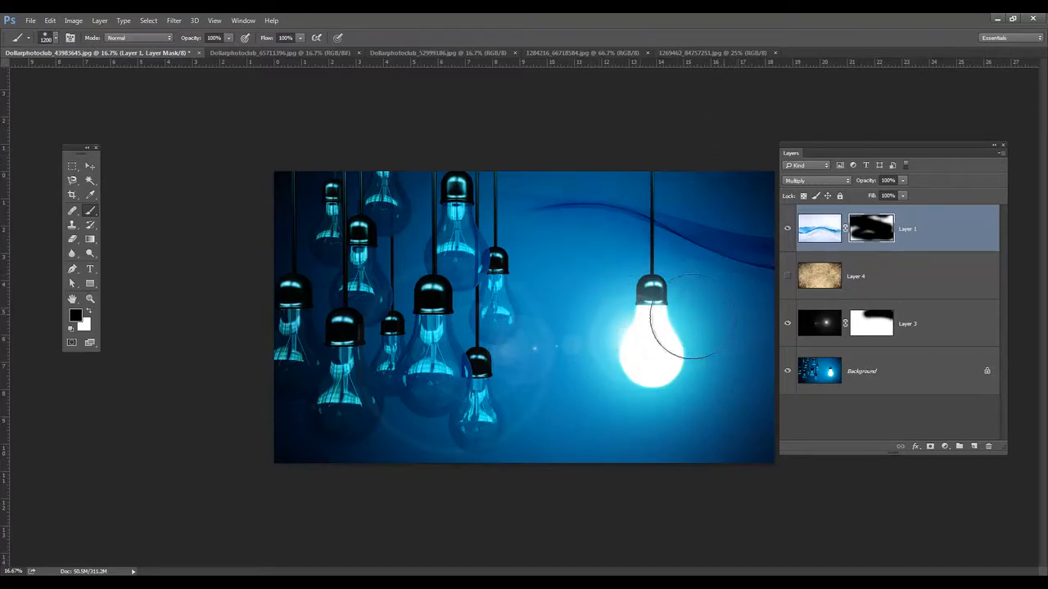
drag(635, 298, 621, 297)
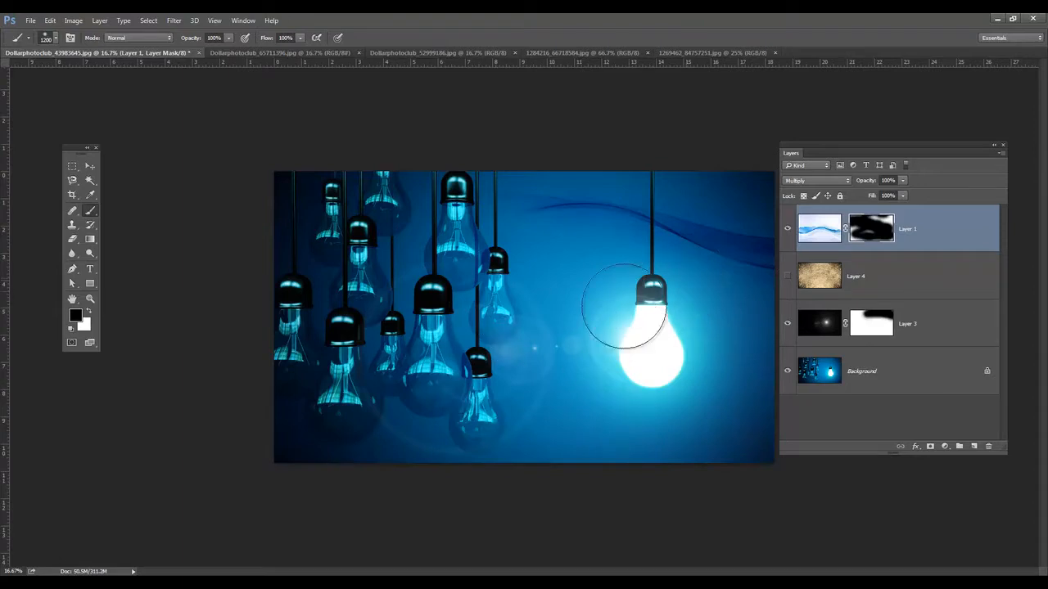
Toggle the lens flare layer to check its effect and show the grunge texture layer again, leaving the texture selected
click(788, 325)
click(789, 325)
click(827, 313)
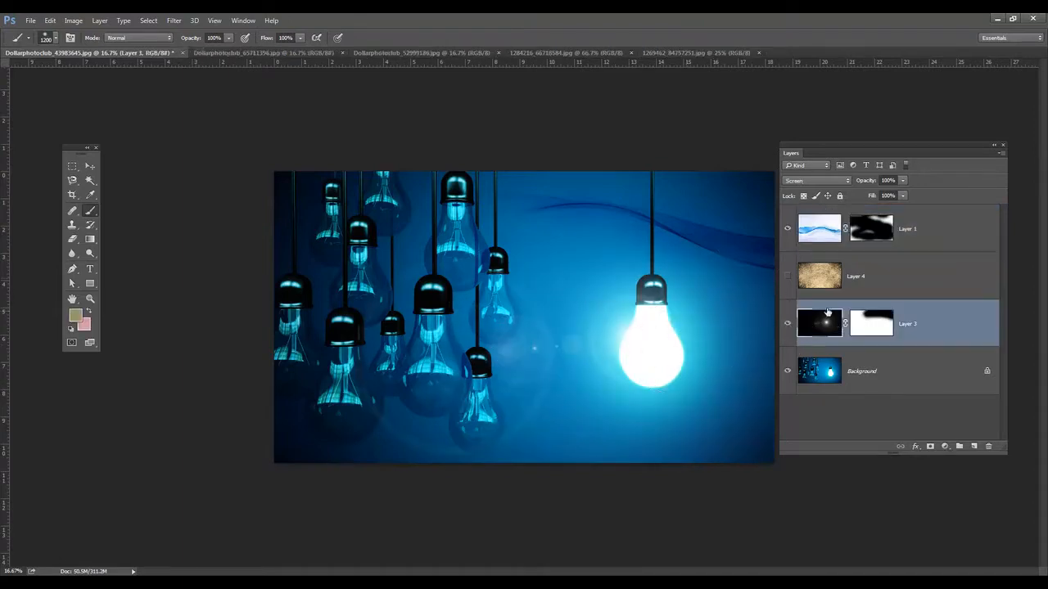
click(788, 276)
click(861, 277)
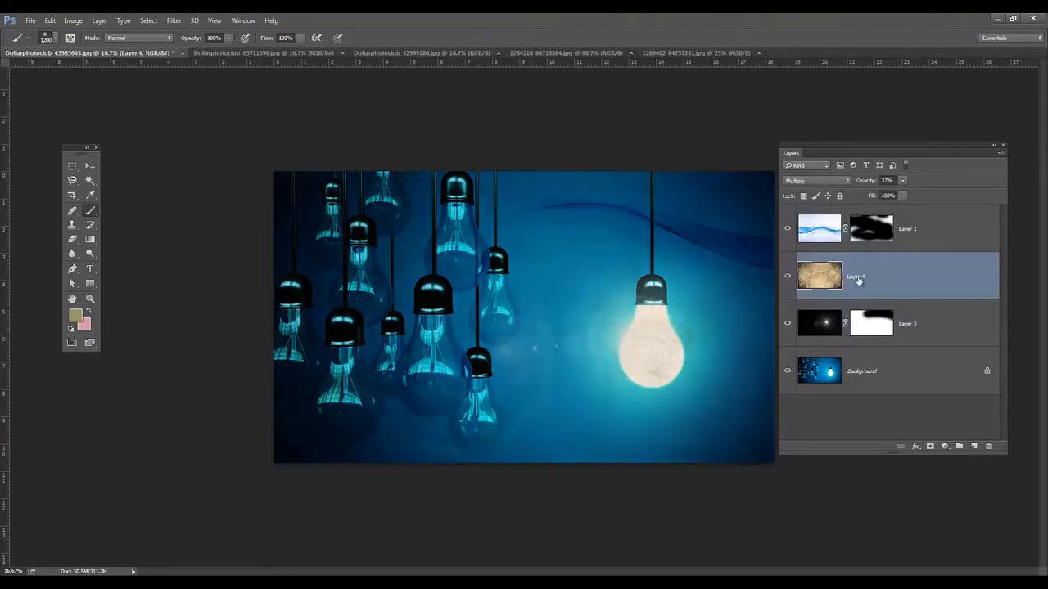
Set the Multiply grunge texture layer's opacity to 32% and toggle its visibility to compare the composite with and without it
click(842, 181)
click(841, 181)
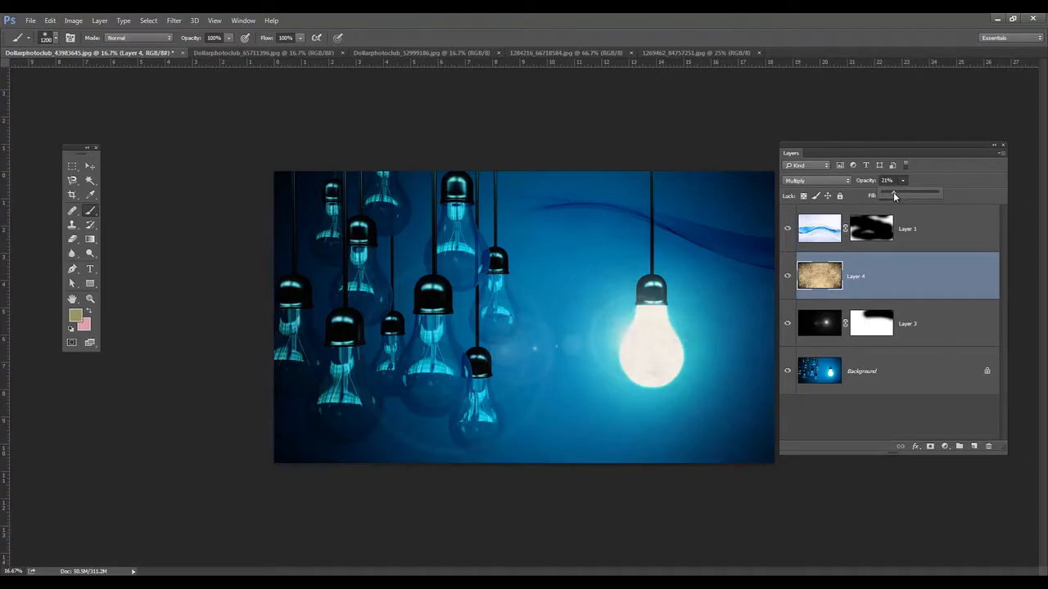
click(869, 274)
click(902, 181)
drag(933, 197, 909, 199)
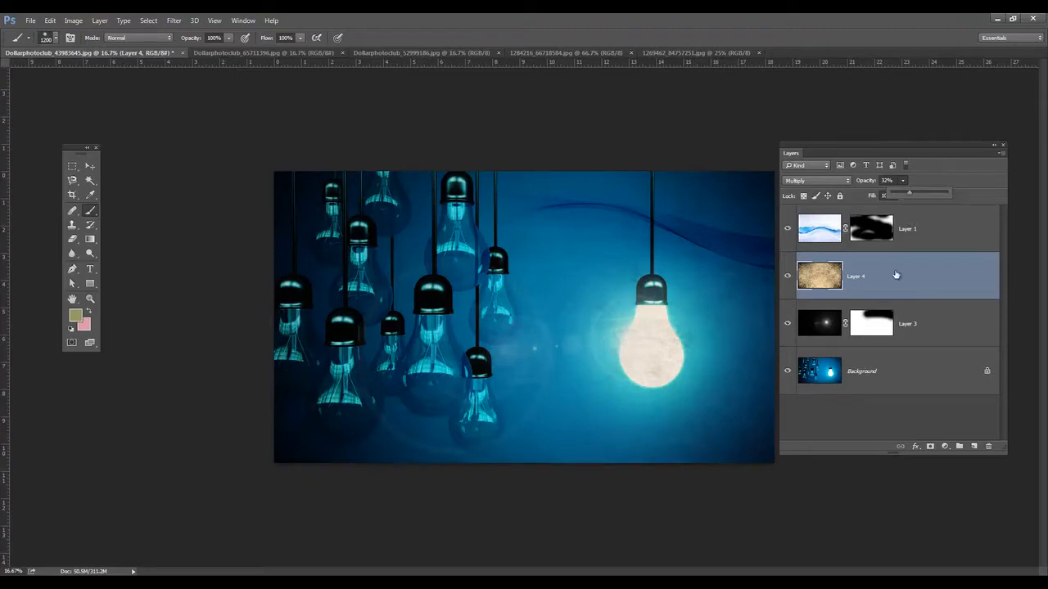
click(788, 277)
click(787, 277)
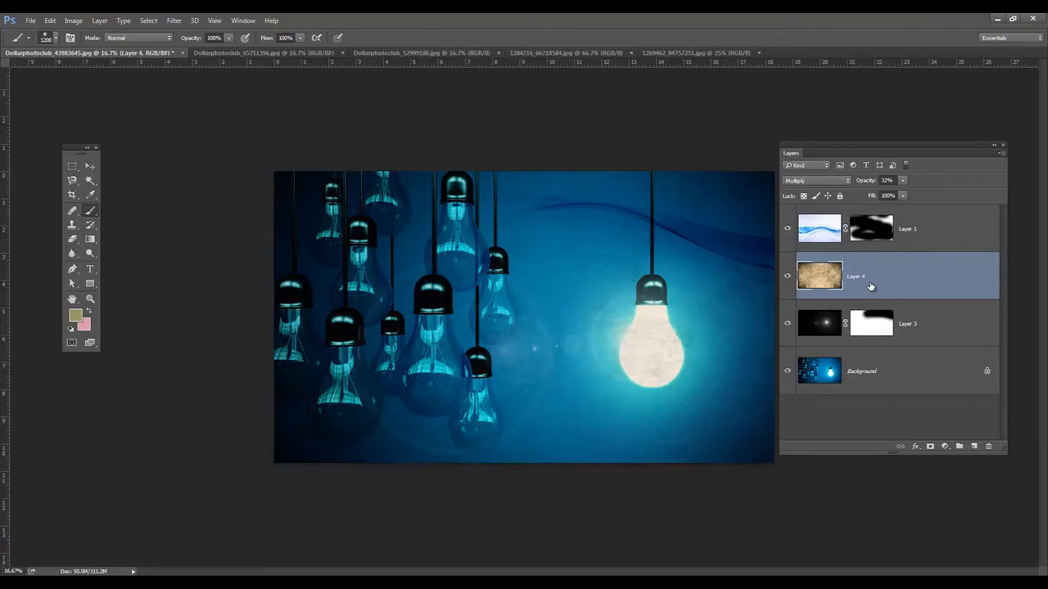
click(790, 280)
click(789, 280)
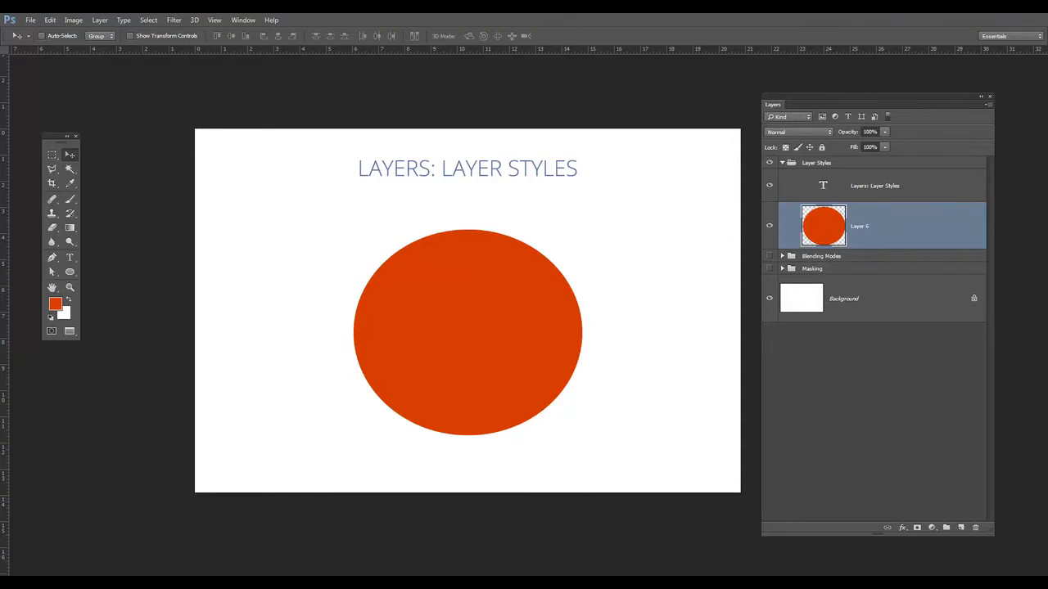
Add a softened Inner Bevel to the red circle's layer with a depth of 337% and a size of 59 px
click(904, 528)
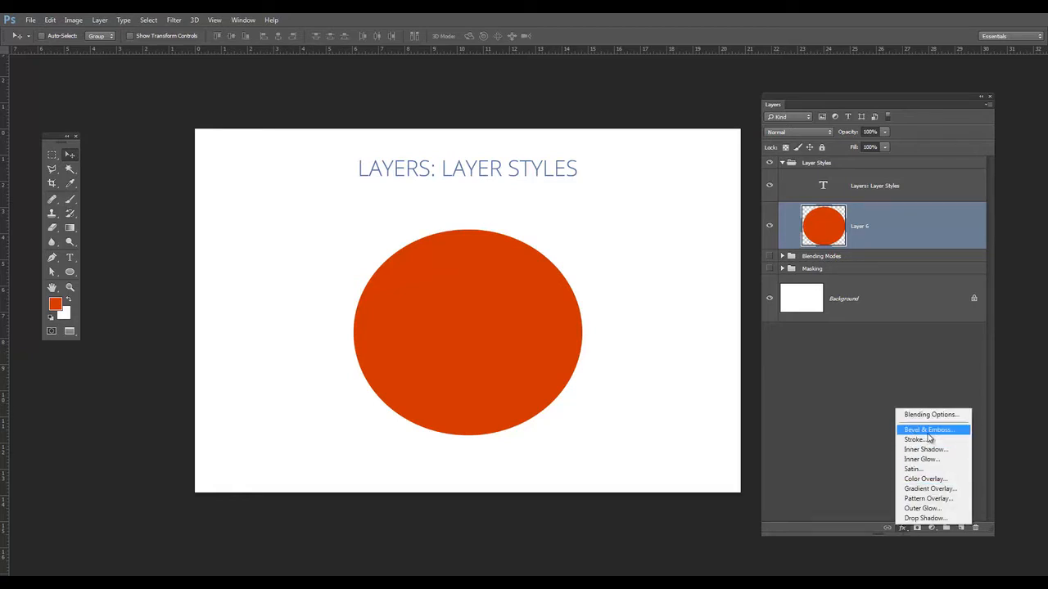
click(927, 434)
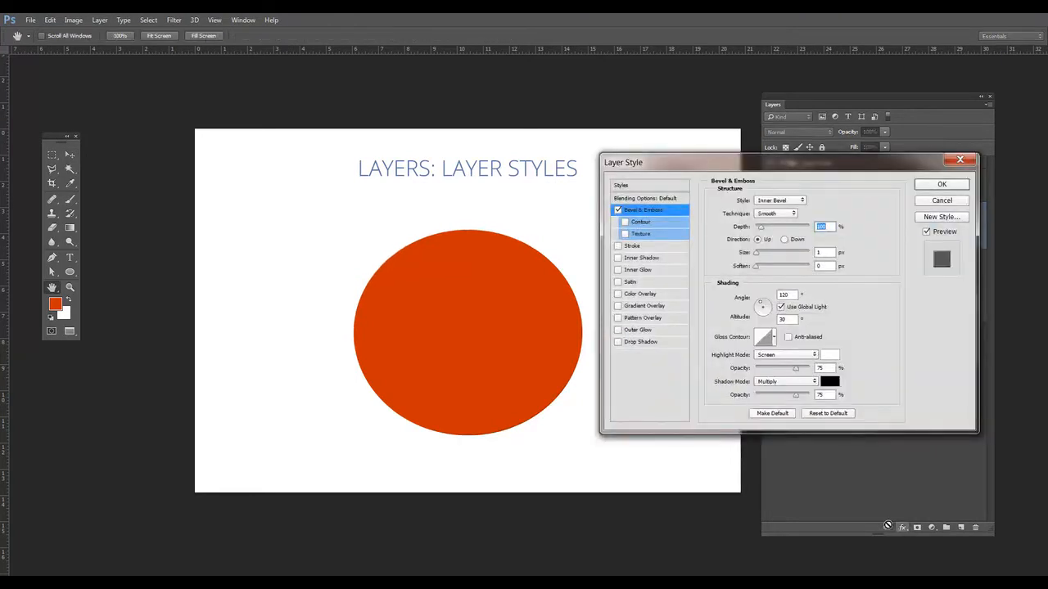
drag(698, 164, 711, 165)
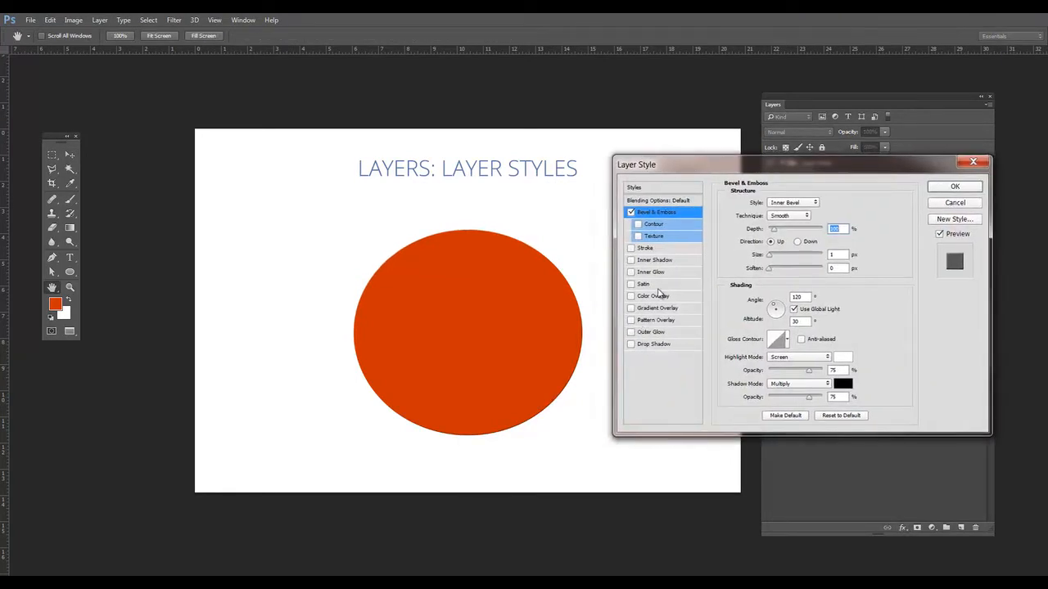
click(630, 213)
click(630, 213)
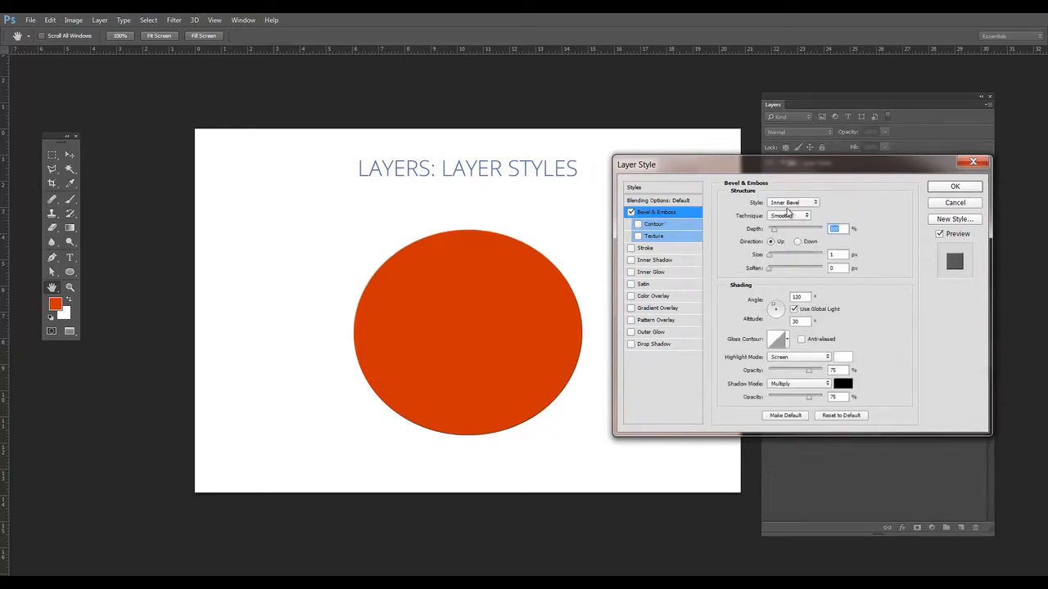
drag(779, 228, 784, 256)
click(779, 270)
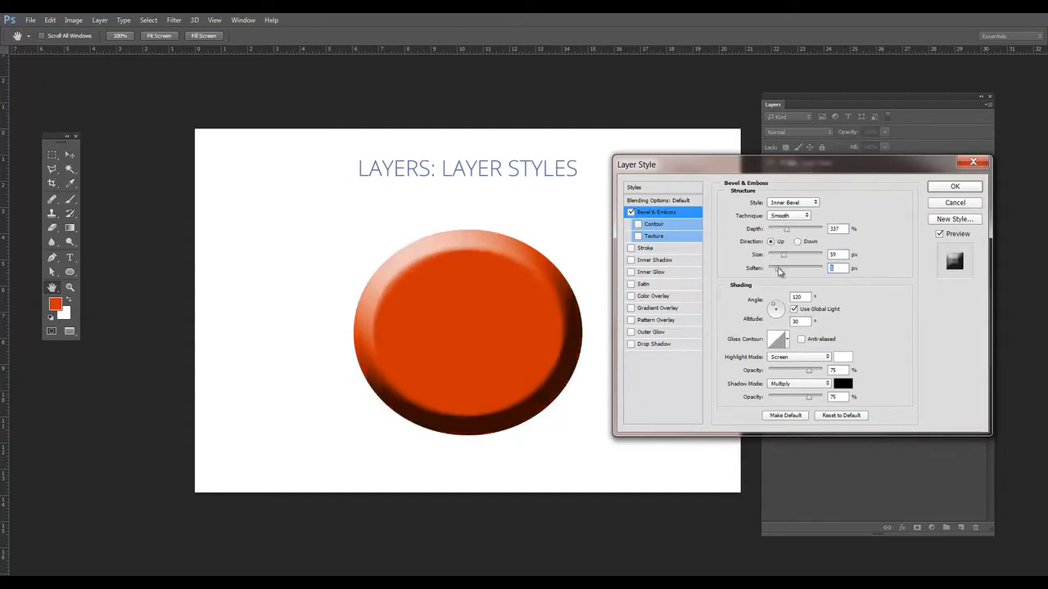
Turn off the circle's Bevel & Emboss and apply a 43 px Stroke with its position set to Center
click(630, 212)
click(631, 249)
drag(767, 207, 776, 204)
click(781, 216)
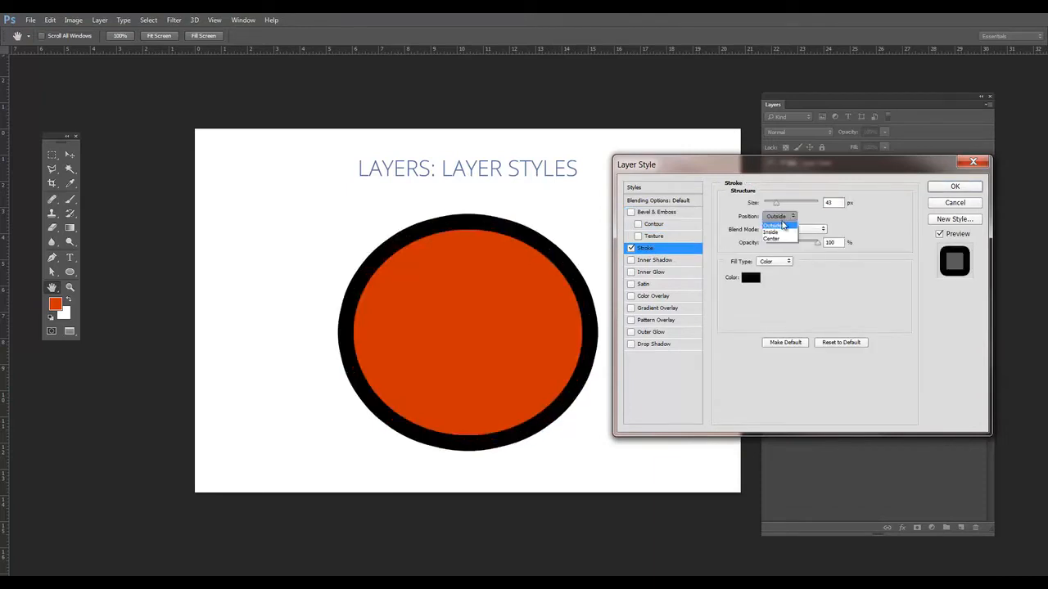
click(772, 239)
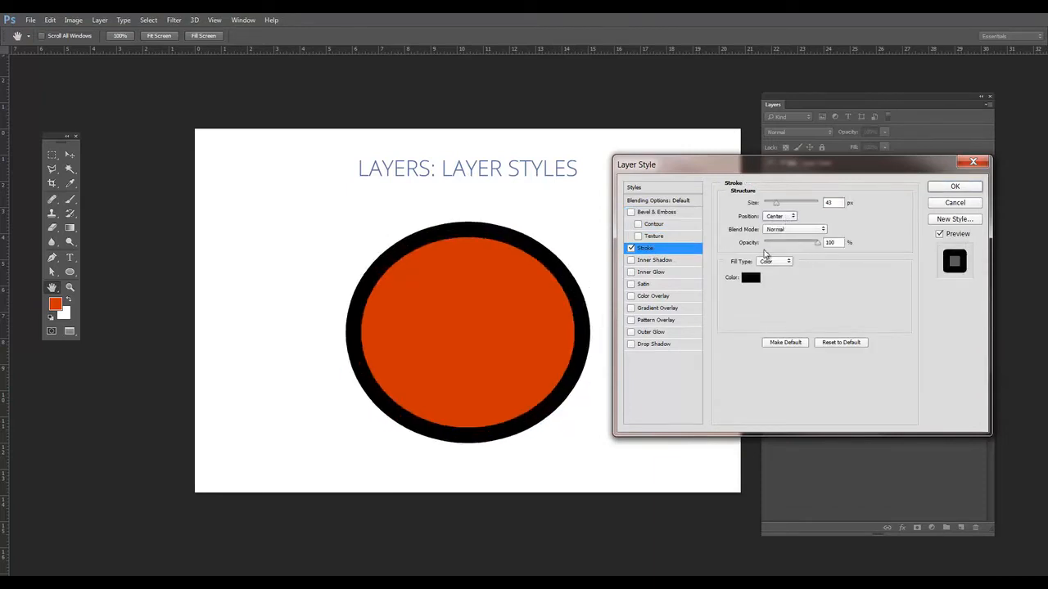
Change the circle's stroke color to dark red
click(751, 277)
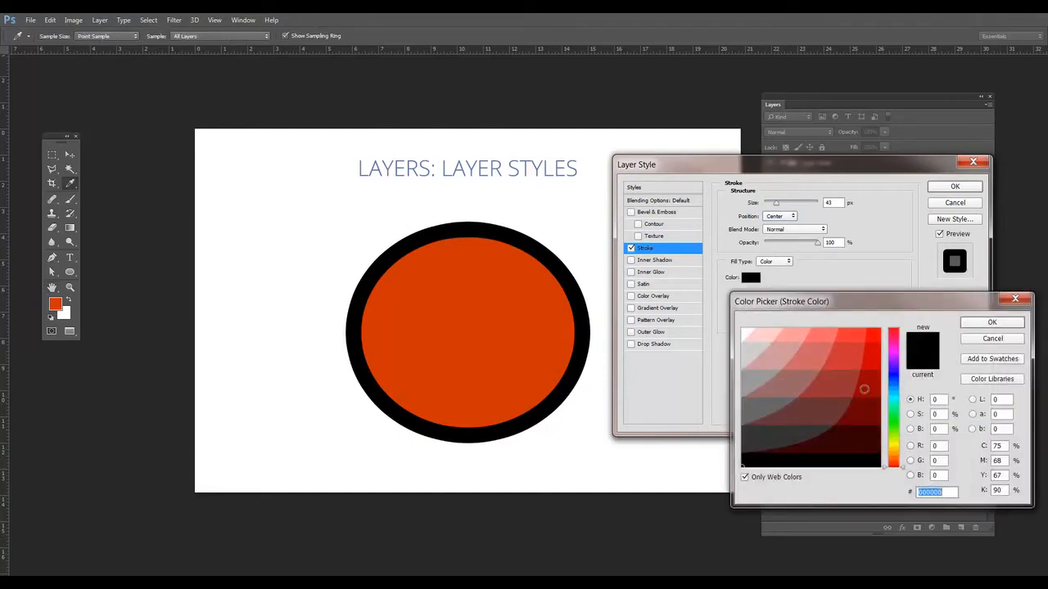
click(864, 389)
click(992, 322)
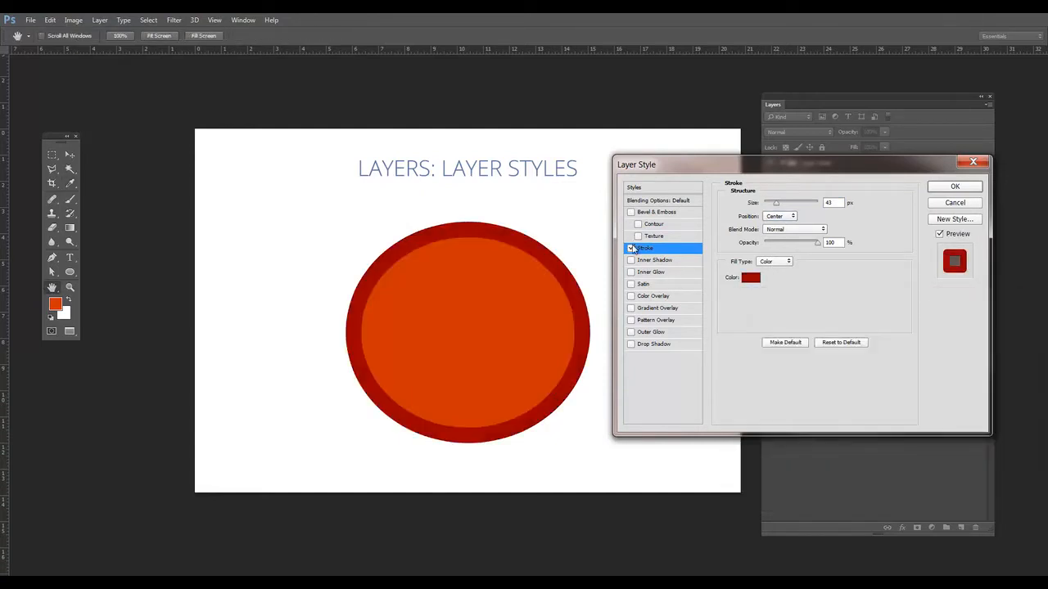
Turn off the circle's Stroke and apply an Inner Shadow with a size of 43 px
click(632, 248)
click(631, 260)
drag(764, 258, 776, 279)
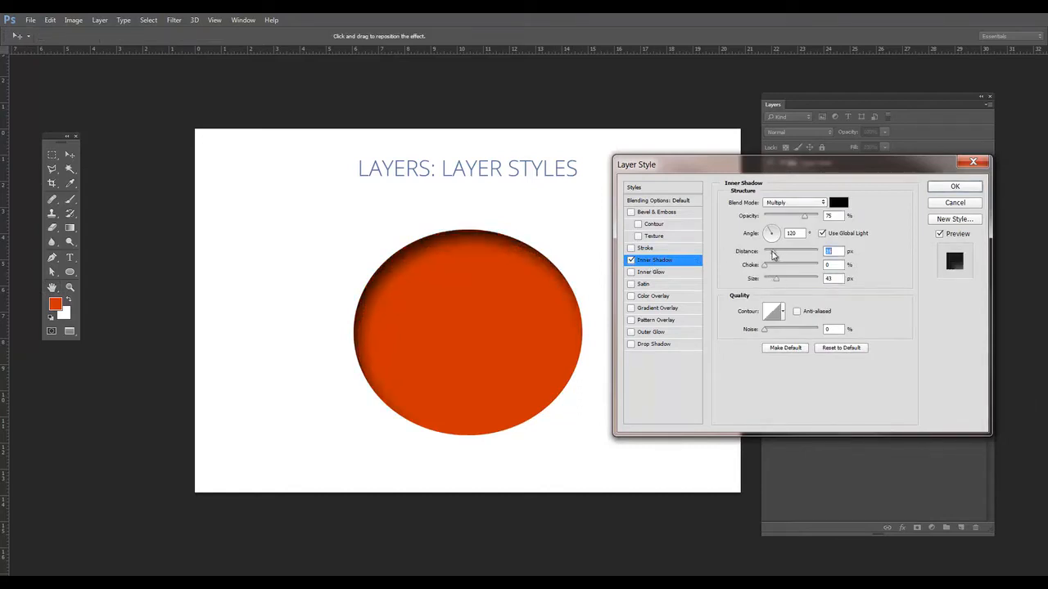
Replace the circle's Inner Shadow with an Inner Glow 54 px in size, with its noise at 0%
click(630, 261)
click(632, 273)
click(646, 273)
drag(764, 299, 777, 312)
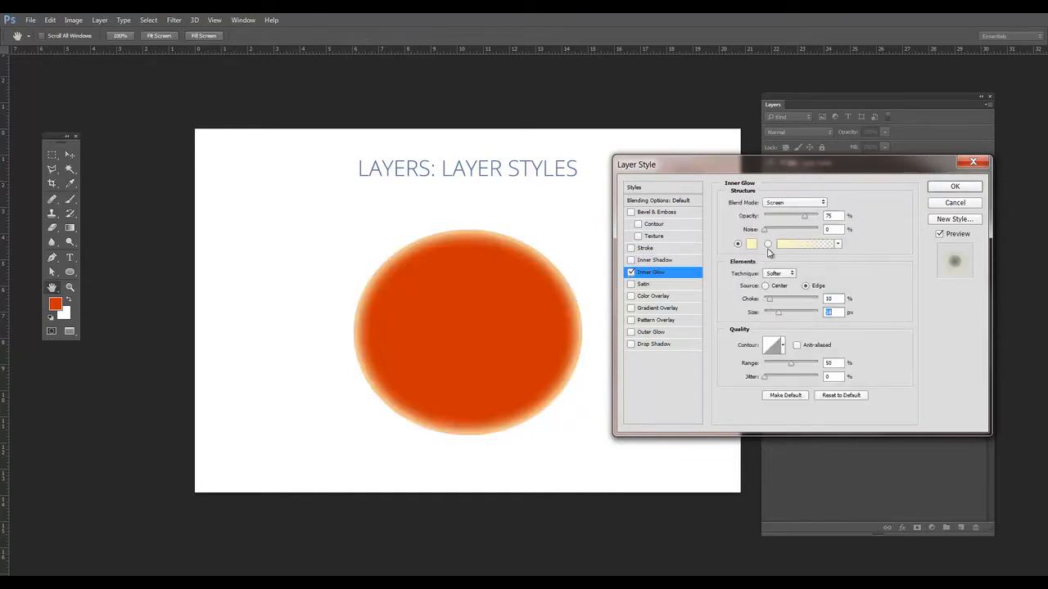
drag(764, 230, 776, 233)
drag(777, 234, 740, 235)
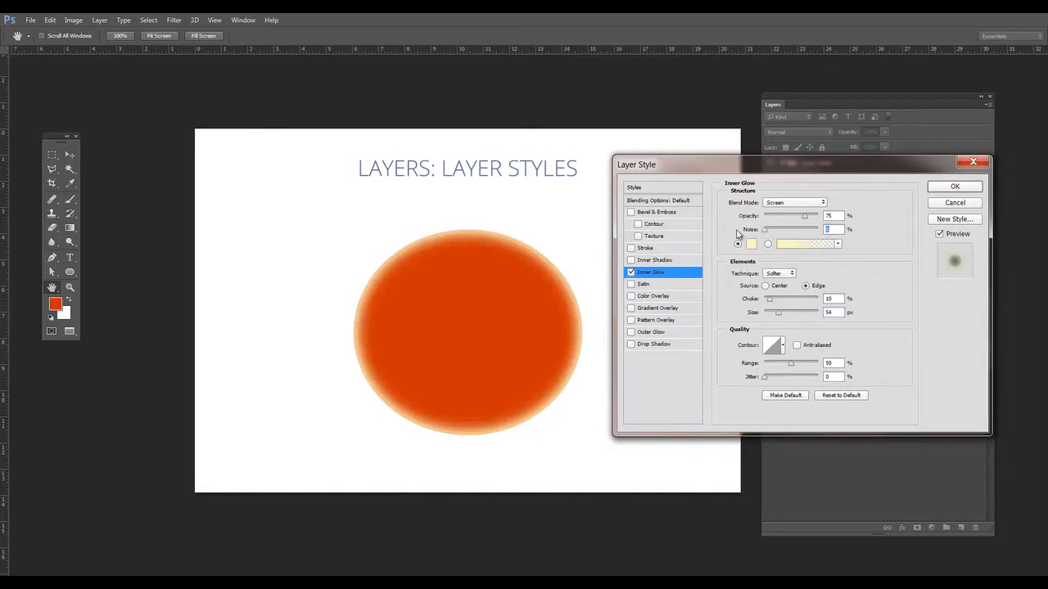
Turn off the circle's Inner Glow and apply a dark red Color Overlay
click(630, 272)
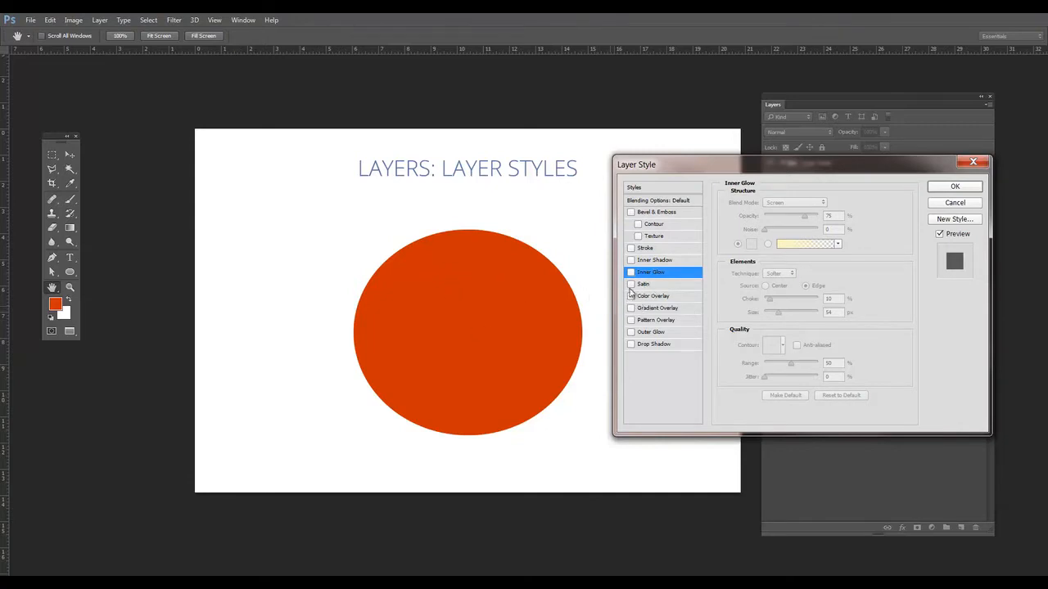
click(630, 295)
click(662, 297)
click(838, 203)
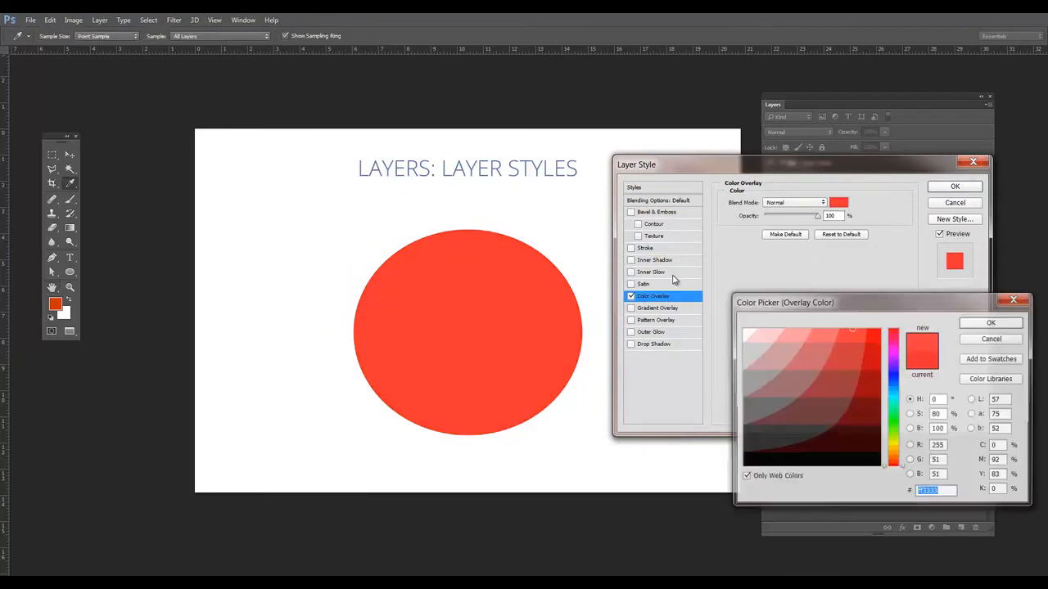
click(877, 379)
click(843, 415)
click(835, 391)
click(862, 410)
click(983, 323)
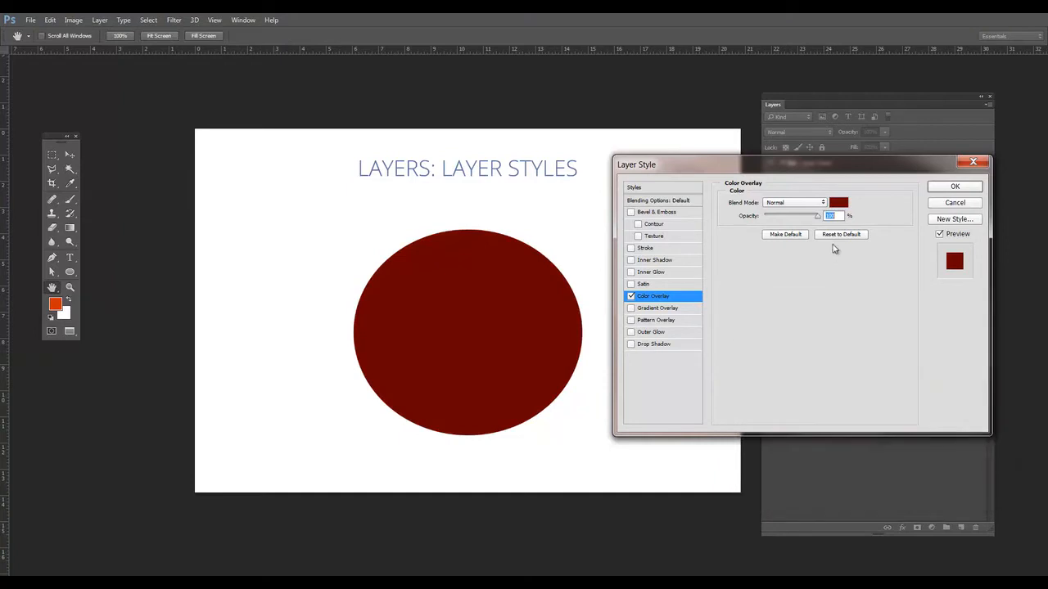
Turn off the Color Overlay and apply a black-to-white linear Gradient Overlay in Multiply mode to the circle
drag(819, 219, 869, 207)
click(630, 296)
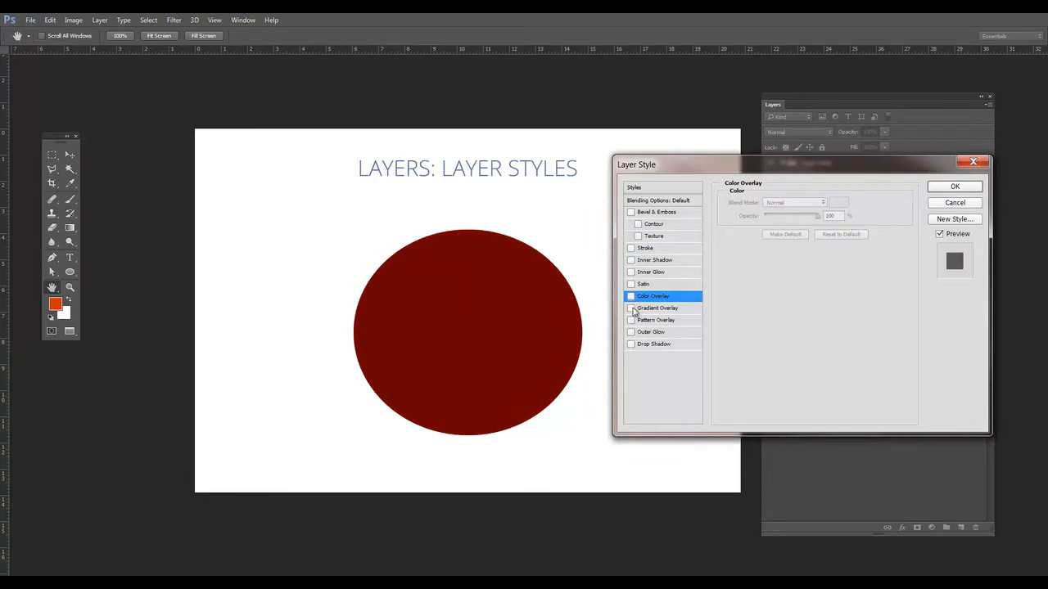
click(666, 309)
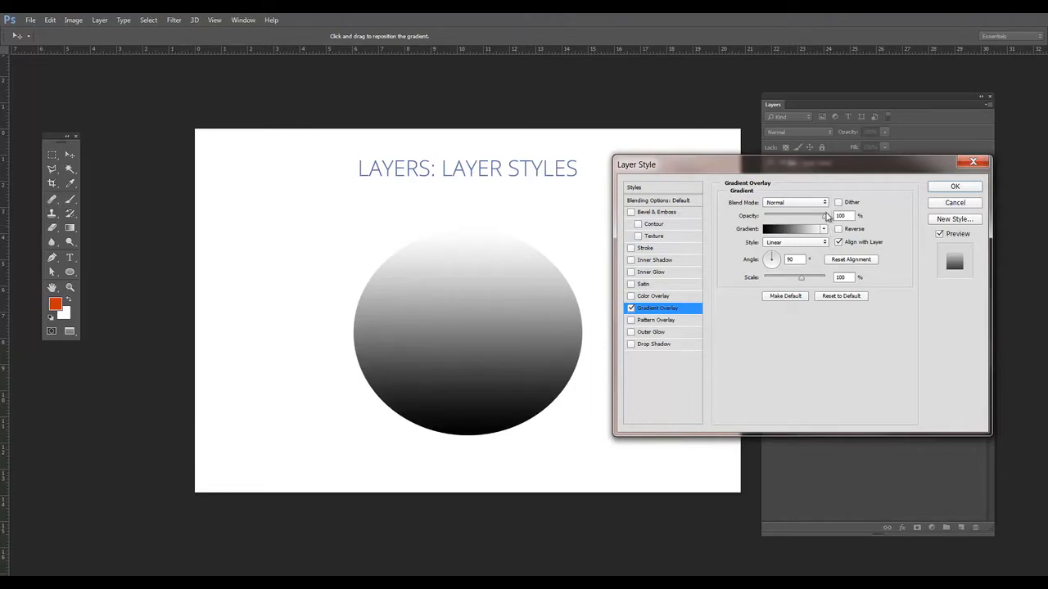
click(825, 203)
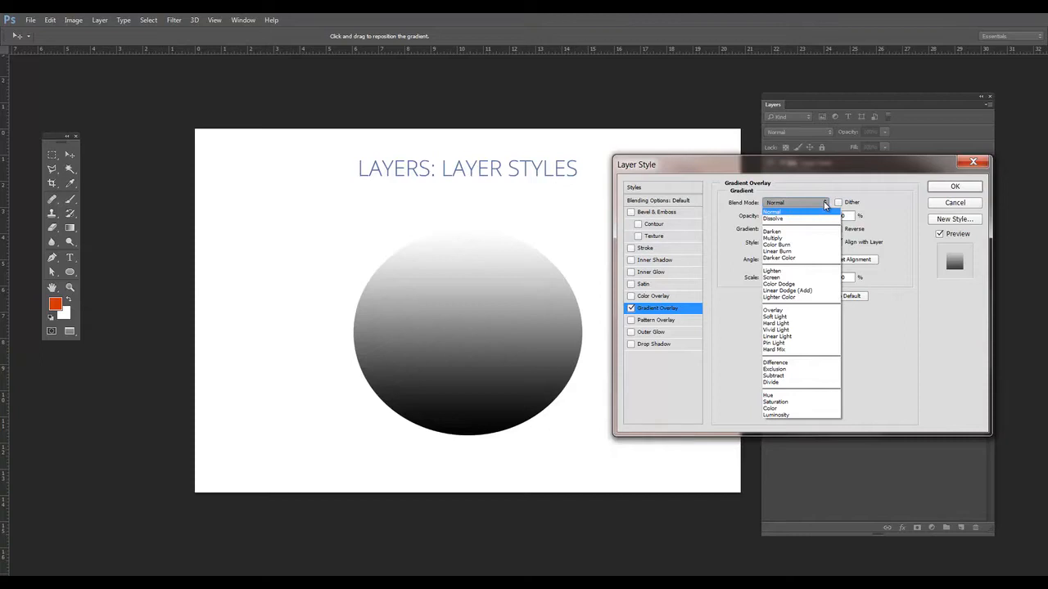
click(803, 244)
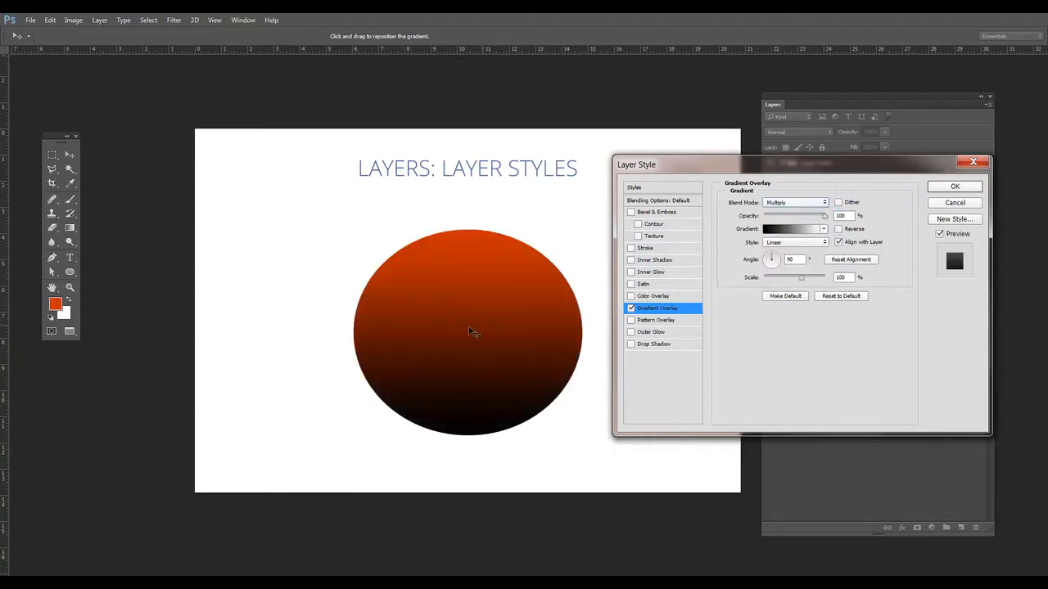
Try Screen for the circle's Gradient Overlay, and settle on the Overlay blend mode at 100% opacity
click(814, 206)
click(800, 279)
click(819, 210)
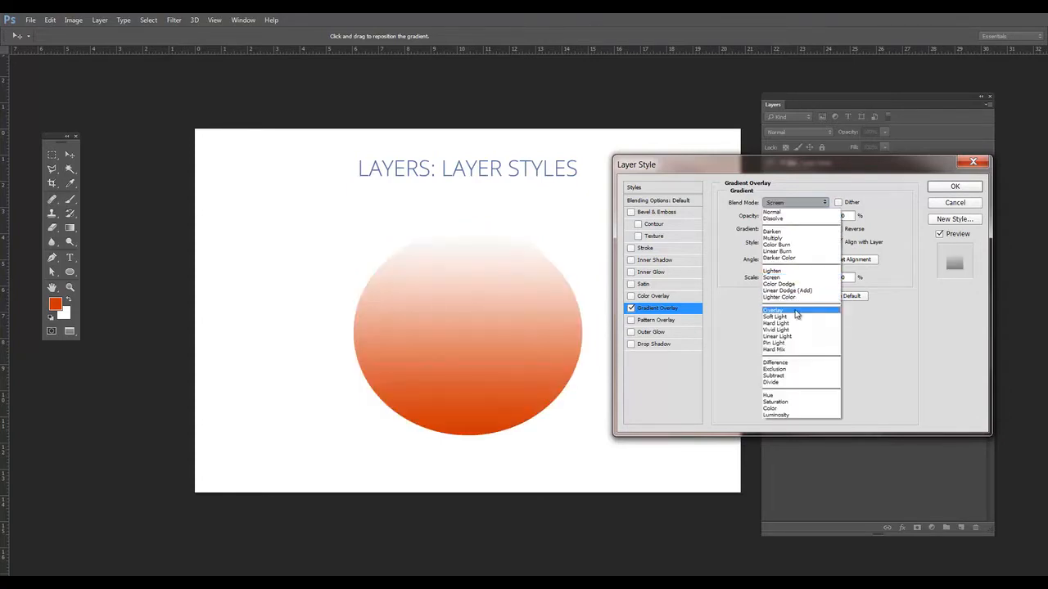
click(795, 312)
click(823, 216)
drag(822, 217, 914, 237)
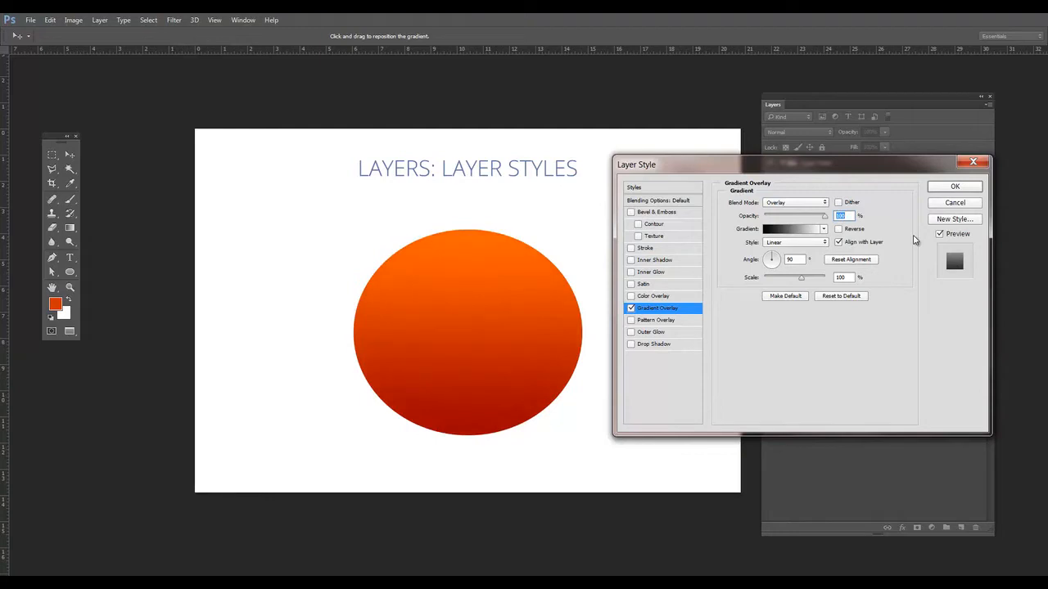
Turn off the Gradient Overlay and apply a Drop Shadow with a distance of 18 px and a size of 24 px
click(631, 309)
click(631, 320)
click(631, 320)
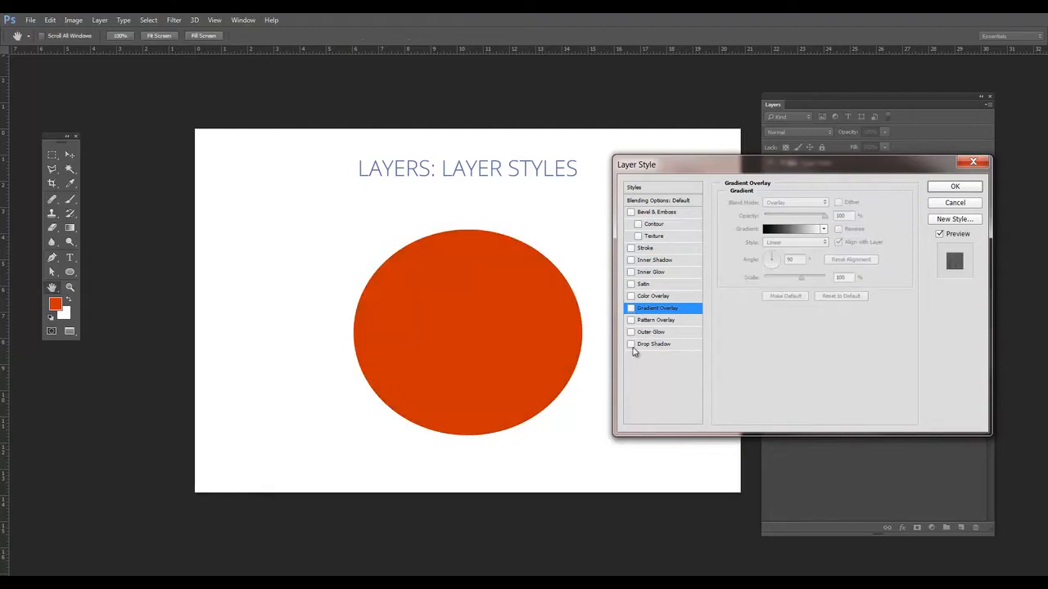
click(631, 343)
click(651, 344)
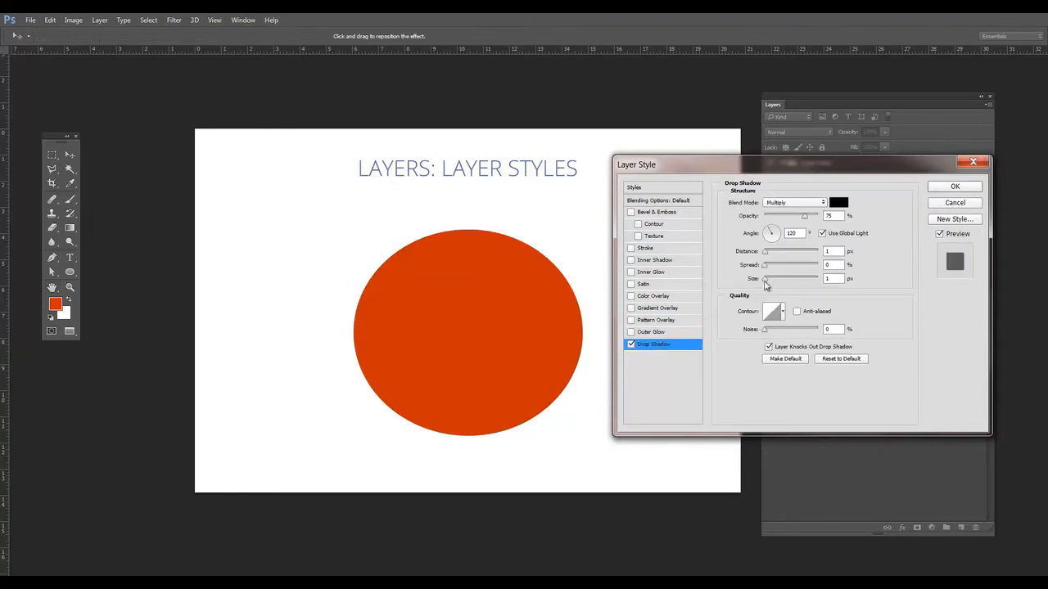
mouse_move(773, 281)
mouse_down()
mouse_move(770, 255)
mouse_move(771, 281)
mouse_up()
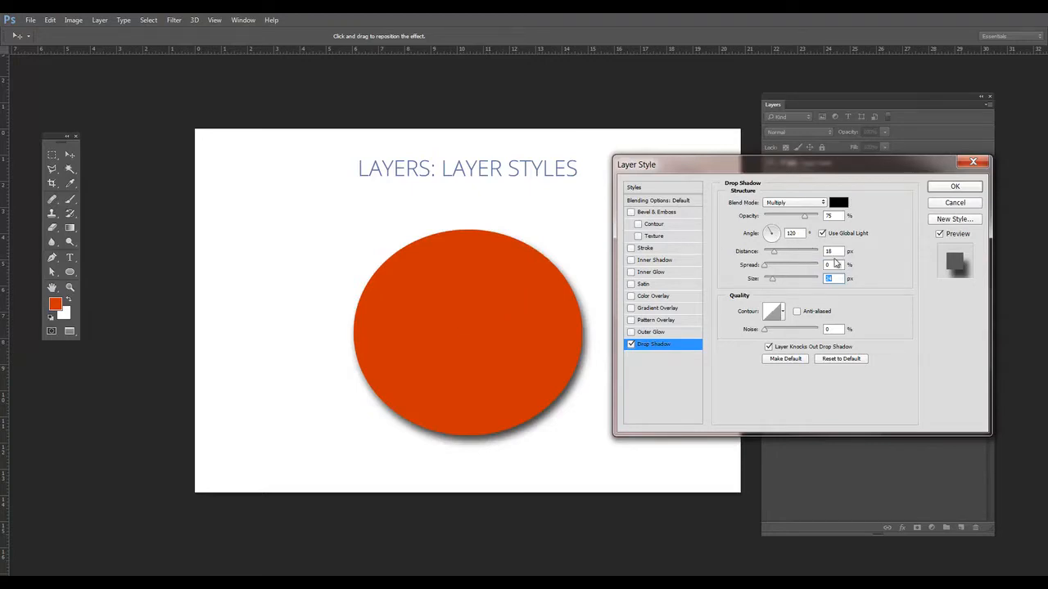
Change the circle's drop shadow color to dark red 990000
click(839, 202)
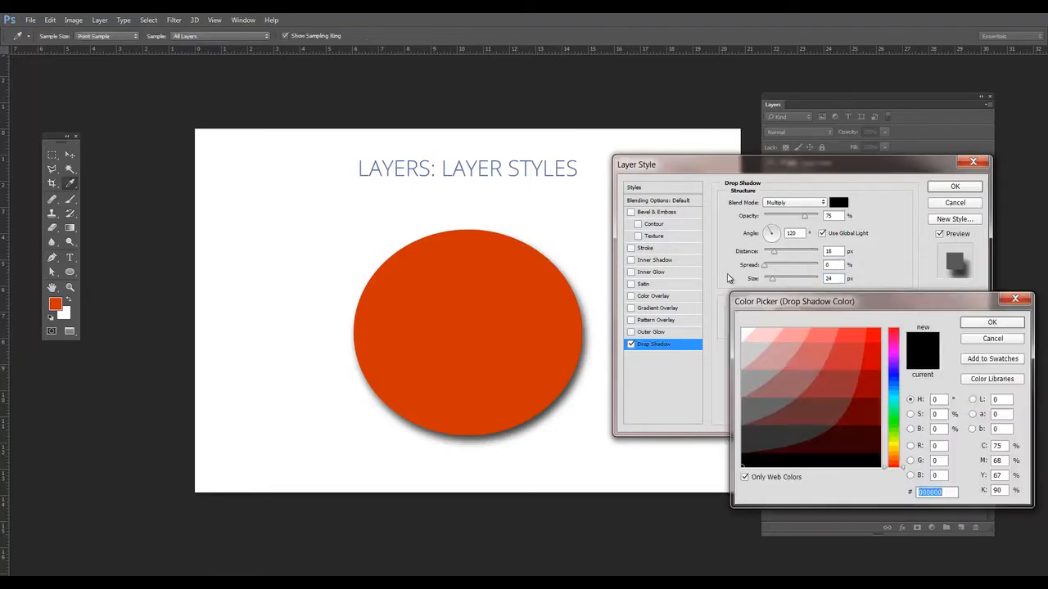
click(873, 386)
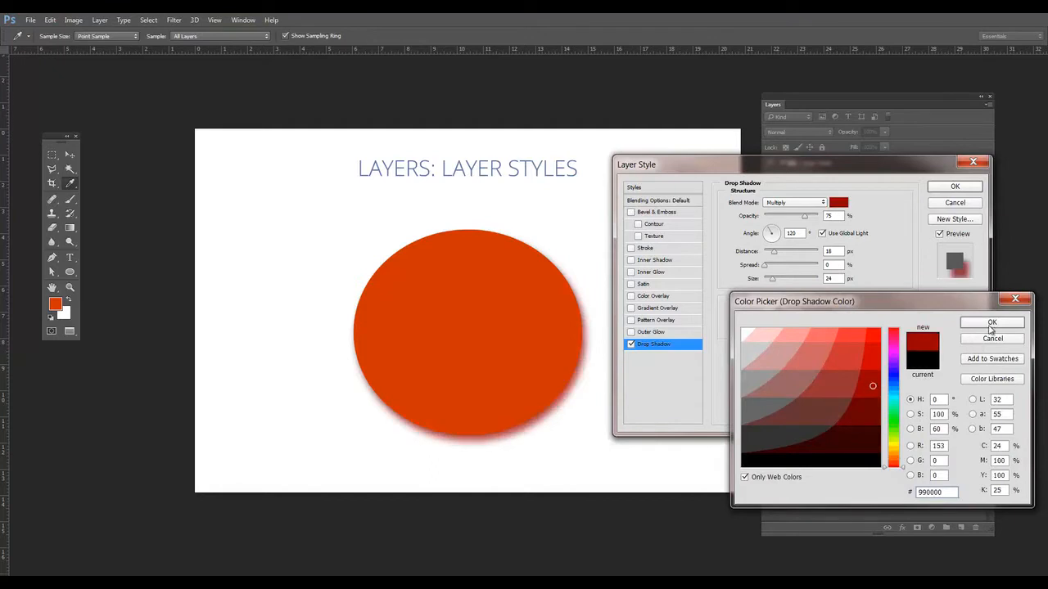
click(990, 323)
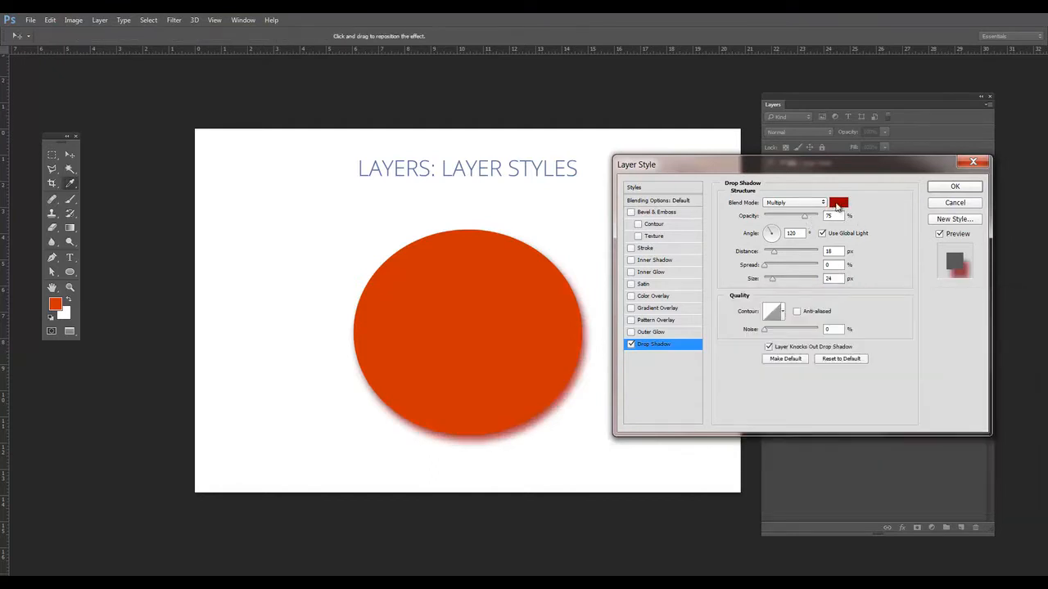
click(839, 203)
key(Escape)
click(822, 205)
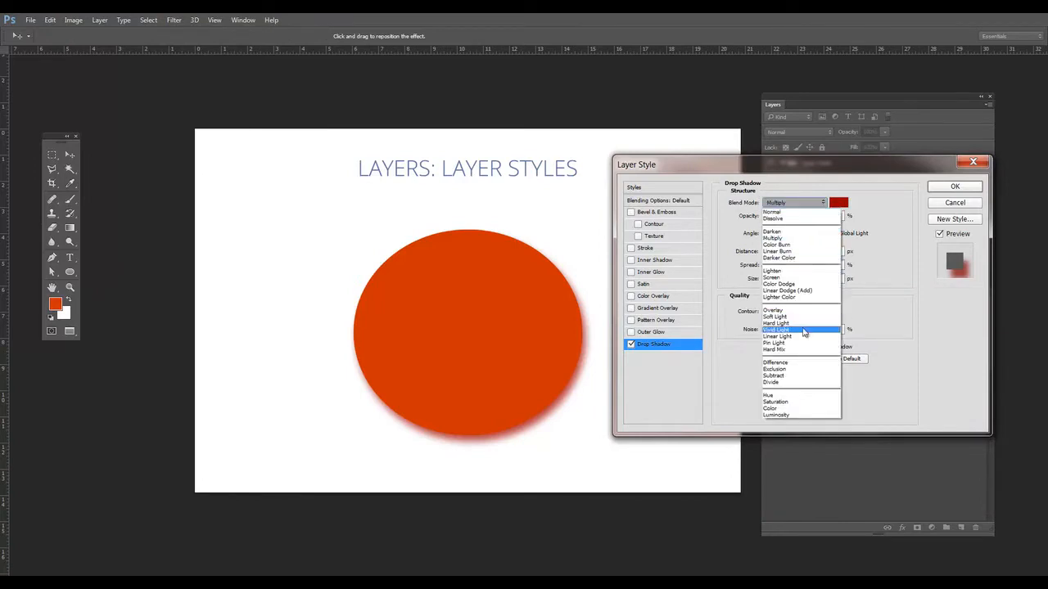
click(878, 267)
Turn off the circle's Drop Shadow and close the layer style settings
click(630, 344)
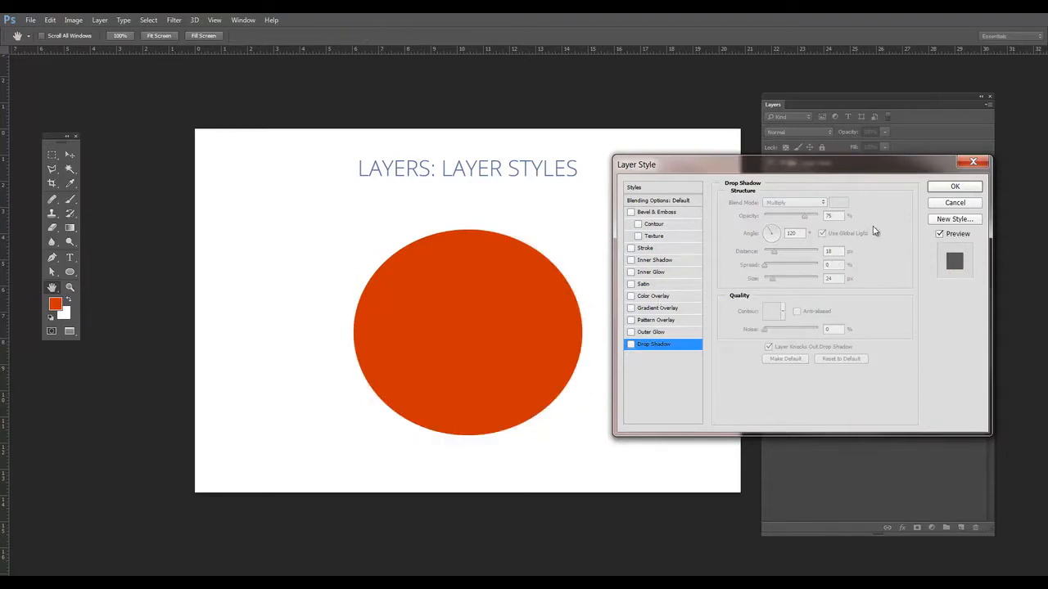
click(963, 193)
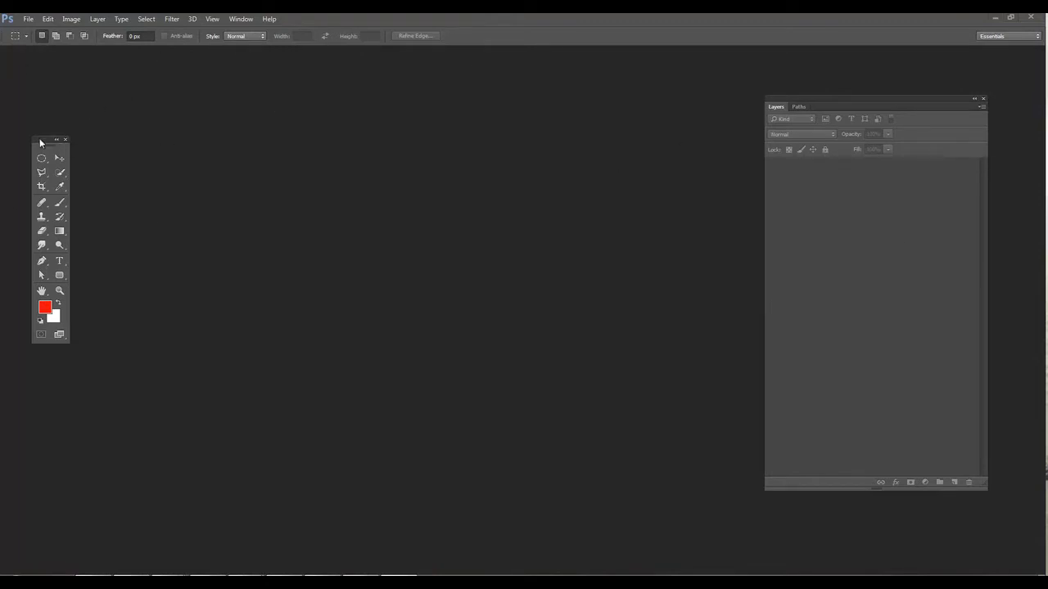
Open the city freeway photo Dollarphotoclub_60454691.jpg from the Dollar Photo Club folder
drag(41, 143, 31, 143)
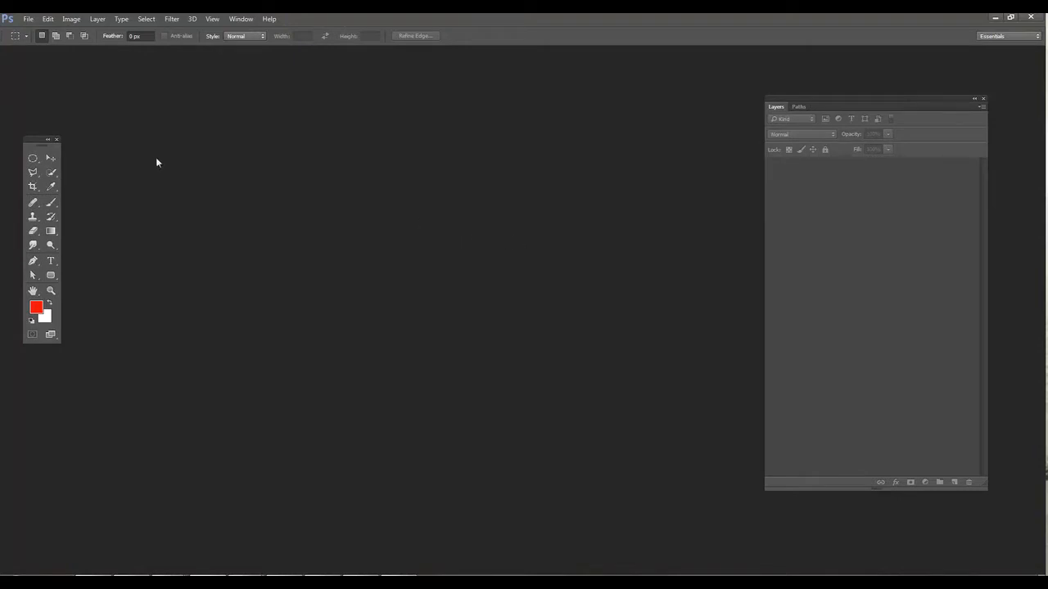
click(28, 19)
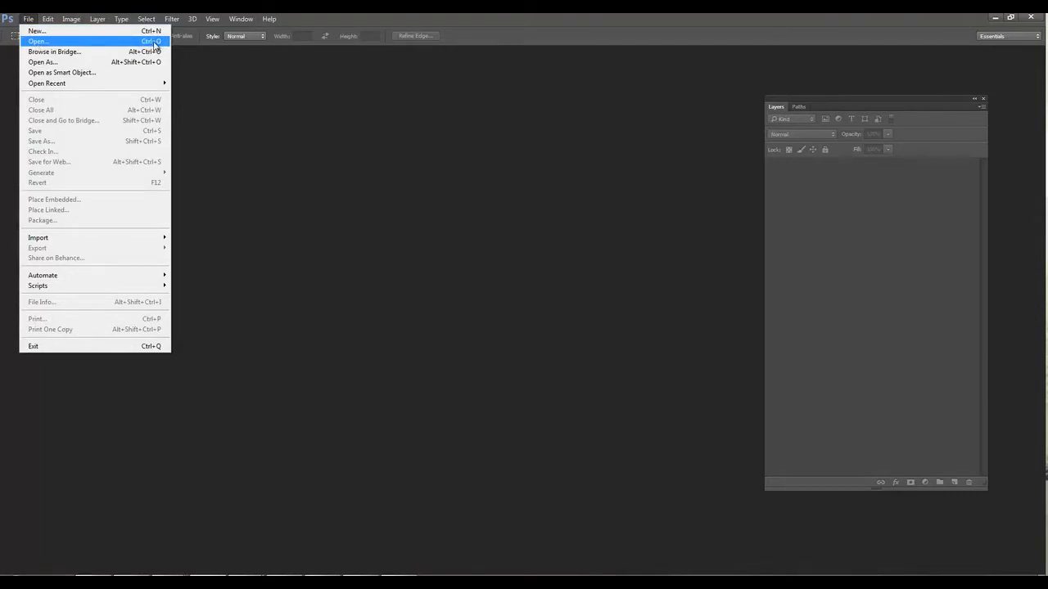
click(279, 101)
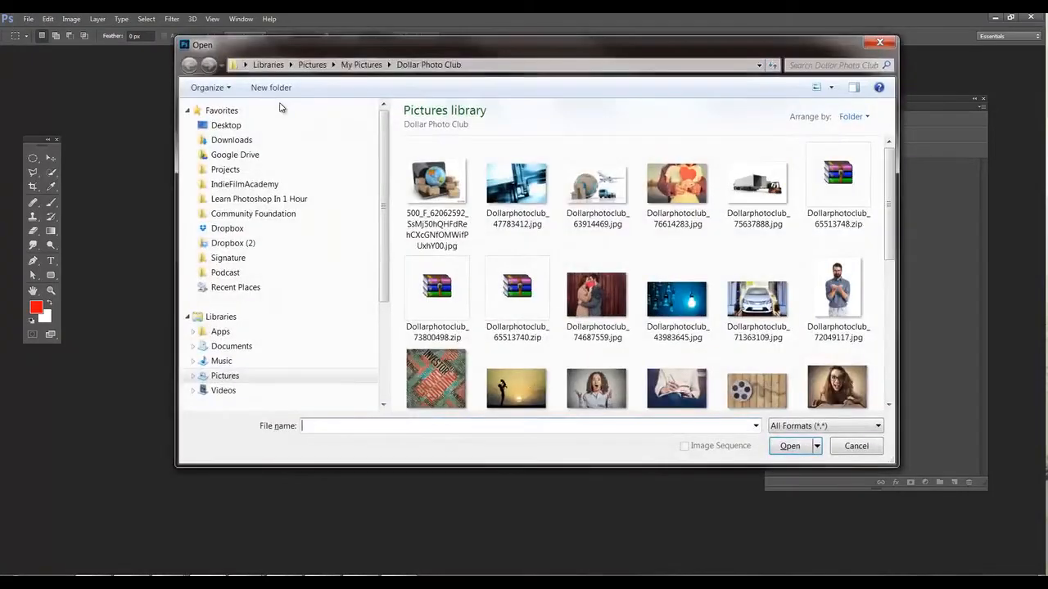
drag(494, 49, 451, 63)
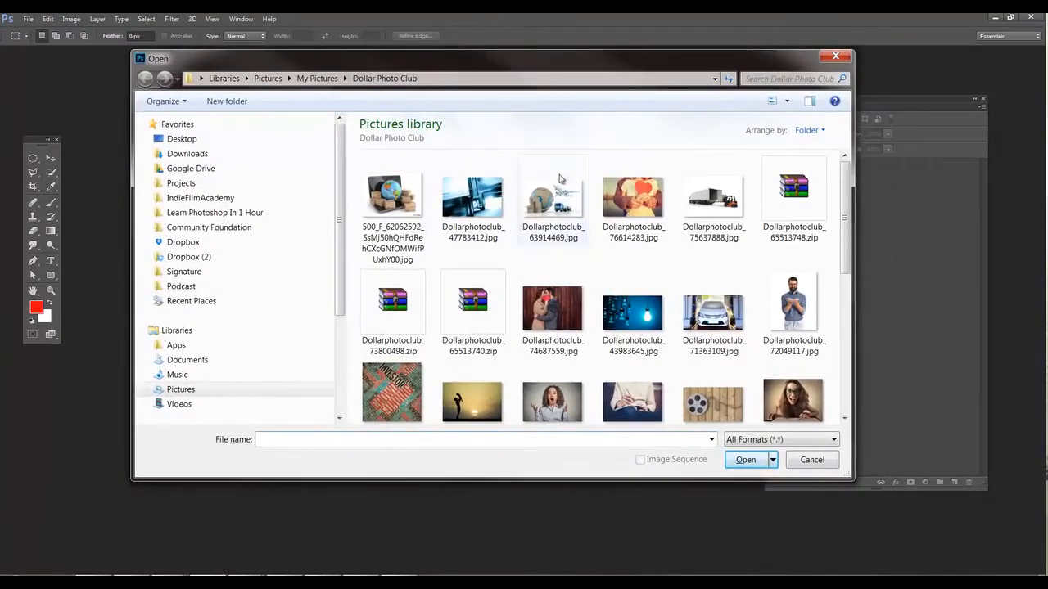
click(686, 203)
click(633, 200)
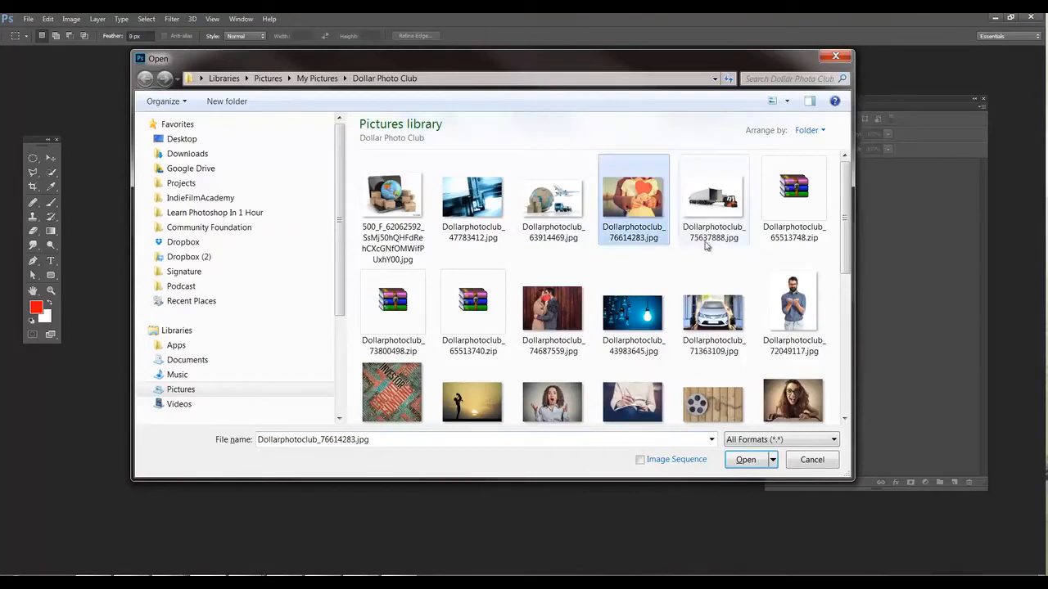
scroll(707, 246, down, 1)
scroll(573, 239, down, 2)
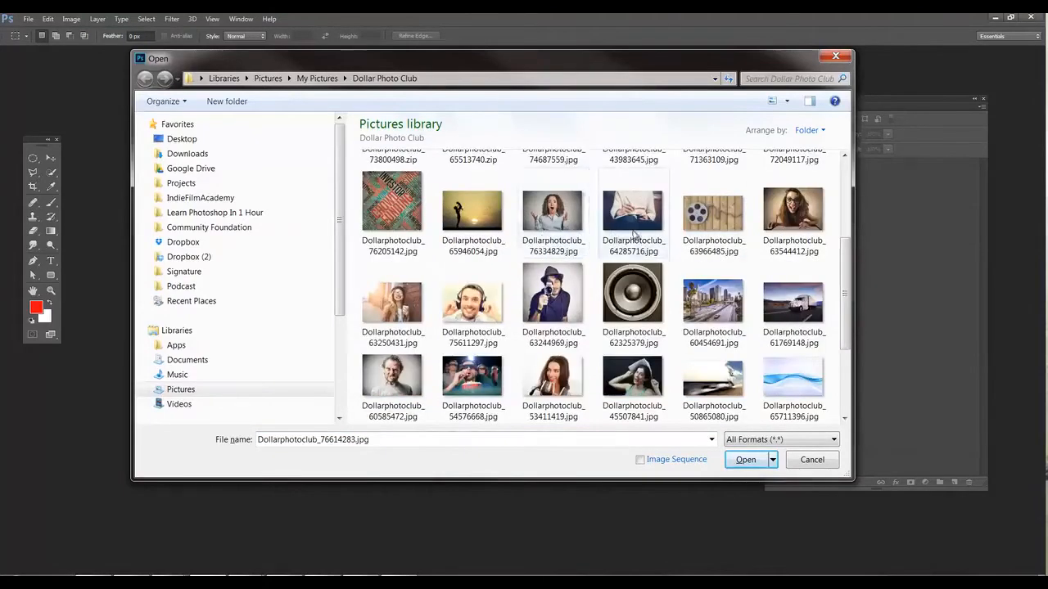
scroll(643, 236, down, 2)
click(713, 205)
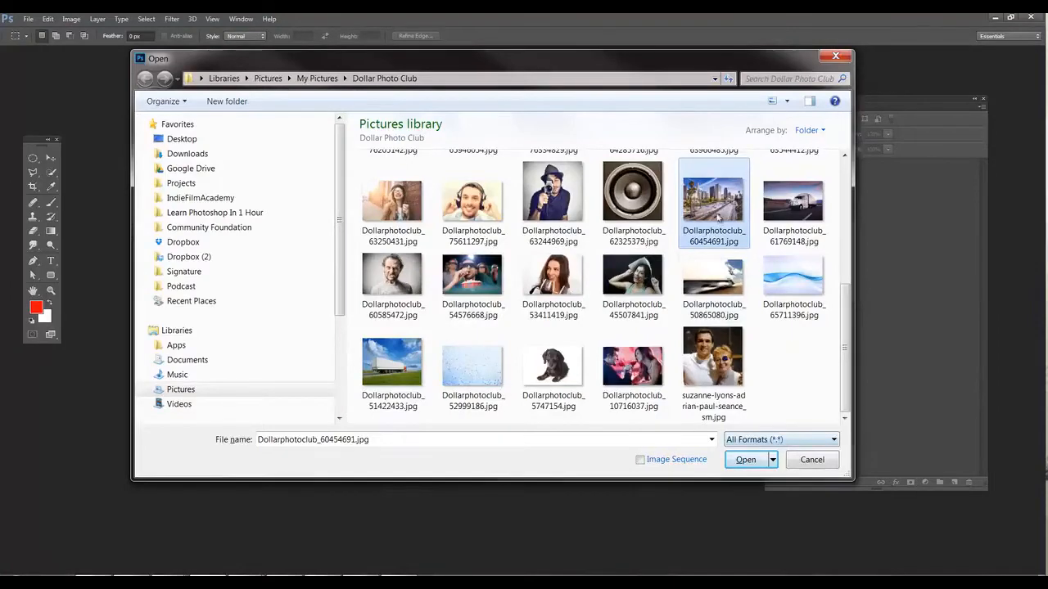
click(745, 459)
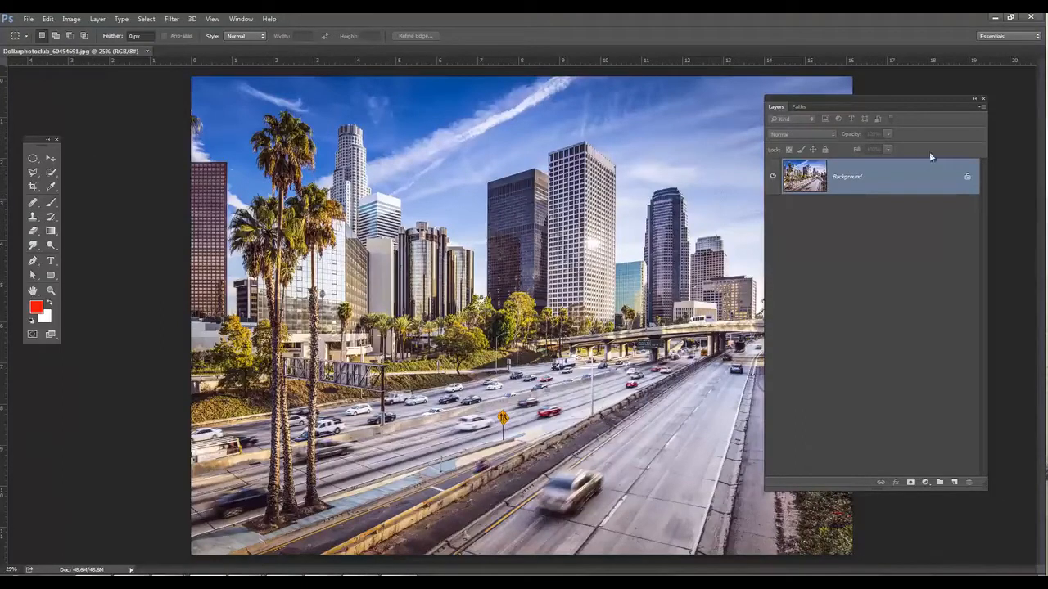
Remove the lock from the photo's Background layer so it becomes a regular layer, keeping the Layers panel clear of the picture
drag(870, 99, 889, 104)
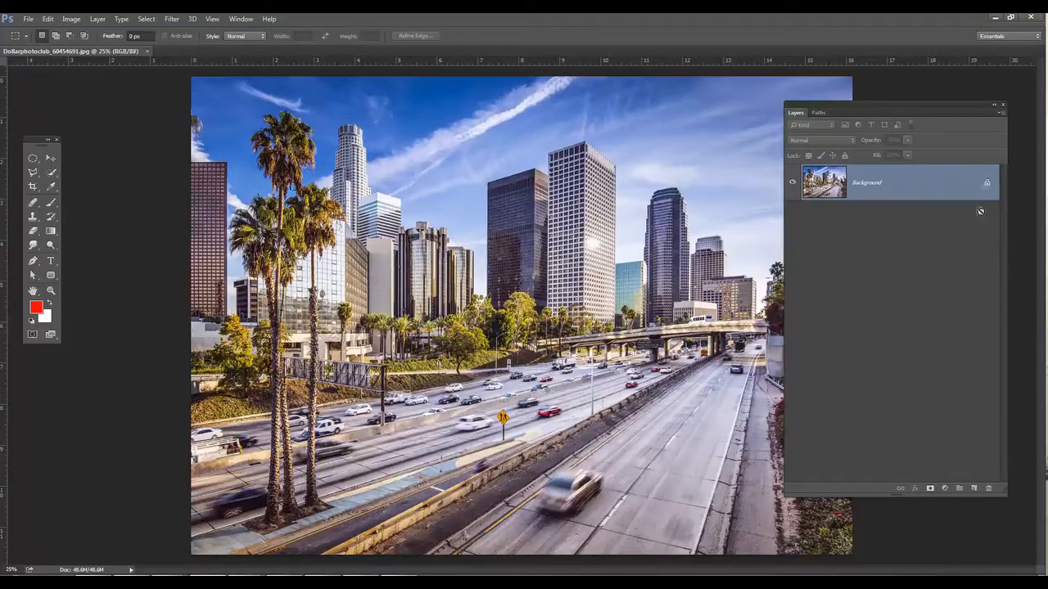
drag(986, 181, 985, 487)
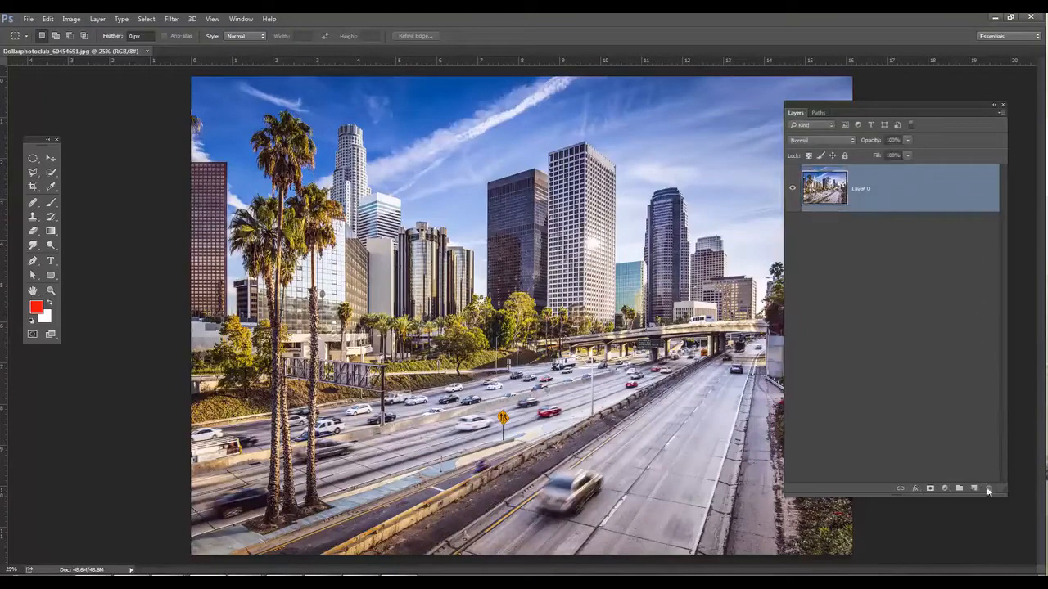
drag(870, 103, 885, 108)
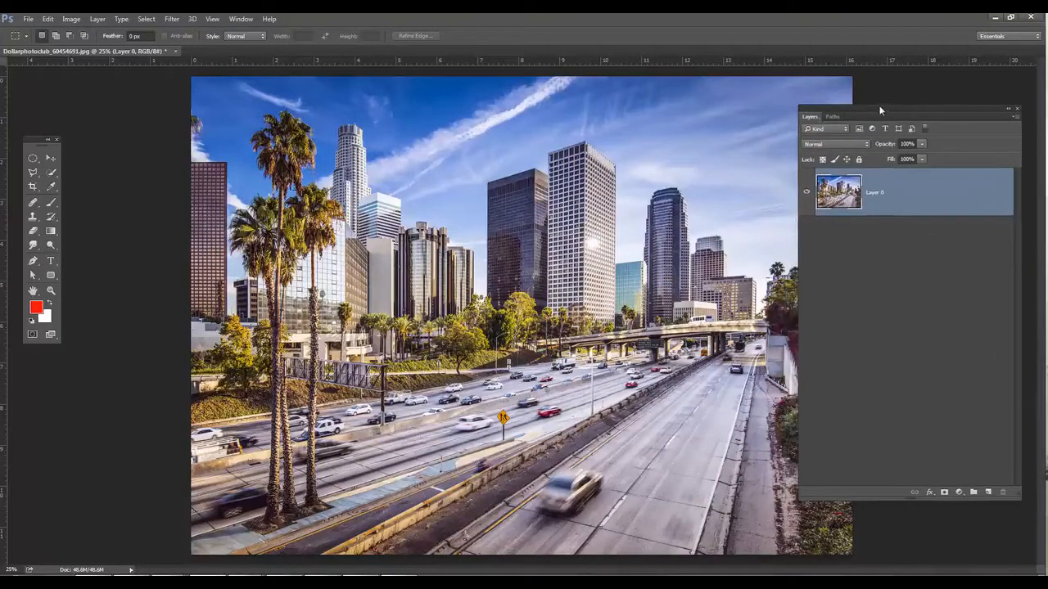
Activate the Move tool and magnify the city photo to 100% around the trees and buildings
click(51, 158)
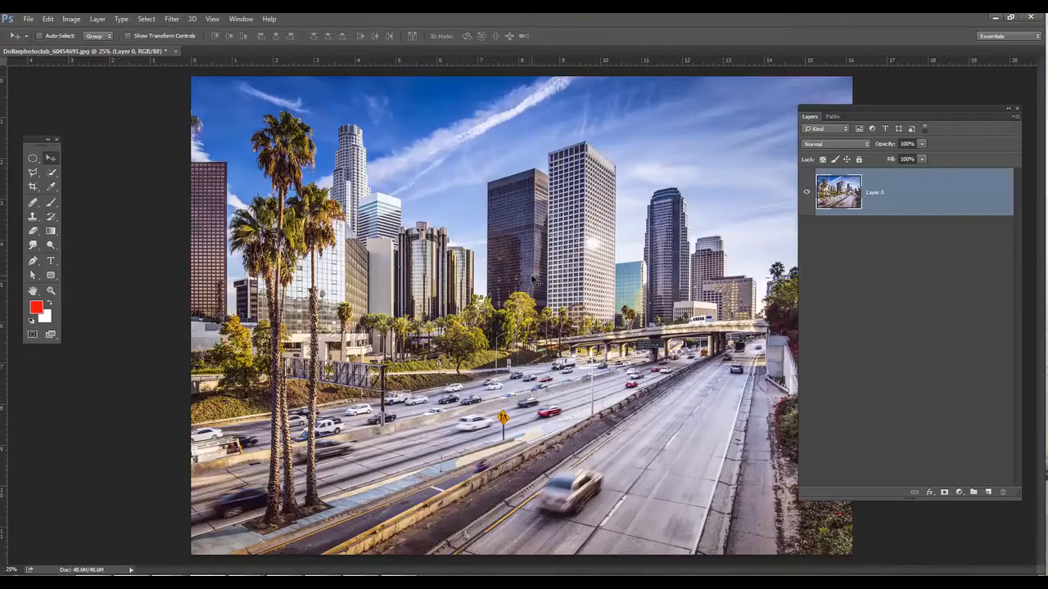
key(ctrl+plus)
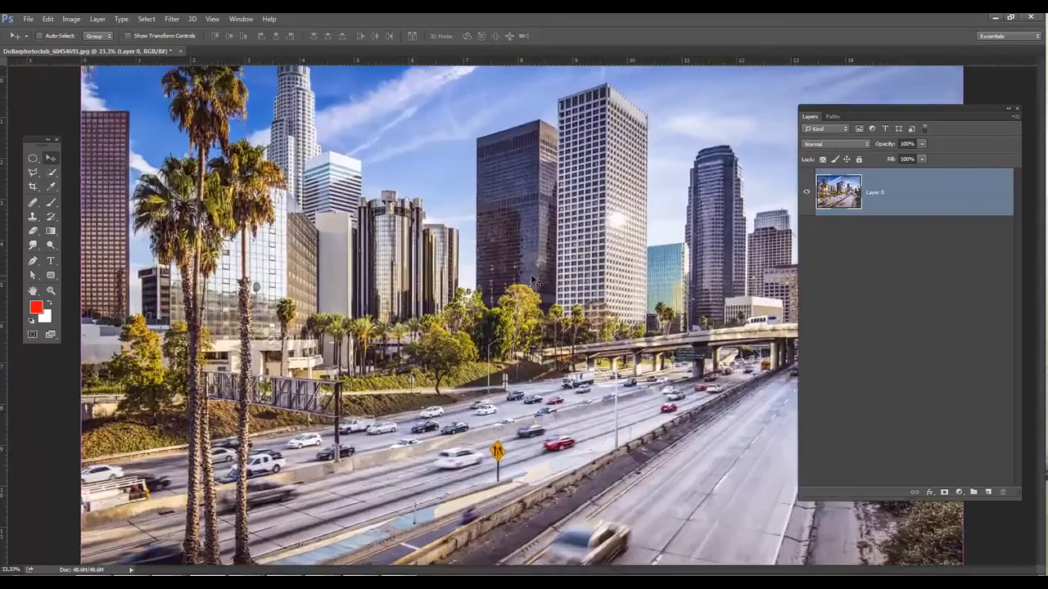
key(ctrl+plus)
key(ctrl+plus)
key(ctrl+plus)
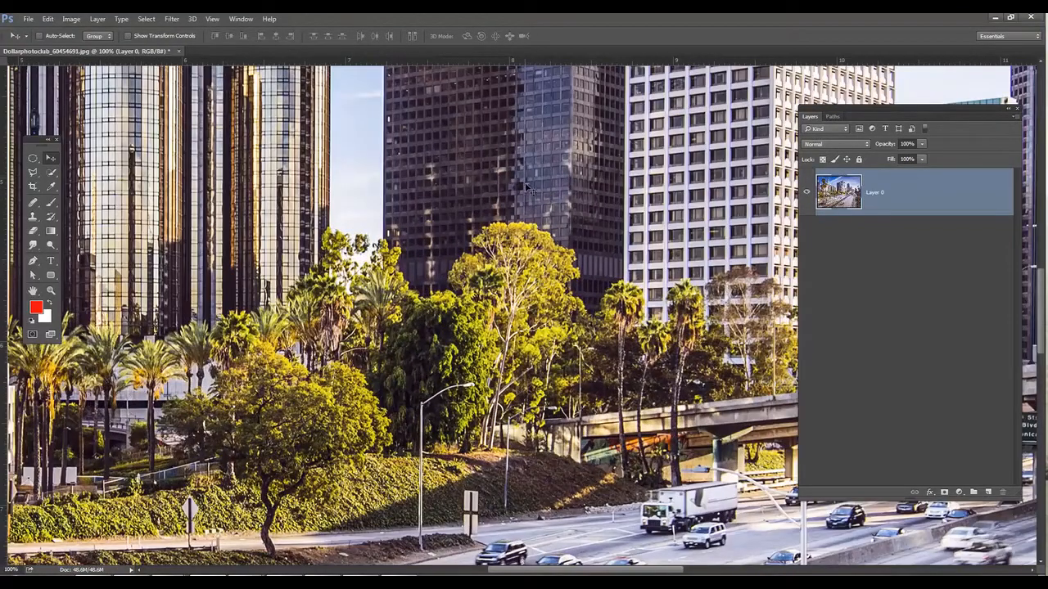
Examine the city photo's buildings and freeway up close at 100%, then view the whole picture at 25%
drag(561, 102, 493, 199)
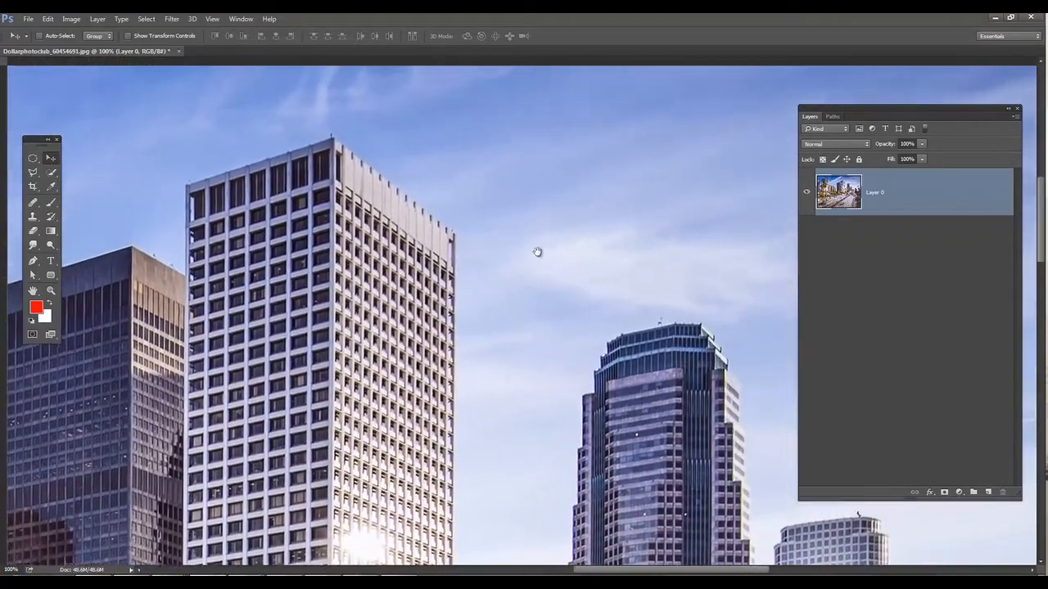
drag(537, 251, 526, 208)
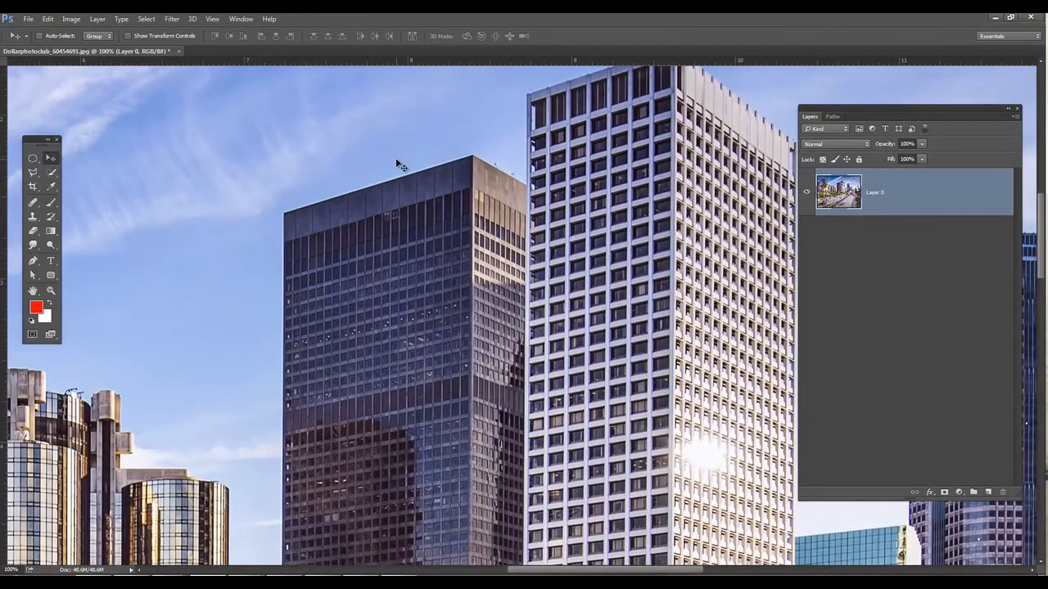
key(ctrl+minus)
key(ctrl+minus)
key(ctrl+minus)
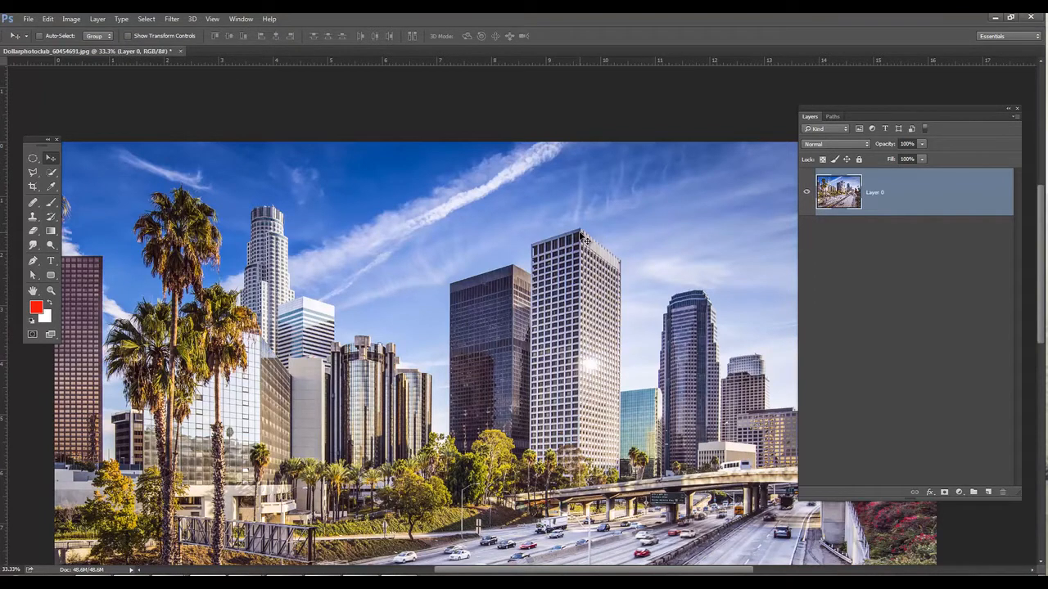
scroll(581, 237, down, 4)
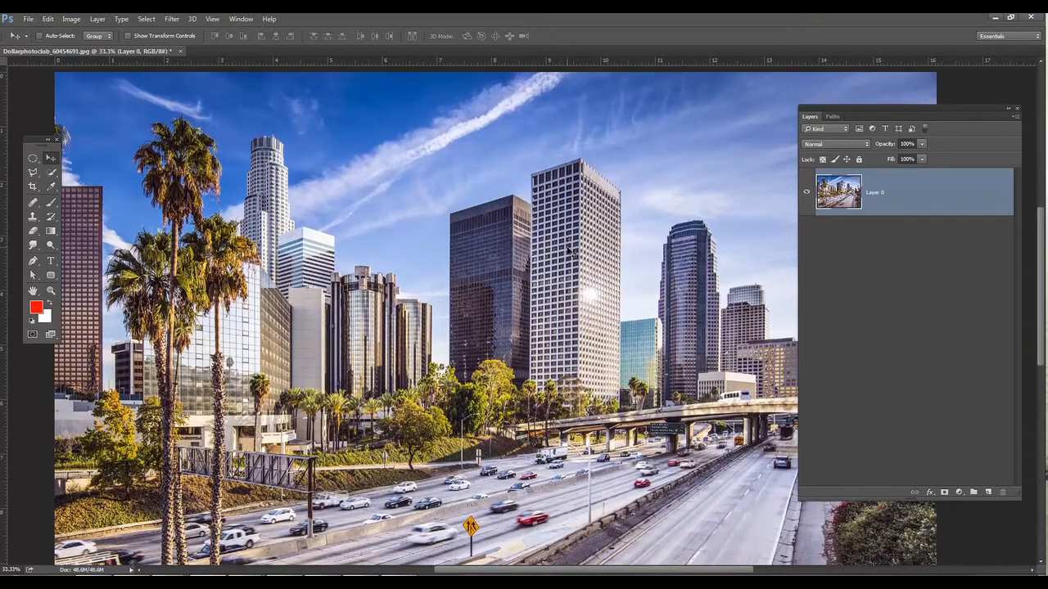
scroll(568, 251, down, 1)
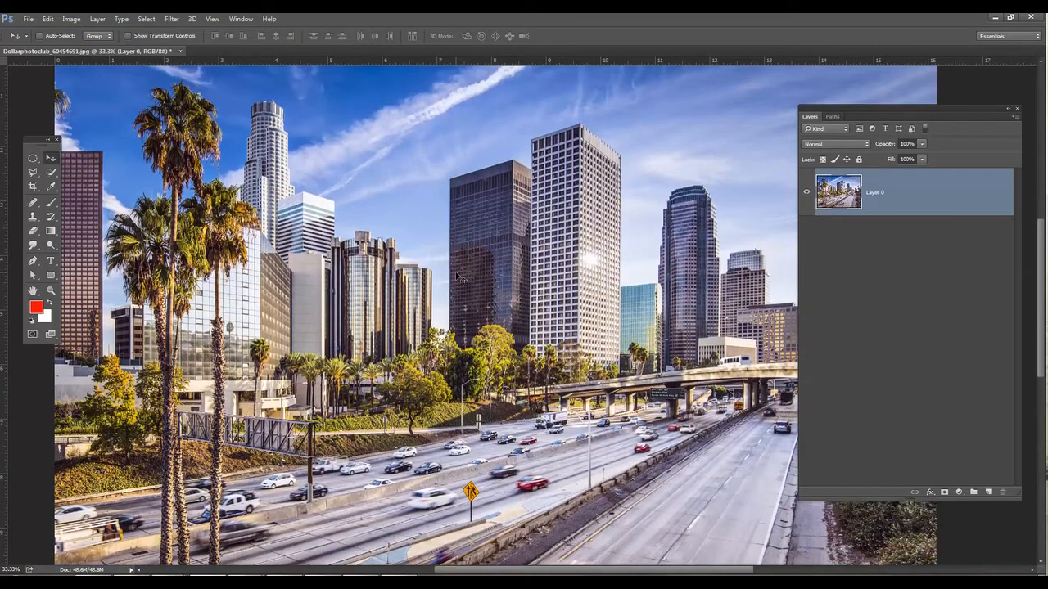
scroll(459, 278, down, 1)
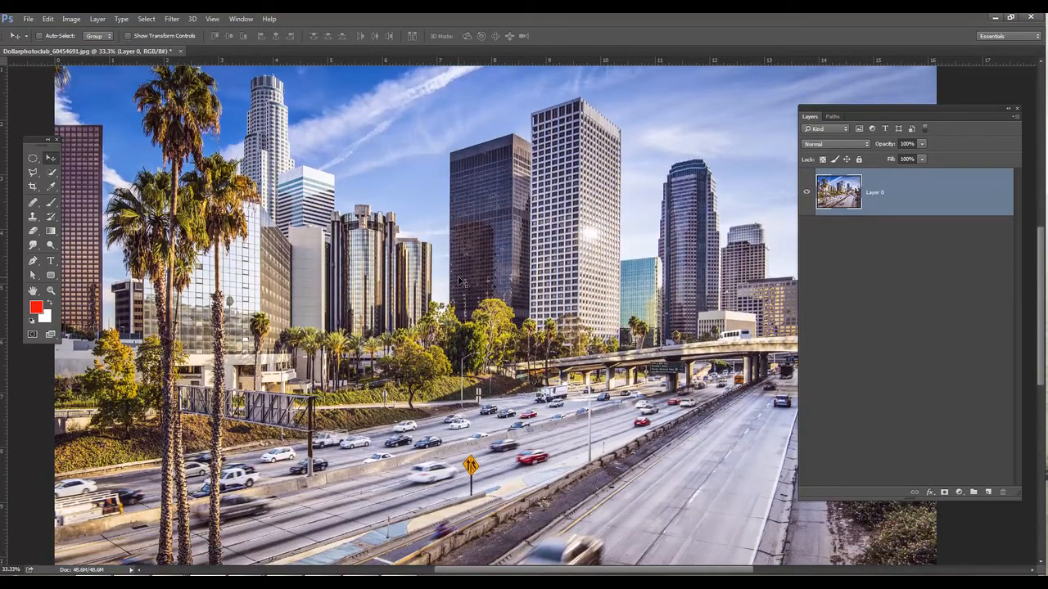
scroll(459, 280, down, 1)
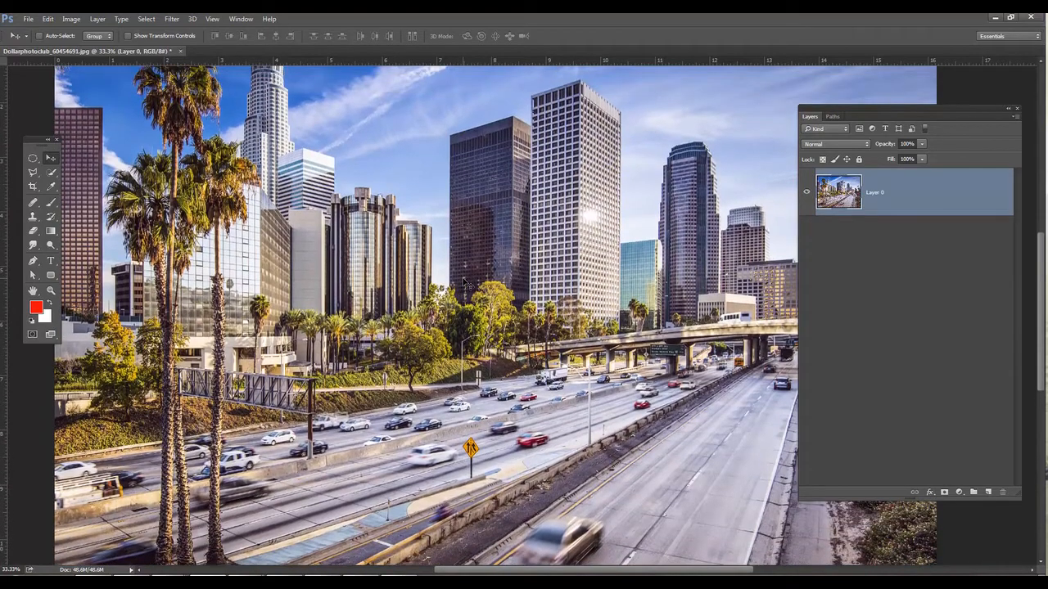
scroll(464, 281, up, 3)
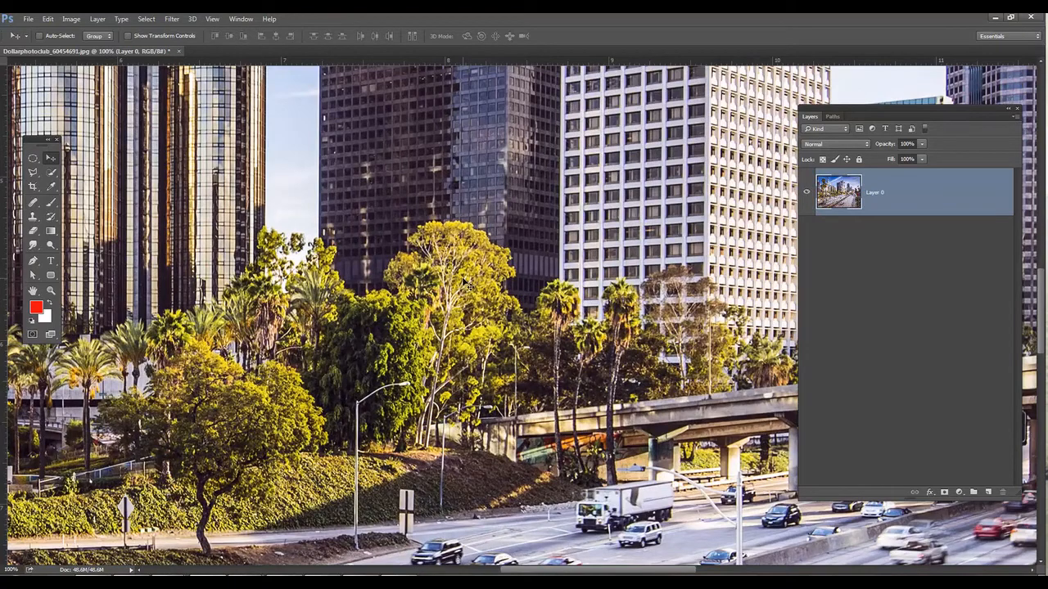
scroll(463, 281, down, 6)
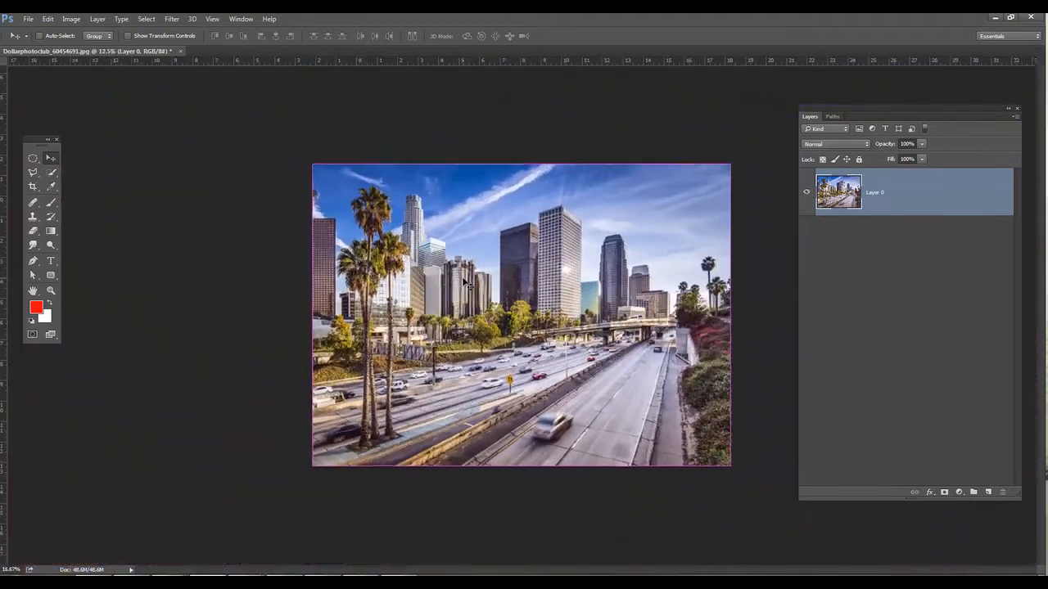
scroll(464, 281, up, 2)
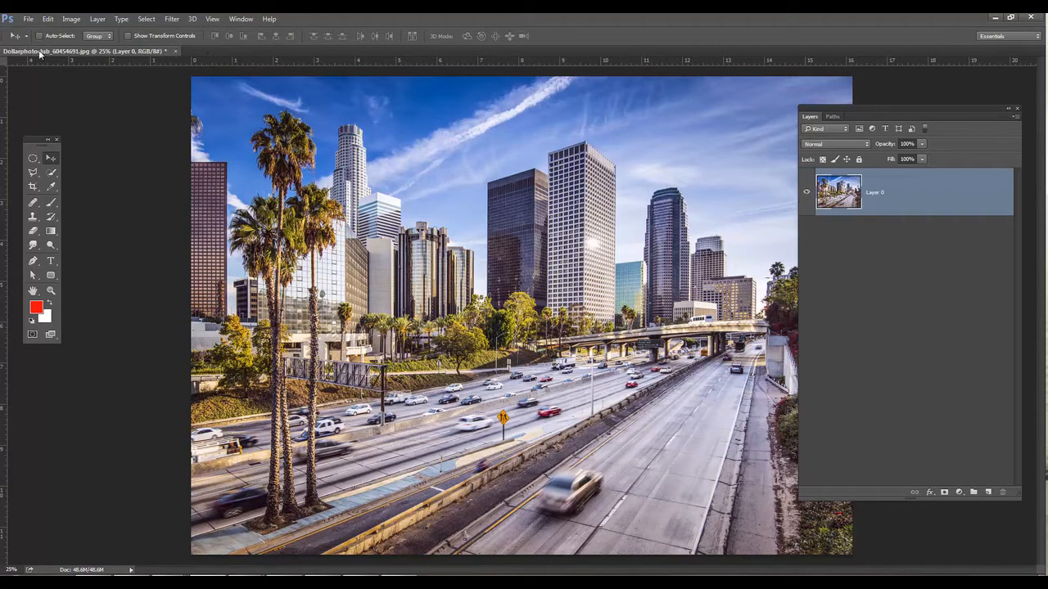
Create a new document named Facebook Header, 850 pixels wide and 400 pixels high, at 72 pixels/inch
click(28, 18)
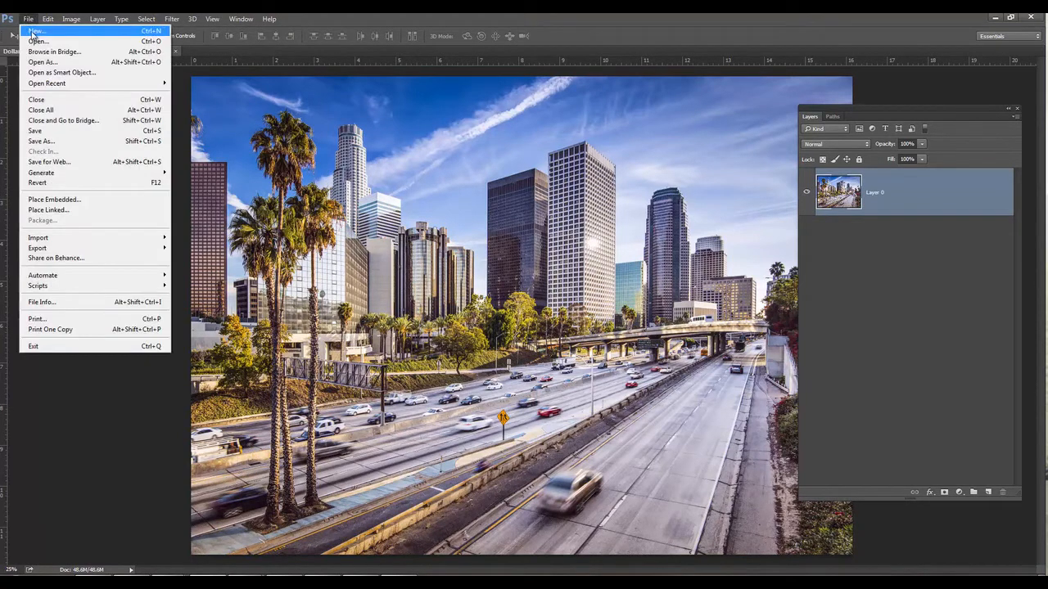
click(35, 31)
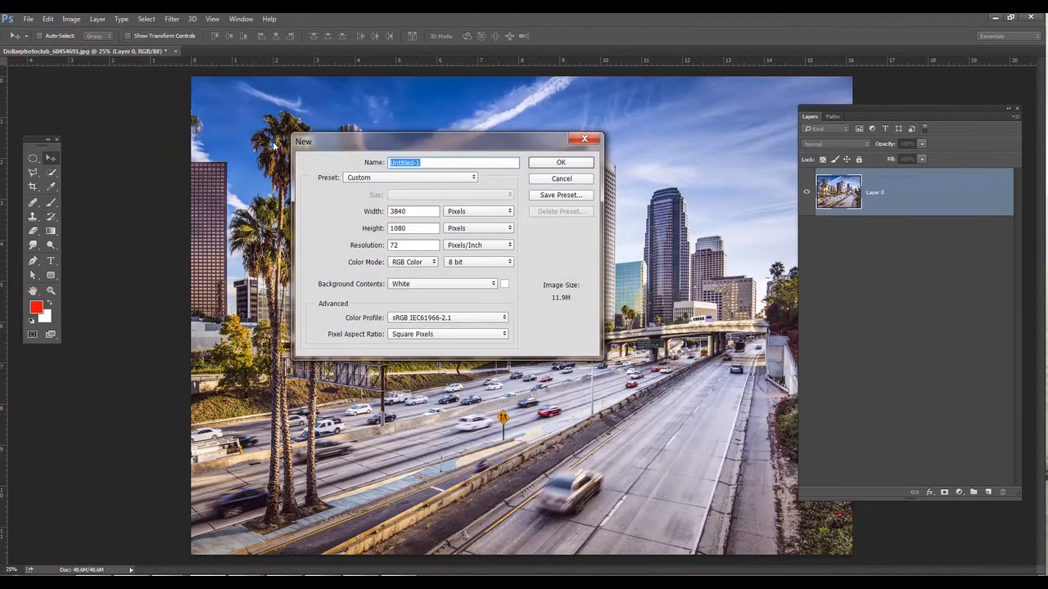
drag(418, 216, 348, 210)
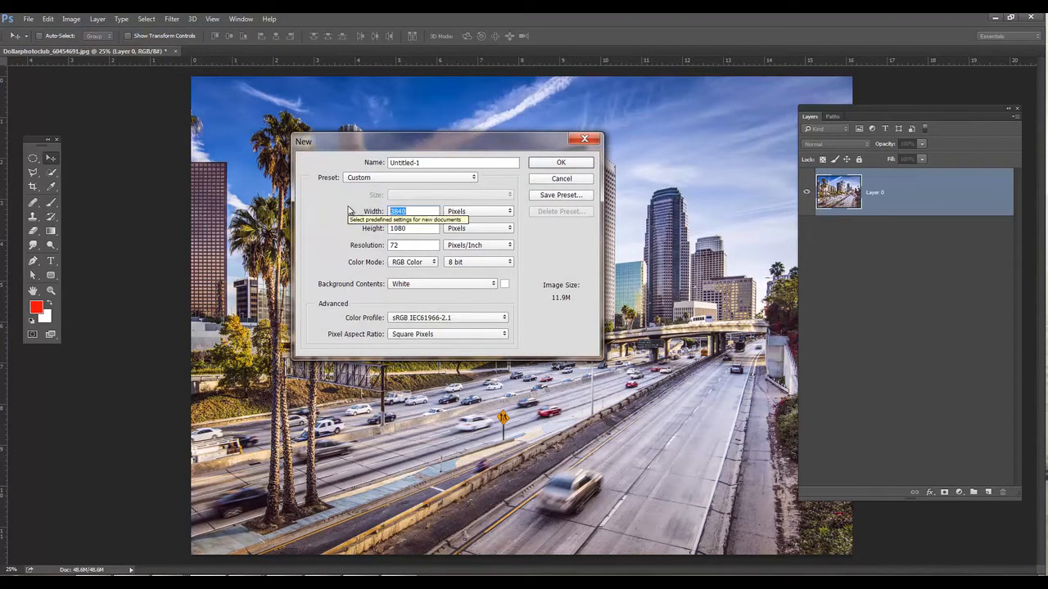
text(850)
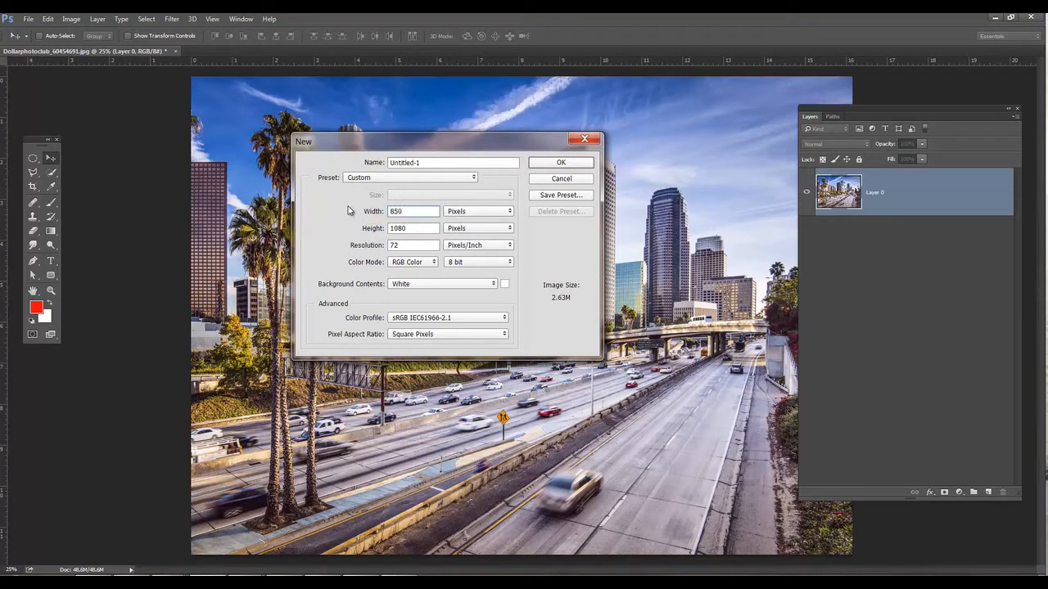
drag(426, 228, 373, 228)
text(400)
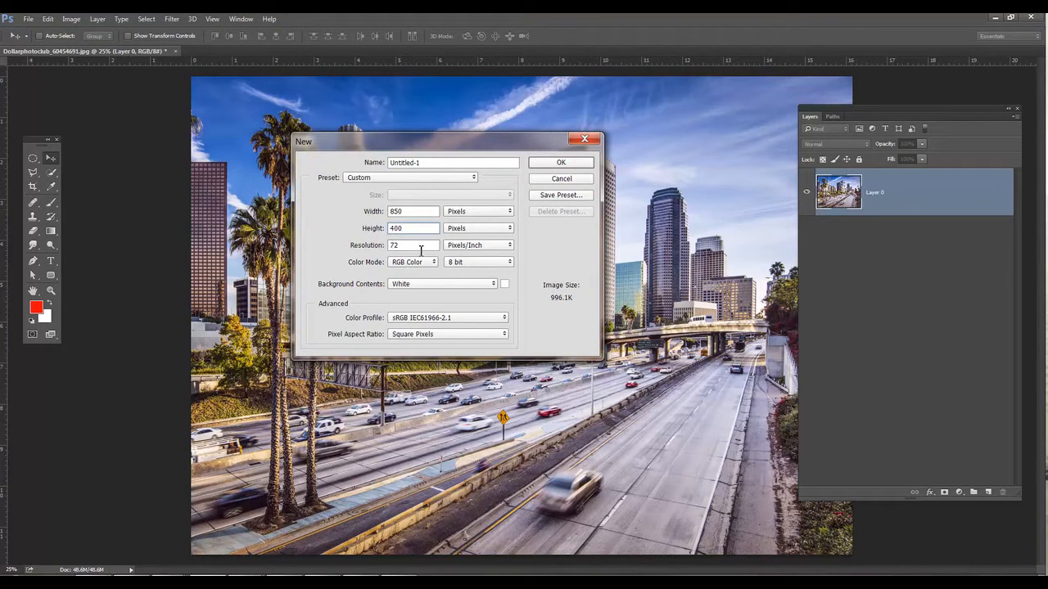
double_click(392, 246)
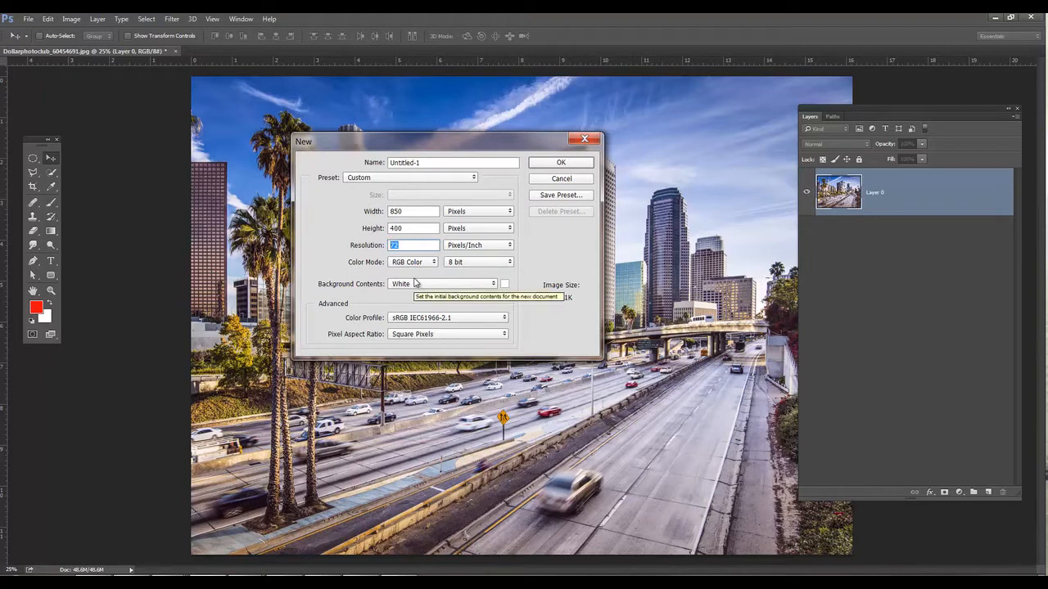
click(462, 164)
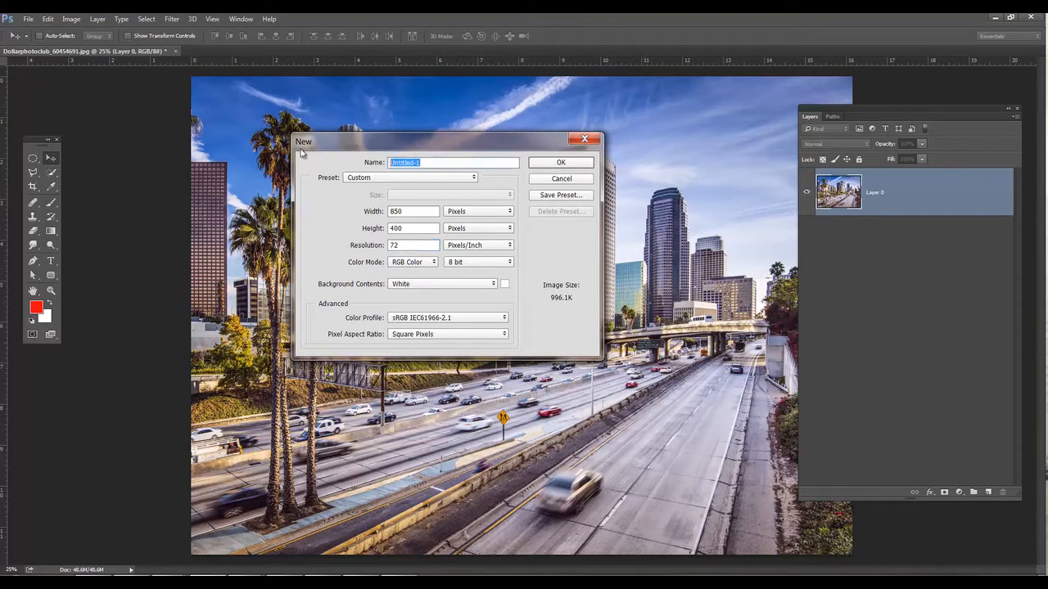
text(Facebook Header)
click(577, 163)
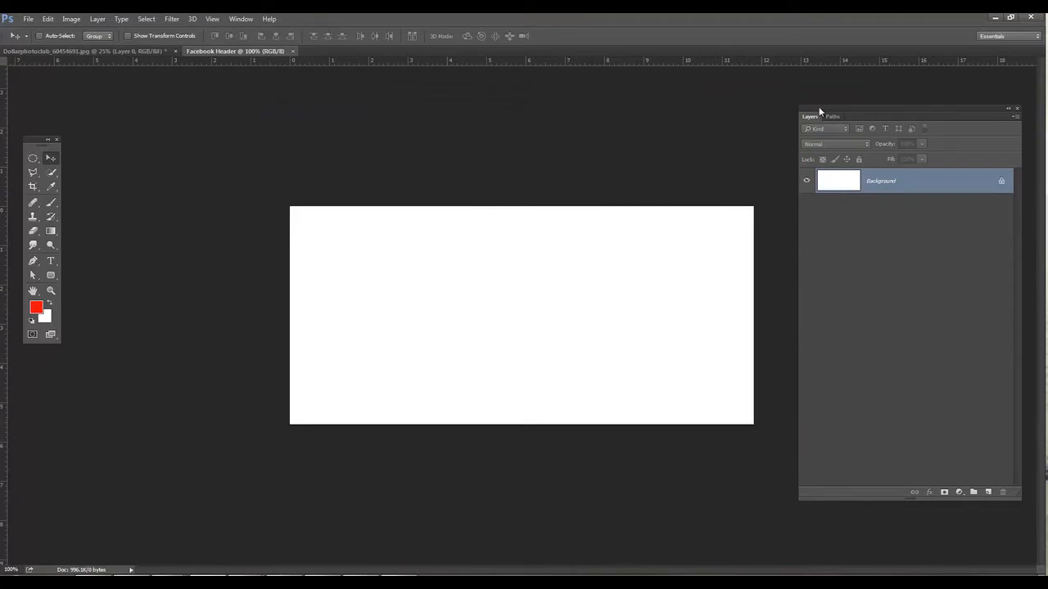
Copy the freeway photo's layer into the Facebook Header document, then hide and show the copied layer once
drag(808, 111, 797, 113)
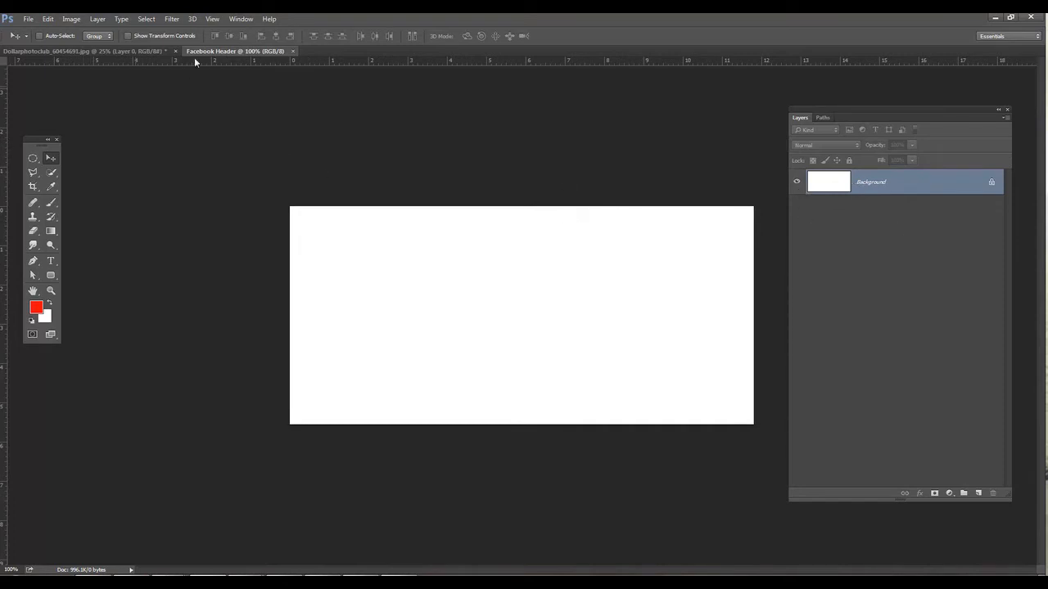
click(124, 51)
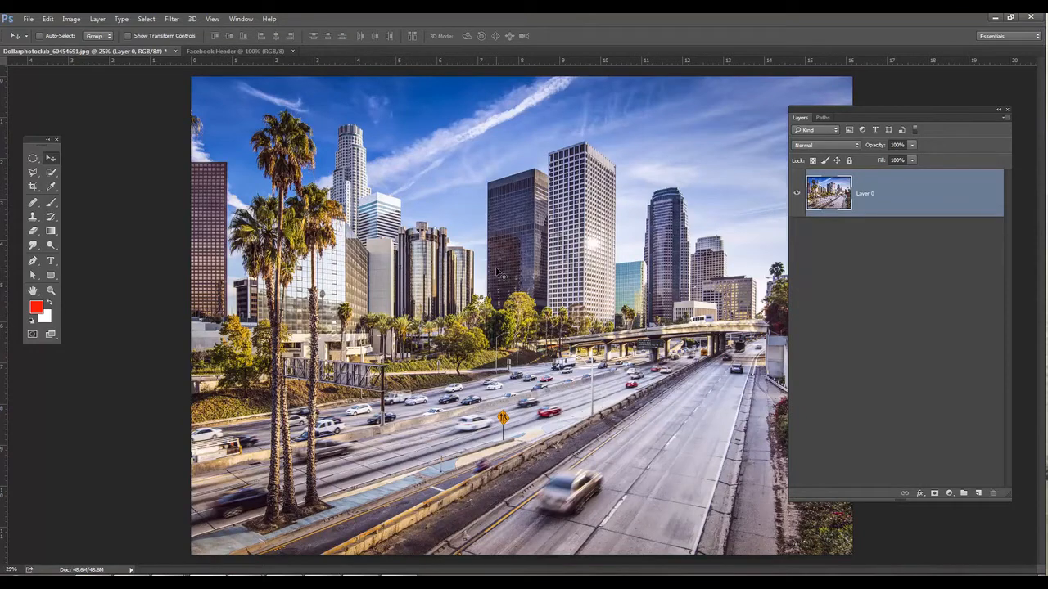
drag(497, 271, 377, 157)
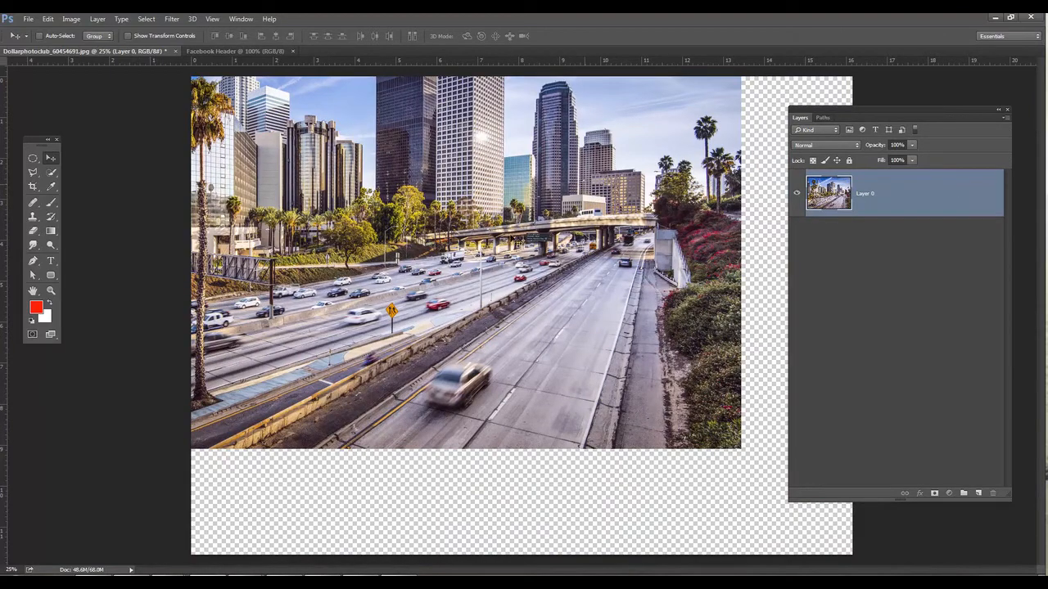
drag(463, 240, 530, 302)
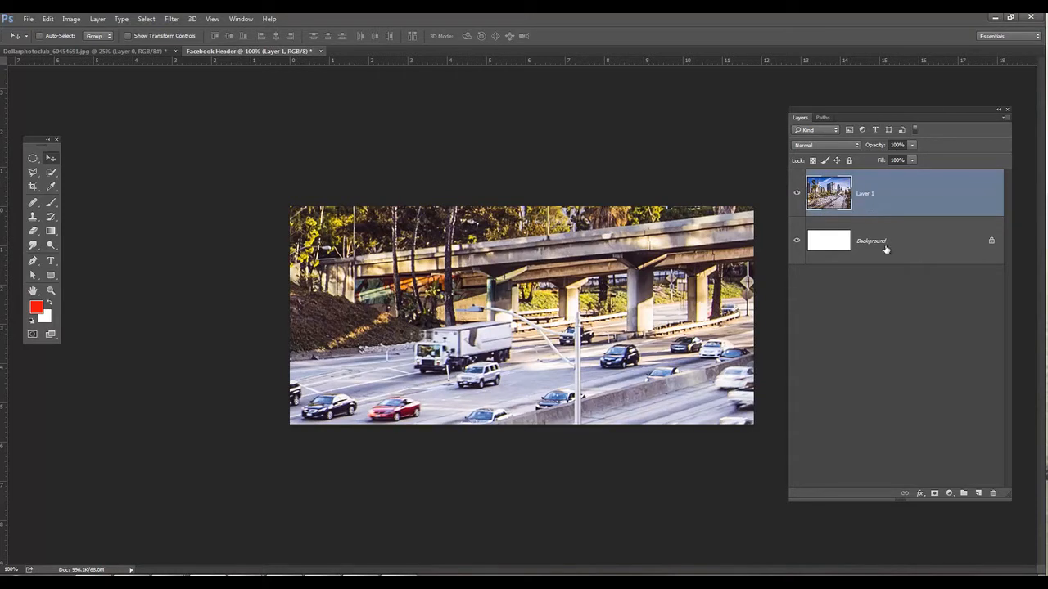
click(798, 195)
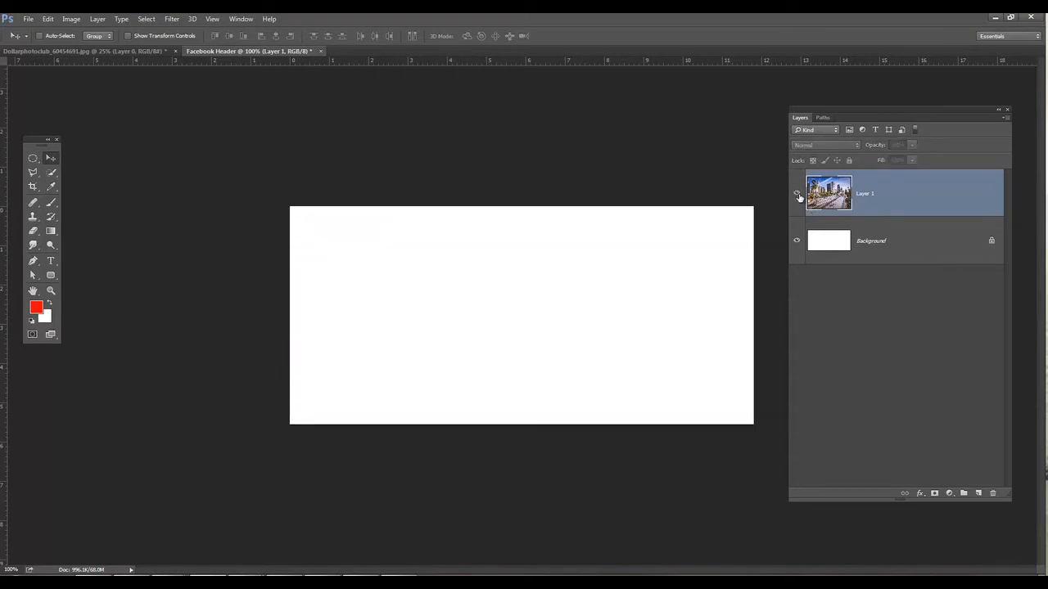
click(797, 194)
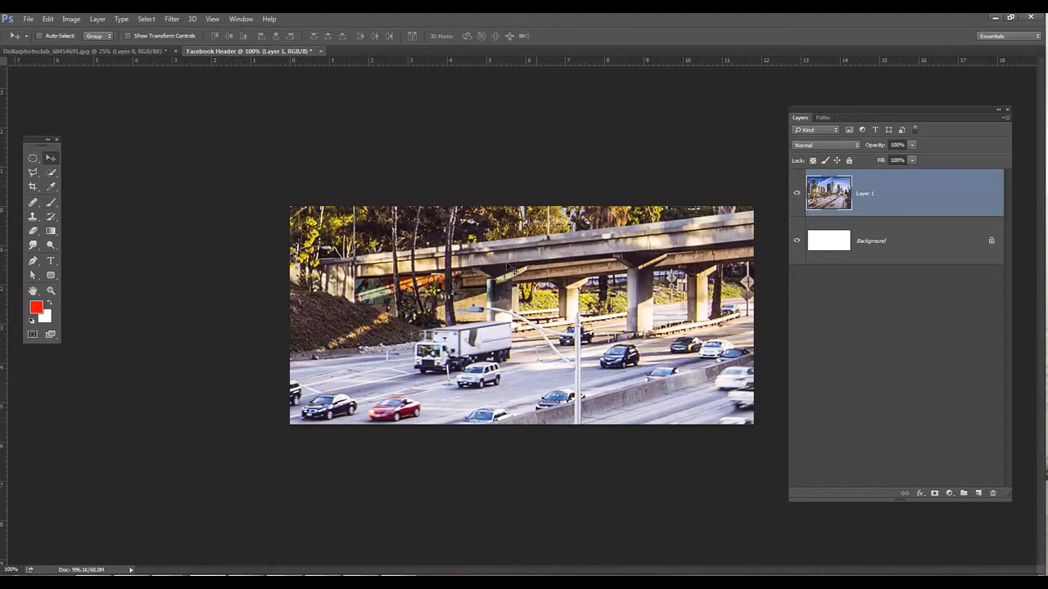
Free-transform the photo layer in the Facebook Header document, scaling it down about its centre to about 36.5%
drag(820, 107, 835, 109)
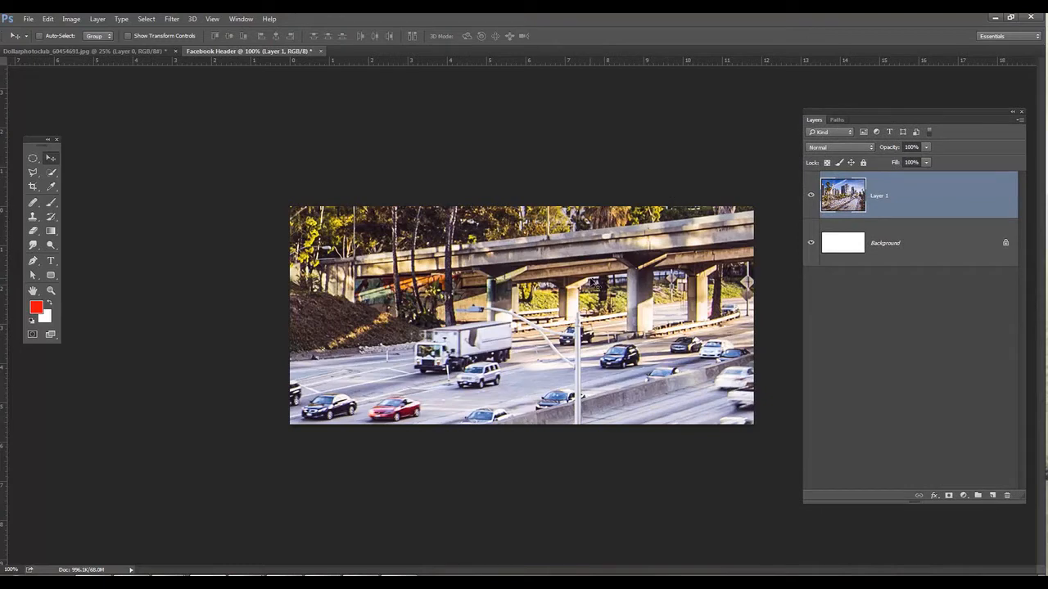
key(ctrl+t)
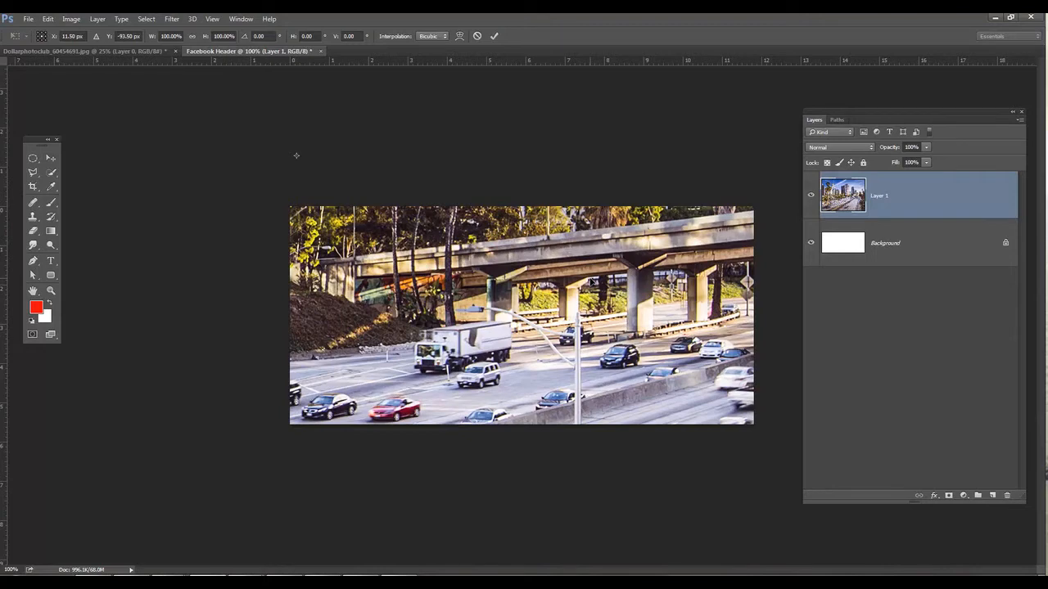
key(ctrl+minus)
key(ctrl+minus)
key(ctrl+minus)
key(ctrl+minus)
key(ctrl+minus)
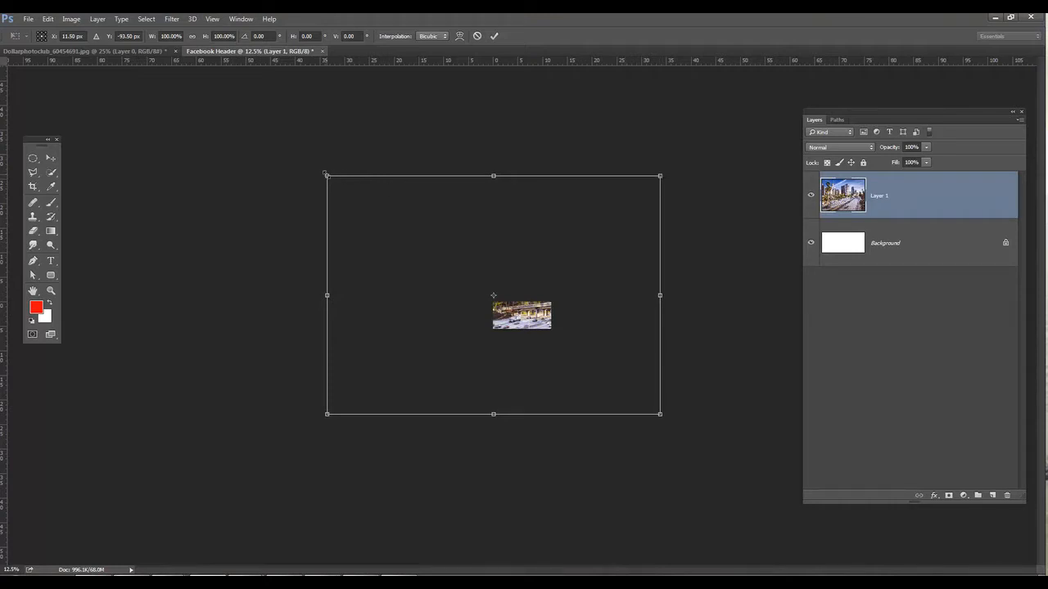
drag(326, 175, 411, 246)
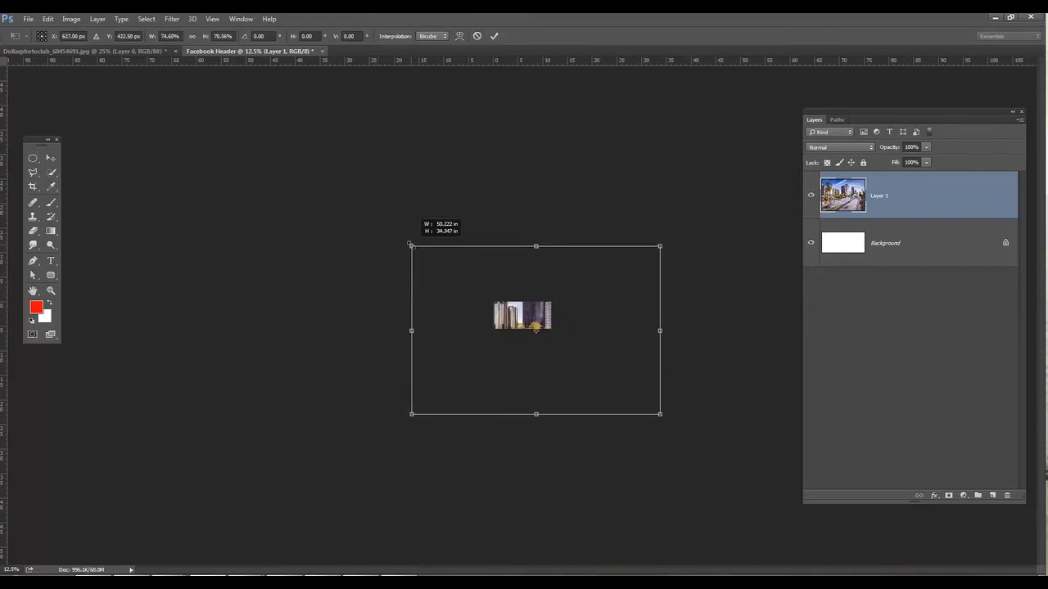
drag(411, 246, 446, 231)
drag(446, 232, 448, 234)
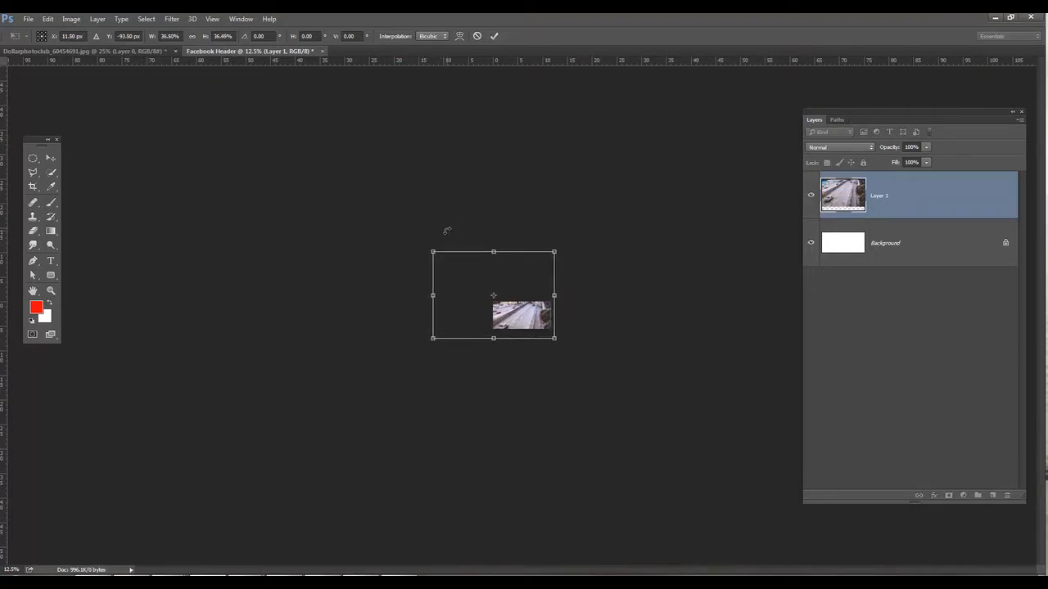
Shrink the photo further to about 19.4% so it just covers the header canvas, and apply the transformation
drag(431, 251, 492, 293)
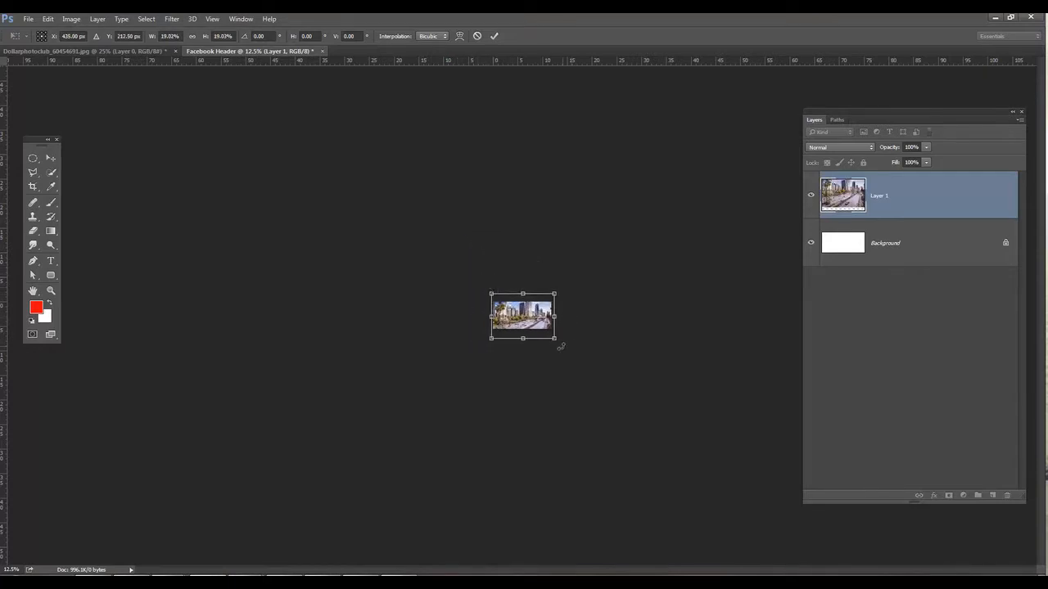
drag(555, 341, 557, 339)
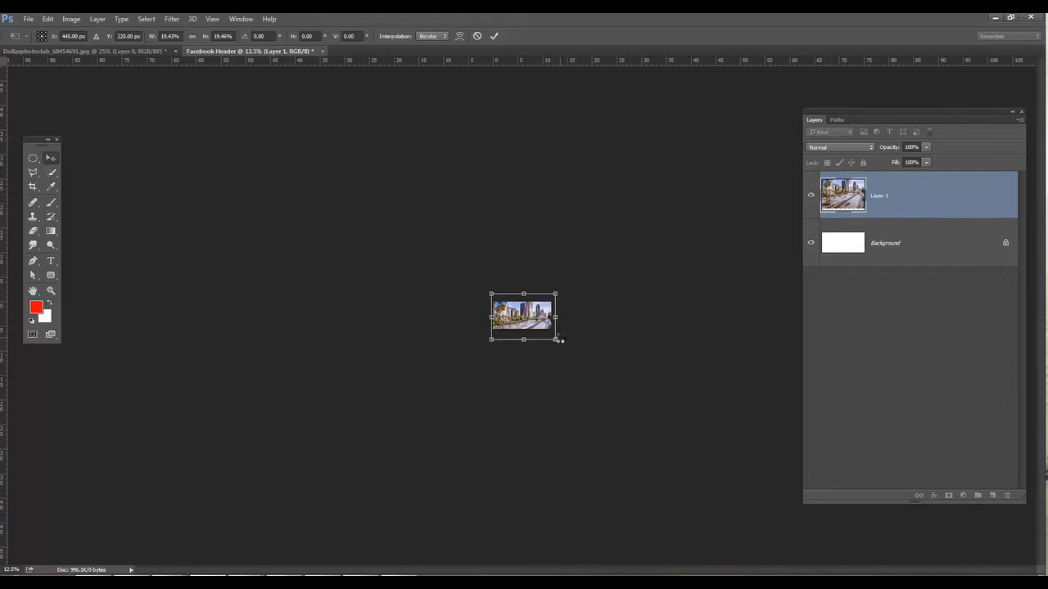
key(Return)
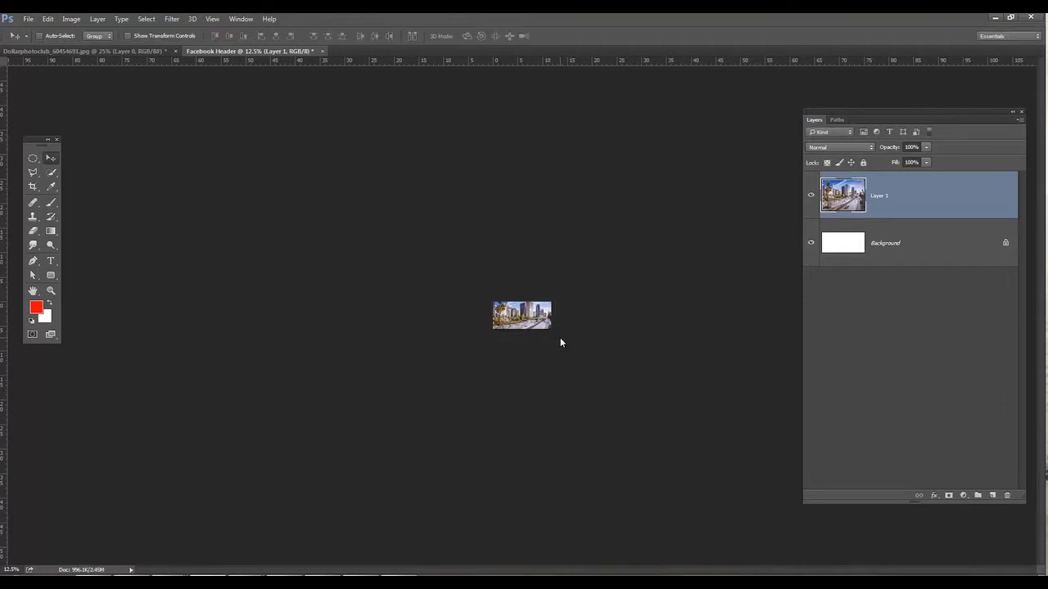
scroll(560, 342, up, 3)
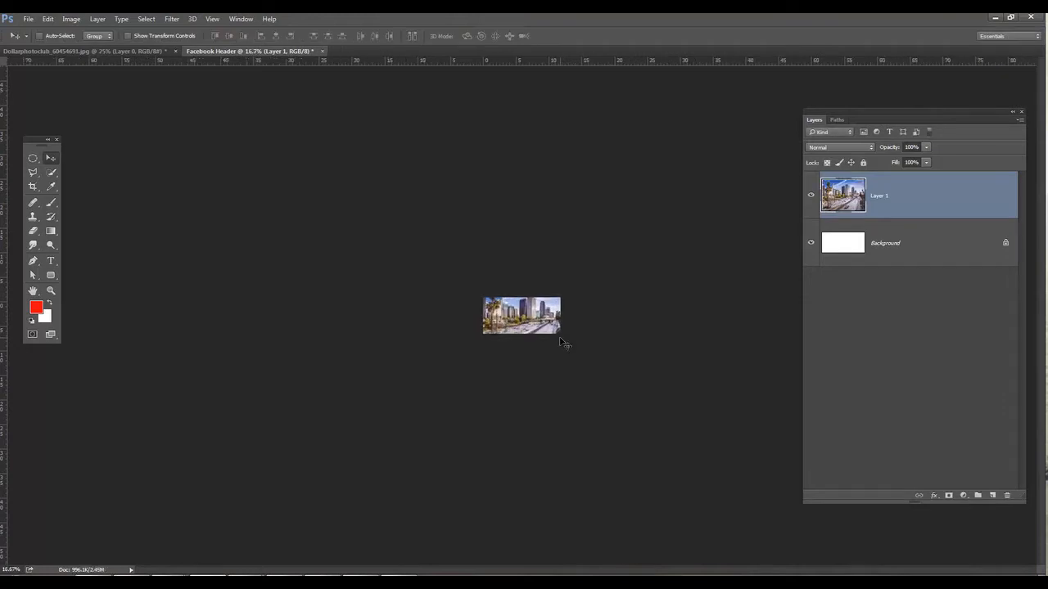
scroll(561, 342, up, 2)
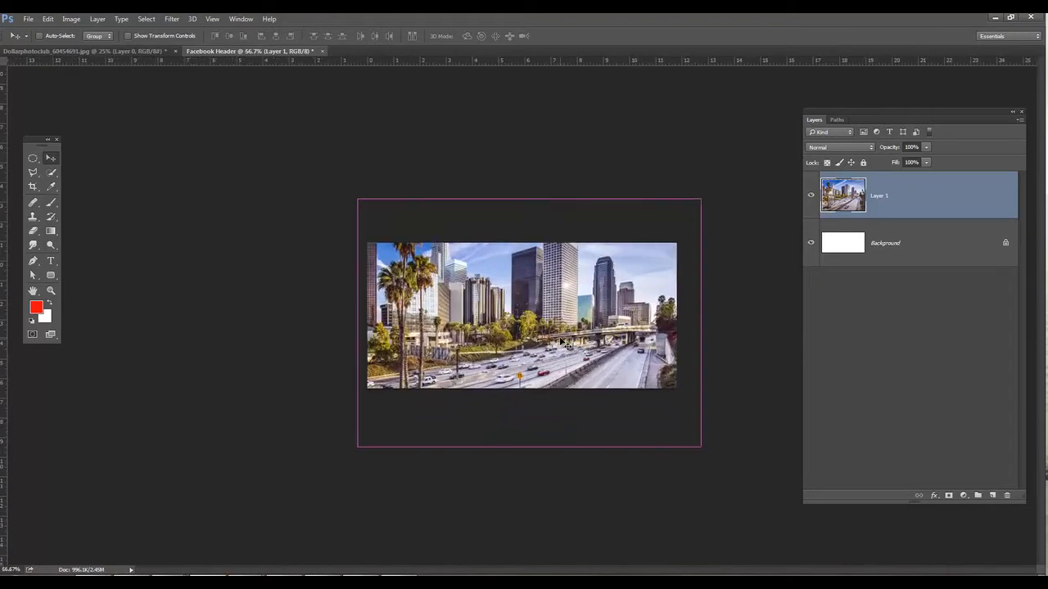
scroll(562, 343, up, 1)
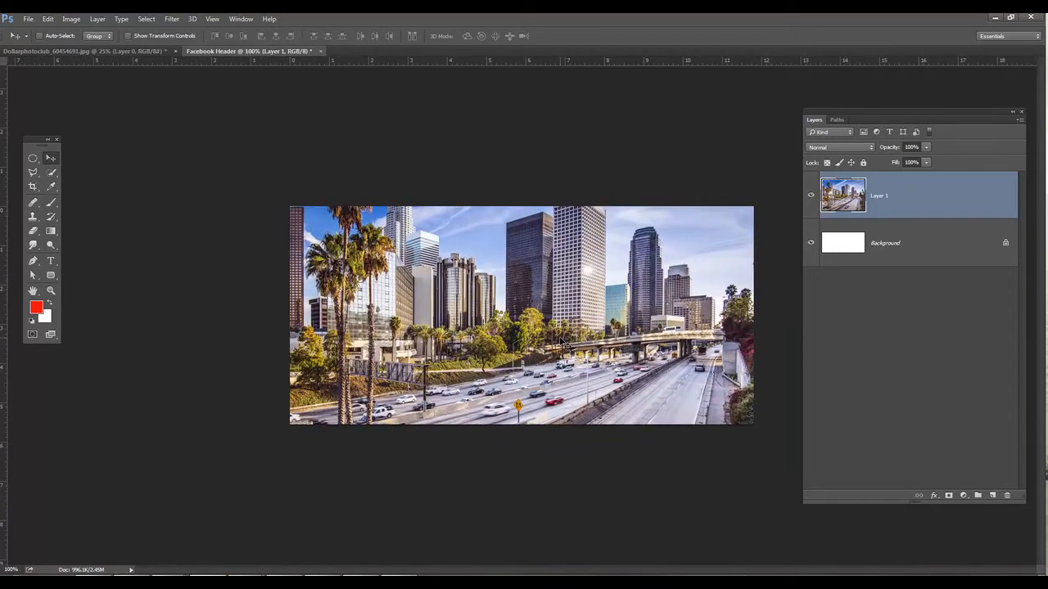
Reposition the freeway photo layer downward in the header so more sky shows above the skyscrapers
drag(587, 250, 582, 304)
drag(501, 299, 533, 294)
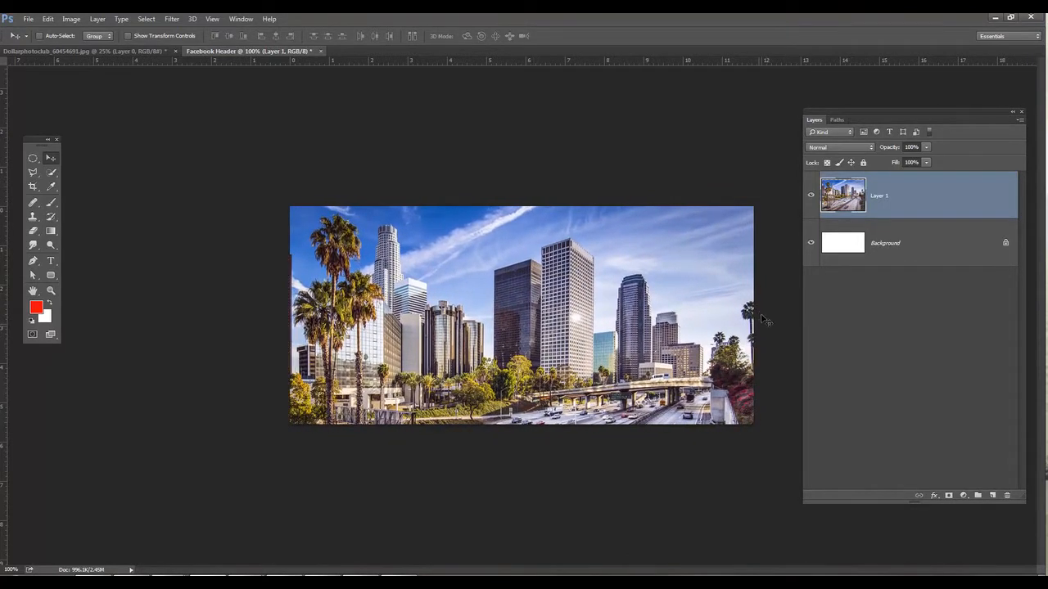
drag(684, 298, 700, 301)
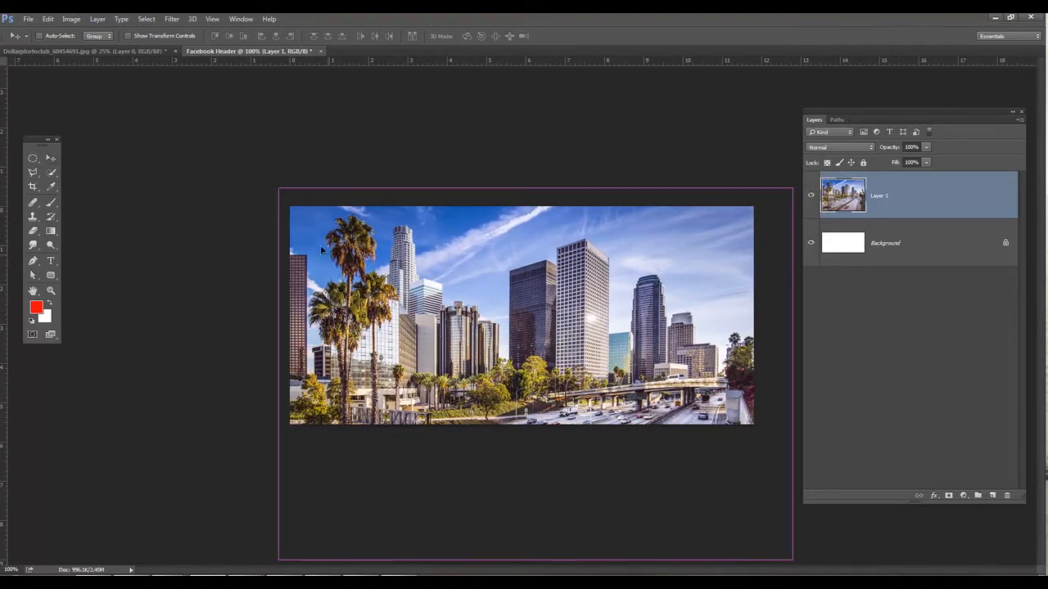
Enlarge the photo layer proportionally to about 104% and reposition it to frame the skyline with sky above and the freeway below
key(ctrl+t)
drag(275, 189, 255, 176)
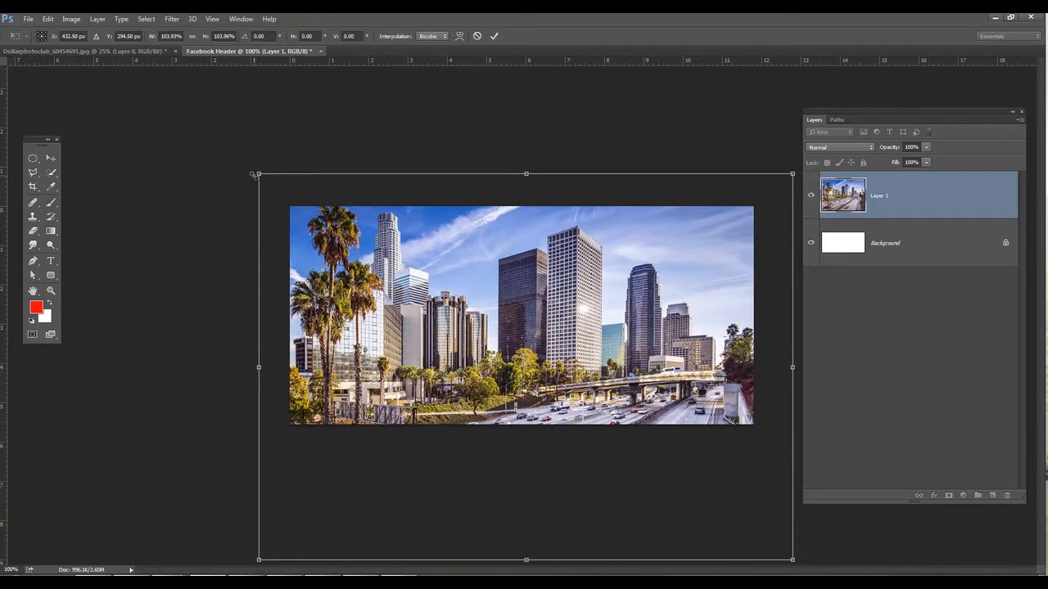
key(Return)
drag(537, 275, 537, 286)
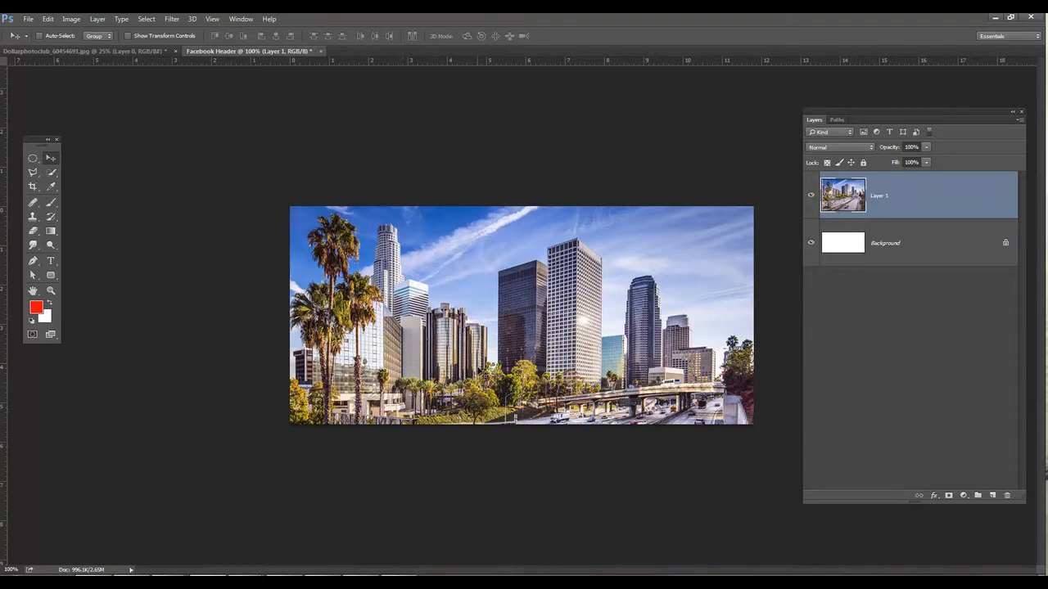
drag(497, 352, 498, 340)
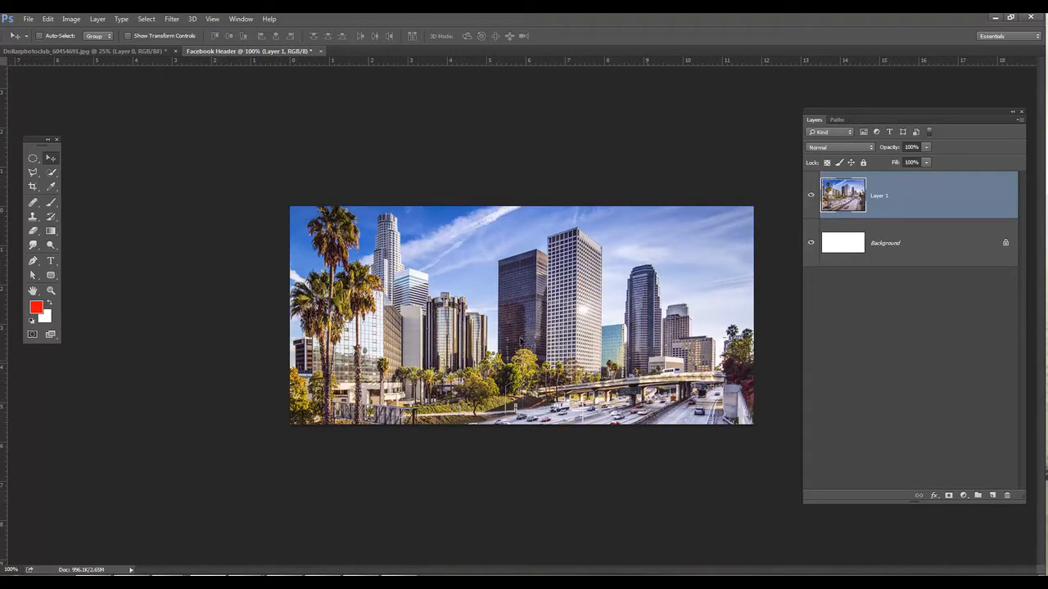
mouse_move(522, 309)
mouse_down()
mouse_move(523, 188)
mouse_move(534, 300)
mouse_up()
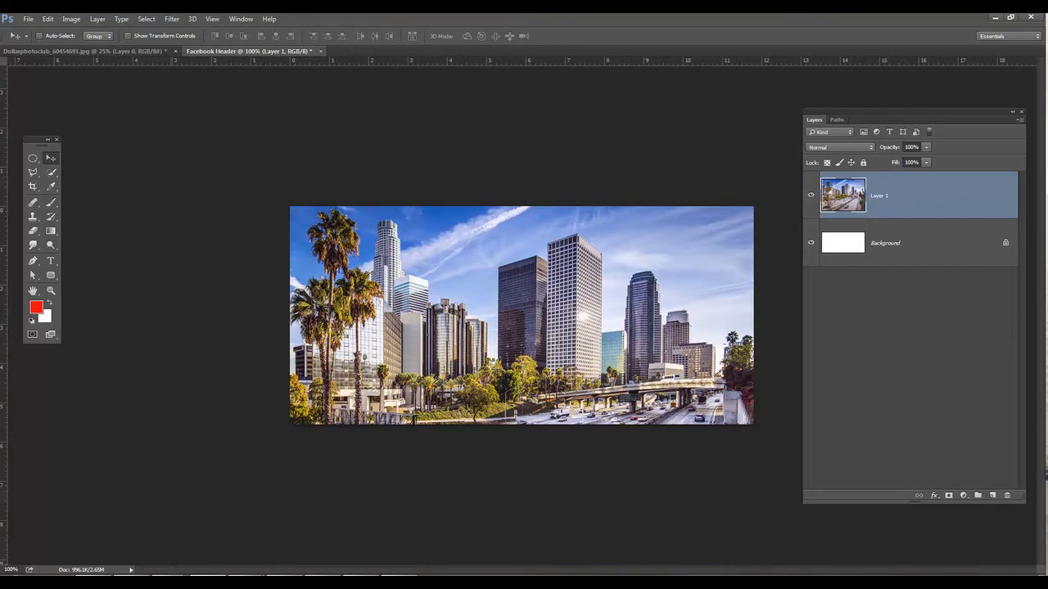
Switch to the browser window with freeimages.com and search its photos for "dramatic sky"
mouse_move(176, 570)
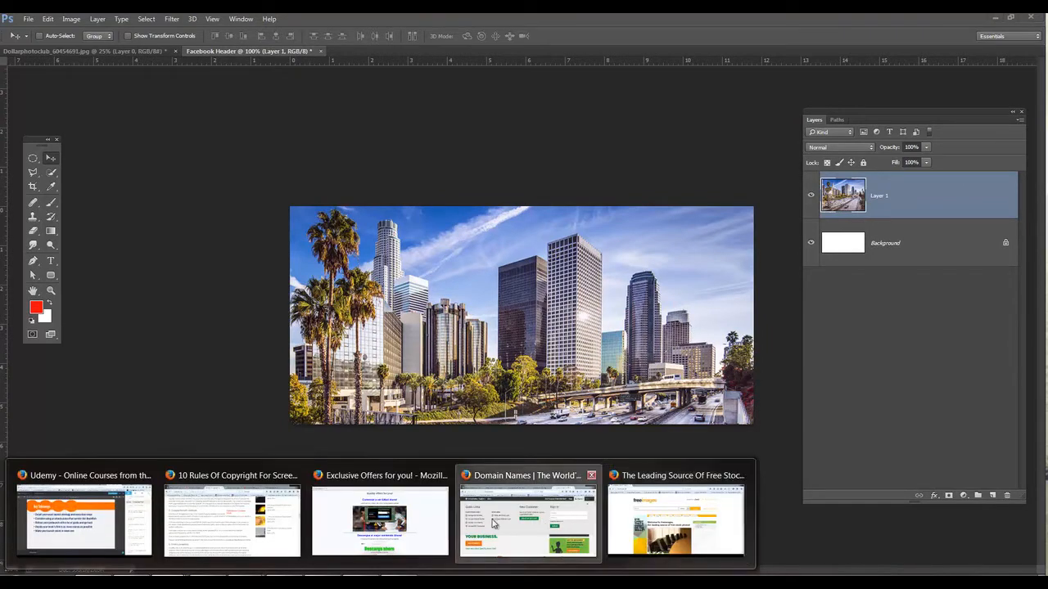
click(646, 537)
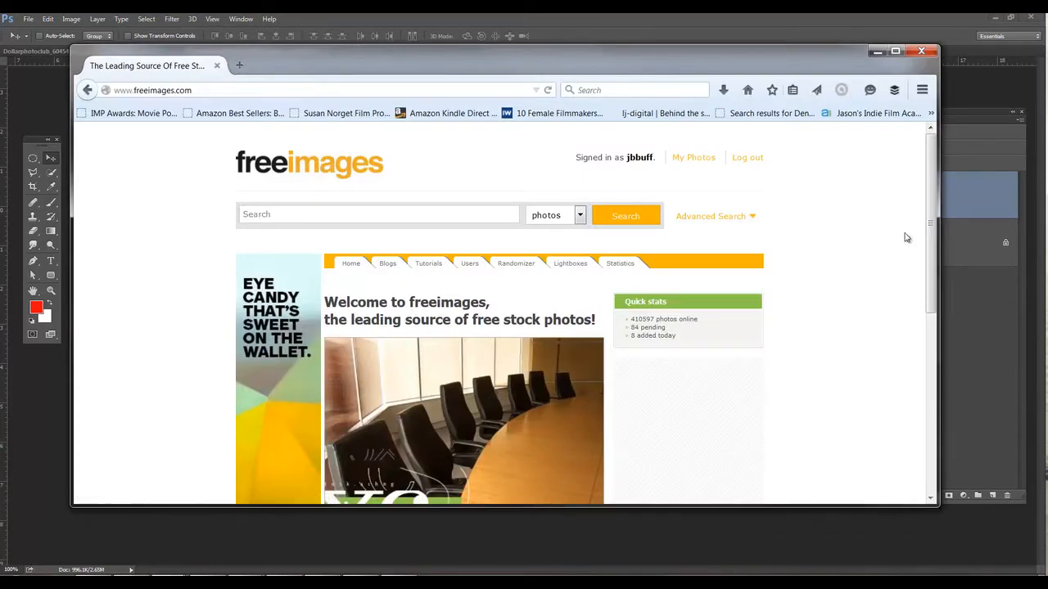
scroll(882, 223, down, 3)
scroll(882, 223, up, 3)
click(363, 213)
text(dram)
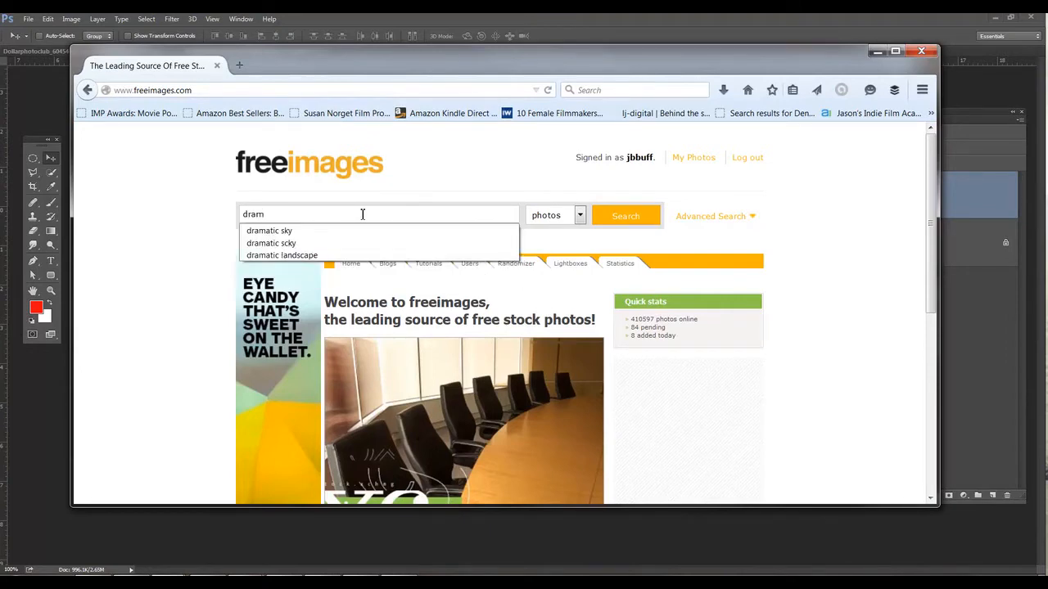
text(atic sky)
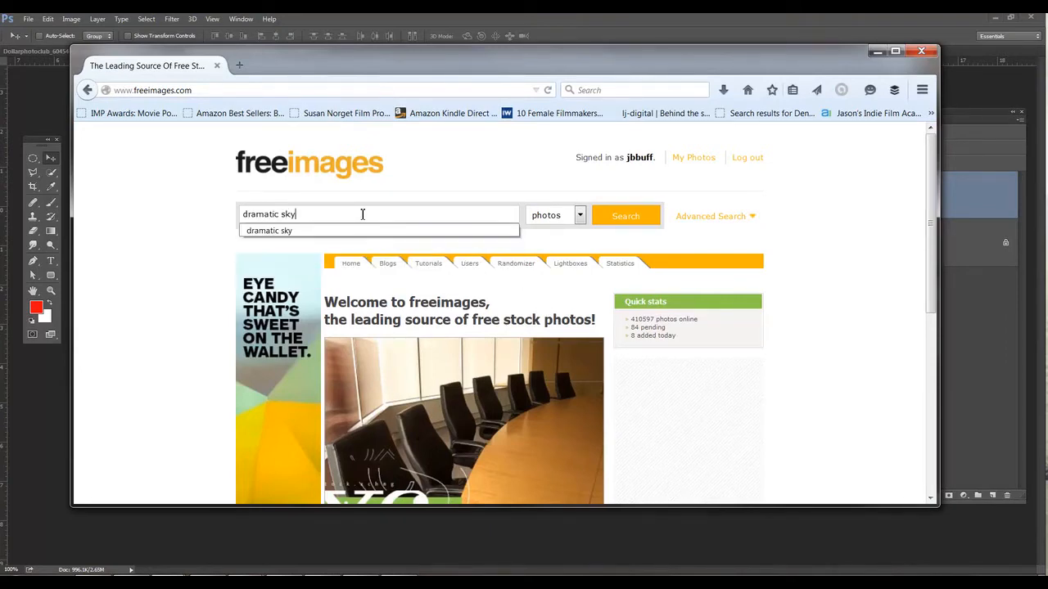
key(Return)
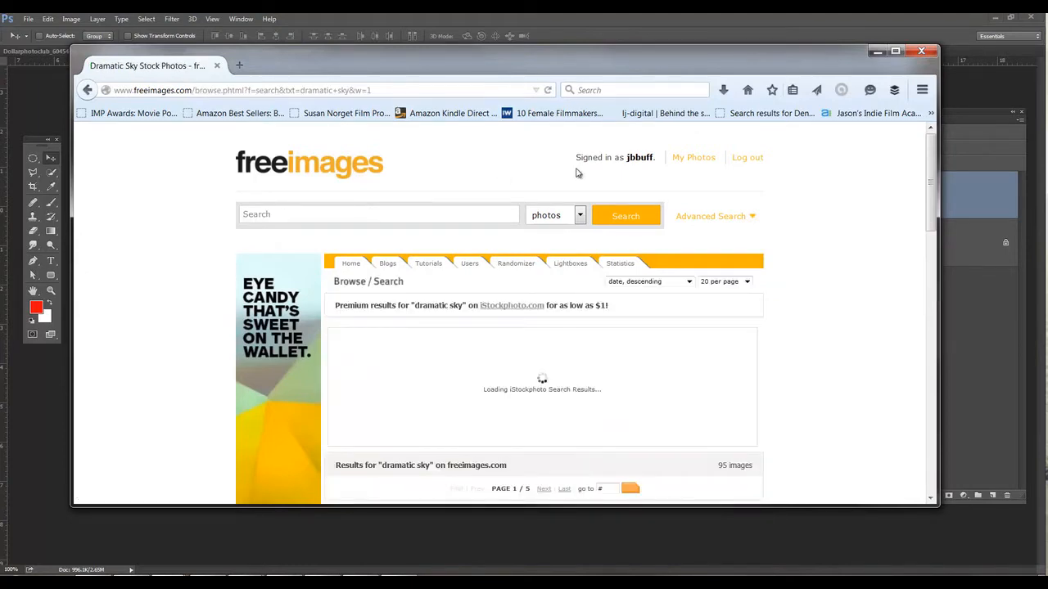
Browse the dramatic sky results and open the photo page of Big Sky
scroll(825, 202, down, 3)
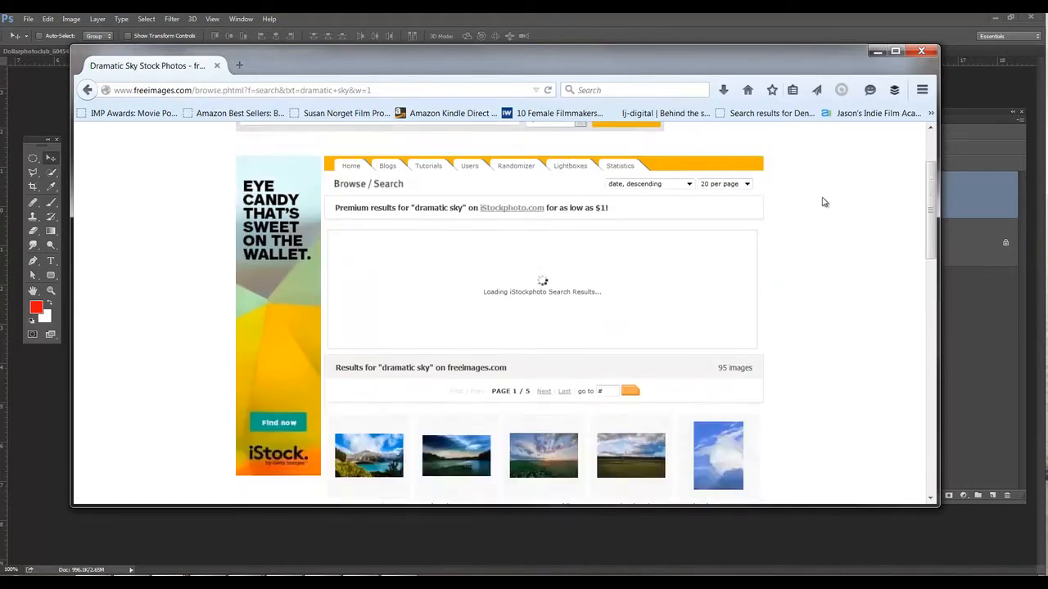
scroll(824, 202, down, 1)
scroll(824, 203, up, 2)
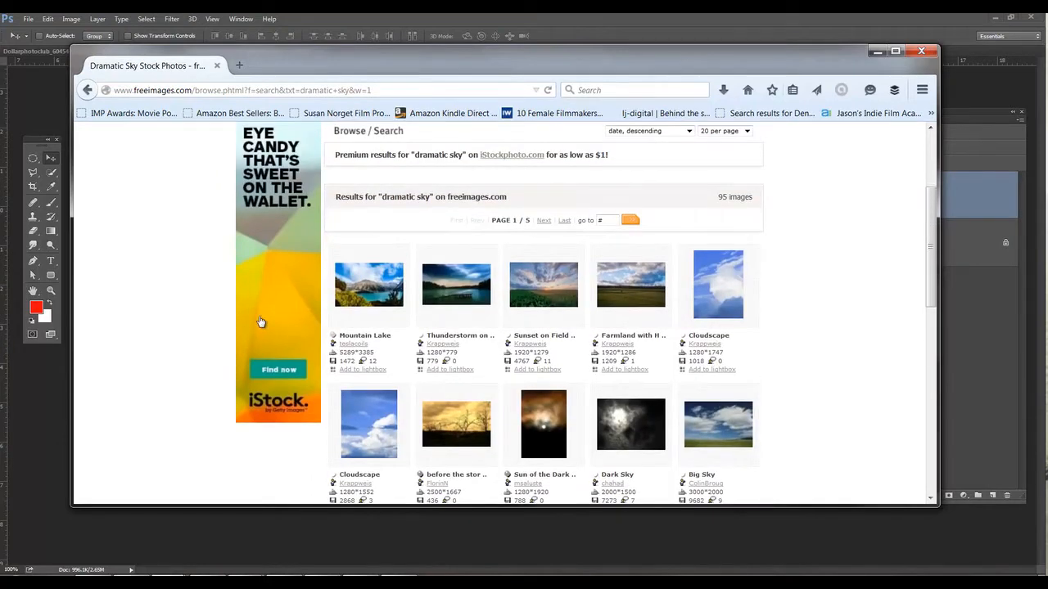
scroll(828, 295, down, 3)
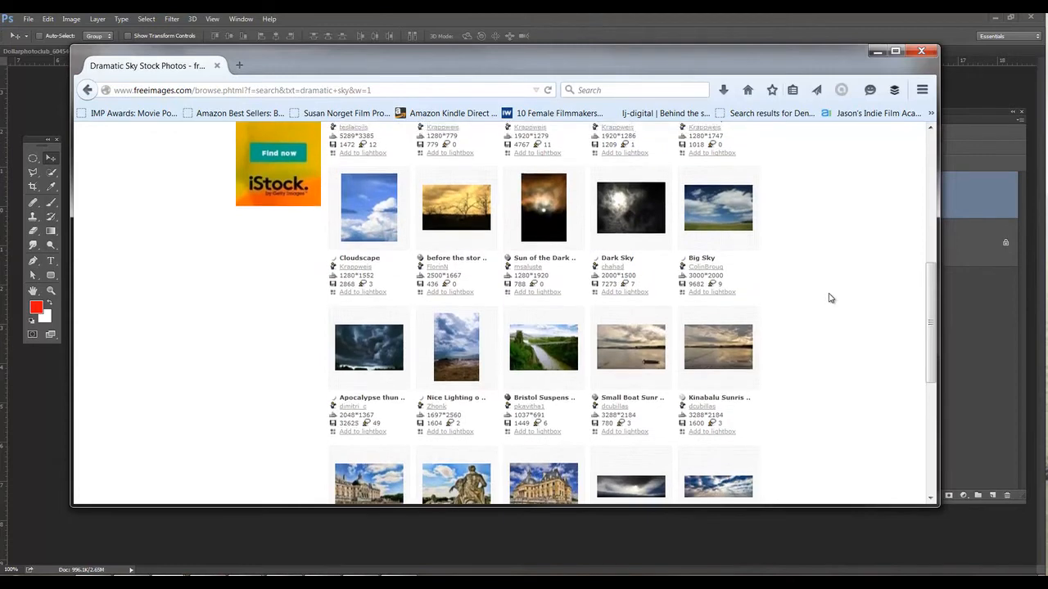
scroll(828, 297, up, 2)
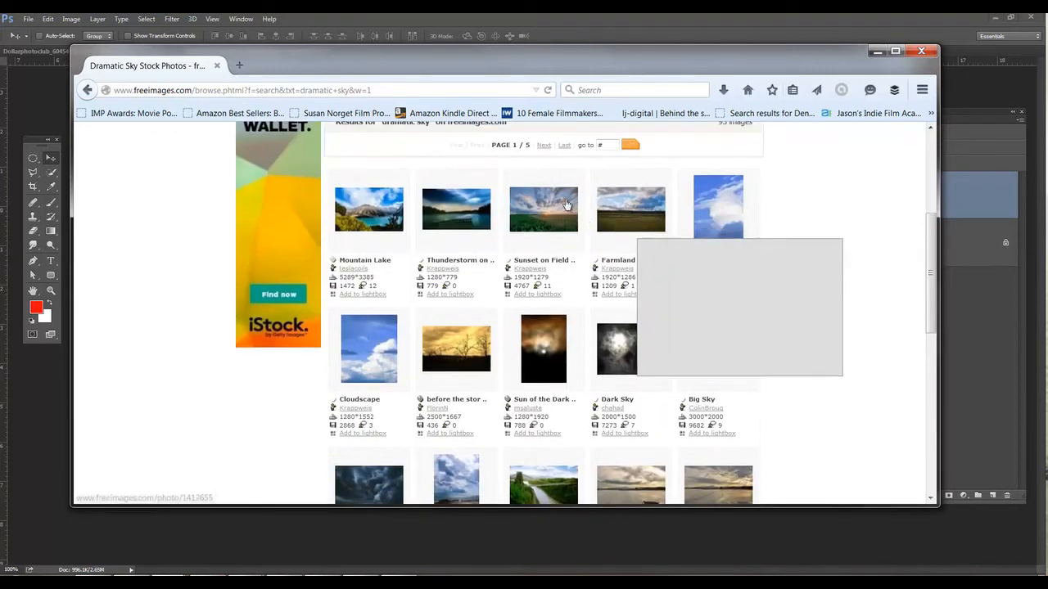
scroll(823, 286, down, 2)
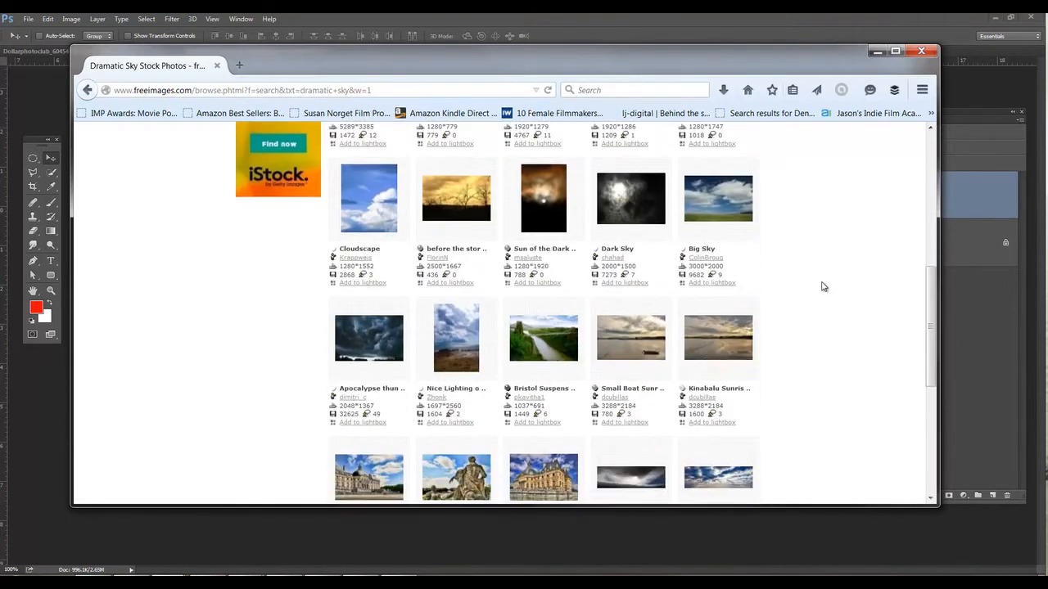
scroll(824, 287, down, 2)
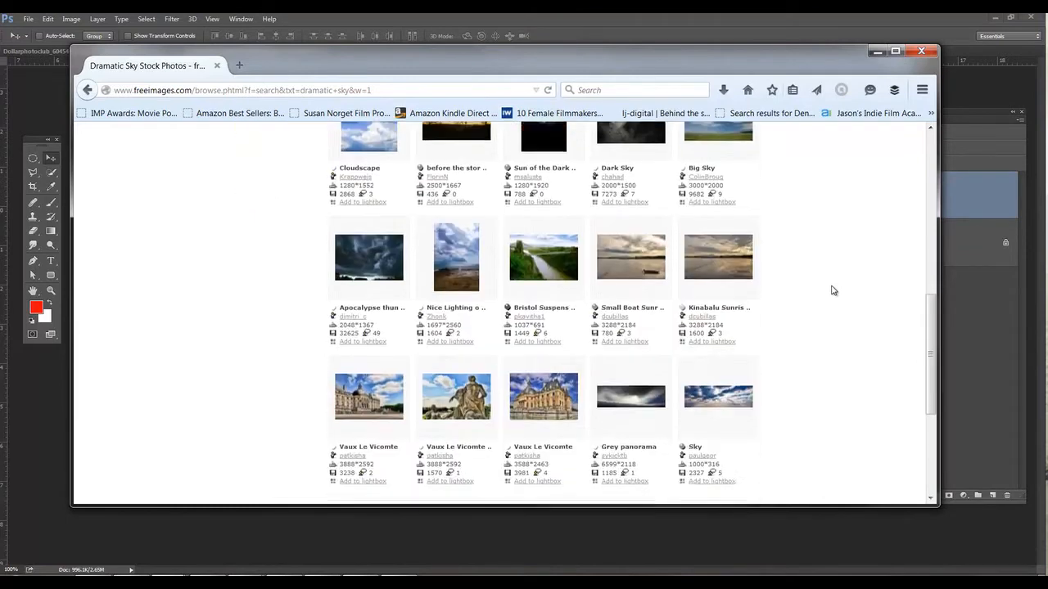
scroll(833, 283, up, 3)
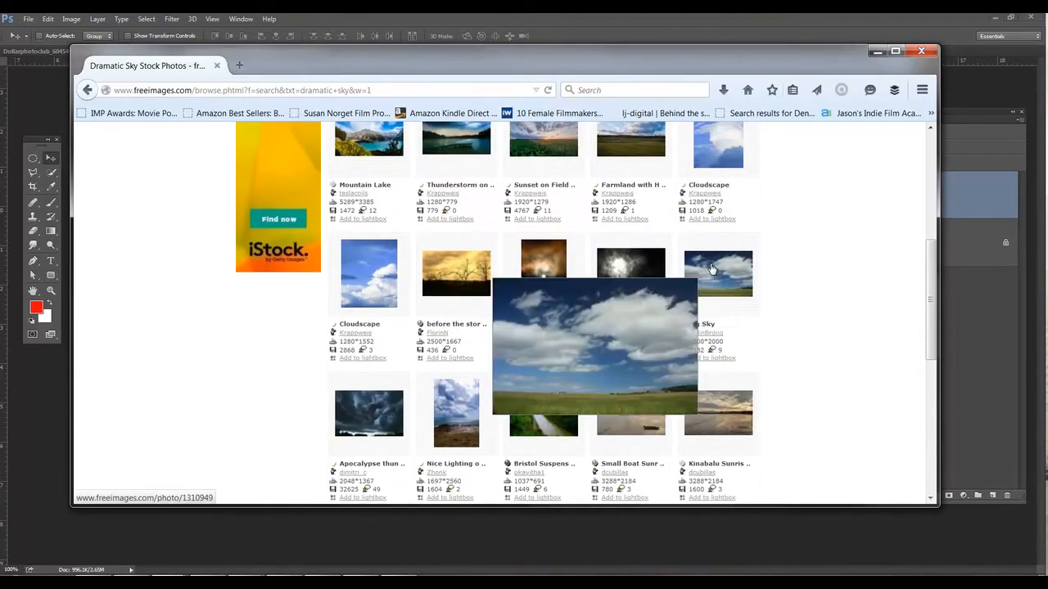
click(712, 269)
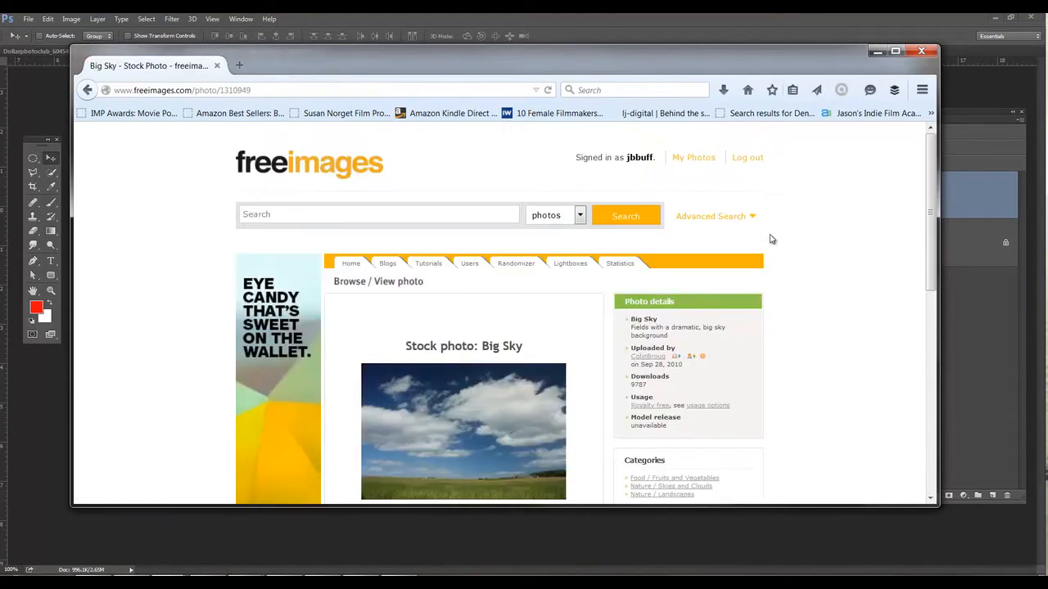
Open the full-size download of the Big Sky photo and copy the image to the clipboard
scroll(487, 402, down, 3)
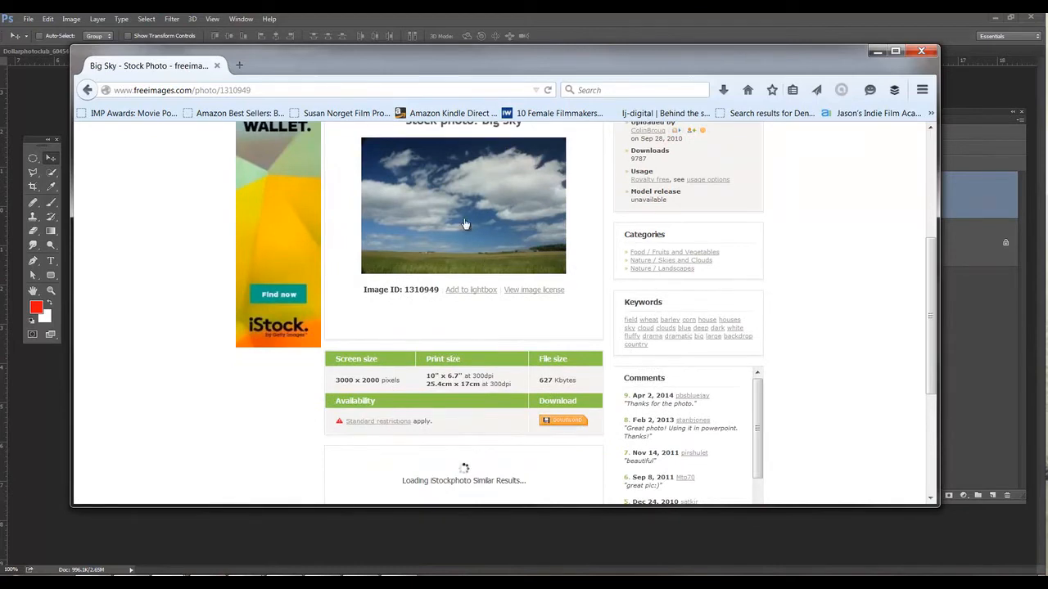
click(491, 210)
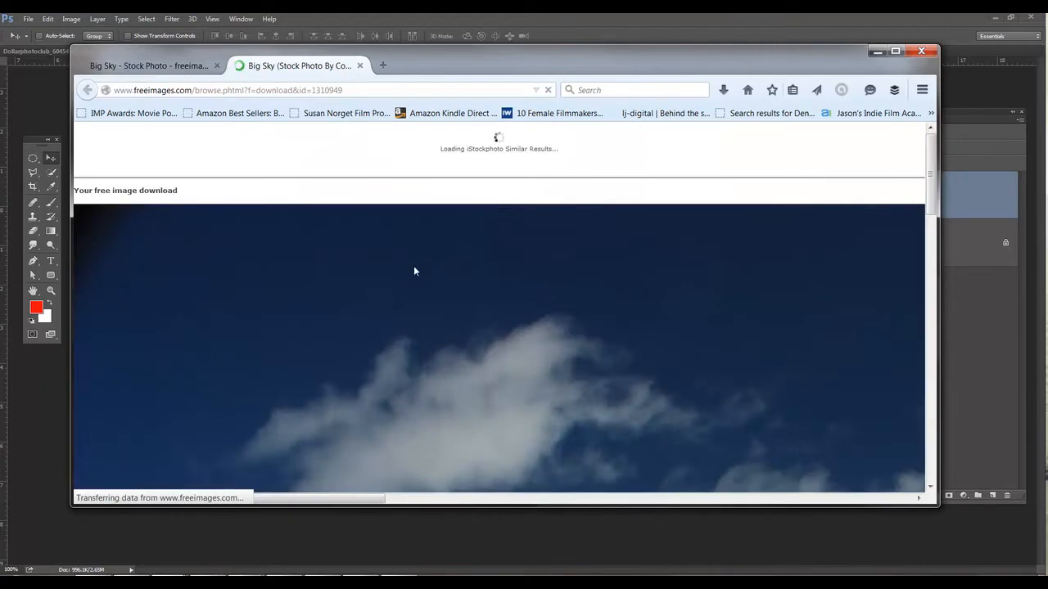
scroll(414, 272, down, 10)
scroll(413, 267, up, 6)
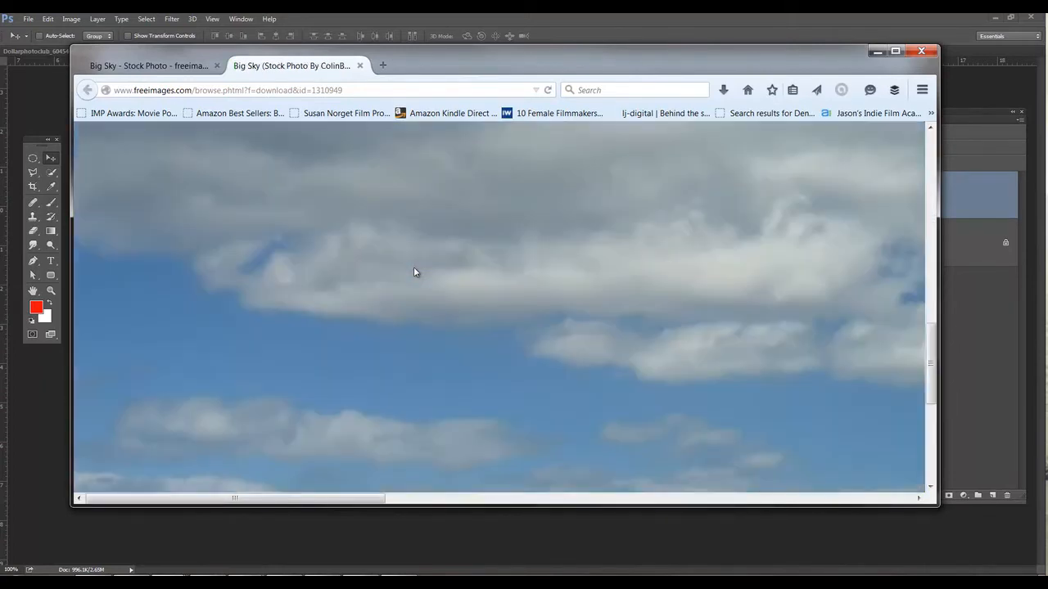
scroll(414, 273, down, 3)
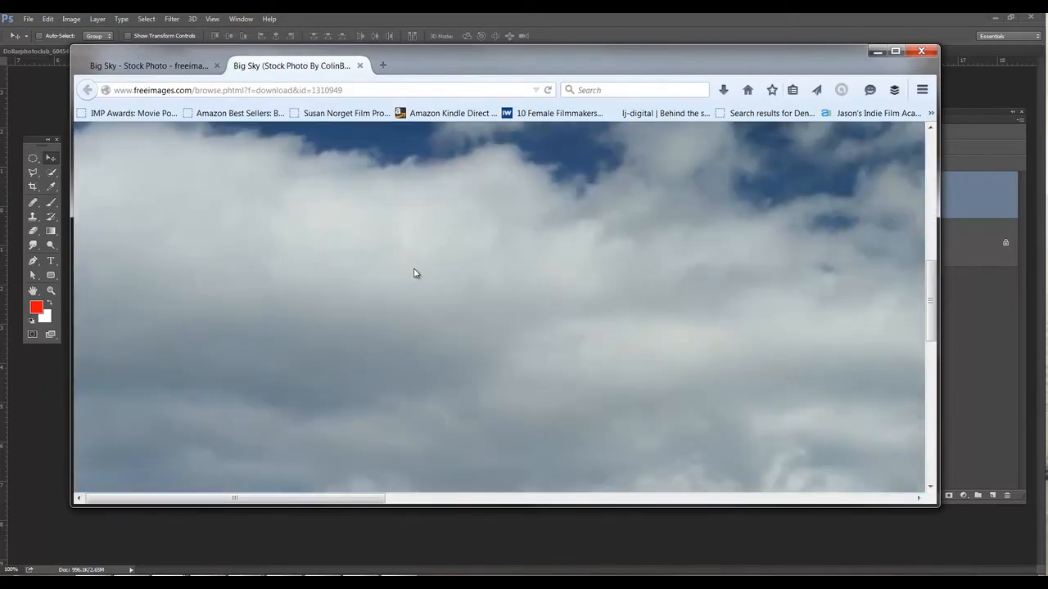
scroll(414, 273, down, 1)
right_click(415, 273)
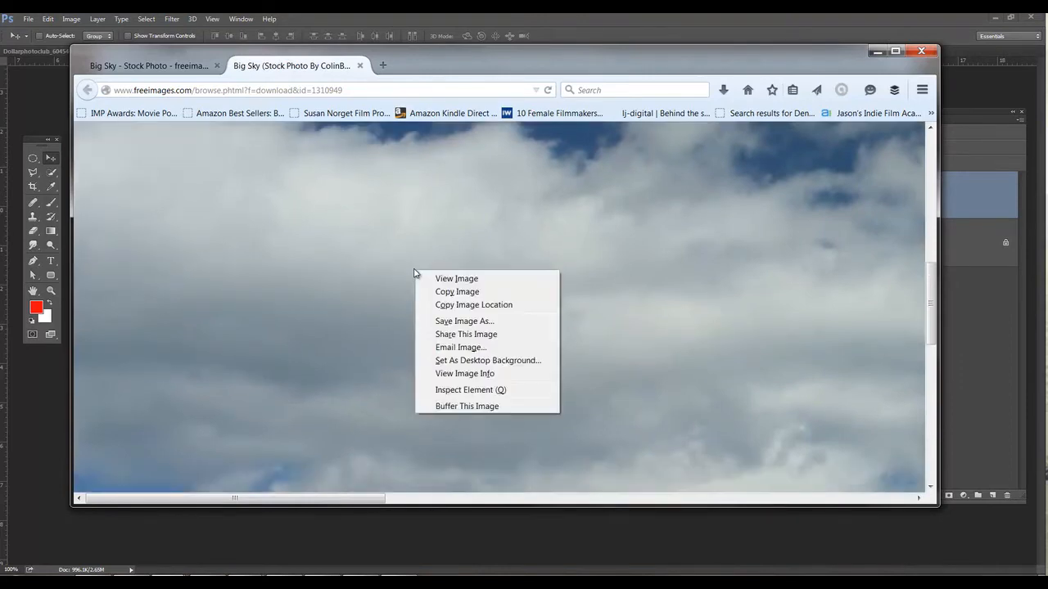
click(447, 292)
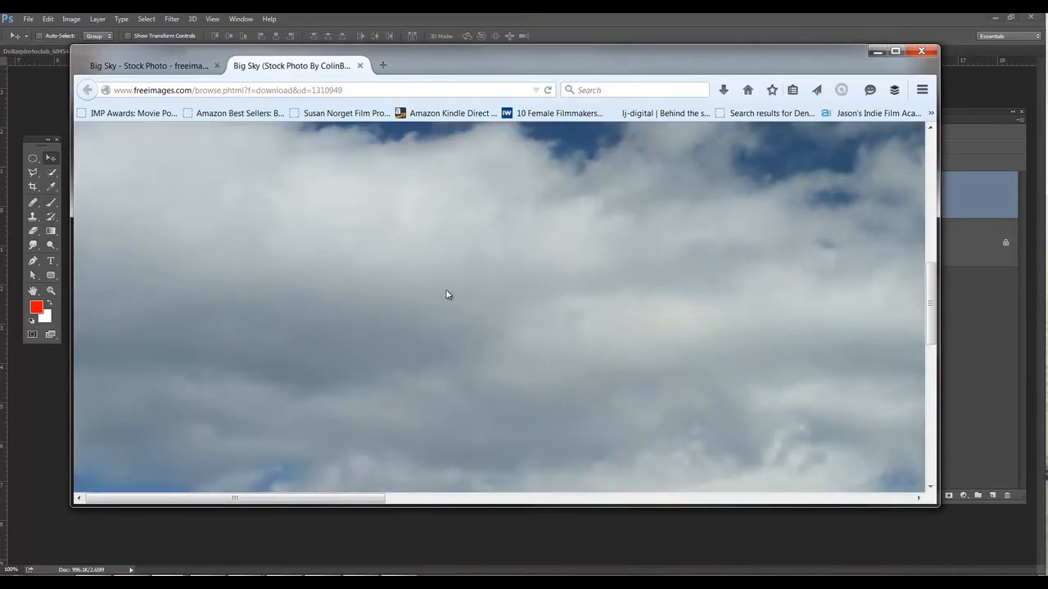
Return to Photoshop and paste the sky image as a new layer above the freeway photo, hiding and showing it once
click(877, 51)
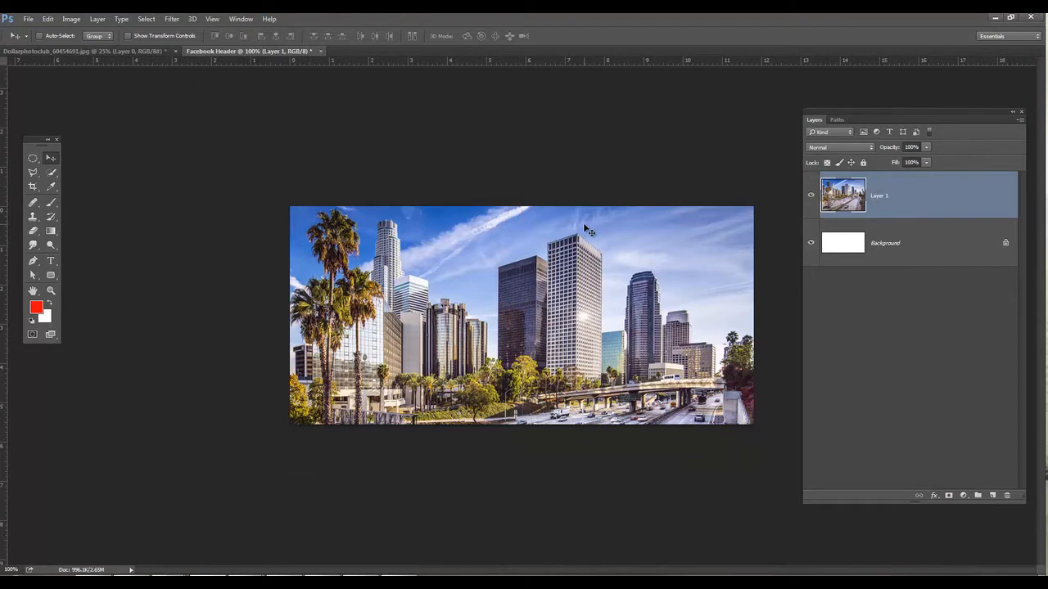
drag(583, 224, 589, 295)
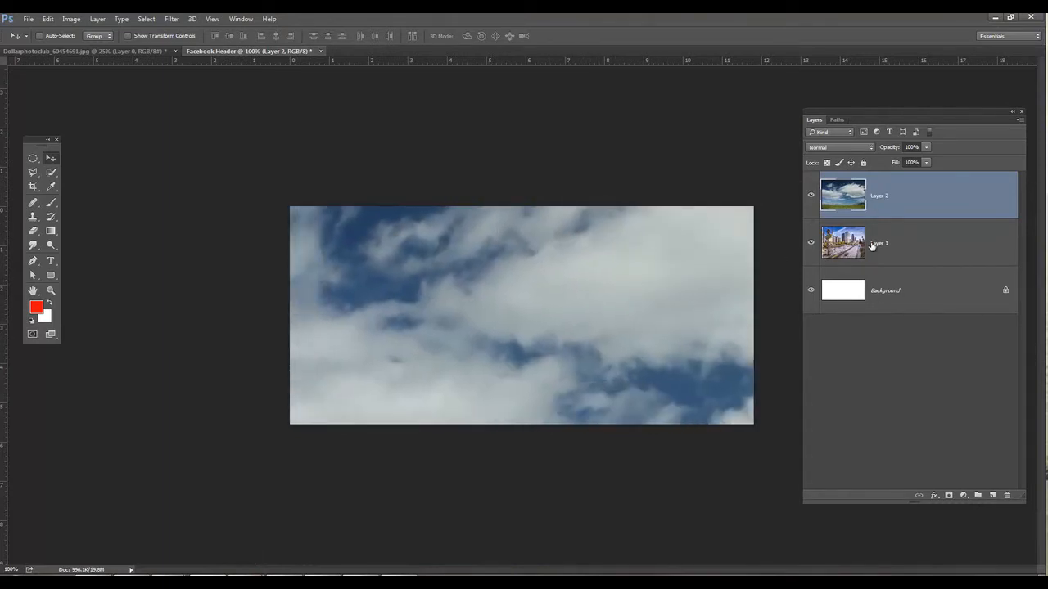
click(811, 196)
click(812, 197)
Free-transform the sky layer, scaling it down proportionally to about the header's width, move it upward and apply the transformation
key(ctrl+t)
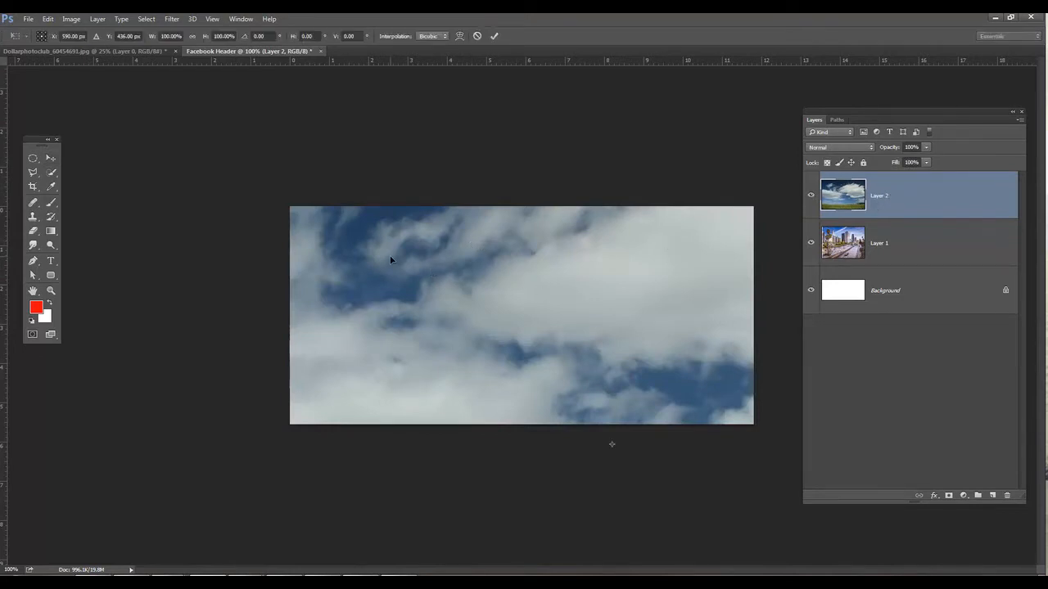
key(ctrl+0)
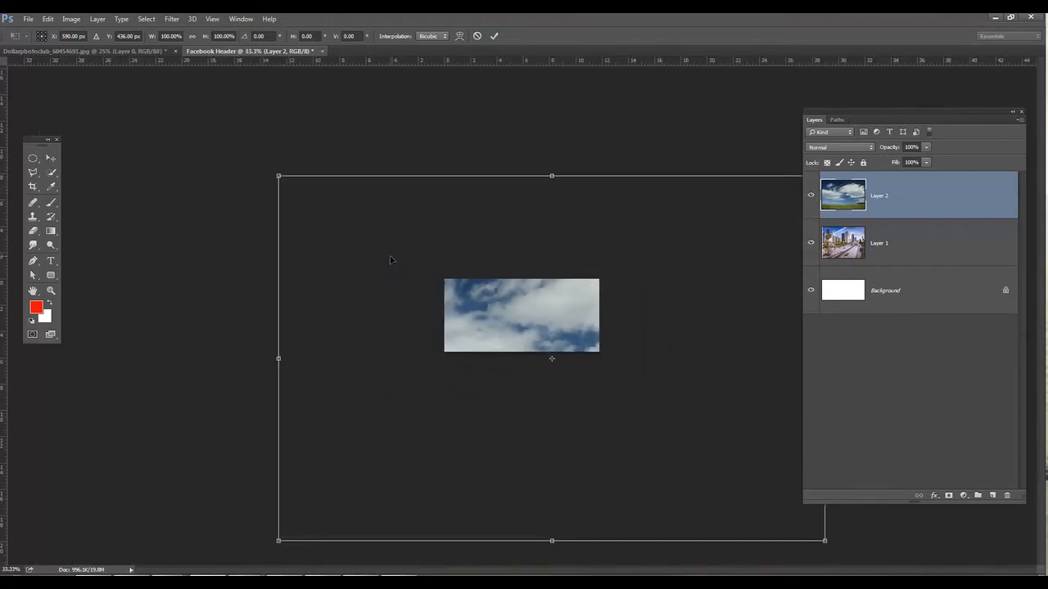
drag(278, 176, 434, 280)
drag(653, 421, 598, 389)
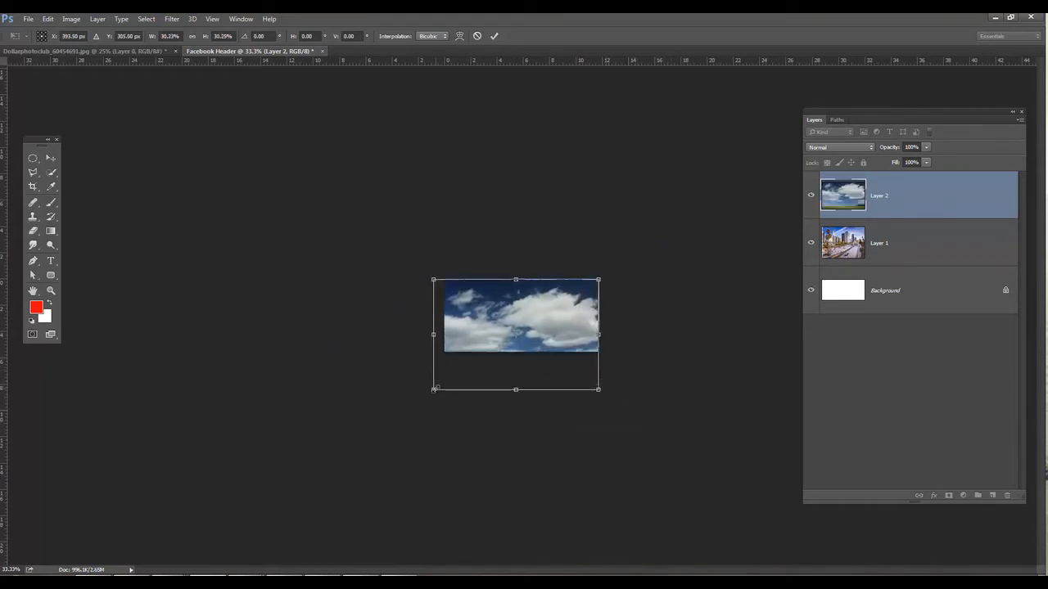
drag(437, 389, 442, 383)
drag(501, 334, 500, 287)
key(Return)
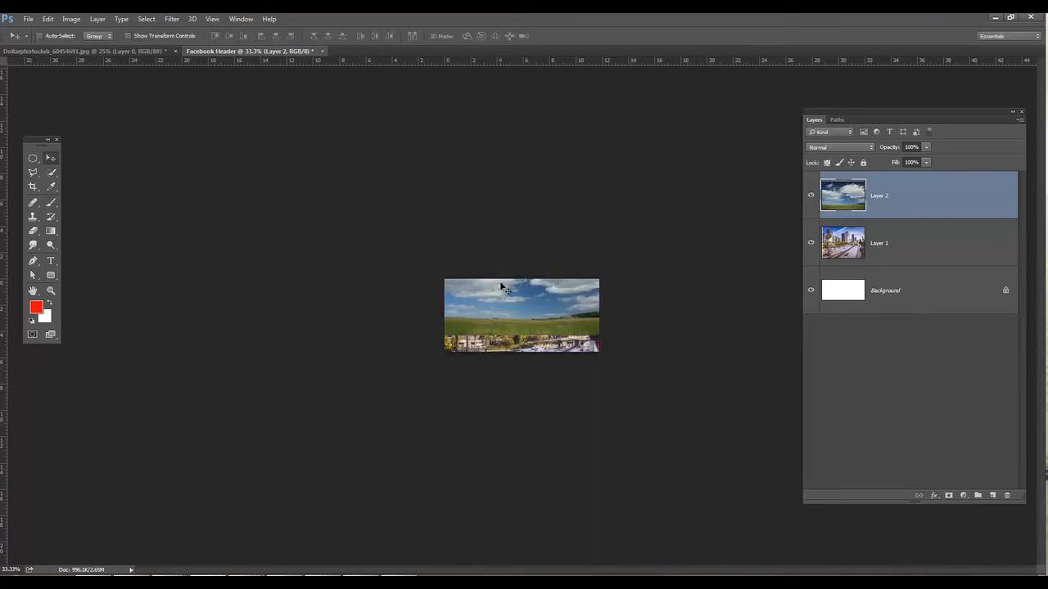
Move the sky layer aside to uncover the palm trees, and nudge the freeway photo layer slightly down
key(ctrl+plus)
key(ctrl+plus)
drag(501, 283, 603, 388)
click(885, 261)
mouse_move(403, 275)
mouse_down()
mouse_move(422, 281)
mouse_move(407, 282)
mouse_up()
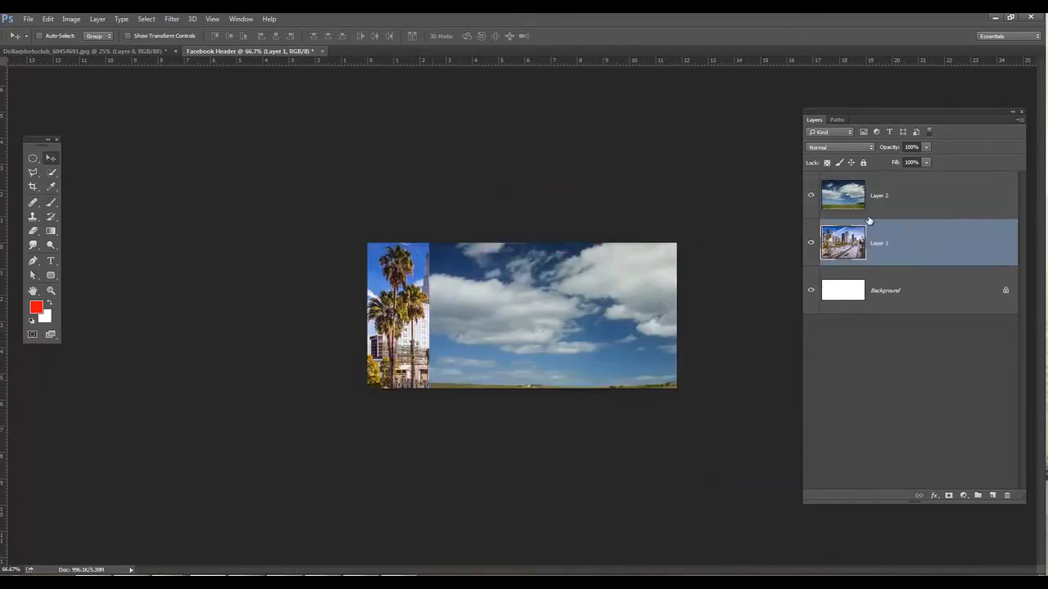
Reposition the sky layer so its clouds and field cover the whole header, then hide and show it once
click(884, 205)
drag(530, 287, 453, 254)
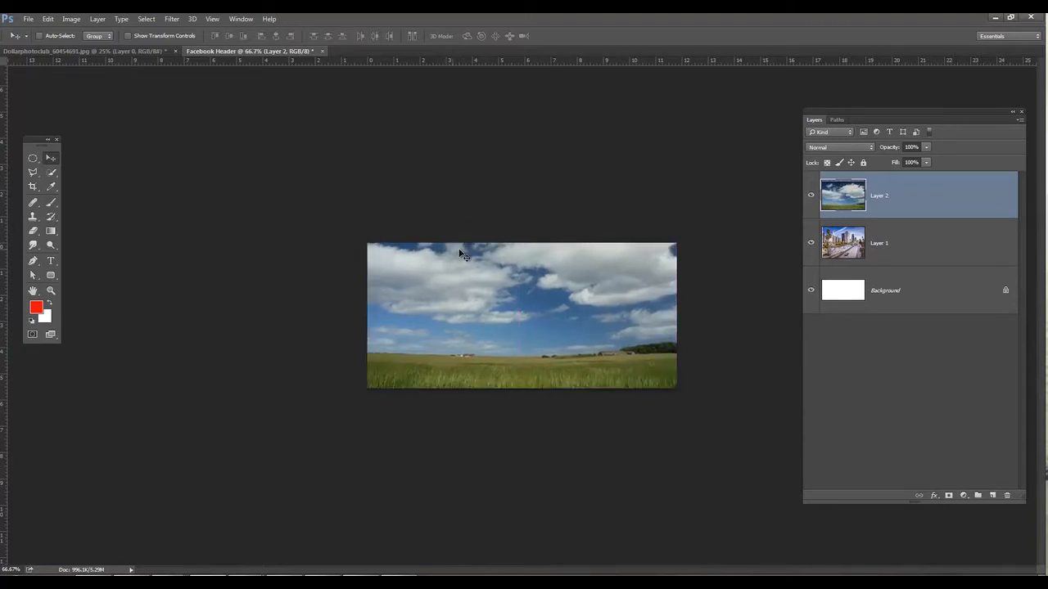
click(811, 197)
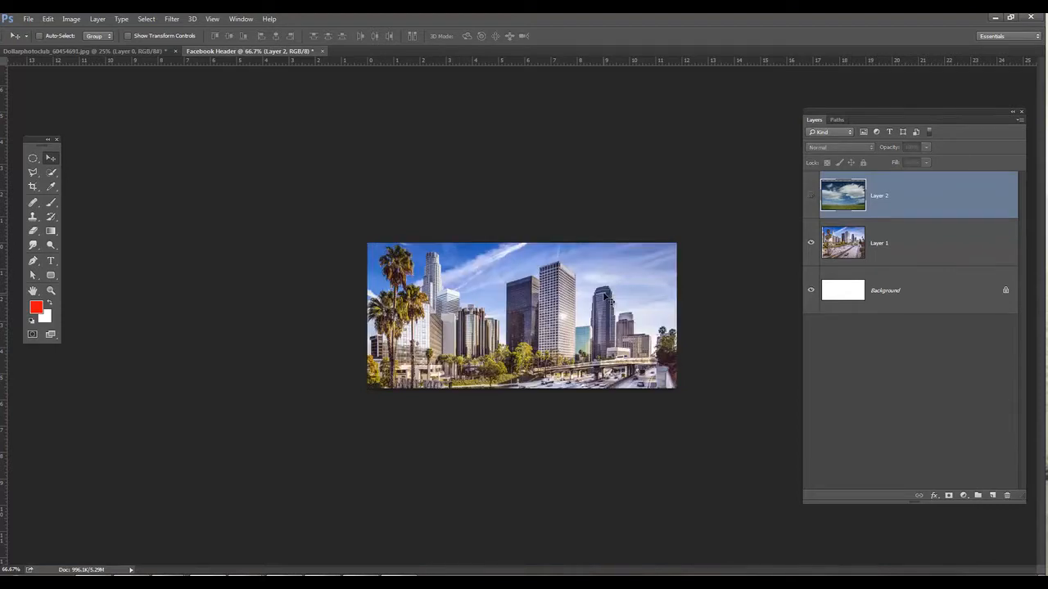
click(811, 197)
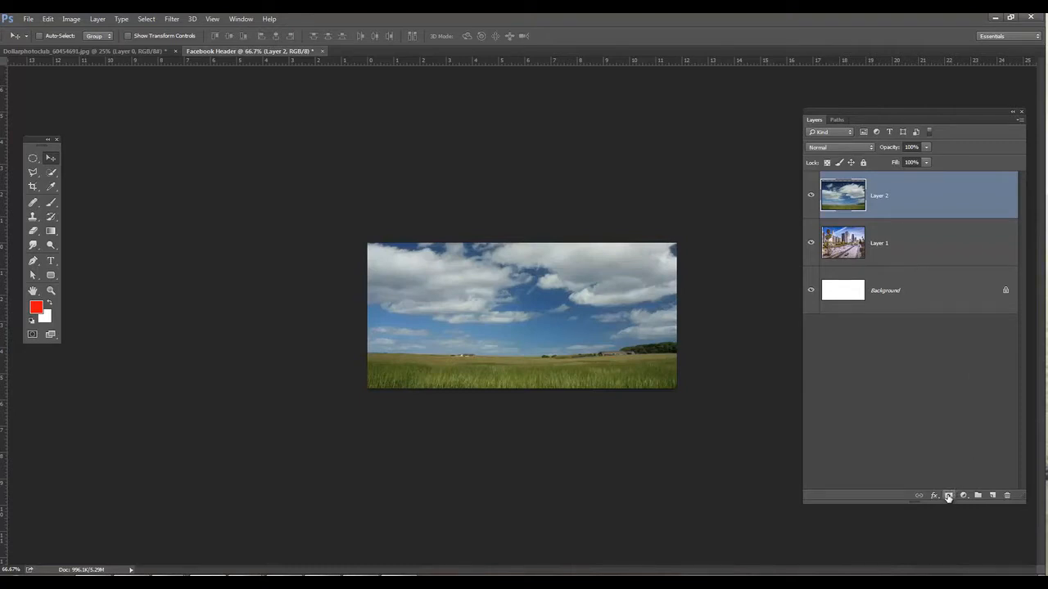
Add a layer mask to the sky layer and paint it black with a 600 px brush across the lower part to reveal the city
click(949, 496)
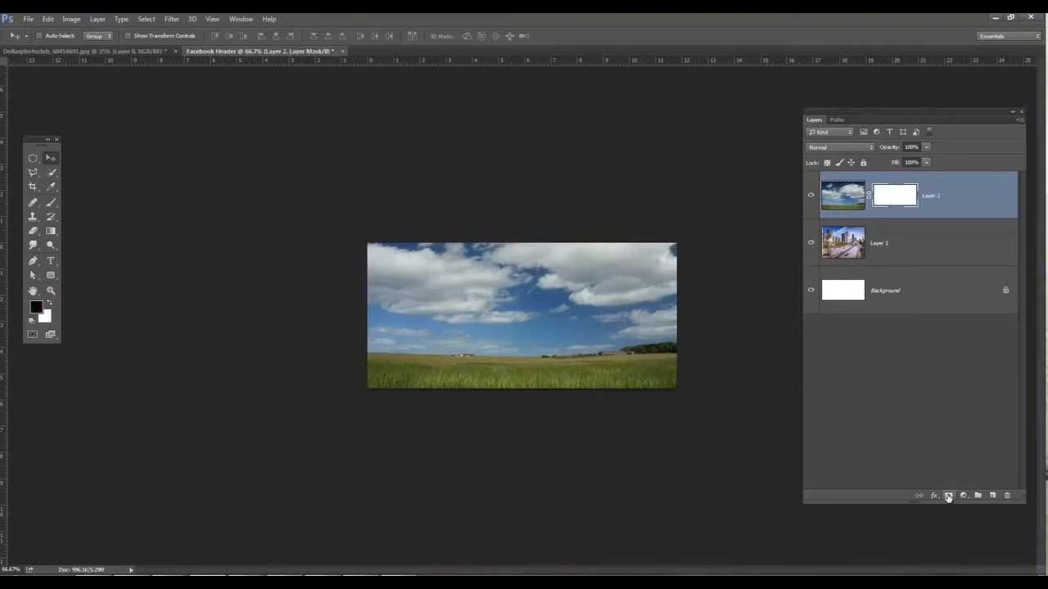
click(51, 205)
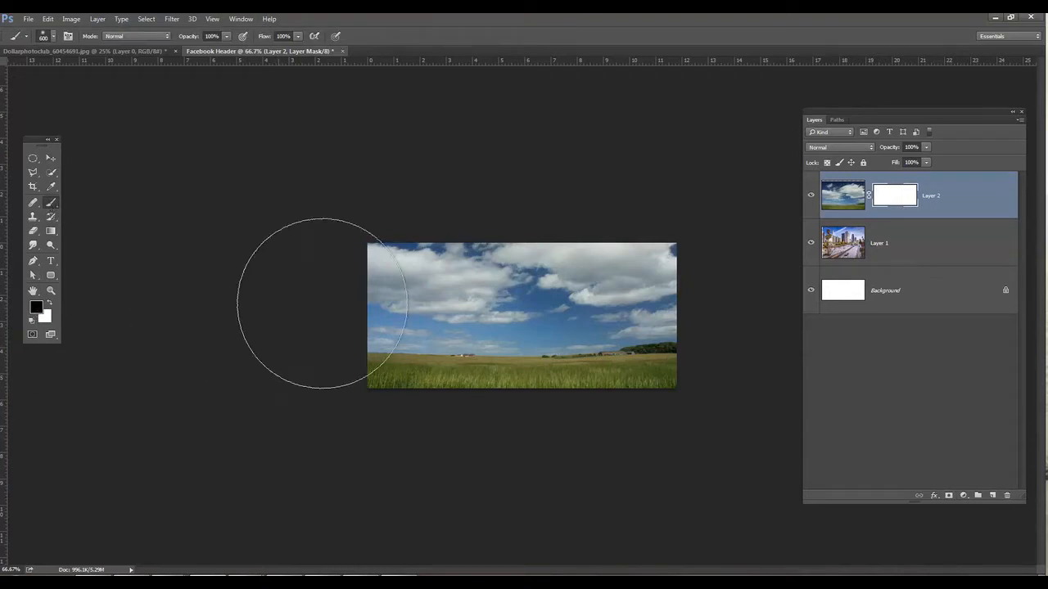
mouse_move(367, 373)
mouse_down()
mouse_move(465, 384)
mouse_move(666, 375)
mouse_move(475, 375)
mouse_move(529, 374)
mouse_up()
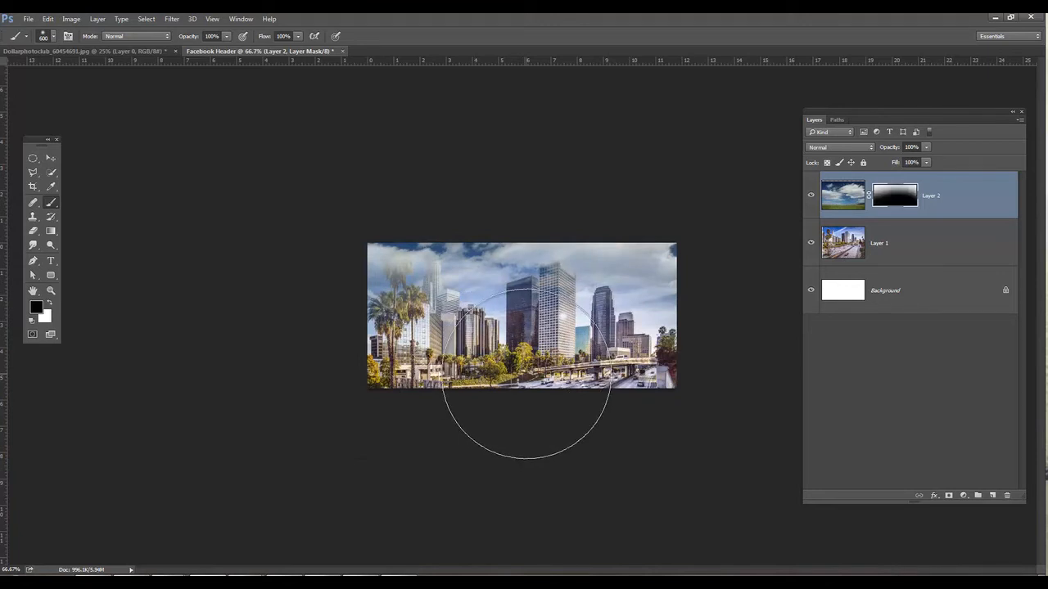
Reduce the brush to 150 px and paint black on the sky layer's mask over the building tops and palm trees to reveal them fully
key(bracketleft)
key(bracketleft)
key(bracketleft)
key(bracketleft)
key(bracketleft)
key(bracketleft)
key(bracketleft)
key(bracketleft)
key(bracketleft)
key(bracketleft)
key(bracketleft)
key(bracketleft)
key(bracketleft)
key(bracketleft)
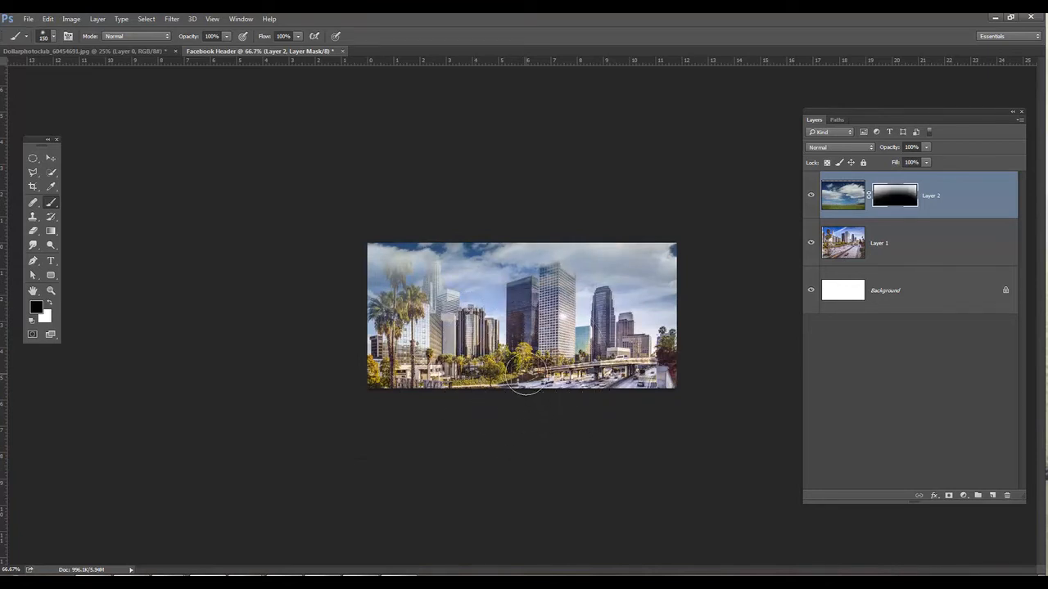
mouse_move(521, 327)
mouse_down()
mouse_move(522, 301)
mouse_move(559, 284)
mouse_move(553, 345)
mouse_move(592, 374)
mouse_move(606, 303)
mouse_up()
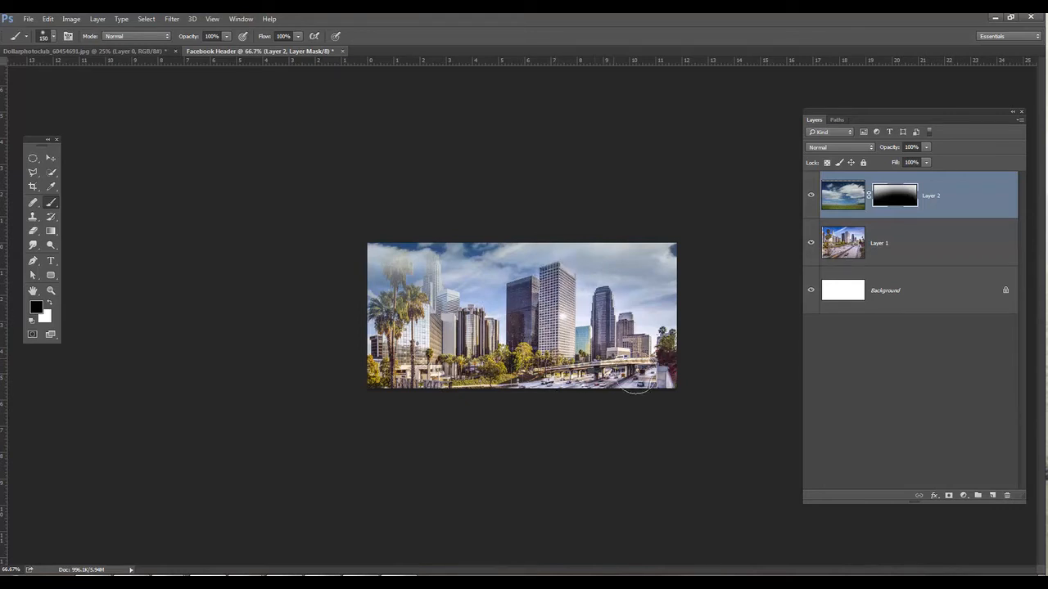
mouse_move(444, 325)
mouse_down()
mouse_move(431, 264)
mouse_move(446, 316)
mouse_up()
mouse_move(389, 334)
mouse_down()
mouse_move(394, 276)
mouse_move(397, 306)
mouse_up()
mouse_move(396, 256)
mouse_down()
mouse_move(401, 301)
mouse_move(423, 339)
mouse_up()
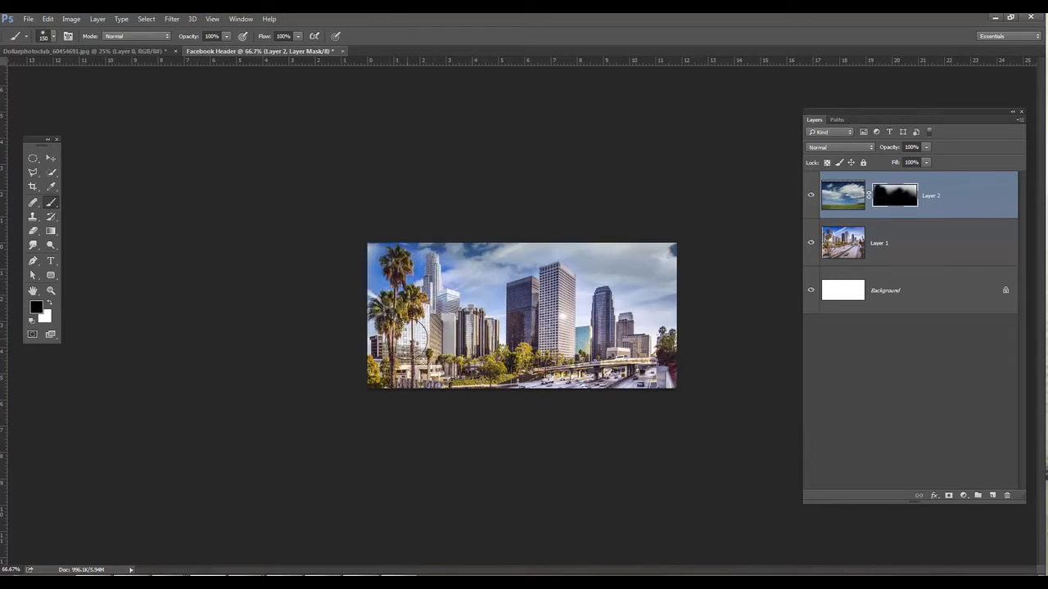
Hide and show the sky layer twice to compare the blended sky with the original photo
click(811, 197)
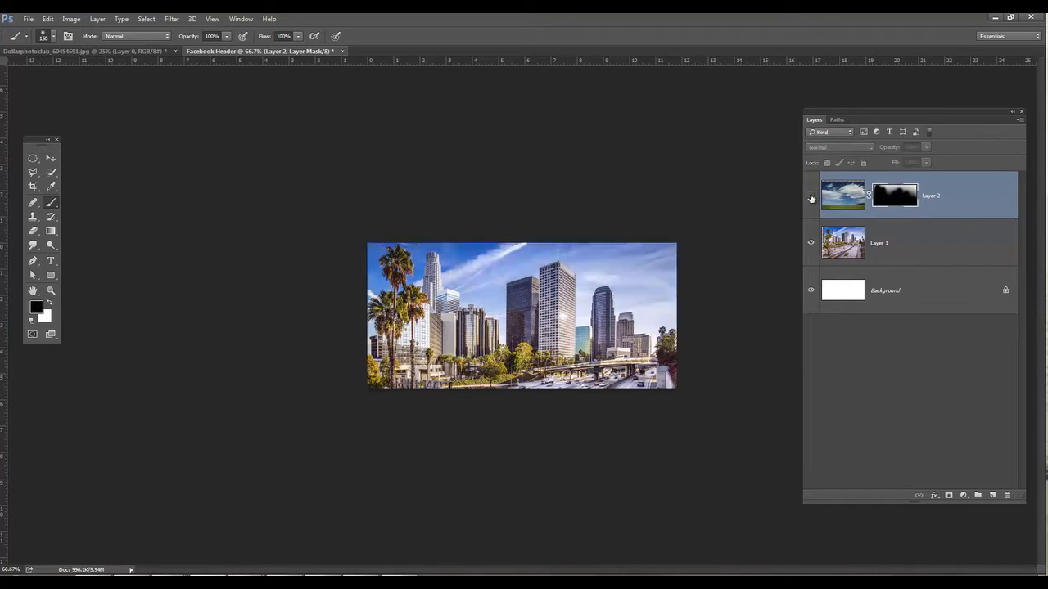
click(810, 197)
click(811, 198)
click(810, 197)
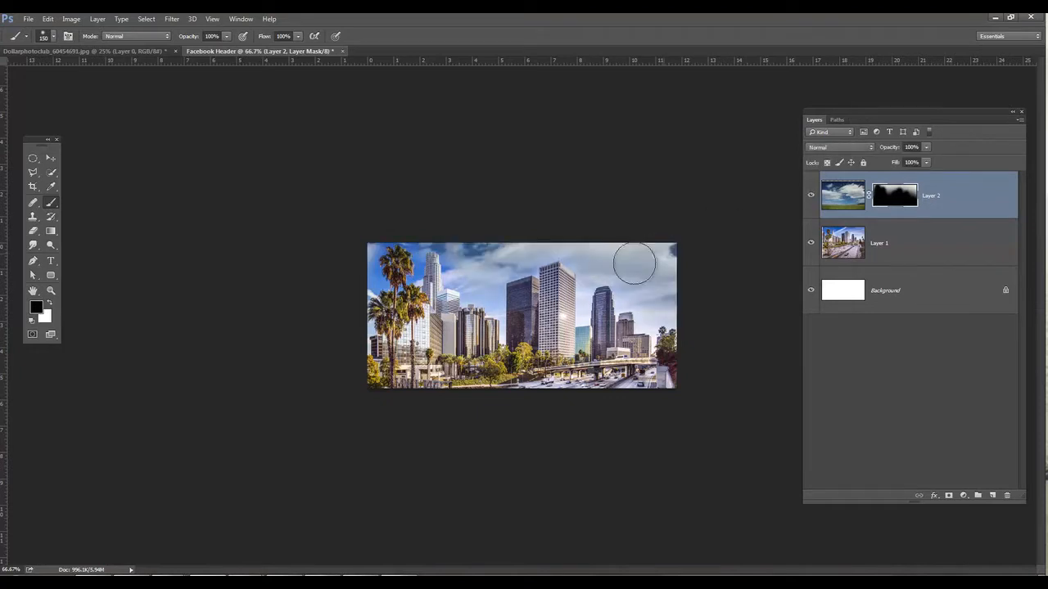
Add a Curves adjustment layer above the sky layer and shape its RGB curve into a contrast S-curve, with points near 43/23 and 158/166
click(900, 246)
click(945, 204)
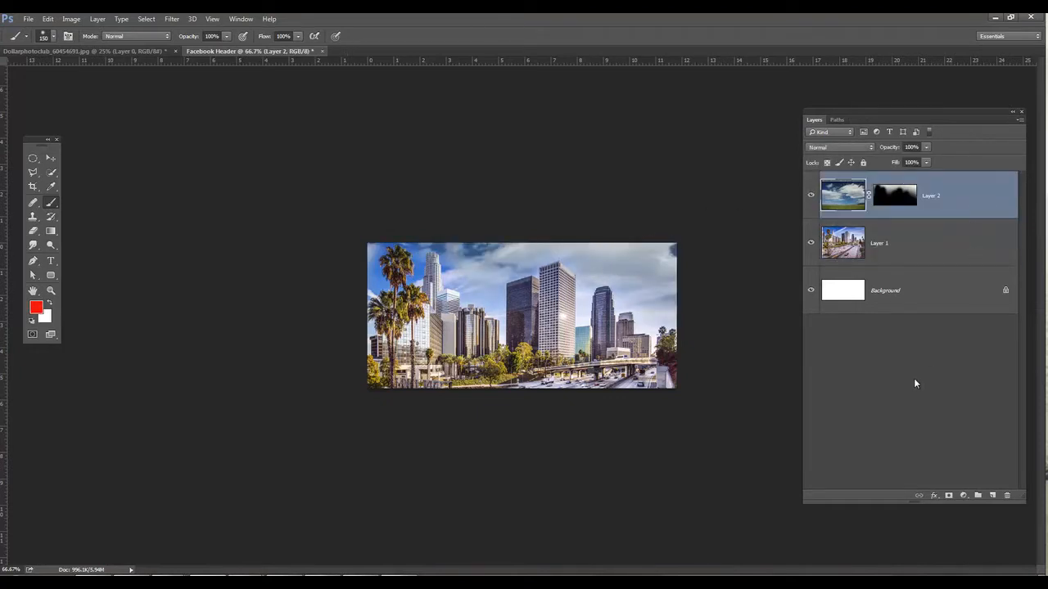
click(964, 496)
click(1003, 352)
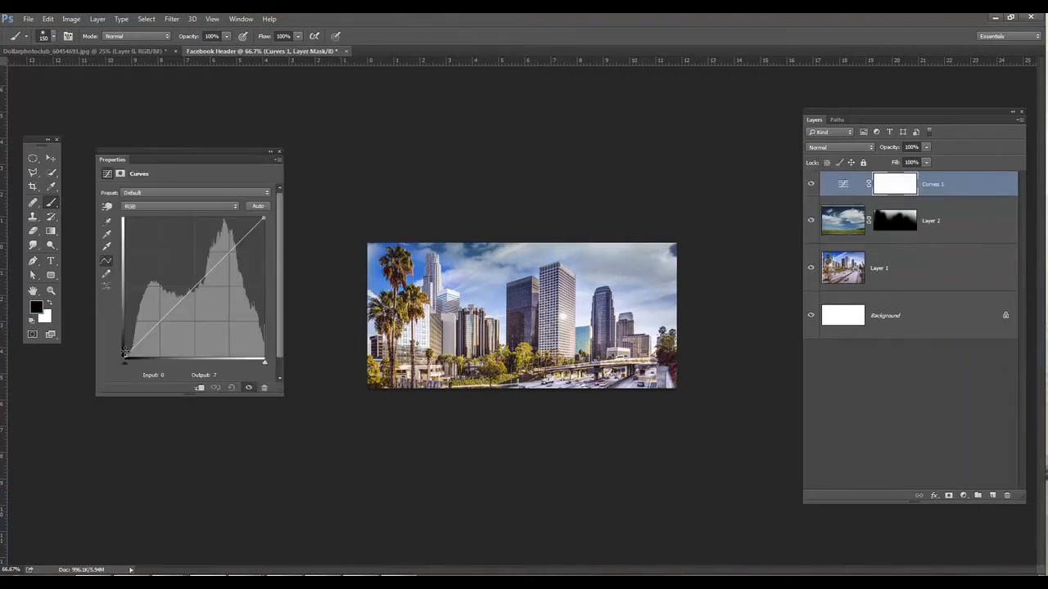
drag(126, 353, 126, 334)
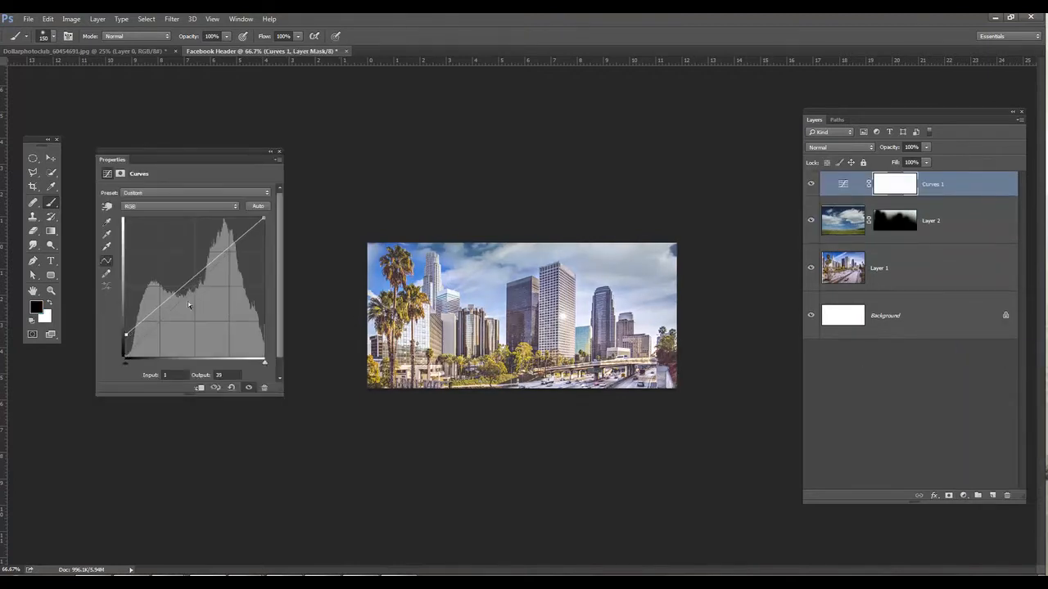
drag(182, 292, 186, 302)
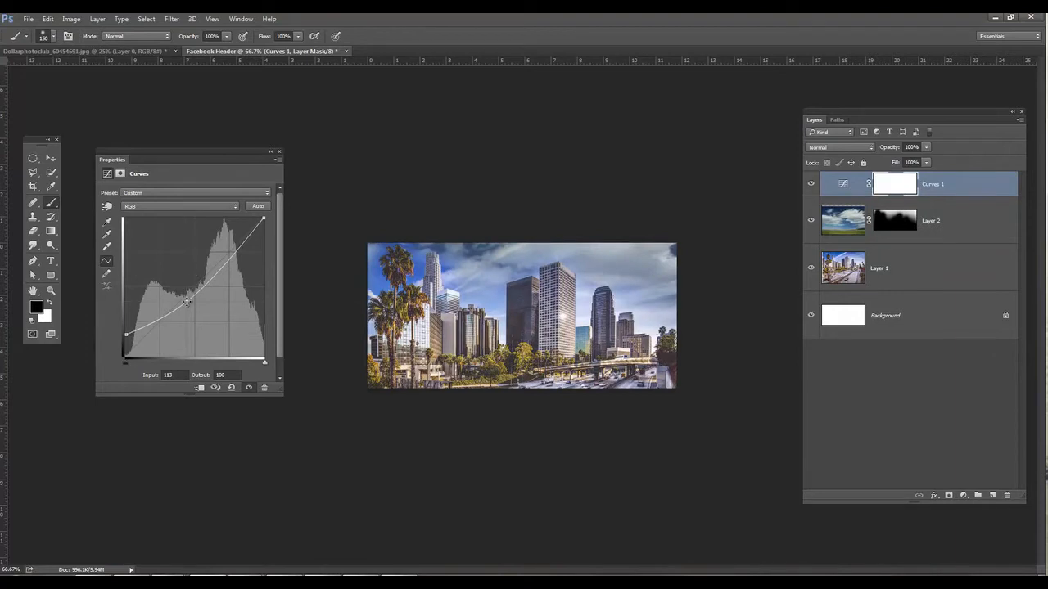
drag(127, 341, 149, 344)
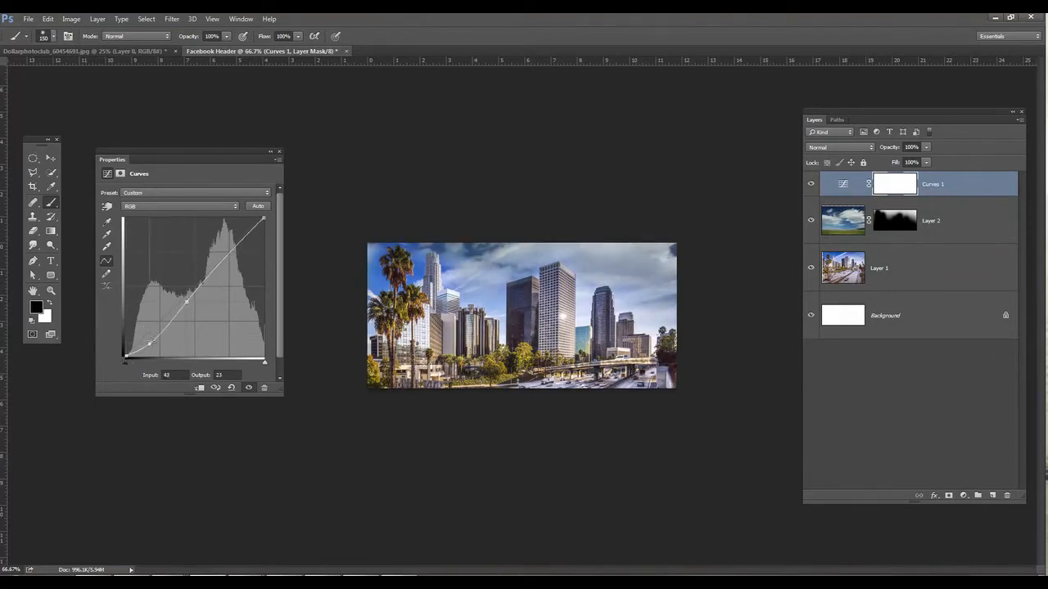
drag(188, 303, 183, 298)
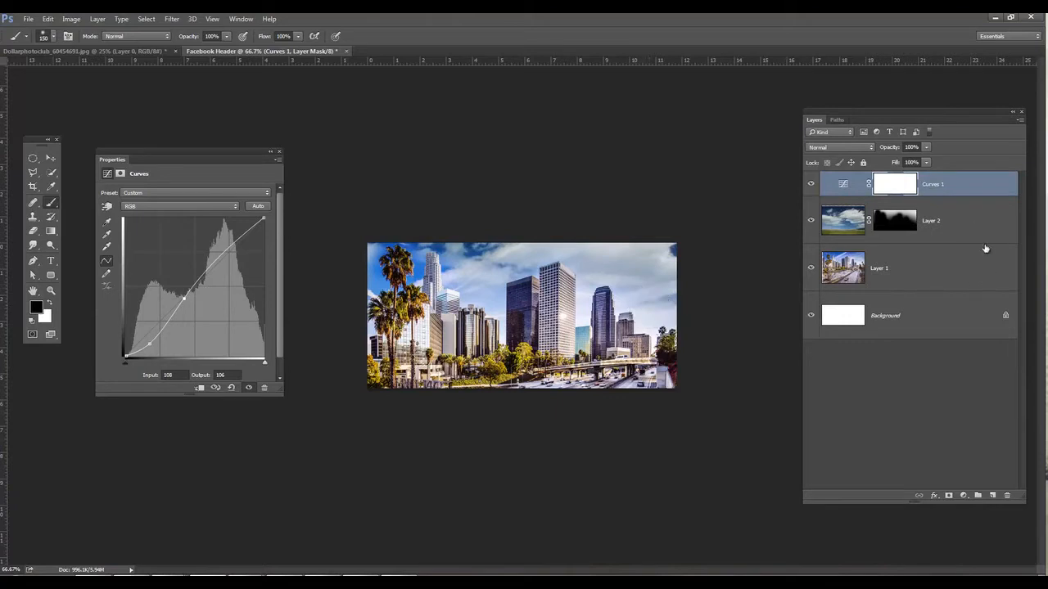
drag(211, 274, 211, 265)
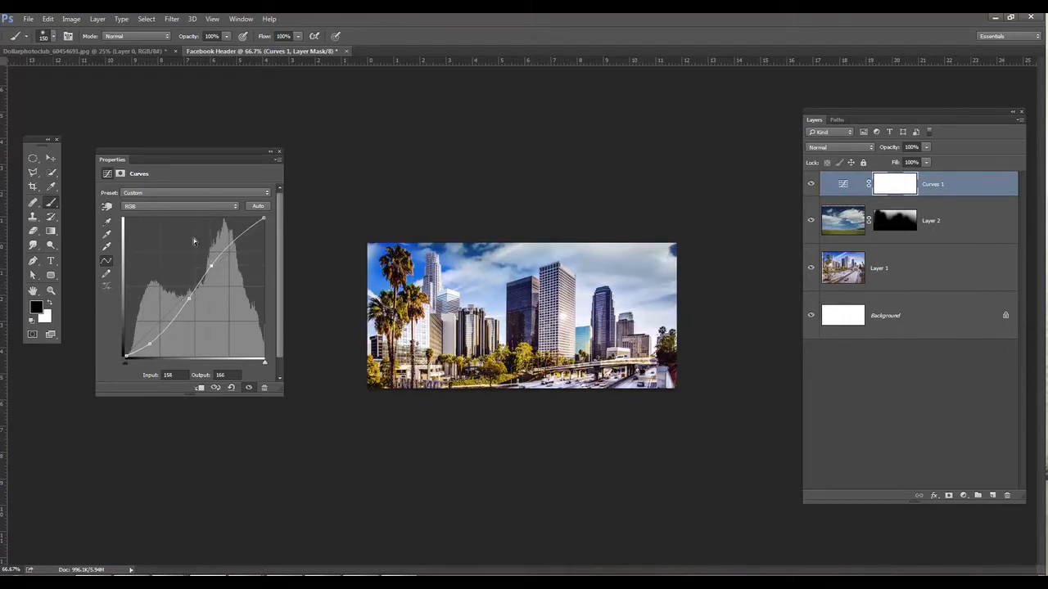
In the Curves layer's Blue channel, raise the black point and lower the midtones to input 111, output 84
click(191, 206)
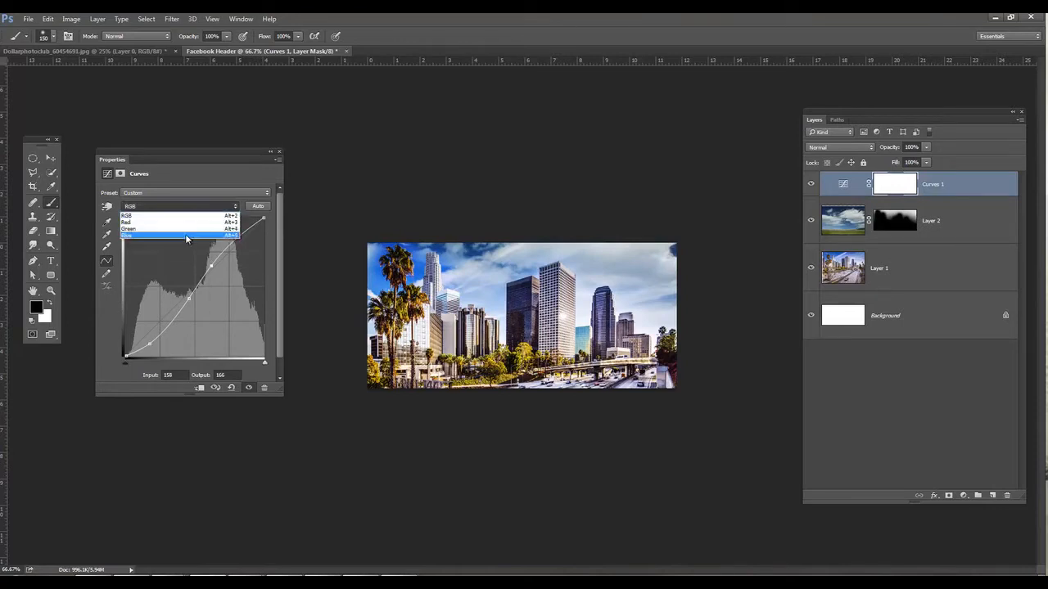
click(185, 235)
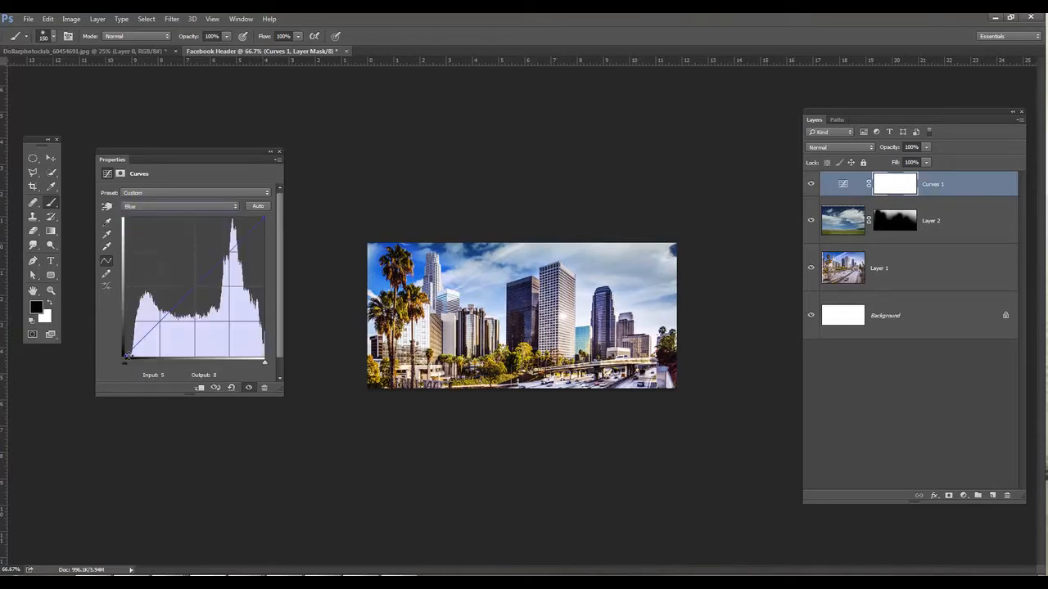
drag(125, 355, 125, 344)
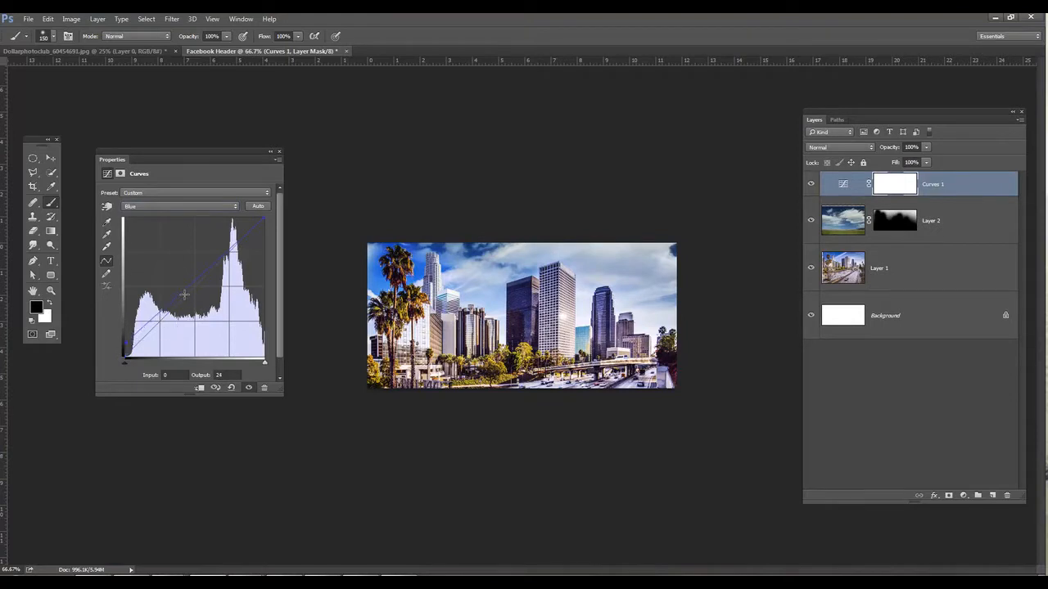
drag(125, 343, 126, 338)
drag(173, 301, 185, 312)
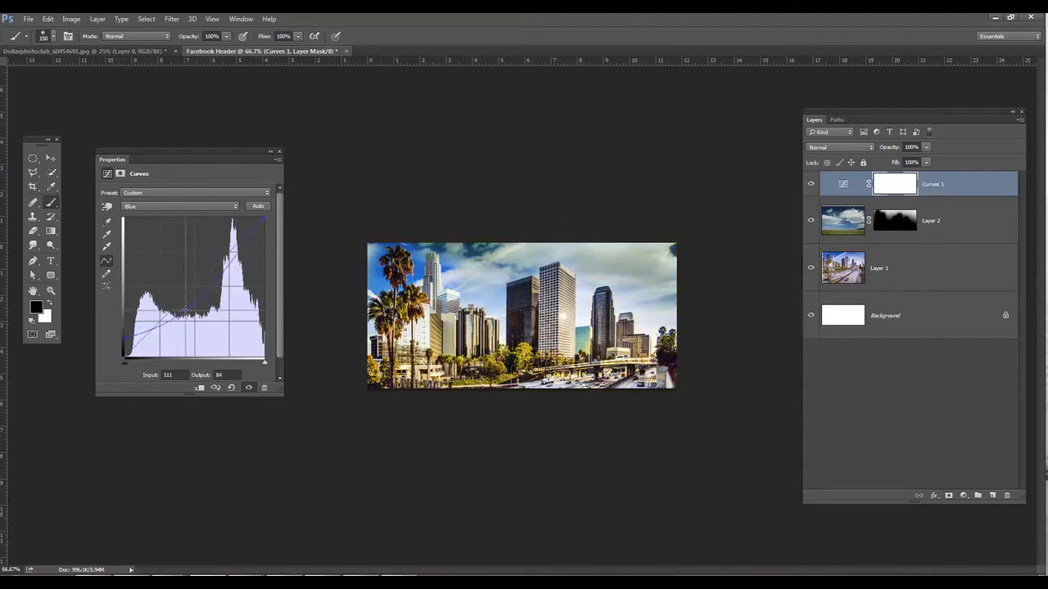
Add a Hue/Saturation adjustment layer above the Curves layer, strongly reduce the master saturation, and close its properties
click(965, 495)
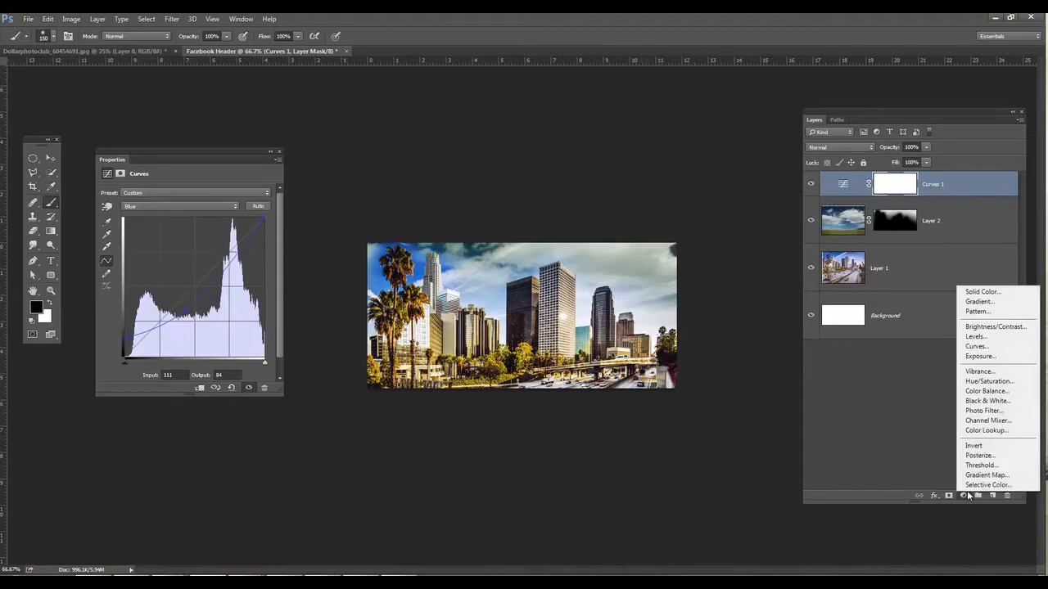
click(1011, 382)
drag(185, 260, 177, 258)
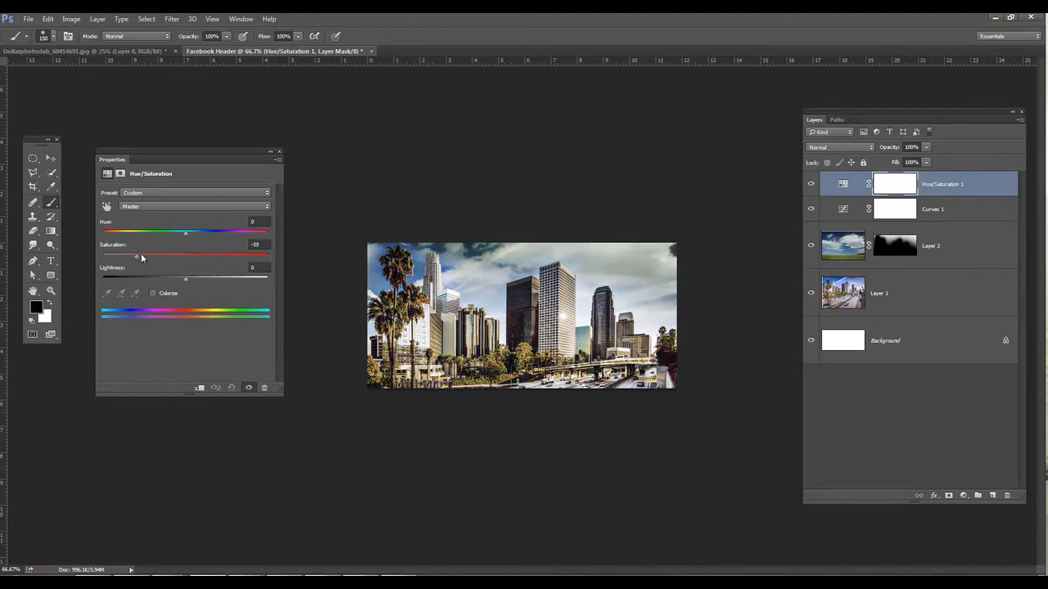
drag(144, 255, 147, 256)
click(279, 153)
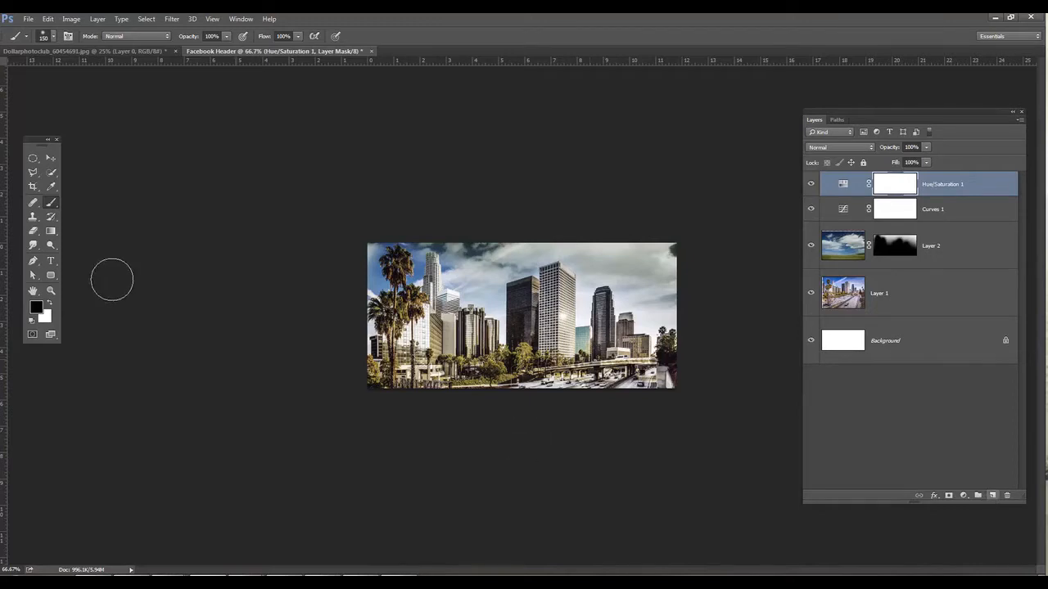
Create a red, centred 312 pt text box in the sky above the right-hand buildings, enter "FAcebook", resize the box and commit the text
click(50, 262)
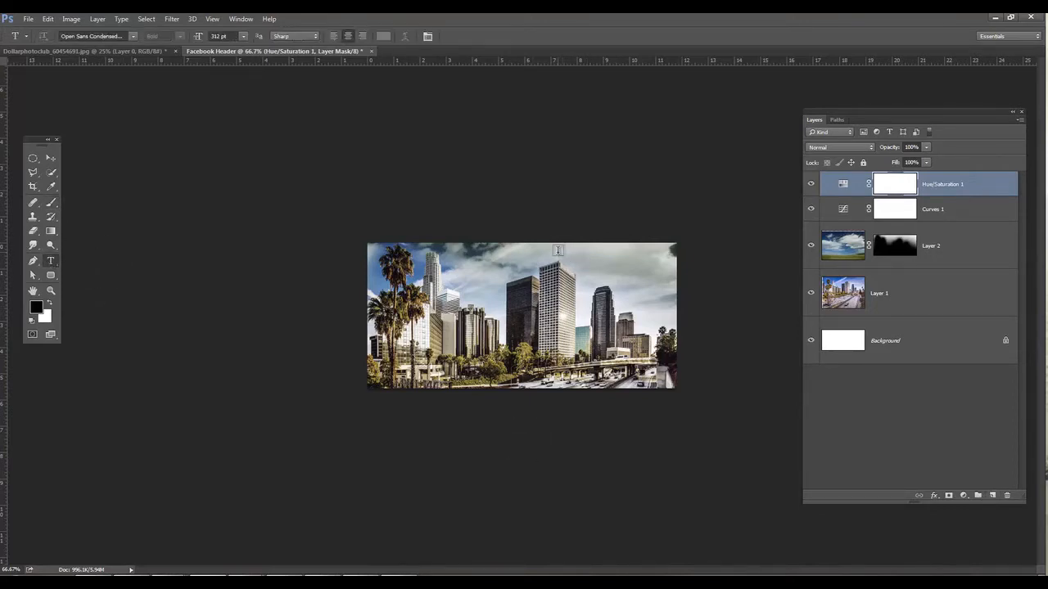
drag(557, 250, 671, 276)
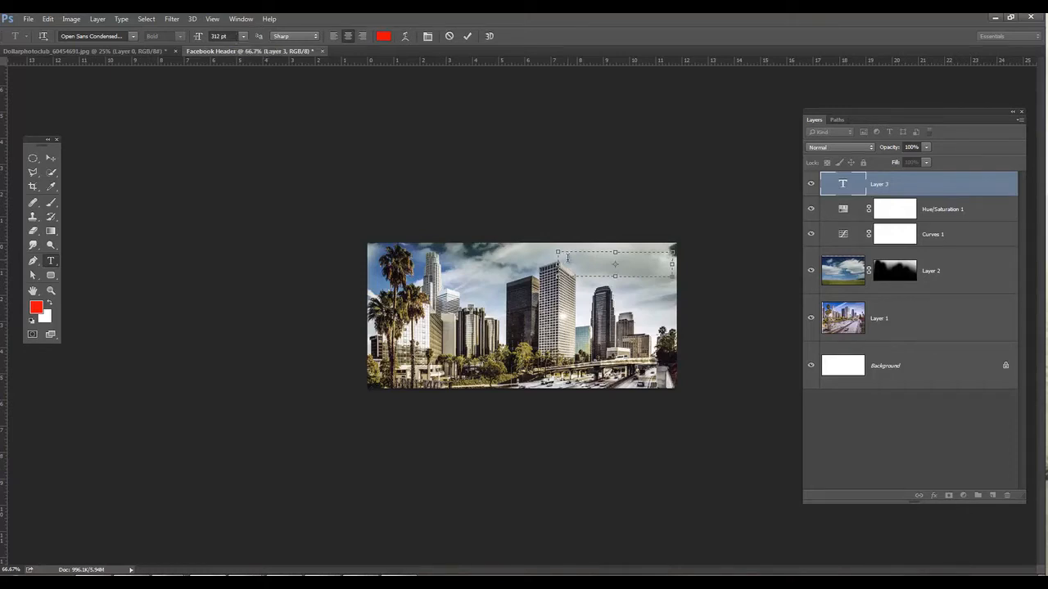
drag(611, 280, 614, 388)
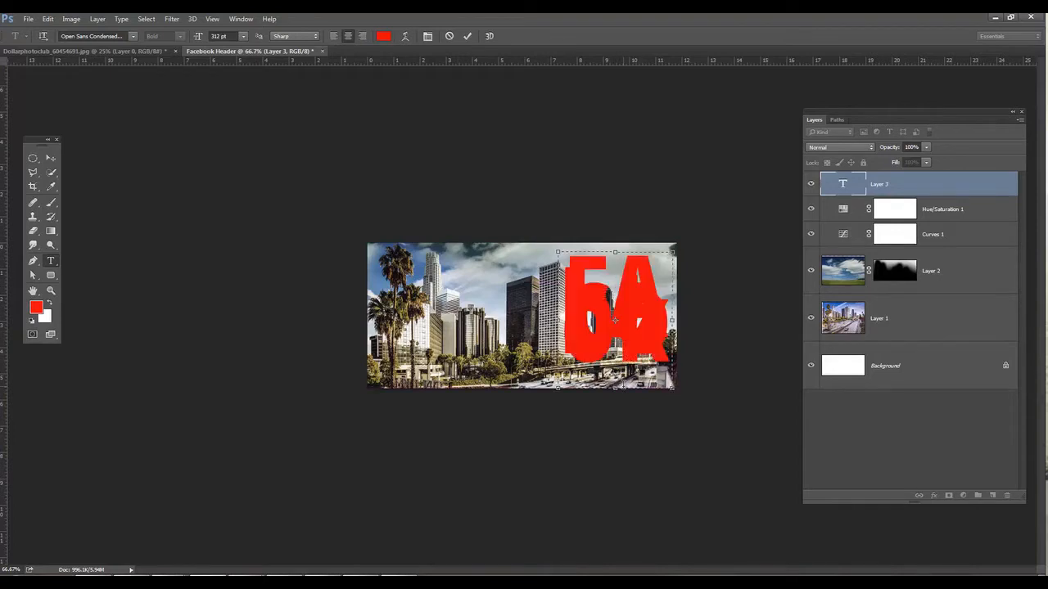
drag(621, 390, 641, 292)
click(50, 158)
click(52, 261)
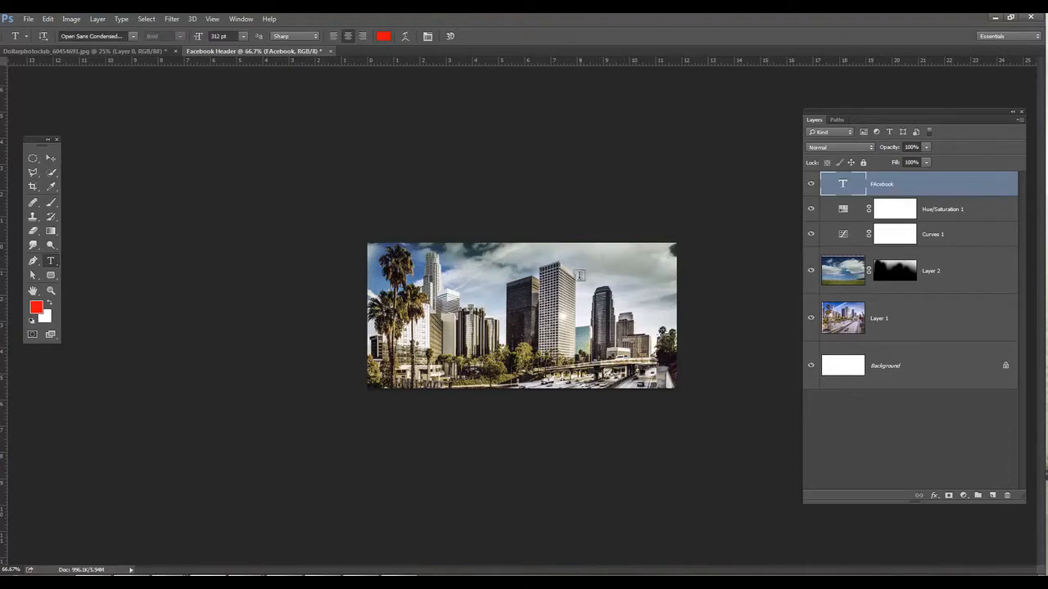
Set the header text to 30 pt, correct its wording to "Facebook", shrink the text box slightly, commit the edit and select the text layer
click(244, 36)
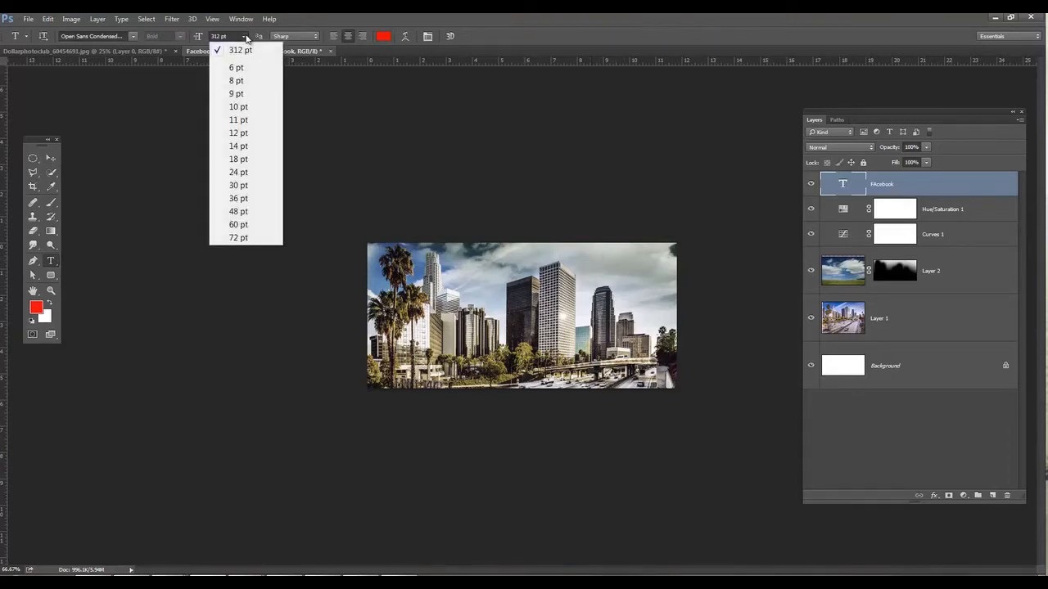
click(239, 185)
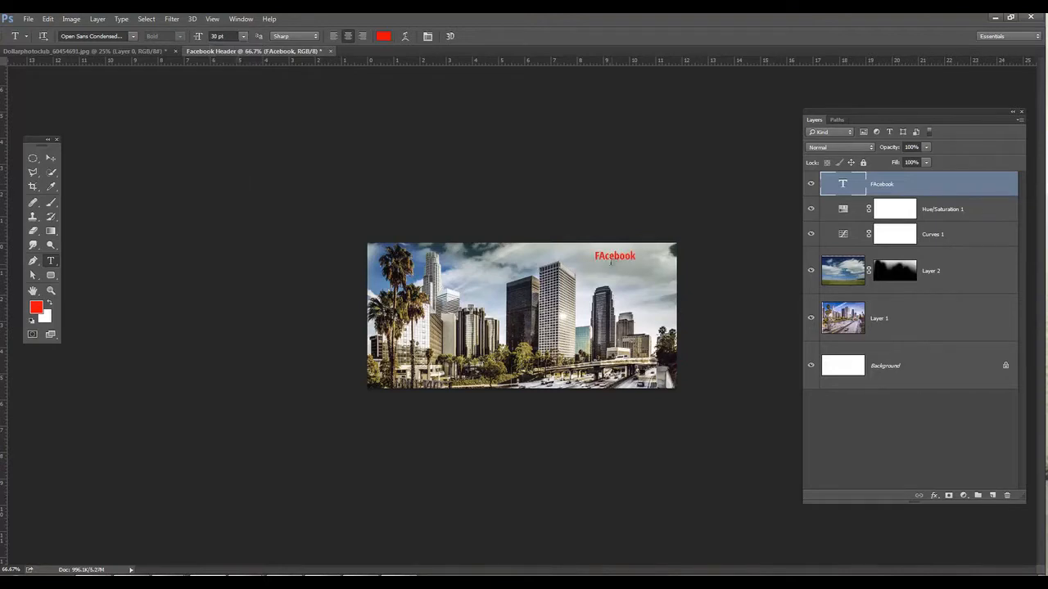
click(604, 255)
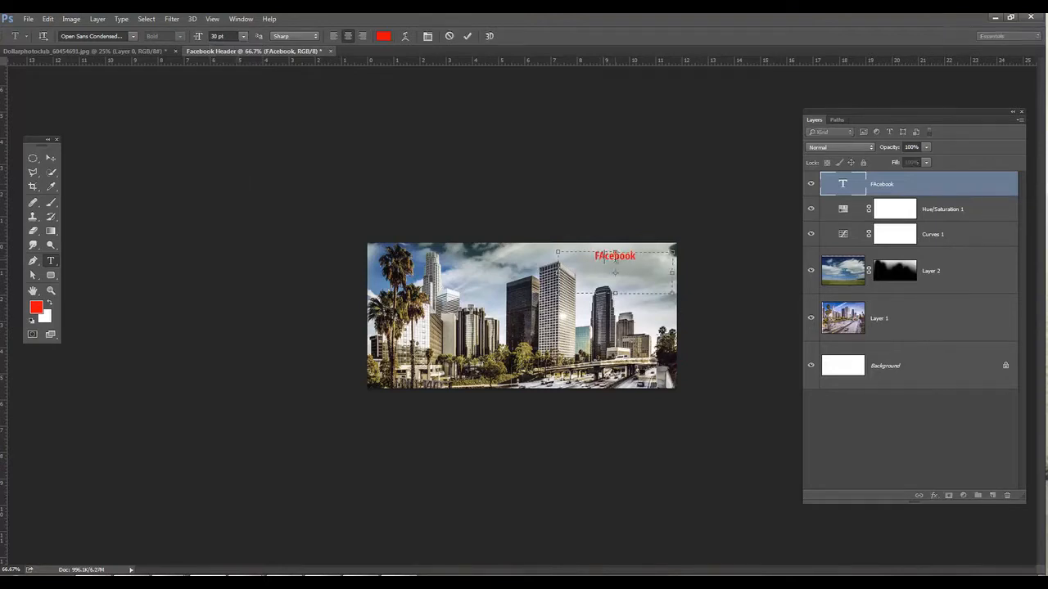
double_click(615, 257)
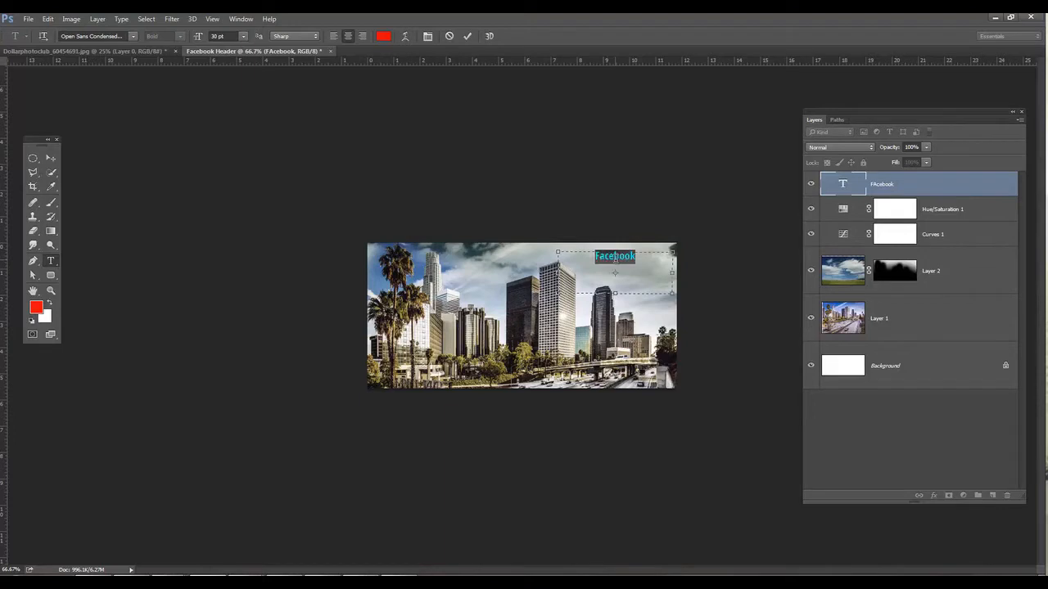
drag(559, 293, 562, 292)
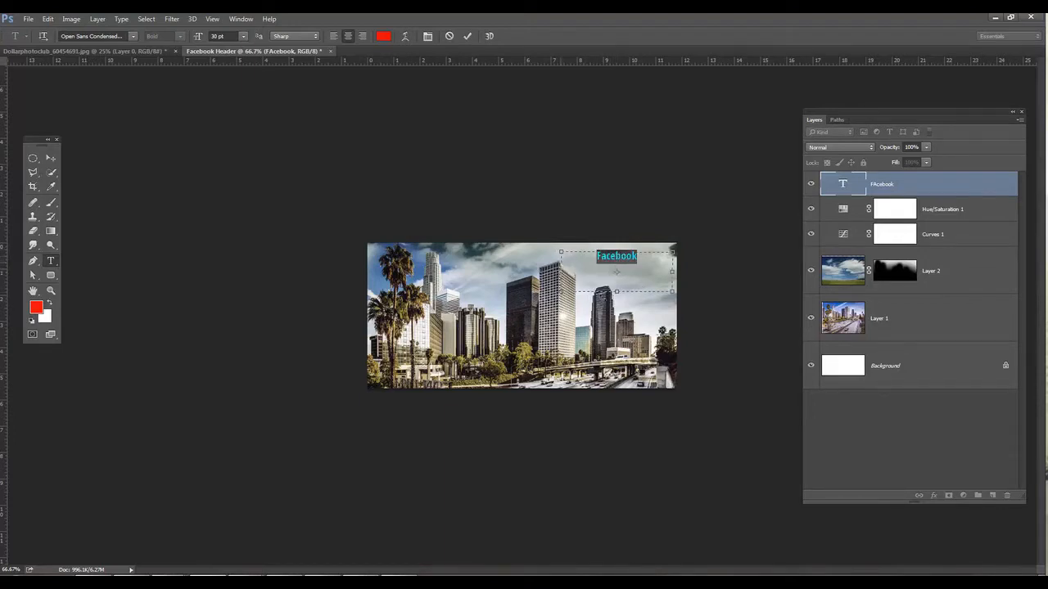
click(955, 214)
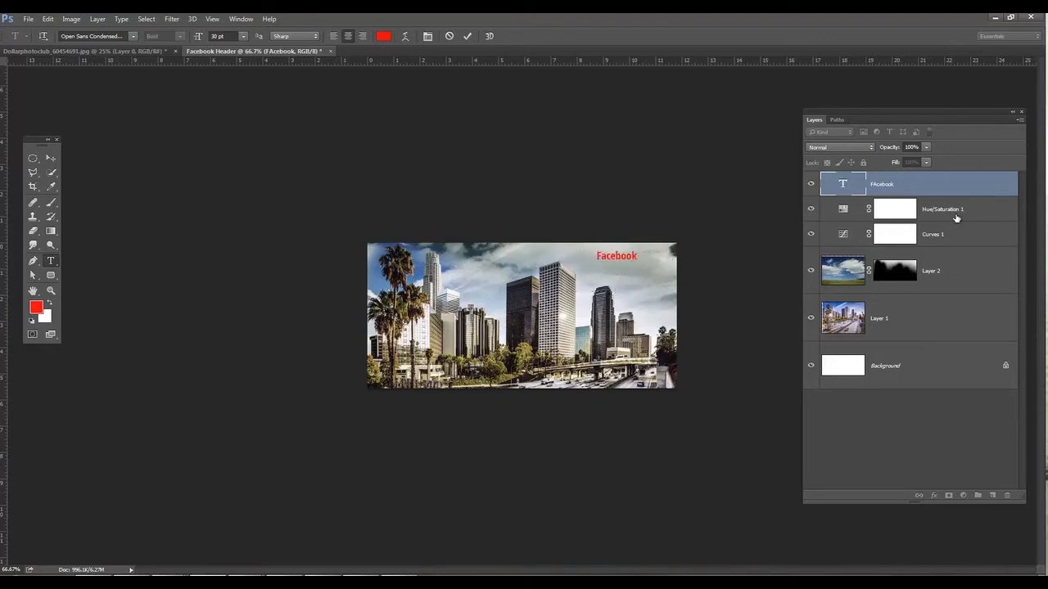
click(954, 188)
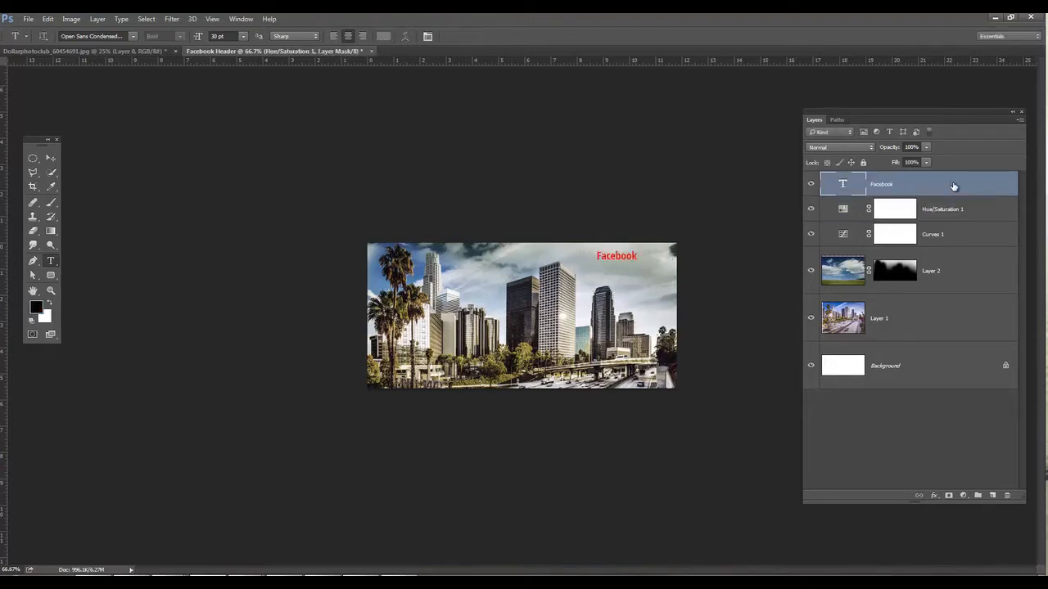
Set only the first letter of the red Facebook text to 48 pt
click(607, 255)
key(ctrl+a)
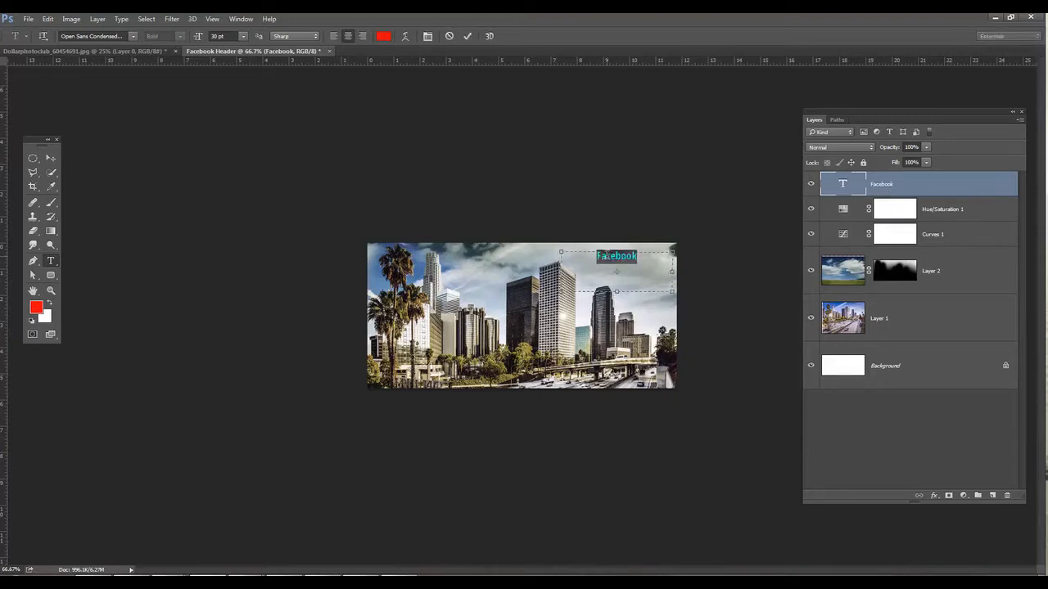
click(610, 257)
drag(610, 257, 636, 256)
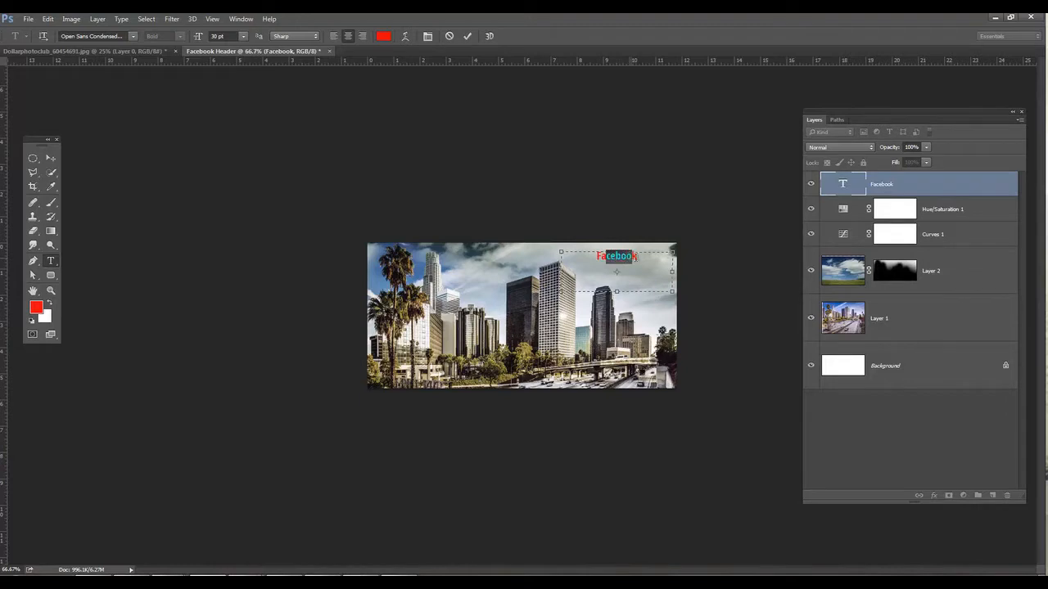
click(604, 255)
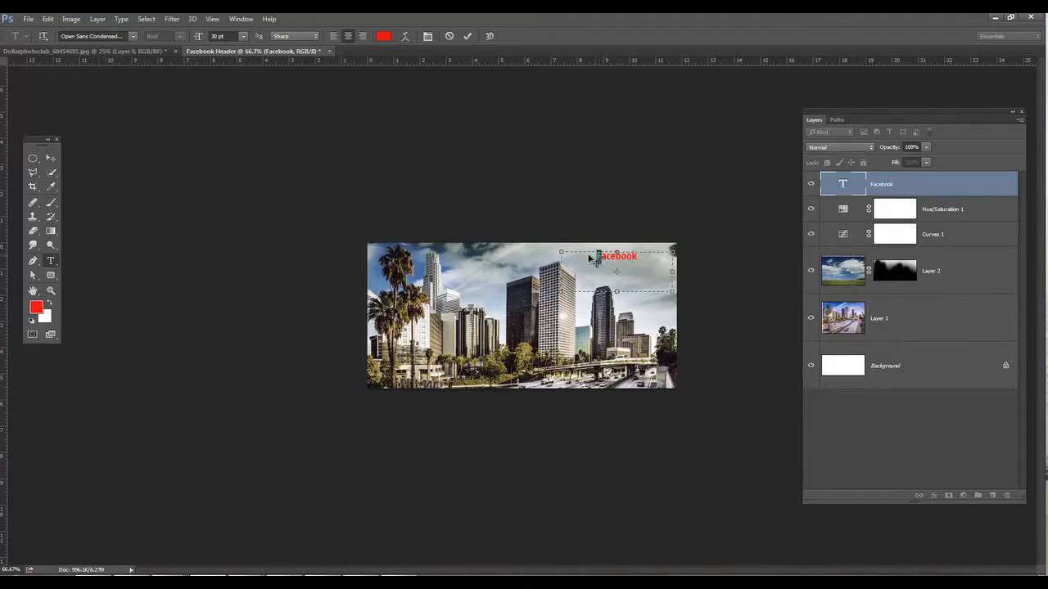
click(243, 37)
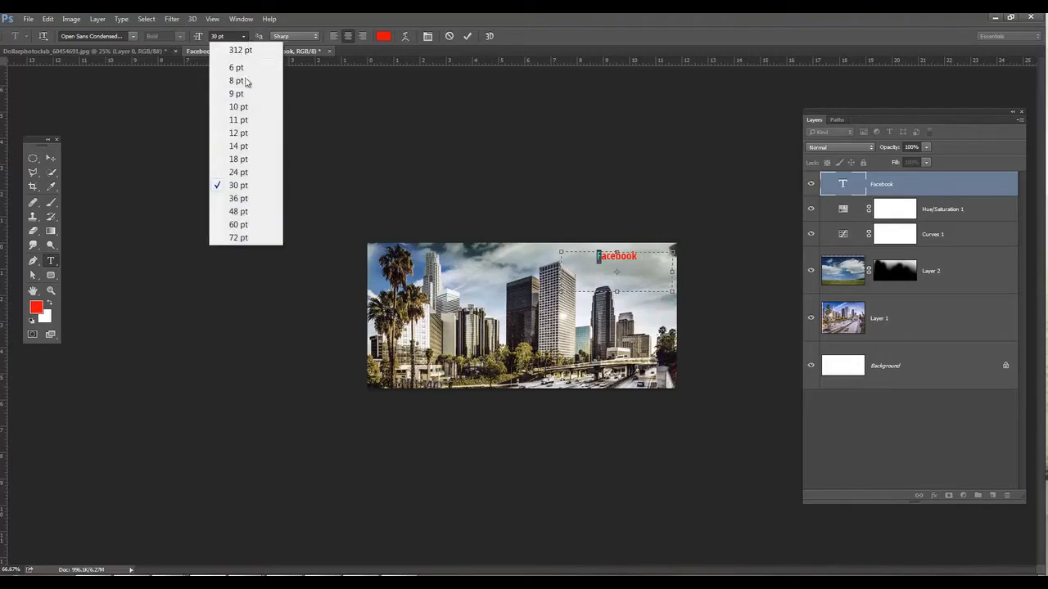
click(246, 211)
click(634, 270)
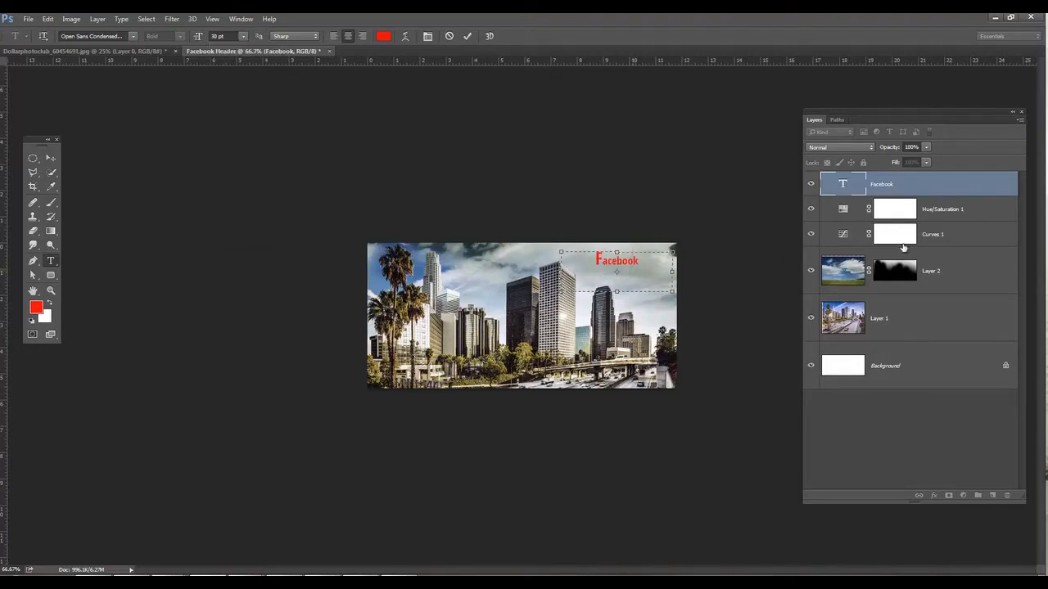
key(shift+Right)
Set the font size of the entire Facebook text layer to 36 pt
click(51, 157)
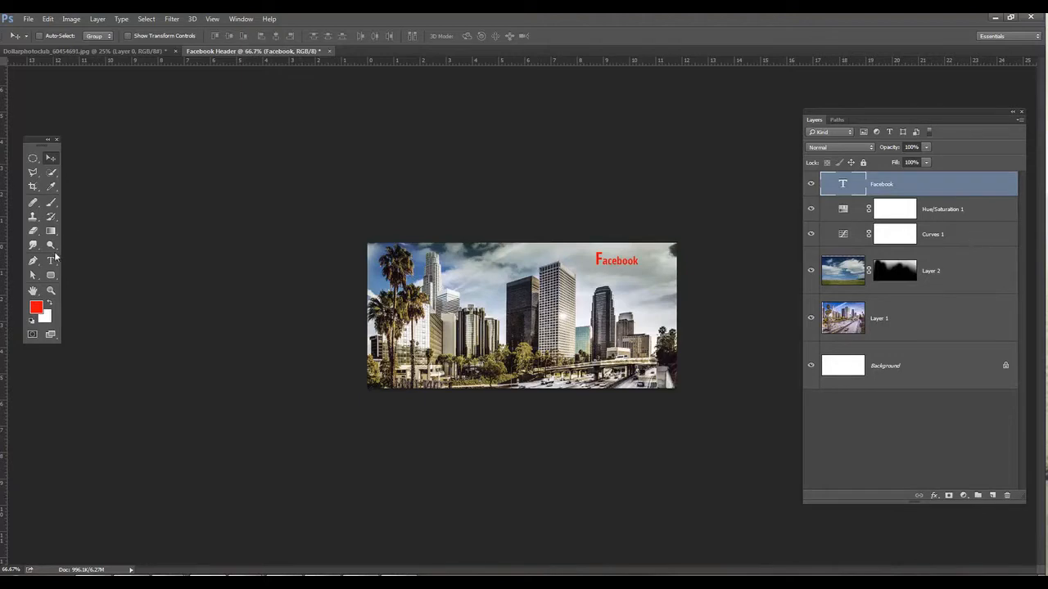
click(51, 260)
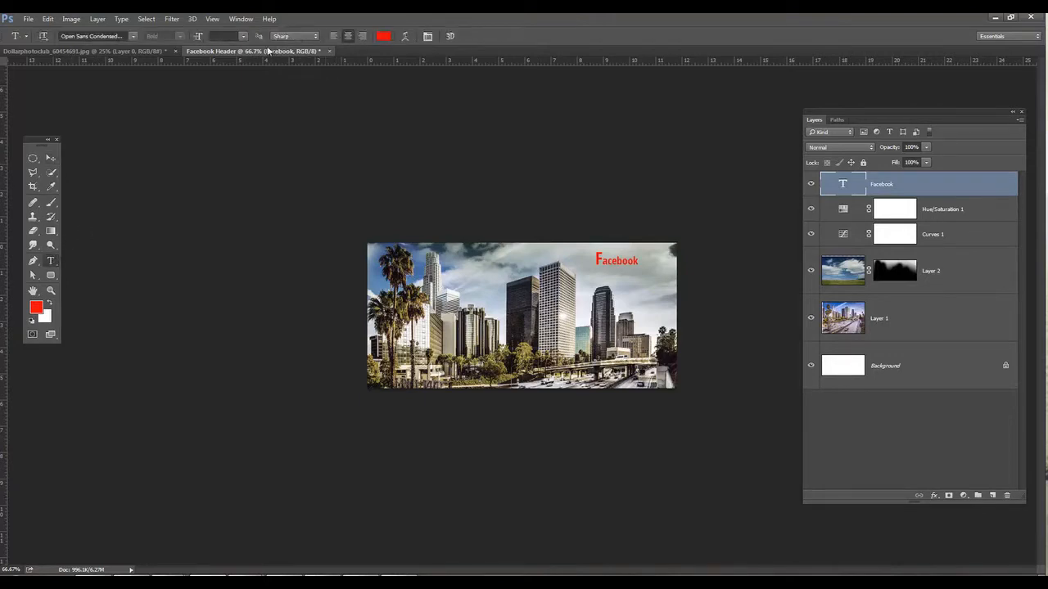
click(244, 38)
click(251, 159)
click(243, 37)
click(236, 200)
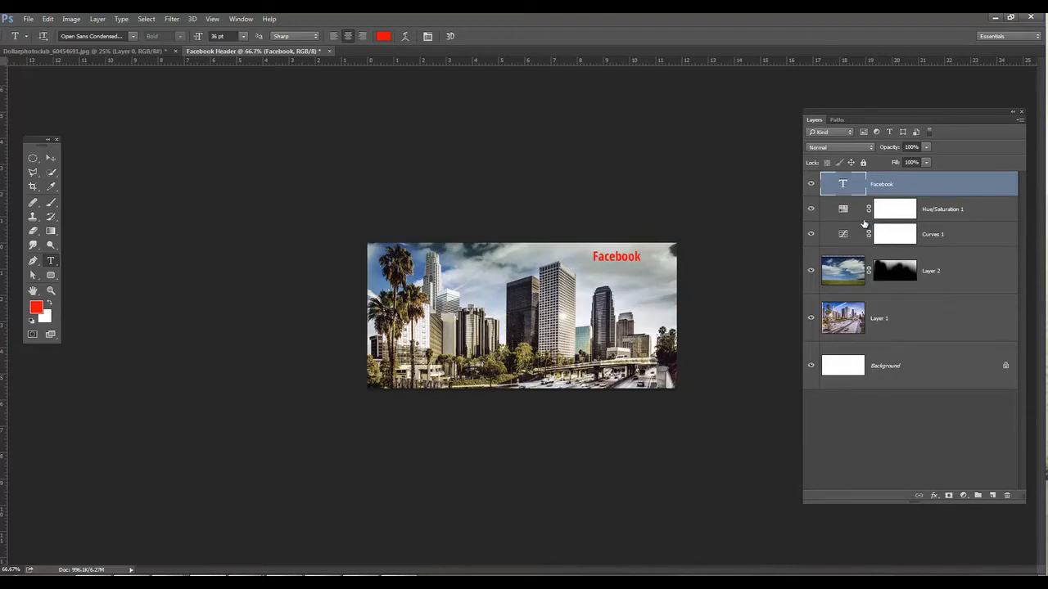
Hide the Facebook text layer and select Layer 2, the sky image
click(812, 186)
click(944, 288)
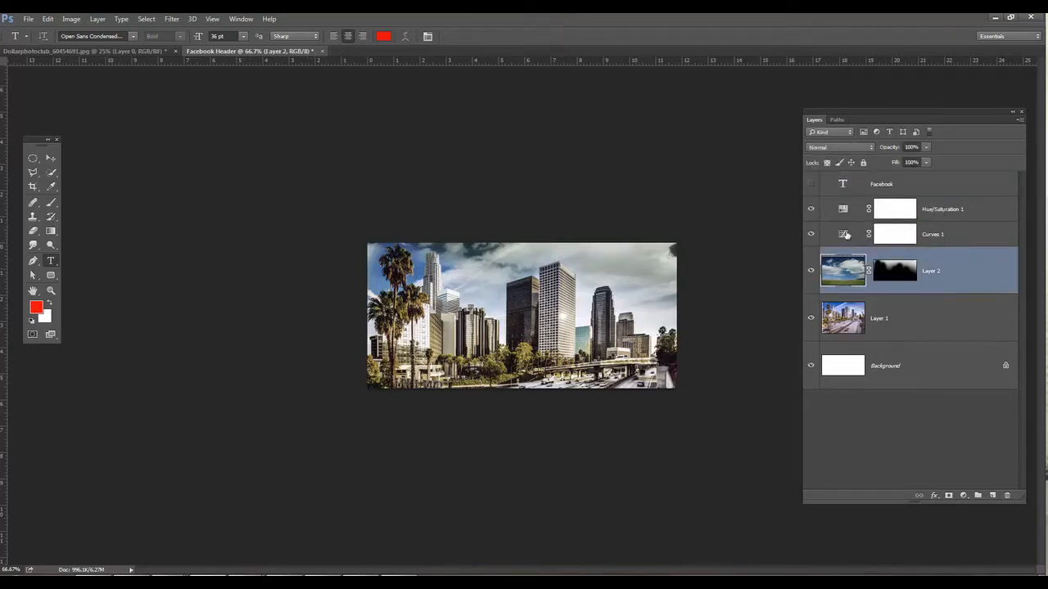
click(949, 324)
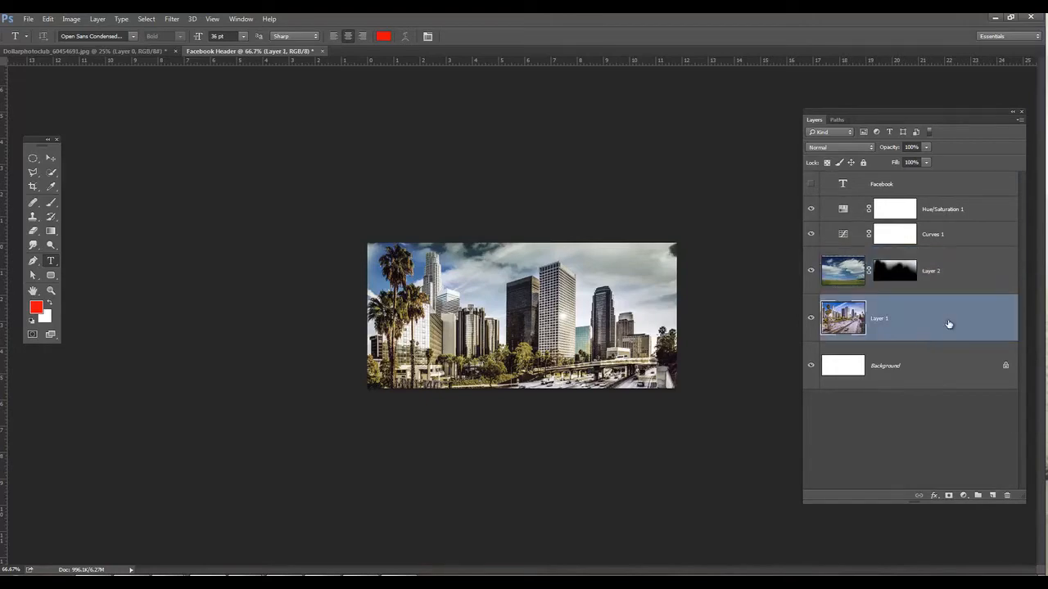
click(866, 270)
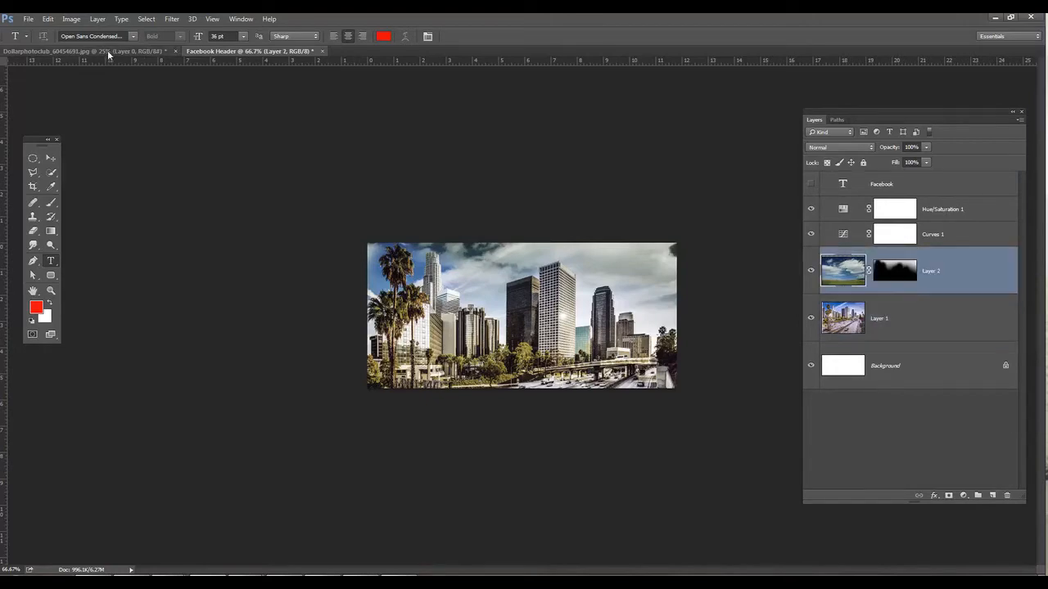
Switch to the Dollarphotoclub_60454691.jpg document and undo the shift of its photo layer
click(107, 51)
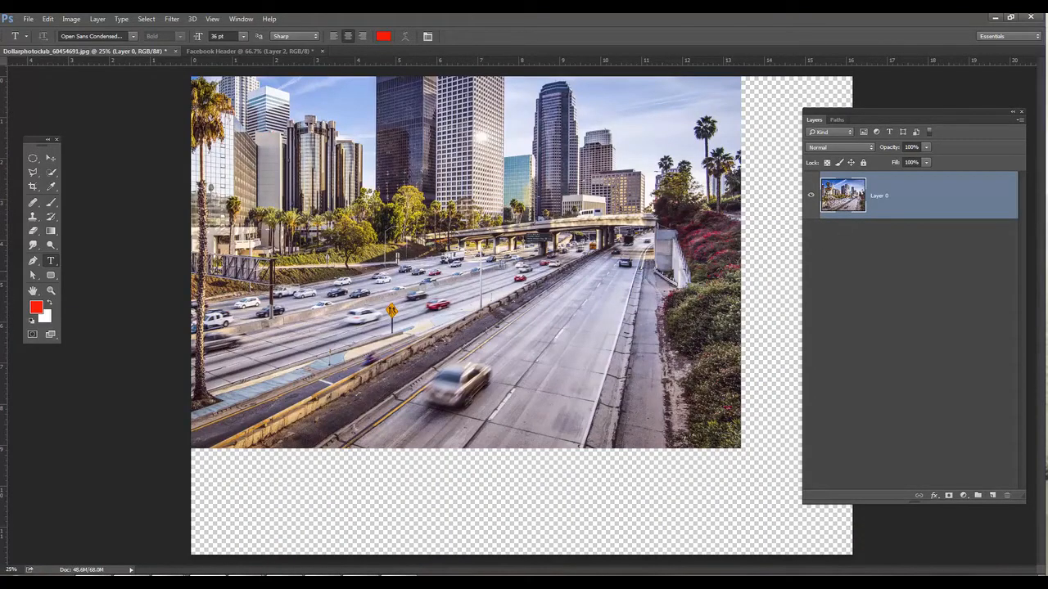
click(50, 158)
key(ctrl+z)
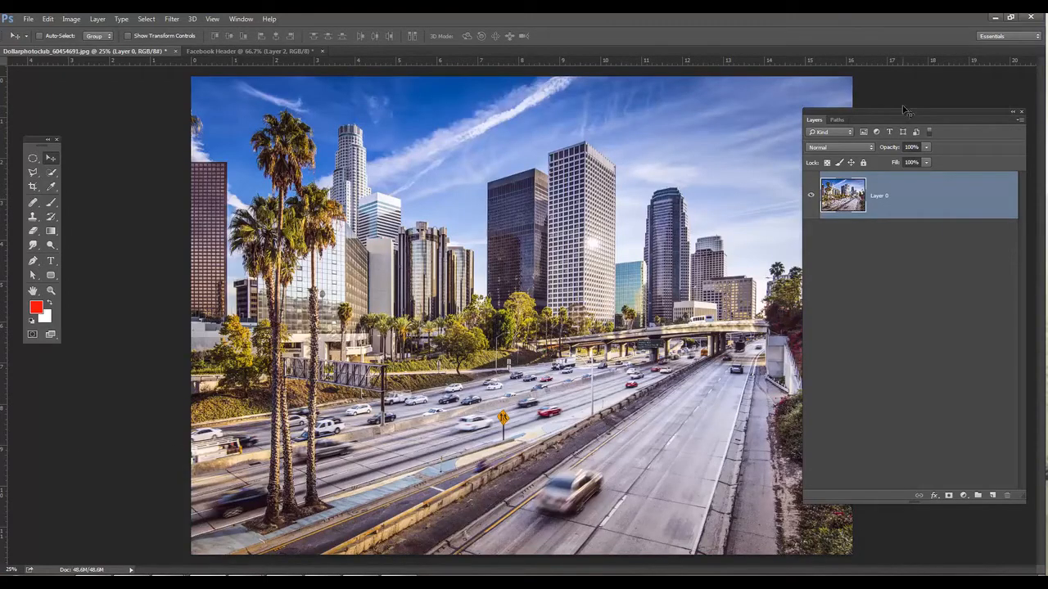
drag(904, 109, 910, 112)
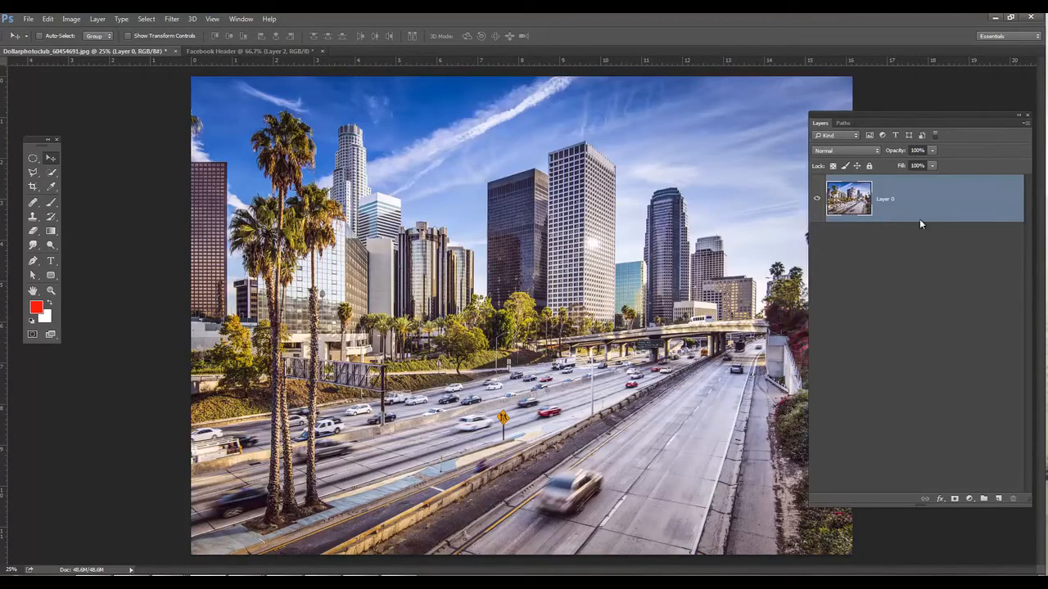
Add a Curves adjustment layer with an S-shaped RGB curve, raising the black point to an output of 16
click(969, 500)
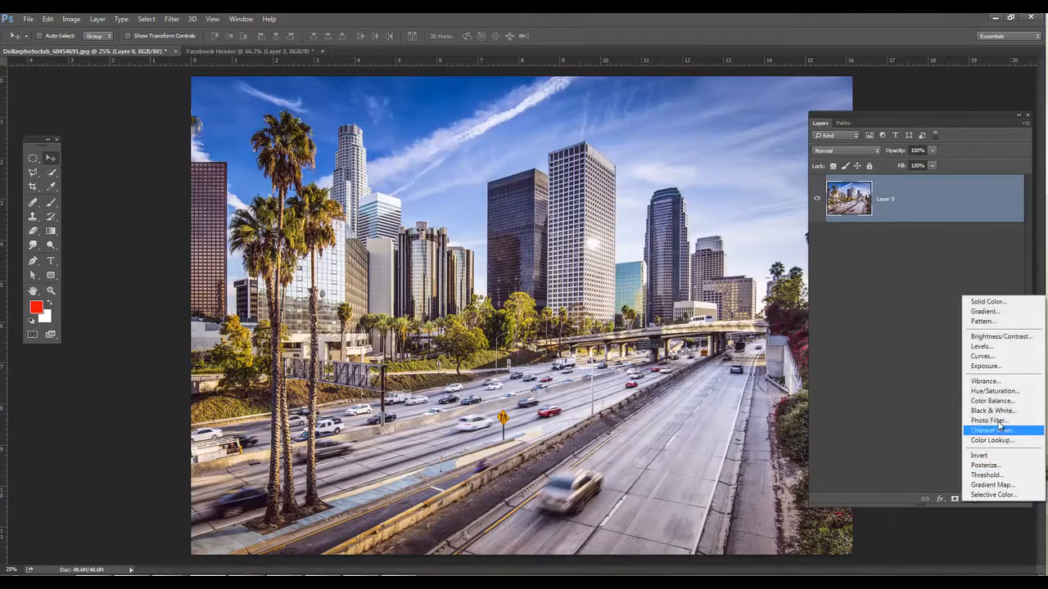
click(1006, 357)
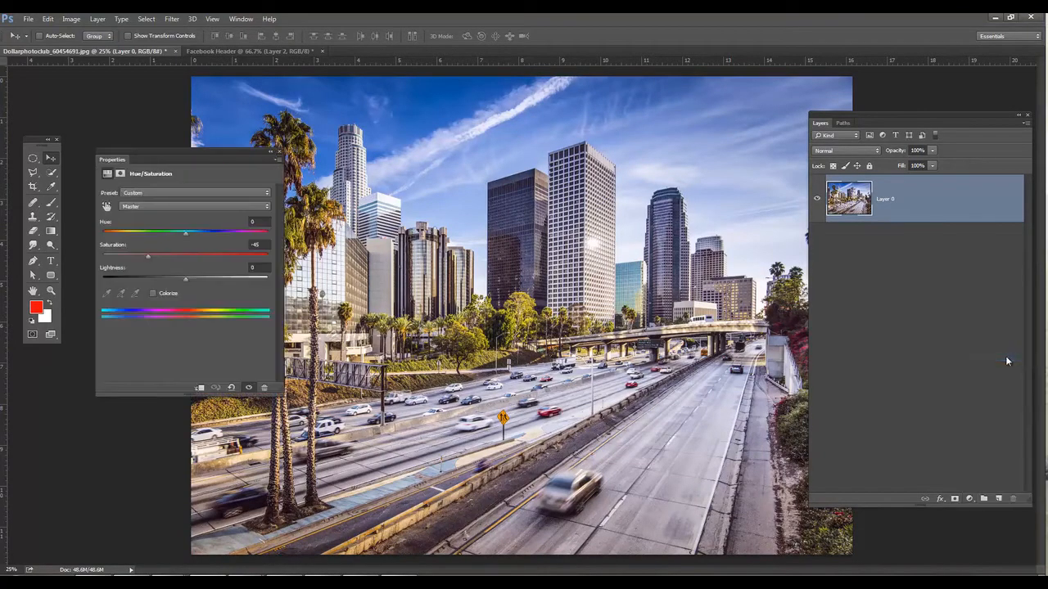
drag(143, 333, 153, 340)
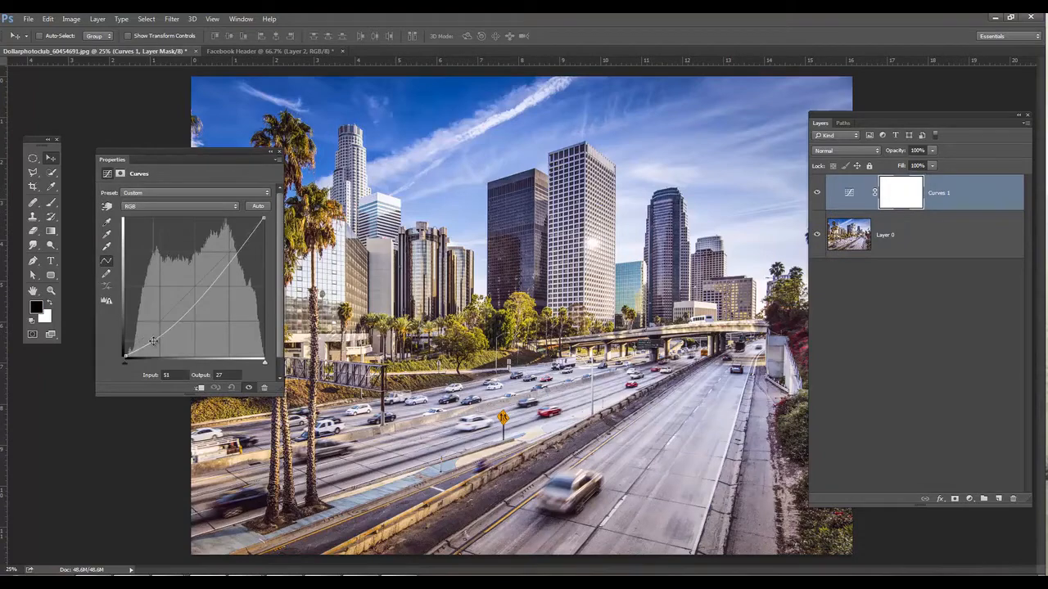
mouse_move(195, 287)
mouse_down()
mouse_move(195, 273)
mouse_move(192, 284)
mouse_up()
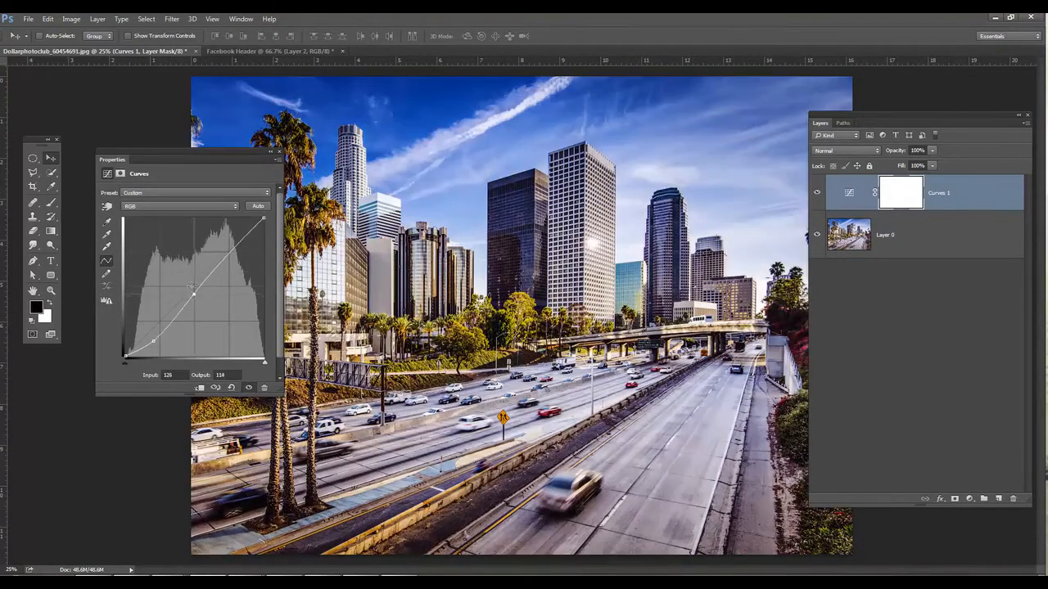
drag(153, 345, 125, 346)
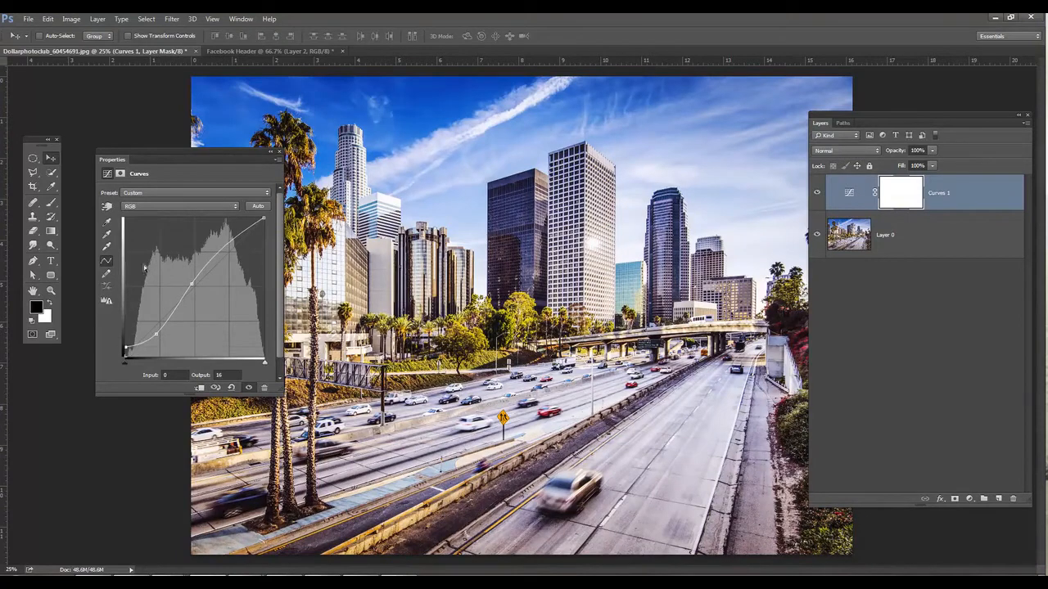
In the Blue channel of the Curves layer, raise the black point to an output of about 15 and lower the midtones and highlights
click(162, 208)
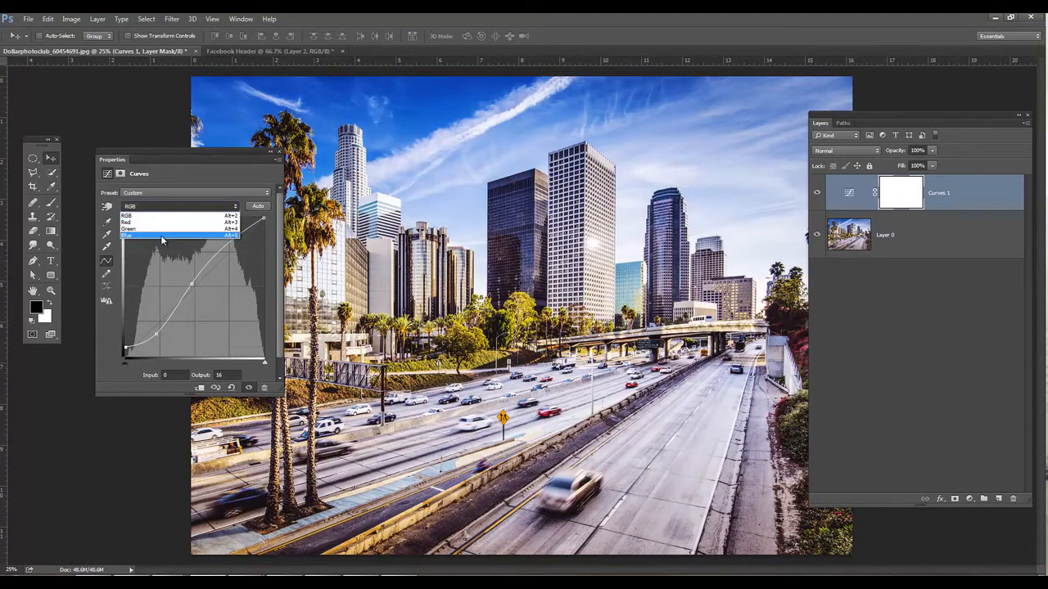
click(164, 239)
drag(126, 353, 125, 346)
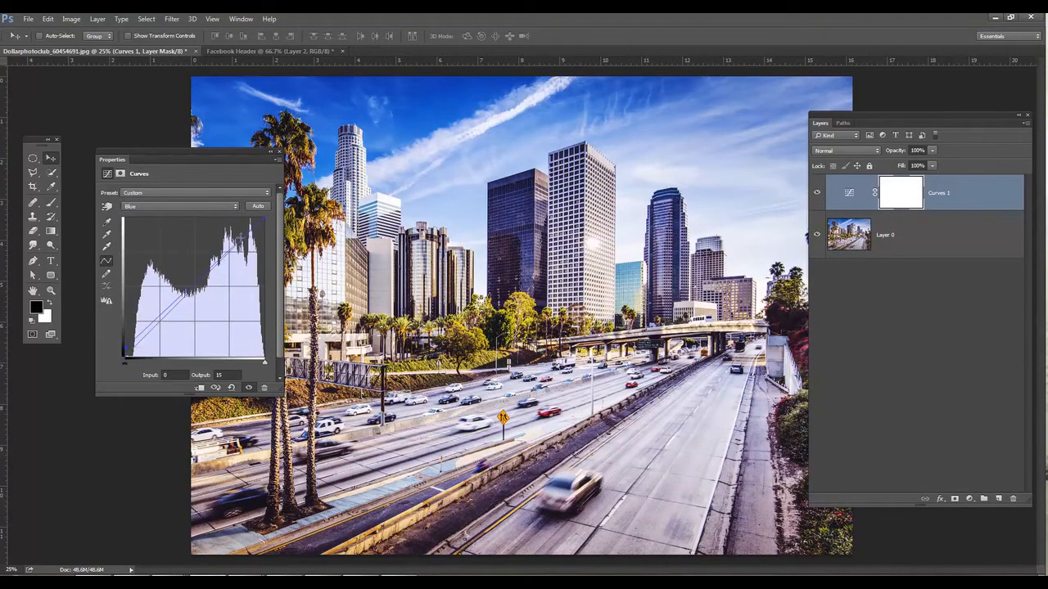
drag(203, 277, 203, 295)
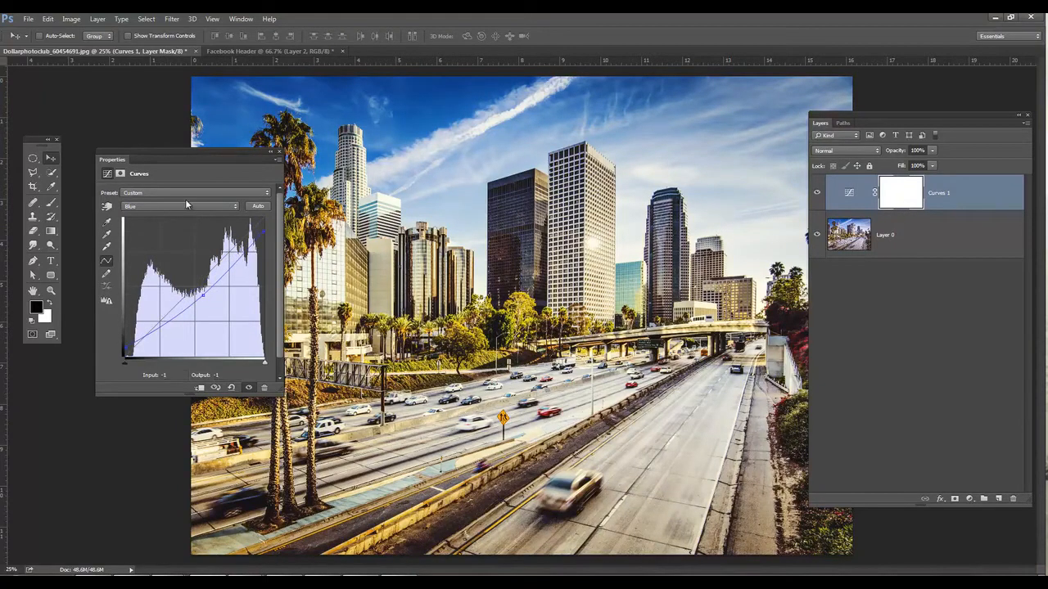
click(945, 242)
click(947, 205)
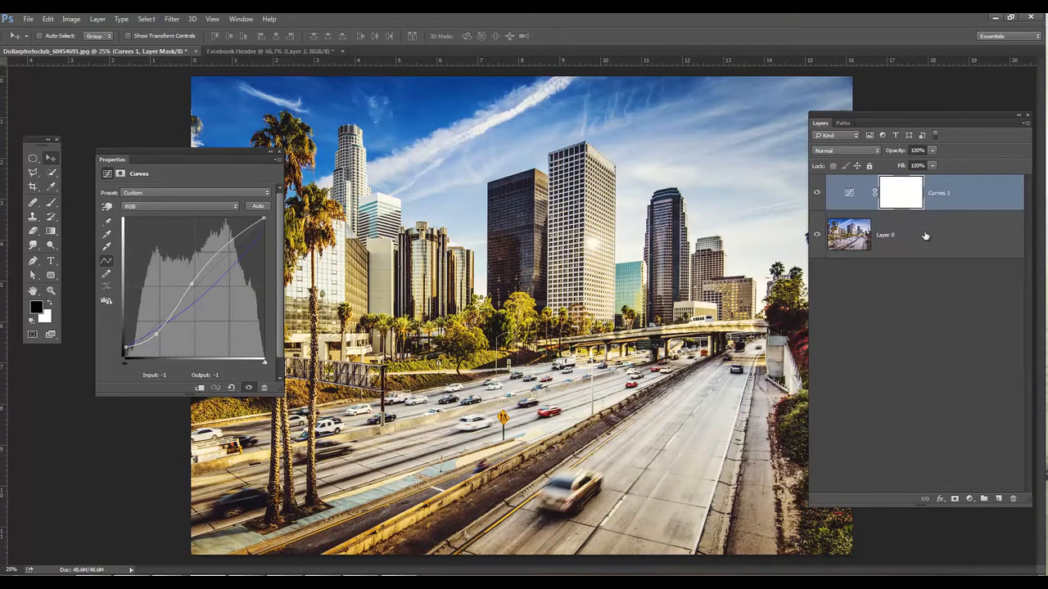
shift+click(926, 235)
drag(255, 150, 144, 159)
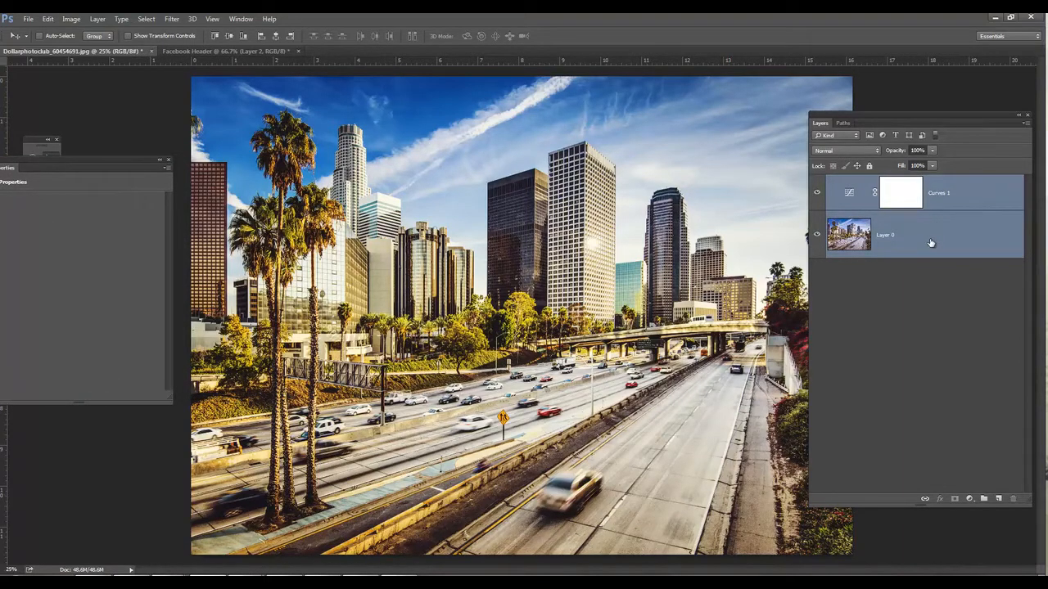
Add a Hue/Saturation adjustment layer above Curves 1 and set its saturation to -34
click(940, 196)
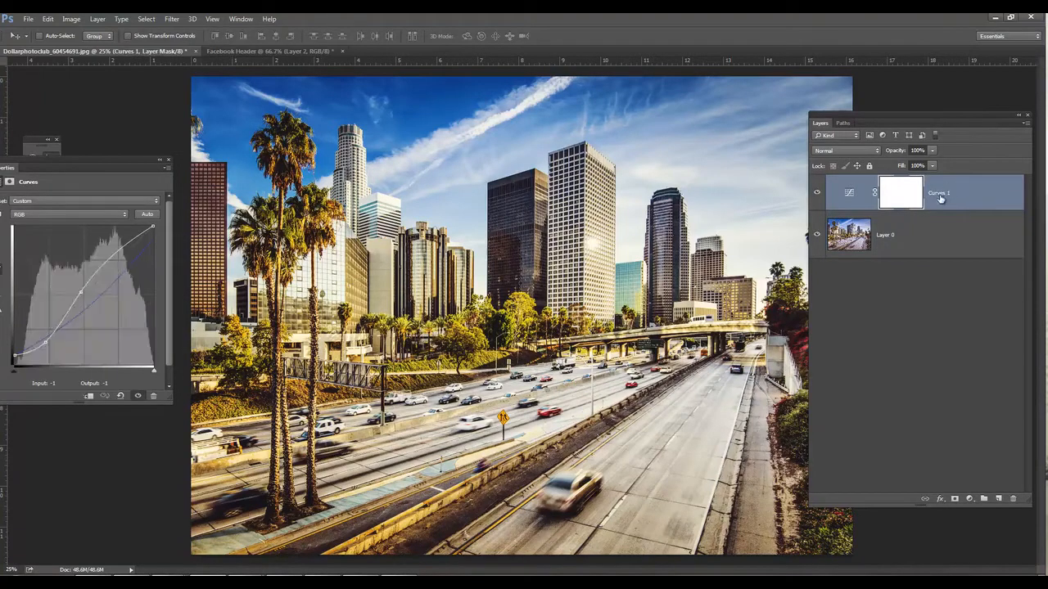
click(969, 499)
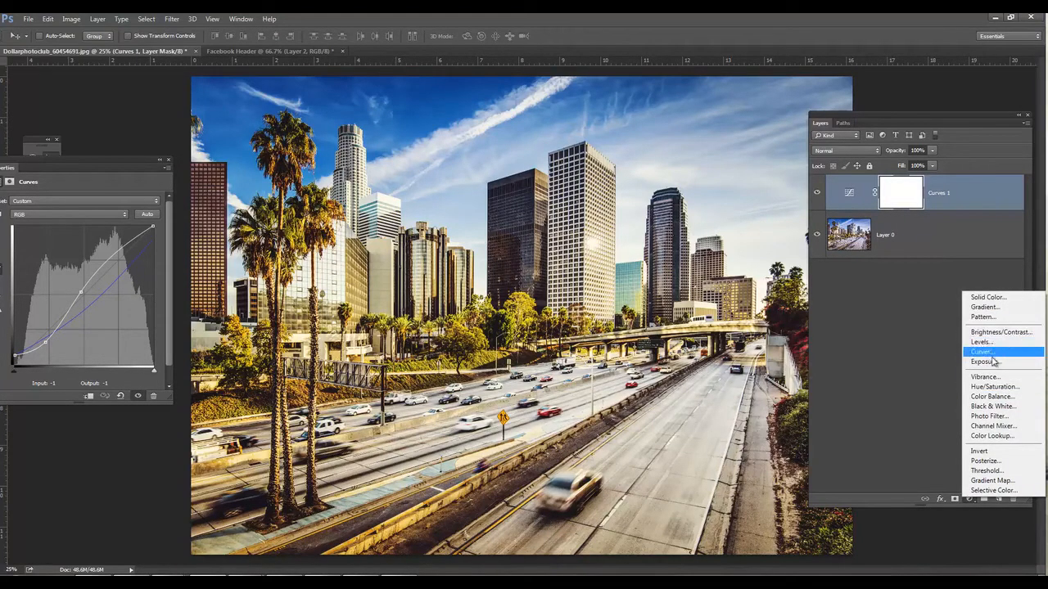
click(991, 388)
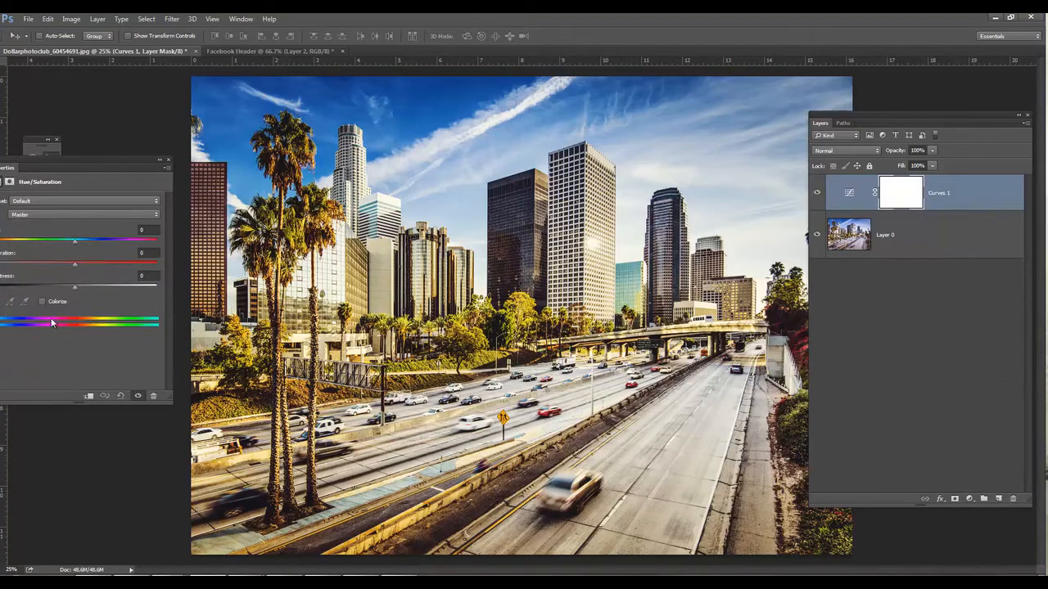
drag(65, 264, 46, 264)
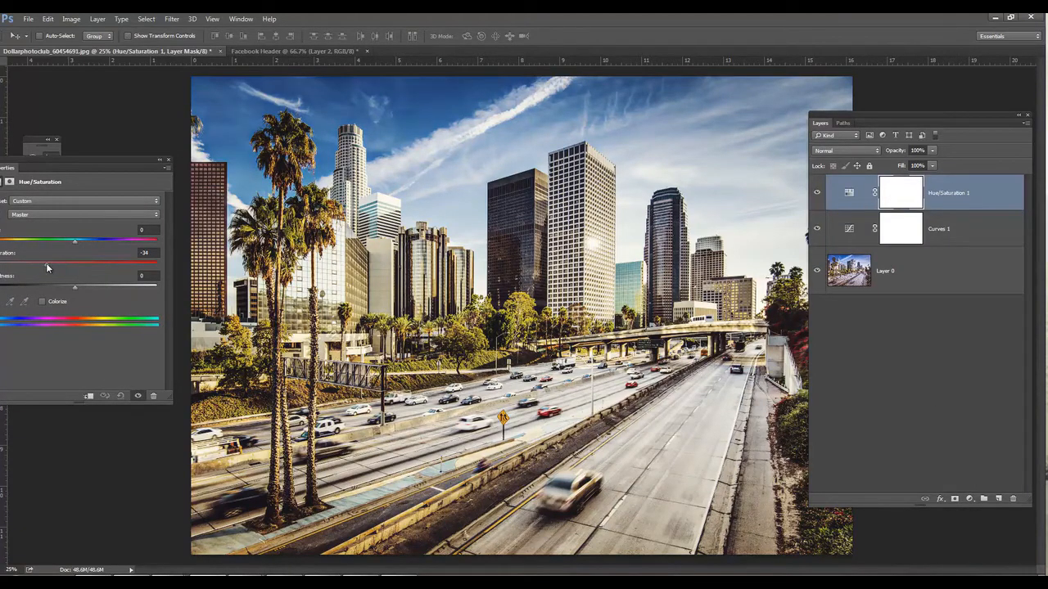
Add a Color Balance adjustment layer and set its shadows to -31 Cyan/Red and +16 Yellow/Blue
click(970, 500)
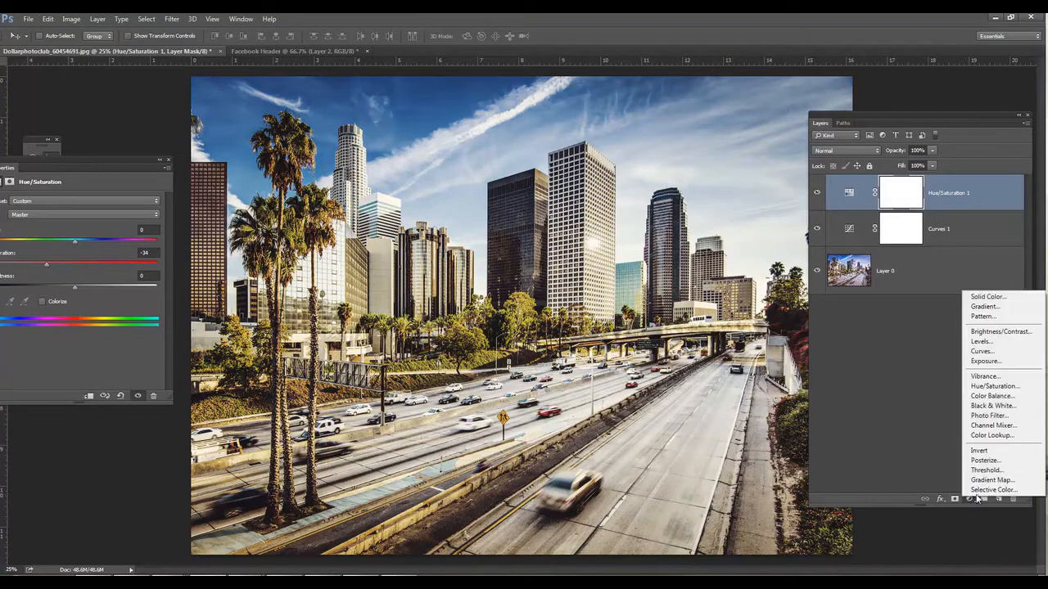
click(1000, 397)
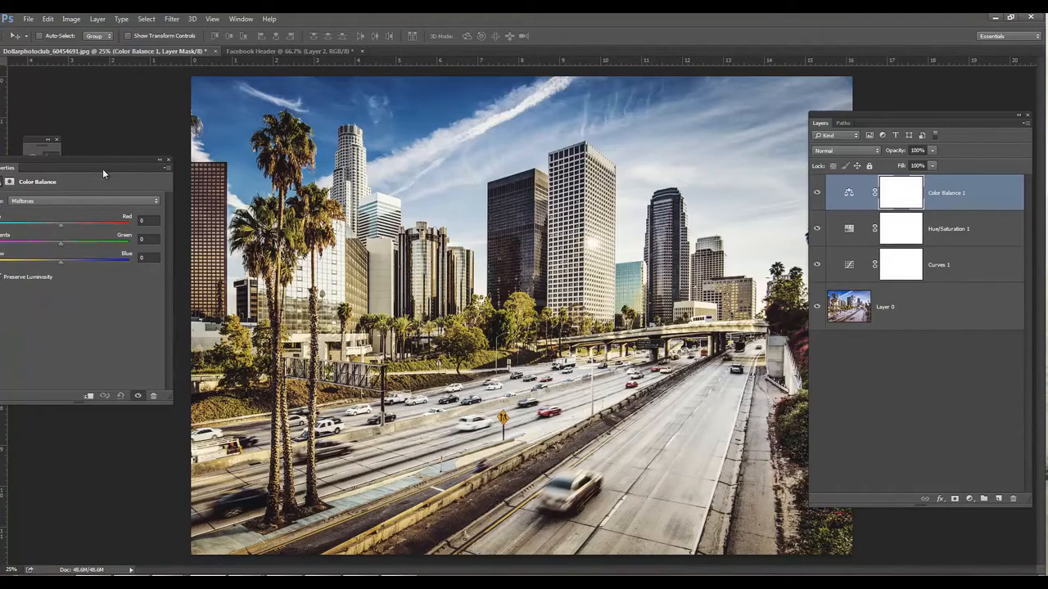
drag(102, 169, 137, 172)
click(107, 200)
click(107, 205)
drag(113, 262, 91, 223)
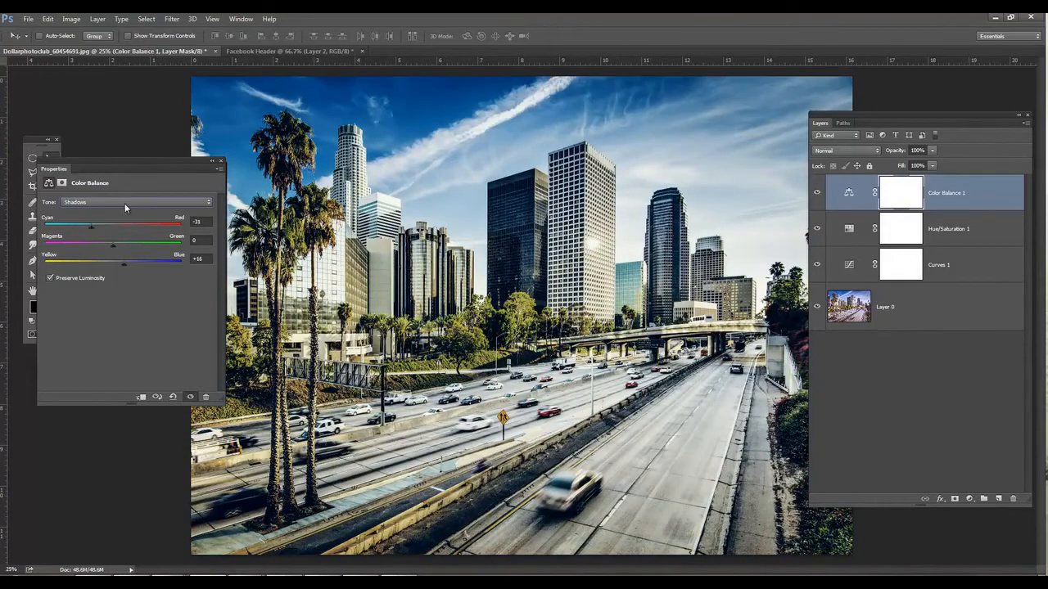
Set the Color Balance highlights to +12 Cyan/Red, -6 Magenta/Green and -27 Yellow/Blue
click(124, 203)
click(119, 223)
drag(91, 262, 120, 226)
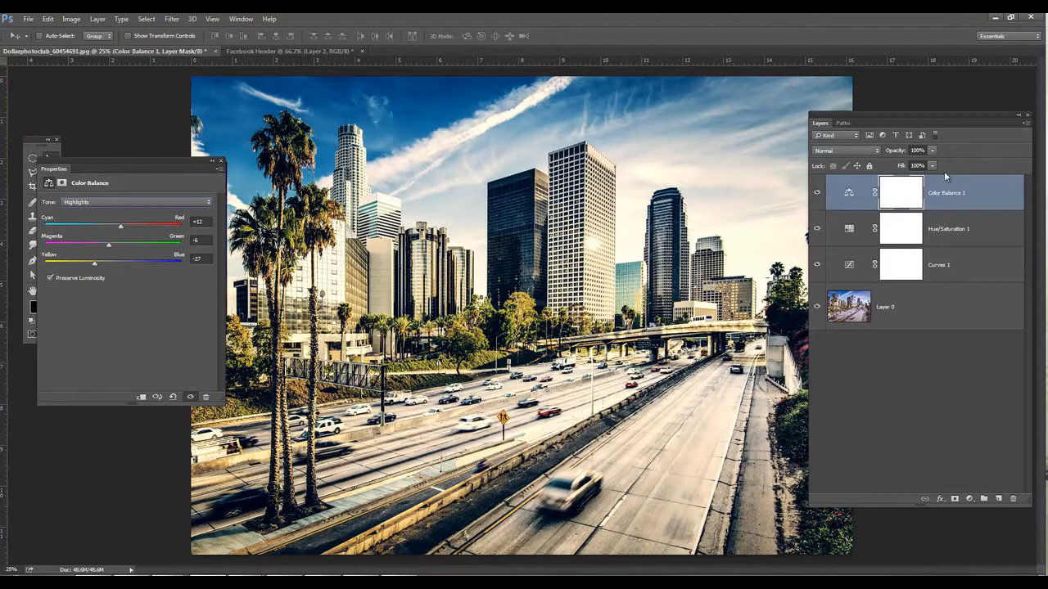
Reduce the Color Balance layer's opacity to 50% and select all layers from it down to Layer 0
click(924, 150)
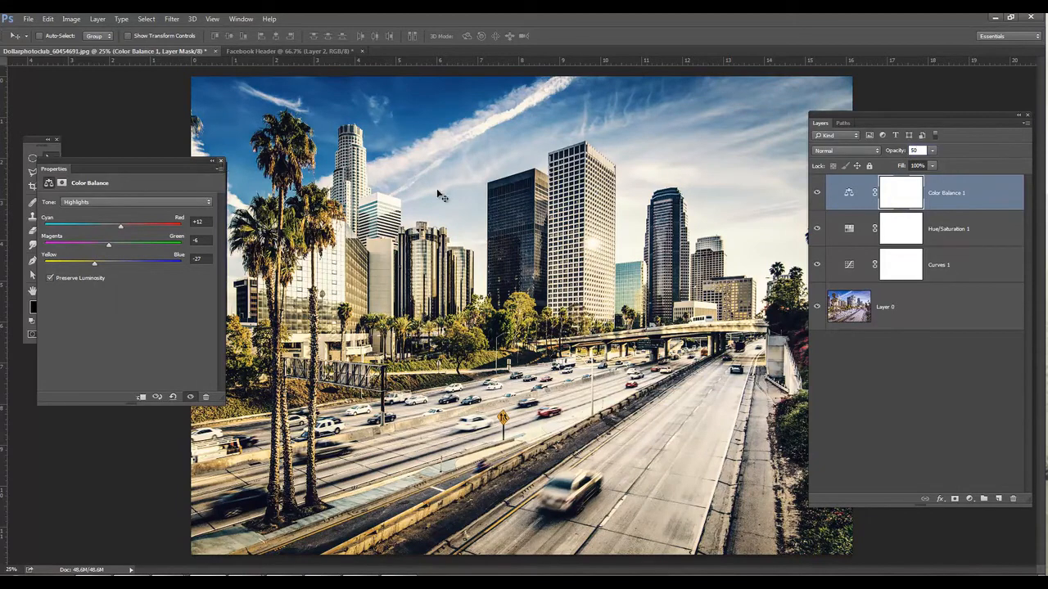
click(220, 160)
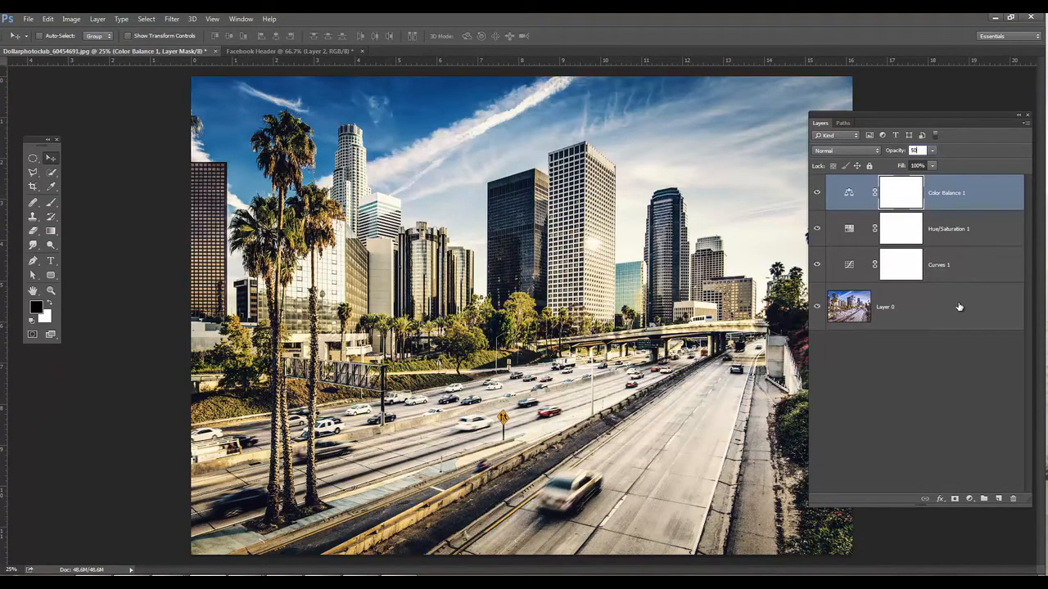
shift+click(959, 307)
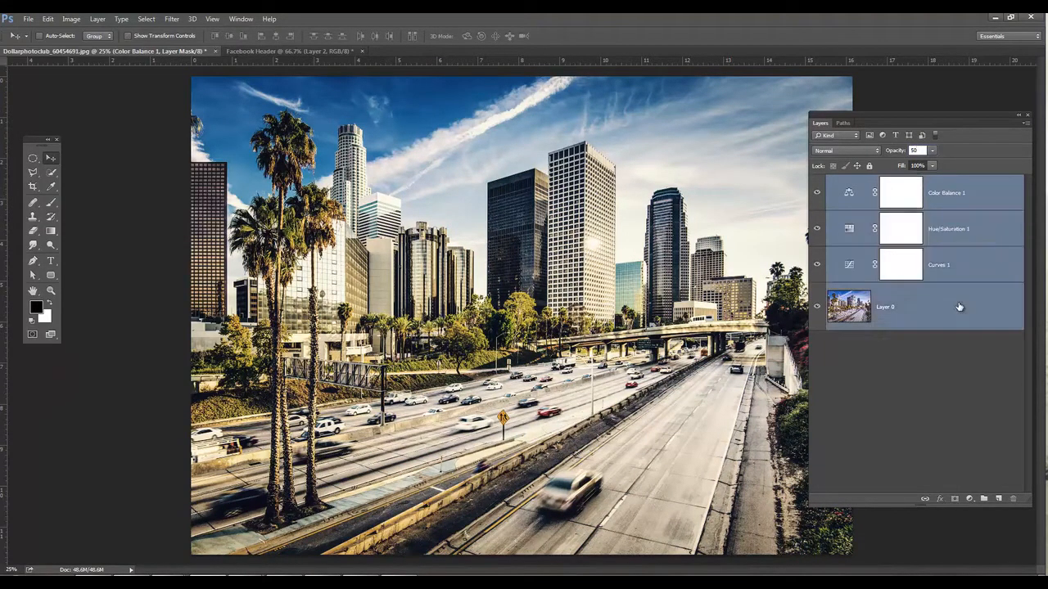
Copy the layers from Color Balance 1 down to Layer 0 into the Facebook Header document and move them to the top of its layer stack
click(957, 196)
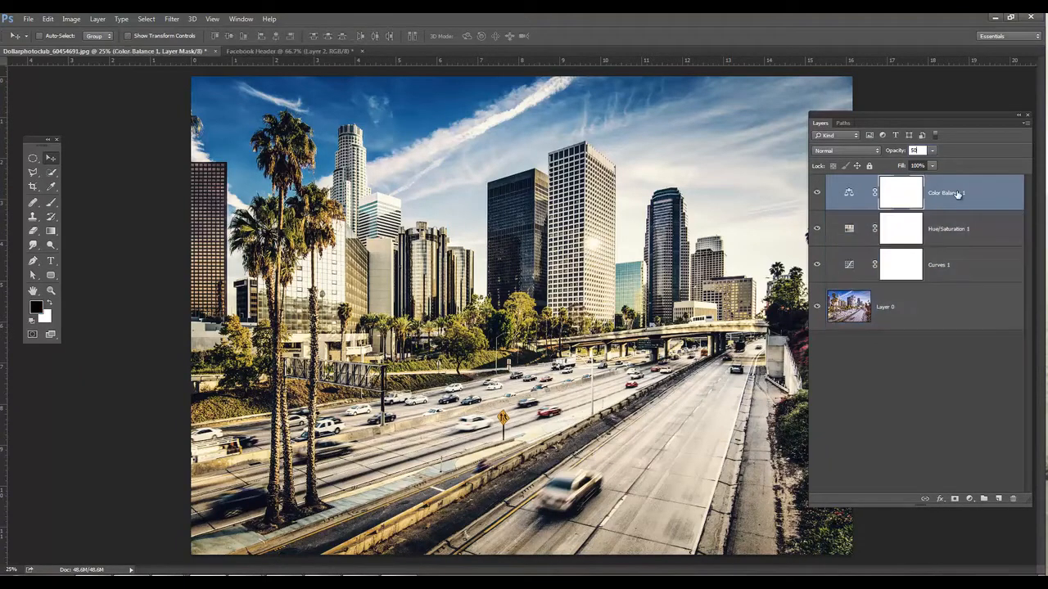
shift+click(966, 303)
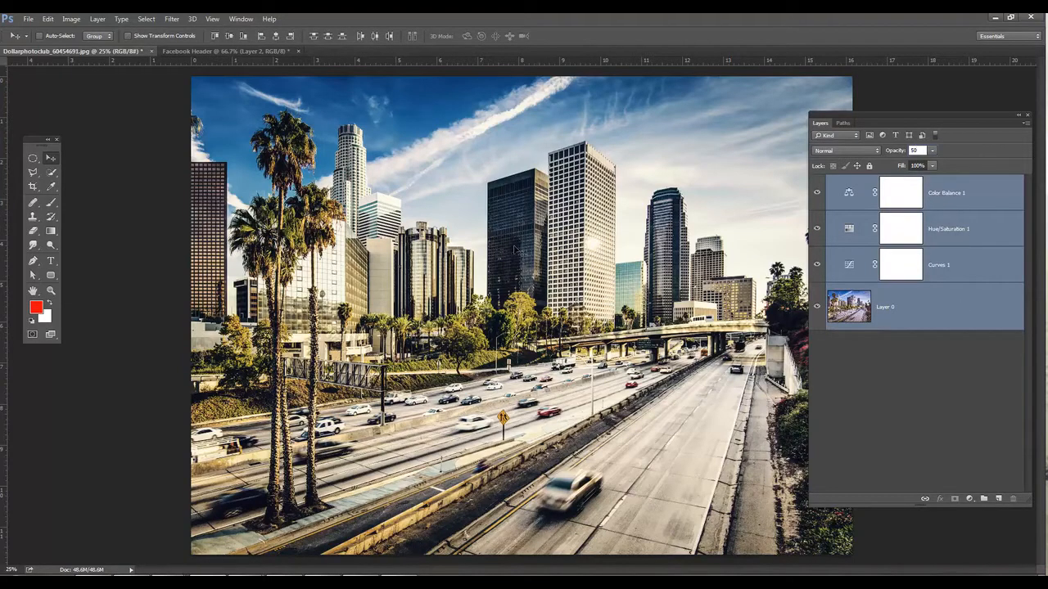
drag(385, 188, 529, 277)
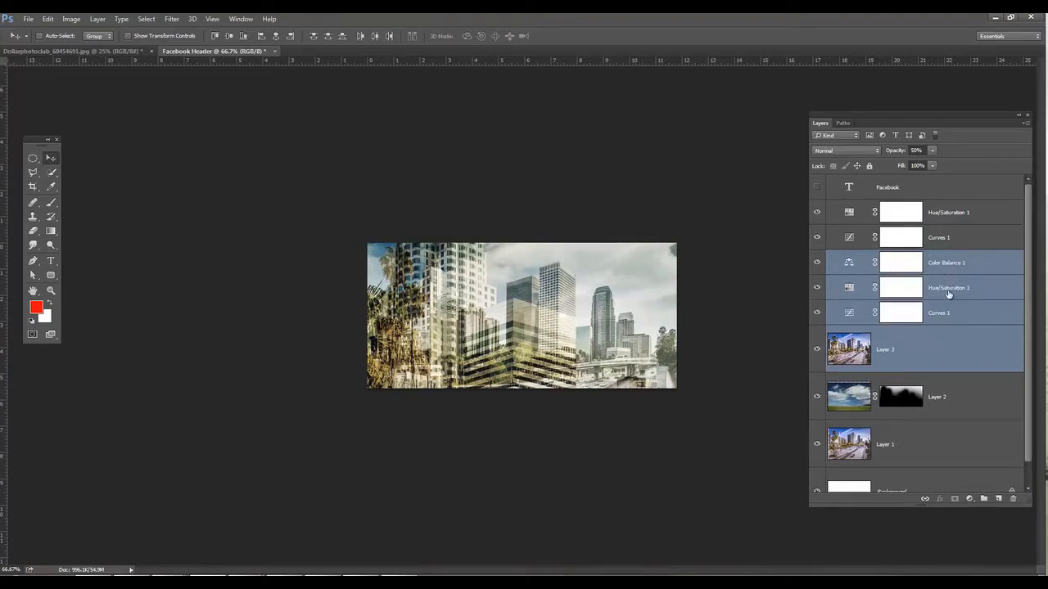
drag(968, 258, 964, 178)
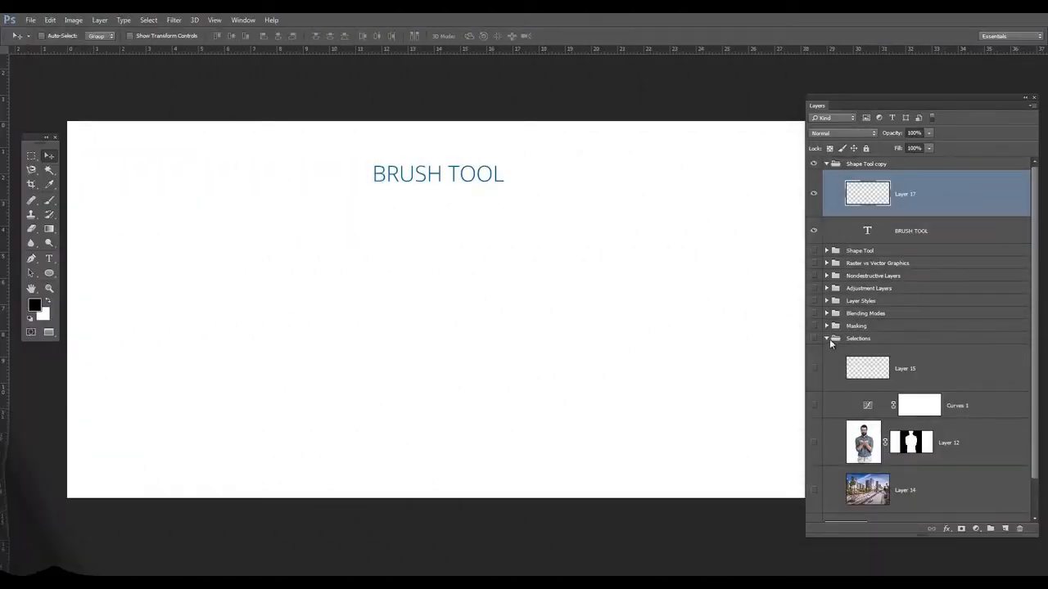
Collapse the Selections layer group in the BRUSH TOOL document
click(827, 339)
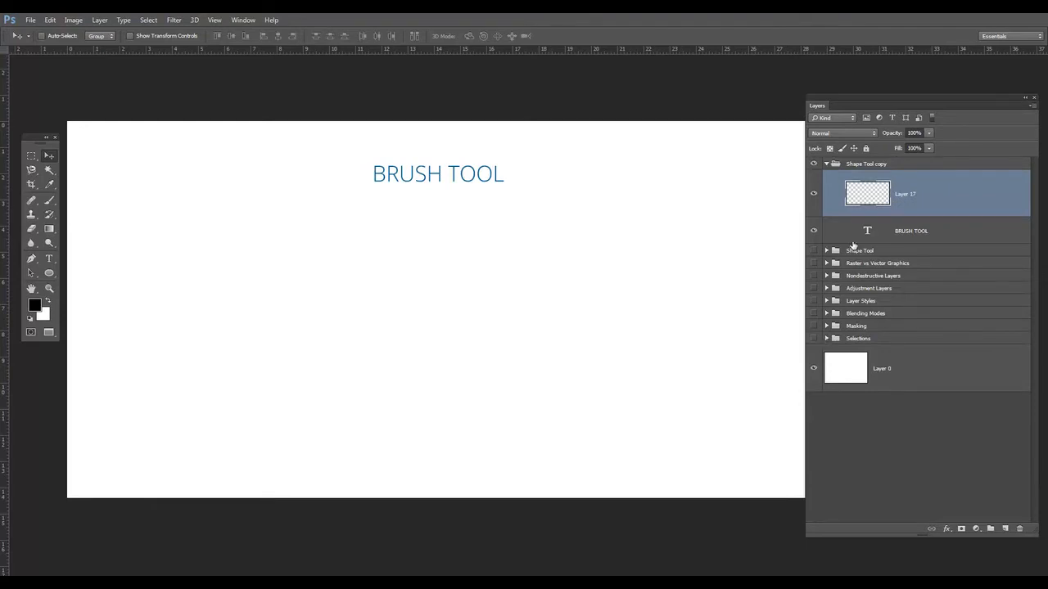
mouse_move(870, 98)
mouse_down()
mouse_move(883, 98)
mouse_move(871, 101)
mouse_up()
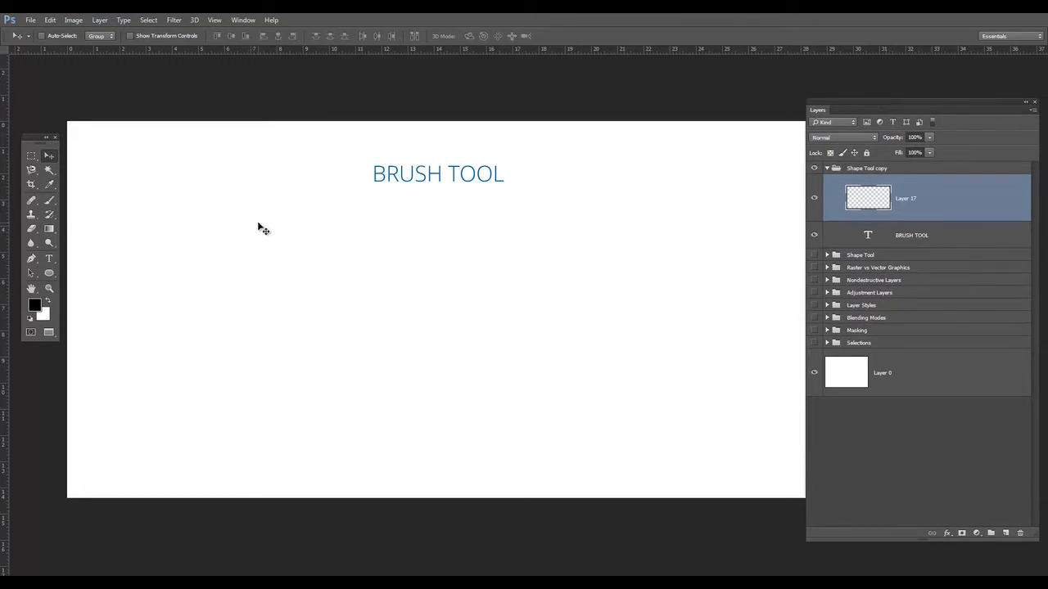
Set up the Brush tool at 97 px with 0% hardness and paint a long soft horizontal stroke on Layer 17
click(49, 201)
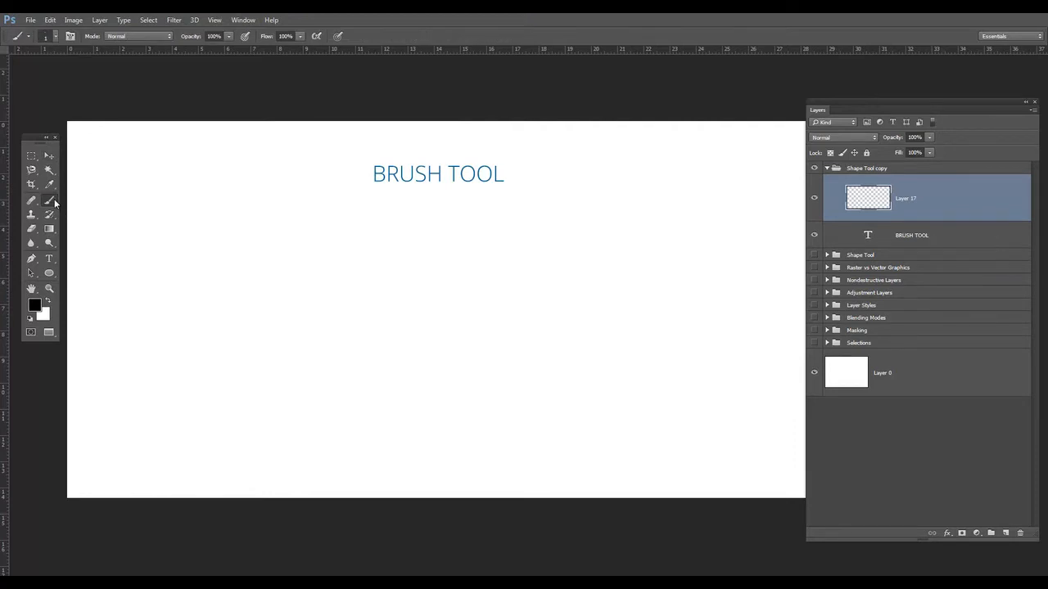
click(56, 37)
click(56, 36)
click(56, 37)
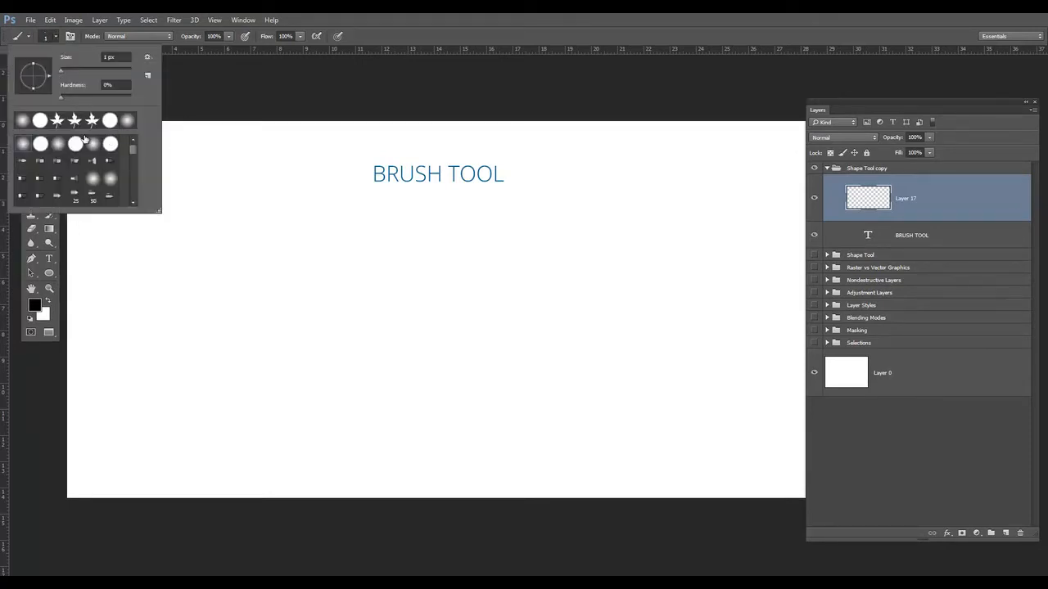
click(63, 98)
click(63, 71)
drag(99, 68, 94, 69)
click(64, 98)
drag(164, 368, 639, 394)
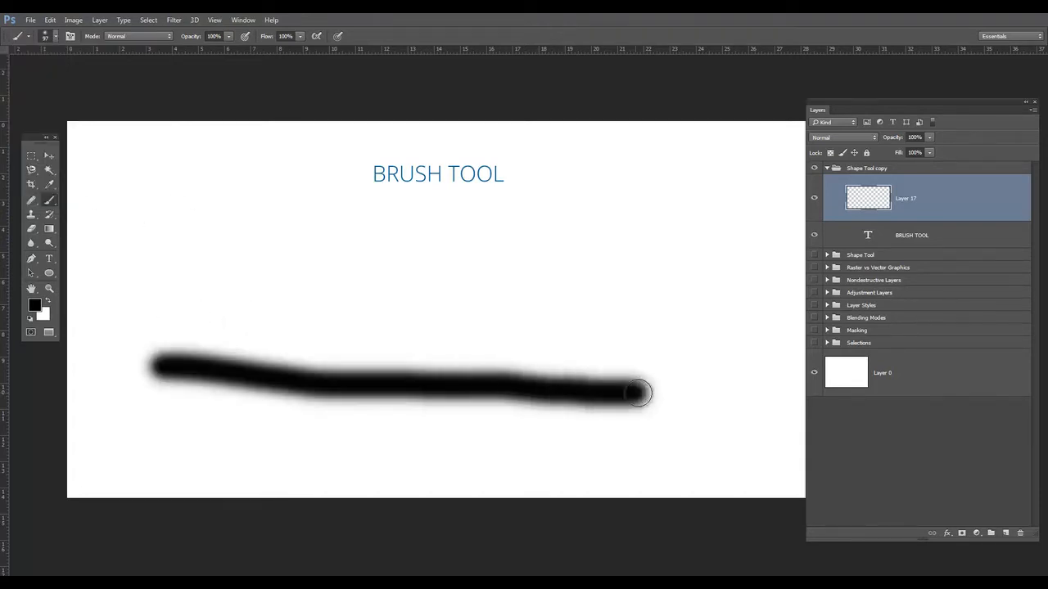
Raise the brush hardness to 100% and paint a long hard-edged stroke above the soft one
click(55, 36)
drag(61, 97, 131, 98)
drag(144, 265, 373, 287)
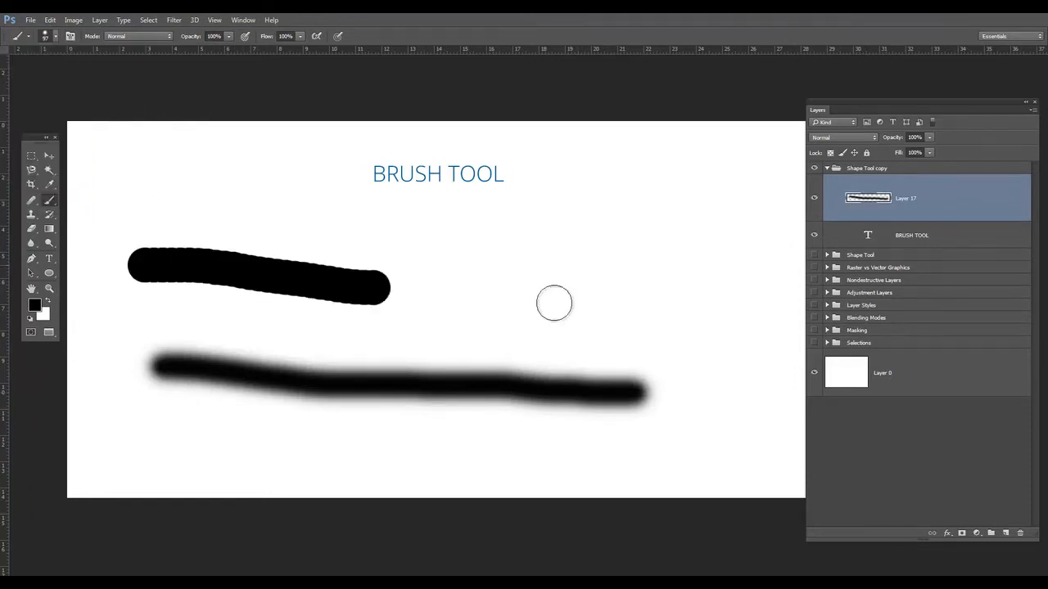
drag(555, 303, 653, 305)
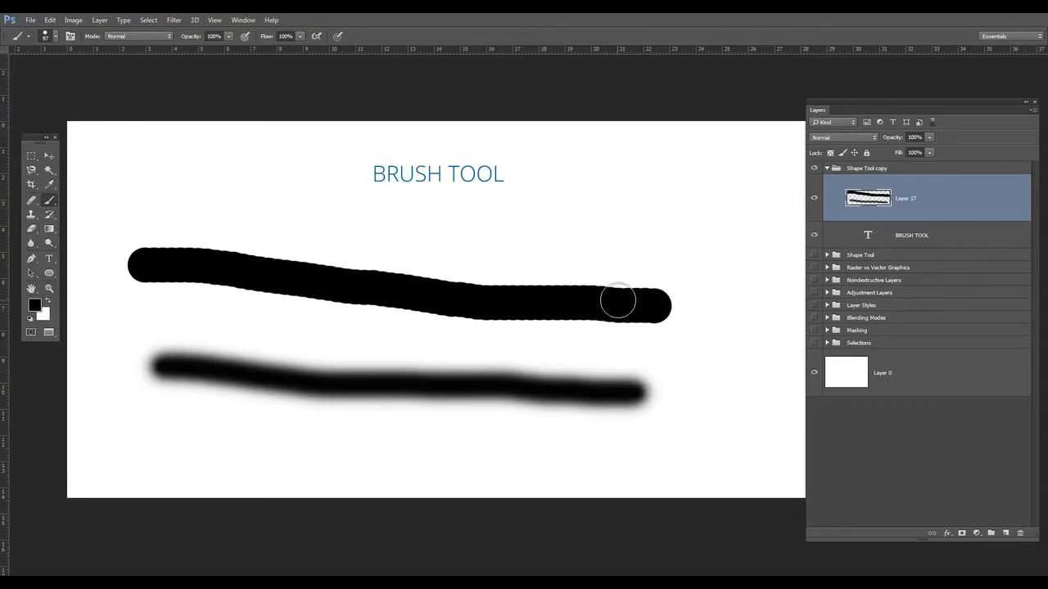
Open the full brush settings, choose the 25 px round fan bristle tip and paint a few test strokes above the hard stroke
click(55, 36)
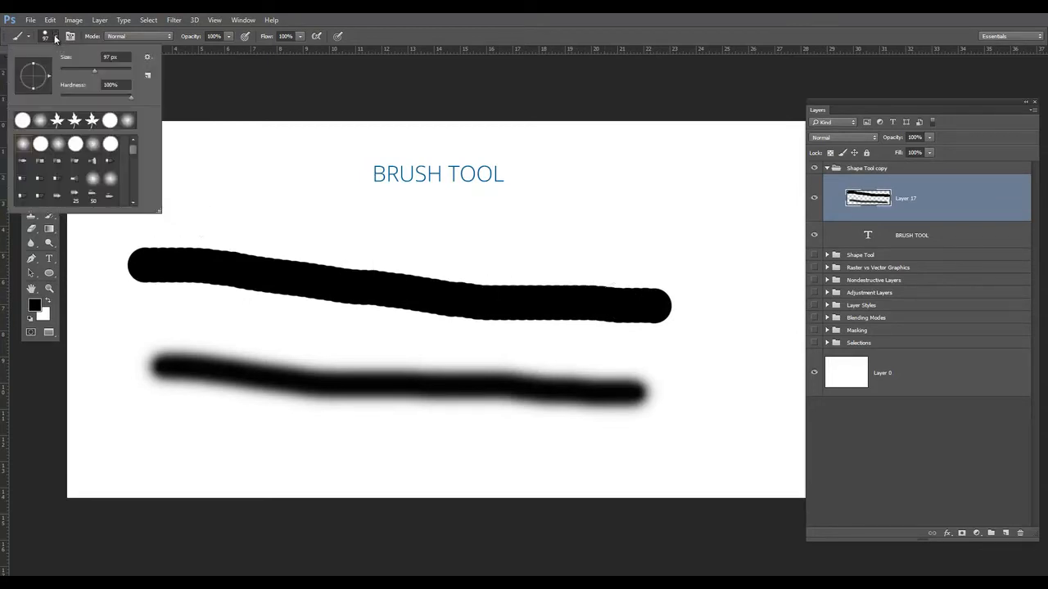
click(56, 38)
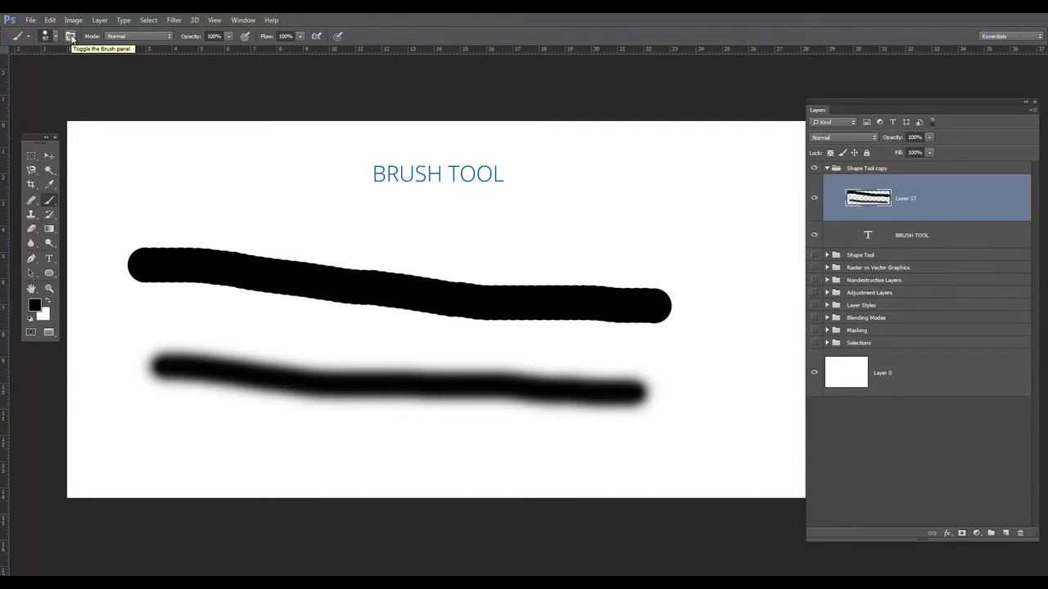
click(71, 37)
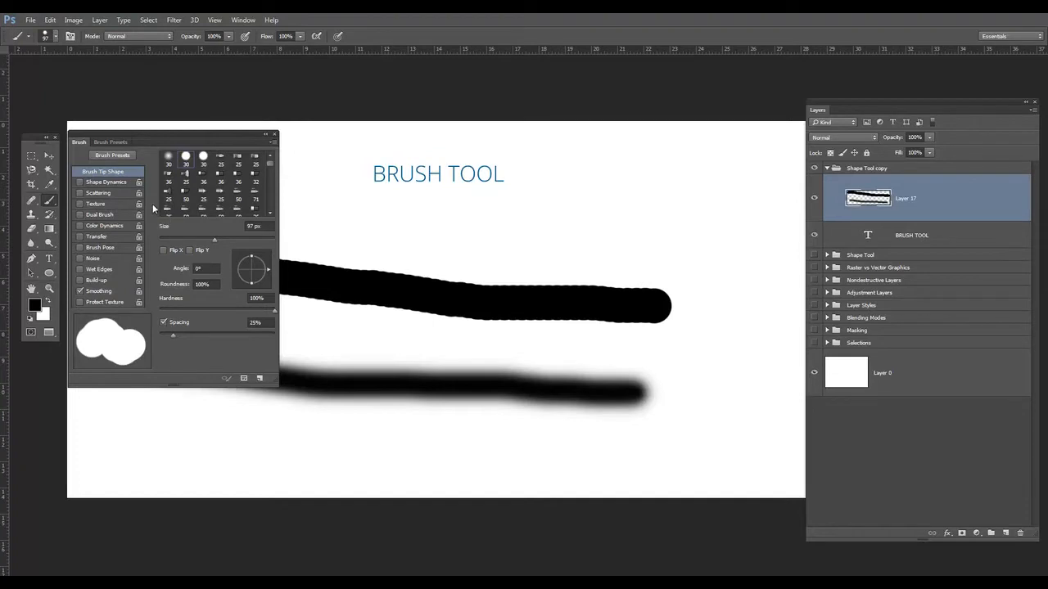
click(186, 175)
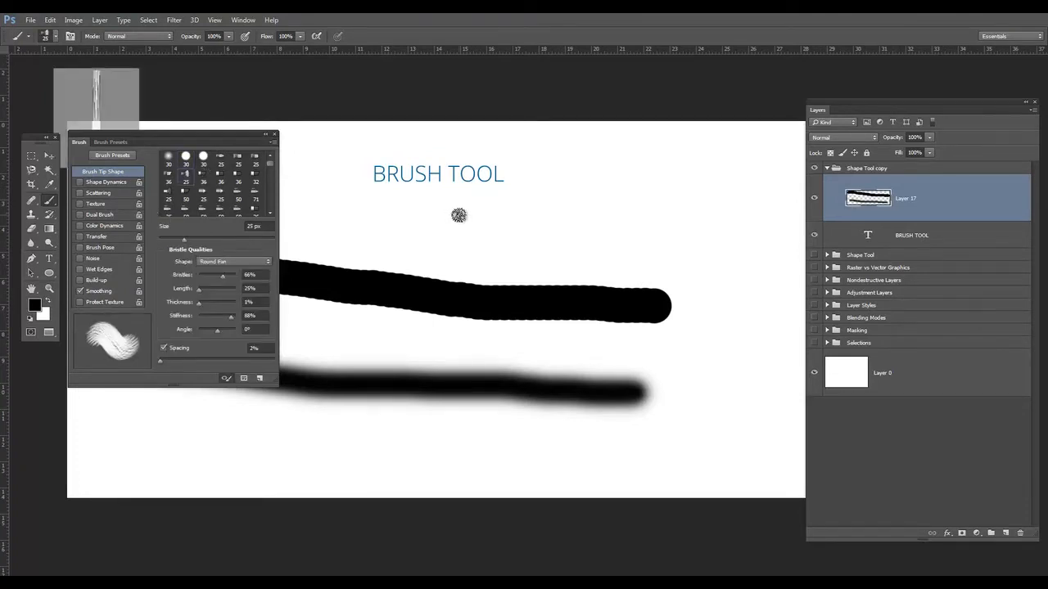
mouse_move(669, 291)
mouse_down()
mouse_move(634, 196)
mouse_move(681, 250)
mouse_up()
drag(524, 231, 439, 237)
Paint one short stroke with the 25 px erodible round tip and another with the 50 px airbrush tip
click(220, 193)
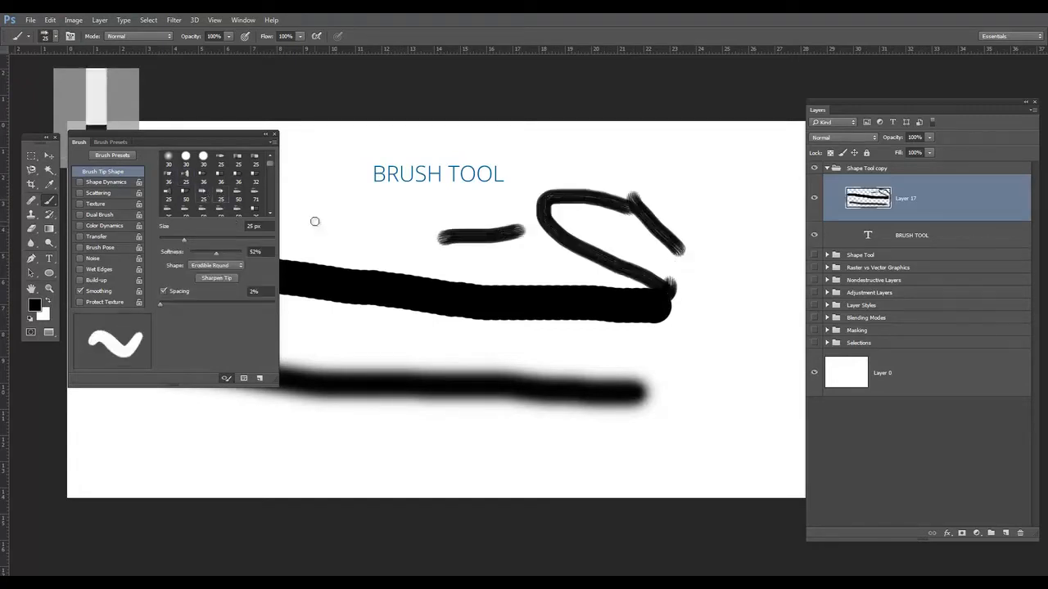
drag(314, 221, 383, 271)
scroll(225, 204, down, 1)
click(221, 197)
drag(328, 203, 373, 232)
scroll(215, 186, down, 1)
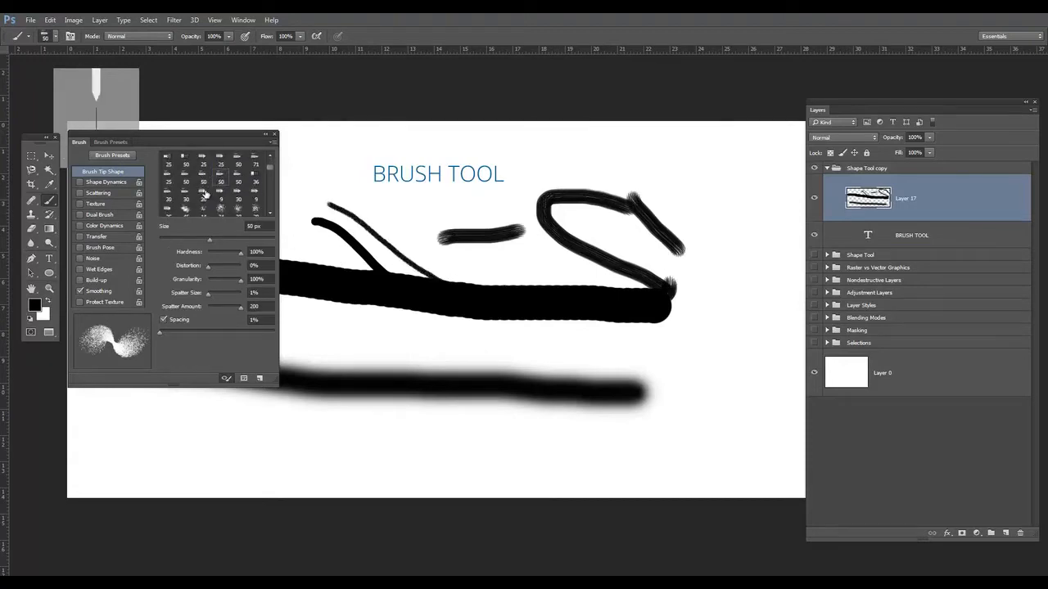
Paint thin crossing strokes with the 20 px erodible point tip and one short stroke with the 14 px tip
click(204, 196)
drag(488, 270, 528, 287)
drag(418, 221, 429, 277)
drag(386, 224, 501, 280)
scroll(215, 188, down, 1)
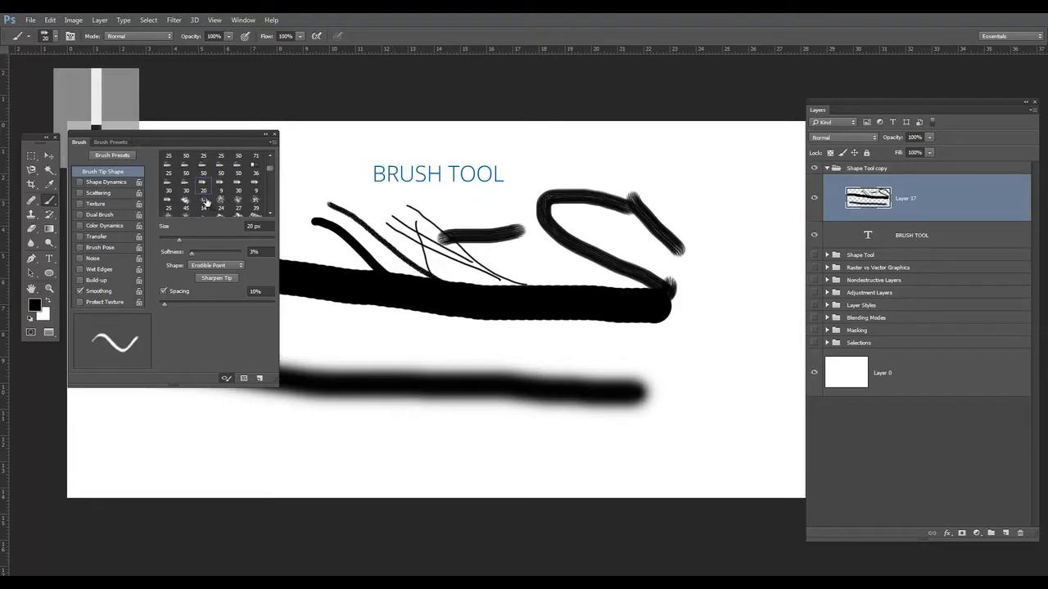
click(203, 208)
drag(323, 228, 418, 274)
scroll(214, 188, down, 1)
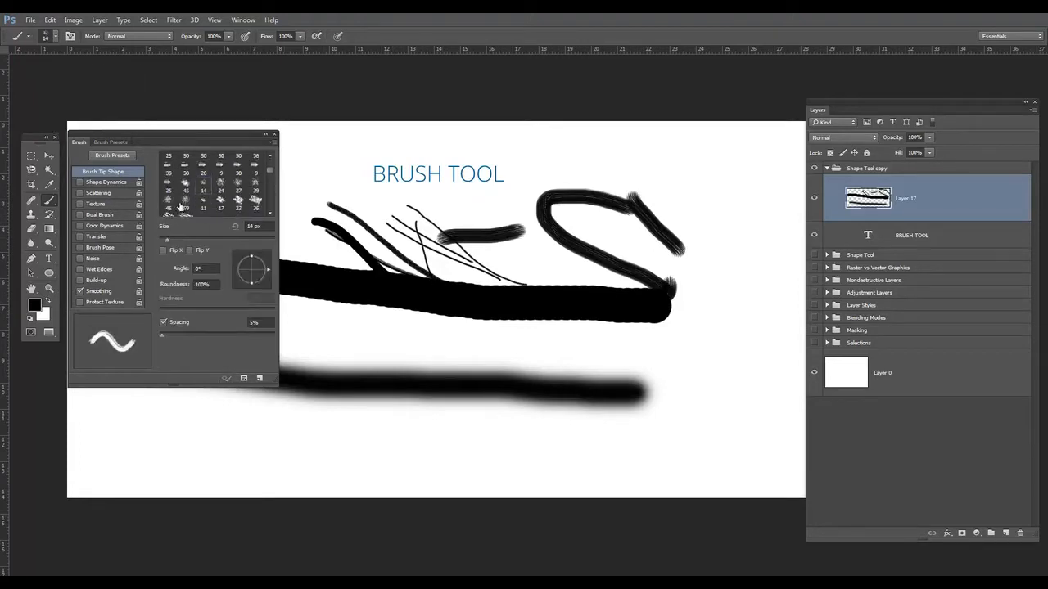
Paint a short stroke and several separate dabs with the 59 px spatter-like tip
click(185, 205)
drag(371, 221, 443, 267)
click(393, 264)
click(310, 254)
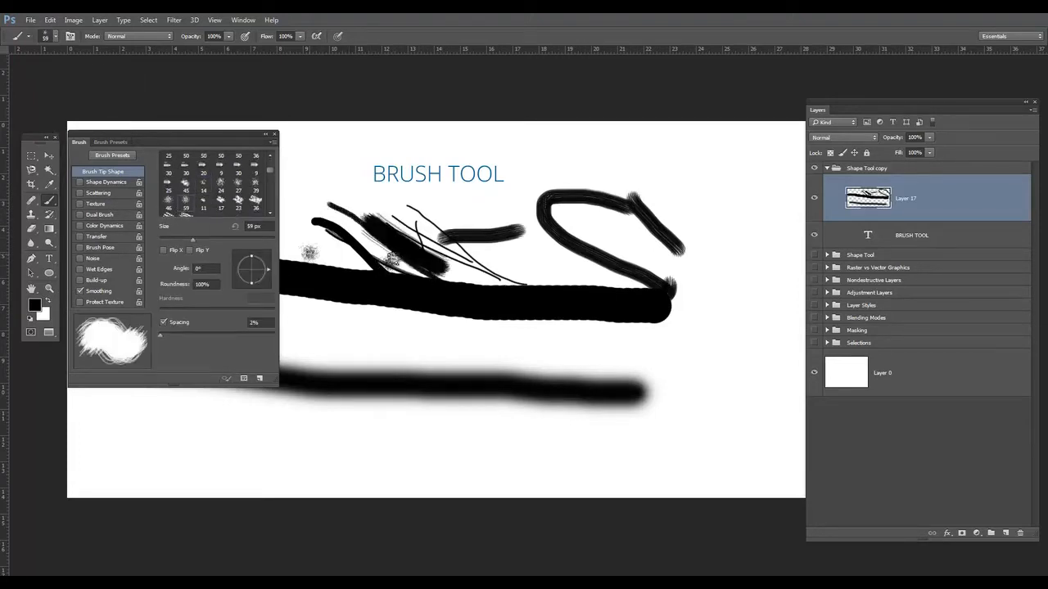
click(555, 239)
click(574, 221)
click(656, 208)
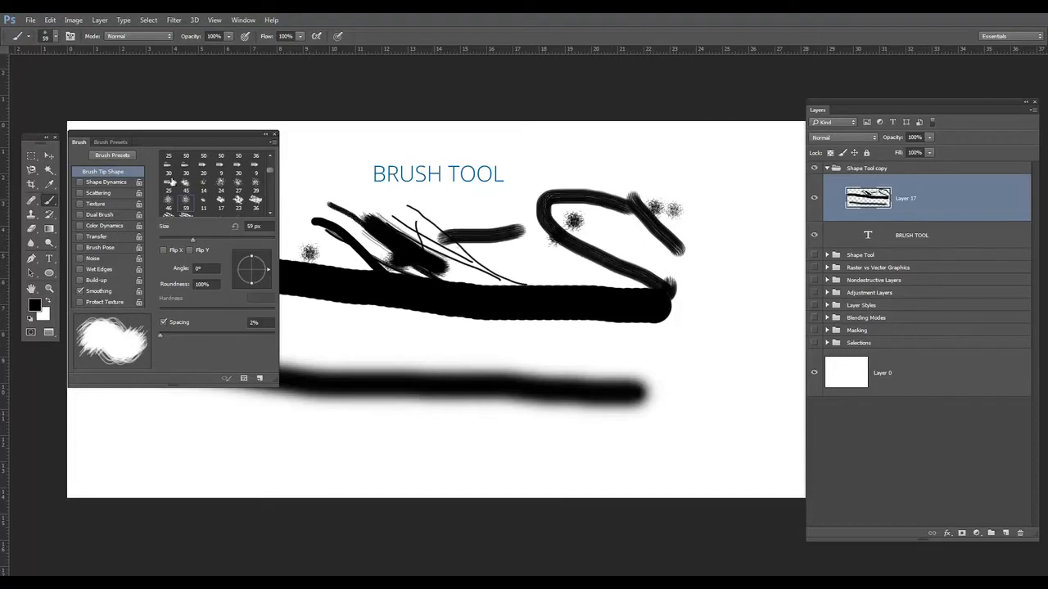
Paint a stroke with the 60 px rough tip, and cover the middle of the canvas with the 134 px grass tip
scroll(201, 200, down, 2)
click(187, 194)
mouse_move(388, 232)
mouse_down()
mouse_move(480, 257)
mouse_move(607, 248)
mouse_up()
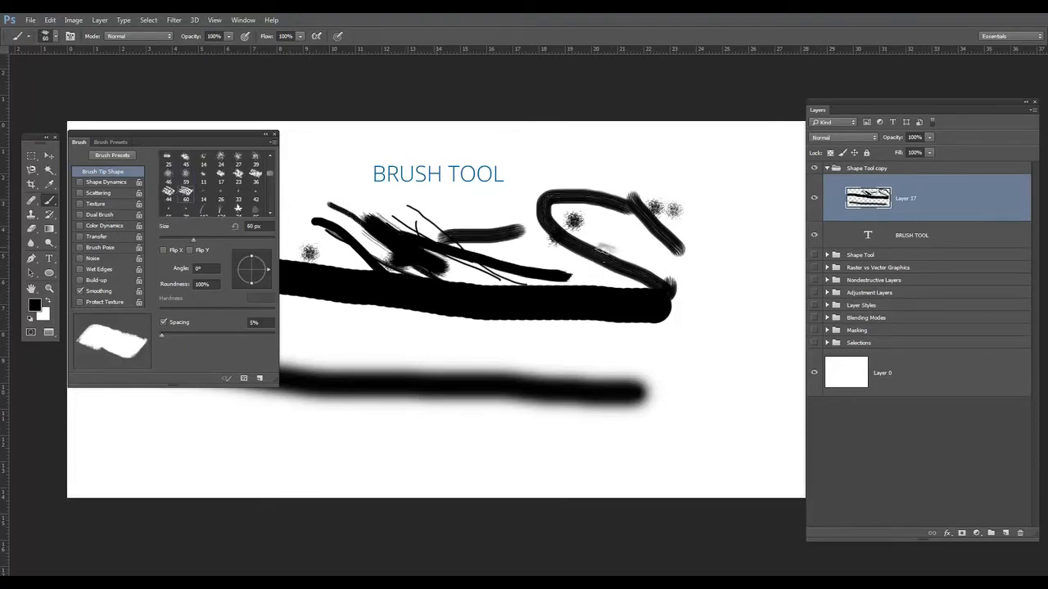
scroll(211, 208, down, 1)
click(221, 193)
mouse_move(328, 218)
mouse_down()
mouse_move(458, 264)
mouse_move(700, 288)
mouse_up()
mouse_move(516, 348)
mouse_down()
mouse_move(385, 385)
mouse_move(360, 344)
mouse_move(483, 413)
mouse_move(507, 401)
mouse_up()
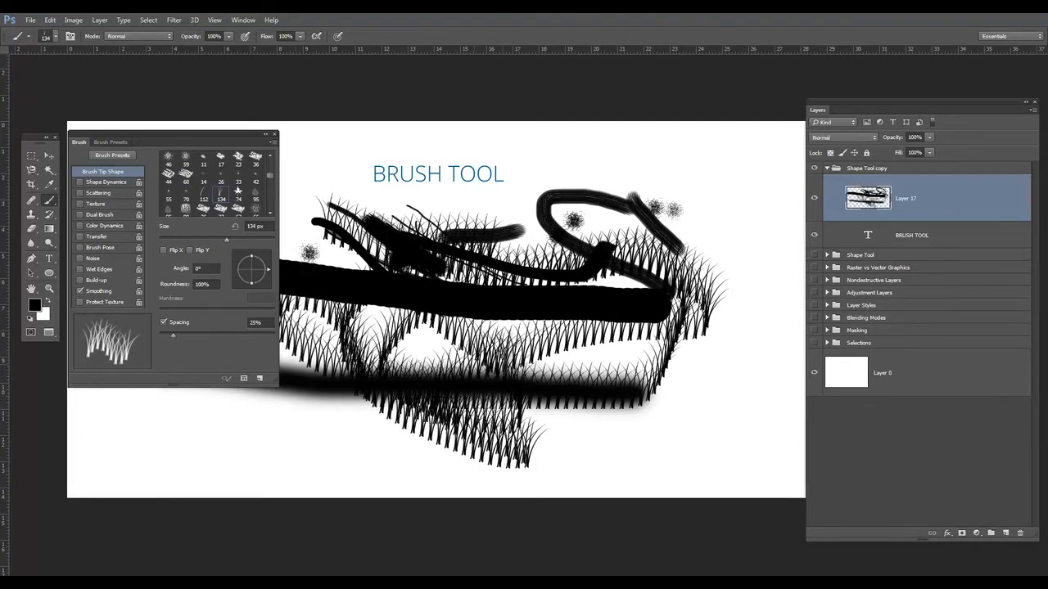
Paint looping trails across the canvas with the 95 px leaf-shaped tip at 104% spacing
scroll(176, 182, down, 1)
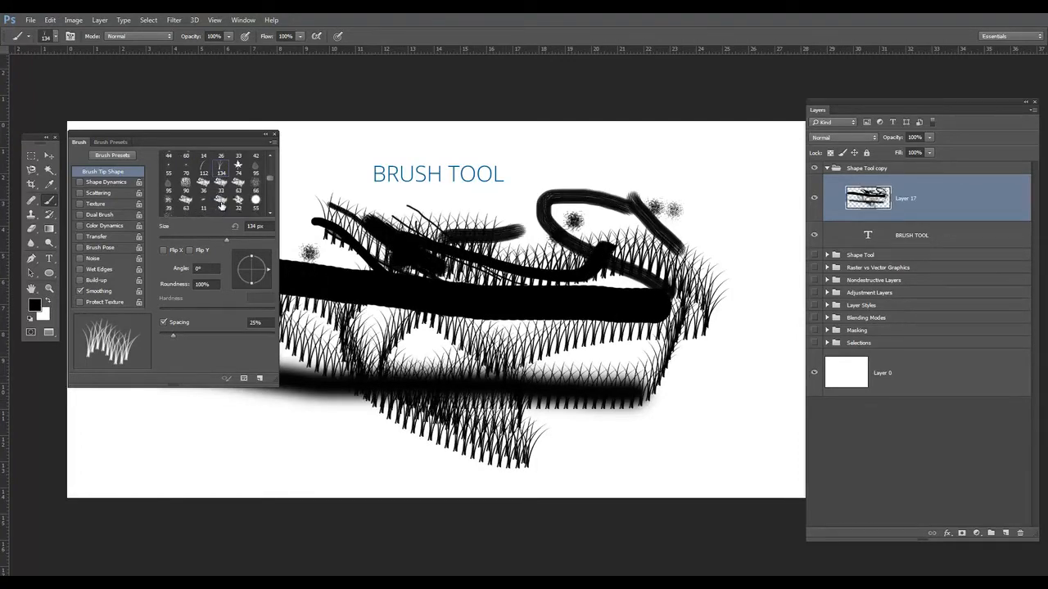
click(169, 182)
mouse_move(459, 340)
mouse_down()
mouse_move(341, 257)
mouse_move(291, 168)
mouse_move(344, 137)
mouse_move(432, 231)
mouse_up()
mouse_move(600, 199)
mouse_down()
mouse_move(660, 141)
mouse_move(597, 223)
mouse_move(330, 346)
mouse_move(431, 423)
mouse_up()
drag(630, 421, 532, 416)
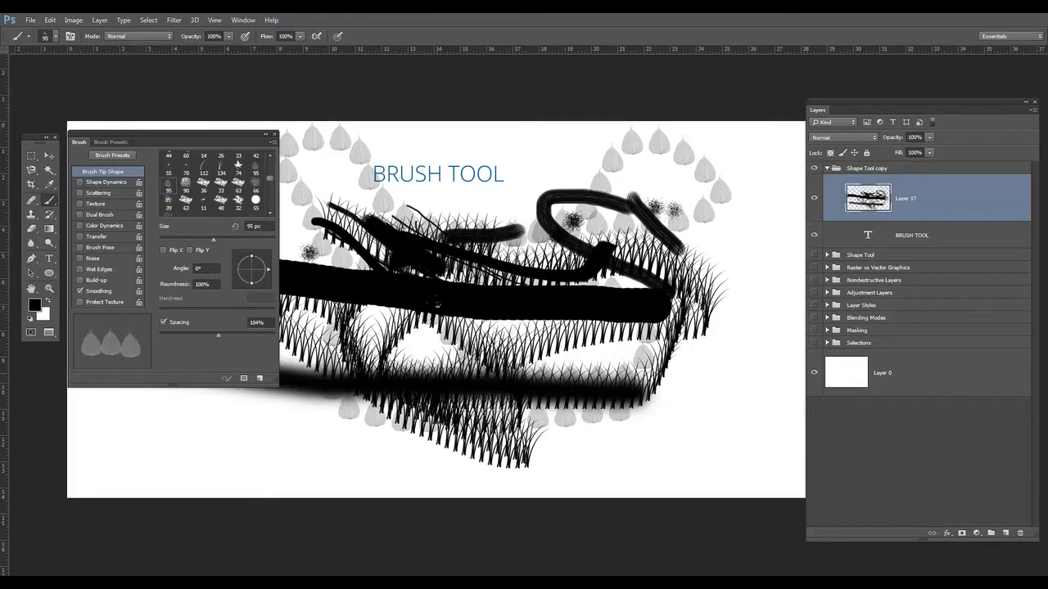
Delete Layer 17 with all its test strokes
scroll(214, 181, up, 3)
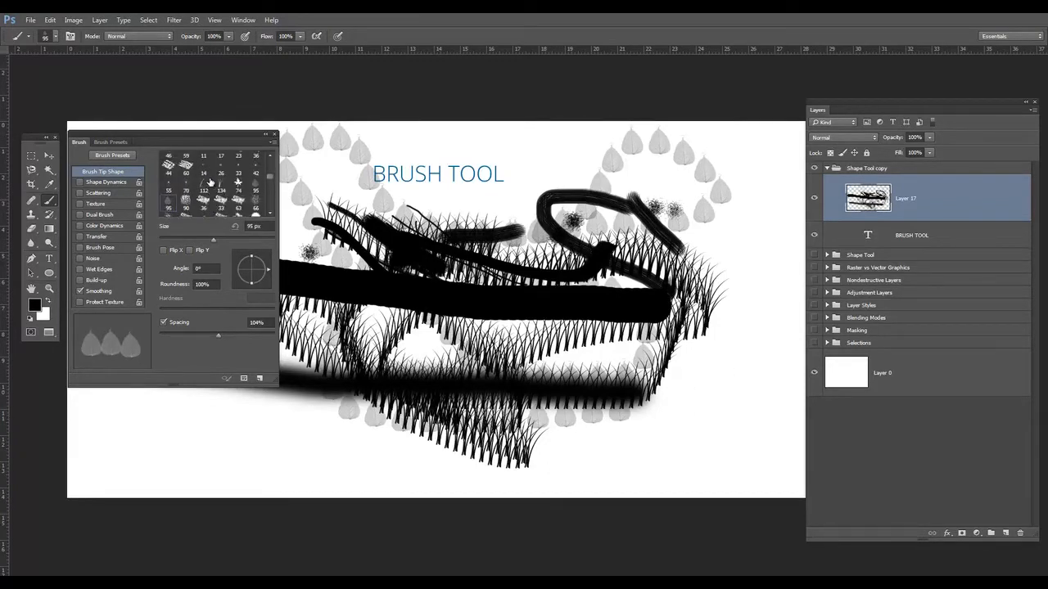
drag(955, 208, 1020, 532)
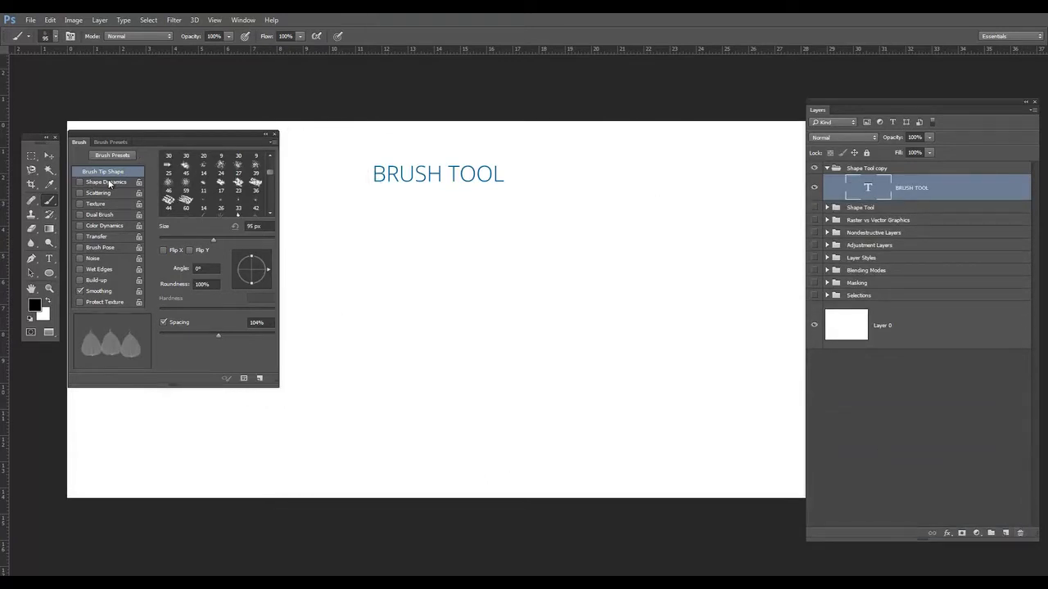
Choose the 74 px maple leaf brush tip and set its spacing to 127% and its size to 98 px
scroll(212, 191, up, 2)
scroll(212, 191, down, 4)
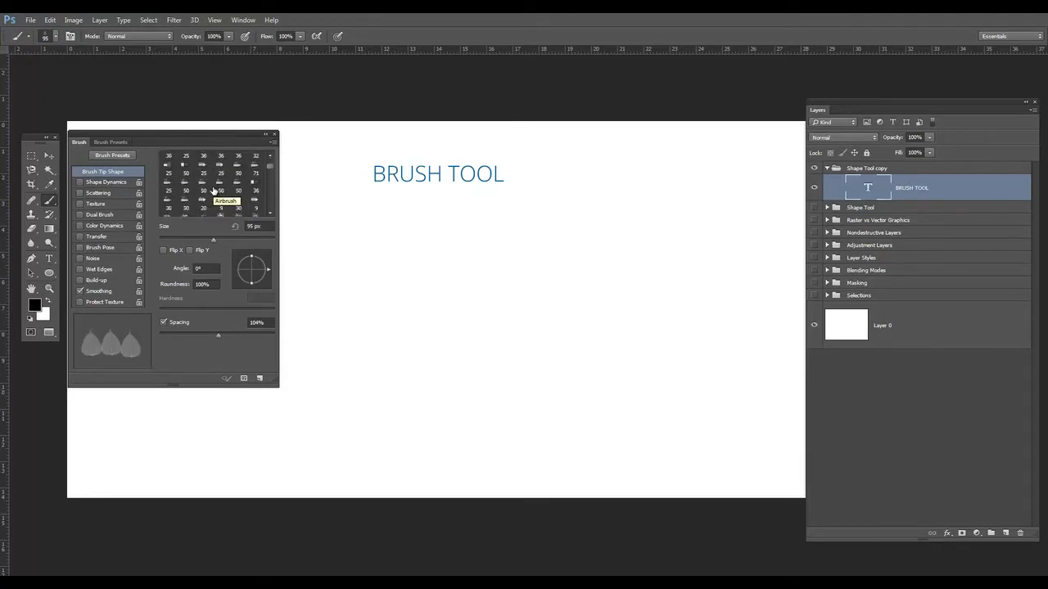
scroll(213, 191, down, 2)
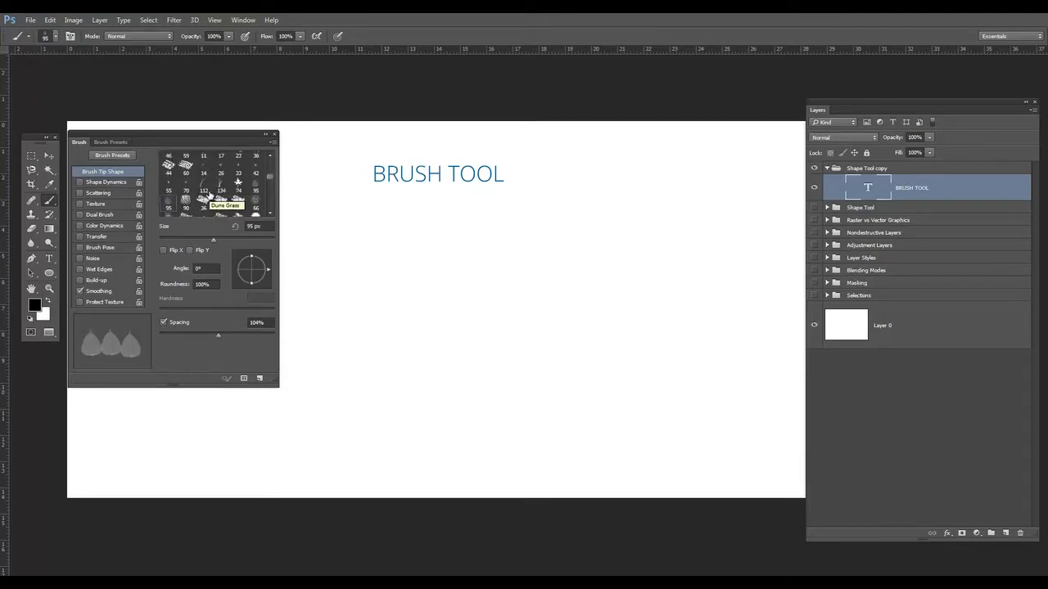
scroll(209, 195, down, 1)
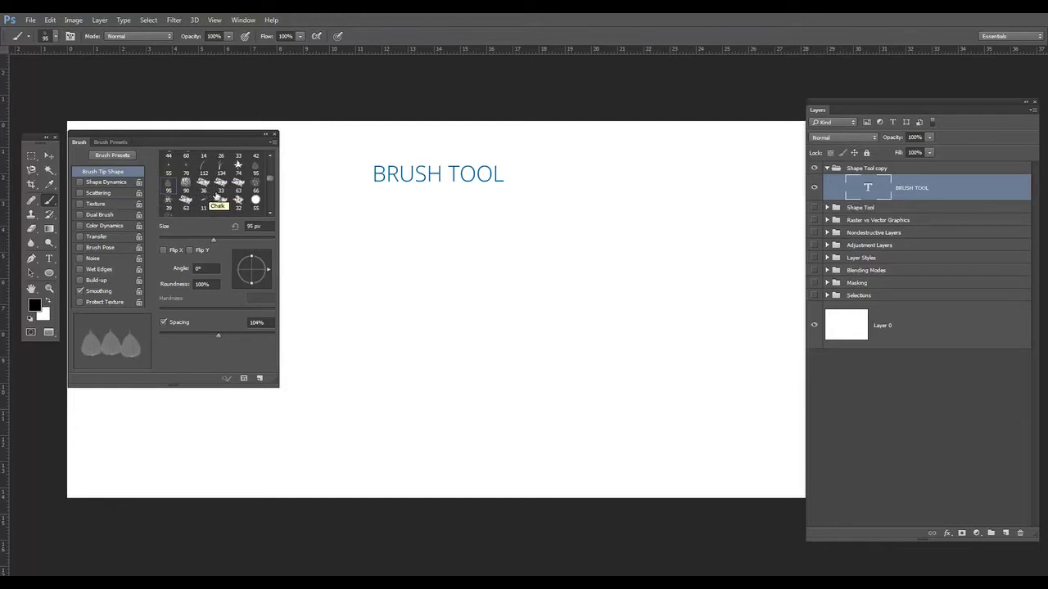
scroll(238, 190, up, 1)
click(240, 176)
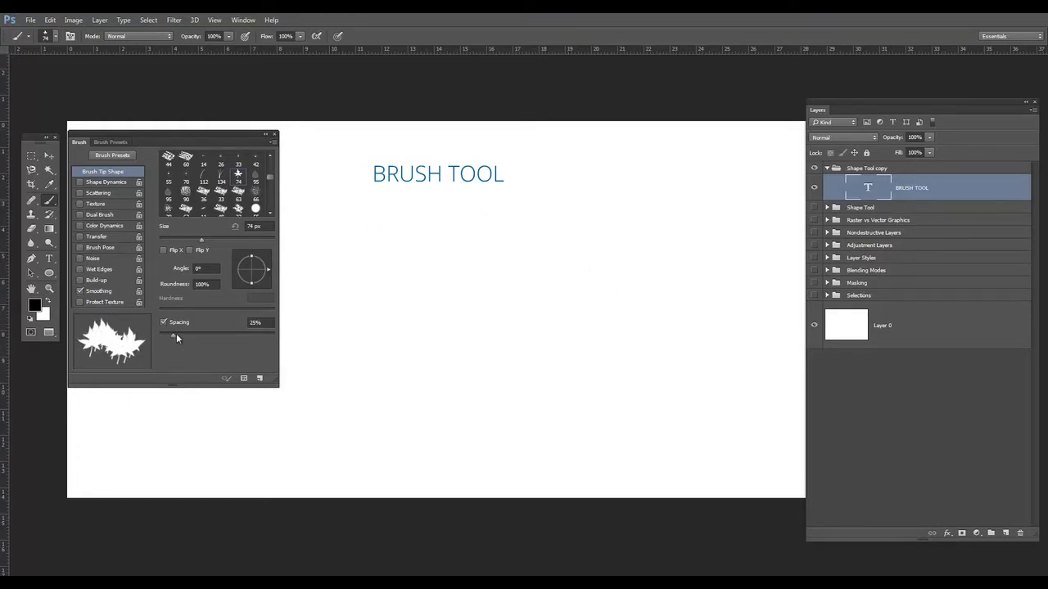
mouse_move(174, 334)
mouse_down()
mouse_move(244, 333)
mouse_move(225, 335)
mouse_up()
mouse_move(196, 243)
mouse_down()
mouse_move(246, 241)
mouse_move(217, 239)
mouse_up()
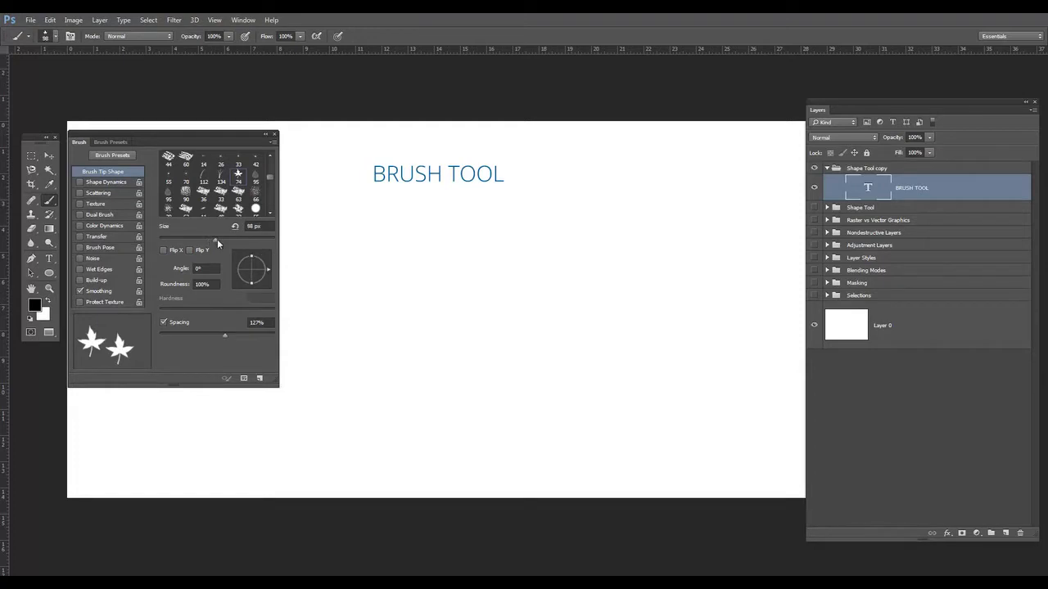
Turn on Scattering for the maple leaf brush and set the scatter amount to 682%
click(109, 143)
click(78, 142)
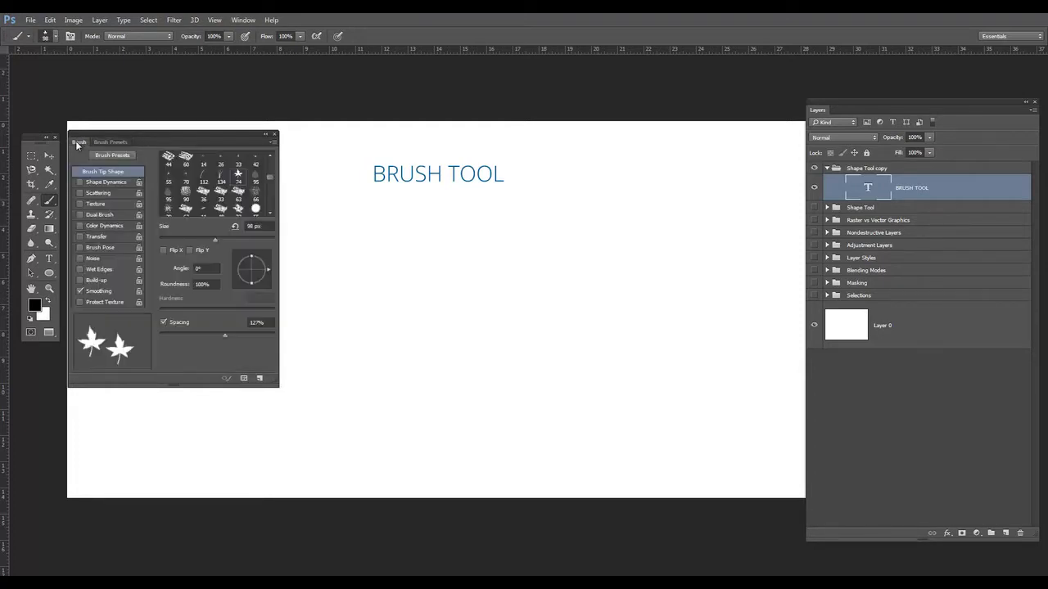
click(97, 192)
drag(160, 168, 238, 173)
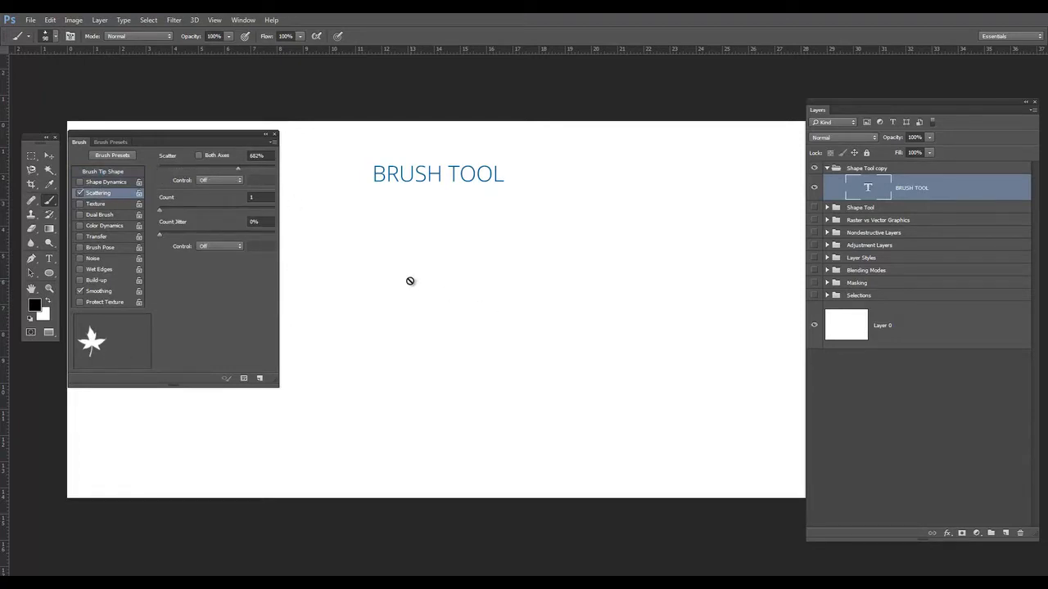
Add a new layer above the BRUSH TOOL text and paint scattered black maple leaves across the canvas
click(1003, 534)
click(385, 253)
click(413, 236)
mouse_move(537, 254)
mouse_down()
mouse_move(584, 302)
mouse_move(577, 335)
mouse_move(514, 345)
mouse_move(425, 329)
mouse_move(348, 341)
mouse_move(392, 384)
mouse_move(528, 362)
mouse_move(620, 314)
mouse_move(637, 273)
mouse_move(602, 231)
mouse_move(553, 210)
mouse_move(470, 229)
mouse_move(434, 248)
mouse_move(408, 295)
mouse_move(431, 333)
mouse_move(475, 332)
mouse_up()
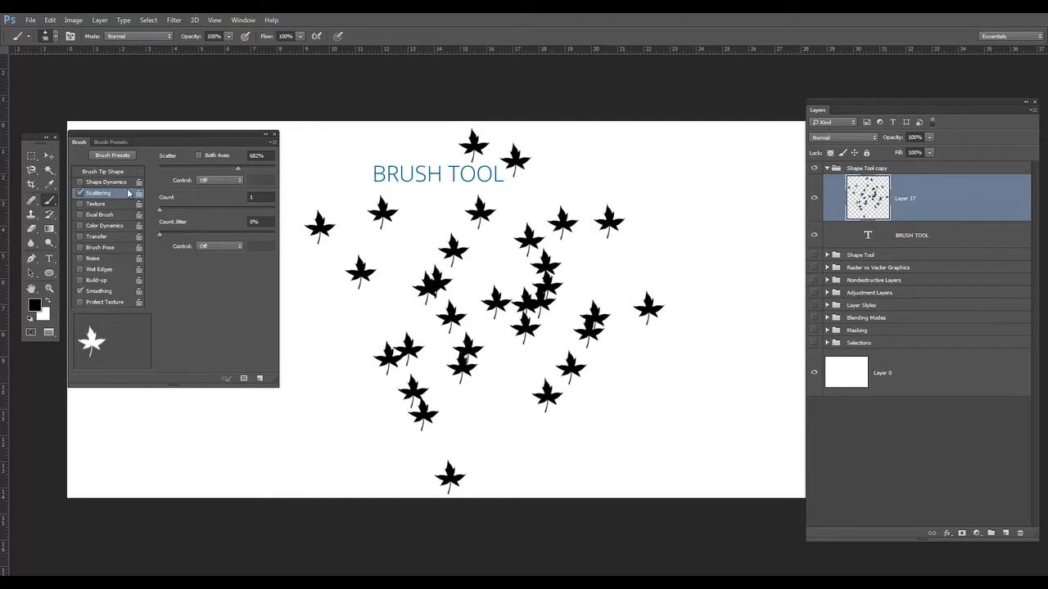
Turn on Shape Dynamics for the maple leaf brush, set the size jitter to 66%, and undo the test strokes
click(87, 182)
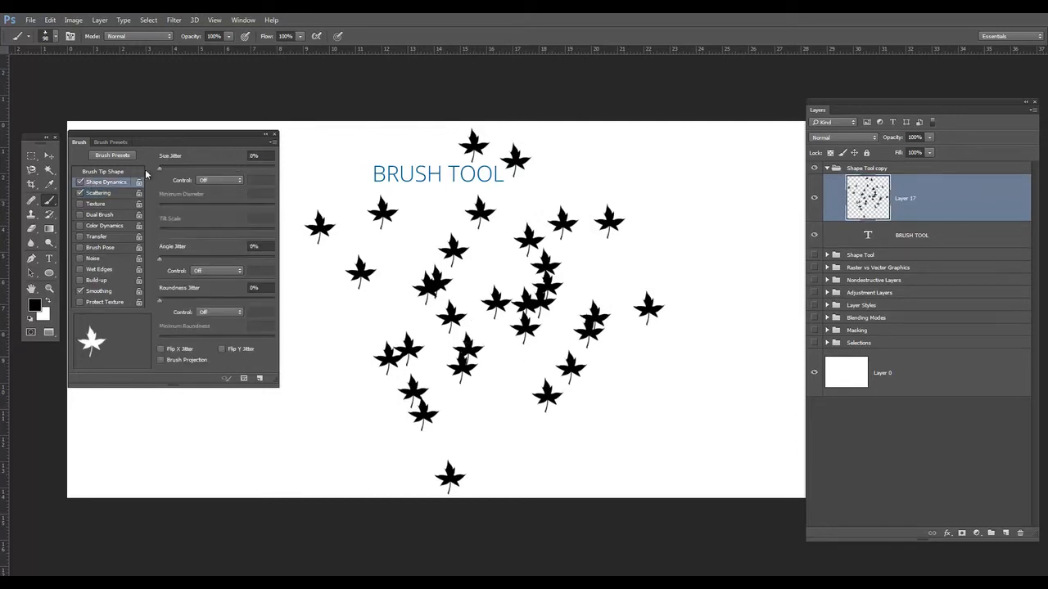
drag(160, 169, 235, 168)
mouse_move(550, 295)
mouse_down()
mouse_move(471, 238)
mouse_move(430, 250)
mouse_up()
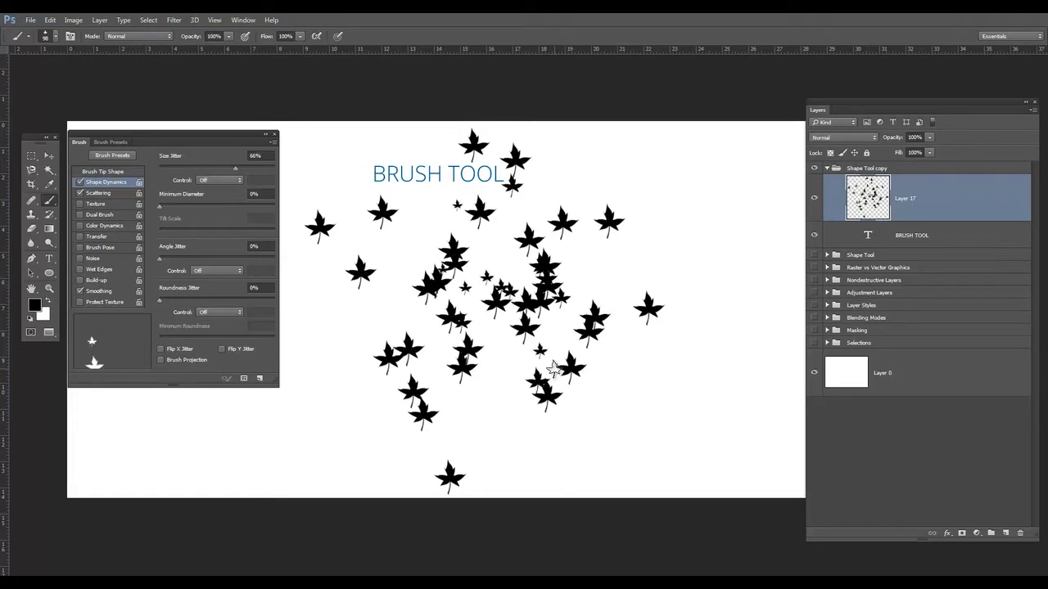
key(ctrl+z)
key(ctrl+z)
mouse_move(388, 306)
mouse_down()
mouse_move(602, 271)
mouse_move(619, 367)
mouse_move(502, 337)
mouse_move(409, 273)
mouse_move(361, 298)
mouse_move(413, 356)
mouse_move(522, 372)
mouse_up()
key(ctrl+z)
Set the leaf brush's minimum diameter to 65% and angle jitter to 75%, undoing the test stroke painted after each change
drag(161, 210, 235, 207)
mouse_move(364, 266)
mouse_down()
mouse_move(517, 241)
mouse_move(568, 335)
mouse_move(374, 286)
mouse_move(564, 318)
mouse_move(317, 221)
mouse_up()
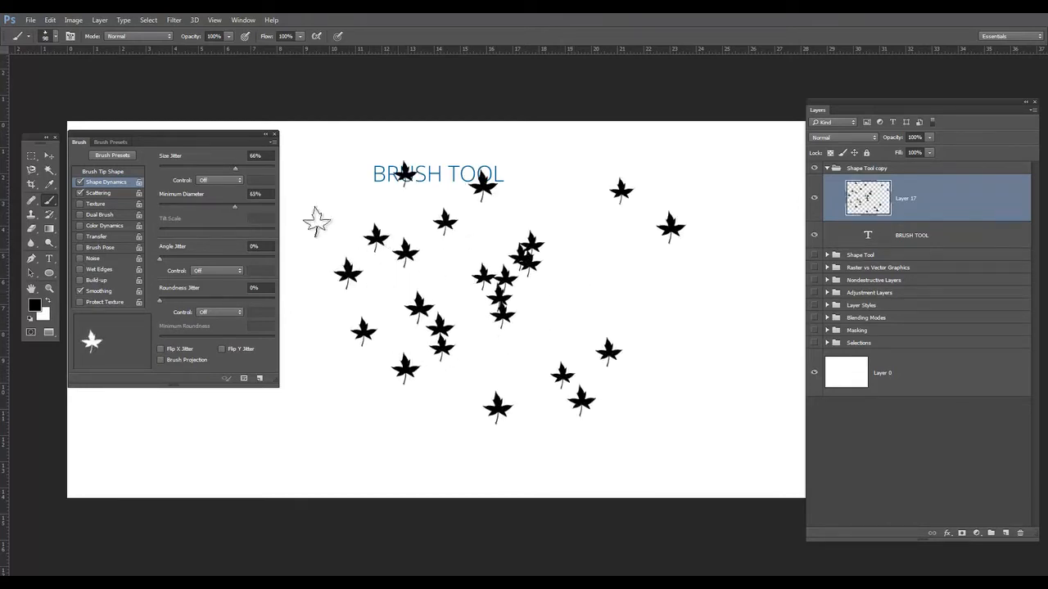
key(ctrl+z)
drag(159, 256, 245, 257)
mouse_move(368, 282)
mouse_down()
mouse_move(505, 240)
mouse_move(612, 267)
mouse_move(623, 308)
mouse_move(589, 348)
mouse_move(518, 336)
mouse_move(451, 290)
mouse_move(419, 282)
mouse_move(382, 300)
mouse_move(466, 332)
mouse_move(542, 289)
mouse_move(627, 292)
mouse_move(660, 352)
mouse_move(605, 391)
mouse_move(390, 253)
mouse_move(340, 245)
mouse_move(321, 299)
mouse_move(353, 334)
mouse_move(450, 344)
mouse_move(579, 287)
mouse_move(646, 337)
mouse_up()
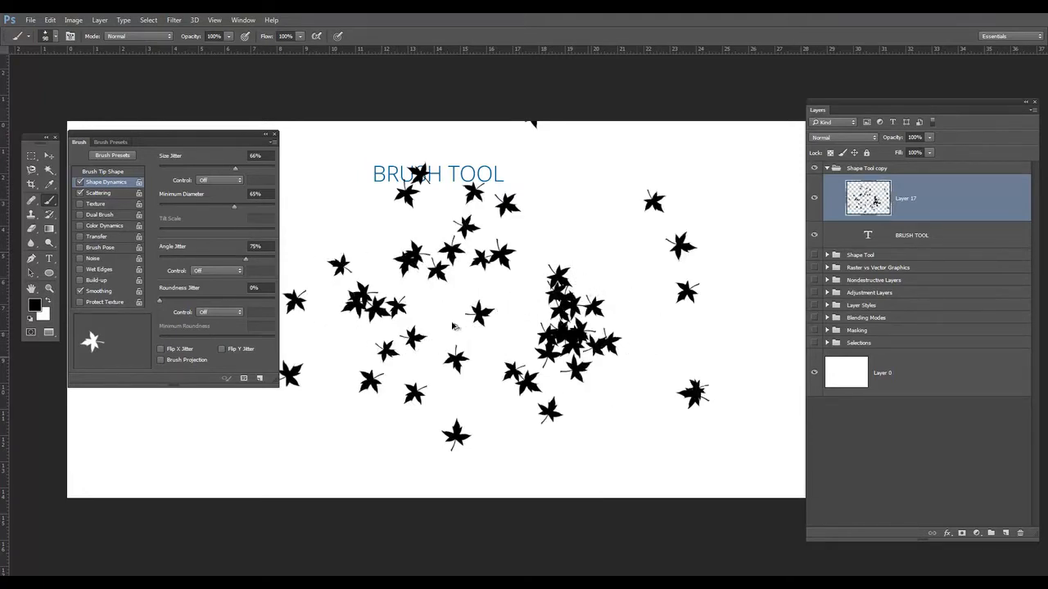
key(ctrl+z)
Set the roundness jitter to 69%, paint scattered leaves across the canvas, and set the minimum roundness to 31%
drag(161, 303, 238, 300)
mouse_move(594, 336)
mouse_down()
mouse_move(587, 272)
mouse_move(486, 246)
mouse_move(487, 311)
mouse_move(449, 373)
mouse_move(408, 305)
mouse_move(472, 245)
mouse_move(566, 241)
mouse_move(625, 305)
mouse_move(582, 339)
mouse_move(430, 228)
mouse_move(373, 241)
mouse_move(369, 292)
mouse_move(433, 341)
mouse_move(619, 300)
mouse_move(641, 352)
mouse_move(582, 370)
mouse_move(495, 362)
mouse_move(407, 307)
mouse_move(369, 299)
mouse_up()
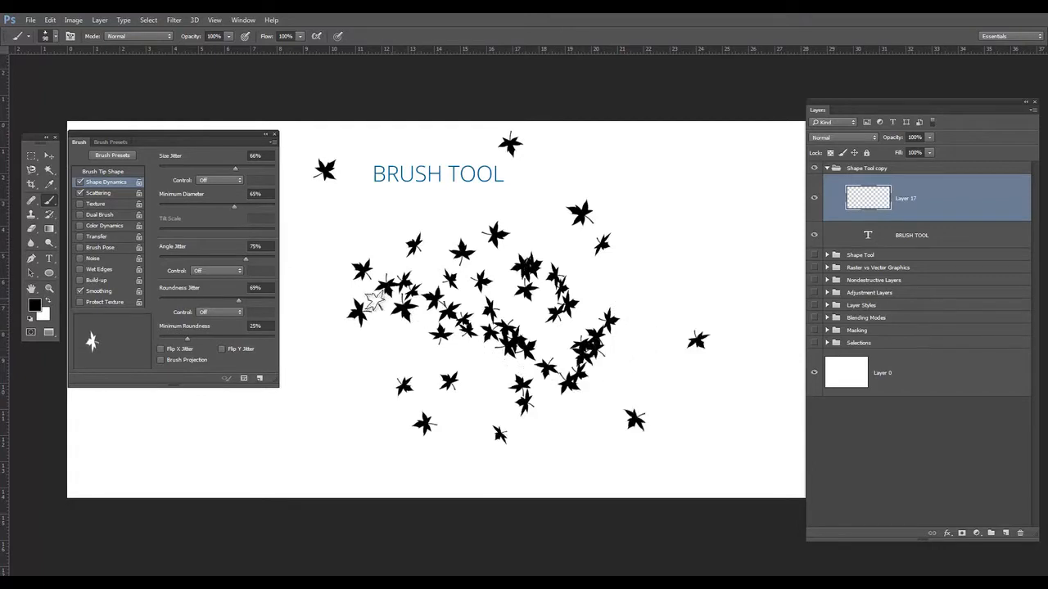
drag(187, 342, 196, 344)
Turn off Scattering and Shape Dynamics for the maple leaf brush and paint a test stroke across the canvas
click(80, 192)
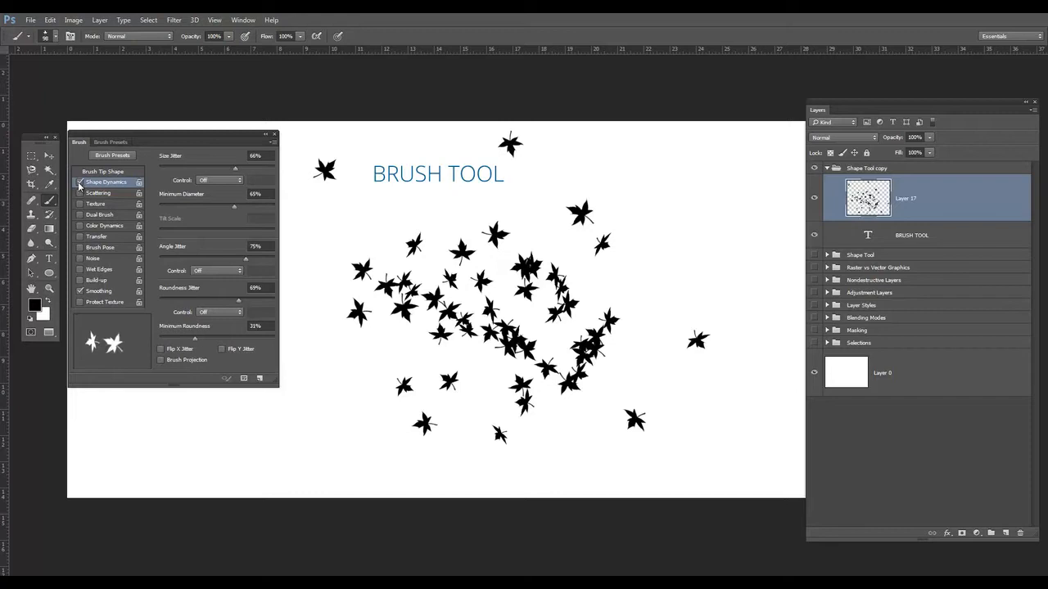
click(80, 181)
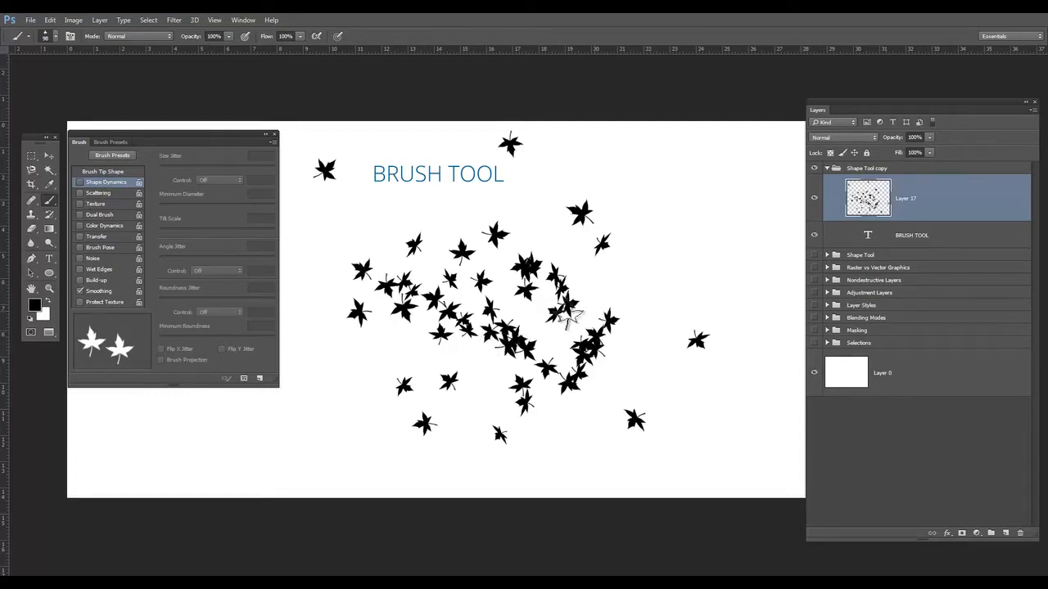
mouse_move(433, 246)
mouse_down()
mouse_move(377, 244)
mouse_move(547, 221)
mouse_move(585, 195)
mouse_move(638, 247)
mouse_move(574, 275)
mouse_move(412, 287)
mouse_move(397, 348)
mouse_move(542, 348)
mouse_move(688, 278)
mouse_up()
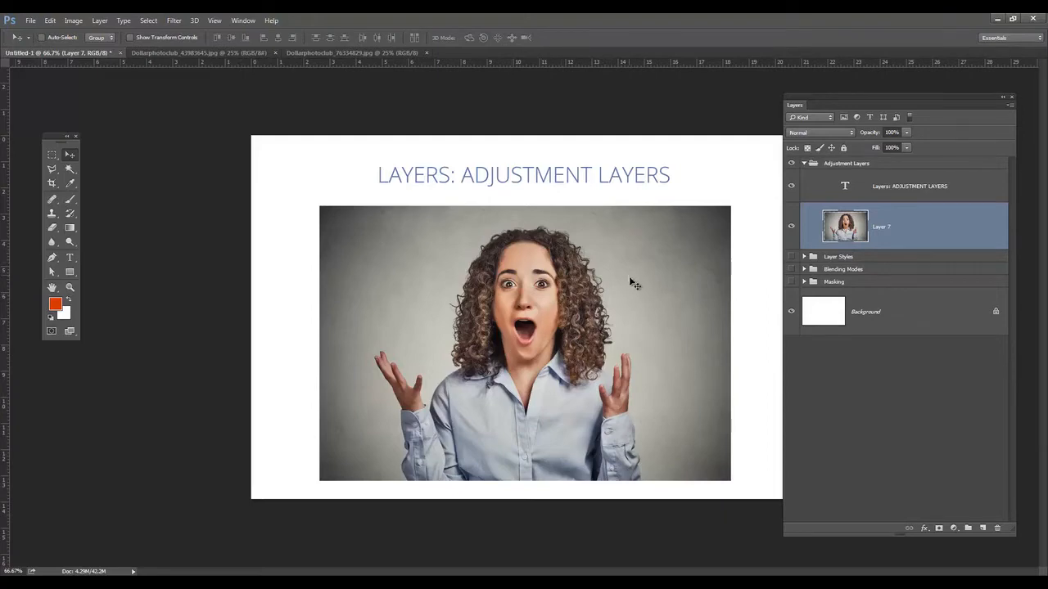
Start a direct Hue/Saturation adjustment on the Layer 7 photo with hue -6, saturation -7 and lightness +2
click(73, 20)
mouse_move(80, 52)
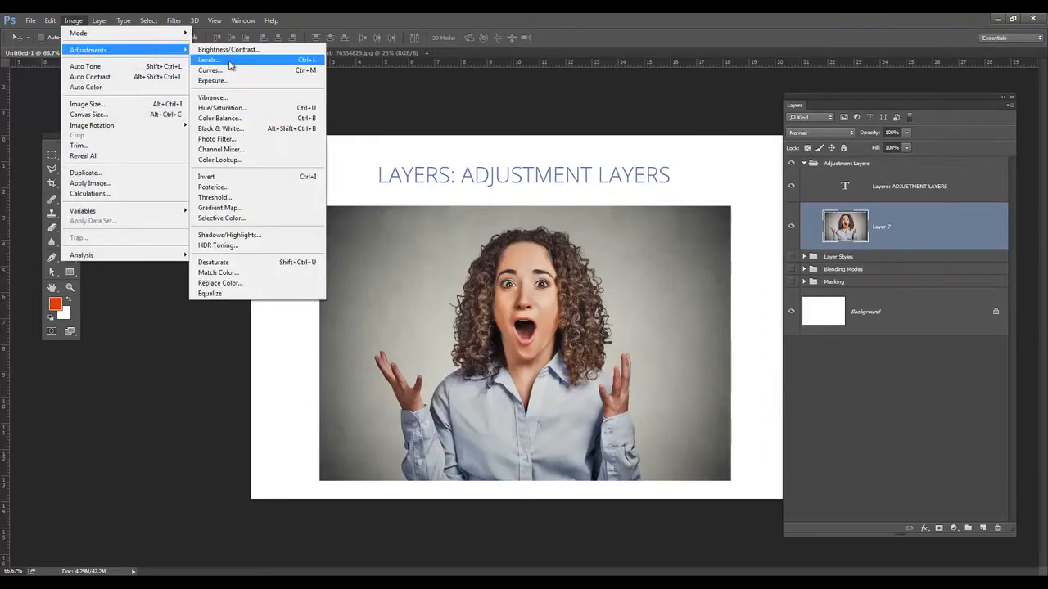
click(250, 110)
drag(668, 150, 272, 170)
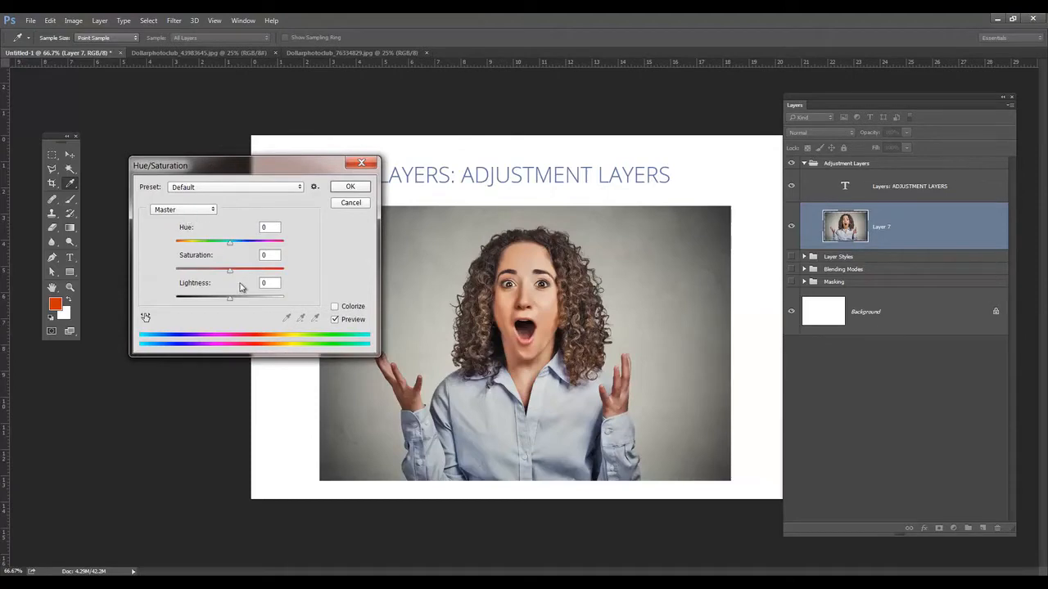
drag(230, 272, 242, 247)
drag(262, 245, 225, 246)
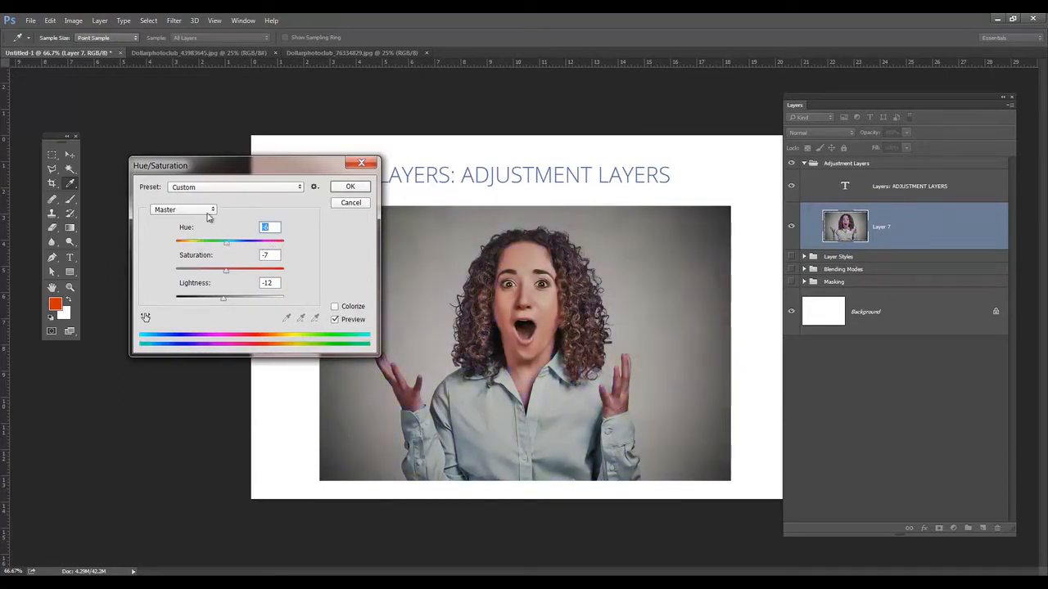
click(207, 210)
click(206, 210)
click(226, 298)
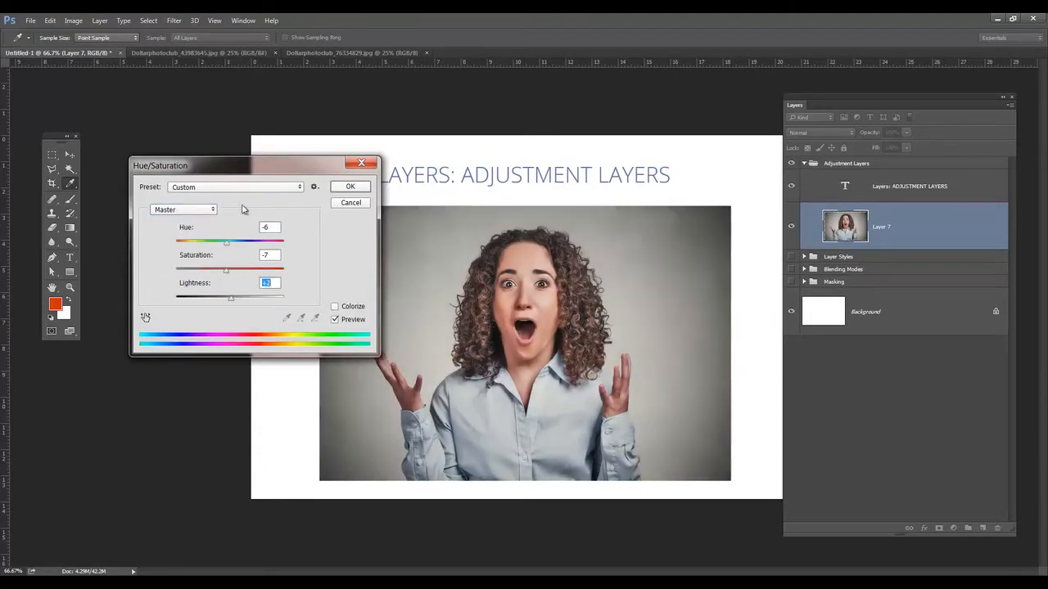
Try the Hue/Saturation presets on the photo, including Cyanotype, Increase Saturation, Yellow Boost and Red Boost, ending on Old Style
click(248, 190)
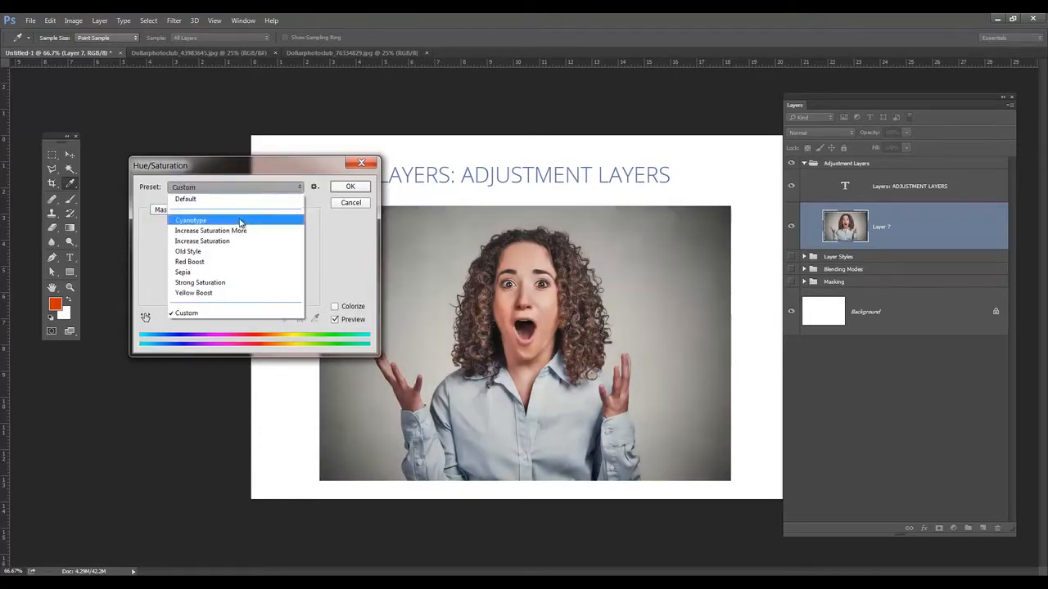
click(243, 220)
scroll(247, 194, down, 4)
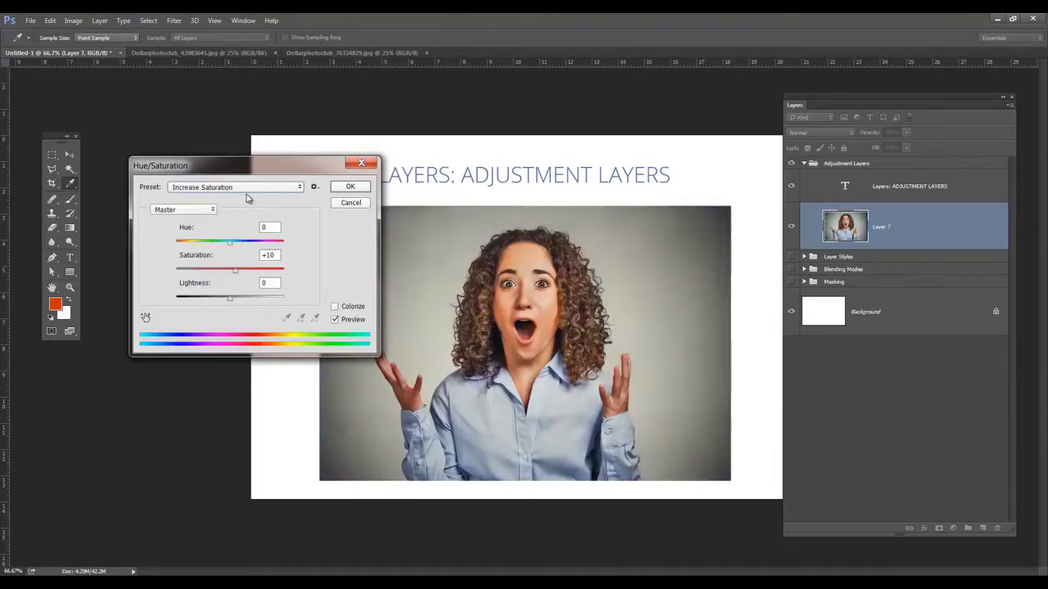
scroll(246, 194, down, 2)
scroll(246, 194, up, 2)
scroll(247, 194, up, 4)
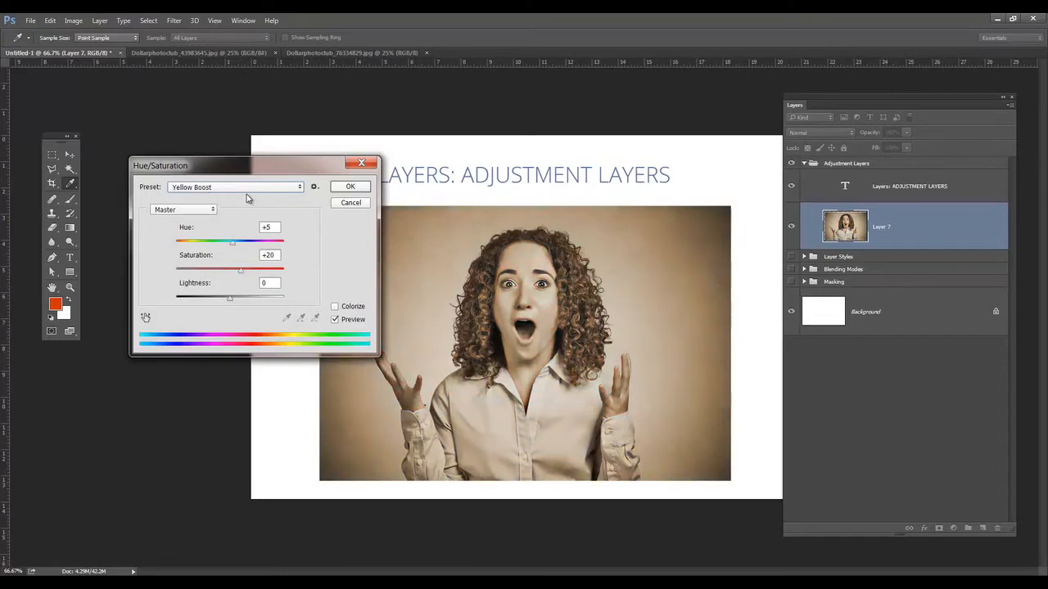
scroll(247, 194, down, 5)
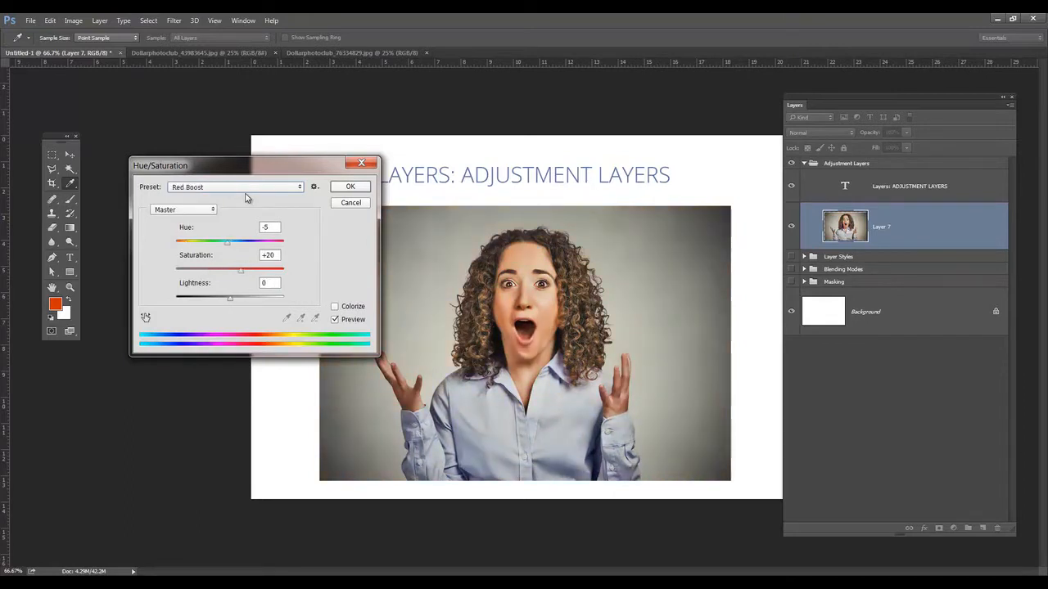
scroll(244, 209, up, 2)
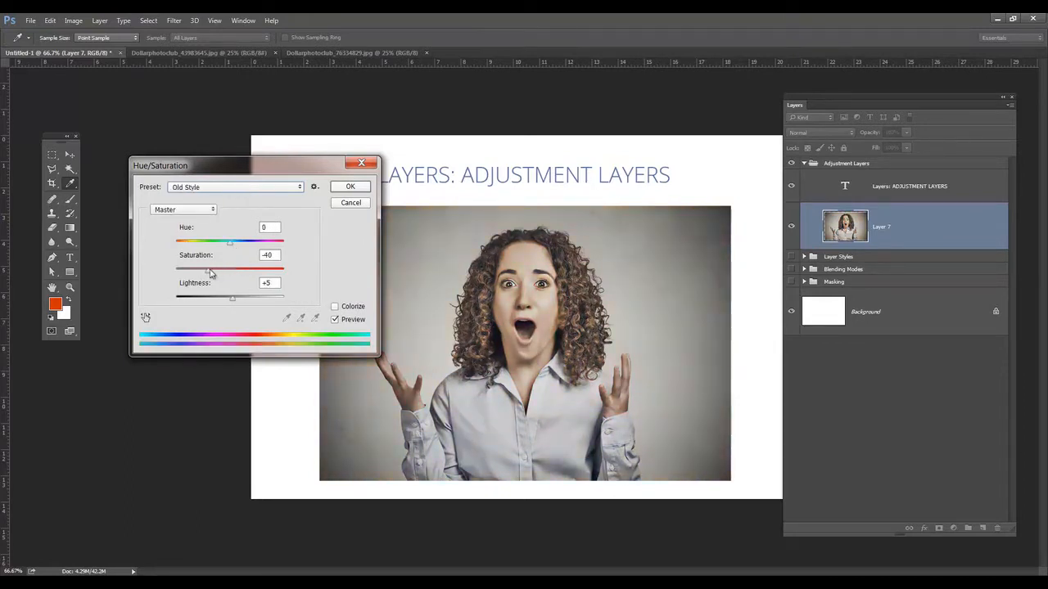
Apply hue +21, saturation -25 and lightness +5 directly to the Layer 7 photo, and undo that adjustment
drag(206, 275, 236, 274)
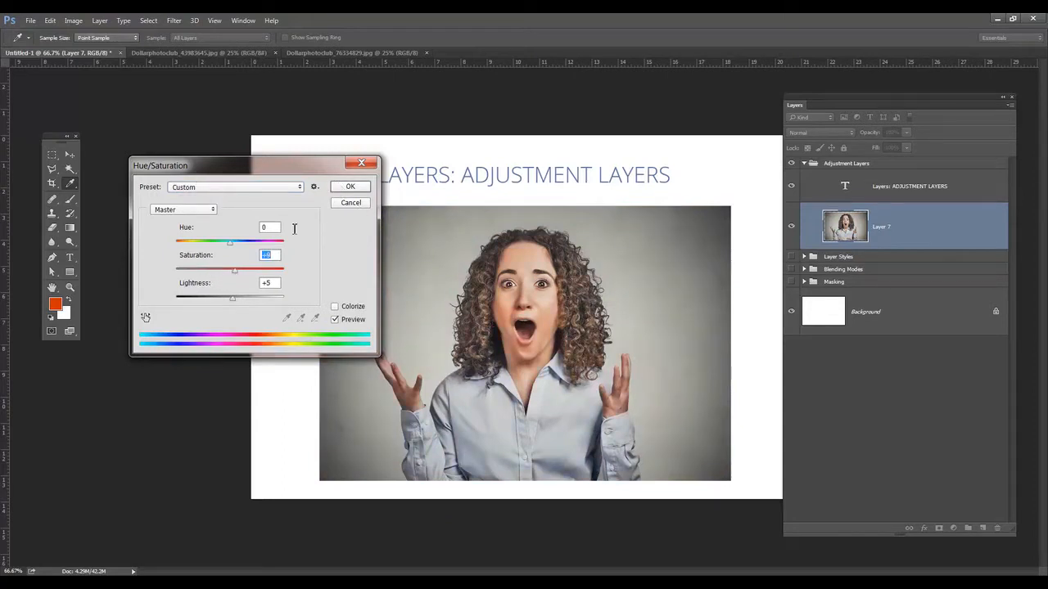
drag(233, 245, 218, 273)
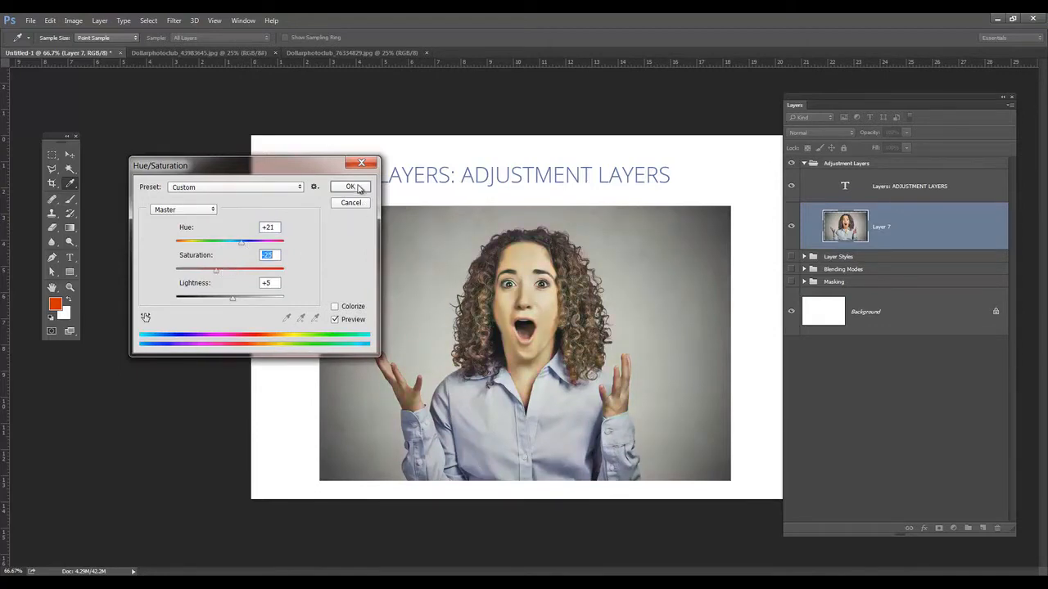
click(358, 188)
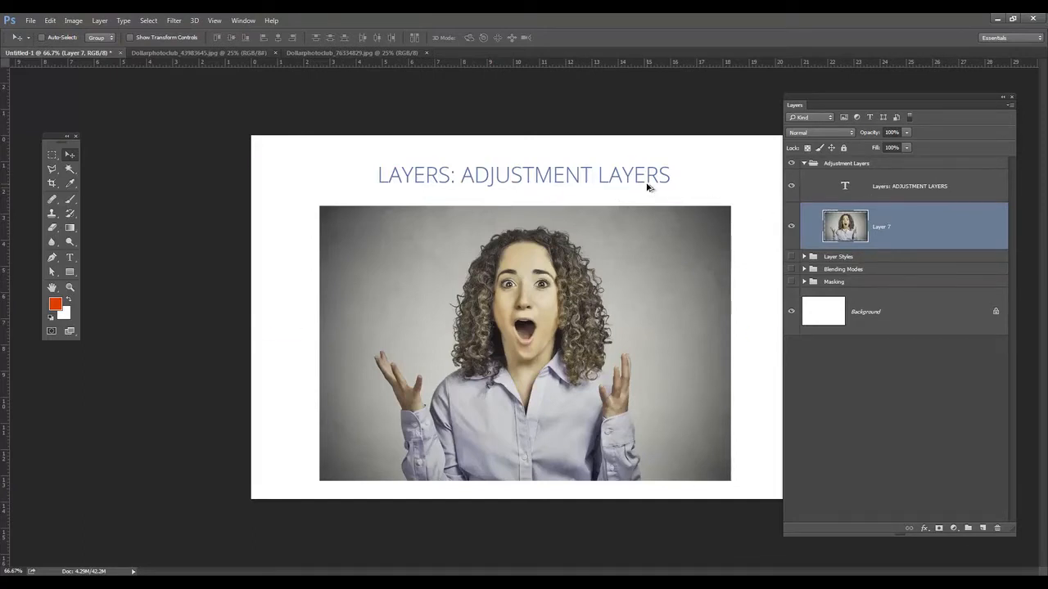
key(ctrl+alt+z)
key(ctrl+alt+z)
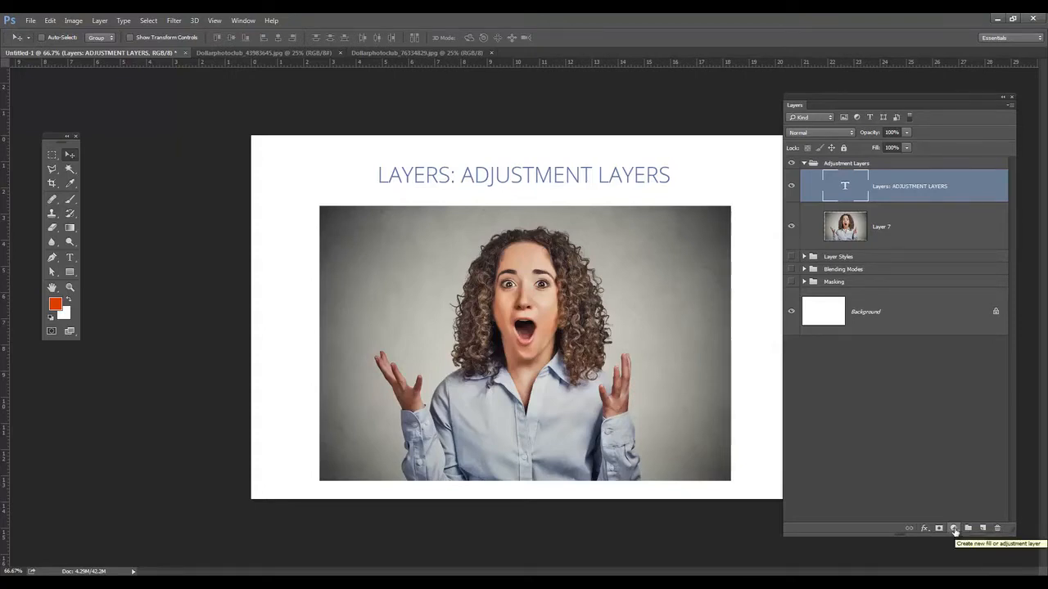
Add a Hue/Saturation adjustment layer above the title text with hue +7, saturation +2 and lightness +7
click(954, 530)
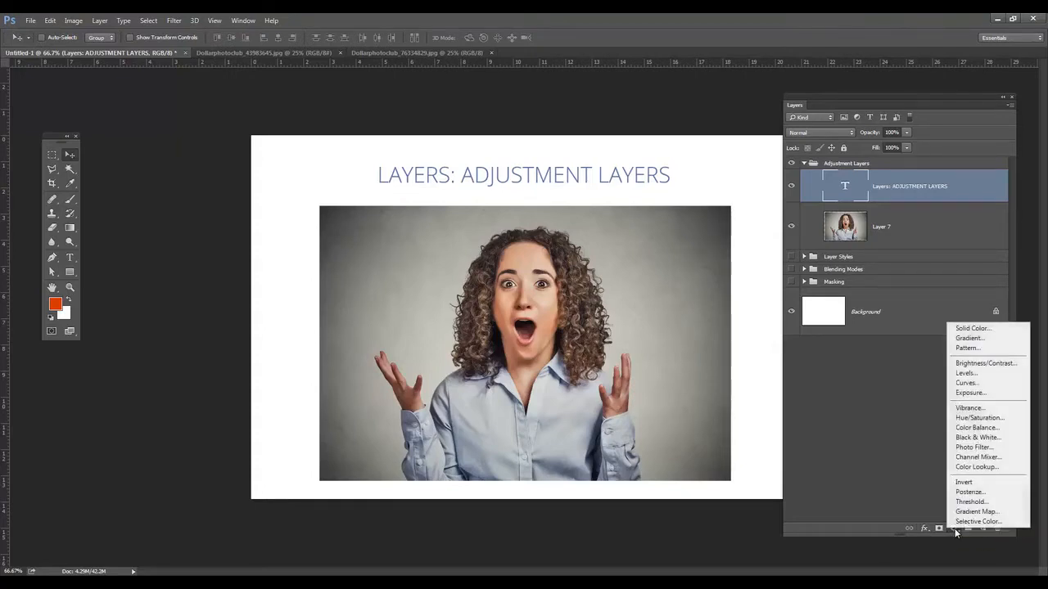
click(994, 418)
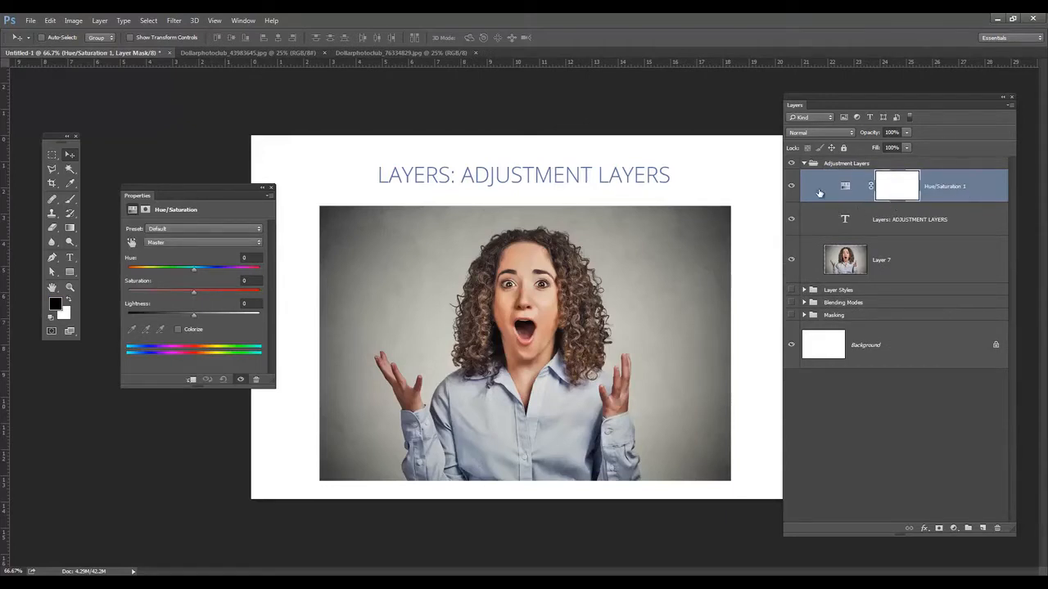
drag(219, 188, 239, 192)
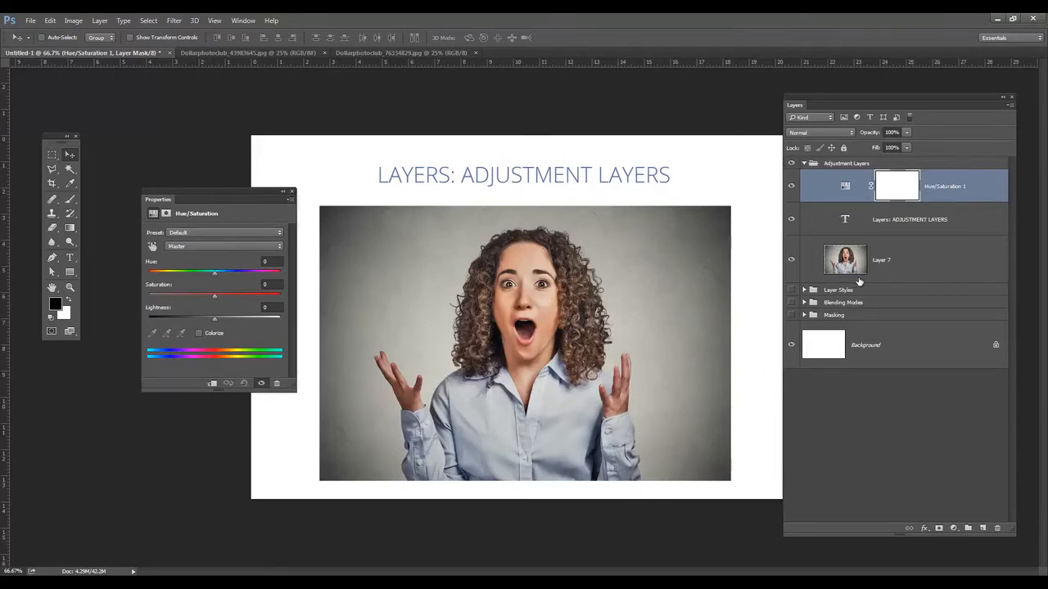
drag(211, 299, 219, 320)
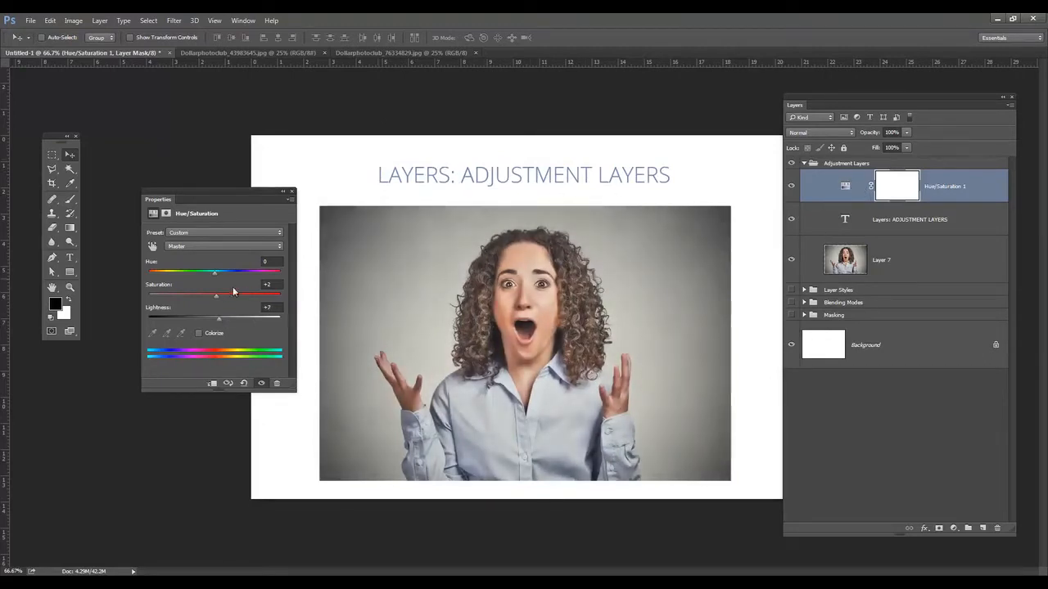
mouse_move(209, 277)
mouse_down()
mouse_move(188, 275)
mouse_move(238, 275)
mouse_move(176, 276)
mouse_move(219, 278)
mouse_up()
Limit the Hue/Saturation layer's mask to the Layer 7 photo by inverting it inside the photo's outline and across the whole canvas
ctrl+click(844, 262)
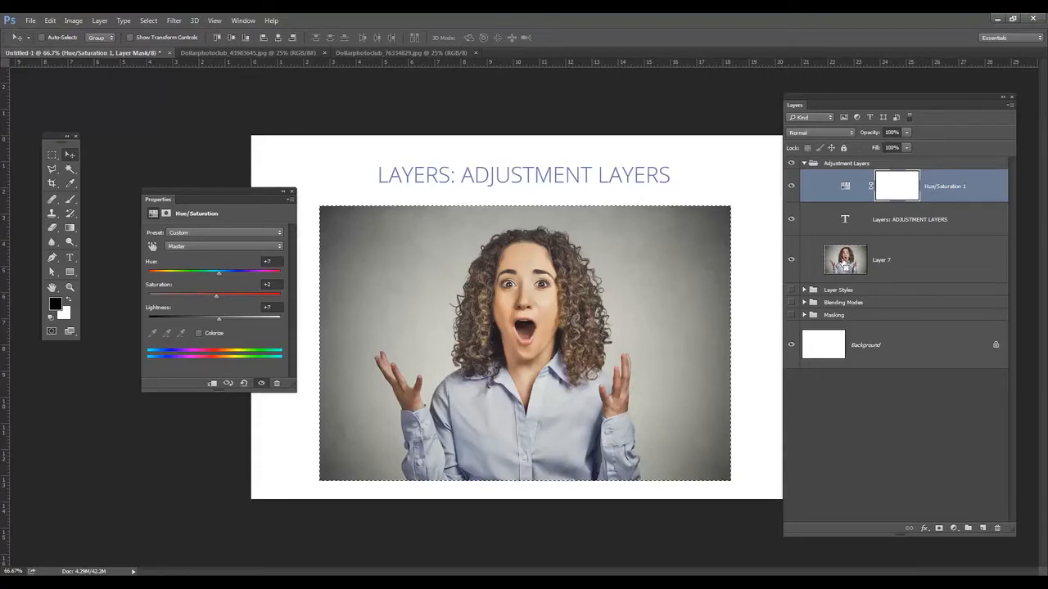
click(898, 192)
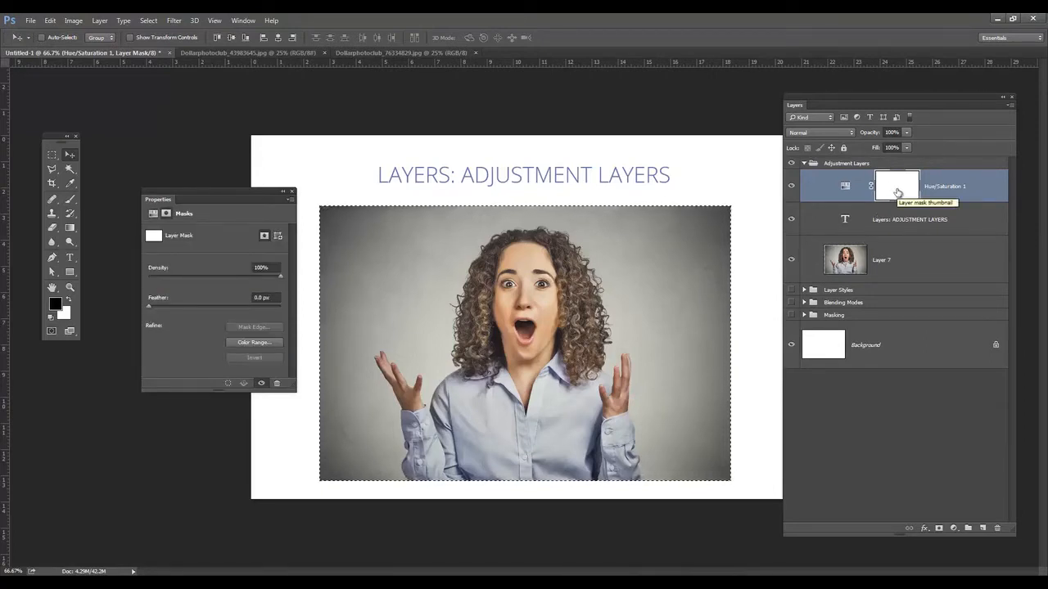
key(ctrl+i)
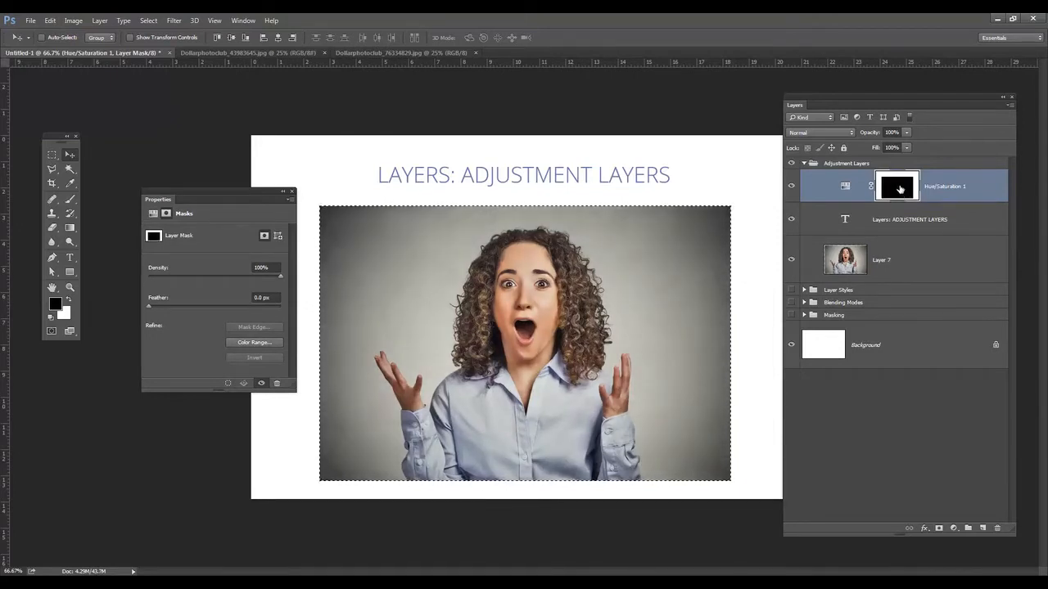
key(ctrl+i)
key(ctrl+i)
key(ctrl+a)
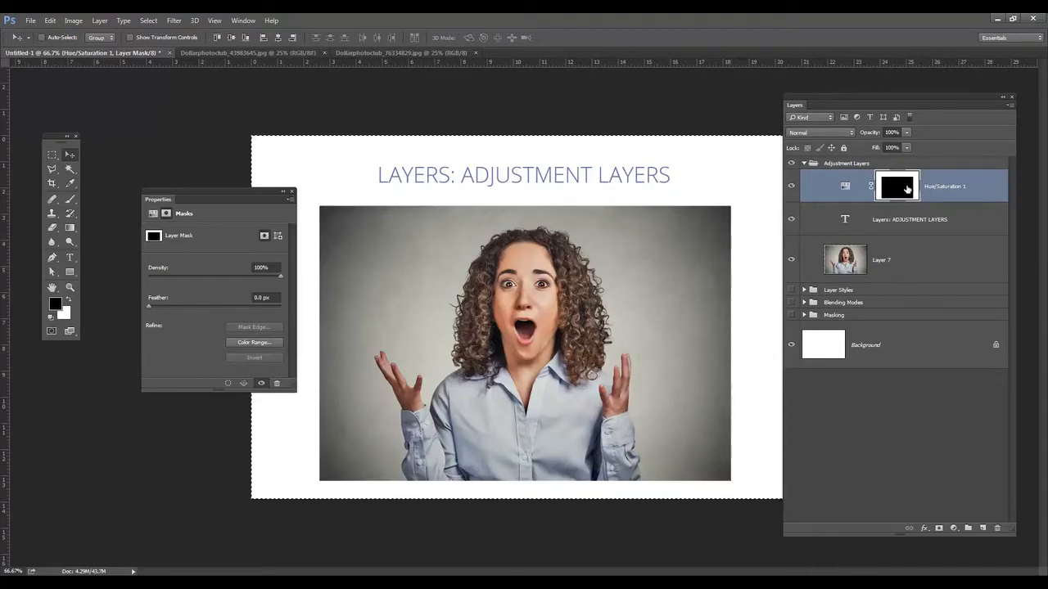
key(ctrl+i)
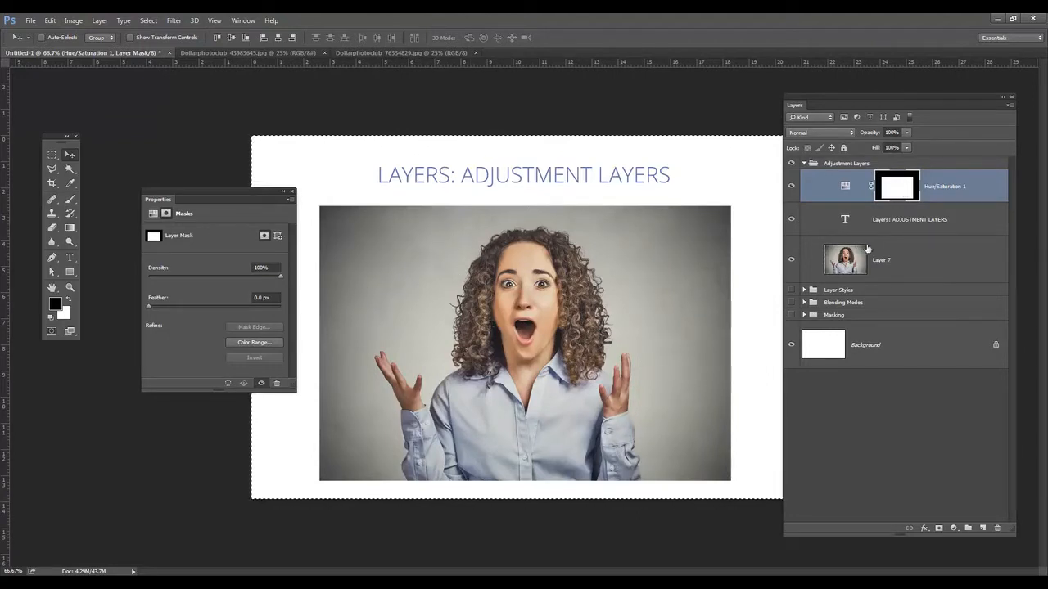
Set the adjustment layer's hue to -21 and try lower layer opacities before restoring it to 100%
click(847, 187)
drag(221, 279, 201, 270)
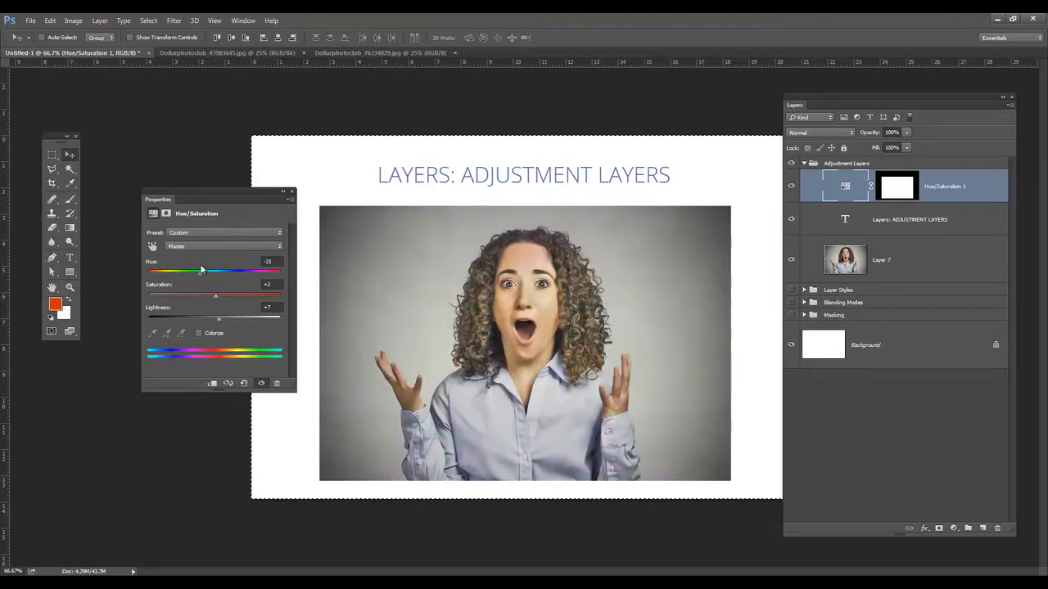
click(908, 148)
drag(865, 144, 915, 139)
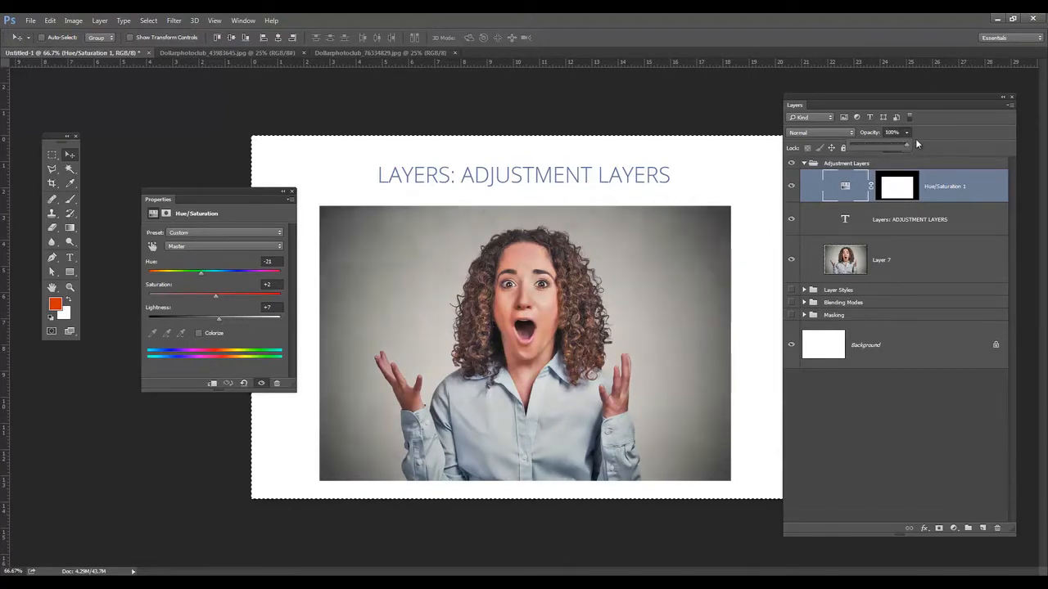
Try the Multiply blend mode on the Hue/Saturation adjustment layer and switch it to Overlay
click(819, 132)
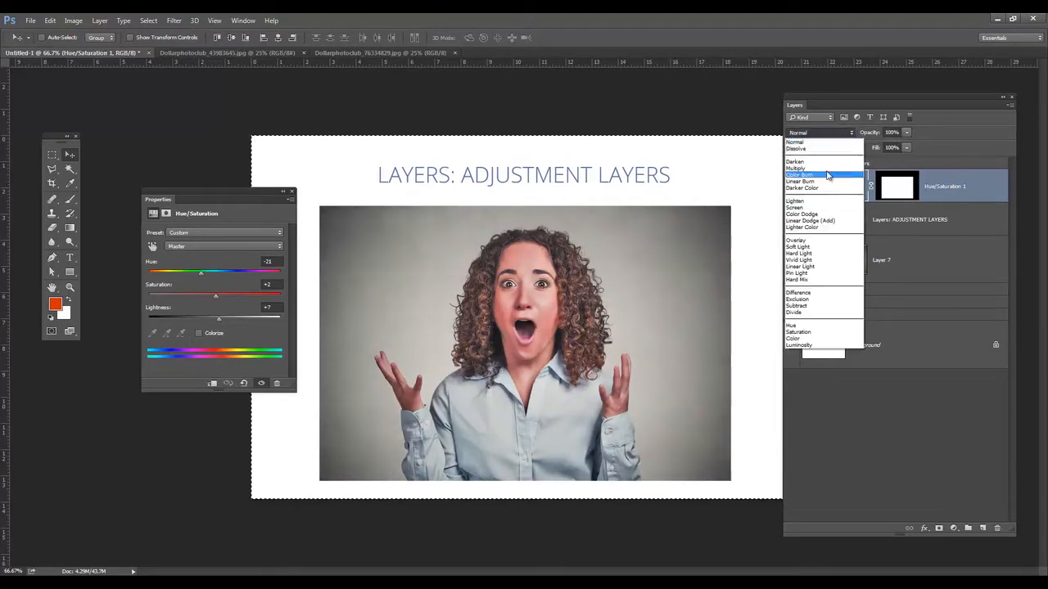
click(826, 168)
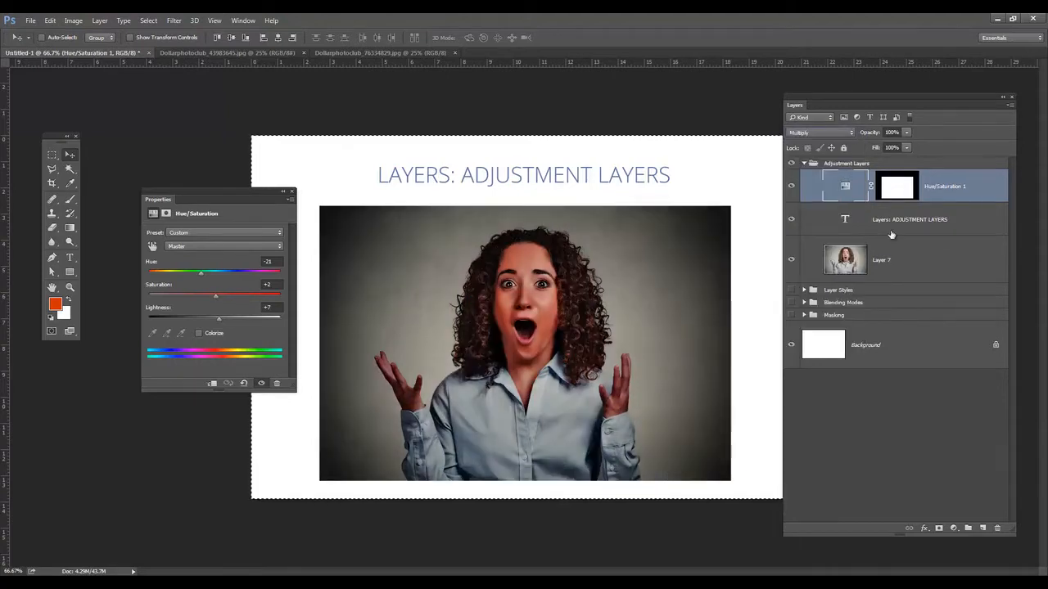
click(844, 134)
click(811, 241)
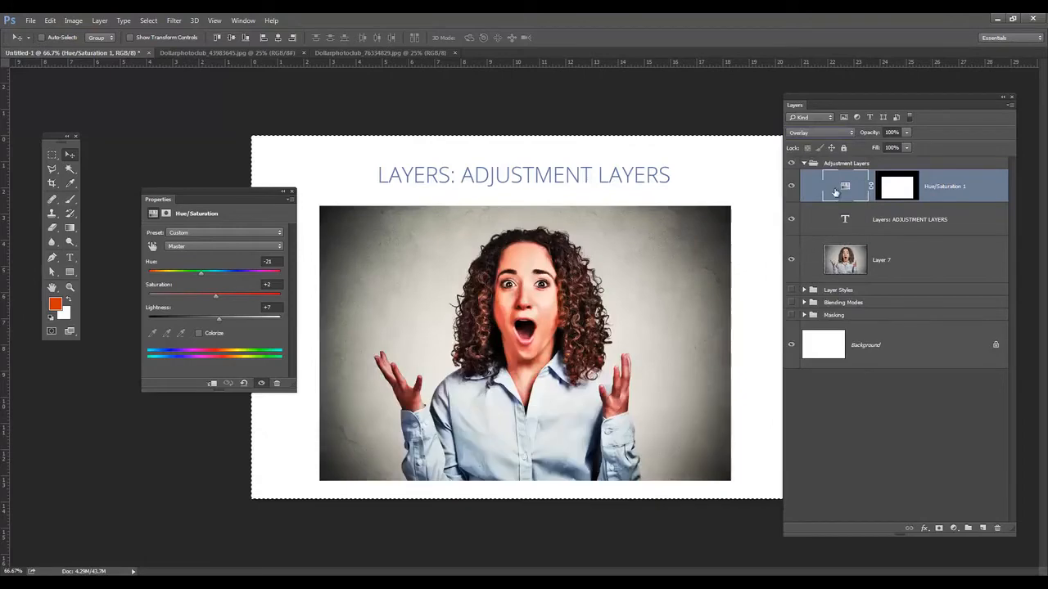
Try other blend modes such as Hard Light, Linear Burn and Dissolve on the Hue/Saturation layer and return it to Normal
key(Down)
key(Down)
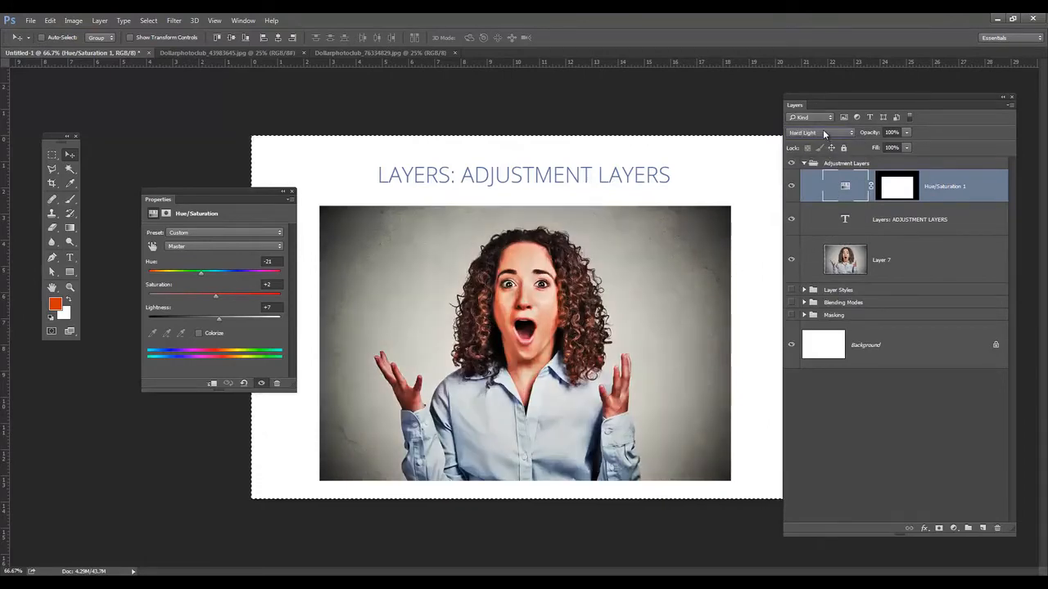
key(Up)
key(Up)
key(Up)
key(Up)
key(Up)
key(Up)
key(Up)
key(Up)
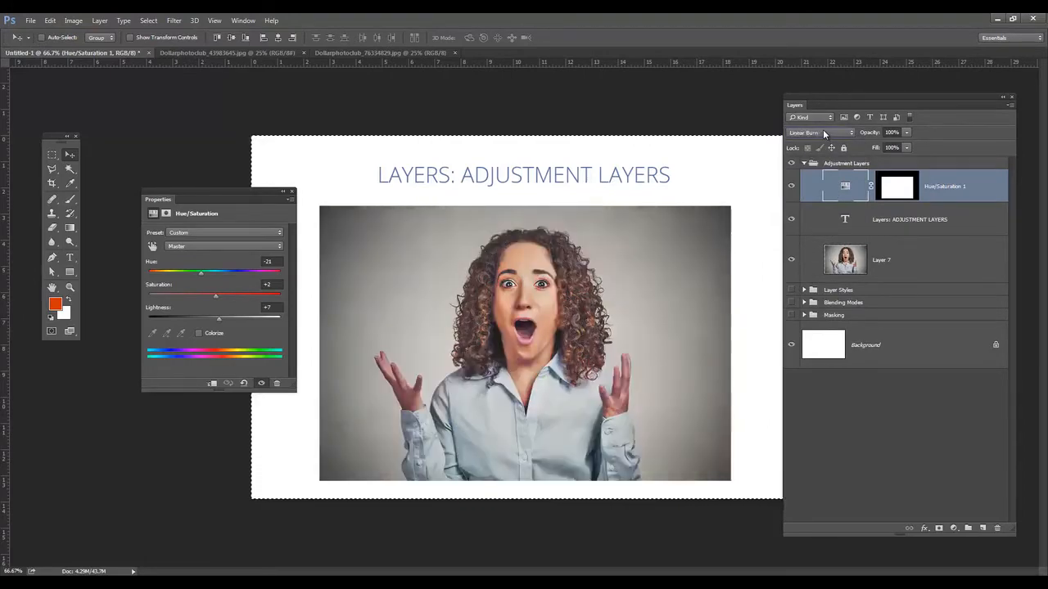
key(Up)
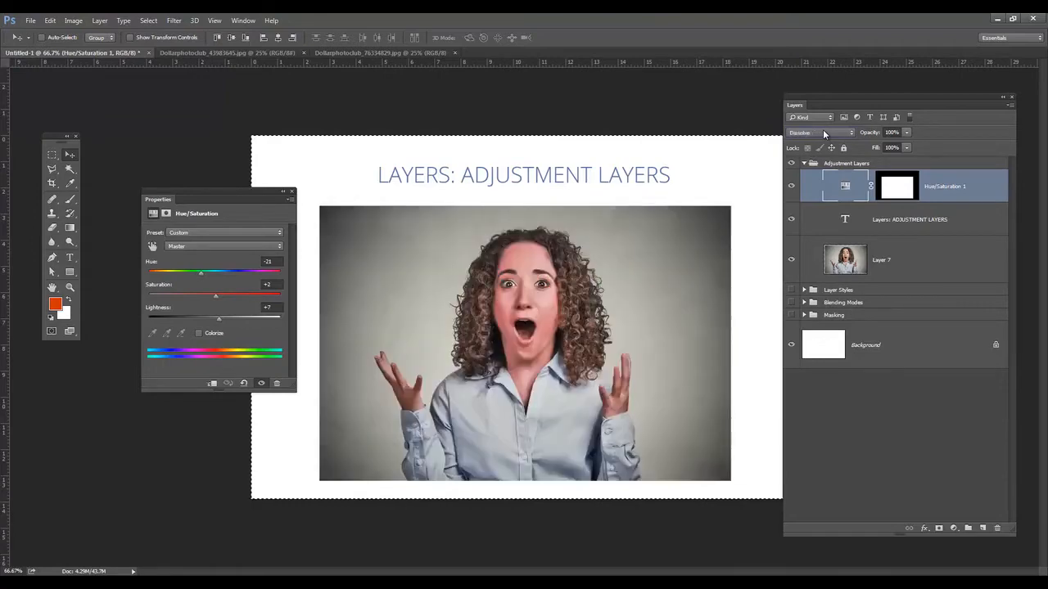
key(Up)
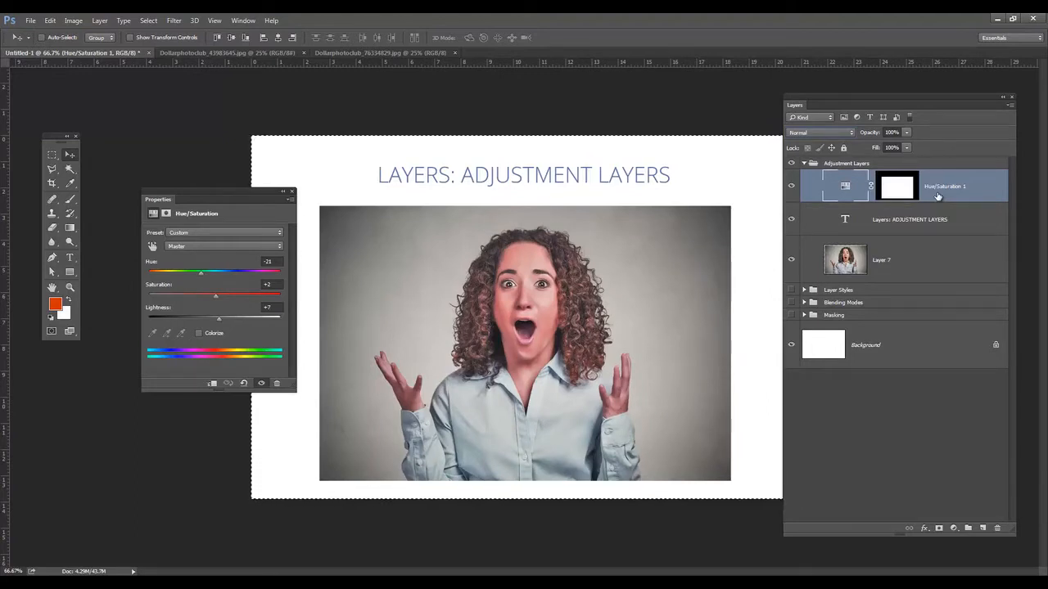
Delete the Hue/Saturation adjustment layer and clear the canvas selection
drag(949, 193, 999, 528)
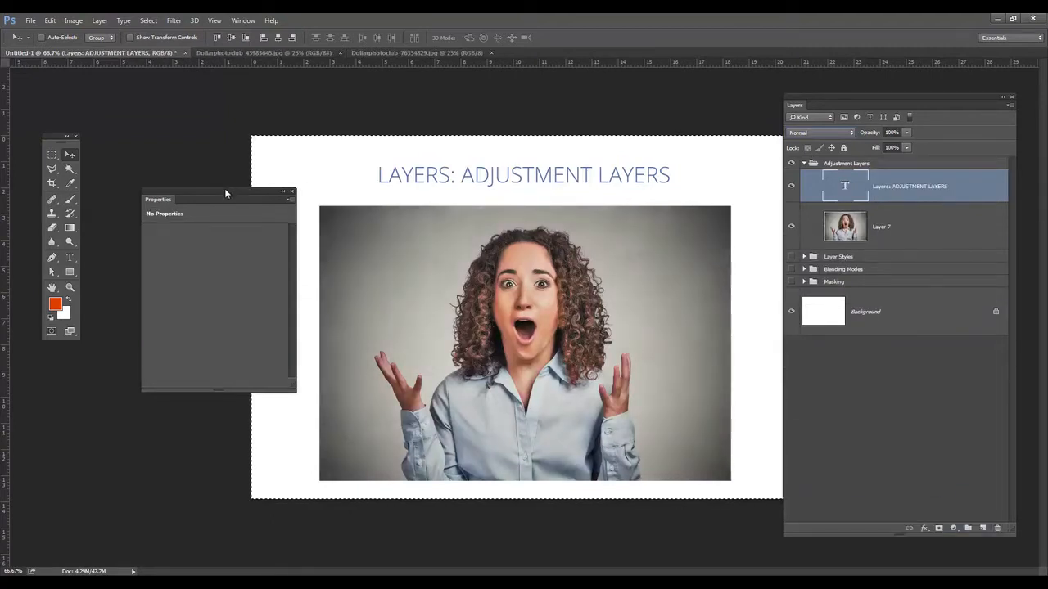
drag(224, 188, 200, 178)
key(ctrl)
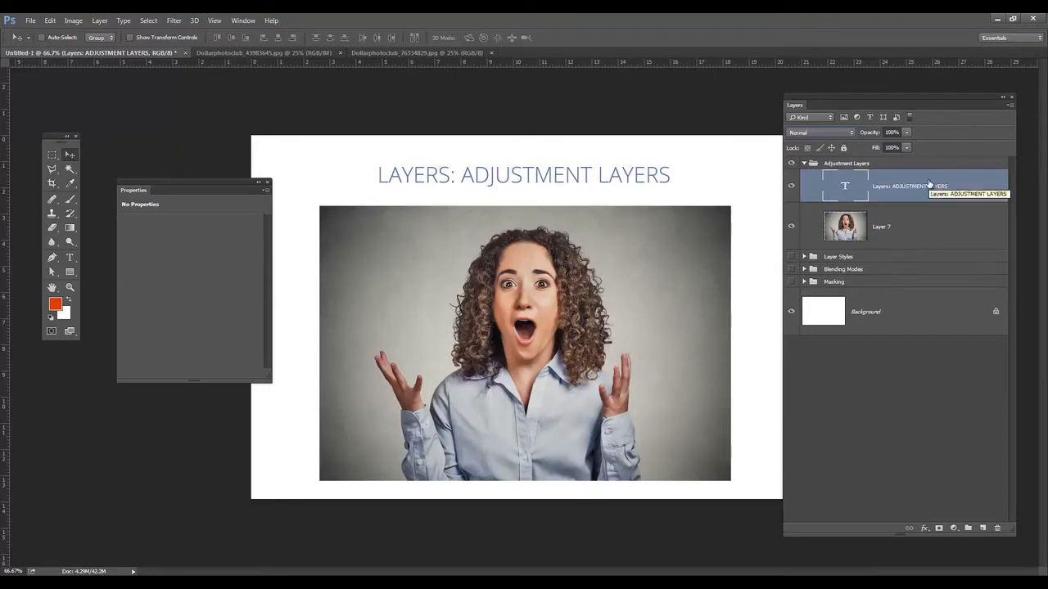
Add a Curves adjustment layer above the title text and enlarge its properties for a bigger graph
click(955, 530)
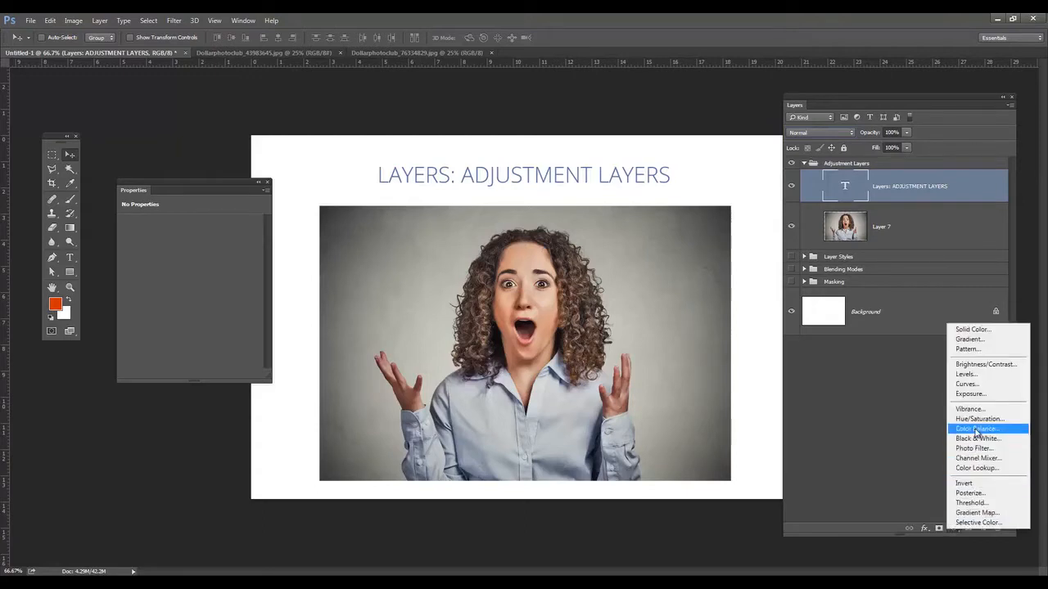
click(979, 385)
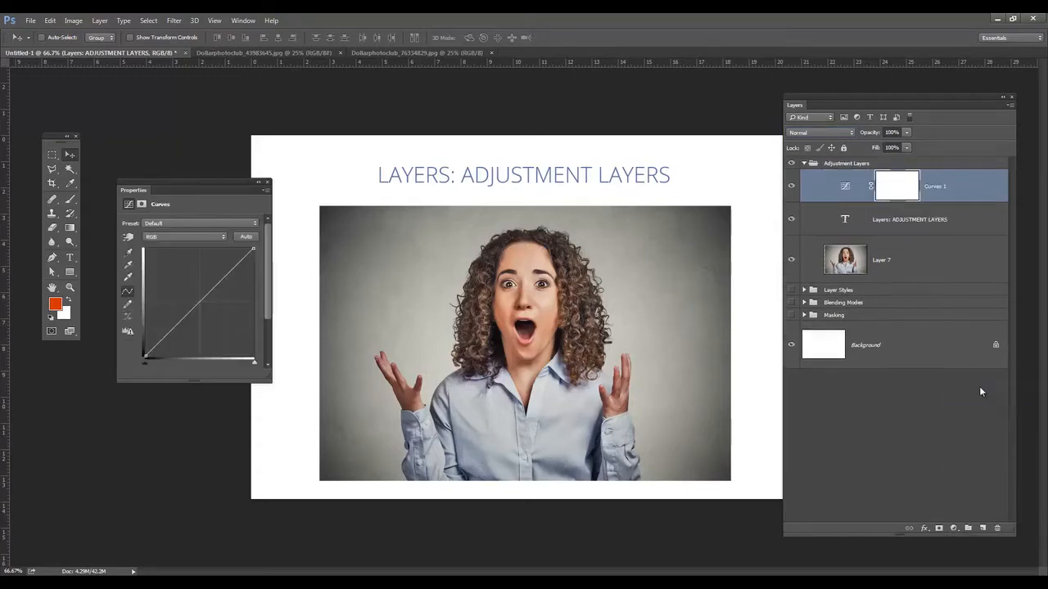
drag(218, 182, 218, 156)
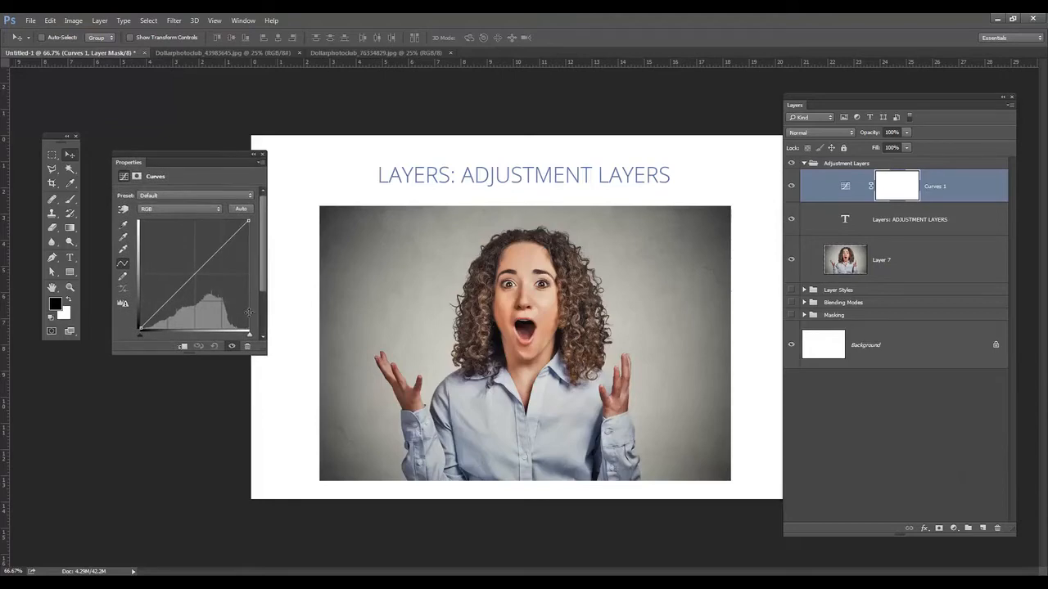
drag(262, 354, 297, 400)
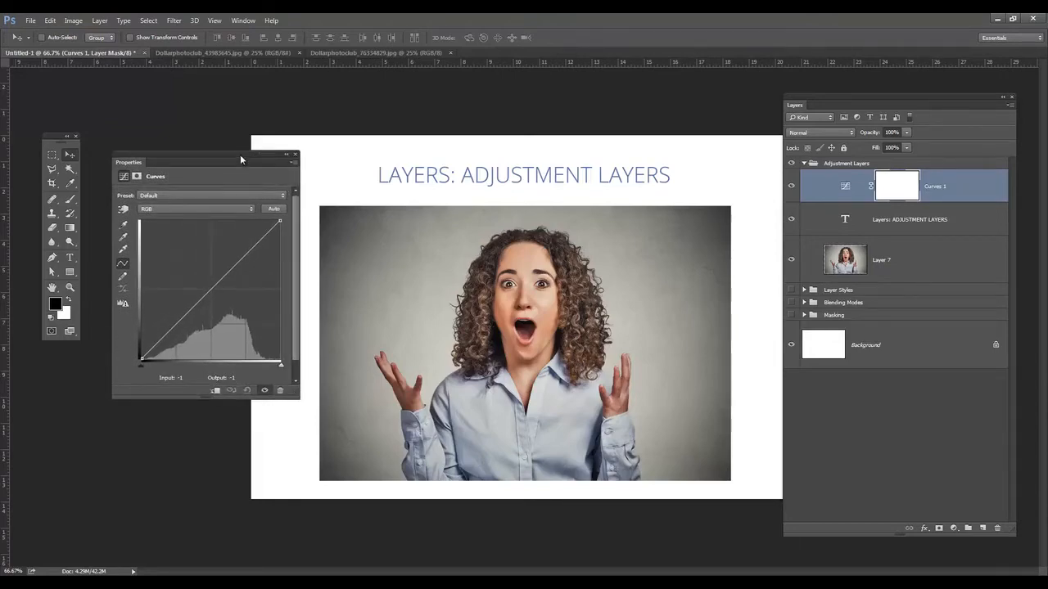
drag(239, 156, 244, 156)
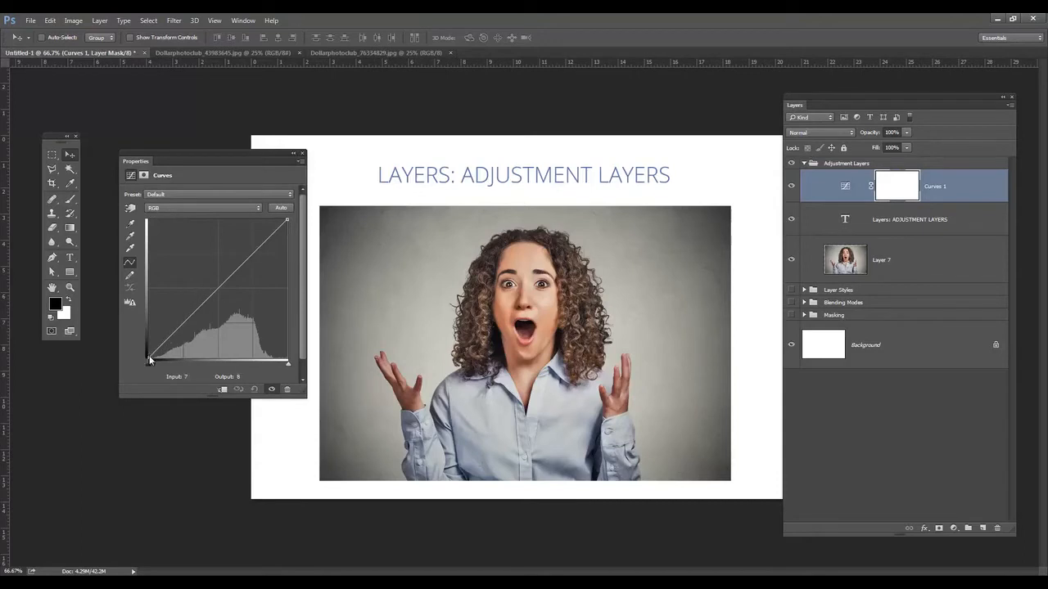
Shape the RGB curve into an S with a lowered shadow point and an upper-midtone point at about input 160, output 176
mouse_move(148, 358)
mouse_down()
mouse_move(139, 322)
mouse_move(135, 365)
mouse_move(178, 365)
mouse_move(143, 366)
mouse_up()
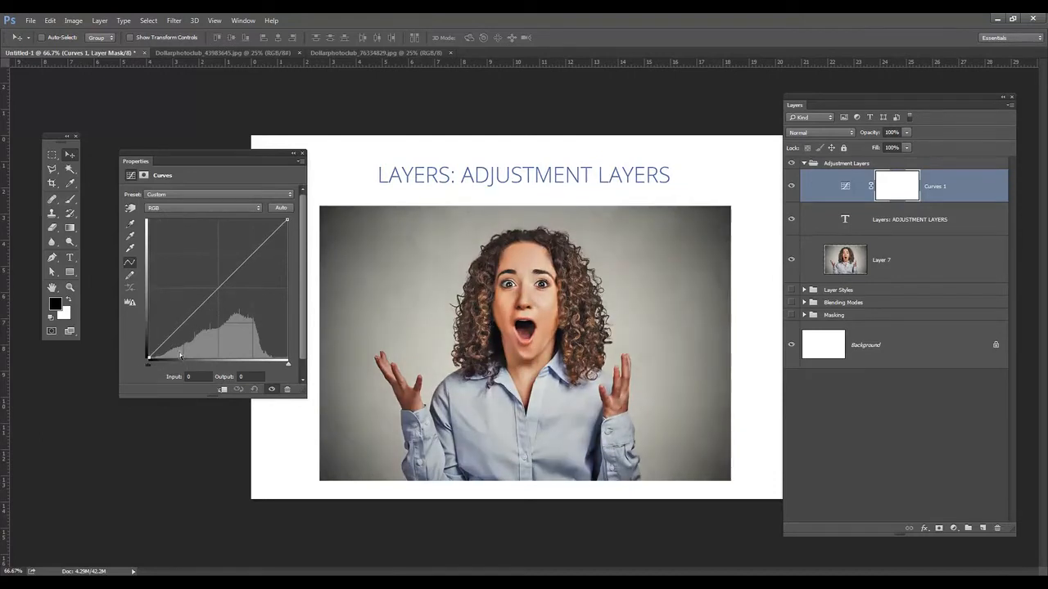
mouse_move(287, 217)
mouse_down()
mouse_move(288, 299)
mouse_move(287, 219)
mouse_move(225, 203)
mouse_move(287, 204)
mouse_up()
click(177, 334)
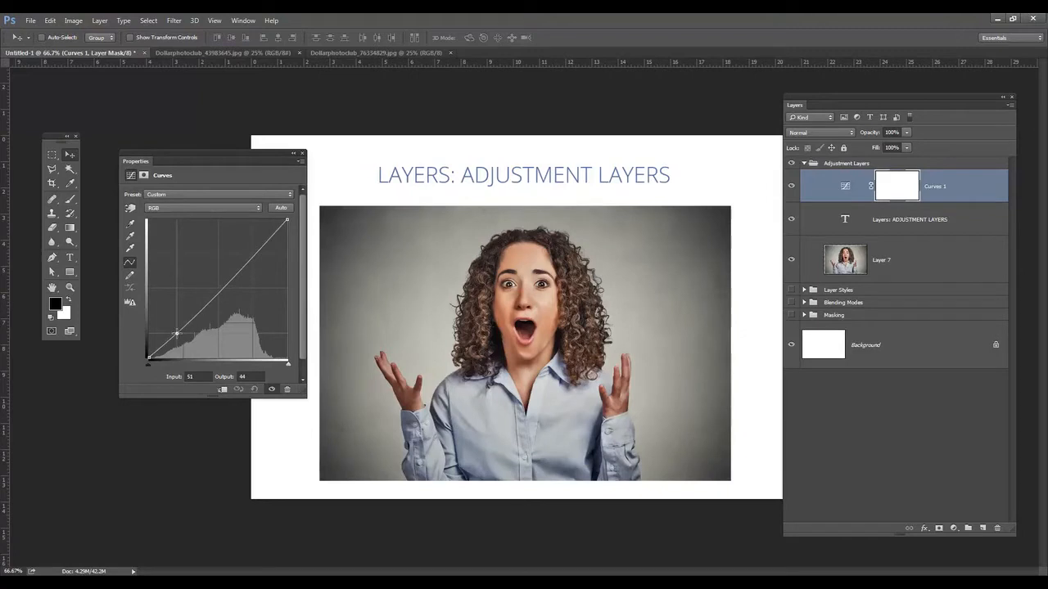
drag(177, 334, 181, 337)
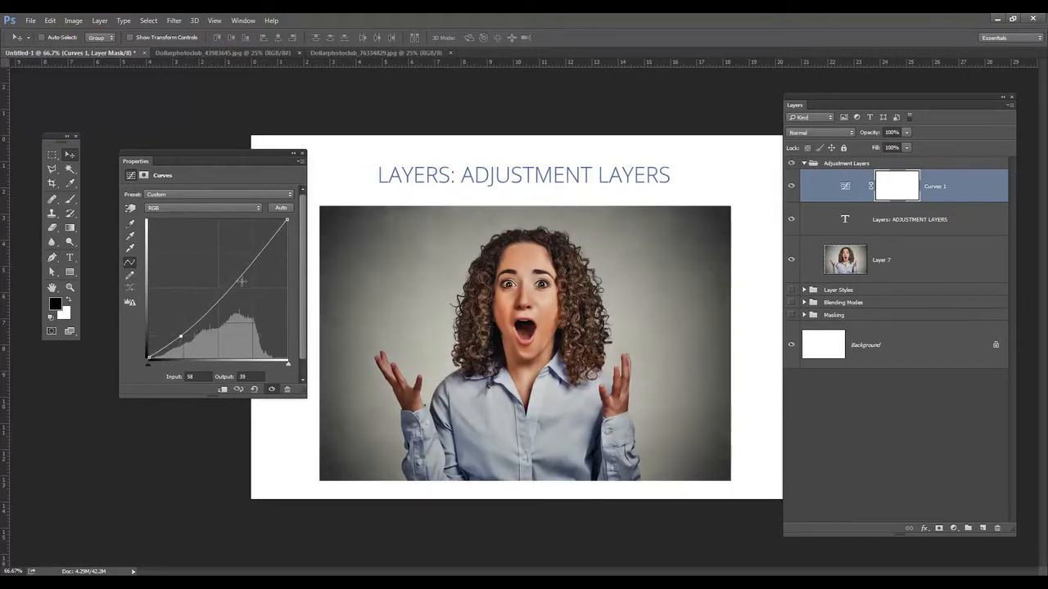
mouse_move(241, 281)
mouse_down()
mouse_move(227, 262)
mouse_move(237, 263)
mouse_up()
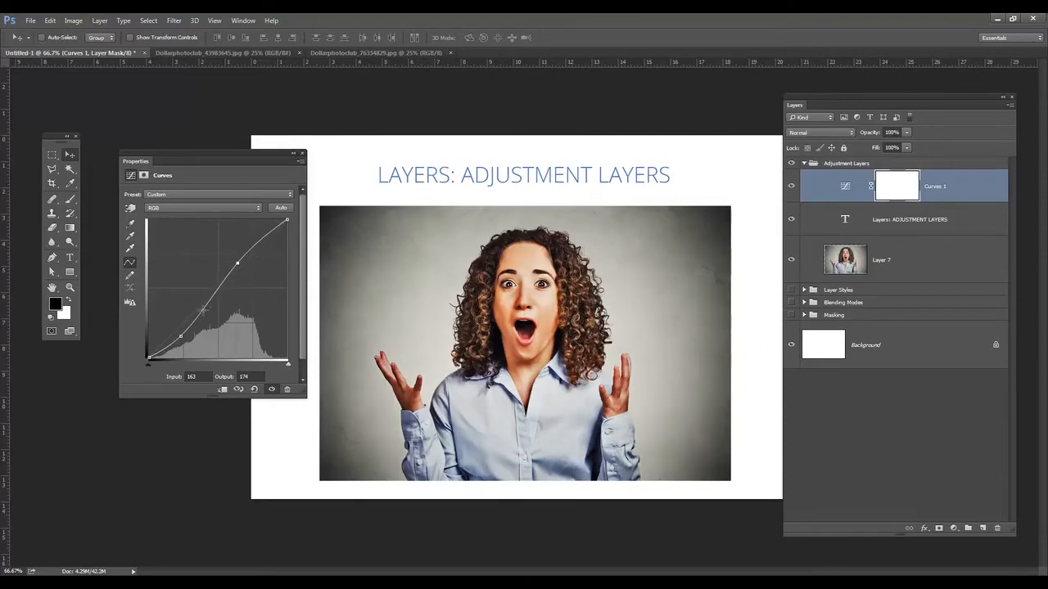
mouse_move(180, 333)
mouse_down()
mouse_move(185, 315)
mouse_move(189, 329)
mouse_up()
drag(238, 263, 237, 260)
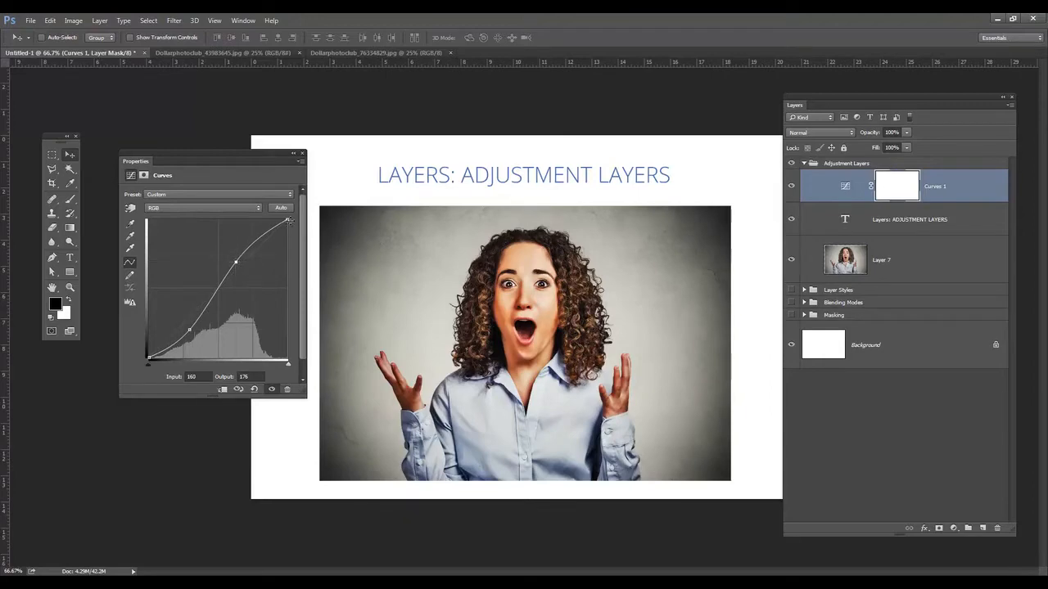
Add a highlight point and a midtone point at input 110, output 110 to the RGB curve, and fine-tune the shadow point
click(258, 241)
drag(257, 241, 255, 240)
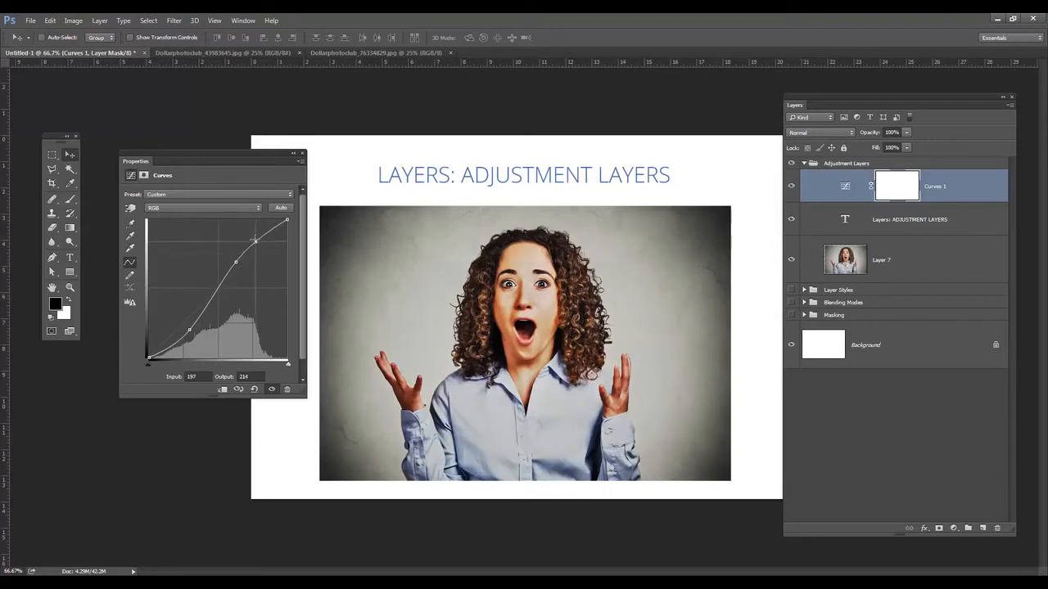
click(213, 291)
mouse_move(209, 299)
mouse_down()
mouse_move(219, 303)
mouse_move(211, 297)
mouse_up()
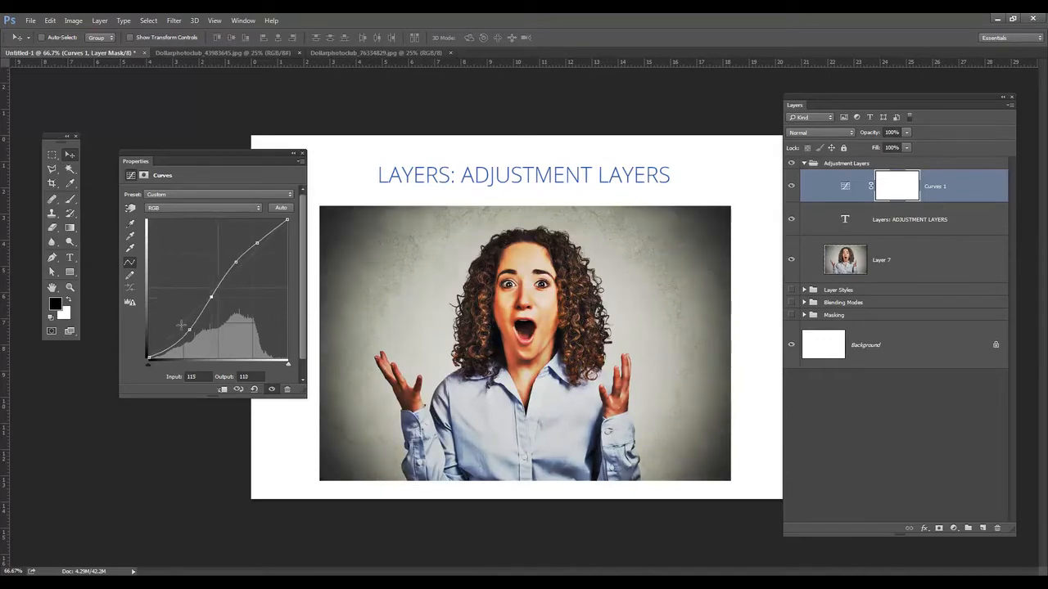
drag(189, 330, 185, 330)
drag(211, 297, 209, 298)
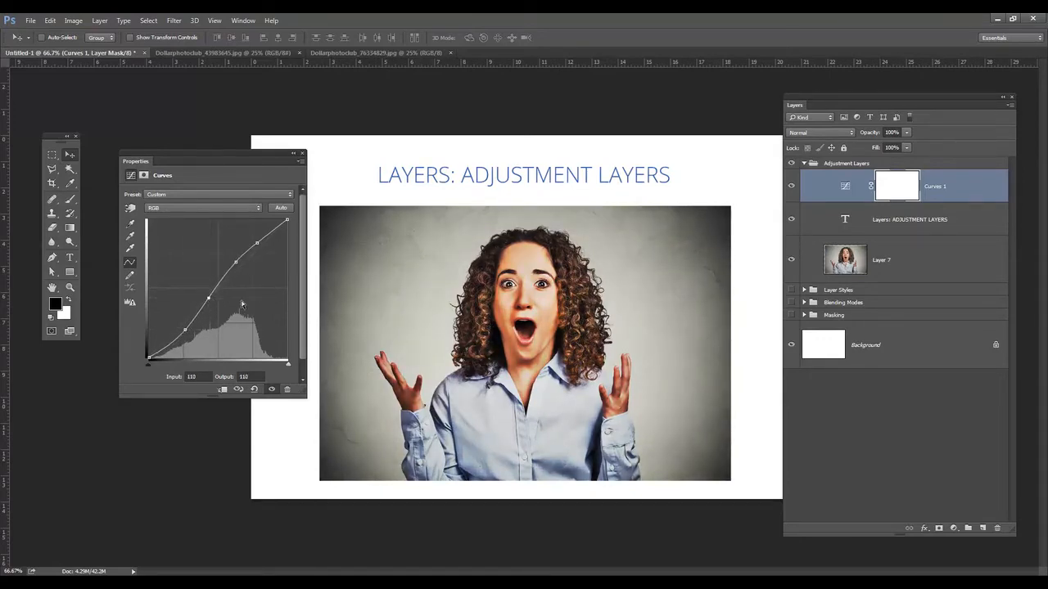
On the Blue channel curve, raise the black point to output about 32 and add a point at input 99, output 84
click(243, 207)
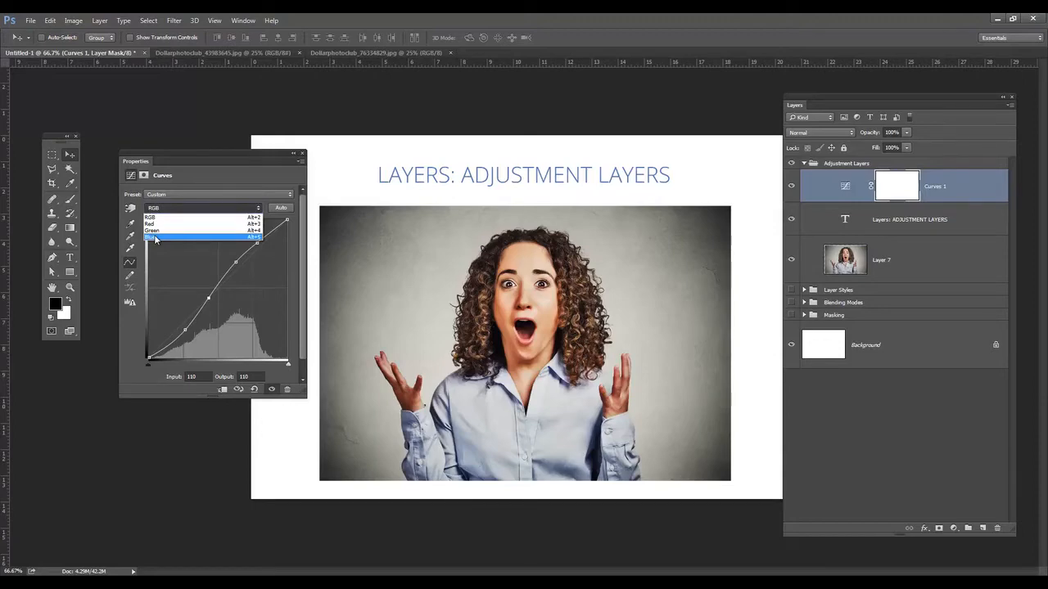
click(154, 239)
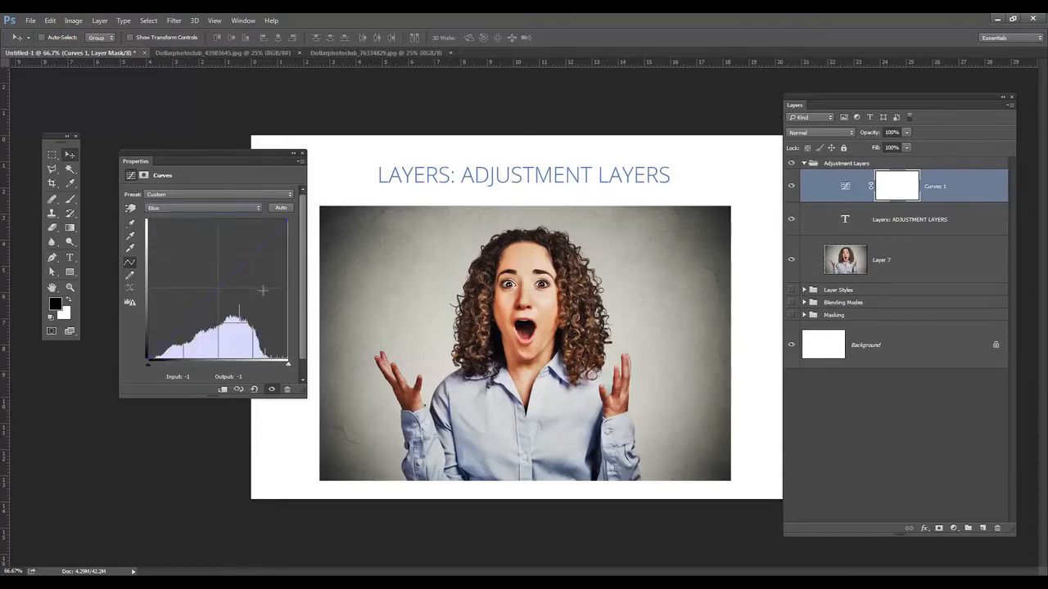
click(221, 208)
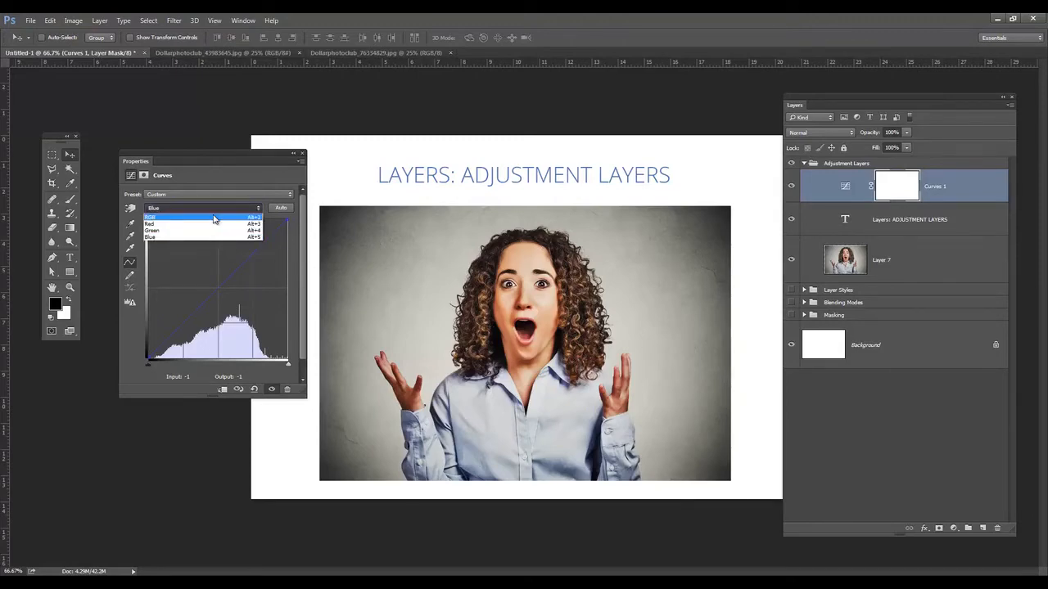
click(201, 238)
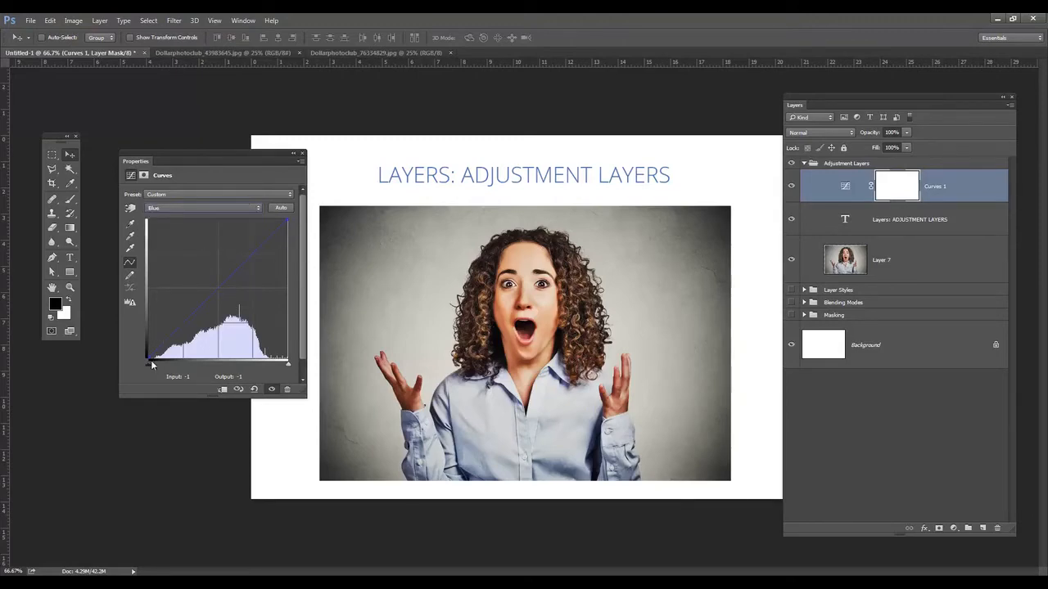
drag(148, 358, 147, 337)
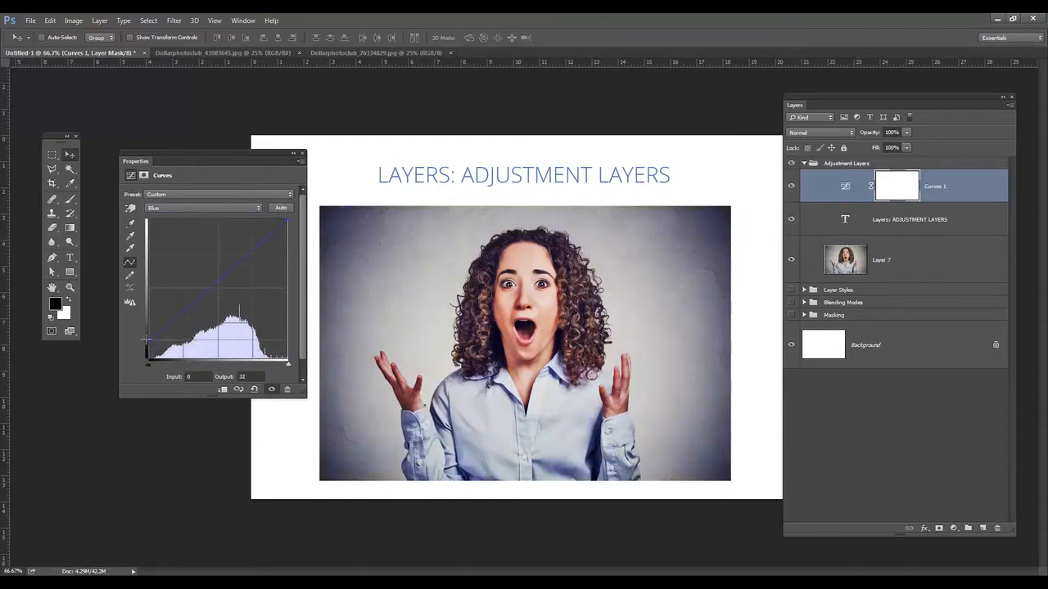
click(195, 298)
drag(195, 298, 203, 312)
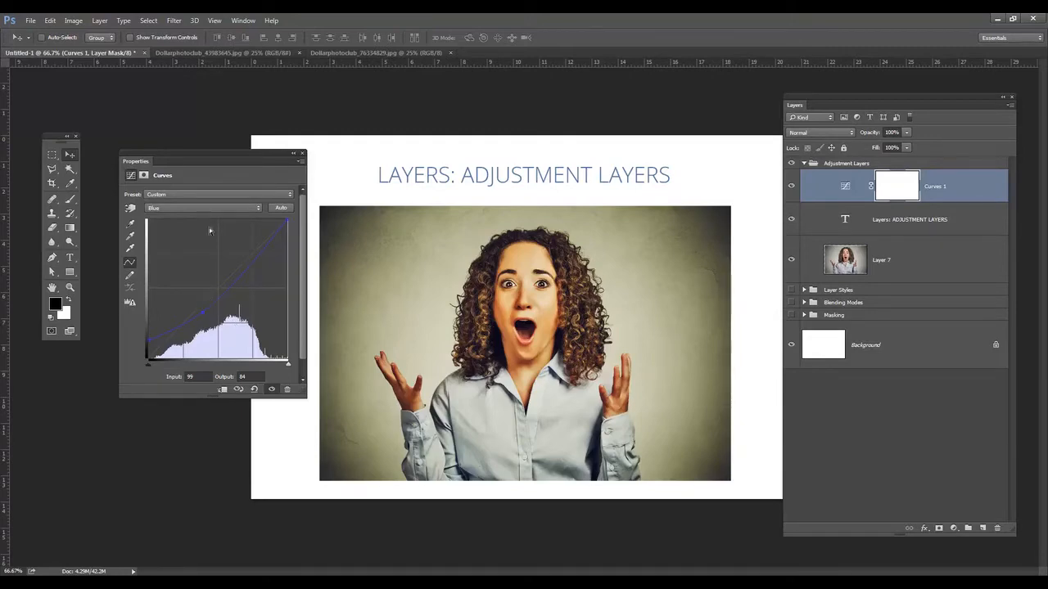
On the Red channel curve, raise the black point to output 25 and lower the white point slightly
click(176, 207)
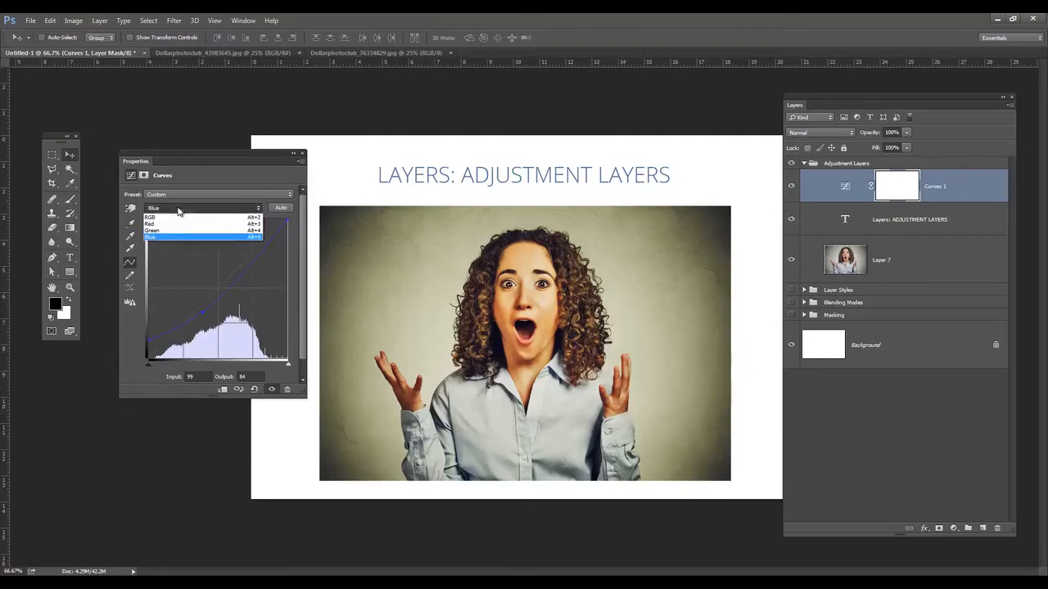
click(180, 225)
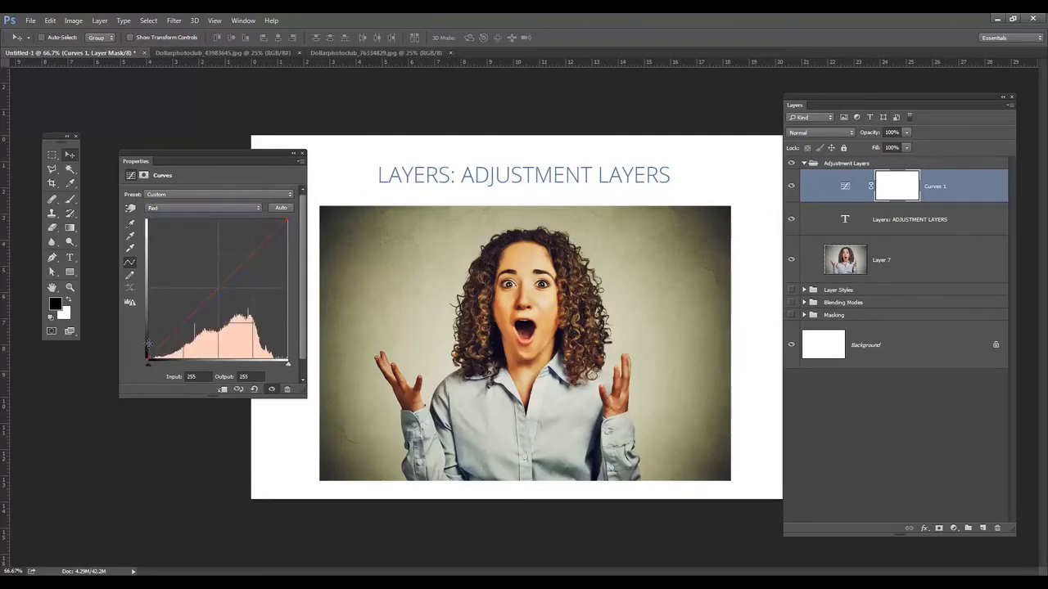
drag(148, 359, 148, 343)
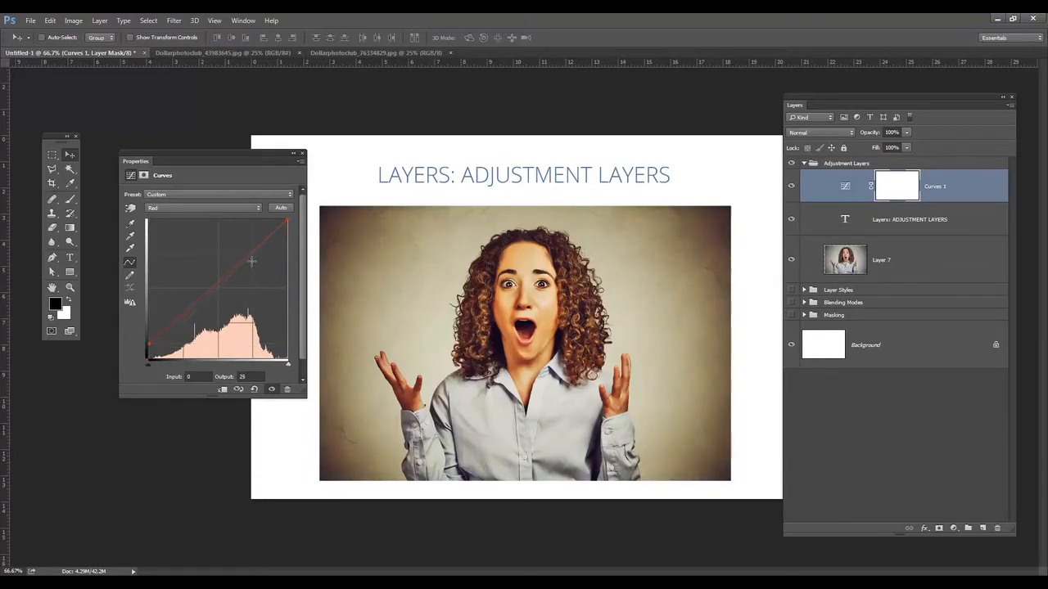
mouse_move(287, 220)
mouse_down()
mouse_move(289, 232)
mouse_move(286, 224)
mouse_up()
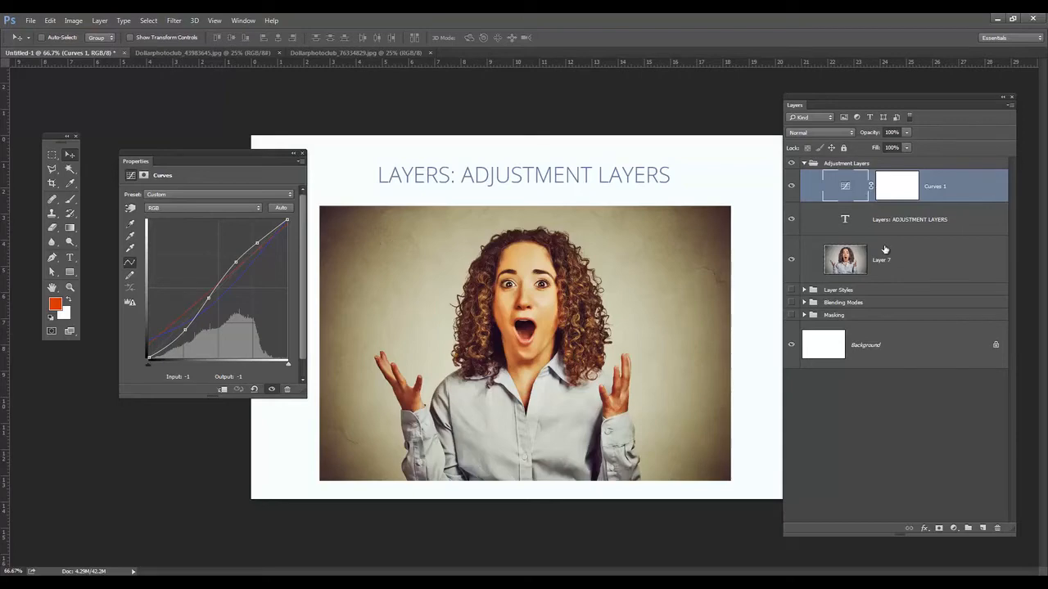
Compare the photo with and without the Curves layer, duplicate that layer, and make the copy active
click(791, 186)
click(792, 187)
drag(962, 193, 982, 528)
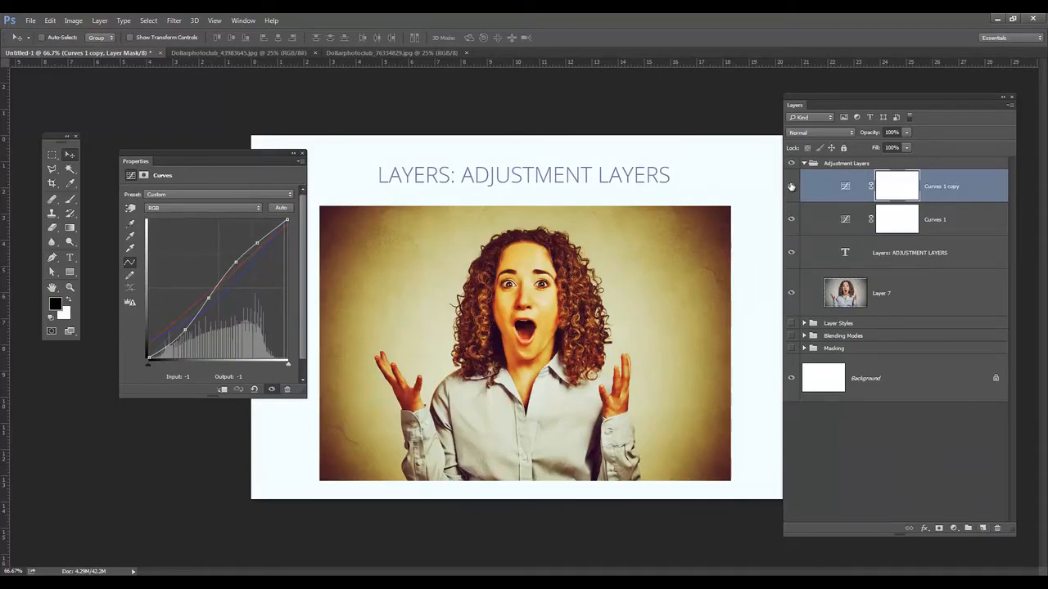
click(850, 218)
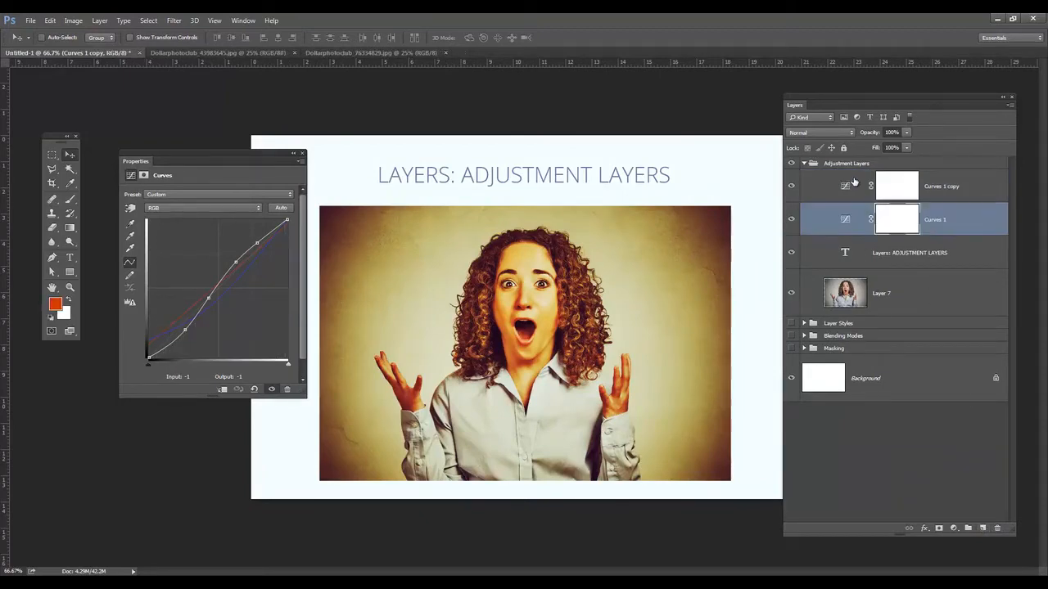
click(854, 182)
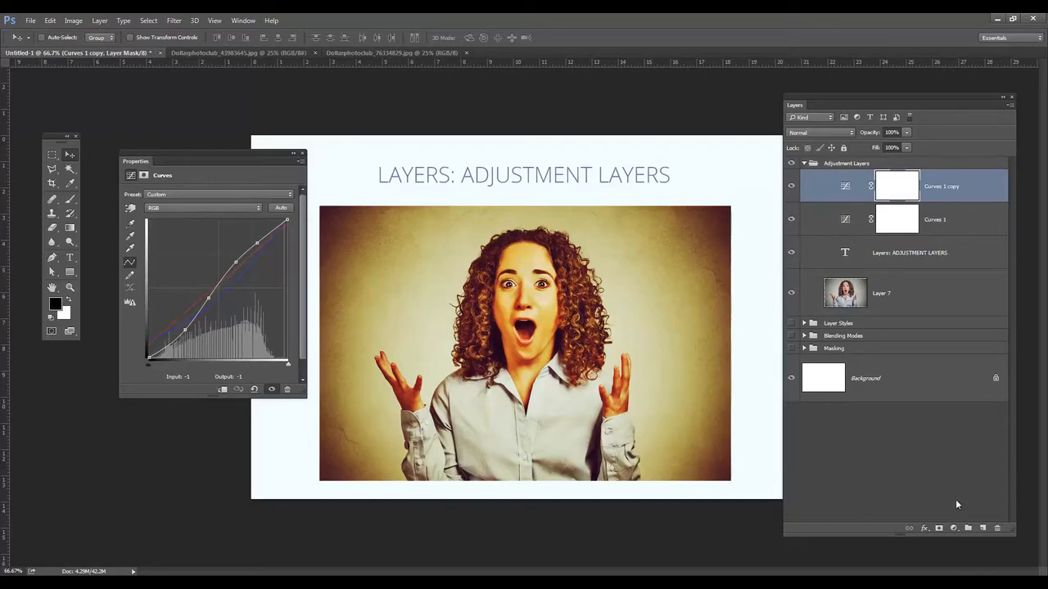
Add a Channel Mixer adjustment layer above the duplicated Curves layer and move its properties aside
click(953, 528)
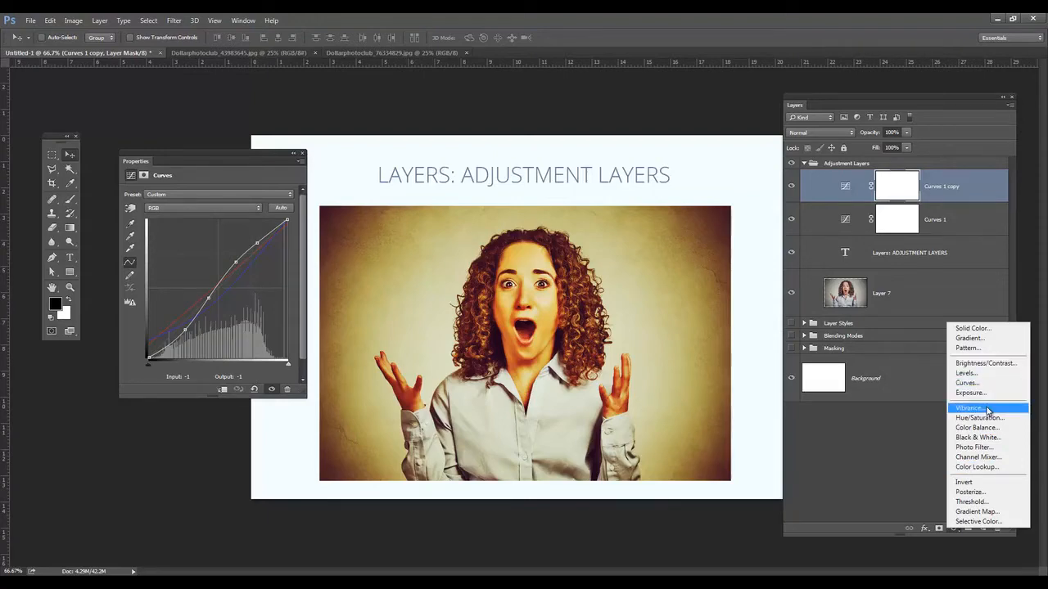
click(984, 458)
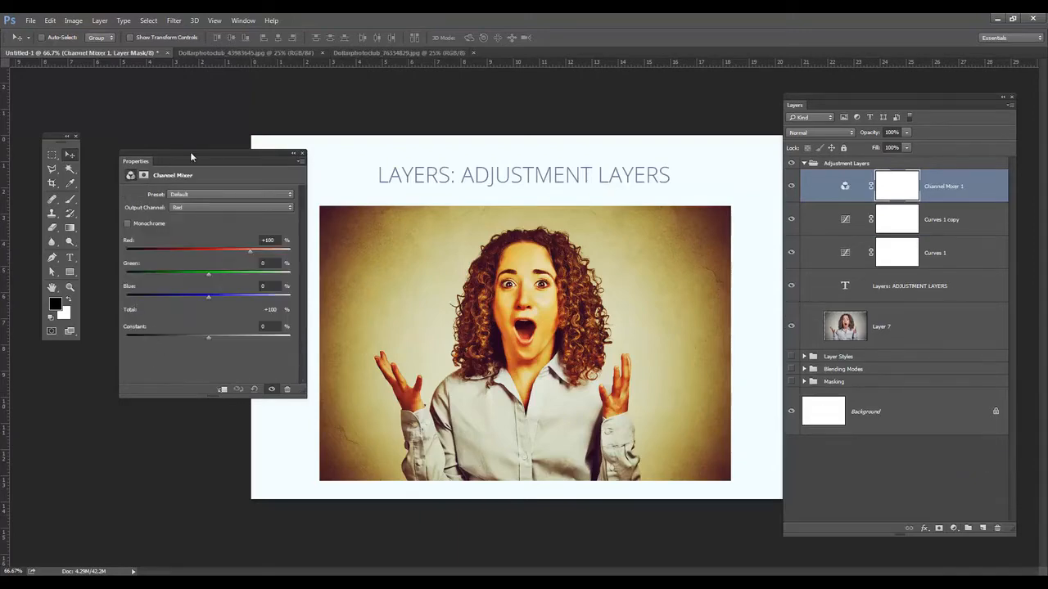
drag(225, 157, 257, 157)
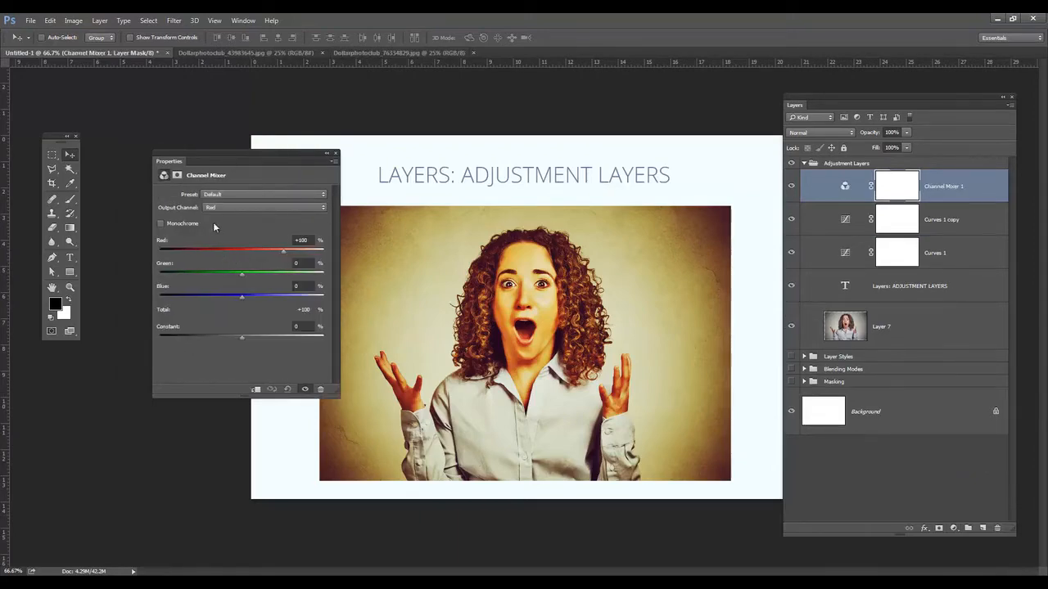
Try altering the Red output channel's mix in the Channel Mixer, reducing mainly its blue share, and delete that adjustment layer
drag(242, 273, 284, 259)
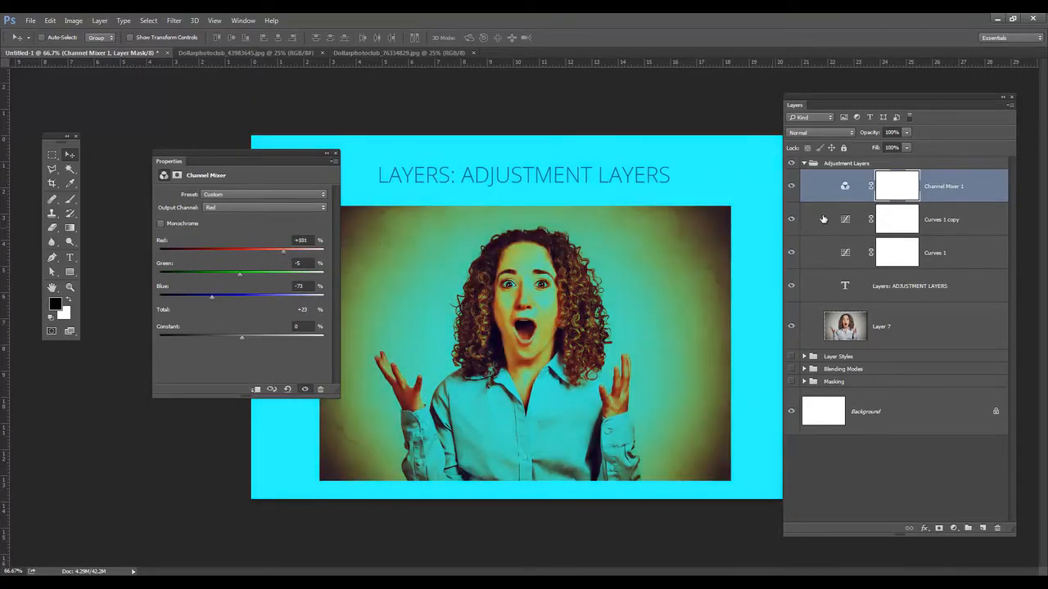
drag(983, 191, 997, 528)
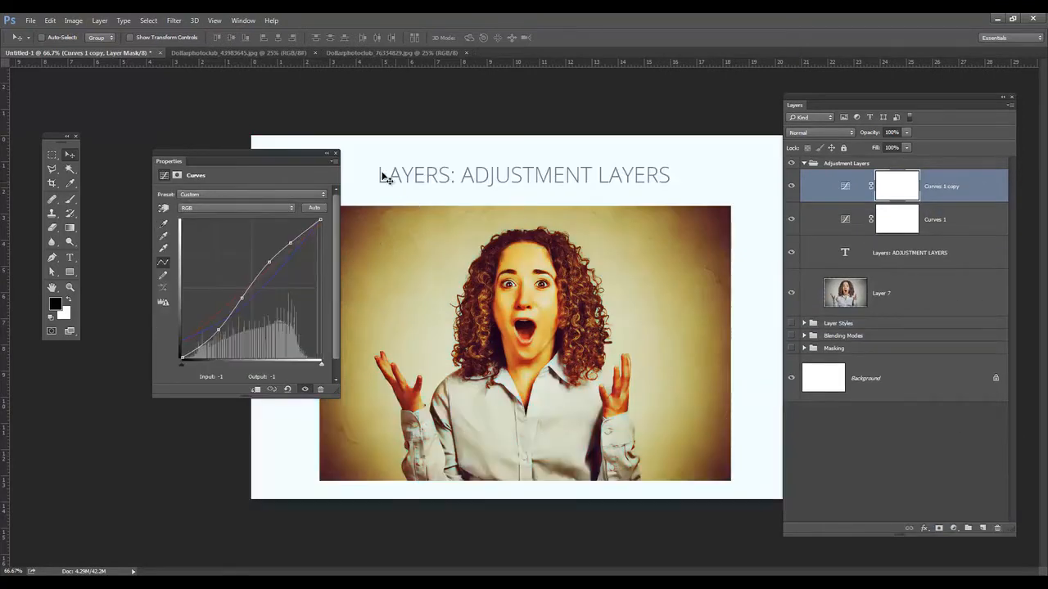
Close the curve properties and delete both Curves adjustment layers from the Adjustment Layers group
click(335, 153)
drag(907, 95, 882, 94)
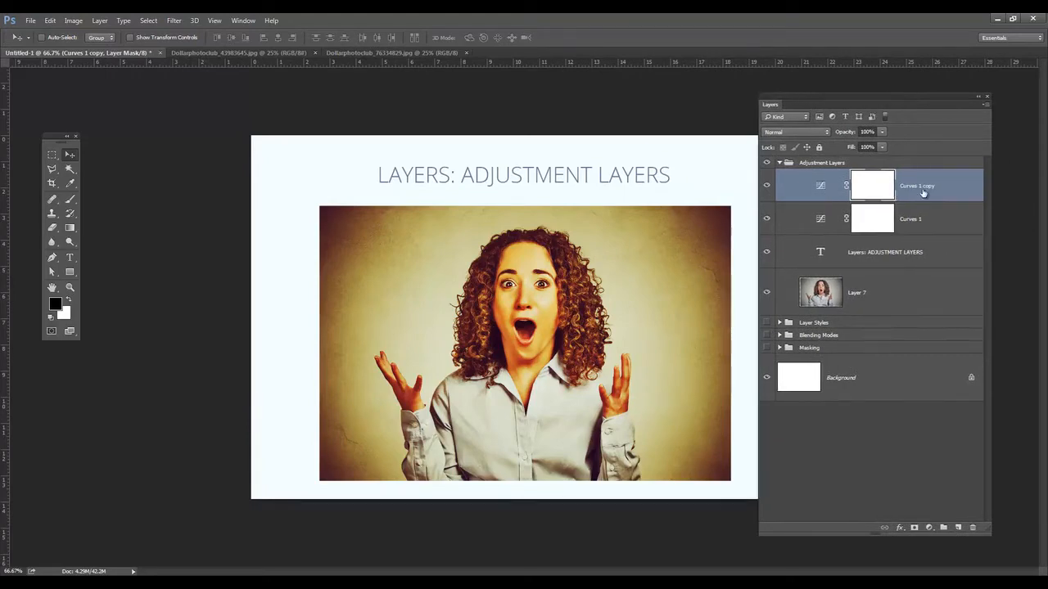
click(928, 232)
shift+click(930, 196)
drag(931, 208, 964, 524)
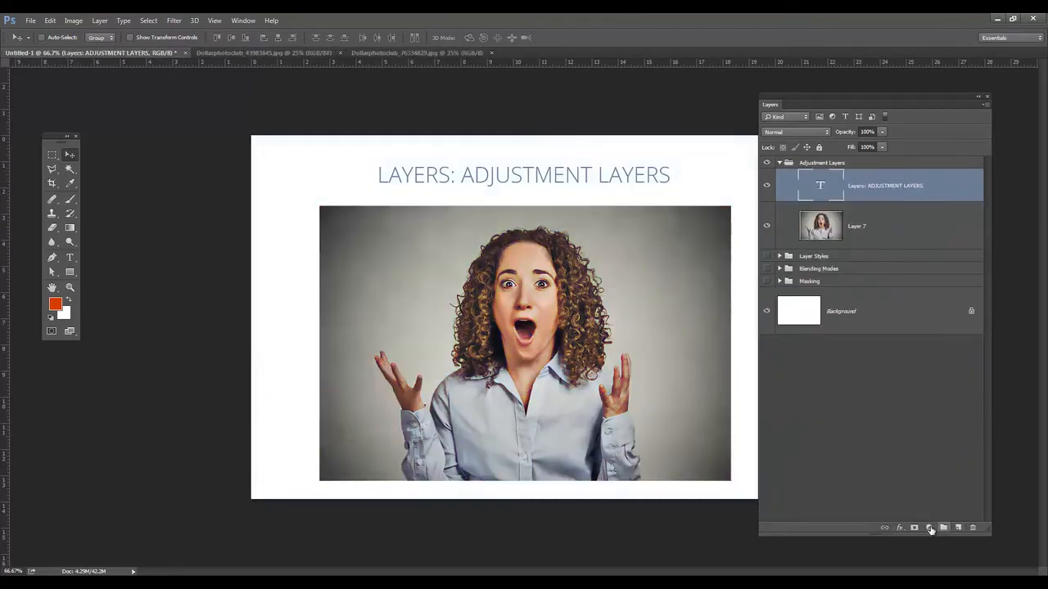
Try a Brightness/Contrast adjustment layer above the title text with contrast at 100, and delete it
click(929, 530)
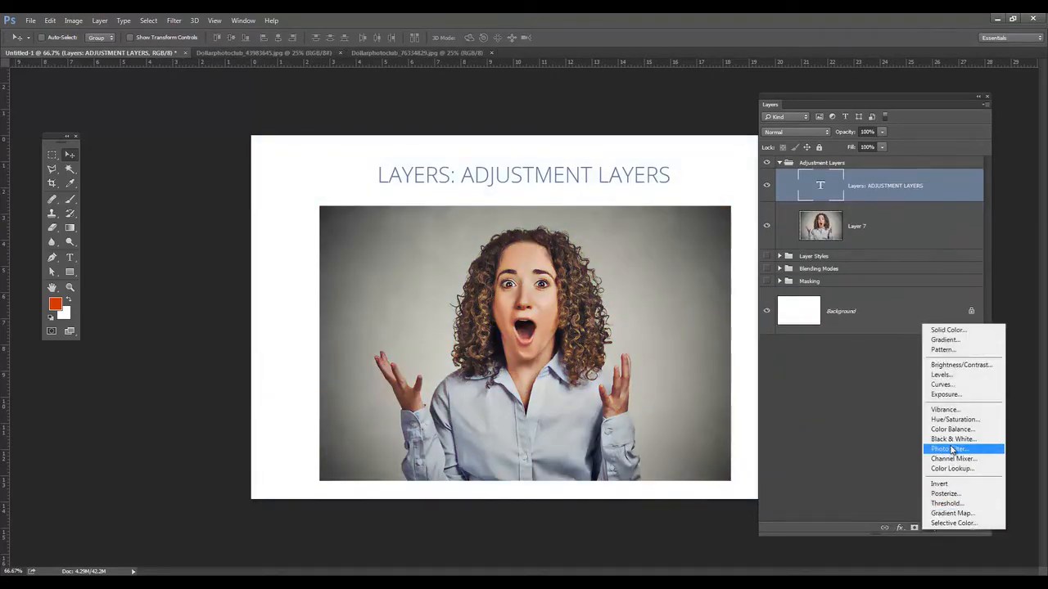
click(965, 366)
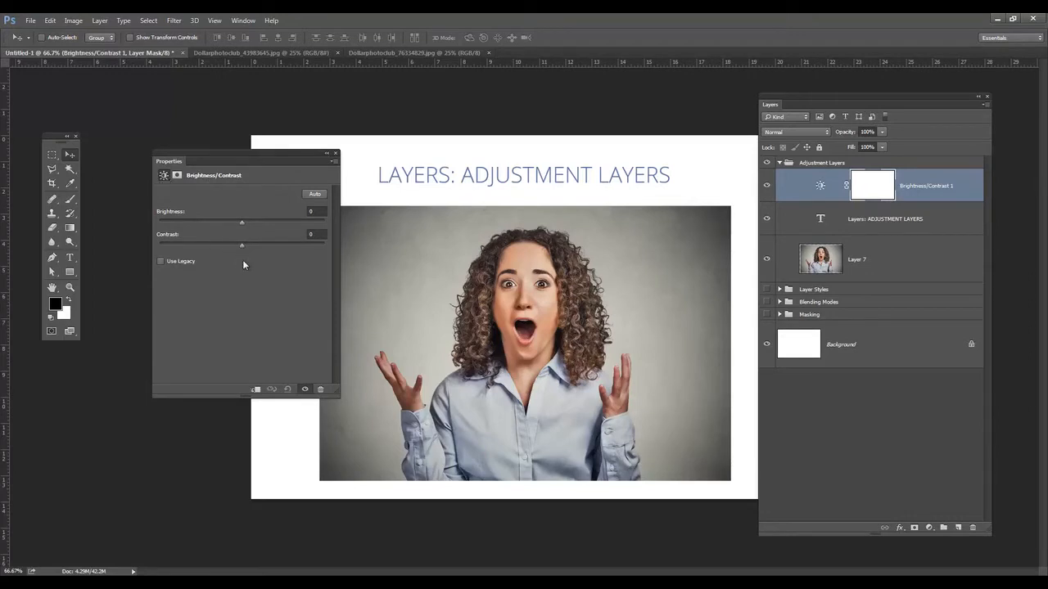
drag(272, 245, 352, 229)
drag(240, 230, 344, 225)
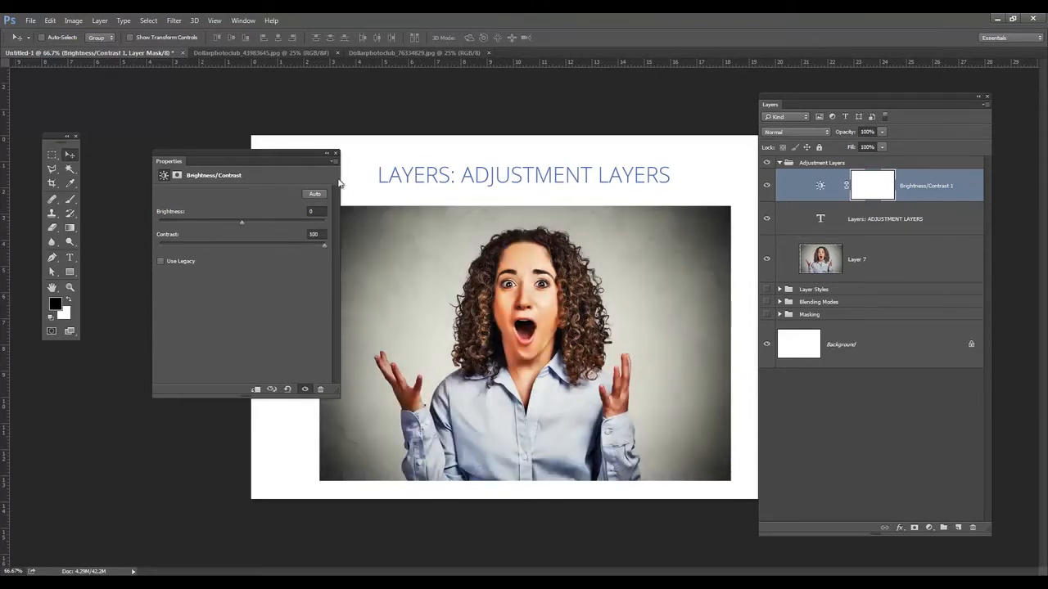
click(335, 153)
drag(926, 190, 973, 528)
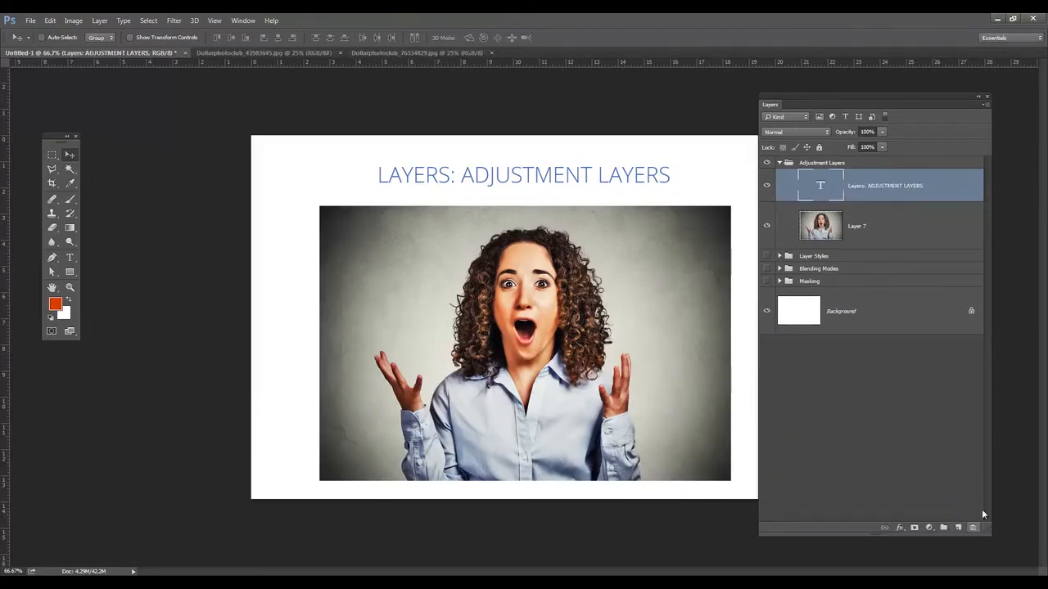
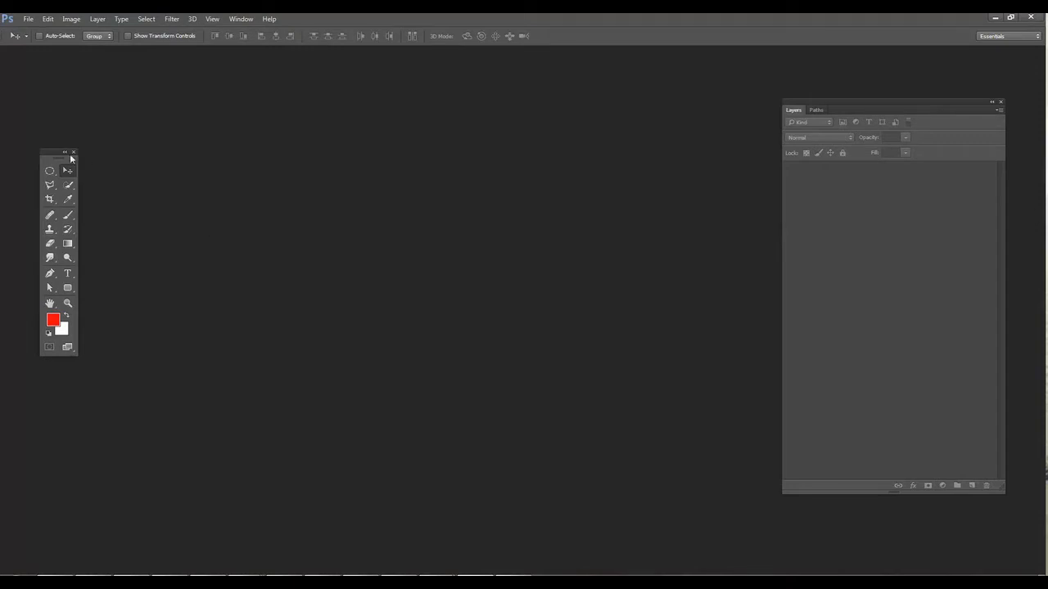
Open Dollarphotoclub_60454691.jpg from the Pictures library and unlock its Background so it becomes a regular layer
drag(55, 153, 48, 167)
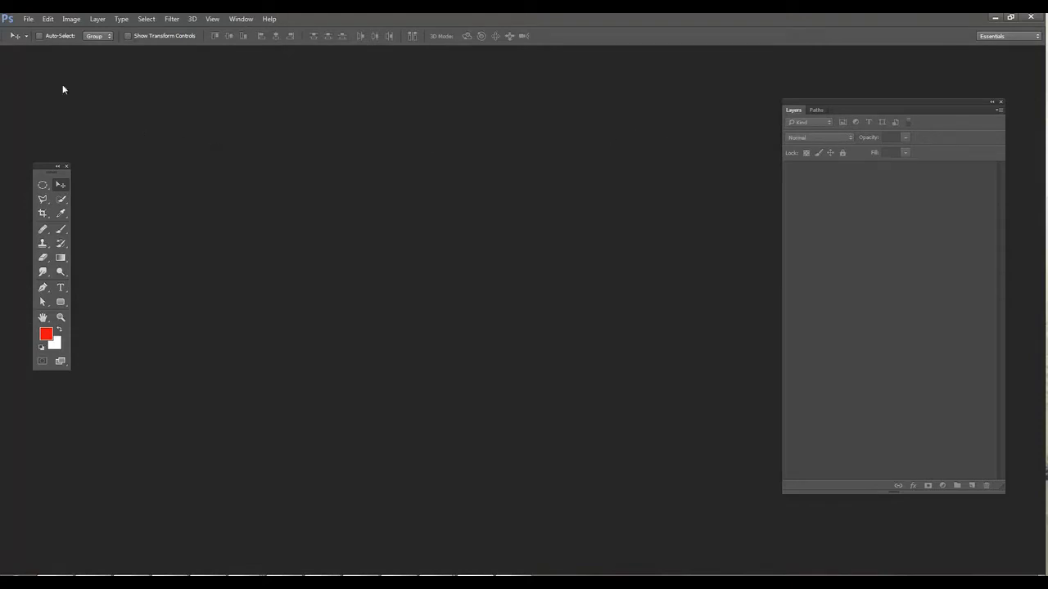
click(29, 19)
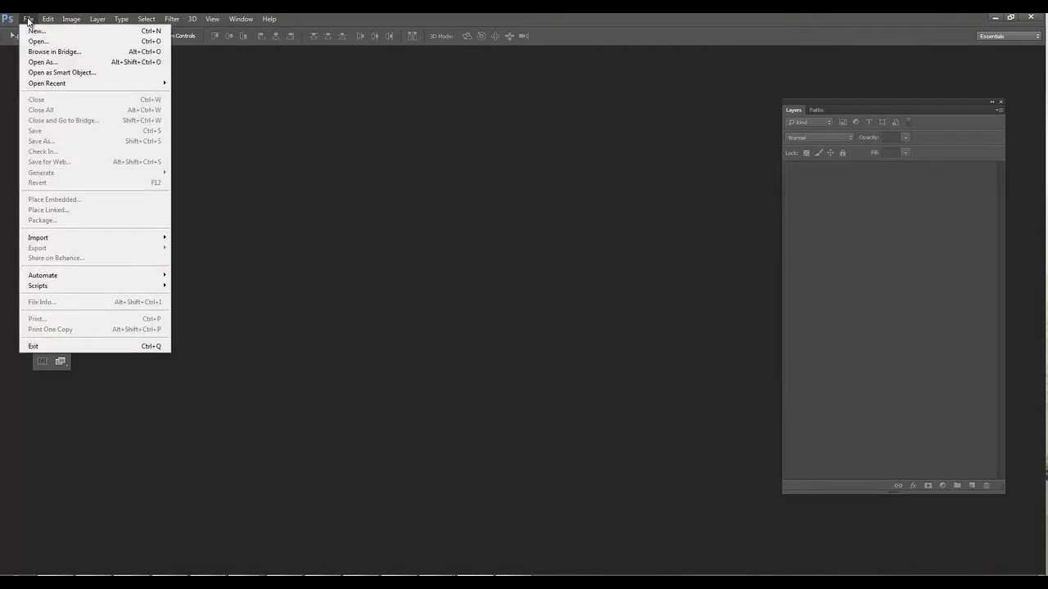
click(46, 43)
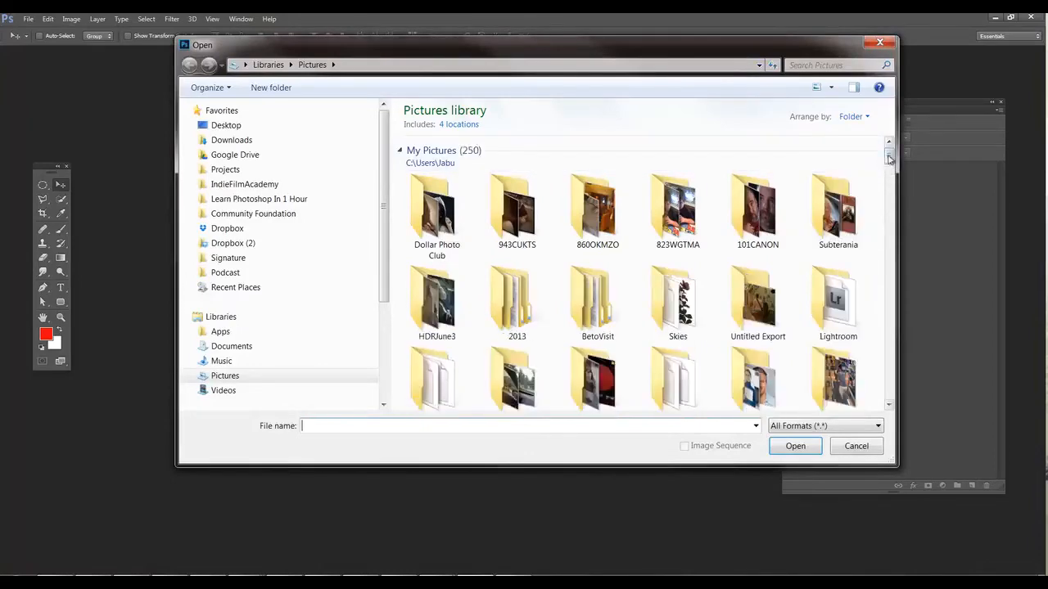
scroll(876, 192, down, 5)
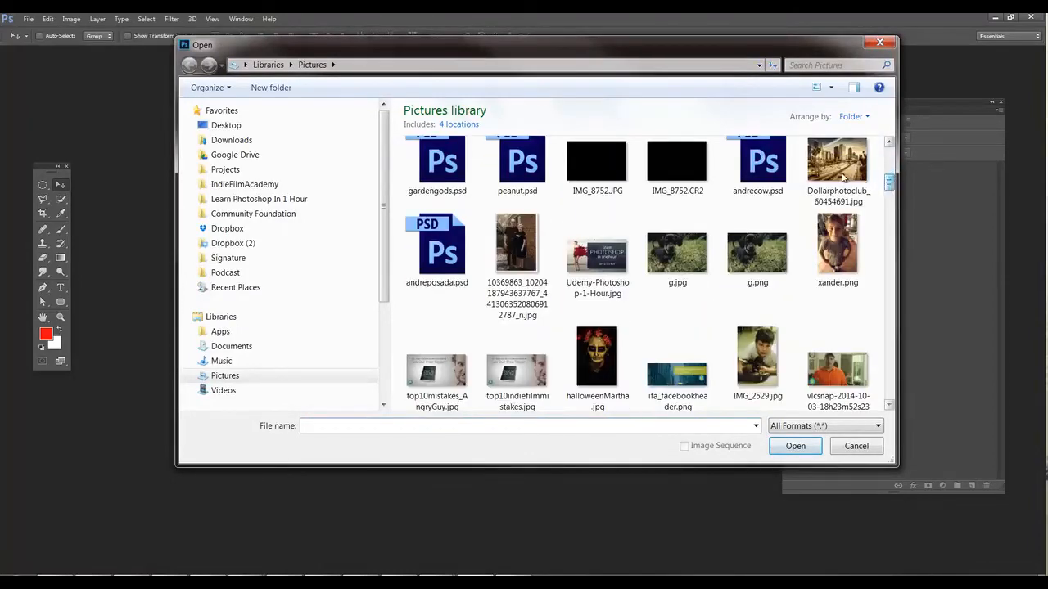
click(847, 180)
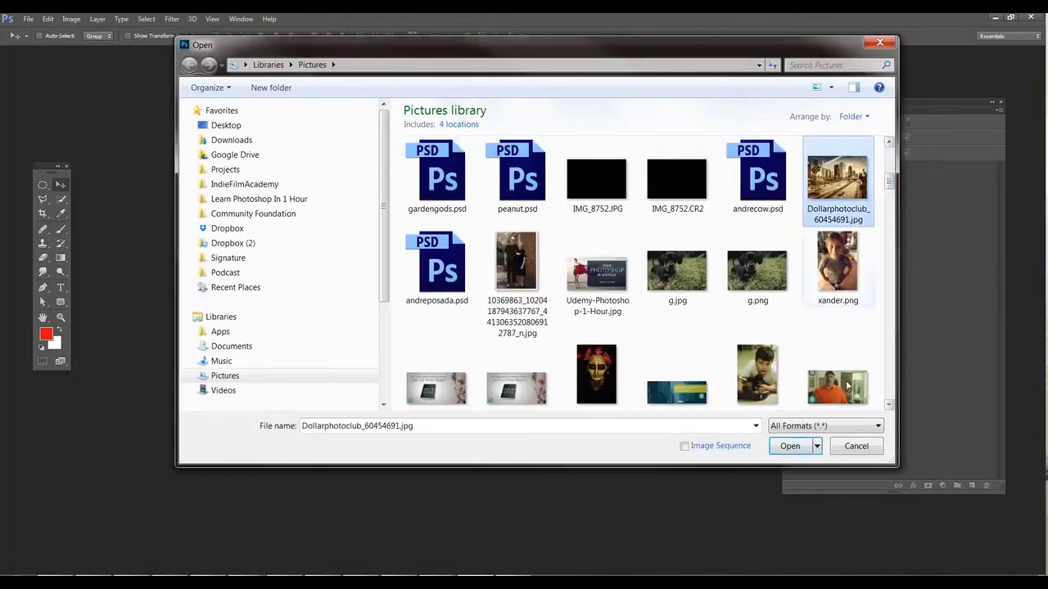
click(791, 446)
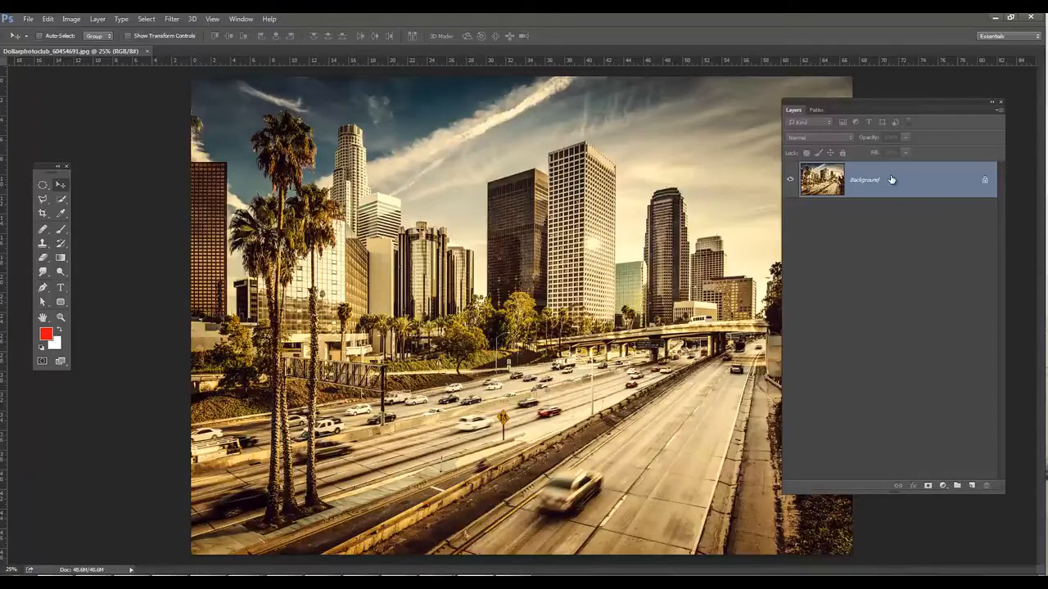
drag(985, 179, 985, 486)
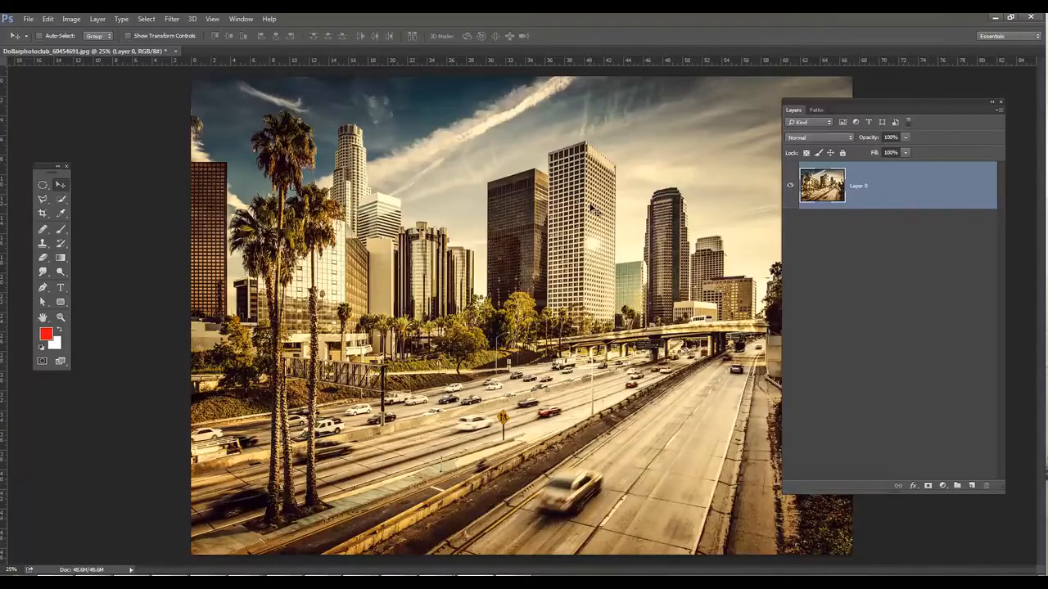
Examine the trees, overpass and freeway traffic in the city photo at 100%, and return to the full image at 25%
key(ctrl+plus)
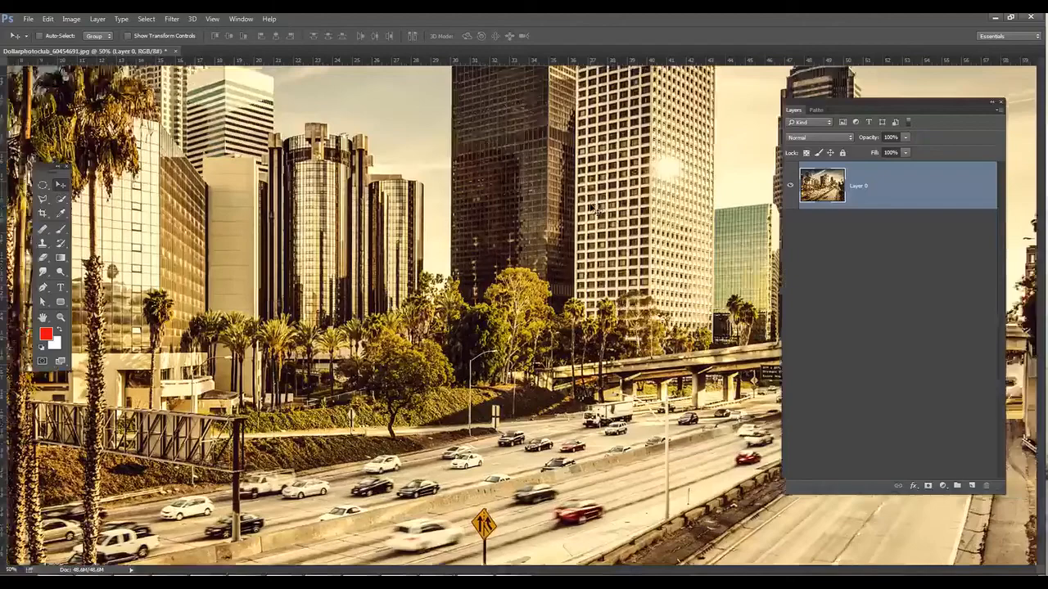
key(ctrl+plus)
key(ctrl+plus)
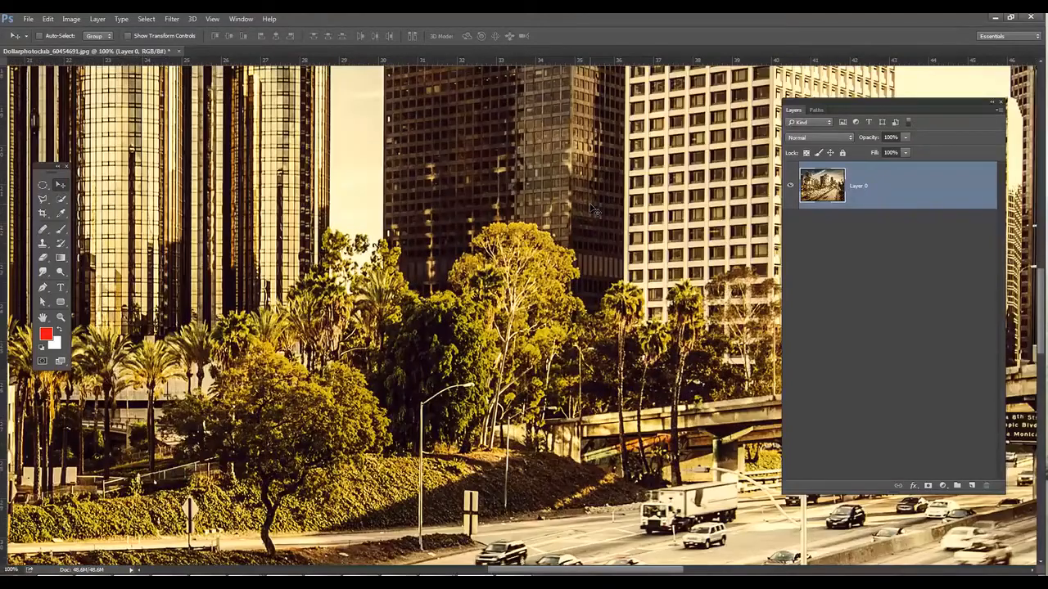
drag(683, 468, 565, 328)
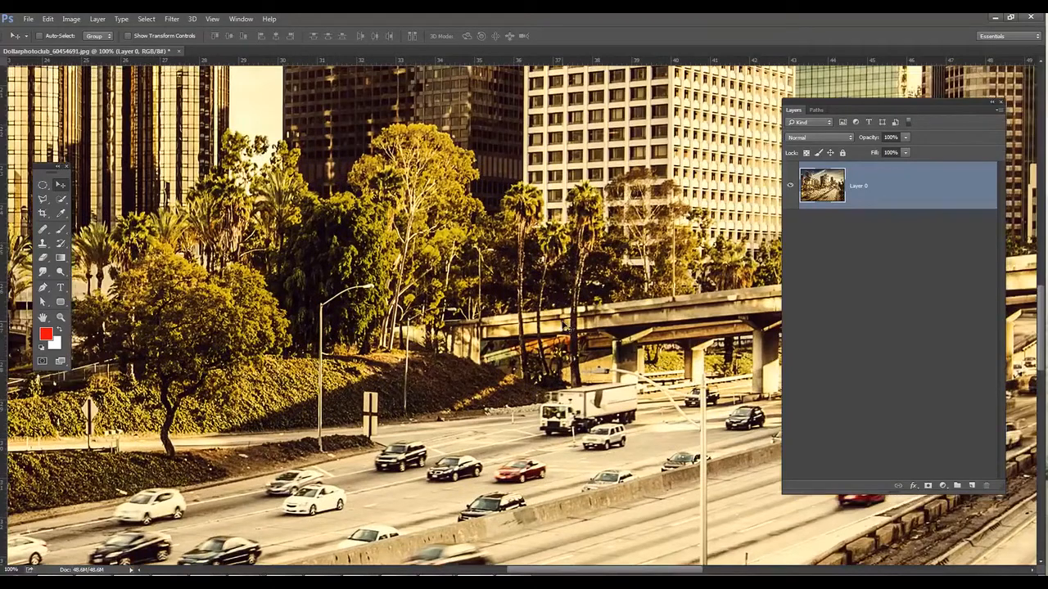
key(ctrl+minus)
key(ctrl+minus)
key(ctrl+minus)
key(ctrl+minus)
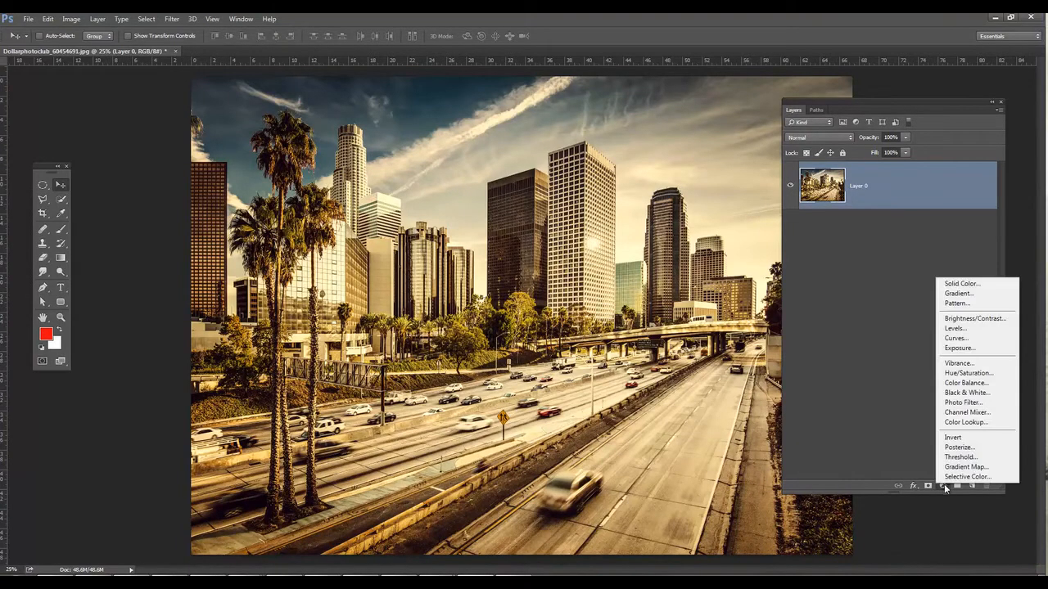
Try an Exposure adjustment layer at -0.07 with a default Black & White layer above it, and delete both
click(980, 348)
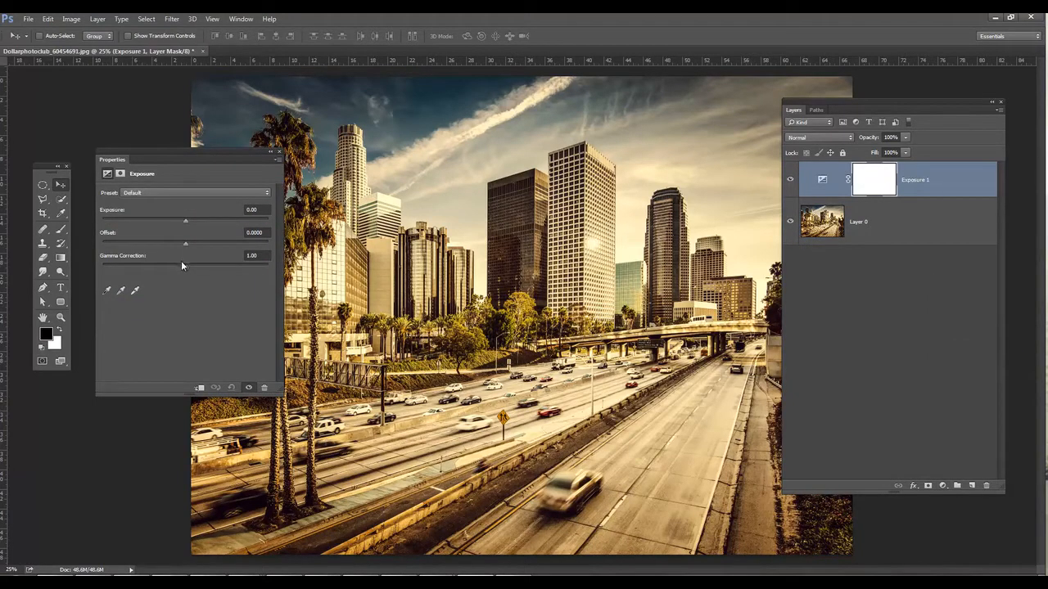
mouse_move(186, 224)
mouse_down()
mouse_move(161, 220)
mouse_move(211, 224)
mouse_move(185, 219)
mouse_up()
click(942, 486)
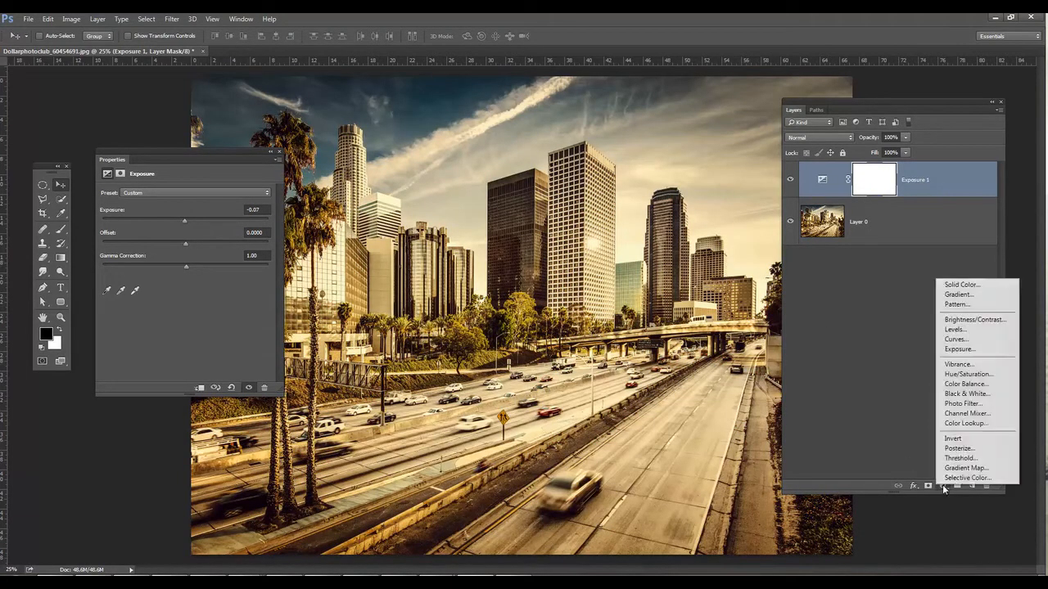
click(979, 394)
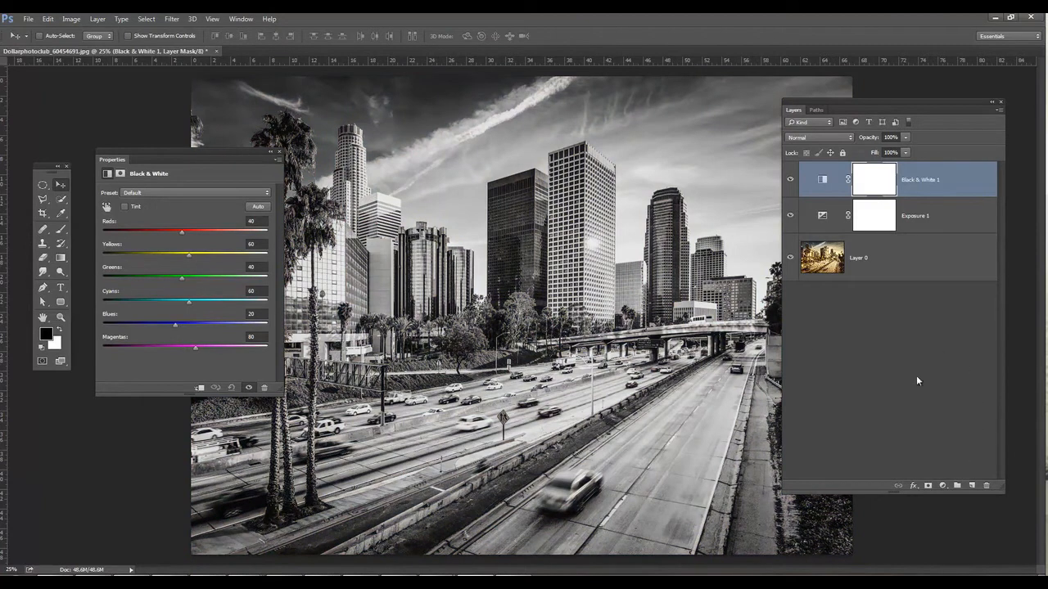
drag(968, 186, 991, 485)
drag(942, 177, 988, 485)
Add a Curves layer, darken the RGB curve with a shadow point and a point at input 152, output 121, and raise the black point to output 28
click(943, 487)
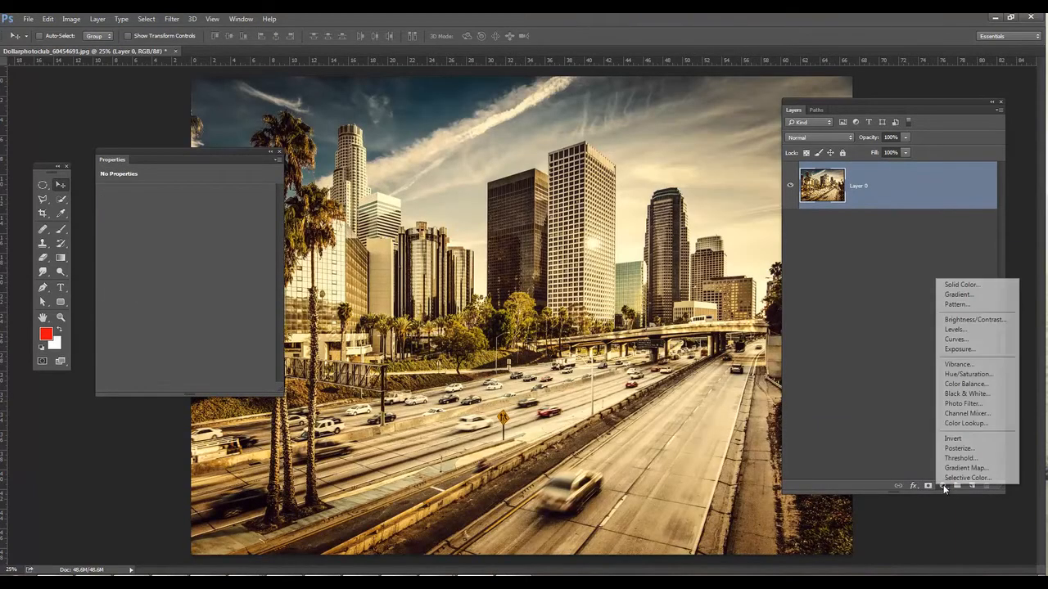
click(984, 340)
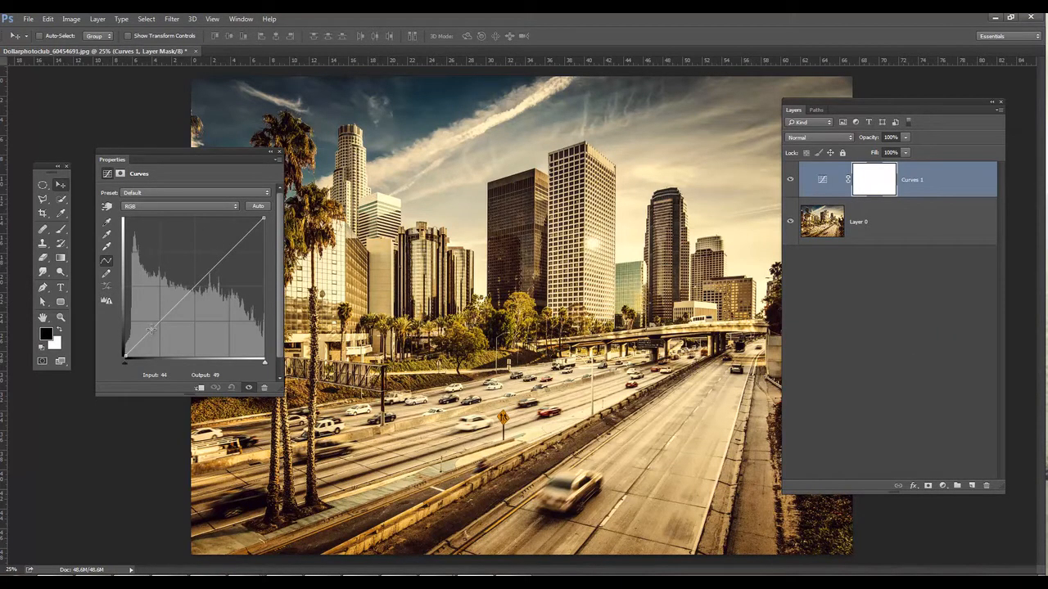
drag(153, 329, 157, 333)
mouse_move(208, 280)
mouse_down()
mouse_move(204, 251)
mouse_move(209, 288)
mouse_up()
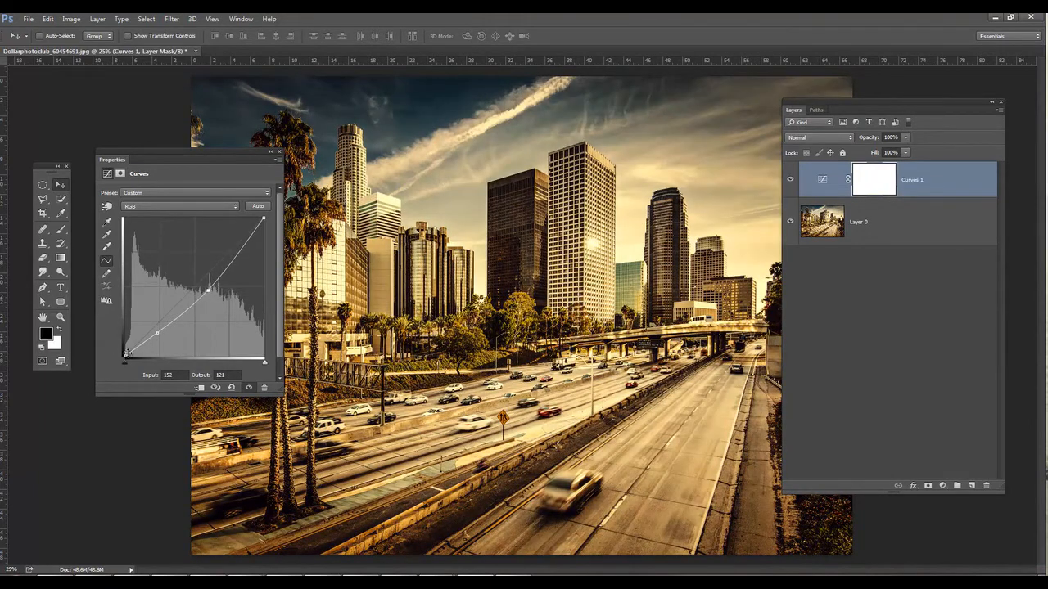
drag(127, 353, 126, 337)
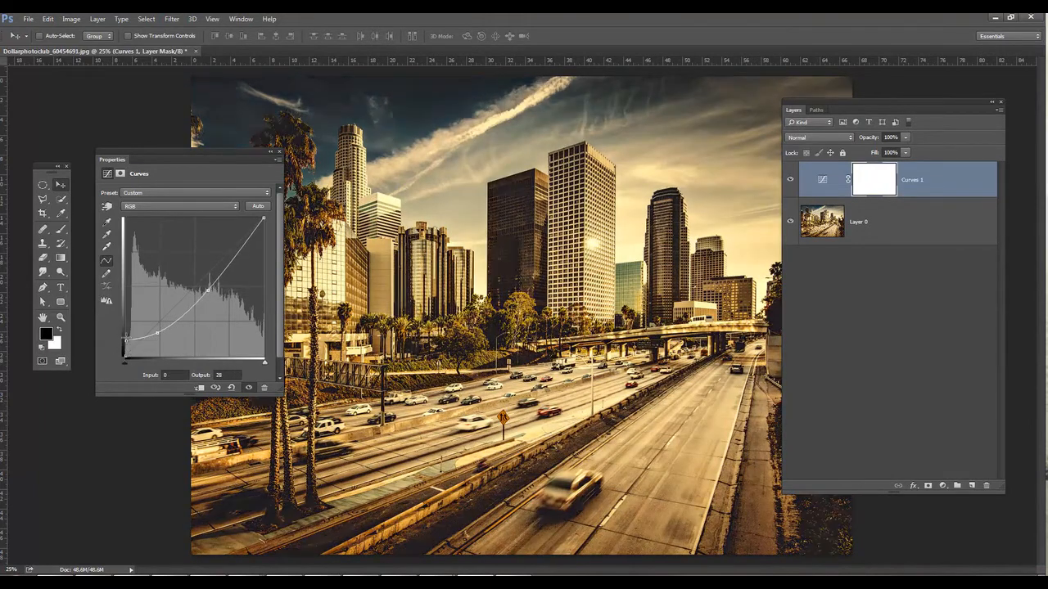
On the Blue channel curve, add a point at input 110, output 148 and raise the black point to output 40
click(190, 208)
click(185, 236)
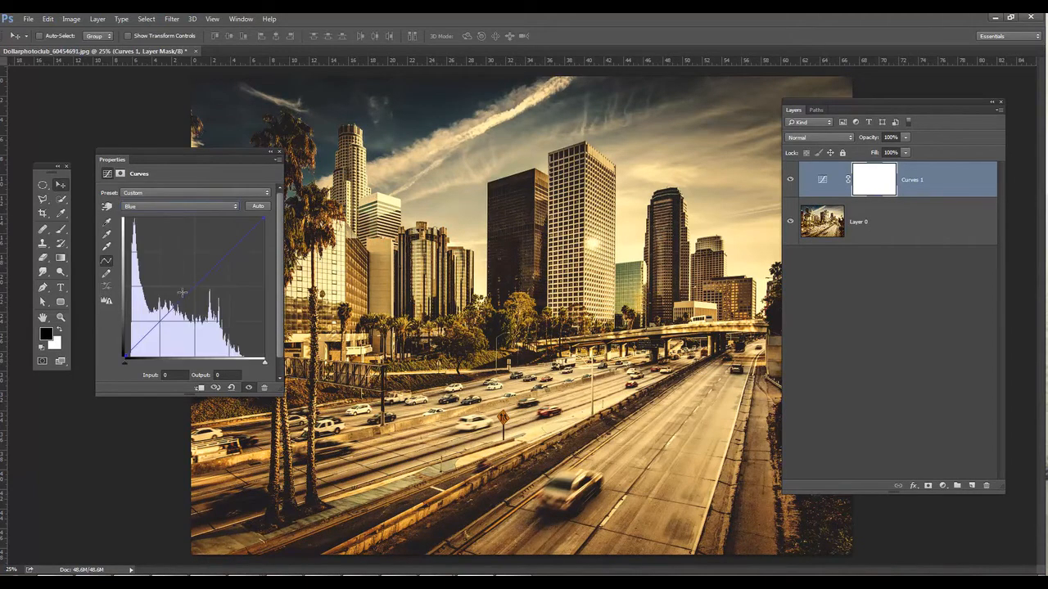
drag(199, 300, 185, 275)
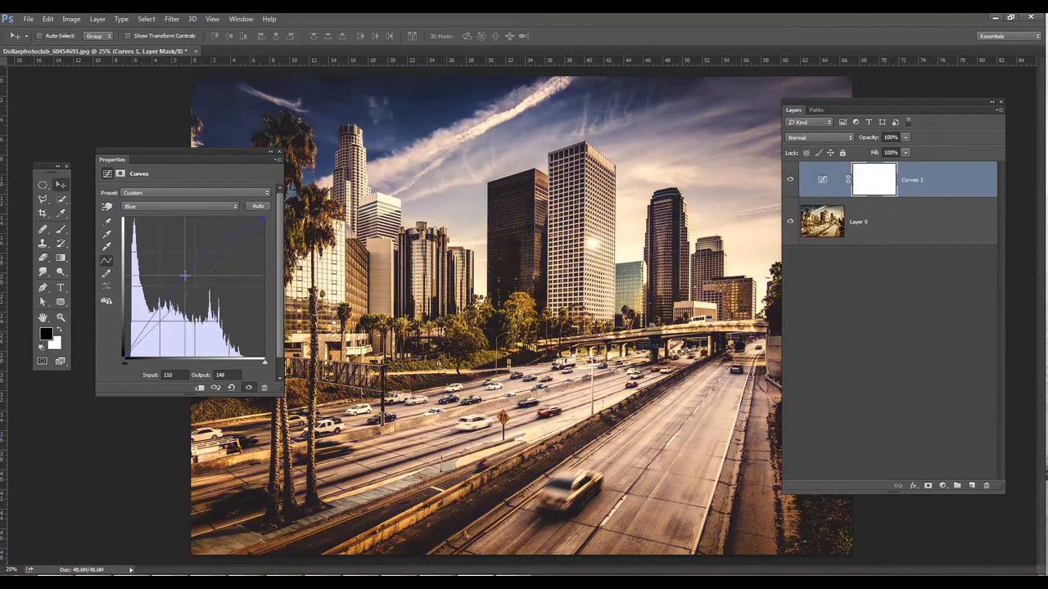
drag(124, 357, 123, 331)
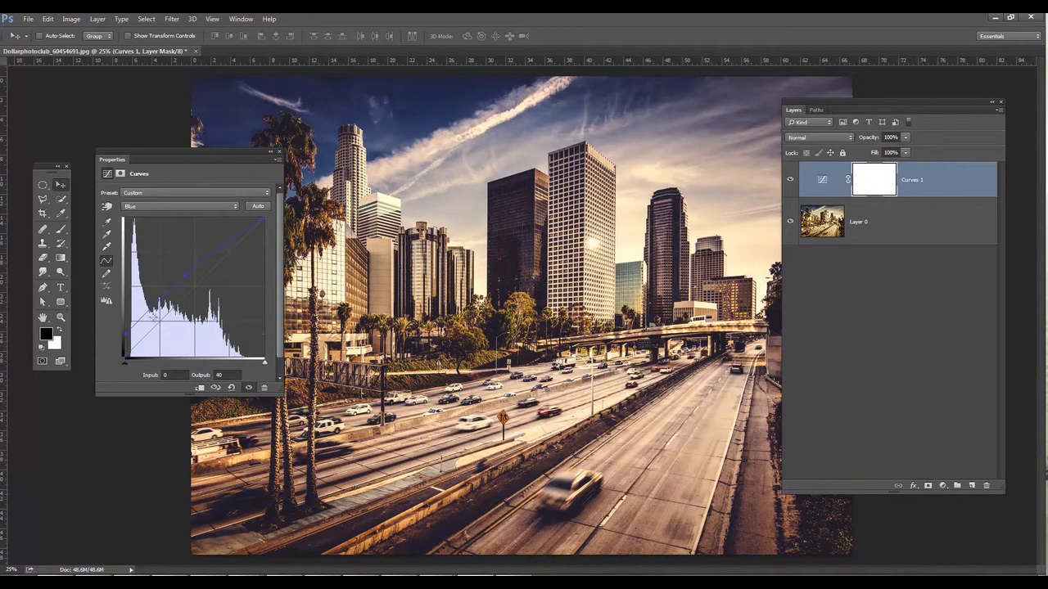
Readjust the Blue curve to a midtone point at input 153, output 152 and a black point at output 9, and close the curve properties
drag(199, 289, 203, 293)
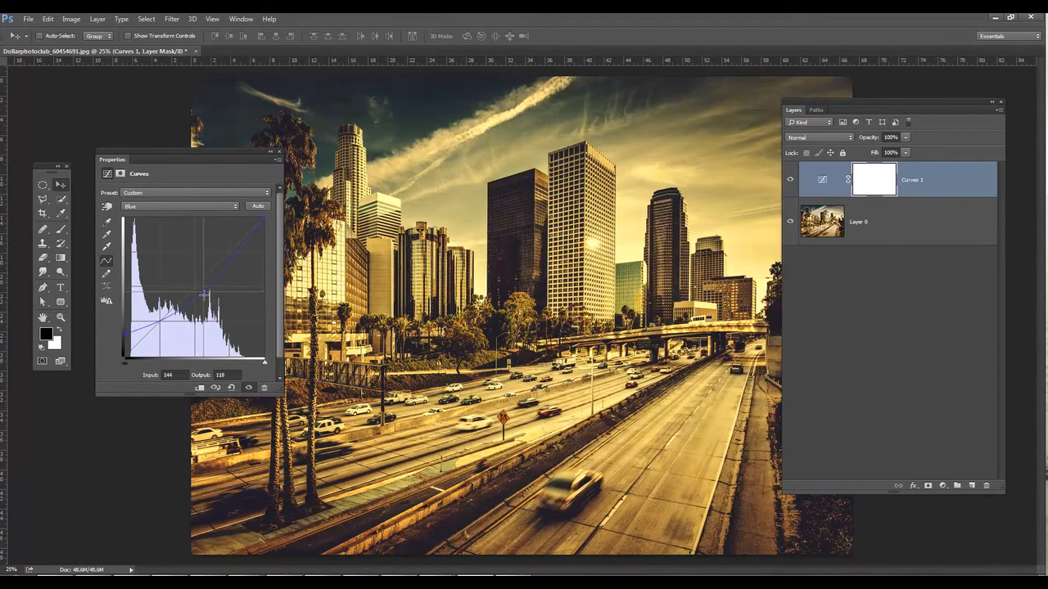
drag(126, 335, 126, 350)
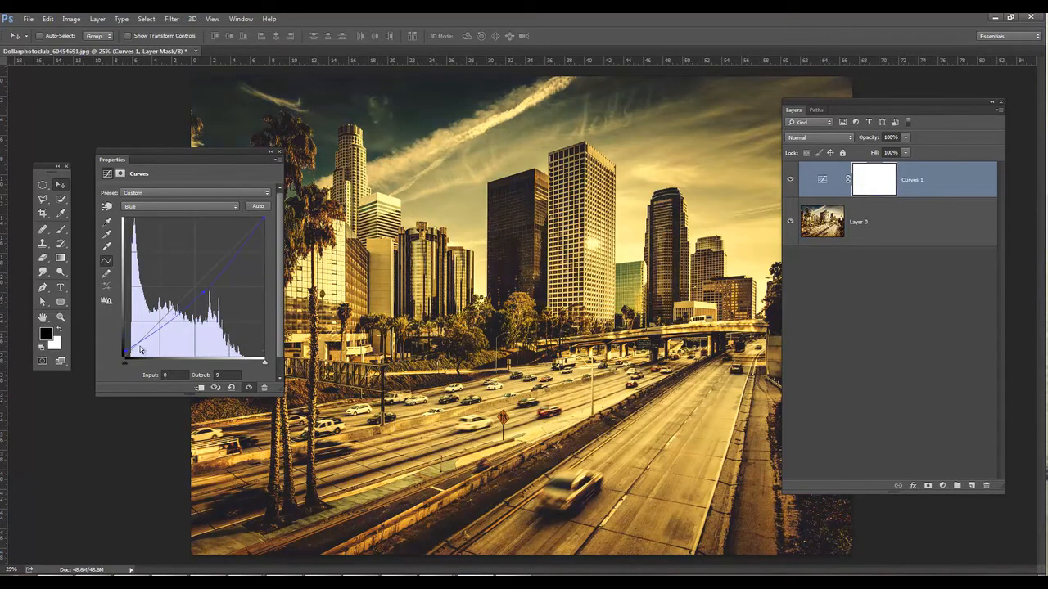
mouse_move(204, 292)
mouse_down()
mouse_move(197, 270)
mouse_move(216, 284)
mouse_move(174, 258)
mouse_move(221, 283)
mouse_move(208, 272)
mouse_up()
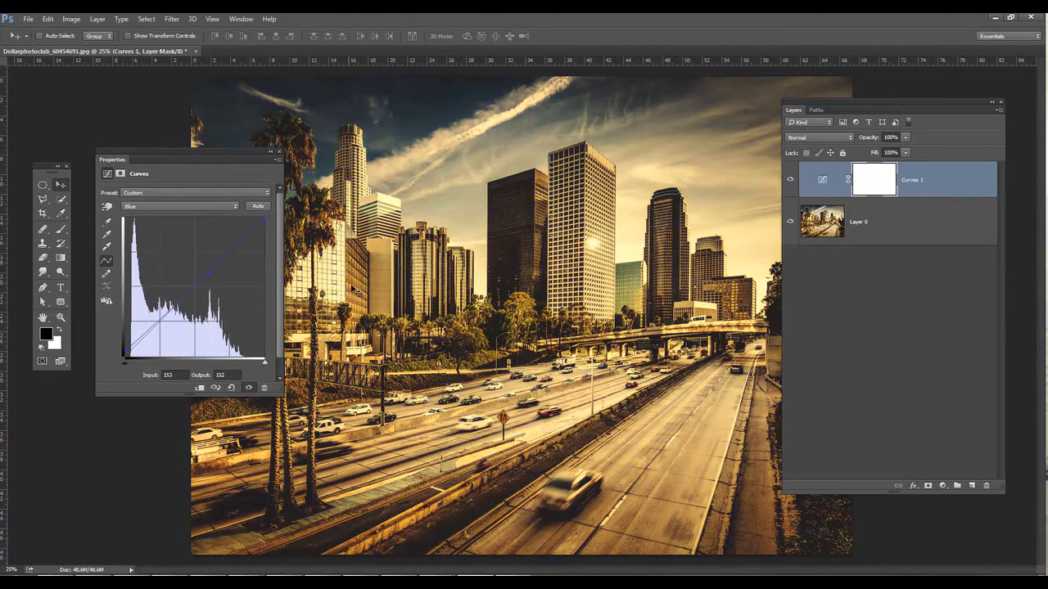
click(279, 152)
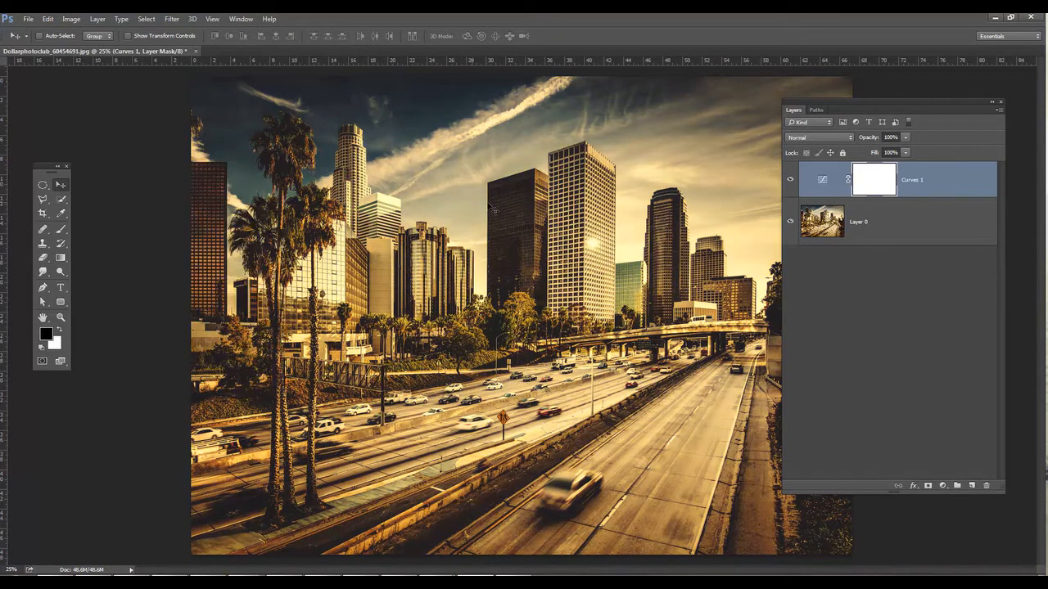
drag(839, 109, 825, 129)
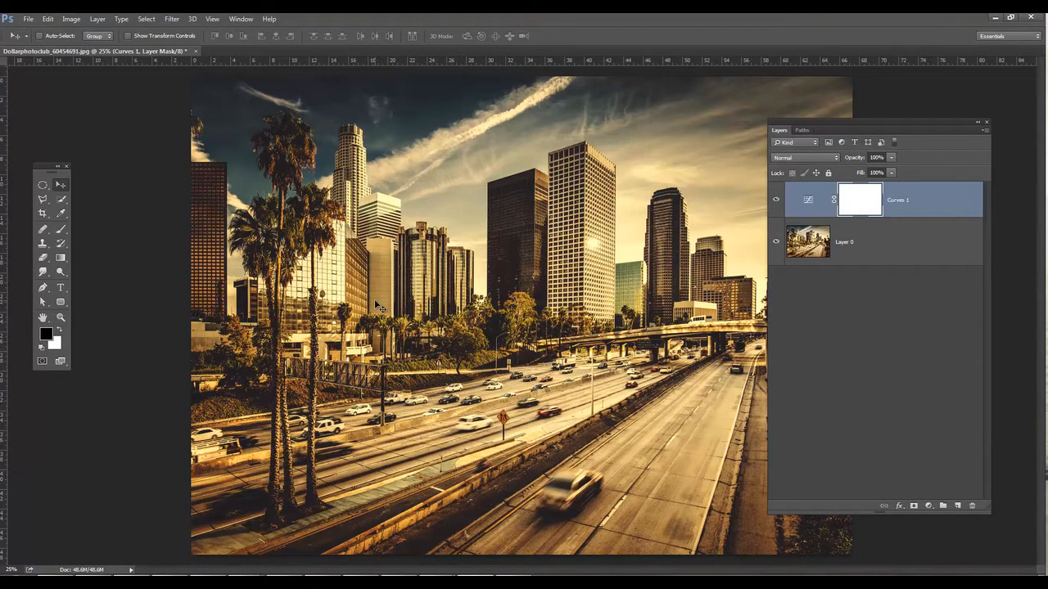
Start a new document with the RGB Color mode and a white background
click(29, 19)
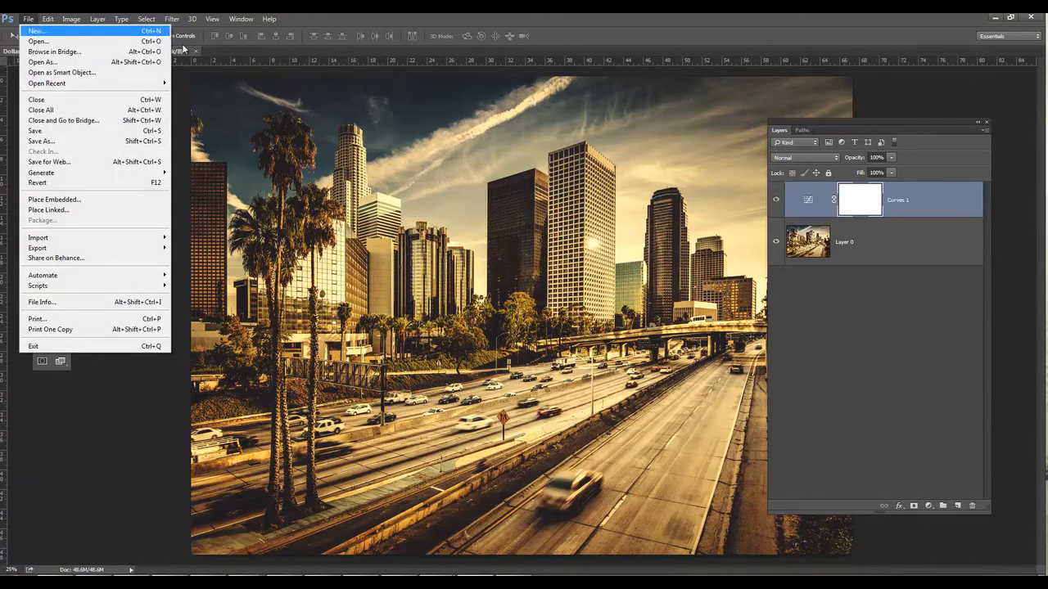
key(alt+l)
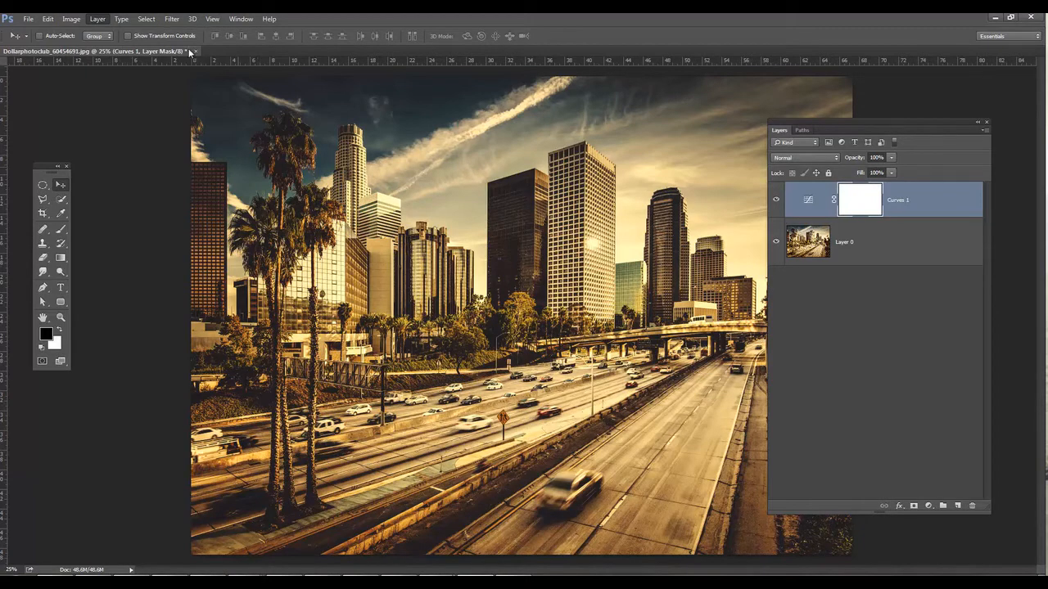
key(alt+f)
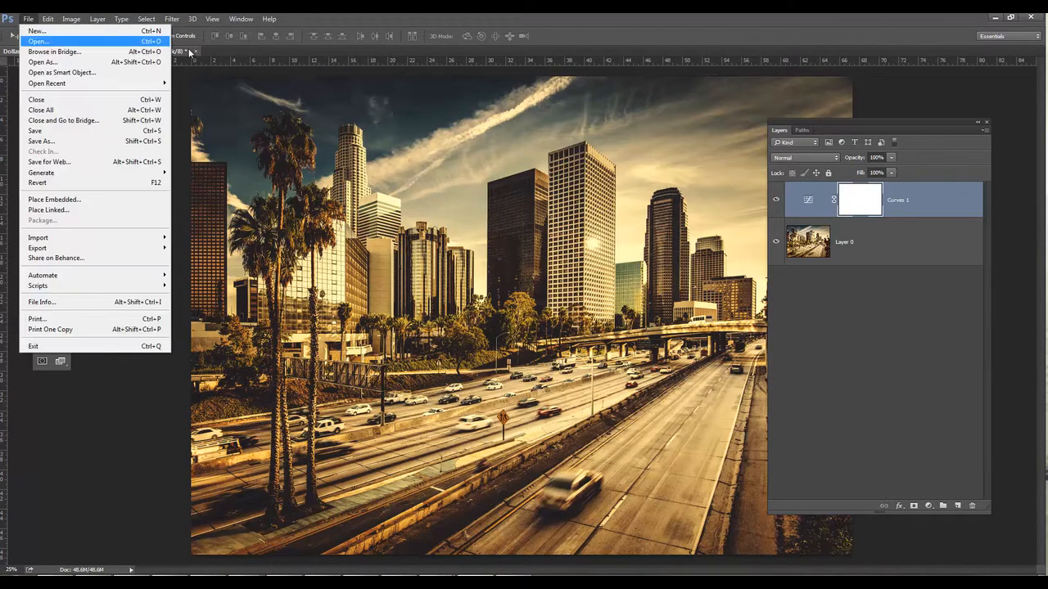
key(Up)
key(Return)
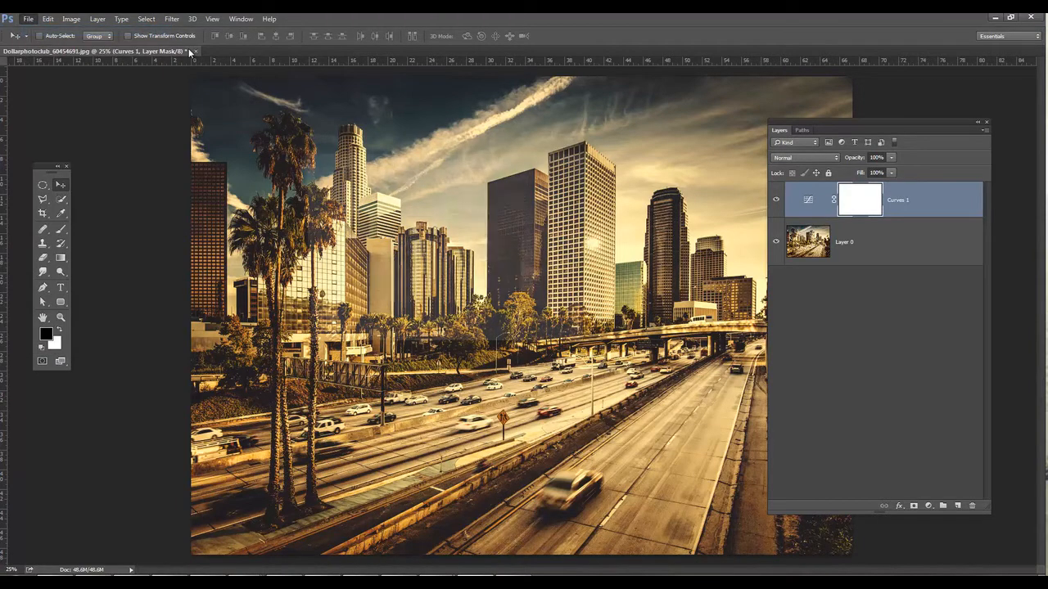
click(413, 262)
click(409, 287)
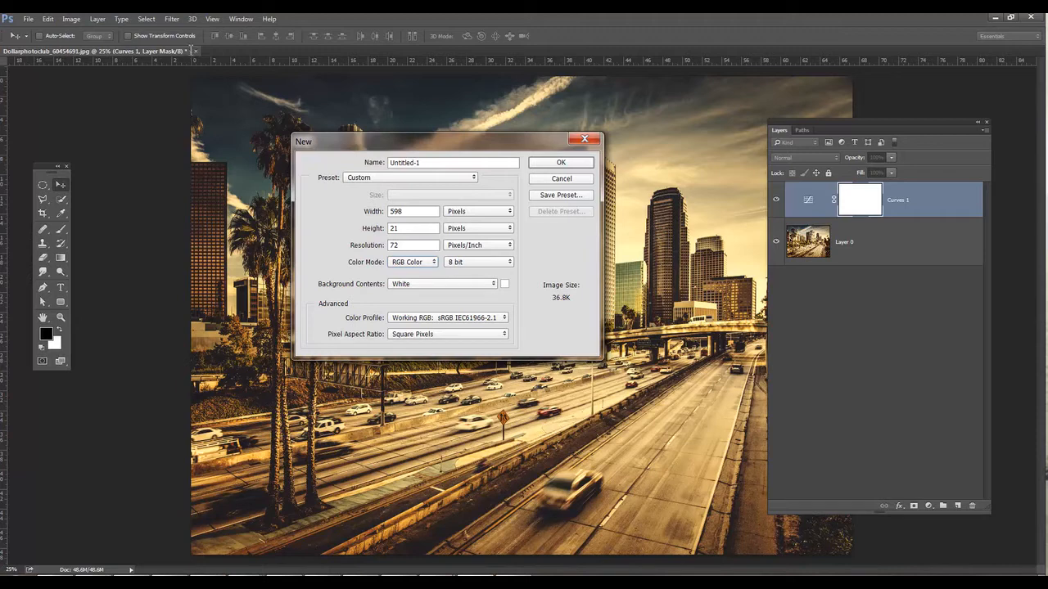
Set the new document's size to 850 pixels wide by 300 pixels high and create it
double_click(396, 211)
text(1500)
key(Tab)
double_click(393, 227)
key(shift+Tab)
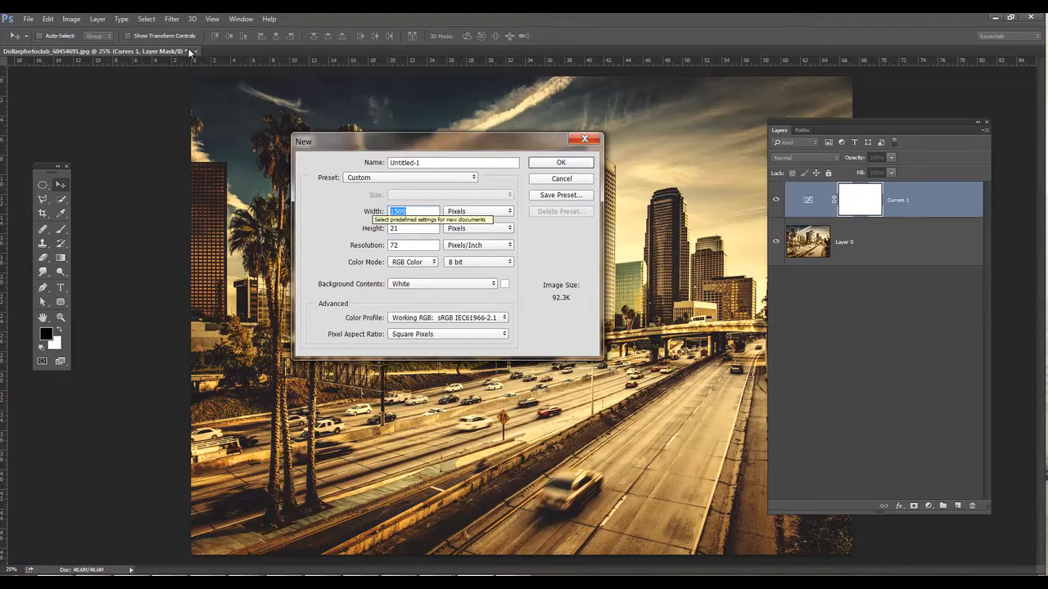
text(850)
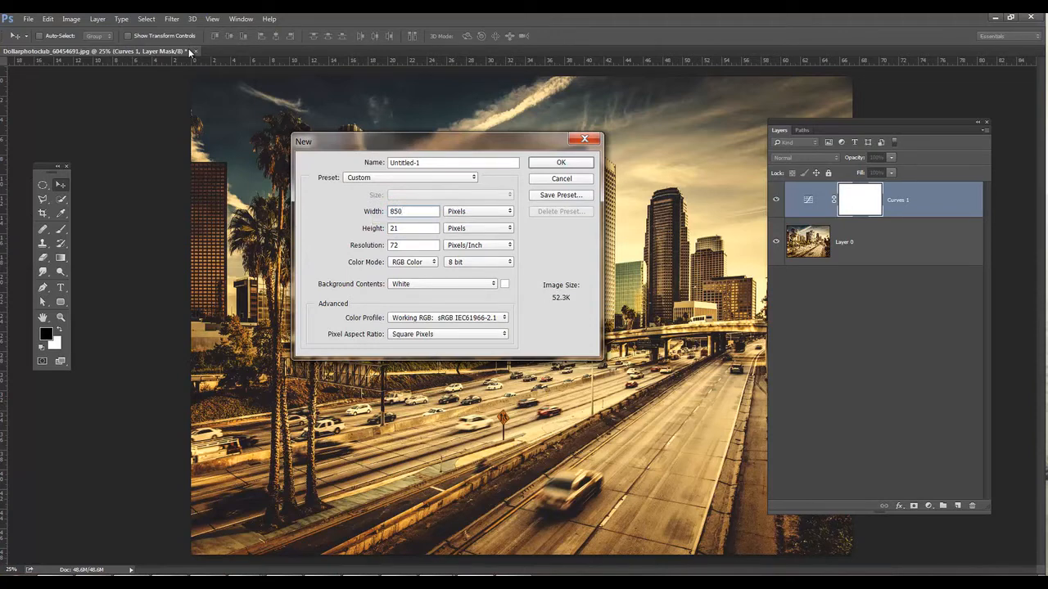
key(Tab)
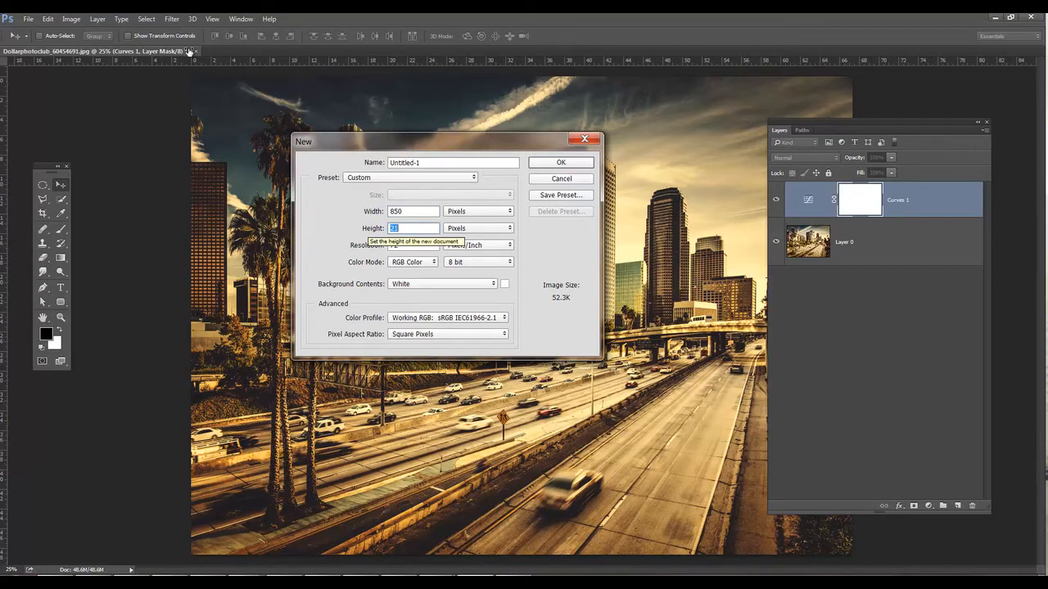
text(300)
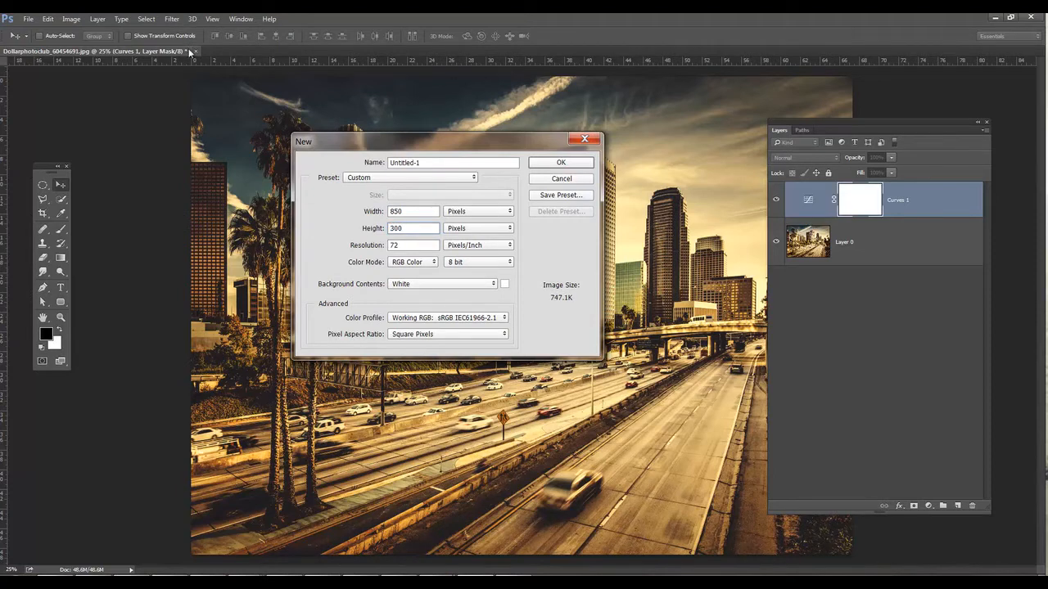
key(Escape)
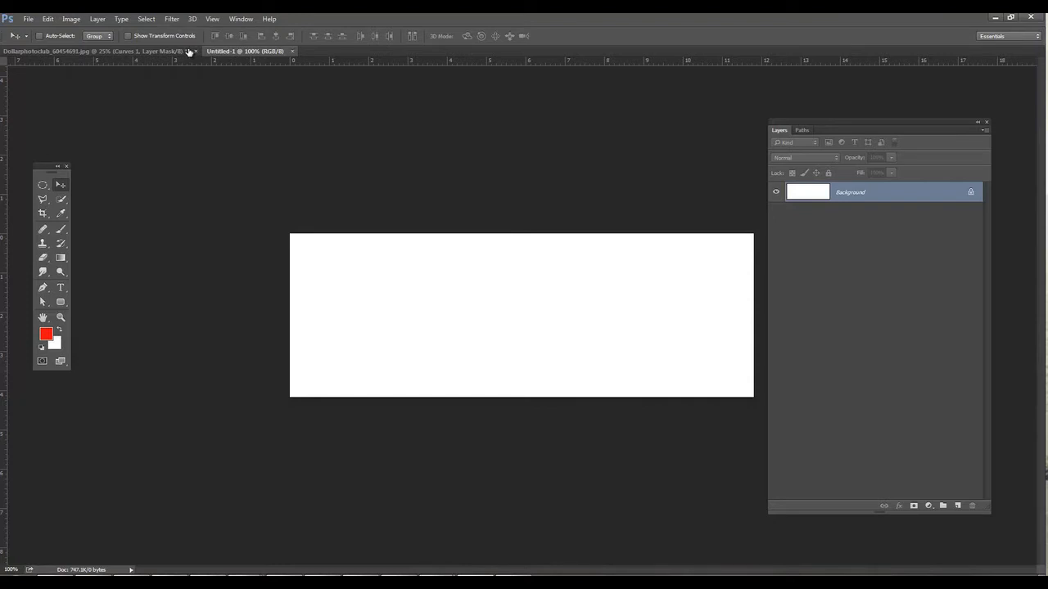
Copy the Curves 1 adjustment layer from the city photo into the new blank document
click(189, 52)
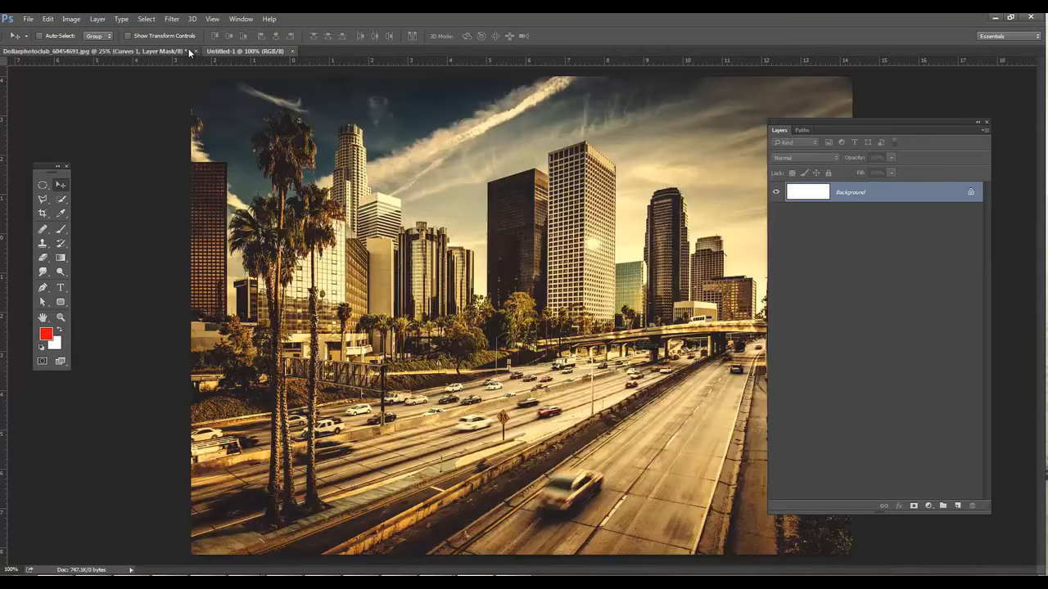
key(ctrl+Tab)
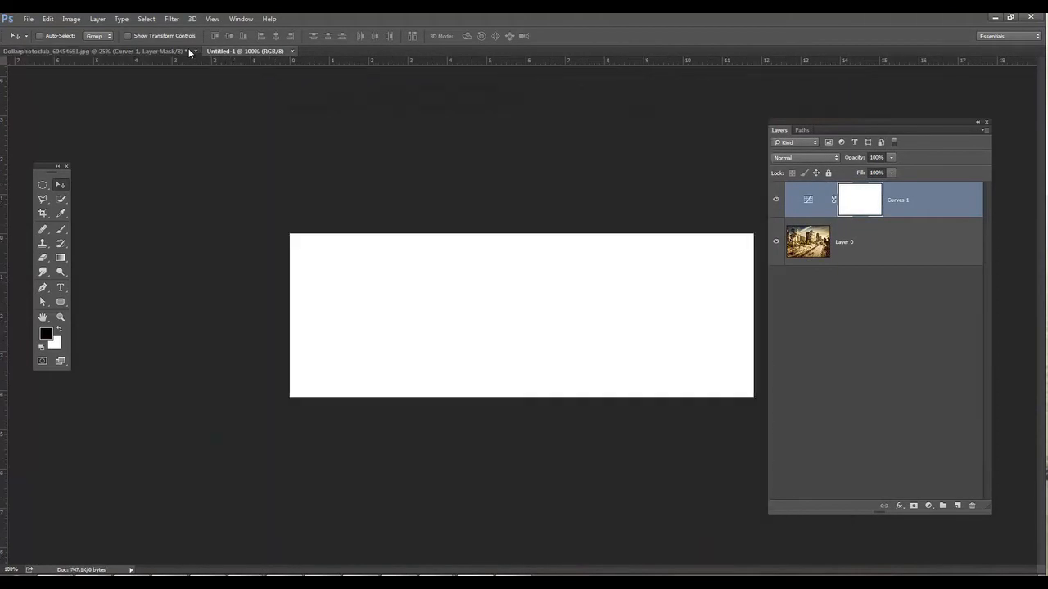
click(189, 51)
key(ctrl+Tab)
click(189, 51)
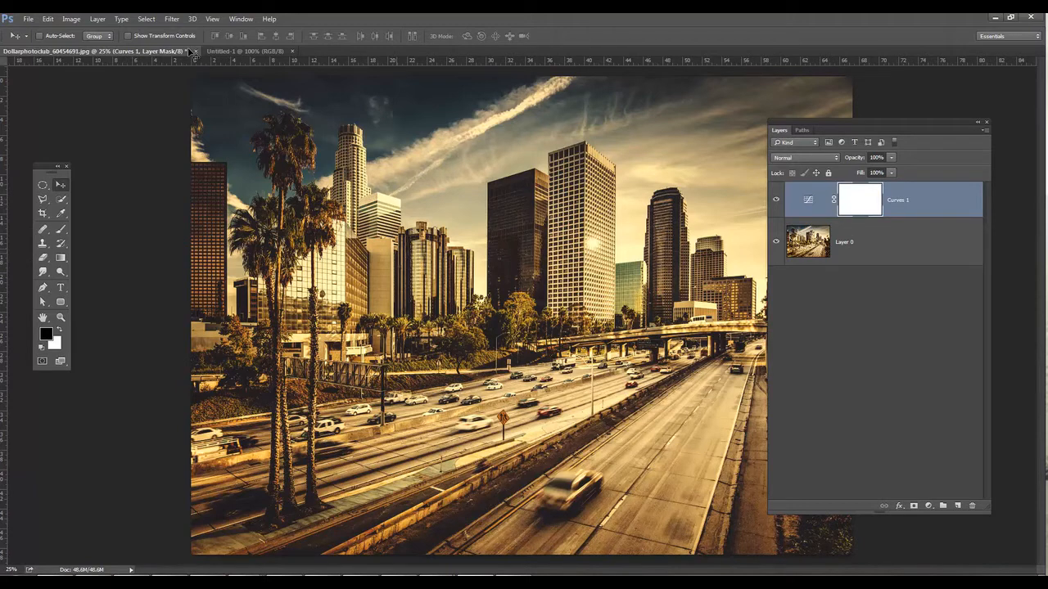
mouse_move(373, 227)
mouse_down()
mouse_move(395, 249)
mouse_move(377, 208)
mouse_move(245, 53)
mouse_move(190, 52)
mouse_up()
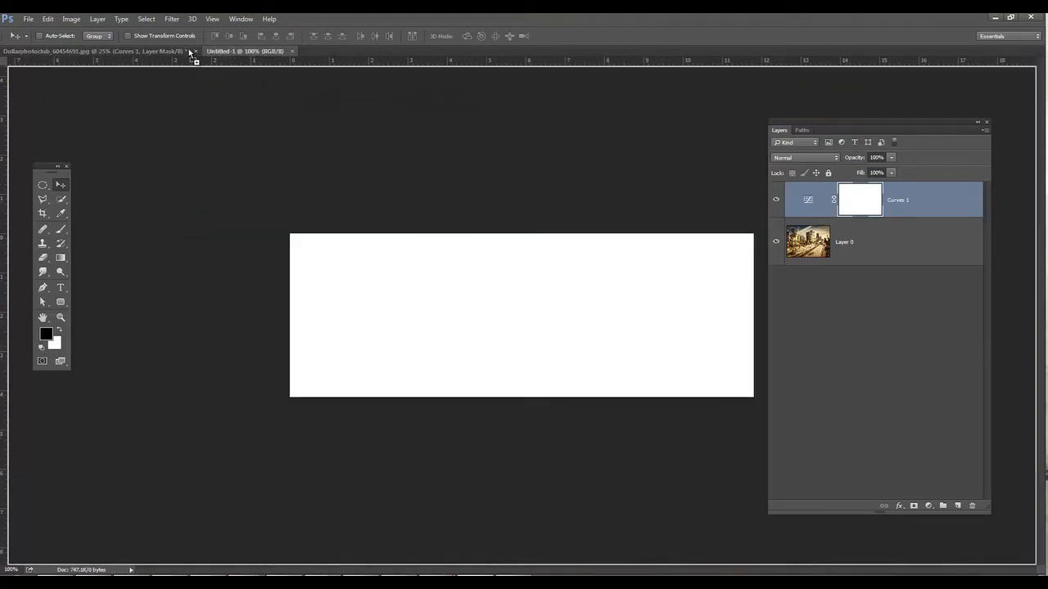
drag(190, 53, 189, 51)
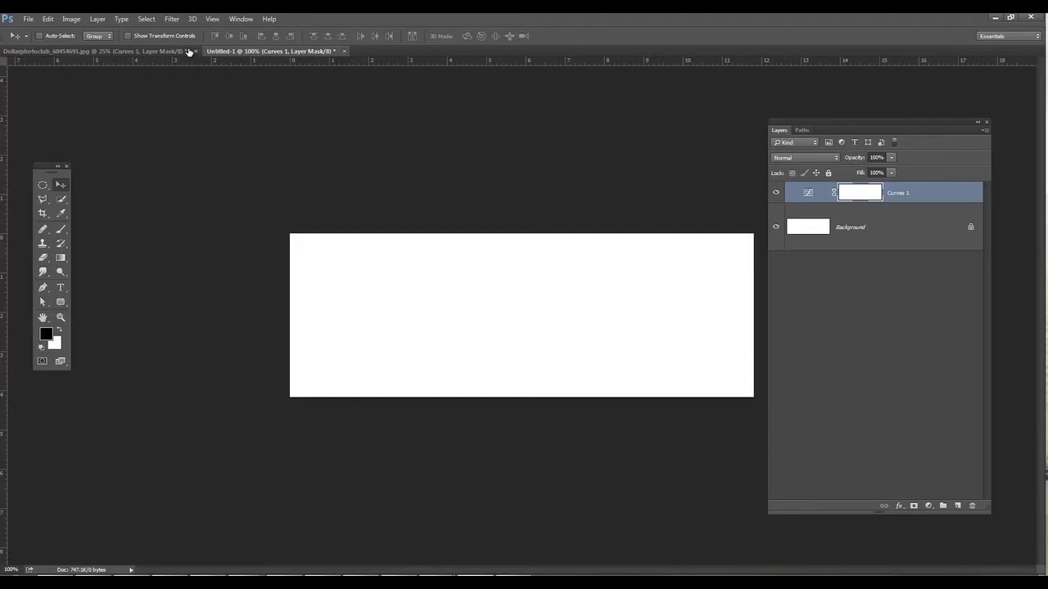
Copy the city photo's Layer 0 into the new document, above its Curves 1 layer
click(188, 52)
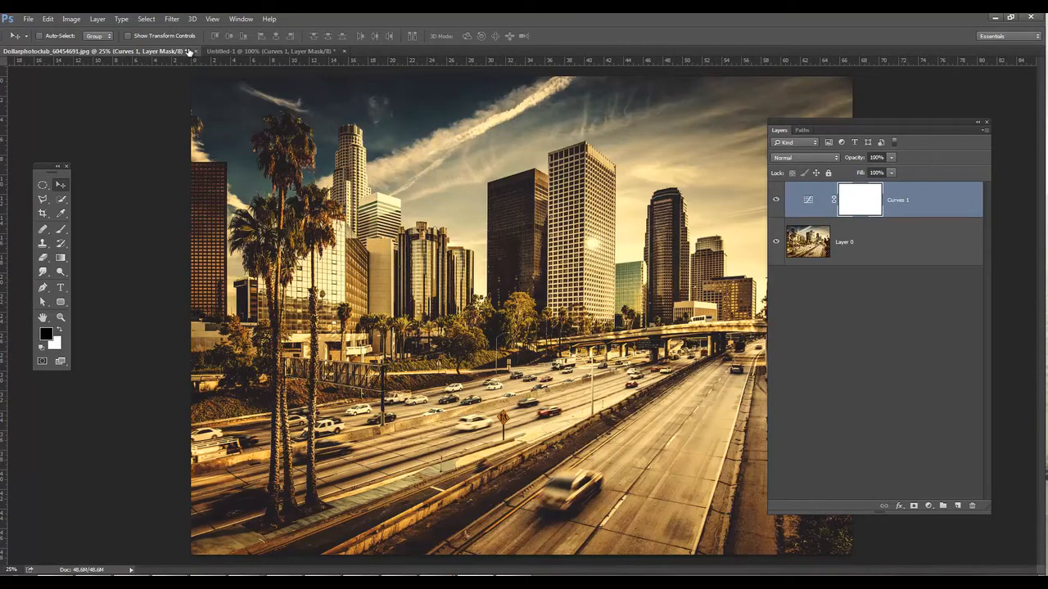
key(alt+bracketleft)
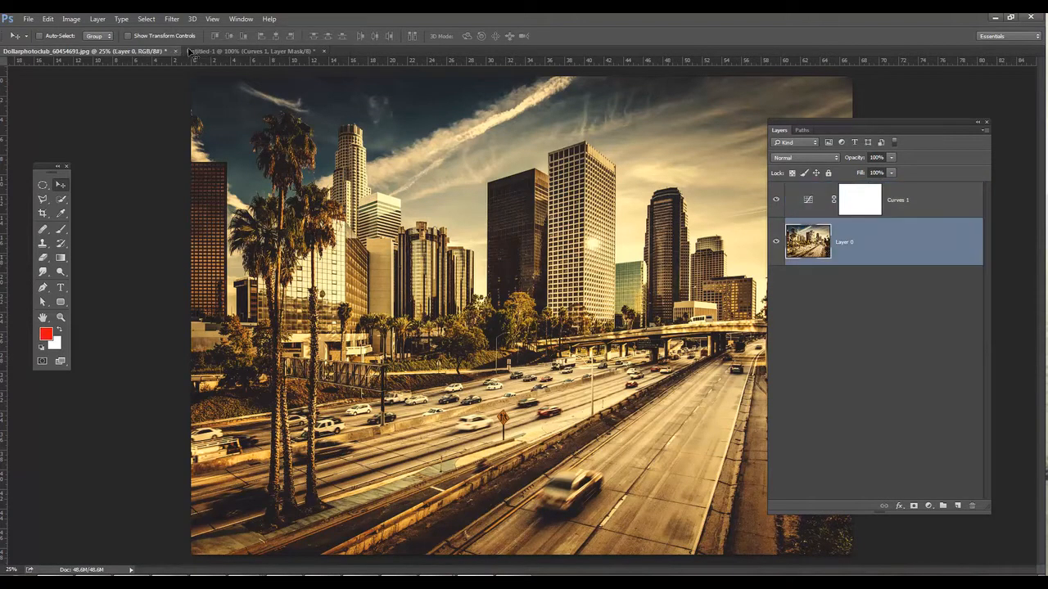
drag(385, 232, 308, 58)
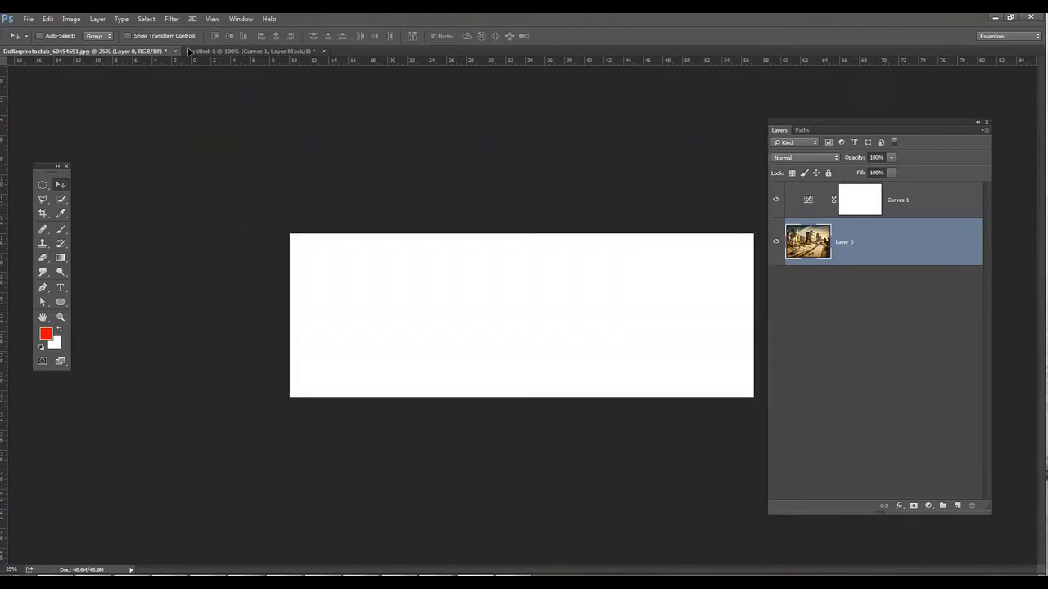
click(190, 51)
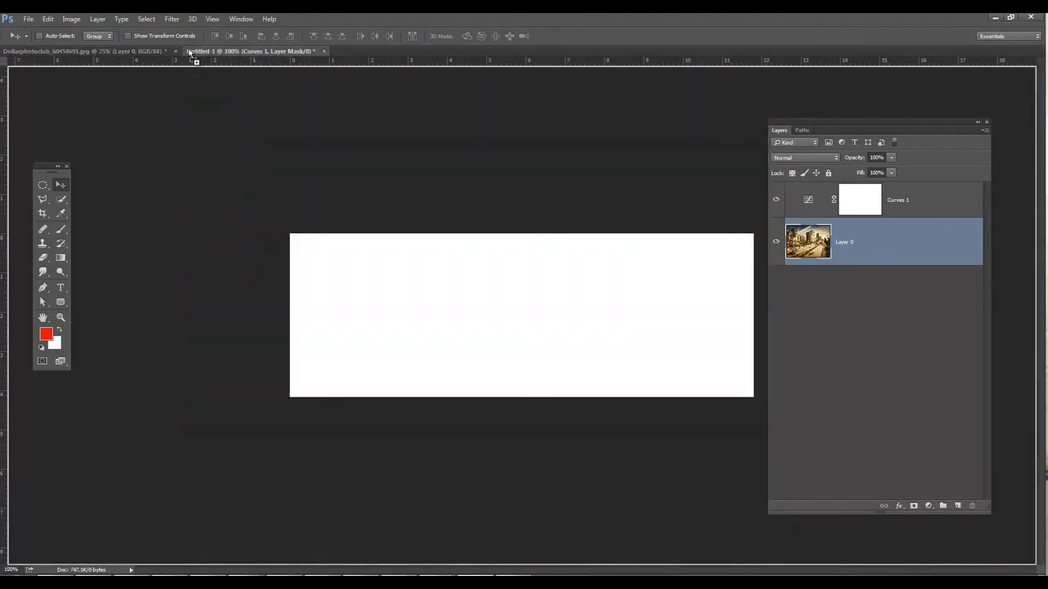
drag(190, 52, 189, 50)
Move the copied photo around the small canvas so the buildings fill it, and compare it with the original photo document
mouse_move(518, 343)
mouse_down()
mouse_move(625, 288)
mouse_move(688, 279)
mouse_up()
mouse_move(473, 315)
mouse_down()
mouse_move(651, 294)
mouse_move(563, 303)
mouse_up()
mouse_move(346, 305)
mouse_down()
mouse_move(502, 305)
mouse_move(268, 306)
mouse_up()
mouse_move(610, 304)
mouse_down()
mouse_move(468, 304)
mouse_move(608, 303)
mouse_move(498, 304)
mouse_up()
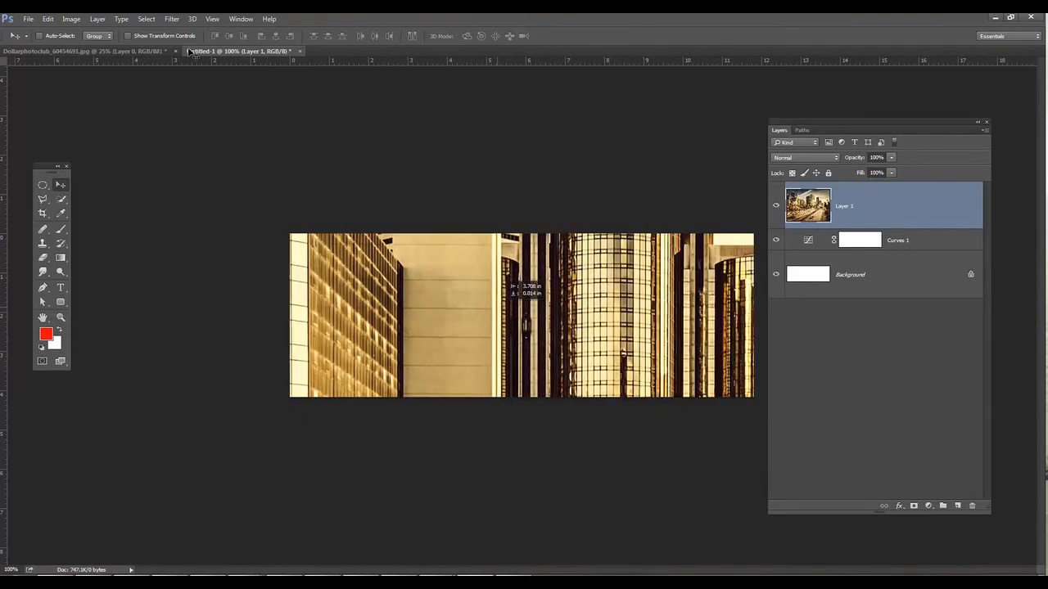
click(131, 51)
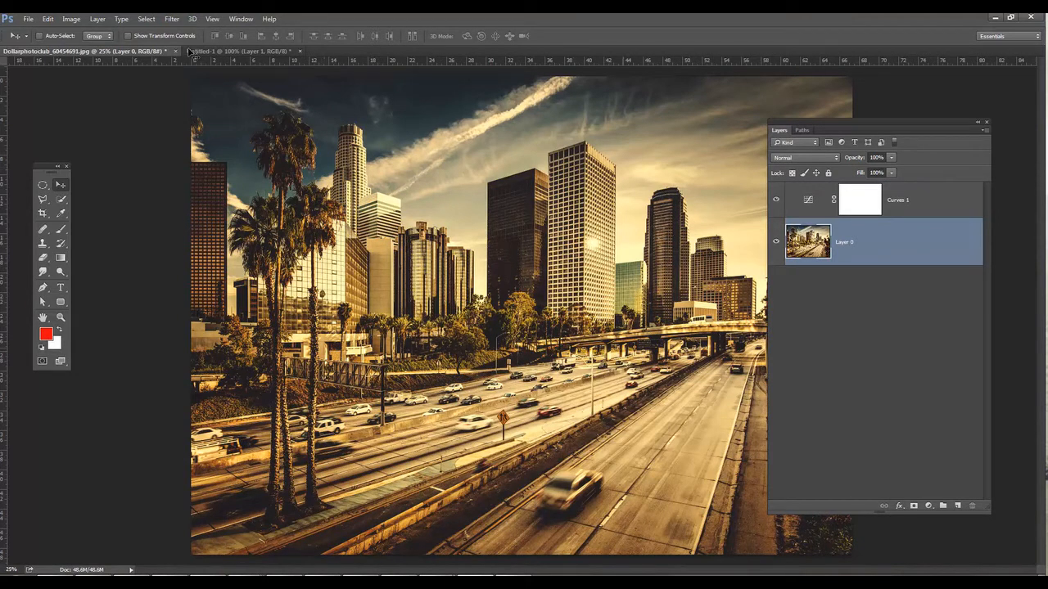
click(194, 51)
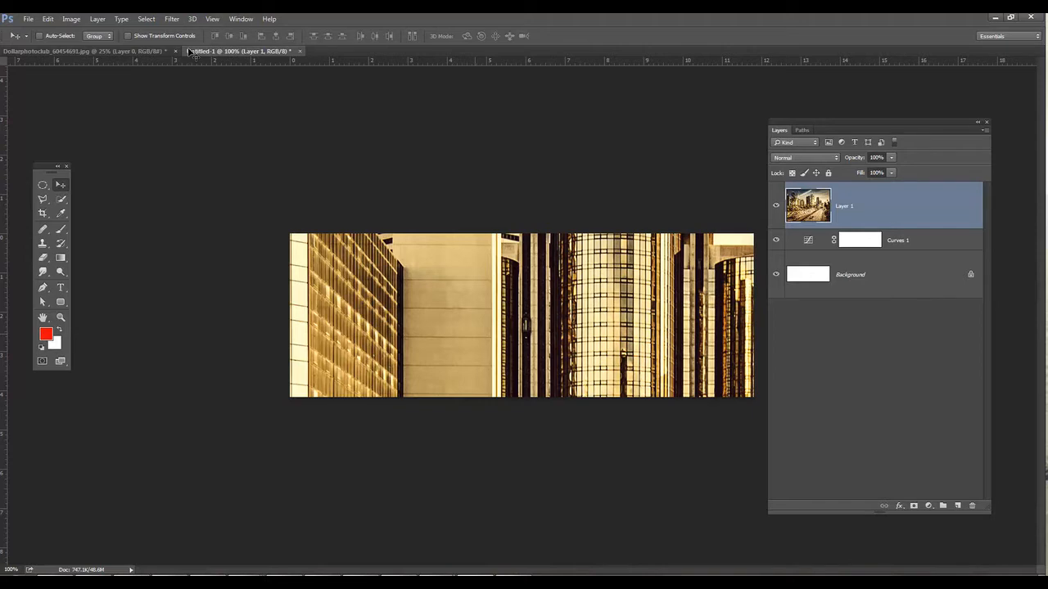
Free Transform Layer 1 down to about 25% width and 28% height, placing the skyline over the canvas
key(ctrl+minus)
key(ctrl+minus)
key(ctrl+minus)
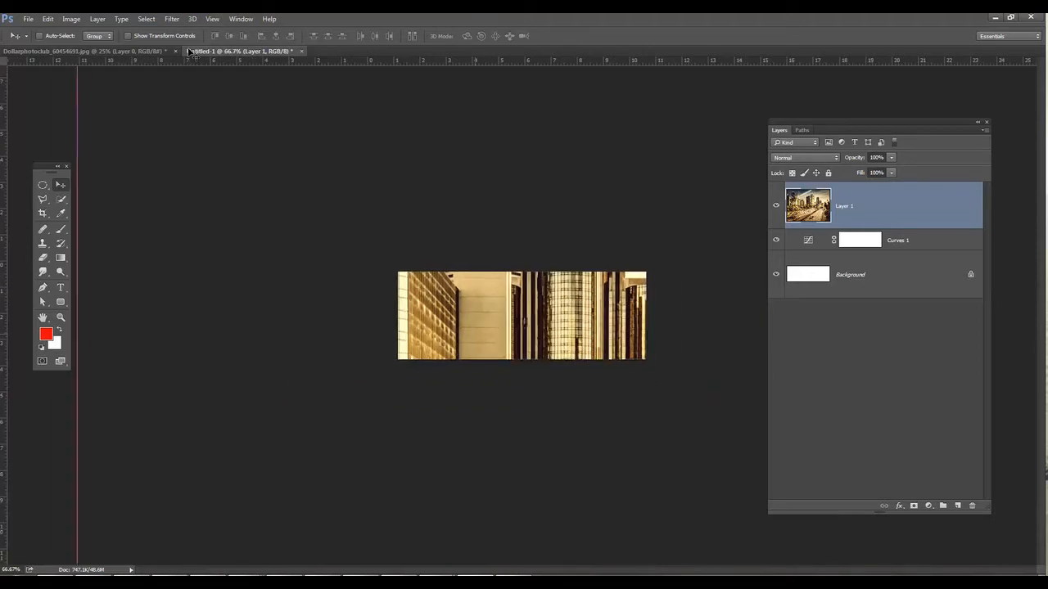
key(ctrl+minus)
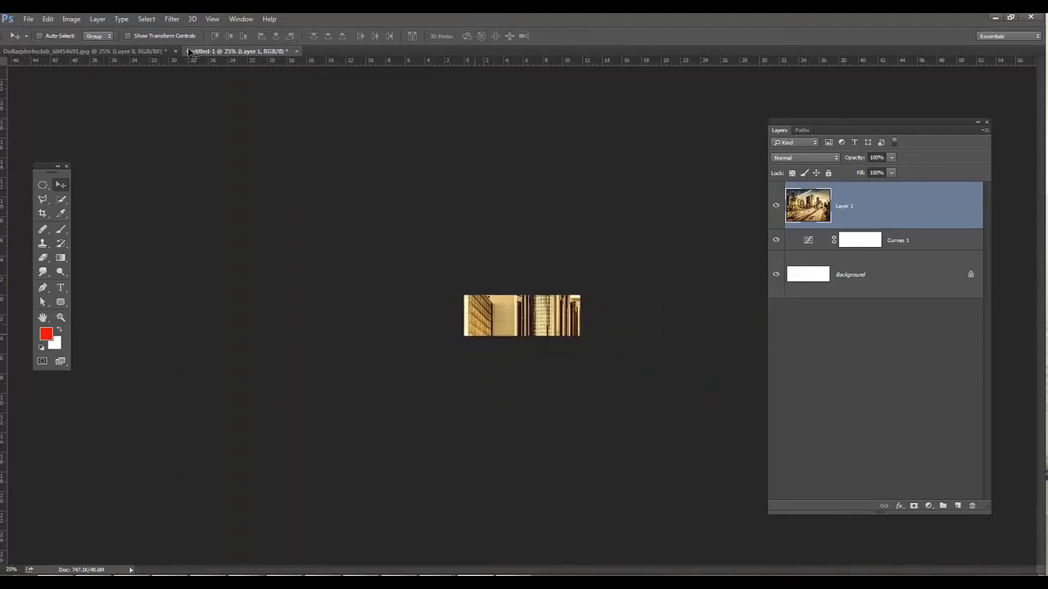
key(ctrl)
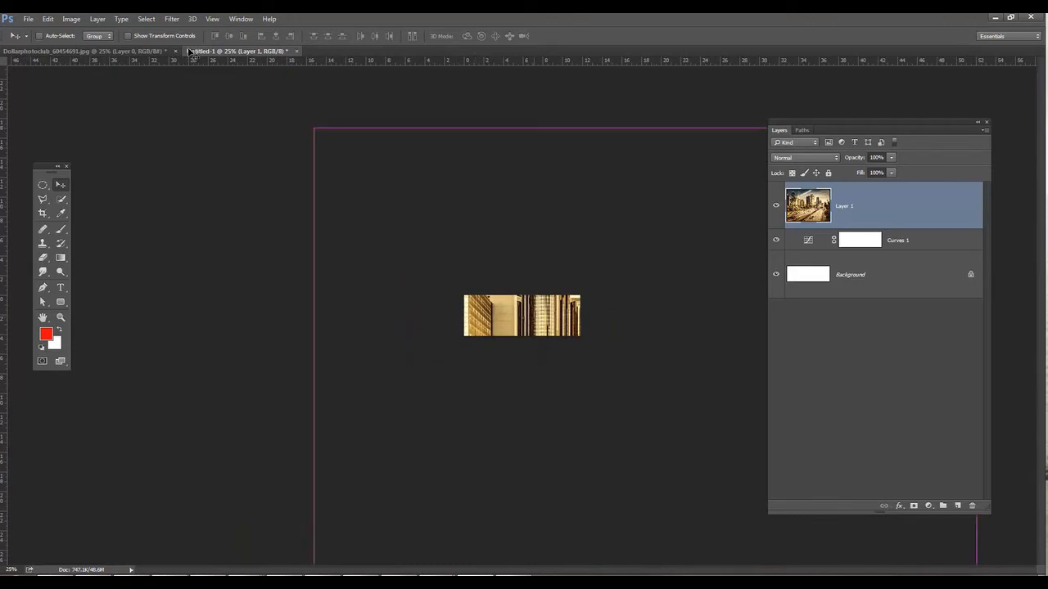
key(ctrl+t)
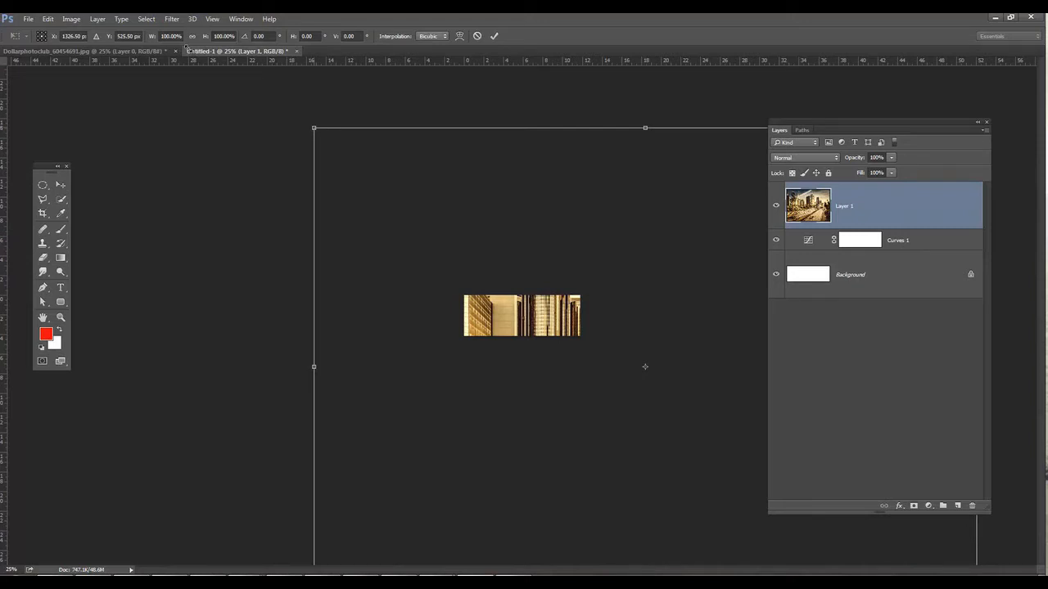
drag(313, 128, 564, 309)
drag(642, 324, 523, 293)
mouse_move(610, 276)
mouse_down()
mouse_move(550, 322)
mouse_move(550, 265)
mouse_move(585, 283)
mouse_move(616, 257)
mouse_up()
drag(581, 305, 589, 326)
drag(626, 277, 605, 290)
drag(536, 345, 548, 337)
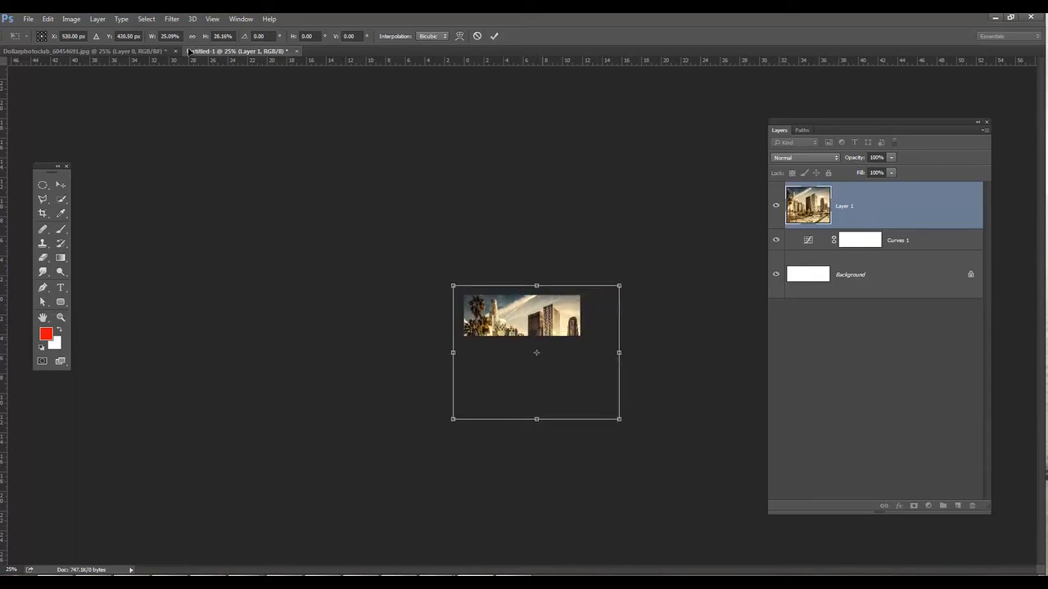
Scale the photo further to about 18% width and 20% height and move it up so the skyline fills the canvas
key(ctrl+plus)
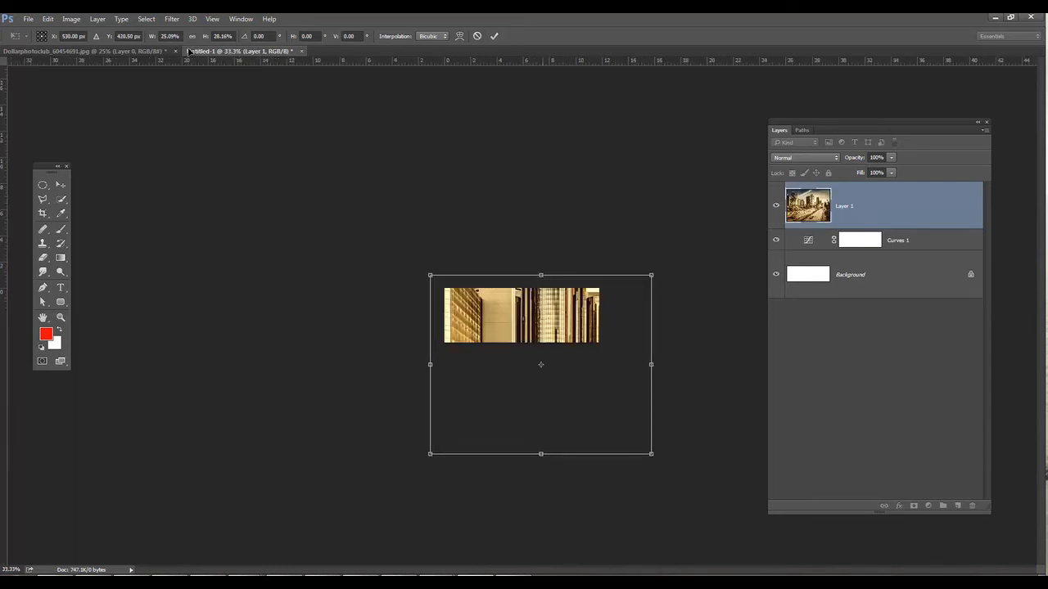
key(ctrl+plus)
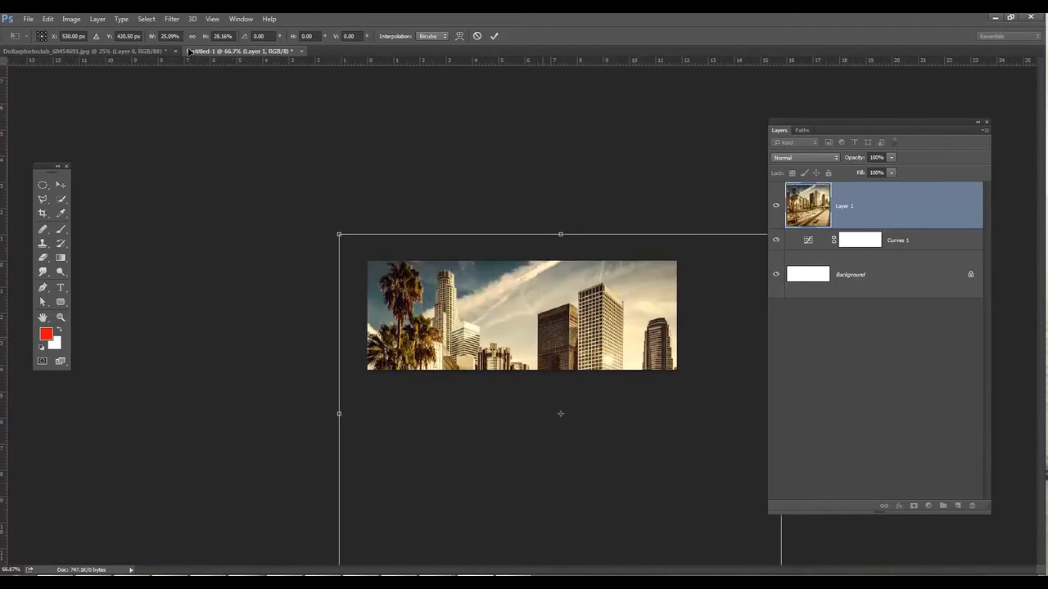
drag(502, 353, 513, 346)
drag(347, 231, 365, 245)
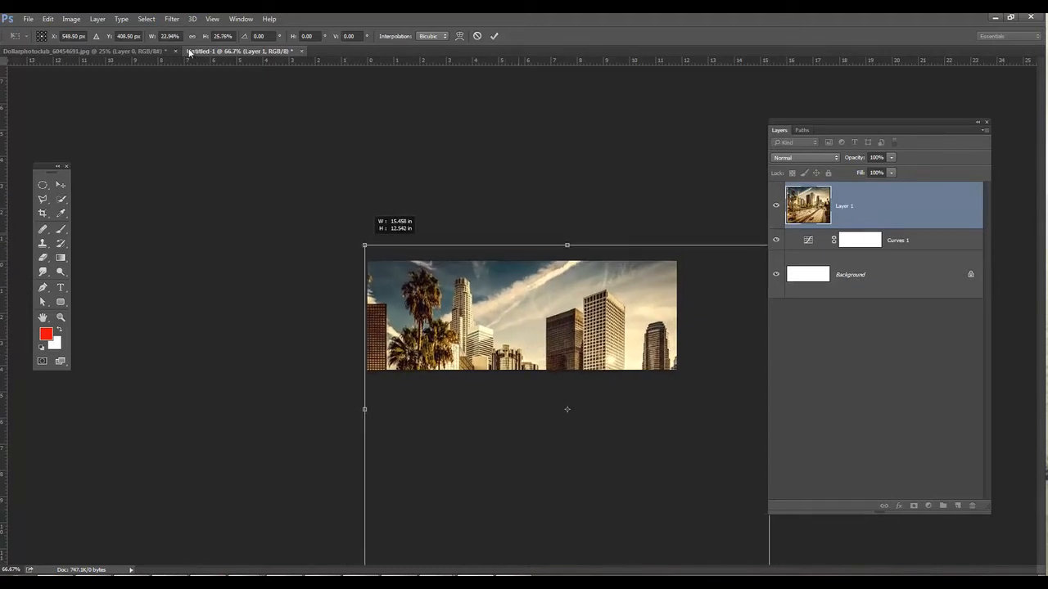
drag(868, 122, 906, 120)
drag(768, 245, 686, 314)
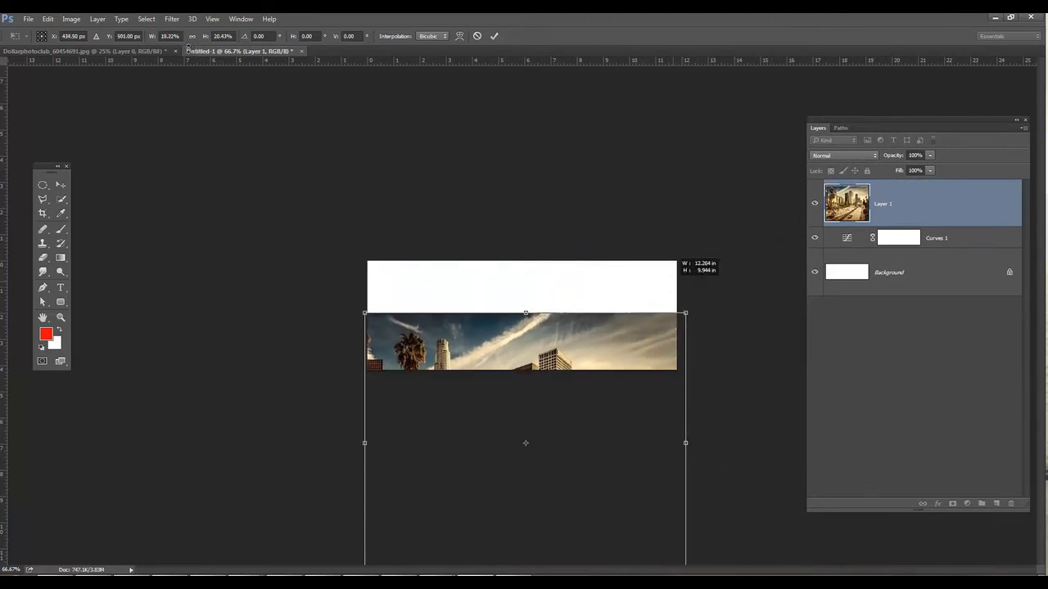
drag(619, 402, 615, 313)
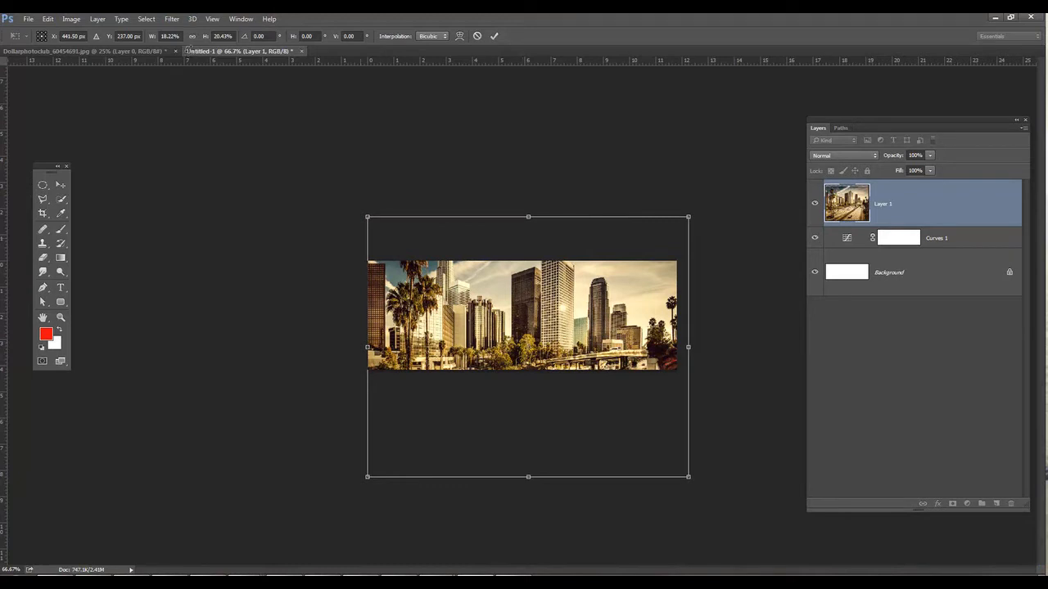
Fine-tune the photo to about 18.7% width and 21% height, center the skyline on the canvas, and apply the transform
drag(367, 217, 350, 203)
mouse_move(543, 303)
mouse_down()
mouse_move(543, 331)
mouse_move(544, 313)
mouse_up()
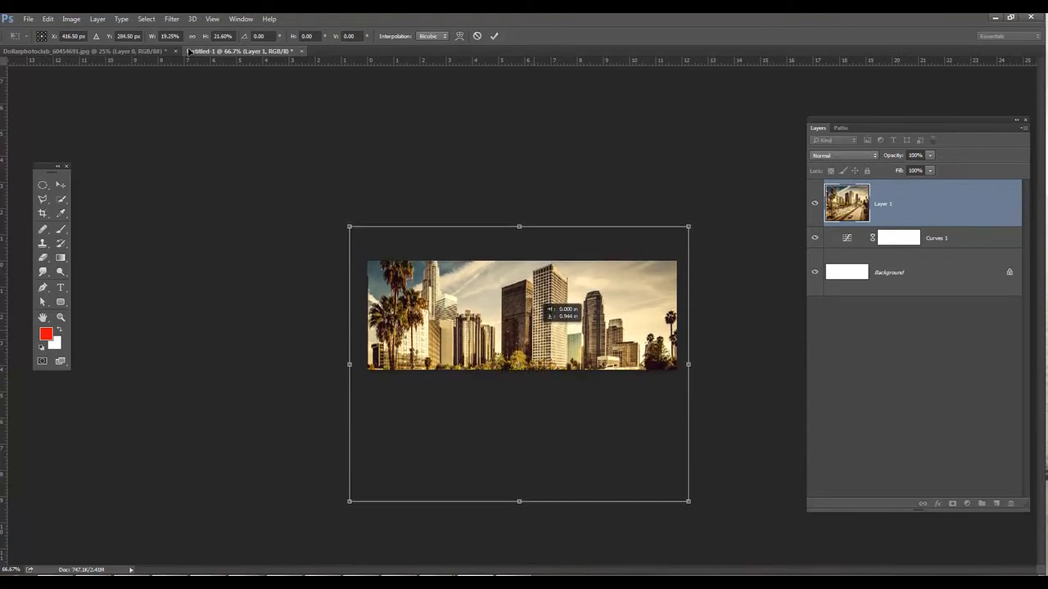
drag(689, 227, 678, 235)
drag(611, 320, 614, 318)
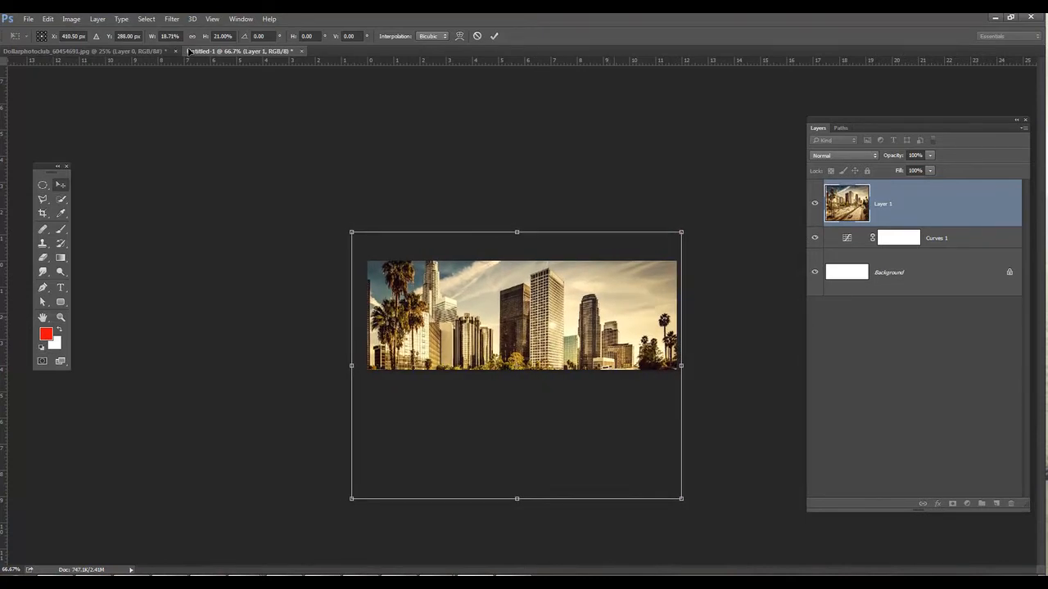
key(Return)
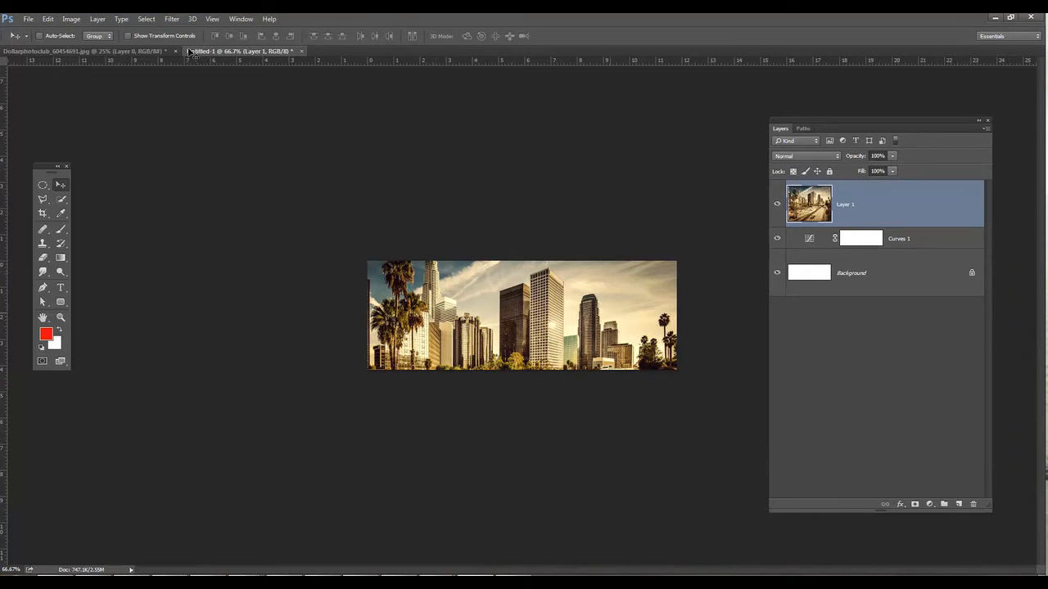
Add a horizontal text box over the skyline reading "Facebook" and set its font size to 24 pt
key(t)
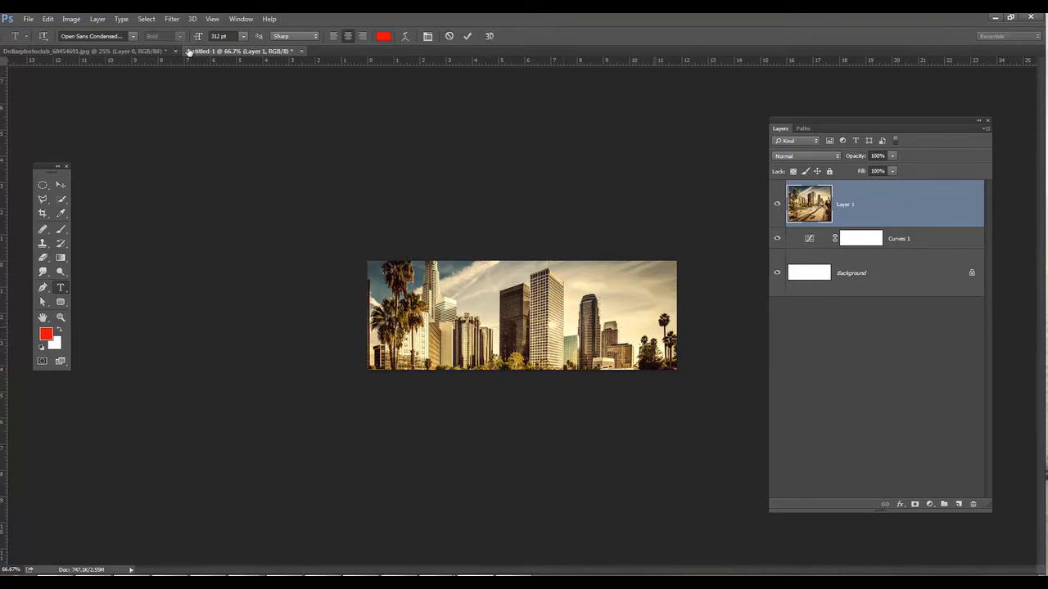
drag(459, 283, 655, 328)
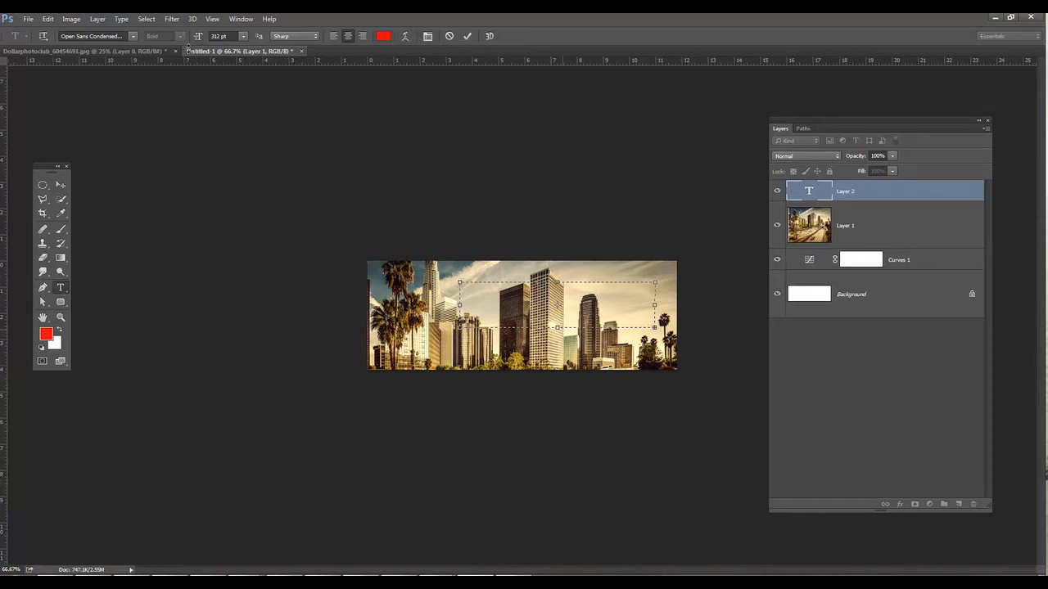
key(ctrl+Return)
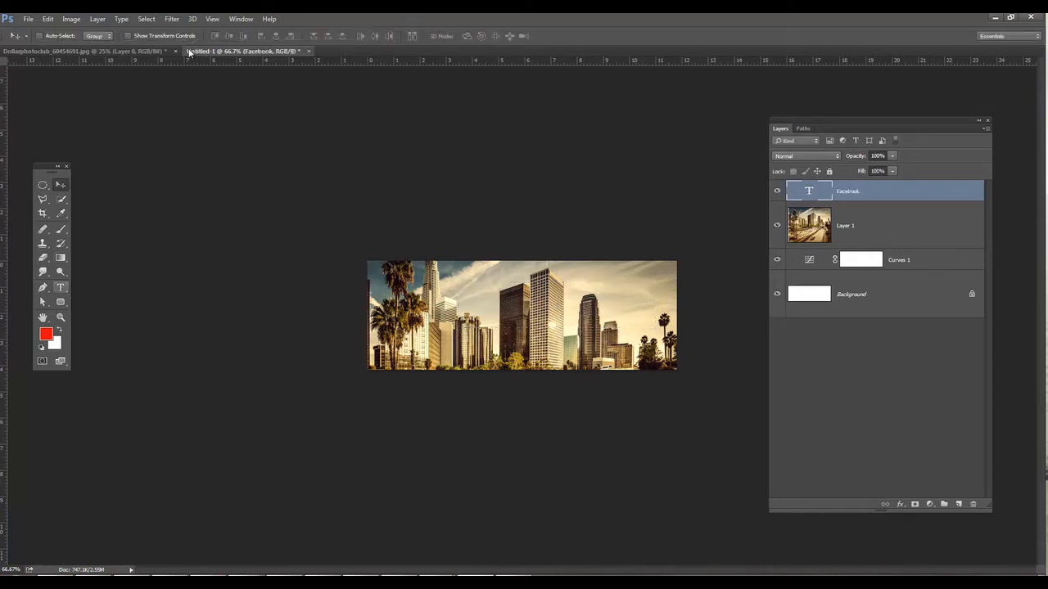
click(243, 36)
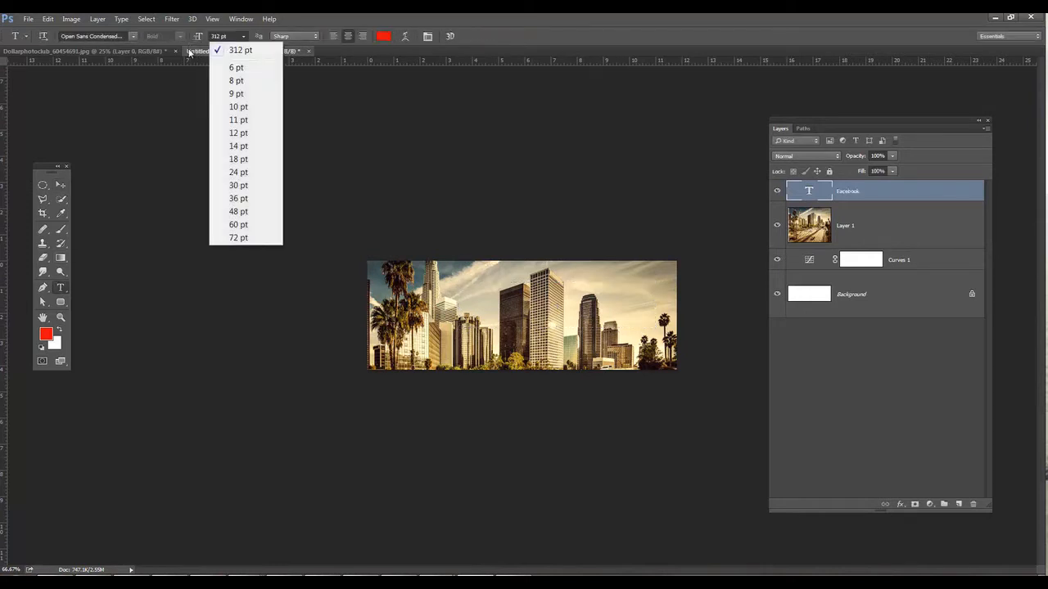
click(226, 172)
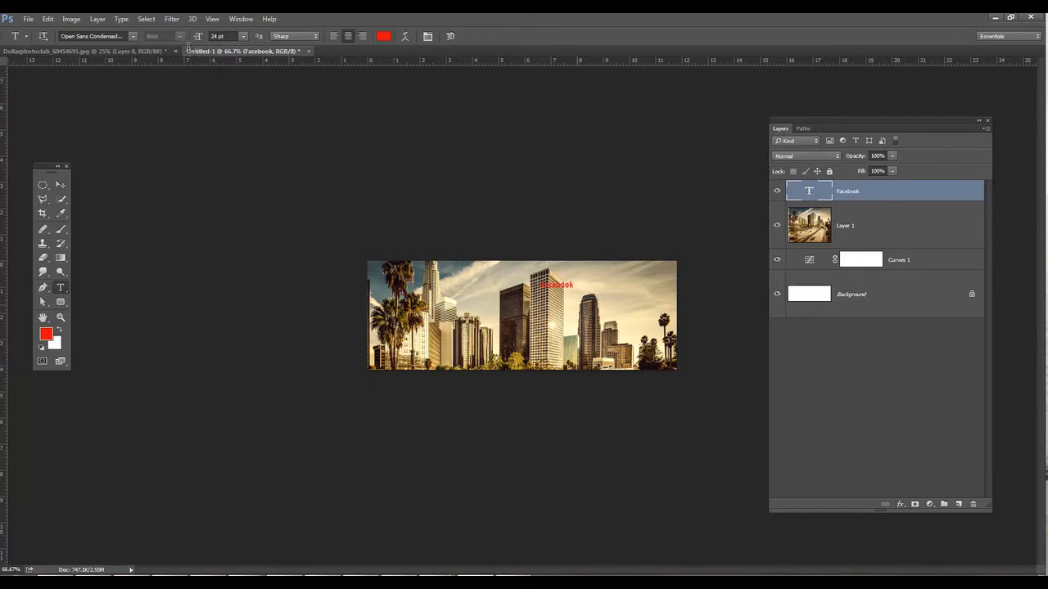
Select the whole Facebook text and change its color to dark brown 403020
click(556, 286)
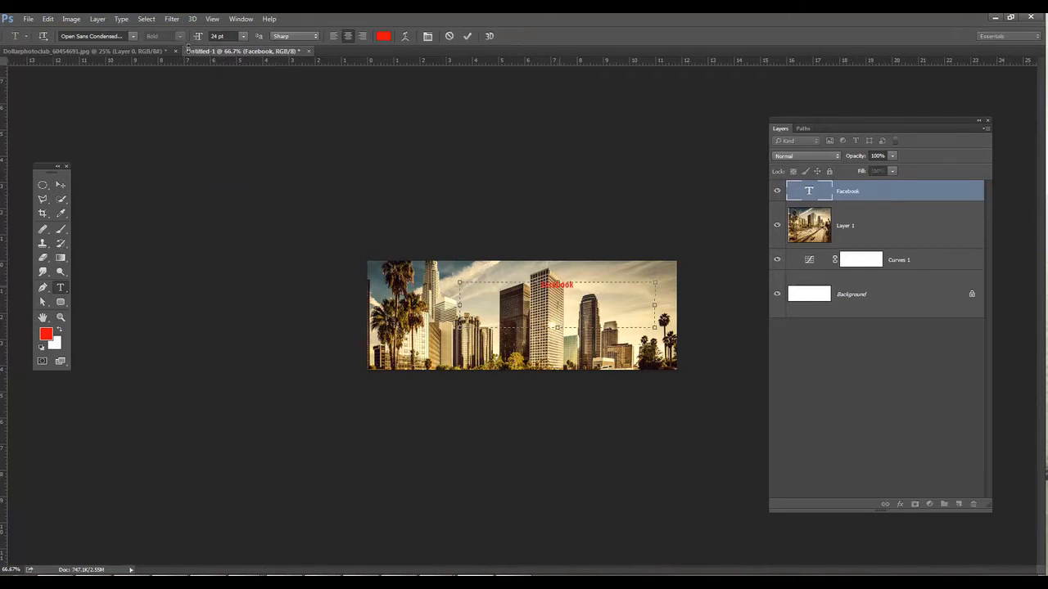
key(ctrl+a)
key(ctrl+h)
key(shift+Left)
key(shift+Left)
key(shift+Left)
key(shift+Left)
key(shift+Left)
key(shift+Left)
key(shift+Left)
key(shift+Left)
click(383, 36)
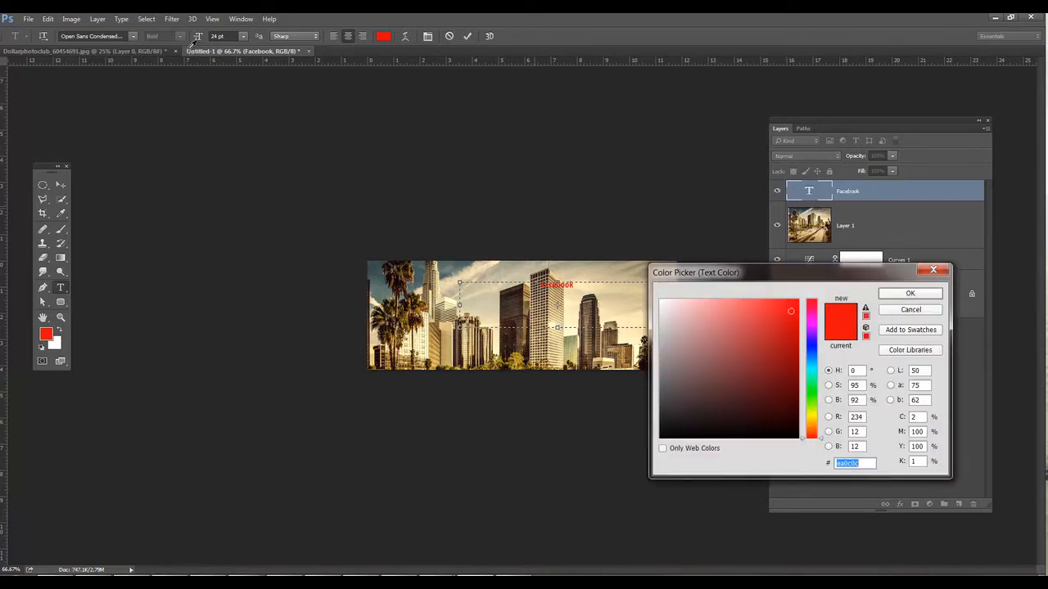
text(403020)
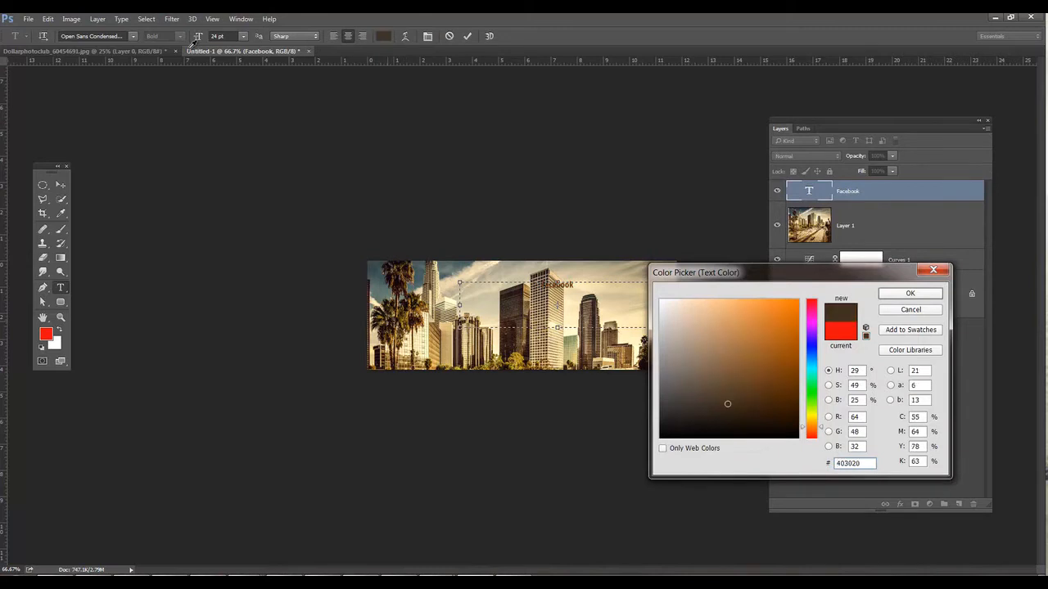
key(Return)
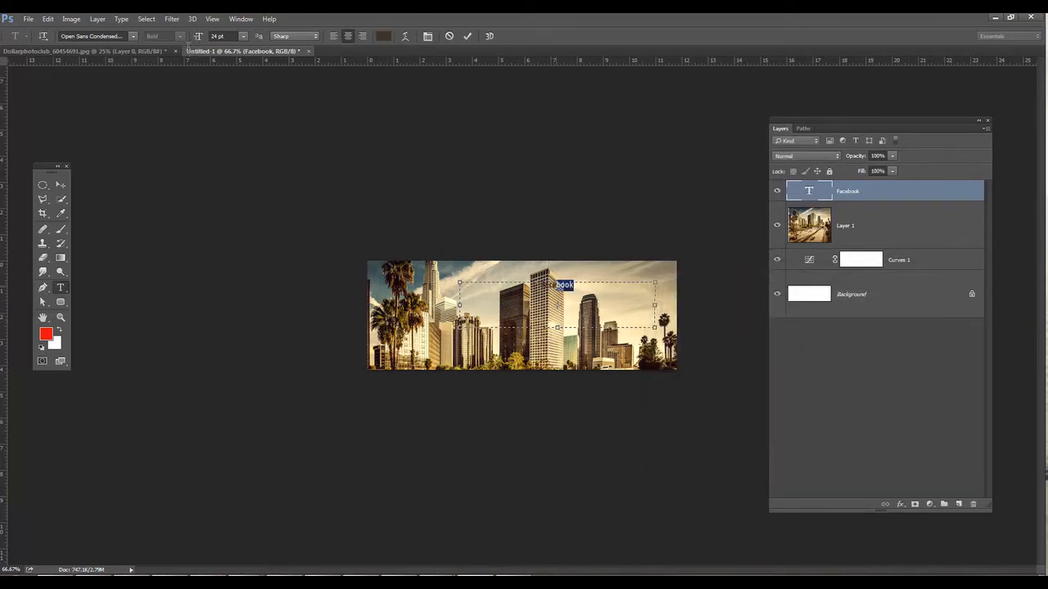
Enlarge the Facebook text to 60 pt and move it into the open sky at the banner's upper right
click(243, 36)
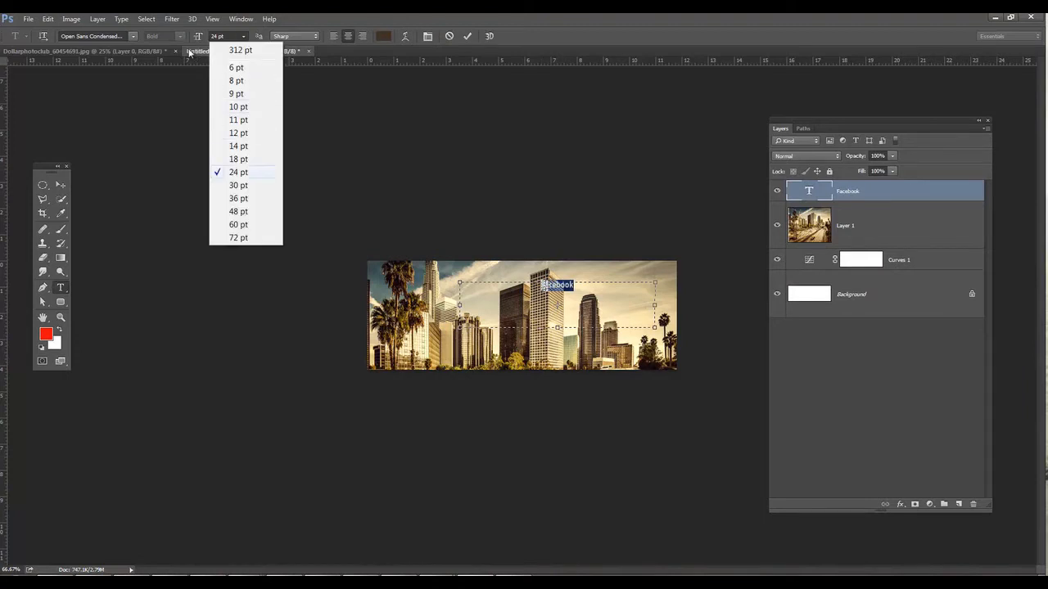
click(239, 224)
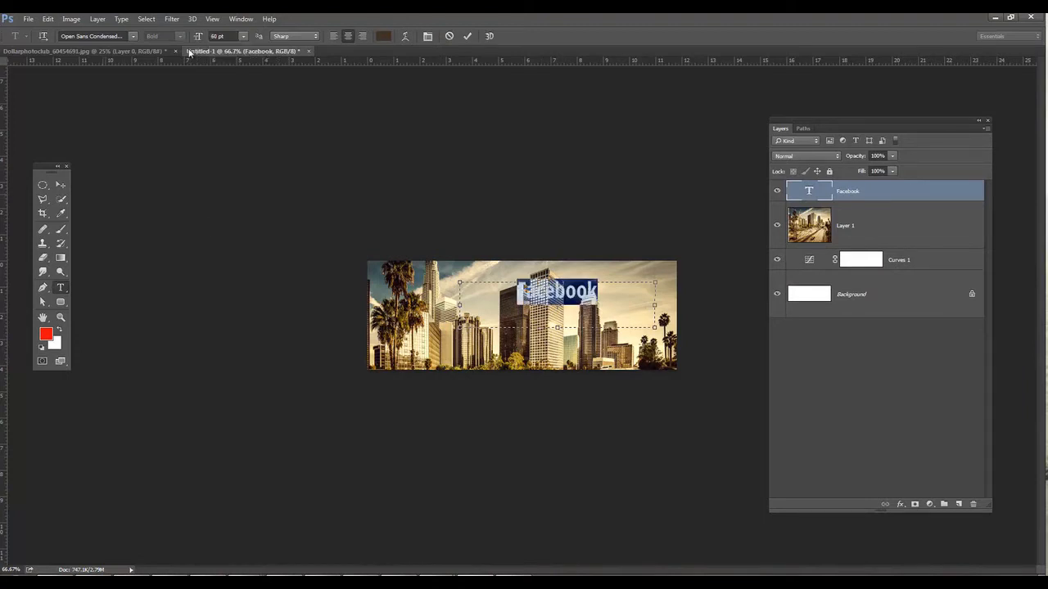
click(60, 185)
drag(570, 295, 638, 285)
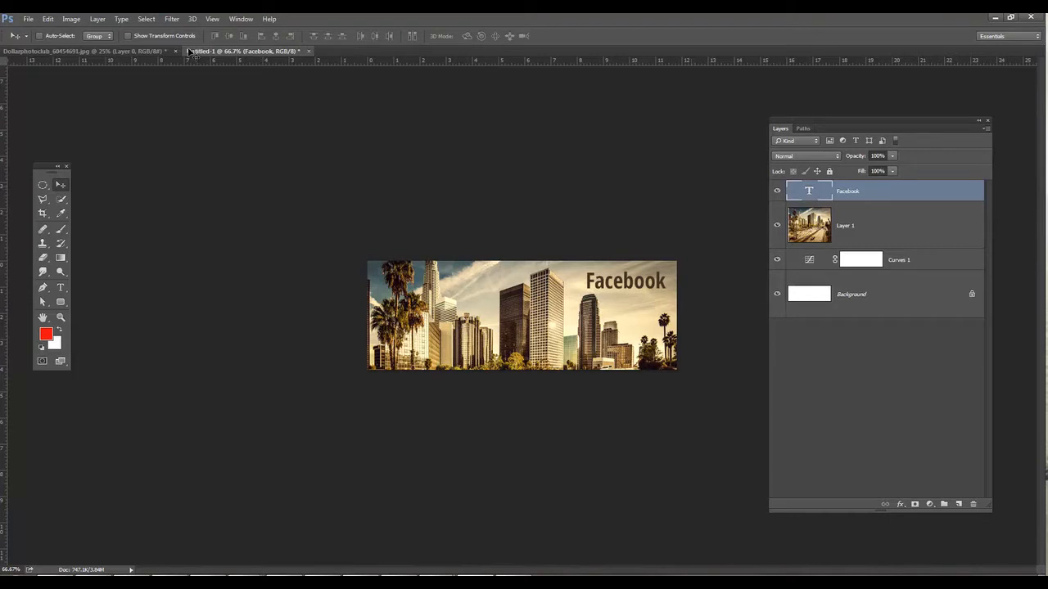
drag(547, 310, 509, 306)
key(ctrl+plus)
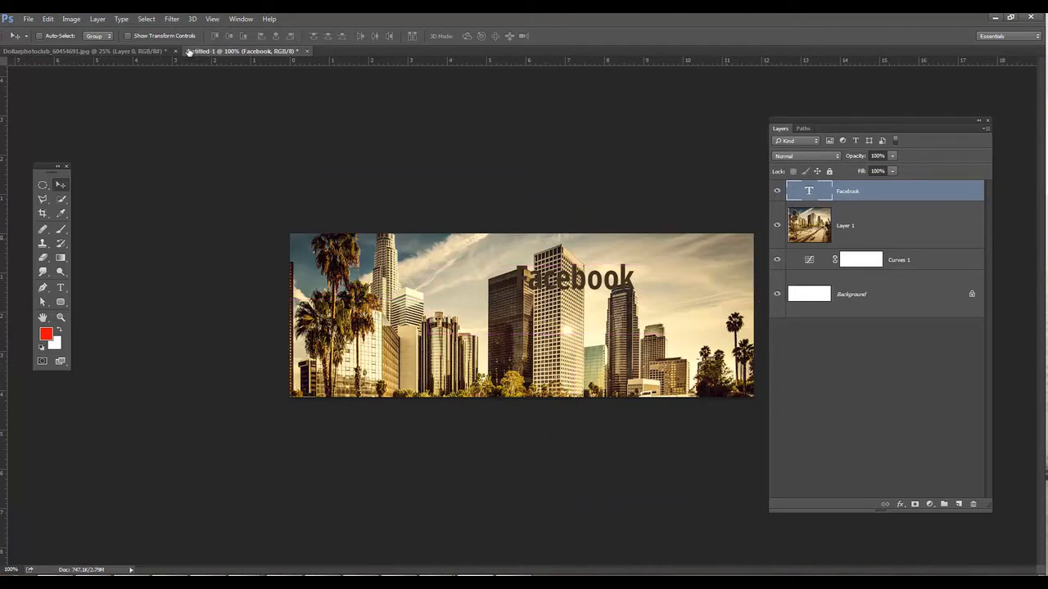
drag(576, 279, 677, 261)
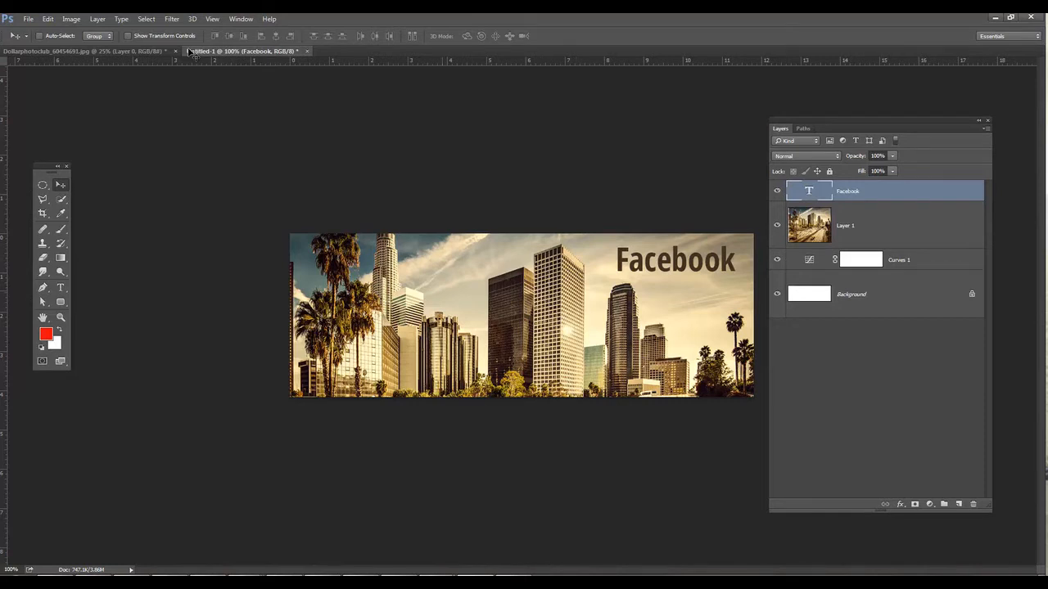
Place the mountain landscape image from the desktop into the banner at about 45.5% scale and accept the placement
click(1010, 17)
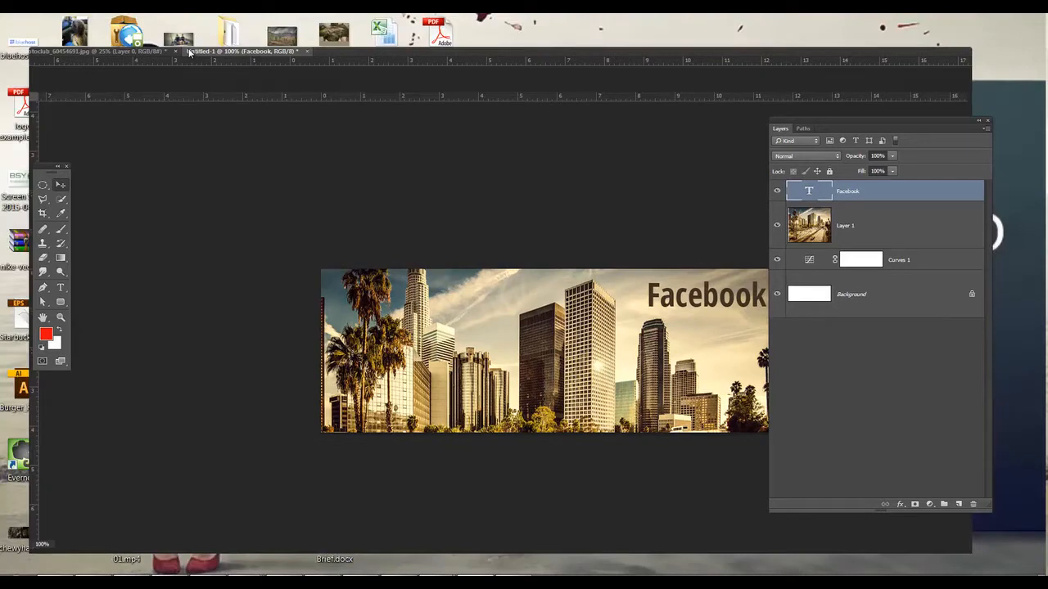
drag(189, 50, 189, 50)
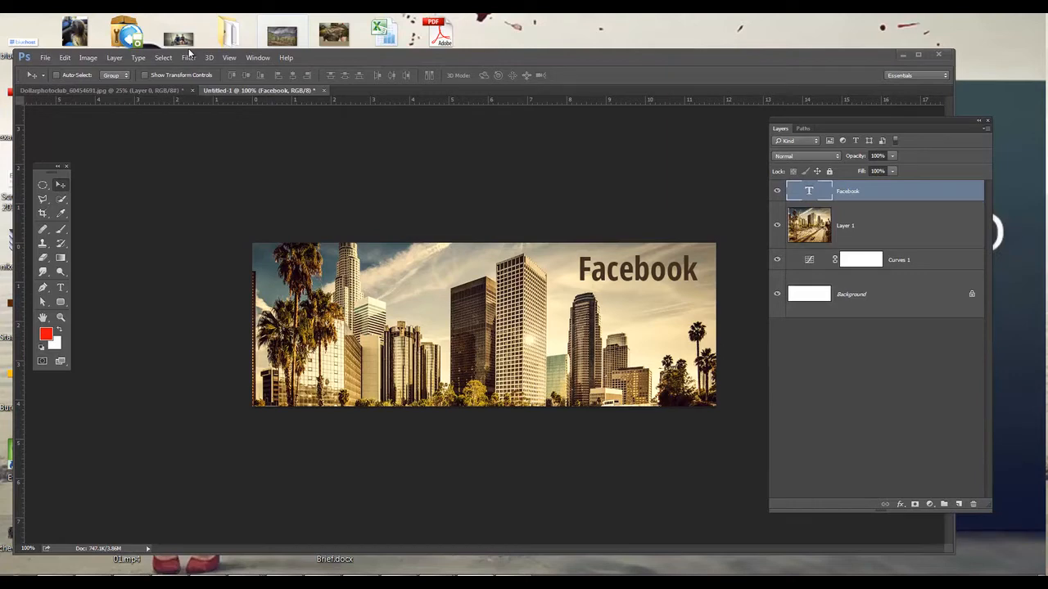
click(188, 53)
drag(190, 54, 188, 53)
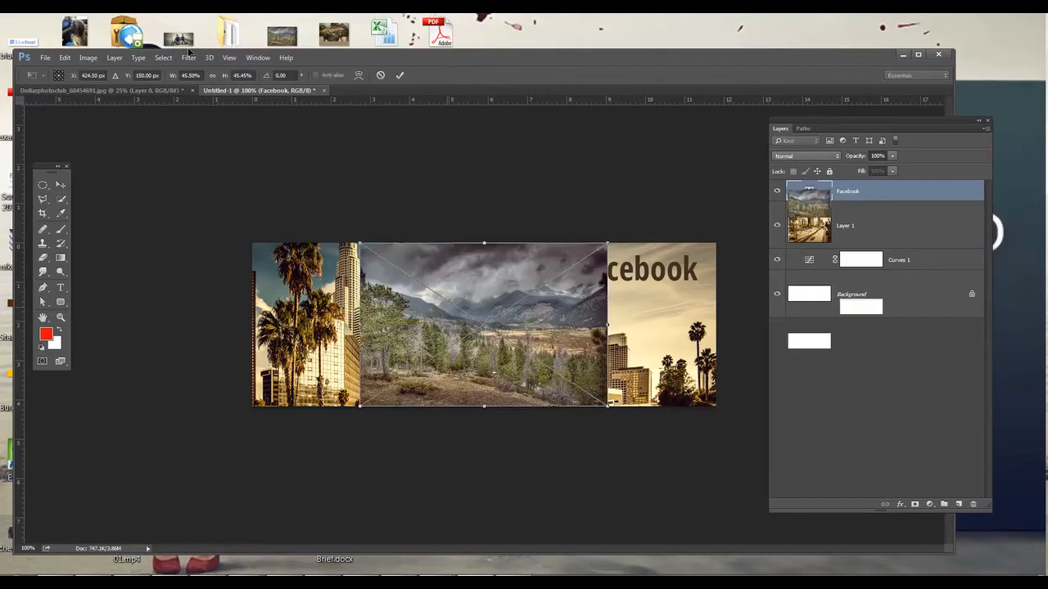
click(919, 54)
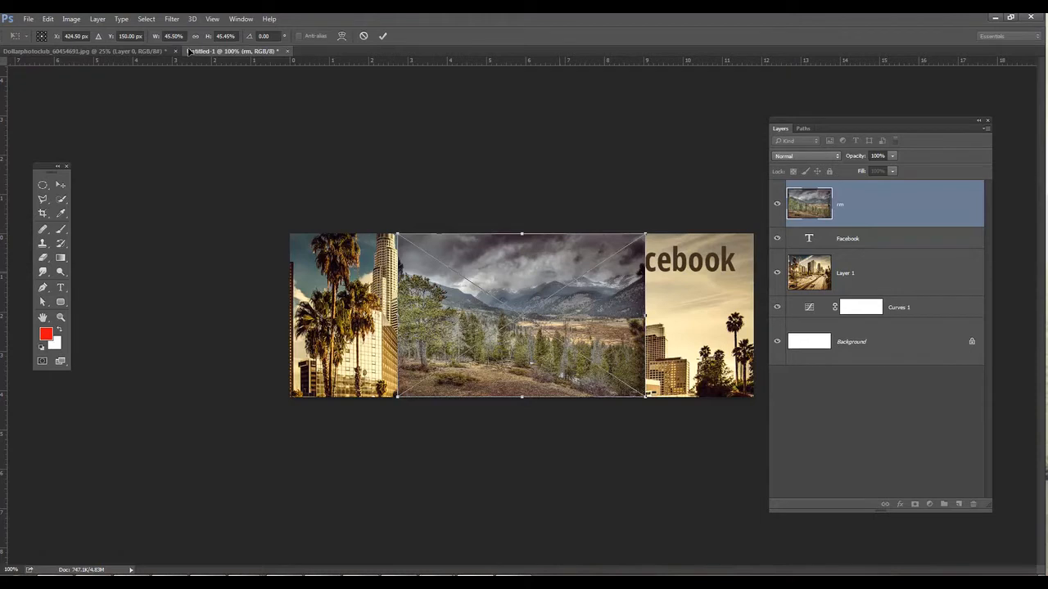
key(Return)
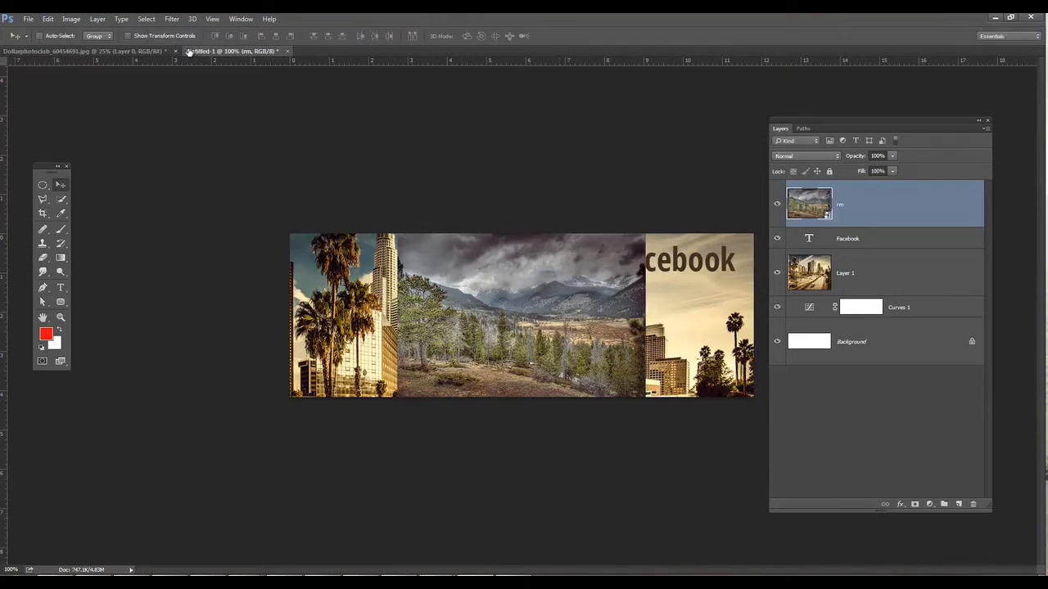
Shift the mountain image slightly and add a layer mask, painting black across its lower middle with a soft 600 px brush
mouse_move(569, 293)
mouse_down()
mouse_move(600, 293)
mouse_move(584, 293)
mouse_up()
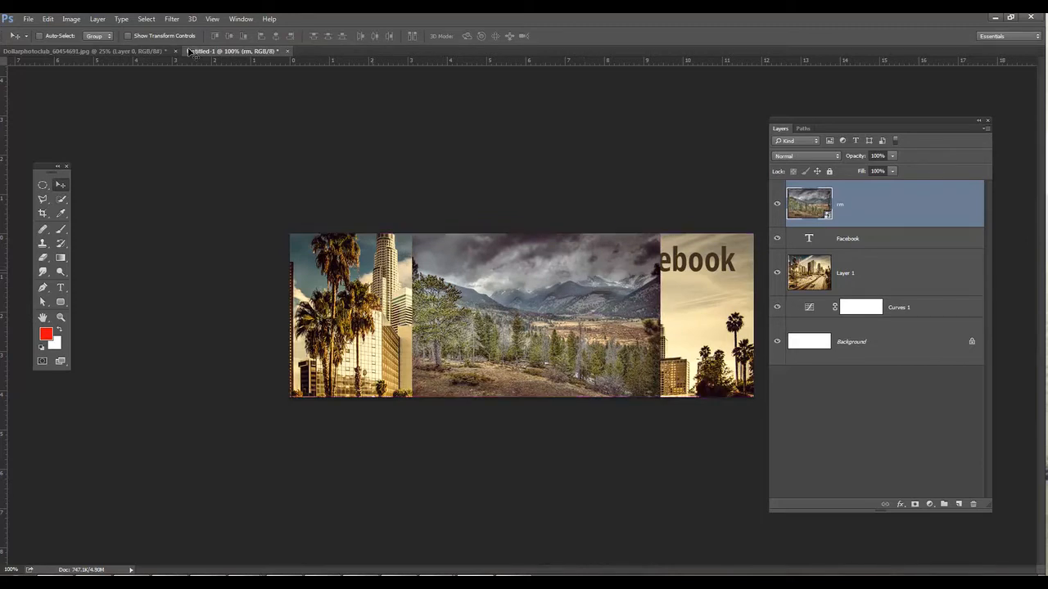
drag(455, 247, 433, 246)
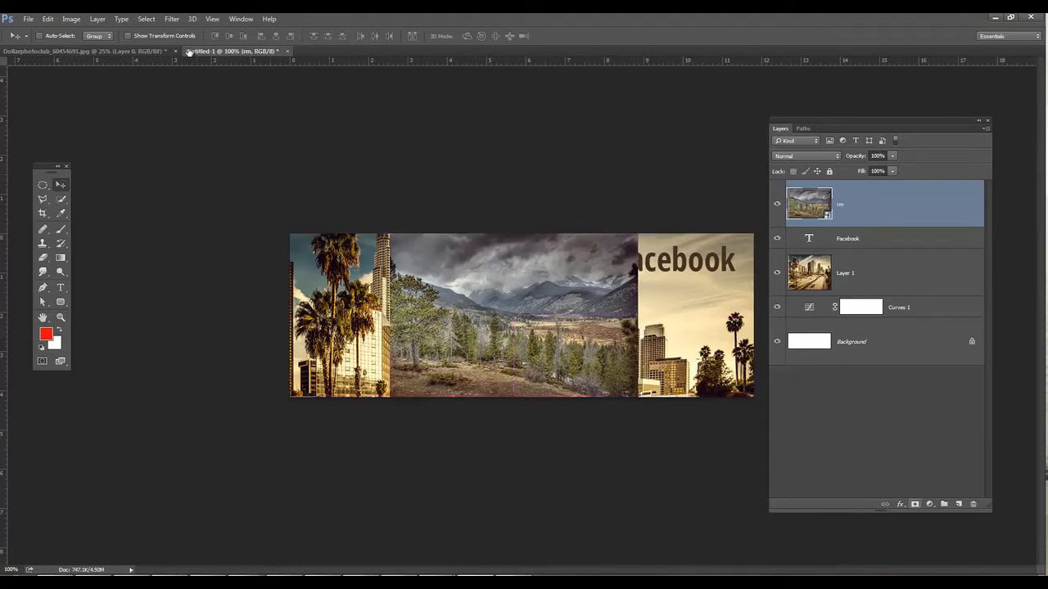
click(914, 505)
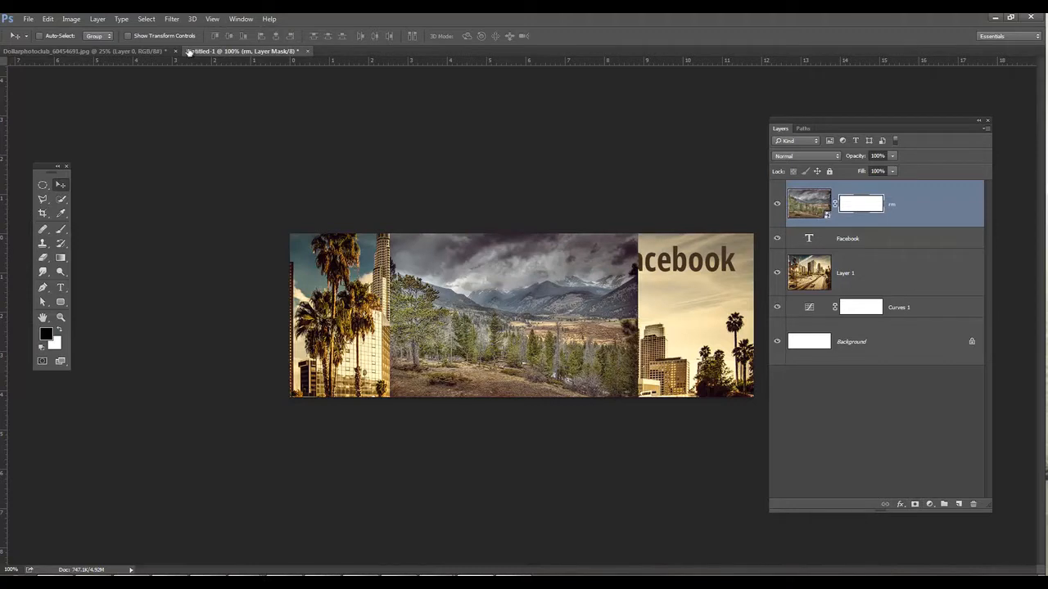
key(b)
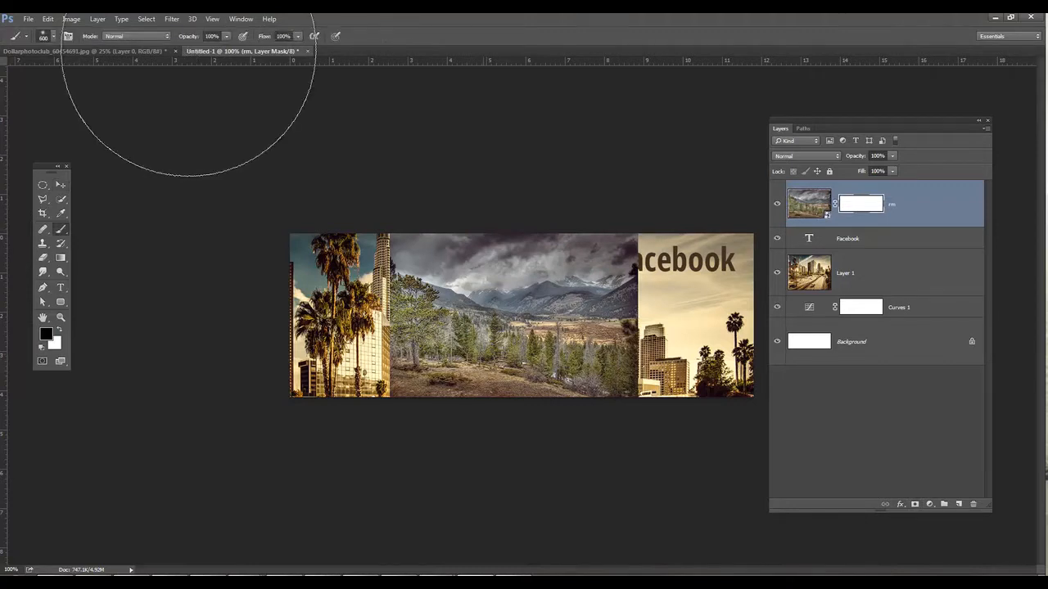
mouse_move(442, 393)
mouse_down()
mouse_move(536, 381)
mouse_move(577, 357)
mouse_up()
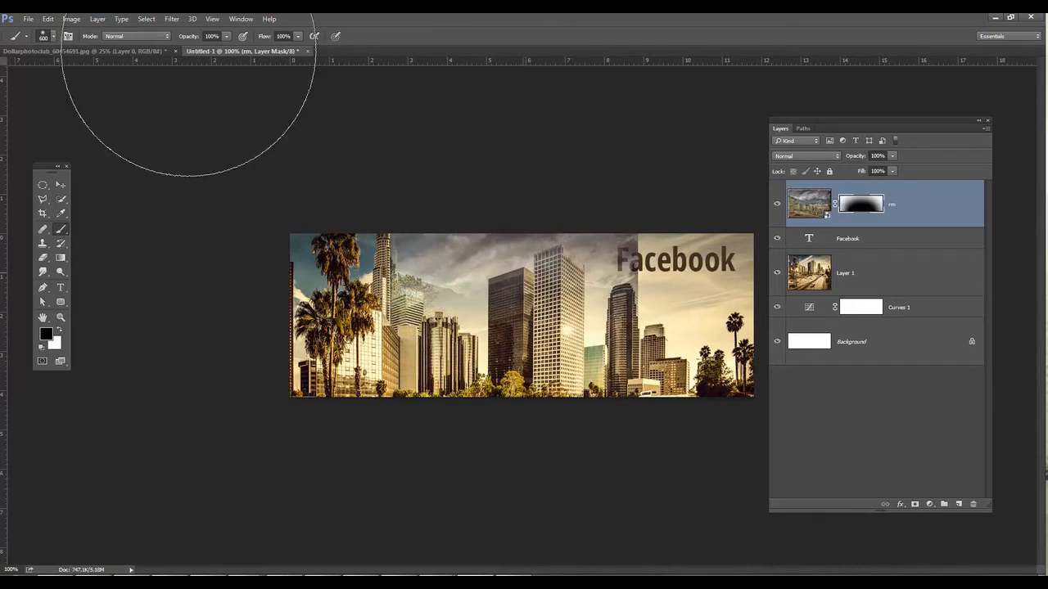
Delete the masked mountain image layer and return to the Move tool
drag(933, 220, 974, 504)
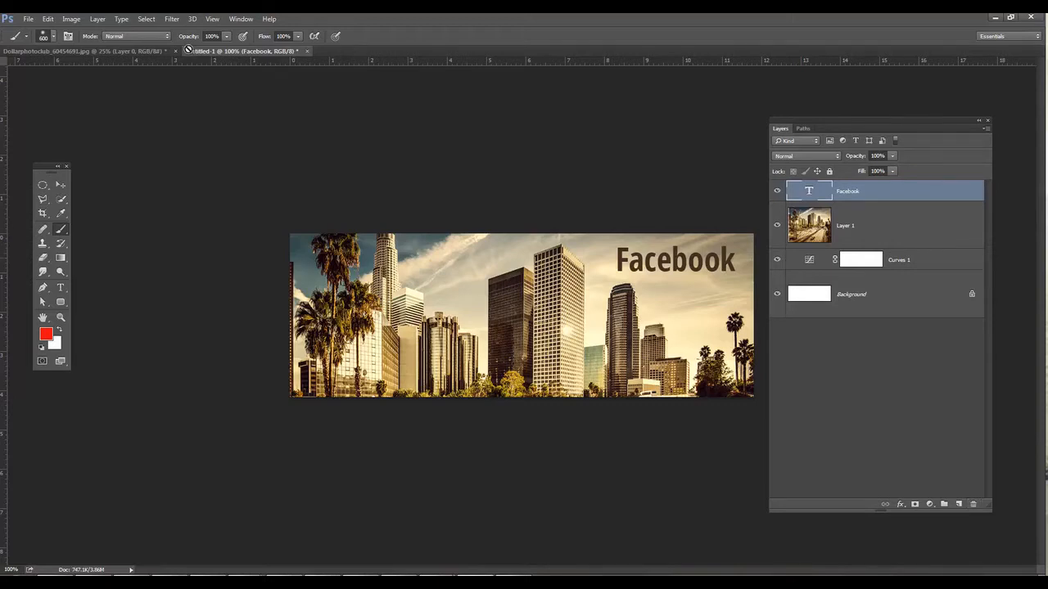
key(v)
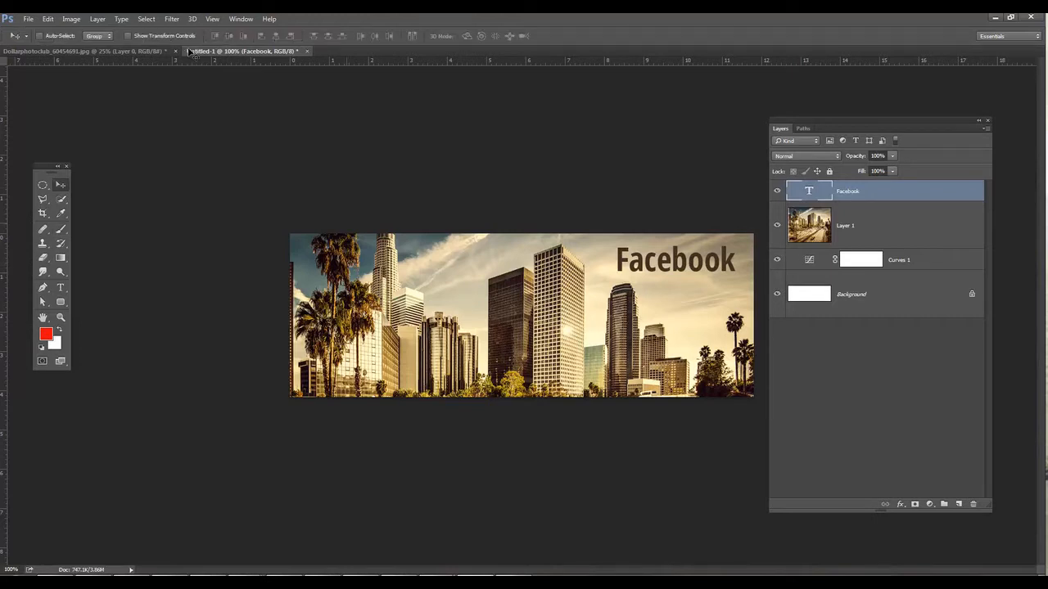
Open the puppy photo g.jpg from the Pictures library
key(alt)
key(f)
key(Down)
key(Return)
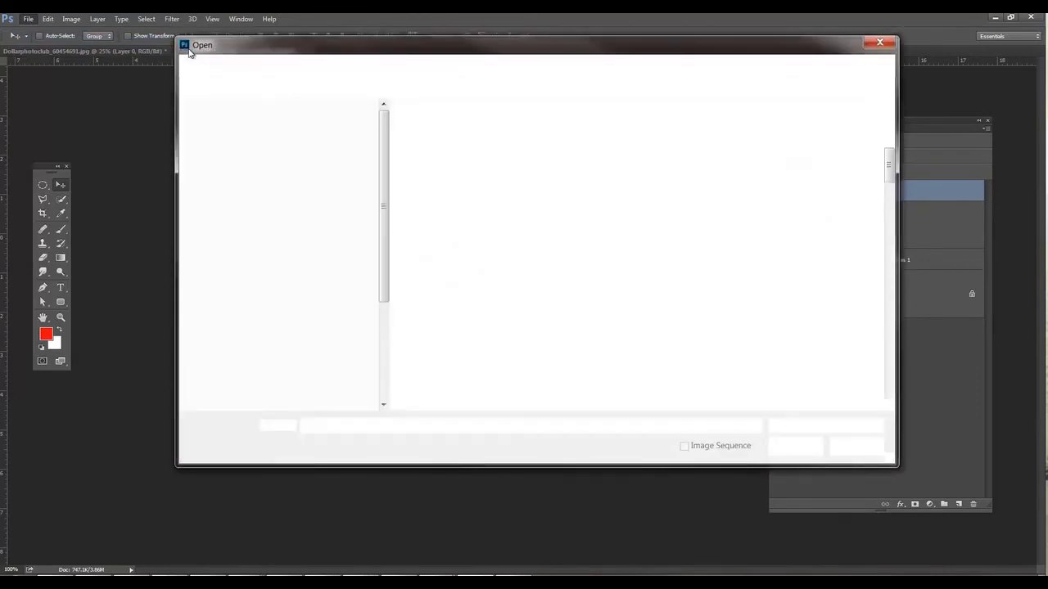
click(840, 324)
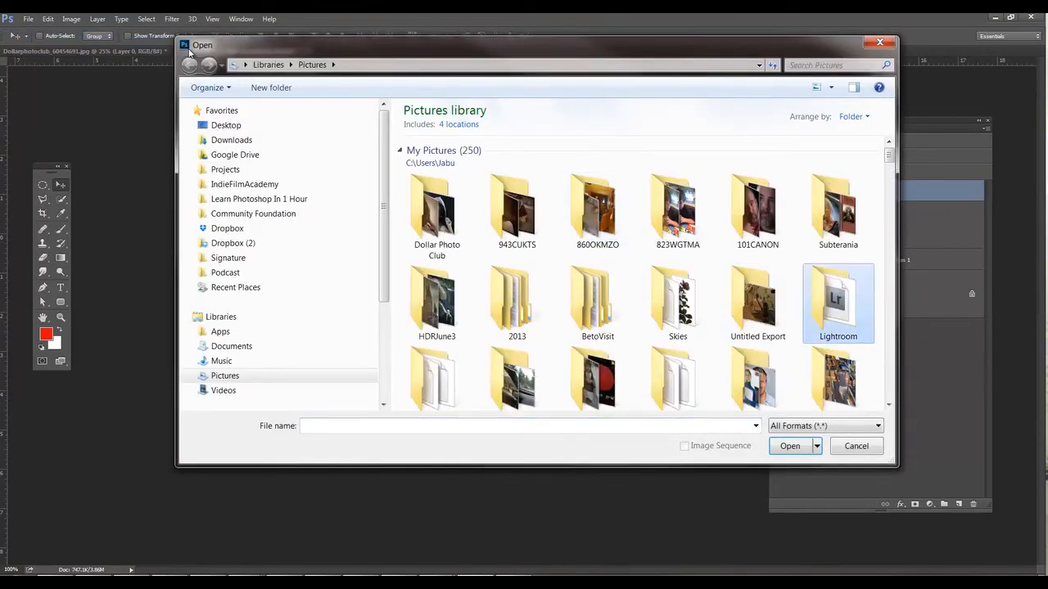
scroll(840, 324, down, 6)
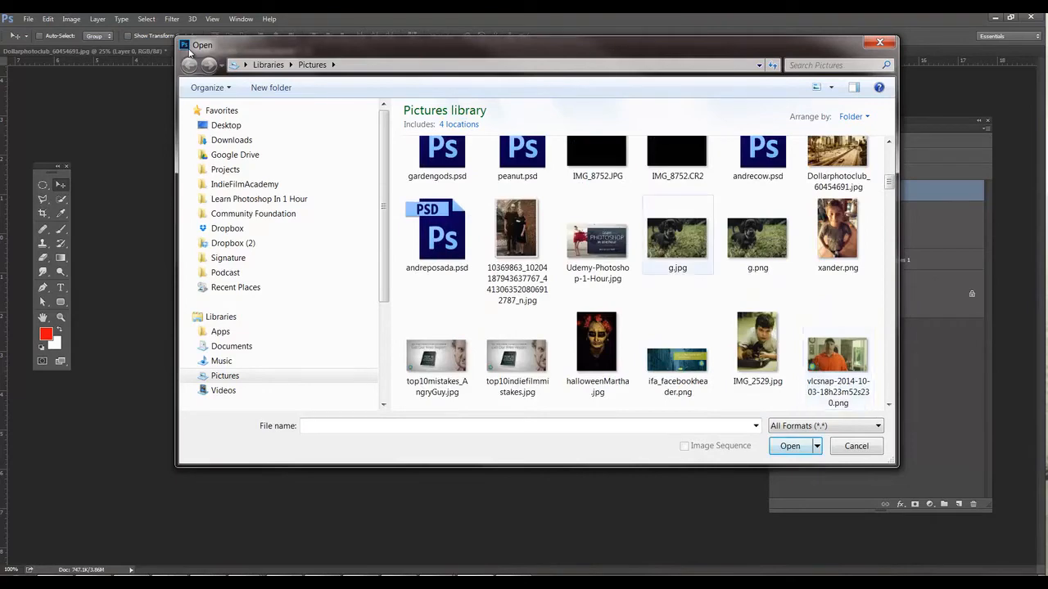
scroll(678, 254, up, 1)
click(678, 268)
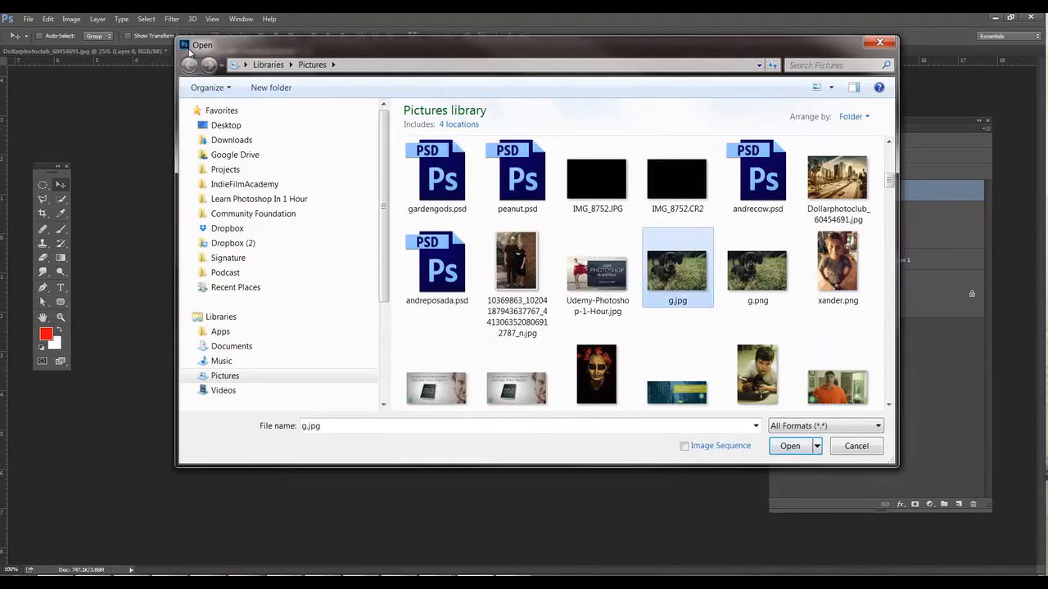
click(790, 446)
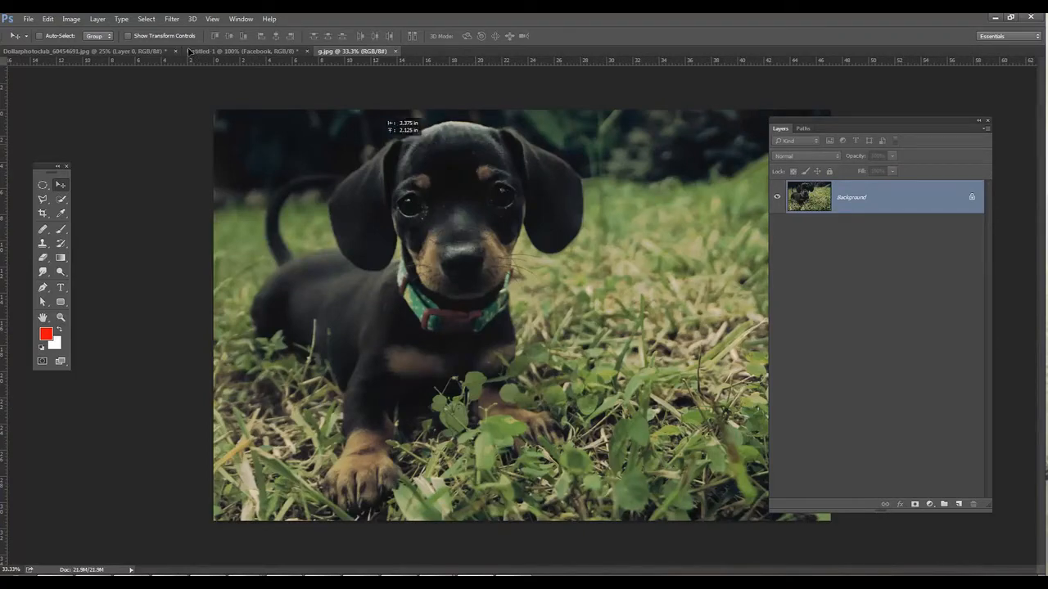
Copy the puppy photo into the Untitled-1 banner as the top layer and shift it so both eyes fall on the canvas
click(189, 52)
drag(189, 52, 189, 53)
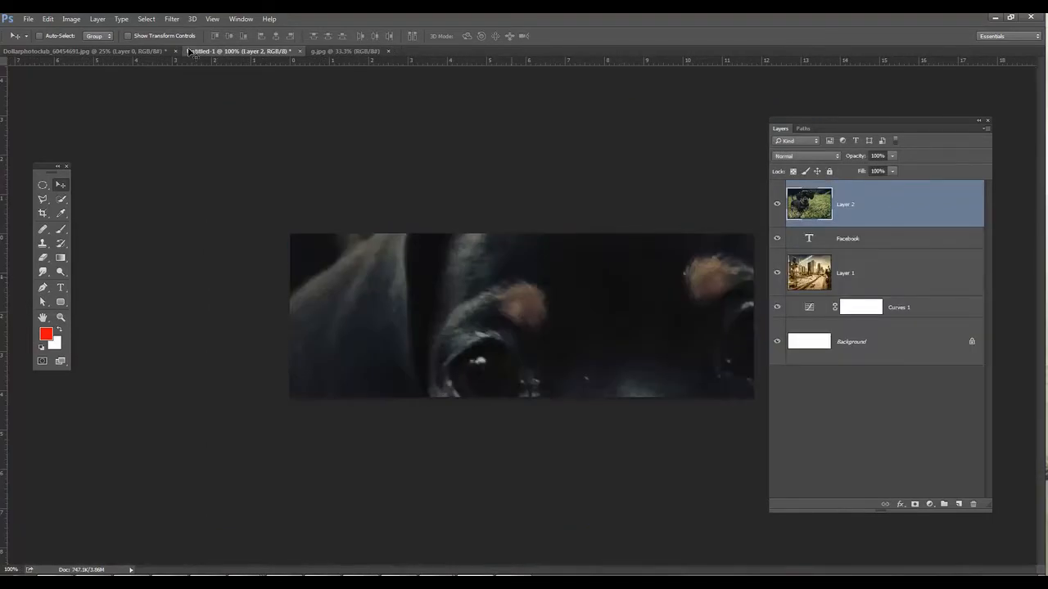
mouse_move(559, 298)
mouse_down()
mouse_move(571, 237)
mouse_move(547, 241)
mouse_up()
key(ctrl+minus)
key(ctrl+minus)
key(ctrl+minus)
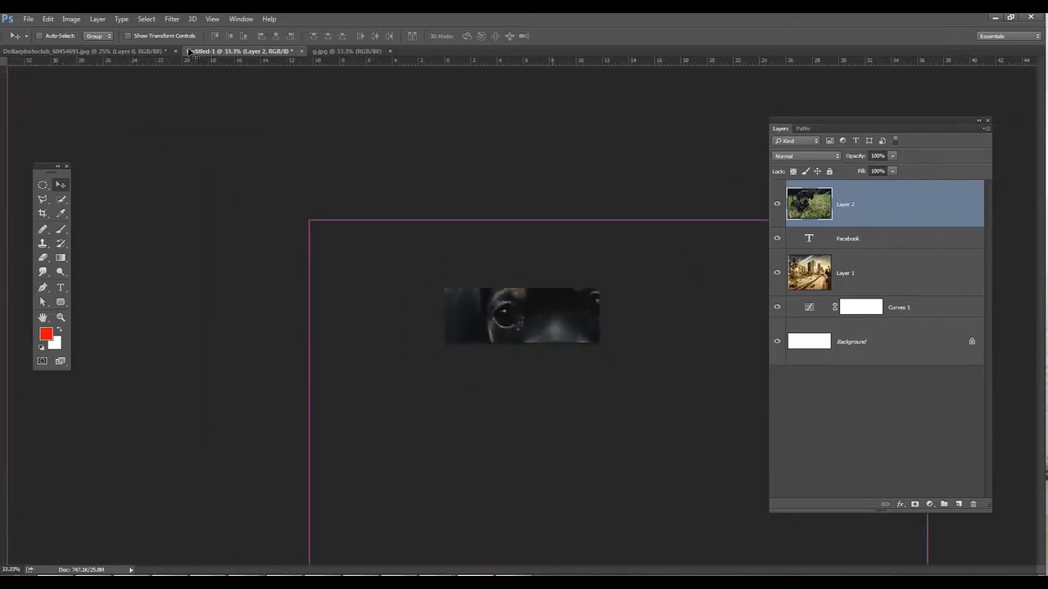
drag(564, 301, 556, 288)
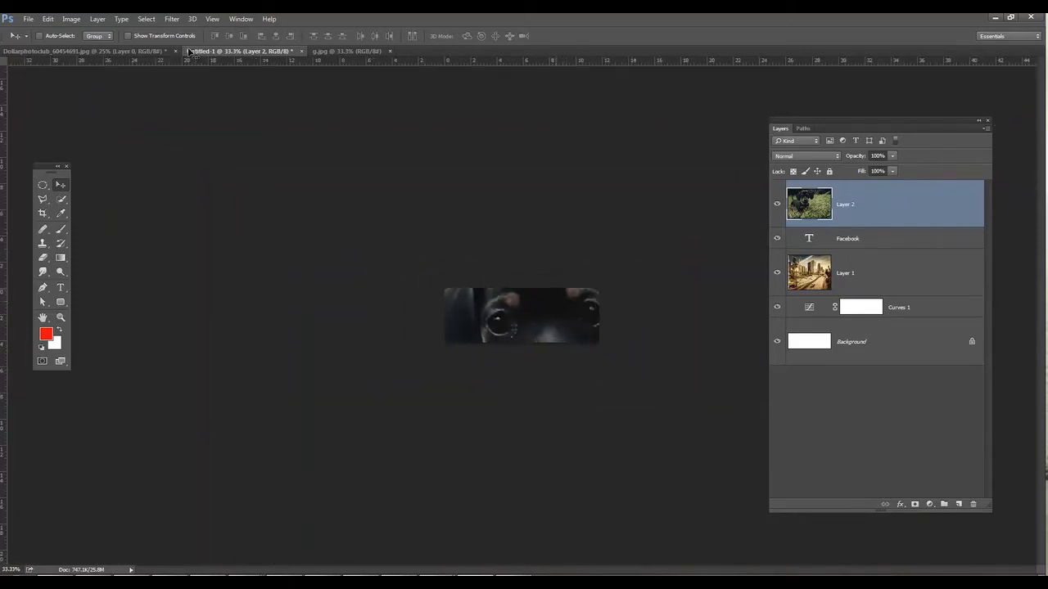
key(ctrl+plus)
key(ctrl+plus)
key(ctrl+plus)
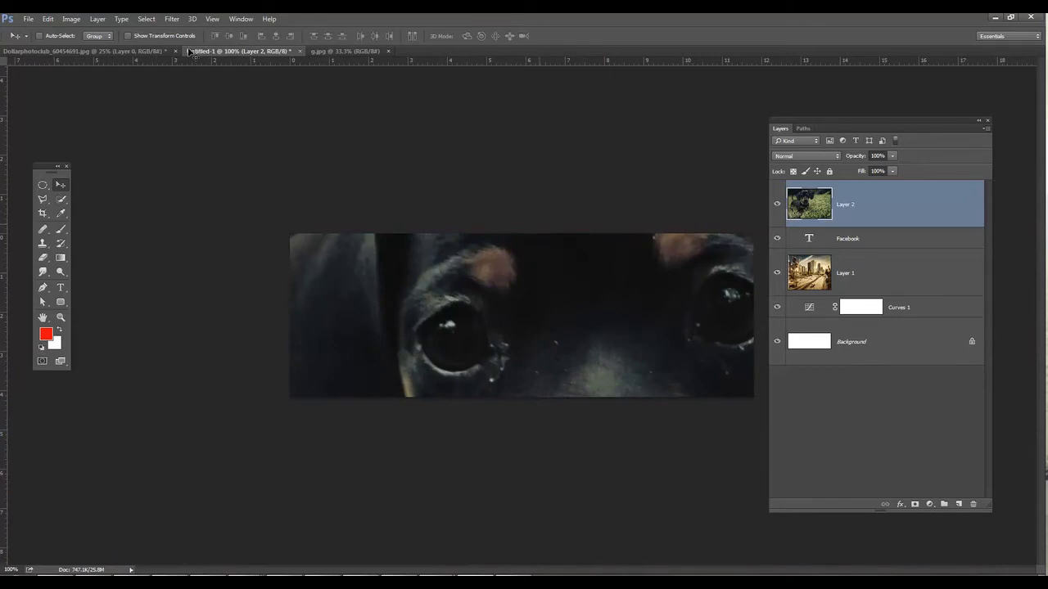
Scale the puppy photo layer to 25% in width and height and position the puppy's head and body inside the banner
key(ctrl+t)
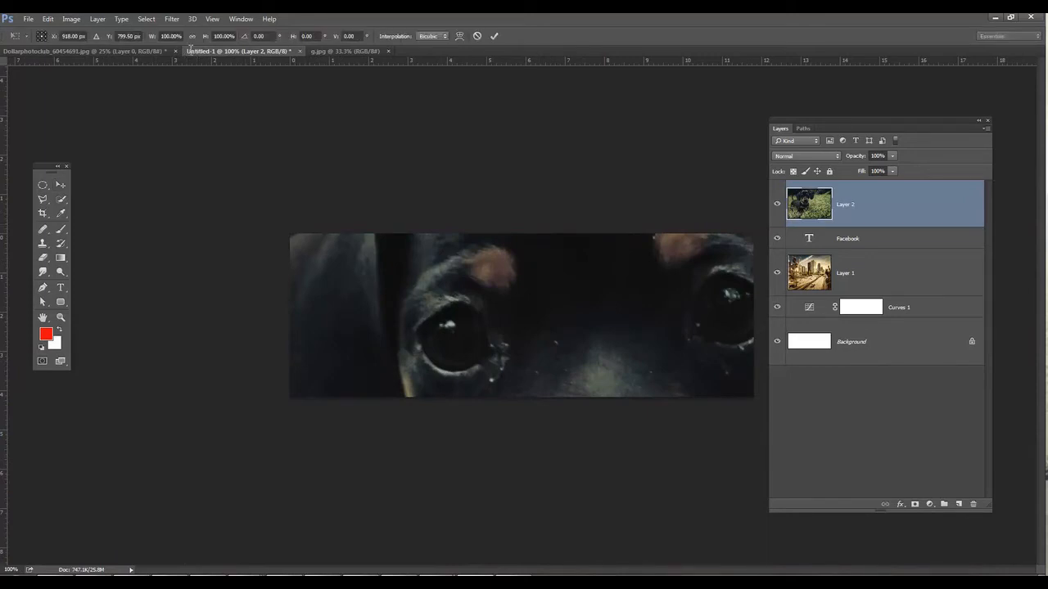
key(Tab)
text(25)
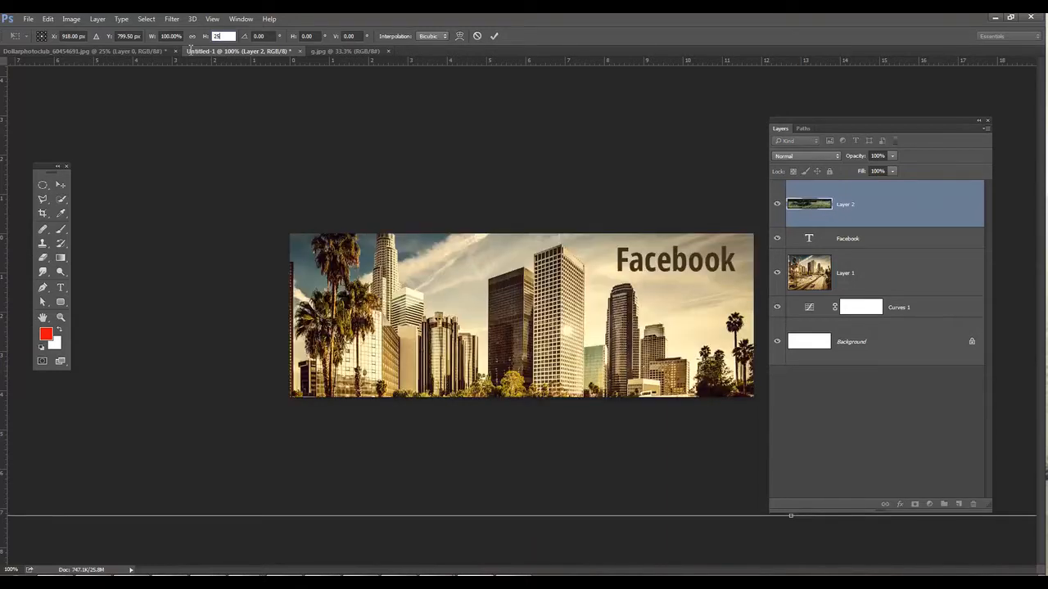
text(%)
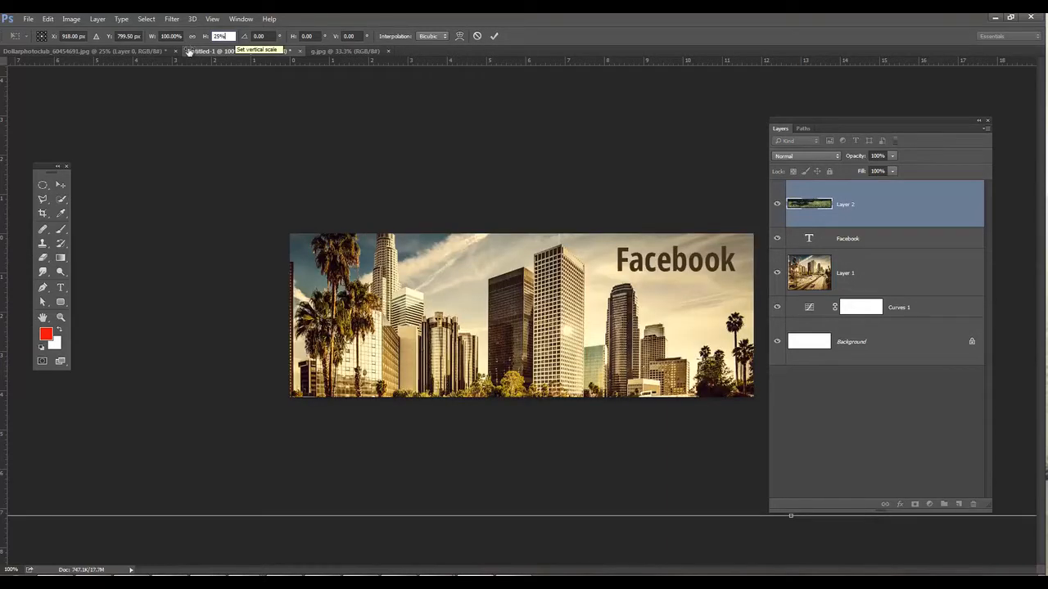
click(192, 36)
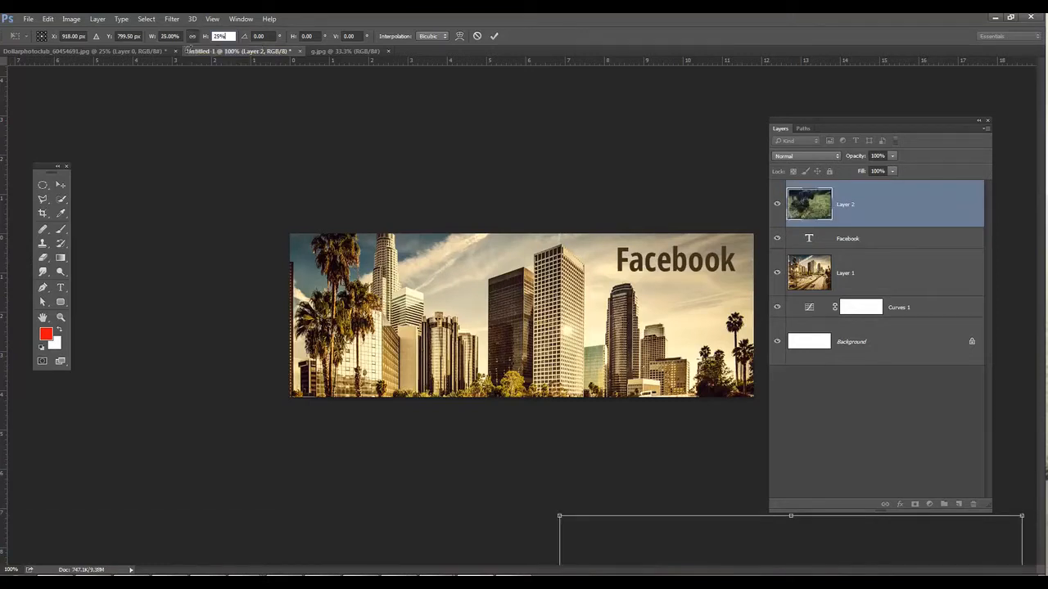
mouse_move(738, 543)
mouse_down()
mouse_move(475, 220)
mouse_move(445, 225)
mouse_move(453, 232)
mouse_up()
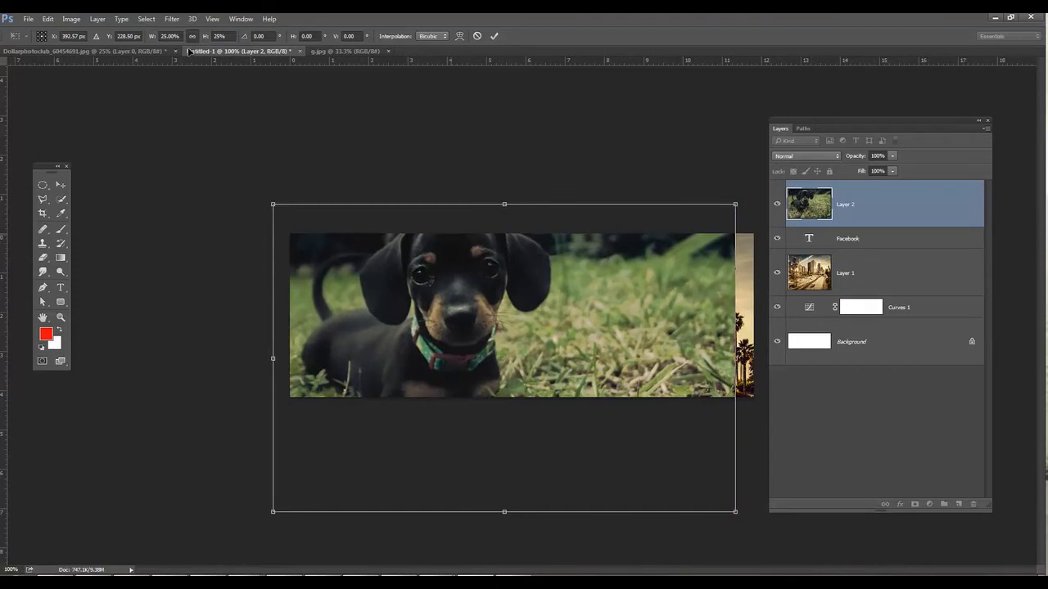
key(Return)
drag(475, 270, 488, 308)
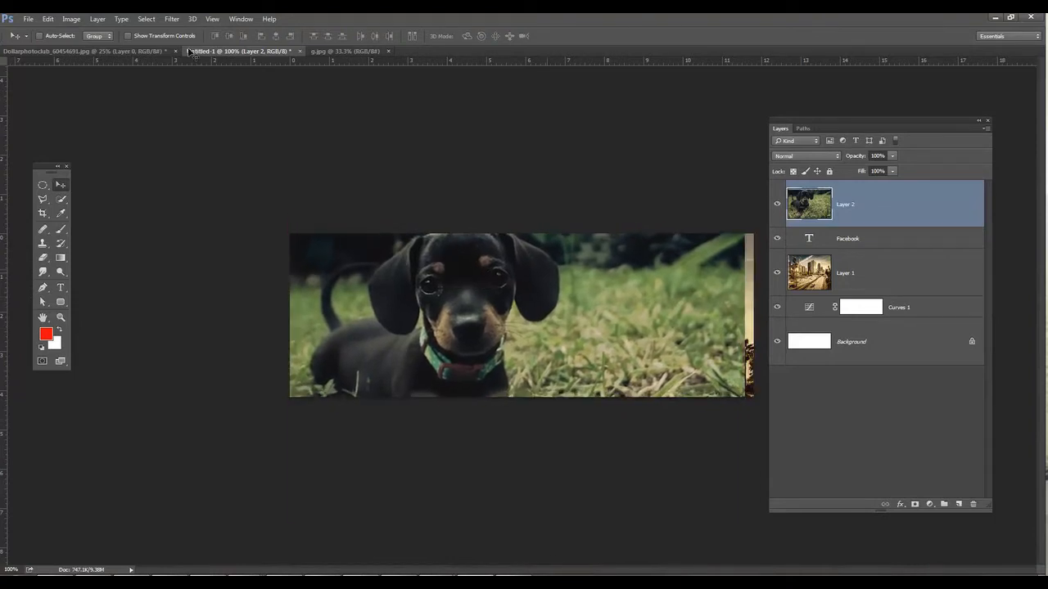
drag(608, 355, 608, 356)
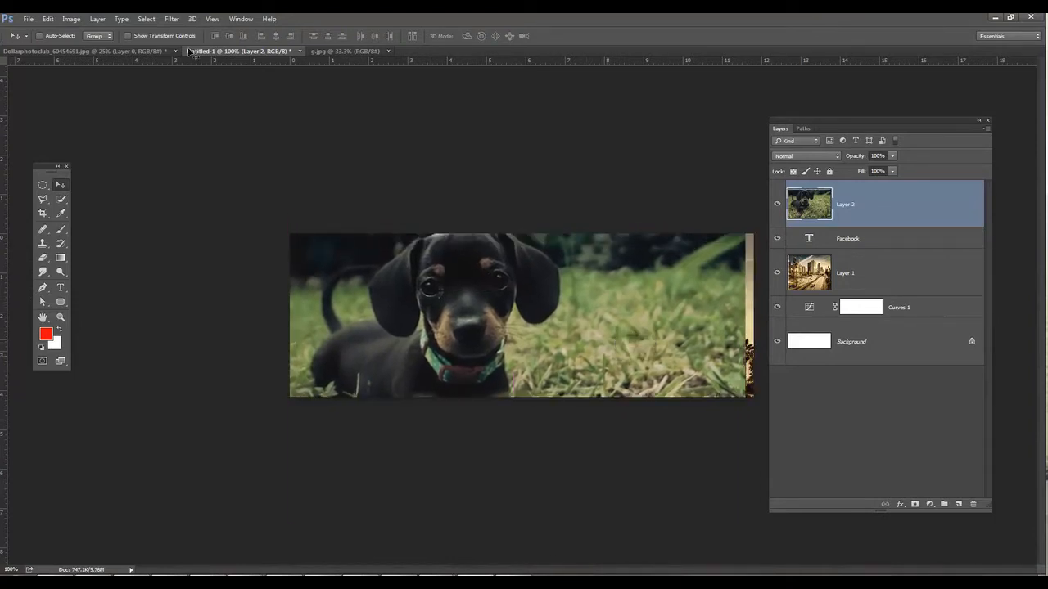
Crop the banner to extend slightly above and below and exclude the city strip beside the puppy photo, then return to the Move tool
key(p)
key(c)
mouse_move(522, 235)
mouse_down()
mouse_move(522, 212)
mouse_move(522, 254)
mouse_move(522, 227)
mouse_up()
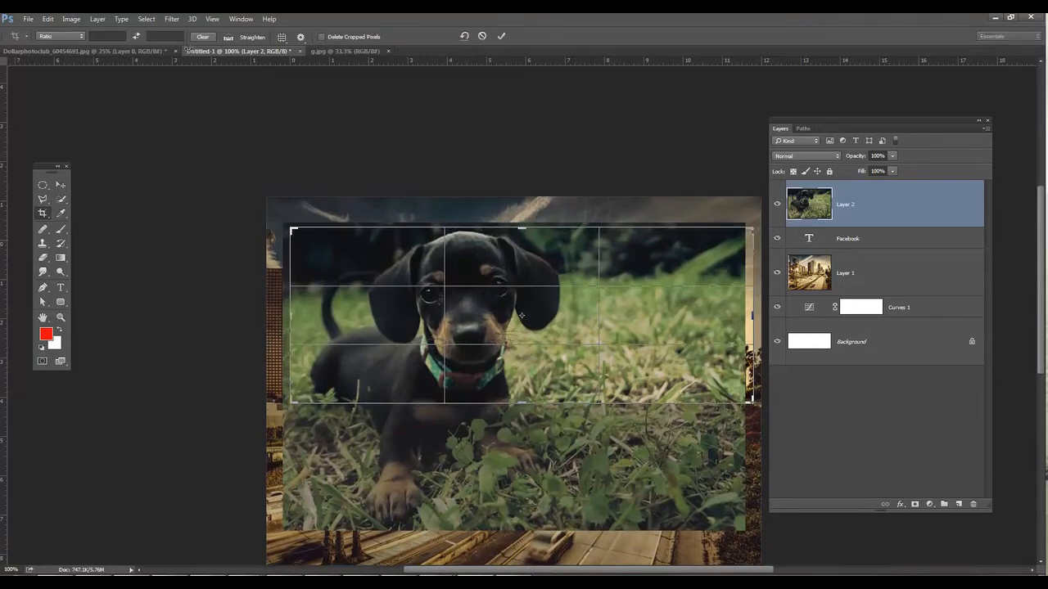
drag(521, 403, 522, 411)
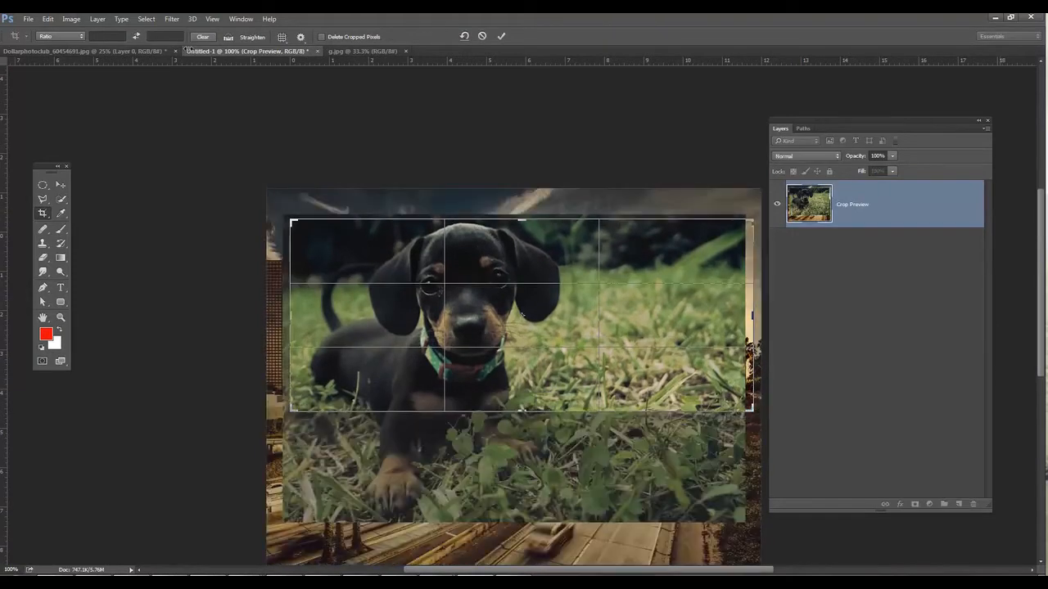
drag(290, 315, 286, 315)
drag(757, 316, 749, 316)
key(Return)
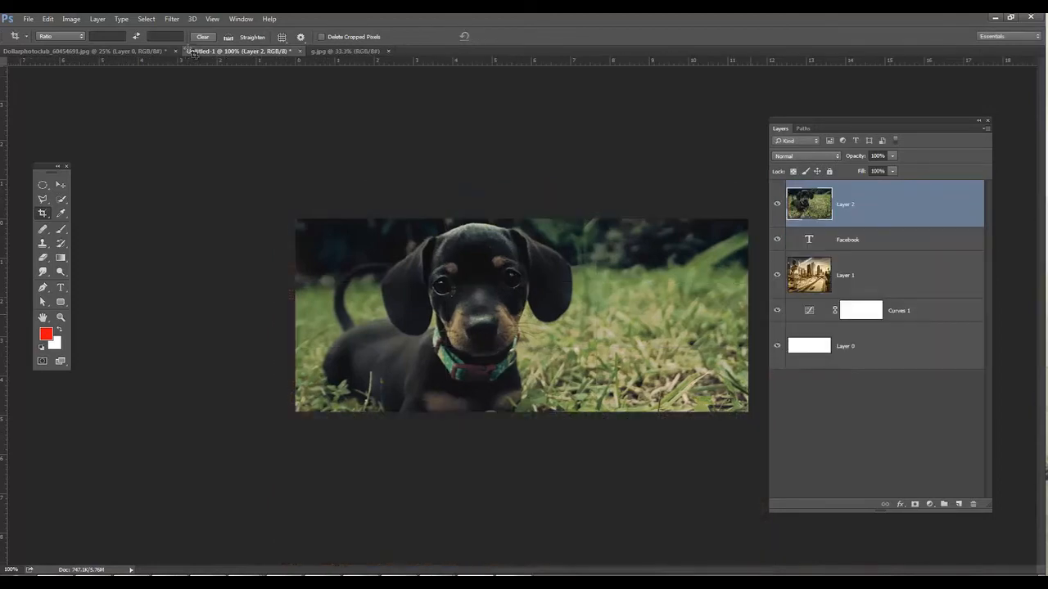
key(v)
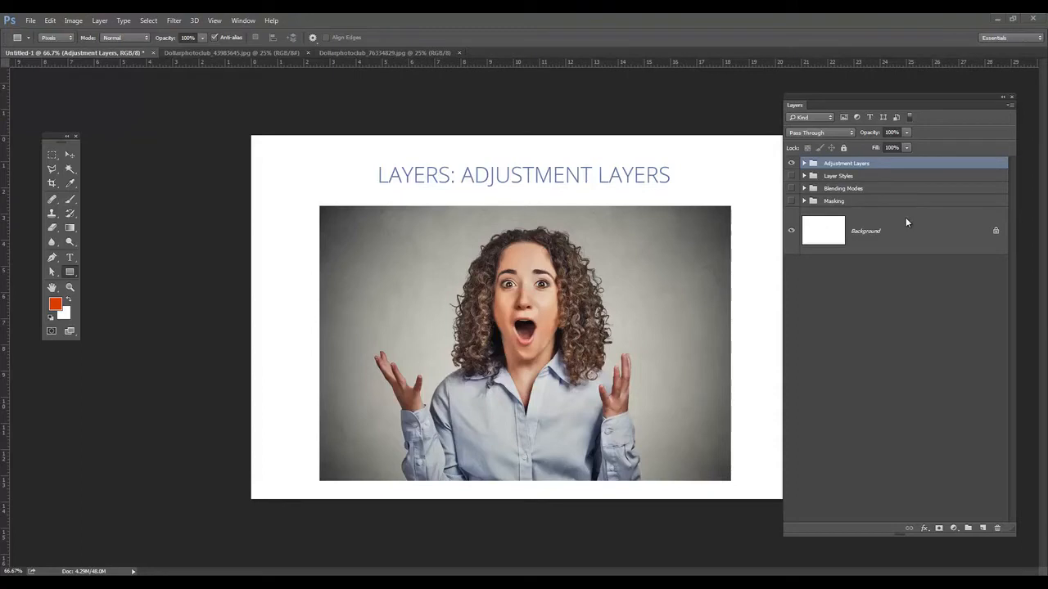
Expand the Adjustment Layers group and toggle the visibility of the group, its title text and the woman's photo off and on
click(803, 164)
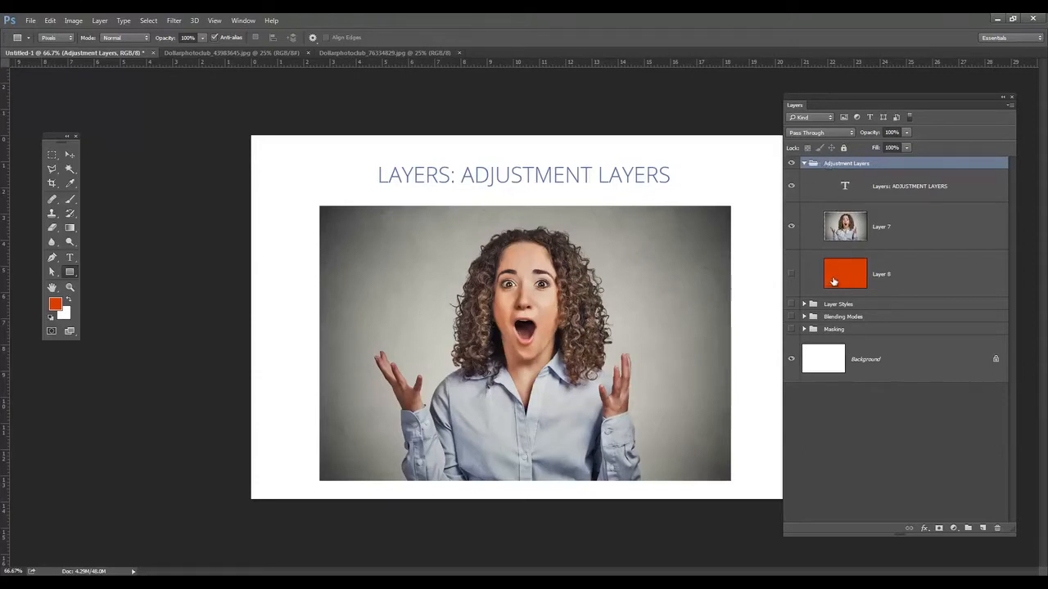
click(791, 163)
click(790, 162)
click(910, 196)
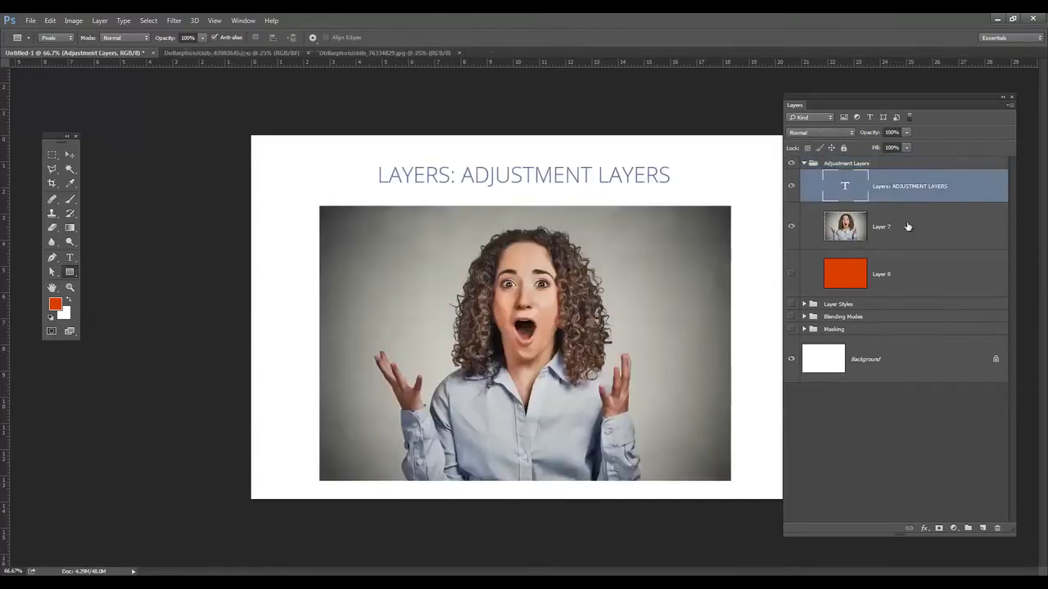
click(792, 188)
click(791, 188)
click(791, 226)
click(791, 226)
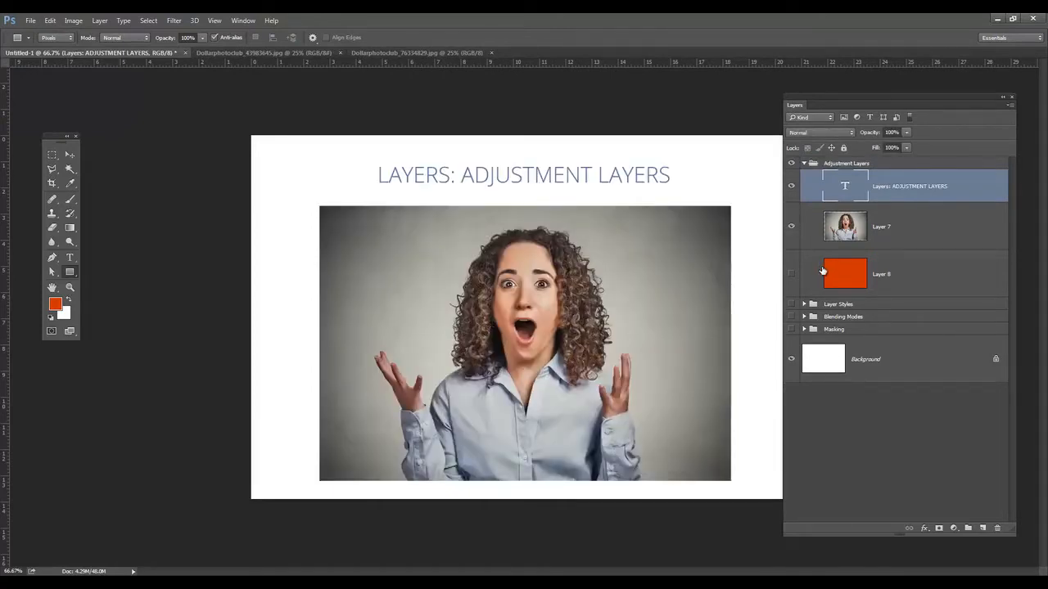
Show the orange layer beneath the woman's photo, select it with the Move tool active, and hide it again
click(790, 275)
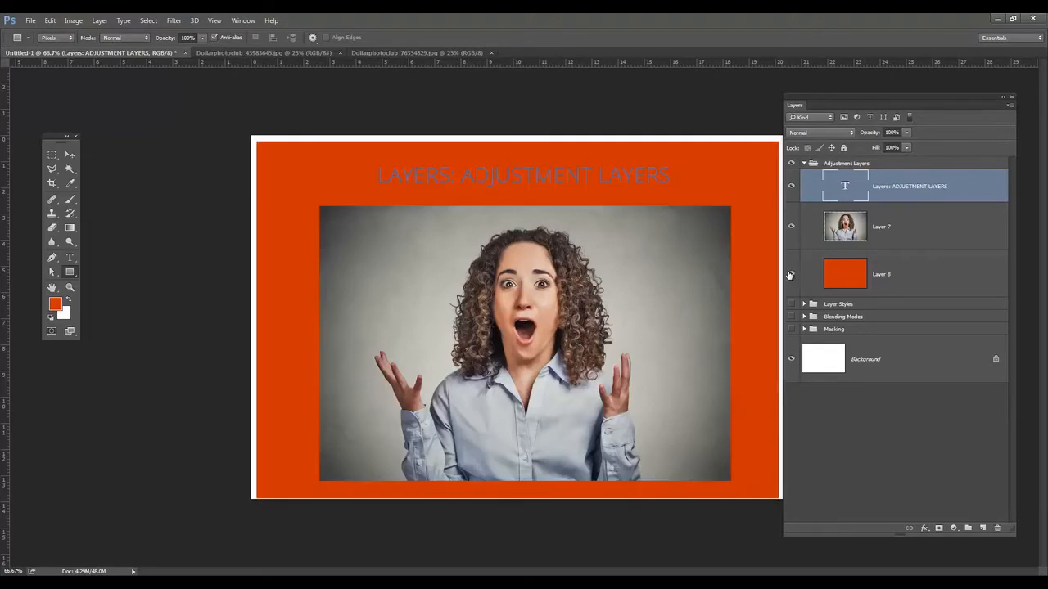
click(898, 286)
click(650, 199)
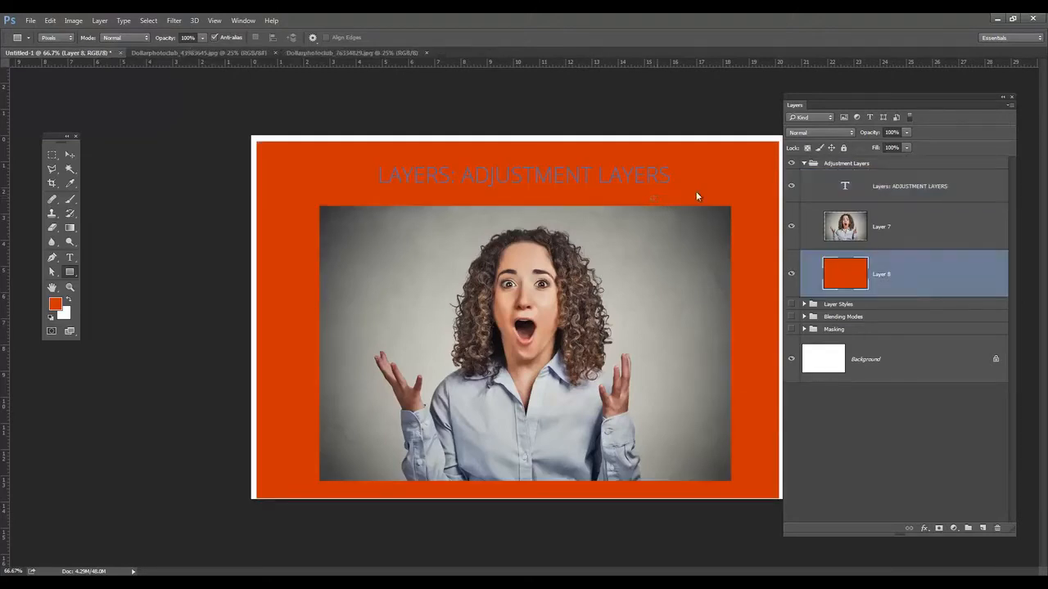
click(555, 238)
click(77, 159)
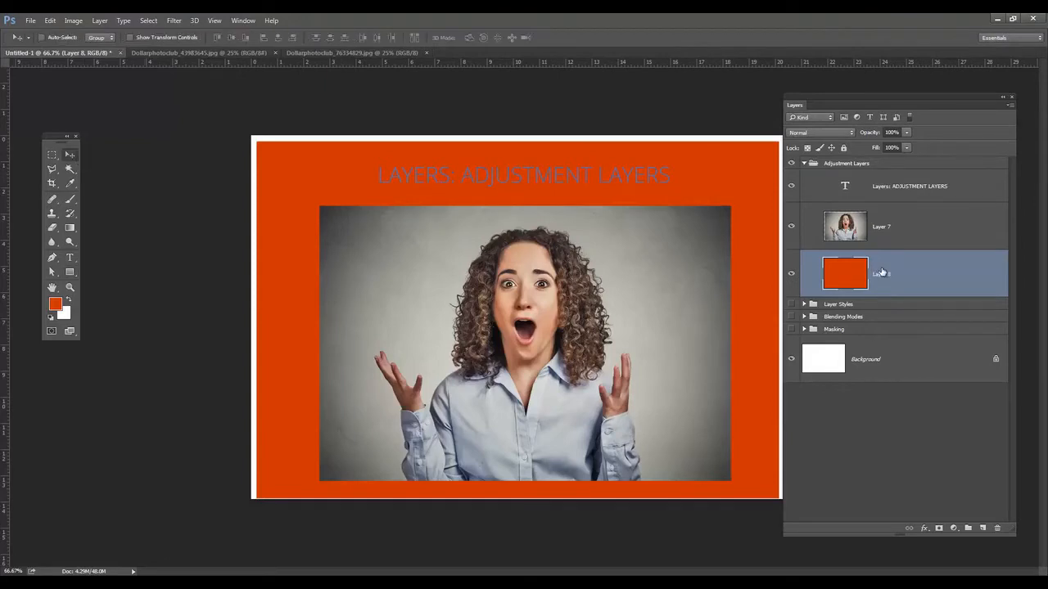
click(791, 273)
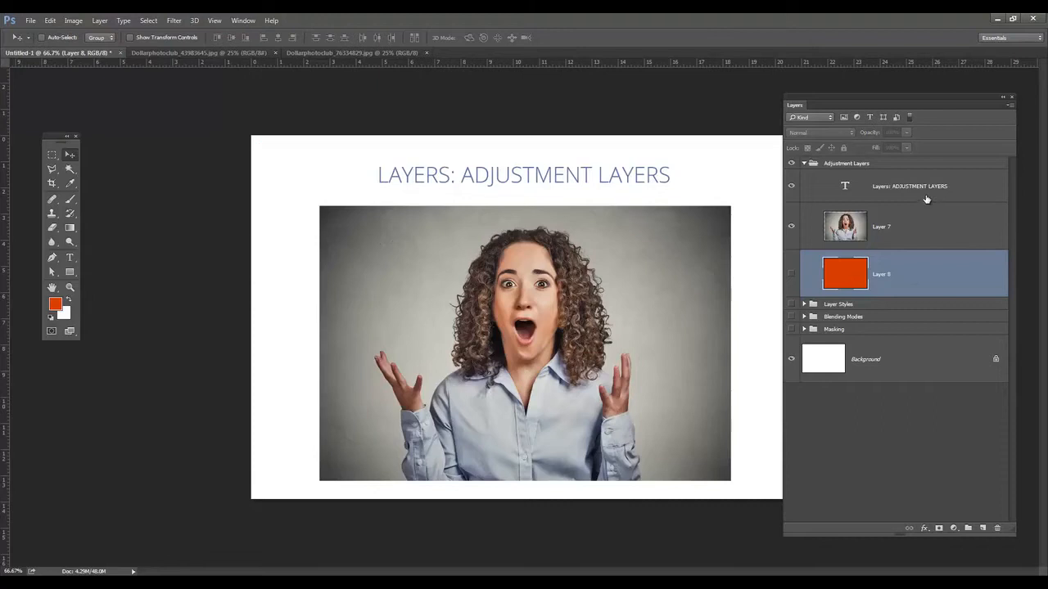
Create a new layer group, move the orange layer into it and back out, and delete the empty group
click(969, 529)
drag(903, 283, 899, 266)
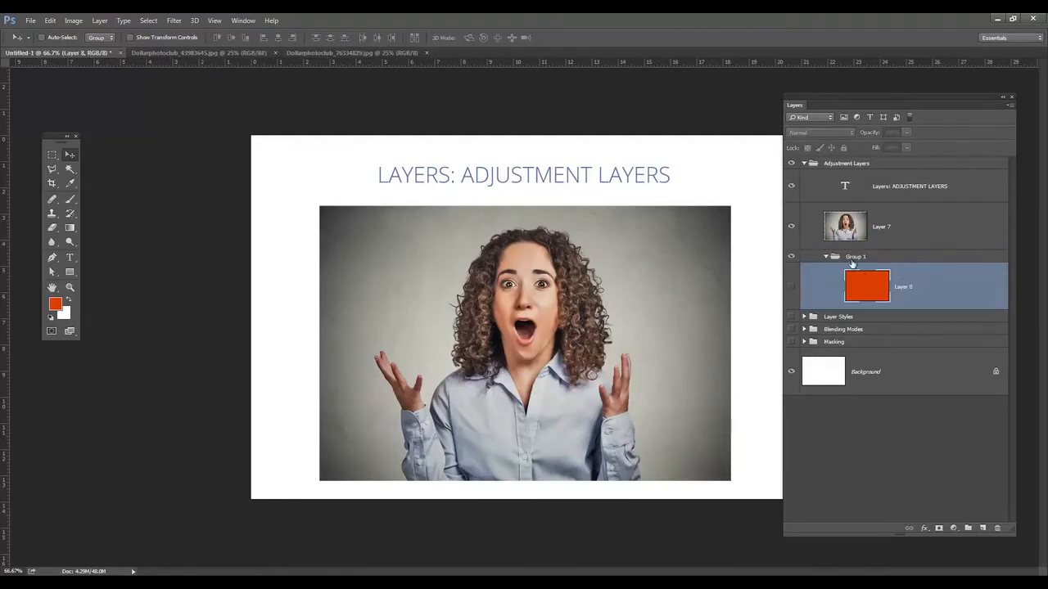
drag(900, 266, 899, 250)
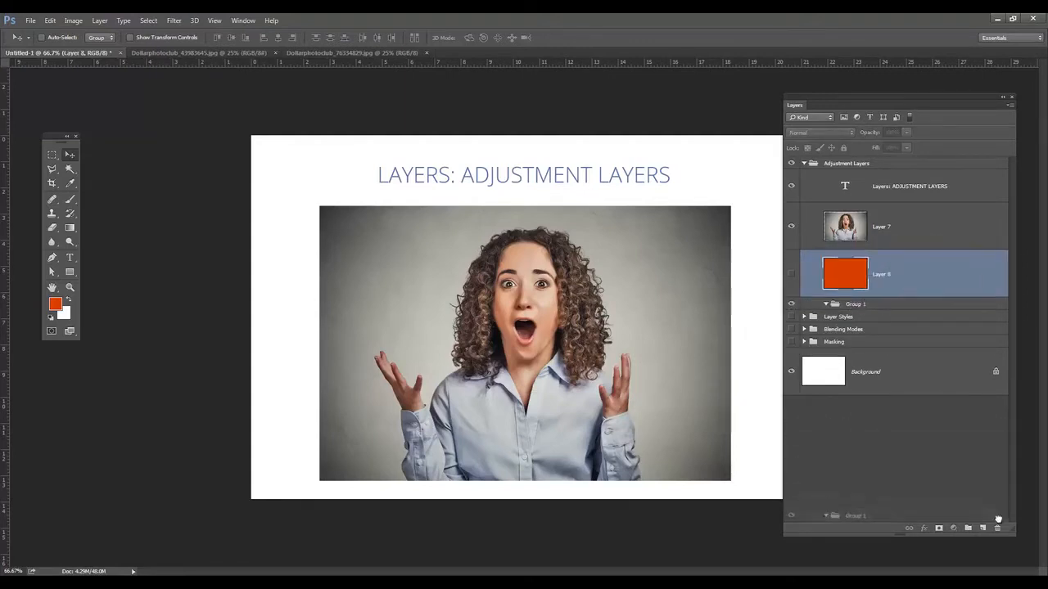
drag(856, 304, 997, 528)
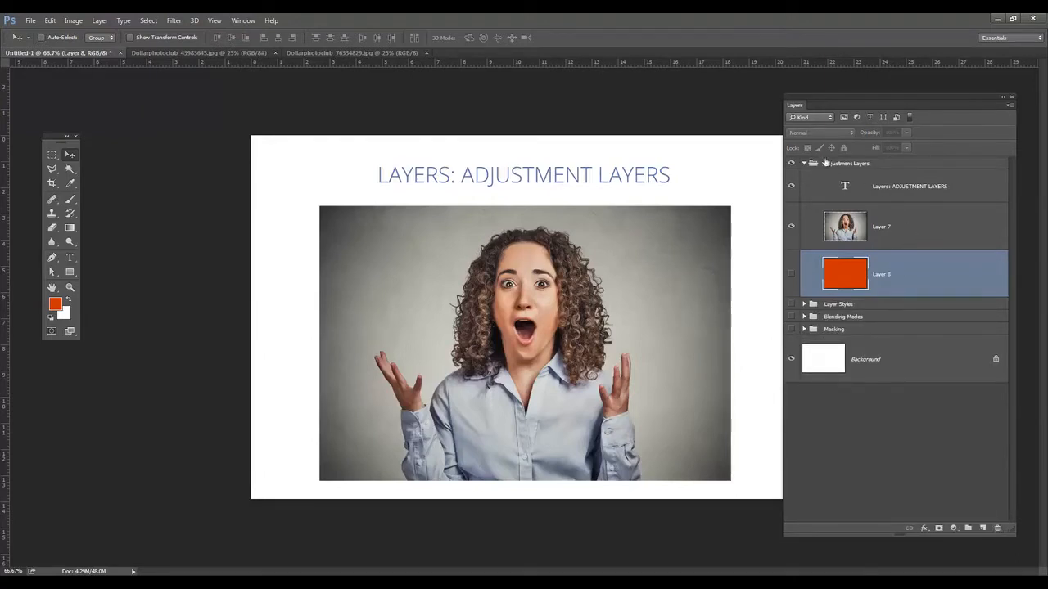
Move the title text, photo and orange layers out of the Adjustment Layers group and delete the emptied group
shift+click(922, 194)
drag(878, 187, 877, 162)
drag(858, 293, 997, 528)
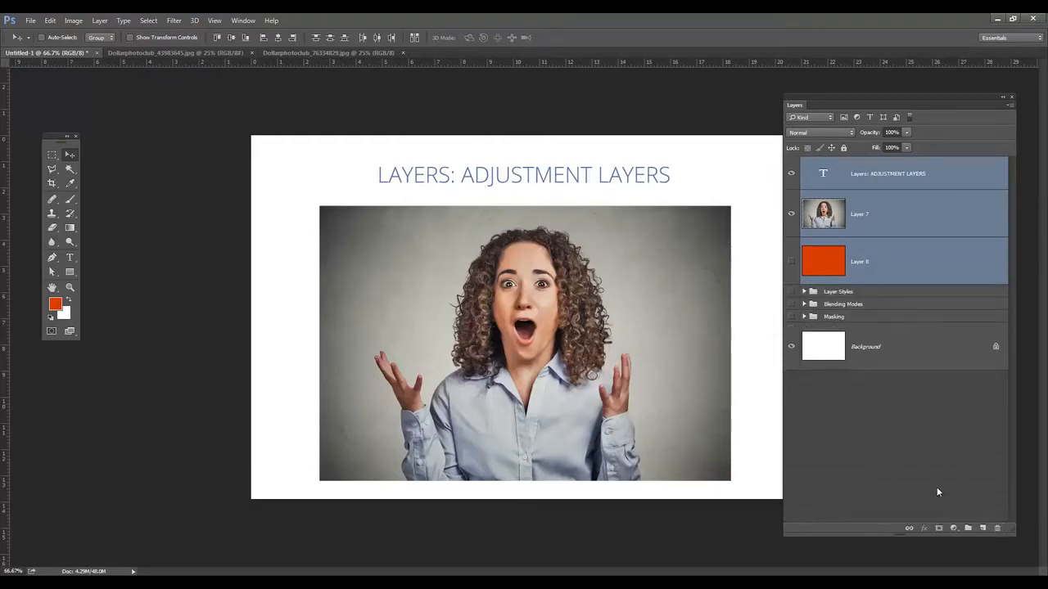
Group the title text, photo and orange layers together and name the group Adjustment Layers
click(892, 257)
click(898, 348)
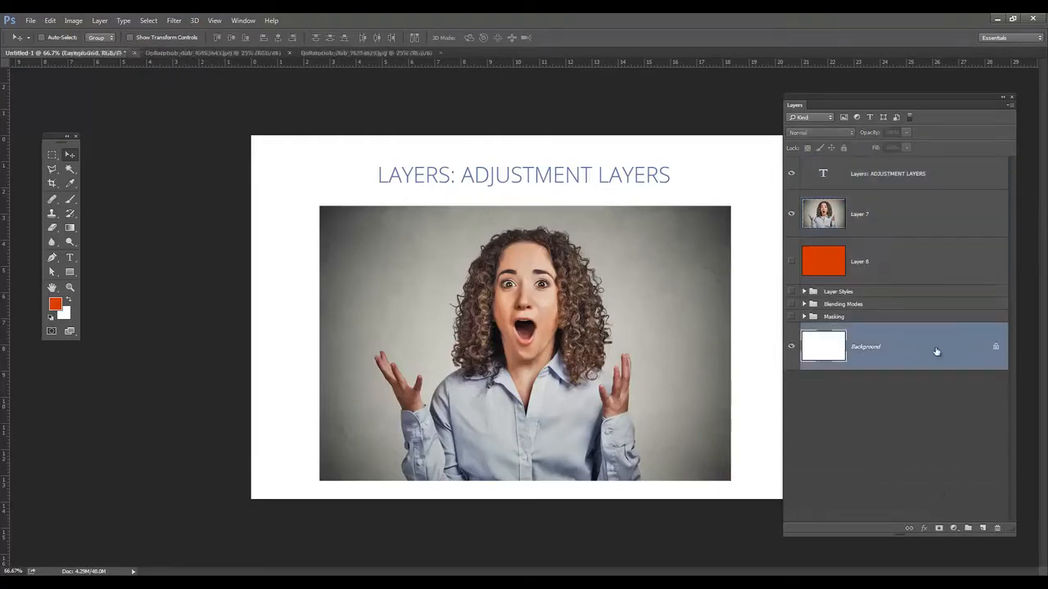
click(888, 263)
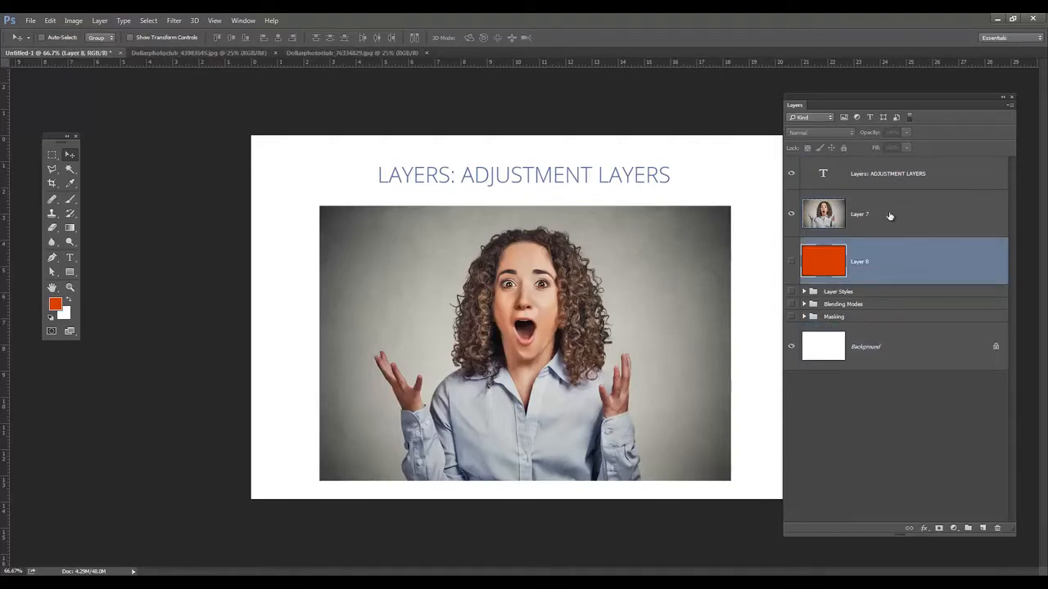
shift+click(886, 200)
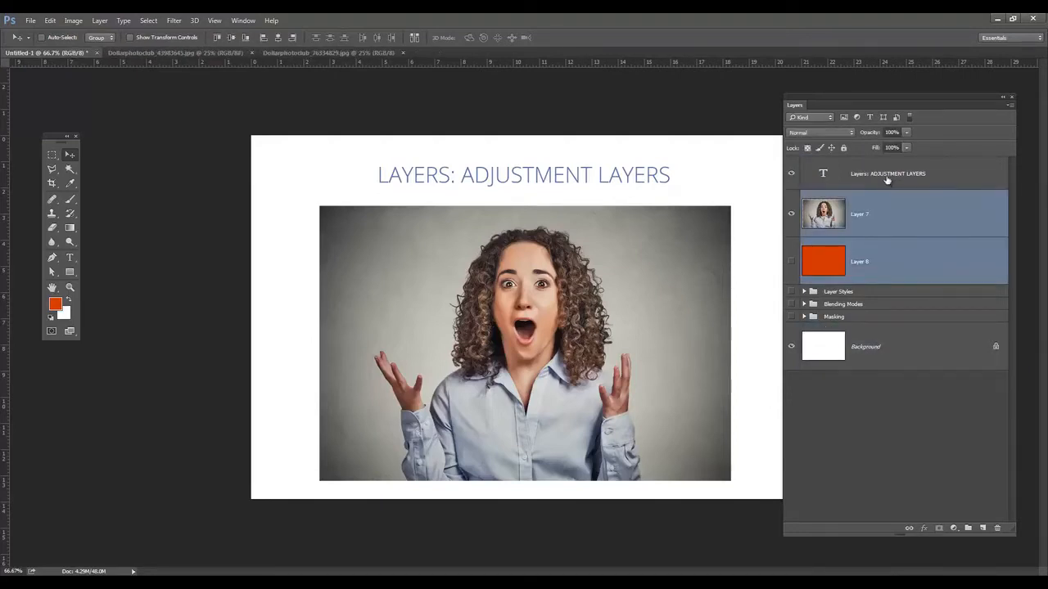
shift+click(888, 180)
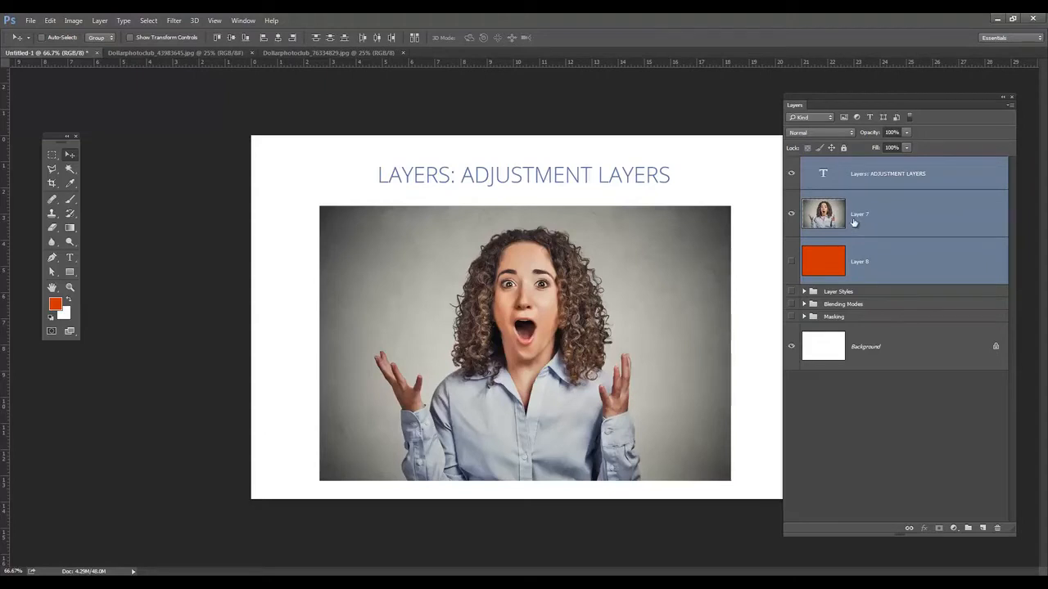
key(ctrl+g)
double_click(834, 164)
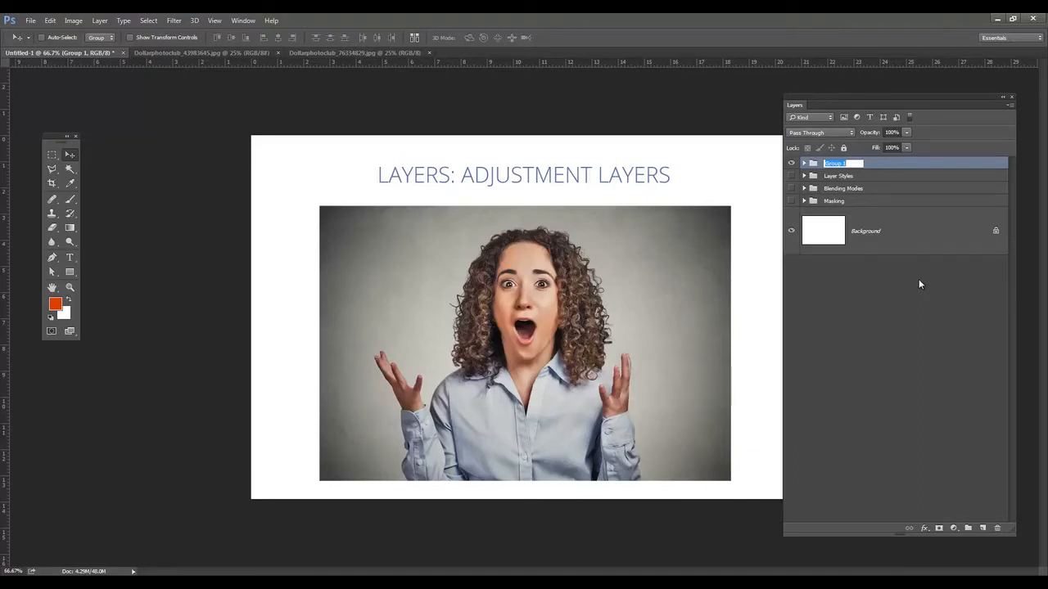
text(Adjustment Layers)
click(916, 279)
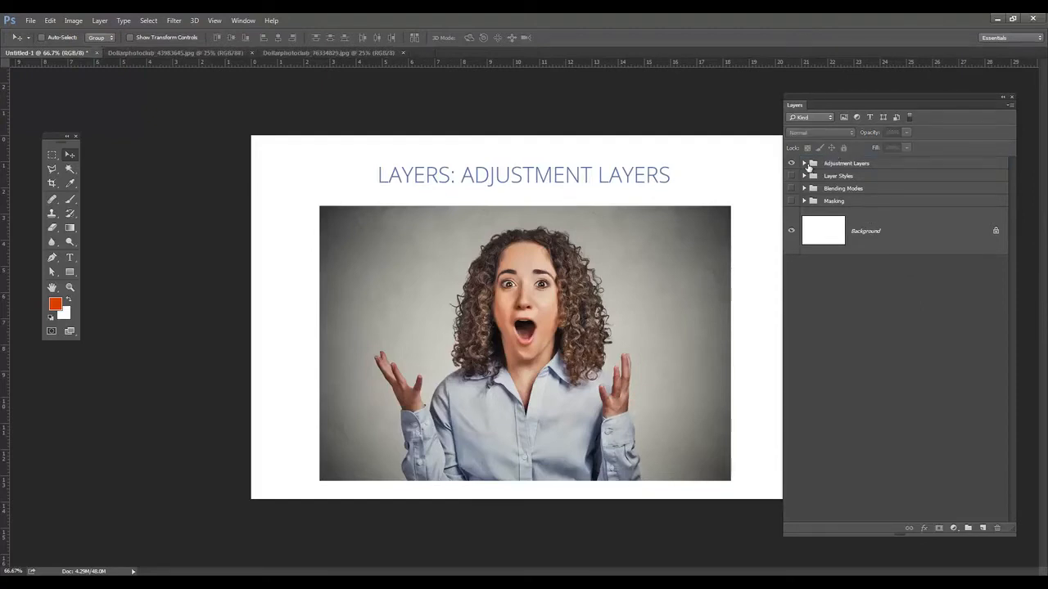
Toggle the rebuilt Adjustment Layers group's visibility off and on and expand it to view its layers
click(822, 166)
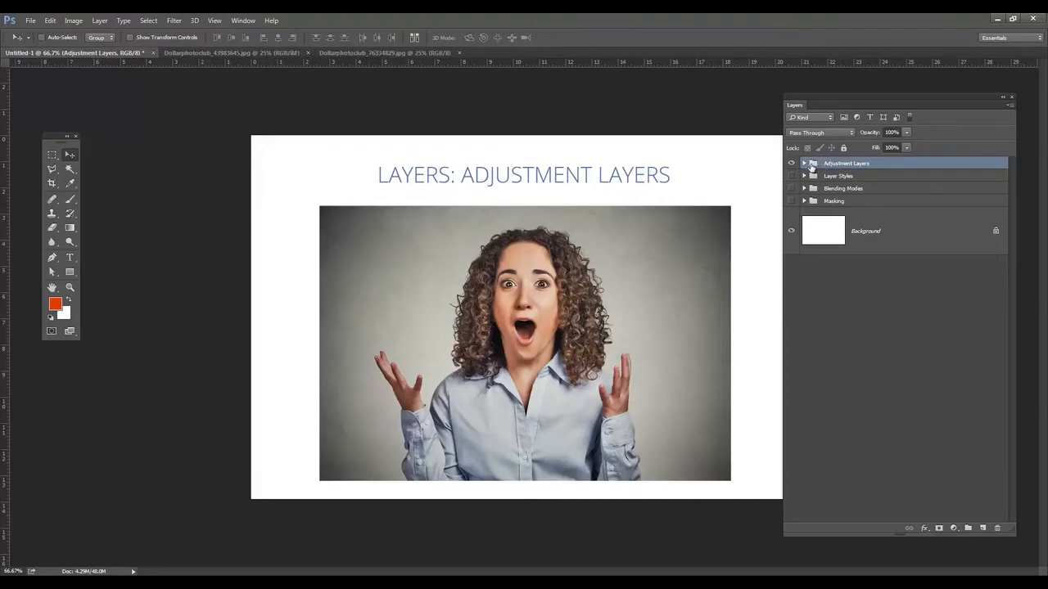
click(791, 163)
click(792, 164)
click(804, 163)
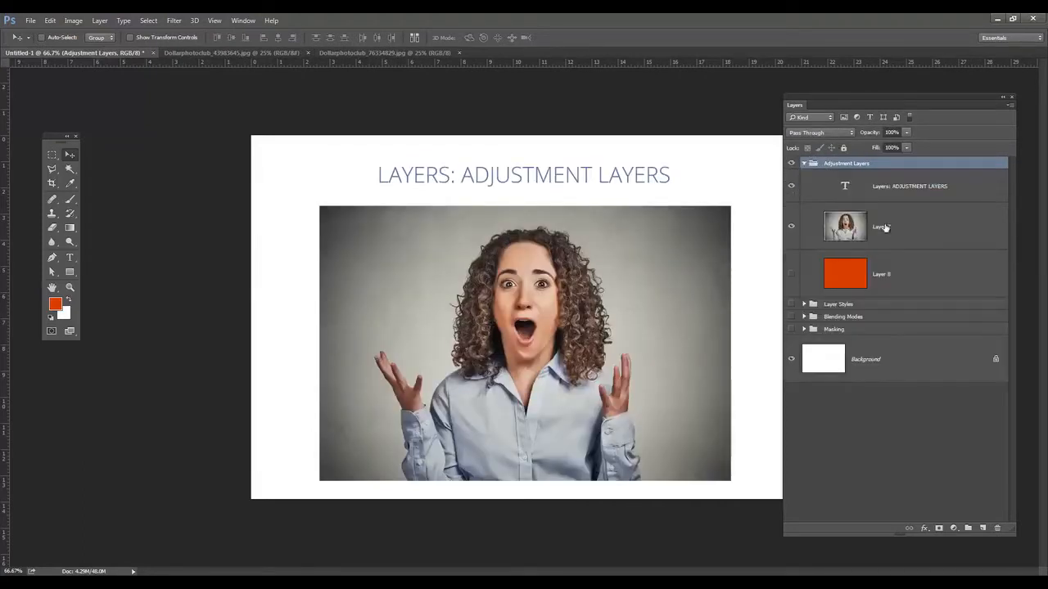
Set the woman's photo layer to Multiply and show the orange layer beneath it, toggling the photo off and on to compare
click(885, 228)
click(835, 133)
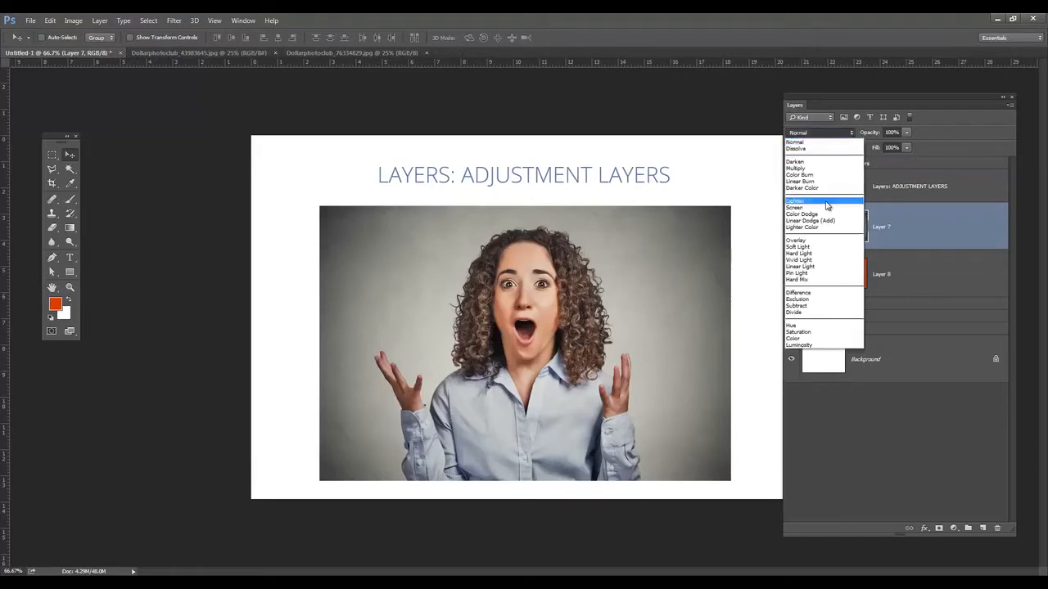
click(827, 173)
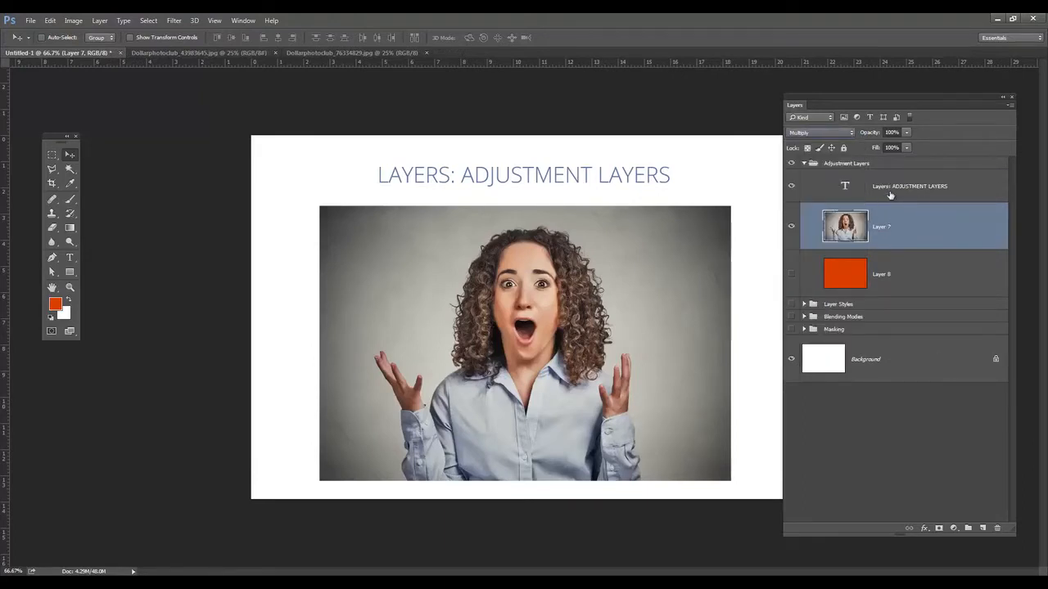
click(891, 198)
click(802, 274)
click(791, 275)
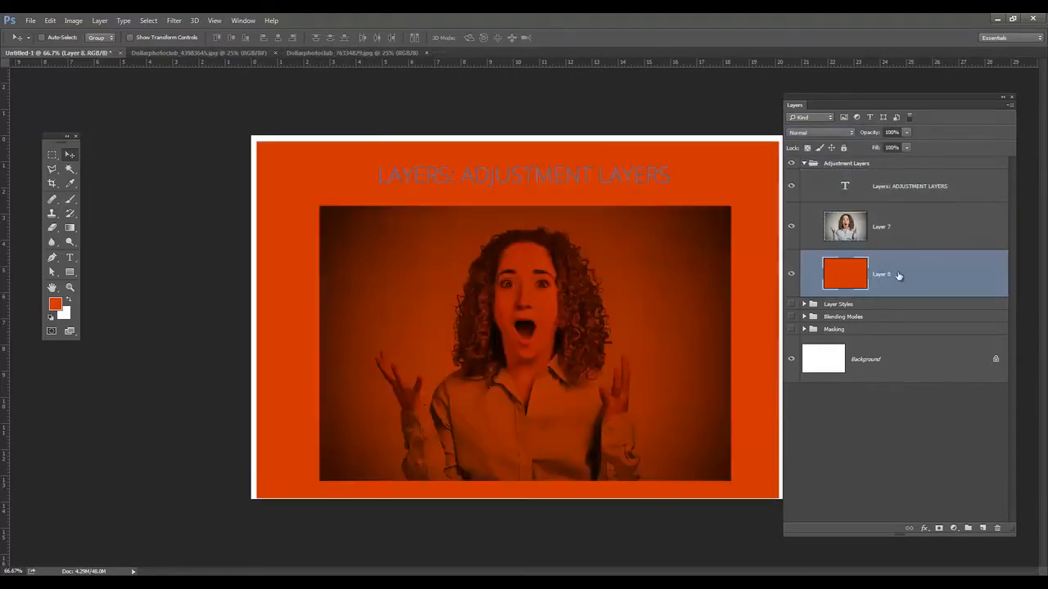
click(792, 227)
click(791, 229)
Try the Overlay and Screen blending modes on the woman's photo layer and set it back to Normal
click(852, 217)
click(846, 134)
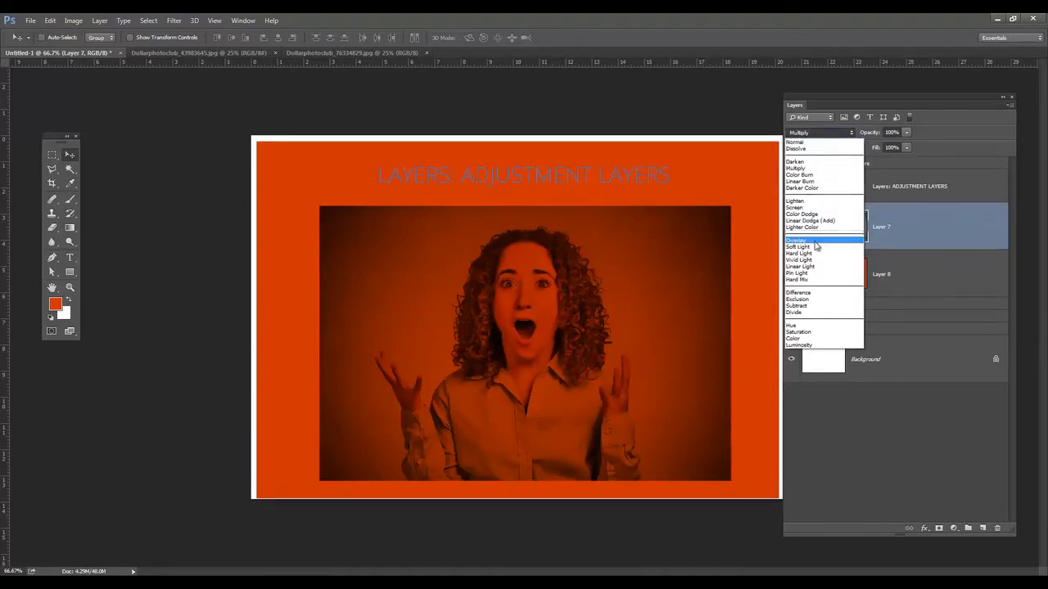
click(815, 243)
click(832, 135)
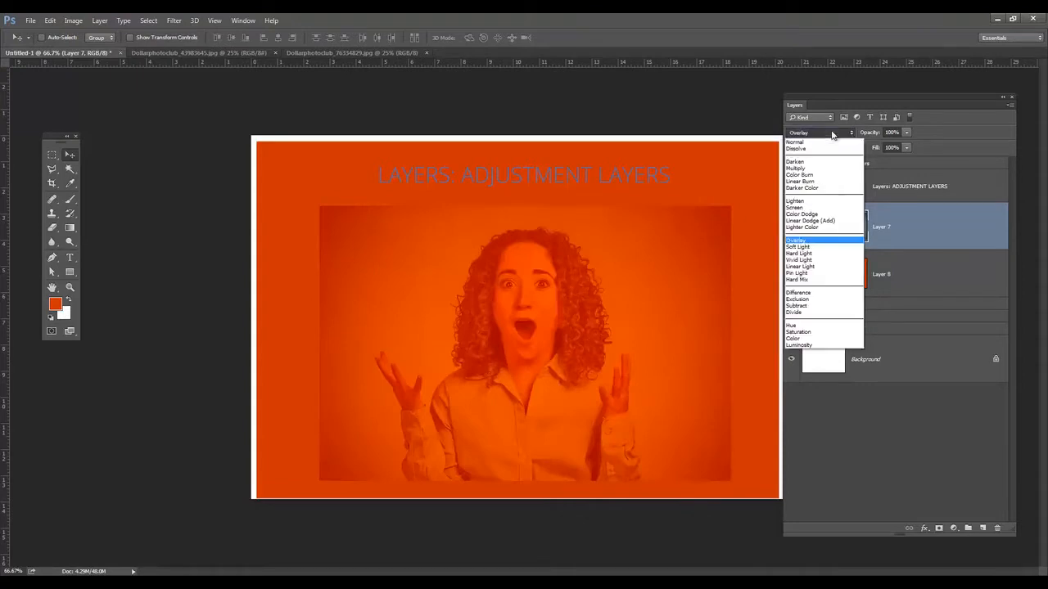
click(822, 208)
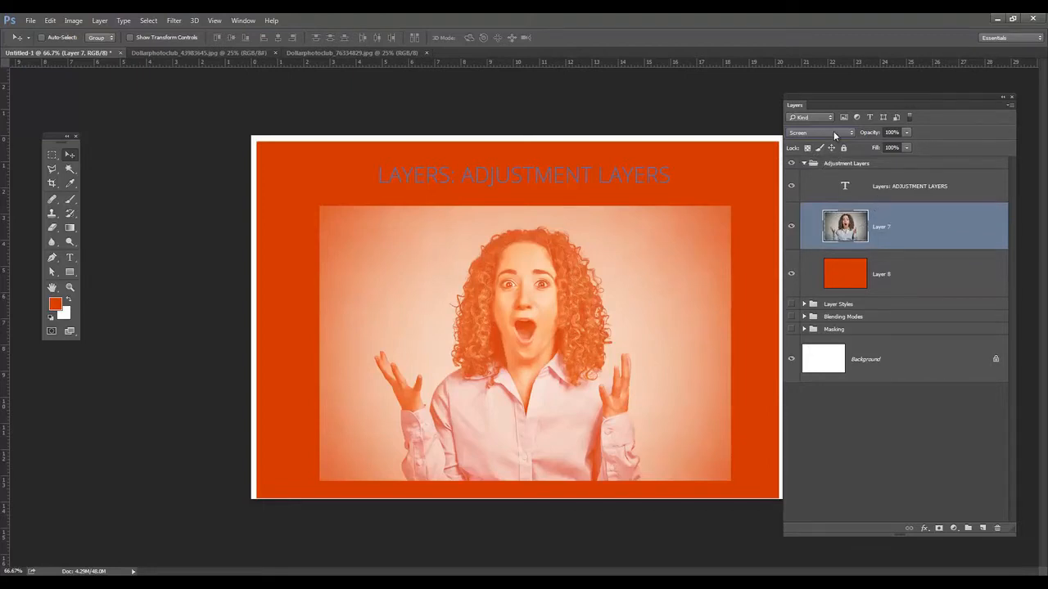
click(835, 134)
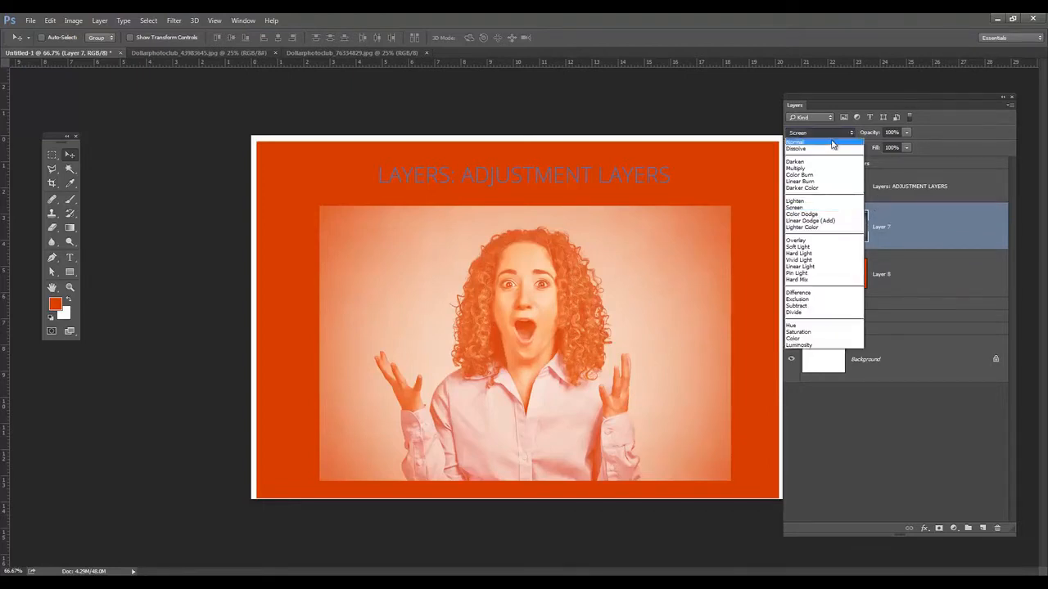
click(831, 143)
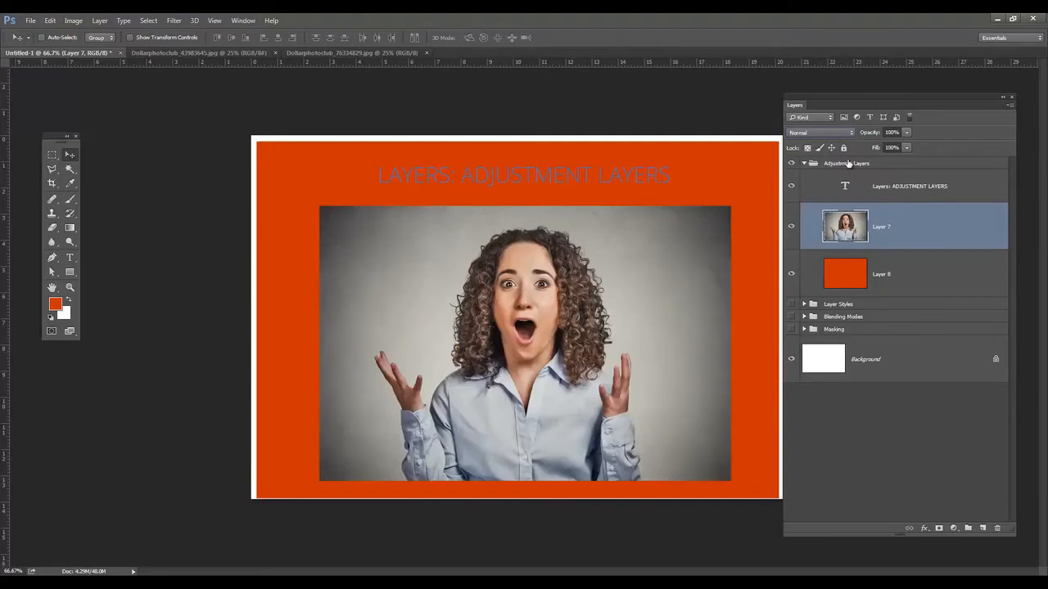
Collapse the Adjustment Layers group and try Multiply and Screen on it with the Blending Modes group shown beneath
click(848, 163)
click(804, 164)
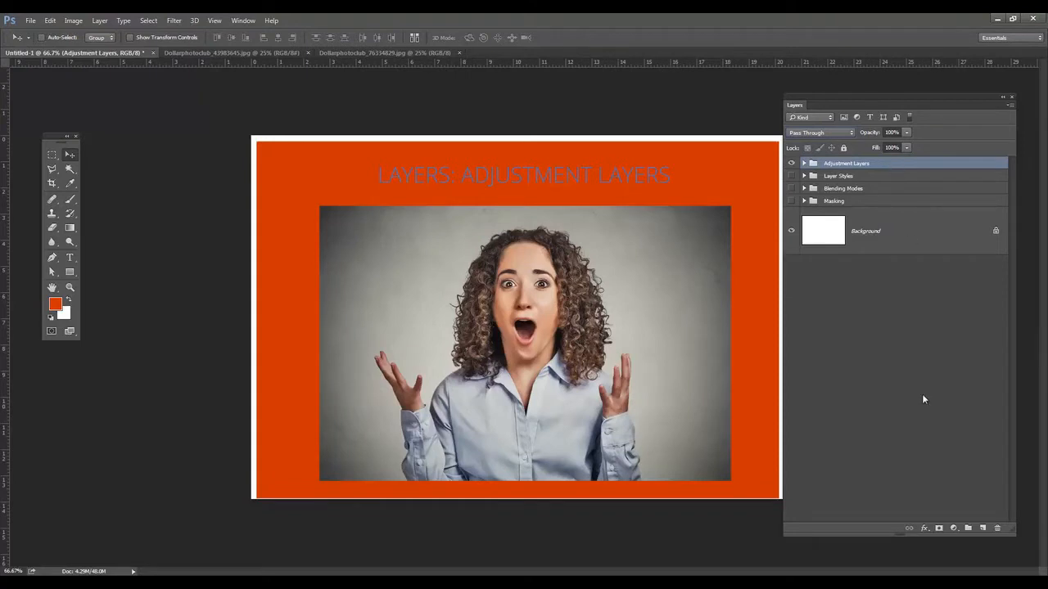
click(841, 133)
click(842, 134)
click(835, 132)
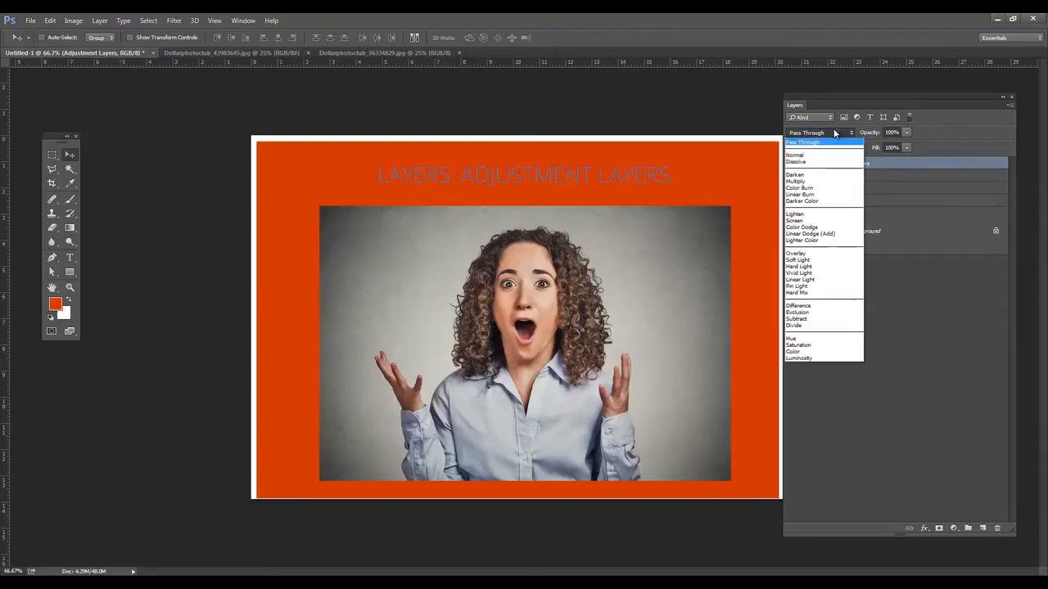
click(815, 182)
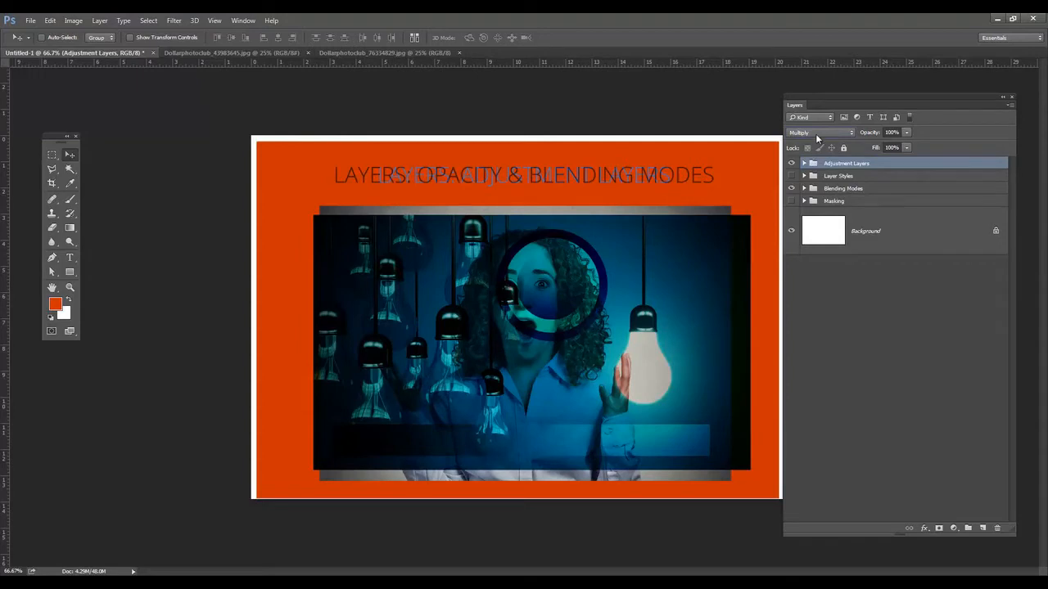
click(821, 133)
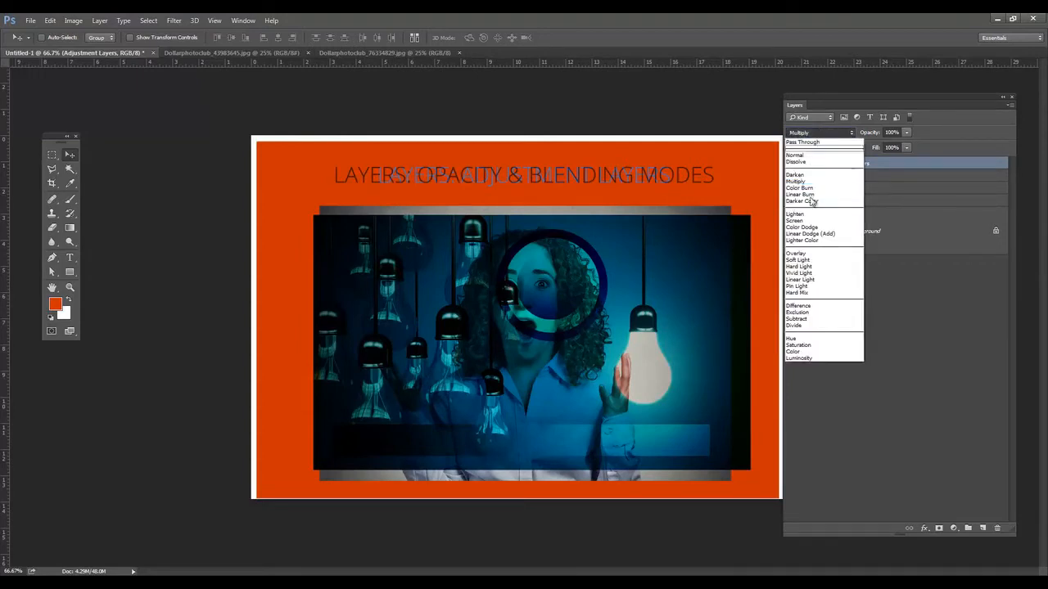
click(804, 222)
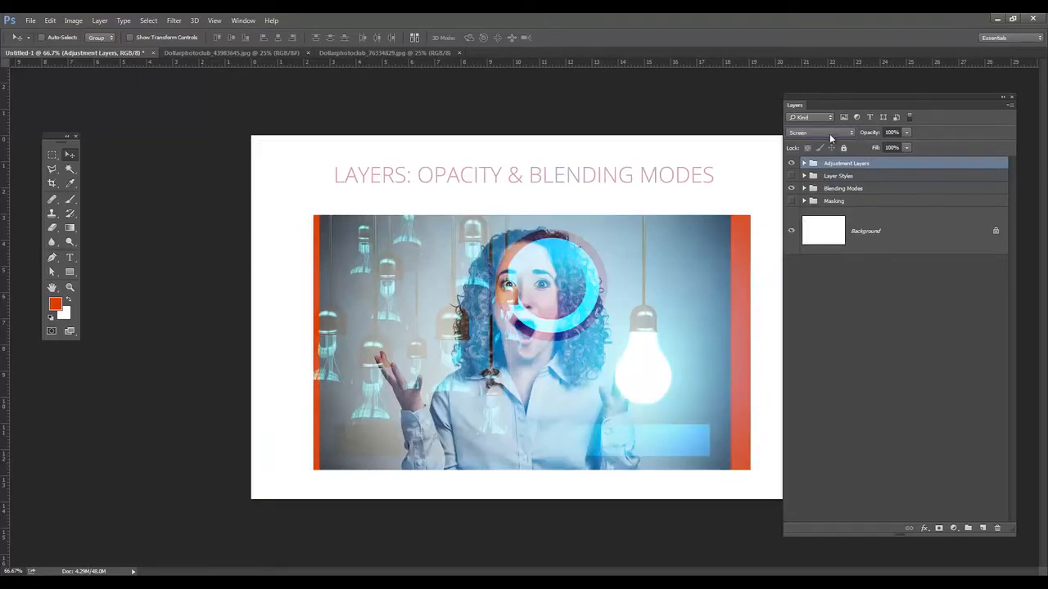
Try Overlay on the Adjustment Layers group, hide the Blending Modes group and restore Pass Through
click(830, 139)
click(816, 261)
click(791, 189)
click(828, 133)
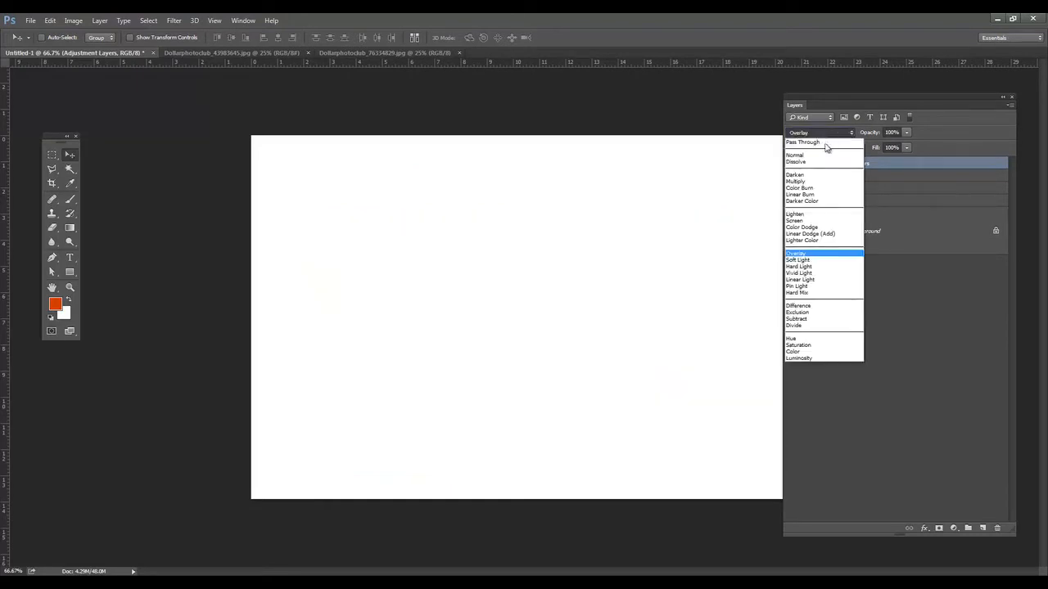
click(826, 144)
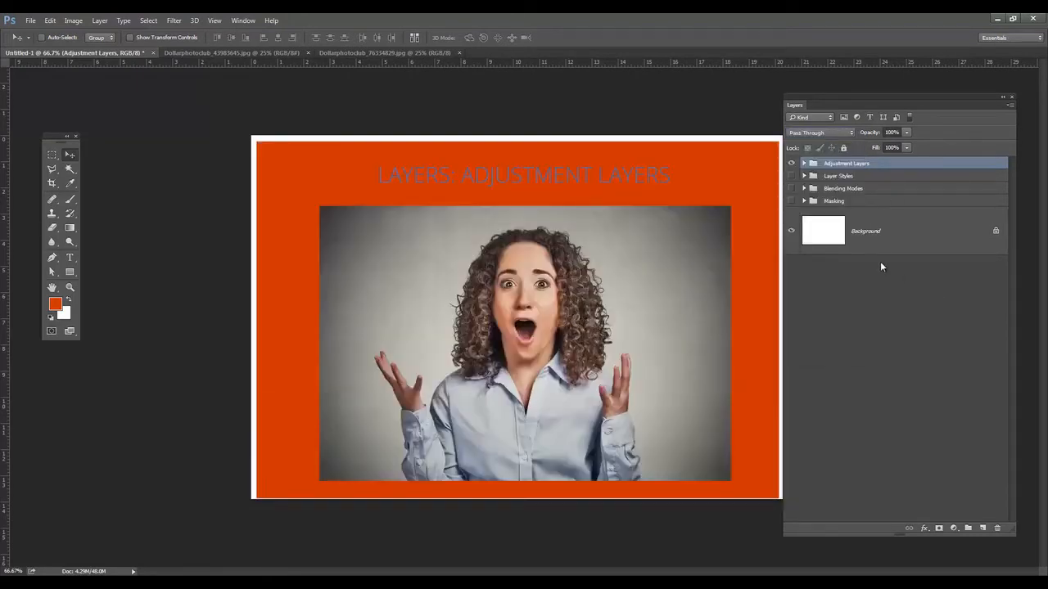
Add a layer mask to the Adjustment Layers group and brush freehand black strokes across the photo to hide parts of it
click(939, 529)
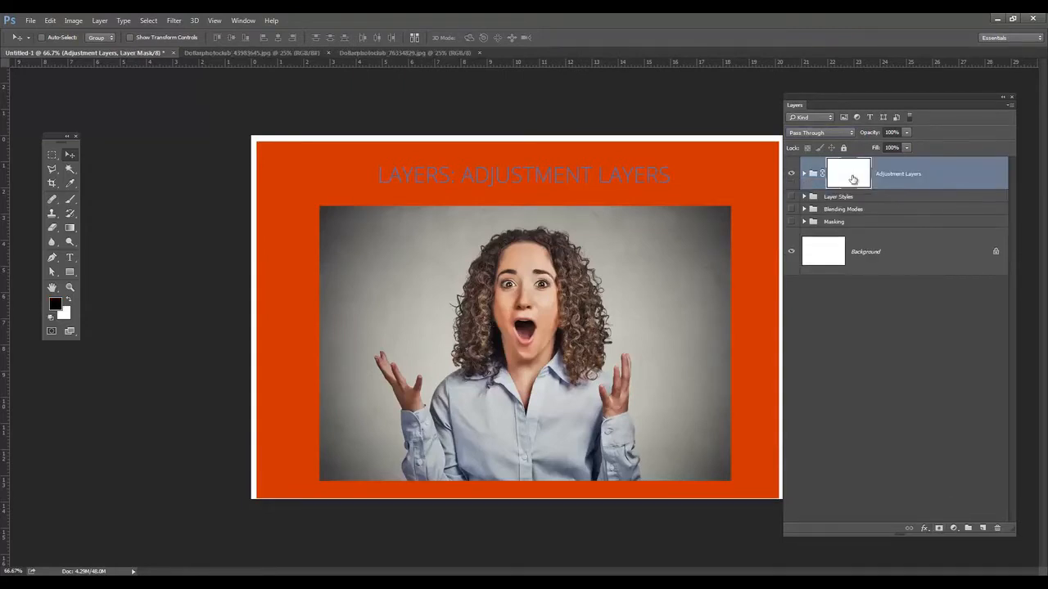
click(71, 199)
mouse_move(335, 293)
mouse_down()
mouse_move(433, 280)
mouse_move(650, 315)
mouse_move(417, 319)
mouse_move(523, 358)
mouse_move(696, 288)
mouse_up()
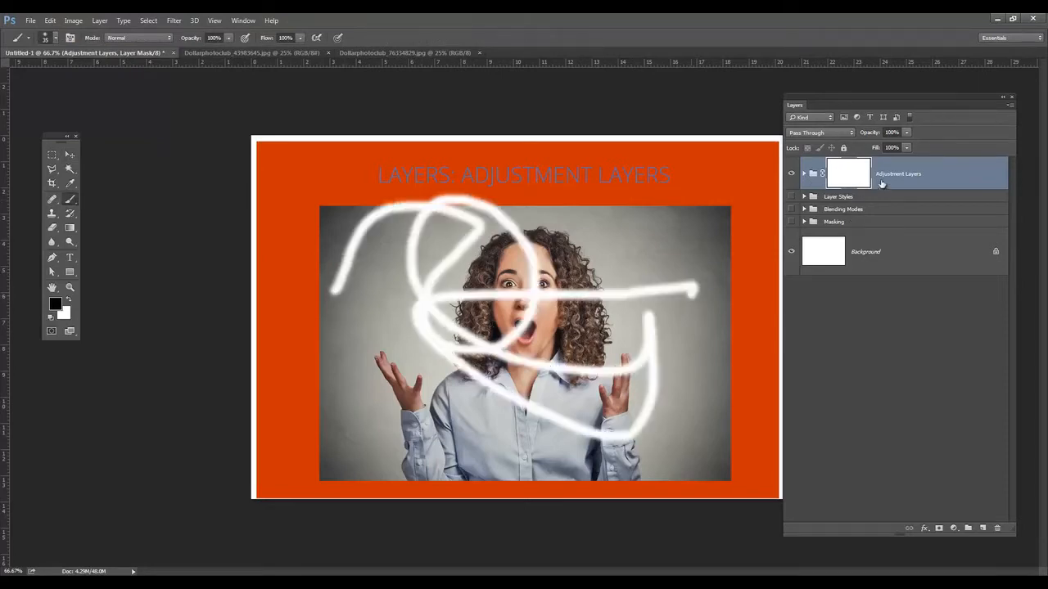
mouse_move(729, 217)
mouse_down()
mouse_move(585, 170)
mouse_move(716, 186)
mouse_up()
mouse_move(654, 284)
mouse_down()
mouse_move(399, 222)
mouse_move(398, 414)
mouse_move(319, 352)
mouse_move(315, 168)
mouse_move(278, 284)
mouse_move(292, 341)
mouse_move(393, 418)
mouse_move(517, 341)
mouse_move(553, 247)
mouse_move(607, 246)
mouse_move(629, 259)
mouse_move(680, 356)
mouse_move(671, 394)
mouse_up()
mouse_move(357, 390)
mouse_down()
mouse_move(465, 462)
mouse_move(566, 432)
mouse_move(665, 358)
mouse_move(630, 190)
mouse_move(372, 211)
mouse_move(376, 286)
mouse_move(472, 384)
mouse_move(380, 396)
mouse_move(349, 260)
mouse_move(315, 245)
mouse_move(380, 333)
mouse_move(452, 376)
mouse_move(587, 251)
mouse_up()
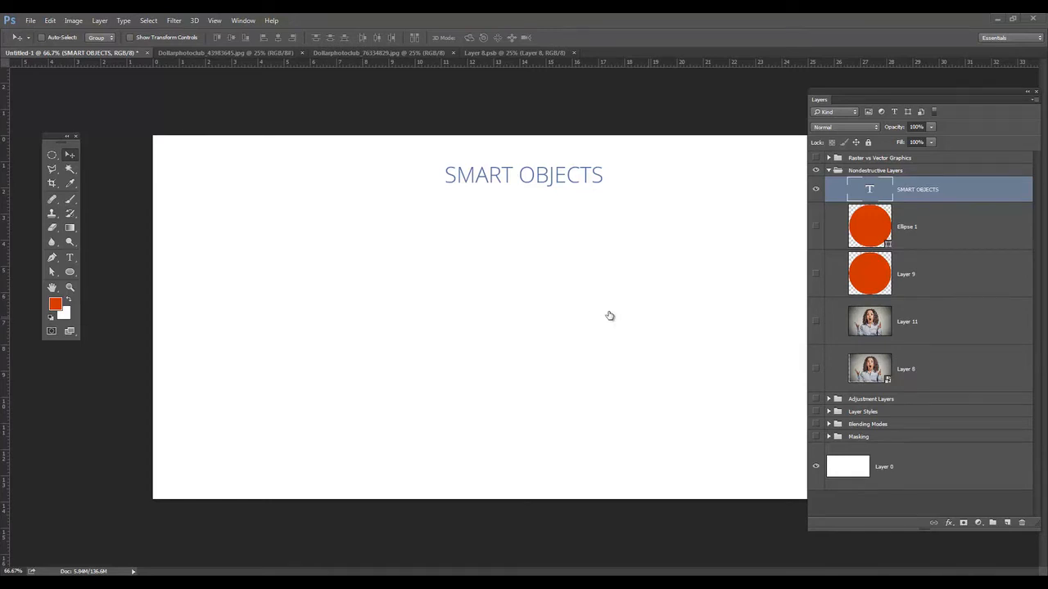
Show the photo on Layer 11 and move it so the woman's face is centred beneath the SMART OBJECTS title
click(815, 322)
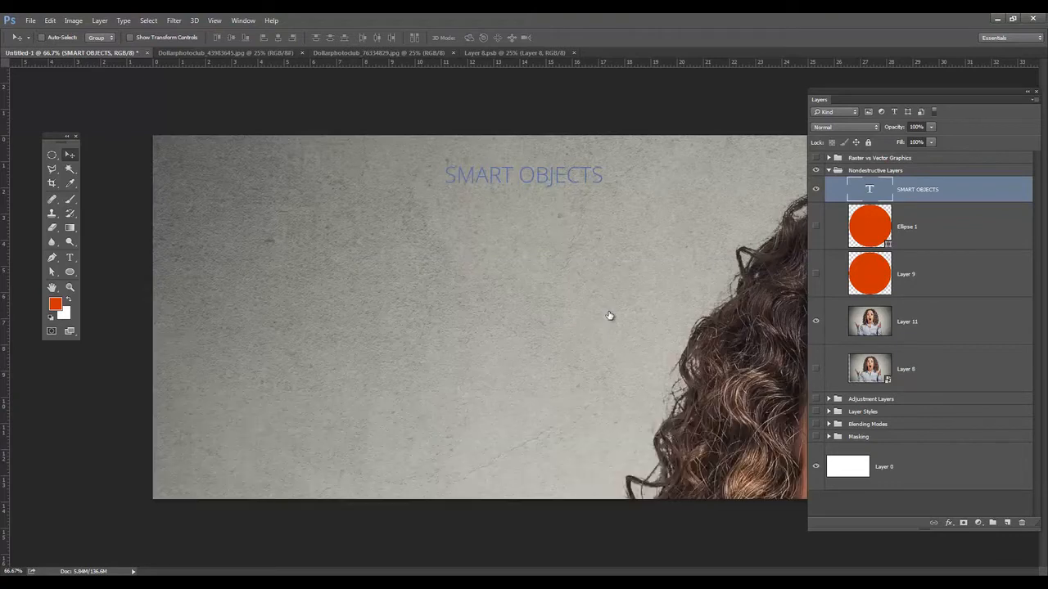
drag(773, 310, 612, 295)
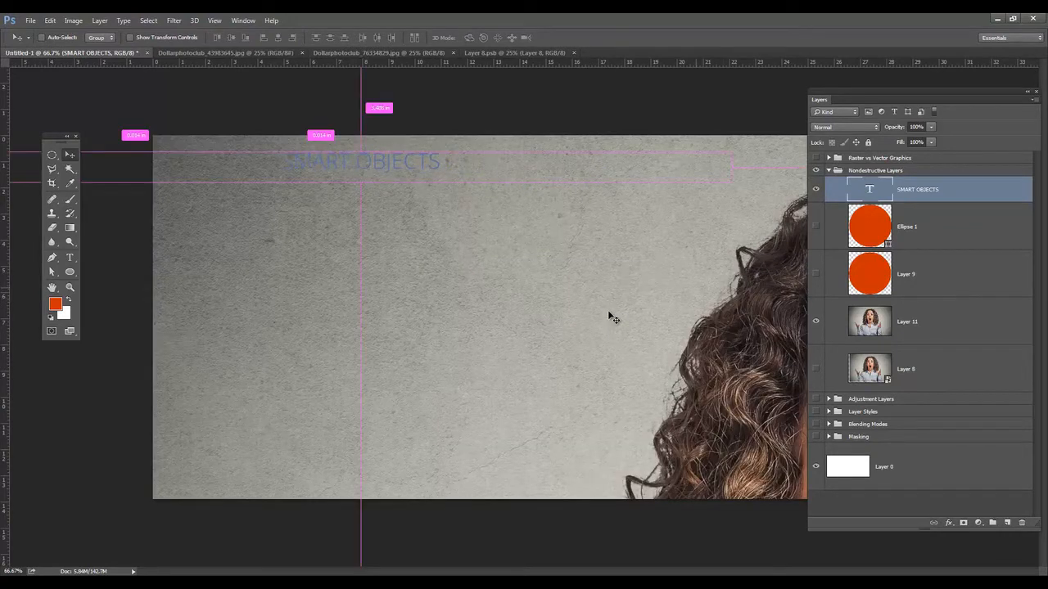
key(ctrl+z)
click(906, 322)
drag(692, 303, 397, 268)
drag(608, 312, 609, 311)
mouse_move(691, 288)
mouse_down()
mouse_move(591, 267)
mouse_move(726, 266)
mouse_up()
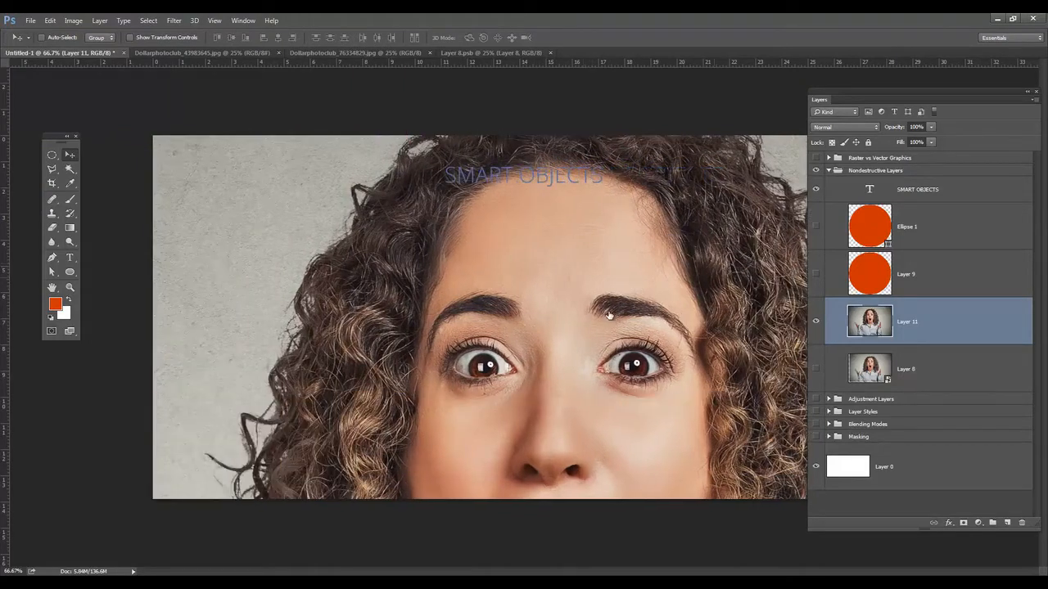
Duplicate Layer 11, hide the original and shift the copy slightly on the canvas
drag(942, 337, 1007, 522)
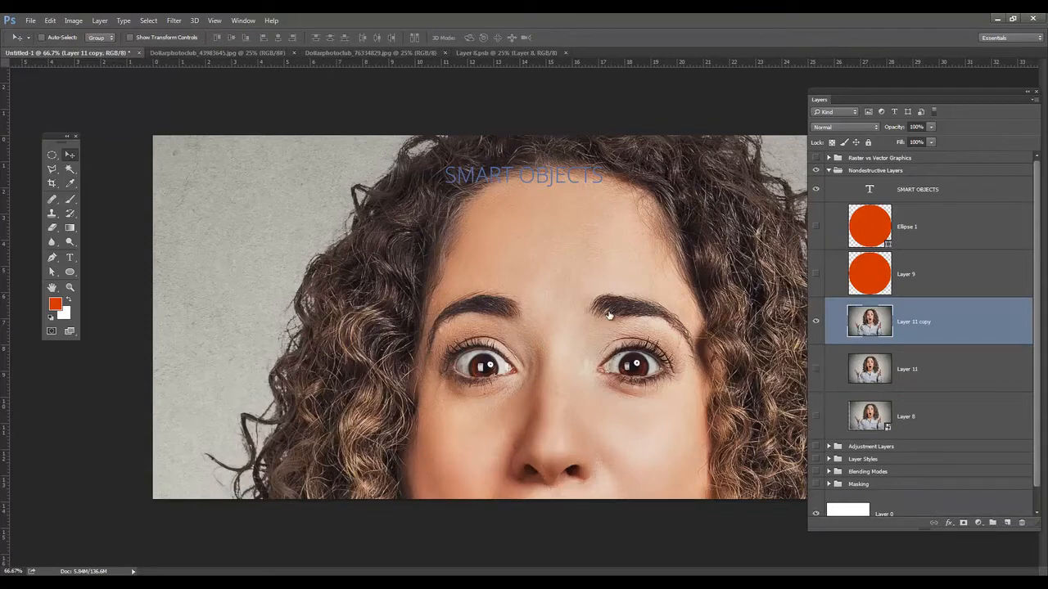
mouse_move(613, 318)
mouse_down()
mouse_move(642, 332)
mouse_move(612, 318)
mouse_up()
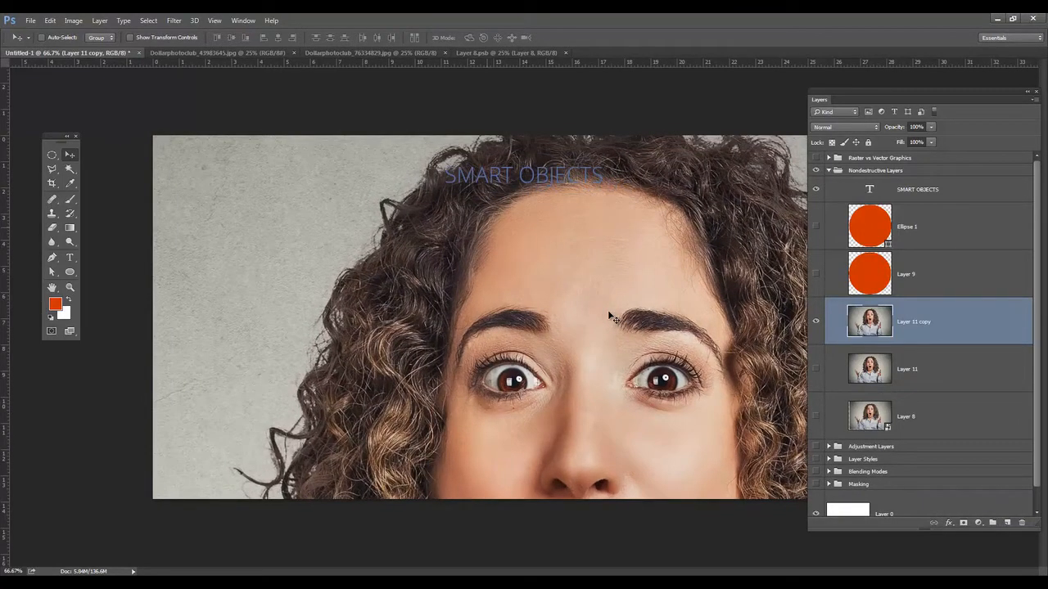
key(ctrl)
Scale the Layer 11 copy down proportionally about its centre until the photo is narrower than the canvas
key(ctrl+t)
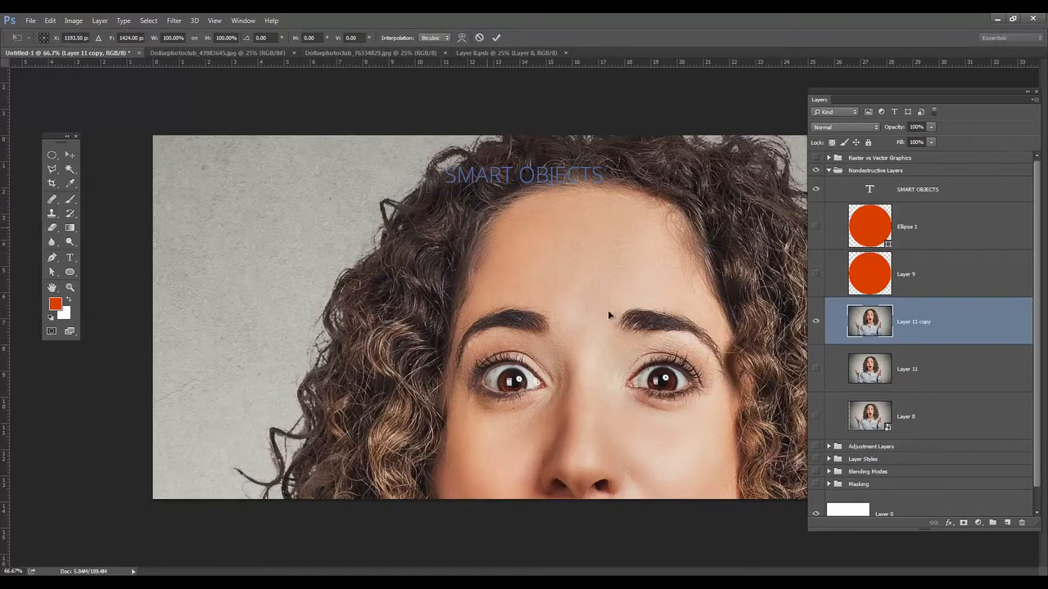
key(ctrl+minus)
key(ctrl+minus)
key(ctrl+minus)
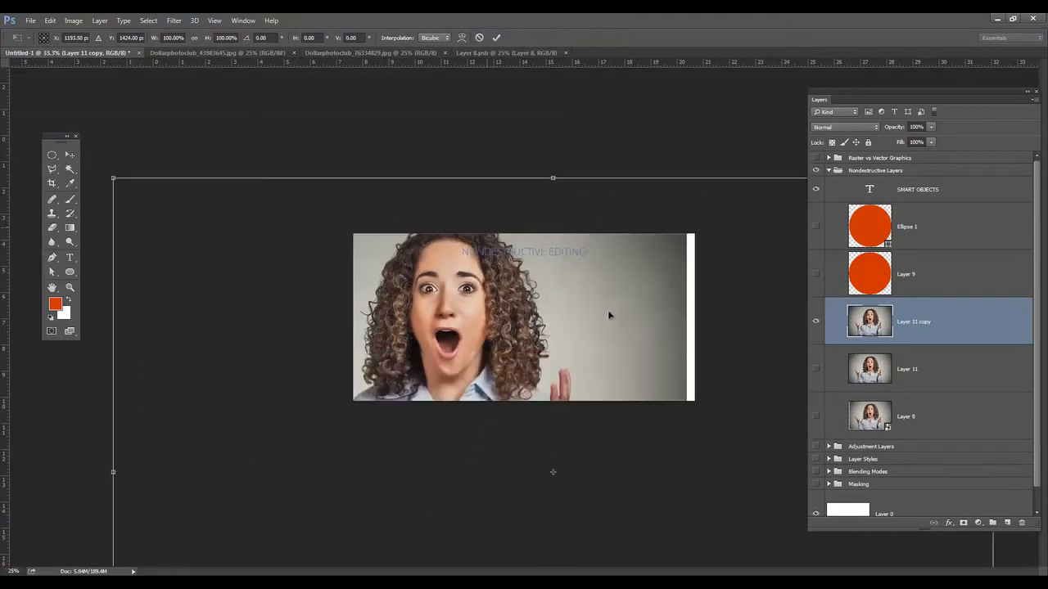
key(ctrl+minus)
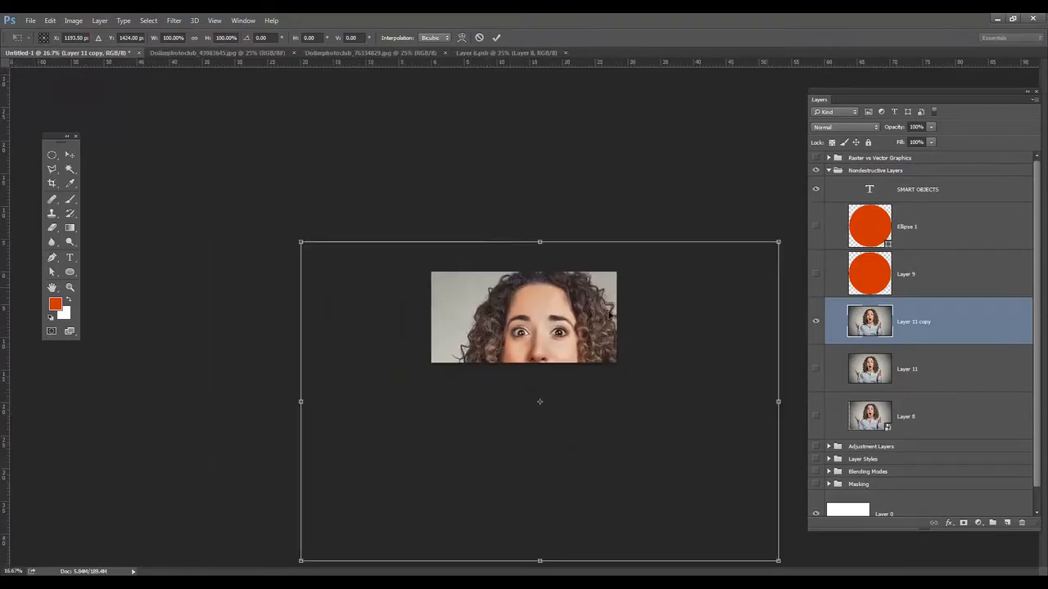
drag(613, 315, 599, 312)
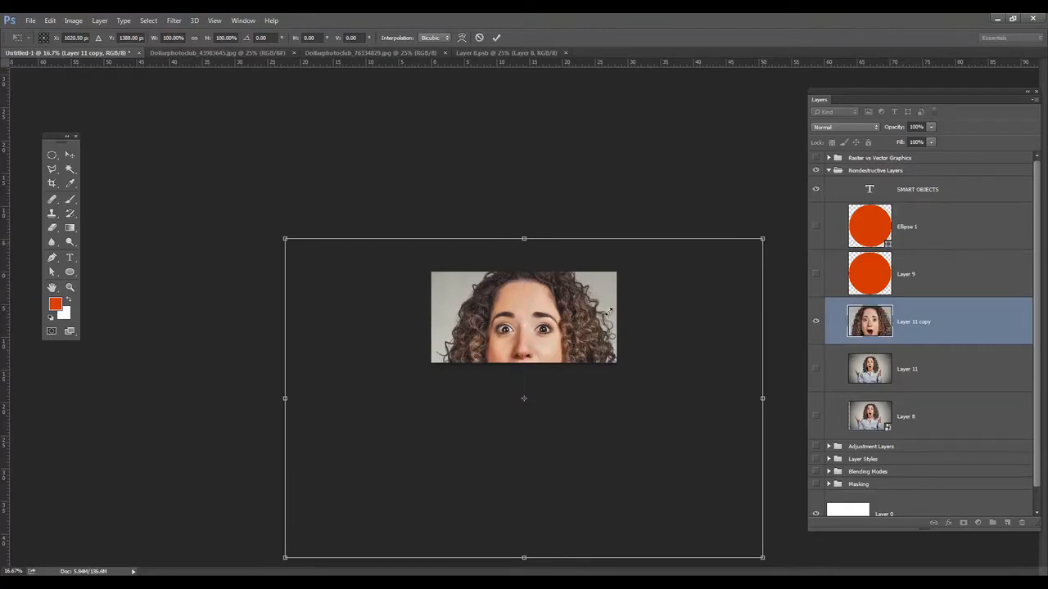
drag(763, 239, 595, 350)
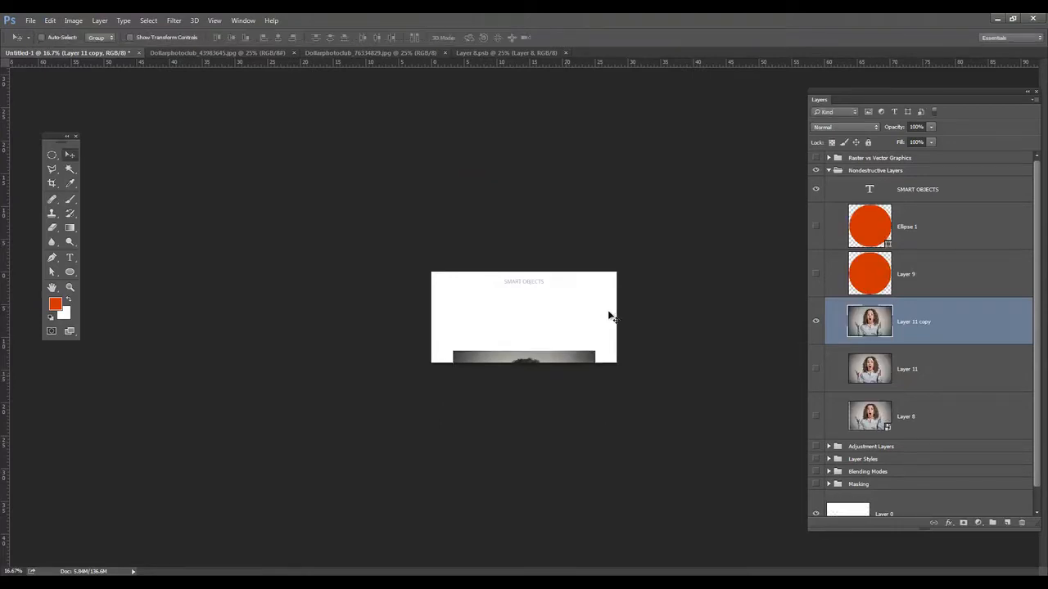
Move the scaled photo copy up into the canvas behind the title and nudge it left
drag(609, 352, 609, 312)
key(ctrl+plus)
key(ctrl+plus)
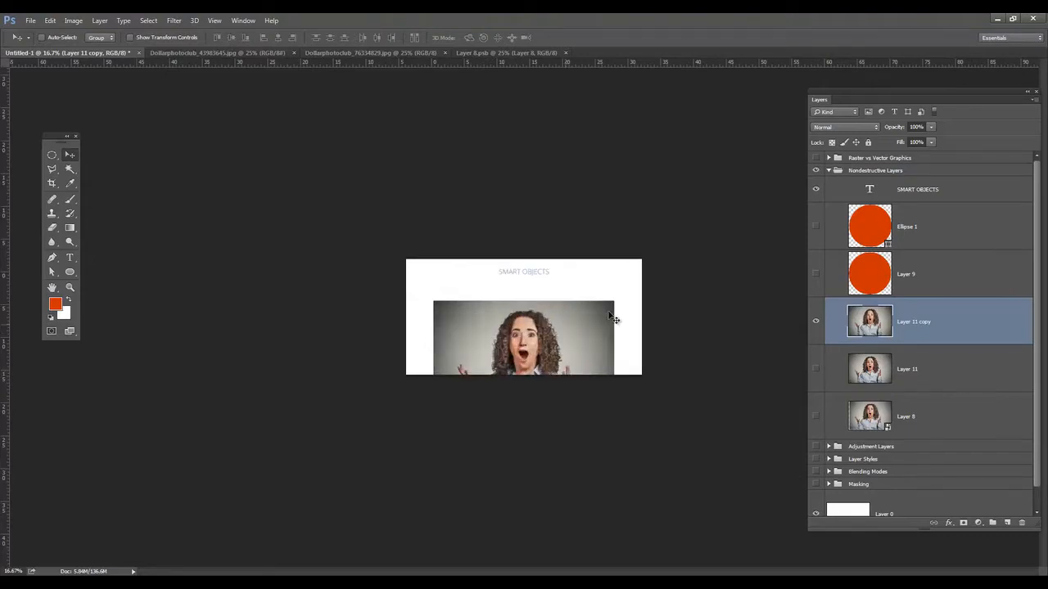
key(ctrl+plus)
key(ctrl+plus)
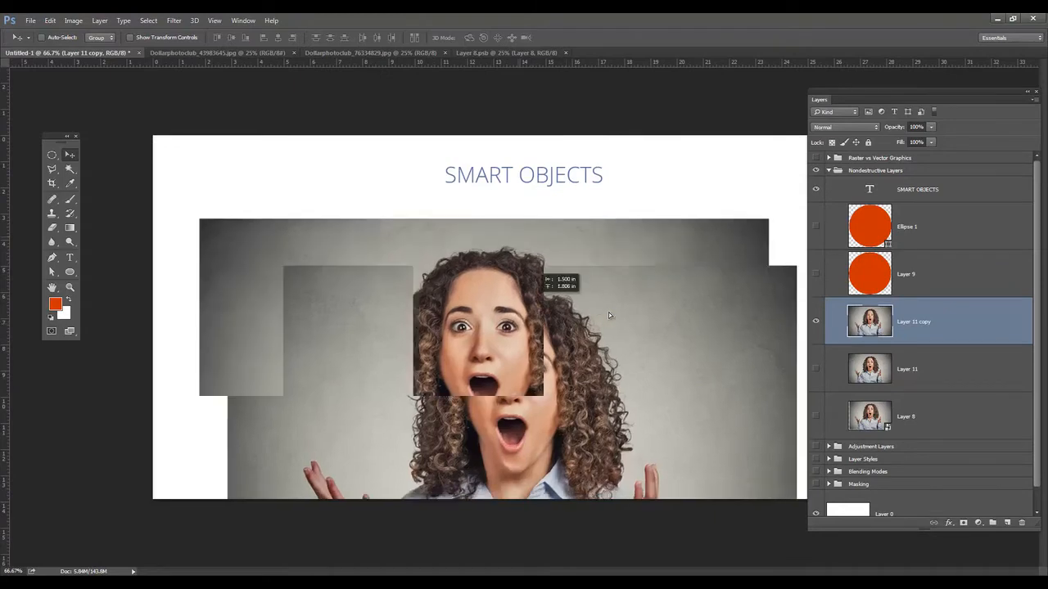
drag(609, 316, 612, 317)
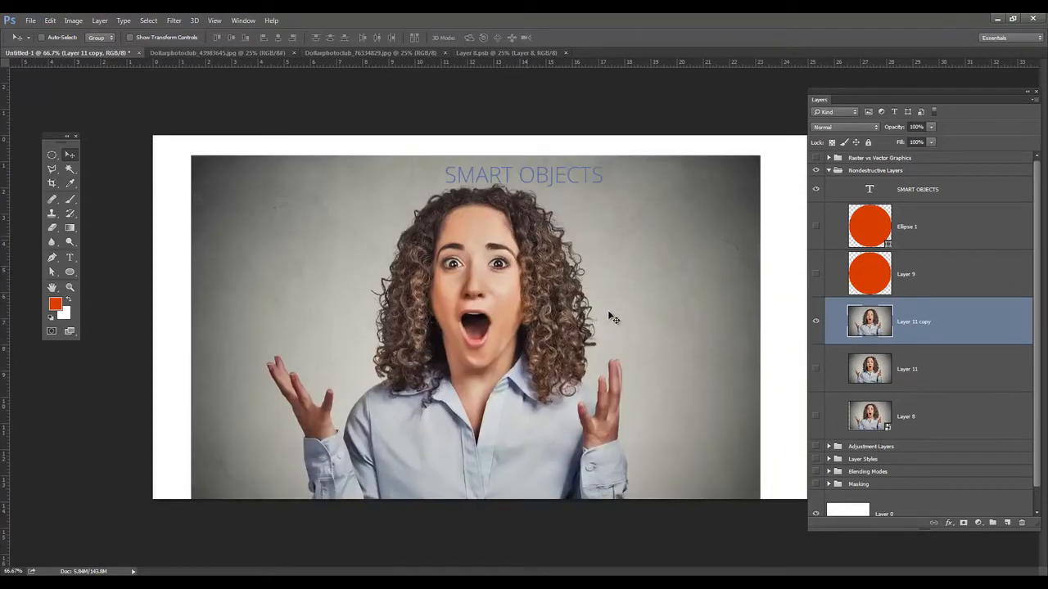
key(shift+Left)
key(shift+Left)
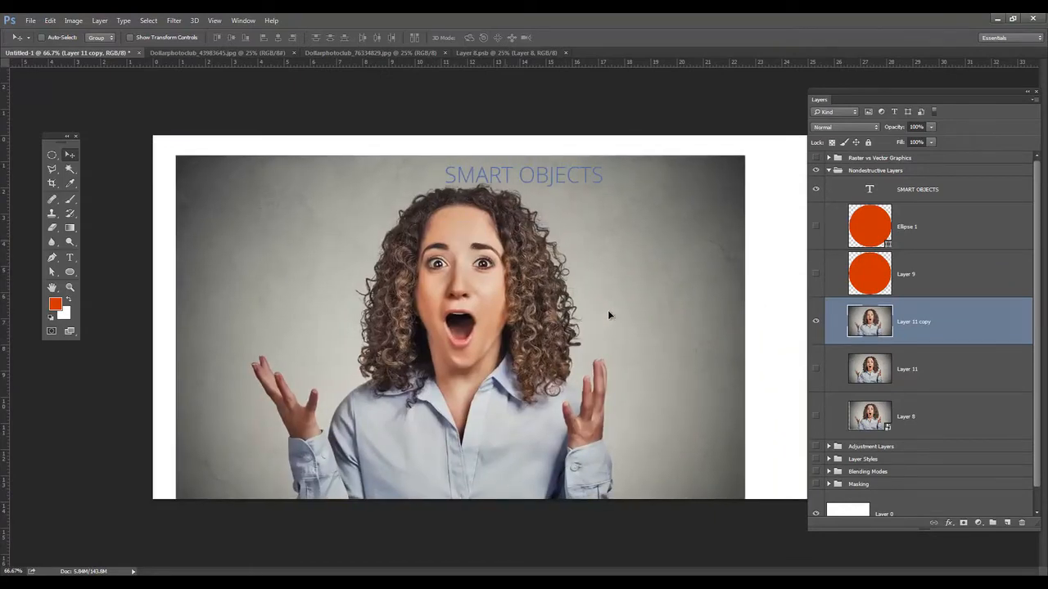
Shrink the Layer 11 copy to a tiny thumbnail and move it up and left on the canvas
key(ctrl+t)
drag(745, 155, 465, 344)
key(Return)
drag(608, 312, 463, 257)
Enlarge the thumbnail photo from its centre to about 737% and place it below the title, left of the canvas centre
key(ctrl+t)
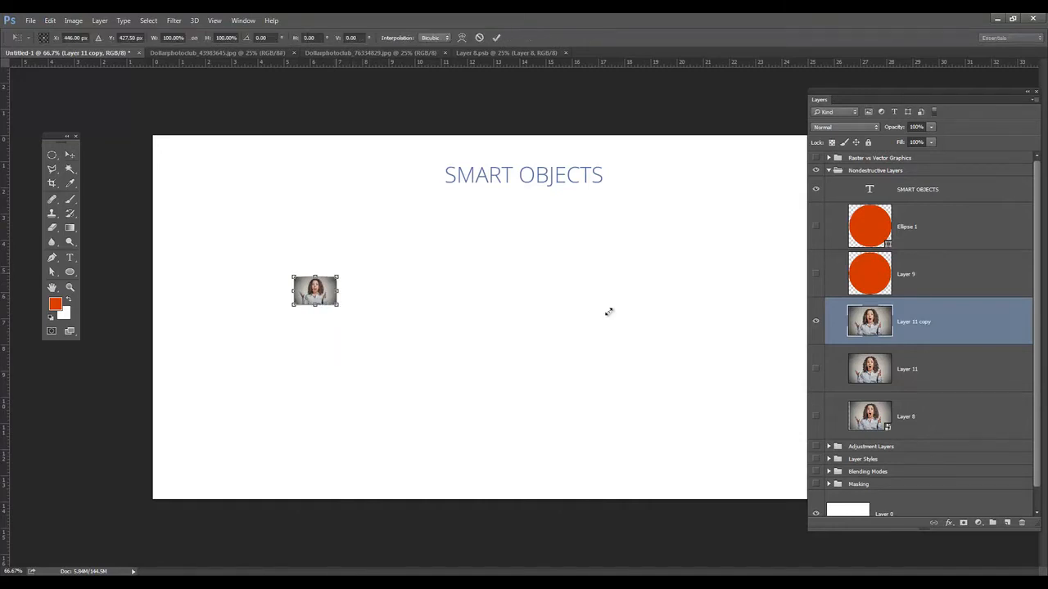
drag(337, 276, 472, 182)
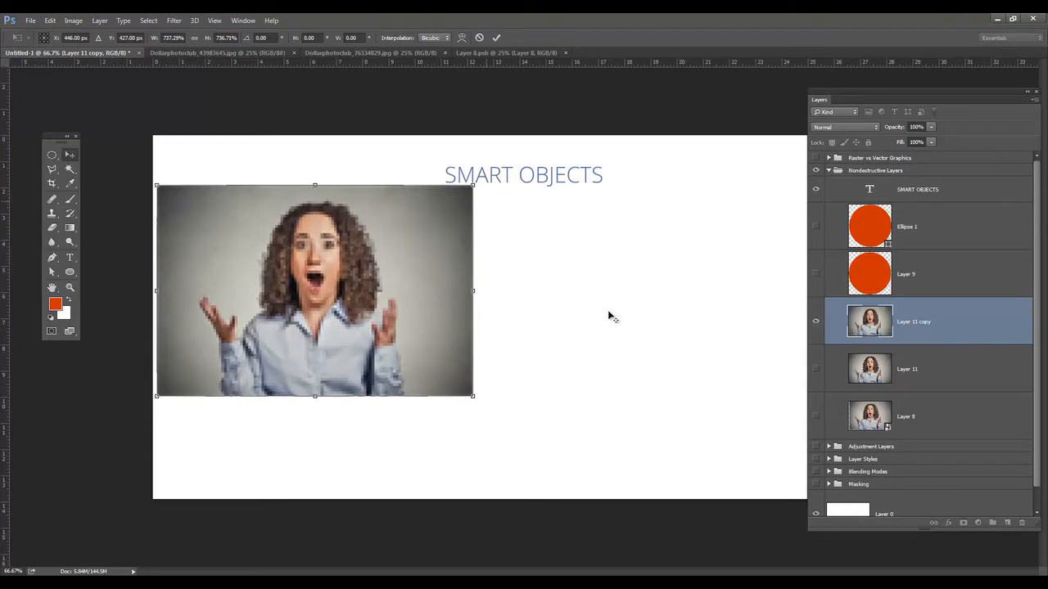
key(Return)
drag(608, 314, 647, 344)
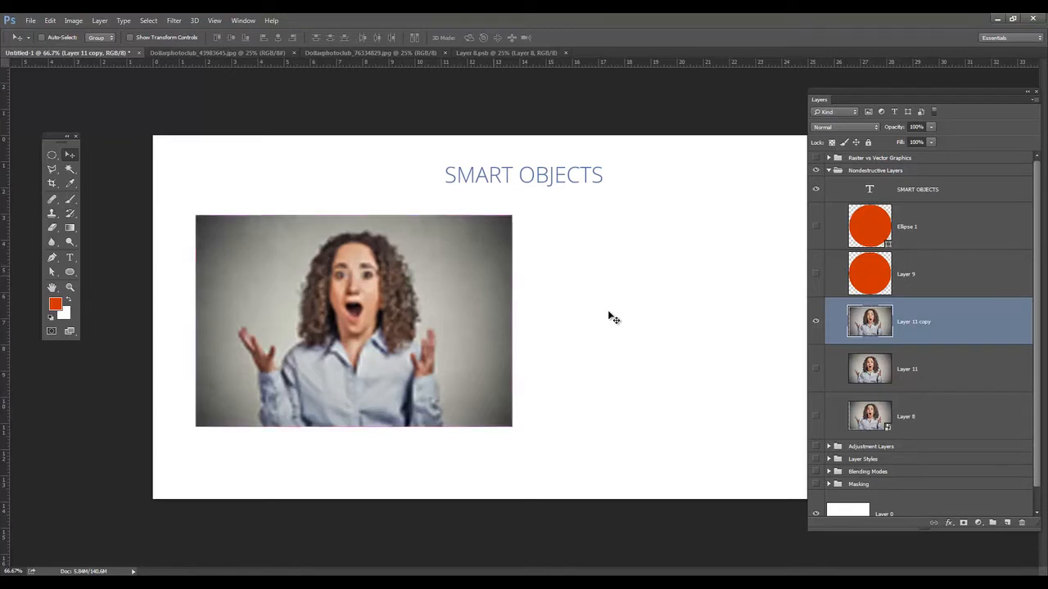
Shrink the Layer 11 copy about its centre to a tiny thumbnail
key(ctrl+t)
mouse_move(513, 215)
mouse_down()
mouse_move(377, 307)
mouse_move(367, 297)
mouse_move(411, 274)
mouse_up()
key(Return)
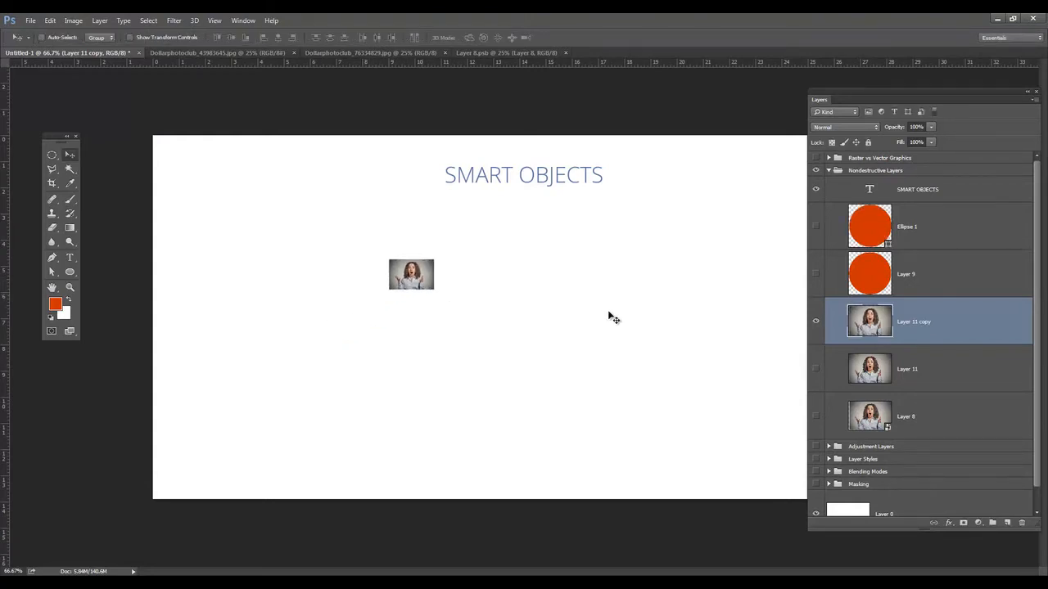
Enlarge the thumbnail photo from its centre to more than five times its size and move it down and left below the title
key(ctrl)
key(ctrl+t)
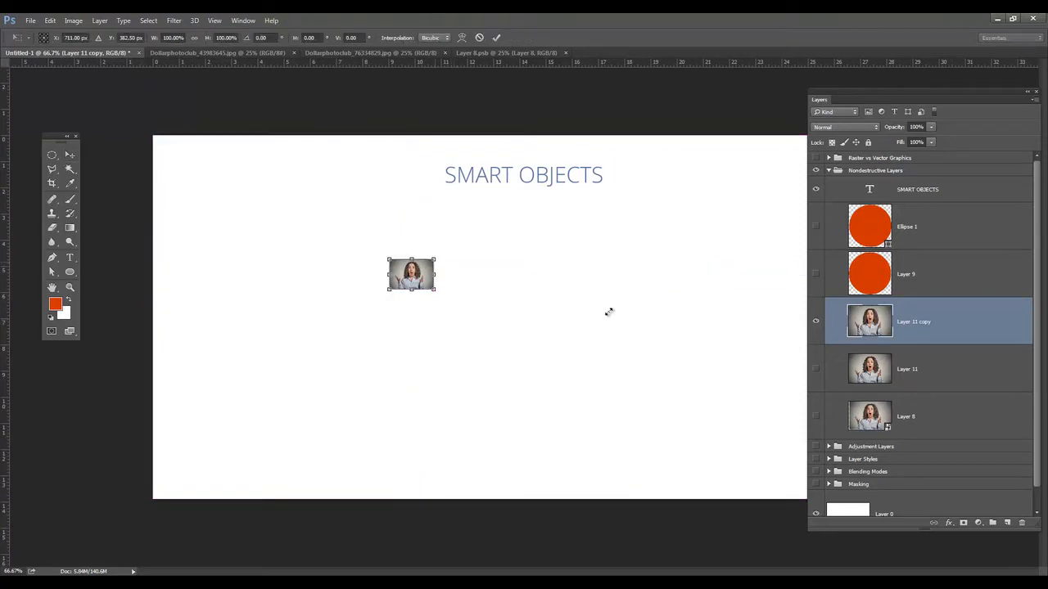
drag(434, 260, 540, 190)
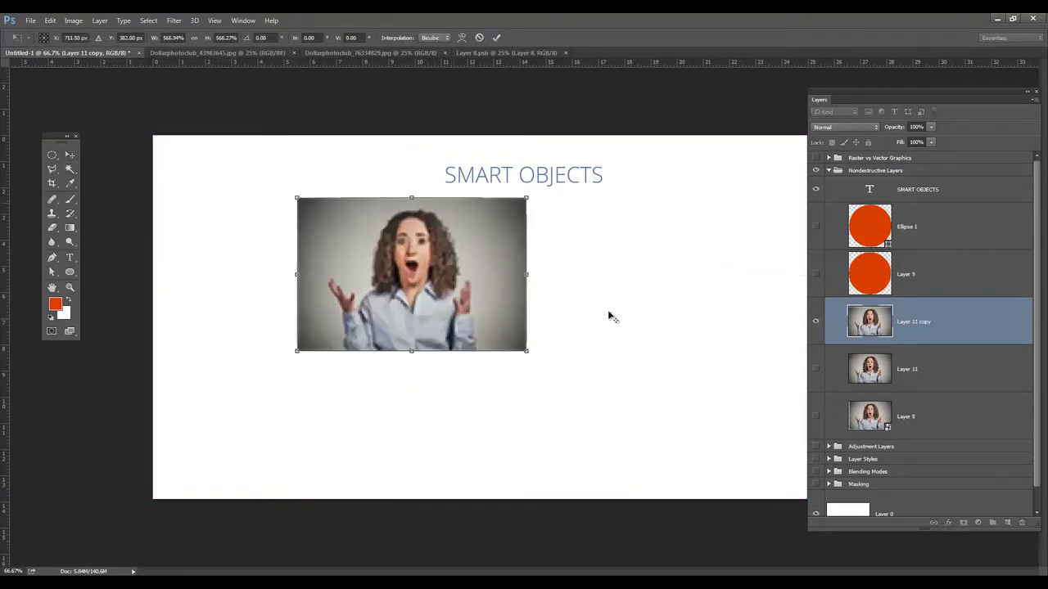
key(Return)
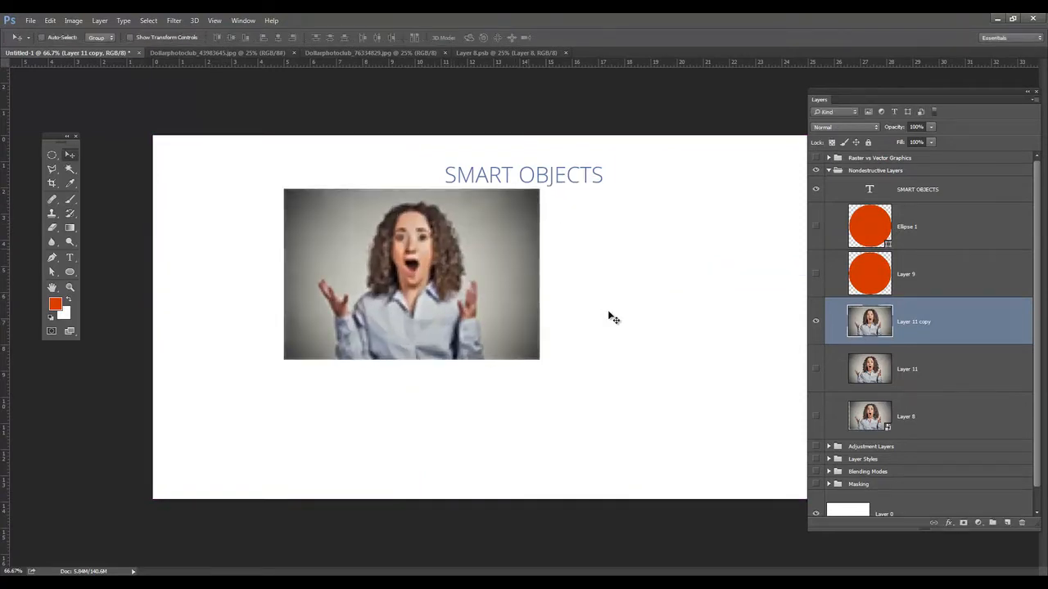
drag(689, 285, 608, 312)
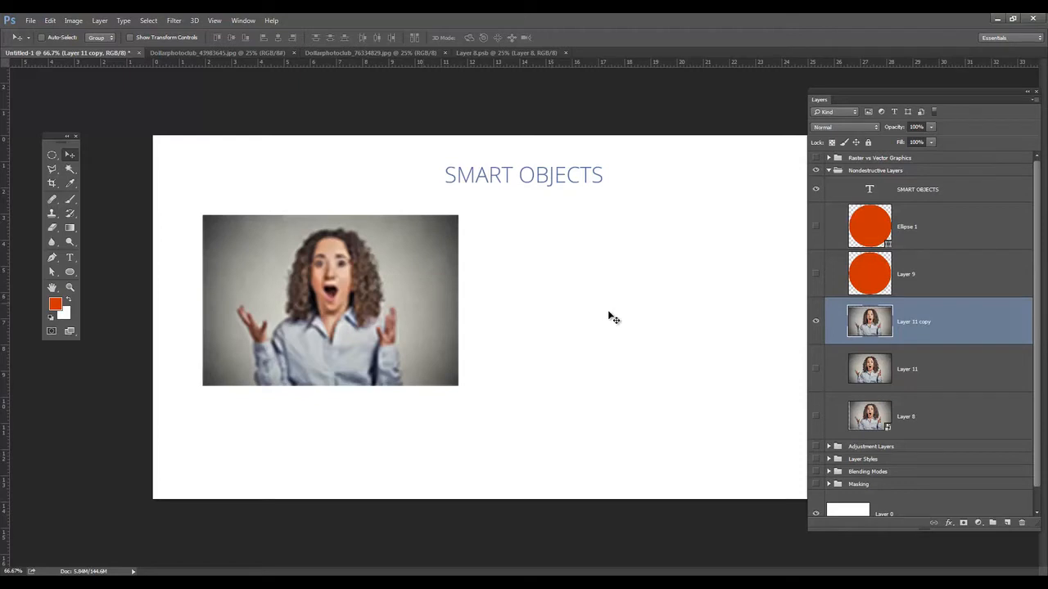
Delete the Layer 11 copy and show the original Layer 11
drag(914, 322, 1022, 522)
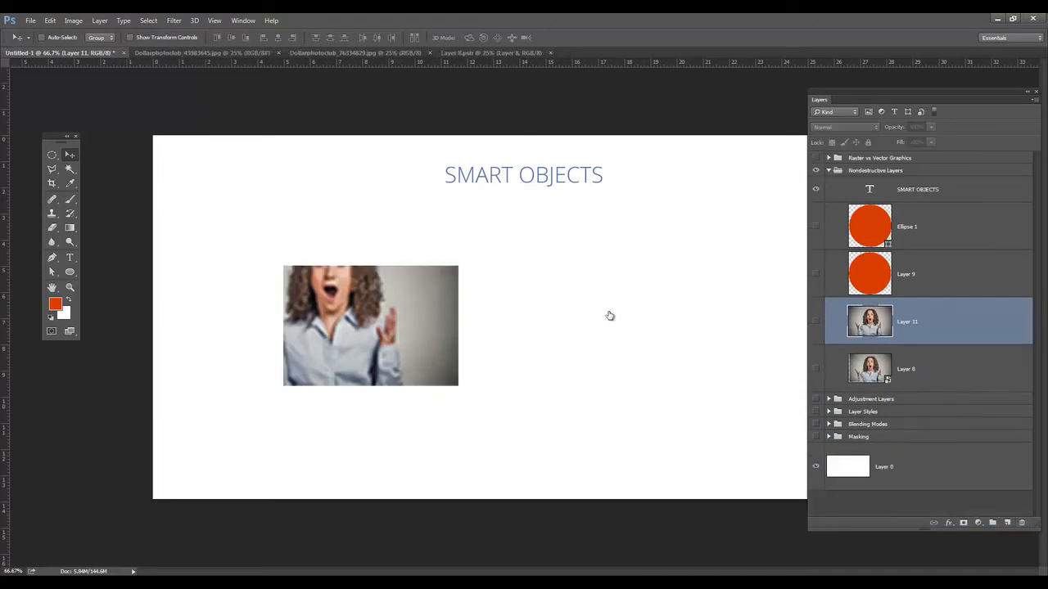
drag(608, 312, 608, 312)
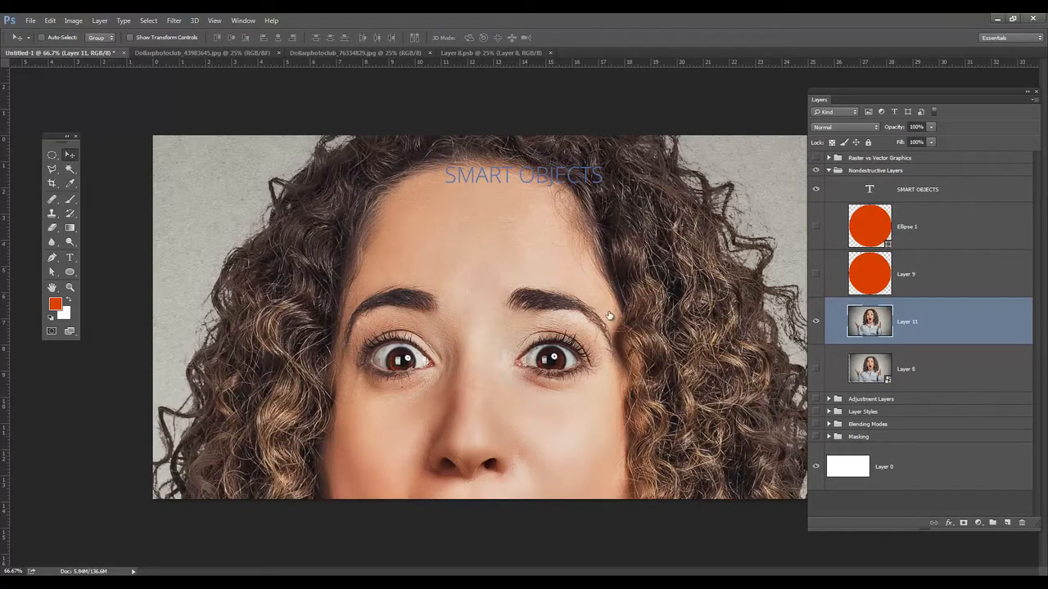
Convert Layer 11 to a smart object
right_click(608, 315)
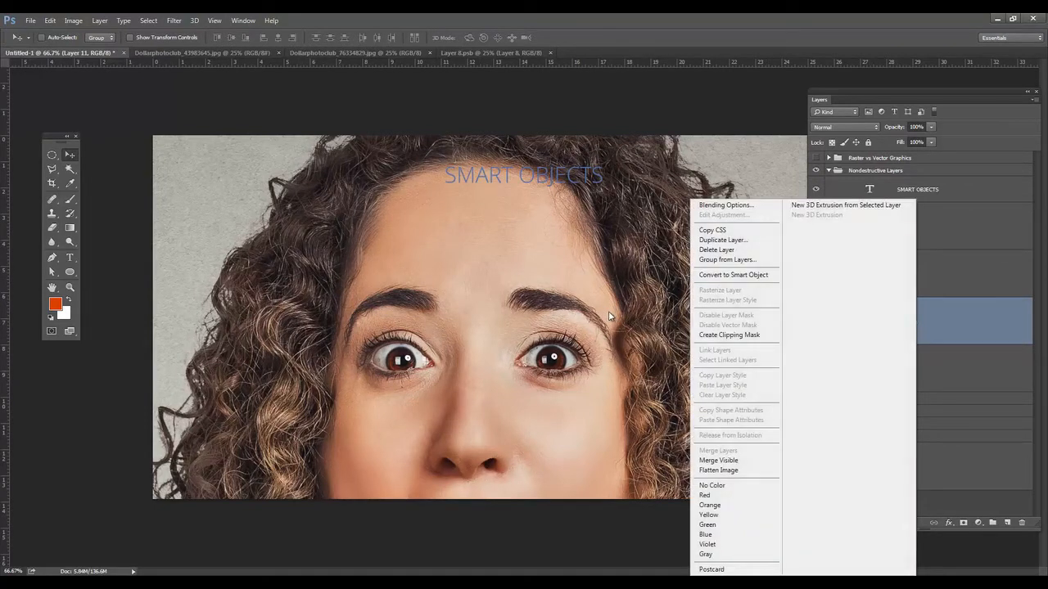
click(733, 275)
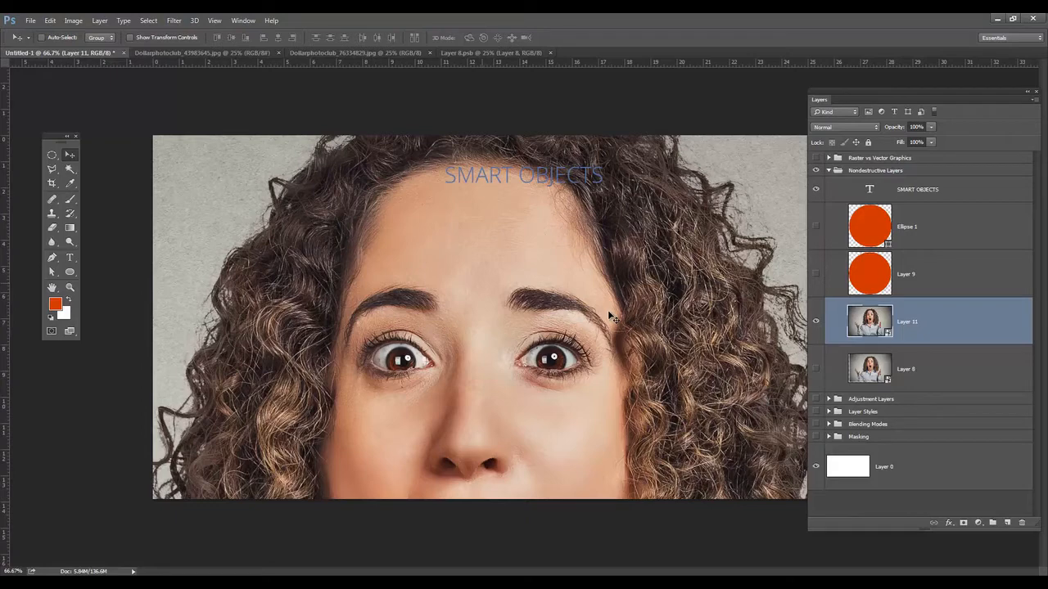
View the smart object's transform bounds and its source document Layer 11.psb, and return to the Untitled-1 document
key(ctrl+t)
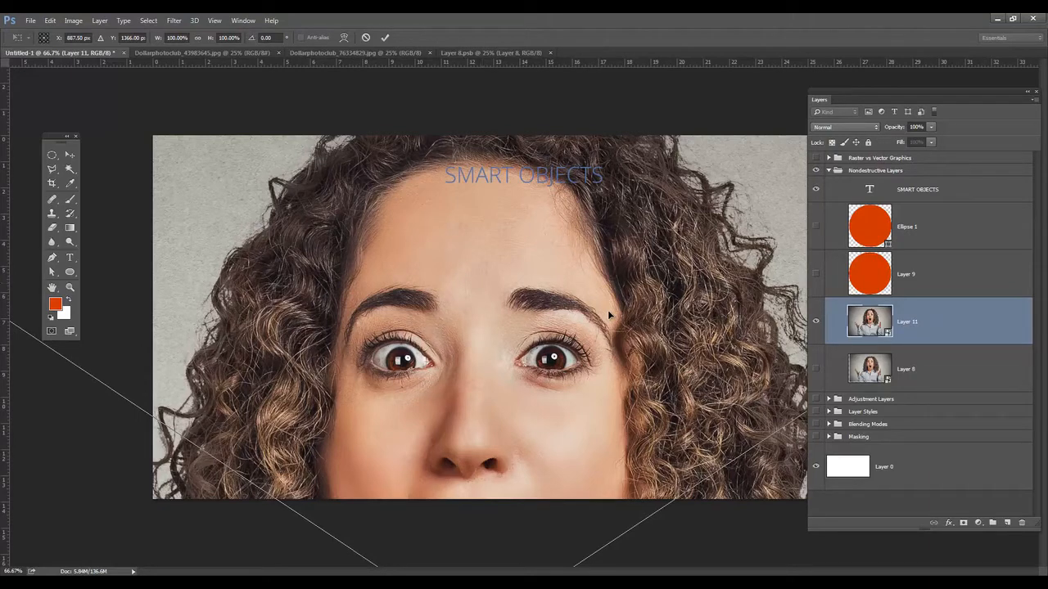
key(Return)
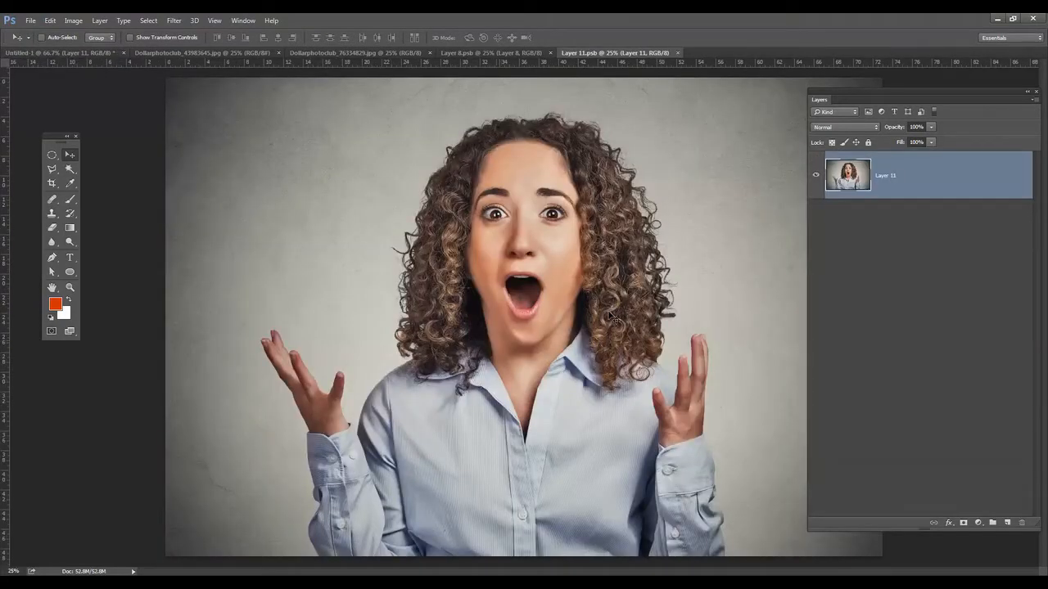
key(ctrl+Tab)
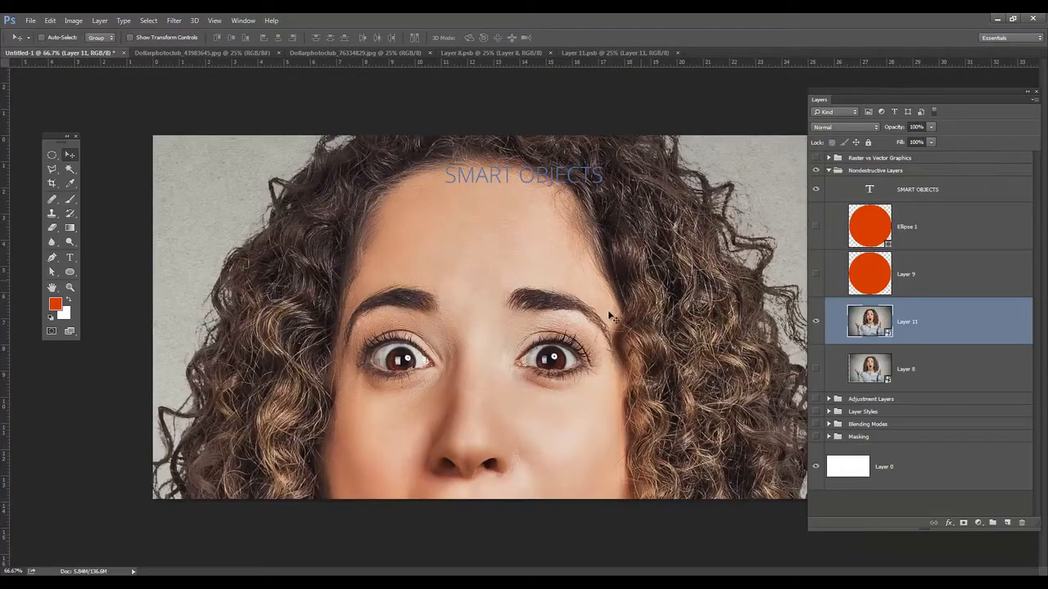
Scale the Layer 11 smart object to about 23.3% and move it up into the canvas beneath the title
key(Right)
key(Right)
key(ctrl+minus)
key(ctrl+minus)
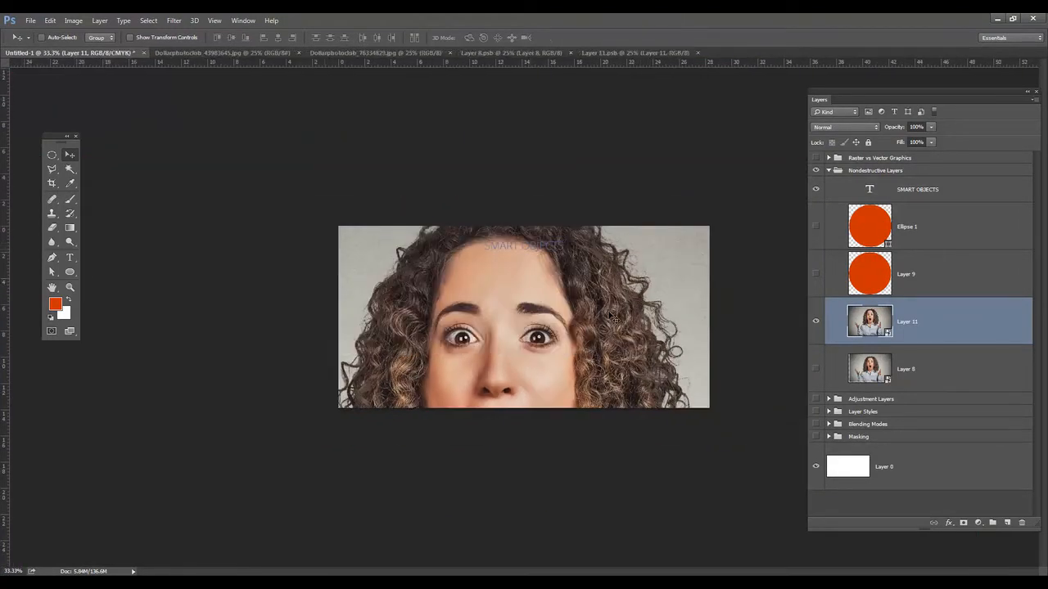
key(ctrl+minus)
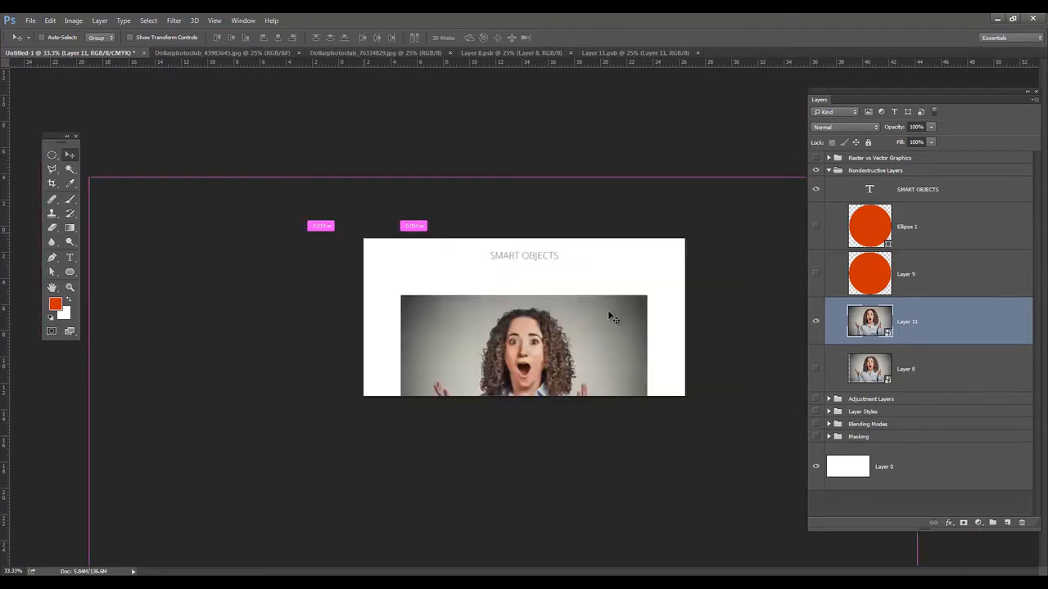
key(ctrl+t)
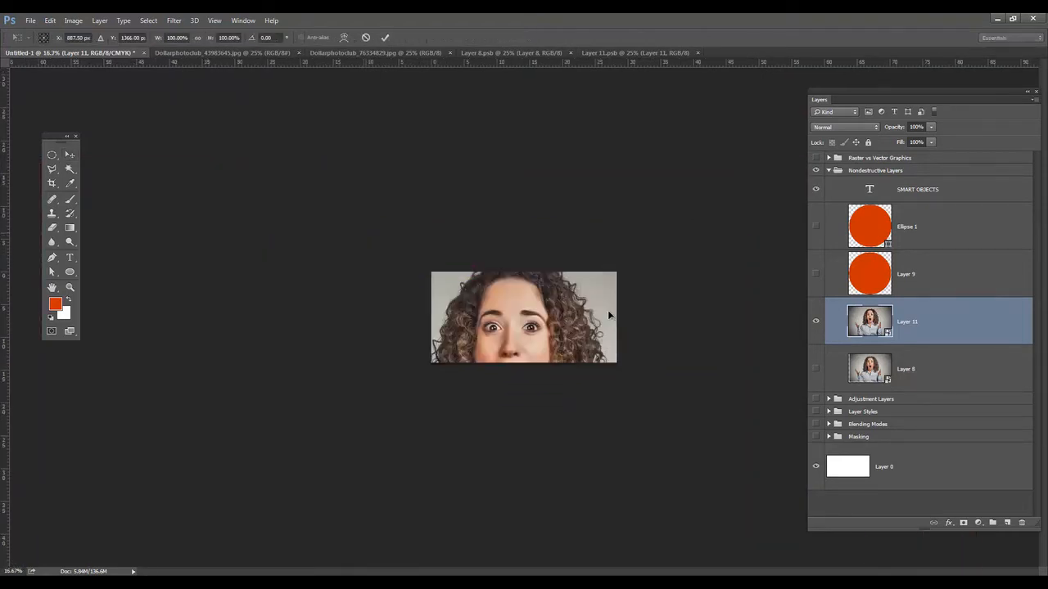
drag(273, 237, 413, 332)
drag(516, 396, 527, 345)
mouse_move(609, 310)
mouse_down()
mouse_move(615, 265)
mouse_move(609, 316)
mouse_up()
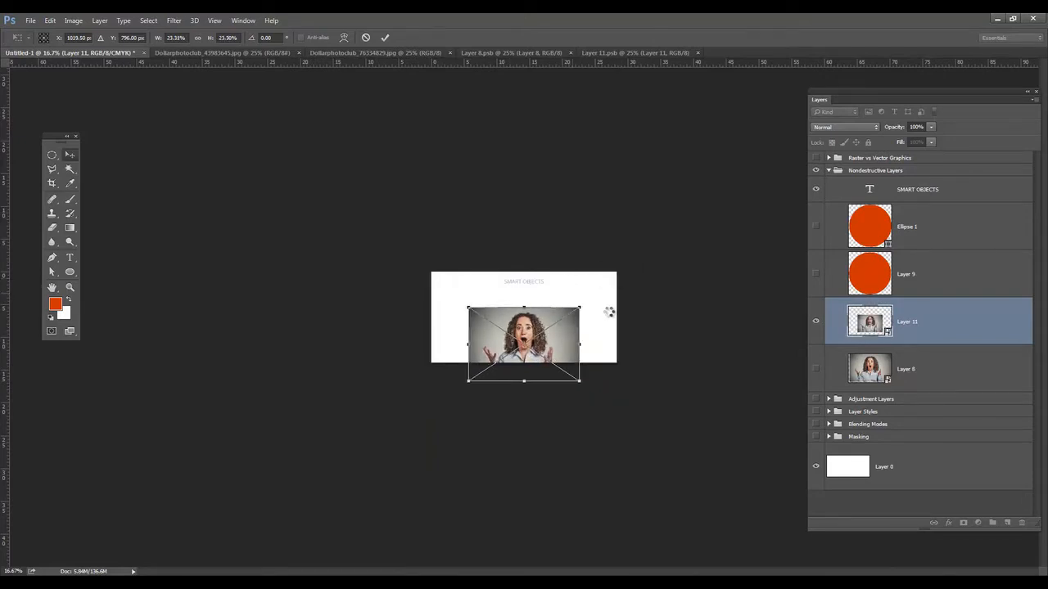
key(Return)
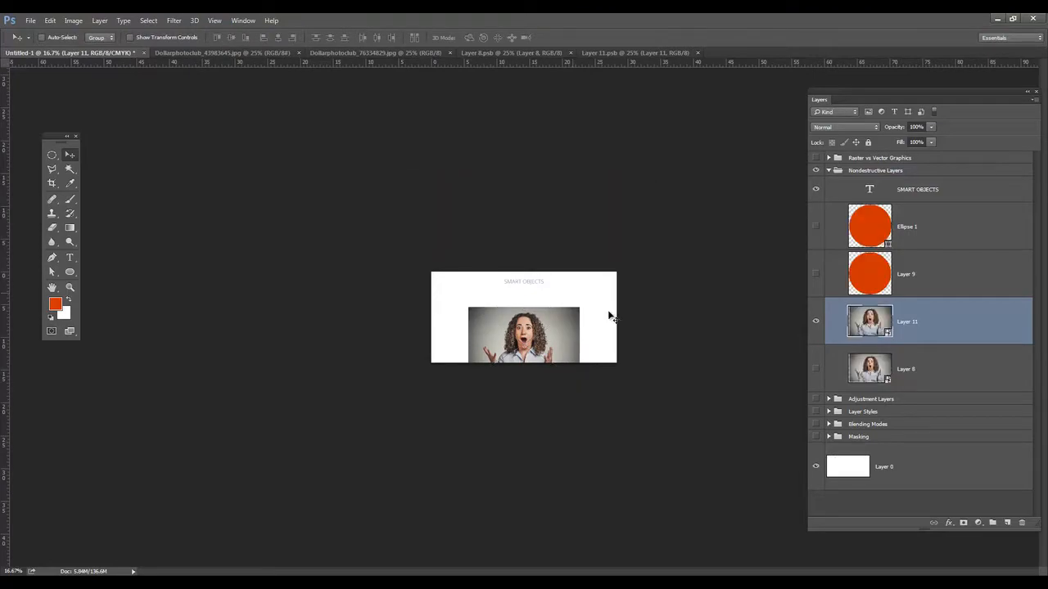
Move the scaled smart object photo up until it sits centred directly below the SMART OBJECTS title
key(ctrl+plus)
key(ctrl+plus)
key(ctrl+plus)
key(ctrl+plus)
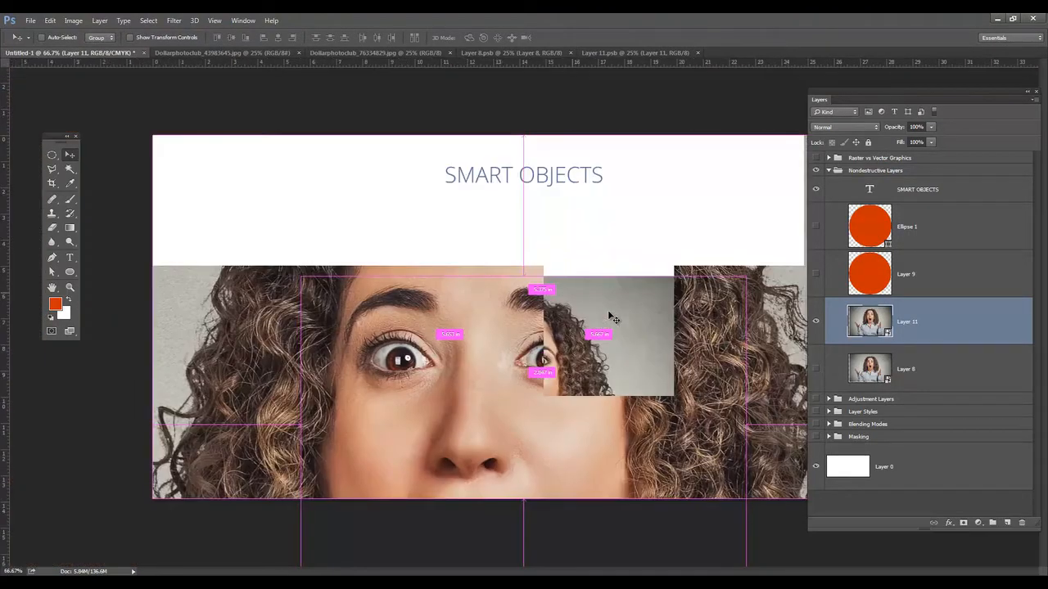
key(ctrl+minus)
drag(608, 313, 609, 245)
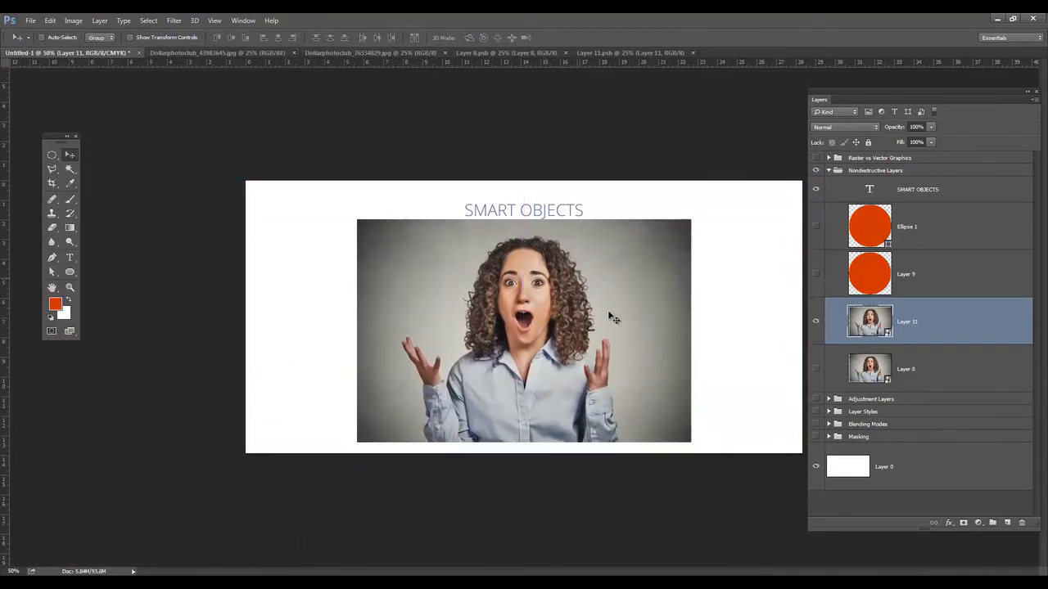
Shrink the Layer 11 smart object about its centre to a tiny thumbnail
key(ctrl+t)
drag(690, 219, 539, 321)
key(Return)
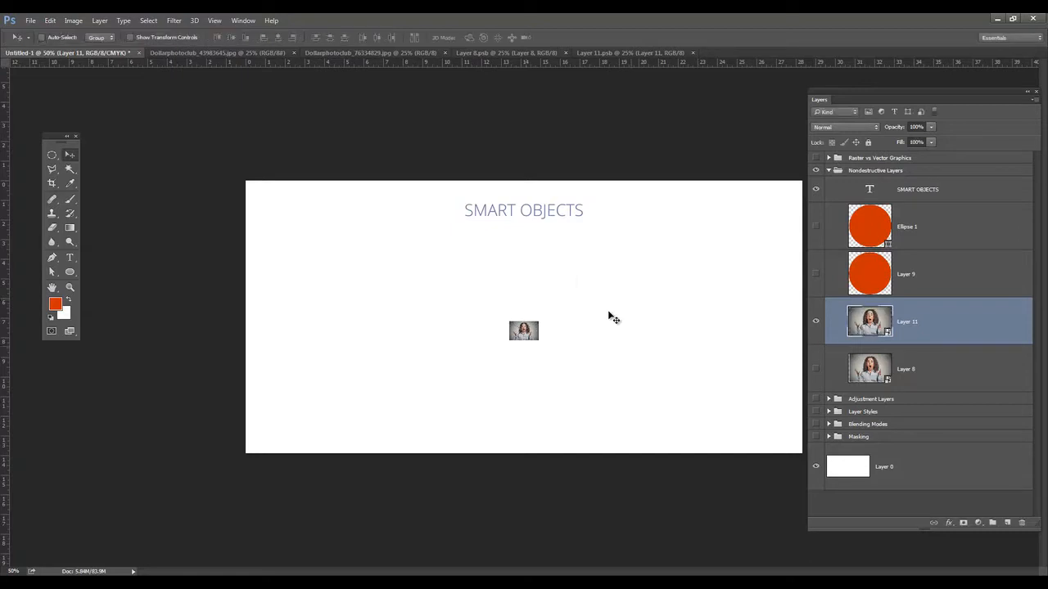
Enlarge the smart object from its centre until it is taller than the canvas, and move it to the canvas's left edge
key(ctrl)
key(ctrl+t)
drag(539, 321, 762, 173)
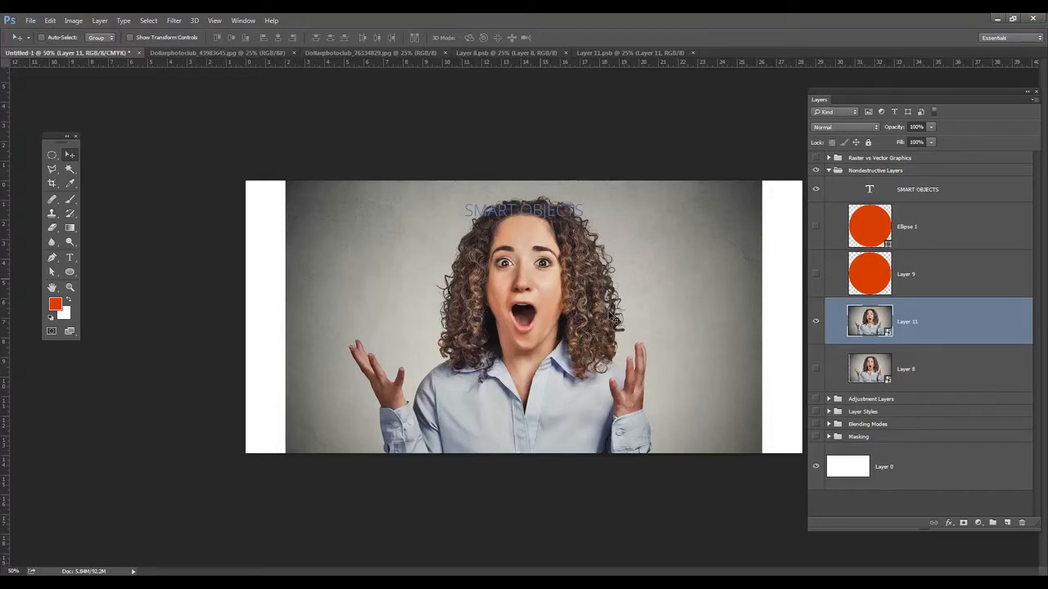
drag(609, 314, 608, 312)
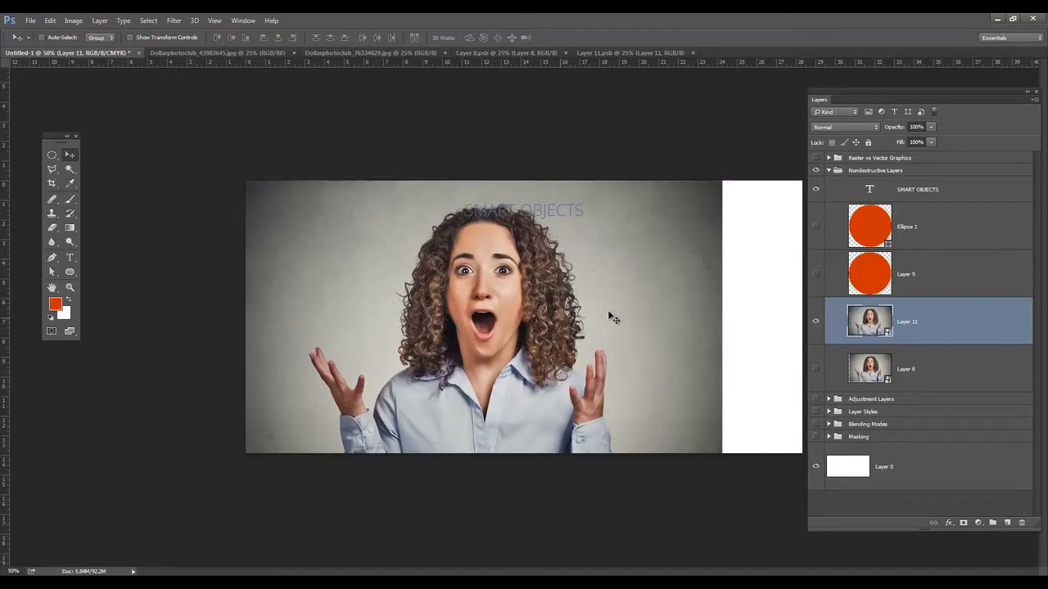
Scale the Layer 11 smart object down about its centre to about 20.5% so the photo fits below the title
key(ctrl+t)
drag(722, 180, 633, 225)
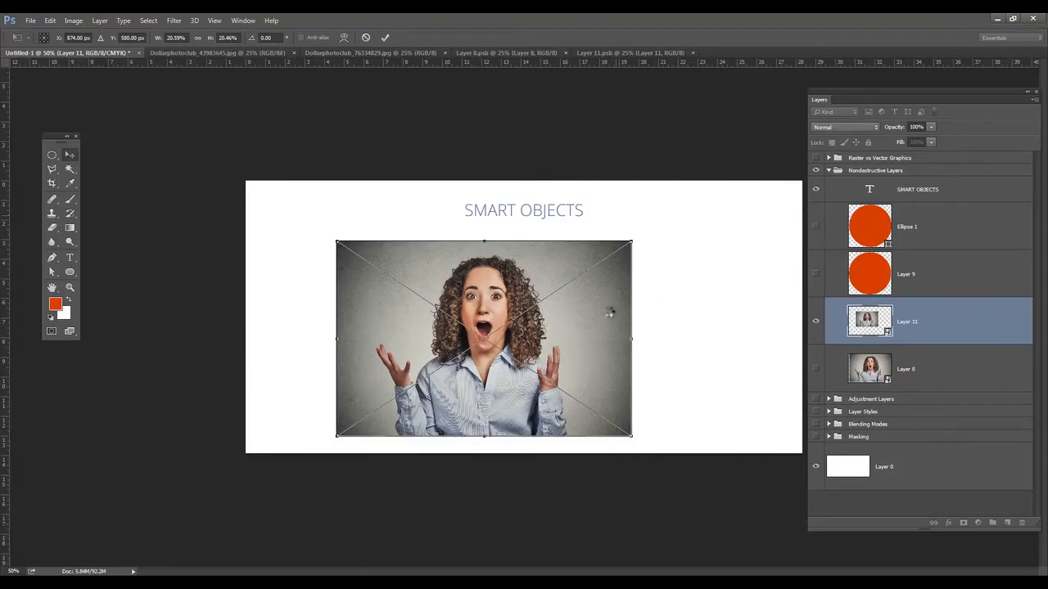
key(Return)
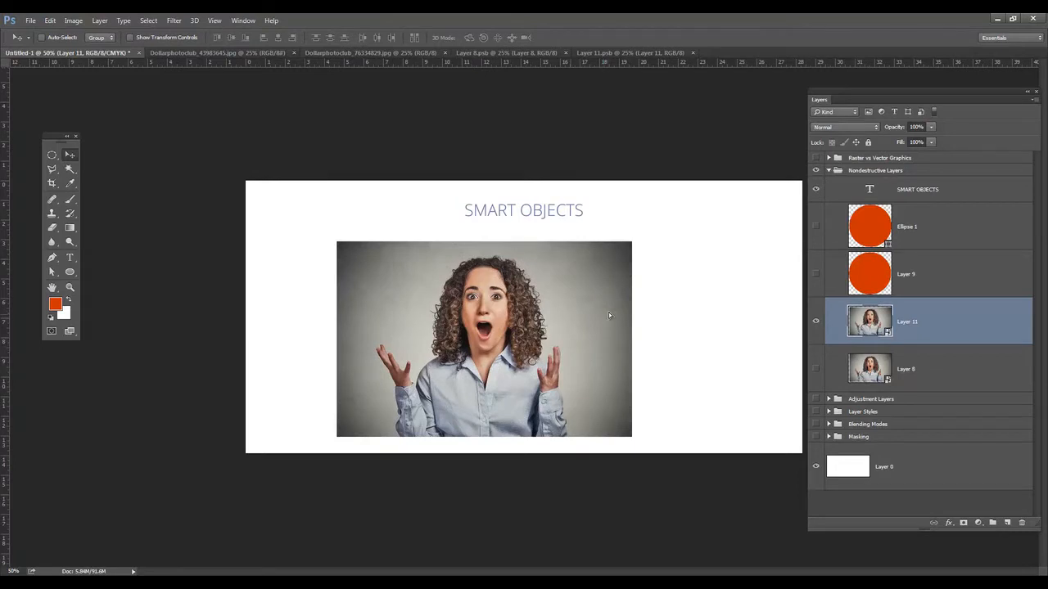
drag(609, 311, 588, 303)
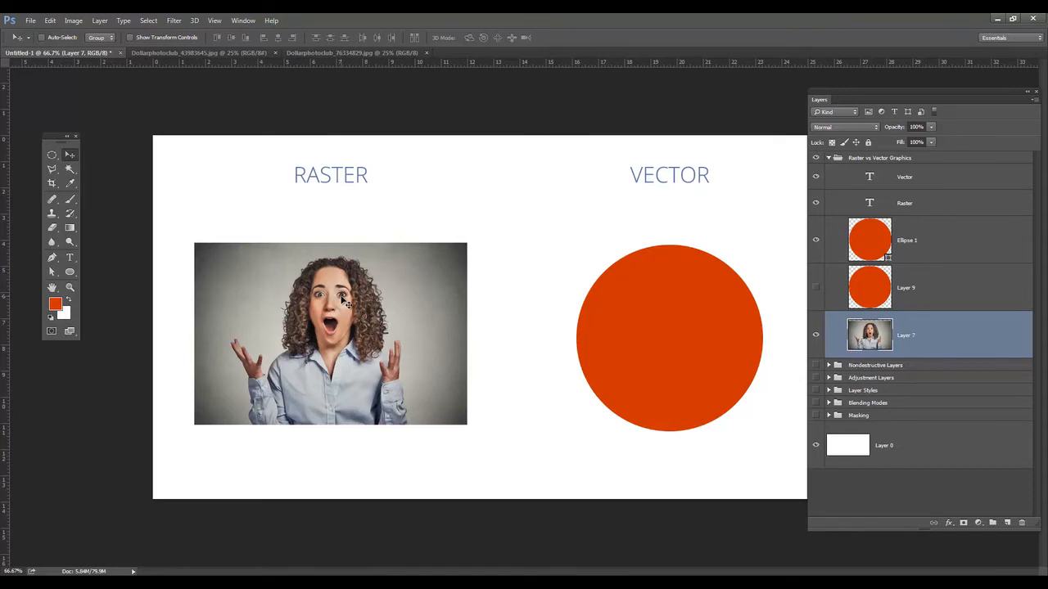
Magnify the raster photo to 500% and examine the pixels of the woman's face
key(ctrl+plus)
key(ctrl+plus)
key(ctrl+plus)
key(ctrl+plus)
key(ctrl+plus)
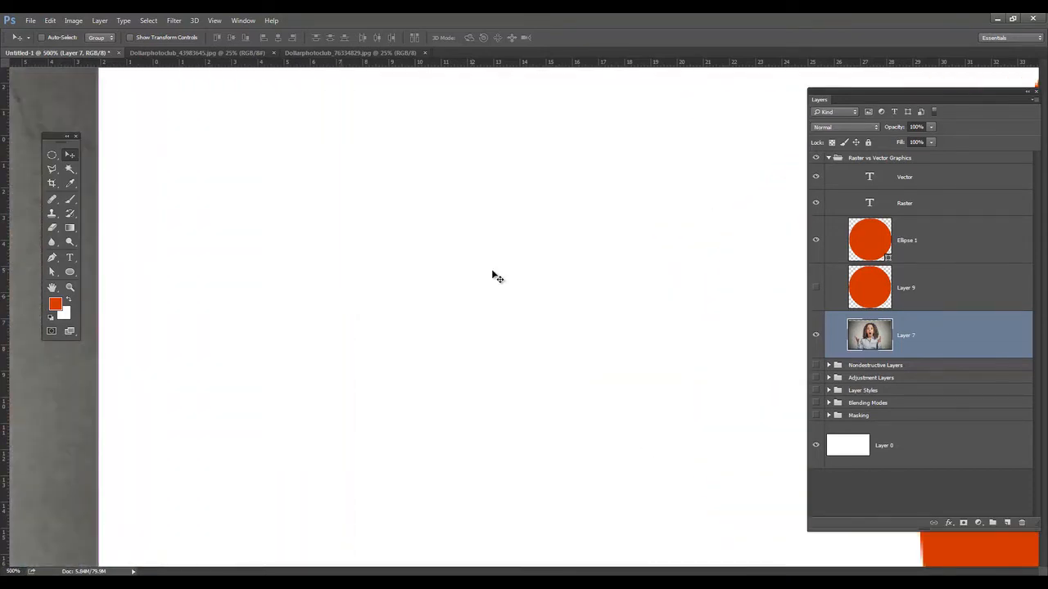
drag(284, 232, 510, 245)
drag(276, 262, 778, 259)
drag(292, 236, 551, 237)
drag(170, 255, 351, 283)
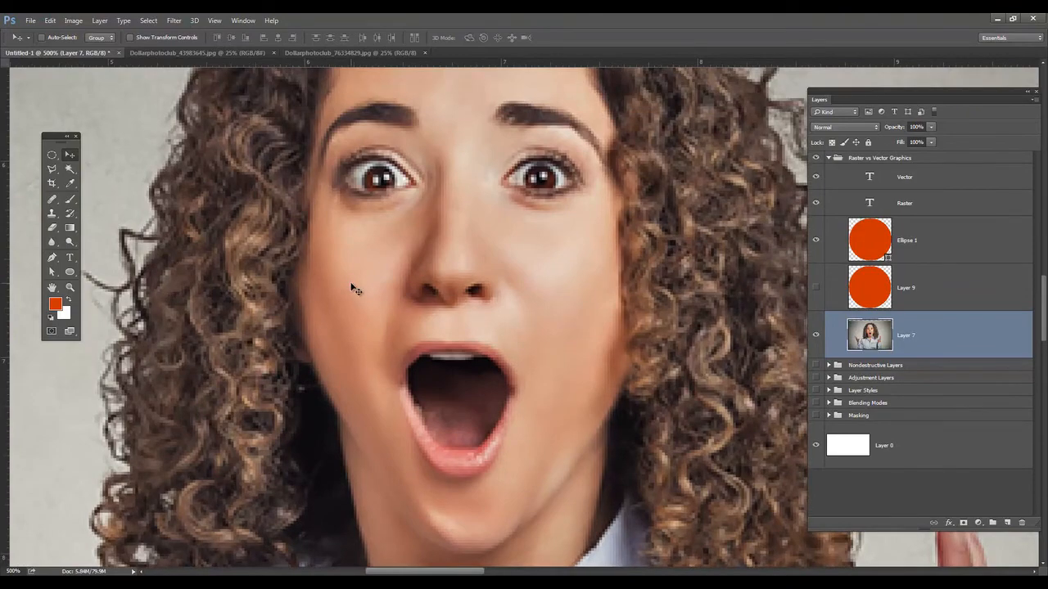
Examine the pixel structure of the woman's face in the raster photo at 3200% magnification
key(ctrl+plus)
key(ctrl+plus)
key(ctrl+plus)
key(ctrl+plus)
key(ctrl+plus)
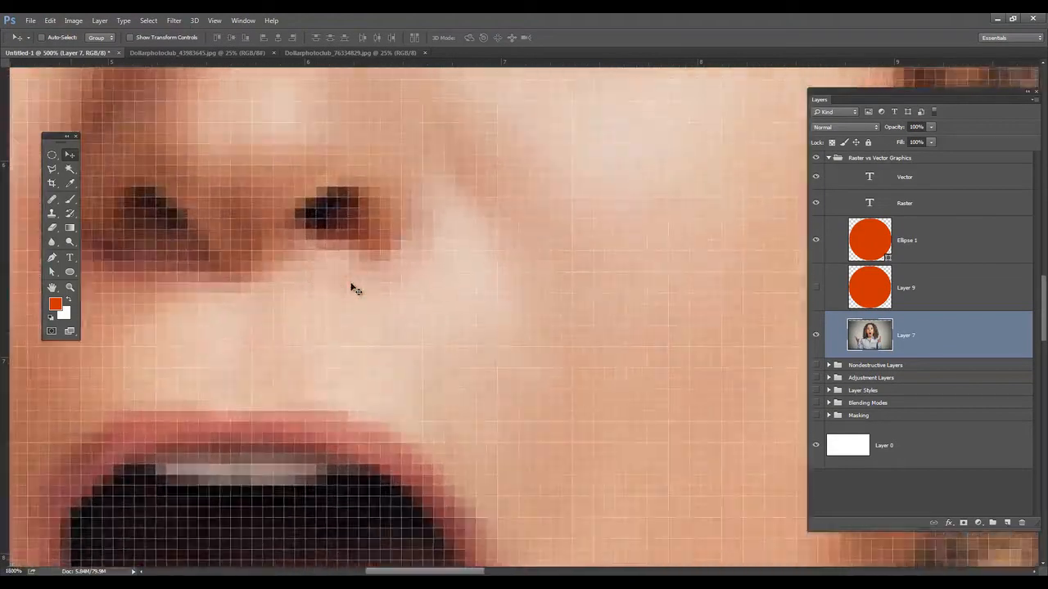
key(ctrl+plus)
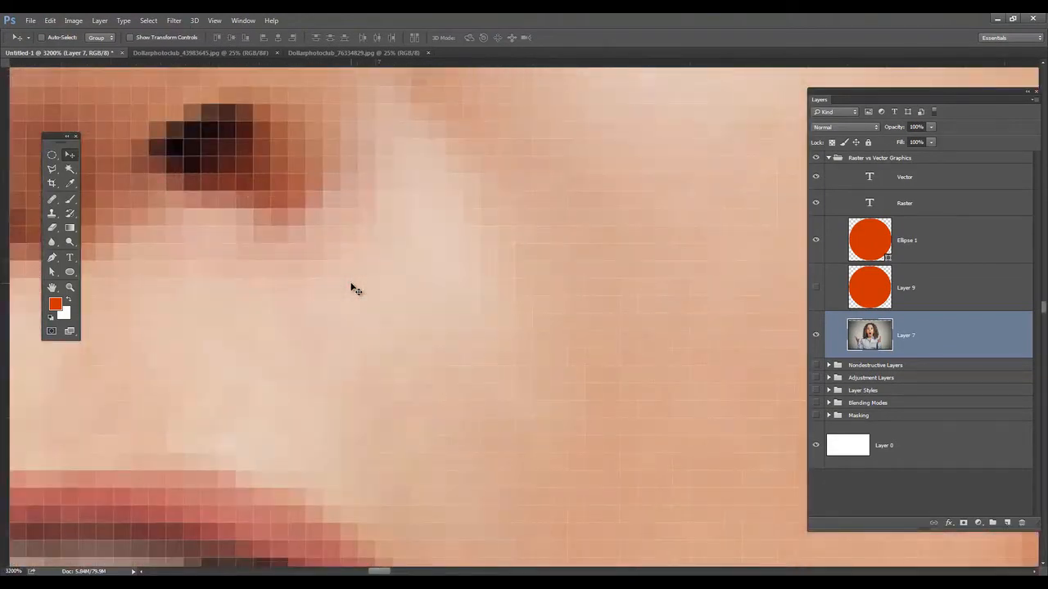
drag(342, 215, 467, 303)
drag(415, 232, 458, 393)
drag(444, 269, 460, 279)
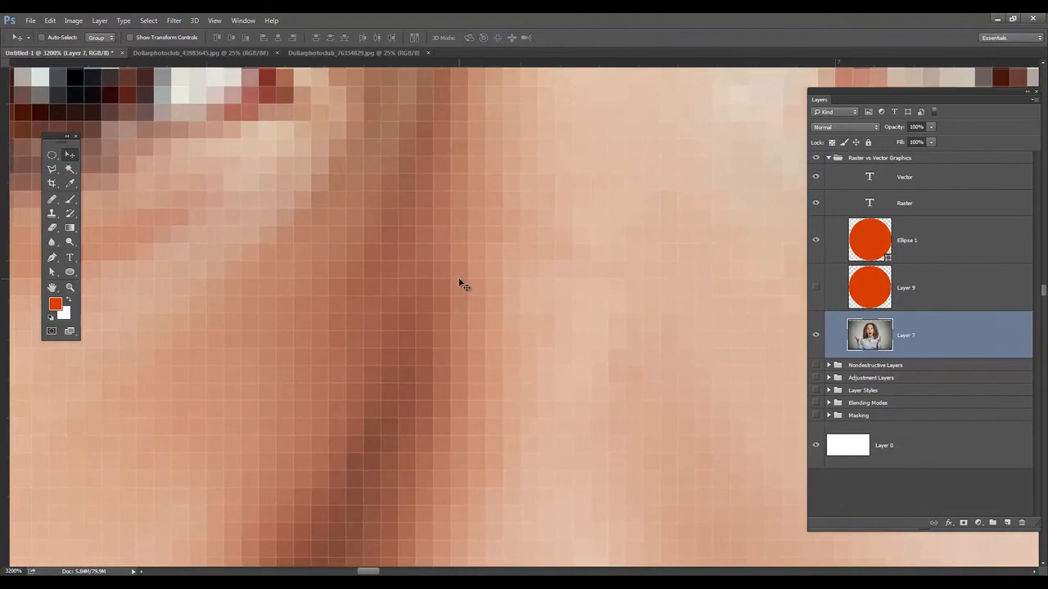
Return to the full raster and vector comparison at 66.67% magnification
key(ctrl+minus)
key(ctrl+minus)
key(ctrl+minus)
key(ctrl+minus)
key(ctrl+minus)
key(ctrl+minus)
key(ctrl+minus)
key(ctrl+minus)
key(ctrl+minus)
key(ctrl+minus)
key(ctrl+minus)
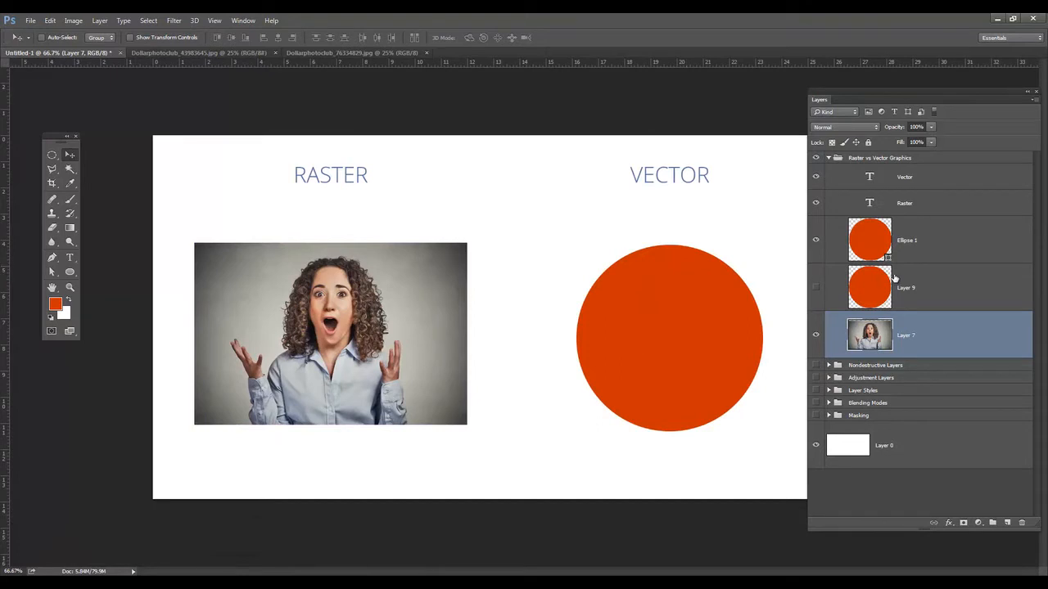
Inspect the anchor points around the Ellipse 1 vector circle with the Direct Selection tool
click(869, 245)
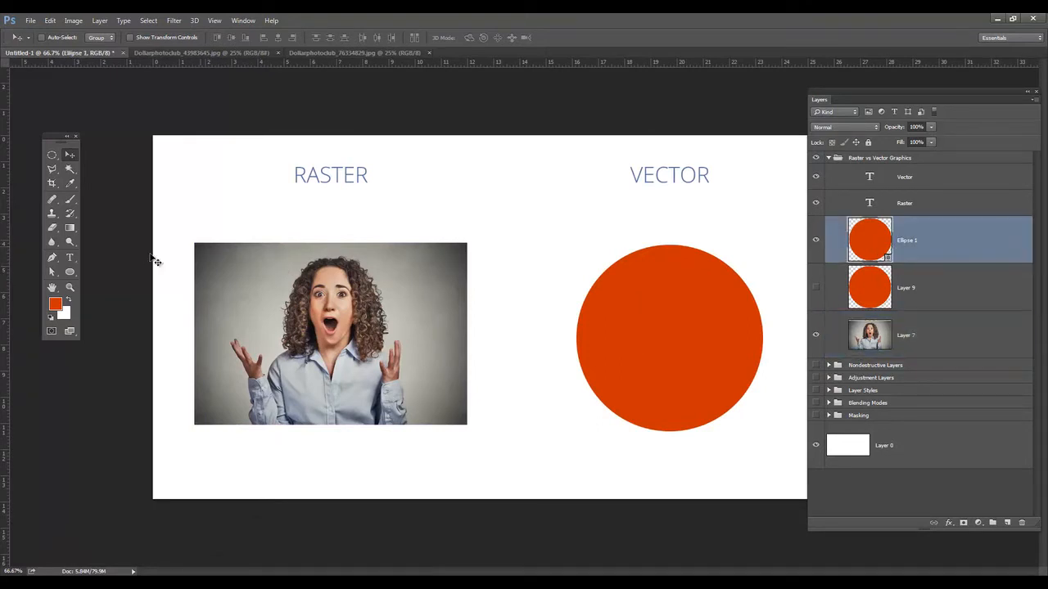
click(50, 270)
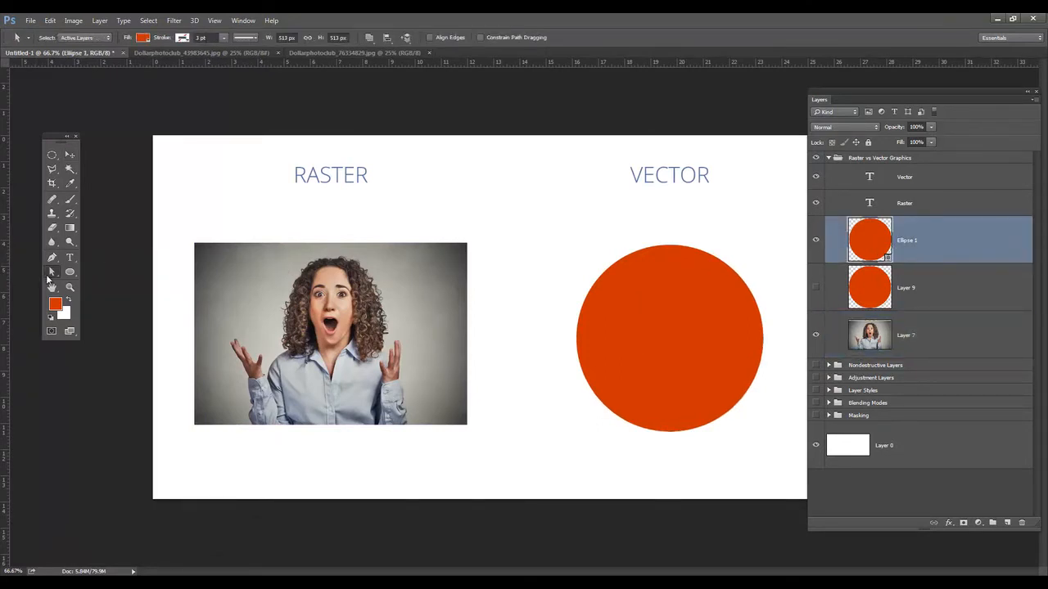
click(672, 245)
click(672, 247)
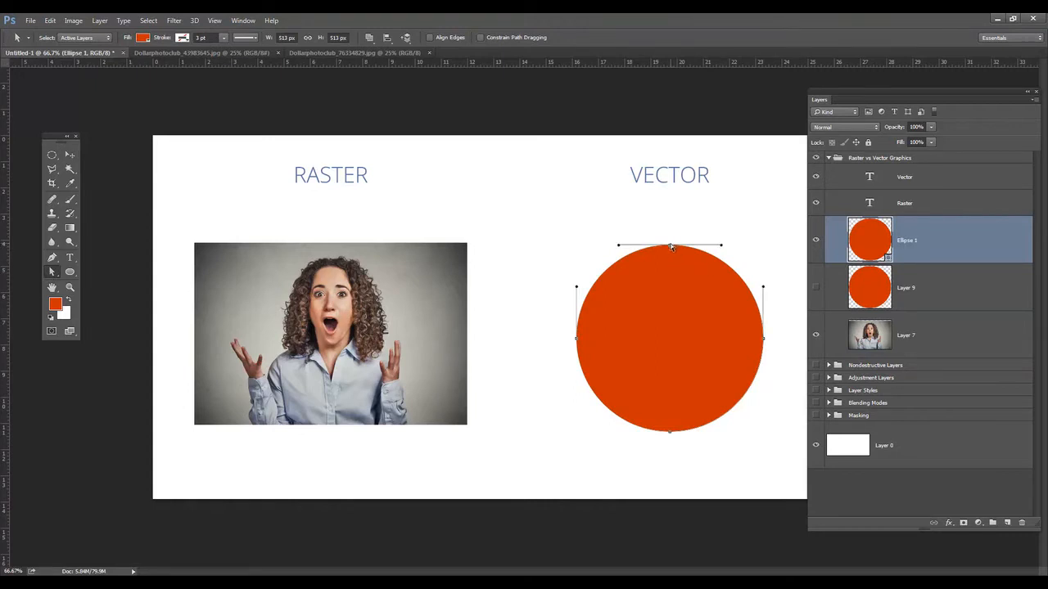
click(578, 342)
click(669, 432)
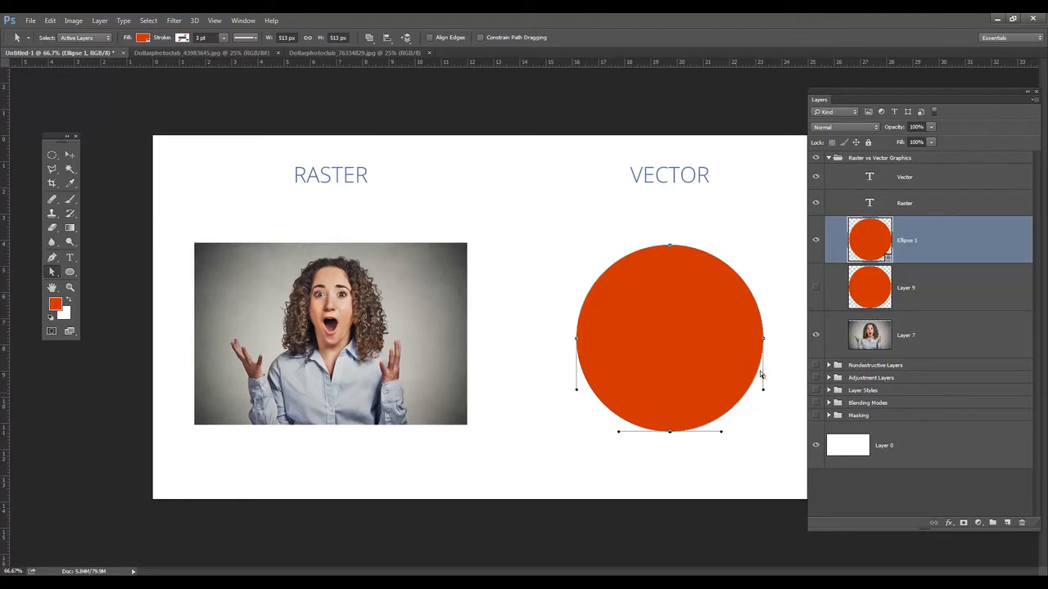
click(764, 339)
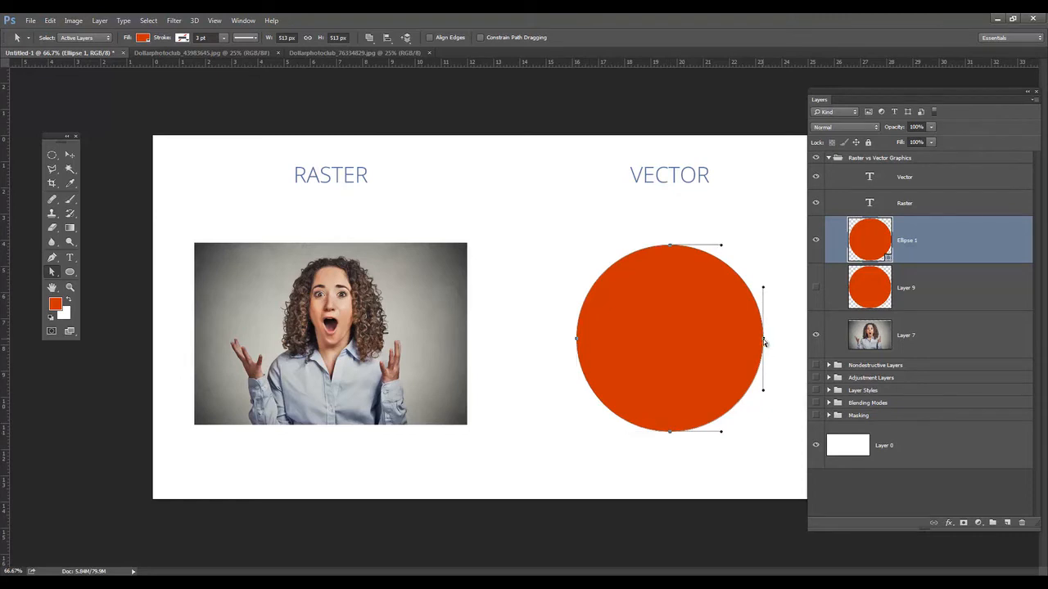
Pull the circle's top anchor point down into the shape, converting the live shape into a regular path
click(668, 246)
drag(670, 248, 660, 364)
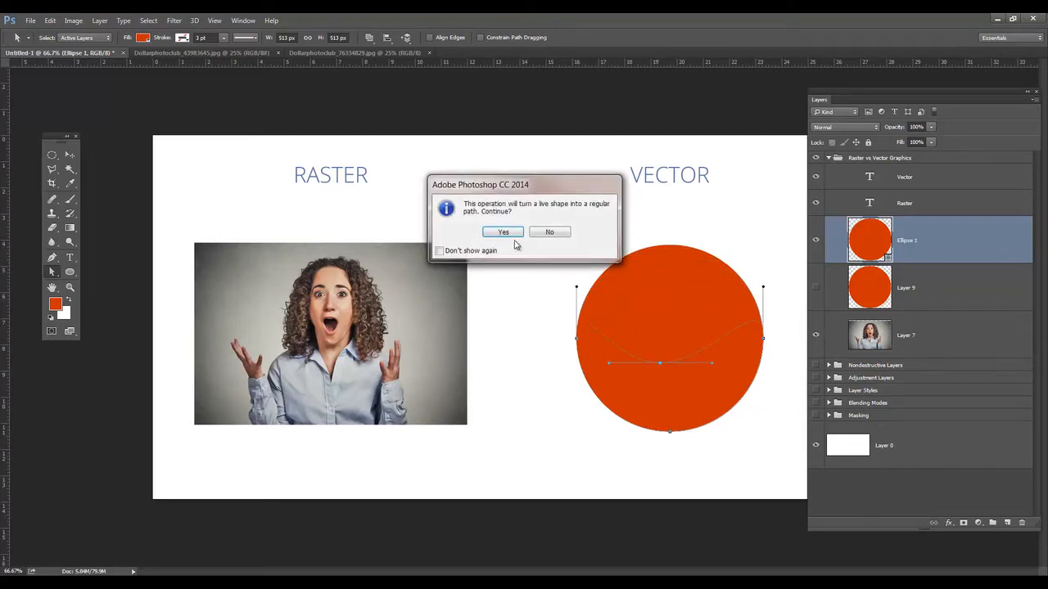
key(Return)
Reshape the indented upper edge of Ellipse 1 into a curled curve by moving its anchor point and direction handles
drag(710, 363, 704, 332)
drag(660, 363, 684, 349)
drag(727, 317, 718, 306)
drag(686, 352, 707, 350)
drag(738, 308, 679, 300)
drag(706, 351, 691, 327)
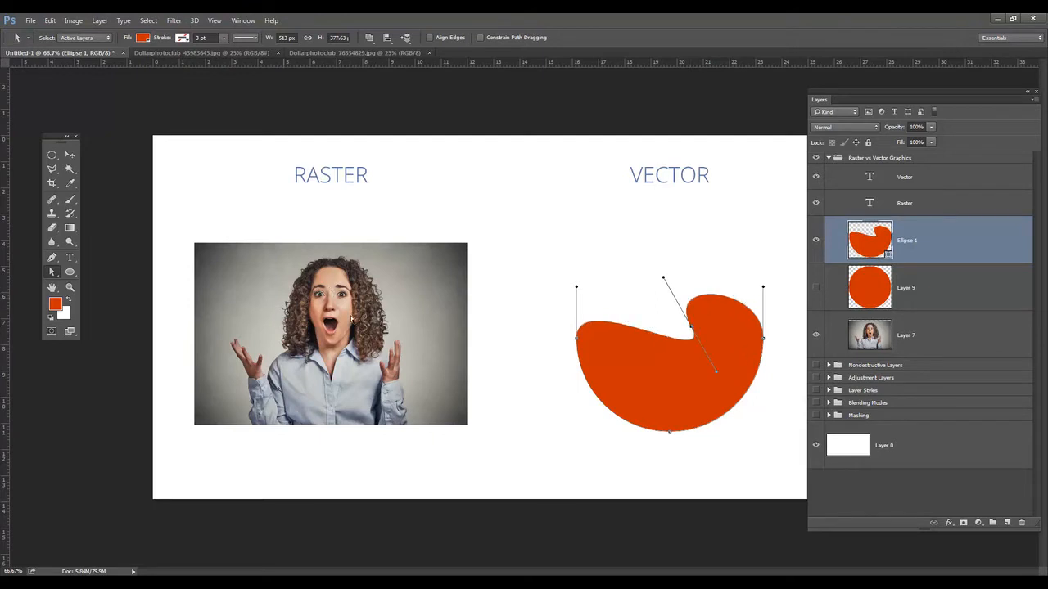
drag(664, 279, 699, 276)
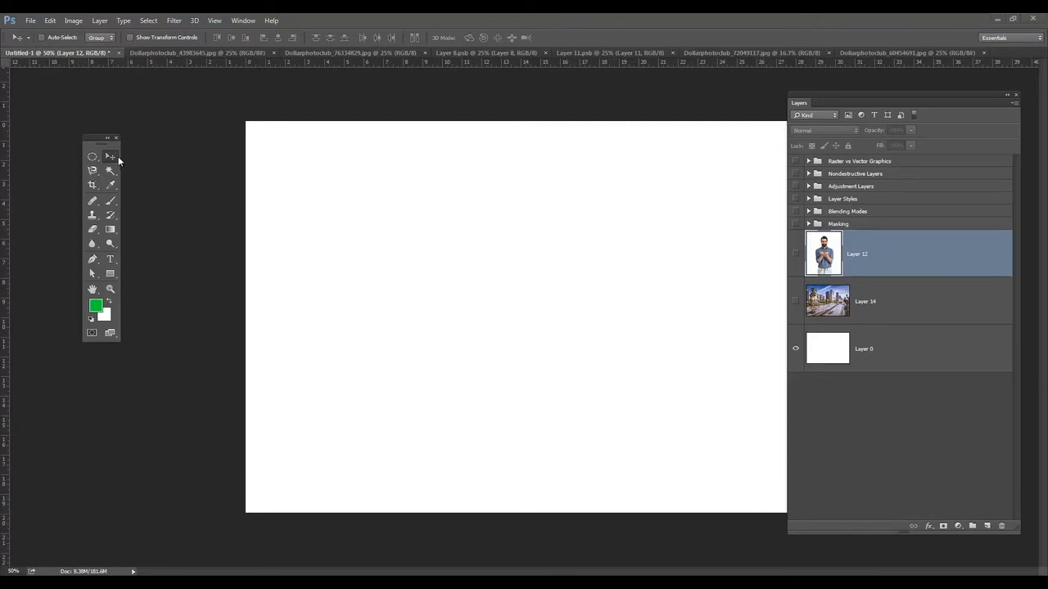
Create a large elliptical marquee selection in the middle of the white canvas
drag(92, 139, 84, 171)
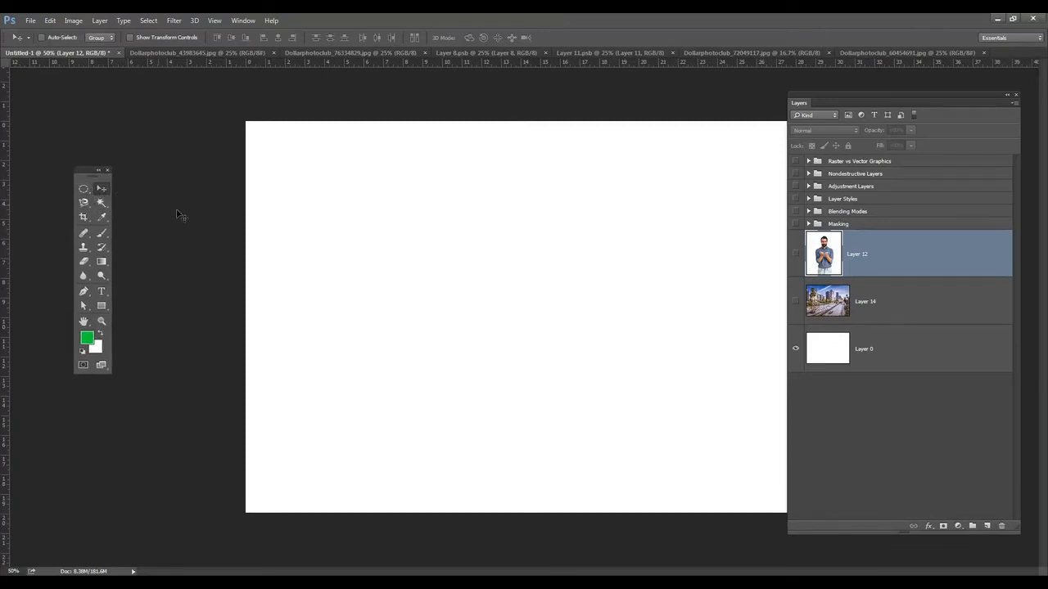
click(84, 190)
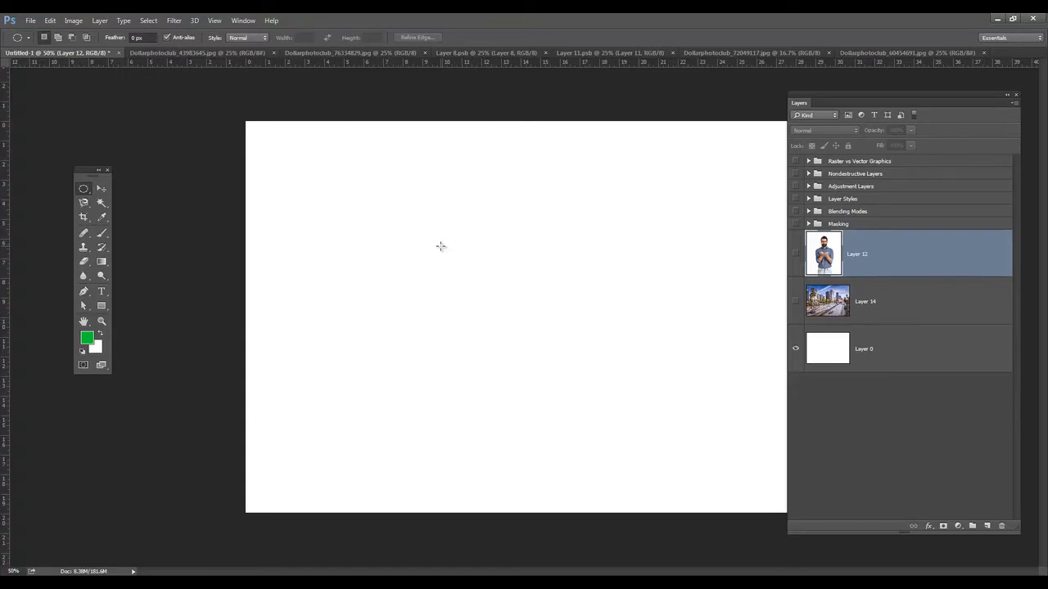
right_click(85, 189)
click(127, 188)
right_click(82, 189)
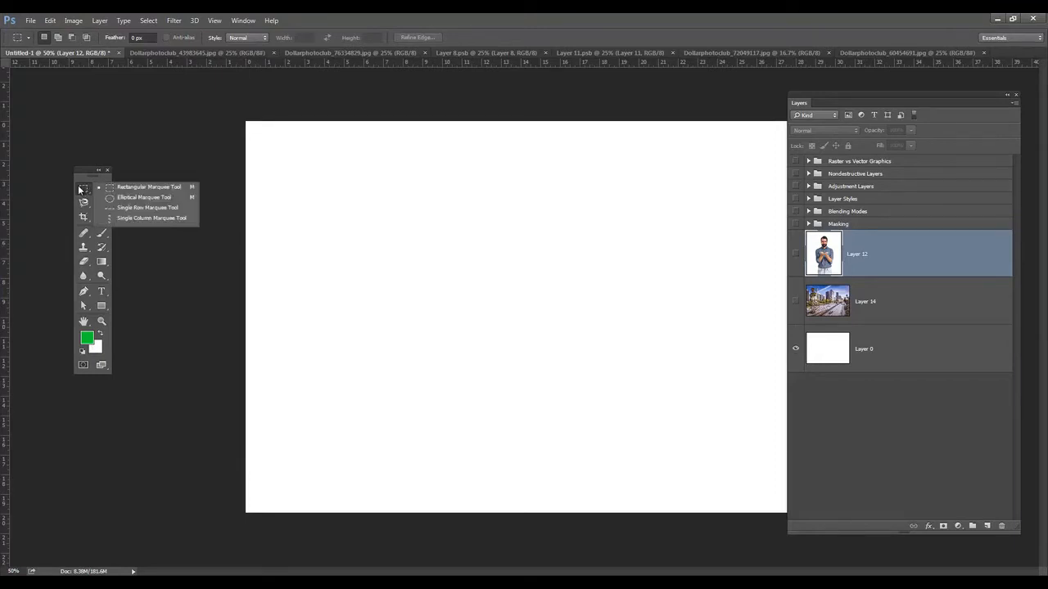
click(147, 200)
drag(381, 176, 669, 429)
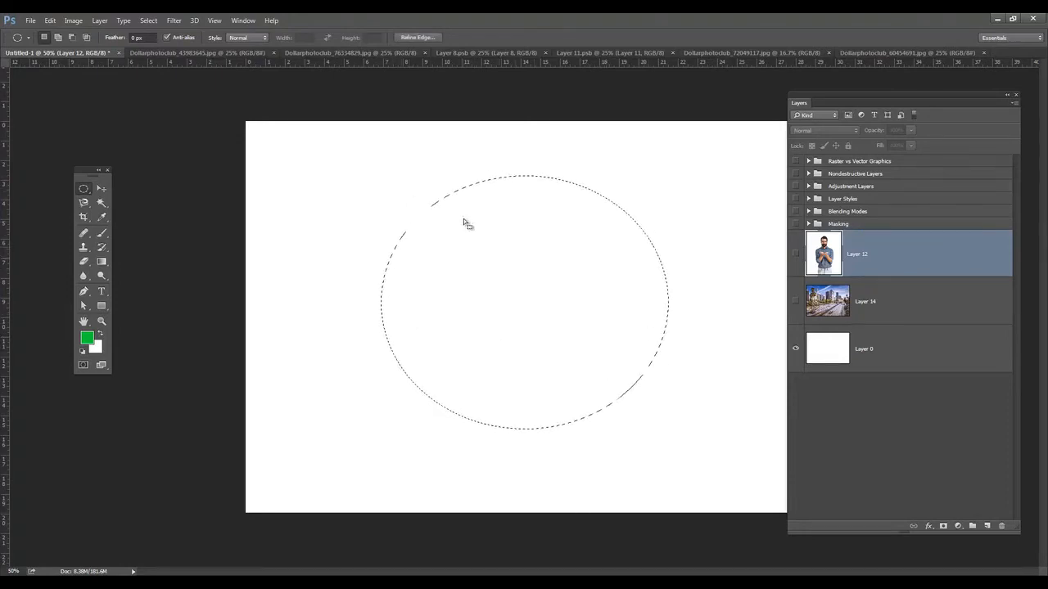
Add a new layer and fill the elliptical selection with green by drawing a larger pixel rectangle over it
click(987, 526)
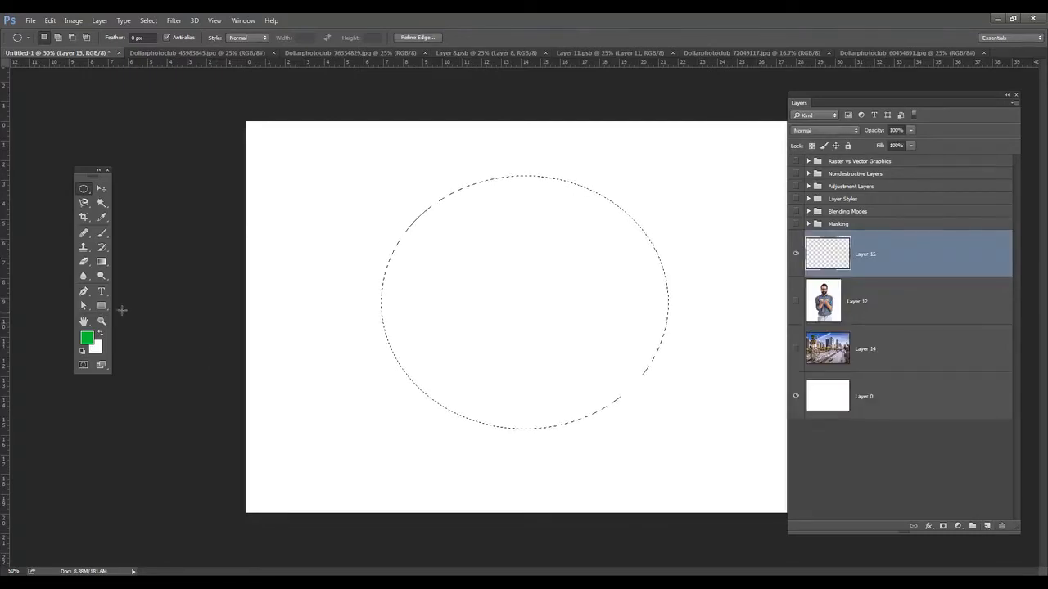
click(102, 308)
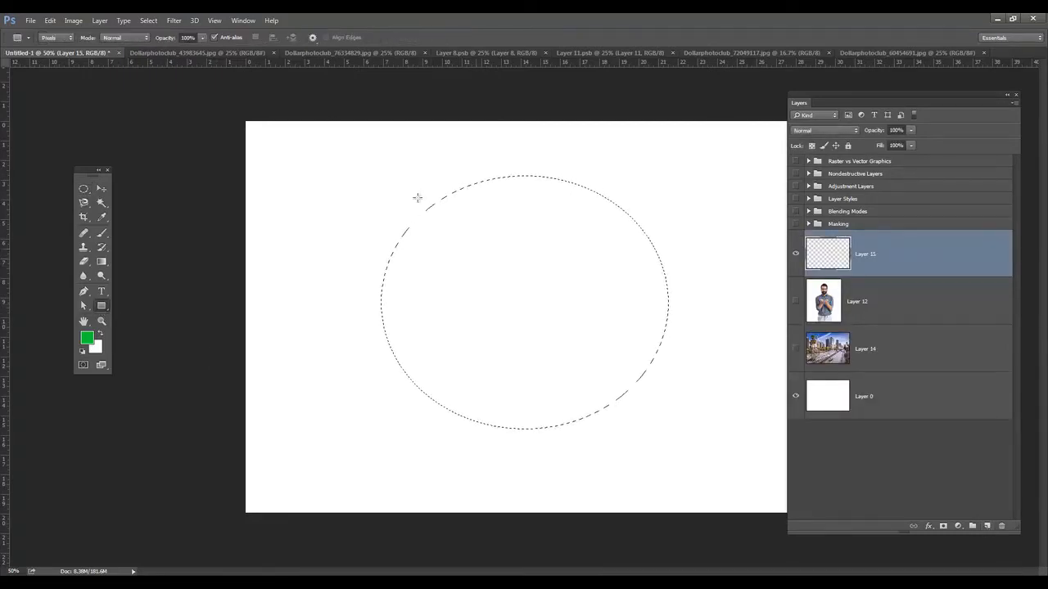
drag(294, 141, 730, 454)
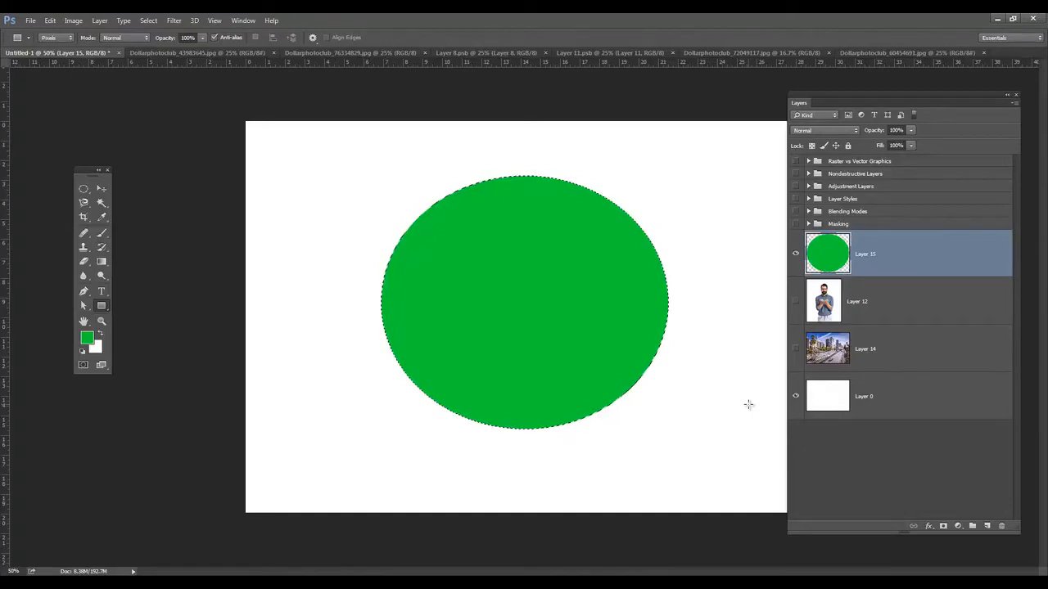
Replace the selection with a smaller elliptical marquee overlapping the green ellipse's upper-left edge
click(83, 190)
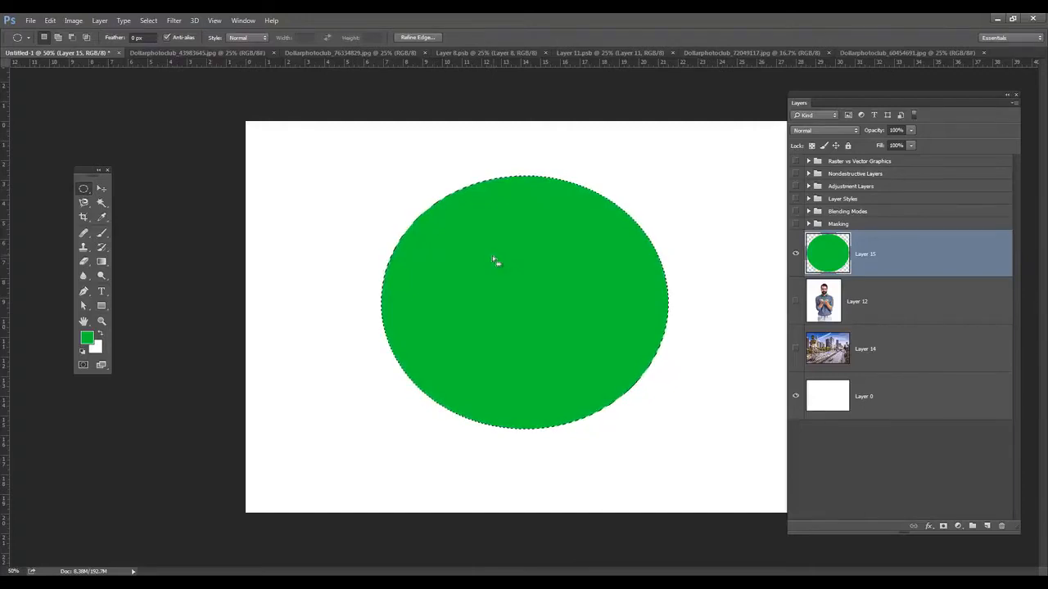
key(ctrl+d)
drag(388, 171, 530, 292)
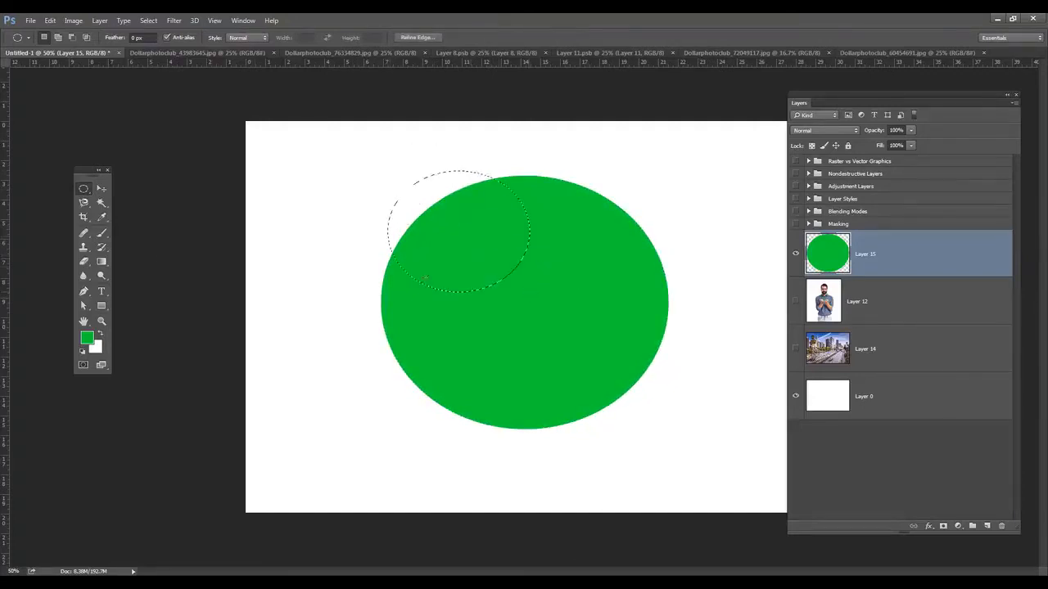
Set the foreground colour to cc9900 and fill the smaller elliptical selection with it using the Rectangle tool
click(103, 306)
click(150, 305)
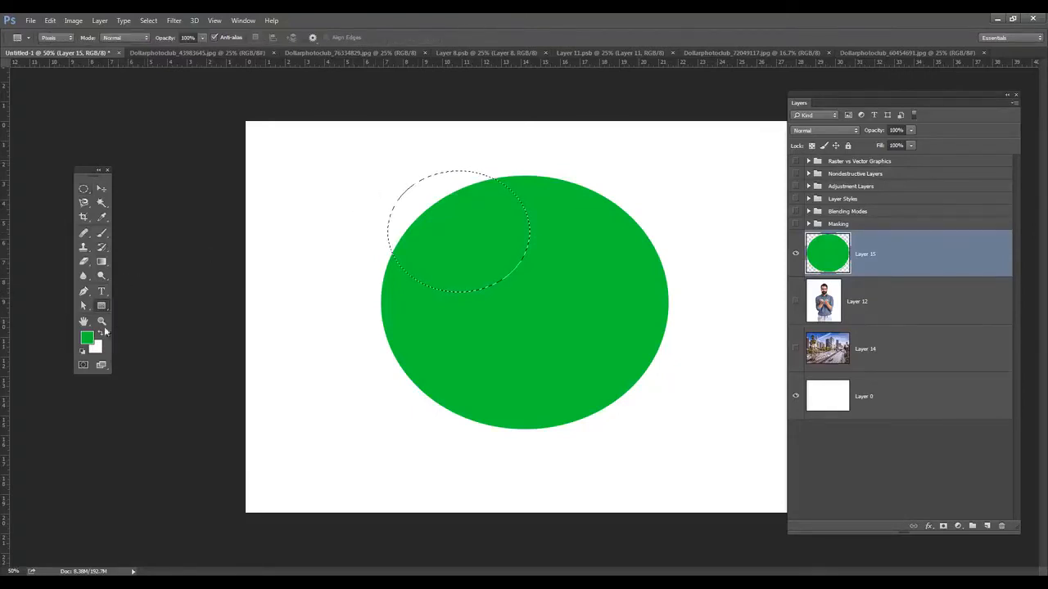
click(87, 337)
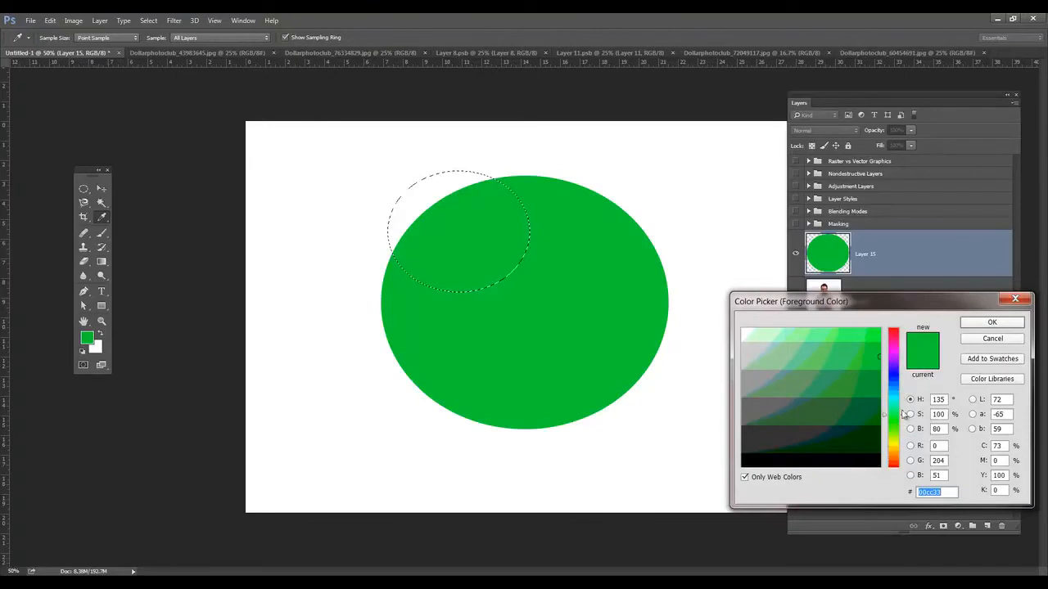
text(cc9900)
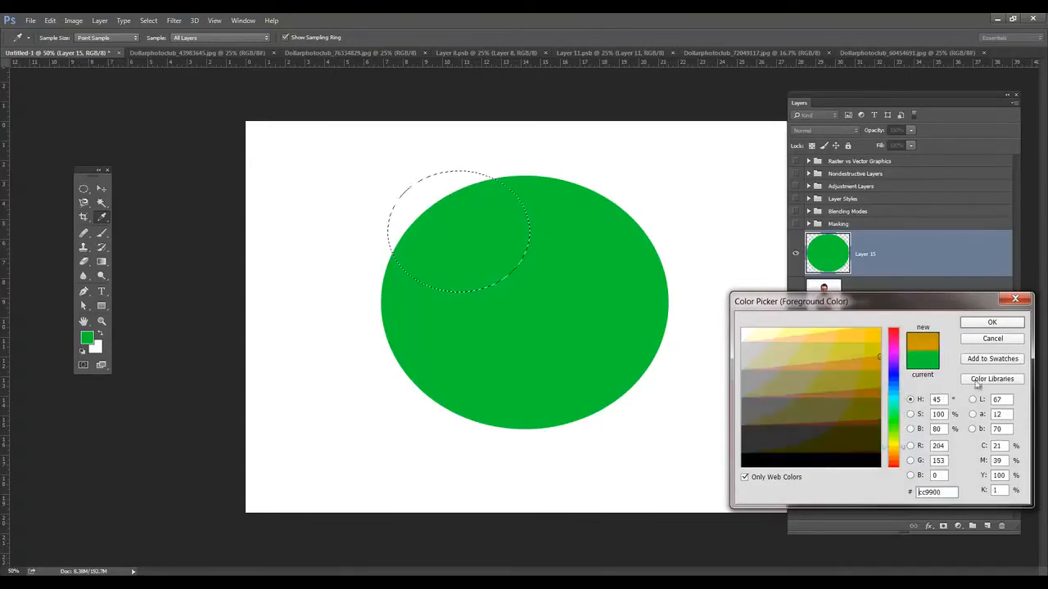
click(994, 323)
drag(368, 159, 531, 267)
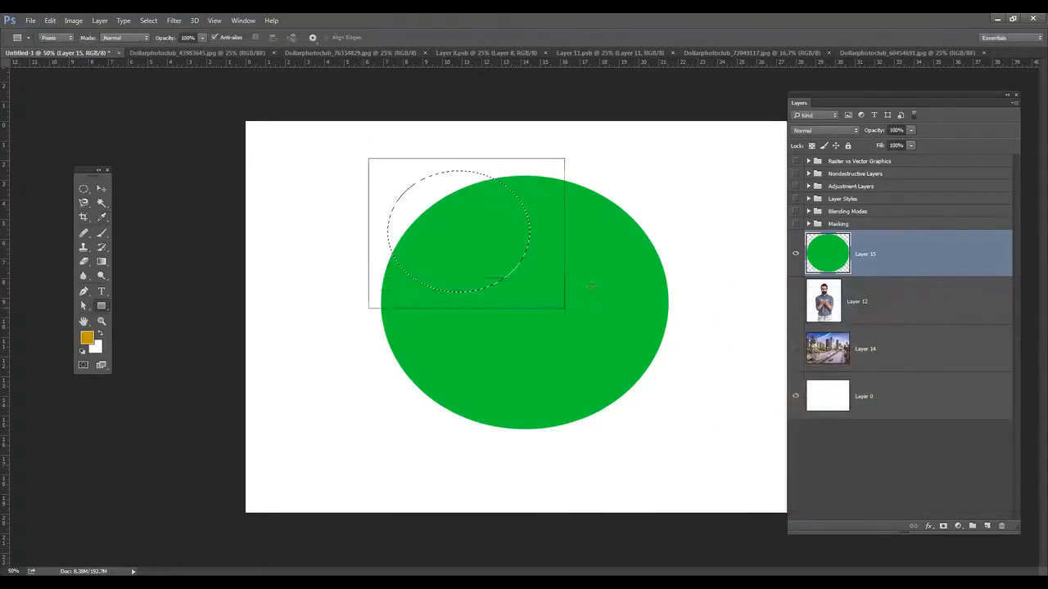
key(alt+BackSpace)
Undo the fills and the smaller selection, back to the empty layer with the large elliptical selection
key(ctrl+alt+z)
key(ctrl+alt+z)
key(ctrl+alt+z)
key(ctrl+alt+z)
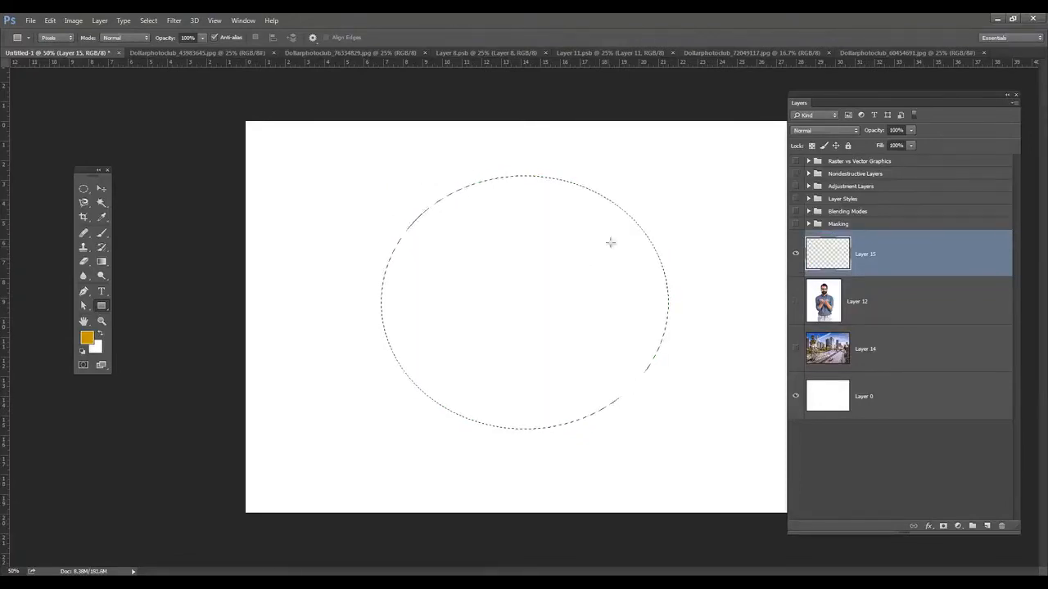
click(660, 198)
click(552, 243)
click(358, 199)
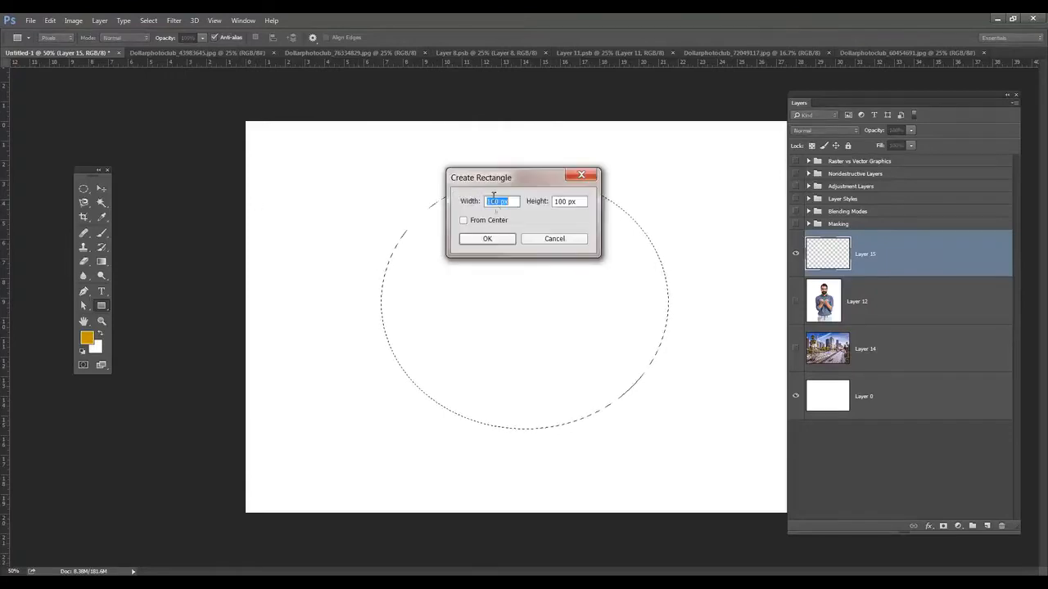
key(Escape)
Clear the elliptical selection and outline a large irregular freehand selection on the canvas with the Lasso tool
key(ctrl+d)
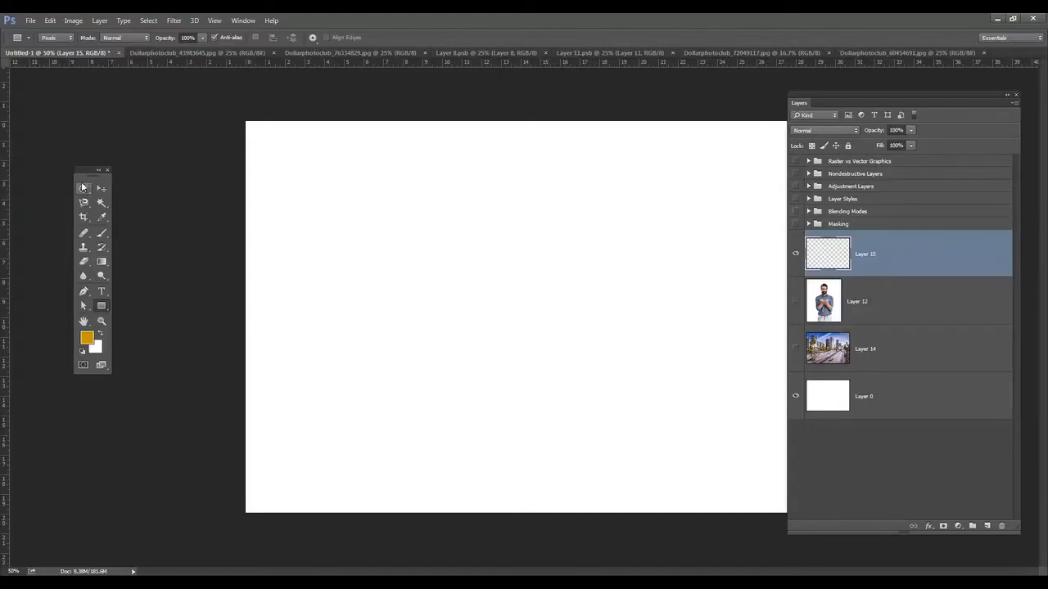
click(83, 190)
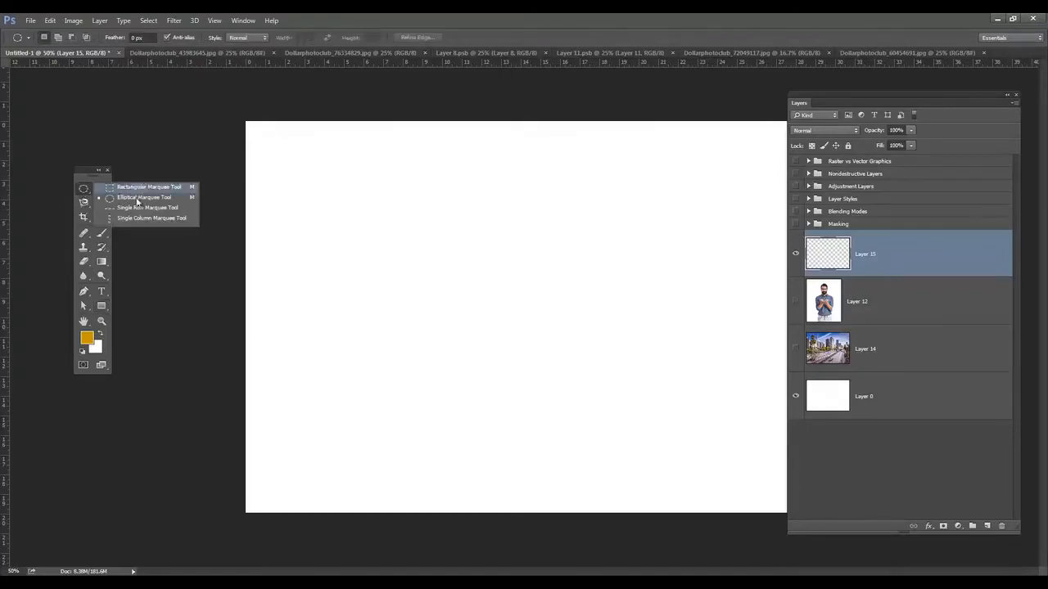
click(146, 188)
click(84, 202)
click(129, 201)
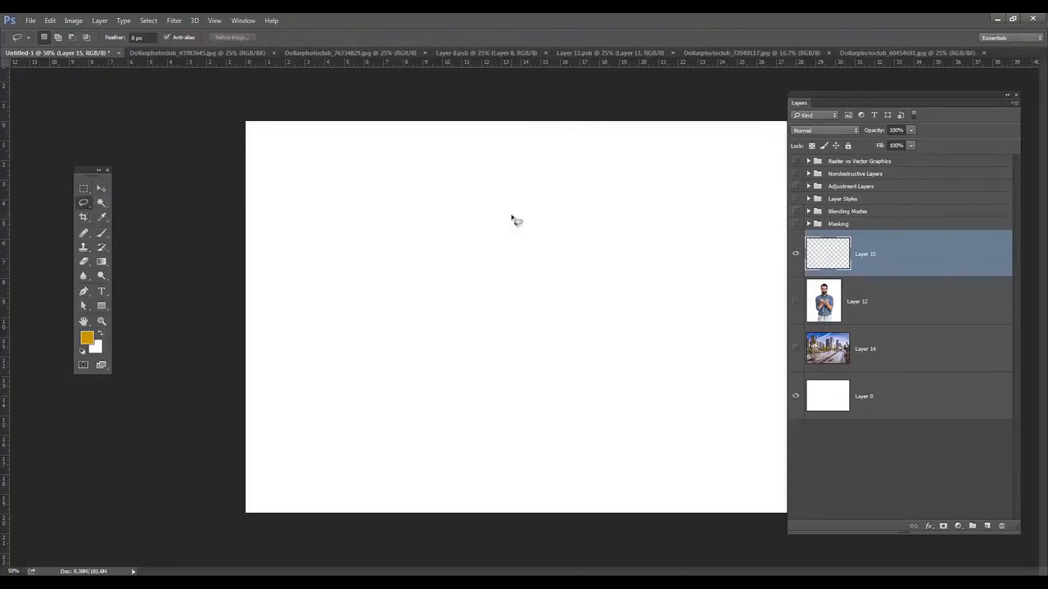
mouse_move(589, 214)
mouse_down()
mouse_move(563, 178)
mouse_move(458, 178)
mouse_move(355, 292)
mouse_move(370, 345)
mouse_move(429, 376)
mouse_move(556, 300)
mouse_move(628, 339)
mouse_move(682, 312)
mouse_move(651, 237)
mouse_move(611, 219)
mouse_up()
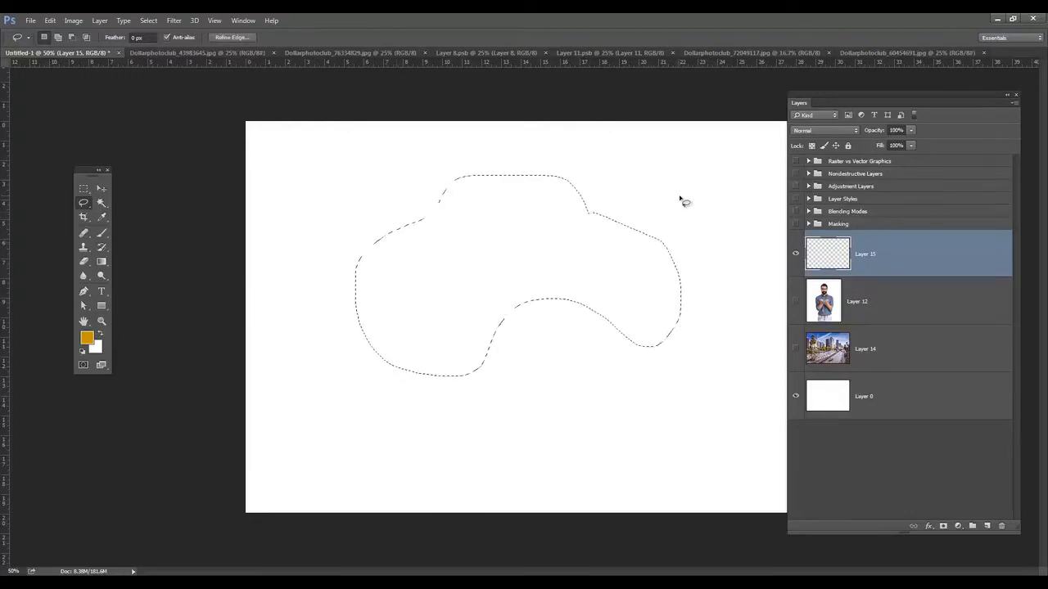
Replace the freehand selection with a closed, straight-edged polygon using the Polygonal Lasso tool
click(83, 202)
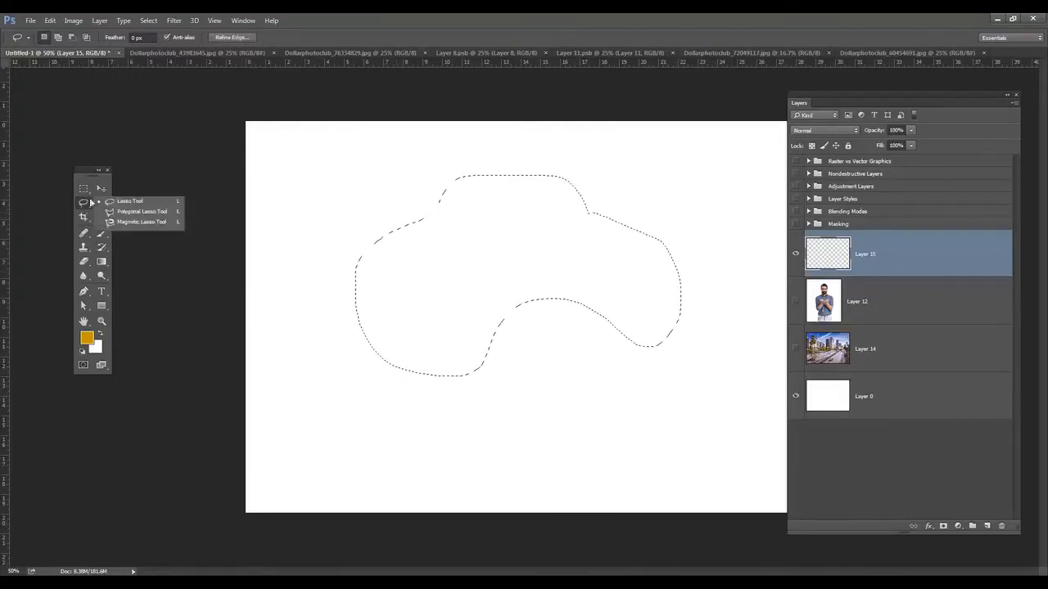
click(120, 212)
click(432, 186)
click(388, 213)
click(364, 297)
click(469, 352)
click(552, 356)
click(646, 326)
click(650, 238)
click(588, 216)
click(515, 201)
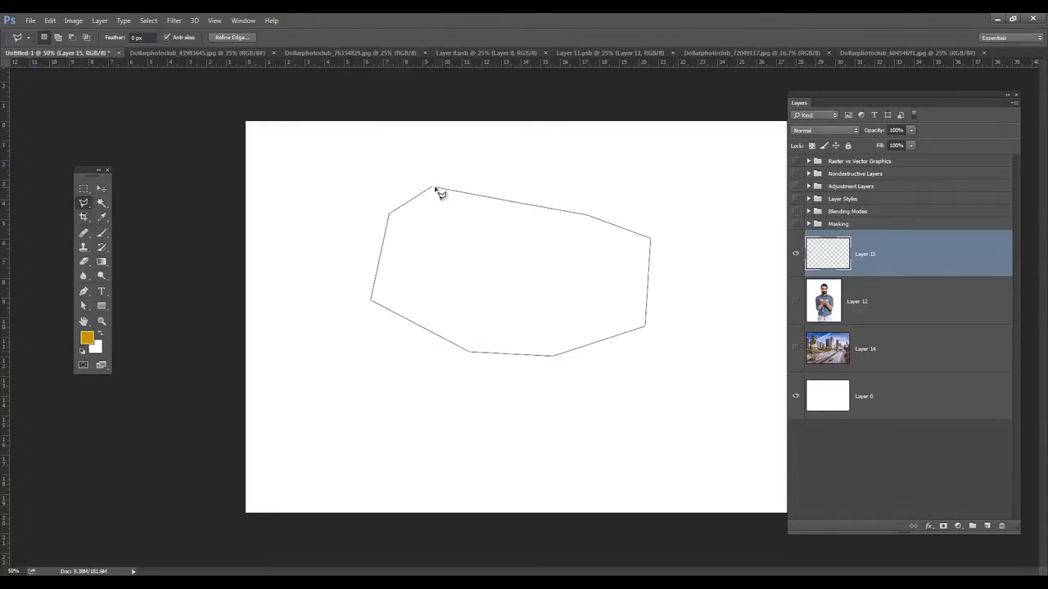
click(434, 187)
Trace a large rounded outline on the canvas with the Magnetic Lasso tool, and discard it
click(81, 203)
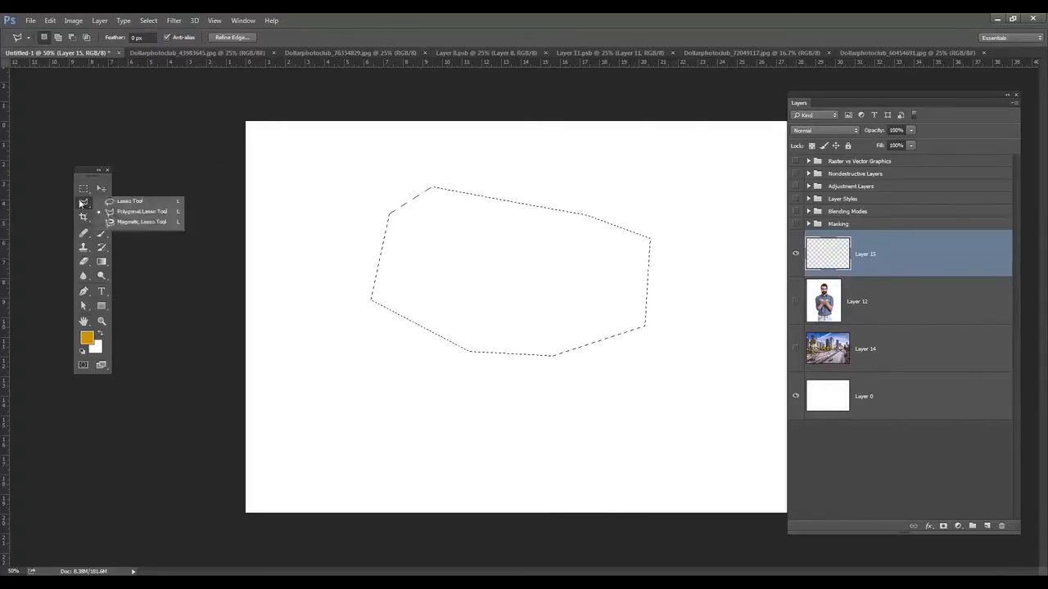
click(117, 223)
click(462, 185)
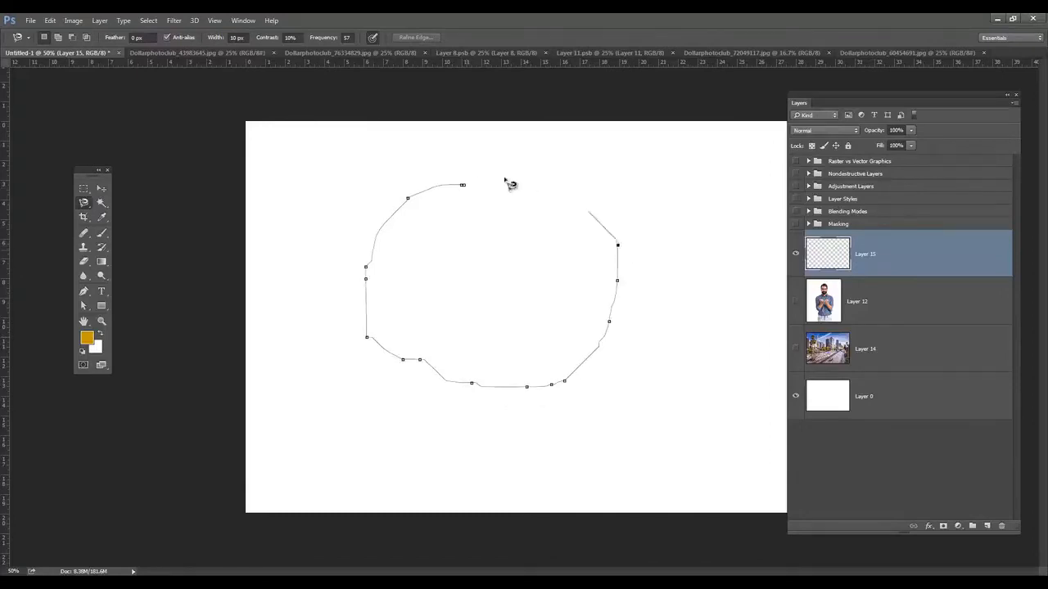
click(472, 192)
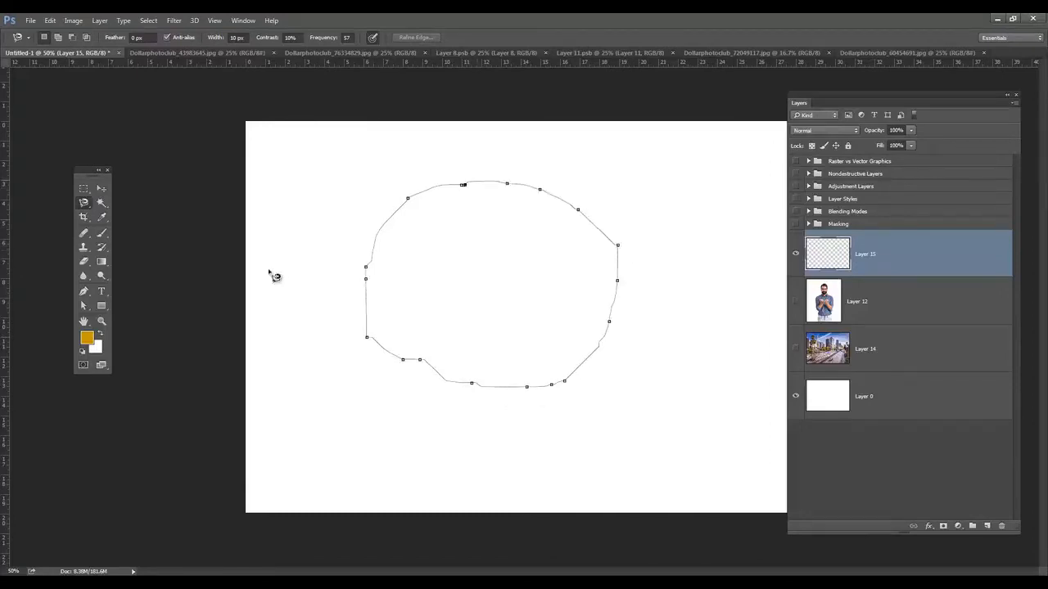
click(101, 189)
key(ctrl+d)
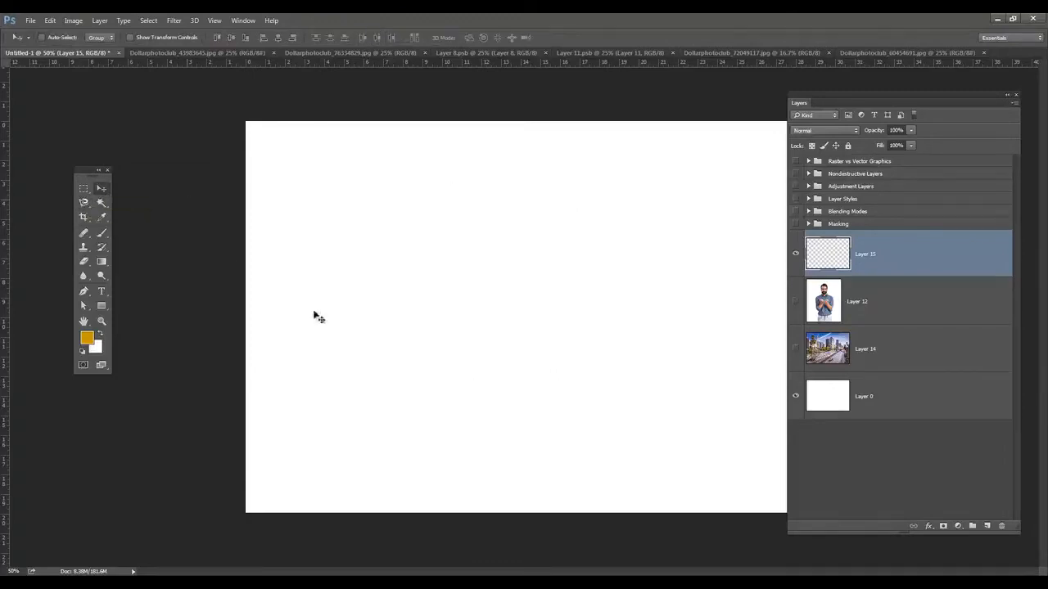
Look through the quick selection tool group and activate the Magic Wand tool
click(99, 204)
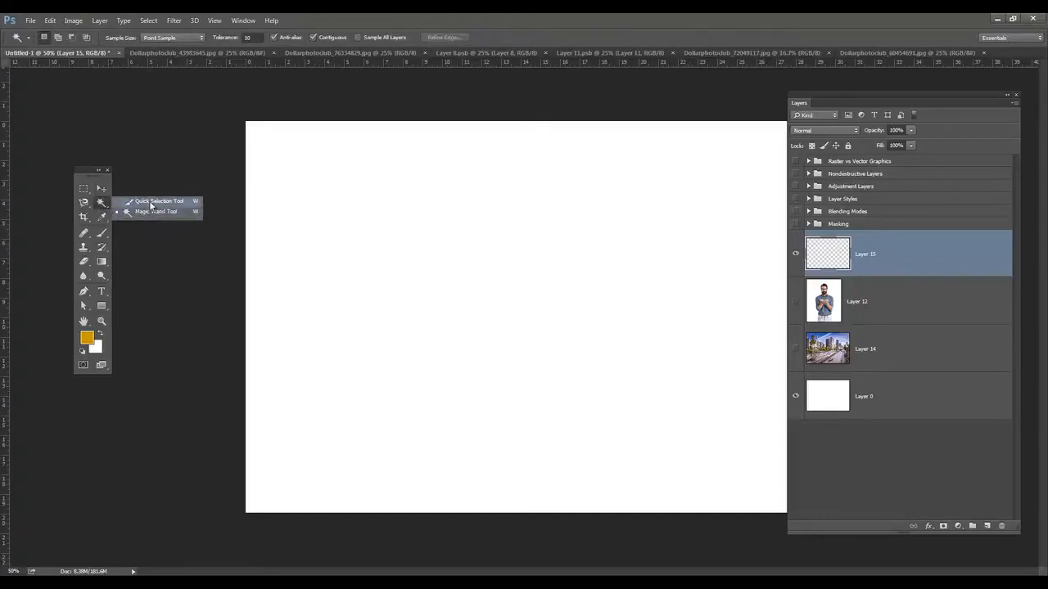
click(100, 205)
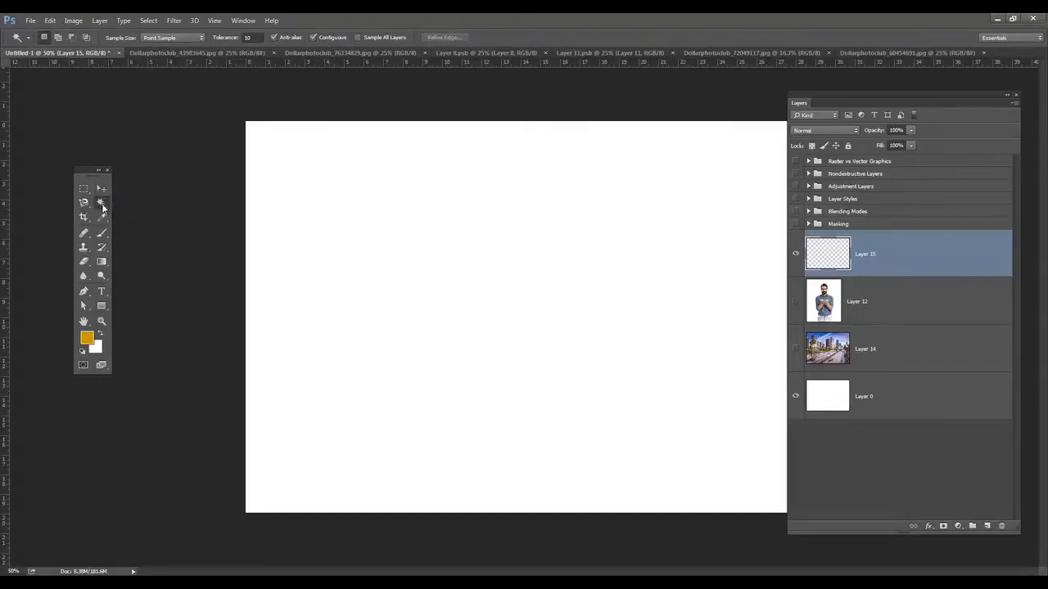
click(106, 204)
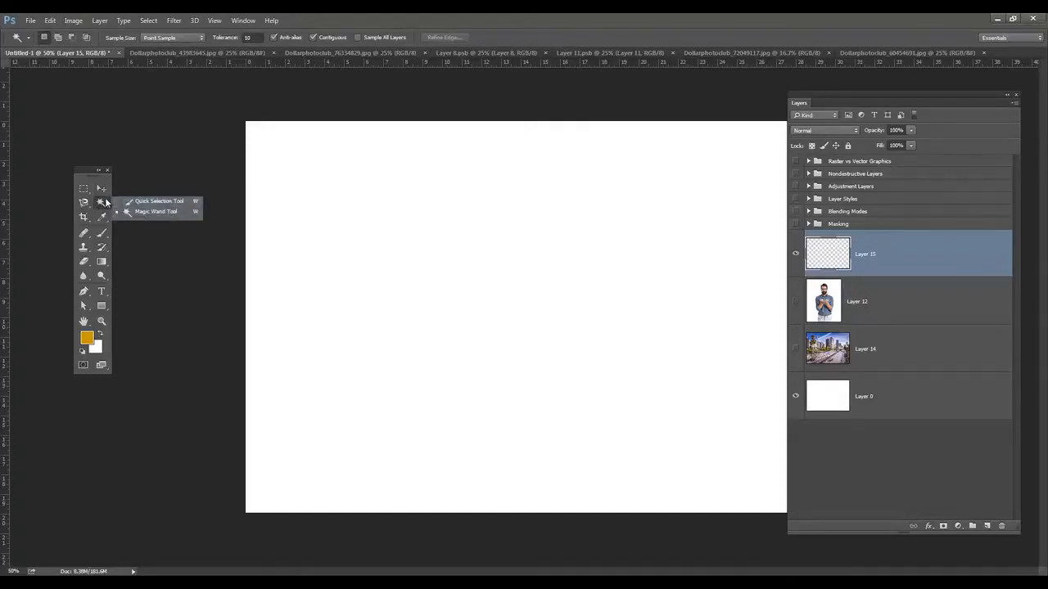
click(104, 203)
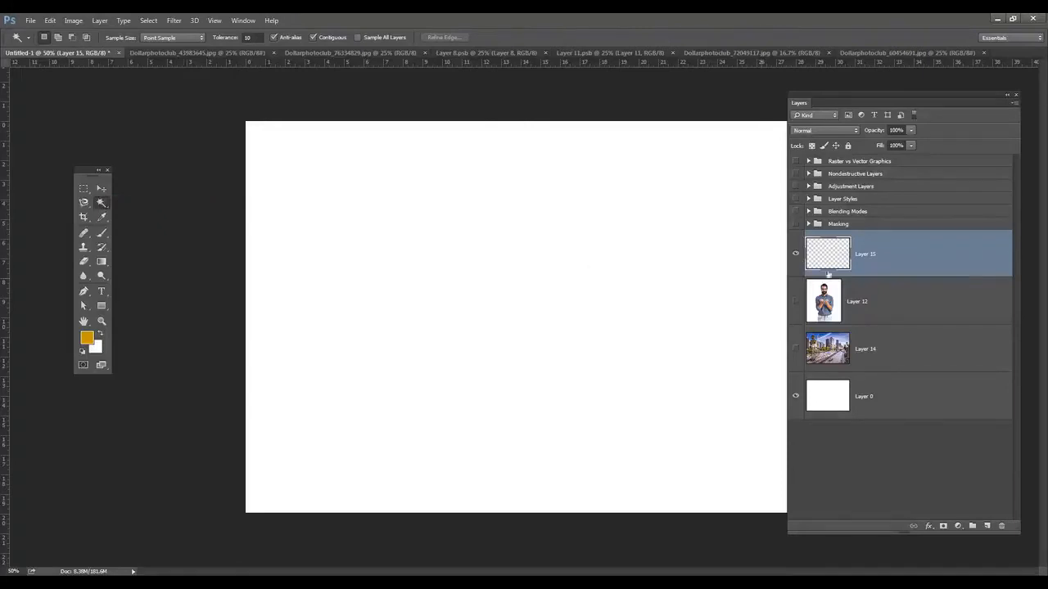
Show Layer 12 and Layer 14, and select the white background around the man on Layer 12 with the Magic Wand
click(795, 303)
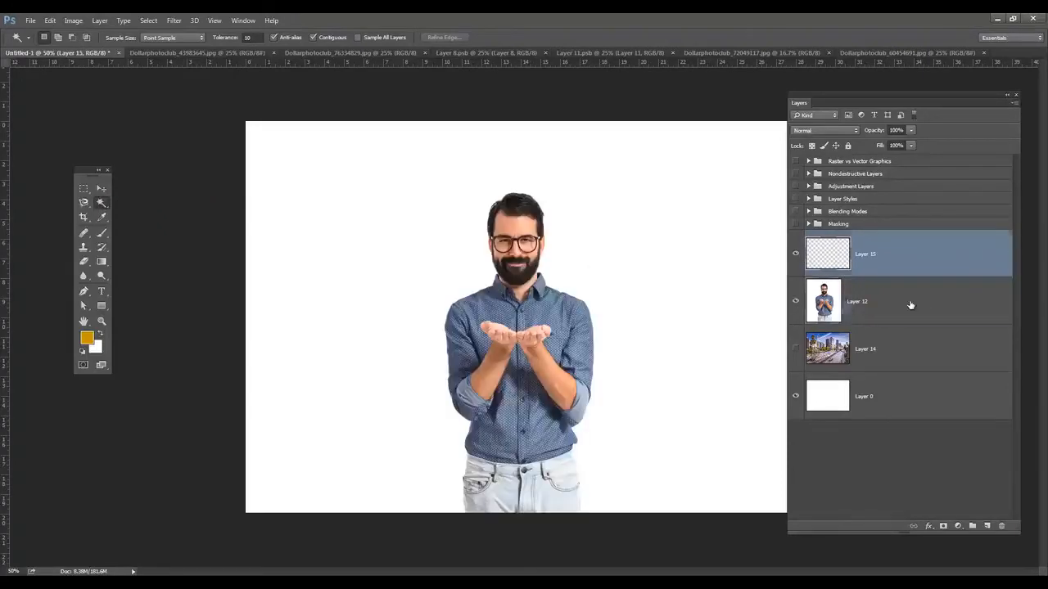
click(910, 302)
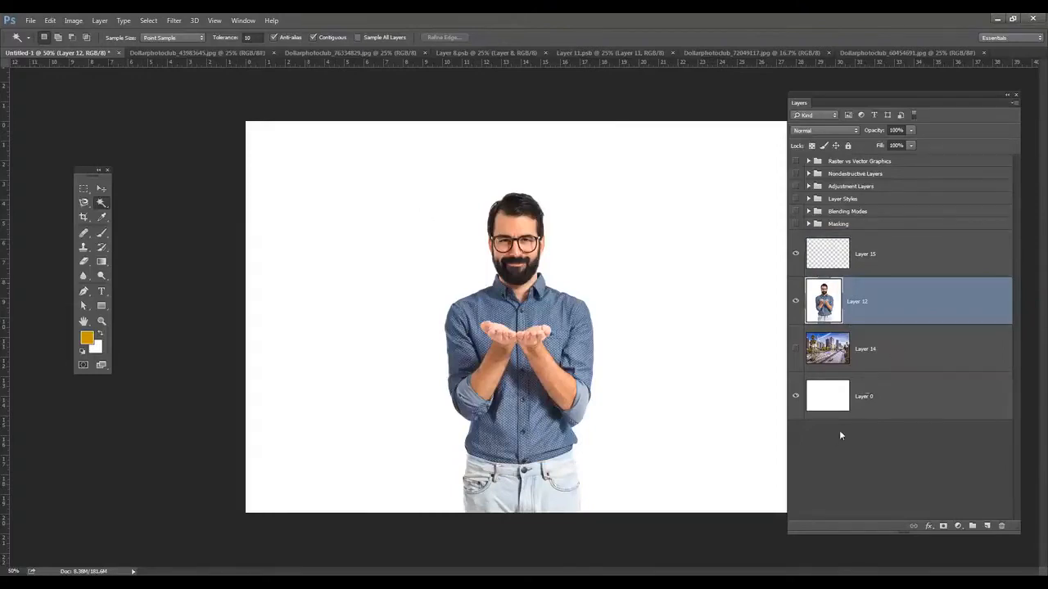
click(795, 348)
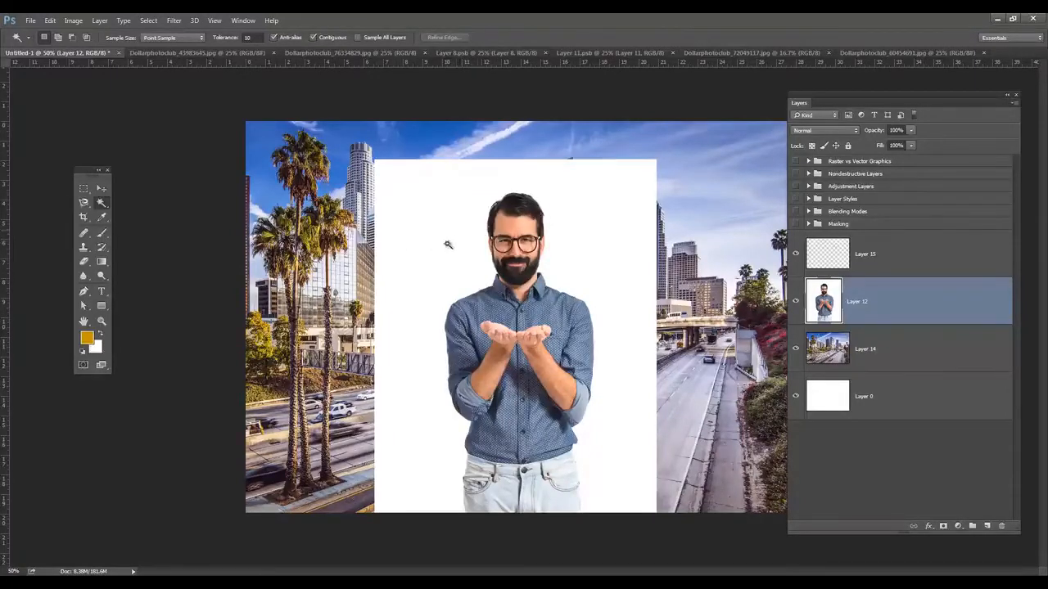
click(456, 245)
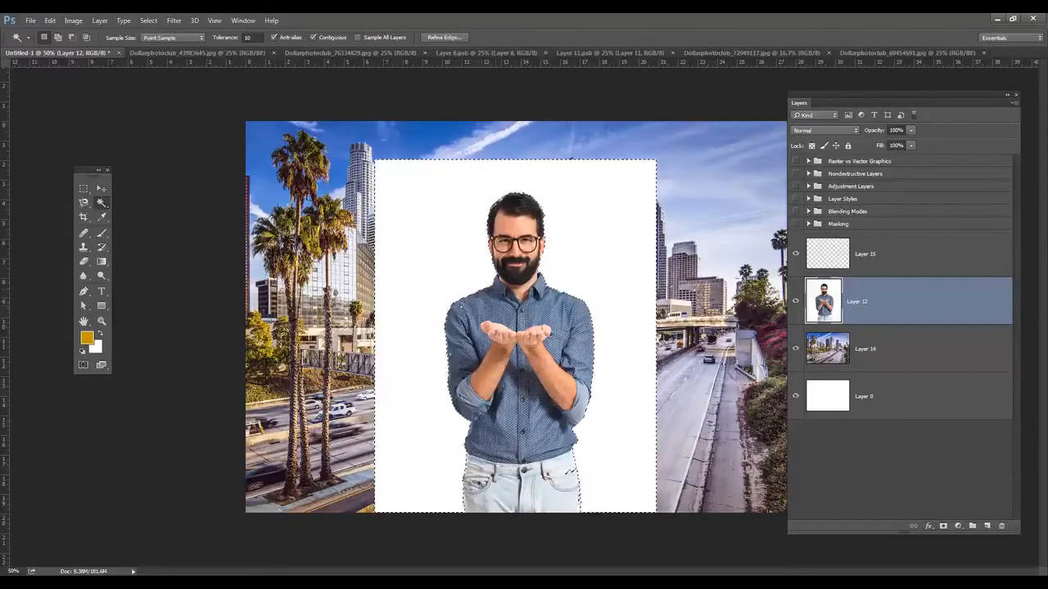
Examine the selection edge up close around the man's shirt, sleeves and jeans
key(ctrl+plus)
key(ctrl+plus)
key(ctrl+plus)
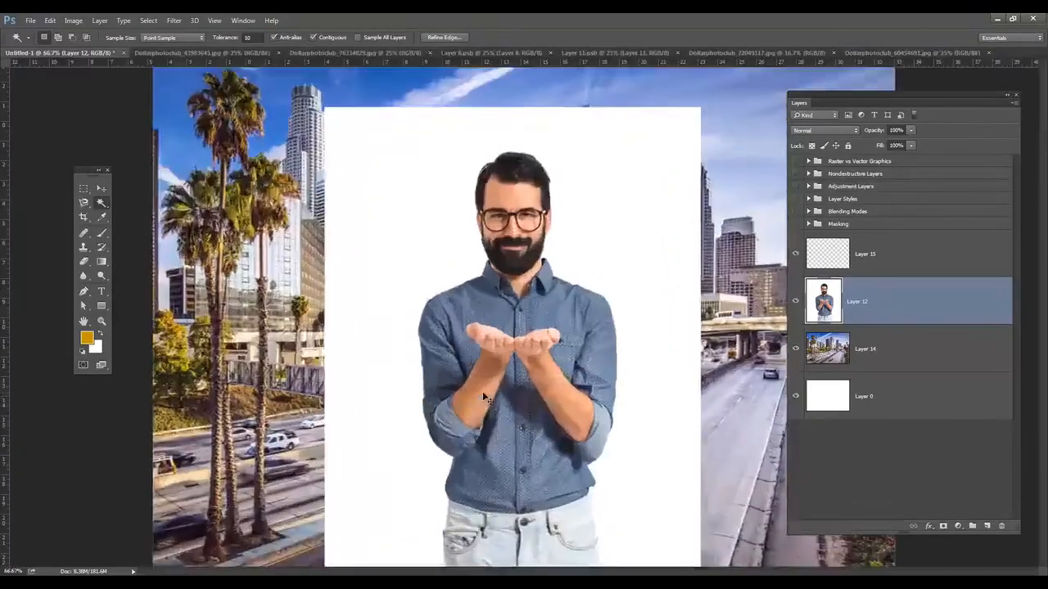
key(ctrl+plus)
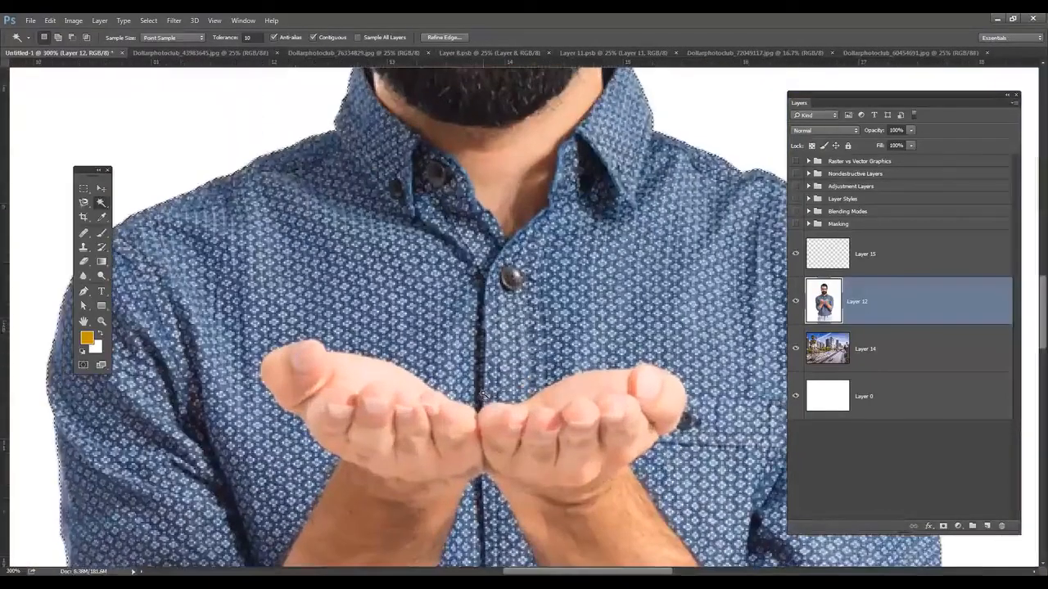
drag(655, 344, 514, 270)
drag(782, 315, 616, 163)
drag(494, 520, 586, 155)
drag(548, 318, 573, 194)
drag(606, 393, 578, 218)
drag(573, 318, 534, 199)
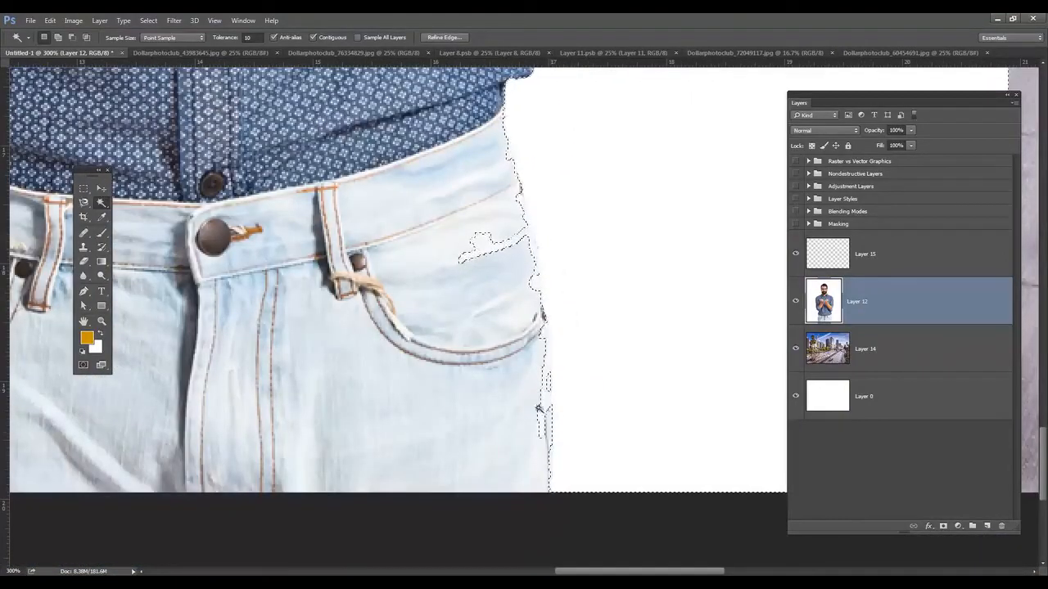
drag(86, 229, 525, 229)
drag(334, 271, 553, 268)
drag(693, 95, 302, 364)
drag(557, 162, 531, 267)
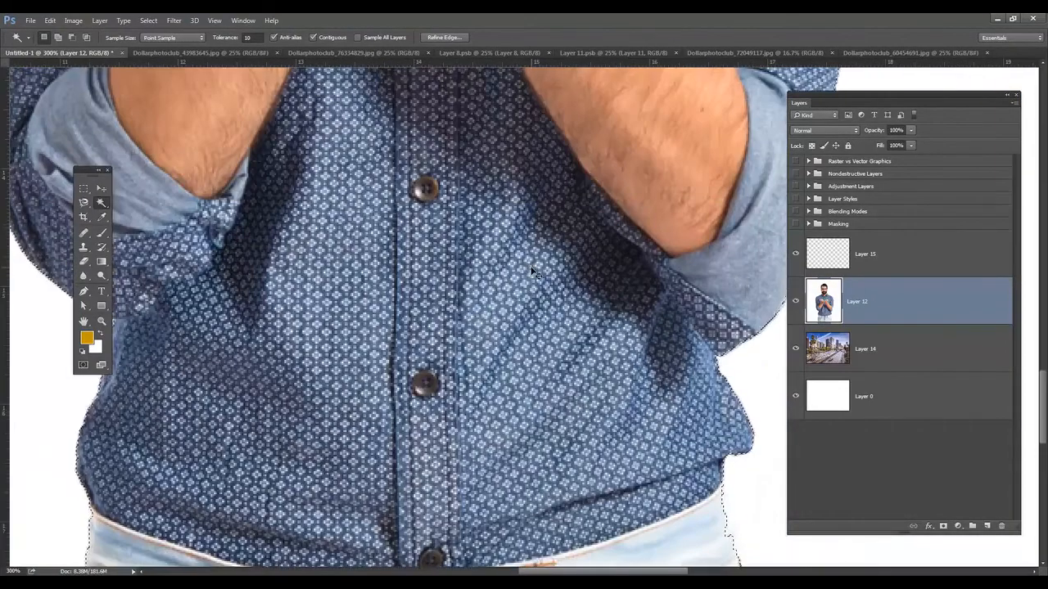
scroll(530, 266, down, 1)
scroll(532, 272, down, 4)
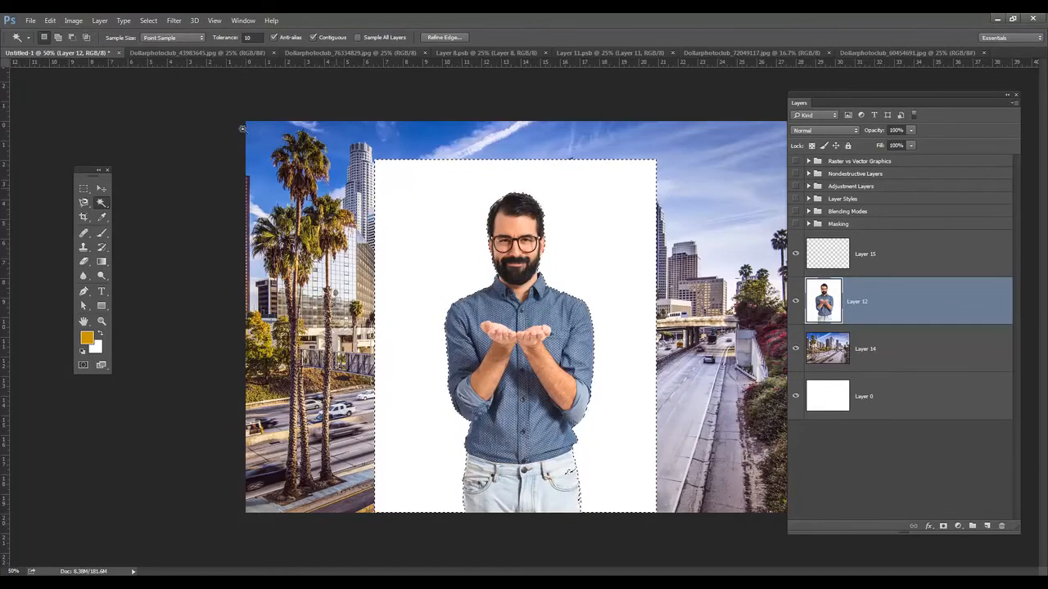
Invert the selection and apply it to Layer 12 as a layer mask
click(149, 20)
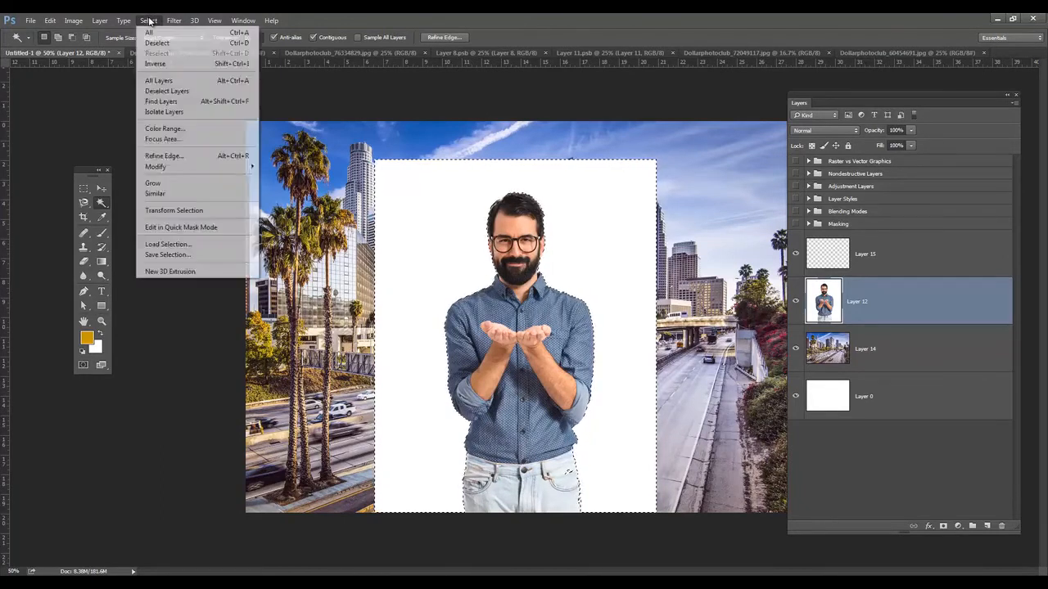
click(160, 62)
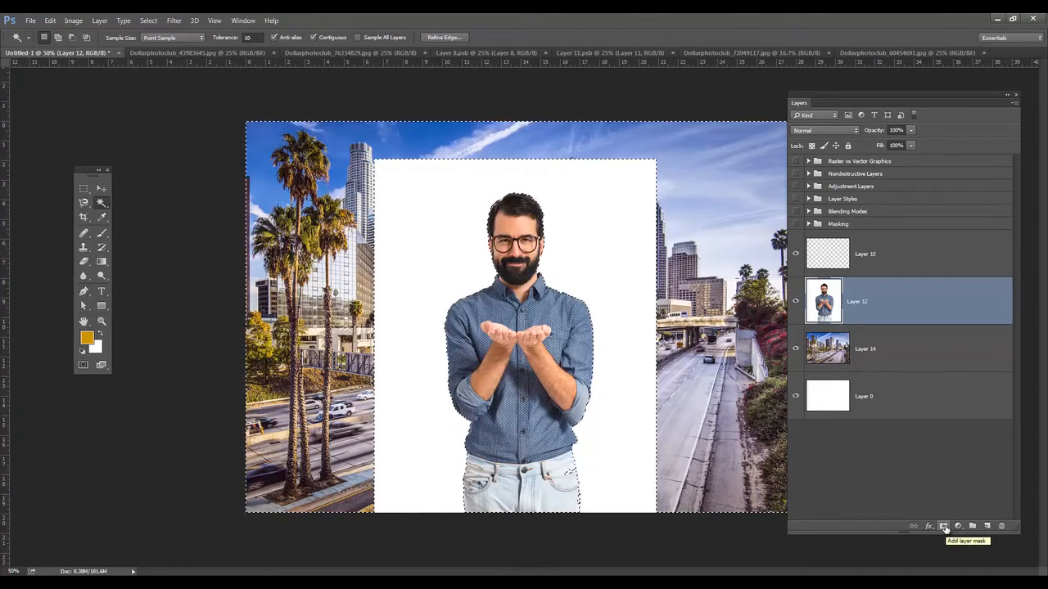
click(943, 527)
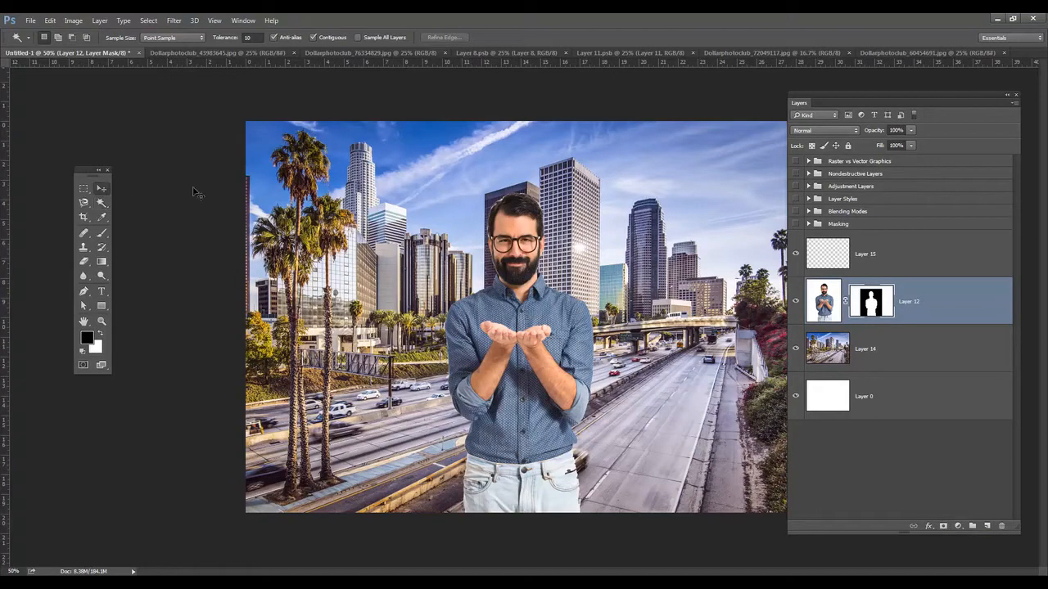
key(v)
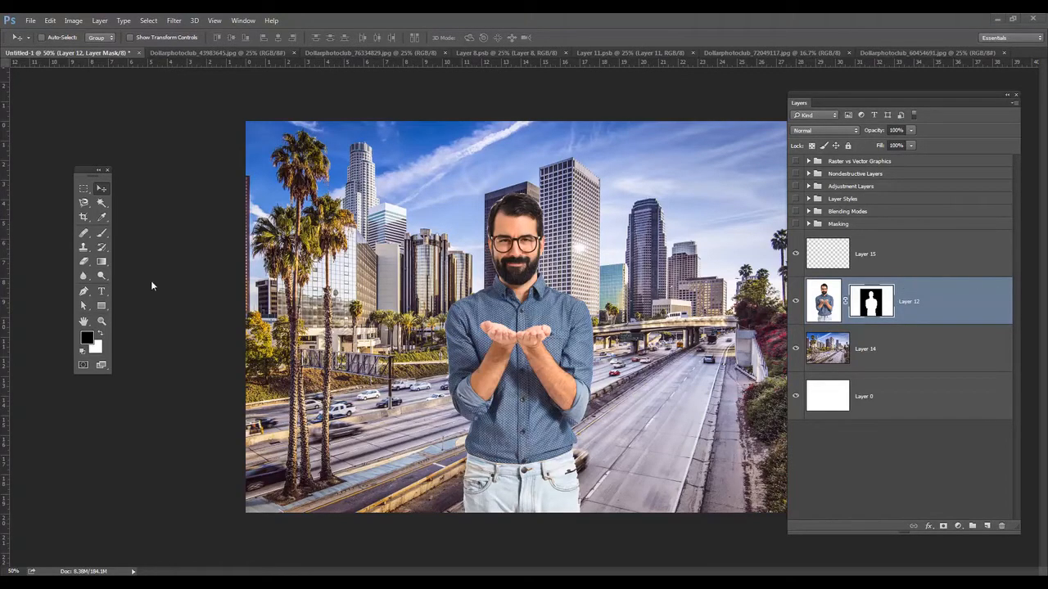
Open Refine Mask for Layer 12's mask and set its view mode to On Layers
click(147, 21)
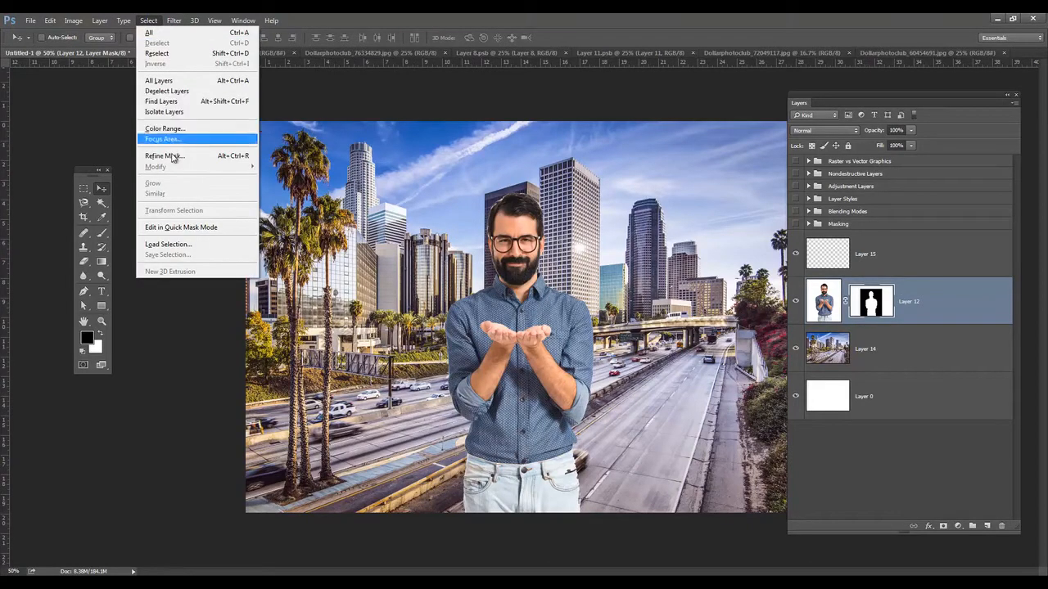
click(876, 304)
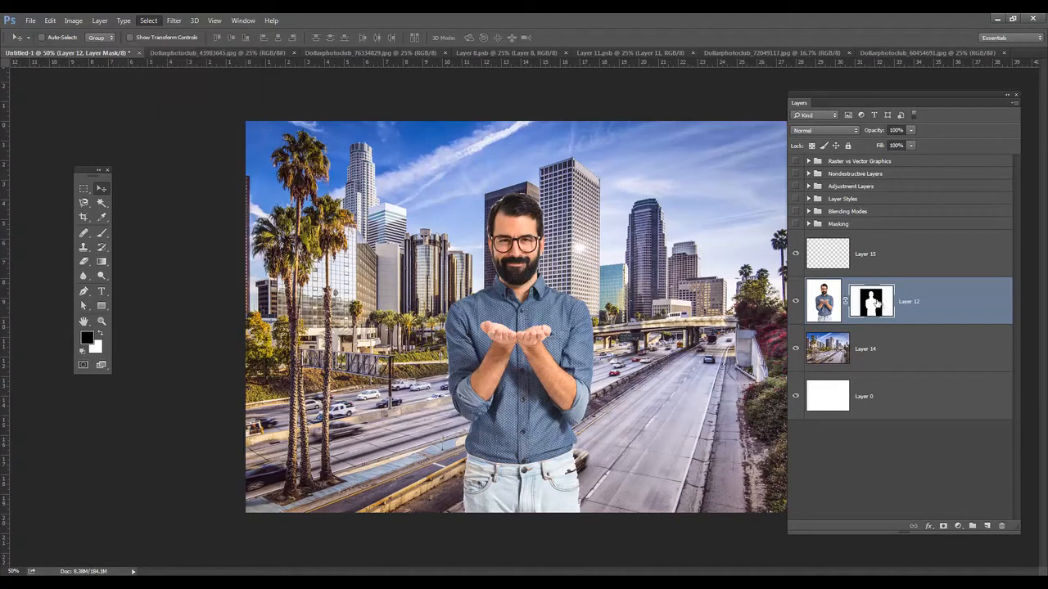
click(148, 21)
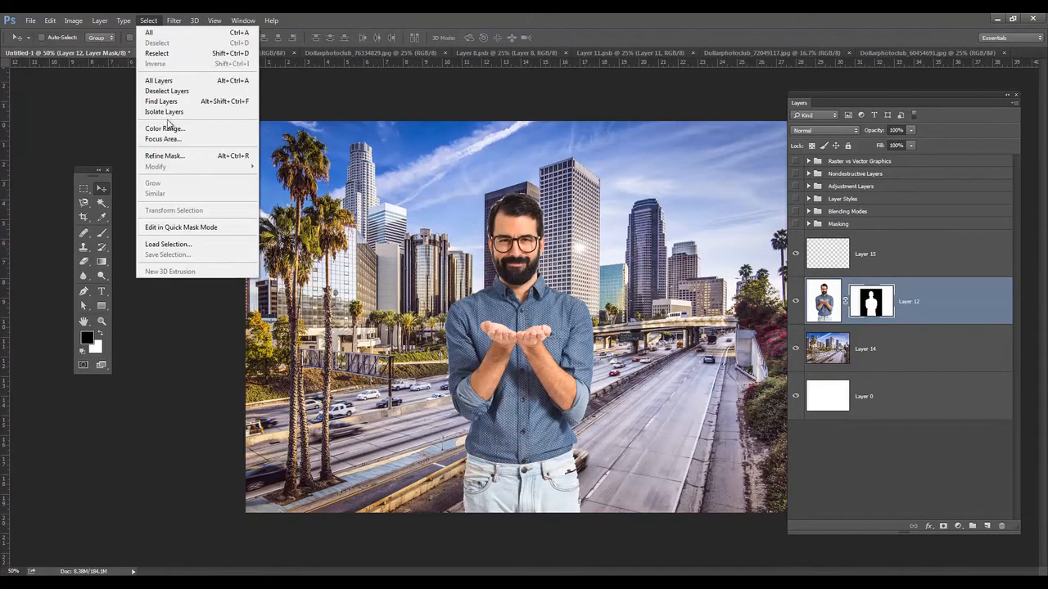
click(169, 156)
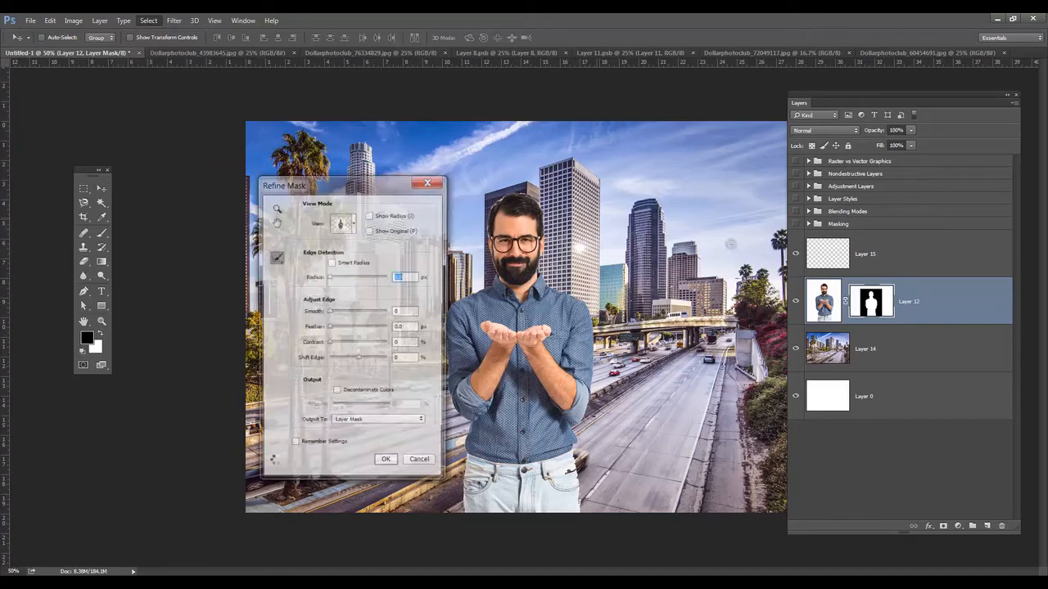
drag(360, 182, 266, 170)
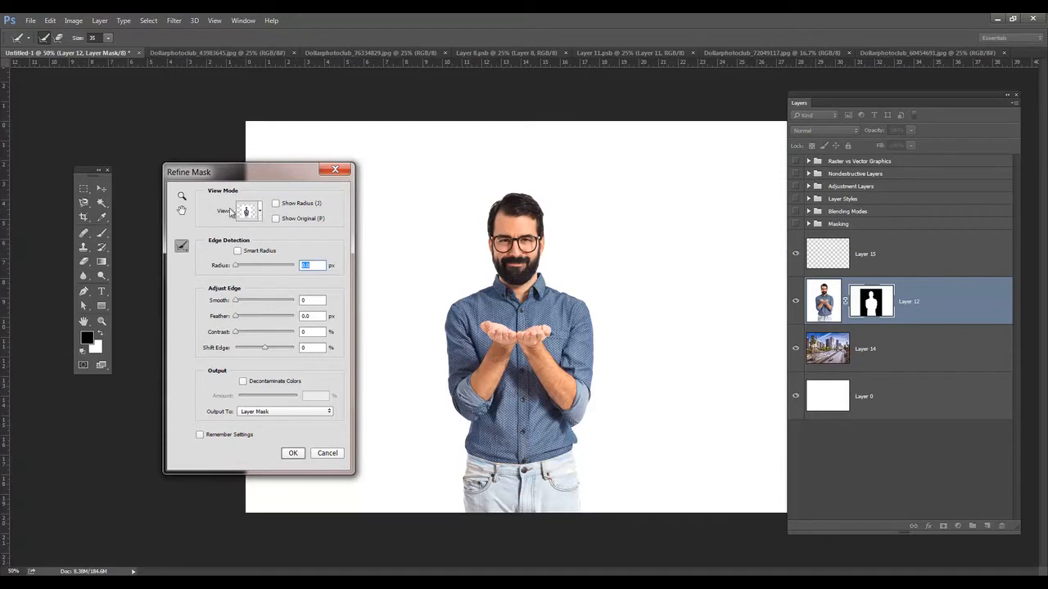
click(258, 212)
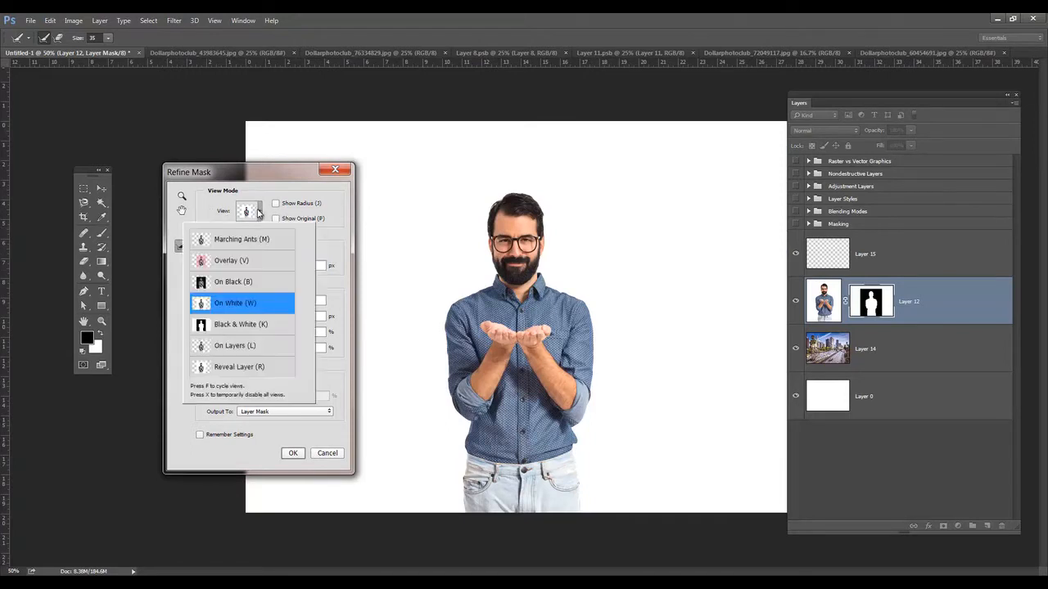
click(238, 346)
Brush the refine radius over the edges of the man's hair and both sides of his jeans
mouse_move(494, 276)
mouse_down()
mouse_move(486, 215)
mouse_move(496, 192)
mouse_move(528, 187)
mouse_move(544, 210)
mouse_move(542, 263)
mouse_move(568, 292)
mouse_up()
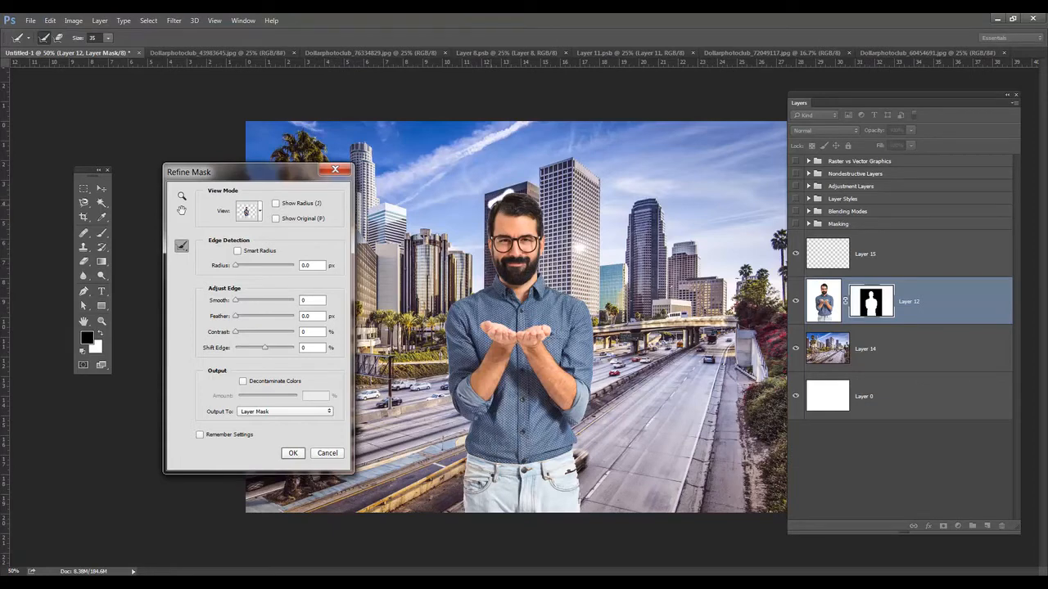
drag(495, 198, 483, 235)
drag(532, 198, 544, 210)
drag(468, 446, 463, 513)
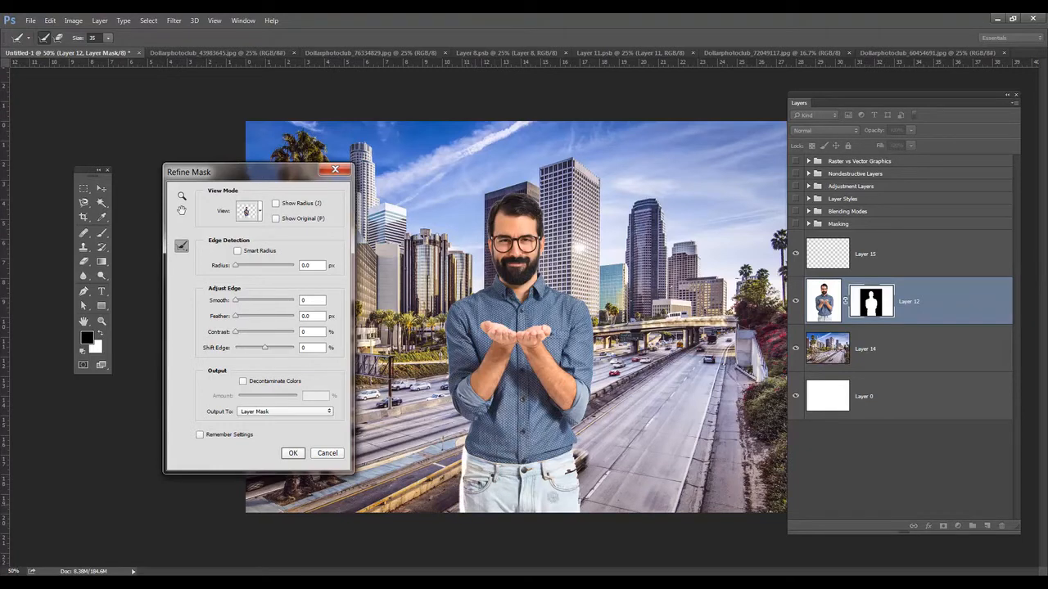
drag(575, 484, 579, 513)
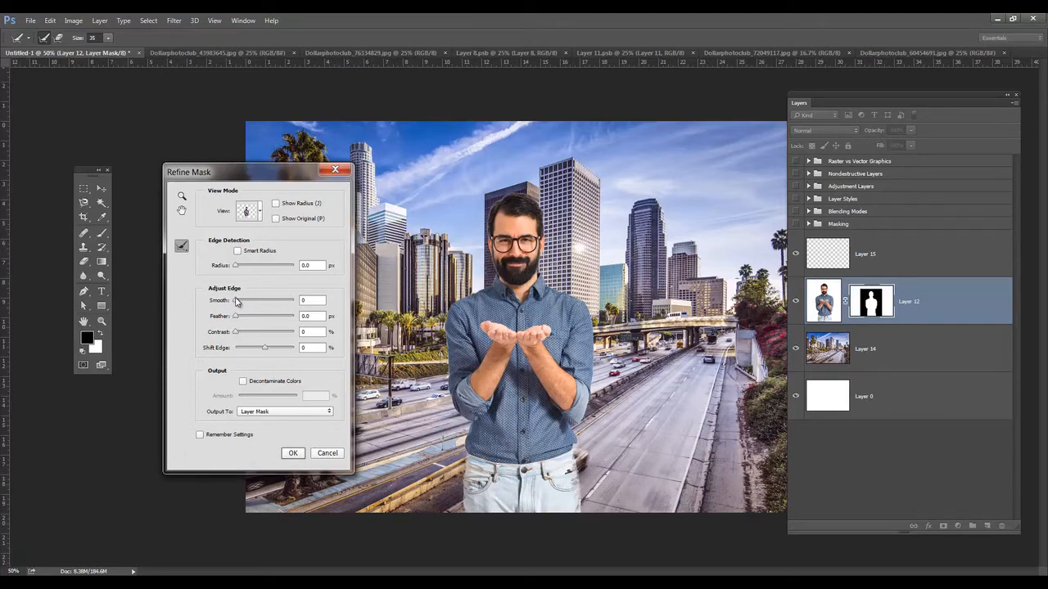
Give the mask edge a slight feather, raise its contrast to about 54%, and apply the refinement to the layer mask
drag(234, 317, 257, 320)
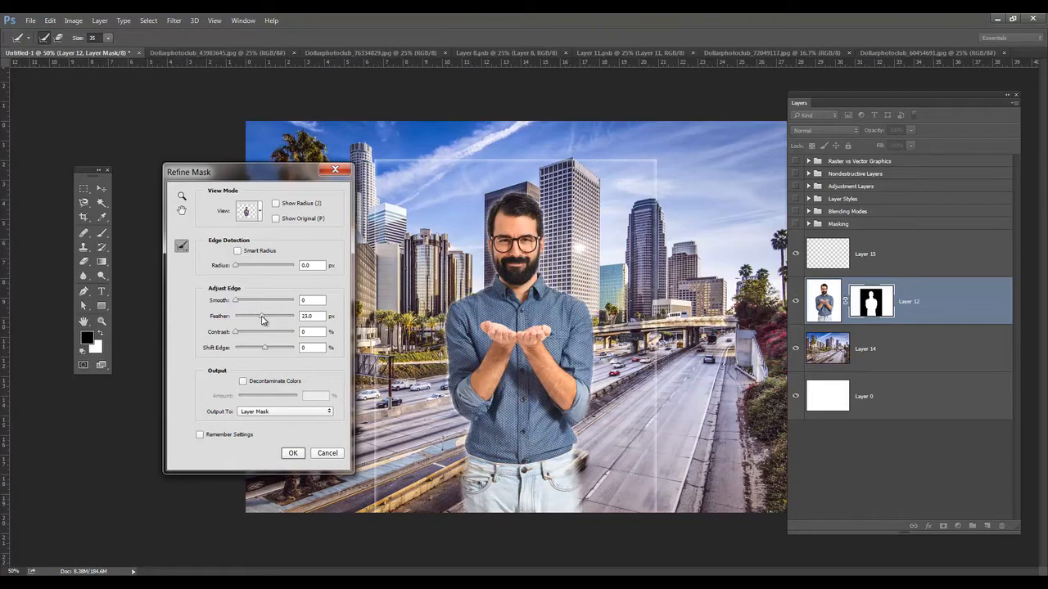
drag(255, 320, 250, 317)
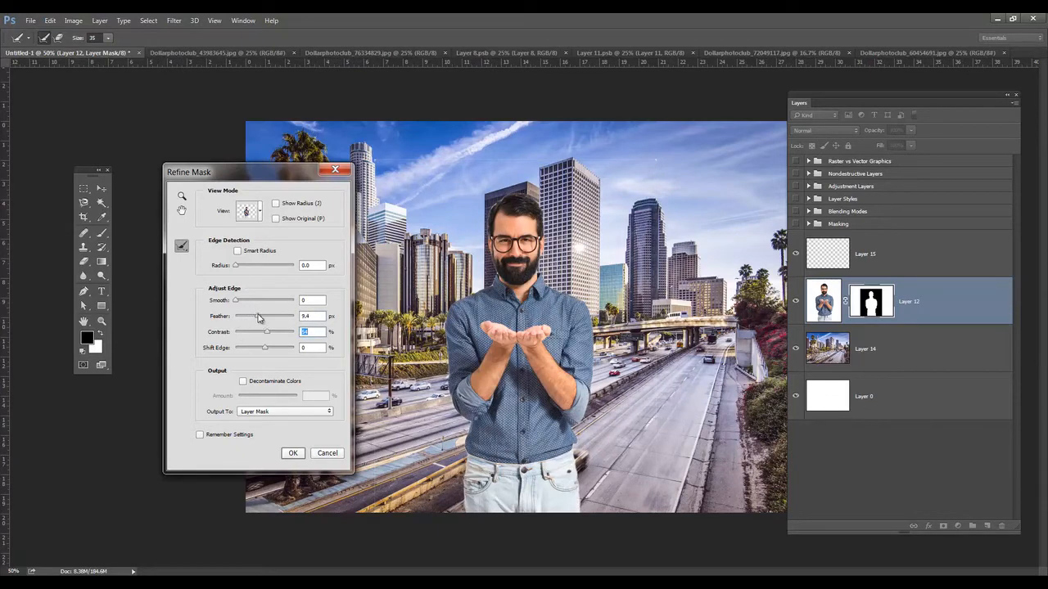
drag(259, 317, 246, 320)
click(242, 319)
drag(243, 316, 241, 316)
click(294, 453)
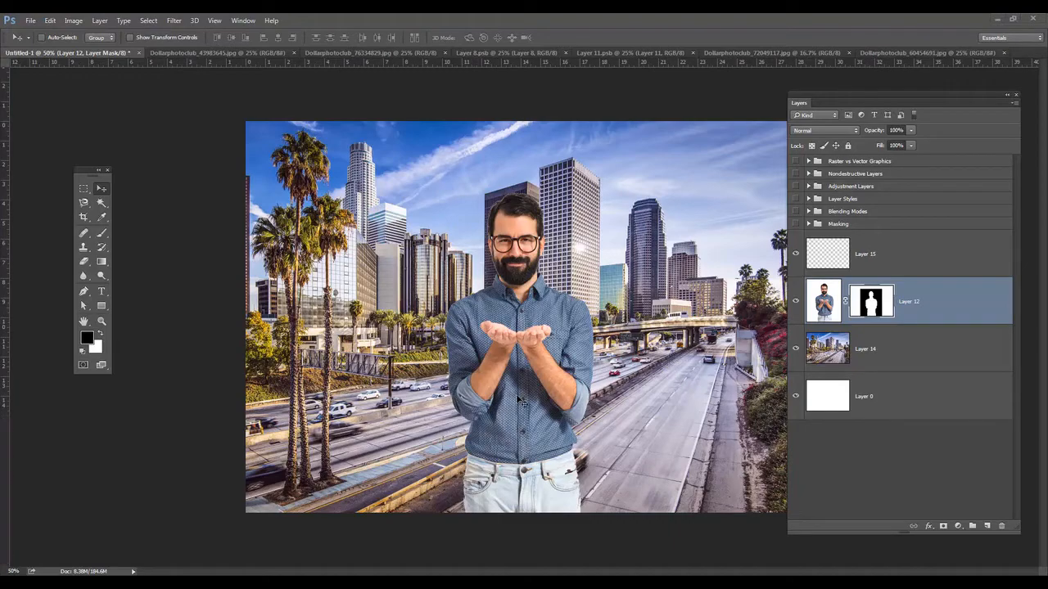
Paint white with the Brush on Layer 12's mask to restore the missing patch above the jeans' front pocket
key(ctrl+plus)
key(ctrl+plus)
key(ctrl+plus)
key(ctrl+plus)
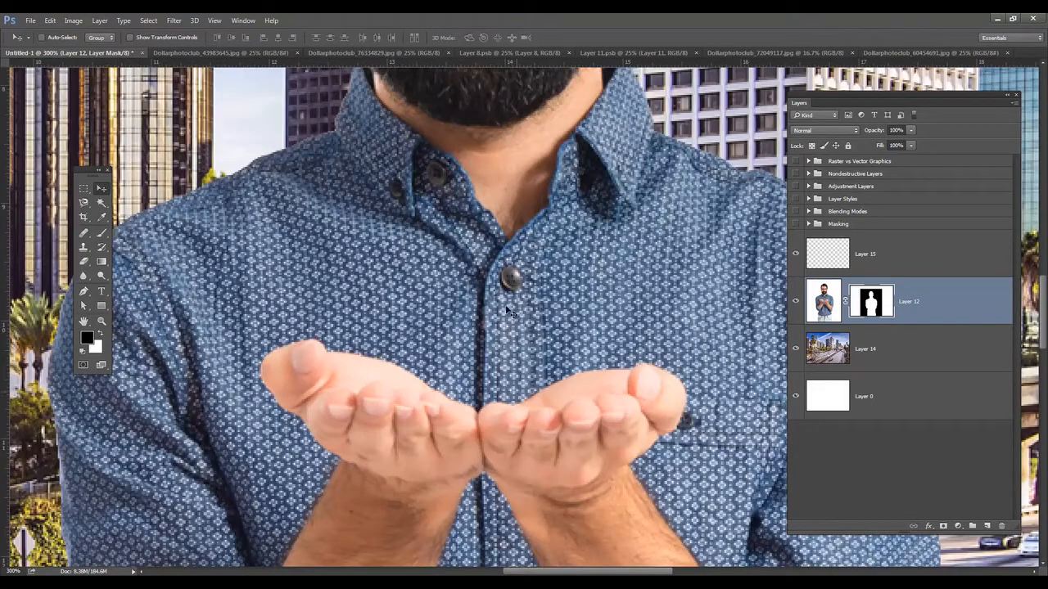
scroll(481, 244, down, 6)
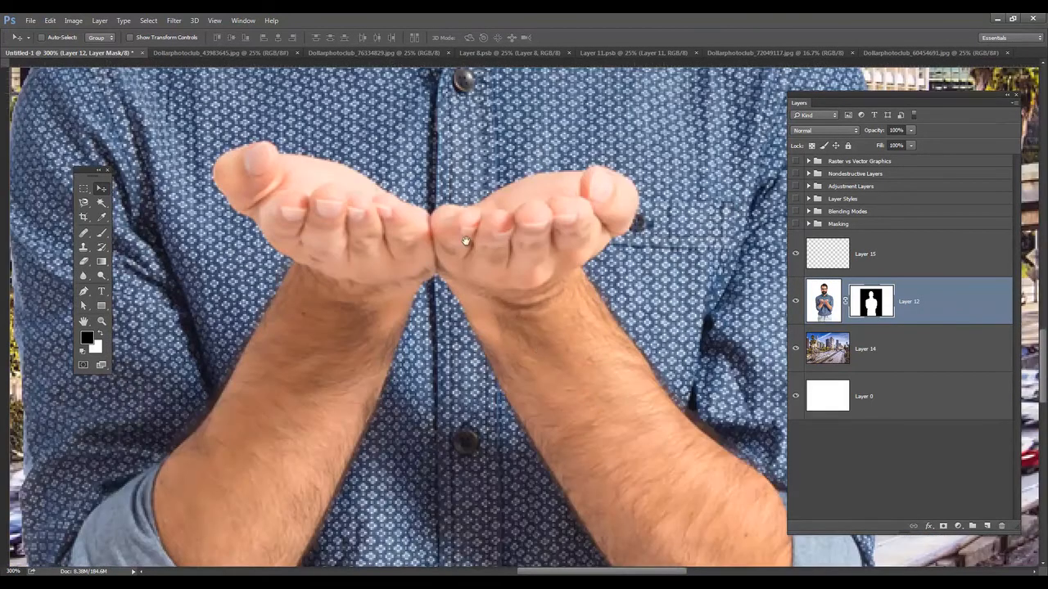
scroll(567, 379, right, 2)
drag(568, 379, 543, 229)
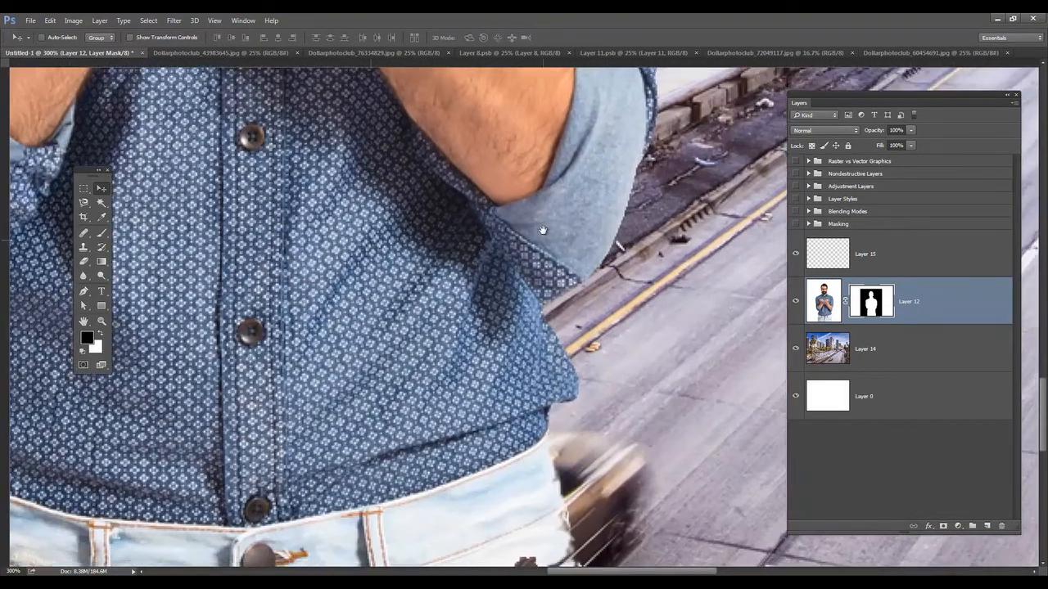
drag(586, 475, 562, 286)
drag(563, 384, 559, 270)
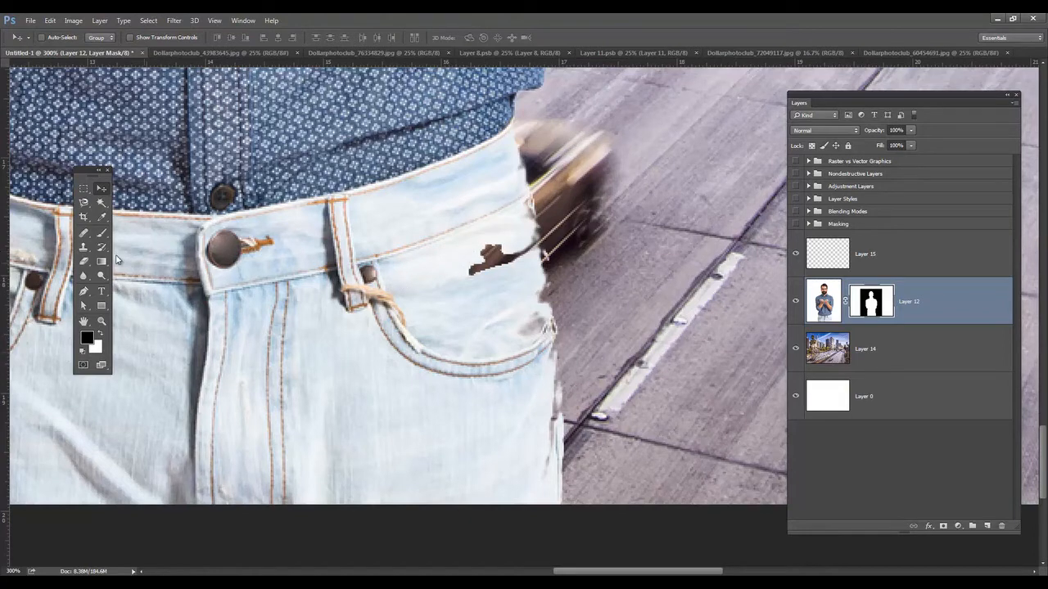
click(101, 235)
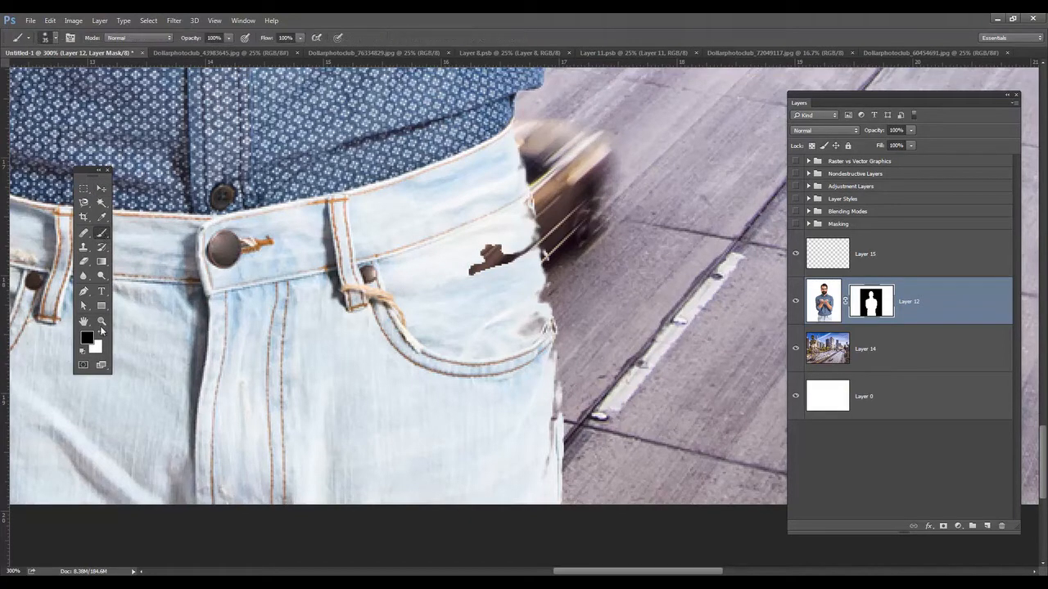
click(99, 333)
mouse_move(456, 276)
mouse_down()
mouse_move(474, 249)
mouse_move(501, 302)
mouse_move(500, 211)
mouse_move(510, 251)
mouse_move(500, 292)
mouse_move(506, 353)
mouse_move(494, 283)
mouse_up()
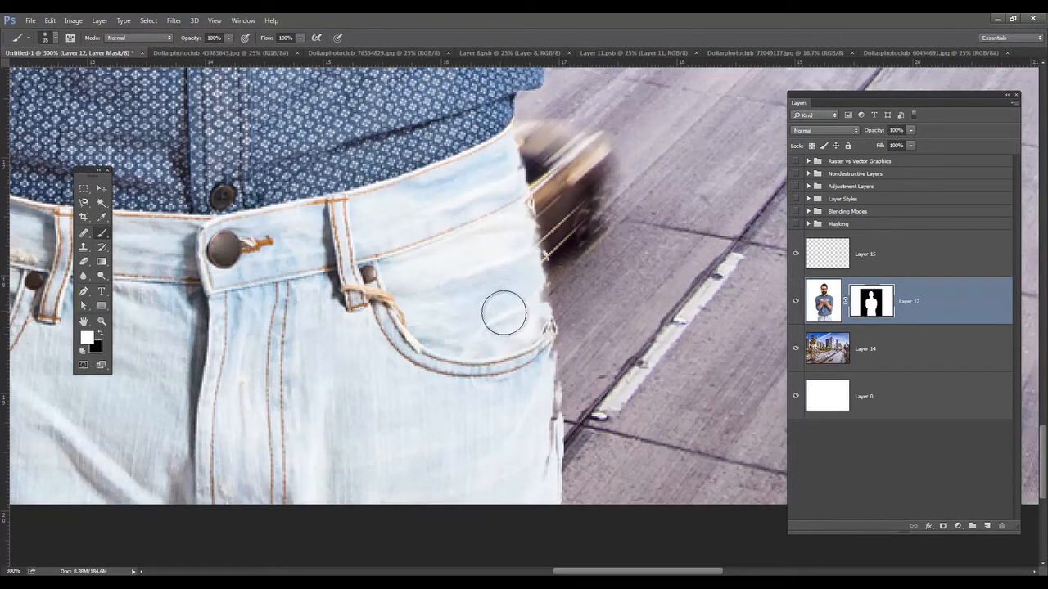
Choose a hard round brush and paint white on Layer 12's mask along the ragged outer edge of the jeans beside the pocket
click(56, 38)
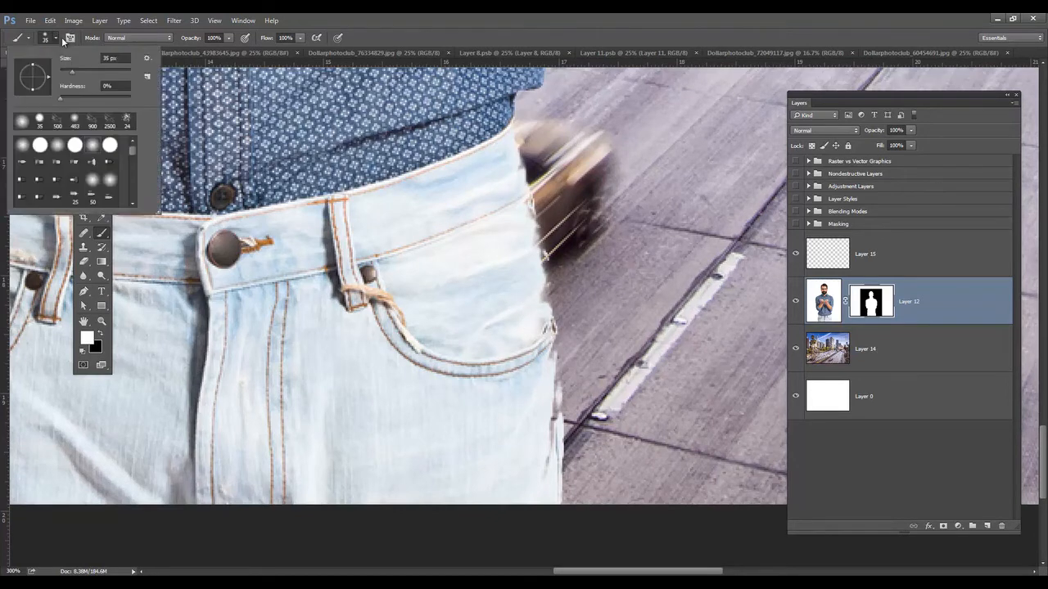
click(74, 150)
click(504, 307)
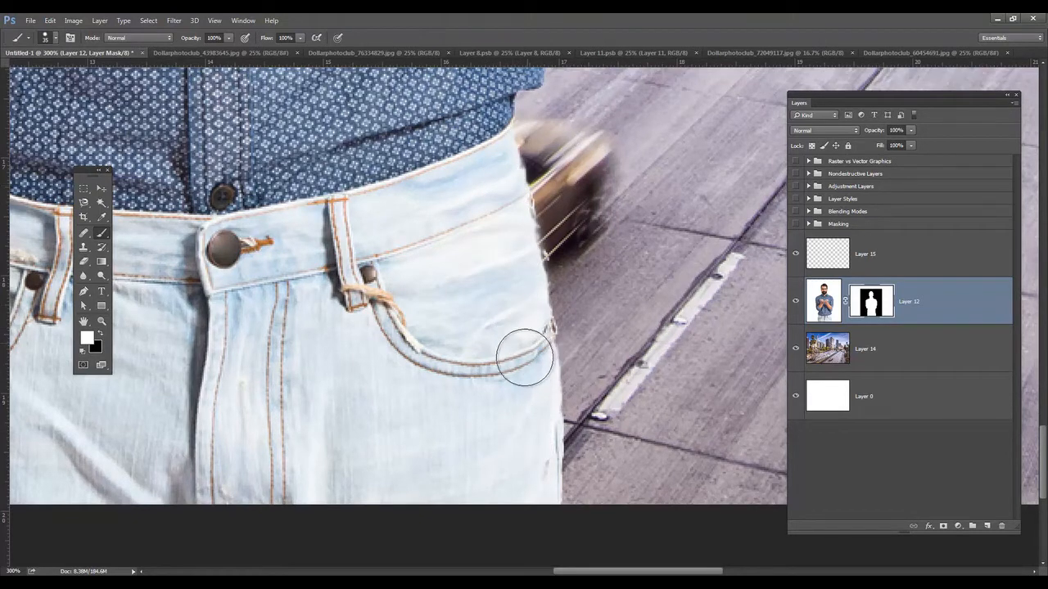
click(102, 189)
key(ctrl+minus)
key(ctrl+minus)
key(ctrl+minus)
key(ctrl+minus)
key(ctrl+minus)
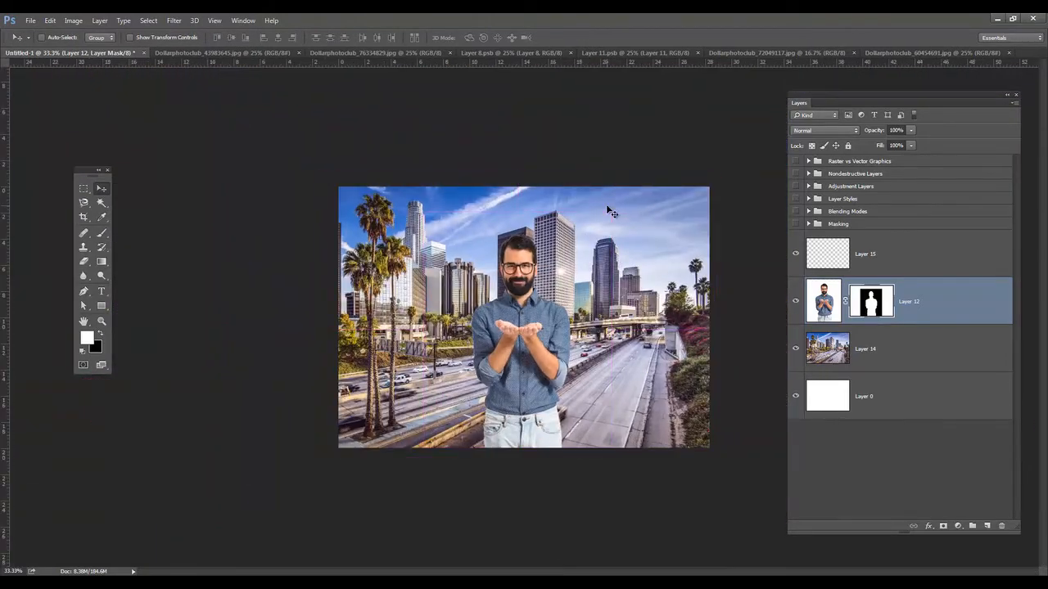
key(ctrl+plus)
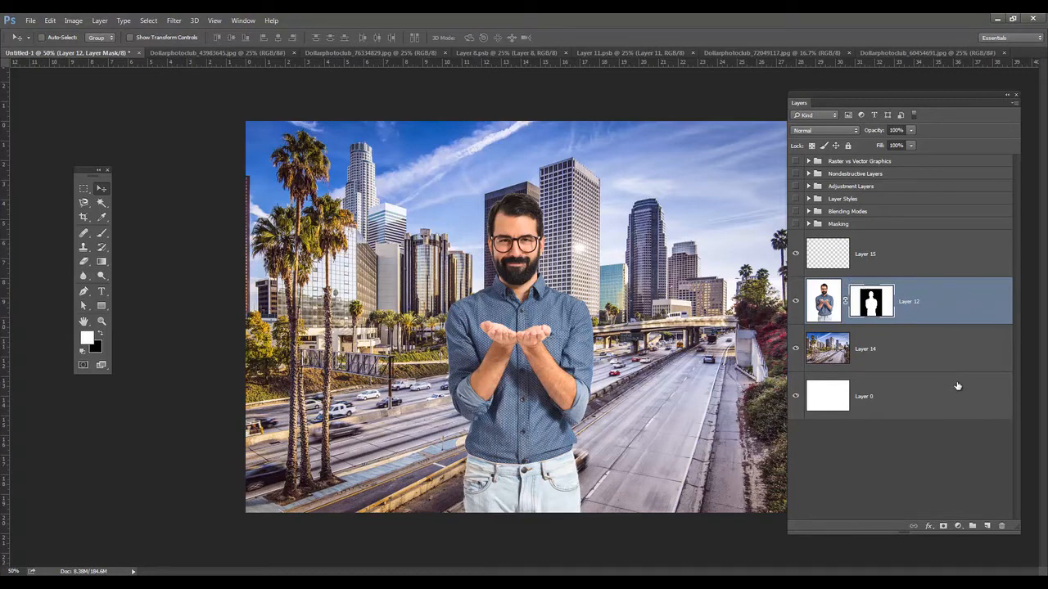
Add a Curves adjustment above Layer 12, raising the blue channel's black point to output 28 and moving its lower midtones to input 100, output 77
click(960, 528)
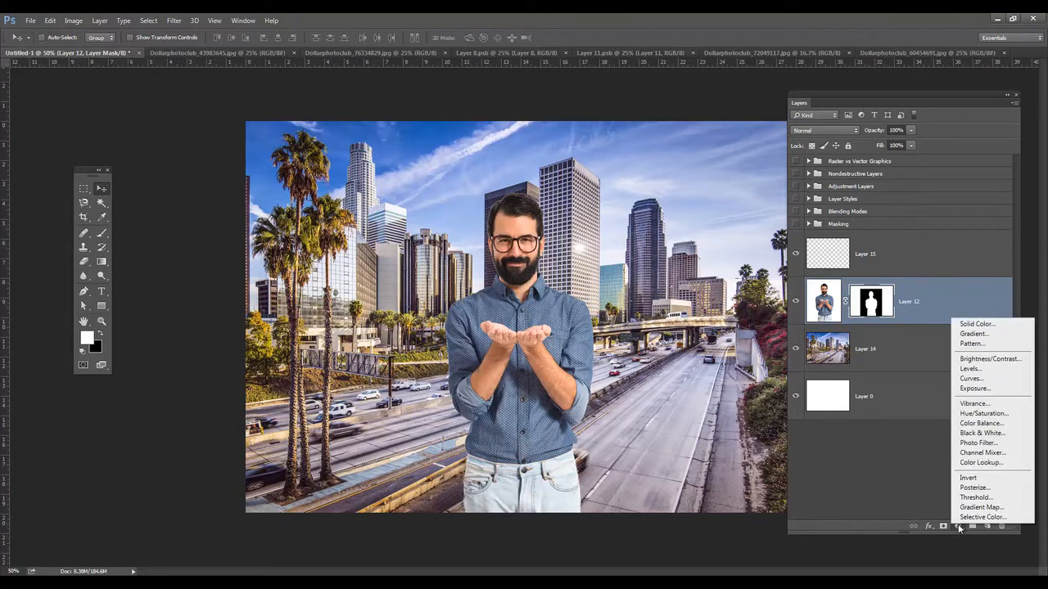
click(997, 380)
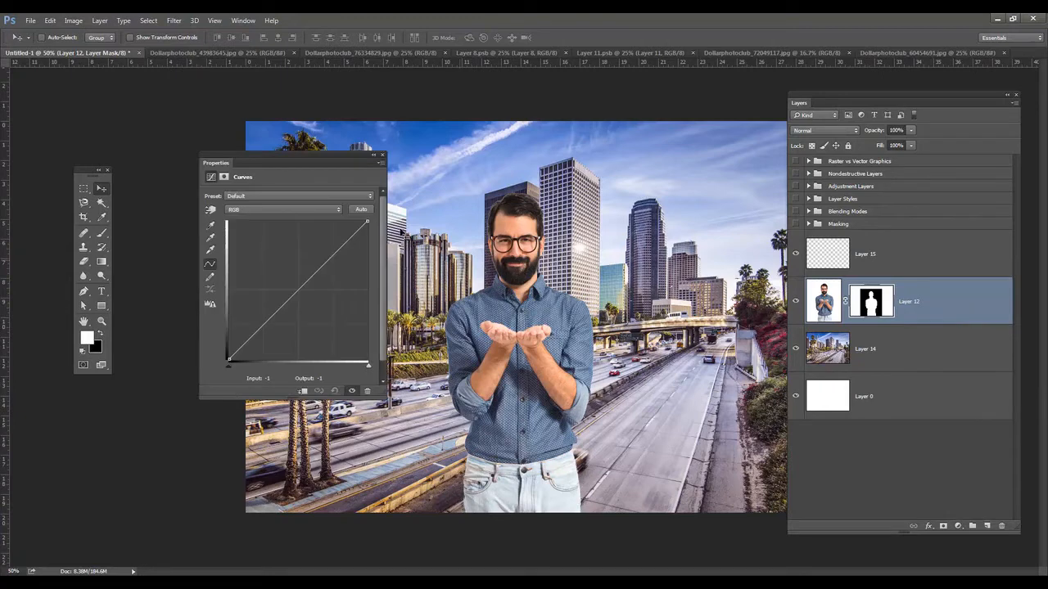
drag(315, 163, 243, 167)
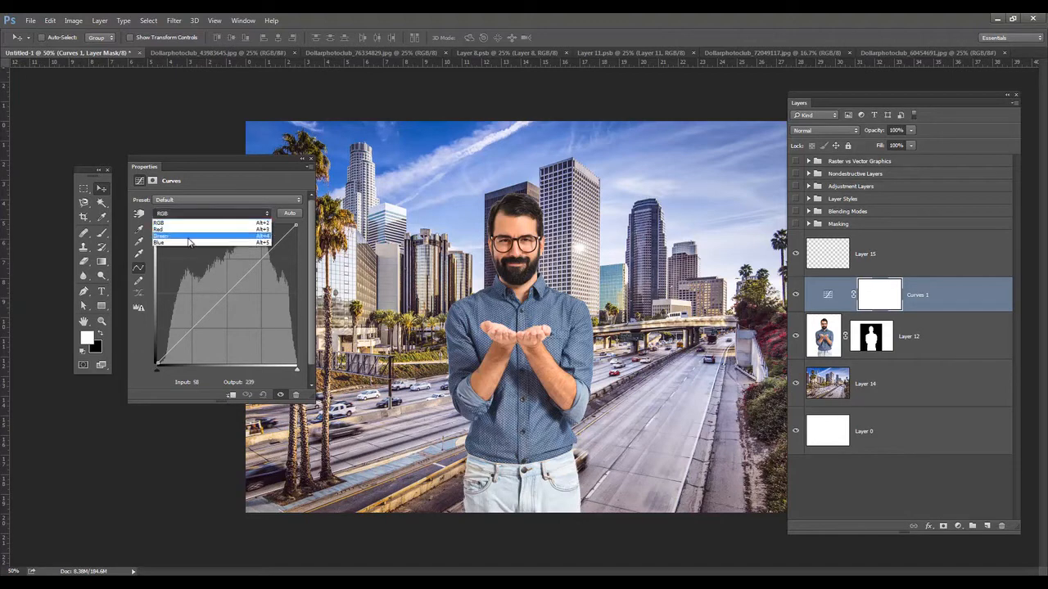
click(190, 238)
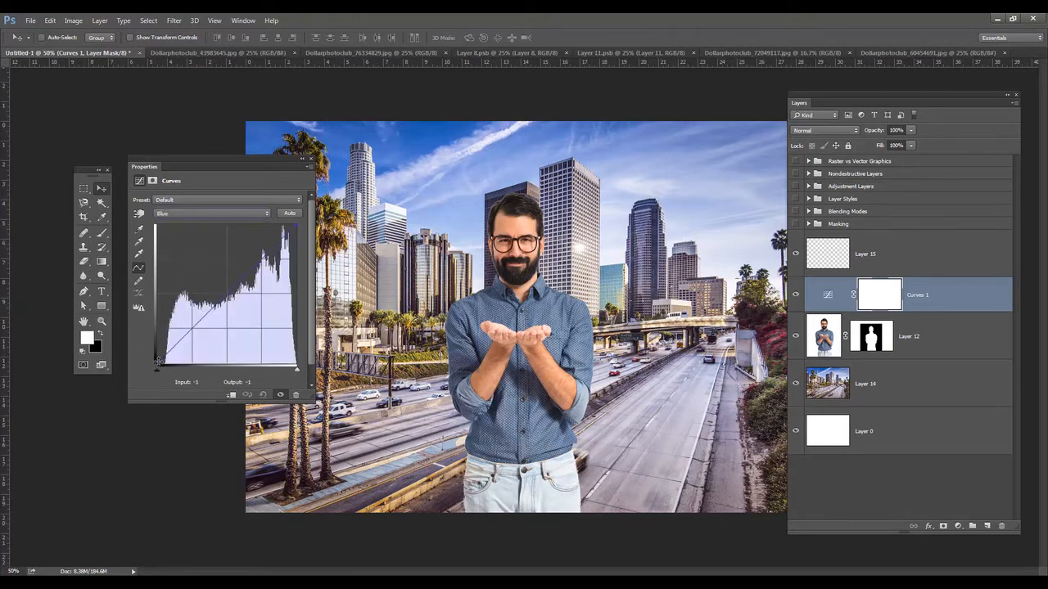
drag(158, 360, 154, 345)
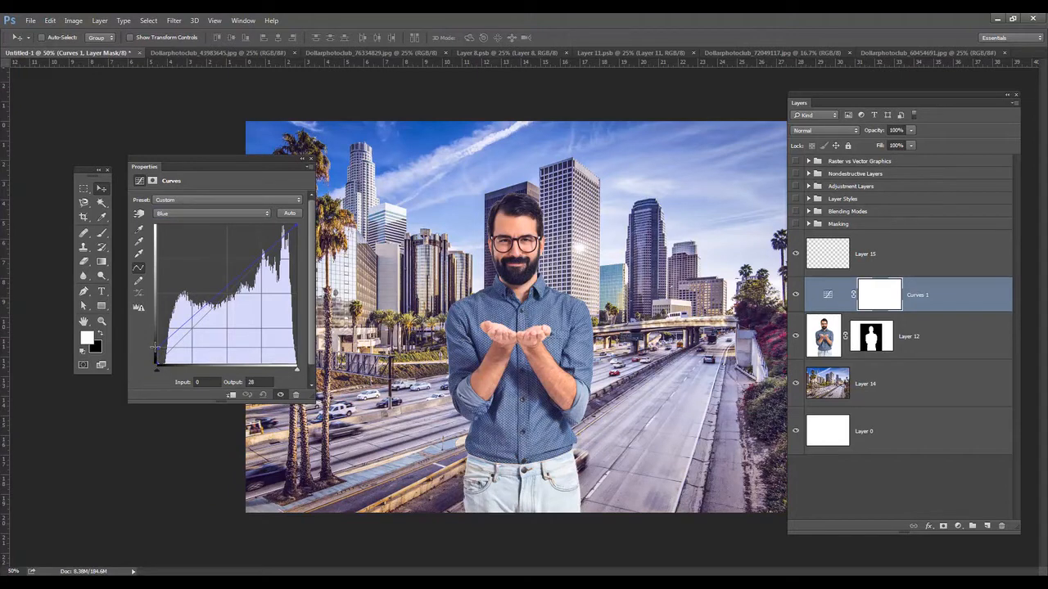
drag(197, 312, 212, 322)
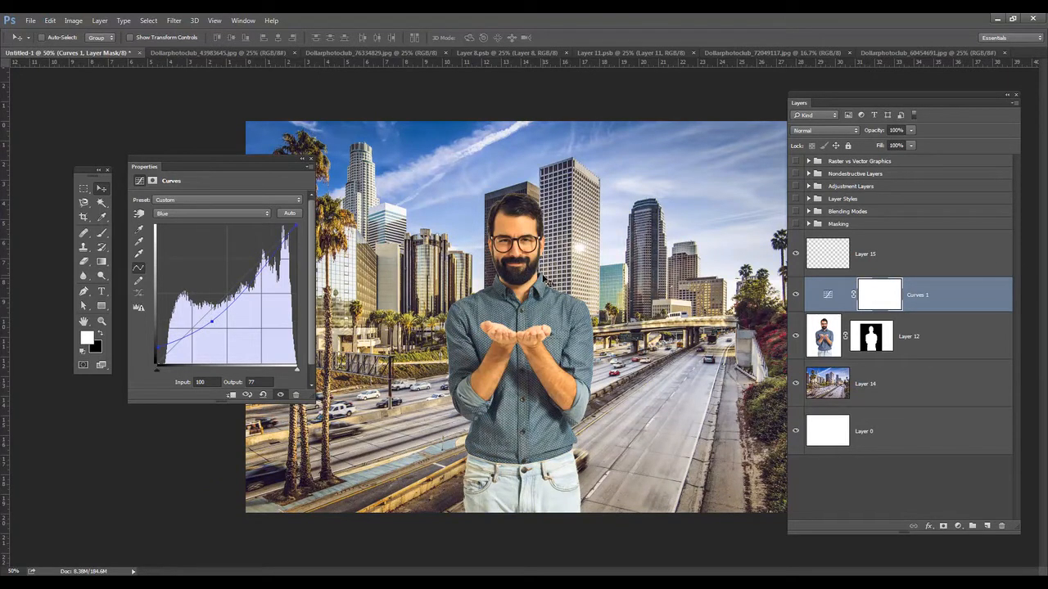
drag(255, 155, 293, 156)
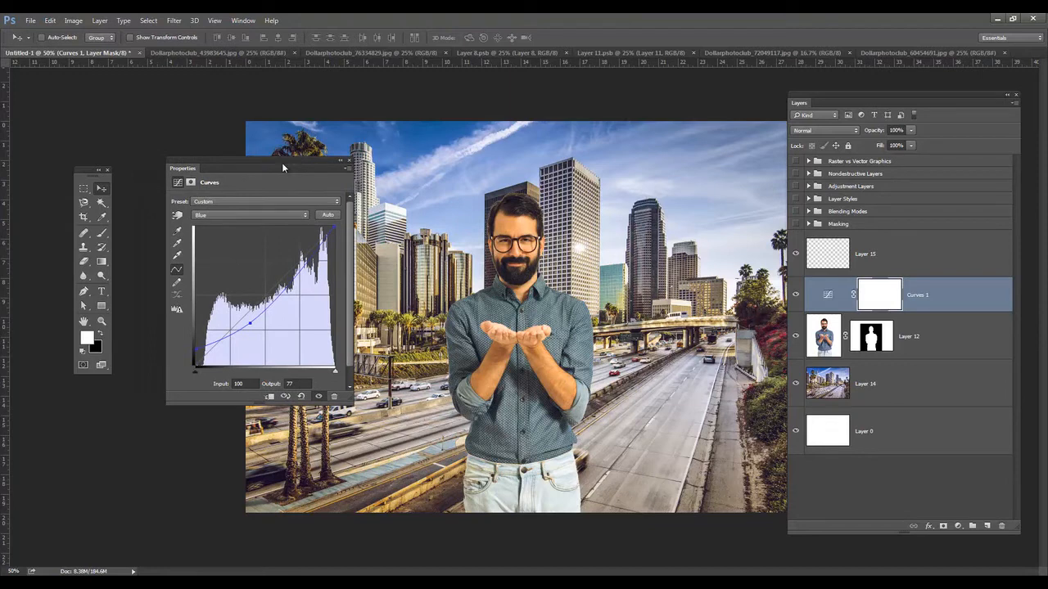
drag(292, 160, 244, 155)
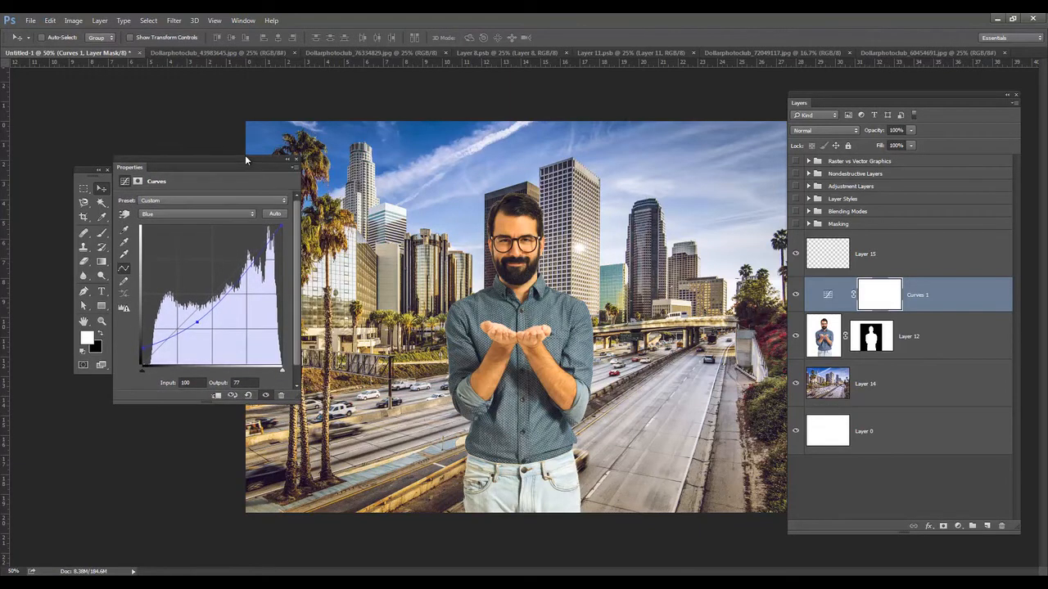
Raise the black point slightly on the red channel of the Curves adjustment and lower its white point to output 247
click(218, 217)
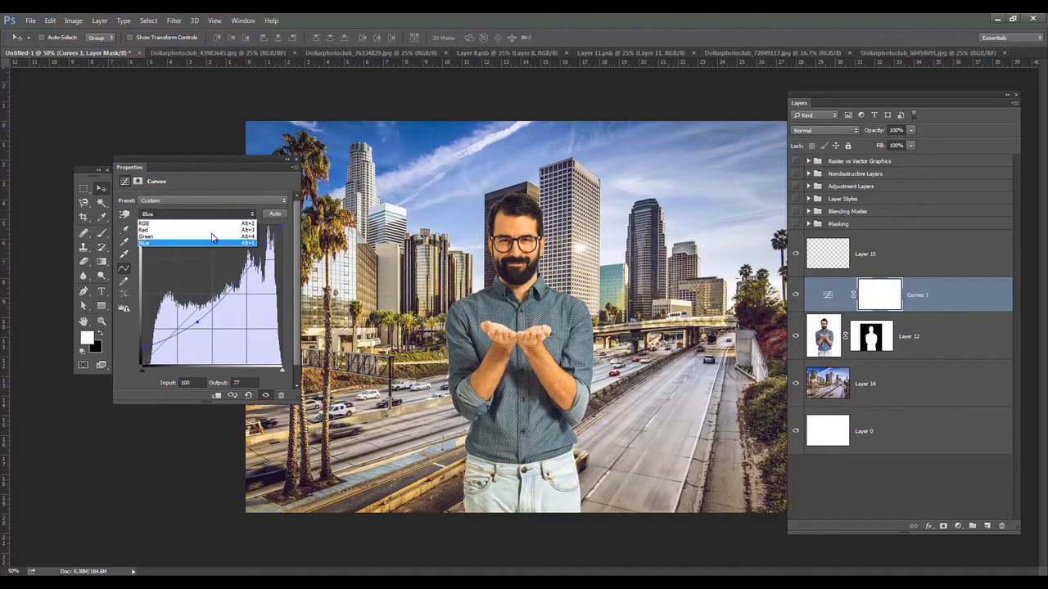
click(215, 226)
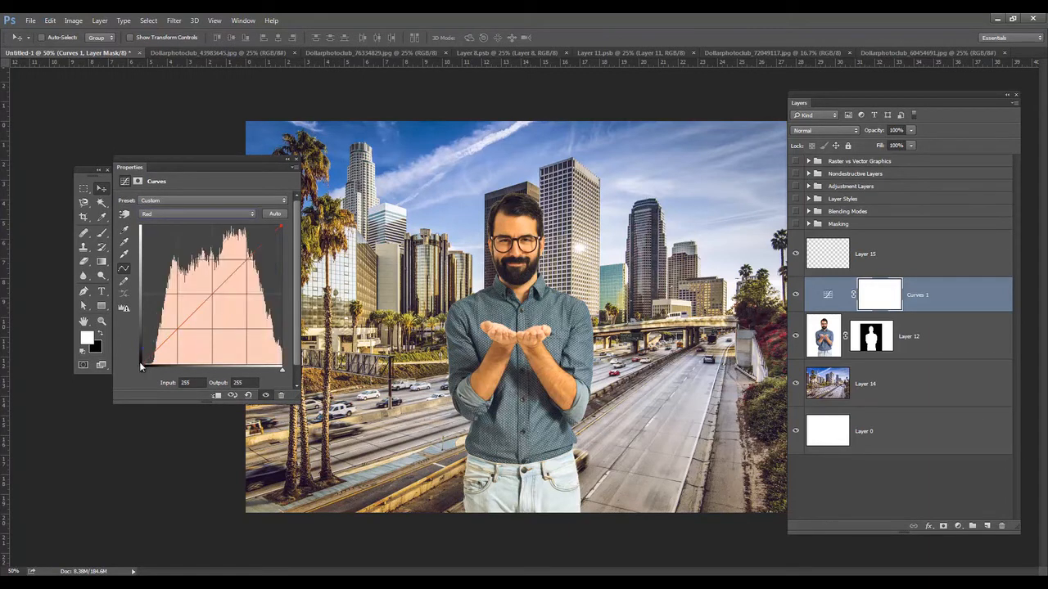
mouse_move(141, 362)
mouse_down()
mouse_move(140, 337)
mouse_move(141, 353)
mouse_up()
drag(282, 227, 280, 231)
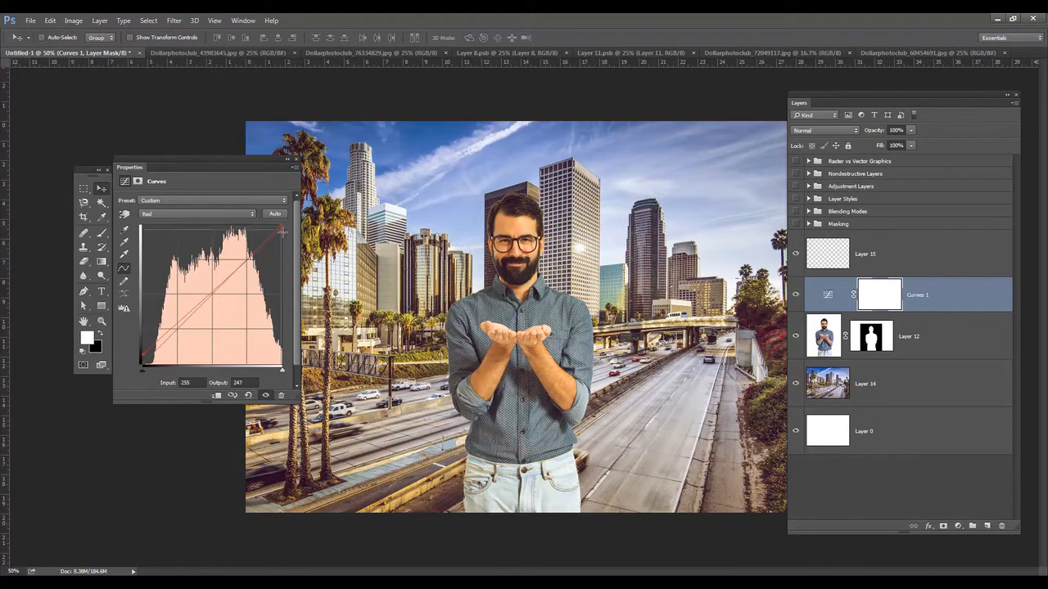
click(295, 158)
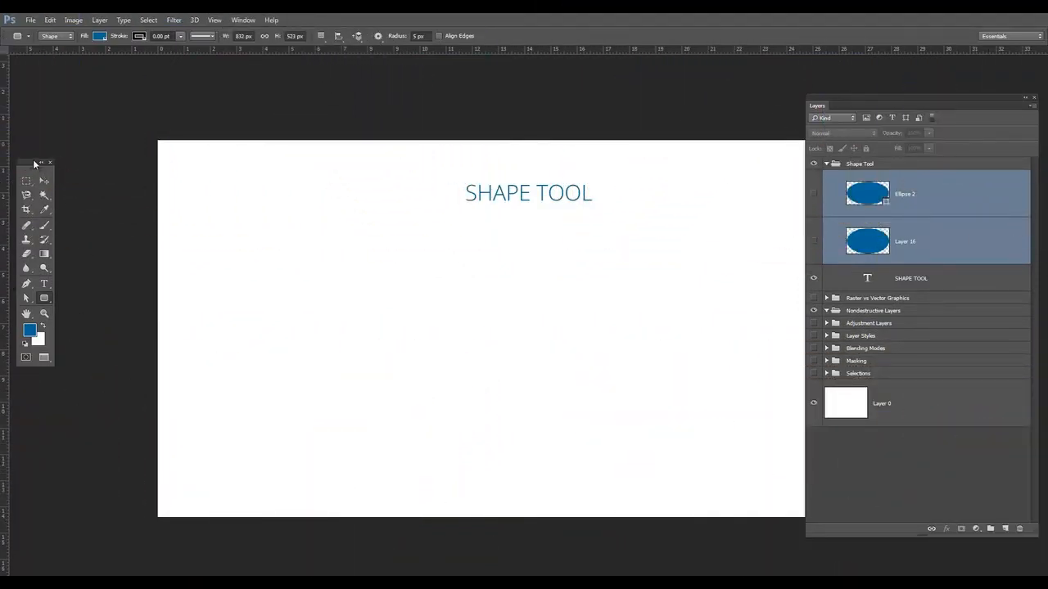
Move the floating toolbox closer to the canvas and switch from the Rounded Rectangle tool to the Custom Shape tool
drag(35, 163, 67, 141)
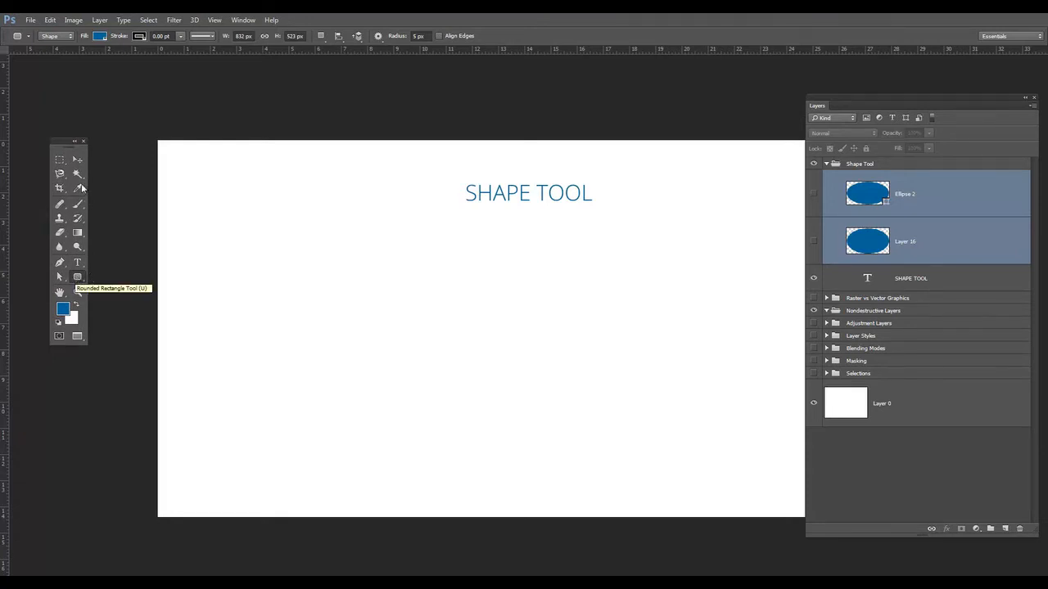
drag(63, 141, 67, 151)
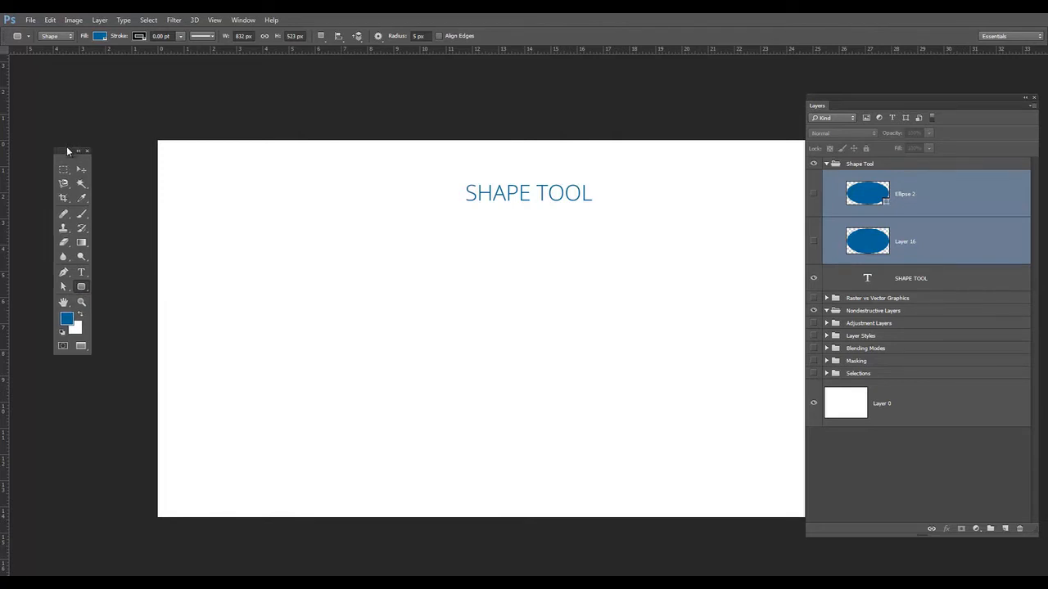
click(83, 288)
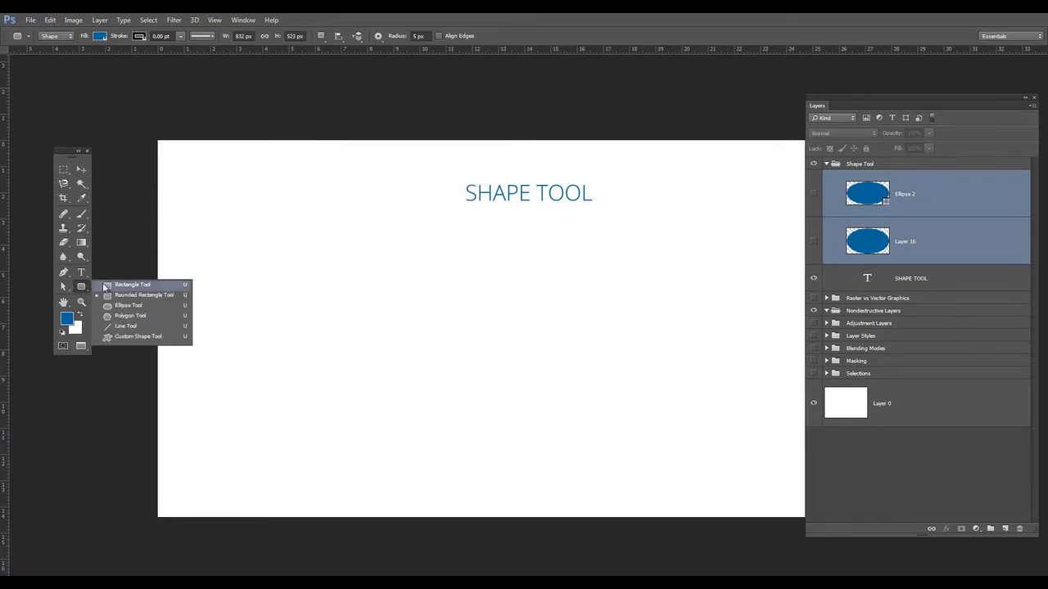
click(83, 290)
right_click(82, 290)
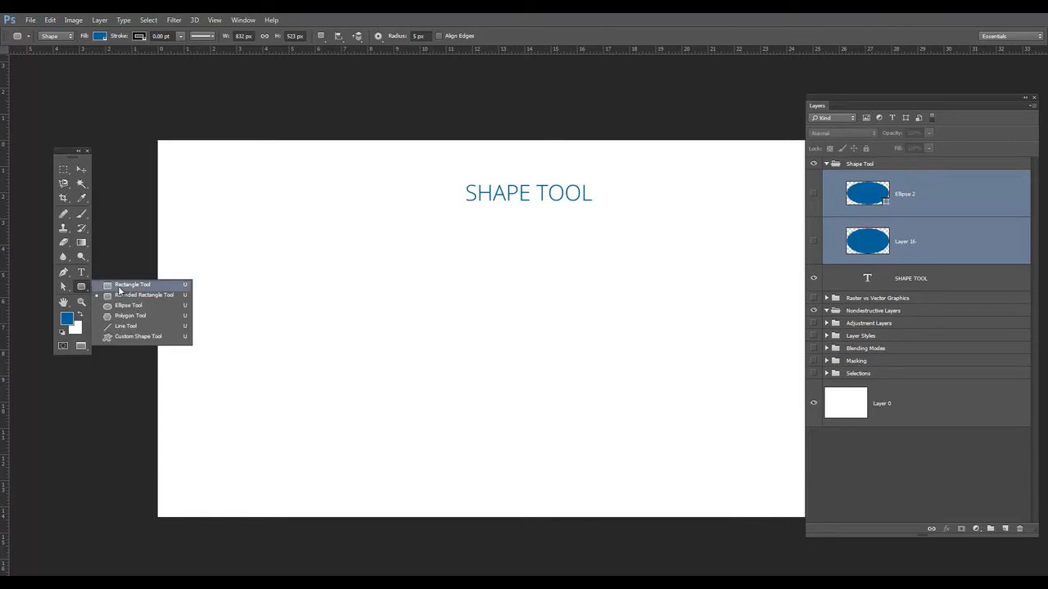
click(120, 337)
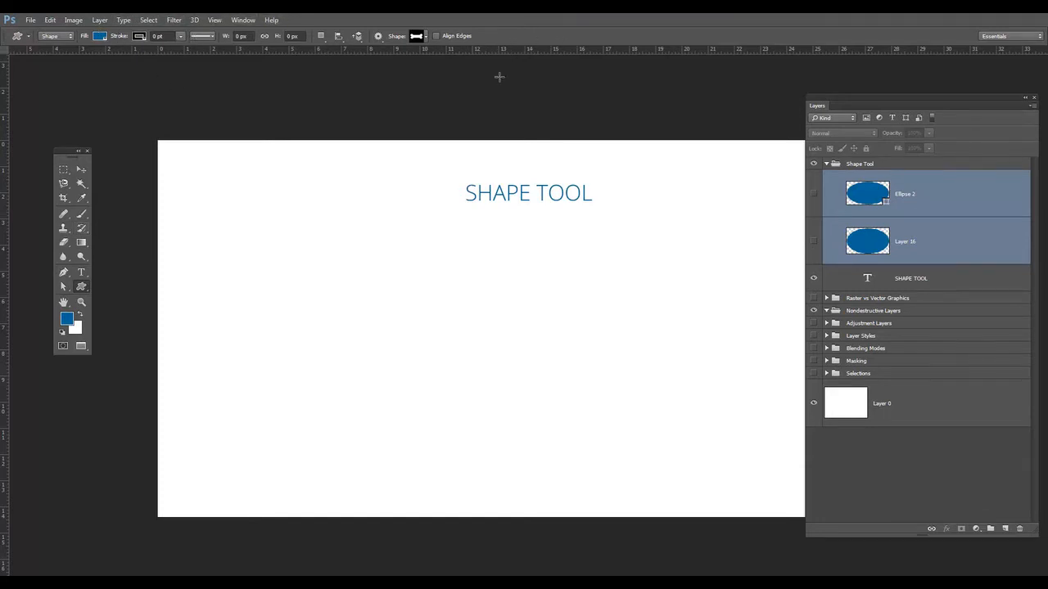
Draw an oval speech-bubble custom shape about 492 by 291 px below the SHAPE TOOL heading
click(425, 36)
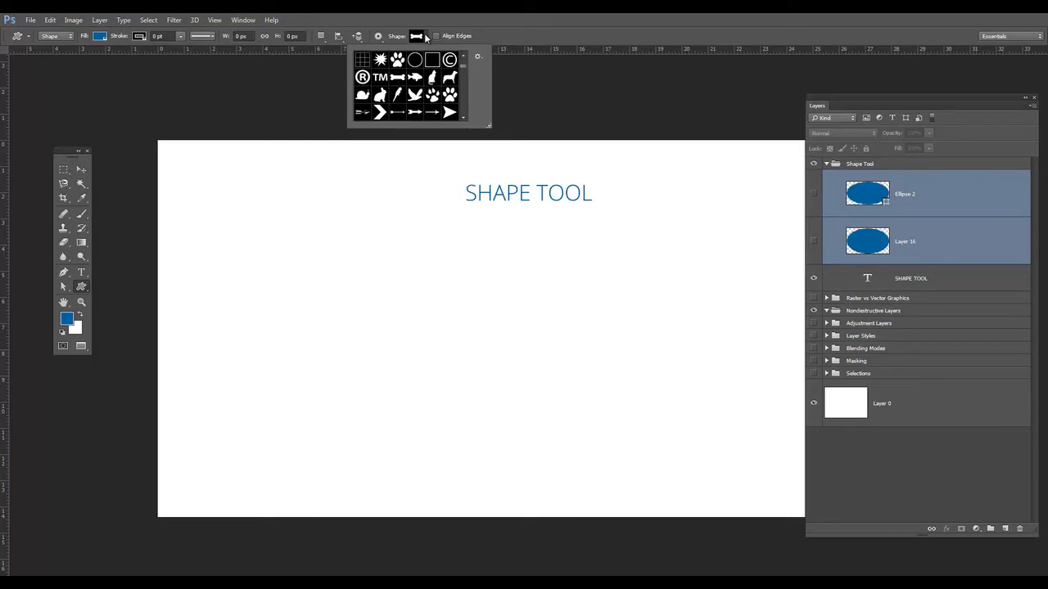
scroll(427, 97, down, 2)
scroll(427, 96, down, 8)
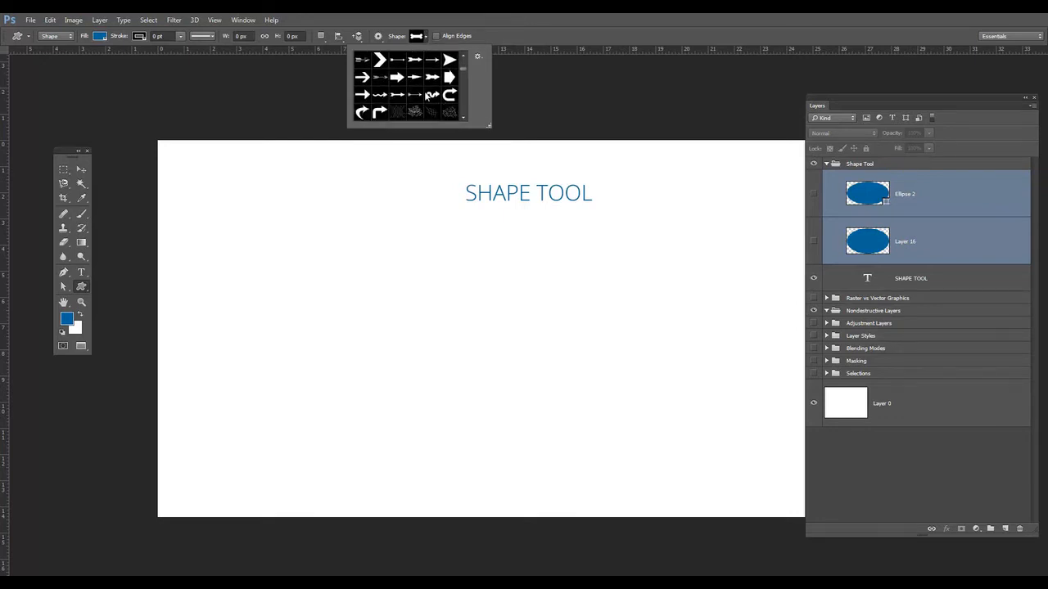
scroll(426, 96, down, 10)
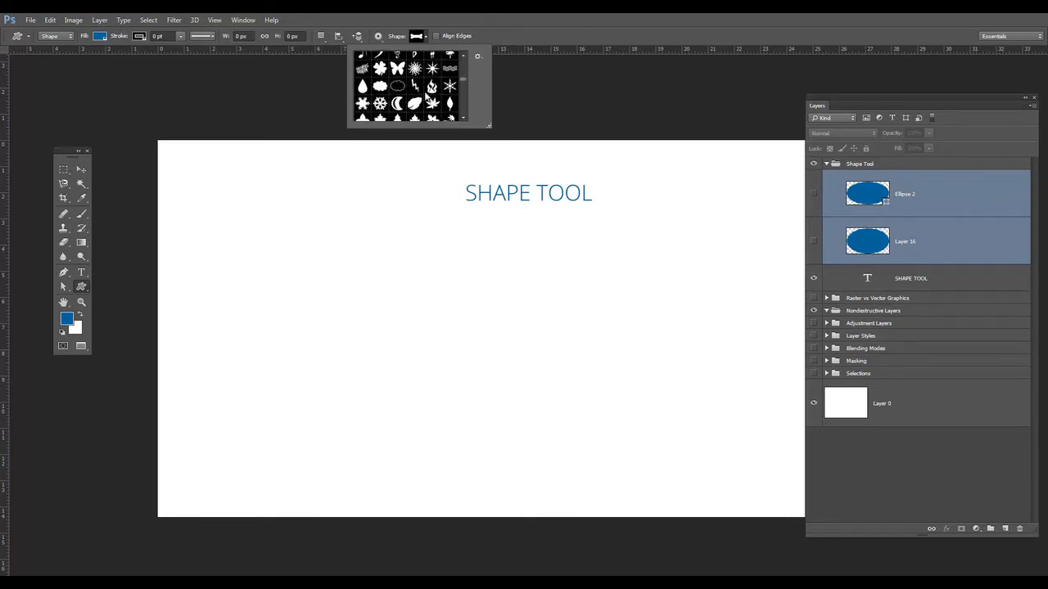
scroll(427, 97, down, 10)
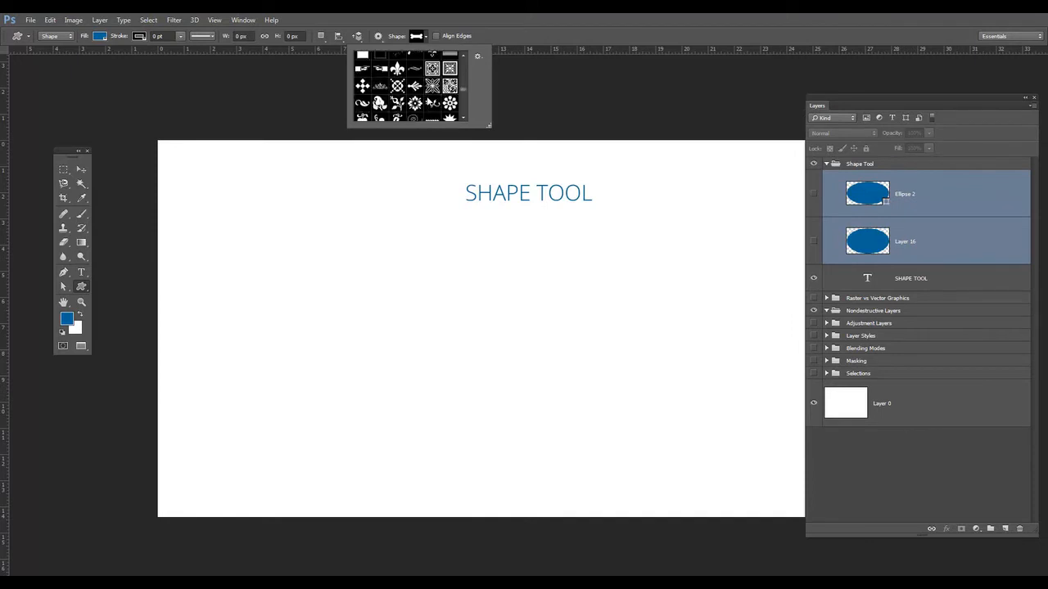
scroll(429, 103, down, 10)
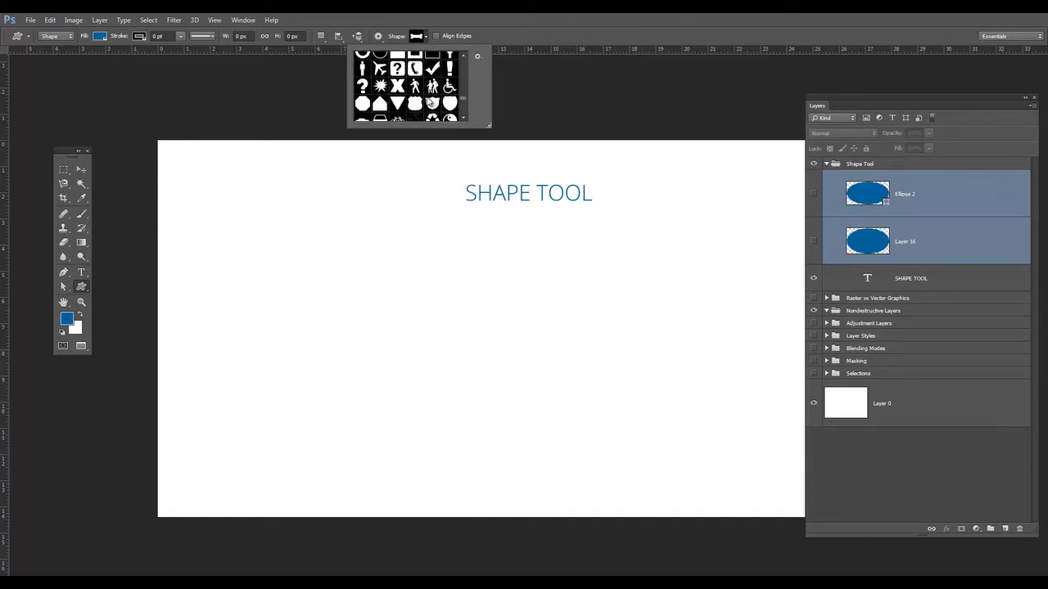
scroll(429, 102, down, 8)
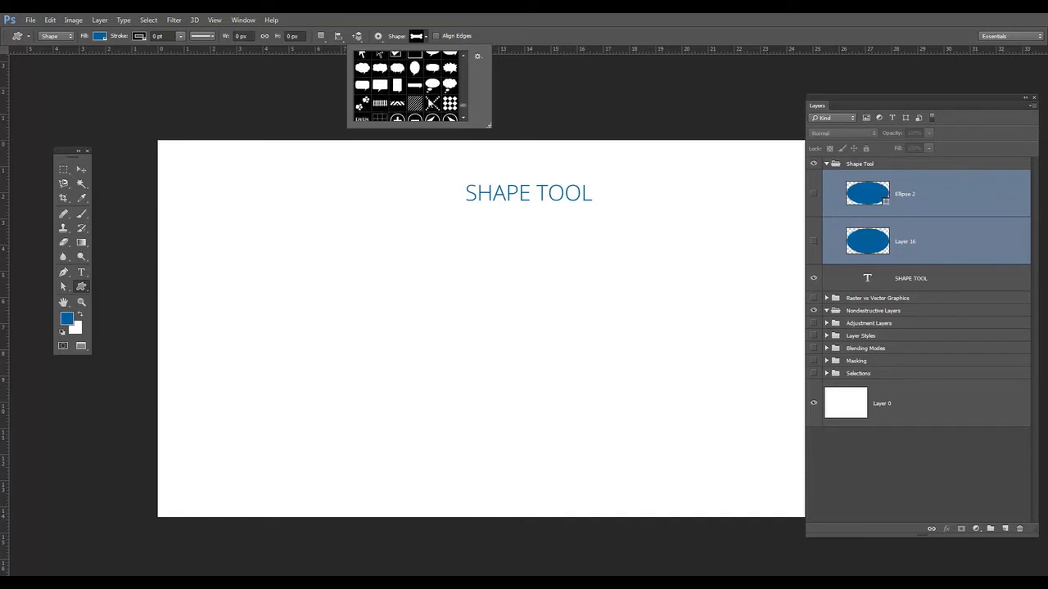
click(433, 68)
drag(370, 257, 549, 363)
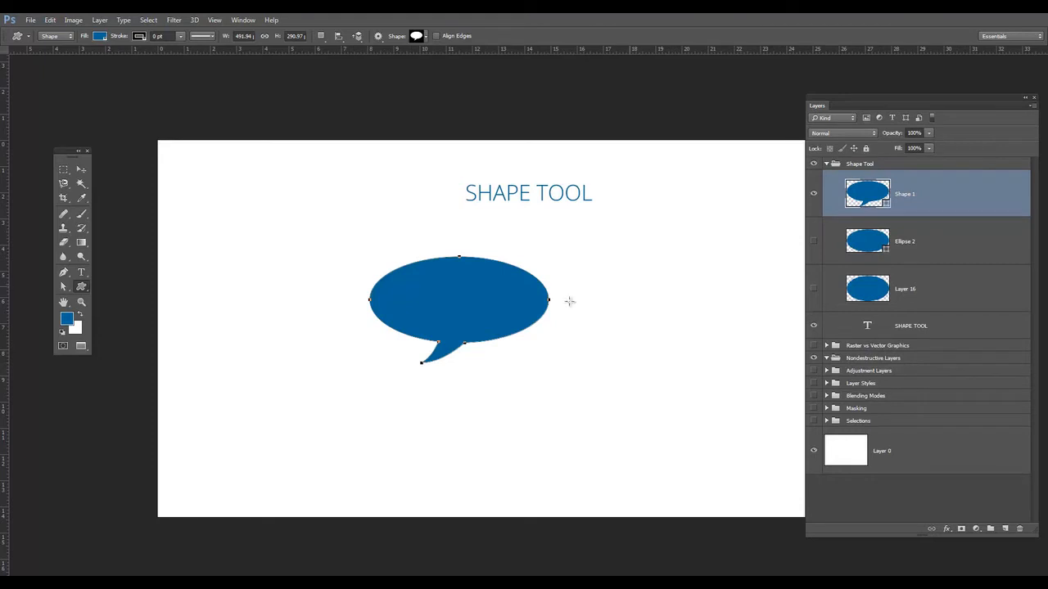
Draw a checked-box custom shape about 229 by 223 px above the speech bubble's left side
click(417, 37)
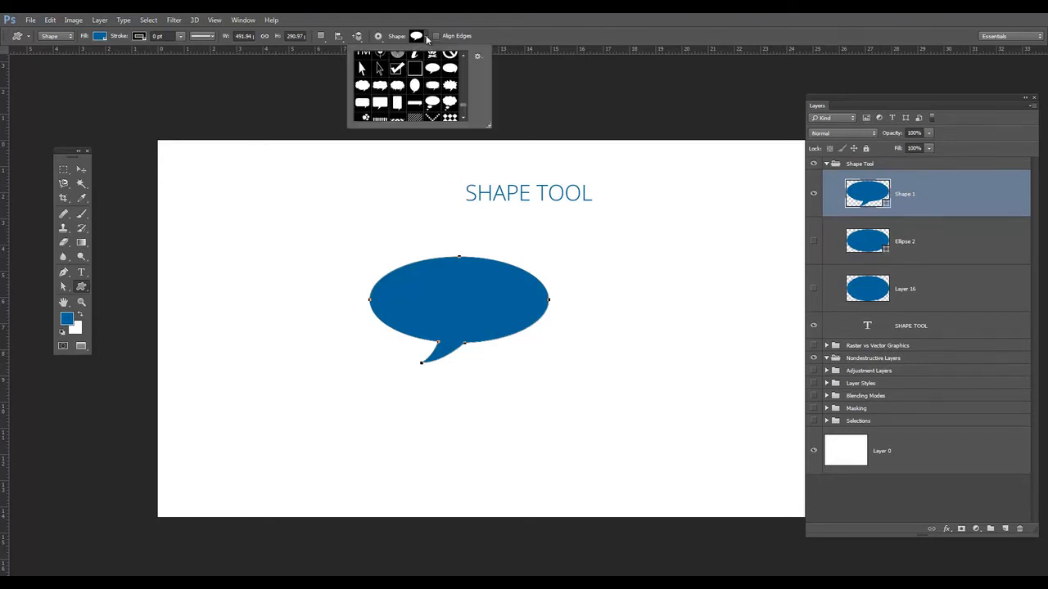
click(396, 69)
drag(301, 199, 384, 280)
Draw a magnifying-glass custom shape about 245 by 198 px to the right of the speech bubble
click(424, 37)
scroll(441, 93, down, 6)
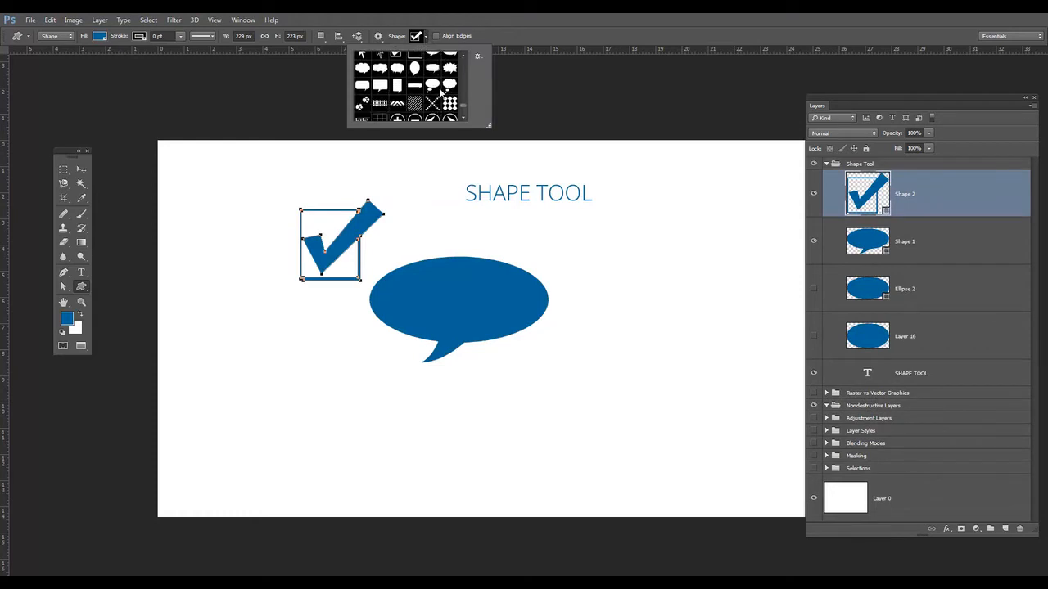
click(448, 86)
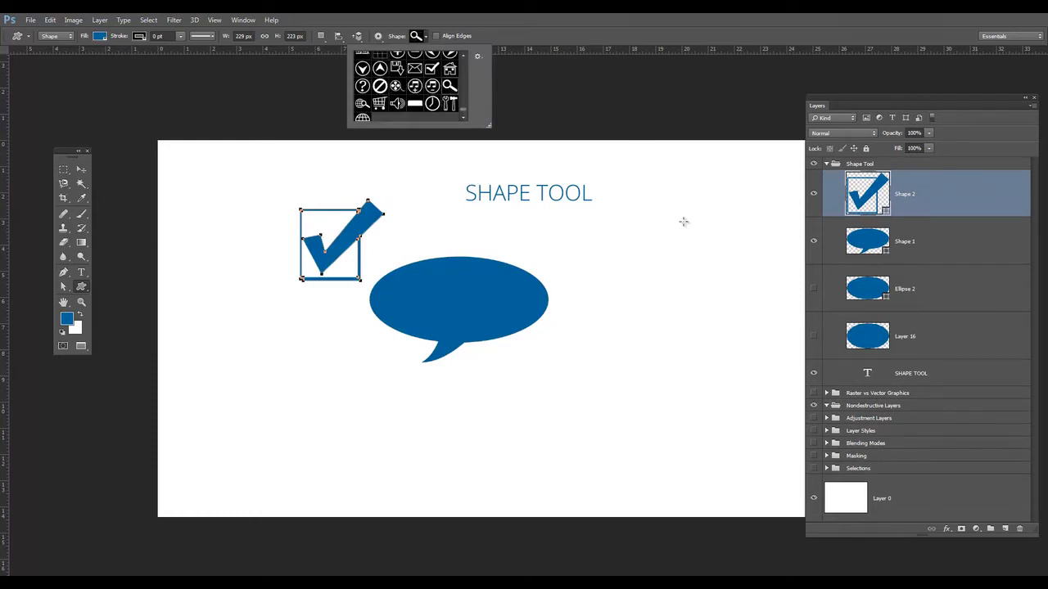
drag(624, 233, 711, 335)
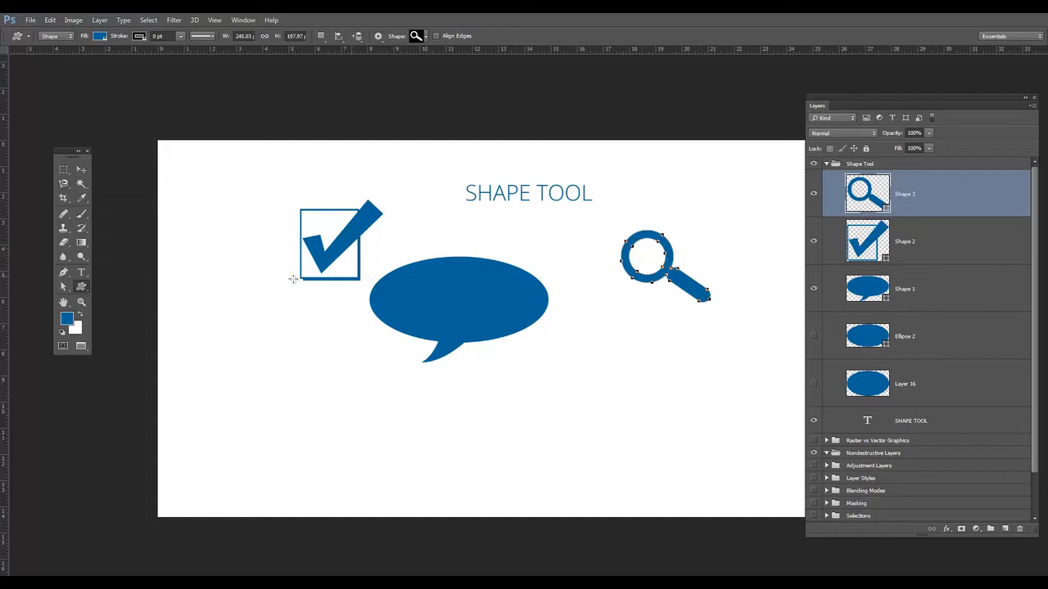
Slightly reshape the outer ring of the magnifying glass by moving an anchor point with the Direct Selection tool
click(63, 286)
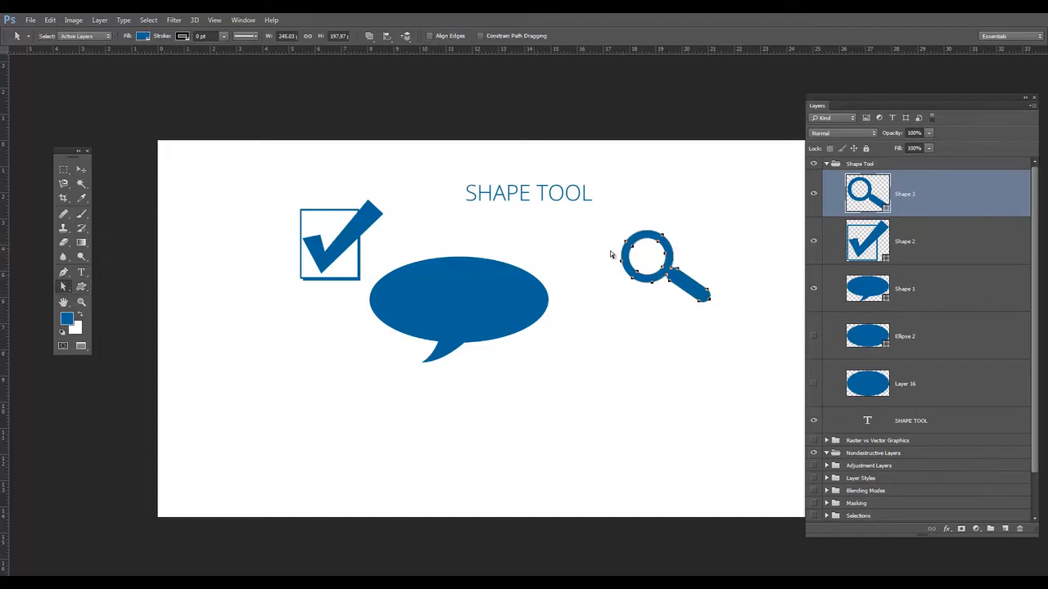
click(662, 237)
mouse_move(668, 238)
mouse_down()
mouse_move(683, 206)
mouse_move(686, 220)
mouse_move(667, 237)
mouse_move(678, 230)
mouse_move(673, 246)
mouse_up()
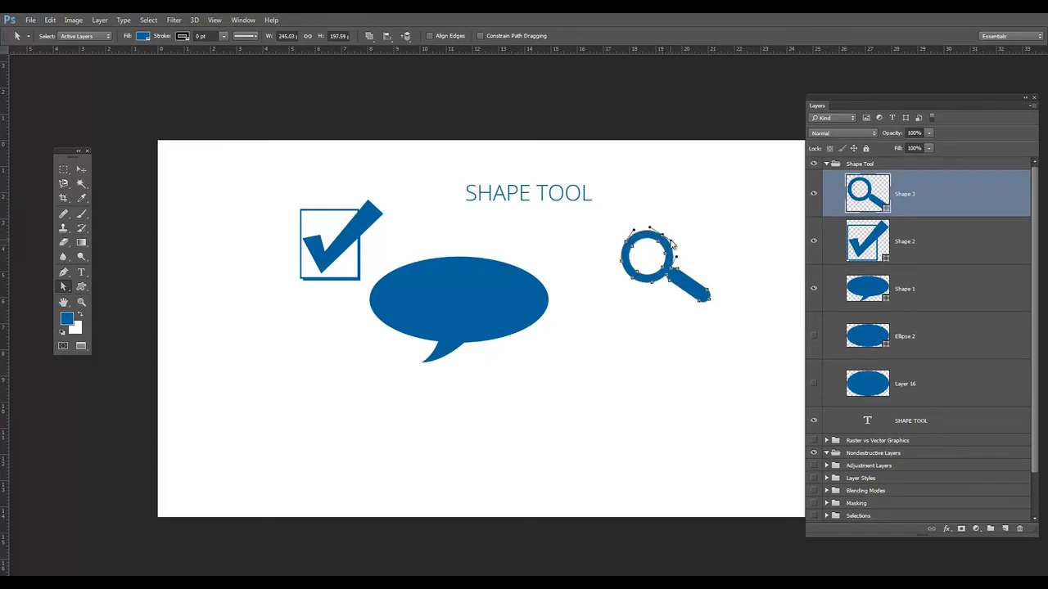
Delete the Shape 1, Shape 2 and Shape 3 layers and switch to the Ellipse tool
shift+click(973, 290)
drag(977, 290, 1021, 528)
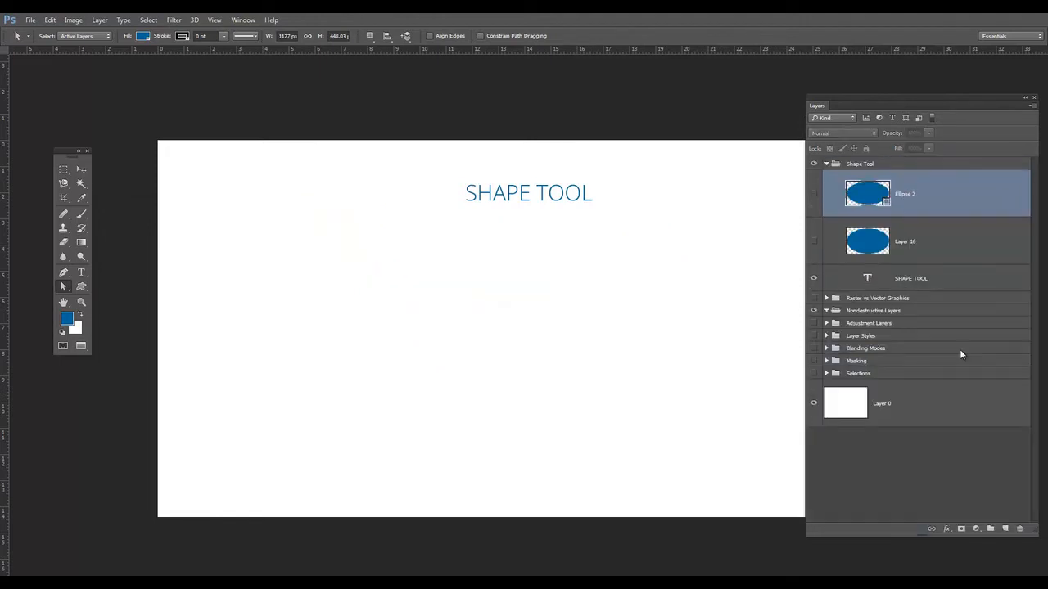
click(82, 287)
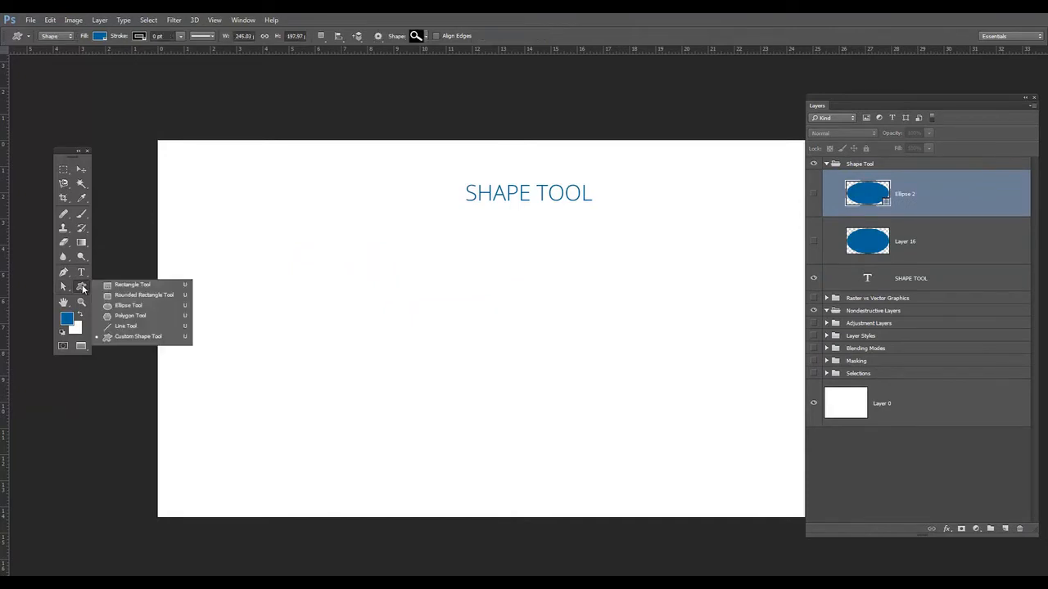
click(120, 307)
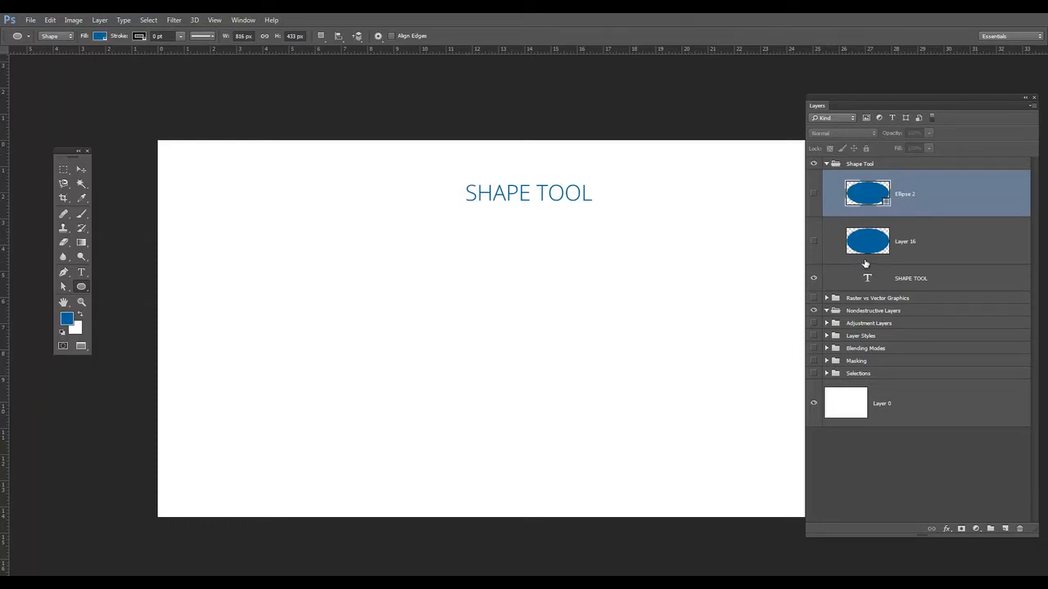
Briefly show the hidden Ellipse 2 and Layer 16 ellipses, hide them again, and delete both layers
click(814, 194)
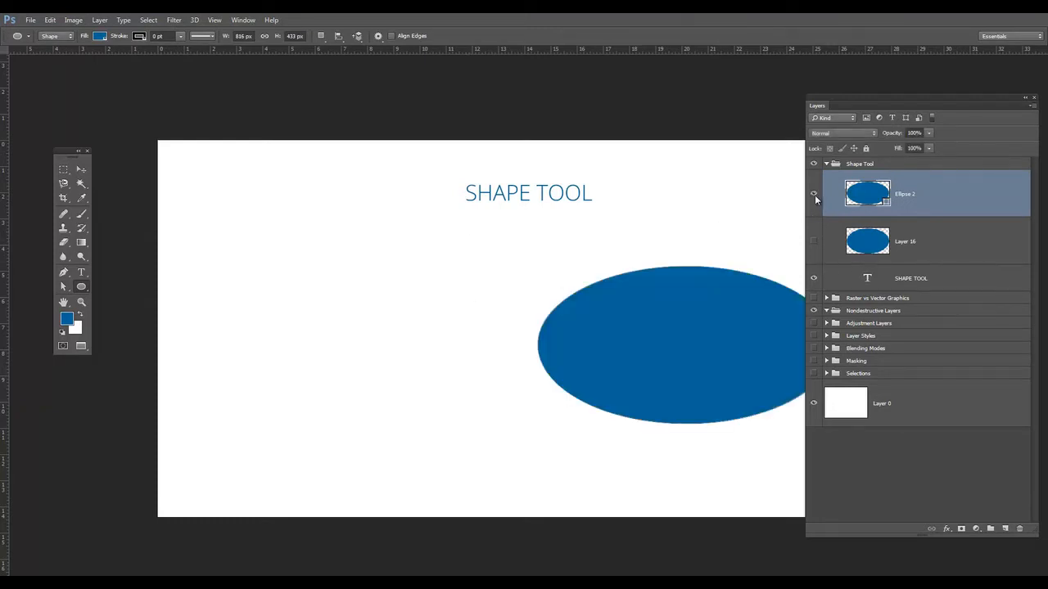
click(813, 240)
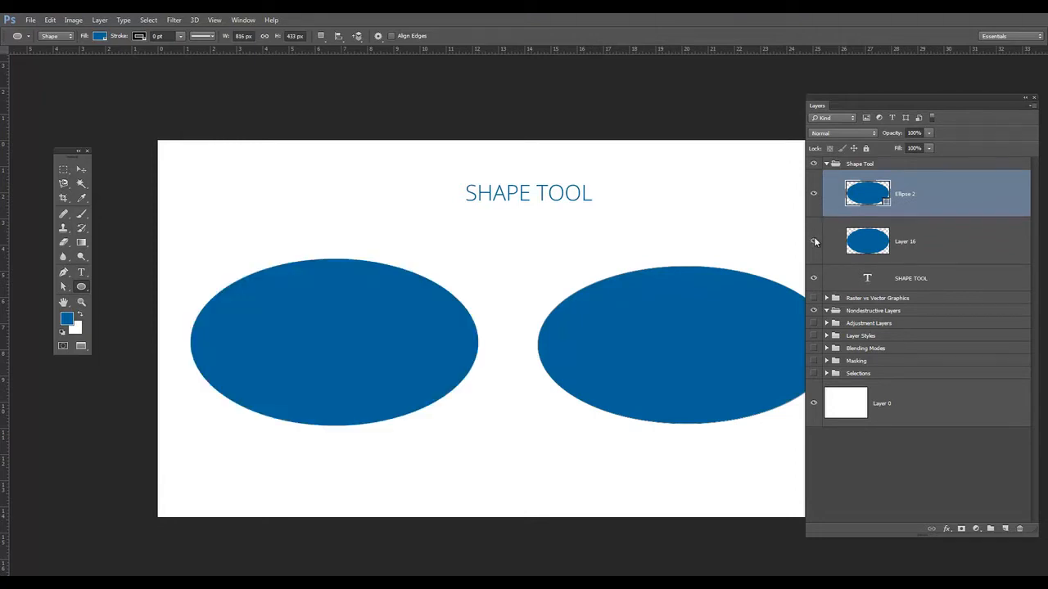
click(814, 241)
click(814, 193)
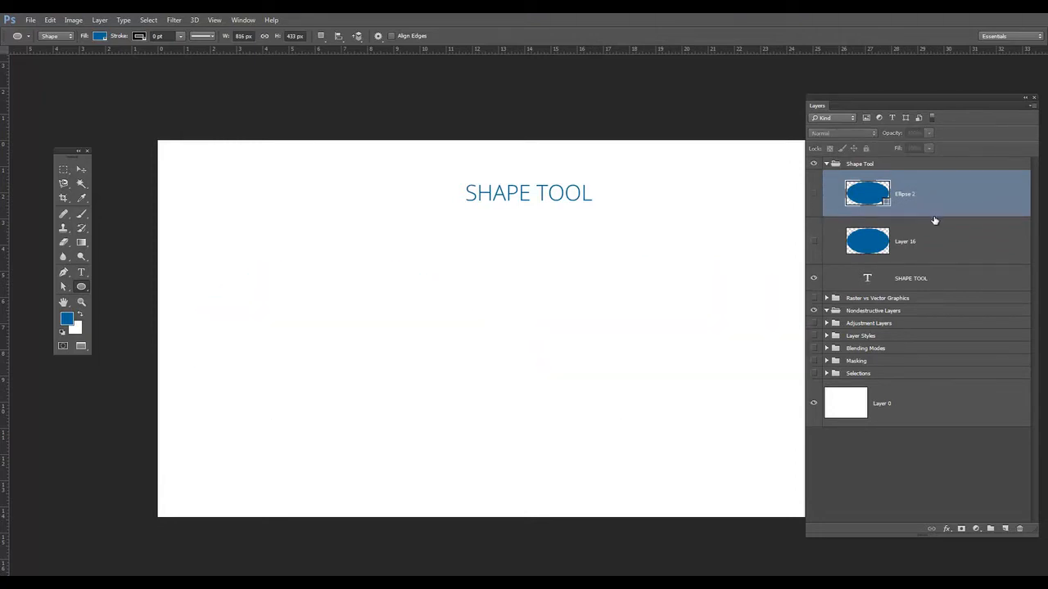
shift+click(958, 238)
drag(958, 238, 1019, 528)
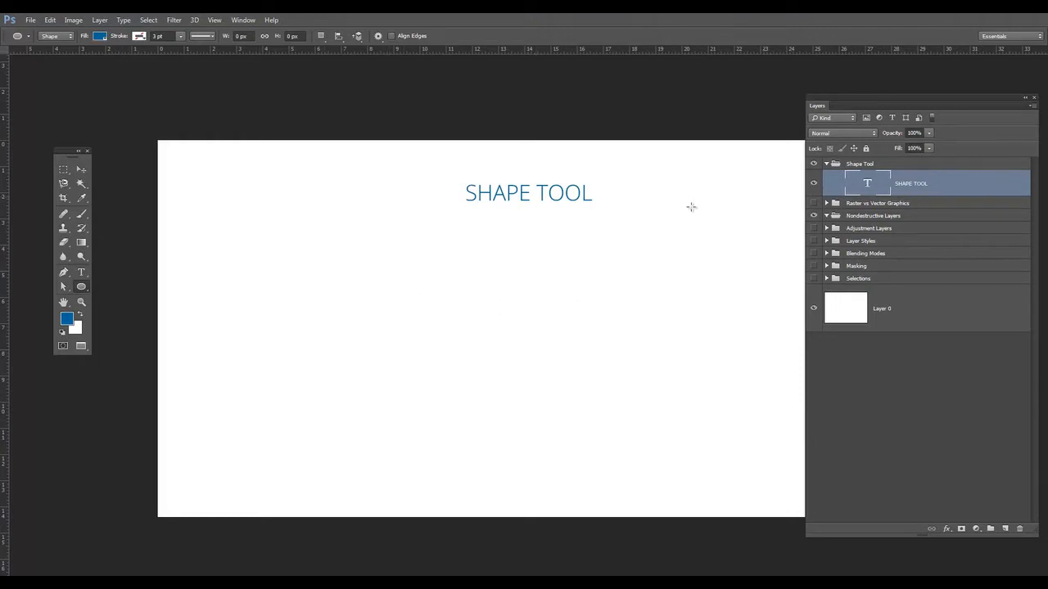
Draw an ellipse in Shape mode, about 569 by 442 px, below and to the right of the heading
click(63, 37)
click(62, 36)
click(65, 37)
drag(556, 260, 759, 419)
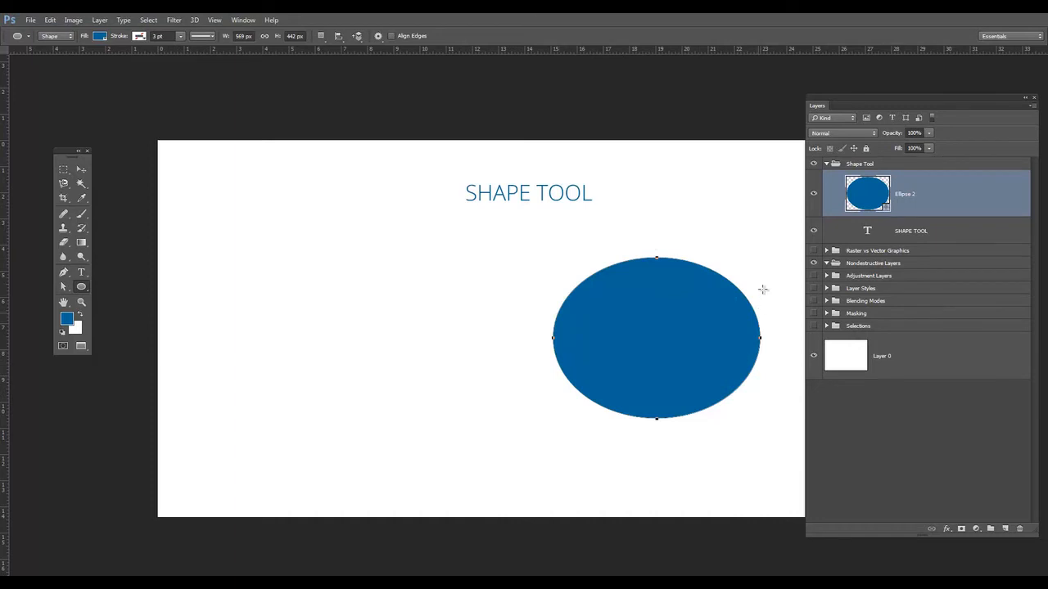
Reshape the ellipse into a blob by moving its top anchor and tilting the direction handles, converting the live shape to a regular path
click(63, 285)
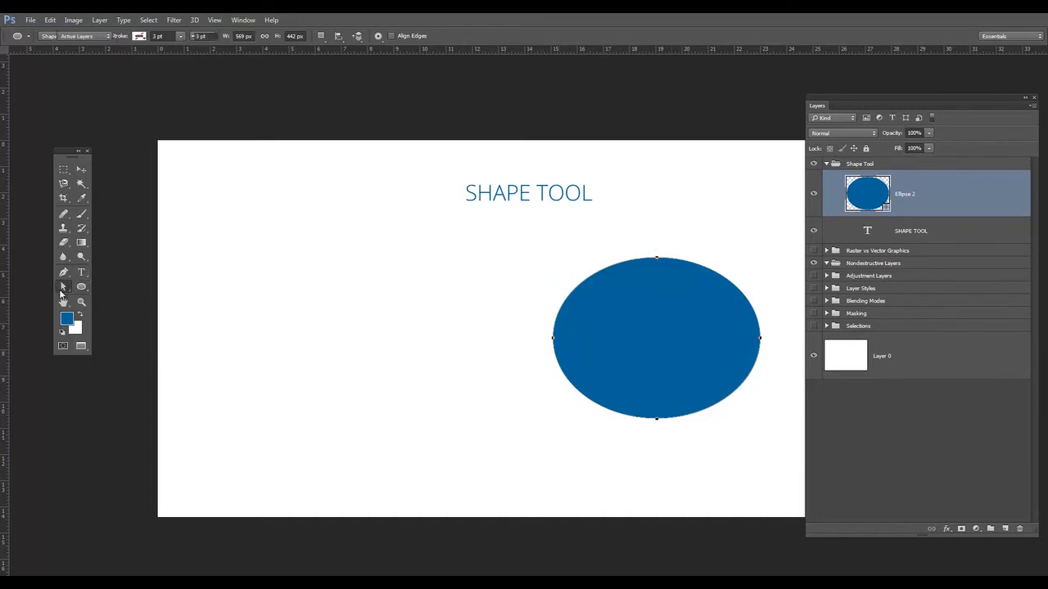
click(655, 260)
drag(656, 260, 655, 300)
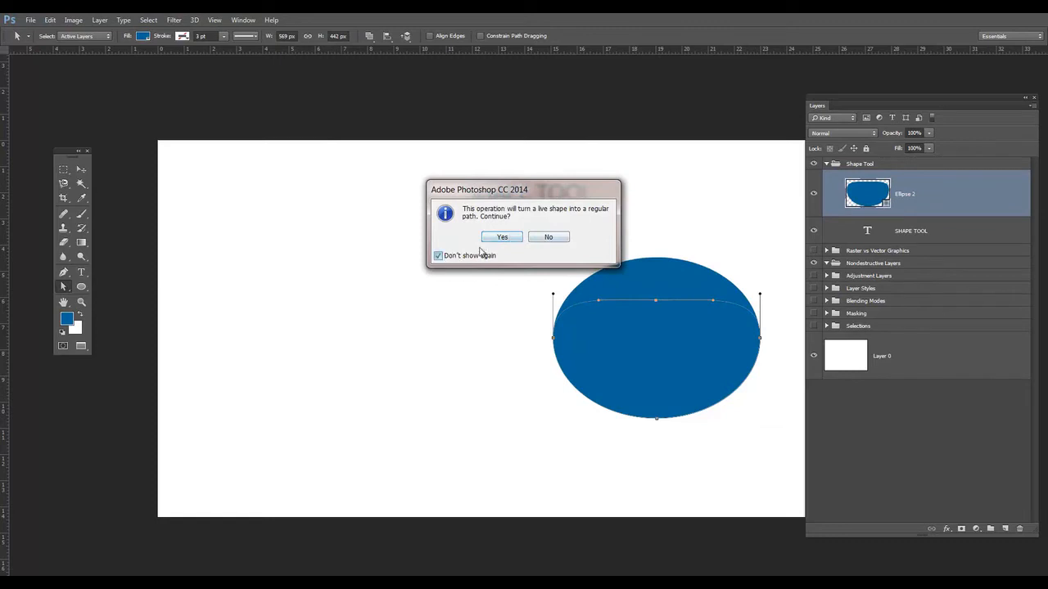
click(506, 237)
drag(711, 301, 642, 275)
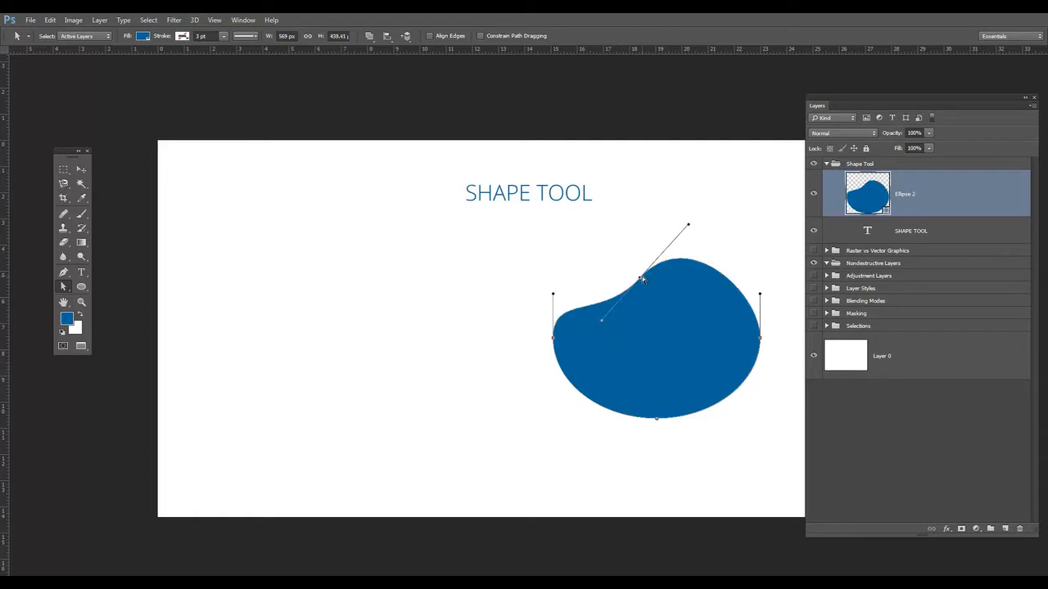
Set the Ellipse tool to Pixels mode, add a new layer, and draw a pixel ellipse to the left of the blob
click(83, 286)
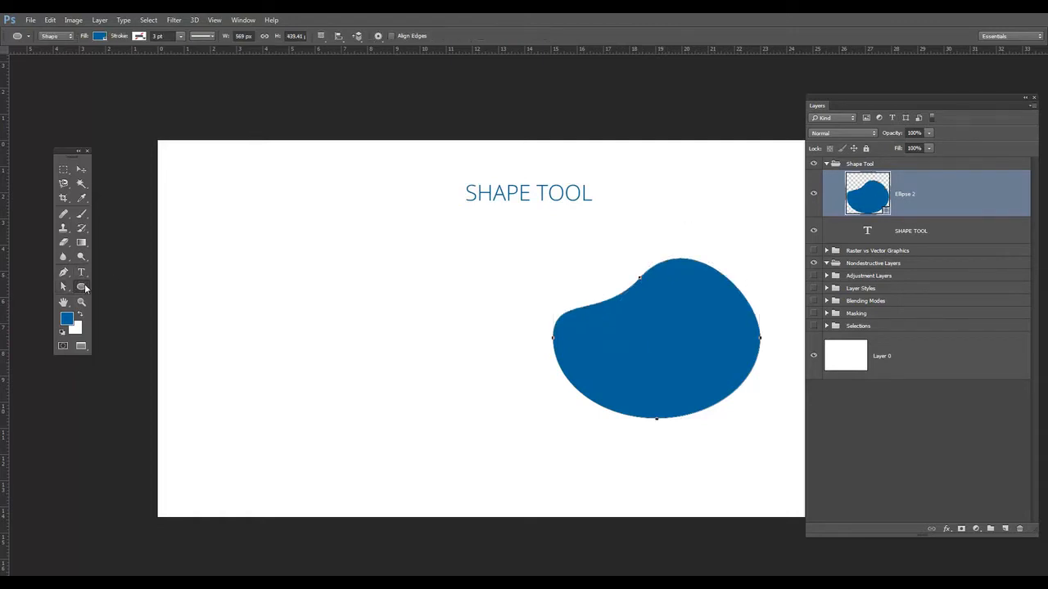
click(54, 36)
click(52, 64)
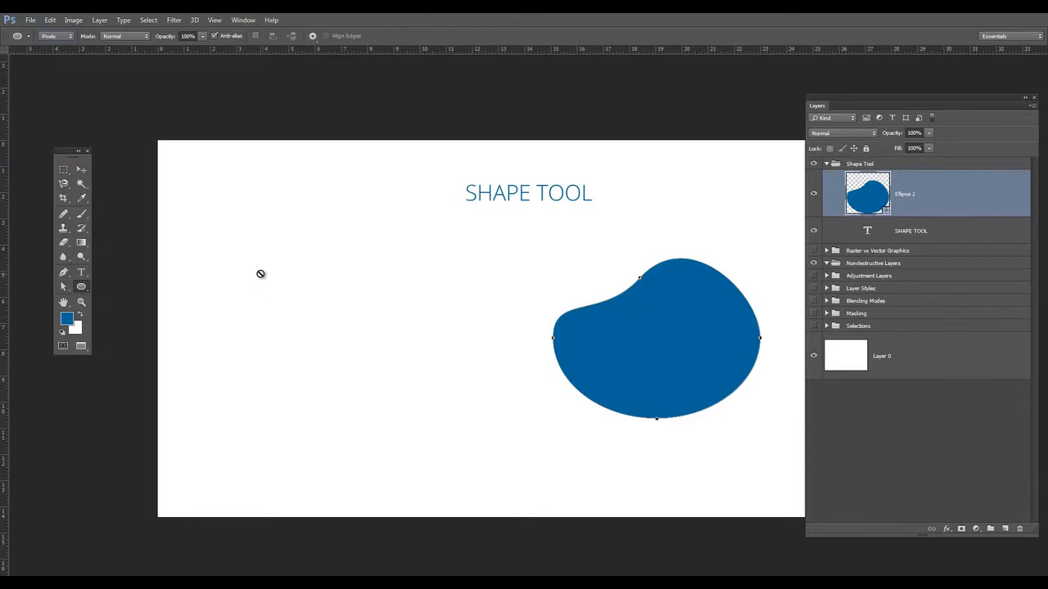
click(1006, 529)
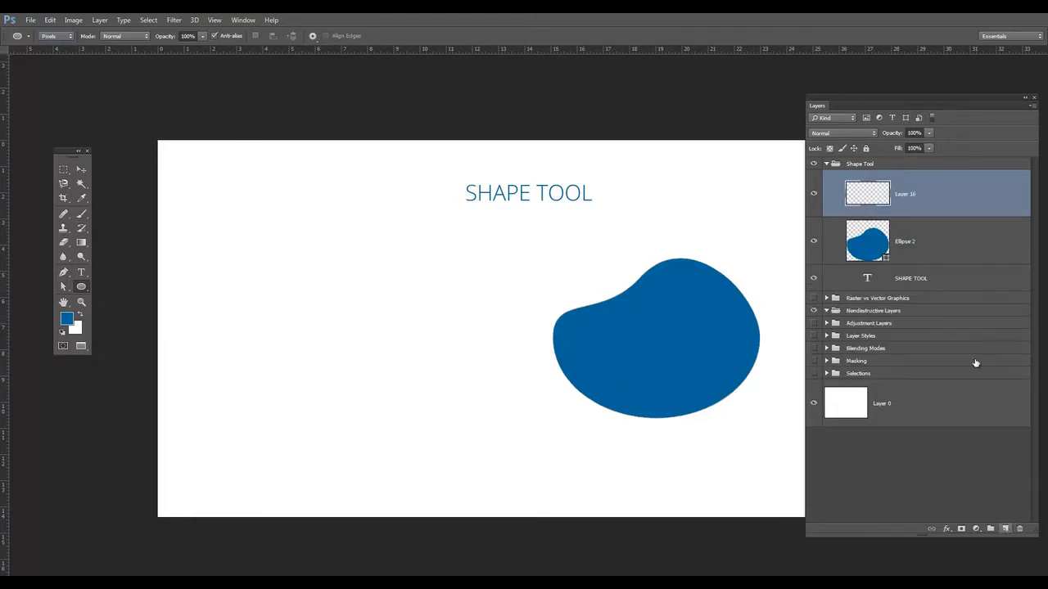
drag(232, 253, 463, 422)
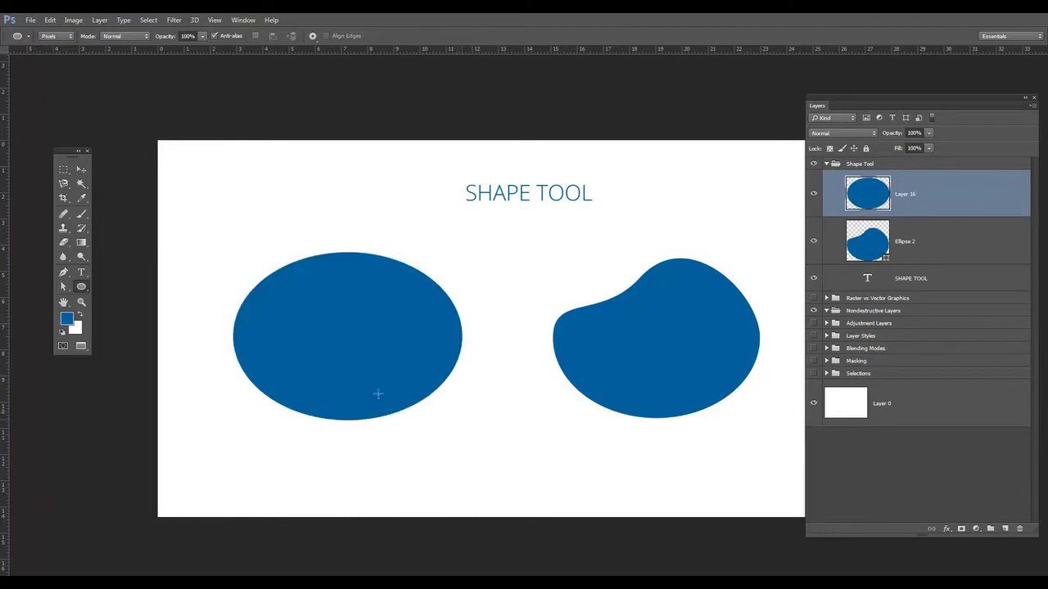
Try shrinking the pixel ellipse with Free Transform and scaling it back up to about 1212%, and undo both transforms
click(81, 169)
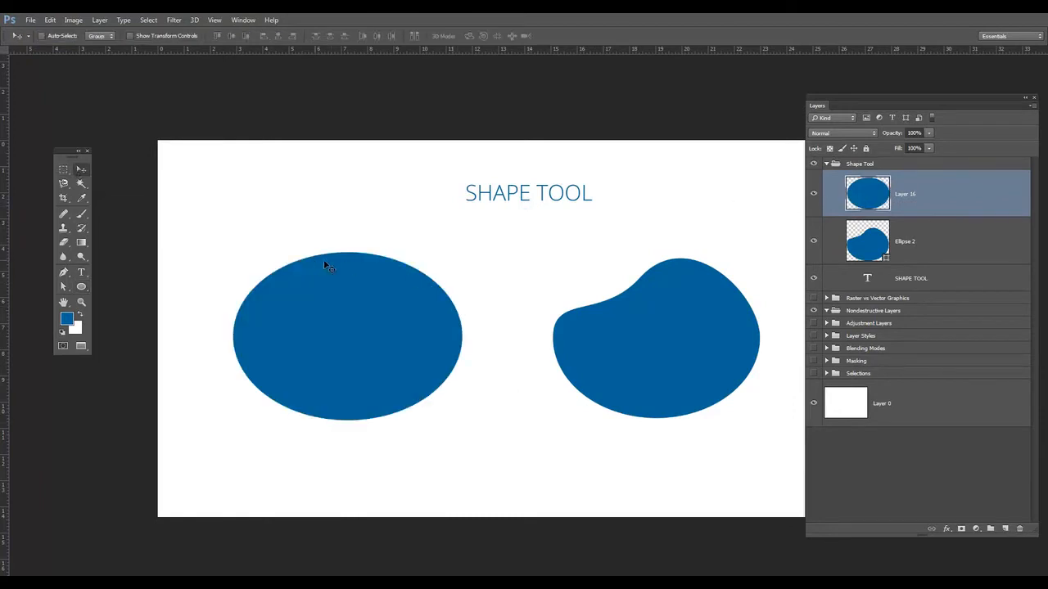
key(ctrl+t)
mouse_move(461, 252)
mouse_down()
mouse_move(459, 234)
mouse_move(337, 311)
mouse_move(422, 283)
mouse_move(457, 249)
mouse_up()
key(Return)
key(ctrl+t)
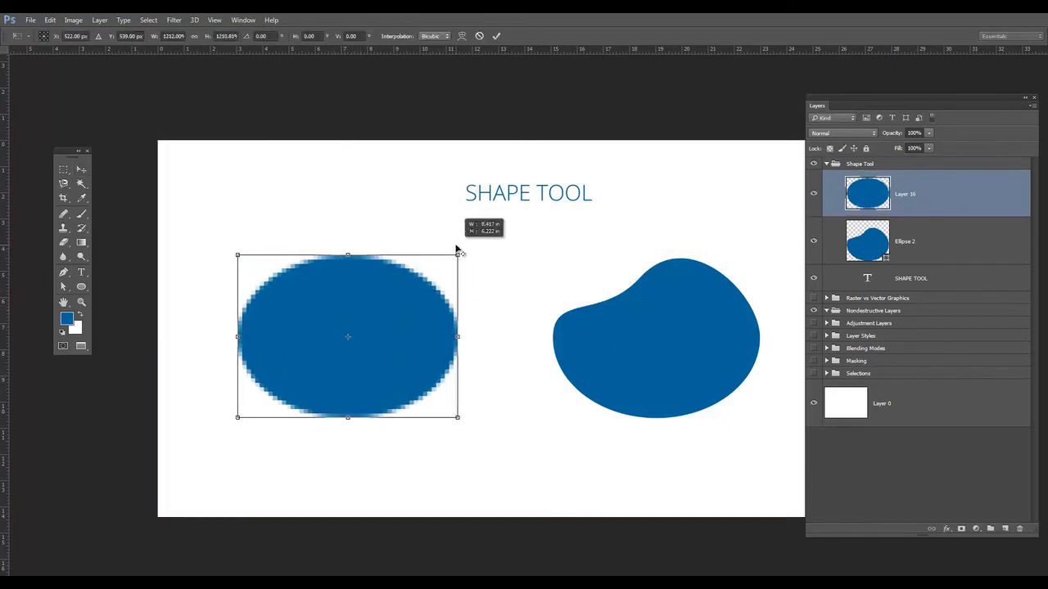
key(Return)
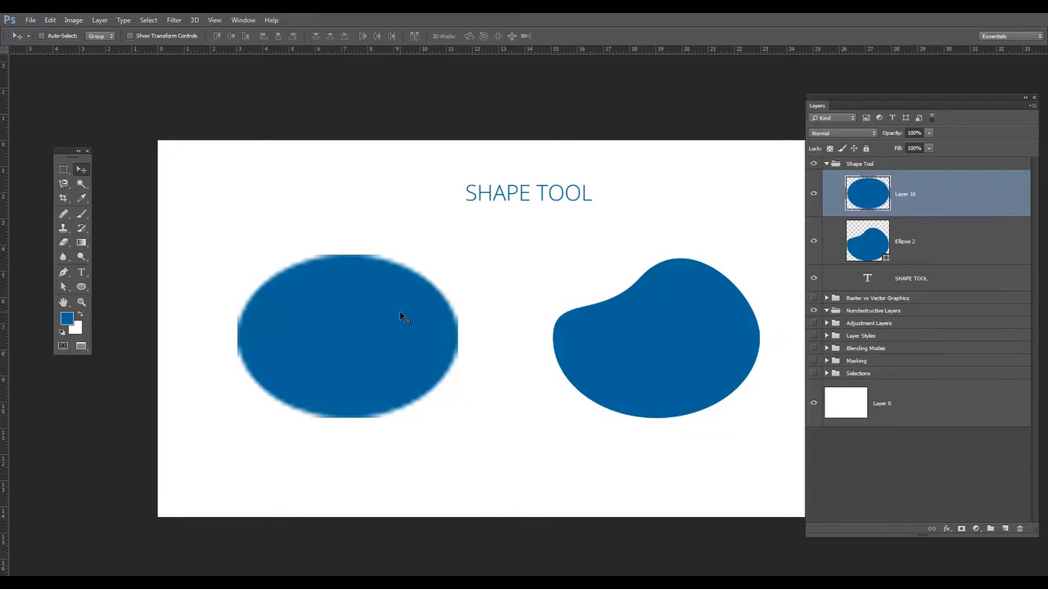
key(ctrl+alt+z)
key(ctrl+alt+z)
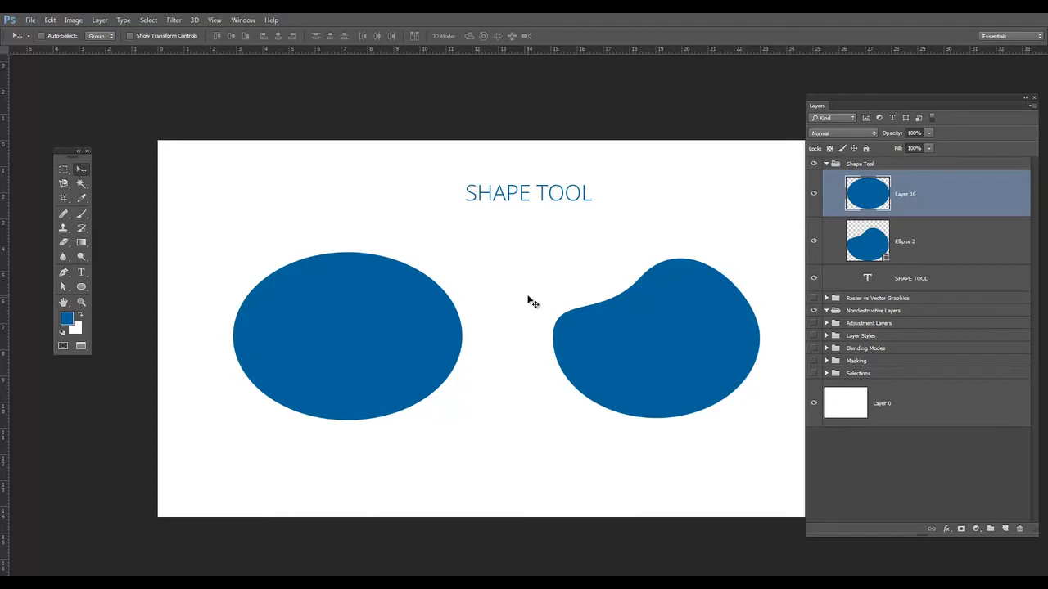
Scale the blob shape on the Ellipse 2 layer about its center to roughly 117% width and 118% height
click(939, 249)
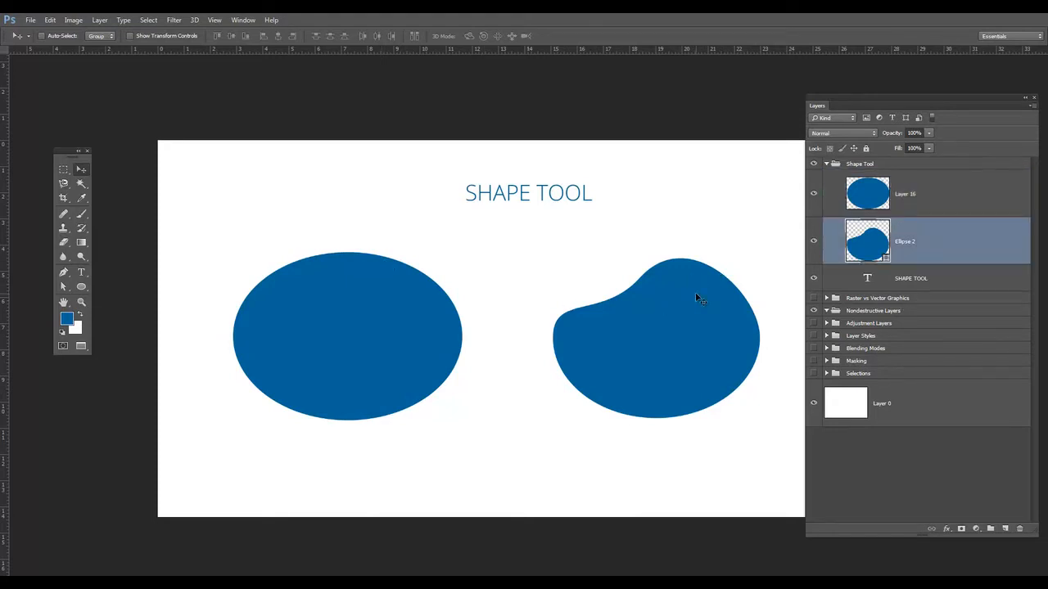
key(ctrl+t)
drag(762, 256, 540, 239)
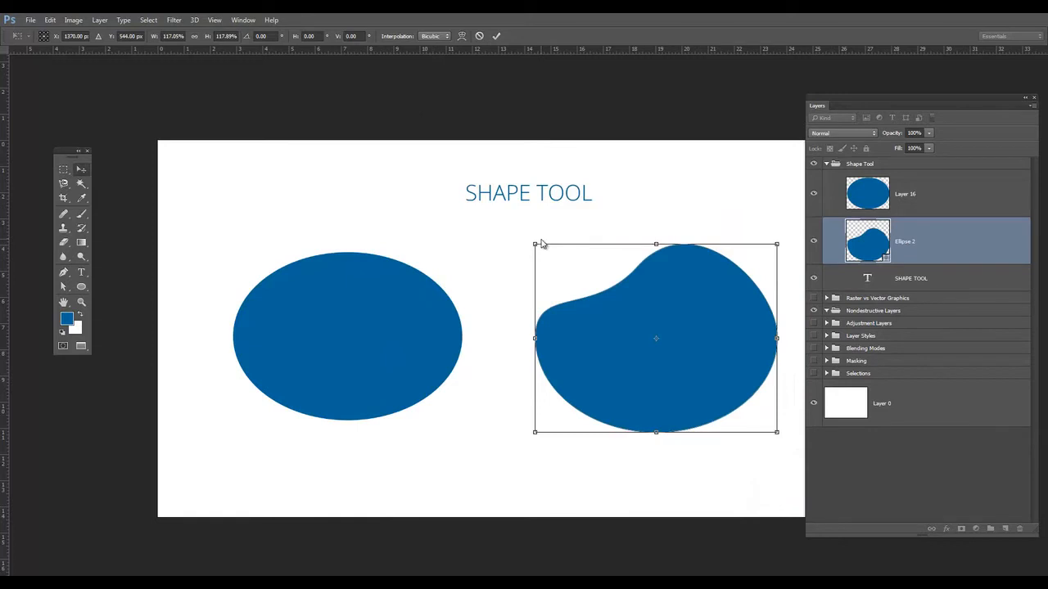
key(Return)
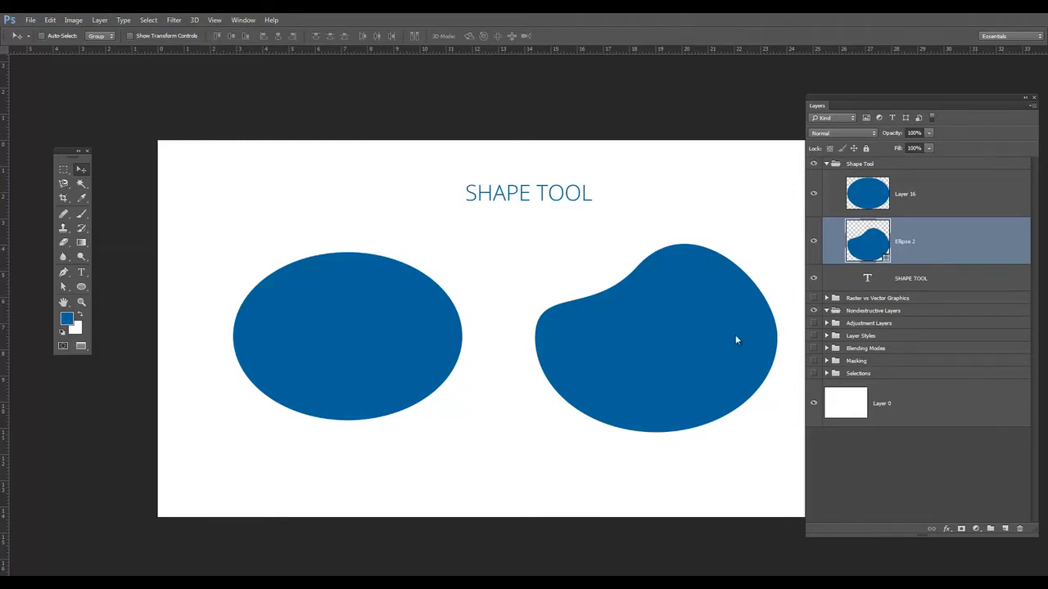
Hide the Ellipse 2 blob and move the Layer 16 ellipse slightly up and to the right
click(814, 243)
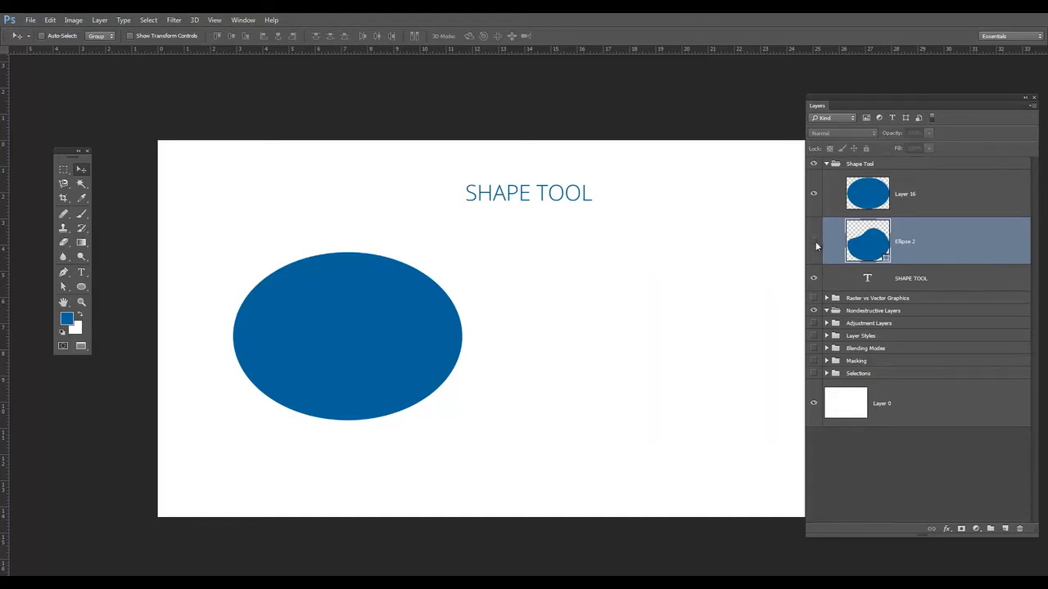
click(917, 205)
drag(384, 296, 414, 281)
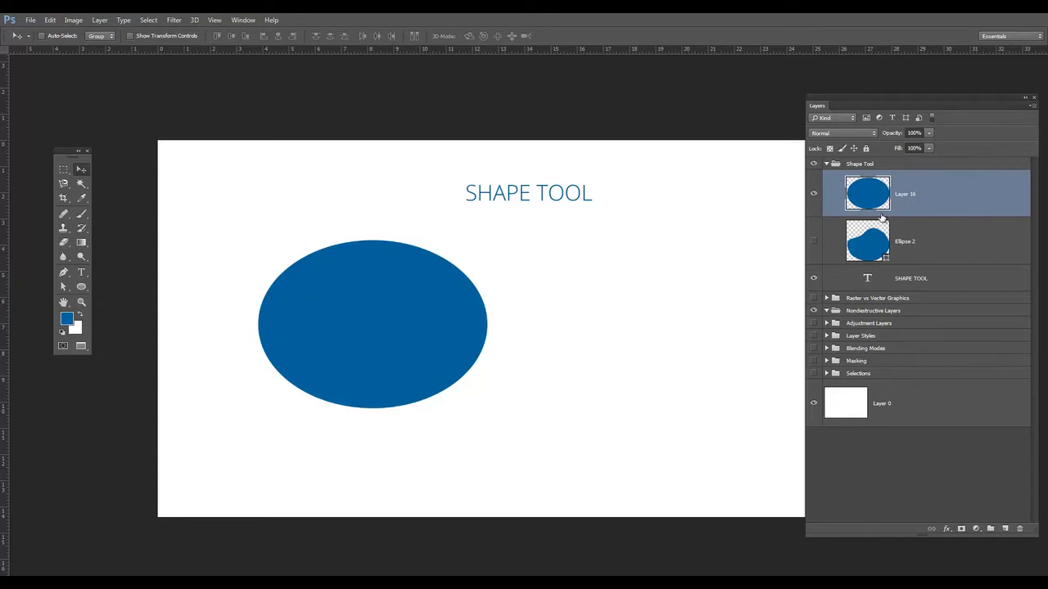
Add a layer mask to Layer 16 and mask out a wide band across its middle with a black ellipse
click(961, 528)
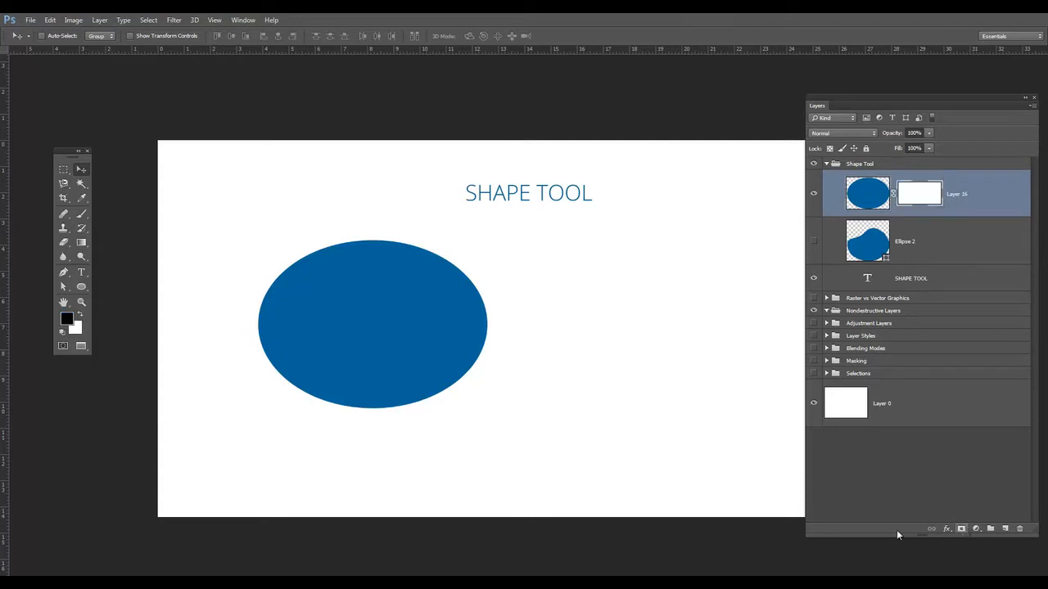
click(80, 287)
drag(213, 287, 542, 368)
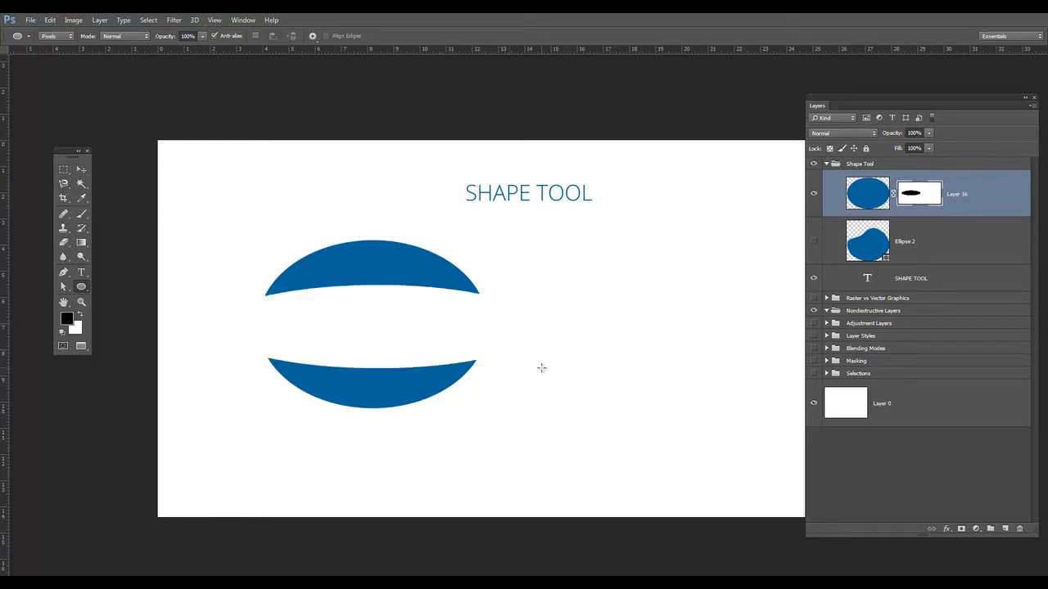
Draw six smaller black ellipses on the Layer 16 mask along the band's upper and lower edges
drag(391, 262, 416, 313)
drag(325, 261, 370, 307)
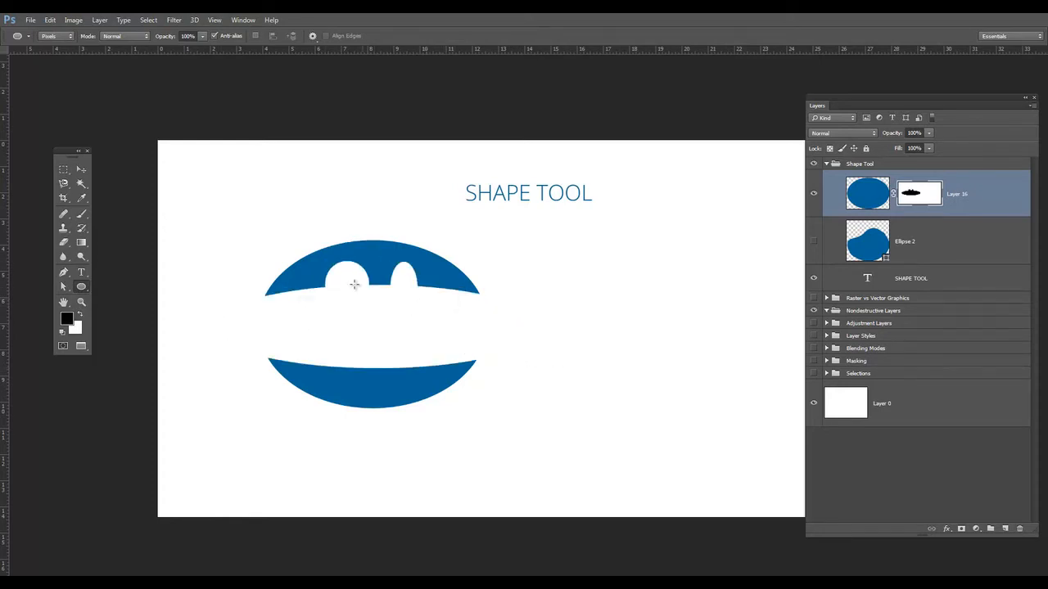
drag(371, 248, 400, 299)
drag(329, 362, 385, 391)
drag(393, 354, 456, 375)
drag(293, 280, 331, 301)
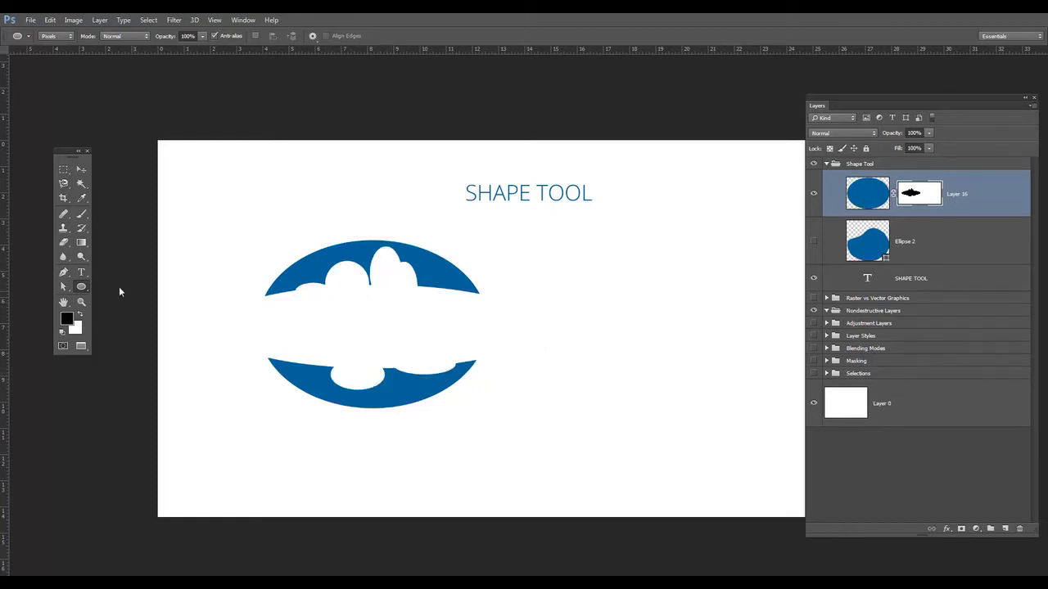
Set the Ellipse tool back to Shape mode and draw an ellipse about 476 by 263 px over the masked ellipse
click(56, 36)
click(51, 41)
drag(294, 245, 466, 340)
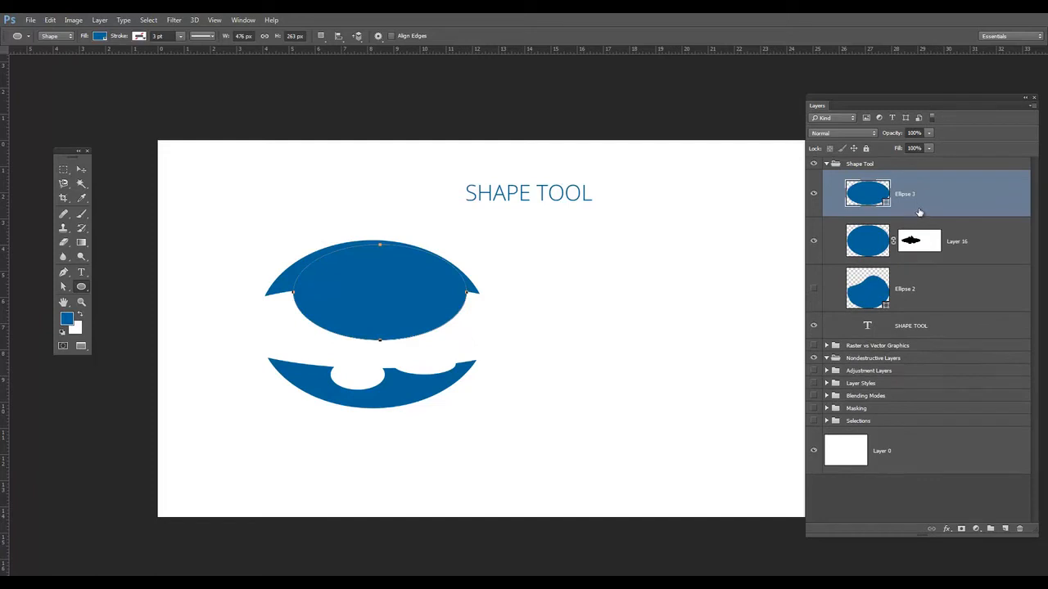
Delete the Ellipse 3 shape layer and select the layer mask of Layer 16
drag(941, 194, 1018, 530)
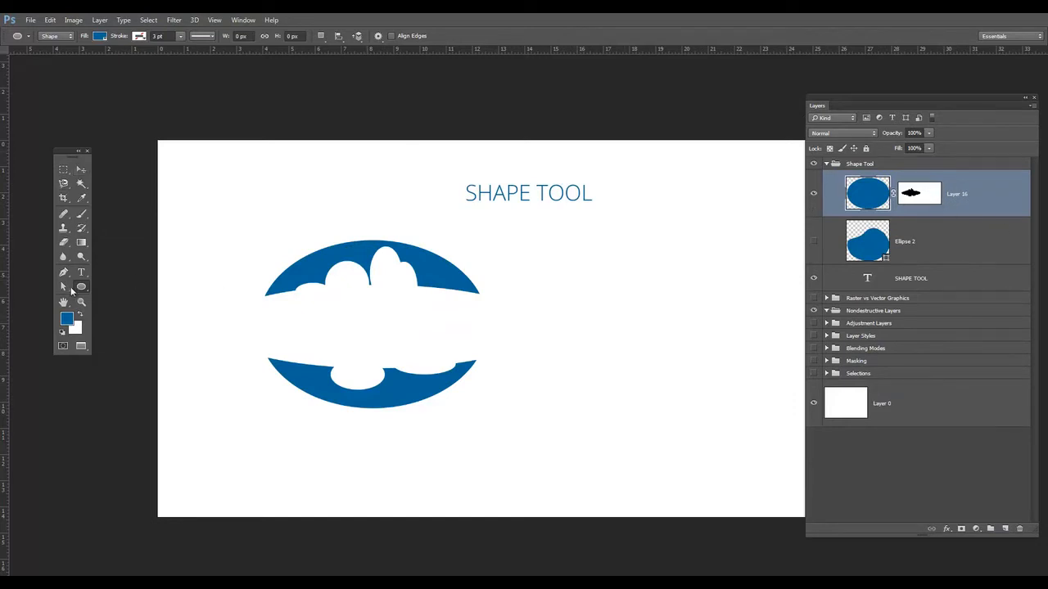
click(928, 187)
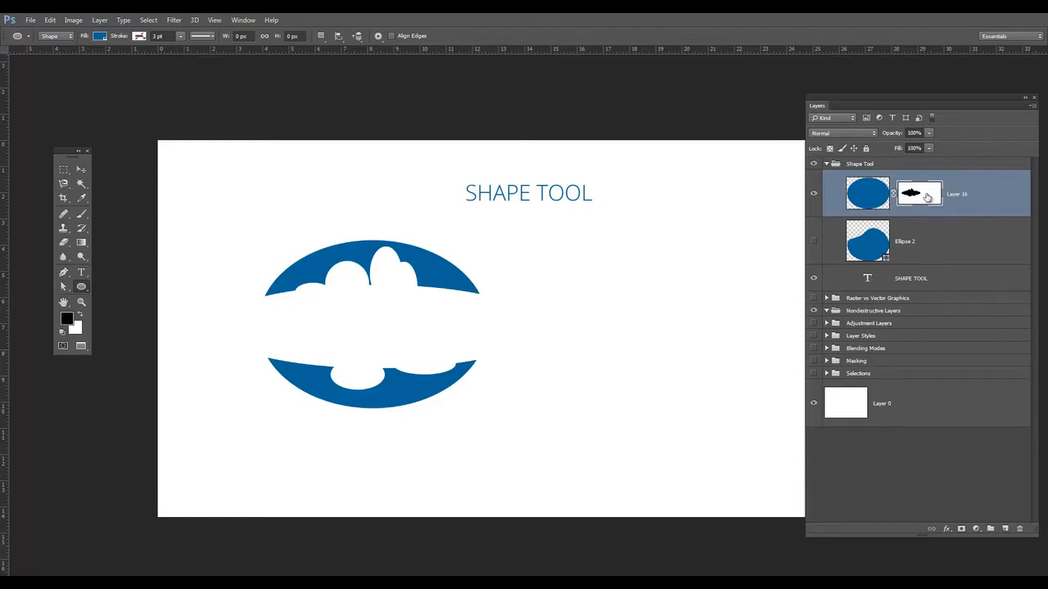
click(81, 169)
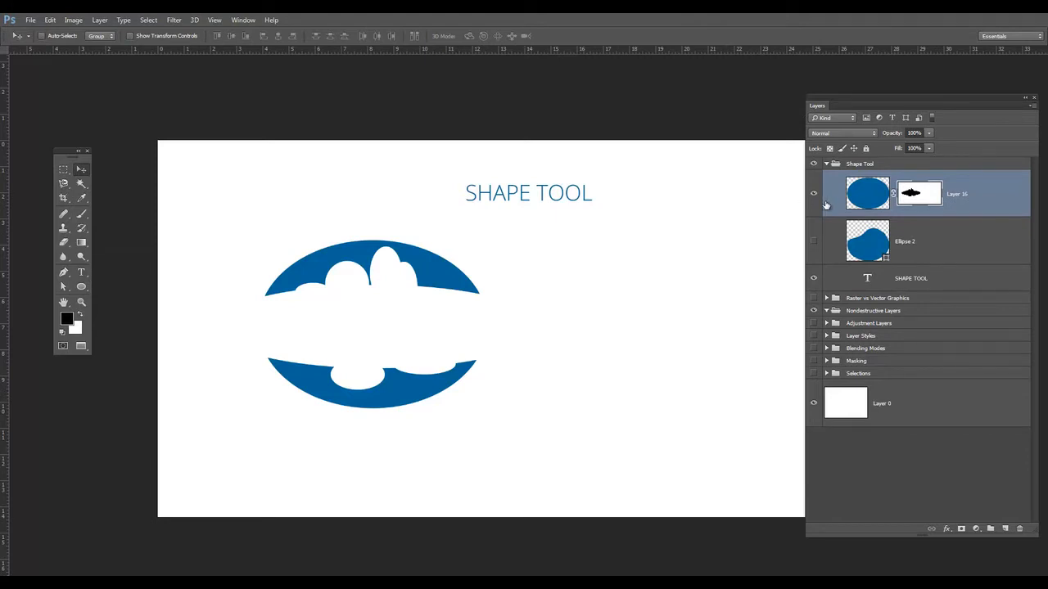
Hide Layer 16, show the Ellipse 2 blob and move it left to sit below the SHAPE TOOL title
click(813, 194)
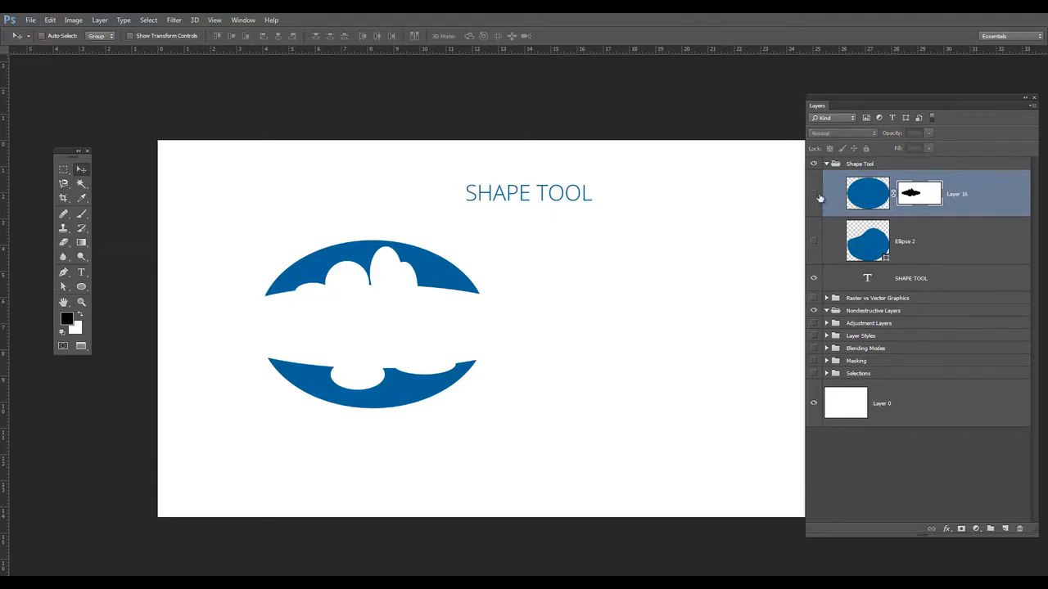
click(813, 240)
click(936, 245)
drag(655, 325, 538, 327)
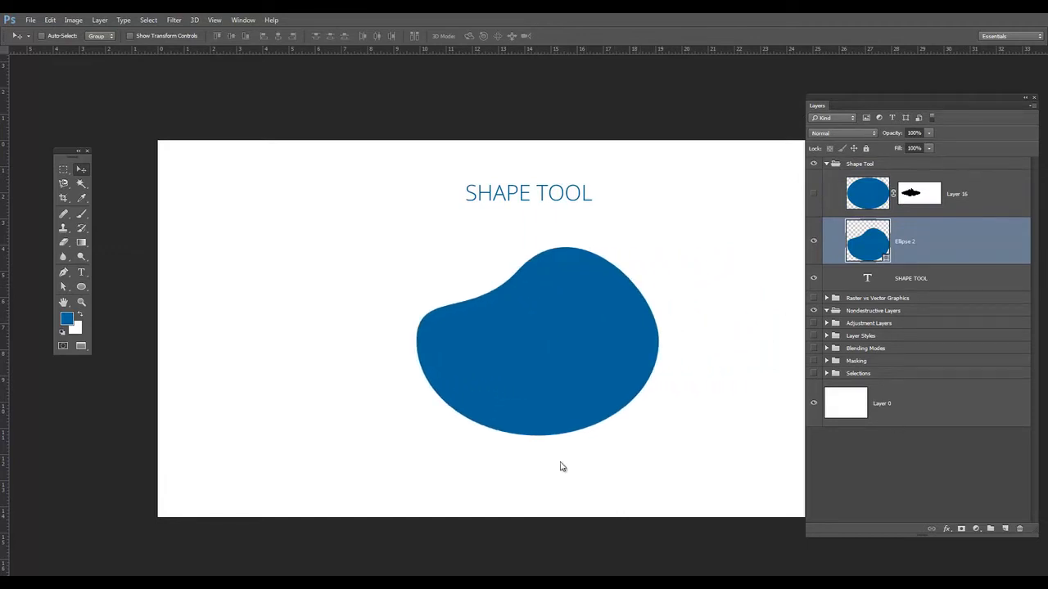
mouse_move(510, 345)
mouse_down()
mouse_move(462, 350)
mouse_move(486, 349)
mouse_move(499, 328)
mouse_move(494, 340)
mouse_up()
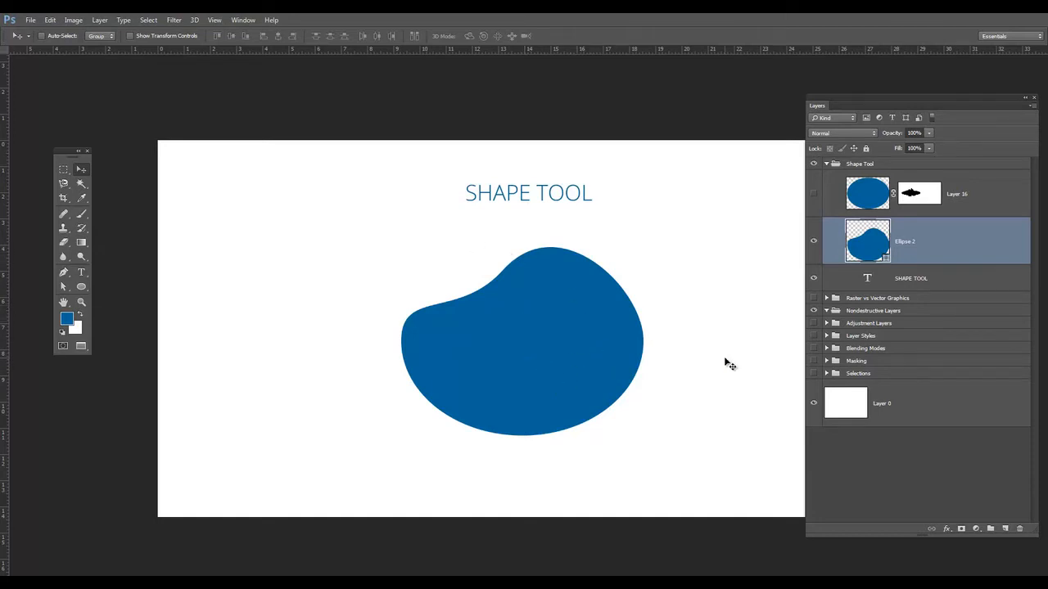
Try masking the Ellipse 2 blob with a layer mask and black brush, and delete the mask
click(961, 529)
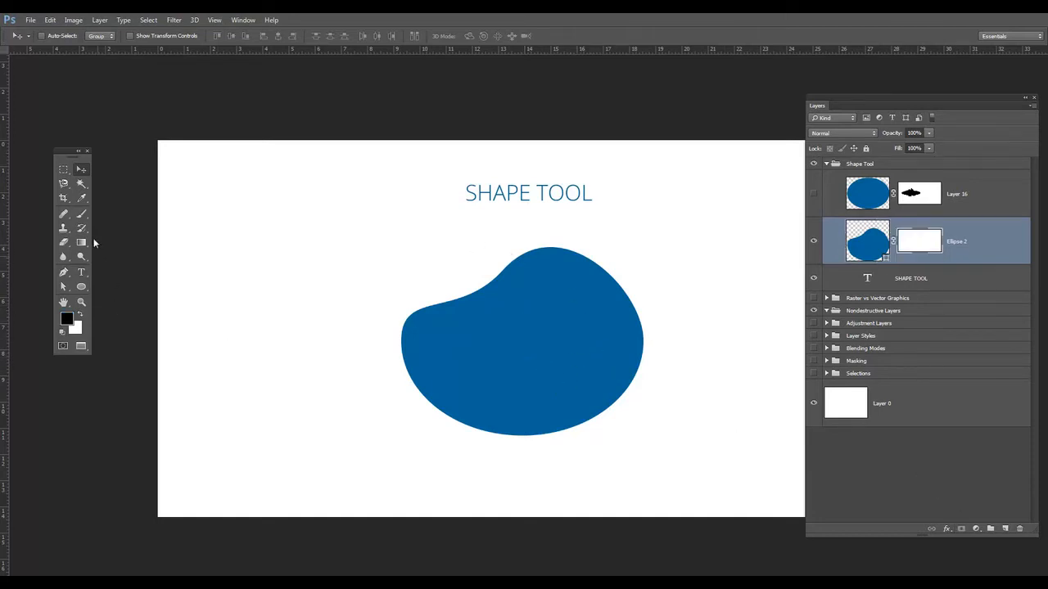
click(81, 214)
mouse_move(587, 369)
mouse_down()
mouse_move(489, 327)
mouse_move(471, 349)
mouse_move(521, 402)
mouse_move(508, 288)
mouse_move(548, 387)
mouse_move(418, 271)
mouse_move(405, 364)
mouse_move(549, 315)
mouse_up()
mouse_move(921, 243)
mouse_down()
mouse_move(1013, 399)
mouse_move(1019, 529)
mouse_up()
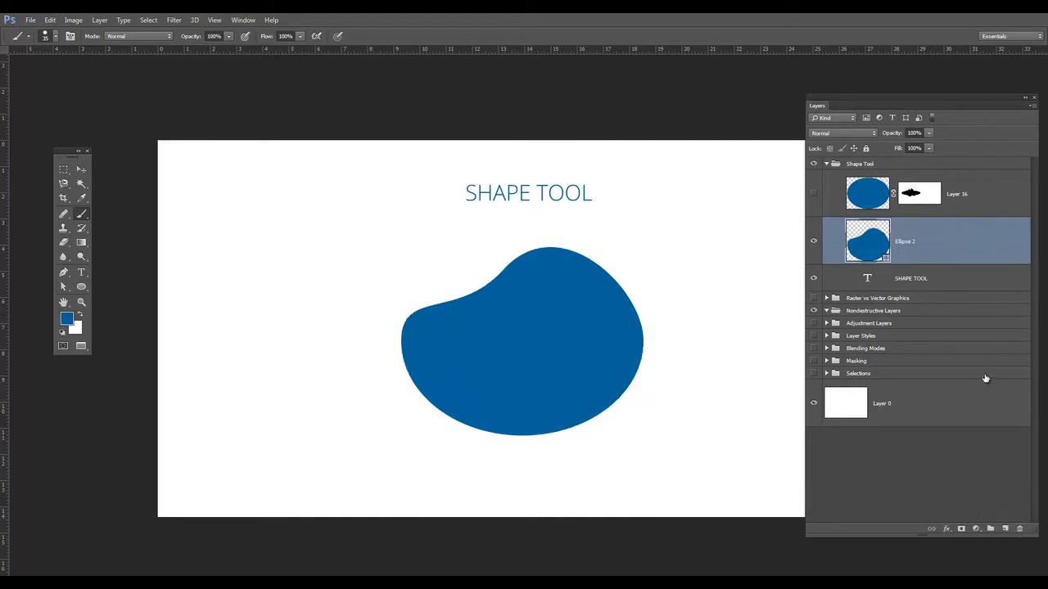
Move the Ellipse 2 blob slightly to the left
click(81, 169)
drag(577, 295, 555, 303)
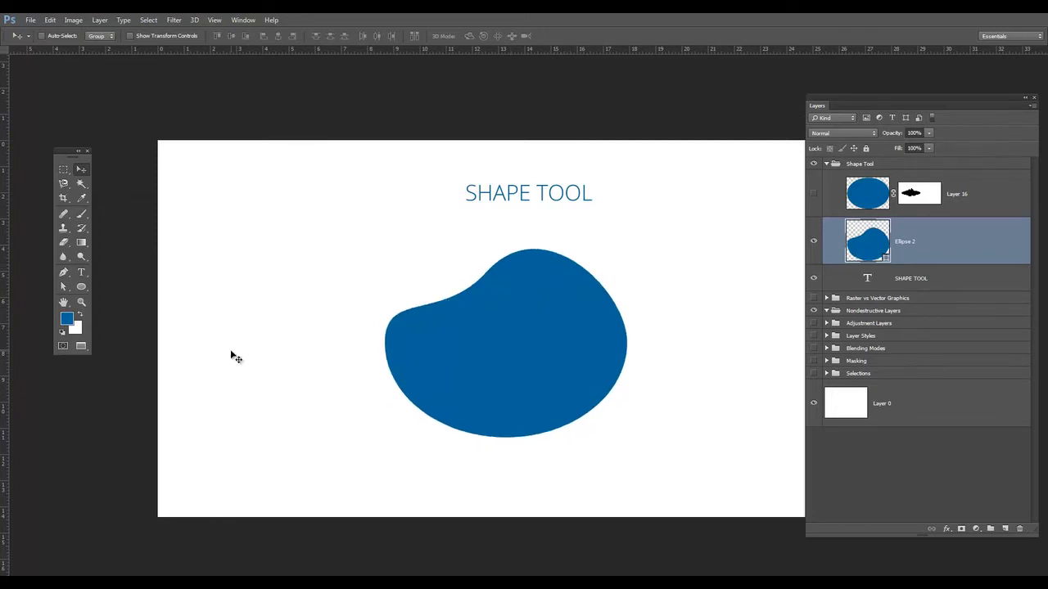
Subtract six small ellipses from the Ellipse 2 blob, letting some overlap its outline and each other
click(81, 287)
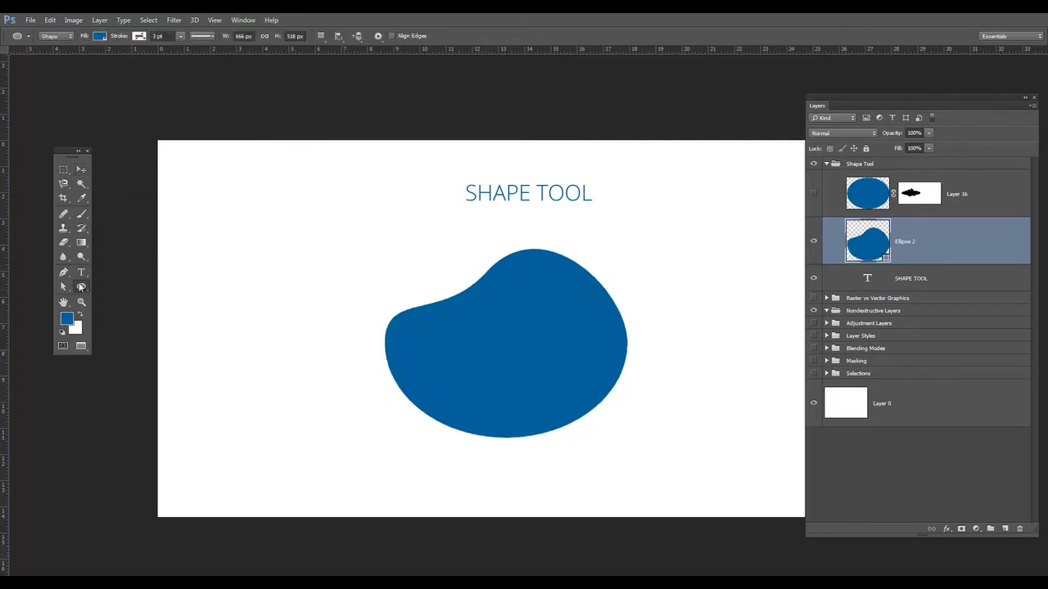
click(81, 287)
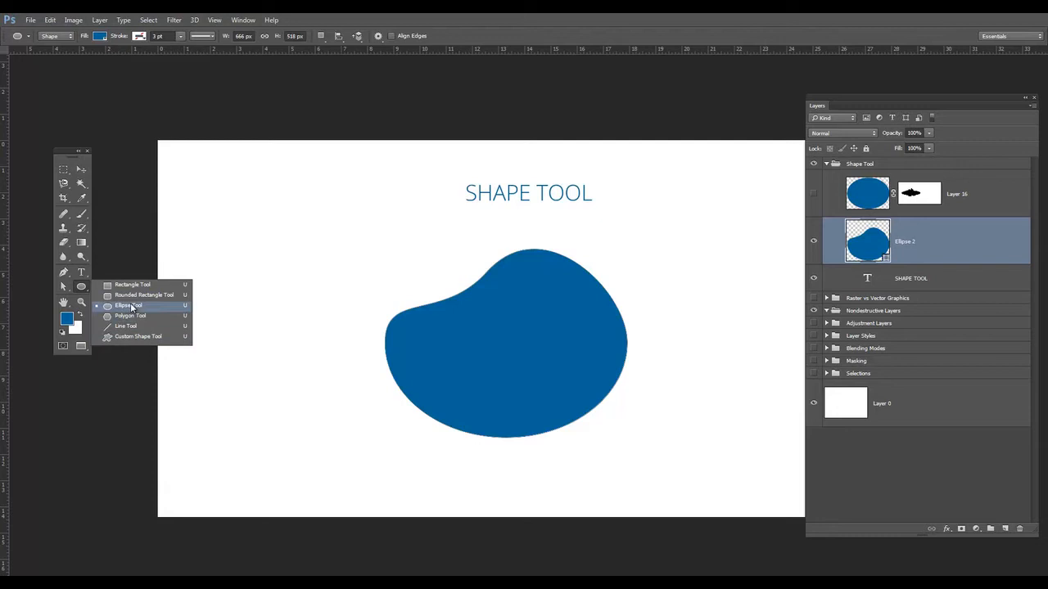
click(130, 306)
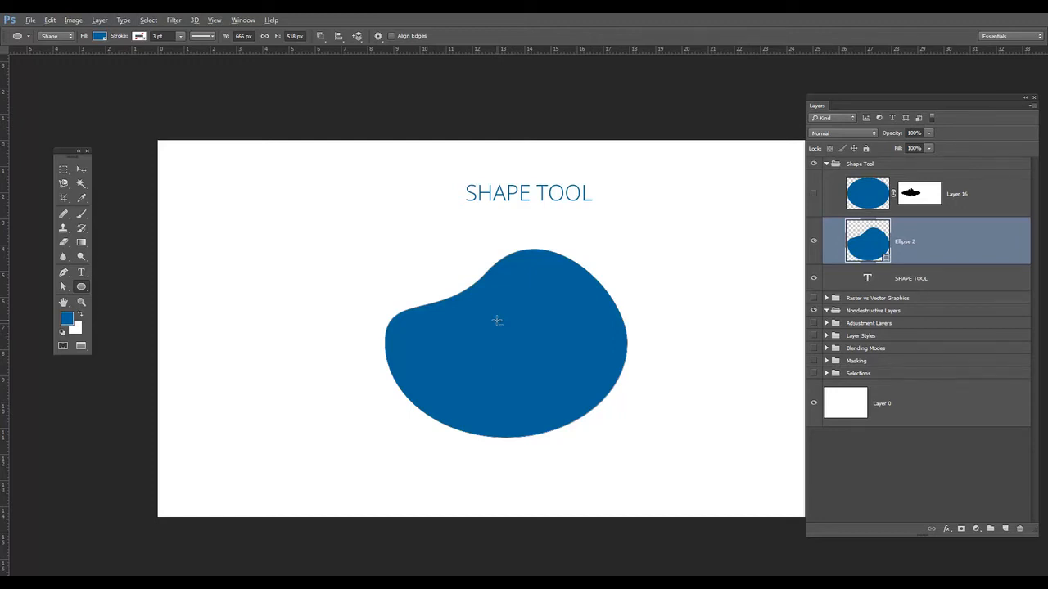
drag(452, 337, 464, 355)
drag(473, 255, 587, 373)
drag(614, 334, 641, 363)
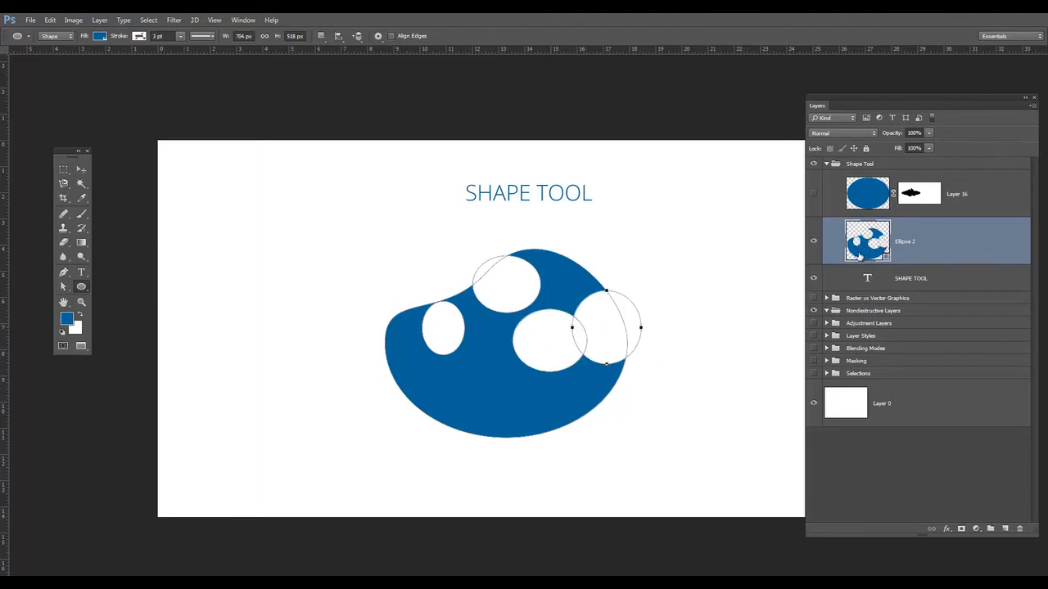
drag(467, 391, 495, 418)
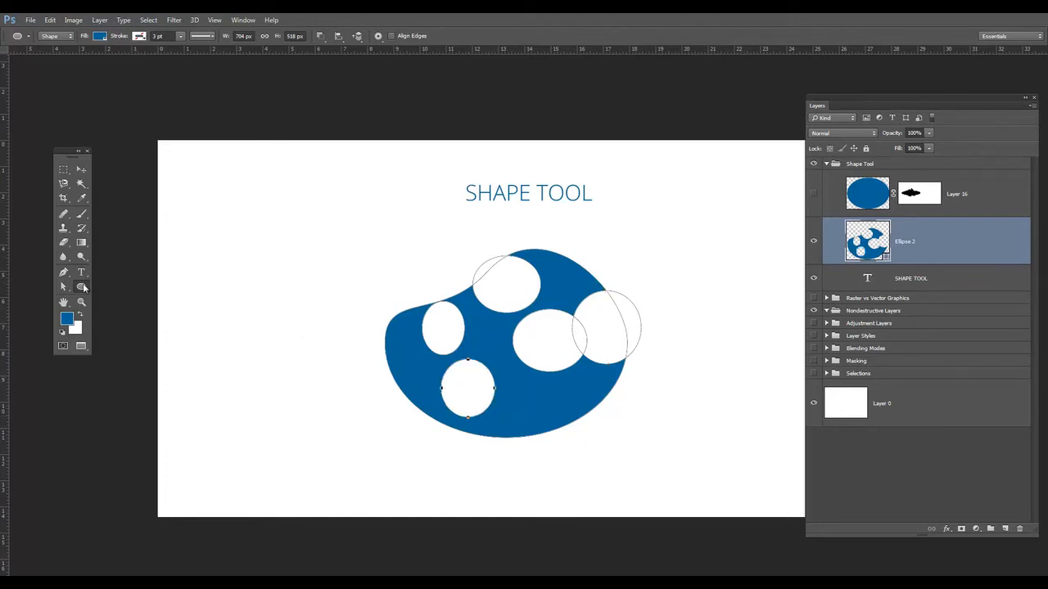
drag(537, 407, 569, 438)
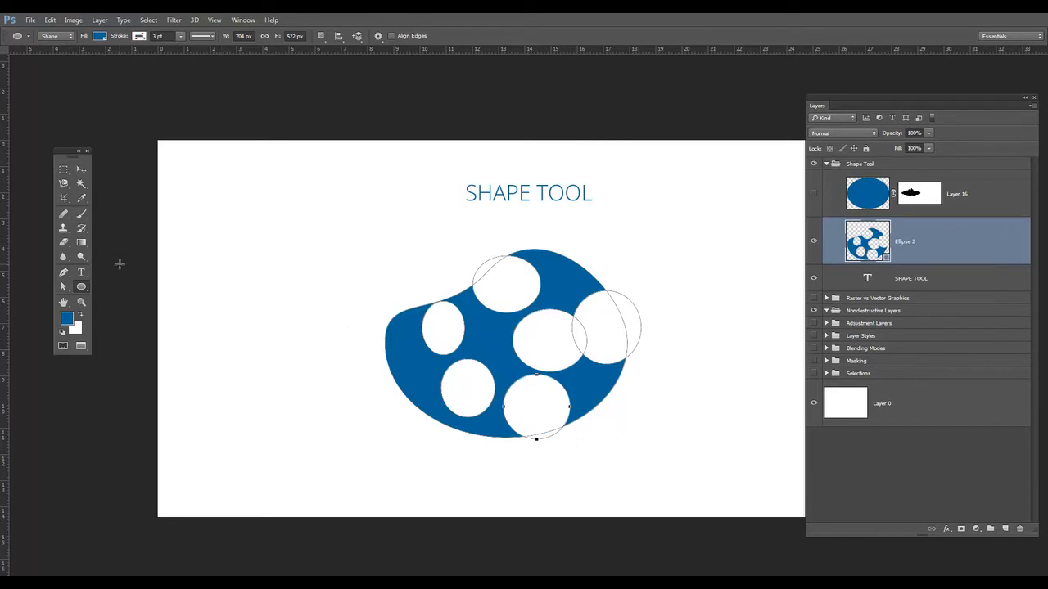
Reshape the lower-right elliptical cutout by pulling its right anchor point slightly outward and up
click(63, 287)
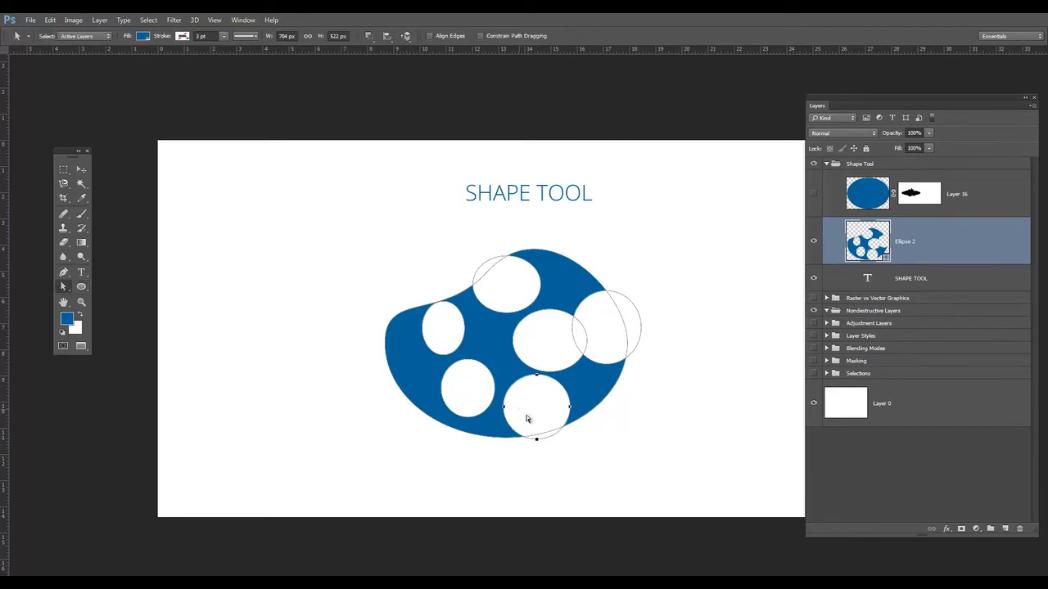
click(566, 406)
drag(570, 403, 575, 400)
click(553, 407)
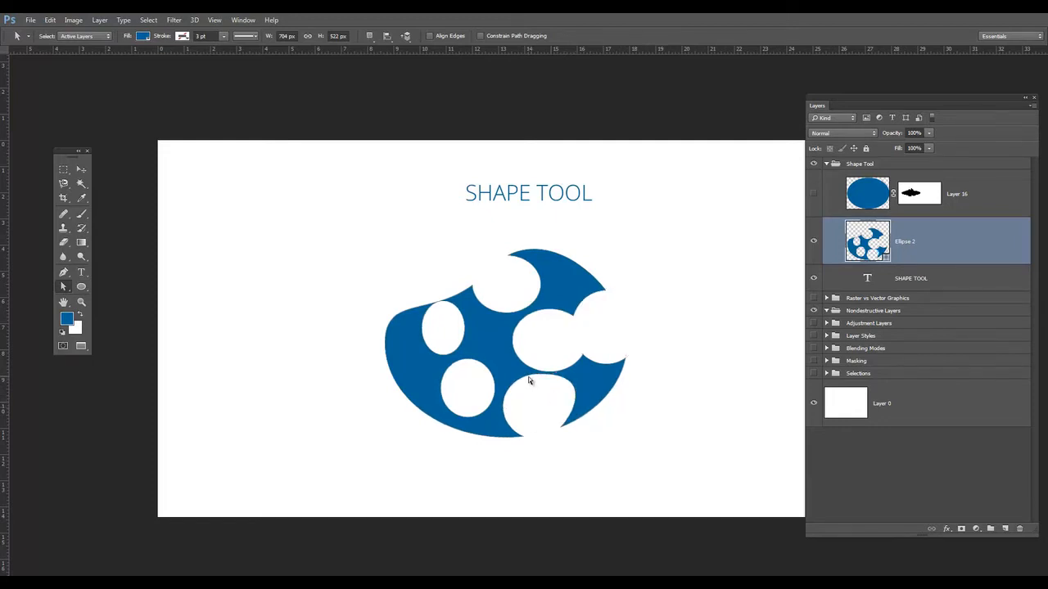
Move the six elliptical cutouts individually outward so they straddle the blob's edge
drag(61, 288, 99, 285)
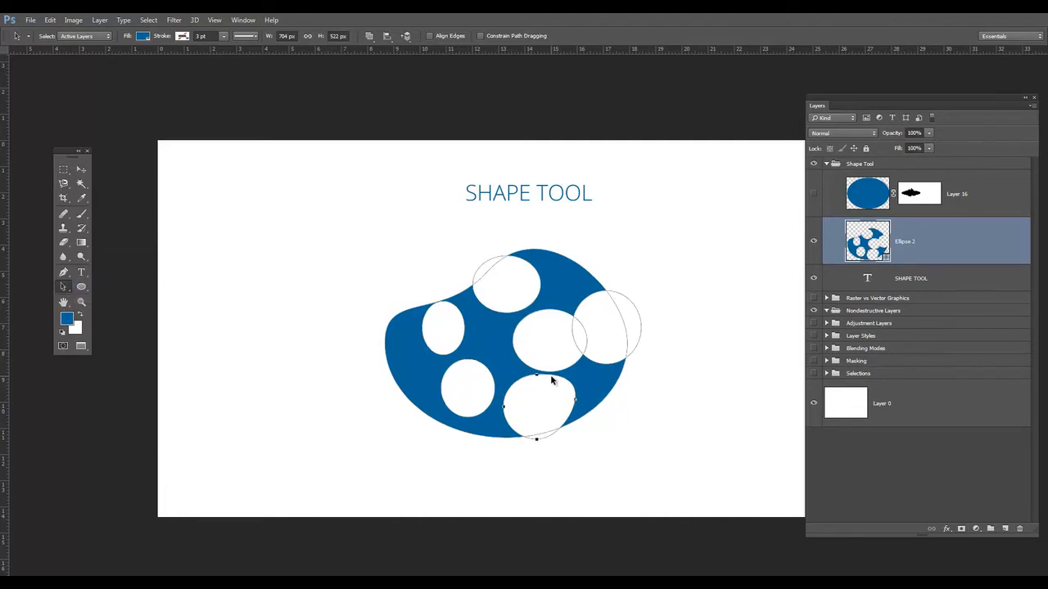
drag(550, 374, 569, 395)
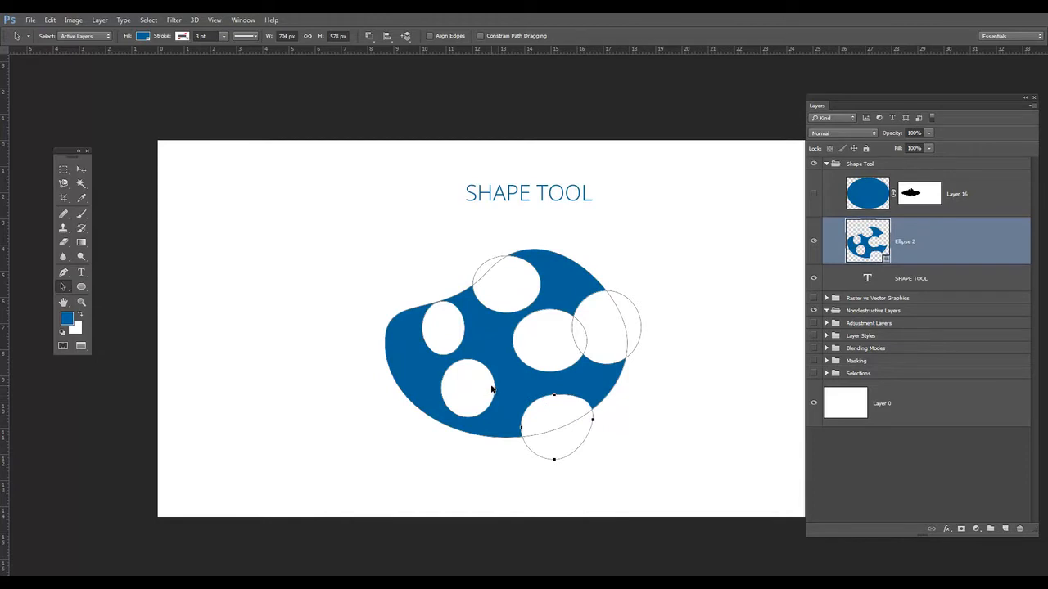
drag(493, 390, 489, 415)
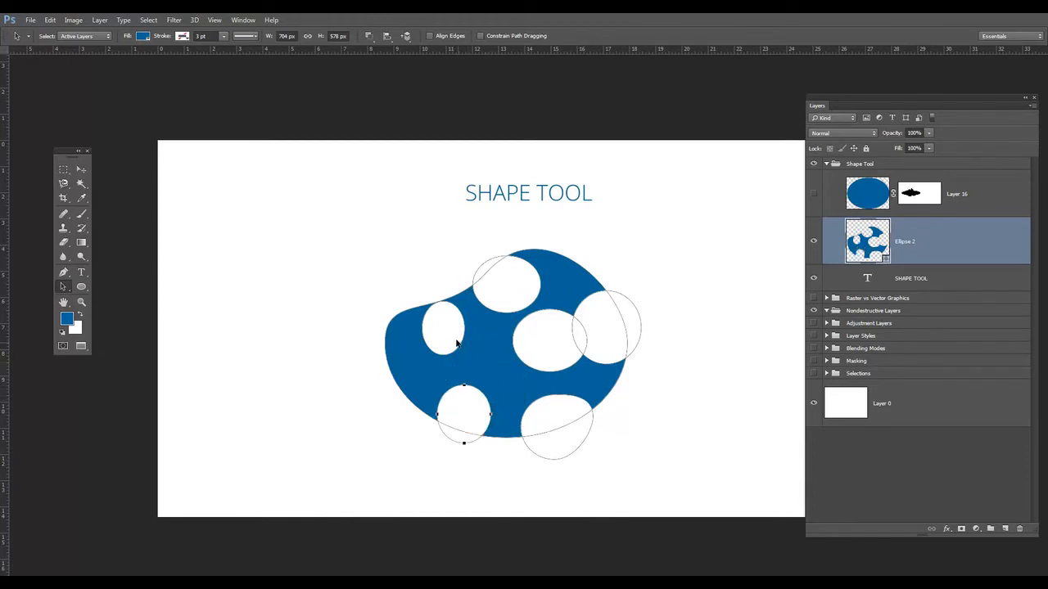
drag(441, 337, 414, 329)
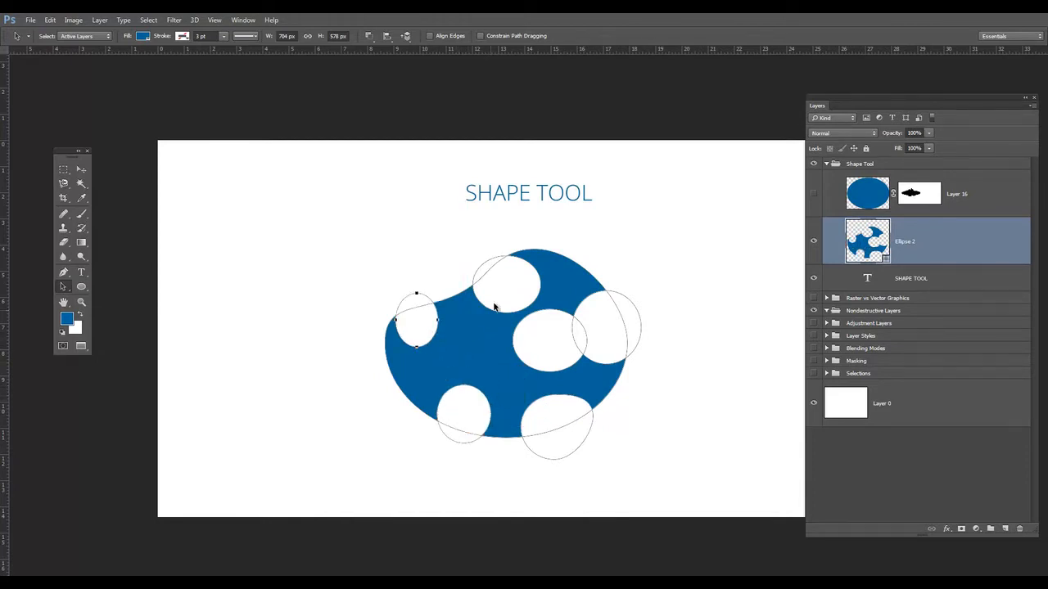
mouse_move(482, 309)
mouse_down()
mouse_move(452, 264)
mouse_move(464, 311)
mouse_up()
drag(611, 294, 612, 246)
drag(594, 349, 664, 370)
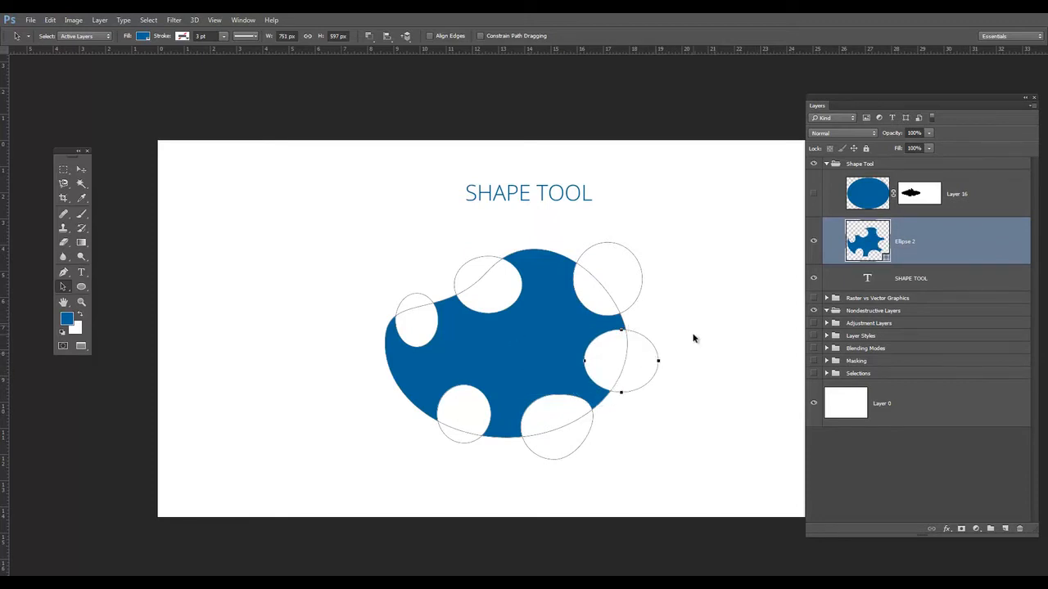
Delete all six elliptical cutout paths from the Ellipse 2 blob
key(Delete)
click(589, 305)
key(Delete)
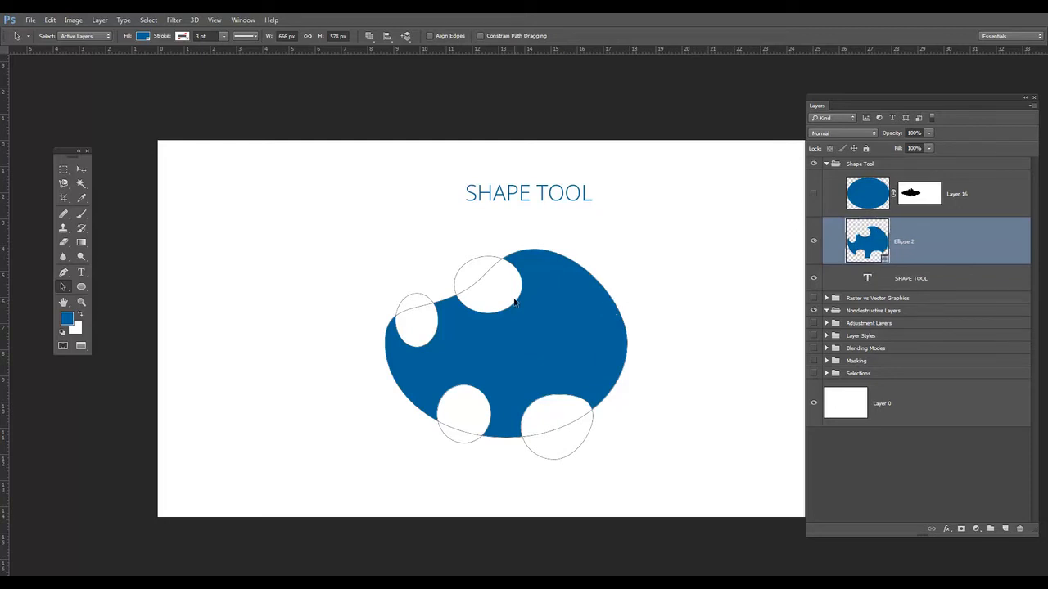
key(Delete)
key(Delete)
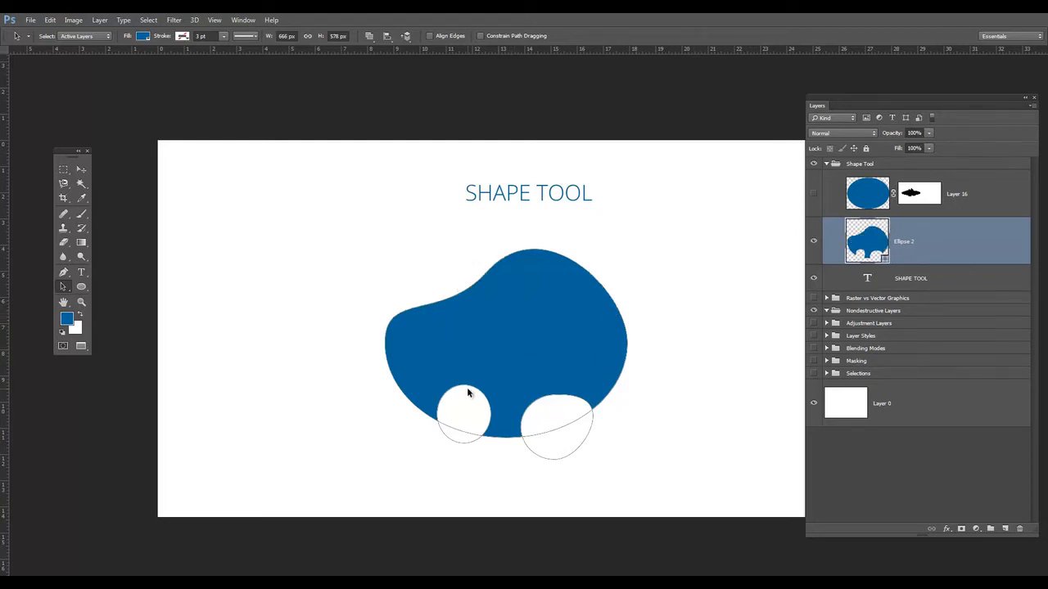
key(Delete)
click(553, 426)
key(Delete)
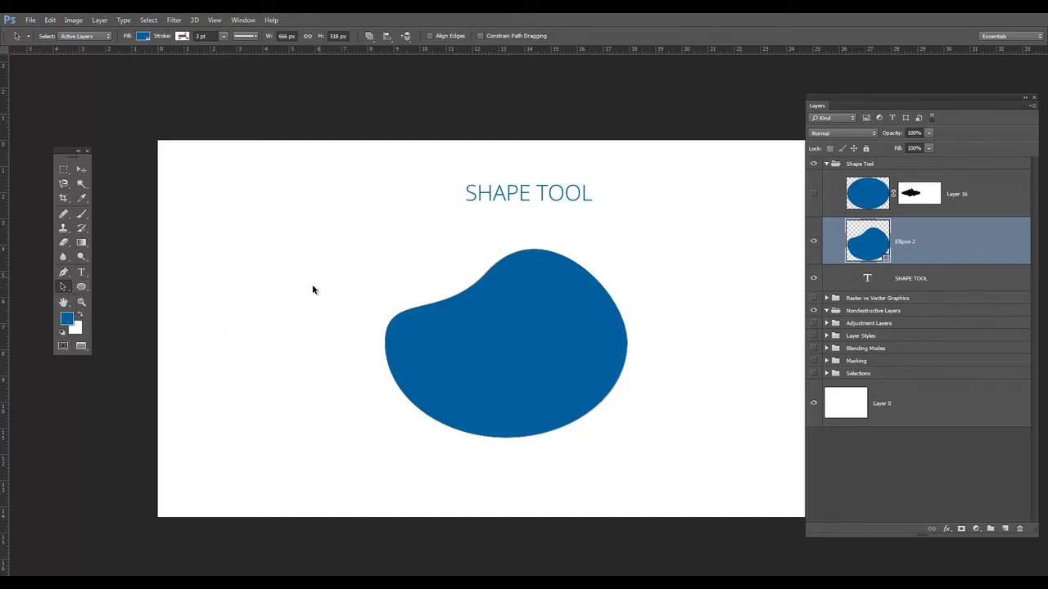
Add a front-view car custom shape to the Ellipse 2 layer over the blob's upper-left edge
click(86, 285)
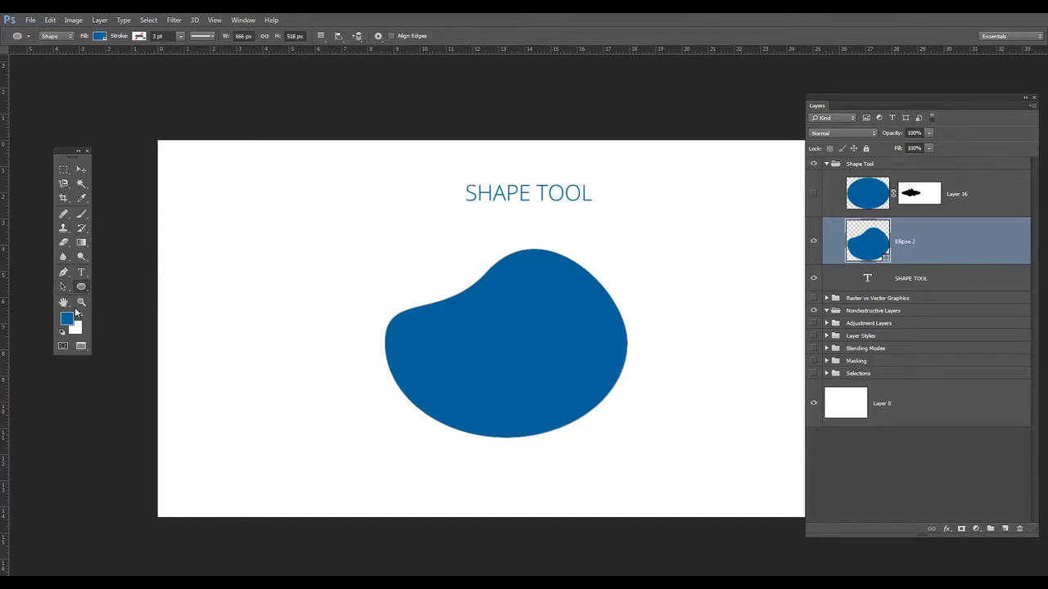
right_click(76, 289)
click(141, 338)
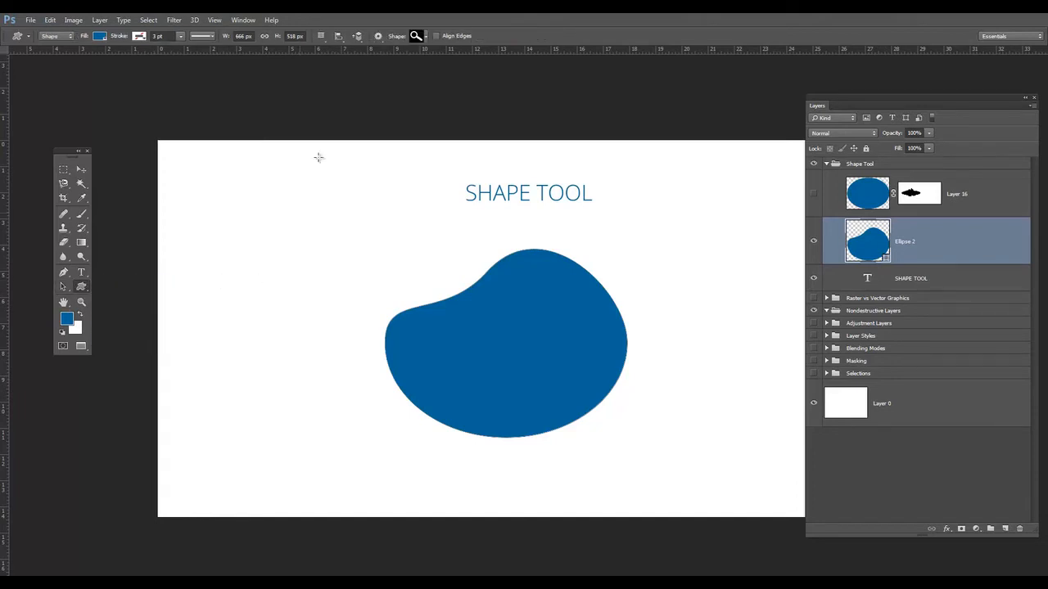
click(427, 36)
scroll(431, 76, down, 5)
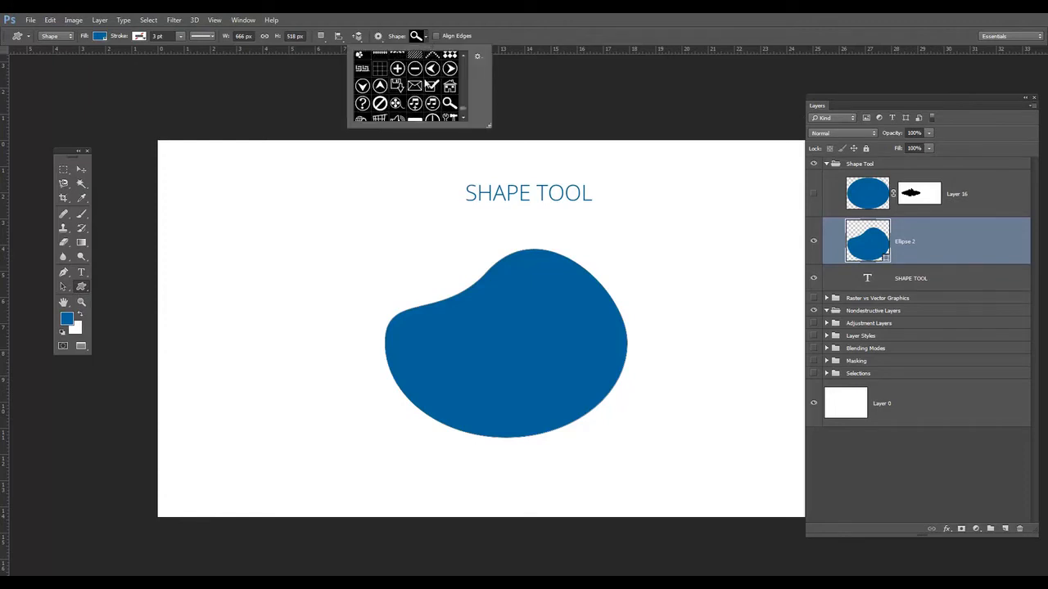
scroll(427, 81, up, 3)
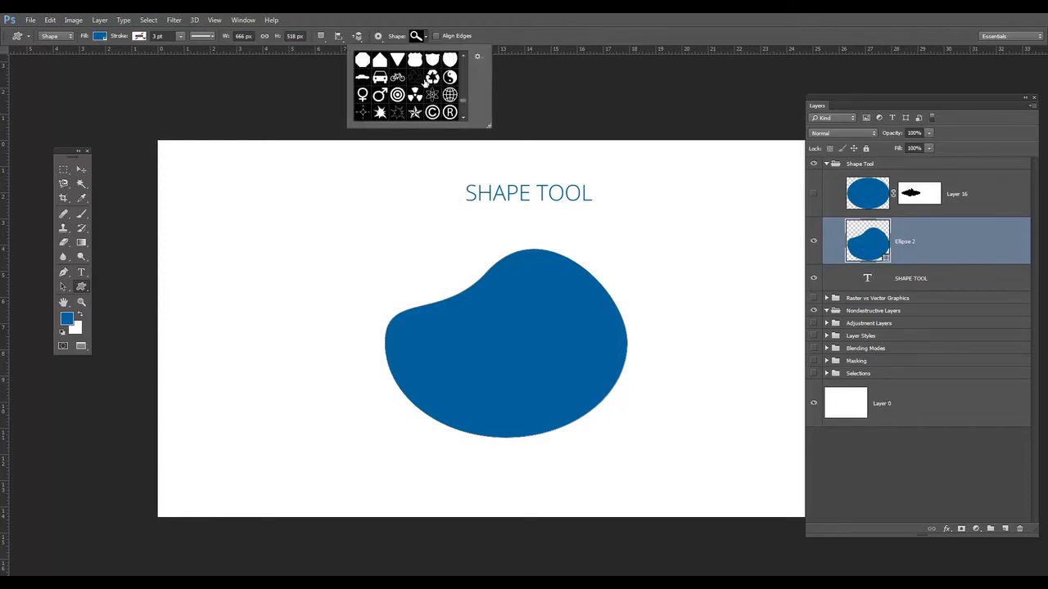
click(380, 77)
click(405, 253)
drag(404, 252, 497, 326)
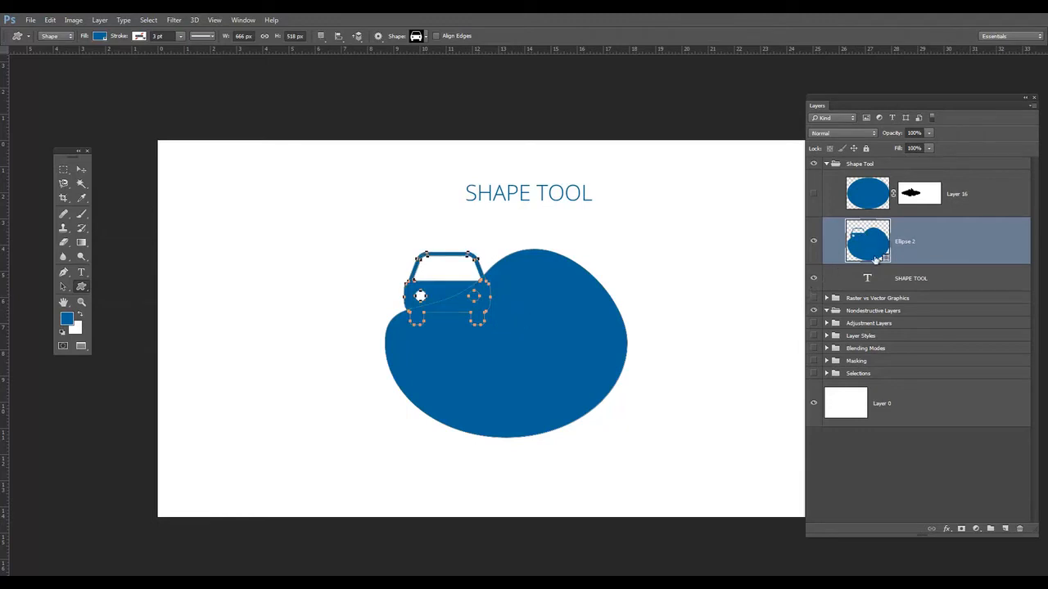
Reposition the car path slightly left on the blob, and move the whole Ellipse 2 shape up and left
click(63, 286)
click(393, 263)
mouse_move(445, 290)
mouse_down()
mouse_move(387, 335)
mouse_move(420, 333)
mouse_move(432, 305)
mouse_up()
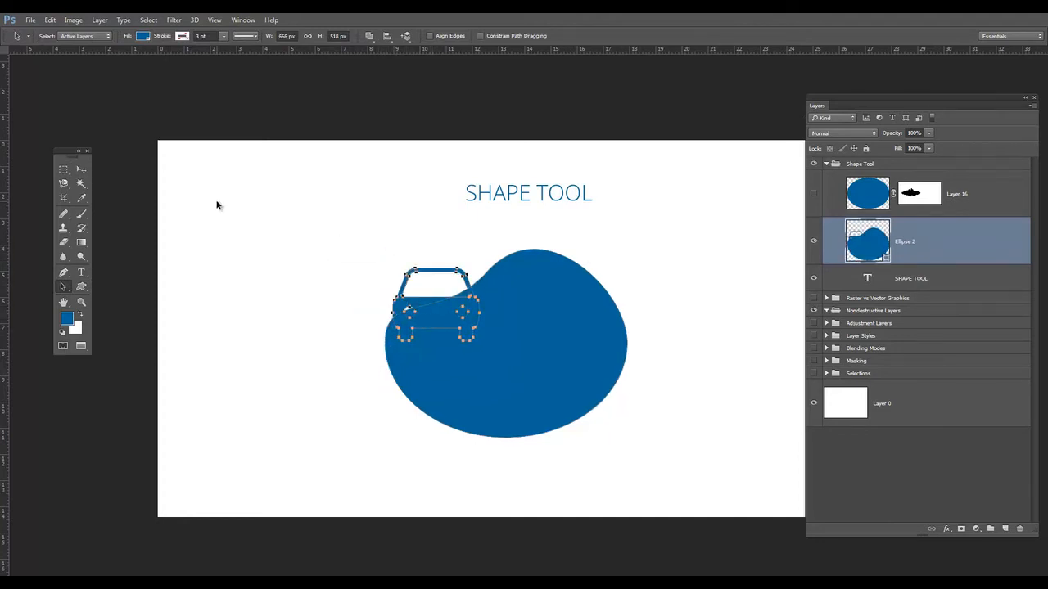
drag(425, 307, 424, 290)
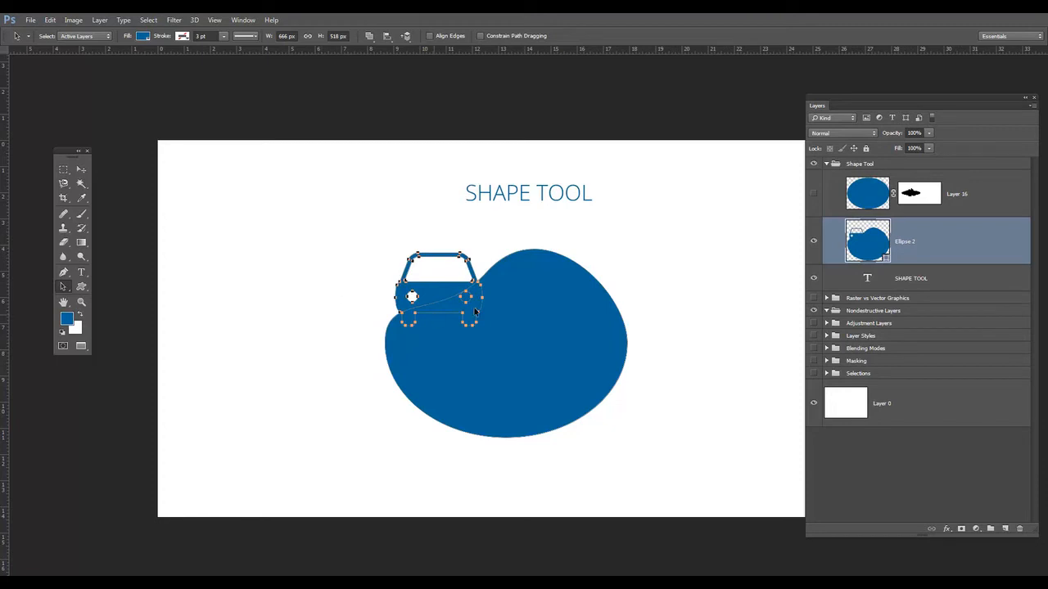
click(81, 169)
drag(475, 308, 467, 282)
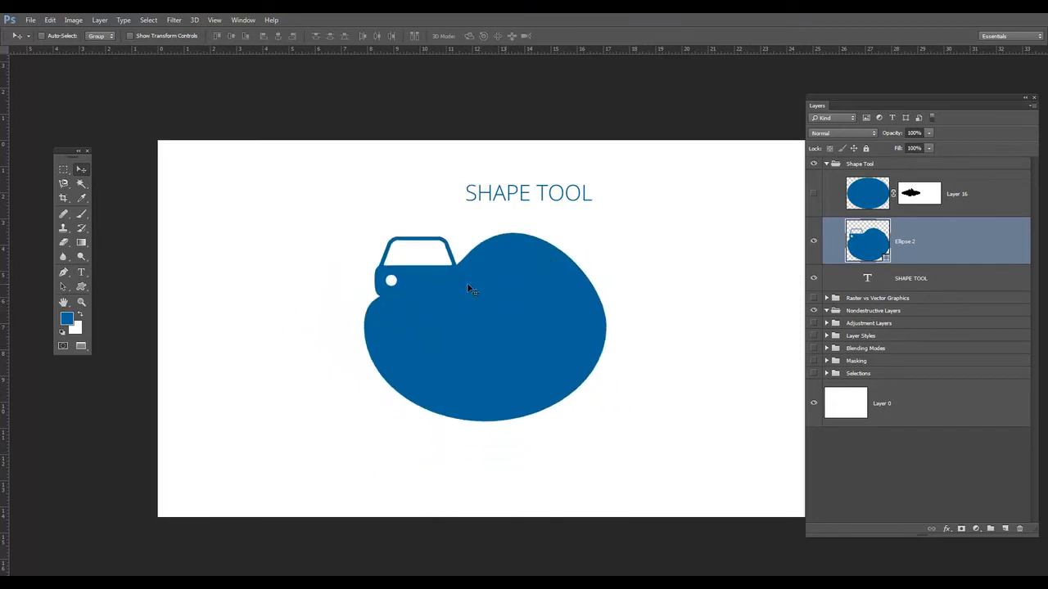
Subtract a larger front-view car custom shape from the middle of the blob
click(79, 287)
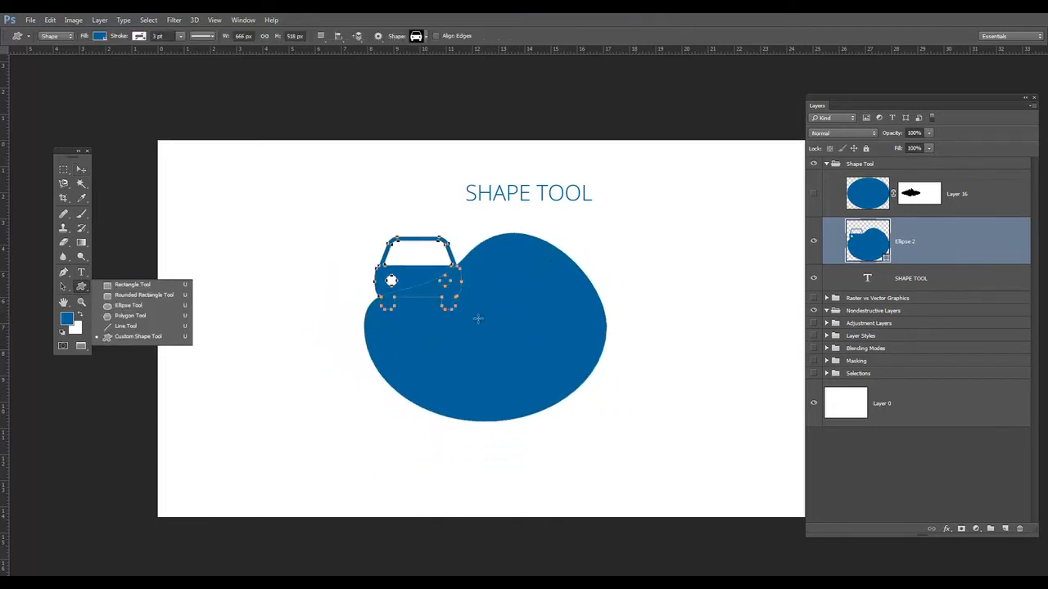
drag(488, 309, 570, 366)
key(alt+space)
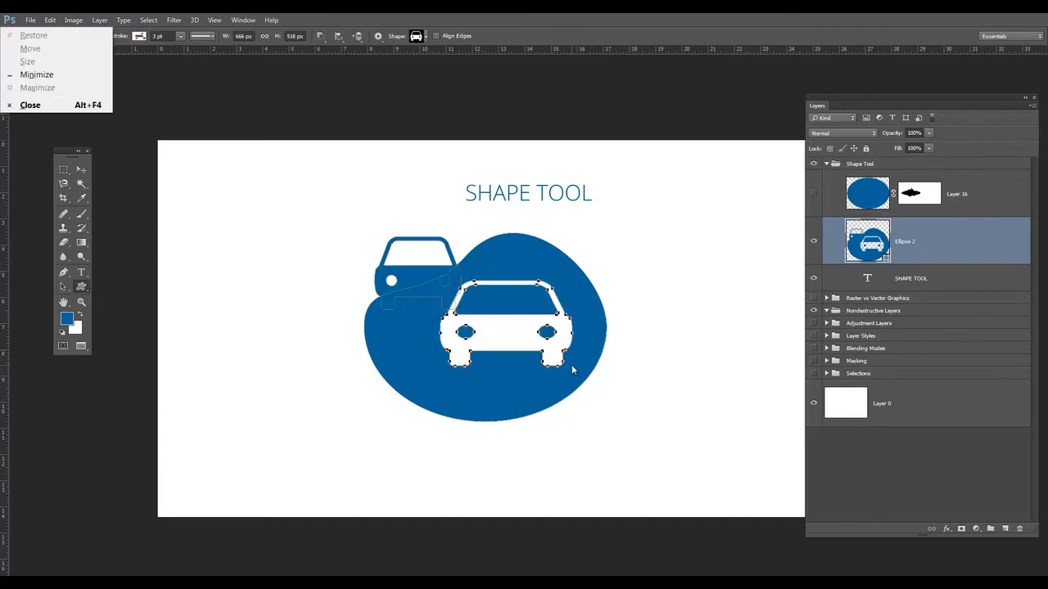
Move the subtracted front-view car path down and left so it cuts into the blob's lower edge
key(Escape)
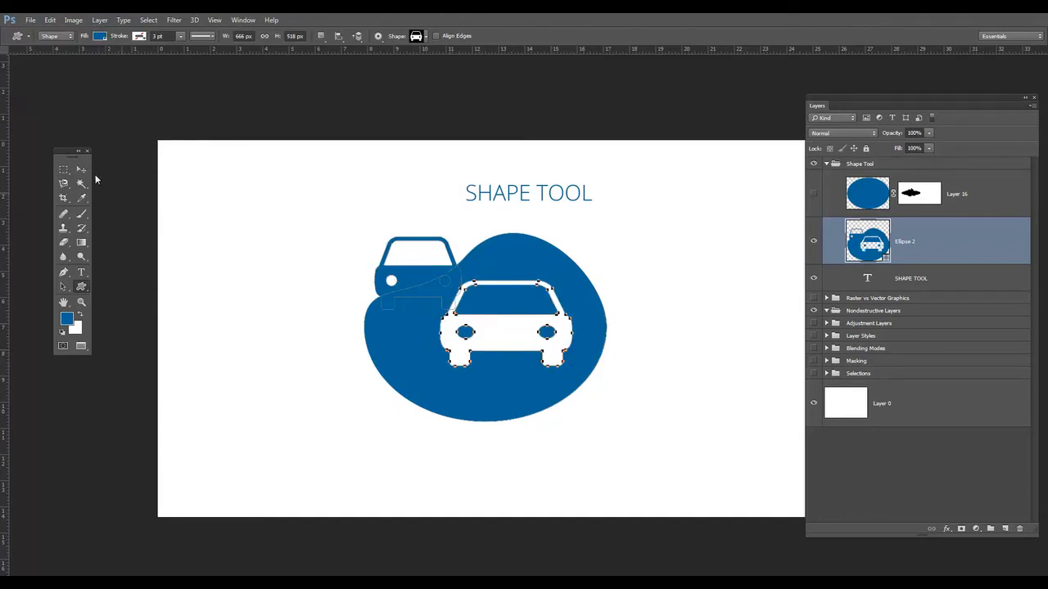
key(v)
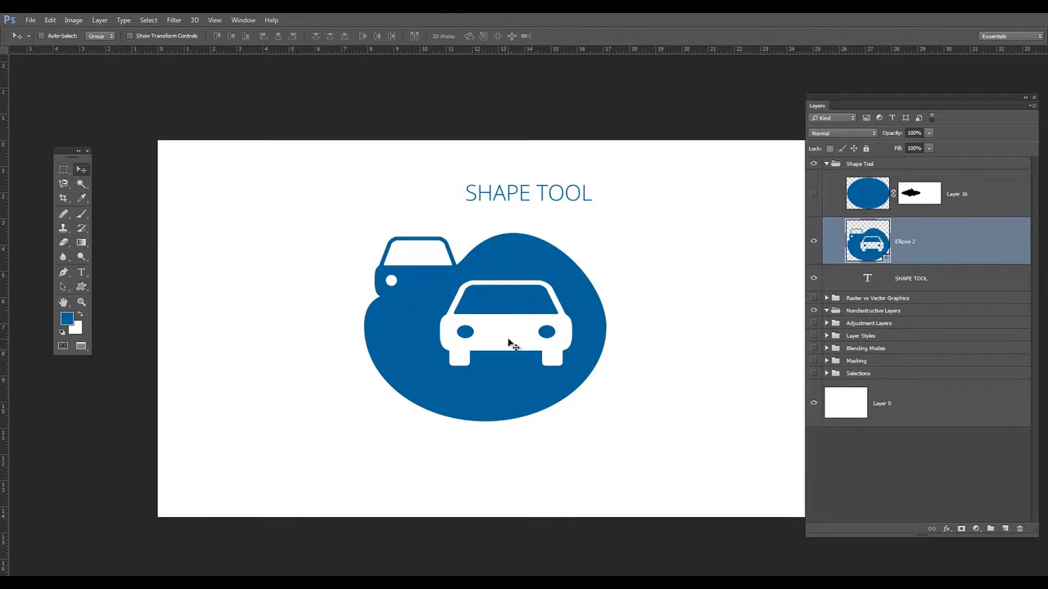
click(63, 286)
drag(479, 336, 461, 391)
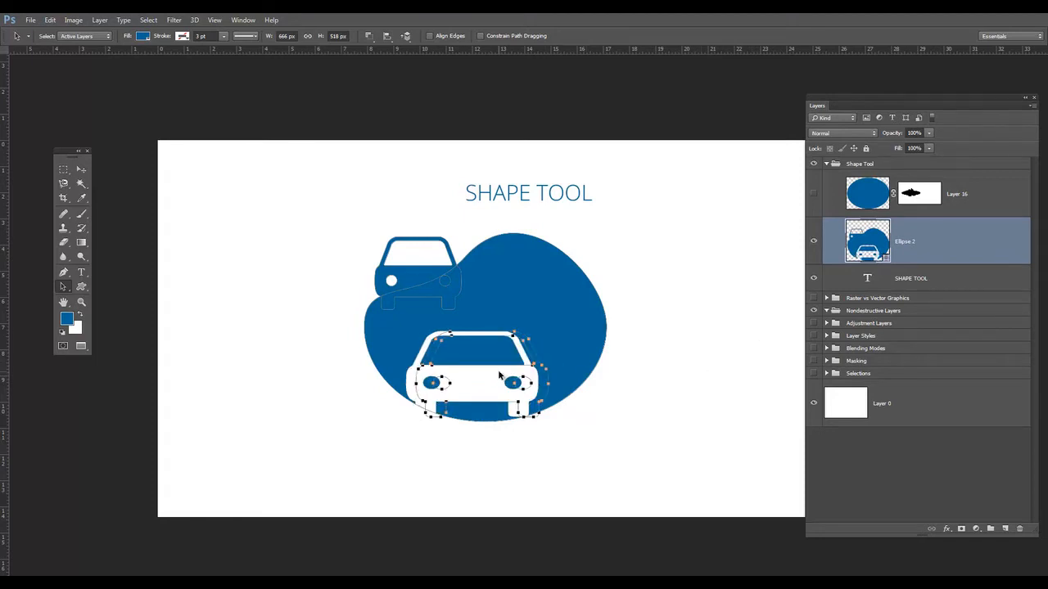
Create a new layer between Ellipse 2 and the SHAPE TOOL text, and set the Ellipse tool's fill to dark yellow
click(931, 279)
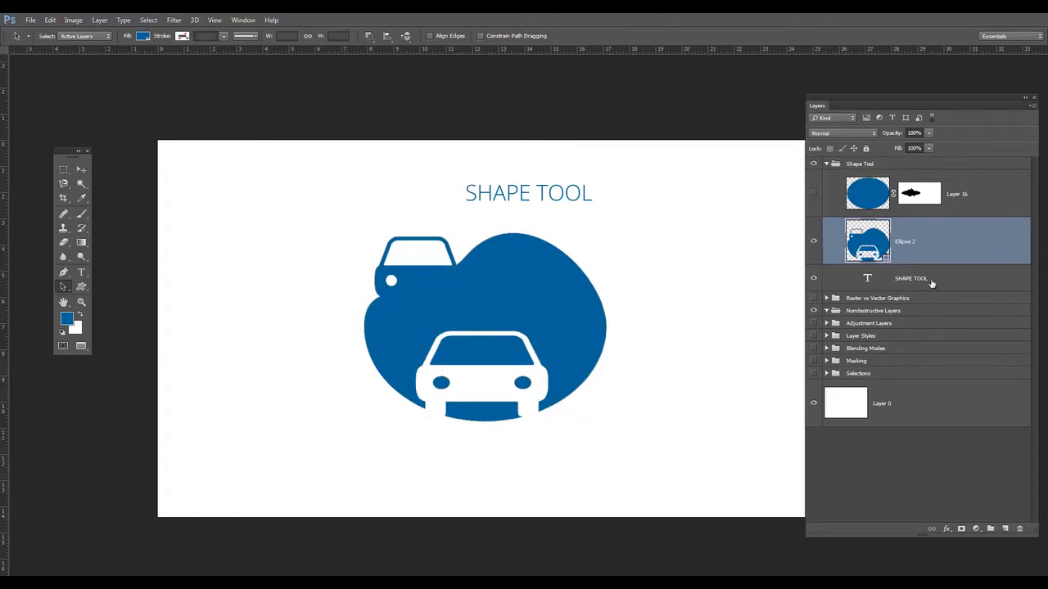
click(1006, 529)
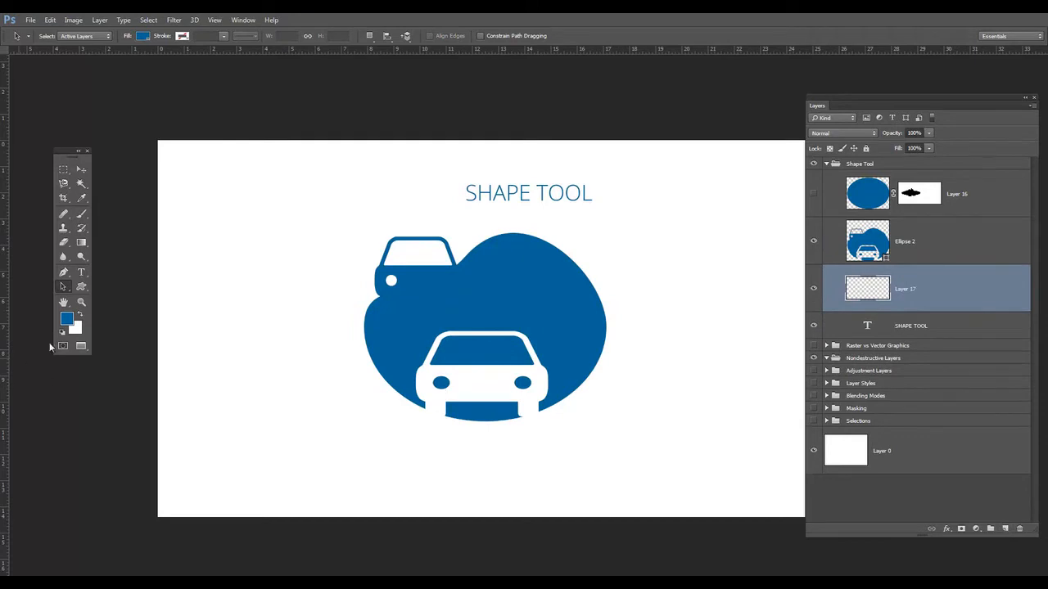
click(81, 287)
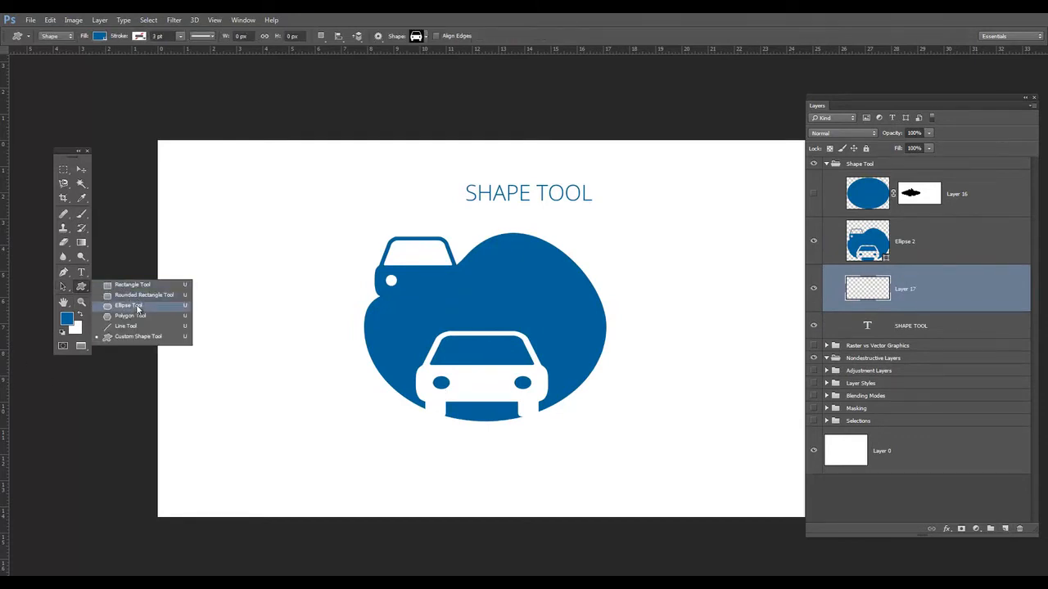
click(131, 304)
click(66, 319)
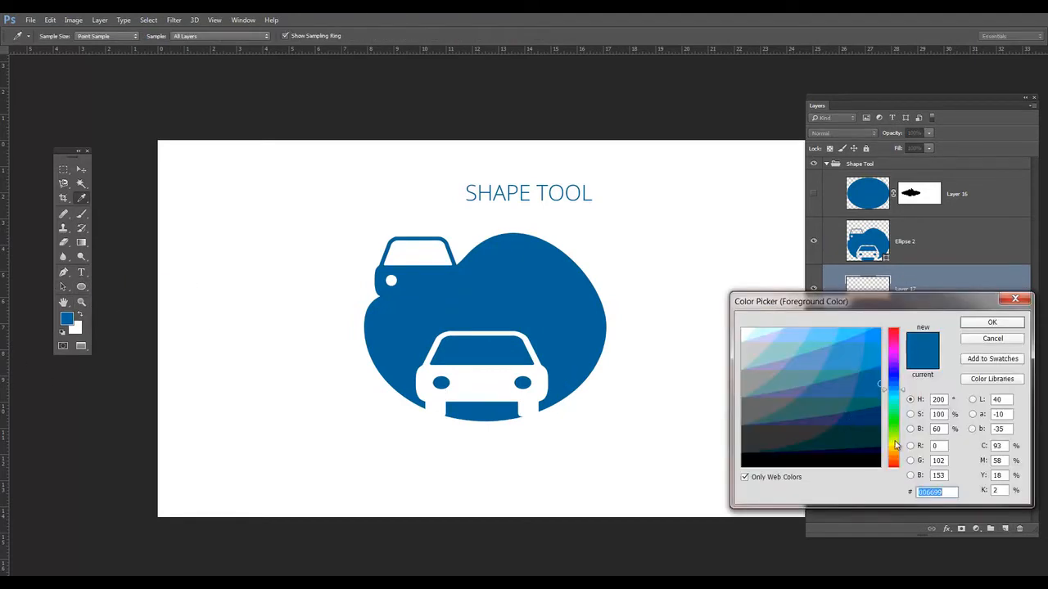
click(893, 446)
click(872, 352)
click(993, 325)
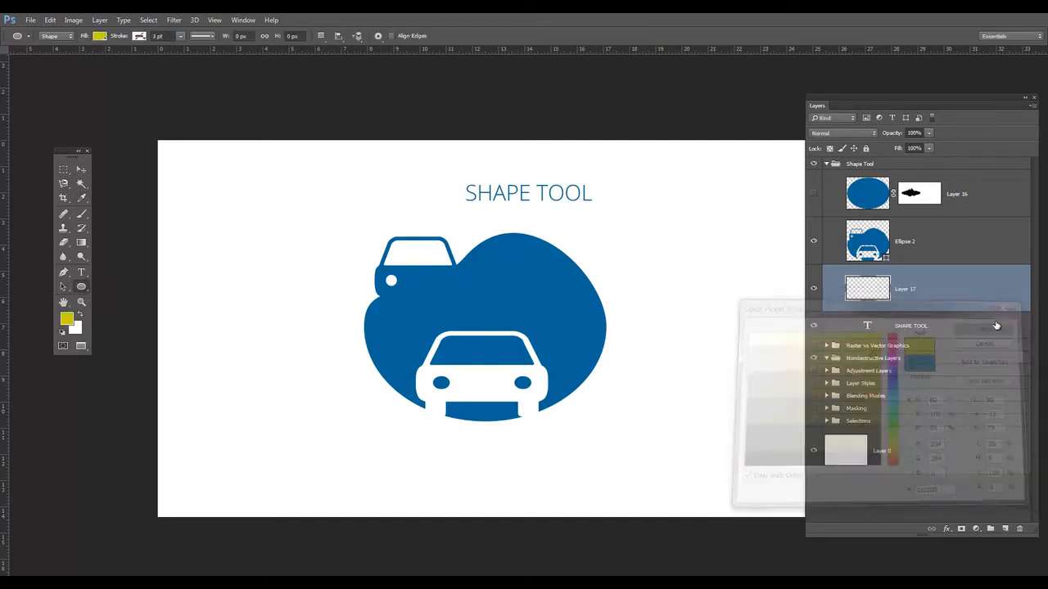
Draw a yellow ellipse about 863 by 538 px behind the car blob and reposition it
drag(339, 233, 650, 423)
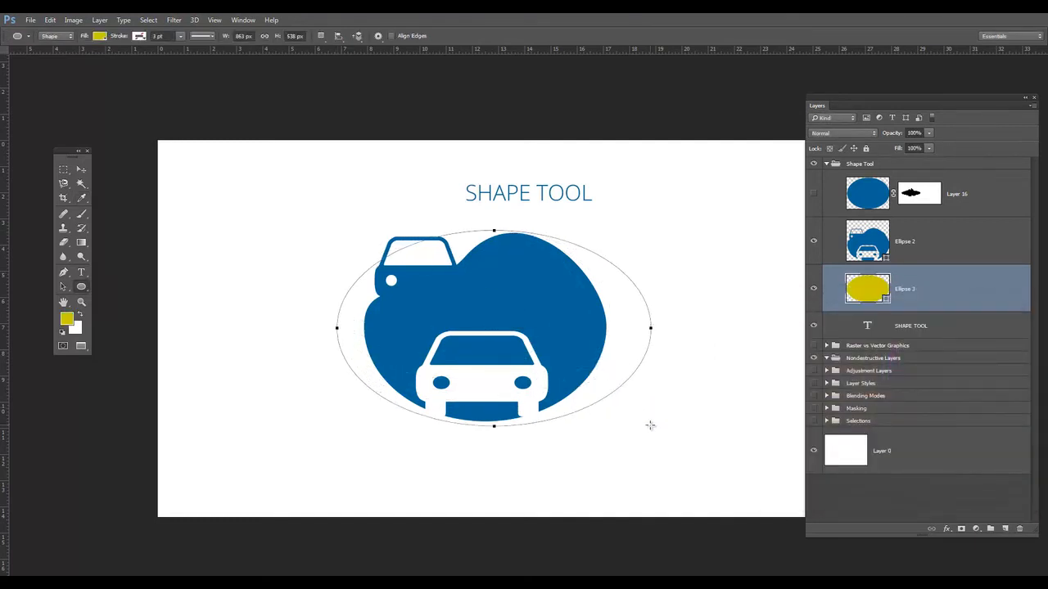
click(81, 169)
drag(664, 323, 540, 360)
drag(653, 342, 607, 357)
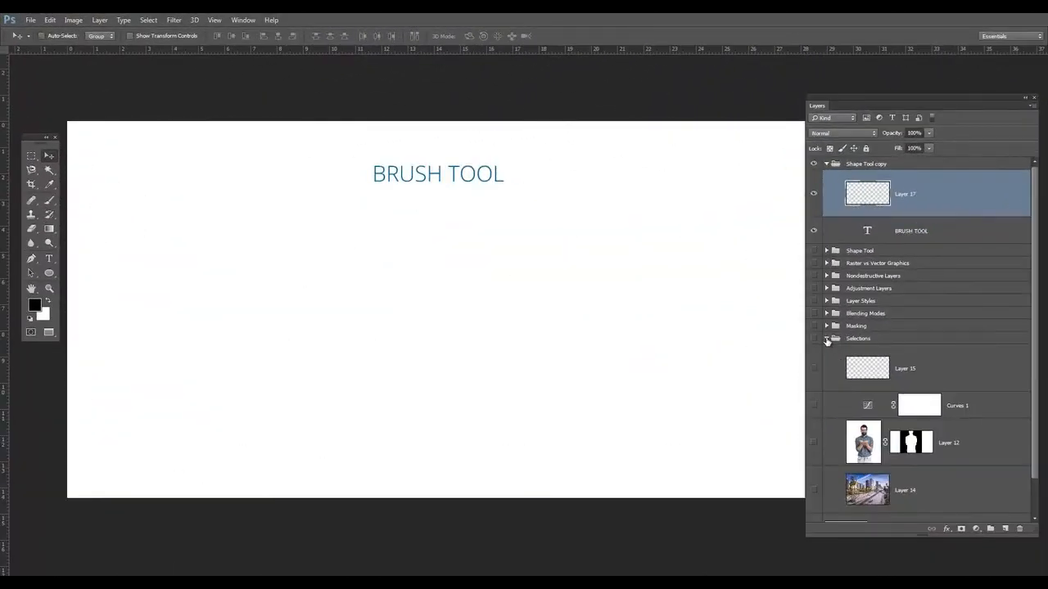
Collapse the Selections layer group and shift the layer list window slightly
click(826, 339)
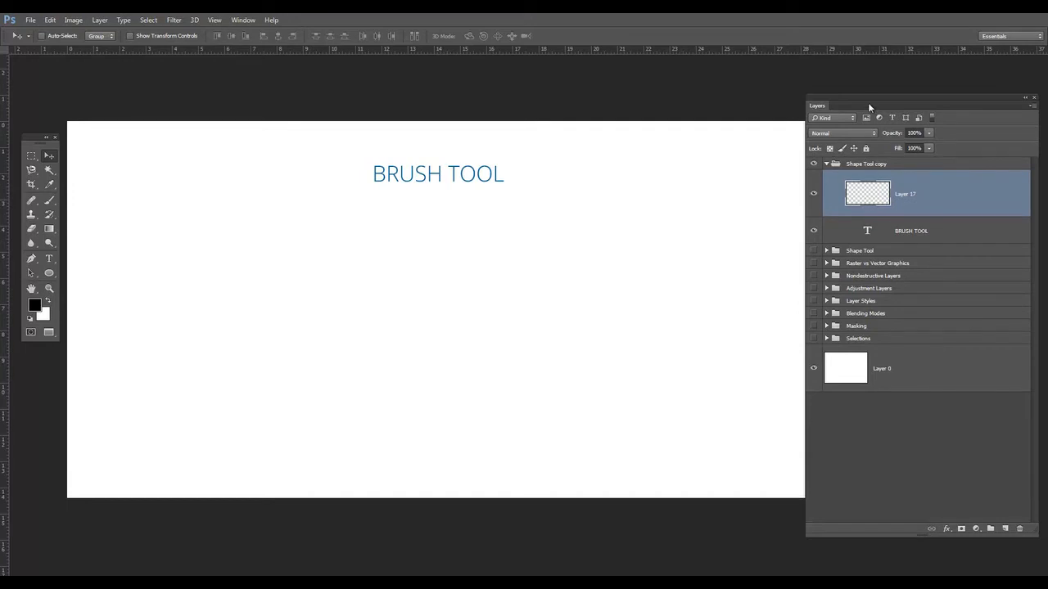
drag(870, 97, 871, 100)
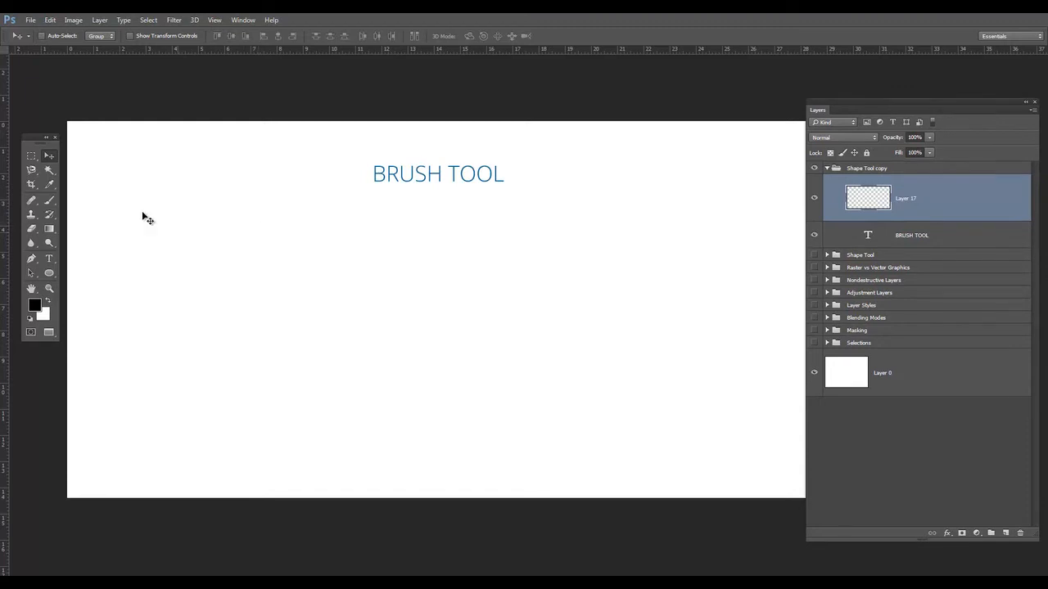
Paint a soft black stroke across the lower canvas on Layer 17 with a 97 px brush at 0% hardness
click(49, 200)
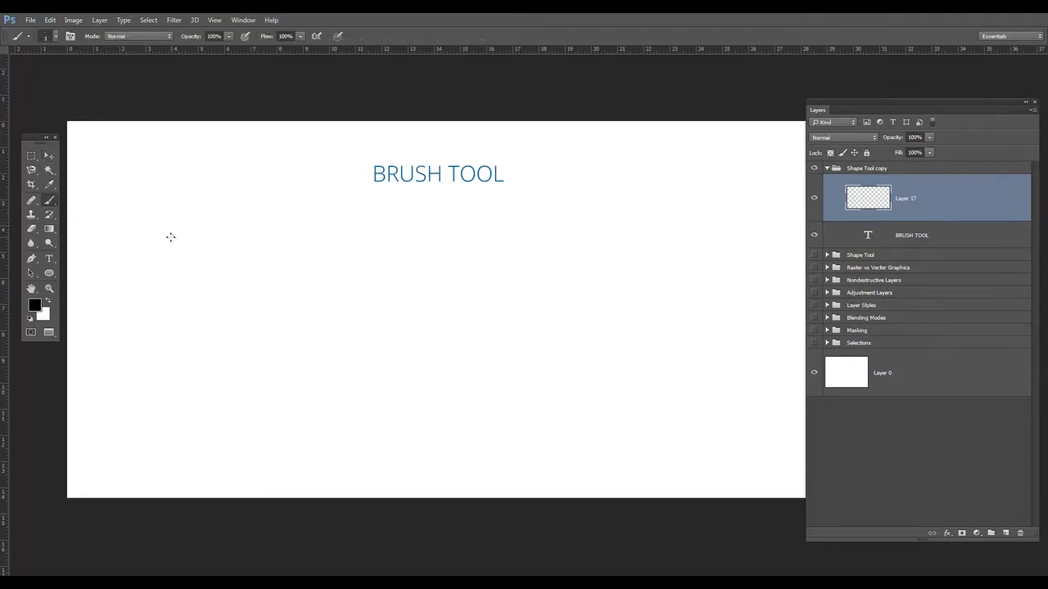
click(57, 38)
click(57, 38)
click(58, 38)
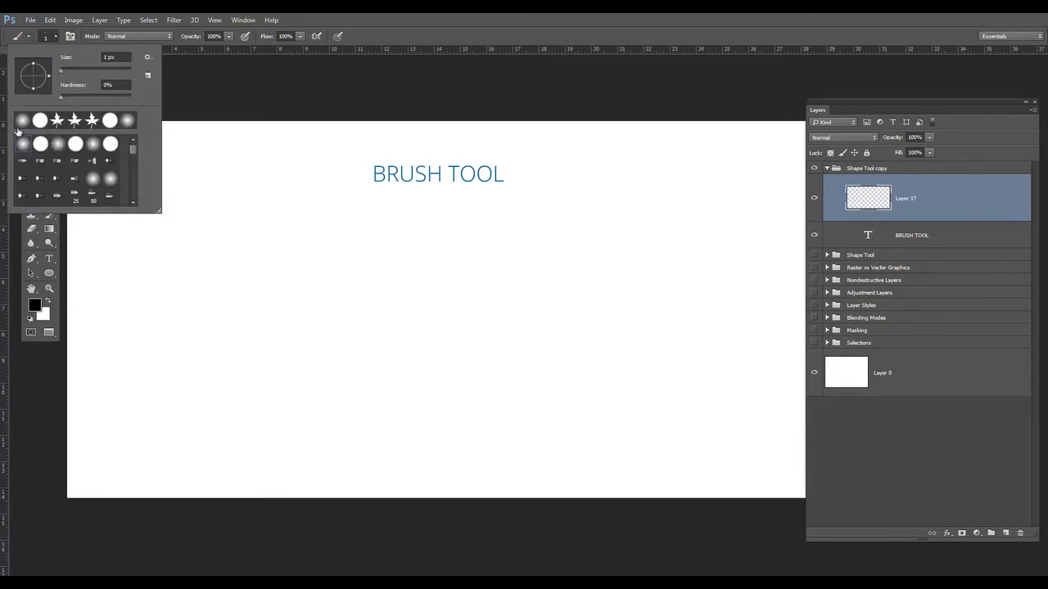
drag(127, 101, 63, 99)
drag(62, 73, 69, 74)
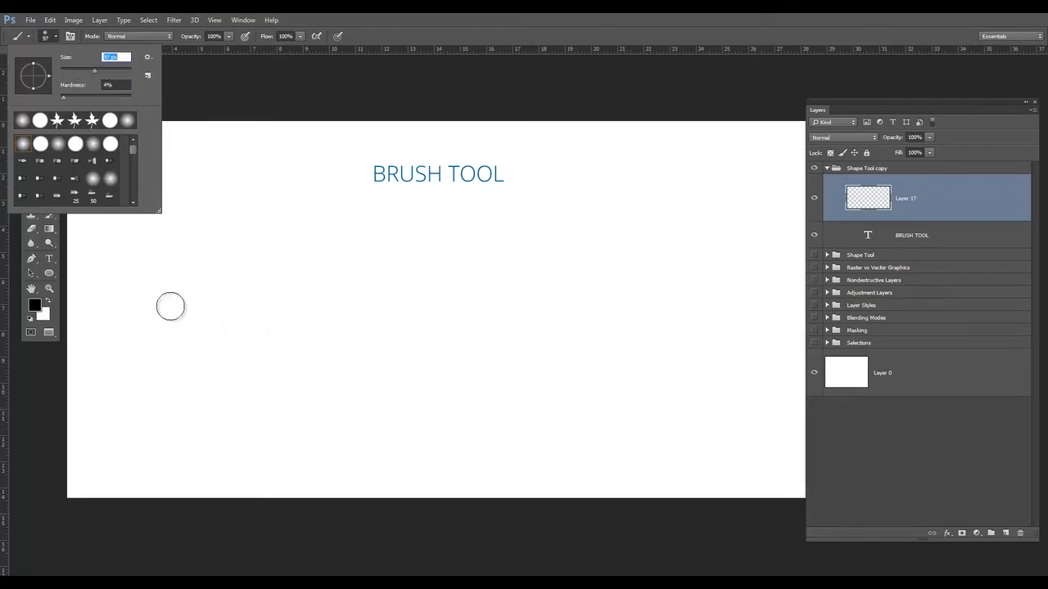
drag(65, 98, 57, 96)
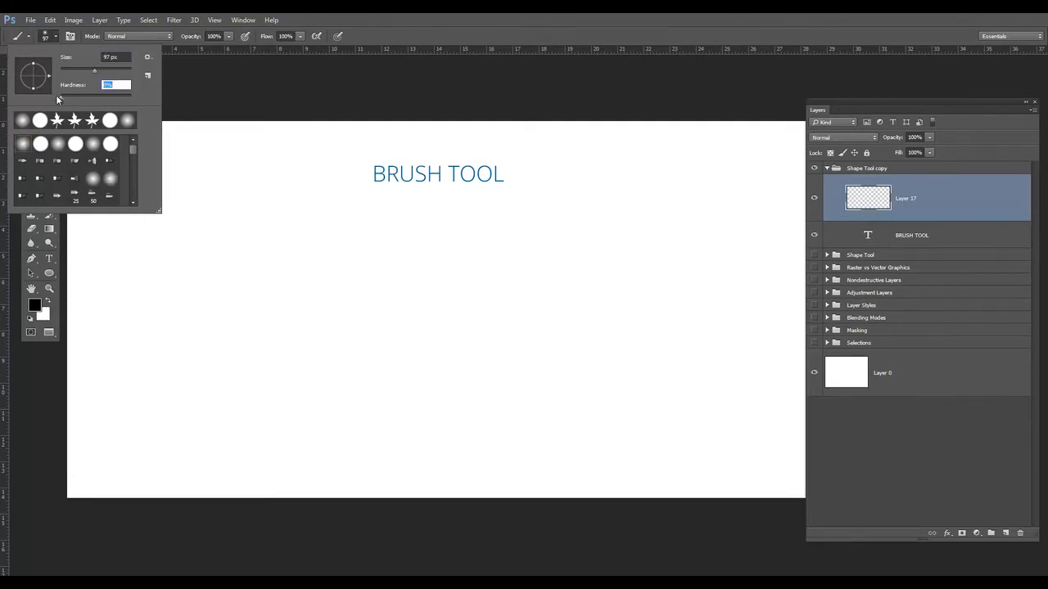
drag(163, 368, 639, 394)
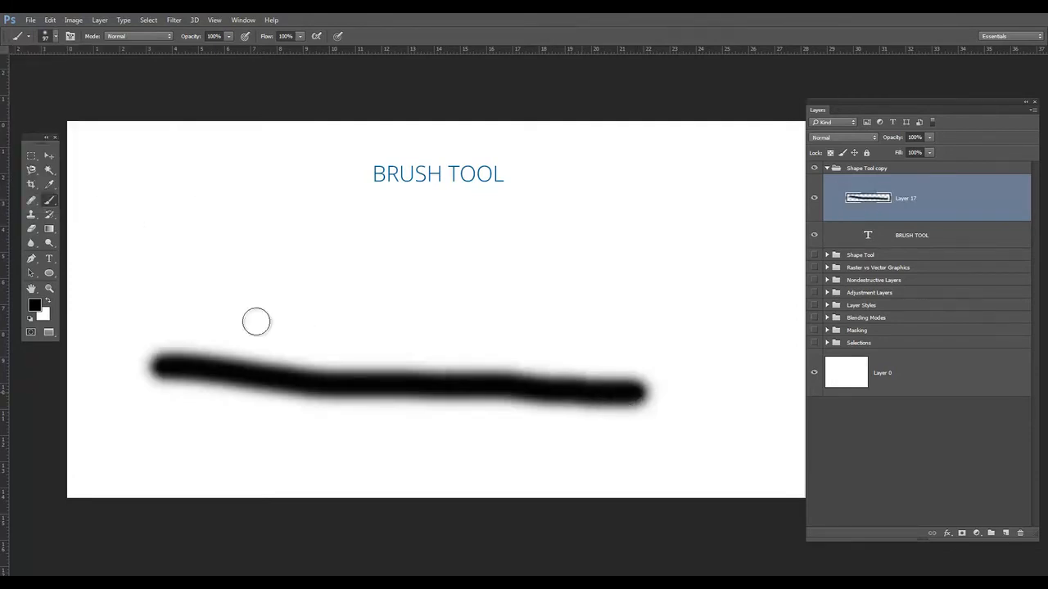
Paint a hard-edged black stroke above the soft one using the 97 px brush at 100% hardness
click(55, 37)
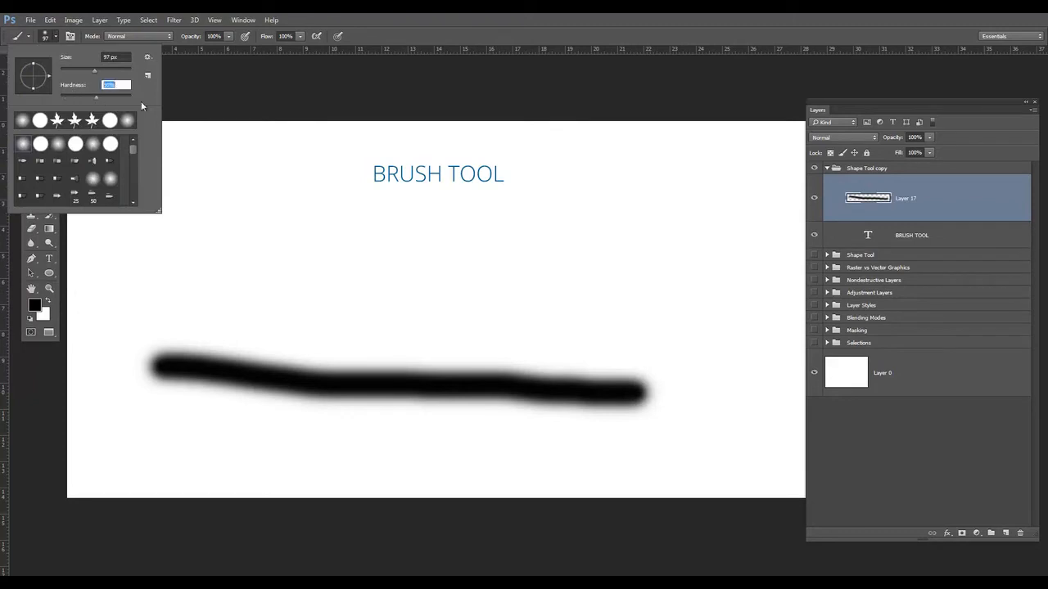
drag(145, 264, 651, 308)
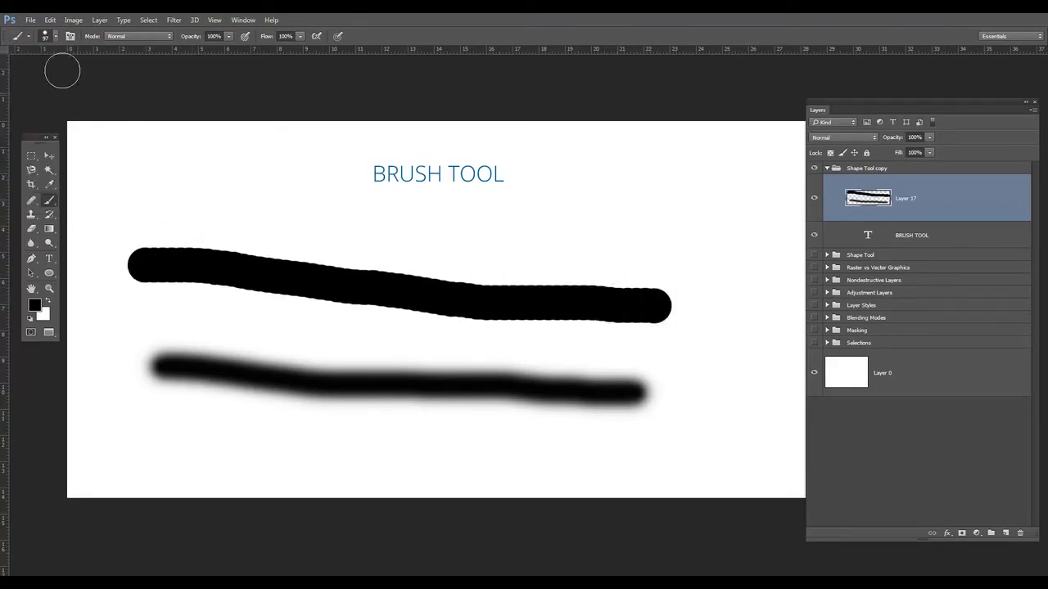
click(55, 37)
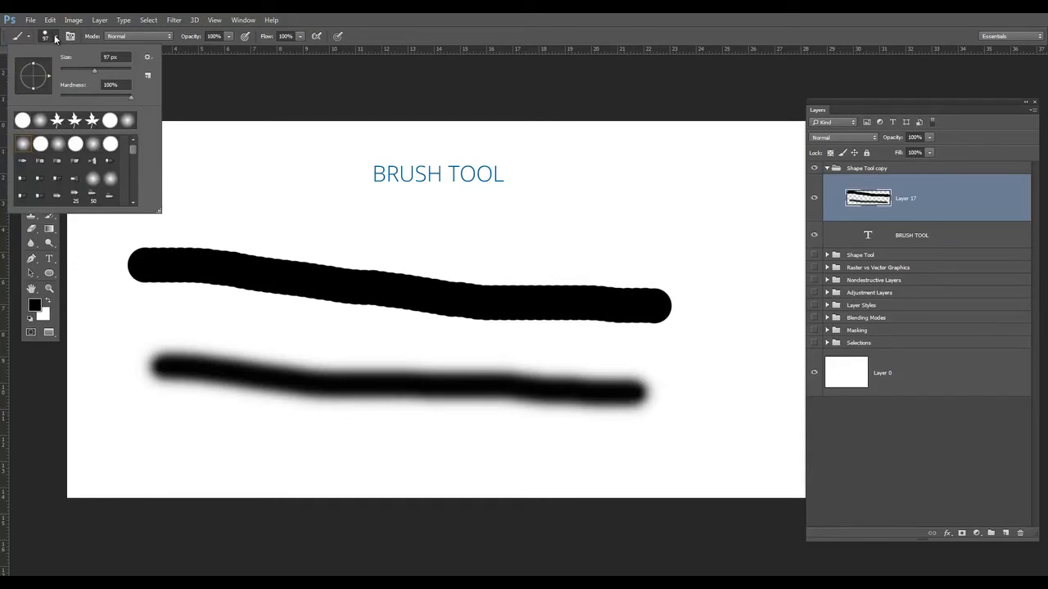
click(55, 37)
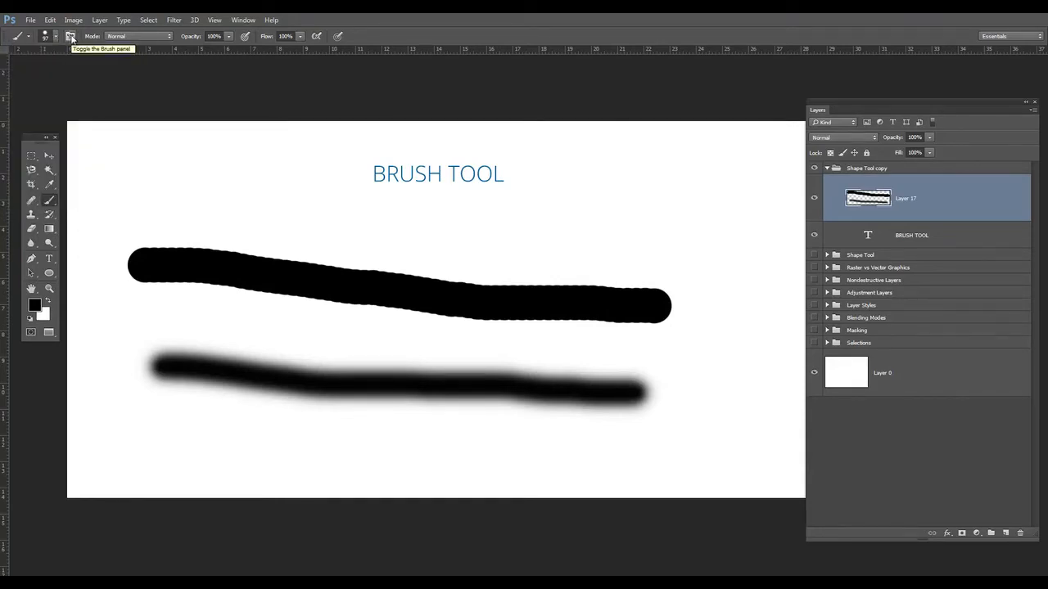
Open the detailed brush settings, choose the 25 px Round Fan bristle tip, and paint several strokes above the hard-edged line
click(71, 39)
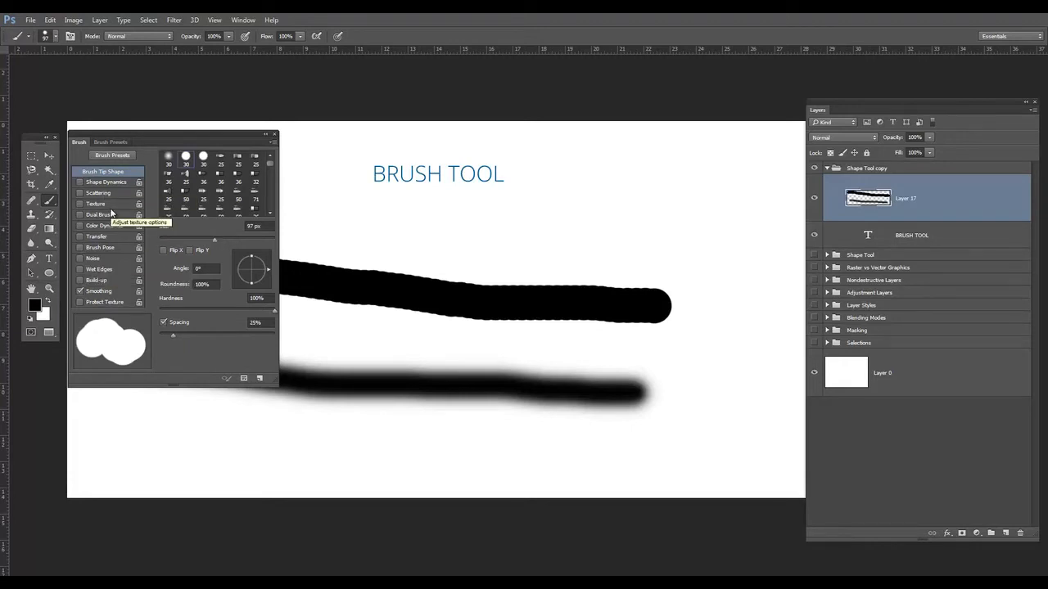
click(187, 175)
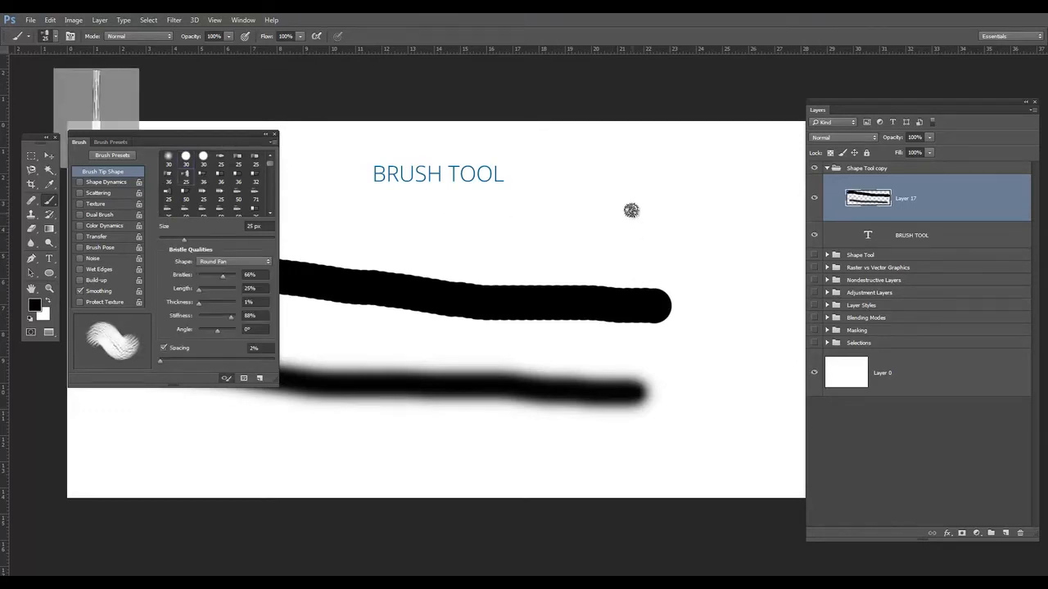
drag(634, 205, 606, 261)
drag(651, 222, 680, 254)
drag(438, 237, 524, 232)
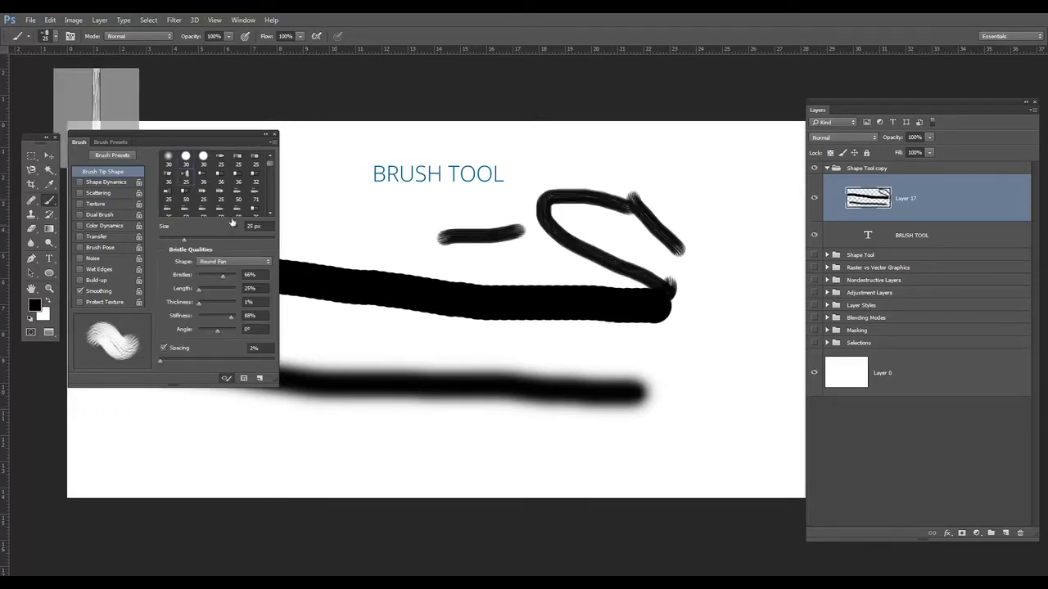
Paint two diagonal strokes down to the thick line, starting with the 25 px Erodible Round tip and switching tips between them
click(217, 191)
click(218, 194)
drag(312, 219, 392, 277)
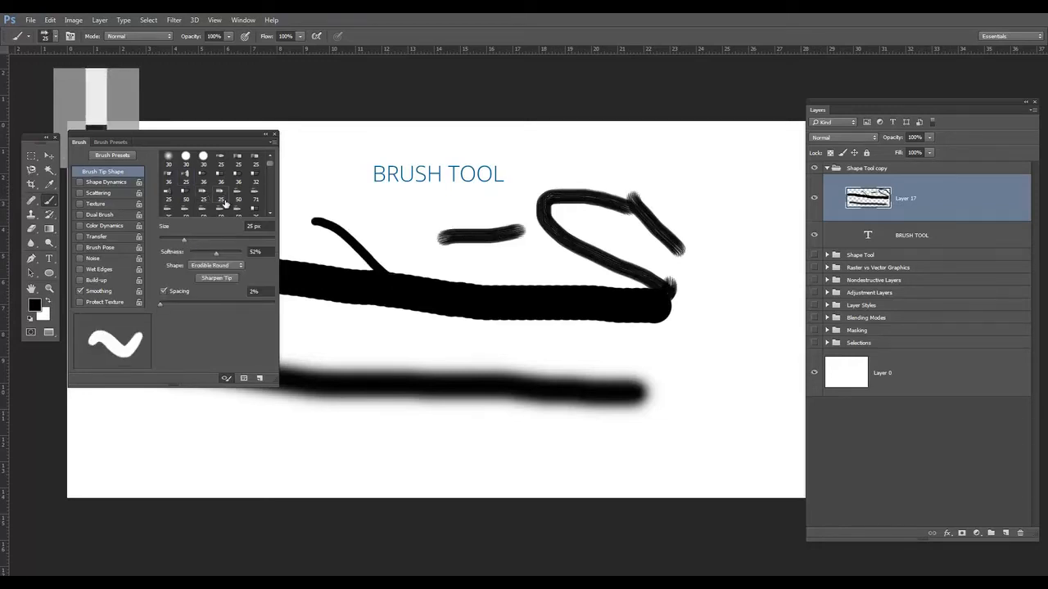
scroll(223, 204, down, 1)
click(221, 195)
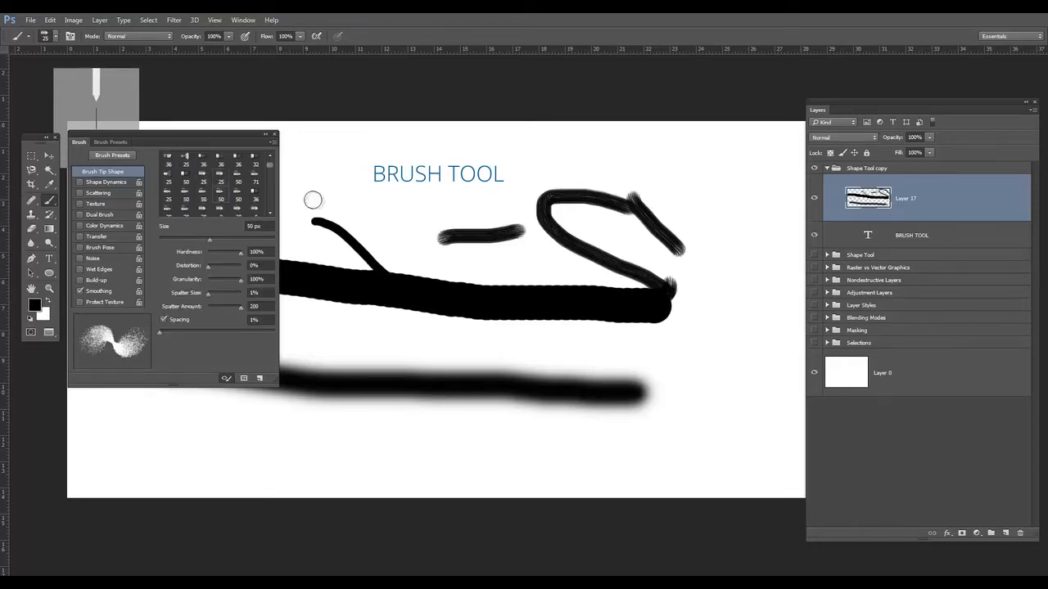
drag(327, 203, 446, 282)
Paint several thin crossing lines below the BRUSH TOOL title with the 20 px Erodible Point tip
scroll(218, 196, down, 1)
click(203, 199)
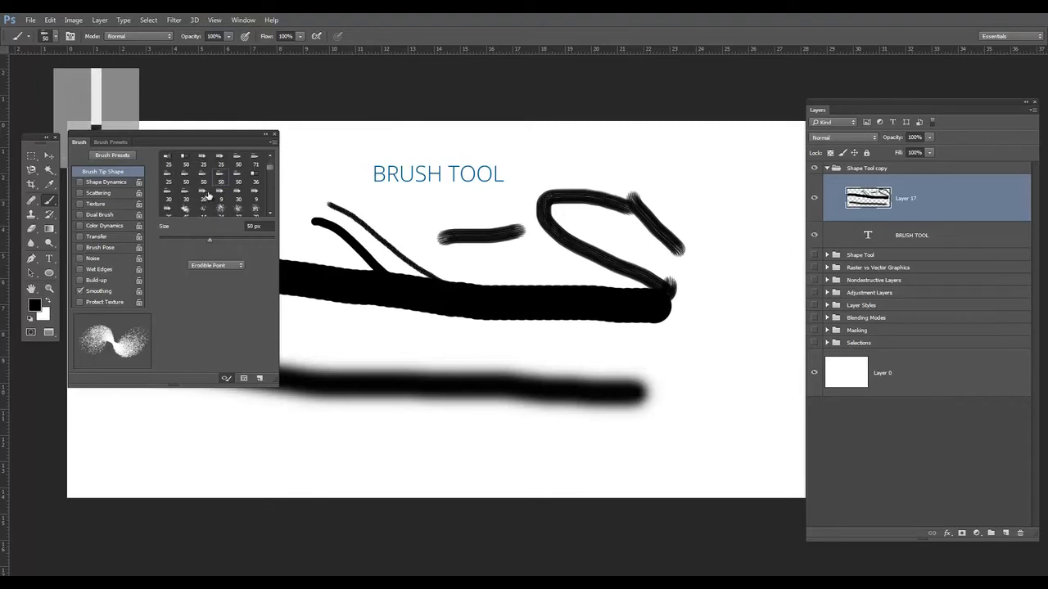
drag(407, 205, 415, 210)
drag(515, 283, 526, 285)
mouse_move(416, 222)
mouse_down()
mouse_move(437, 285)
mouse_move(500, 280)
mouse_up()
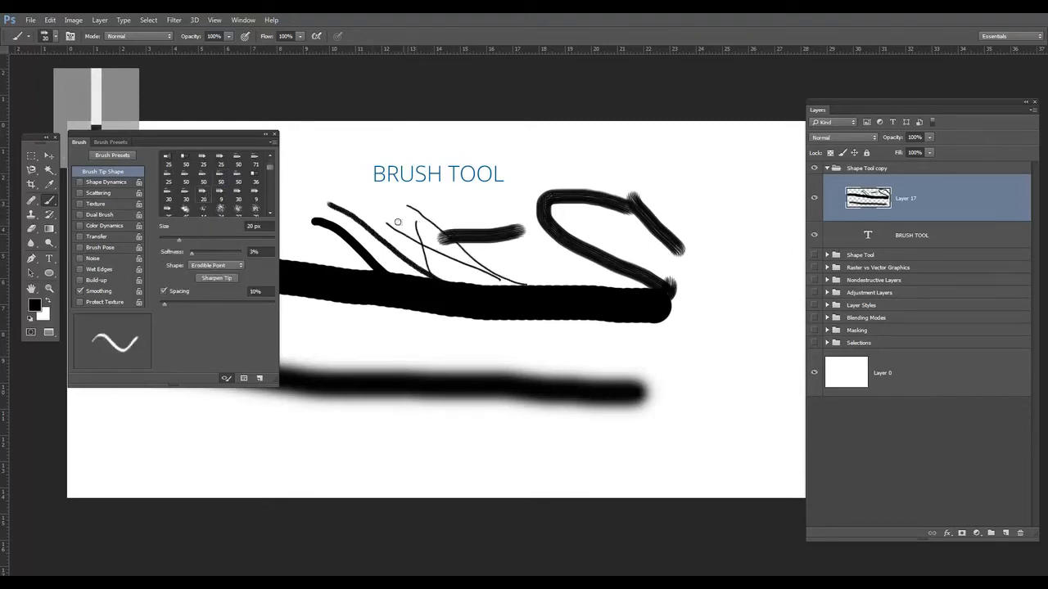
drag(393, 217, 475, 264)
Paint diagonal strokes over the crossing lines with other tips, and stamp separate dabs around them with the 59 px textured tip
scroll(184, 188, down, 1)
click(203, 202)
drag(326, 230, 420, 276)
scroll(196, 192, down, 1)
click(185, 203)
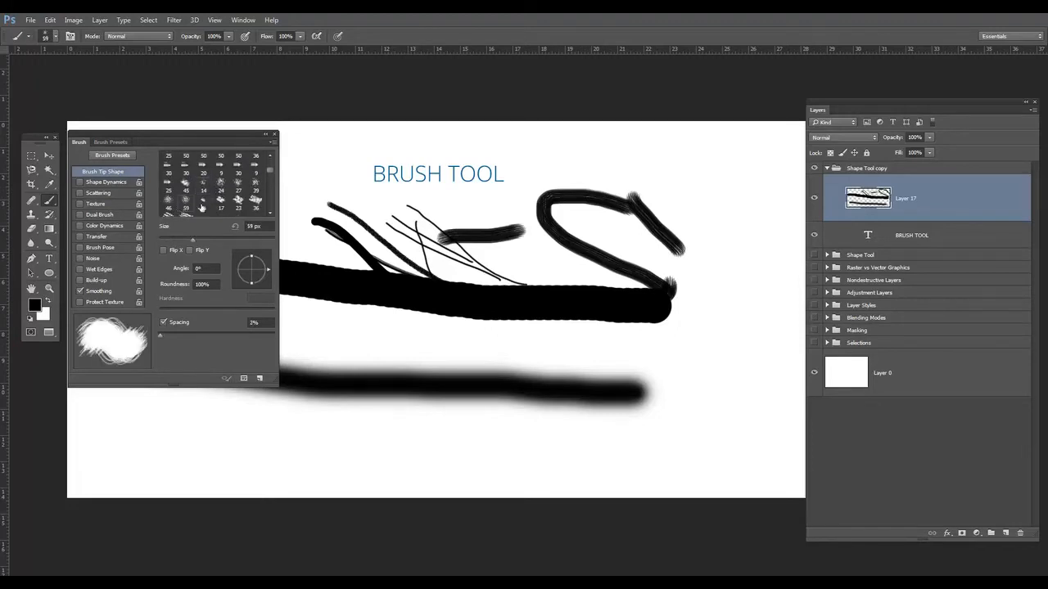
drag(360, 213, 448, 272)
click(309, 251)
click(574, 219)
click(656, 207)
Paint a curved stroke above the thick hard-edged line with the 60 px textured tip
scroll(182, 190, down, 1)
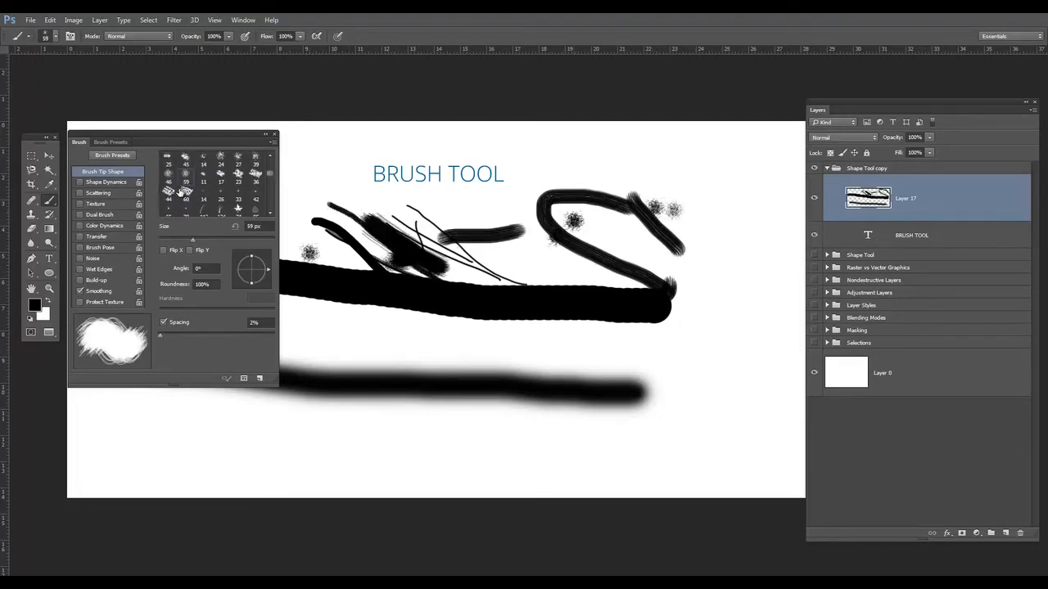
click(186, 193)
mouse_move(401, 236)
mouse_down()
mouse_move(569, 276)
mouse_move(610, 247)
mouse_up()
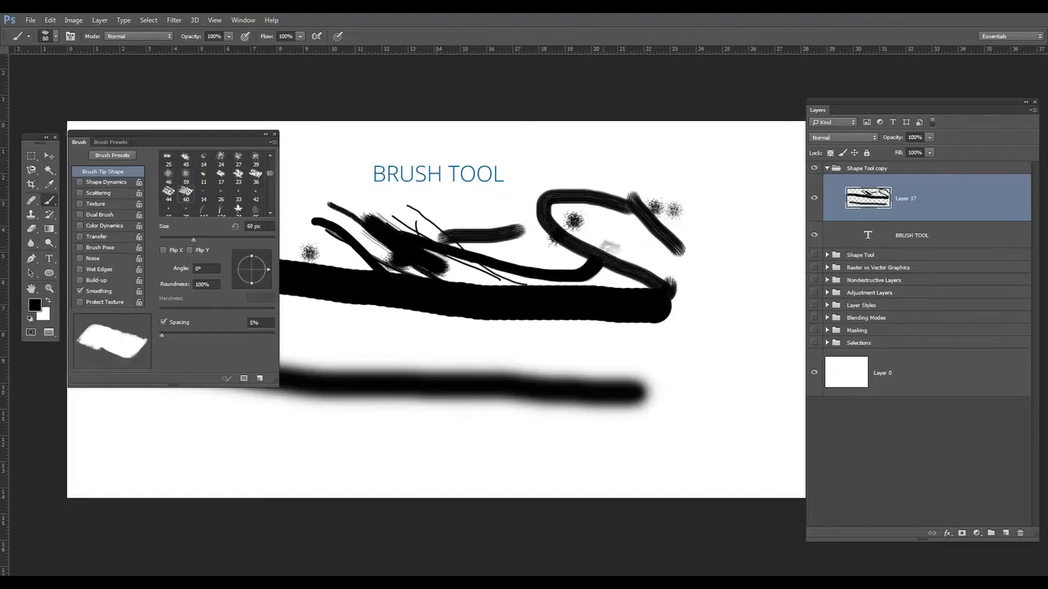
Paint winding strokes of grass blades across the middle of the canvas with the 134 px grass tip
scroll(212, 197, down, 1)
click(221, 197)
mouse_move(328, 211)
mouse_down()
mouse_move(466, 266)
mouse_move(602, 258)
mouse_move(708, 303)
mouse_up()
click(516, 348)
mouse_move(517, 348)
mouse_down()
mouse_move(493, 432)
mouse_move(377, 383)
mouse_move(389, 342)
mouse_move(424, 384)
mouse_move(309, 291)
mouse_move(465, 403)
mouse_up()
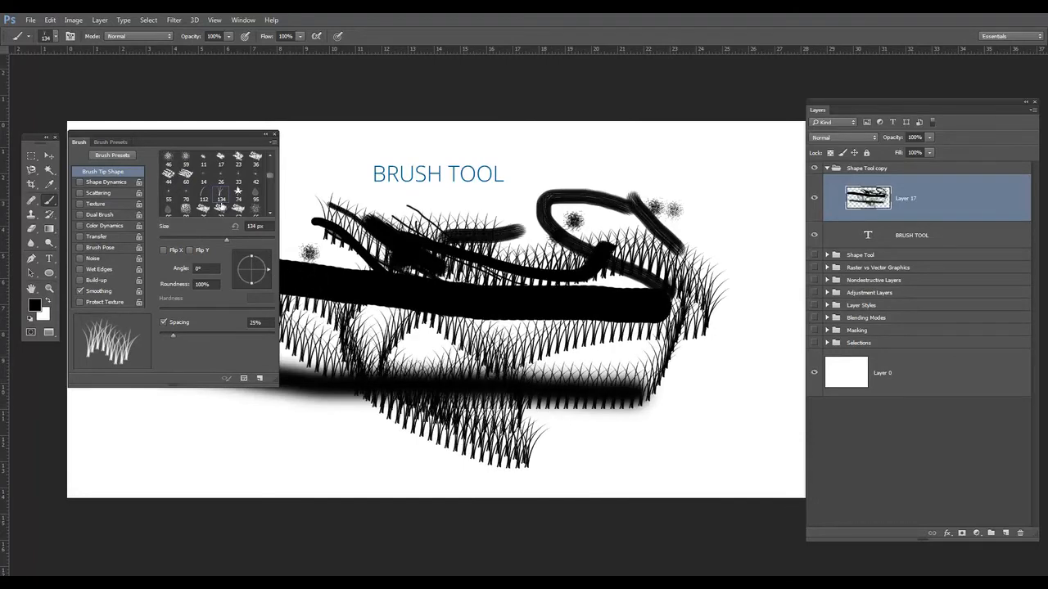
Choose the 95 px leaf-shaped tip and paint a looping trail of leaves around the canvas
scroll(222, 206, down, 1)
click(169, 184)
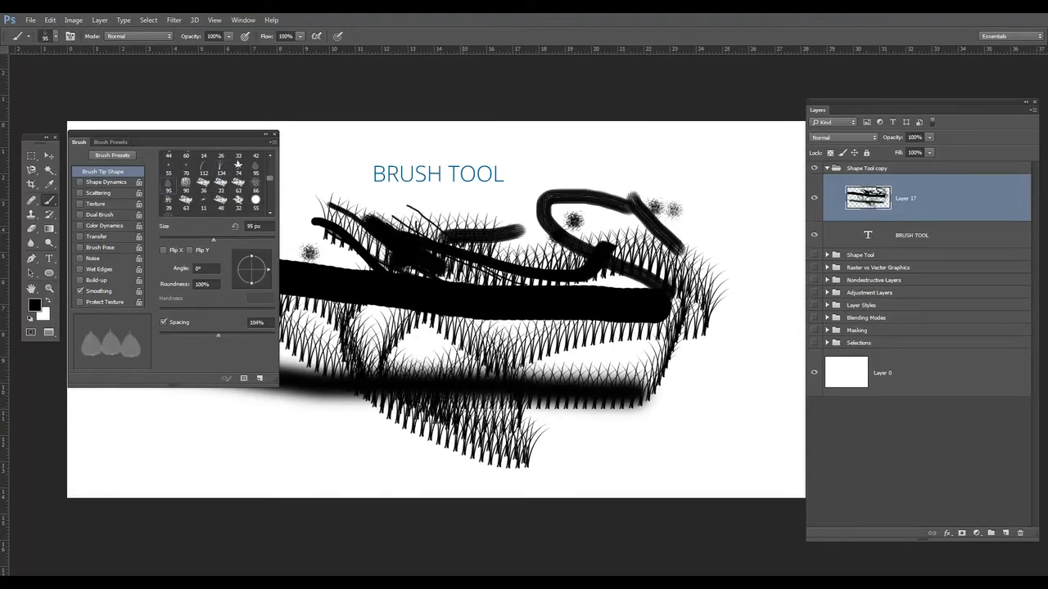
mouse_move(643, 348)
mouse_down()
mouse_move(459, 344)
mouse_move(332, 246)
mouse_move(290, 168)
mouse_move(339, 137)
mouse_move(538, 232)
mouse_move(659, 143)
mouse_move(598, 223)
mouse_move(348, 408)
mouse_move(620, 413)
mouse_up()
Delete Layer 17 with all its brush strokes
scroll(217, 185, up, 3)
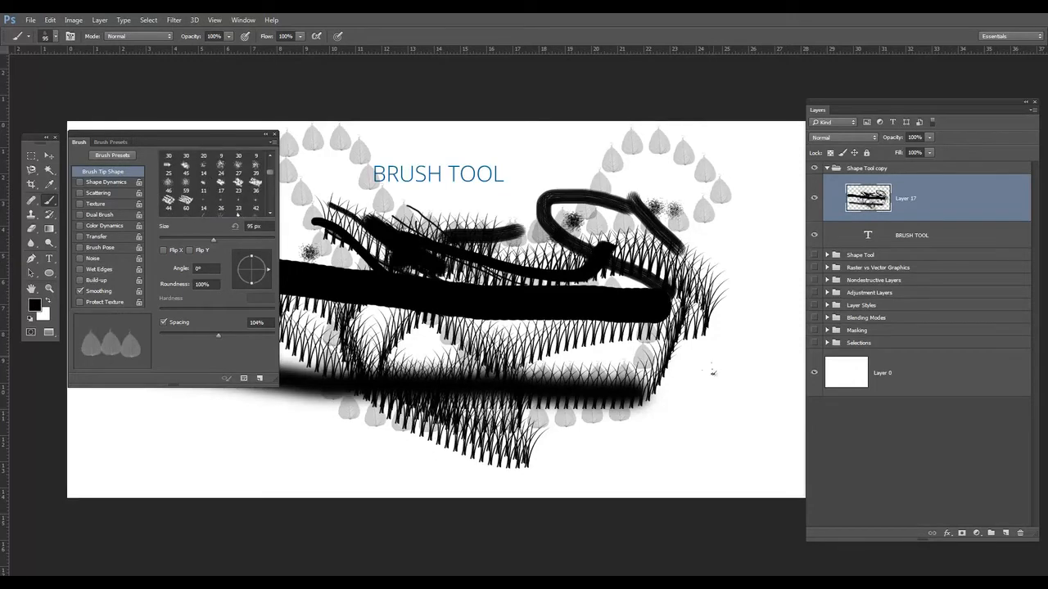
drag(955, 213, 1020, 535)
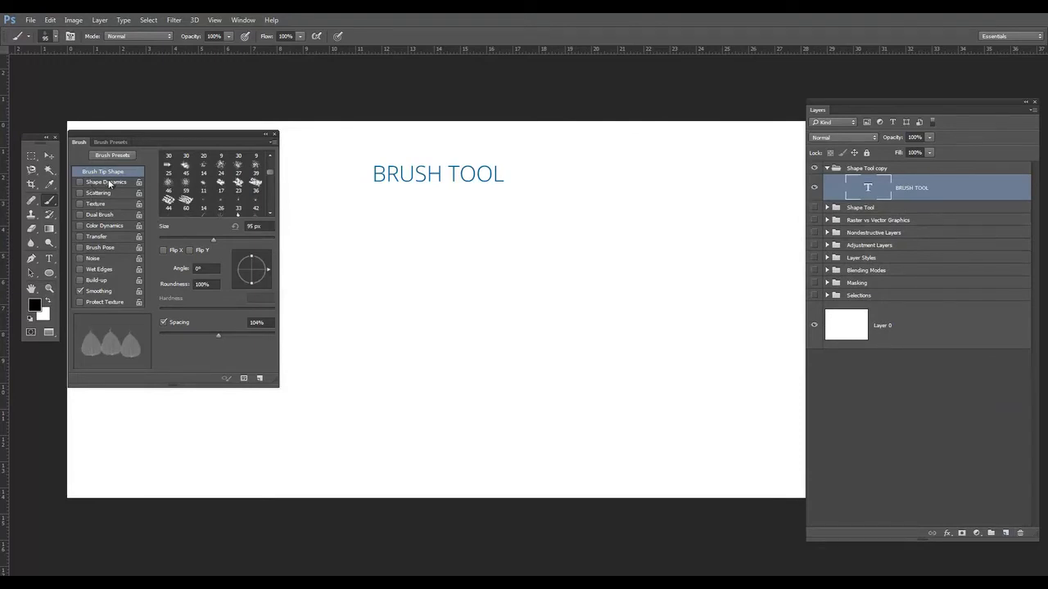
Choose the 74 px maple leaf brush tip and widen its spacing to 127%
scroll(221, 197, down, 3)
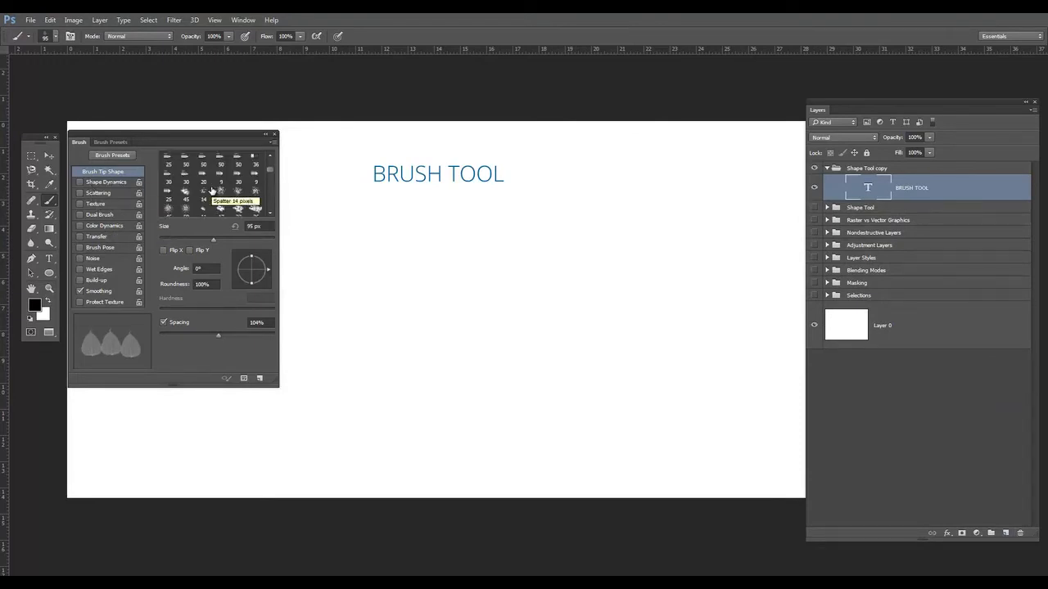
scroll(211, 190, down, 6)
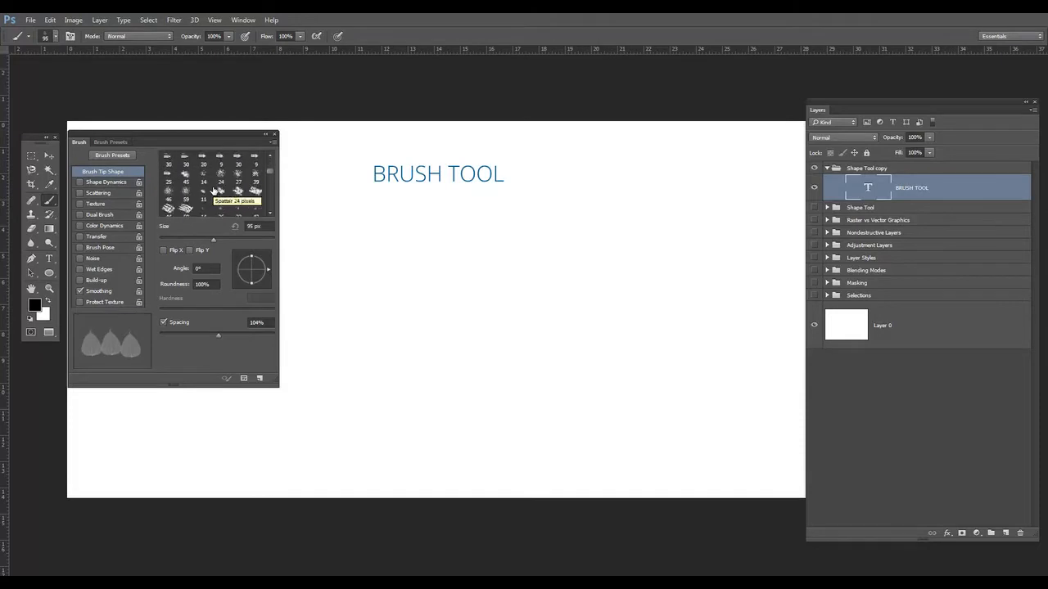
scroll(211, 193, down, 4)
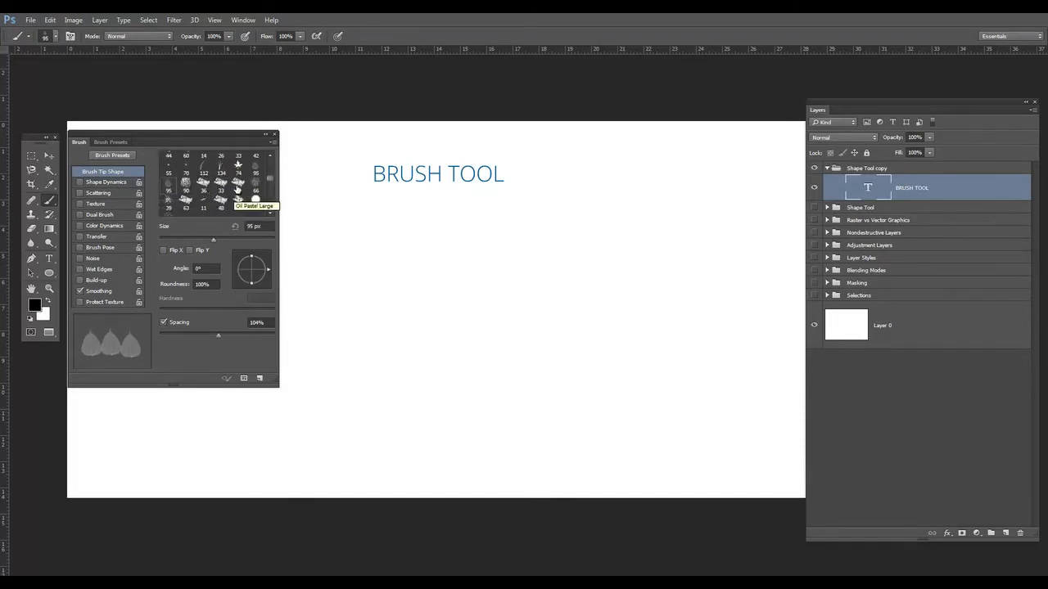
scroll(236, 191, up, 1)
click(238, 175)
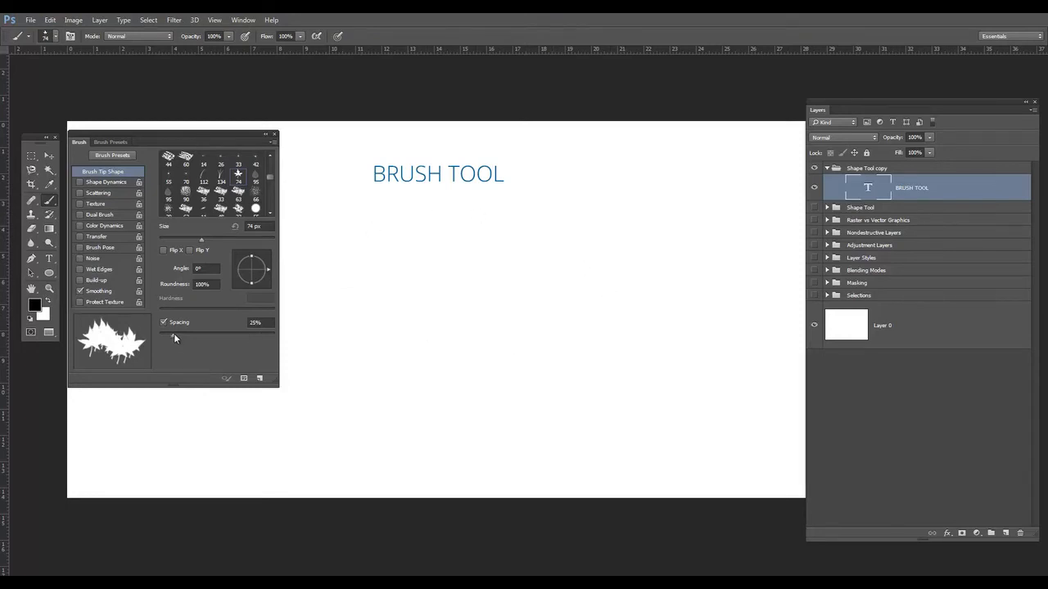
mouse_move(172, 338)
mouse_down()
mouse_move(245, 335)
mouse_move(225, 335)
mouse_up()
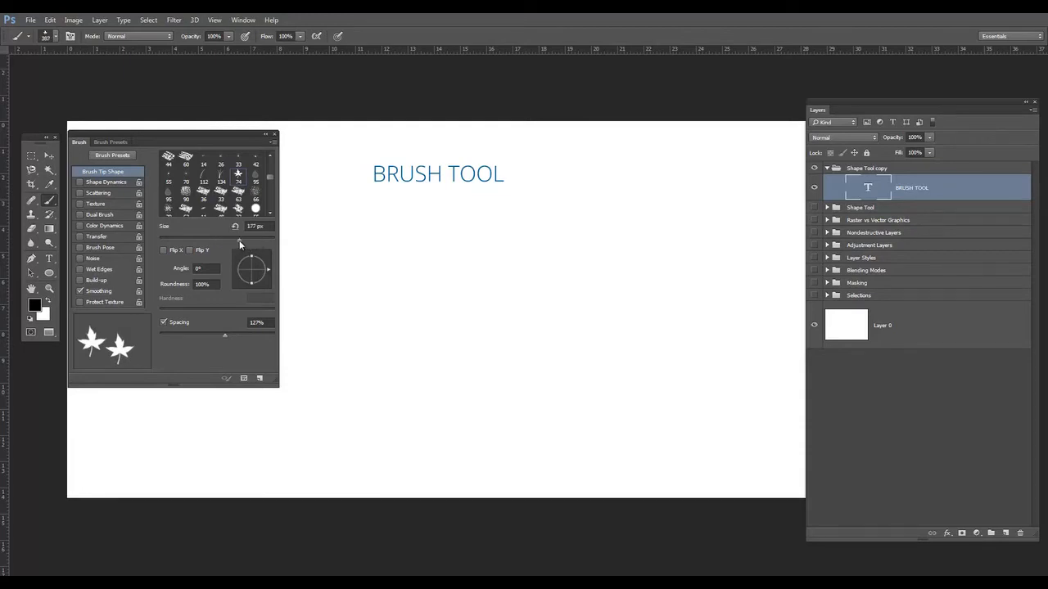
Turn on Scattering for the maple leaf brush and set Scatter to 682%
click(112, 142)
click(78, 143)
click(91, 193)
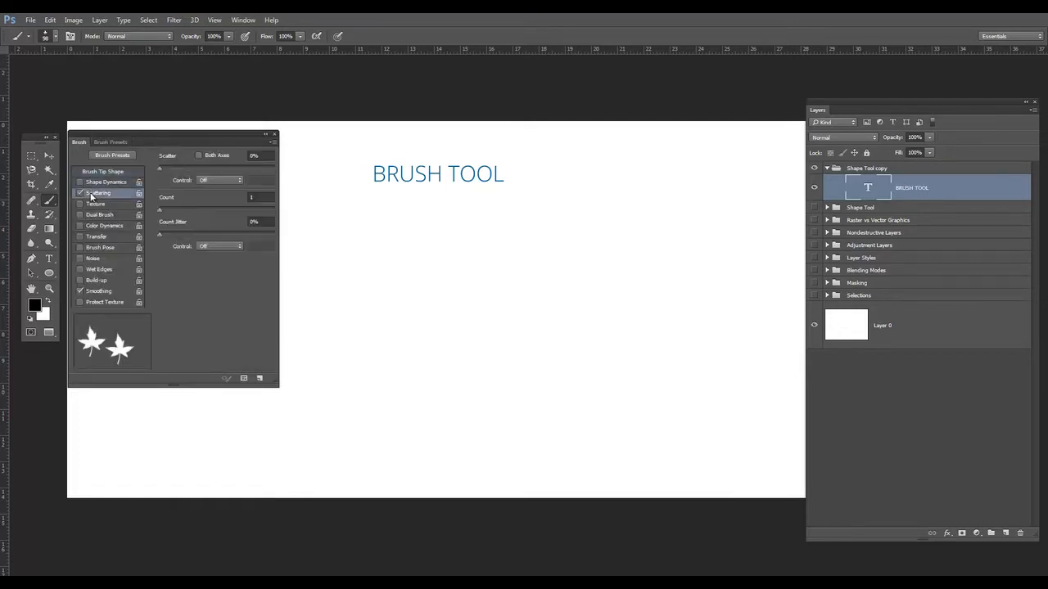
drag(162, 169, 239, 172)
Add a new layer and paint widely scattered black maple leaves across the middle of the canvas
click(1004, 534)
drag(384, 251, 461, 231)
mouse_move(546, 261)
mouse_down()
mouse_move(587, 315)
mouse_move(570, 338)
mouse_move(398, 326)
mouse_move(347, 349)
mouse_move(392, 386)
mouse_move(528, 363)
mouse_move(624, 307)
mouse_move(636, 272)
mouse_move(602, 231)
mouse_move(539, 210)
mouse_move(458, 232)
mouse_move(433, 249)
mouse_move(410, 295)
mouse_move(471, 335)
mouse_up()
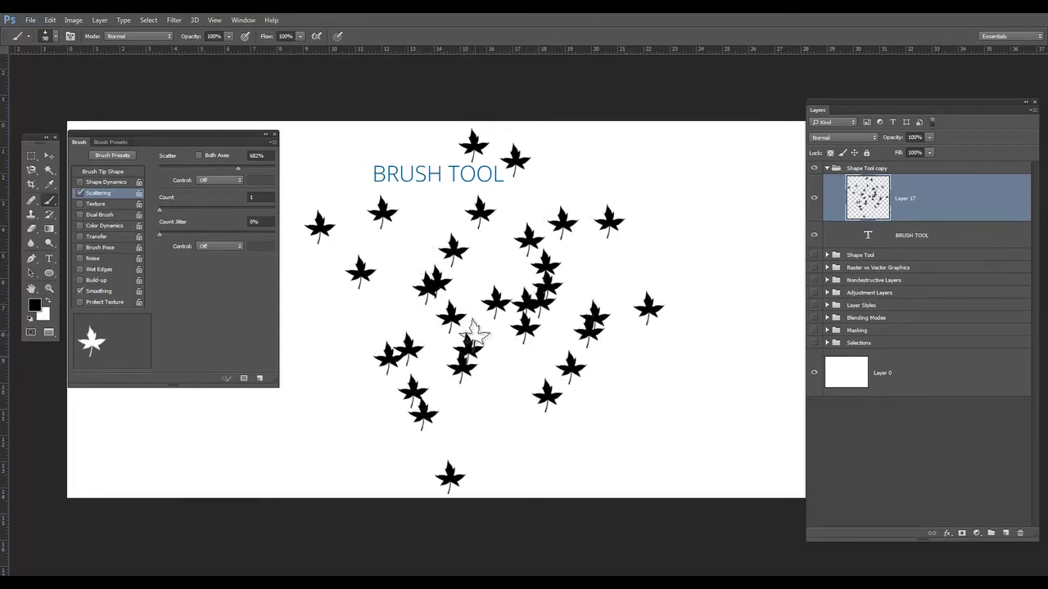
Turn on Shape Dynamics with Size Jitter at 66% and paint leaves of varied size over the existing ones
click(92, 183)
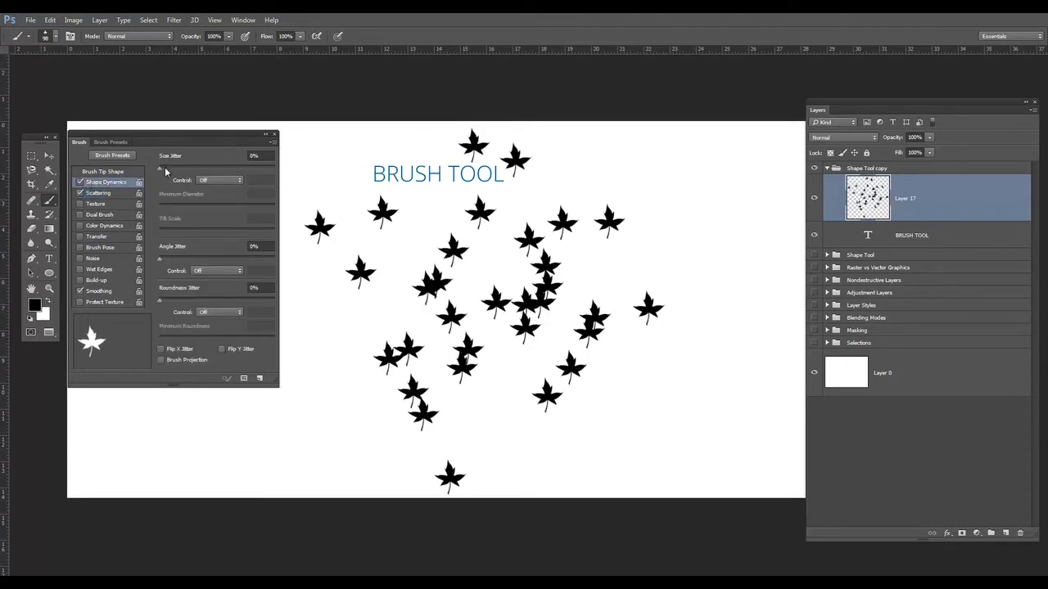
drag(162, 168, 235, 167)
mouse_move(559, 299)
mouse_down()
mouse_move(530, 267)
mouse_move(428, 264)
mouse_up()
click(553, 370)
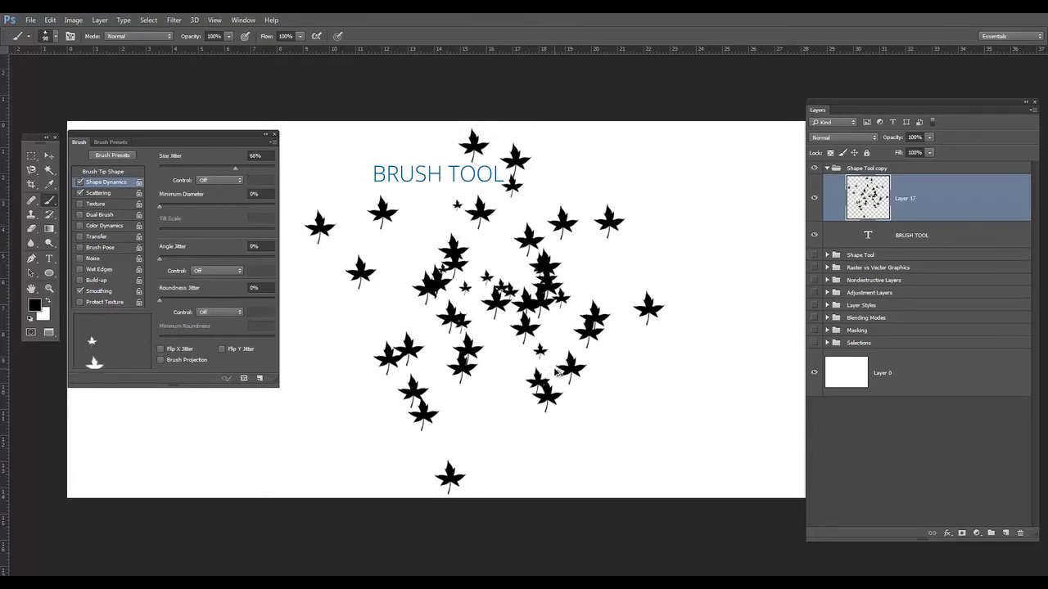
Undo all the painted leaves, test the size jitter with a fresh leaf stroke, and undo that stroke
key(ctrl+alt+z)
key(ctrl+alt+z)
key(ctrl+alt+z)
mouse_move(392, 300)
mouse_down()
mouse_move(532, 238)
mouse_move(628, 308)
mouse_move(583, 373)
mouse_move(479, 304)
mouse_move(381, 283)
mouse_move(364, 316)
mouse_move(484, 371)
mouse_move(516, 361)
mouse_up()
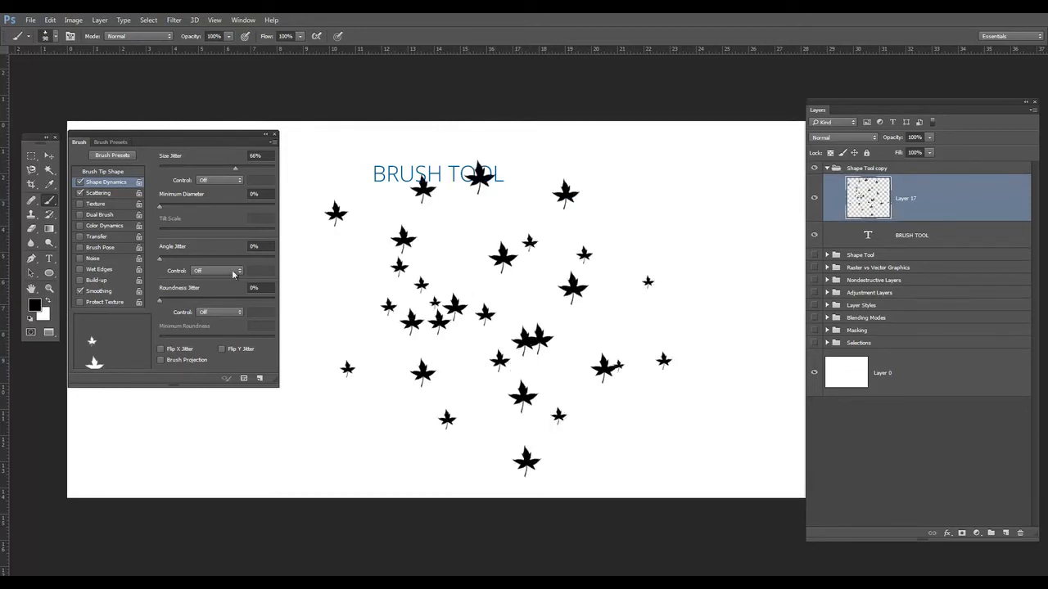
key(ctrl+alt+z)
Set the brush's Minimum Diameter to 65%, test it with a diagonal leaf stroke, and undo the stroke
drag(160, 209, 235, 206)
mouse_move(360, 264)
mouse_down()
mouse_move(532, 244)
mouse_move(543, 344)
mouse_move(363, 311)
mouse_move(619, 322)
mouse_move(557, 384)
mouse_up()
key(ctrl+alt+z)
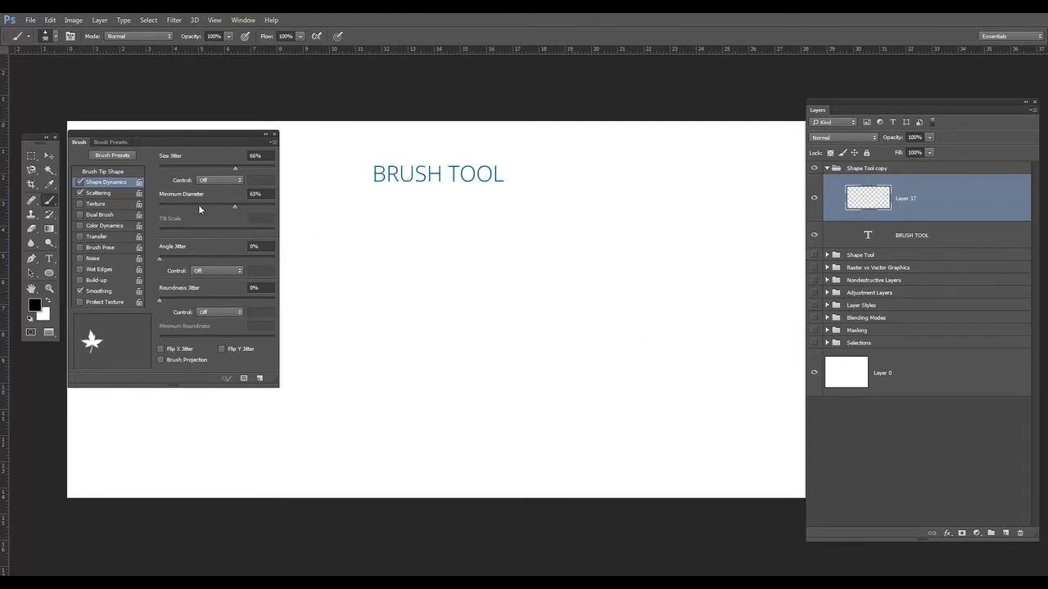
Set Angle Jitter to 75% and Roundness Jitter to 69%, and paint rotated, squashed leaves across the canvas
drag(160, 259, 246, 258)
mouse_move(305, 282)
mouse_down()
mouse_move(369, 292)
mouse_move(521, 233)
mouse_move(620, 276)
mouse_move(621, 316)
mouse_move(575, 351)
mouse_move(493, 325)
mouse_move(441, 286)
mouse_move(397, 290)
mouse_move(381, 313)
mouse_move(500, 326)
mouse_move(559, 277)
mouse_move(644, 310)
mouse_move(659, 365)
mouse_move(553, 384)
mouse_move(456, 292)
mouse_move(369, 247)
mouse_move(333, 249)
mouse_move(325, 308)
mouse_move(387, 347)
mouse_move(468, 338)
mouse_move(518, 307)
mouse_move(614, 290)
mouse_move(639, 356)
mouse_up()
key(ctrl+z)
drag(160, 302, 240, 302)
mouse_move(597, 336)
mouse_down()
mouse_move(553, 250)
mouse_move(468, 257)
mouse_move(526, 351)
mouse_move(406, 353)
mouse_move(416, 288)
mouse_move(500, 240)
mouse_move(596, 255)
mouse_move(626, 312)
mouse_move(555, 336)
mouse_move(442, 239)
mouse_move(393, 230)
mouse_move(368, 259)
mouse_move(385, 319)
mouse_move(467, 341)
mouse_move(569, 293)
mouse_move(642, 324)
mouse_move(637, 359)
mouse_move(555, 372)
mouse_move(457, 340)
mouse_move(374, 299)
mouse_up()
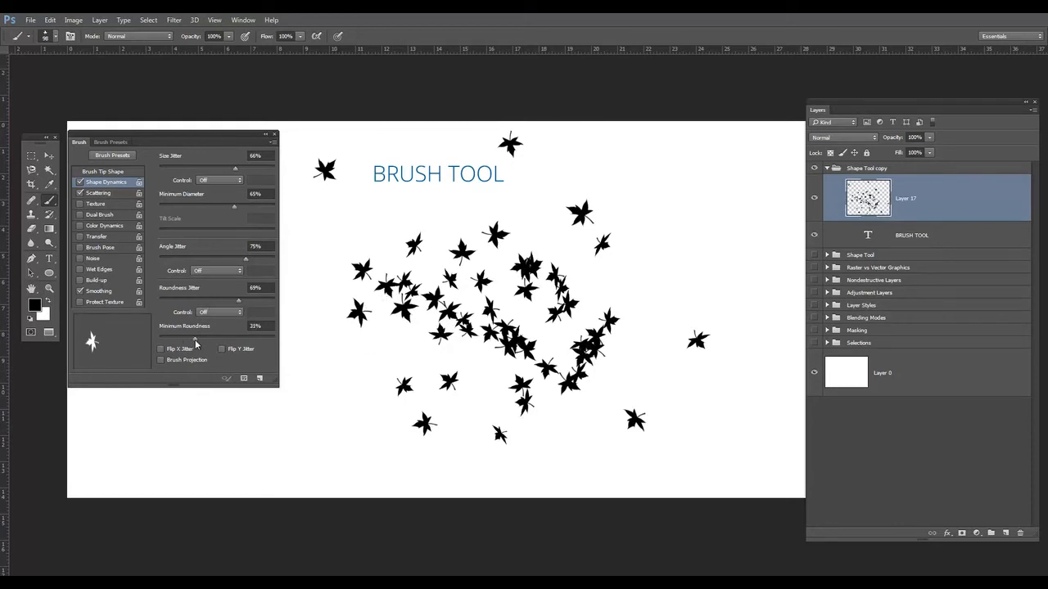
Turn off Scattering and Shape Dynamics and paint a plain leaf stroke across the upper middle of the canvas
click(80, 193)
click(80, 183)
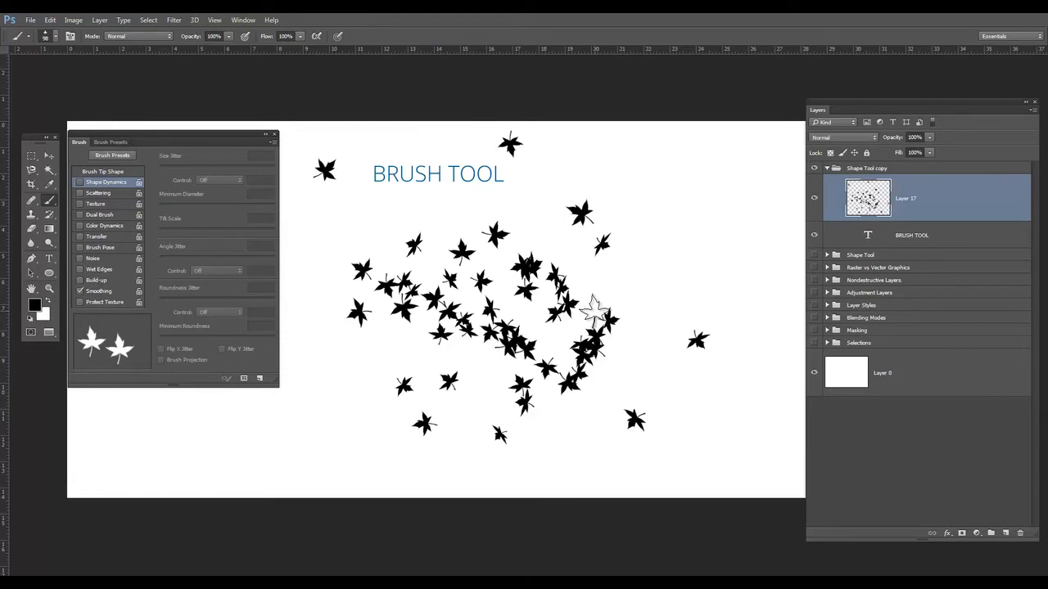
mouse_move(430, 240)
mouse_down()
mouse_move(393, 241)
mouse_move(565, 199)
mouse_move(624, 253)
mouse_move(382, 304)
mouse_move(659, 277)
mouse_up()
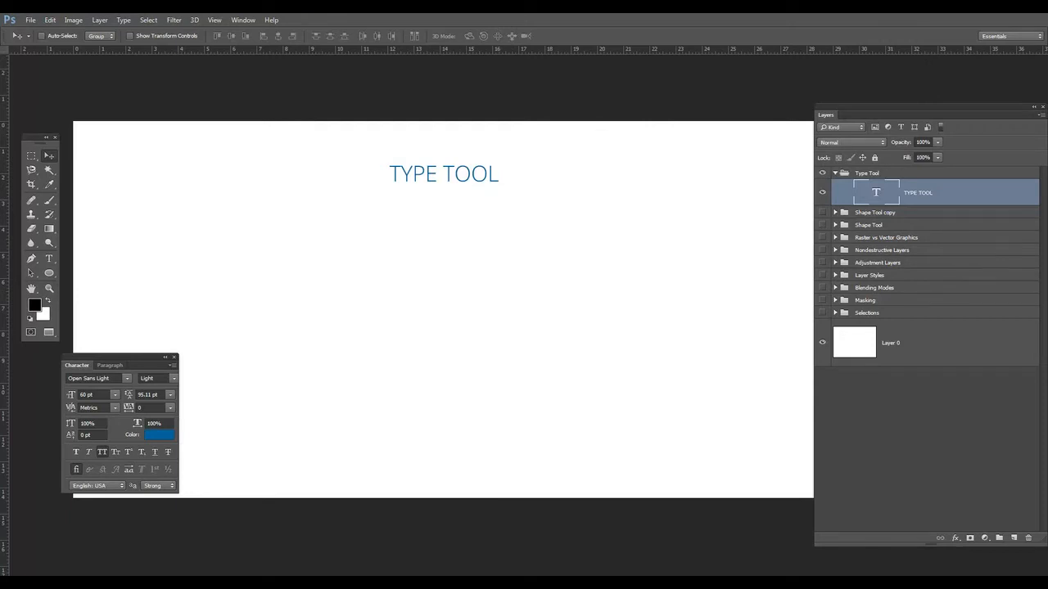
Select the Type tool, toggle the Character and Paragraph panels, and move them just below the toolbox
click(51, 260)
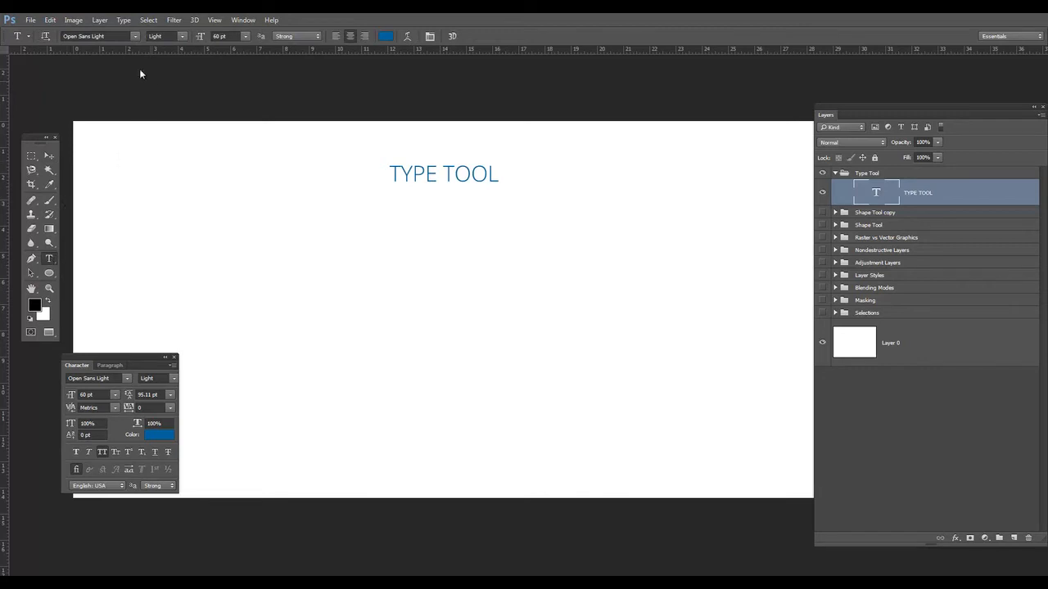
click(430, 37)
click(430, 36)
click(430, 37)
click(430, 36)
drag(117, 356, 93, 359)
drag(96, 351, 95, 350)
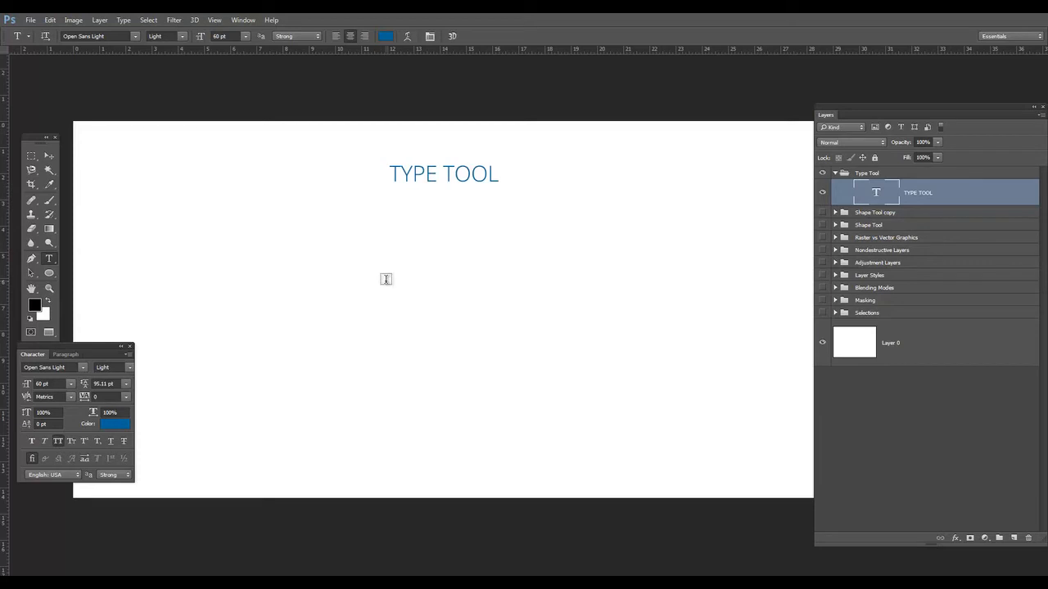
Add a point text line reading YABA DABBA DOO below the TYPE TOOL title
click(359, 250)
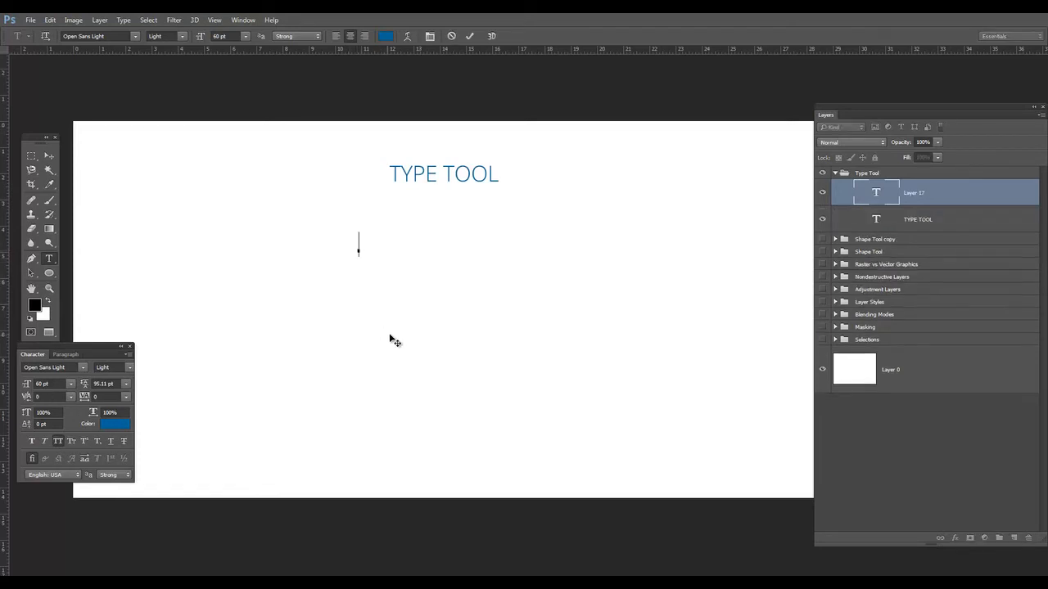
text(YABA DA )
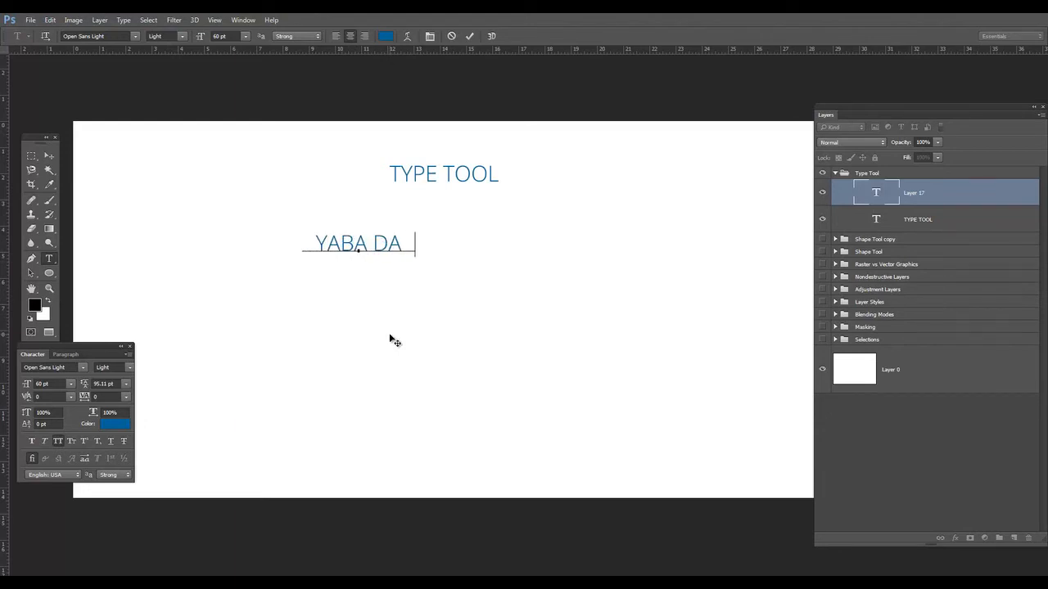
text(BBA DOO)
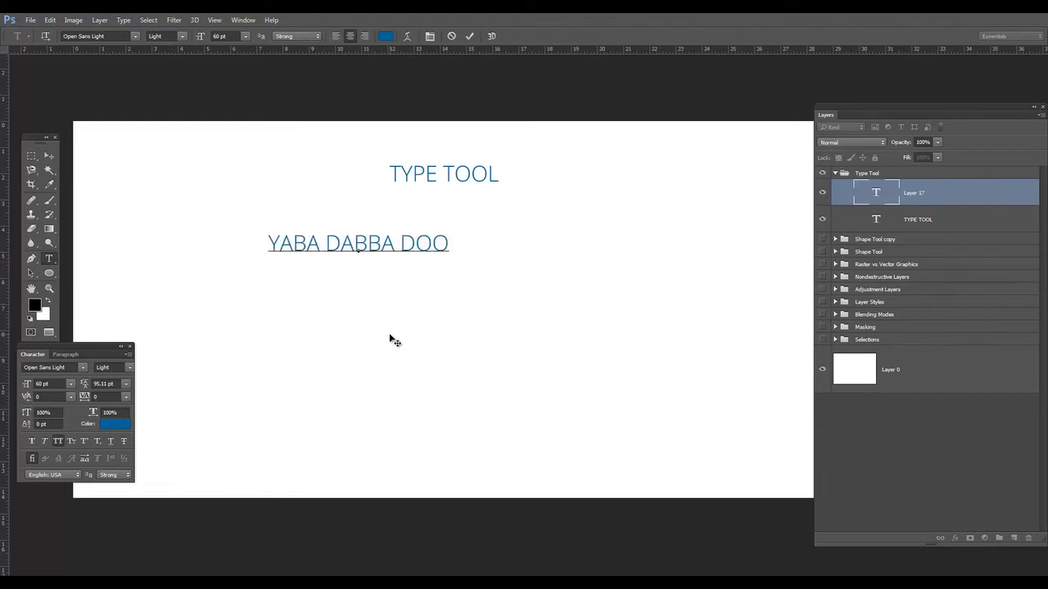
click(50, 156)
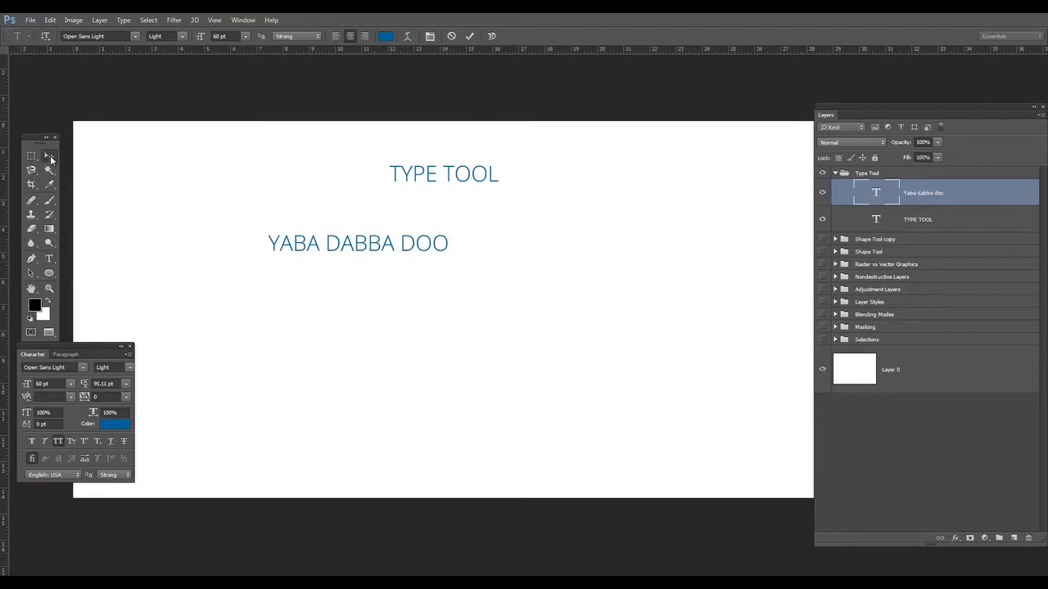
Draw a wide text box below YABA DABBA DOO and fill it with I LOVE TO CREATE TEXT BOXES
click(51, 260)
drag(215, 300, 676, 380)
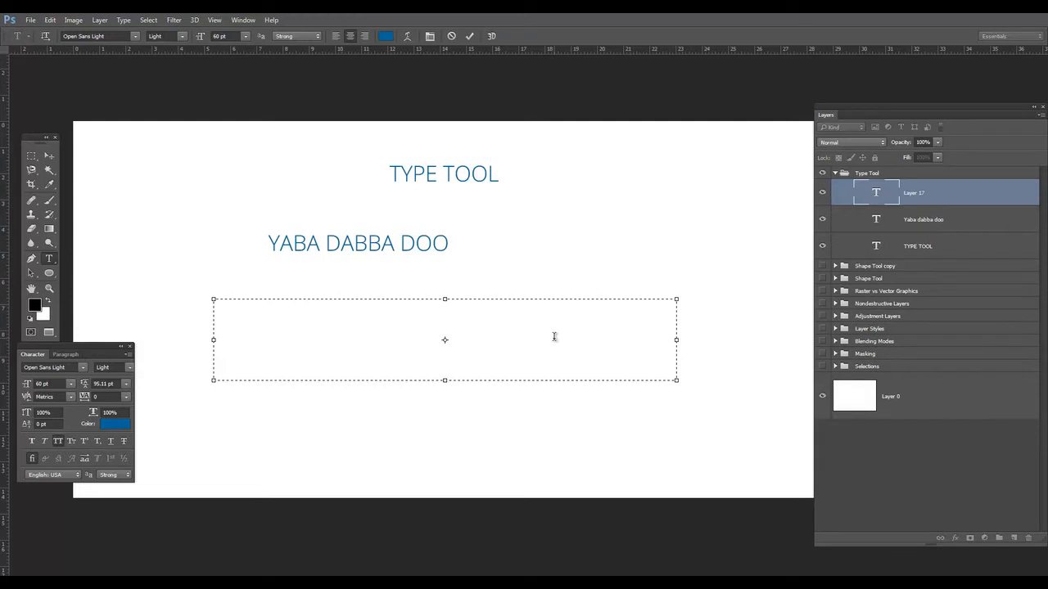
text(I LOVE TO CREATE TEXT BOXES)
click(52, 155)
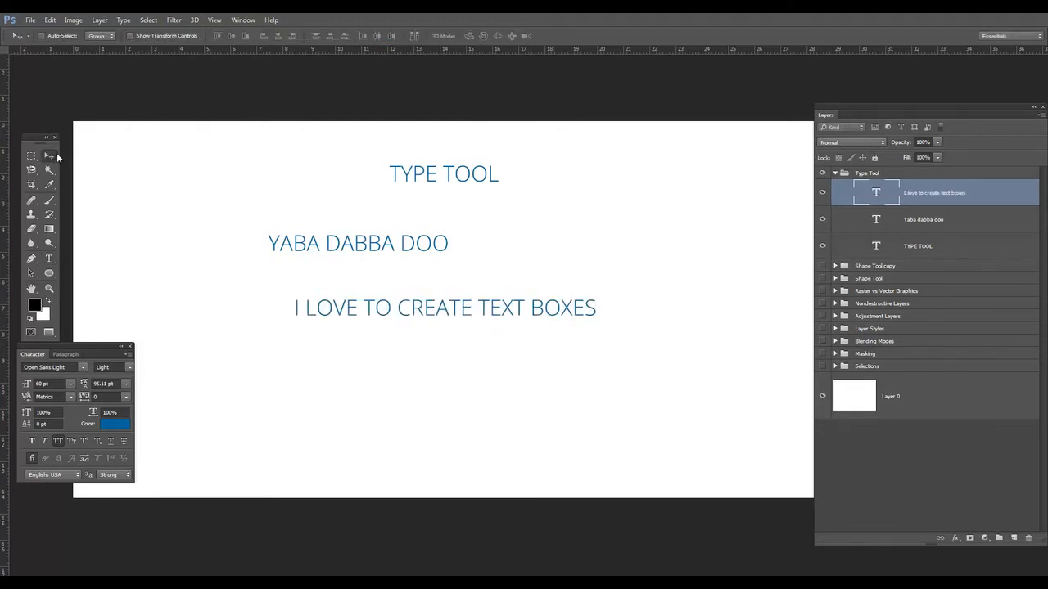
Reopen the I LOVE TO CREATE TEXT BOXES text and widen its box almost to the canvas's right edge
click(50, 258)
click(410, 320)
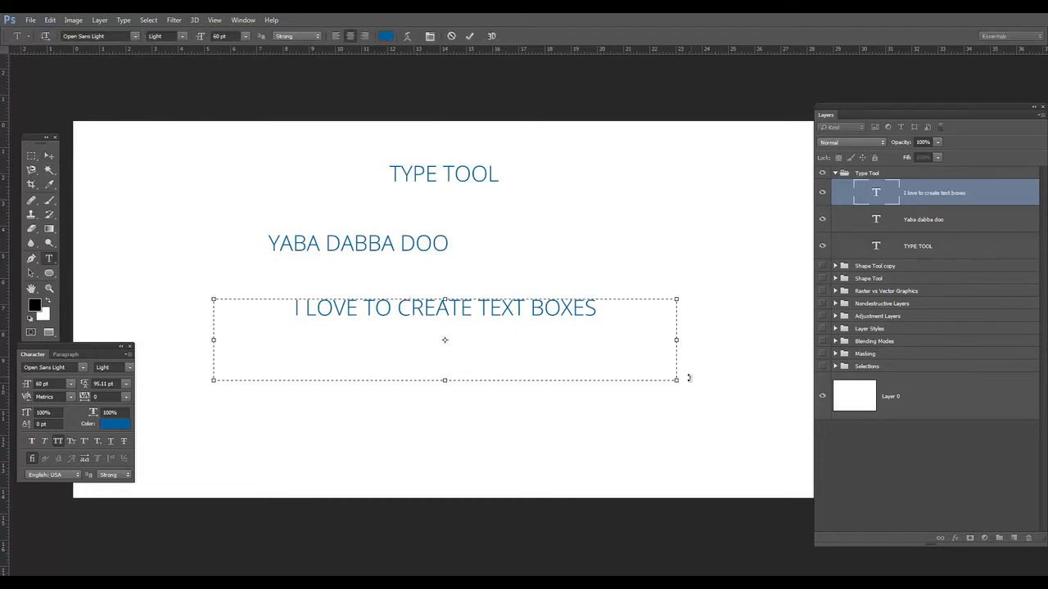
drag(678, 382, 782, 382)
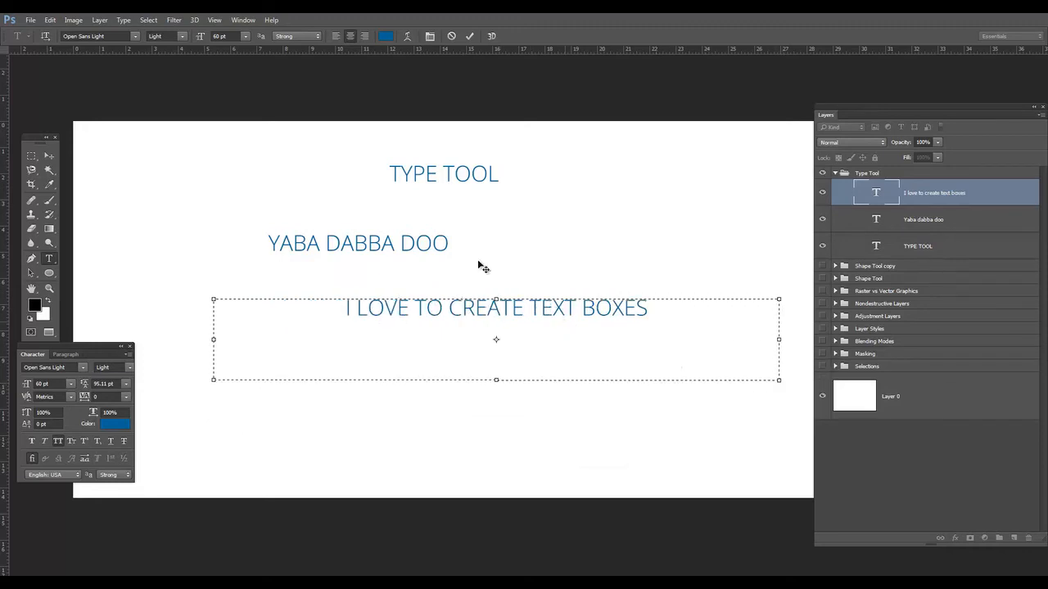
Try the left, centre and right alignments on the text box and keep its text left-aligned
click(336, 36)
click(350, 36)
click(360, 36)
click(336, 36)
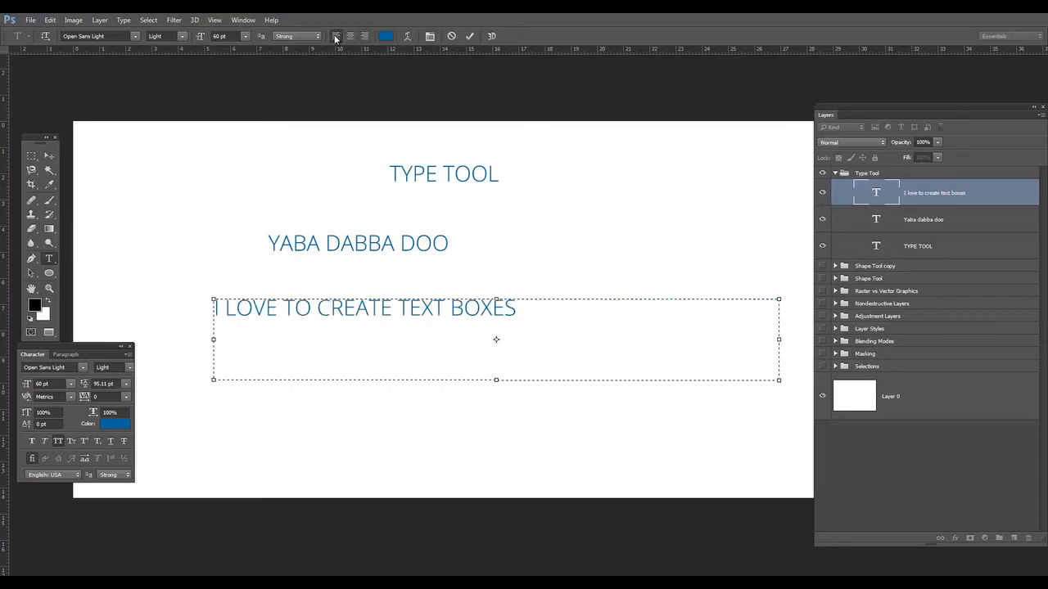
click(49, 156)
Move the YABA DABBA DOO text around until it is centred under the title, and delete its layer
click(49, 259)
click(309, 249)
click(49, 156)
drag(339, 246, 200, 247)
drag(277, 251, 450, 249)
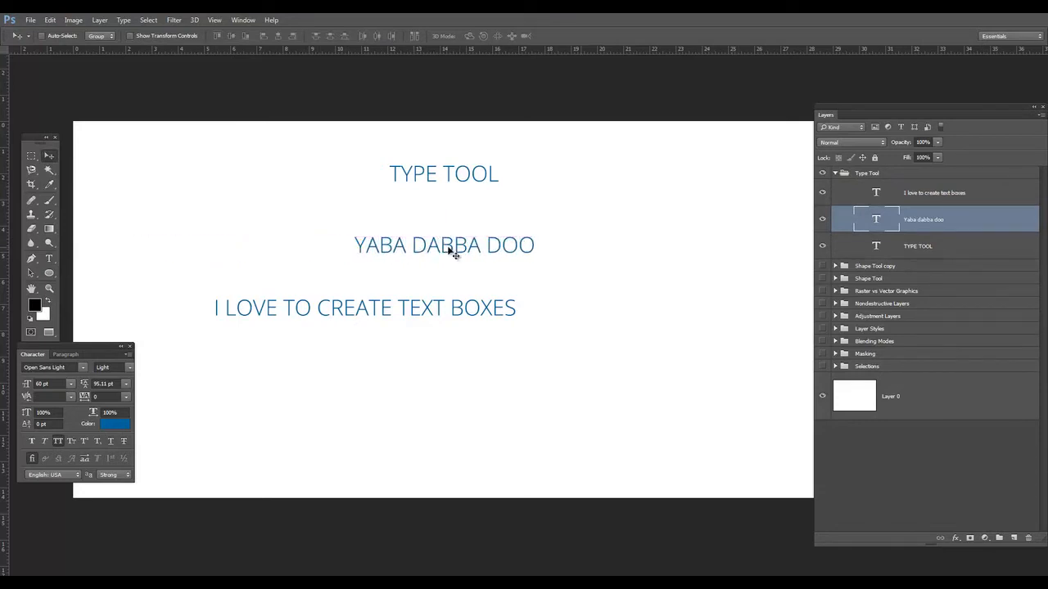
mouse_move(949, 219)
mouse_down()
mouse_move(999, 468)
mouse_move(1028, 538)
mouse_up()
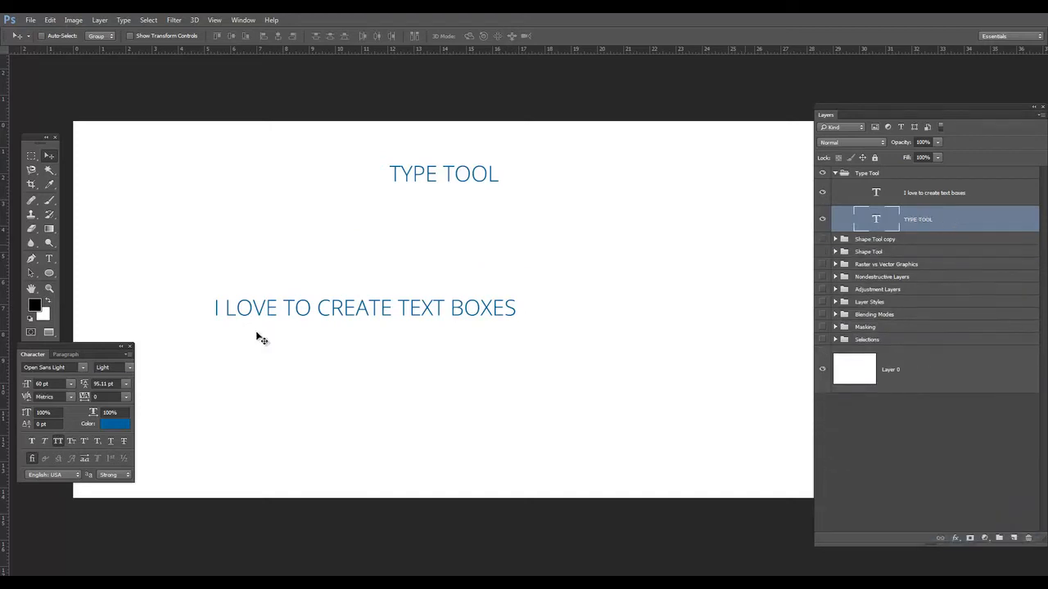
Select all of the I LOVE TO CREATE TEXT BOXES text and narrow its text box
click(50, 259)
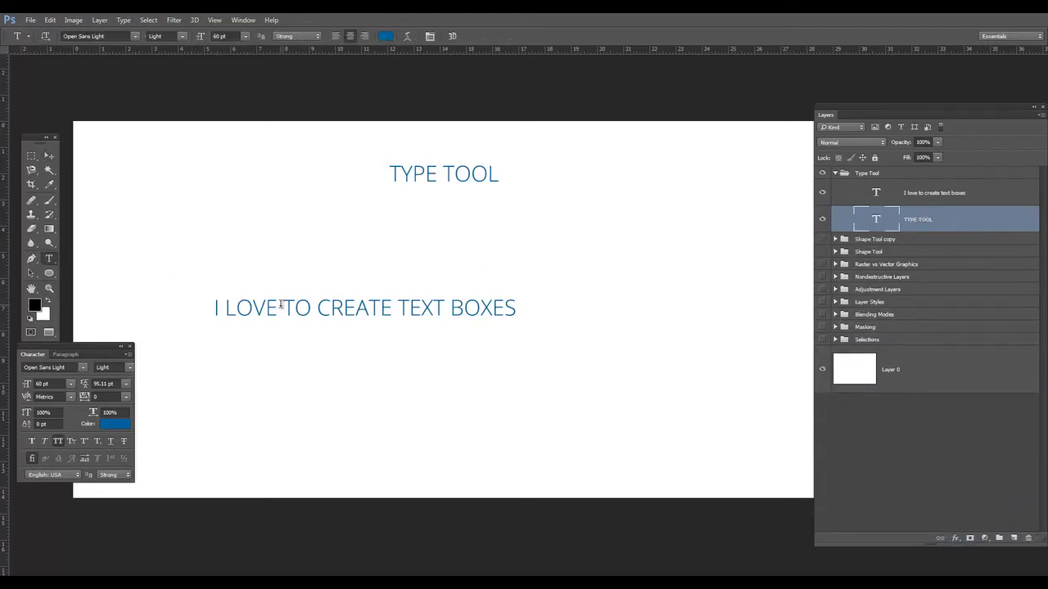
triple_click(281, 305)
drag(778, 381, 597, 372)
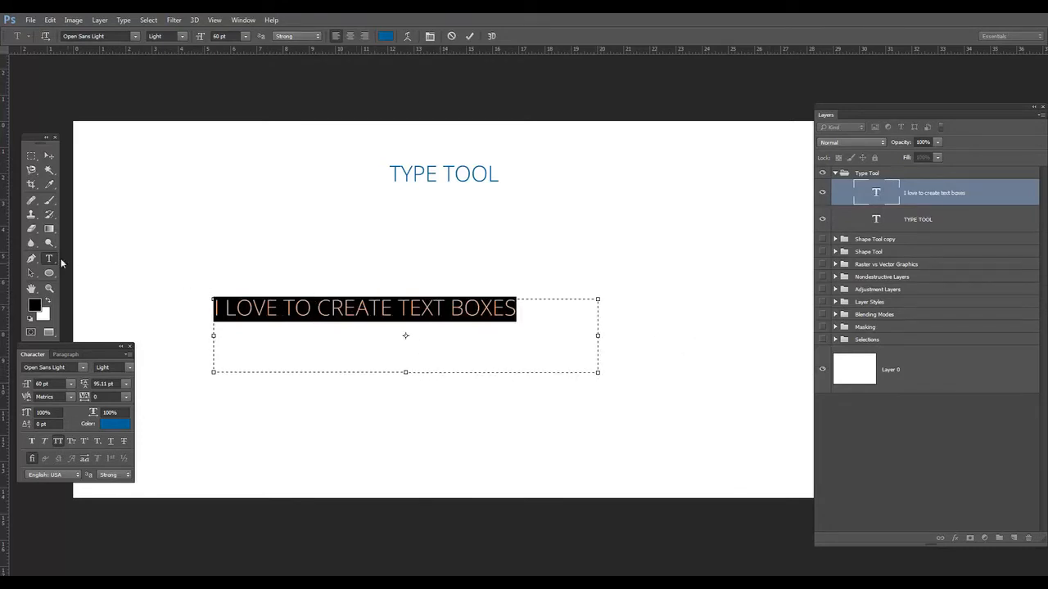
Turn off All Caps for the whole text box sentence
triple_click(344, 311)
click(57, 441)
triple_click(384, 310)
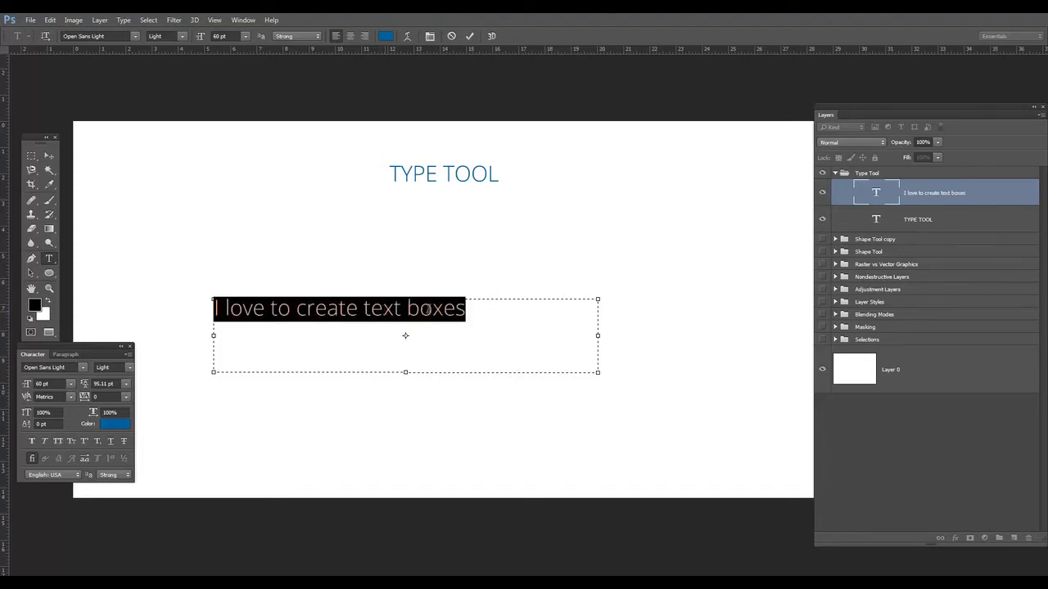
Select the full text box sentence and set its font size to 81 pt
click(481, 309)
drag(481, 309, 207, 309)
click(56, 385)
scroll(56, 384, up, 10)
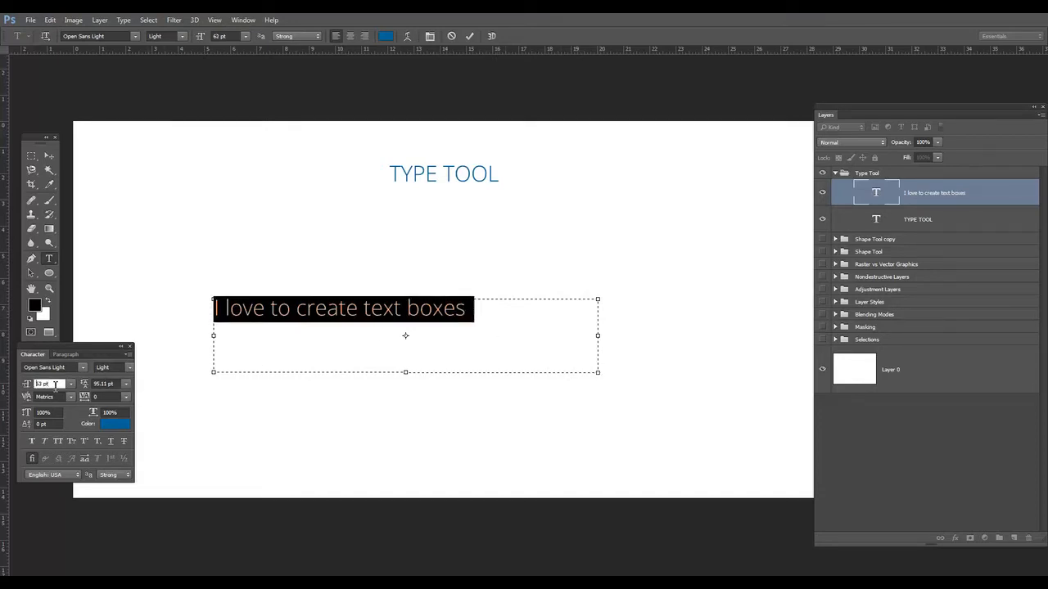
scroll(55, 385, up, 15)
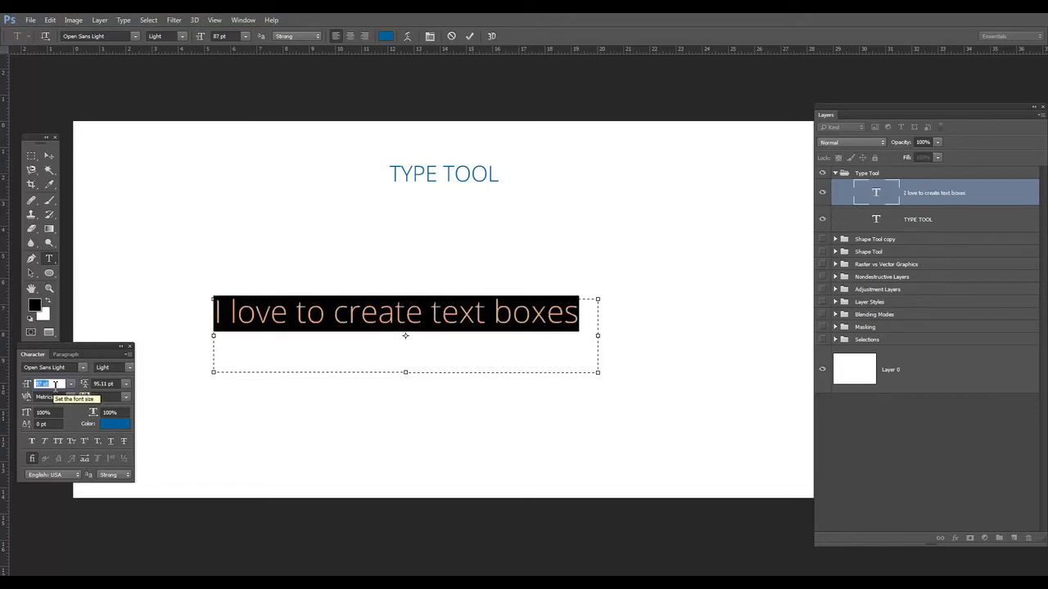
scroll(56, 385, down, 4)
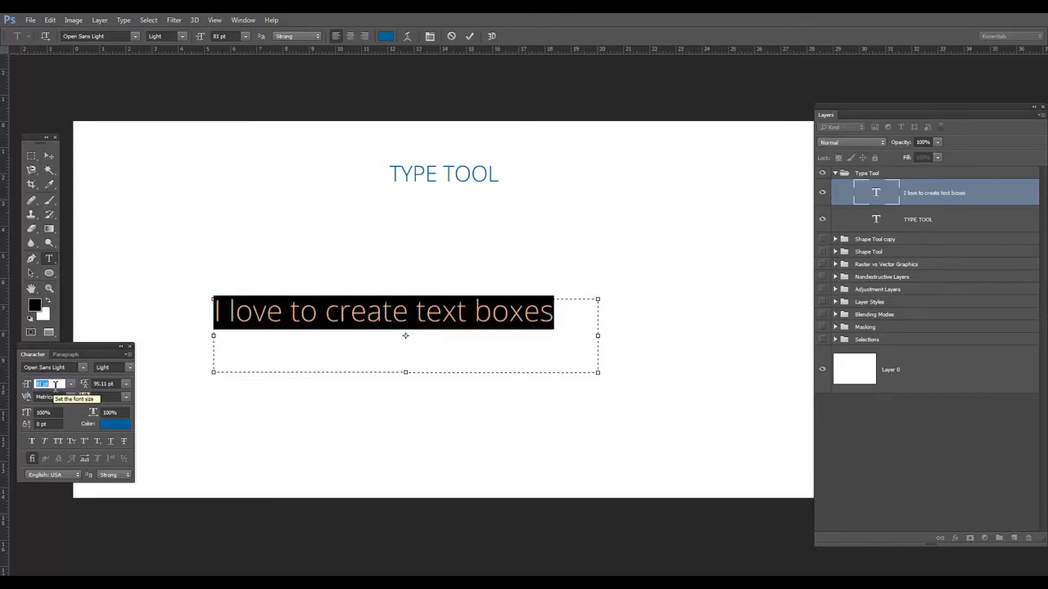
Set the leading of the selected text box sentence to 72 pt
click(126, 384)
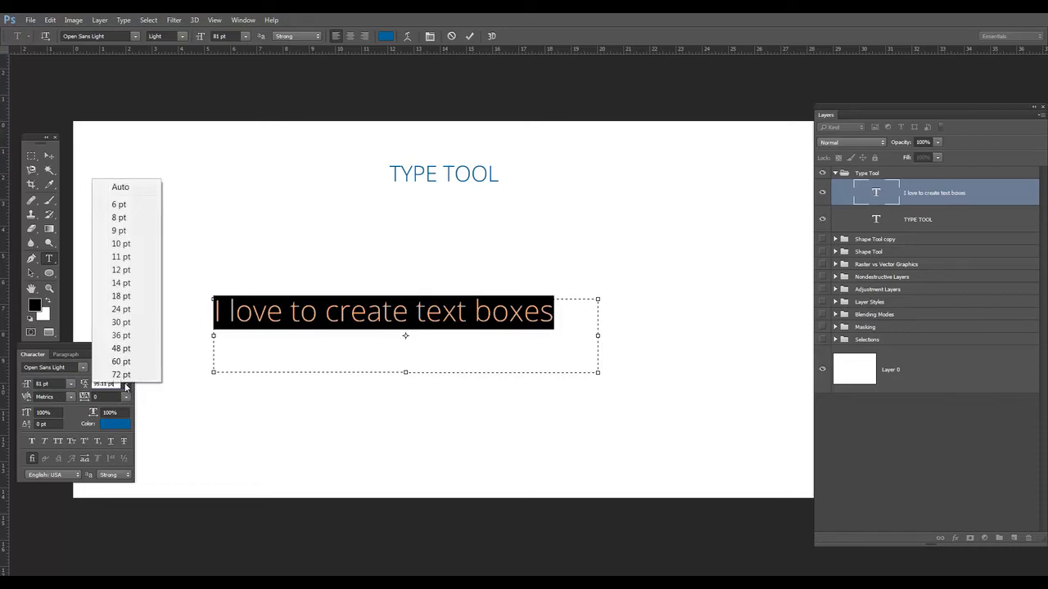
click(121, 374)
click(105, 383)
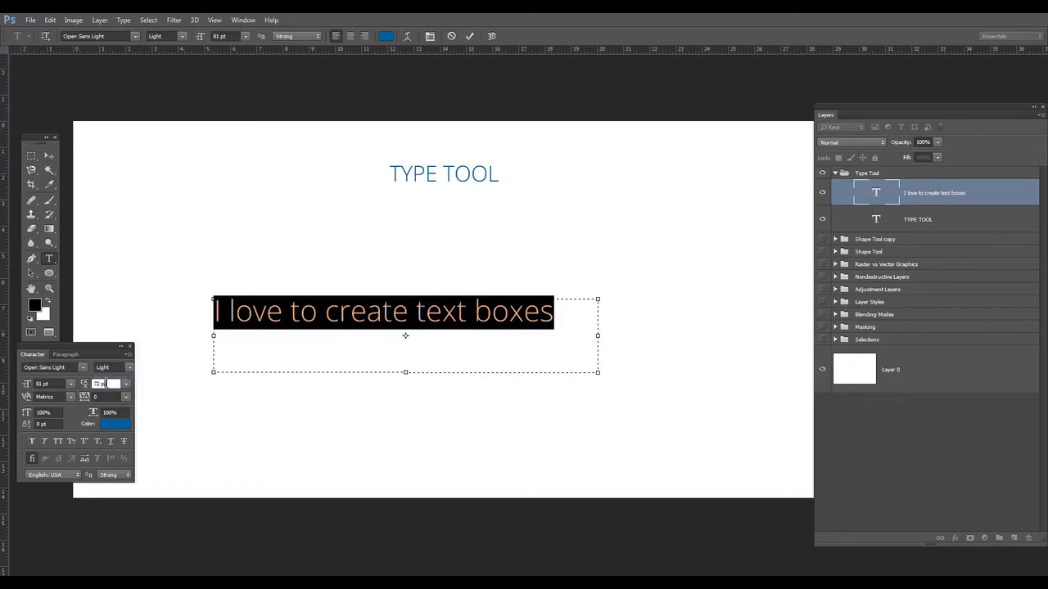
Increase the leading of the selected text box sentence and set it back to the 72 pt preset
key(Up)
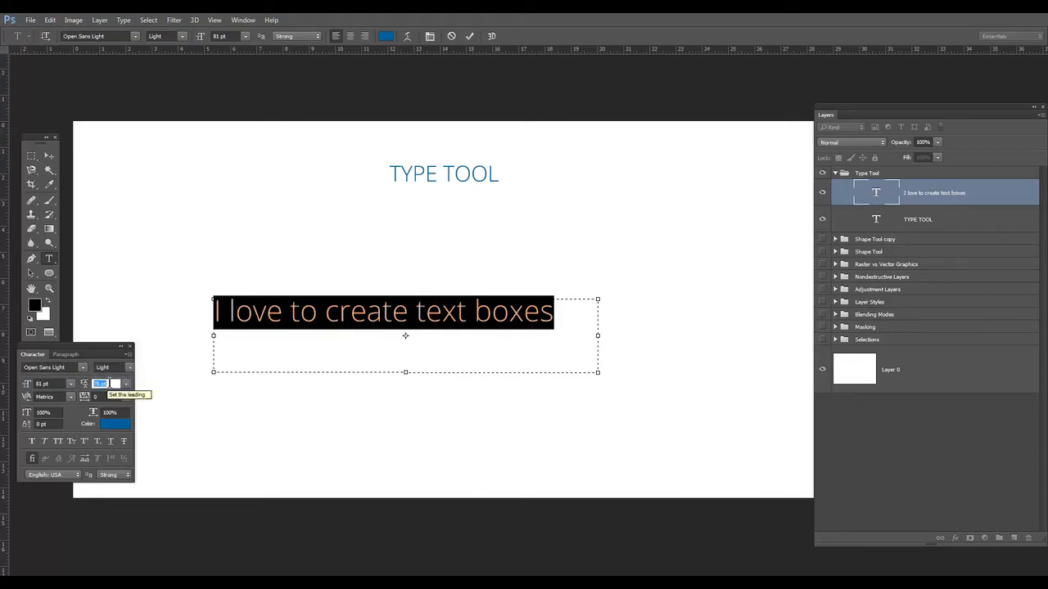
click(126, 383)
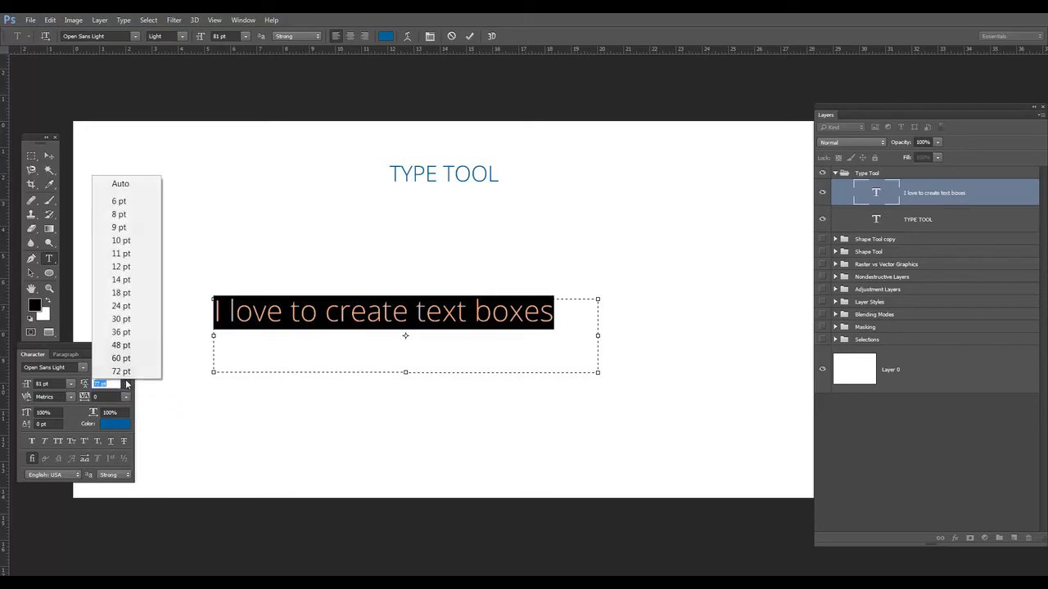
click(123, 373)
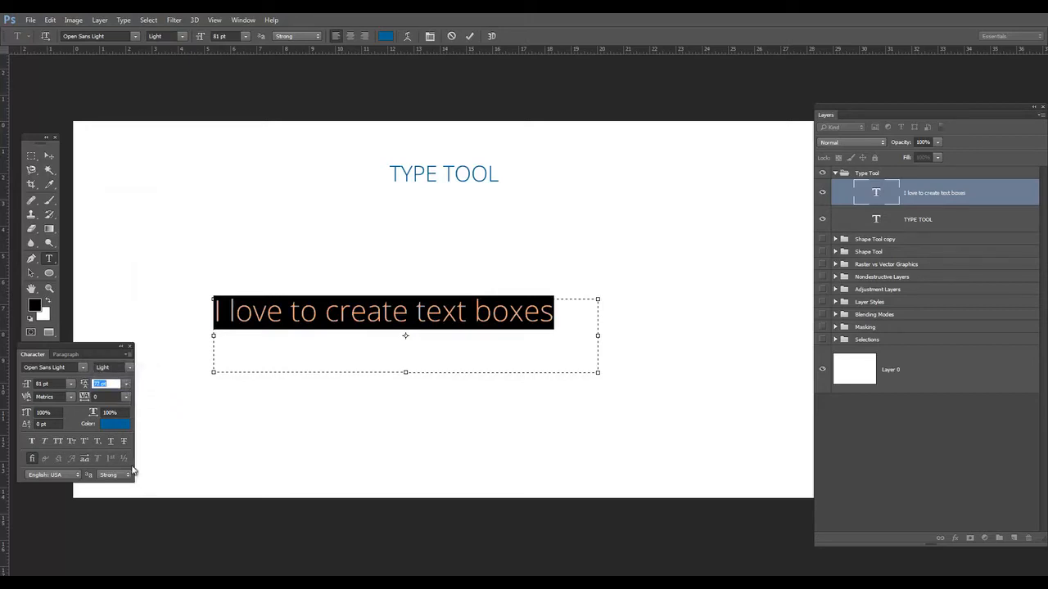
Set the font size of the selected text box sentence to 91 pt
click(54, 385)
key(Up)
key(Up)
key(Up)
key(Up)
key(Up)
key(Up)
key(Up)
key(Up)
key(Up)
key(Up)
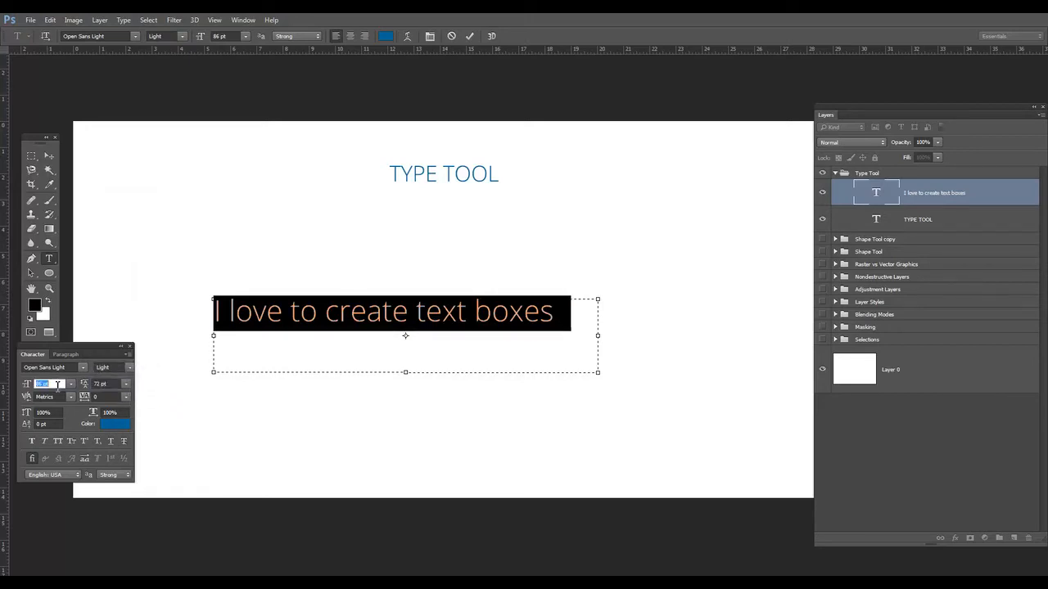
key(Up)
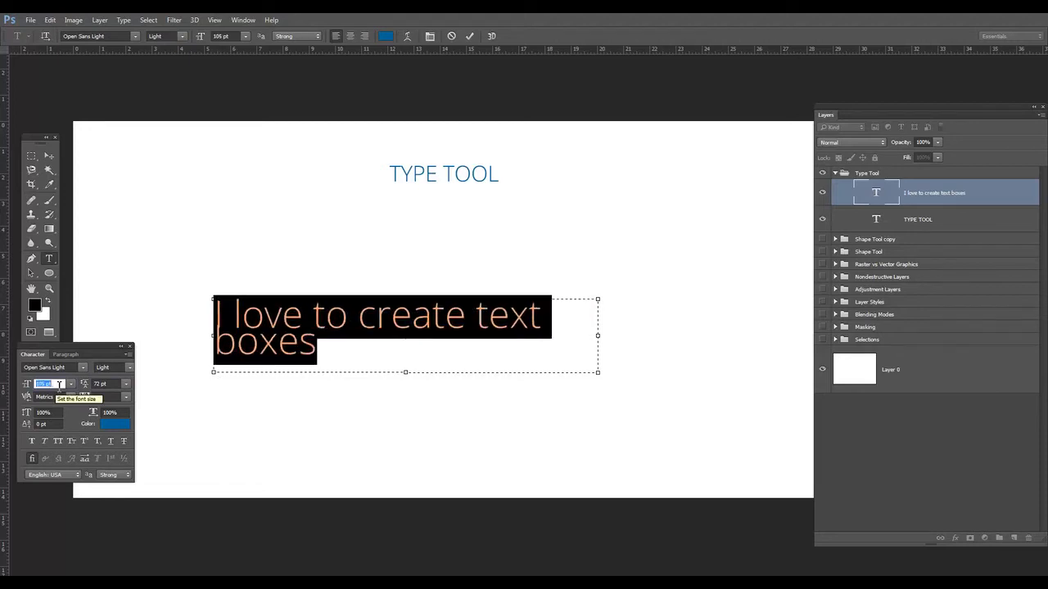
key(Down)
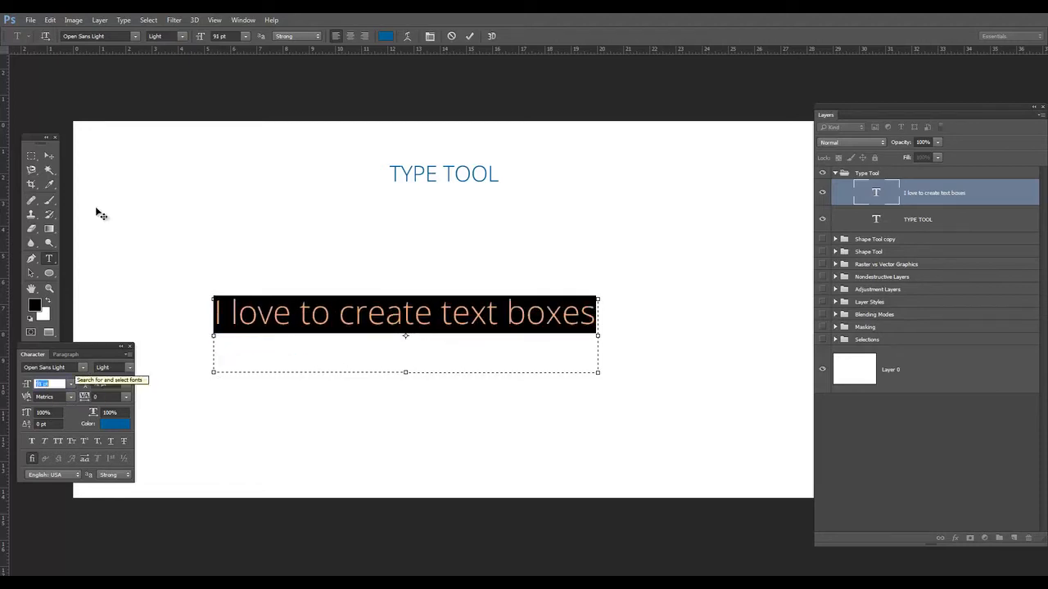
Scale the text box sentence up to 142.60% with Free Transform and apply the transformation
click(49, 156)
key(ctrl+t)
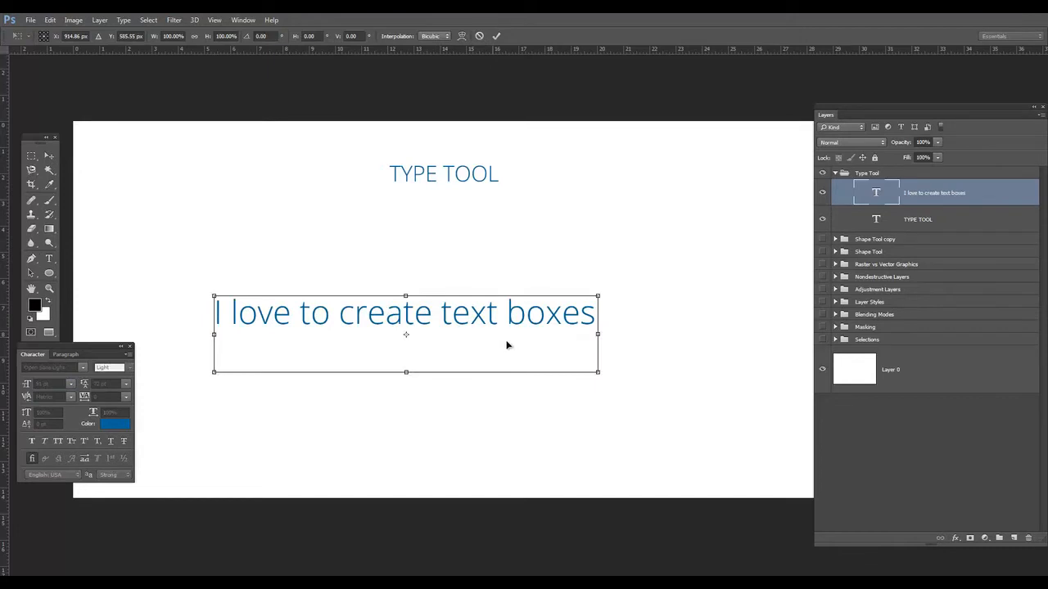
drag(598, 297, 679, 280)
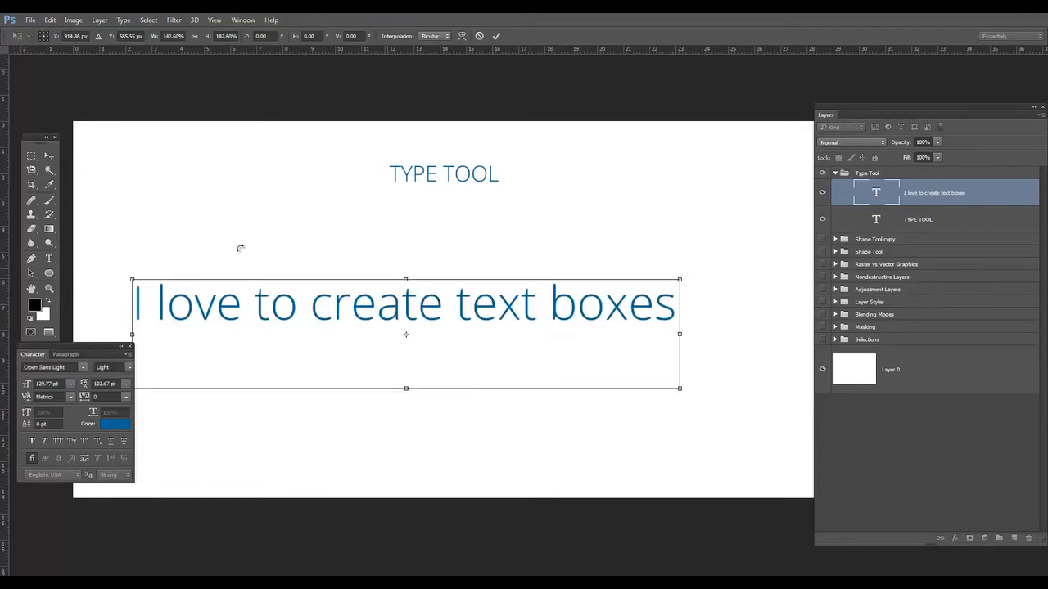
click(48, 153)
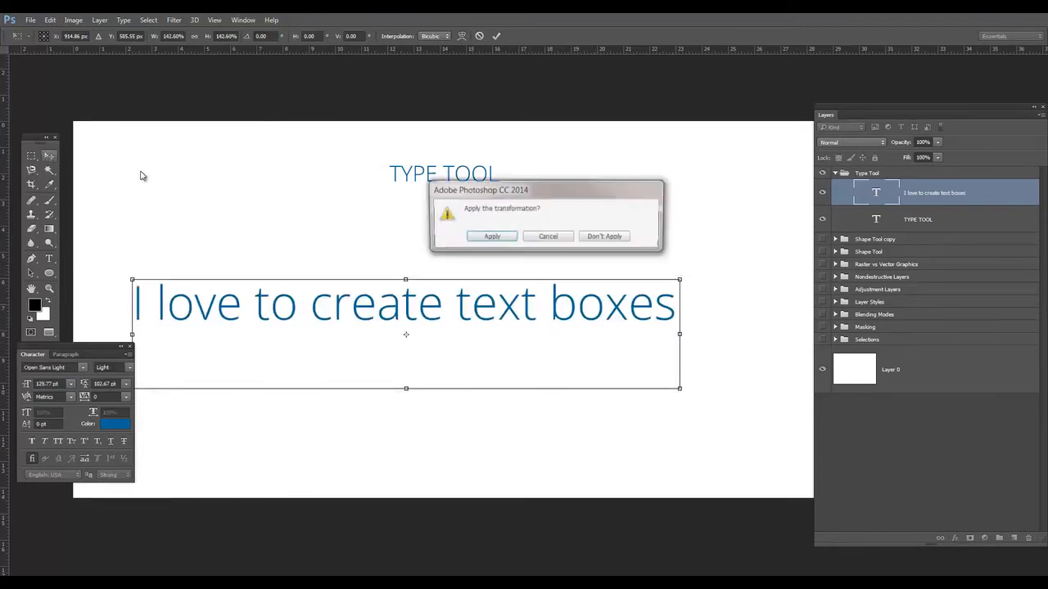
click(488, 236)
Select the enlarged sentence to check its font size and leading, and undo the scaling
click(48, 259)
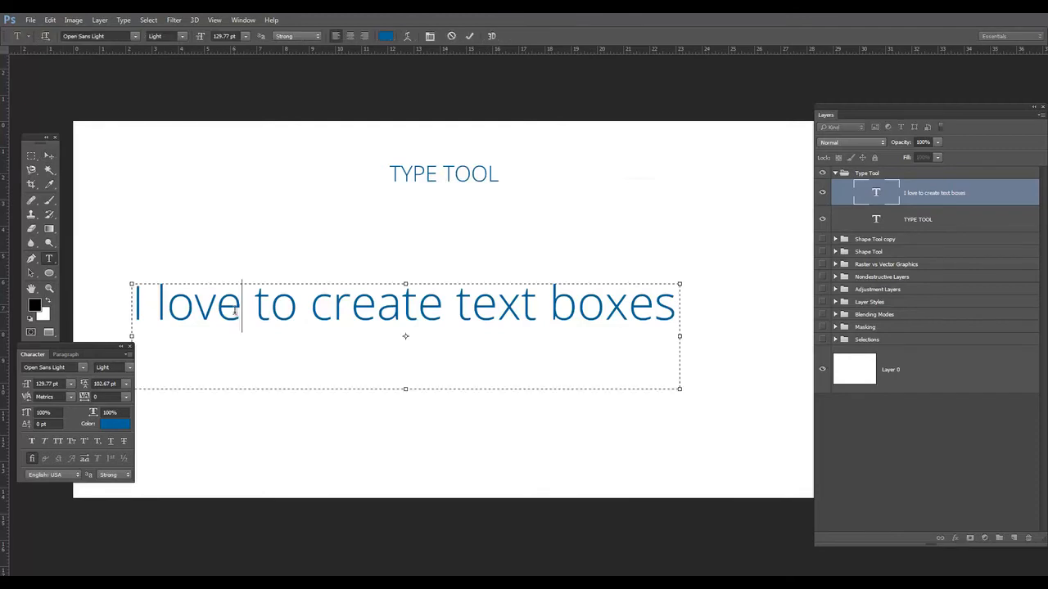
triple_click(243, 303)
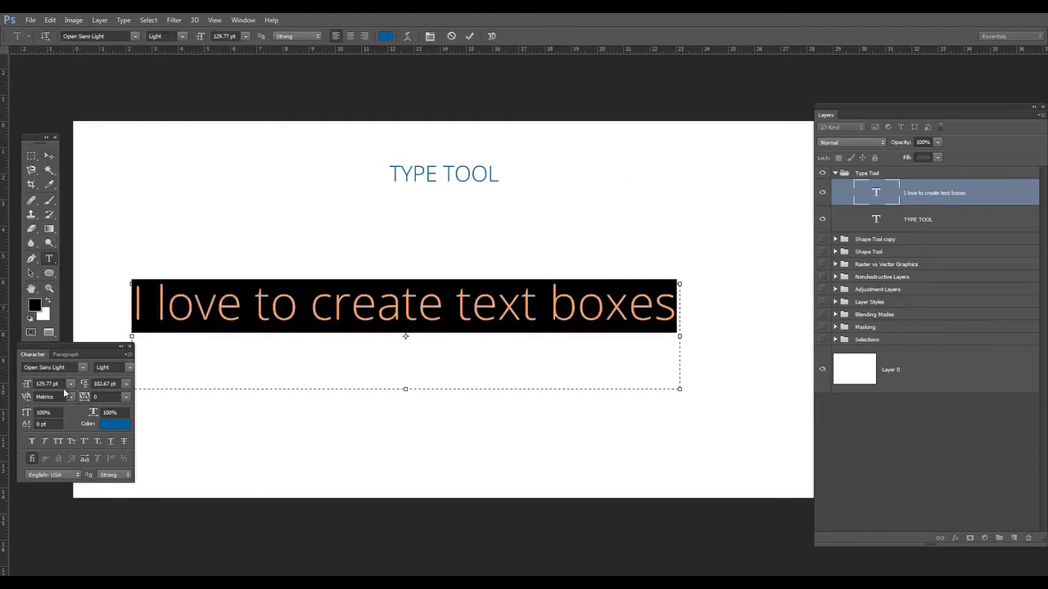
click(49, 155)
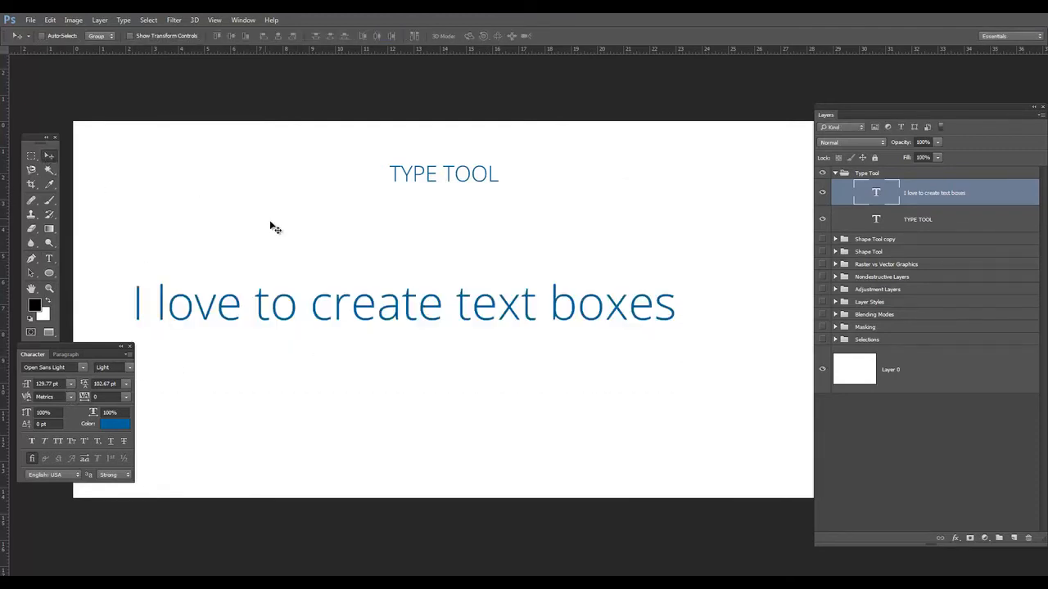
key(ctrl+alt+z)
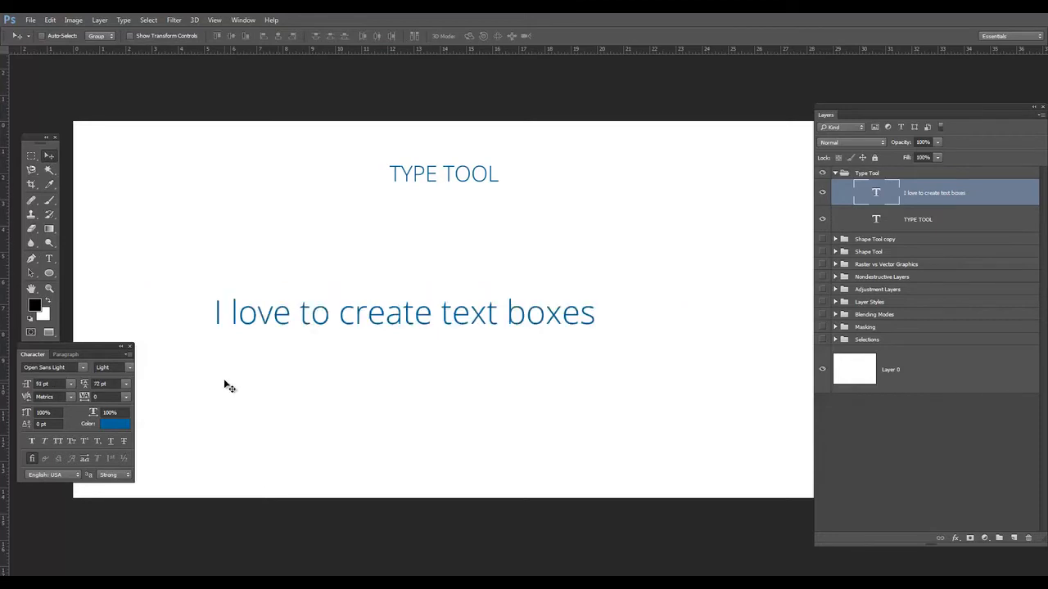
key(ctrl+alt+z)
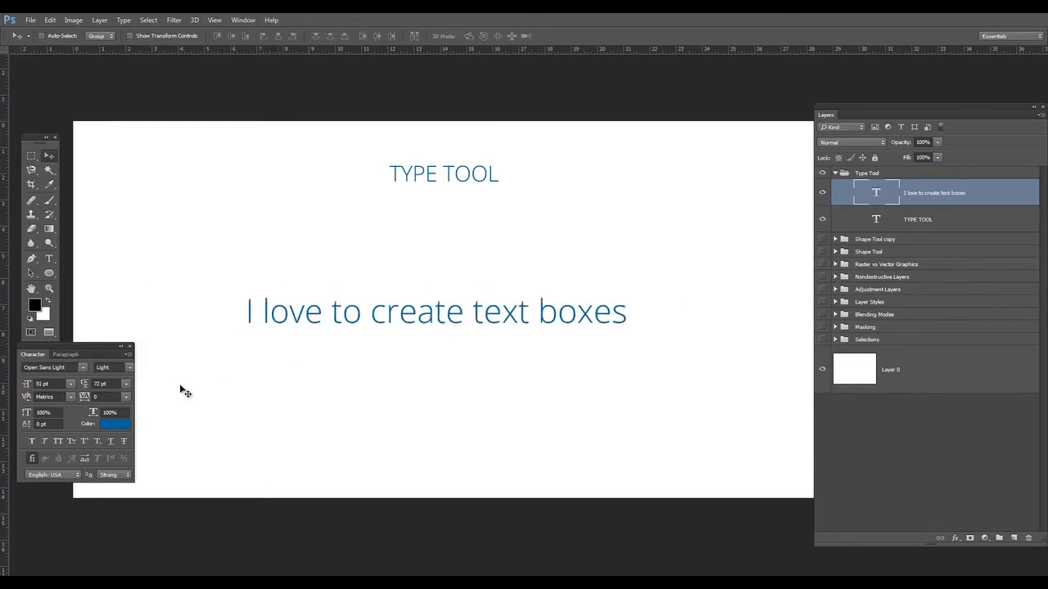
Select the whole restored text box sentence and examine its character settings
click(49, 258)
double_click(368, 311)
key(ctrl+a)
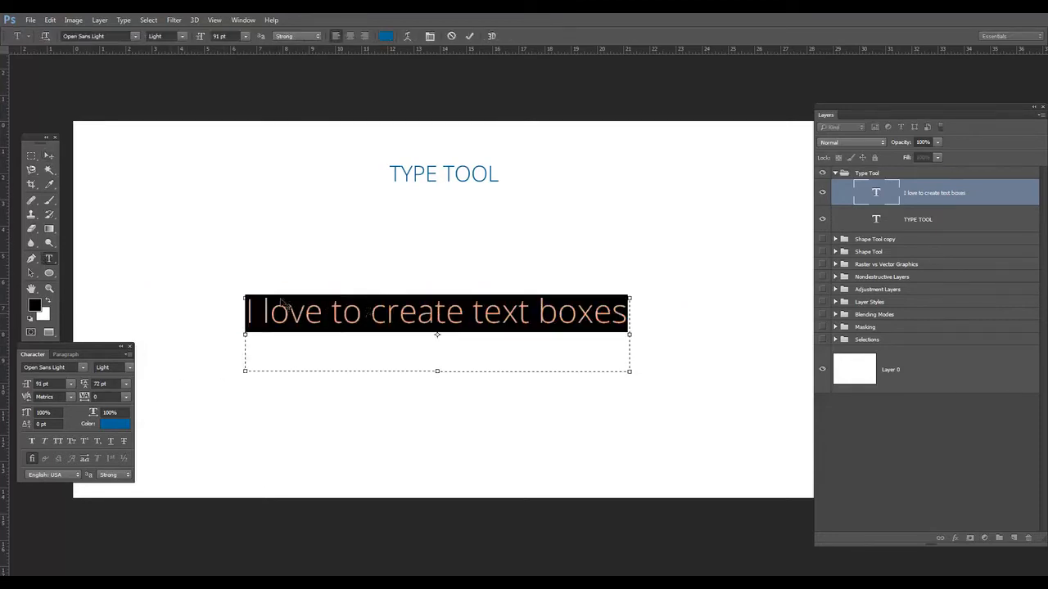
click(49, 156)
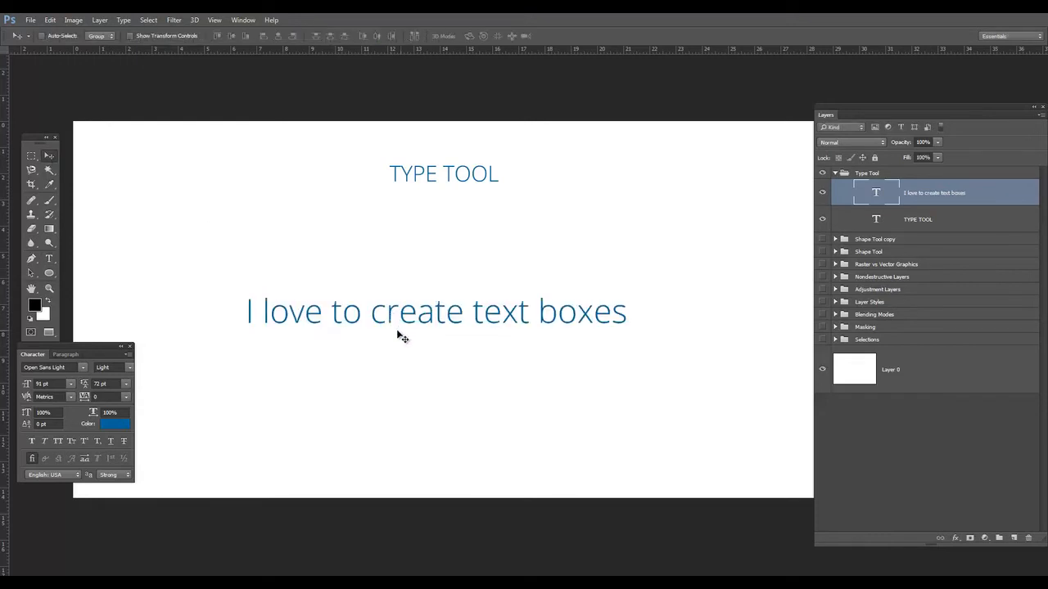
Duplicate the text box sentence above and below the original, and undo both copies
drag(402, 328, 412, 253)
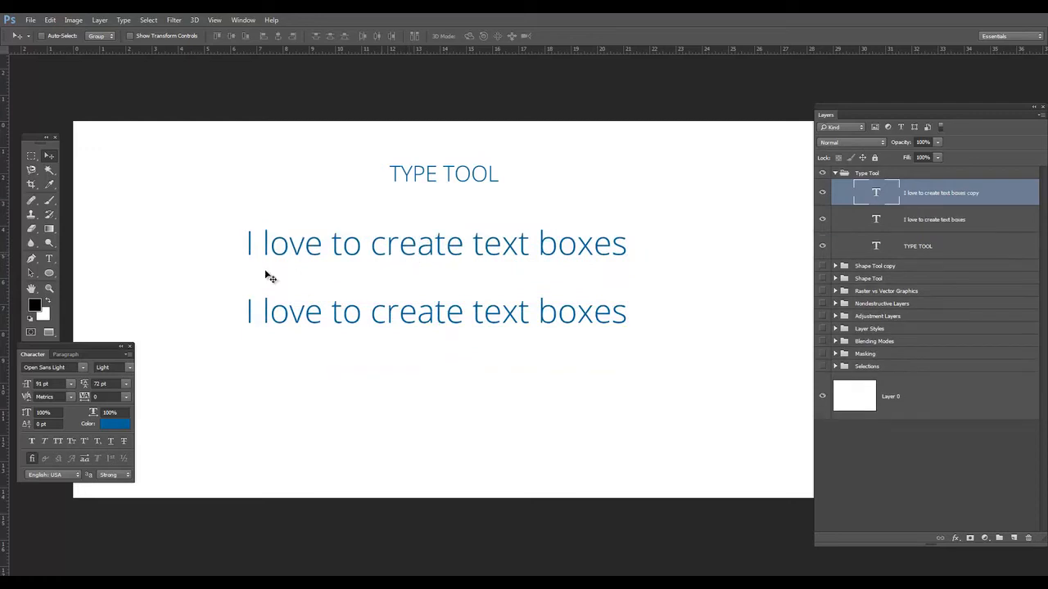
click(47, 260)
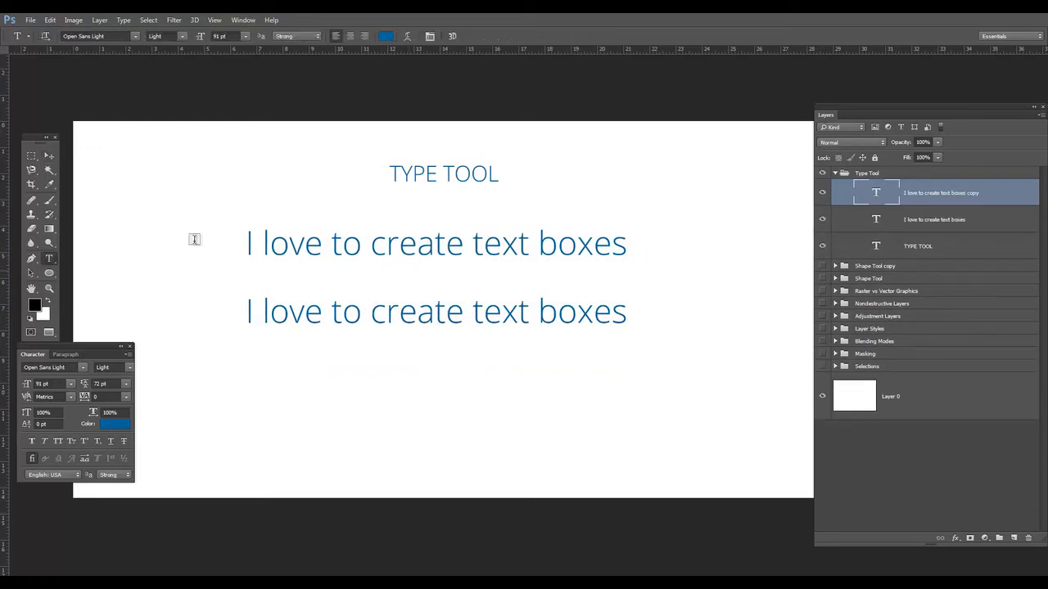
click(50, 155)
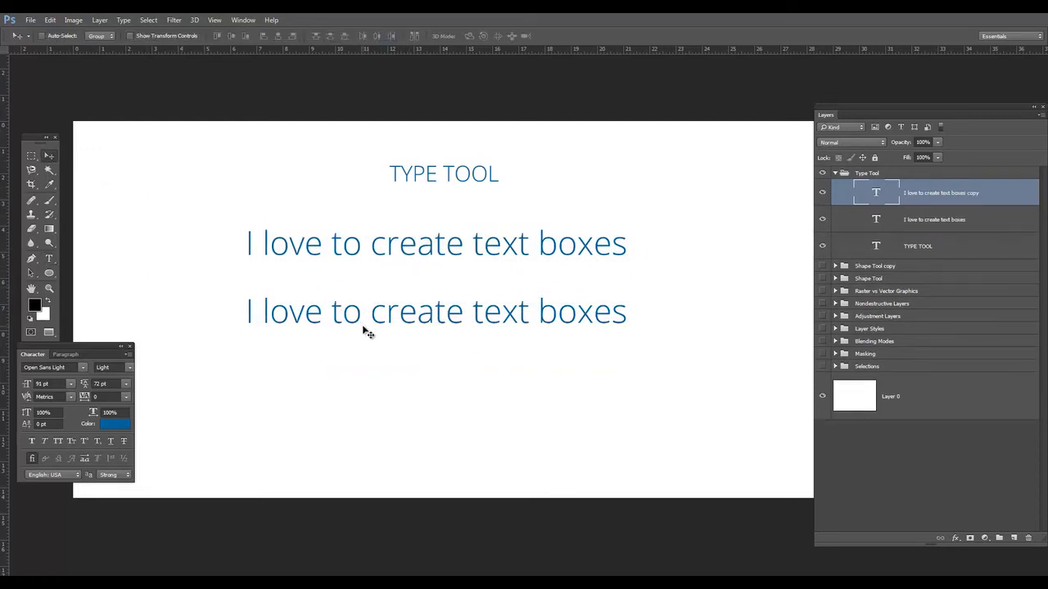
drag(391, 316, 390, 432)
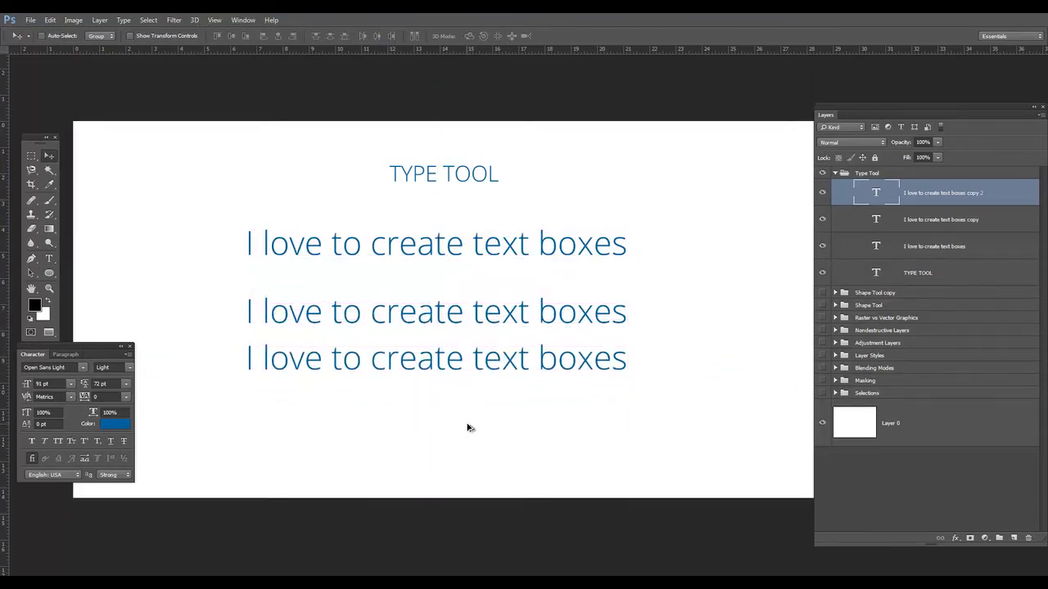
key(ctrl+alt+z)
key(ctrl+alt+z)
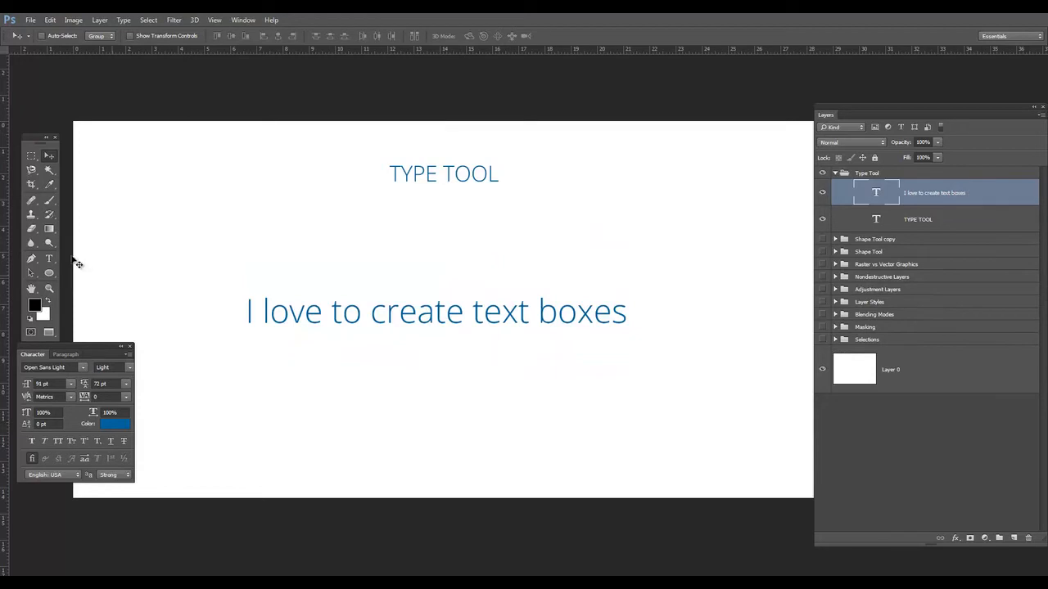
Select the full text box sentence and change its font to Open Sans Extrabold
click(49, 258)
click(330, 312)
triple_click(331, 312)
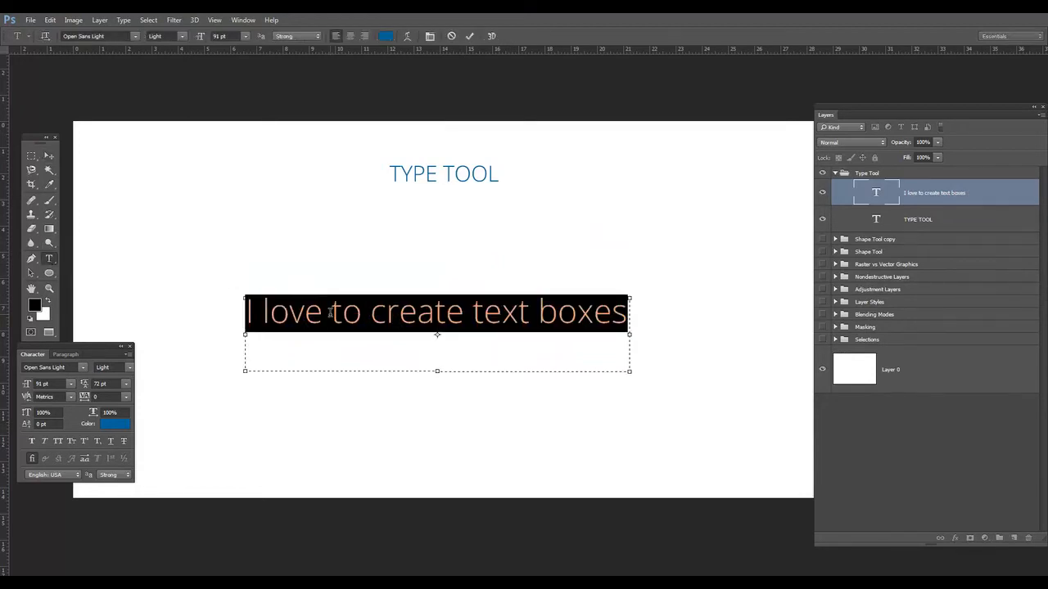
click(83, 368)
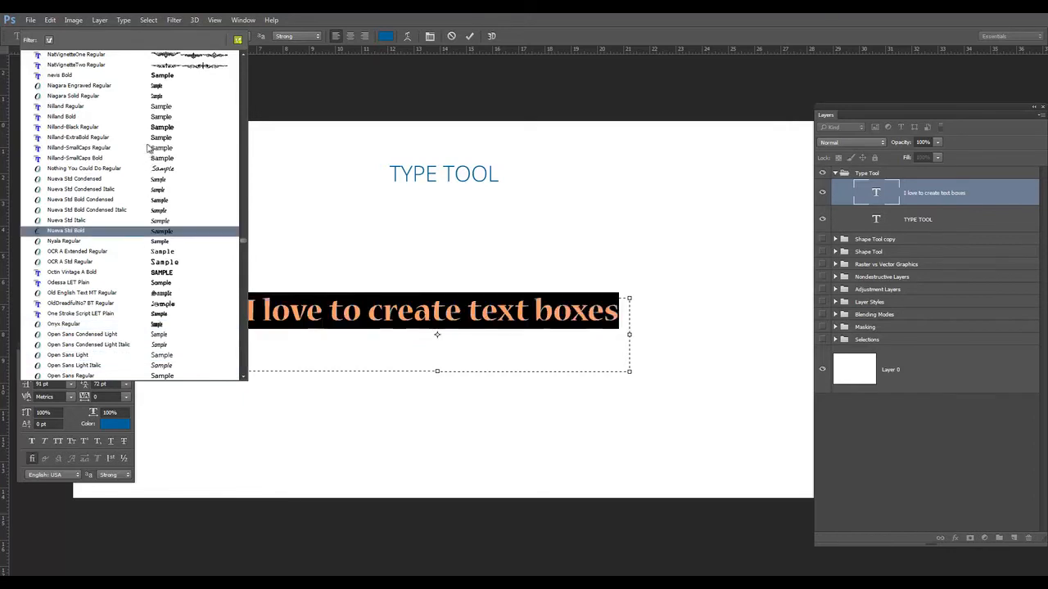
scroll(145, 260, down, 4)
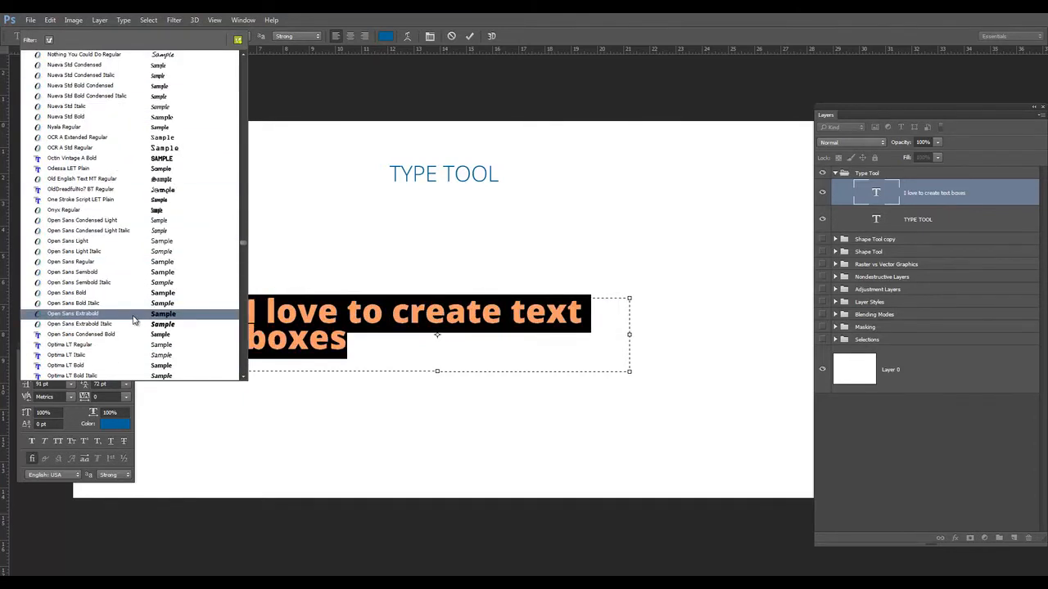
click(132, 316)
click(50, 155)
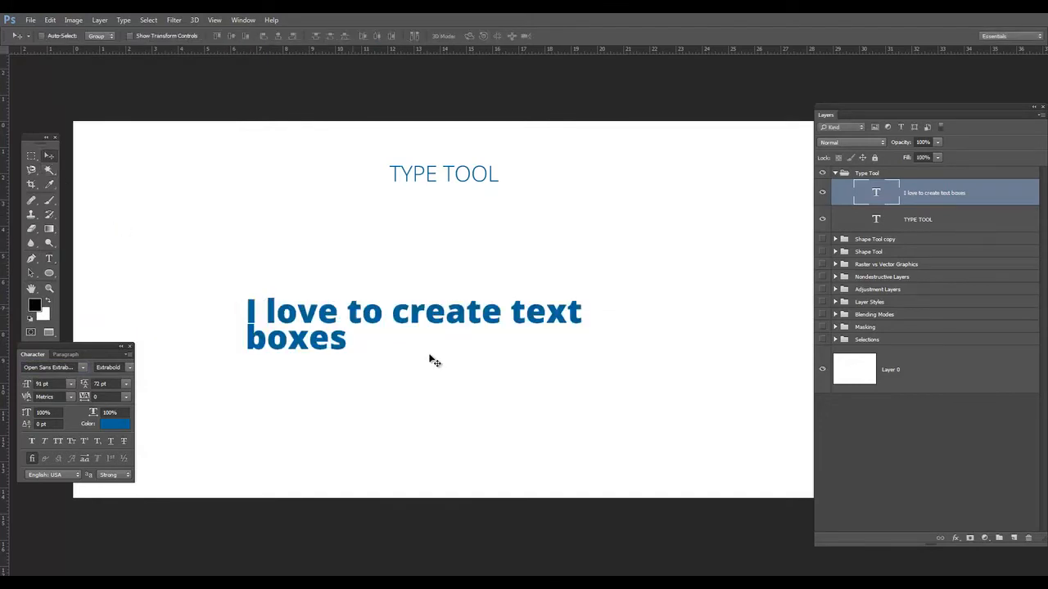
Reposition the Extrabold sentence closer to the TYPE TOOL heading and hide its layer
drag(432, 332, 454, 282)
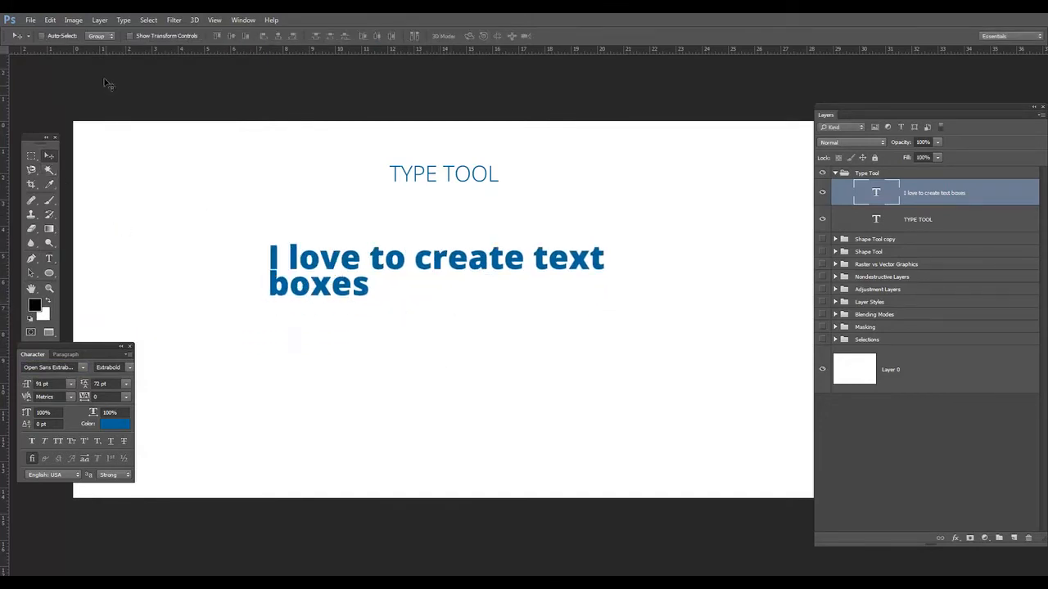
click(49, 258)
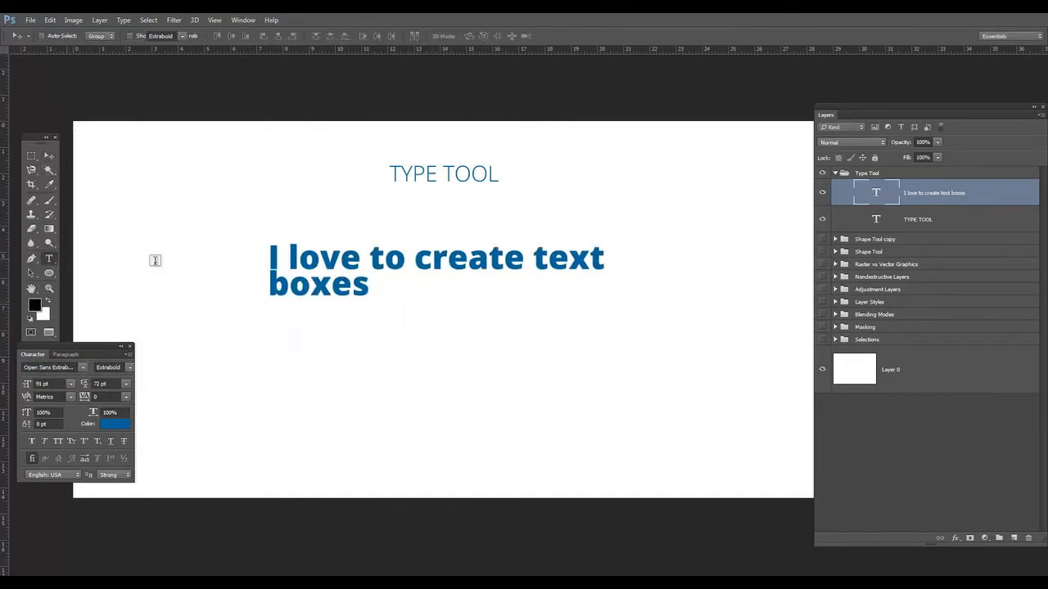
triple_click(301, 256)
click(300, 256)
click(137, 37)
click(137, 37)
click(49, 155)
drag(472, 293, 435, 253)
click(823, 194)
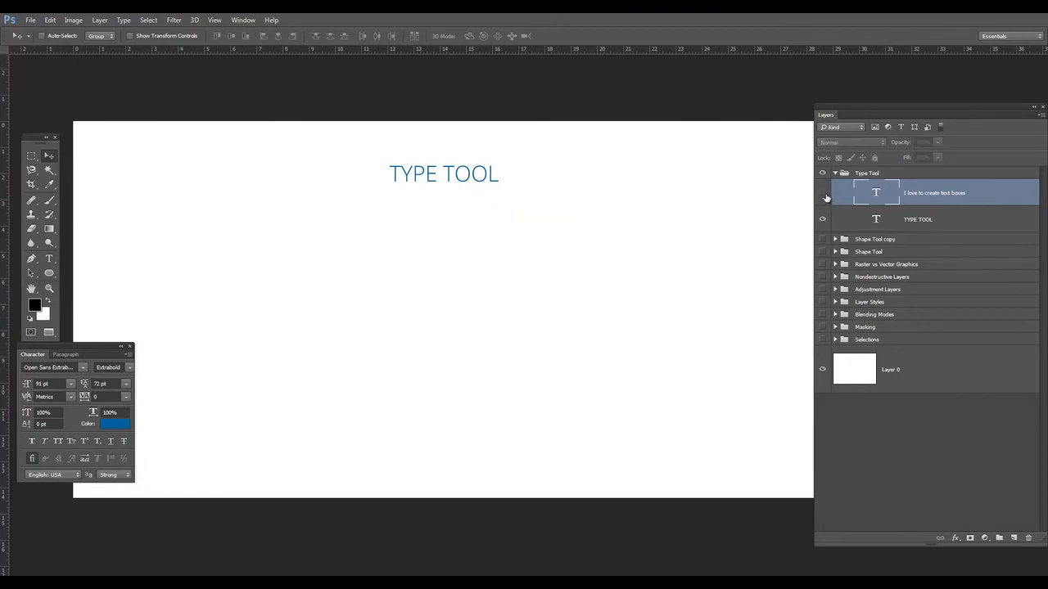
Draw a large new text box below the TYPE TOOL heading and set its font size to 16 pt
drag(352, 237, 664, 453)
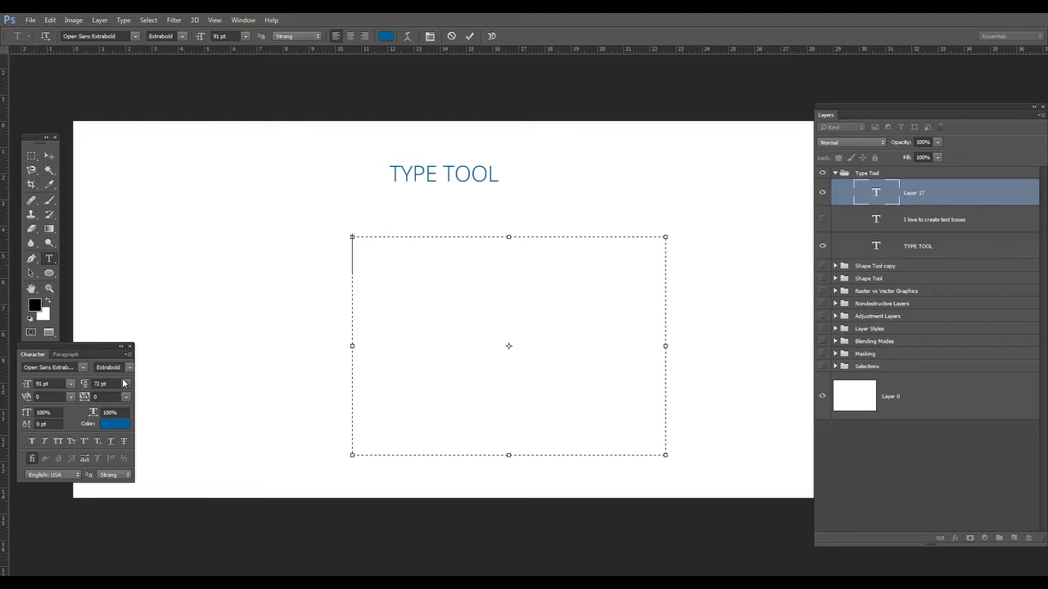
click(73, 384)
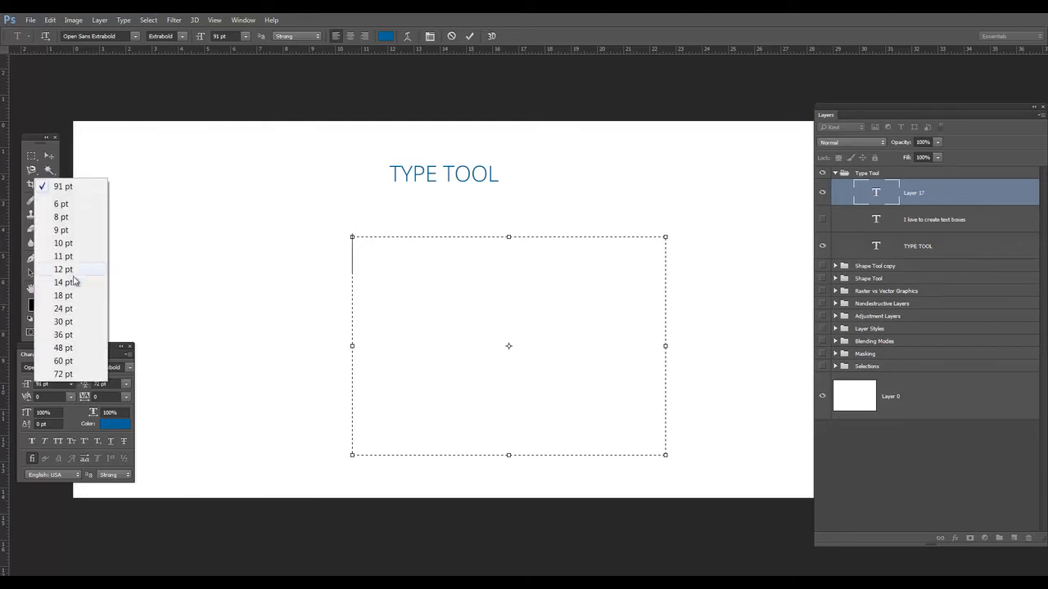
click(70, 295)
click(237, 36)
double_click(238, 36)
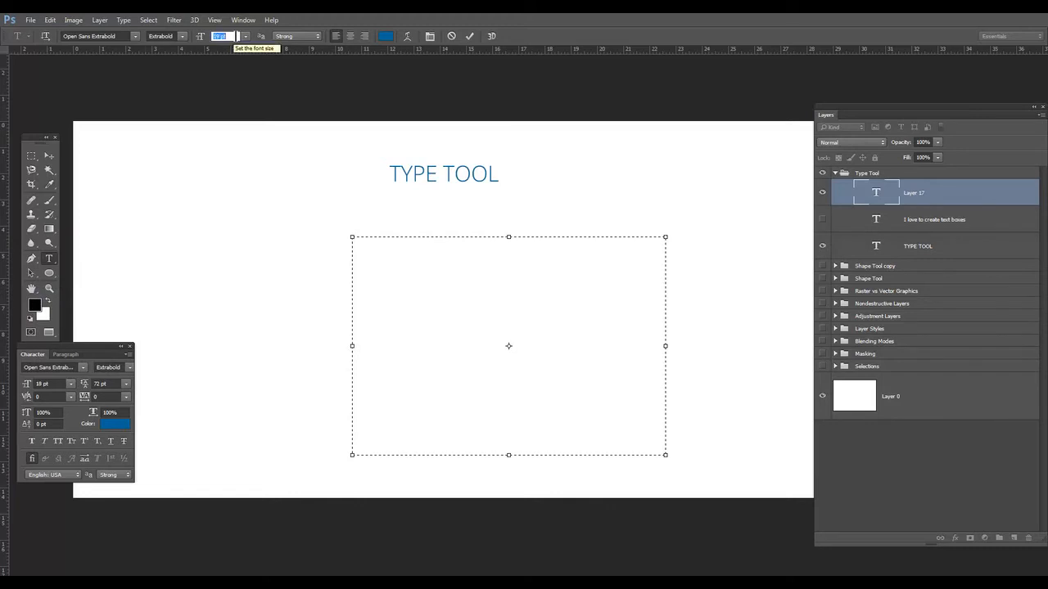
click(375, 253)
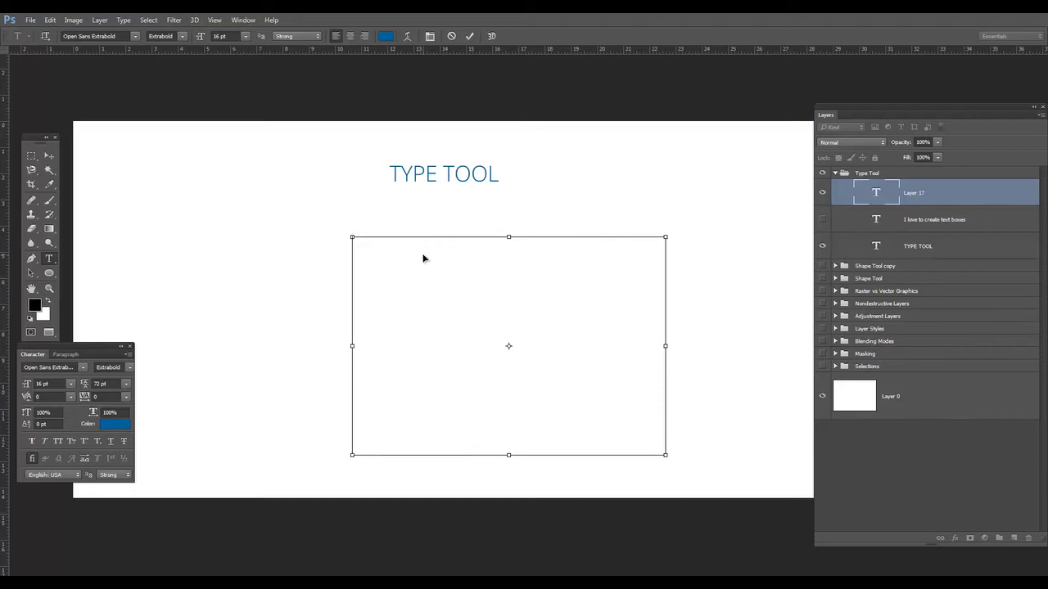
Paste the copied Lorem ipsum paragraphs into the new text box and commit the text
key(ctrl+v)
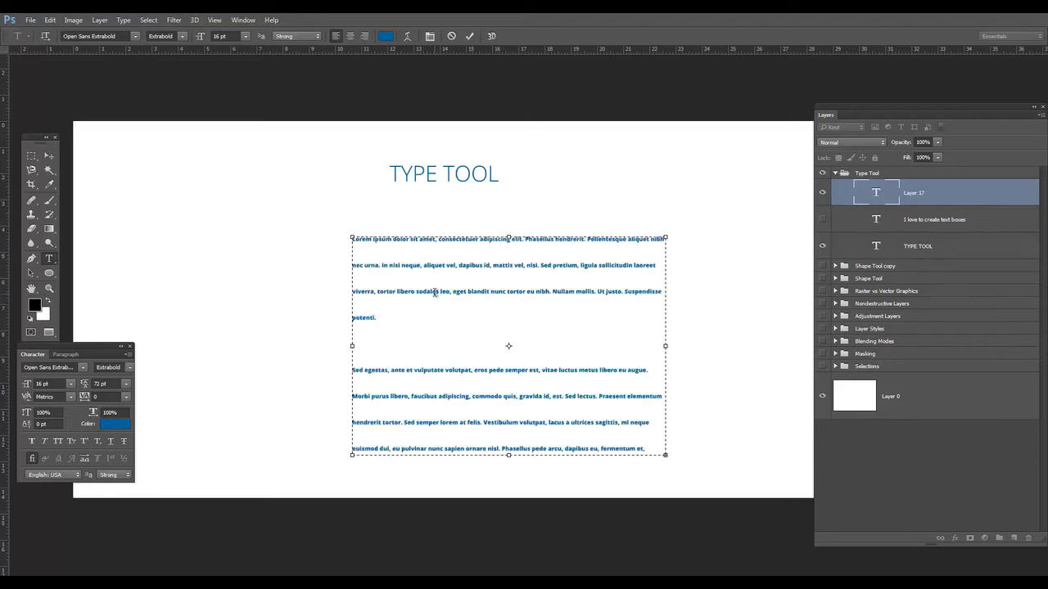
key(ctrl+a)
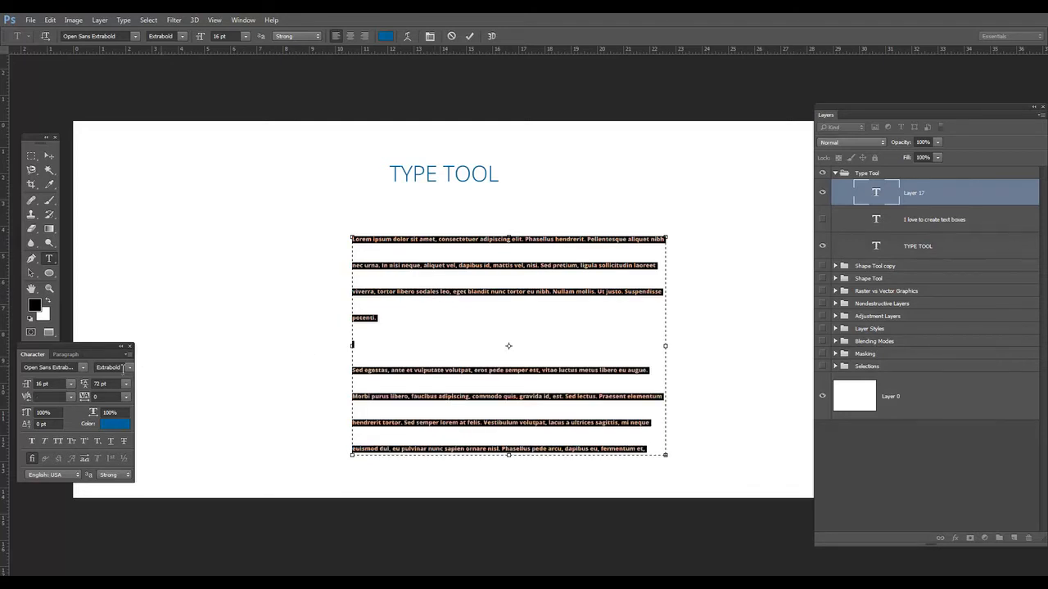
click(49, 156)
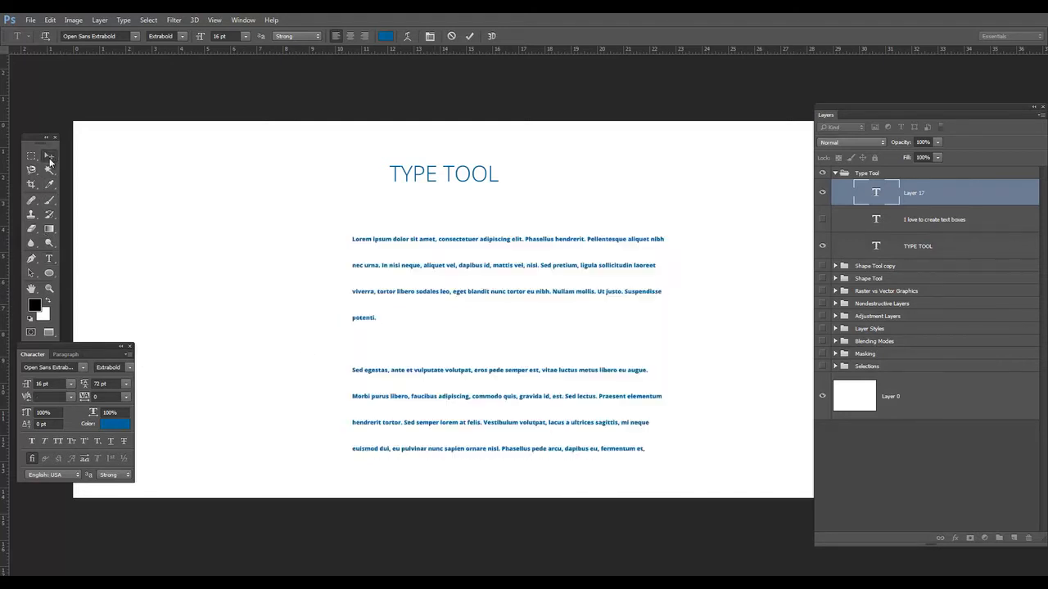
Shift the Lorem ipsum text slightly to the left and set its leading to Auto after trying 48 pt
drag(440, 271, 418, 267)
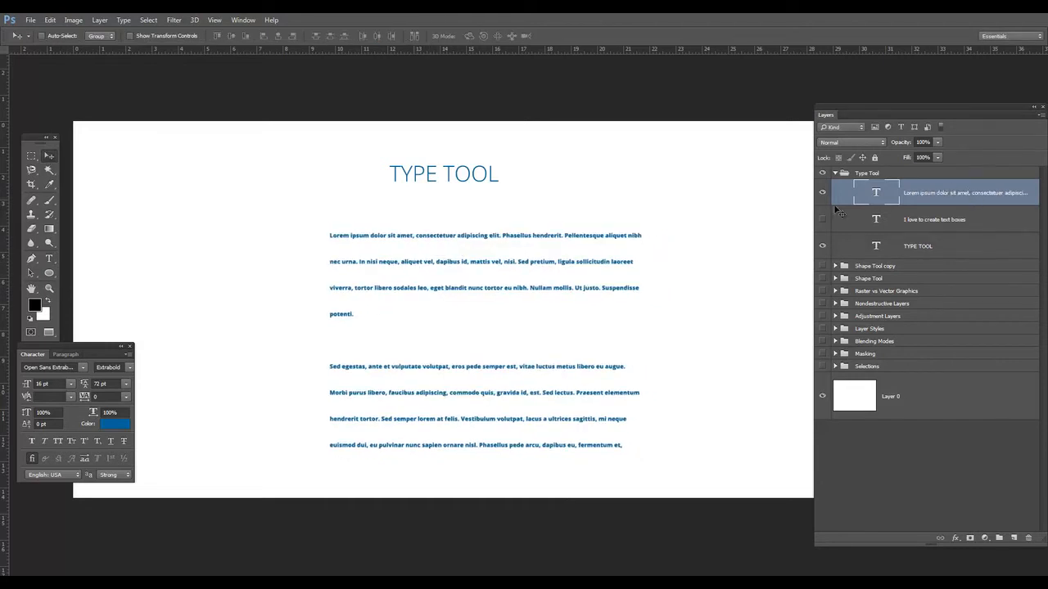
click(49, 259)
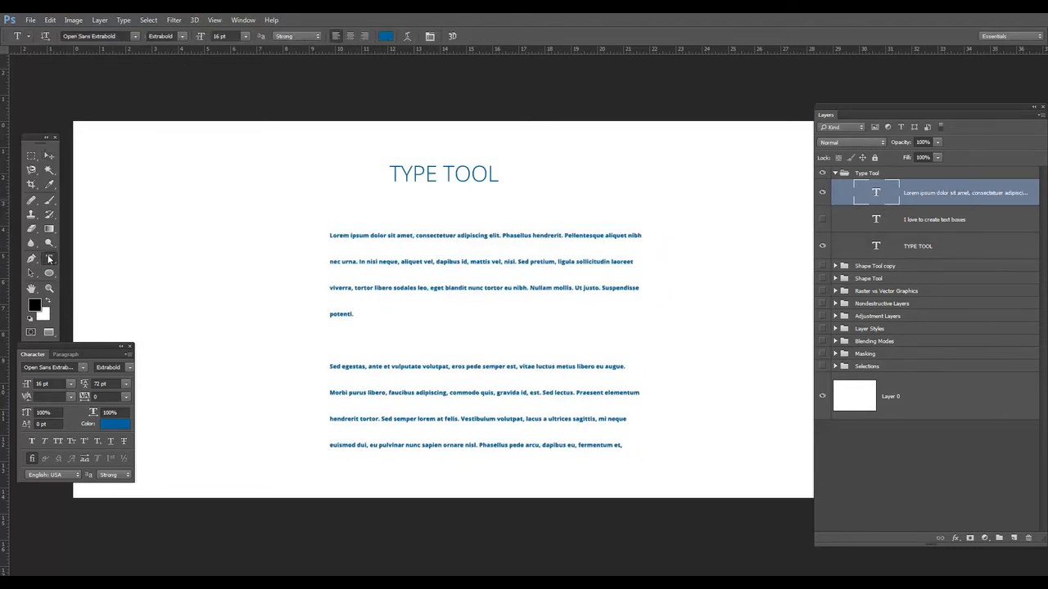
click(126, 384)
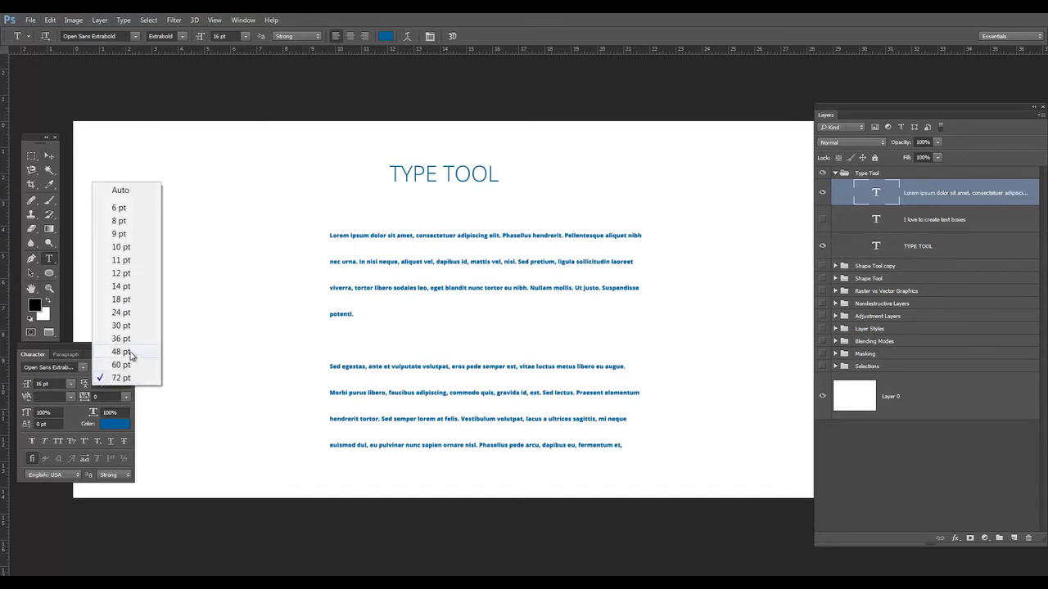
click(129, 352)
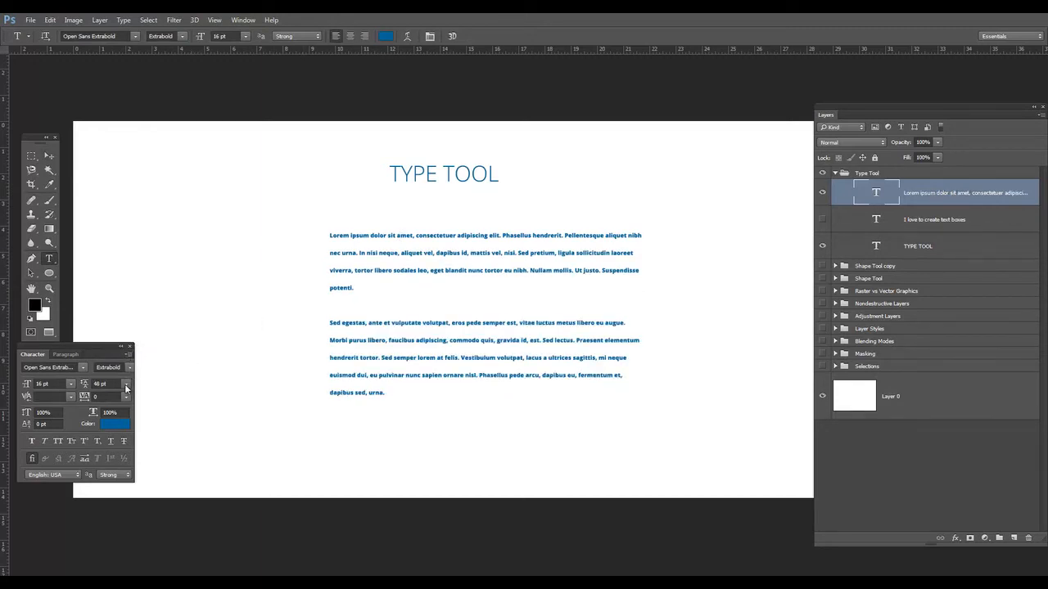
click(126, 384)
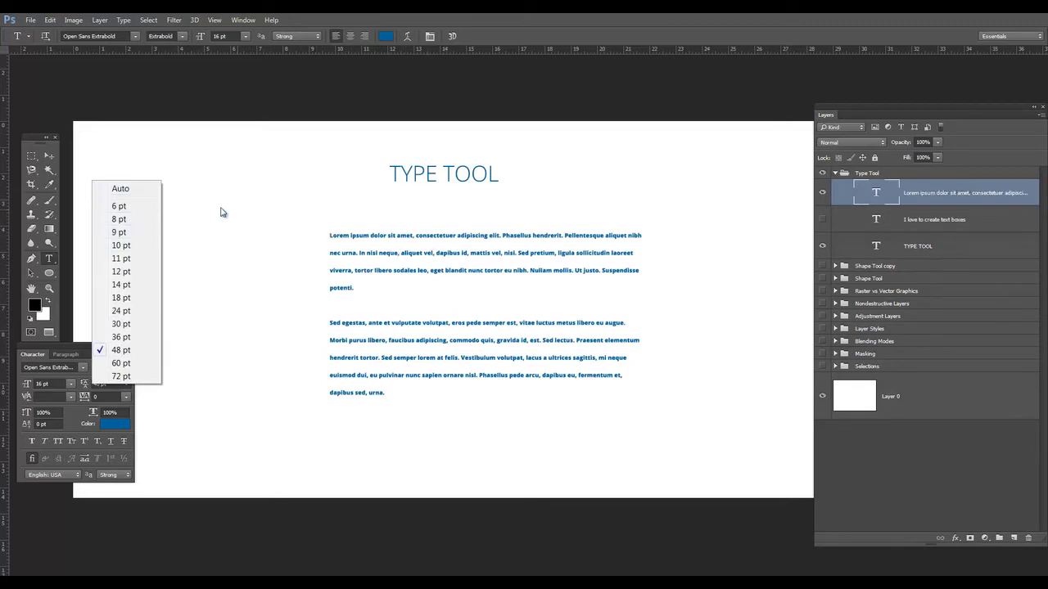
click(133, 190)
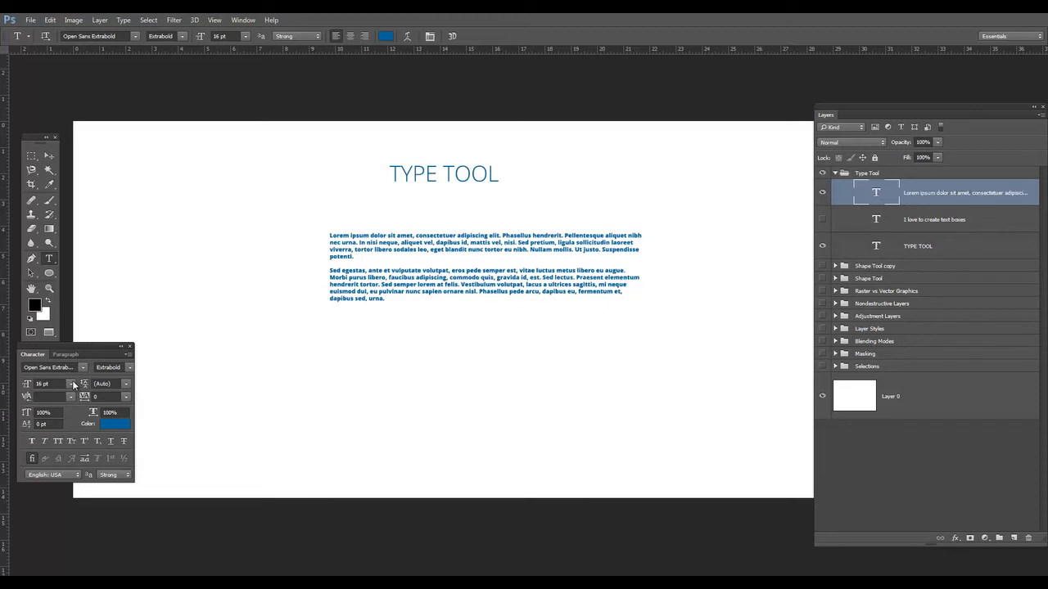
Set the kerning of the Lorem ipsum text to Optical and move the text further left and slightly down
click(126, 397)
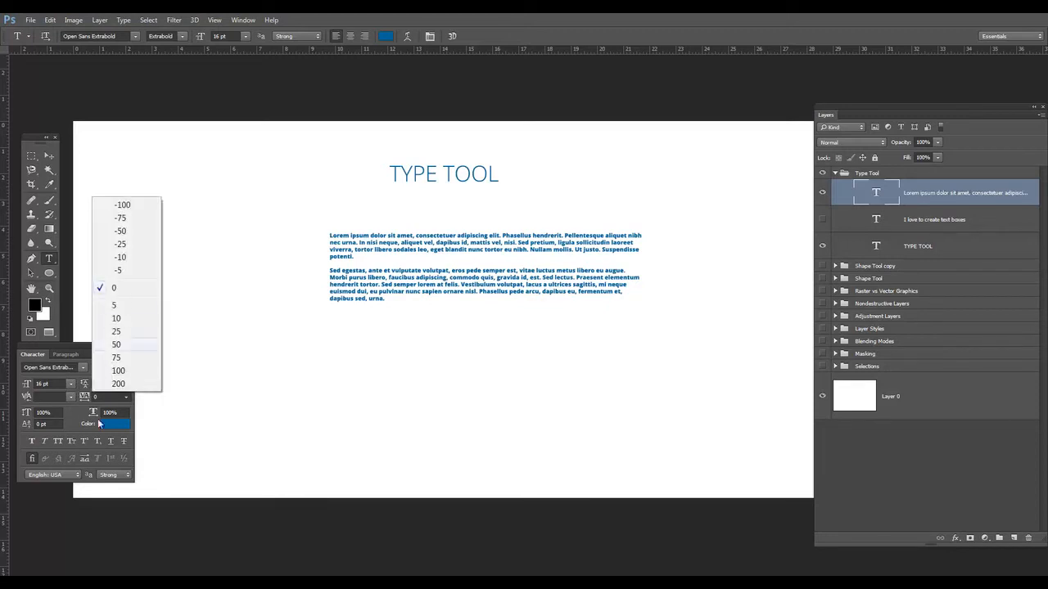
click(54, 397)
click(69, 396)
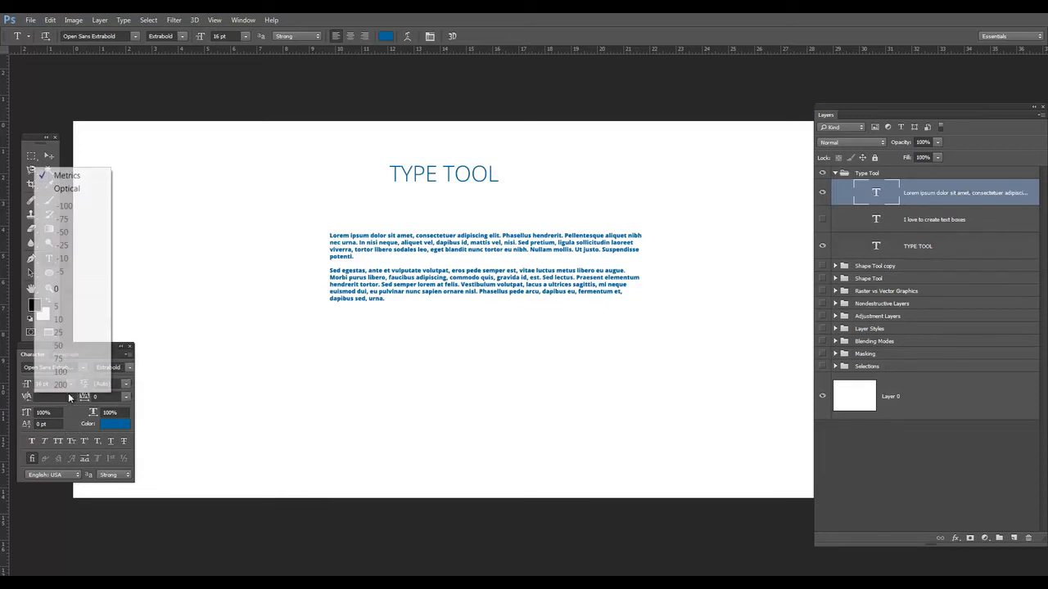
click(68, 189)
click(457, 284)
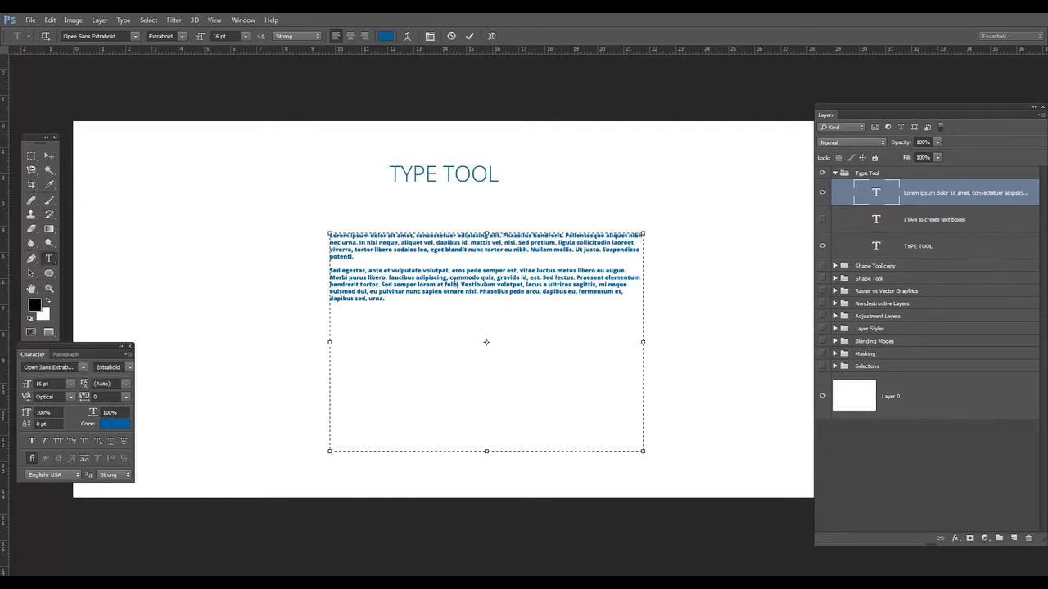
click(49, 156)
drag(483, 273, 424, 289)
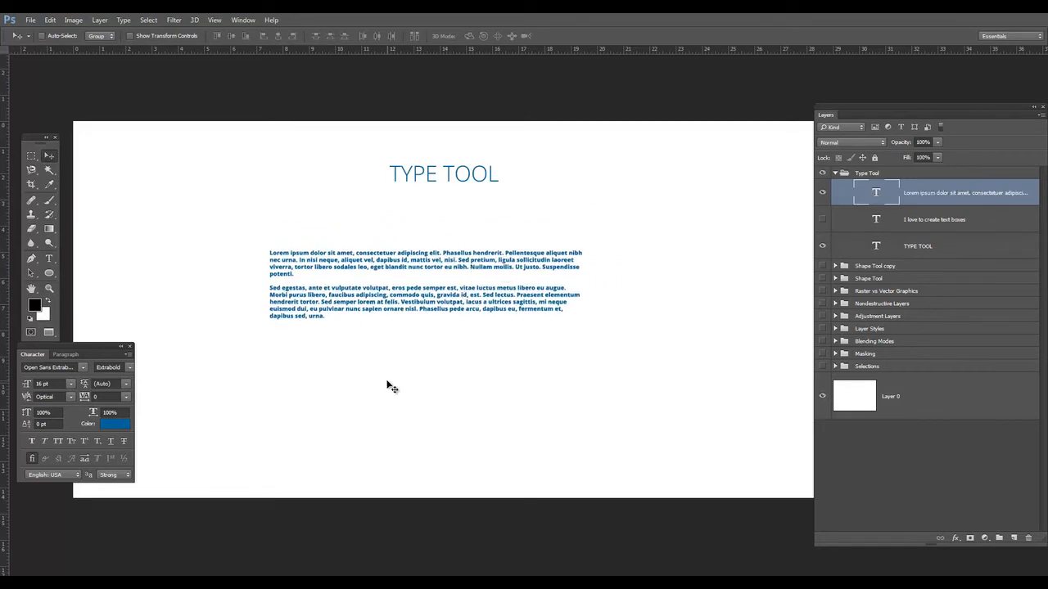
Select both Lorem ipsum paragraphs, change their font style to Regular and move the text closer to the TYPE TOOL heading
key(ctrl+plus)
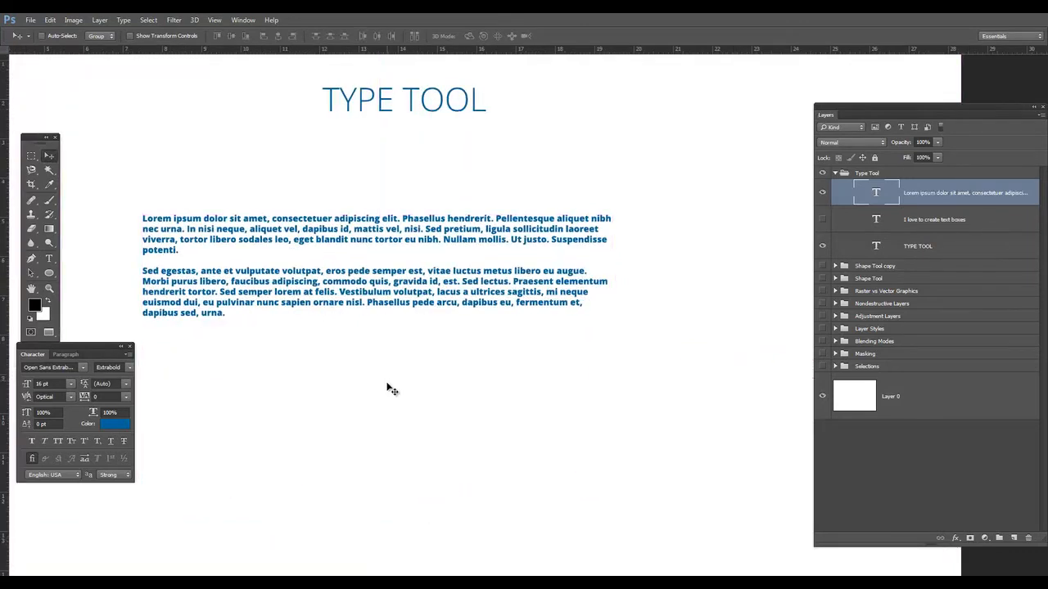
drag(531, 367, 593, 368)
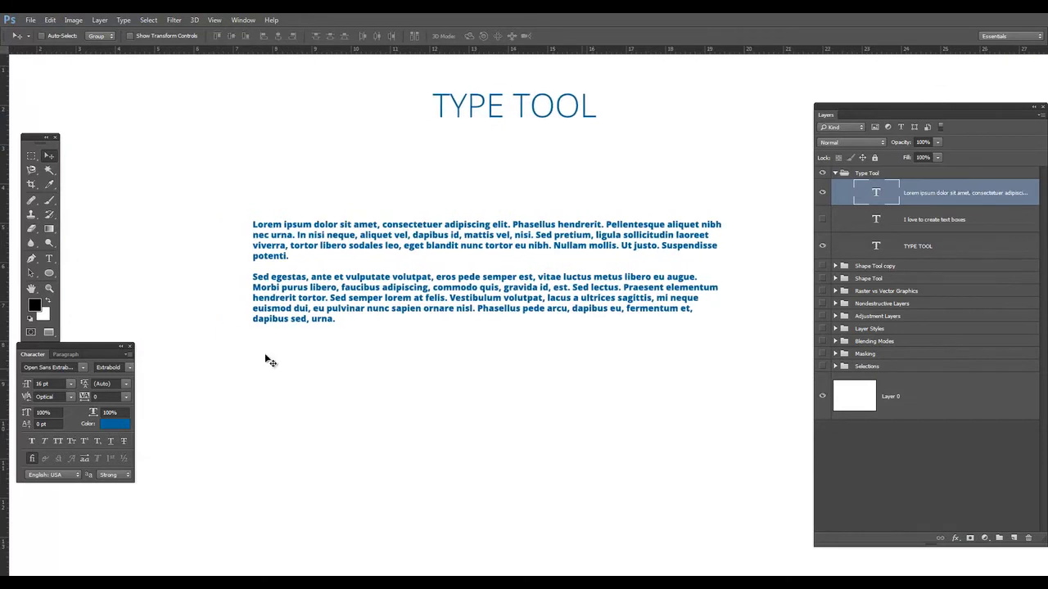
click(48, 260)
click(302, 243)
drag(370, 327, 229, 215)
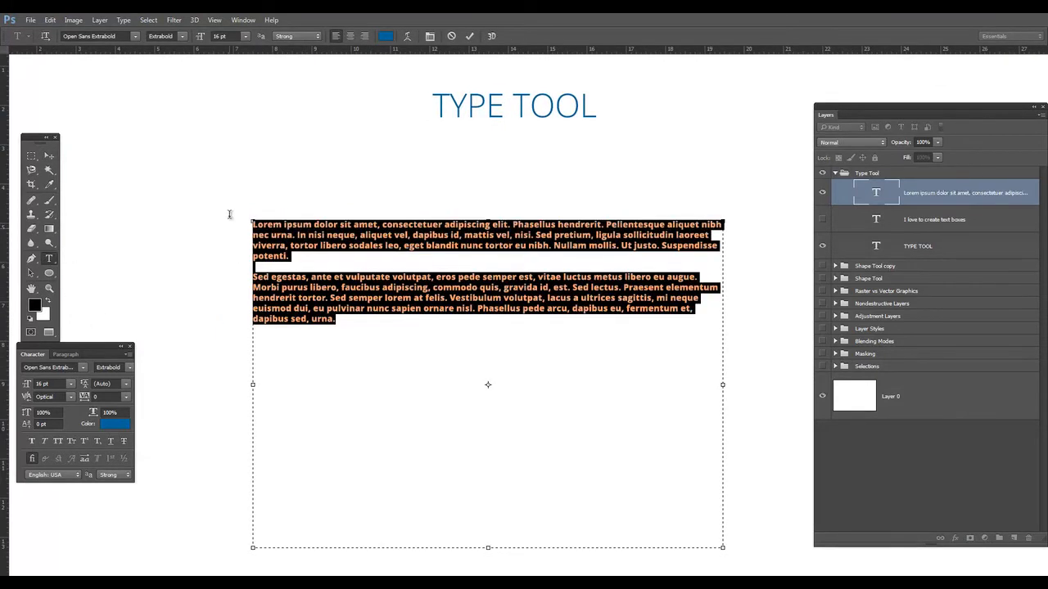
click(182, 37)
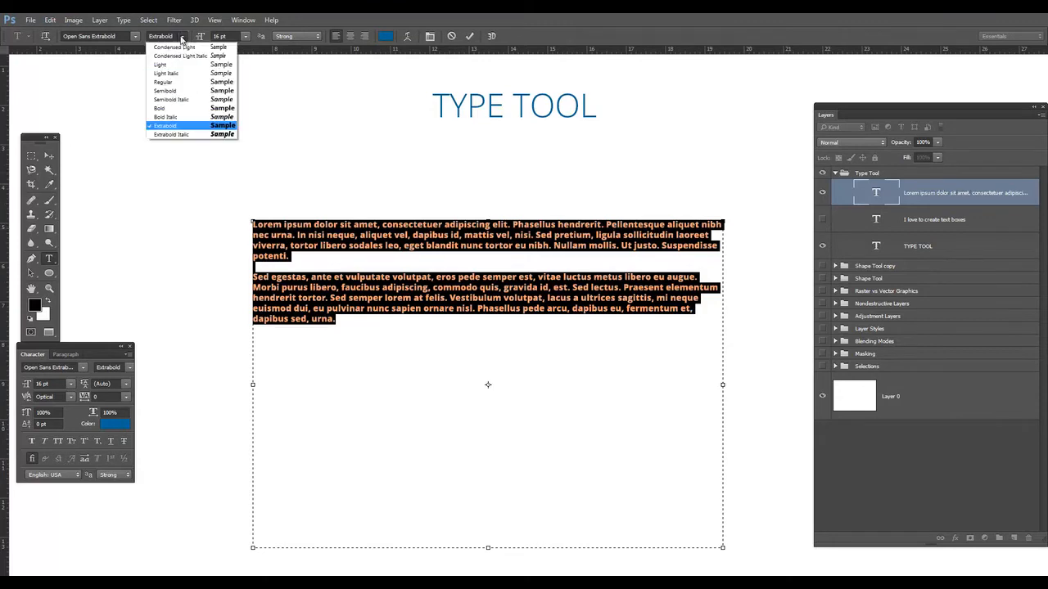
click(164, 82)
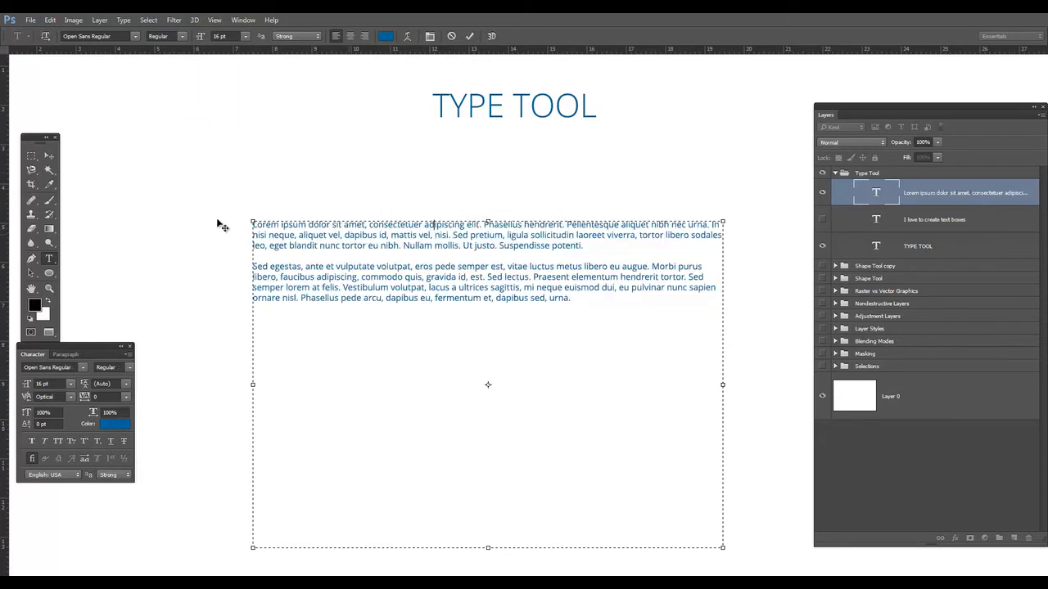
click(52, 154)
drag(427, 295, 404, 256)
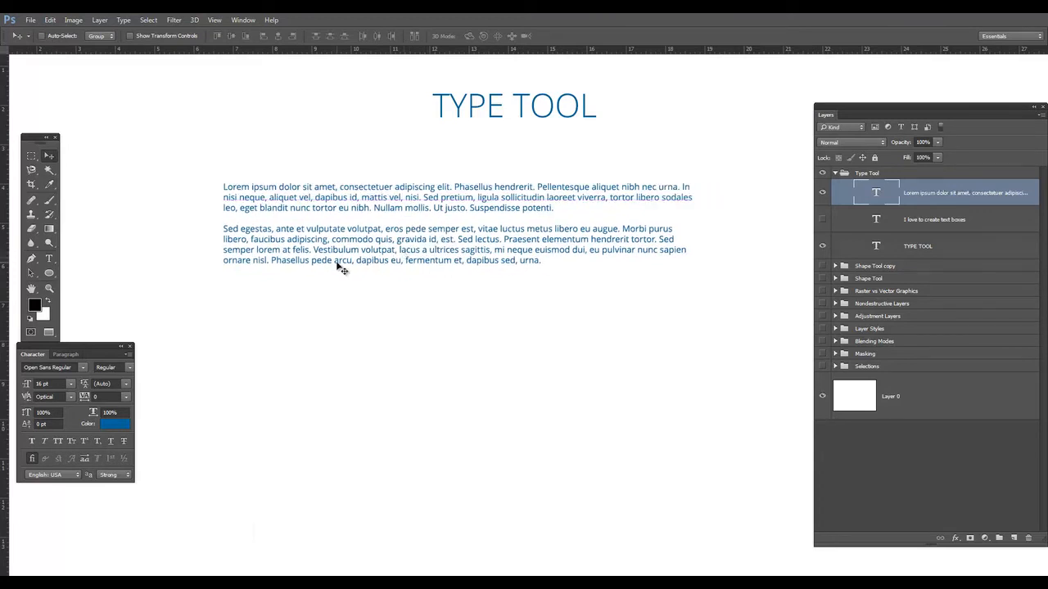
Draw a black rectangle of about 938 by 228 px covering the Lorem ipsum paragraphs with the Rectangle tool
drag(896, 106, 865, 105)
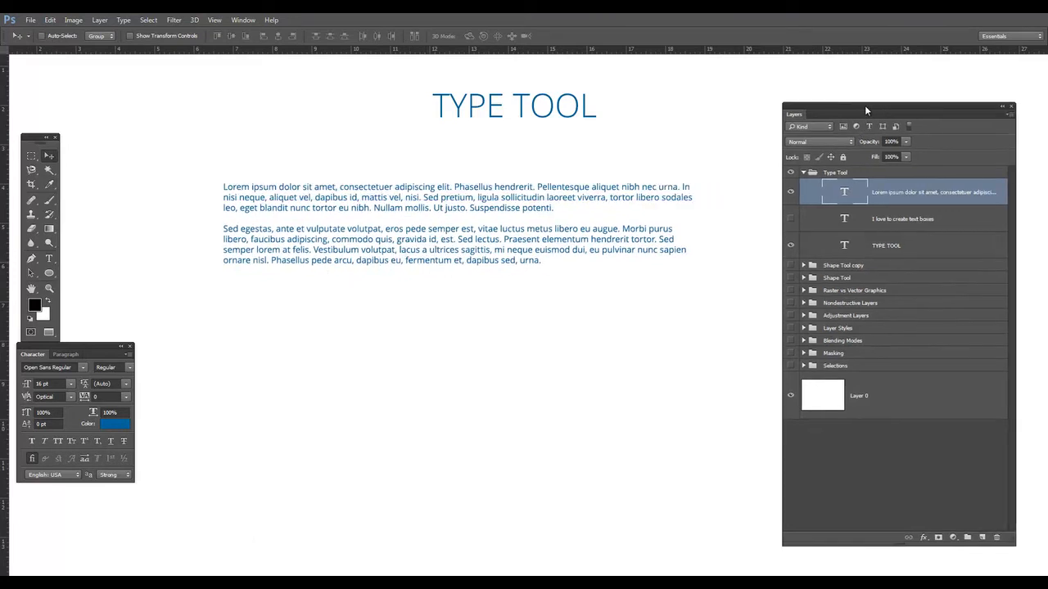
click(50, 274)
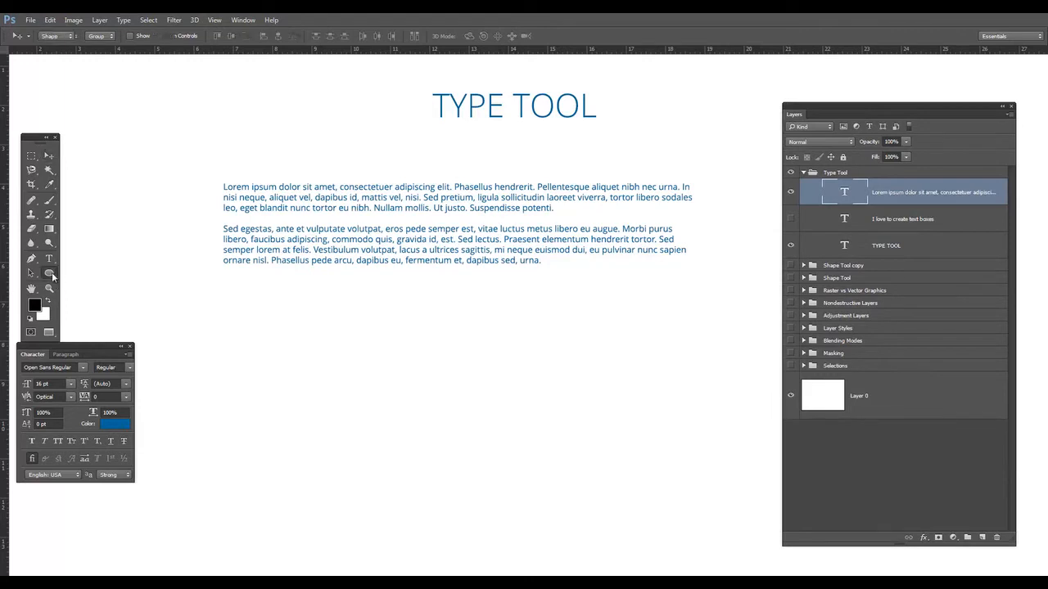
click(90, 271)
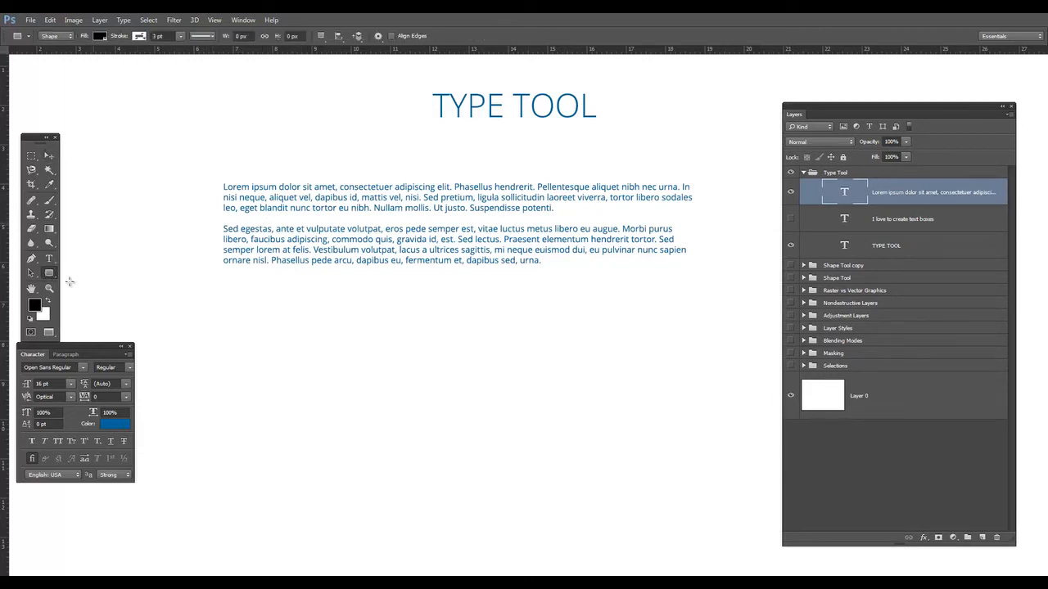
drag(210, 170, 721, 293)
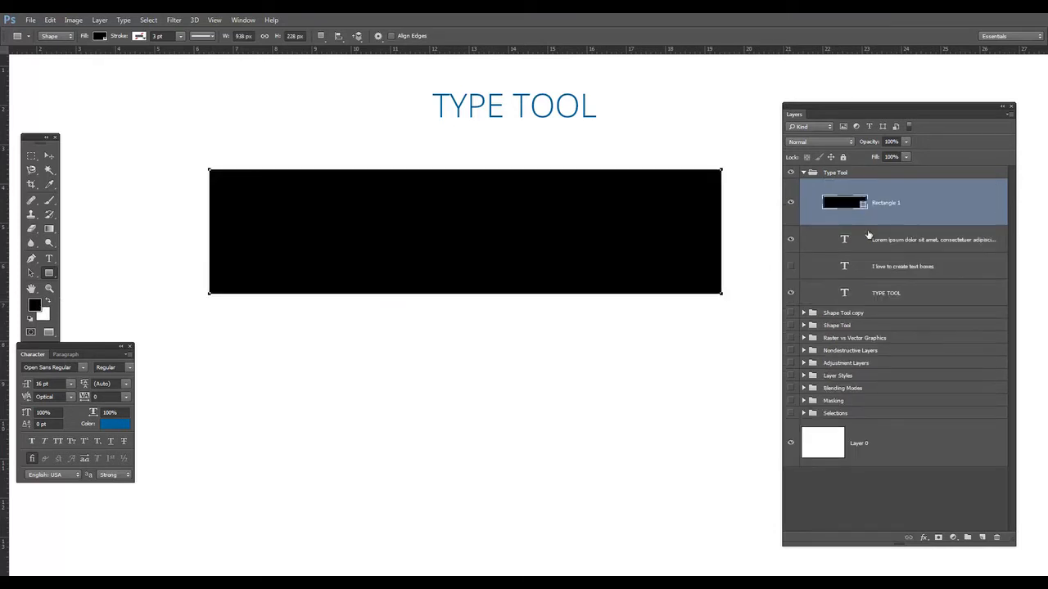
Place the rectangle layer beneath the two text box layers and lower its opacity until it is light grey
drag(899, 209, 900, 274)
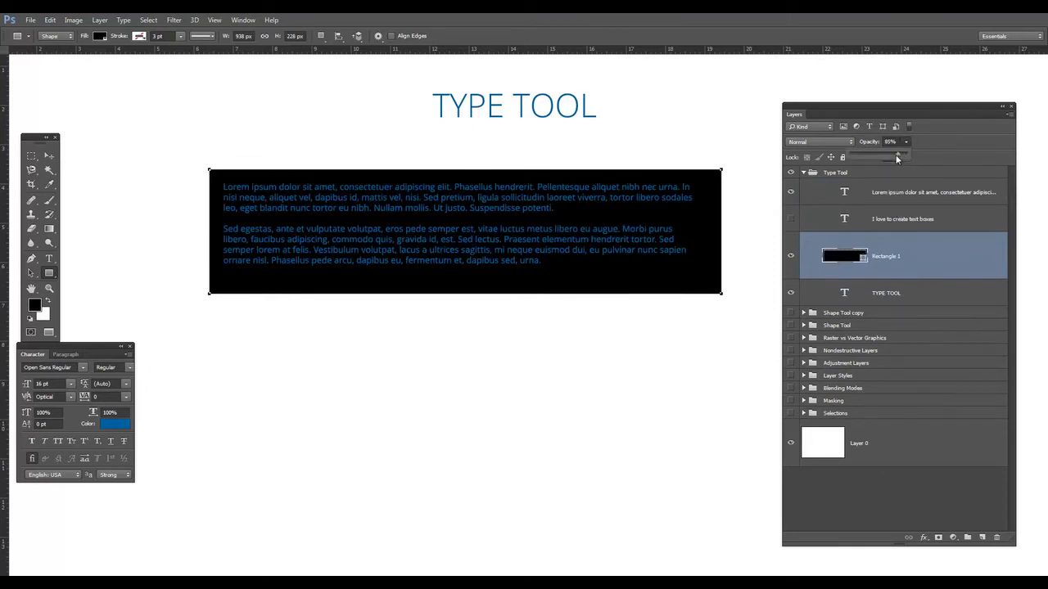
drag(871, 152, 856, 151)
click(863, 185)
Shorten the Lorem ipsum text box to fit inside the grey rectangle and widen it to the rectangle's side edges
click(852, 190)
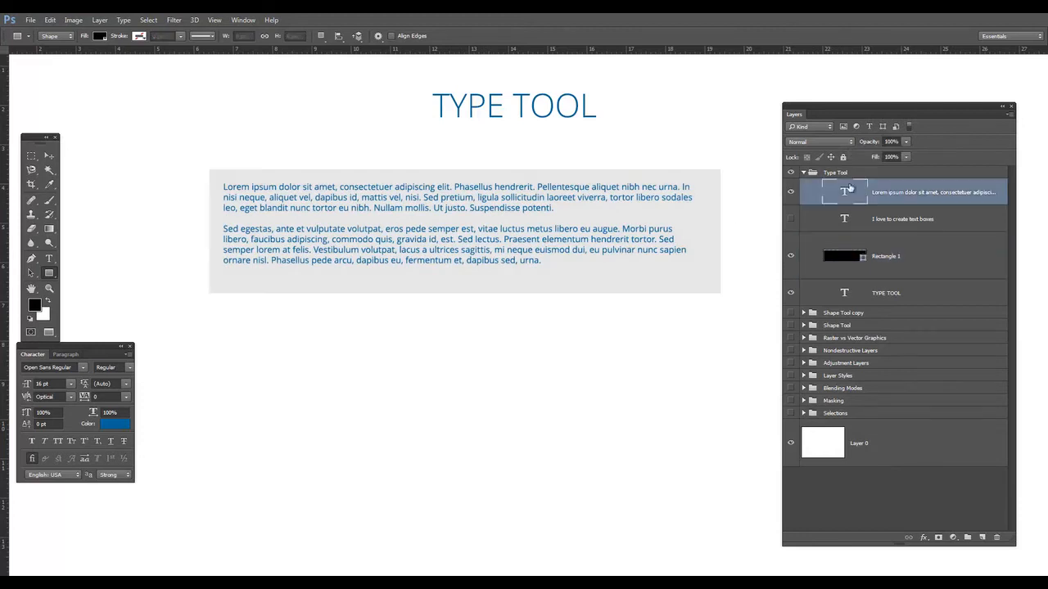
click(50, 258)
click(266, 318)
drag(466, 515, 460, 279)
drag(223, 280, 210, 277)
drag(693, 277, 723, 281)
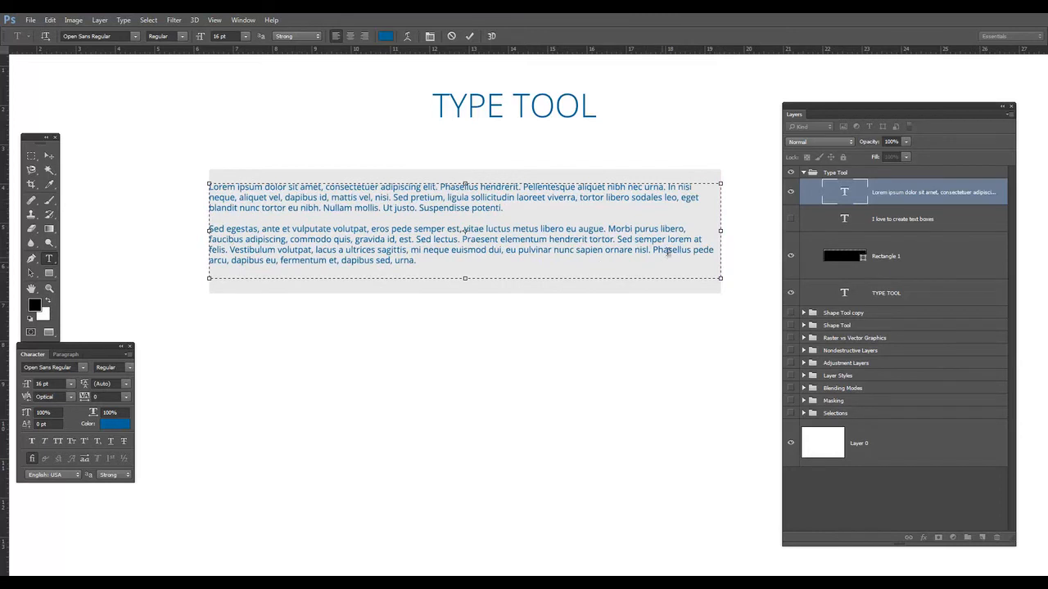
Select all the paragraph text and set its left and right margin indents to 20 pt
drag(452, 262, 203, 187)
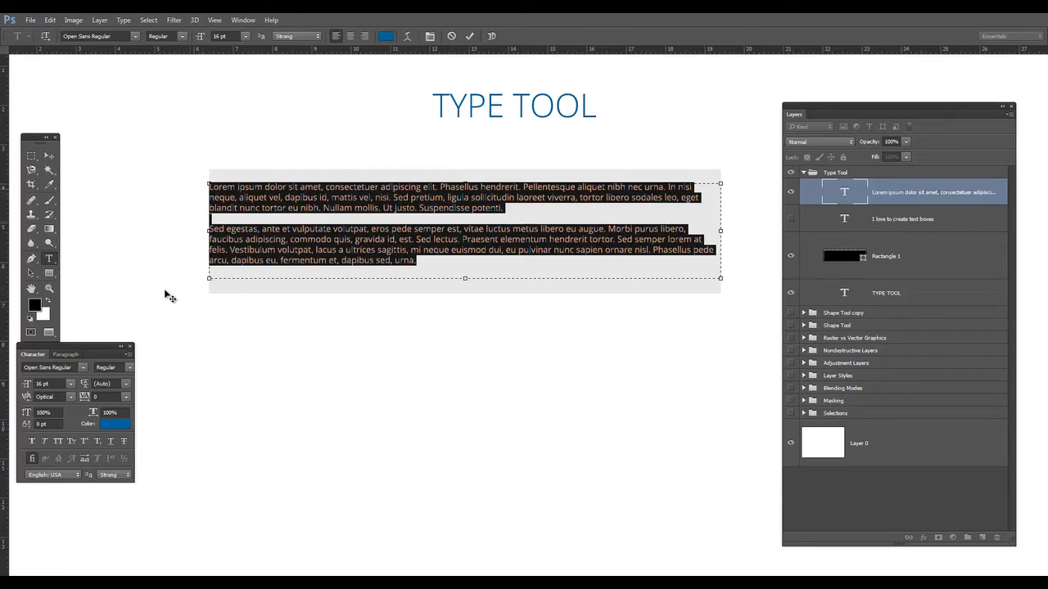
click(60, 356)
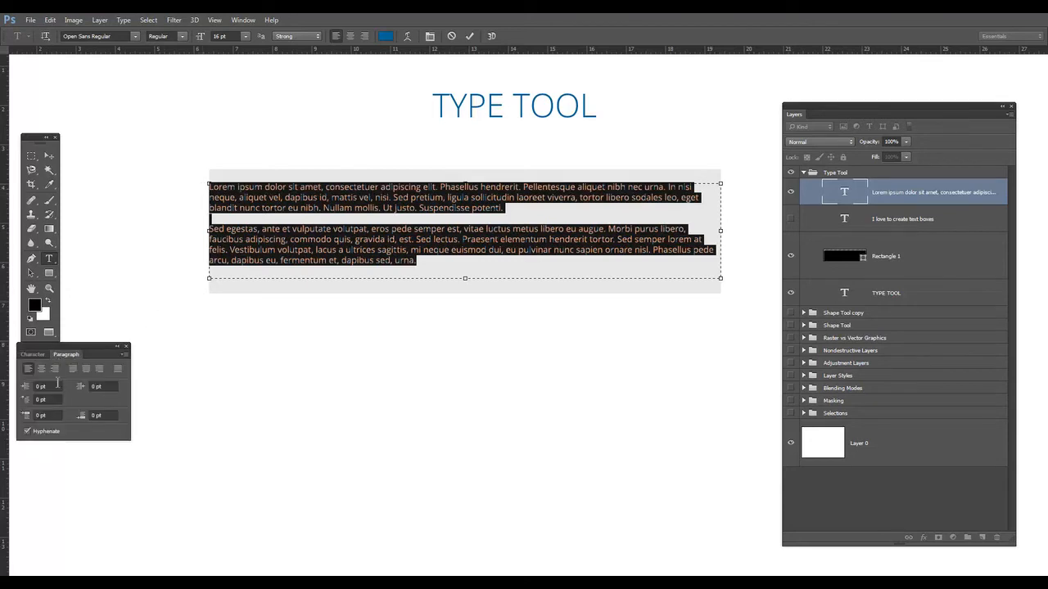
drag(69, 349, 269, 336)
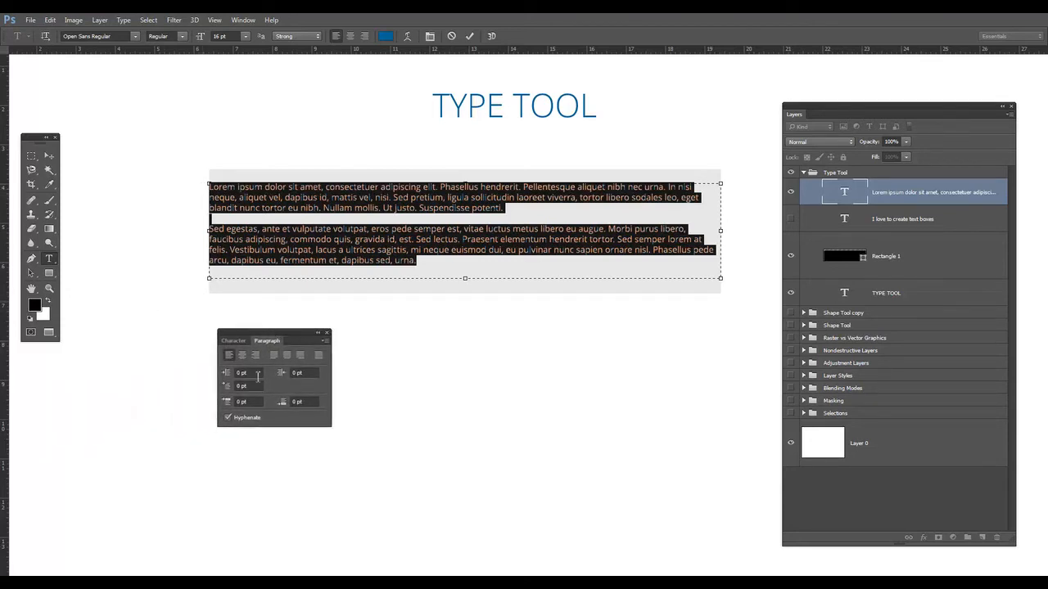
click(257, 375)
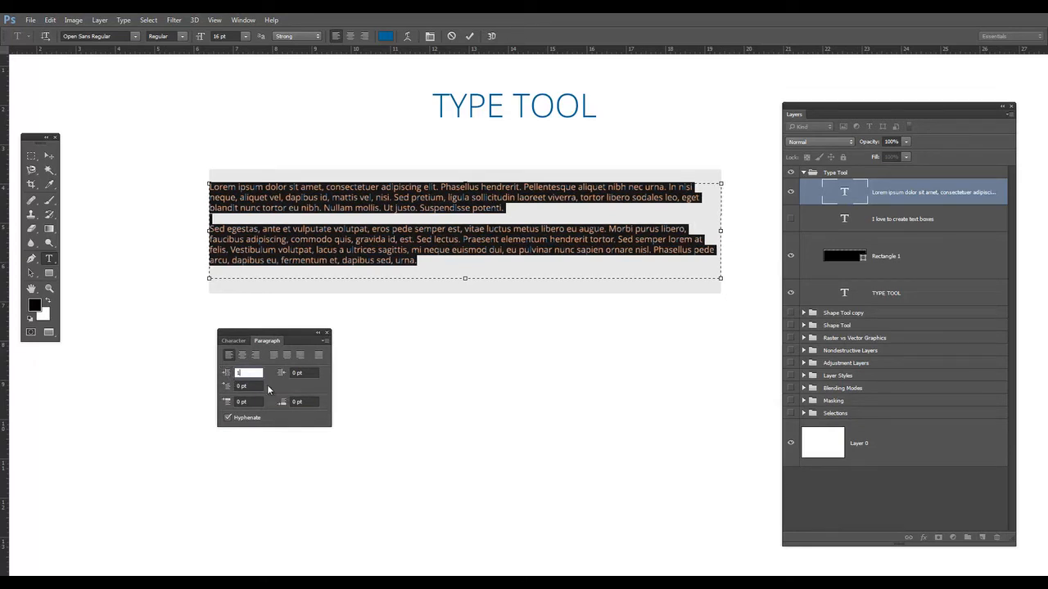
text(10)
text(20)
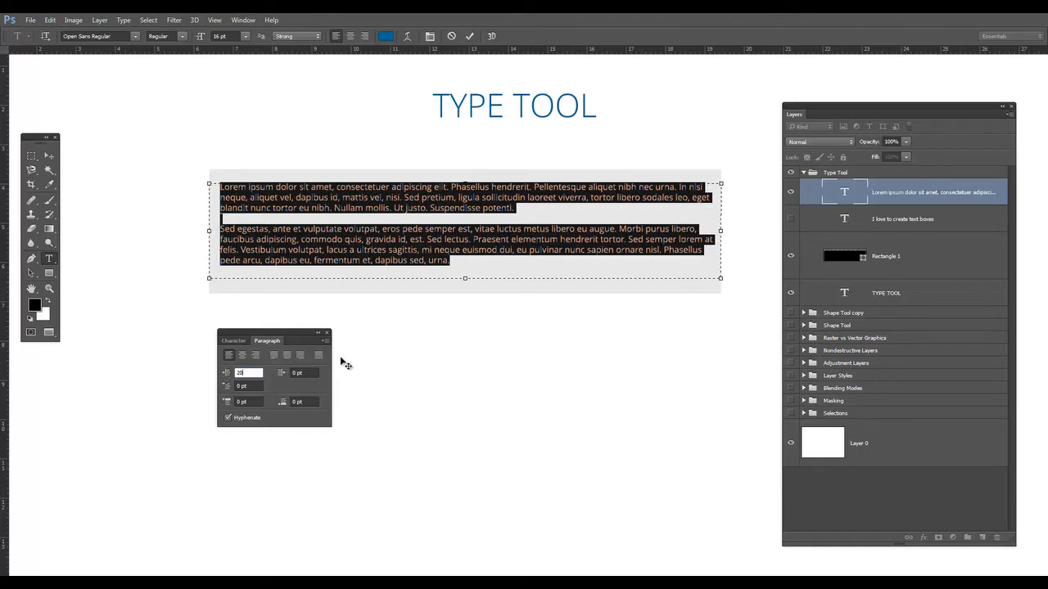
key(Tab)
text(20)
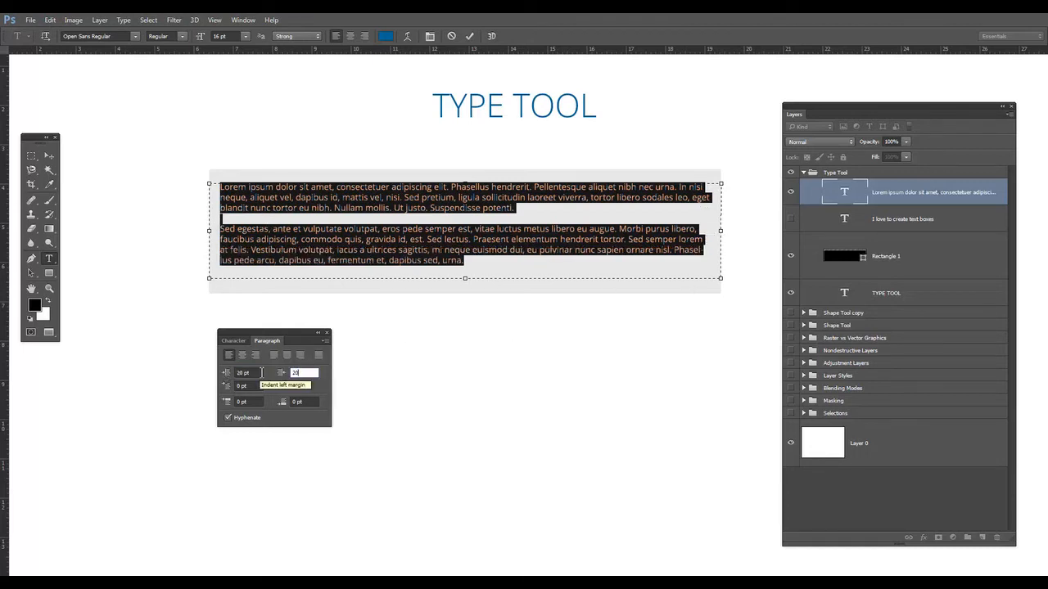
Increase the paragraphs' right and left margin indents to 40 pt each
click(280, 373)
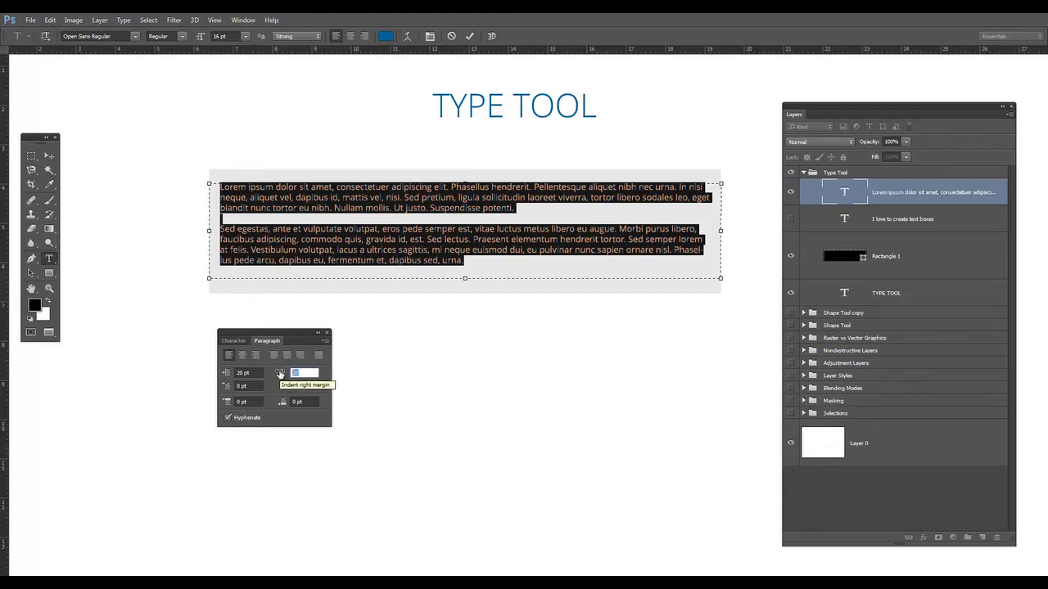
text(40)
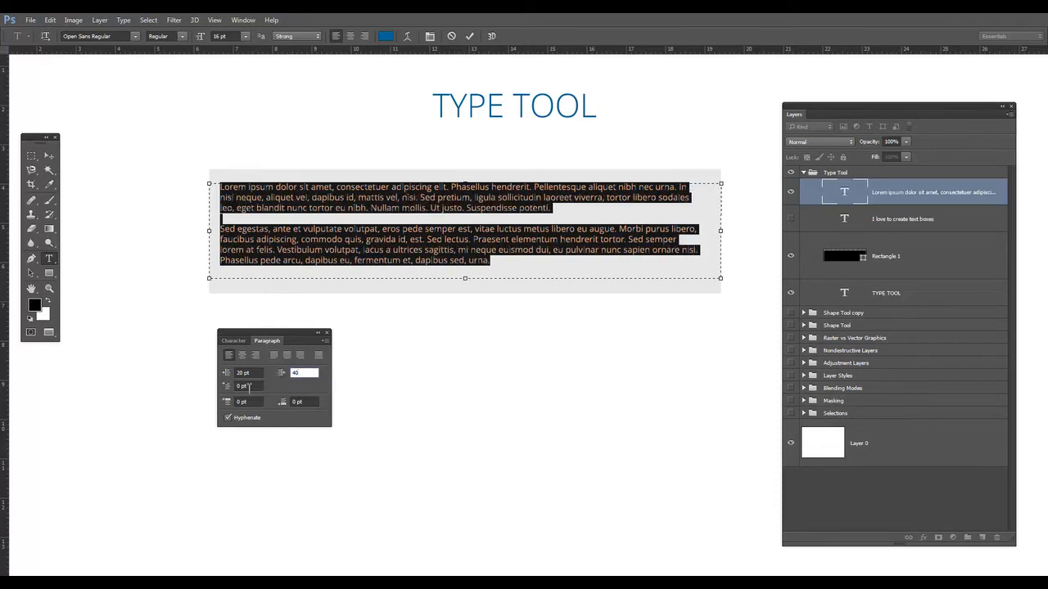
click(220, 374)
text(40)
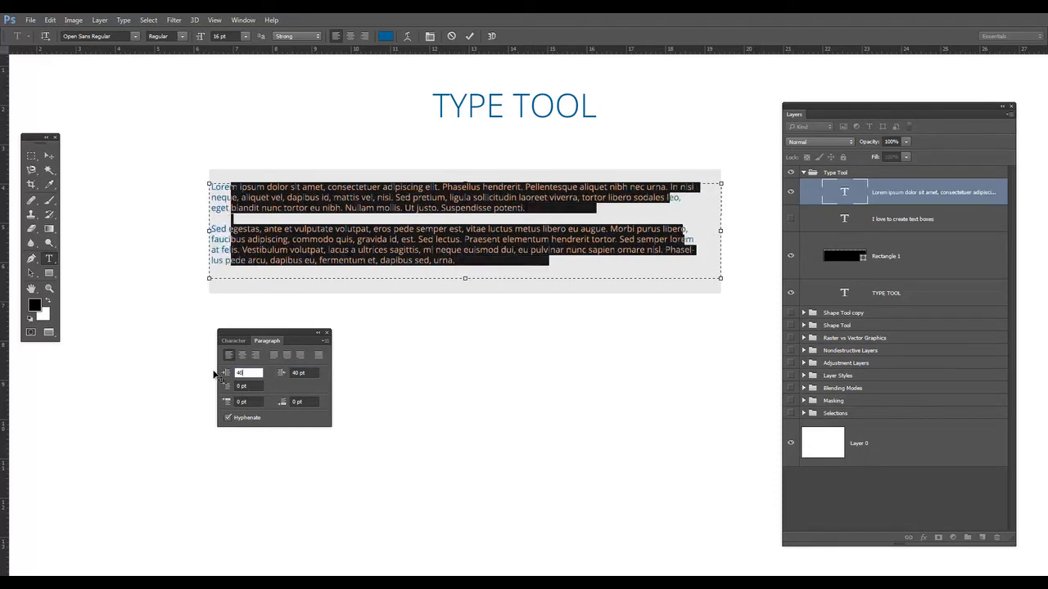
Commit the indented paragraphs and nudge them down to centre them vertically inside the grey rectangle
click(49, 156)
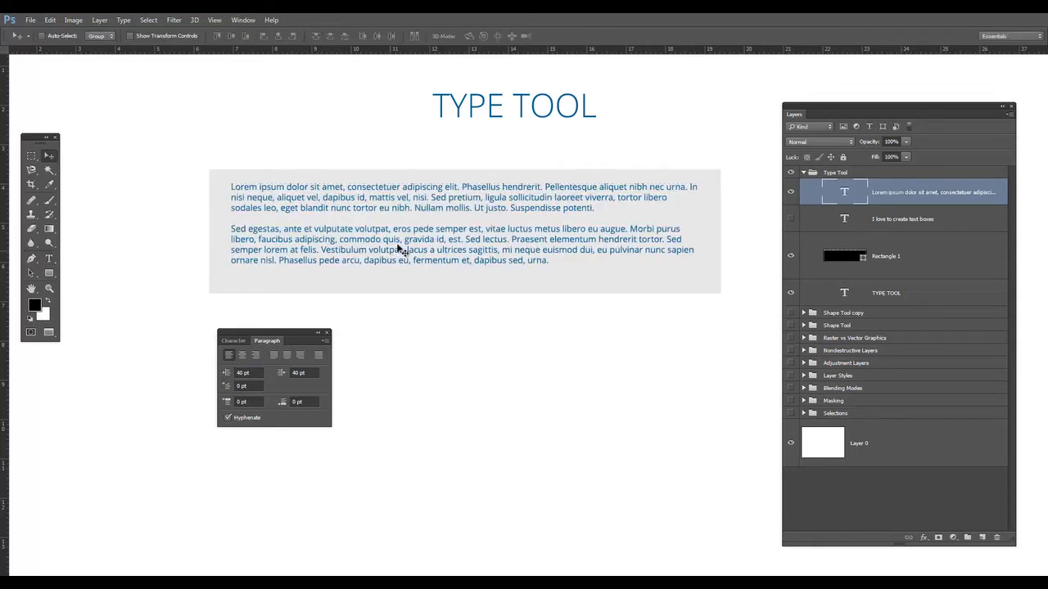
key(Down)
key(Down)
key(Down)
key(Down)
key(Down)
key(Down)
key(Down)
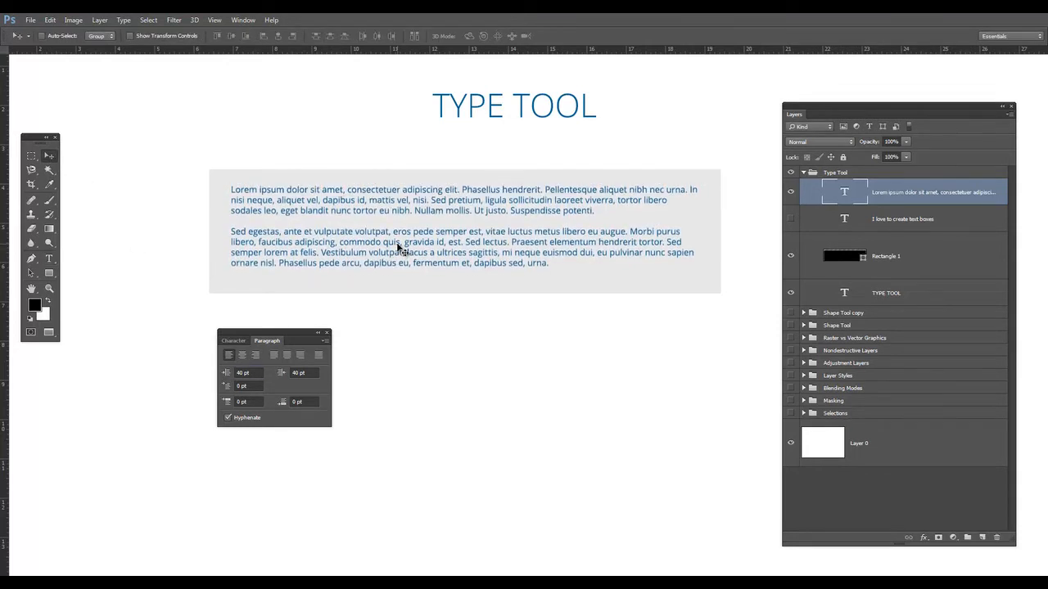
key(Up)
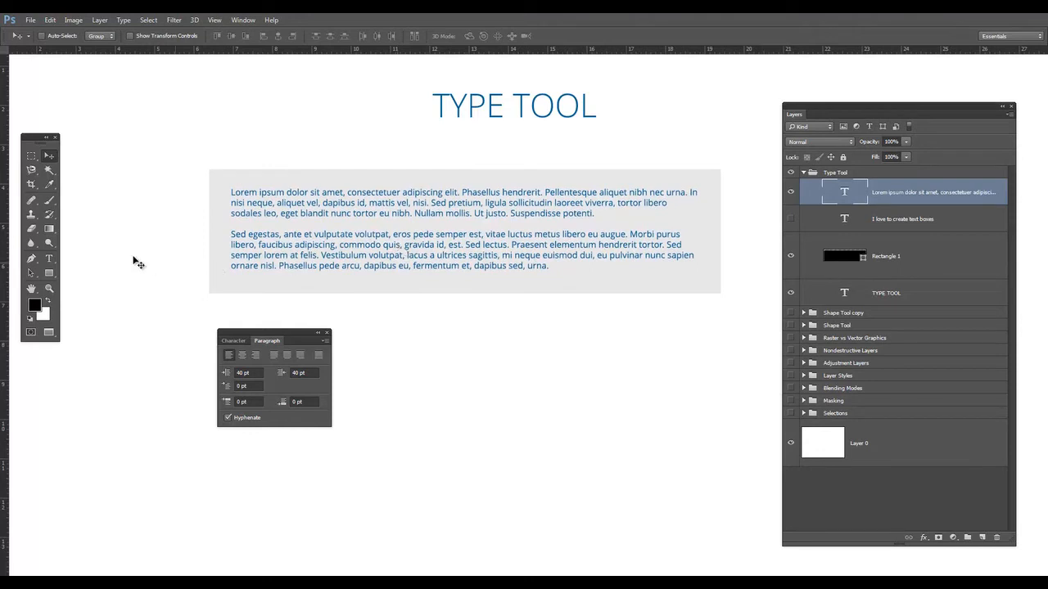
Check the Lorem ipsum text box's bounds inside the grey rectangle and nudge the paragraphs down slightly
click(49, 258)
click(320, 210)
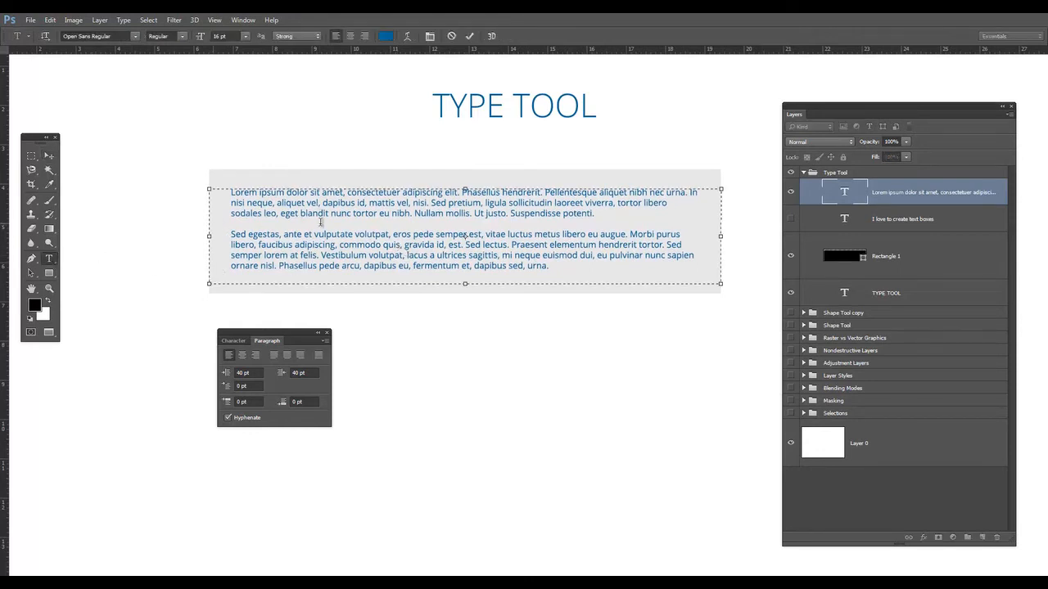
click(50, 155)
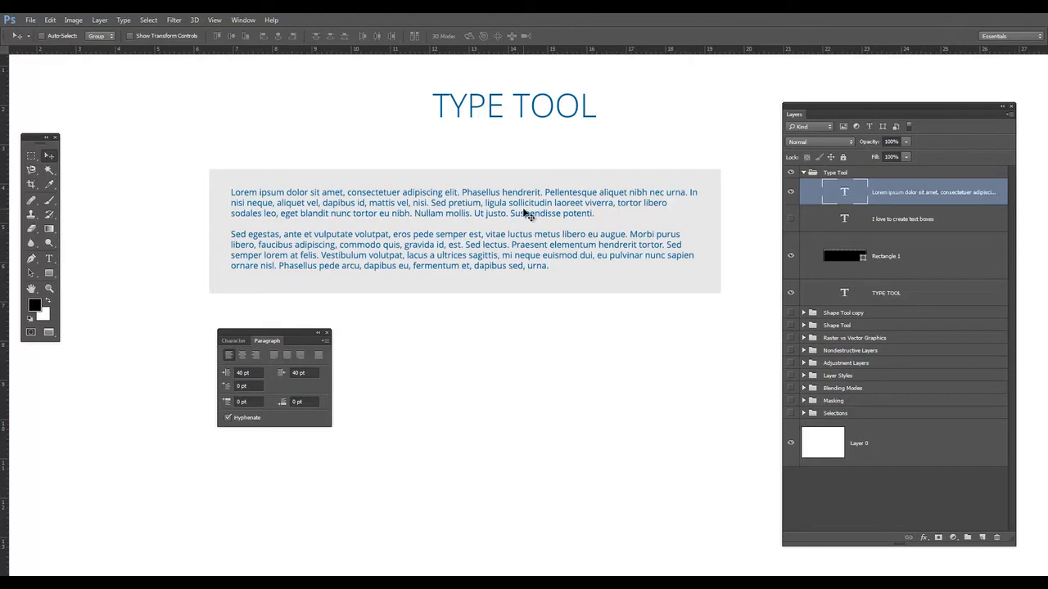
key(Down)
key(Down)
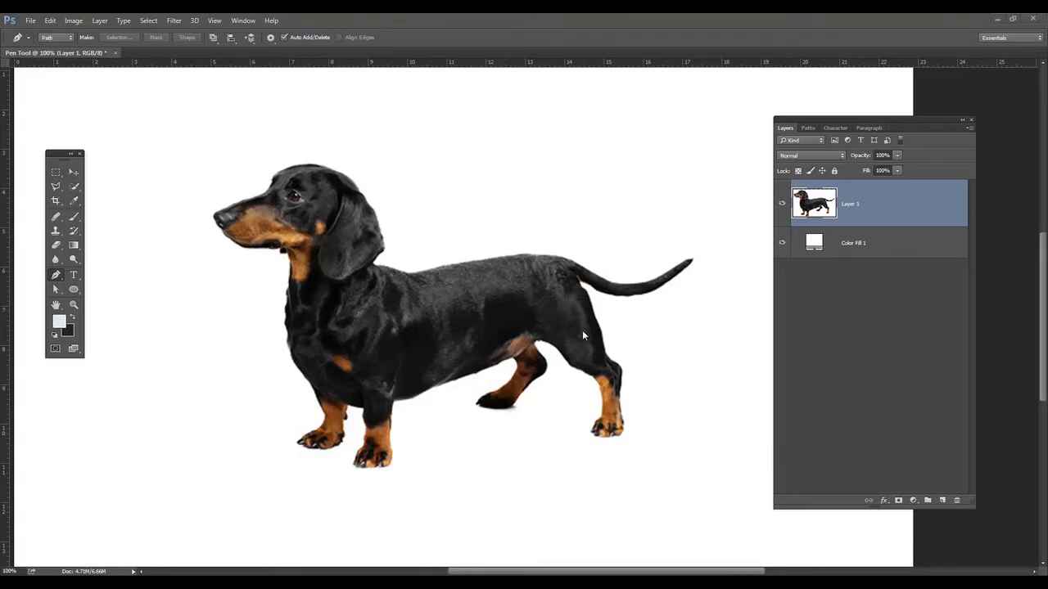
Hide the dachshund image on Layer 1 to leave a blank white canvas
click(782, 204)
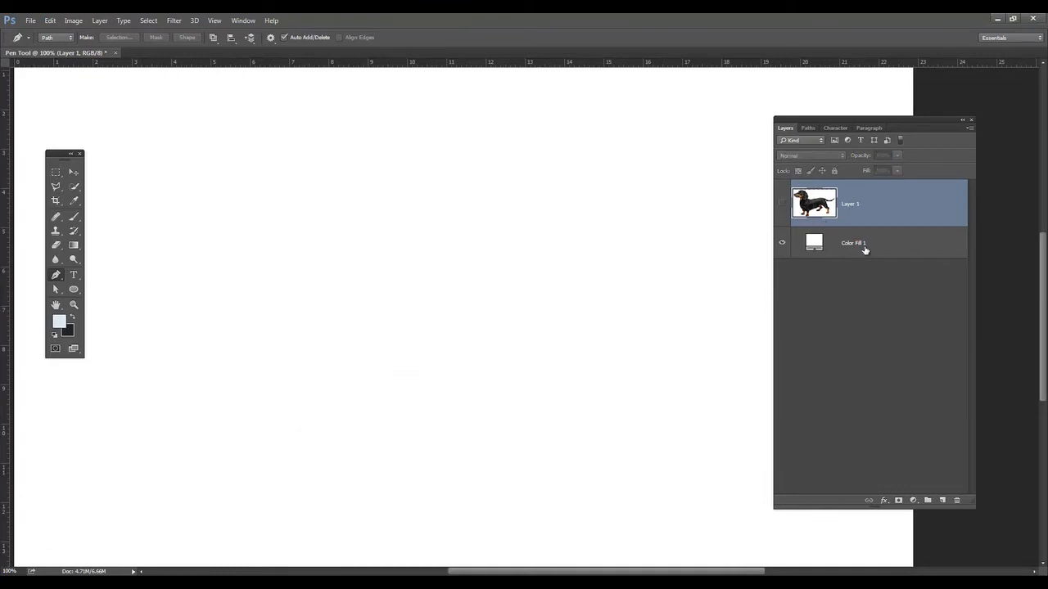
Examine the Pen tool variants and the Path Selection and Direct Selection tools
click(58, 291)
click(59, 278)
click(59, 291)
click(59, 278)
click(58, 291)
click(58, 277)
click(59, 292)
click(61, 278)
click(59, 280)
click(97, 273)
key(alt)
click(56, 289)
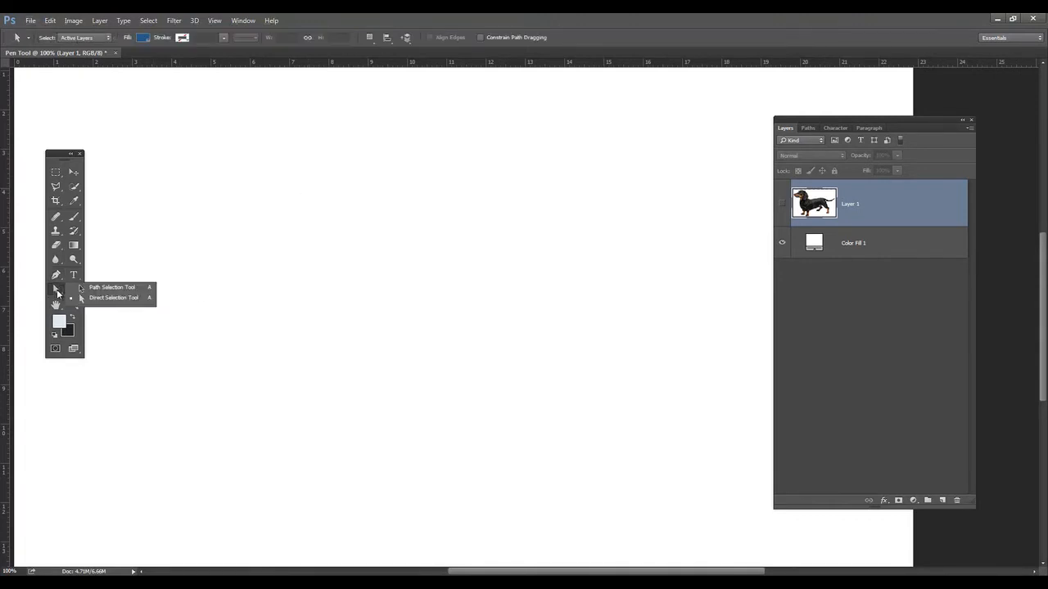
click(106, 298)
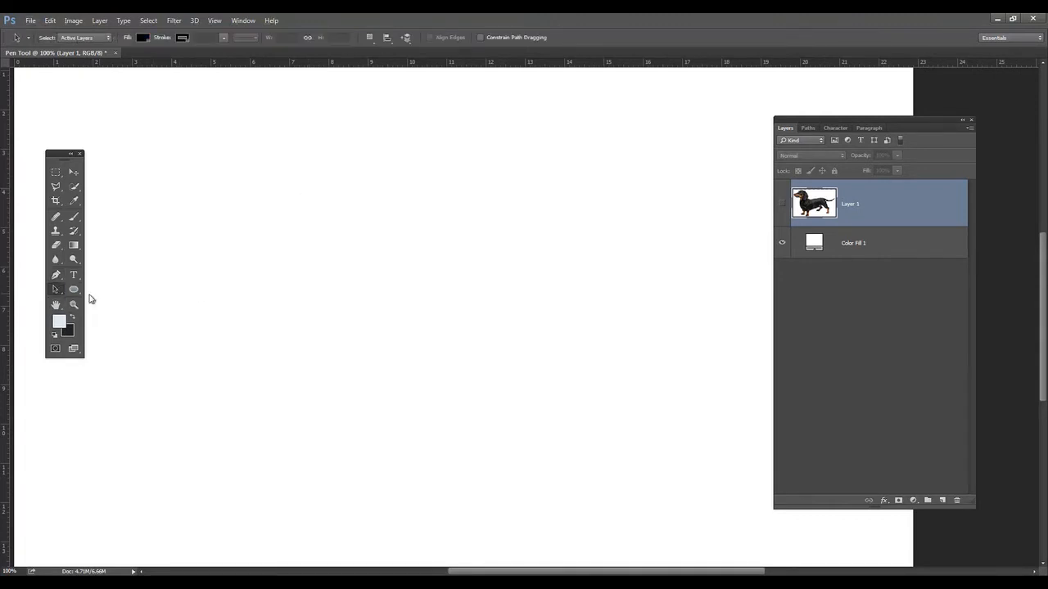
Draw a closed irregular path of straight segments on the blank canvas with the Pen tool, ending at its first anchor point
click(55, 277)
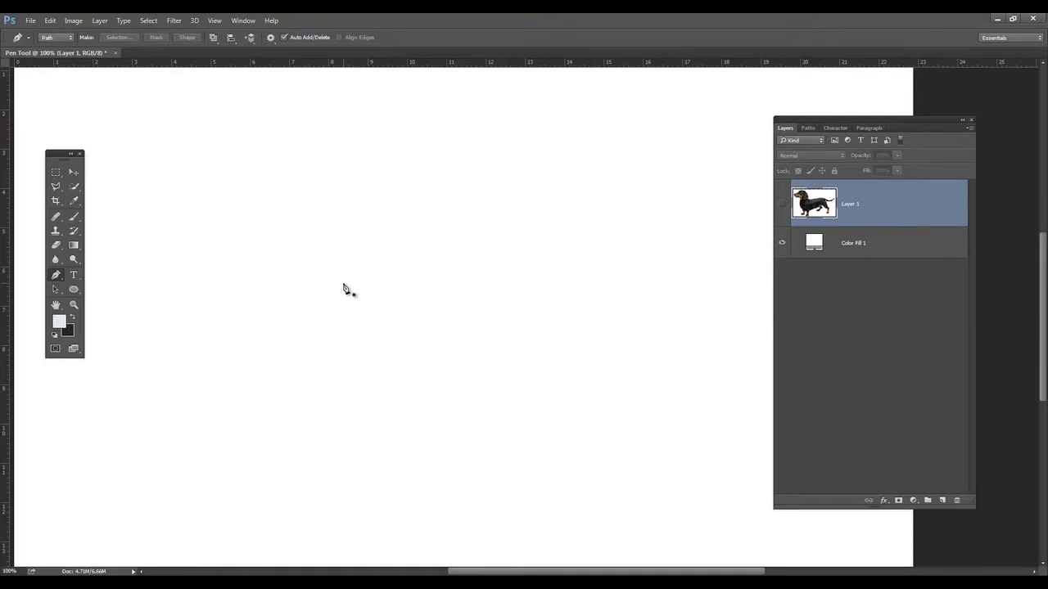
click(191, 282)
click(300, 190)
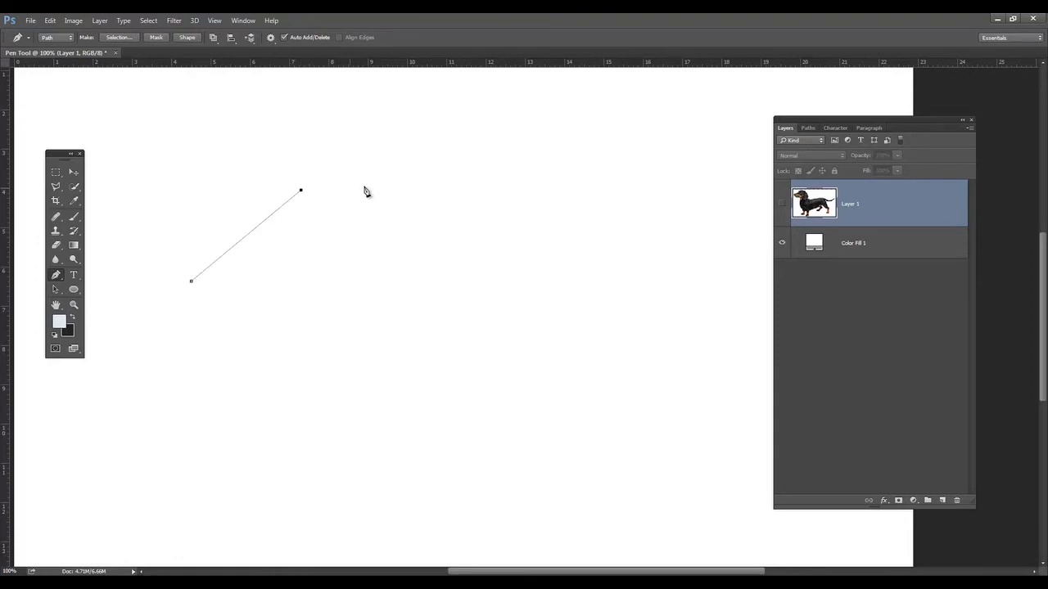
click(379, 185)
click(443, 202)
click(478, 219)
click(494, 246)
click(480, 274)
click(459, 305)
click(429, 347)
click(414, 301)
click(400, 255)
click(371, 262)
click(353, 298)
click(329, 328)
click(323, 359)
click(268, 364)
click(255, 336)
click(235, 306)
click(204, 309)
click(188, 346)
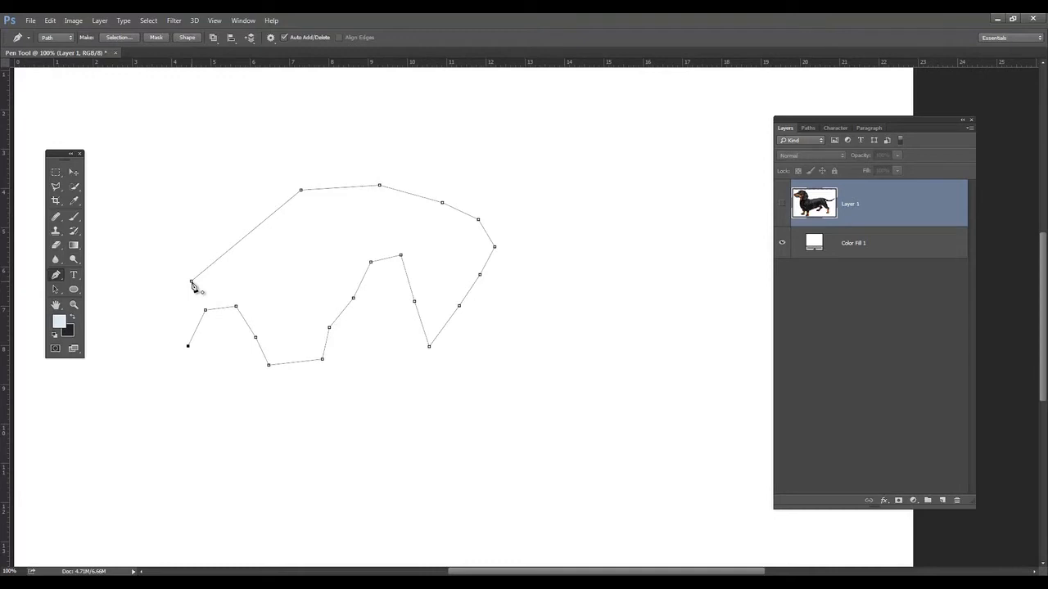
click(190, 282)
Reposition the whole path near the middle of the canvas with the Path Selection tool
click(56, 290)
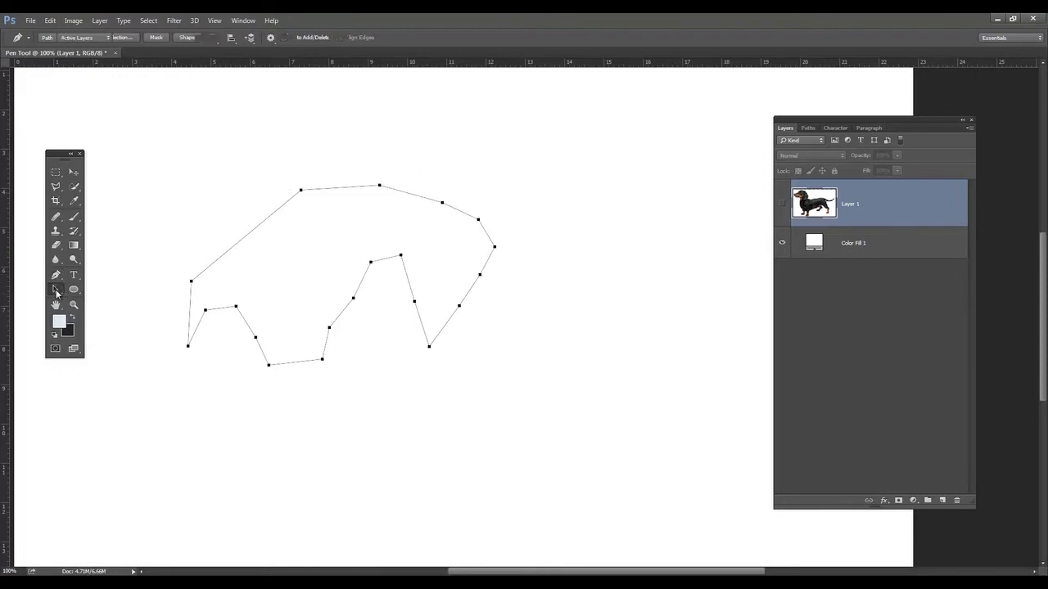
click(98, 289)
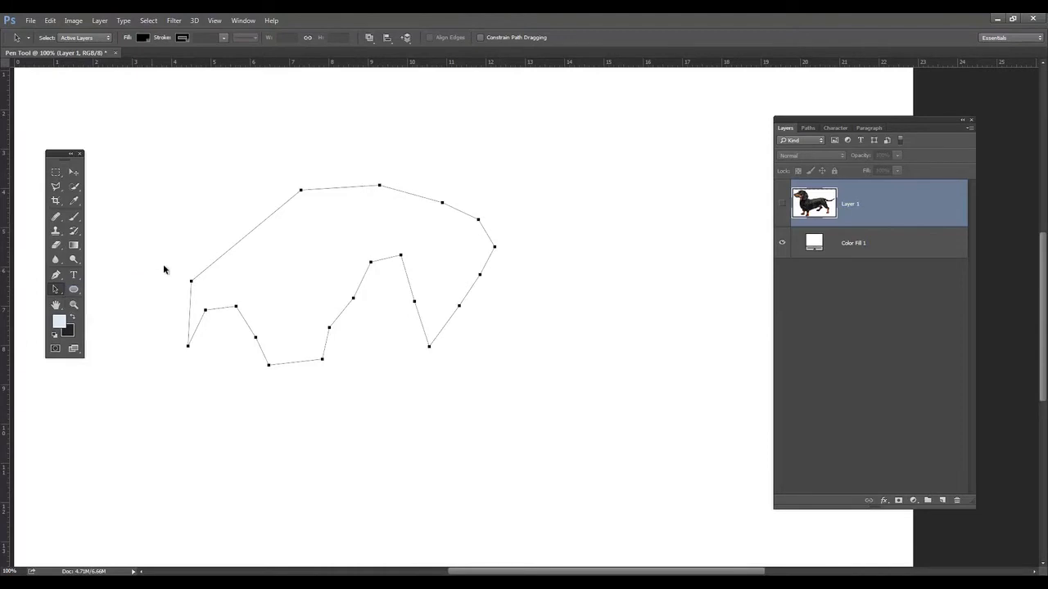
drag(212, 260, 307, 242)
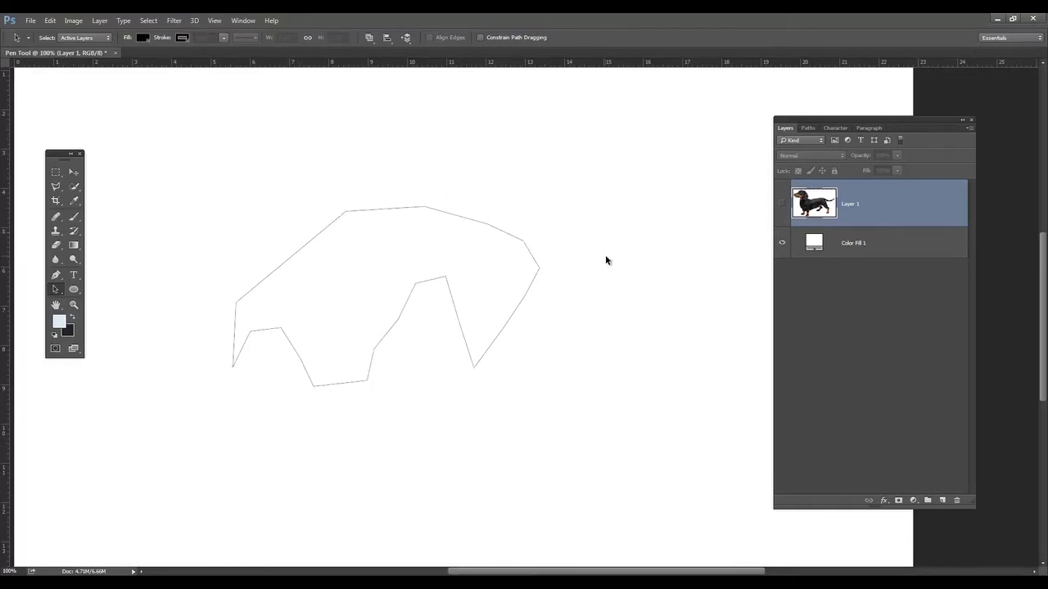
drag(504, 237, 487, 234)
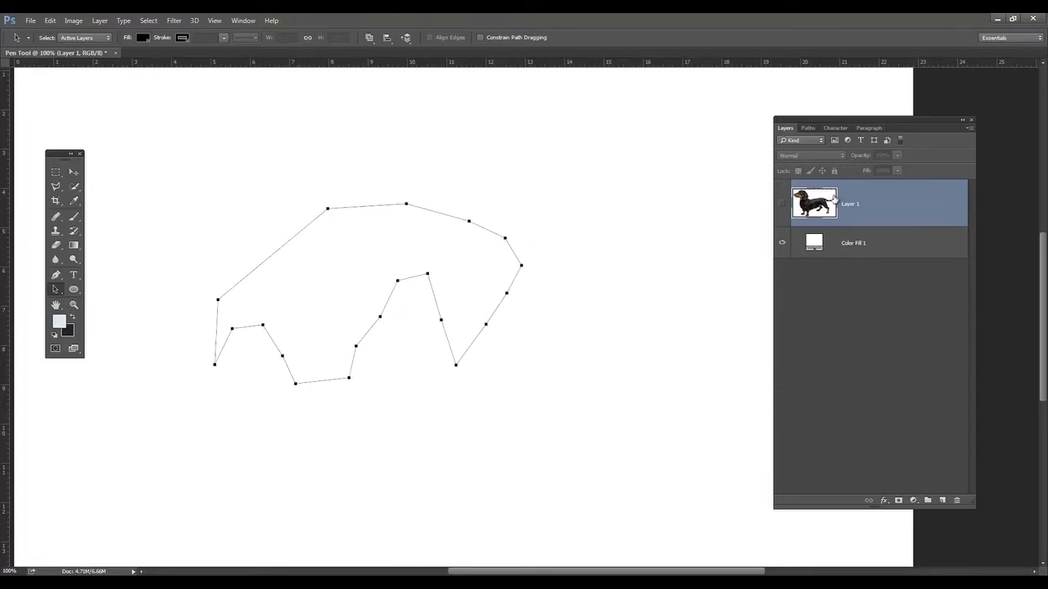
drag(455, 222, 431, 232)
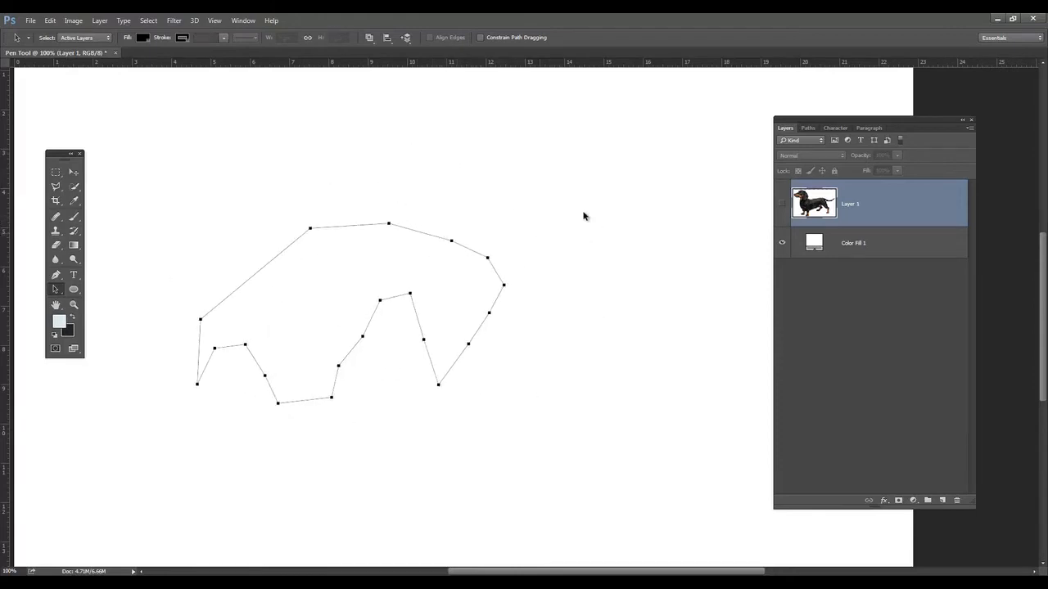
drag(339, 226, 380, 224)
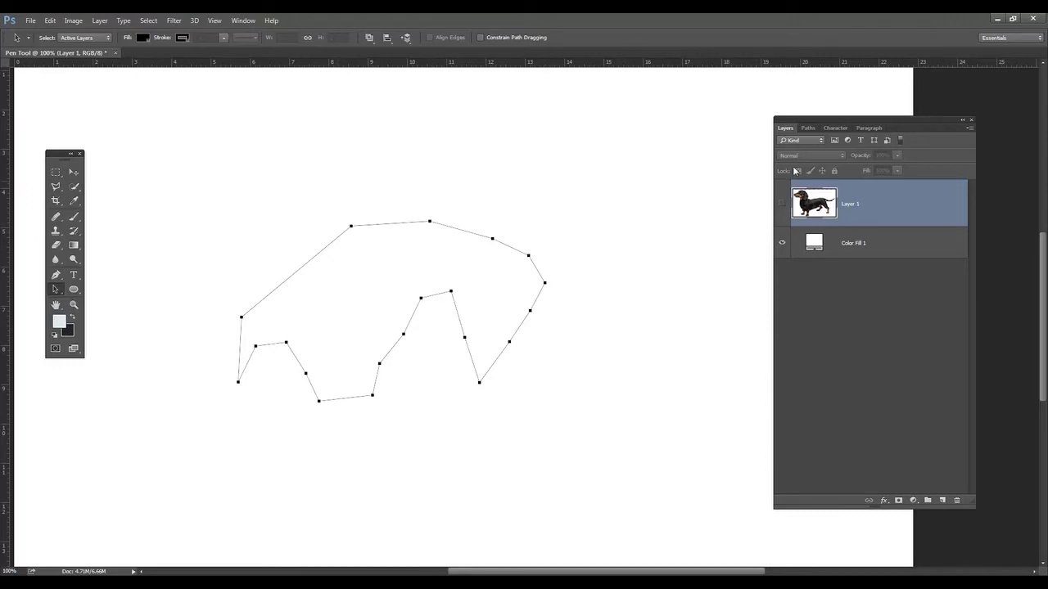
Rename the Work Path as "random path" to save it
click(808, 129)
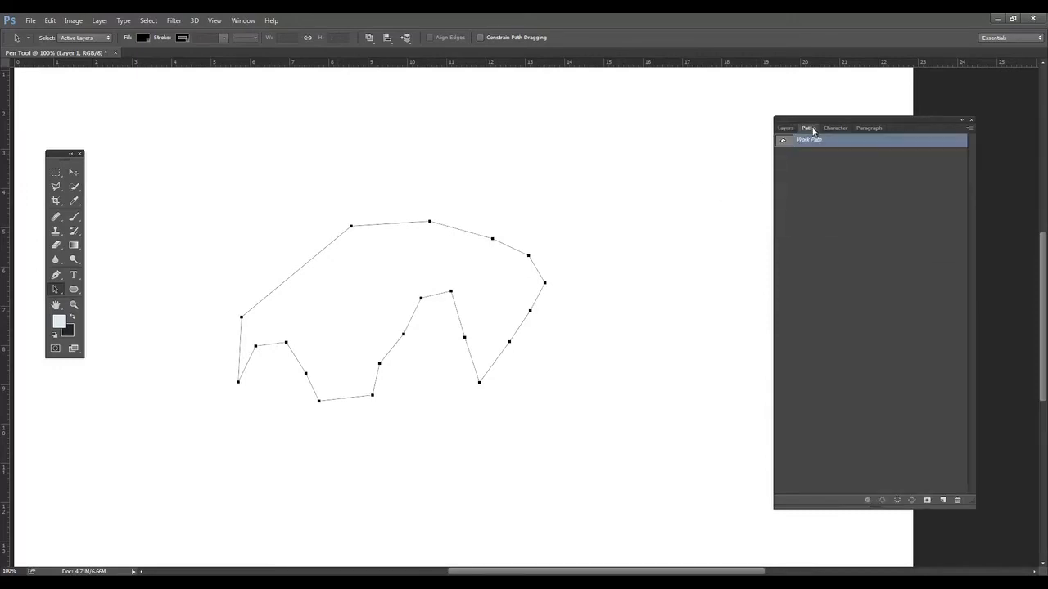
double_click(806, 143)
text(random path)
key(Return)
Detach the Paths, Character and Paragraph panels from the Layers group and close all three
click(836, 129)
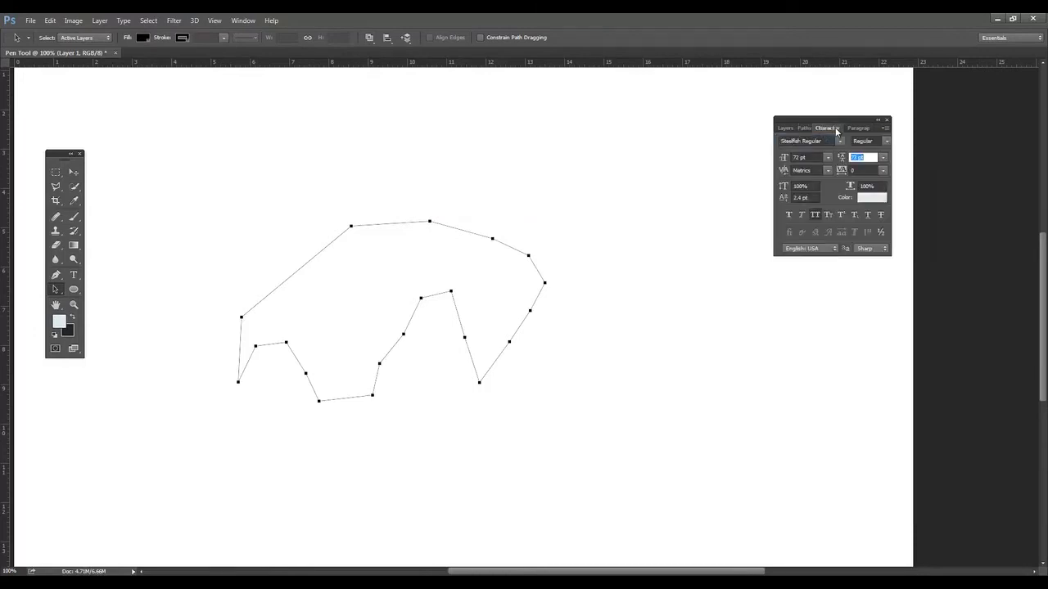
click(804, 129)
mouse_move(821, 141)
mouse_down()
mouse_move(955, 465)
mouse_move(967, 521)
mouse_move(832, 139)
mouse_move(818, 136)
mouse_up()
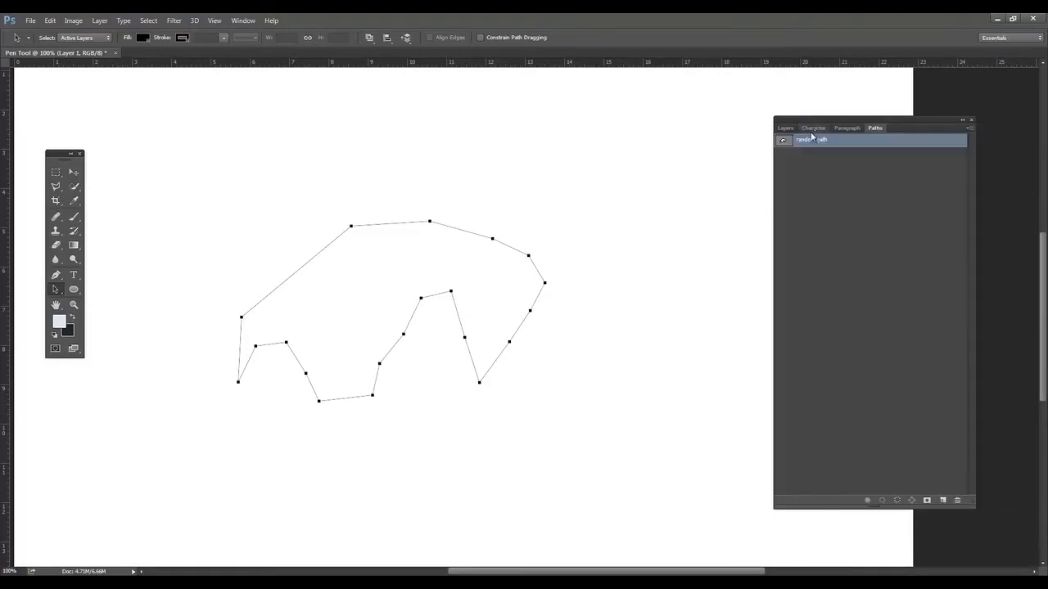
drag(876, 129, 515, 141)
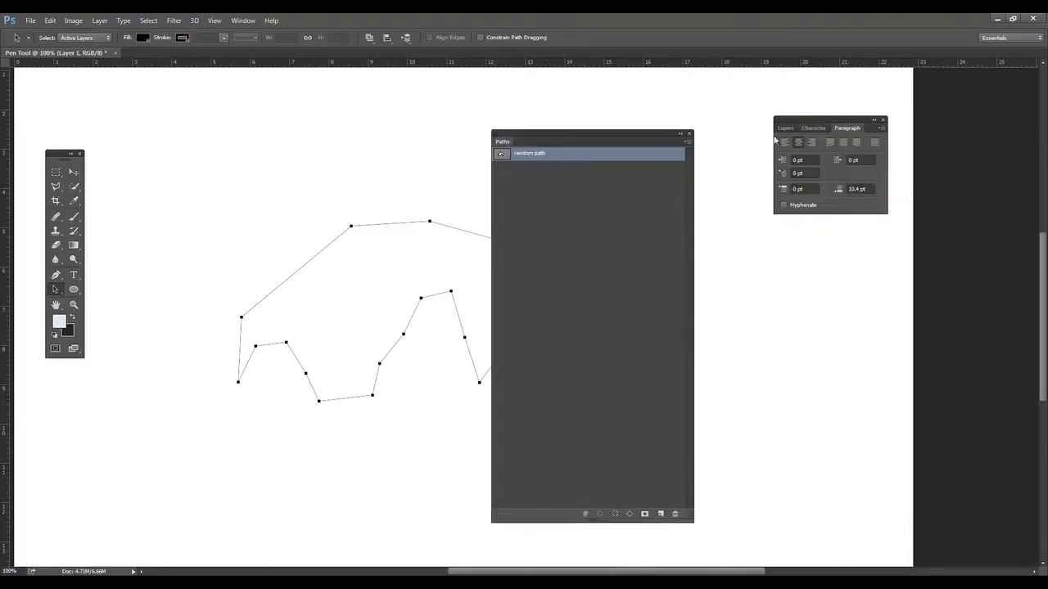
click(689, 133)
drag(814, 128, 719, 155)
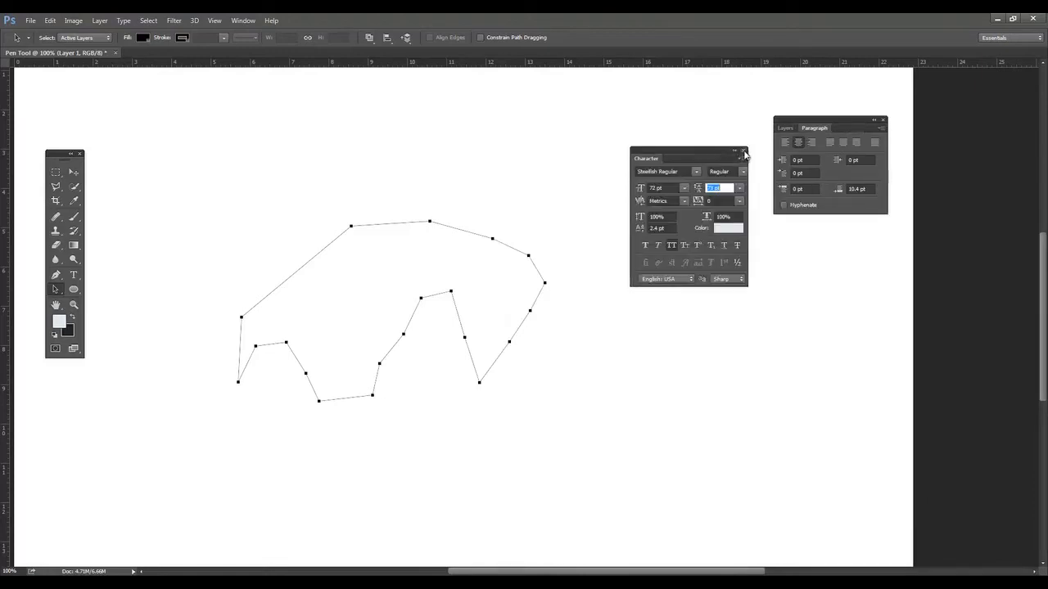
click(744, 150)
drag(800, 131, 606, 180)
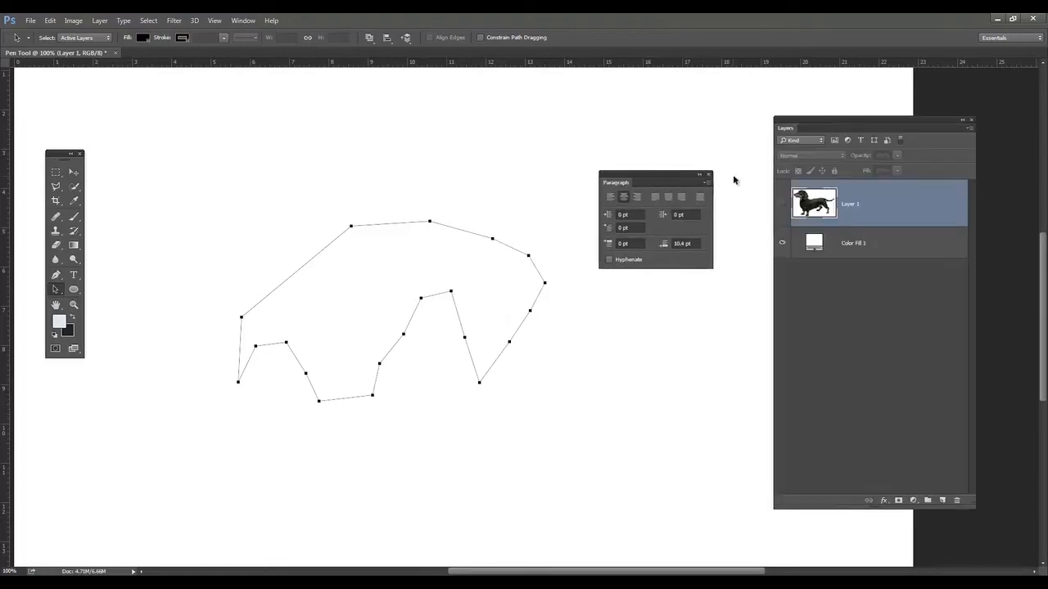
click(709, 175)
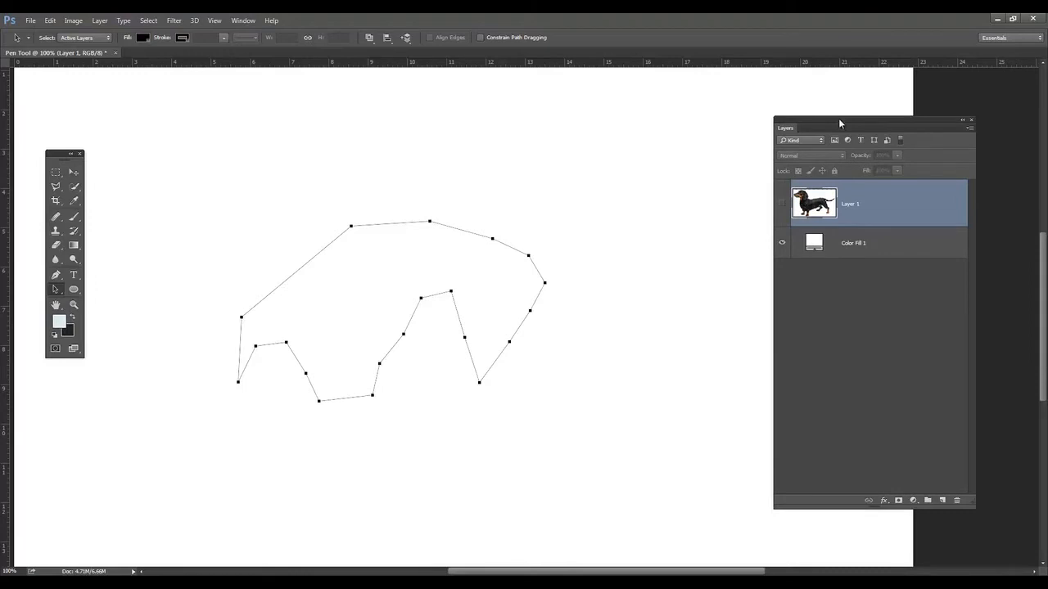
Rearrange the Layers and Tools panels, then reopen the Paths panel and place it beside Layers
drag(838, 118, 796, 119)
drag(57, 162, 54, 209)
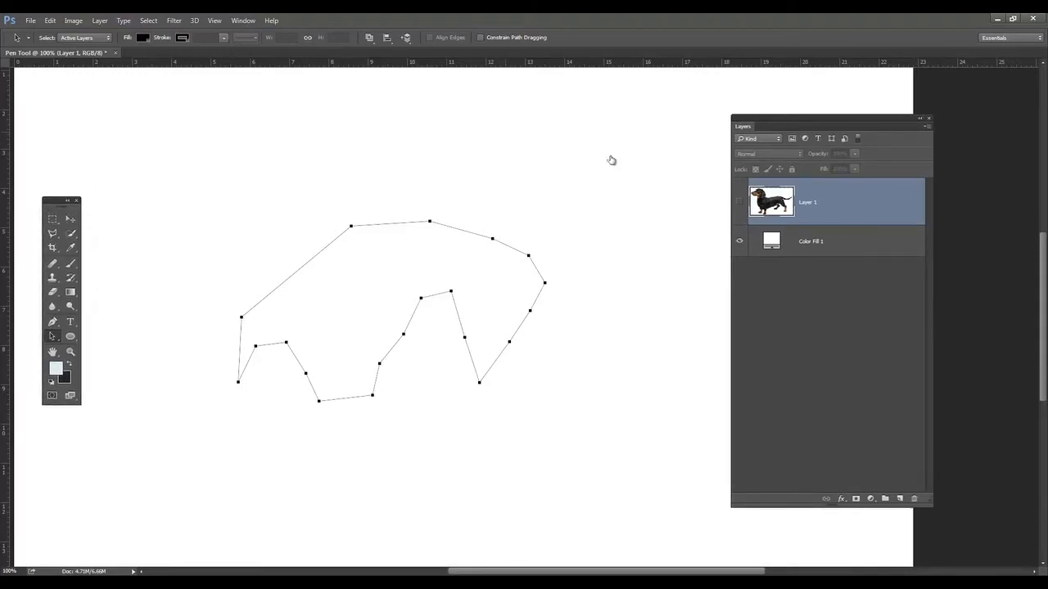
click(243, 20)
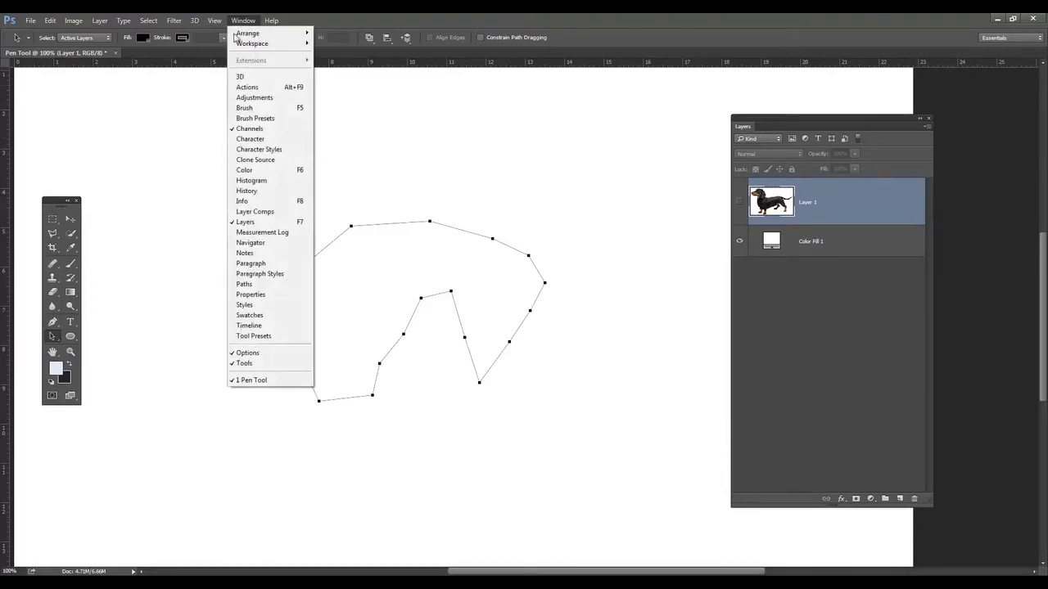
click(280, 284)
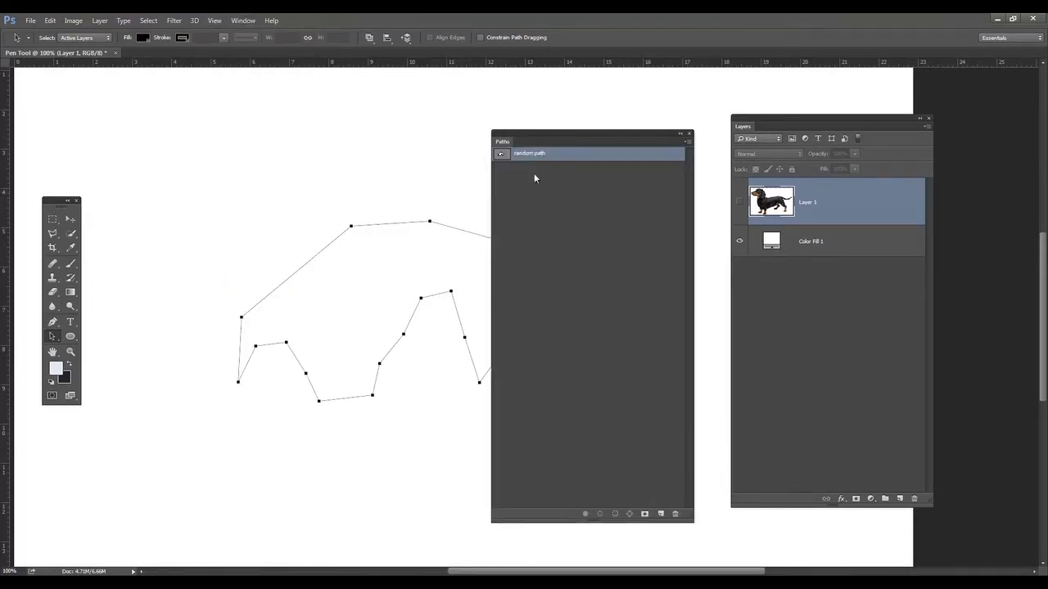
drag(552, 130, 581, 122)
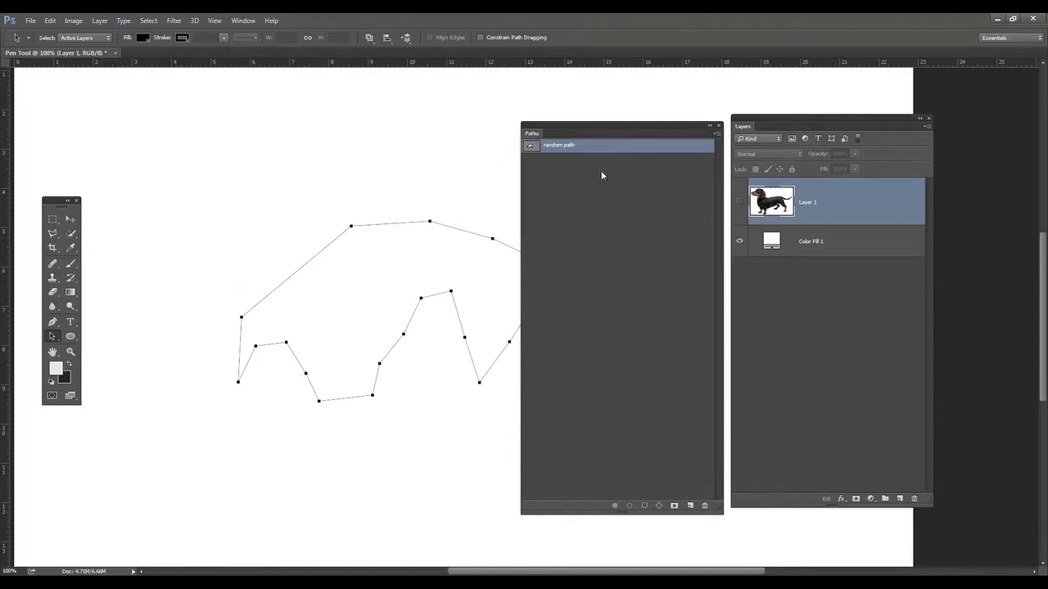
Group the floating Paths panel with the Layers panel, leaving Paths in front
drag(533, 135, 782, 124)
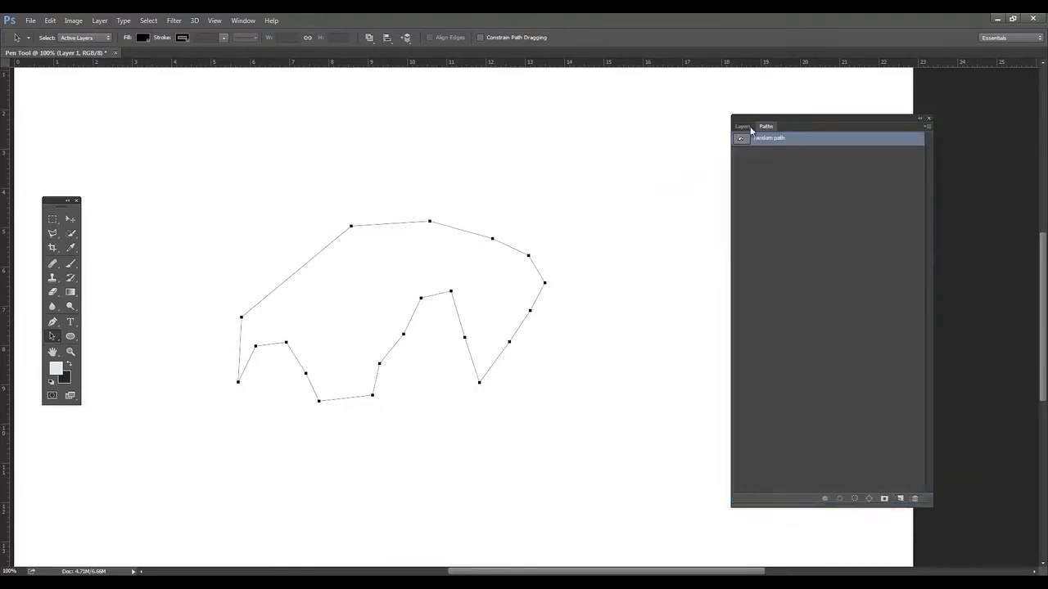
click(745, 126)
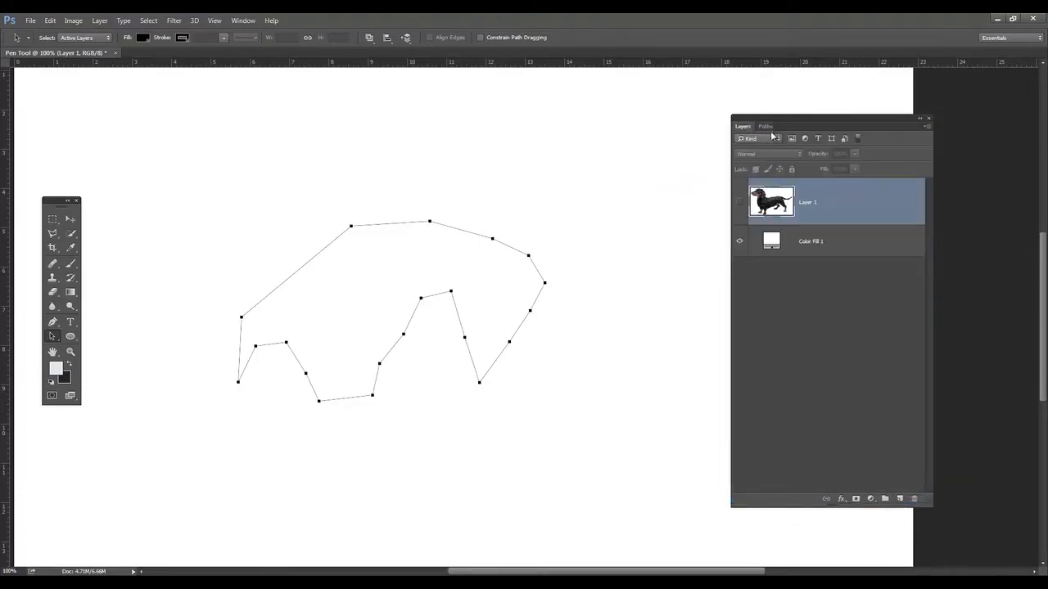
click(766, 126)
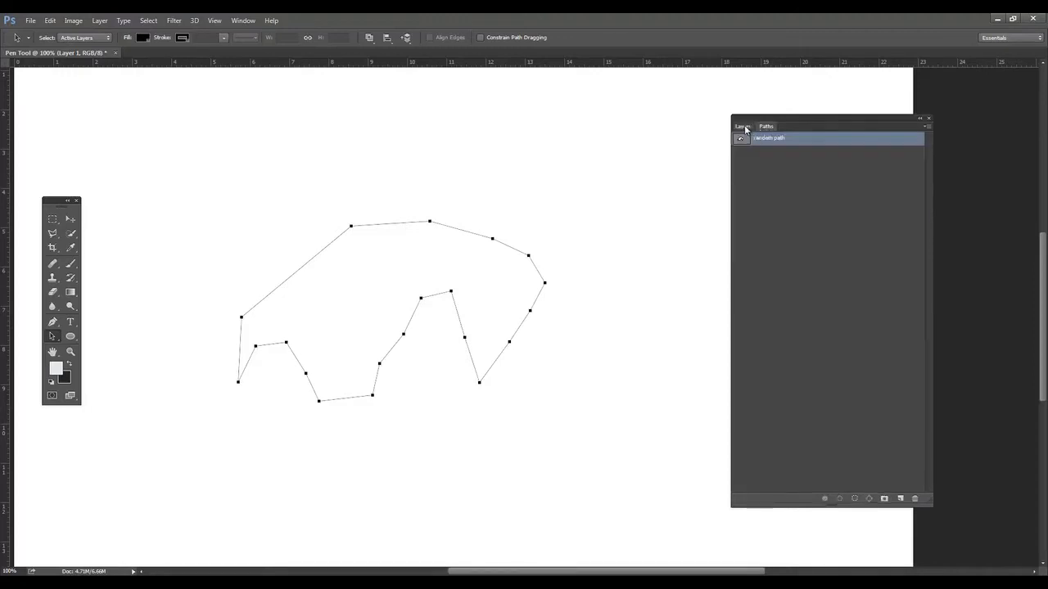
Shorten the combined Layers and Paths panel group and place it clear of the outline, across the canvas's right edge
mouse_move(777, 115)
mouse_down()
mouse_move(476, 134)
mouse_move(746, 137)
mouse_move(749, 126)
mouse_move(792, 121)
mouse_up()
click(725, 128)
click(747, 128)
click(725, 128)
click(747, 127)
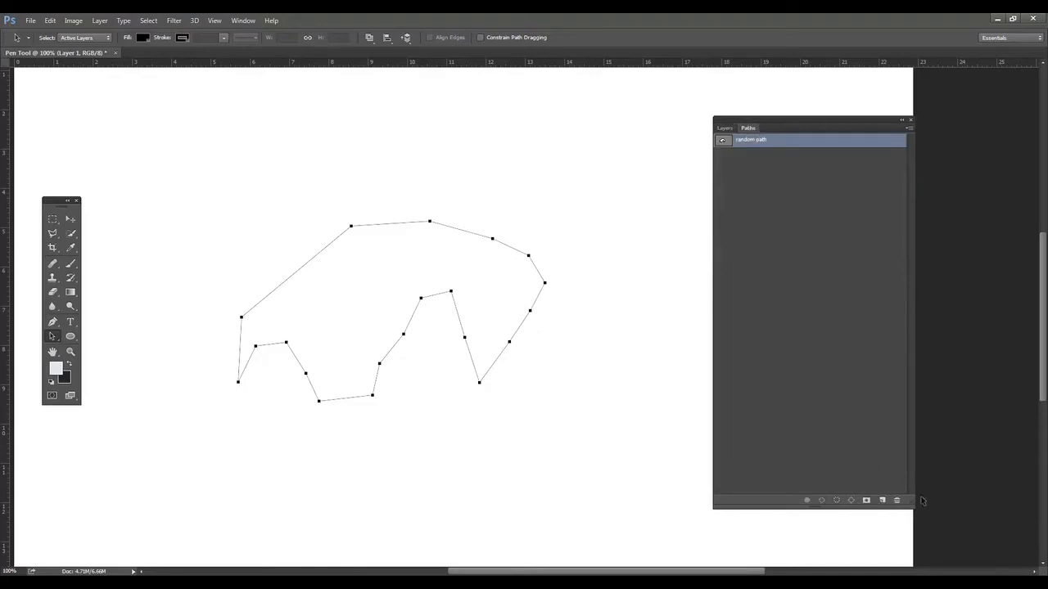
drag(915, 492, 910, 348)
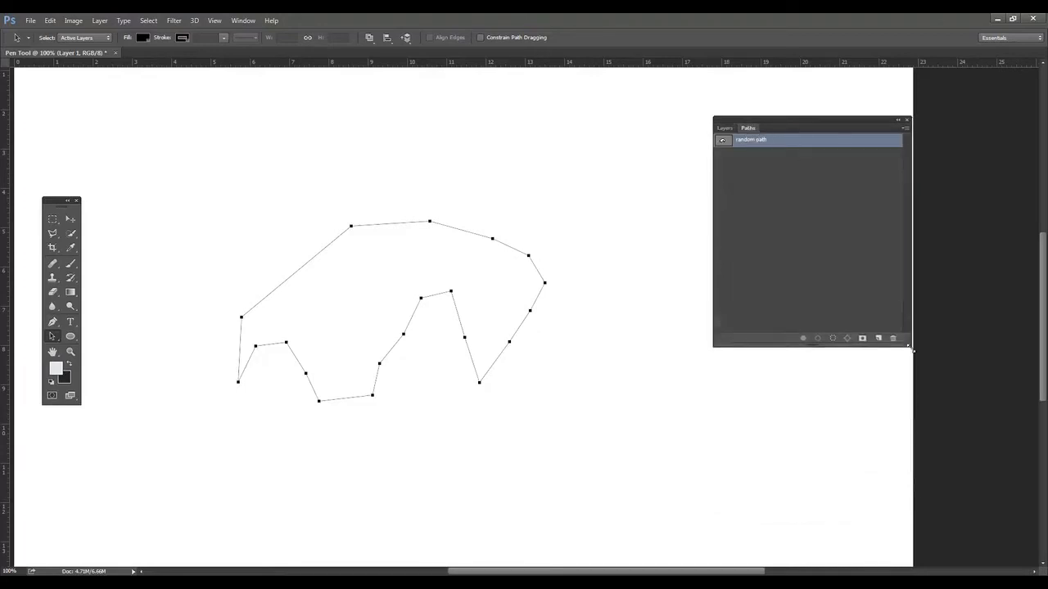
drag(824, 124, 894, 168)
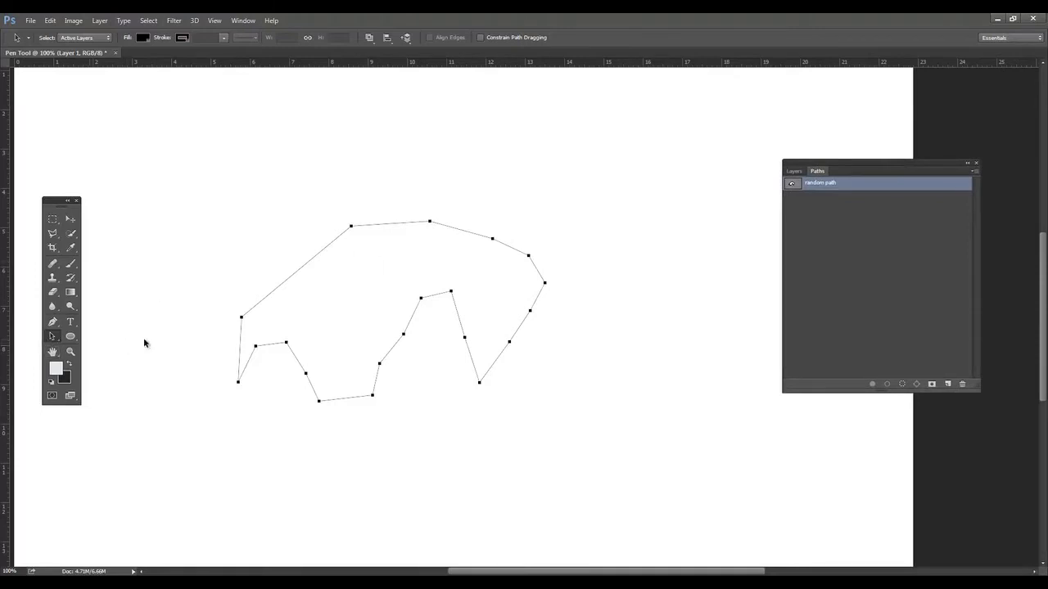
Delete the whole polygonal outline from the random path
drag(275, 290, 296, 284)
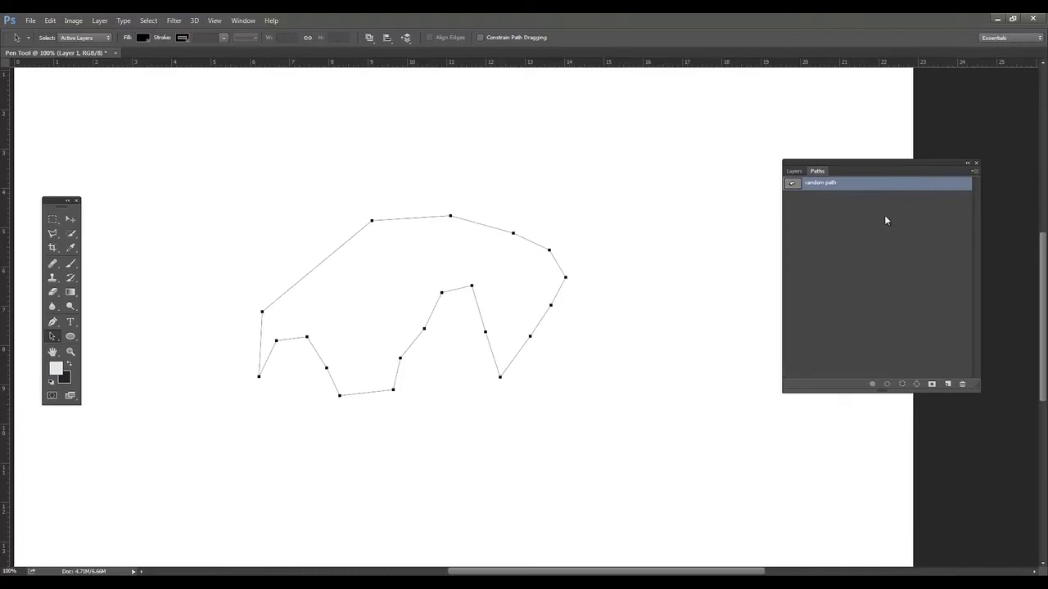
key(Delete)
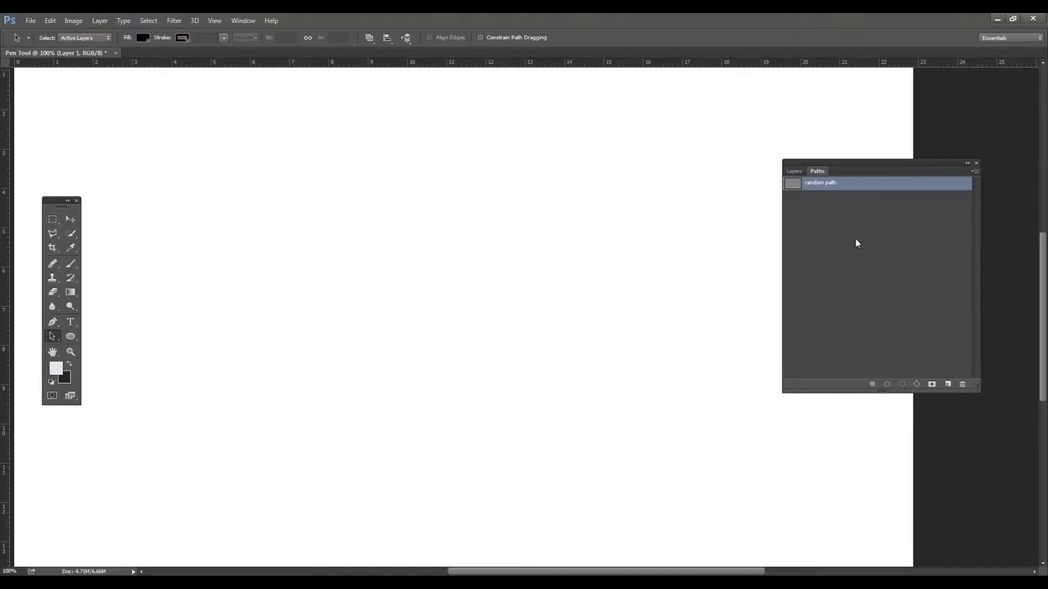
Draw a closed teardrop outline with the Pen tool, using a corner point on the left and two curved points at the upper middle and lower right
click(53, 322)
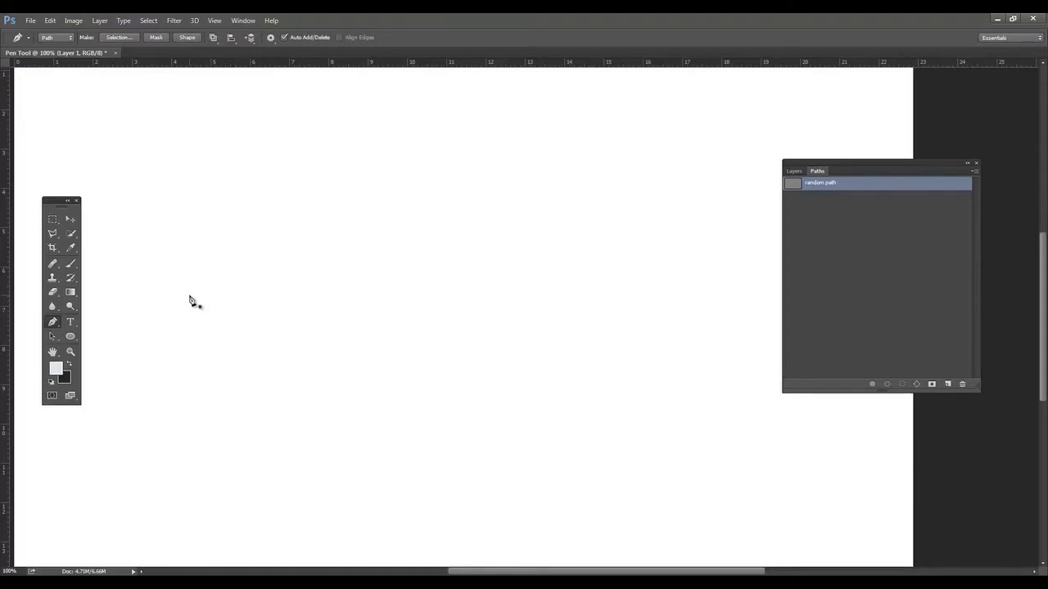
click(153, 326)
click(316, 205)
drag(316, 205, 459, 205)
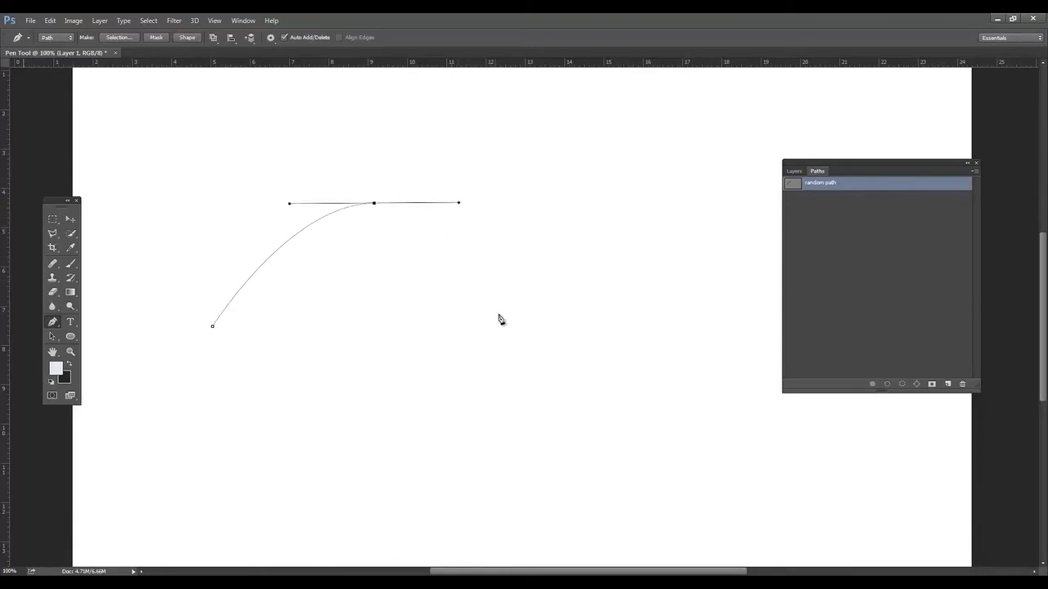
click(496, 325)
drag(496, 325, 373, 380)
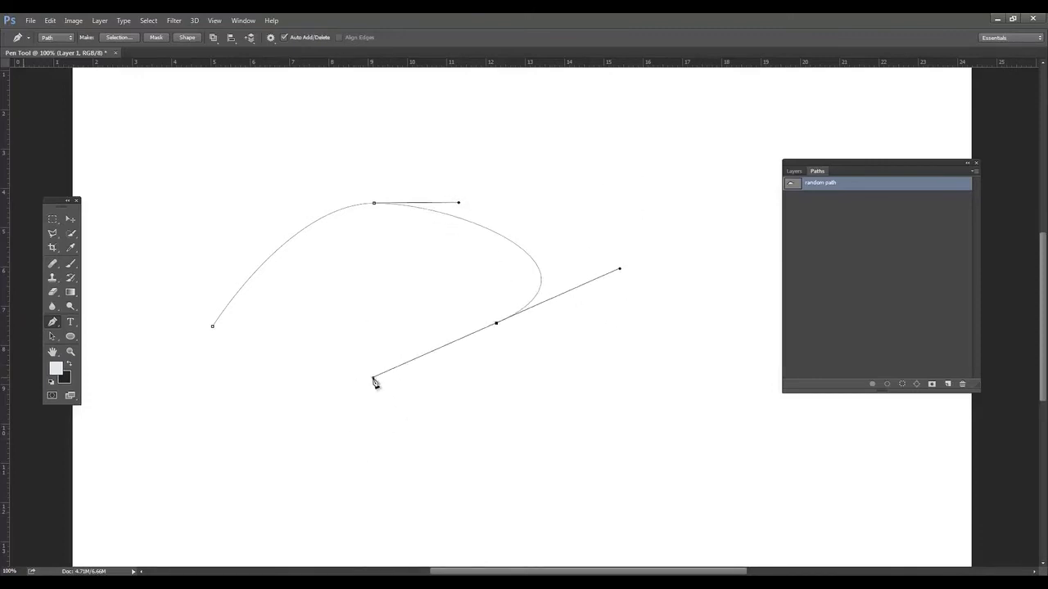
drag(373, 380, 373, 380)
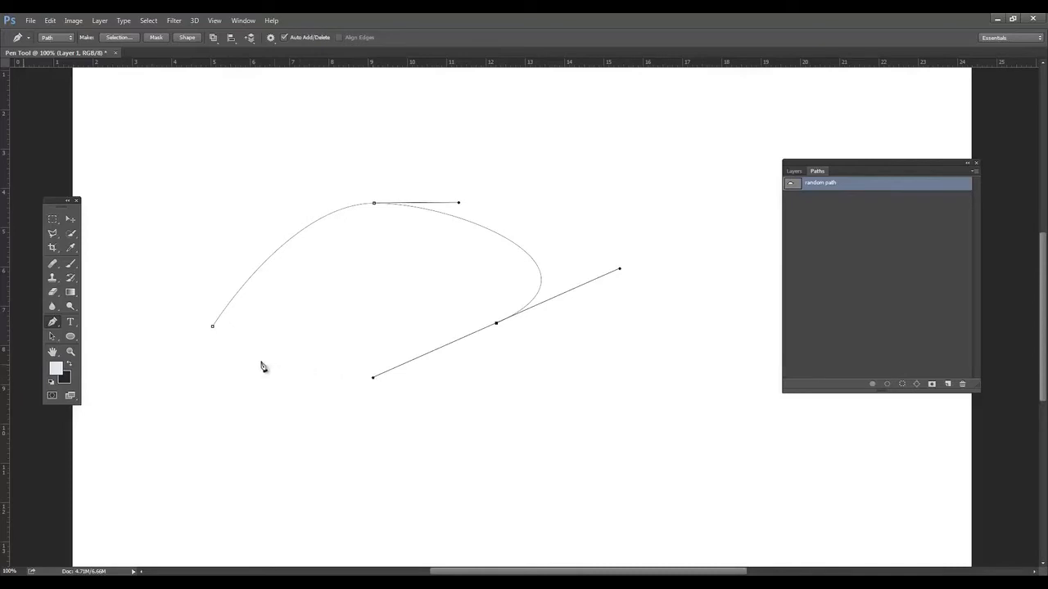
click(213, 328)
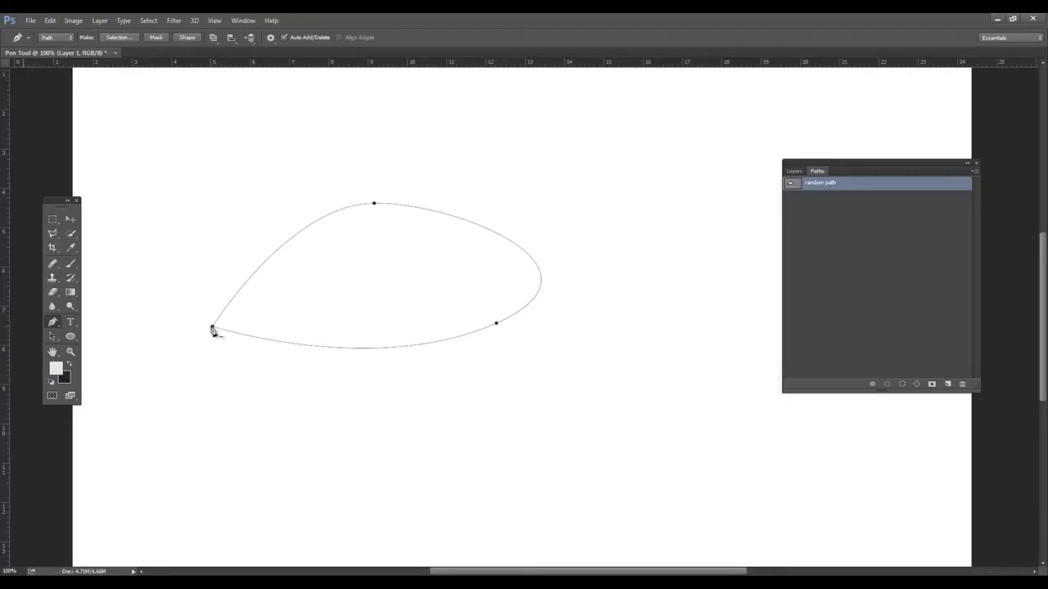
With the Direct Selection tool, shorten the upper handle of the teardrop's lower-right anchor point
click(52, 336)
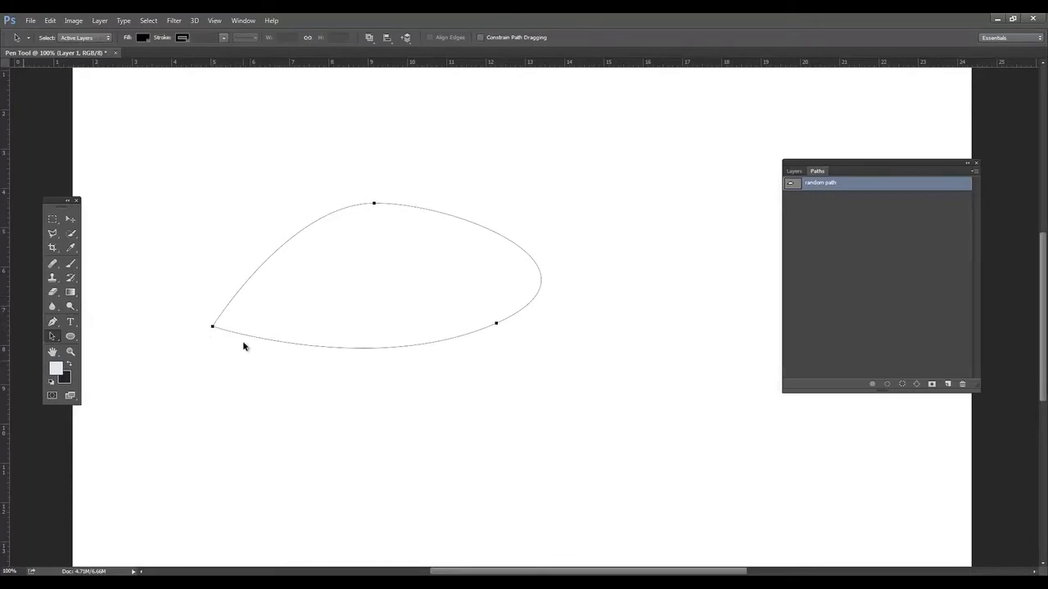
click(52, 322)
click(53, 336)
drag(53, 336, 90, 346)
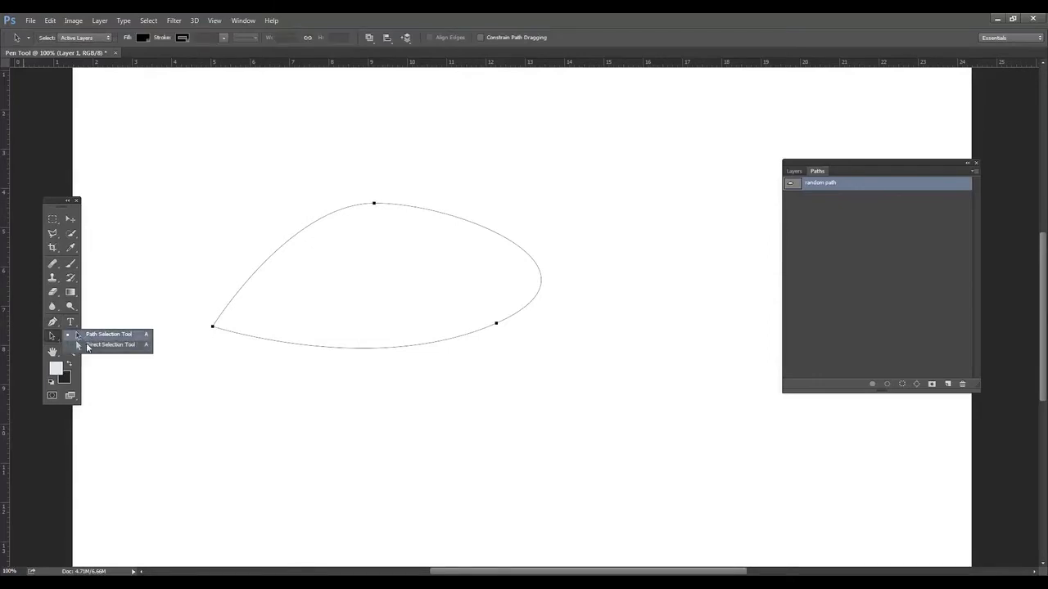
click(113, 345)
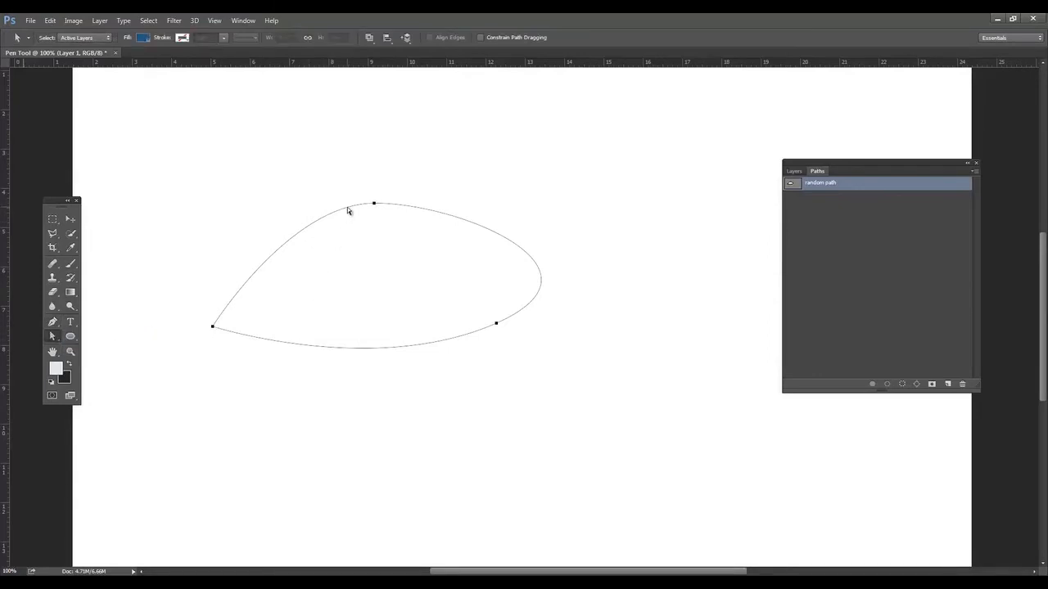
click(375, 203)
click(496, 326)
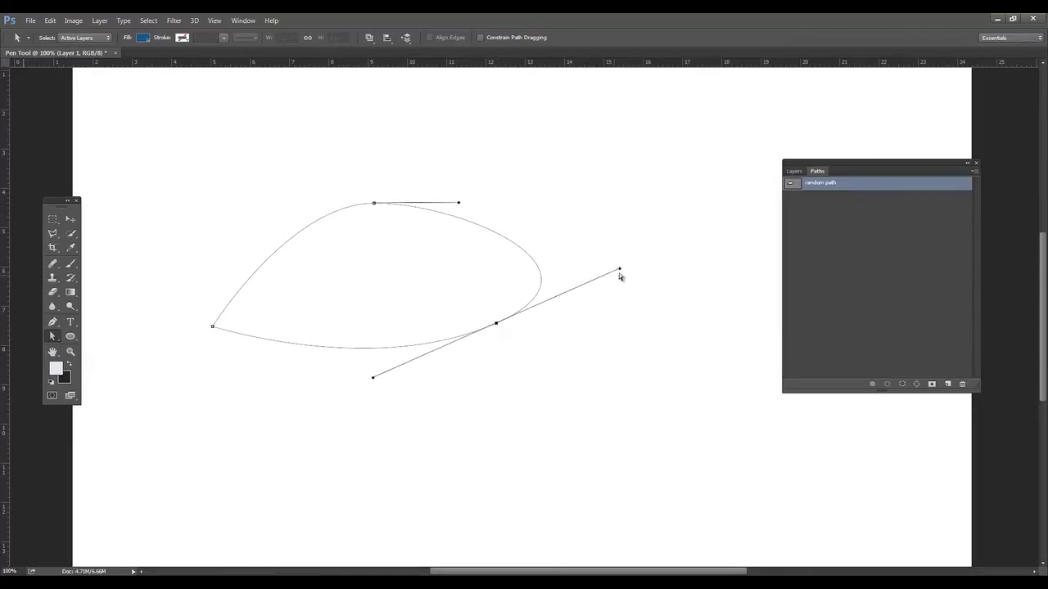
drag(621, 272, 596, 277)
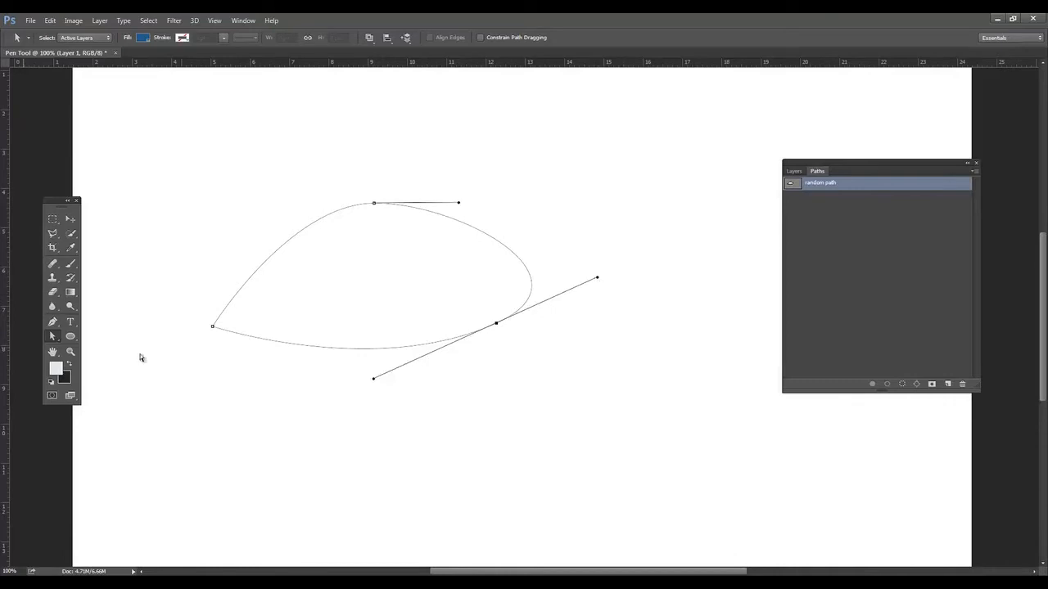
Move the whole teardrop path right and slightly down with the Path Selection tool
click(53, 337)
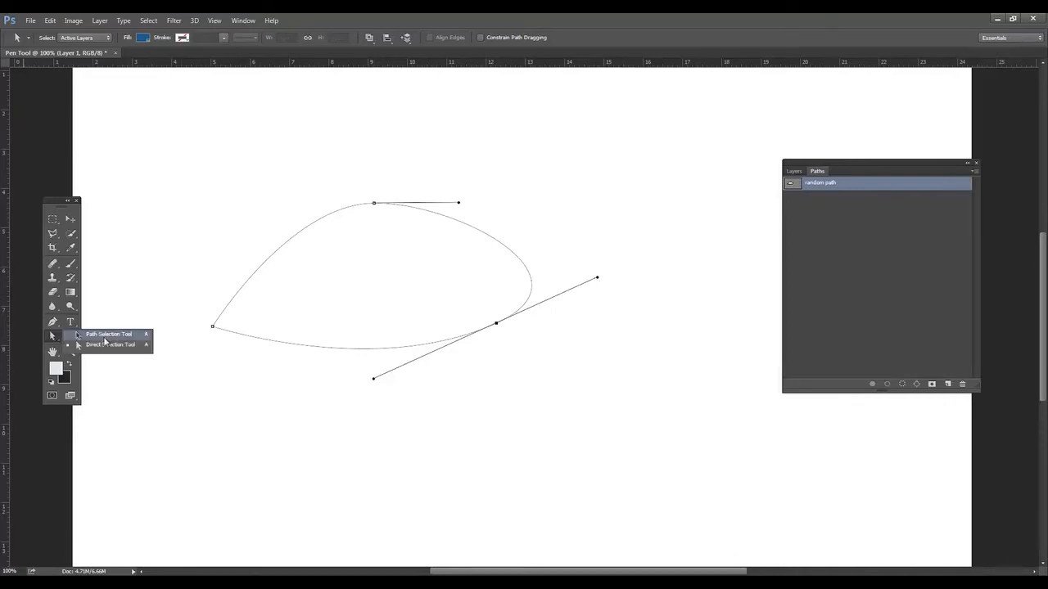
click(107, 334)
drag(266, 262, 383, 293)
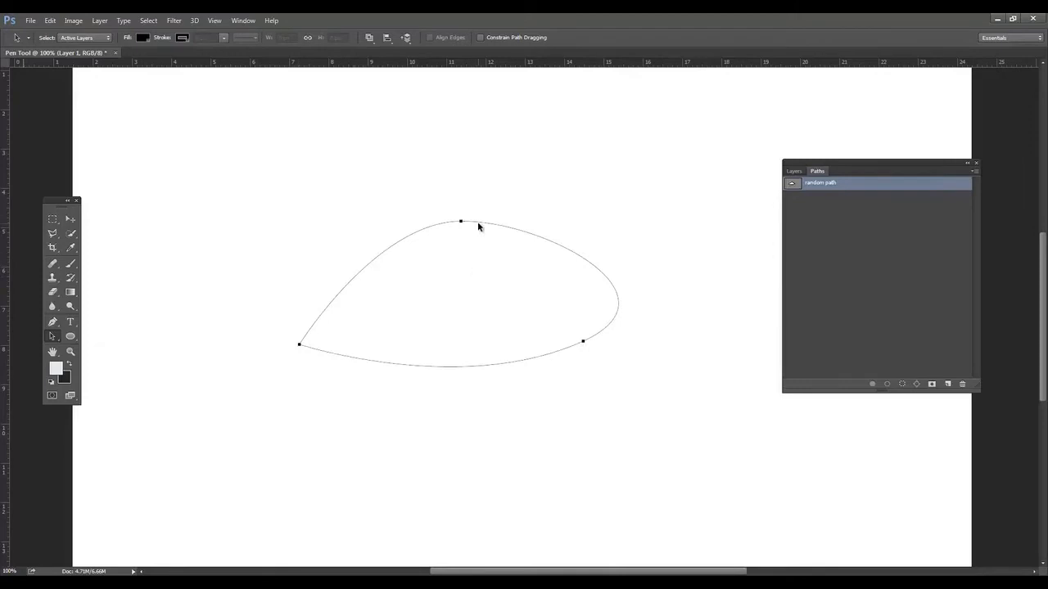
Move only the teardrop's top anchor point up and to the left with the Direct Selection tool
drag(52, 336, 113, 347)
click(112, 346)
click(475, 222)
click(471, 249)
click(479, 222)
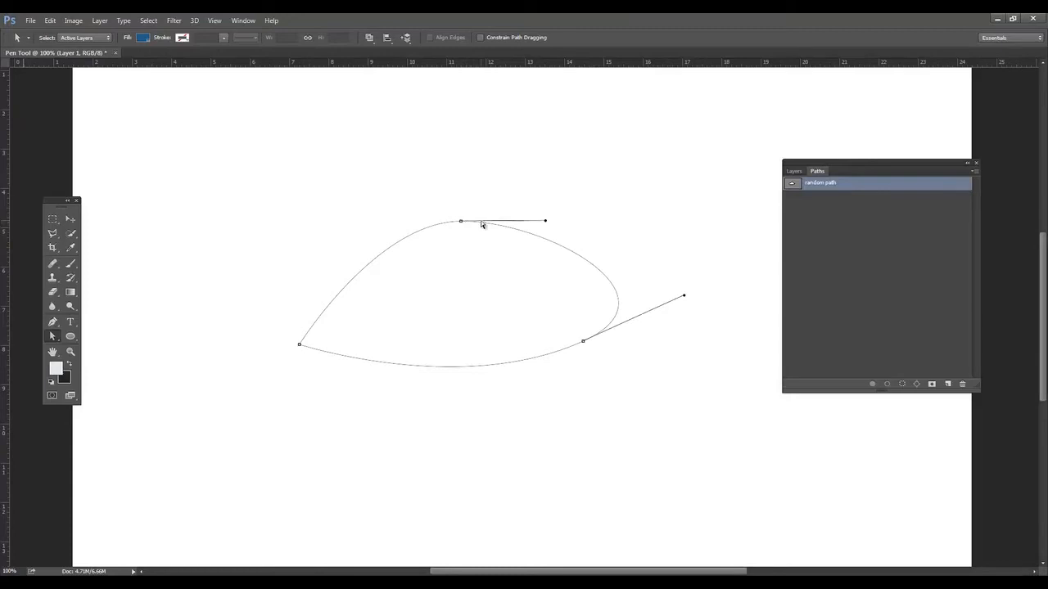
click(461, 222)
drag(460, 223, 424, 185)
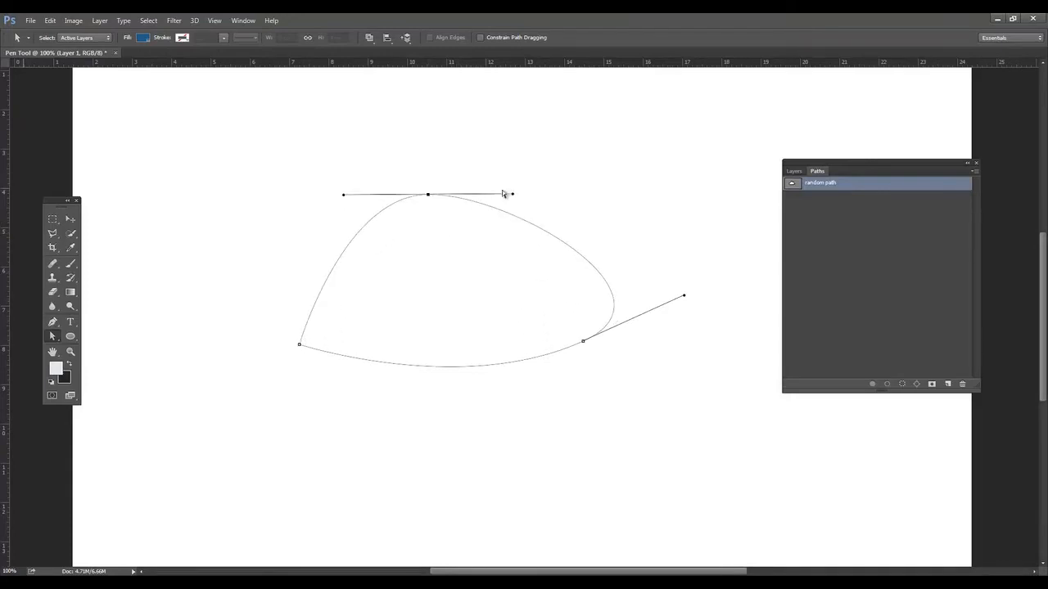
Stretch both handles of the top anchor point far outward and nearly level, widening the upper curve
drag(513, 194, 448, 203)
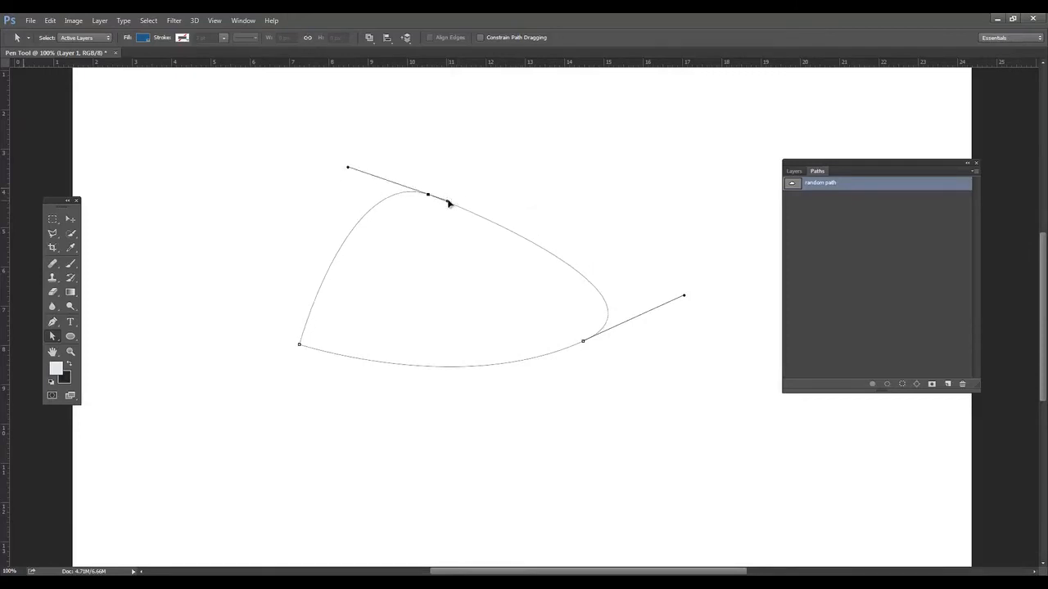
drag(347, 170, 164, 248)
drag(448, 193, 676, 199)
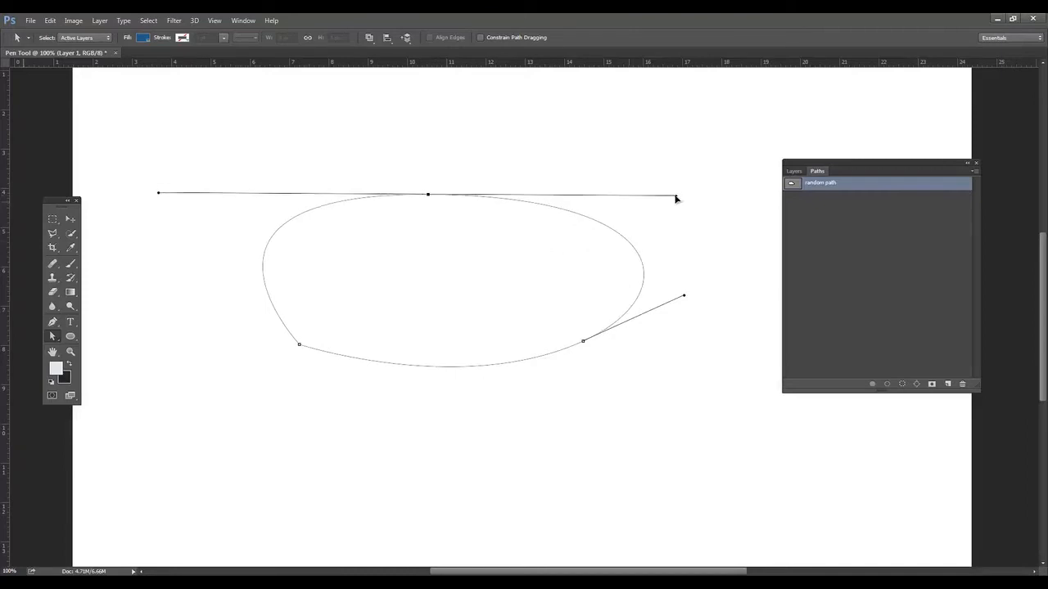
Shorten the top anchor's left handle and angle it slightly downward
click(210, 204)
click(434, 194)
click(428, 194)
drag(163, 195, 336, 207)
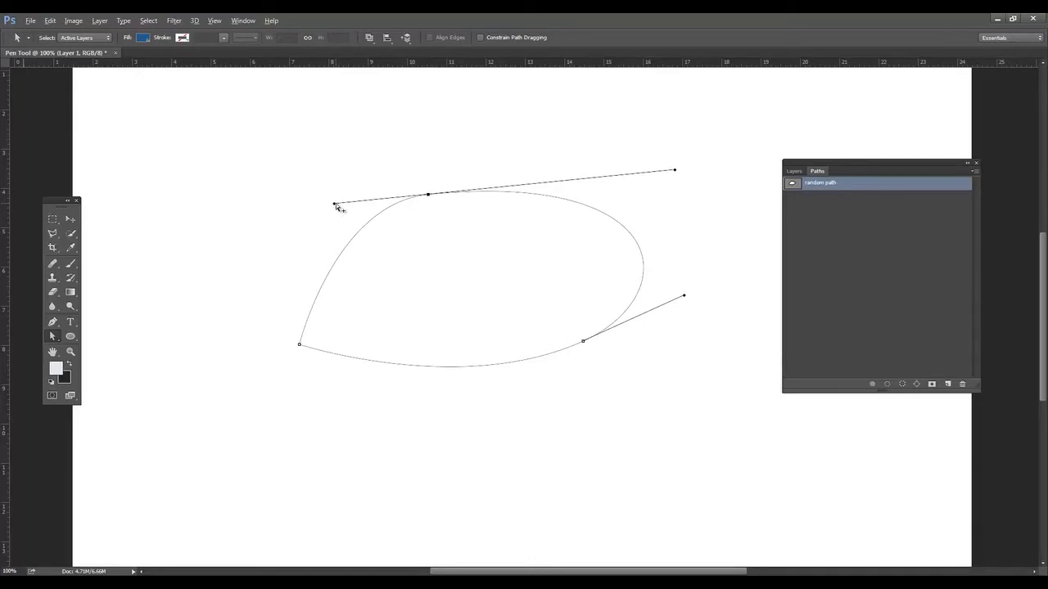
Bend the top anchor's two handles into a shallow V, with both ends angled slightly above the point
drag(335, 203, 286, 185)
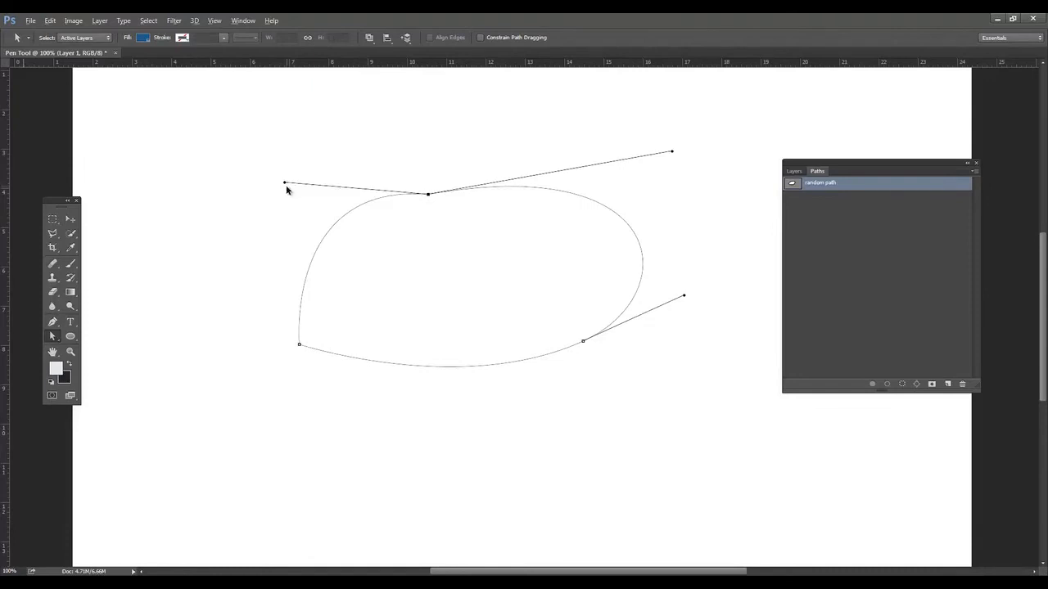
drag(285, 183, 288, 190)
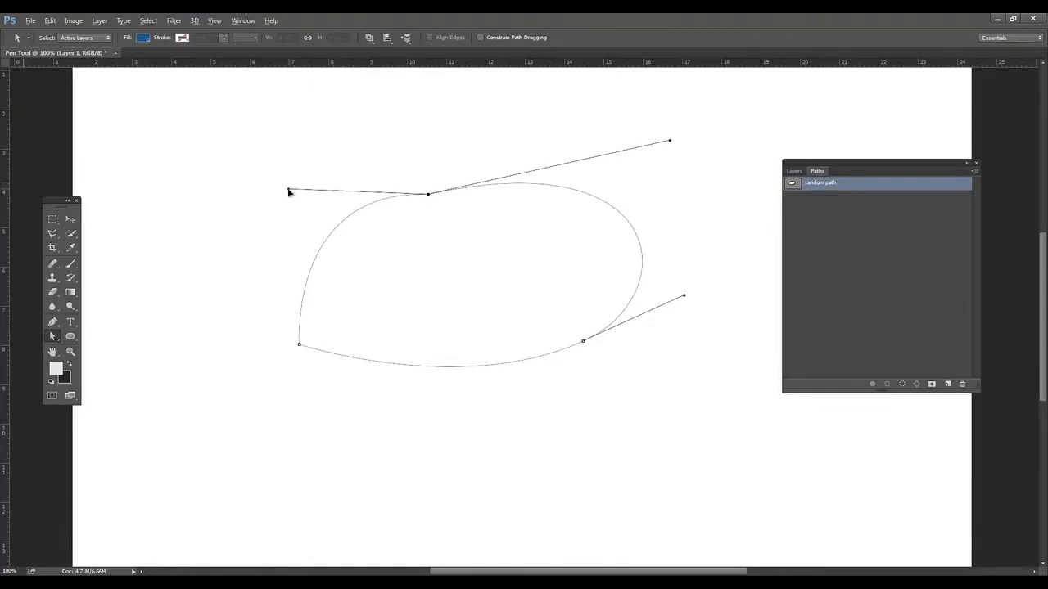
mouse_move(288, 191)
mouse_down()
mouse_move(290, 202)
mouse_move(289, 181)
mouse_up()
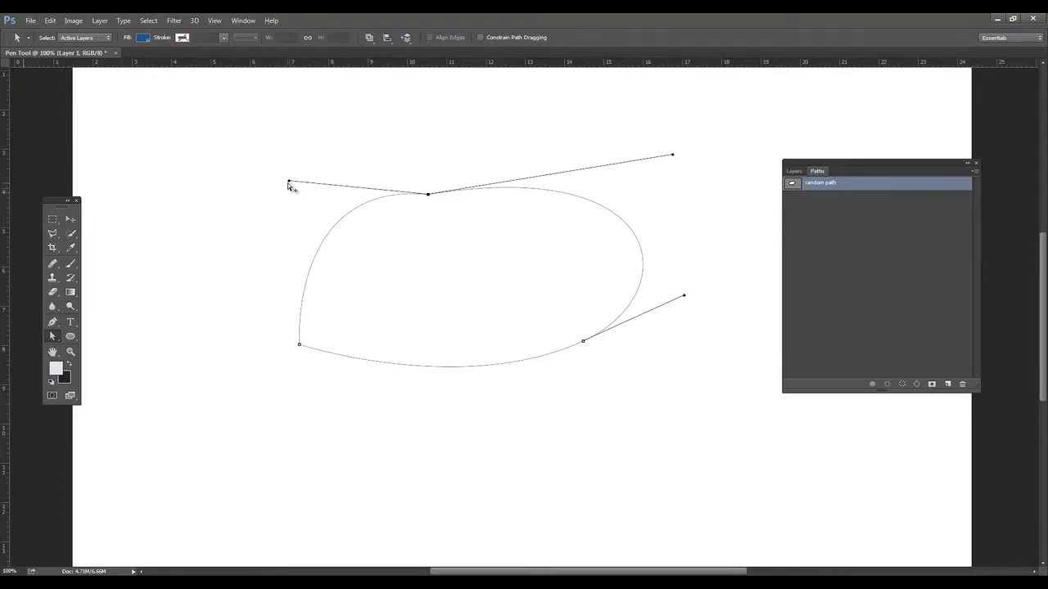
drag(288, 180, 288, 191)
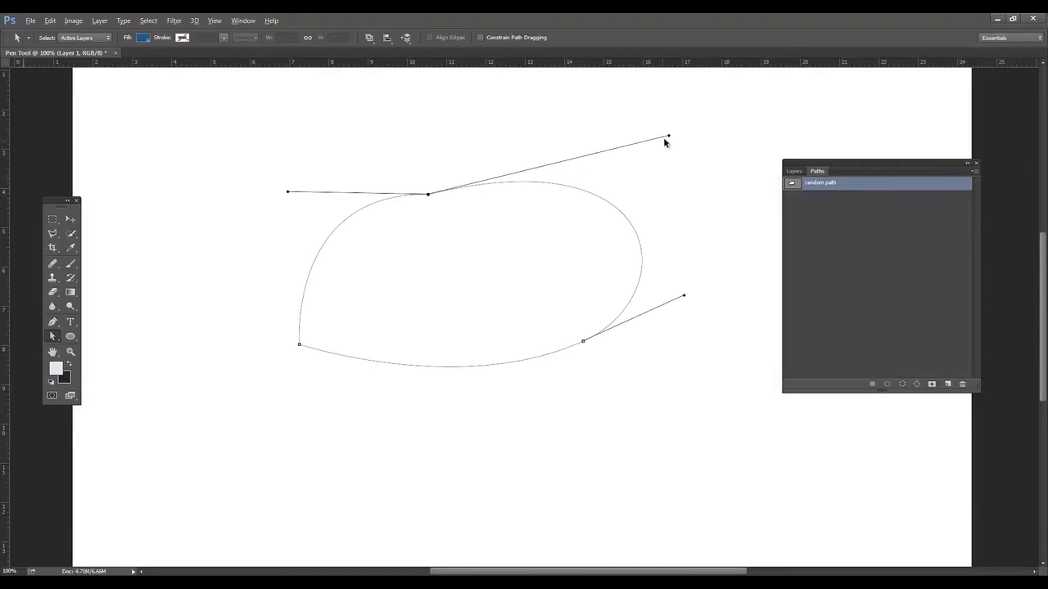
drag(668, 137, 669, 152)
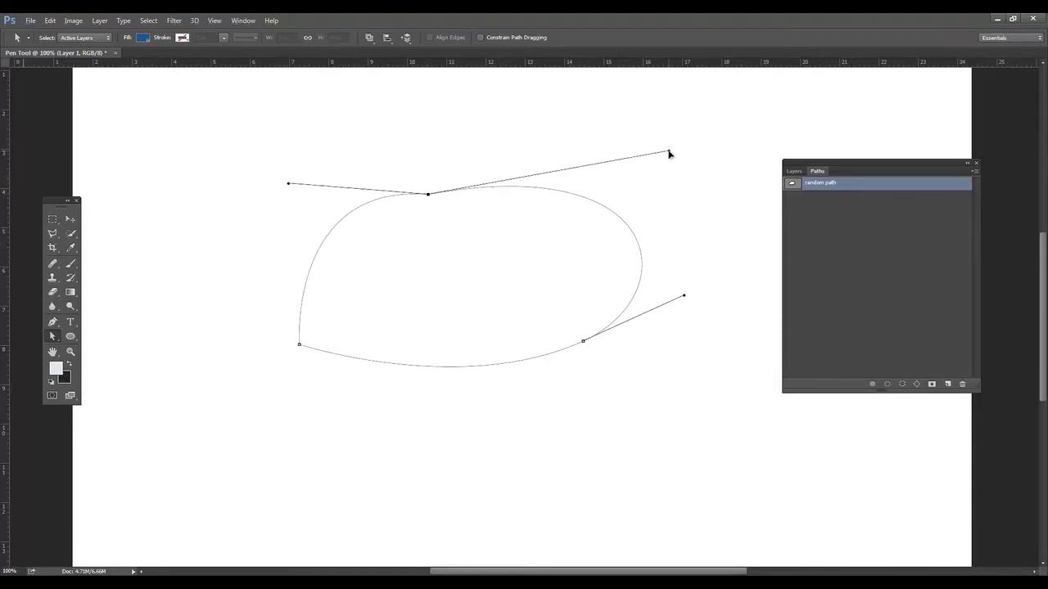
click(53, 337)
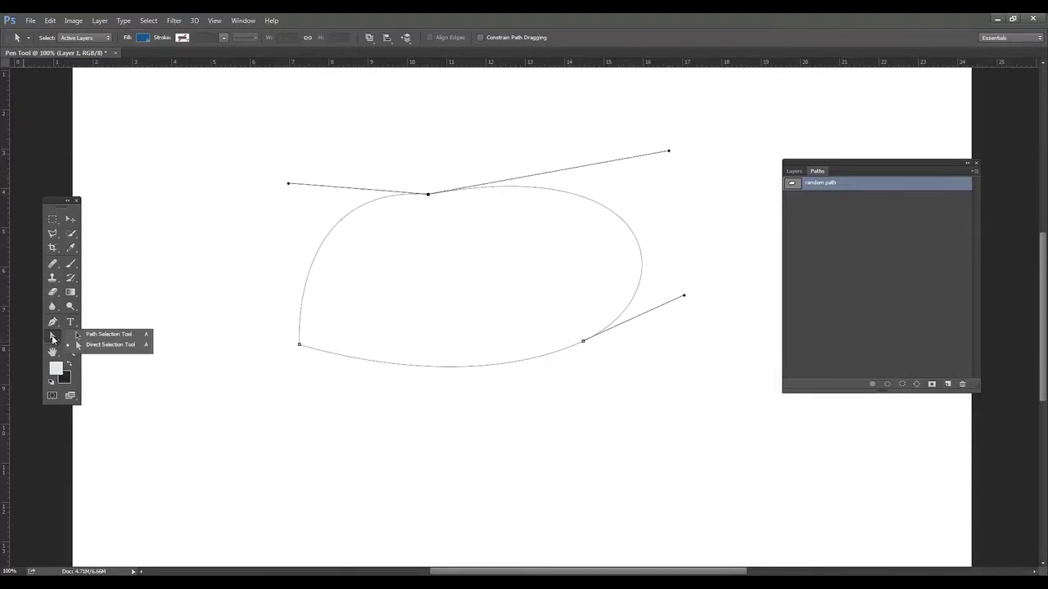
click(115, 336)
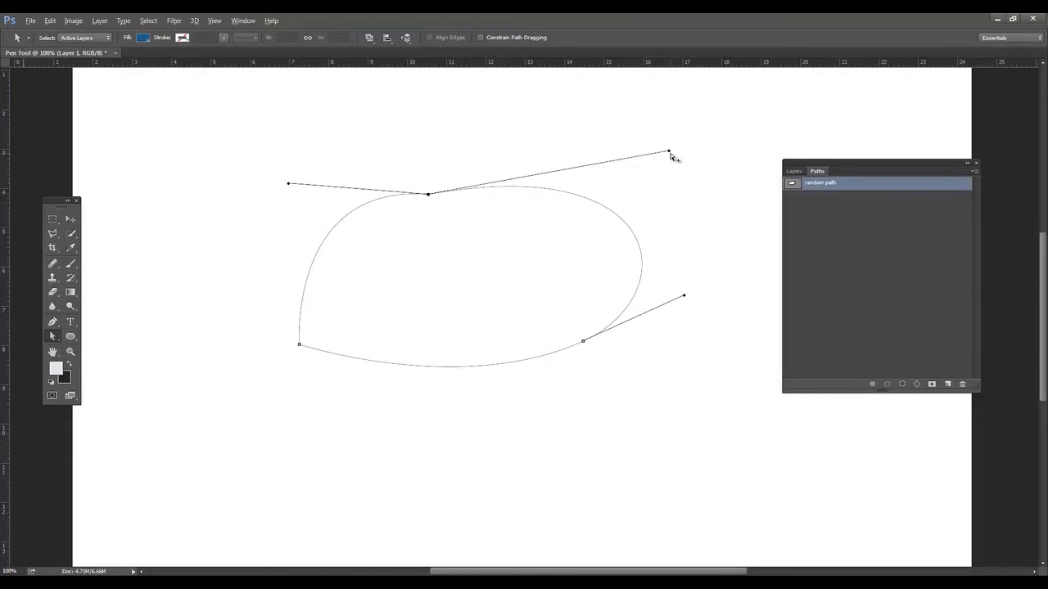
drag(669, 153, 672, 170)
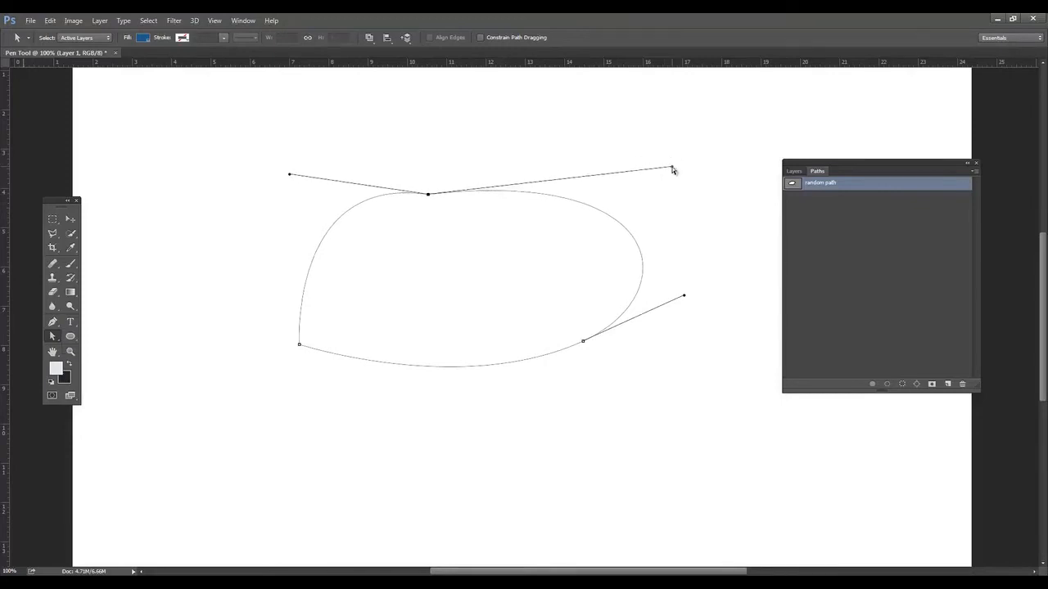
Raise the top anchor point slightly and shorten its right handle
key(alt)
drag(431, 193, 437, 179)
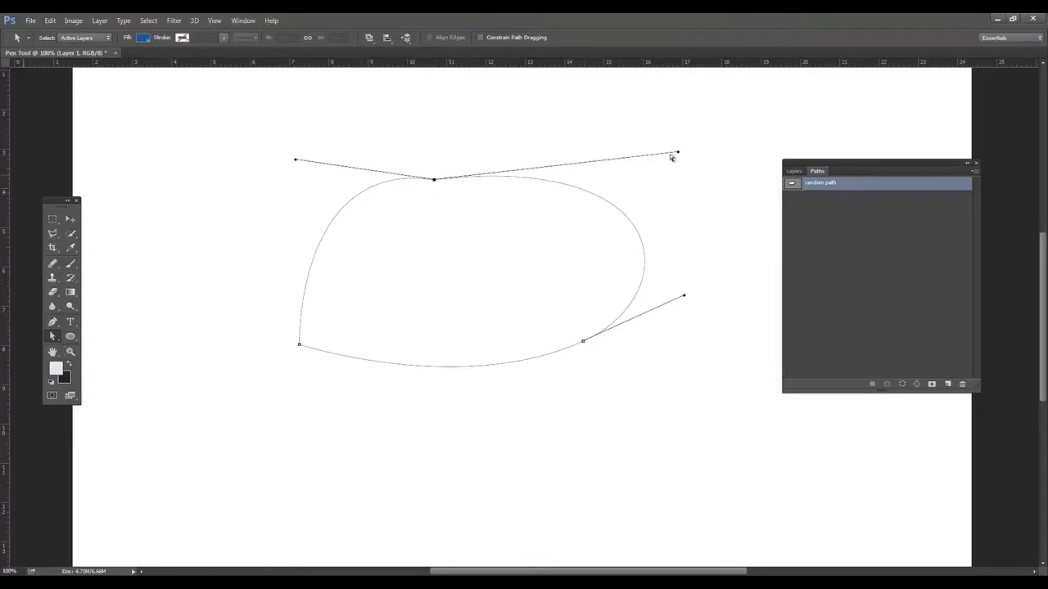
drag(678, 152, 592, 151)
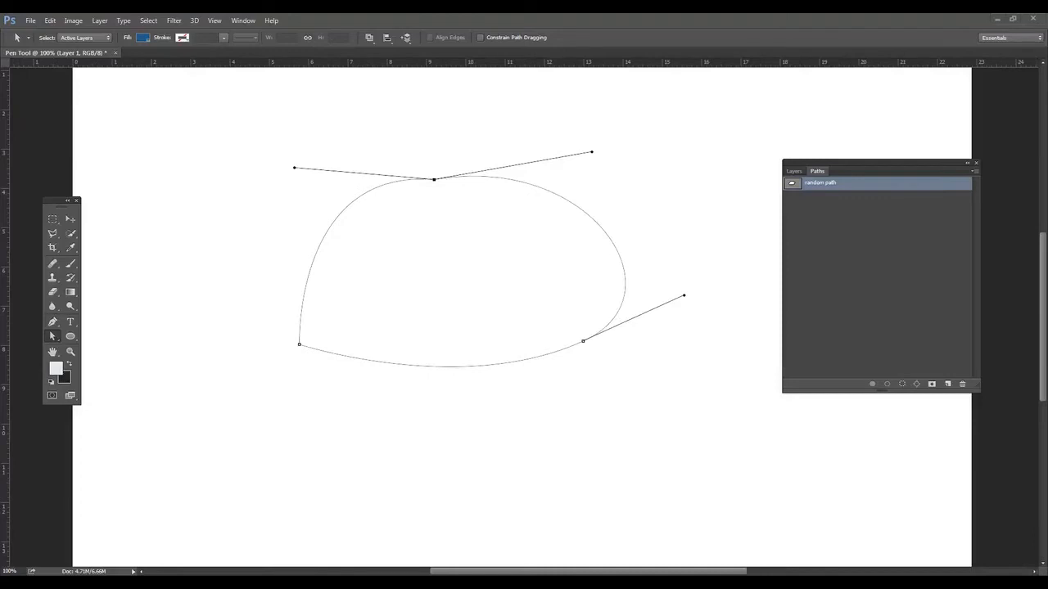
Rotate the lower-right anchor's outer handle toward horizontal and shorten its inner handle, flattening the path's bottom edge
click(591, 172)
click(610, 327)
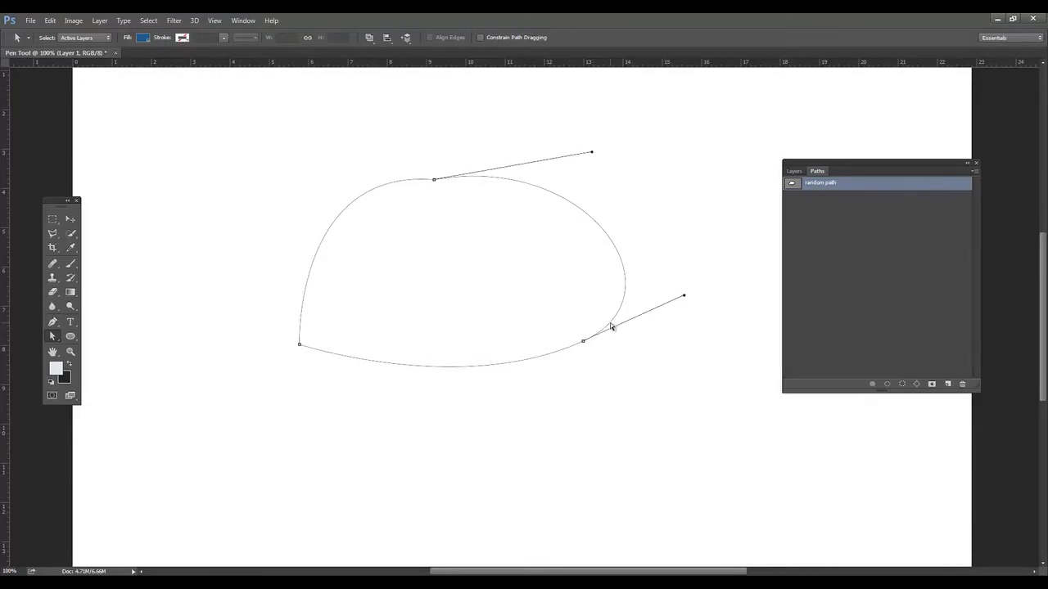
click(584, 342)
drag(685, 297, 664, 285)
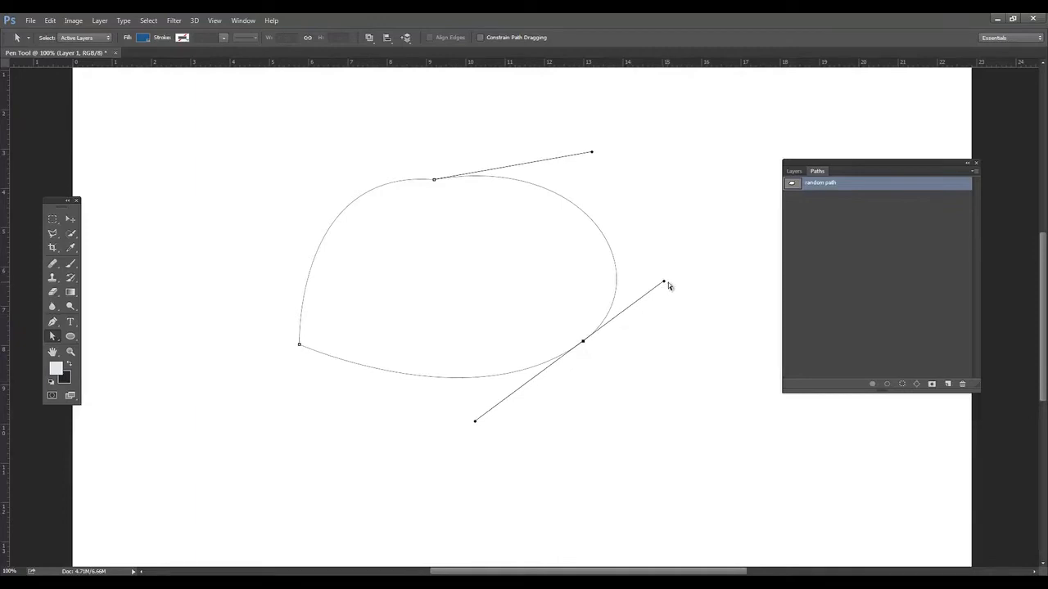
drag(665, 284, 676, 335)
drag(476, 422, 495, 371)
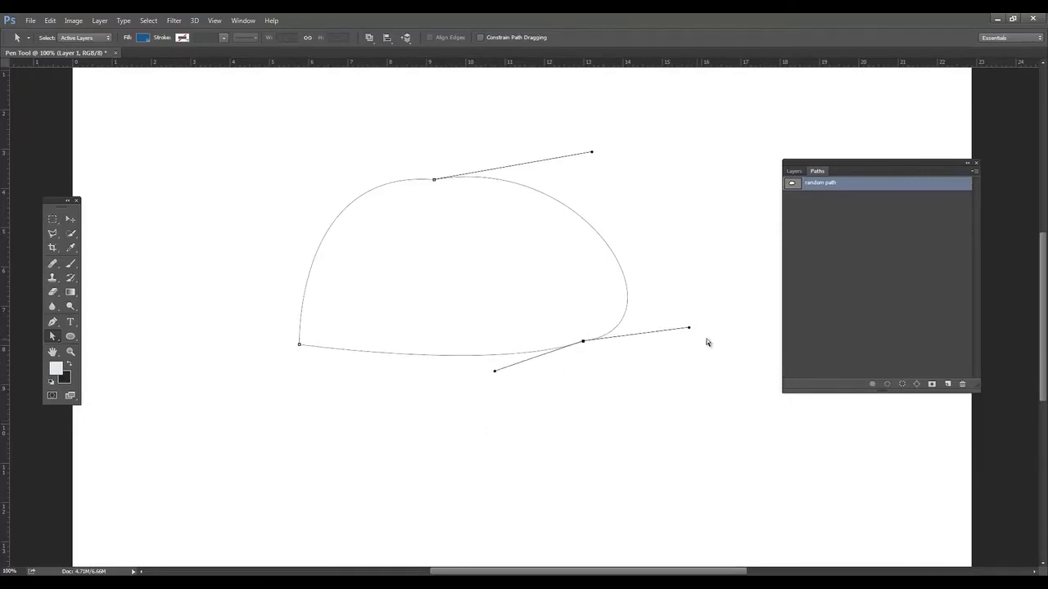
Shift the lower-right anchor point inward and angle its handles diagonally, rounding the path's right side
mouse_move(661, 302)
mouse_down()
mouse_move(641, 269)
mouse_move(655, 289)
mouse_up()
drag(582, 343, 568, 335)
drag(507, 403, 507, 362)
drag(569, 336, 546, 348)
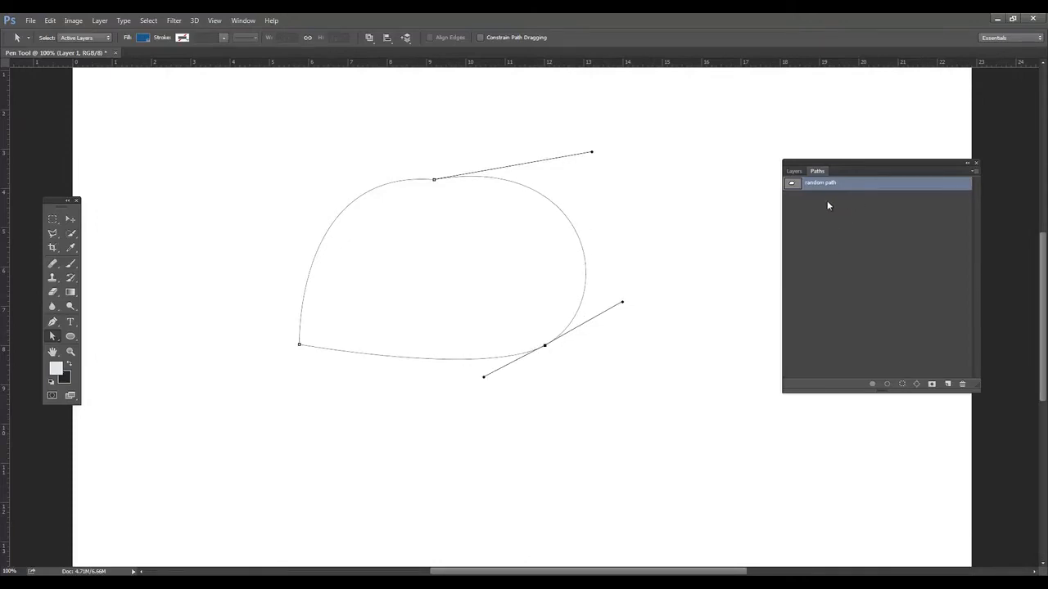
click(405, 181)
click(518, 185)
Fill the random path shape by adding a Solid Color fill layer with colour dee8f0
click(792, 175)
drag(841, 161, 798, 156)
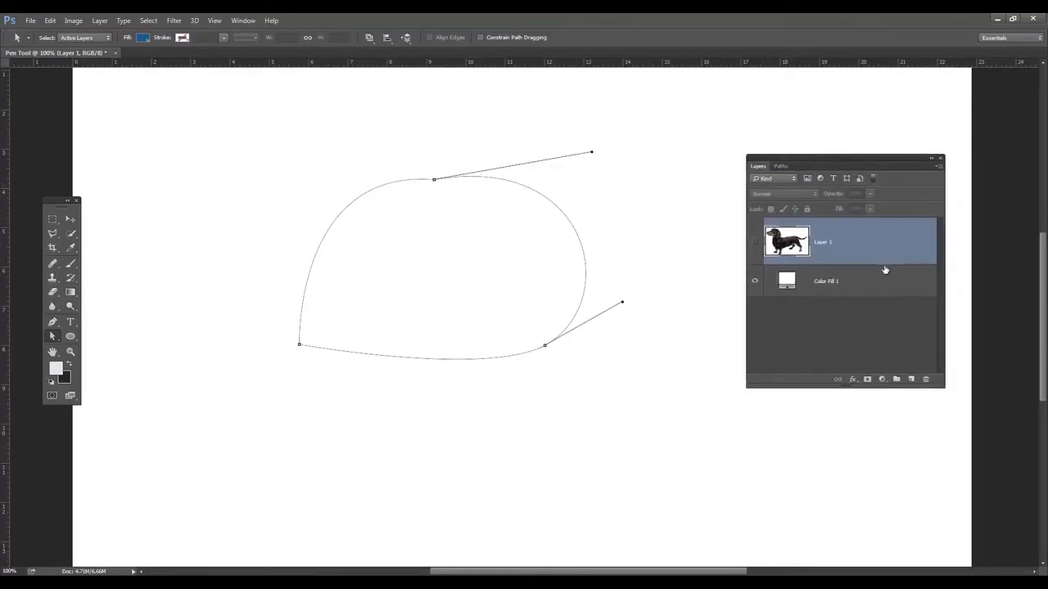
click(882, 380)
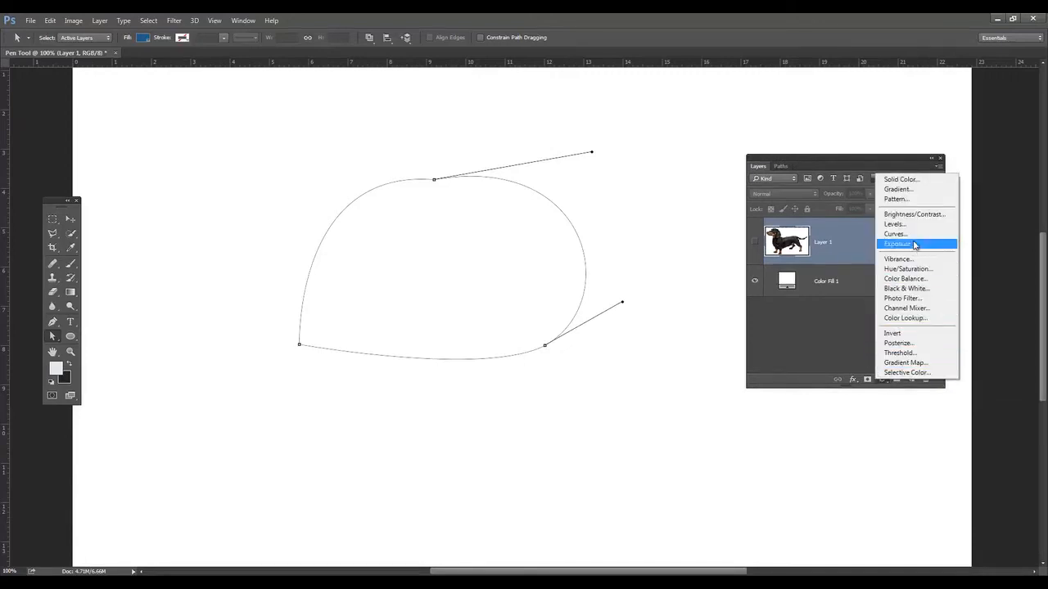
click(882, 379)
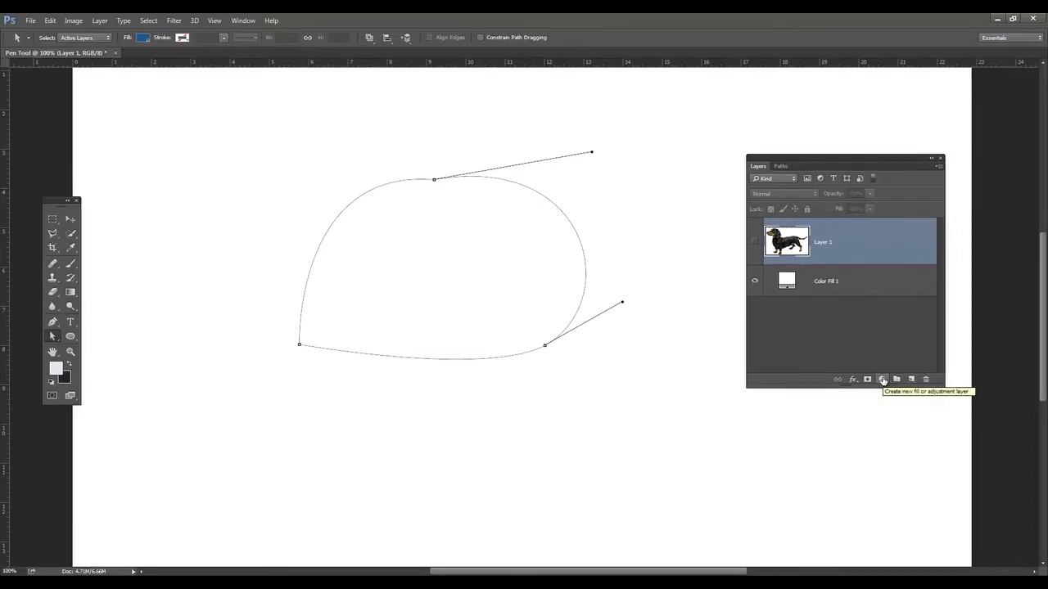
click(883, 380)
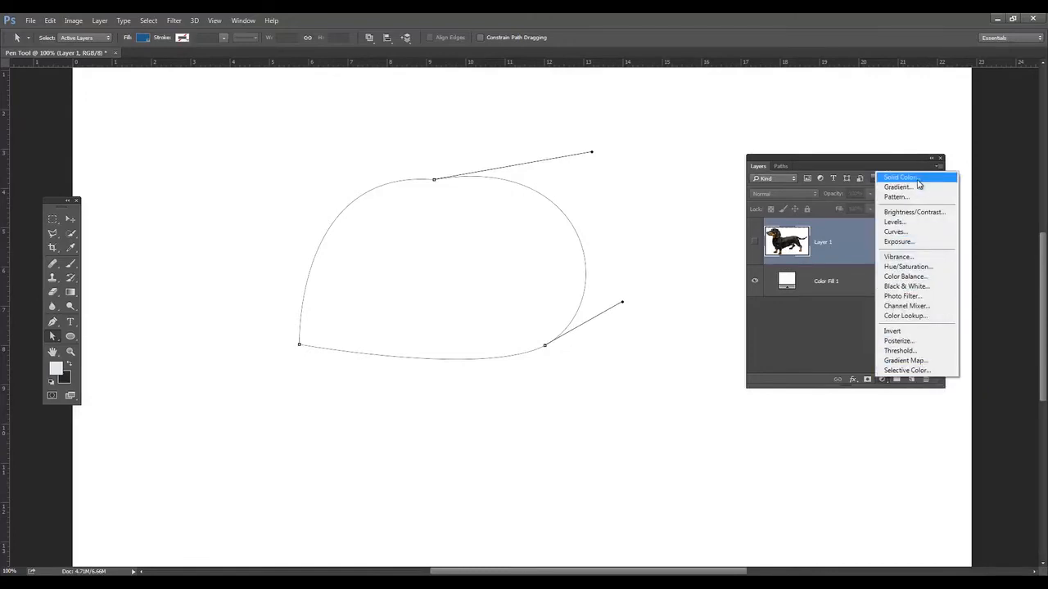
click(911, 179)
click(941, 295)
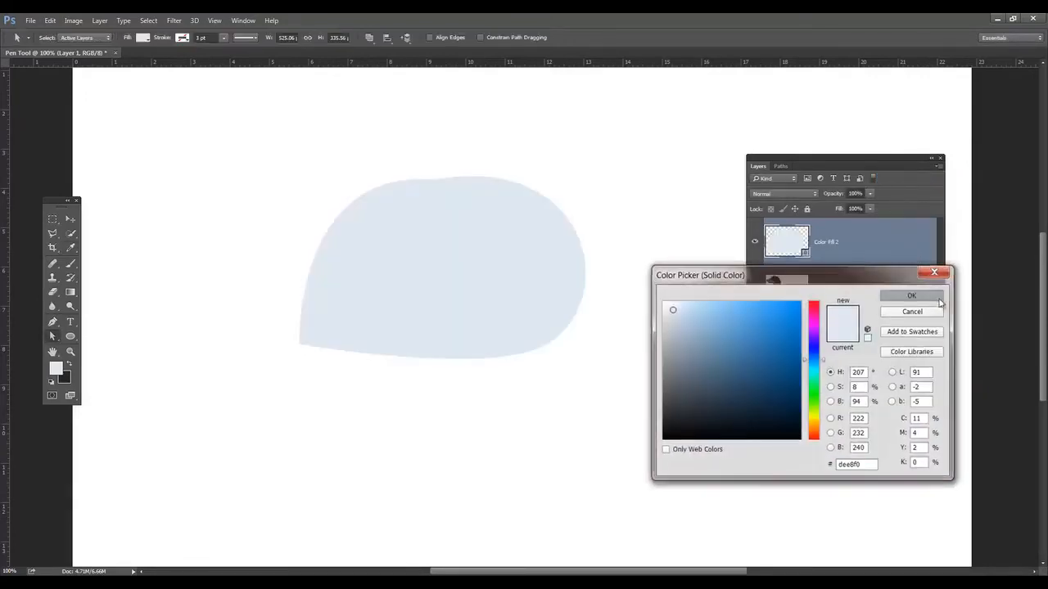
key(Return)
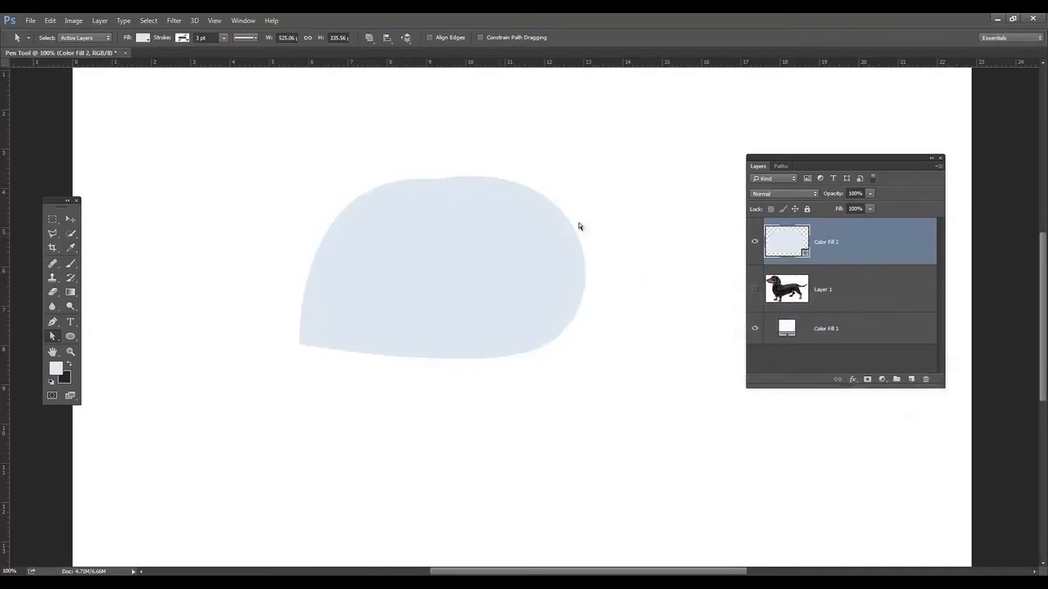
Check the fill layer's shape path alongside the saved path, and delete the Color Fill 2 layer
click(782, 166)
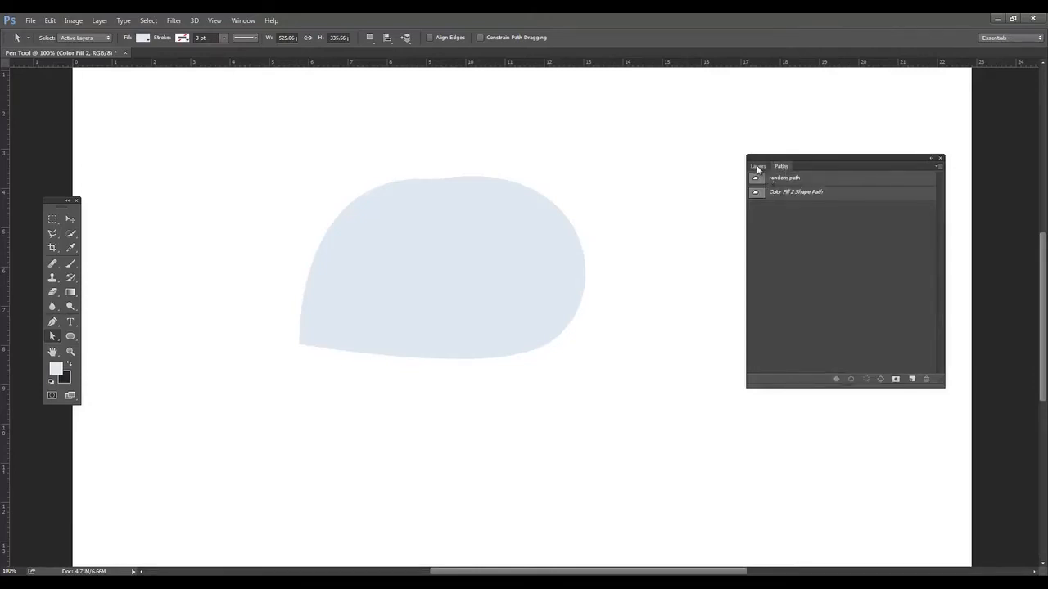
click(757, 167)
drag(845, 240, 925, 379)
click(782, 167)
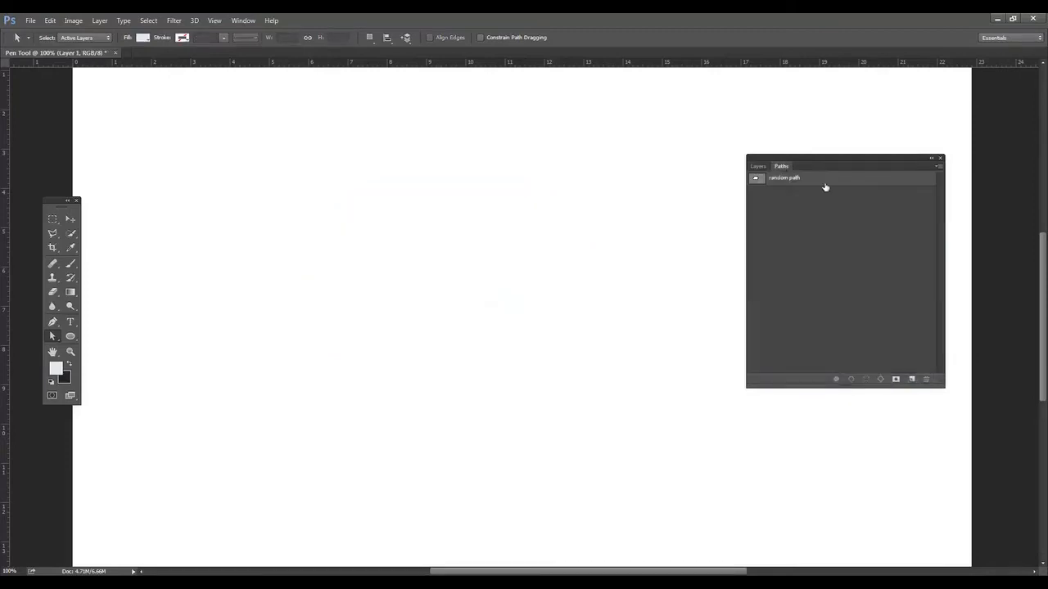
Load the random path as a selection, then clear the selection and deselect the path
click(767, 181)
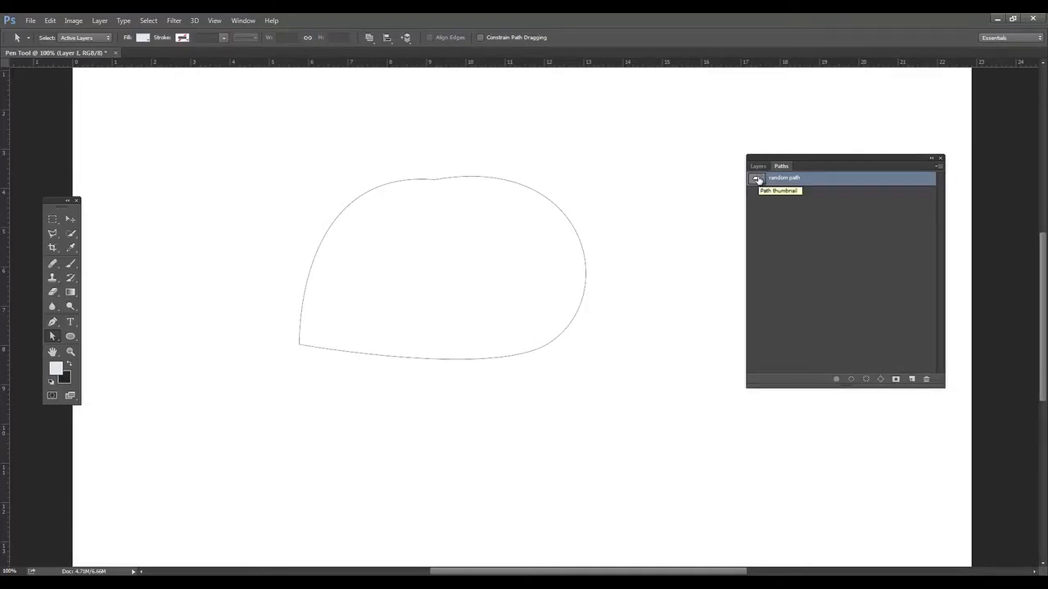
ctrl+click(758, 180)
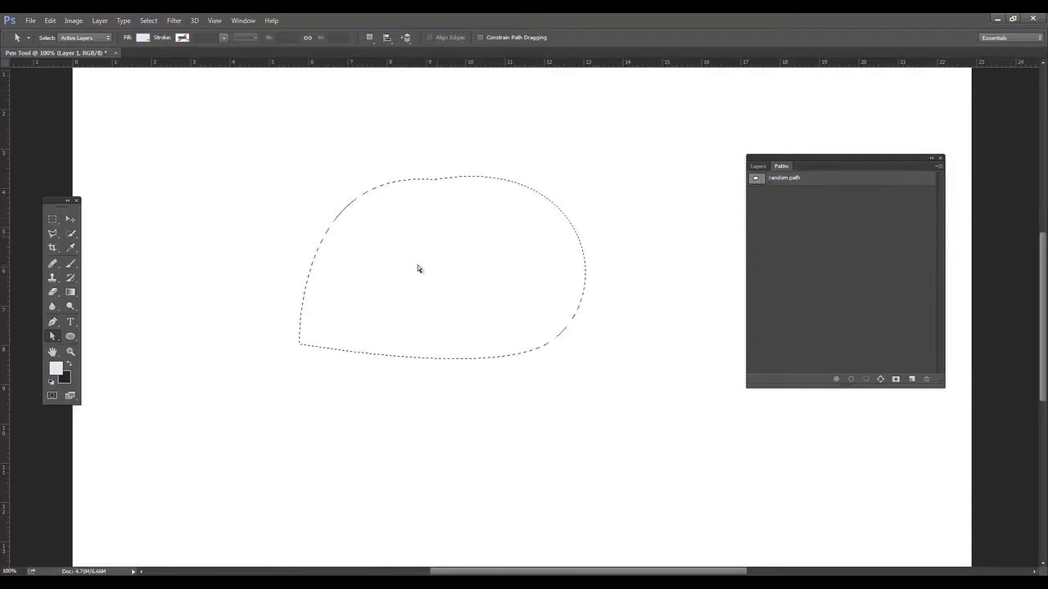
click(776, 181)
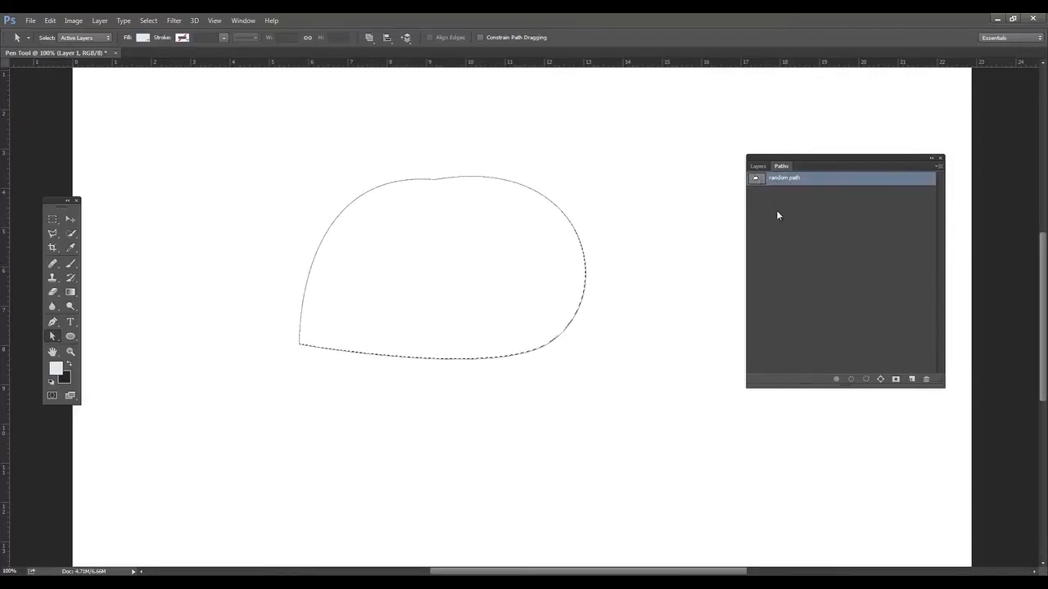
click(779, 210)
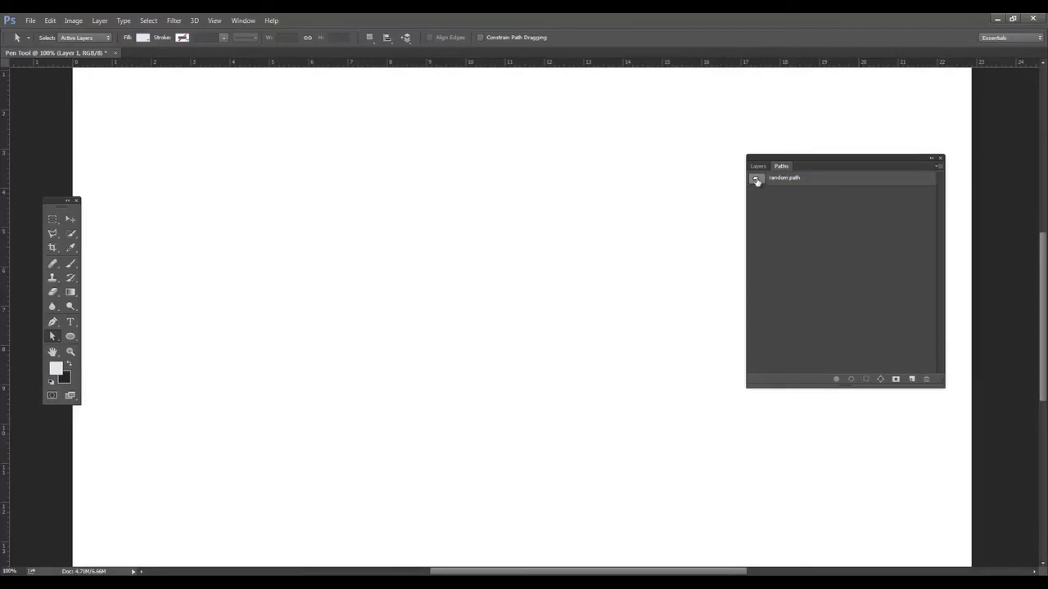
Reselect the random path, nudge its top anchor point right, and shorten both of that anchor's handles
click(756, 179)
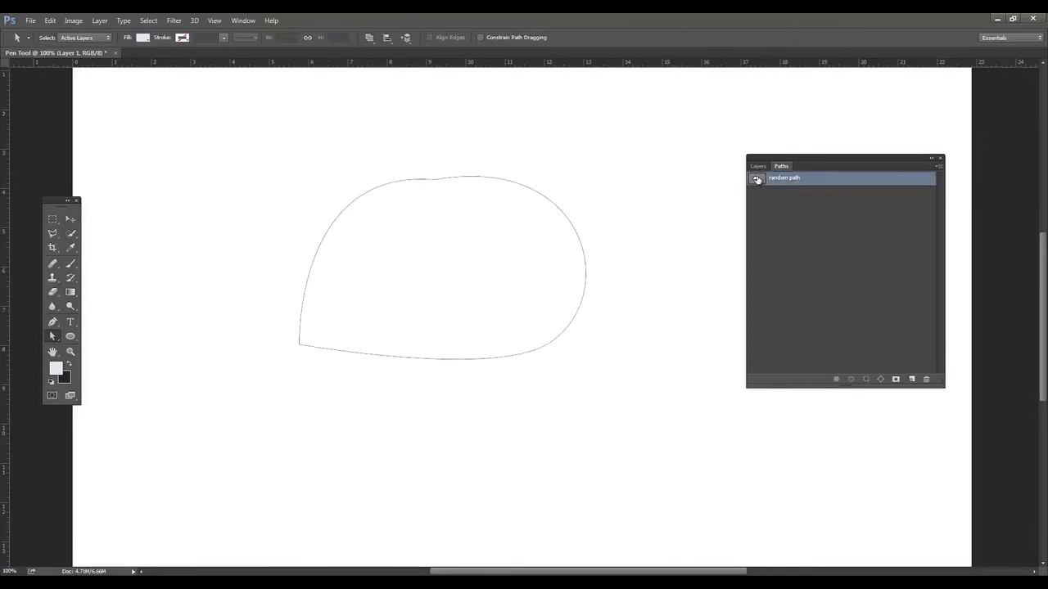
click(504, 179)
drag(503, 179, 528, 190)
drag(457, 187, 444, 180)
drag(649, 176, 557, 194)
drag(282, 161, 383, 186)
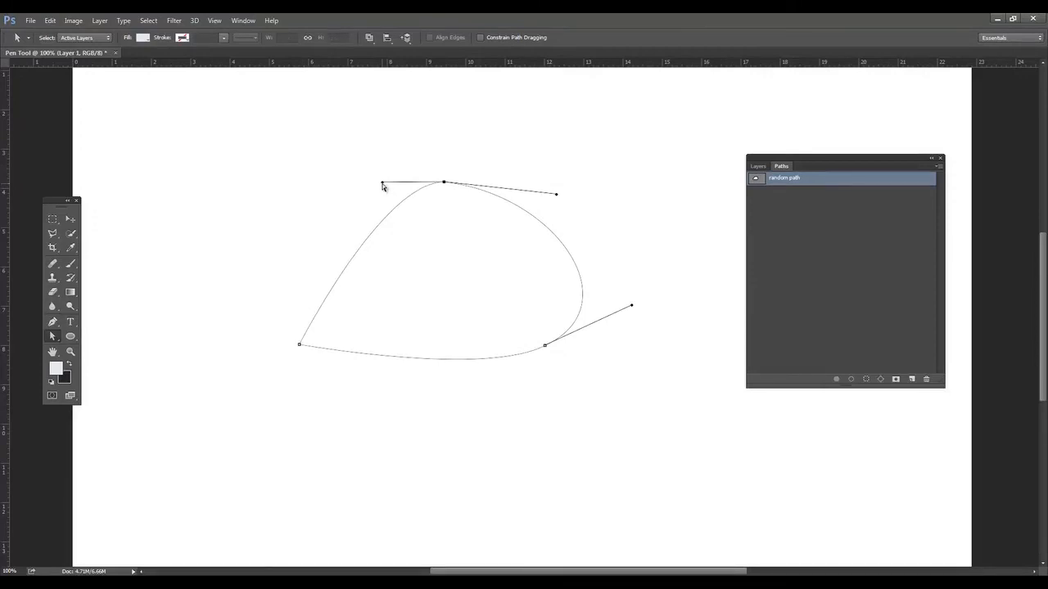
Lower the path's top anchor point and shorten its right handle to about half its length
drag(443, 186, 446, 230)
drag(558, 241, 506, 233)
click(545, 346)
click(565, 353)
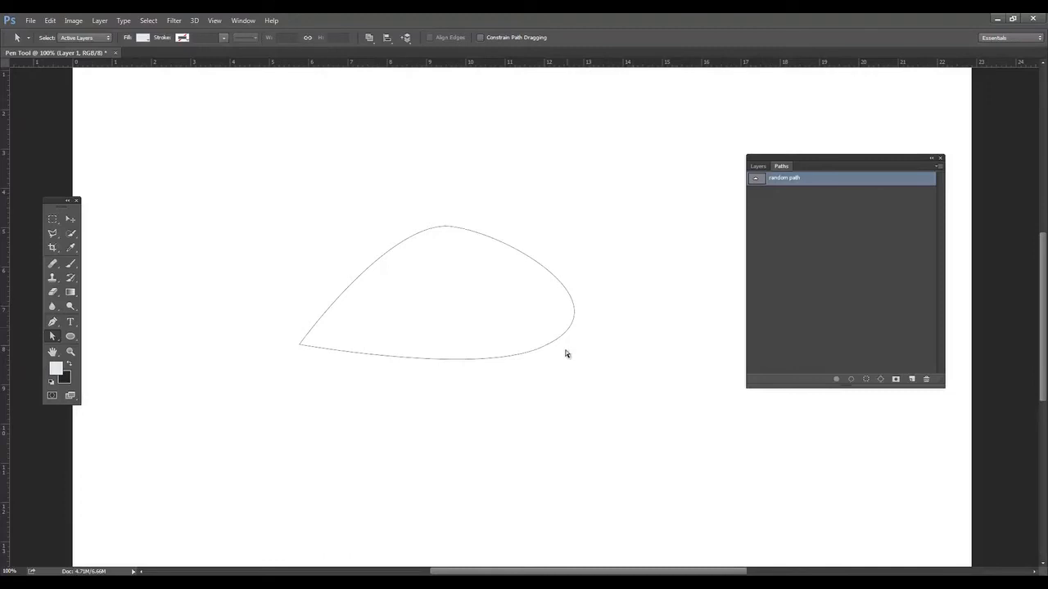
Move the lower-right anchor up and inward, pointing its short upper handle steeply upward and its long lower handle down to the right
click(560, 342)
click(546, 346)
drag(632, 308, 632, 256)
drag(545, 346, 496, 313)
drag(434, 345, 538, 420)
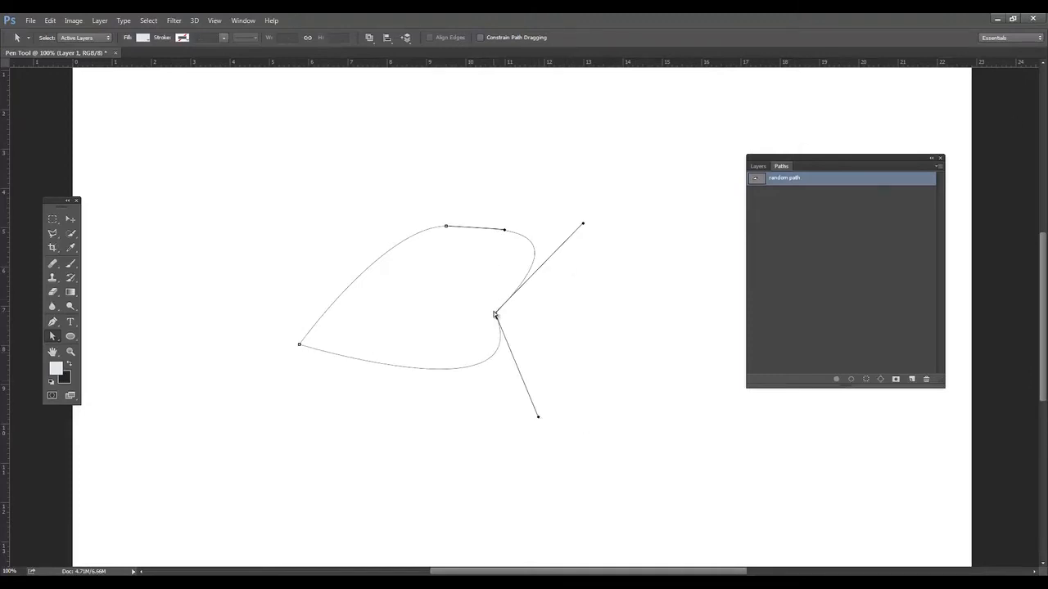
drag(495, 314, 523, 325)
drag(610, 238, 507, 272)
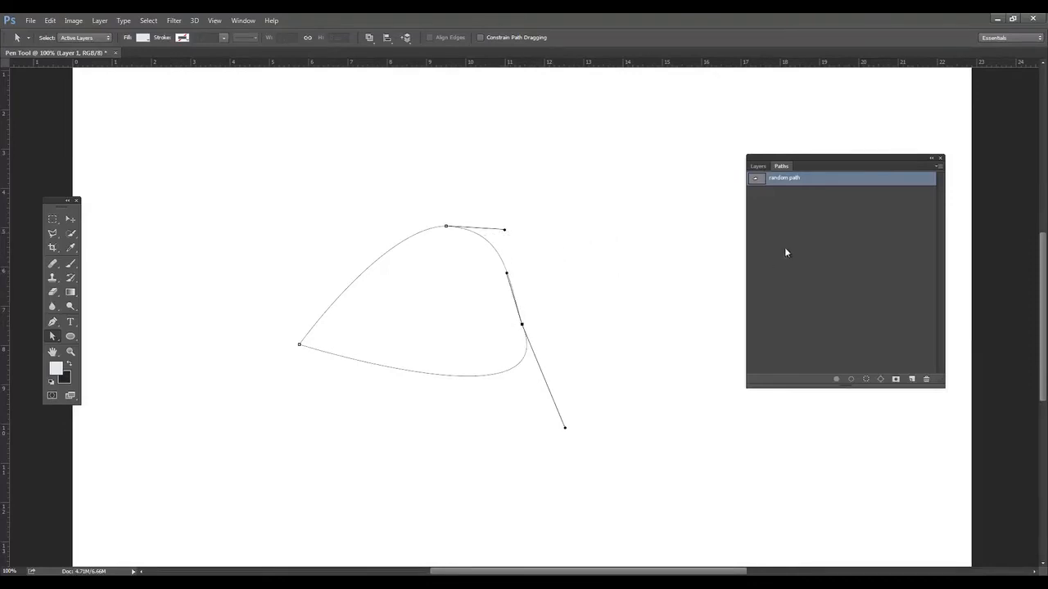
click(758, 167)
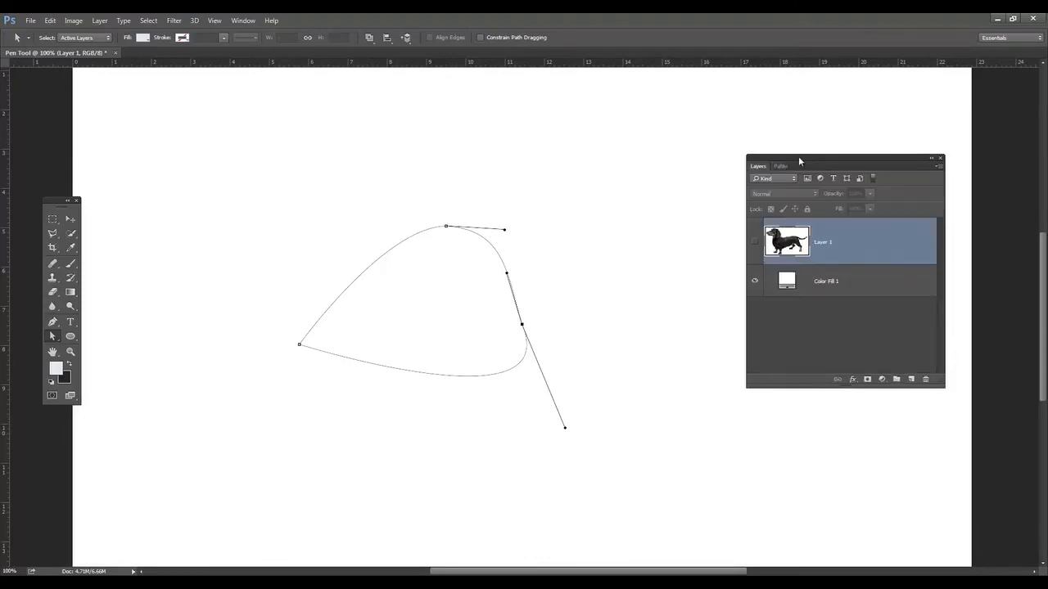
drag(799, 157, 761, 168)
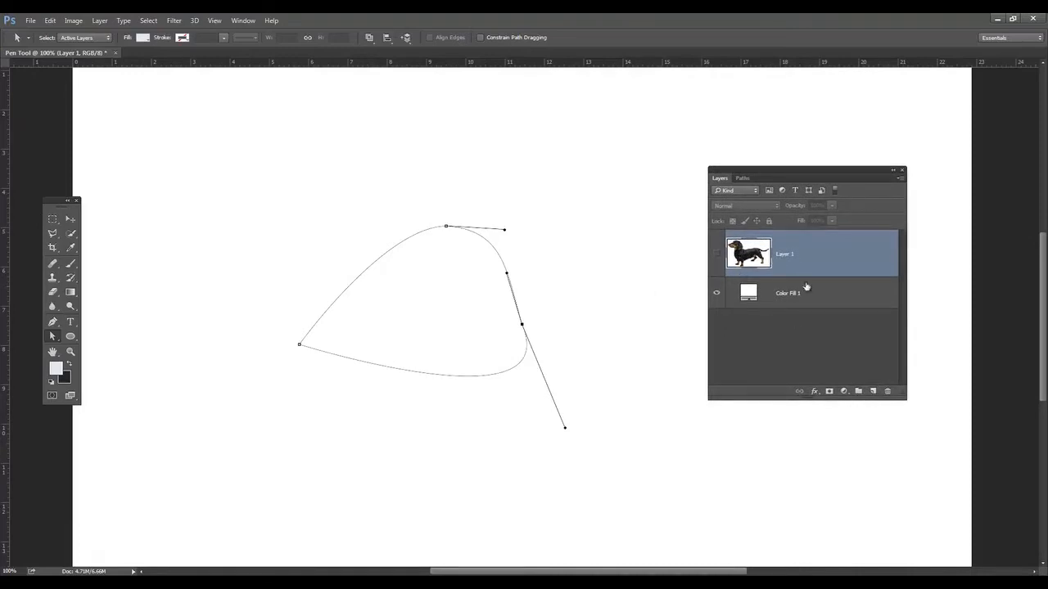
click(844, 391)
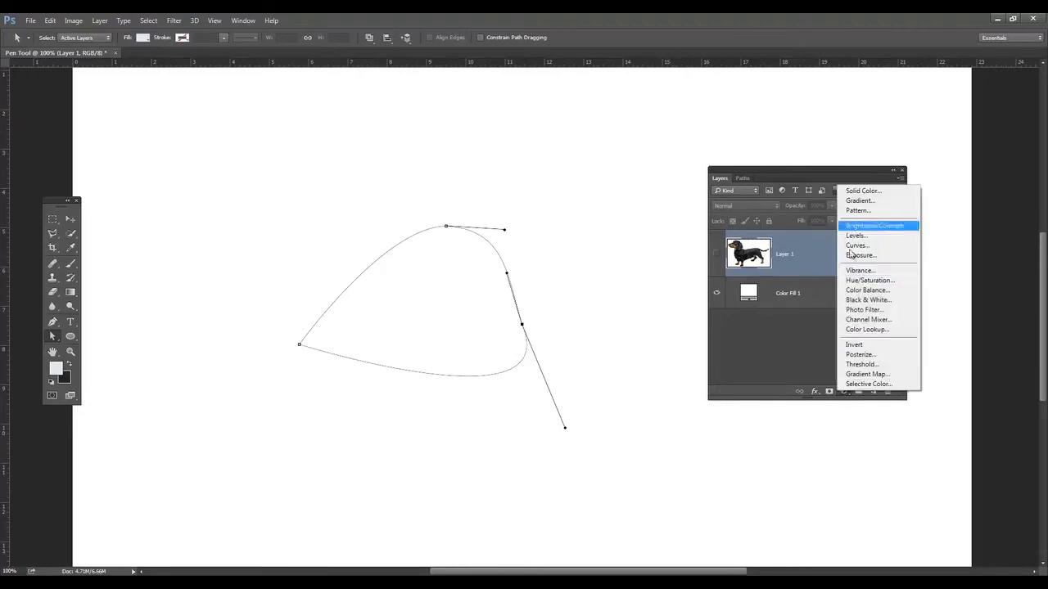
click(796, 344)
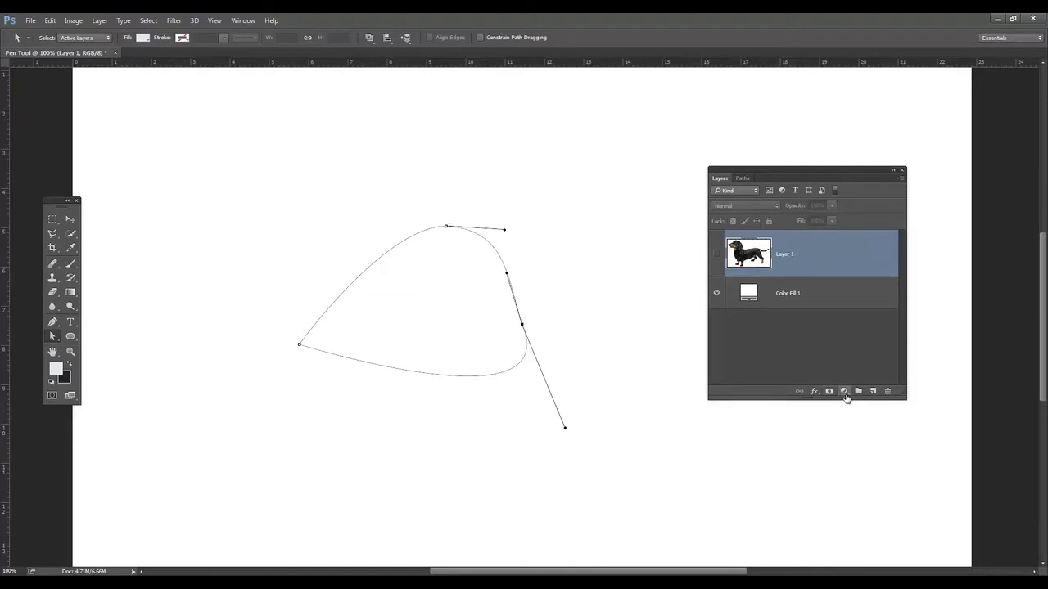
Draw an ellipse shape 253 px wide and 189 px high in the canvas's upper-left area, and delete its layer
click(69, 337)
drag(178, 127, 316, 229)
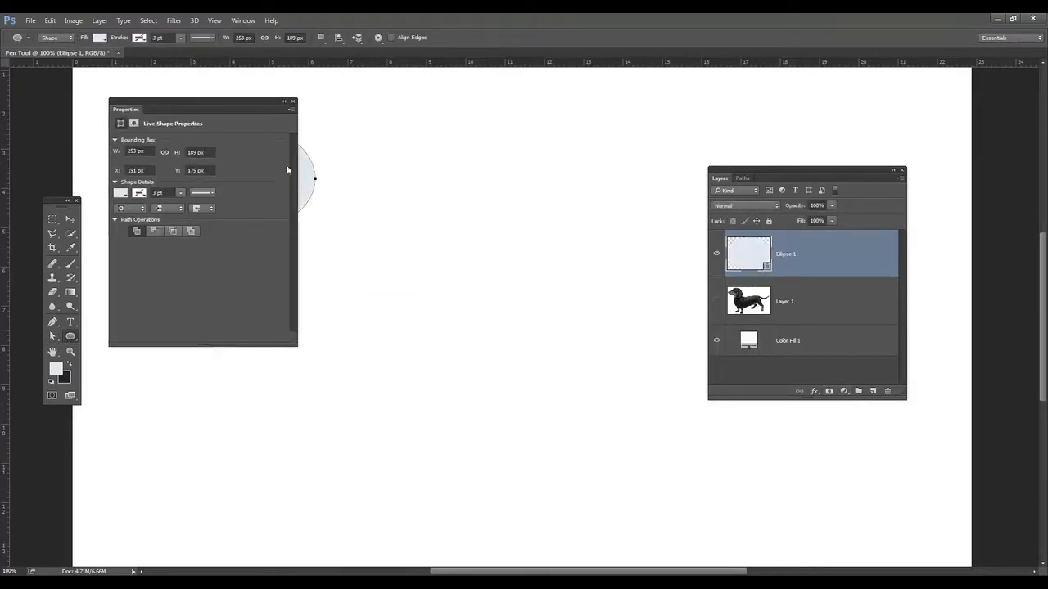
drag(253, 101, 1047, 120)
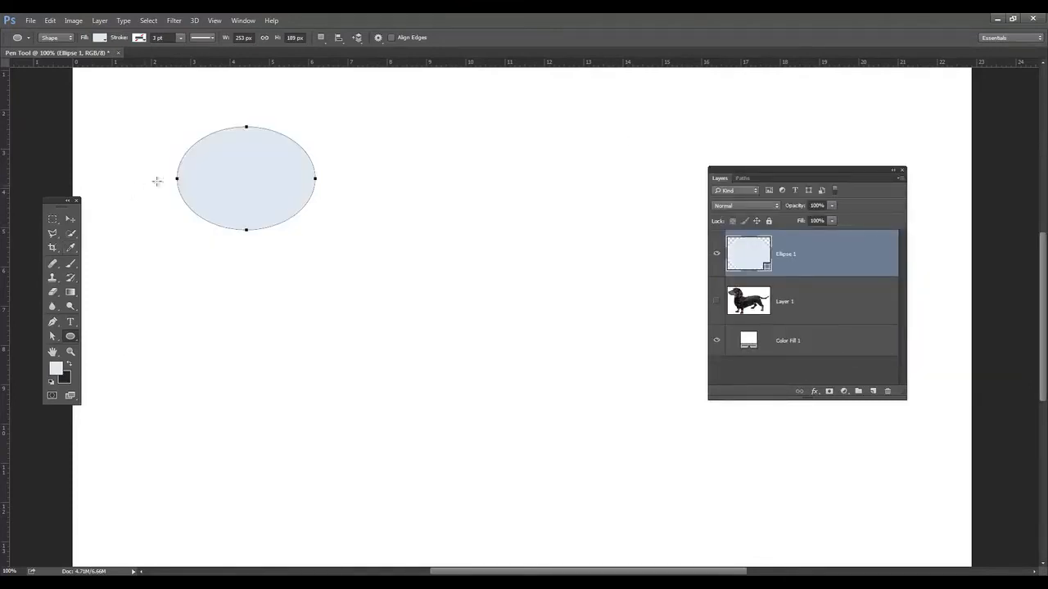
drag(841, 254, 887, 391)
Select the reshaped random path and fill it with a new Solid Color layer using colour dee8f0
click(744, 178)
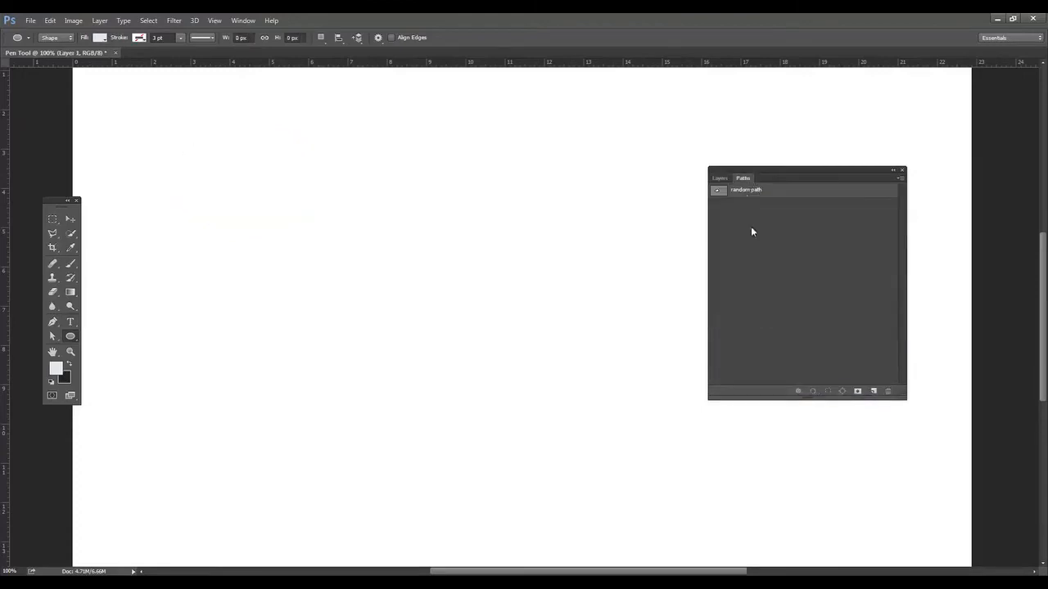
click(719, 192)
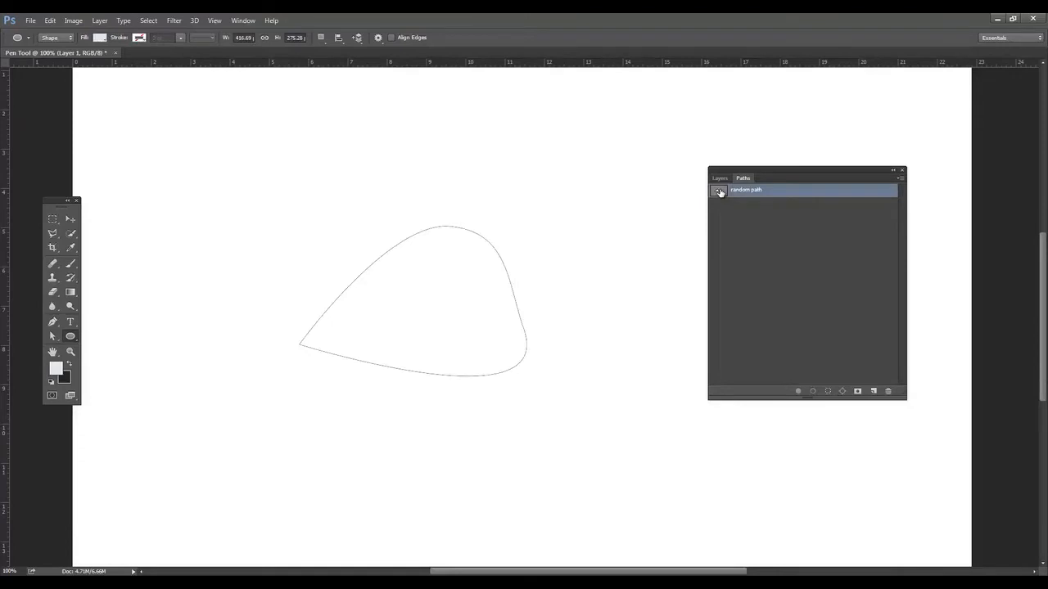
click(720, 178)
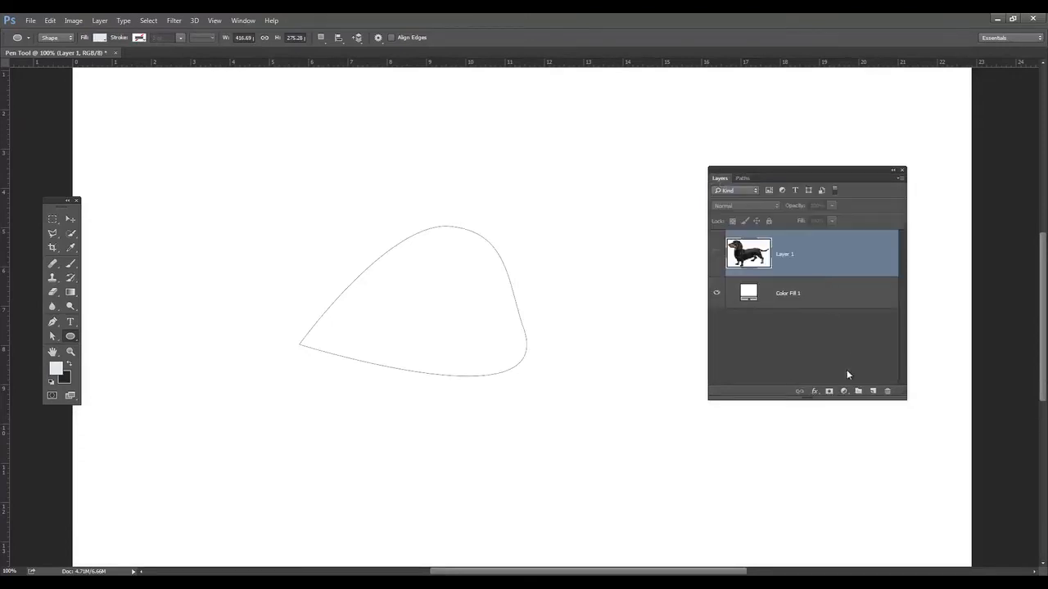
click(844, 391)
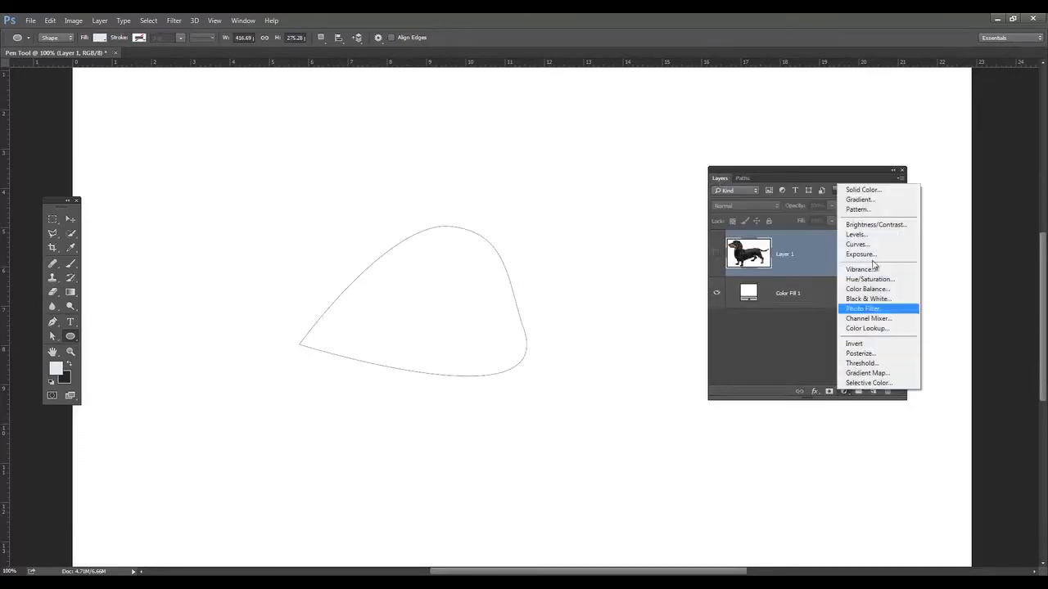
click(878, 191)
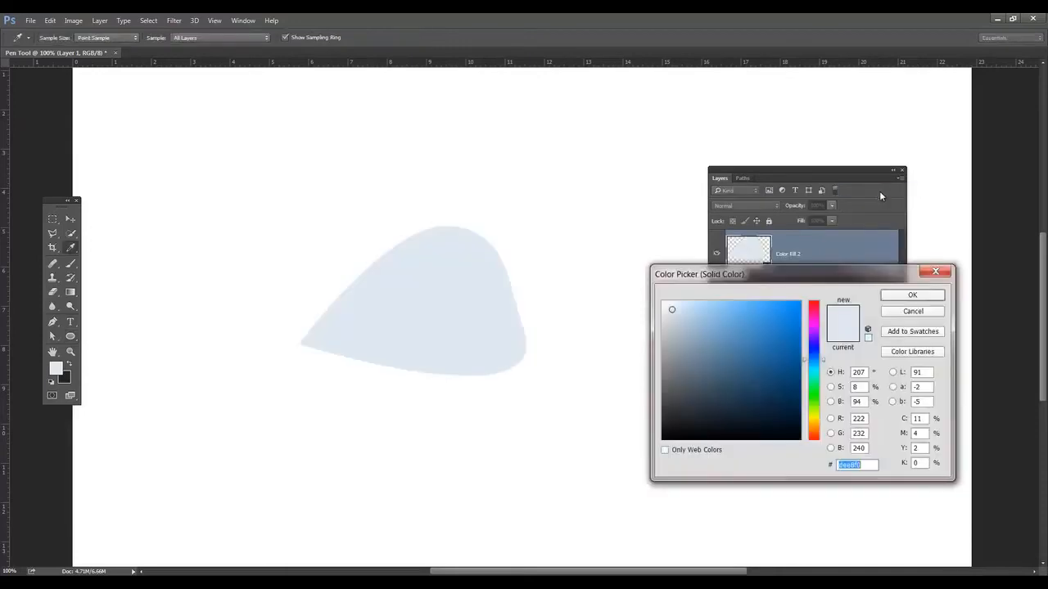
key(Return)
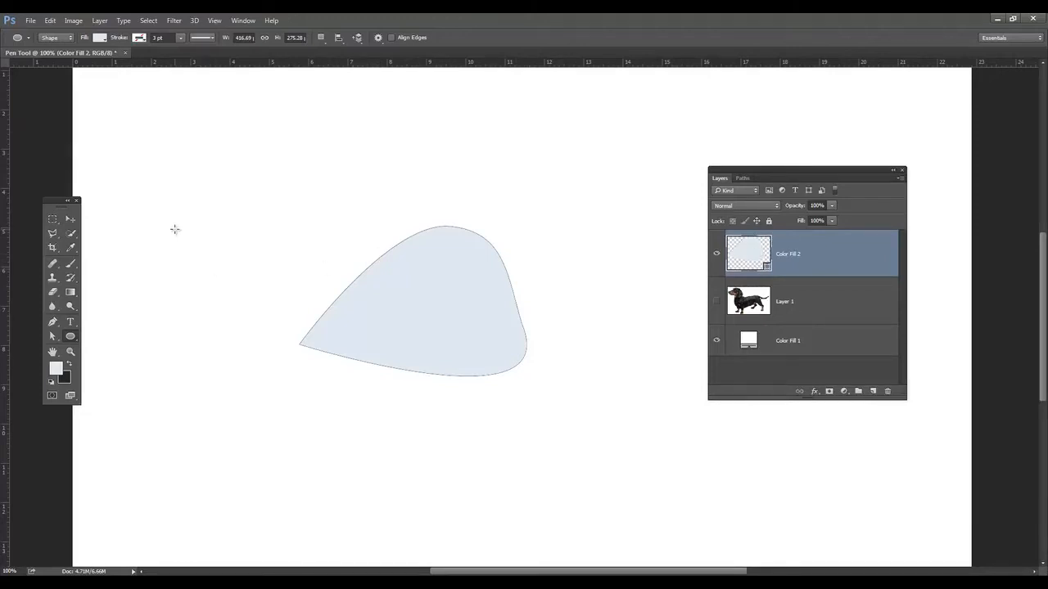
Move the filled shape slightly to the left with the Move tool
click(71, 219)
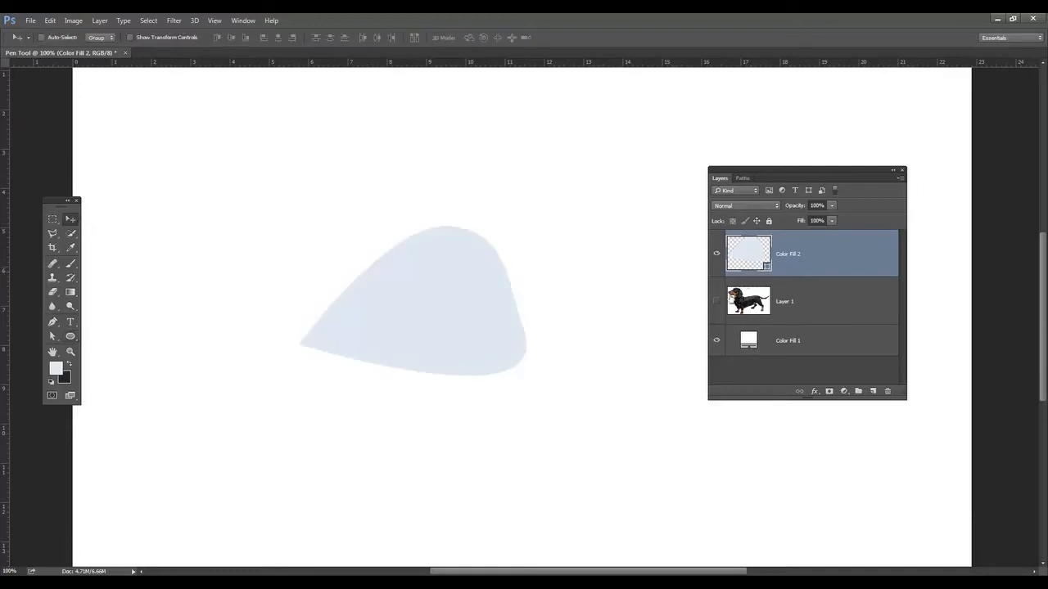
drag(409, 318, 428, 250)
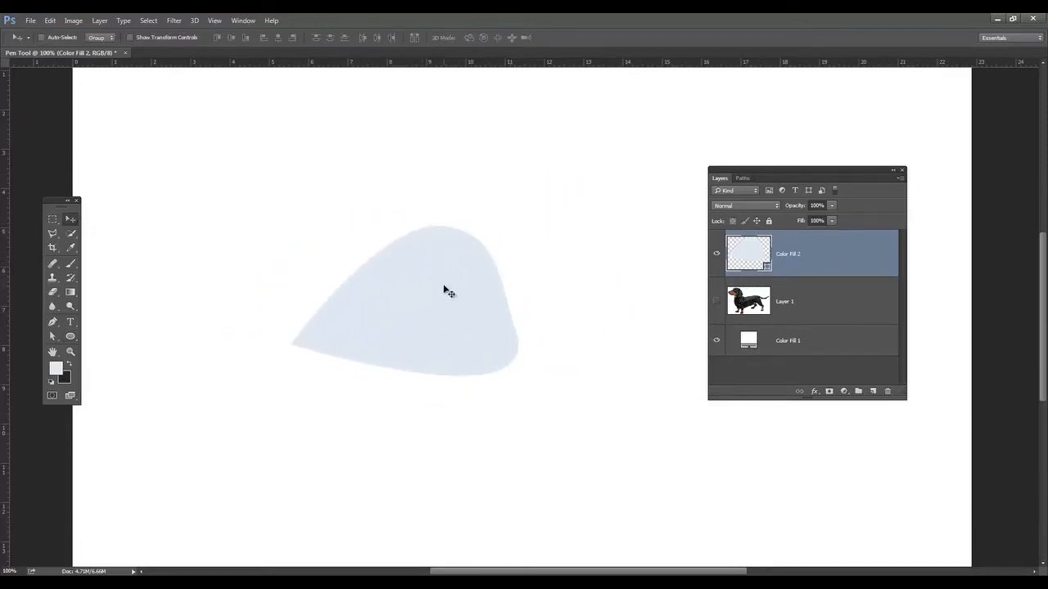
Reshape the pale shape's top anchor by raising its right handle up to the left and moving the anchor down into the shape
click(53, 338)
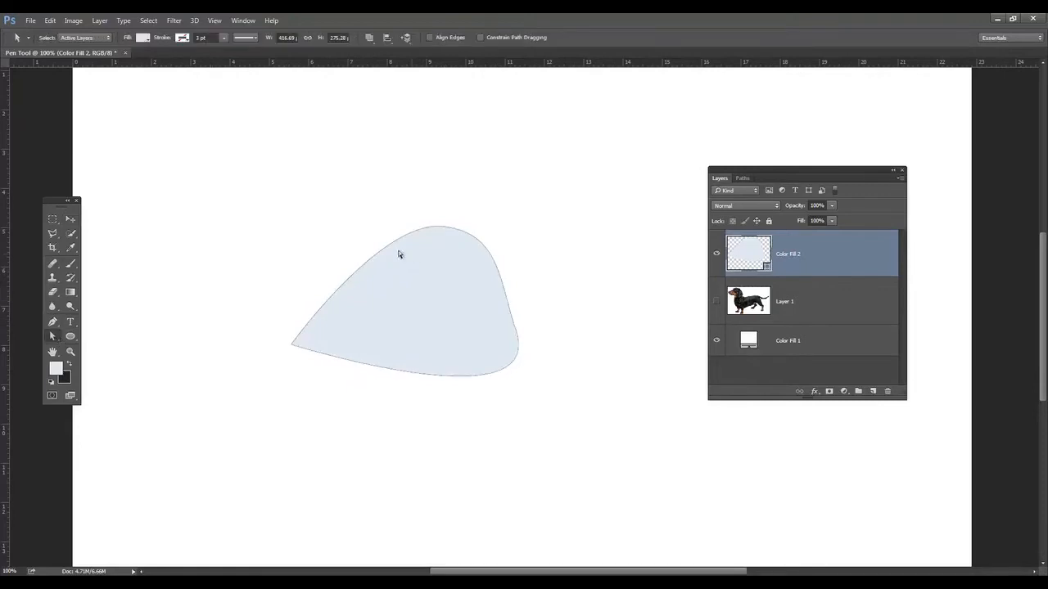
click(396, 241)
click(438, 228)
drag(496, 228, 489, 191)
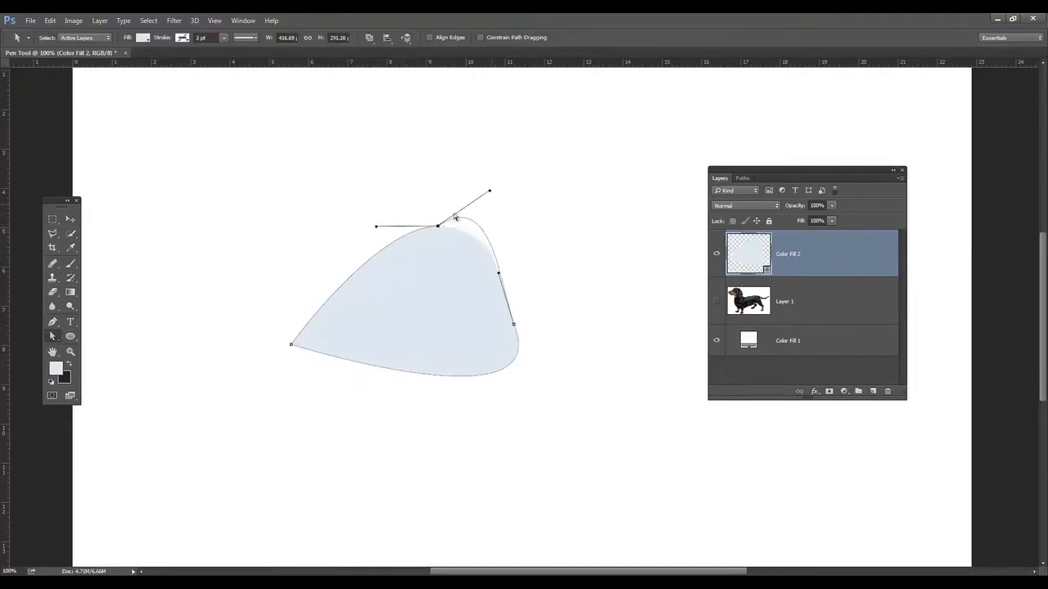
drag(439, 228, 448, 273)
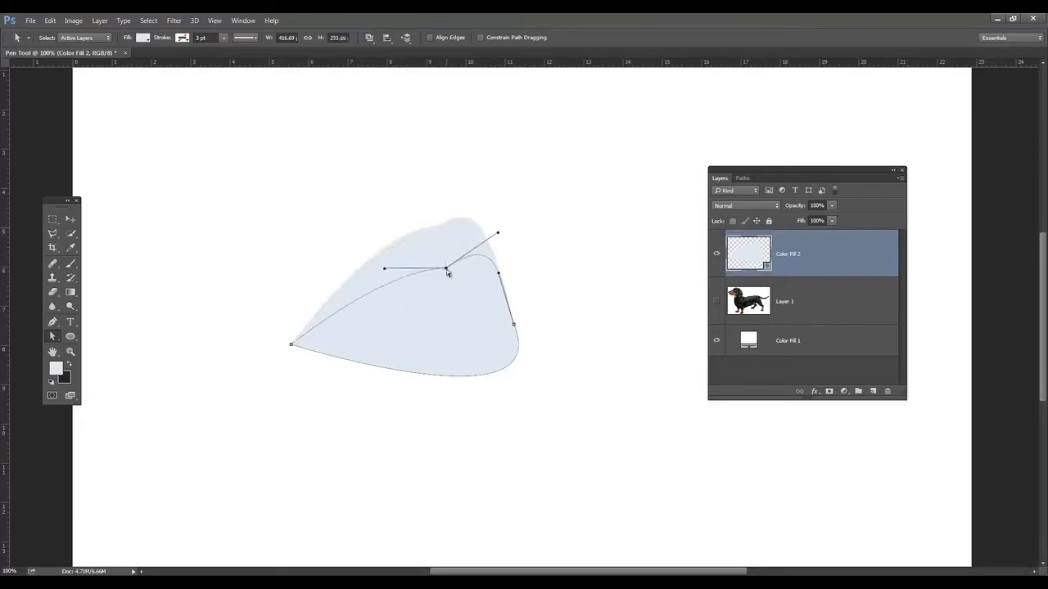
Change the shape layer's solid fill colour to a deep blue
double_click(758, 254)
click(779, 355)
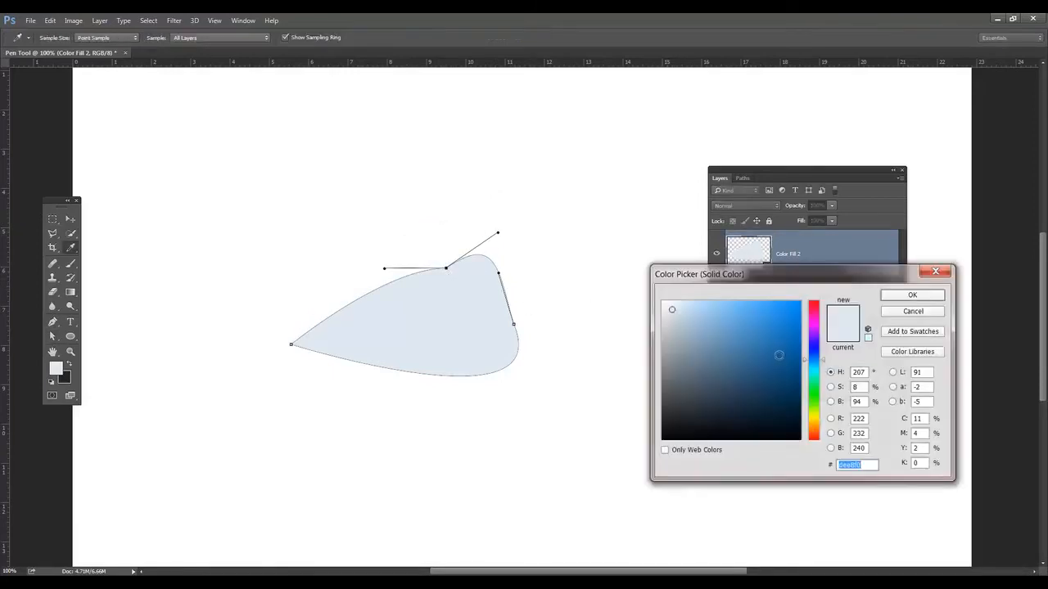
key(Return)
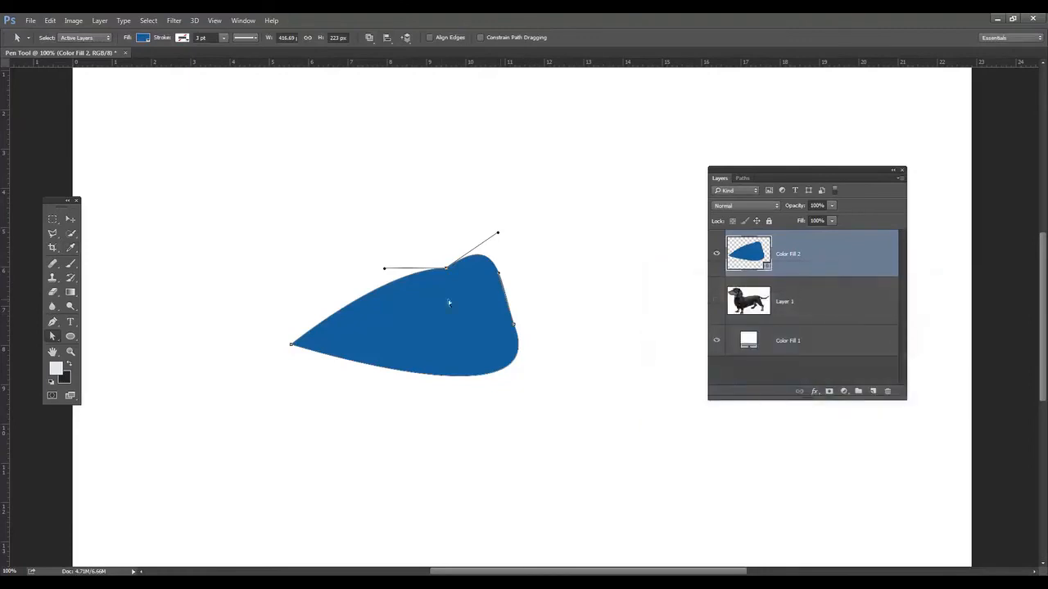
Move the blue shape's top anchor back up and swing the lower-right anchor's upper handle inward to hollow the right edge
click(472, 268)
drag(447, 267, 438, 223)
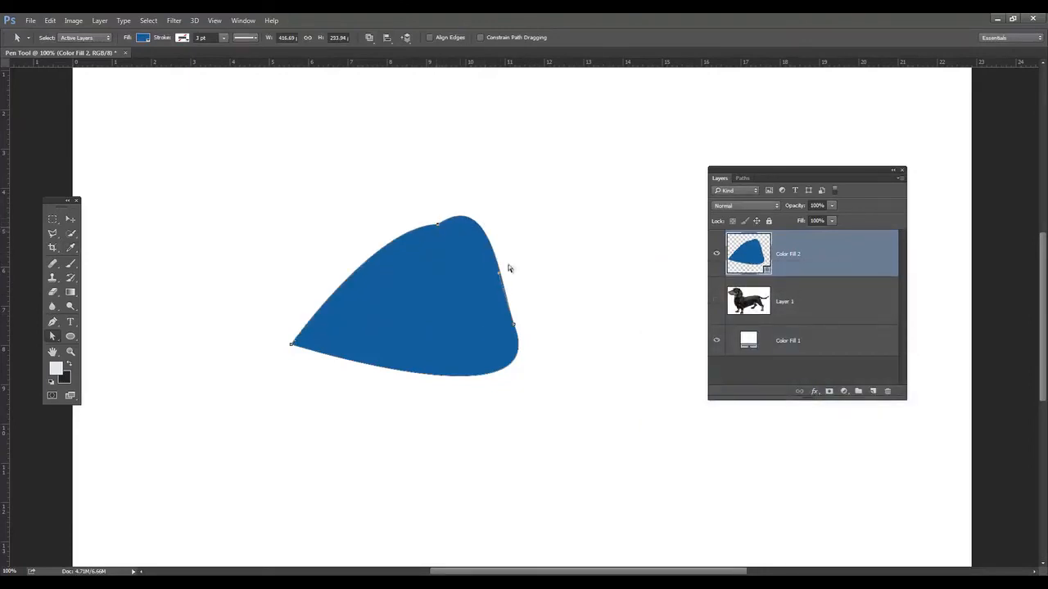
drag(499, 273, 451, 308)
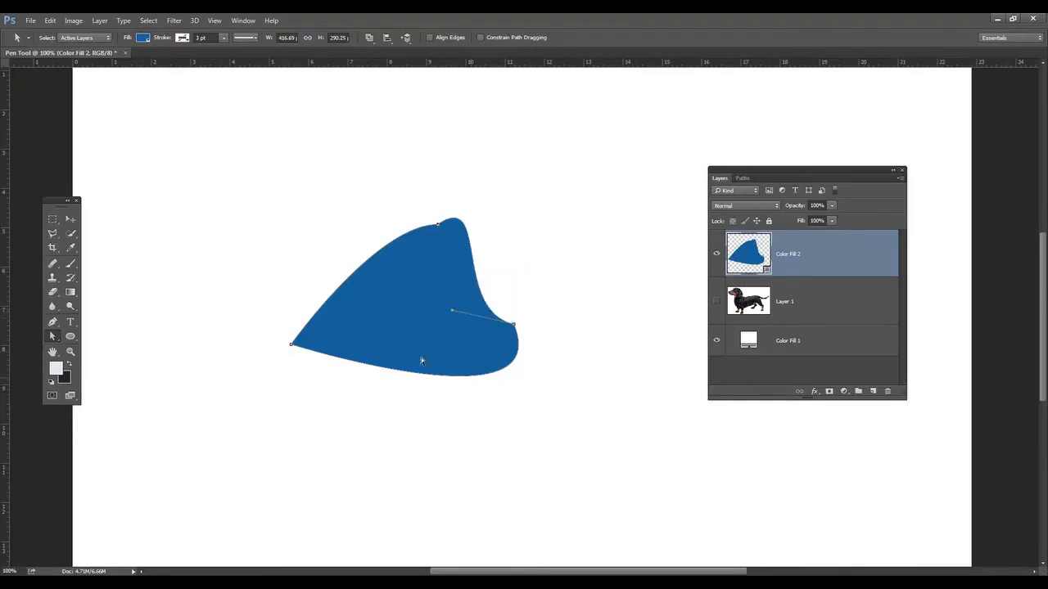
Delete the blue Color Fill 2 shape layer and show the dachshund photo layer, Layer 1
drag(846, 260, 901, 399)
drag(864, 257, 890, 391)
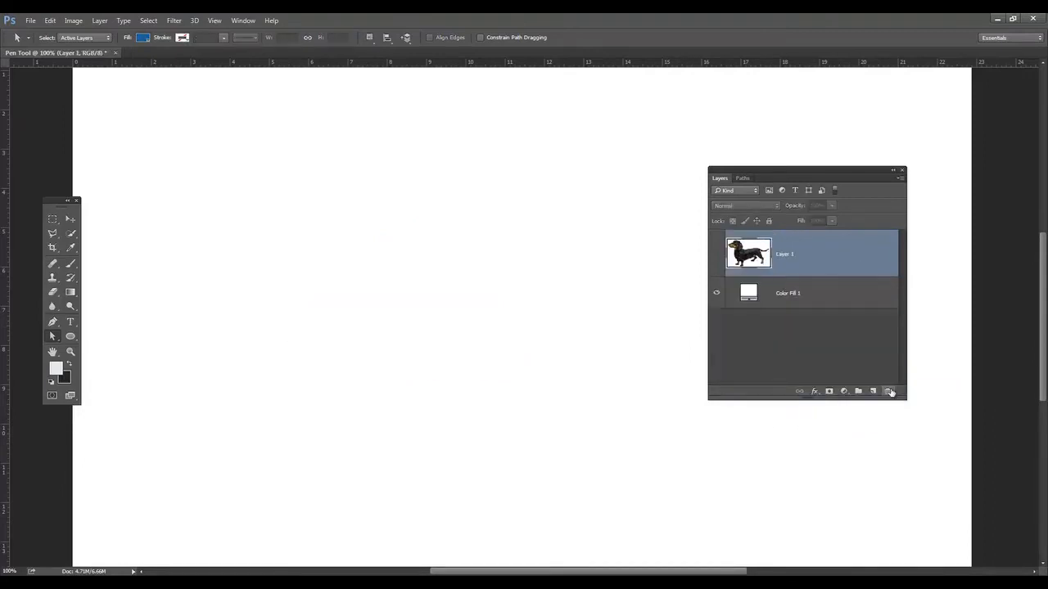
click(716, 255)
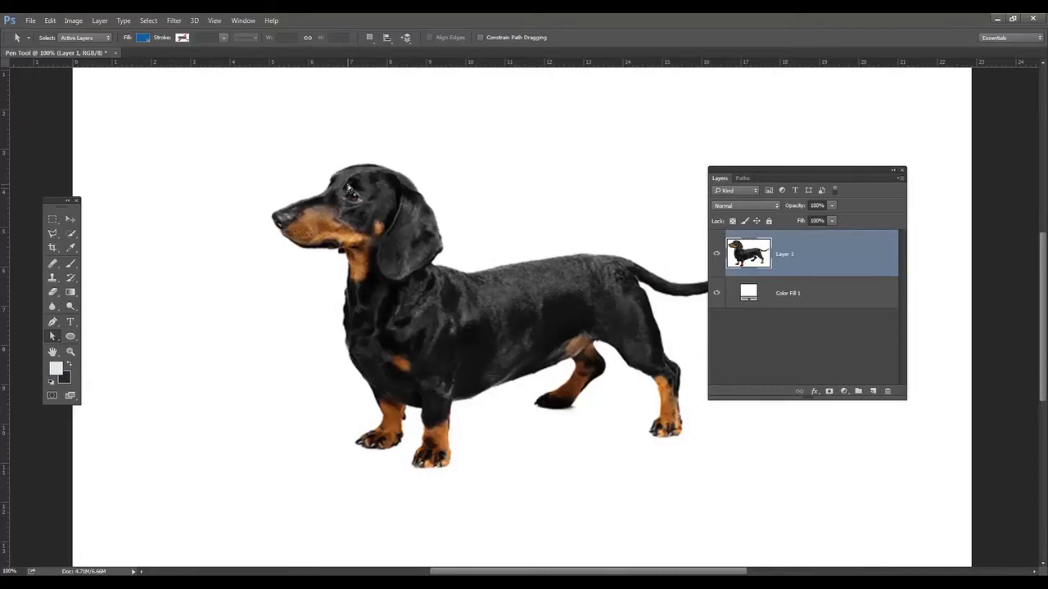
Add the text THE DACHSHUND CHANNEL in Steelfish Regular, 72 pt, on a new layer in the canvas's upper-left area
click(71, 321)
click(872, 391)
click(221, 125)
text(THE DAC)
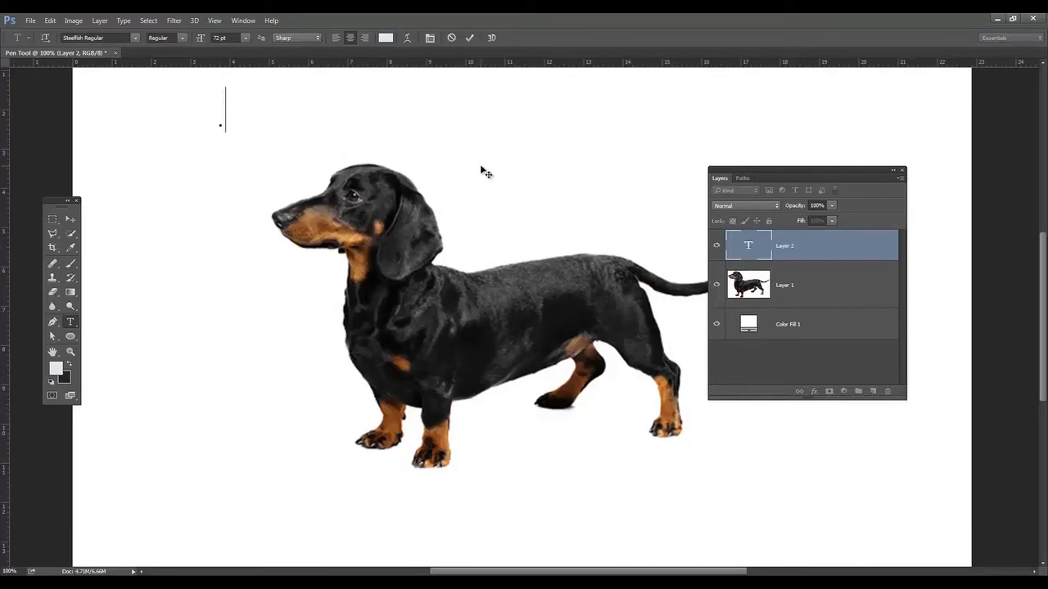
text(H)
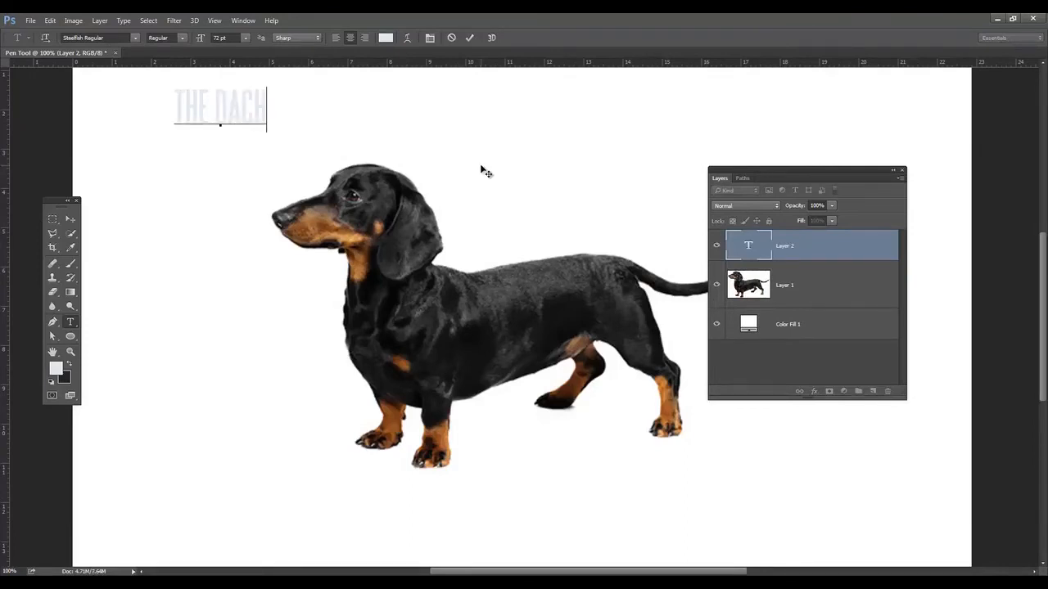
text(SHUND)
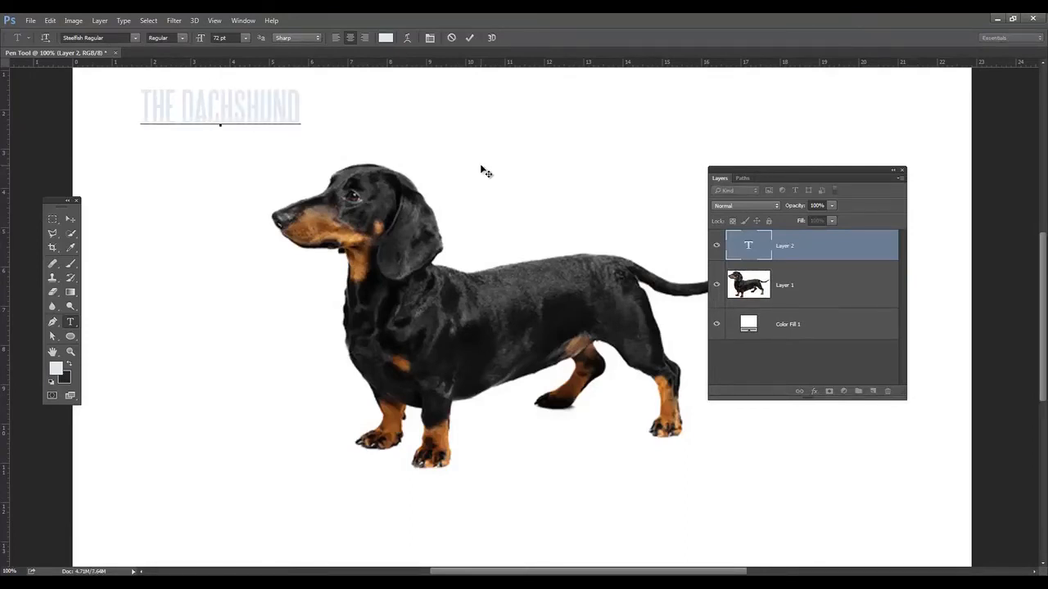
text( CHANNEL)
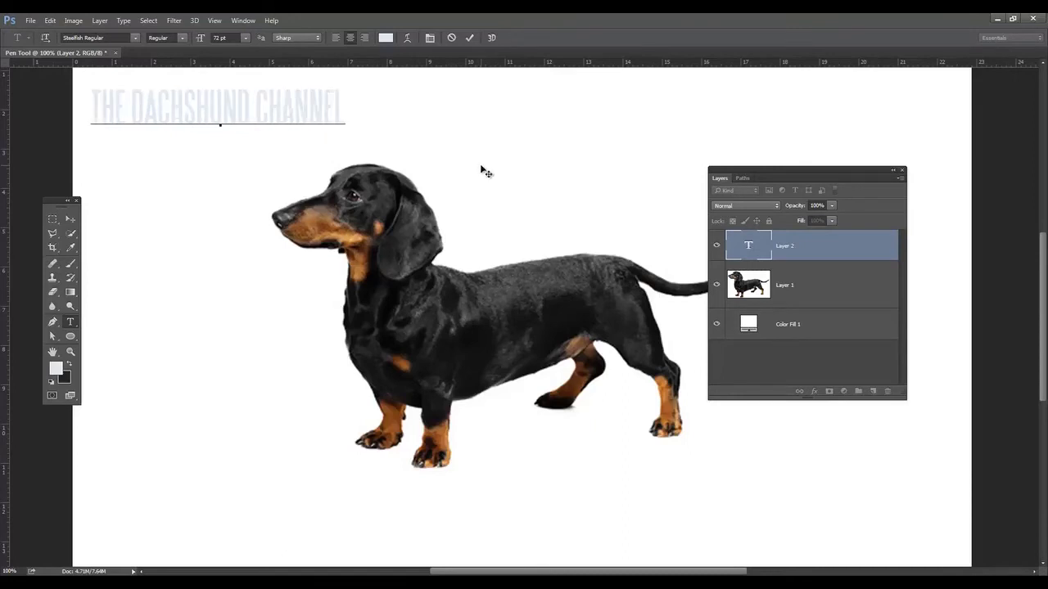
Commit the title text and move it right so it sits above the dachshund's head and back
drag(347, 108, 192, 100)
click(72, 219)
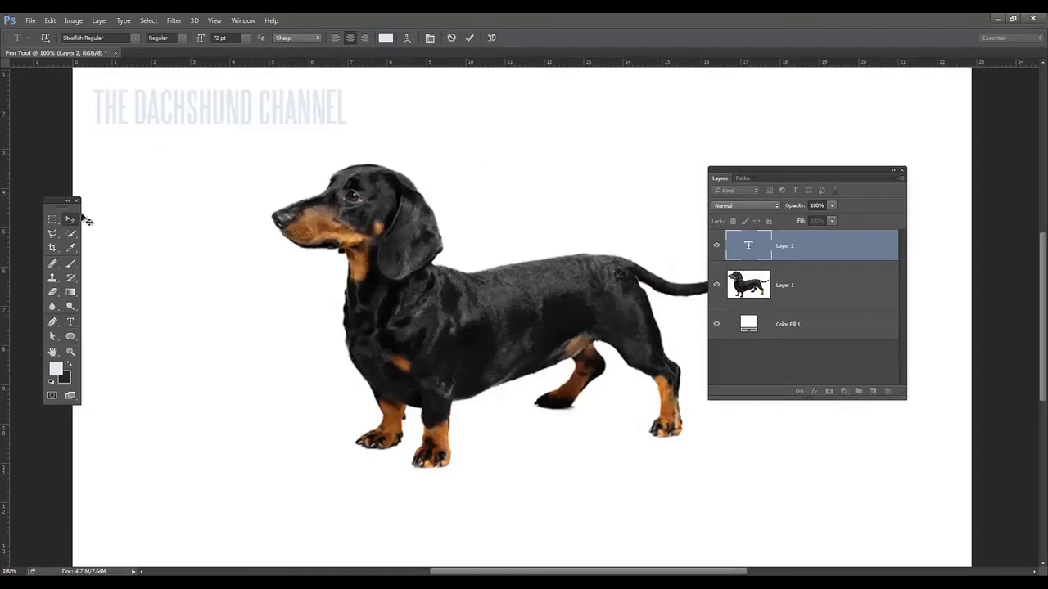
double_click(749, 244)
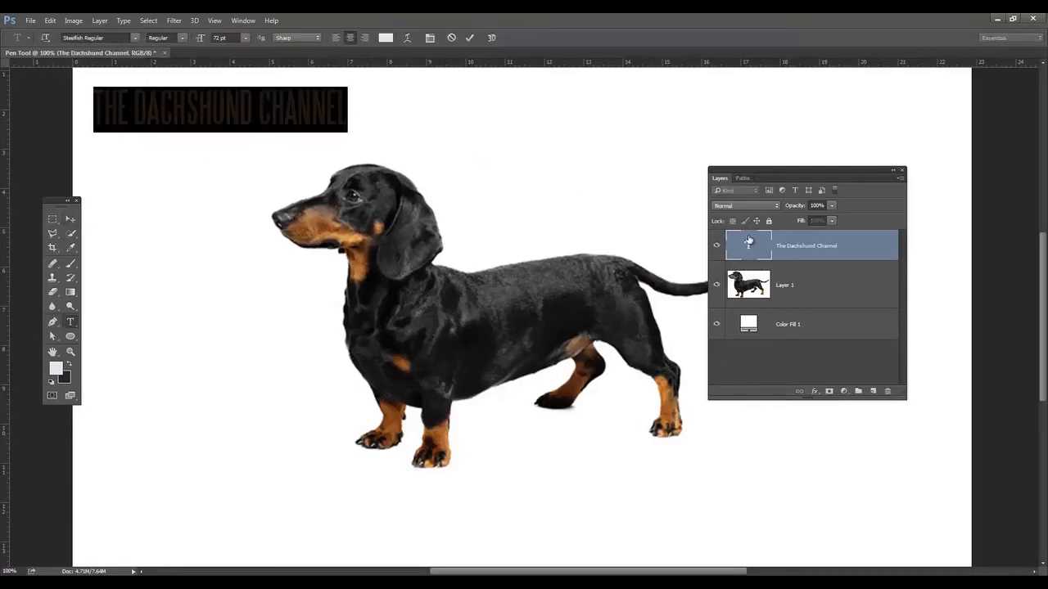
click(72, 219)
drag(211, 140, 449, 146)
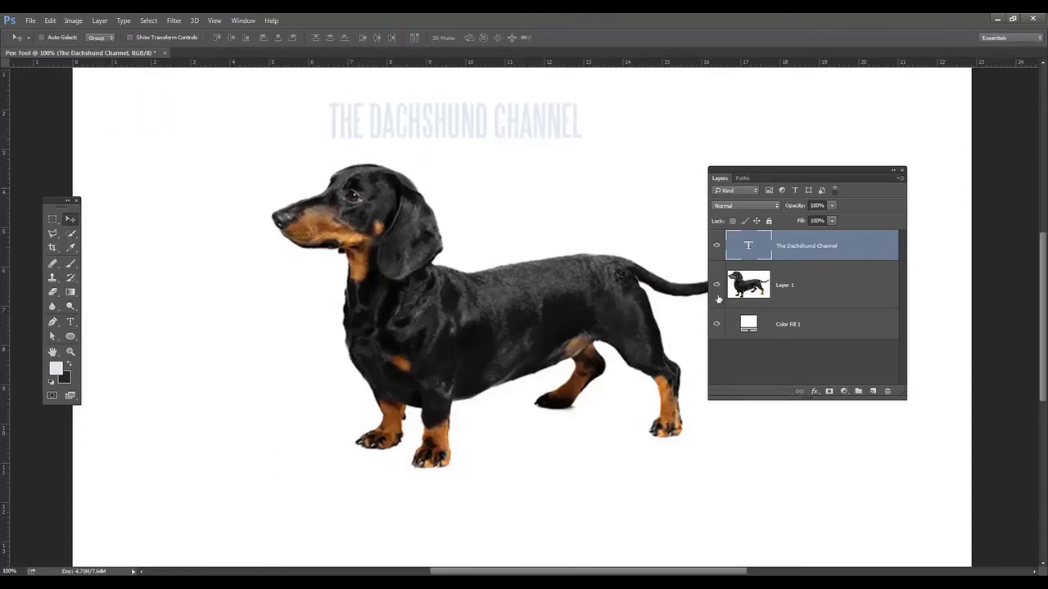
Recolour the title text to blue 3f6c91 and move it slightly left and down
double_click(761, 245)
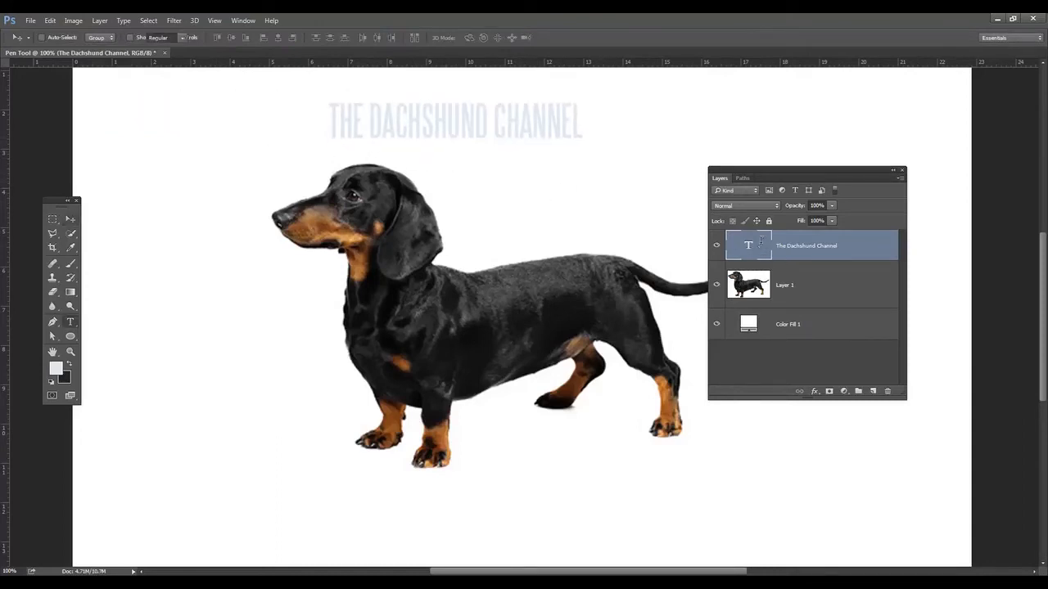
click(385, 38)
drag(787, 333, 740, 362)
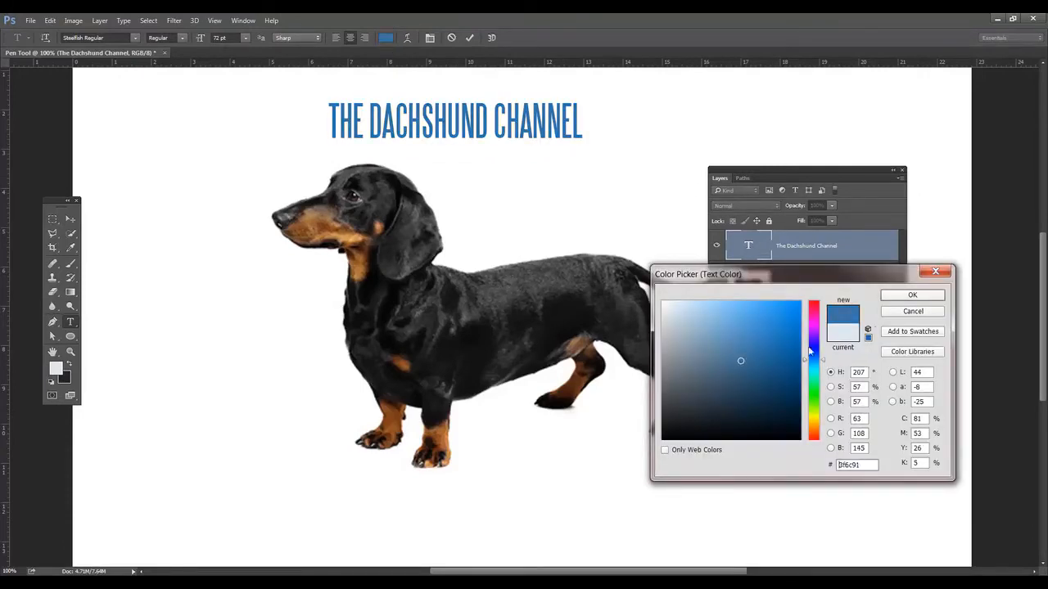
click(912, 295)
click(70, 220)
drag(529, 145, 483, 144)
Change the font of the whole title to Ultra Regular
click(71, 322)
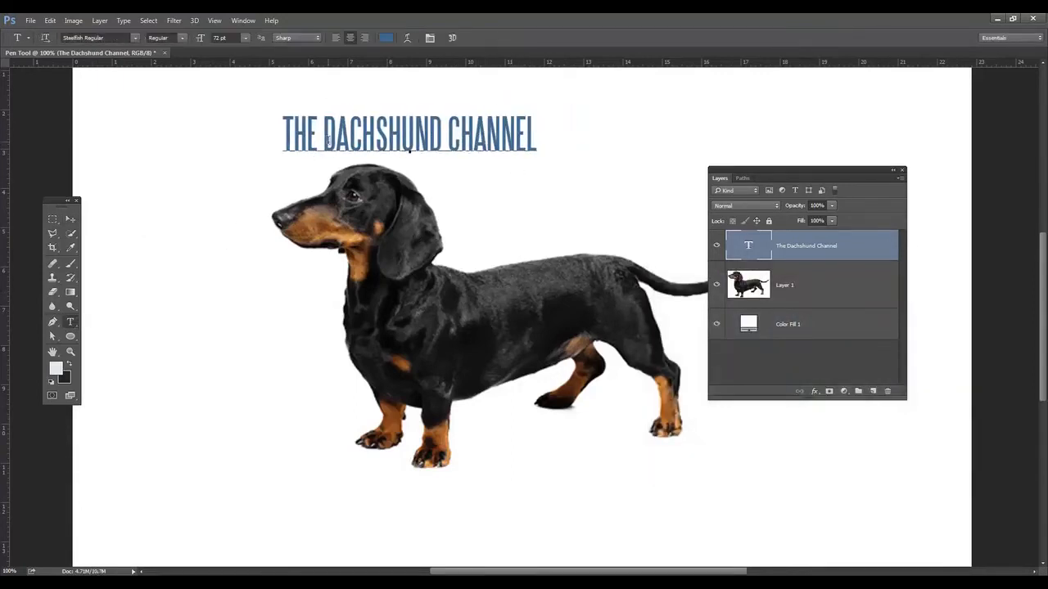
click(327, 141)
key(ctrl+a)
click(109, 38)
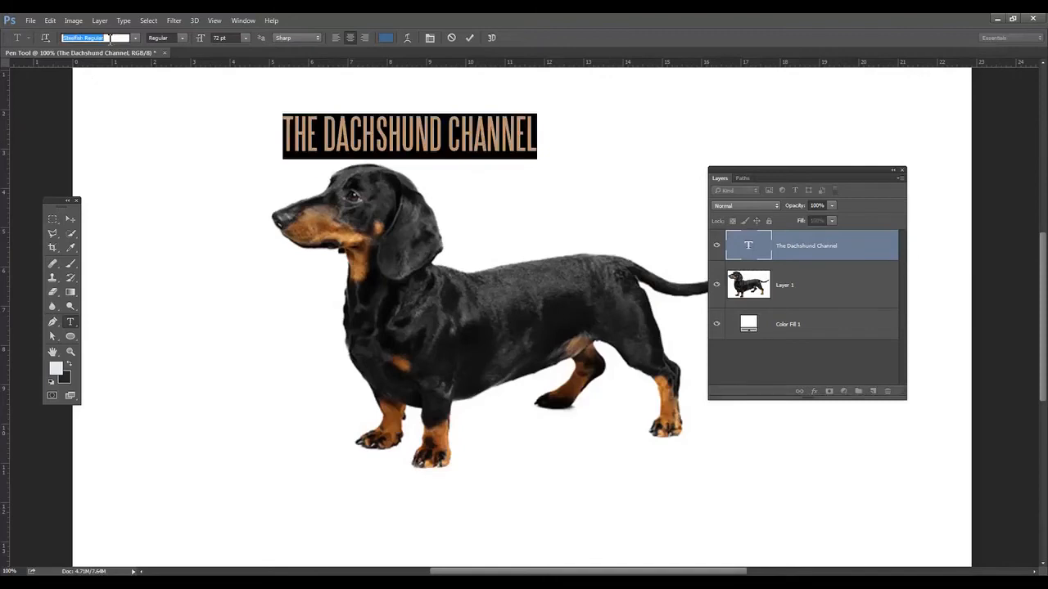
text(ultra)
key(Return)
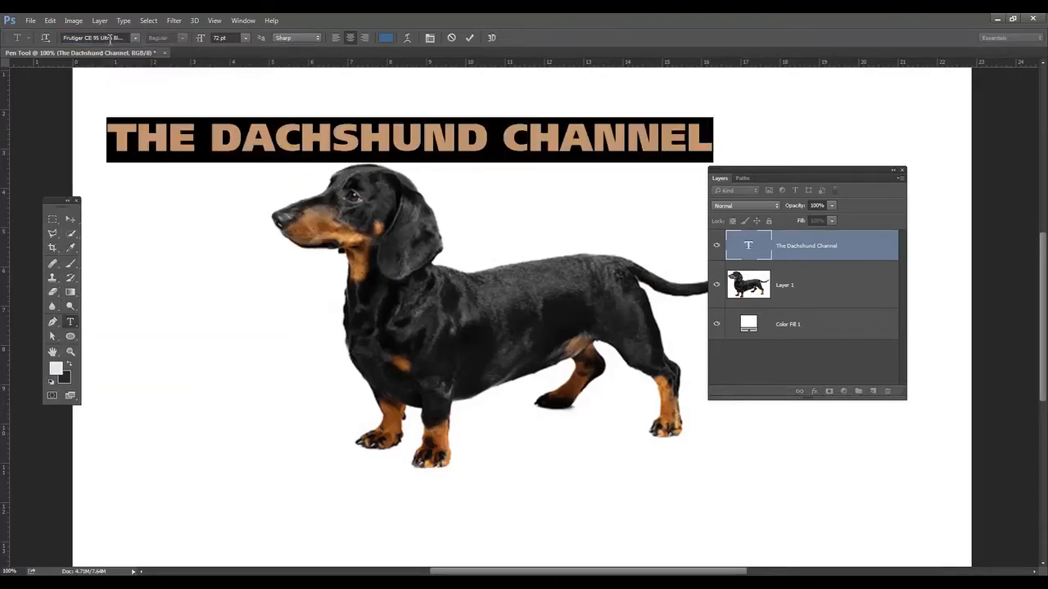
triple_click(272, 131)
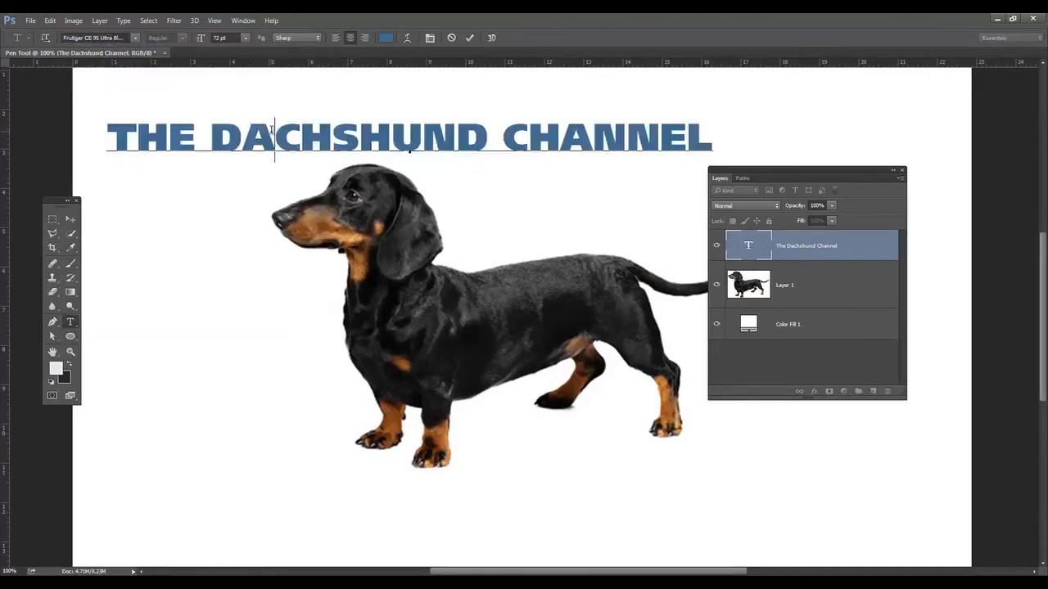
click(96, 38)
text(ultra)
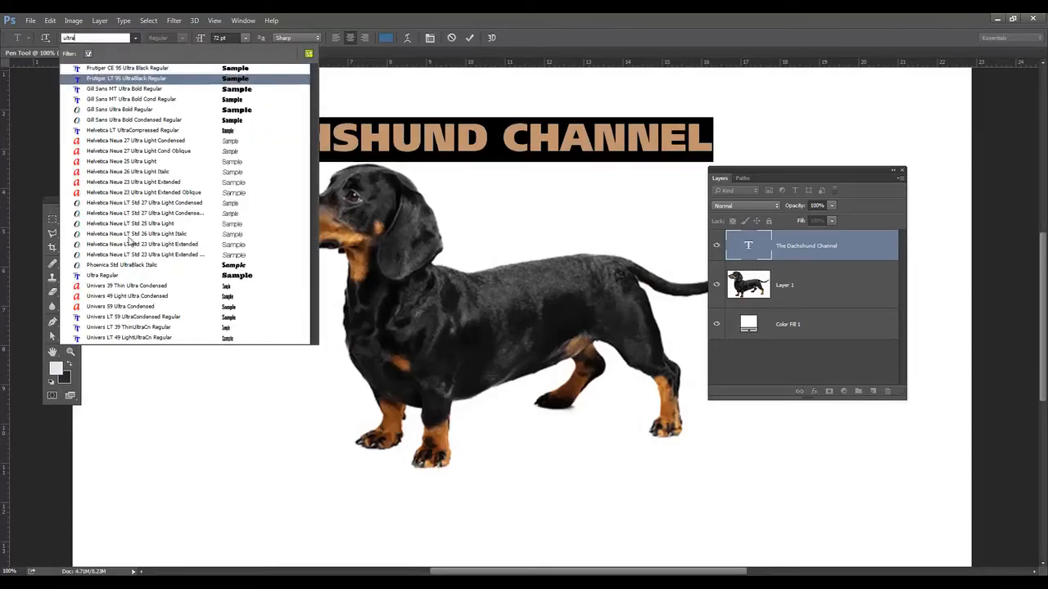
click(102, 275)
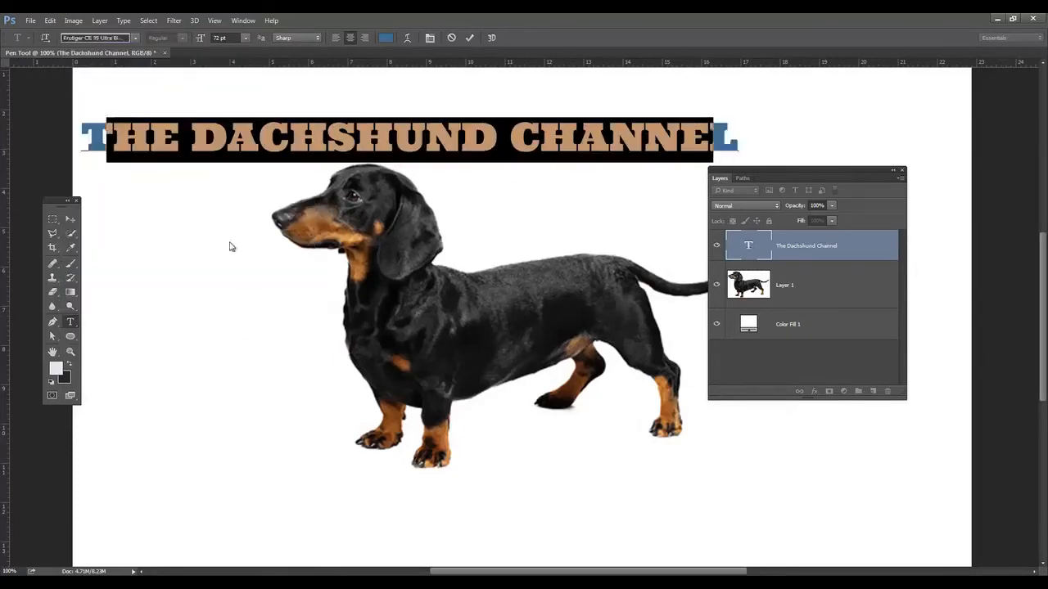
Move the enlarged title slightly right and up over the dachshund
key(ctrl+h)
click(70, 219)
drag(538, 147, 586, 139)
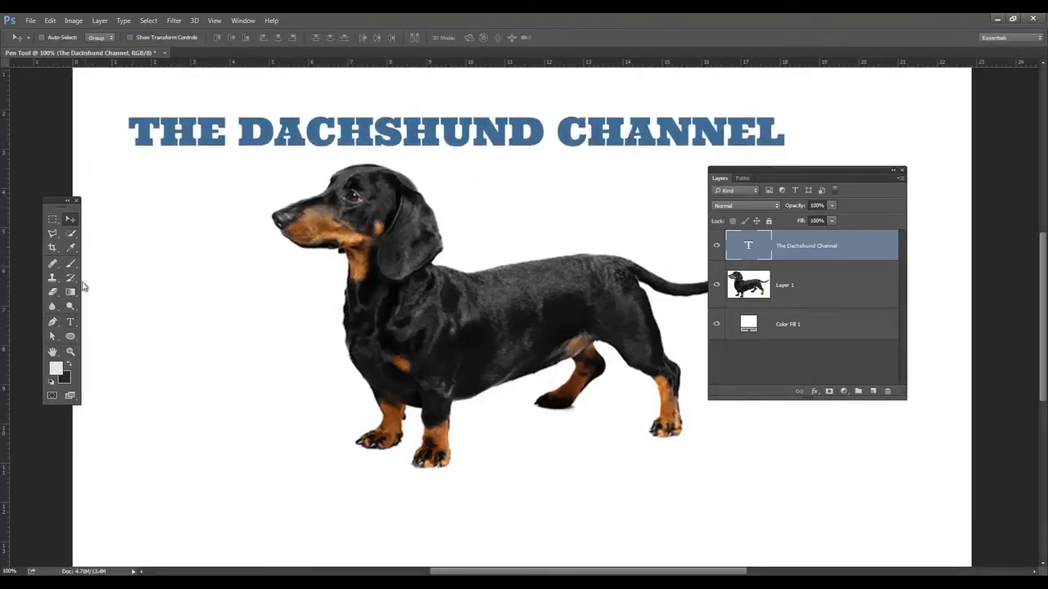
Set the title's word THE to 14 pt and put it on its own line above DACHSHUND CHANNEL, without the space between
click(71, 322)
click(239, 128)
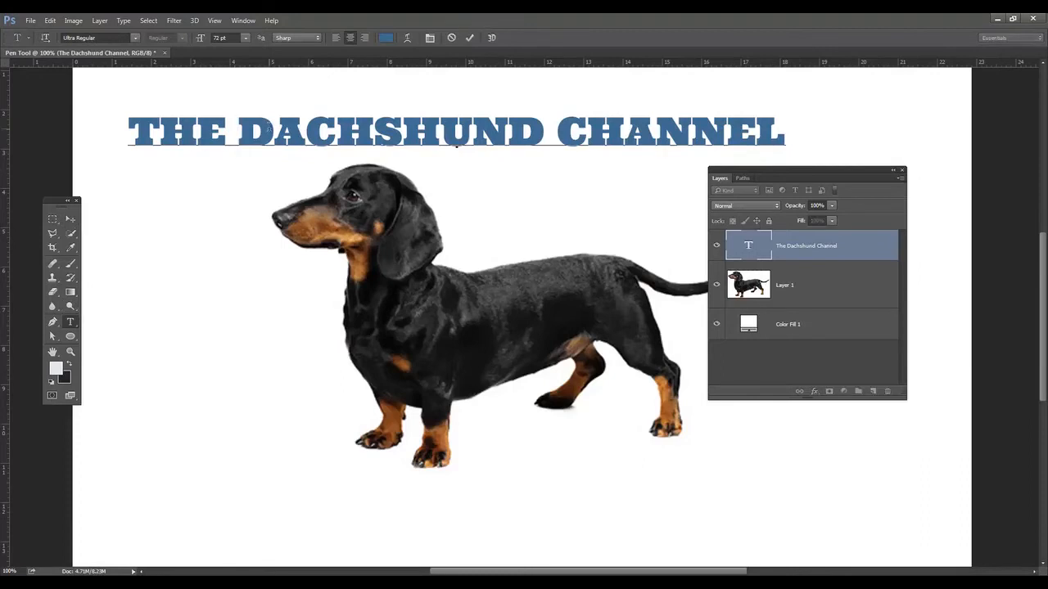
key(BackSpace)
drag(239, 131, 86, 97)
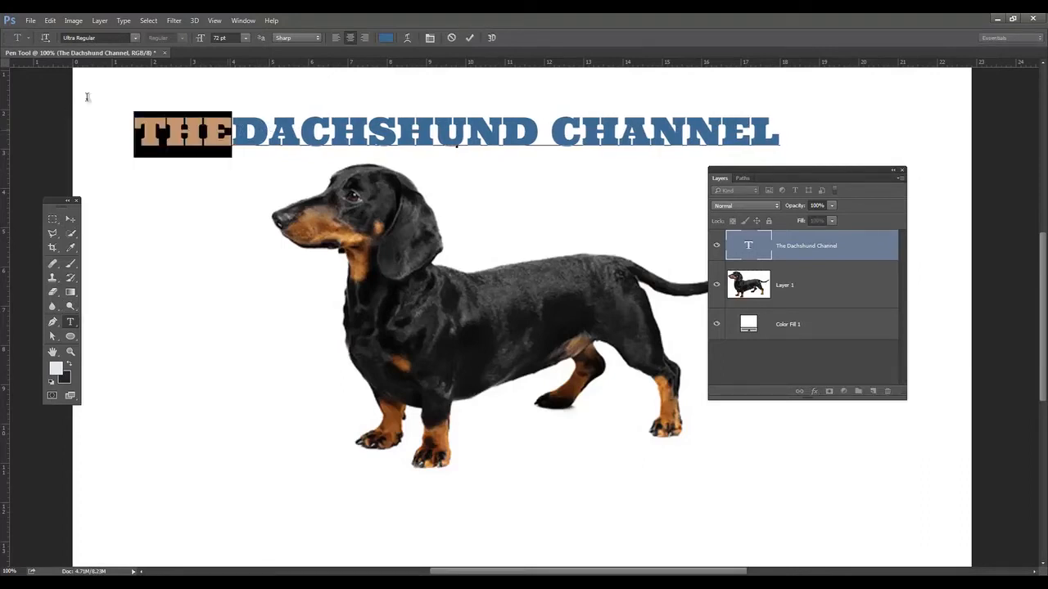
click(244, 38)
click(246, 121)
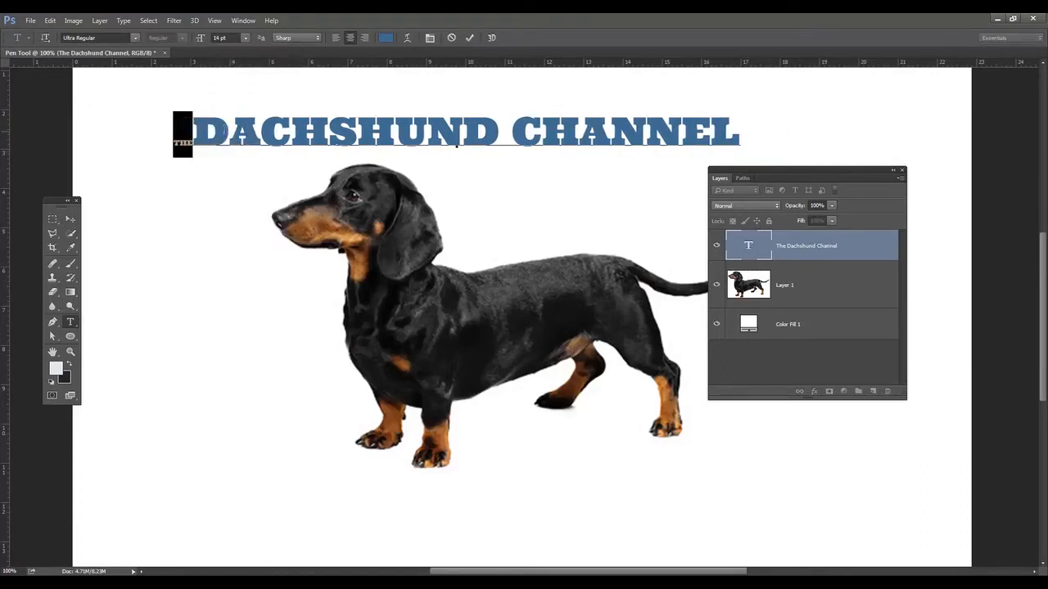
click(199, 127)
key(Return)
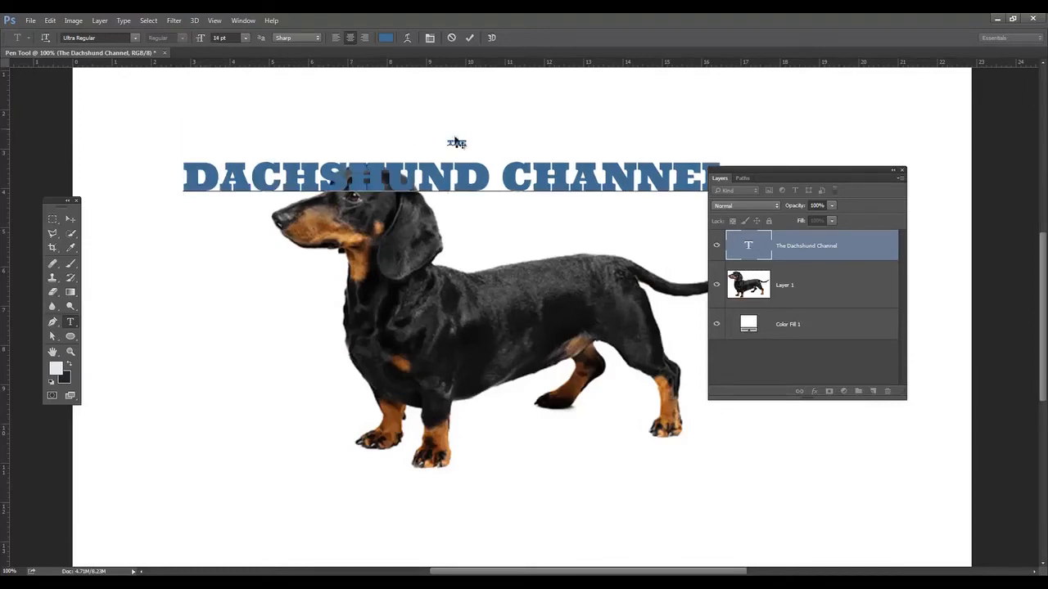
Remove the space before CHANNEL and change that word's font to Helvetica CE Regular
click(453, 168)
click(508, 177)
double_click(493, 176)
double_click(636, 180)
triple_click(505, 177)
double_click(497, 176)
key(BackSpace)
key(shift+End)
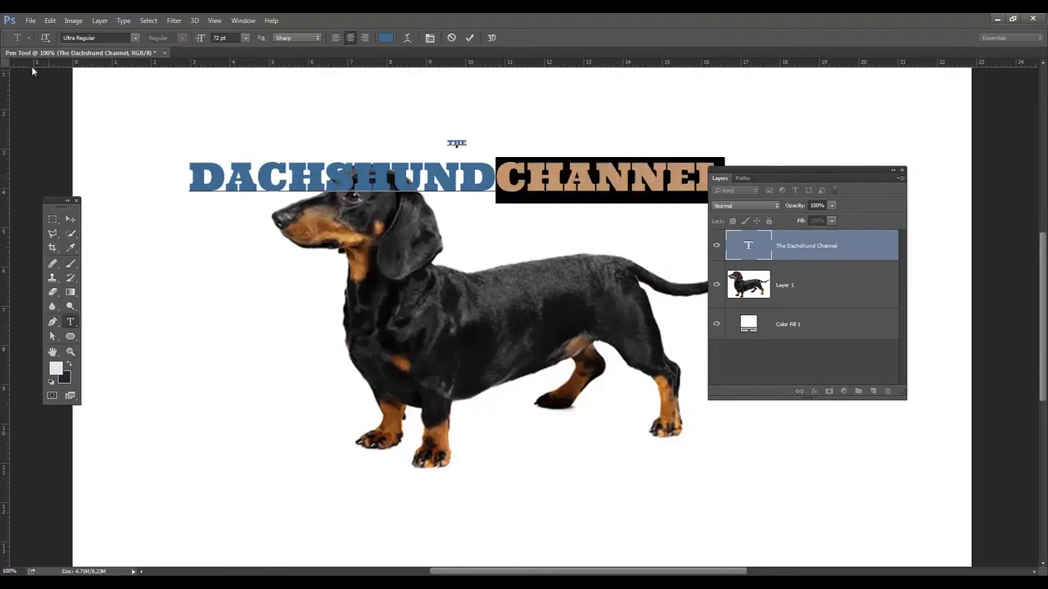
click(125, 38)
text(helve)
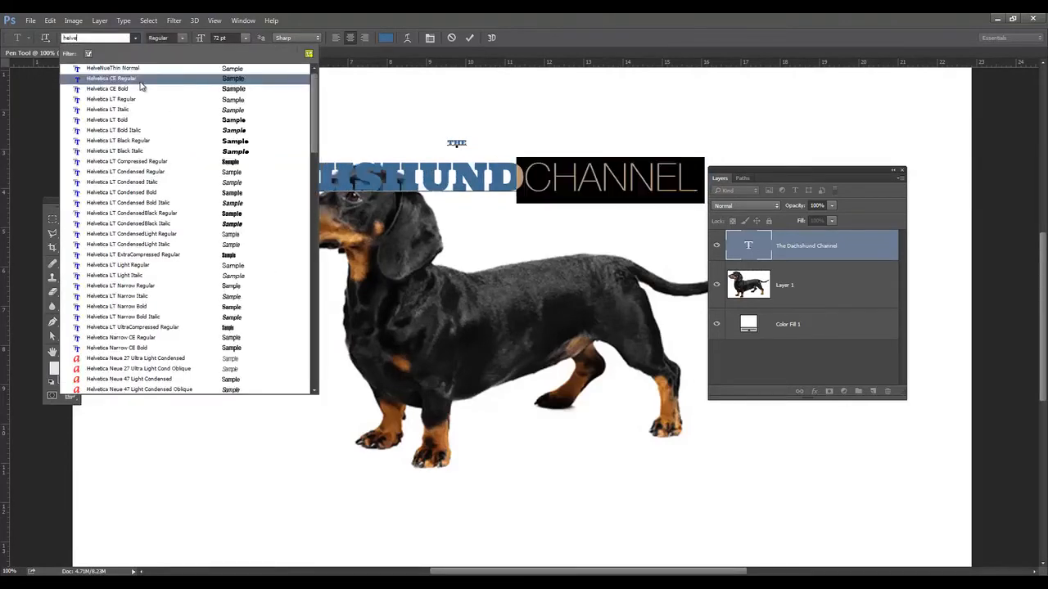
click(144, 69)
Put CHANNEL on its own line below DACHSHUND and set its size to 14 pt
click(530, 178)
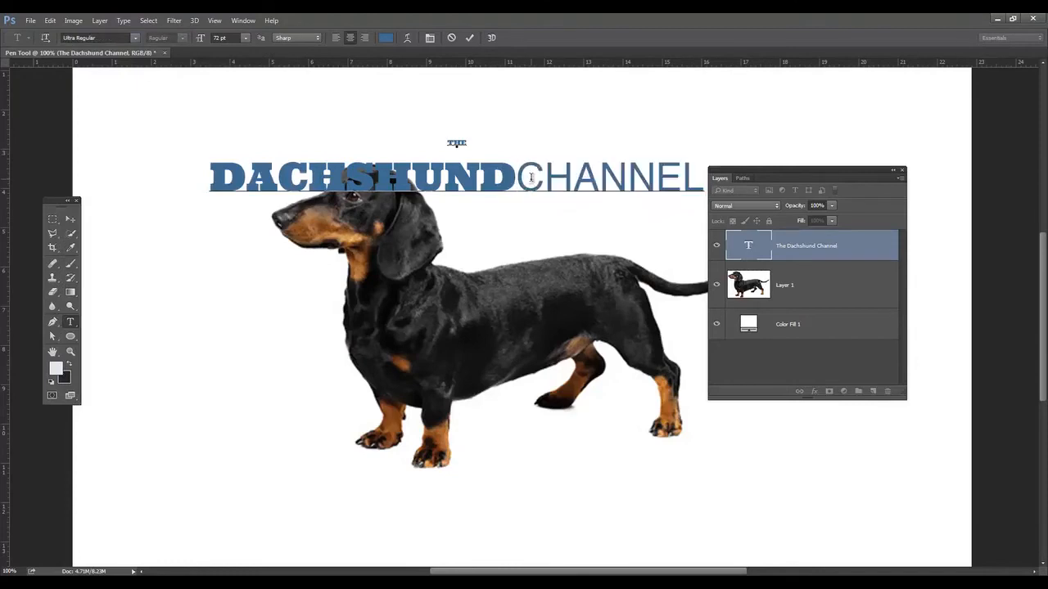
key(Return)
double_click(413, 232)
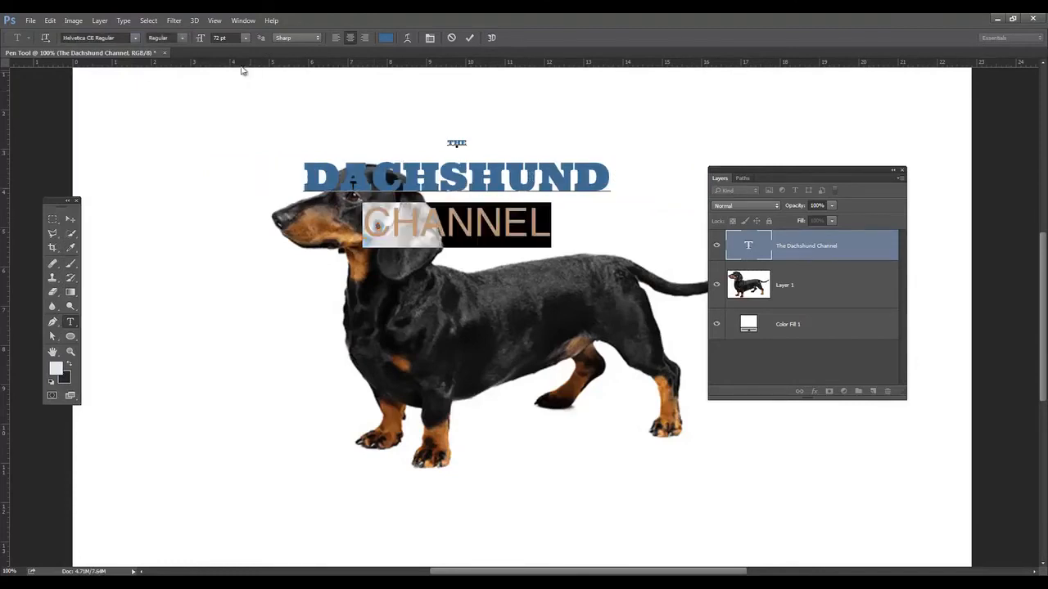
click(245, 38)
click(256, 138)
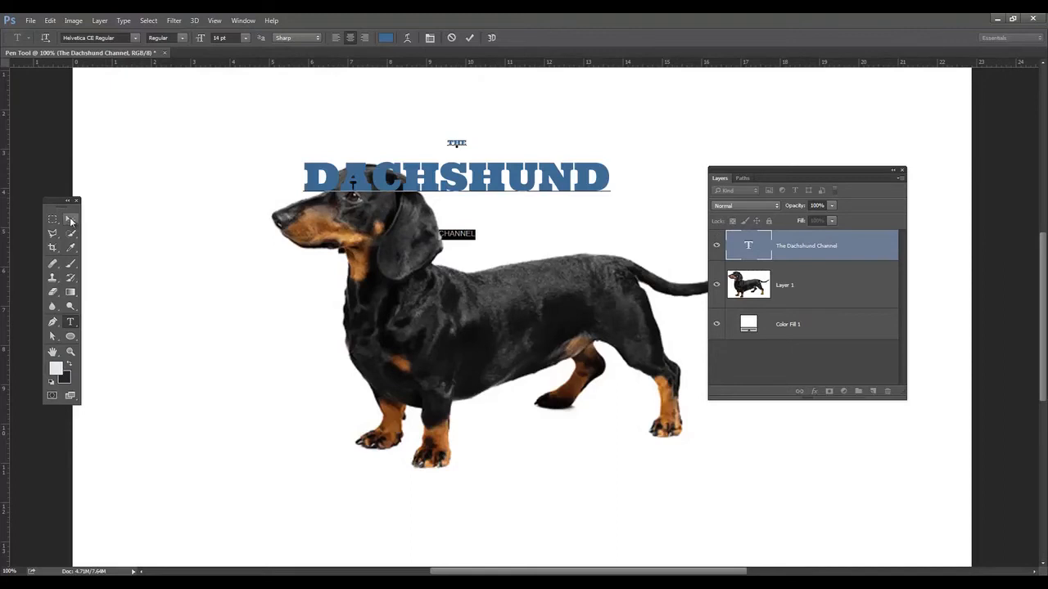
Move the title up and left so DACHSHUND sits in the white area above the dachshund's head
double_click(427, 169)
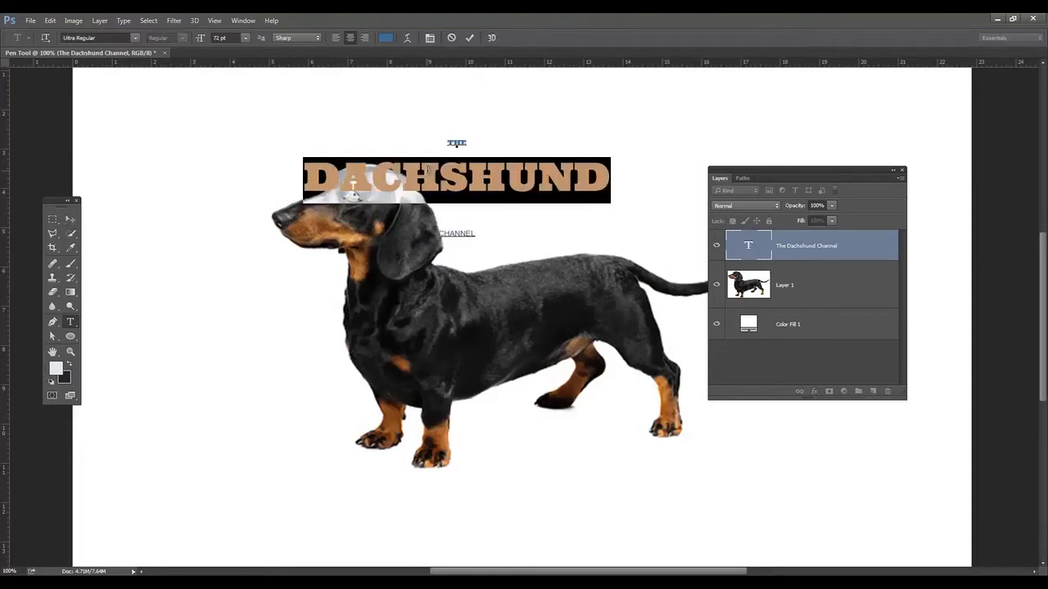
click(71, 219)
drag(519, 185, 337, 142)
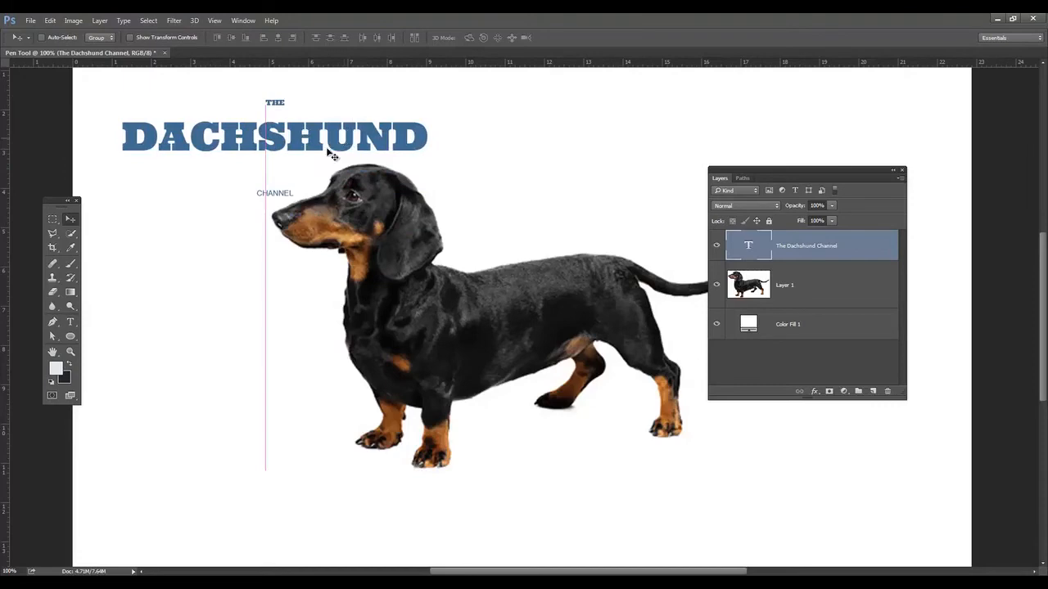
Select the word CHANNEL for editing and show the Character settings in the empty area beside the dachshund's front legs
click(71, 322)
double_click(269, 197)
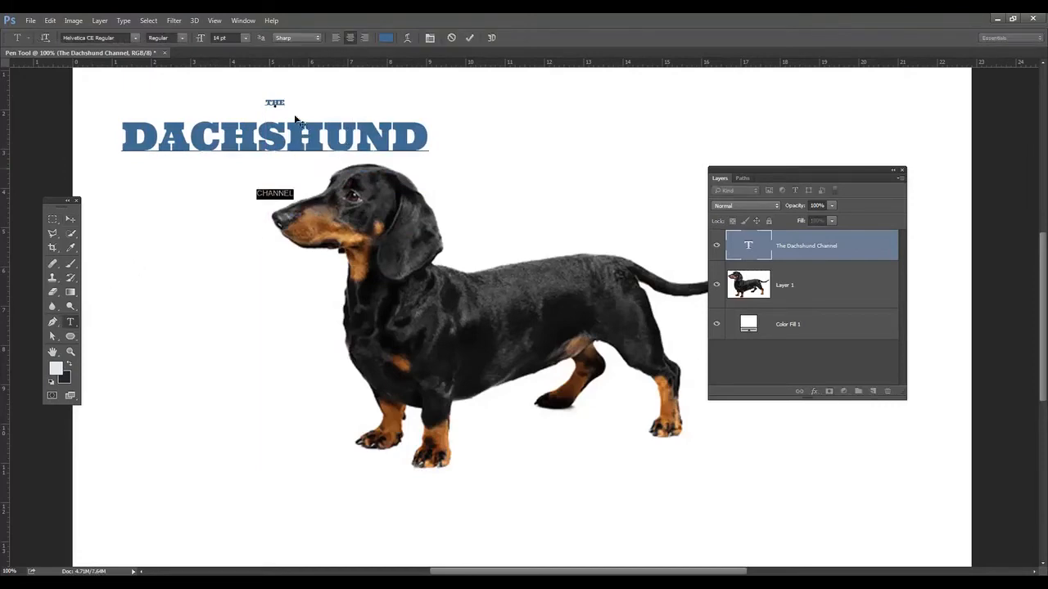
click(243, 20)
click(243, 21)
click(434, 39)
drag(683, 146, 173, 314)
drag(604, 189, 135, 391)
Reduce the leading of CHANNEL to 14.01 pt so the word sits directly beneath DACHSHUND
click(140, 326)
click(184, 442)
click(190, 428)
key(Up)
key(Up)
key(Up)
key(Down)
key(Down)
key(Down)
key(Down)
key(Down)
key(Down)
key(Down)
key(Down)
key(Down)
key(Down)
key(Down)
key(Down)
key(Down)
key(Down)
key(Down)
key(Down)
key(Down)
key(Down)
key(Down)
key(Down)
key(Down)
key(Down)
key(Down)
key(Down)
key(Down)
key(Down)
key(Down)
key(Down)
key(Down)
key(Down)
key(Down)
key(Down)
key(Down)
key(Down)
key(Down)
key(Down)
key(Down)
key(Down)
key(Down)
key(Down)
key(Up)
key(Up)
key(Up)
key(Up)
key(Up)
key(Up)
key(Up)
key(Up)
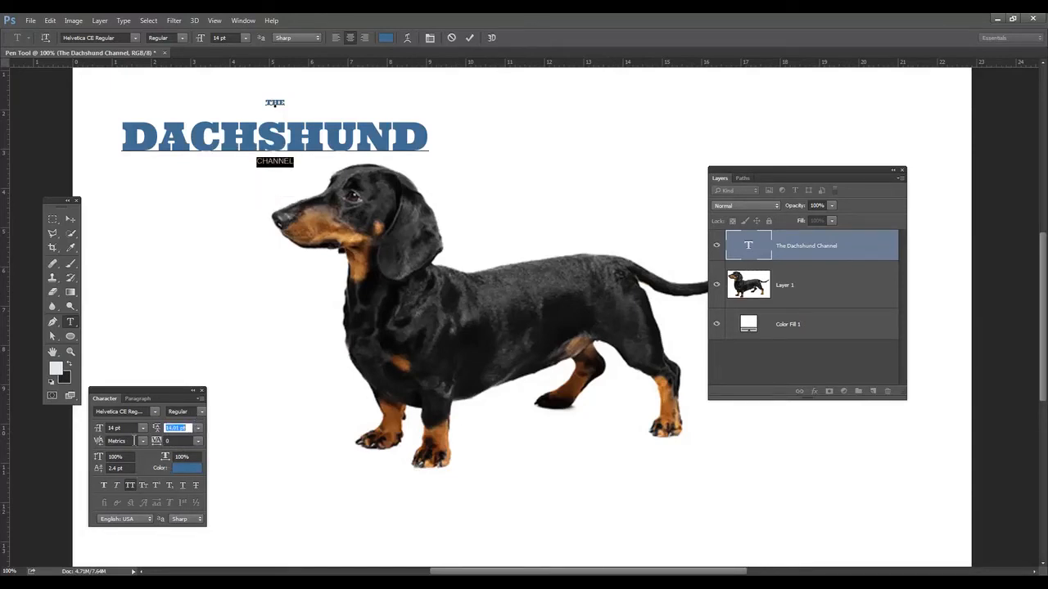
Increase the font size of CHANNEL to 26 pt
click(132, 429)
key(Up)
key(Up)
key(Up)
key(Up)
key(Up)
key(Up)
key(Up)
key(Up)
key(Up)
key(Up)
key(Up)
key(Up)
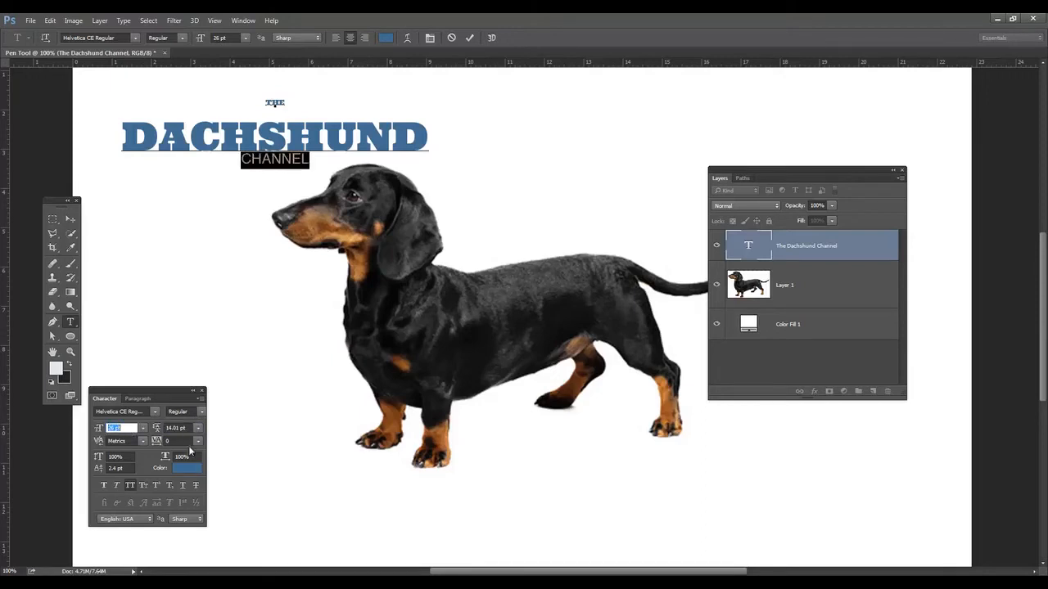
Increase the tracking of CHANNEL to 1940 so its letters spread across nearly the width of DACHSHUND
click(186, 443)
key(Up)
key(Up)
key(Up)
key(Up)
key(Up)
key(Up)
key(Up)
key(Up)
key(Up)
key(Up)
key(Up)
key(Up)
key(Up)
key(Up)
key(Up)
key(Up)
key(Up)
key(Up)
key(Up)
key(Up)
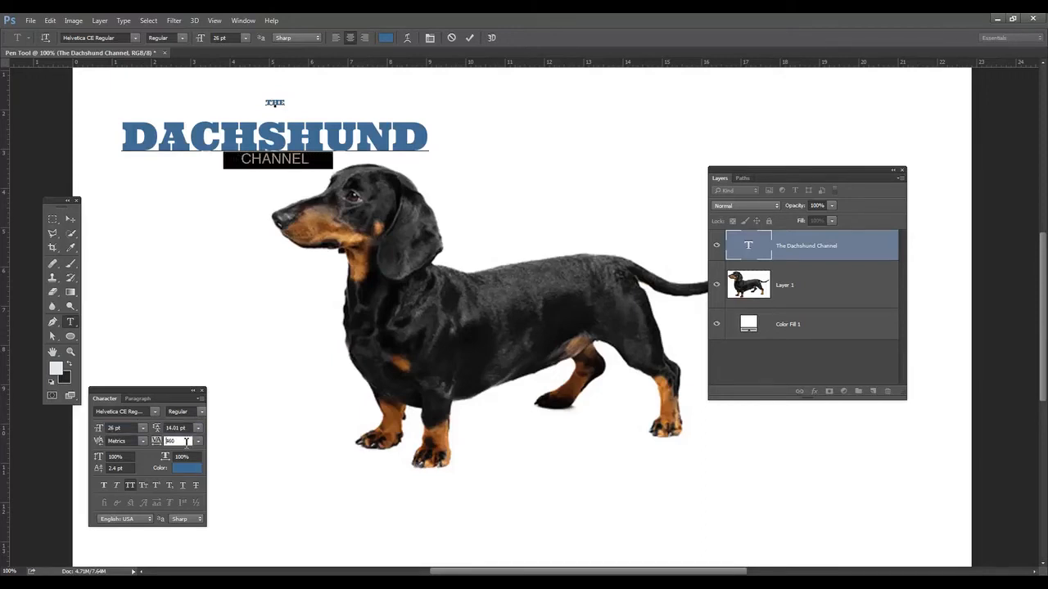
key(Up)
key(Up)
key(Up)
key(Up)
key(Up)
key(Up)
key(Up)
key(Up)
key(Up)
key(Up)
key(Up)
key(Up)
key(Up)
key(Up)
key(Up)
key(Up)
key(Up)
key(Up)
key(Up)
key(Up)
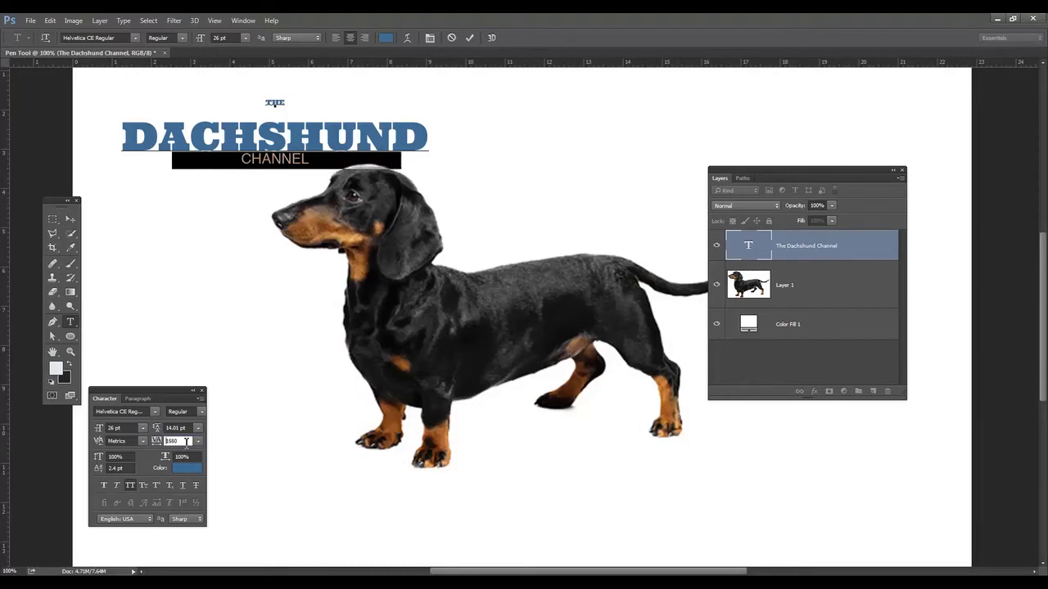
key(Up)
key(Up)
key(Up)
key(Up)
key(Up)
key(Up)
key(Up)
key(Up)
key(Up)
key(Up)
key(Up)
key(Up)
key(Up)
key(Up)
Change the font style of the word CHANNEL to Helvetica CE Bold
double_click(402, 161)
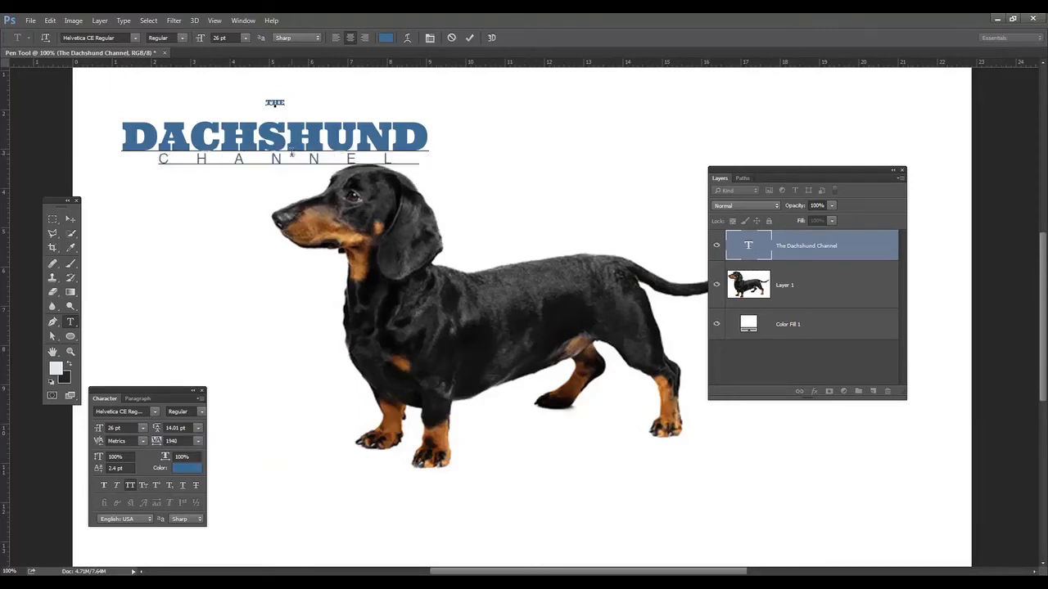
click(195, 411)
click(198, 429)
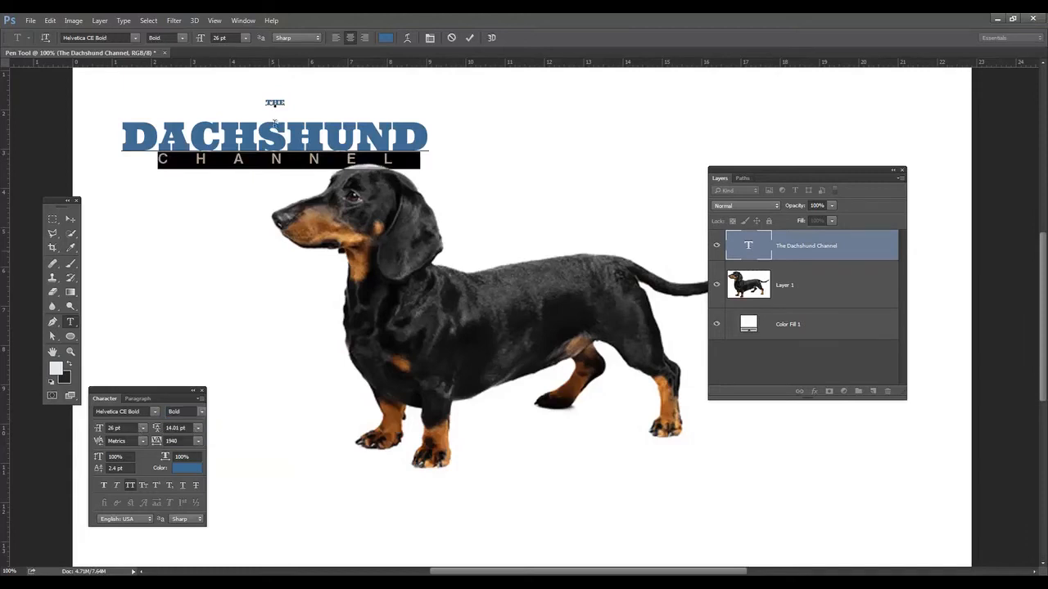
Reduce the leading of the word DACHSHUND to bring it up close beneath THE
double_click(281, 135)
click(185, 428)
key(Down)
key(Down)
key(Down)
key(Down)
key(Down)
key(Down)
key(Down)
key(Down)
key(Down)
key(Down)
key(Down)
key(Down)
key(Down)
key(Down)
key(Down)
key(Down)
key(Down)
key(Down)
key(Down)
key(Down)
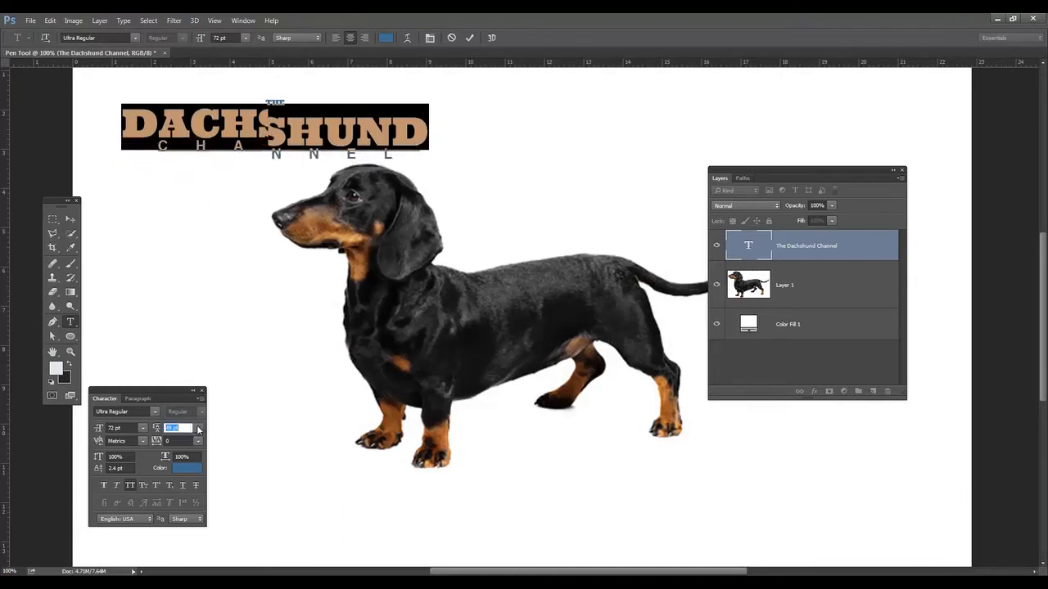
click(197, 430)
click(198, 430)
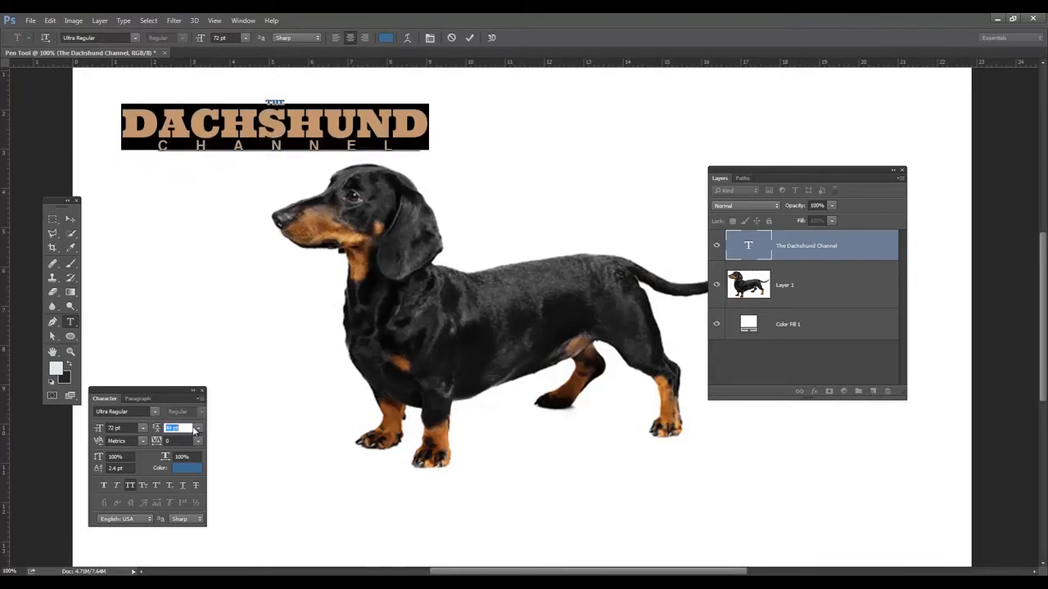
Move the title text from the upper area of the canvas down over the dog's legs
click(71, 220)
drag(297, 123, 481, 118)
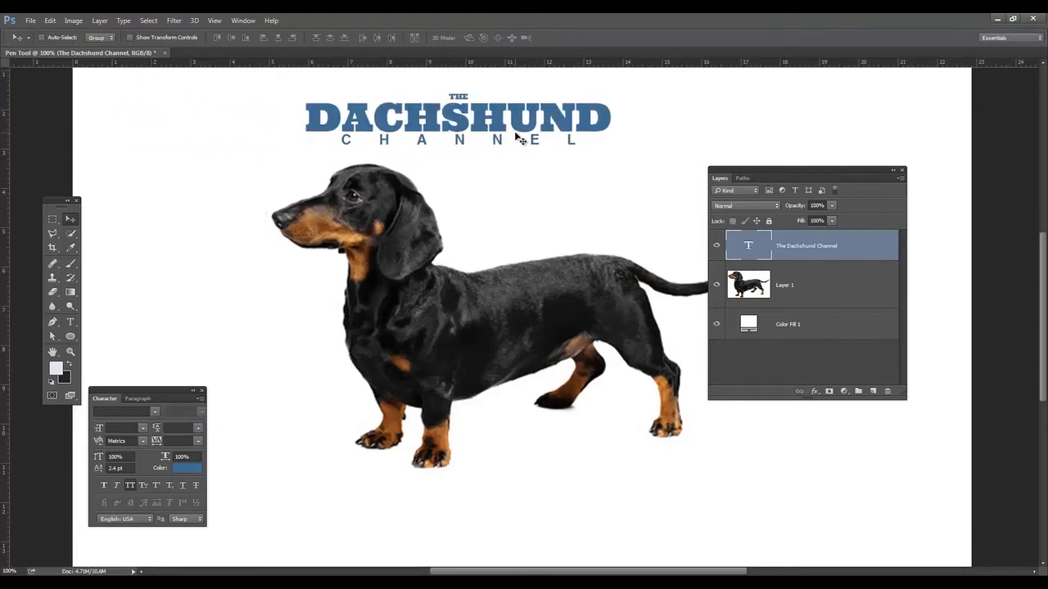
click(70, 322)
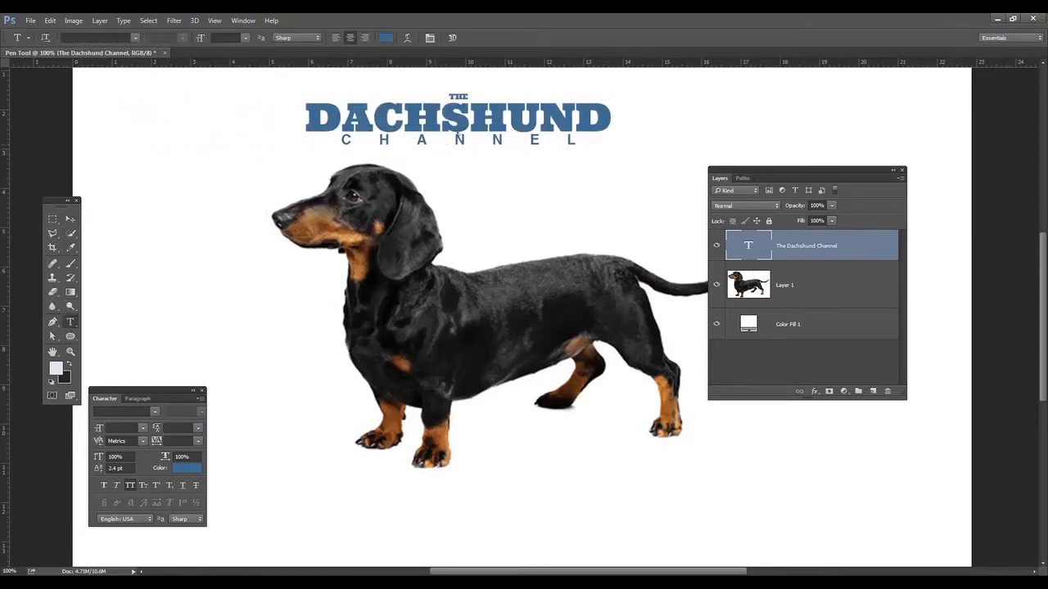
click(401, 136)
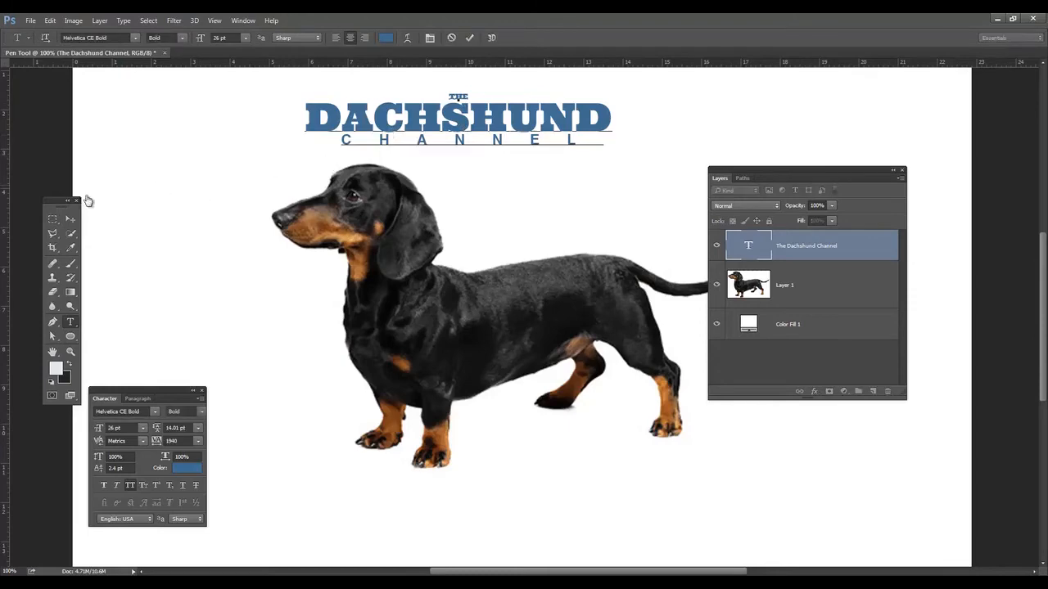
click(70, 219)
drag(430, 113, 474, 356)
Reposition the dog image on Layer 1 slightly to the left behind the title
click(799, 275)
drag(536, 328, 538, 231)
key(ctrl+t)
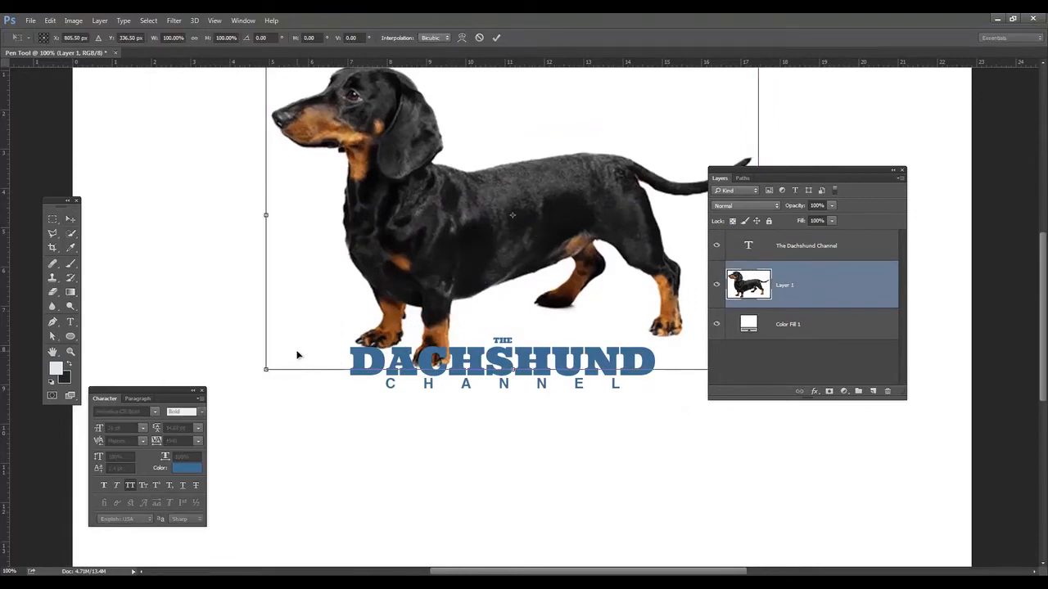
key(Return)
drag(433, 314, 412, 367)
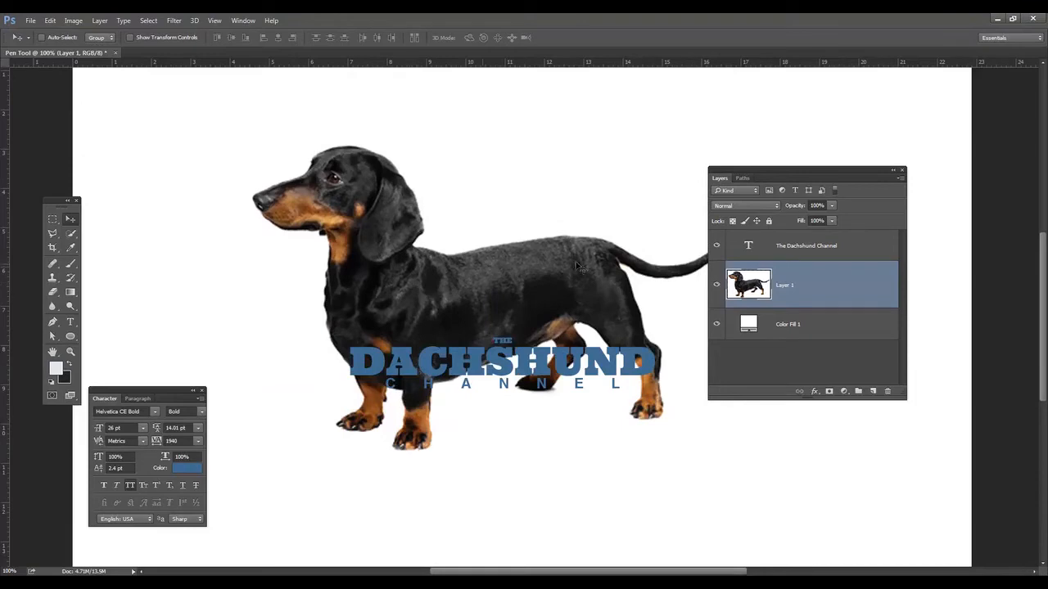
Hide the dog layer and draw a closed, curved swoosh-shaped path with the Pen tool above the title
click(718, 287)
click(718, 286)
click(717, 284)
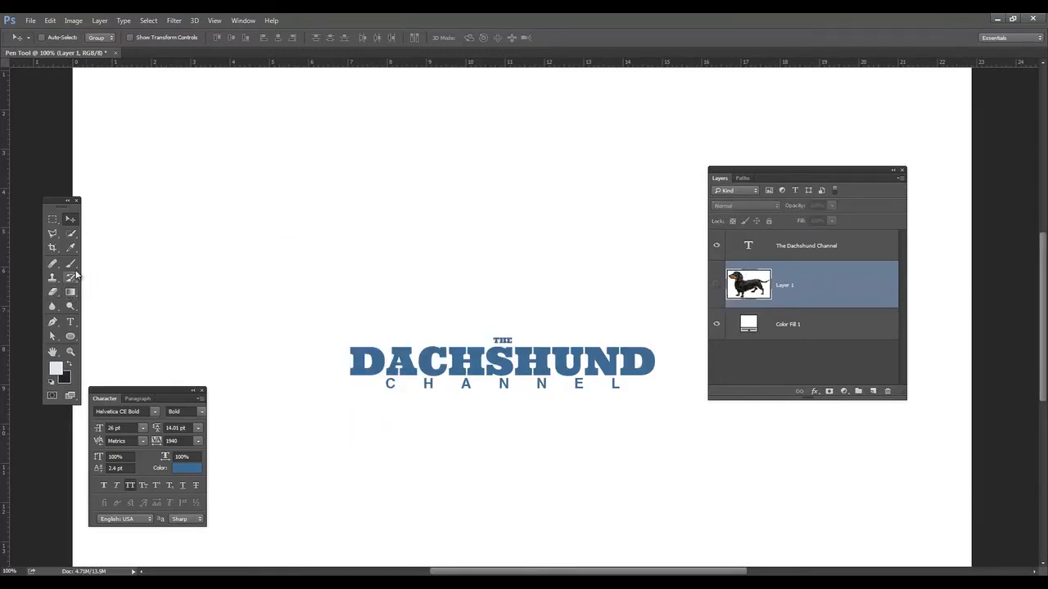
click(53, 321)
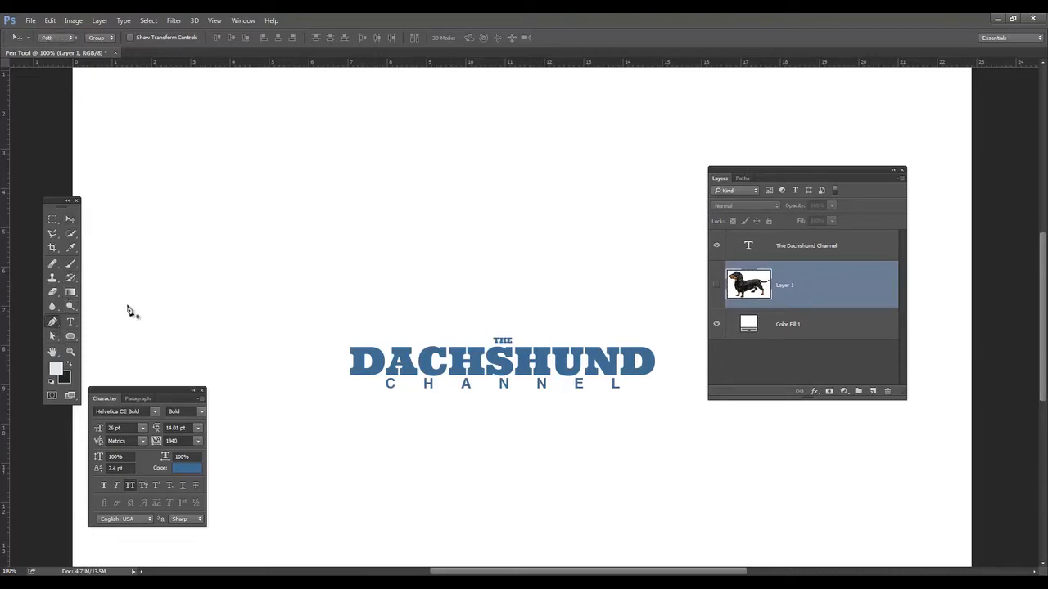
click(601, 129)
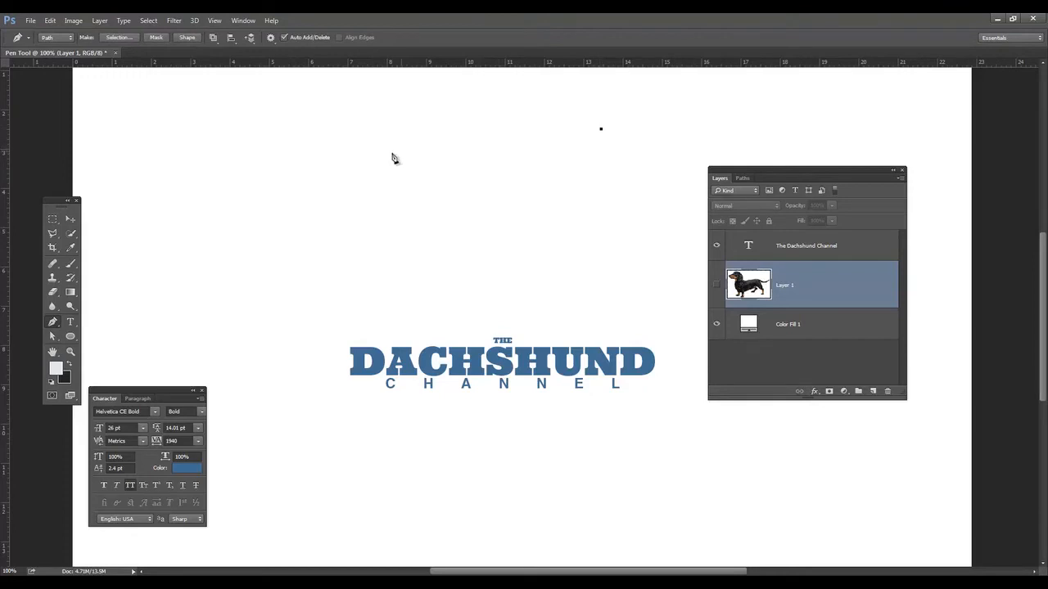
drag(398, 131, 388, 86)
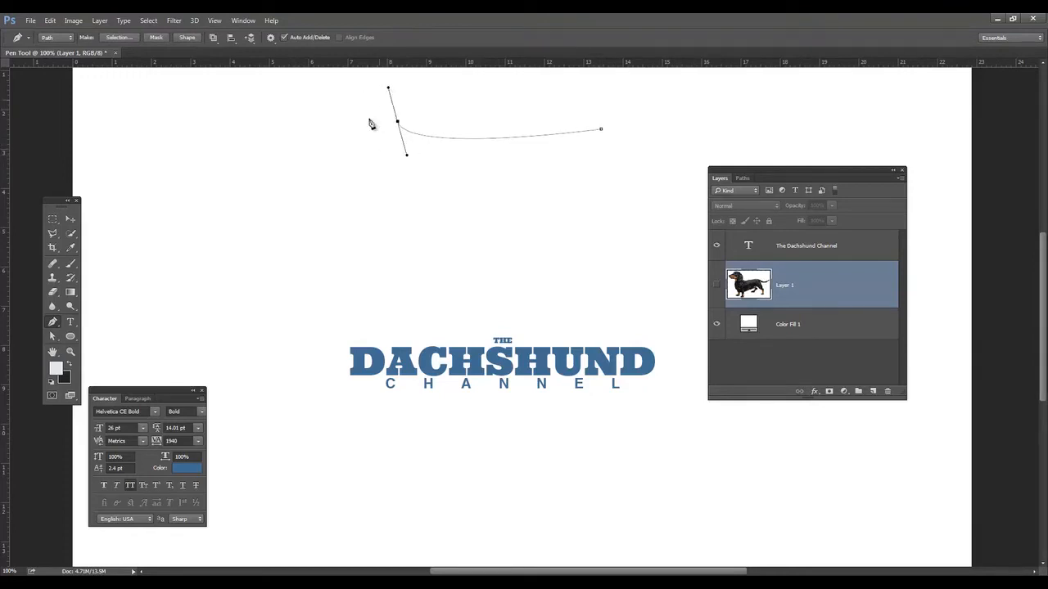
drag(356, 187, 416, 220)
click(601, 130)
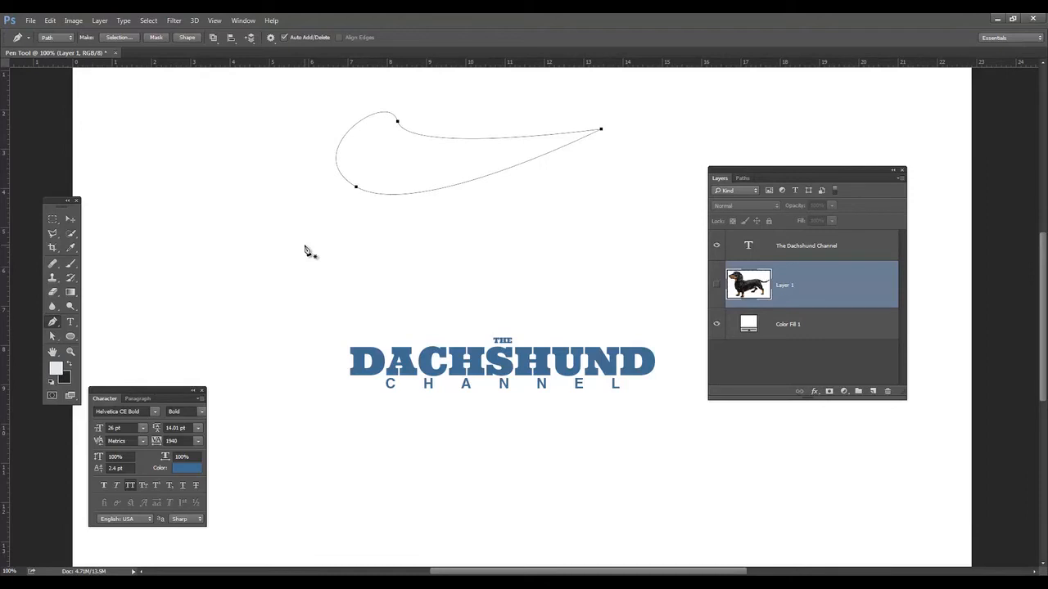
Delete the swoosh work path and make the dog layer visible again
click(70, 218)
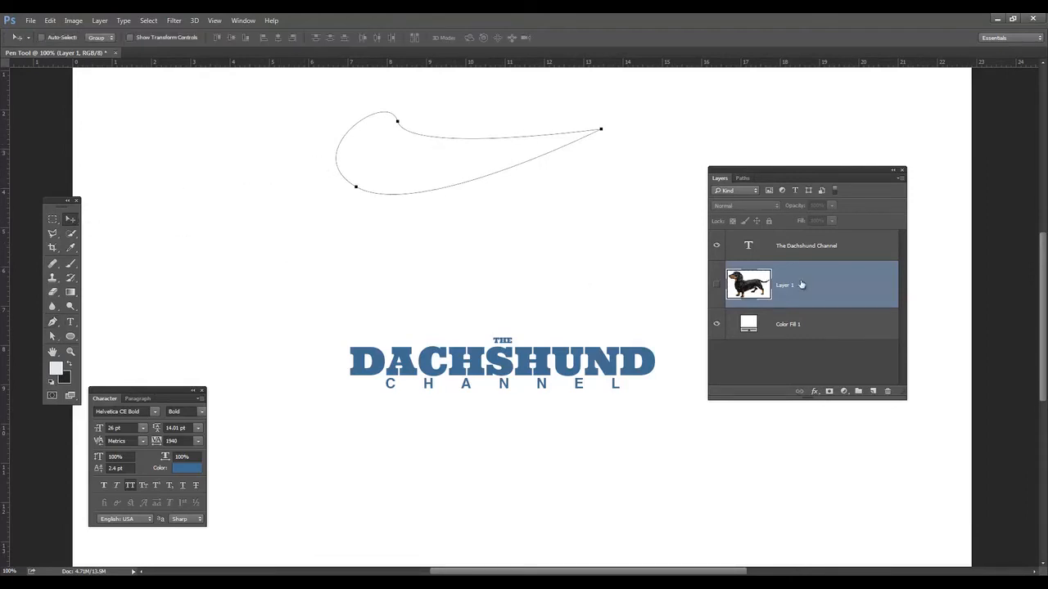
click(744, 178)
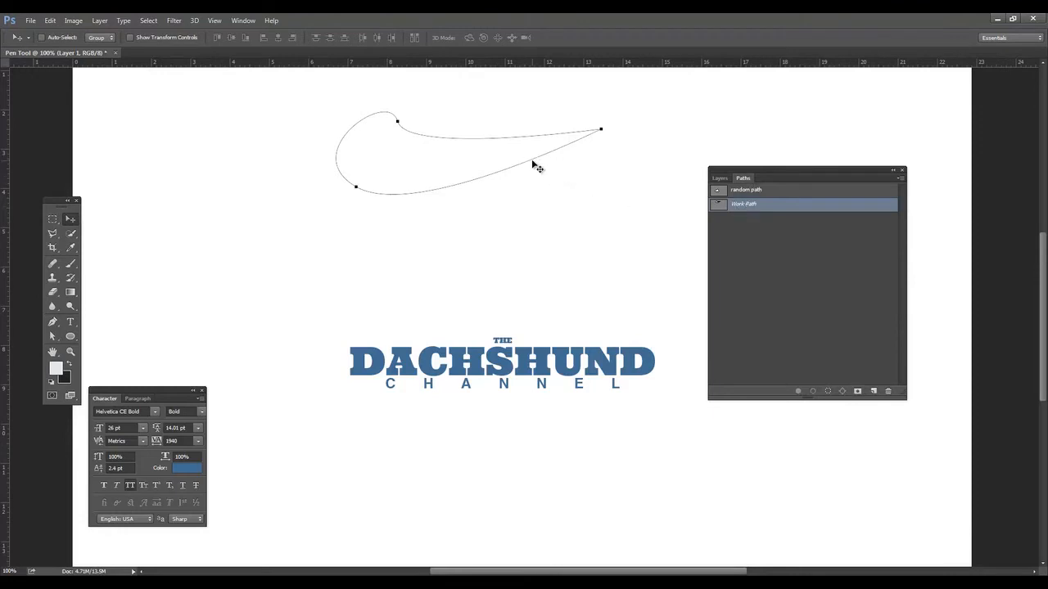
key(Delete)
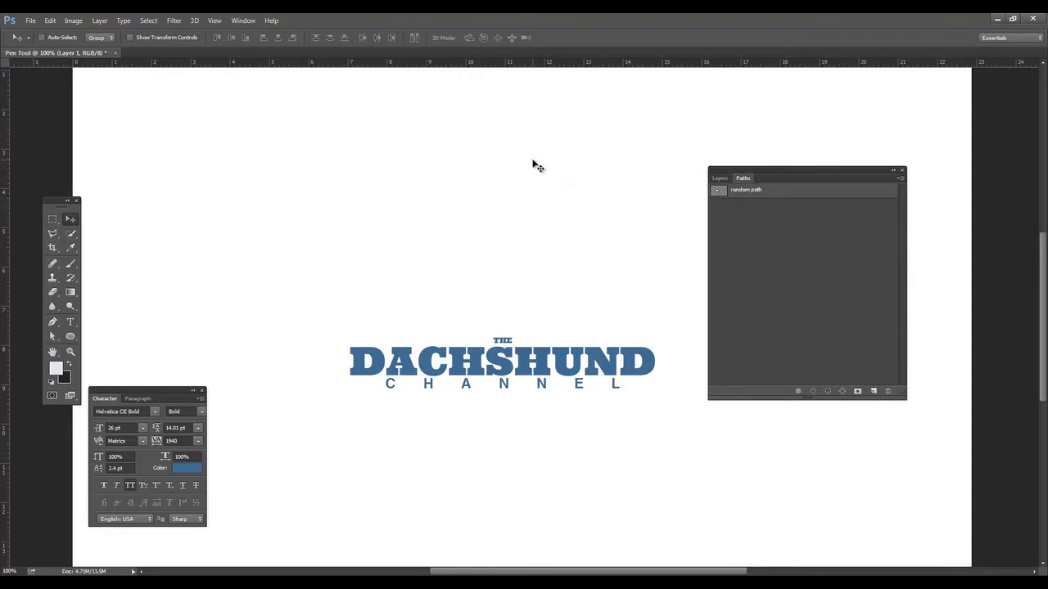
click(718, 178)
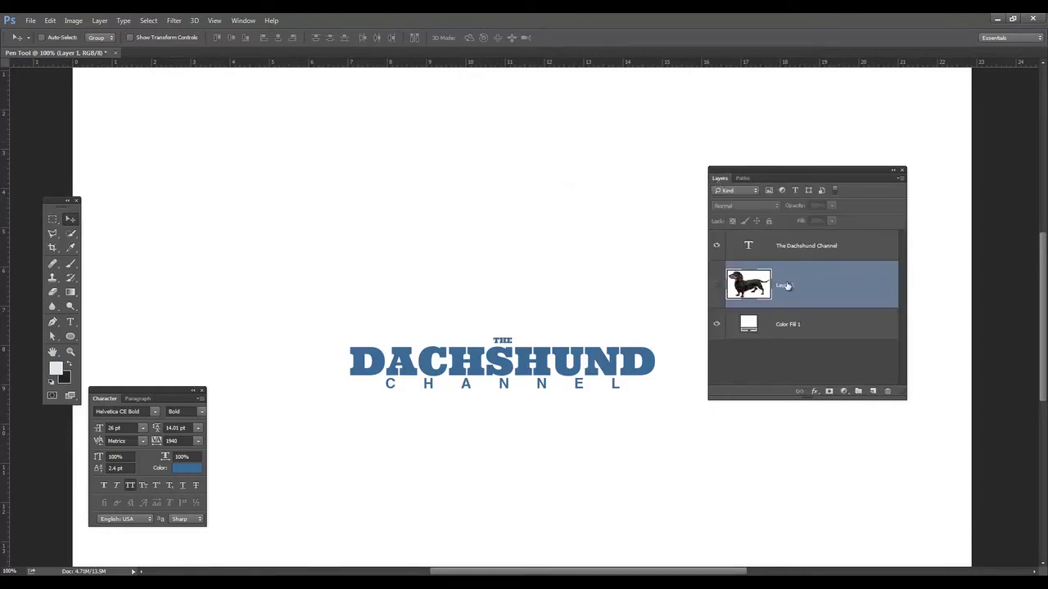
click(716, 287)
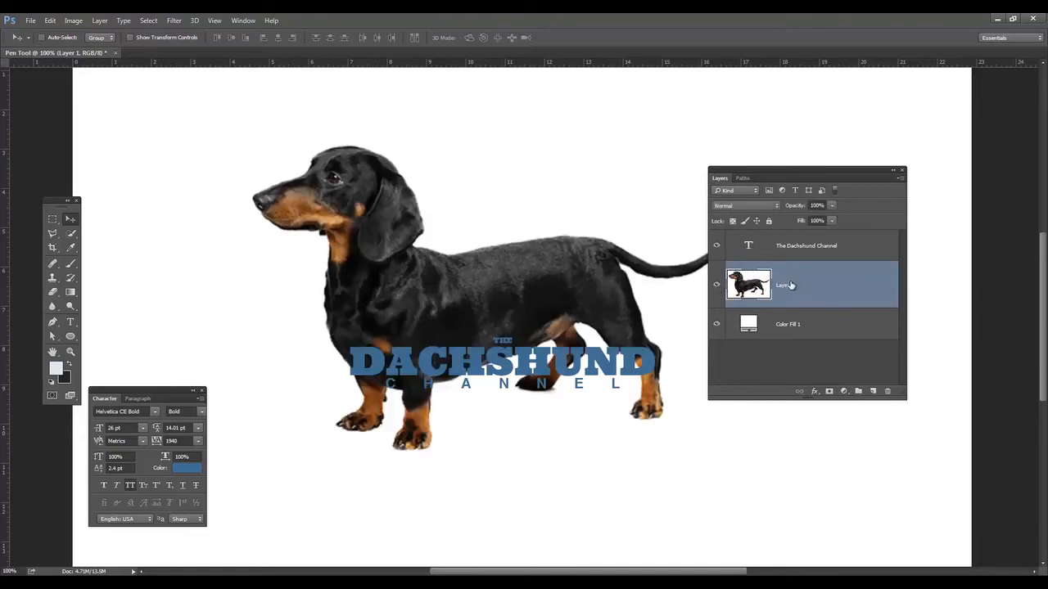
Move the title lower and the dog image higher so the title sits directly beneath the dog's feet
click(796, 246)
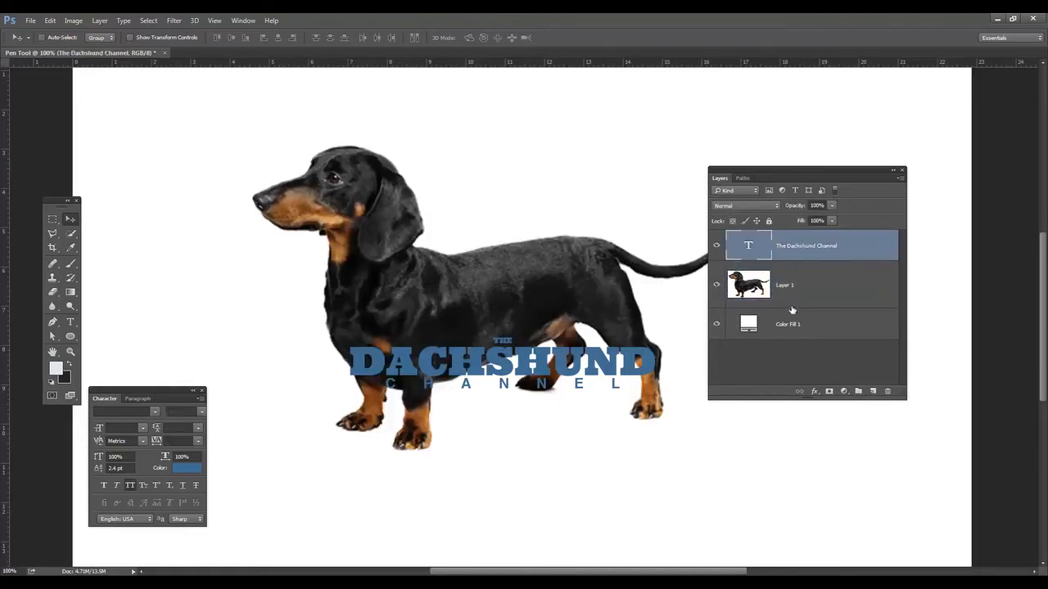
drag(503, 366, 503, 431)
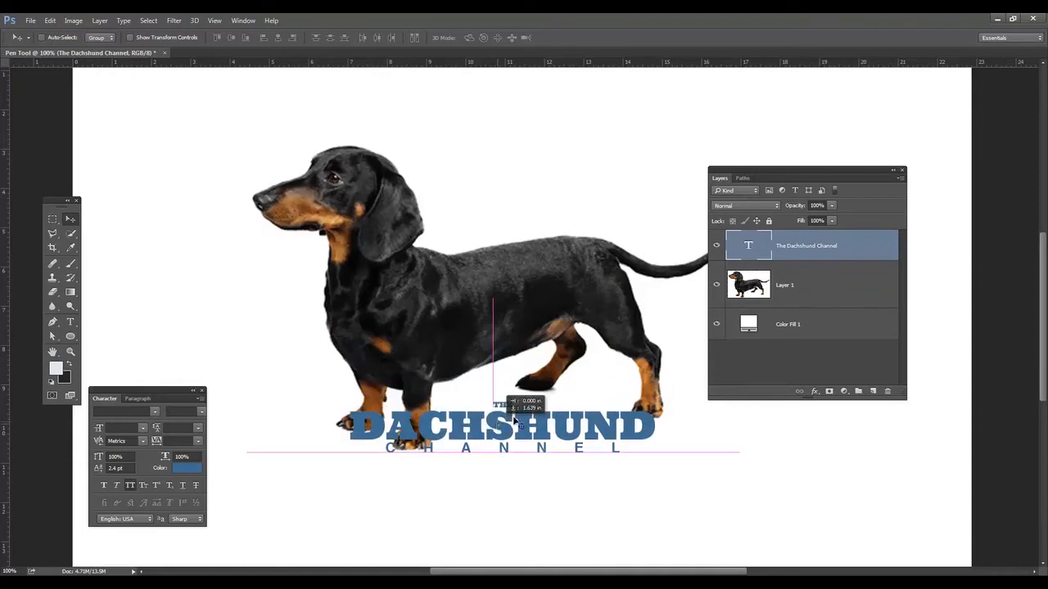
click(811, 284)
drag(519, 290, 520, 231)
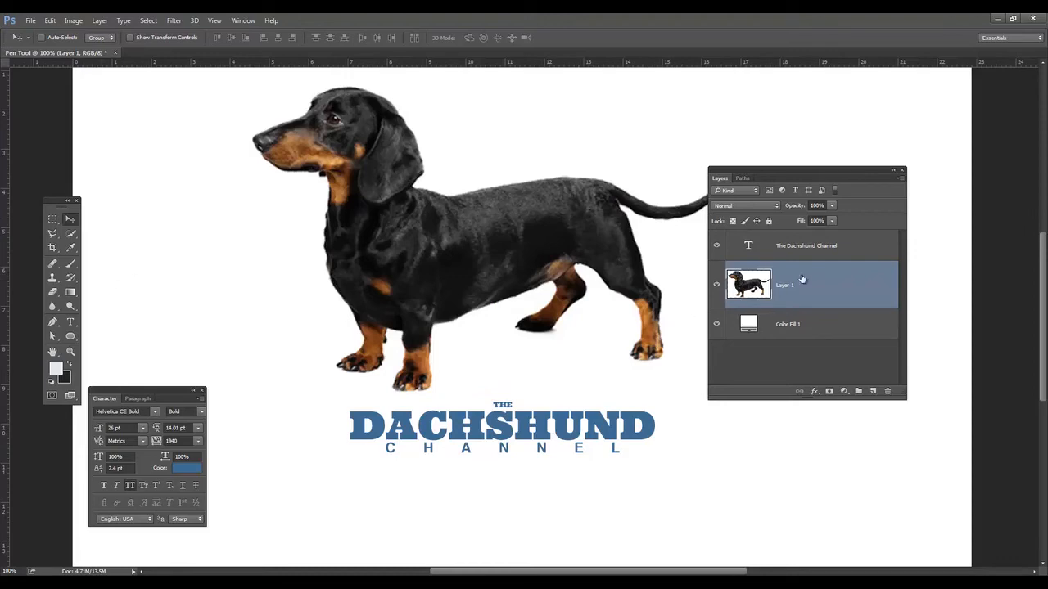
Start a Pen tool path at the dog's nose and trace the snout, forehead and top of the head
click(54, 323)
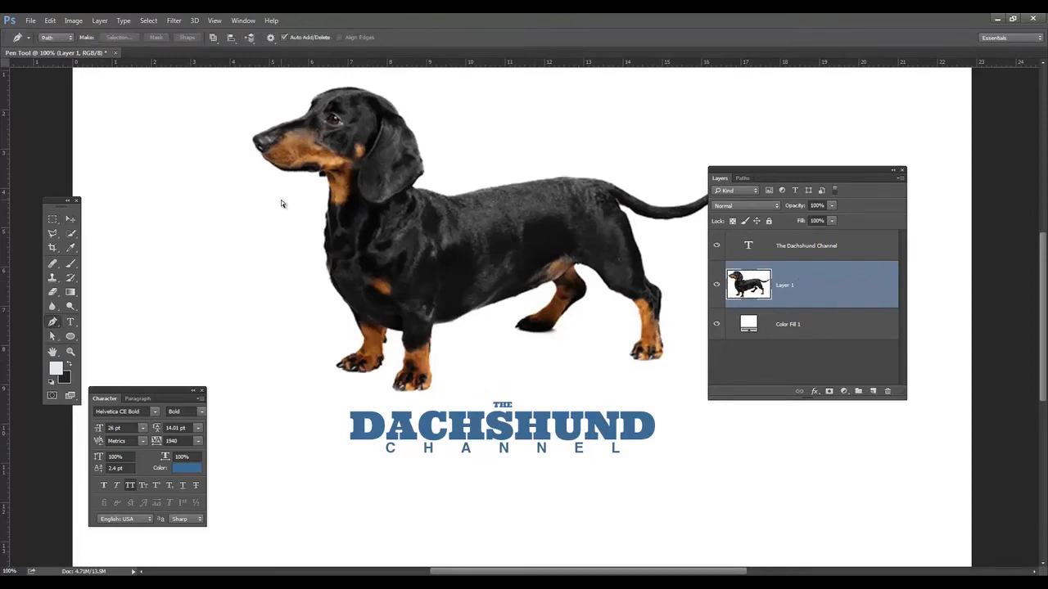
key(ctrl+plus)
key(ctrl+plus)
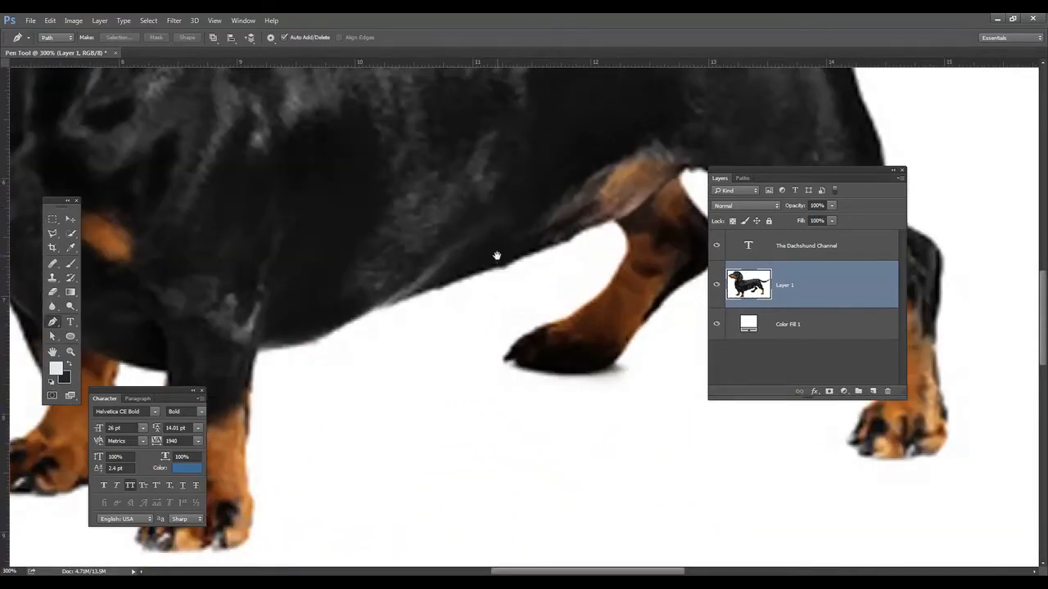
drag(330, 205, 314, 360)
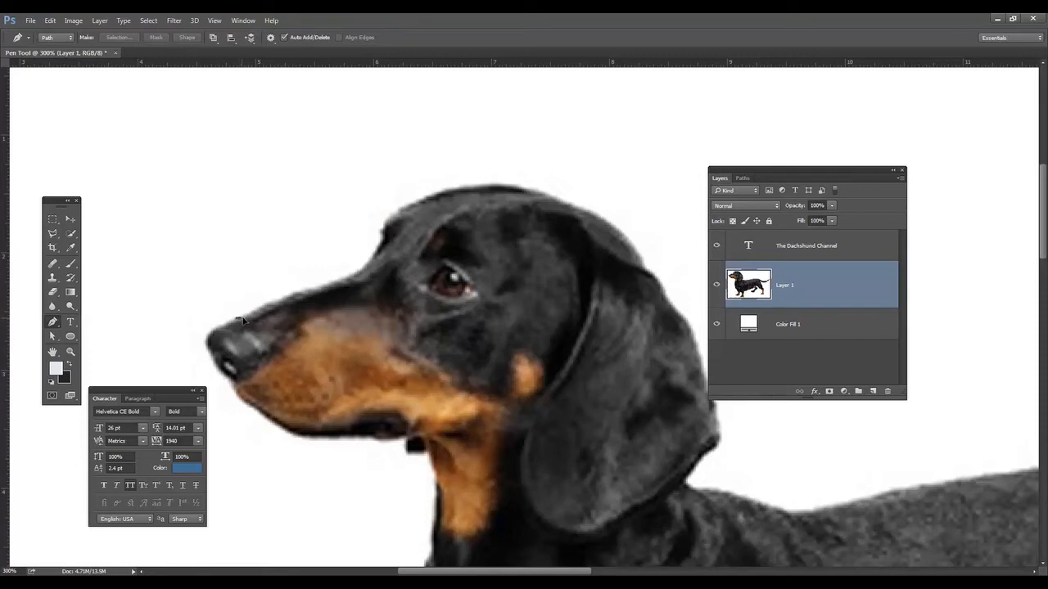
click(282, 305)
click(355, 272)
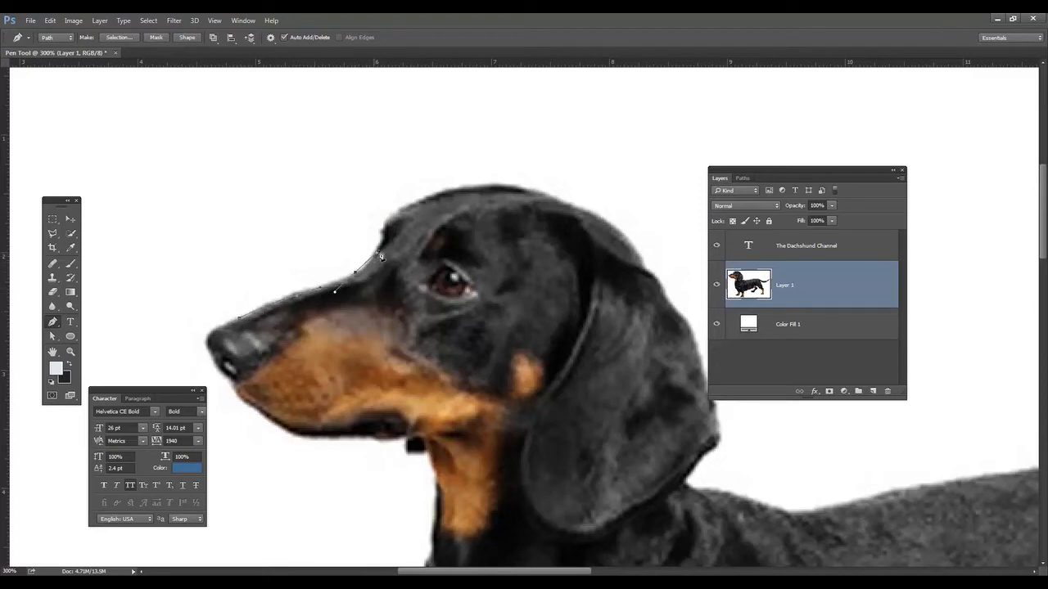
click(397, 210)
drag(454, 194, 645, 260)
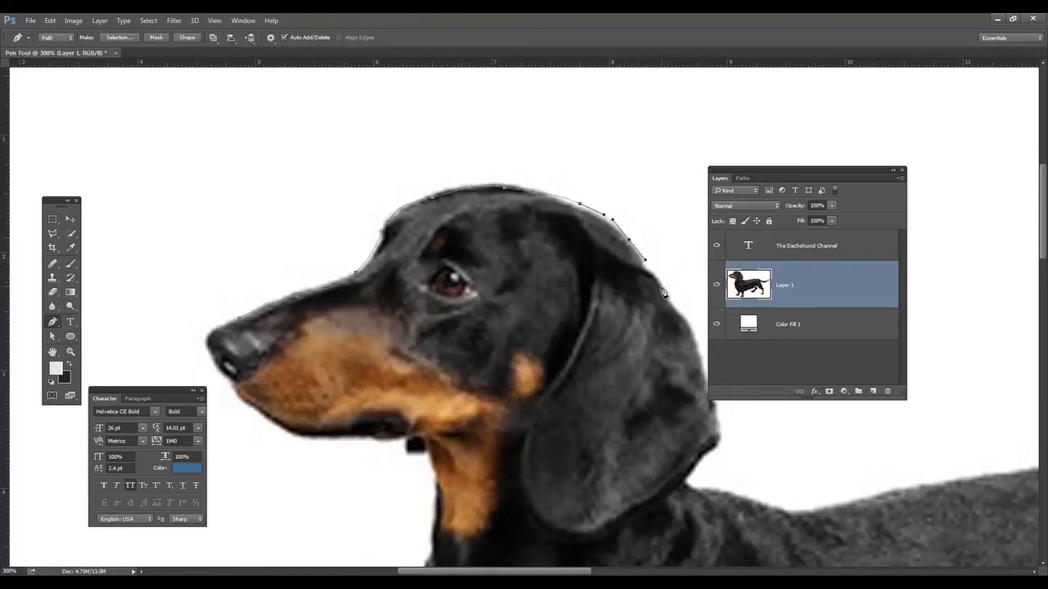
Continue the path down the outer edge of the ear, into the neck and along the first part of the back
drag(656, 338, 507, 377)
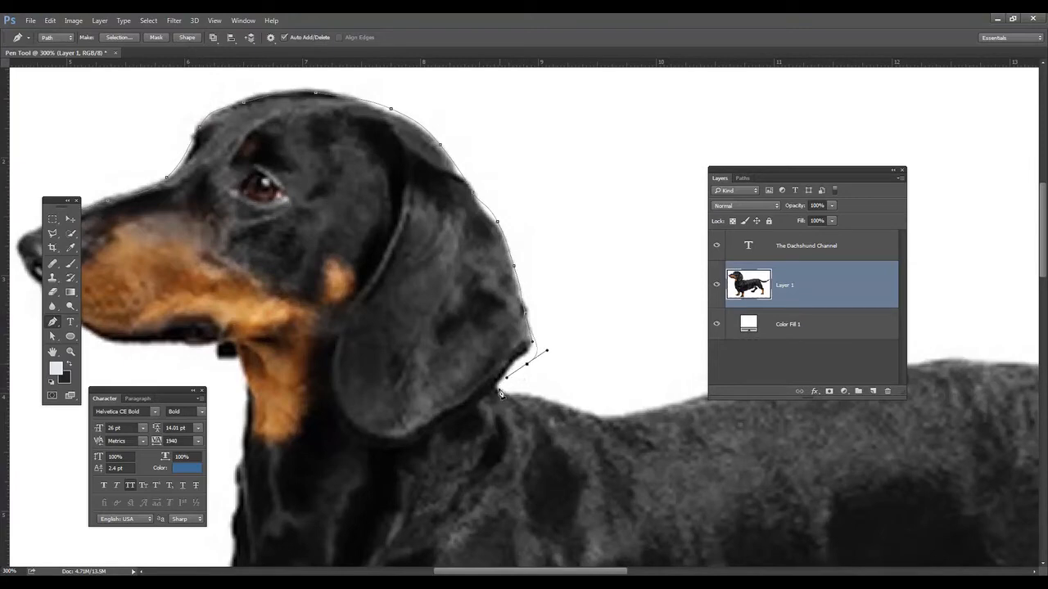
drag(499, 387, 327, 349)
drag(423, 347, 488, 211)
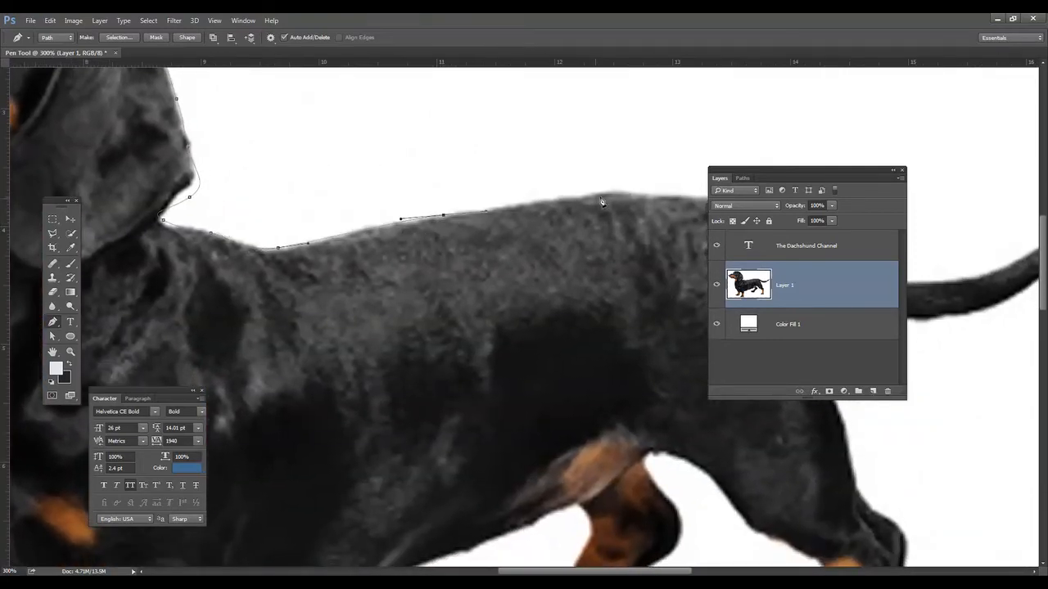
Trace the path over the rump and the tail's upper edge, around the tip and back along its underside
drag(631, 196, 440, 202)
drag(494, 238, 561, 118)
click(588, 113)
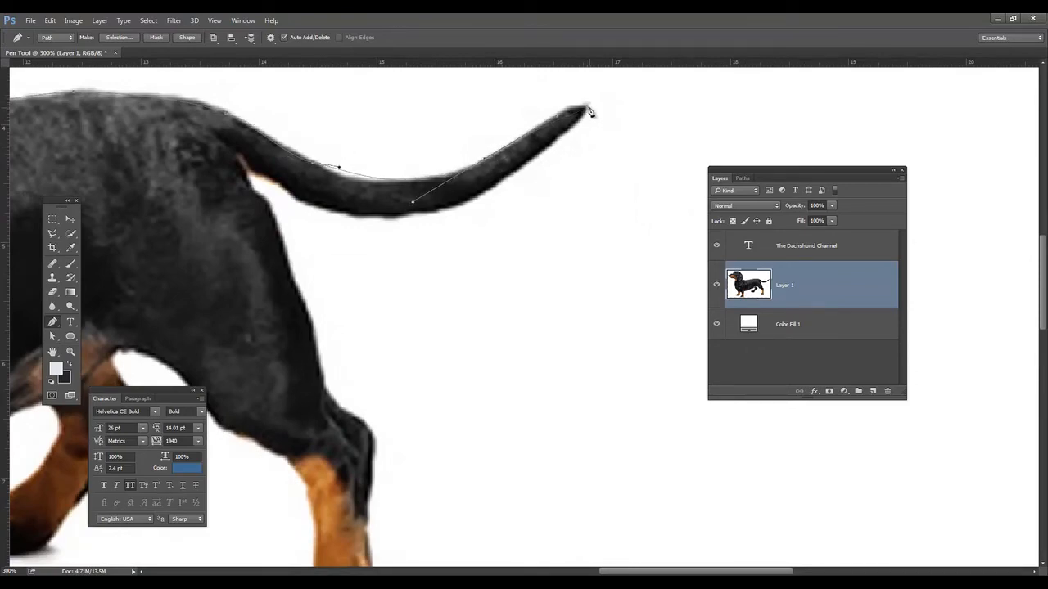
drag(586, 106, 591, 109)
drag(349, 217, 315, 210)
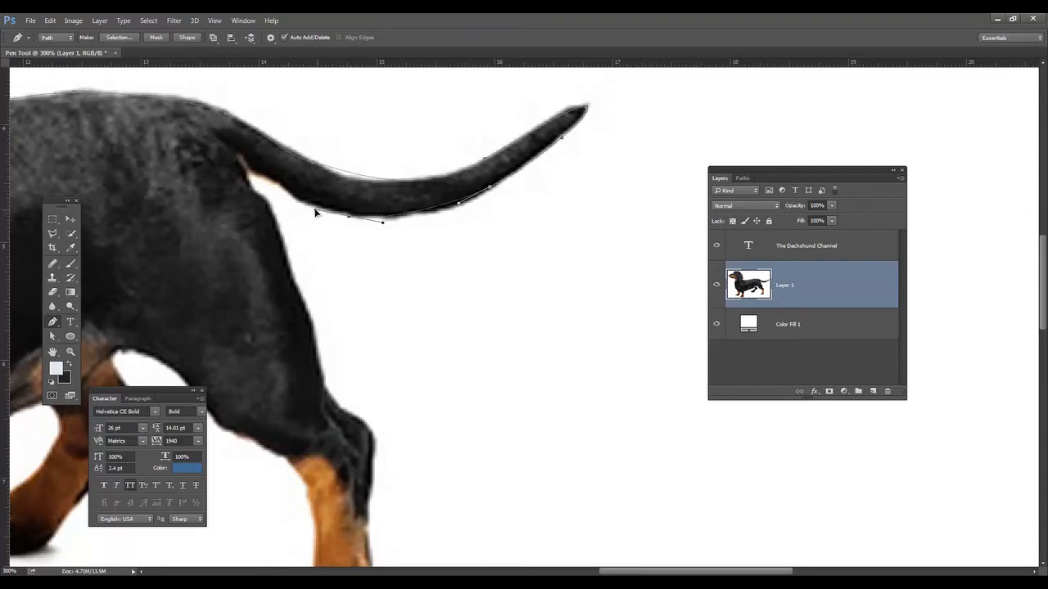
Trace the path from the base of the tail down the back of the near hind leg toward the hock
click(249, 170)
drag(251, 189, 261, 199)
drag(280, 237, 285, 259)
drag(327, 377, 379, 266)
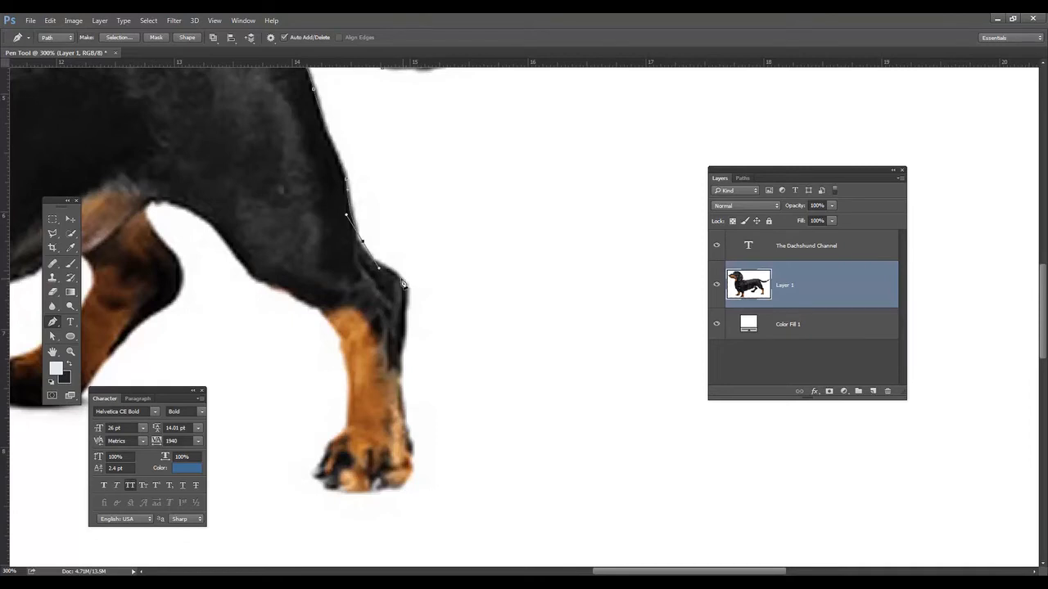
Continue the path around the hock and near hind paw and up the front edge of the lower leg
drag(400, 280, 409, 300)
mouse_move(416, 312)
mouse_down()
mouse_move(408, 305)
mouse_move(461, 262)
mouse_move(410, 304)
mouse_up()
drag(424, 360, 412, 421)
drag(456, 460, 343, 426)
drag(348, 383, 322, 315)
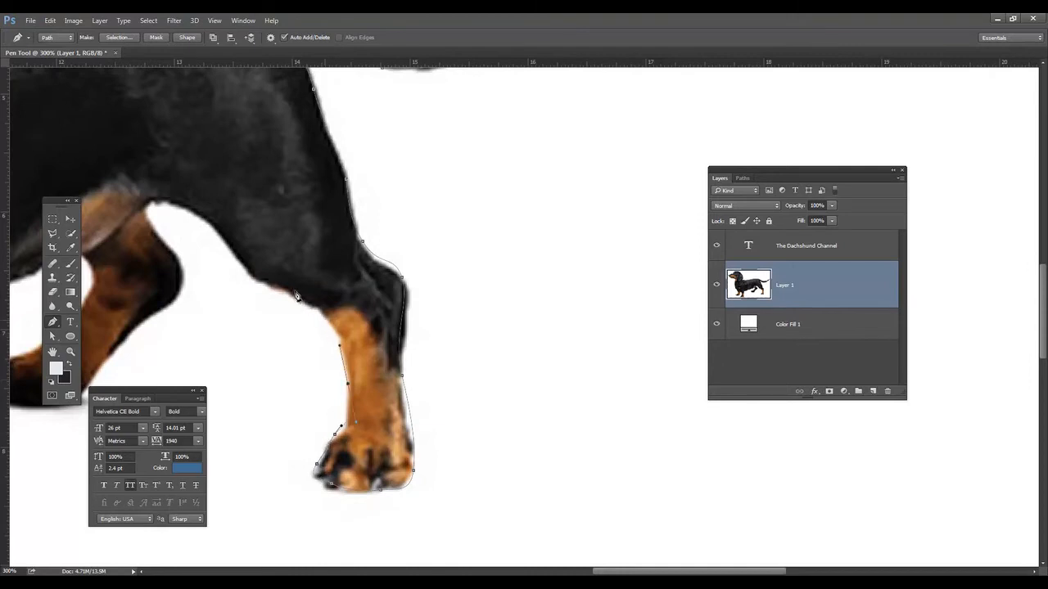
Trace the path along the inside of the near thigh and down the back edge of the far hind leg
drag(281, 288, 264, 281)
drag(246, 268, 230, 252)
drag(204, 217, 156, 206)
drag(174, 293, 161, 307)
drag(223, 276, 300, 243)
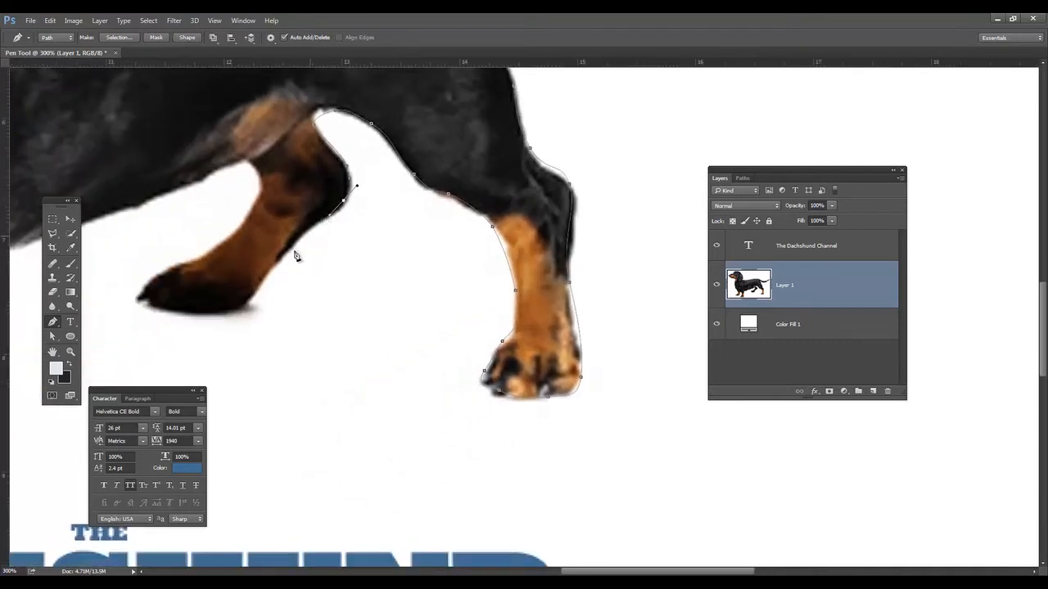
Trace the path around the far hind paw and up the front of that leg to the belly
drag(241, 309, 141, 301)
drag(187, 263, 206, 256)
drag(249, 214, 258, 198)
drag(252, 161, 240, 160)
Continue the path along the dog's belly to the back of the near front leg
drag(221, 170, 475, 113)
drag(283, 174, 236, 188)
drag(162, 220, 128, 218)
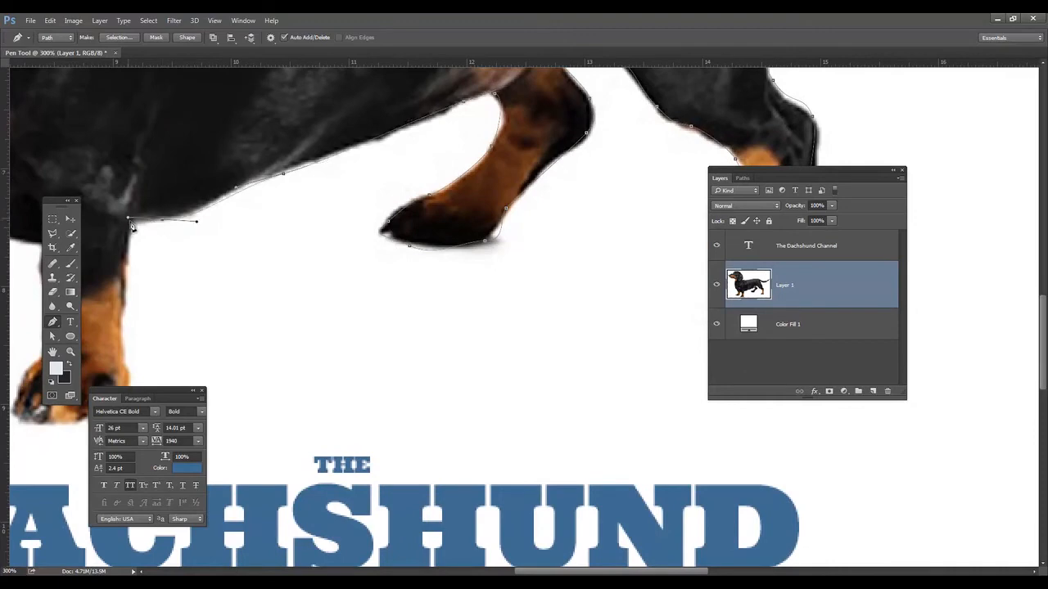
Trace the path around the near front leg and paw, across the chest gap and under the far front paw
drag(189, 306, 360, 145)
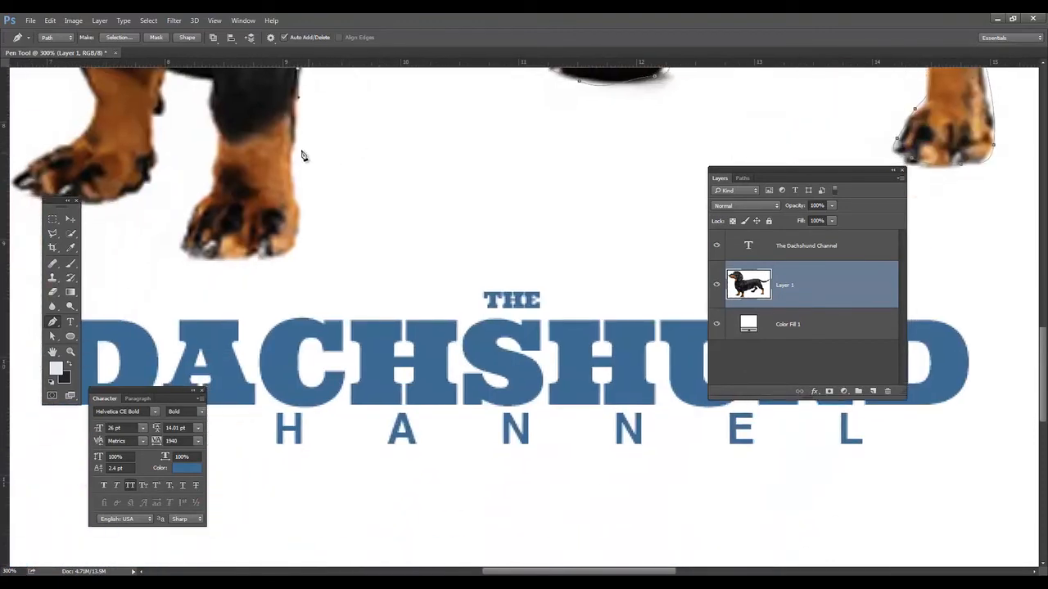
drag(296, 199, 307, 218)
drag(188, 221, 211, 187)
drag(220, 129, 219, 123)
mouse_move(219, 120)
mouse_down()
mouse_move(271, 170)
mouse_move(242, 127)
mouse_move(218, 129)
mouse_up()
drag(208, 170, 213, 216)
drag(143, 259, 360, 307)
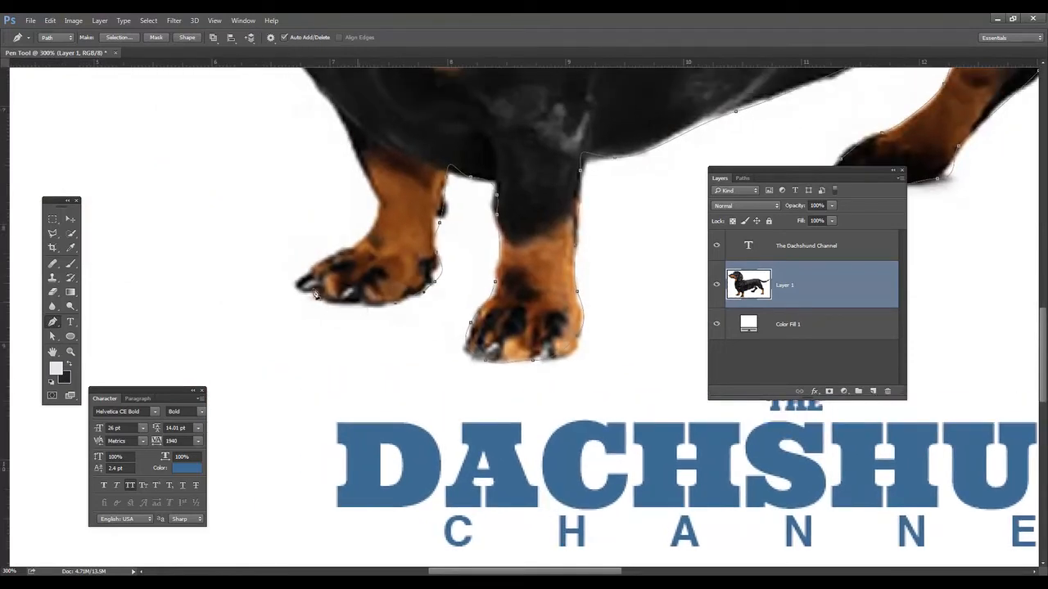
Trace the path around the far front paw's toes, up the front of that leg and along the chest to the throat
drag(300, 280, 321, 268)
drag(370, 212, 506, 280)
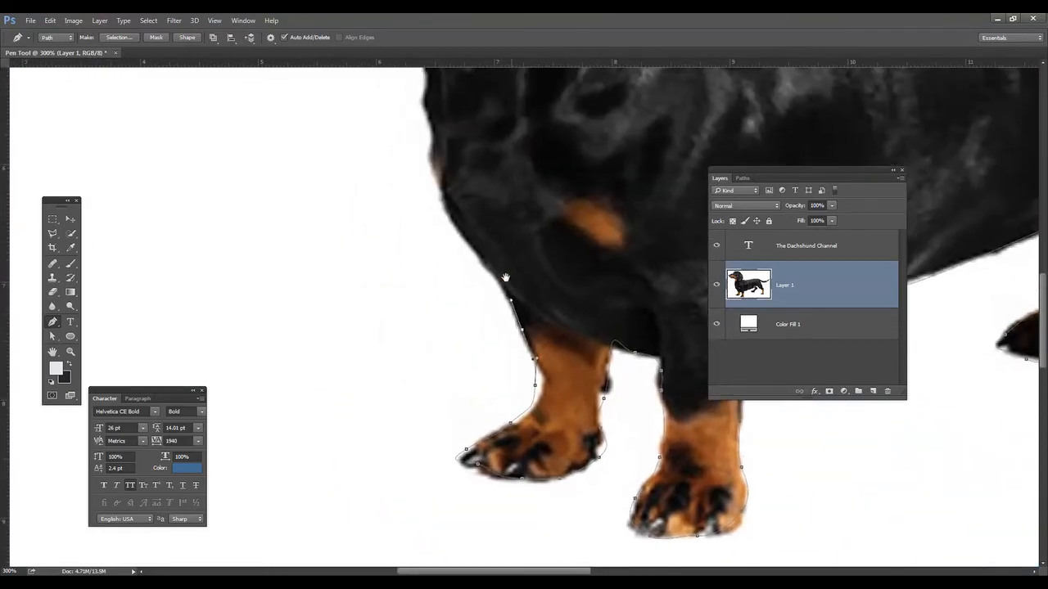
drag(439, 173, 545, 300)
drag(480, 167, 485, 116)
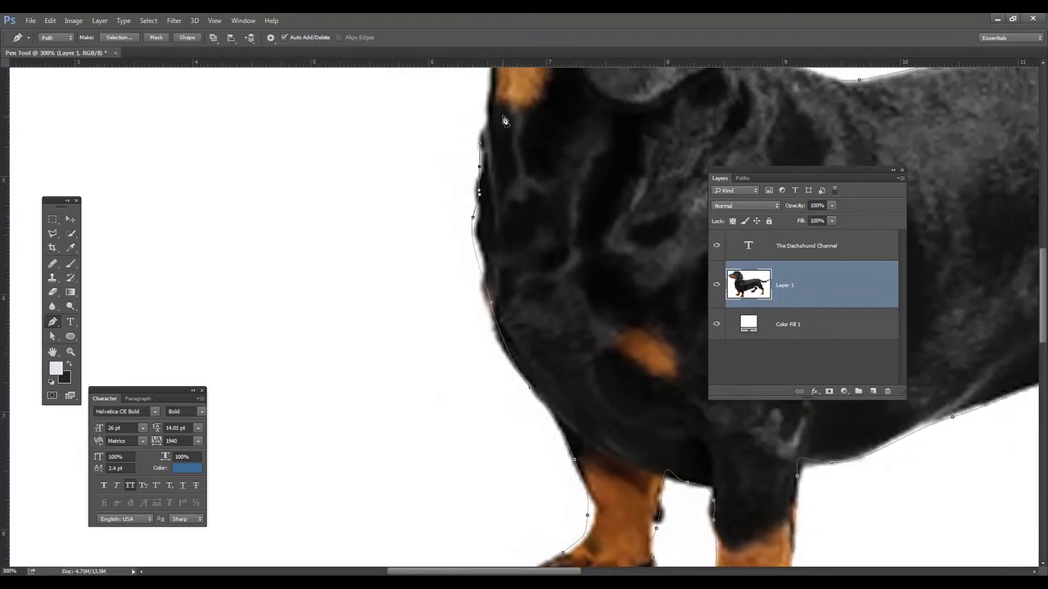
key(ctrl+z)
drag(511, 165, 533, 299)
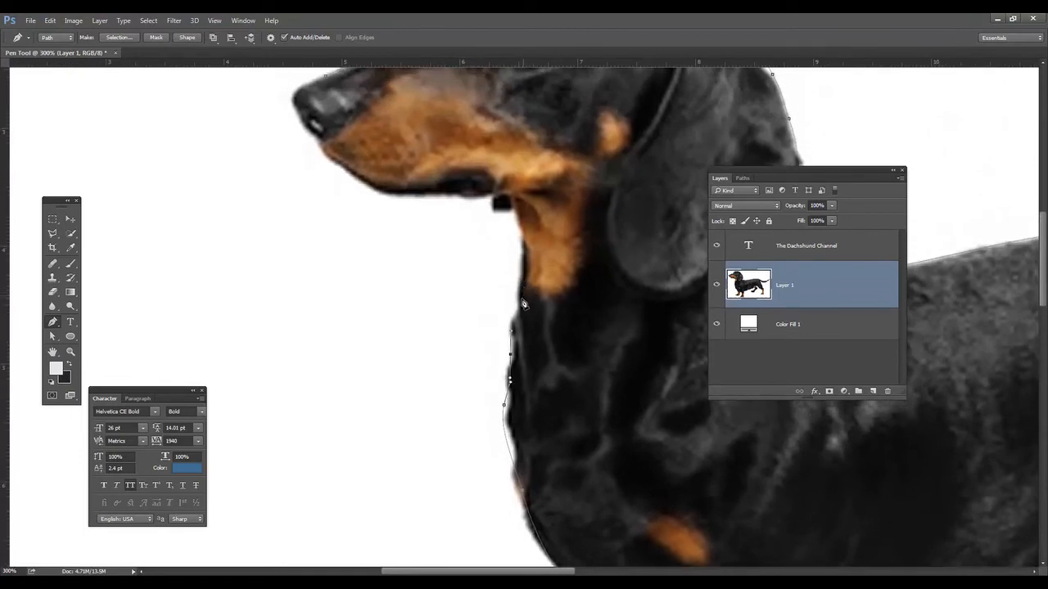
Continue the path up the throat, around the dark notch beneath the jaw and along the lower jaw towards the chin
click(520, 301)
click(524, 255)
click(506, 201)
drag(503, 210, 490, 212)
drag(485, 203, 472, 193)
drag(467, 196, 348, 173)
Trace the path around the chin and nose, redo the last nose points and close it at the starting anchor
drag(412, 220, 491, 336)
click(446, 269)
click(439, 249)
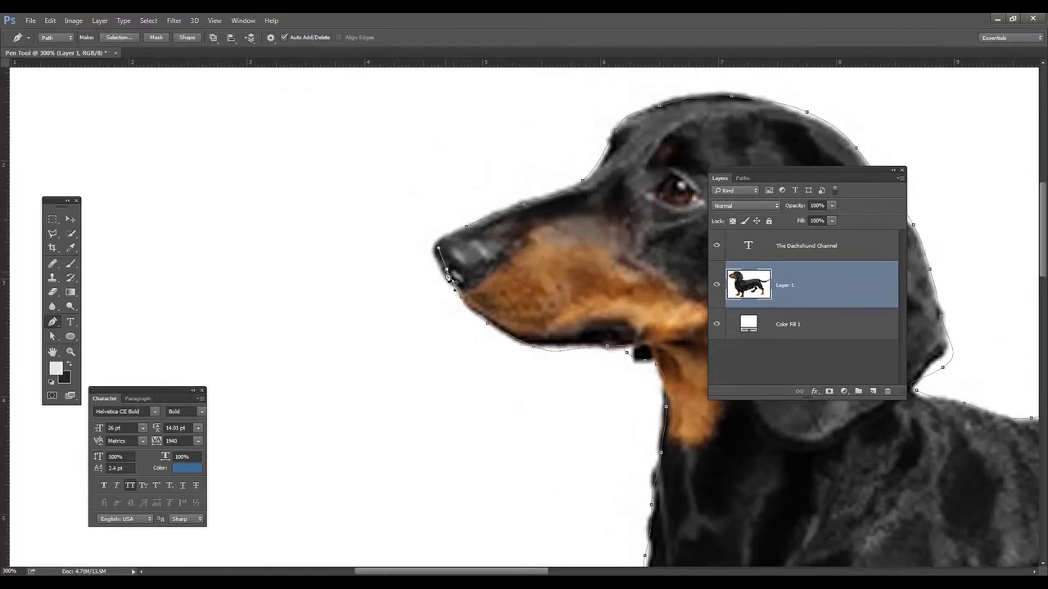
drag(443, 232, 451, 231)
click(467, 229)
key(ctrl+alt+z)
key(ctrl+alt+z)
drag(450, 231, 468, 232)
Check the Work Path in the paths list, hide Layer 1, and move the layer list clear of the outline
click(744, 178)
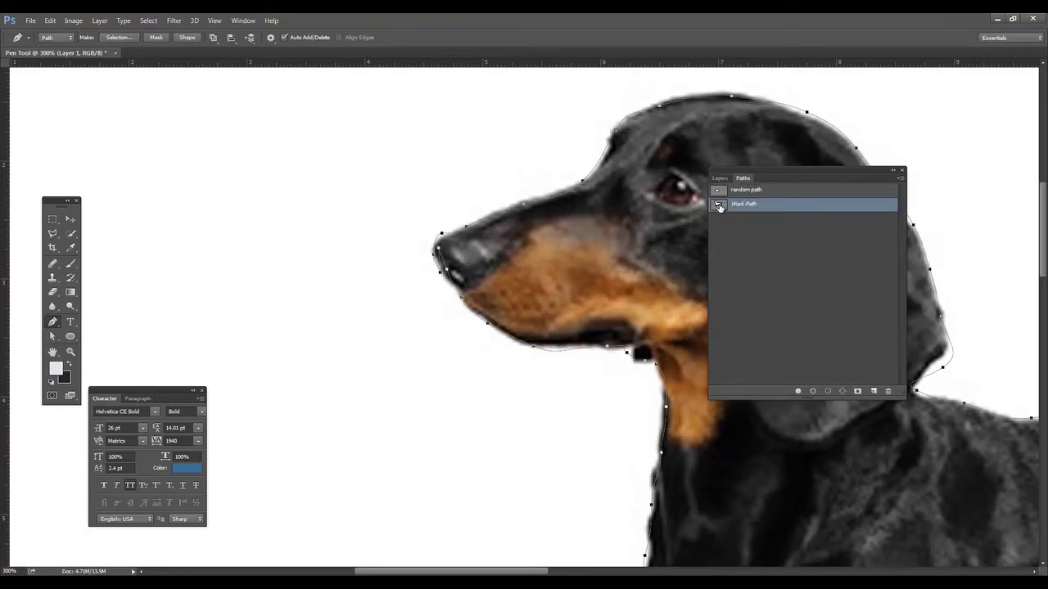
click(720, 178)
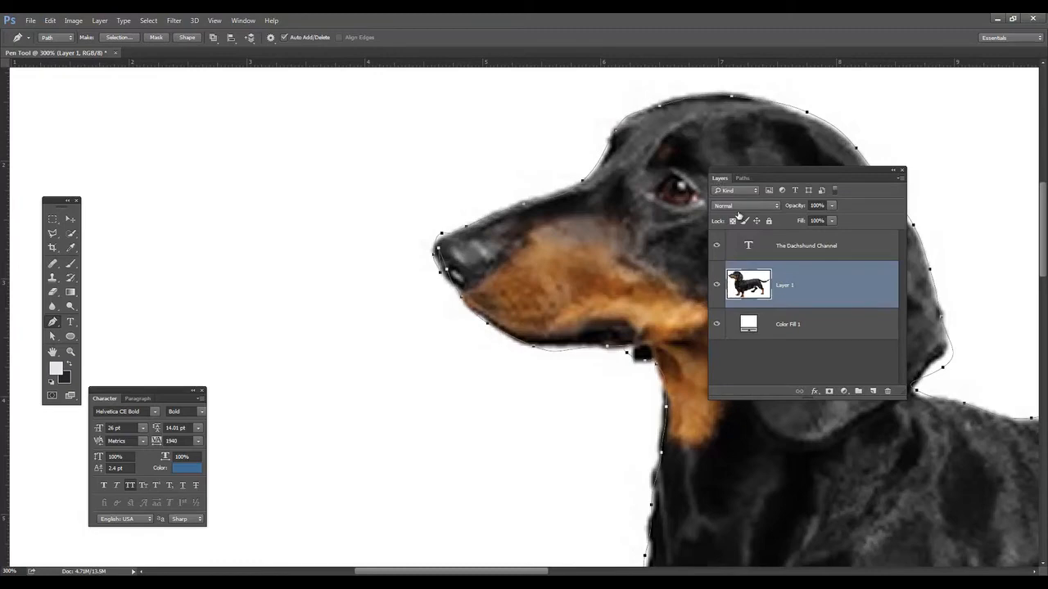
click(717, 287)
drag(747, 173, 890, 174)
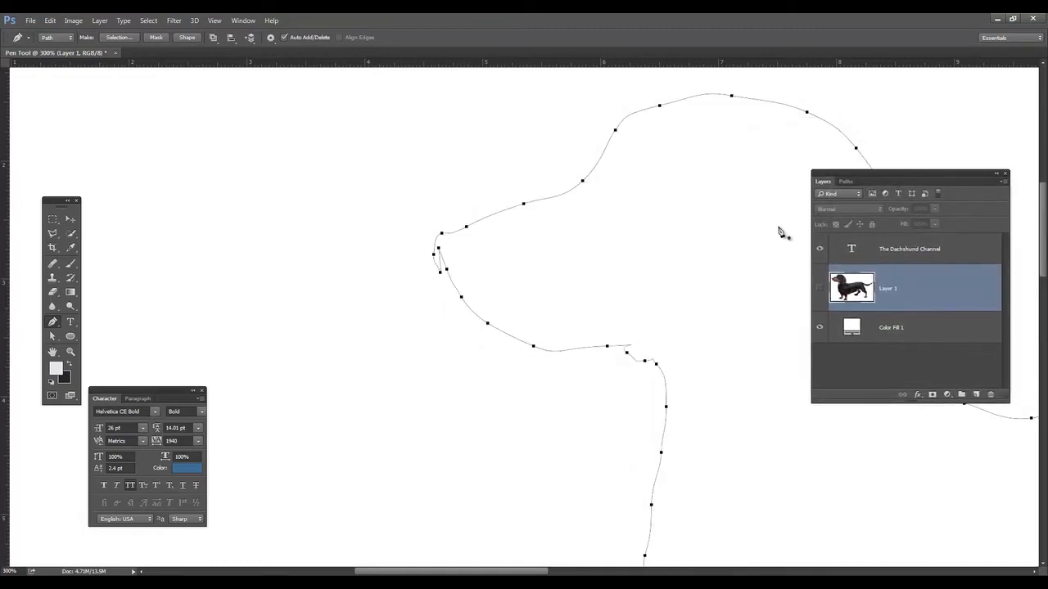
With the Direct Selection tool, move the overlapping nose anchors down along the muzzle outline
click(69, 220)
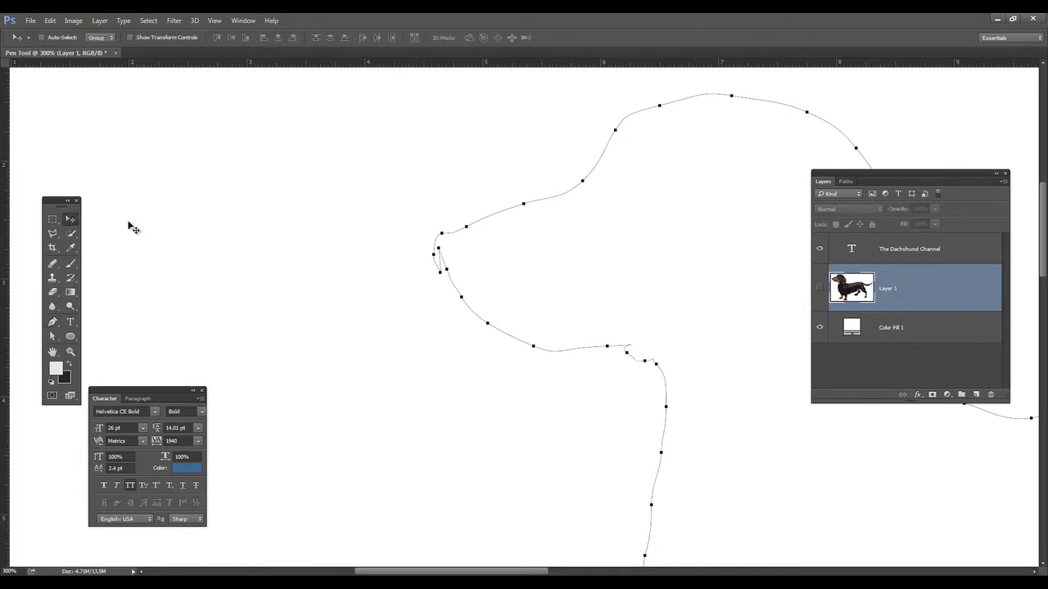
drag(518, 181, 493, 183)
drag(464, 229, 394, 212)
key(ctrl+plus)
key(ctrl+plus)
key(ctrl+plus)
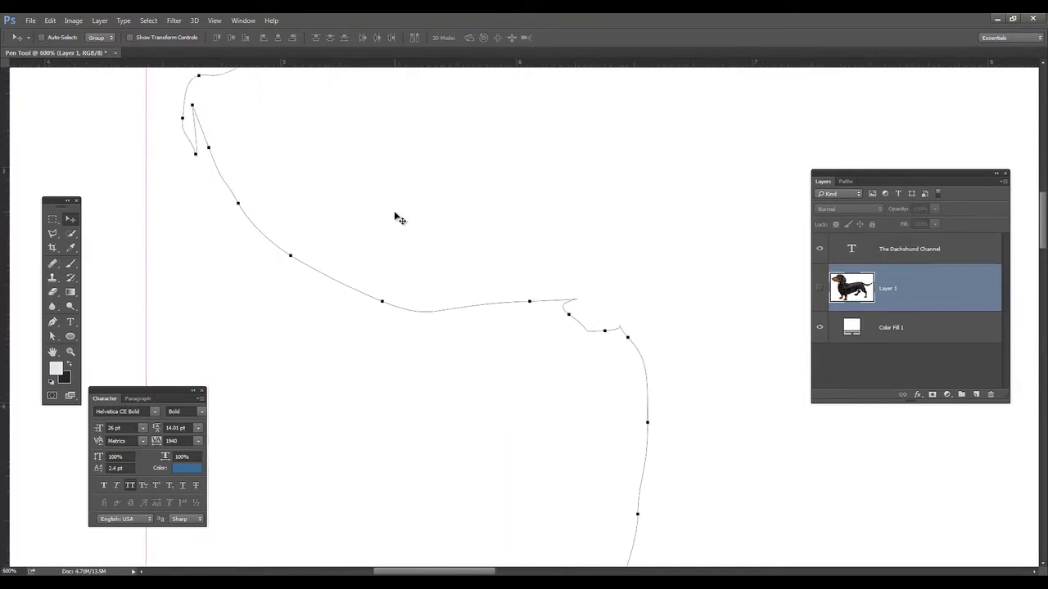
drag(309, 176, 455, 235)
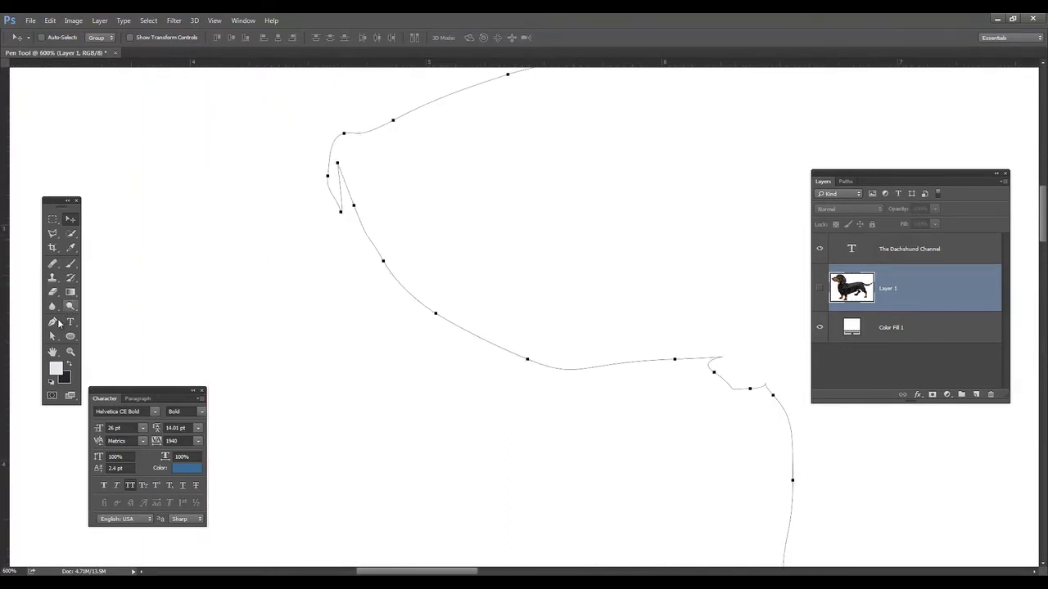
click(52, 336)
click(337, 164)
drag(337, 165, 351, 210)
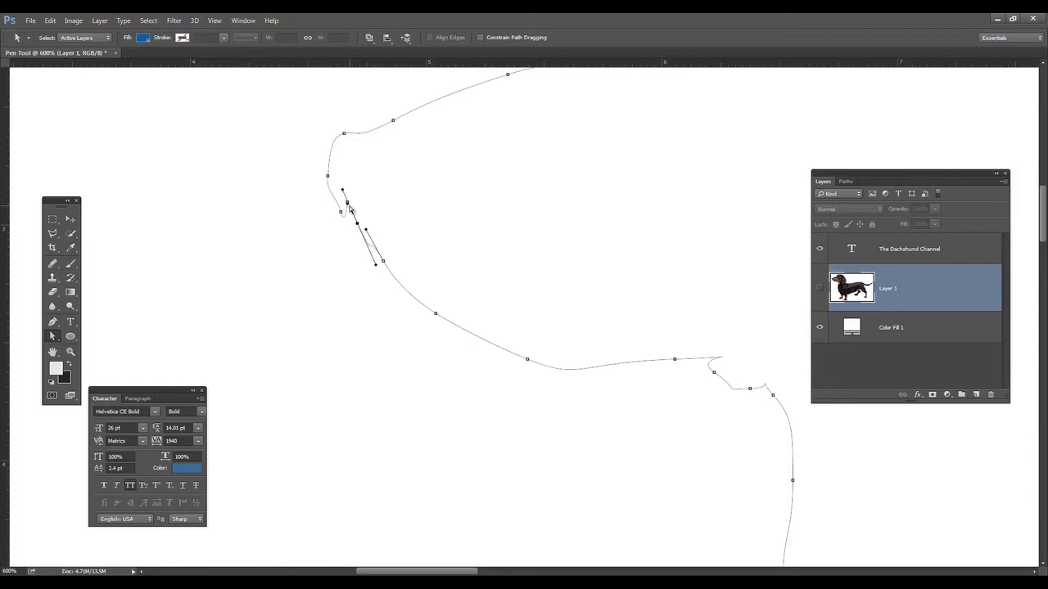
drag(348, 205, 354, 218)
Delete the surplus anchor at the nose and reposition the anchors on either side of the gap
click(342, 215)
click(358, 226)
key(ctrl+j)
key(ctrl+z)
drag(358, 226, 354, 226)
click(378, 217)
click(336, 212)
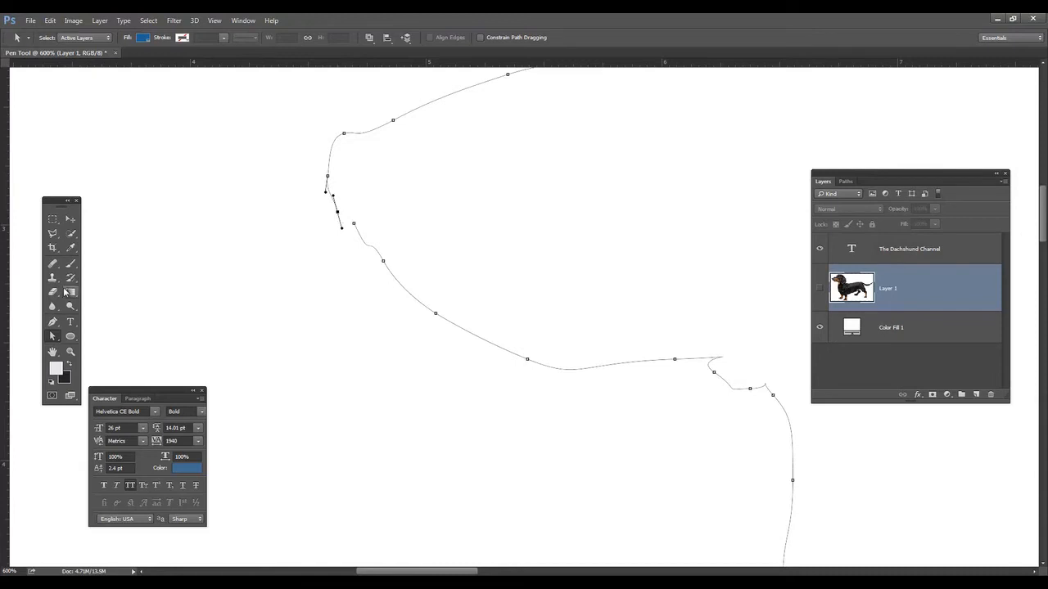
Join the two open ends of the path at the nose with the Pen tool
click(54, 342)
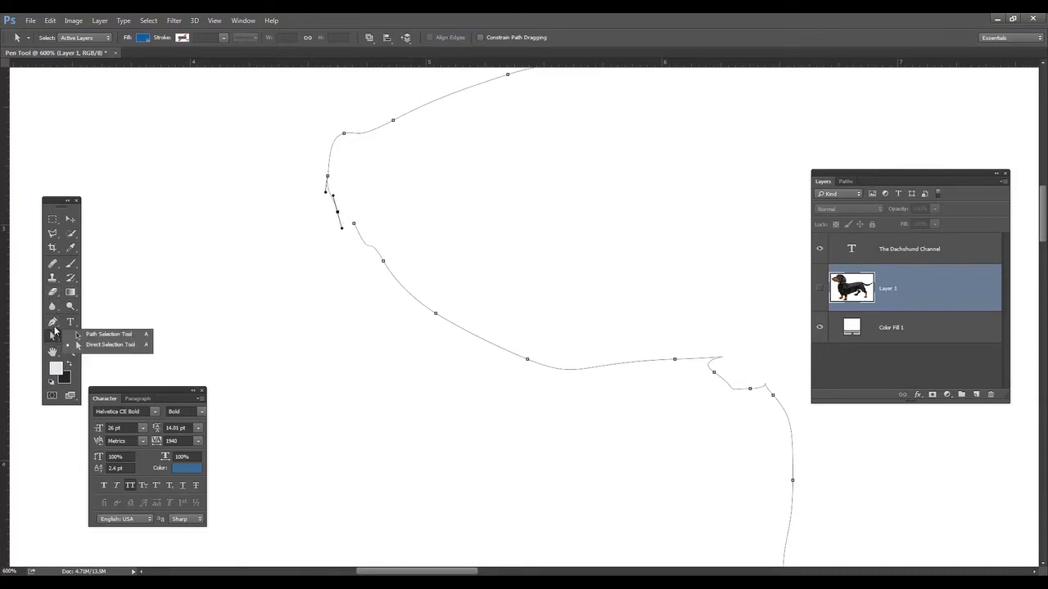
click(52, 322)
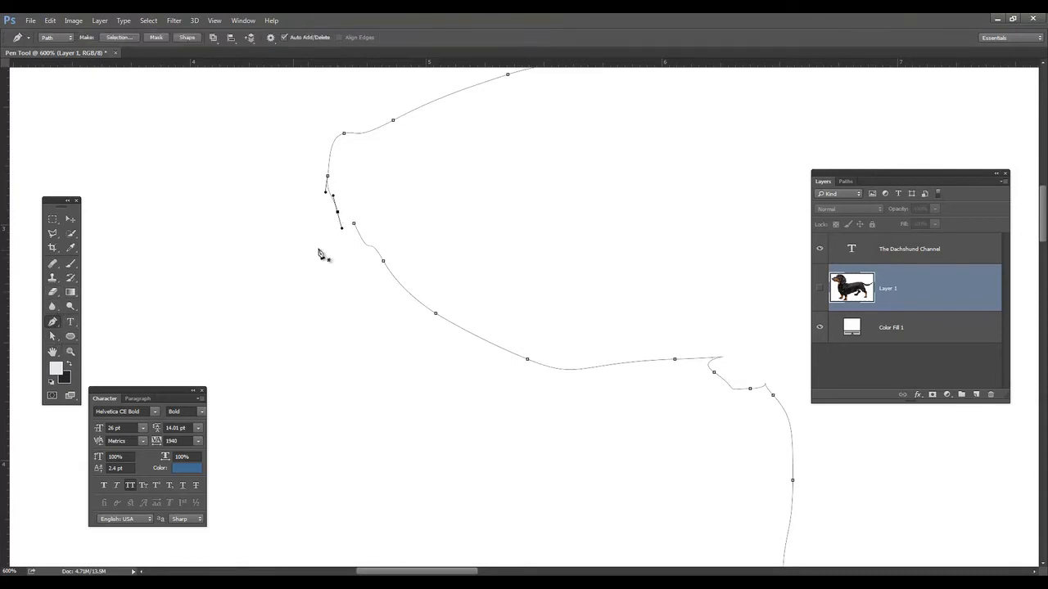
click(354, 225)
click(338, 213)
click(70, 219)
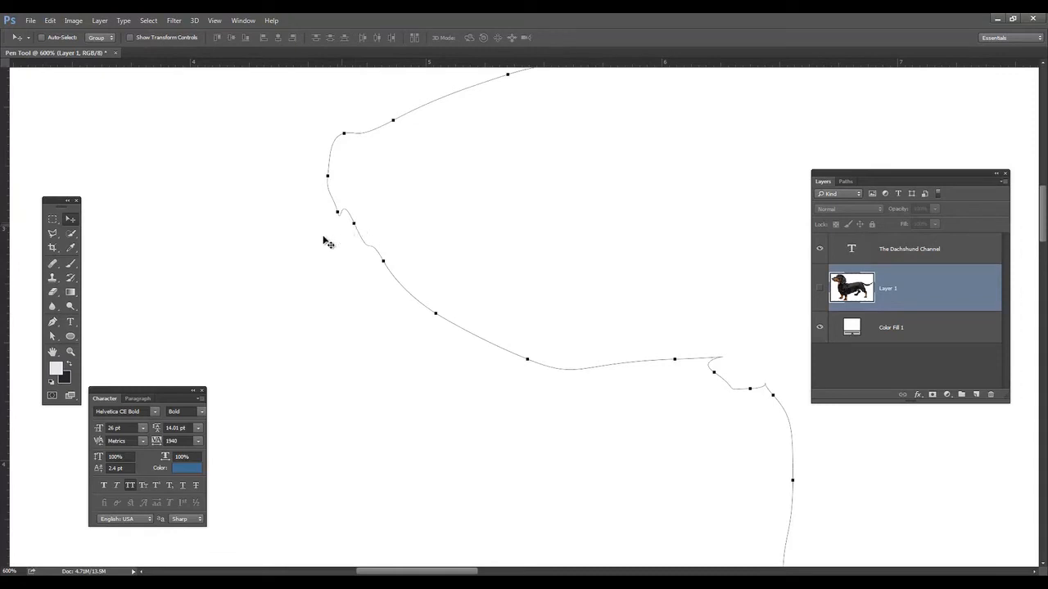
Smooth the rejoined segment under the nose by adjusting its anchors and direction handles
click(52, 337)
click(290, 298)
click(362, 244)
mouse_move(363, 235)
mouse_down()
mouse_move(370, 268)
mouse_move(357, 228)
mouse_up()
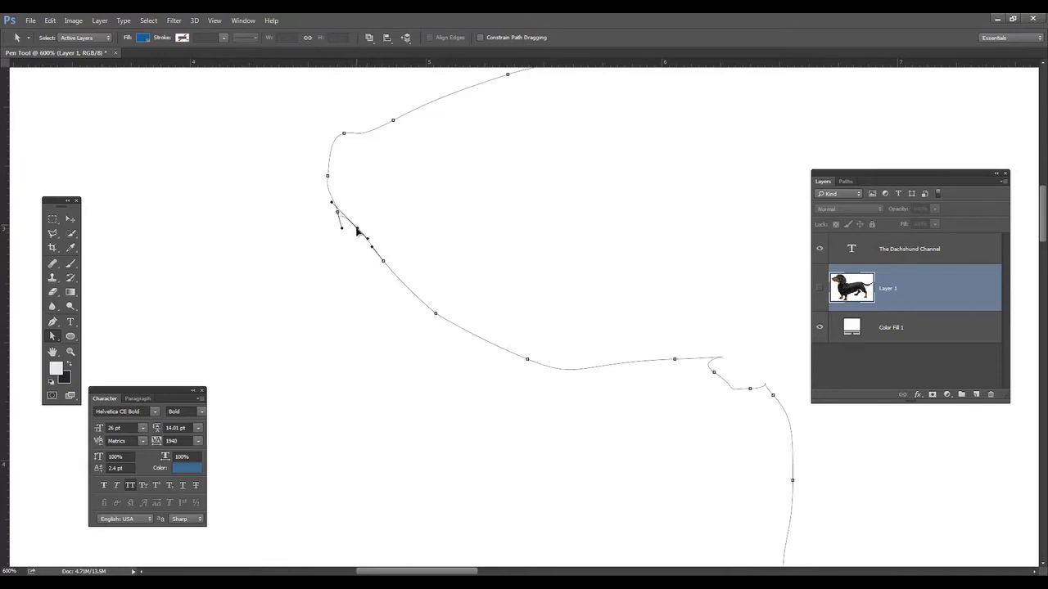
mouse_move(337, 214)
mouse_down()
mouse_move(335, 206)
mouse_move(340, 217)
mouse_up()
click(407, 203)
Inspect the repaired head outline and make Layer 1 visible again
drag(513, 189, 328, 231)
key(ctrl+minus)
key(ctrl+minus)
key(ctrl+minus)
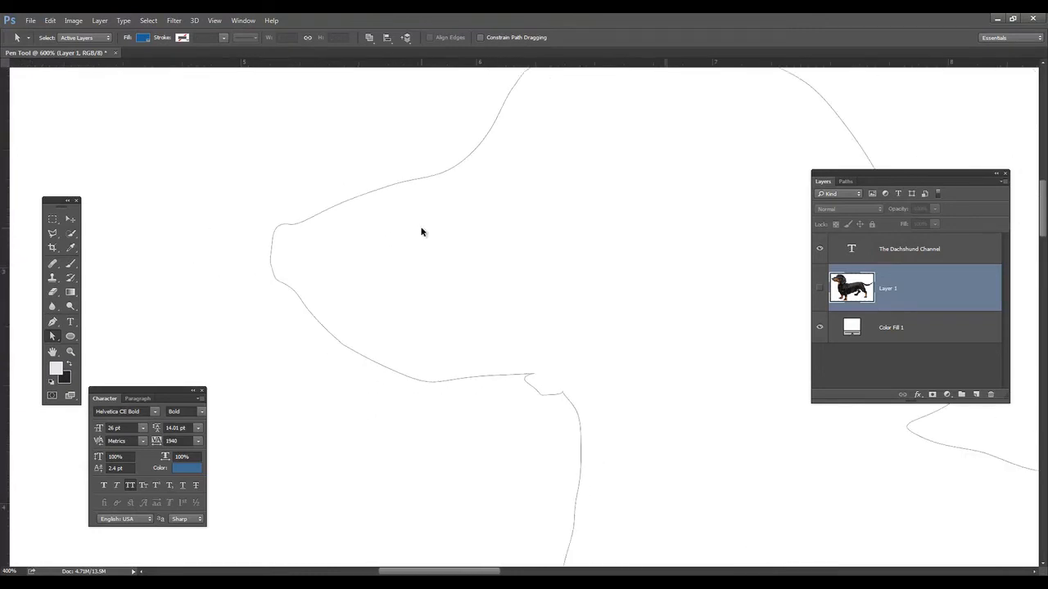
key(ctrl+minus)
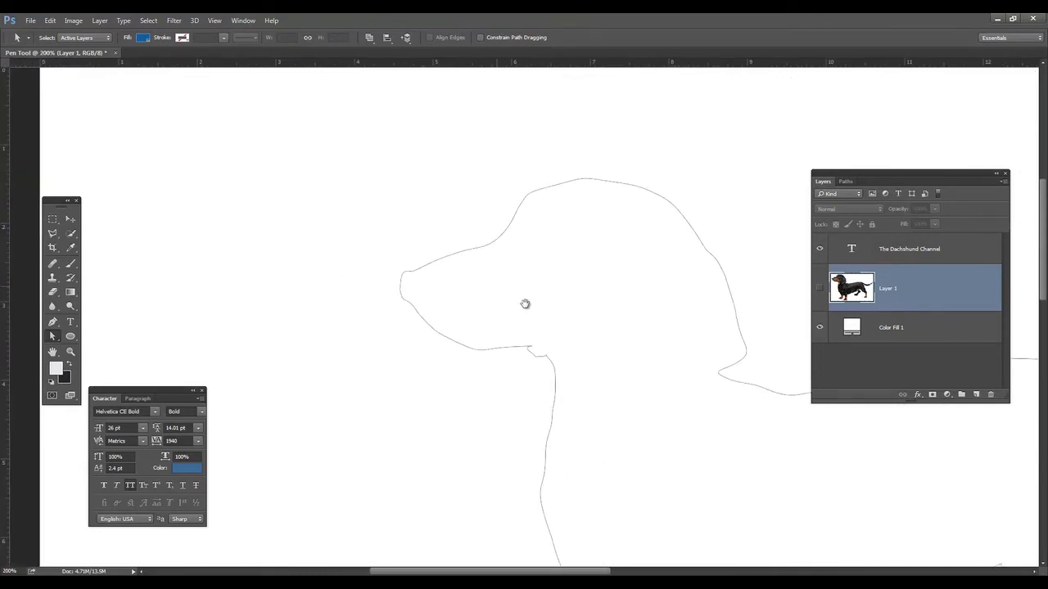
drag(524, 303, 402, 270)
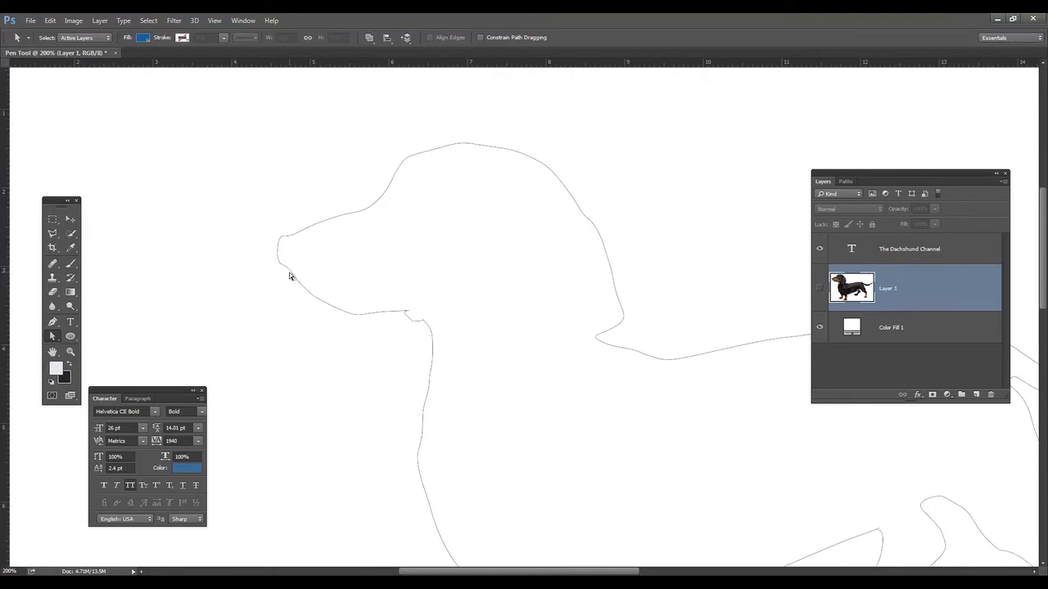
click(820, 288)
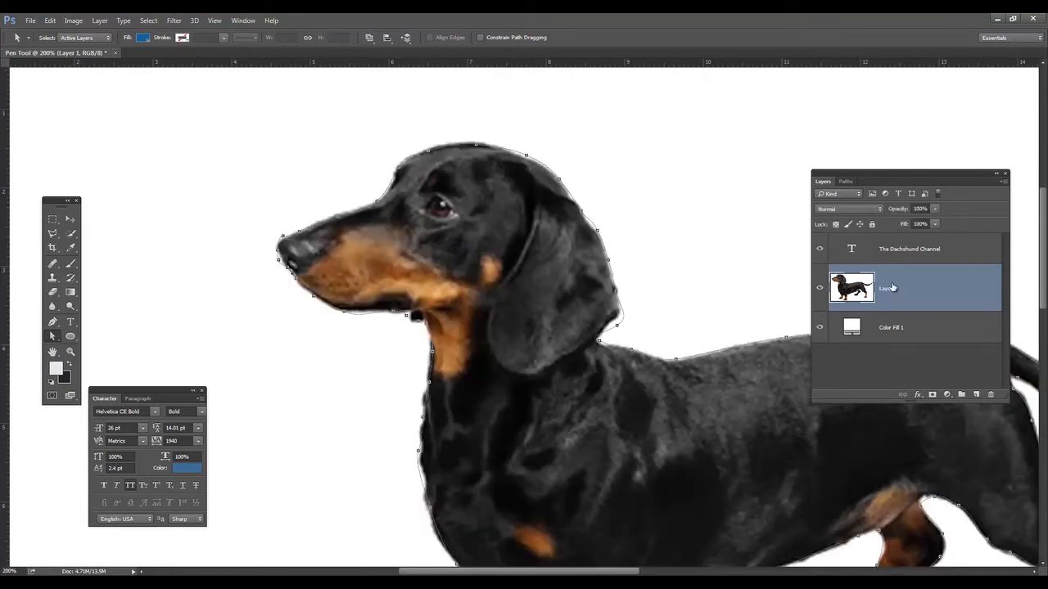
Get a close view of the dog's nose, toggle the path overlay and reselect the Work Path to display it
key(z)
click(279, 261)
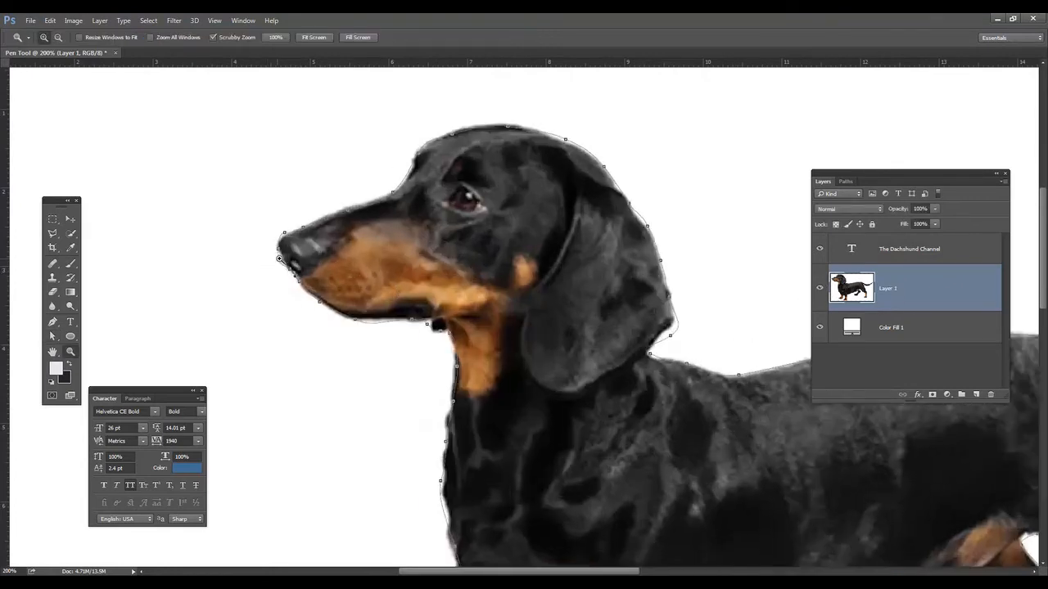
click(290, 263)
click(290, 262)
click(288, 262)
click(245, 269)
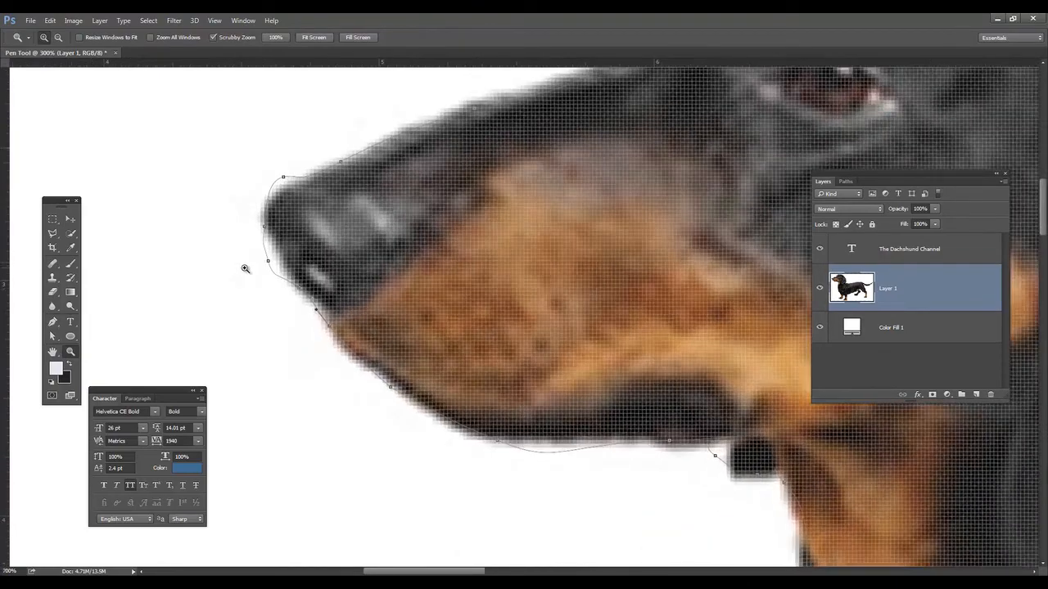
click(244, 269)
key(ctrl+h)
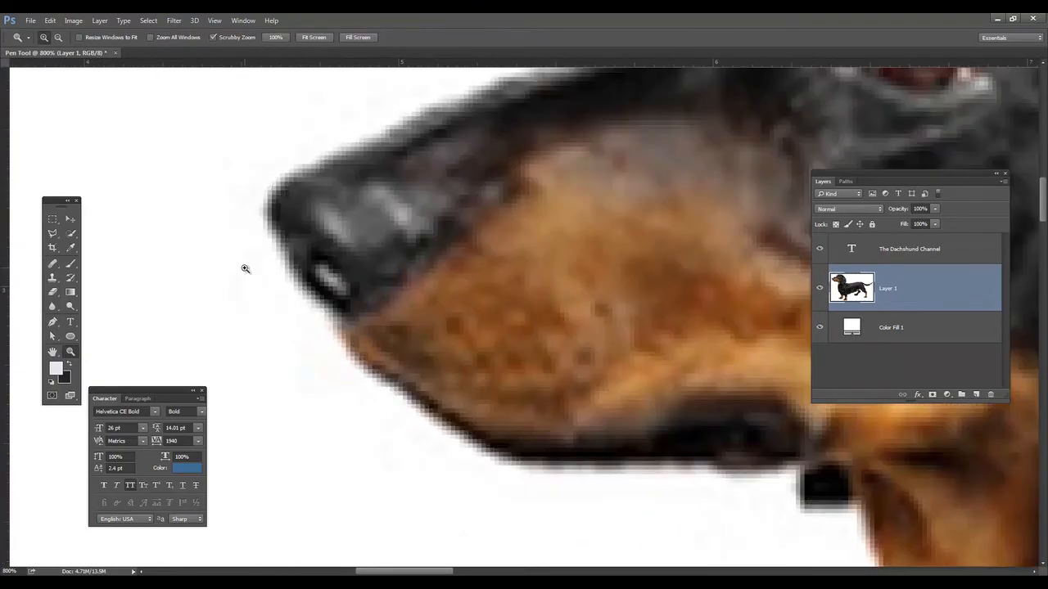
click(846, 181)
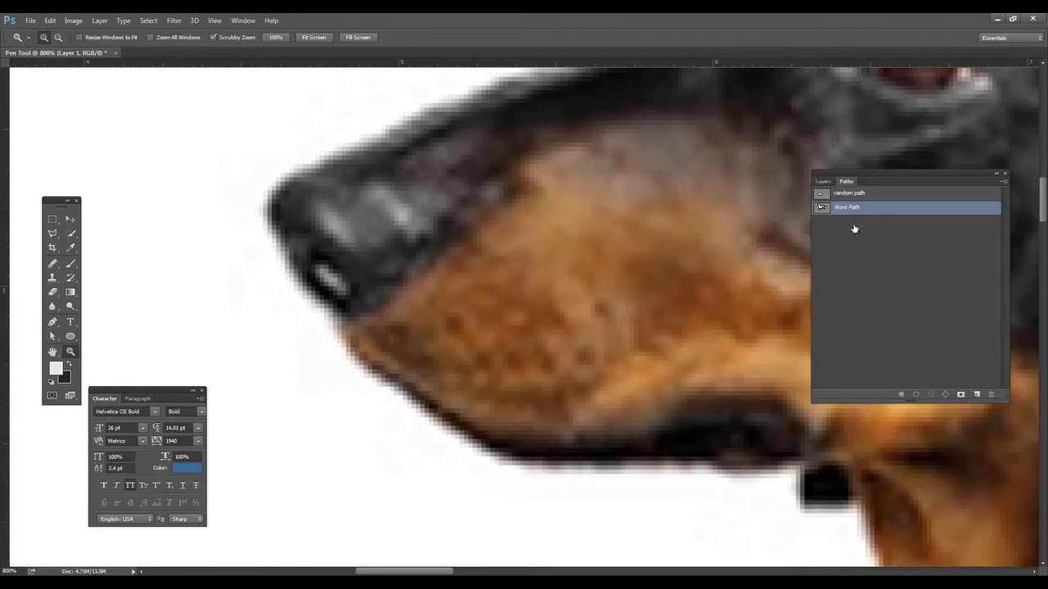
click(825, 215)
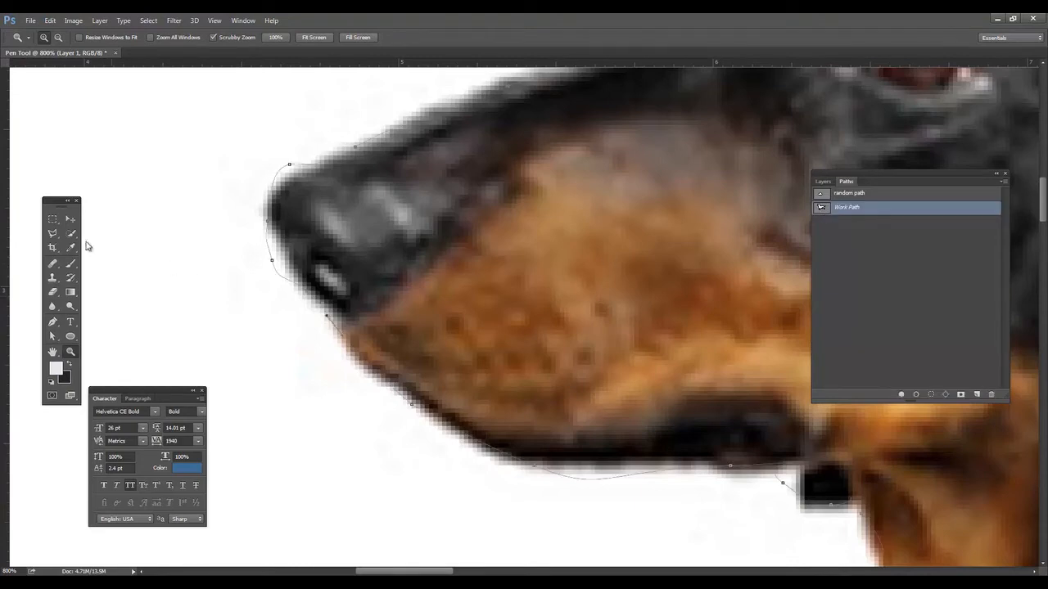
Move the anchors and handles around the nose and front of the chin to fit the dog's edge
click(52, 336)
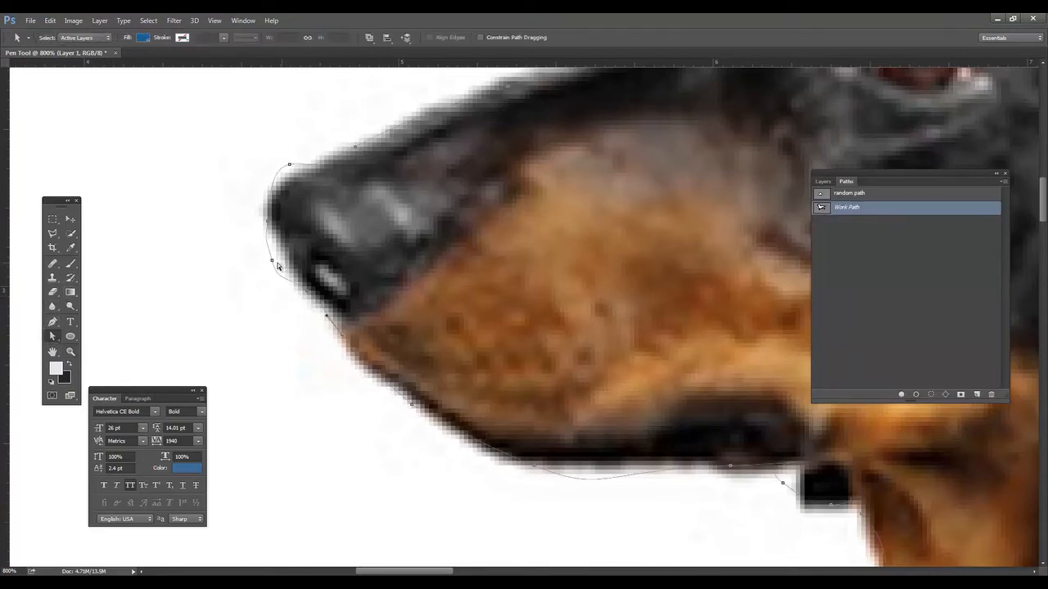
drag(273, 263, 282, 260)
drag(268, 223, 263, 218)
drag(289, 166, 293, 176)
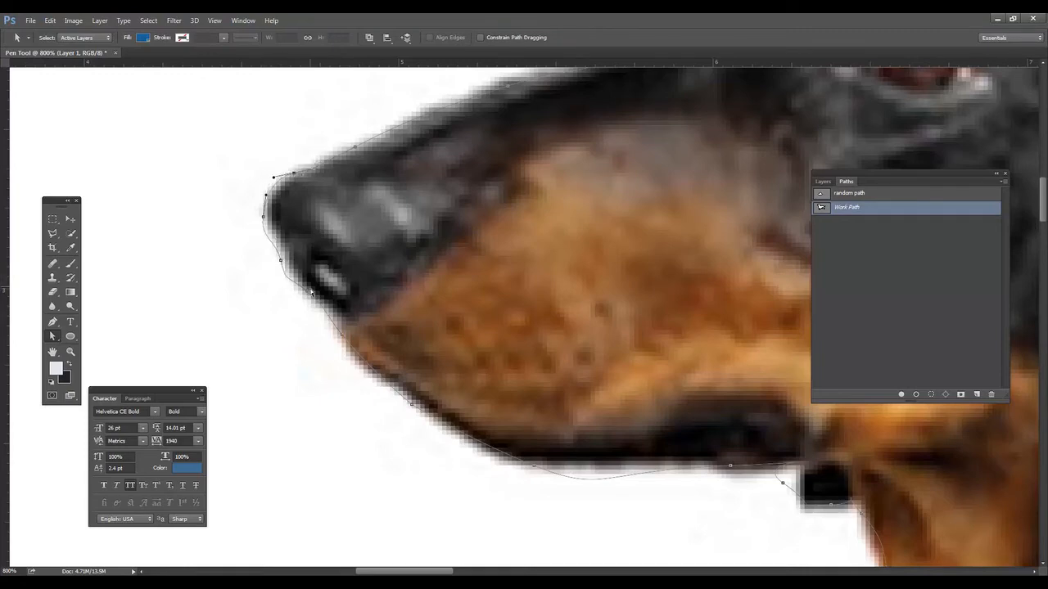
drag(312, 293, 286, 280)
drag(344, 337, 349, 346)
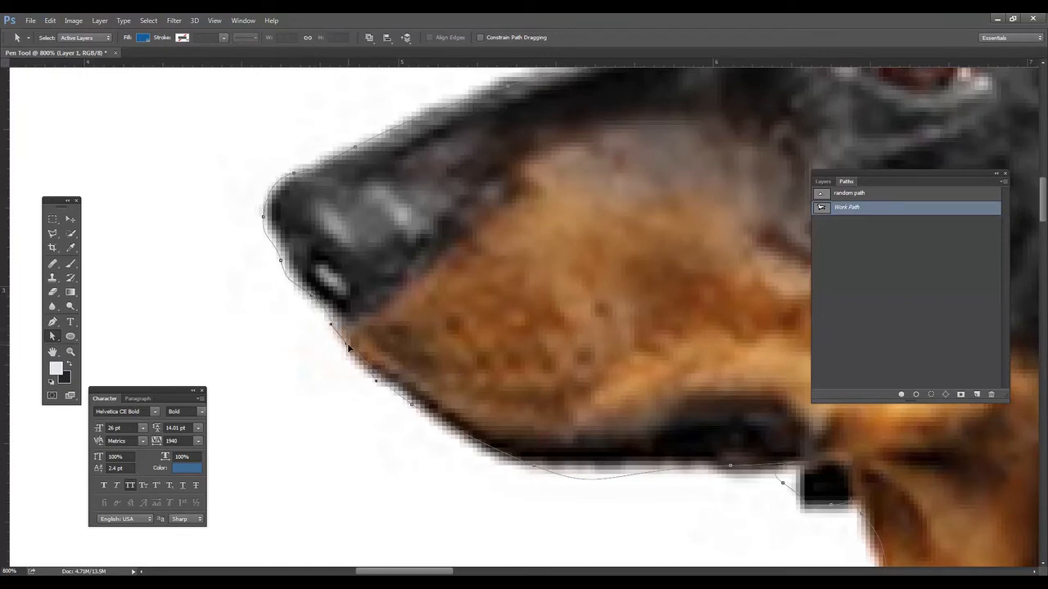
Flatten the path curve under the lower jaw and move the anchor onto the corner of the dark notch
click(534, 466)
drag(606, 494, 611, 485)
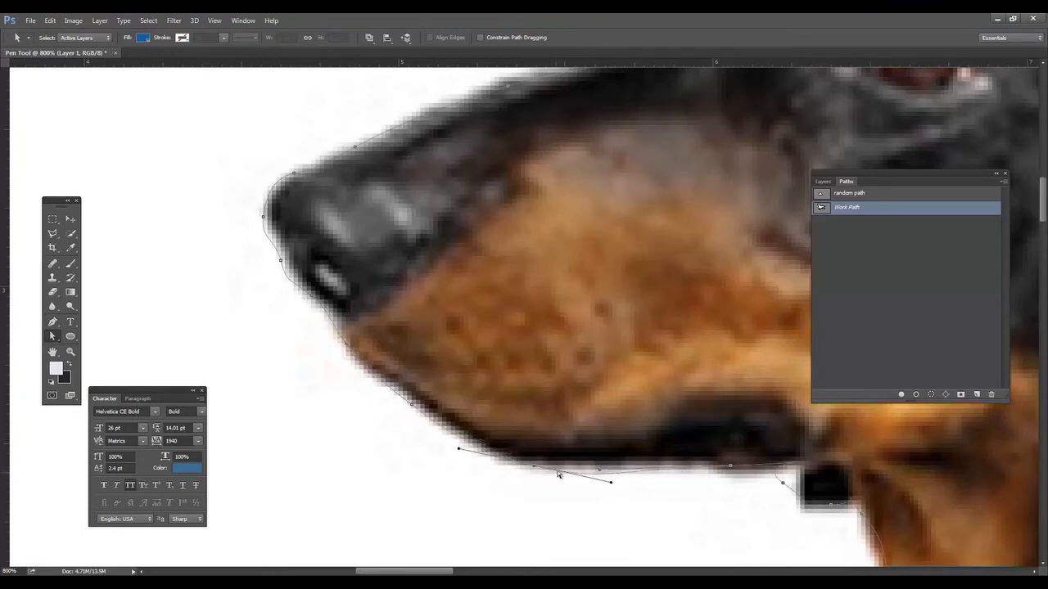
click(730, 468)
drag(739, 439, 516, 324)
drag(560, 370, 585, 389)
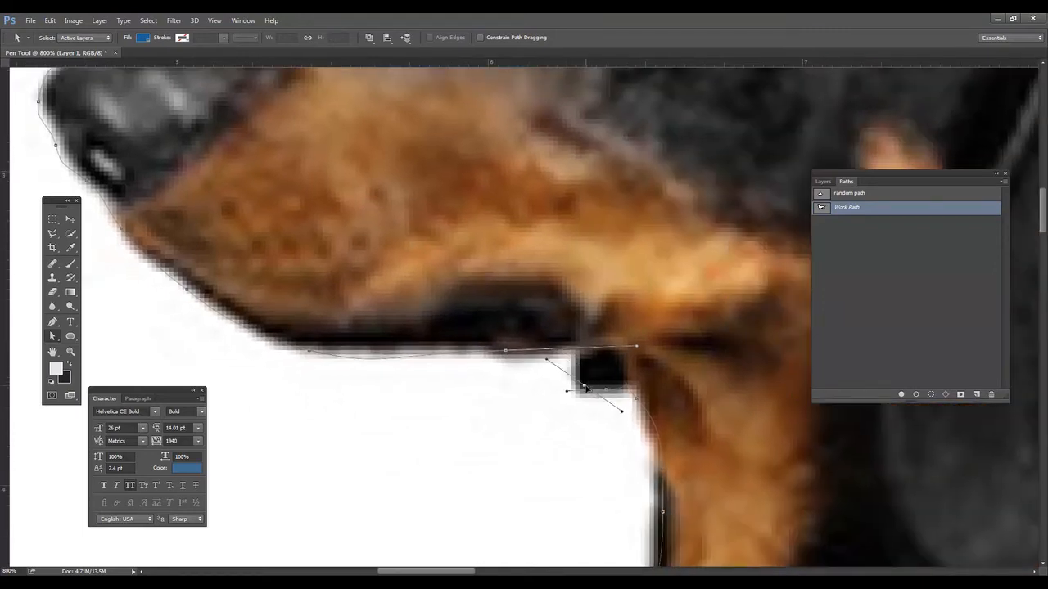
drag(256, 282, 366, 299)
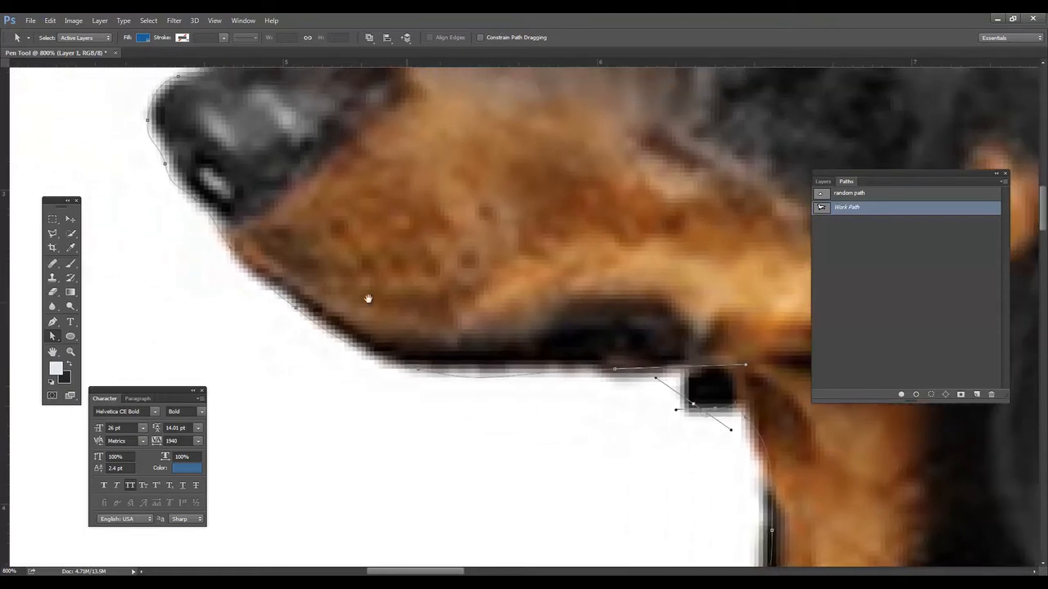
Reshape the chin and lower jaw segments so the path follows the edge beneath the mouth
click(260, 283)
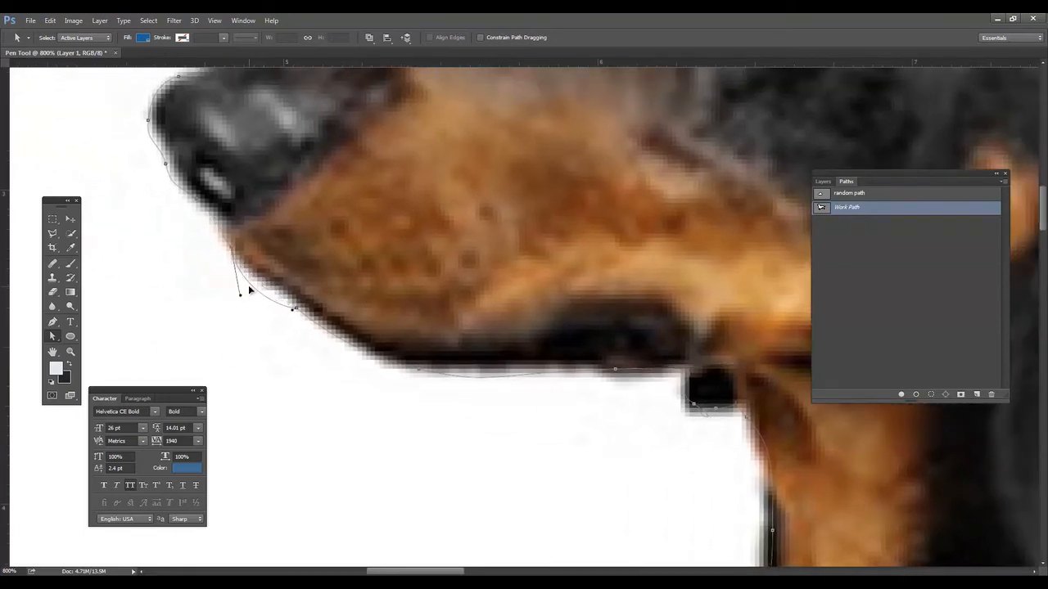
drag(258, 283, 262, 281)
drag(331, 334, 338, 344)
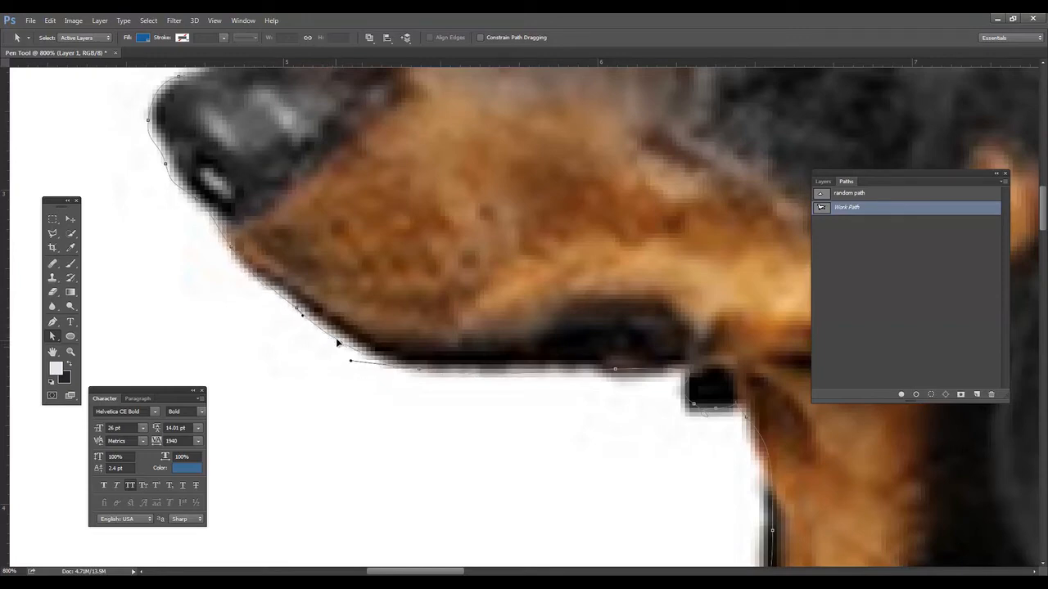
click(219, 223)
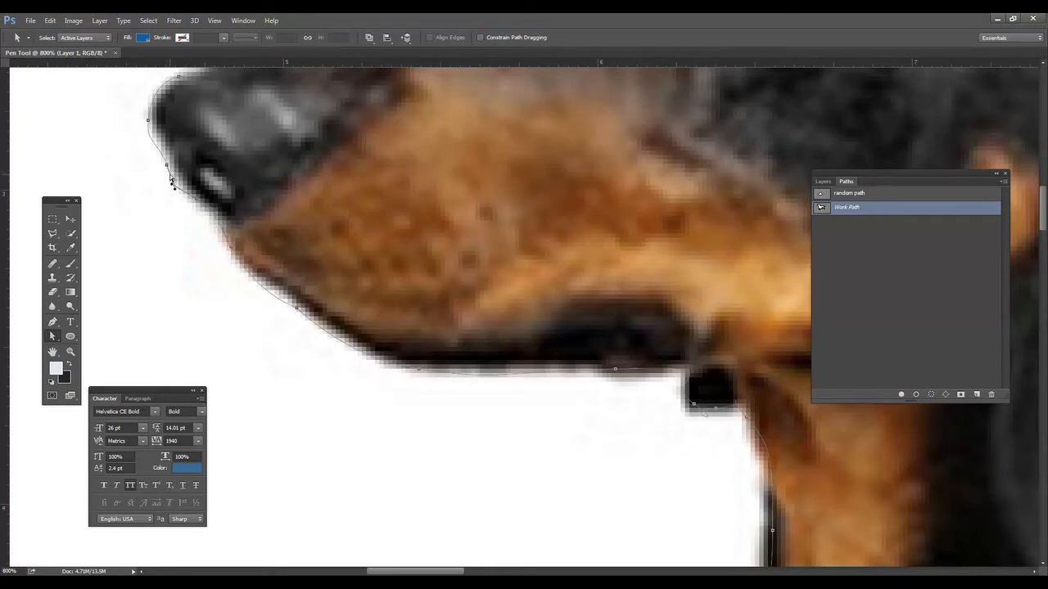
Hide the dog photo on Layer 1 so the Work Path can be viewed alone
scroll(306, 218, up, 3)
click(355, 124)
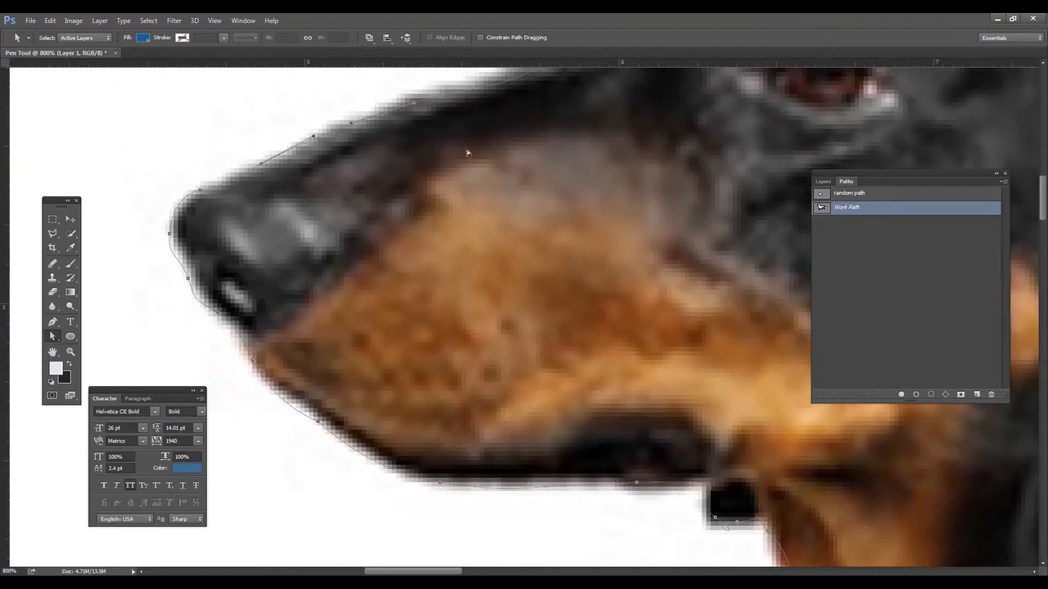
drag(467, 153, 362, 217)
drag(492, 176, 428, 288)
drag(450, 217, 430, 286)
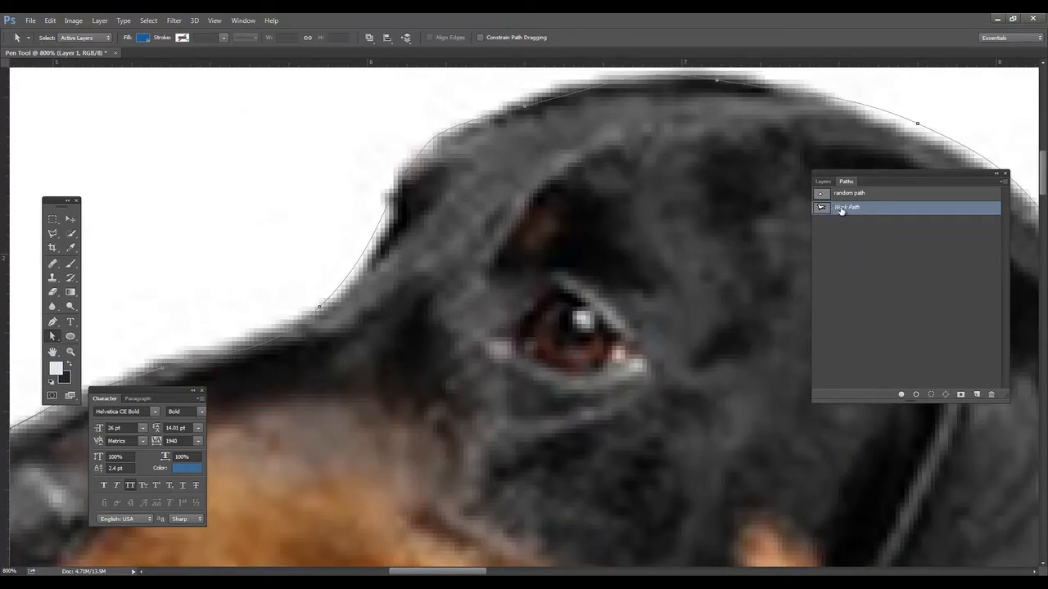
click(823, 181)
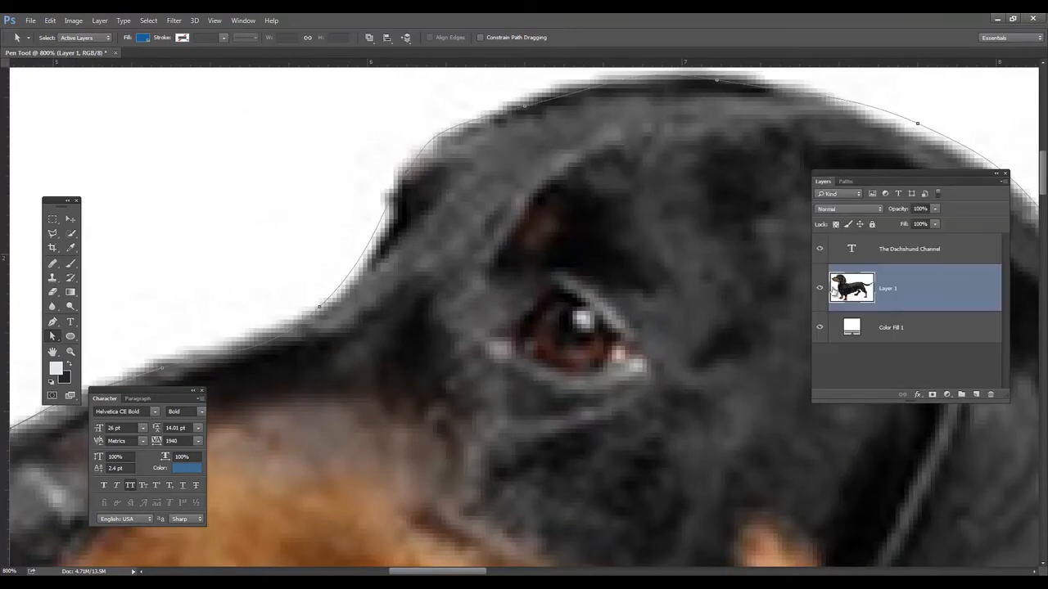
click(819, 288)
click(848, 181)
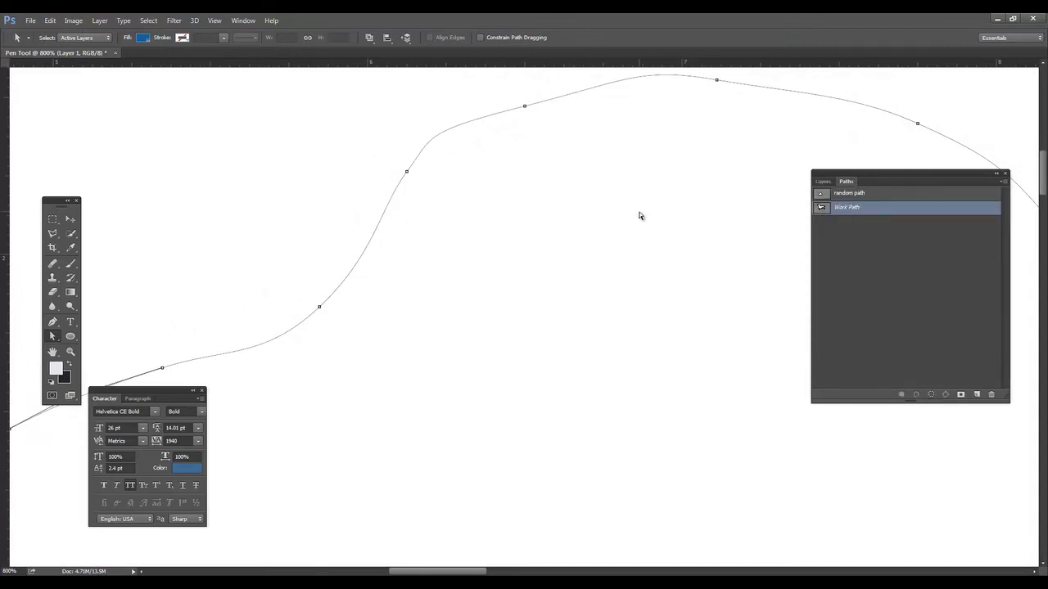
Examine the Work Path from the head along the body, out to the complete dog outline
key(ctrl+minus)
key(ctrl+minus)
key(ctrl+minus)
key(ctrl+minus)
key(ctrl+minus)
key(ctrl+minus)
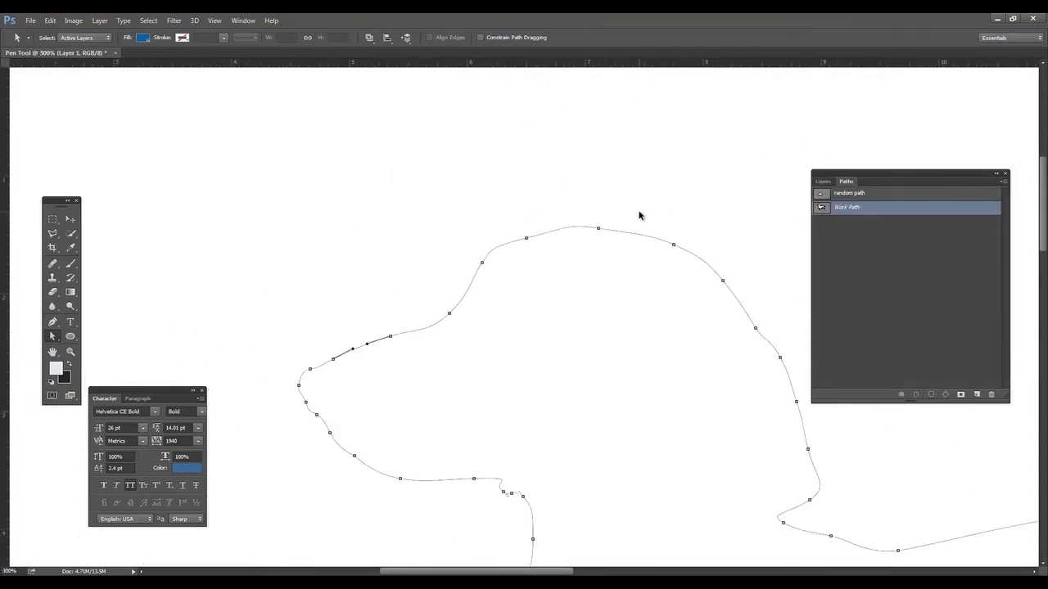
key(space)
drag(640, 313, 498, 206)
drag(677, 272, 489, 182)
drag(584, 228, 593, 230)
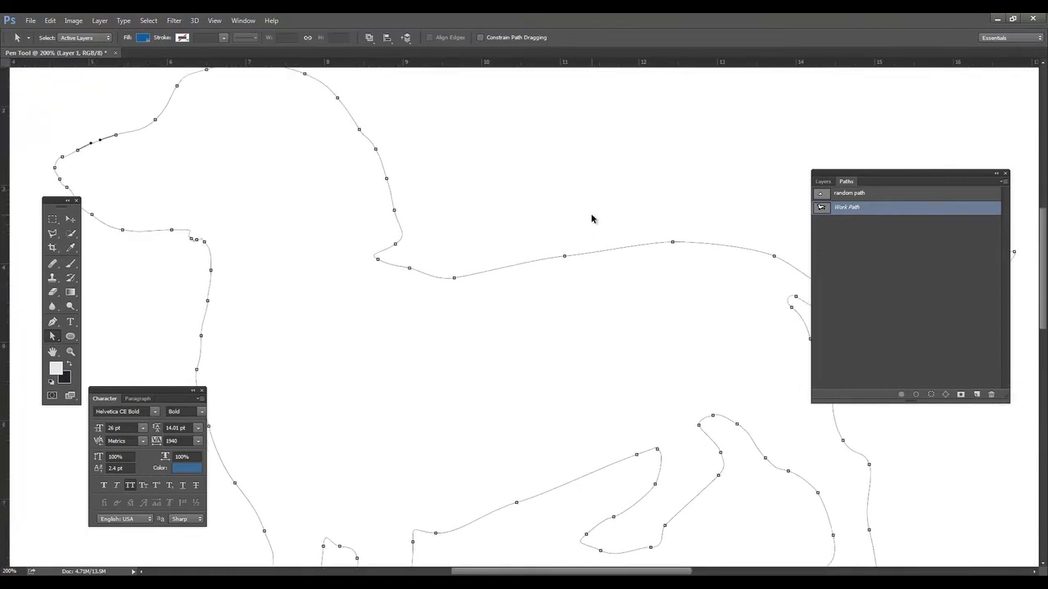
key(ctrl+minus)
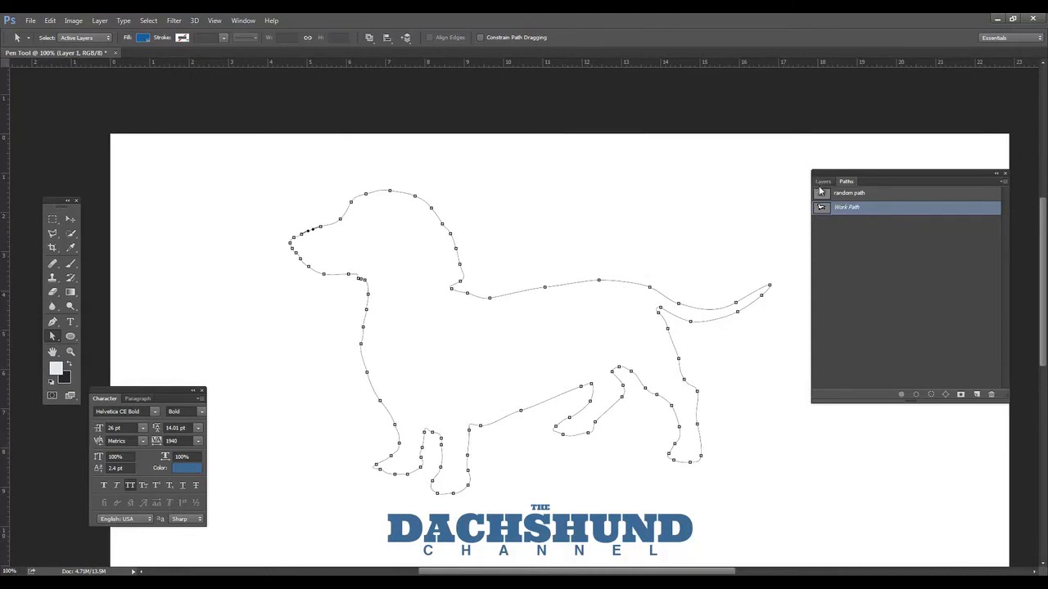
Move the path list clear of the outline and toggle the Work Path display off and on
drag(870, 171, 845, 168)
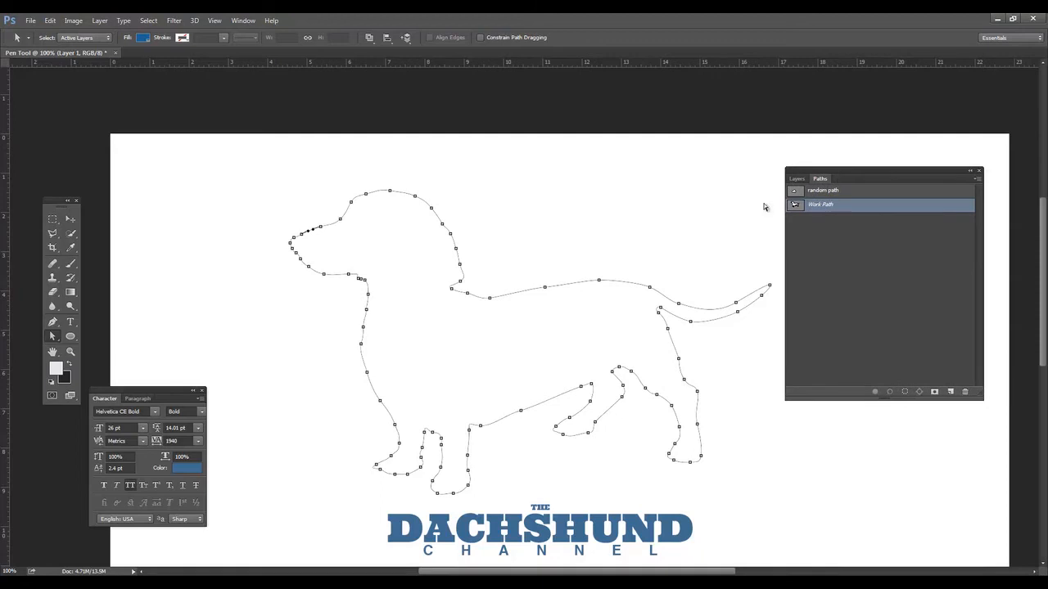
click(817, 245)
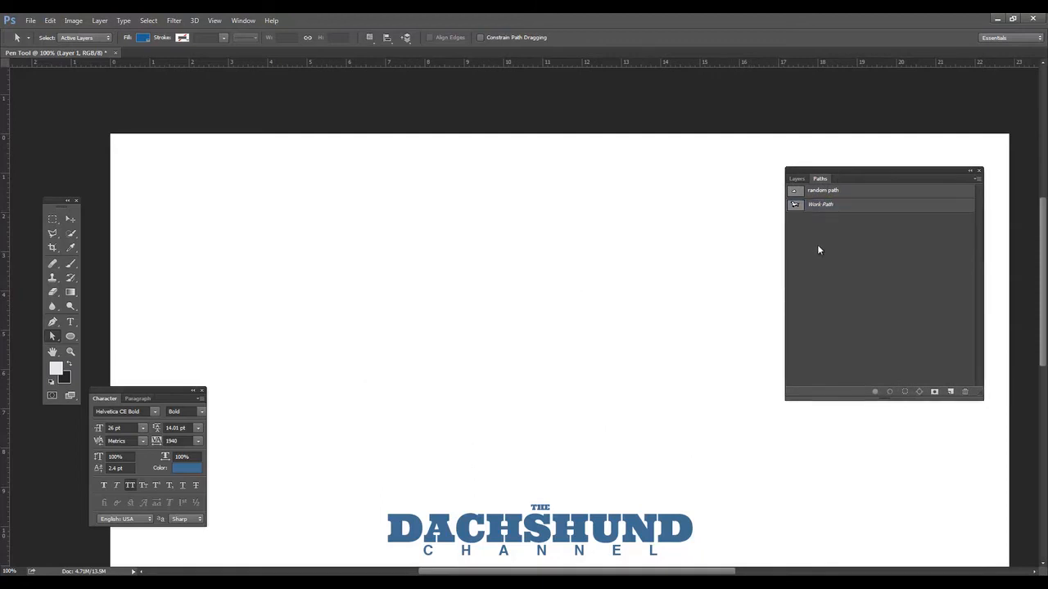
click(797, 207)
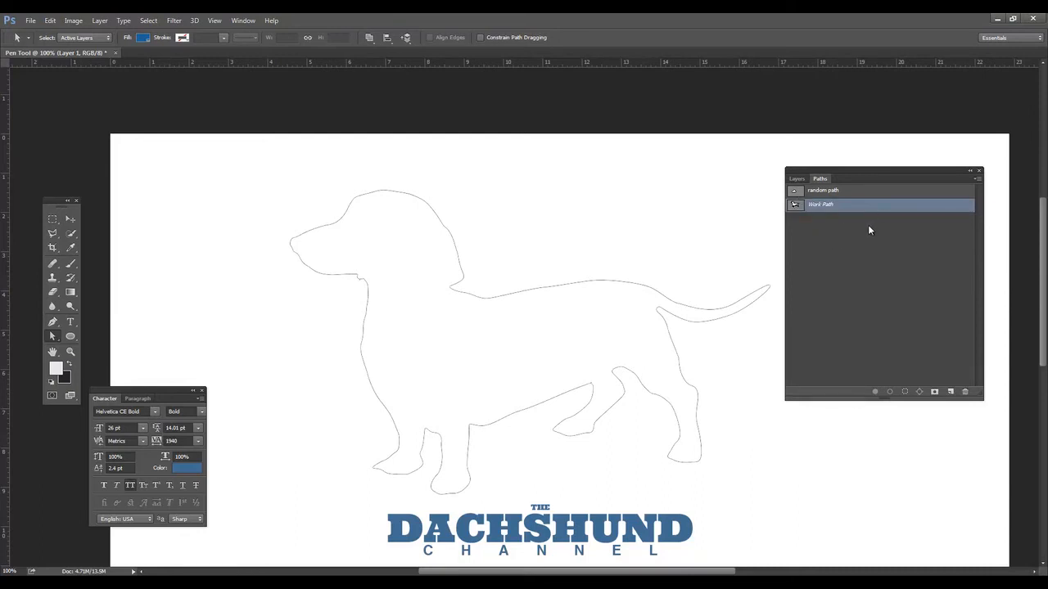
click(826, 230)
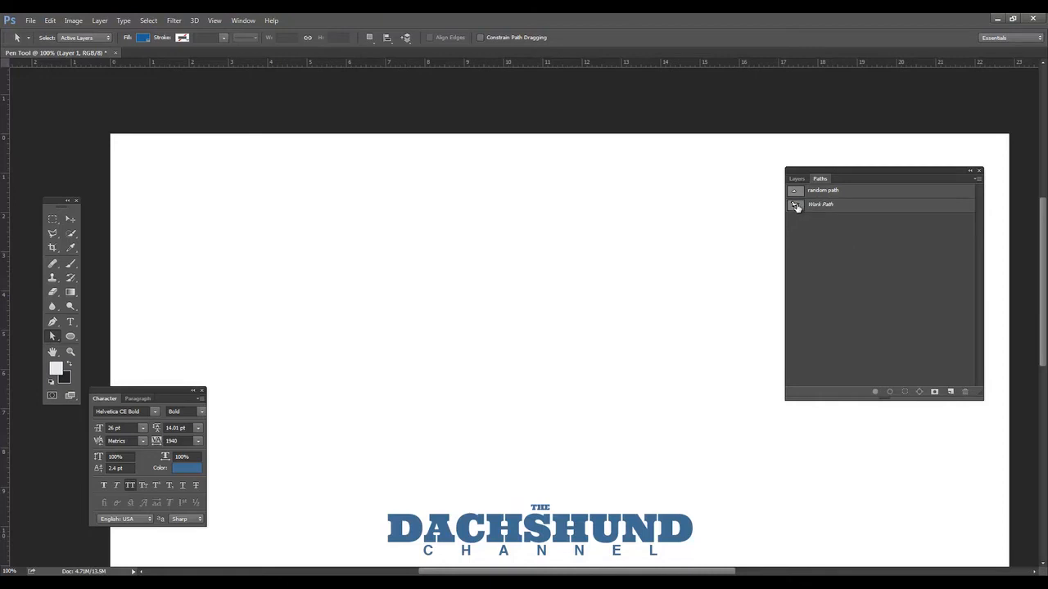
Load the Work Path as a selection, and switch back to displaying it as a path
ctrl+click(796, 206)
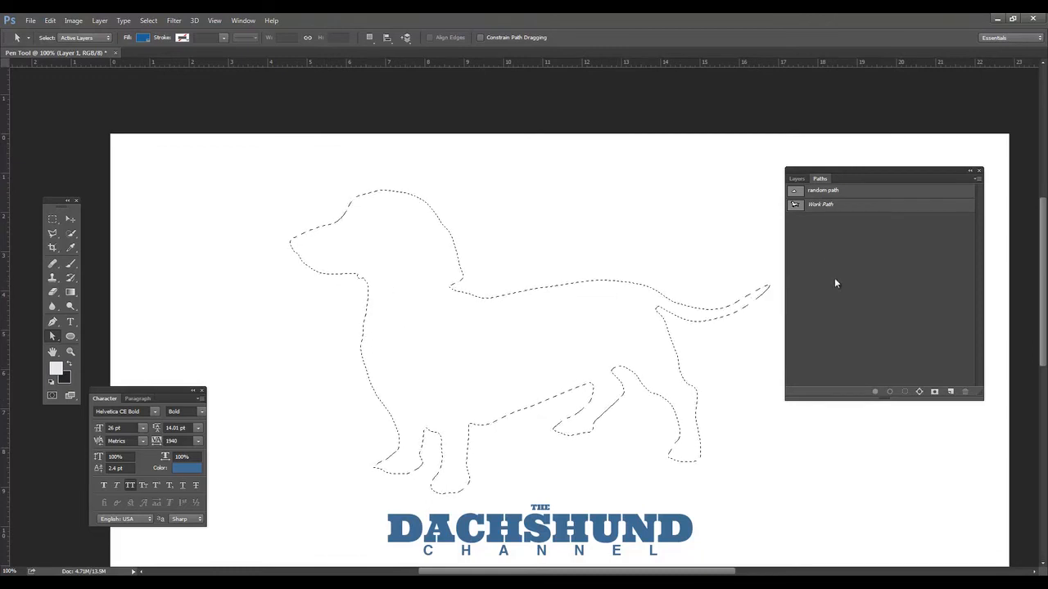
click(795, 205)
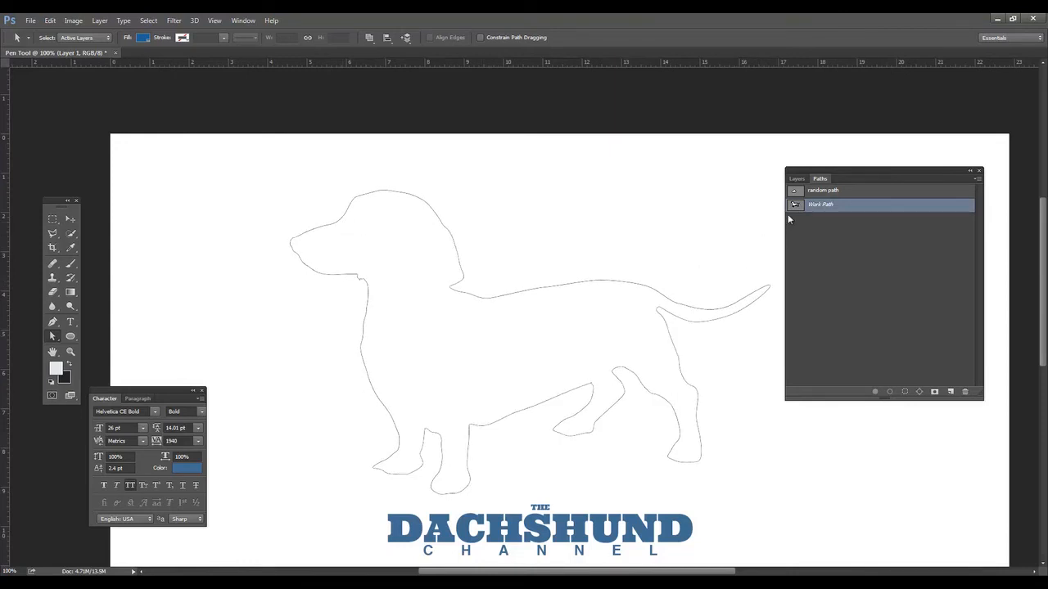
click(520, 295)
click(551, 275)
click(463, 279)
click(524, 283)
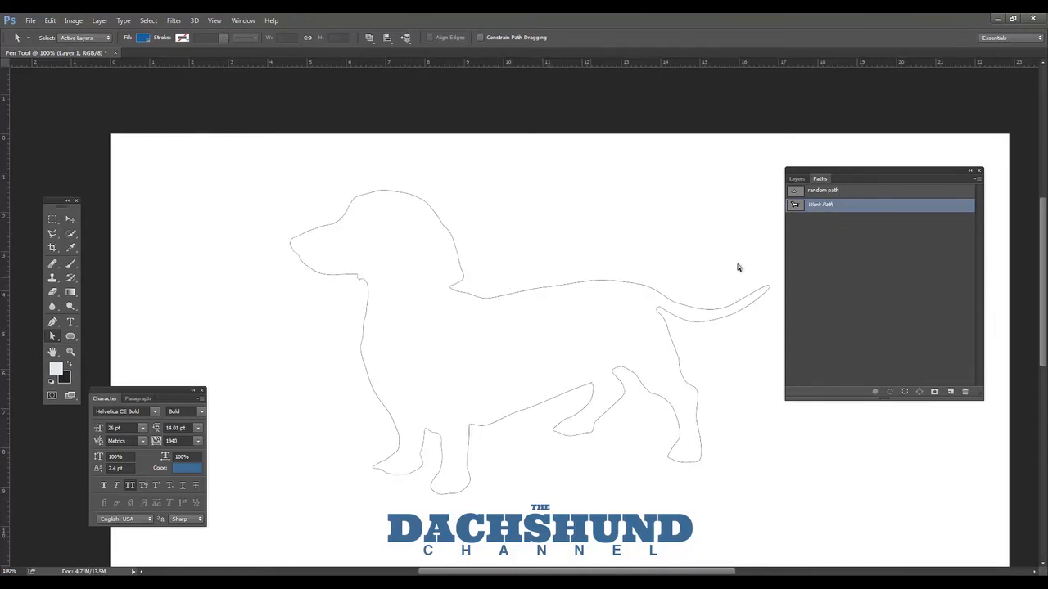
Show the dog photo on Layer 1 again and compare it with the Work Path
click(796, 179)
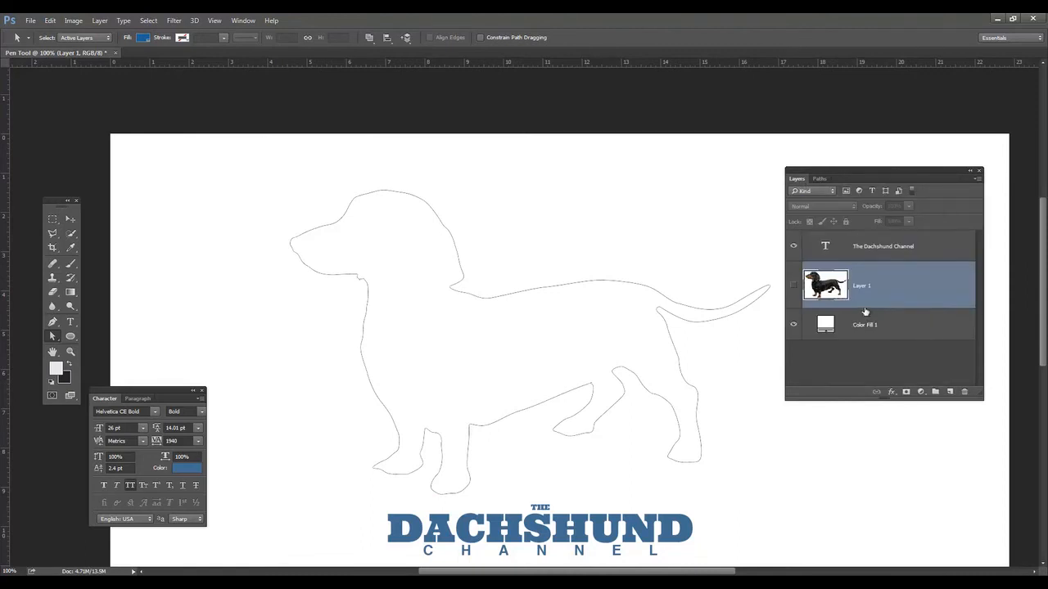
click(793, 287)
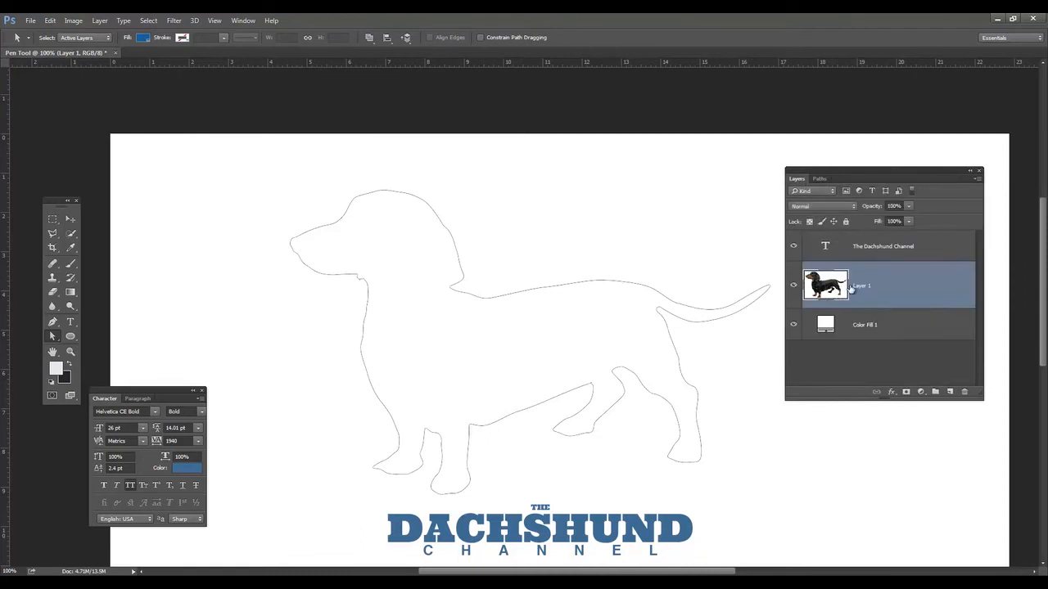
click(820, 179)
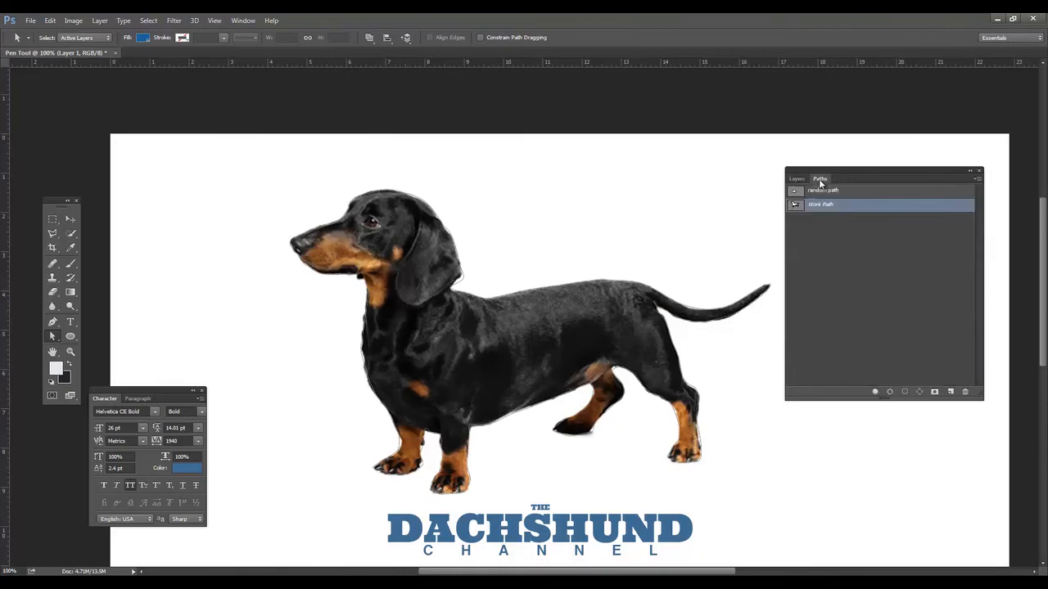
click(797, 179)
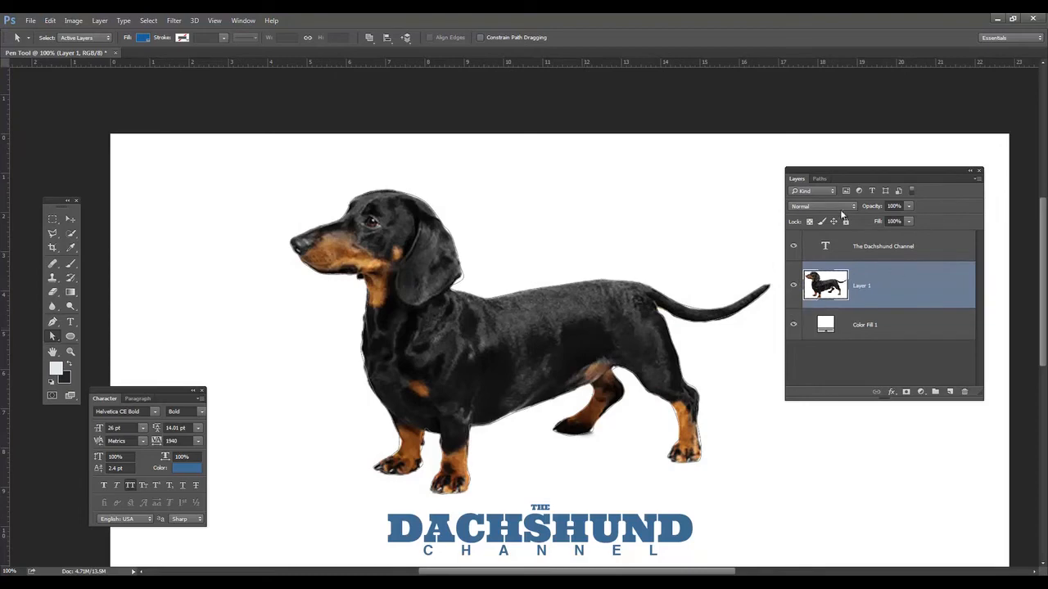
click(820, 180)
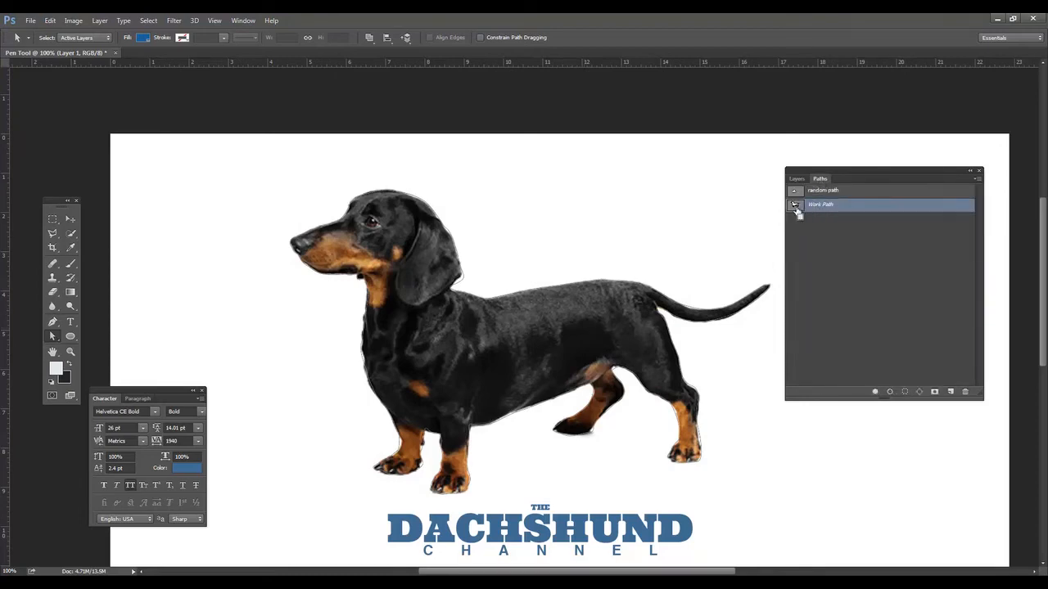
Load the Work Path as a selection and use it to add a layer mask to Layer 1
ctrl+click(795, 205)
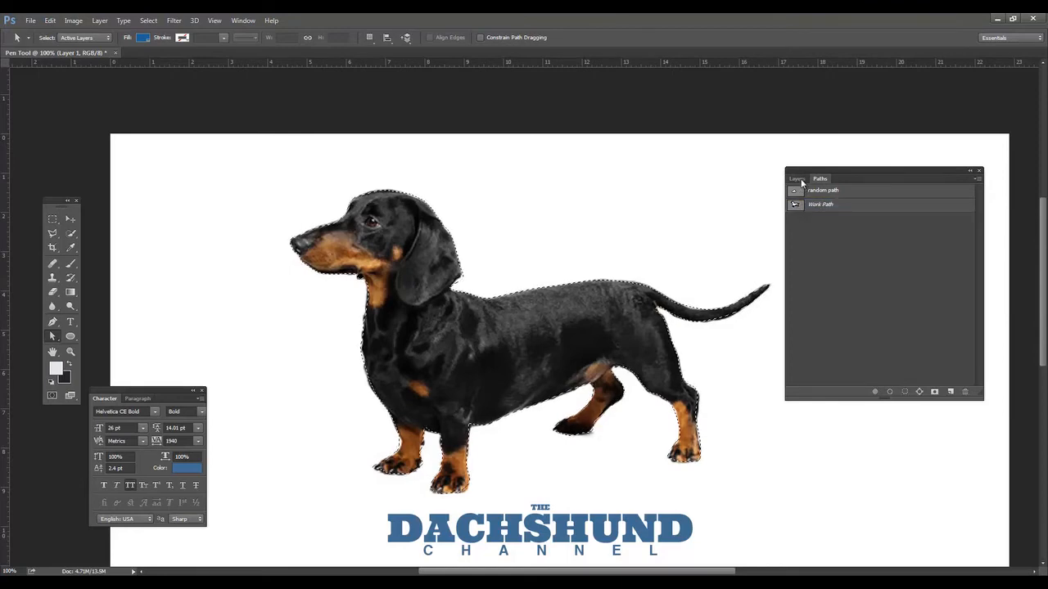
click(796, 178)
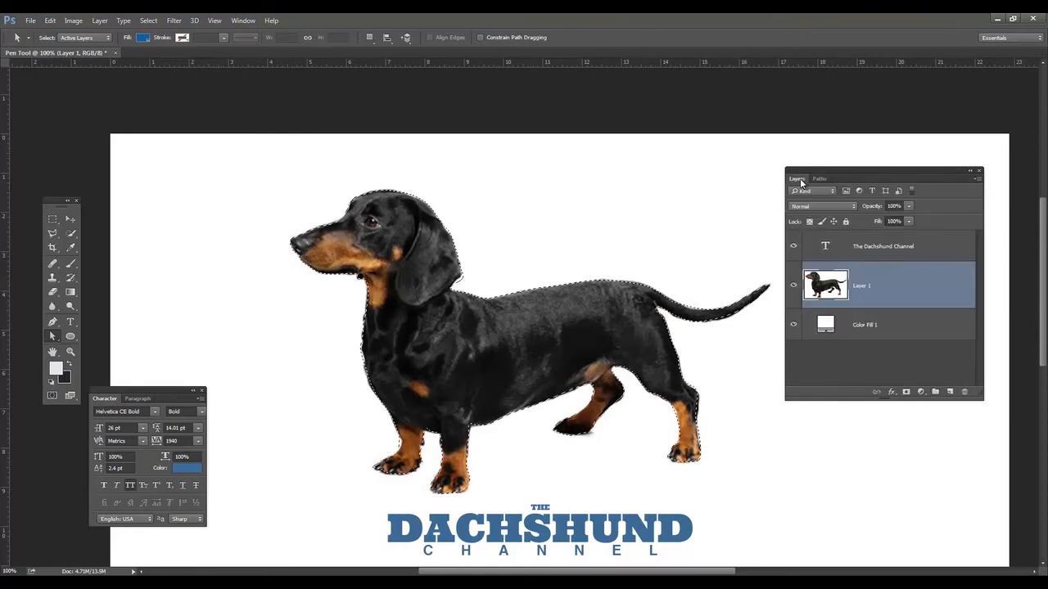
click(906, 392)
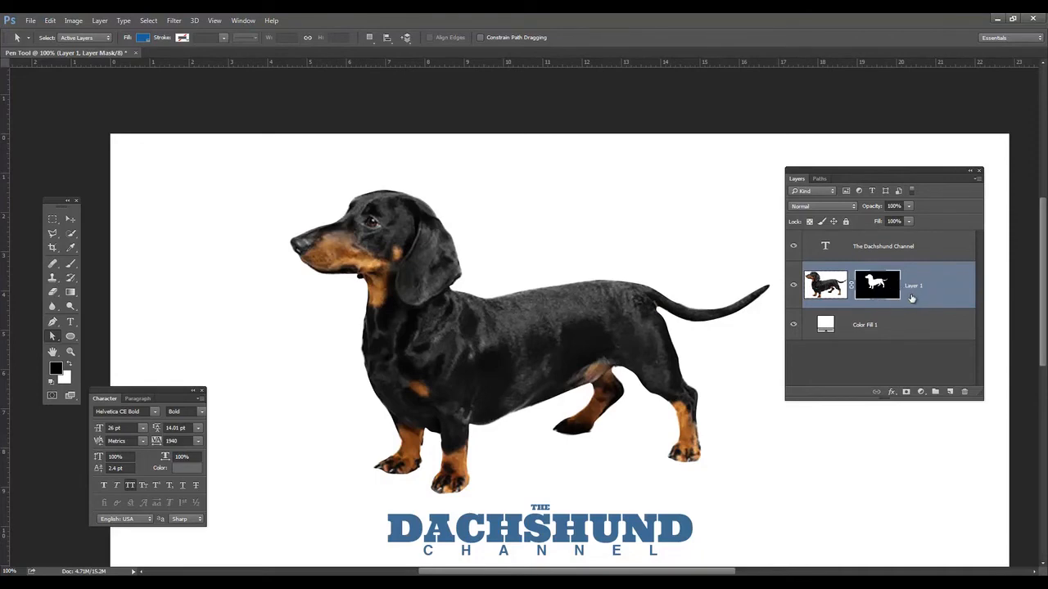
Try applying the mask to Layer 1, undo that, and delete the layer mask instead
drag(876, 285, 966, 391)
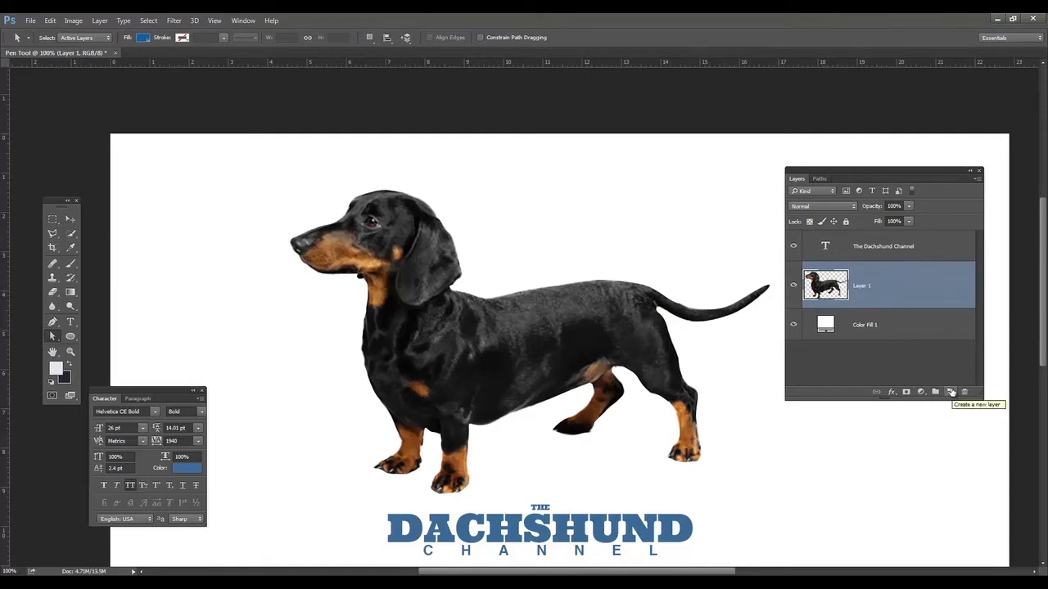
key(ctrl+z)
right_click(876, 284)
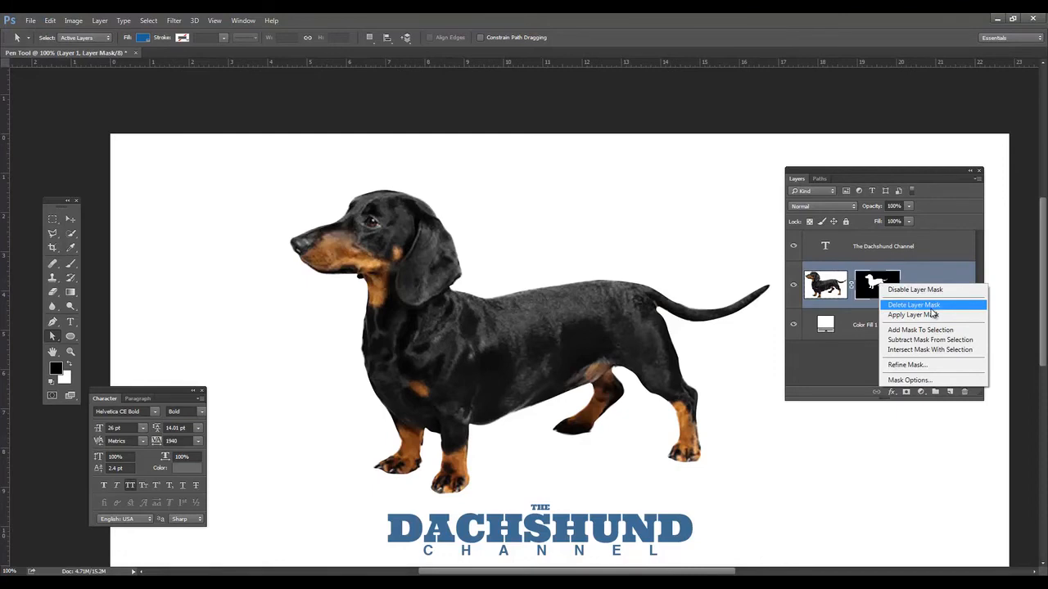
click(914, 304)
Add an empty layer above the hidden Layer 1 and load the Work Path as a selection
click(950, 393)
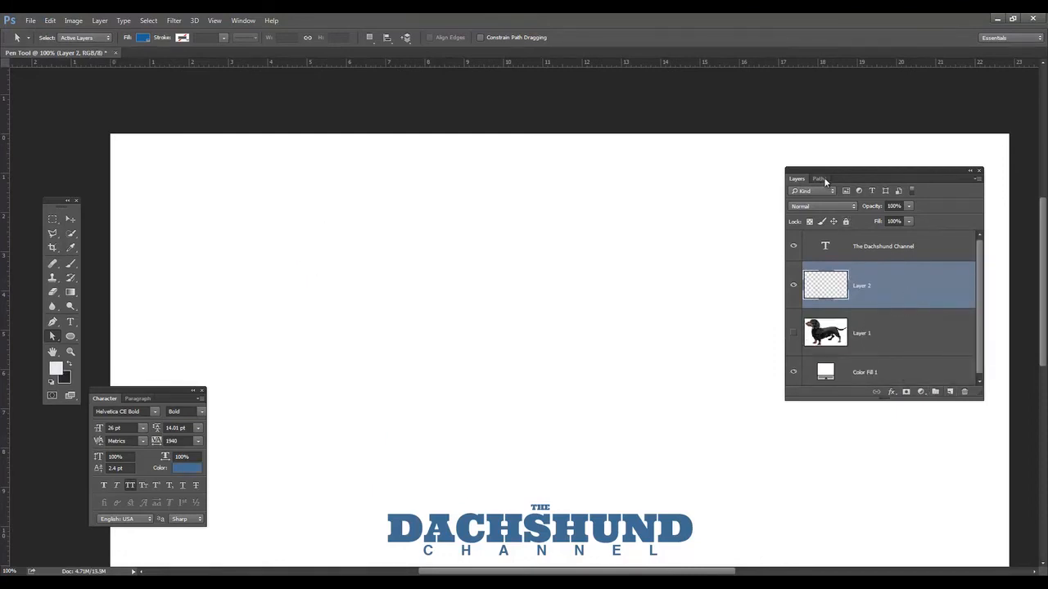
click(820, 178)
click(798, 205)
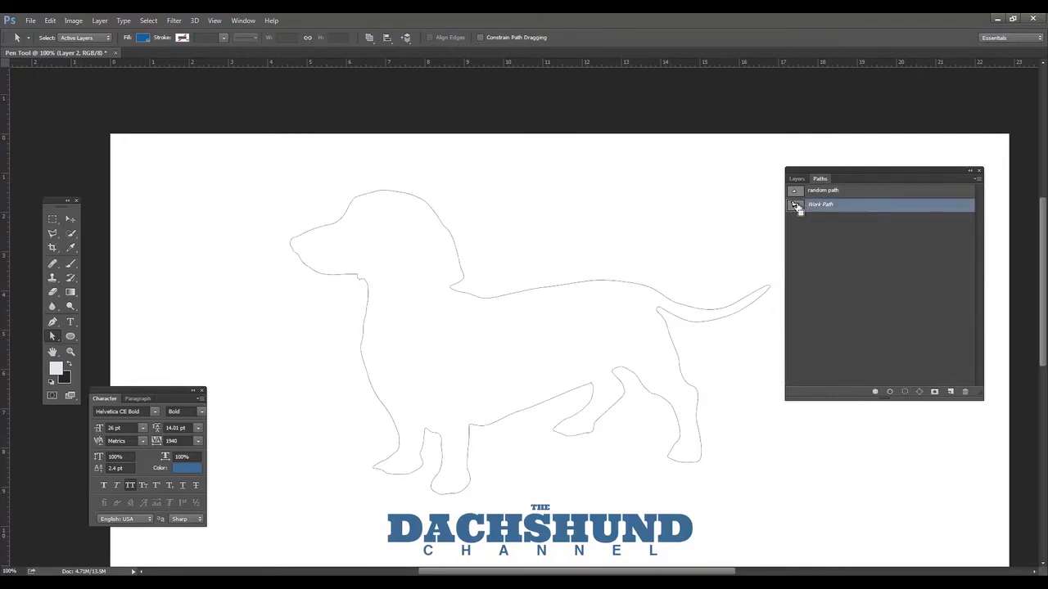
ctrl+click(798, 206)
click(795, 178)
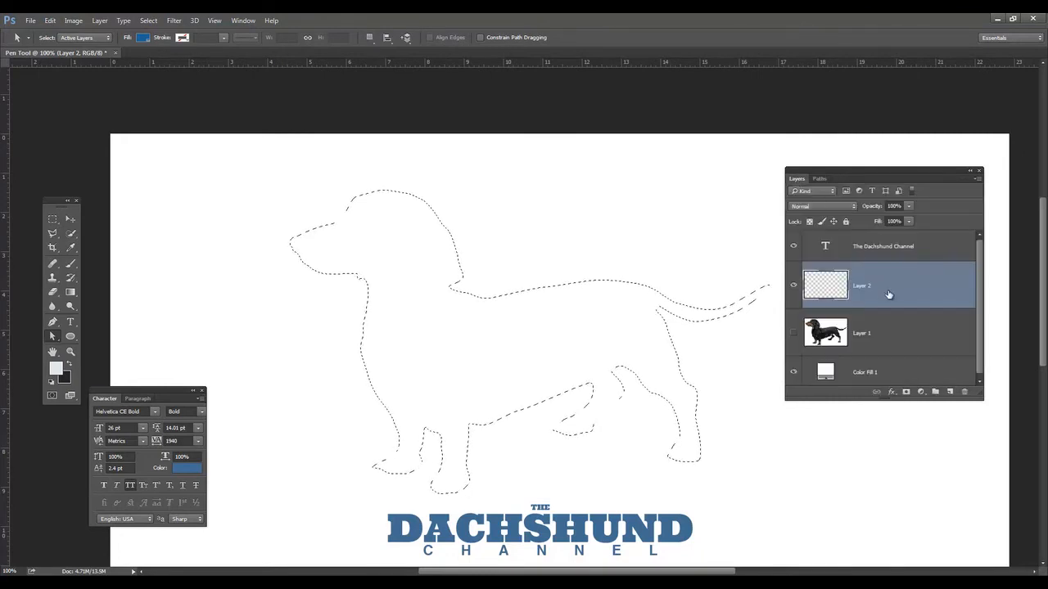
Choose the Rectangle Tool and set the foreground color to magenta
click(69, 336)
right_click(69, 337)
click(122, 334)
click(66, 37)
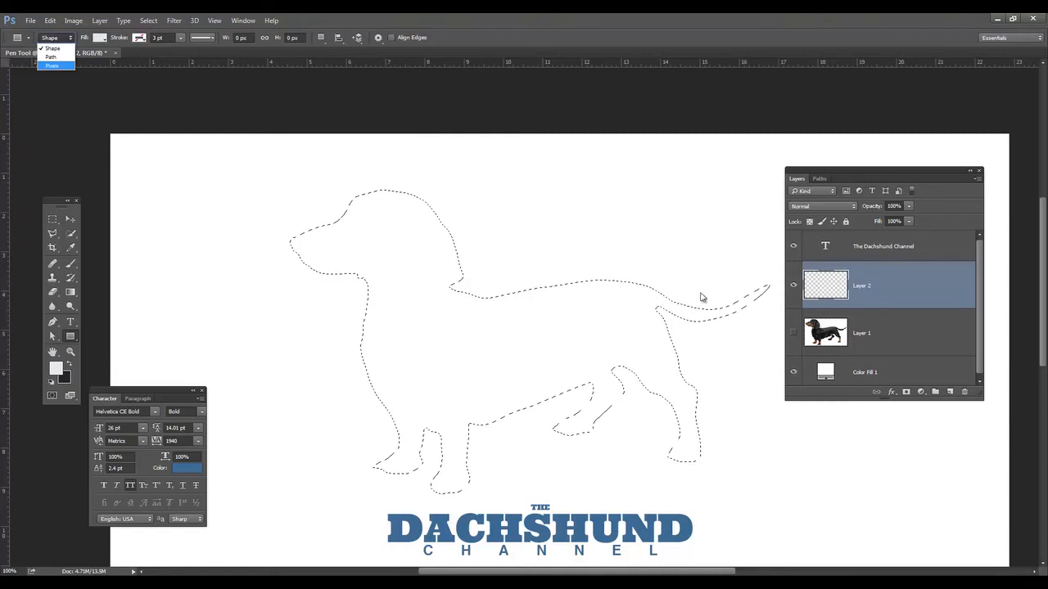
click(832, 282)
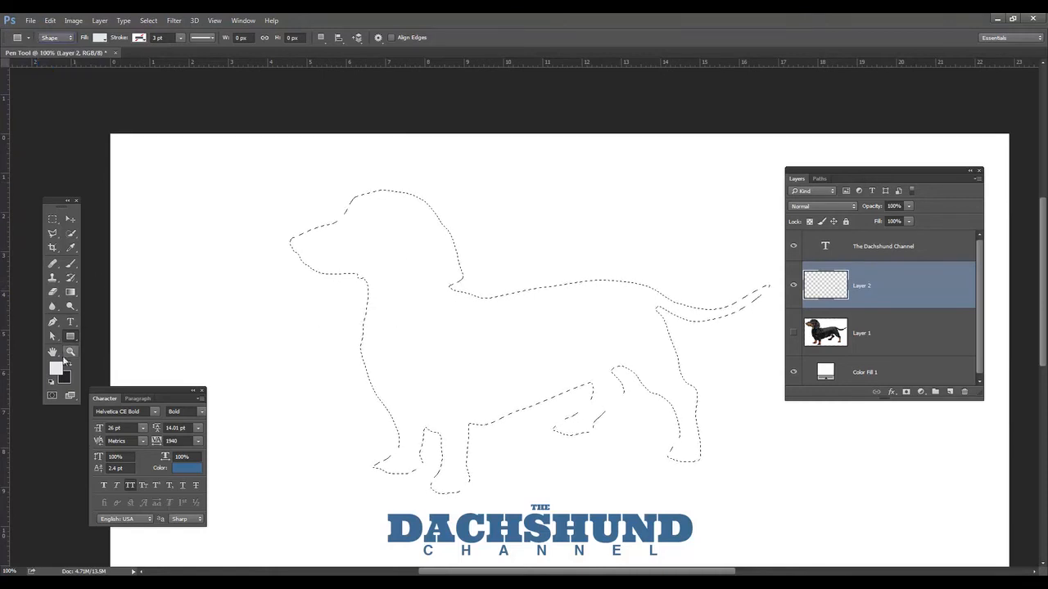
click(56, 368)
click(817, 330)
click(779, 316)
click(912, 295)
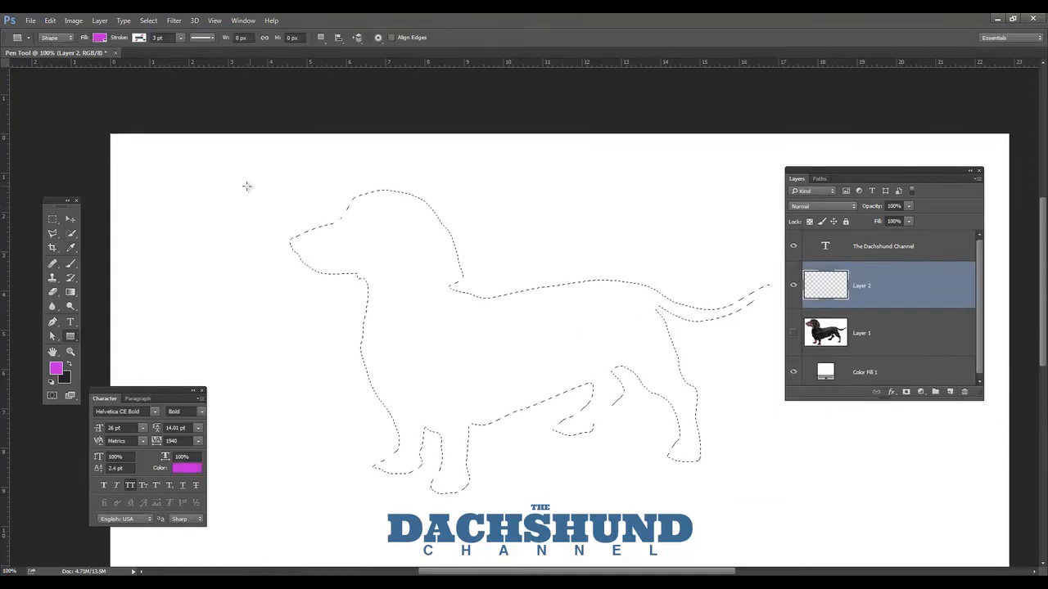
Try covering the dog selection with a magenta rectangle shape about 14.36 by 8.68 in, and undo it
drag(215, 164, 779, 505)
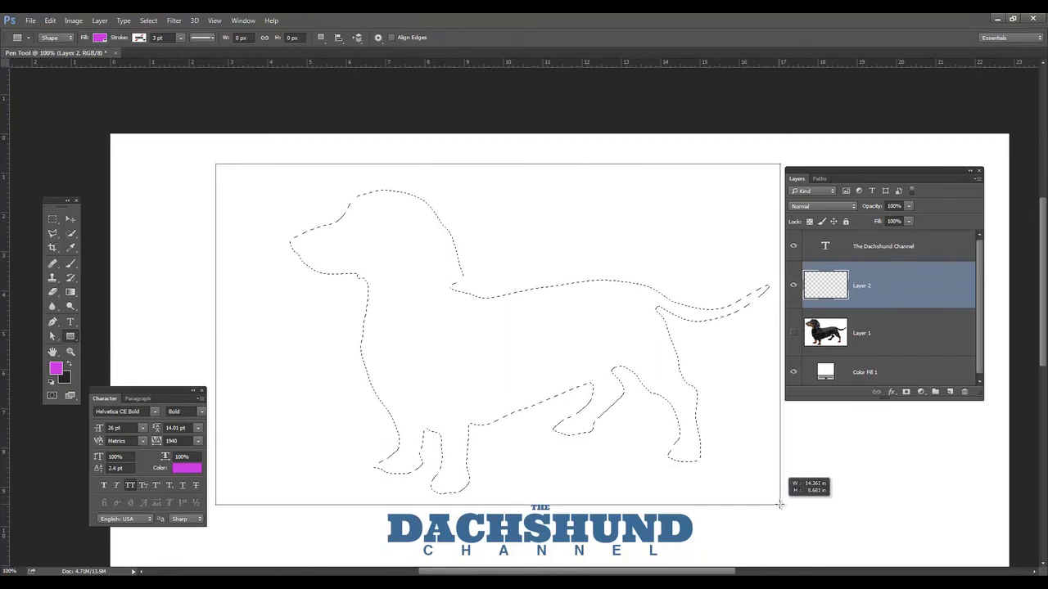
drag(780, 505, 780, 505)
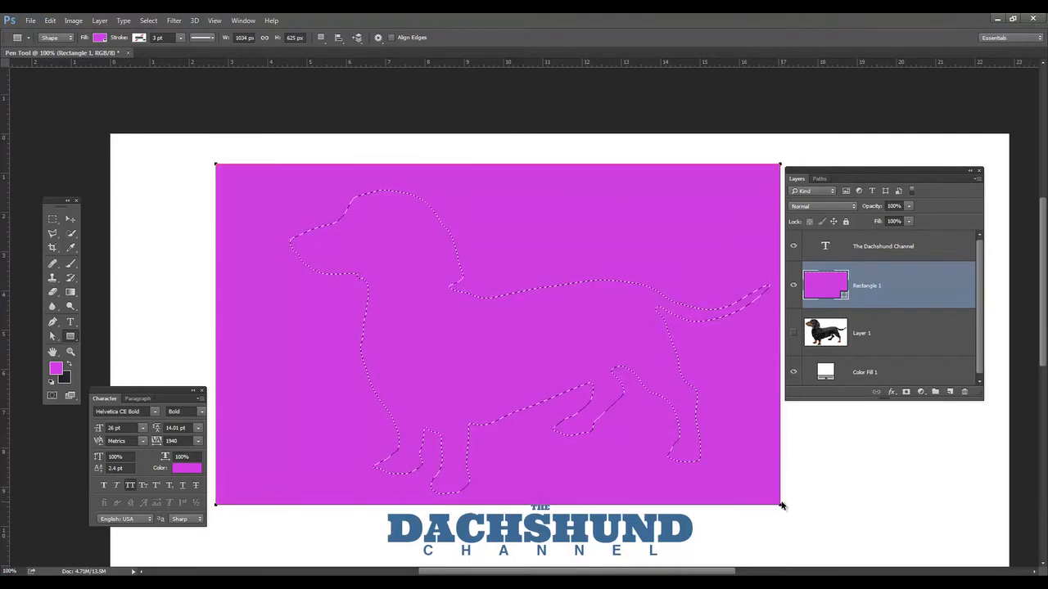
key(ctrl+z)
Set the Rectangle Tool to Pixels mode, fill the dog selection on the new layer with magenta, and deselect
click(72, 38)
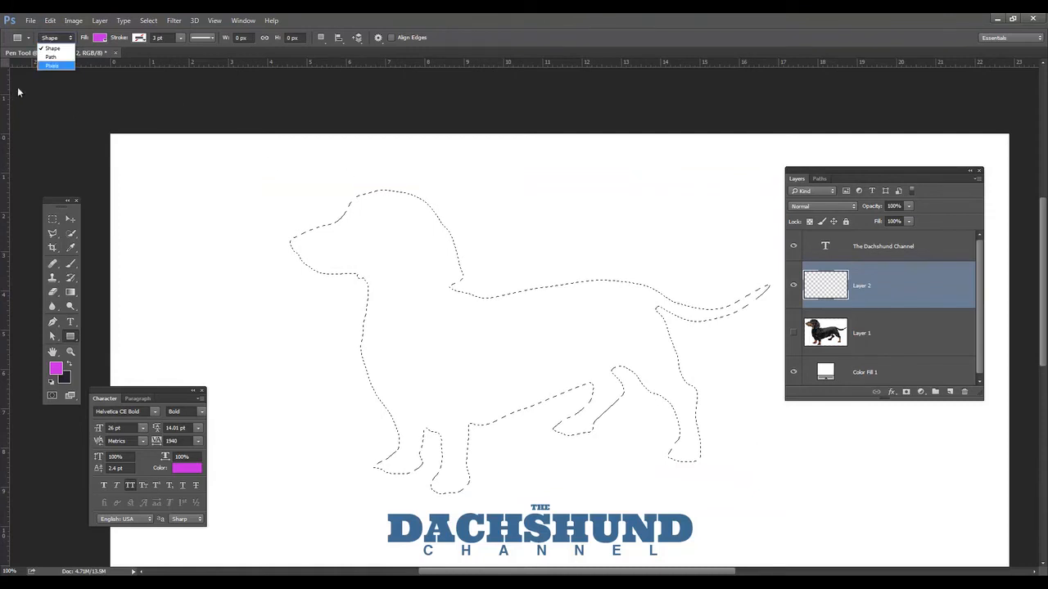
click(60, 67)
drag(249, 152, 819, 501)
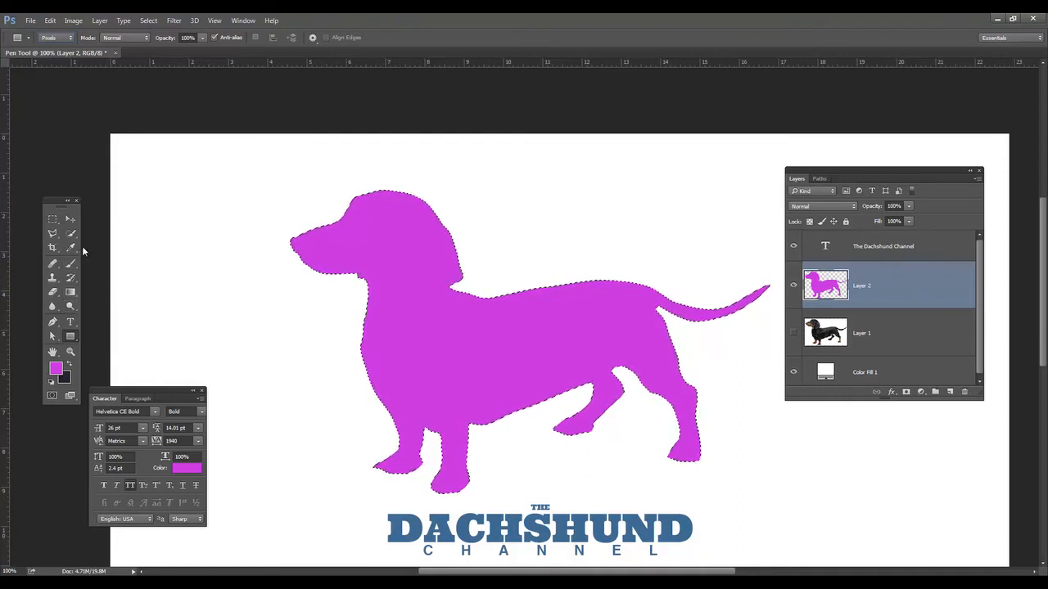
key(ctrl+d)
Make a circular selection about 2 in across in the empty area beside the dog's head with the Elliptical Marquee Tool
click(71, 338)
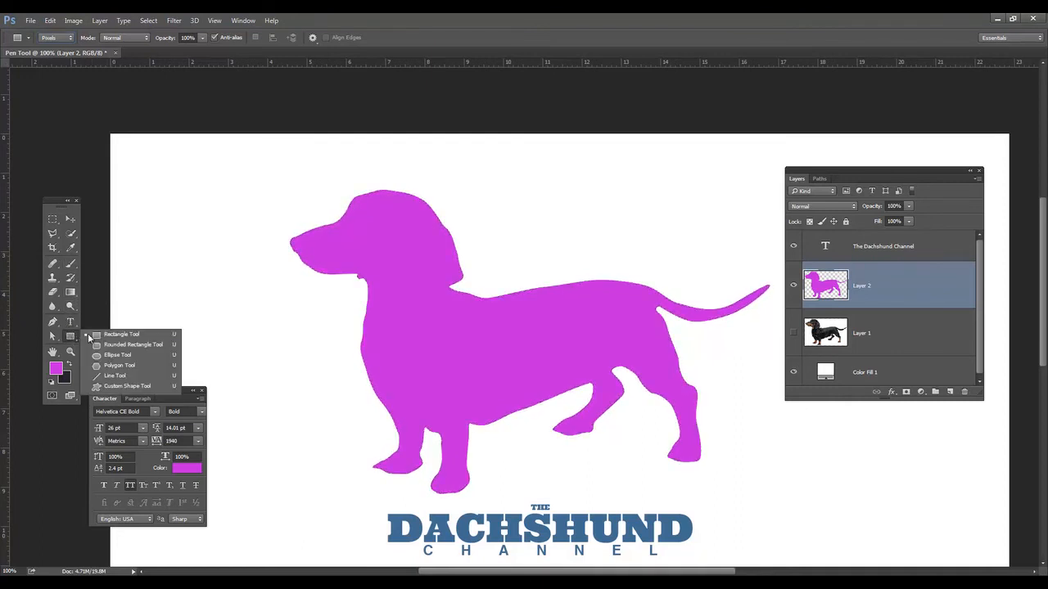
click(53, 219)
click(113, 227)
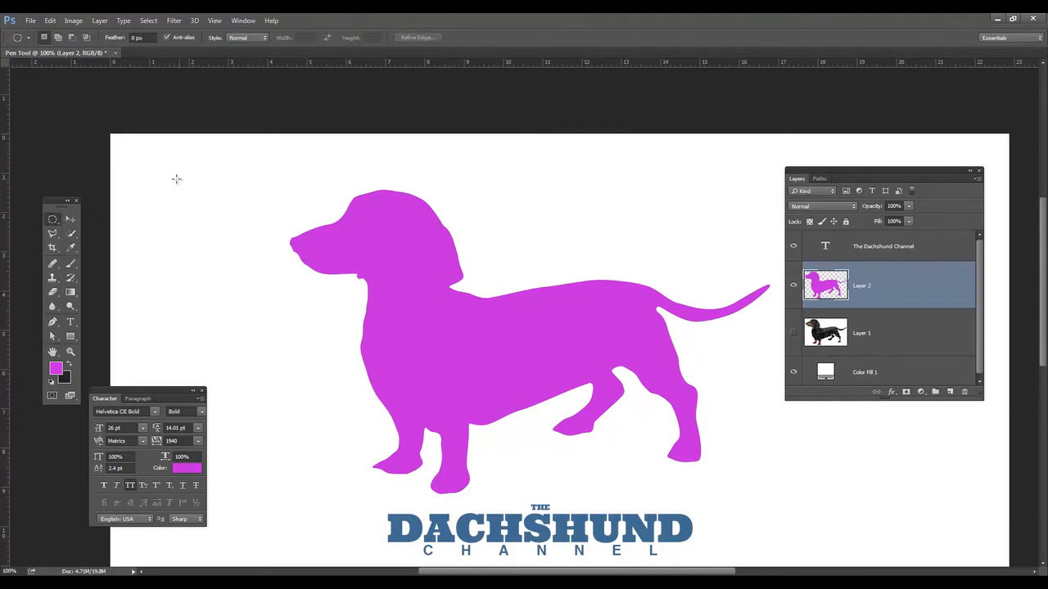
drag(255, 257, 177, 178)
Fill part of the circular selection with a magenta rectangle that overlaps its edge, and undo the fill
click(70, 339)
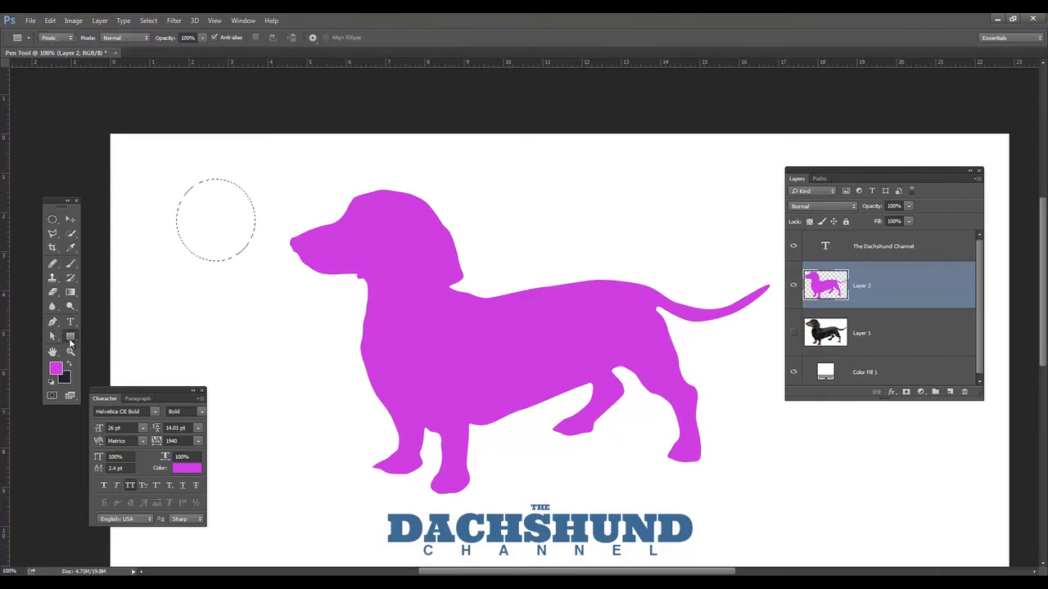
drag(74, 339, 98, 333)
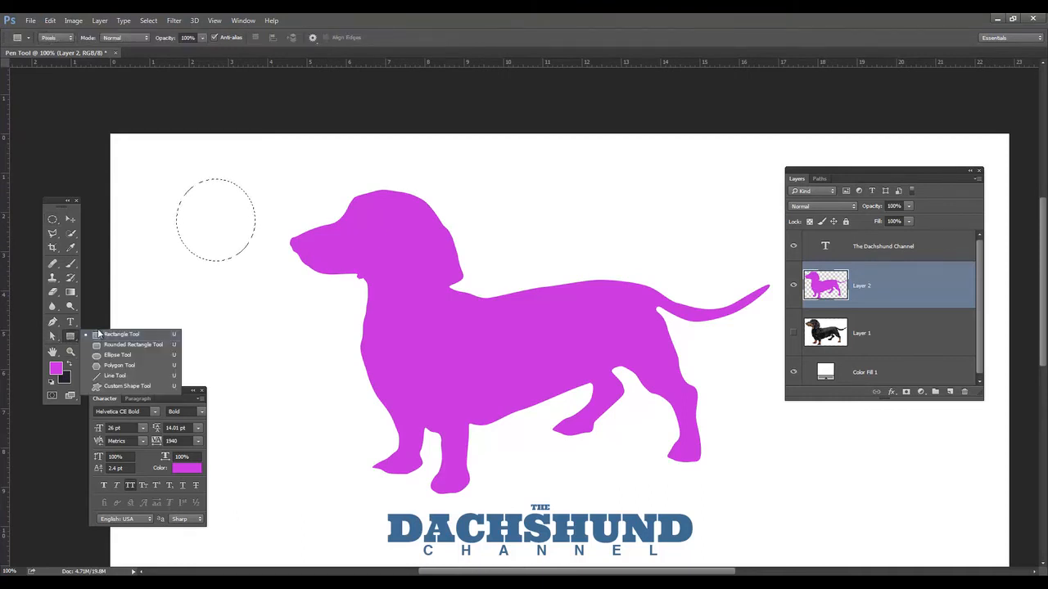
click(121, 335)
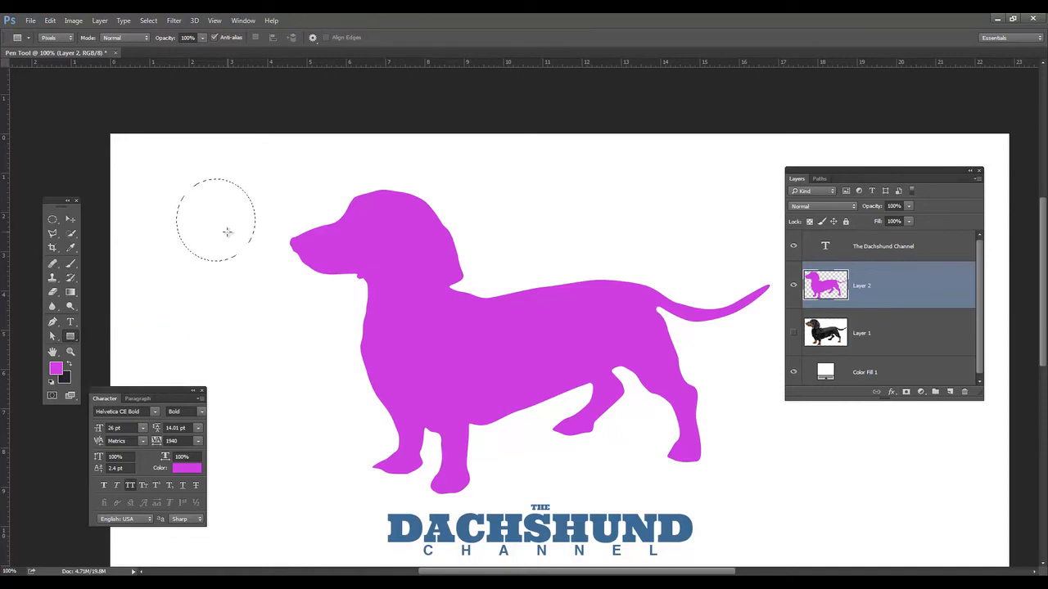
drag(221, 217, 322, 298)
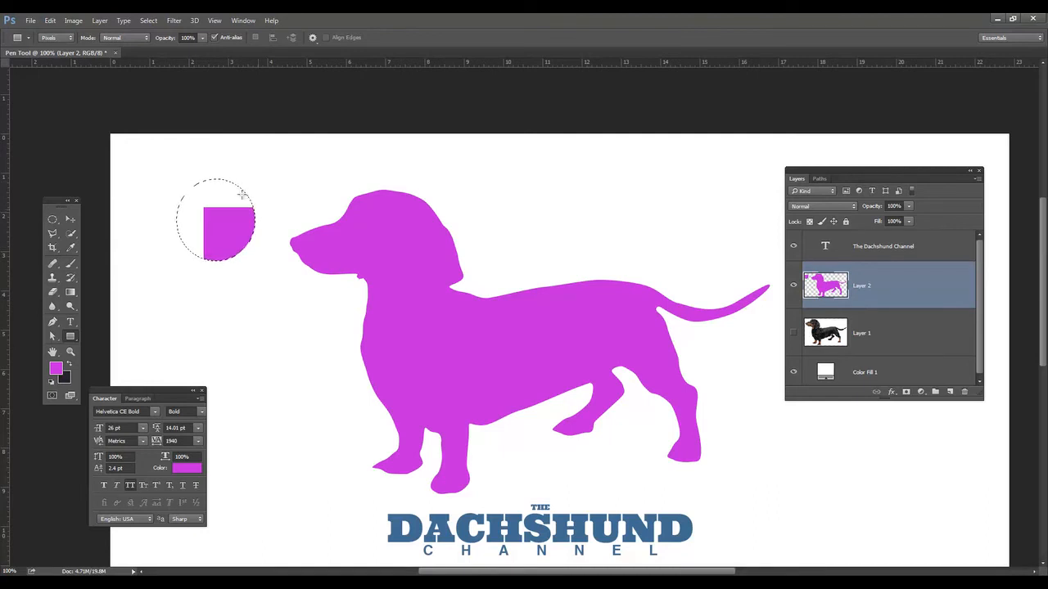
key(ctrl+z)
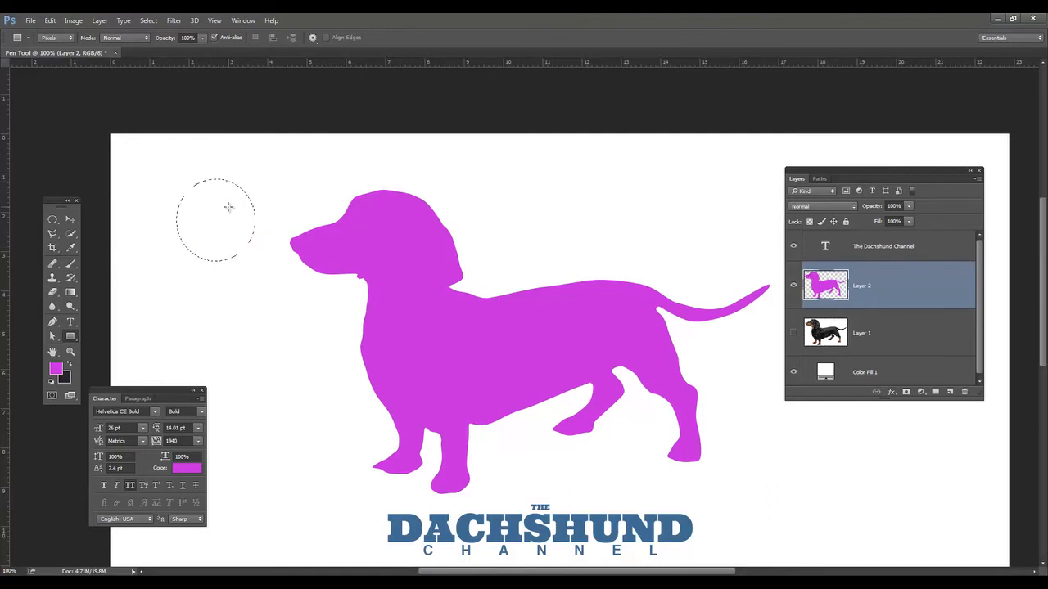
Switch to the Custom Shape Tool and choose the heart shape
click(72, 337)
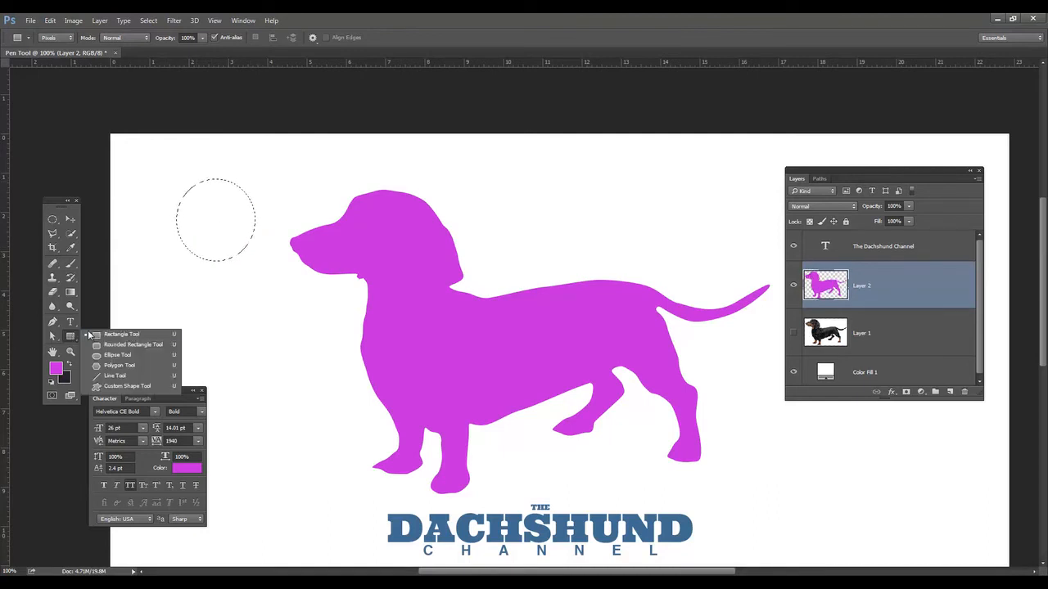
click(123, 390)
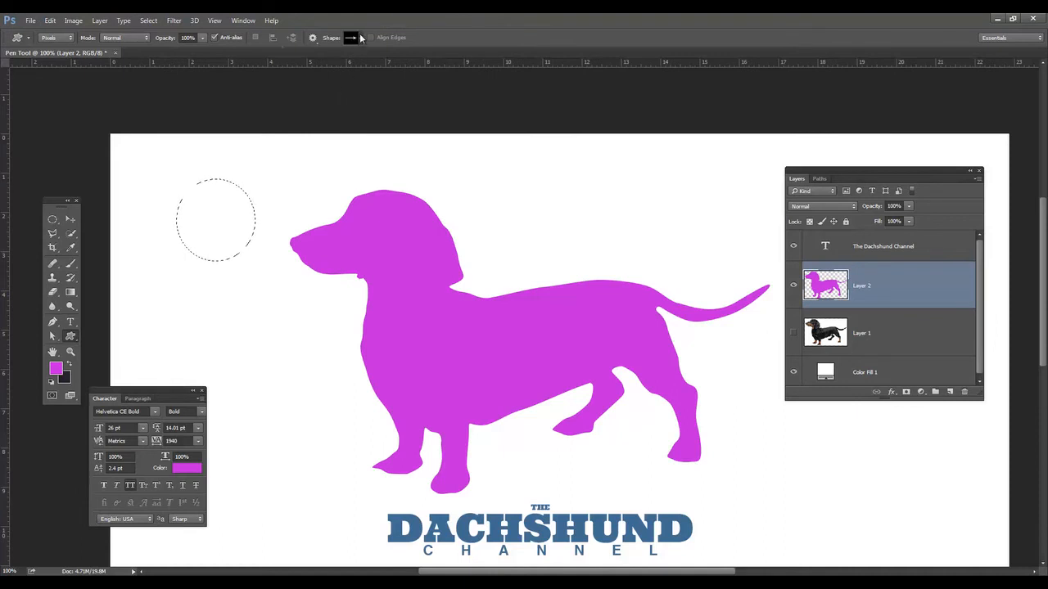
click(360, 39)
click(366, 96)
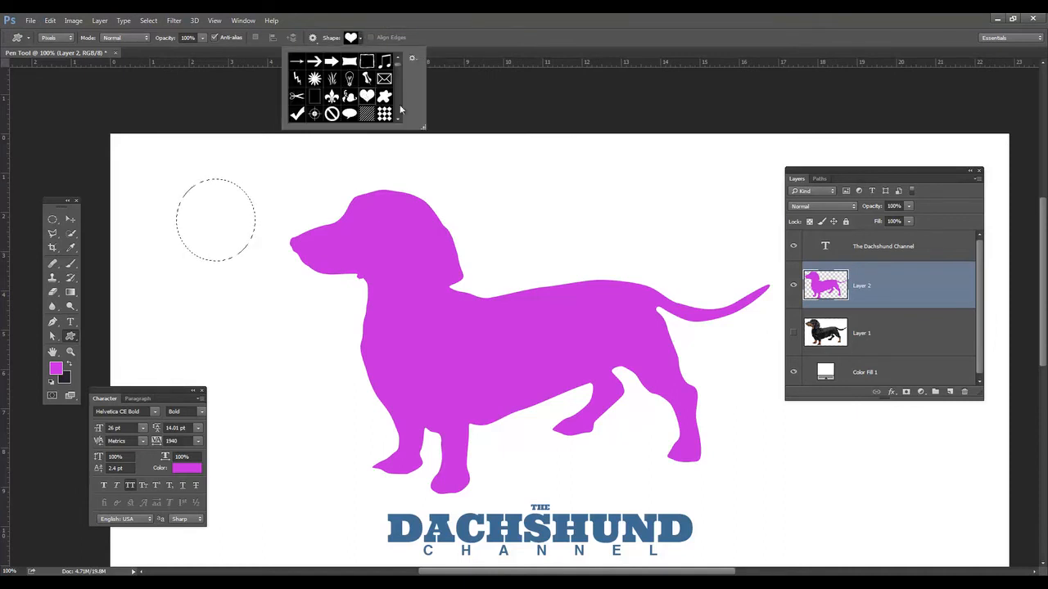
Hide Layer 2, add an empty layer above it, and try drawing magenta hearts outside the circular selection
click(793, 284)
click(792, 285)
click(950, 392)
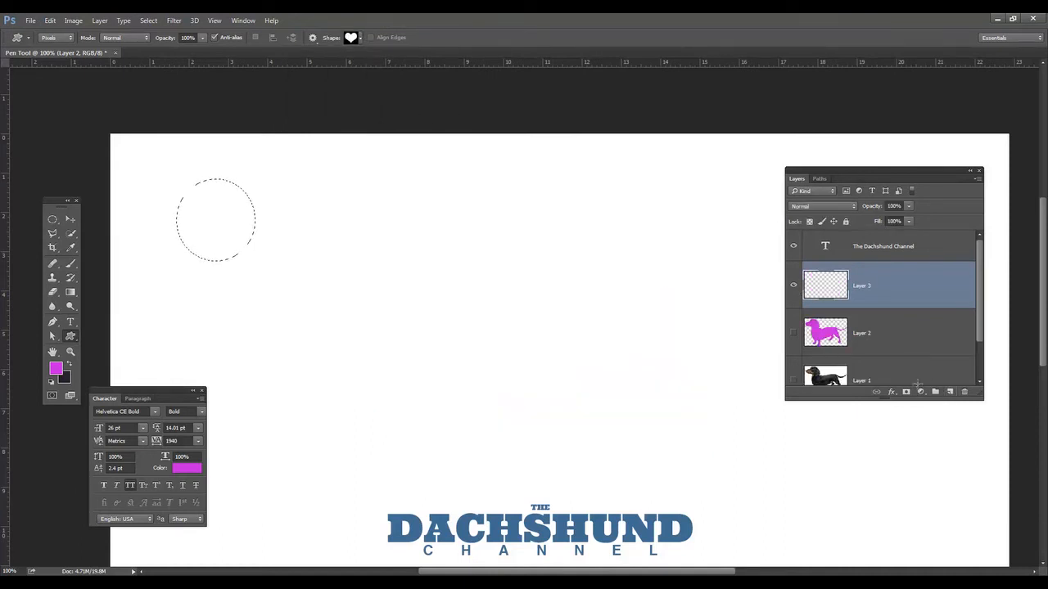
drag(378, 191, 475, 260)
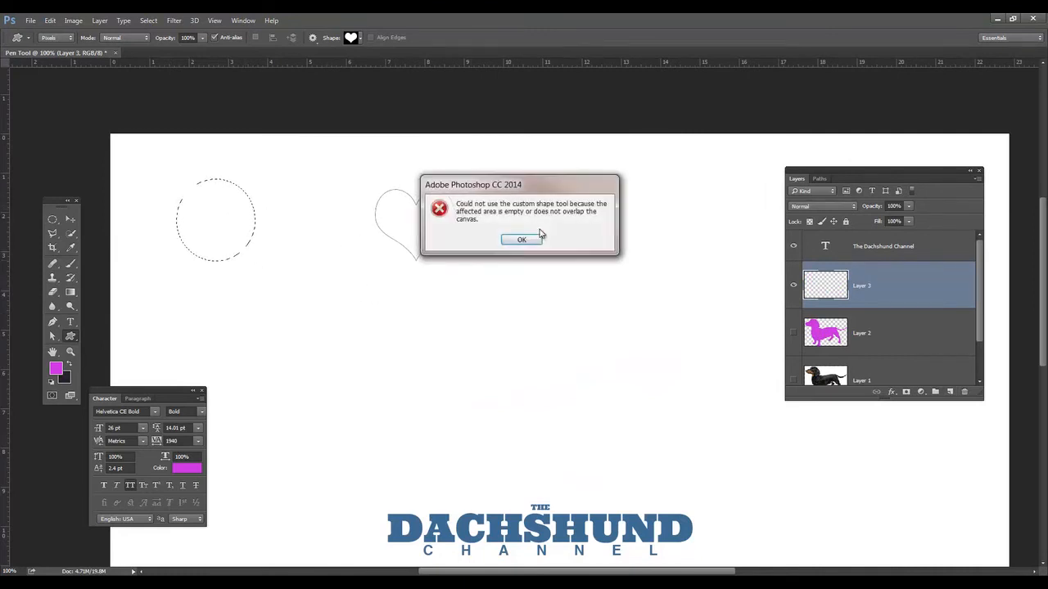
click(522, 239)
drag(317, 266, 437, 358)
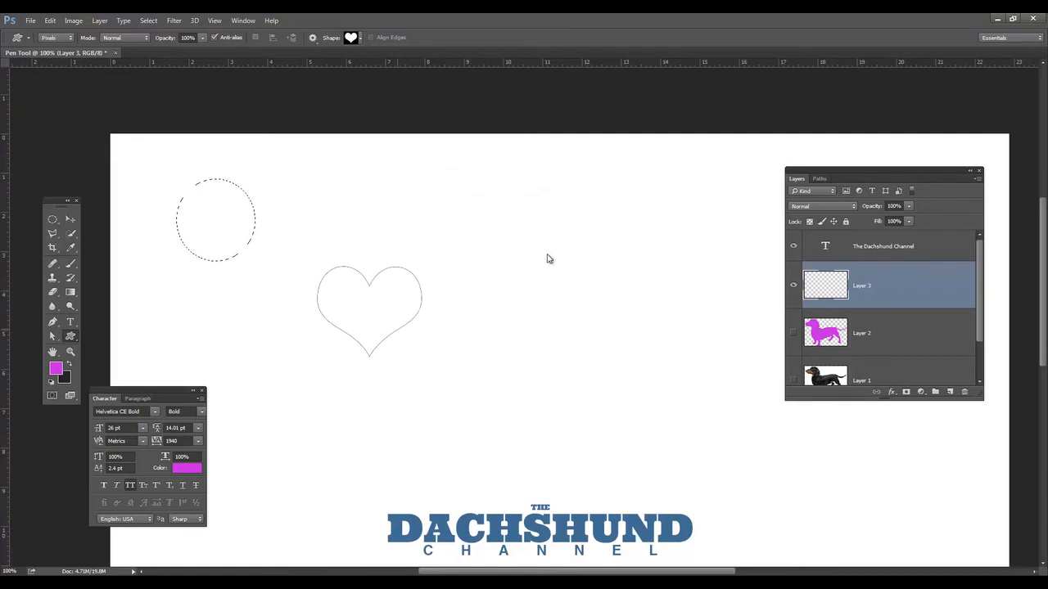
click(527, 239)
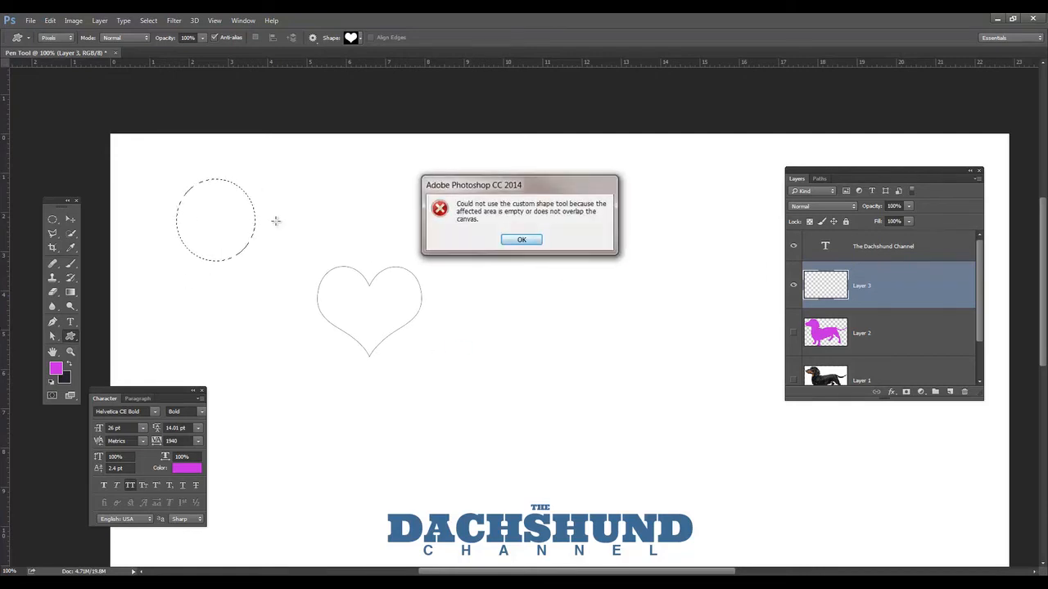
Paint two magenta hearts that overlap the edge of the circular selection on Layer 3
drag(202, 199, 311, 292)
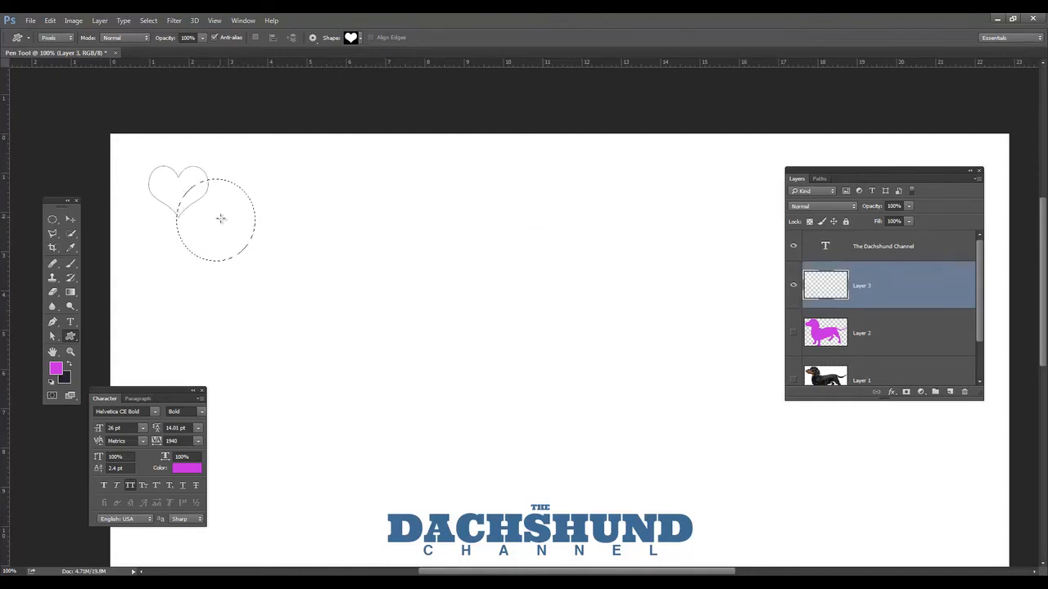
click(333, 244)
click(550, 248)
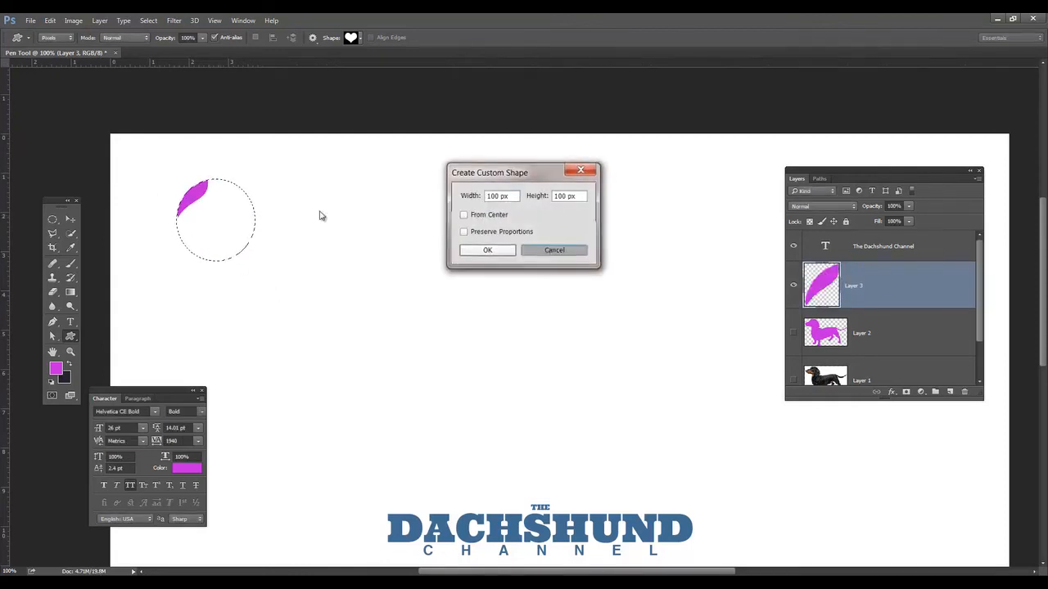
drag(286, 256, 288, 257)
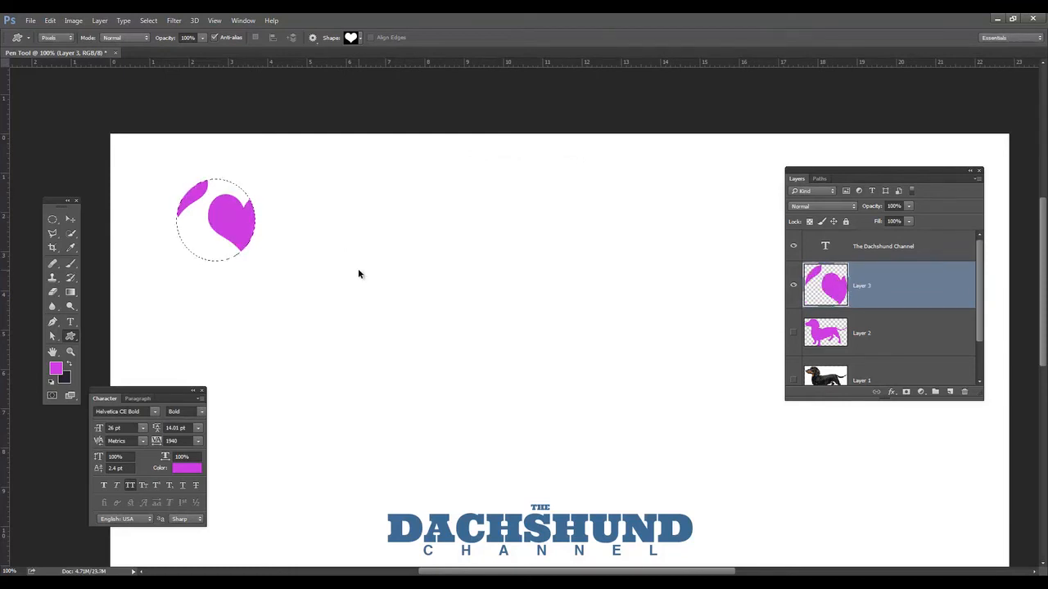
Undo the heart fills and remove Layer 3 and the hidden Layer 2
key(ctrl+alt+z)
key(ctrl+alt+z)
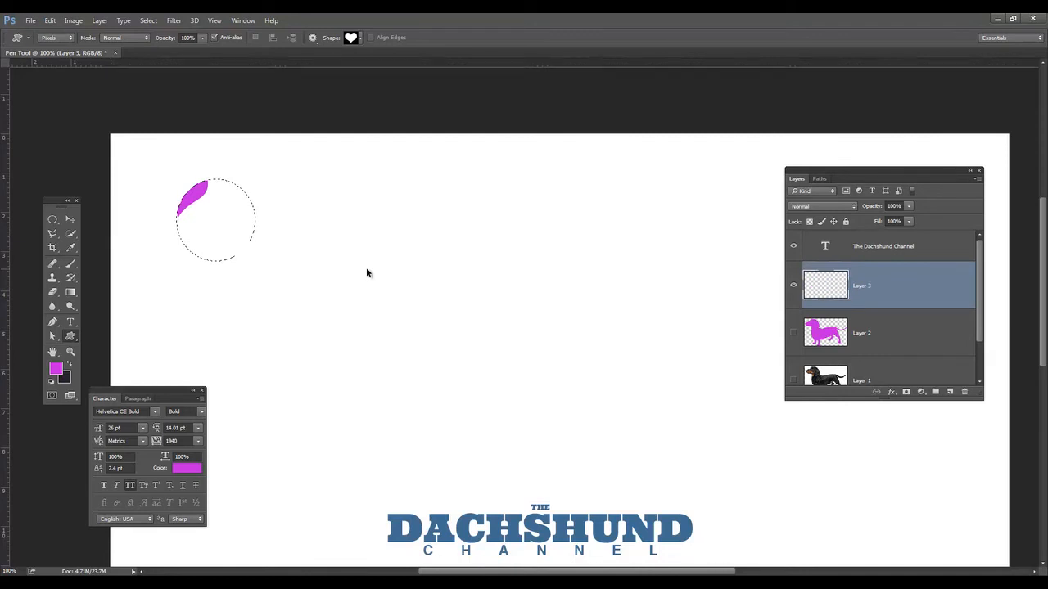
key(ctrl+alt+z)
key(ctrl+alt+z)
key(ctrl+alt+z)
key(ctrl+alt+z)
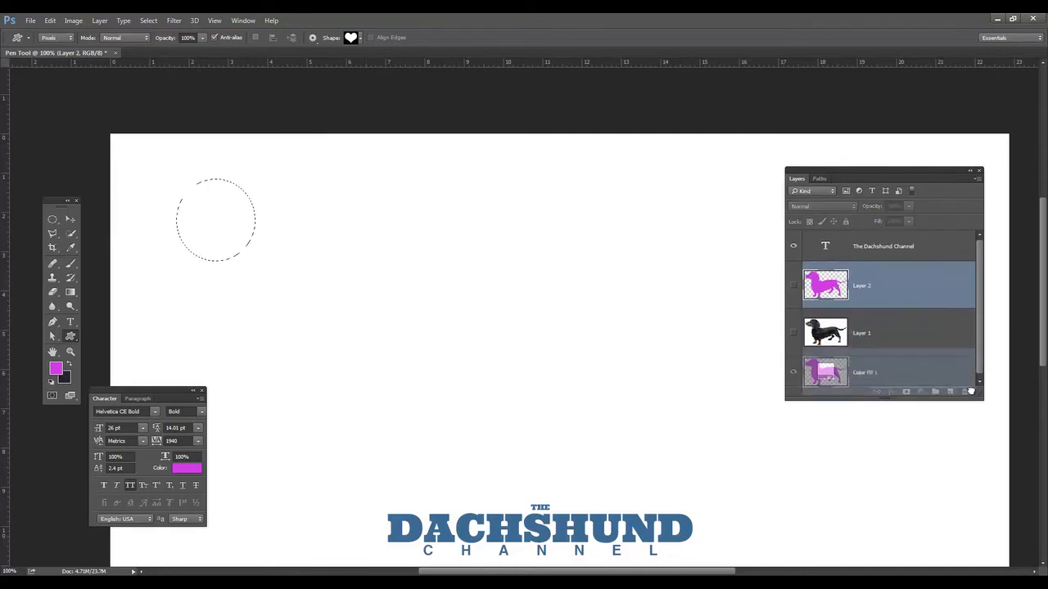
Load the Work Path as a selection and add an empty layer above the hidden Layer 1
click(819, 178)
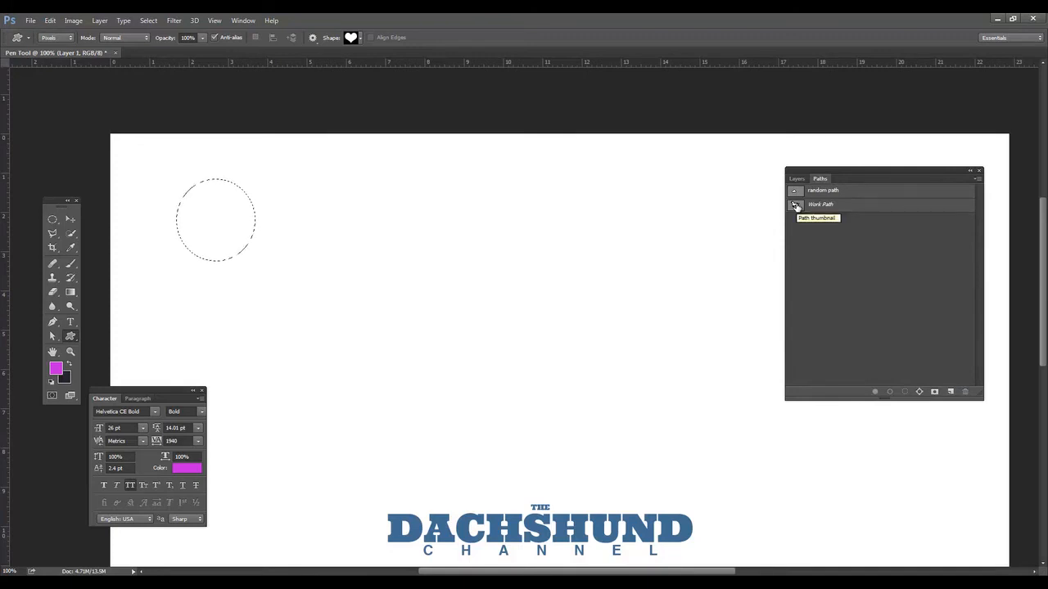
ctrl+click(796, 205)
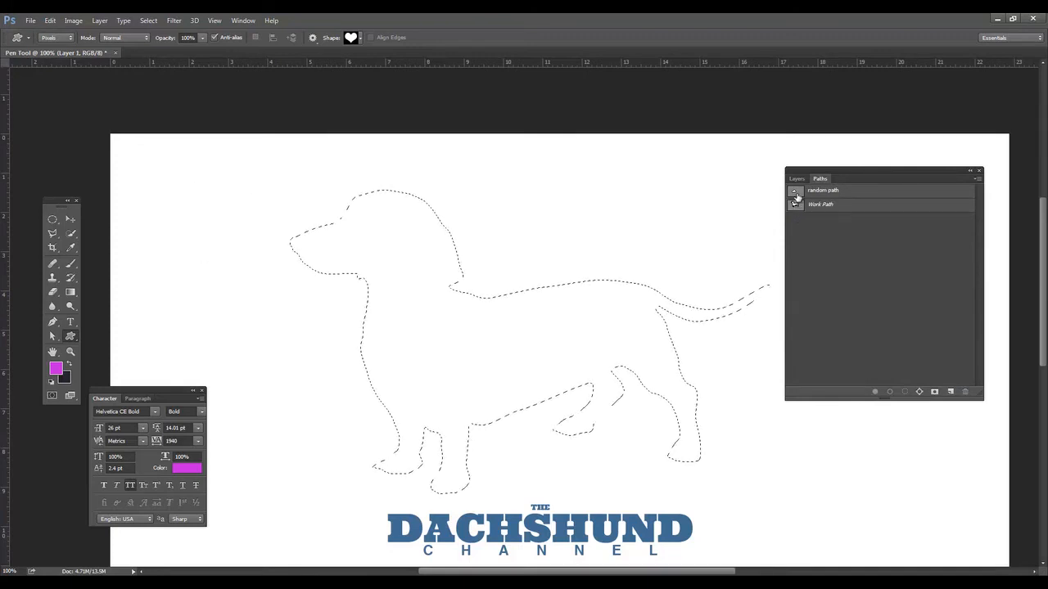
click(796, 179)
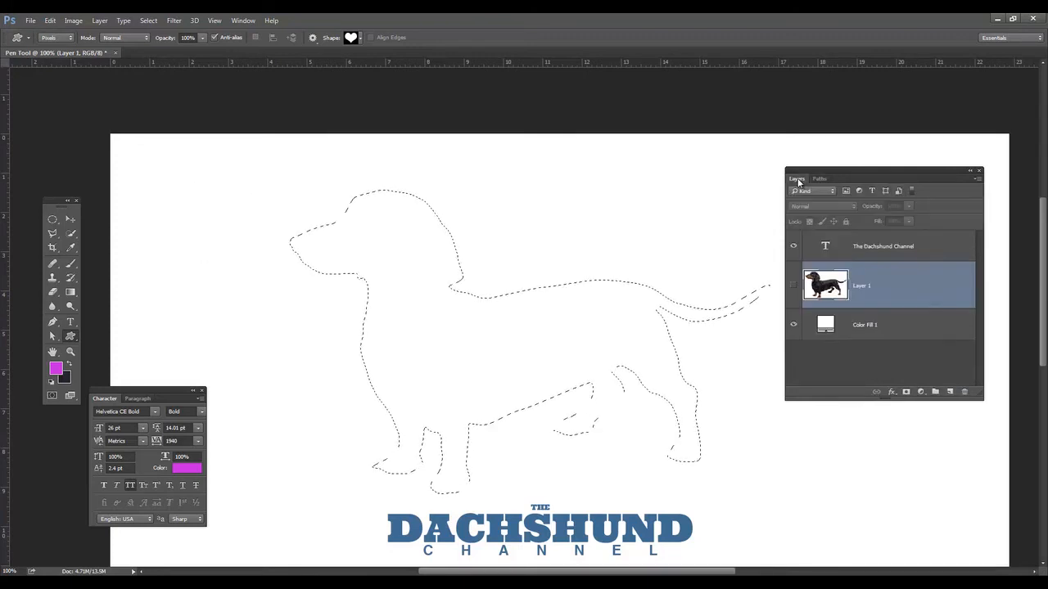
click(952, 393)
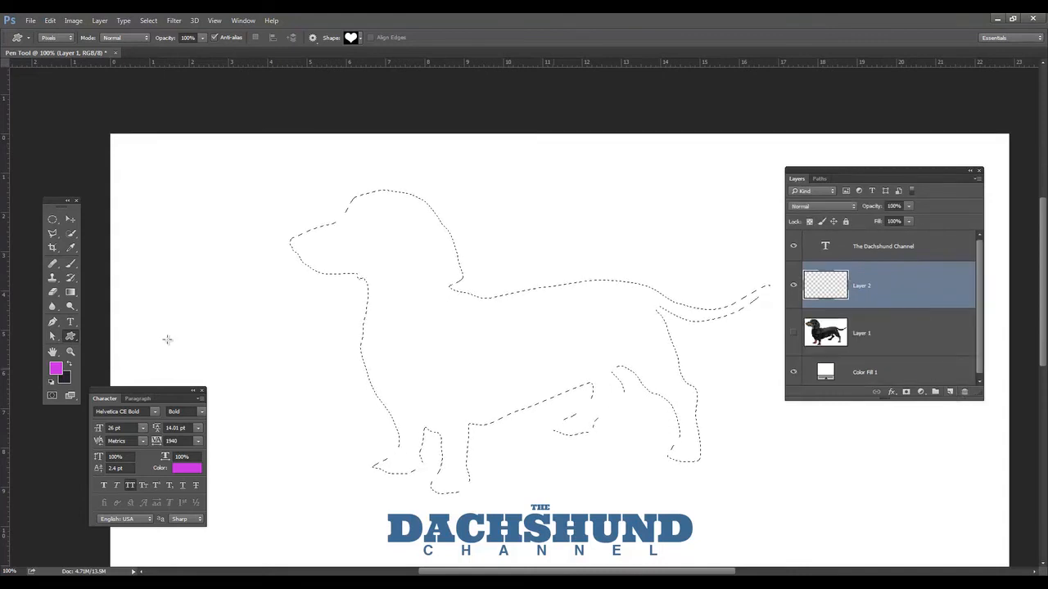
Choose the Rectangle Tool and try drawing a magenta rectangle in the empty area outside the dog selection
right_click(72, 337)
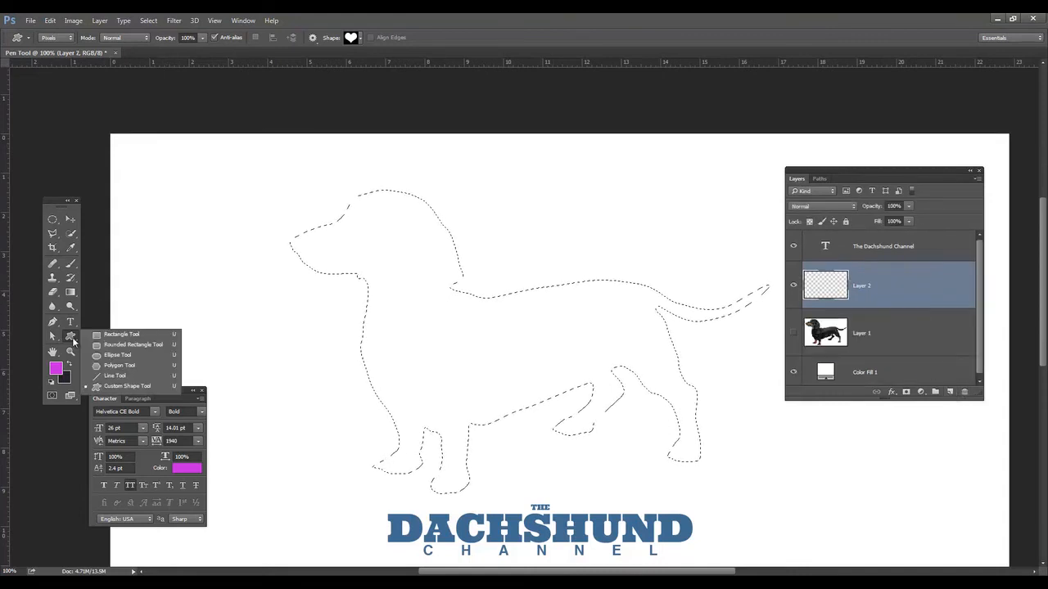
click(123, 339)
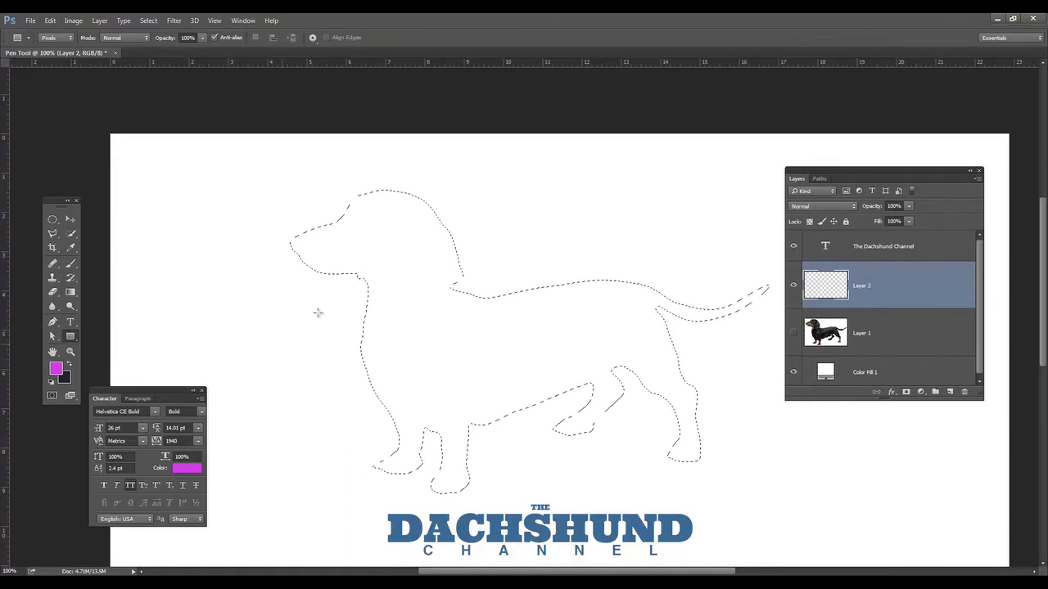
drag(156, 159, 260, 227)
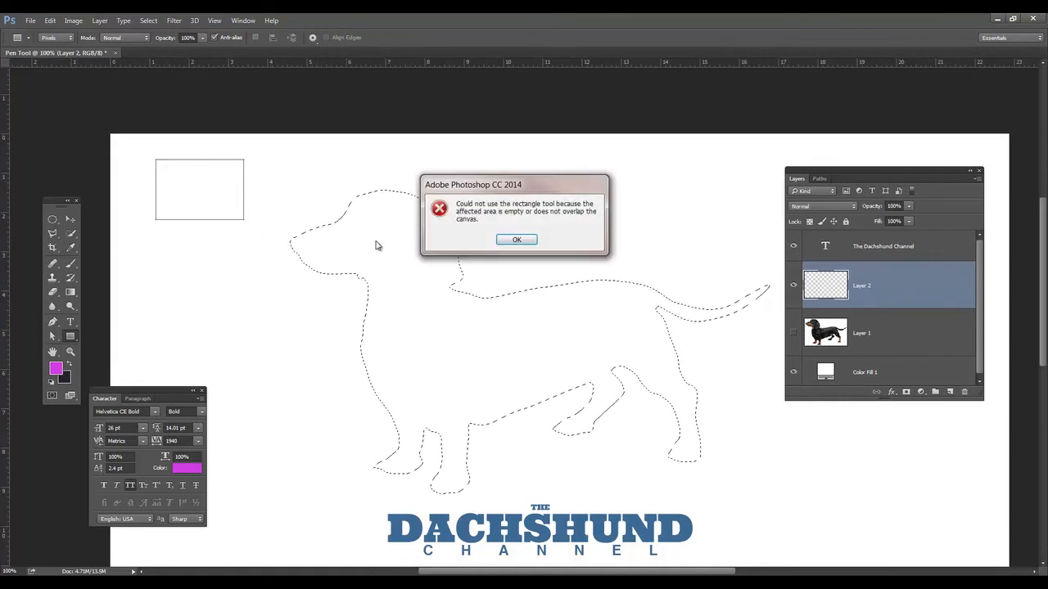
click(525, 243)
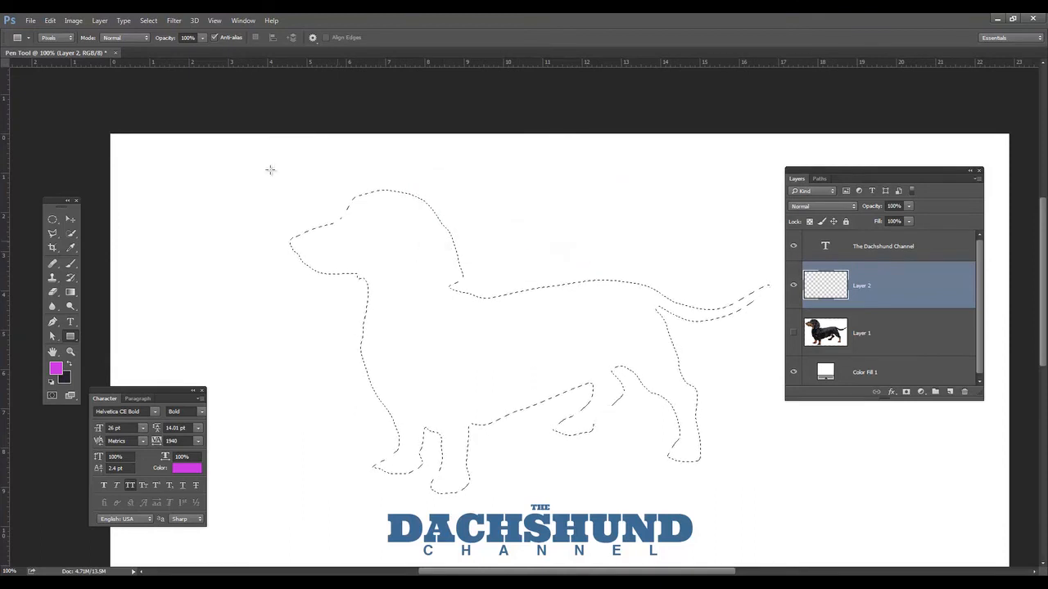
Paint separate magenta rectangles over the dog selection's head, muzzle, chest, belly, back, hind leg and tail on Layer 2
drag(409, 205, 517, 221)
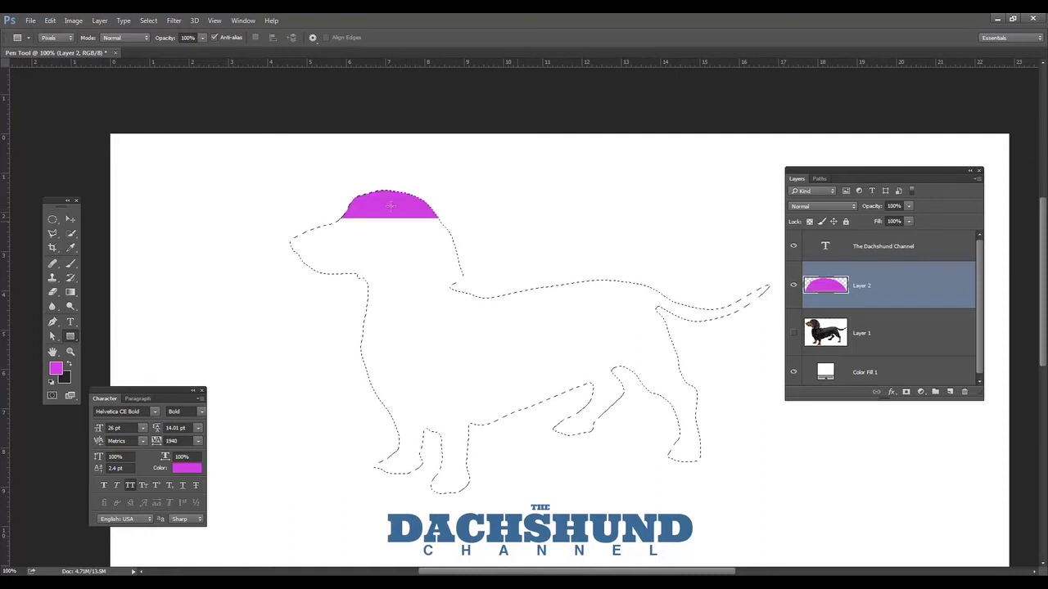
drag(317, 340, 409, 369)
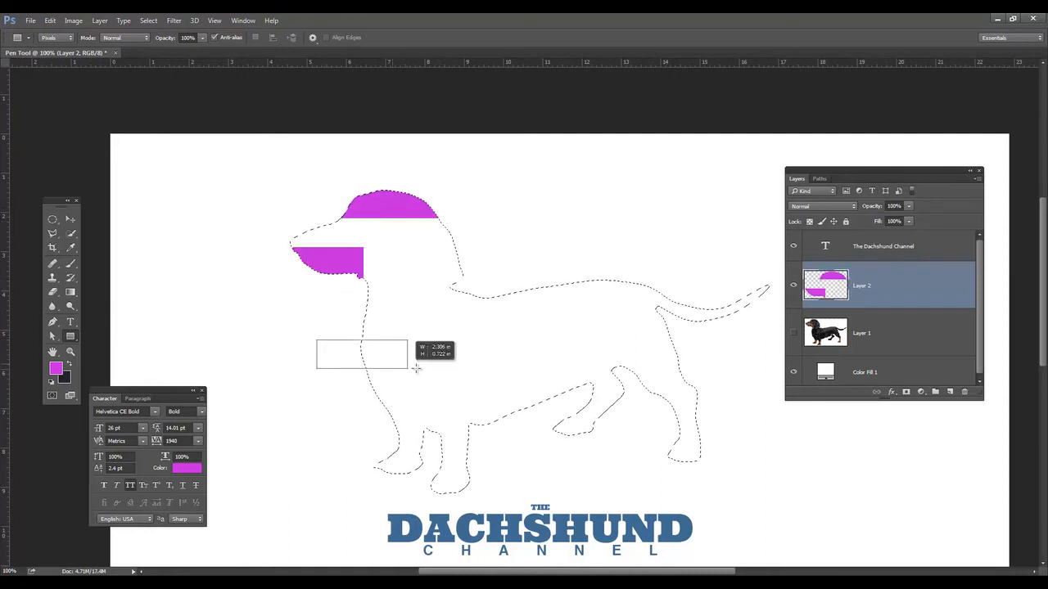
drag(546, 455, 500, 364)
drag(568, 234, 629, 328)
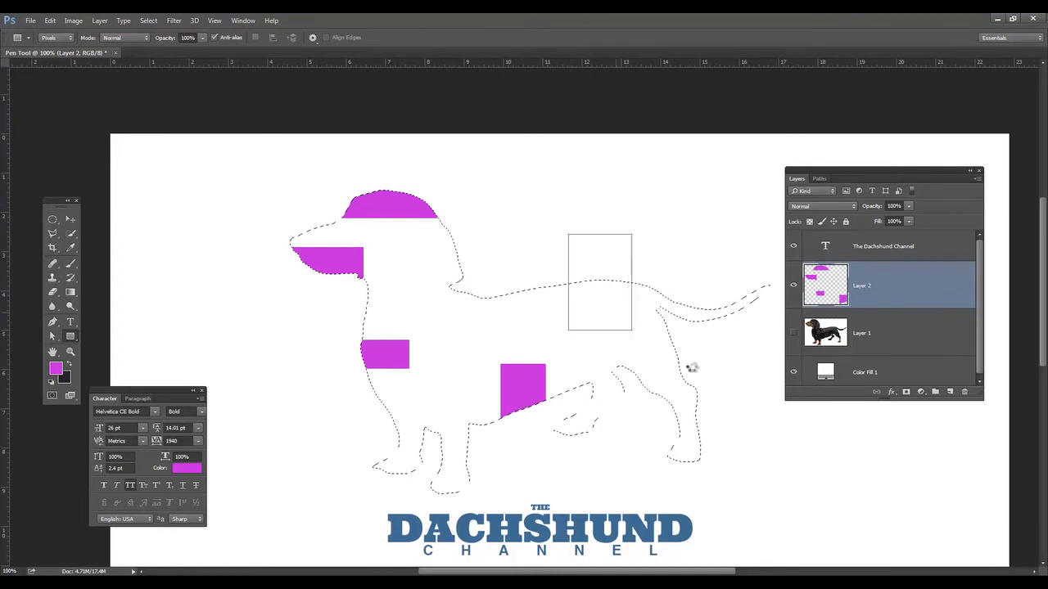
drag(752, 462, 678, 420)
drag(698, 243, 766, 375)
drag(308, 298, 419, 302)
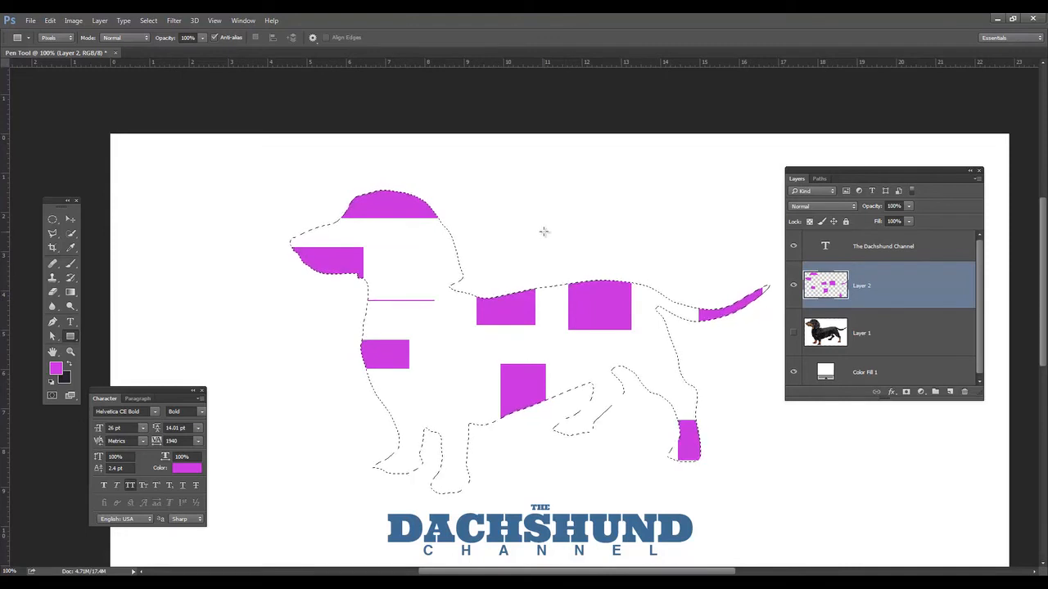
Fill the entire dog selection with magenta using one large rectangle around it, and deselect
drag(221, 154, 882, 511)
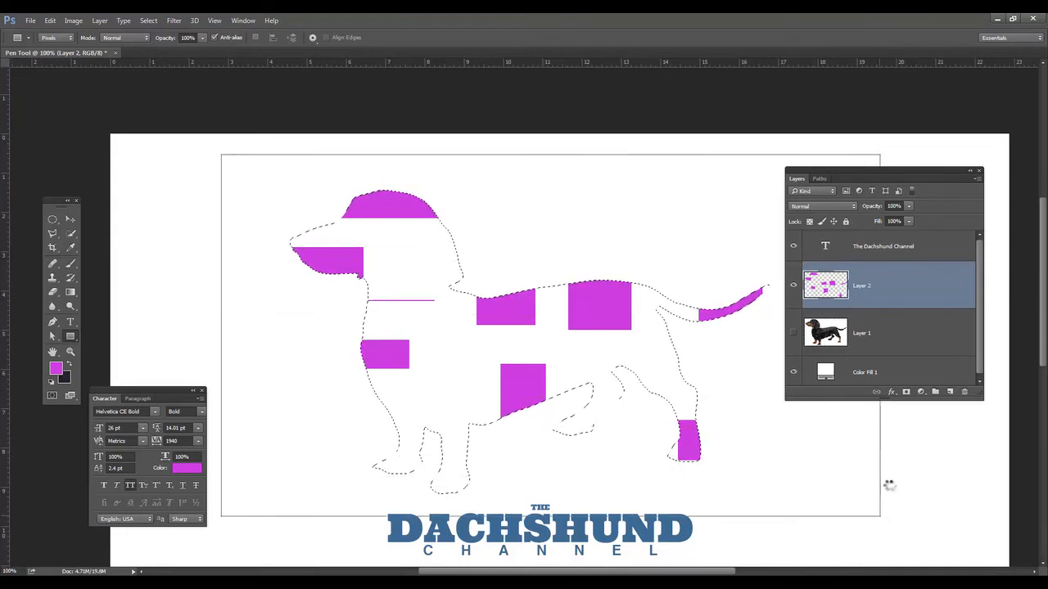
key(ctrl+d)
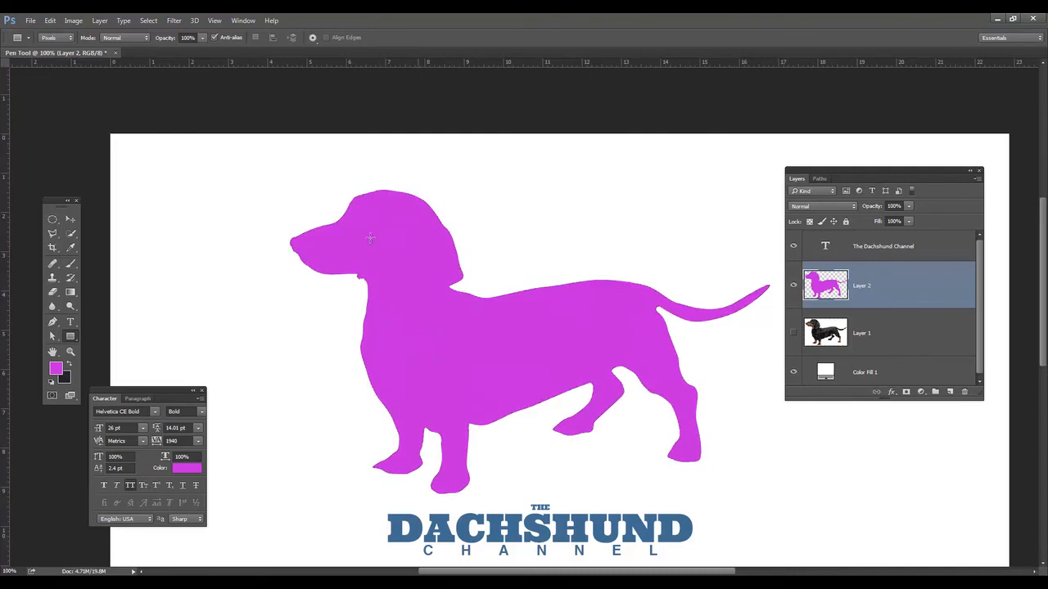
Scale the magenta dog silhouette down about its center with Free Transform to about 0.4 in wide
click(71, 220)
key(ctrl+t)
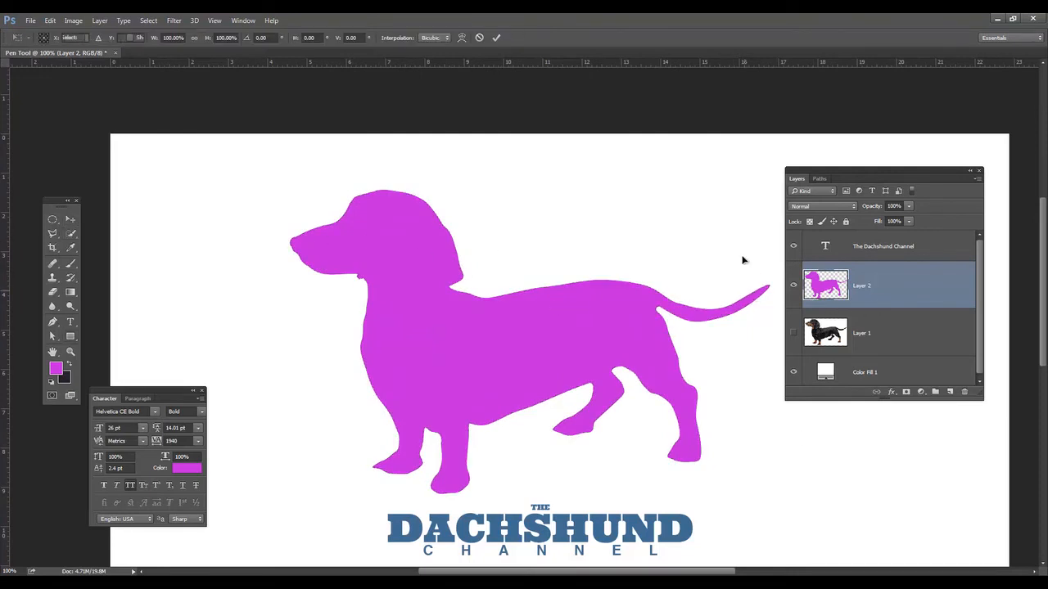
drag(772, 188, 542, 342)
key(Return)
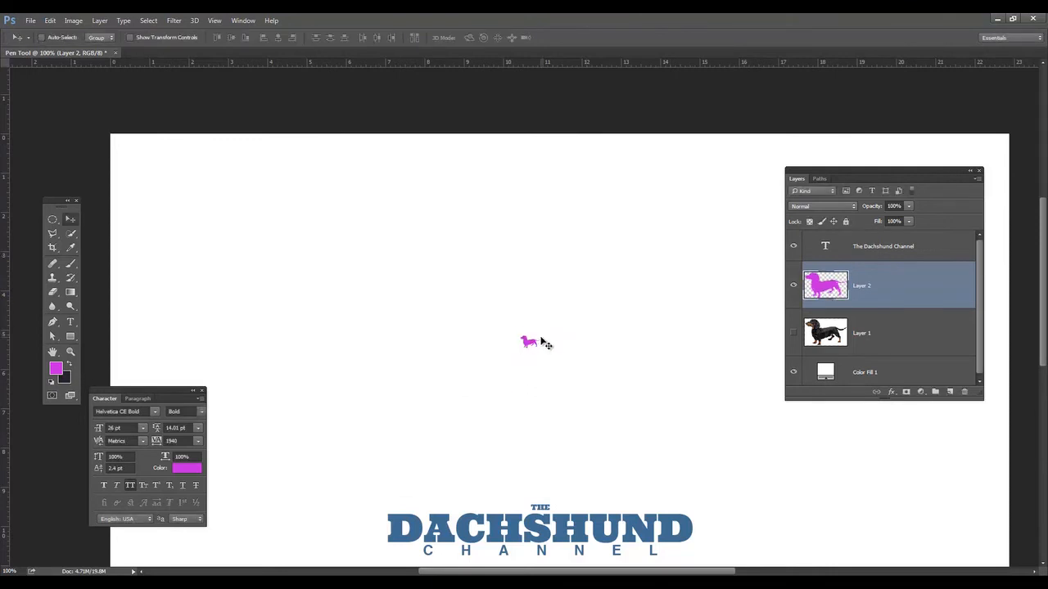
Scale the small magenta dog silhouette up about its center to about 10.8 in wide with Free Transform, and delete Layer 2
key(ctrl+t)
drag(542, 333, 745, 204)
key(Return)
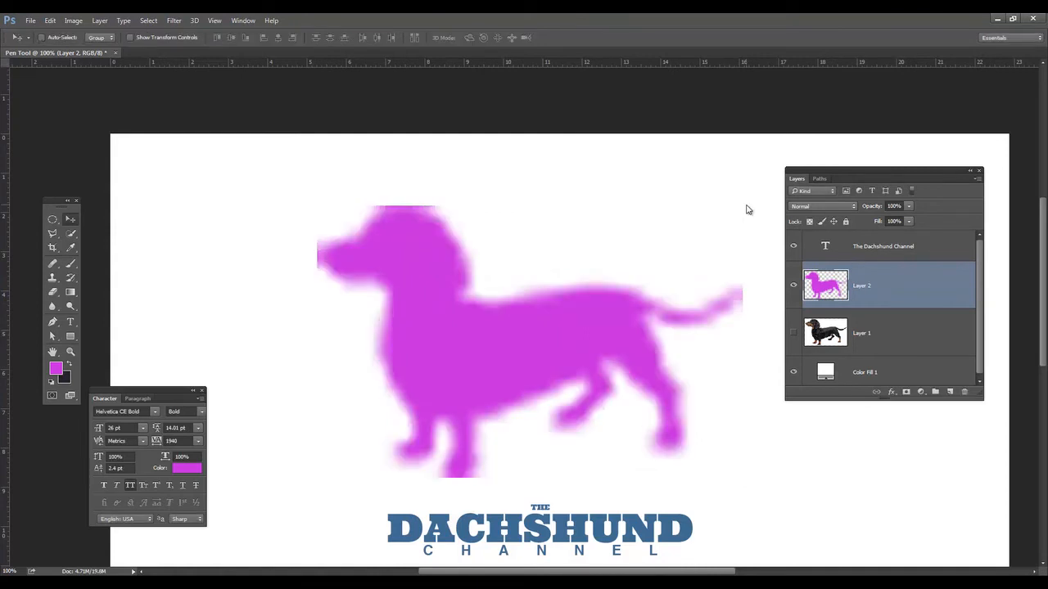
drag(850, 281, 960, 340)
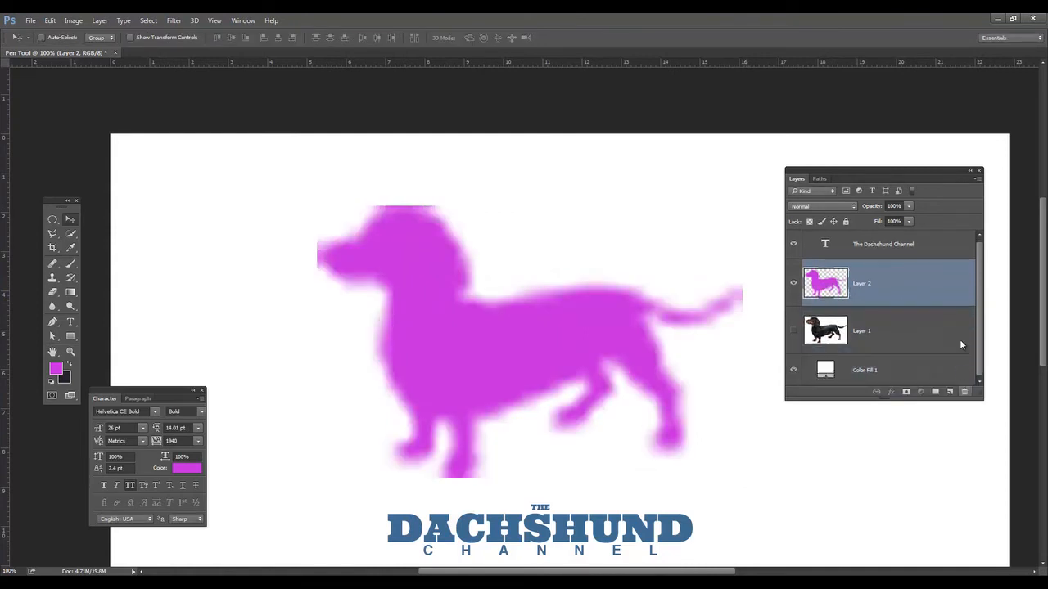
key(Delete)
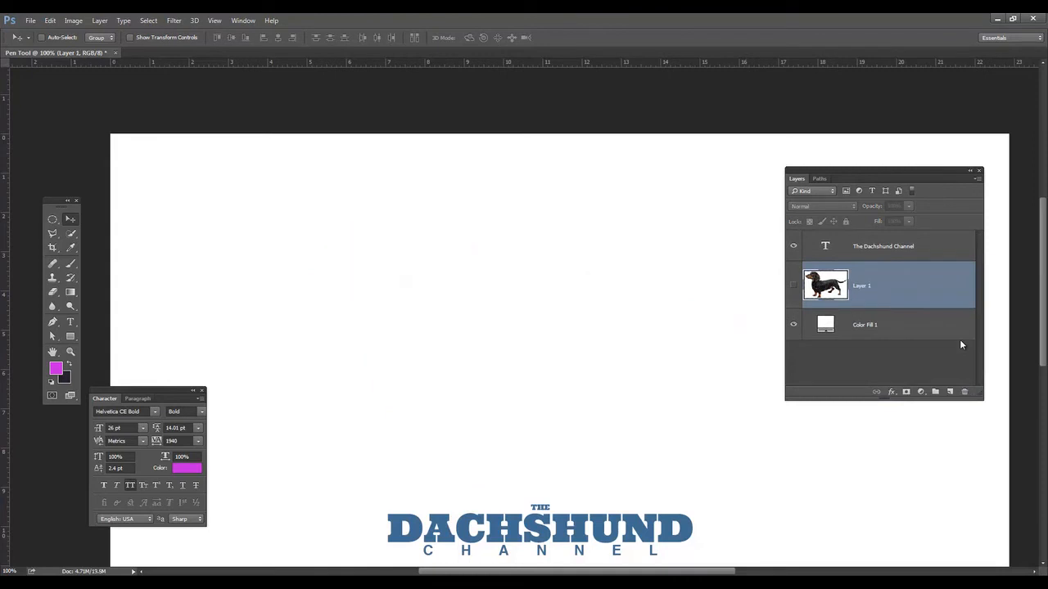
Activate the dog's Work Path and create a Solid Color fill layer from it in magenta #c524dd
click(820, 179)
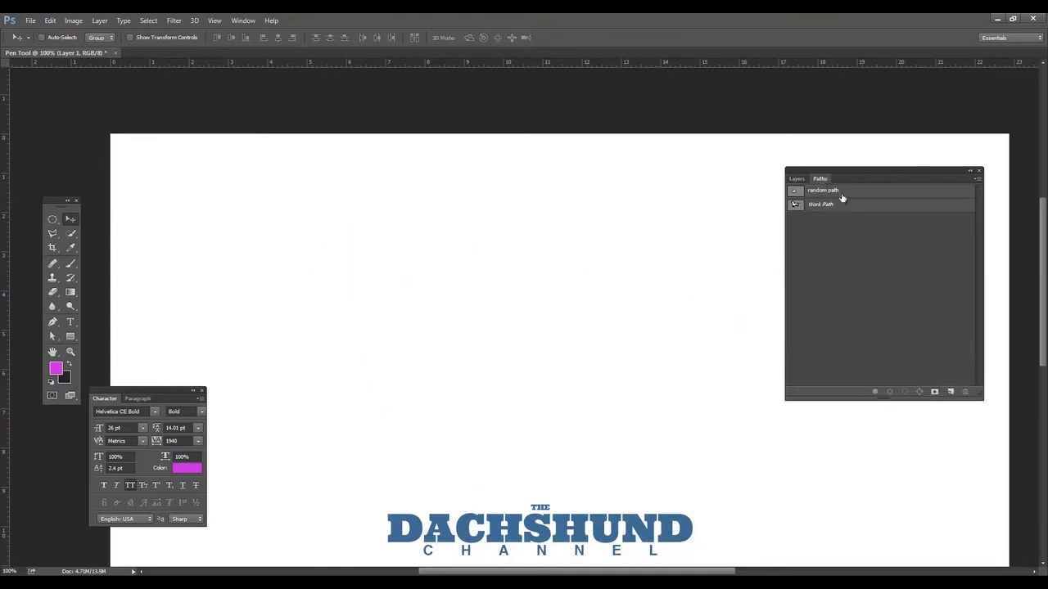
click(797, 205)
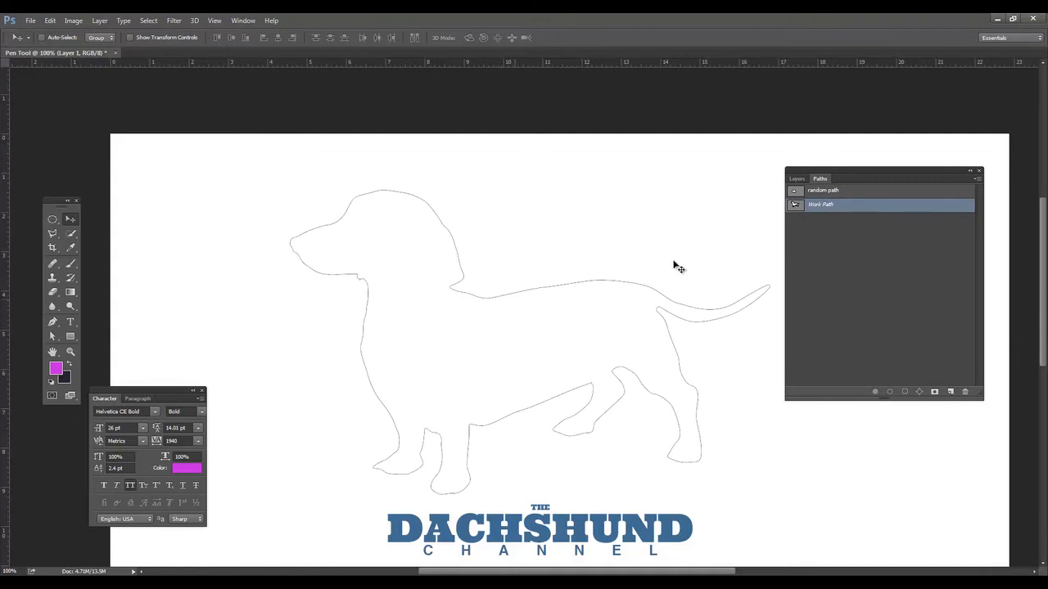
click(794, 180)
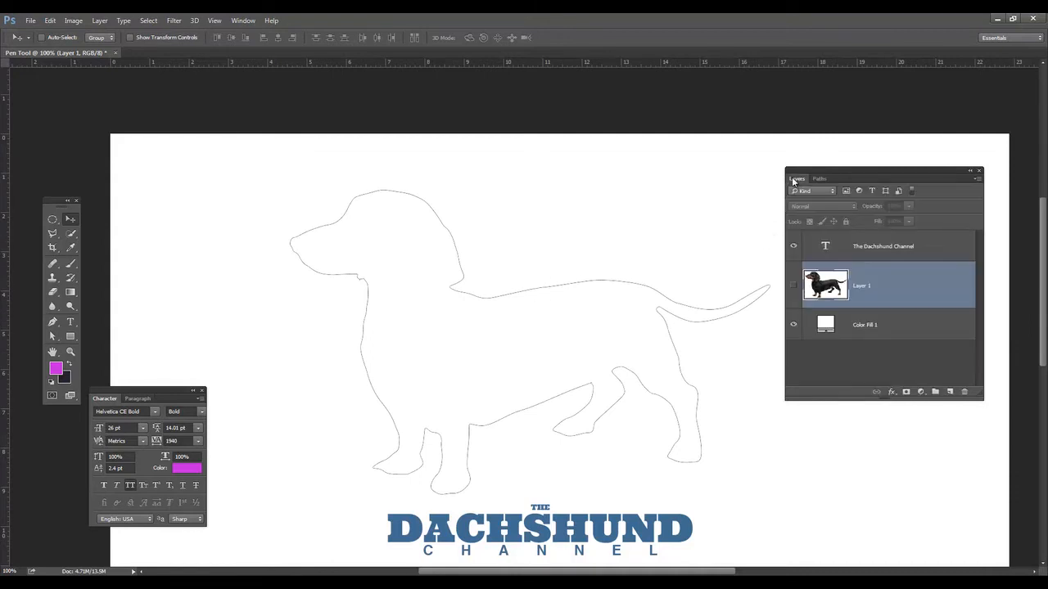
click(921, 392)
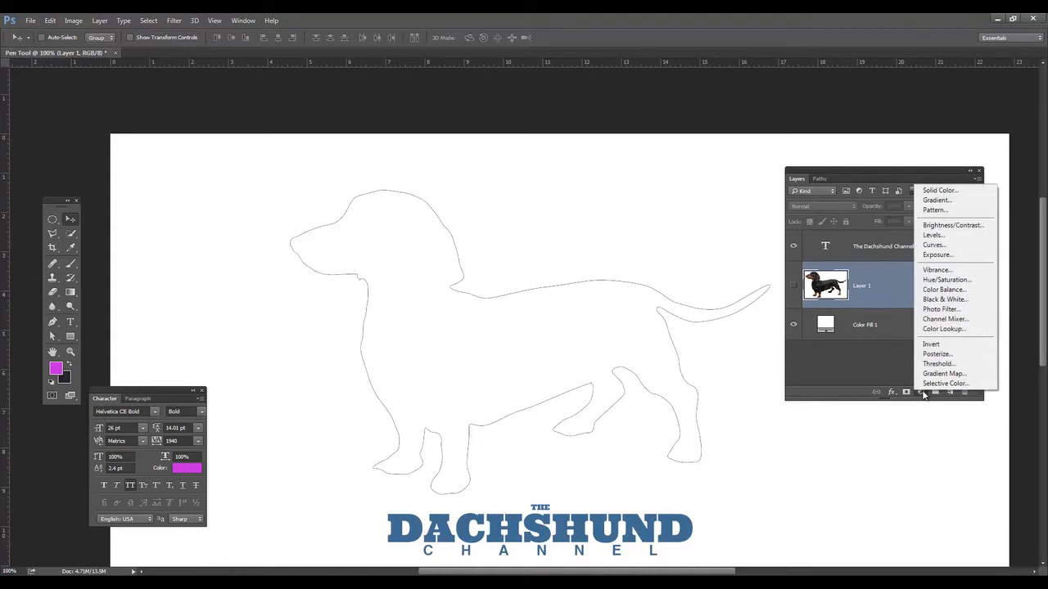
click(954, 192)
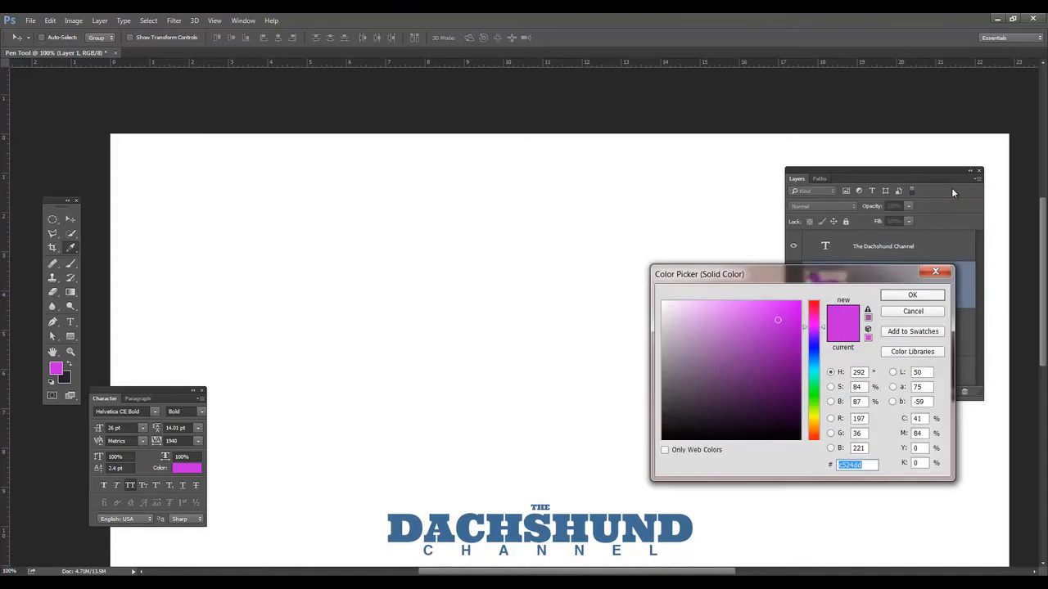
click(914, 295)
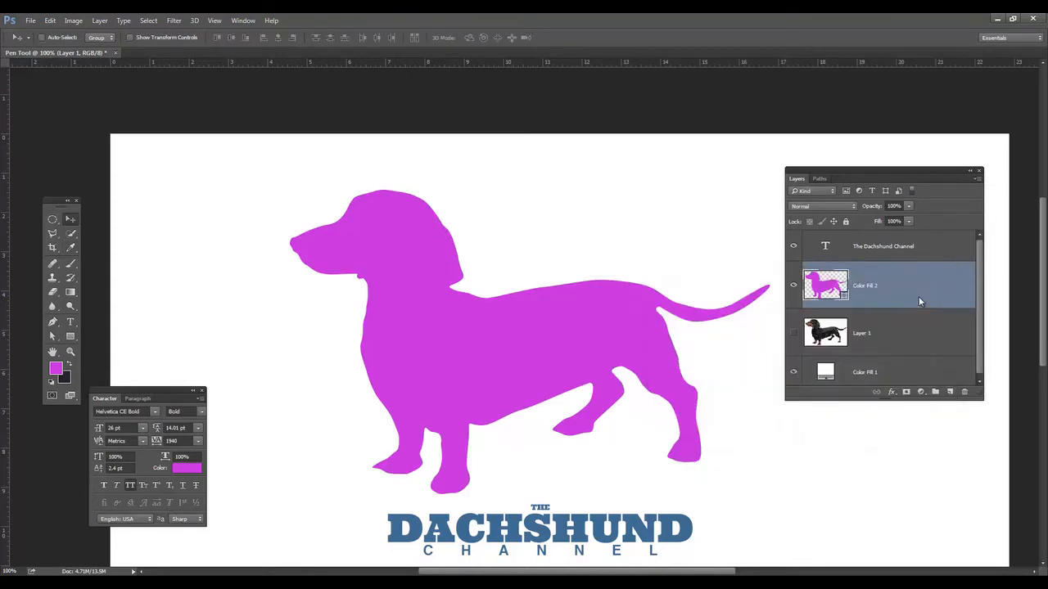
Use the Direct Selection Tool to pull anchor points on the dog's forehead, crown, back of the head and muzzle inward
click(53, 338)
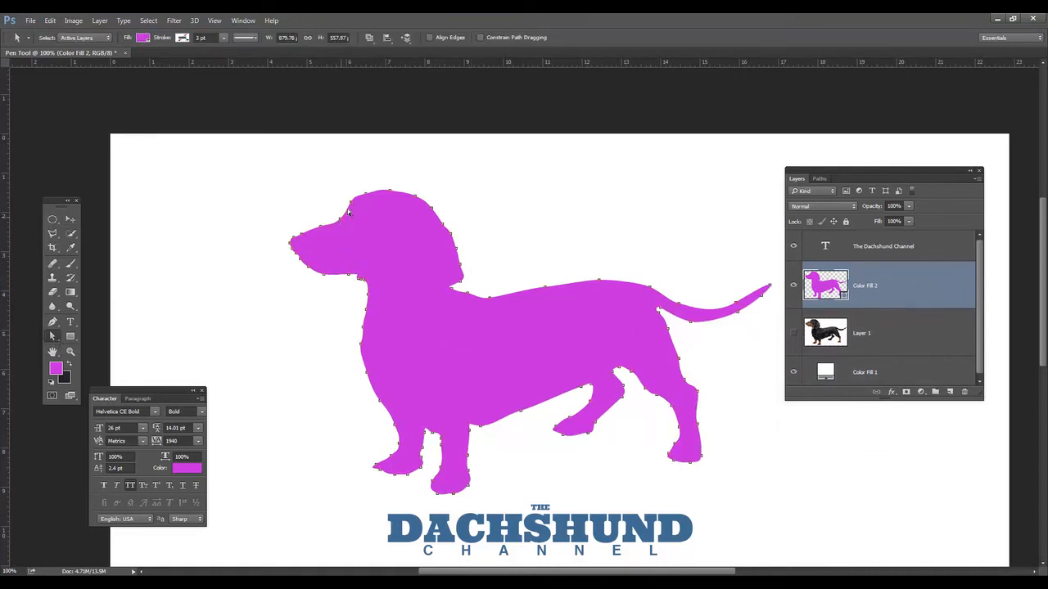
drag(355, 204, 391, 240)
click(393, 240)
click(412, 217)
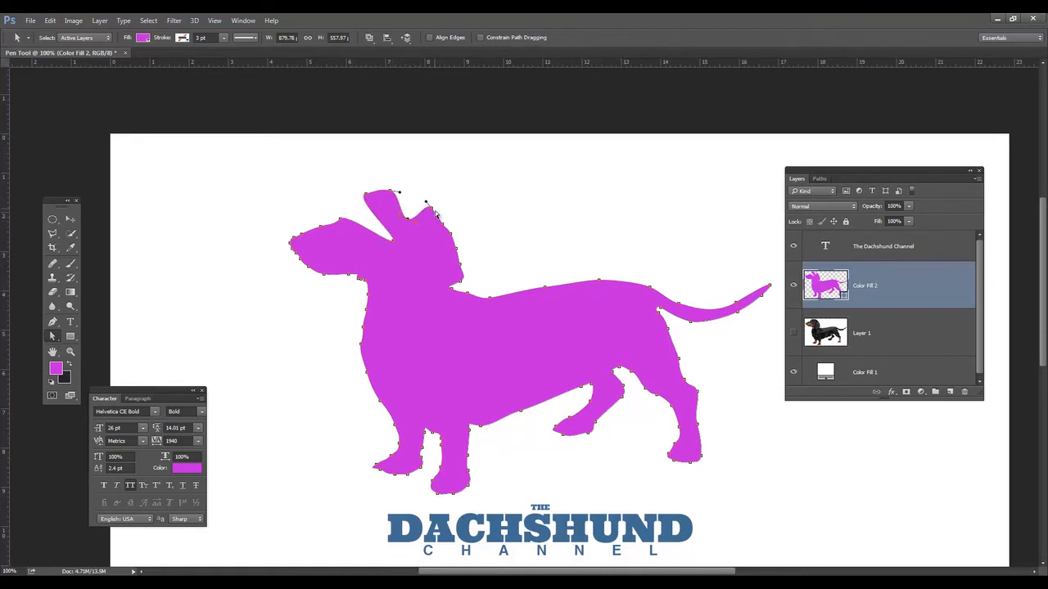
click(451, 237)
click(314, 229)
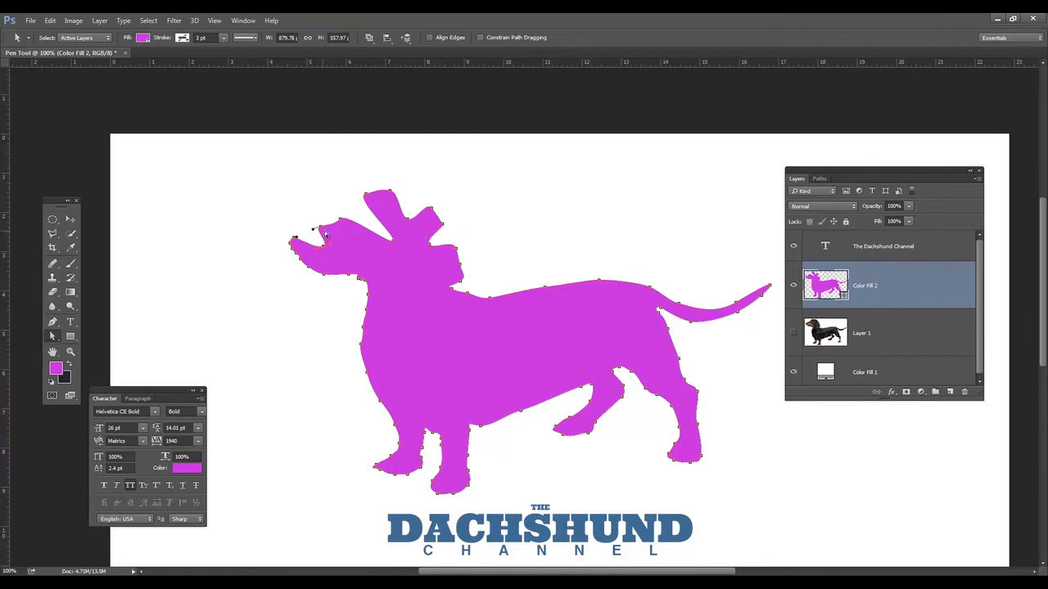
Pull anchor points inward at the base of the neck, belly, between the front legs and below the tail, and deselect the path
drag(491, 298, 489, 320)
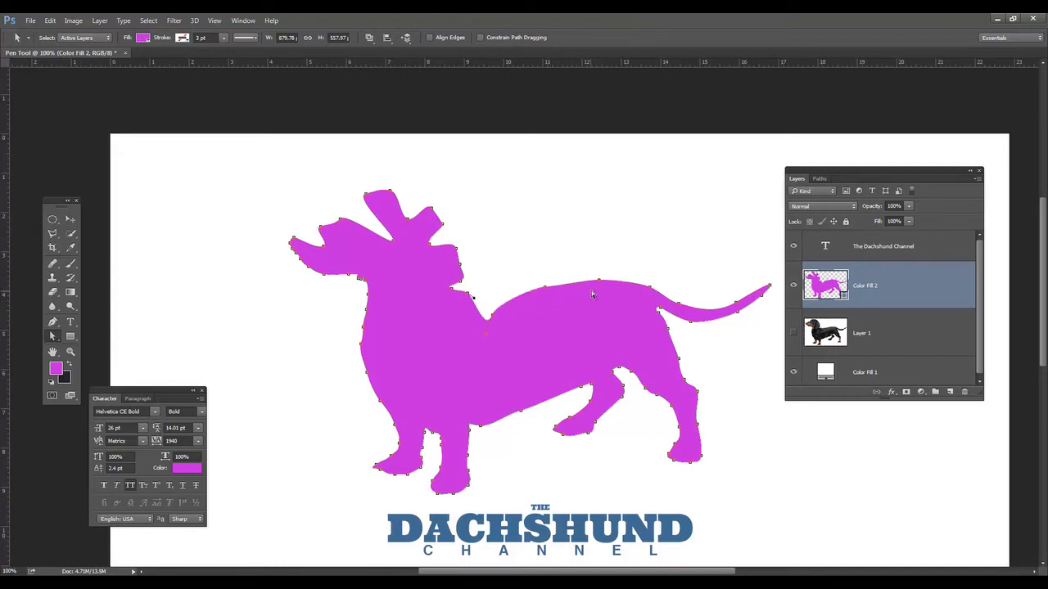
drag(581, 387, 566, 365)
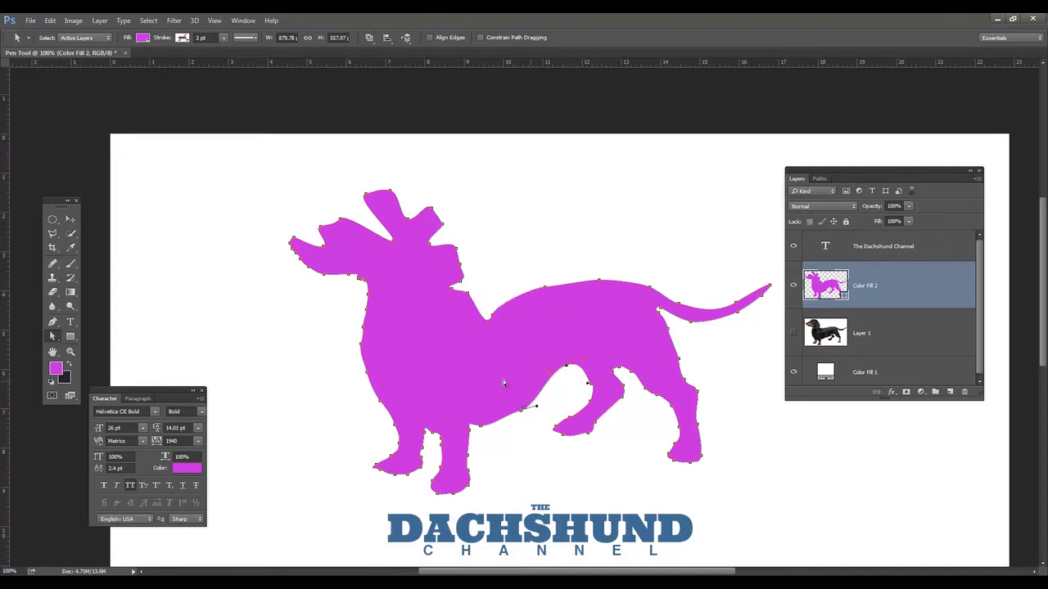
drag(434, 432, 441, 415)
drag(669, 332, 659, 347)
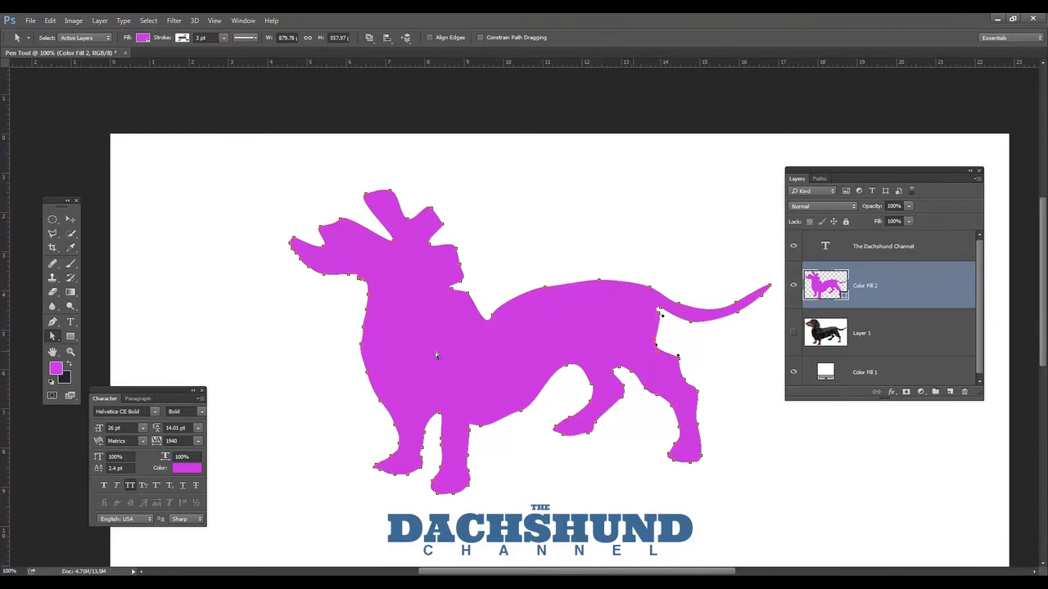
click(321, 330)
Scale the distorted dog shape down to about 9 in wide with Free Transform and place it just above the title
click(70, 219)
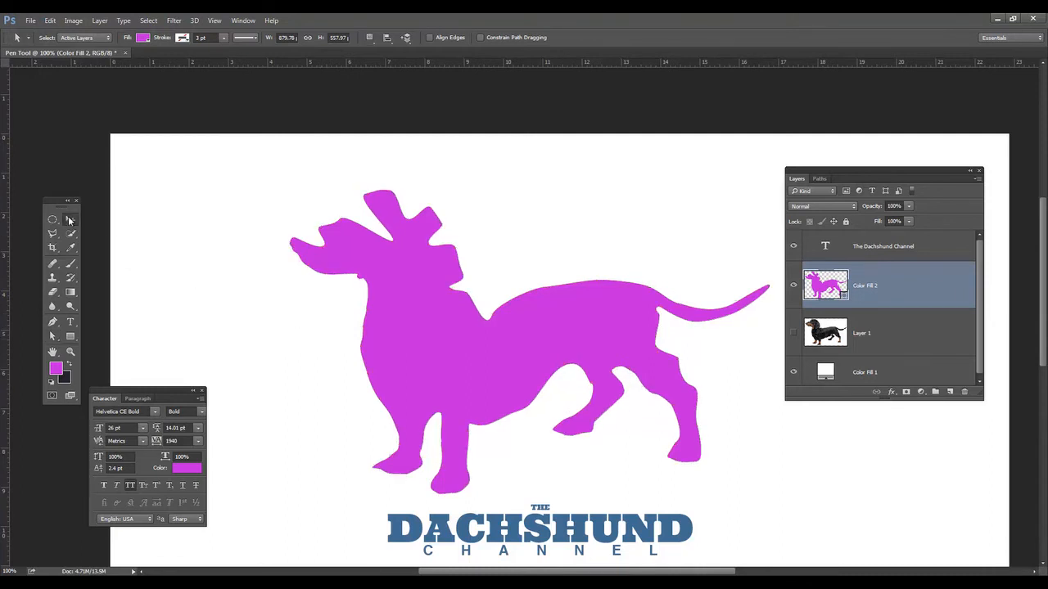
scroll(288, 210, down, 3)
drag(403, 206, 405, 217)
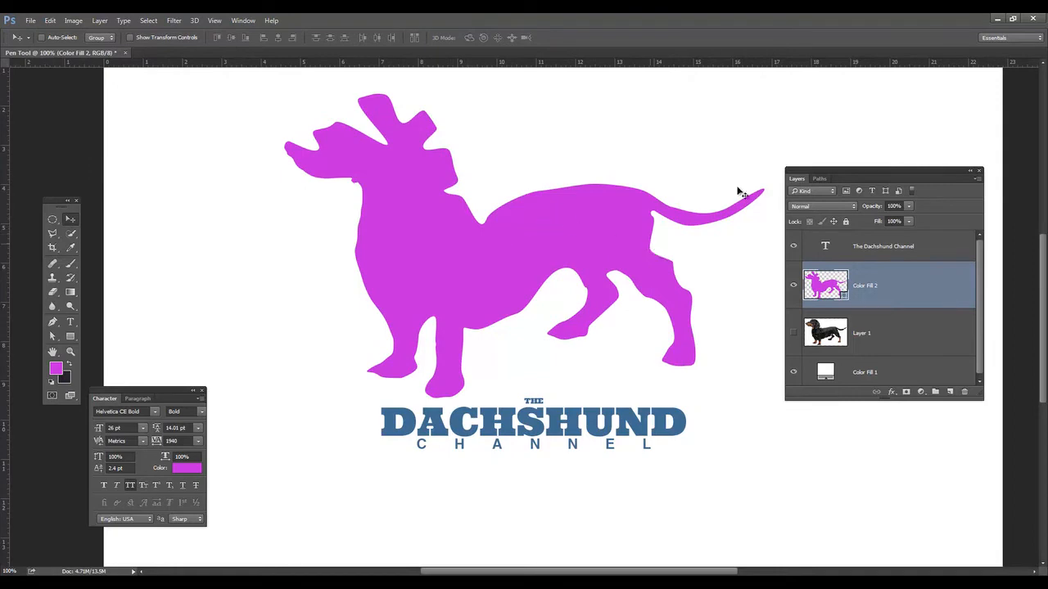
key(ctrl+t)
drag(739, 108, 696, 128)
key(Return)
drag(588, 234, 589, 273)
Recolor the dog's fill layer with the blue sampled from the title, #3f6c91, and shift the shape about 0.25 in to the right
key(i)
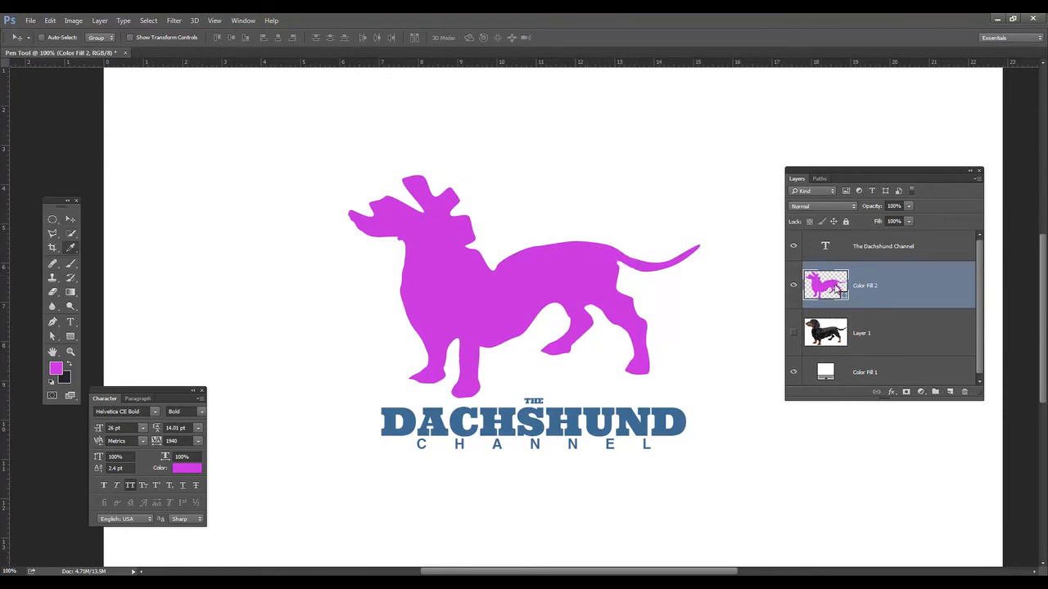
double_click(841, 291)
click(528, 416)
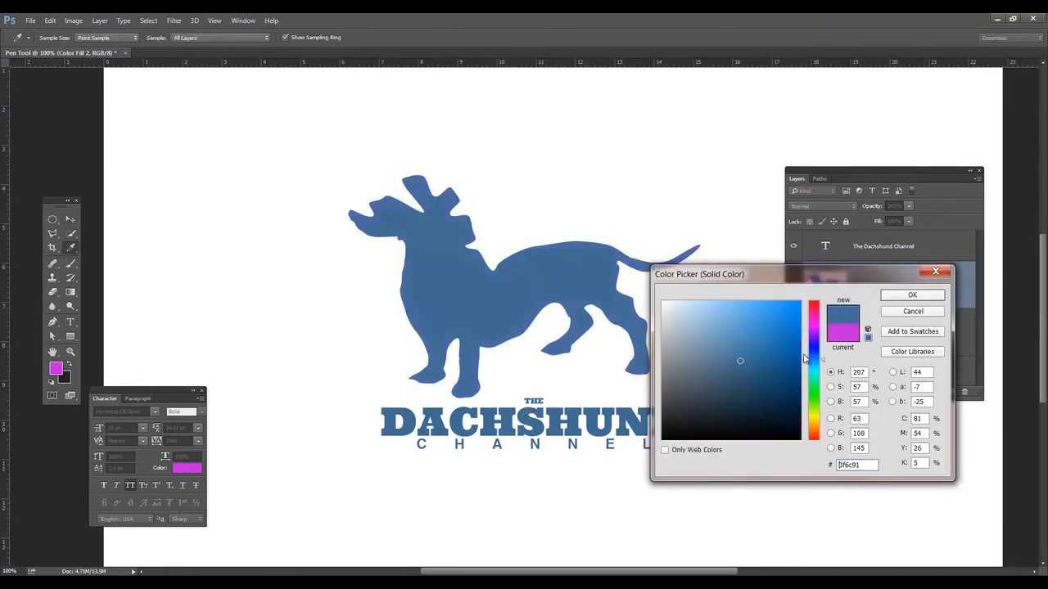
click(901, 298)
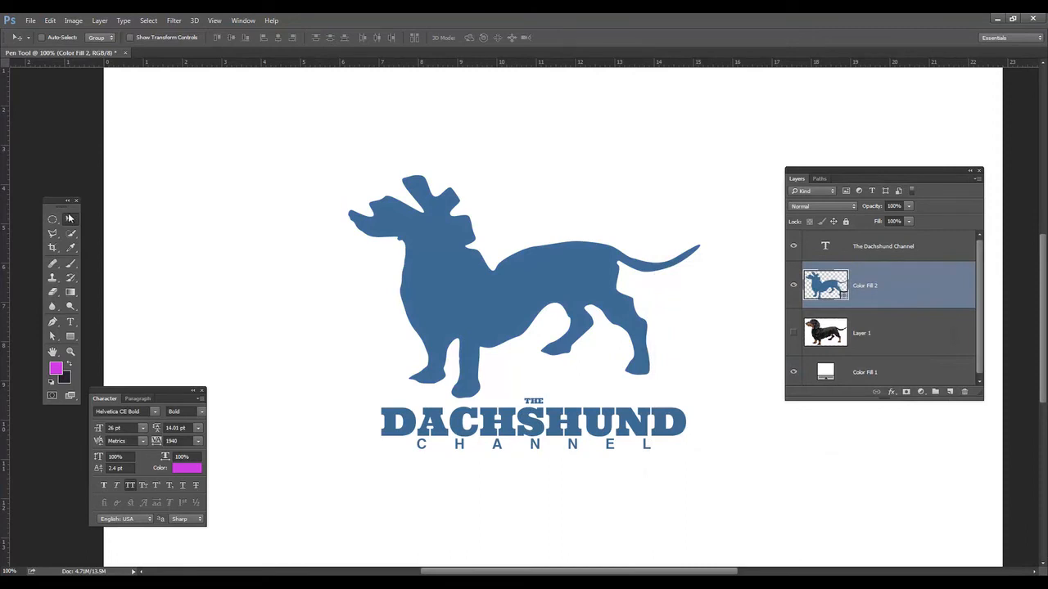
drag(616, 281, 627, 281)
Left-align the word THE in the title with the Type Tool, and select all the title text
click(70, 322)
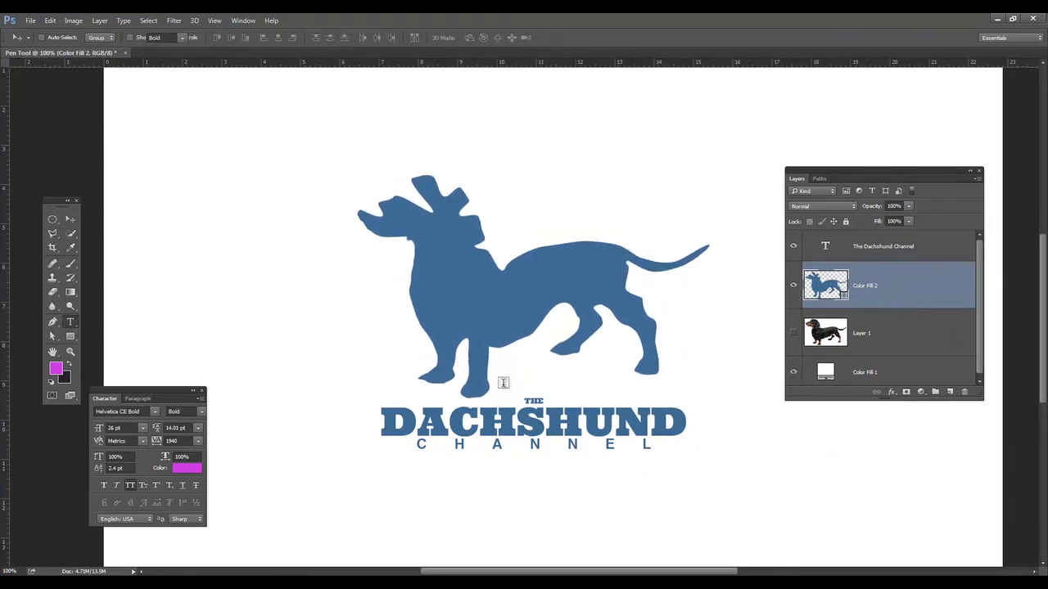
double_click(535, 400)
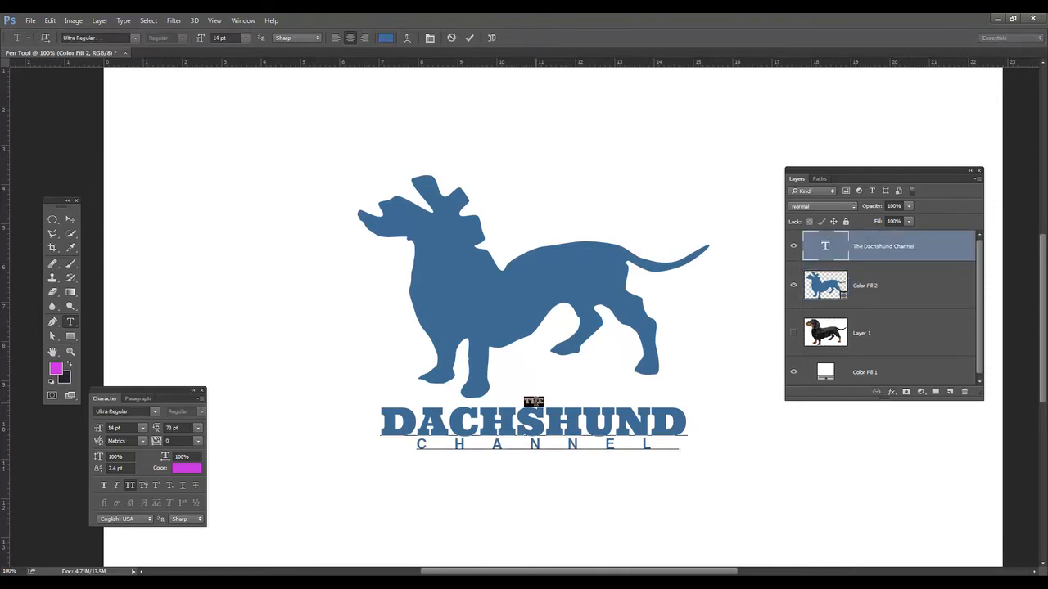
click(336, 38)
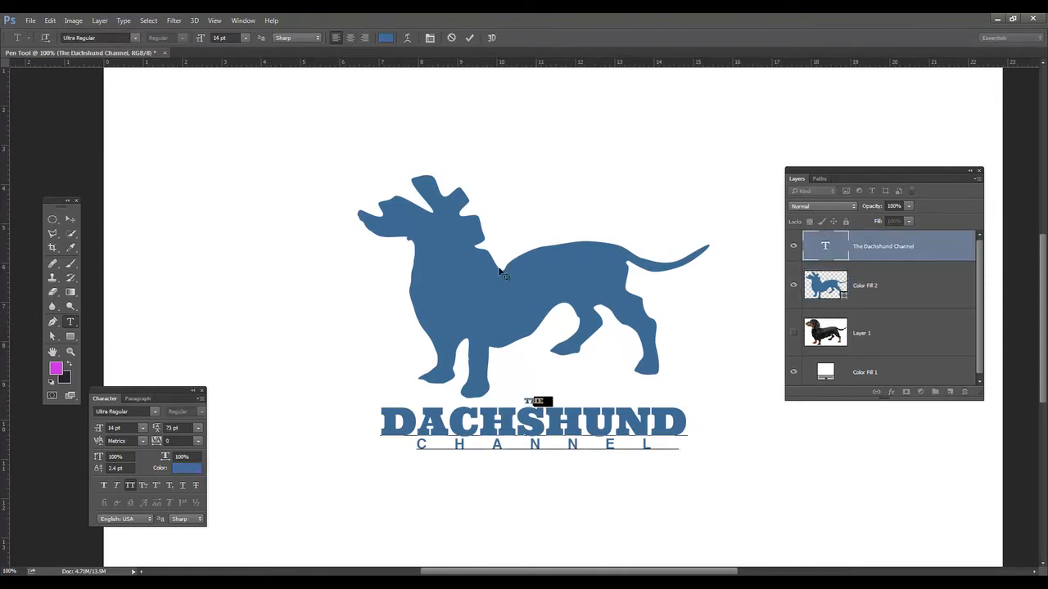
click(560, 402)
double_click(571, 406)
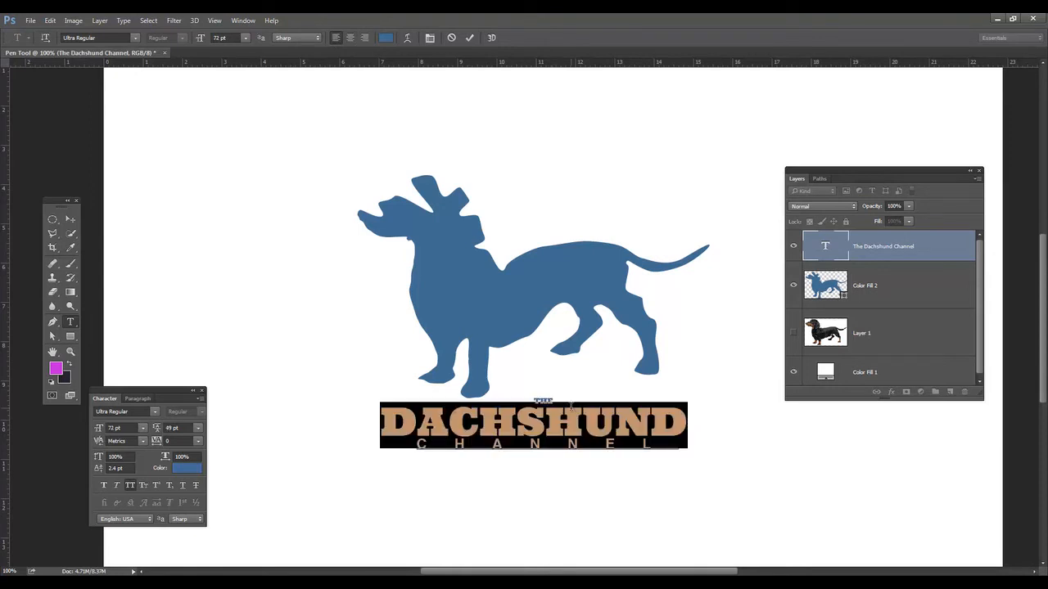
key(ctrl+a)
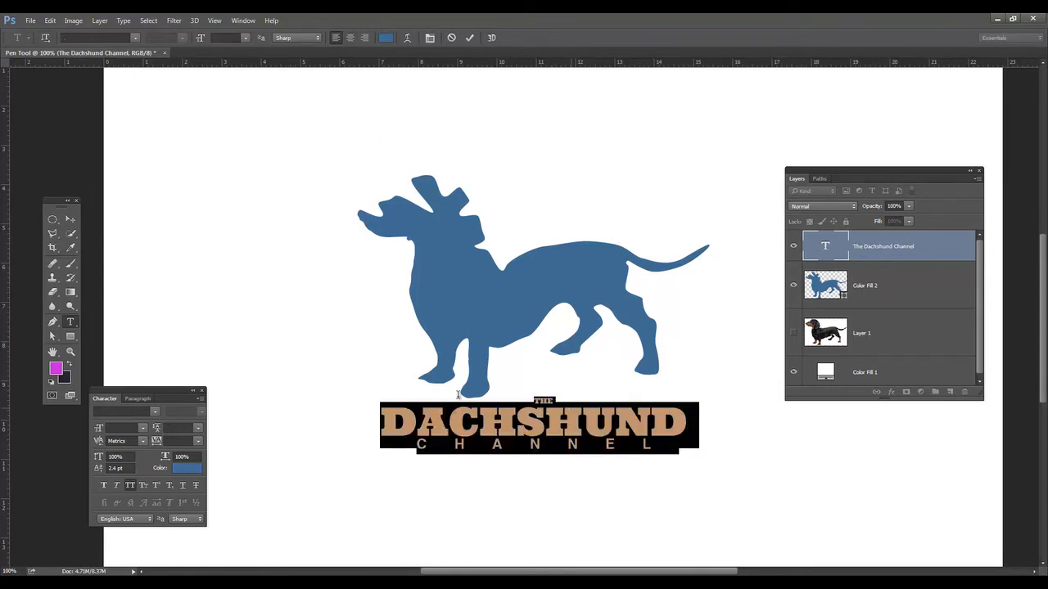
Try shortening DACHSHUND to D in the title text, and undo the text edit
drag(417, 421, 777, 417)
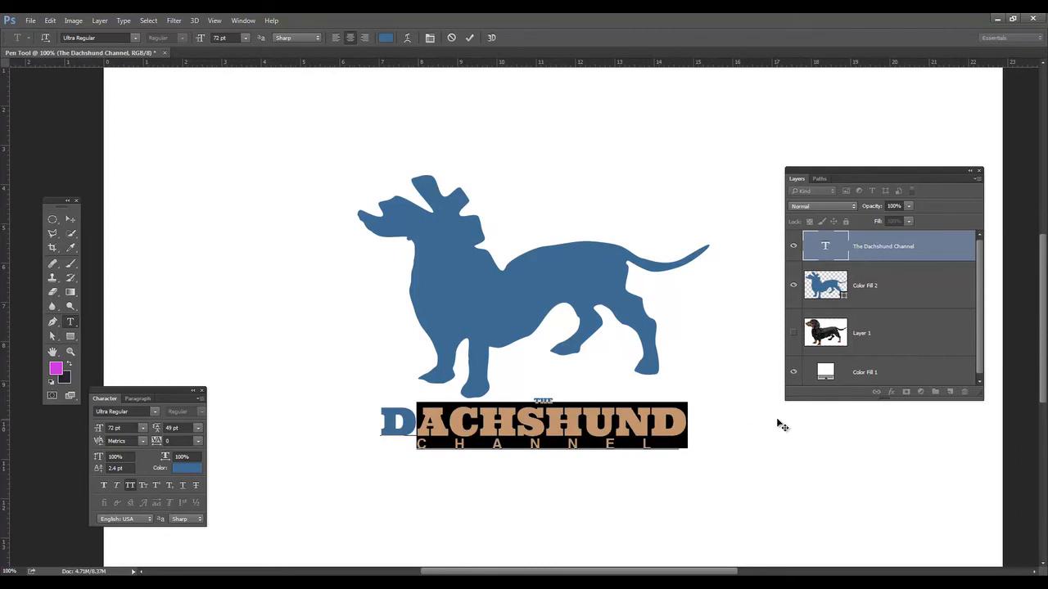
text(a)
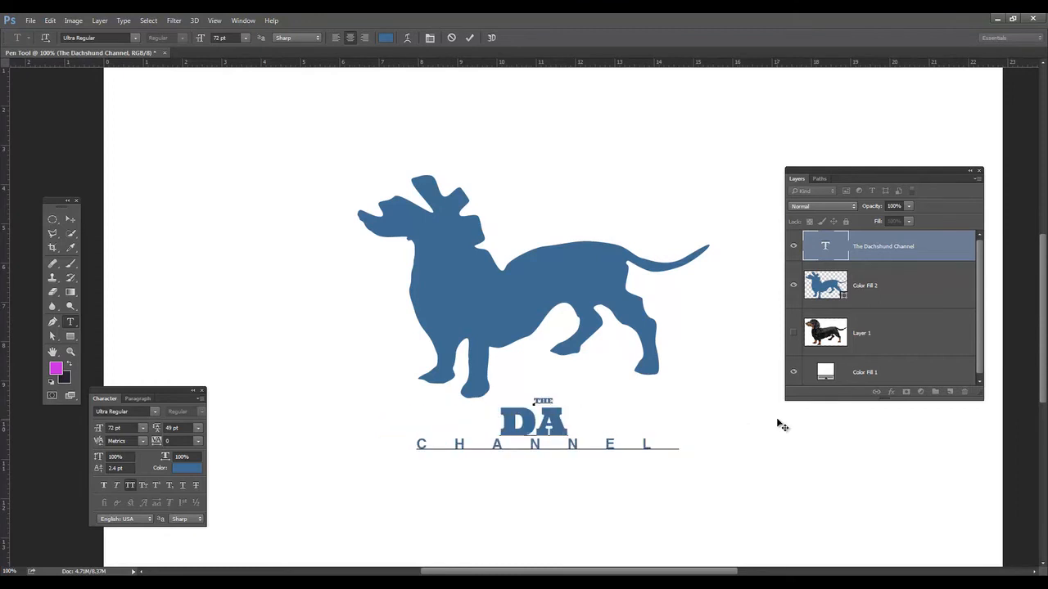
key(BackSpace)
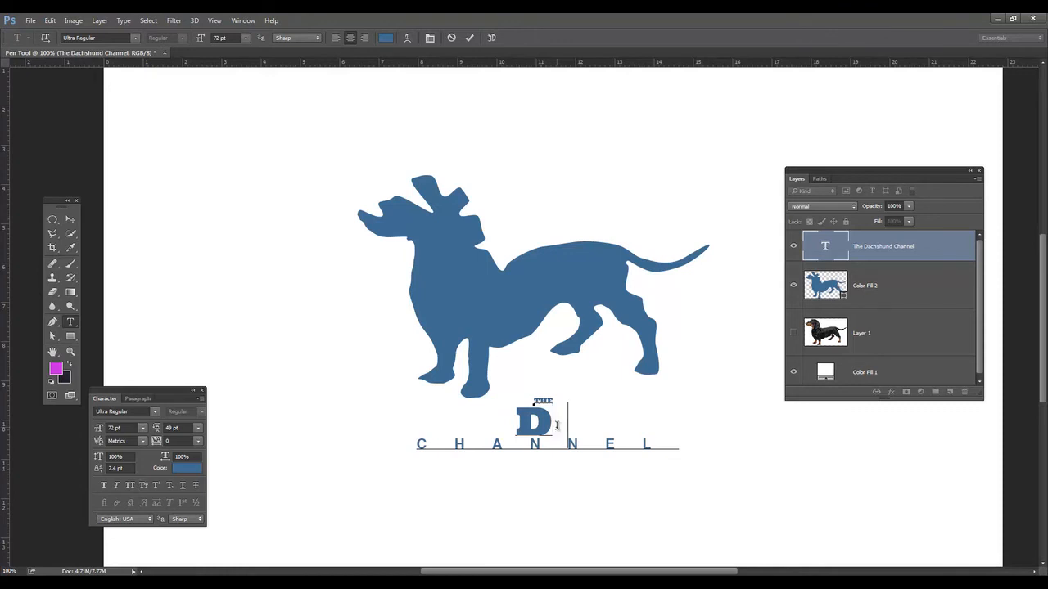
text(a)
key(BackSpace)
click(70, 219)
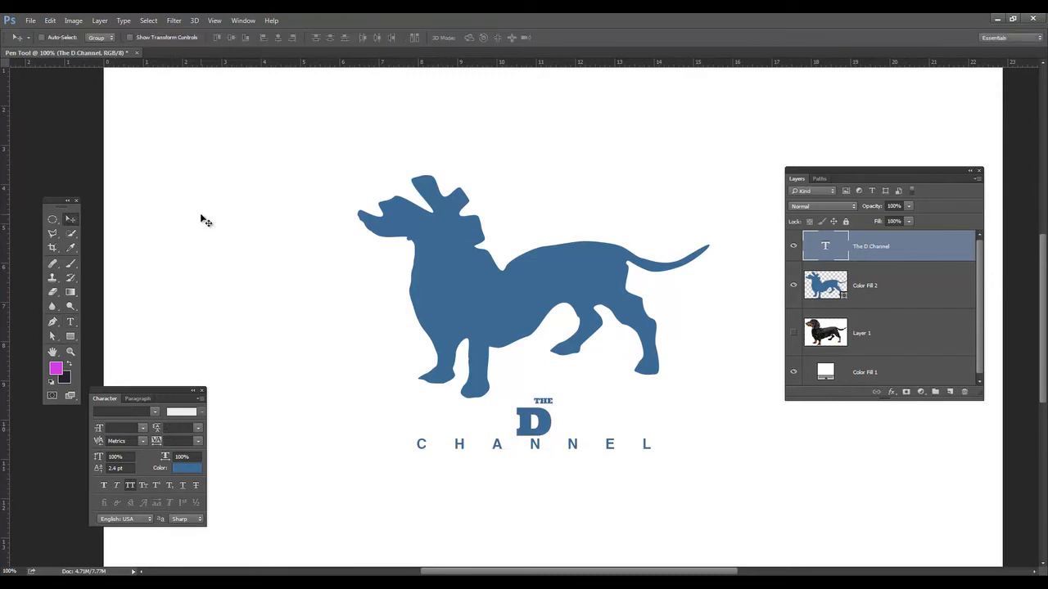
key(ctrl+z)
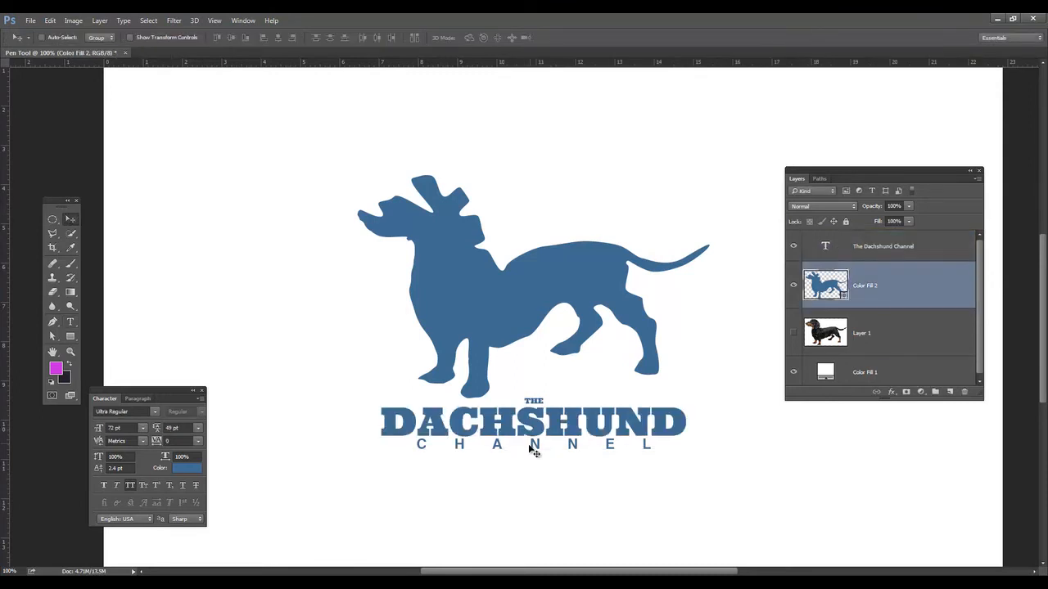
Move the blue dog silhouette about 0.2 in up and 0.25 in to the right above the title
mouse_move(506, 421)
mouse_down()
mouse_move(516, 438)
mouse_move(521, 401)
mouse_move(516, 414)
mouse_up()
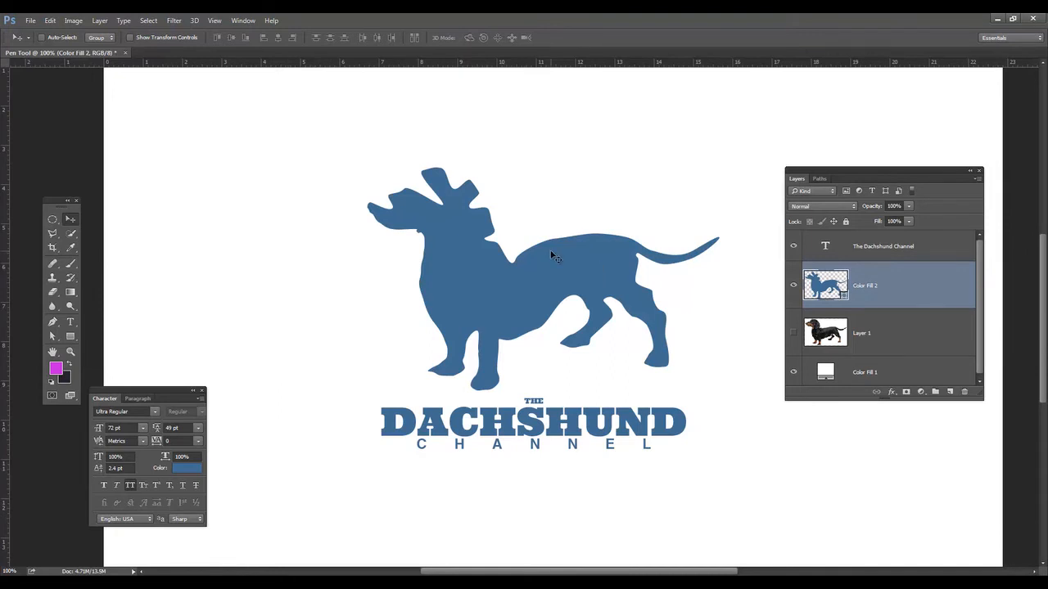
Reset the foreground and background colors to black and white, and switch the screen mode to full screen with the menu bar
key(a)
key(s)
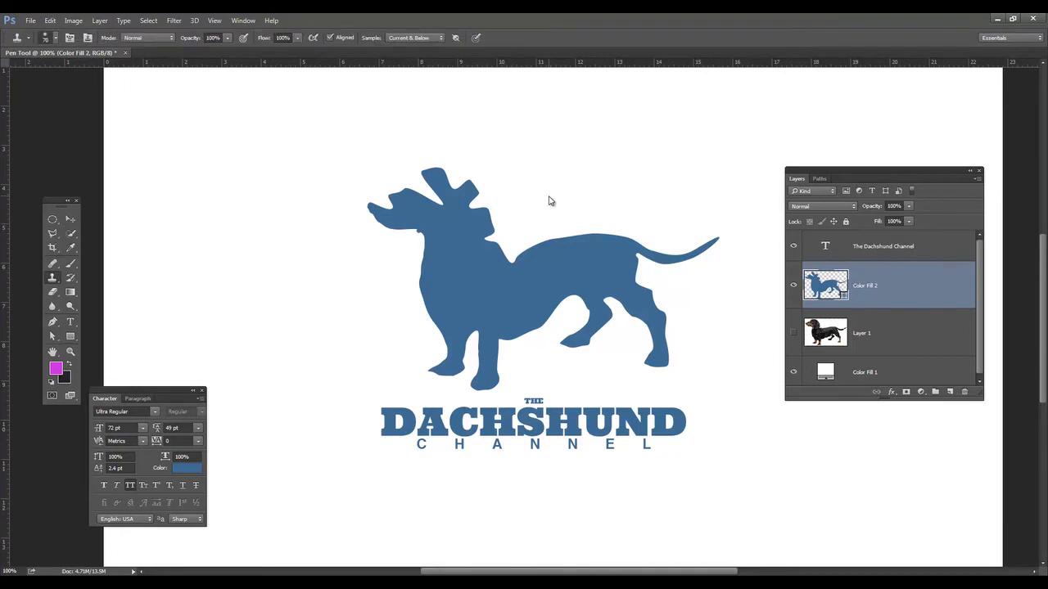
key(d)
key(f)
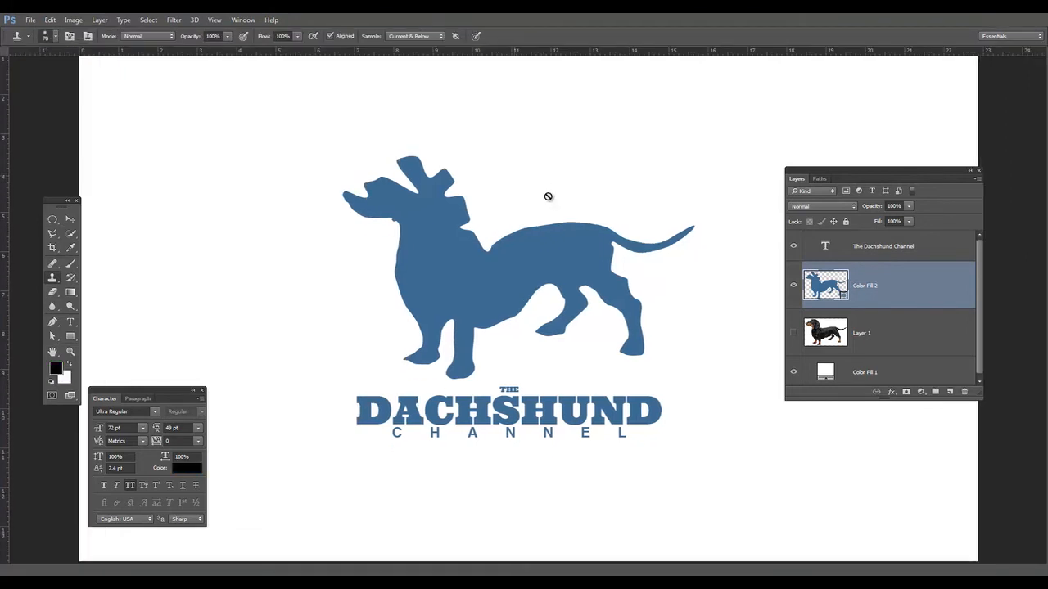
Switch to the Gradient Tool and on to the Direct Selection Tool
key(g)
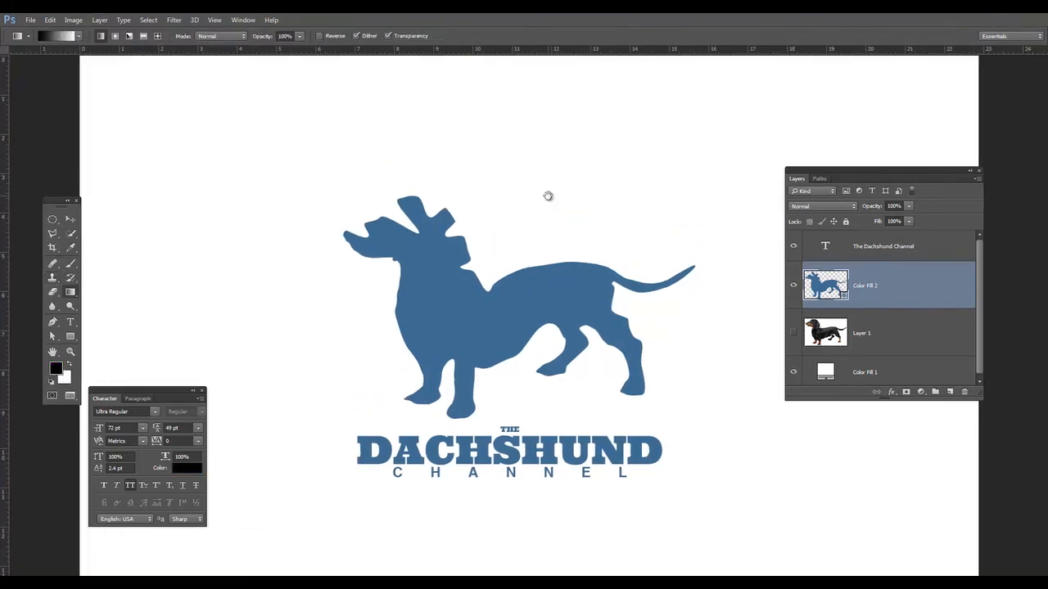
key(h)
key(e)
key(a)
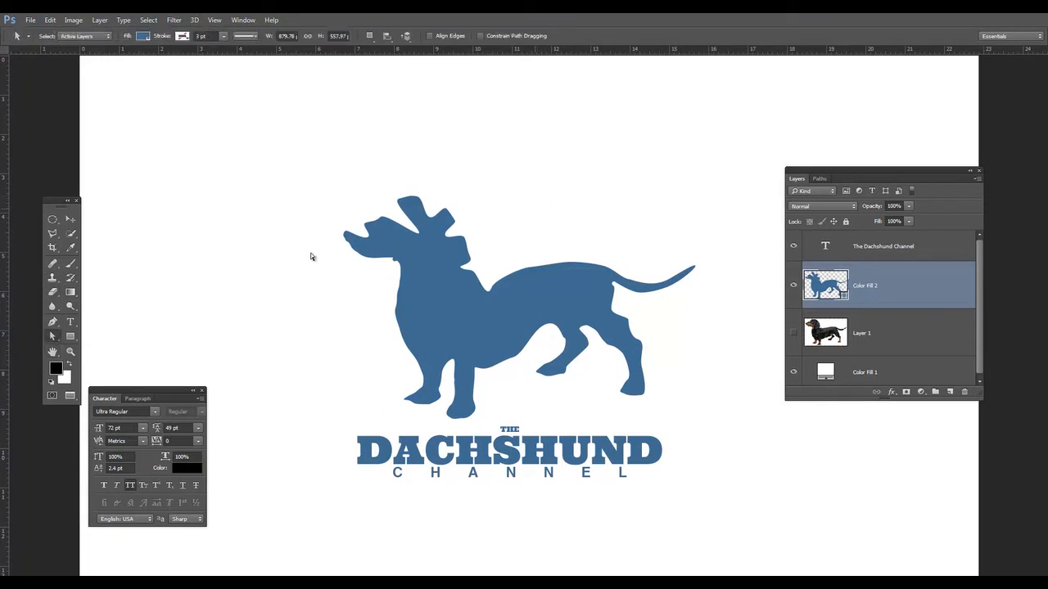
Draw a closed, curved freeform path with the Pen tool over the dog's front half and the empty area beside it
key(v)
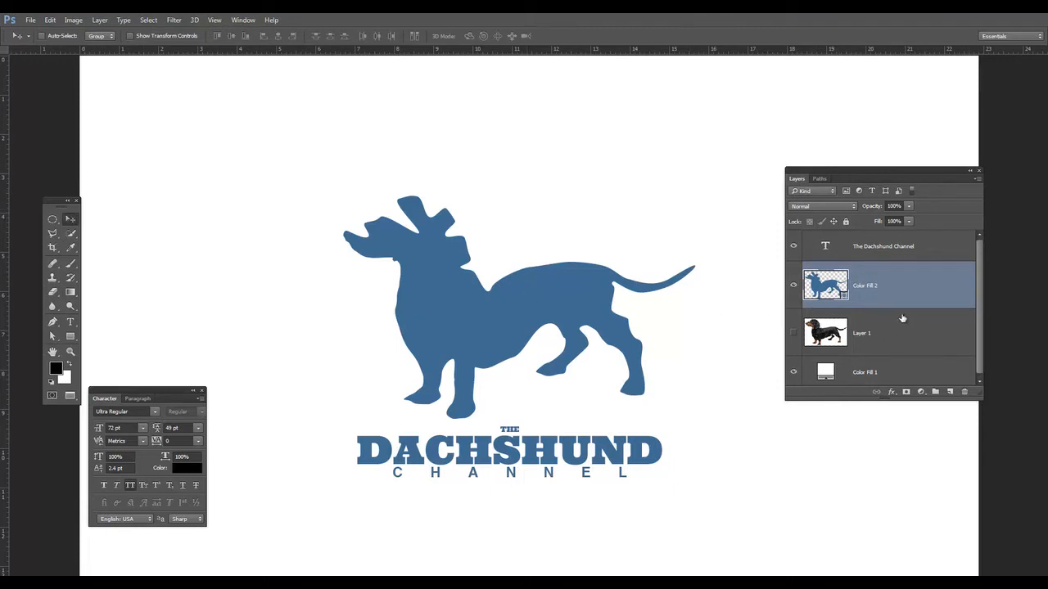
scroll(897, 339, down, 1)
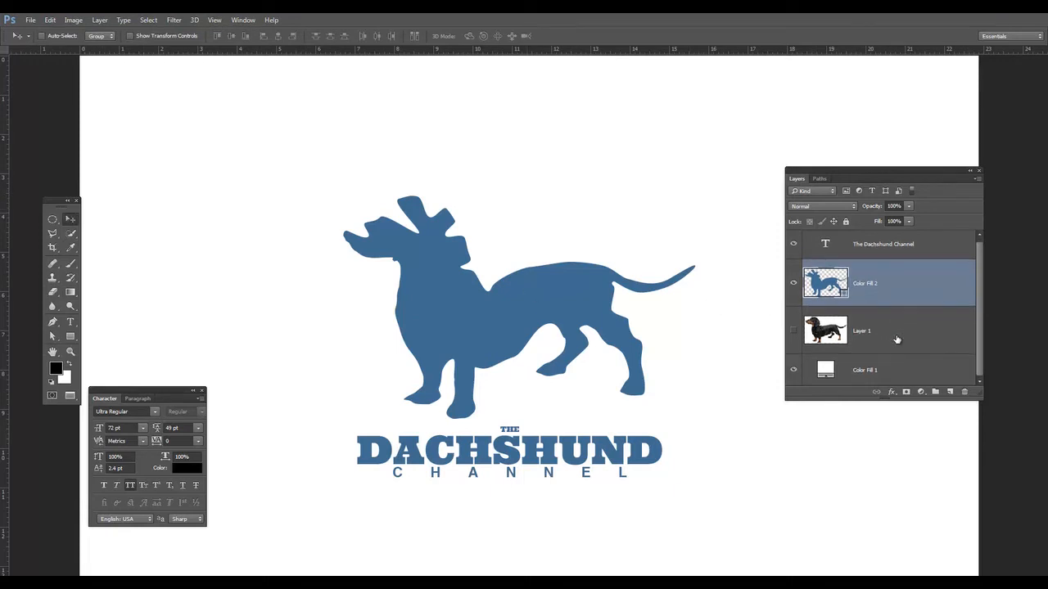
click(53, 322)
click(195, 150)
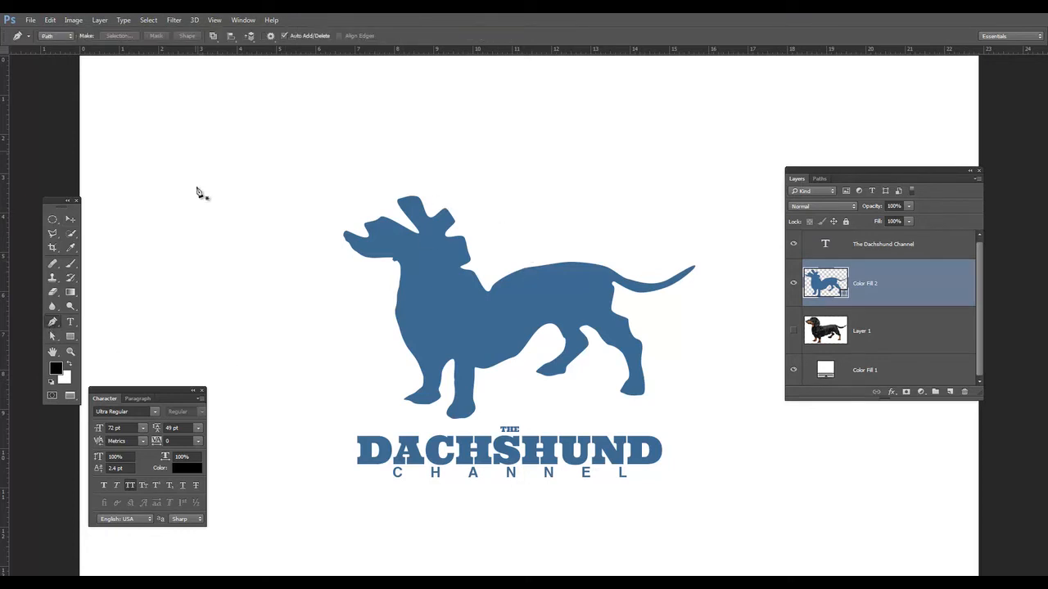
drag(200, 192, 251, 208)
drag(301, 159, 422, 164)
drag(397, 222, 320, 303)
drag(294, 357, 396, 410)
drag(463, 287, 484, 225)
drag(445, 121, 506, 139)
drag(301, 113, 266, 124)
click(195, 150)
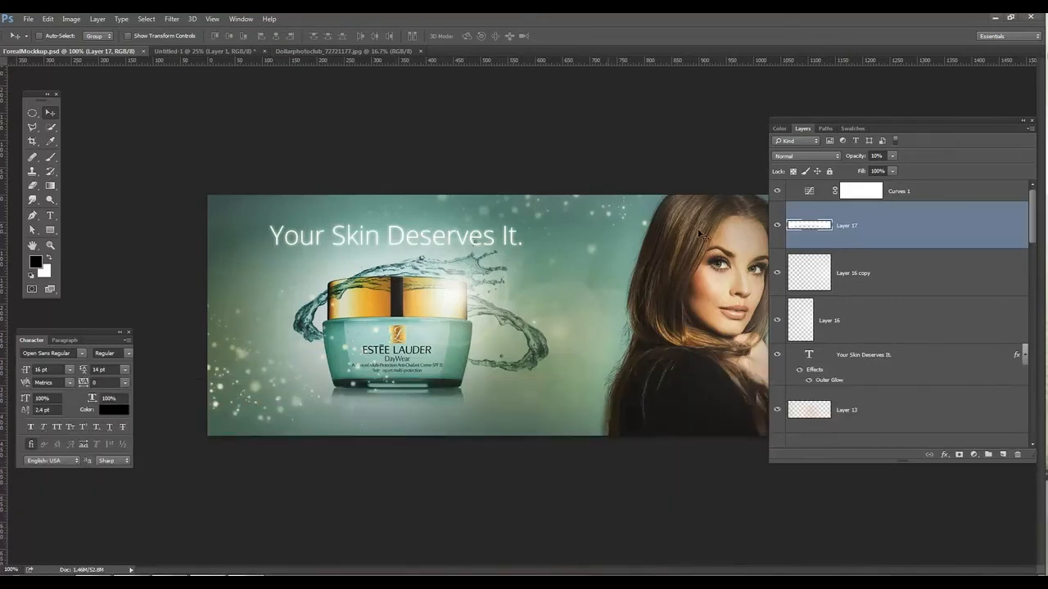
Shift the floating layer list slightly to the right so more of the skin-care banner shows
drag(783, 127, 806, 126)
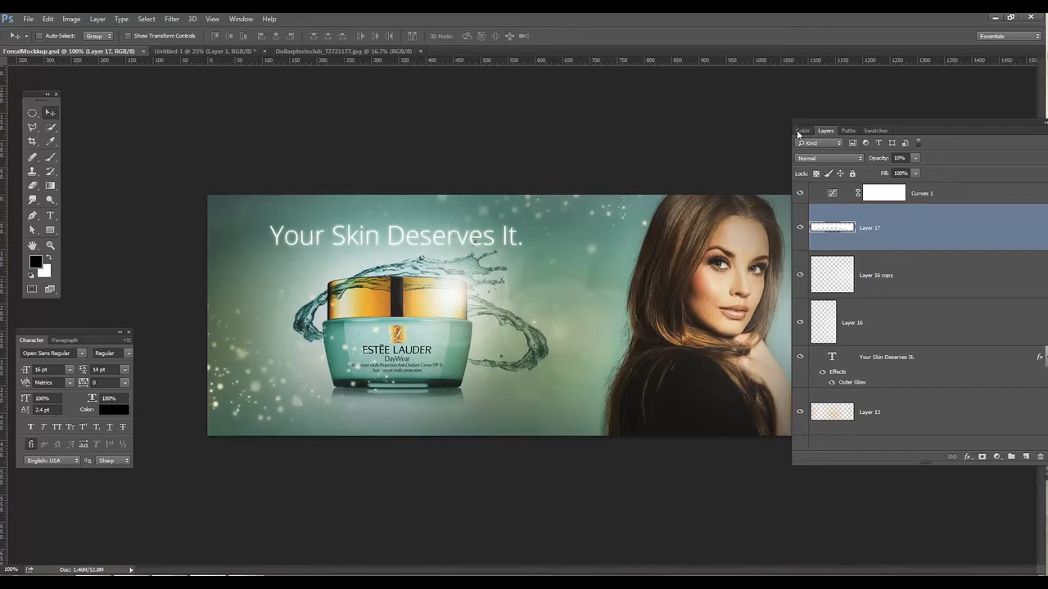
drag(792, 132, 808, 133)
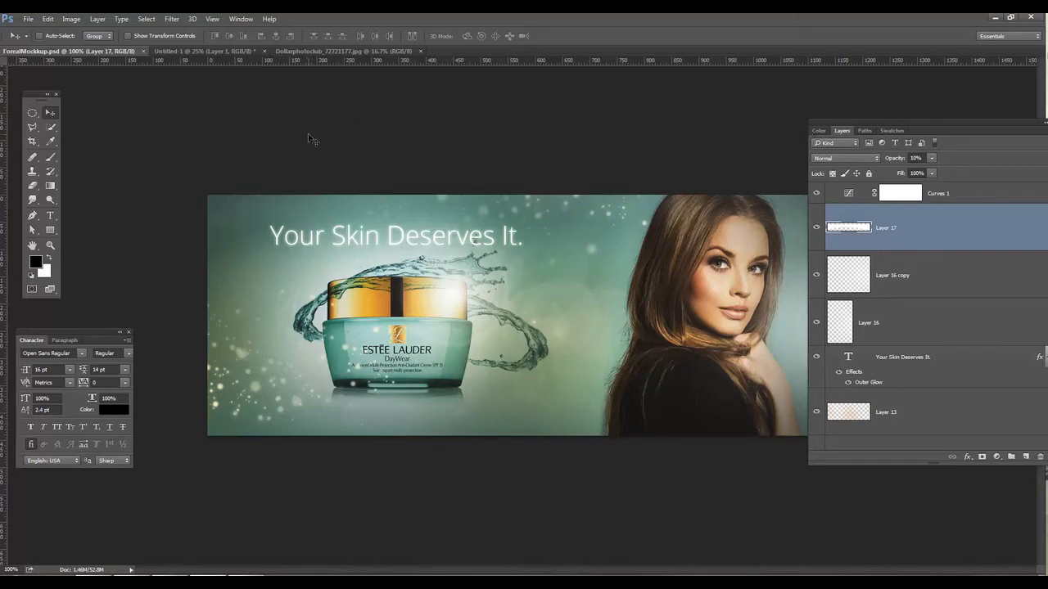
drag(842, 123, 864, 125)
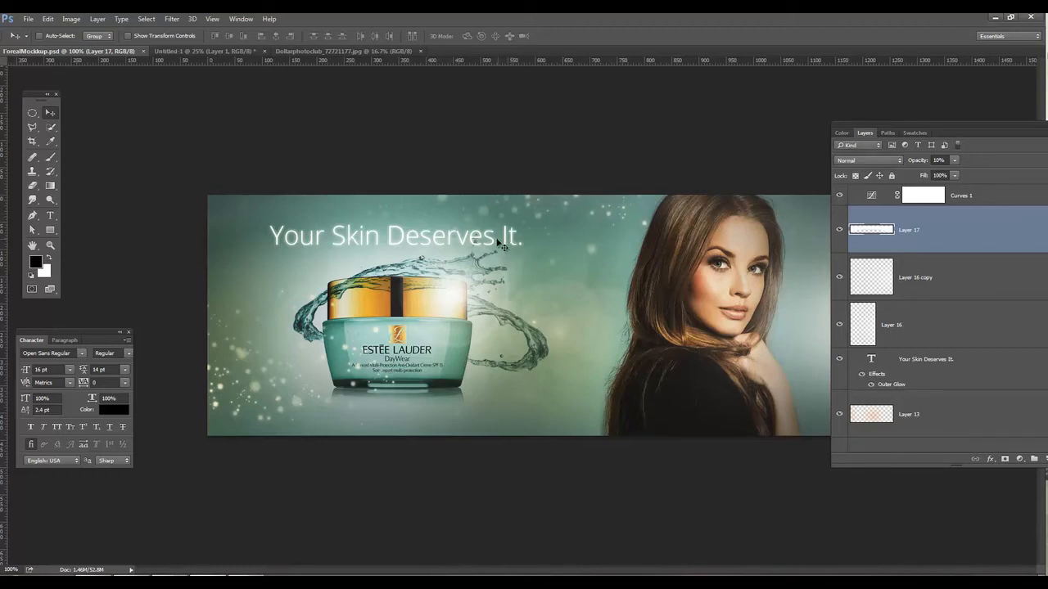
drag(884, 124, 792, 126)
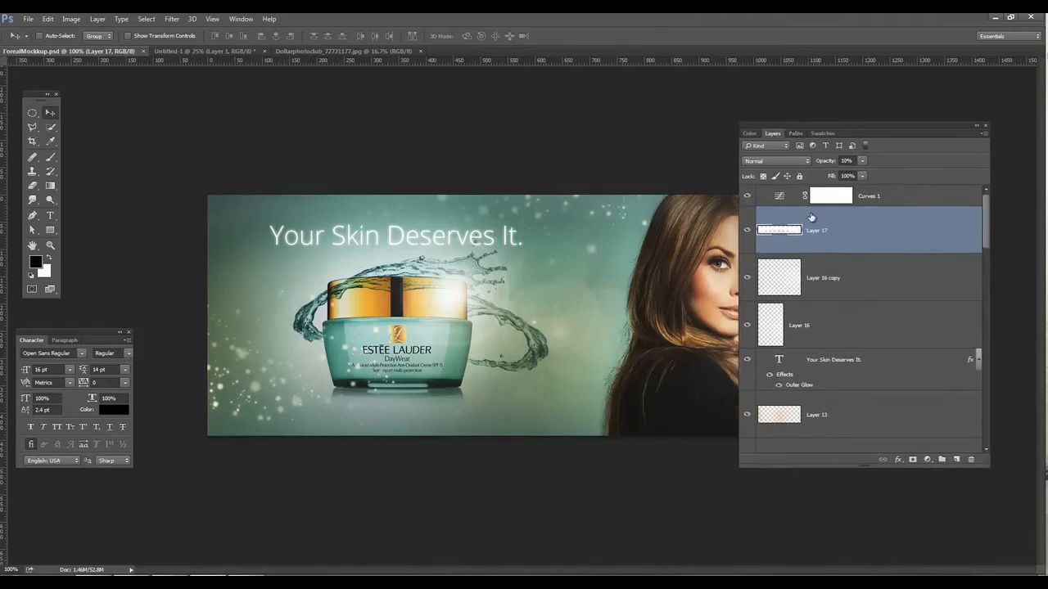
drag(793, 126, 809, 128)
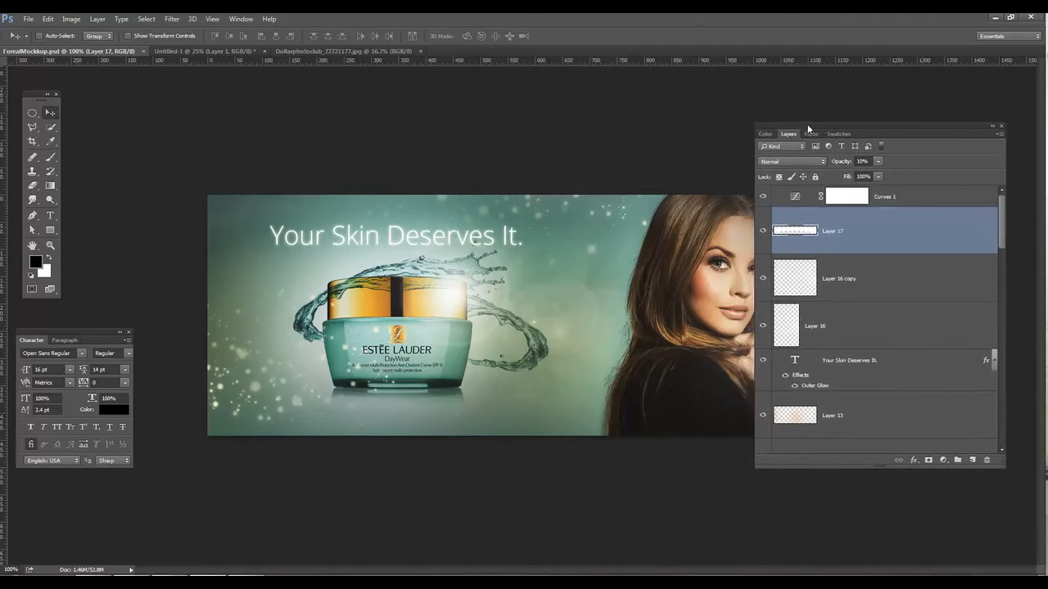
Hide Curves 1, Layer 17, Layer 16 copy, Layer 16, the "Your Skin Deserves It." text and Layer 13
click(763, 196)
click(763, 231)
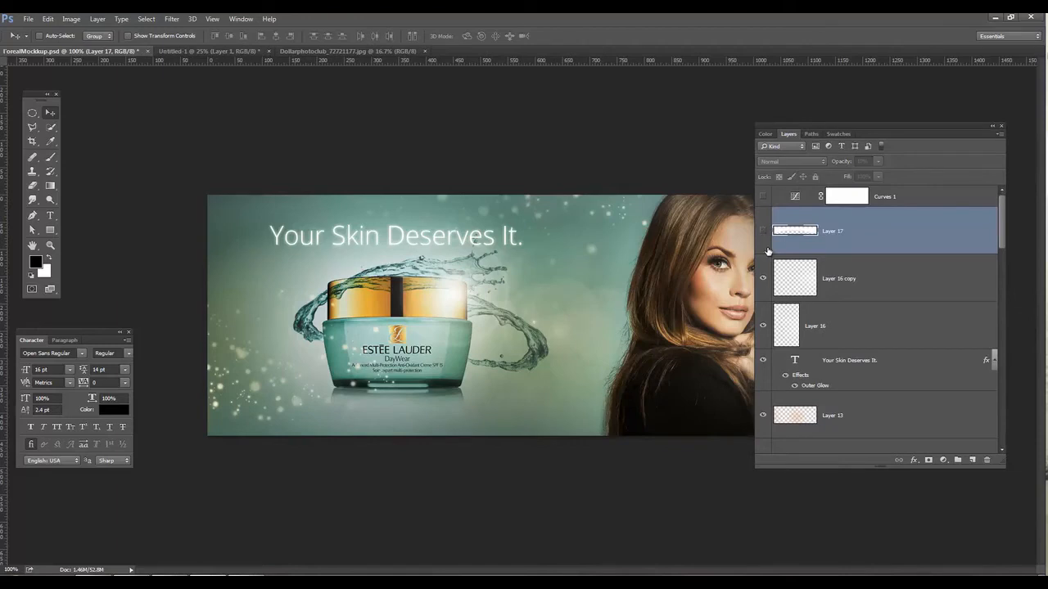
click(763, 279)
click(763, 326)
click(763, 360)
click(763, 415)
Hide Layer 12, Layer 8 copy and Layer 8, briefly showing the two glow layers again for comparison
scroll(806, 389, down, 2)
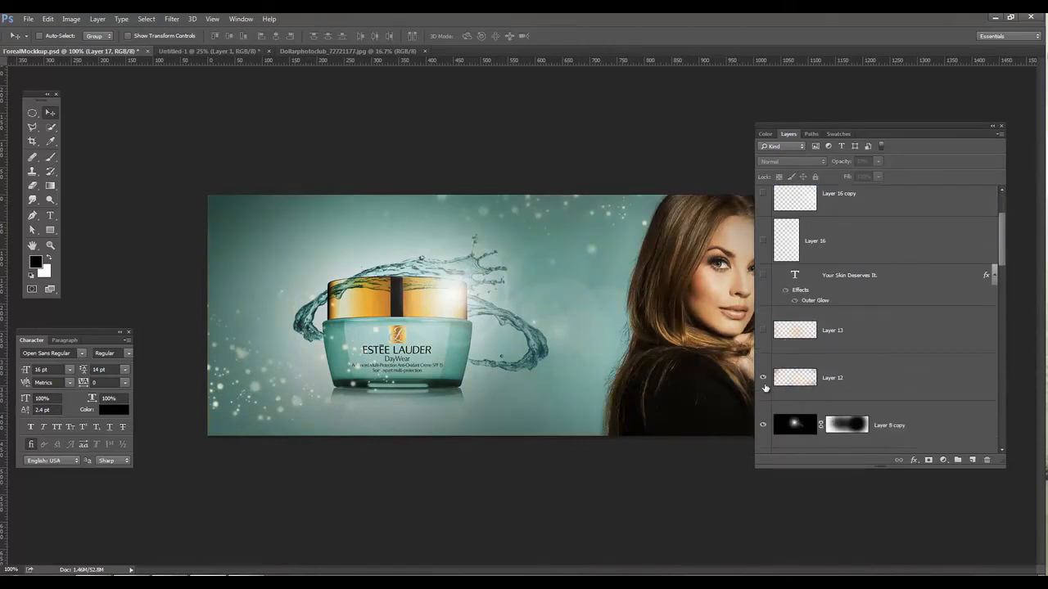
click(763, 377)
click(763, 425)
scroll(769, 401, down, 2)
click(764, 388)
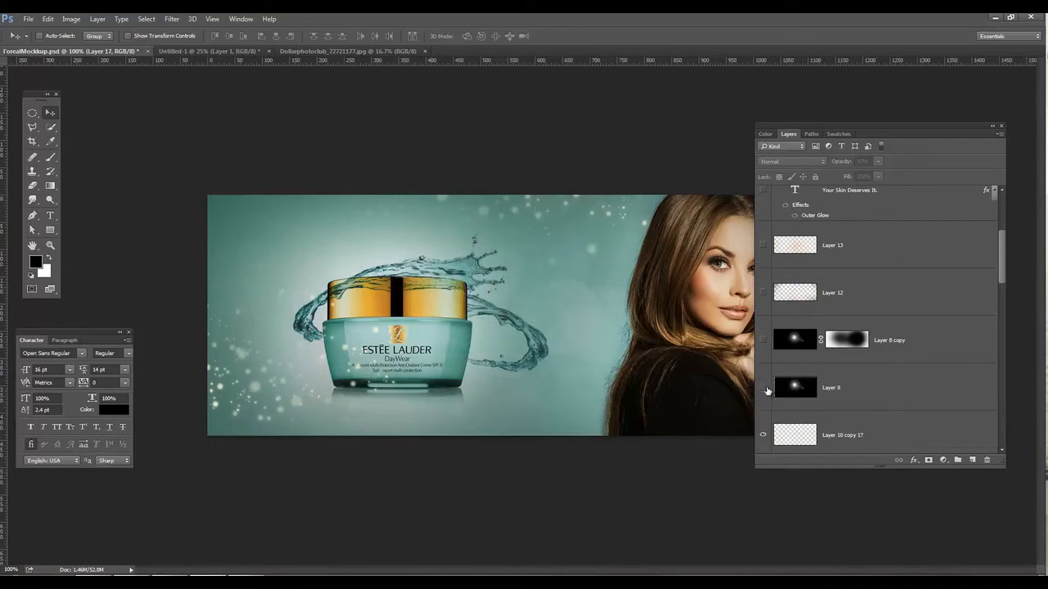
scroll(767, 395, down, 3)
scroll(767, 393, up, 2)
click(764, 367)
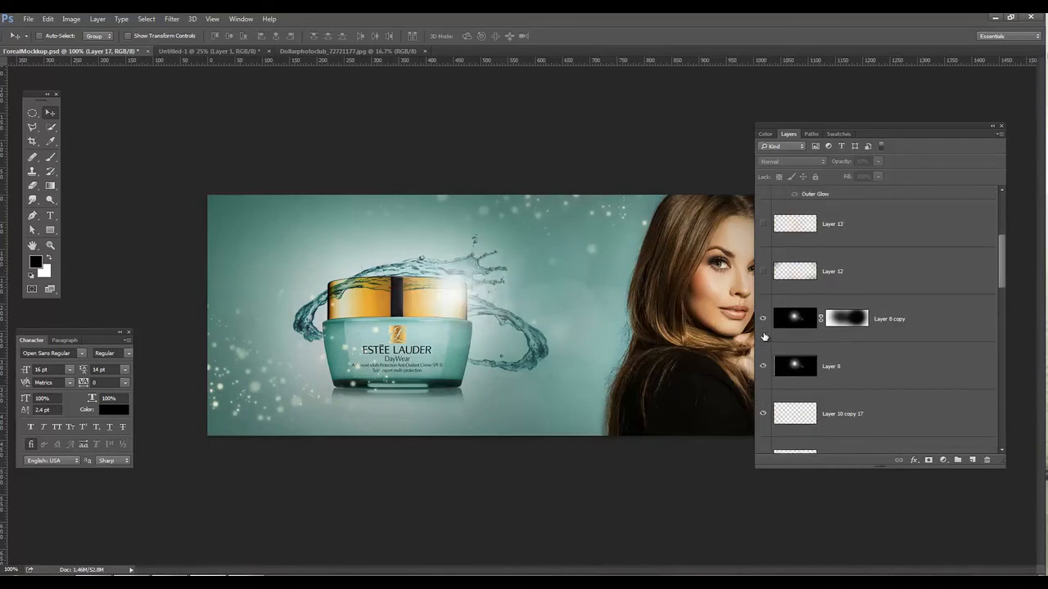
click(763, 366)
Hide the sparkle layers Layer 10 copy 17, Layer 10 copy 16 and Layer 10 copy 14
scroll(771, 368, down, 1)
click(763, 371)
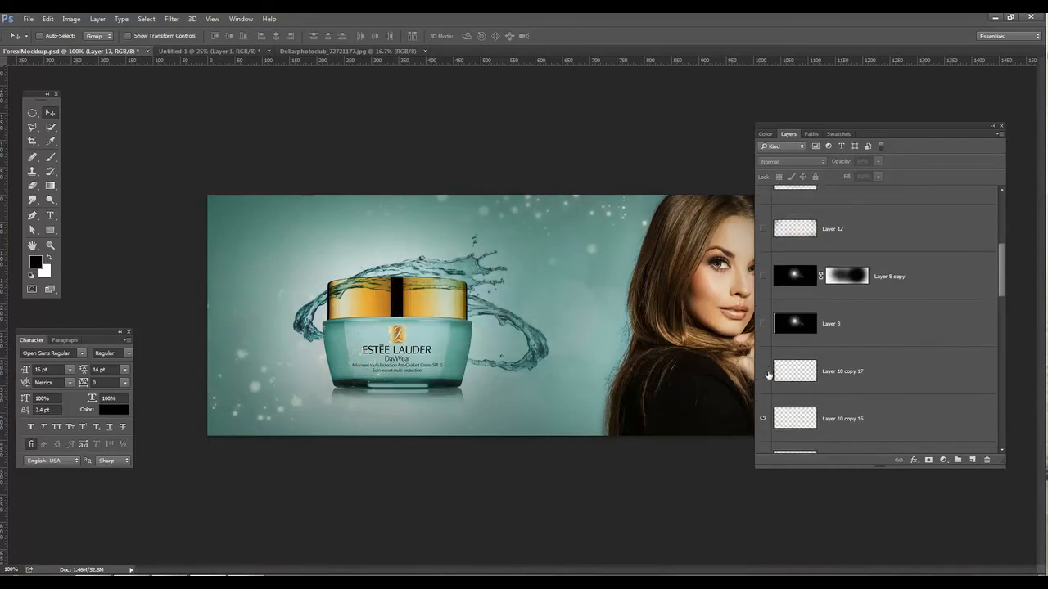
scroll(768, 370, down, 1)
scroll(763, 399, down, 1)
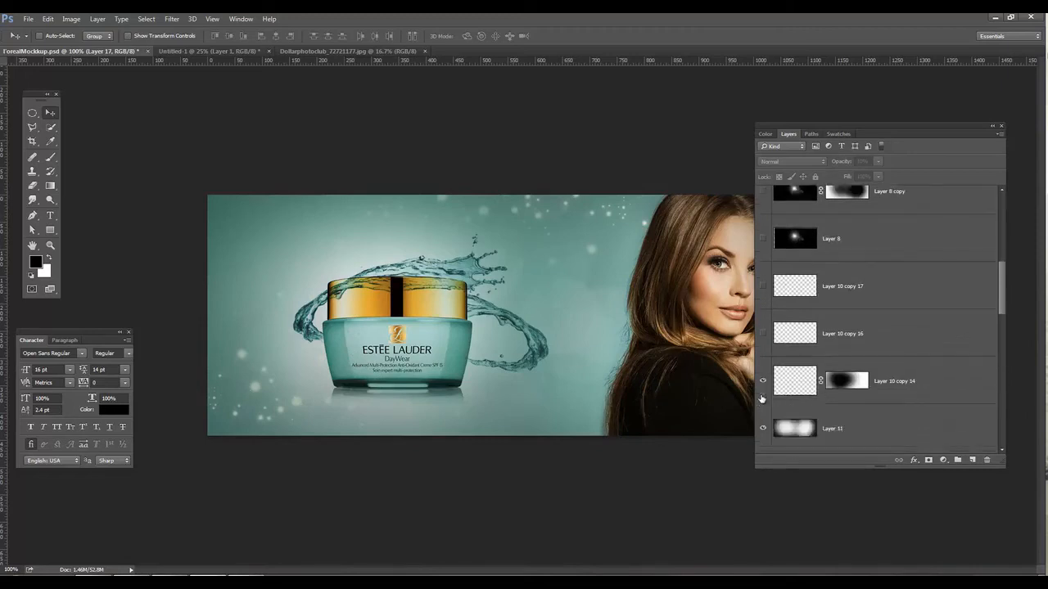
click(763, 382)
Compare the banner with Layer 11 hidden and shown
click(763, 427)
click(763, 427)
click(763, 429)
click(763, 428)
click(763, 428)
click(763, 428)
Hide Layer 11 and Layer 9 copy, toggling Layer 9 copy to compare its effect on the background
scroll(761, 441, down, 2)
scroll(763, 421, down, 1)
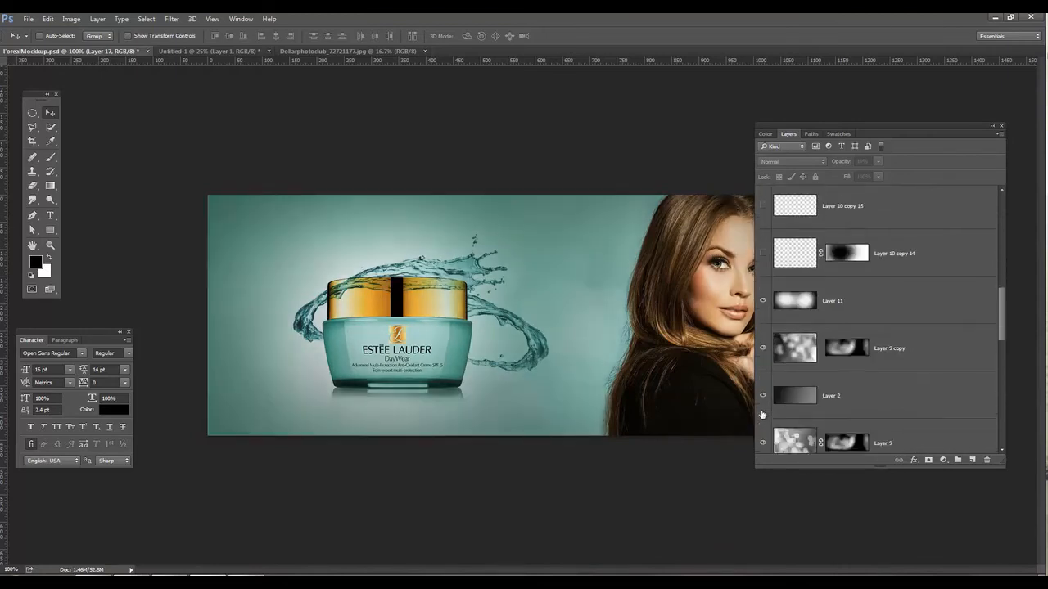
click(763, 351)
click(763, 301)
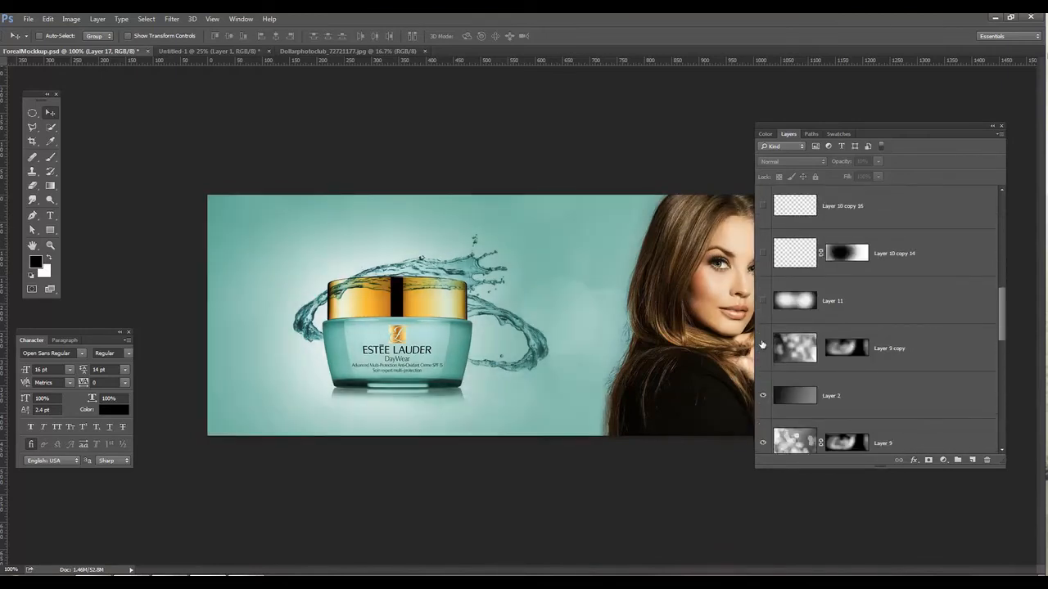
click(763, 350)
click(763, 350)
click(763, 350)
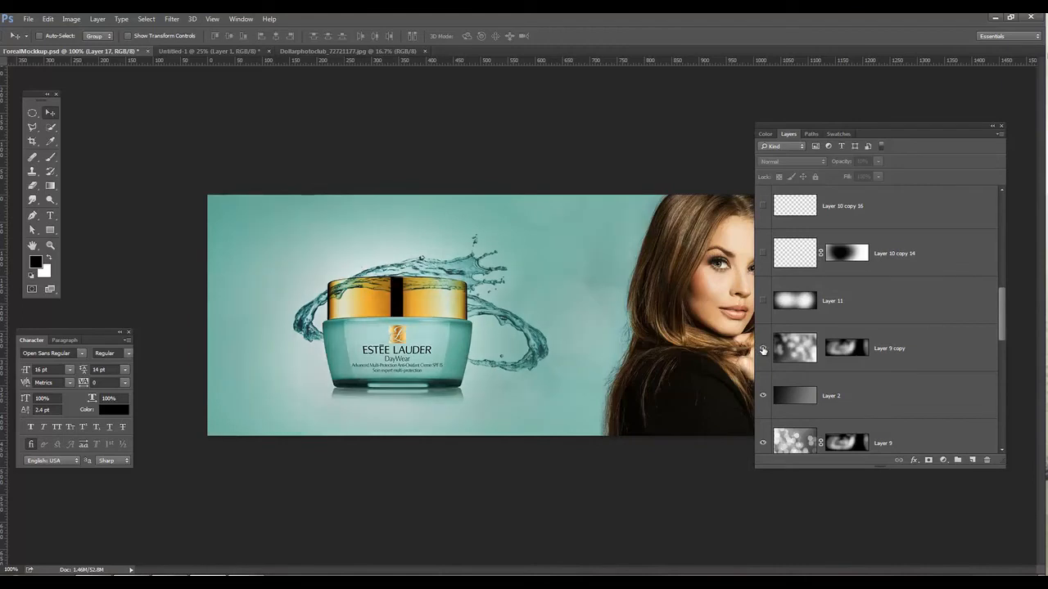
drag(829, 126, 859, 124)
click(794, 348)
Compare the banner with Layer 2 and Layer 9 each switched off and on
click(793, 397)
click(793, 396)
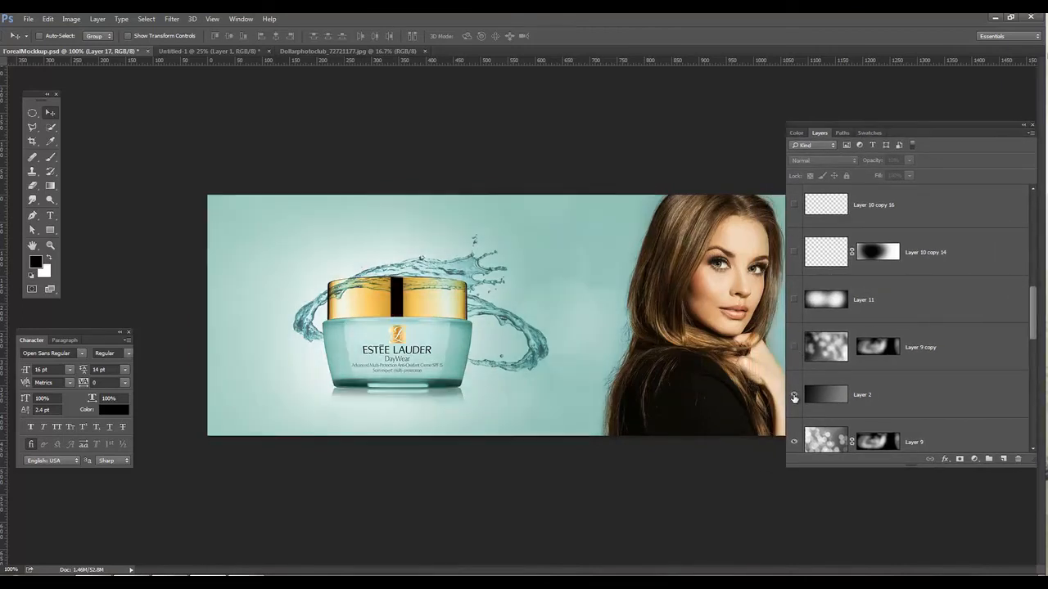
scroll(796, 361, down, 3)
click(793, 315)
click(793, 315)
click(793, 315)
click(793, 315)
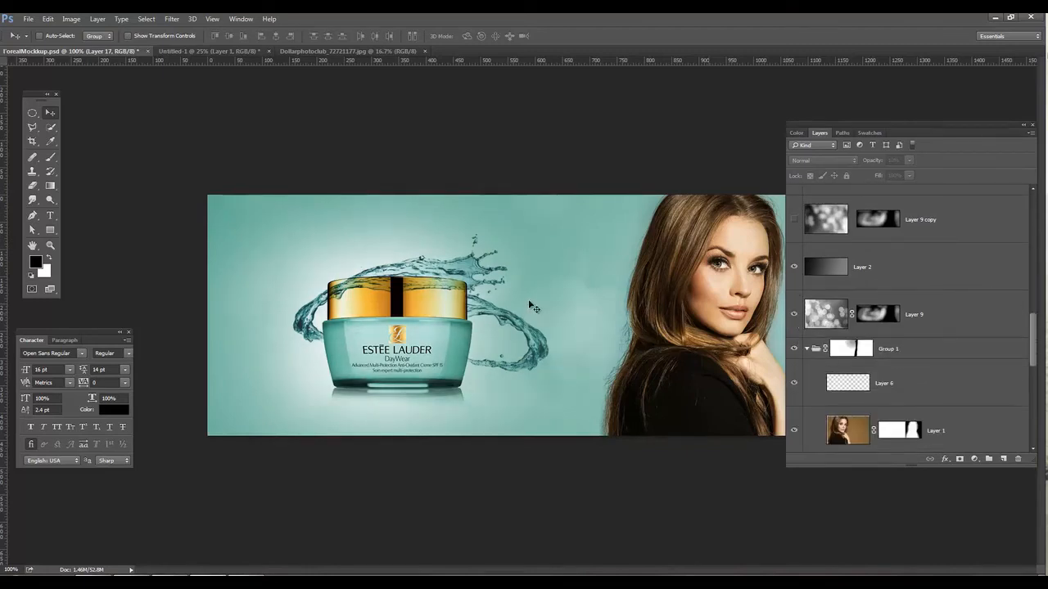
Hide Layer 9 and Layer 2, and toggle Group 1 off and on to check its contents
click(793, 314)
click(793, 267)
click(792, 348)
click(792, 349)
Hide Layer 6, Layer 1, Layer 0 copy and Layer 14 inside the woman's layer group, Group 1
scroll(795, 339, down, 2)
click(793, 319)
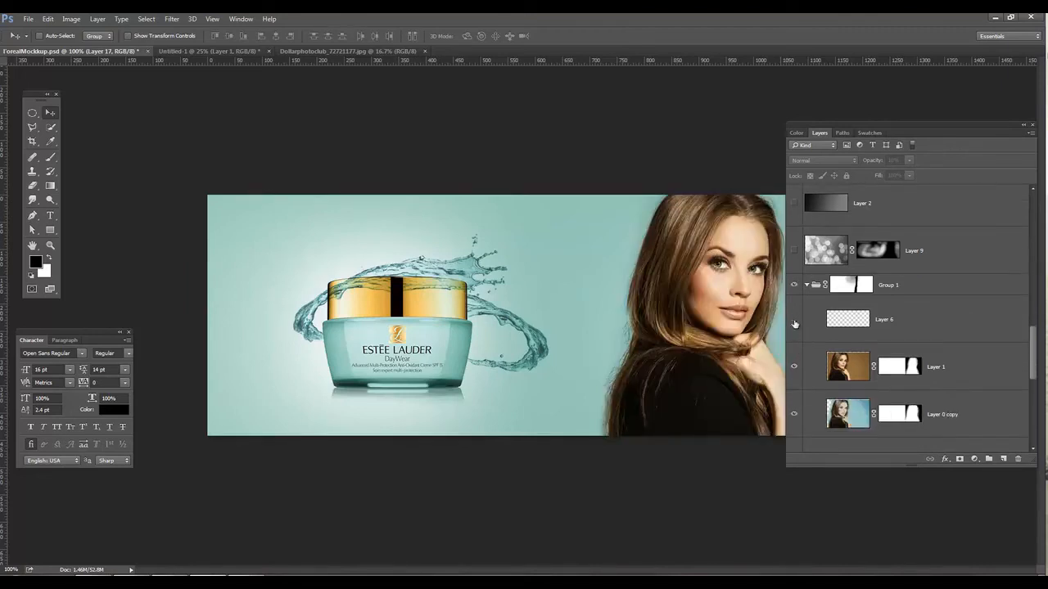
click(794, 367)
click(794, 285)
scroll(797, 288, down, 3)
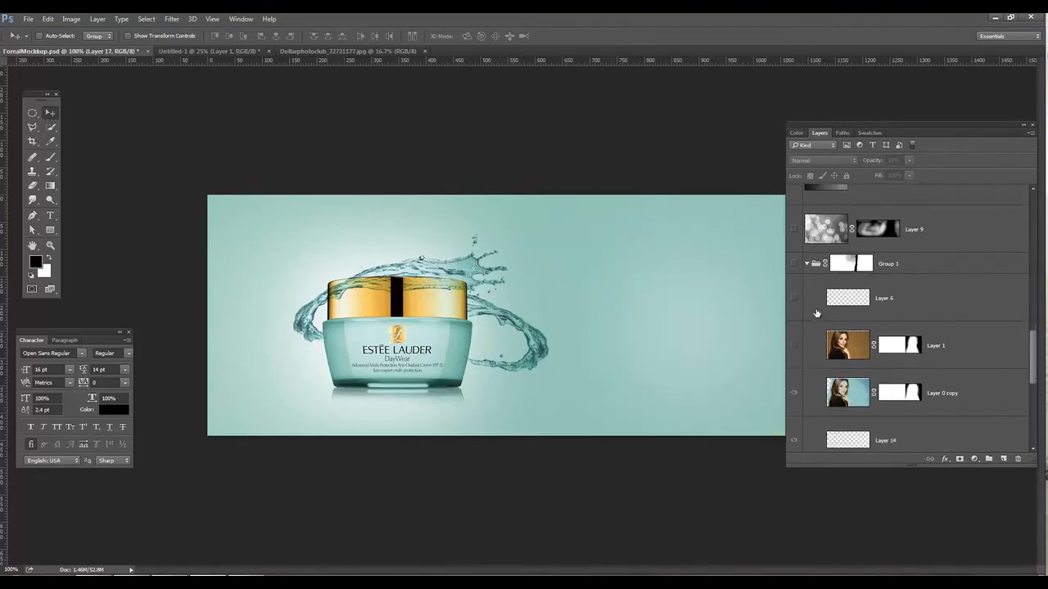
click(794, 282)
click(794, 281)
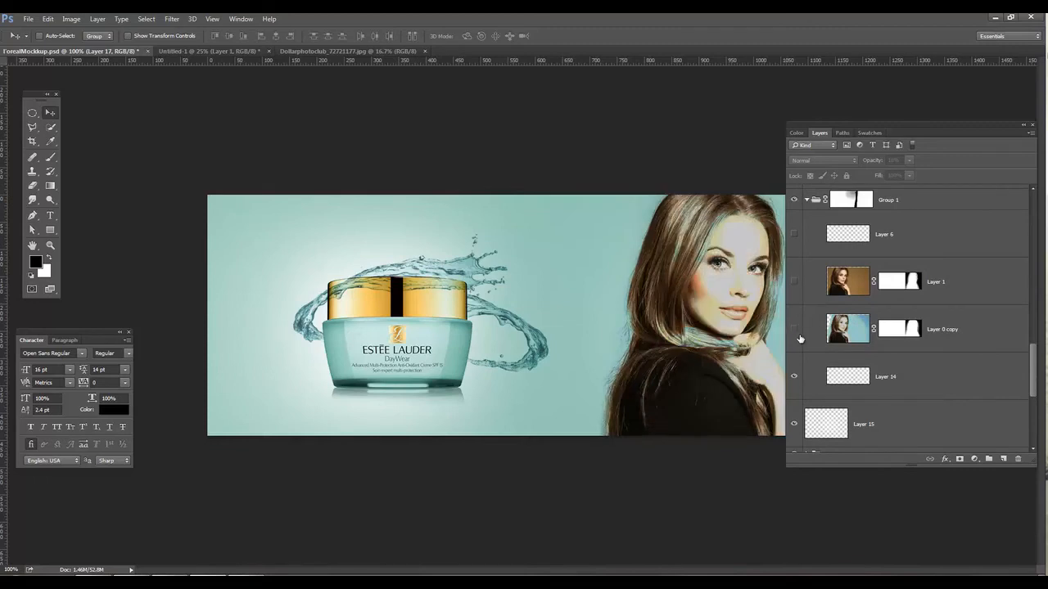
click(794, 329)
scroll(810, 331, down, 2)
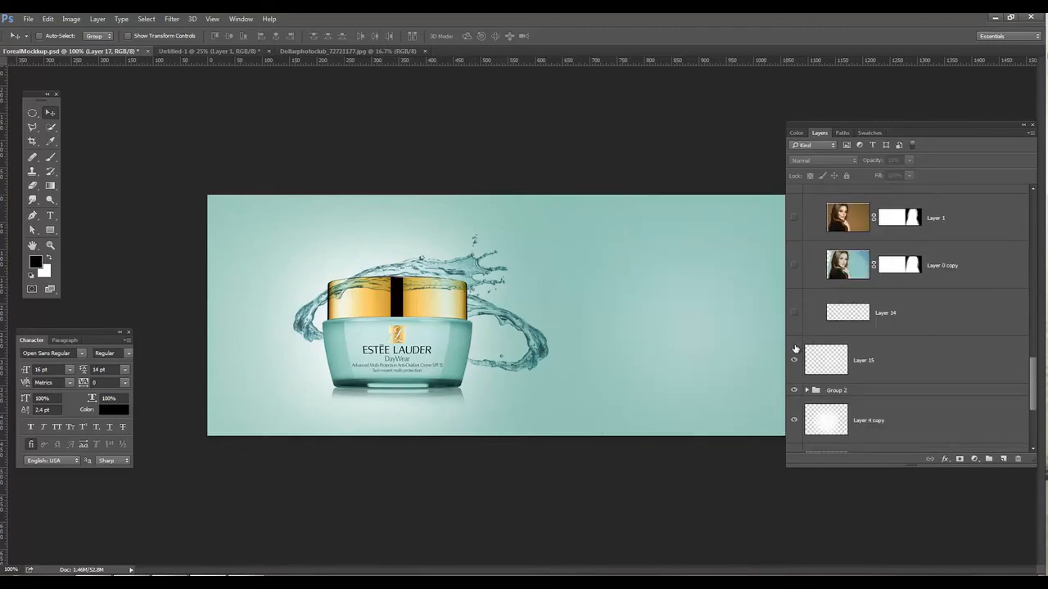
Hide Layer 15, check the cream jar group Group 2 off and on, and expand it
click(793, 359)
click(794, 391)
click(794, 390)
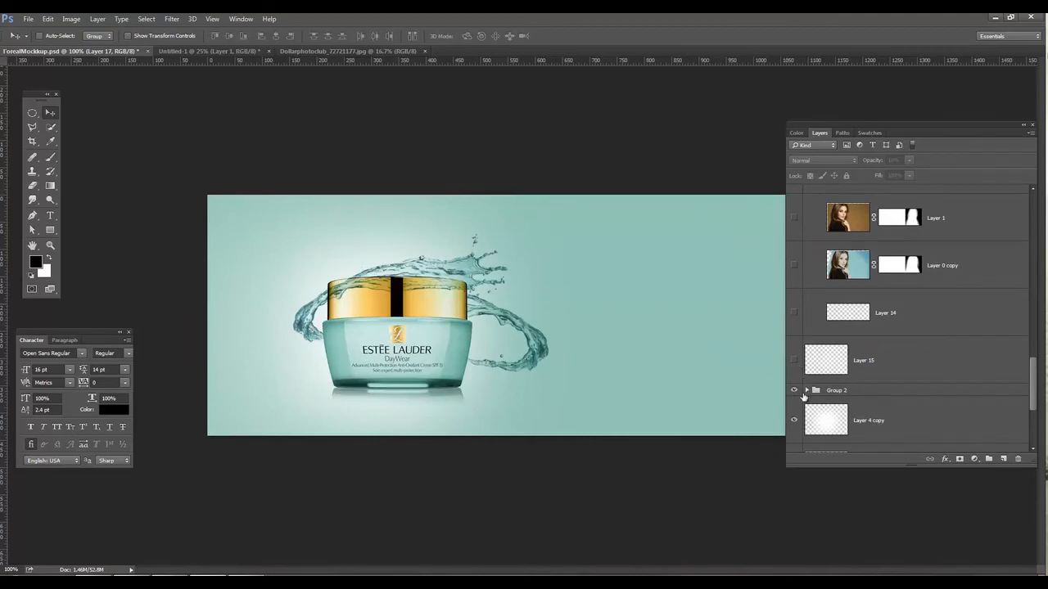
click(807, 393)
click(807, 390)
scroll(810, 327, down, 3)
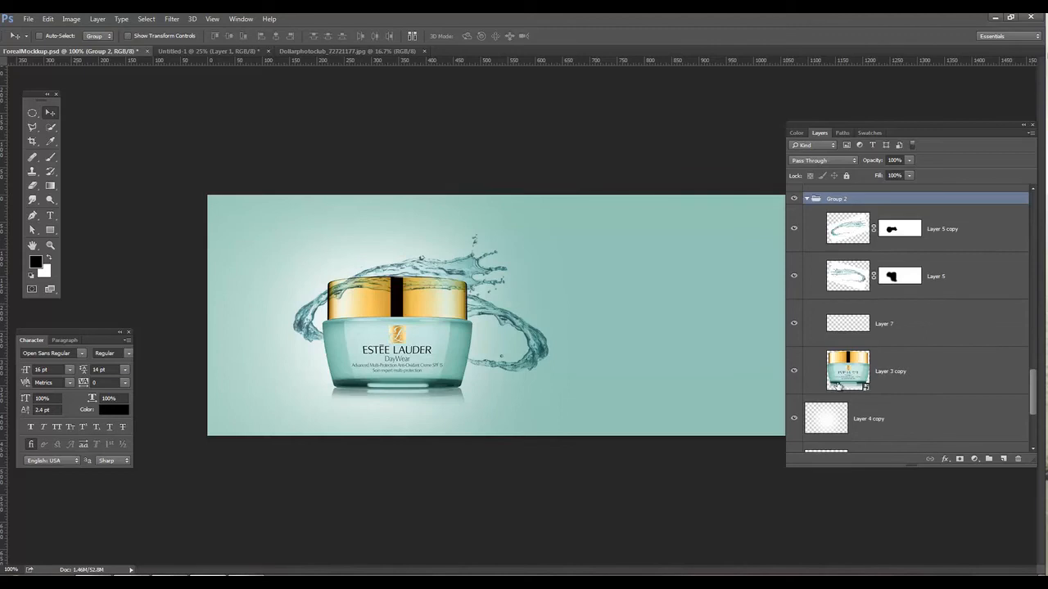
Hide every layer inside Group 2 and all layers below it, from Layer 4 copy down to the Background
click(794, 229)
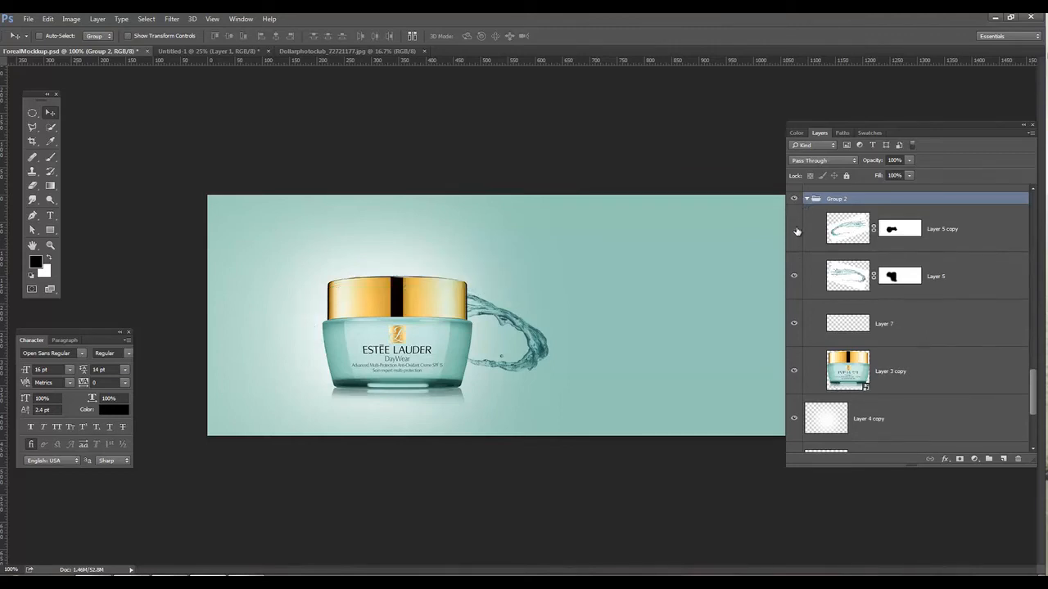
click(793, 277)
click(794, 333)
scroll(793, 382, down, 2)
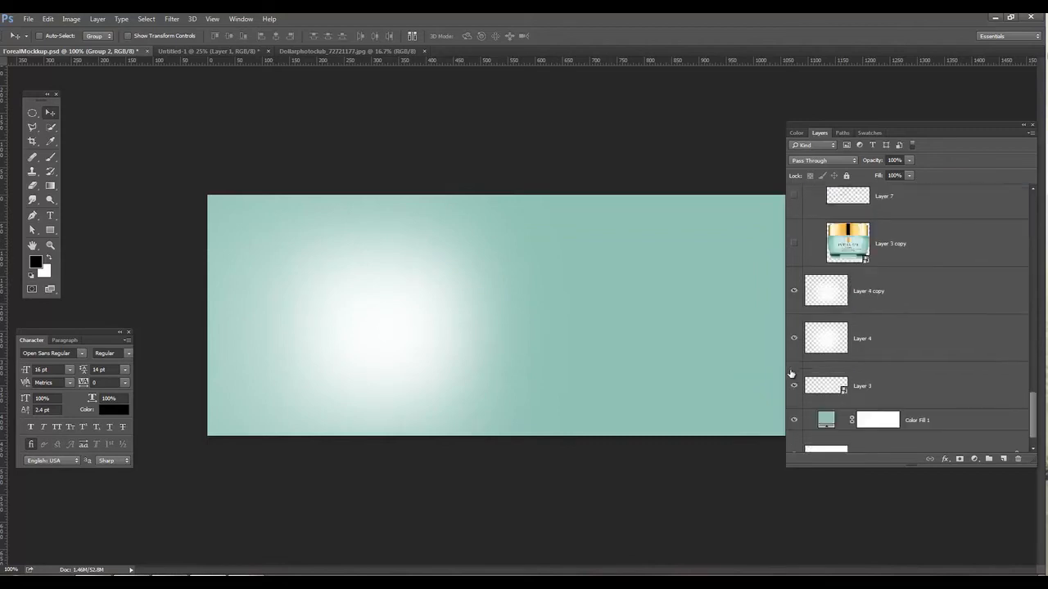
drag(797, 301, 792, 430)
scroll(796, 390, down, 1)
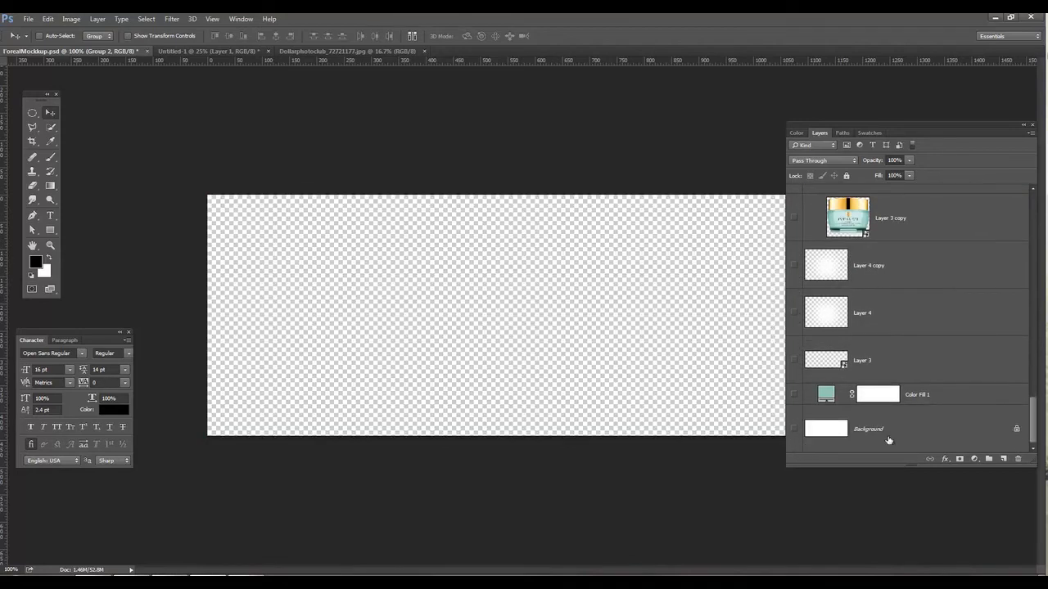
Group all layers from Curves 1 down to Color Fill 1, leaving out the Background, and hide the new group
click(950, 426)
scroll(954, 409, up, 15)
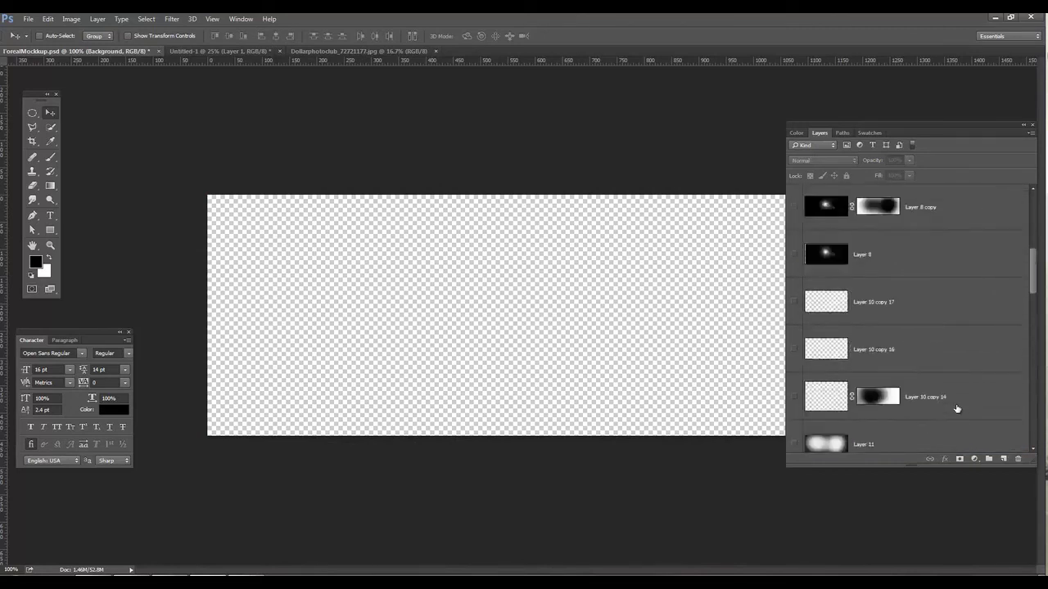
scroll(955, 234, up, 1)
shift+click(944, 198)
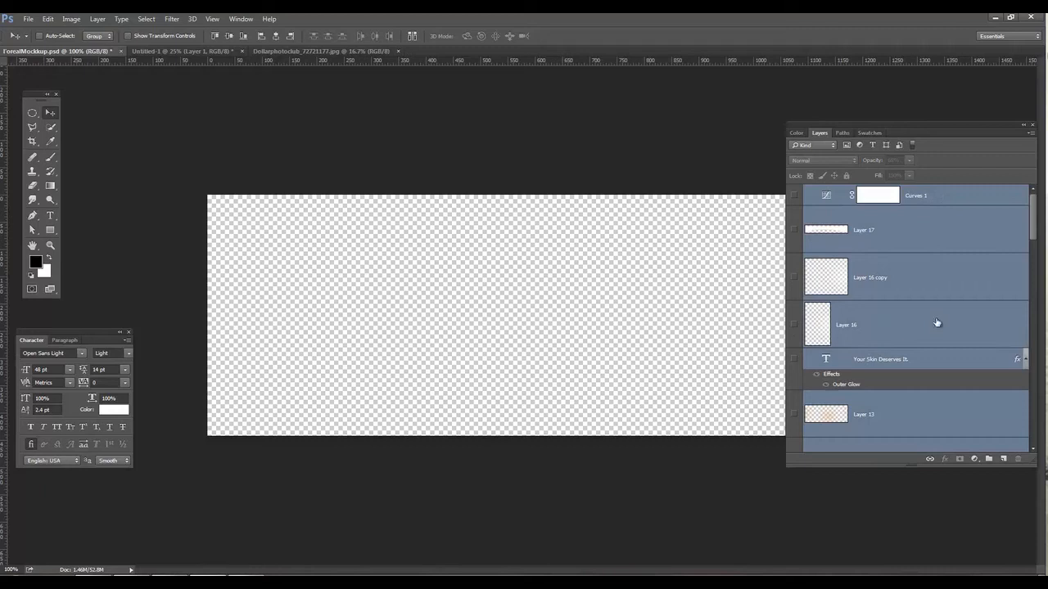
scroll(938, 287, down, 10)
scroll(938, 288, up, 10)
scroll(940, 260, down, 10)
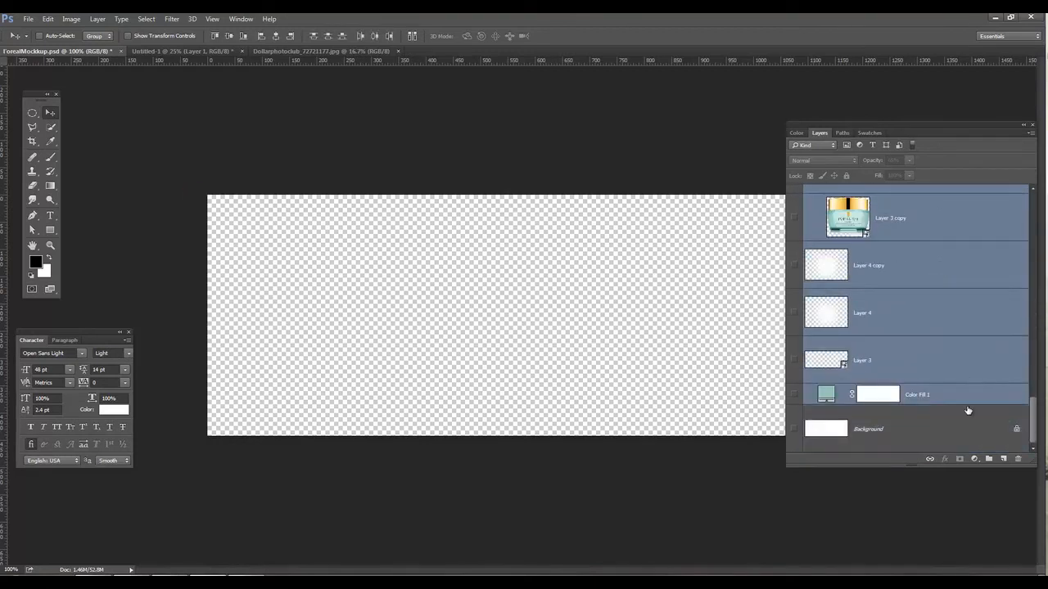
key(ctrl+g)
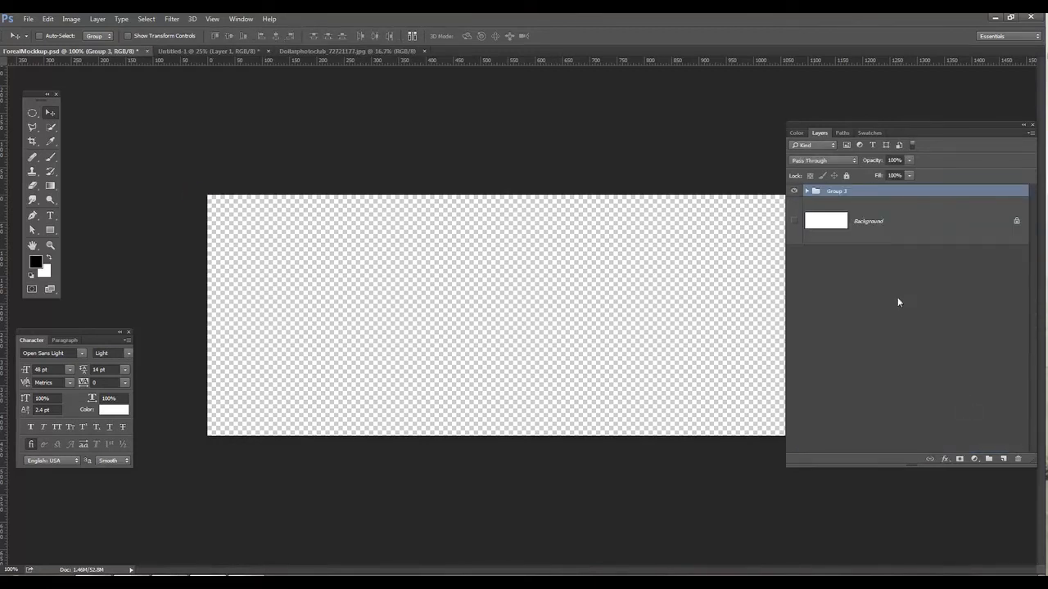
click(793, 190)
Check the banner document's image size in pixels without changing it
drag(834, 124, 904, 128)
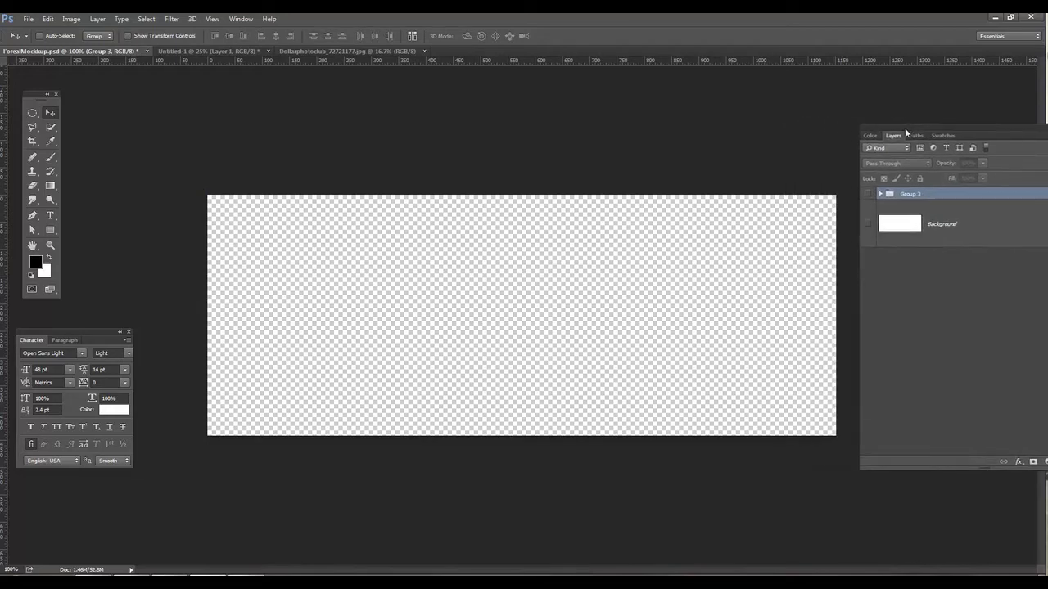
click(71, 22)
click(85, 101)
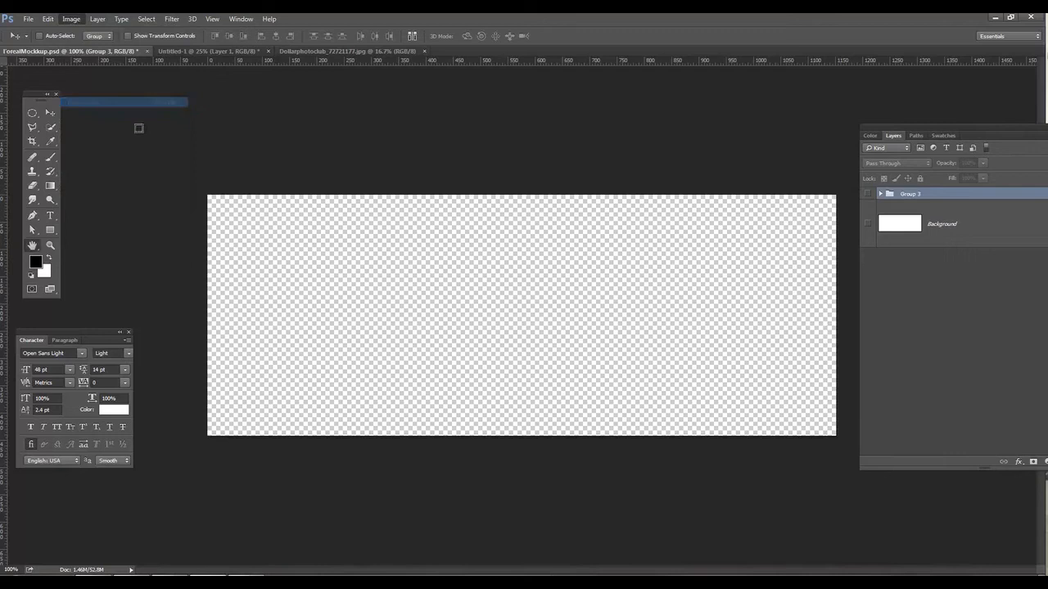
click(628, 215)
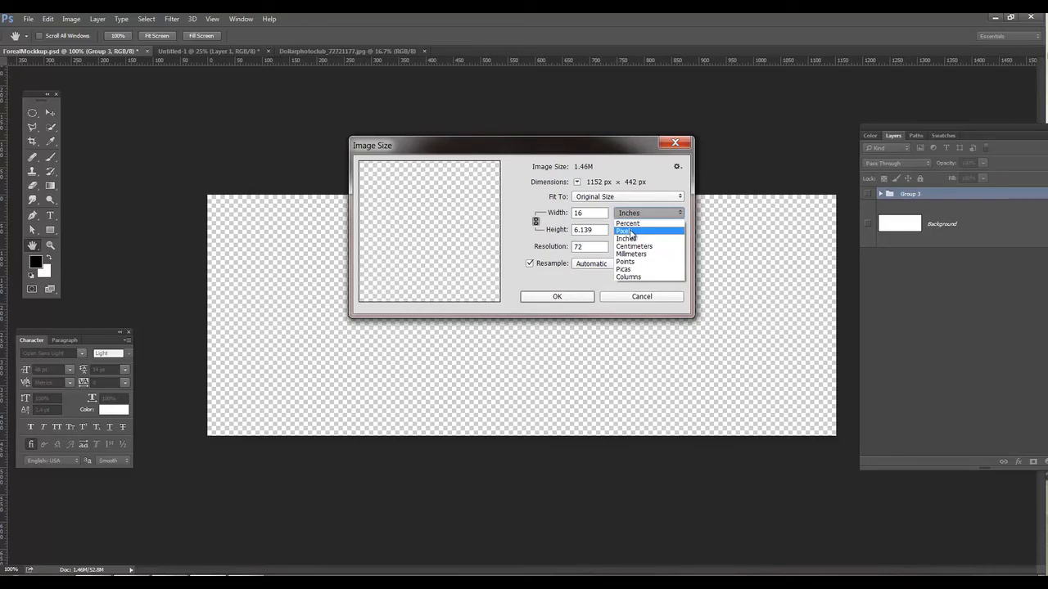
click(631, 232)
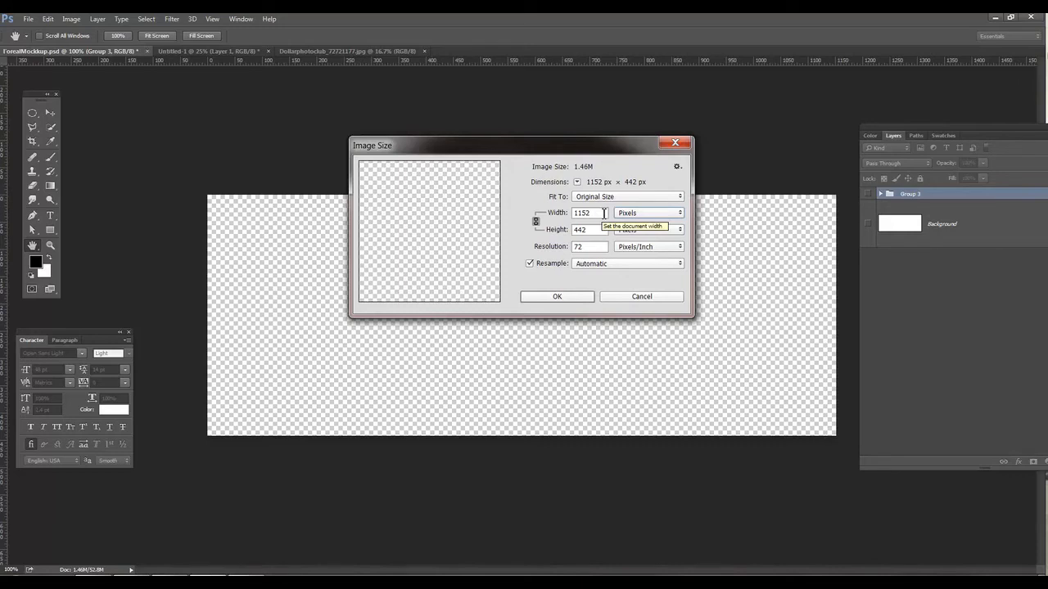
click(626, 296)
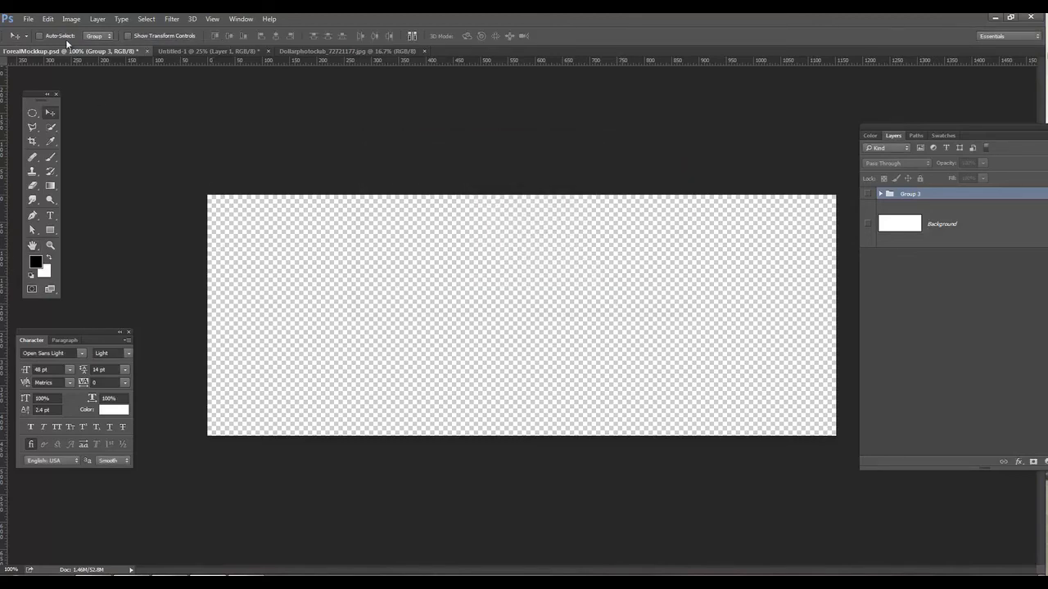
click(27, 18)
click(33, 31)
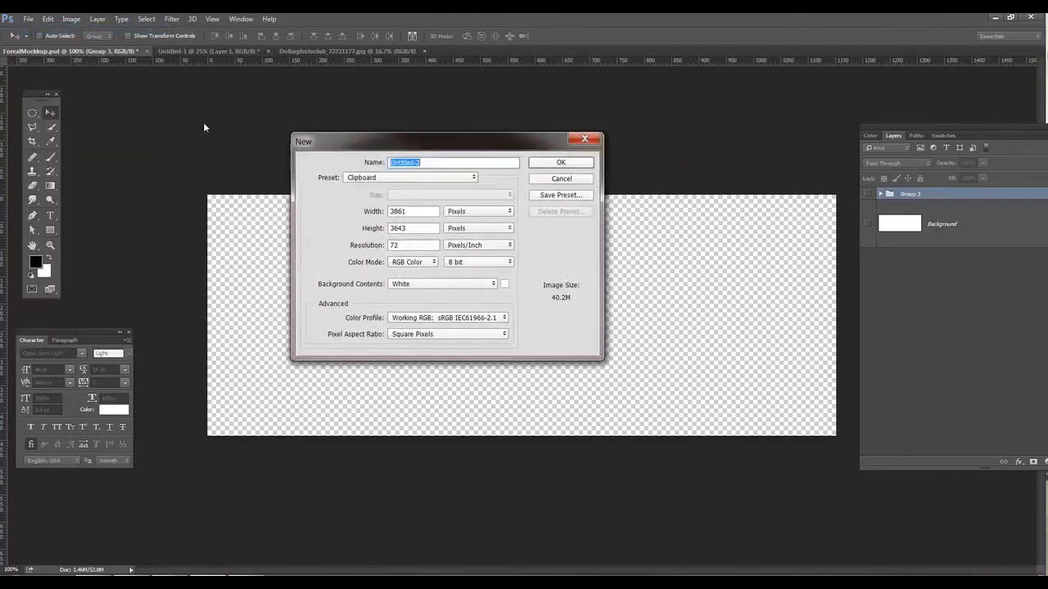
click(563, 179)
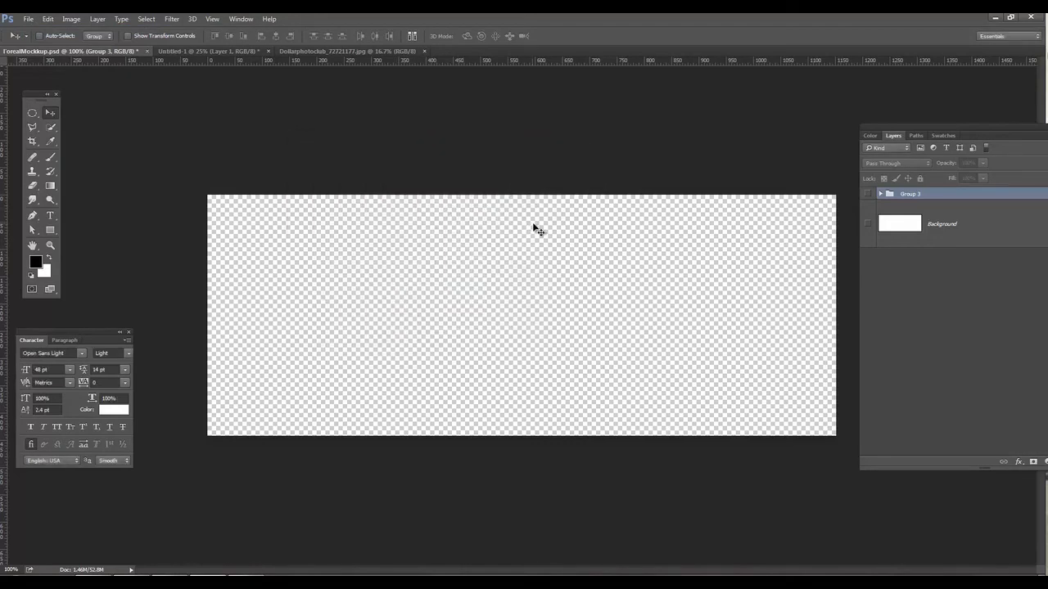
Look over the cream jar and woman source images and return to the empty banner document
click(218, 50)
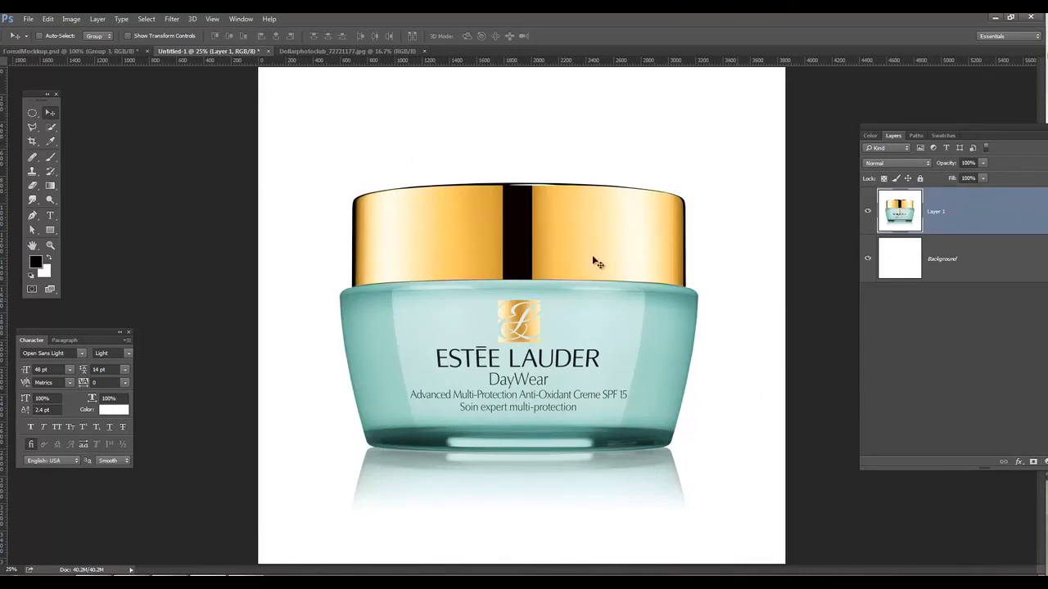
click(338, 51)
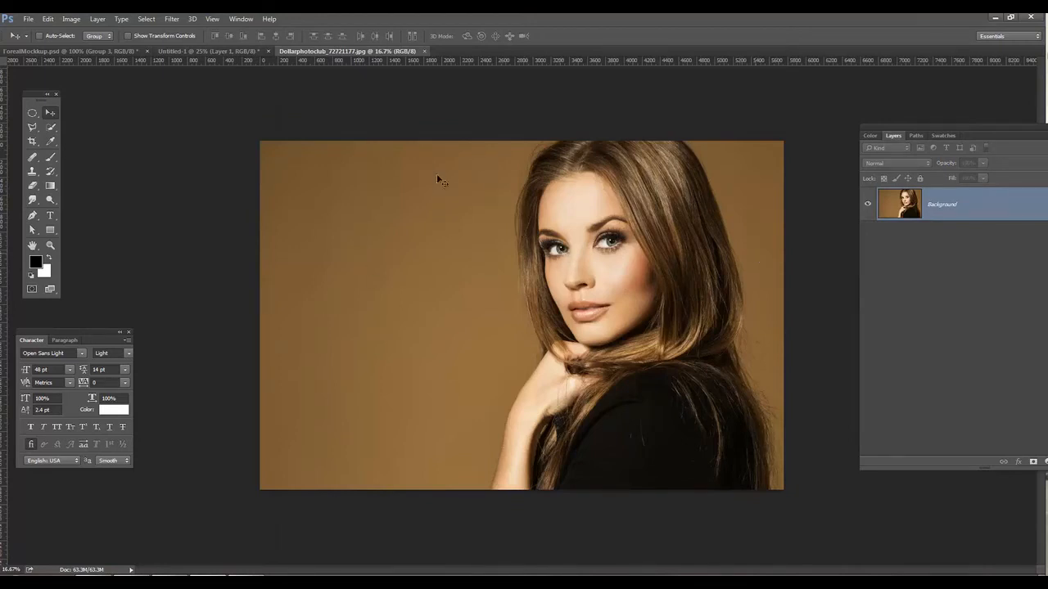
click(195, 51)
click(296, 51)
click(124, 52)
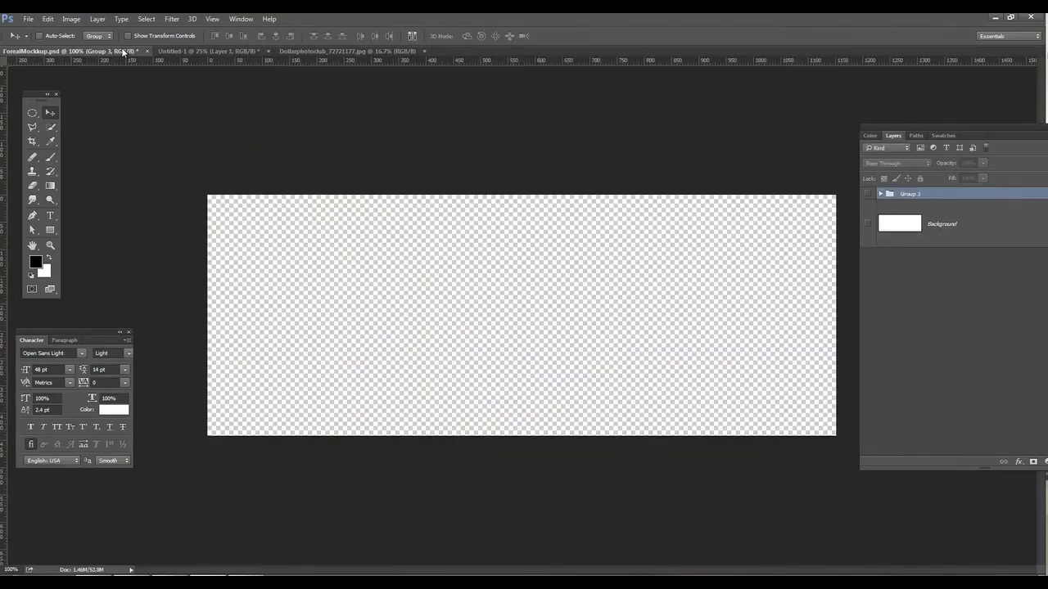
Copy the cream jar layer from its document into the banner document and reposition it on the canvas
click(242, 51)
drag(482, 218, 363, 264)
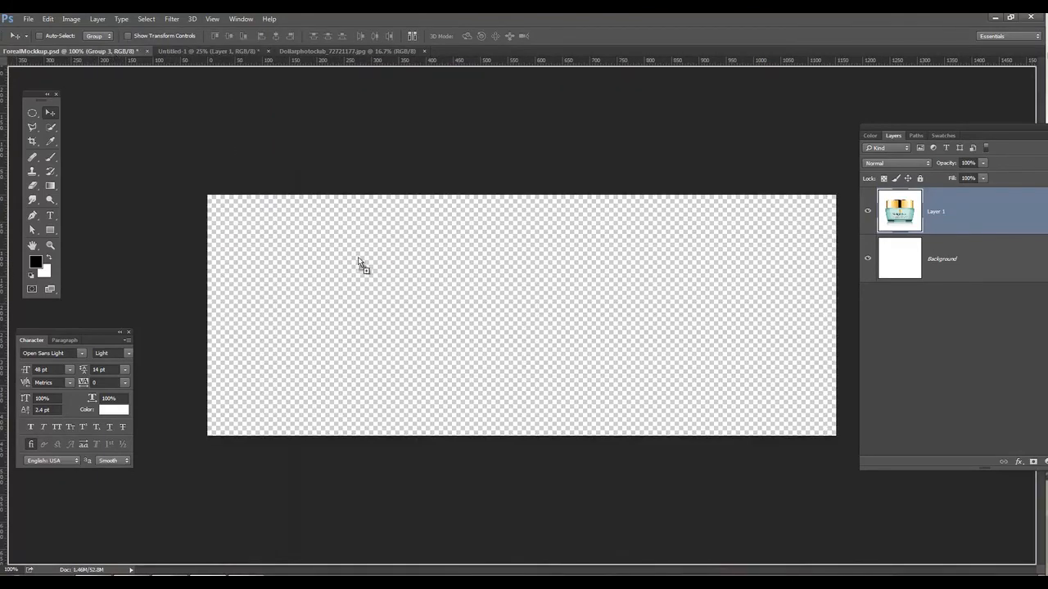
drag(581, 335, 513, 272)
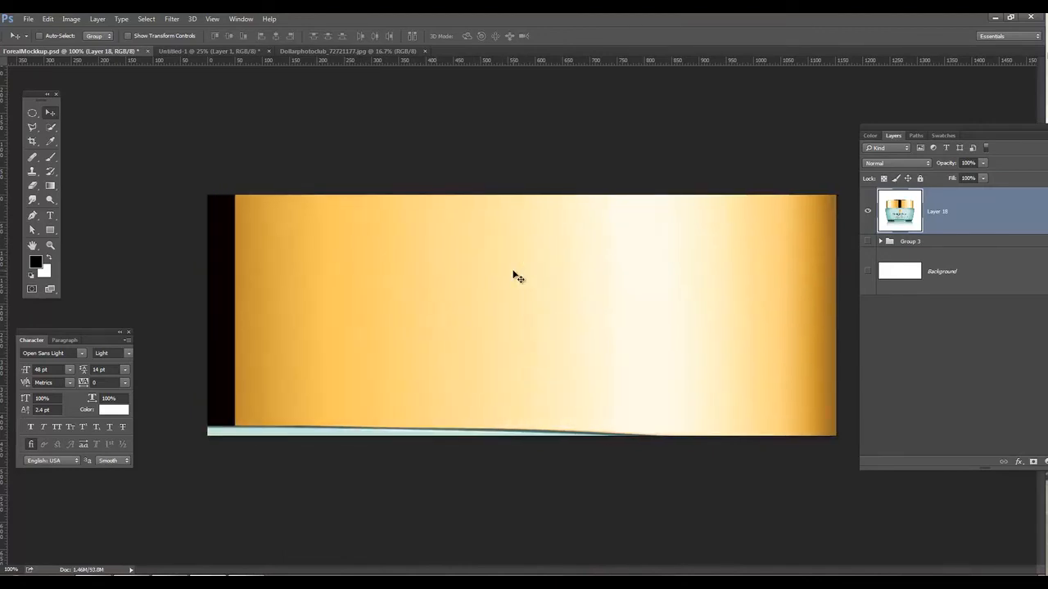
Scale the jar layer down with Free Transform so the jar fits the banner's left part, and apply it
key(ctrl+minus)
key(ctrl+minus)
key(ctrl+minus)
key(ctrl+minus)
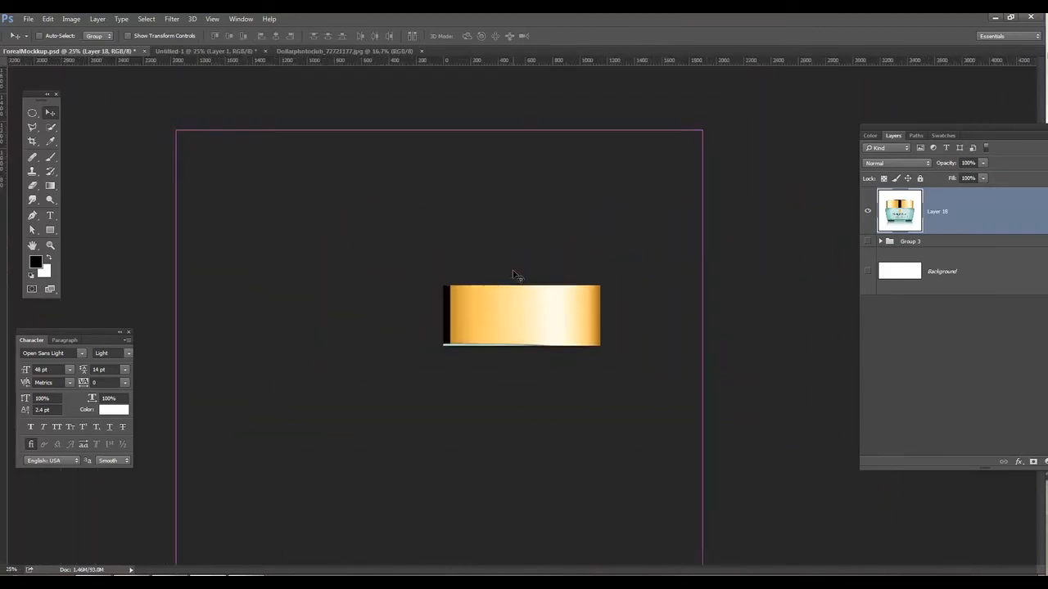
key(ctrl+t)
drag(702, 128, 505, 324)
mouse_move(562, 276)
mouse_down()
mouse_move(536, 289)
mouse_move(536, 277)
mouse_move(516, 279)
mouse_move(543, 280)
mouse_move(583, 262)
mouse_move(574, 267)
mouse_up()
key(Return)
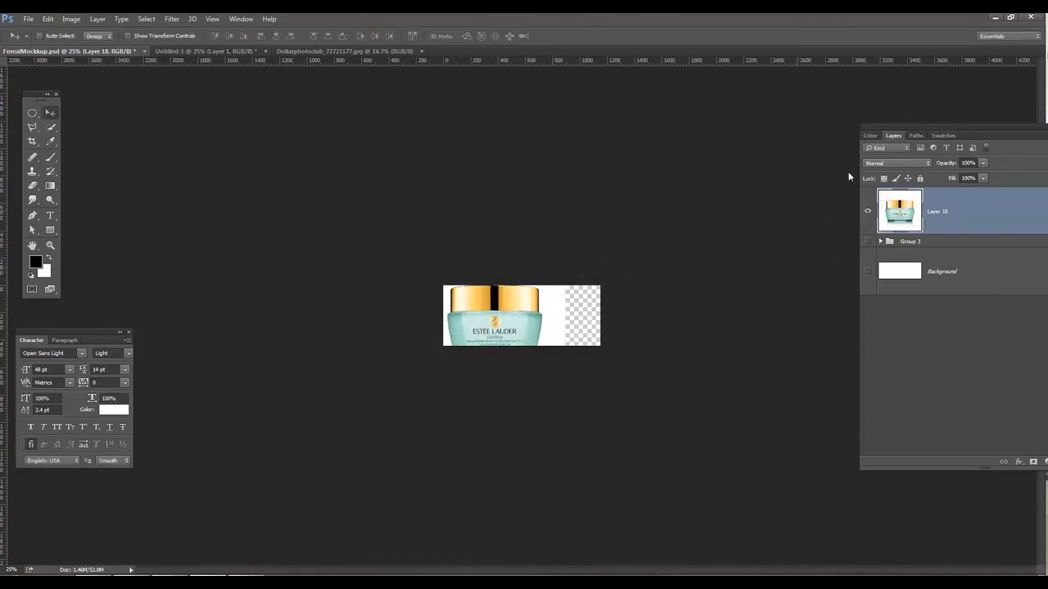
Hide the jar layer and copy the woman's photo from its document into the banner document
drag(929, 124, 793, 140)
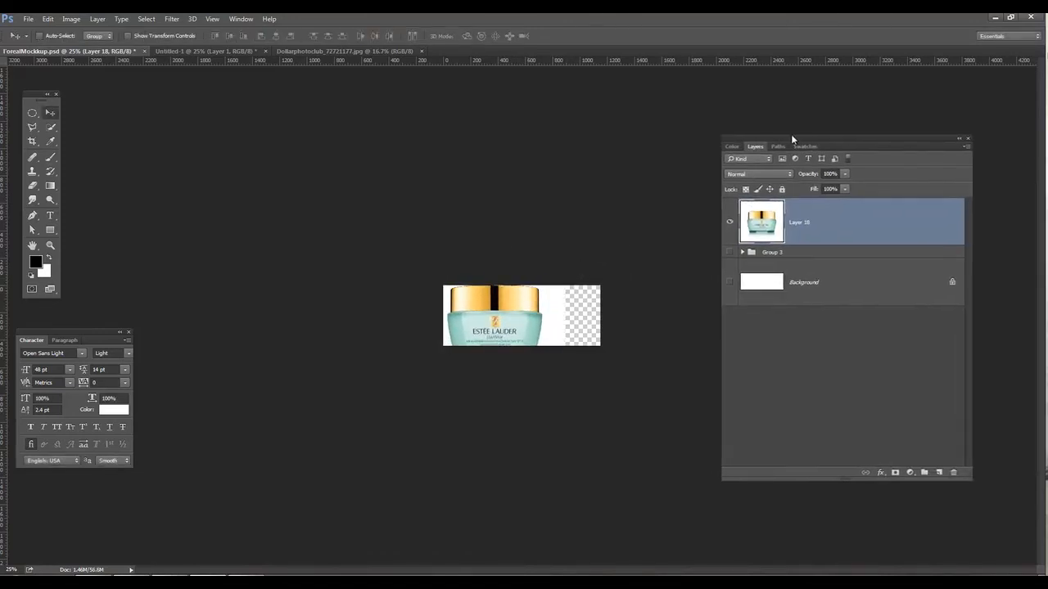
click(729, 224)
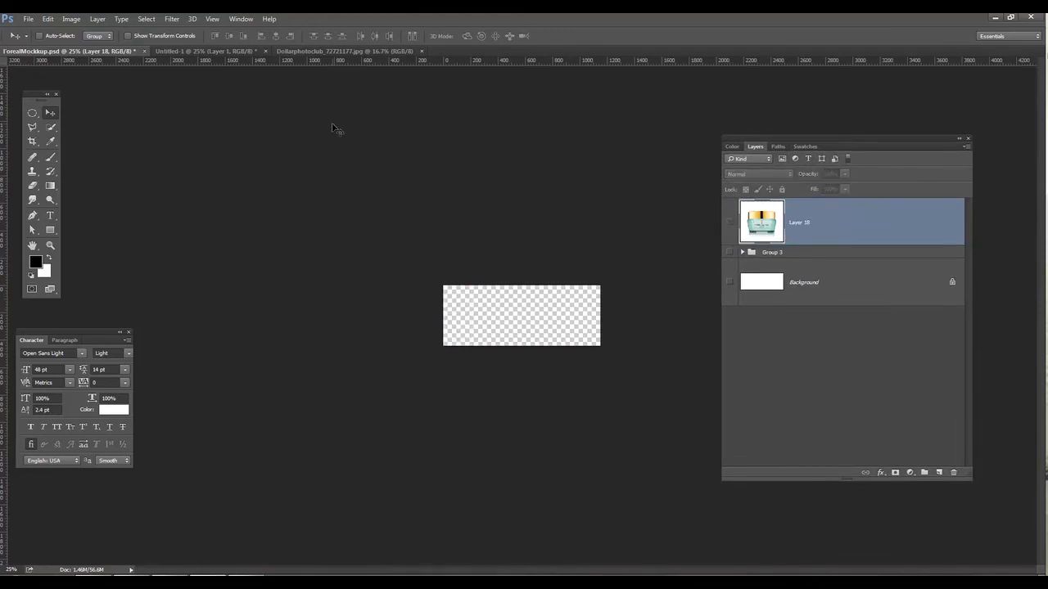
click(315, 51)
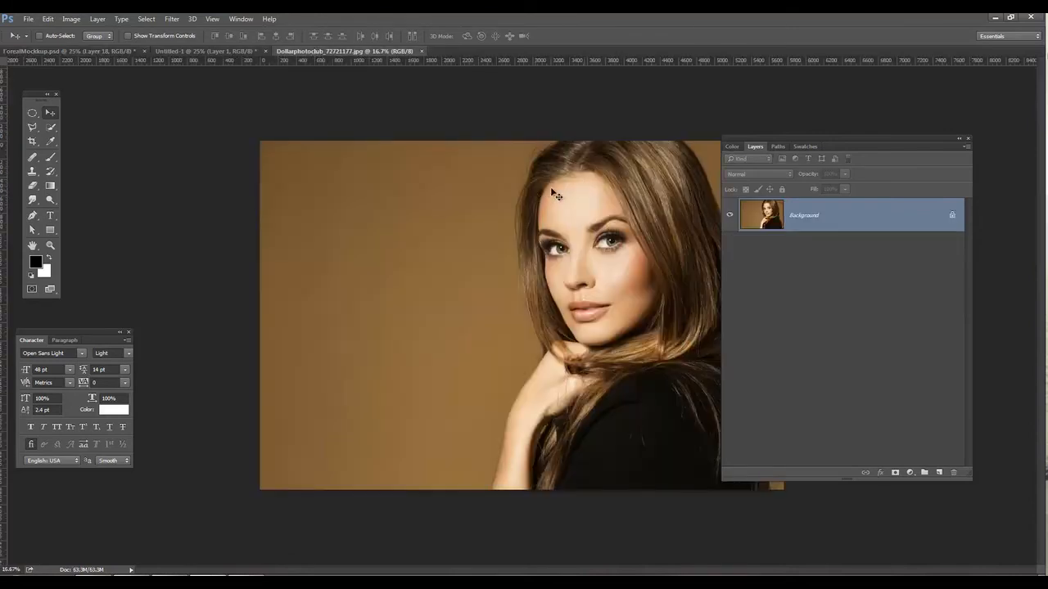
drag(551, 187, 556, 309)
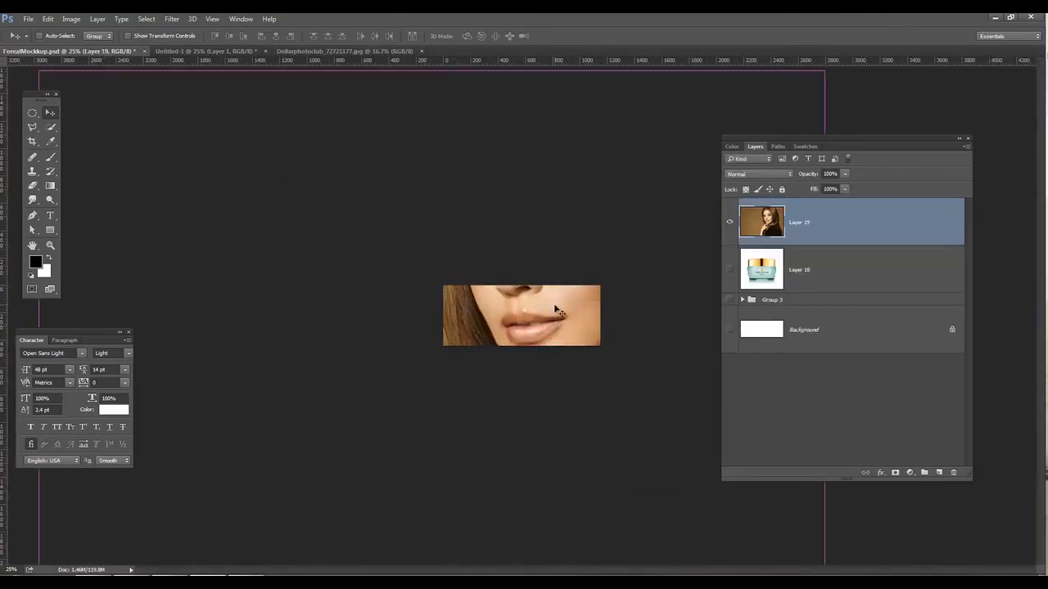
Scale down the portrait photo on Layer 19 to fit the banner and position it against the banner's right edge
key(ctrl+t)
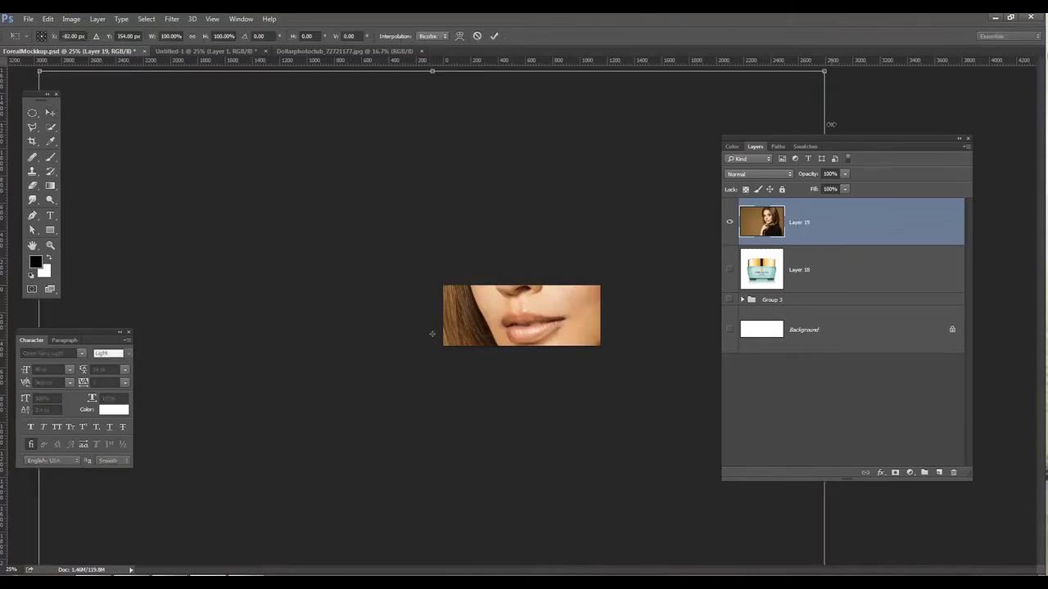
drag(825, 72, 519, 235)
key(Return)
drag(483, 346, 575, 347)
key(ctrl+t)
drag(636, 260, 582, 267)
key(Return)
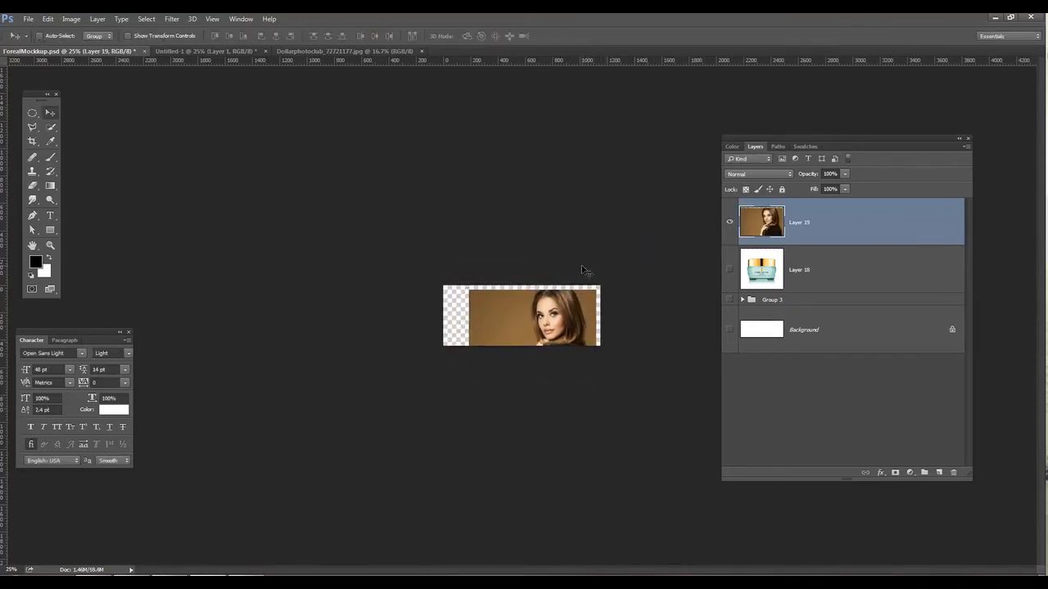
drag(555, 350, 554, 338)
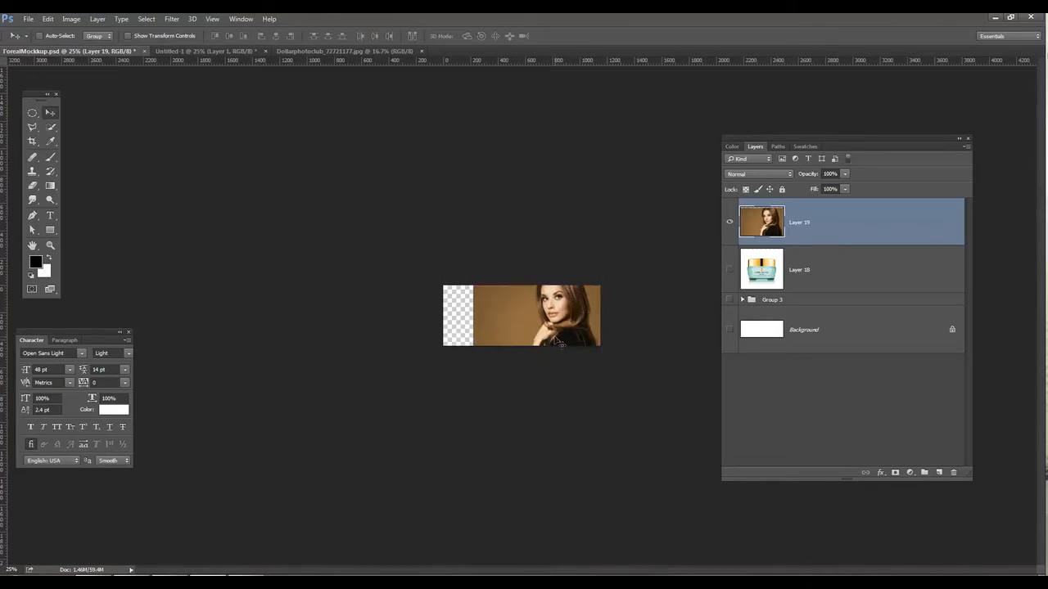
Make the cream jar on Layer 18 visible and move that layer above Layer 19
key(ctrl+plus)
key(ctrl+plus)
key(ctrl+plus)
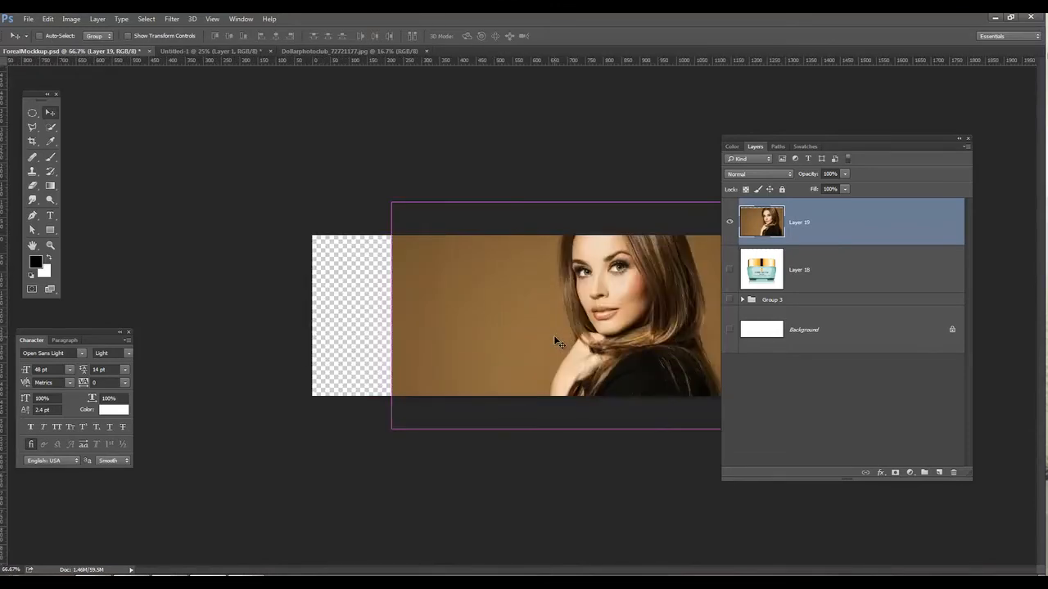
key(ctrl+plus)
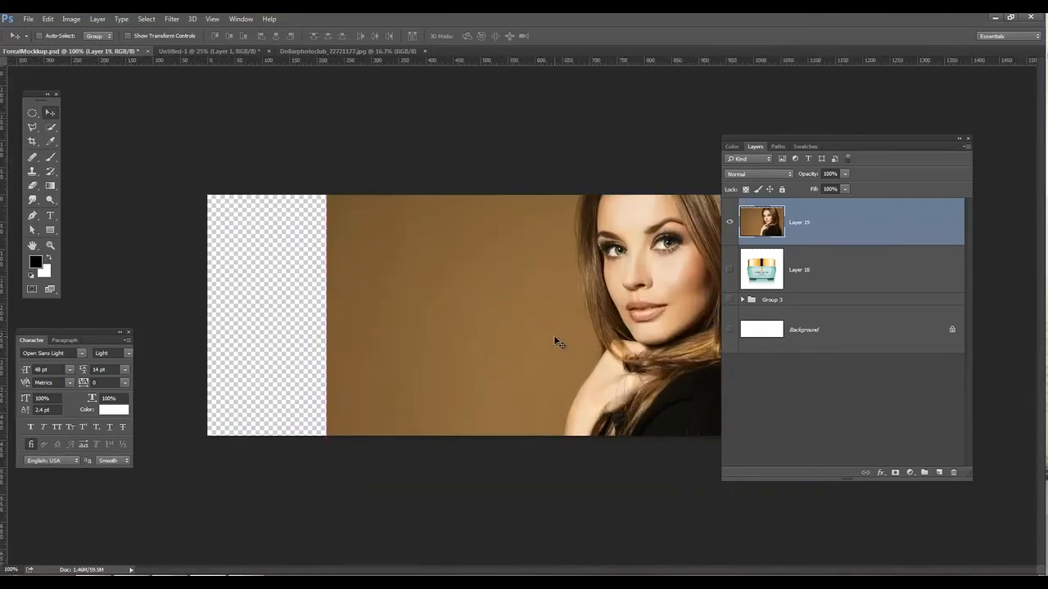
click(731, 270)
click(805, 269)
drag(861, 274, 851, 212)
Scale down the cream jar image proportionally around its center and nudge it up
key(ctrl+t)
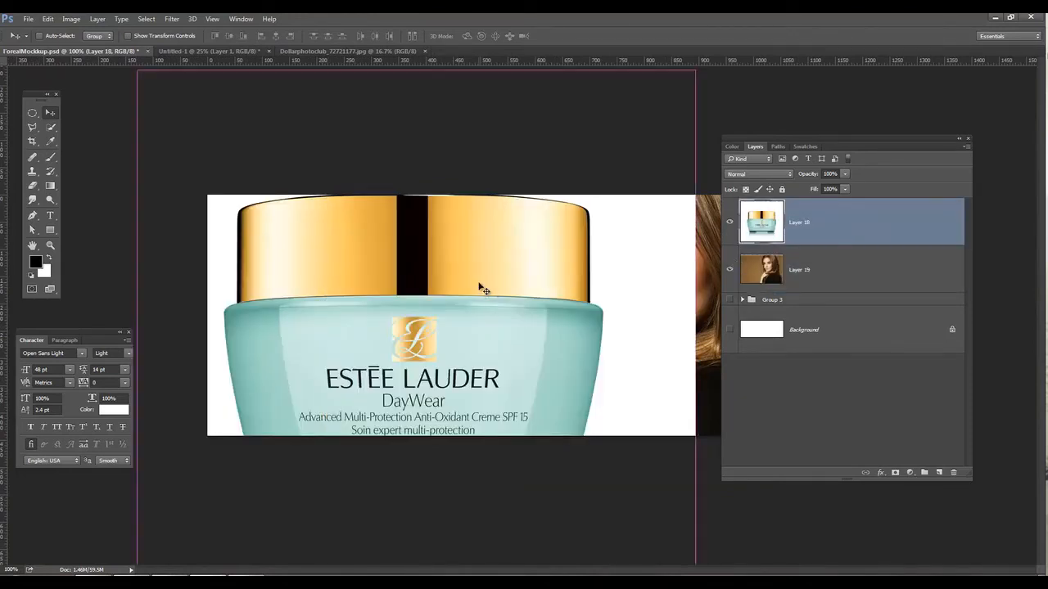
drag(695, 71, 600, 102)
key(Return)
key(shift+Up)
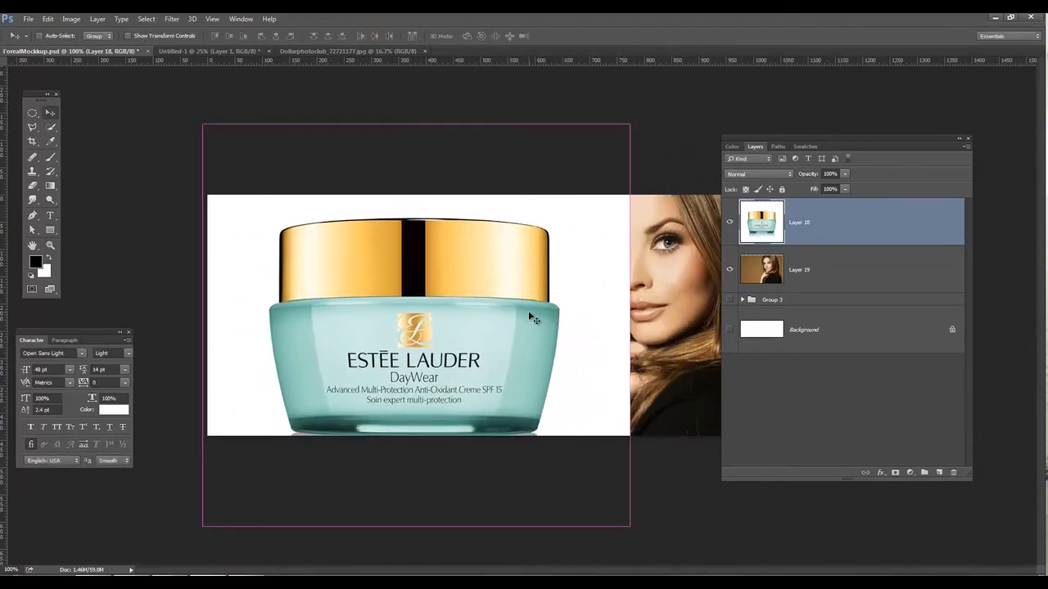
Scale the cream jar to about 81% and position it left of the woman so the whole jar fits the banner
key(ctrl+t)
drag(611, 129, 567, 190)
drag(463, 252, 431, 234)
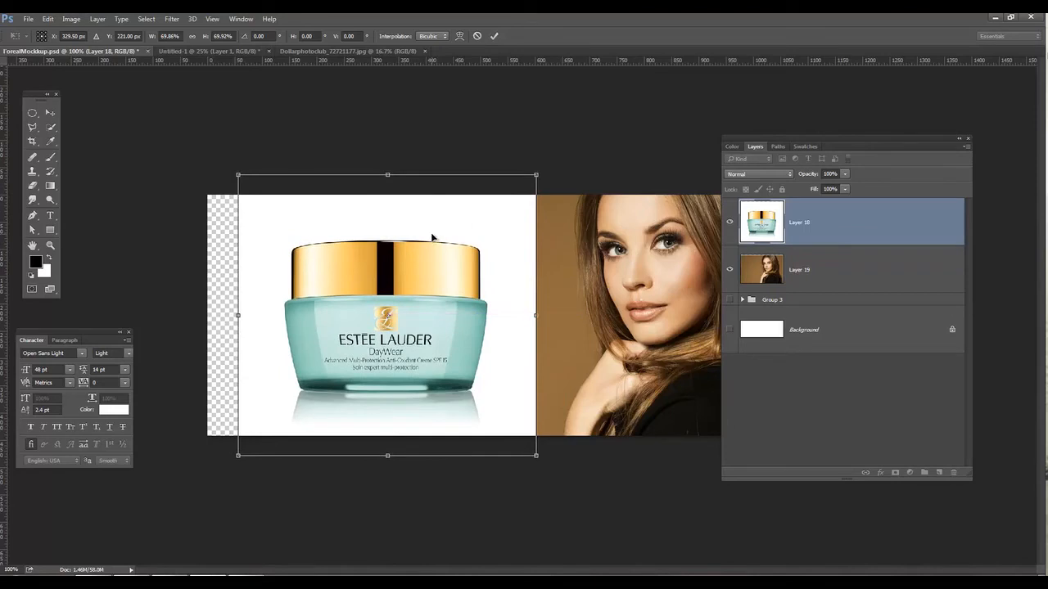
drag(514, 195, 470, 223)
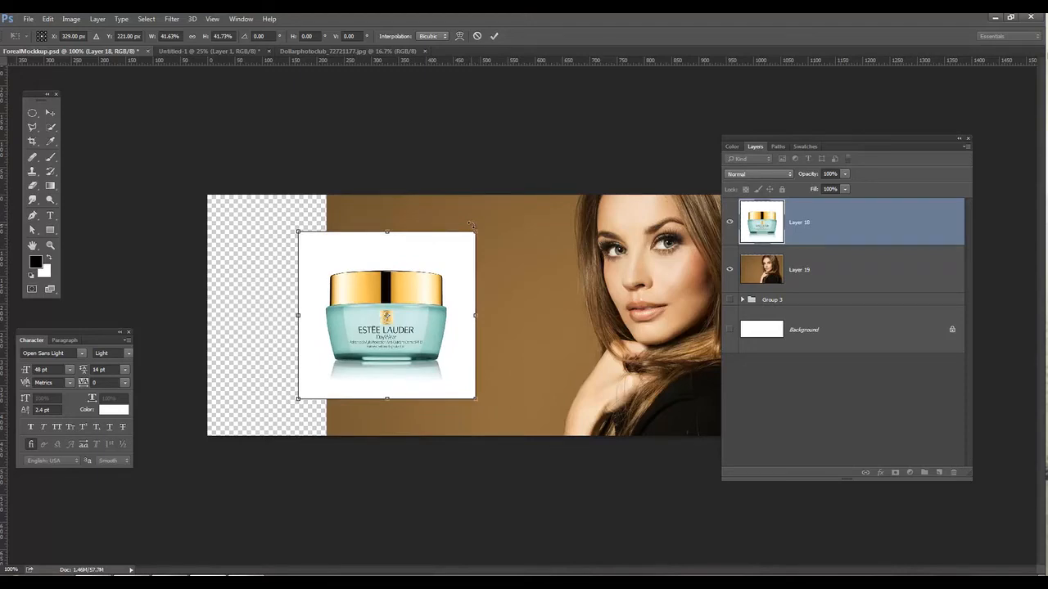
drag(472, 232, 567, 175)
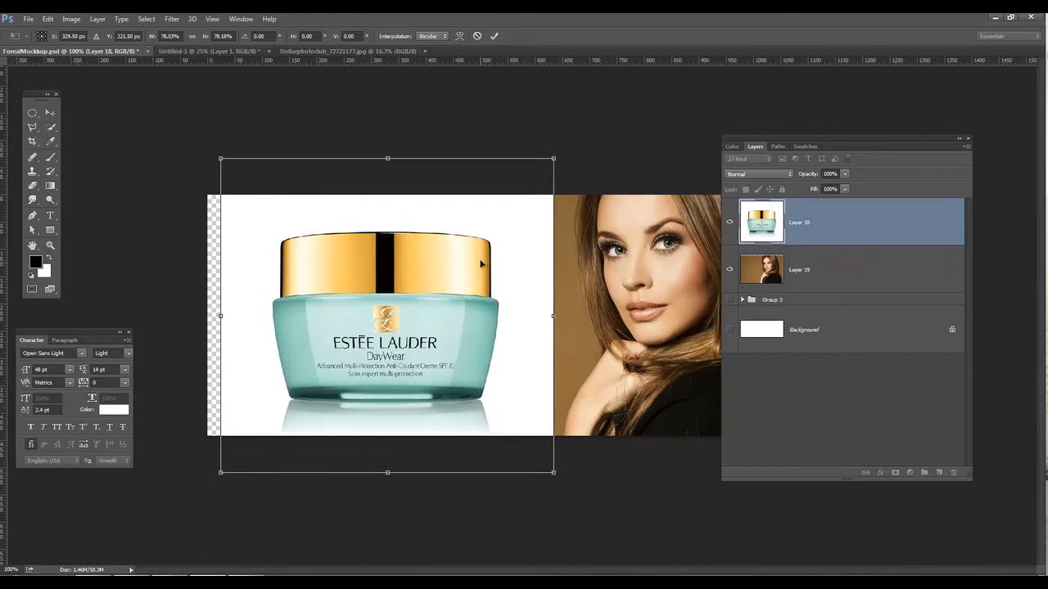
drag(481, 263, 489, 251)
drag(560, 147, 567, 140)
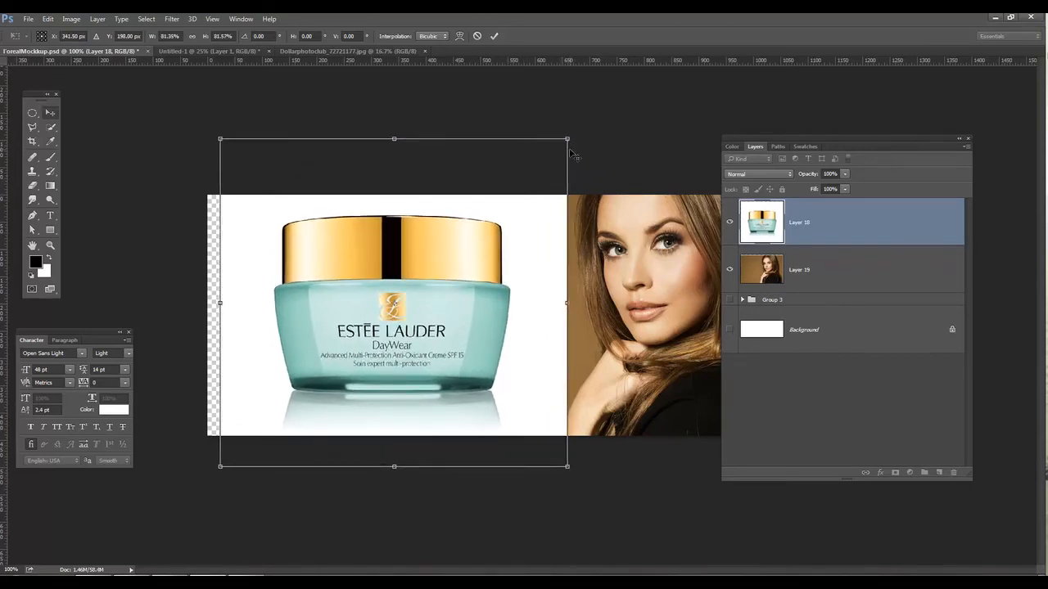
key(Return)
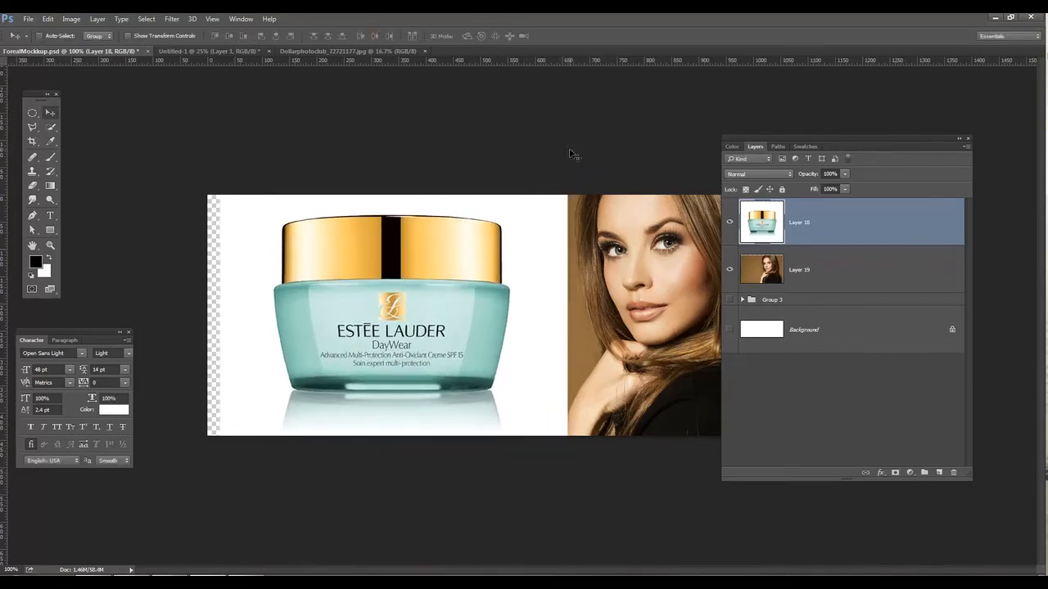
Hide Layer 18, scale the portrait on Layer 19 to about 77% and shift it right
click(807, 270)
drag(838, 137, 893, 138)
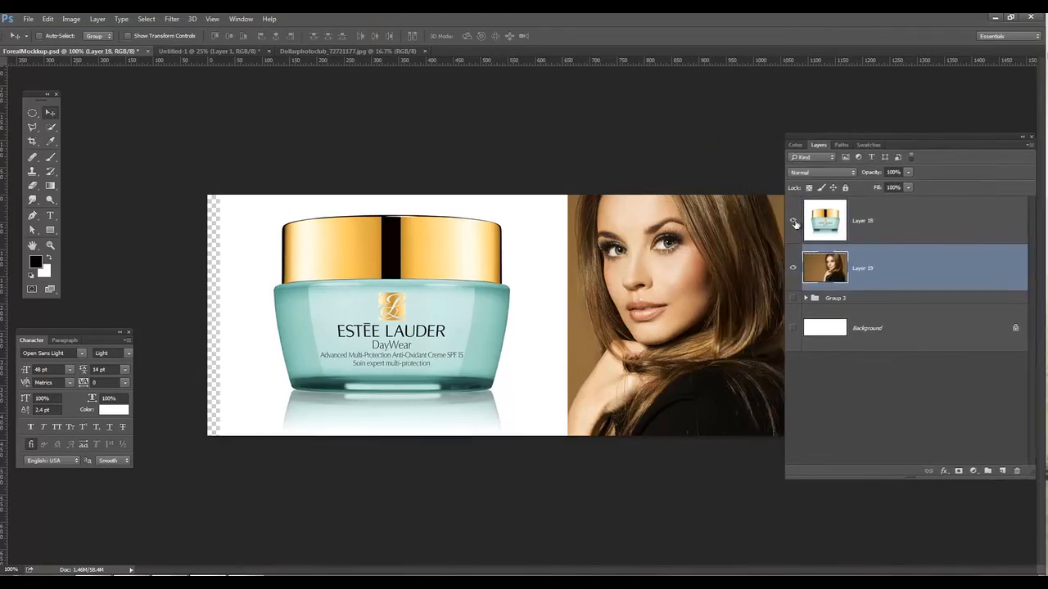
click(793, 220)
key(ctrl+t)
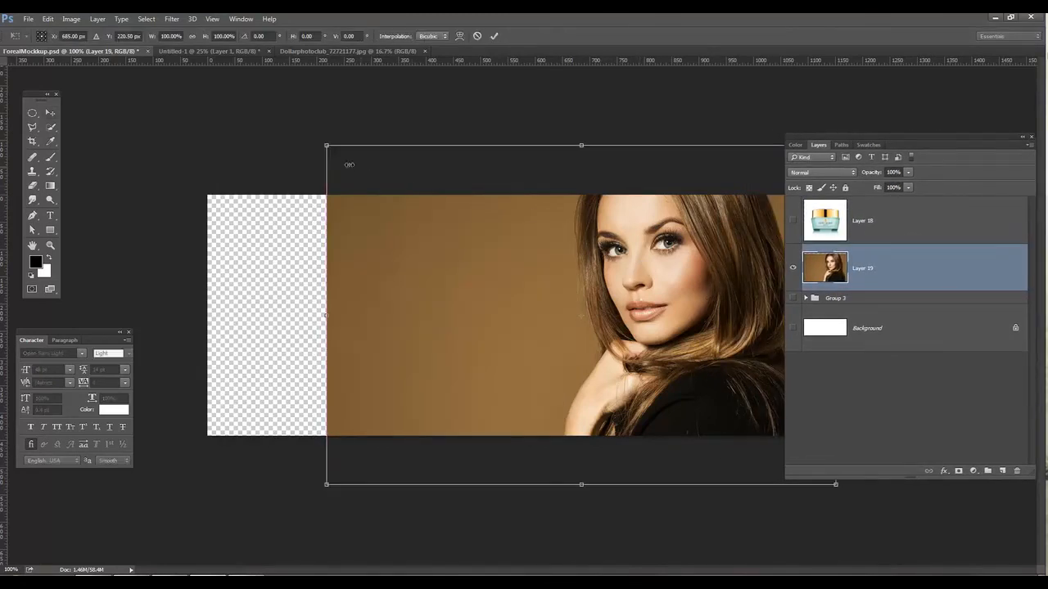
drag(326, 146, 385, 186)
drag(834, 137, 877, 136)
drag(538, 285, 563, 285)
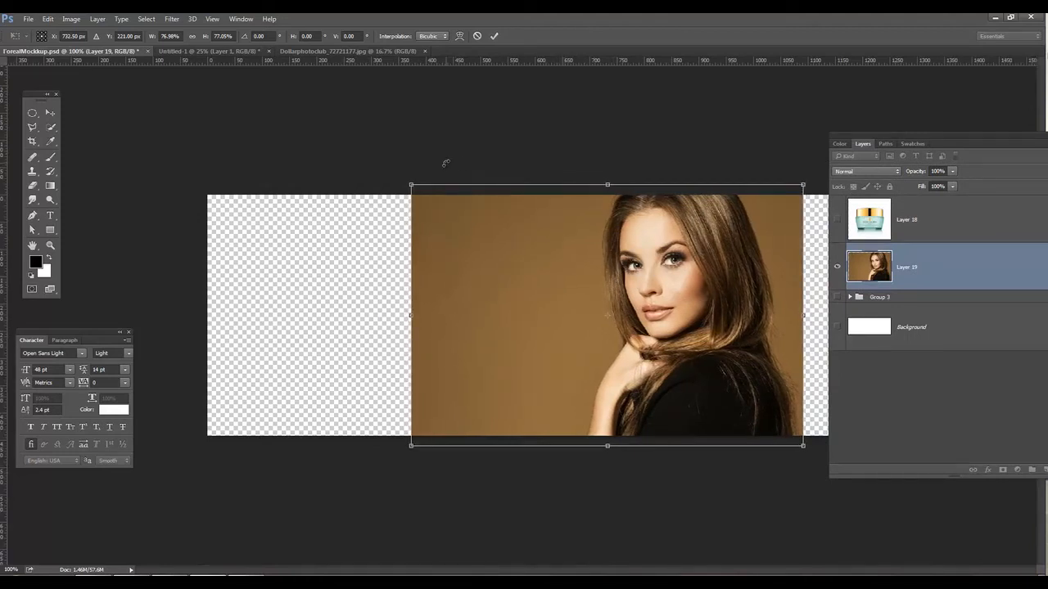
key(Return)
Move the portrait slightly further right in full screen mode, then return to the standard screen mode
key(f)
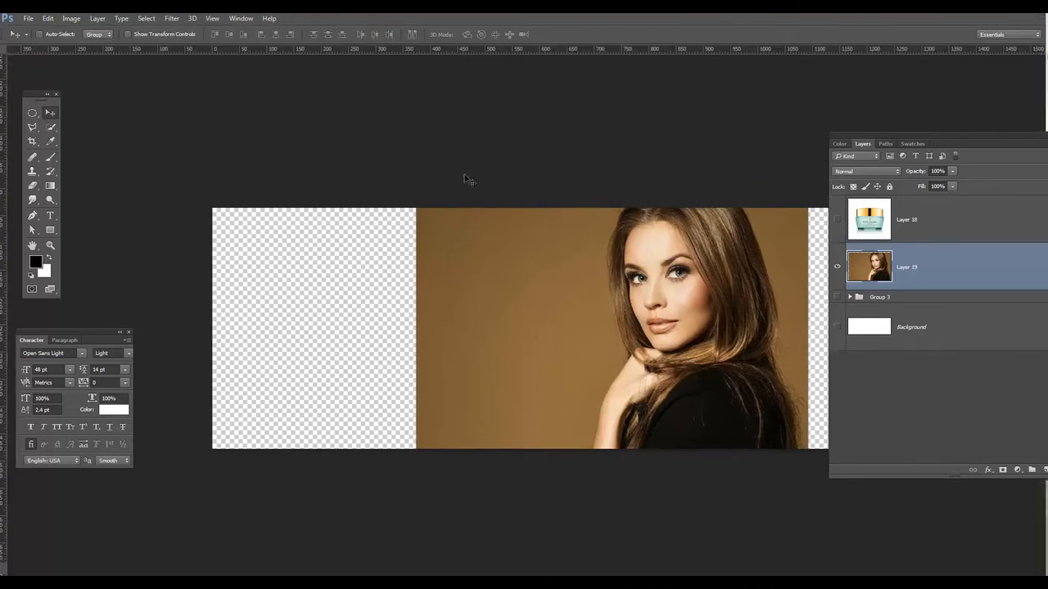
drag(498, 193, 408, 119)
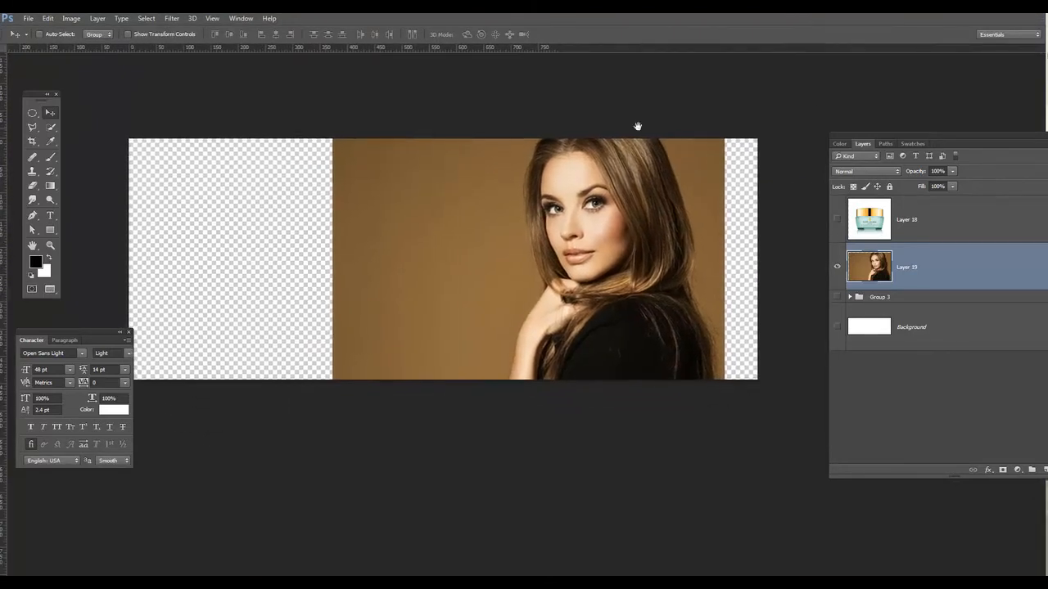
drag(868, 140, 808, 114)
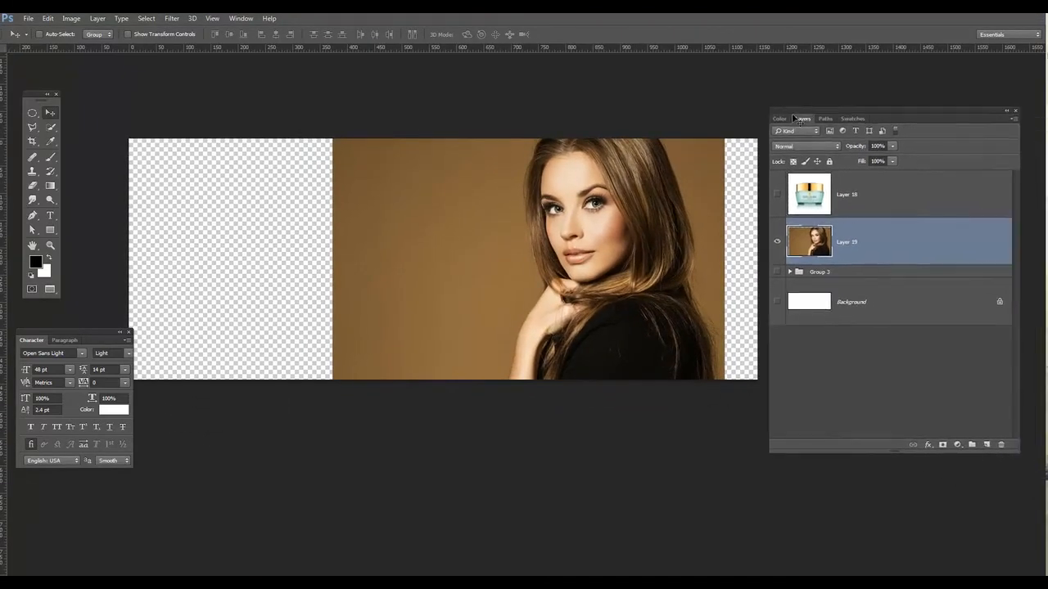
drag(690, 216, 648, 218)
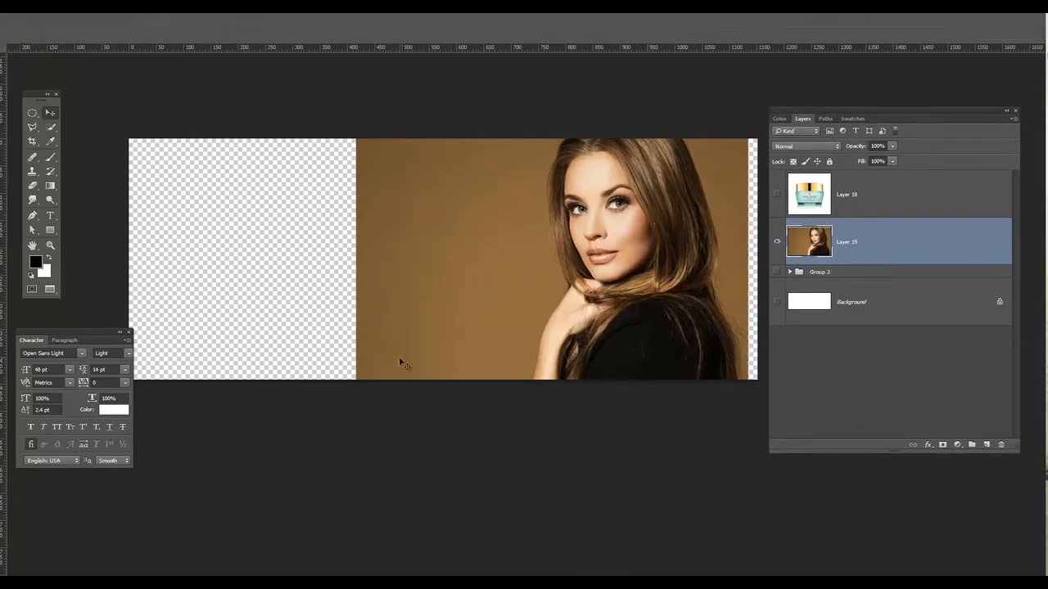
key(f)
key(f)
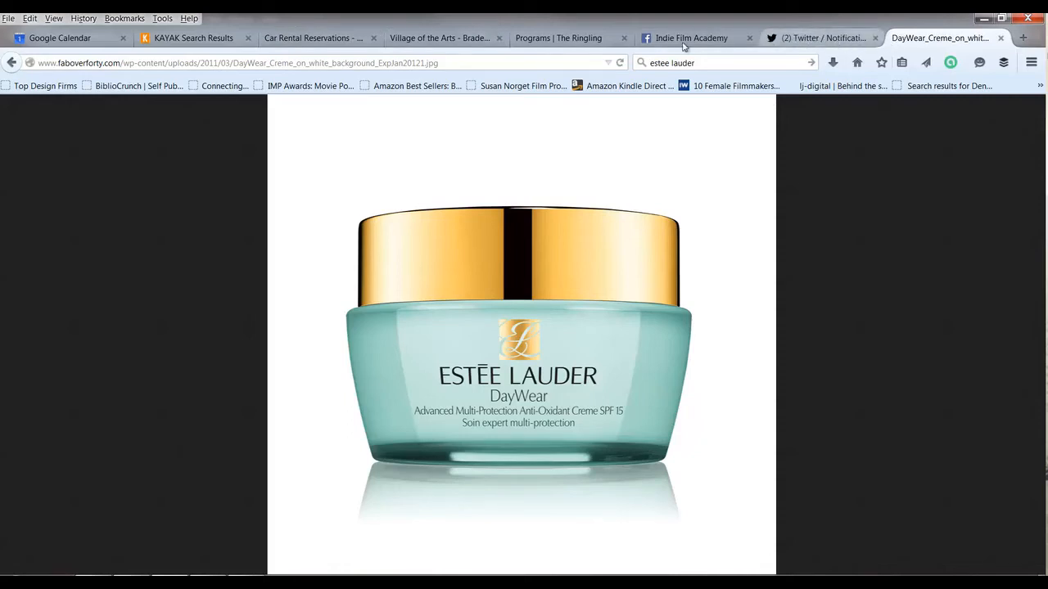
Switch to the web browser and search Google Images for "estee lauder"
click(551, 64)
click(734, 60)
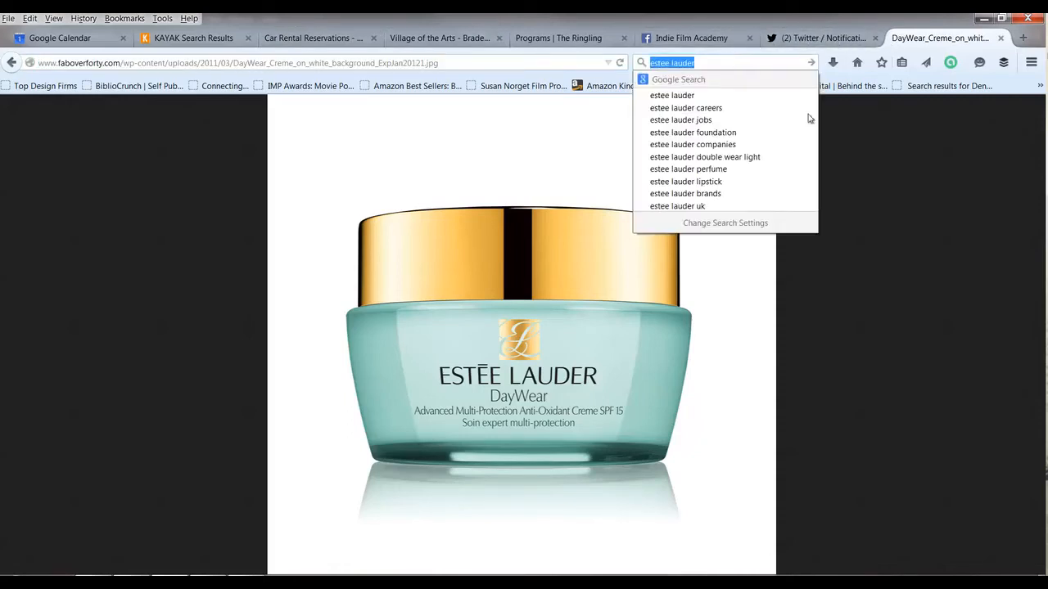
click(735, 64)
key(Return)
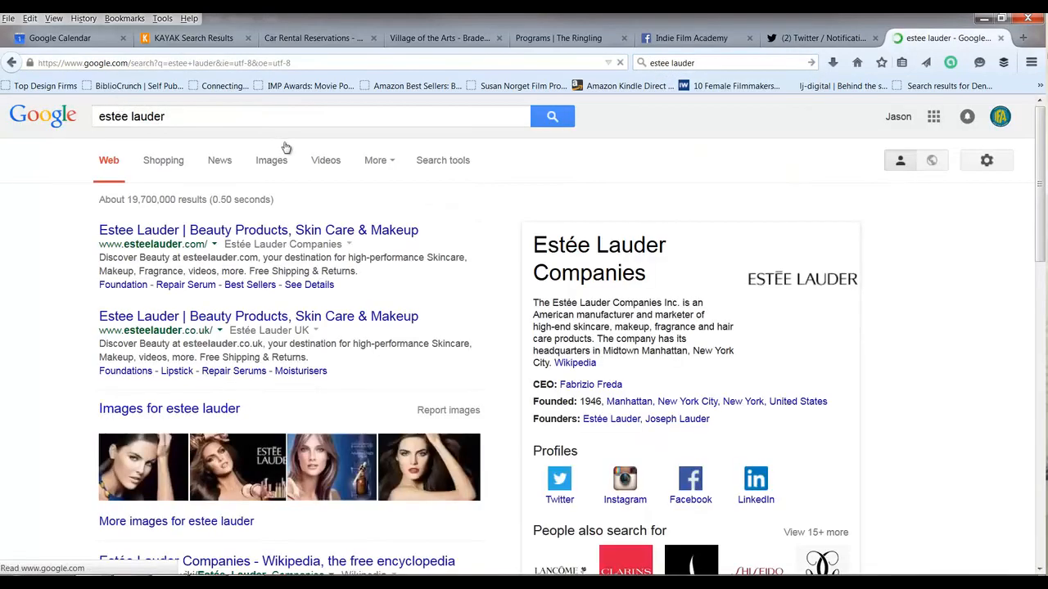
click(273, 162)
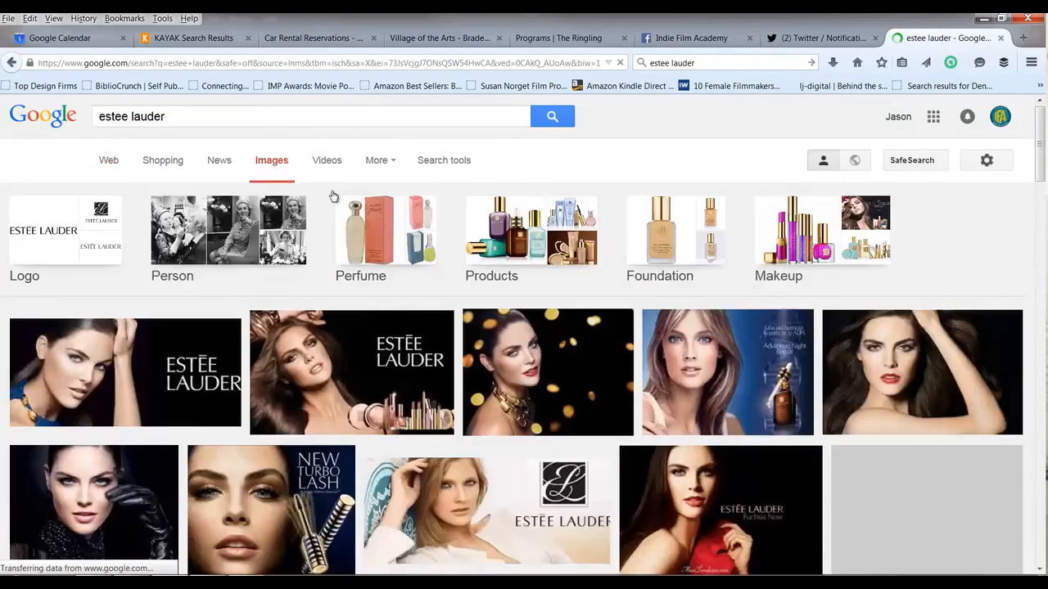
Look through the Estée Lauder image results for how the ads arrange model, product and text
scroll(341, 226, down, 4)
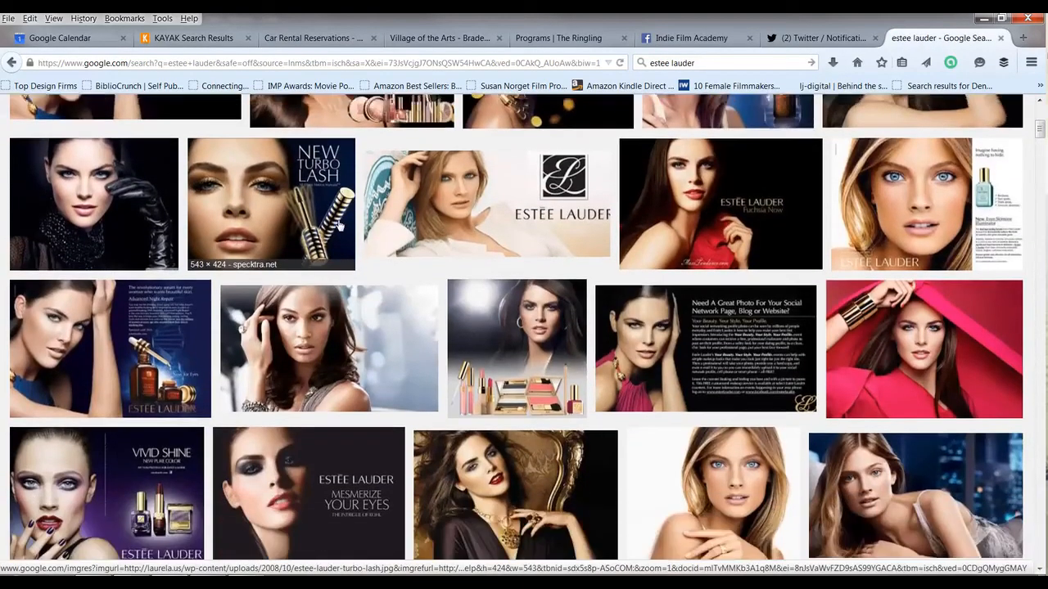
scroll(341, 226, down, 10)
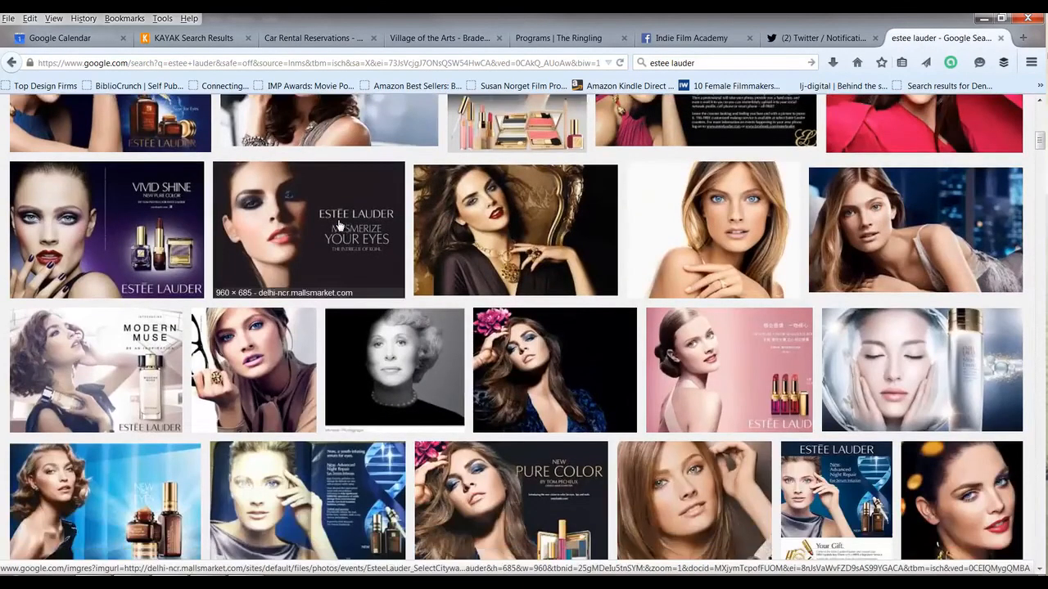
scroll(340, 226, down, 6)
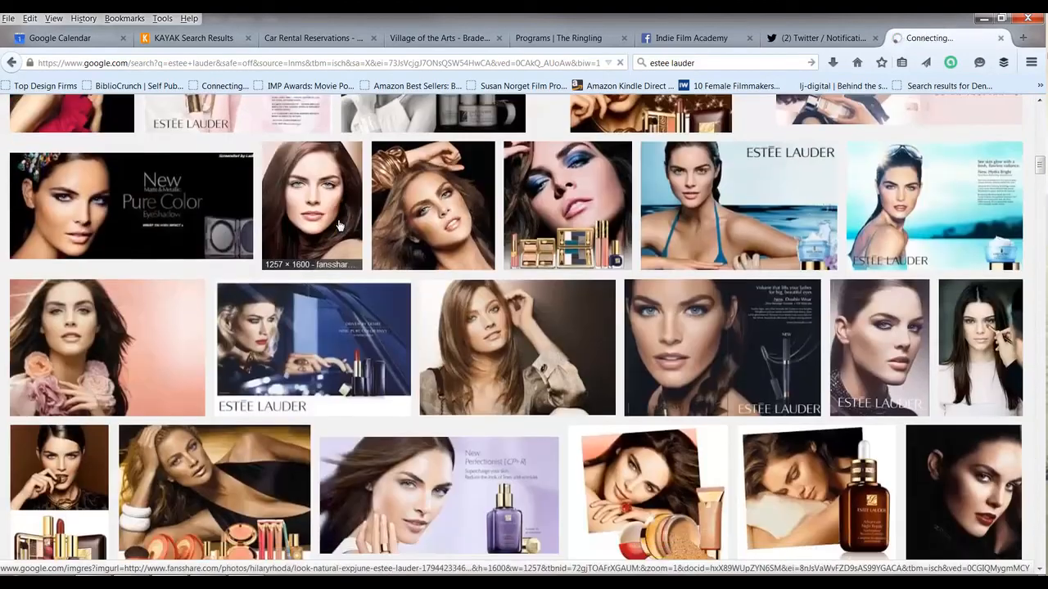
scroll(341, 225, down, 2)
scroll(340, 226, up, 6)
scroll(341, 226, down, 15)
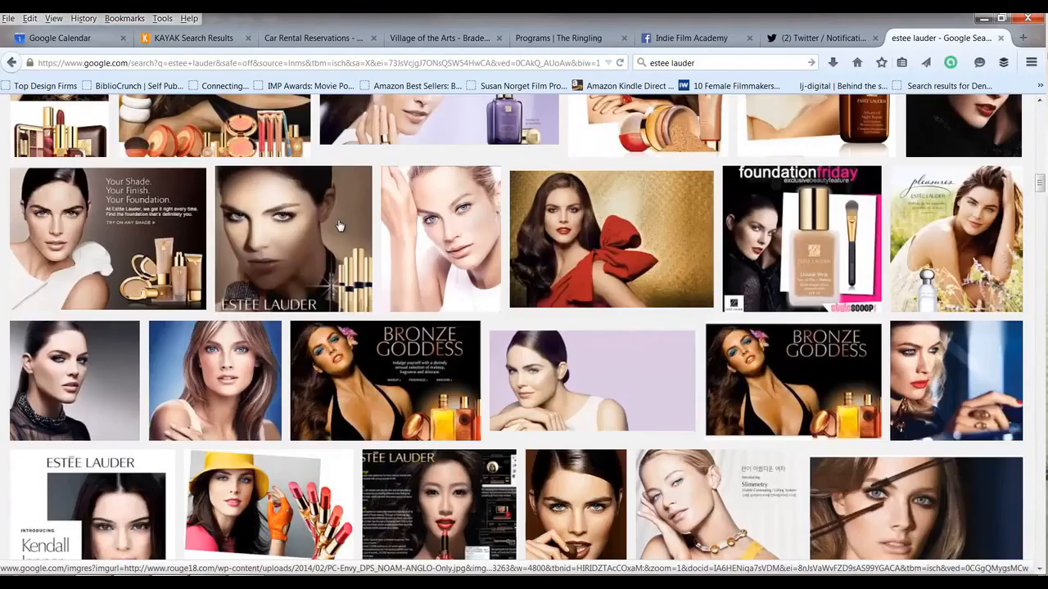
scroll(341, 226, down, 10)
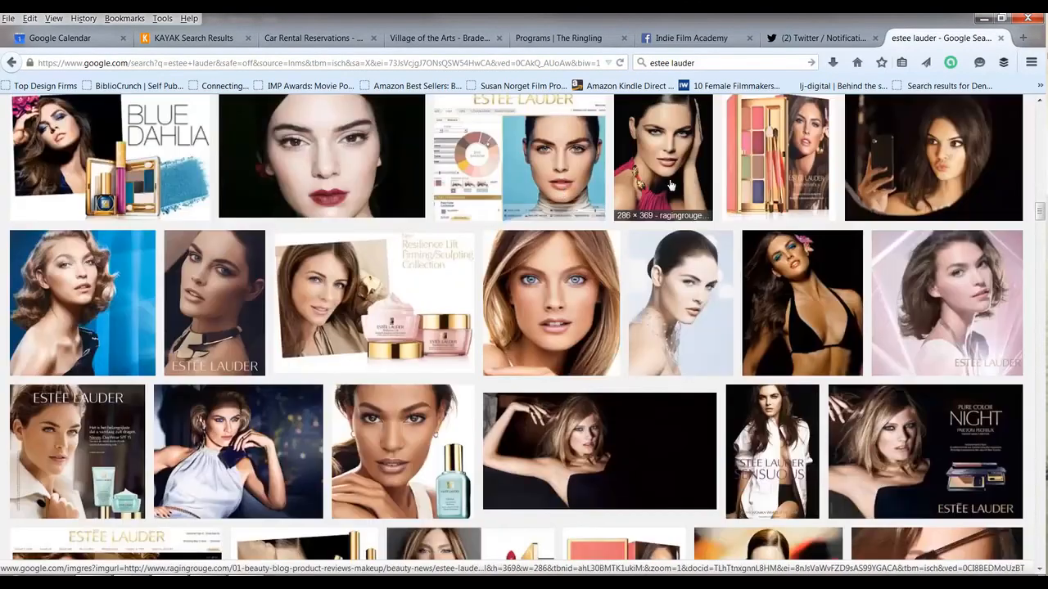
scroll(683, 186, down, 8)
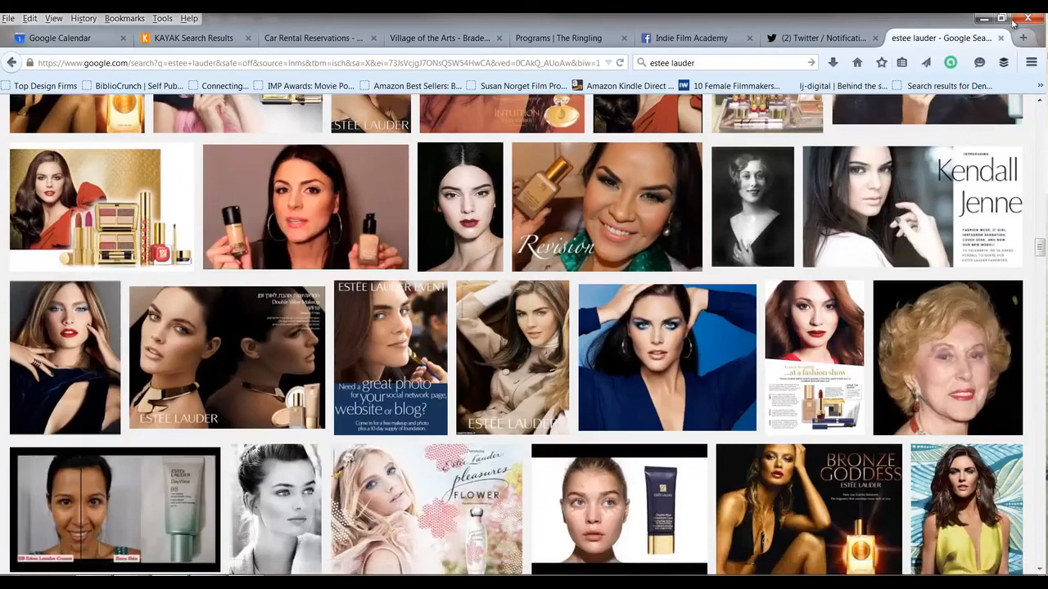
Switch back to Photoshop and move the portrait left toward the middle of the banner
click(983, 18)
drag(798, 108, 830, 110)
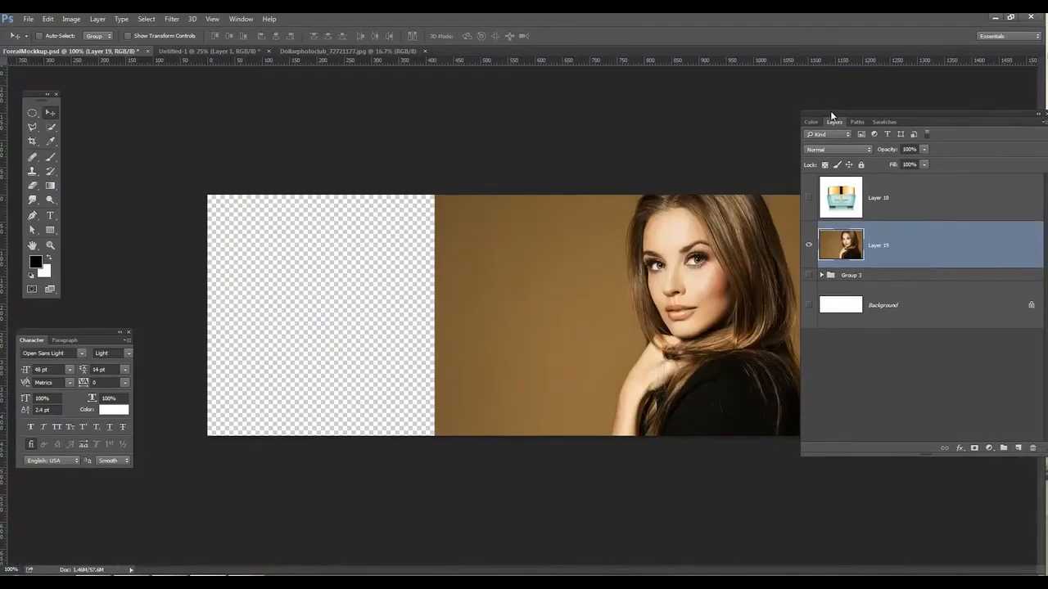
drag(830, 111, 928, 122)
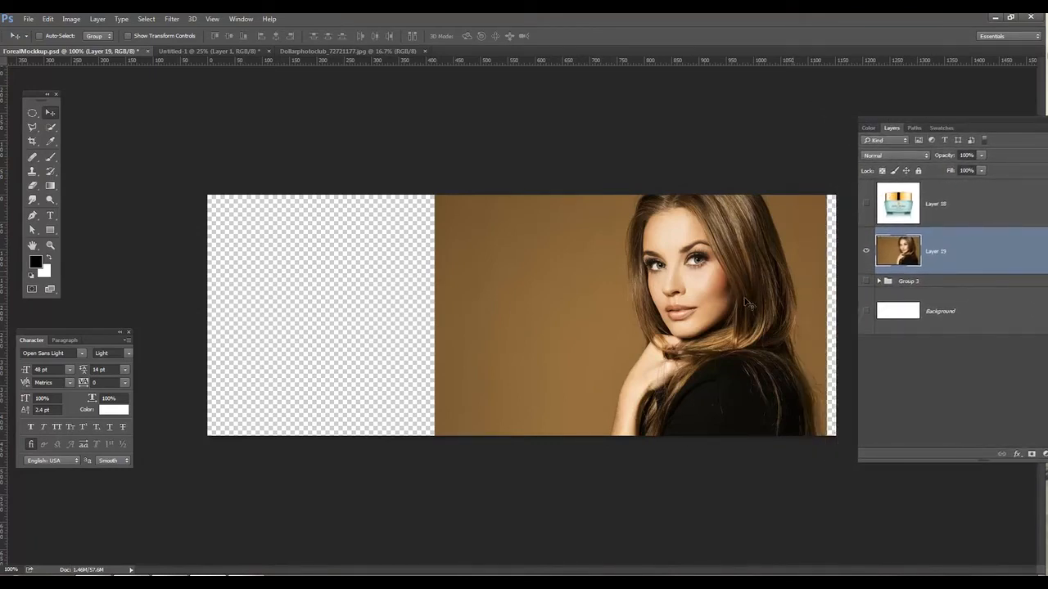
drag(709, 299, 591, 292)
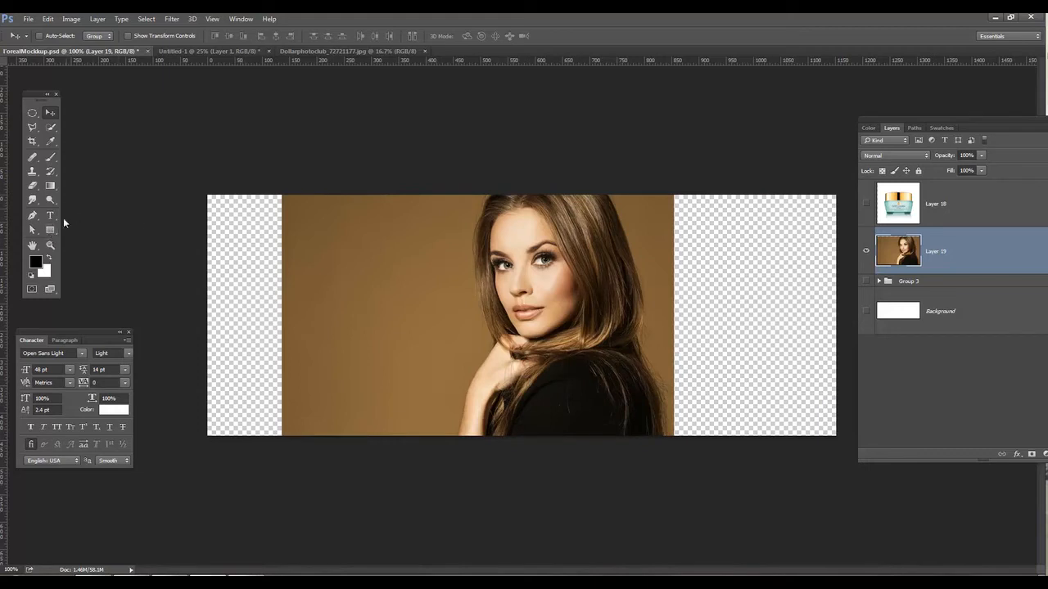
Place vertical guides on the portrait's left and right edges and horizontal guides at the woman's eye level and shoulder
drag(4, 164, 342, 125)
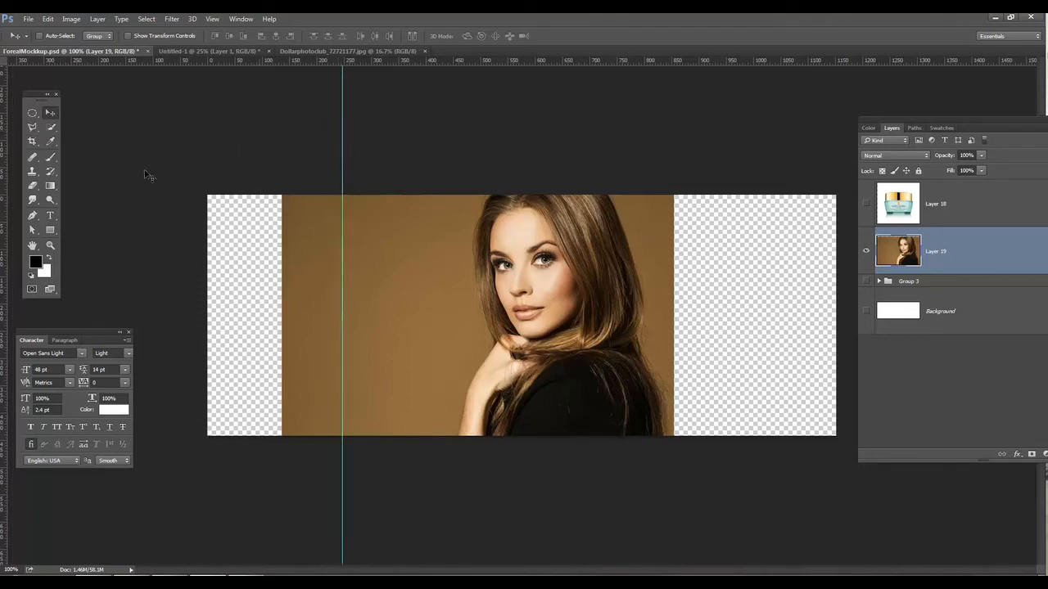
drag(2, 181, 673, 178)
drag(532, 61, 546, 251)
drag(503, 60, 520, 369)
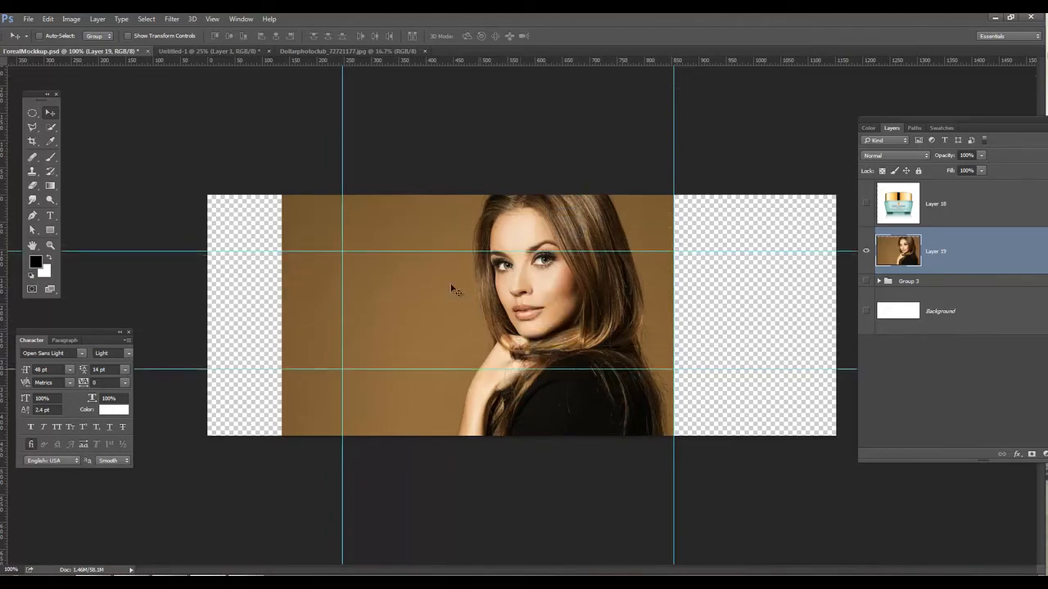
drag(344, 219, 280, 216)
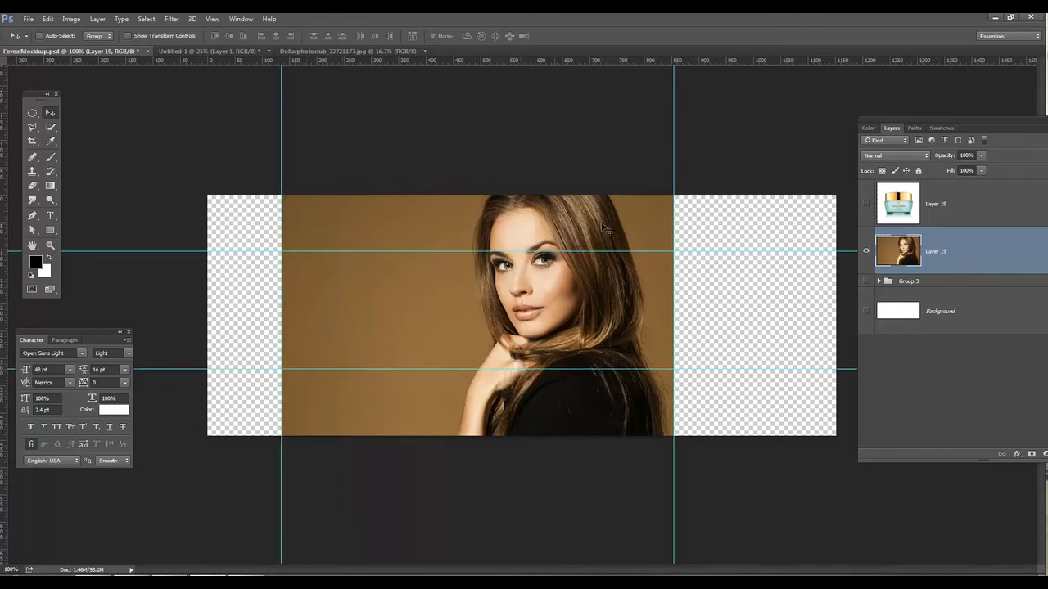
Set the ruler origin to the banner's top-left corner and move the vertical guide at the portrait's right edge onto the woman's face
drag(673, 211, 548, 215)
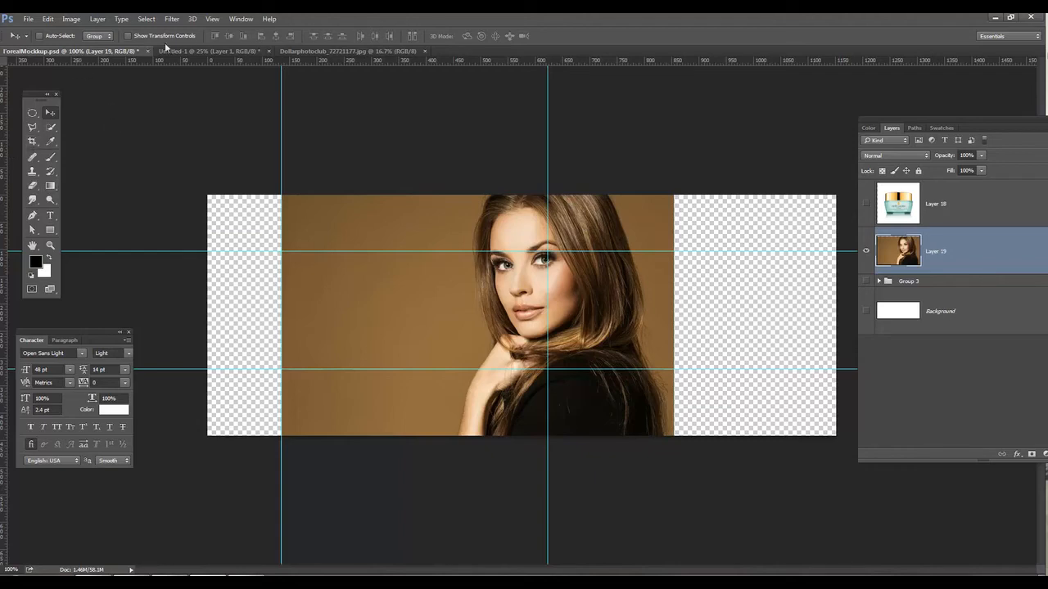
click(236, 20)
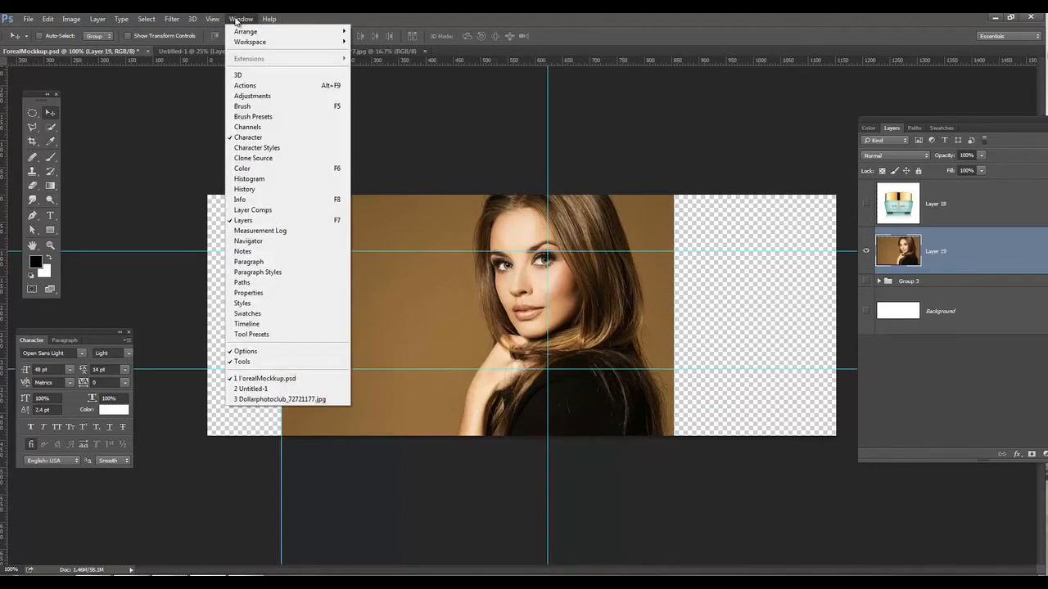
mouse_move(212, 20)
click(238, 214)
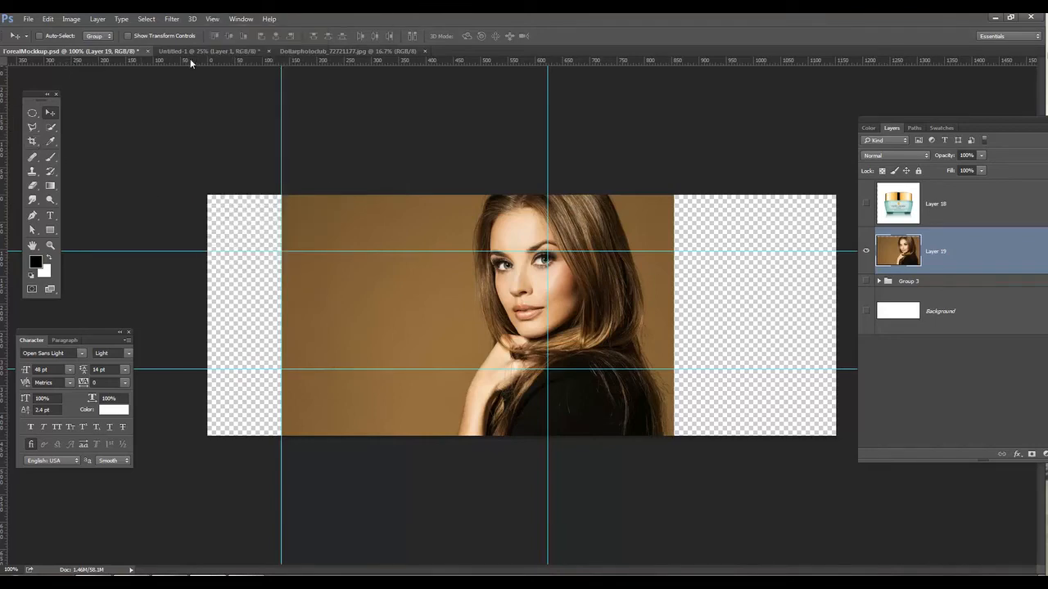
mouse_move(5, 64)
mouse_down()
mouse_move(38, 73)
mouse_move(1, 61)
mouse_up()
drag(89, 97, 208, 195)
drag(547, 152, 506, 151)
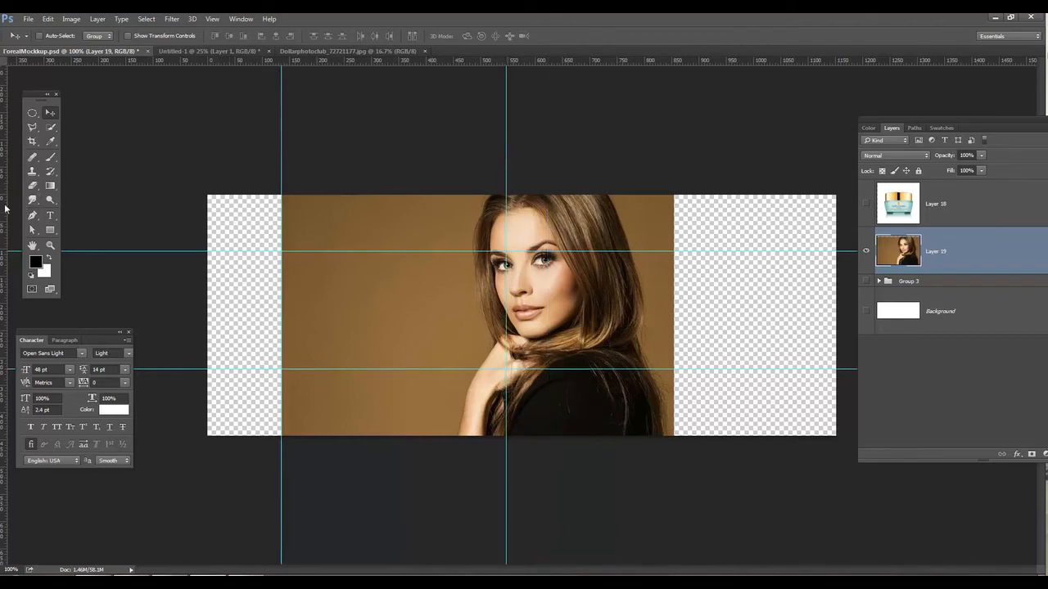
Add a vertical guide just beyond the portrait's right edge and shift the other two vertical guides slightly right
drag(2, 209, 706, 230)
drag(508, 210, 516, 212)
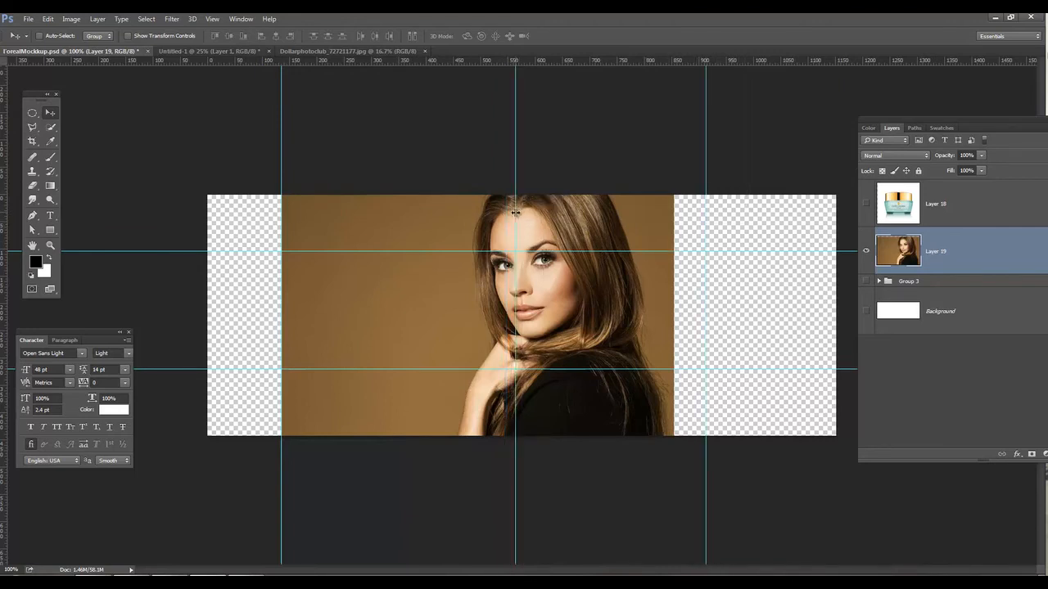
drag(281, 205, 290, 206)
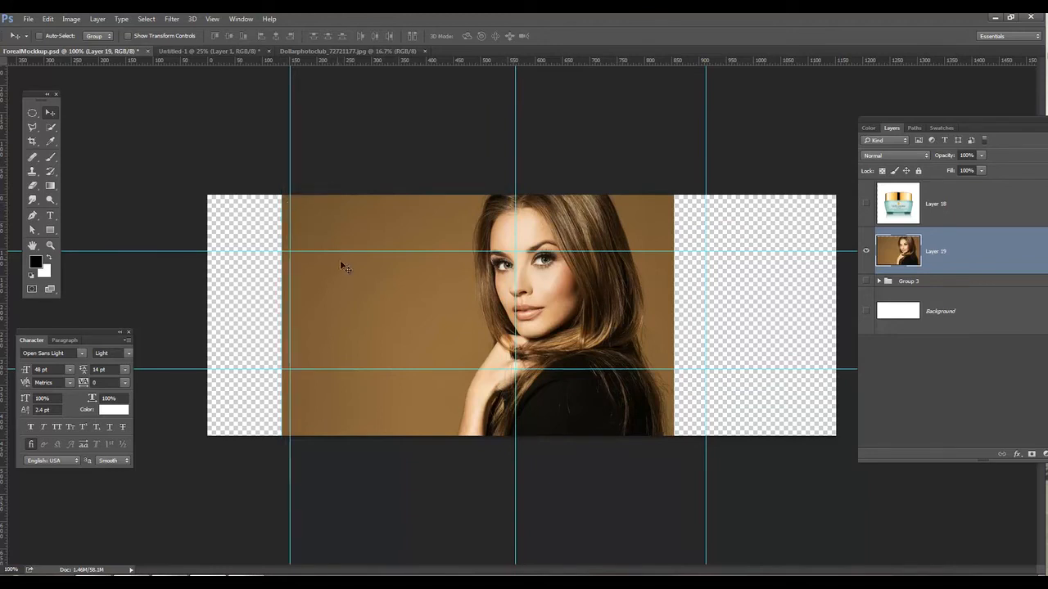
Lower the two horizontal guides to mouth level and below the shoulder, and add a third horizontal guide at the woman's eye level
drag(349, 266, 350, 315)
drag(352, 370, 352, 382)
drag(364, 302, 364, 316)
drag(338, 64, 362, 257)
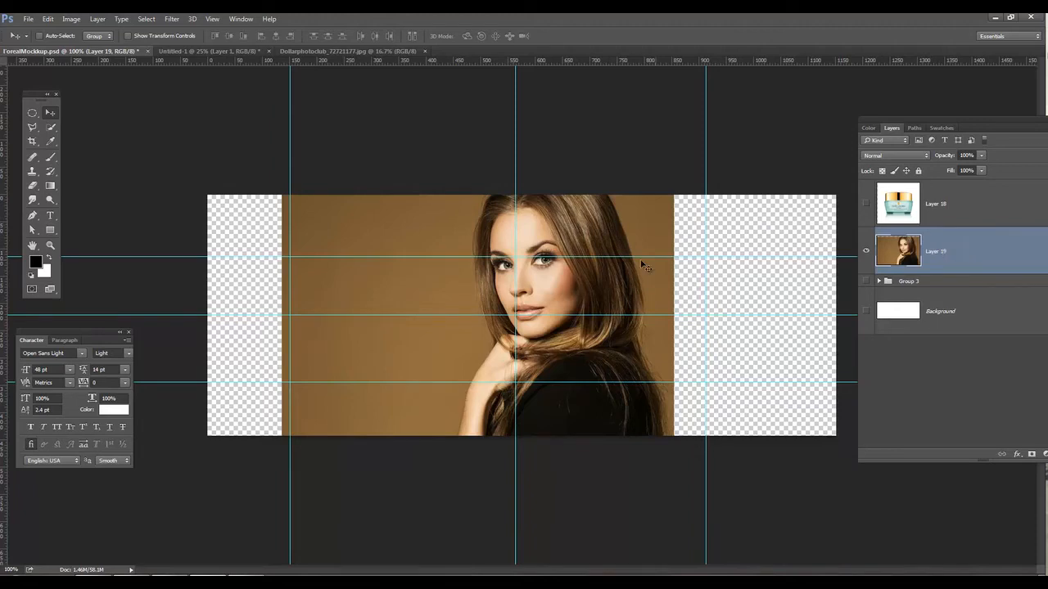
Move the portrait flush with the banner's right edge and shift the leftmost vertical guide slightly right
drag(579, 228, 738, 224)
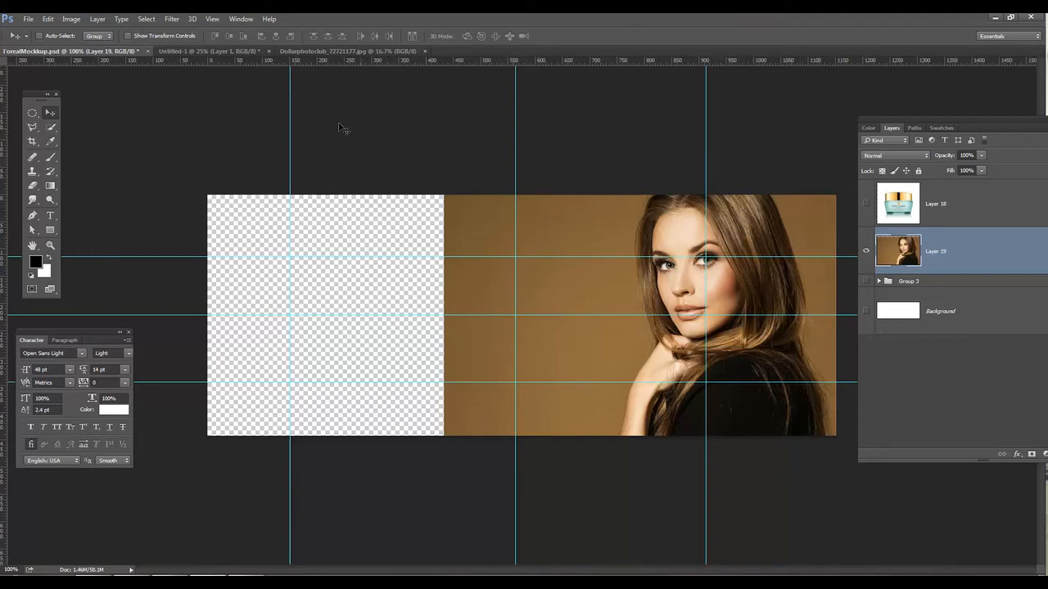
drag(290, 156, 319, 159)
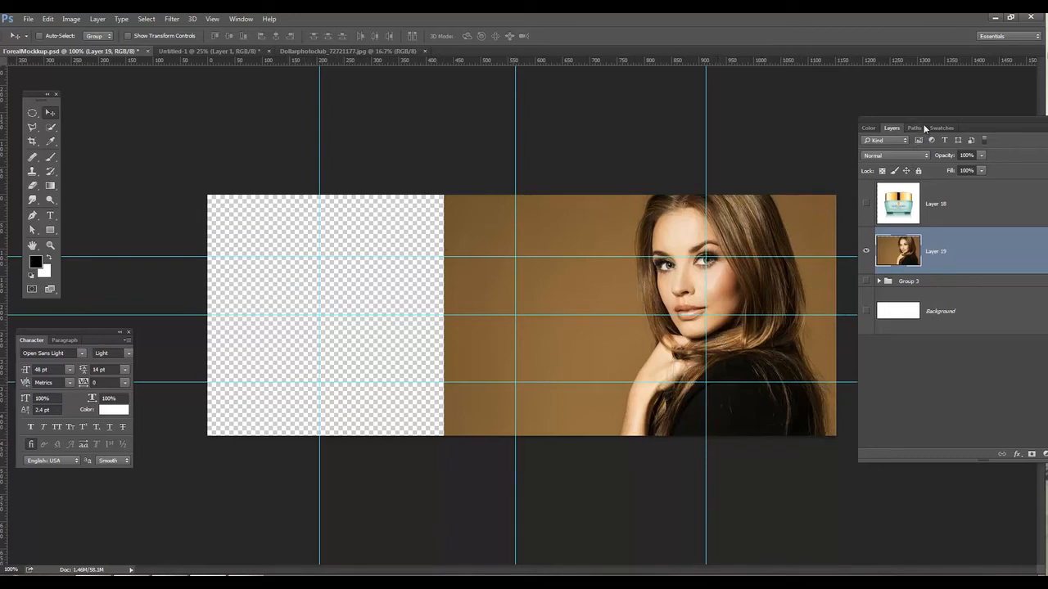
Select the cream jar layer and make it visible over the banner, keeping the layer list within reach
drag(927, 122, 864, 129)
click(796, 210)
click(901, 215)
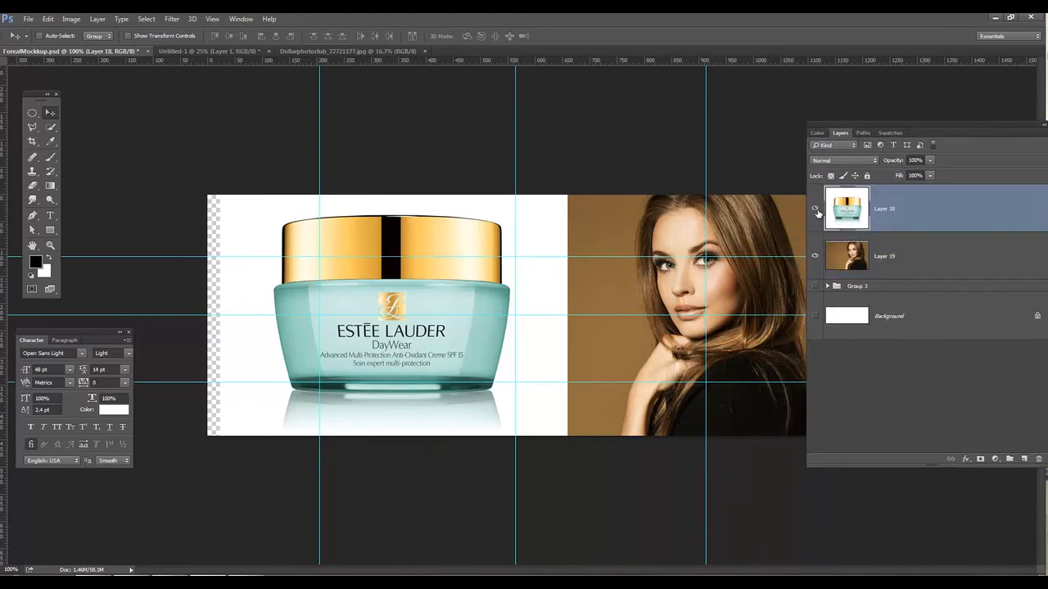
click(815, 212)
drag(882, 122, 858, 125)
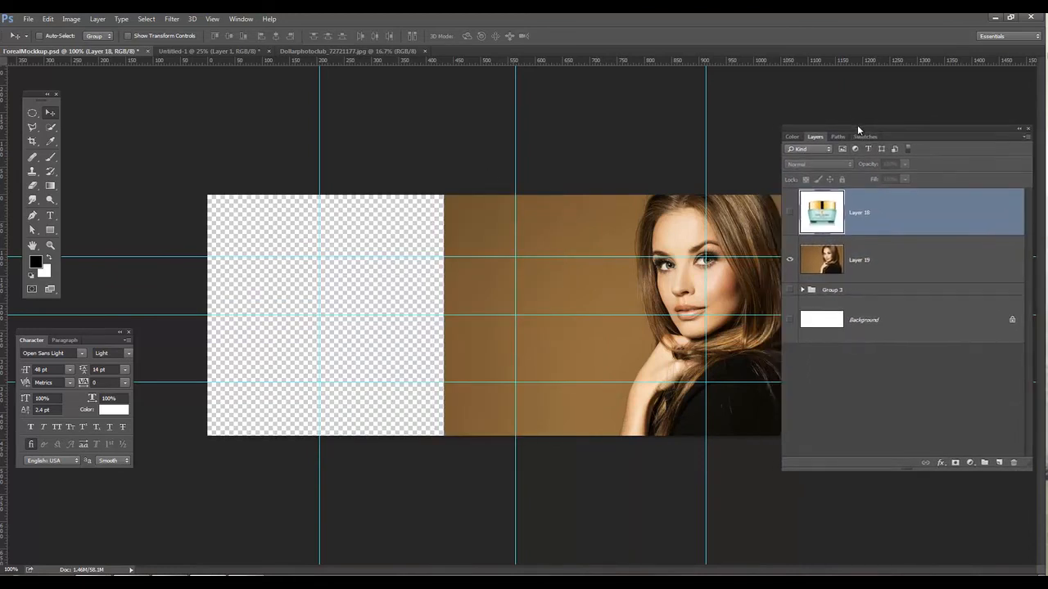
click(790, 215)
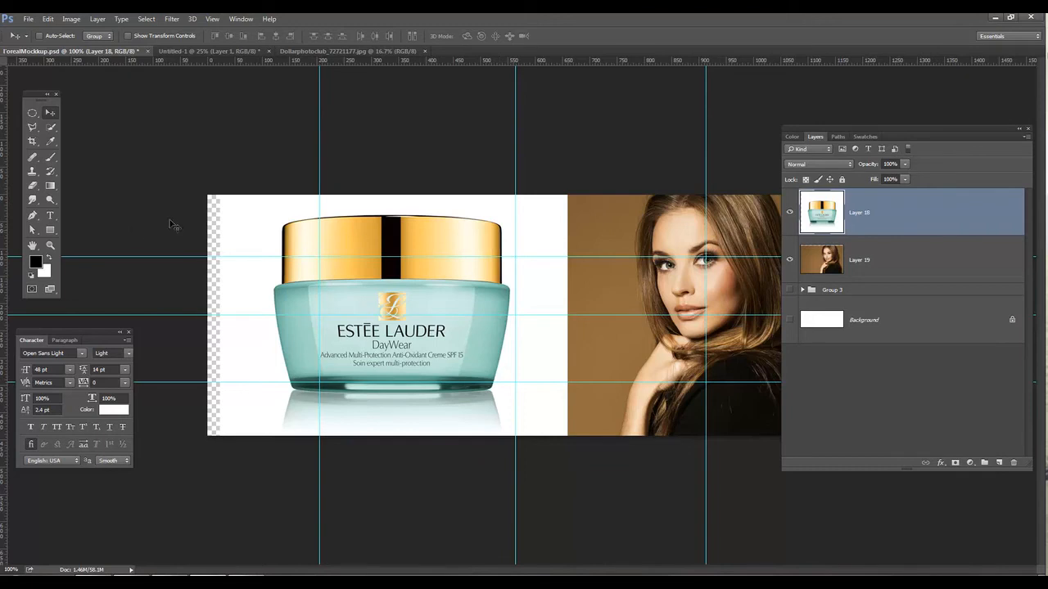
Sample the teal from the upper right of the jar's body as the foreground colour
click(50, 141)
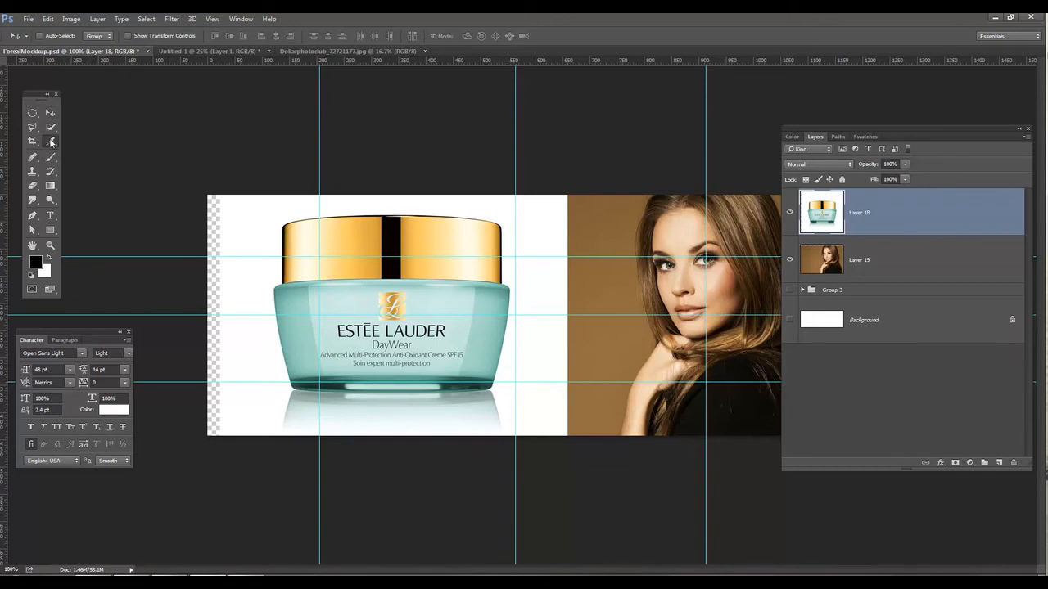
click(497, 294)
click(497, 289)
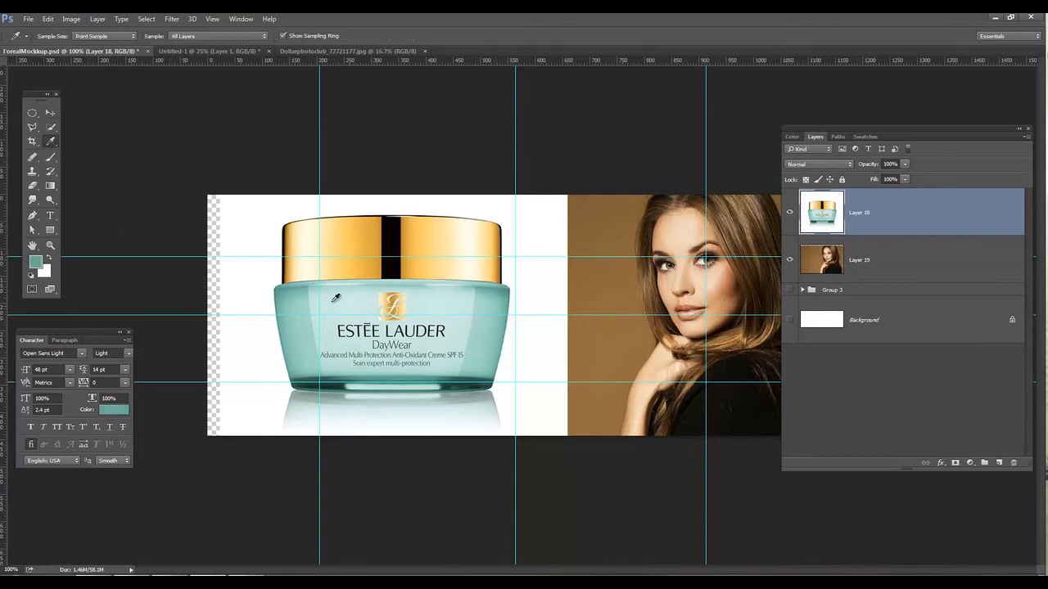
click(310, 381)
click(302, 286)
click(302, 282)
click(300, 284)
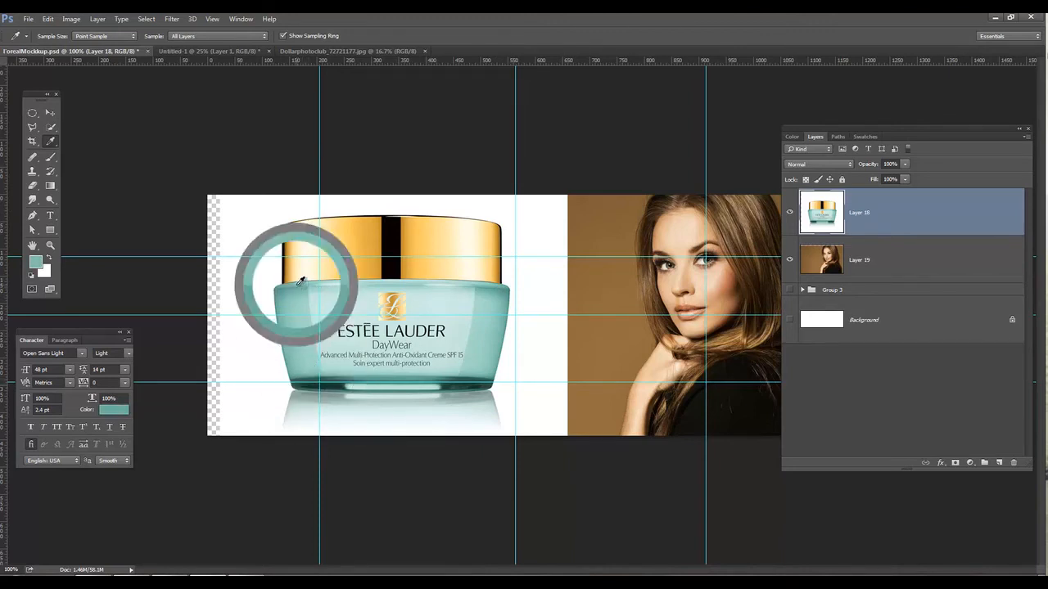
click(300, 283)
click(494, 288)
click(494, 289)
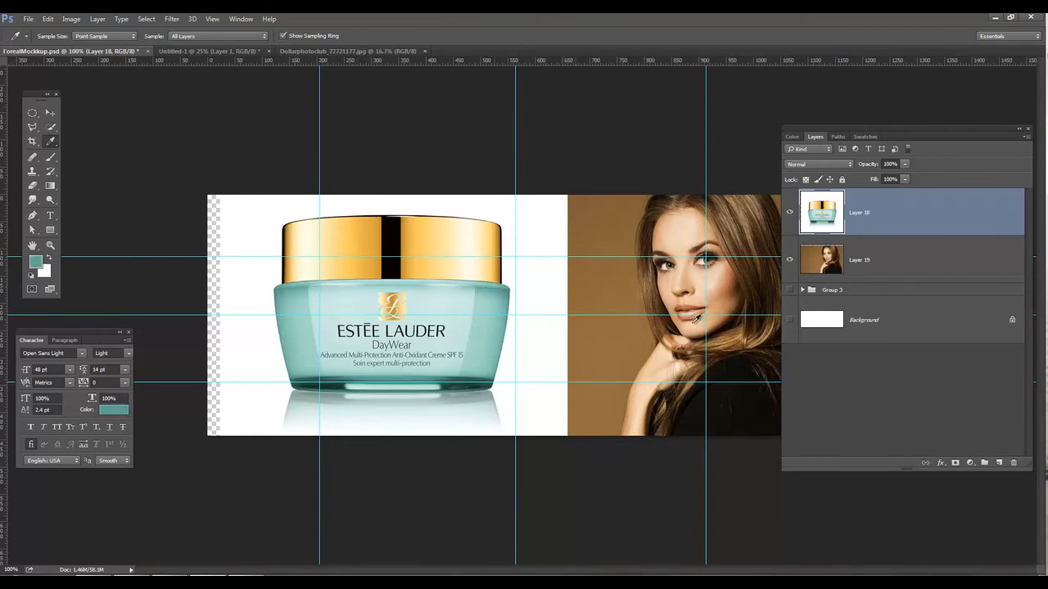
Add a new layer and draw a teal rectangle about 1183 by 474 px covering the whole banner
click(998, 464)
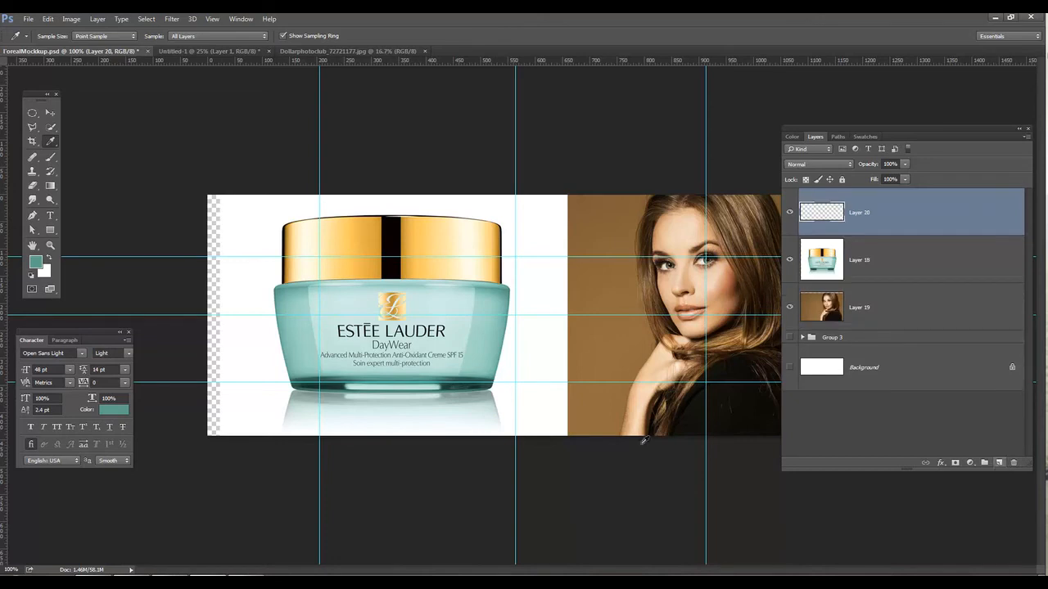
click(50, 230)
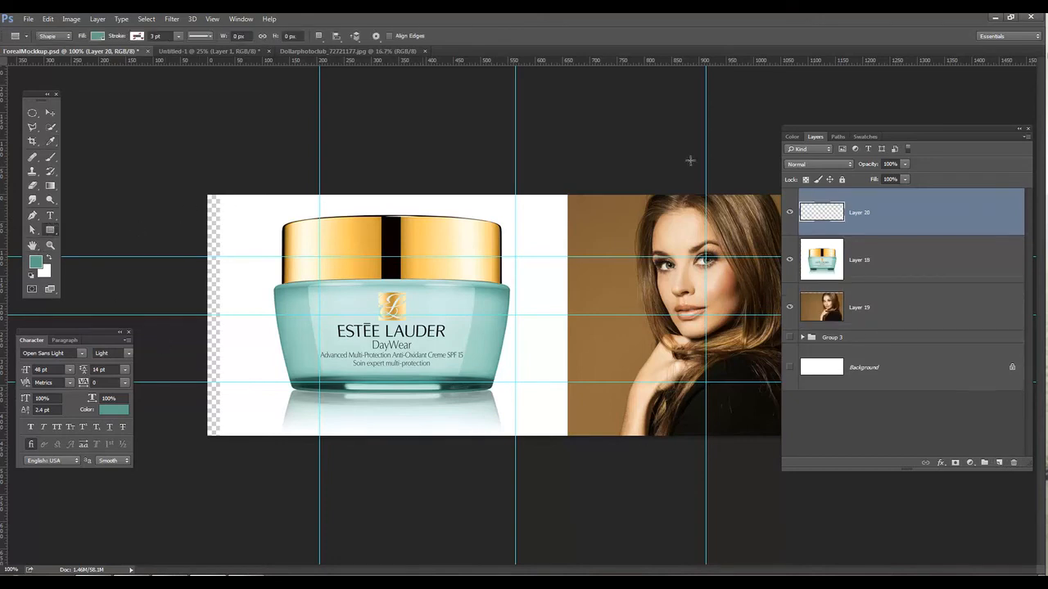
drag(817, 126, 875, 129)
drag(196, 186, 839, 445)
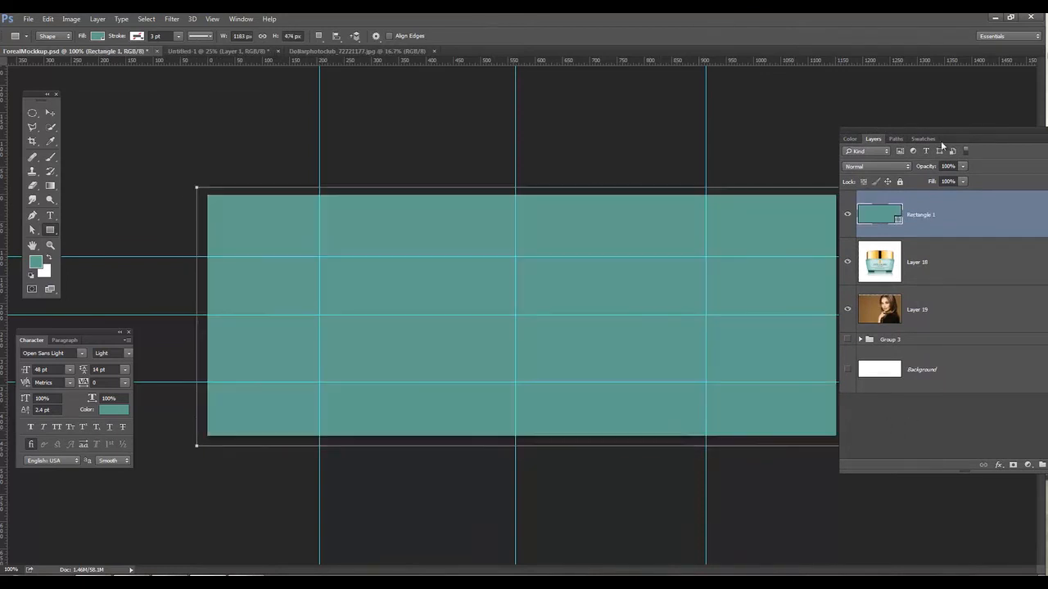
drag(948, 134, 811, 134)
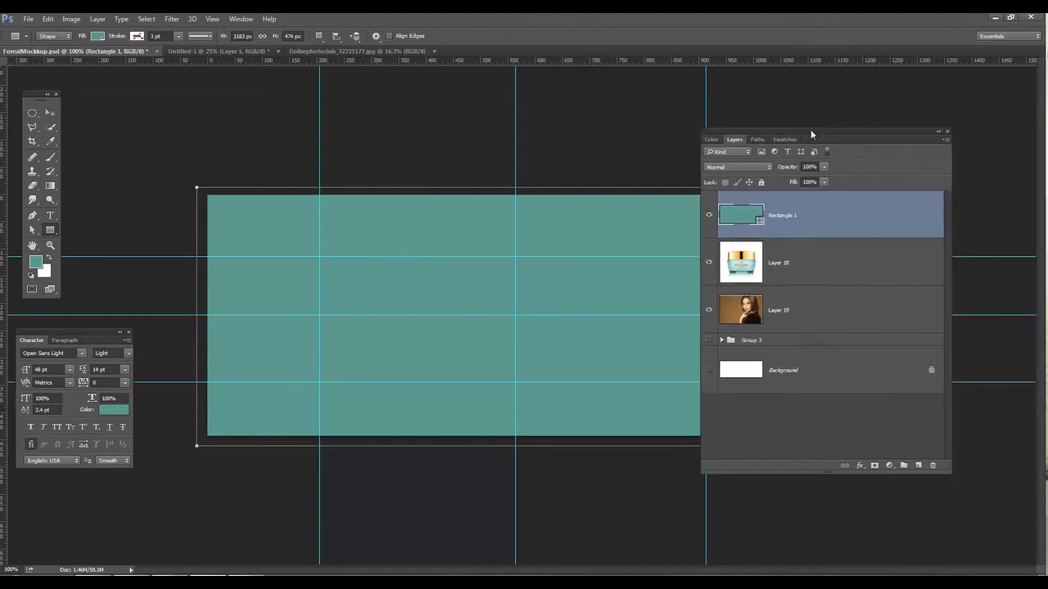
Move the teal rectangle beneath the jar layer and set the jar layer's blending mode to Multiply
click(50, 112)
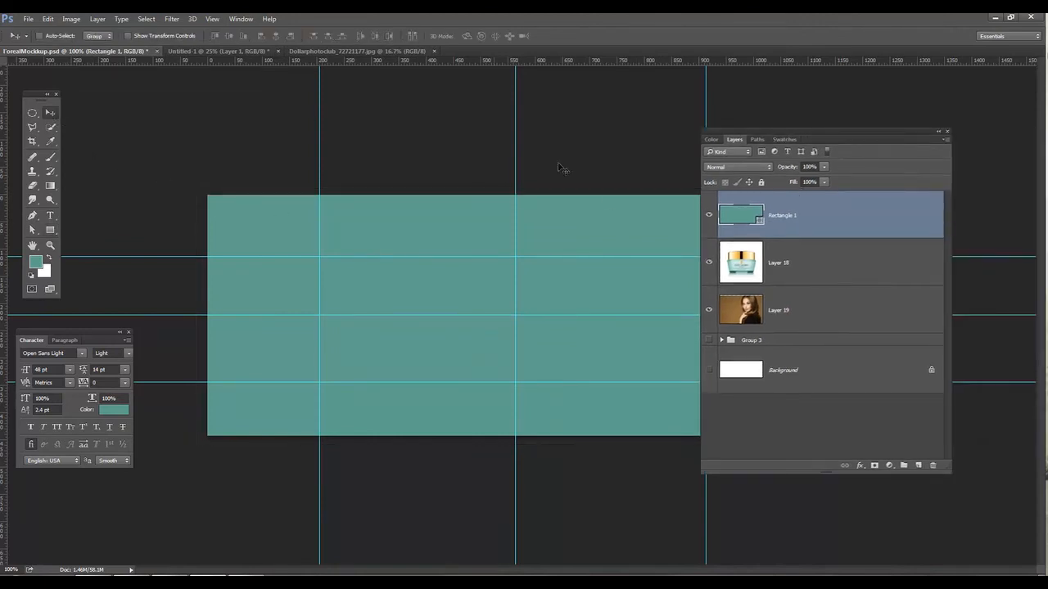
drag(793, 137, 815, 134)
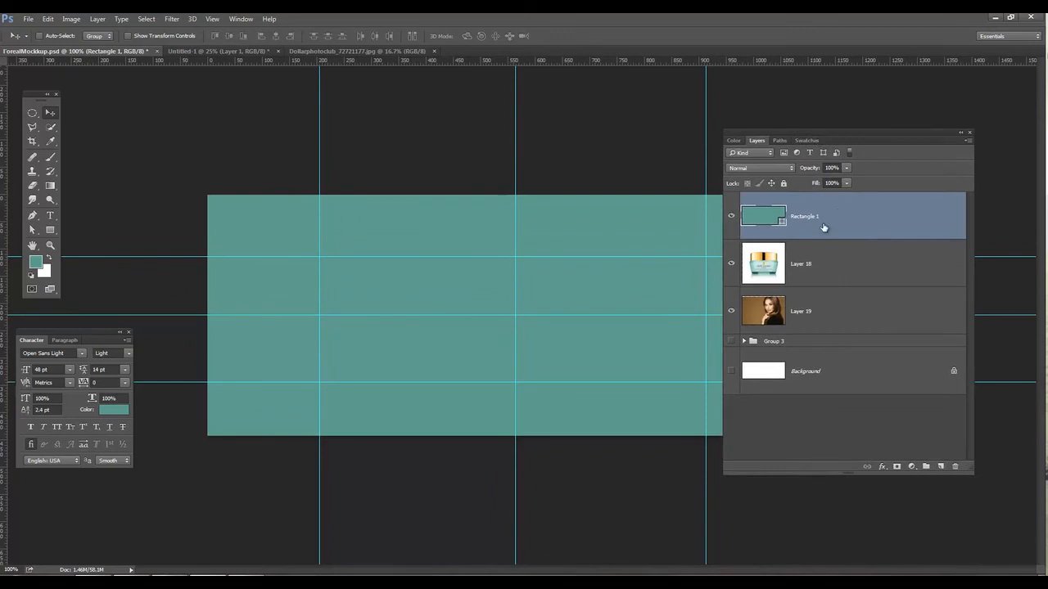
drag(839, 214, 847, 281)
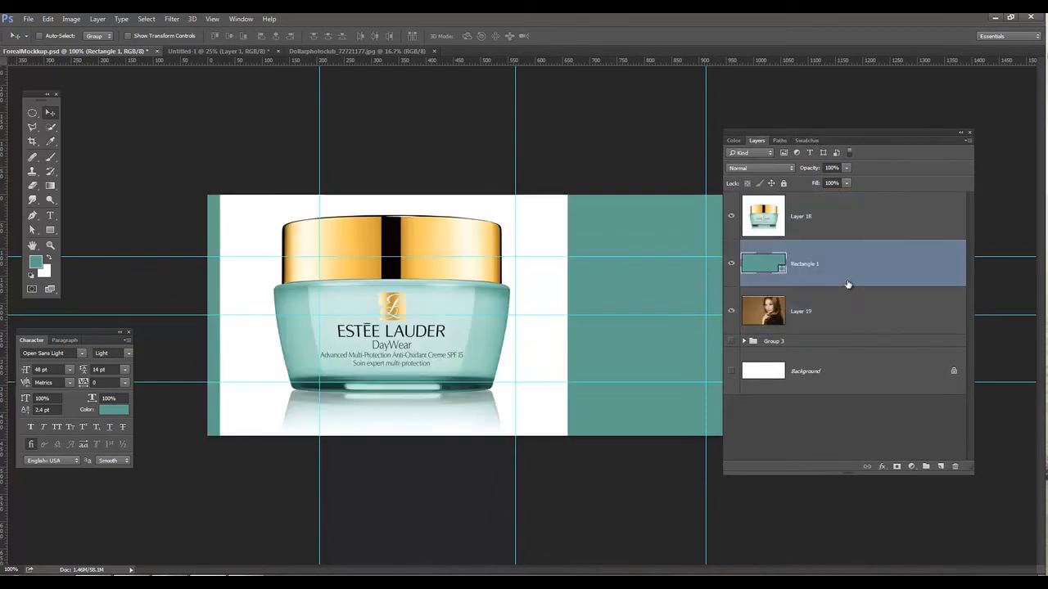
click(818, 224)
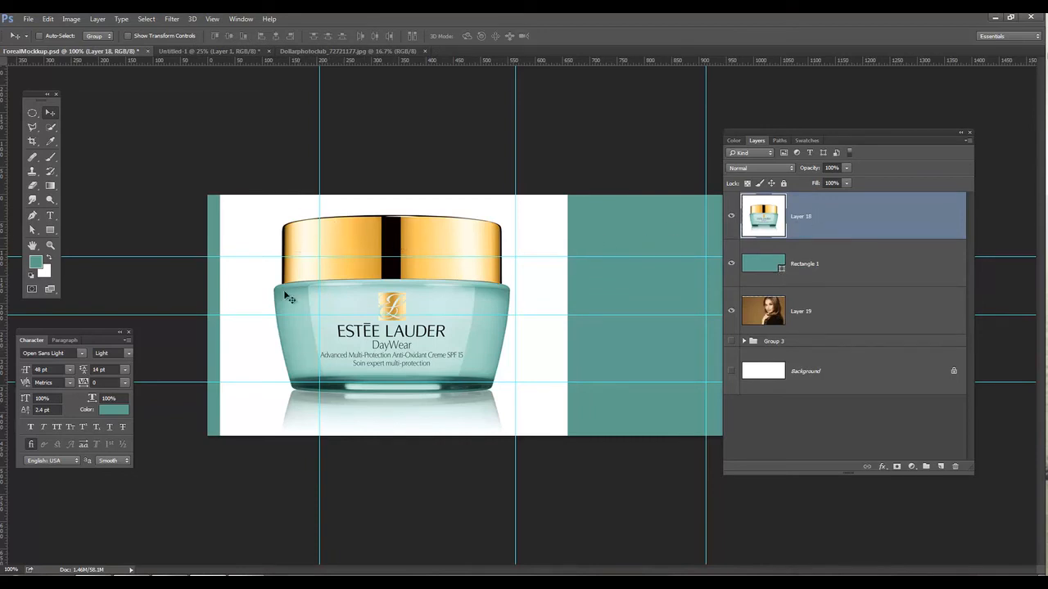
click(745, 169)
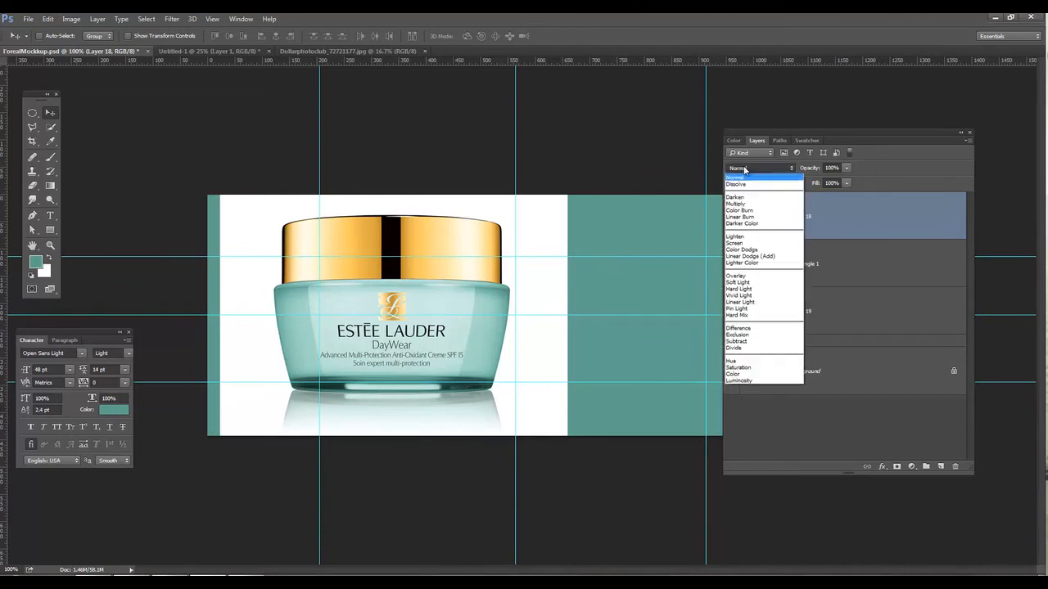
click(739, 204)
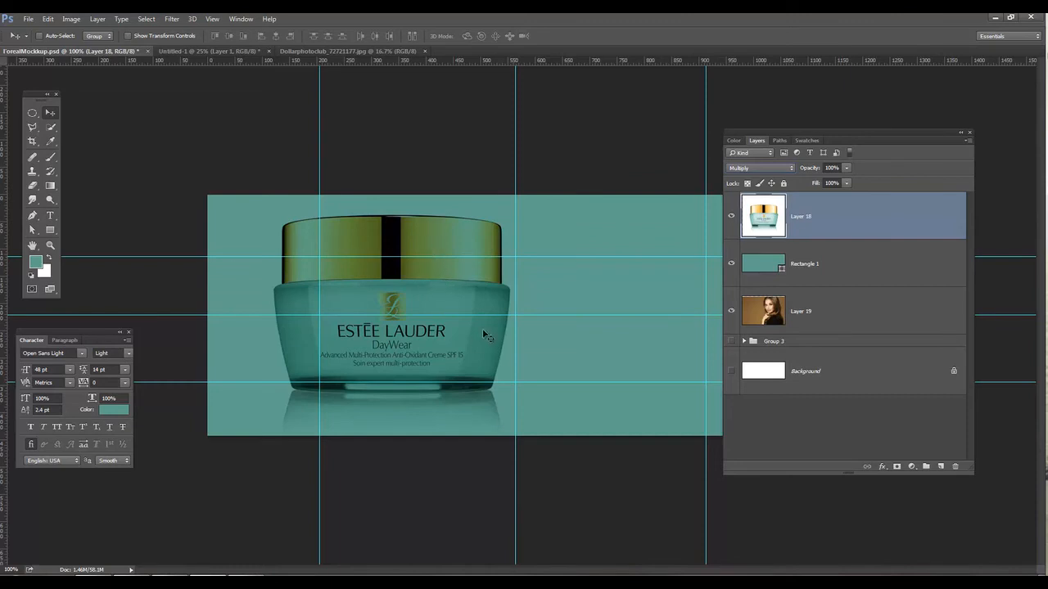
Add a new layer above the teal rectangle, set up a white 175 px brush, and undo a test dab on the jar
click(876, 275)
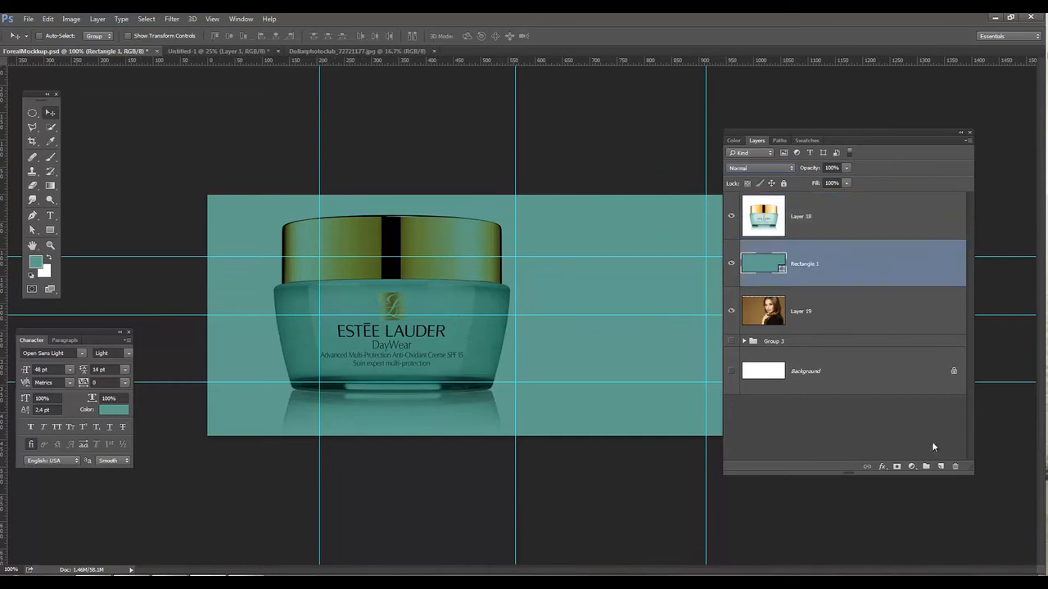
click(939, 466)
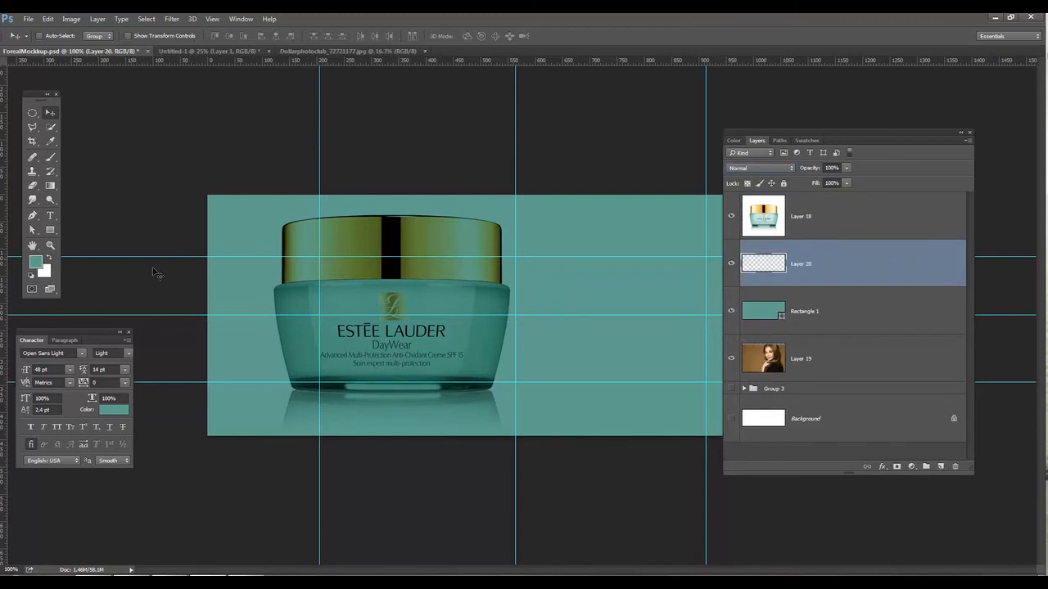
click(51, 156)
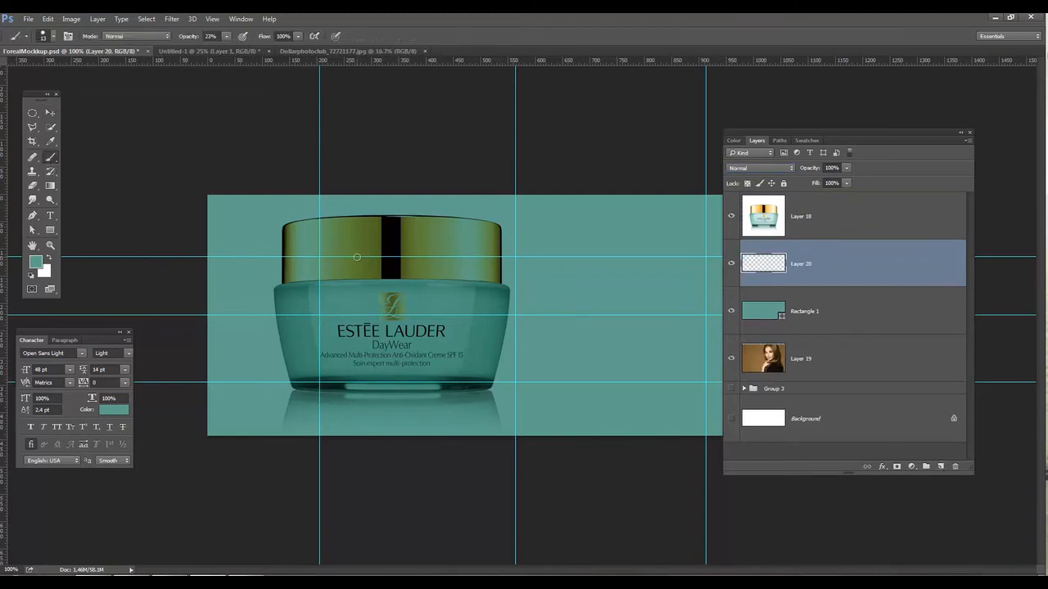
key(bracketright)
key(bracketright)
key(bracketright)
key(bracketright)
key(bracketright)
key(bracketright)
key(bracketright)
key(bracketright)
key(bracketright)
key(bracketright)
click(49, 258)
click(330, 296)
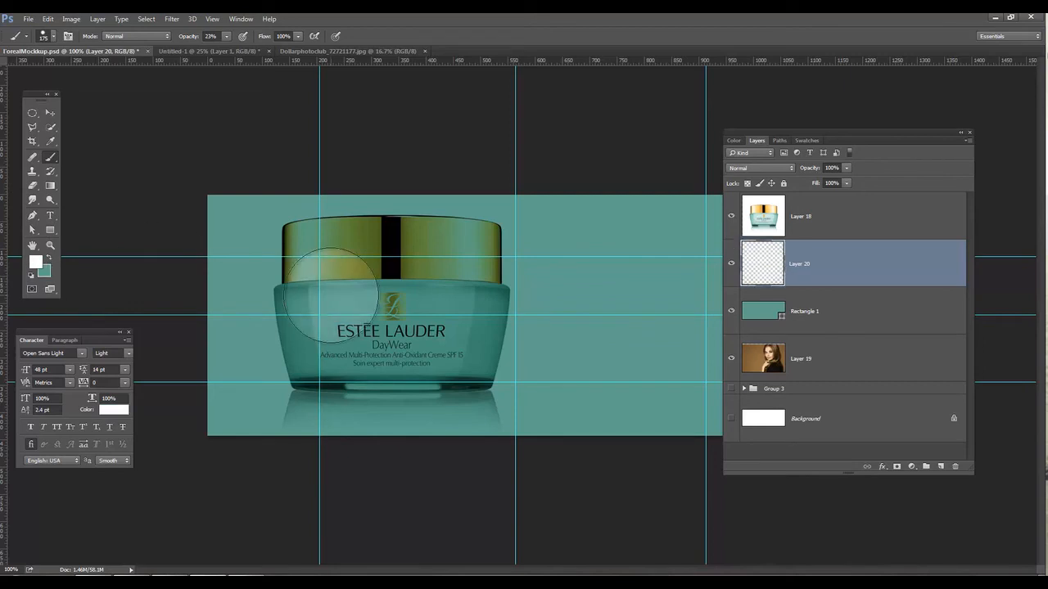
key(ctrl+z)
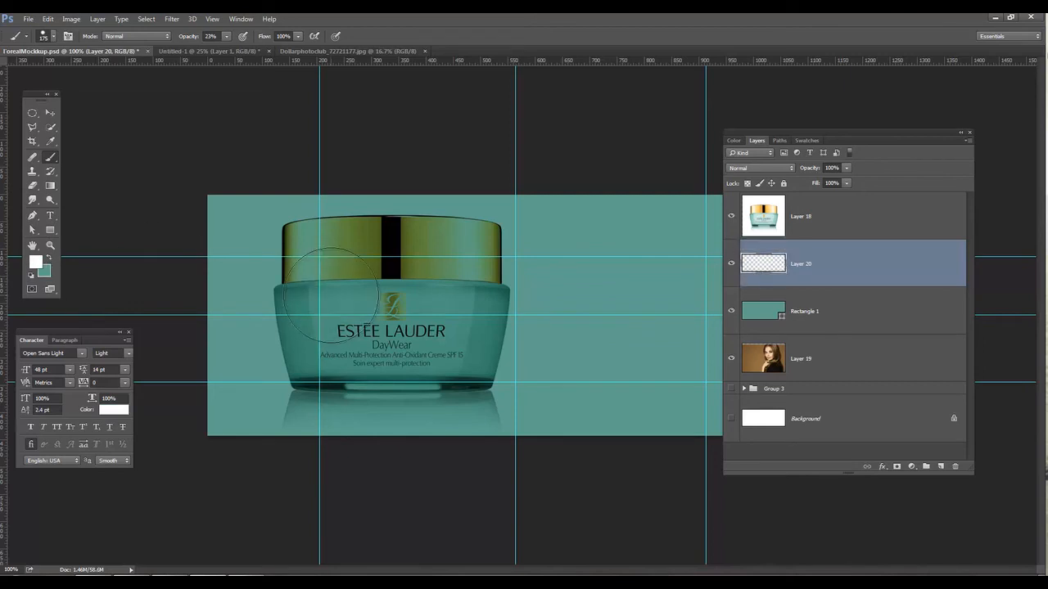
Soften the brush to minimum hardness, set its opacity to 100%, and paint white behind the jar to brighten it with a surrounding glow
click(54, 37)
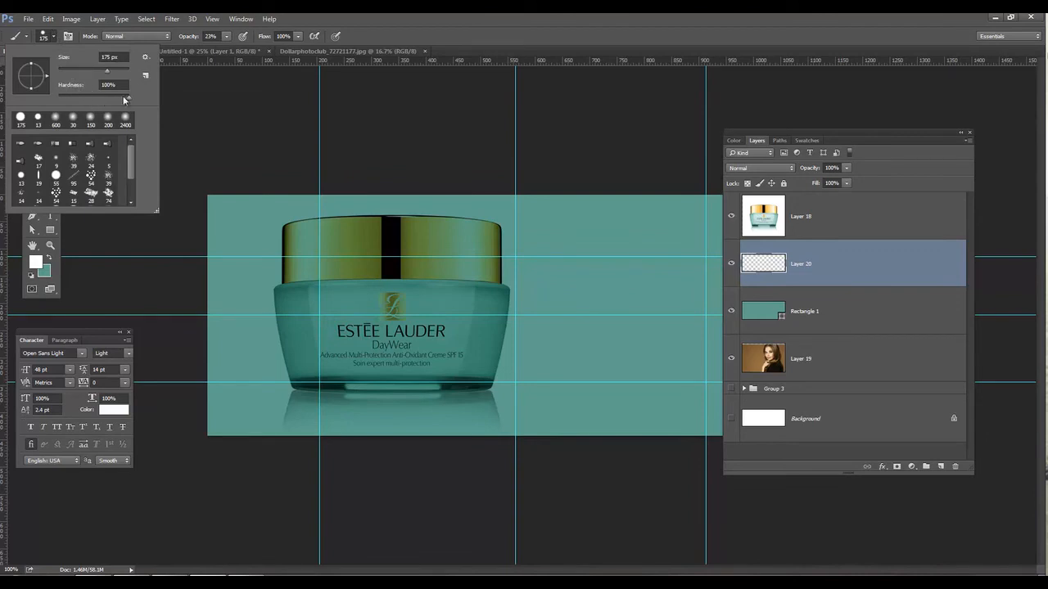
drag(129, 99, 52, 99)
click(225, 37)
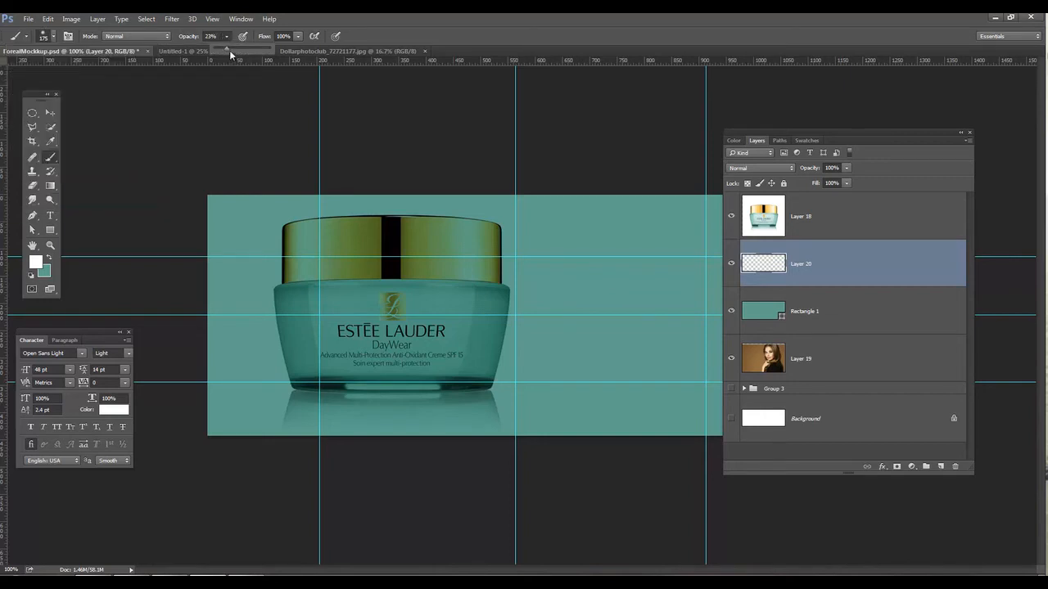
drag(240, 51, 275, 51)
mouse_move(415, 296)
mouse_down()
mouse_move(384, 276)
mouse_move(338, 273)
mouse_move(319, 294)
mouse_move(381, 343)
mouse_move(355, 280)
mouse_move(328, 319)
mouse_up()
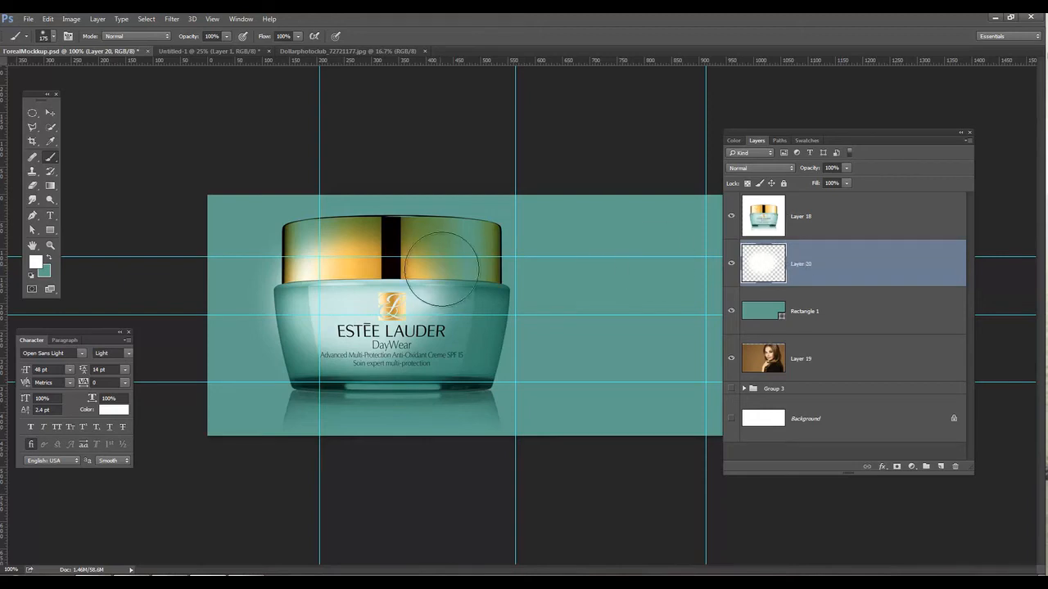
mouse_move(320, 322)
mouse_down()
mouse_move(350, 327)
mouse_move(313, 307)
mouse_move(368, 337)
mouse_move(327, 345)
mouse_move(460, 345)
mouse_move(466, 318)
mouse_move(413, 304)
mouse_move(468, 299)
mouse_move(402, 277)
mouse_move(417, 301)
mouse_move(315, 275)
mouse_move(338, 284)
mouse_move(332, 320)
mouse_move(396, 279)
mouse_move(428, 316)
mouse_move(311, 288)
mouse_move(377, 291)
mouse_move(383, 334)
mouse_move(439, 296)
mouse_move(361, 272)
mouse_move(358, 331)
mouse_move(469, 313)
mouse_move(406, 270)
mouse_move(329, 296)
mouse_move(361, 333)
mouse_move(452, 285)
mouse_move(431, 267)
mouse_move(354, 271)
mouse_move(313, 341)
mouse_move(434, 348)
mouse_move(463, 308)
mouse_move(414, 262)
mouse_move(312, 260)
mouse_move(304, 292)
mouse_move(394, 319)
mouse_move(421, 304)
mouse_up()
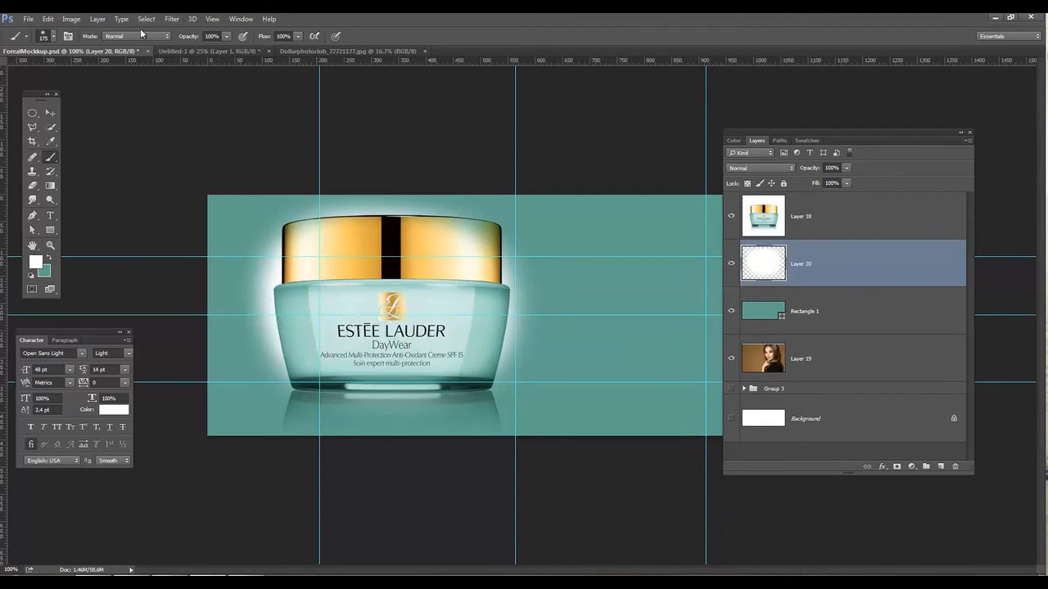
Apply a Gaussian Blur to the white glow layer behind the jar to soften its edges
click(172, 18)
mouse_move(176, 134)
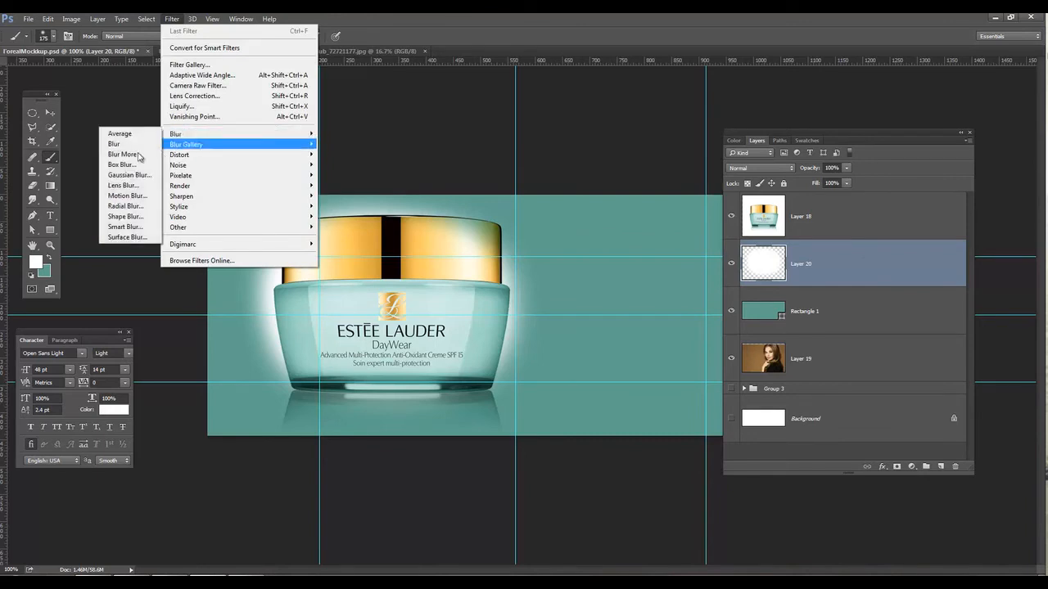
click(129, 174)
mouse_move(289, 370)
mouse_down()
mouse_move(272, 369)
mouse_move(301, 366)
mouse_up()
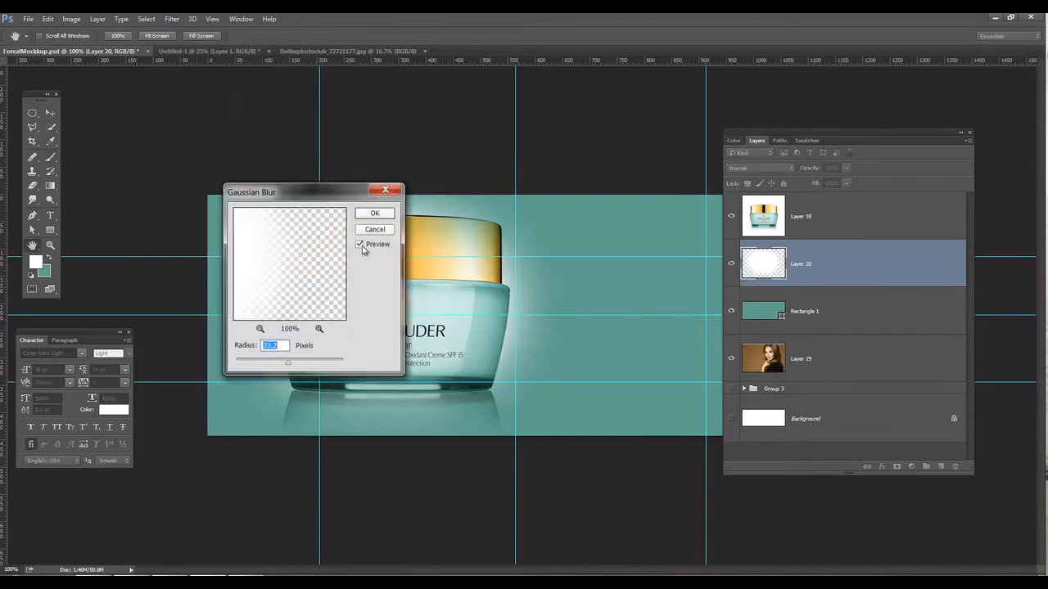
click(374, 214)
Move the model portrait layer to the top of the layer stack, above the jar layer
ctrl+click(876, 226)
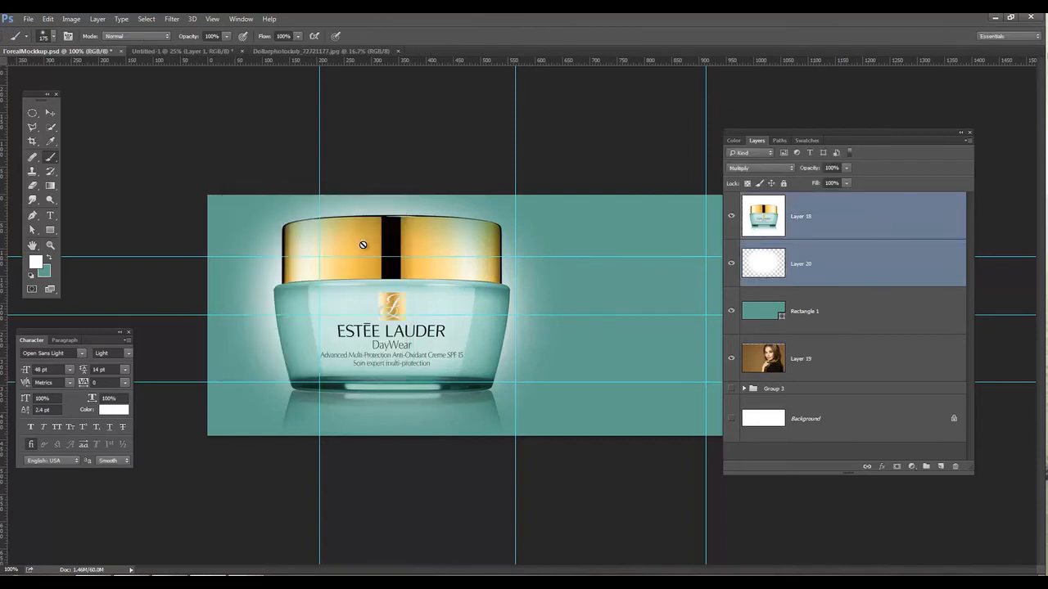
click(50, 113)
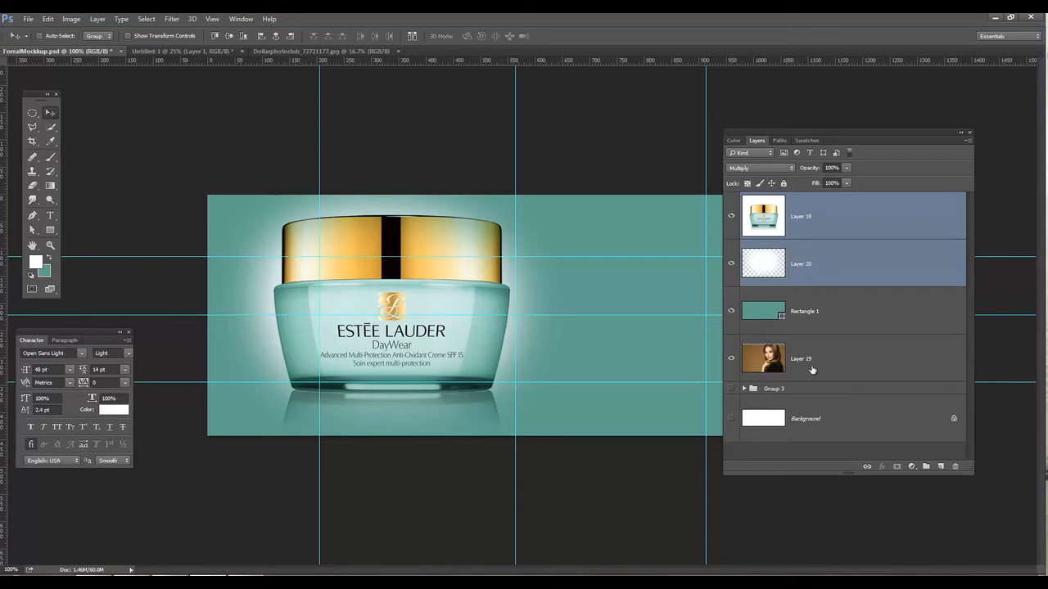
drag(832, 355, 851, 198)
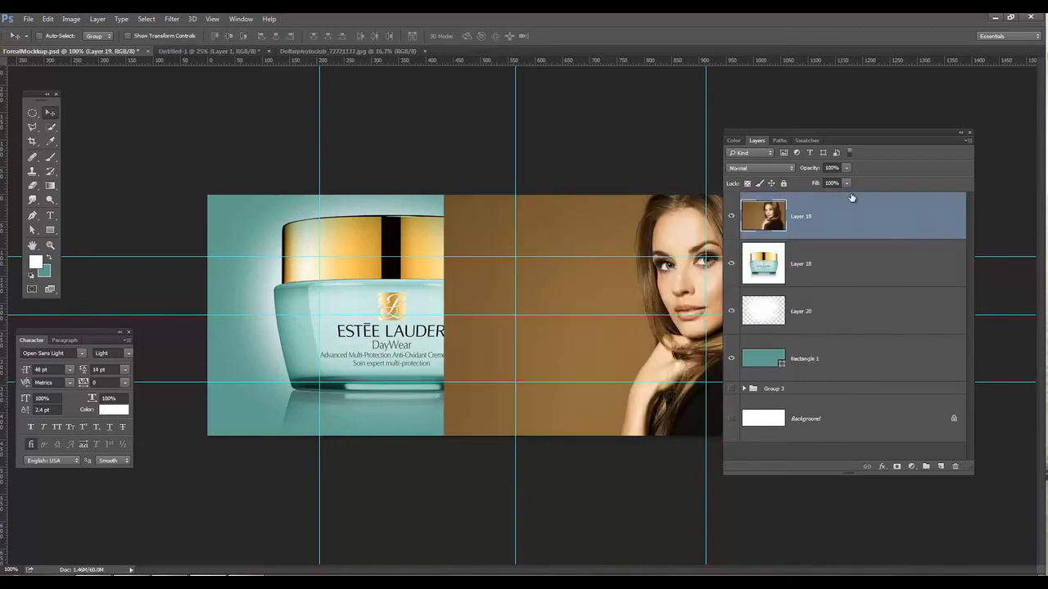
Examine the model portrait up close, checking the loose hair strands against the brown backdrop
drag(857, 131, 954, 139)
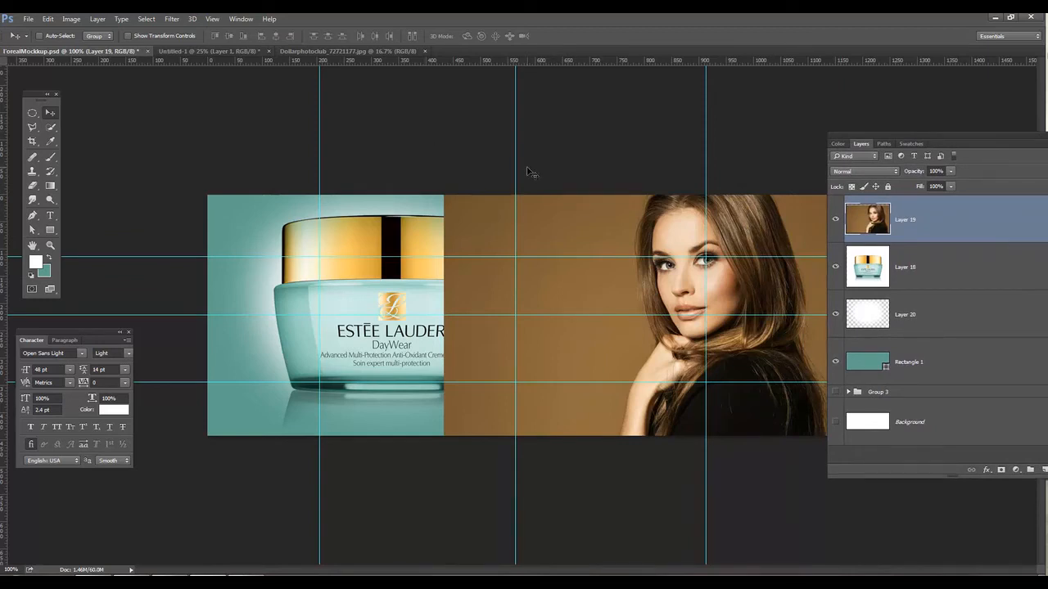
key(f)
drag(522, 164, 379, 143)
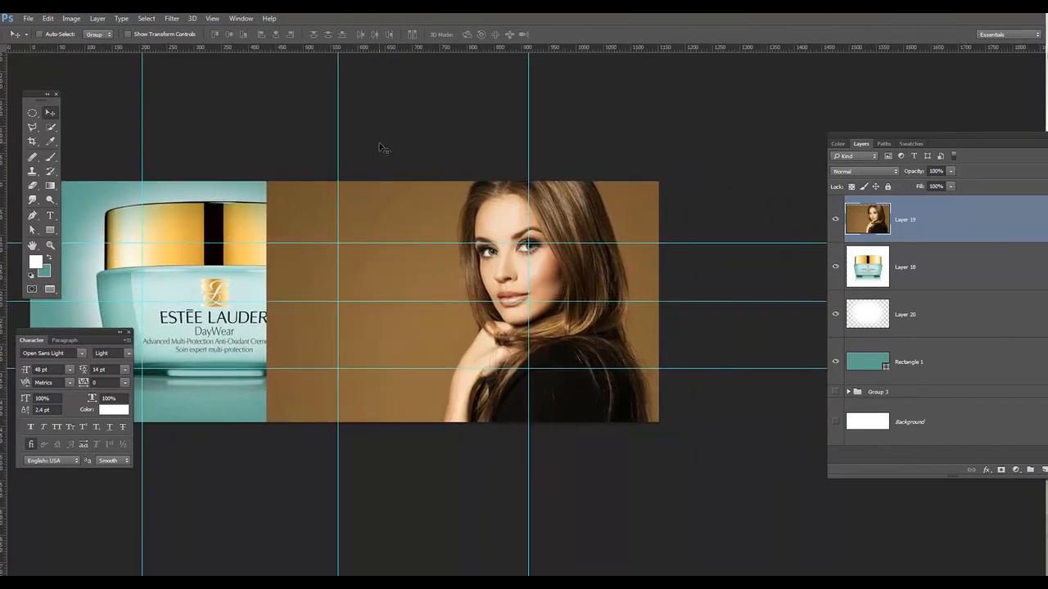
key(ctrl+plus)
drag(443, 227, 417, 259)
drag(913, 140, 862, 129)
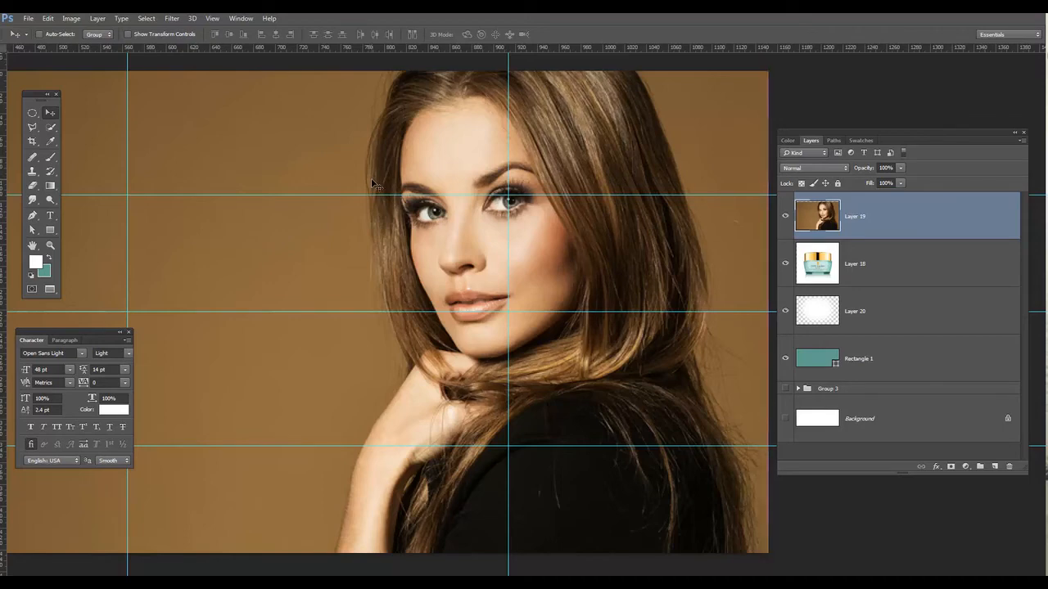
key(ctrl+plus)
drag(212, 202, 438, 370)
drag(279, 112, 459, 243)
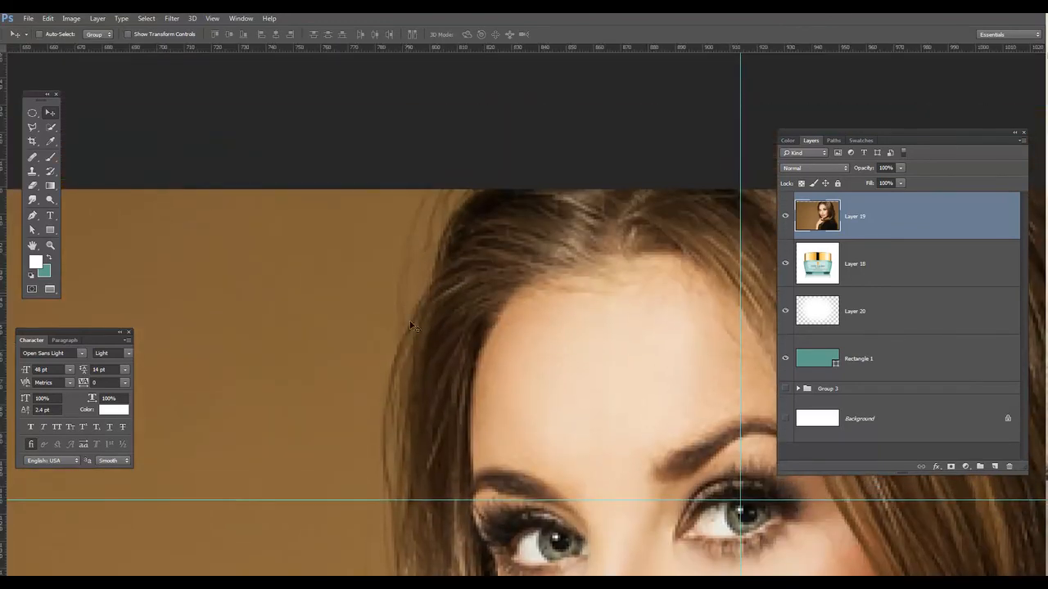
drag(396, 325, 335, 189)
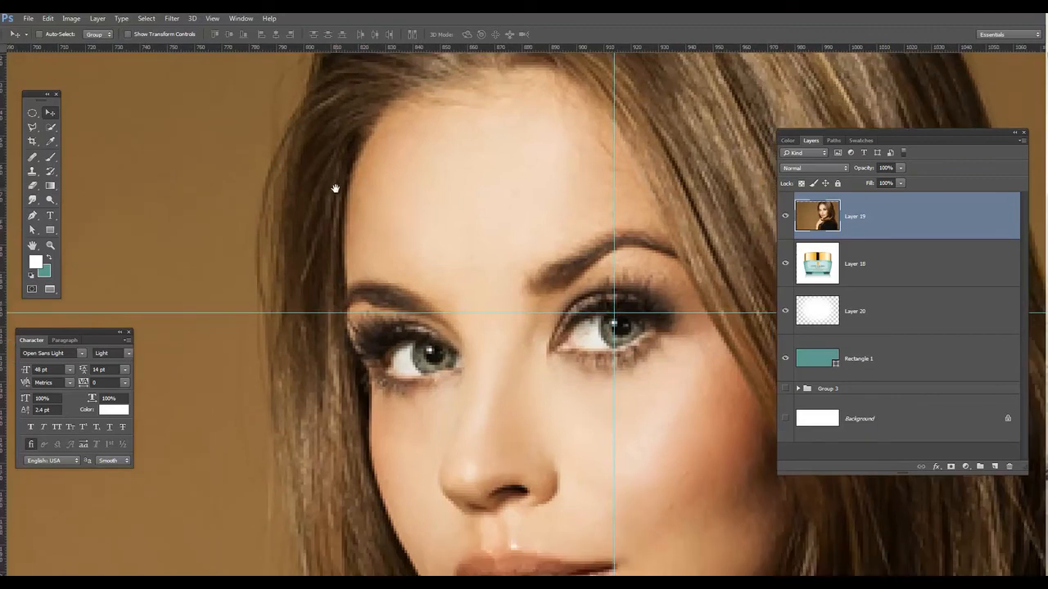
key(ctrl+minus)
key(ctrl+minus)
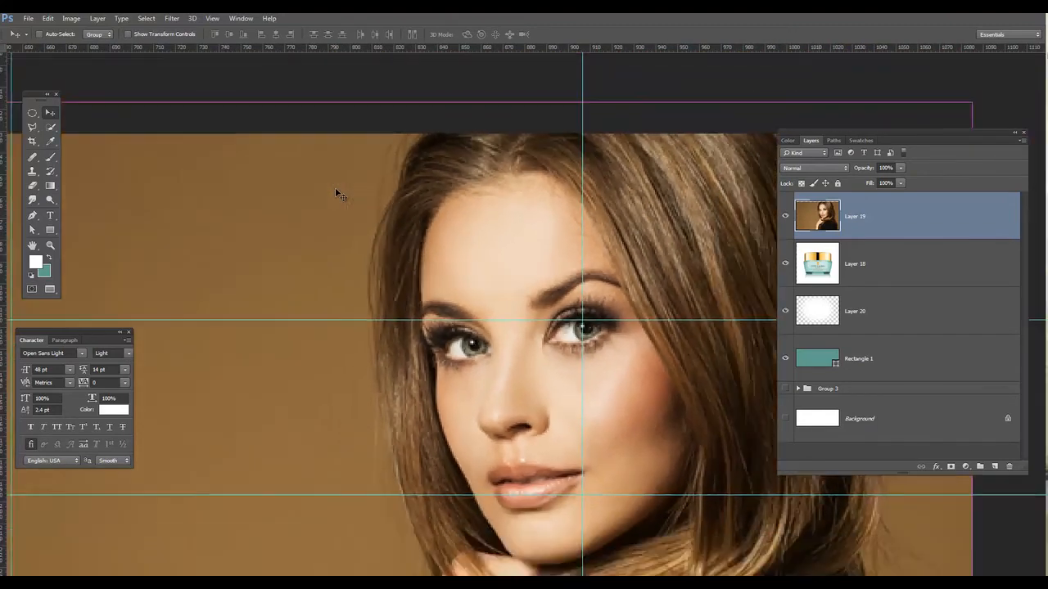
key(ctrl+minus)
key(ctrl+minus)
key(ctrl+plus)
key(ctrl+plus)
key(ctrl+plus)
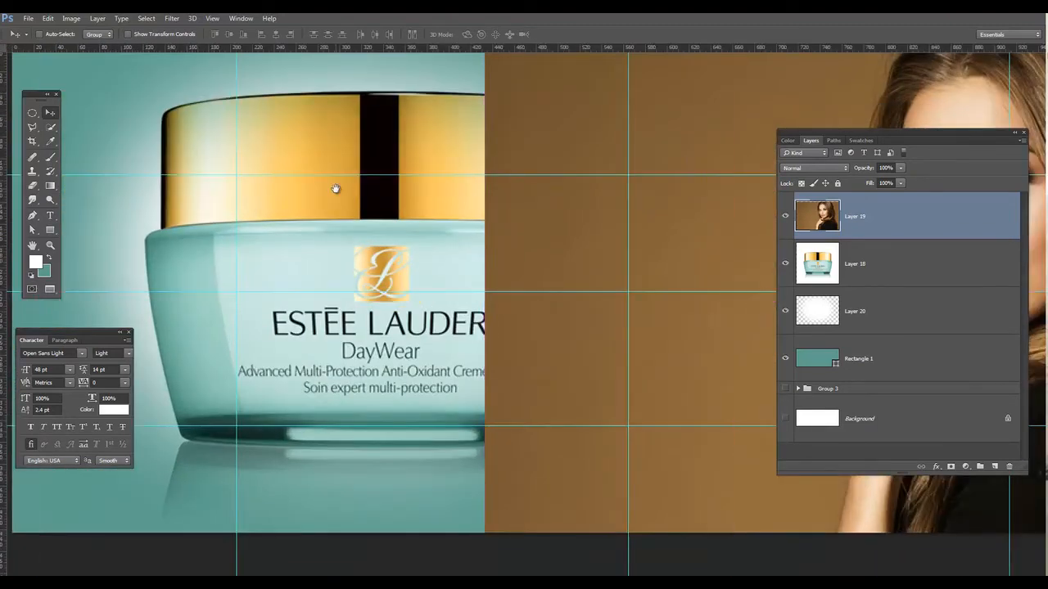
drag(594, 275, 175, 200)
drag(510, 230, 432, 331)
drag(399, 263, 341, 254)
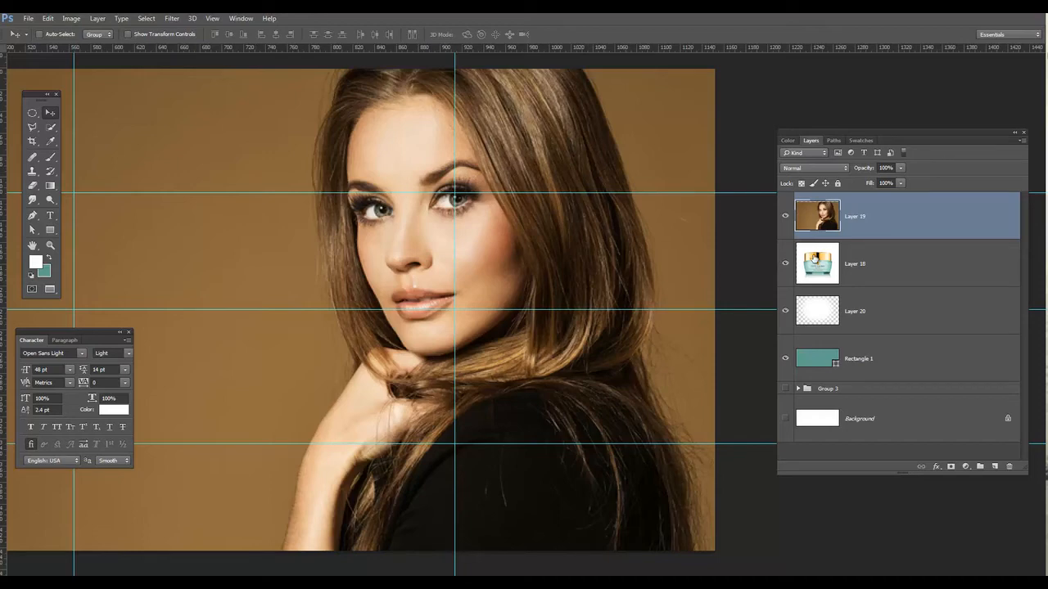
Hide the jar layer and its white glow layer, keeping the portrait and teal rectangle visible
drag(857, 134, 838, 135)
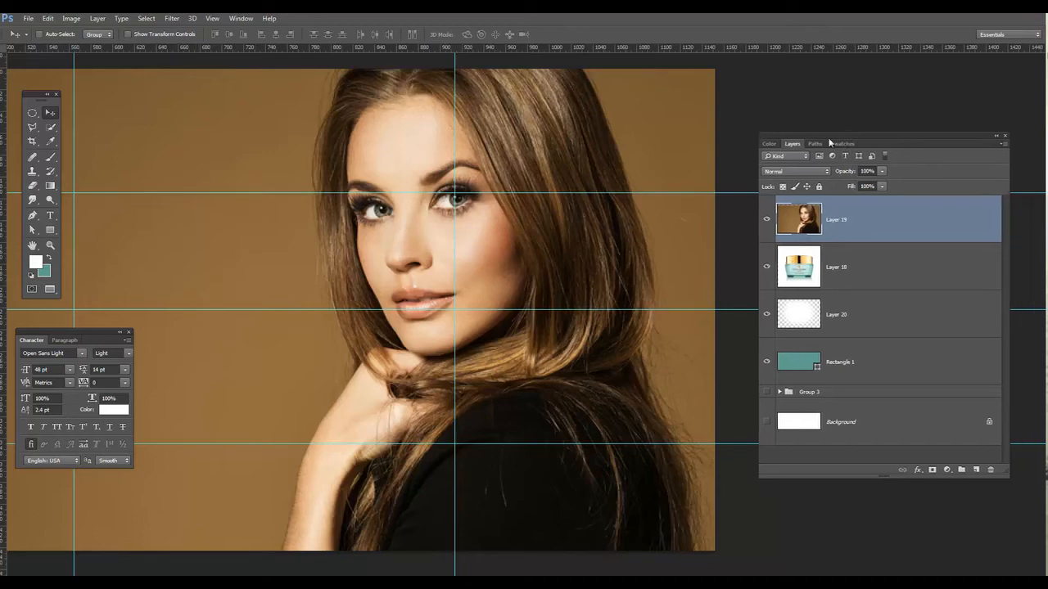
drag(201, 149, 369, 150)
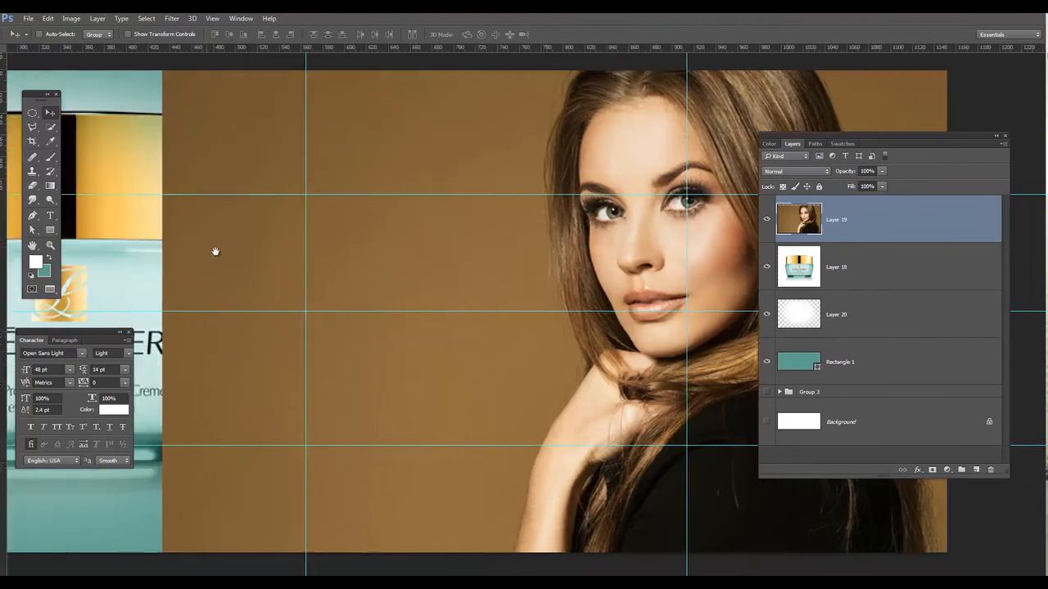
drag(766, 267, 768, 334)
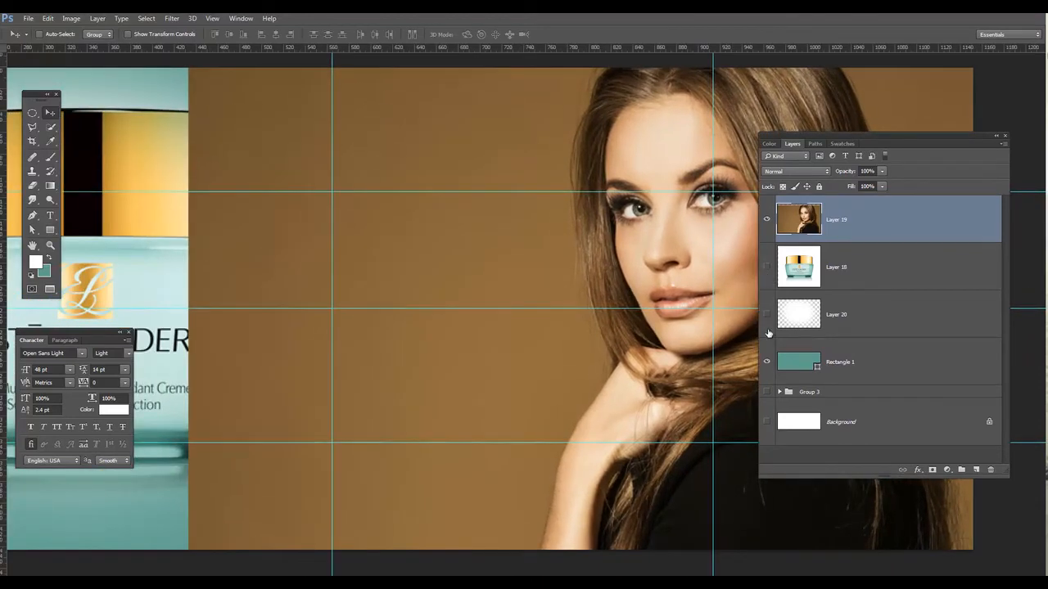
drag(156, 236, 219, 235)
drag(561, 252, 533, 256)
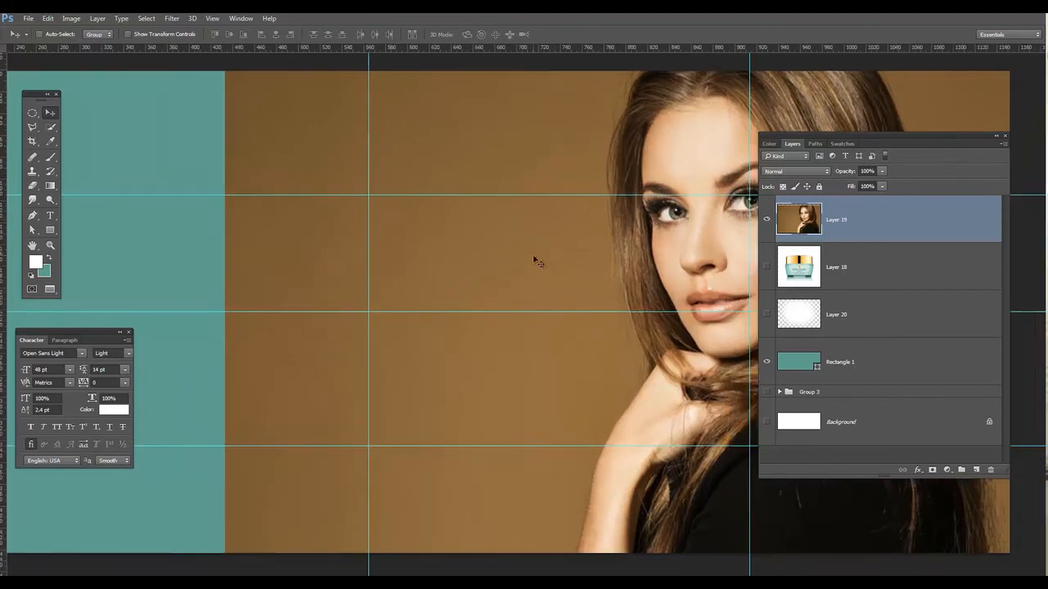
Start Replace Color on the portrait layer and sample the brown backdrop beside the model as the colour to replace
click(71, 18)
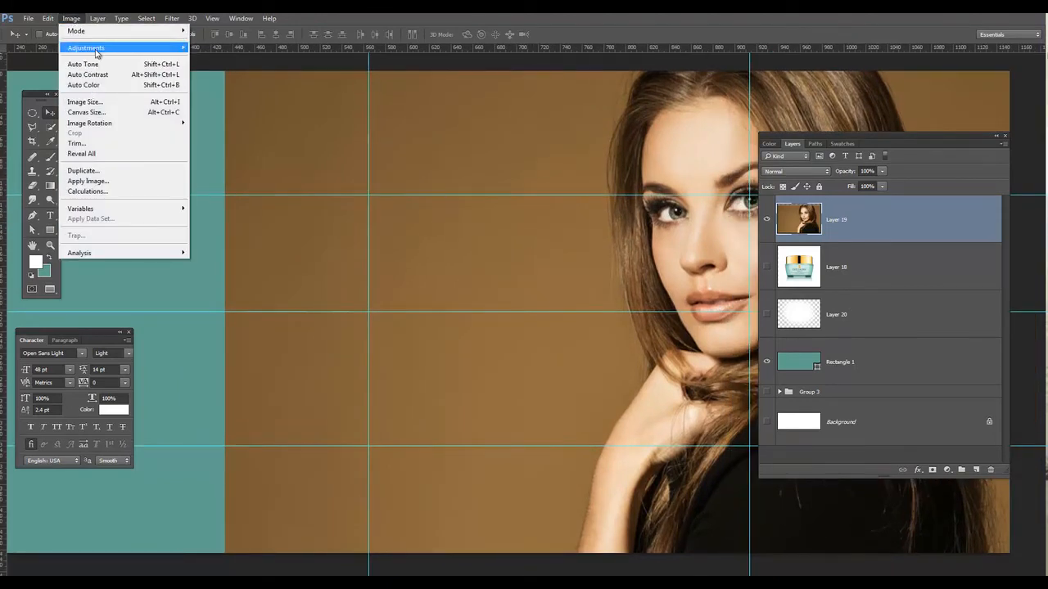
mouse_move(90, 47)
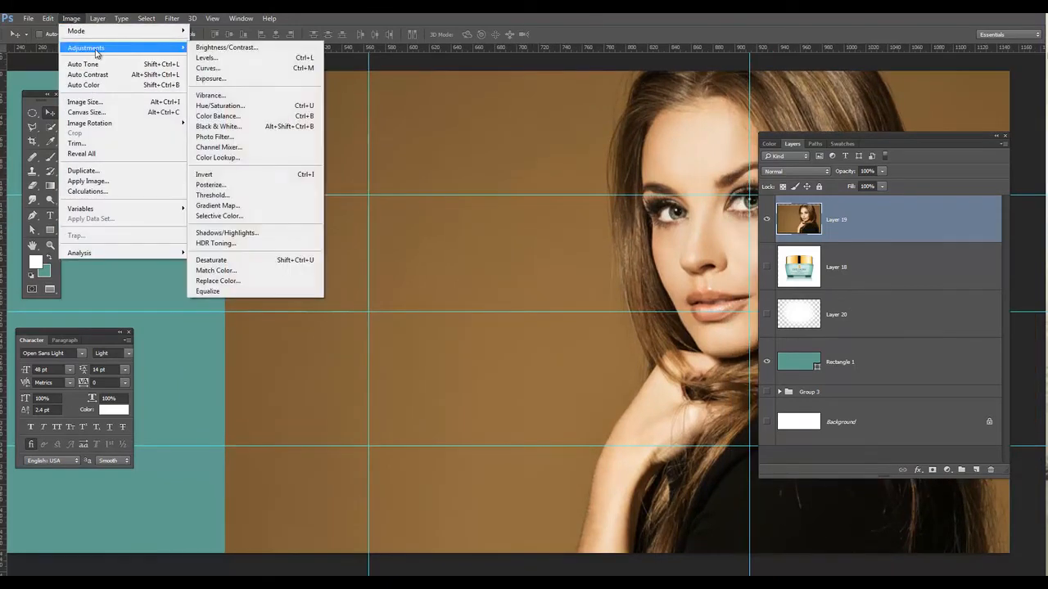
click(250, 284)
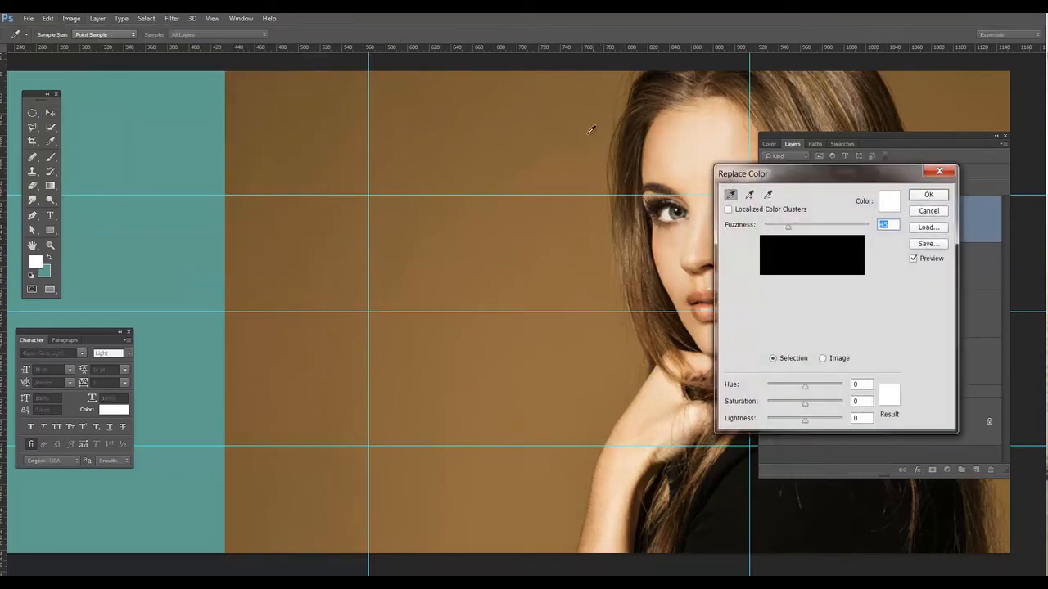
click(559, 133)
click(568, 232)
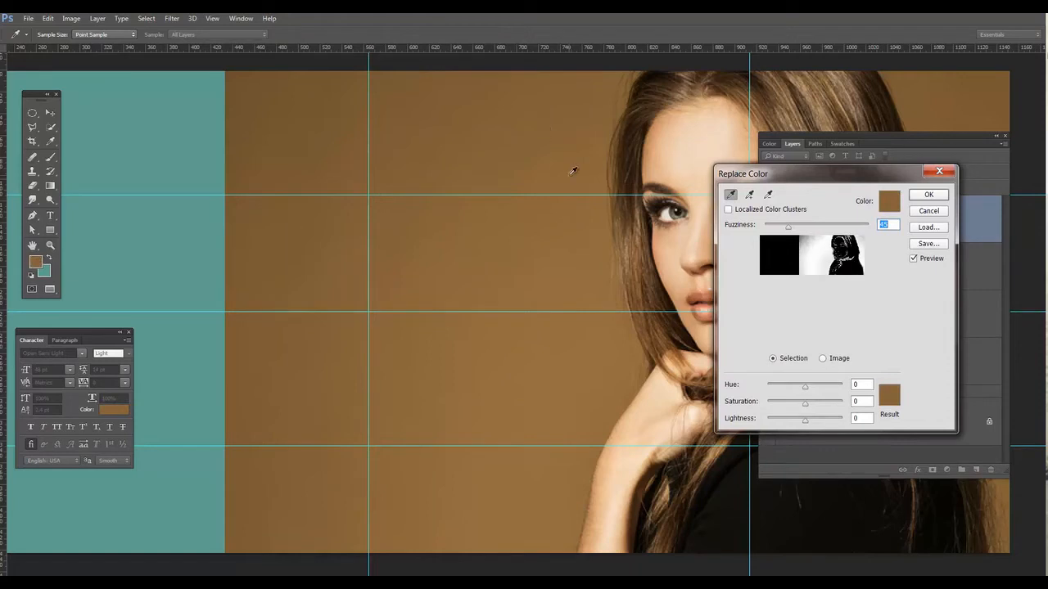
click(580, 247)
click(529, 161)
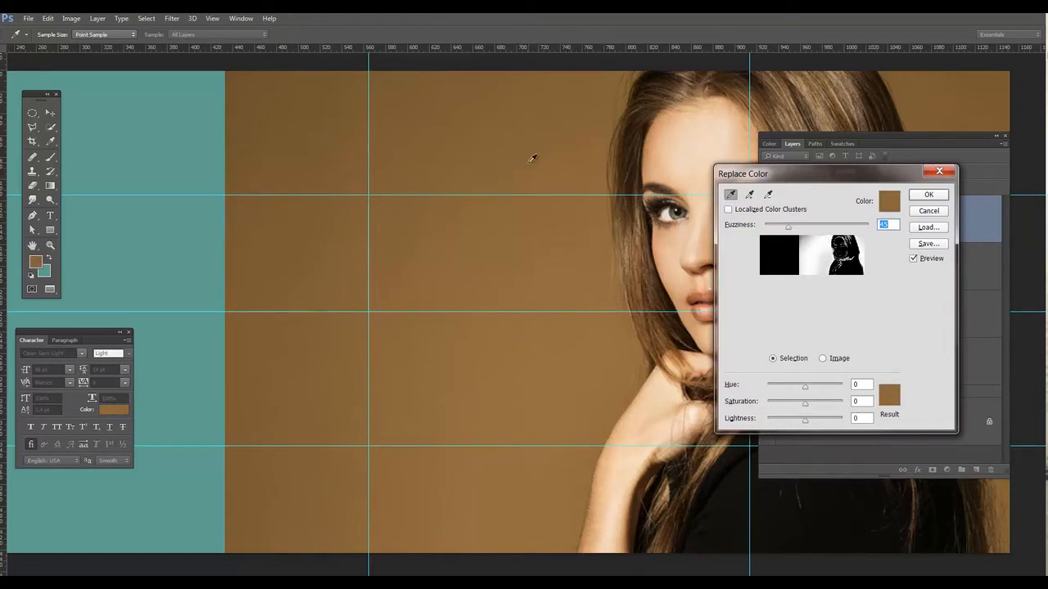
click(558, 231)
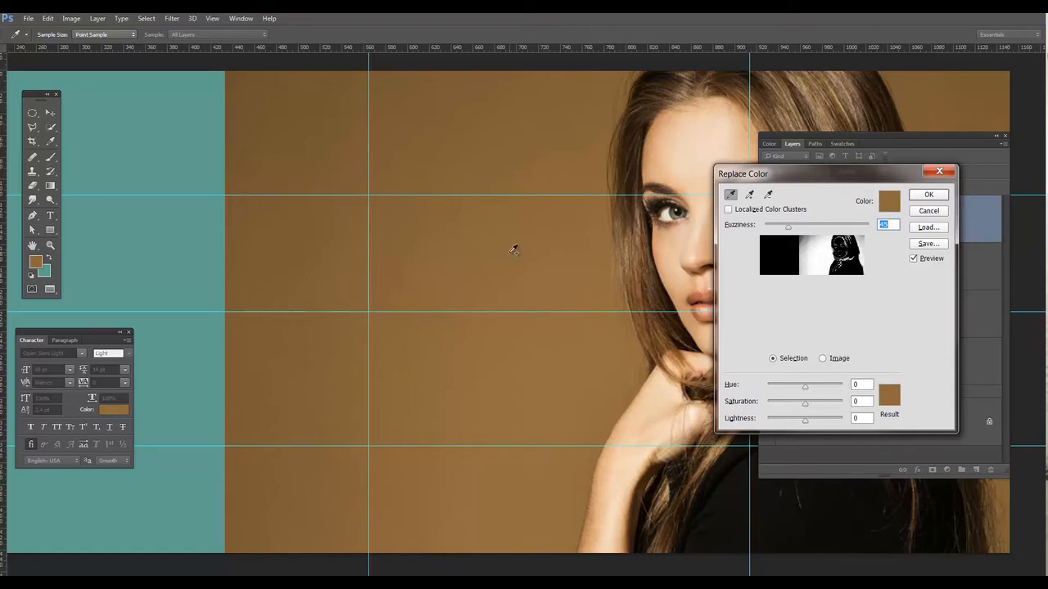
click(457, 153)
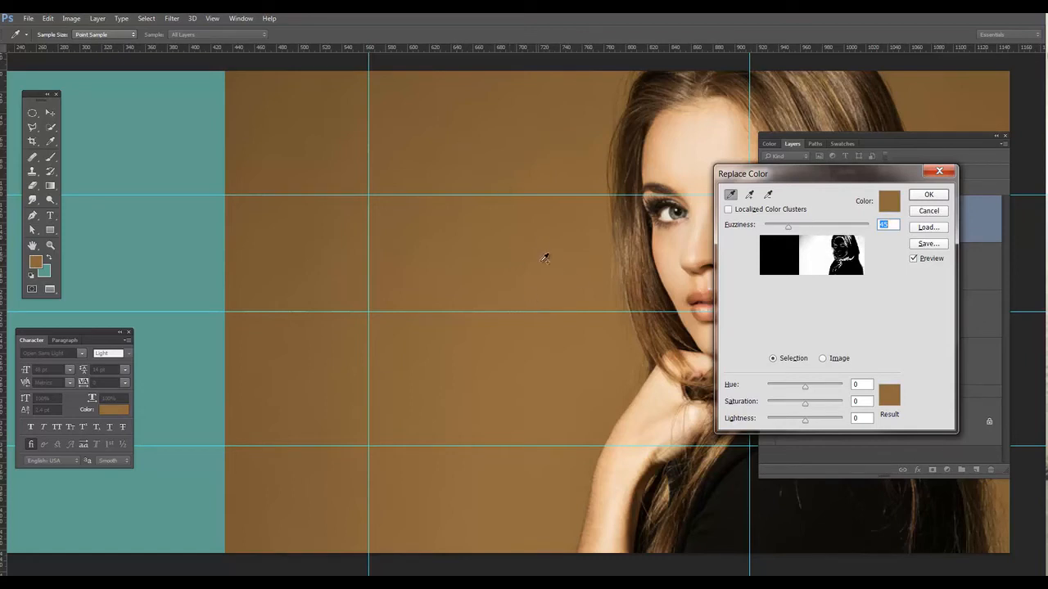
Accept 996633 as the result colour with web-only colours turned off, and compare the image and selection previews
click(890, 396)
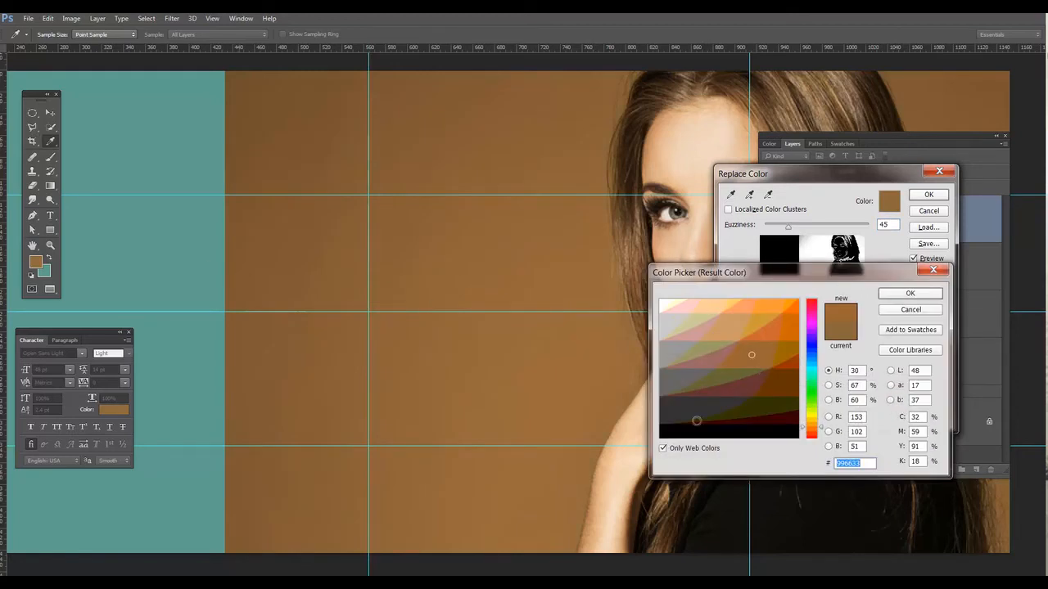
click(663, 448)
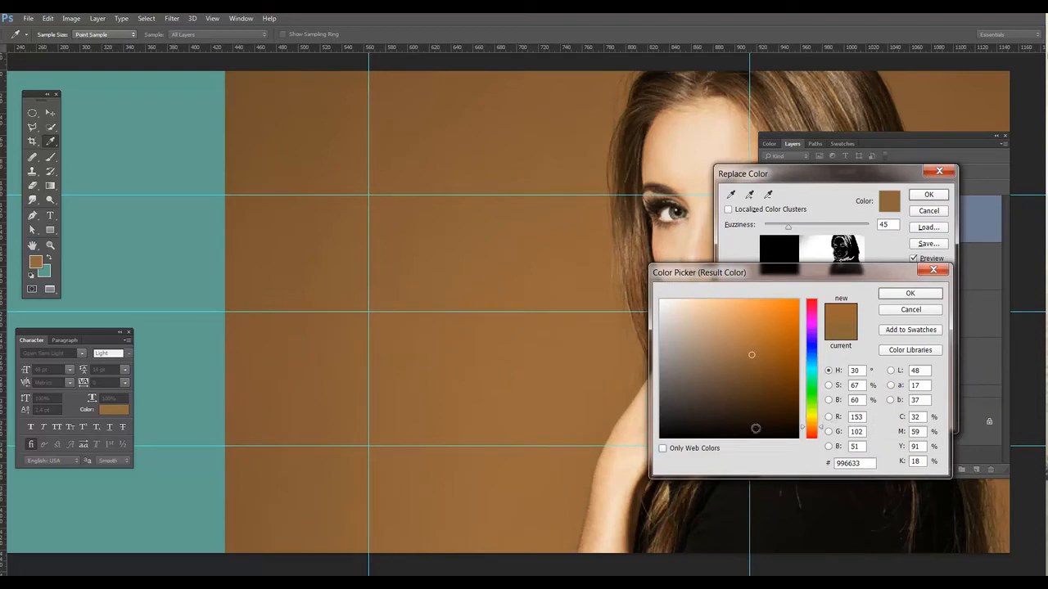
click(905, 294)
click(823, 358)
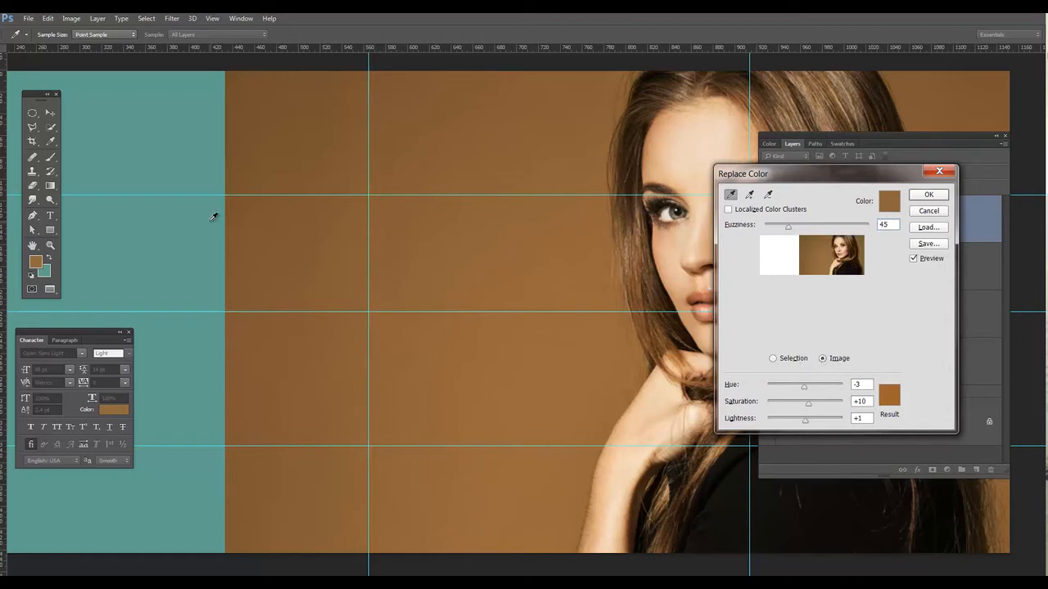
click(773, 359)
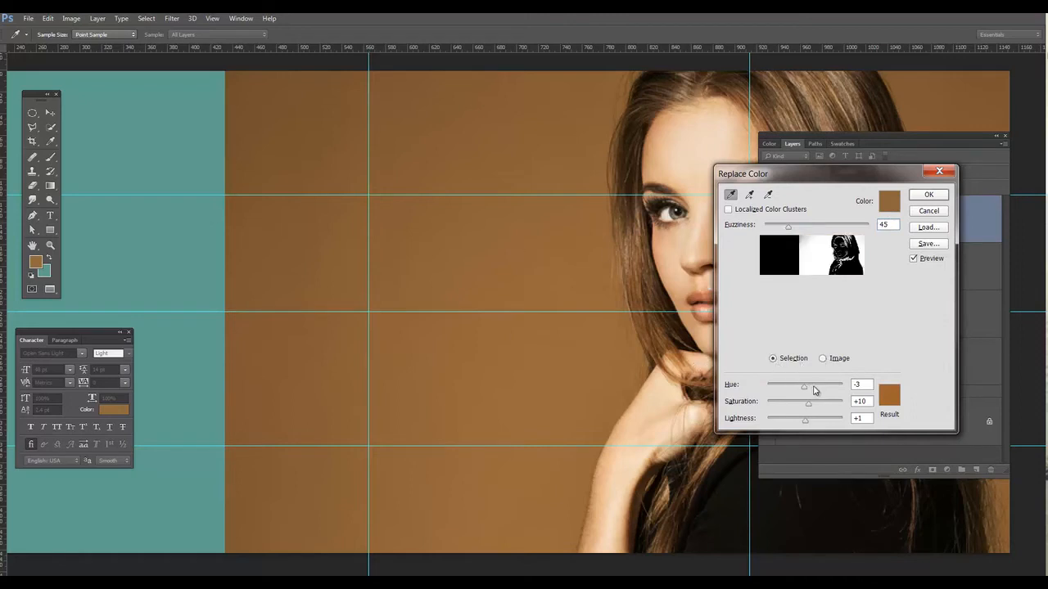
Enable Localized Color Clusters and shift the backdrop to teal with hue +135, saturation +18 and lightness +23
drag(806, 391, 809, 392)
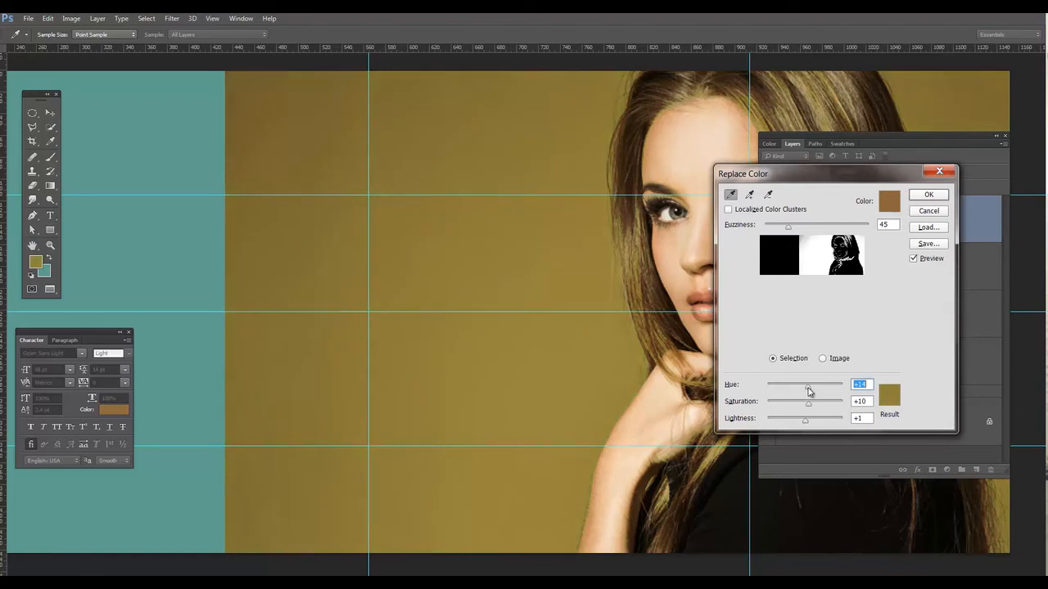
click(890, 201)
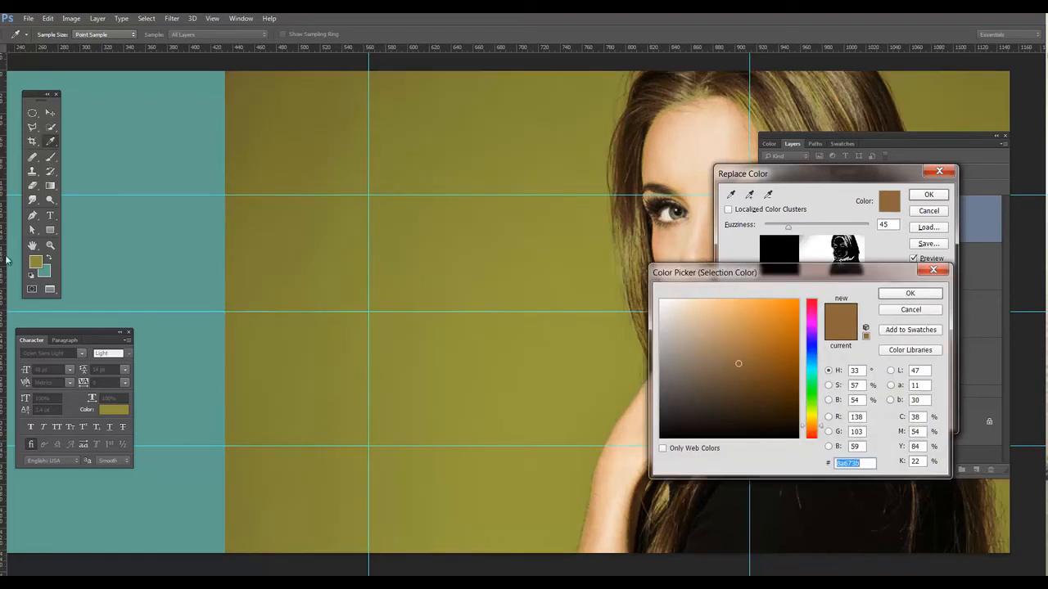
click(910, 310)
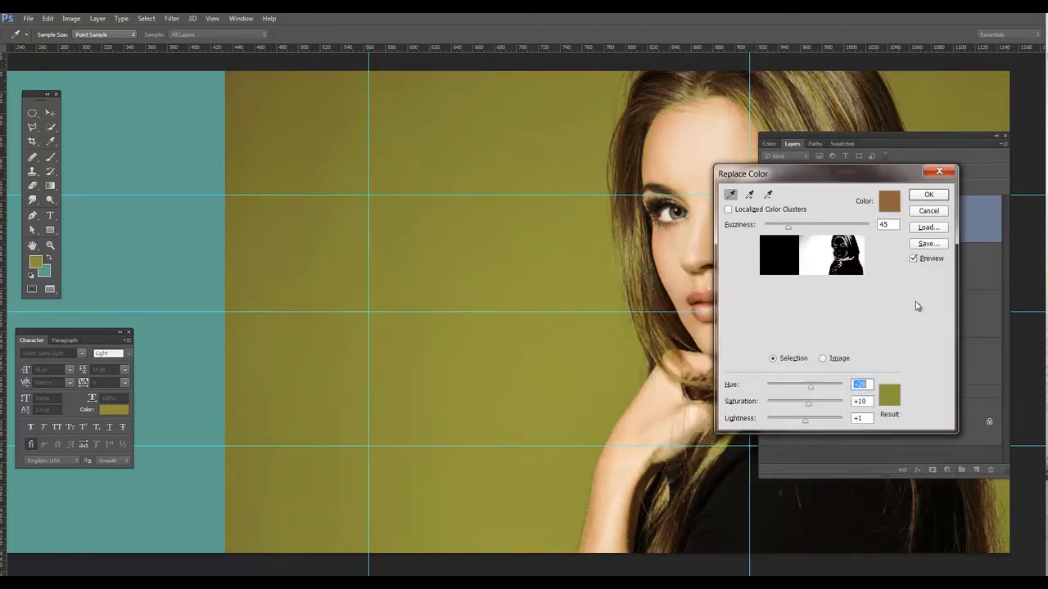
click(730, 210)
drag(813, 386, 816, 423)
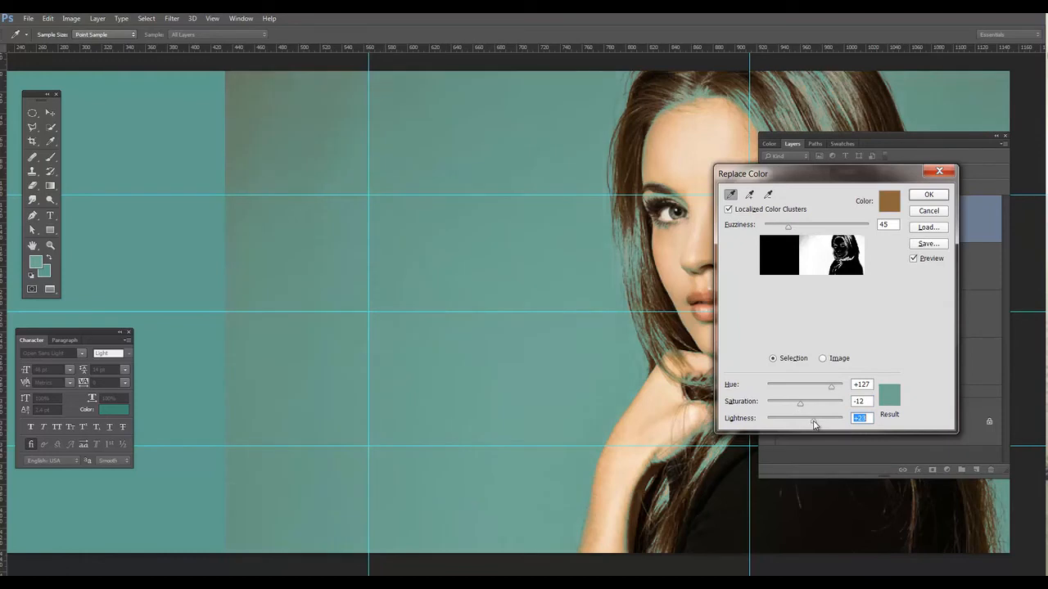
drag(807, 410, 813, 408)
drag(831, 387, 835, 391)
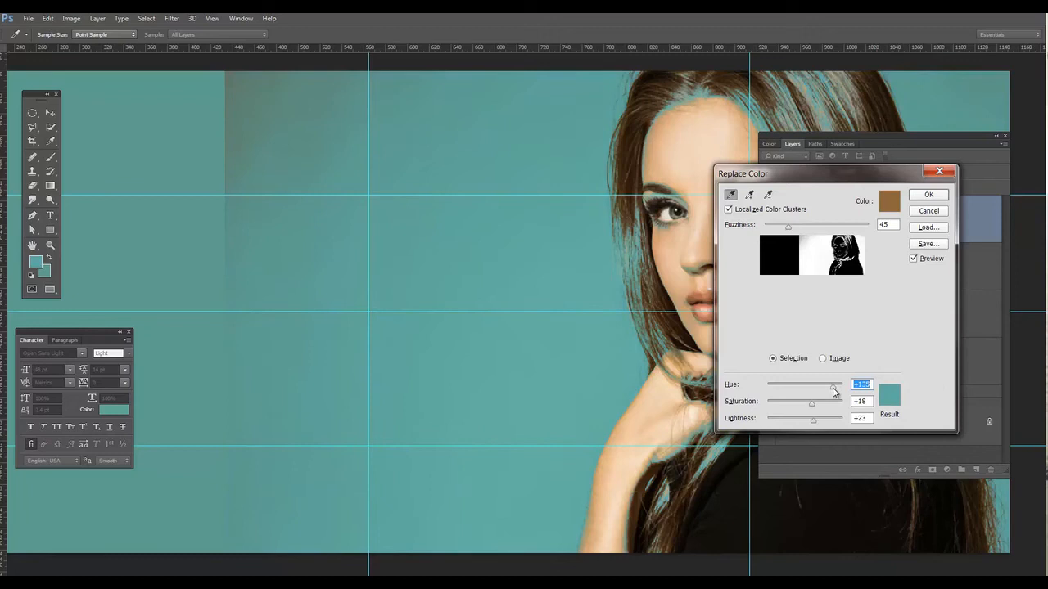
Try hue +130 with different backdrop areas sampled as the colour to replace, and cancel the Replace Color adjustment
drag(798, 179, 910, 224)
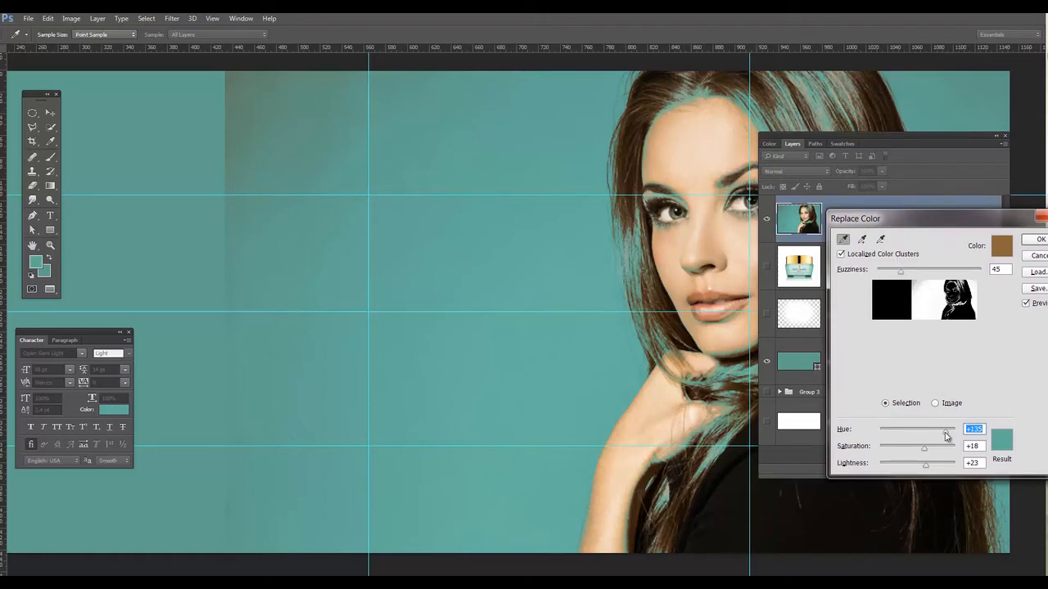
drag(946, 435, 944, 436)
click(587, 200)
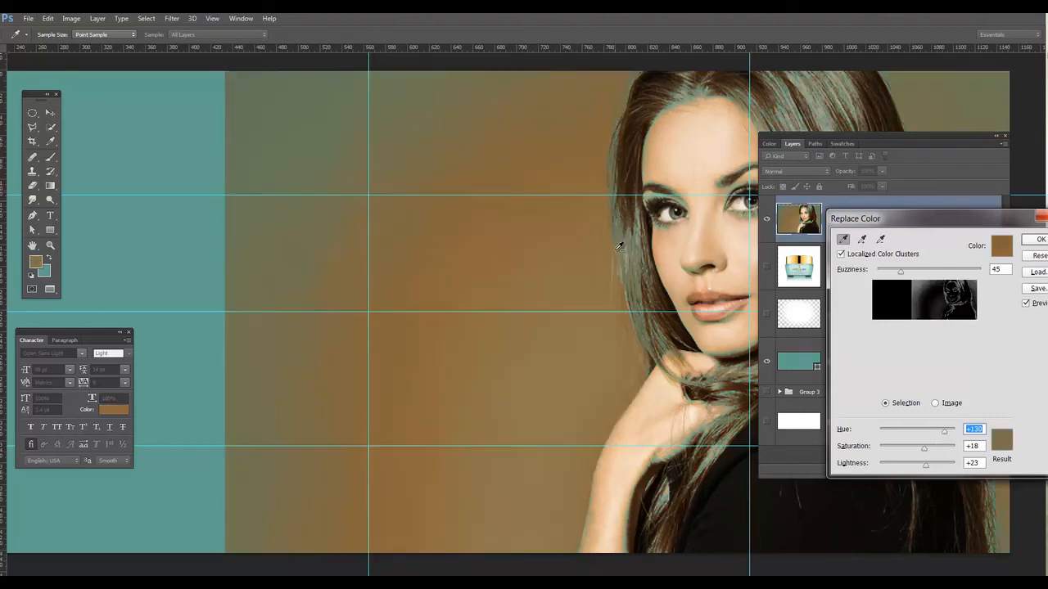
click(552, 251)
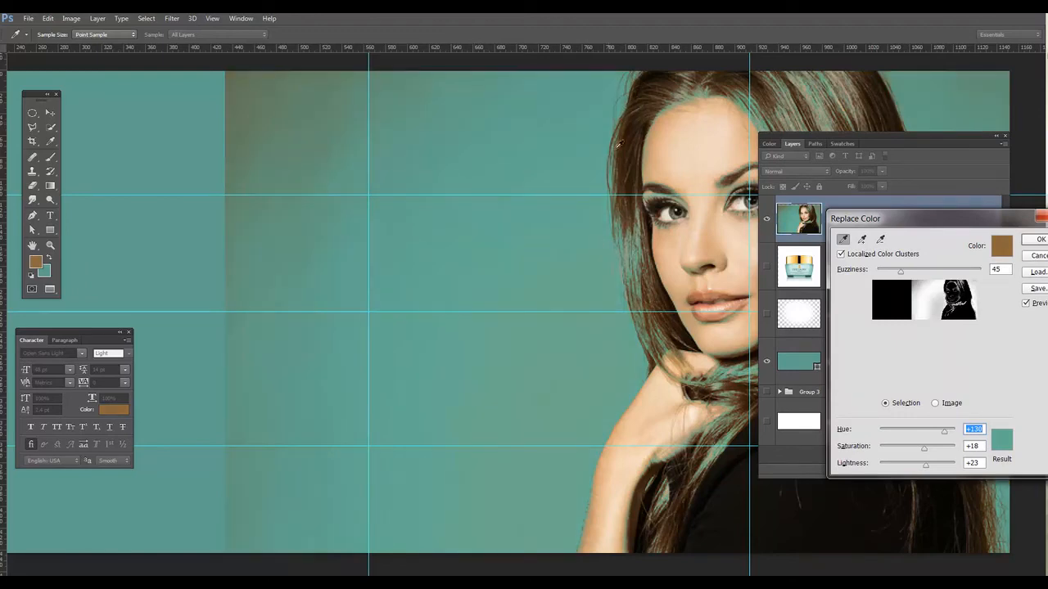
click(234, 111)
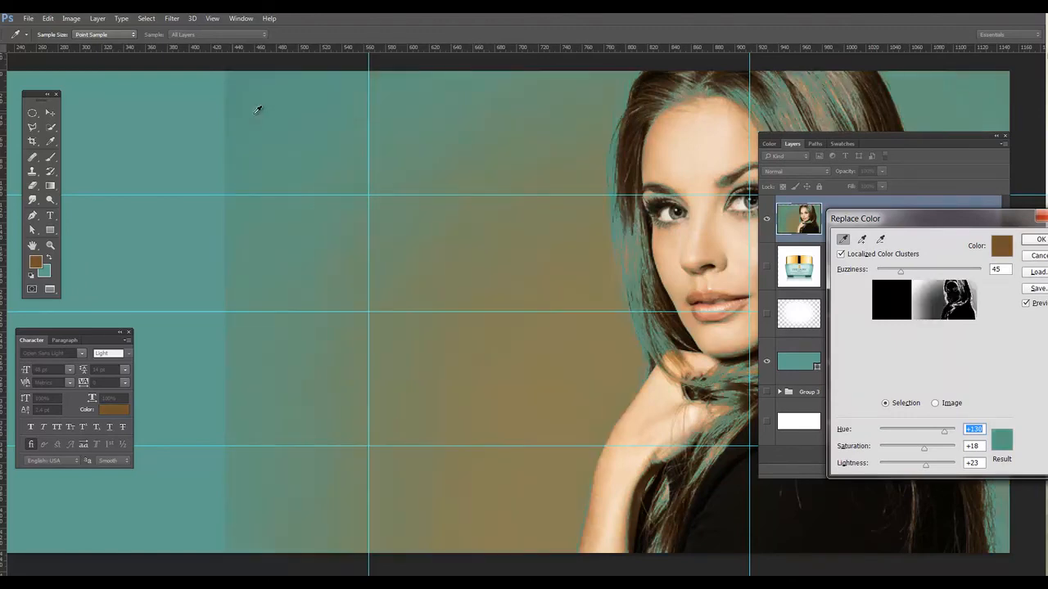
drag(268, 121, 633, 354)
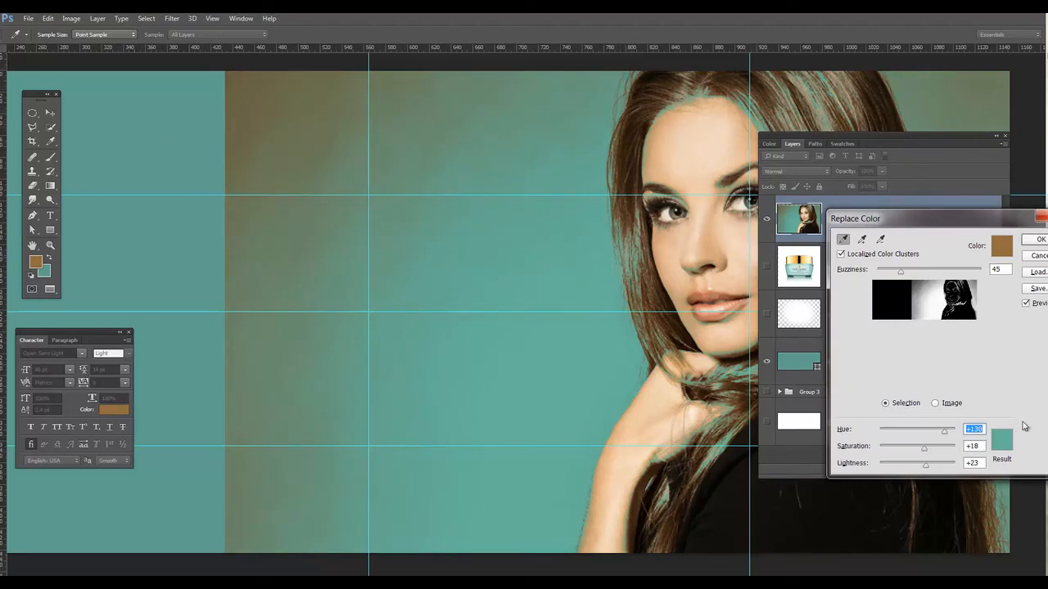
drag(946, 435, 948, 434)
drag(989, 219, 525, 227)
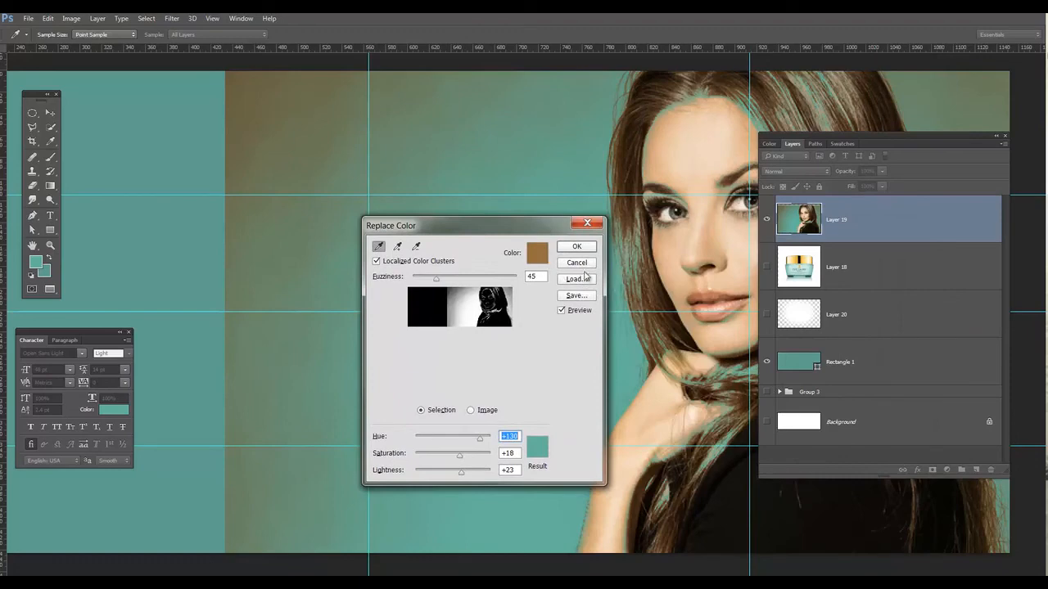
click(577, 263)
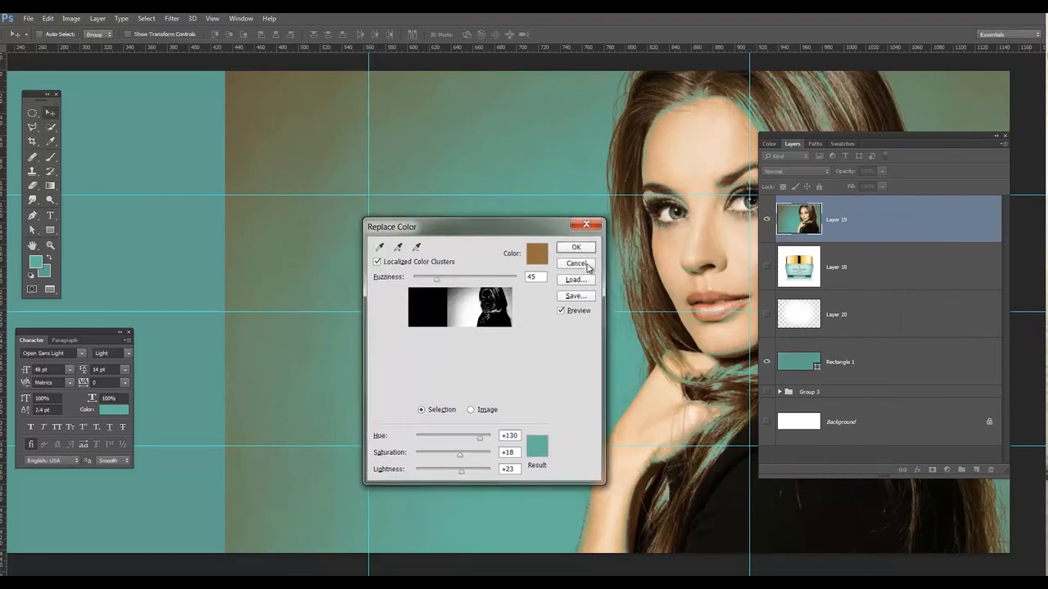
Duplicate the portrait layer
drag(897, 225, 976, 470)
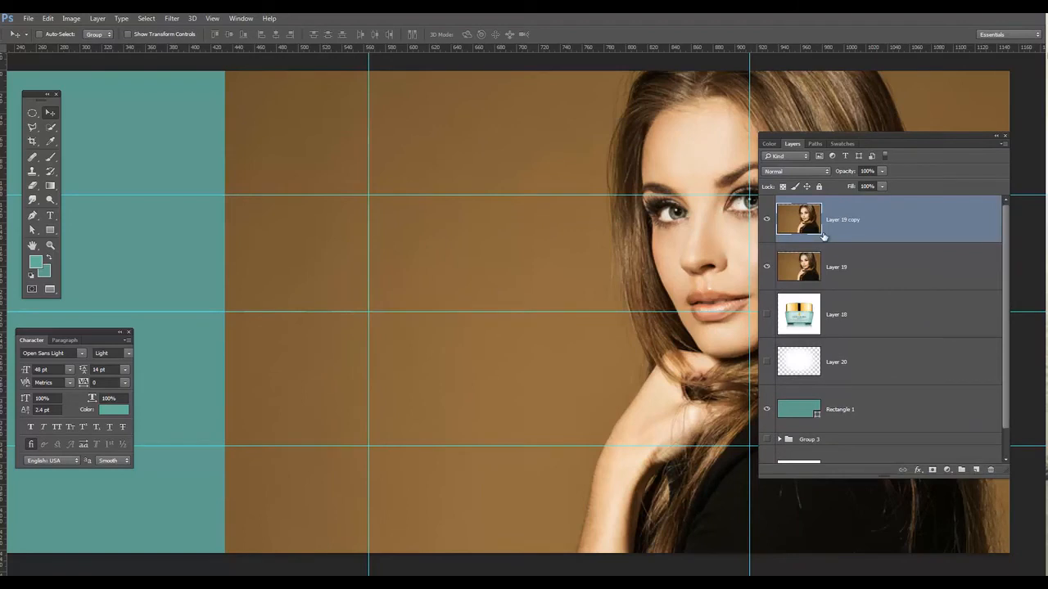
click(72, 18)
mouse_move(122, 49)
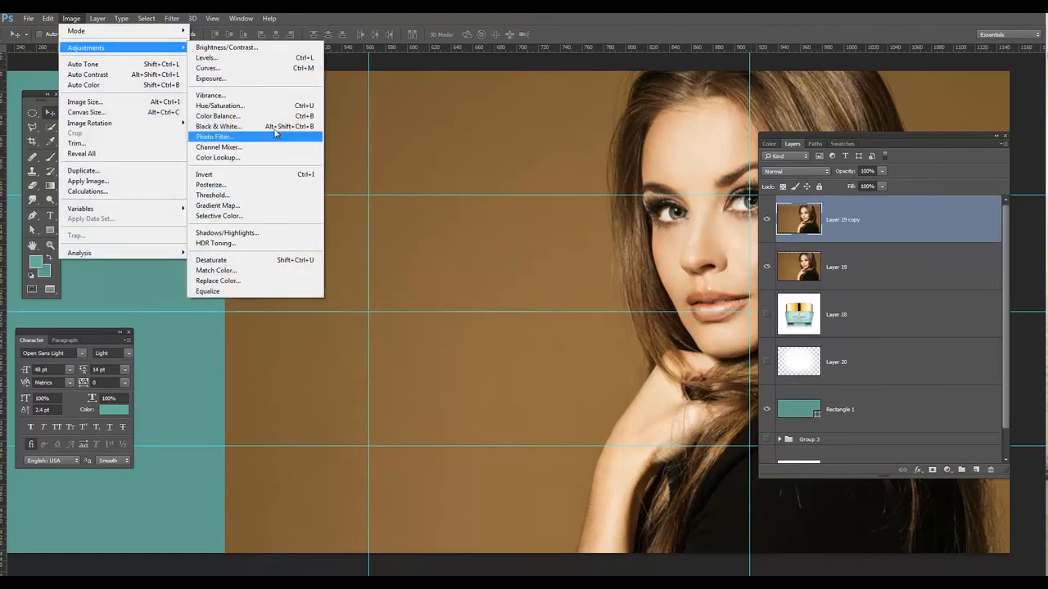
click(257, 280)
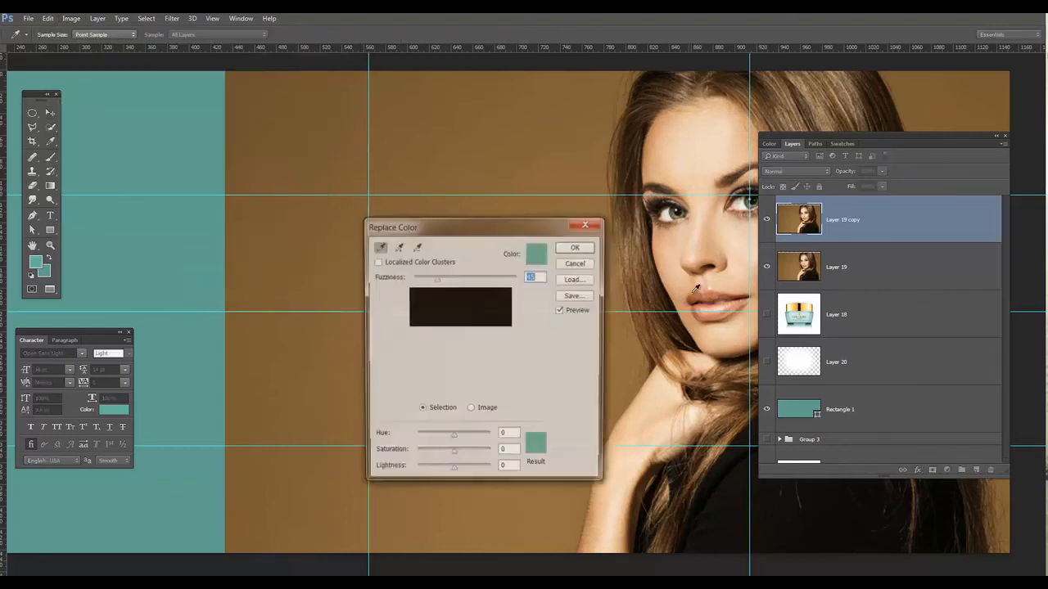
drag(500, 220, 870, 226)
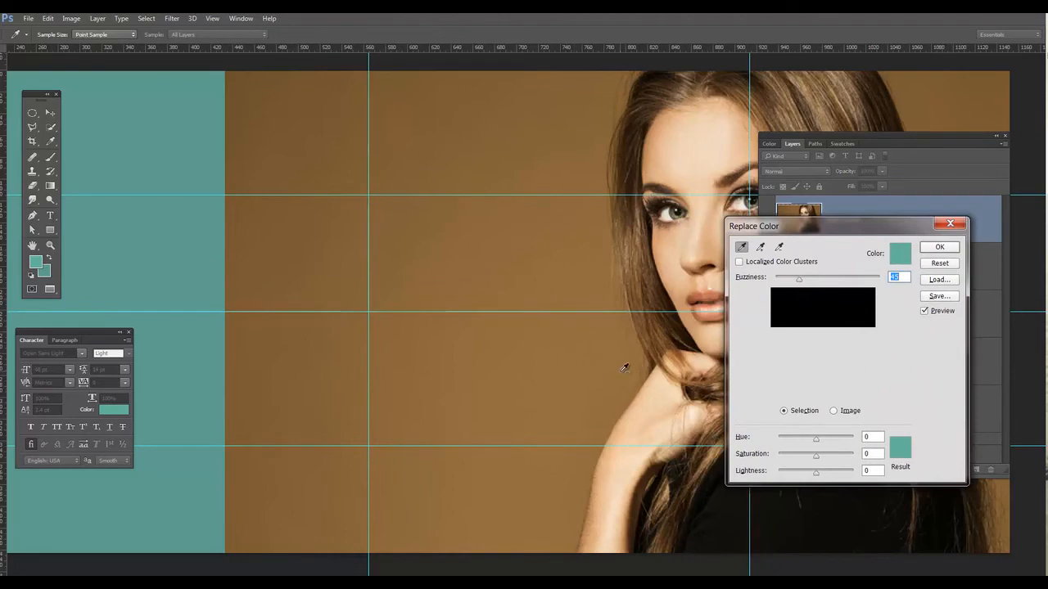
click(624, 362)
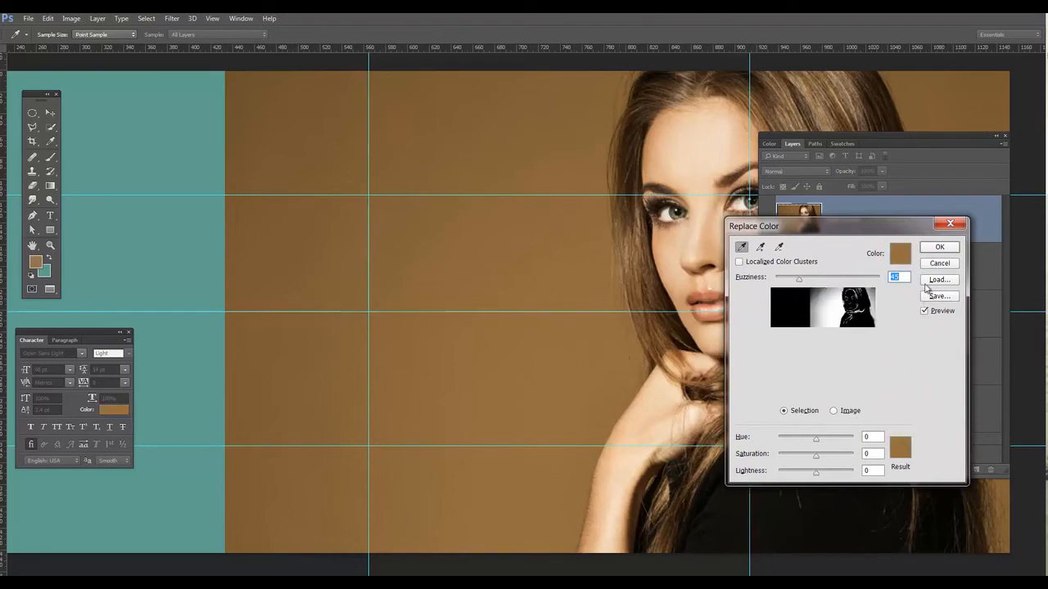
click(900, 254)
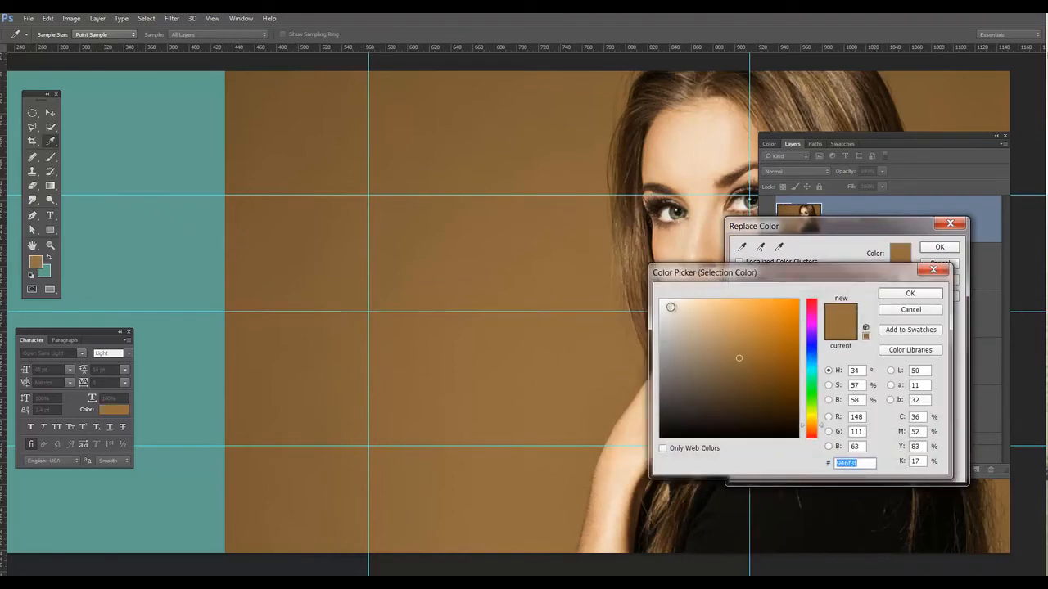
click(910, 293)
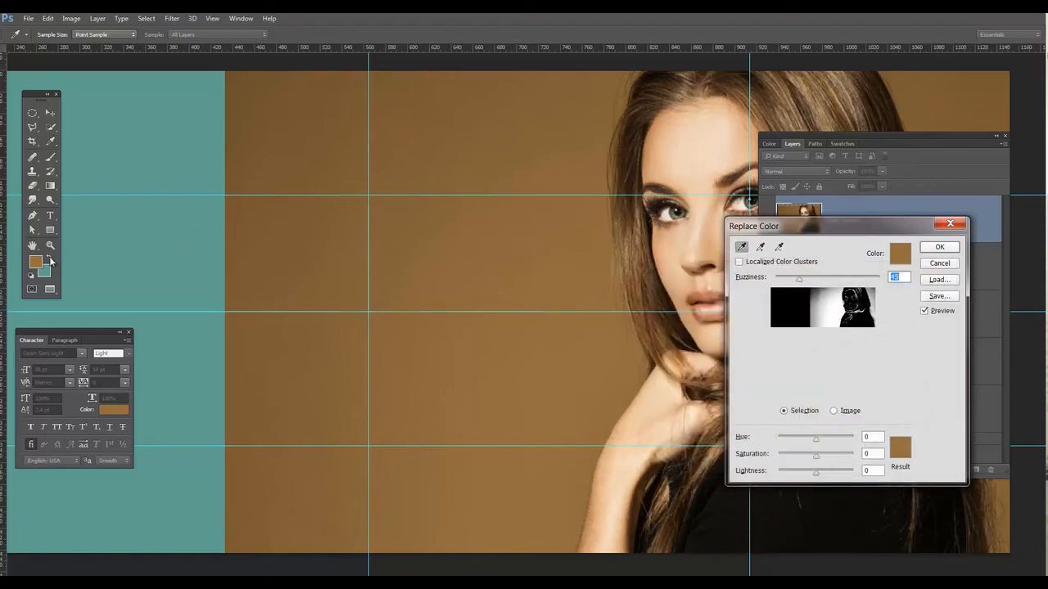
click(940, 264)
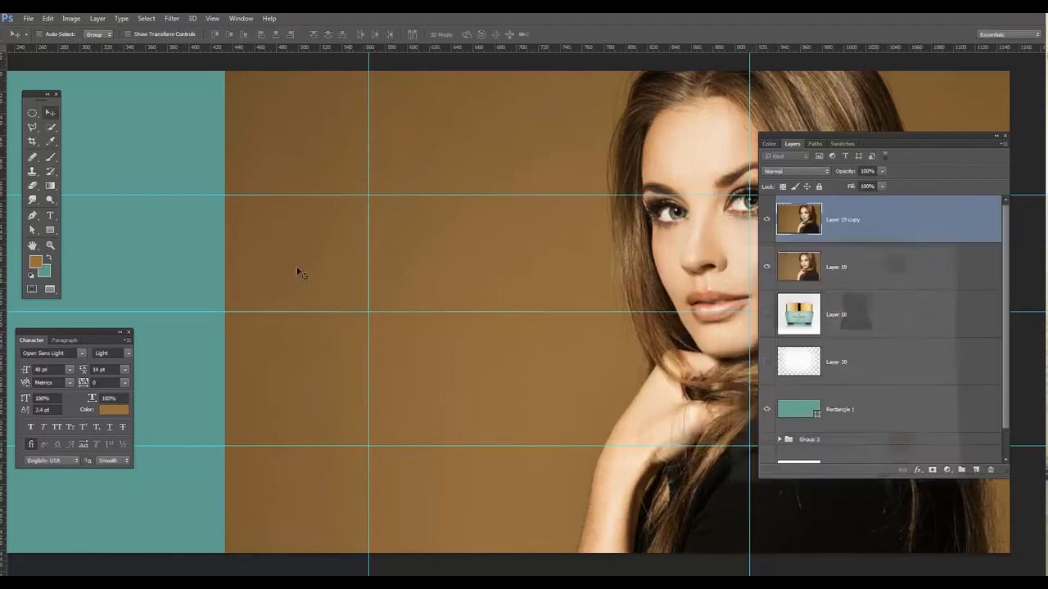
Swap the foreground and background colours and check the hex code of the teal foreground colour
click(40, 260)
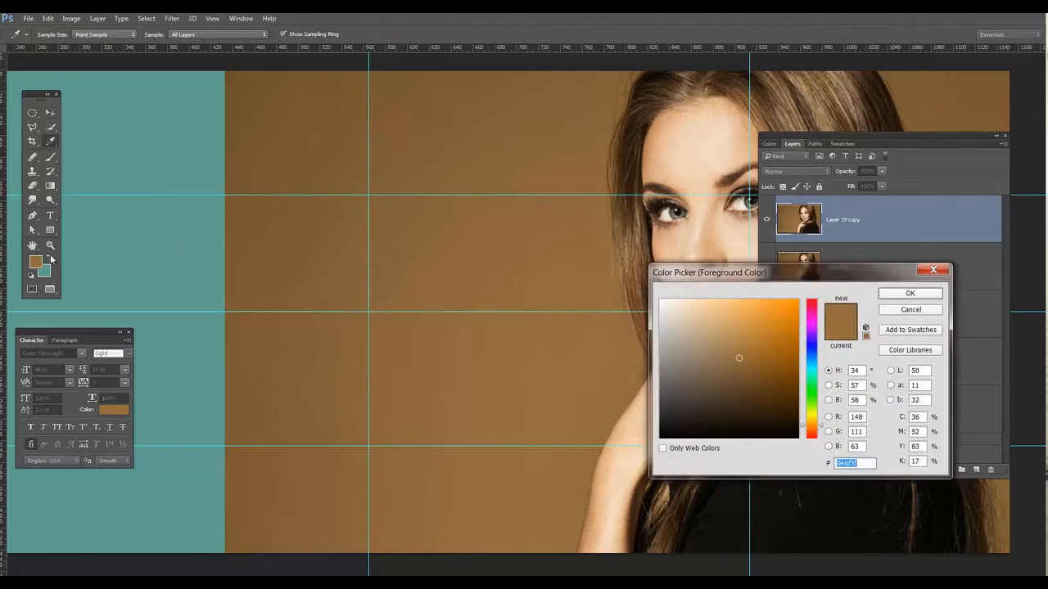
click(910, 310)
click(52, 260)
click(36, 262)
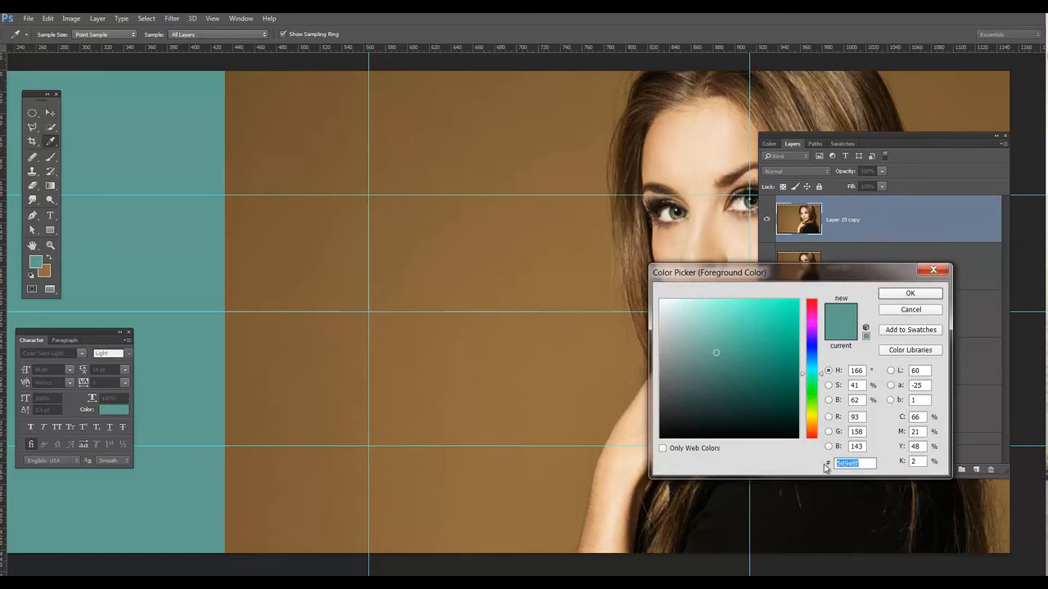
click(920, 296)
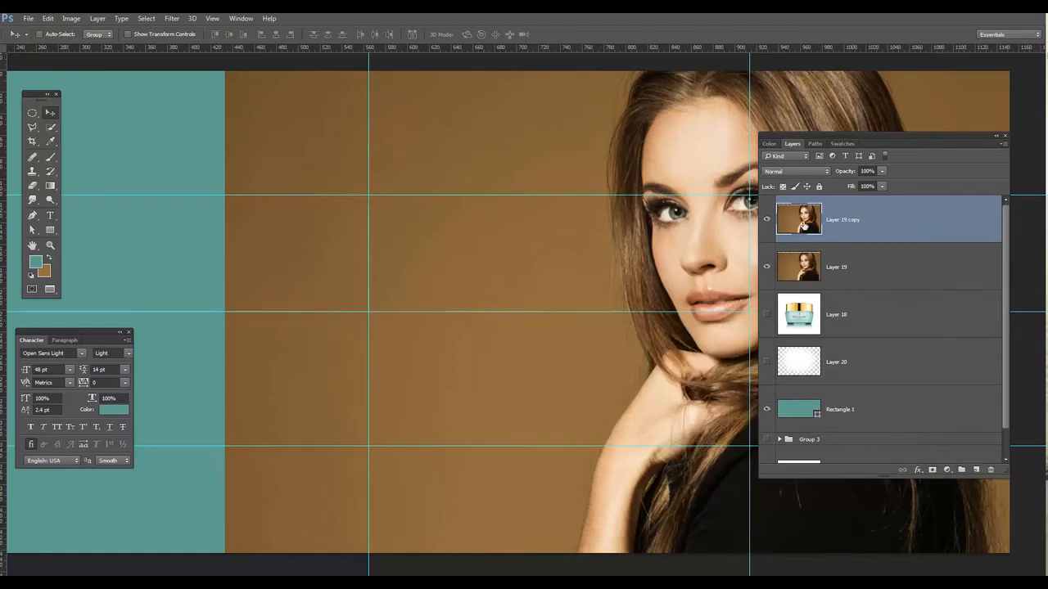
Start Replace Color on the duplicated portrait layer and sample the brown backdrop beside the model as the colour to replace
click(97, 18)
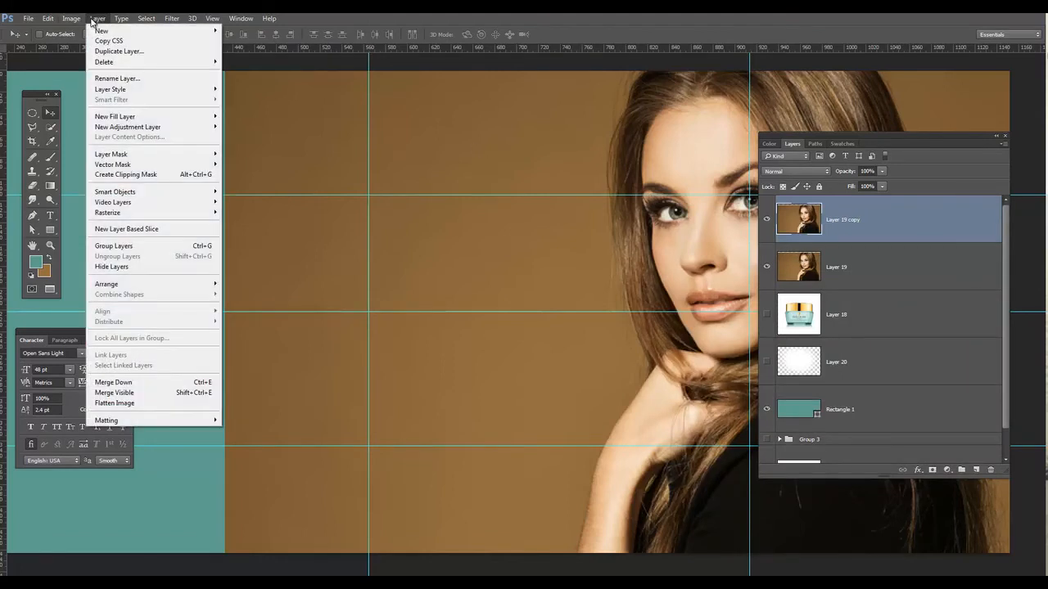
mouse_move(71, 18)
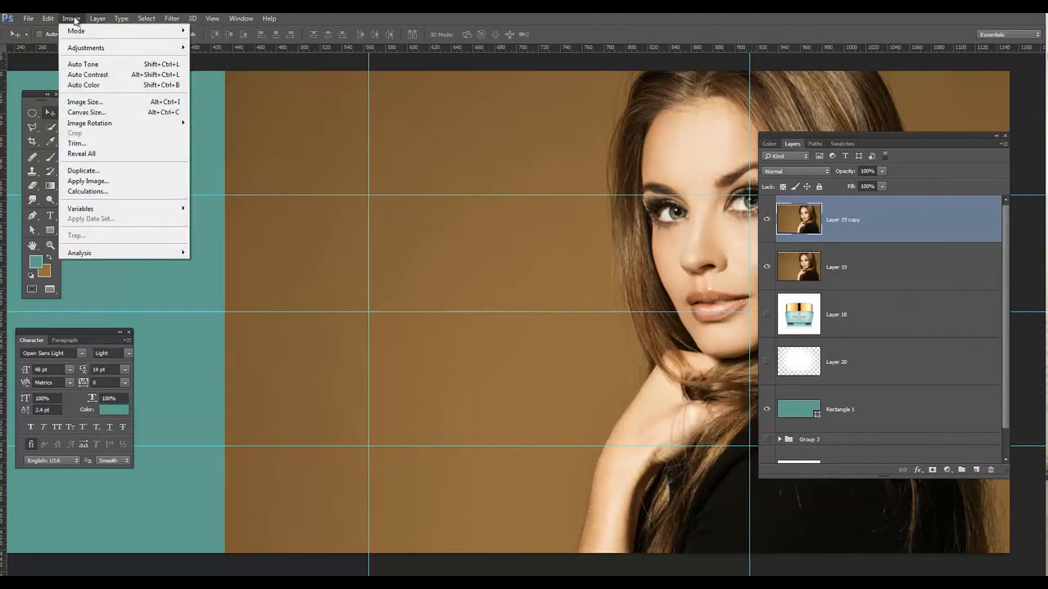
mouse_move(98, 48)
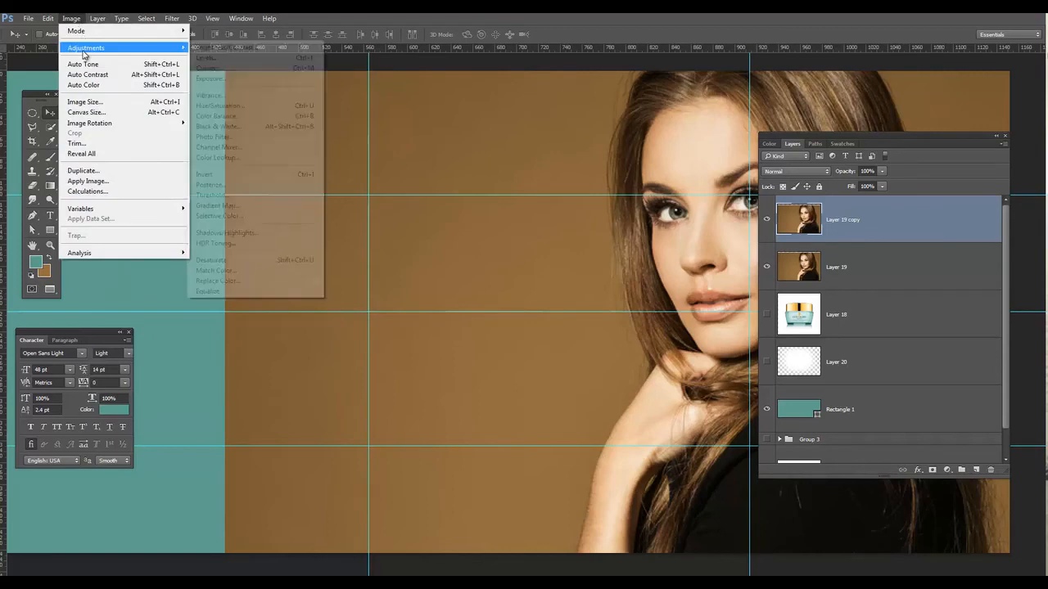
click(261, 281)
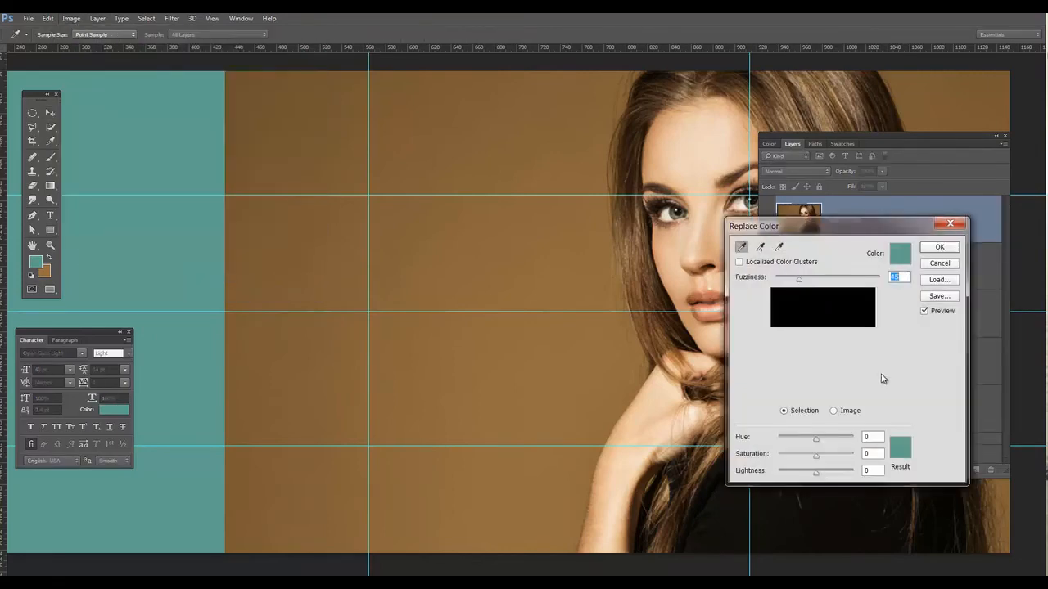
click(555, 256)
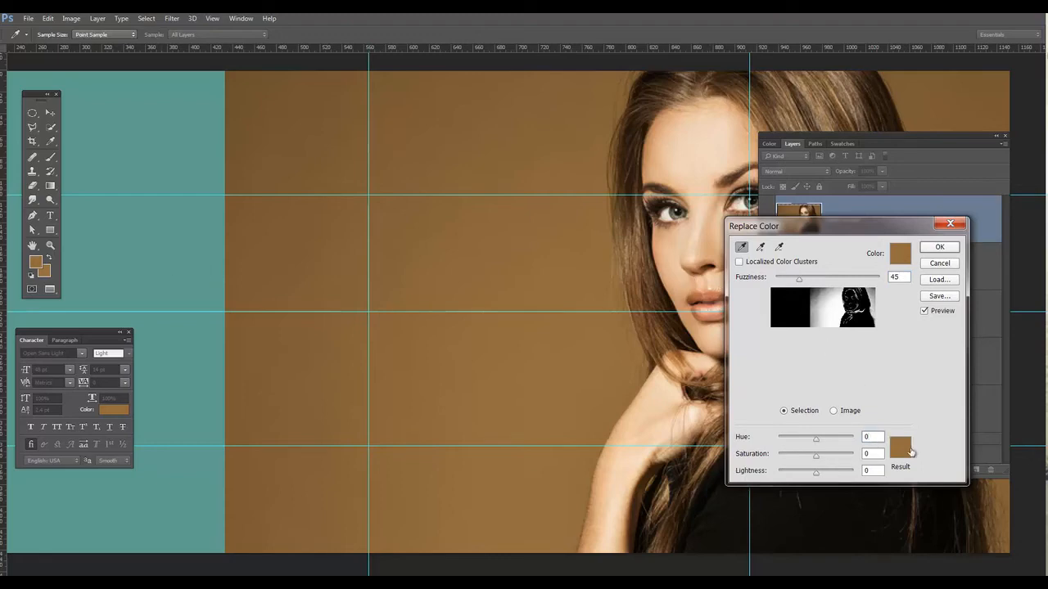
click(904, 449)
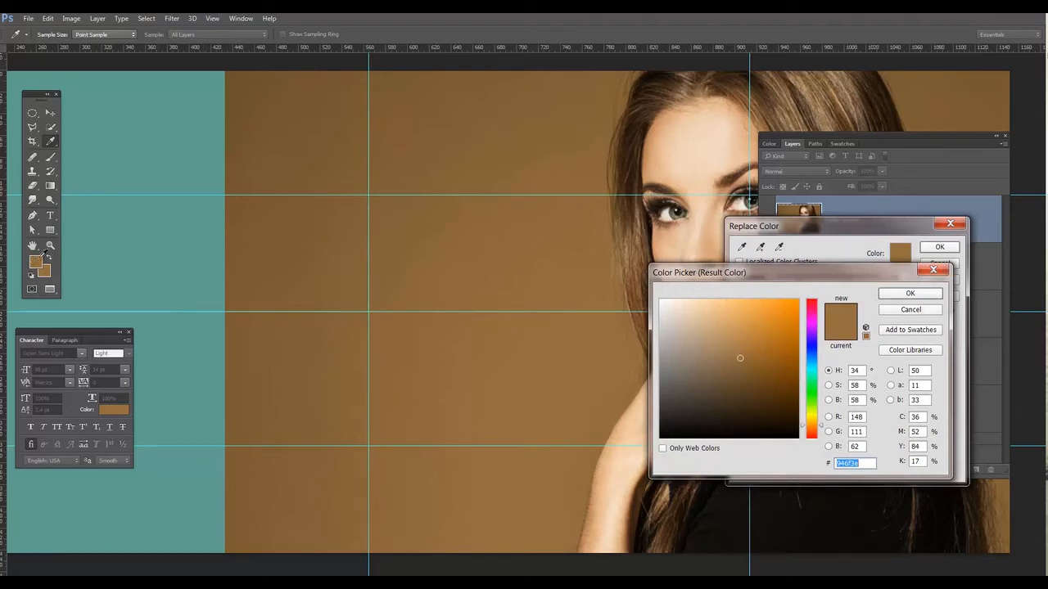
click(663, 449)
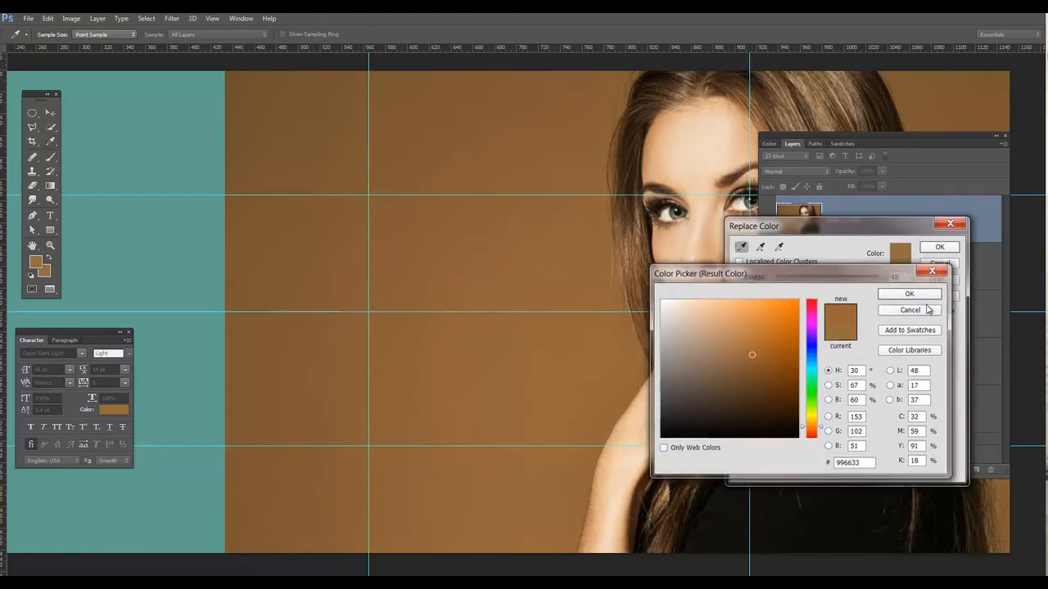
click(910, 310)
Shift the sampled backdrop to teal with hue +135, saturation +4 and lightness +12
drag(817, 442, 824, 439)
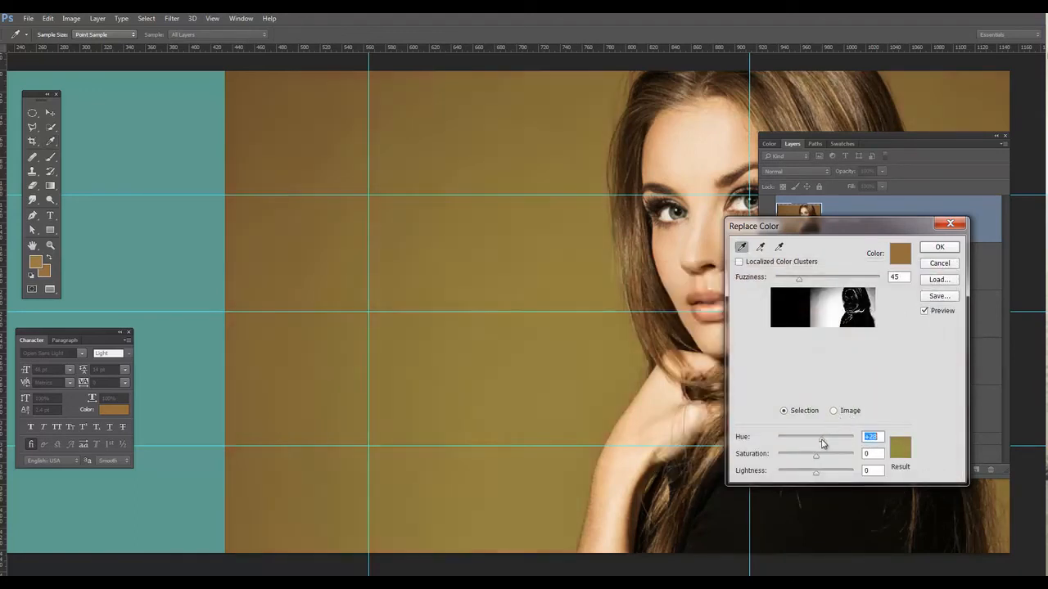
click(814, 460)
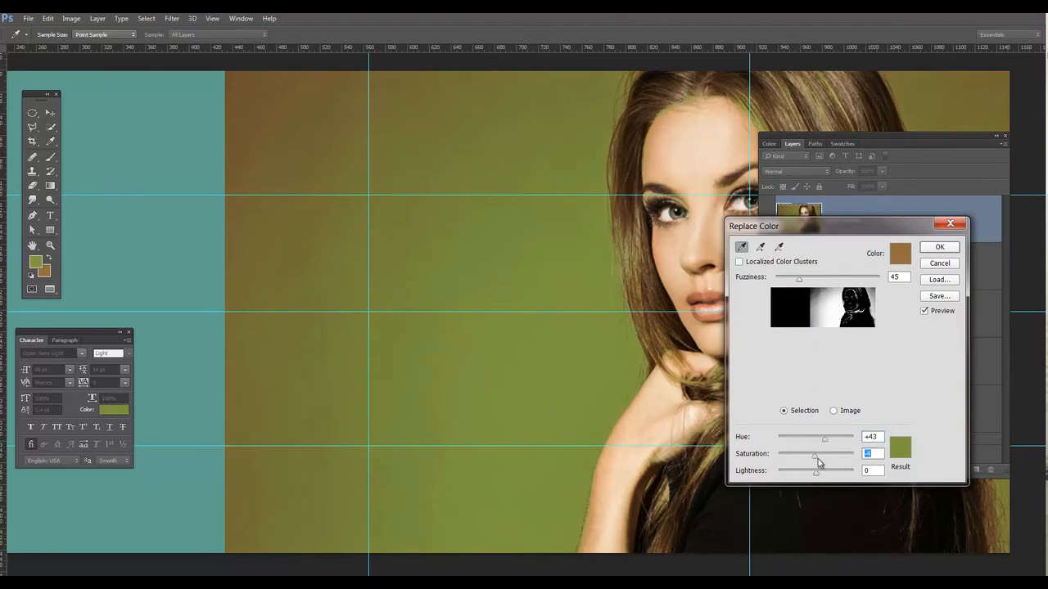
drag(820, 476, 839, 445)
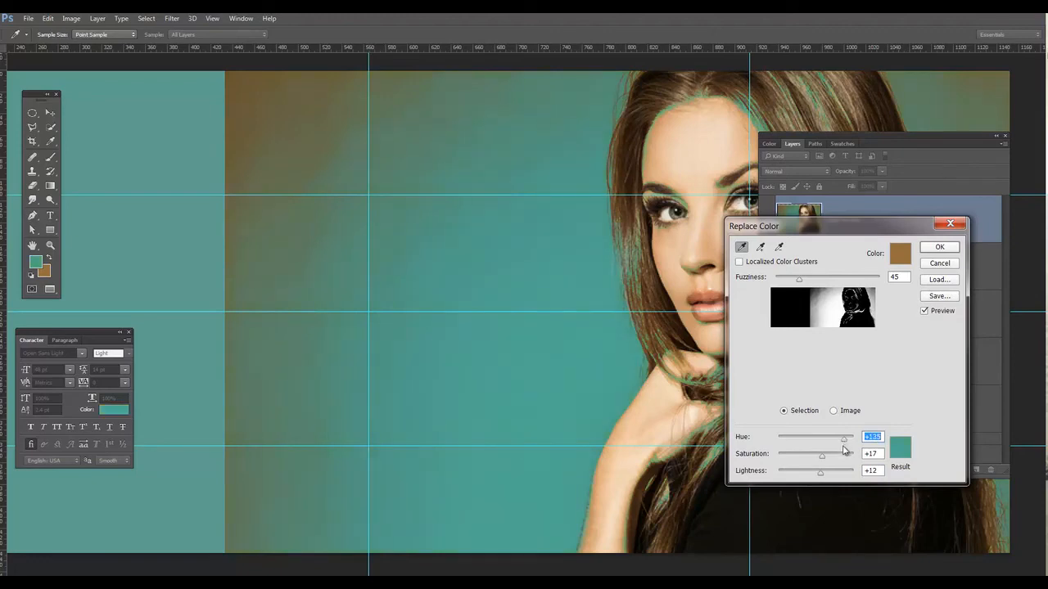
drag(823, 456, 829, 460)
drag(822, 461, 818, 461)
Widen the replaced colour range to fuzziness 73 and apply the Replace Color adjustment
drag(802, 283, 793, 283)
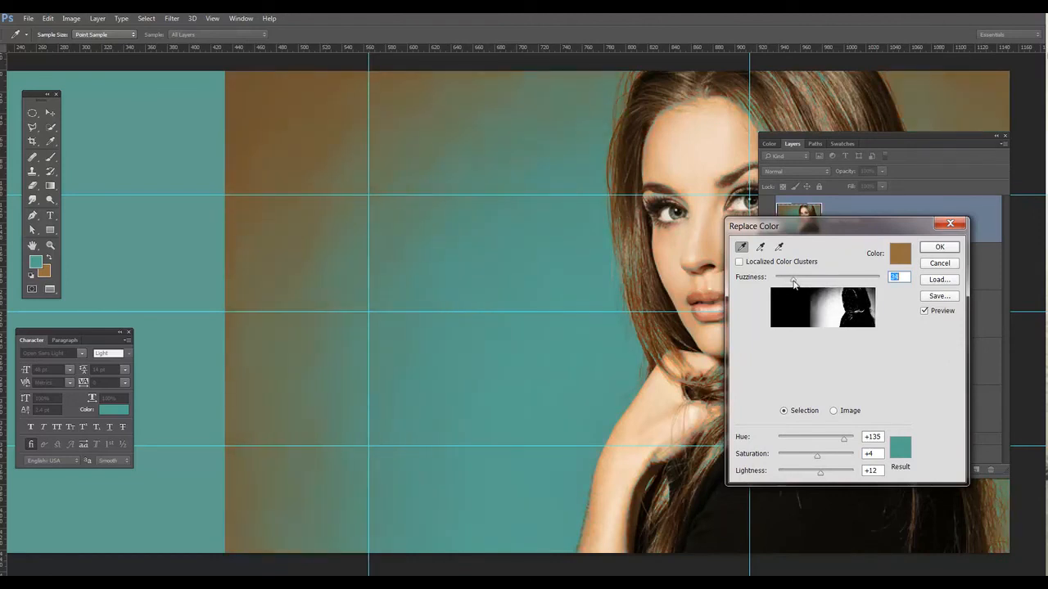
drag(793, 280, 794, 284)
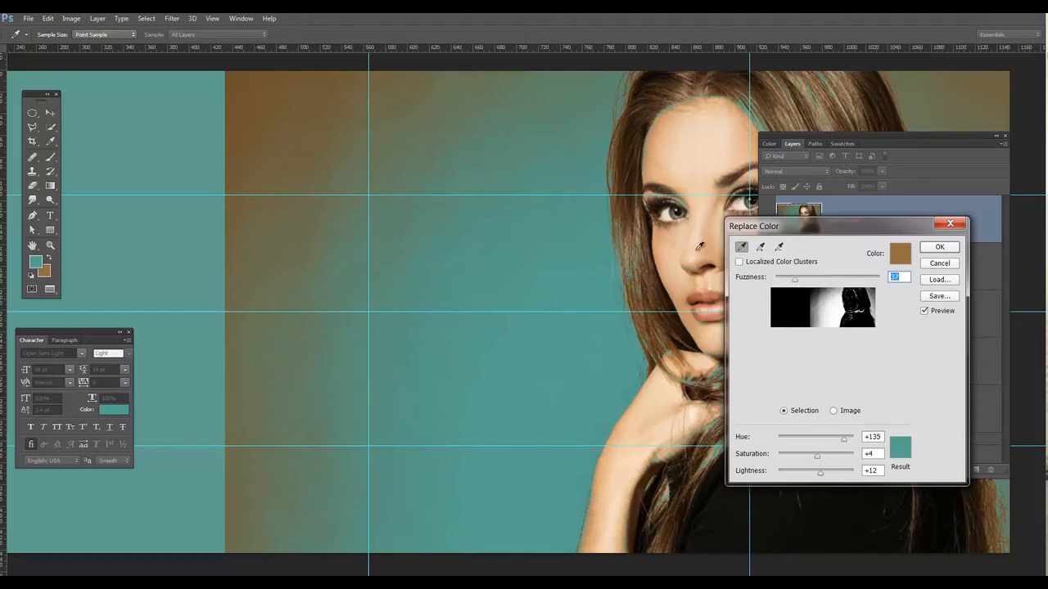
click(940, 248)
drag(796, 281, 815, 285)
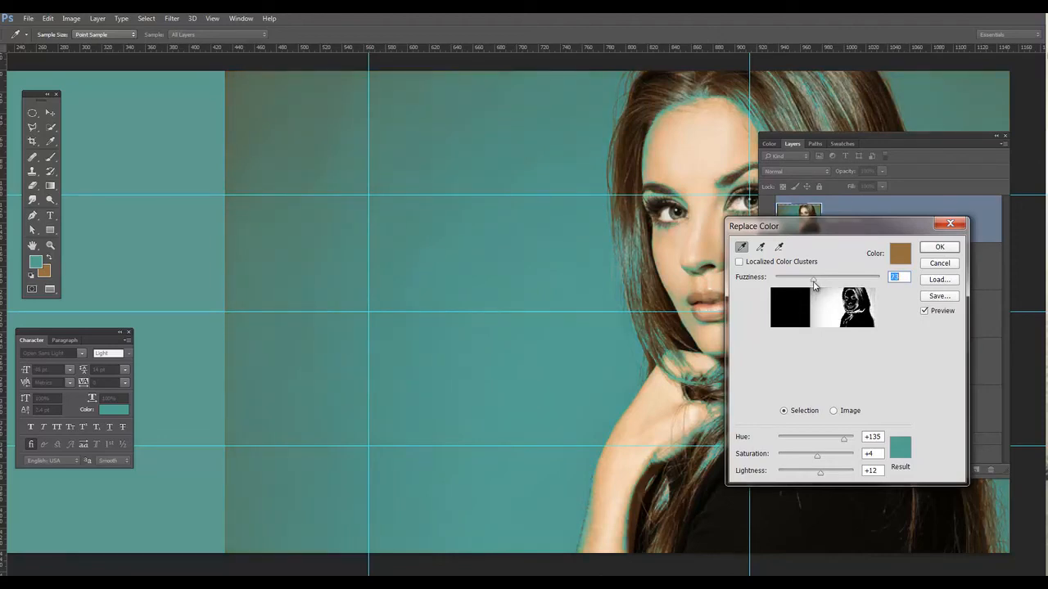
click(938, 248)
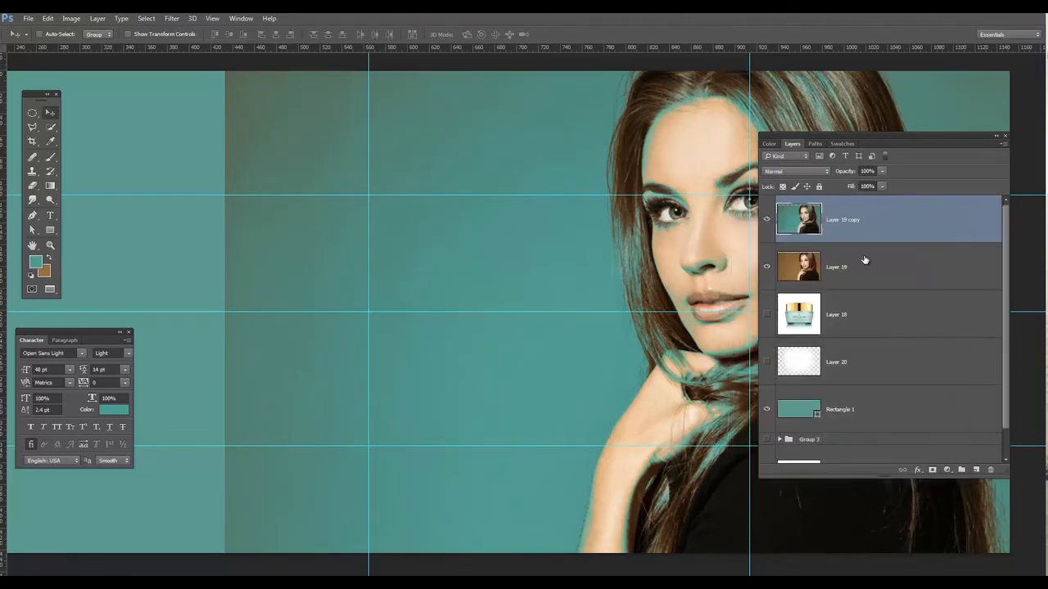
Move the teal portrait copy below the original brown portrait layer and select the original layer
drag(846, 136, 875, 141)
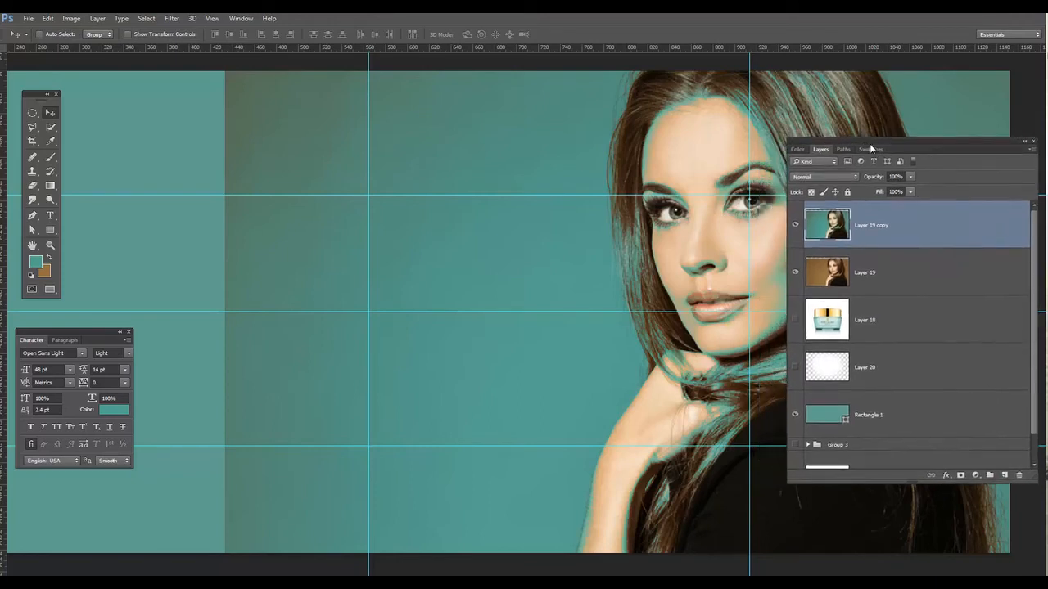
drag(880, 247, 895, 292)
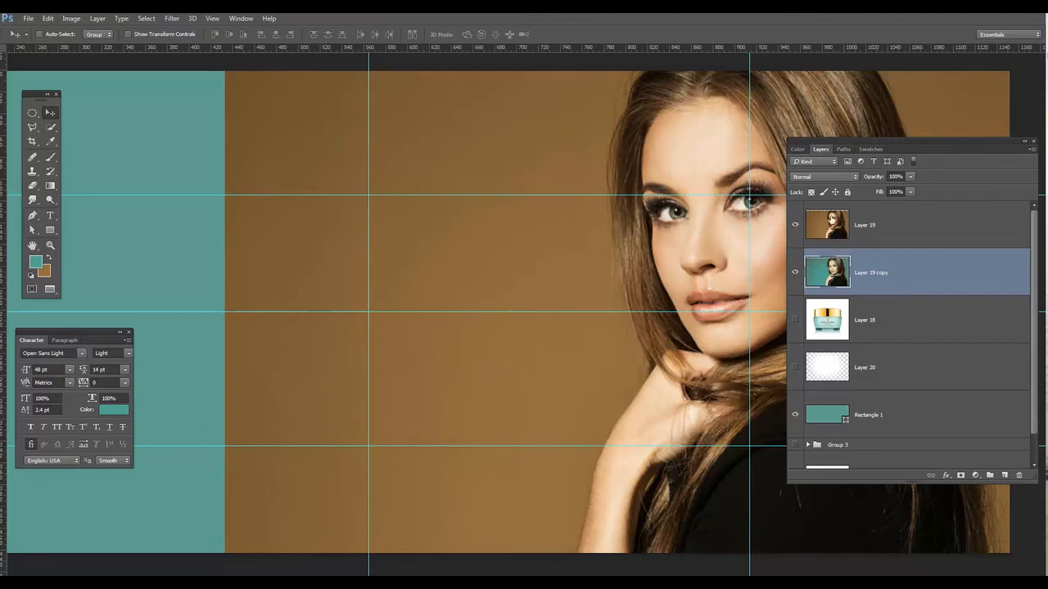
click(888, 229)
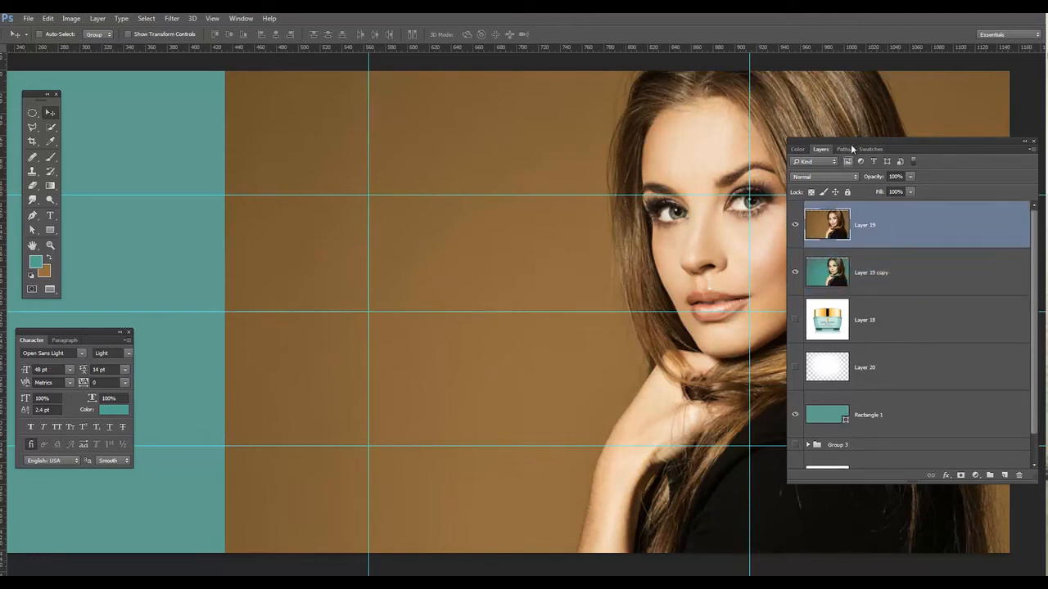
Add a layer mask to the original brown portrait layer and invert it to black so the teal copy shows
drag(855, 147, 232, 116)
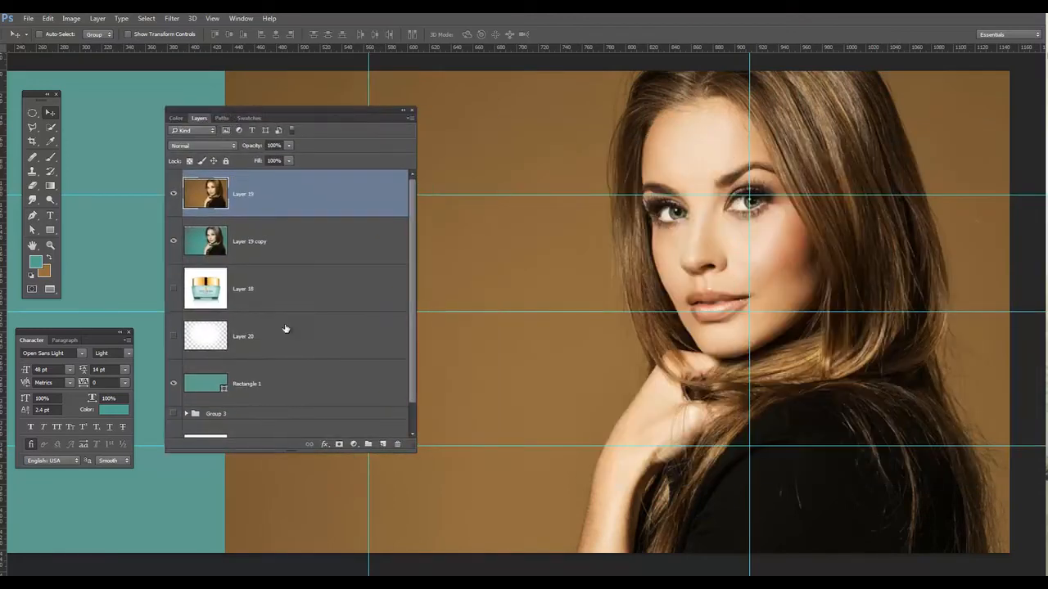
click(340, 445)
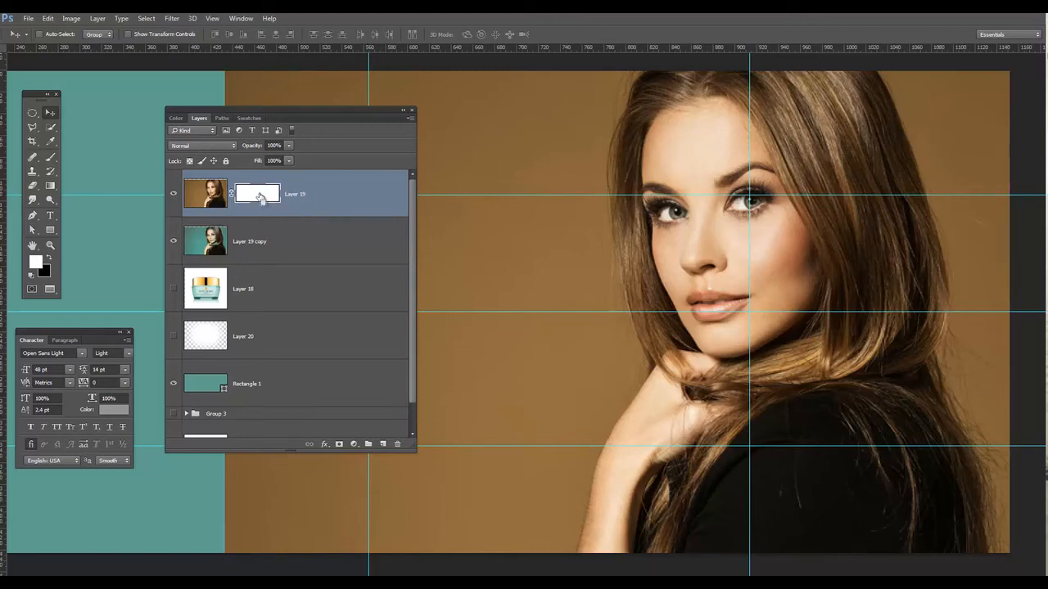
key(ctrl+i)
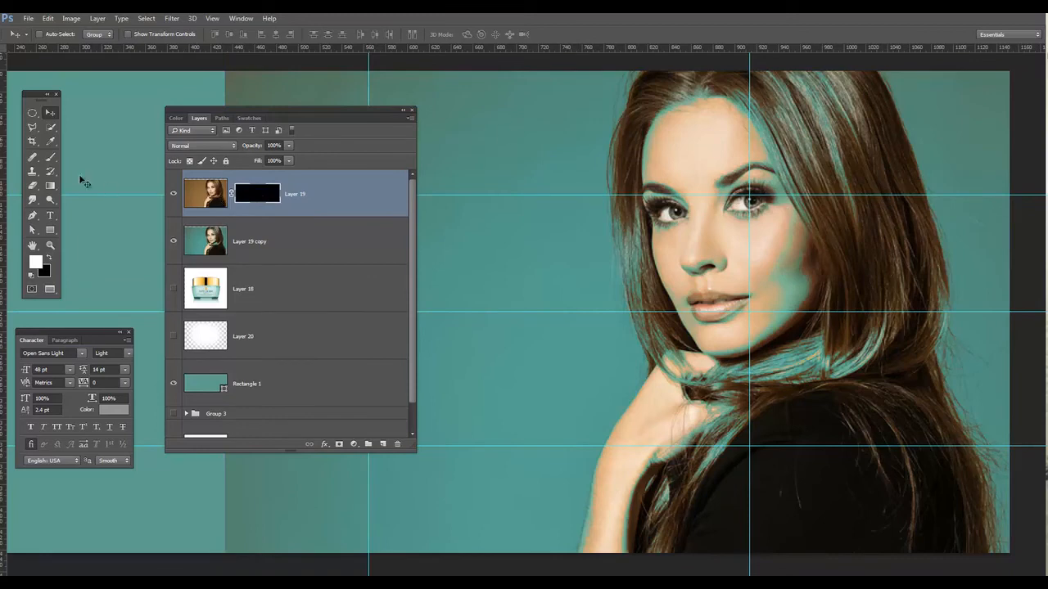
Paint white on the mask with a 175 px brush over the model's face, hair, hand and top to bring back their original colours
click(50, 156)
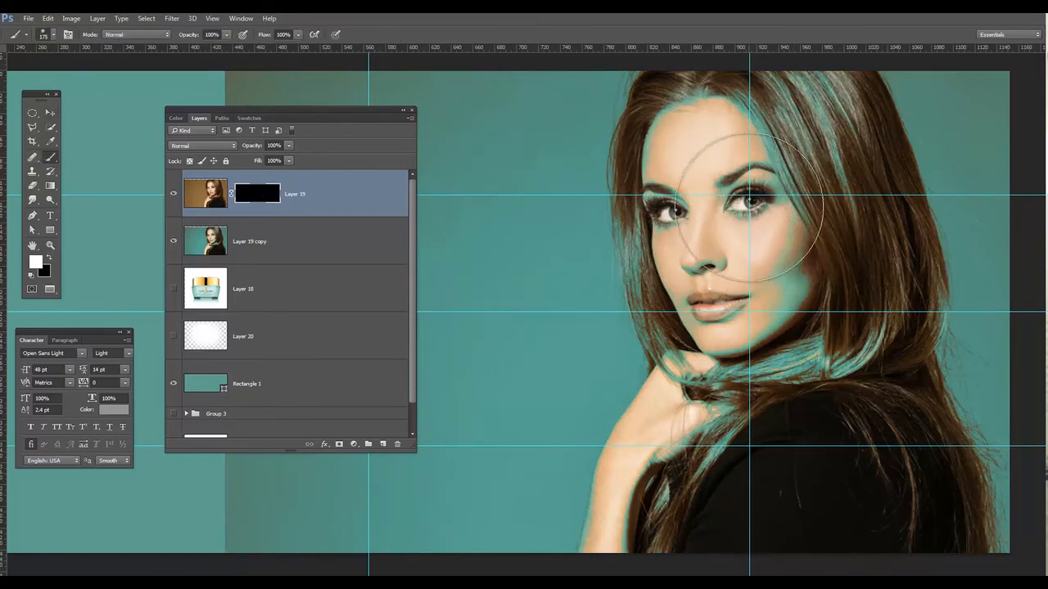
mouse_move(750, 208)
mouse_down()
mouse_move(742, 172)
mouse_move(722, 154)
mouse_move(703, 171)
mouse_move(736, 192)
mouse_move(771, 161)
mouse_move(771, 130)
mouse_move(796, 133)
mouse_move(805, 153)
mouse_move(784, 116)
mouse_move(811, 167)
mouse_move(835, 289)
mouse_move(828, 347)
mouse_move(732, 357)
mouse_move(733, 392)
mouse_move(689, 530)
mouse_move(816, 479)
mouse_move(814, 418)
mouse_move(871, 474)
mouse_move(865, 438)
mouse_up()
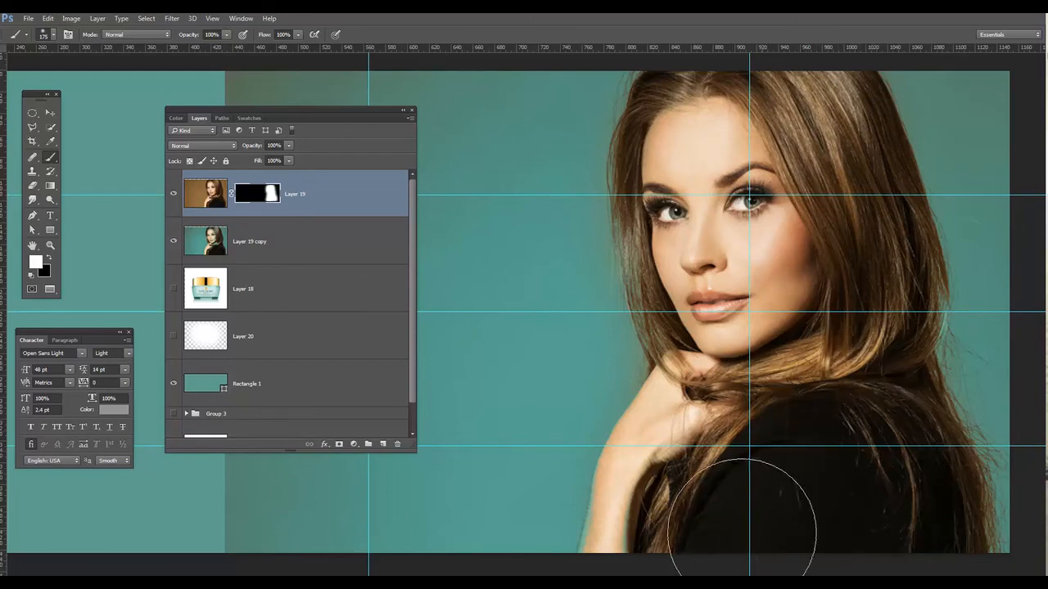
drag(692, 543, 749, 487)
mouse_move(772, 220)
mouse_down()
mouse_move(807, 316)
mouse_move(802, 274)
mouse_up()
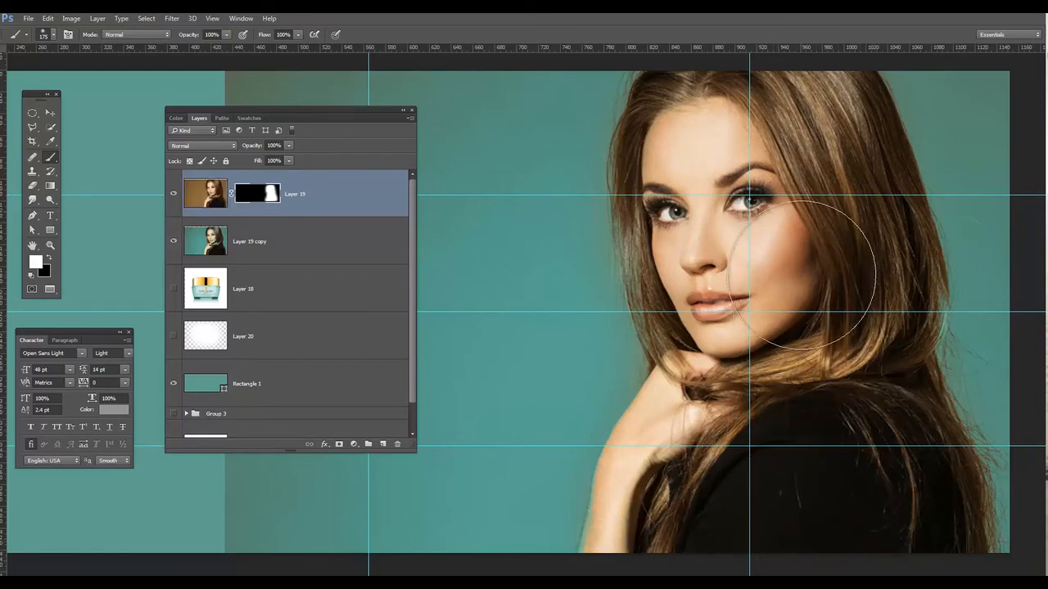
Mask the teal portrait copy and paint black over its hard edge and uneven backdrop to blend it into the teal rectangle
drag(296, 109, 1047, 110)
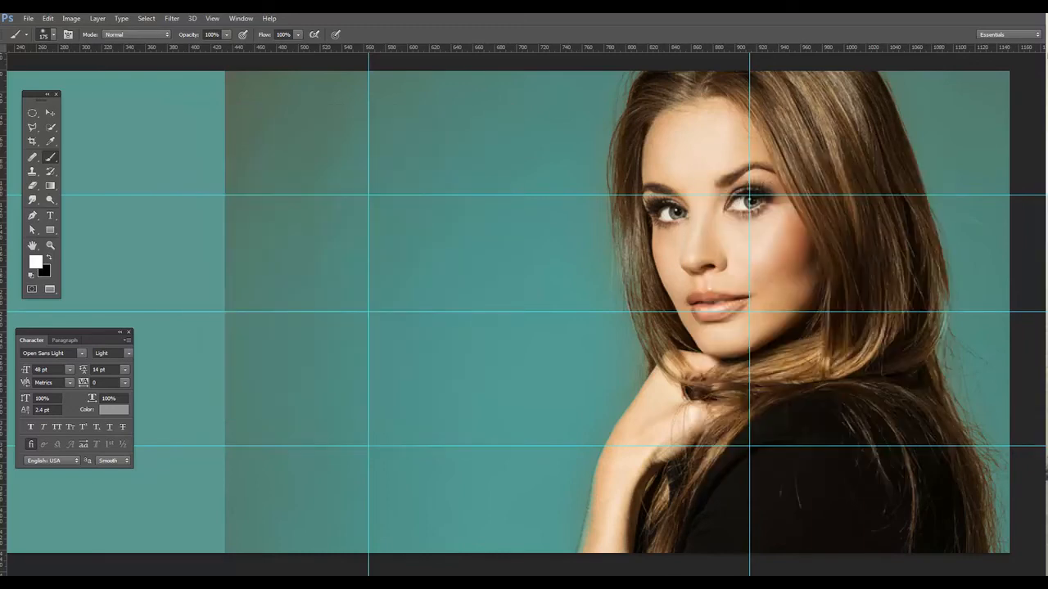
key(ctrl+minus)
key(ctrl+minus)
key(ctrl+plus)
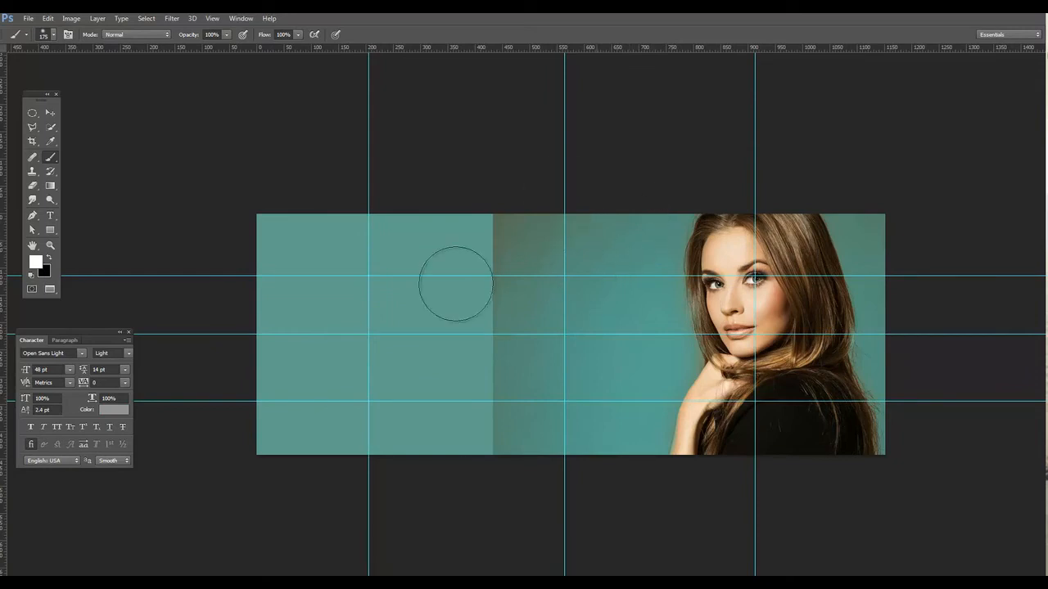
click(50, 258)
click(533, 249)
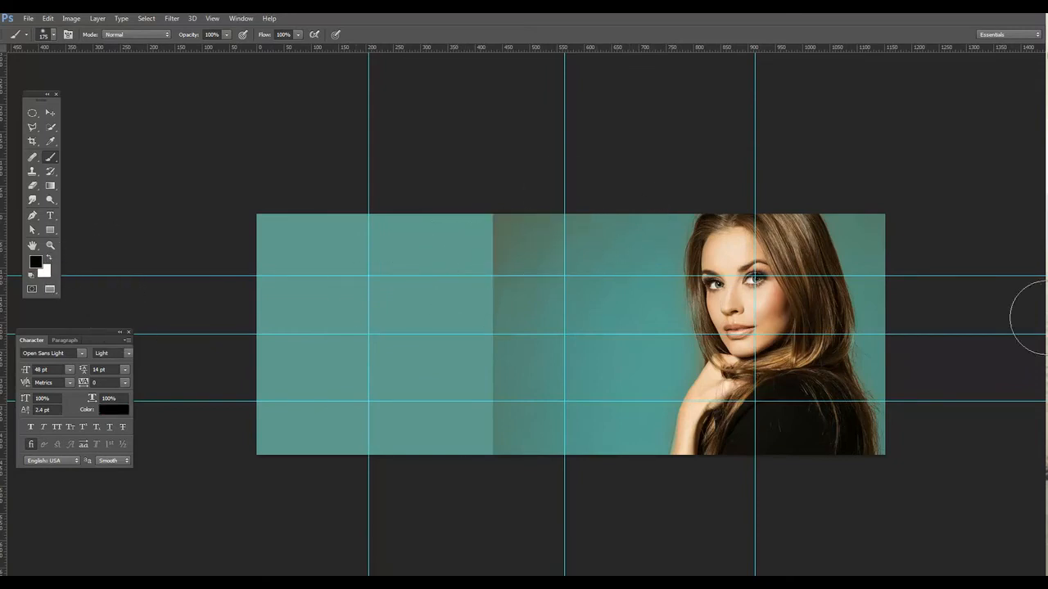
mouse_move(643, 195)
mouse_down()
mouse_move(574, 451)
mouse_move(489, 441)
mouse_move(523, 226)
mouse_move(484, 285)
mouse_move(463, 385)
mouse_move(485, 209)
mouse_move(528, 257)
mouse_move(578, 358)
mouse_move(592, 254)
mouse_move(626, 249)
mouse_up()
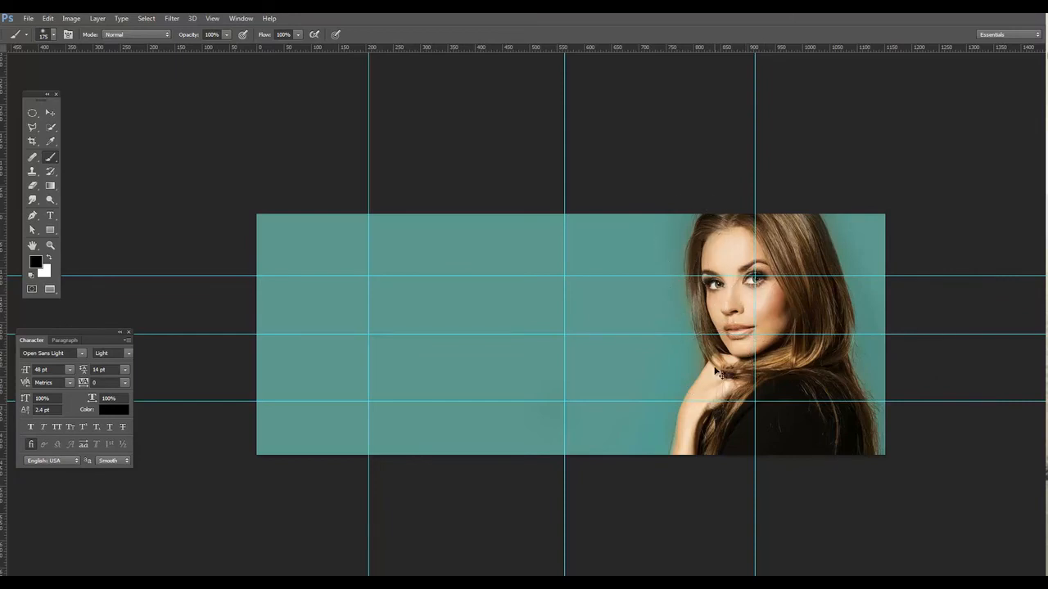
Try painting black at 25% brush opacity over the model's cheek and hair on the mask, then restore the area with white
key(ctrl+plus)
key(space)
mouse_move(775, 323)
mouse_down()
mouse_move(557, 278)
mouse_move(595, 276)
mouse_move(445, 286)
mouse_up()
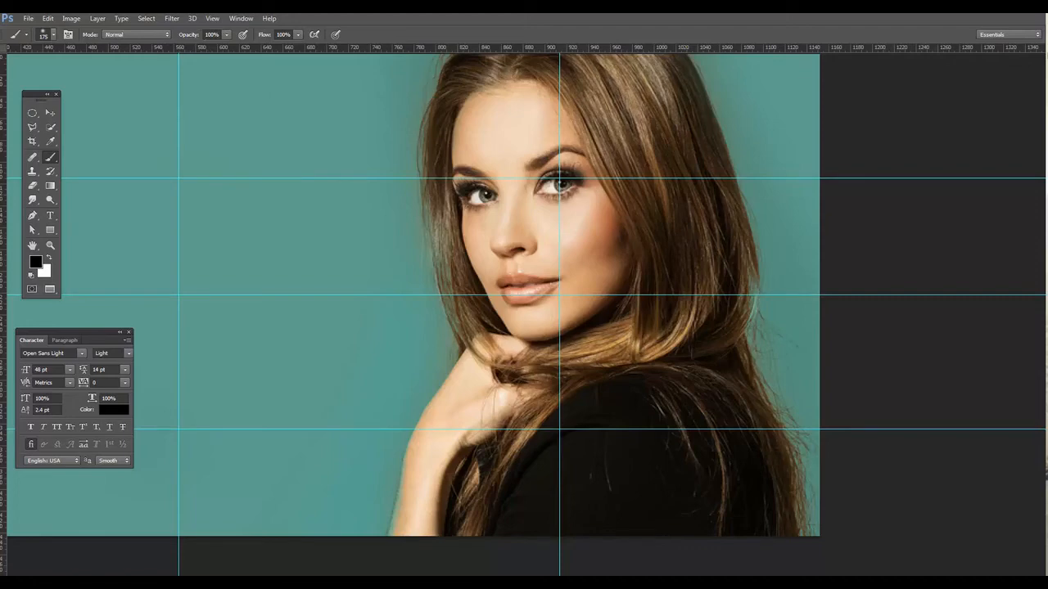
click(210, 35)
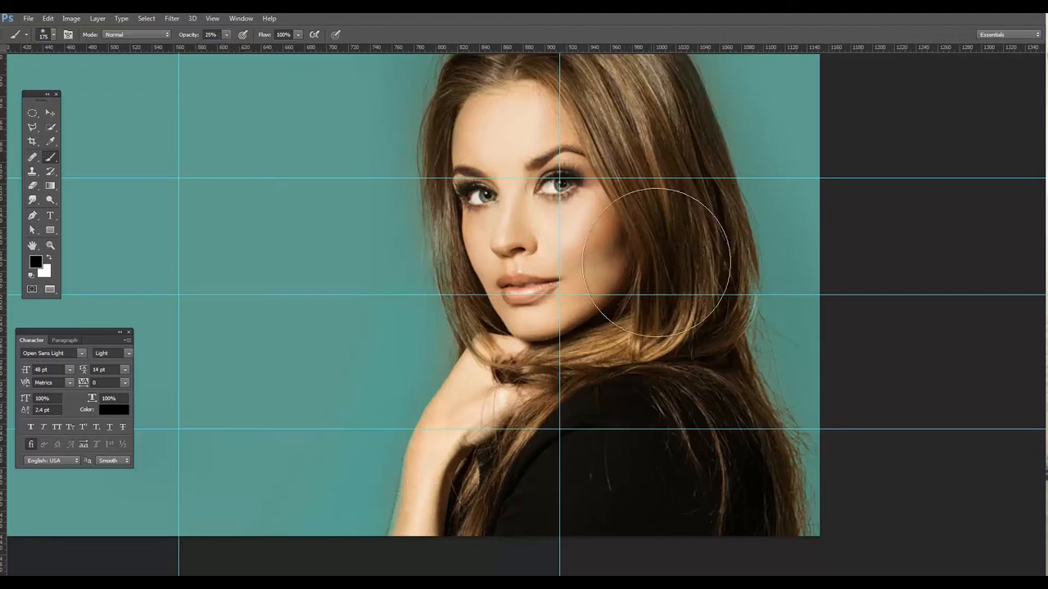
click(686, 287)
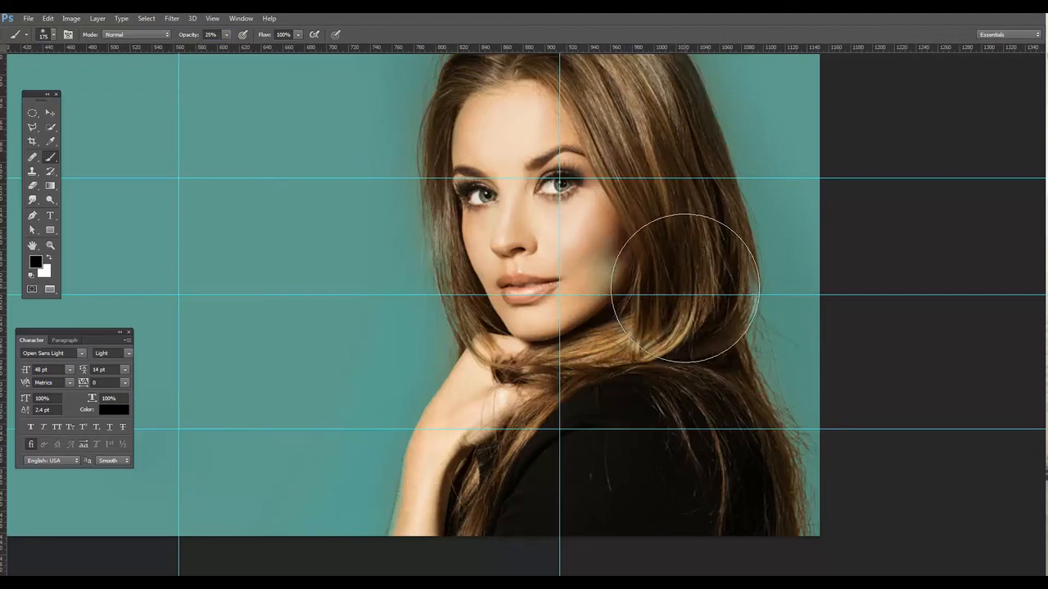
click(682, 286)
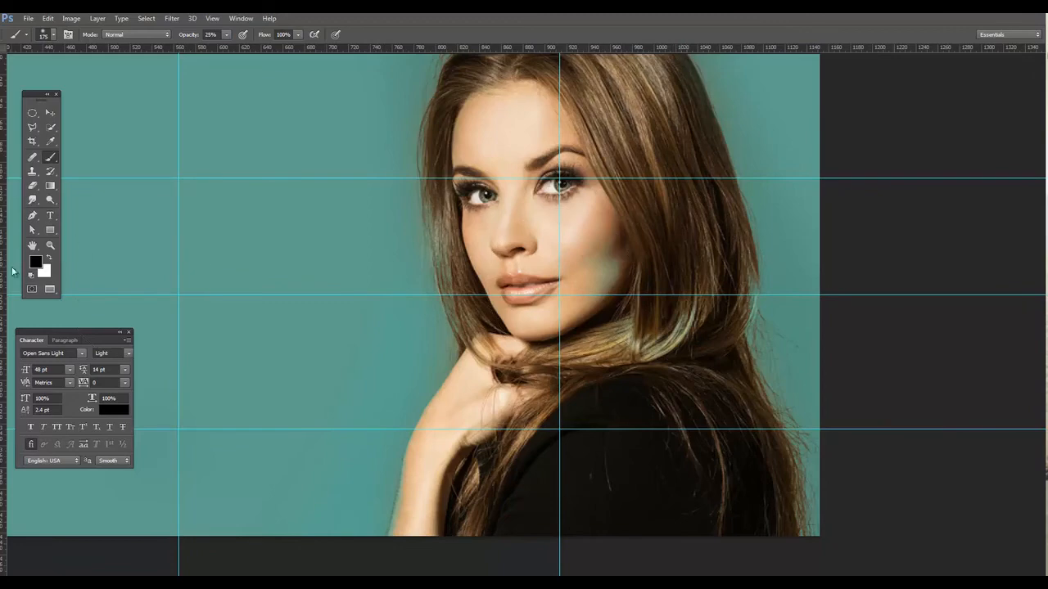
click(49, 260)
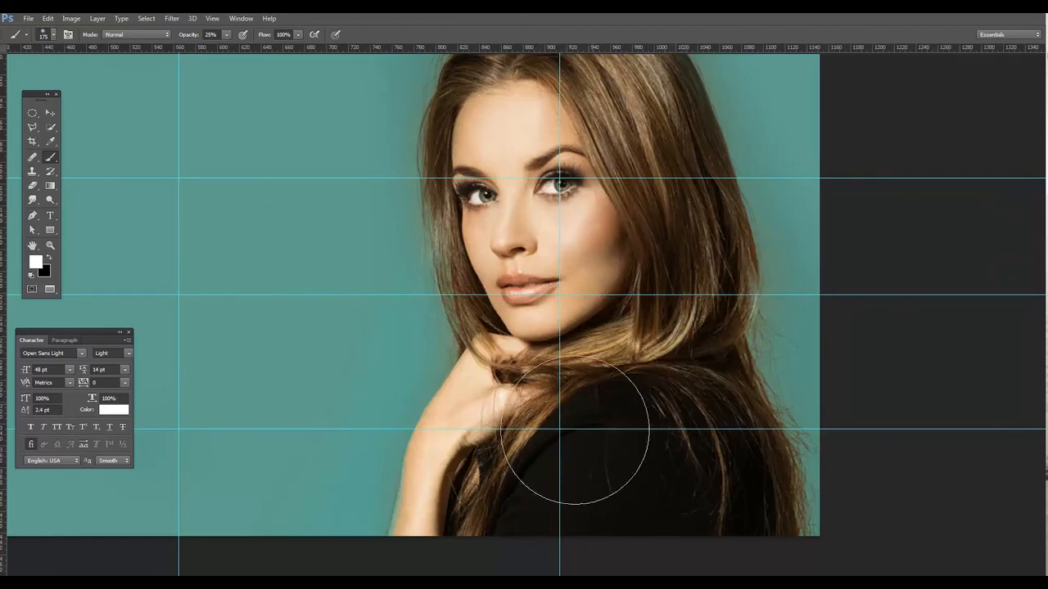
Return the brush opacity to 100%, try a soft-edged white dab on the teal backdrop and undo it
click(51, 36)
click(100, 96)
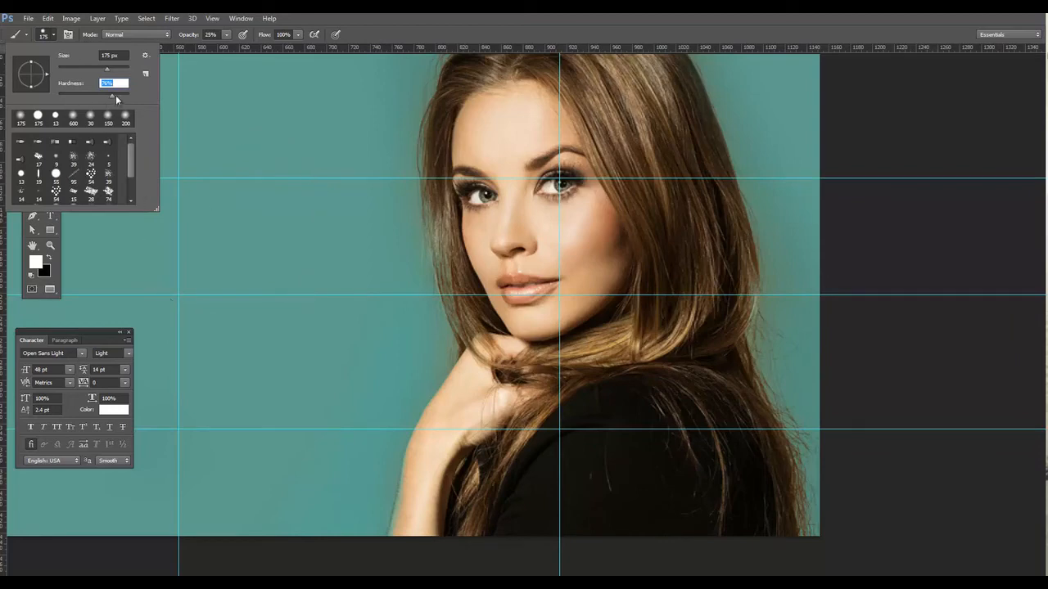
click(229, 36)
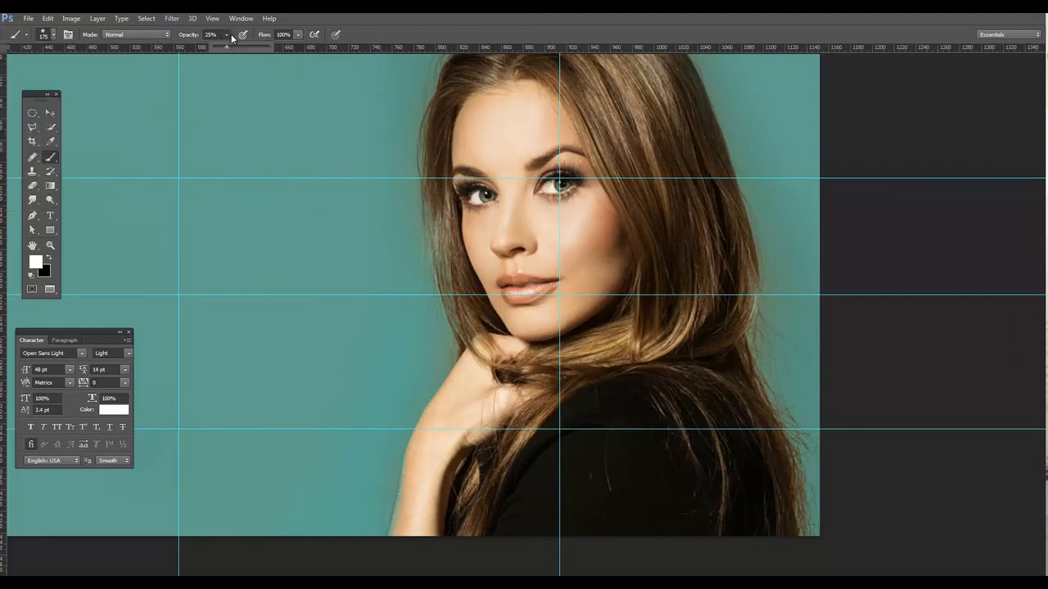
key(0)
click(148, 169)
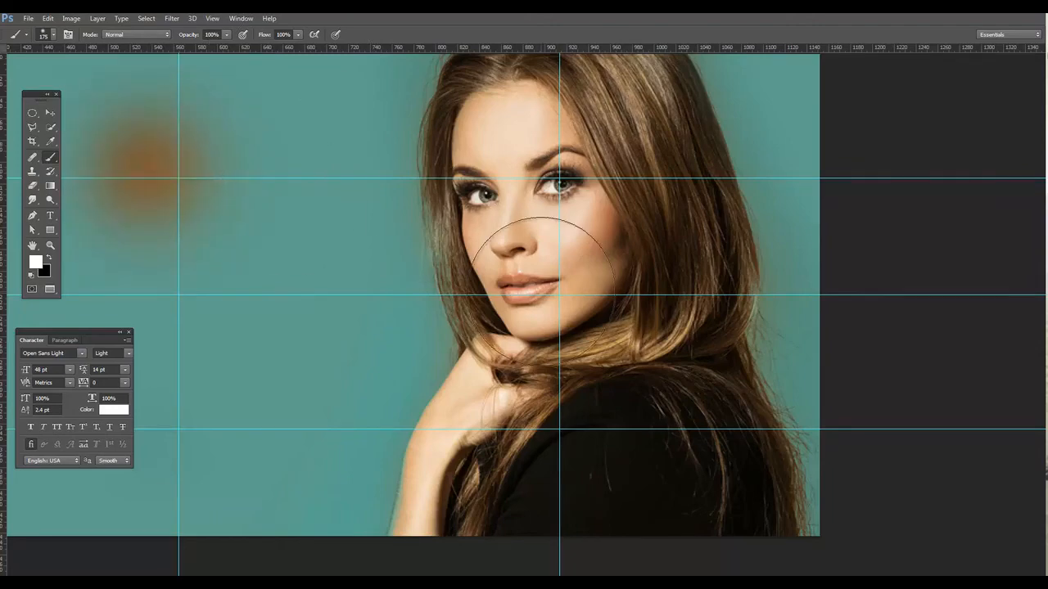
key(ctrl+z)
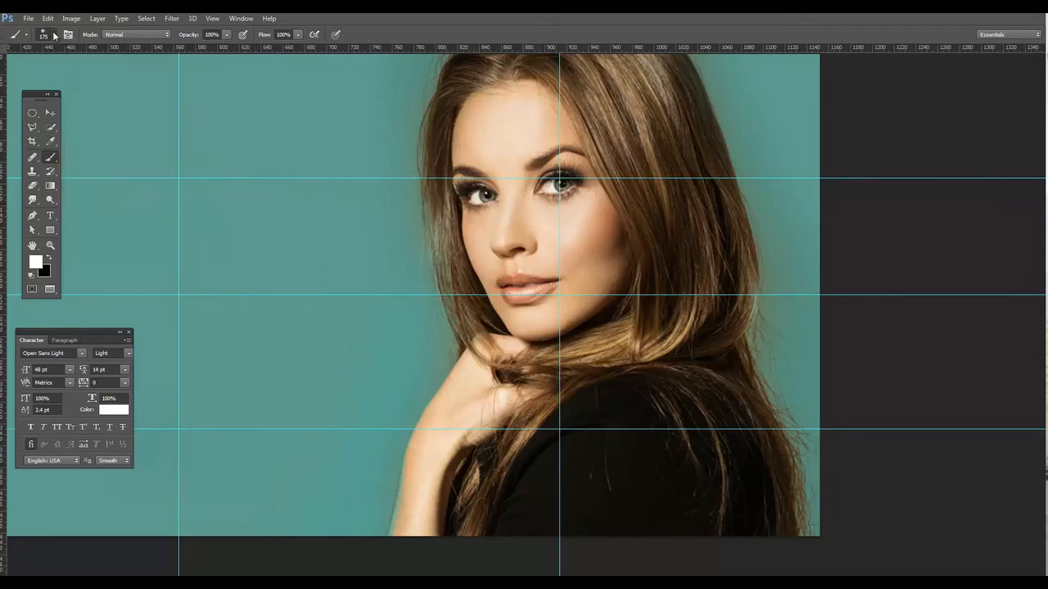
Try a hard-edged white dab on the teal backdrop with brush hardness 100% and undo it
click(54, 35)
drag(62, 96, 129, 95)
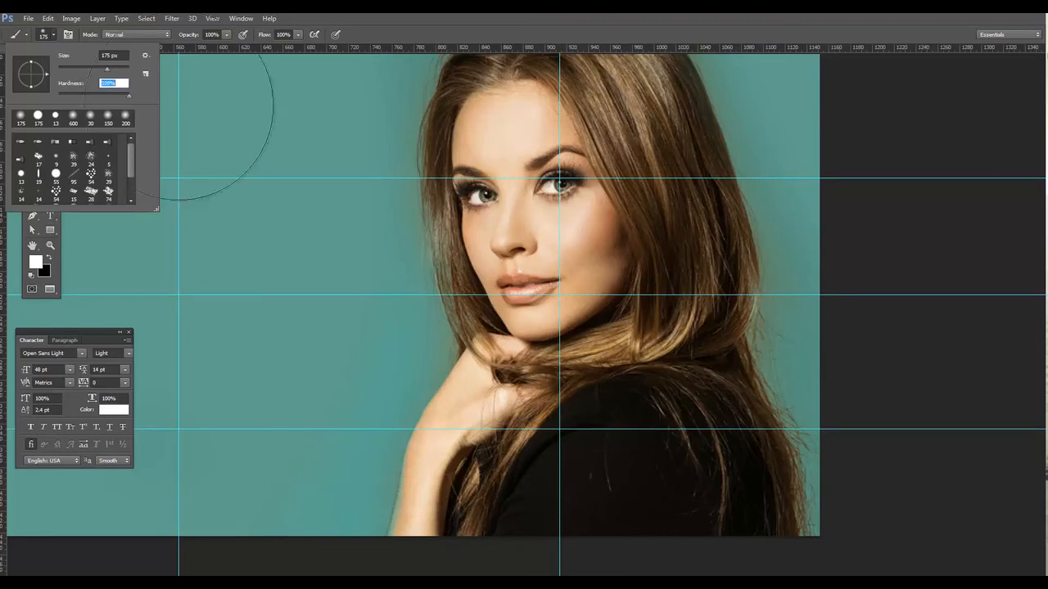
click(232, 193)
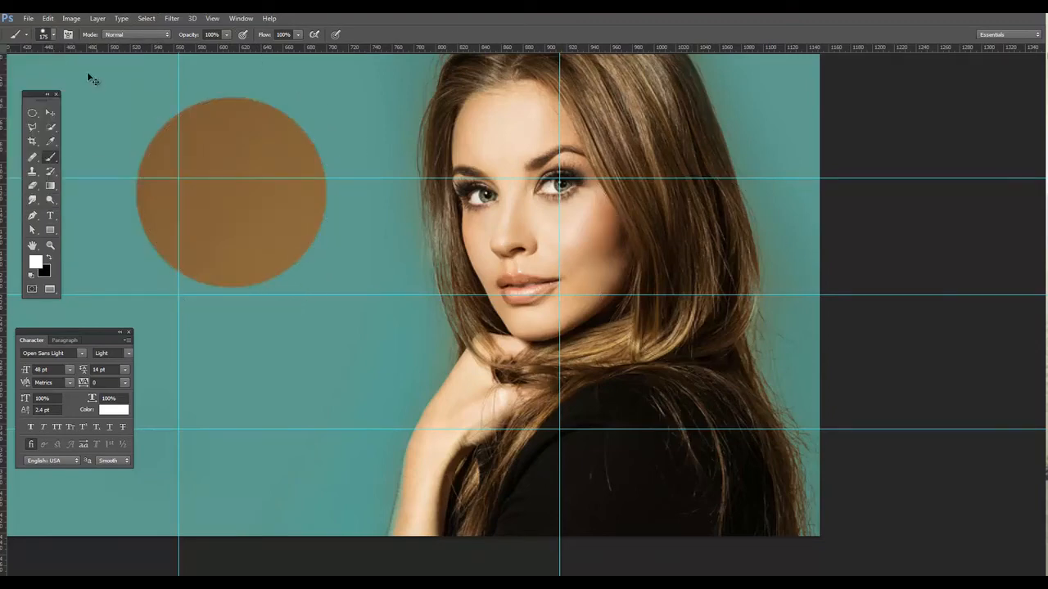
key(ctrl+z)
Set the 175 px brush's hardness to 77%
click(54, 35)
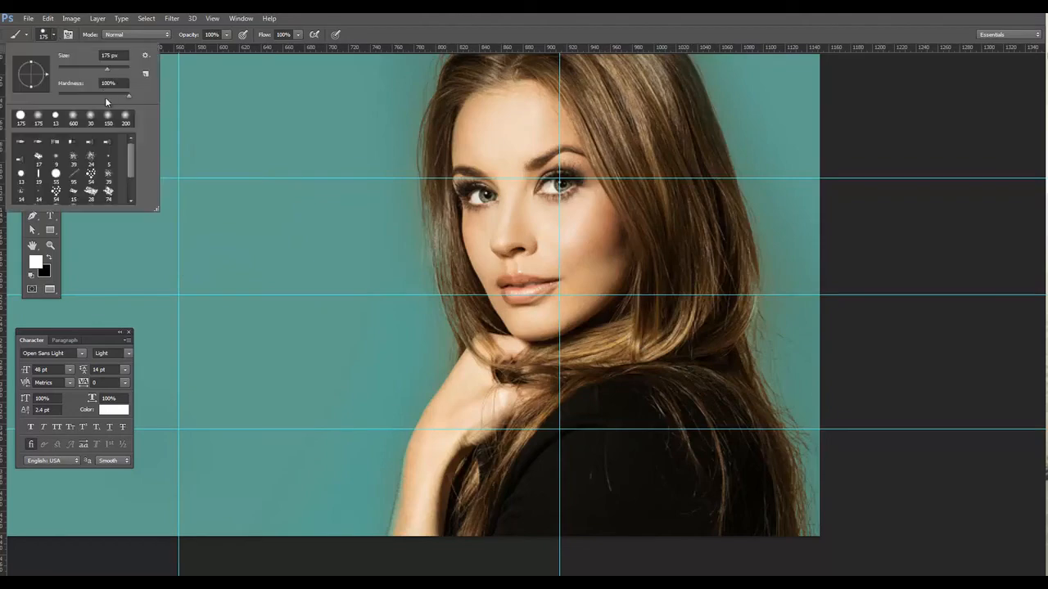
drag(110, 97, 112, 98)
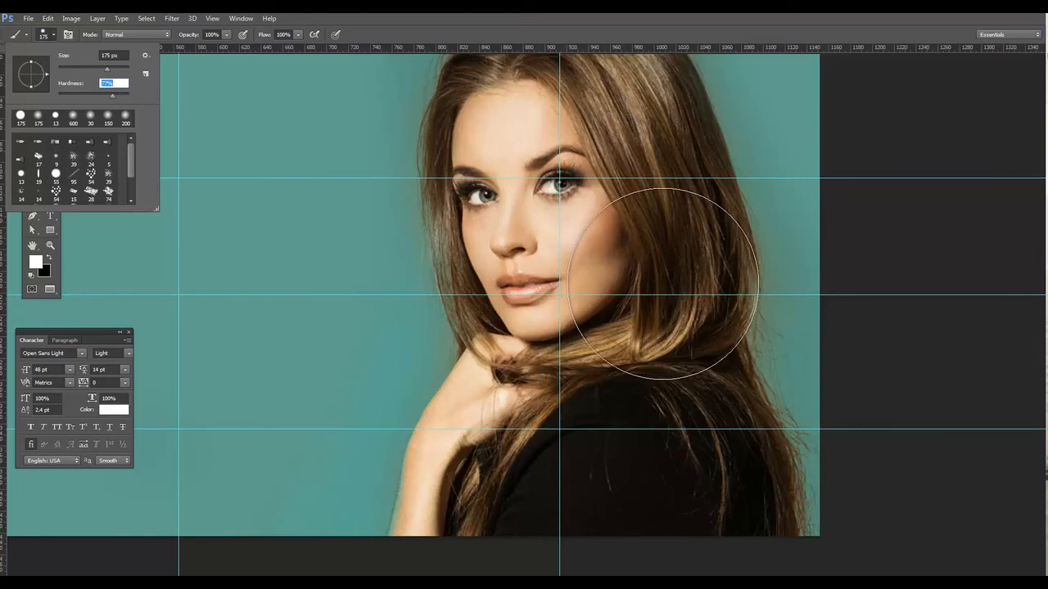
key(Return)
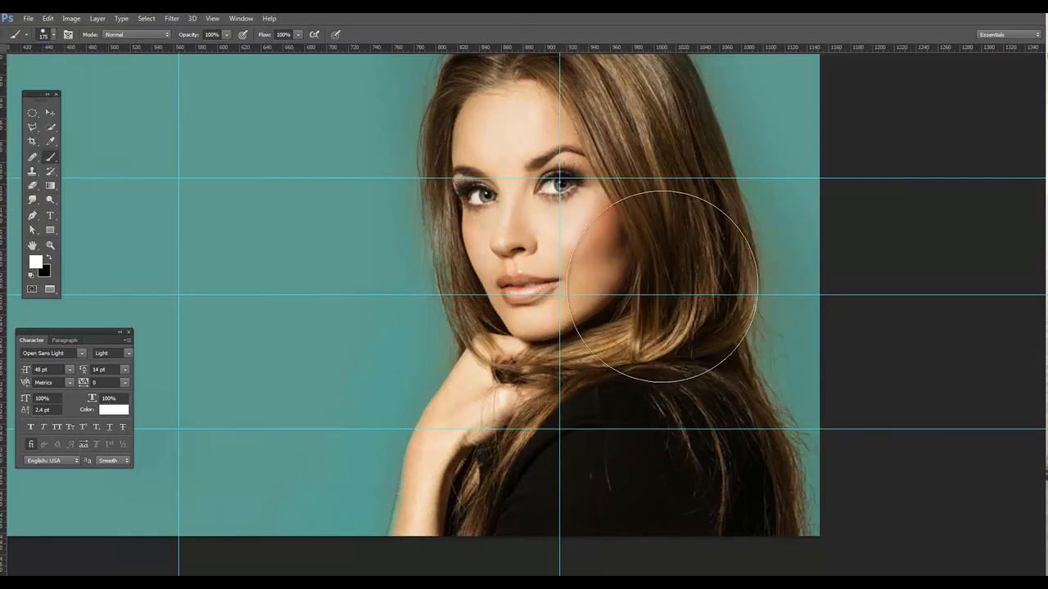
Examine the masked edges around the model's hair, face, forearm and shoulder up close
drag(584, 219, 618, 224)
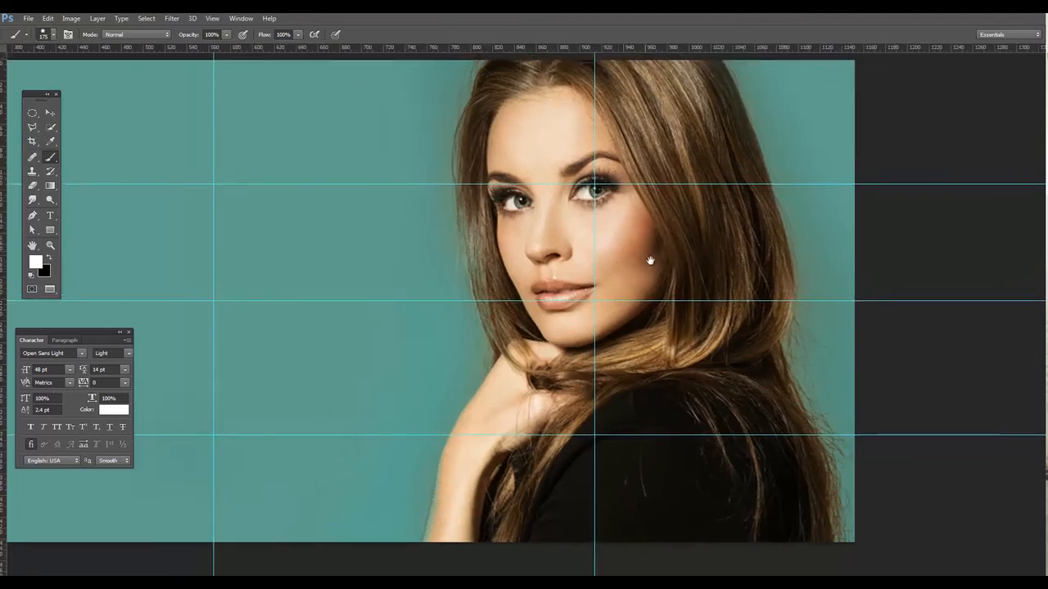
drag(605, 184, 627, 217)
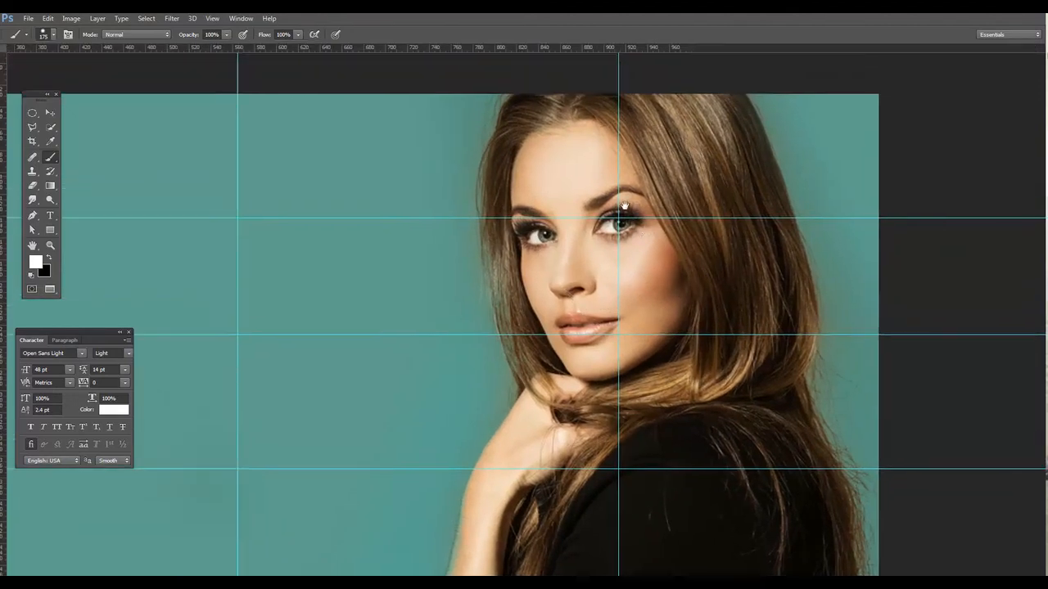
click(49, 117)
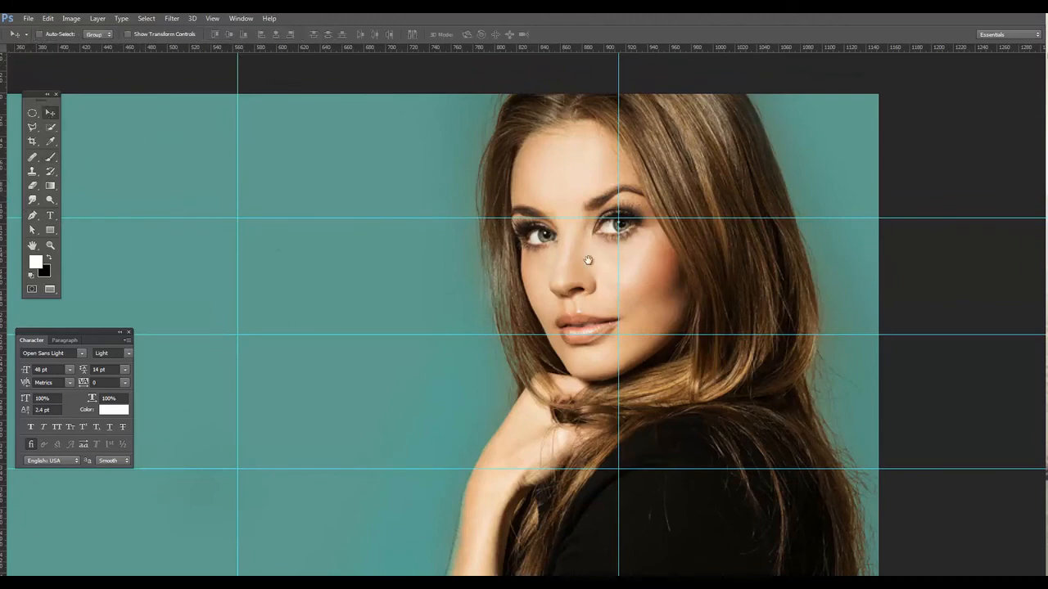
scroll(580, 242, down, 5)
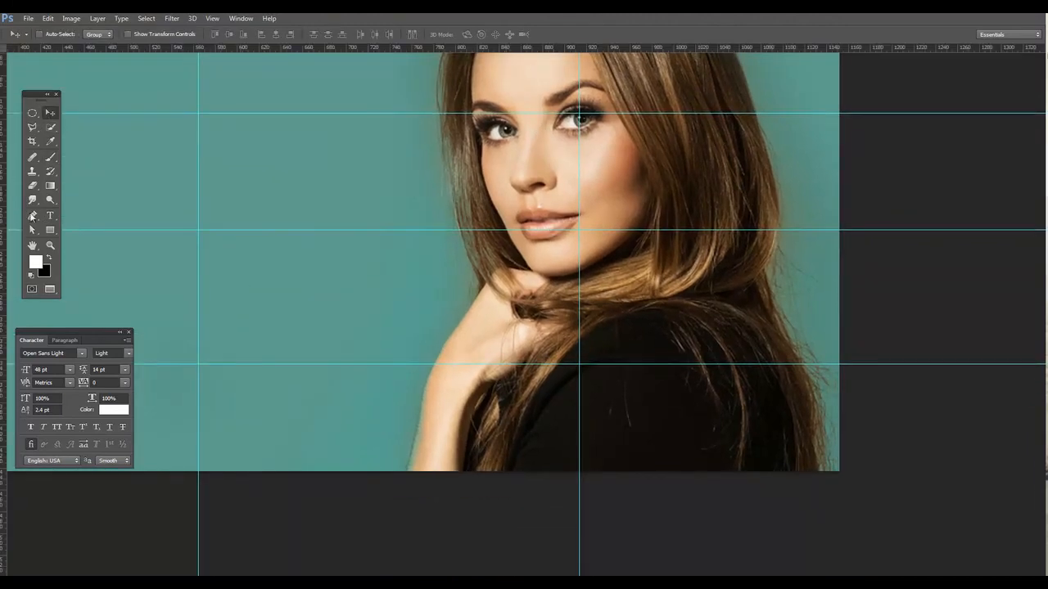
click(51, 157)
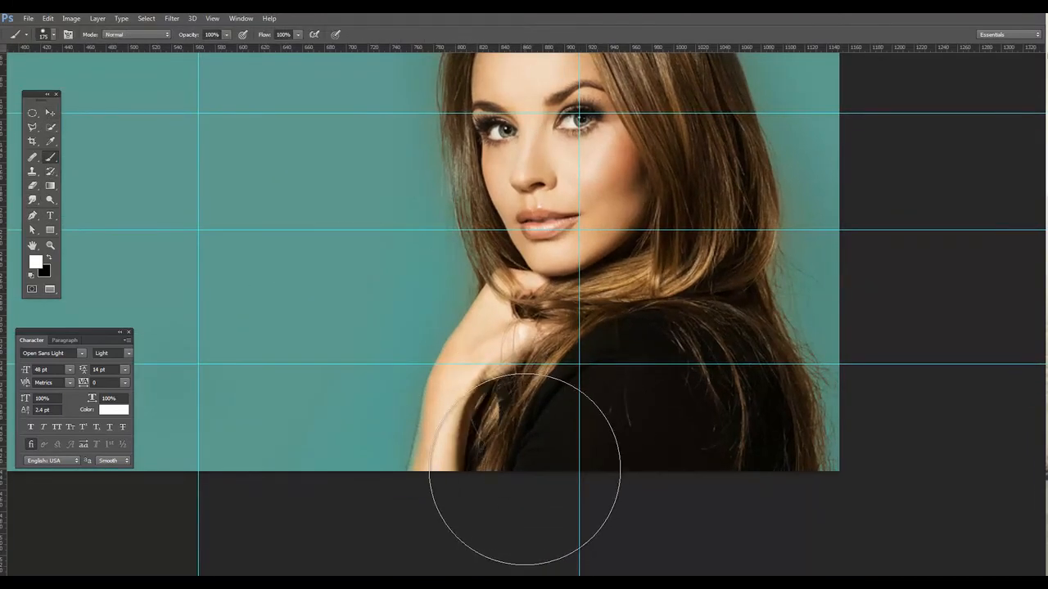
scroll(524, 469, up, 3)
key(ctrl+plus)
drag(537, 391, 561, 253)
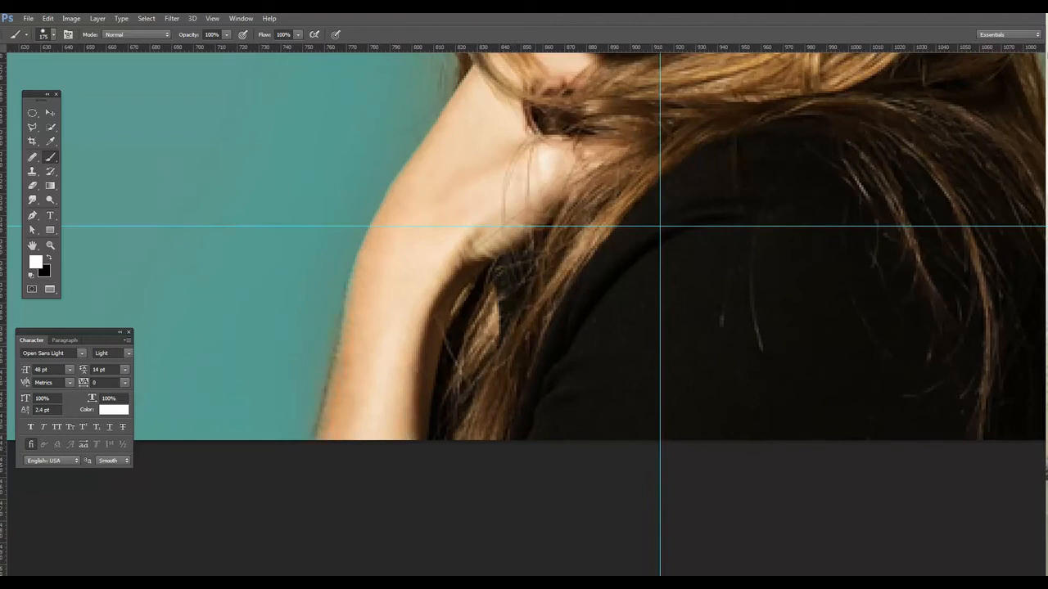
drag(657, 256, 666, 346)
drag(722, 299, 673, 322)
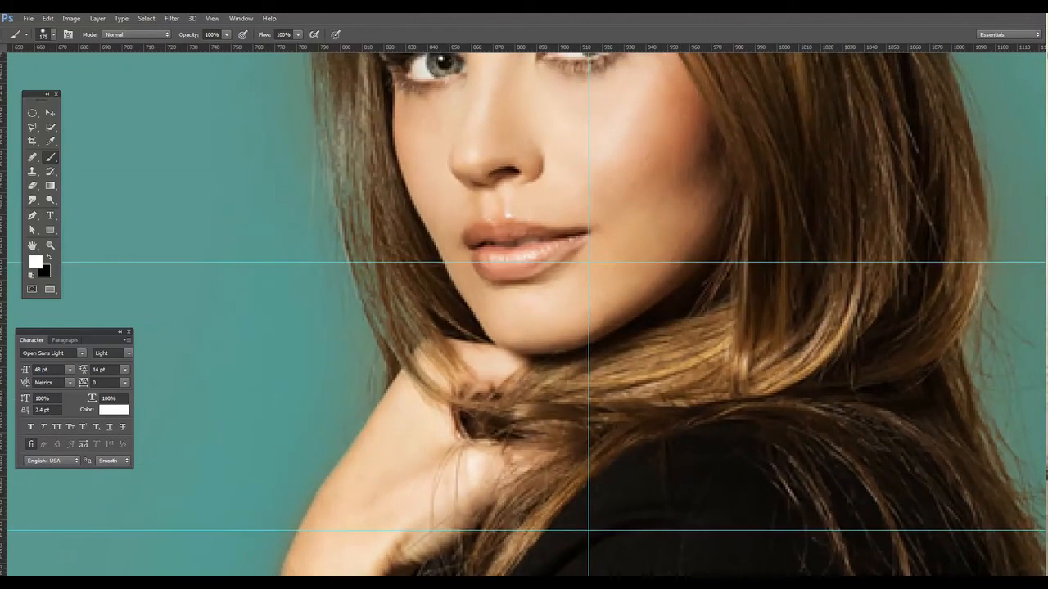
Compare the portrait with and without the masked brown layer by toggling the portrait layers' visibility, leaving both shown
key(F7)
drag(1015, 166, 936, 131)
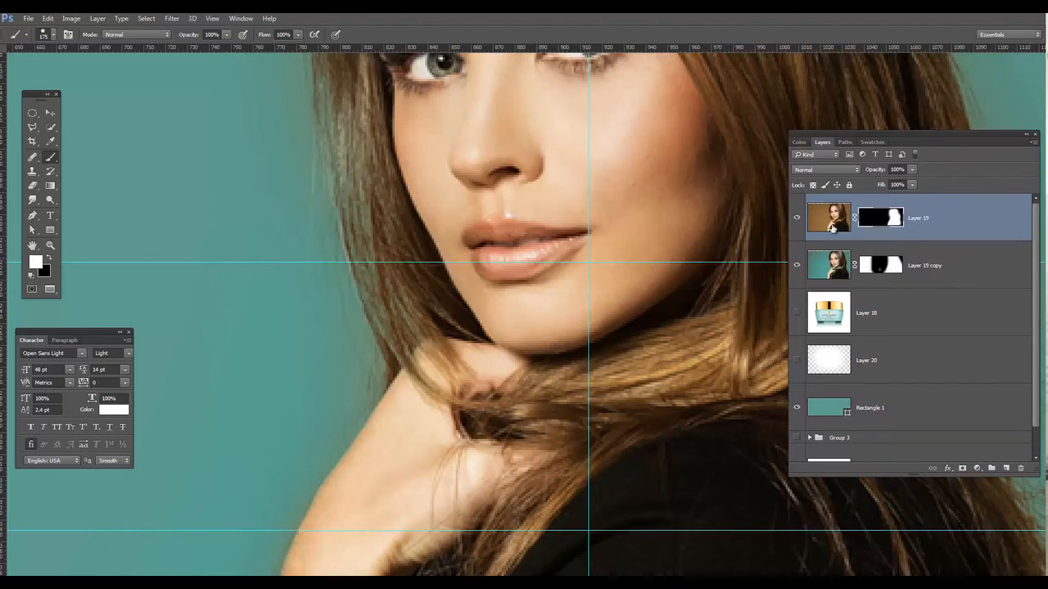
click(798, 219)
click(798, 221)
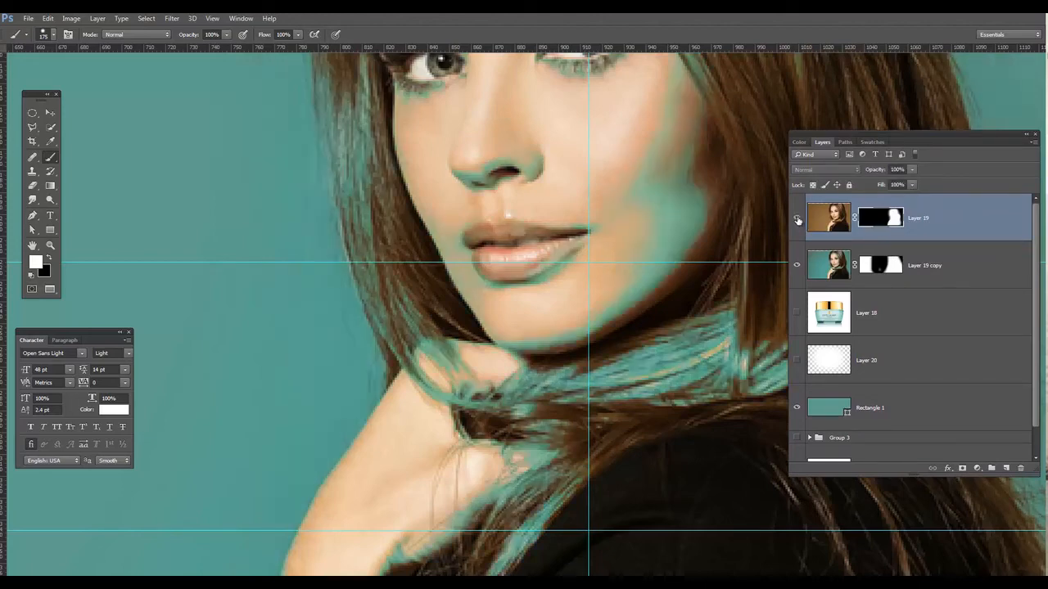
click(798, 221)
click(799, 265)
click(798, 265)
key(ctrl+0)
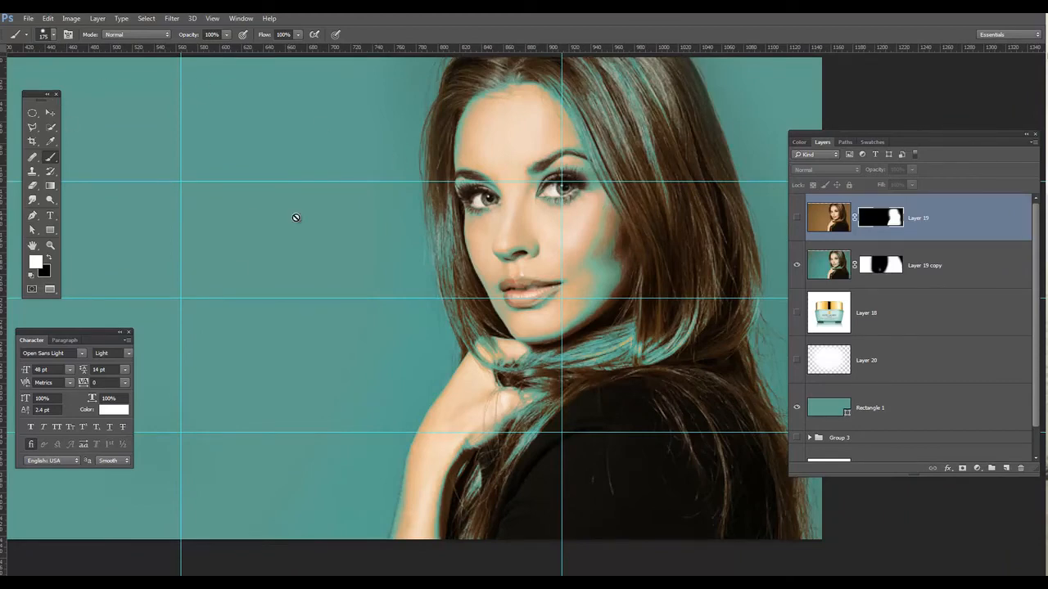
click(797, 218)
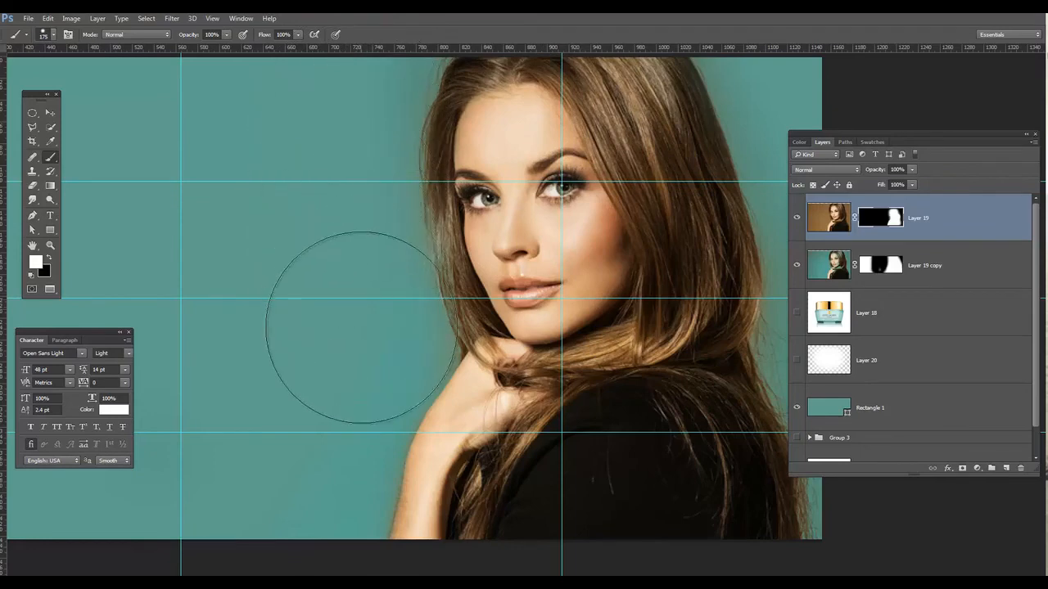
Compare the portrait with the masked brown layer hidden and shown, then review the whole teal banner
key(space)
drag(646, 332, 524, 322)
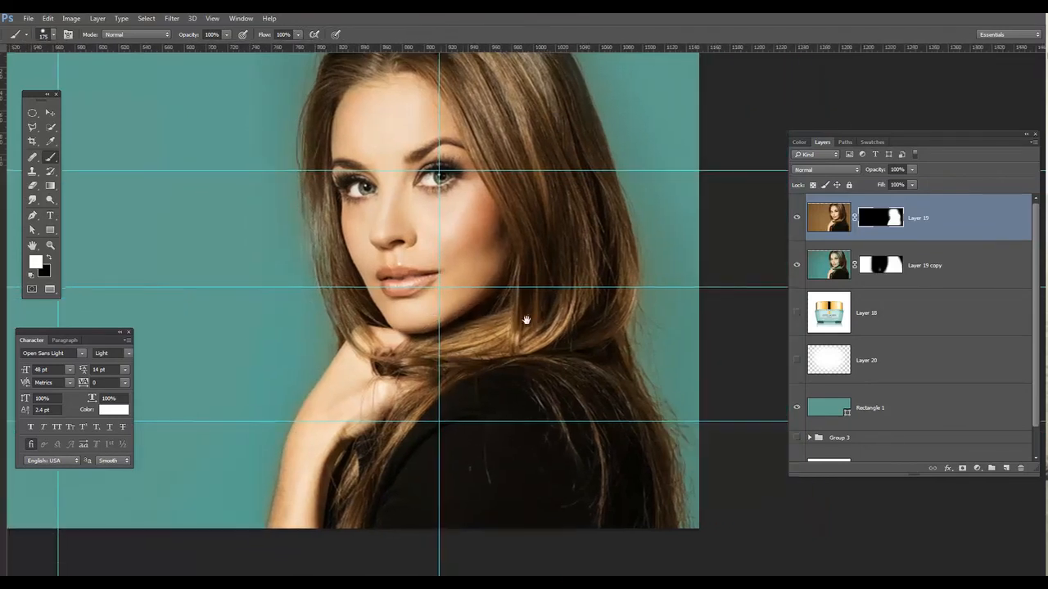
key(space)
drag(619, 221, 657, 276)
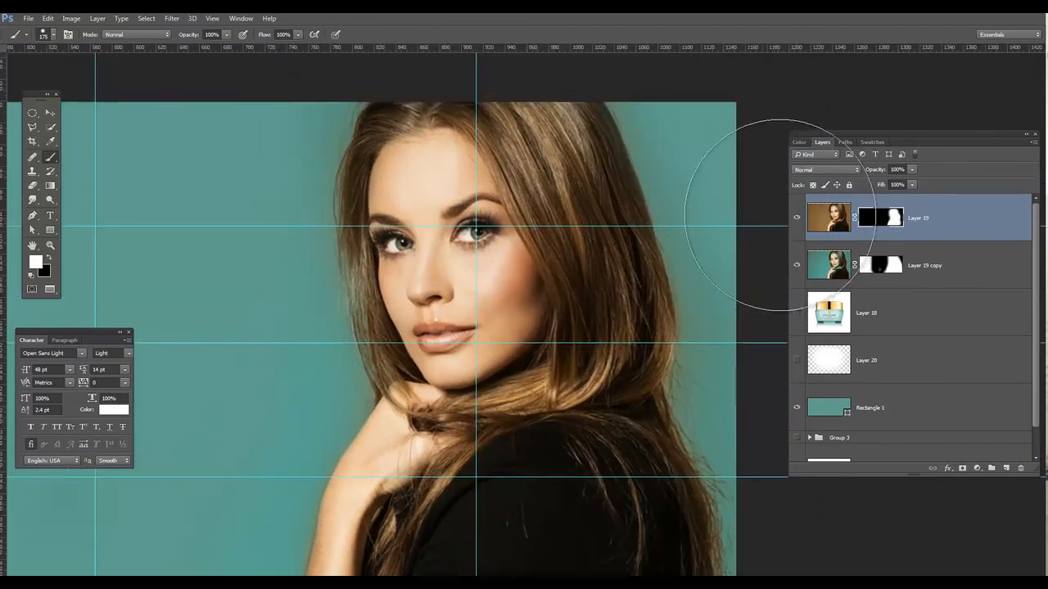
click(797, 217)
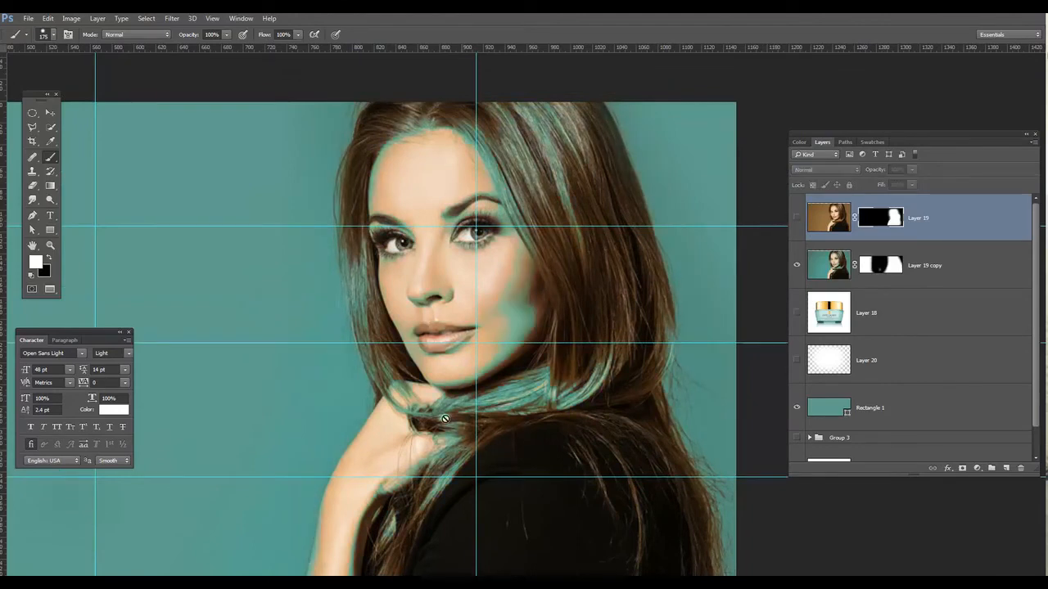
click(797, 219)
drag(319, 285, 589, 235)
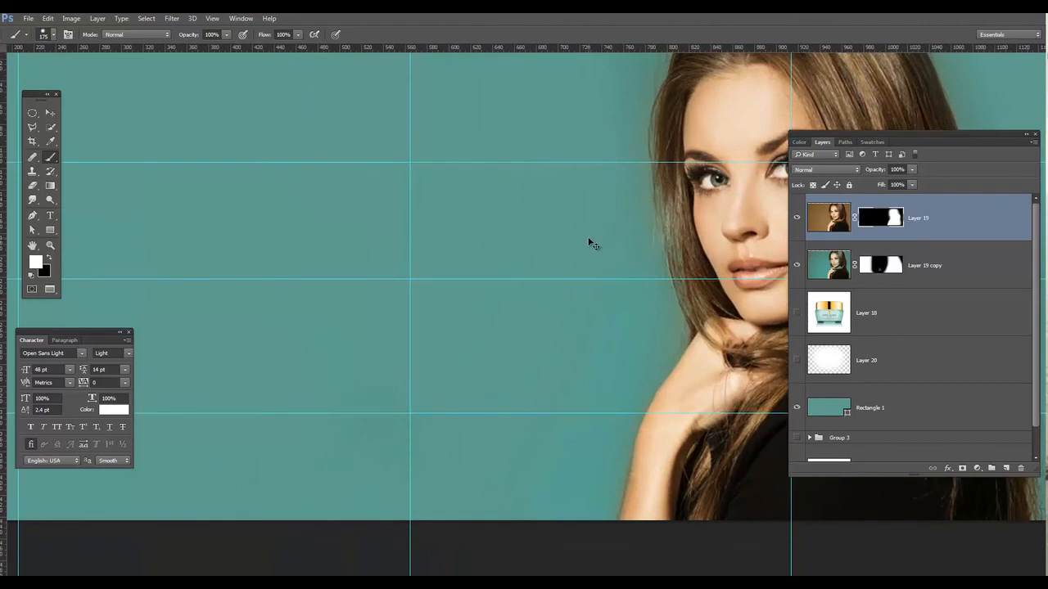
key(ctrl+minus)
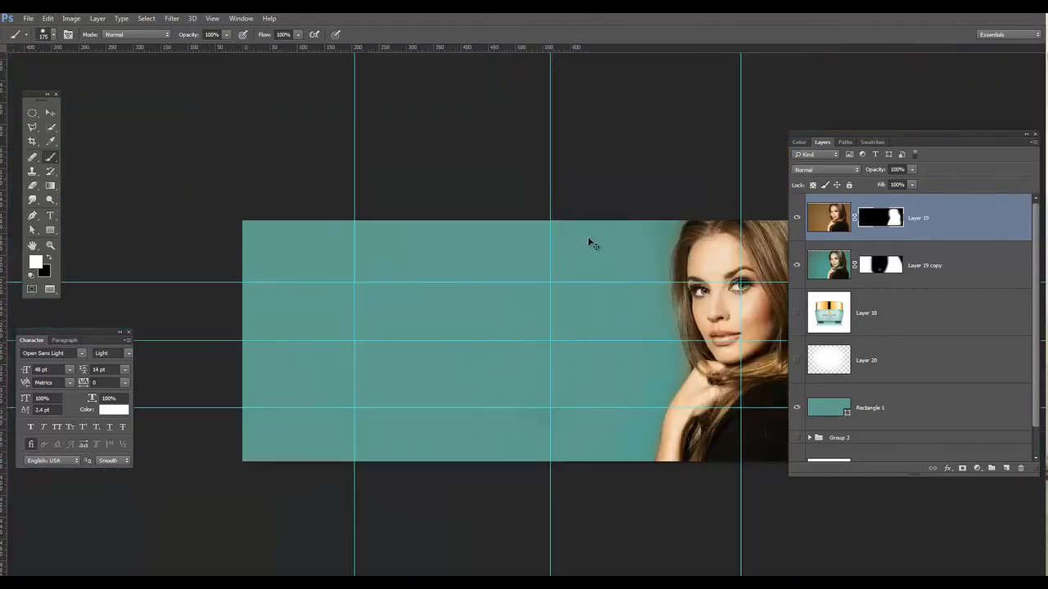
click(51, 113)
drag(419, 232, 320, 159)
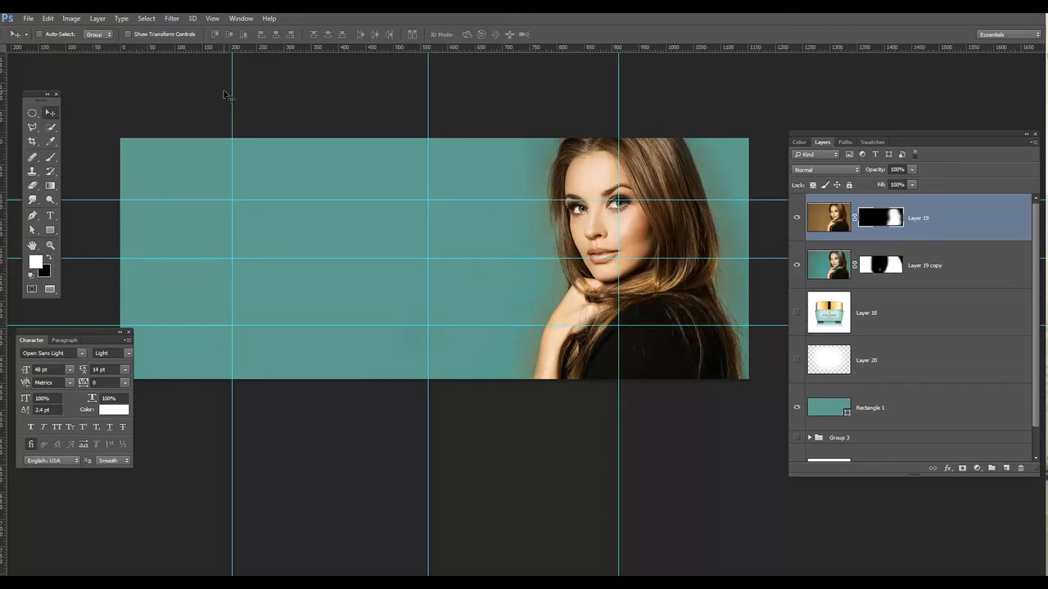
key(ctrl+g)
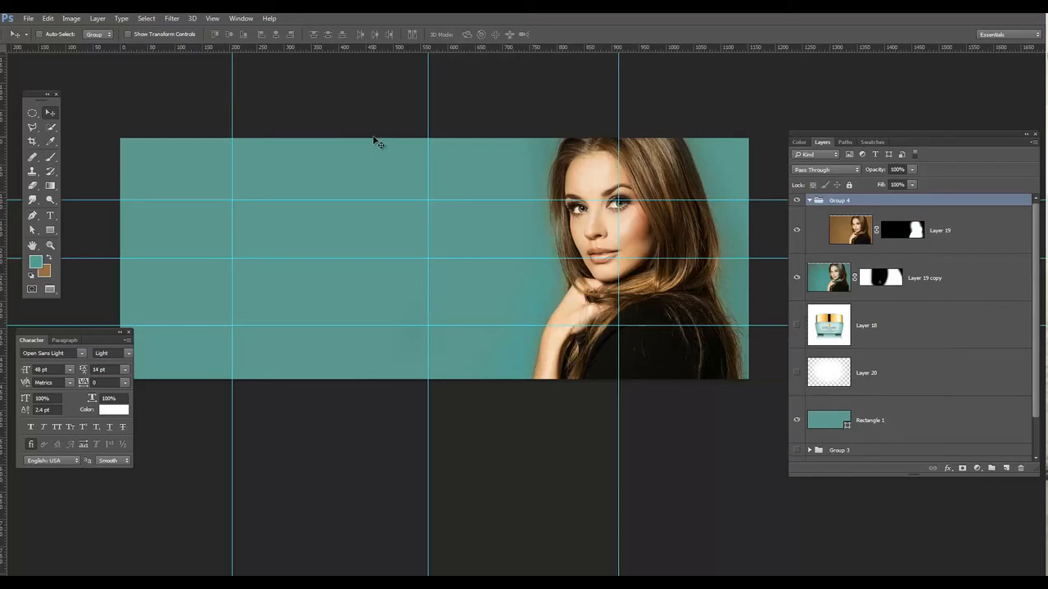
key(ctrl+g)
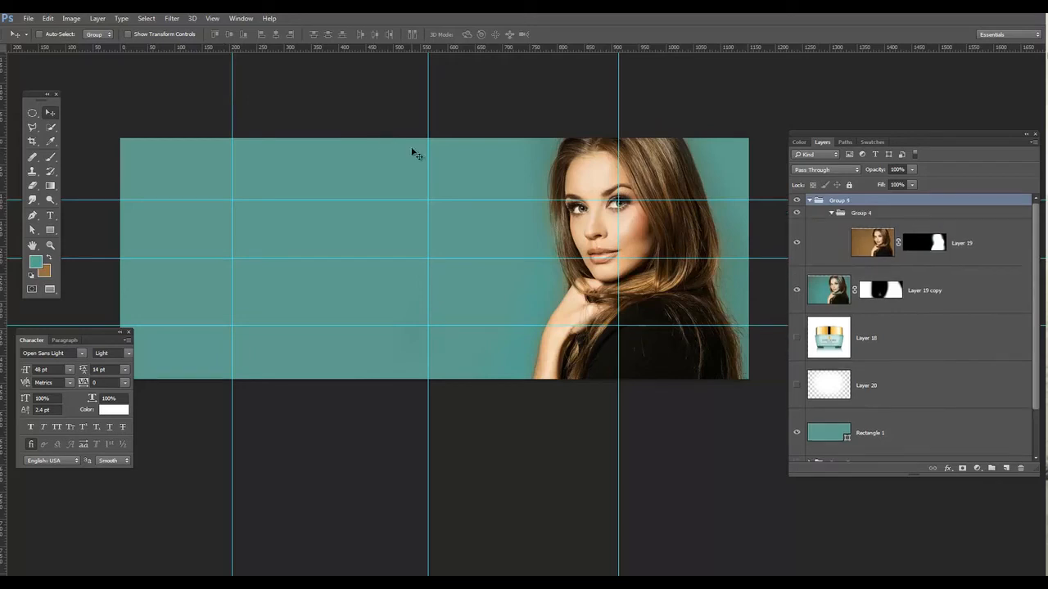
key(ctrl+shift+g)
key(ctrl+shift+g)
key(ctrl)
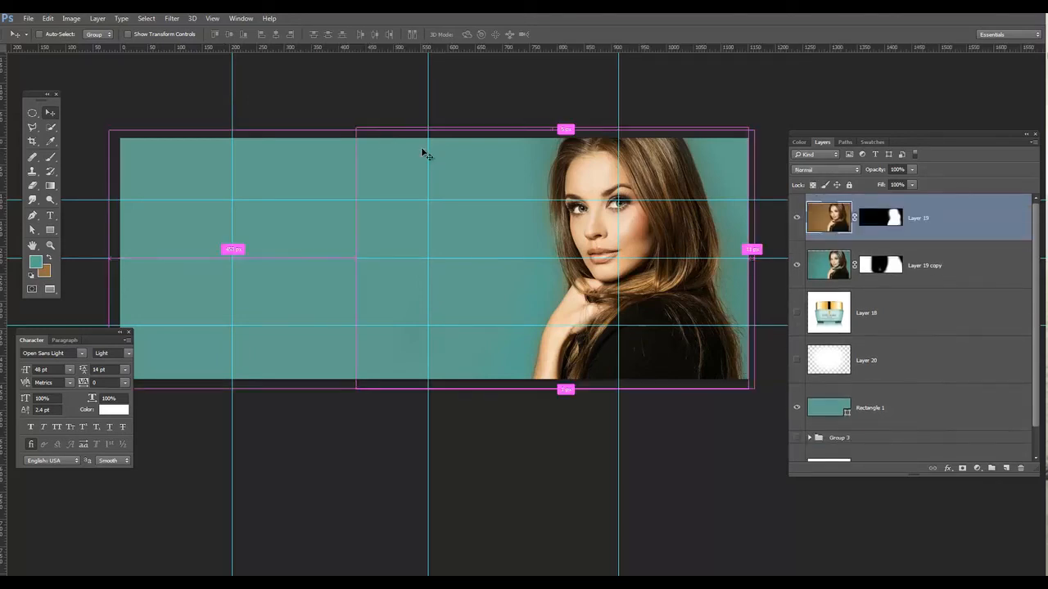
Hide the guides and other extras over the banner
click(211, 19)
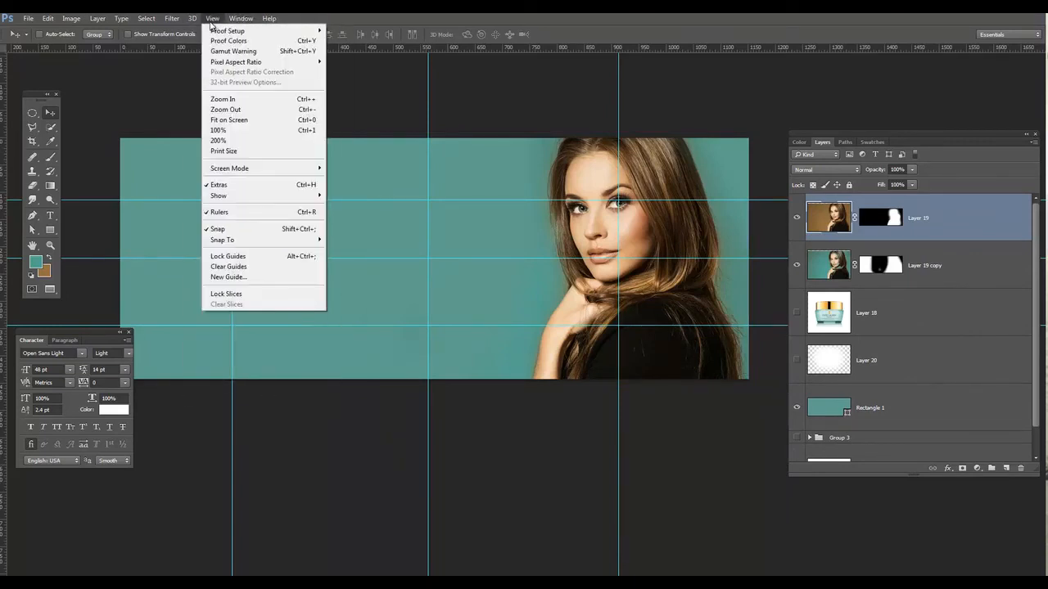
mouse_move(256, 196)
mouse_move(262, 240)
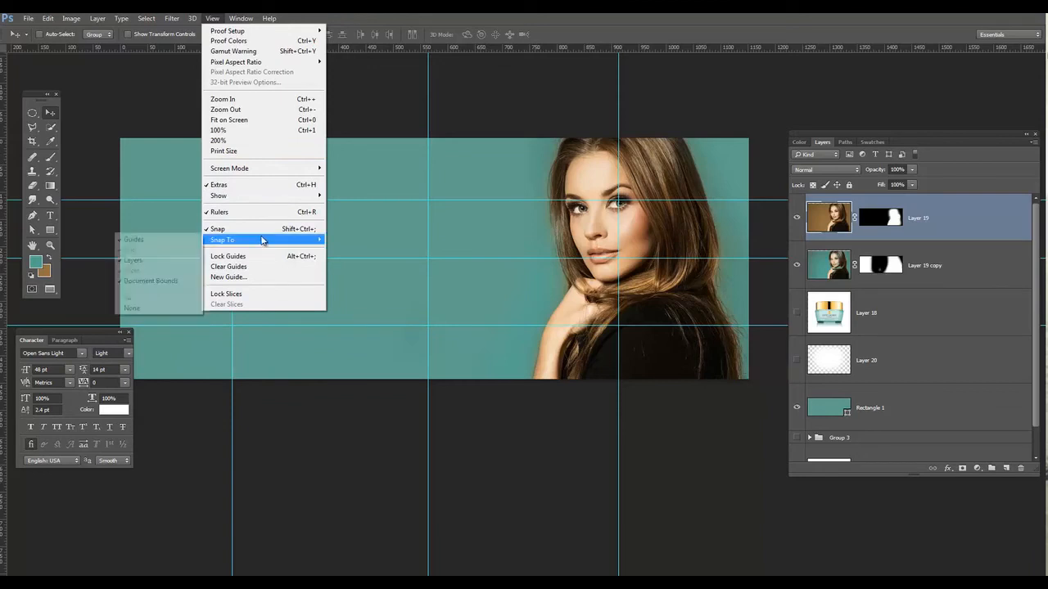
click(274, 187)
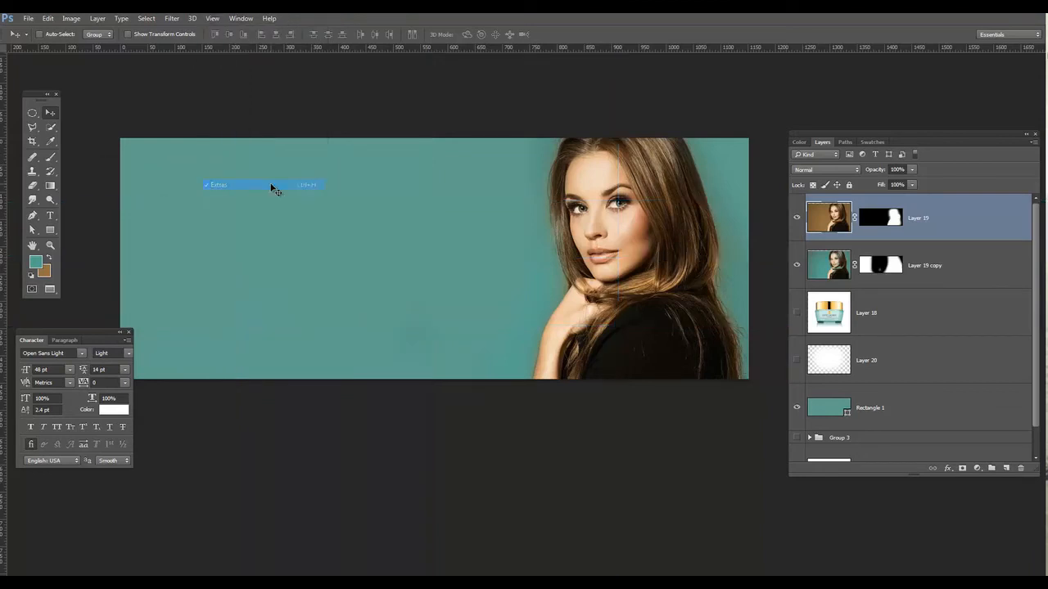
click(232, 18)
mouse_move(215, 18)
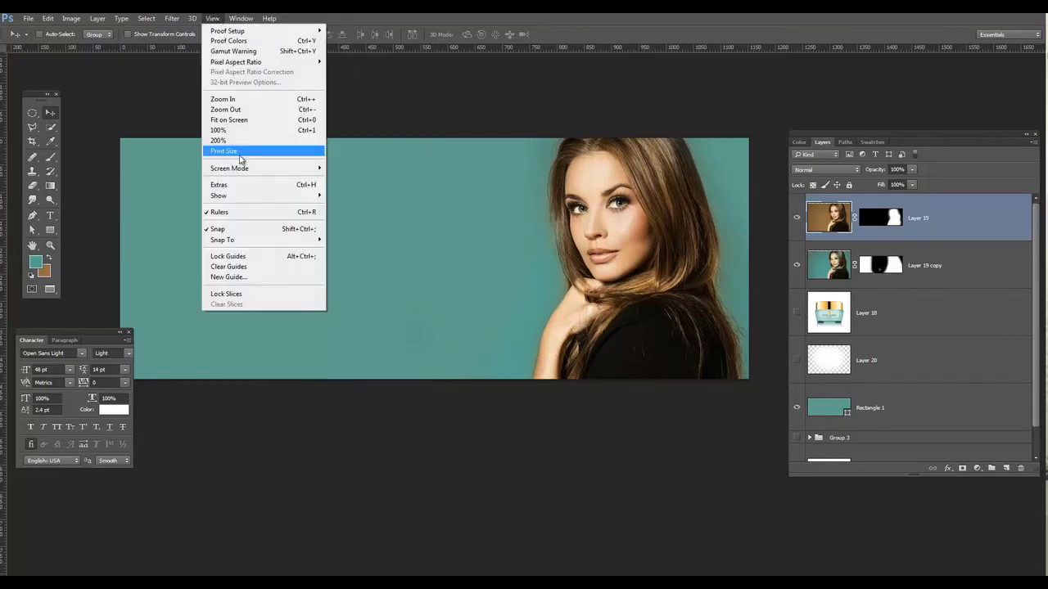
click(437, 188)
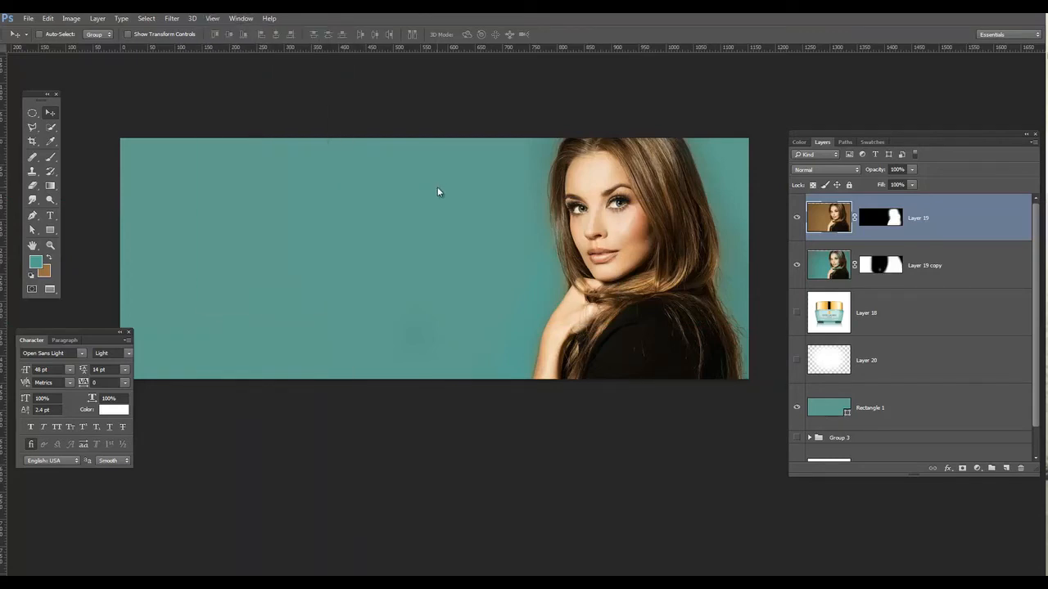
key(ctrl+h)
key(ctrl+h)
key(ctrl+h)
key(ctrl+h)
drag(420, 218, 452, 222)
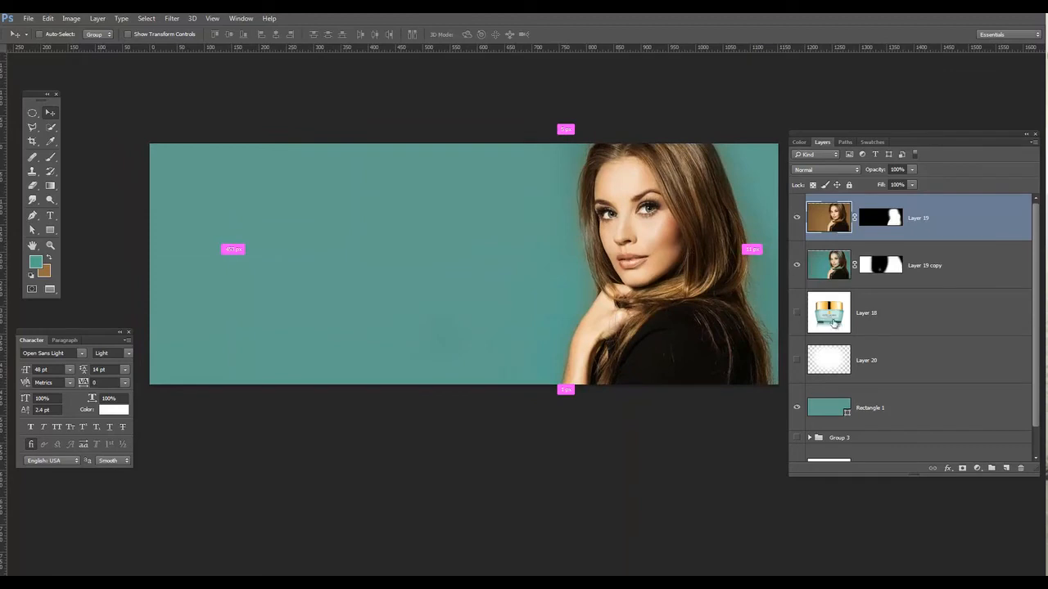
Show the Estée Lauder cream jar layer and the white glow layer beneath it
click(796, 314)
click(923, 313)
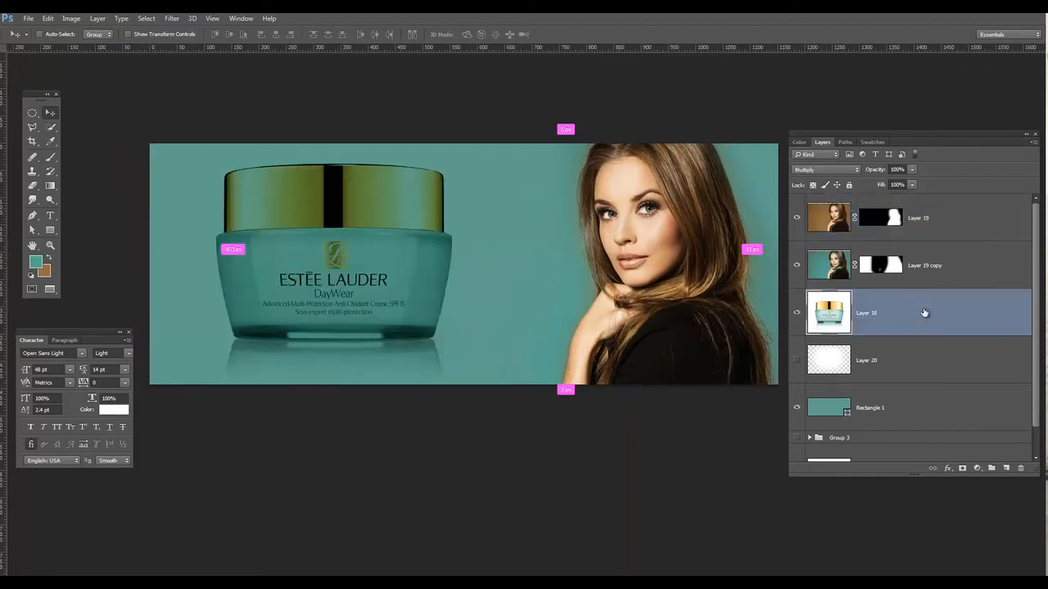
click(798, 361)
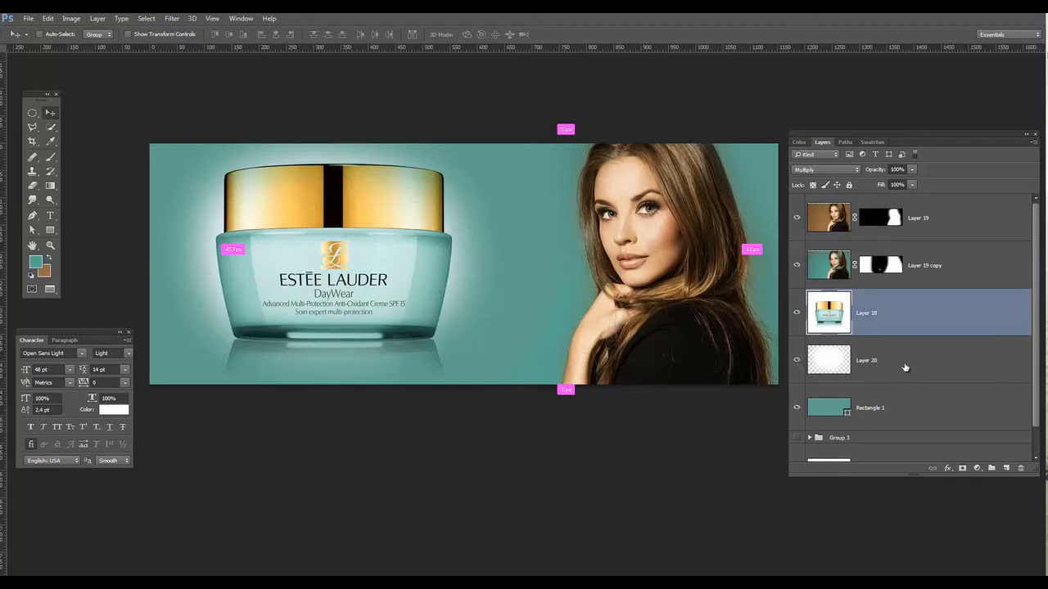
Scale down the cream jar and its white glow layer together and position them in the banner's left half
click(900, 360)
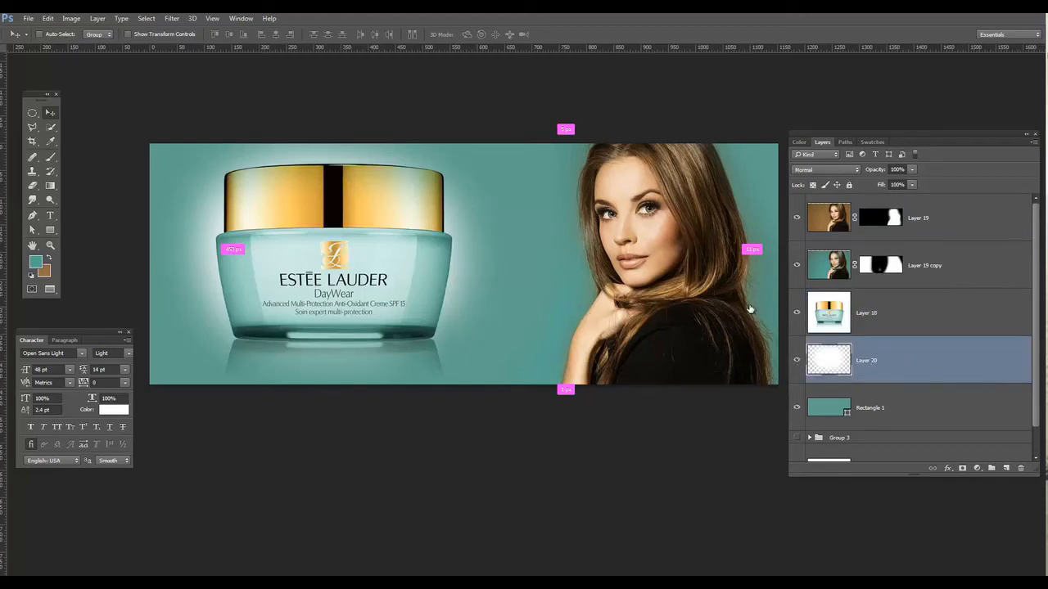
shift+click(895, 318)
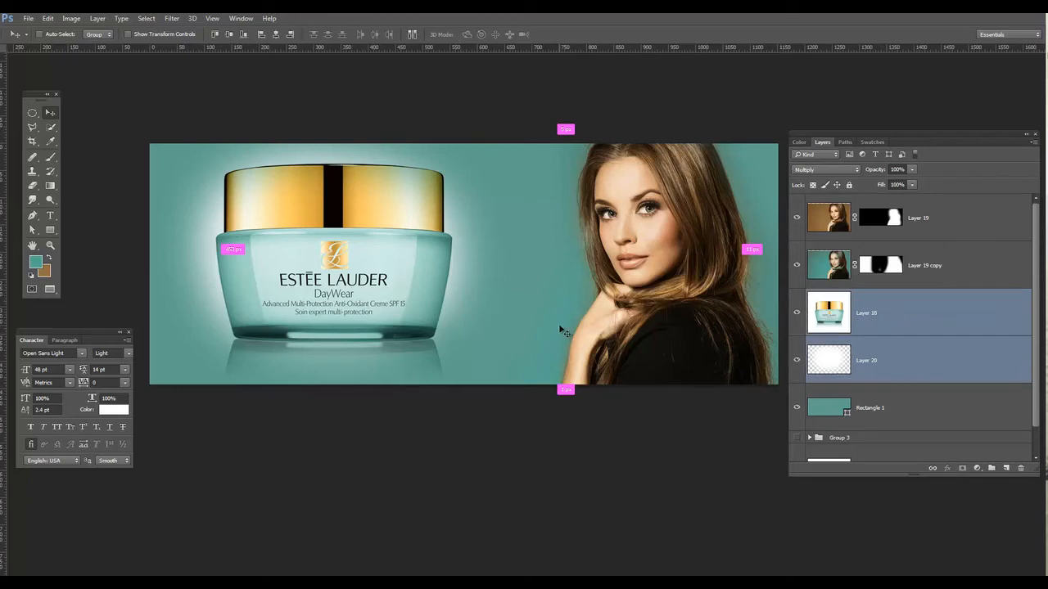
key(ctrl+t)
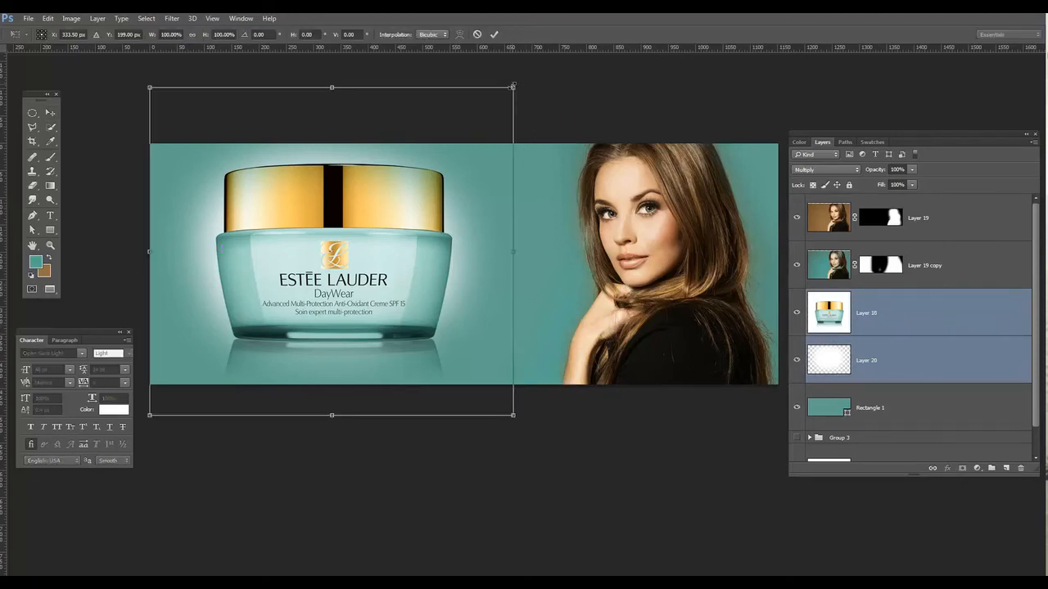
drag(513, 85, 446, 96)
key(Return)
drag(416, 241, 424, 255)
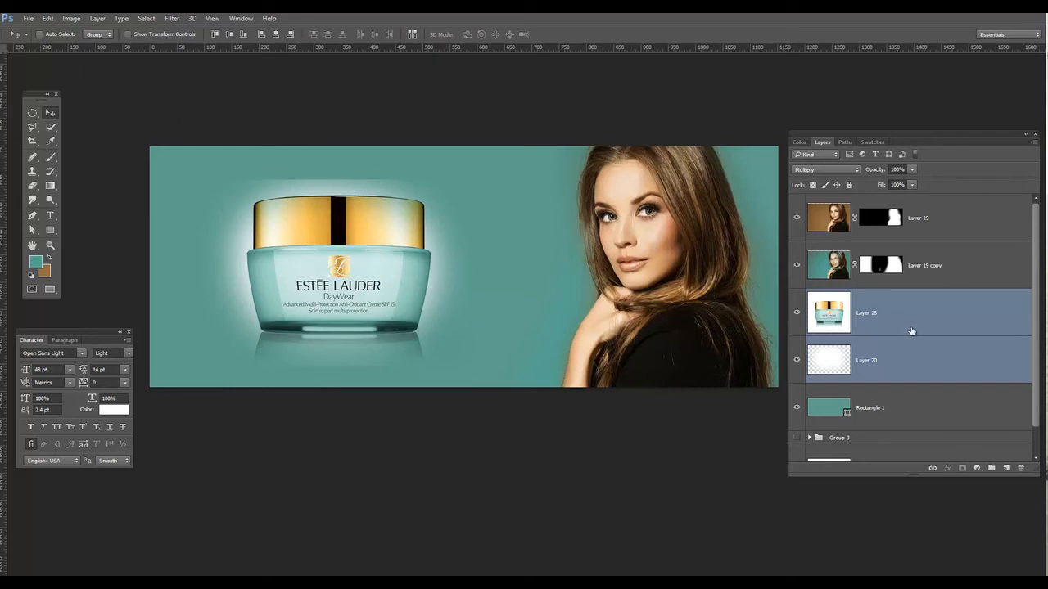
Replace the white glow layer with a new empty layer between the jar and the teal rectangle, and set the brush colour to white
click(928, 360)
drag(928, 360, 1021, 468)
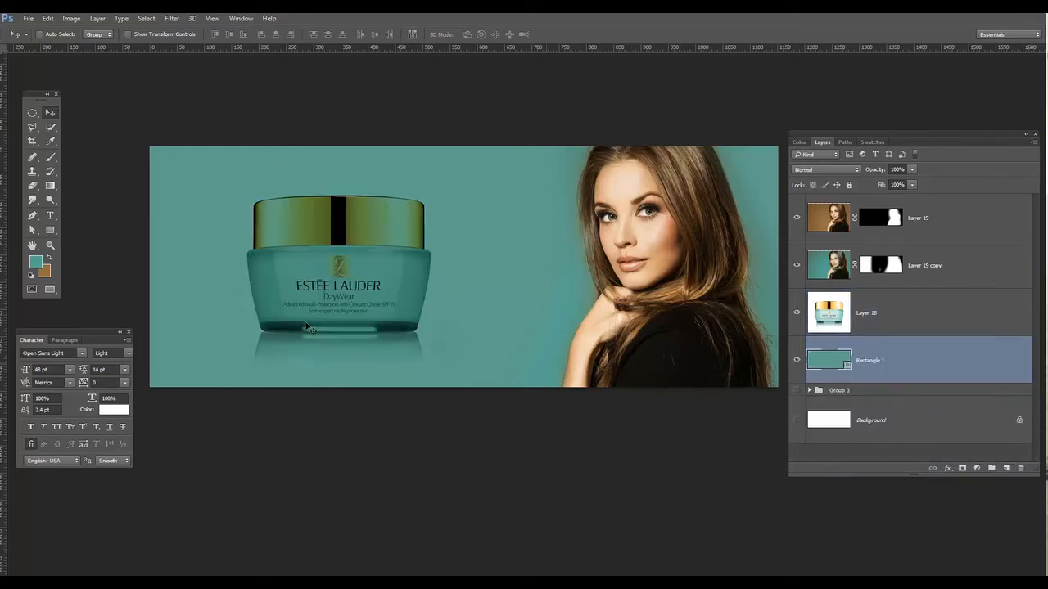
click(50, 157)
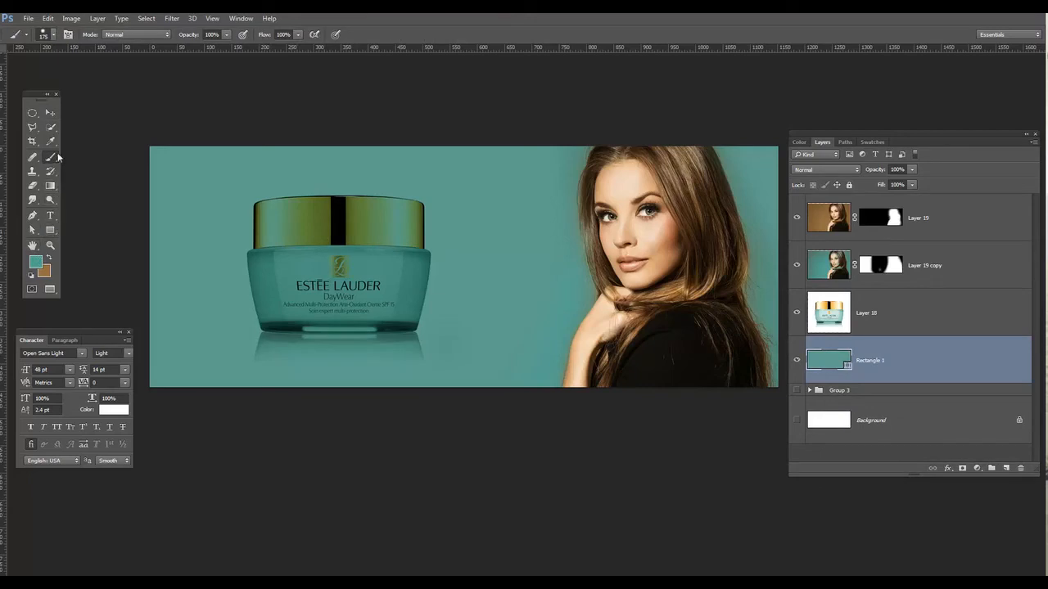
click(32, 277)
click(39, 263)
drag(707, 349, 649, 276)
click(892, 297)
click(1006, 467)
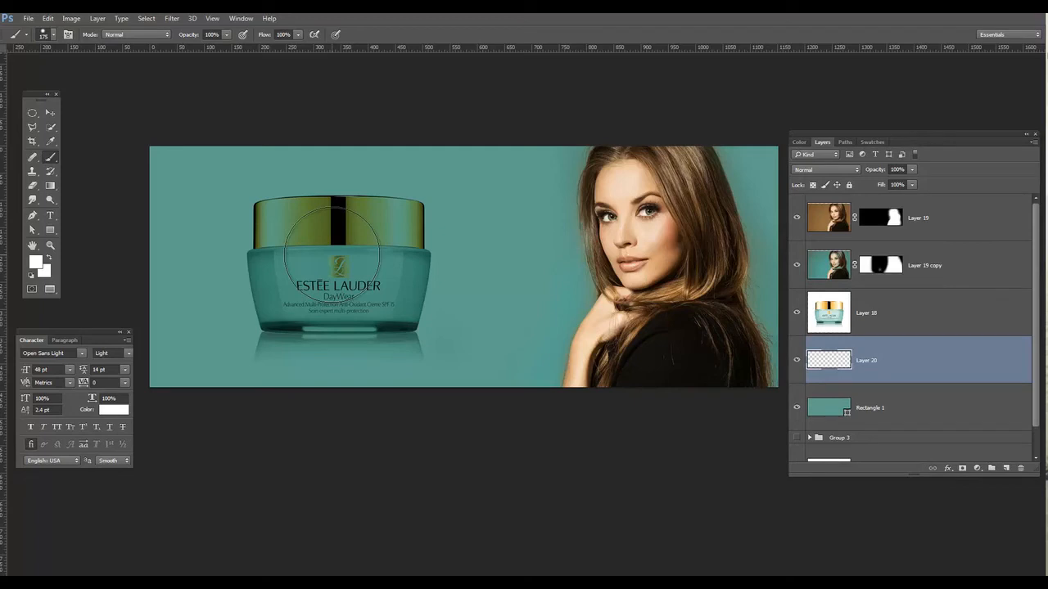
Set the brush to 300 px with 0% hardness, undoing a harder-edged test dab behind the jar
key(bracketright)
key(bracketright)
key(bracketright)
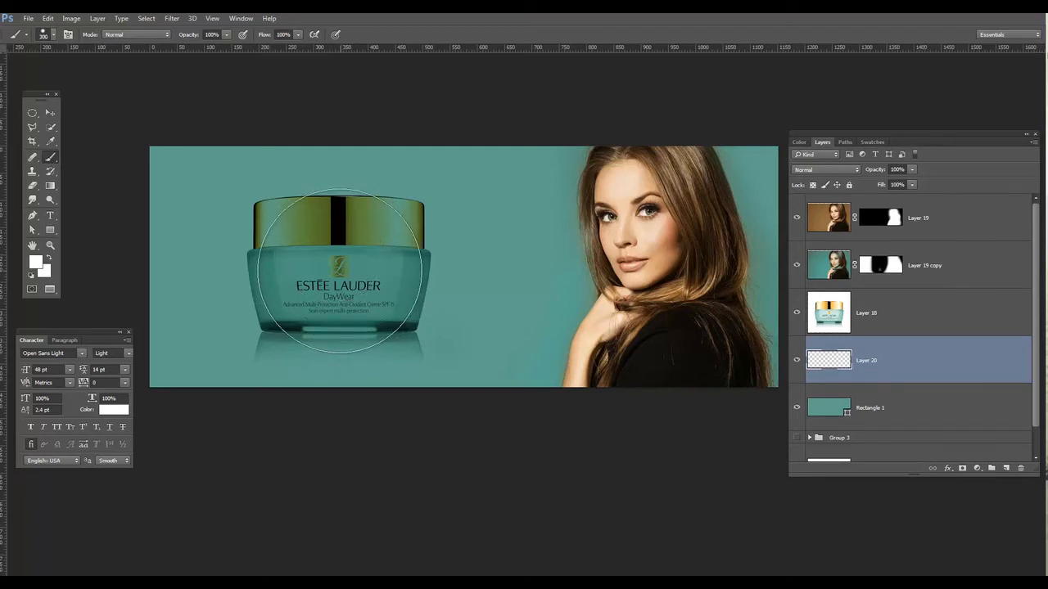
click(340, 271)
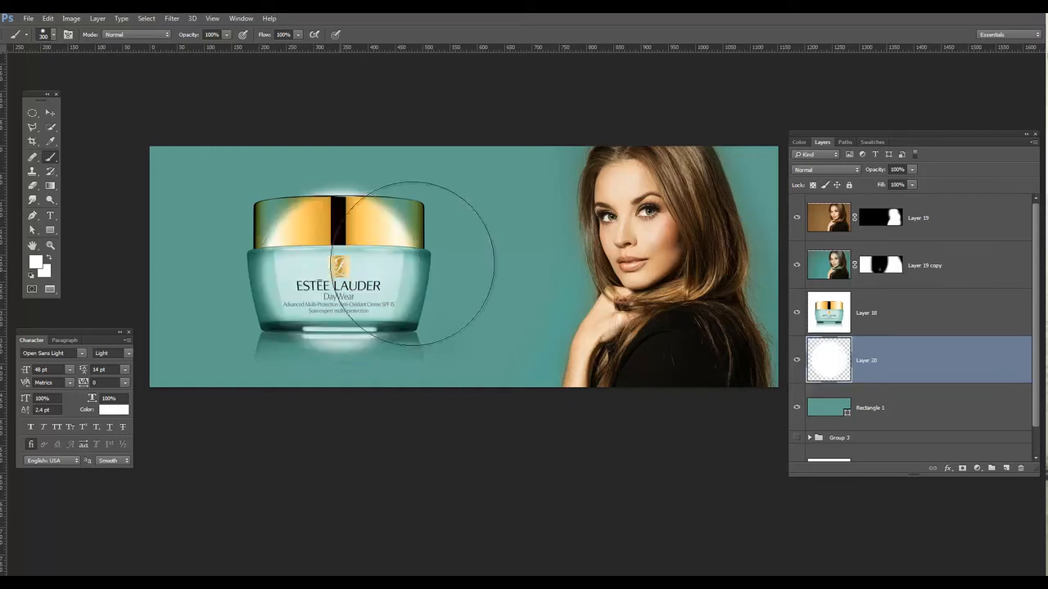
key(ctrl+z)
click(54, 37)
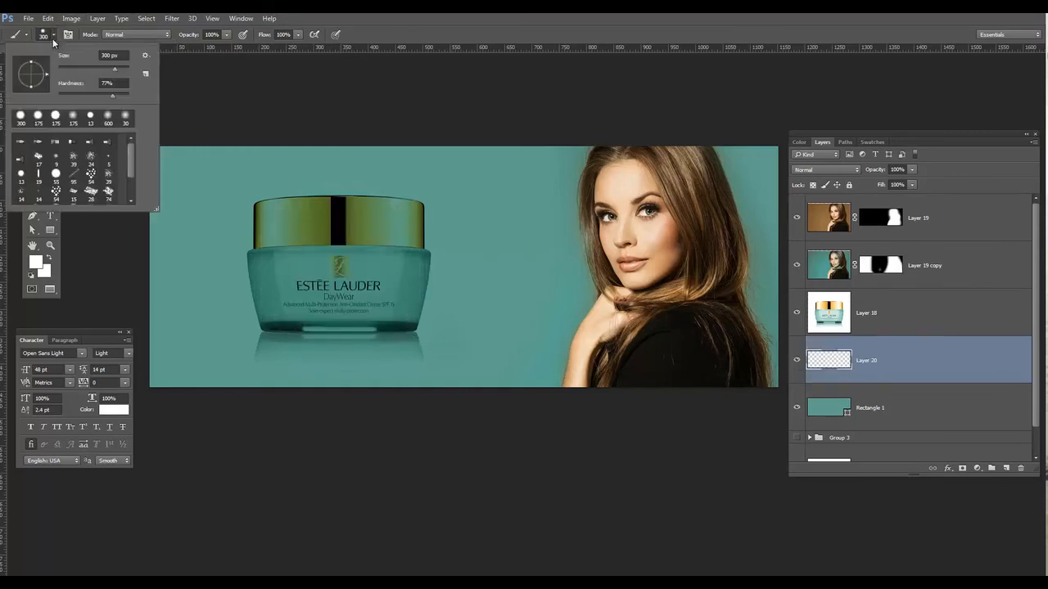
drag(112, 98, 40, 99)
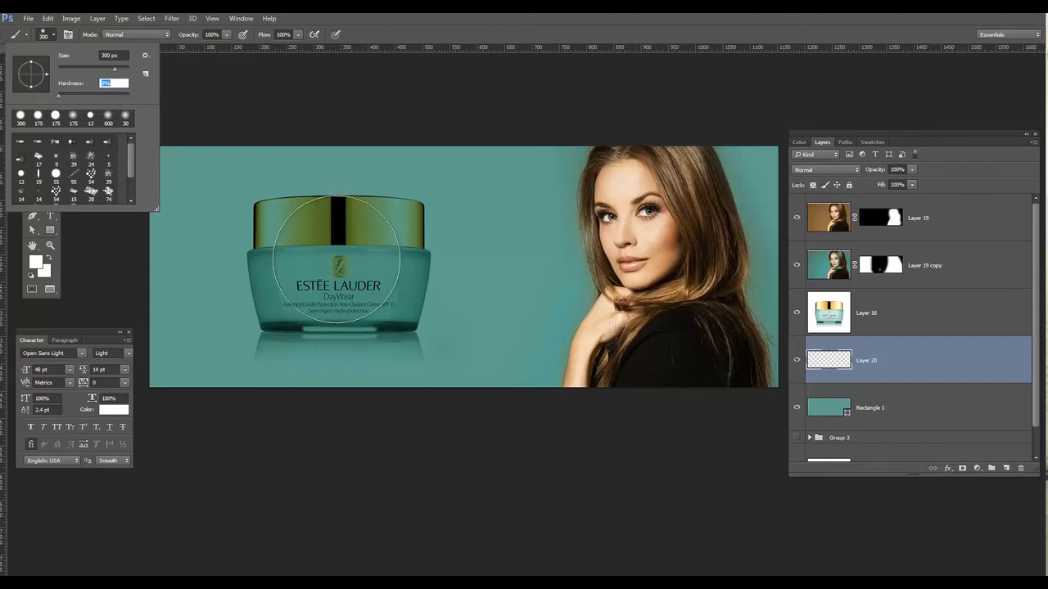
Paint a soft white glow behind the cream jar with overlapping dabs of the 300 px brush on the new layer
click(336, 258)
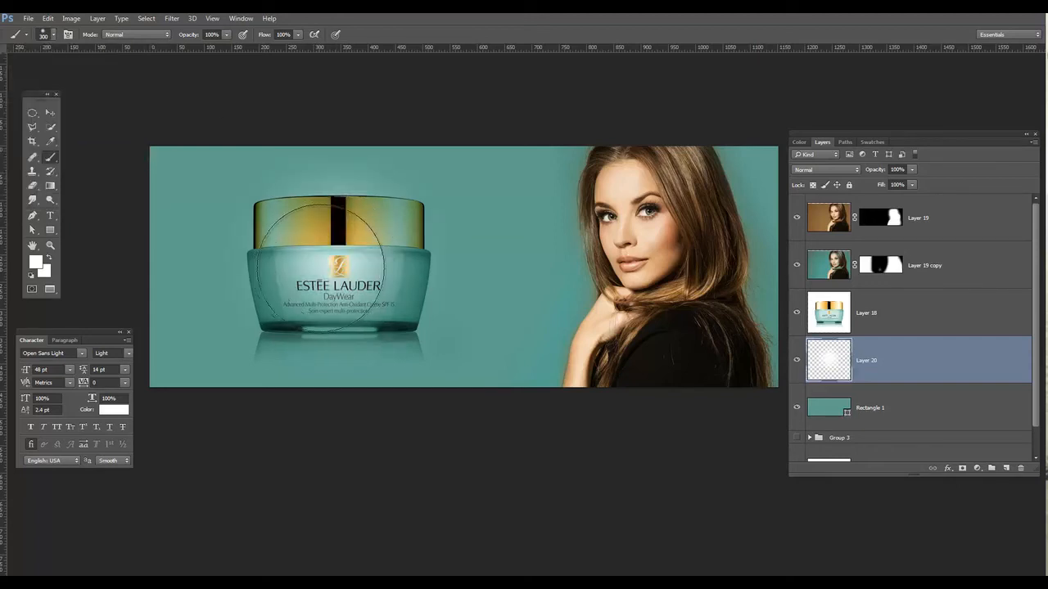
click(318, 268)
click(309, 266)
click(369, 268)
click(353, 259)
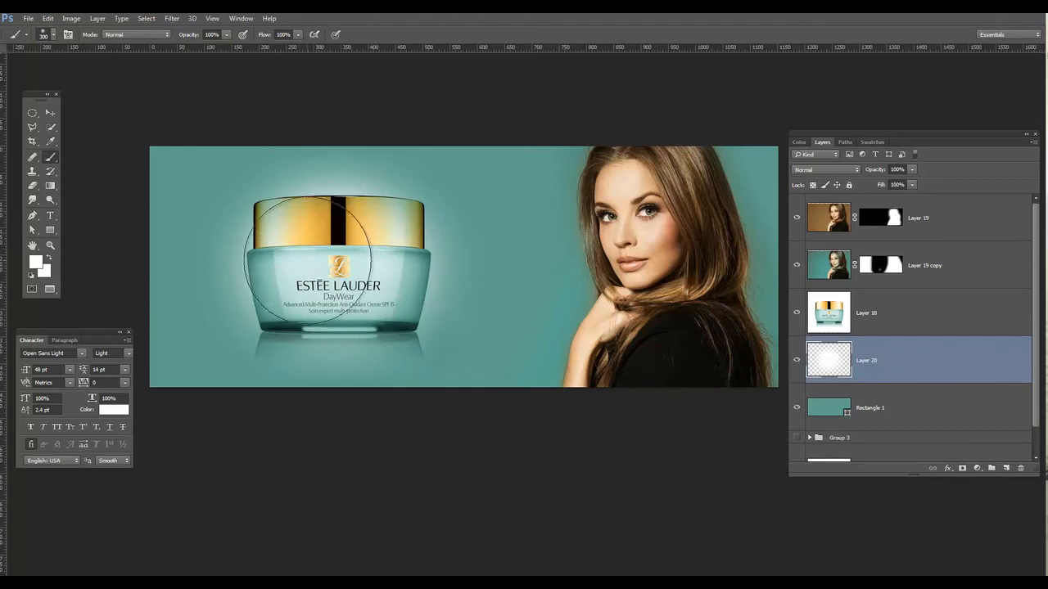
click(308, 260)
click(358, 287)
click(359, 260)
click(306, 258)
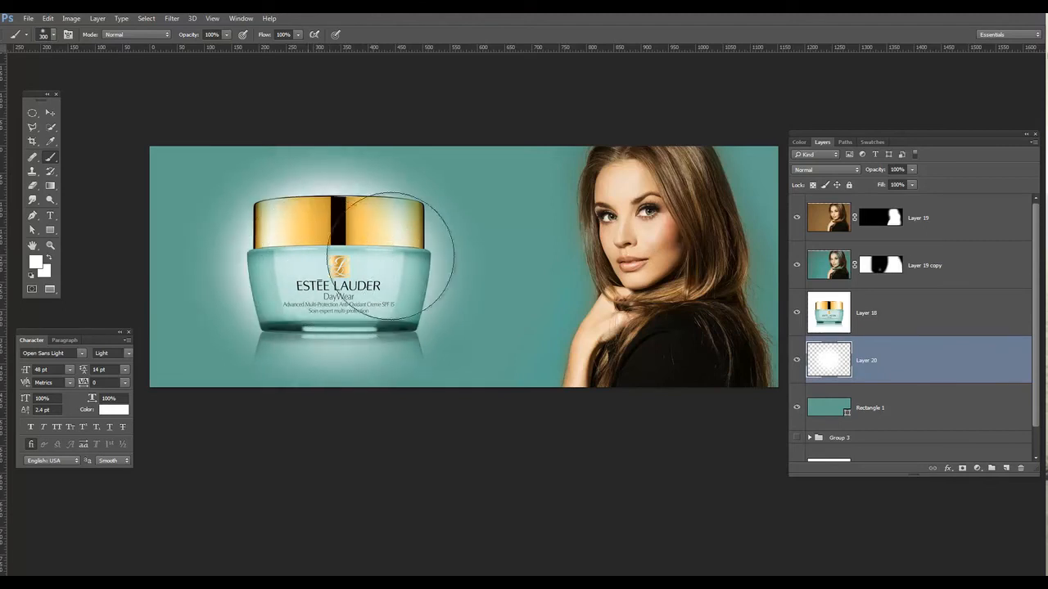
click(274, 254)
click(334, 284)
click(397, 261)
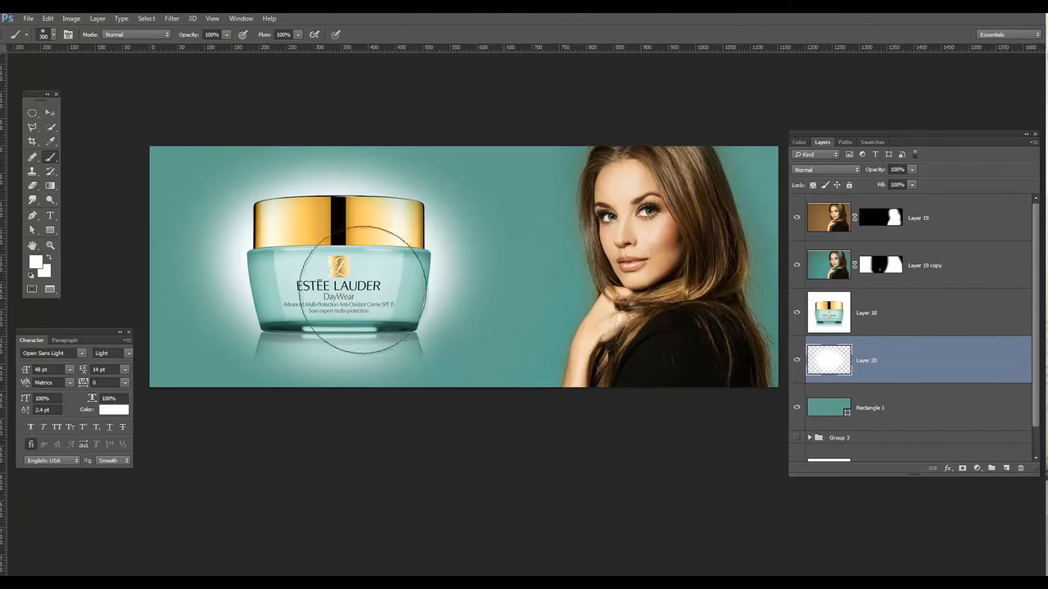
Lower the brush opacity to 36% and build up the white glow around the jar's upper and lower edges
click(226, 36)
click(285, 227)
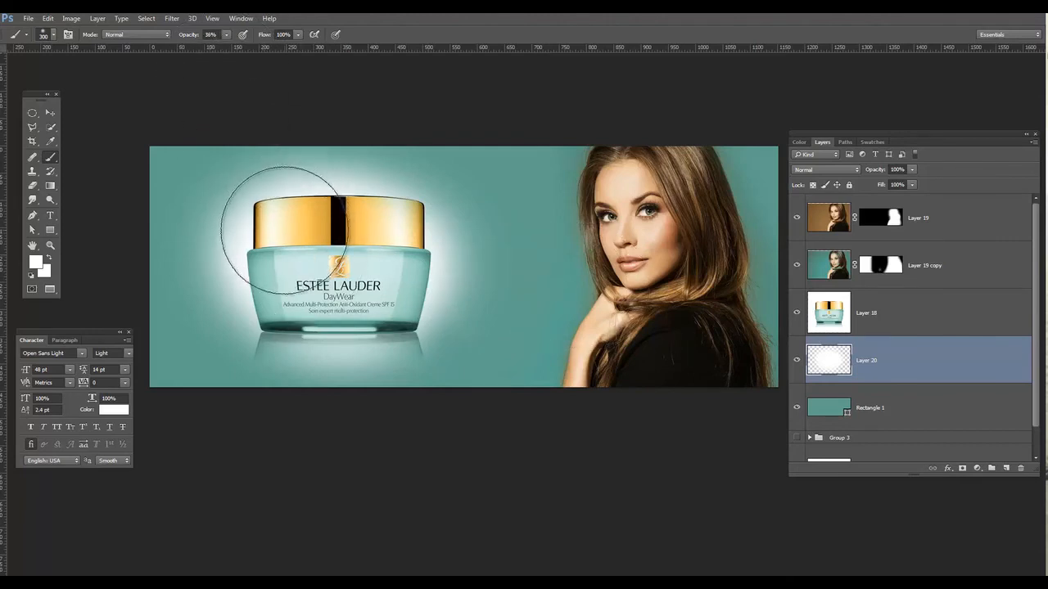
click(254, 219)
click(419, 222)
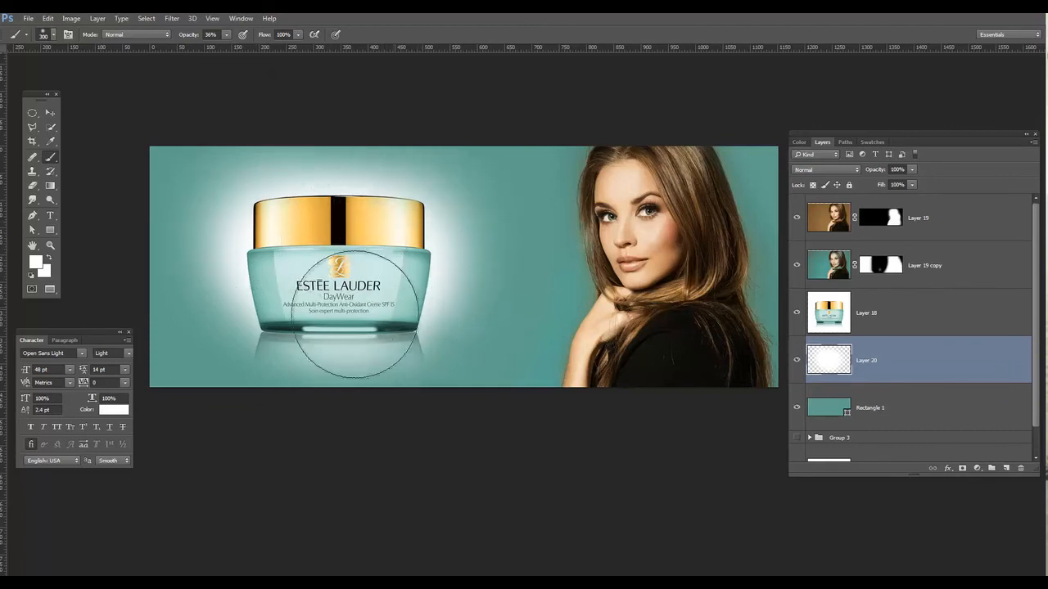
click(261, 309)
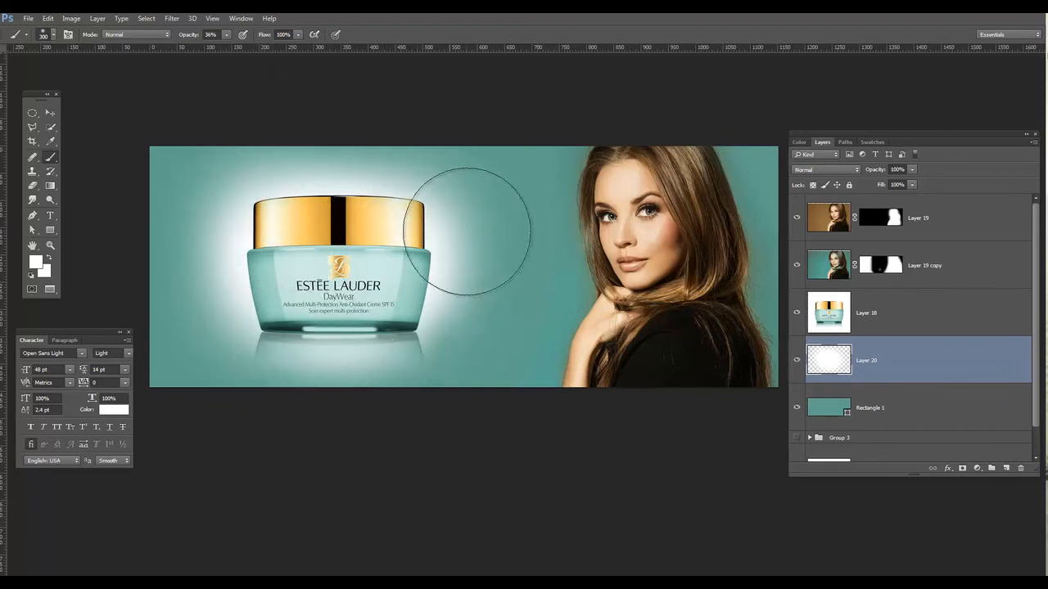
Hide the white glow layer and add a layer mask to the cream jar layer
click(50, 112)
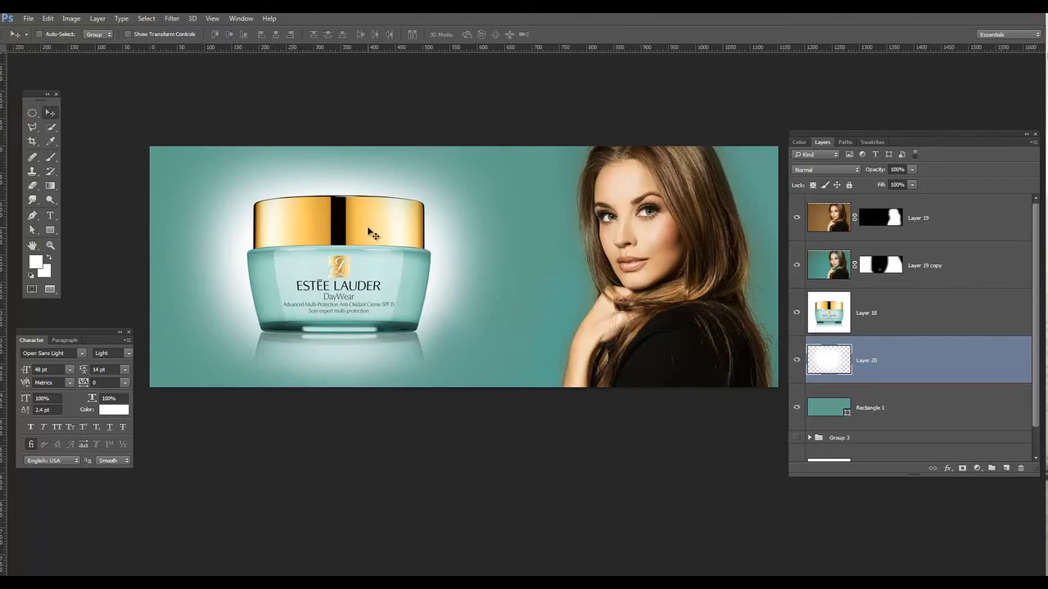
key(ctrl+plus)
drag(351, 283, 601, 247)
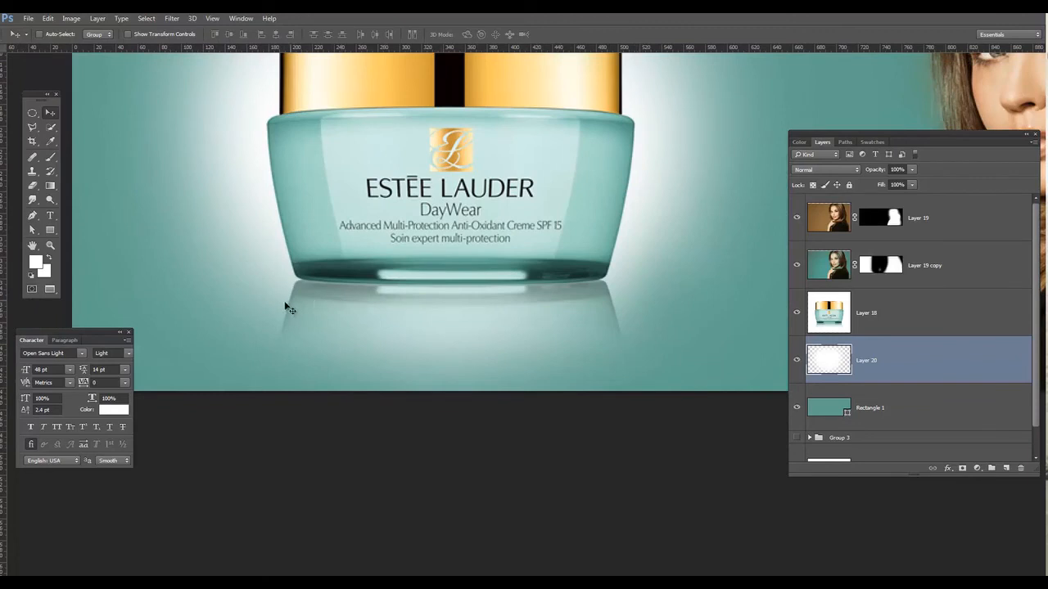
click(797, 361)
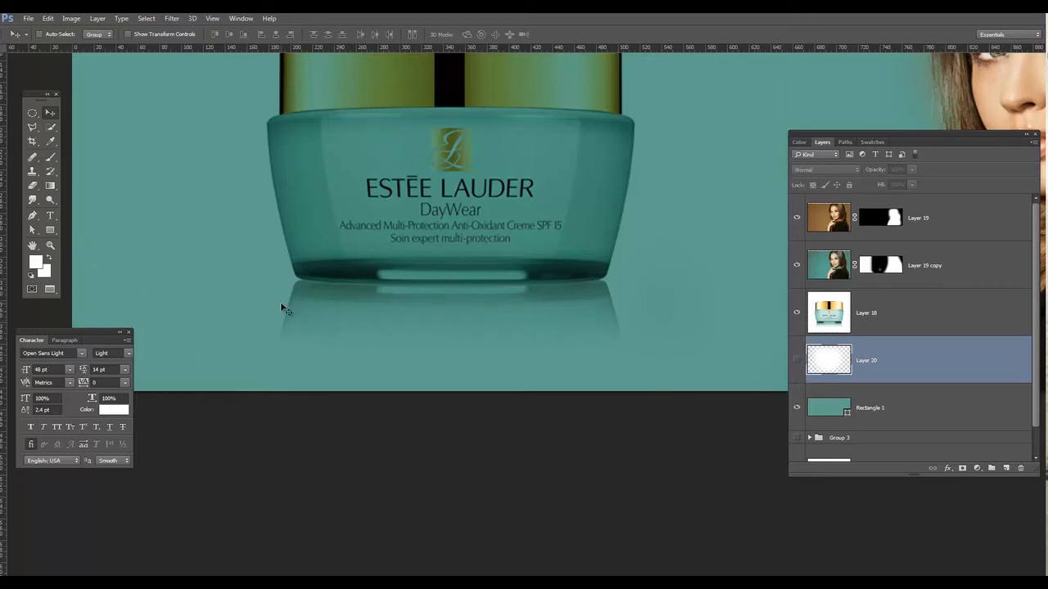
click(880, 326)
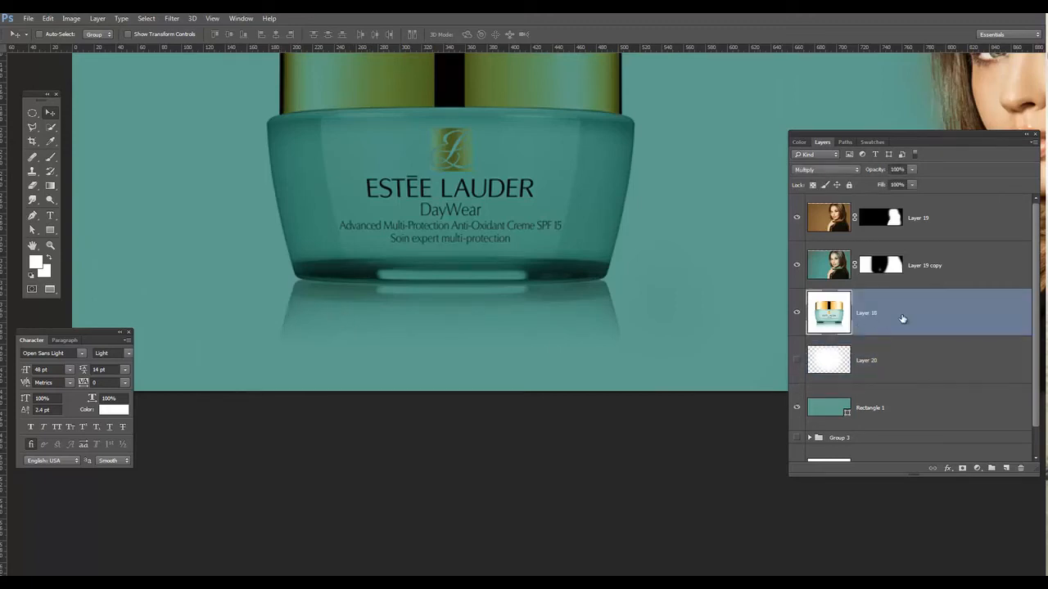
click(963, 468)
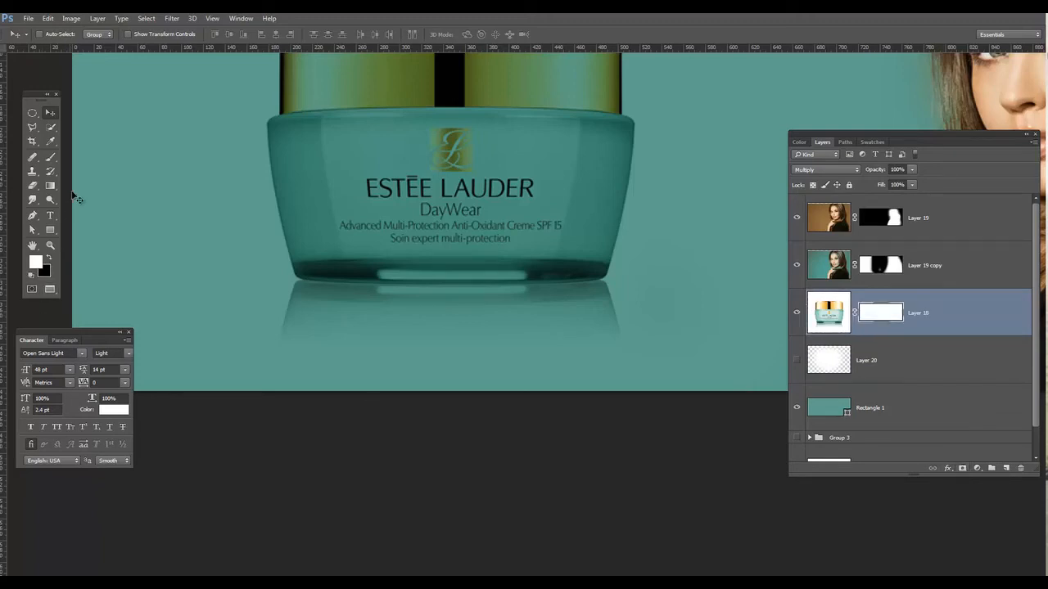
Fade the jar's reflection by painting black on its mask, raising the brush opacity to 100%, and show the glow layer again
click(50, 156)
click(48, 258)
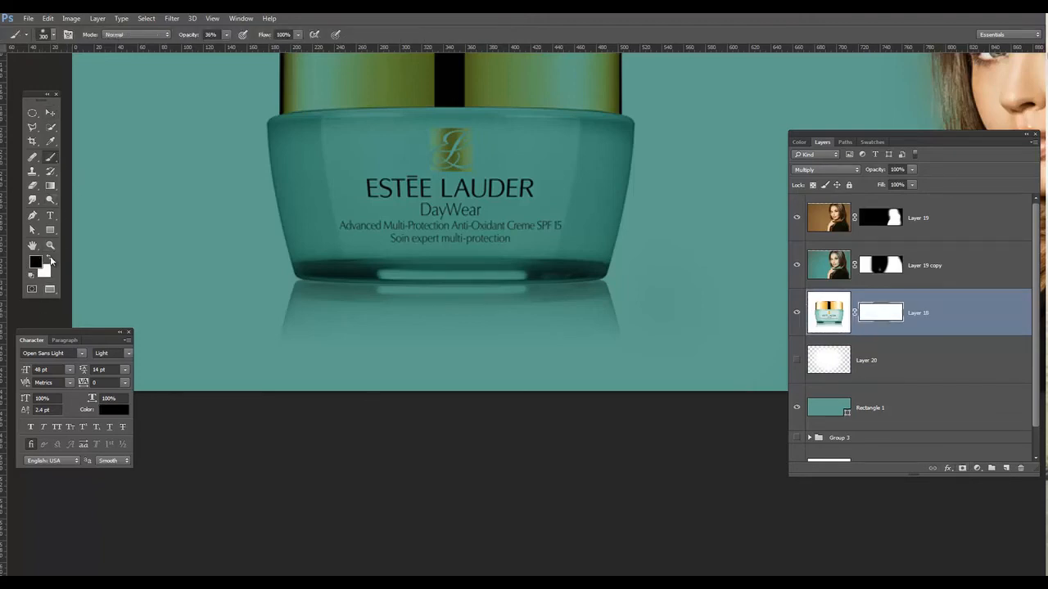
drag(247, 428, 280, 446)
click(226, 34)
drag(226, 47, 264, 46)
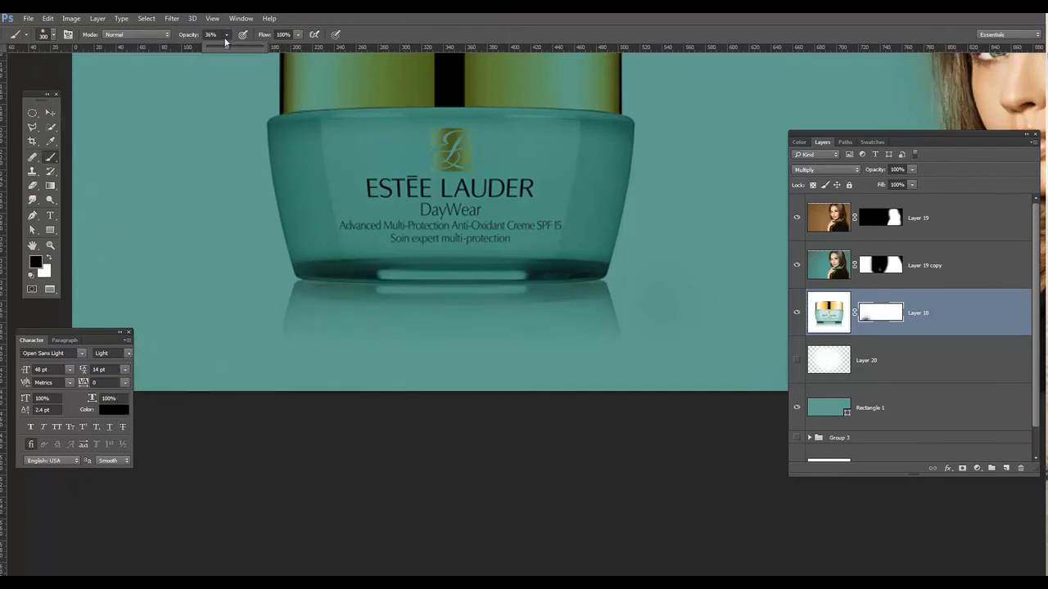
mouse_move(244, 419)
mouse_down()
mouse_move(281, 461)
mouse_move(516, 479)
mouse_up()
mouse_move(653, 468)
mouse_down()
mouse_move(660, 488)
mouse_move(543, 517)
mouse_move(358, 516)
mouse_move(571, 497)
mouse_up()
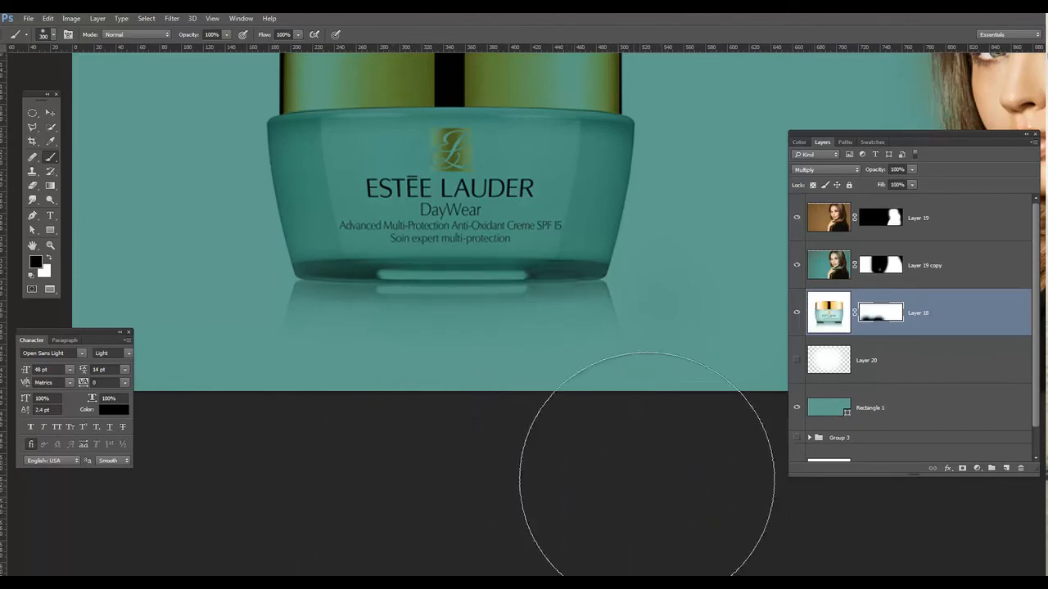
click(50, 113)
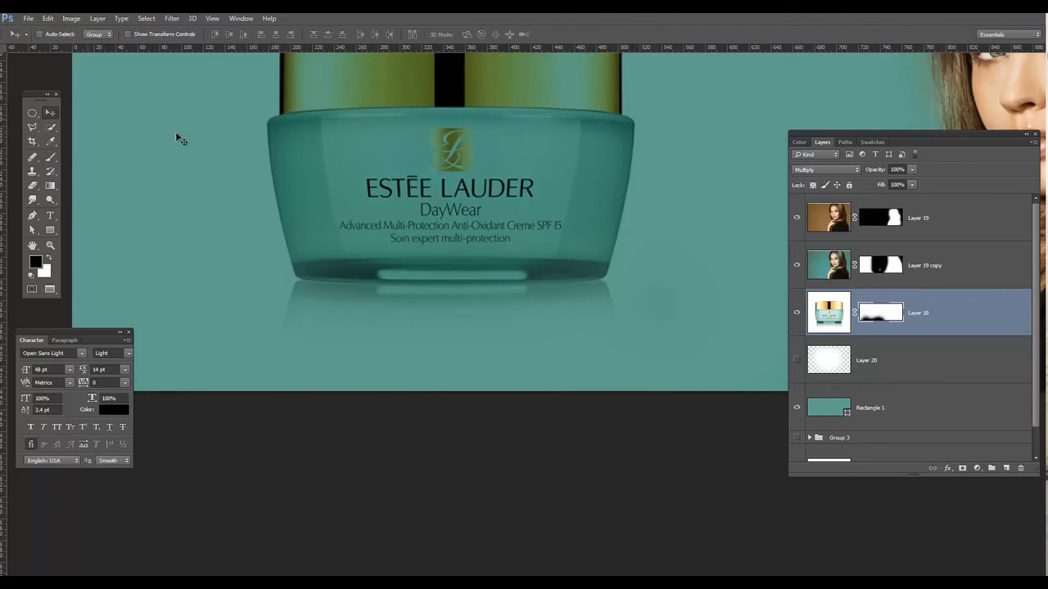
key(ctrl+minus)
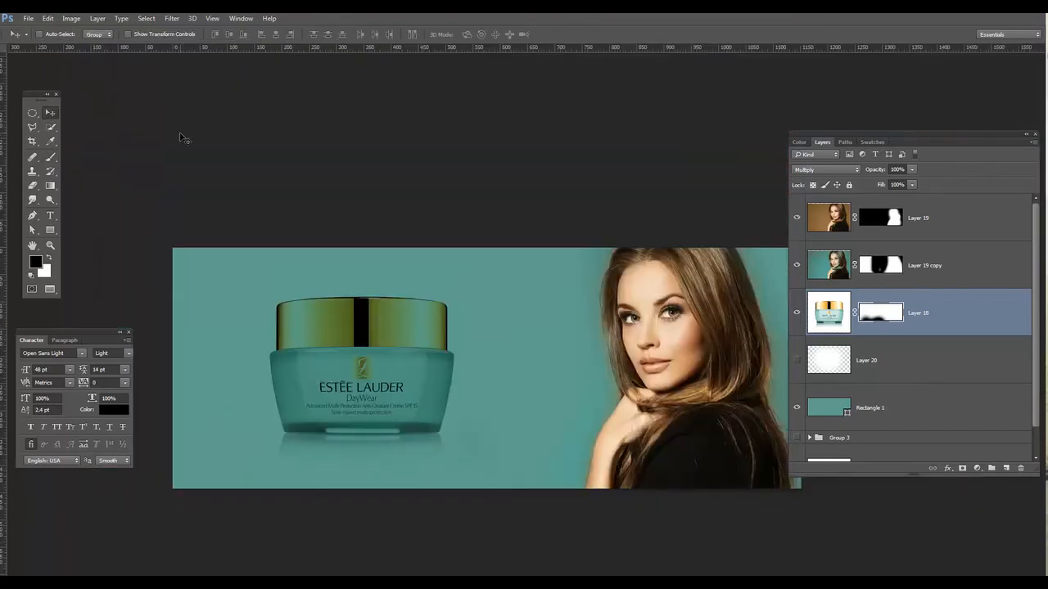
click(797, 361)
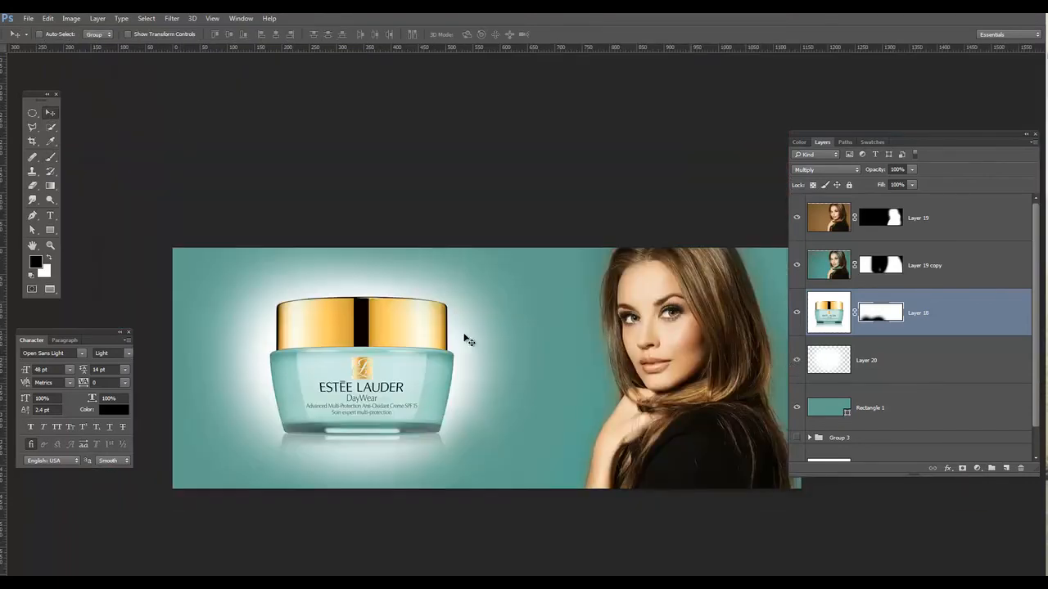
Select the jar and glow layers together and scale both down slightly around their centre
click(49, 215)
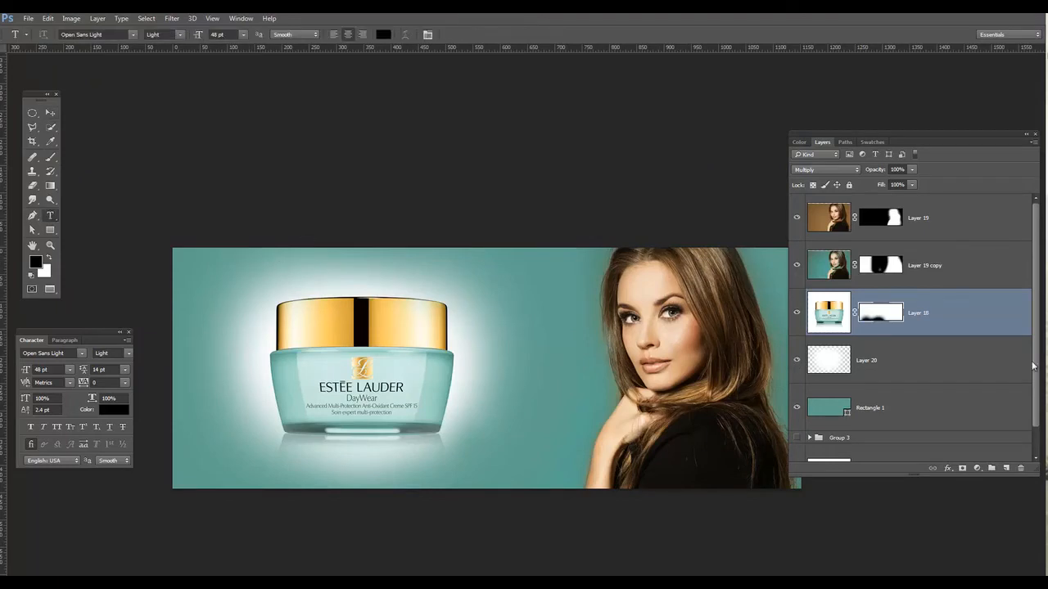
click(971, 321)
shift+click(950, 355)
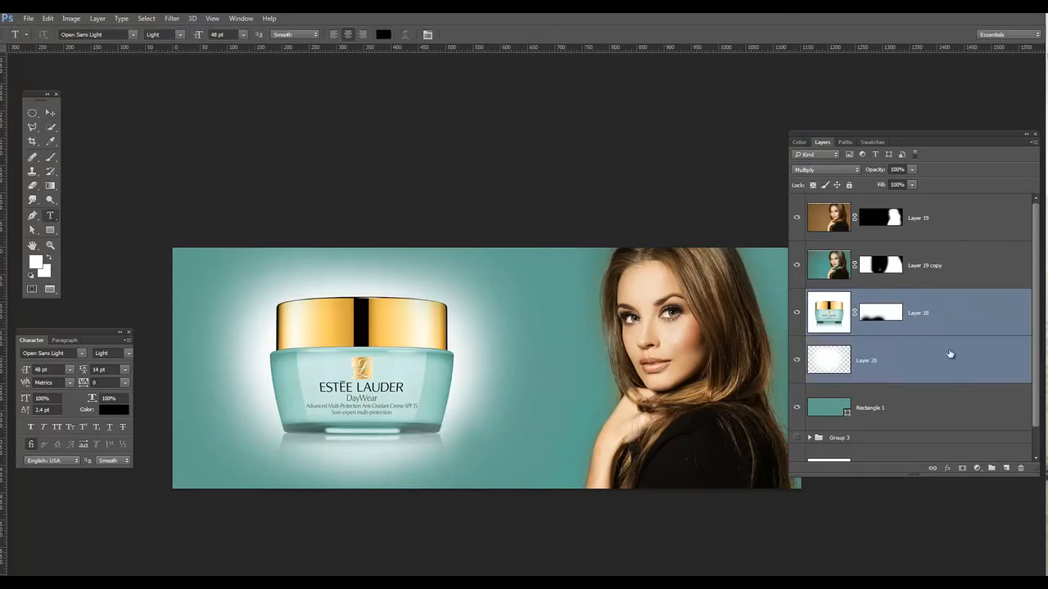
click(50, 112)
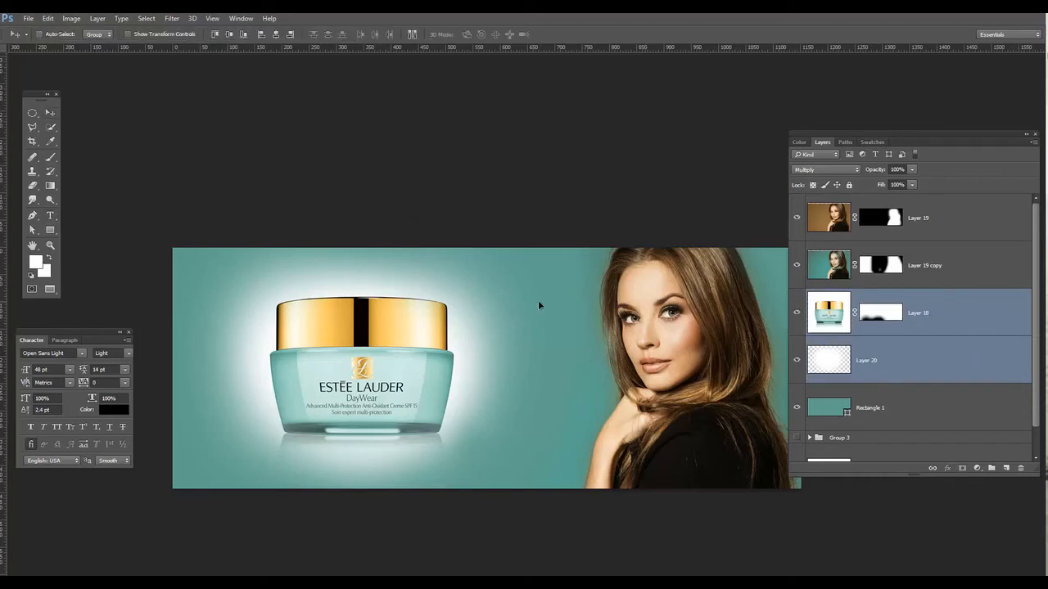
key(ctrl+t)
drag(563, 238, 543, 248)
key(Return)
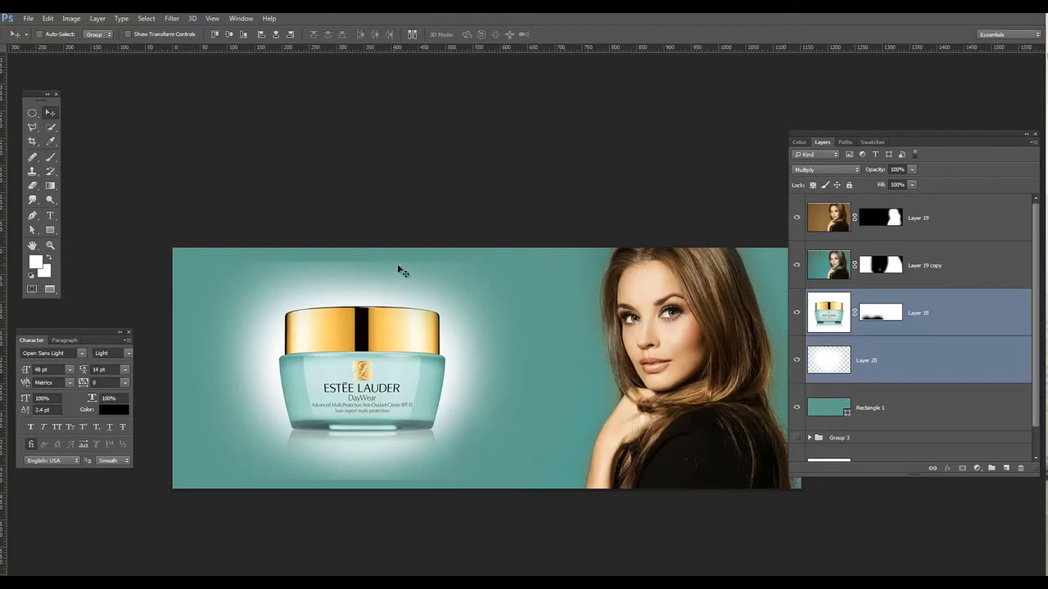
Stretch the white glow layer vertically to 113% and shift it slightly to the right
click(889, 358)
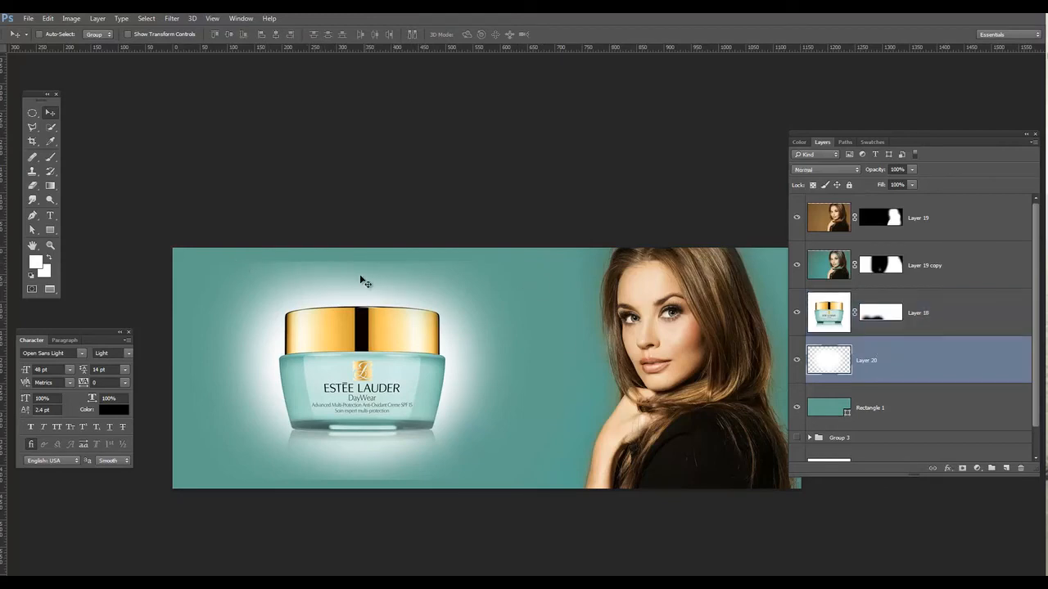
key(ctrl+t)
drag(366, 259, 367, 246)
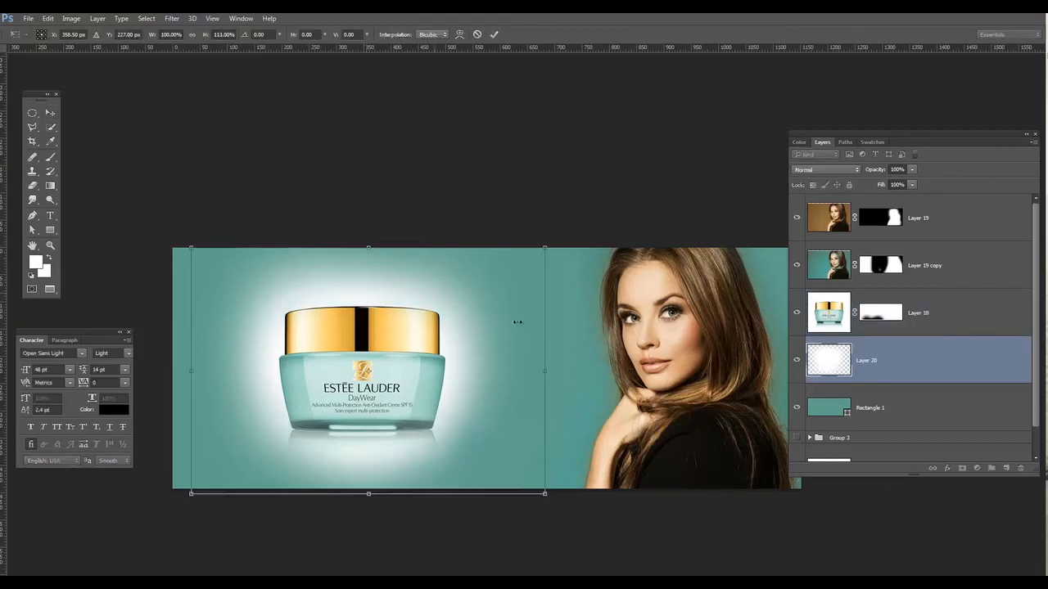
drag(543, 376, 547, 375)
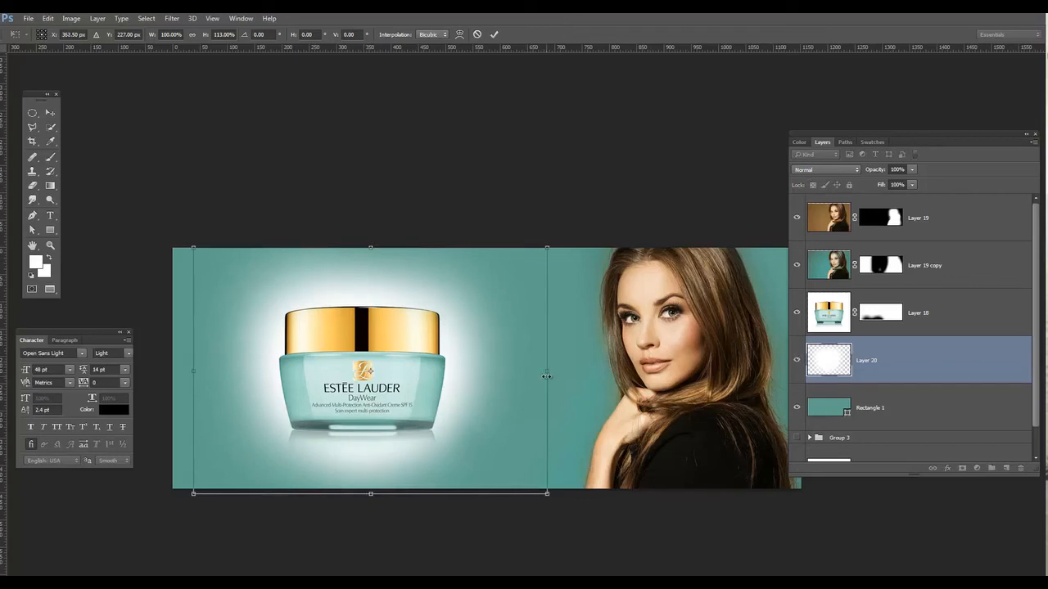
key(Return)
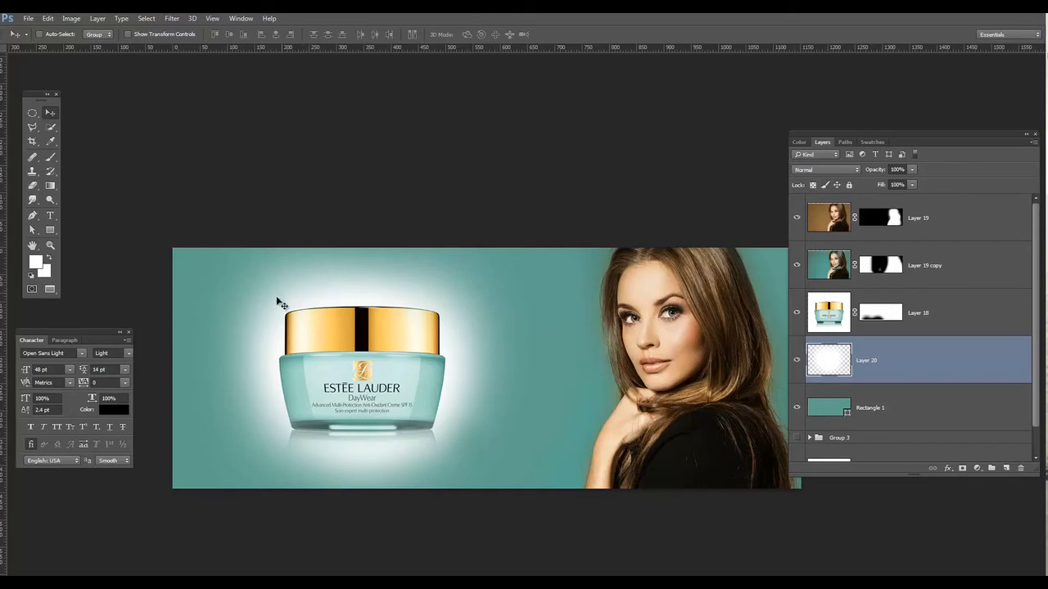
Lower the glow layer's opacity to 71% and paint a second soft white glow behind the jar on a new layer above it
click(913, 169)
drag(893, 186, 897, 187)
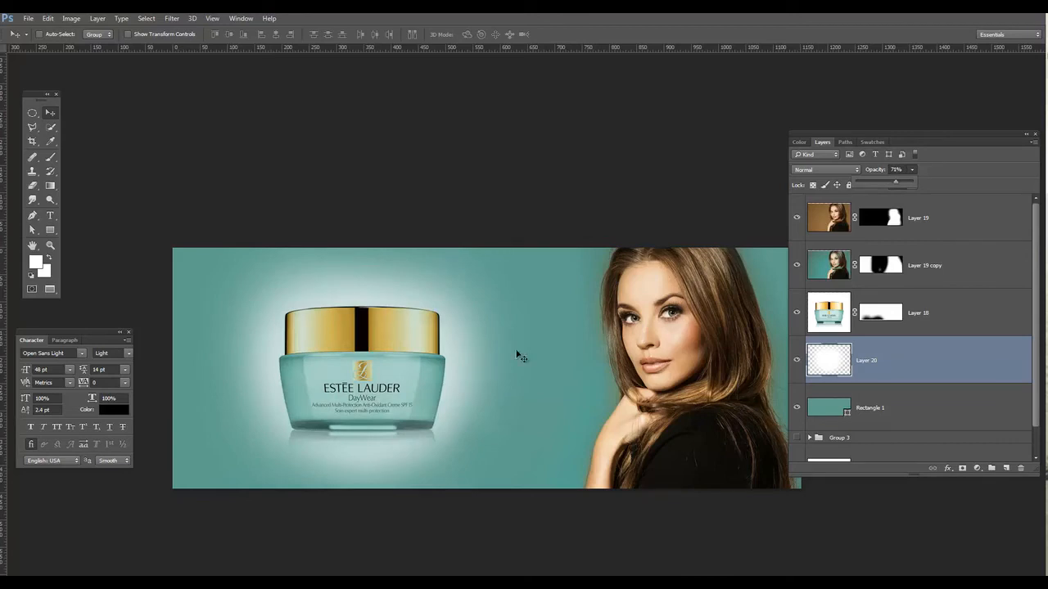
click(51, 156)
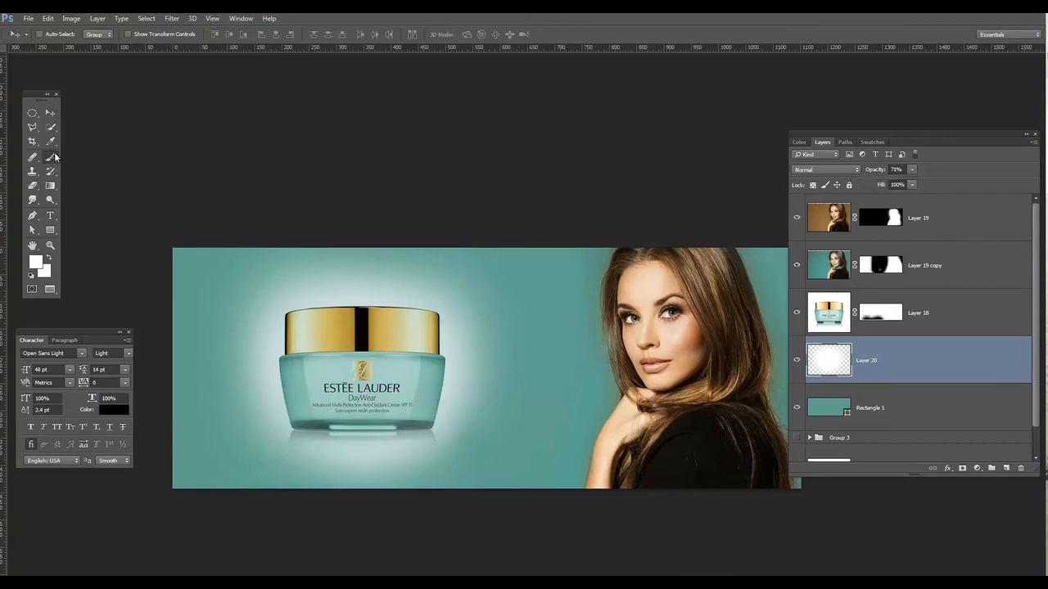
click(1007, 468)
drag(363, 347, 338, 369)
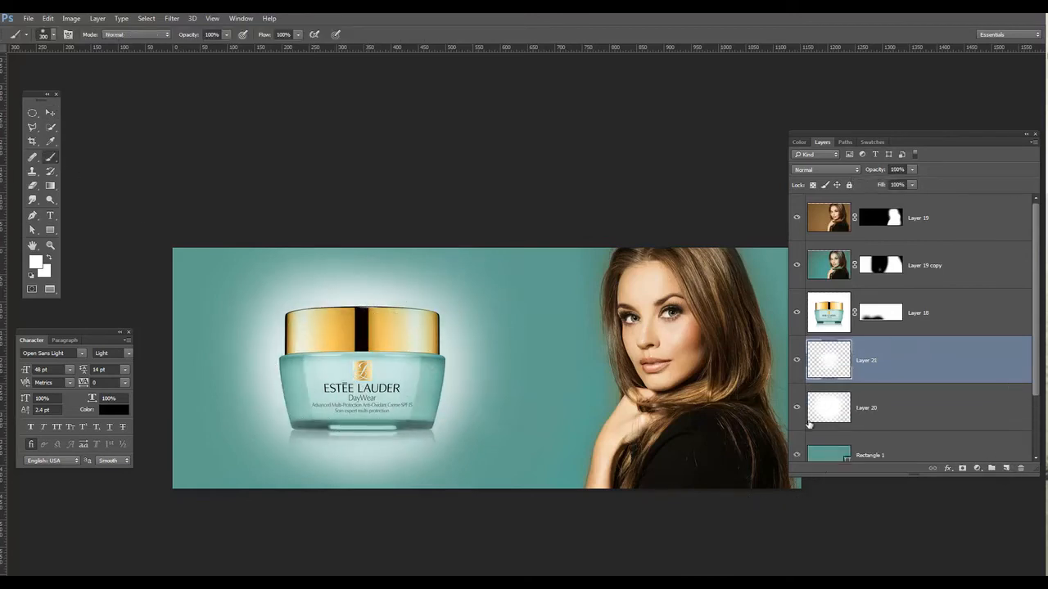
Apply a Gaussian Blur to the original glow layer, keeping the preset radius
click(947, 411)
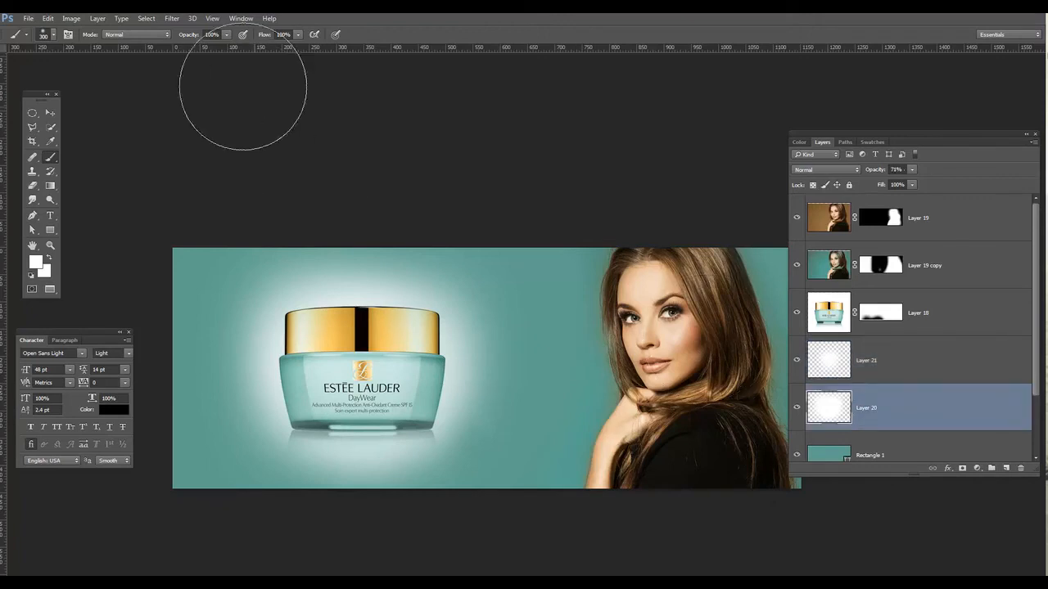
click(172, 18)
mouse_move(204, 133)
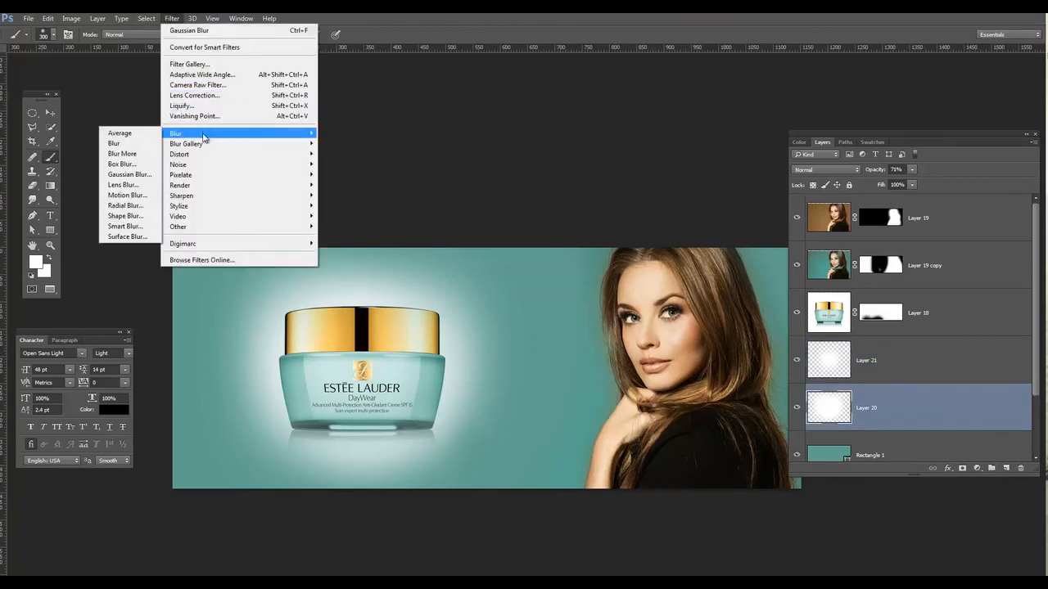
click(131, 173)
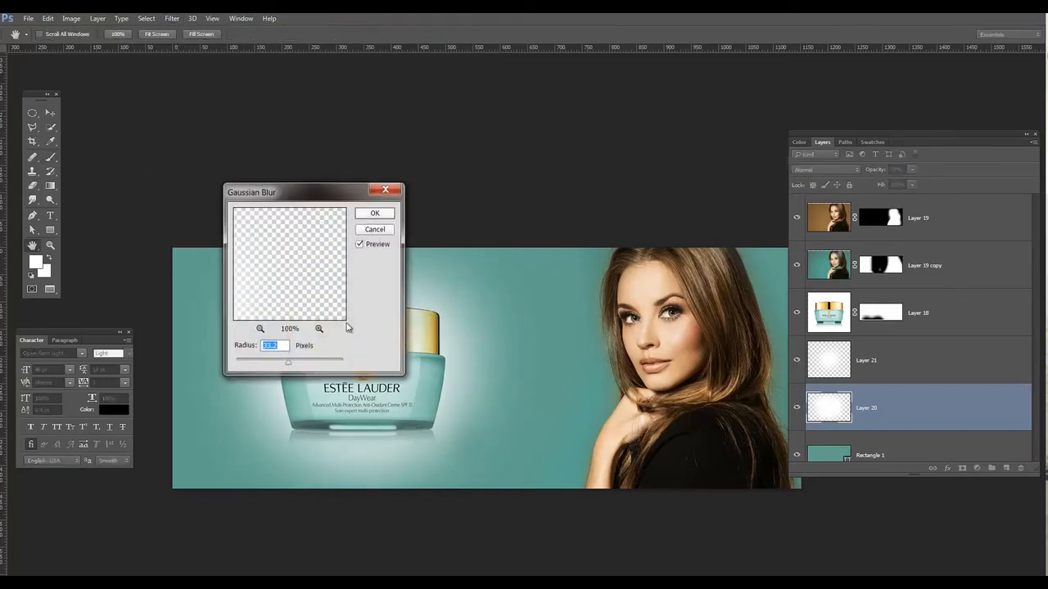
click(374, 216)
Reduce the second glow layer's opacity to 55%
key(b)
click(50, 112)
click(934, 361)
click(912, 169)
drag(914, 183, 892, 183)
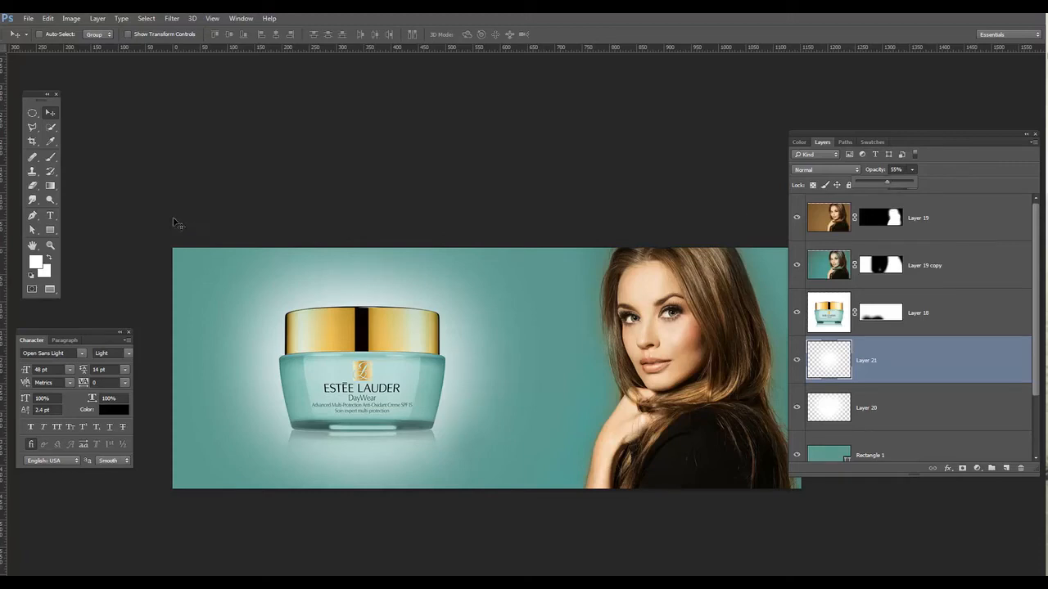
click(50, 215)
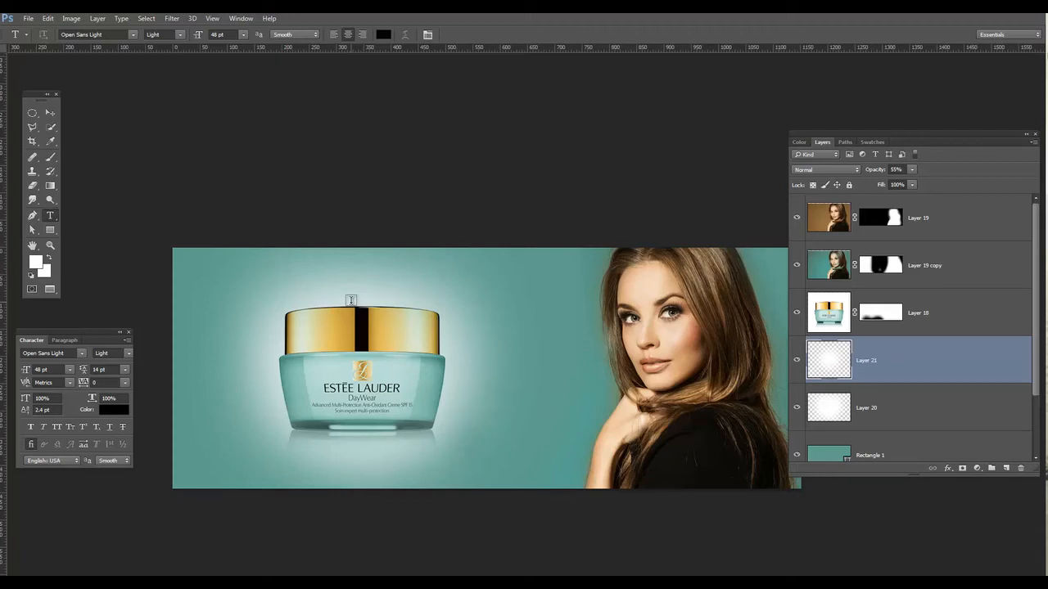
click(296, 279)
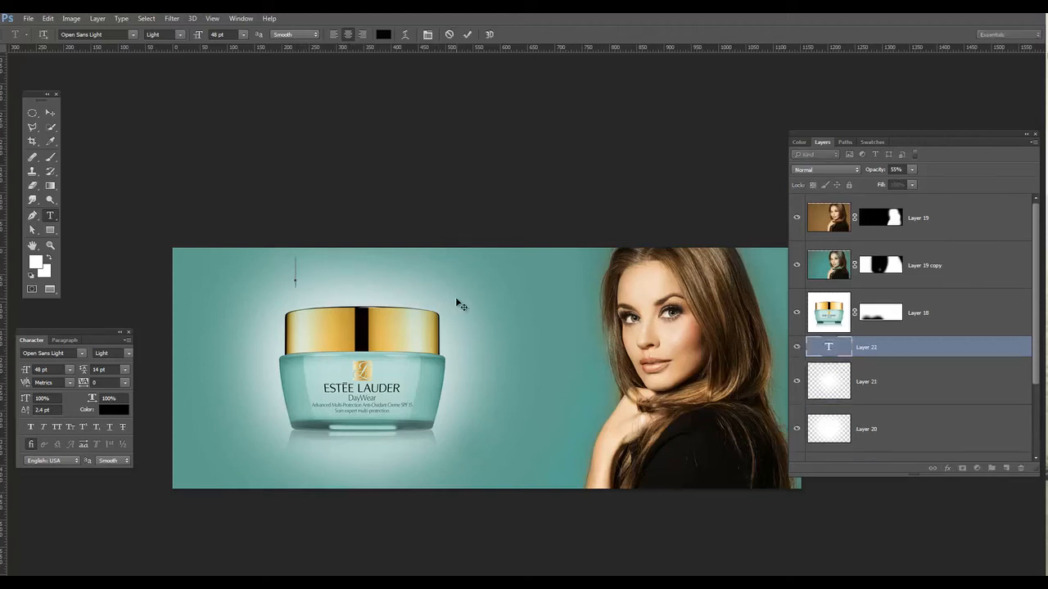
text(Y)
drag(878, 345, 1021, 468)
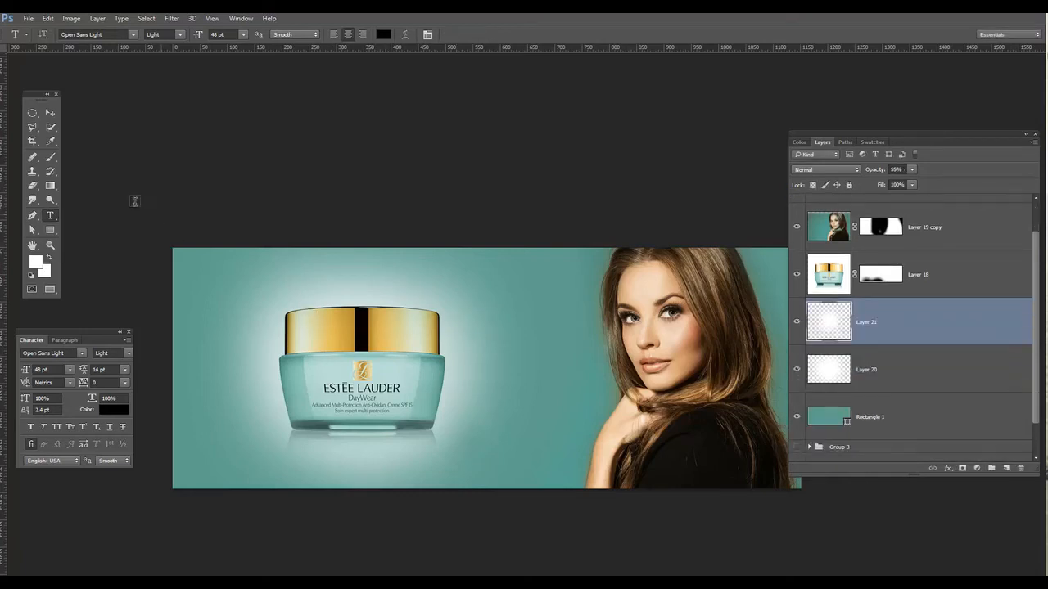
Create a wide text box above the jar and enter the heading "Your Skin Deserves It" in 48 pt Open Sans Light
click(51, 115)
click(51, 217)
drag(177, 260, 552, 301)
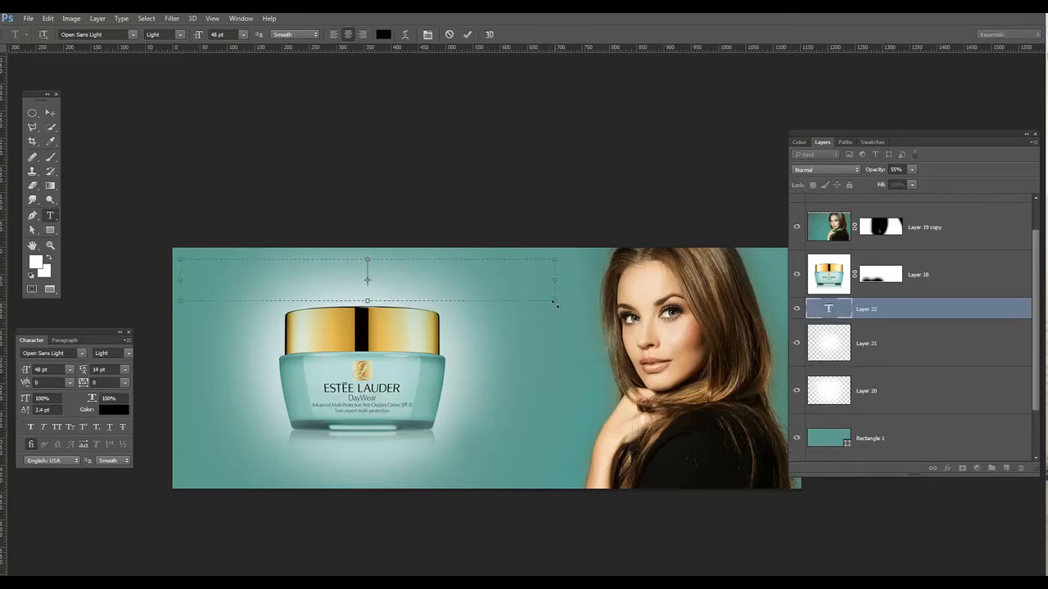
drag(551, 303, 546, 300)
text(Your Skin)
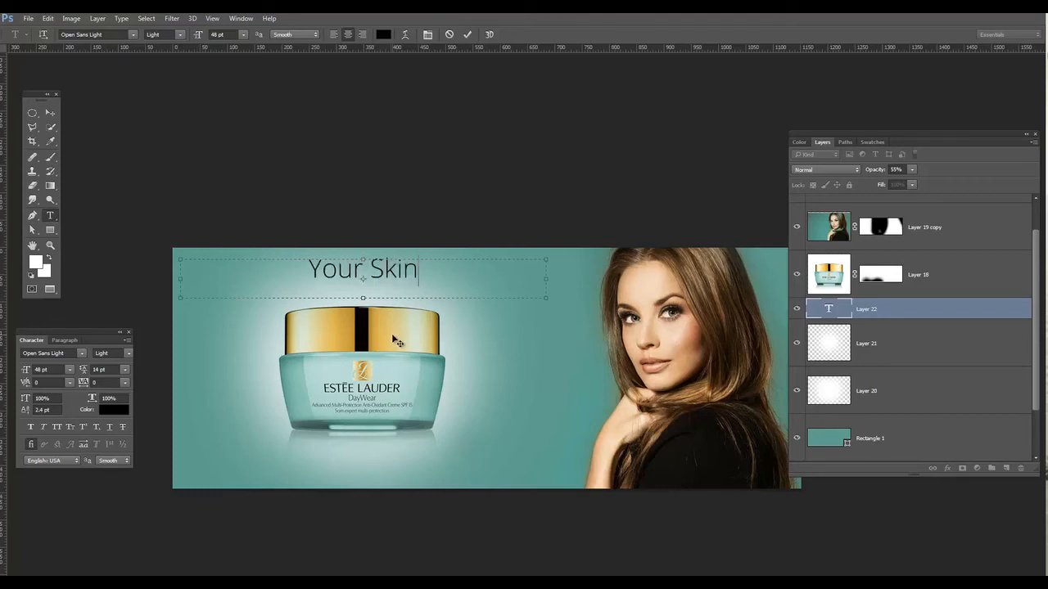
text( Deserves It)
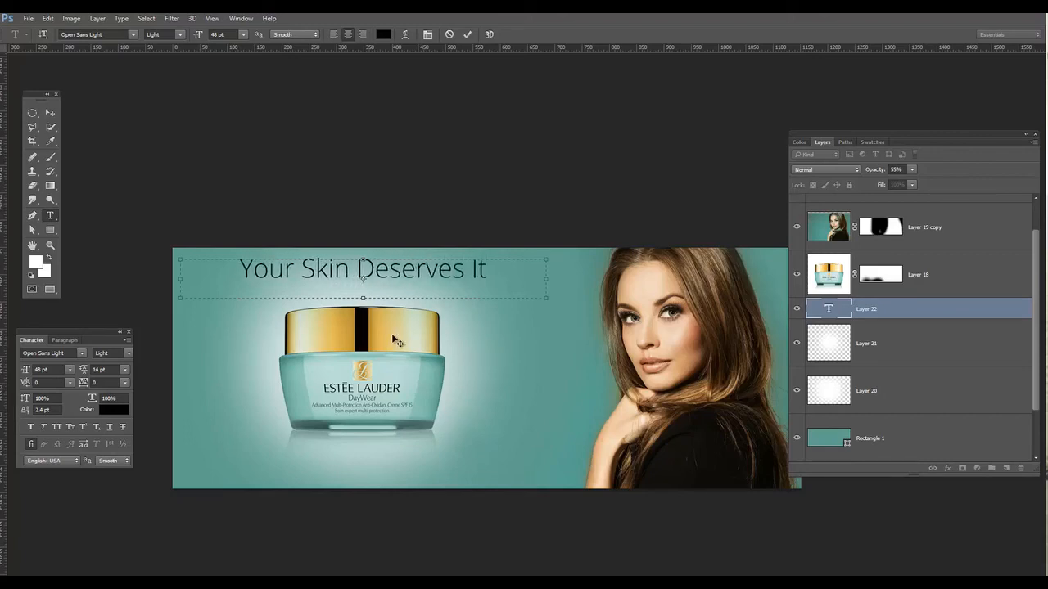
Move the heading down to just above the jar's lid and place its layer above the jar layer
click(50, 112)
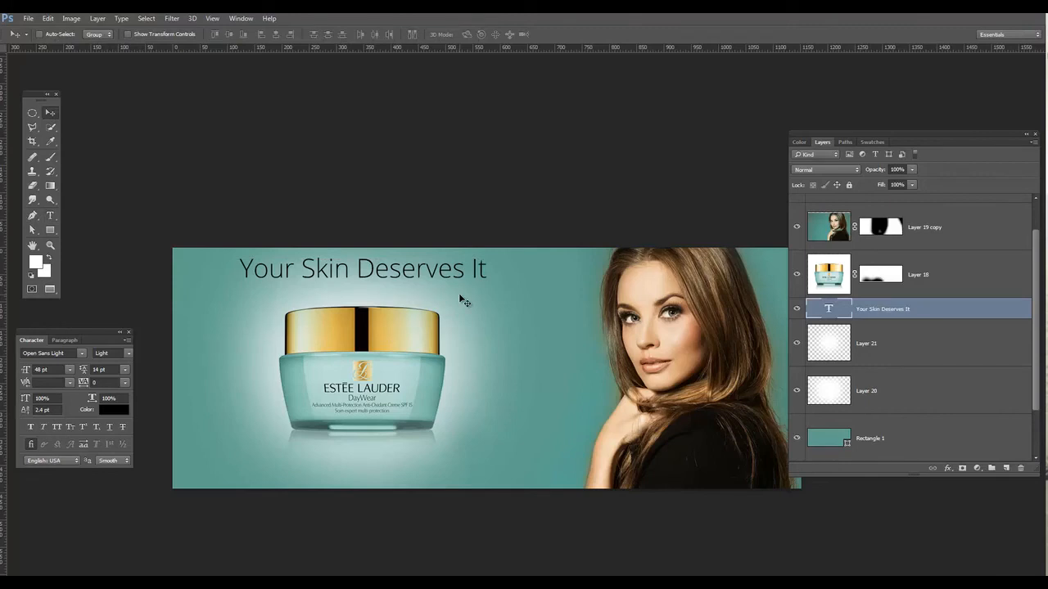
drag(471, 289, 470, 306)
drag(945, 307, 957, 251)
Select only the cream jar layer and nudge the jar slightly down, away from the heading
click(959, 295)
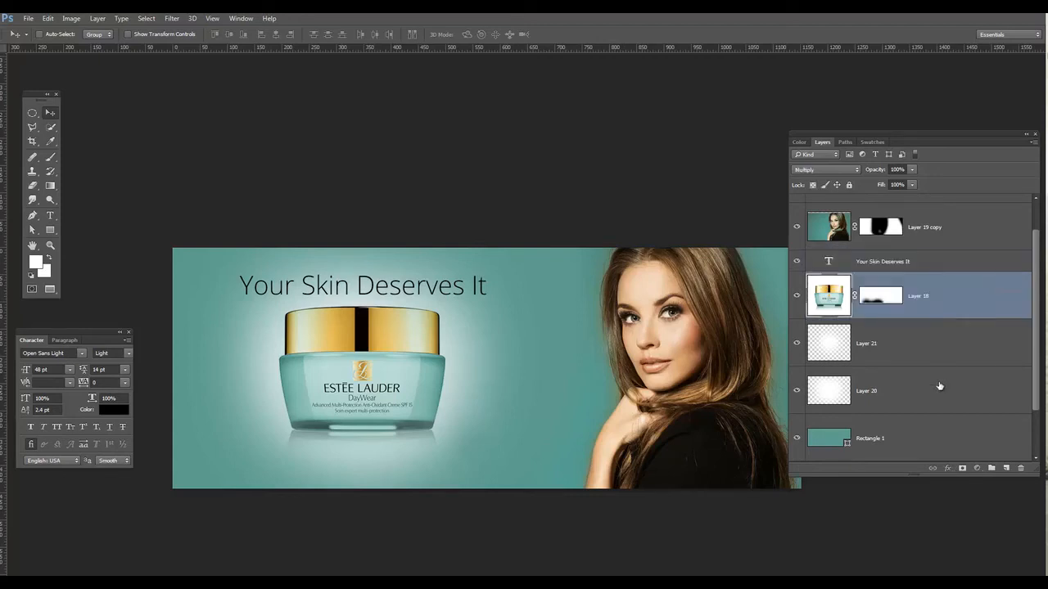
shift+click(940, 385)
click(950, 306)
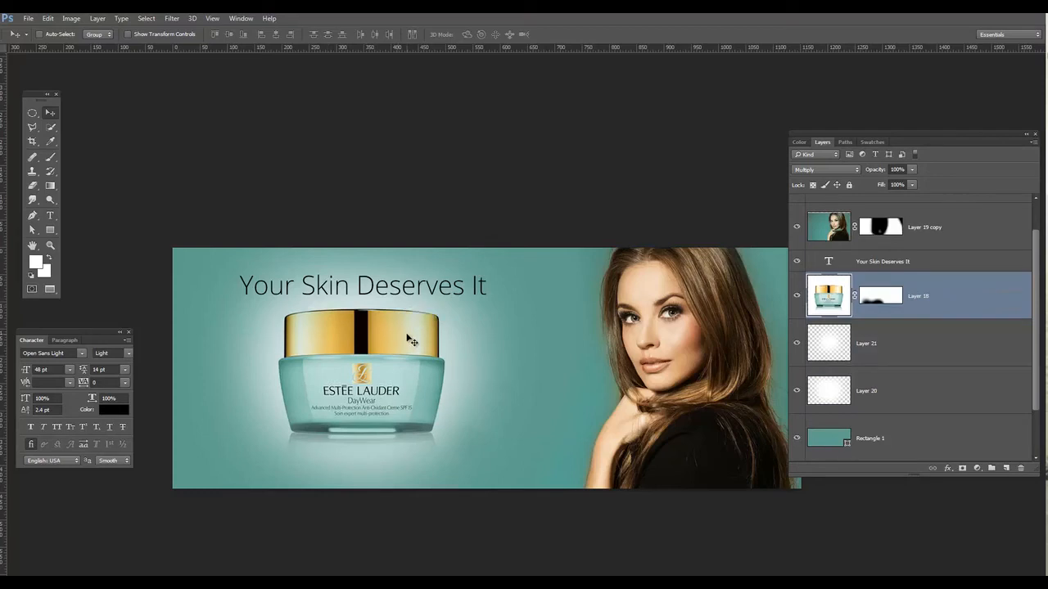
Nudge the cream jar further down to leave more space between its lid and the heading
key(Down)
key(Down)
key(Down)
key(Down)
key(Down)
key(Down)
key(Down)
key(Down)
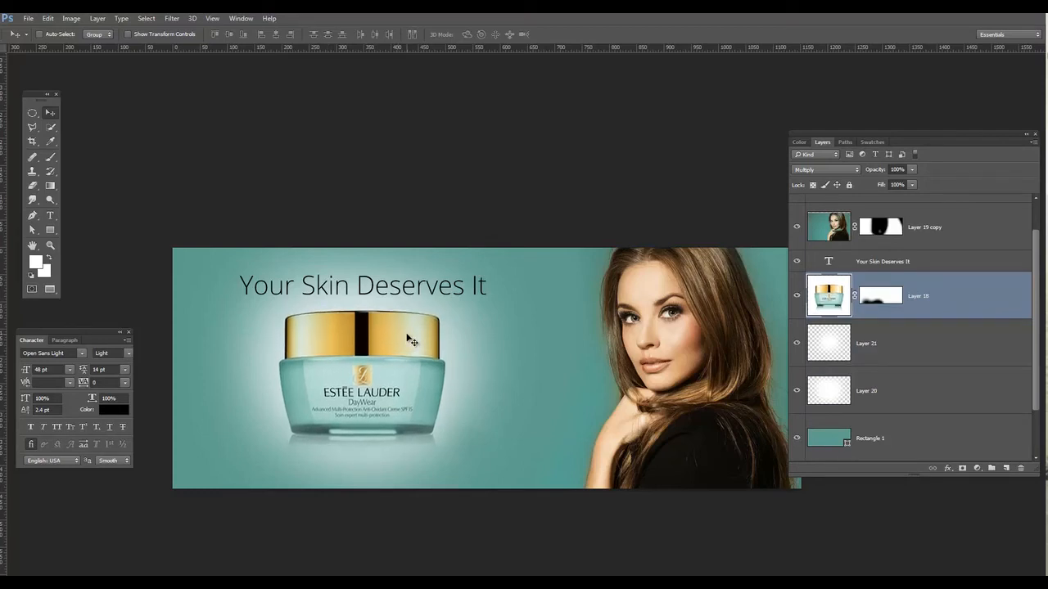
key(Down)
key(Down)
key(Down)
key(Down)
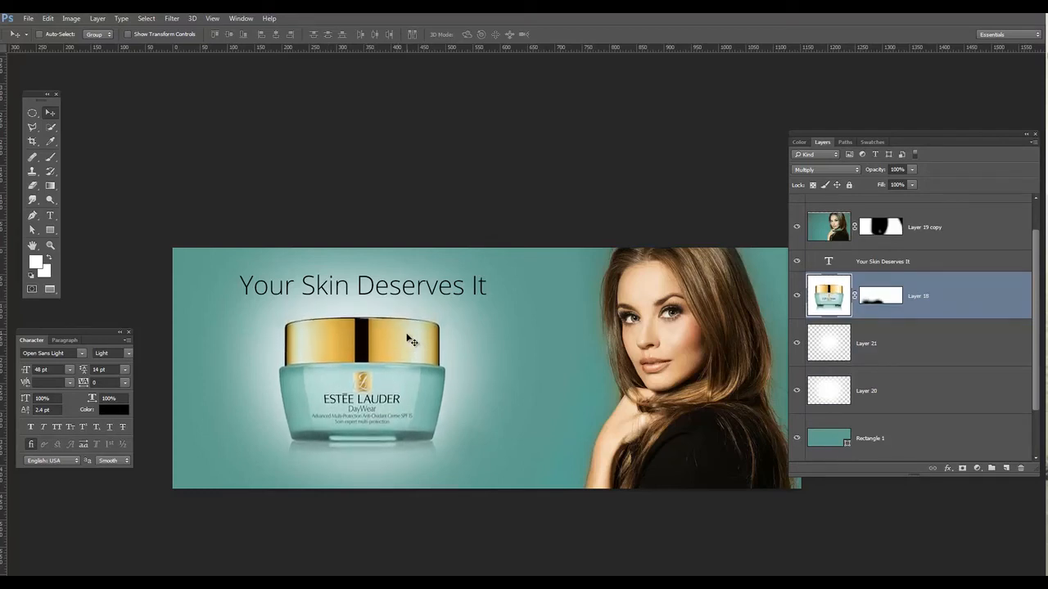
click(50, 216)
triple_click(329, 279)
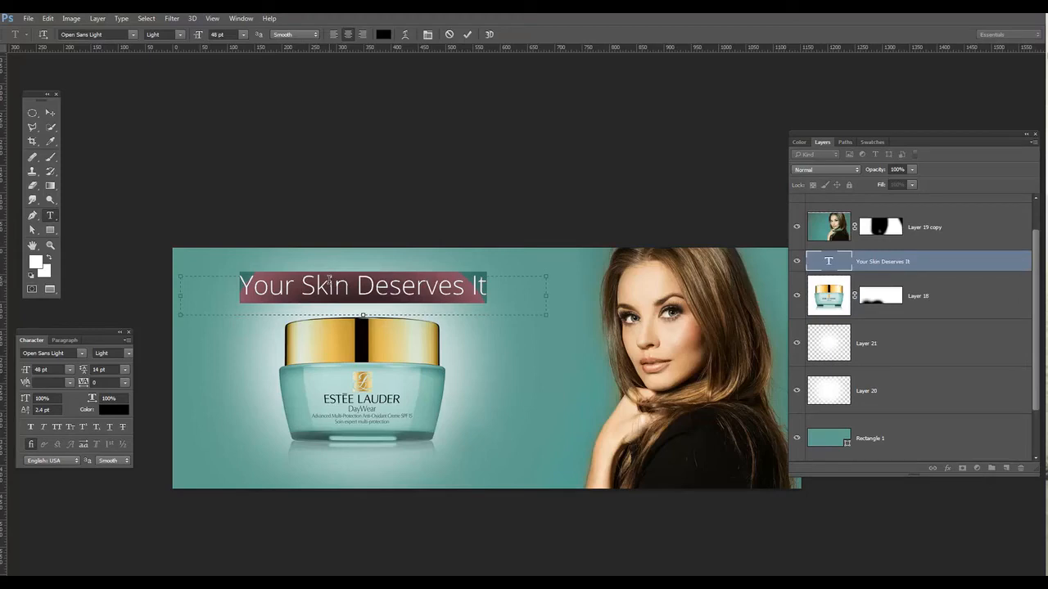
click(50, 112)
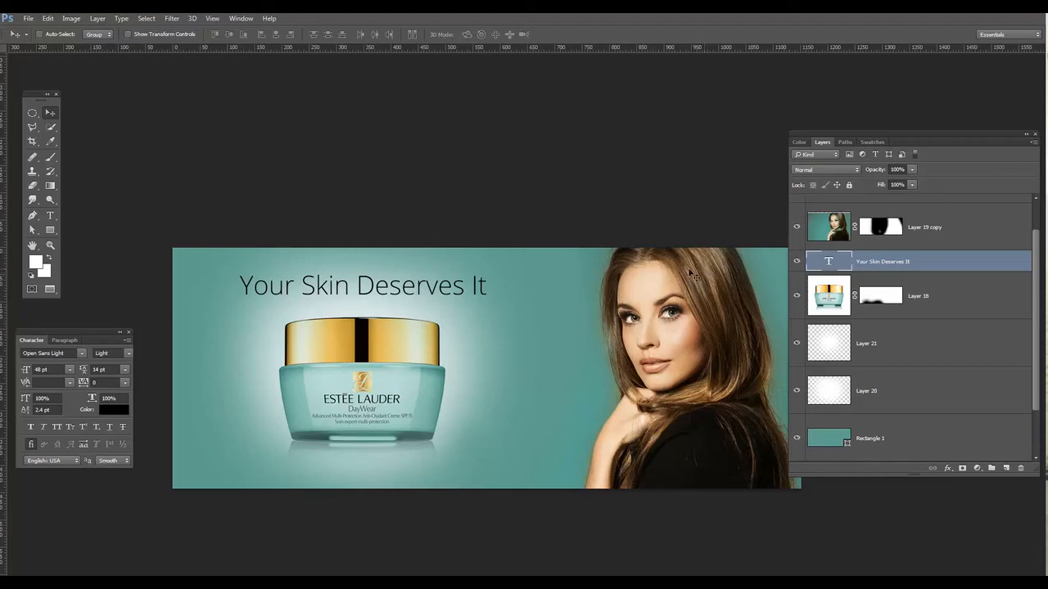
Change the heading's text color to white (ffffff)
double_click(831, 263)
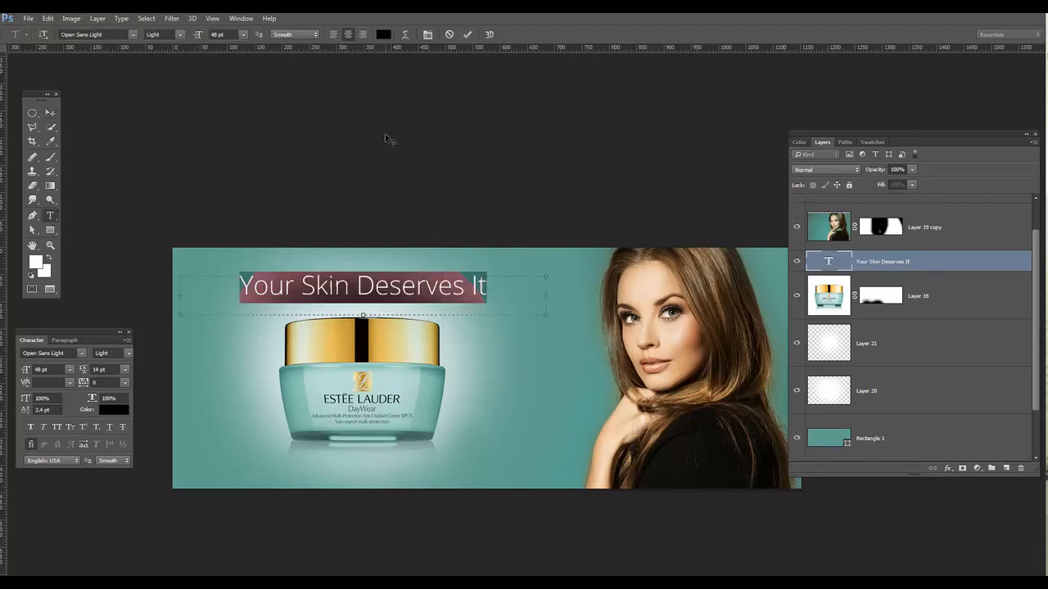
click(383, 35)
text(ffffff)
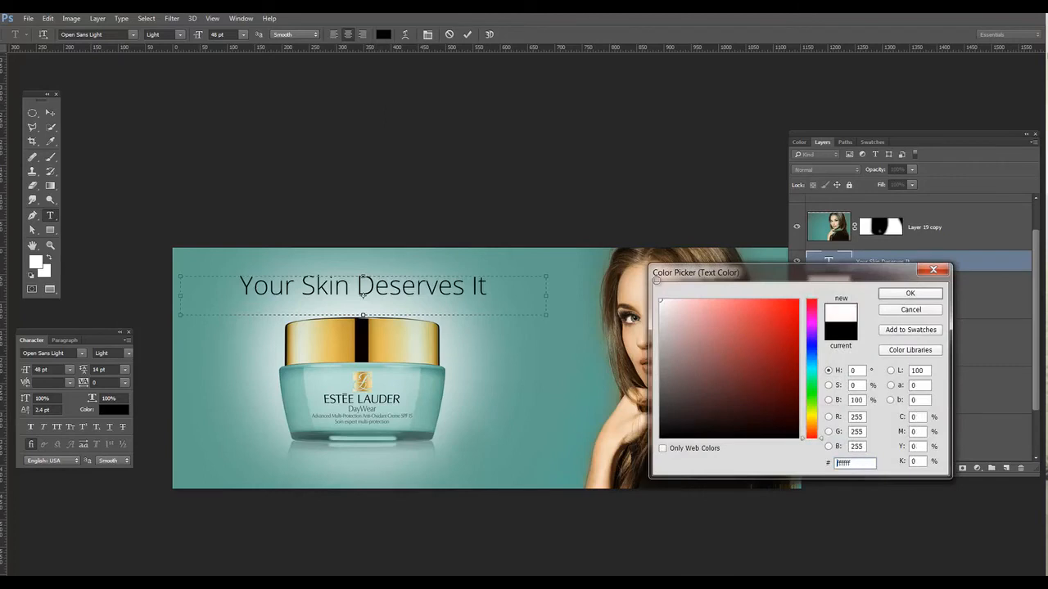
key(Return)
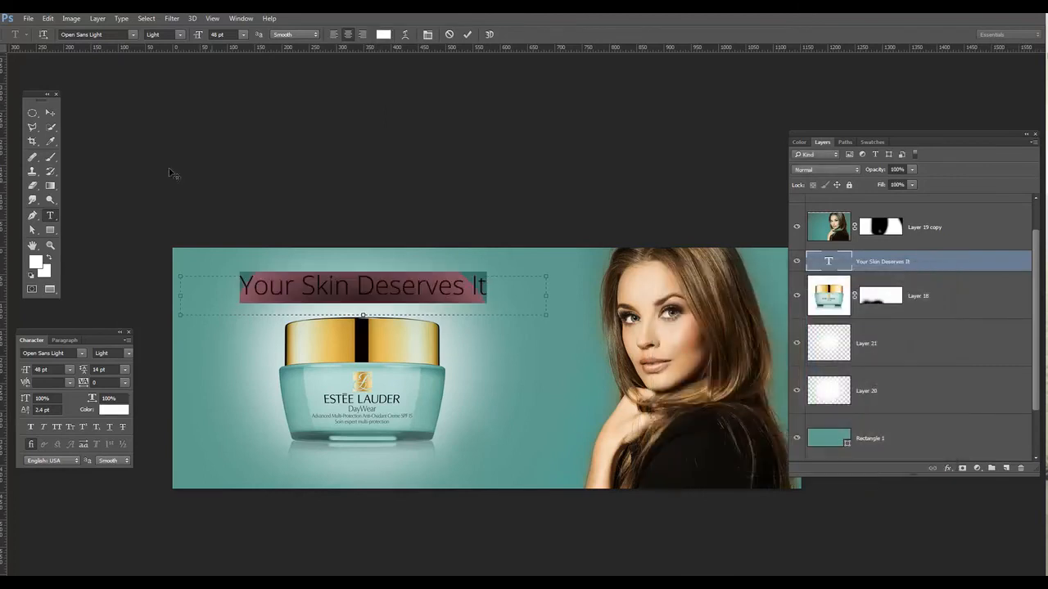
click(50, 112)
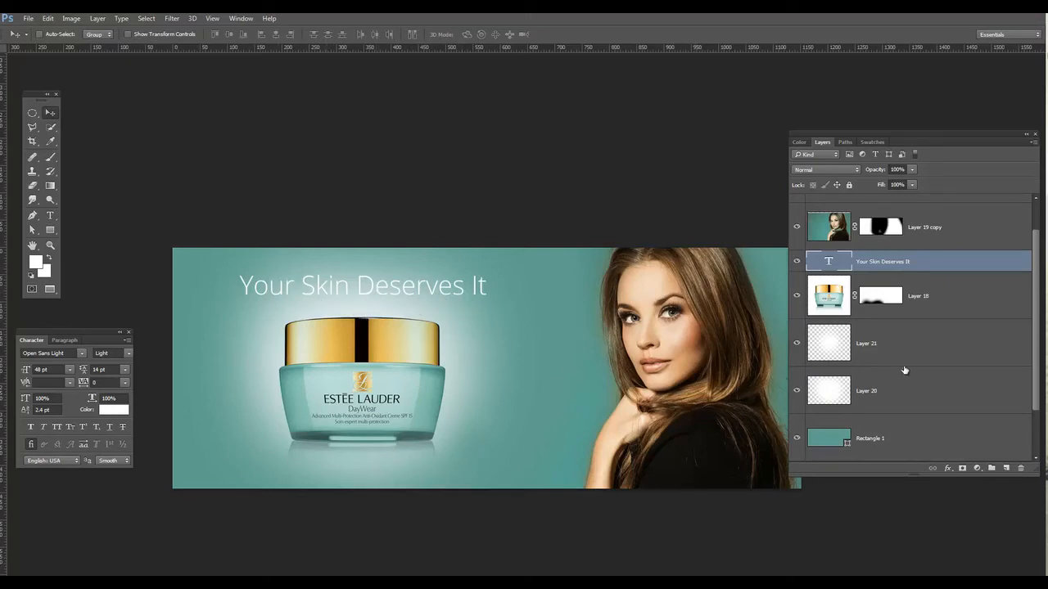
Reduce the opacity of glow layer Layer 20 to about 55% and of Layer 21 to 42%
click(908, 395)
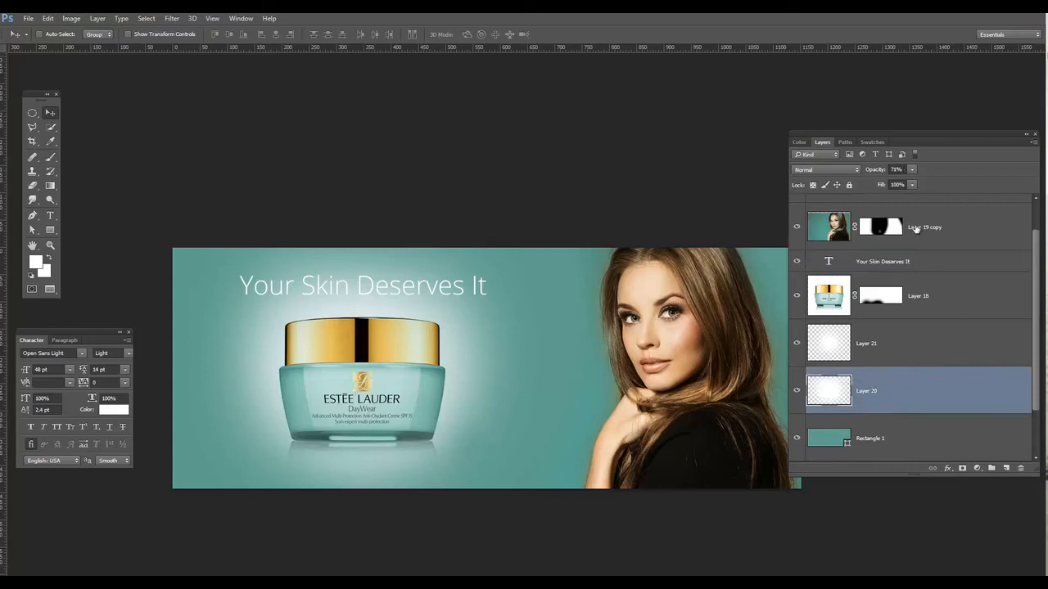
drag(912, 170, 905, 185)
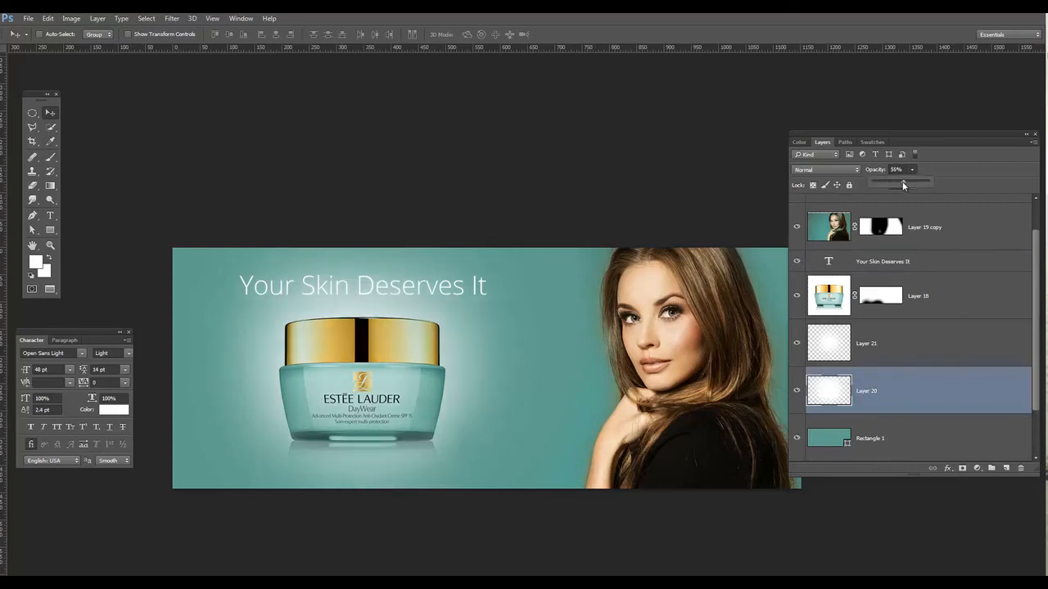
click(935, 345)
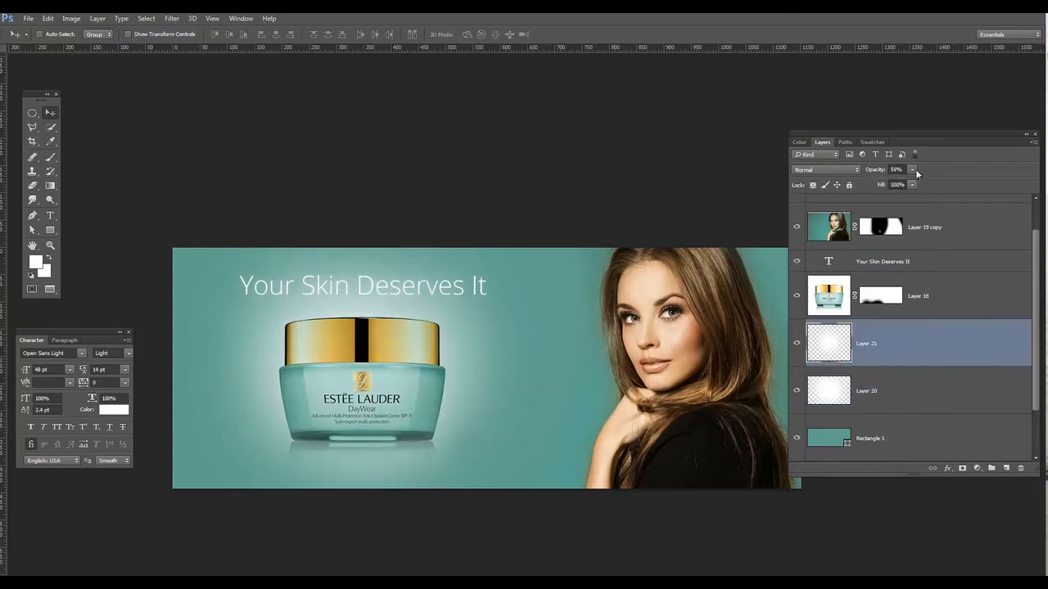
drag(910, 186, 905, 182)
click(361, 253)
Choose the Rectangle tool and add a new empty layer above the model's topmost layer
scroll(889, 368, down, 2)
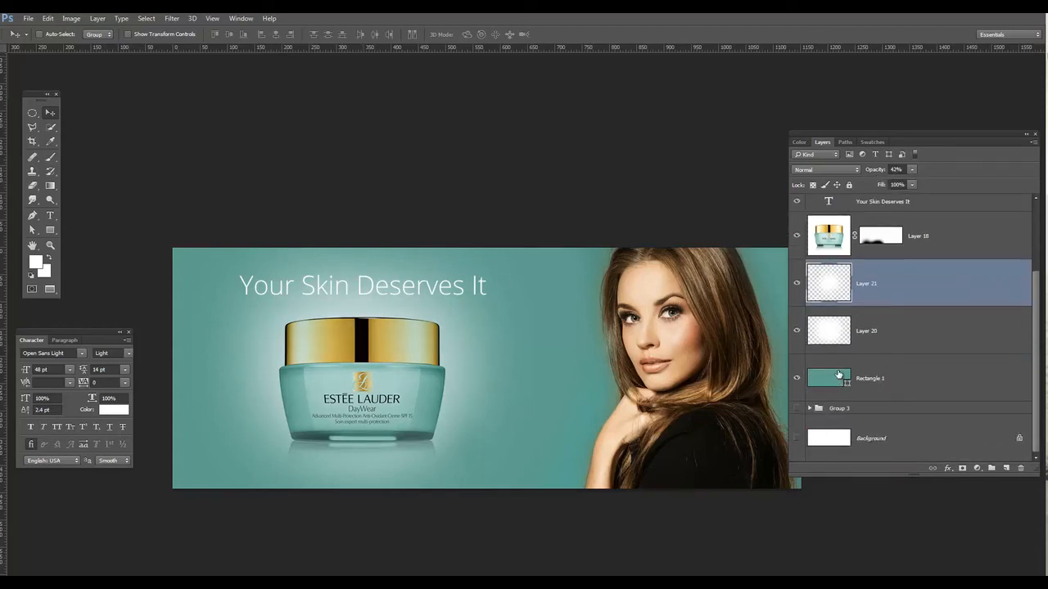
scroll(838, 375, up, 1)
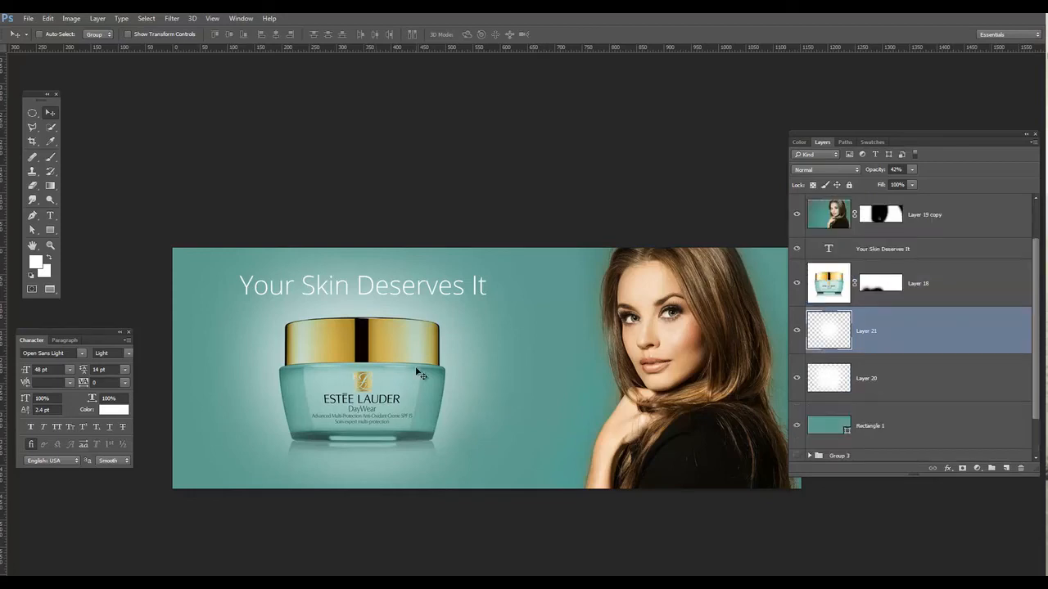
scroll(417, 372, up, 1)
scroll(418, 370, down, 1)
drag(477, 336, 443, 293)
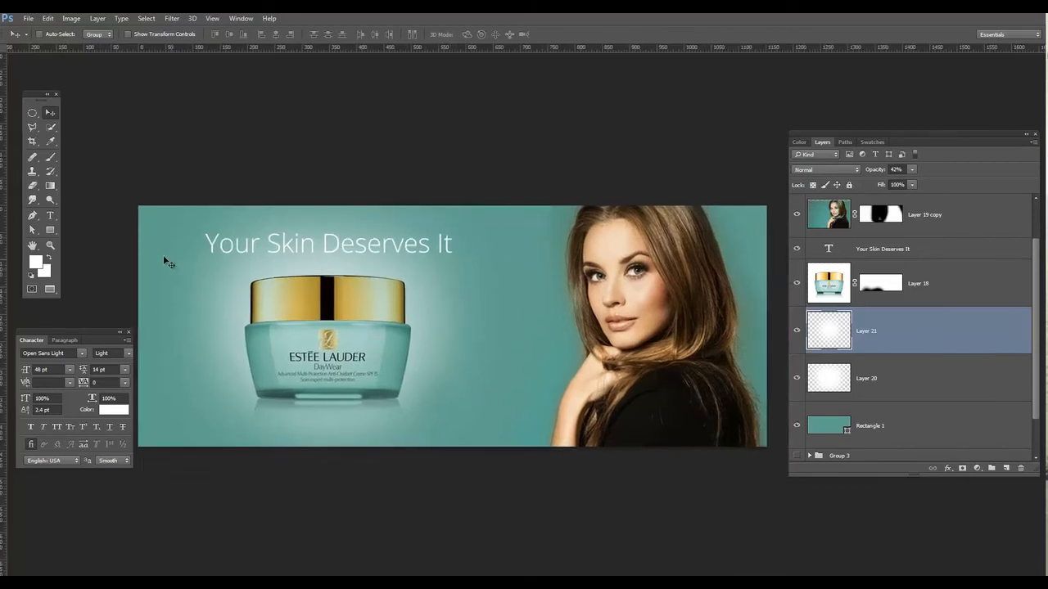
click(49, 234)
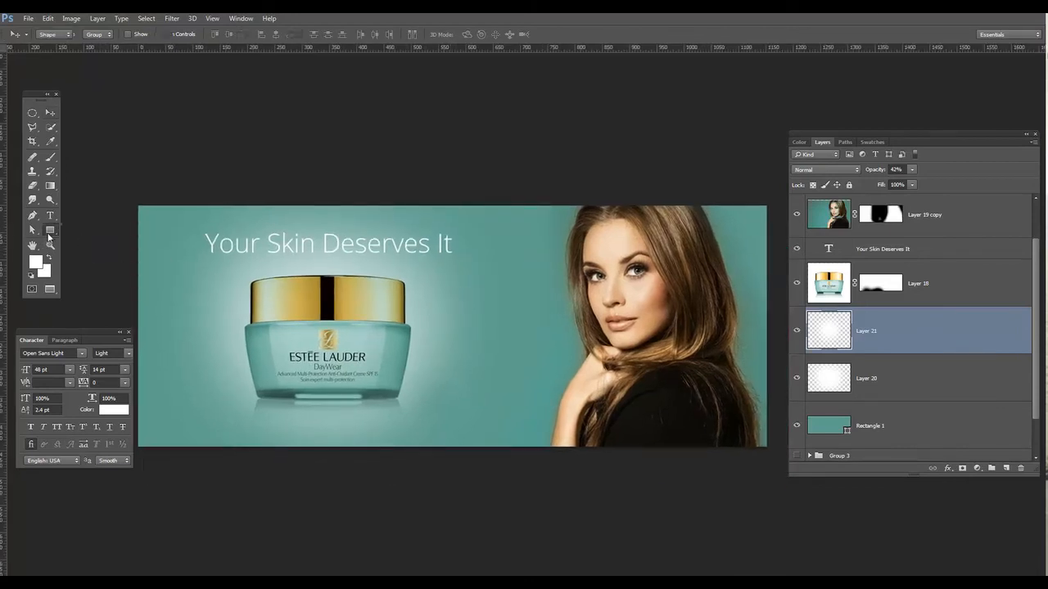
click(96, 231)
scroll(969, 283, up, 2)
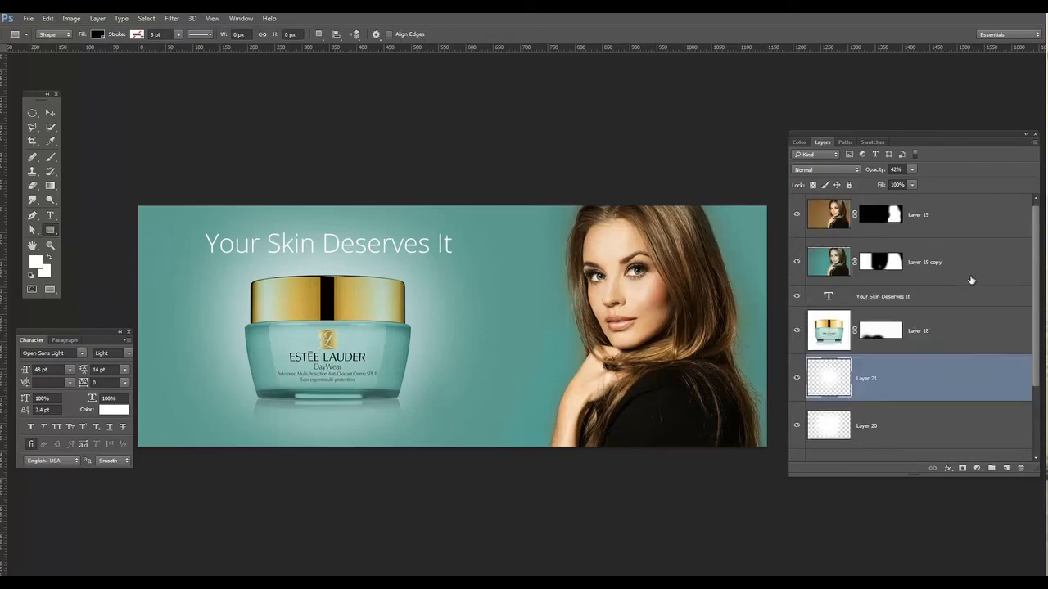
click(973, 223)
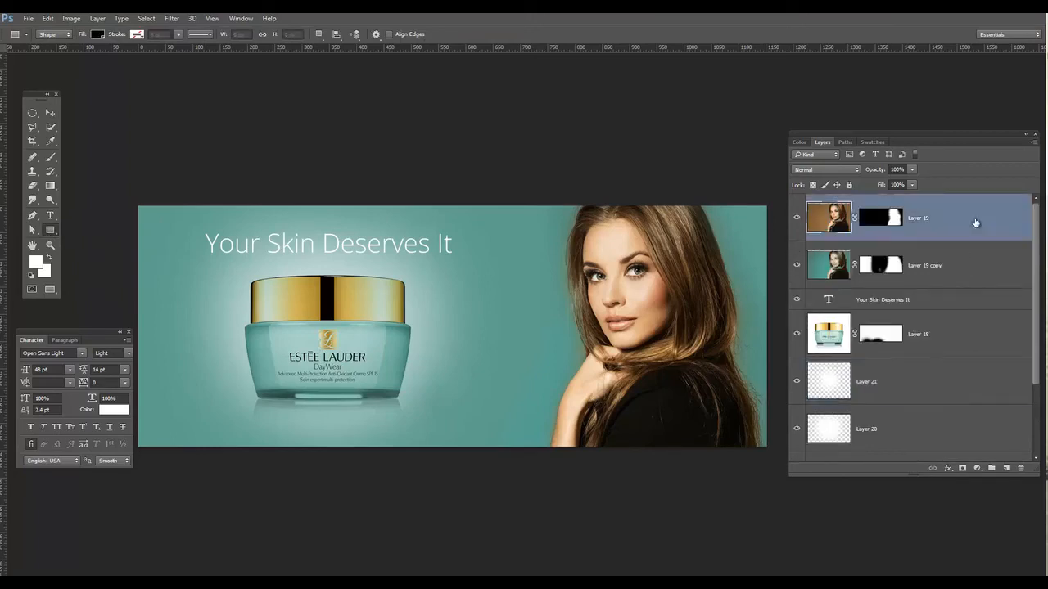
click(1006, 469)
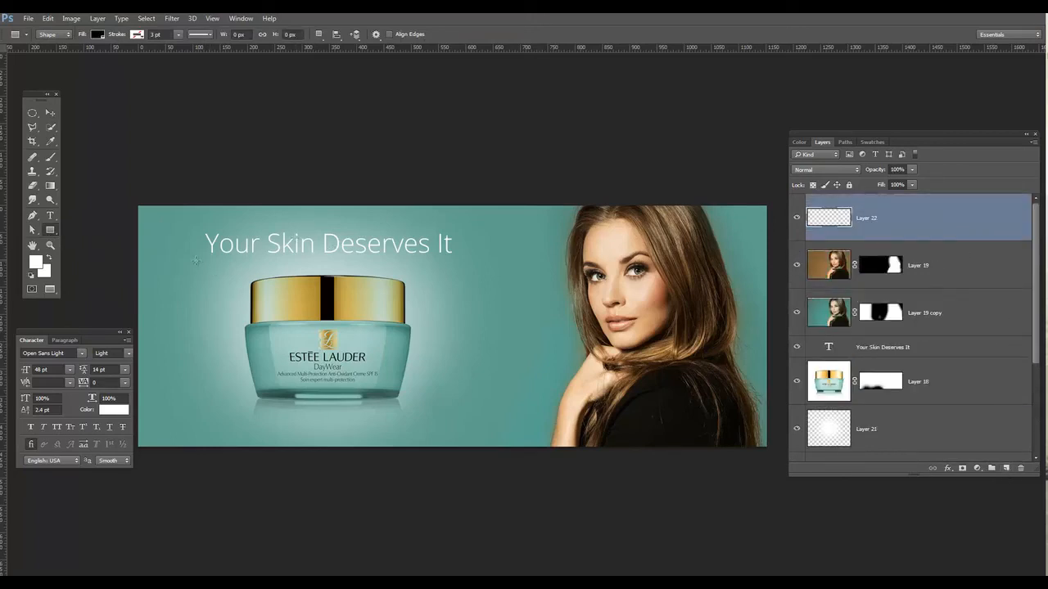
Cover the whole banner on the new layer with a black rectangle drawn in Pixels mode, using the default colors
click(31, 277)
mouse_move(133, 196)
mouse_down()
mouse_move(667, 403)
mouse_move(718, 437)
mouse_up()
key(ctrl+z)
click(64, 36)
click(54, 61)
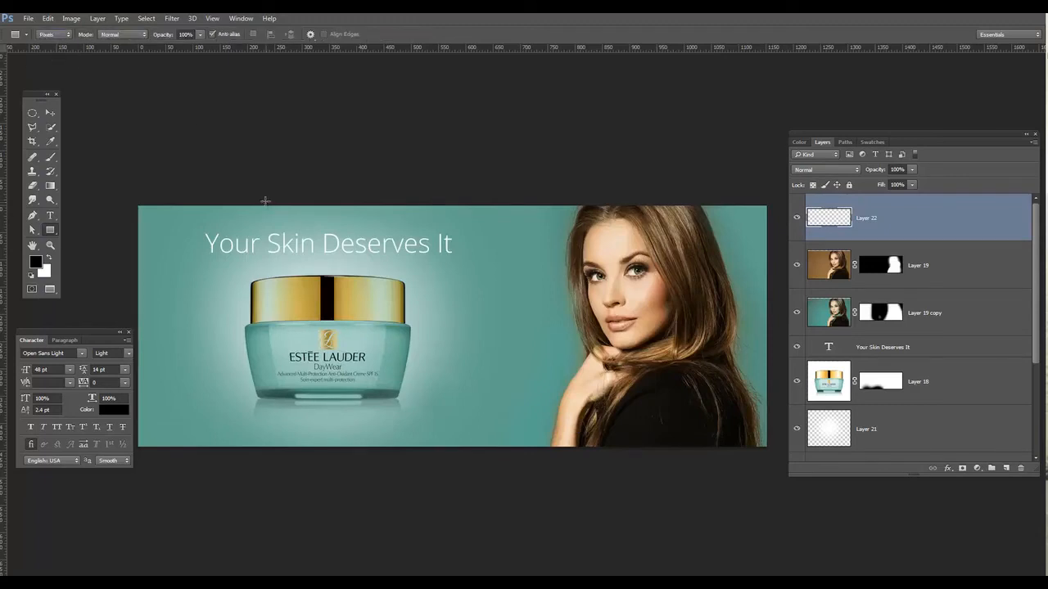
drag(135, 199, 773, 454)
Render a lens flare on the black layer and set the layer's blend mode to Screen
click(164, 19)
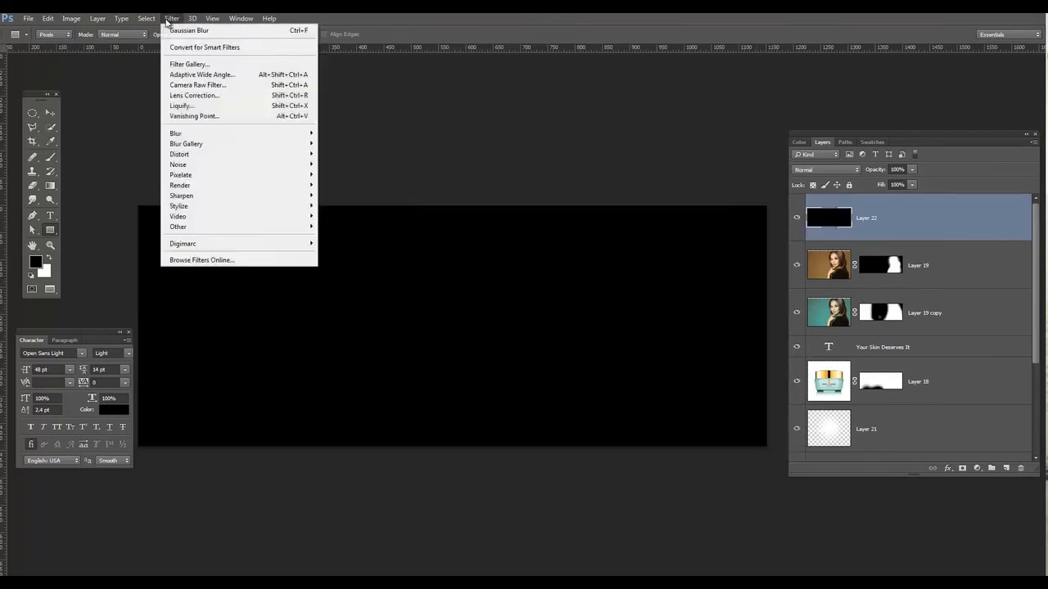
mouse_move(210, 179)
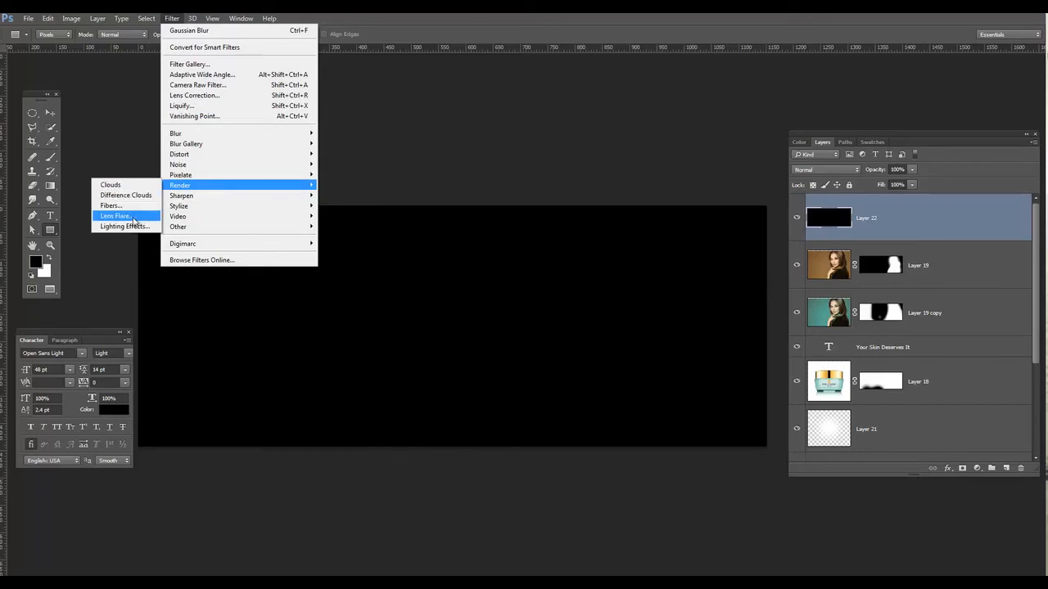
click(133, 218)
click(592, 147)
click(50, 112)
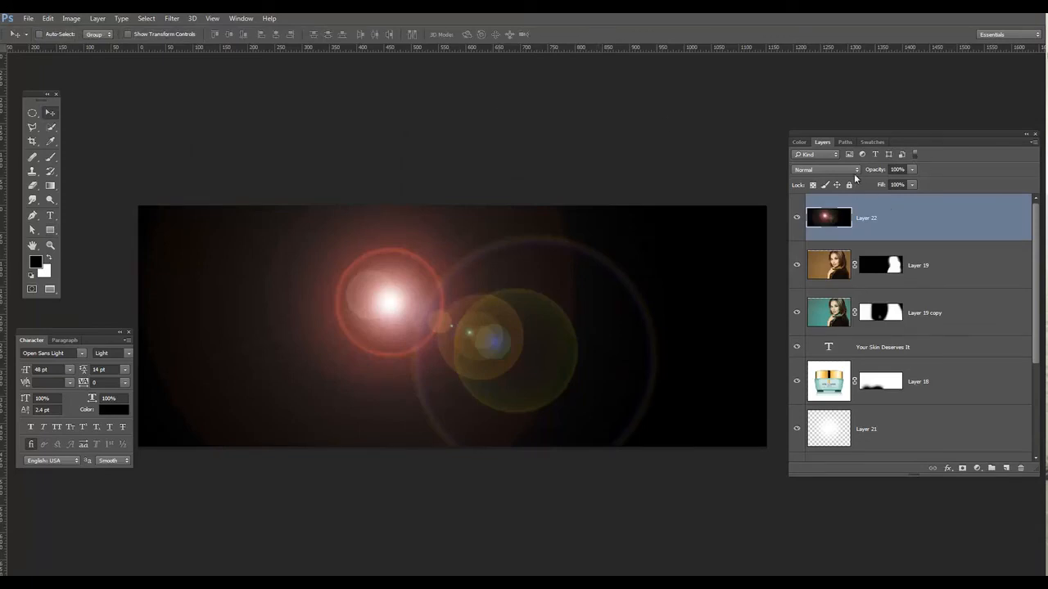
click(853, 170)
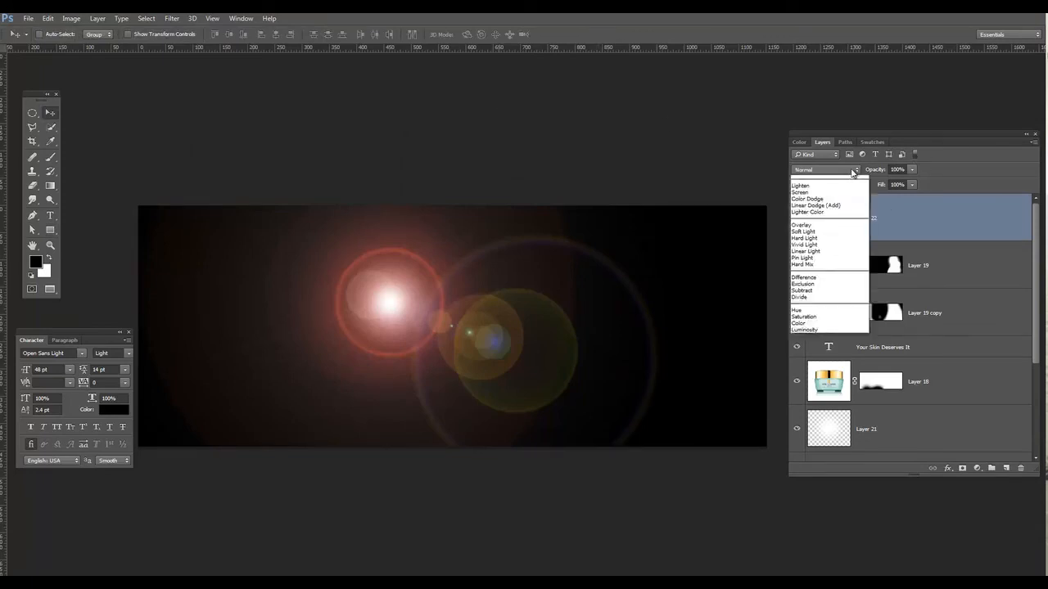
click(838, 245)
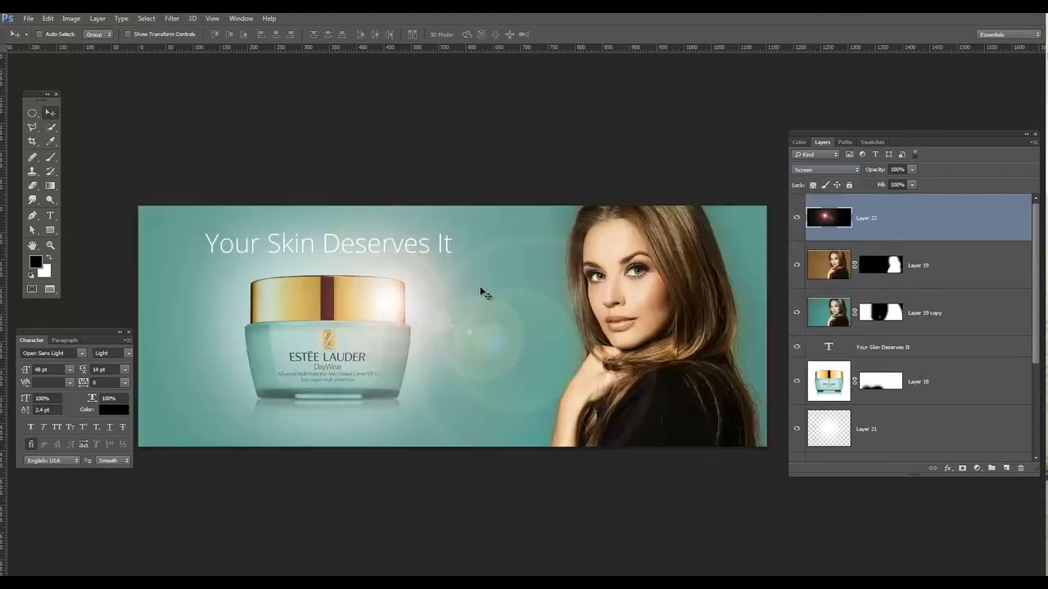
Place the flare's bright center on the right side of the jar's gold lid and desaturate the flare layer
drag(536, 319, 672, 313)
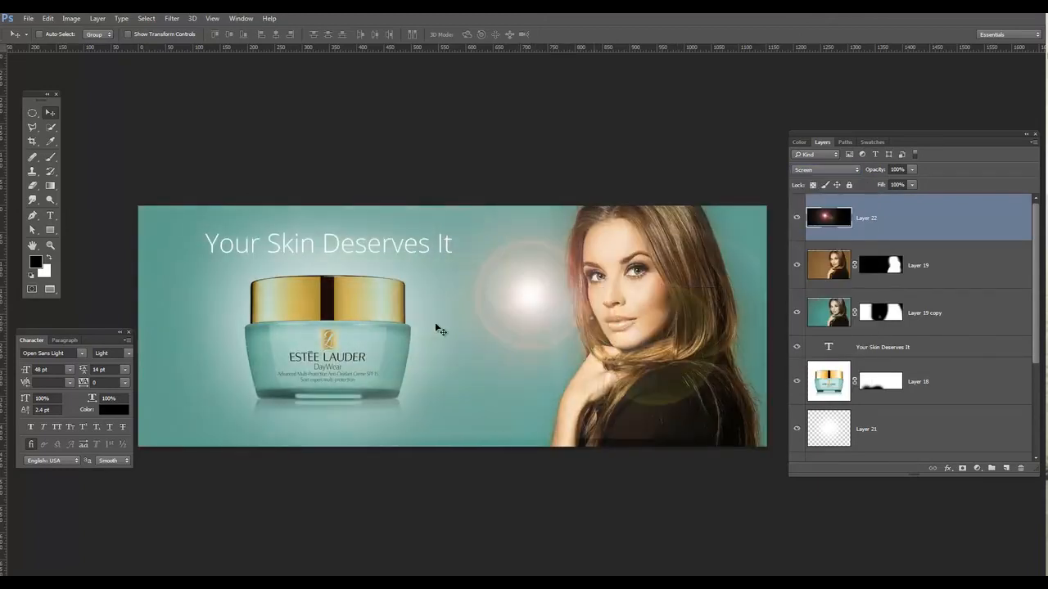
drag(549, 299, 400, 305)
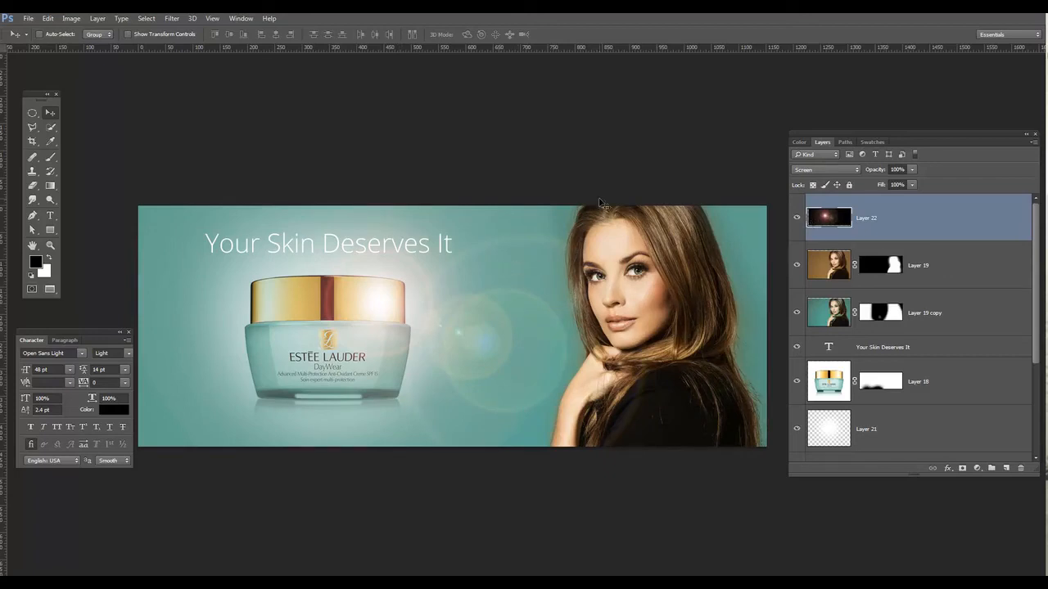
key(ctrl+shift+u)
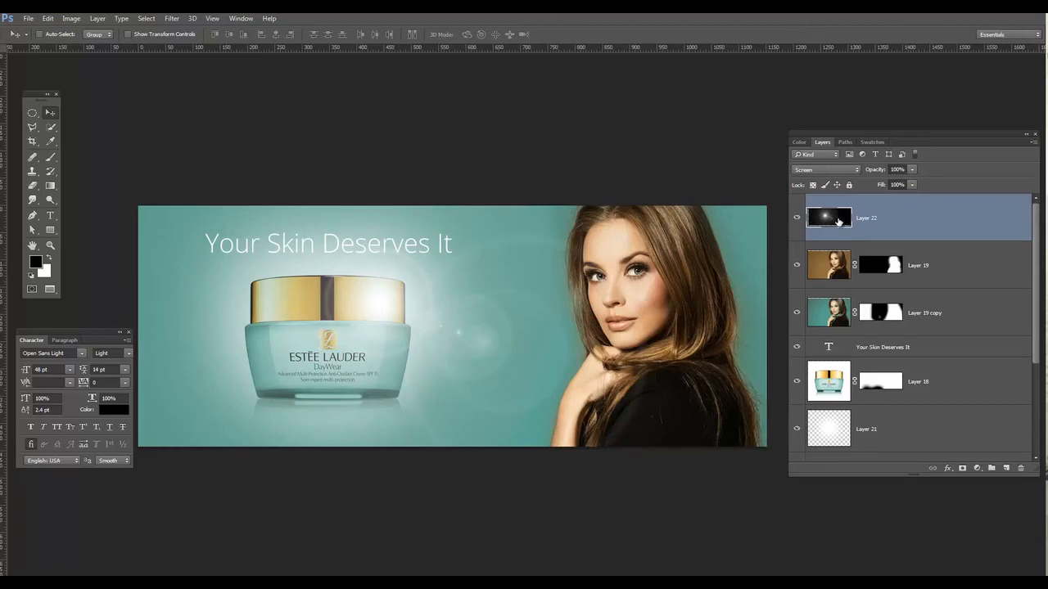
click(72, 18)
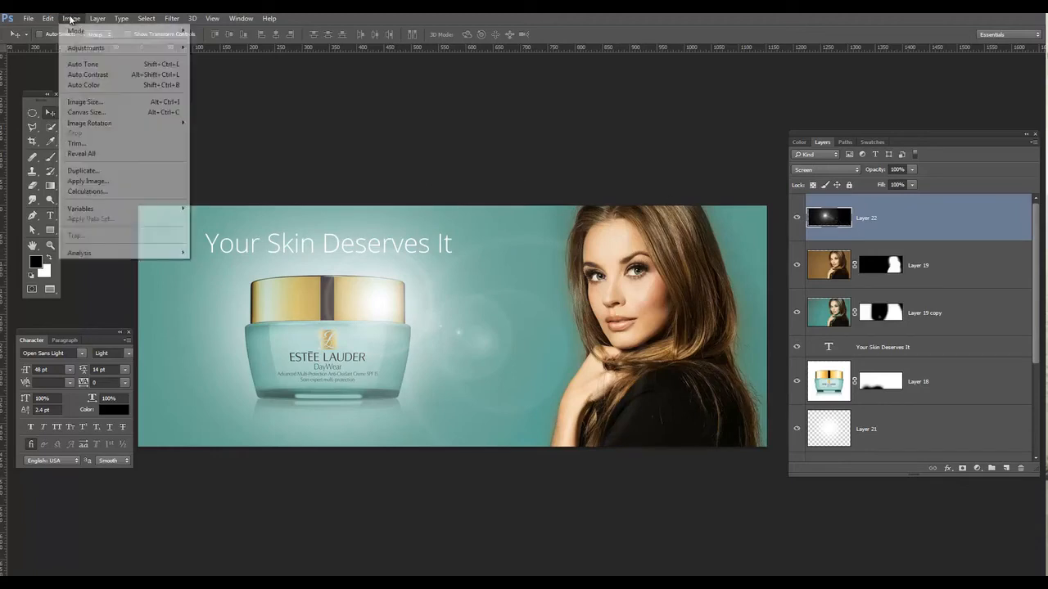
mouse_move(76, 50)
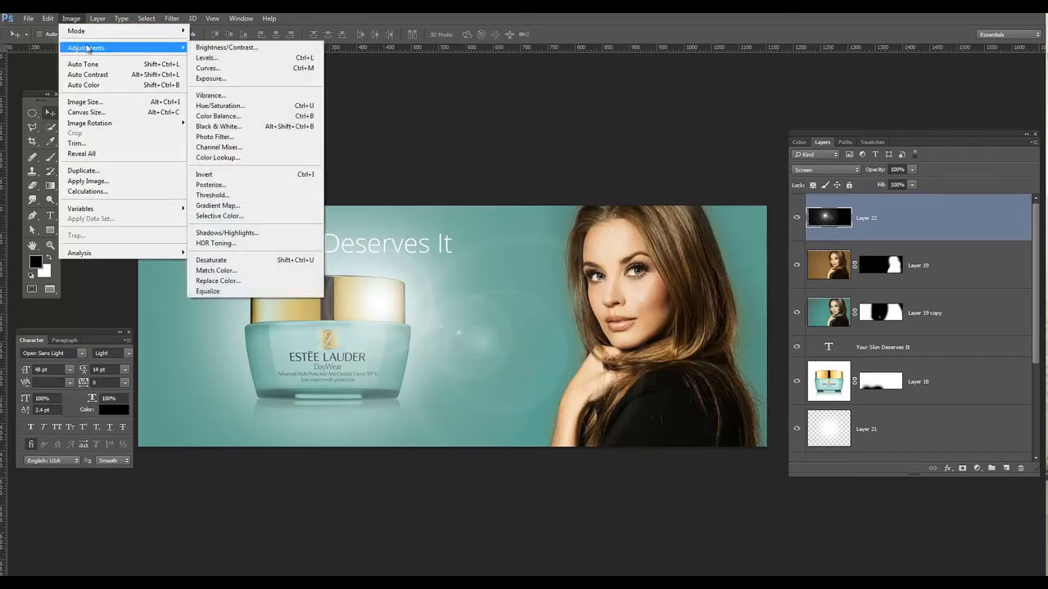
click(295, 105)
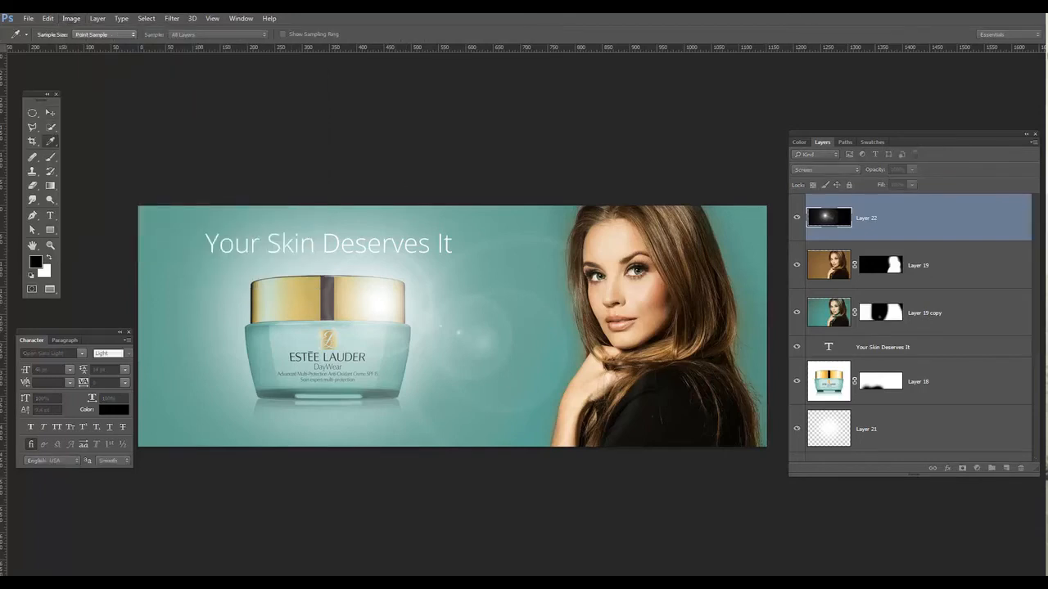
drag(843, 227, 660, 159)
drag(693, 264, 639, 271)
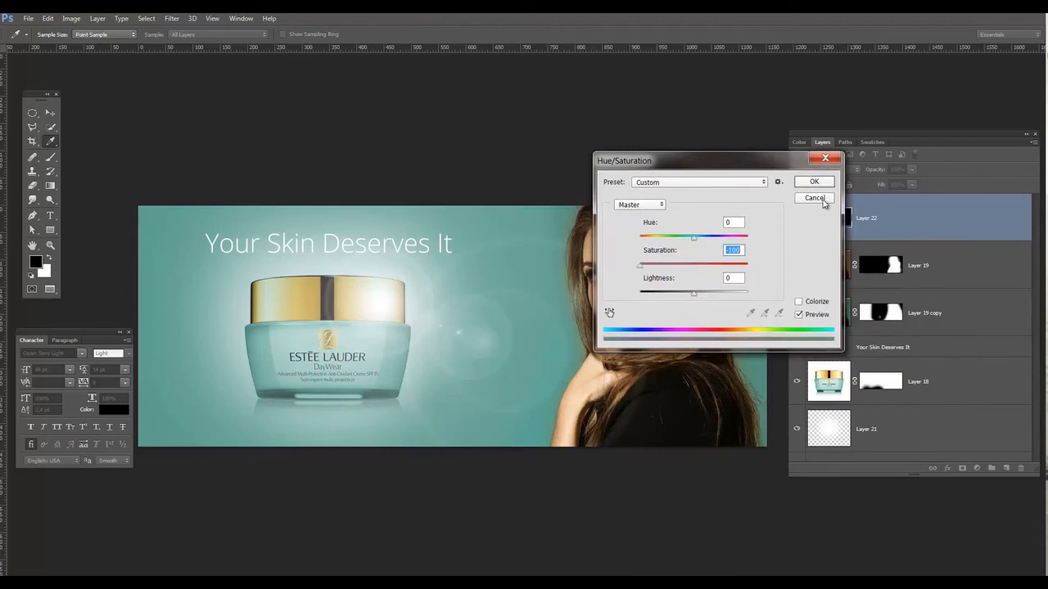
click(815, 198)
key(v)
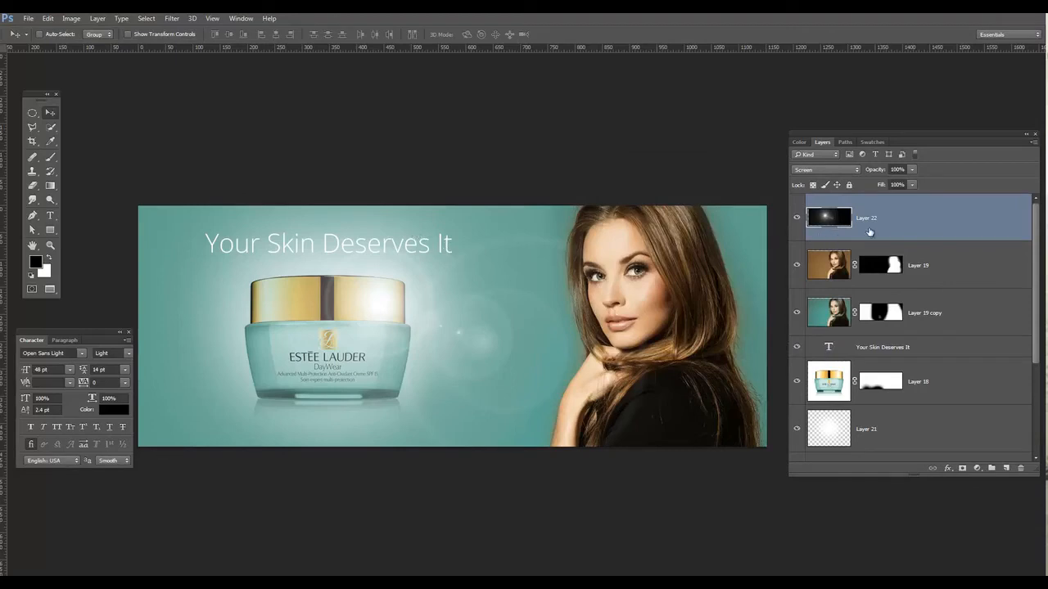
mouse_move(395, 300)
mouse_down()
mouse_move(475, 258)
mouse_move(573, 258)
mouse_move(376, 354)
mouse_move(388, 290)
mouse_up()
key(ctrl+l)
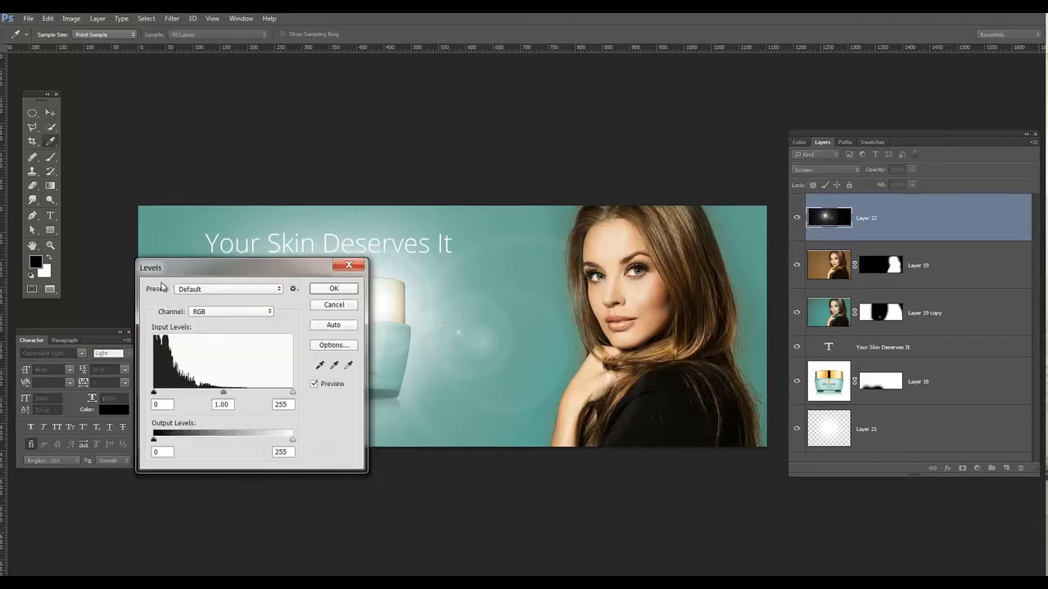
drag(201, 260, 695, 173)
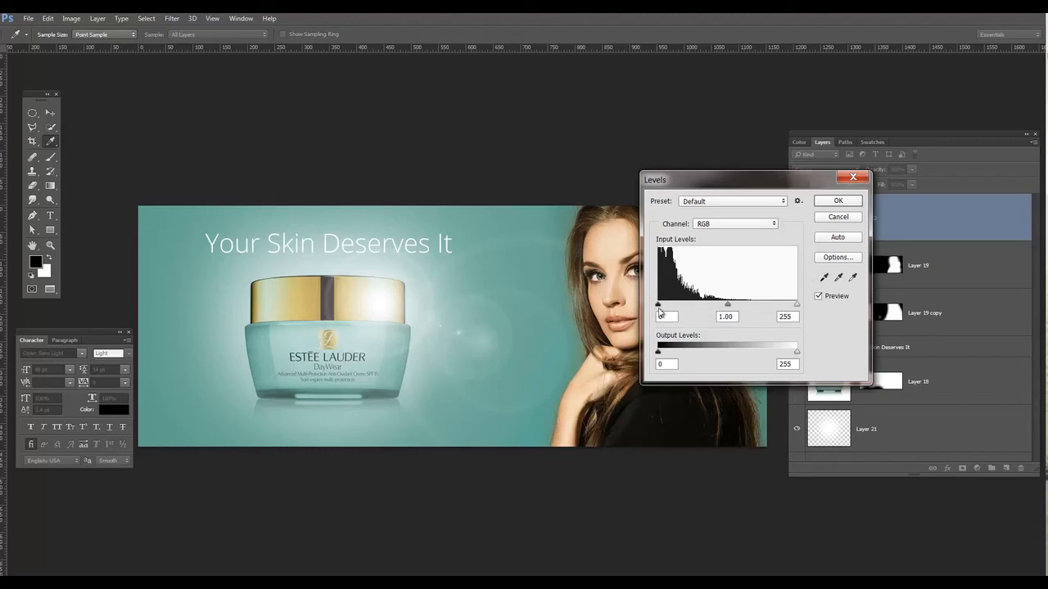
click(830, 219)
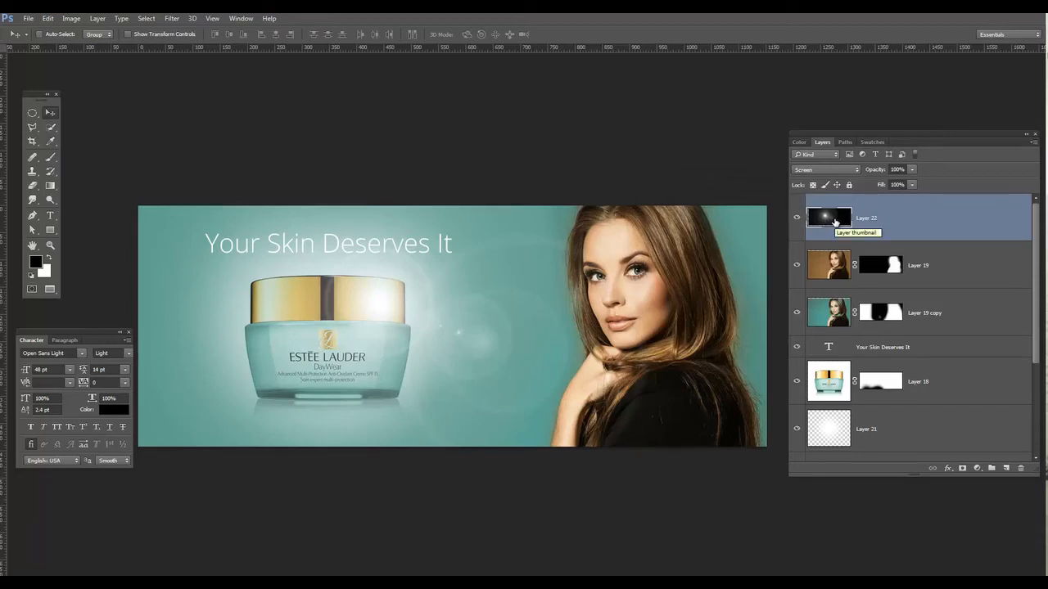
Darken the flare layer with Levels by sampling a black point in the background just above the heading's first word
key(ctrl+l)
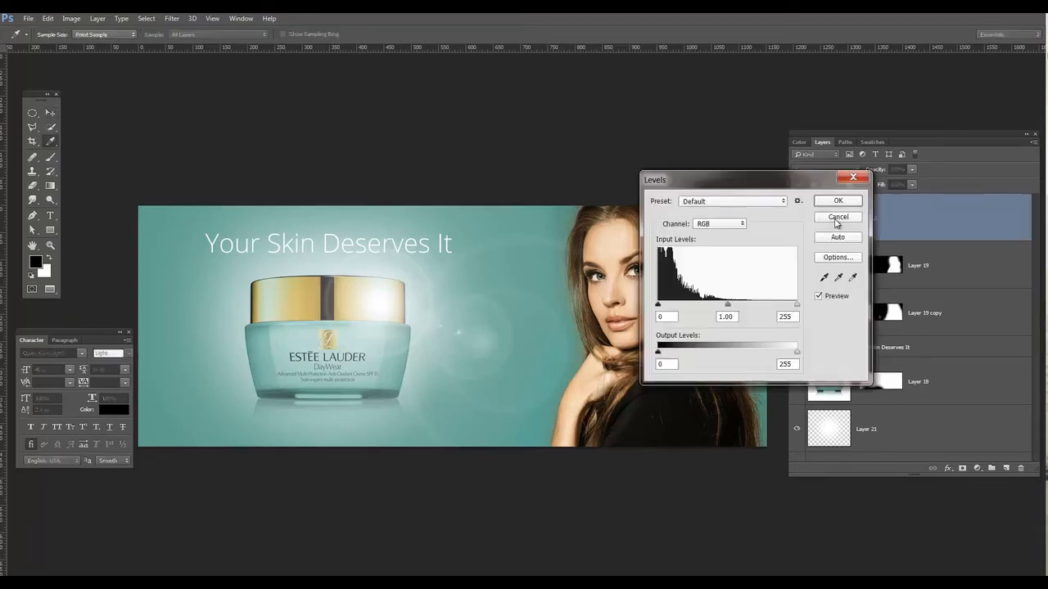
drag(738, 182, 630, 169)
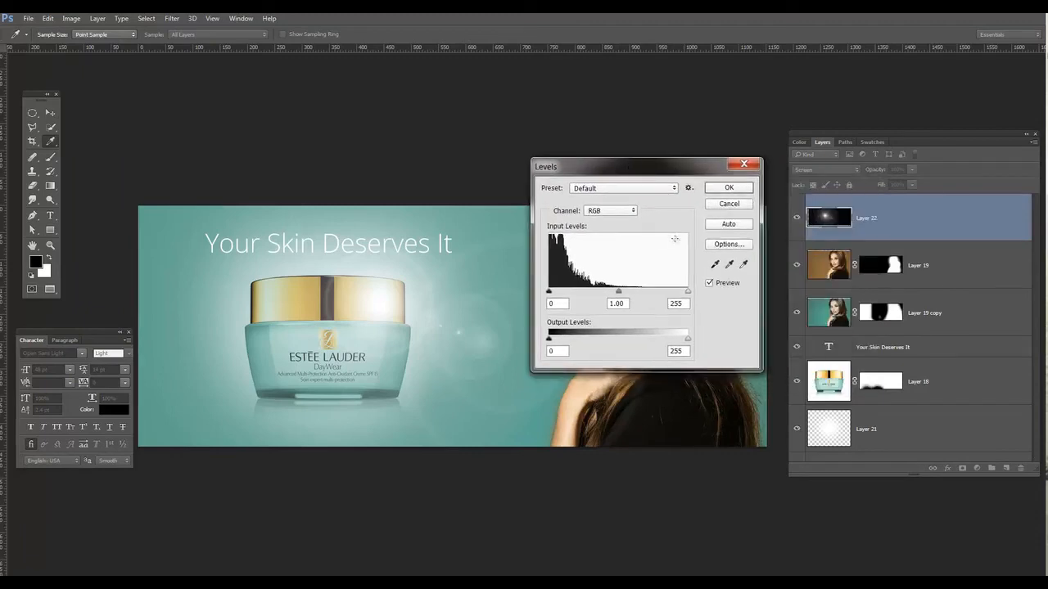
click(716, 265)
click(712, 266)
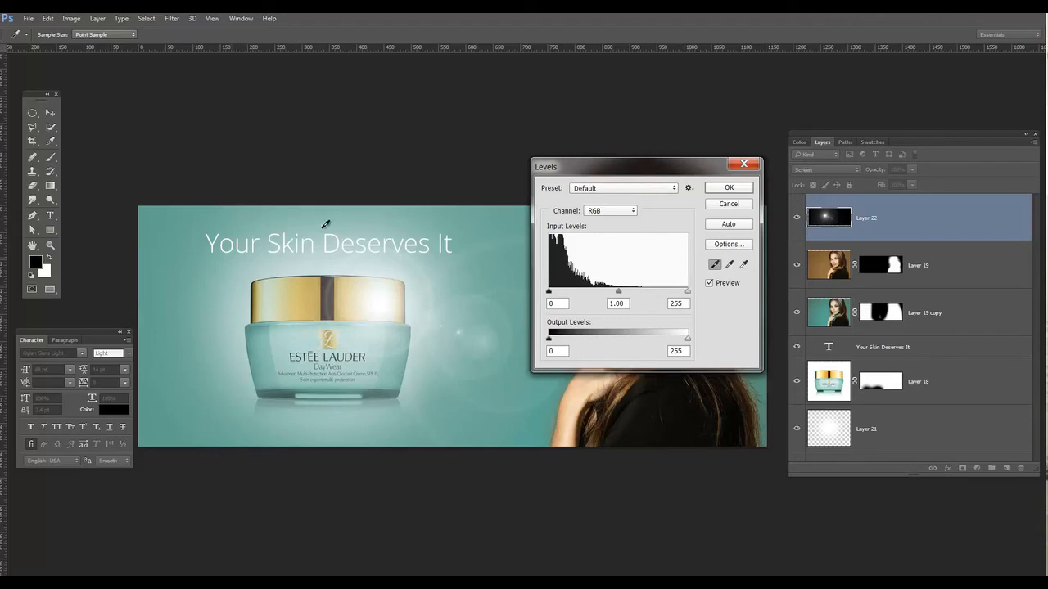
click(250, 219)
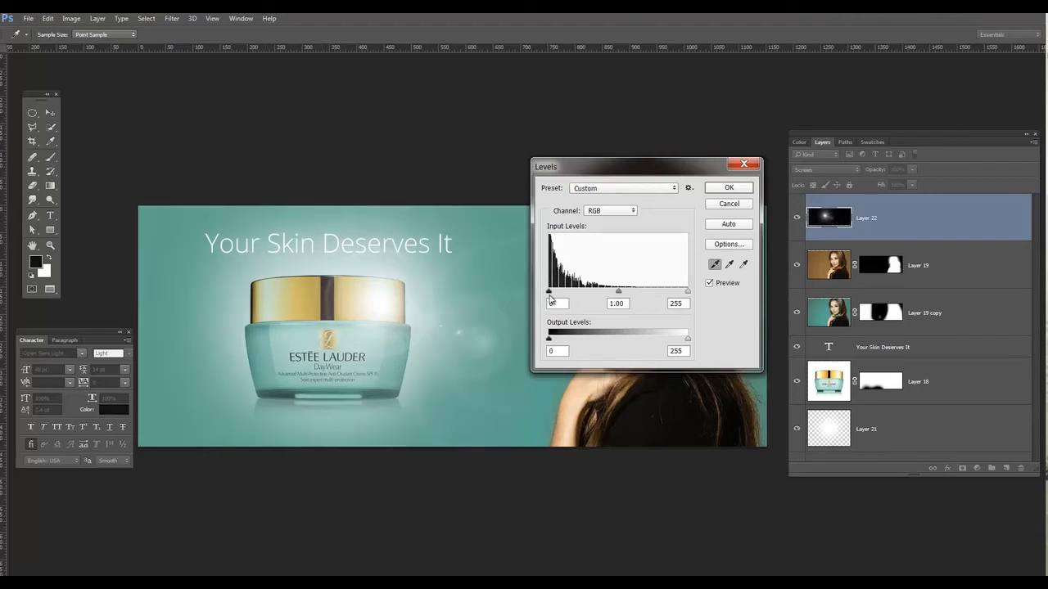
mouse_move(549, 292)
mouse_down()
mouse_move(591, 293)
mouse_move(525, 287)
mouse_move(564, 295)
mouse_move(551, 293)
mouse_up()
click(747, 191)
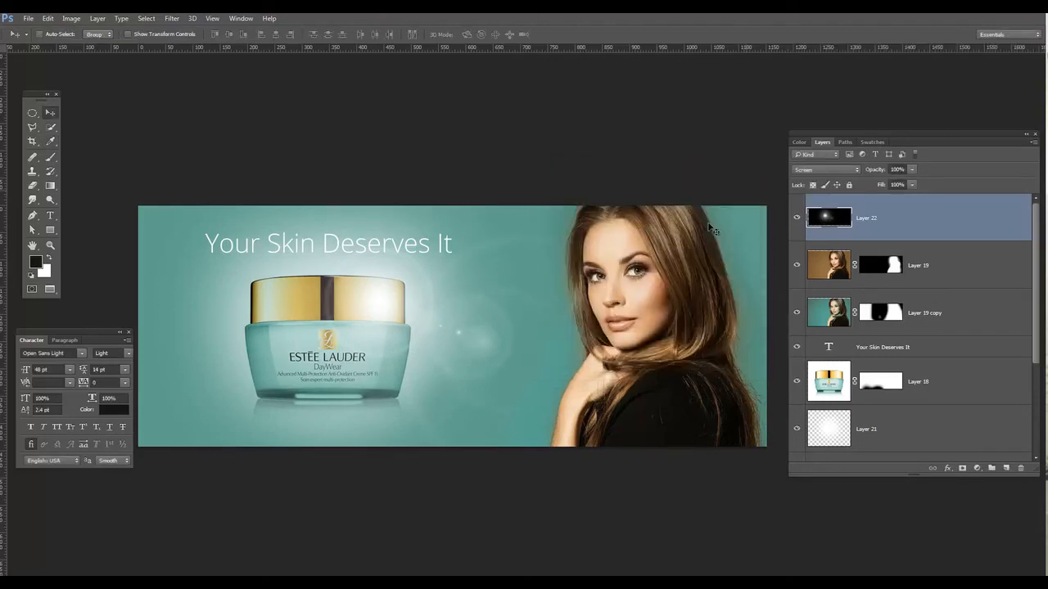
Lower the flare layer's opacity to 75%
click(903, 169)
text(25)
key(Return)
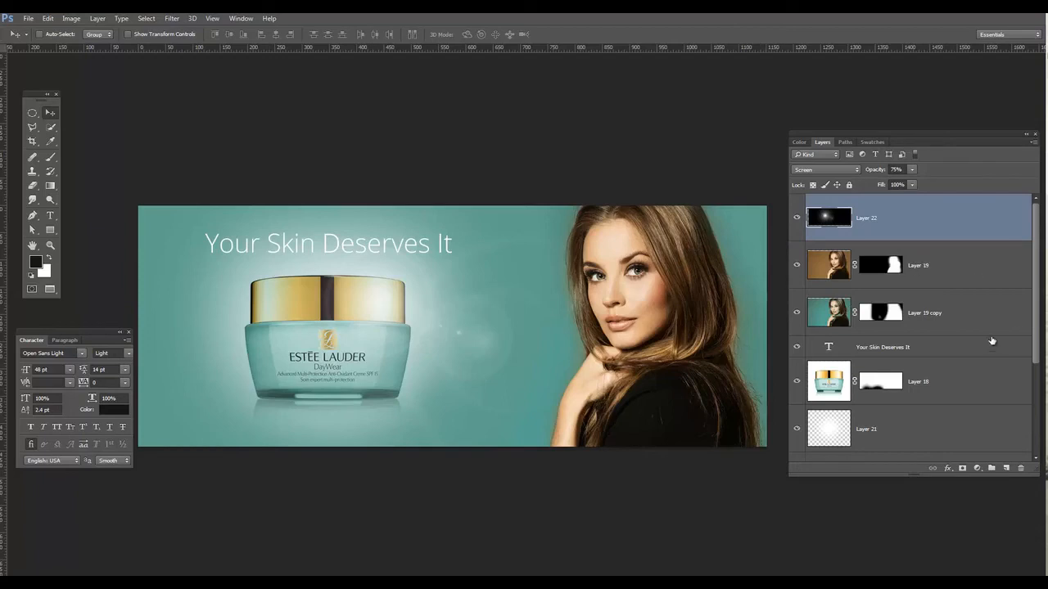
Add a new layer above the flare and cover the whole banner with a rectangle in pure black
click(1005, 468)
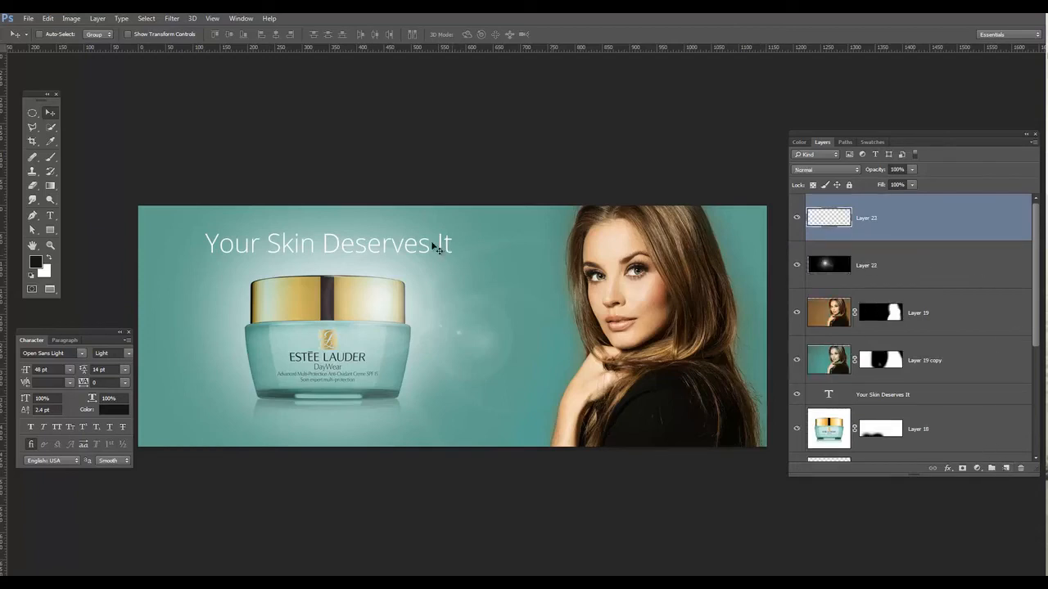
click(50, 159)
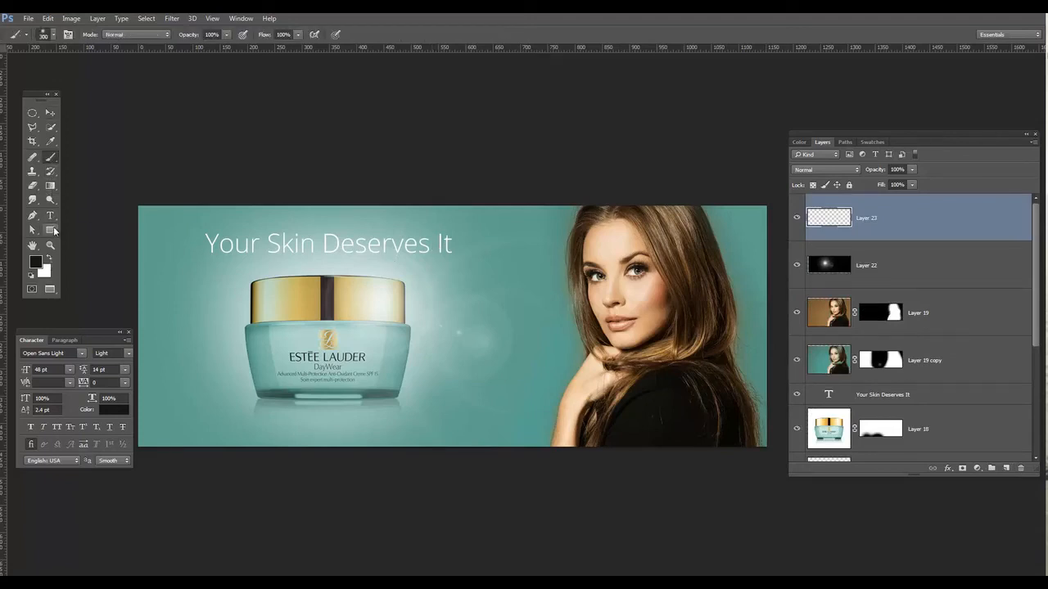
click(50, 230)
drag(134, 193, 778, 463)
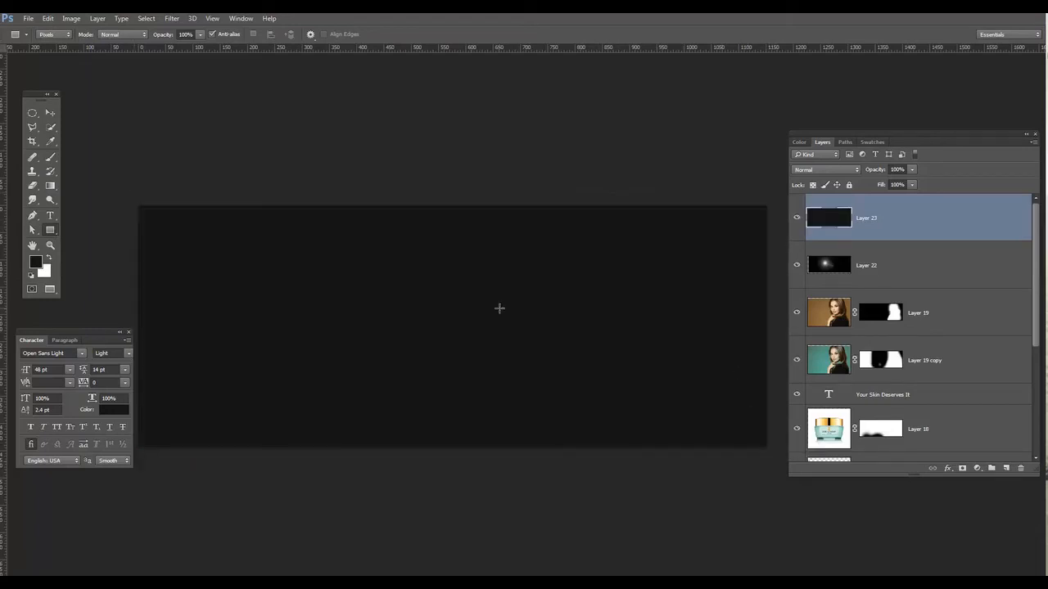
key(ctrl+z)
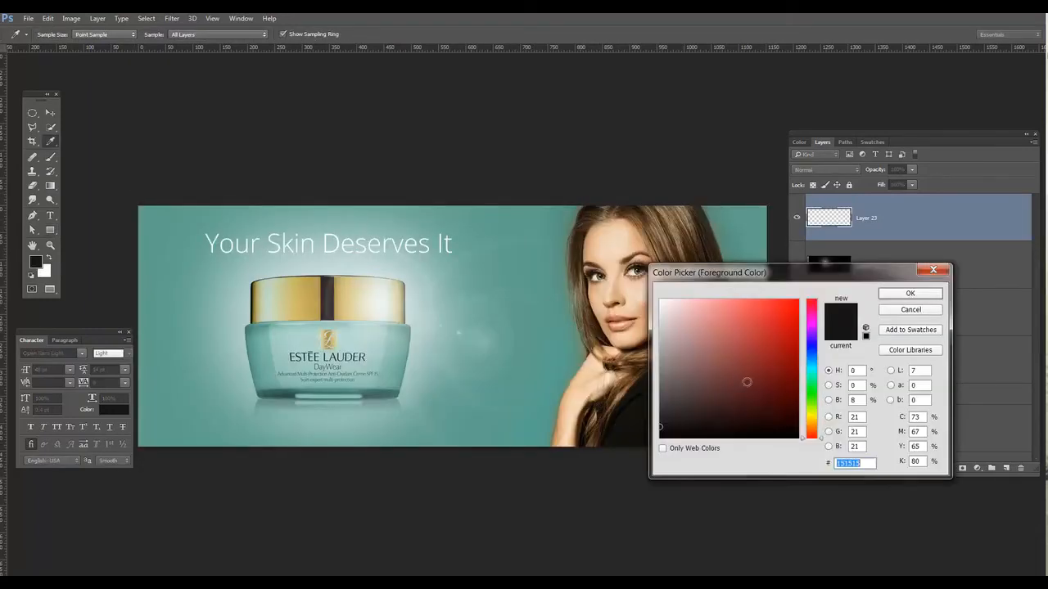
key(Return)
drag(123, 194, 782, 461)
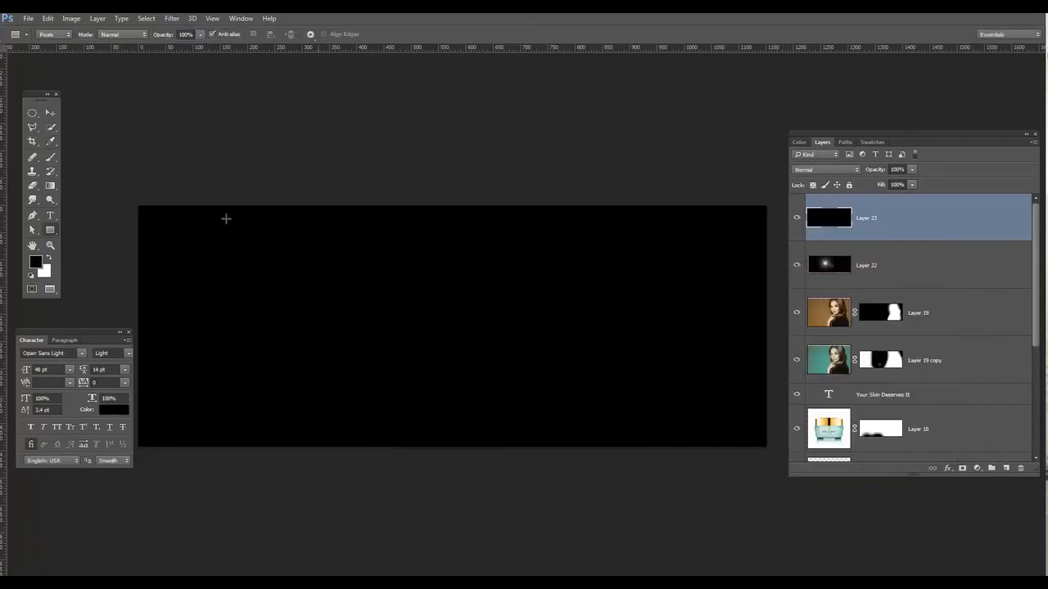
Choose the Brush tool, set the black layer's blend mode to Multiply and reduce its opacity to 25%
click(48, 159)
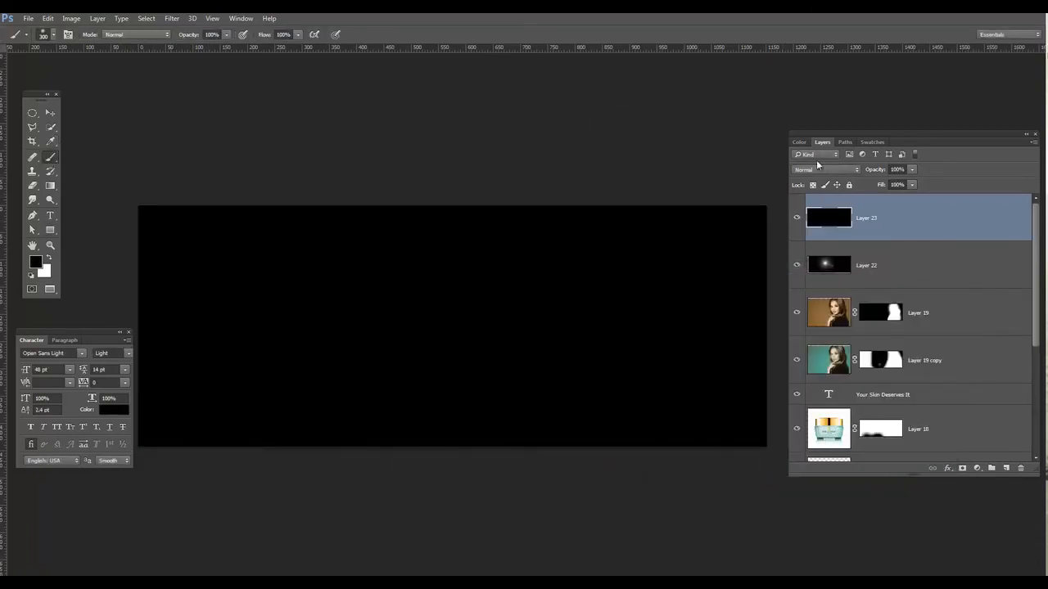
click(831, 171)
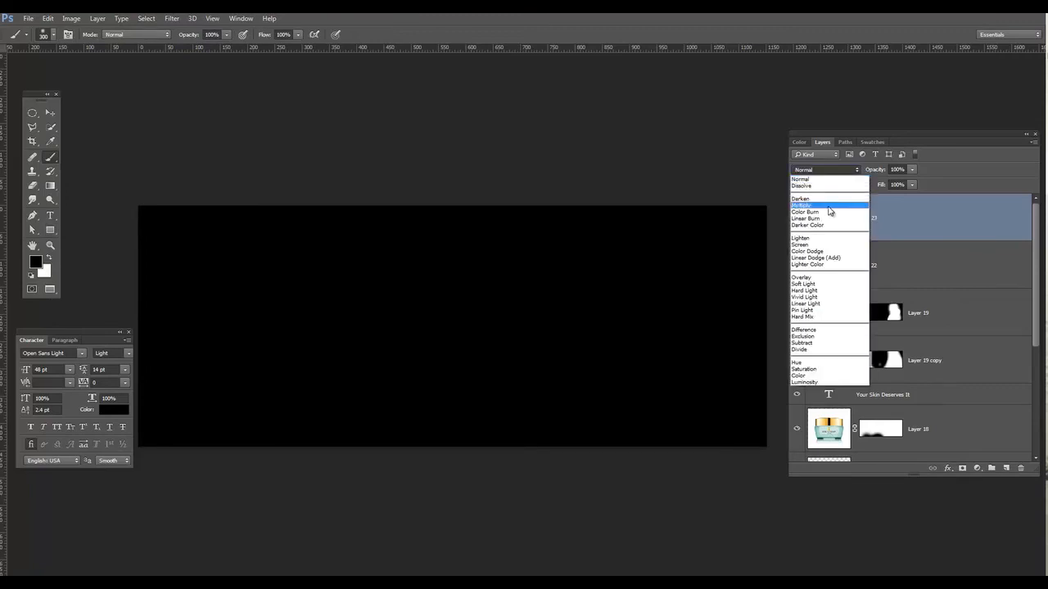
click(831, 209)
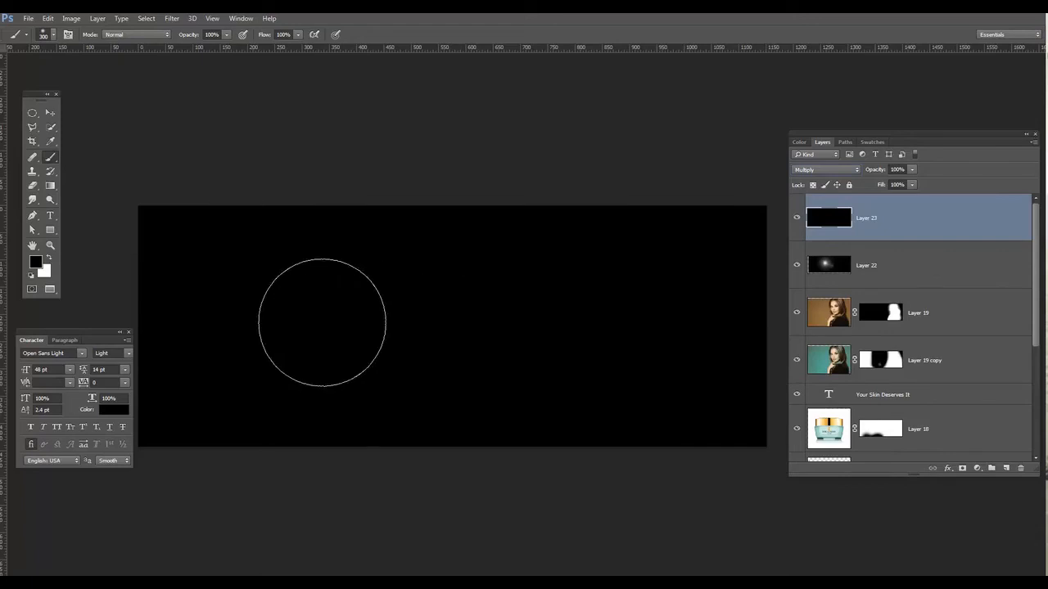
click(911, 170)
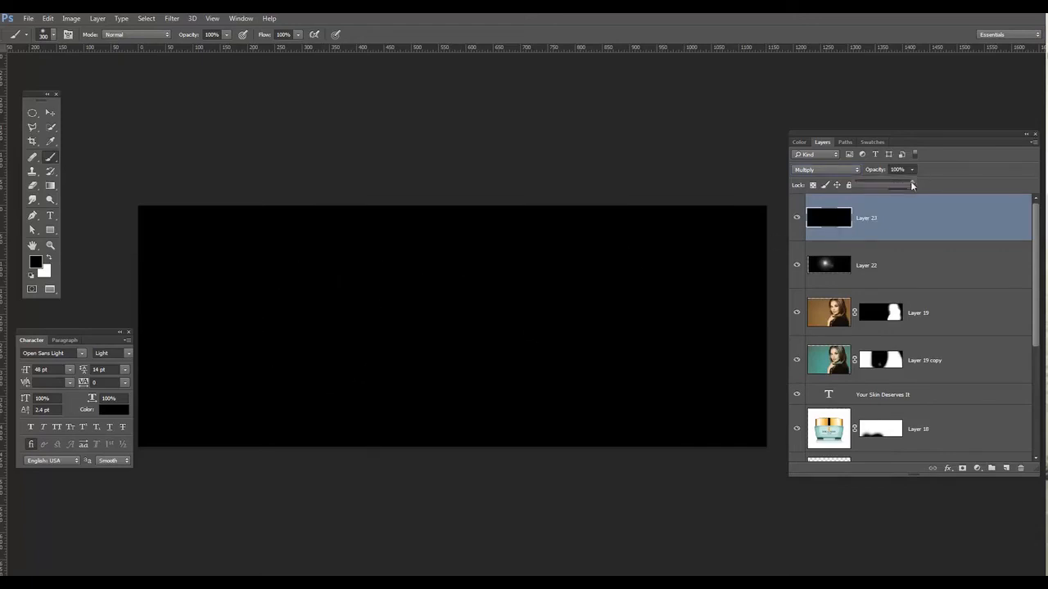
drag(913, 184, 872, 186)
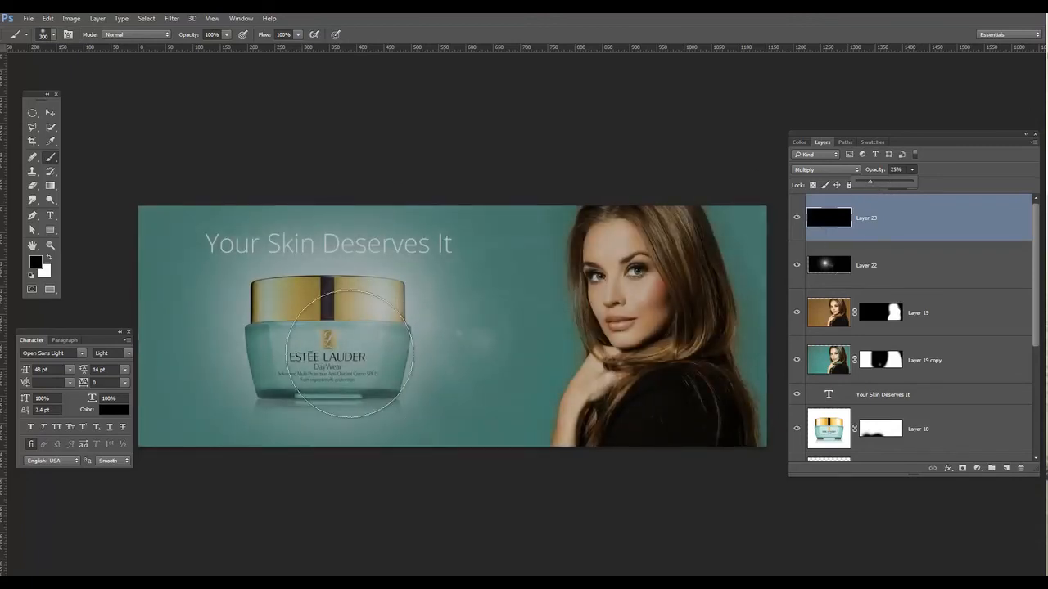
click(338, 310)
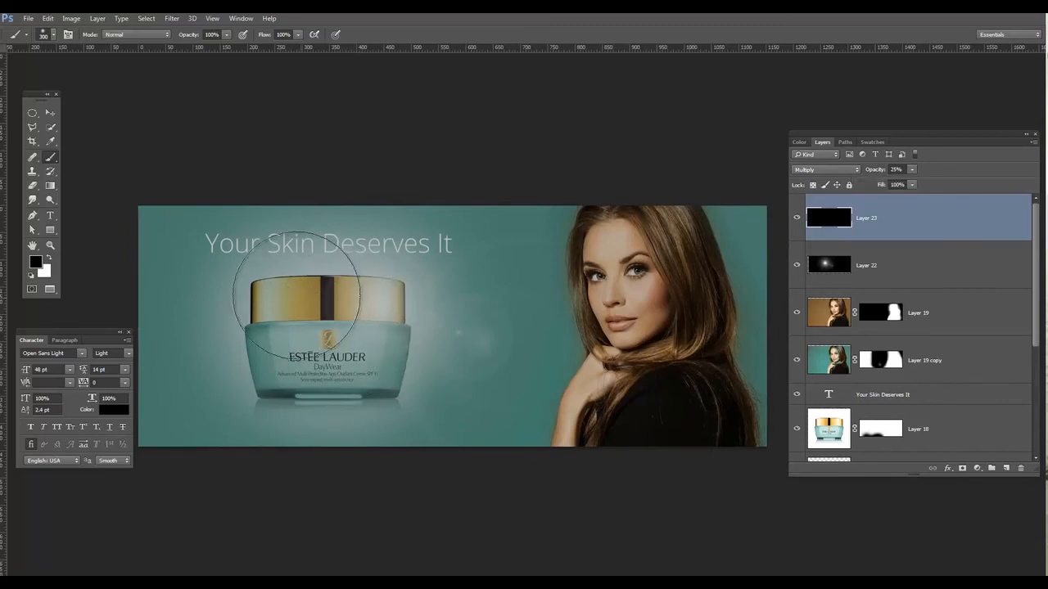
Paint the black layer with a soft white brush of about 480 px over the jar and the banner's middle, leaving dark edges
click(49, 258)
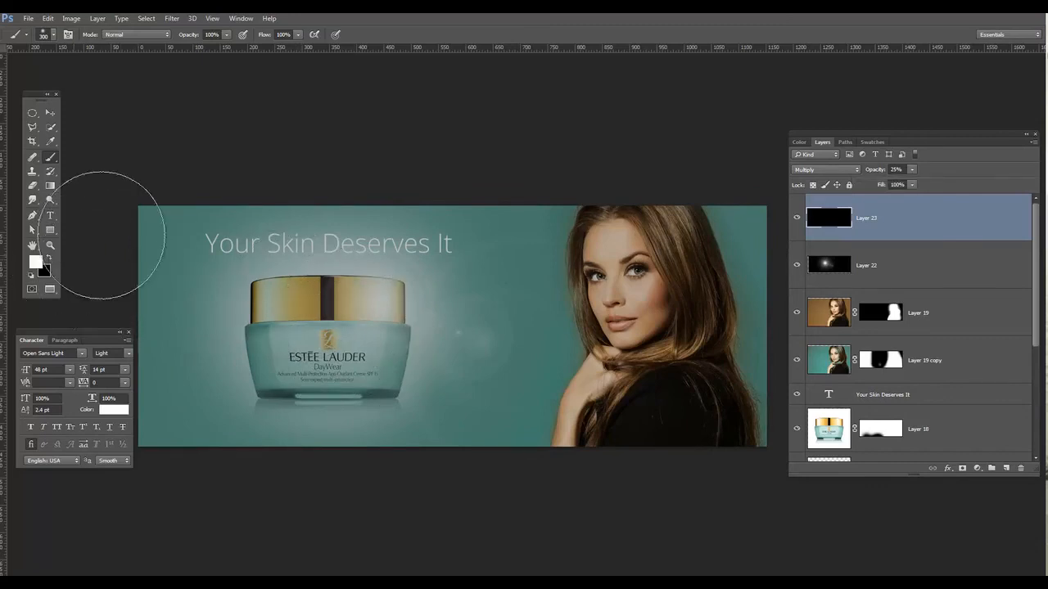
click(54, 36)
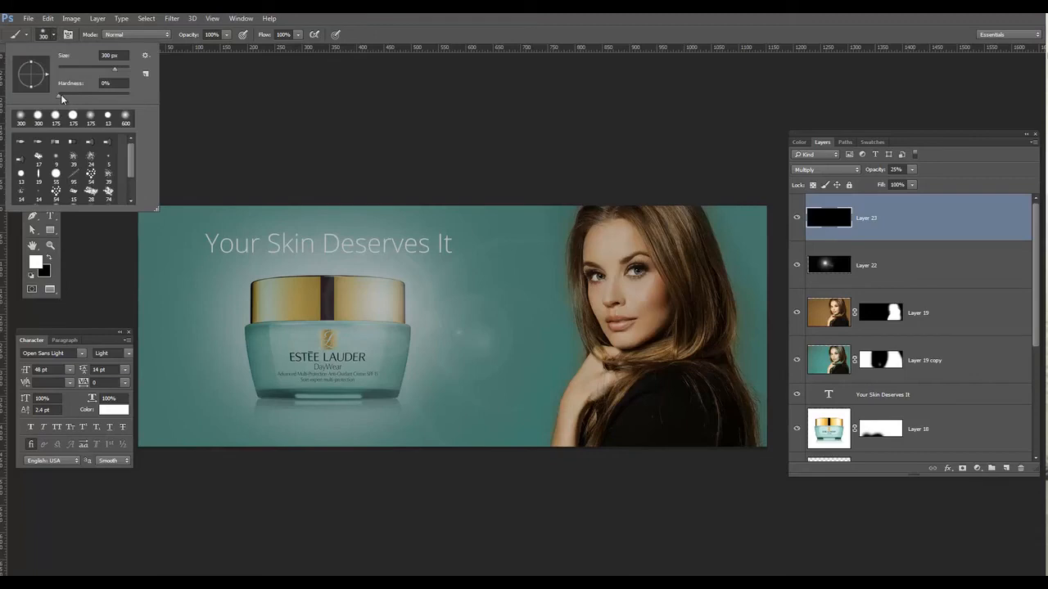
drag(114, 69, 123, 70)
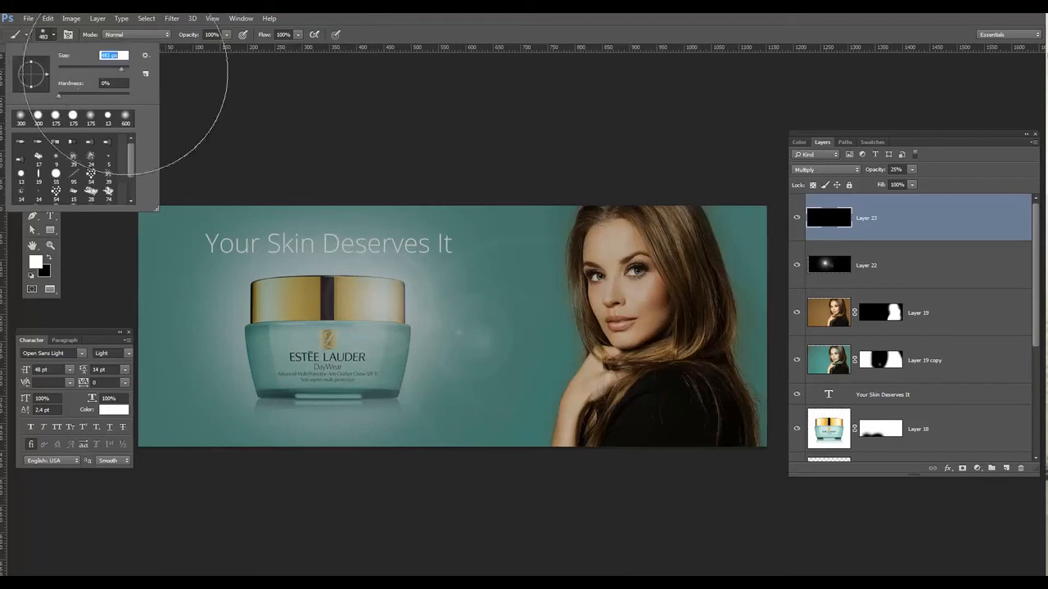
click(311, 322)
click(334, 325)
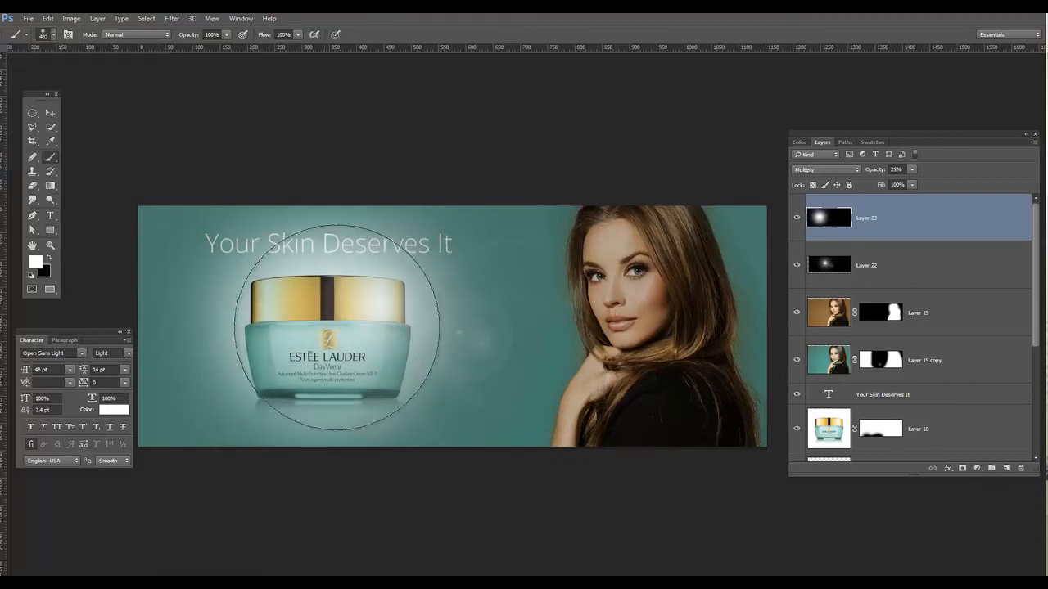
click(420, 333)
click(329, 333)
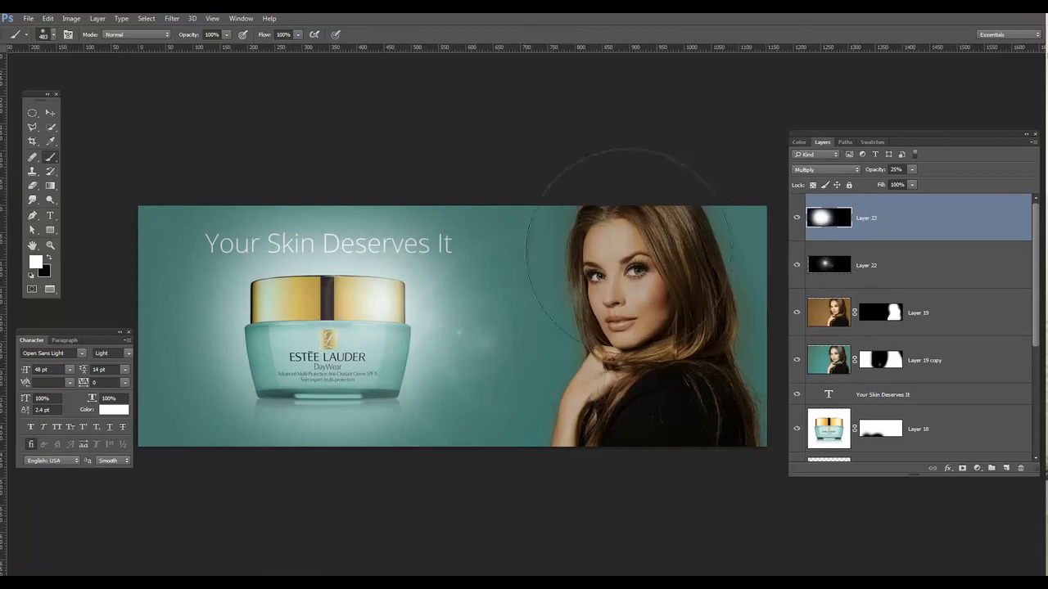
click(594, 324)
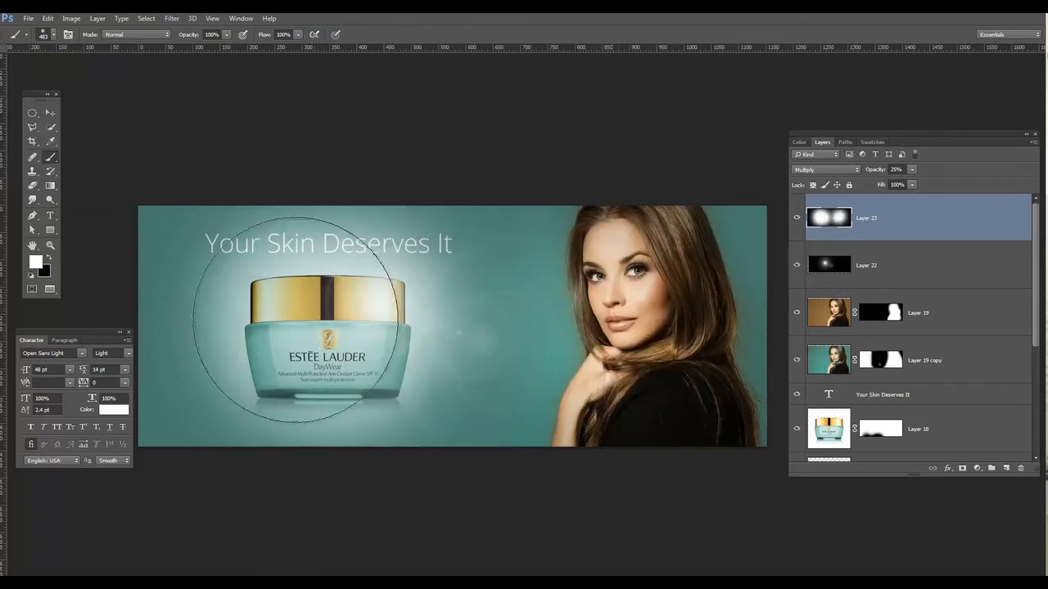
click(209, 316)
click(557, 339)
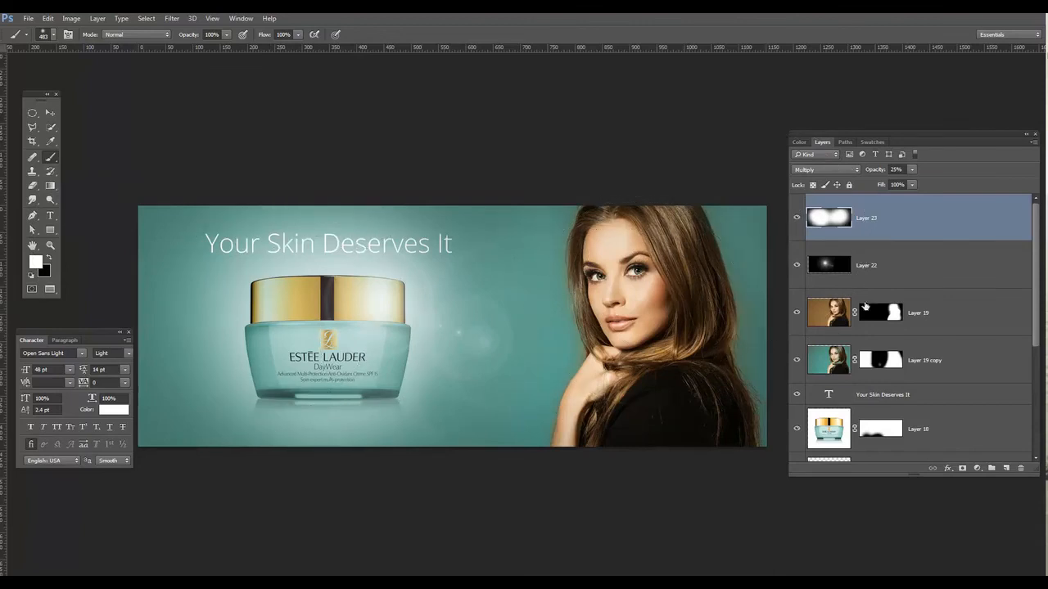
Hide and reshow the jar layer to compare the banner with and without it
click(891, 271)
click(797, 431)
click(797, 431)
click(49, 112)
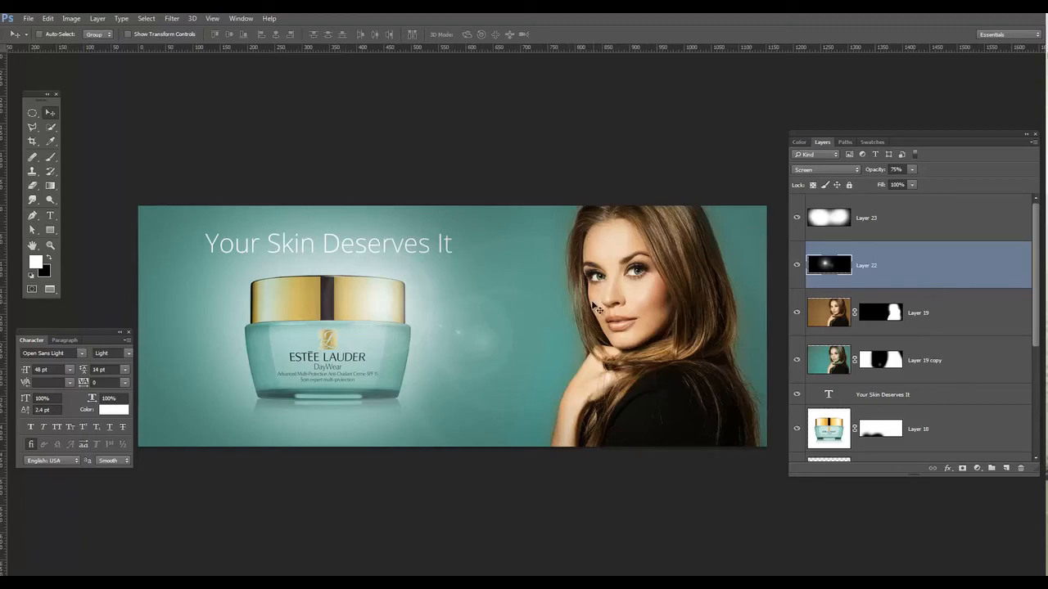
click(946, 312)
click(962, 363)
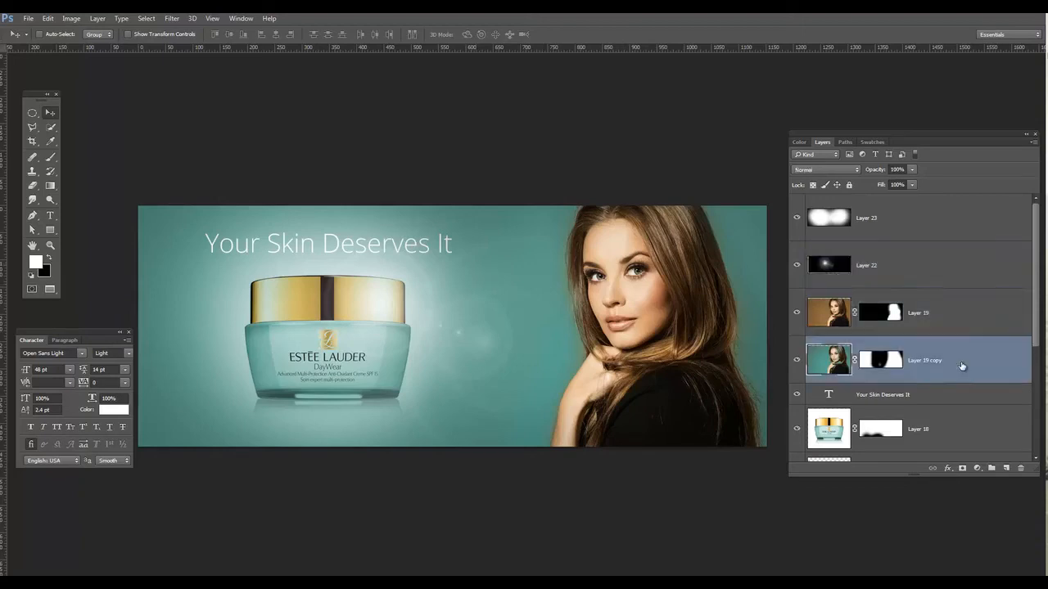
shift+click(958, 312)
key(ctrl+t)
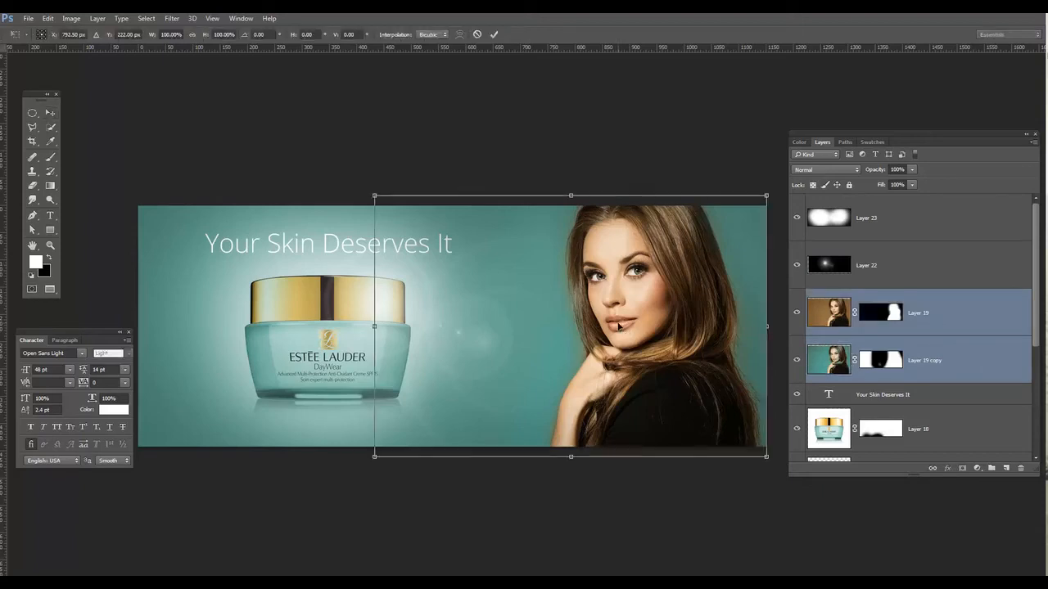
right_click(505, 313)
click(946, 321)
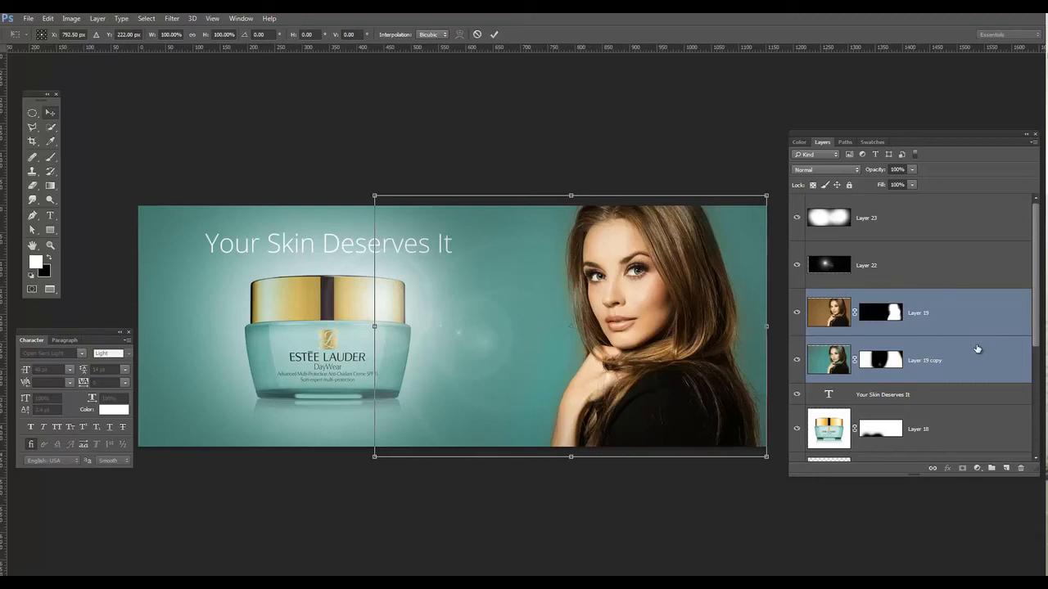
key(Return)
Try to flip both model layers horizontally and move the mirrored portrait back to the banner's right end
click(952, 283)
click(947, 317)
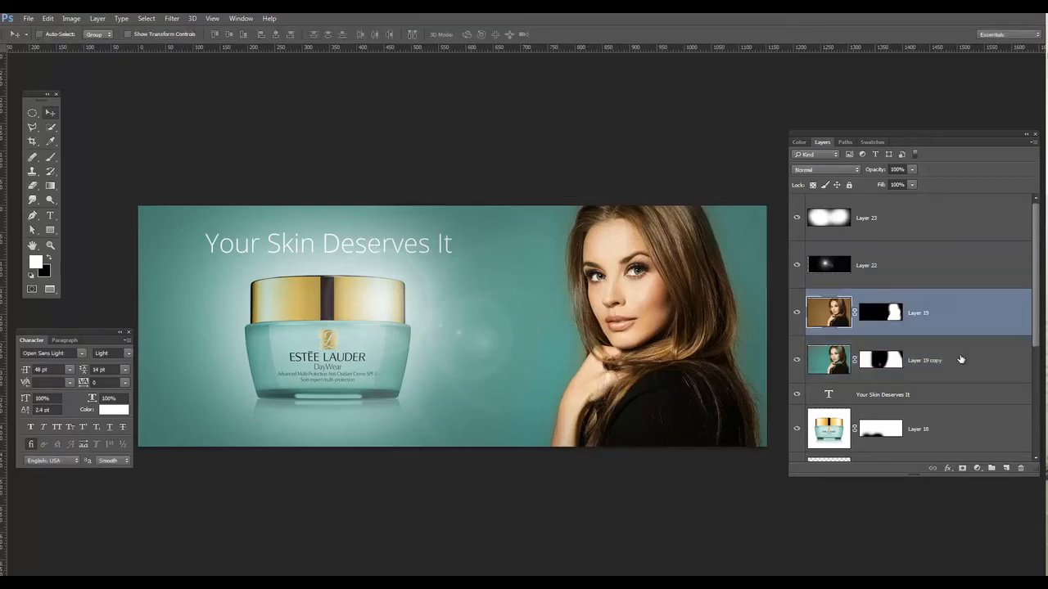
shift+click(966, 347)
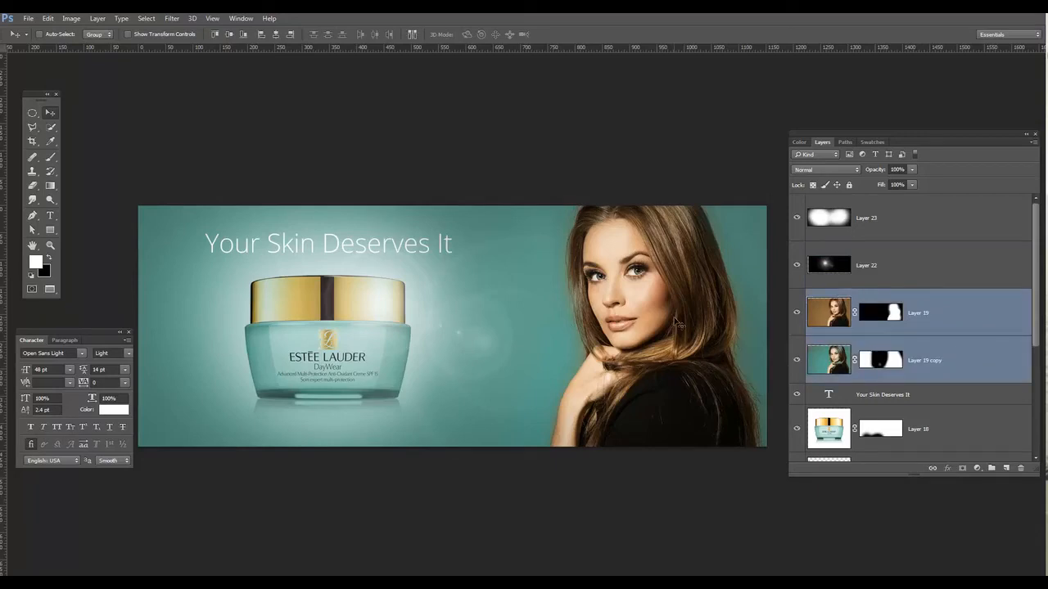
key(ctrl+t)
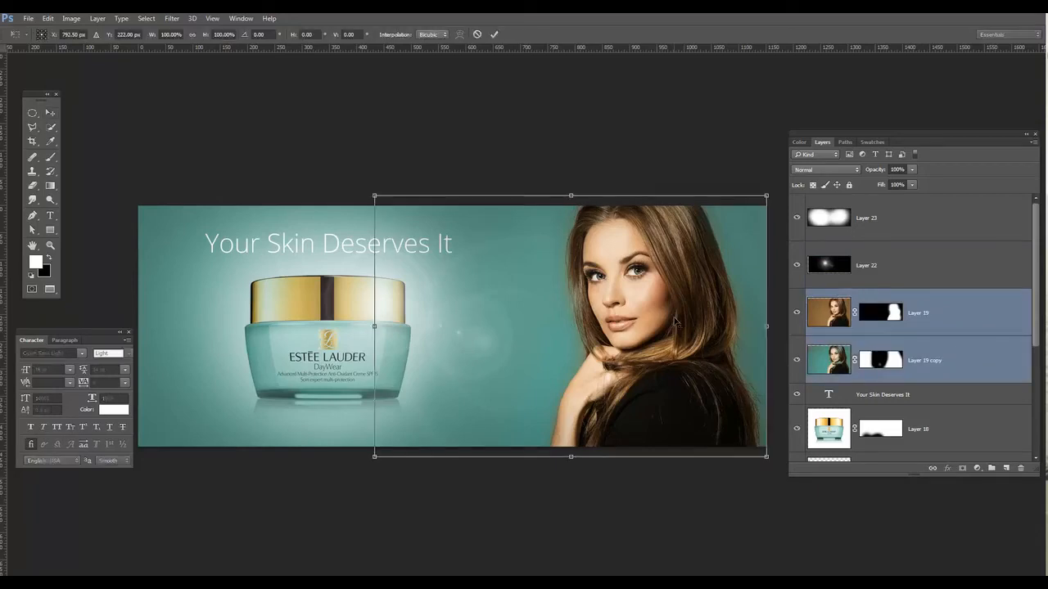
right_click(610, 251)
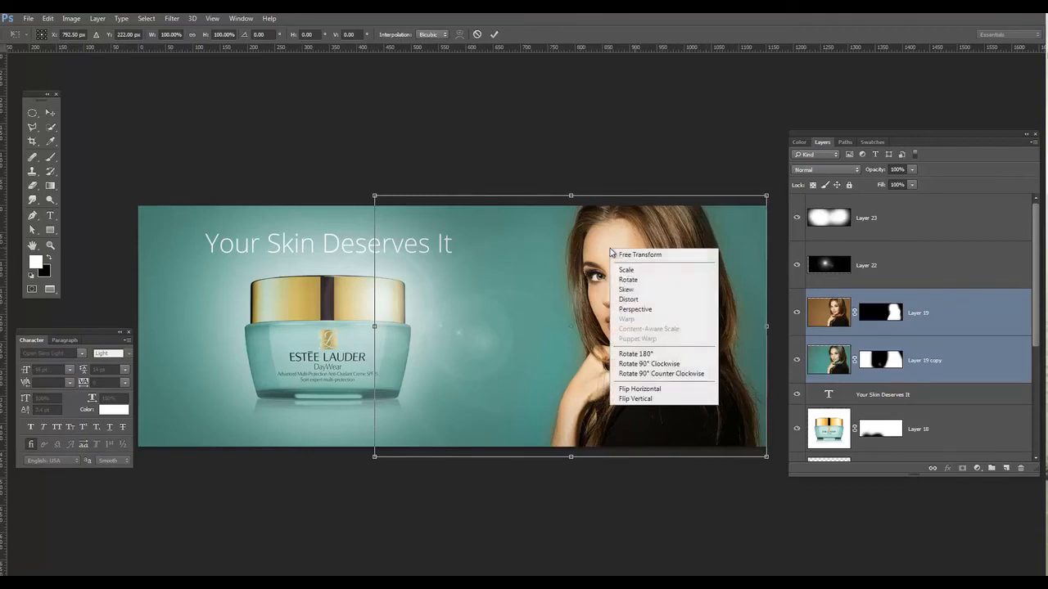
click(652, 393)
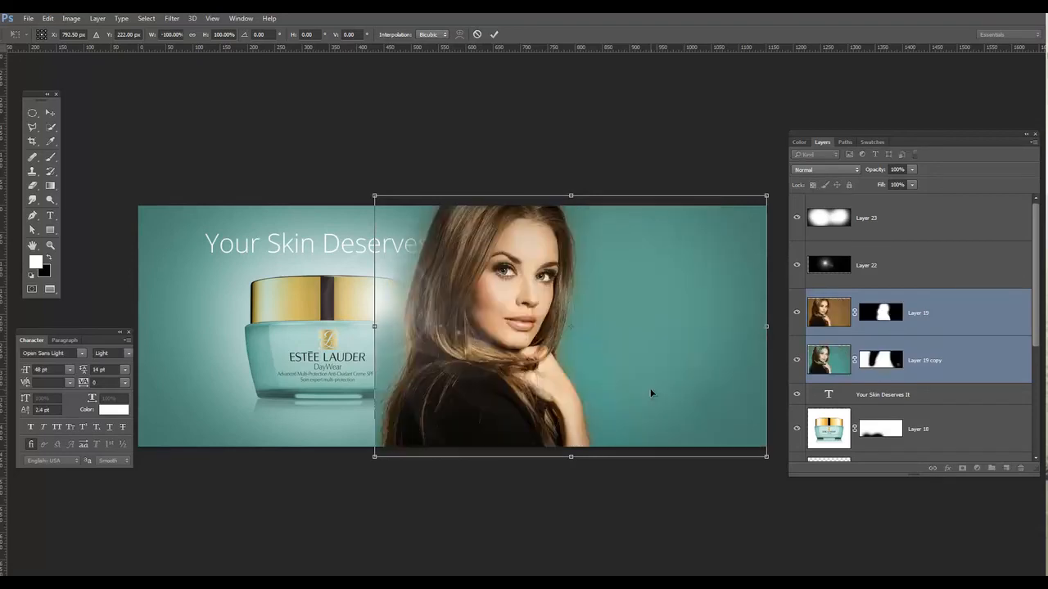
key(Return)
drag(492, 320, 643, 334)
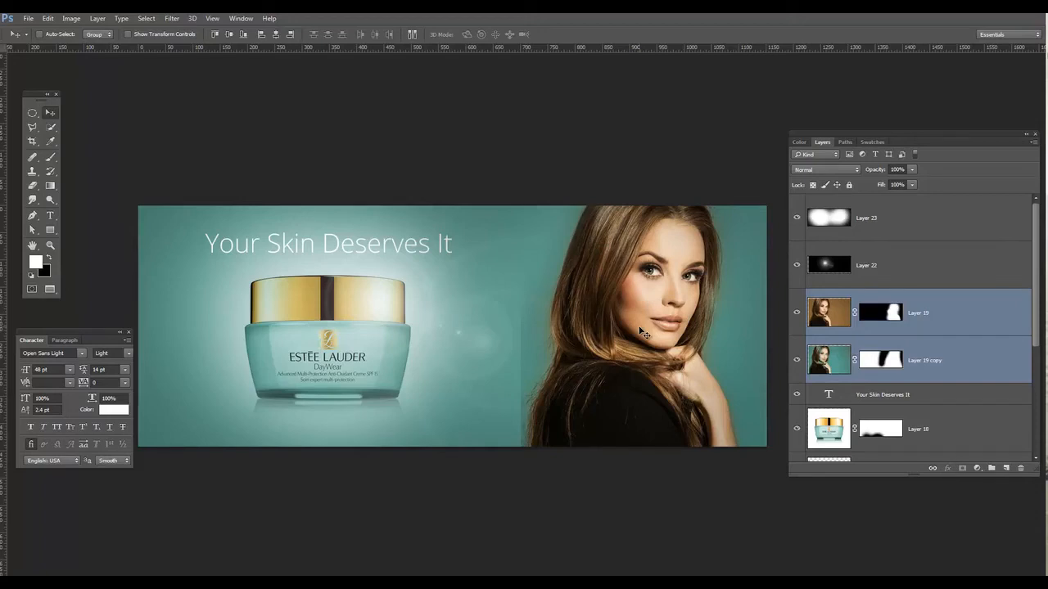
key(shift+Left)
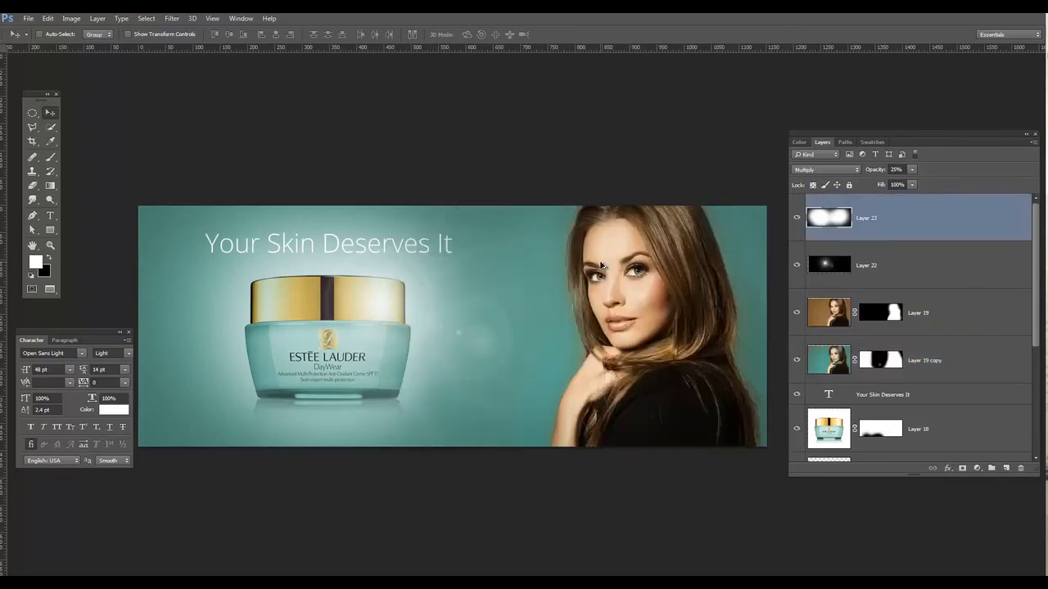
Flip both model layers, Layer 19 and Layer 19 copy, horizontally
click(961, 316)
shift+click(964, 354)
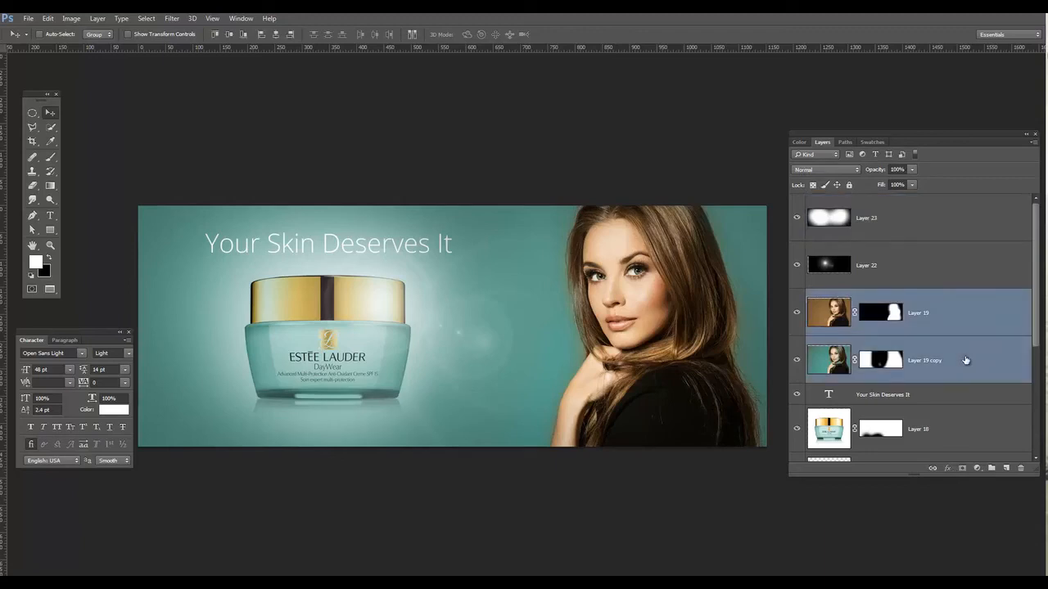
key(ctrl+t)
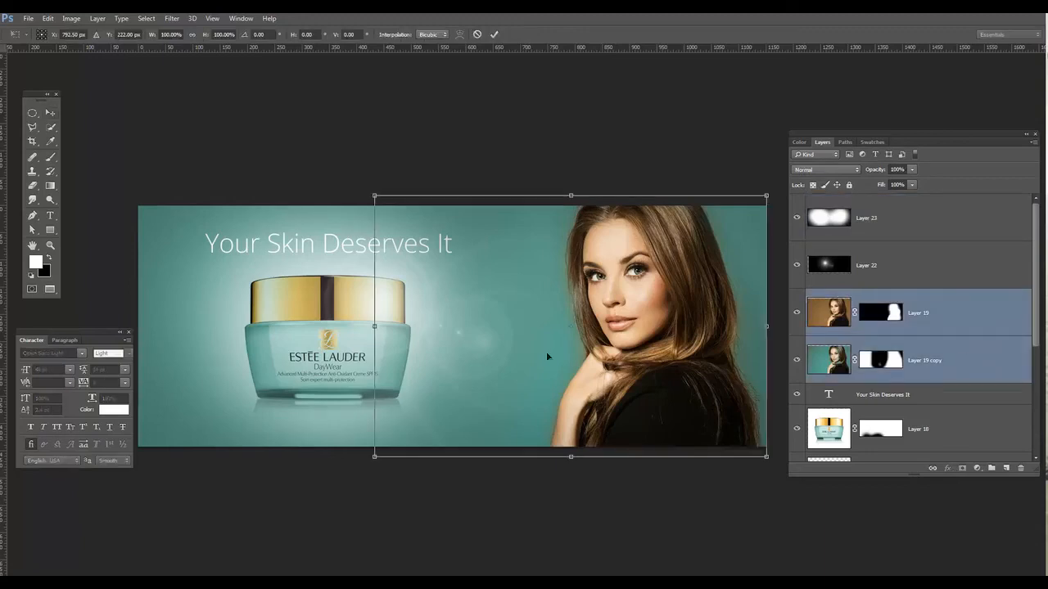
right_click(558, 307)
click(604, 446)
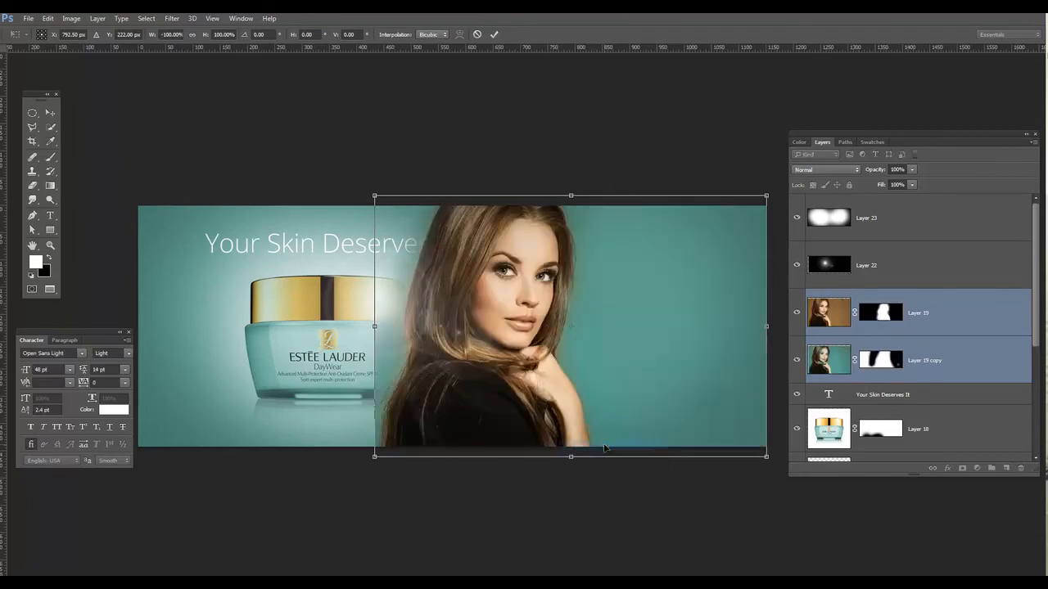
key(Return)
Move the mirrored model layers to the banner's right end, with the top of the head slightly cropped by the upper edge
drag(572, 353, 706, 351)
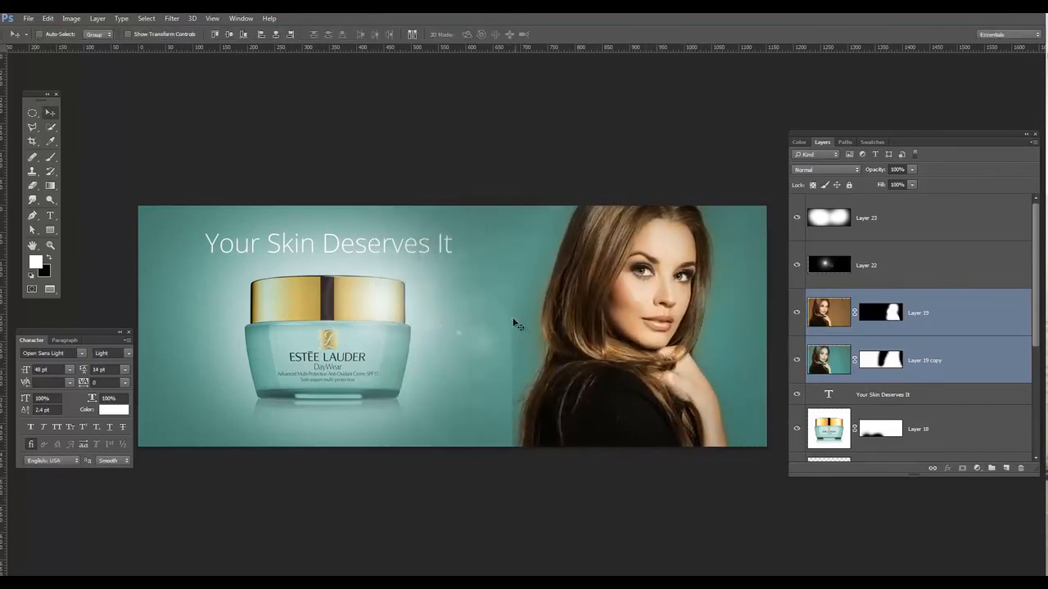
drag(515, 329, 486, 397)
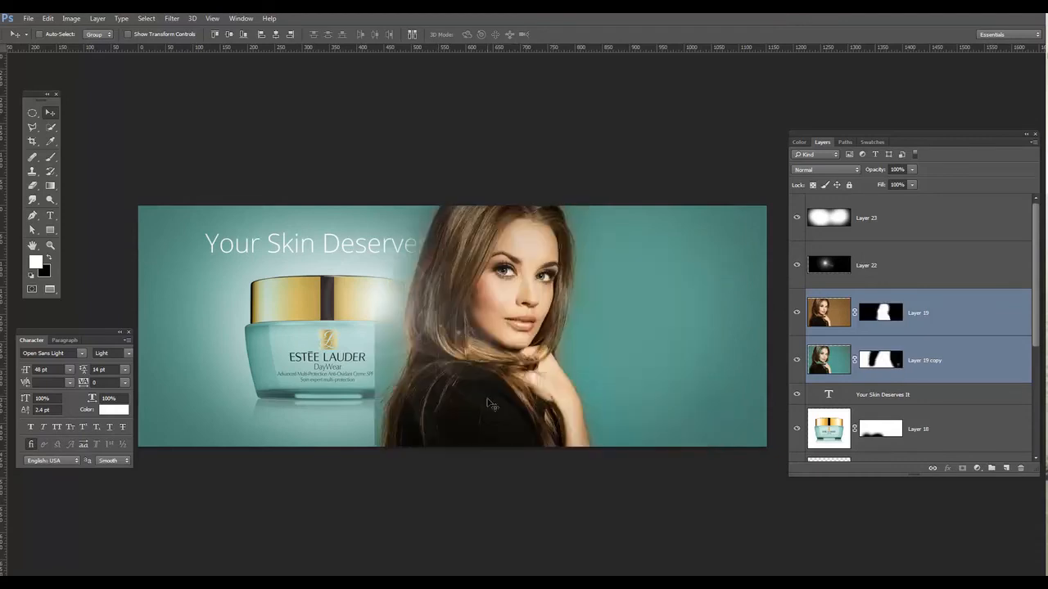
drag(592, 351, 658, 361)
drag(653, 317, 654, 311)
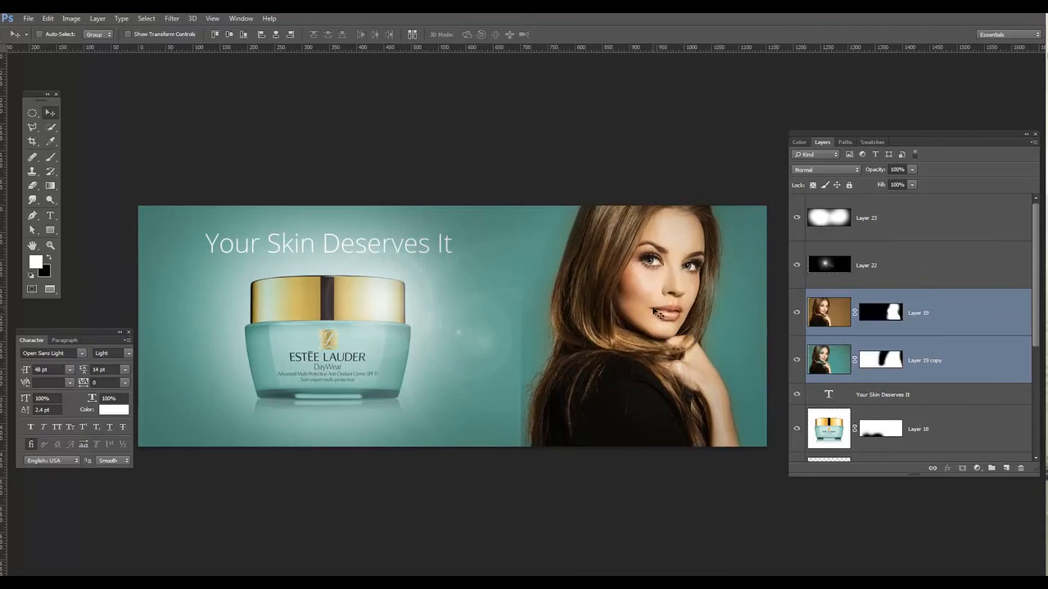
Scale both model layers down slightly and nudge the portrait into place at the banner's right end
key(ctrl+t)
drag(521, 186, 539, 198)
drag(660, 305, 654, 304)
key(Return)
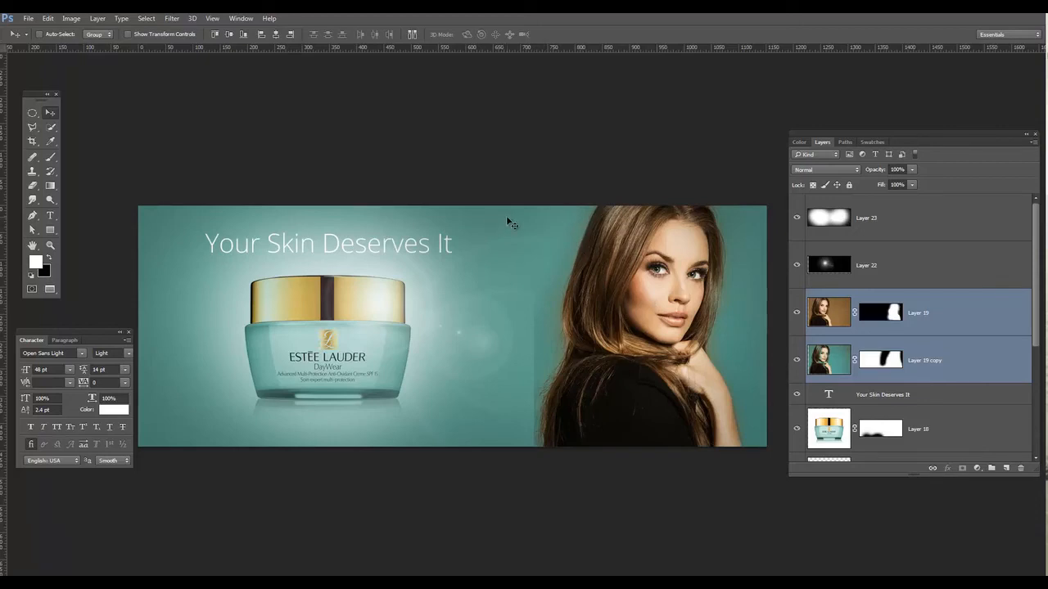
drag(635, 290, 657, 291)
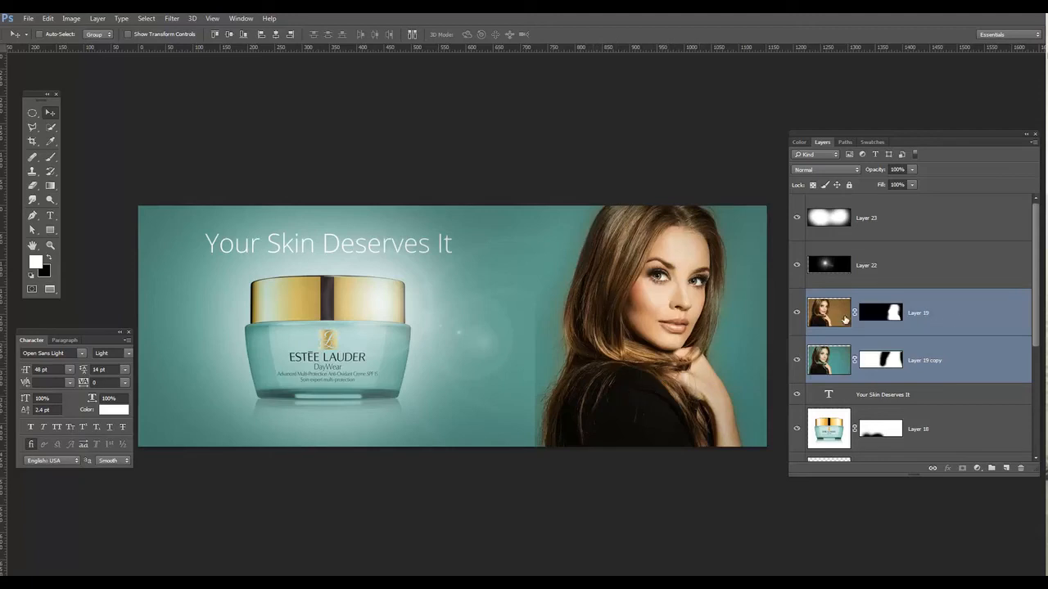
Paint black on Layer 19 copy's mask with a soft brush reduced to 90 px, blending away the hard background edge beside the model's shoulder
click(887, 358)
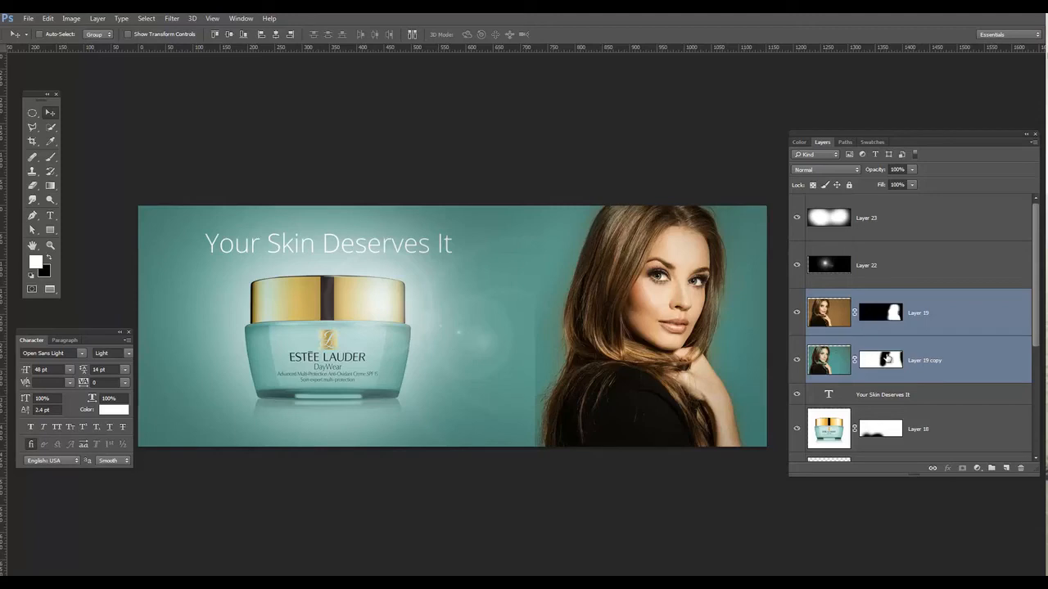
click(50, 156)
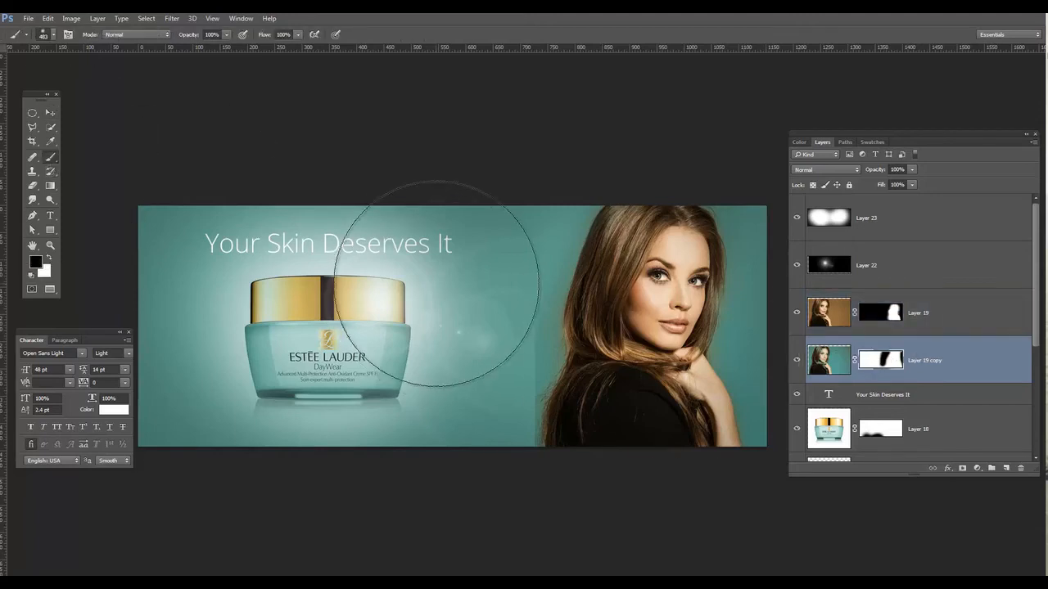
key(bracketleft)
key(bracketleft)
key(bracketleft)
key(bracketleft)
key(bracketleft)
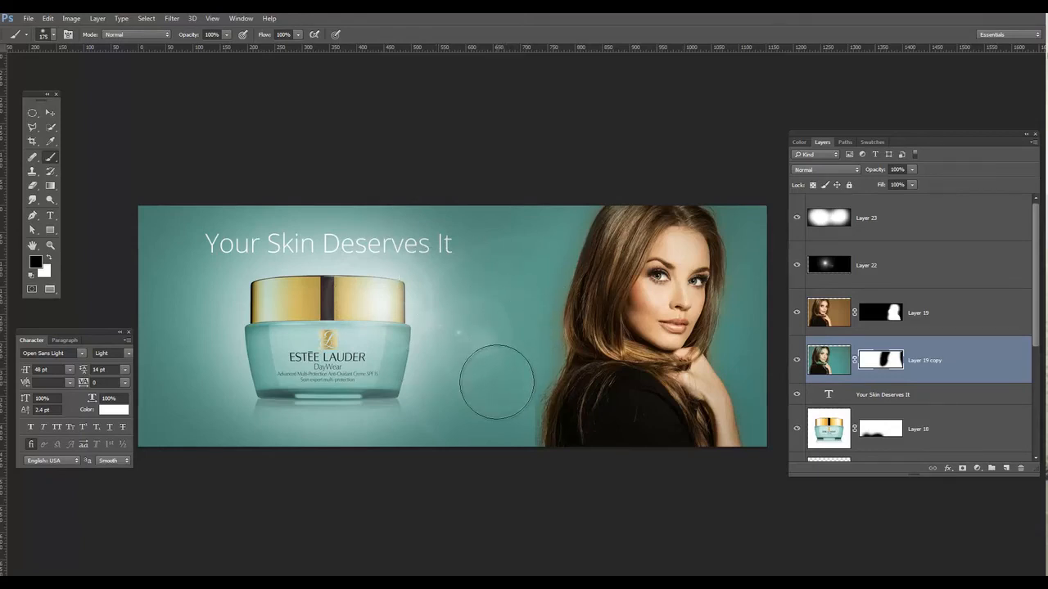
key(ctrl+plus)
key(ctrl+plus)
mouse_move(485, 384)
mouse_down()
mouse_move(394, 235)
mouse_move(361, 101)
mouse_up()
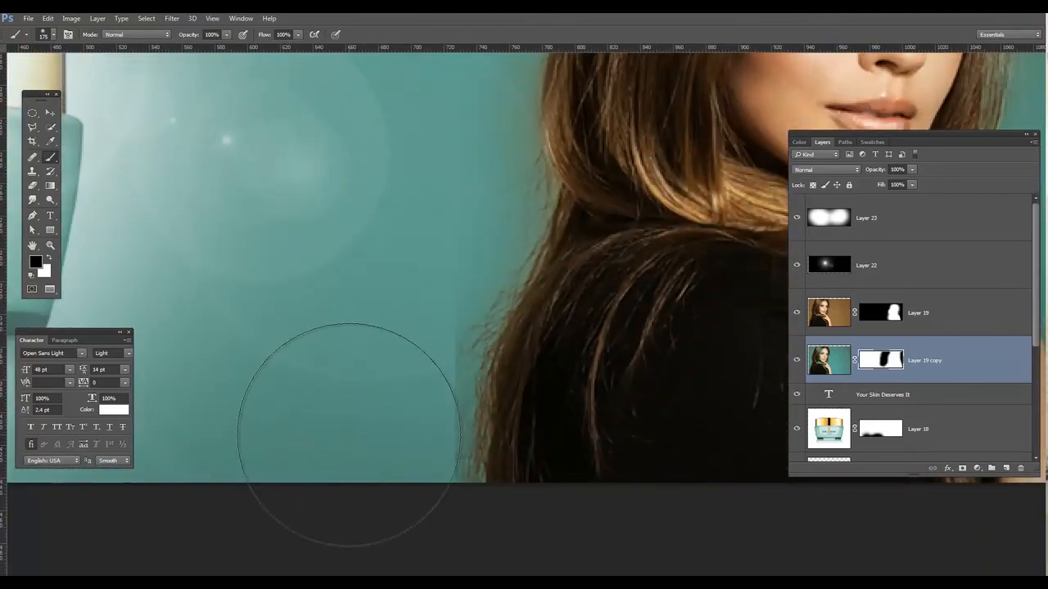
key(bracketleft)
key(bracketleft)
key(bracketleft)
key(bracketleft)
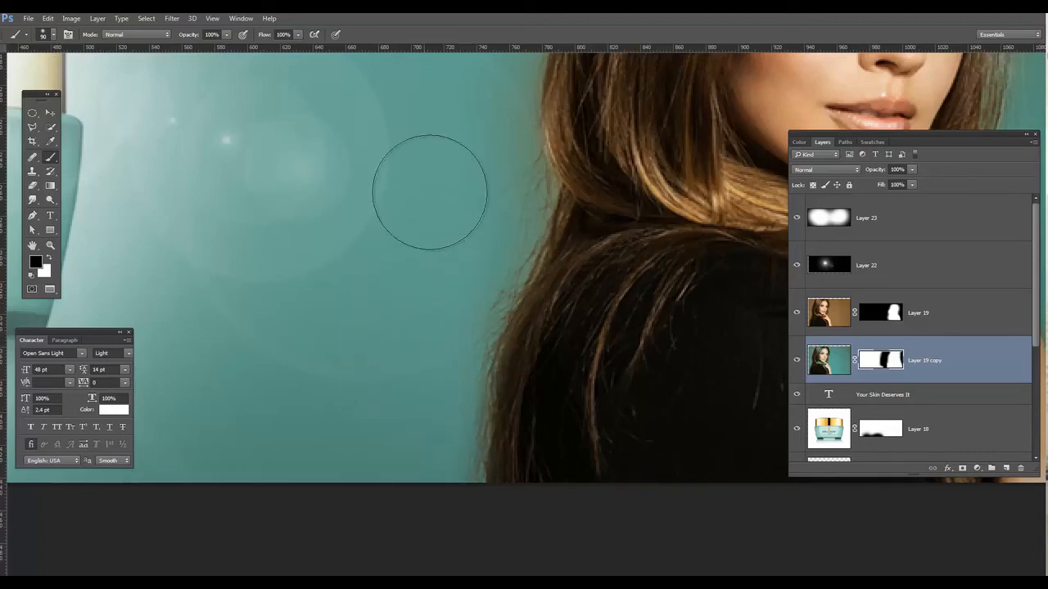
key(ctrl+minus)
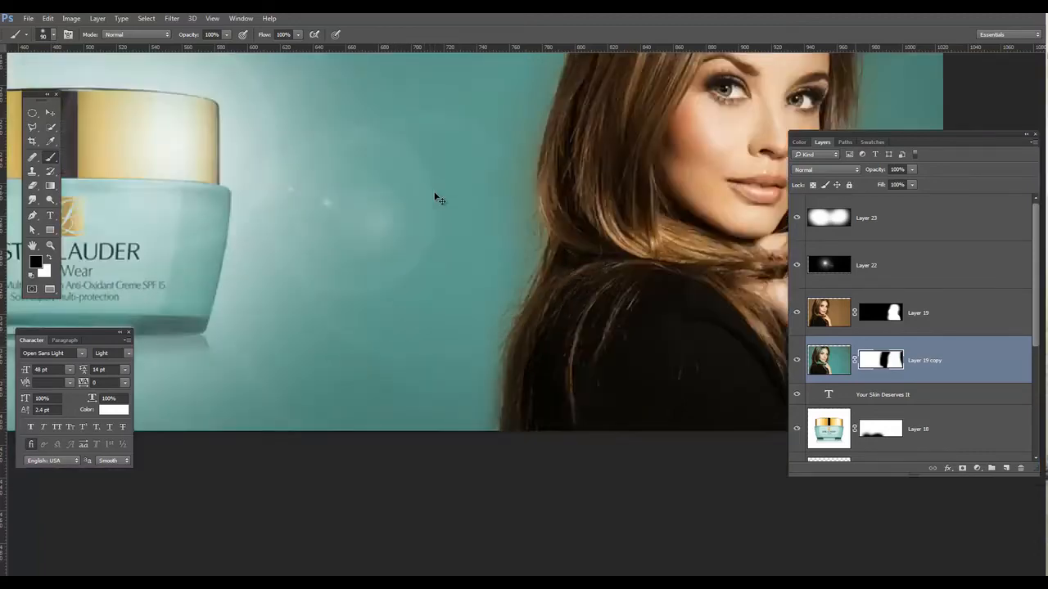
key(ctrl+minus)
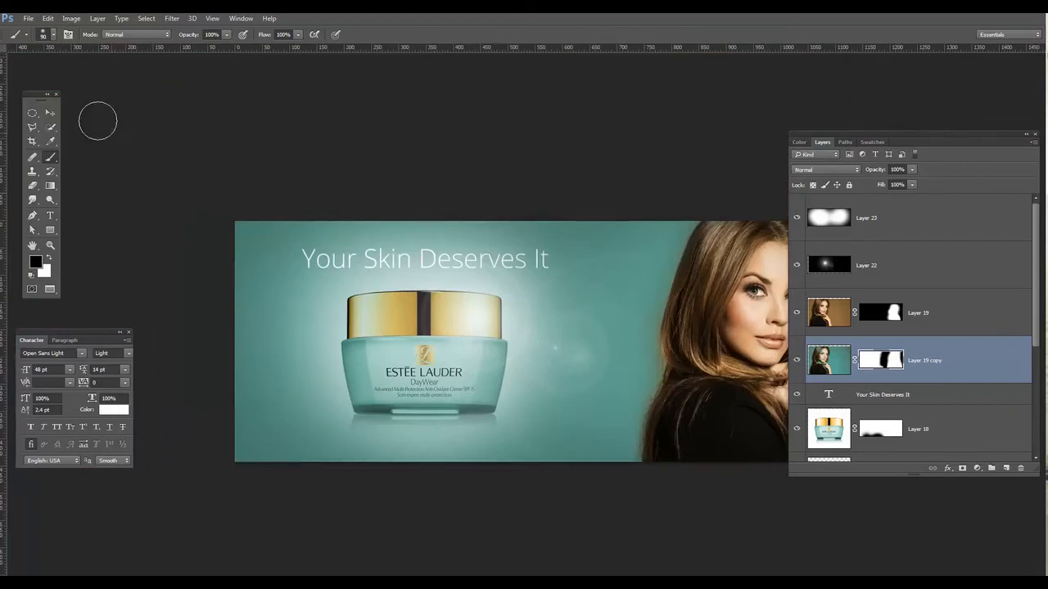
Hide and reshow the lens-flare layer, Layer 22, to check its effect and duplicate it
click(49, 112)
mouse_move(865, 133)
mouse_down()
mouse_move(844, 132)
mouse_move(940, 135)
mouse_move(820, 137)
mouse_move(848, 135)
mouse_up()
key(x)
click(785, 277)
click(774, 271)
click(775, 271)
drag(858, 272, 985, 471)
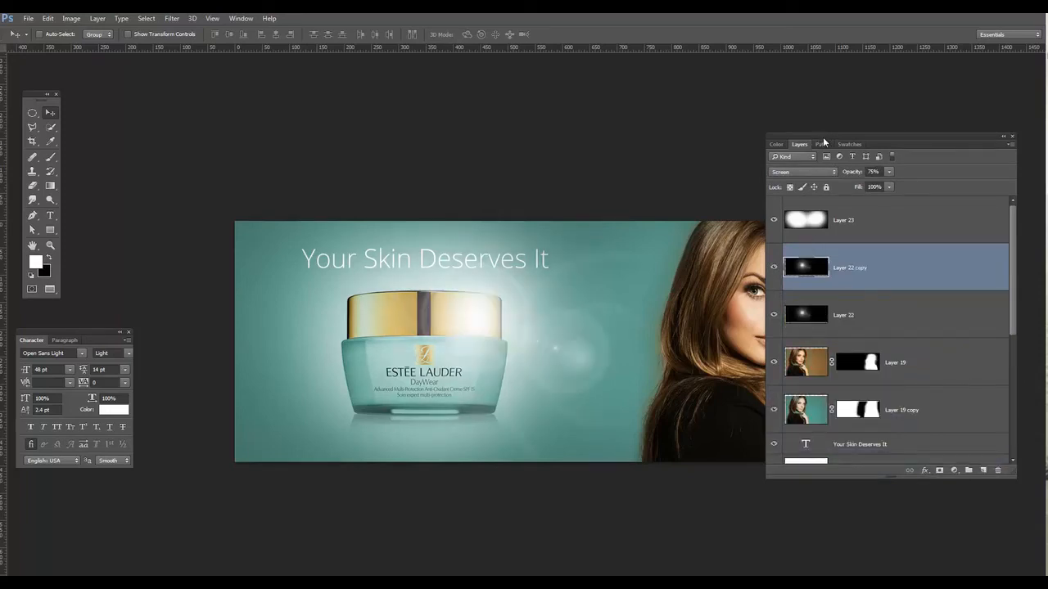
drag(822, 137, 942, 143)
Move the lens-flare copy over the model at the banner's right end and rotate it to a nearly vertical angle
drag(523, 349, 846, 306)
key(ctrl+t)
drag(588, 314, 630, 154)
drag(819, 281, 787, 282)
key(Return)
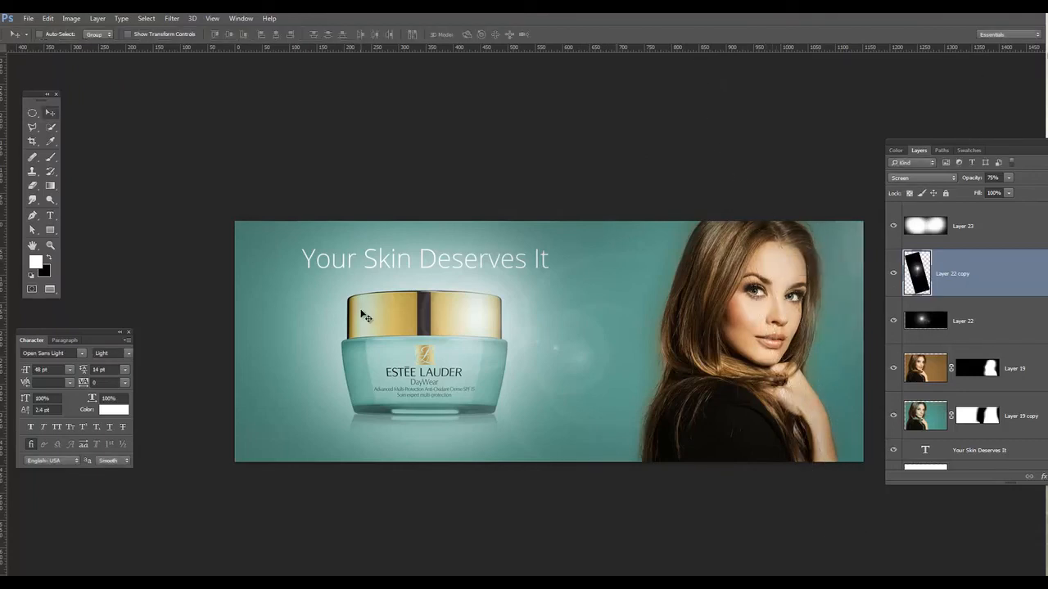
Preview the finished banner in full-screen mode on a black background and return to the normal view
scroll(362, 314, up, 2)
scroll(362, 314, down, 3)
scroll(362, 315, down, 2)
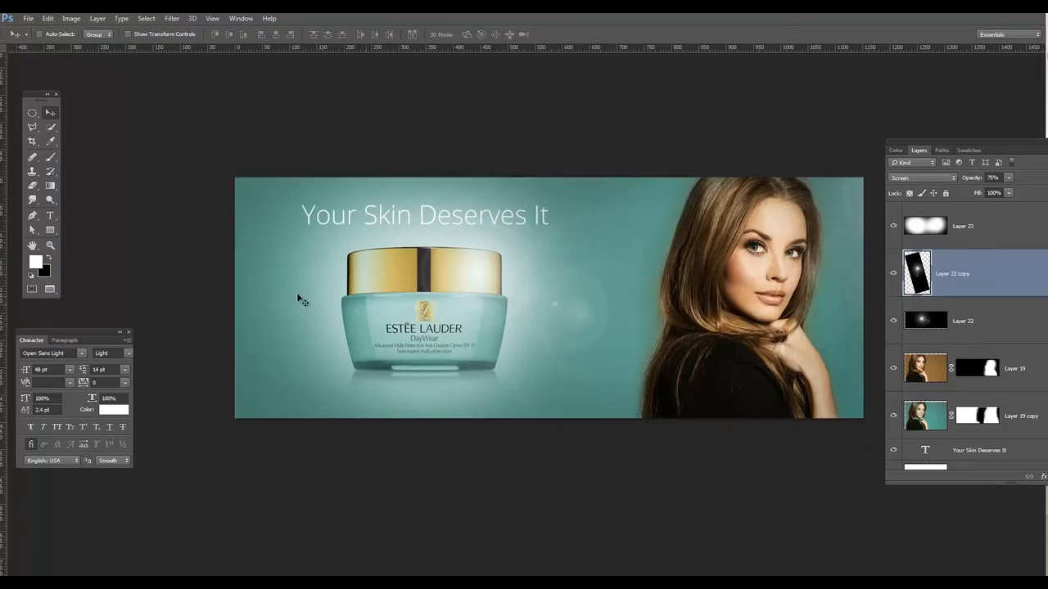
key(f)
key(f)
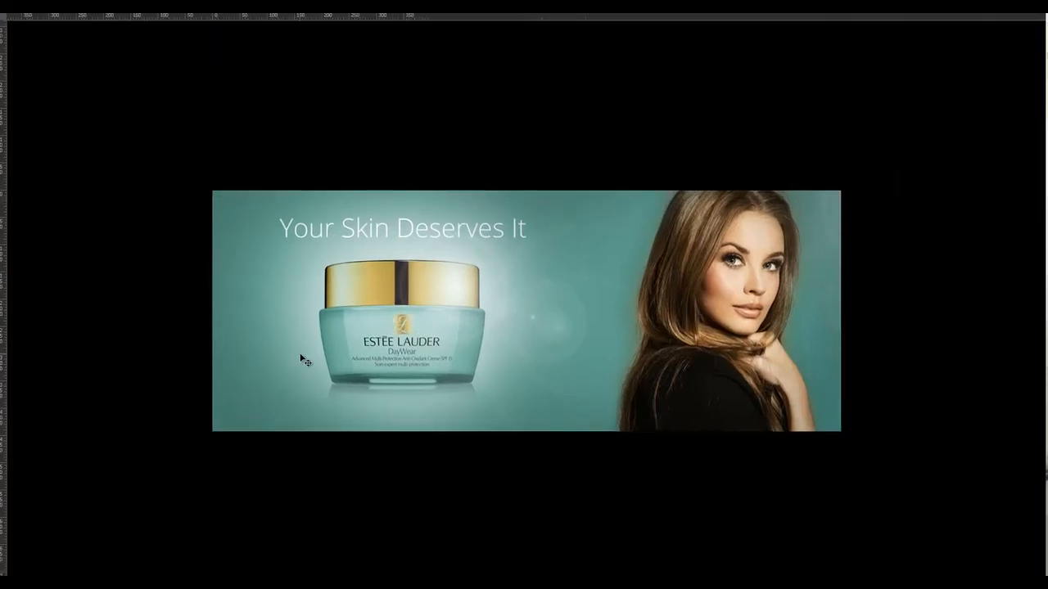
key(f)
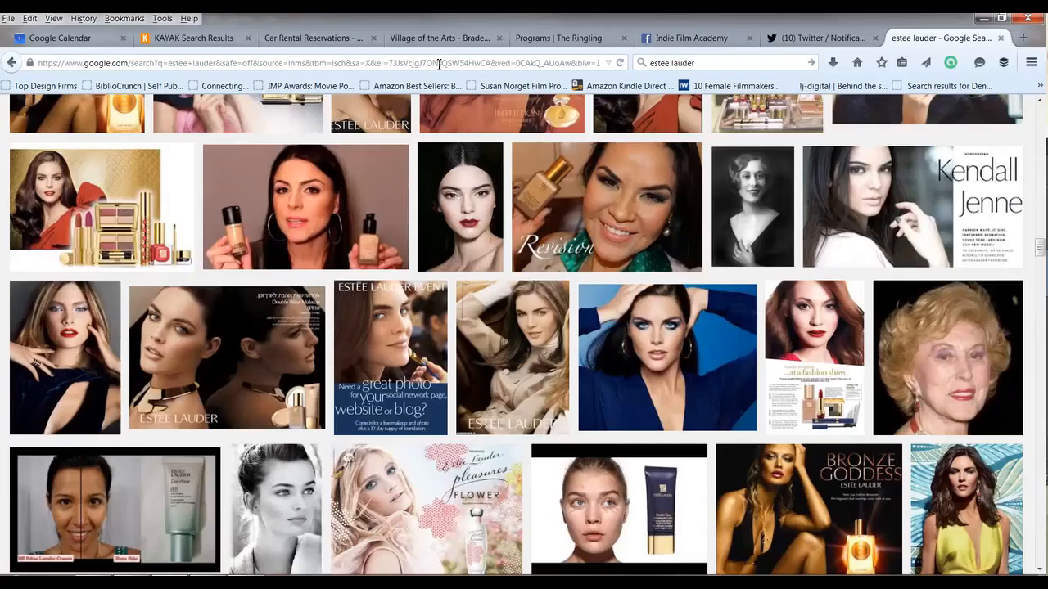
Switch to the Firefox browser, open freeimages.com and search its photos for "bokeh"
click(438, 63)
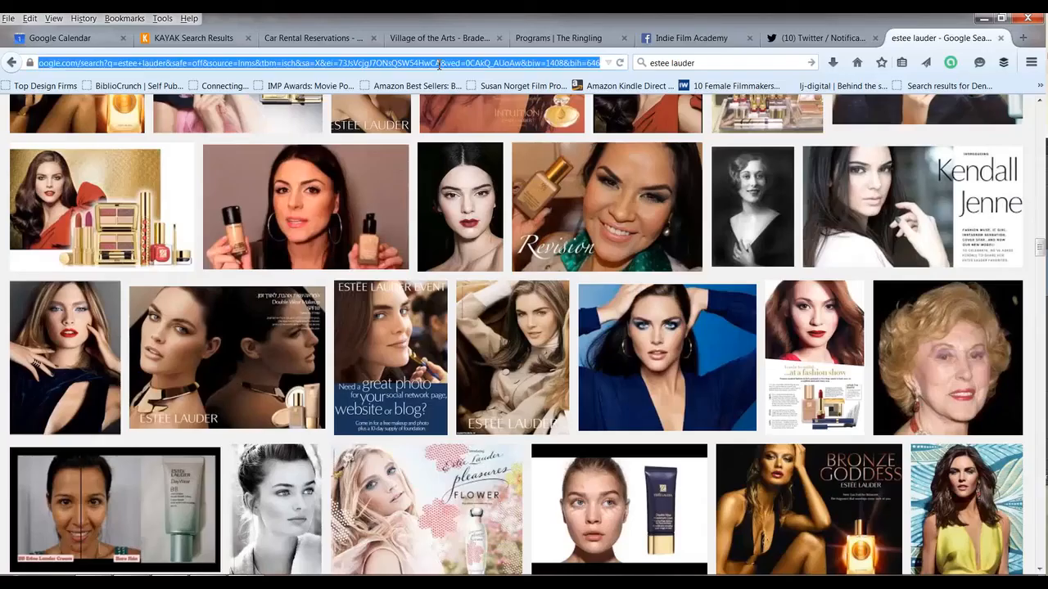
text(freeimages.com)
key(Return)
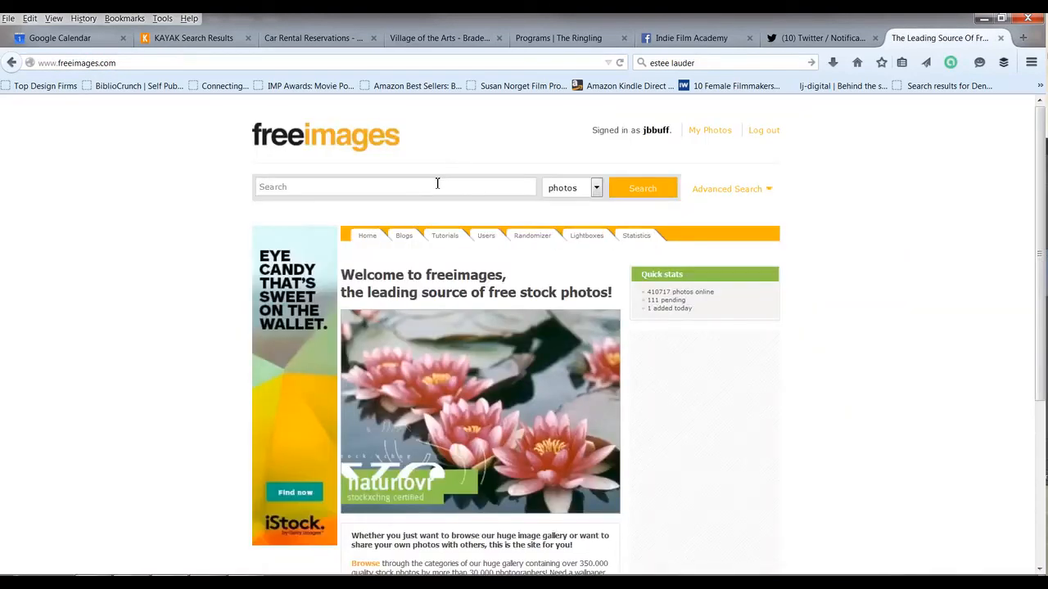
click(437, 183)
text(bokeh)
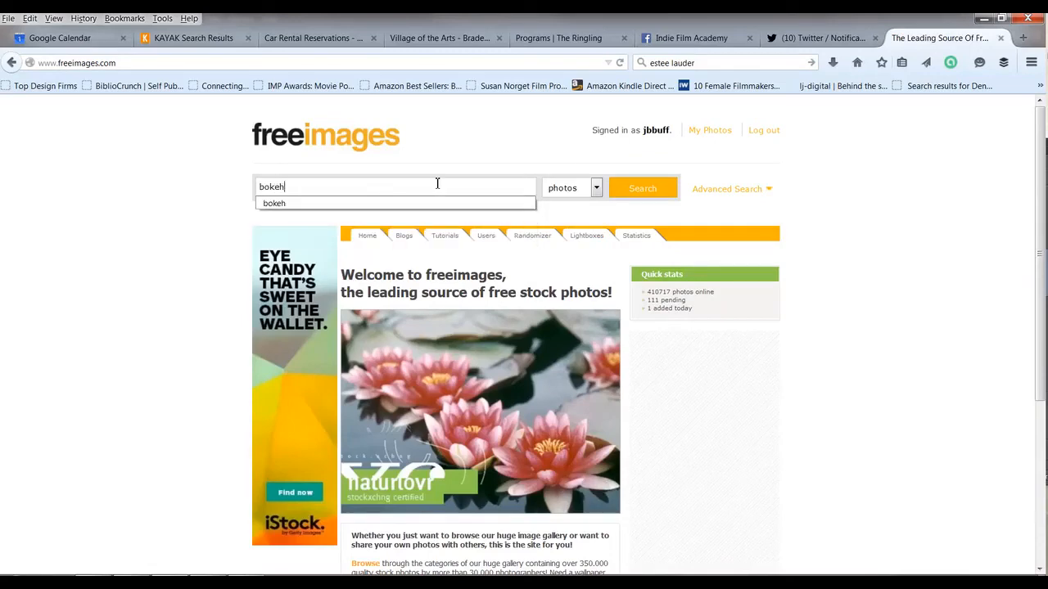
key(Return)
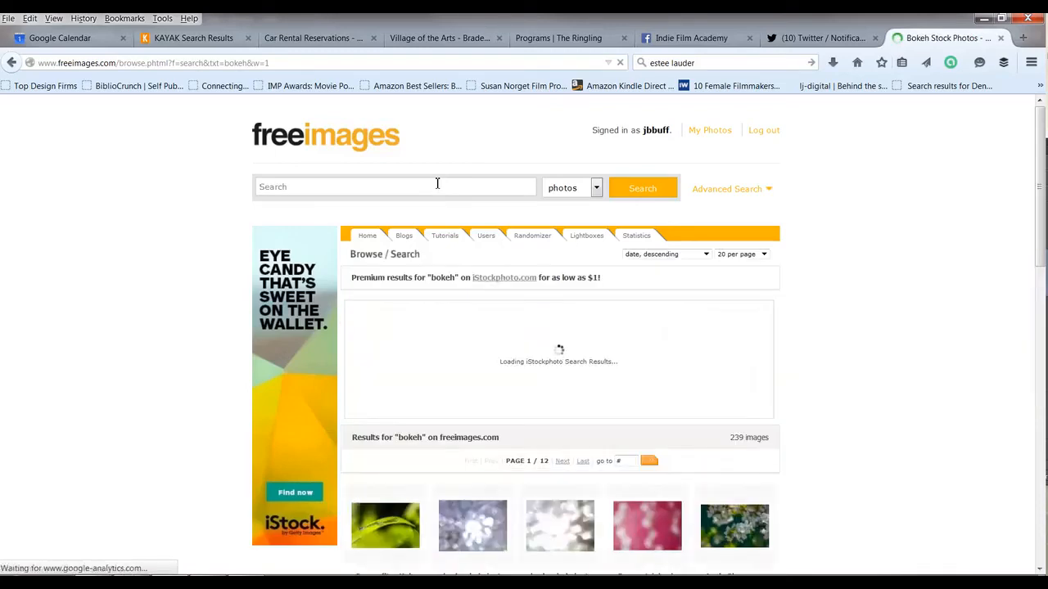
Look through the bokeh photo results and sort them by downloads, descending
scroll(795, 341, down, 5)
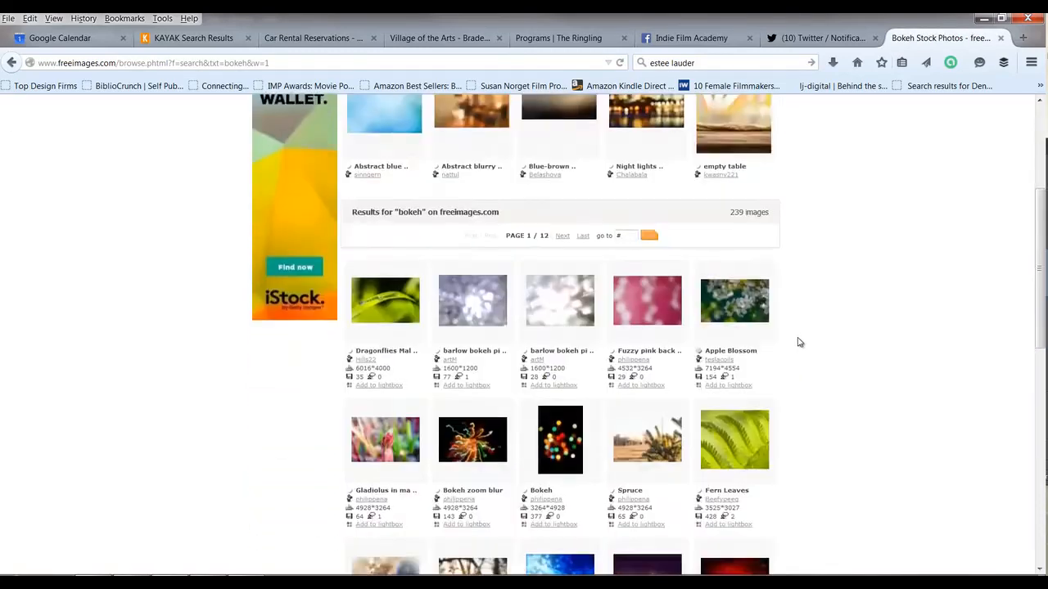
scroll(800, 342, down, 2)
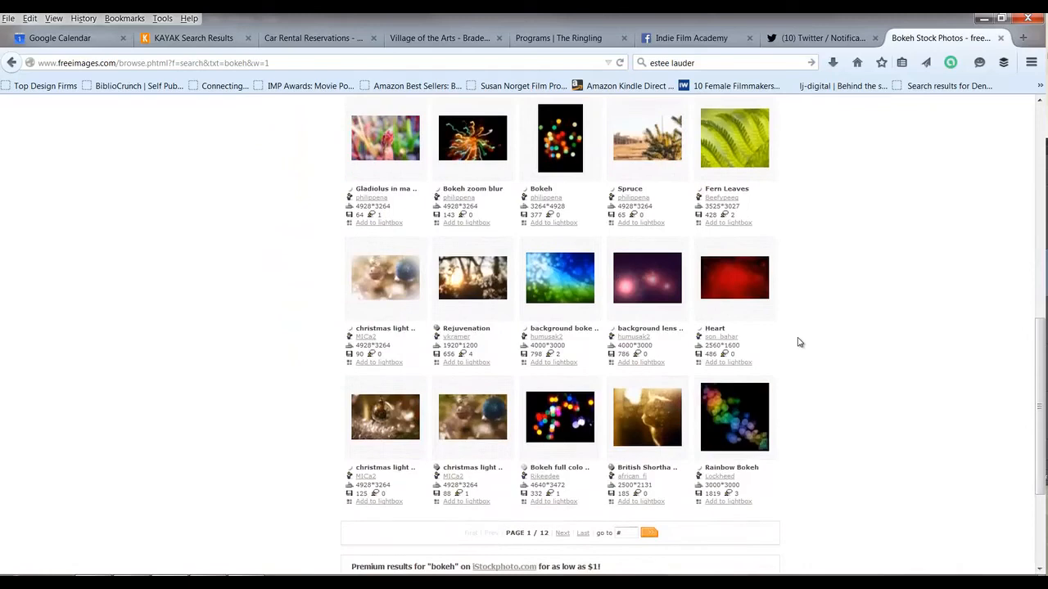
scroll(800, 342, up, 5)
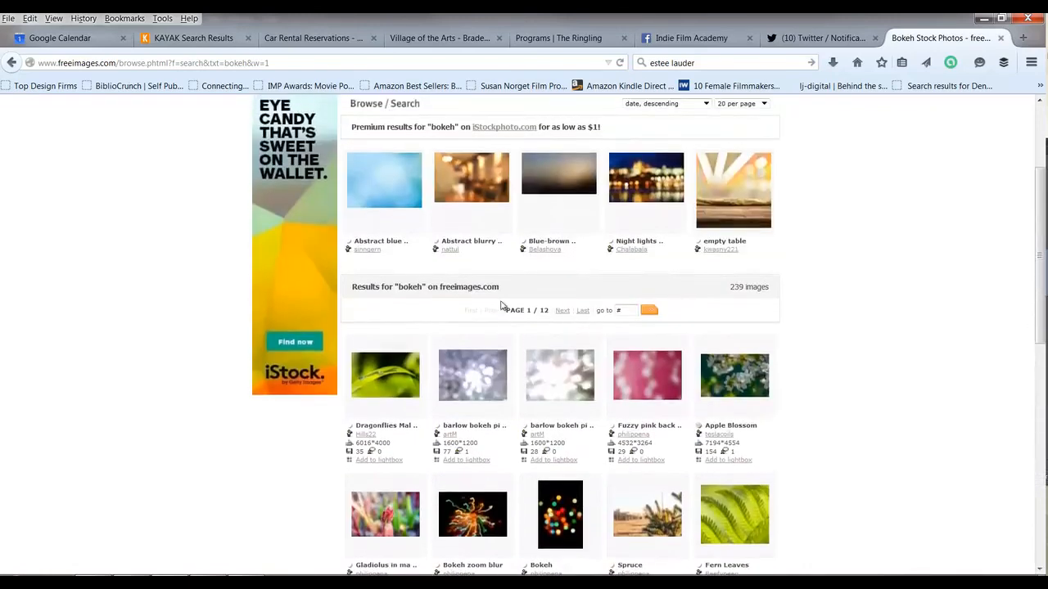
scroll(208, 216, up, 2)
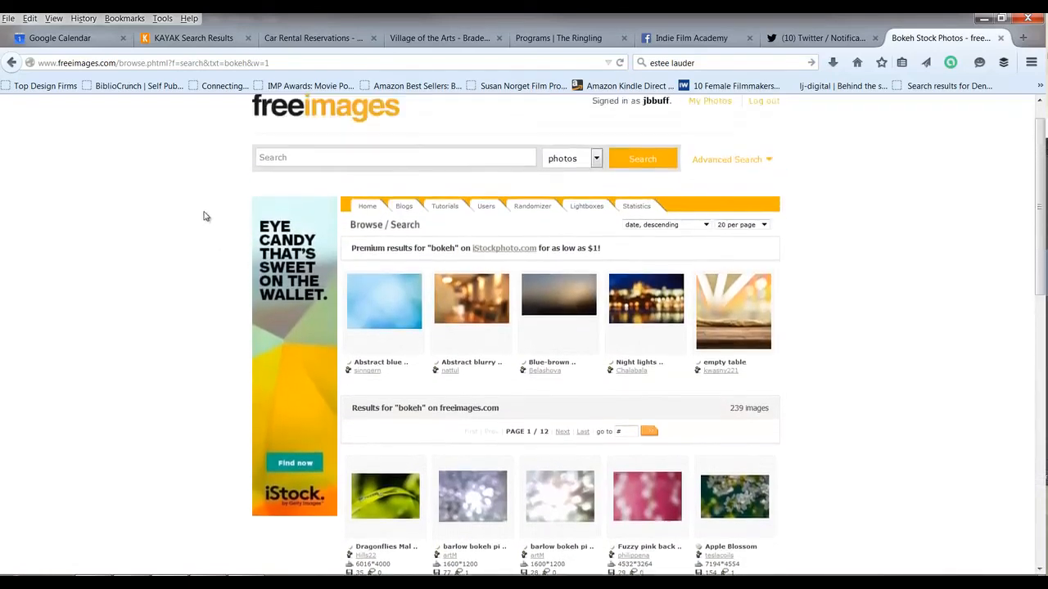
scroll(208, 216, down, 1)
click(655, 178)
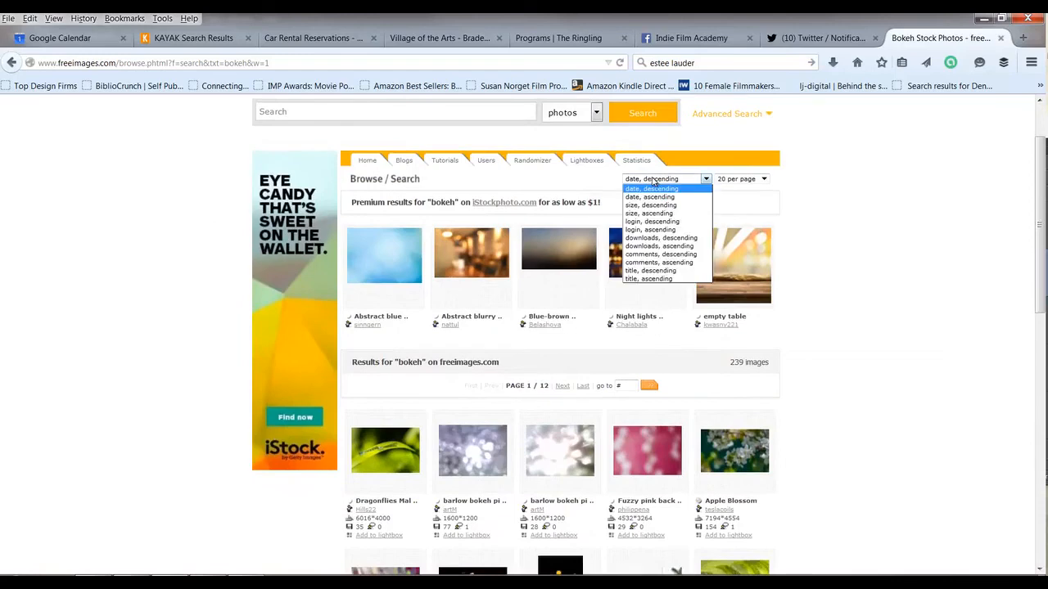
click(679, 239)
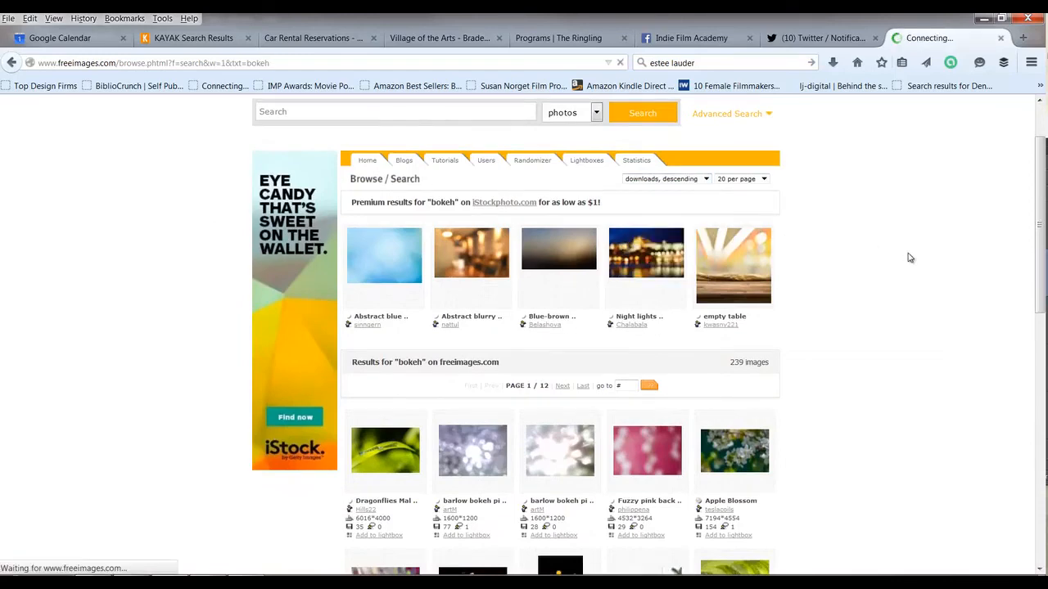
Preview the Raindrops Bokeh Texture photo in the sorted results and open its photo page
scroll(909, 258, down, 1)
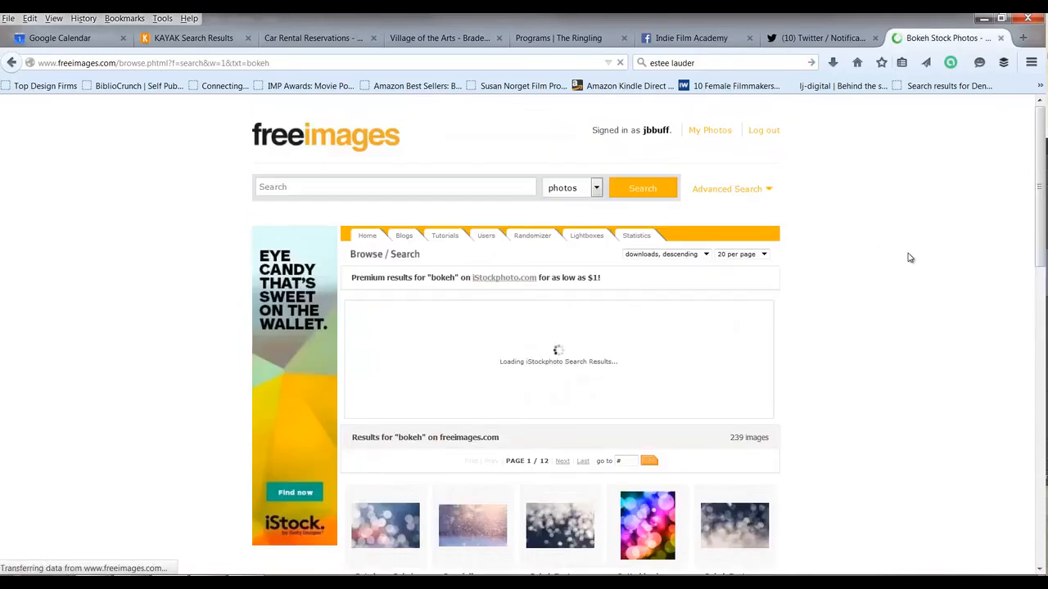
scroll(909, 258, down, 3)
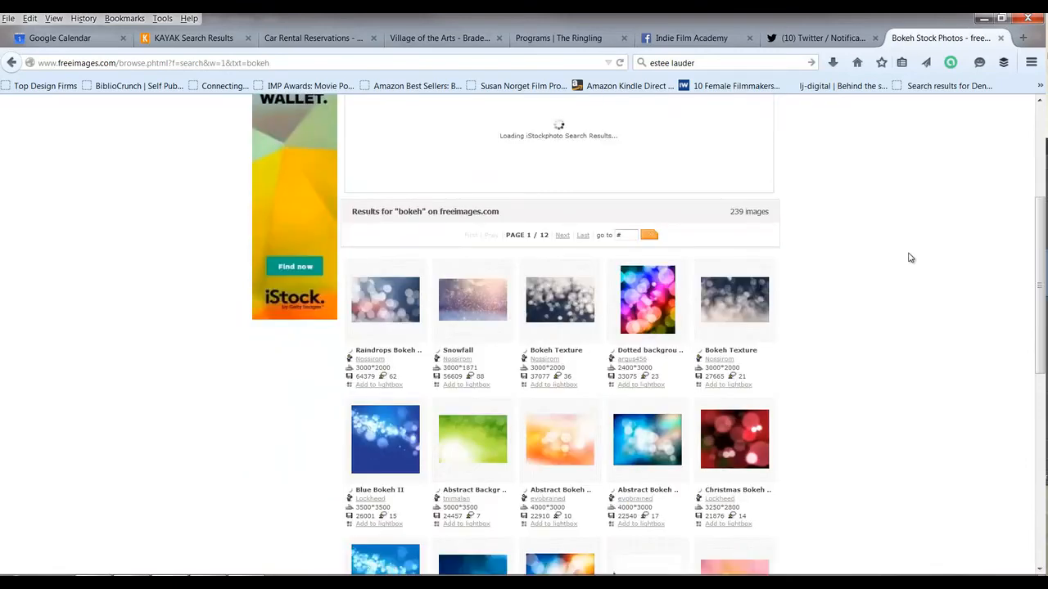
mouse_move(378, 304)
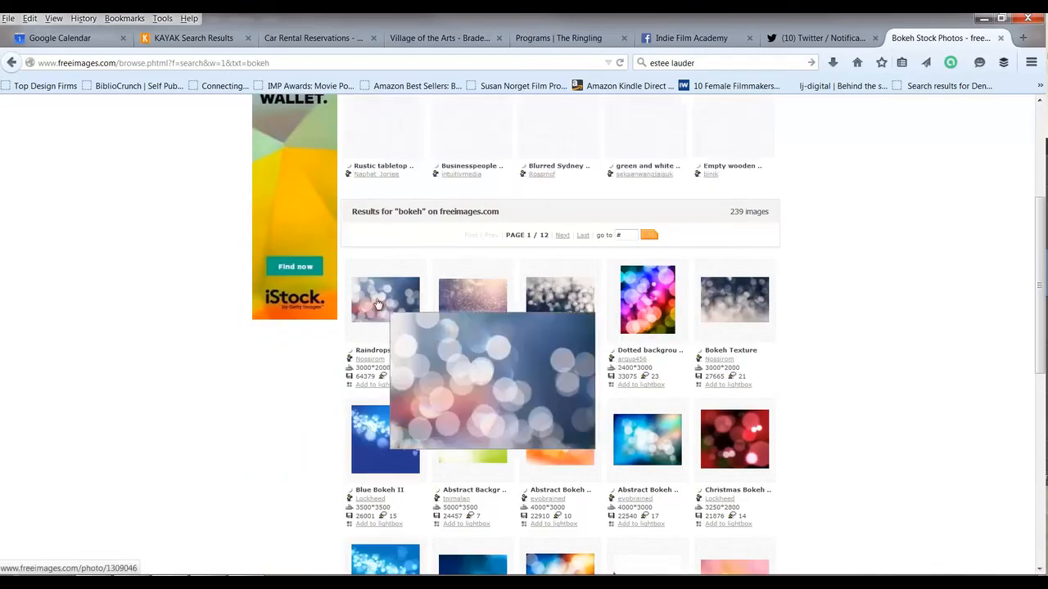
click(387, 299)
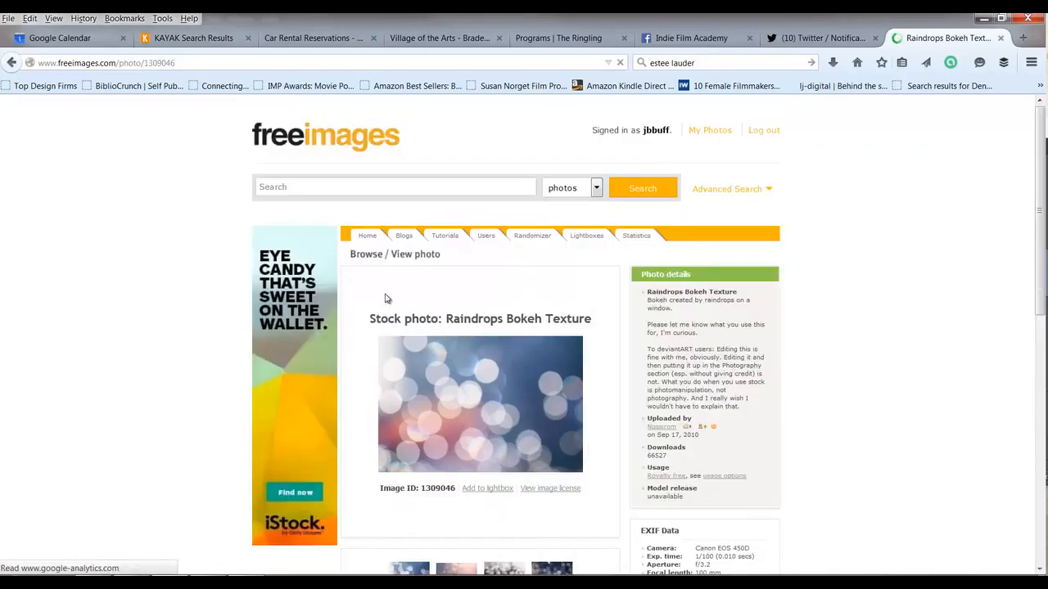
Review the Raindrops Bokeh Texture page, then open the full-size image download and look it over
scroll(886, 309, down, 5)
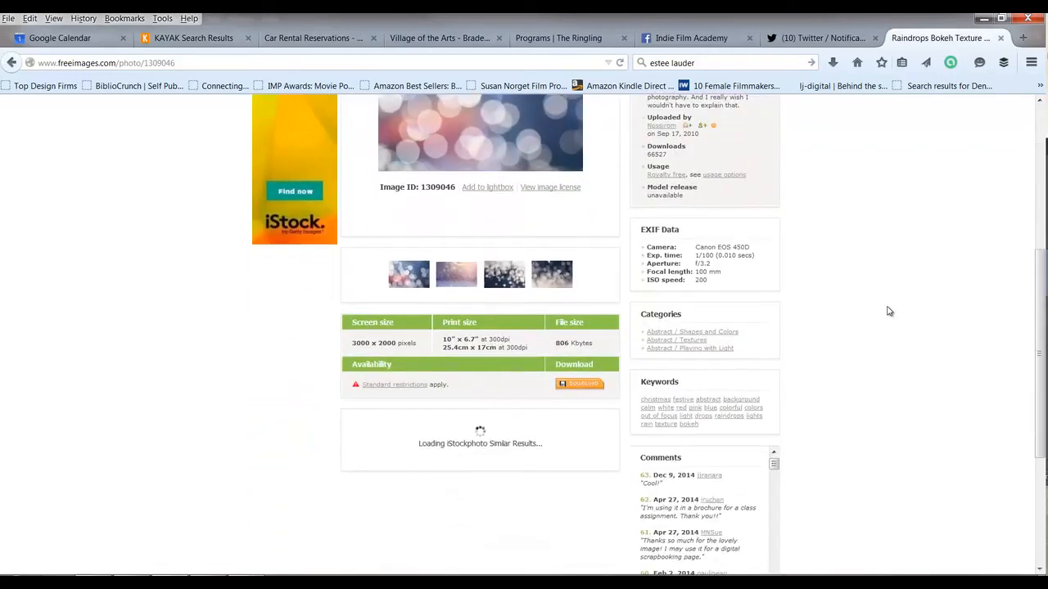
scroll(889, 311, up, 3)
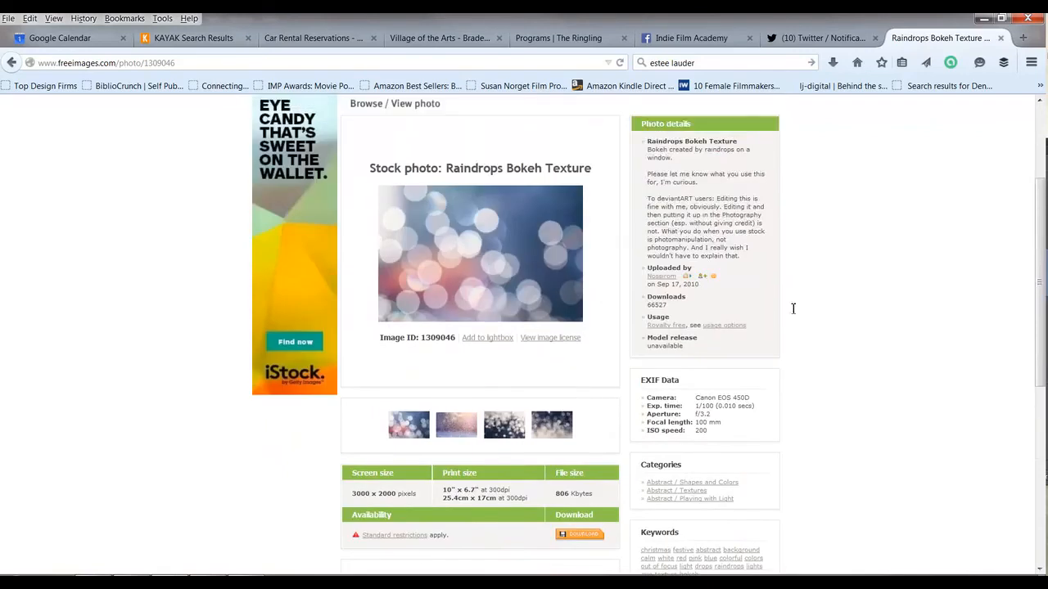
scroll(322, 386, down, 2)
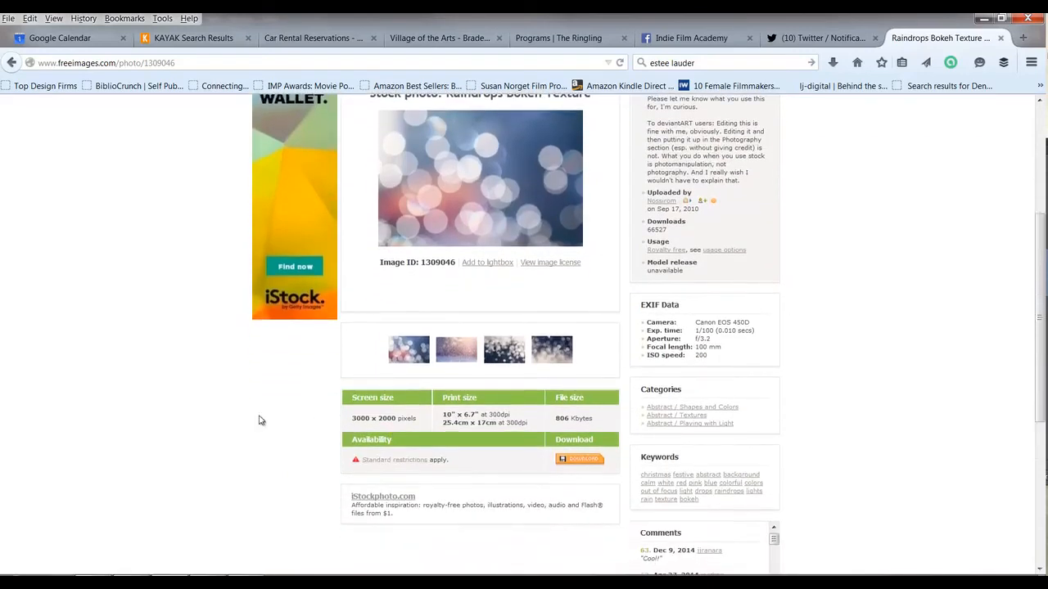
click(467, 176)
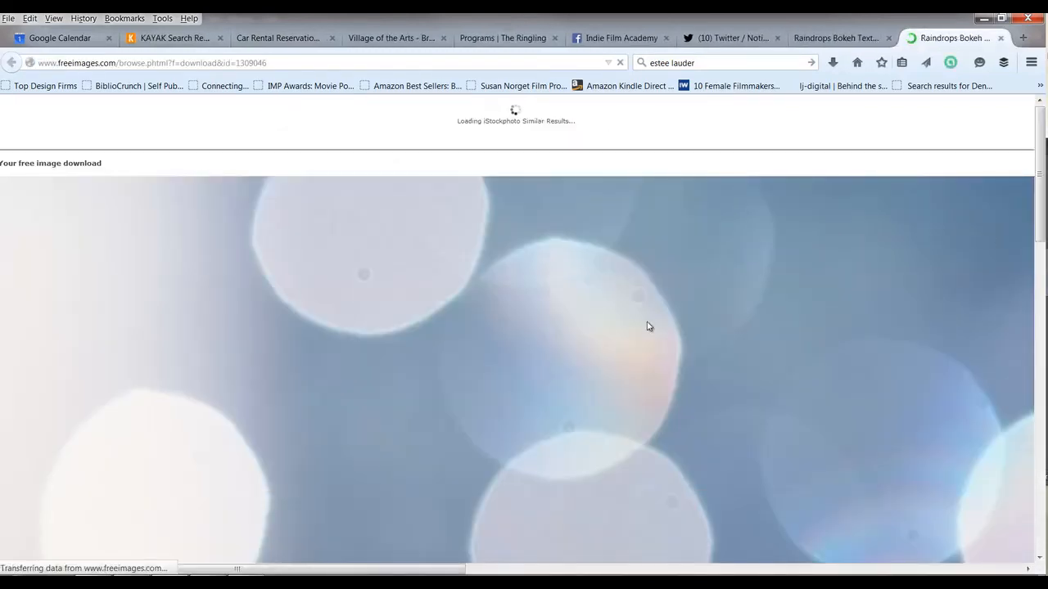
scroll(646, 326, down, 5)
scroll(528, 292, down, 2)
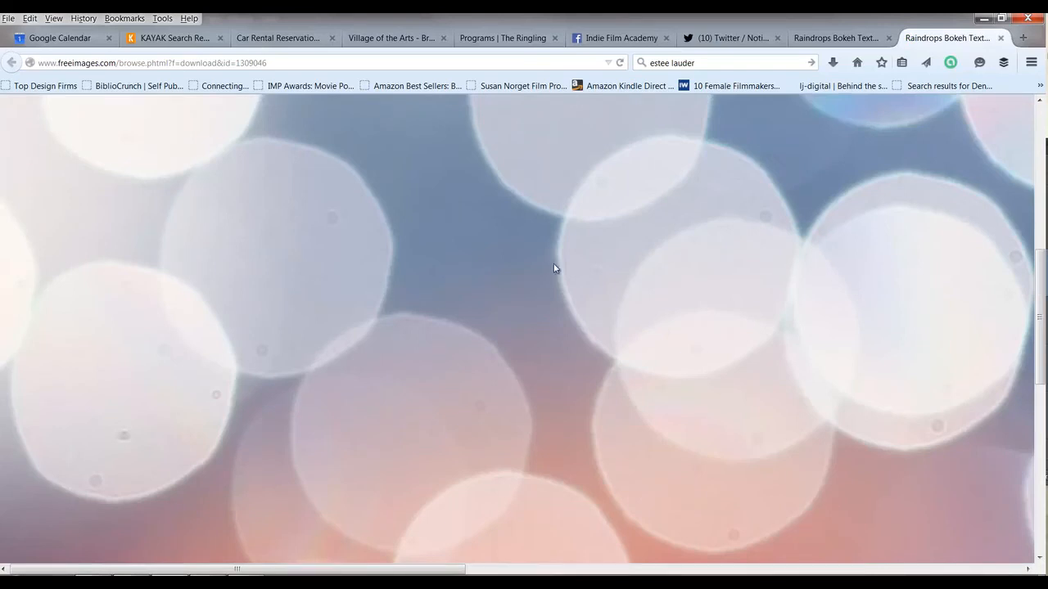
Switch to Photoshop, bring the Layers panel fully into view, and add a new layer above Layer 22 copy
click(984, 19)
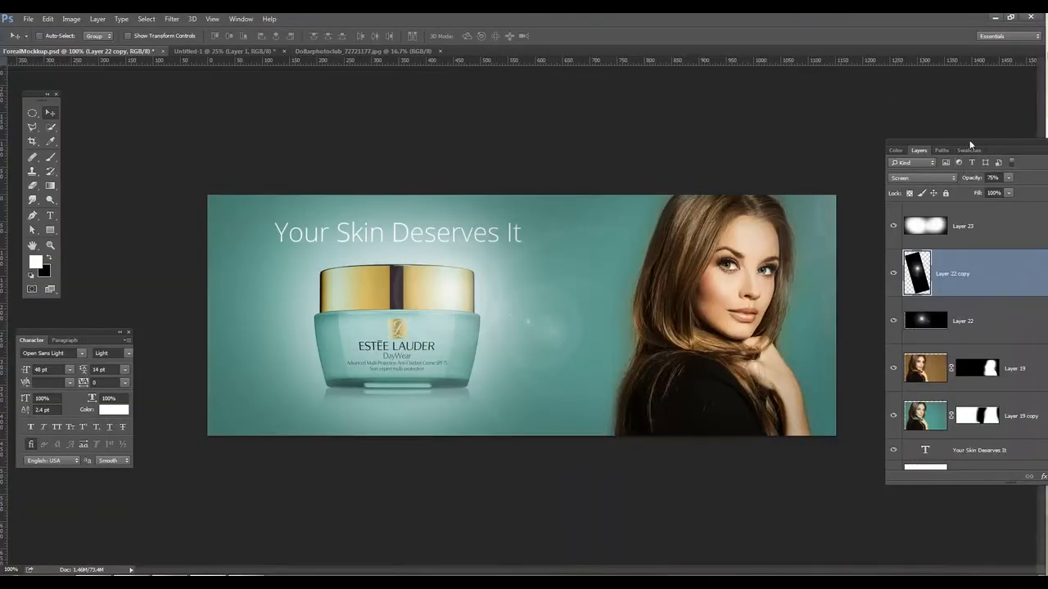
drag(838, 140, 823, 140)
click(960, 477)
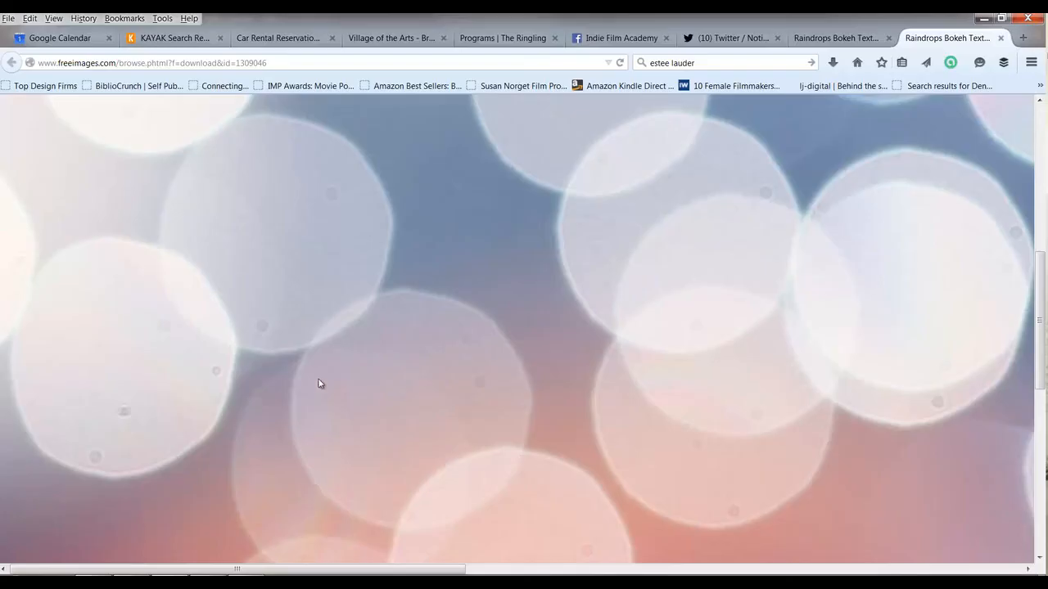
Copy the full-size bokeh image from the browser and paste it into the new layer of the Photoshop banner
right_click(319, 379)
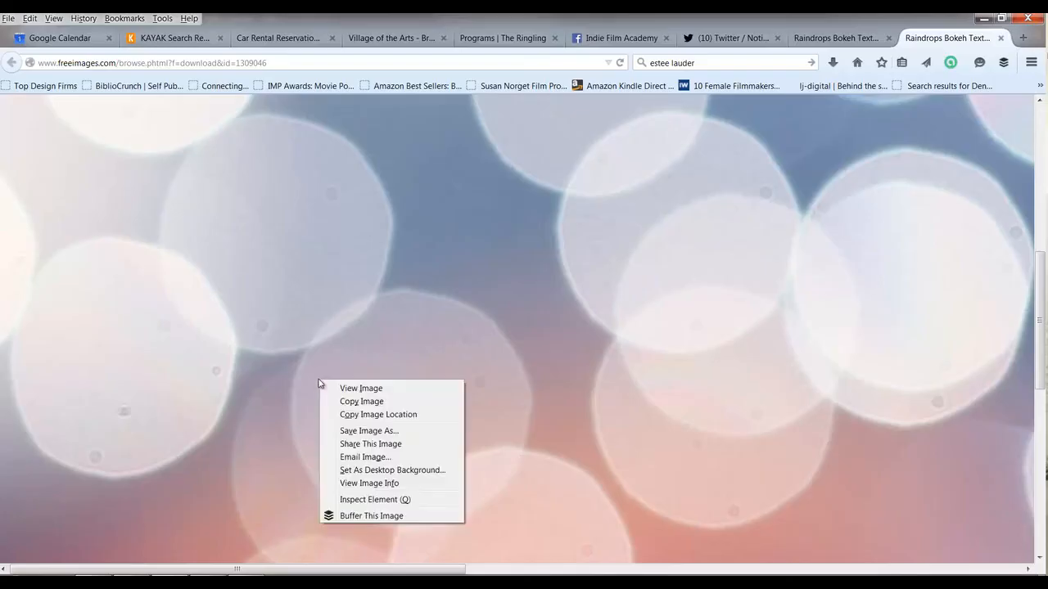
click(358, 402)
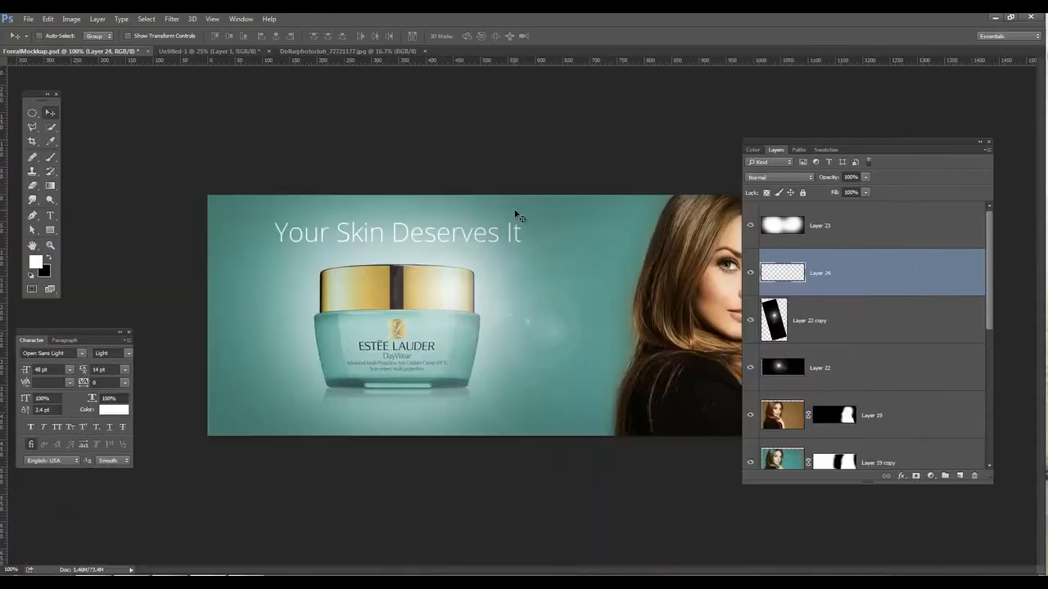
key(ctrl+v)
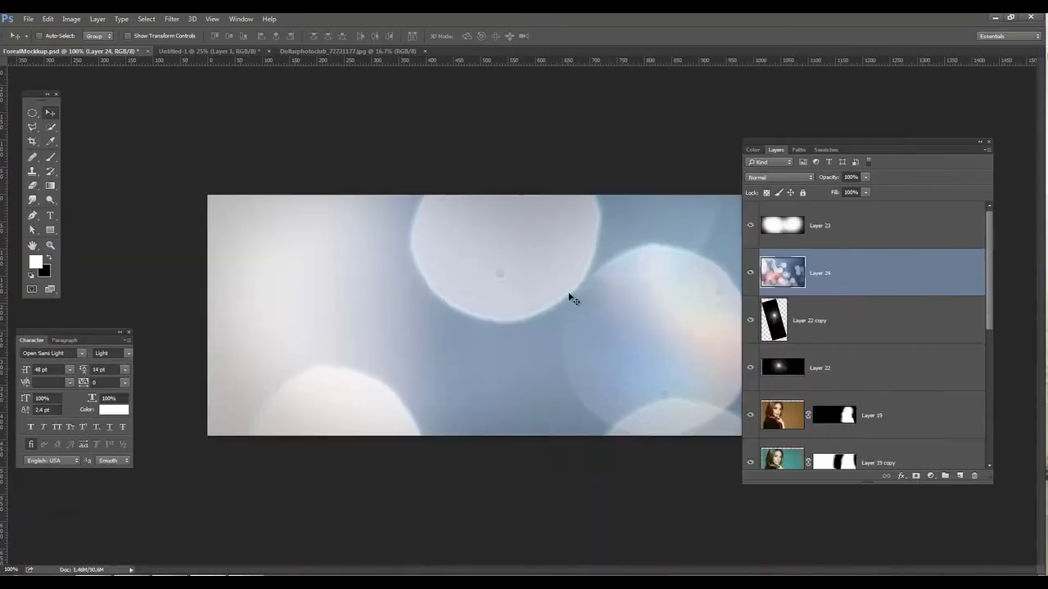
Scale the pasted bokeh image down to about 39% and position it to cover the whole banner
key(ctrl+minus)
key(ctrl+minus)
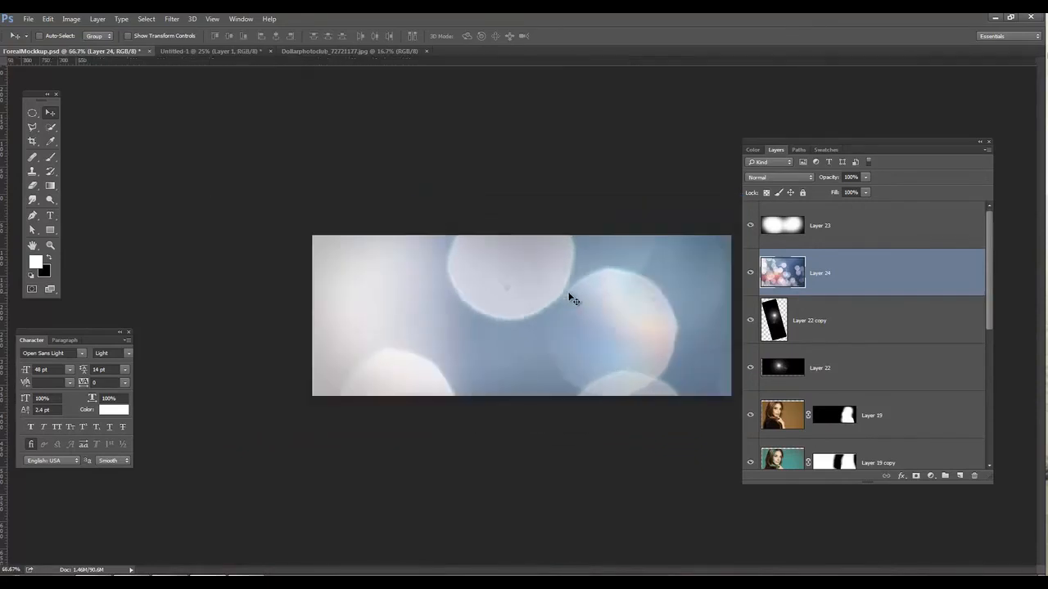
key(ctrl+t)
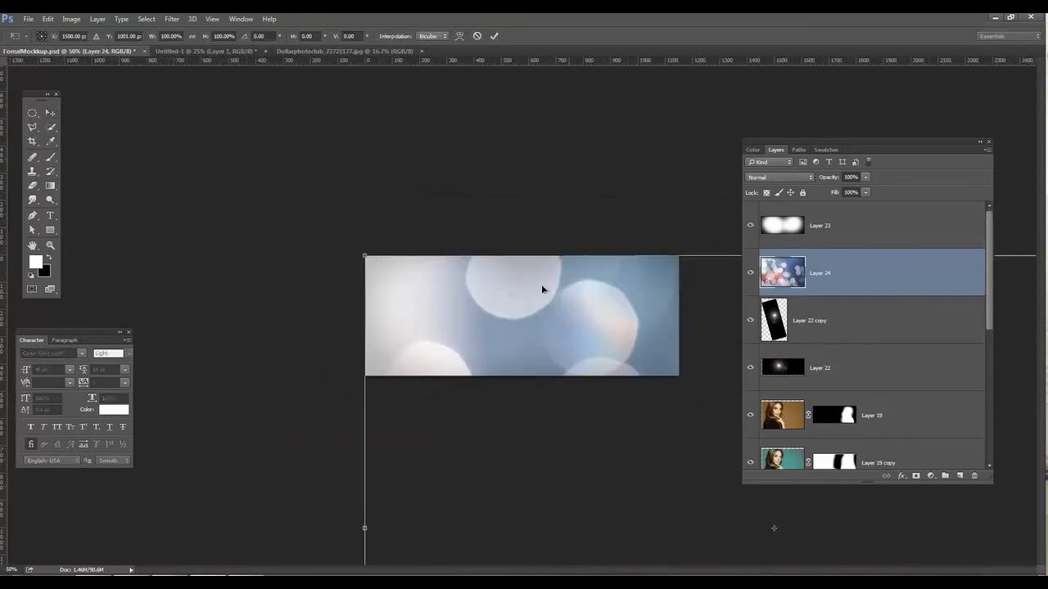
drag(400, 276, 418, 302)
drag(512, 377, 453, 320)
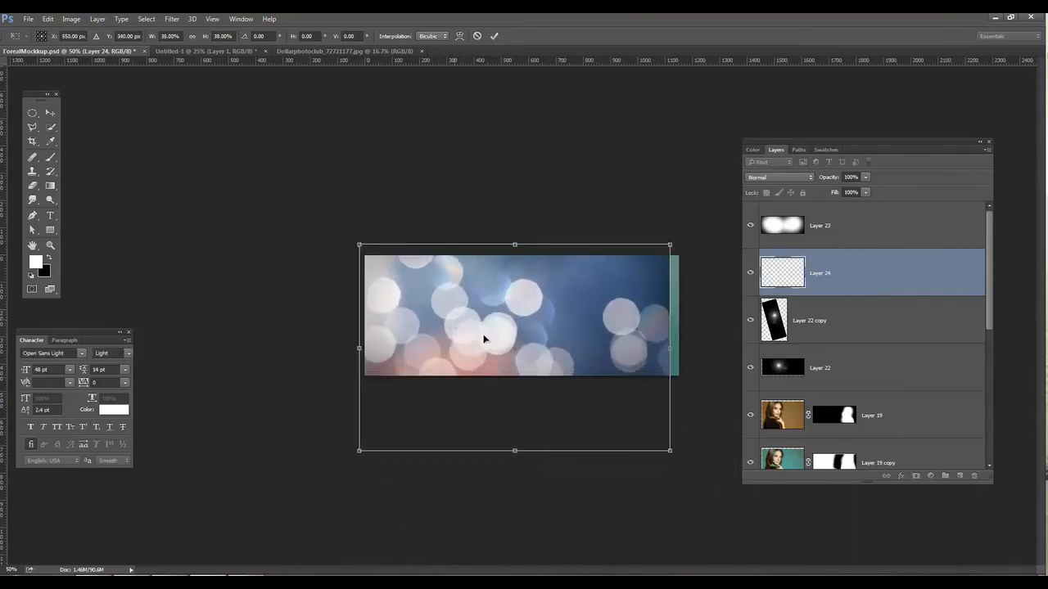
drag(671, 454, 681, 462)
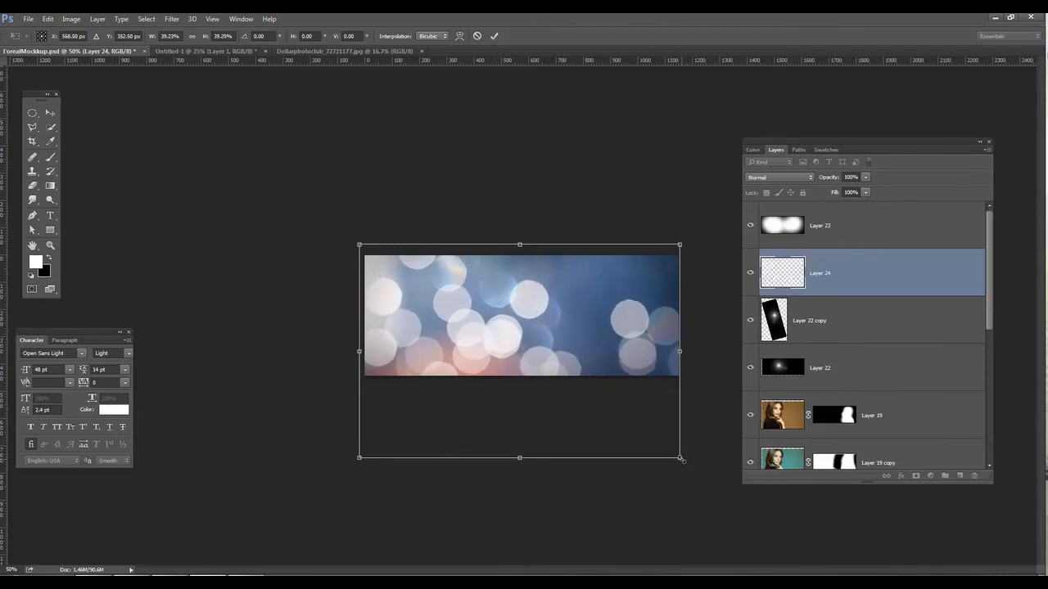
key(Return)
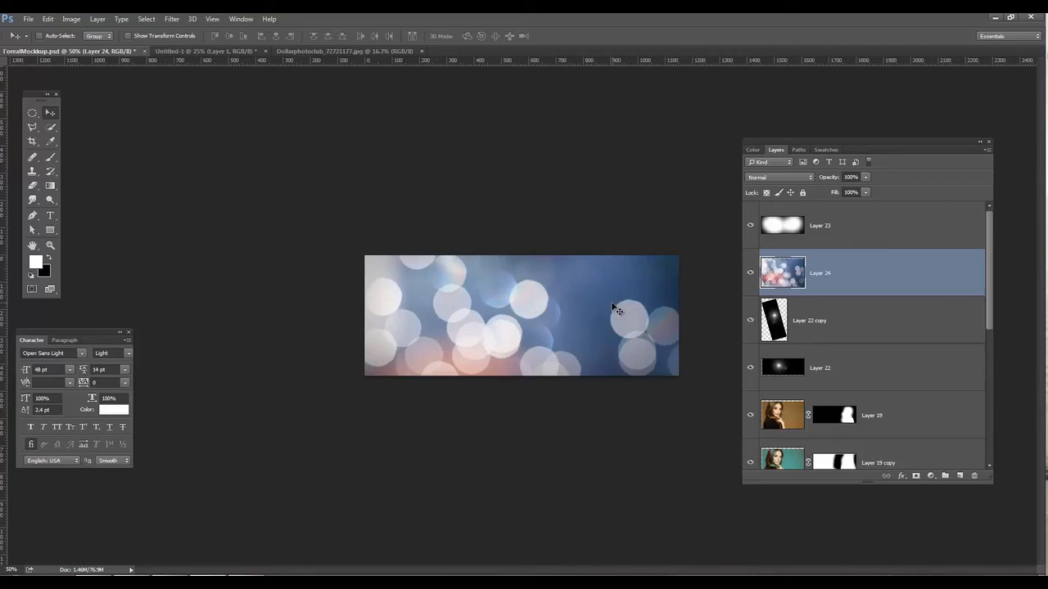
Desaturate the bokeh layer and hide it completely with an inverted, black layer mask
key(ctrl+shift+u)
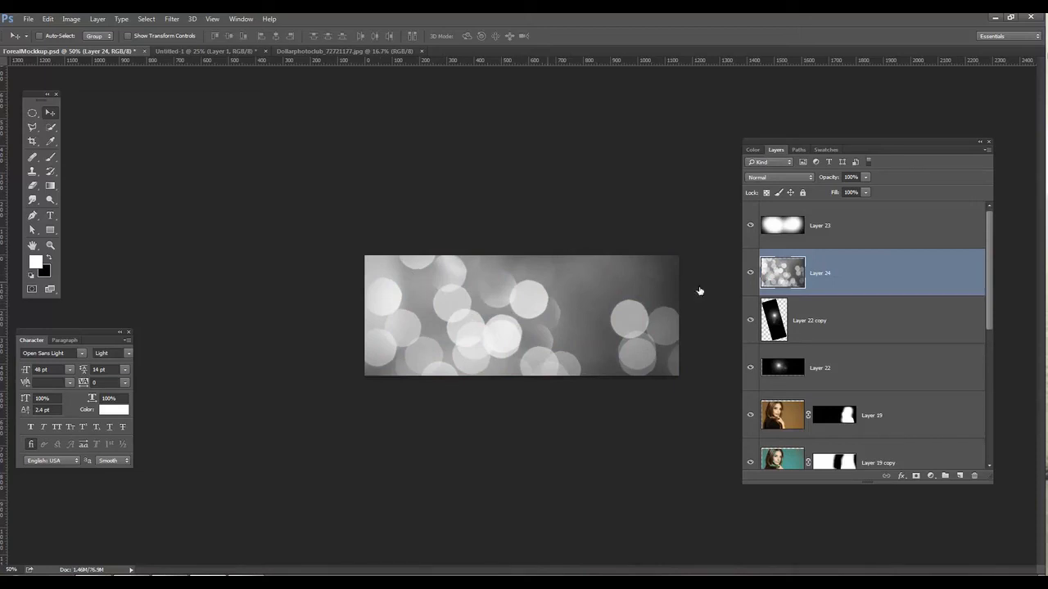
click(917, 477)
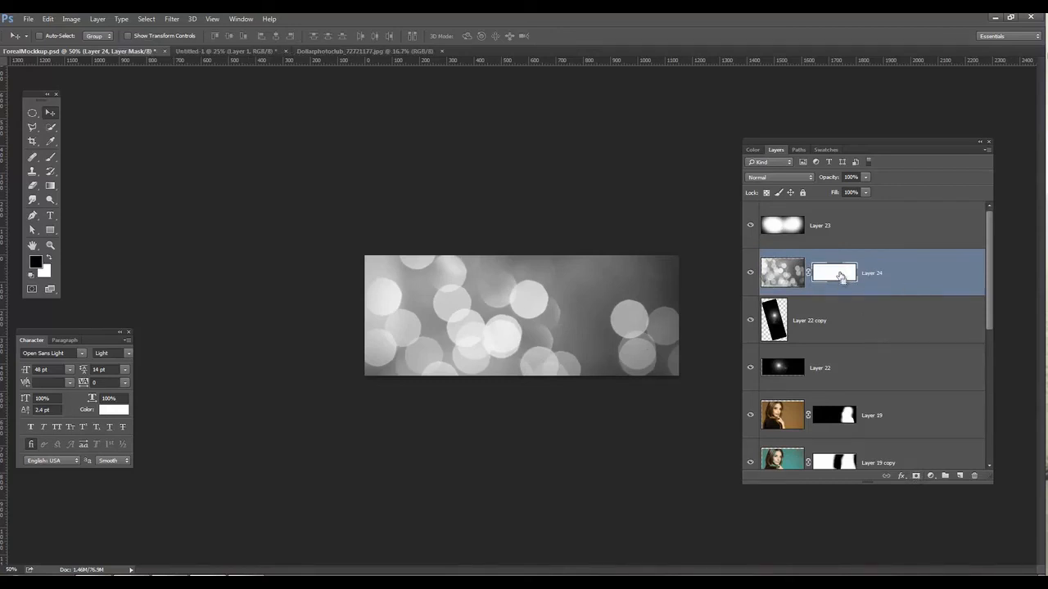
key(ctrl+i)
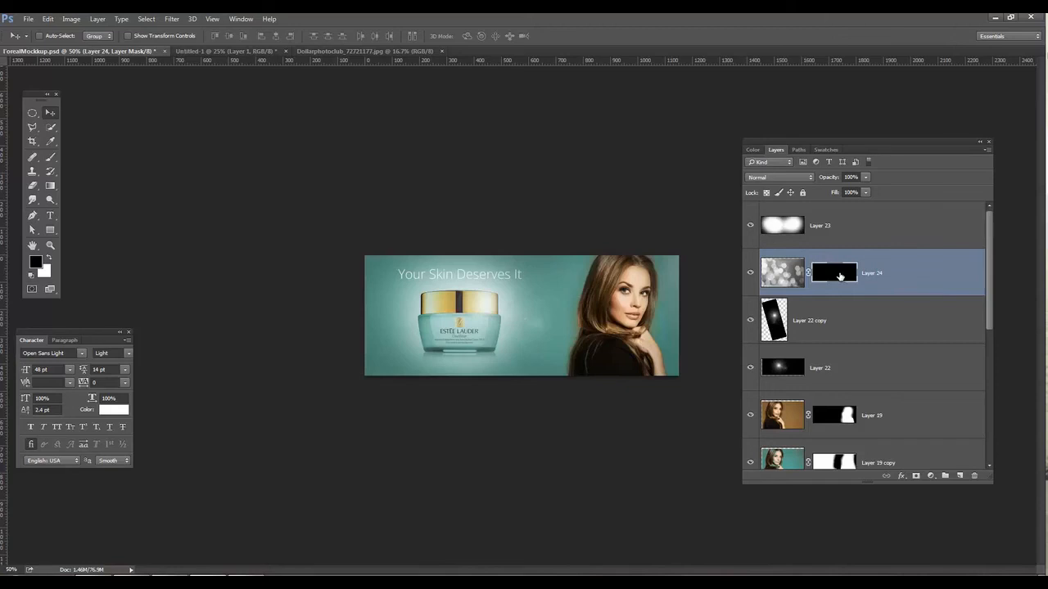
Set up the Brush tool with a white foreground colour and 19% opacity for painting on the mask
click(51, 158)
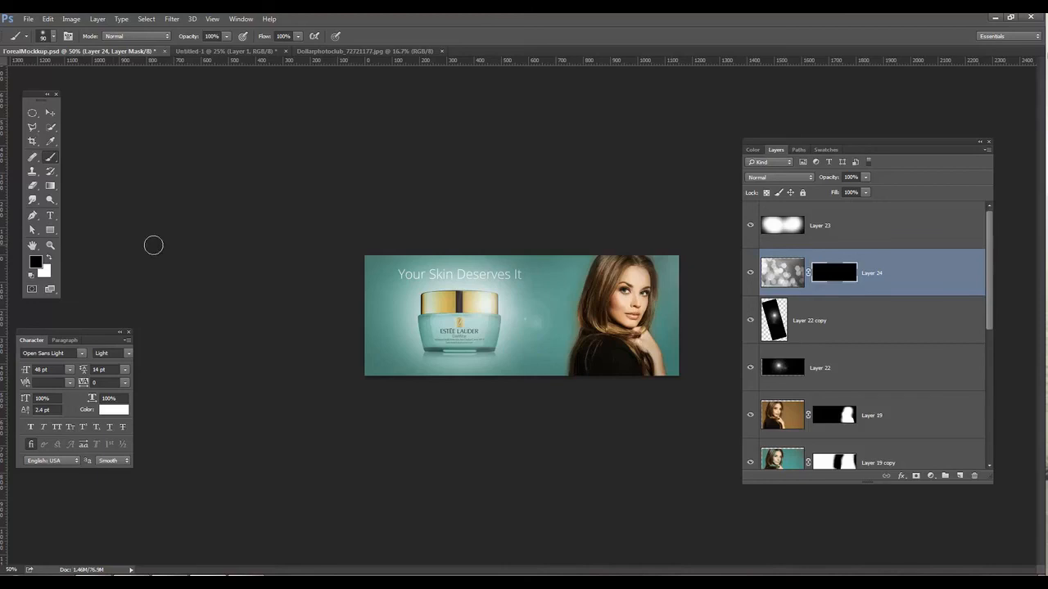
click(48, 259)
click(55, 38)
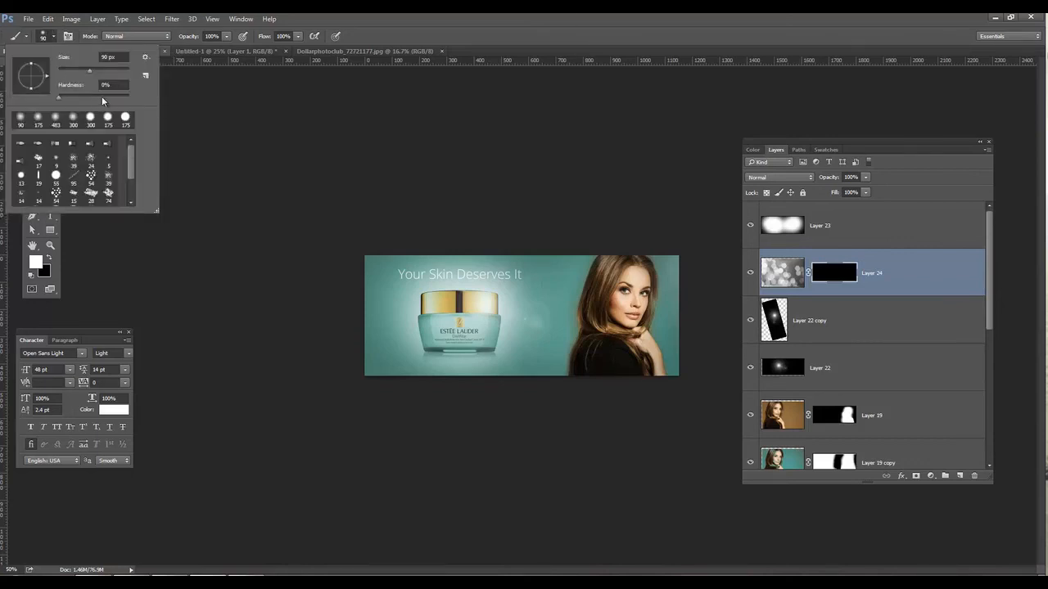
click(185, 94)
click(227, 37)
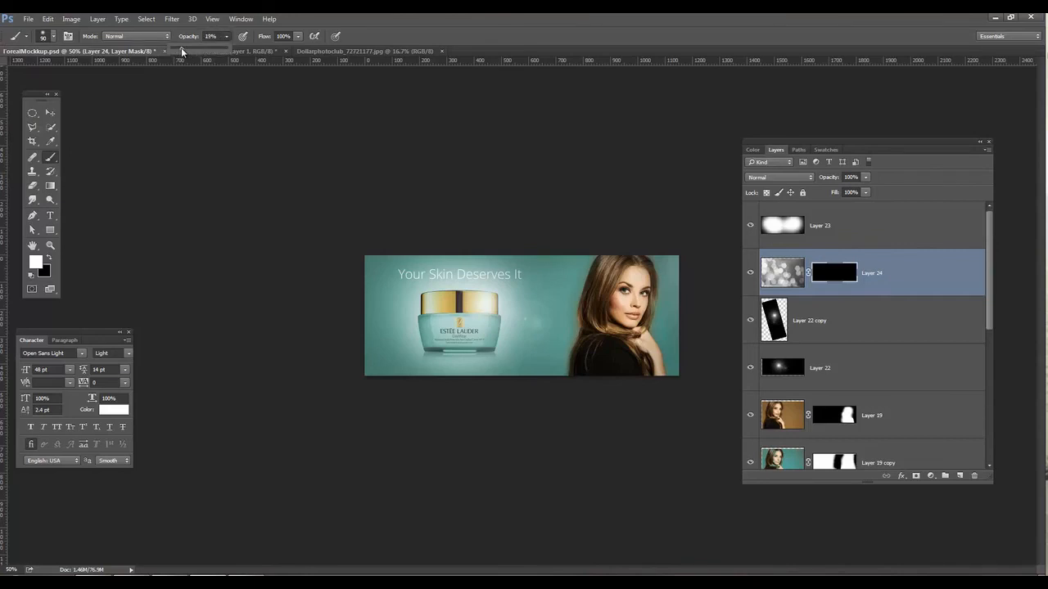
click(350, 190)
Try revealing the bokeh with small white dabs on the mask between the jar and the woman, then undo the last dab
key(ctrl+plus)
key(ctrl+plus)
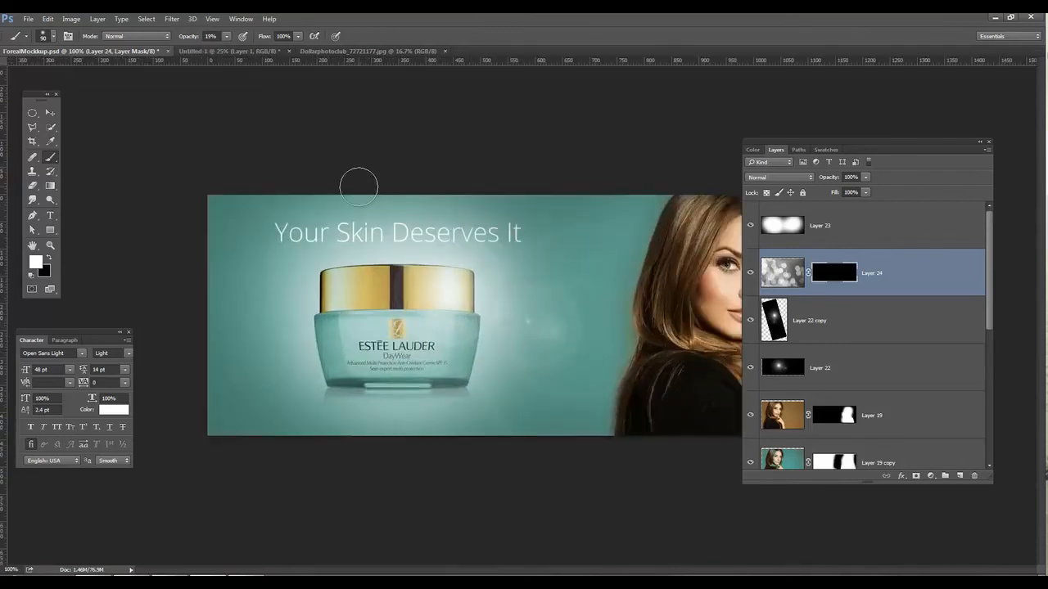
click(565, 286)
click(566, 291)
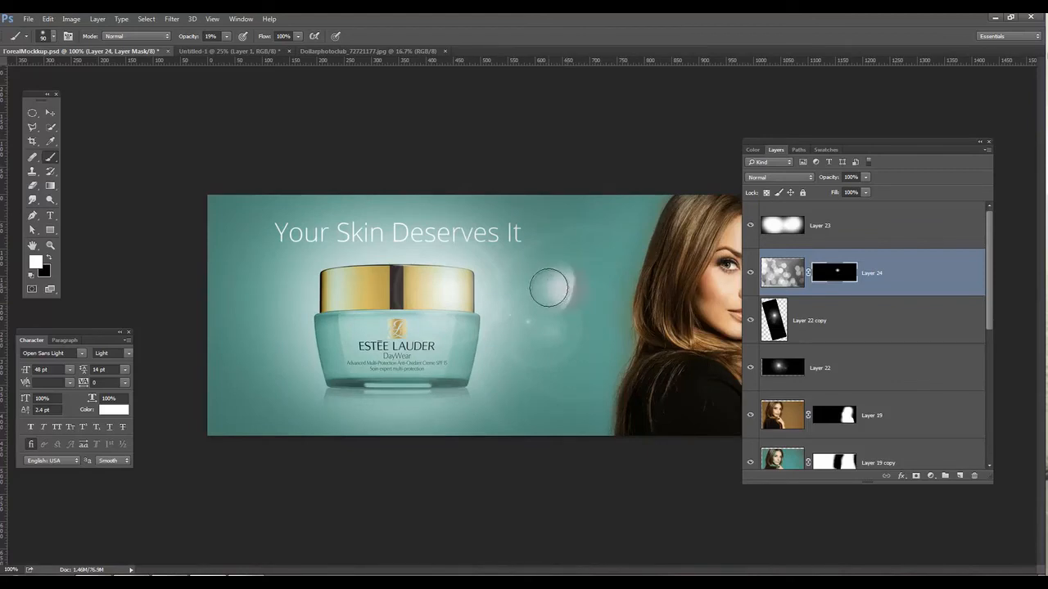
click(548, 288)
key(ctrl+z)
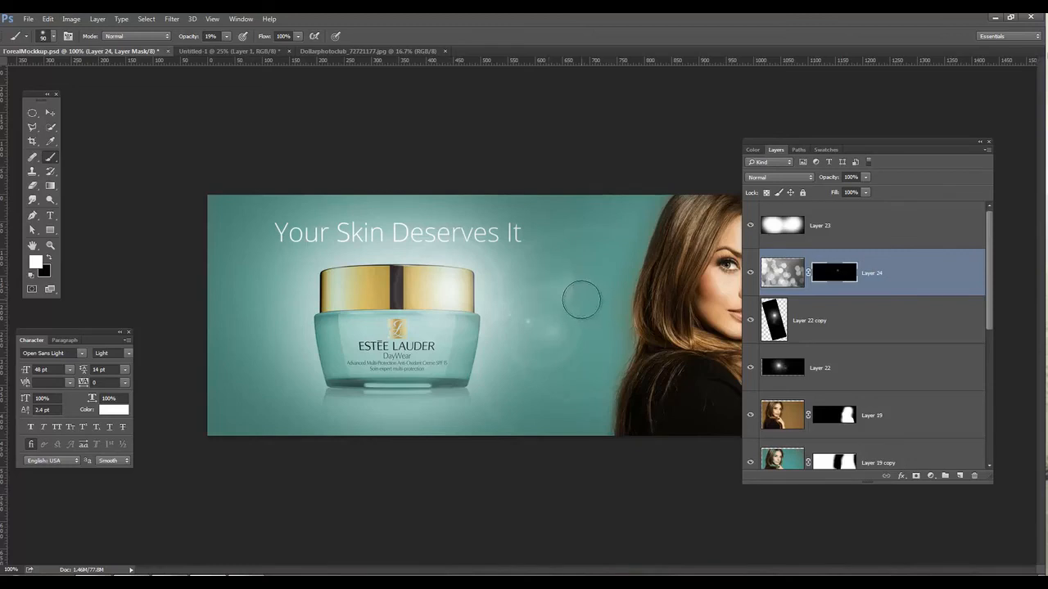
Enlarge the mask brush to 300 px
key(bracketright)
key(bracketright)
key(bracketright)
key(bracketright)
key(bracketright)
key(bracketright)
key(bracketright)
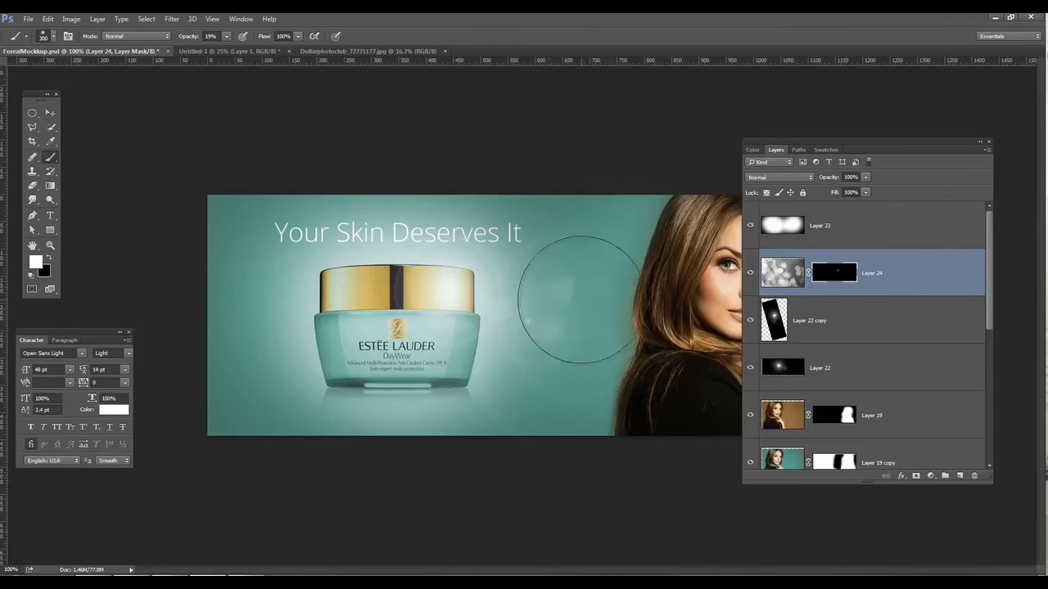
Reveal the bokeh texture with soft white dabs on its mask between the jar and the woman, and left of the jar
key(space)
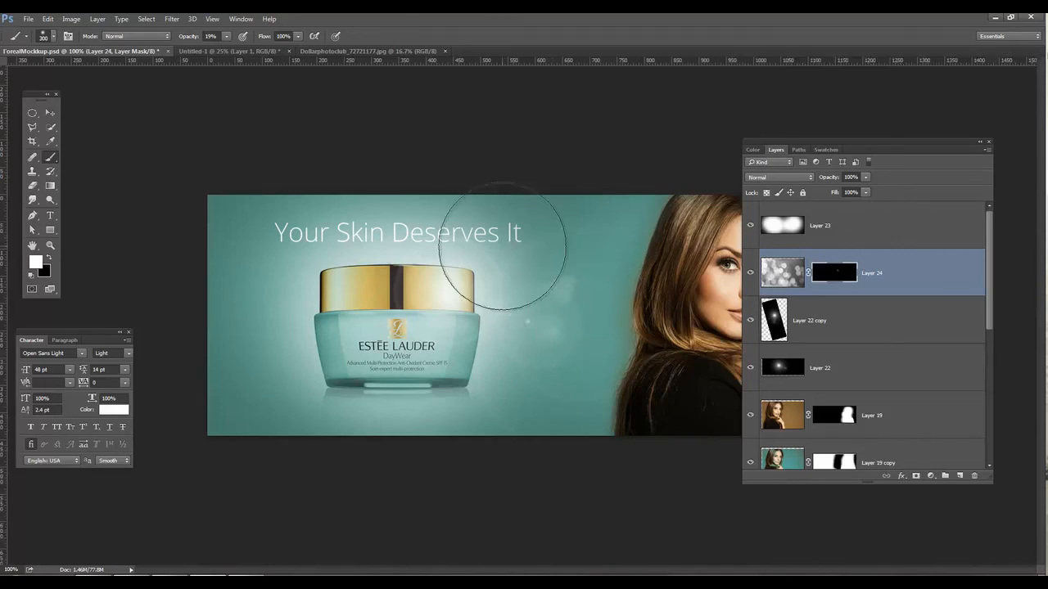
click(552, 272)
click(541, 345)
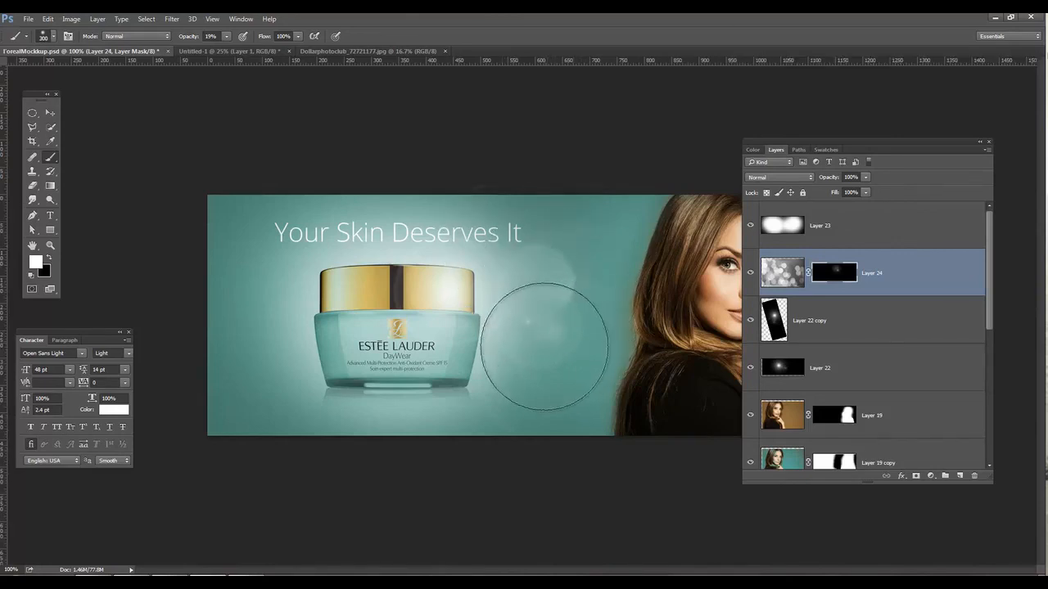
click(222, 303)
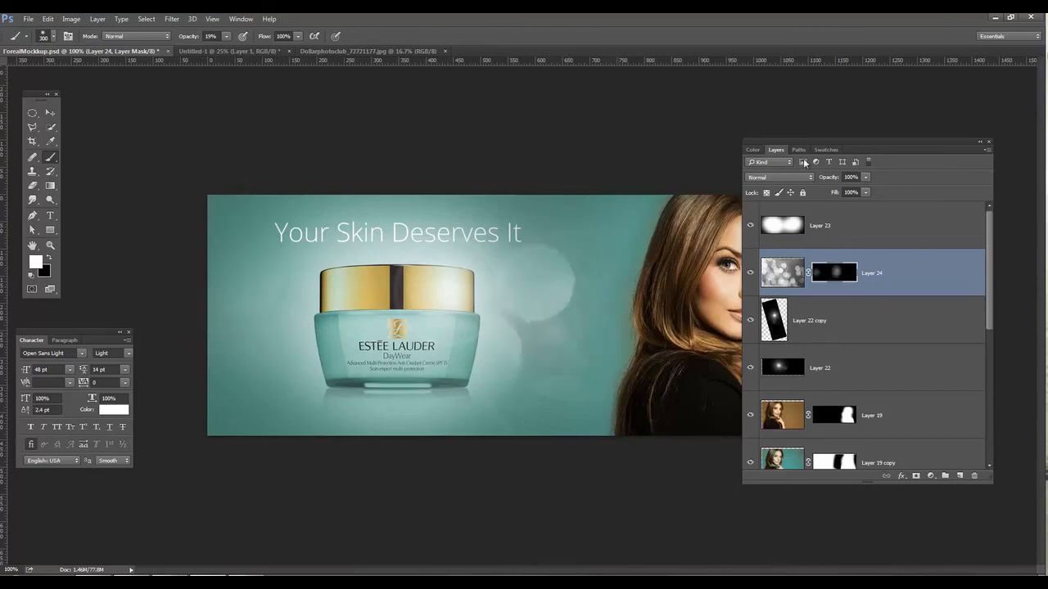
drag(809, 139, 907, 140)
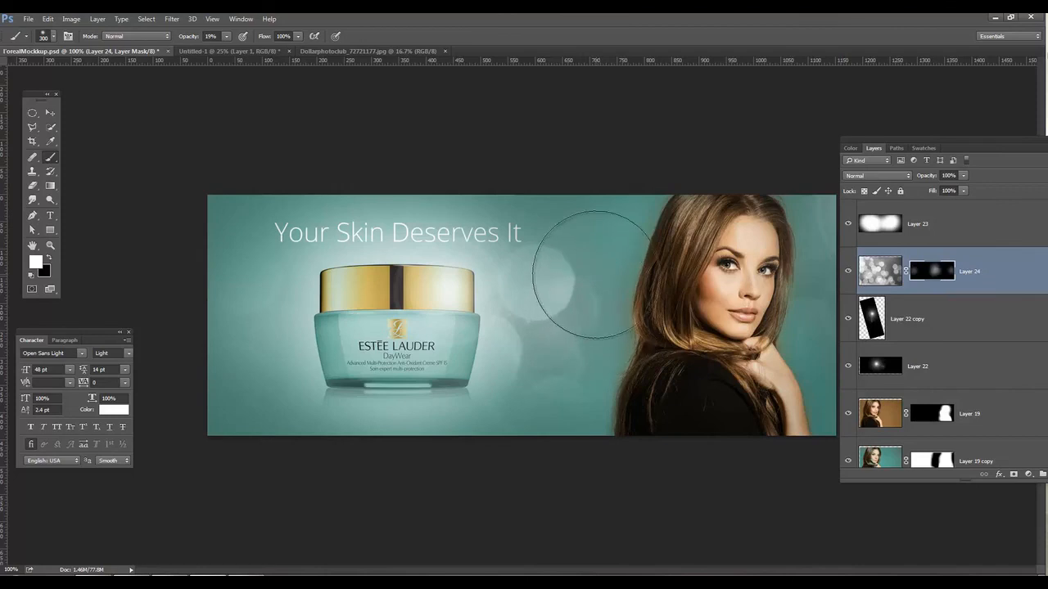
Build up the bokeh on both sides of the jar with more white dabs, and paint it out over the jar with black
click(255, 319)
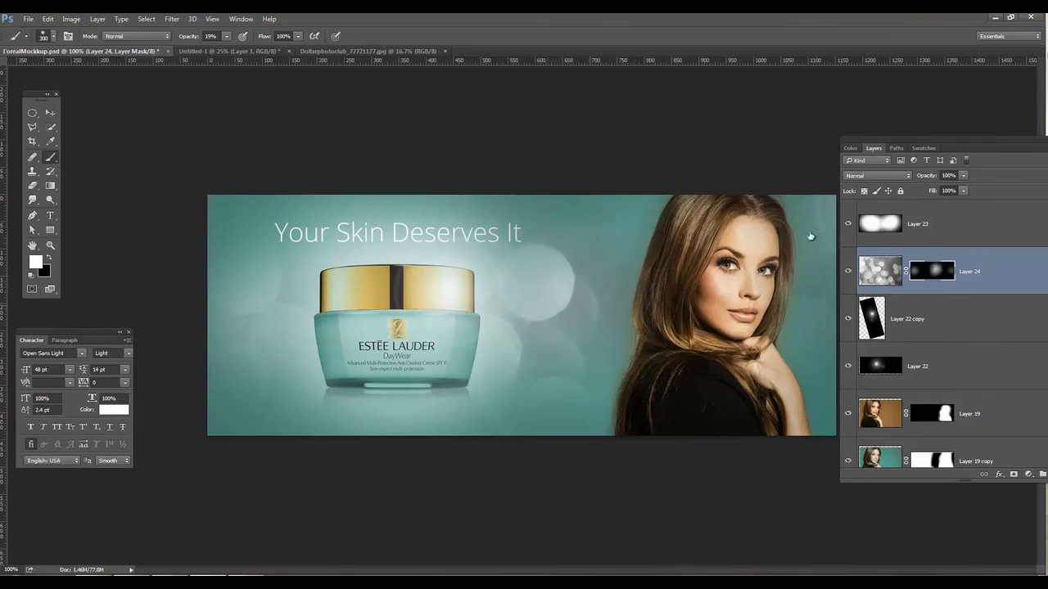
drag(925, 147, 857, 151)
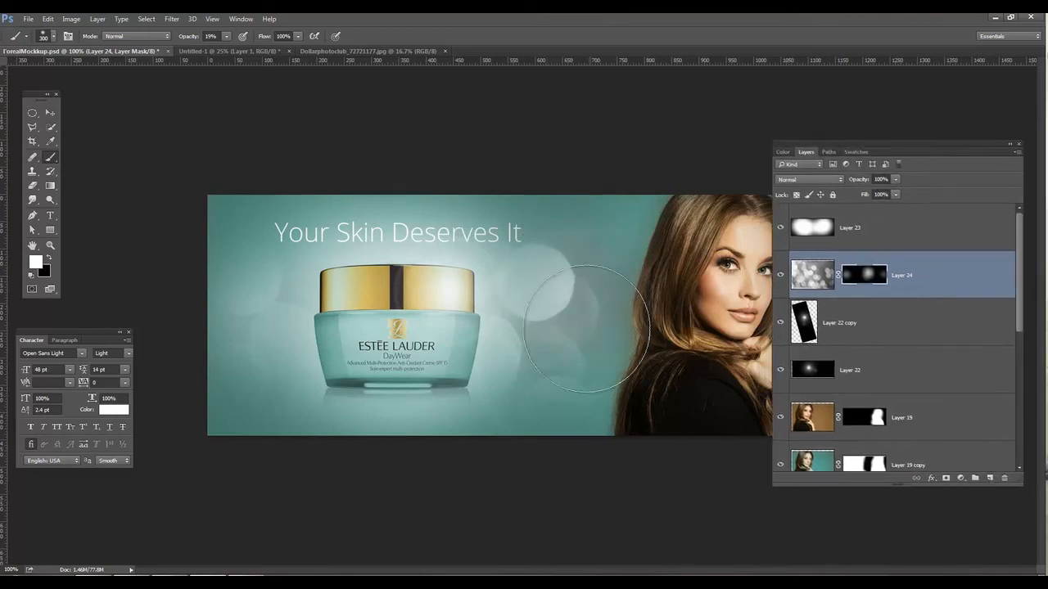
click(270, 312)
click(529, 309)
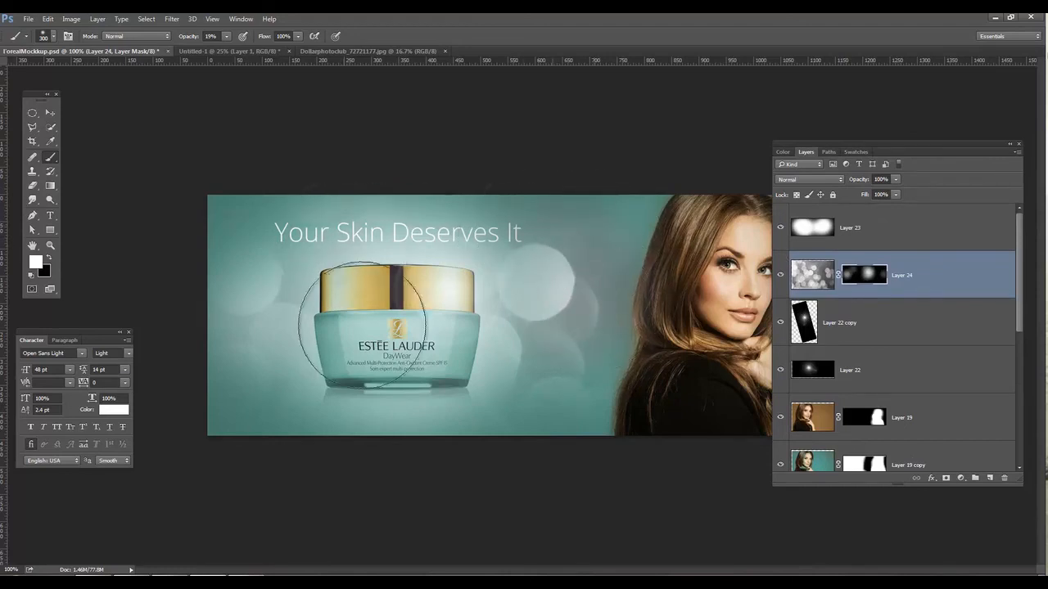
click(50, 259)
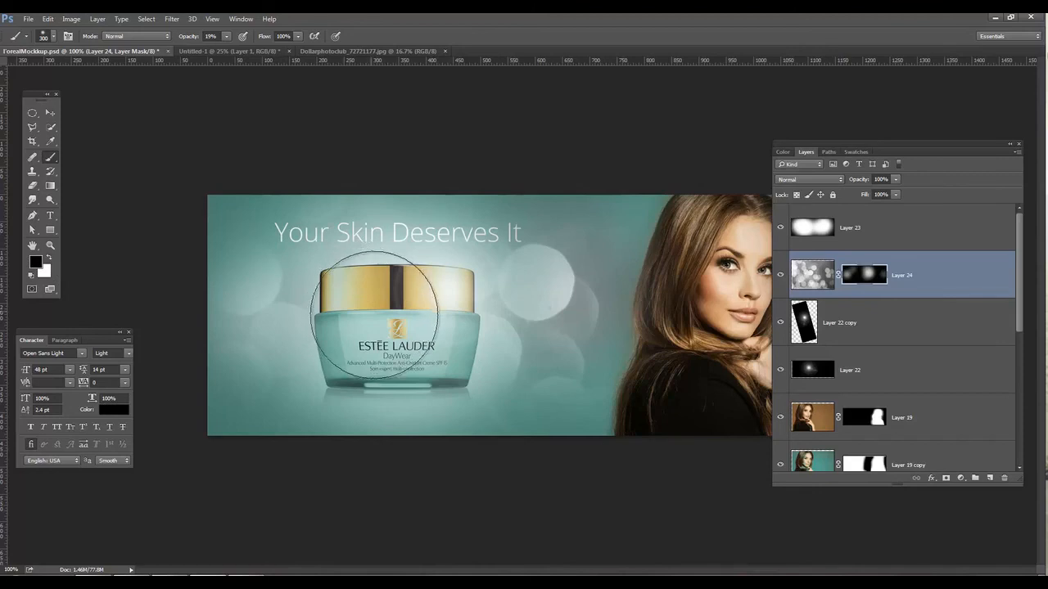
mouse_move(374, 323)
mouse_down()
mouse_move(387, 338)
mouse_move(398, 321)
mouse_move(455, 339)
mouse_up()
Change the bokeh layer's blend mode to Overlay and its opacity to 50%
click(808, 277)
click(839, 179)
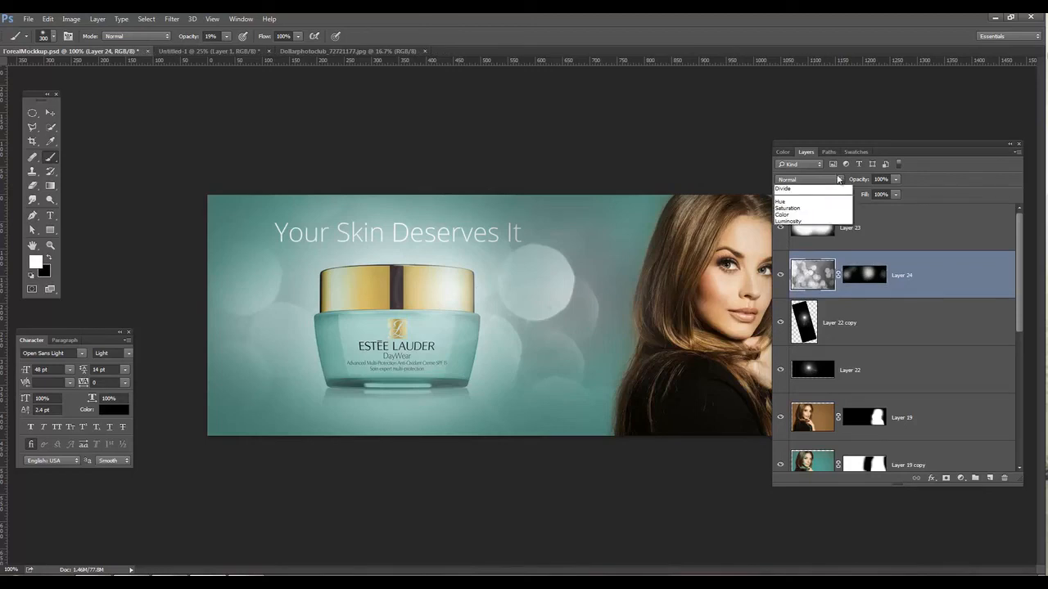
click(821, 292)
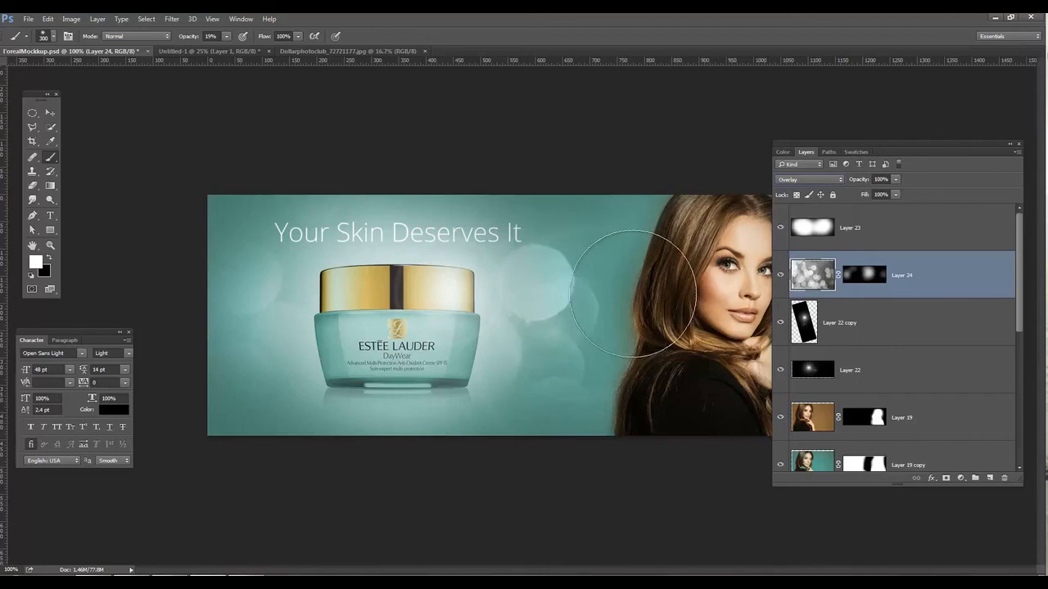
click(861, 178)
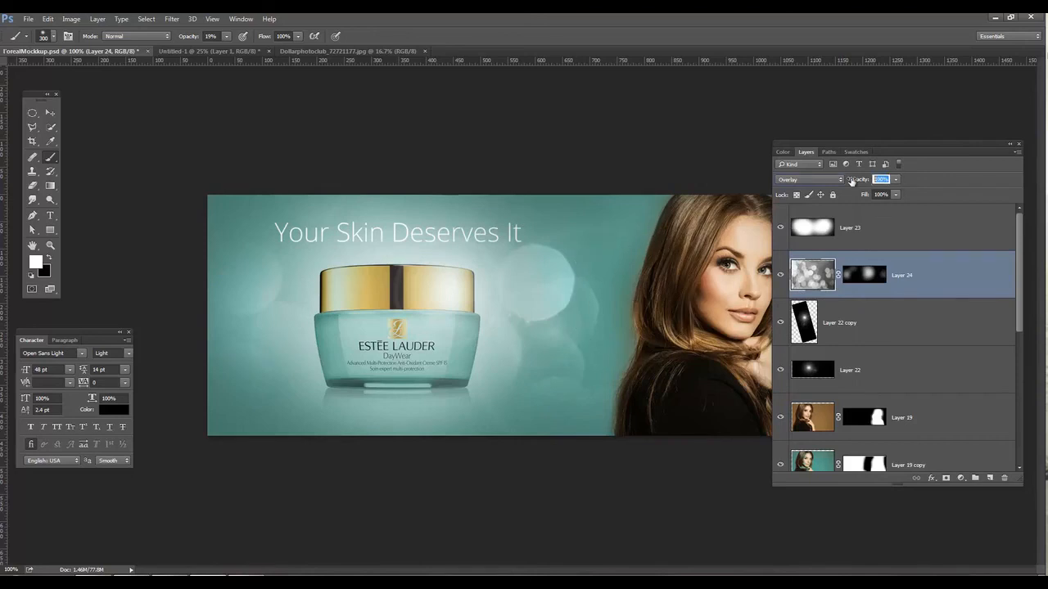
key(Return)
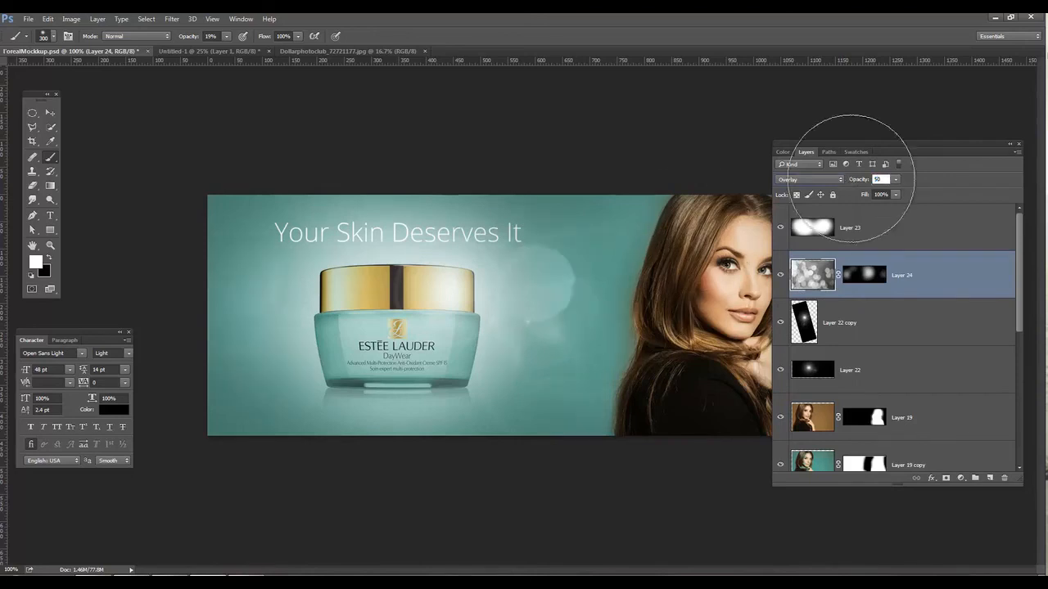
mouse_move(808, 144)
mouse_down()
mouse_move(860, 146)
mouse_move(819, 145)
mouse_up()
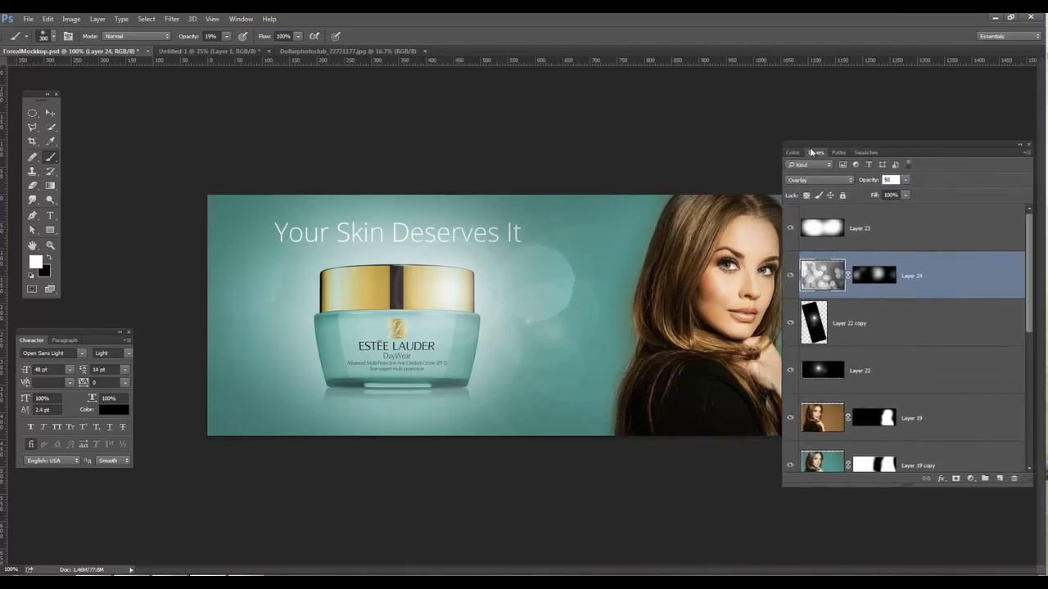
drag(816, 145, 867, 148)
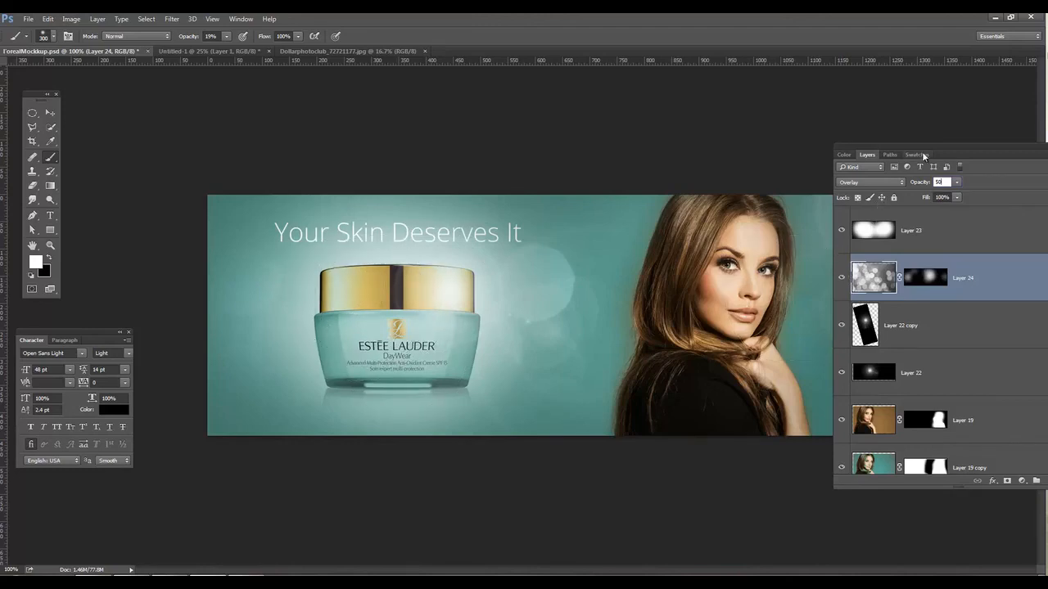
drag(930, 152, 885, 153)
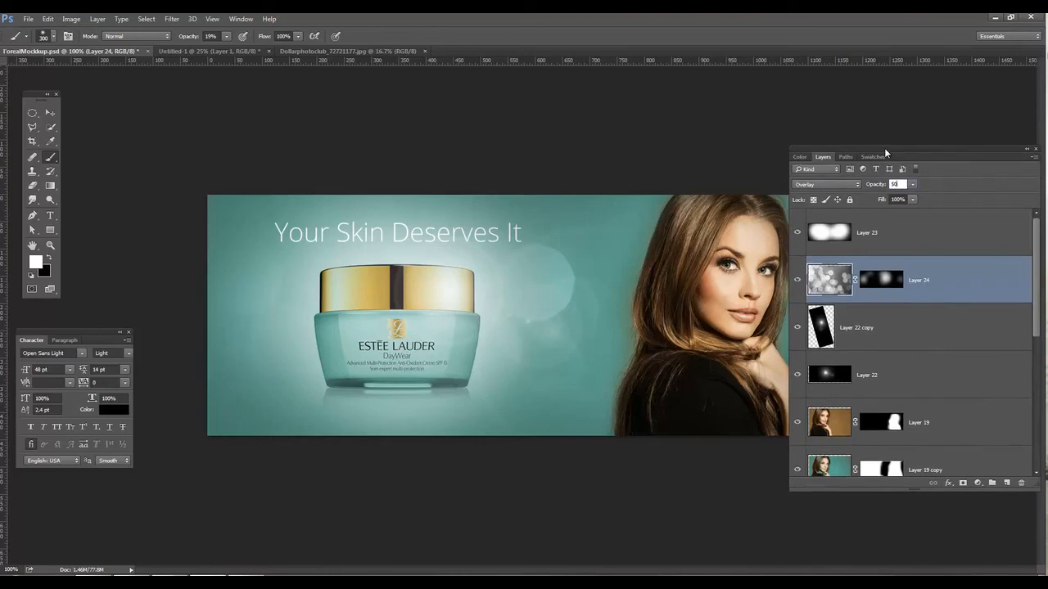
drag(867, 154, 846, 154)
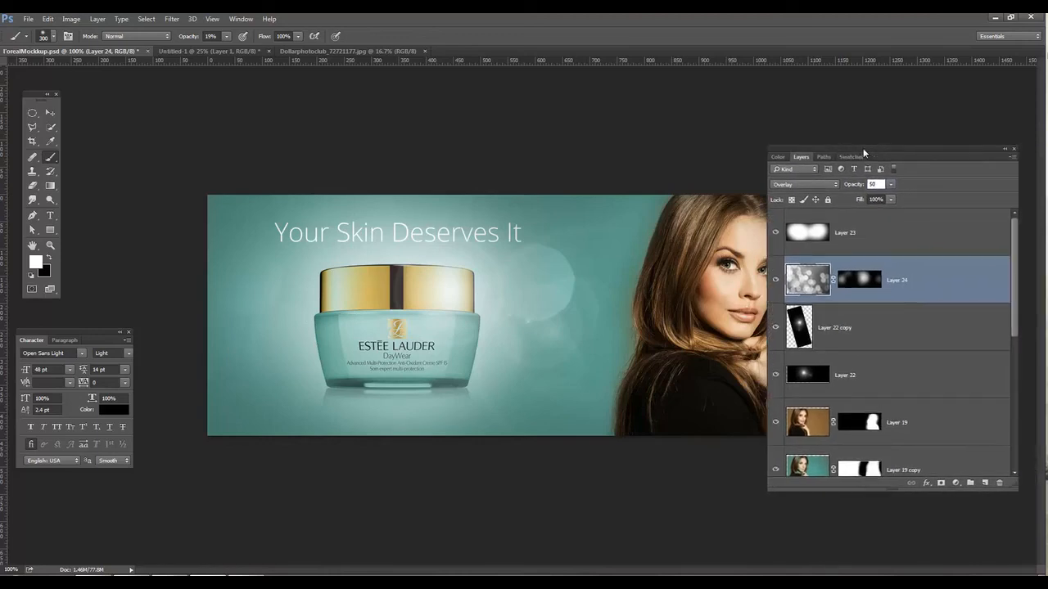
Create a new layer above the bokeh layer and sample gold from the jar's lid as the brush colour
click(985, 483)
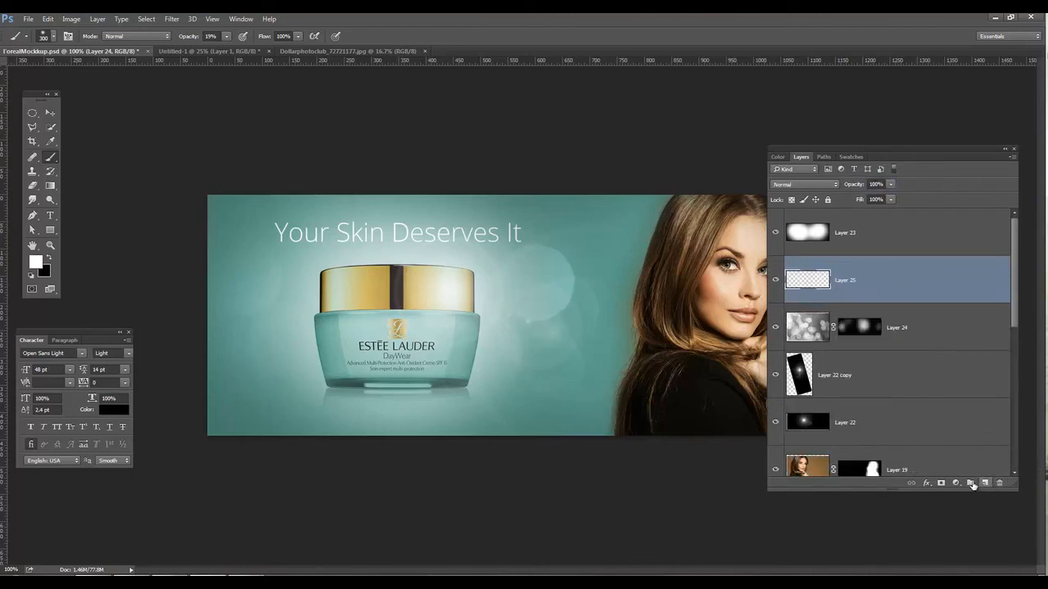
click(49, 143)
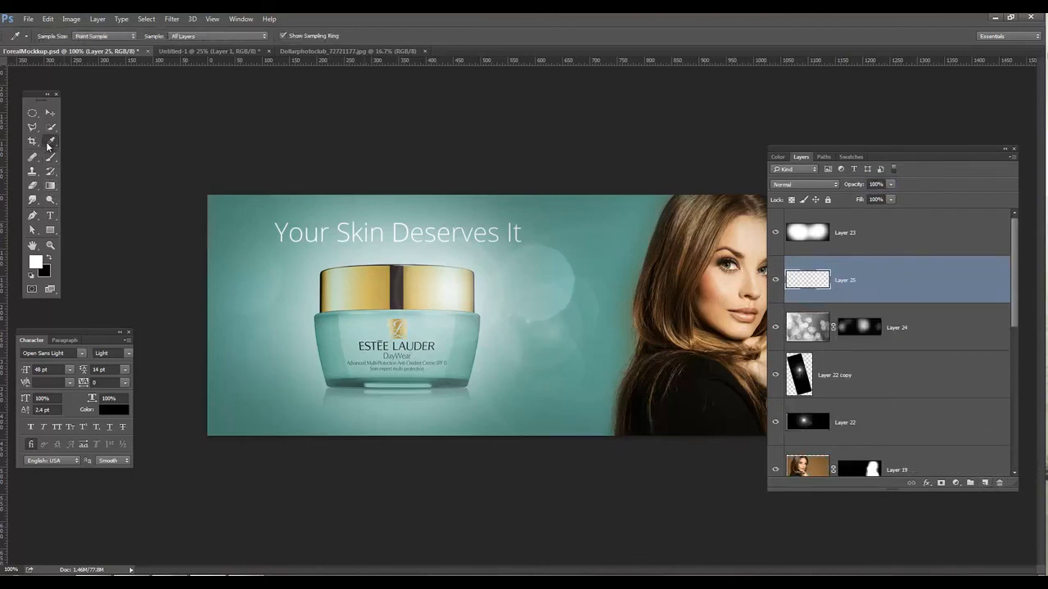
click(380, 277)
click(51, 156)
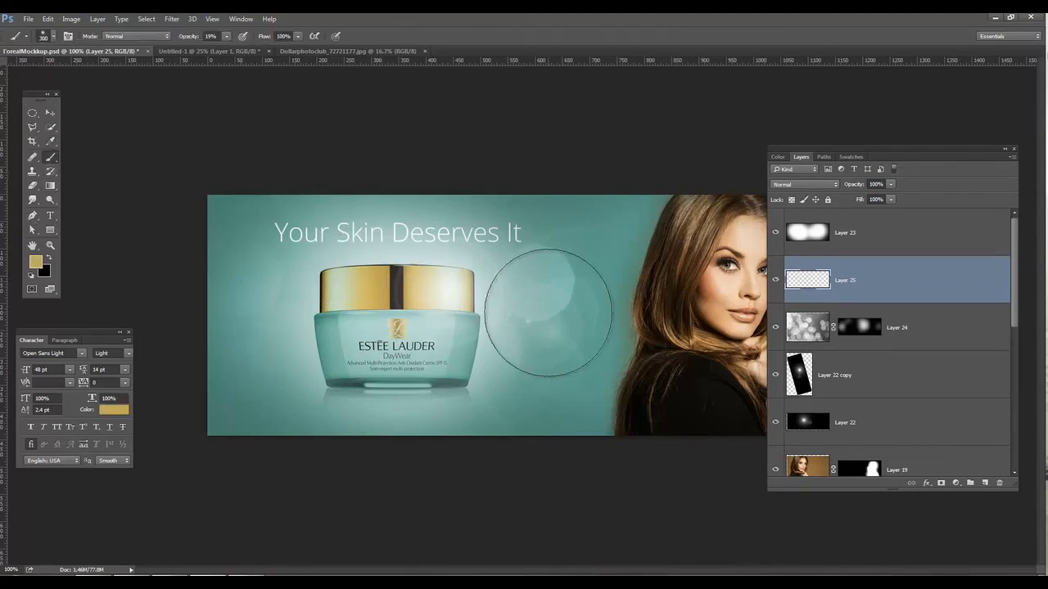
Brush a soft gold tint around the jar with a 400 px brush and set the new layer's opacity to 50%
key(bracketright)
key(bracketright)
key(bracketleft)
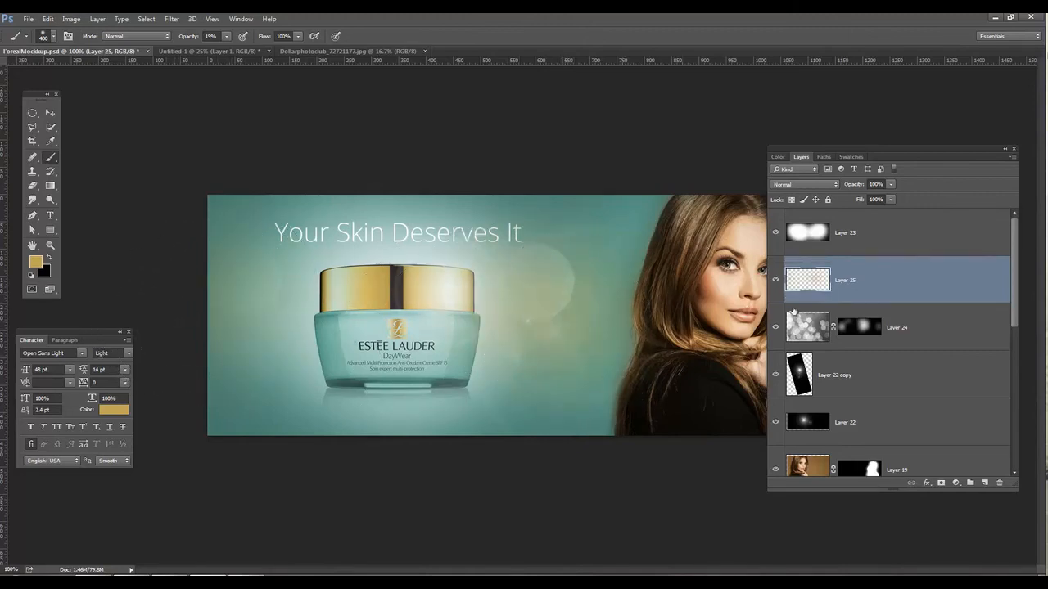
click(881, 184)
drag(816, 151, 937, 154)
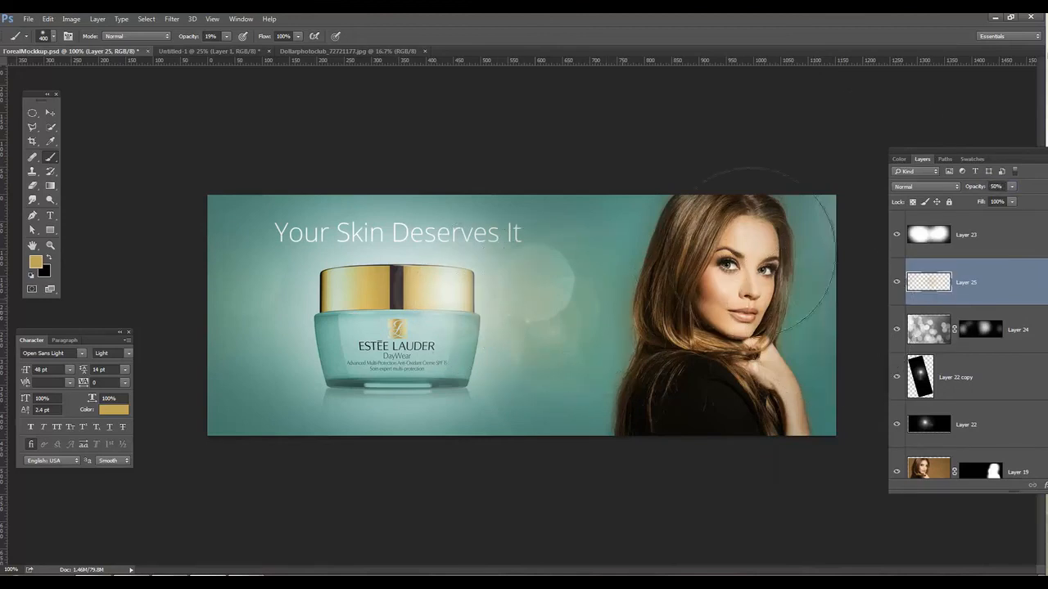
drag(924, 156, 794, 155)
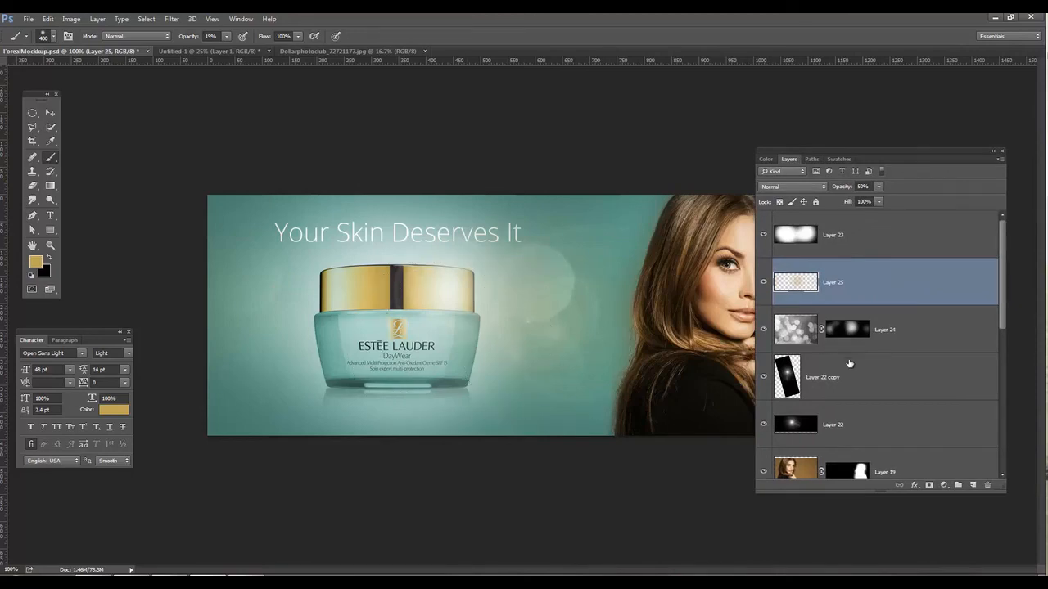
Move the jar layer, Layer 18, up the stack to sit directly above the bokeh layer
scroll(849, 363, down, 8)
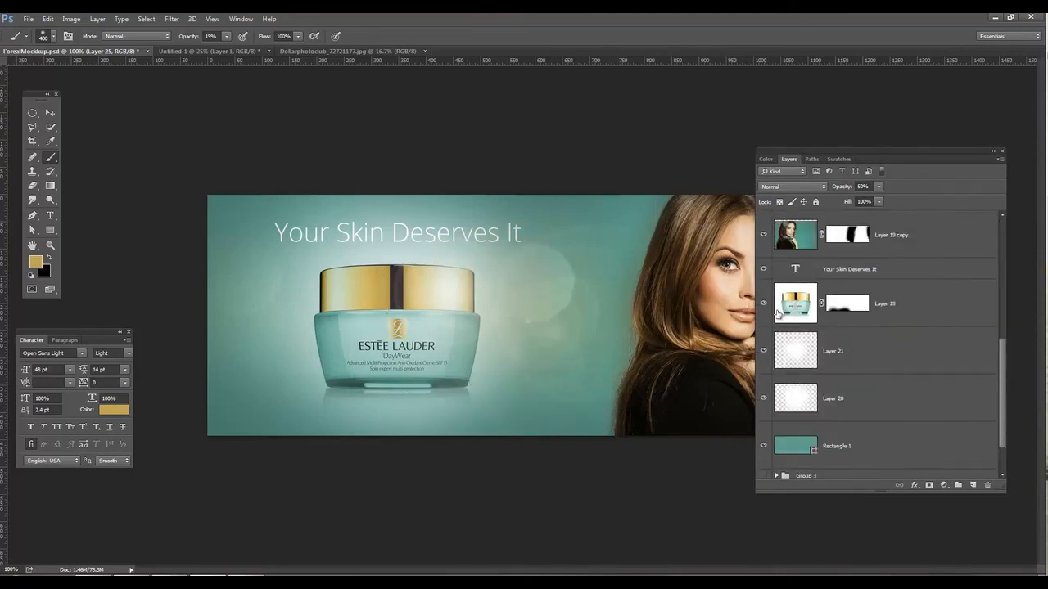
click(764, 304)
scroll(915, 336, up, 2)
scroll(921, 246, up, 3)
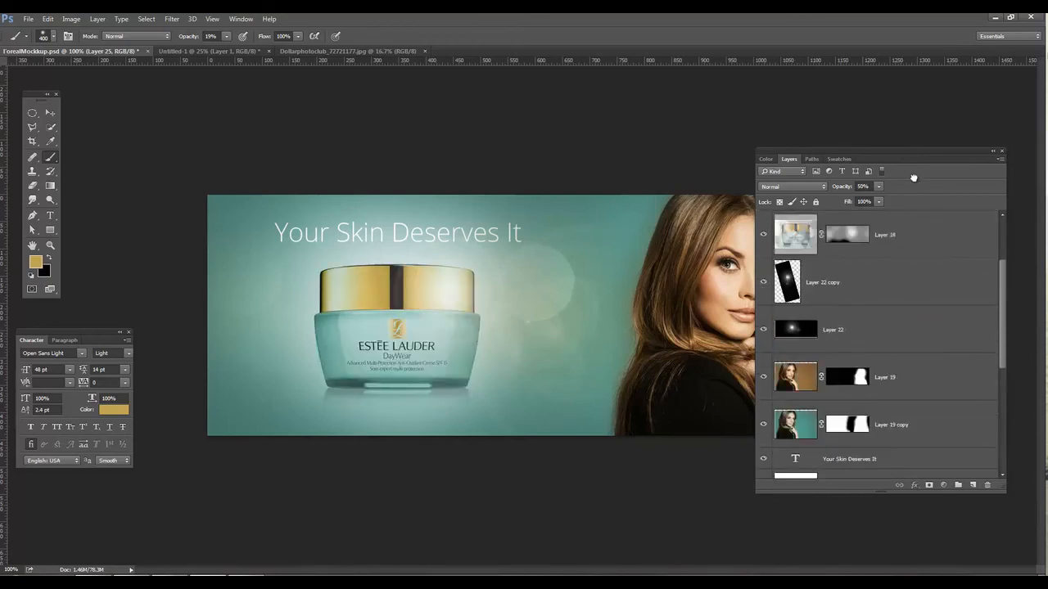
drag(914, 276, 915, 276)
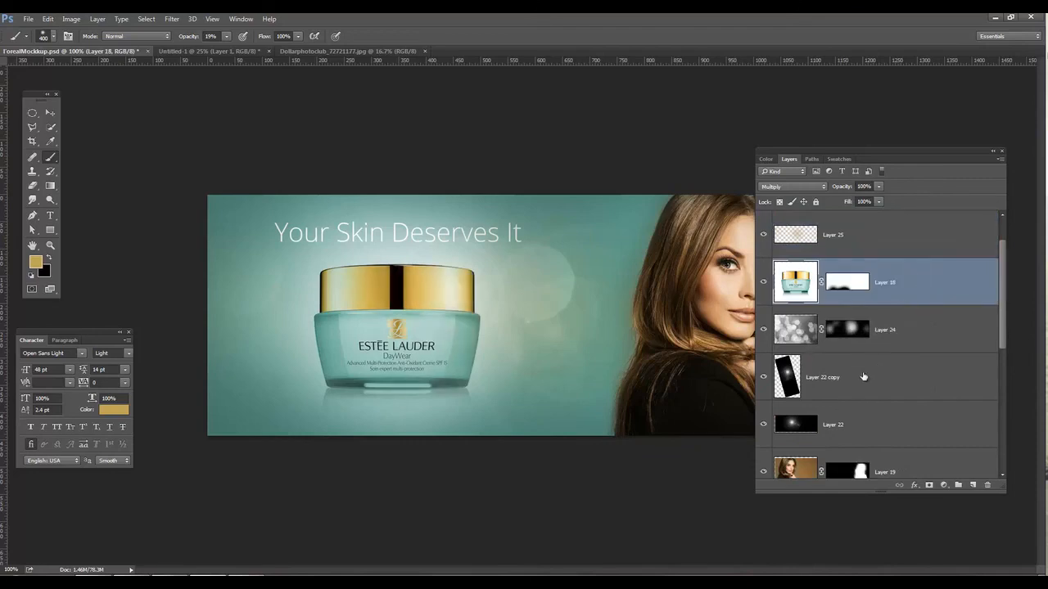
Move the light flare layer, Layer 22, directly above the jar layer and toggle its visibility to compare the effect
drag(862, 424, 882, 260)
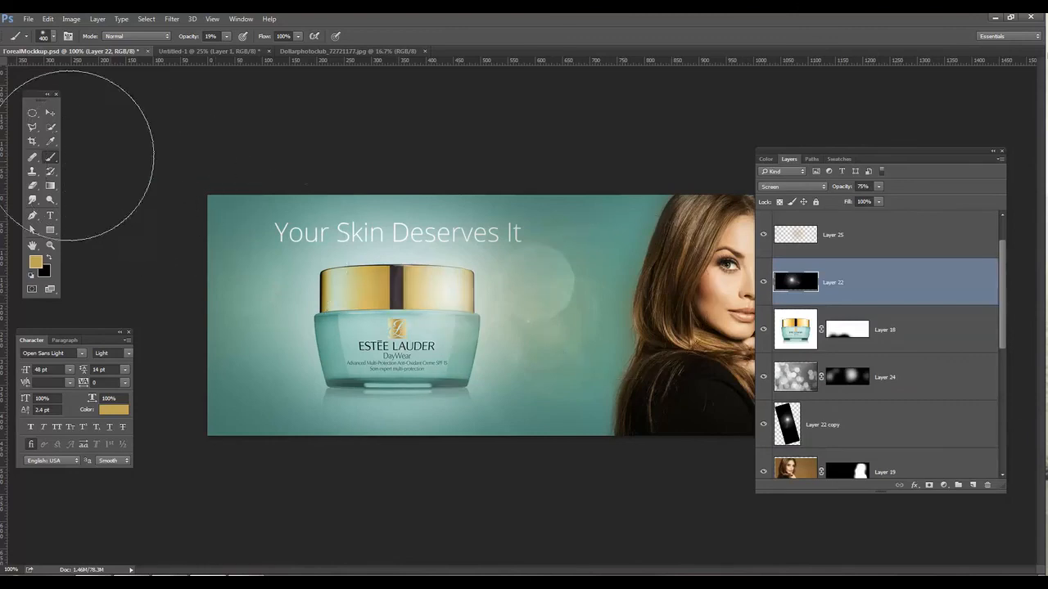
click(50, 112)
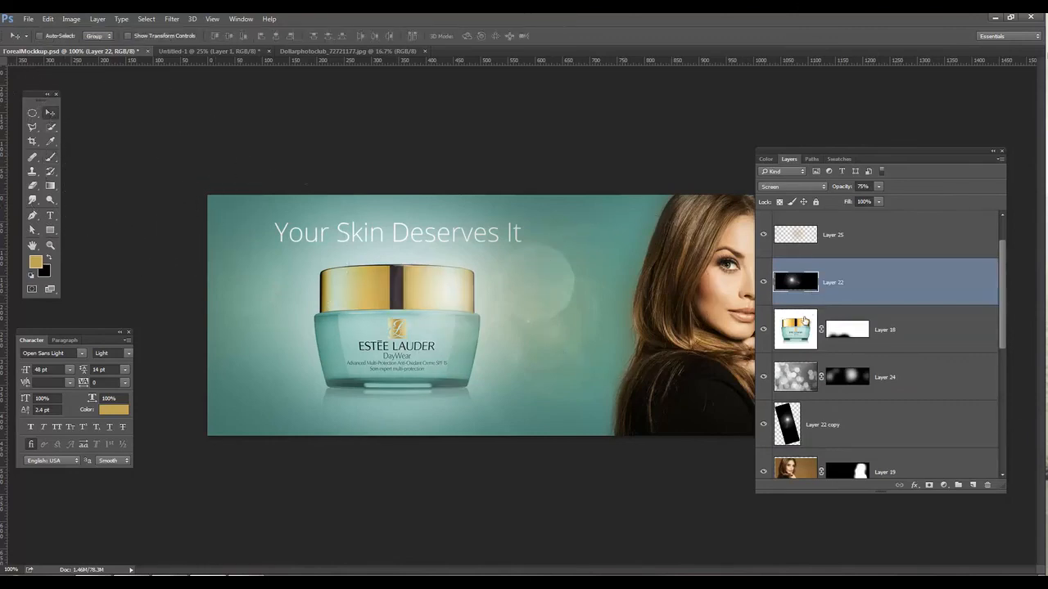
click(764, 283)
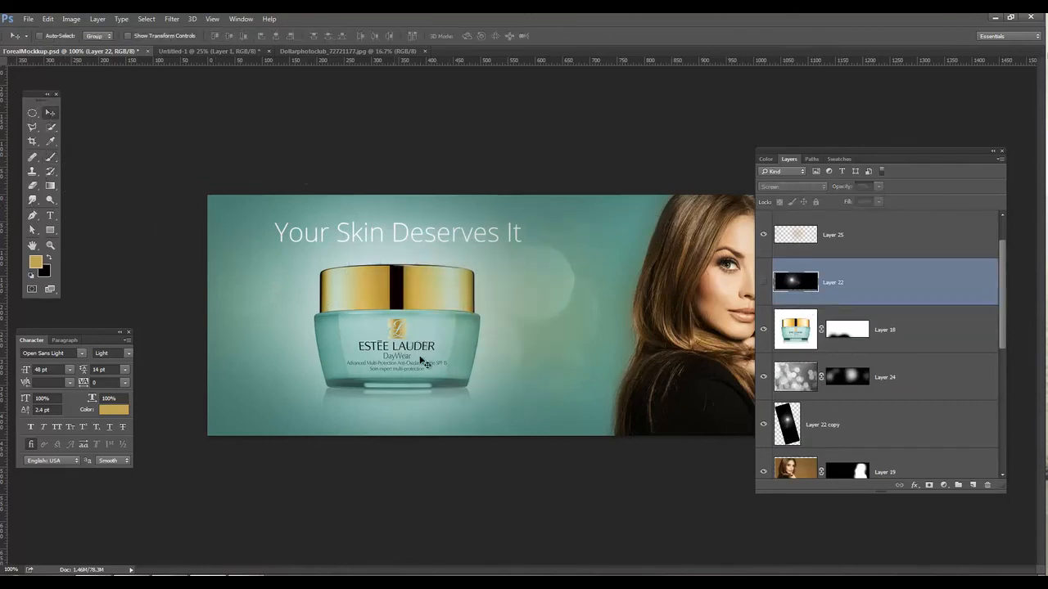
click(764, 285)
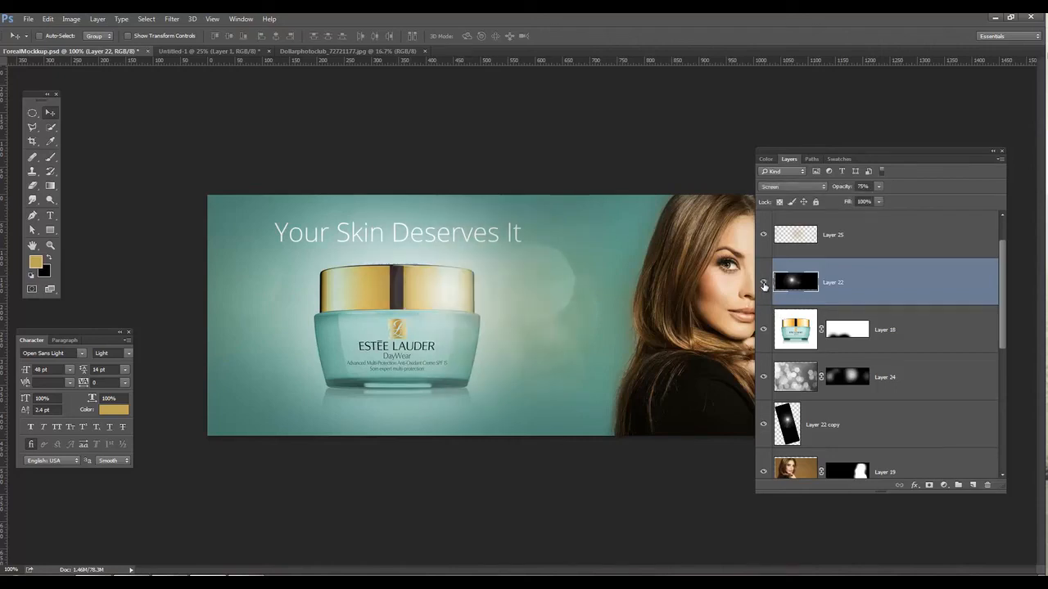
Try darkening the jar with a desaturated duplicate of its layer placed above the flare layer at 45% opacity
drag(926, 329, 973, 485)
drag(905, 304, 907, 241)
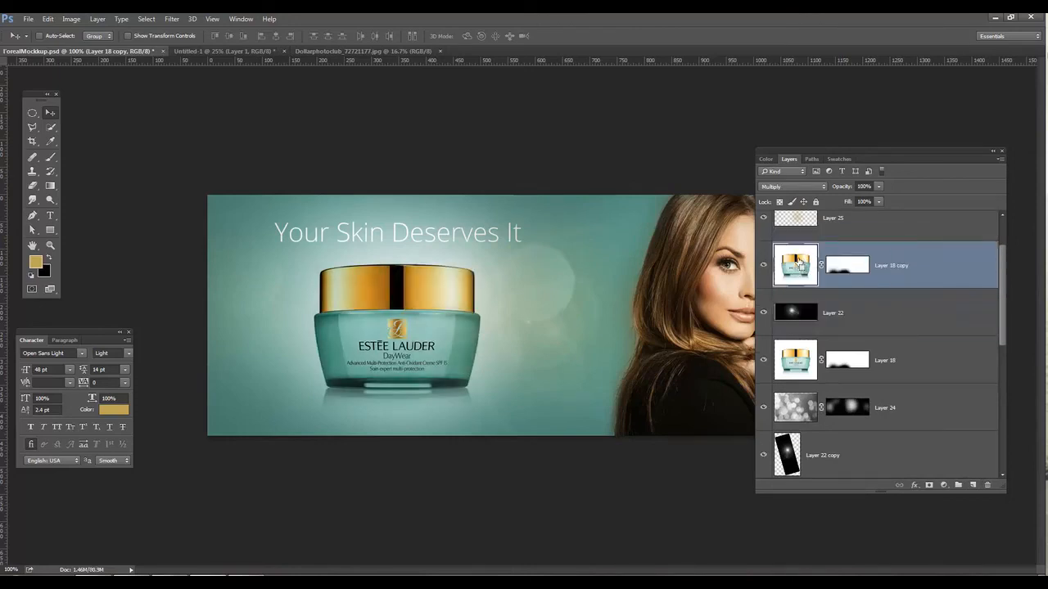
key(ctrl+shift+u)
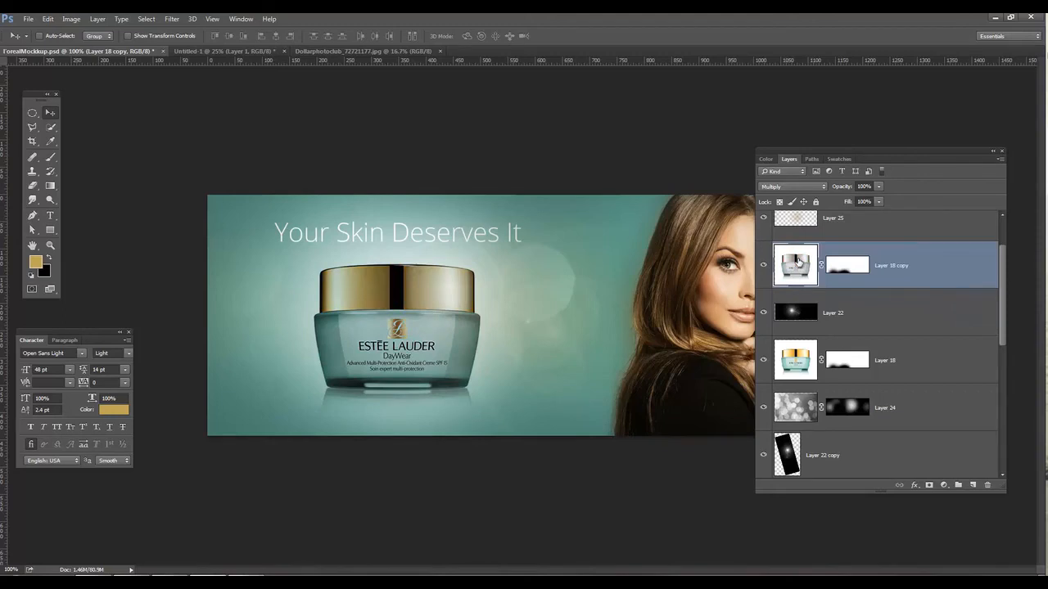
click(879, 190)
mouse_move(862, 198)
mouse_down()
mouse_move(812, 202)
mouse_move(848, 197)
mouse_up()
click(794, 279)
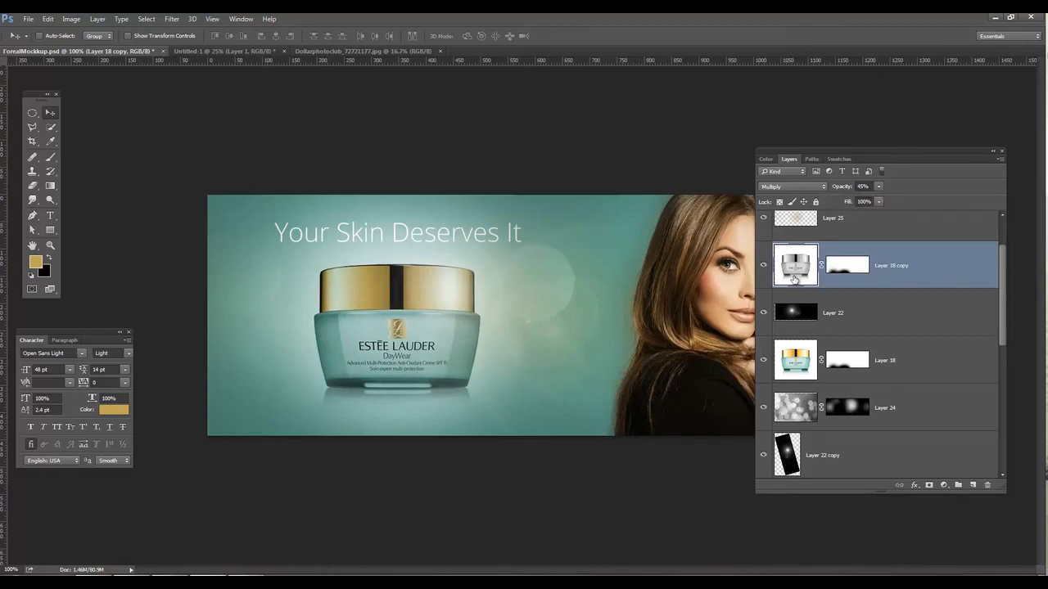
Compare the jar with and without the desaturated duplicate, and delete that duplicate layer
click(763, 266)
click(763, 265)
drag(928, 275, 987, 486)
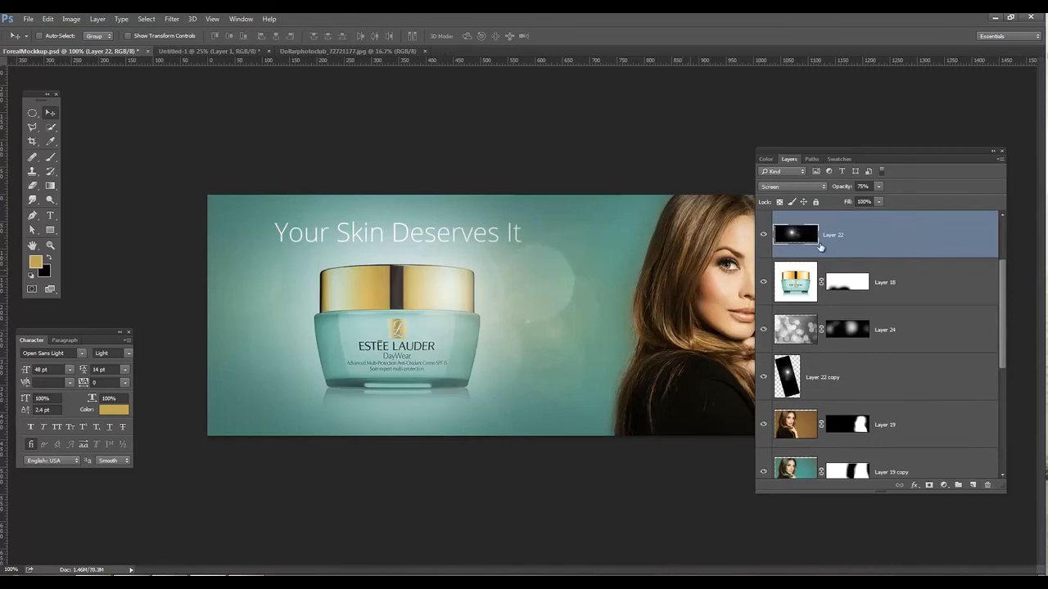
Scale the light flare layer, Layer 22, down to about 68% and shift it slightly left over the jar
drag(822, 149, 875, 152)
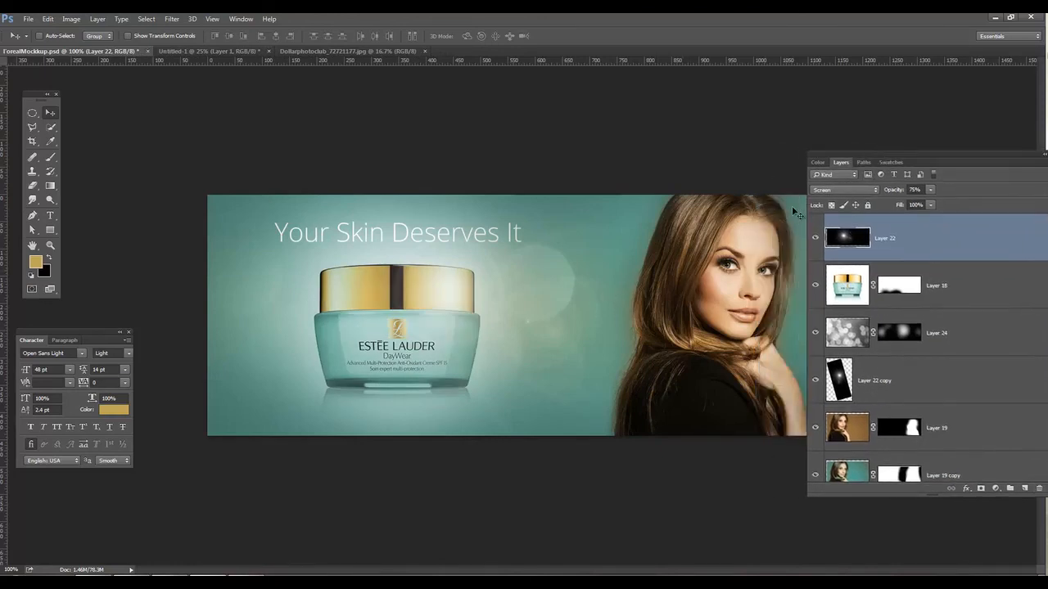
key(ctrl+t)
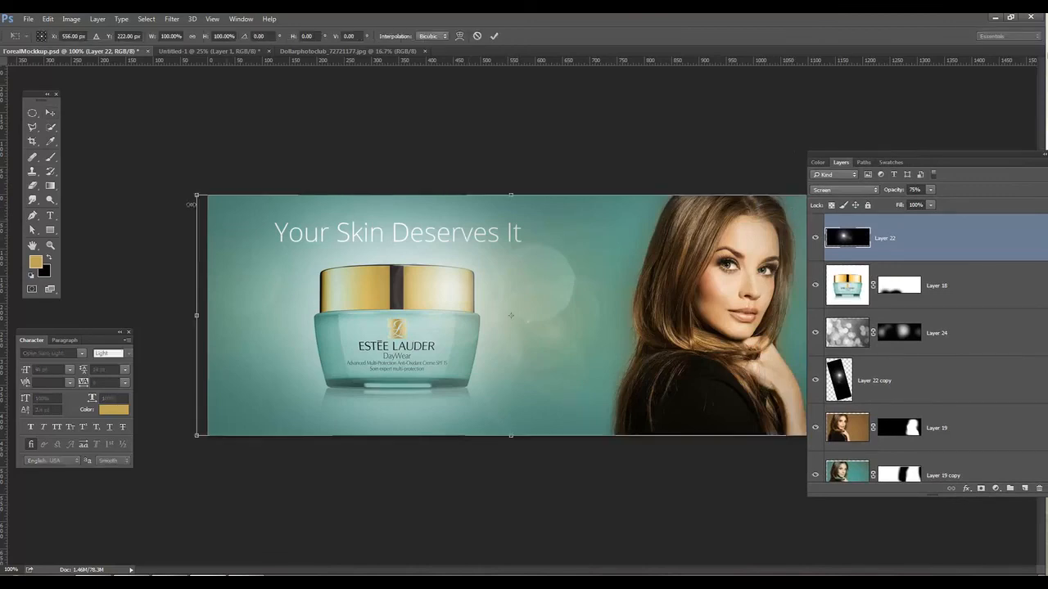
drag(195, 193, 296, 233)
drag(514, 334, 502, 332)
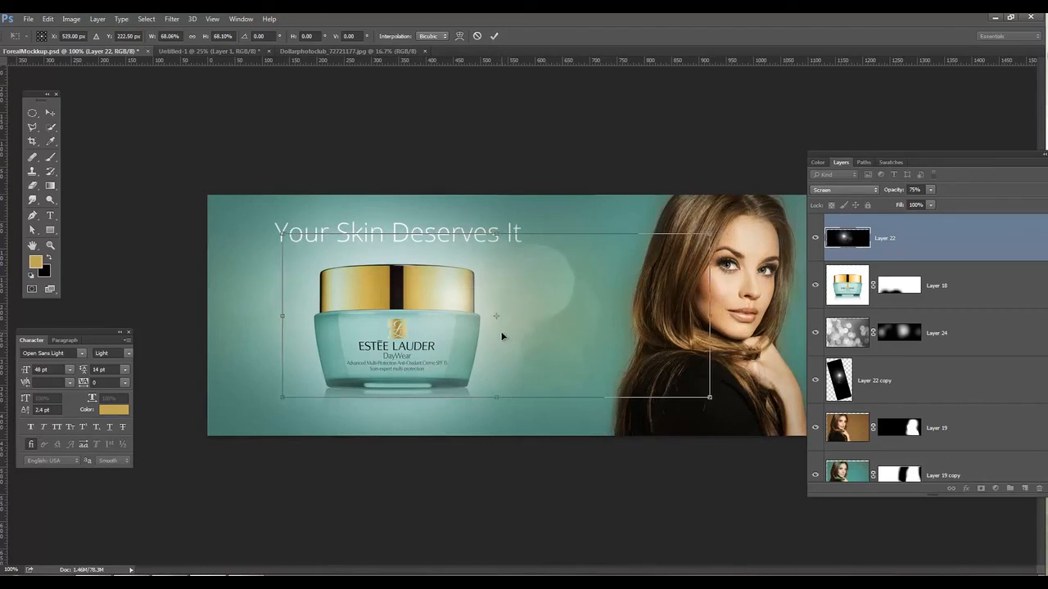
key(Return)
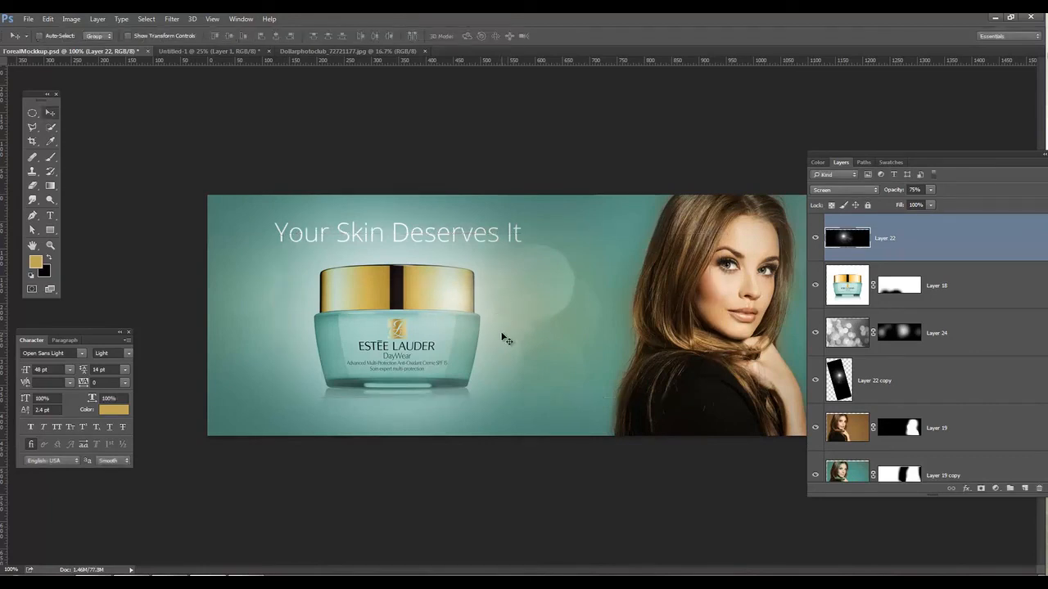
Darken Layer 22's background with a Levels black point sampled on the flare around the jar lid, and nudge the flare slightly left
key(ctrl+l)
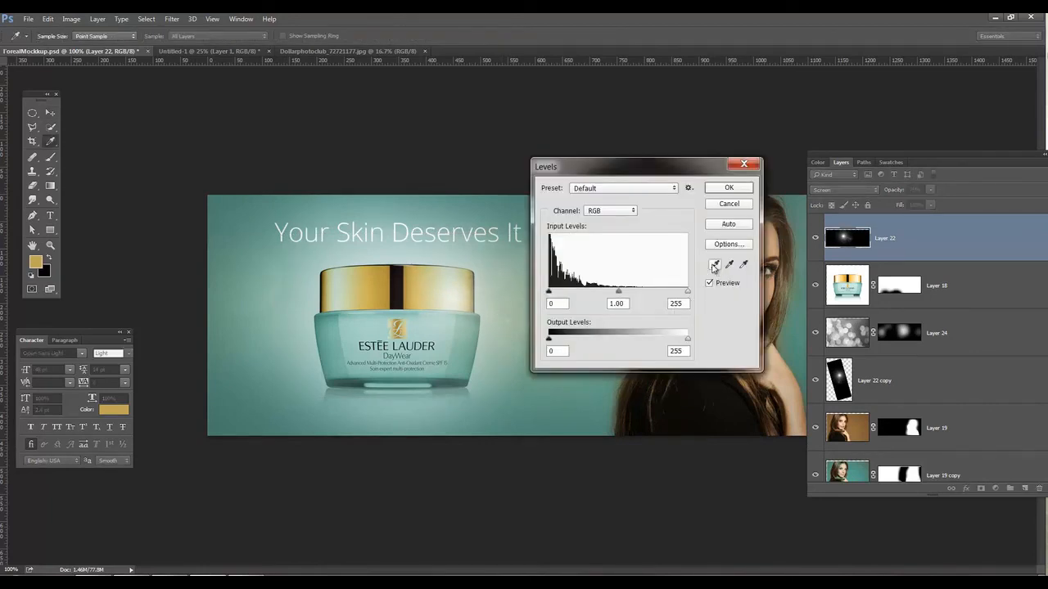
click(713, 267)
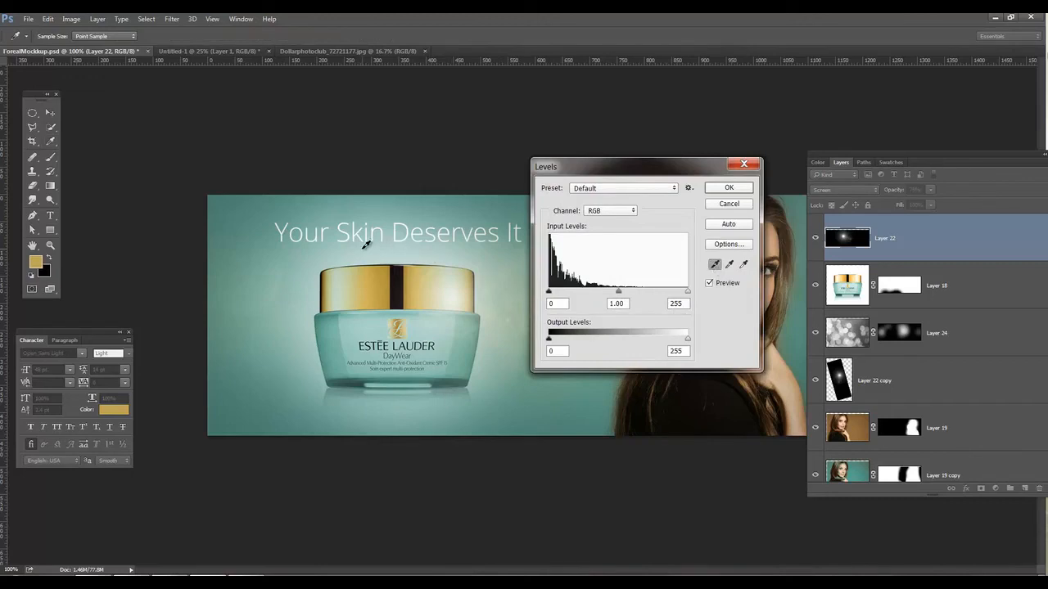
click(410, 257)
click(411, 283)
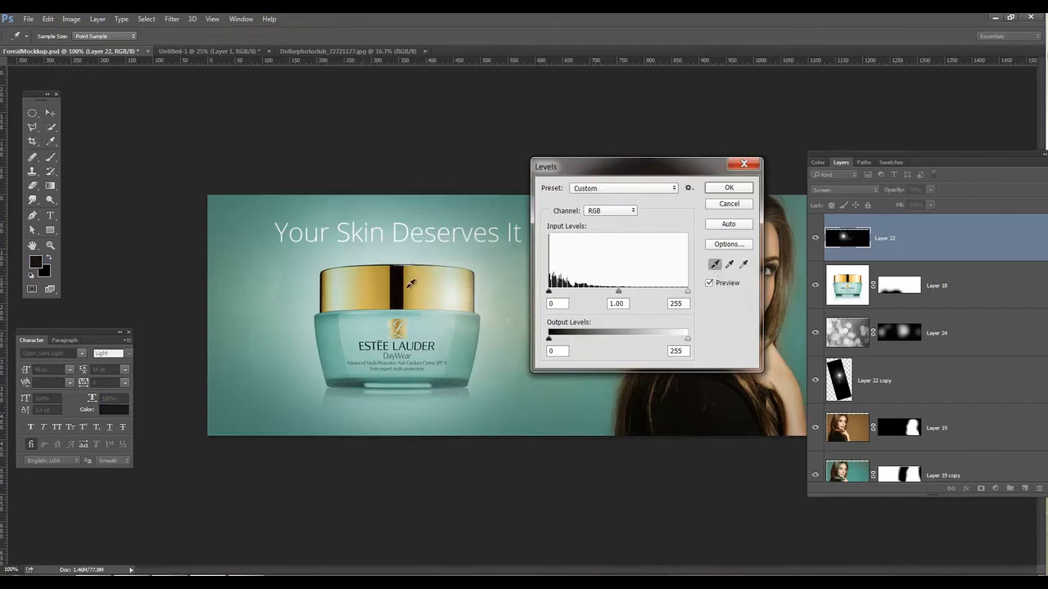
click(379, 291)
click(393, 291)
click(729, 188)
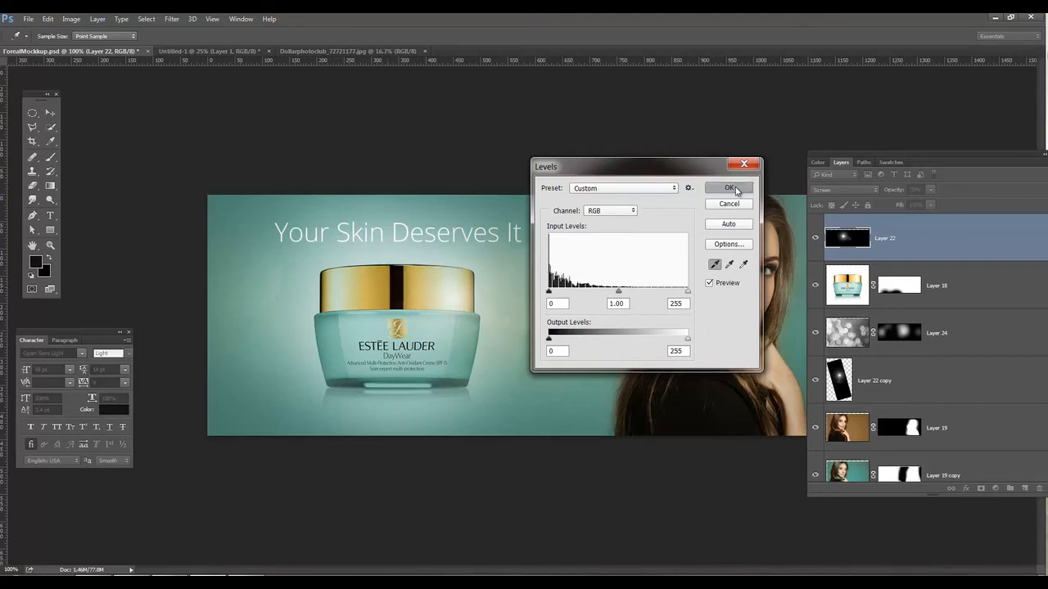
drag(495, 289, 487, 292)
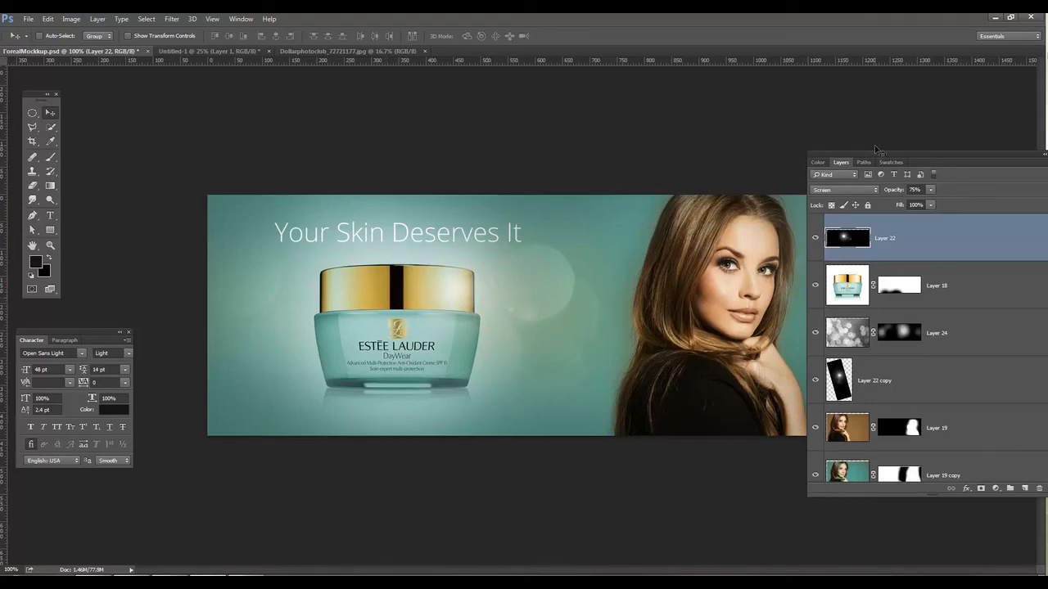
Hide Layer 22 and cover the whole canvas with a black rectangle on a new layer above it
drag(848, 157, 831, 155)
click(774, 239)
click(983, 489)
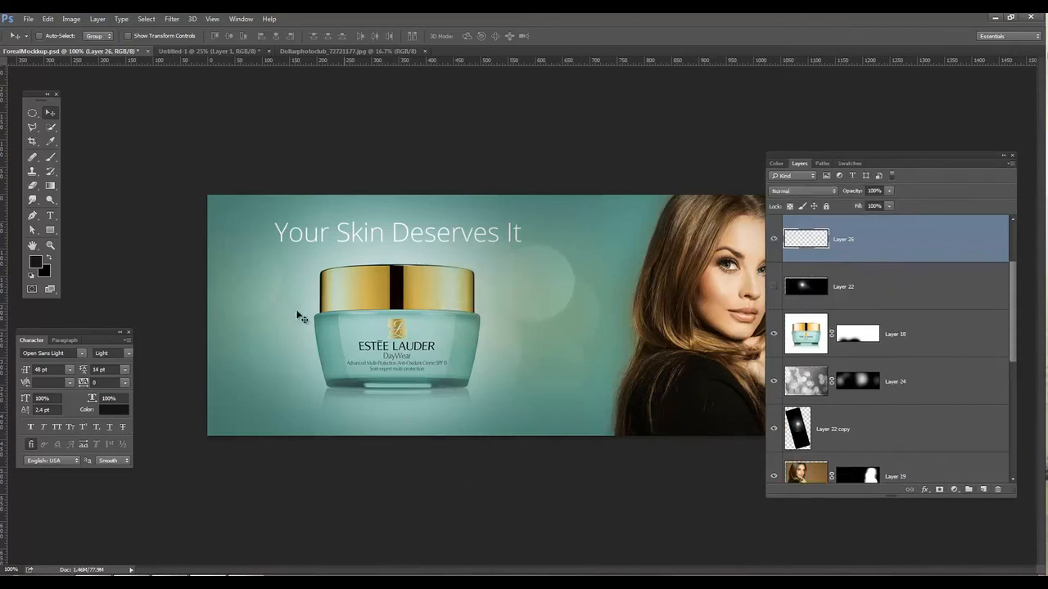
click(50, 230)
drag(804, 159, 880, 154)
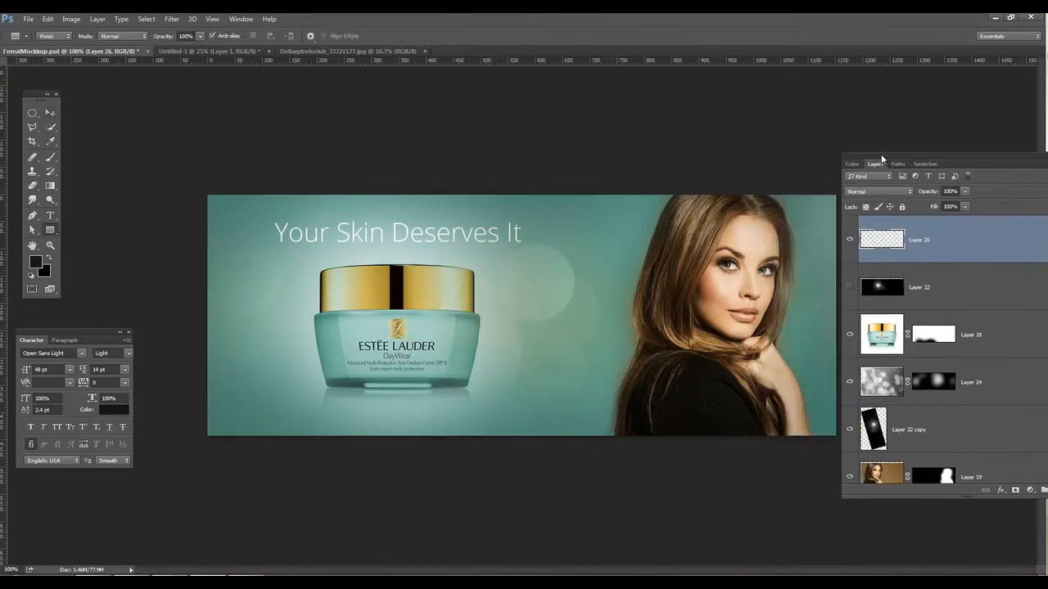
drag(202, 188, 860, 444)
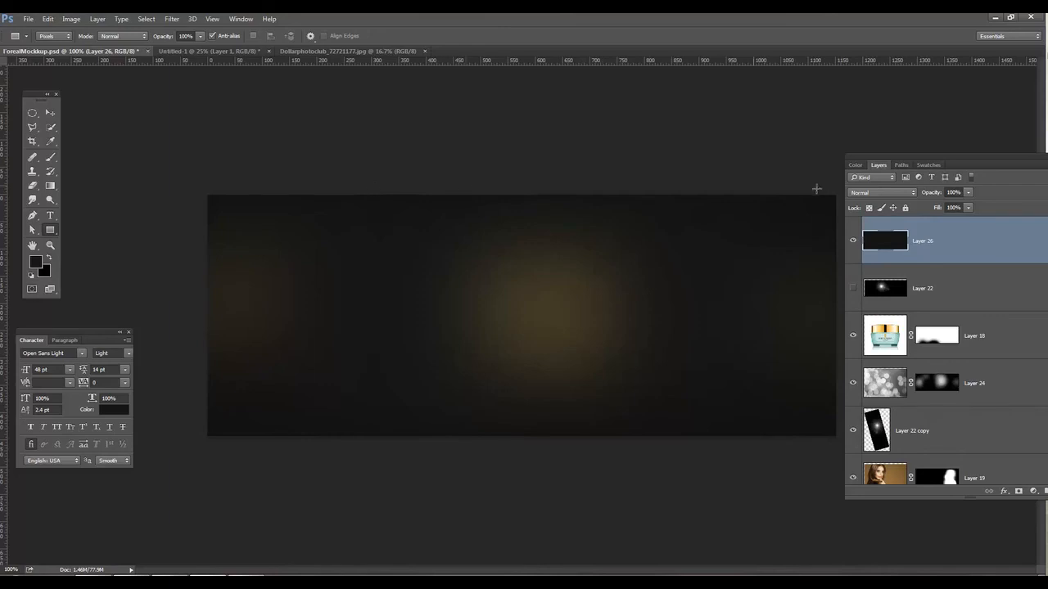
key(ctrl+z)
drag(186, 172, 874, 489)
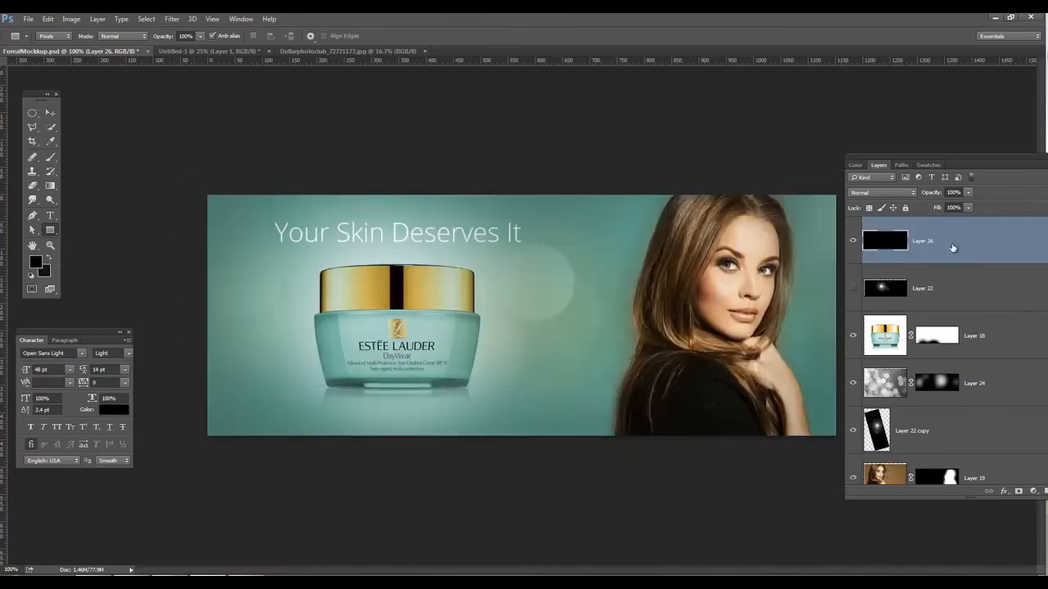
Move the black layer, Layer 26, to the top of the stack and render a lens flare on it
drag(911, 253, 924, 226)
click(172, 18)
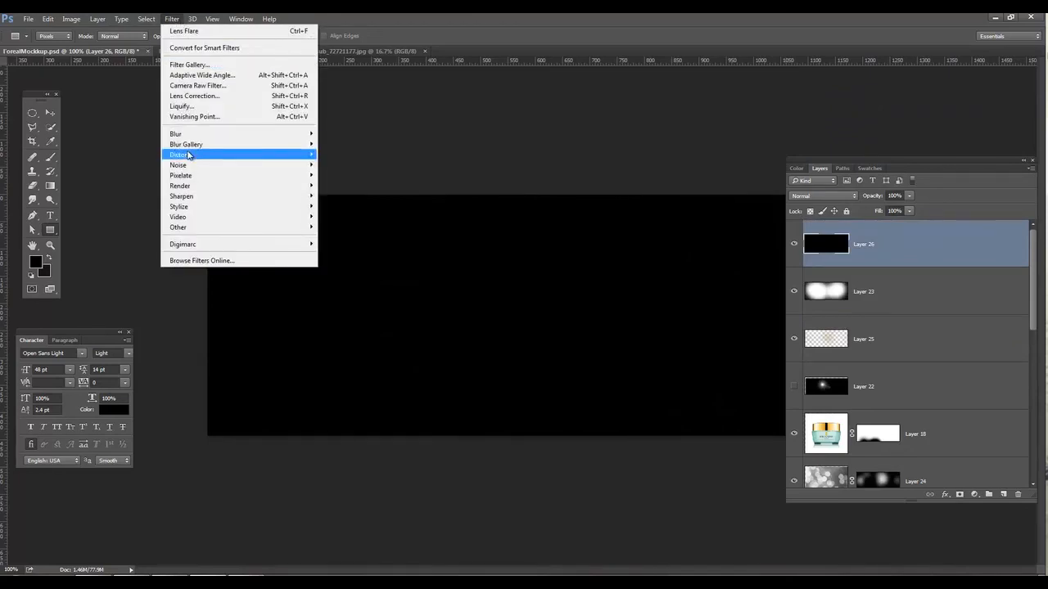
click(184, 30)
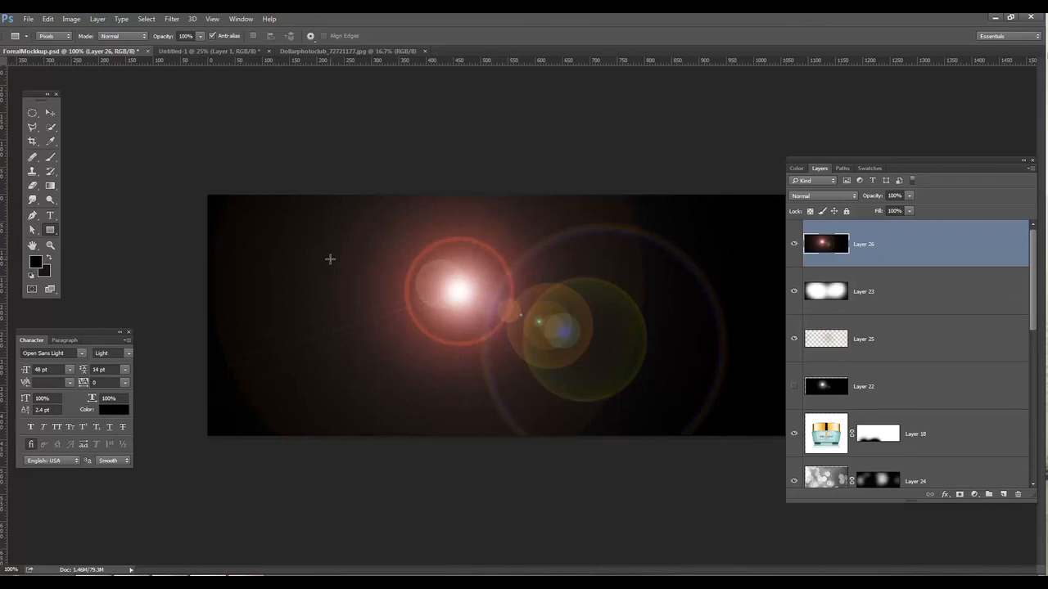
Try darkening the lens flare's background with Curves by moving the black point to input 44, output 0
click(50, 113)
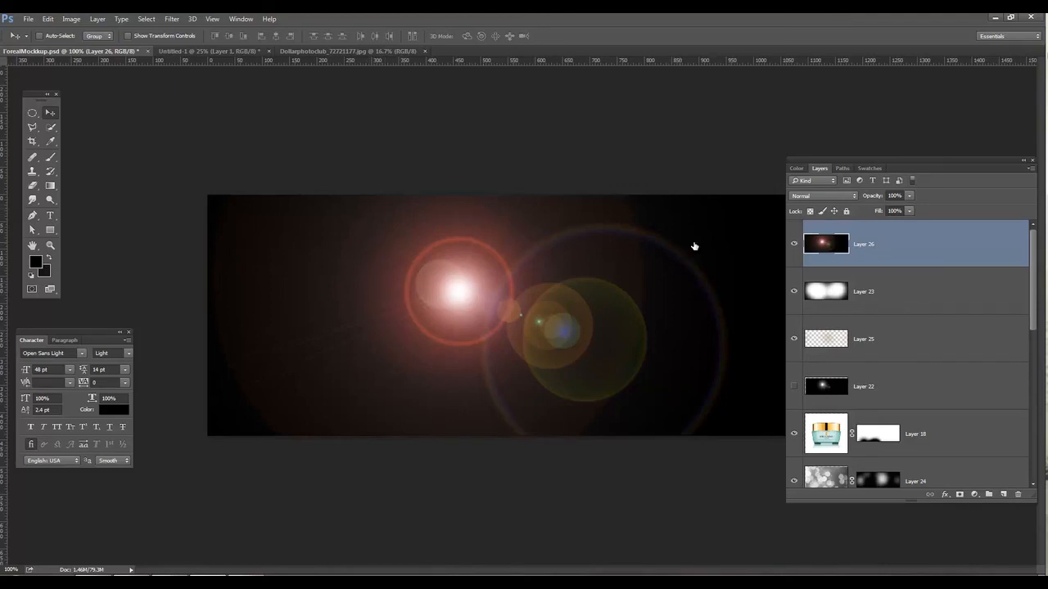
click(71, 19)
mouse_move(82, 48)
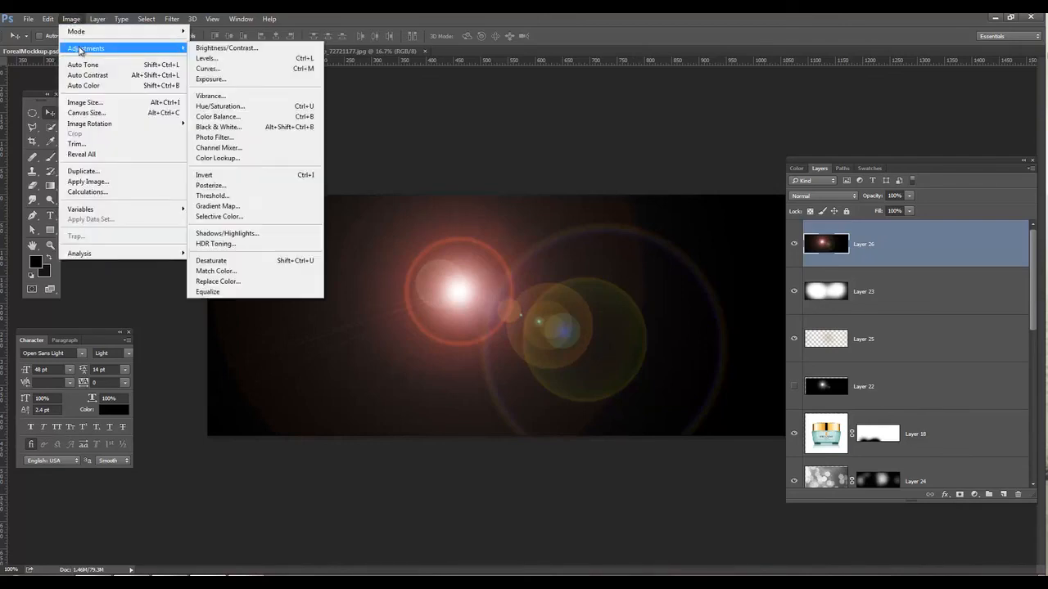
click(266, 69)
drag(609, 124, 940, 160)
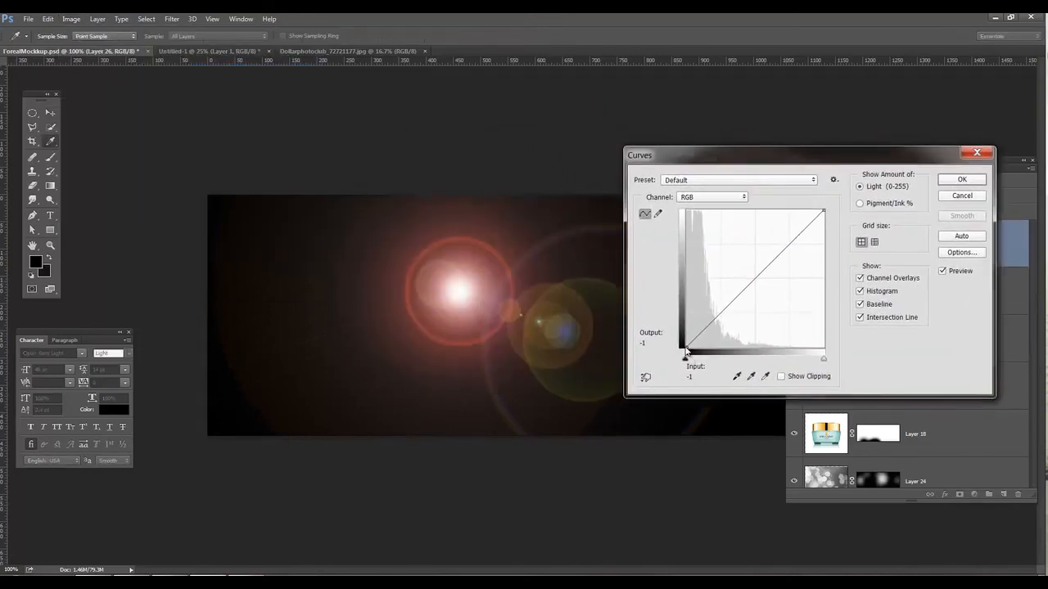
mouse_move(686, 350)
mouse_down()
mouse_move(714, 347)
mouse_move(704, 347)
mouse_up()
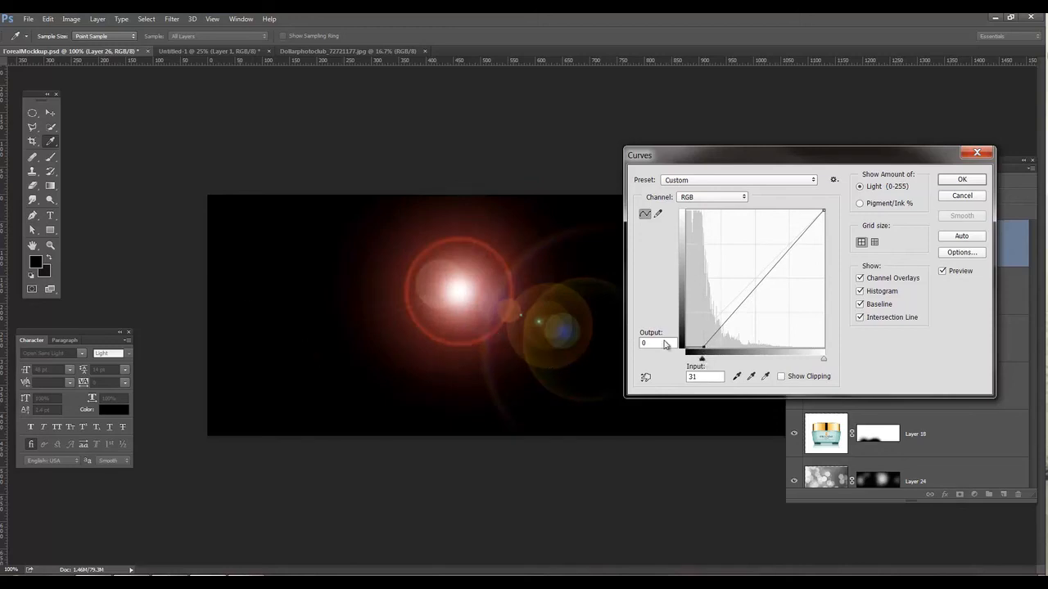
mouse_move(705, 345)
mouse_down()
mouse_move(684, 347)
mouse_move(686, 319)
mouse_move(685, 347)
mouse_move(710, 347)
mouse_up()
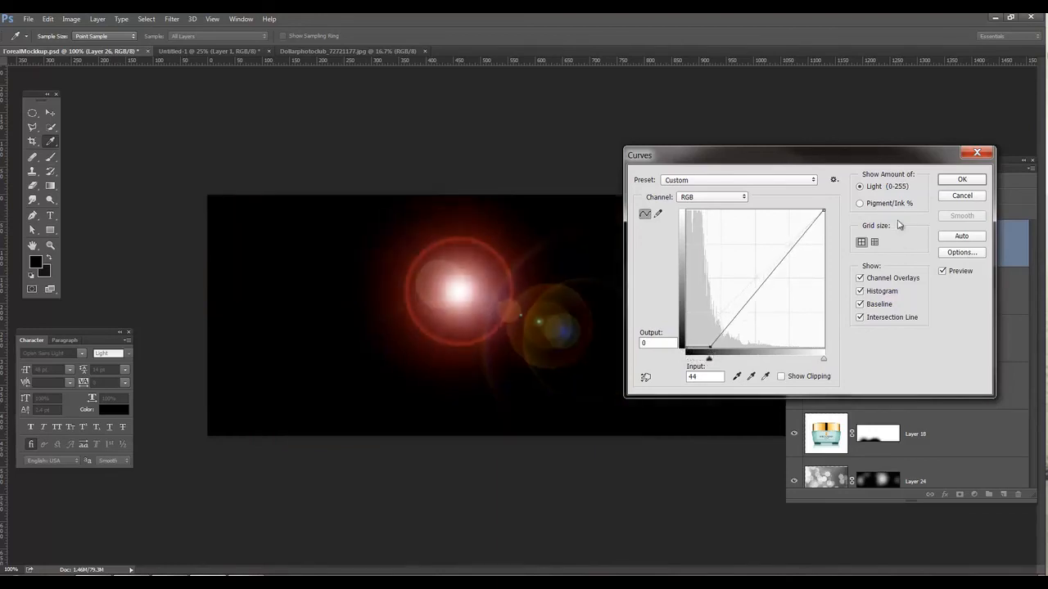
click(952, 181)
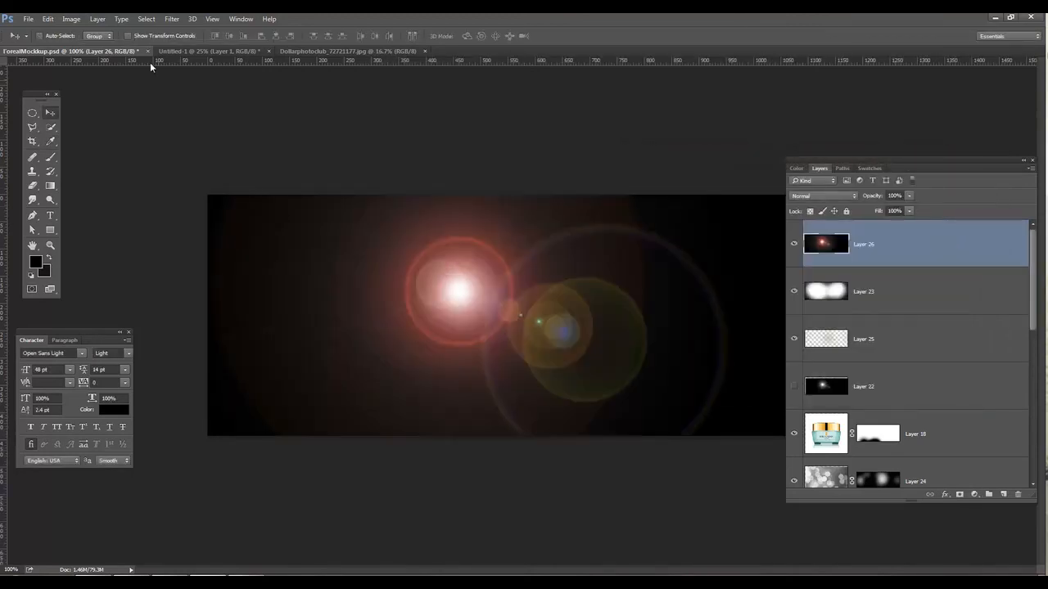
Try Levels on the lens flare layer with a black input of 35, and with a black point sampled beside the flare's ring
click(80, 18)
mouse_move(86, 51)
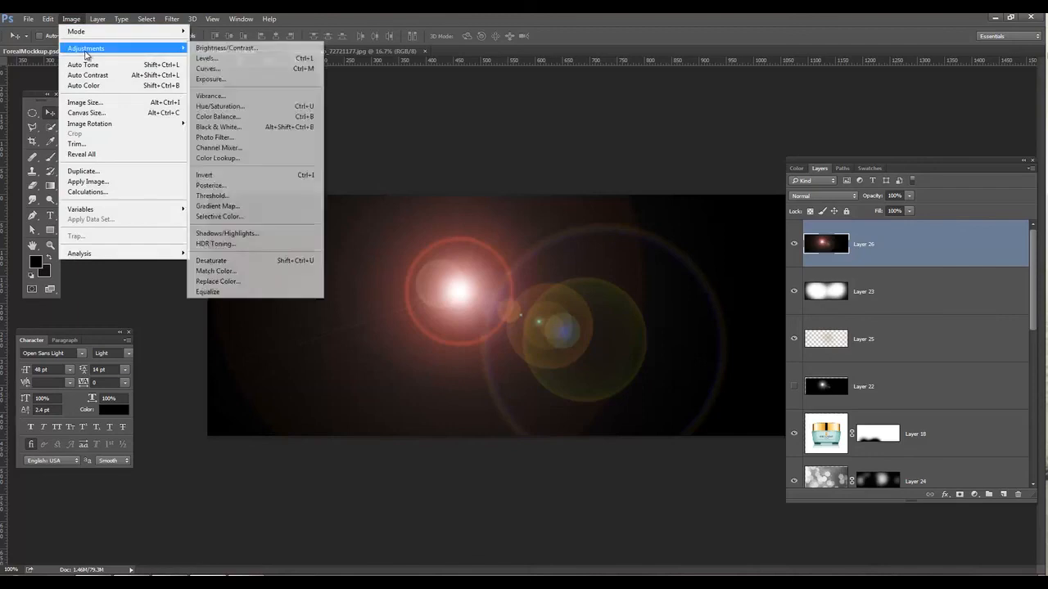
click(211, 58)
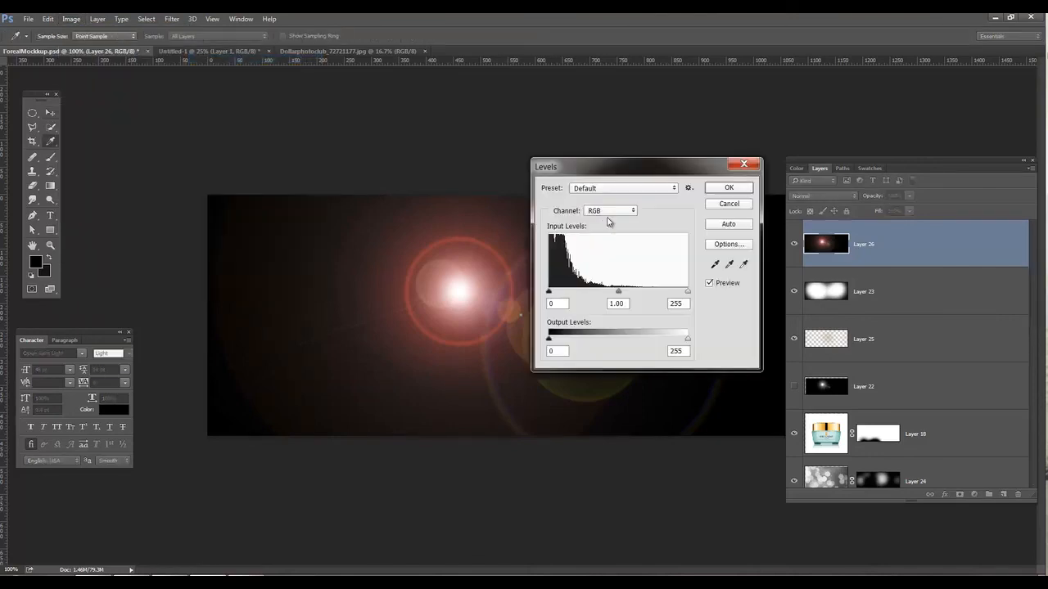
drag(665, 167, 794, 178)
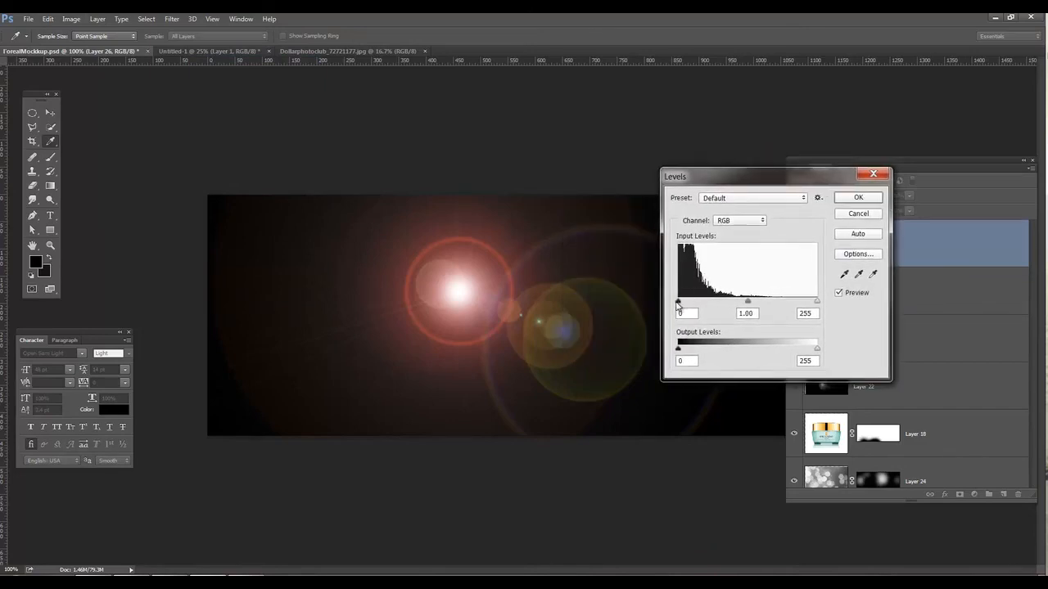
drag(678, 303, 698, 304)
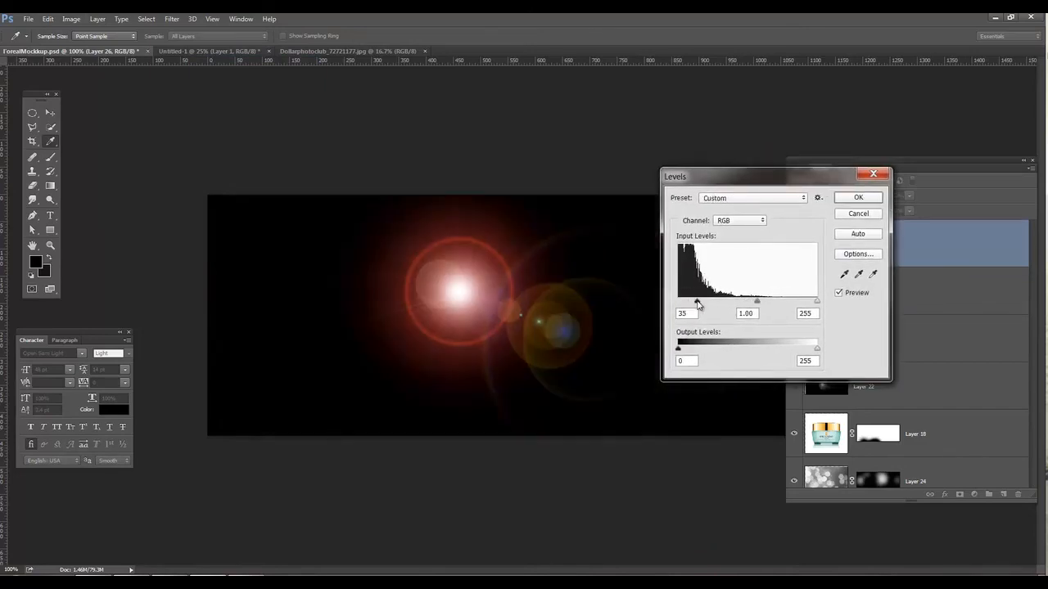
drag(697, 304, 643, 309)
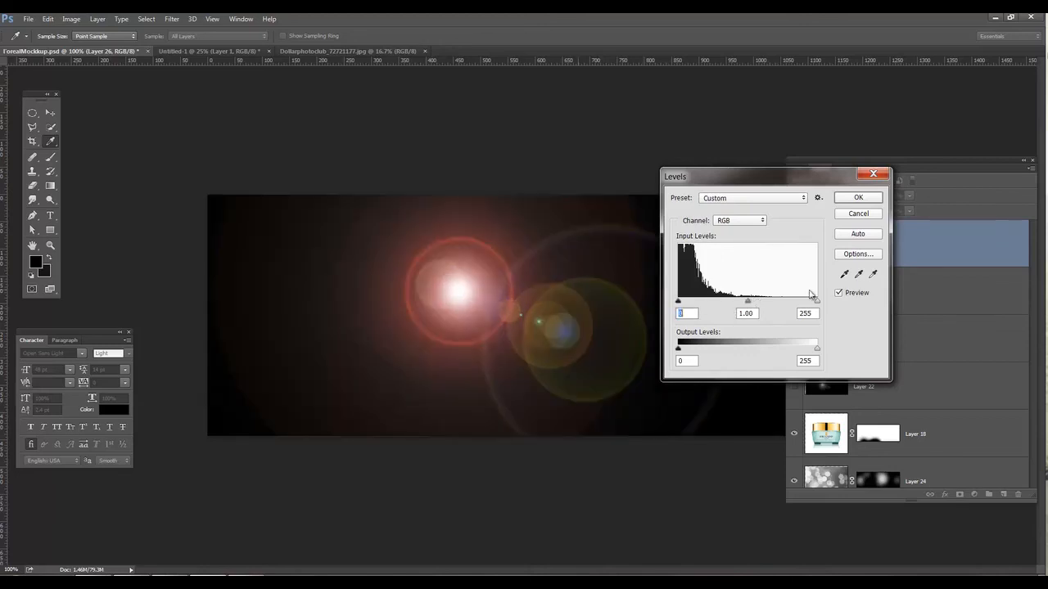
click(844, 274)
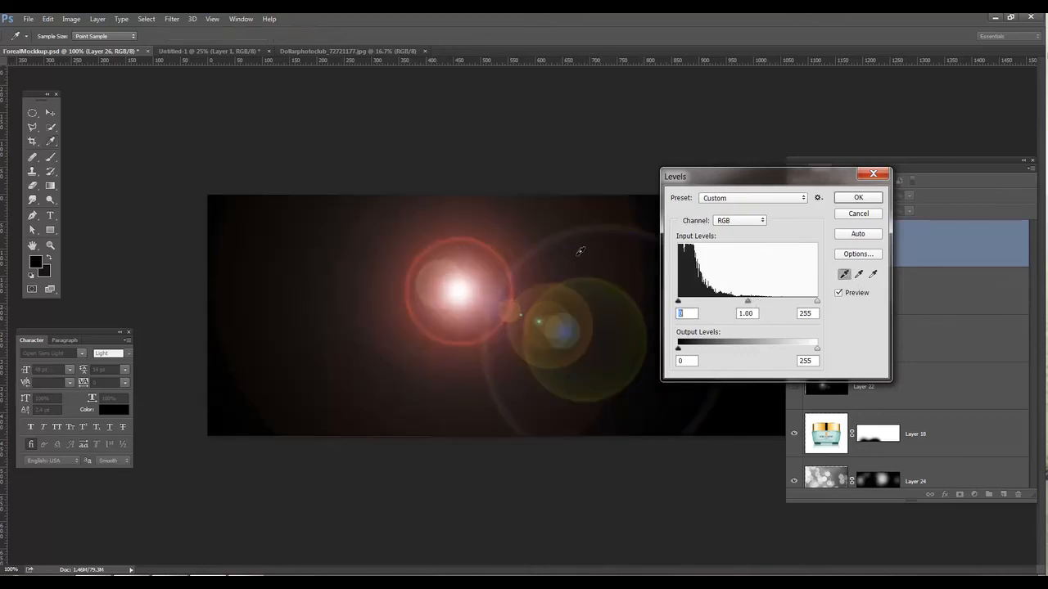
click(404, 266)
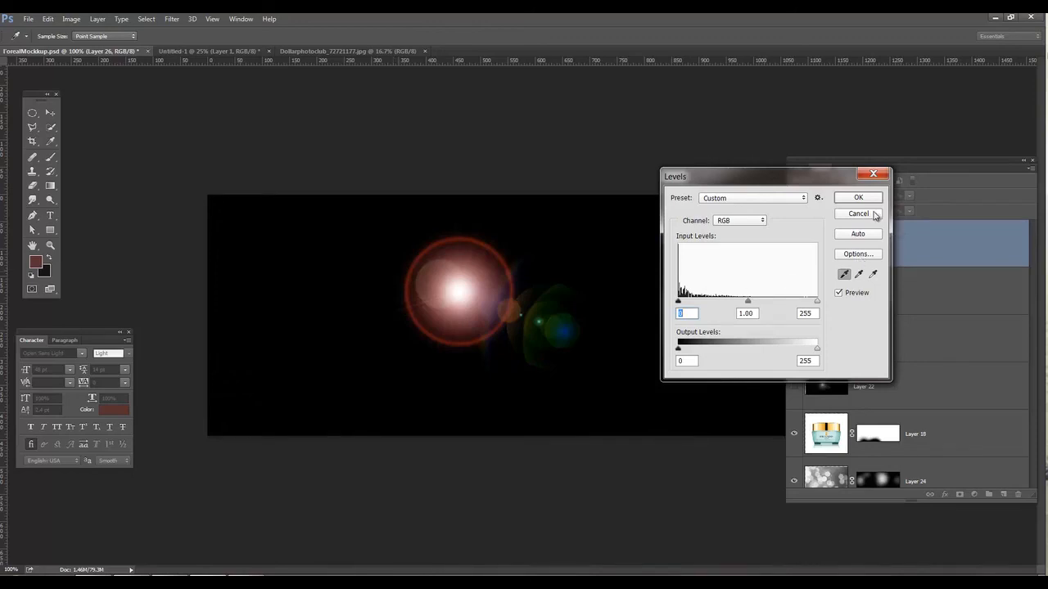
click(874, 214)
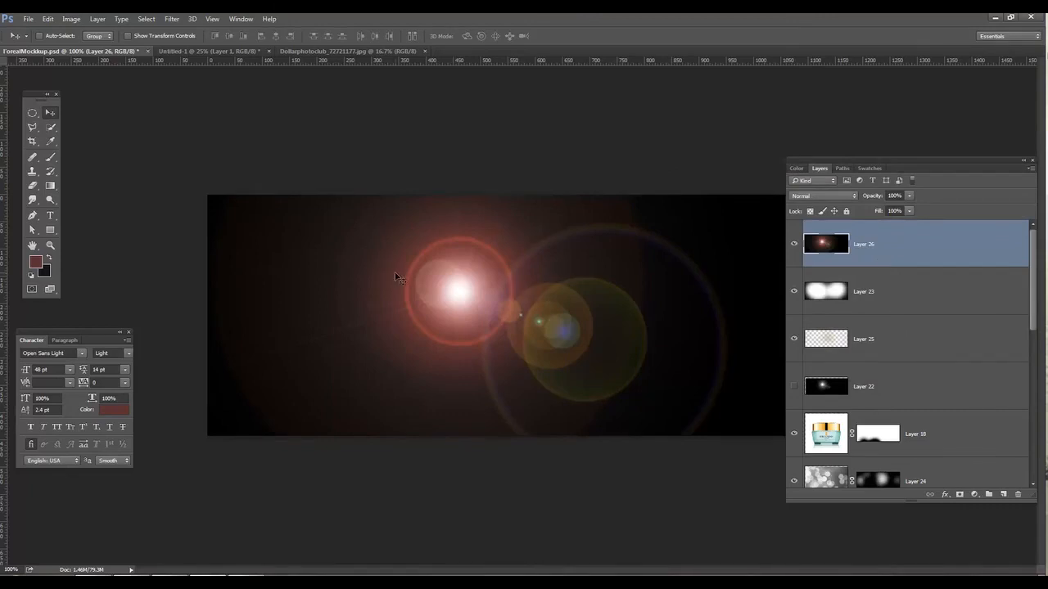
Apply Levels to the lens flare layer with the black point sampled in the glow just outside the red ring
key(ctrl+l)
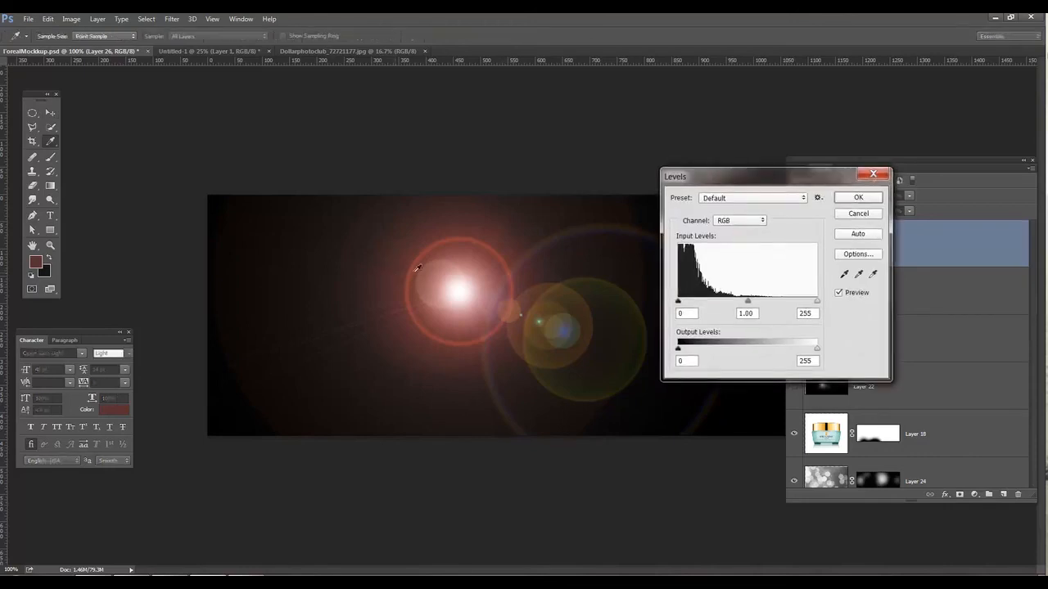
click(844, 274)
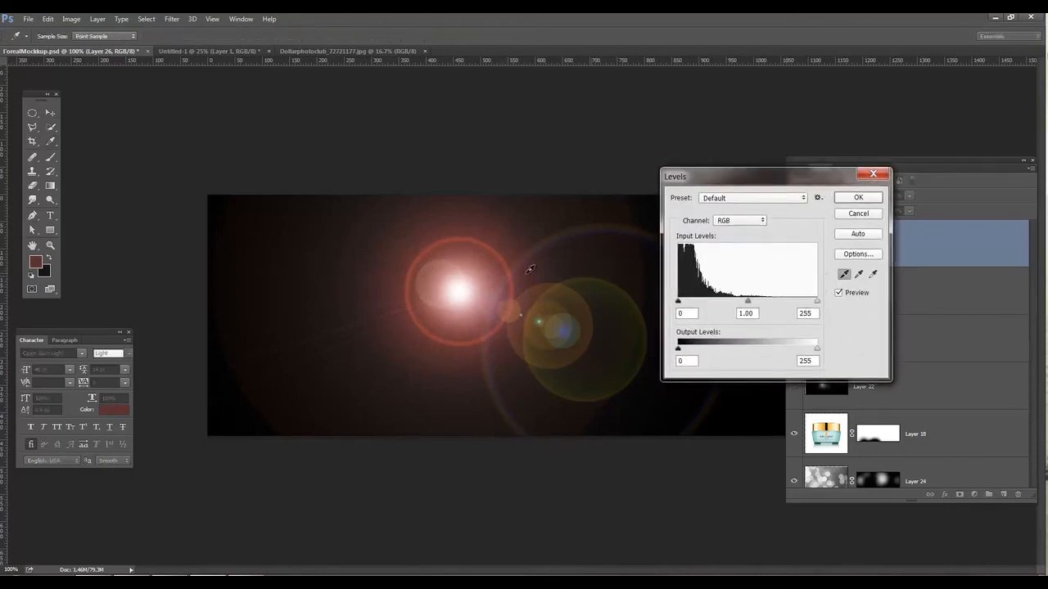
click(398, 259)
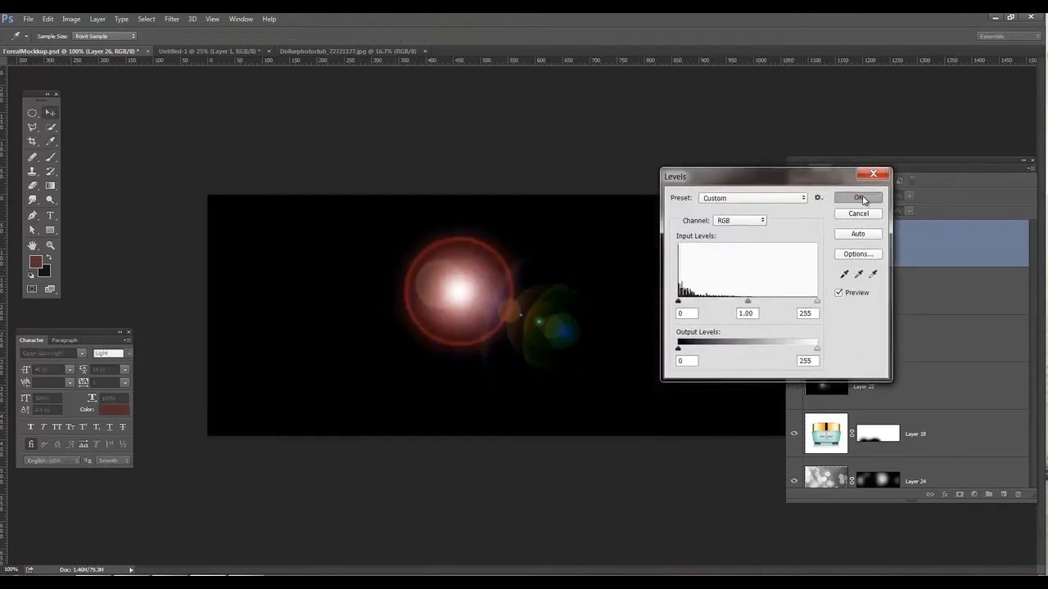
click(858, 198)
Set the lens flare layer, Layer 26, to Screen blending to check it over the banner, and delete that layer
click(844, 197)
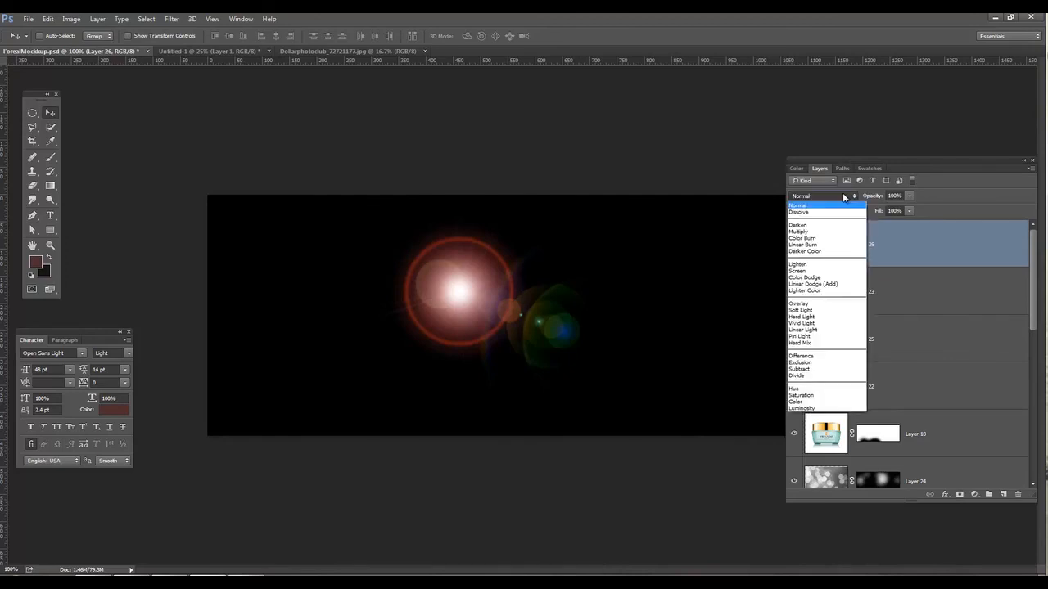
click(838, 271)
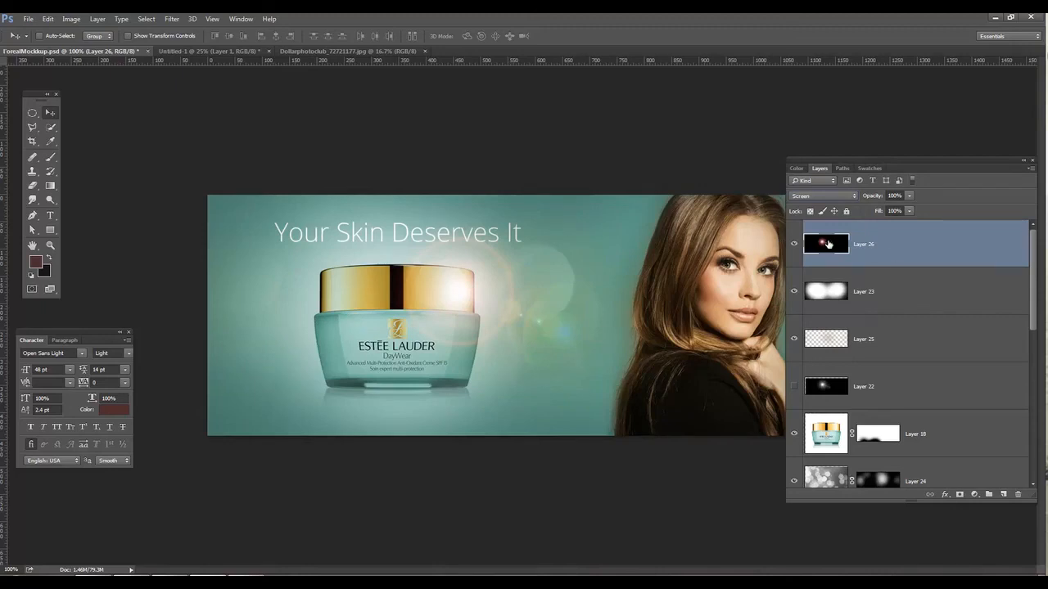
drag(813, 245, 1018, 495)
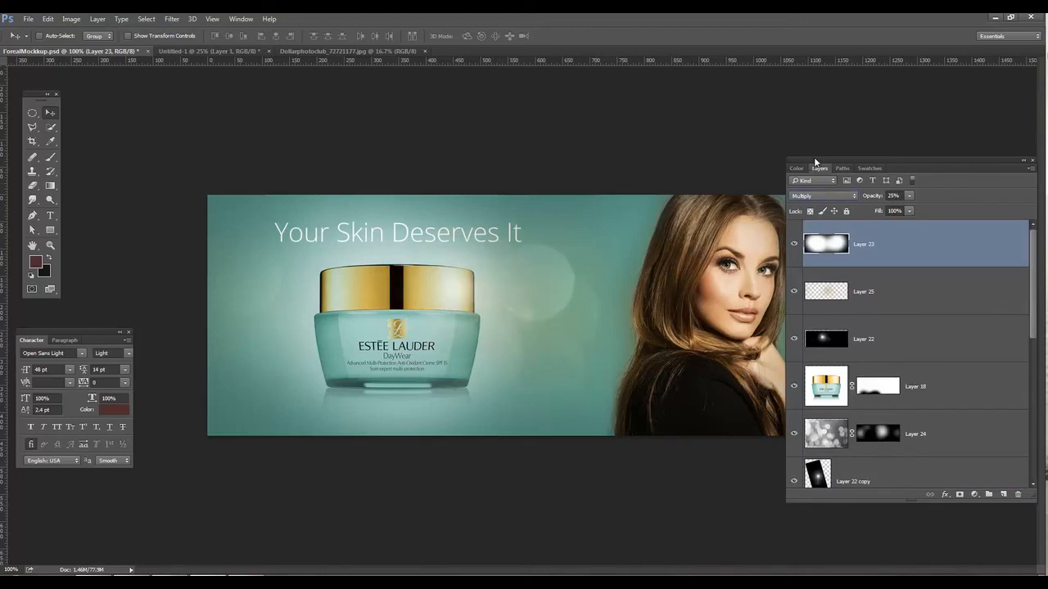
Add a new top layer and dab soft white light over the banner's right edge using the Brush at 19% opacity
drag(814, 161, 831, 165)
drag(929, 159, 886, 192)
drag(966, 189, 1010, 185)
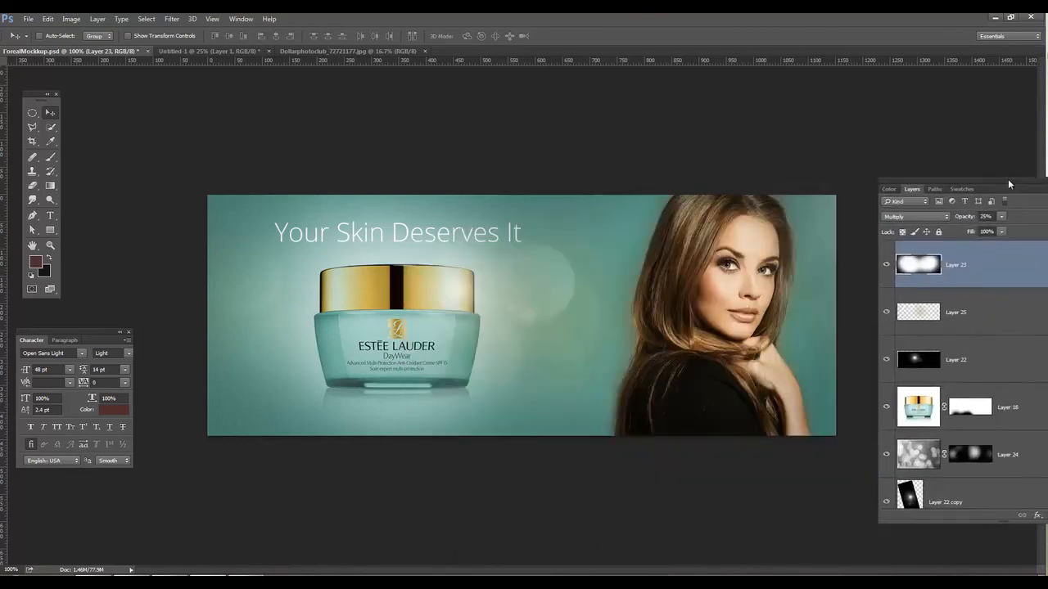
drag(915, 182, 240, 183)
click(50, 159)
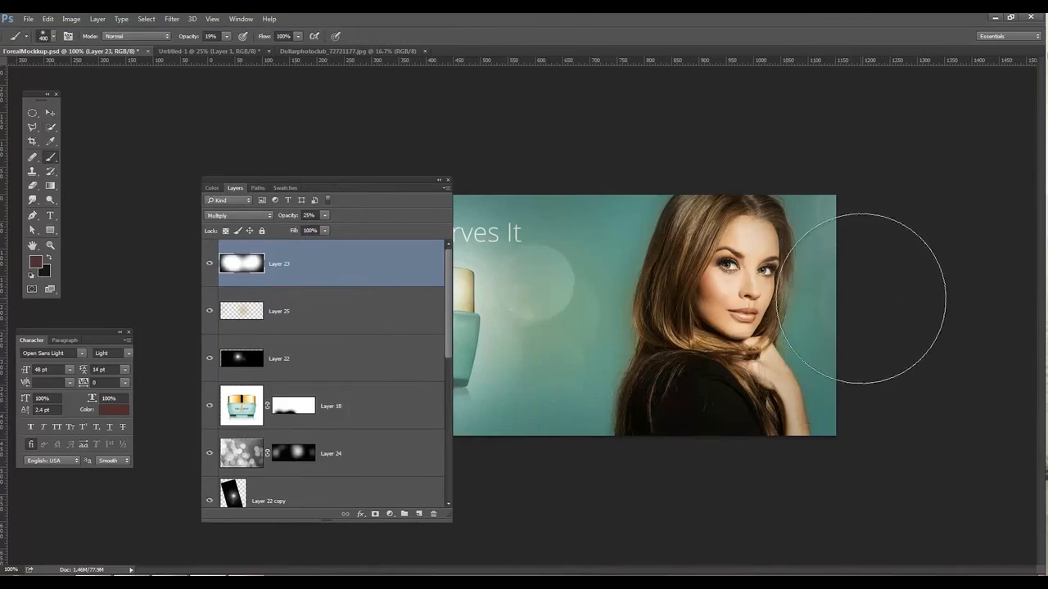
click(31, 275)
click(49, 257)
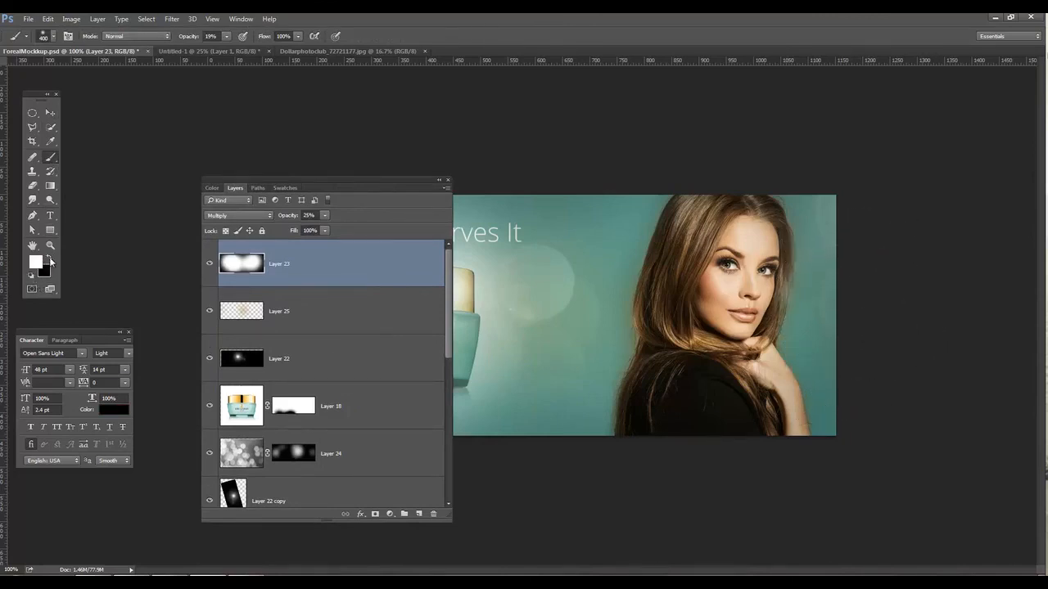
click(418, 515)
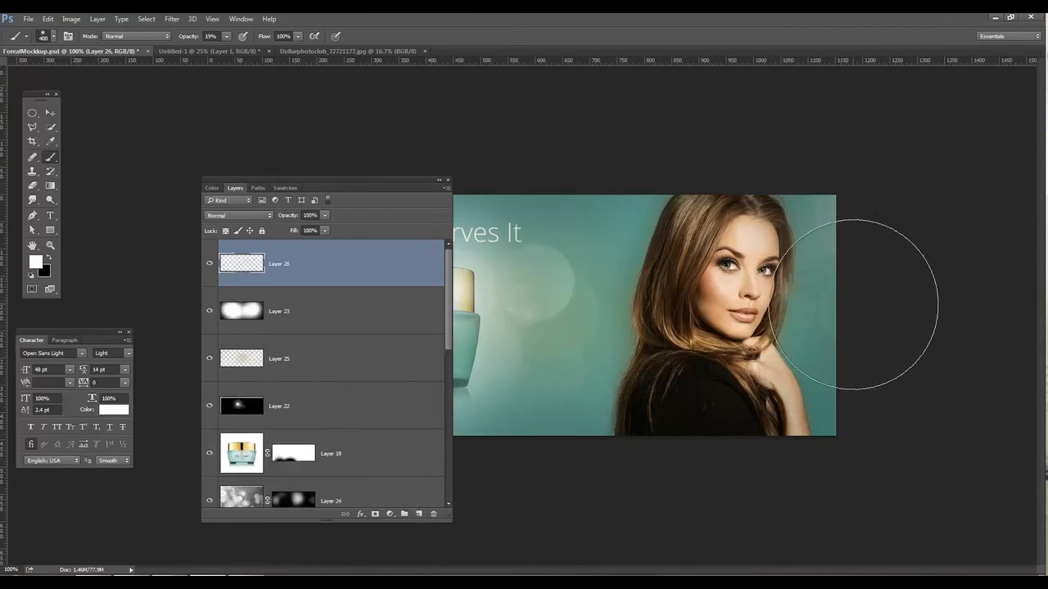
click(853, 305)
click(853, 304)
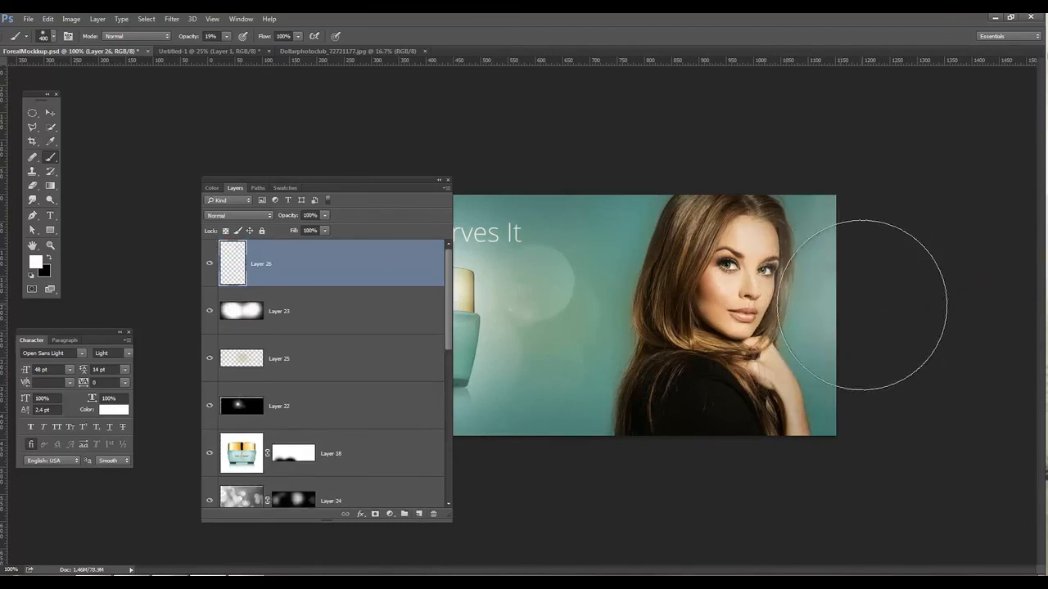
click(862, 306)
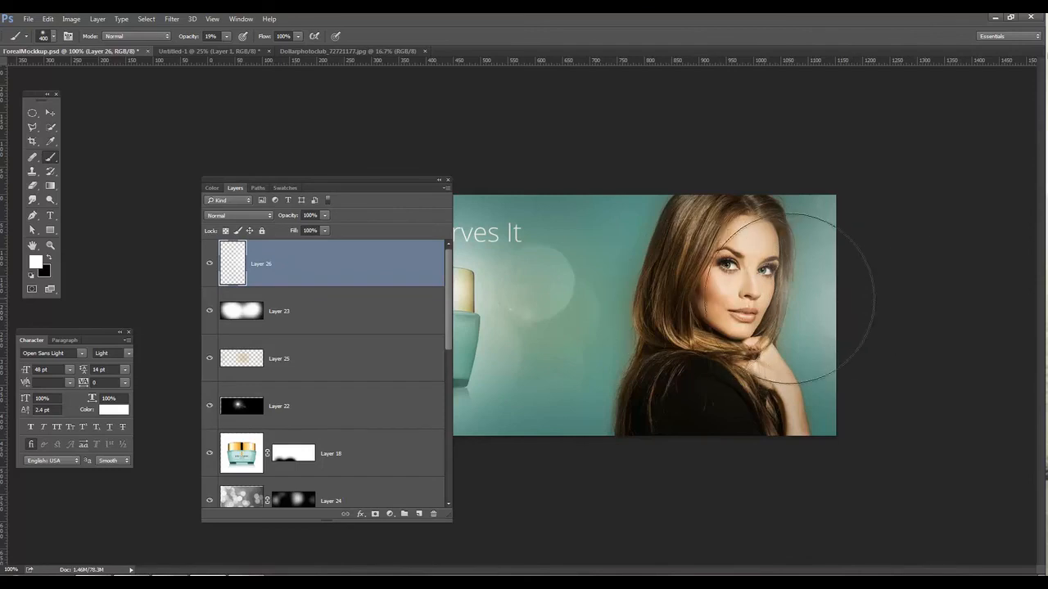
Draw a tiny white dot between the jar's lid and the flare circle on Layer 26 using the Ellipse tool
drag(365, 186, 972, 180)
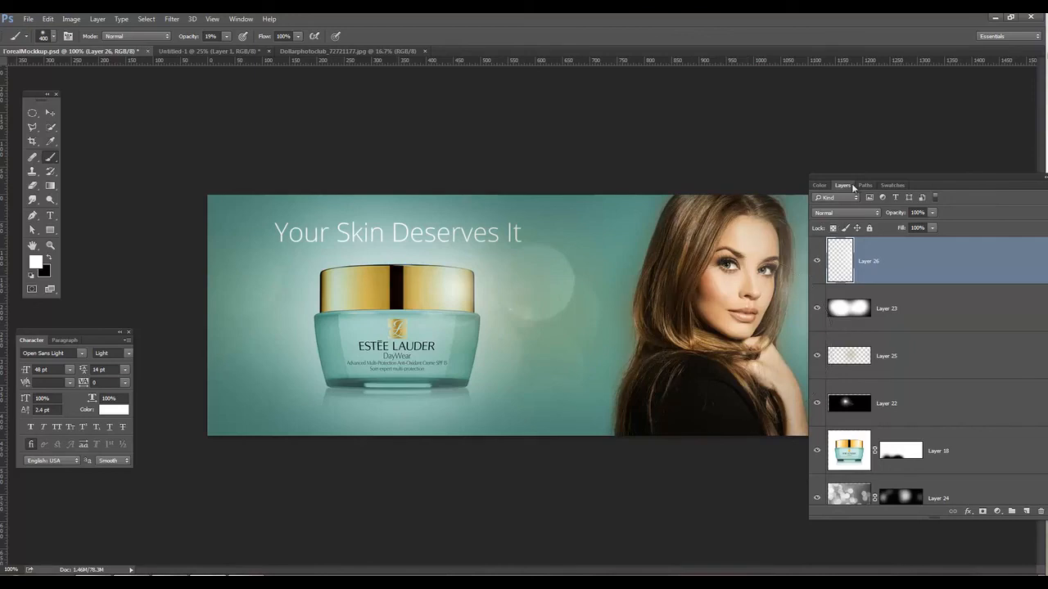
drag(851, 185, 758, 179)
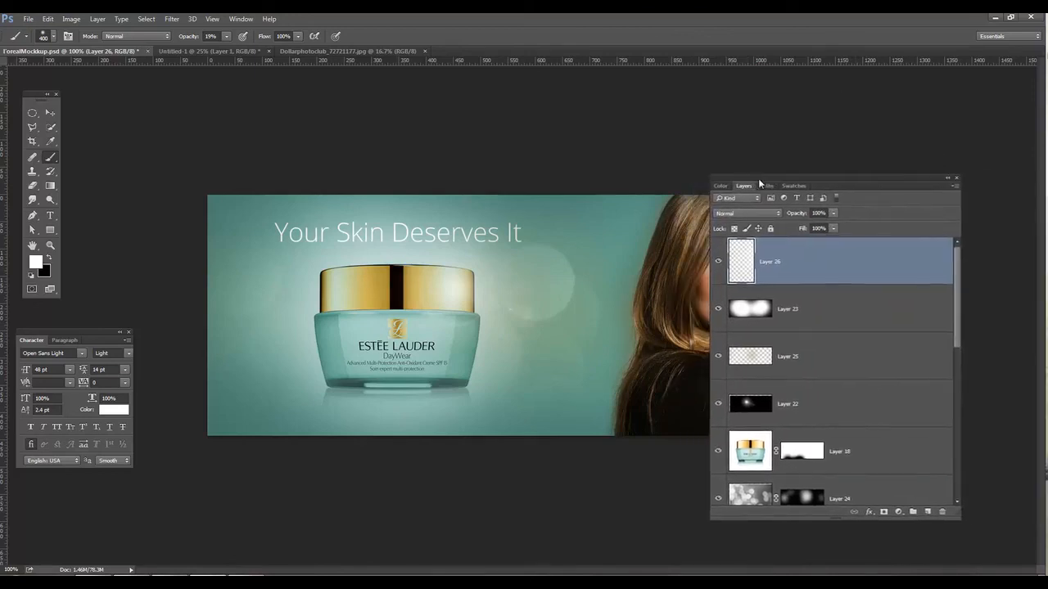
click(50, 113)
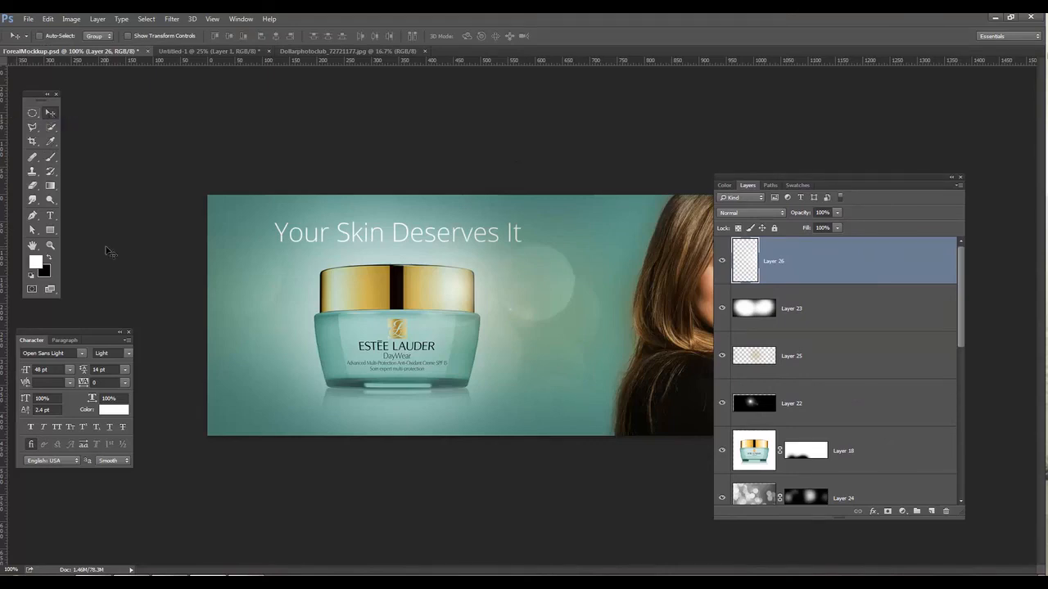
click(50, 245)
click(49, 230)
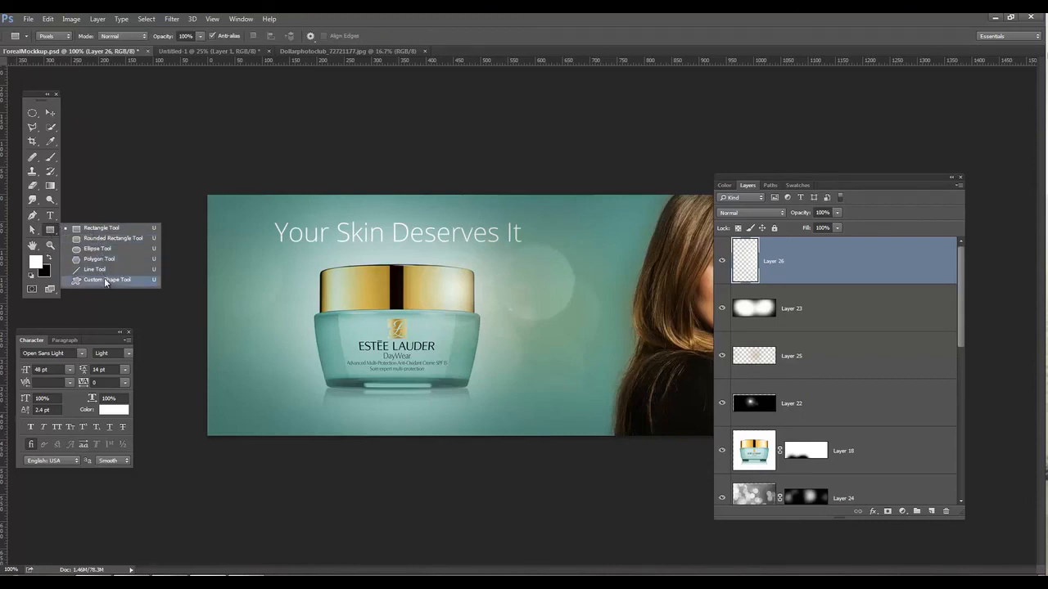
click(102, 249)
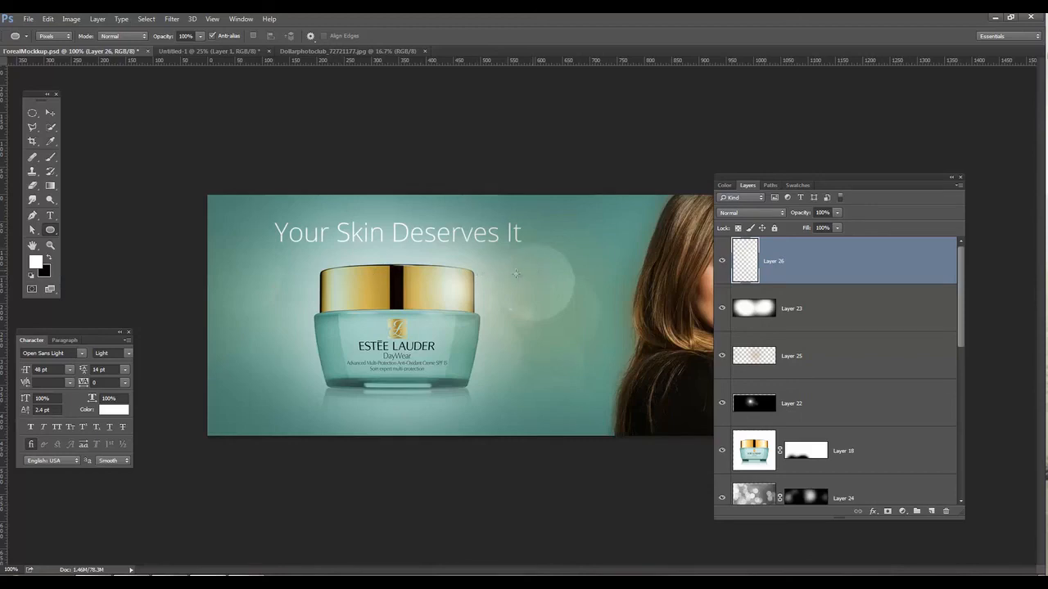
drag(506, 262, 509, 264)
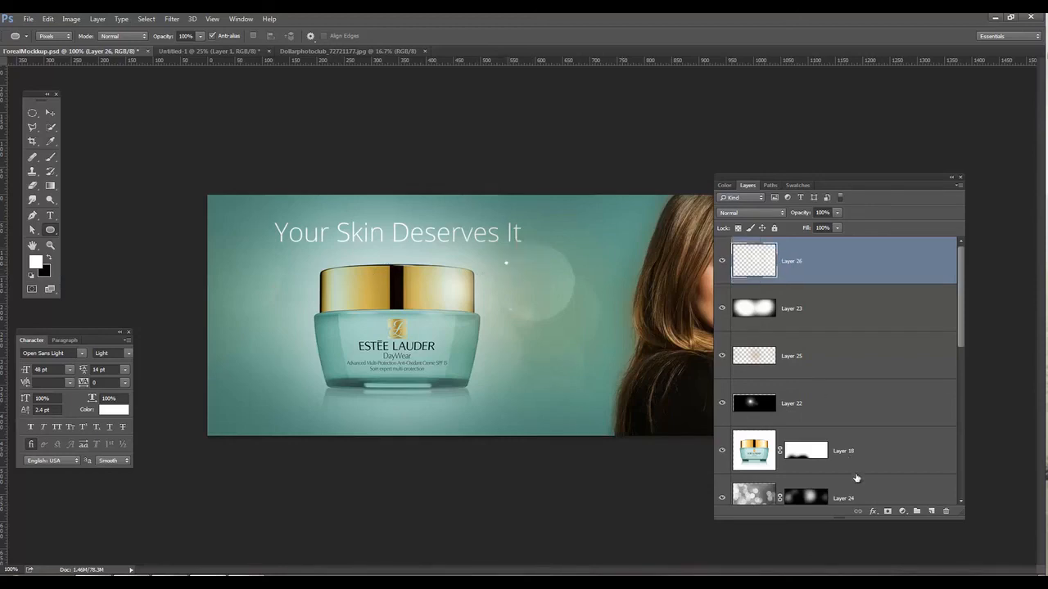
Add an Outer Glow to Layer 26's dot with 10% spread, a larger size and higher opacity
click(874, 512)
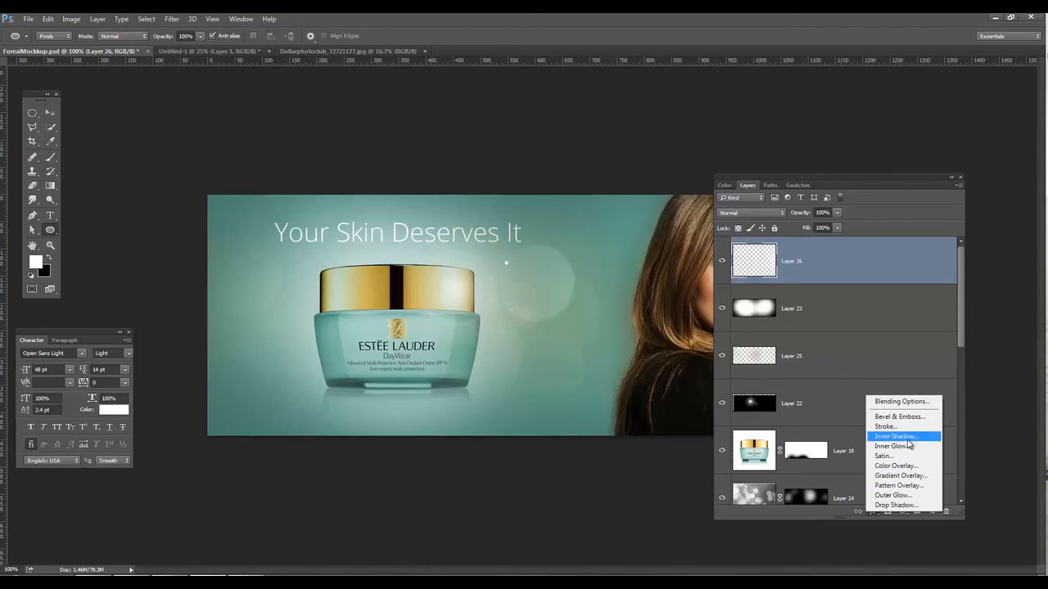
click(899, 497)
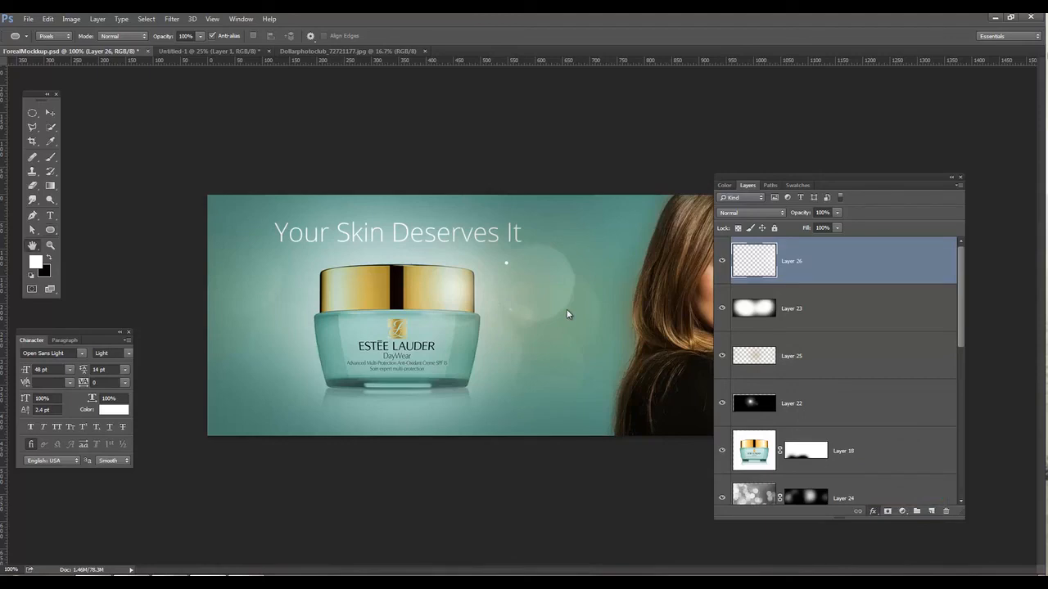
drag(620, 234, 880, 202)
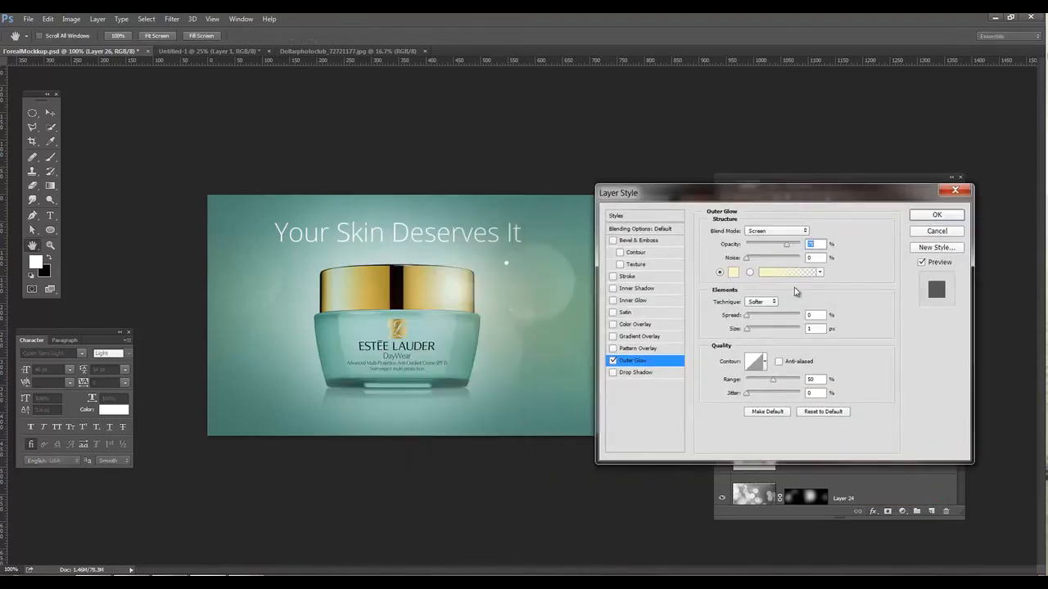
click(752, 330)
mouse_move(754, 330)
mouse_down()
mouse_move(751, 318)
mouse_move(755, 332)
mouse_up()
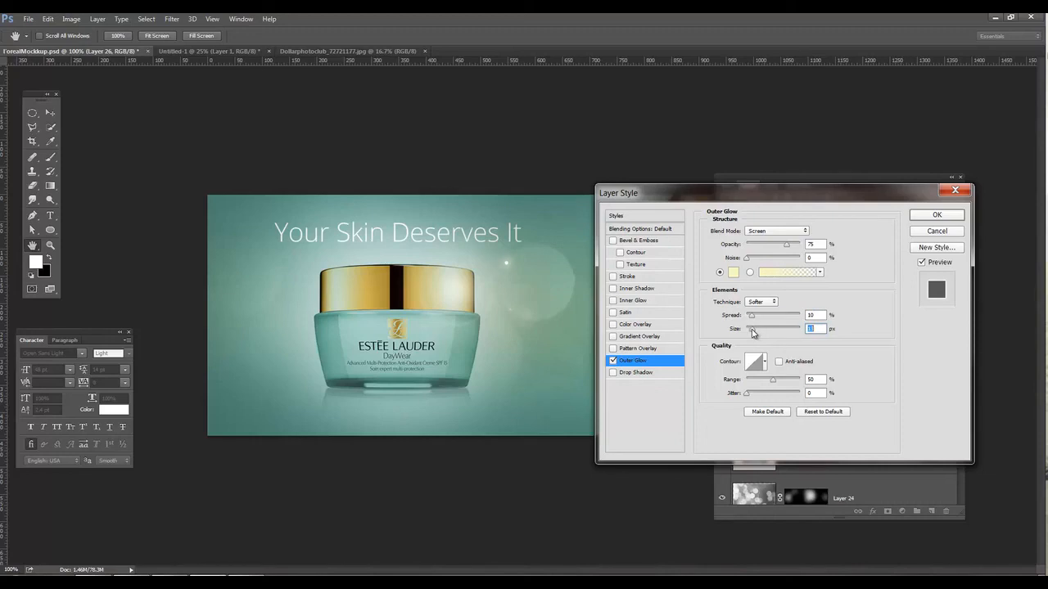
drag(786, 248, 799, 245)
click(925, 217)
click(537, 240)
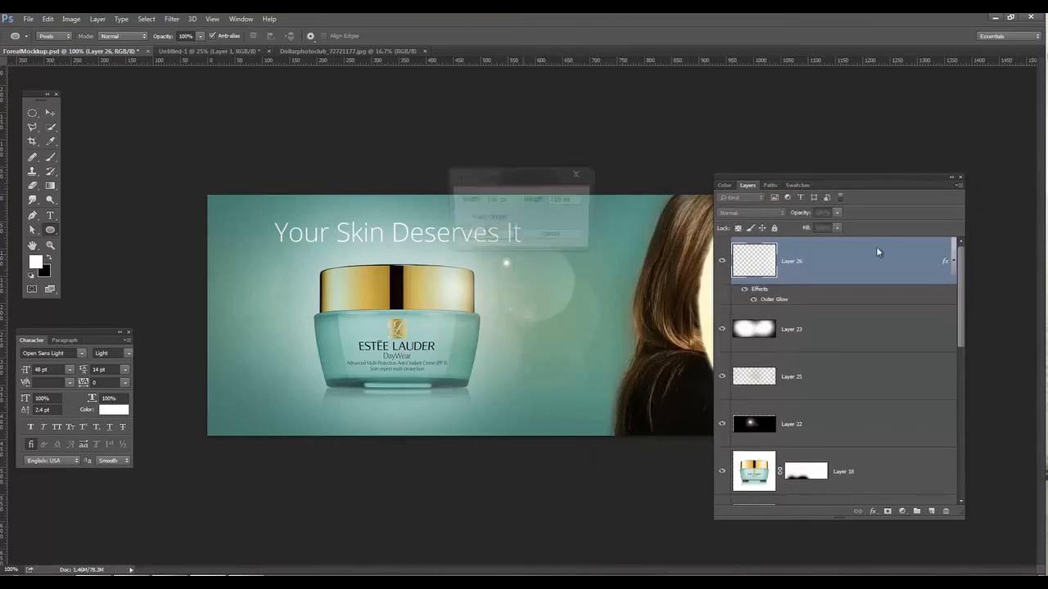
click(552, 237)
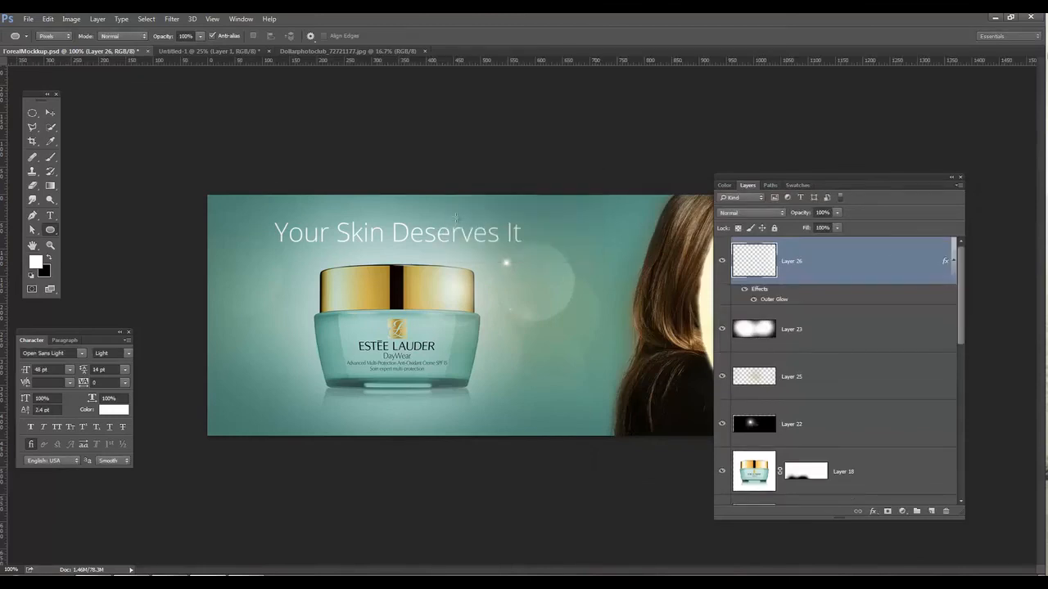
Duplicate the glowing dot layer and try moving Layer 26's dot inside the flare circle and to the left of the jar
click(50, 112)
drag(862, 270, 931, 511)
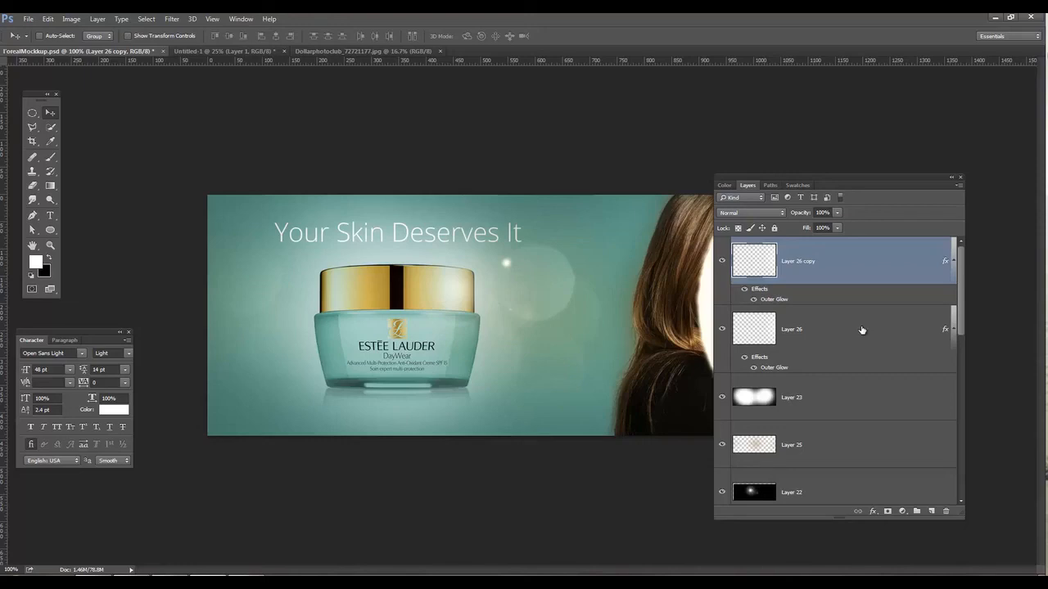
shift+click(862, 330)
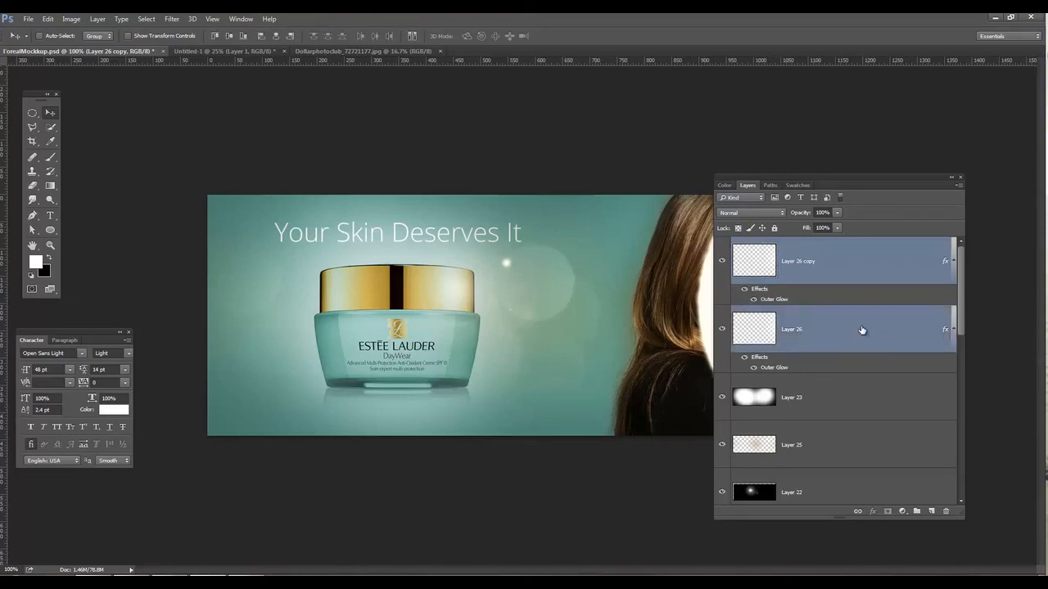
click(915, 487)
drag(486, 283, 535, 293)
key(ctrl+t)
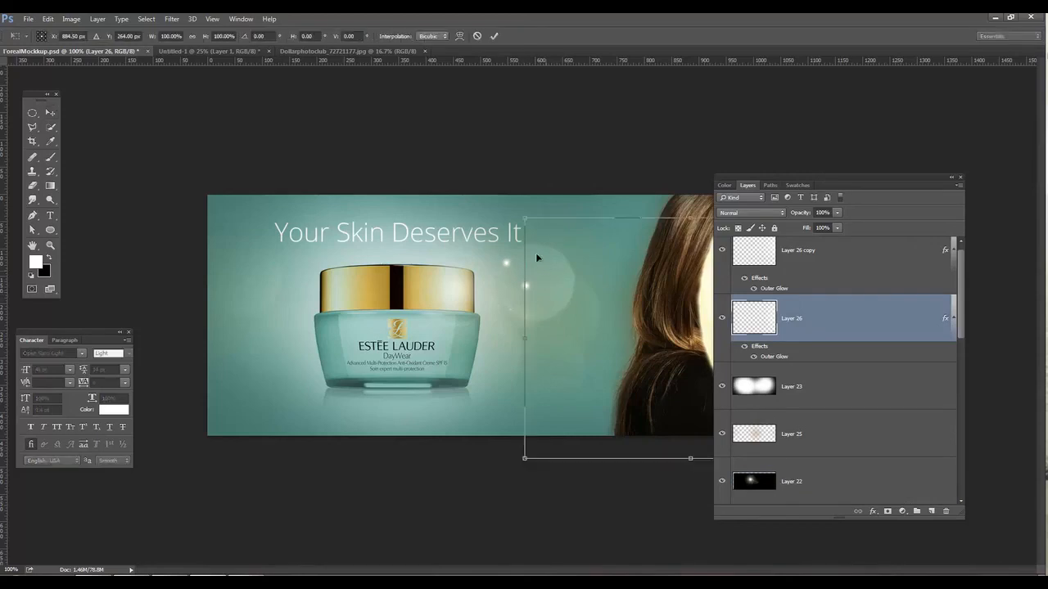
key(Return)
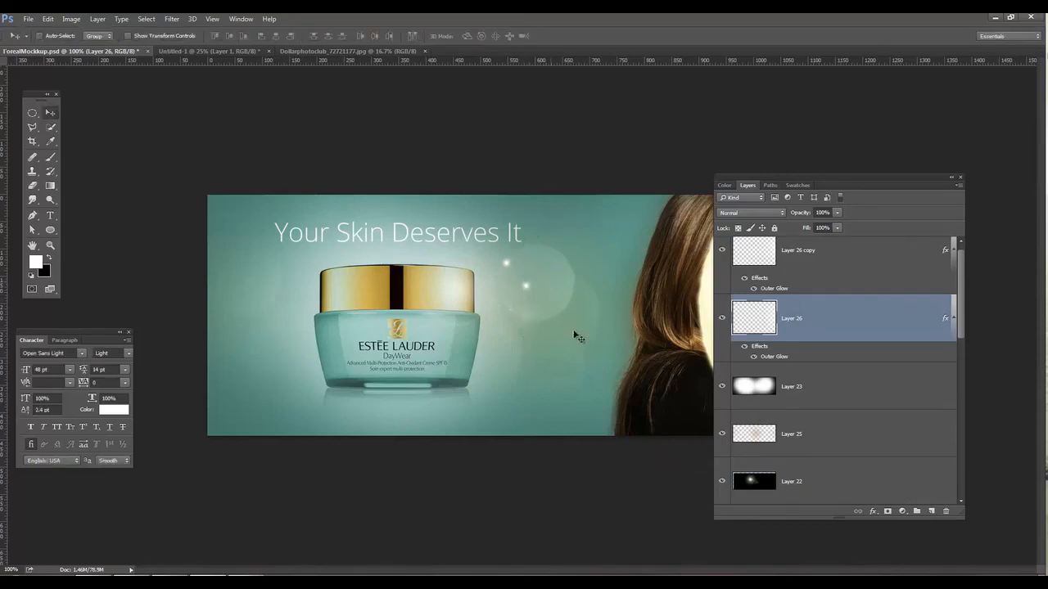
drag(486, 296, 393, 277)
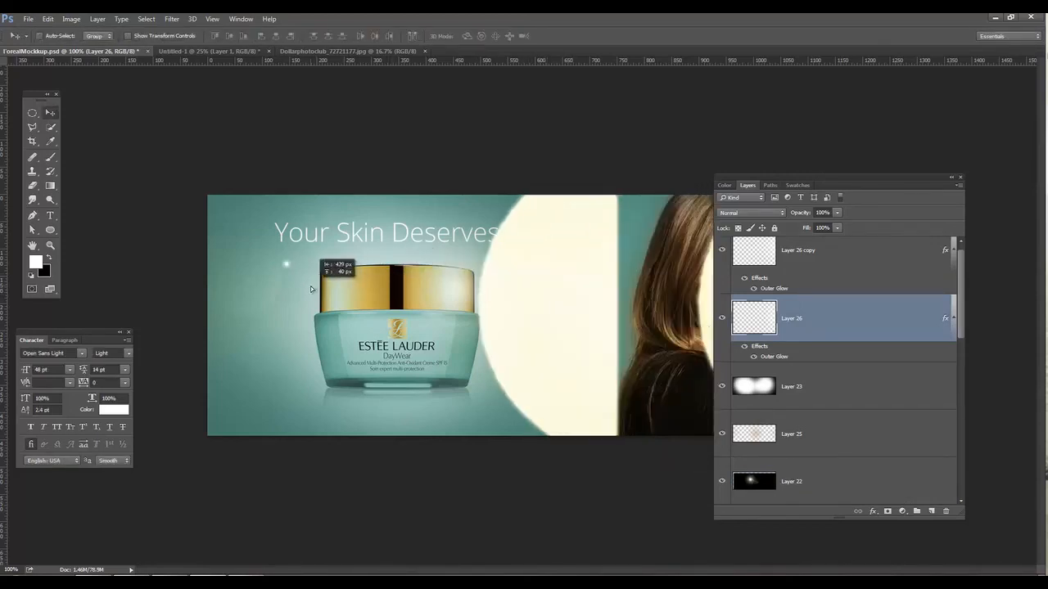
shift+click(824, 264)
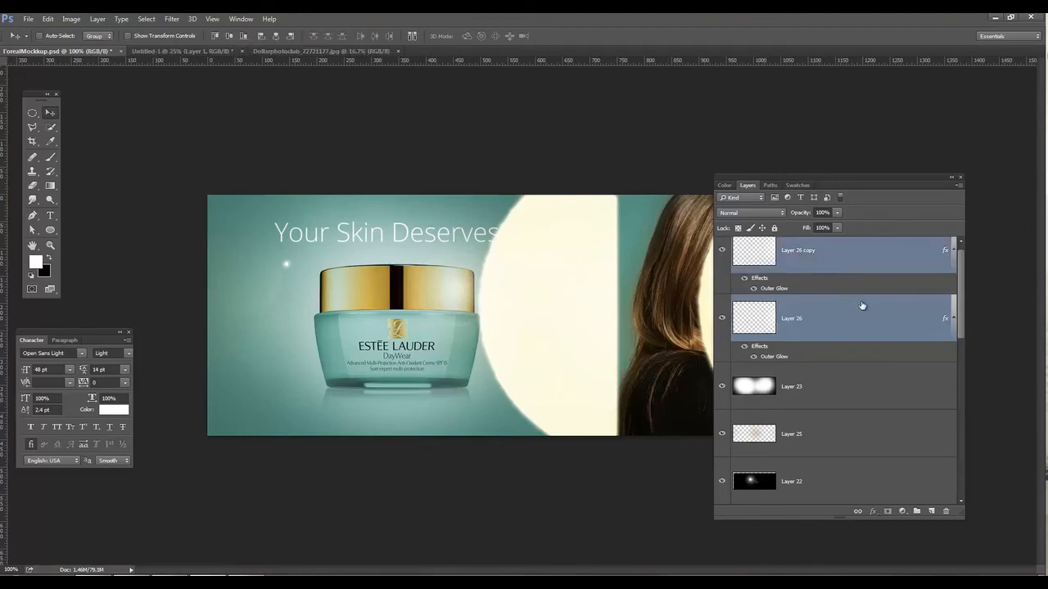
Undo the dot moves, the layer duplicate and the outer glow on Layer 26
key(ctrl+alt+z)
key(ctrl+alt+z)
key(ctrl+alt+z)
key(ctrl+alt+z)
key(ctrl+alt+z)
key(ctrl+alt+z)
drag(809, 178, 739, 179)
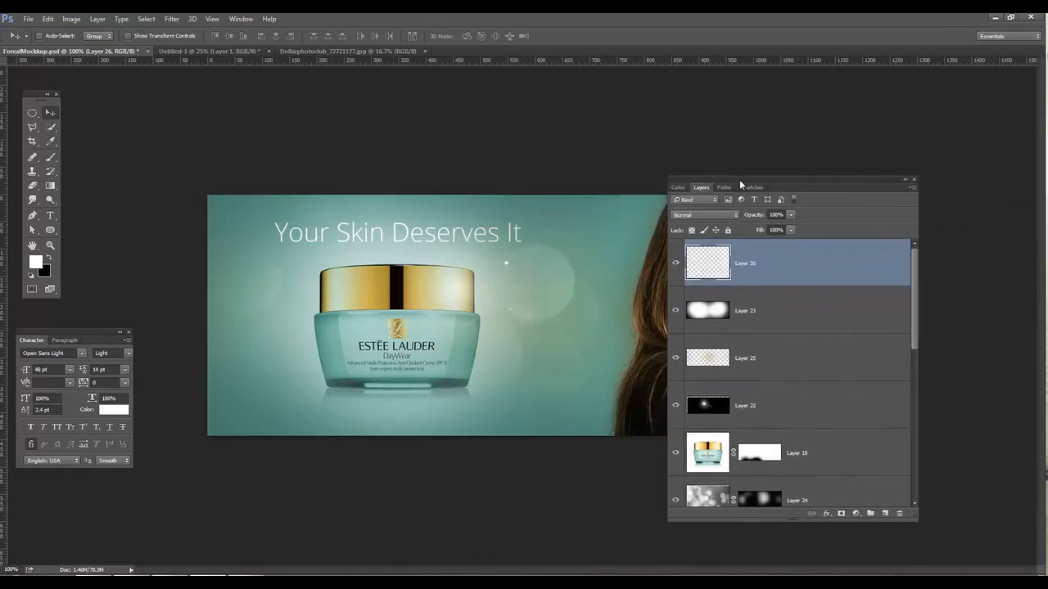
Select the small white dot on Layer 26 with an elliptical marquee, delete it and clear the selection
click(32, 114)
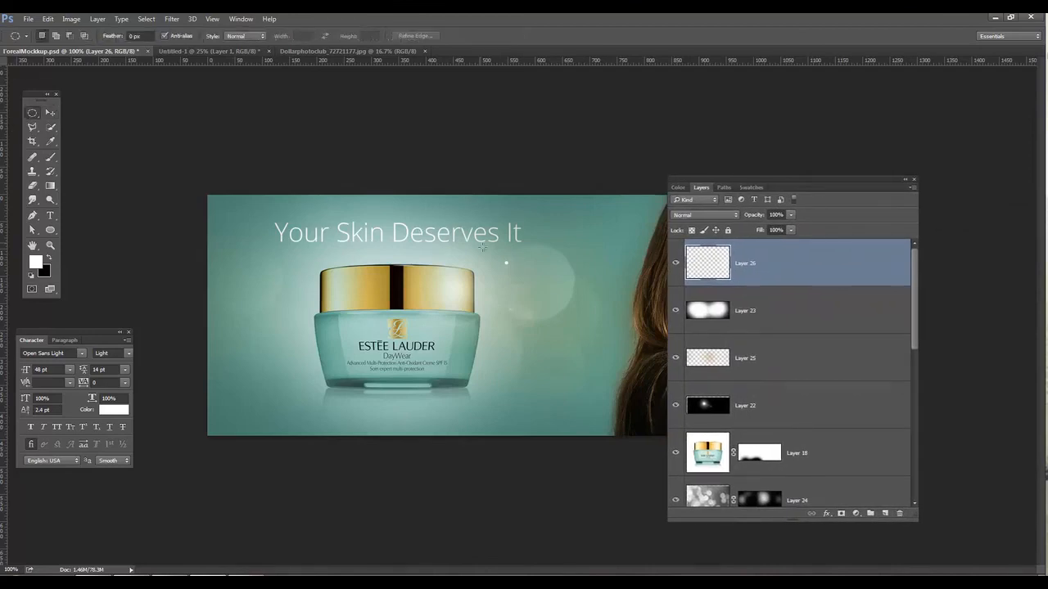
drag(549, 298, 551, 300)
key(Delete)
key(ctrl+d)
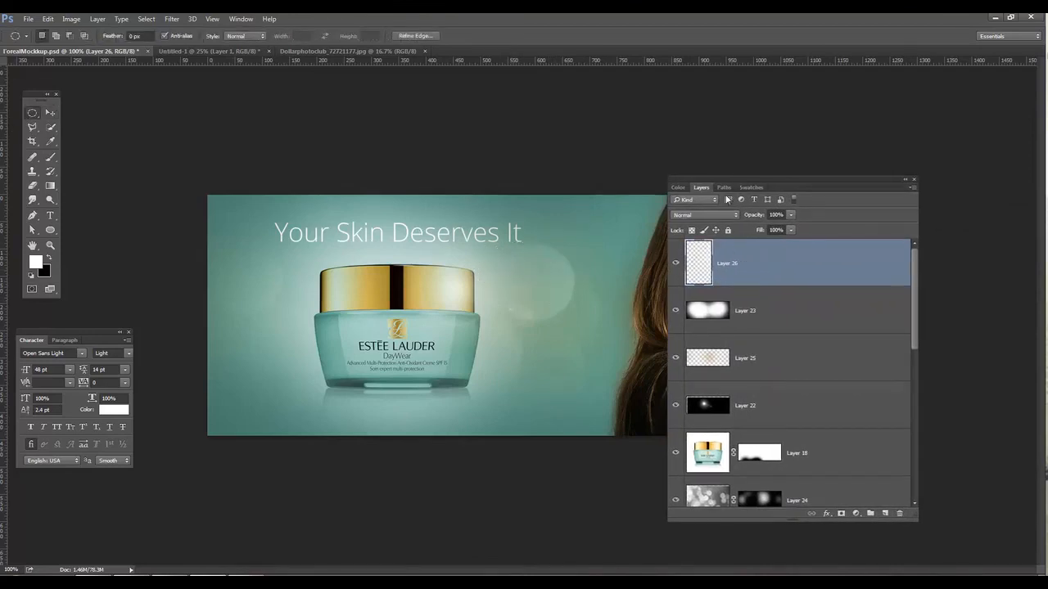
Add a new layer above Layer 26 and draw a small white dot beside the jar's lid using the Ellipse tool
drag(731, 176, 896, 182)
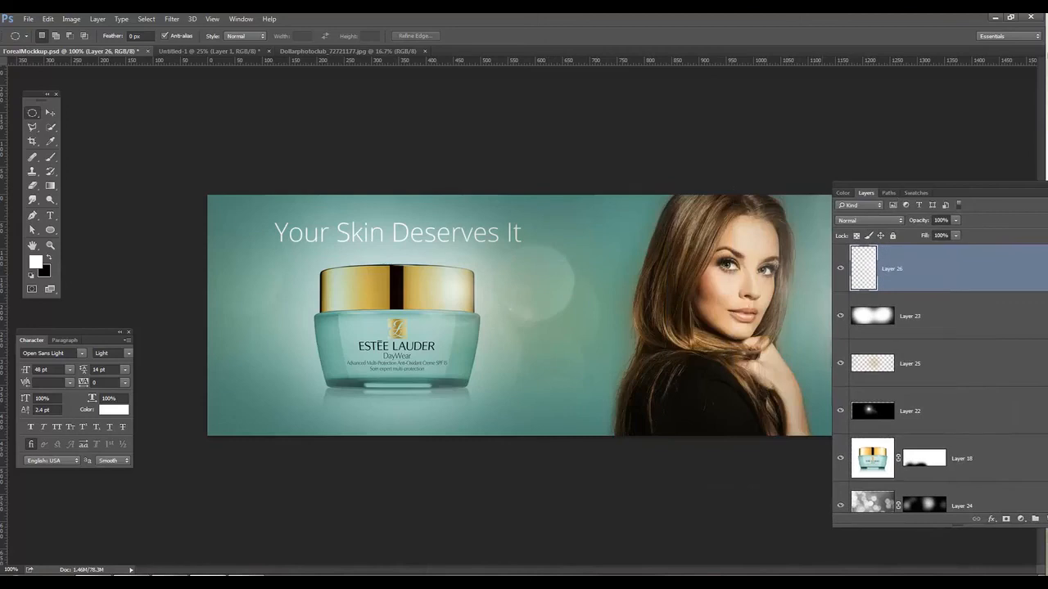
drag(909, 182, 834, 168)
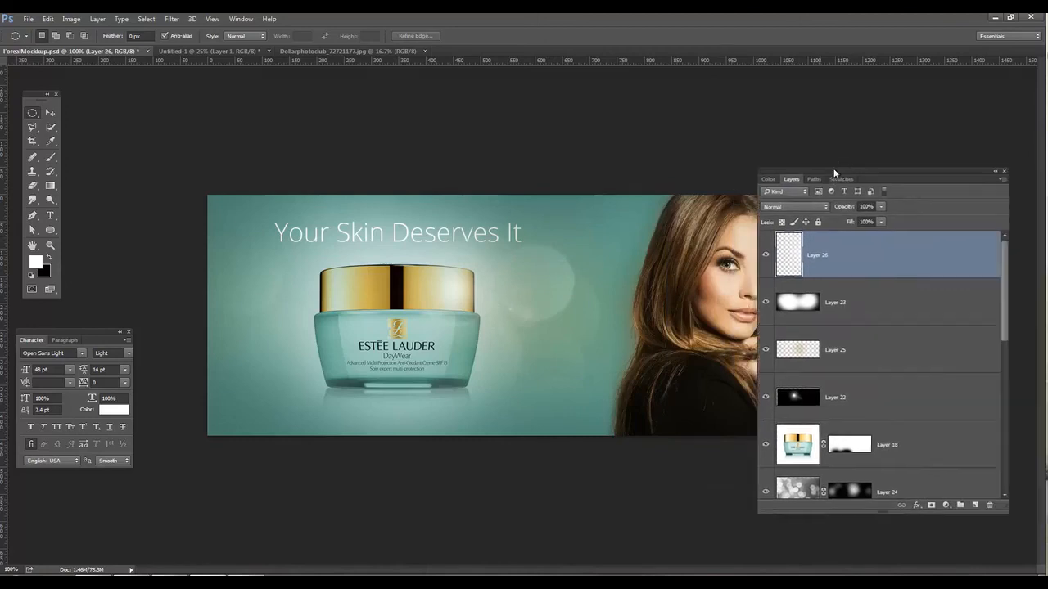
click(975, 507)
click(50, 230)
drag(508, 268, 565, 288)
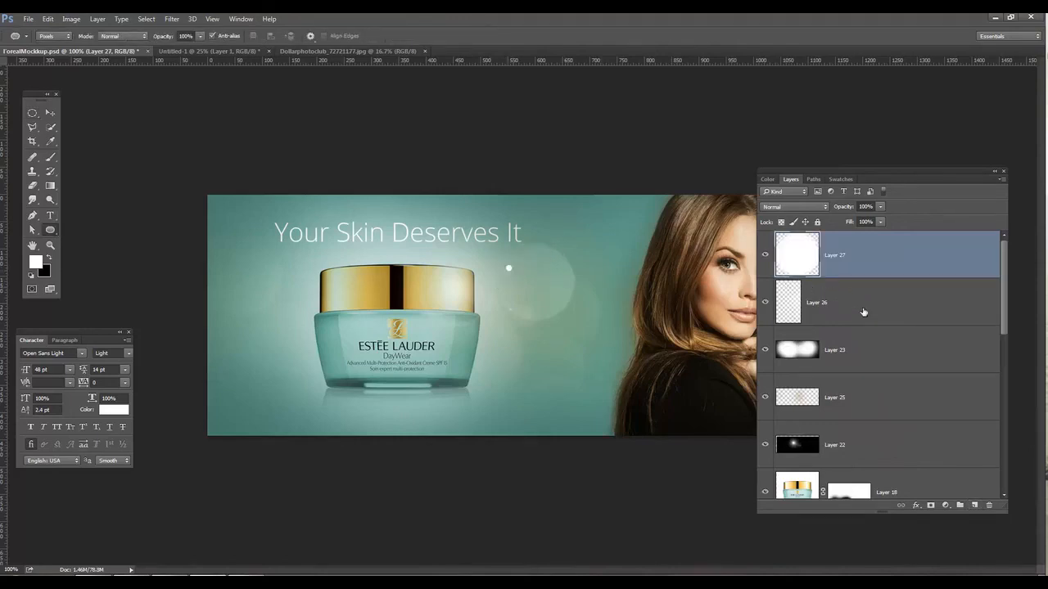
Give Layer 27's white dot a Screen-mode Outer Glow with 100% opacity, 5% spread and 14 px size
click(918, 507)
click(941, 496)
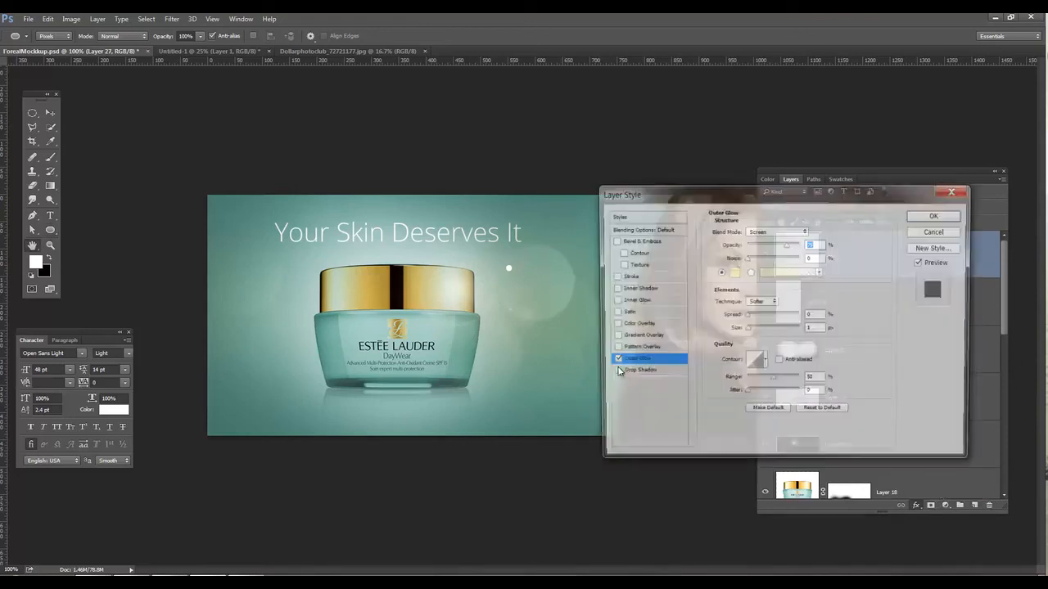
click(754, 318)
drag(748, 330, 752, 331)
drag(786, 246, 801, 246)
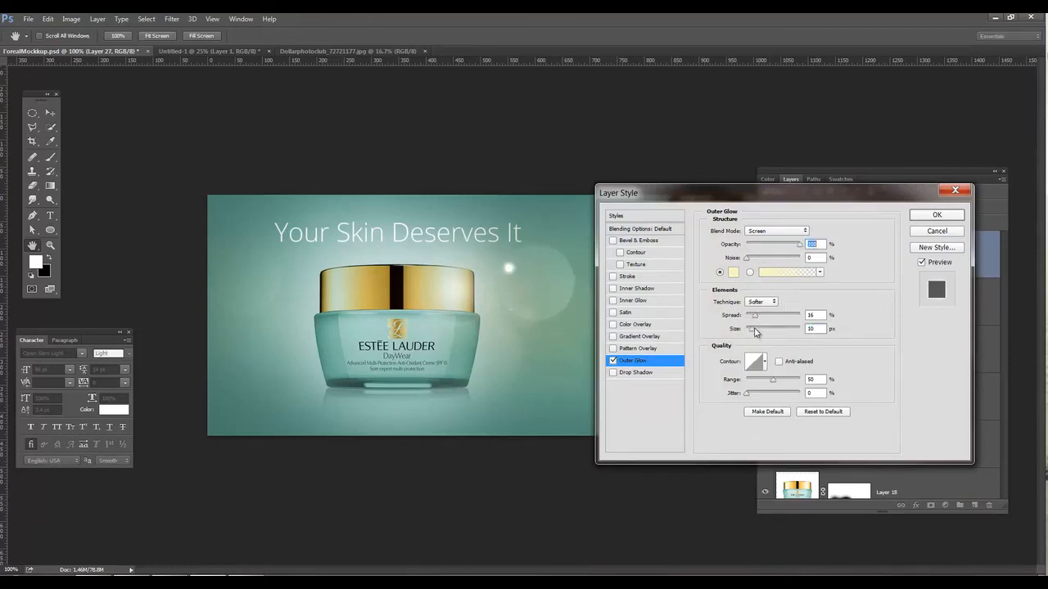
drag(756, 316, 760, 334)
key(Down)
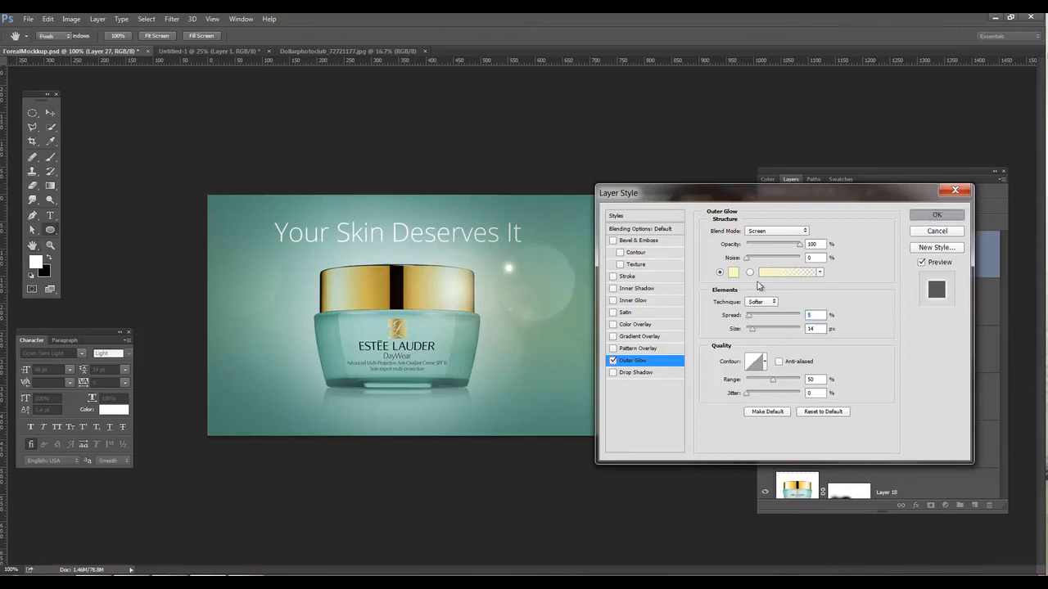
click(934, 217)
key(u)
click(589, 277)
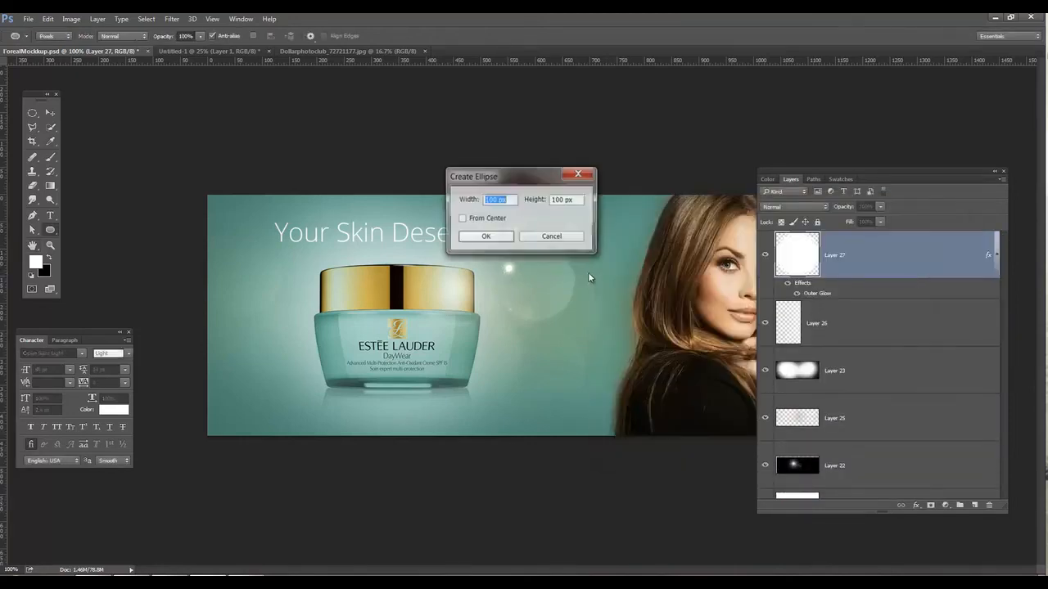
click(565, 237)
key(v)
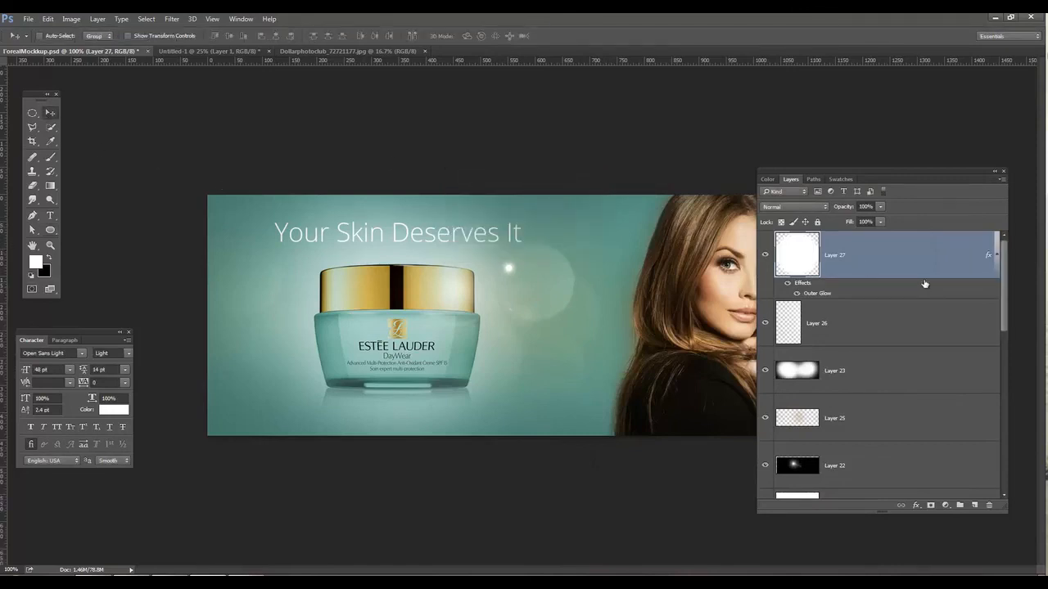
Duplicate Layer 27's glowing dot, scale the copy down proportionally and place it just below the original beside the jar's lid
drag(933, 259, 975, 506)
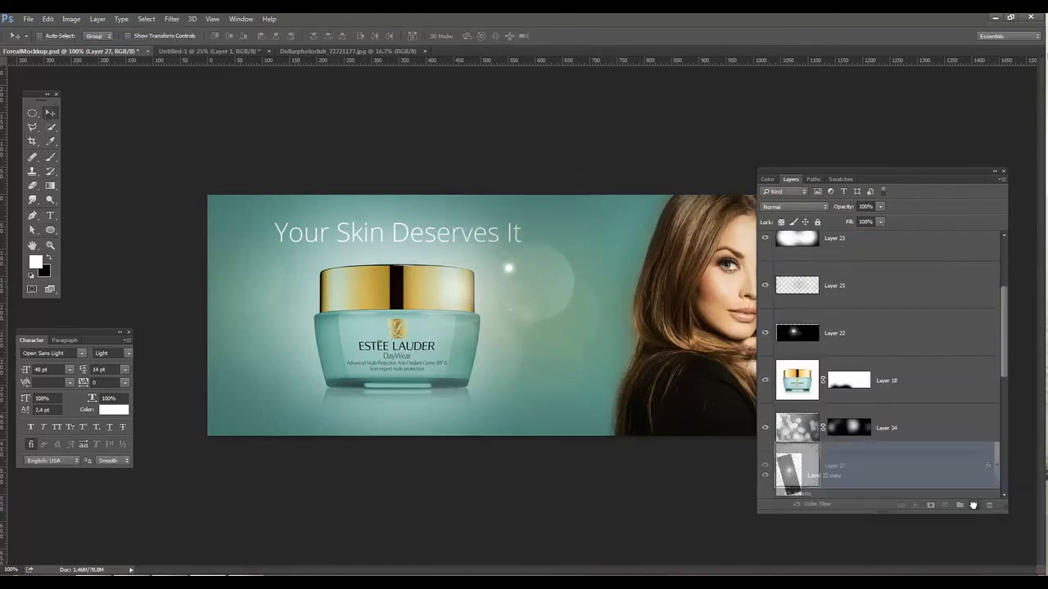
drag(521, 279, 552, 312)
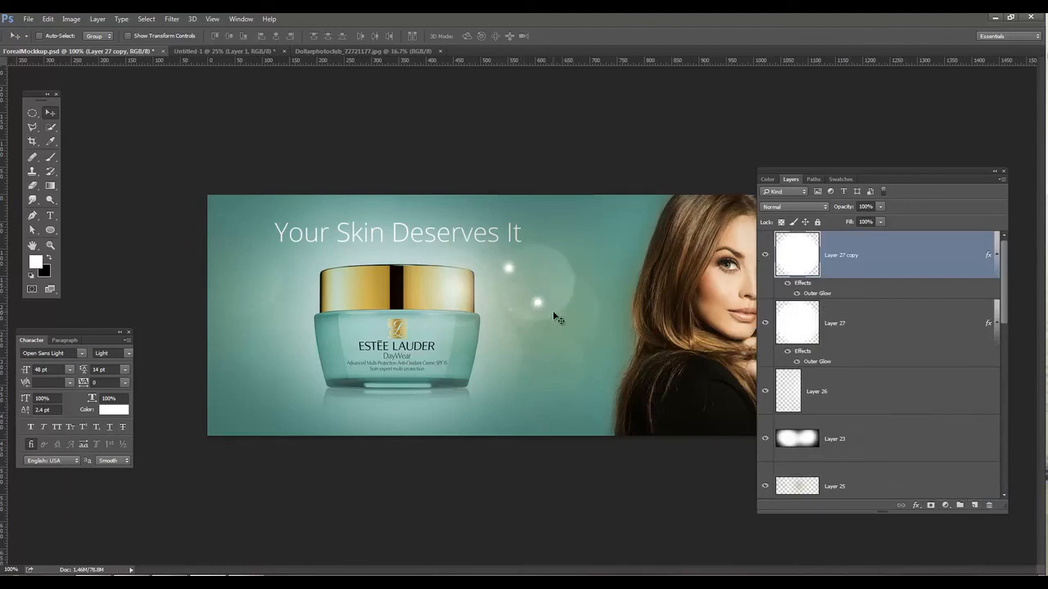
key(ctrl+t)
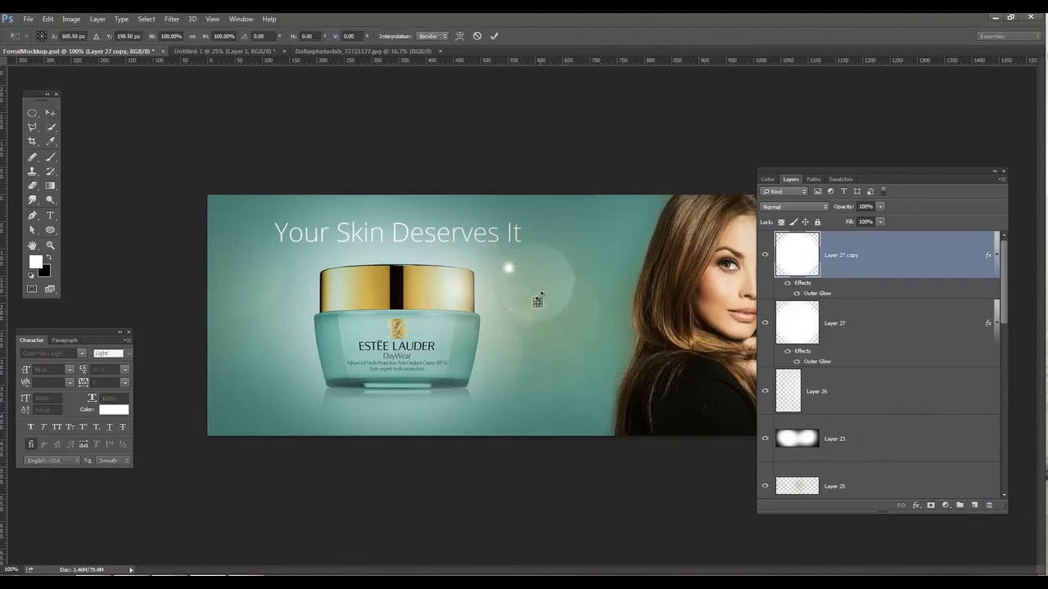
drag(538, 300, 537, 299)
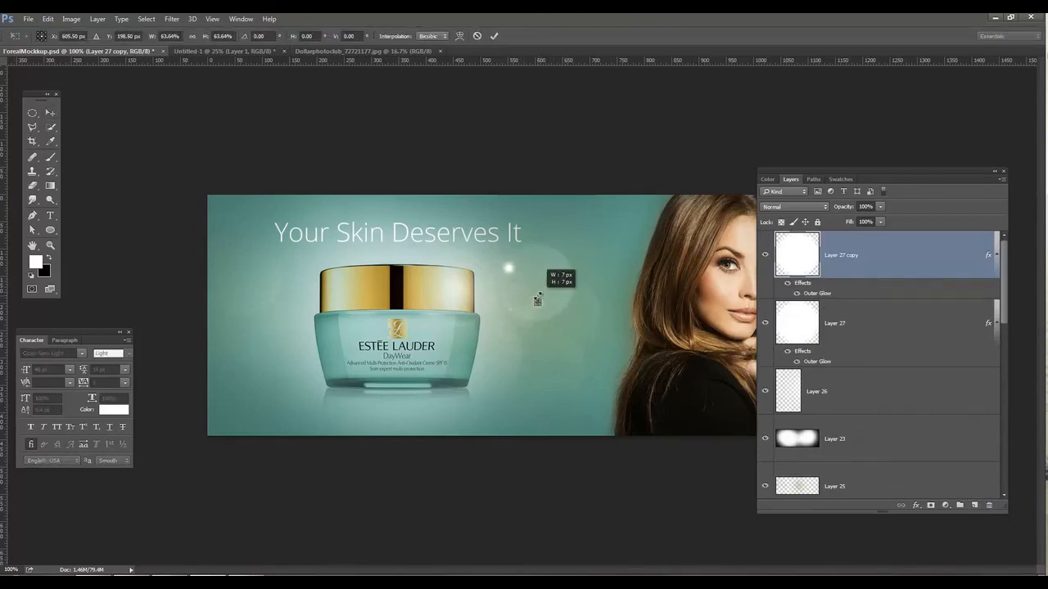
mouse_move(537, 299)
mouse_down()
mouse_move(533, 270)
mouse_move(524, 292)
mouse_up()
key(Return)
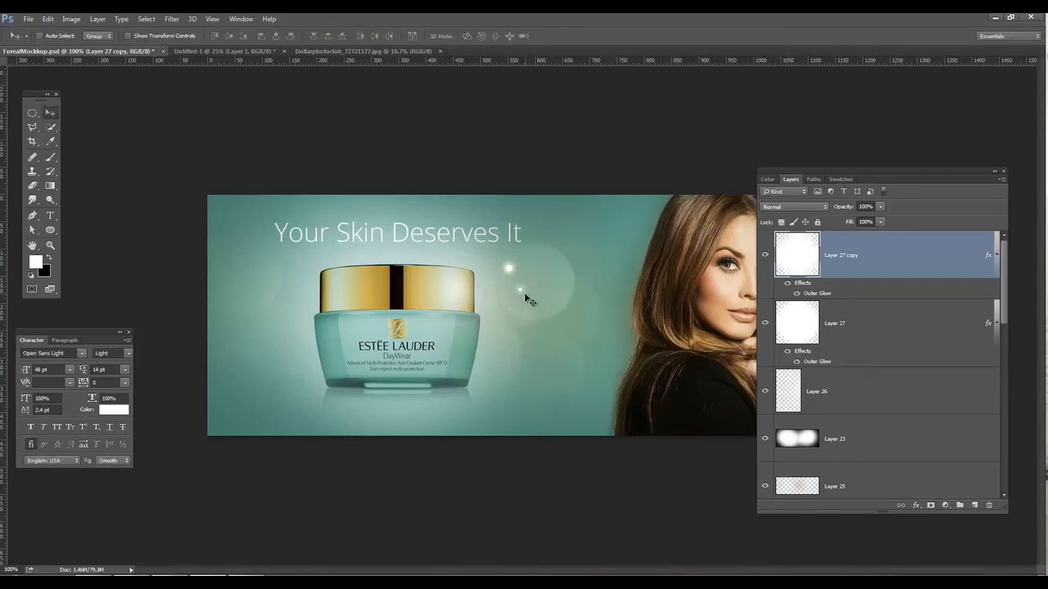
Duplicate Layer 27's dot again, shrink the copy to a tiny speck and scatter further copies of it near the two dots
click(866, 327)
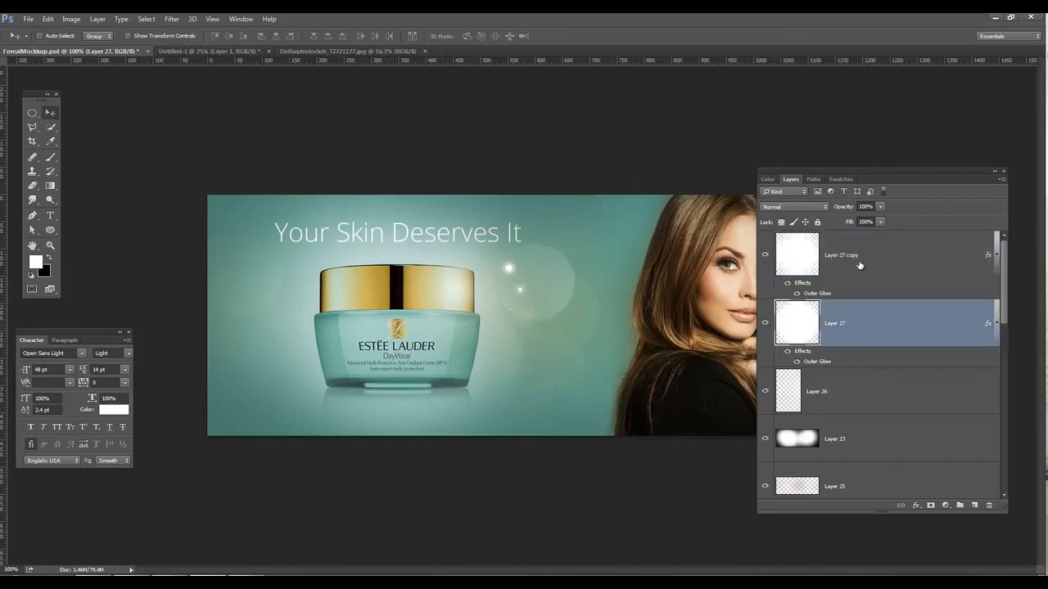
drag(506, 309, 497, 311)
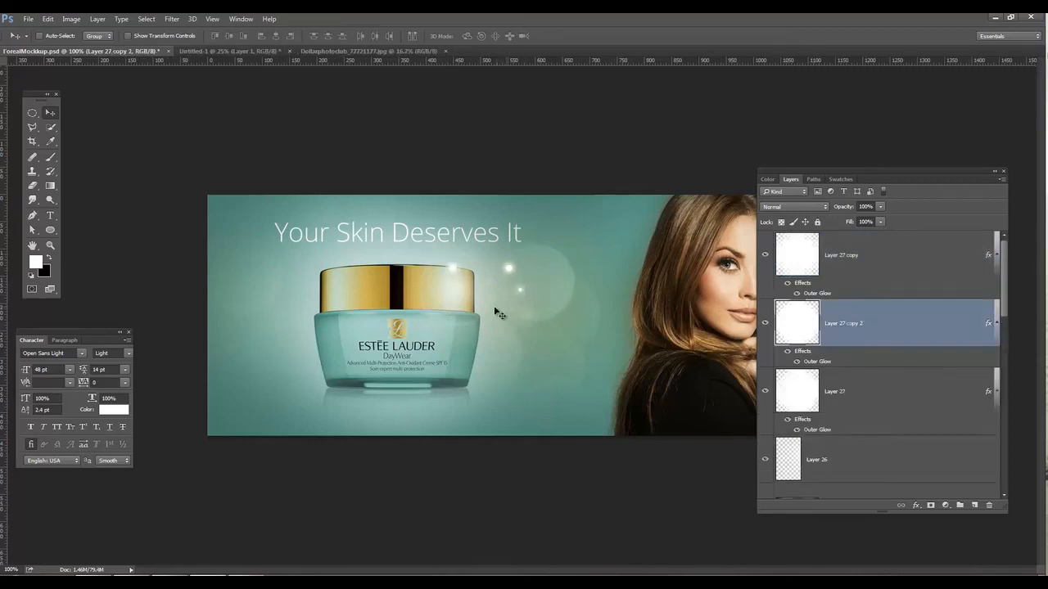
key(ctrl+t)
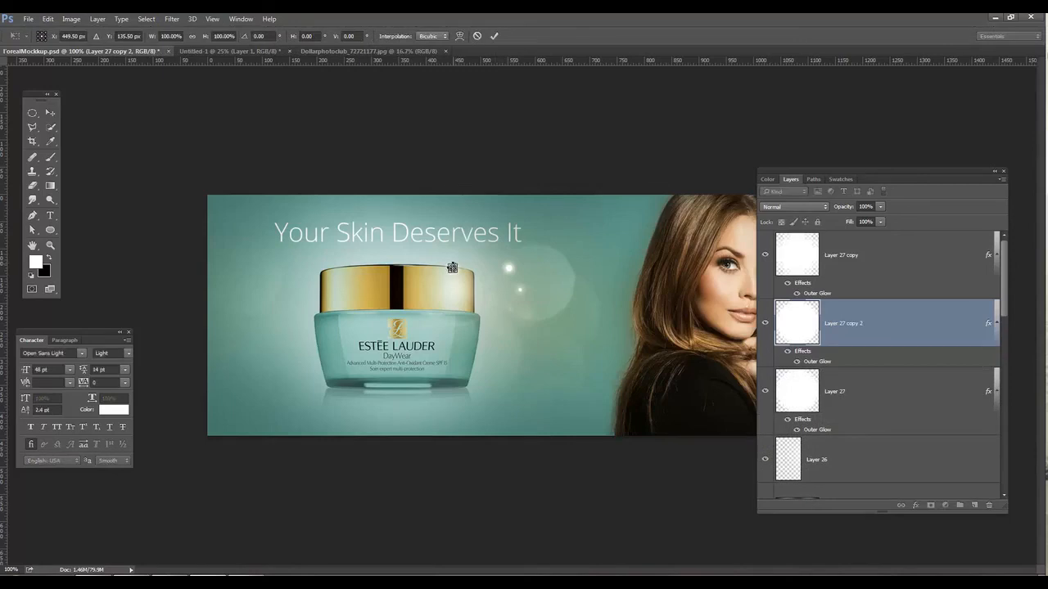
key(Return)
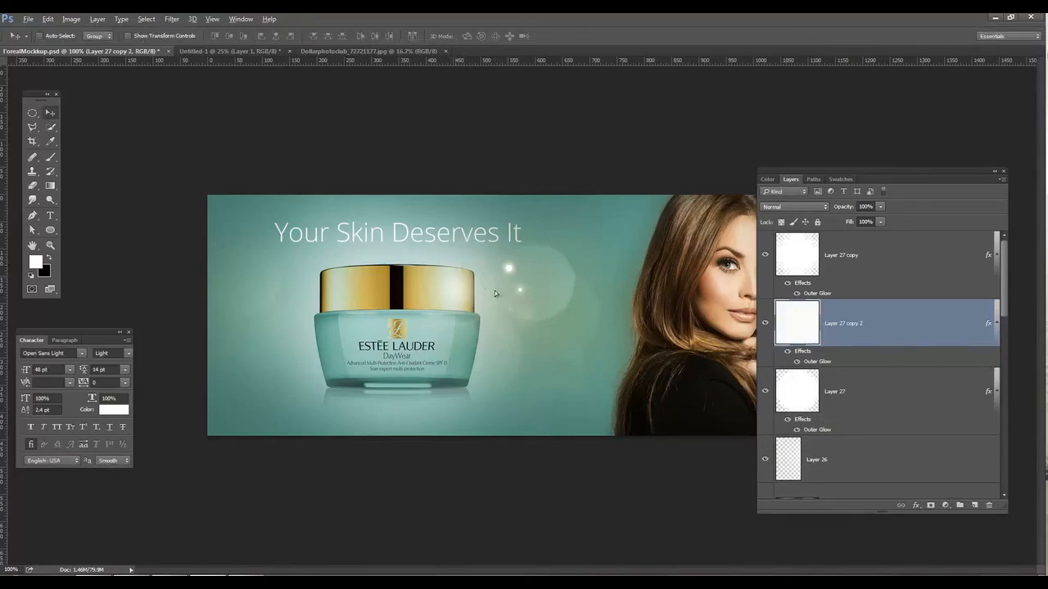
drag(520, 302, 737, 329)
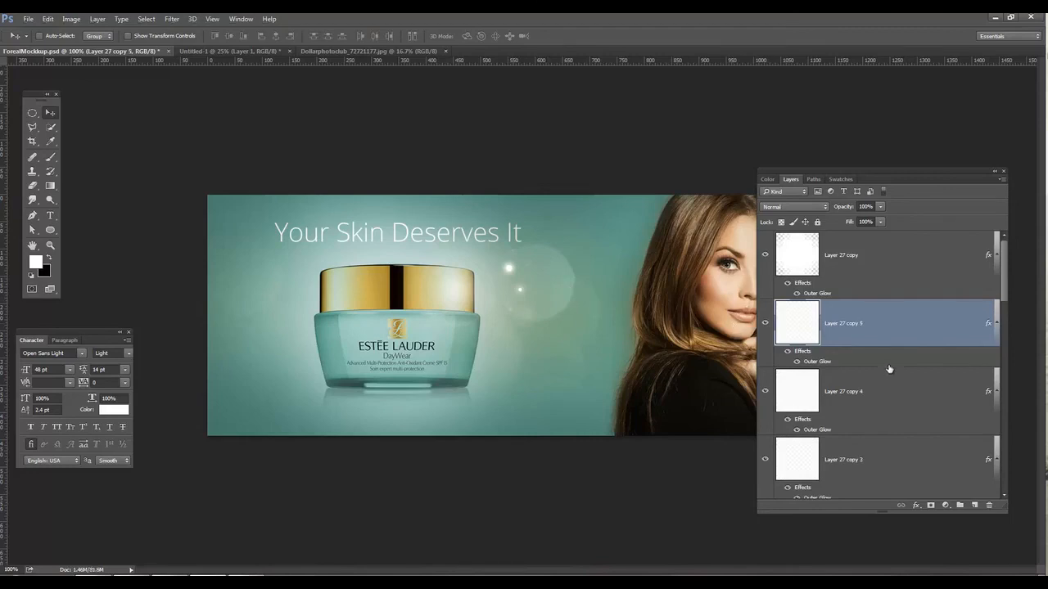
Merge Layer 27 and all its dot copies into a single layer
scroll(894, 279, down, 4)
shift+click(894, 331)
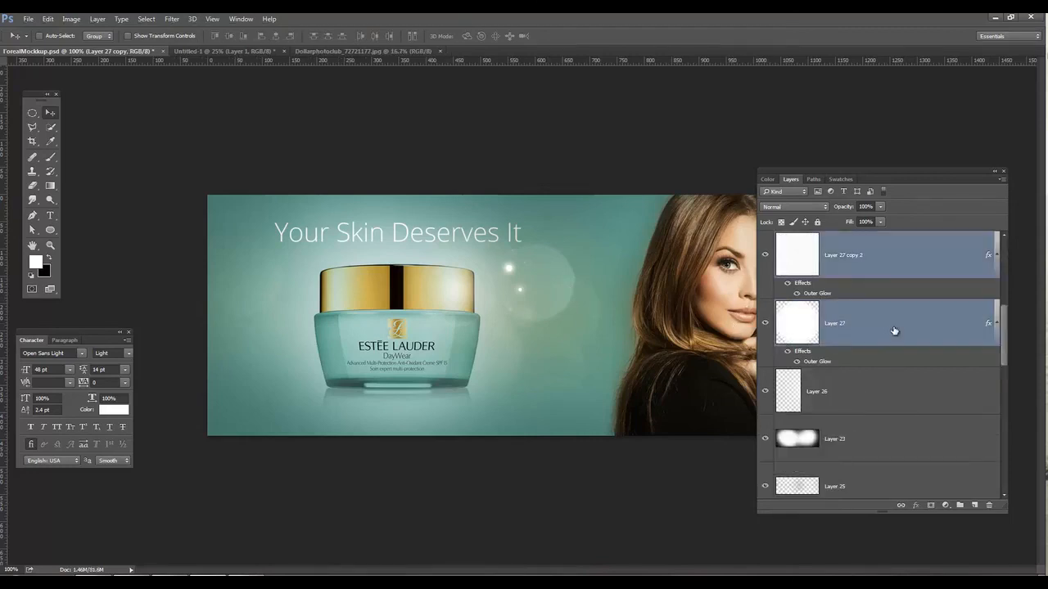
key(ctrl+e)
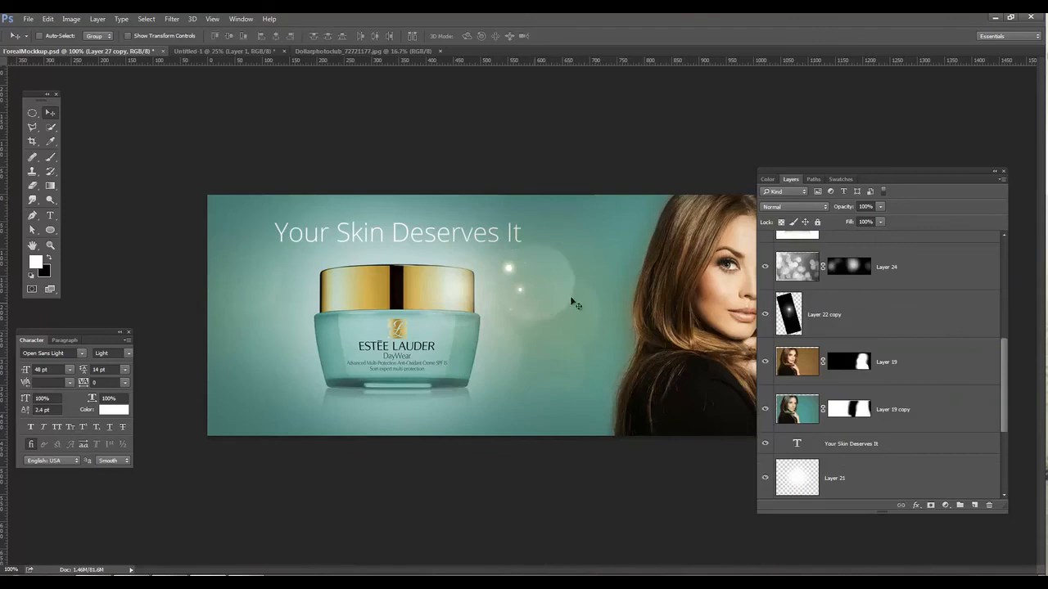
Duplicate the merged dots, scale the copy to 46.76% and rotate it -105°, place it among the originals and merge both layers
scroll(914, 352, up, 5)
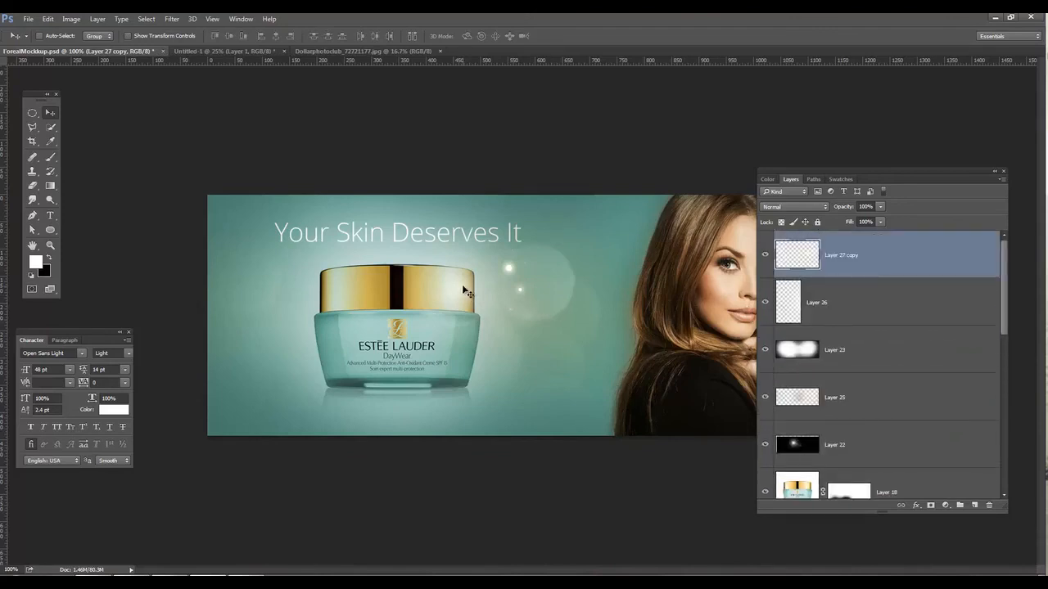
drag(512, 291, 569, 317)
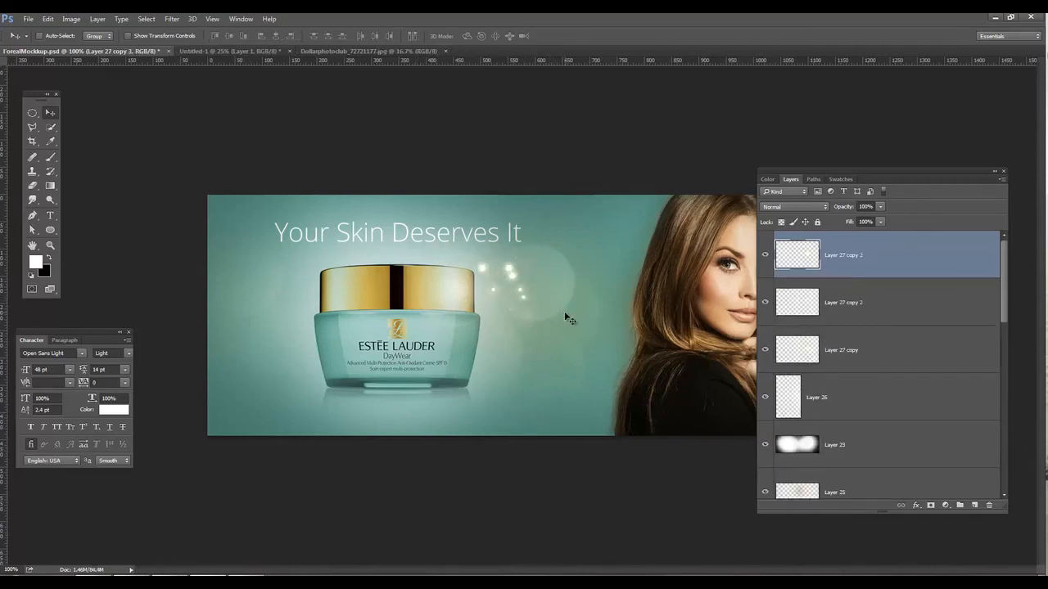
key(ctrl+z)
key(ctrl+t)
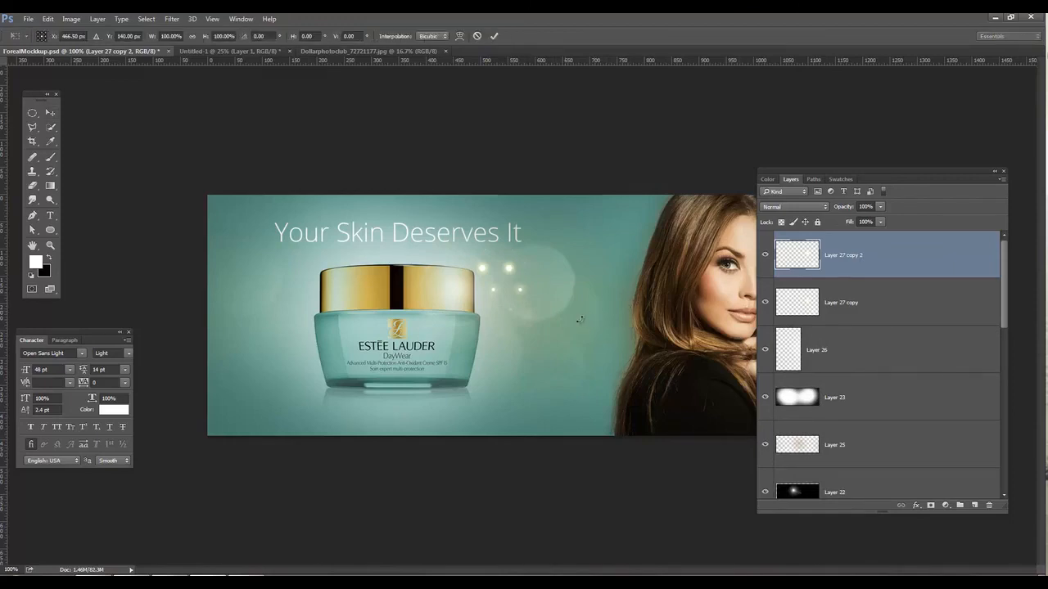
drag(579, 319, 436, 237)
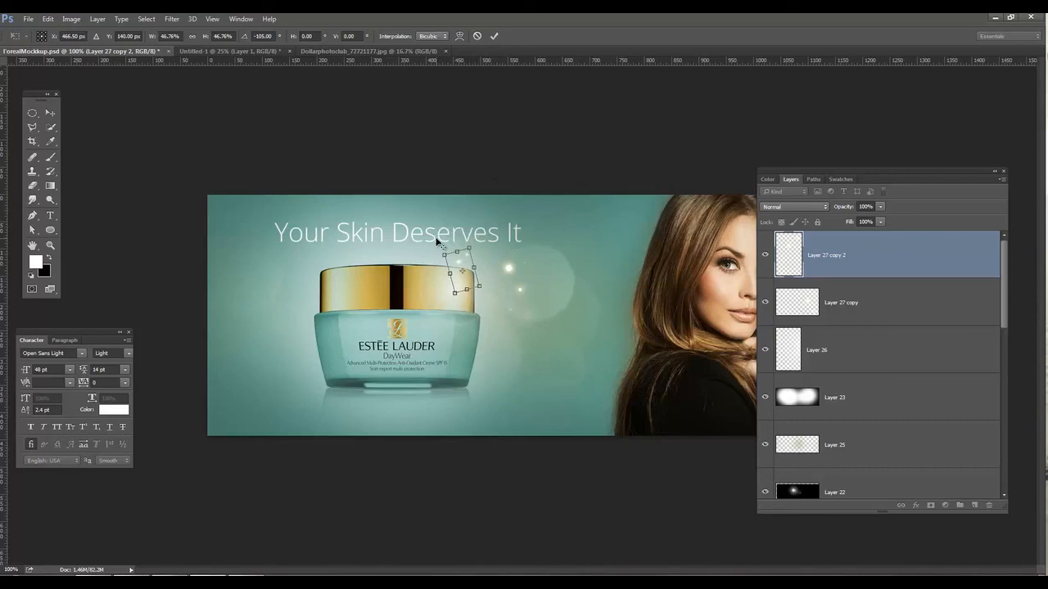
key(Return)
drag(455, 273, 523, 303)
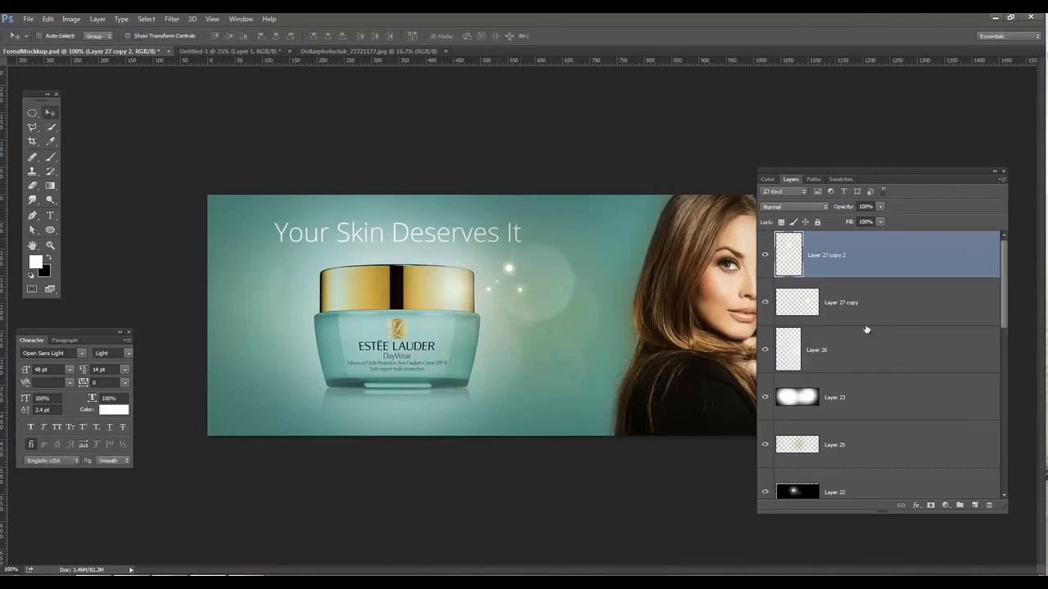
shift+click(928, 302)
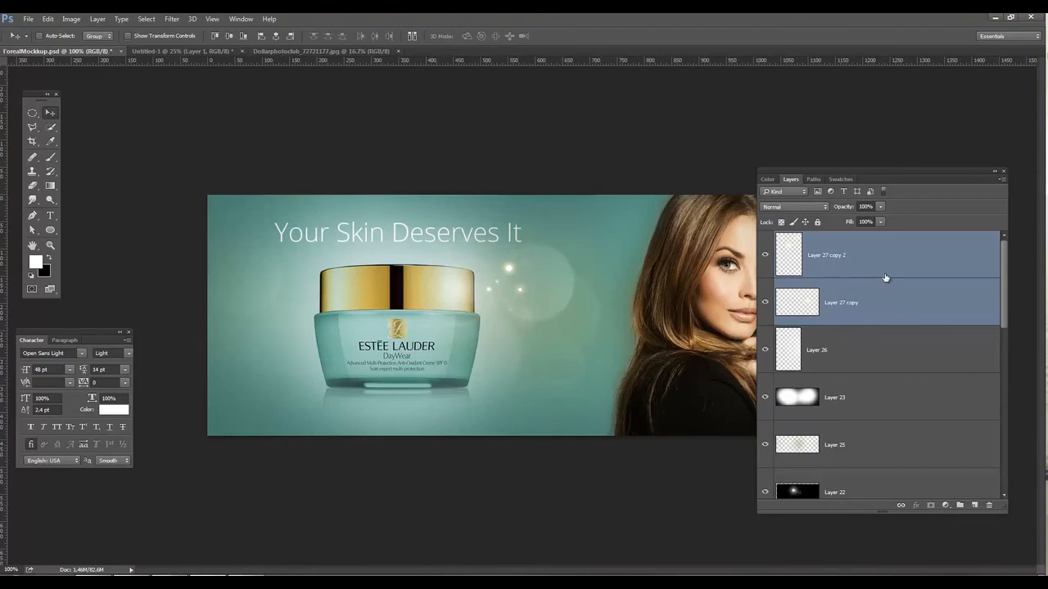
key(ctrl+e)
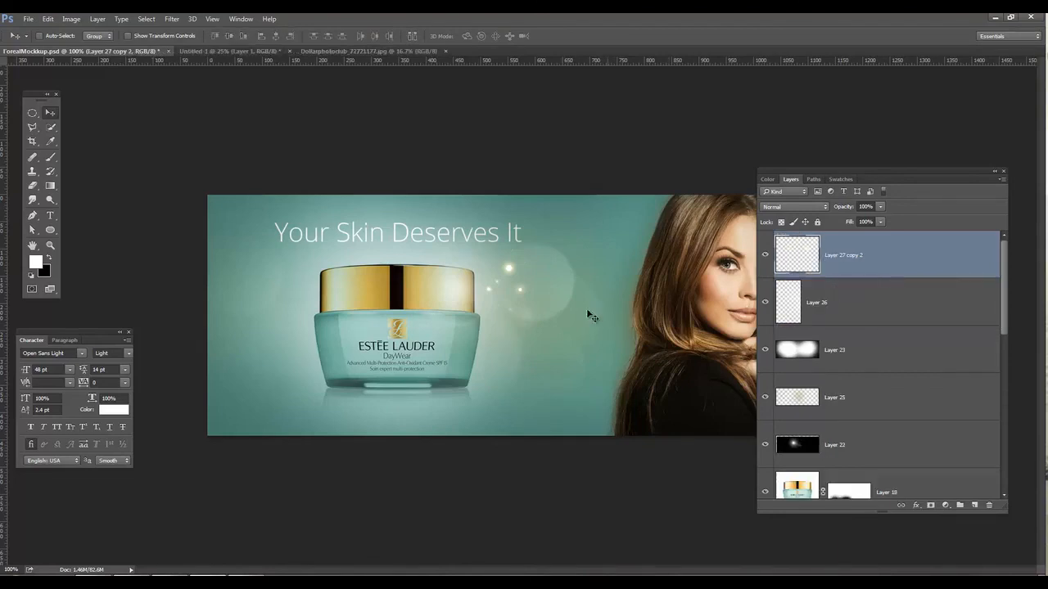
Duplicate the dot cluster, shrink and rotate the copy, place it on the cluster's model-facing side and merge the two layers
drag(517, 302, 551, 293)
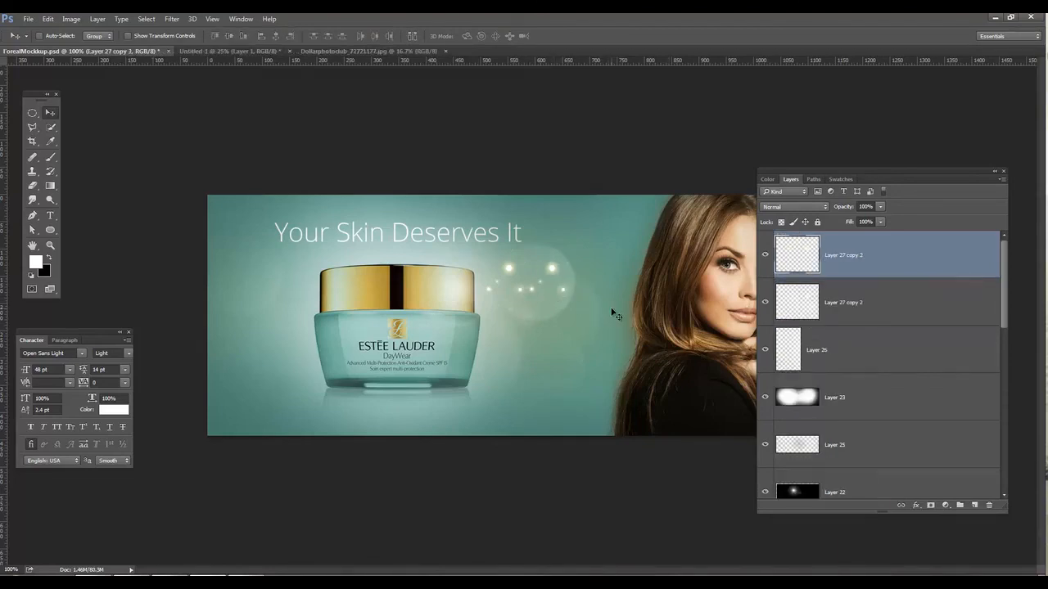
key(ctrl+t)
drag(614, 237, 409, 319)
mouse_move(589, 262)
mouse_down()
mouse_move(573, 245)
mouse_move(557, 261)
mouse_move(582, 276)
mouse_move(583, 263)
mouse_up()
key(Return)
shift+click(954, 317)
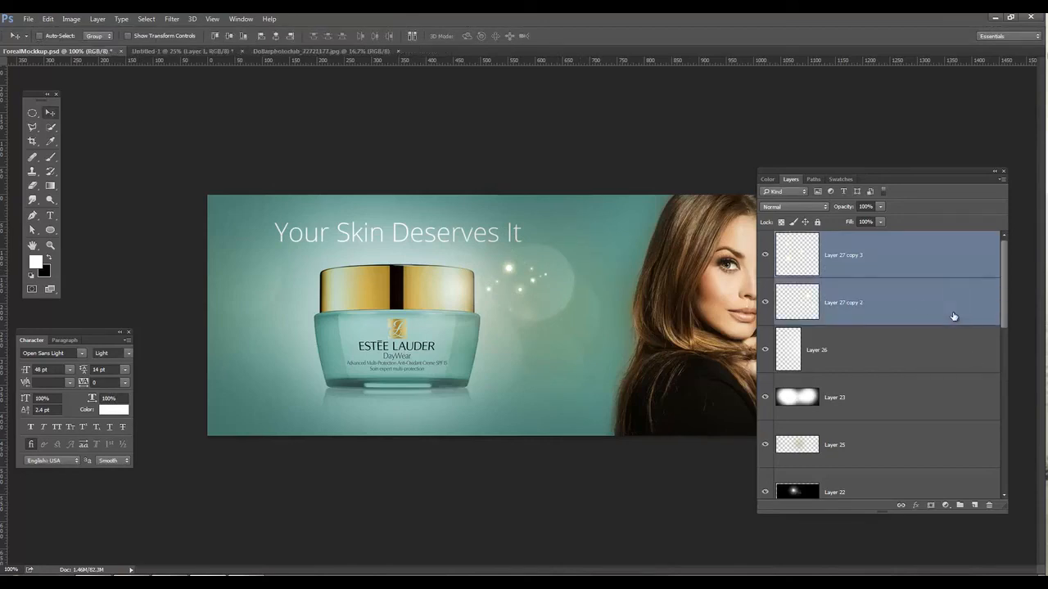
key(ctrl+e)
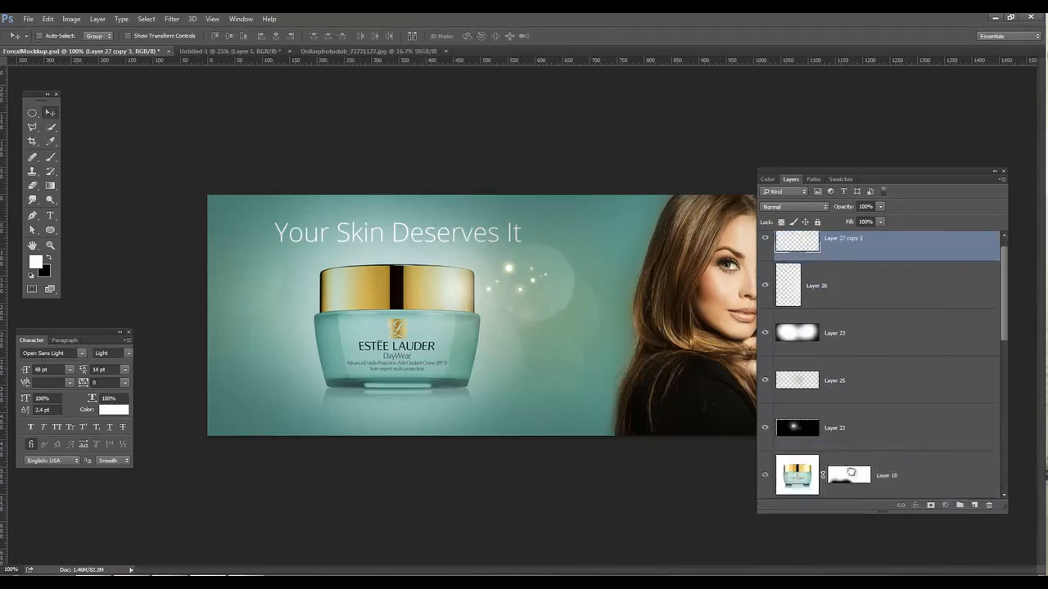
Duplicate the dot cluster, rotate the copy, place it above the lid over the headline's end and set its opacity to 50%
key(ctrl+j)
drag(527, 290, 489, 264)
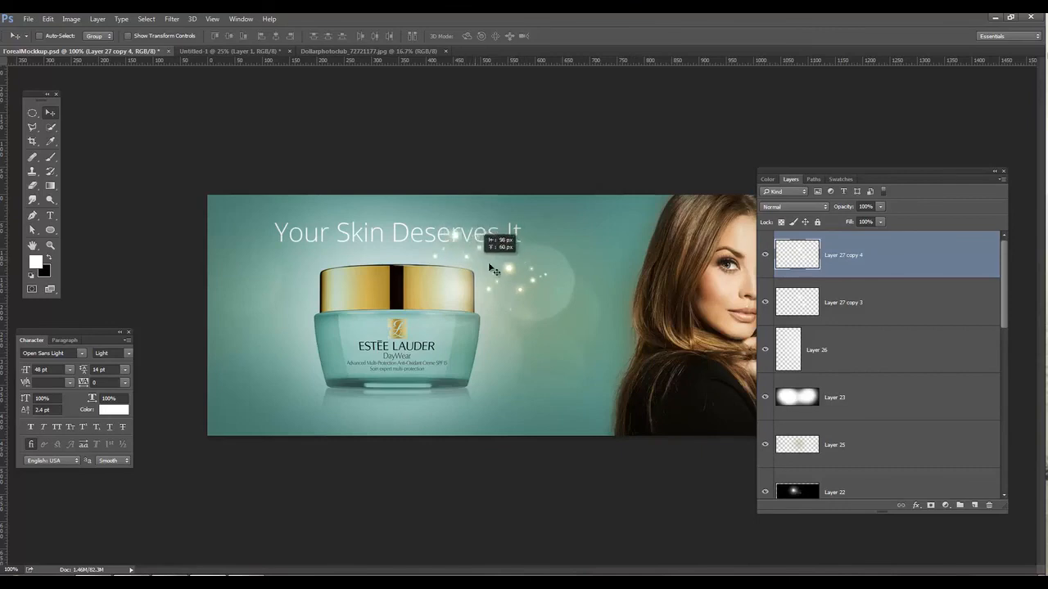
key(ctrl+t)
drag(550, 211, 469, 163)
key(Return)
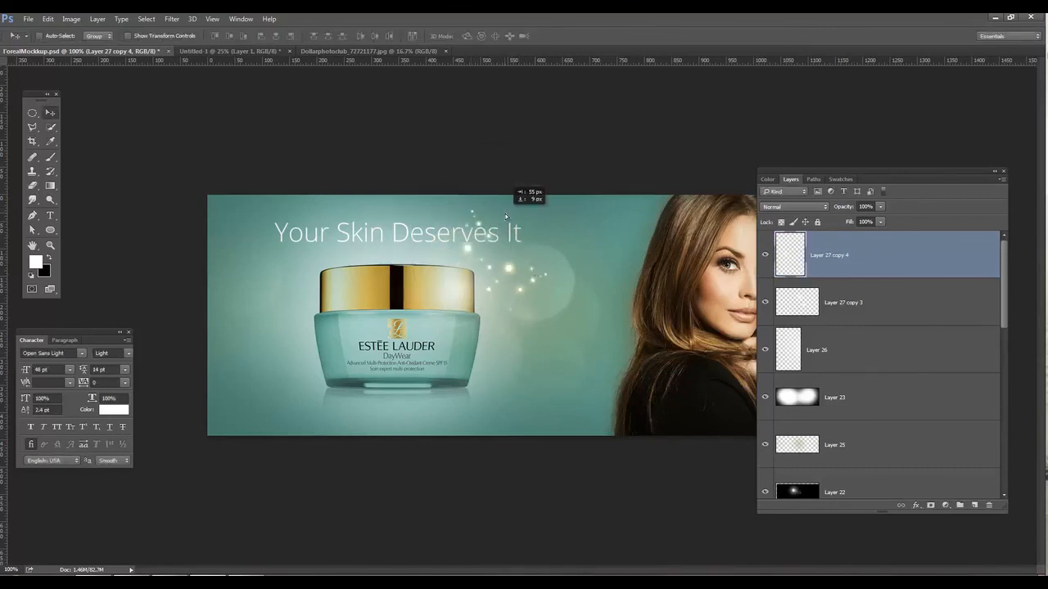
click(835, 208)
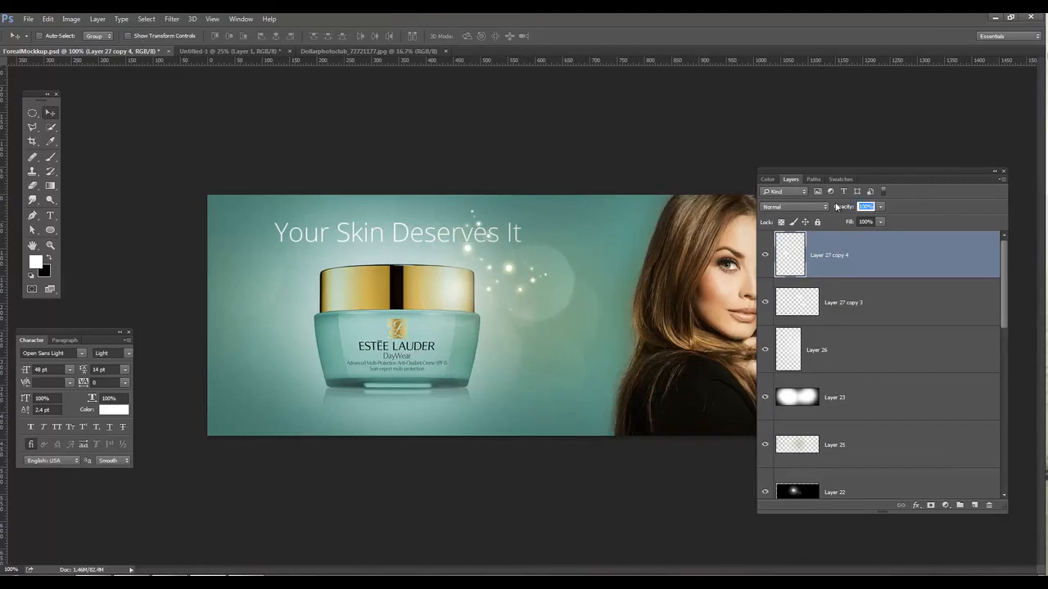
key(Return)
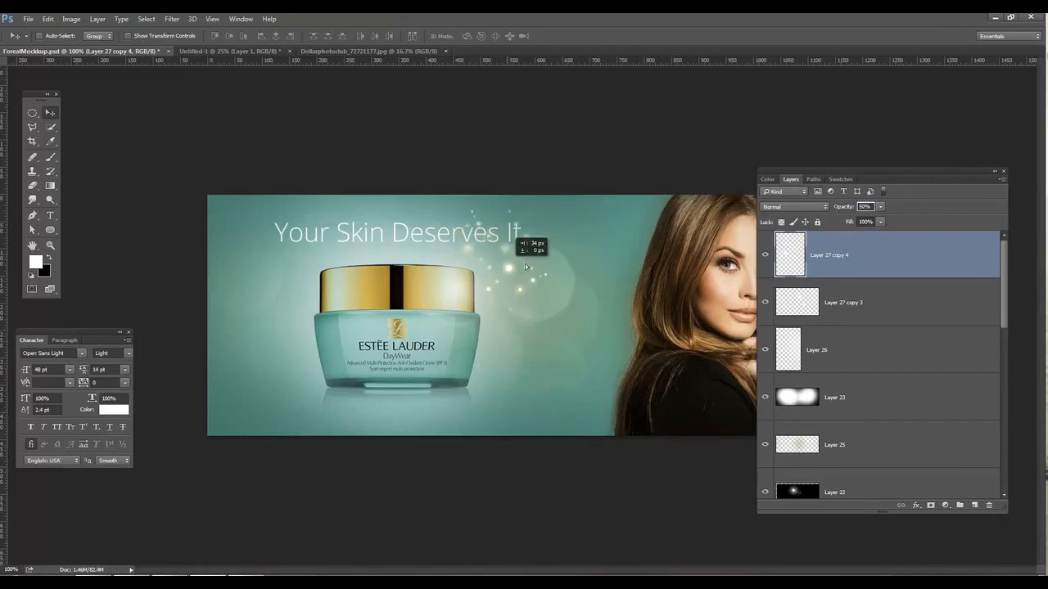
Duplicate the 50% opacity cluster, rotate the copy, place it between the headline and the model, and merge the three cluster layers
key(ctrl+j)
key(ctrl+t)
drag(598, 196, 555, 154)
key(Return)
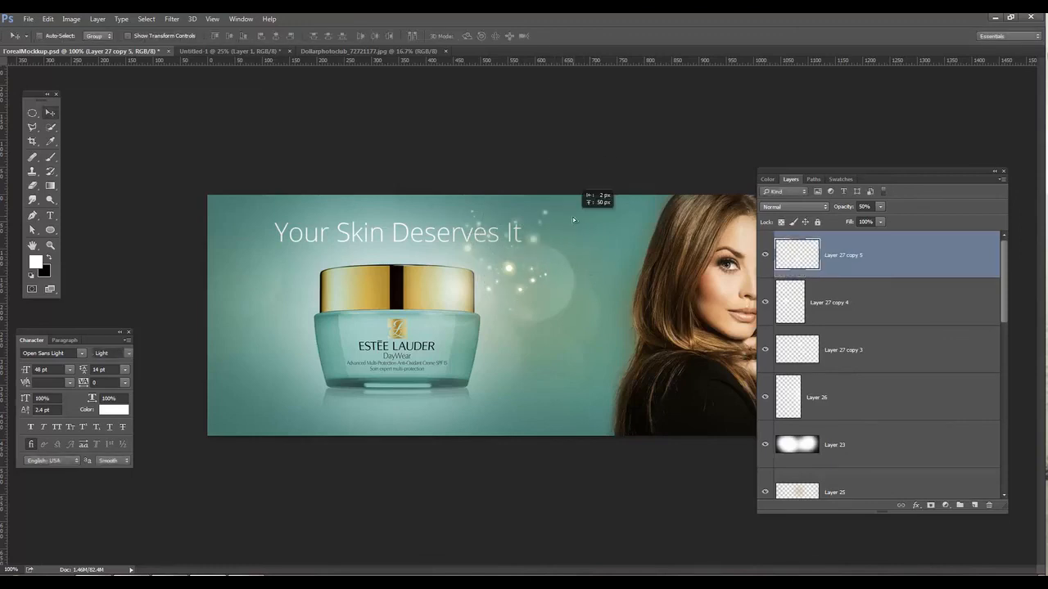
shift+click(870, 346)
key(ctrl+e)
Make two more copies of the merged sparkles, rotating and shrinking them, and place them above the jar towards the model's hair
drag(899, 263, 975, 504)
drag(523, 326, 551, 305)
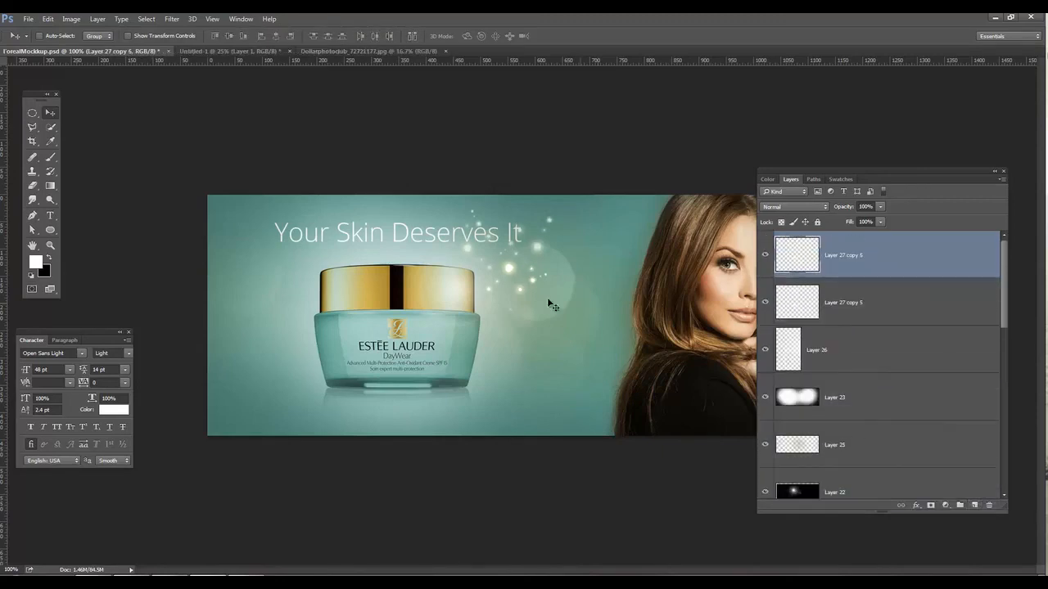
key(ctrl+j)
key(ctrl+t)
drag(668, 283, 600, 199)
key(Return)
drag(619, 297, 590, 262)
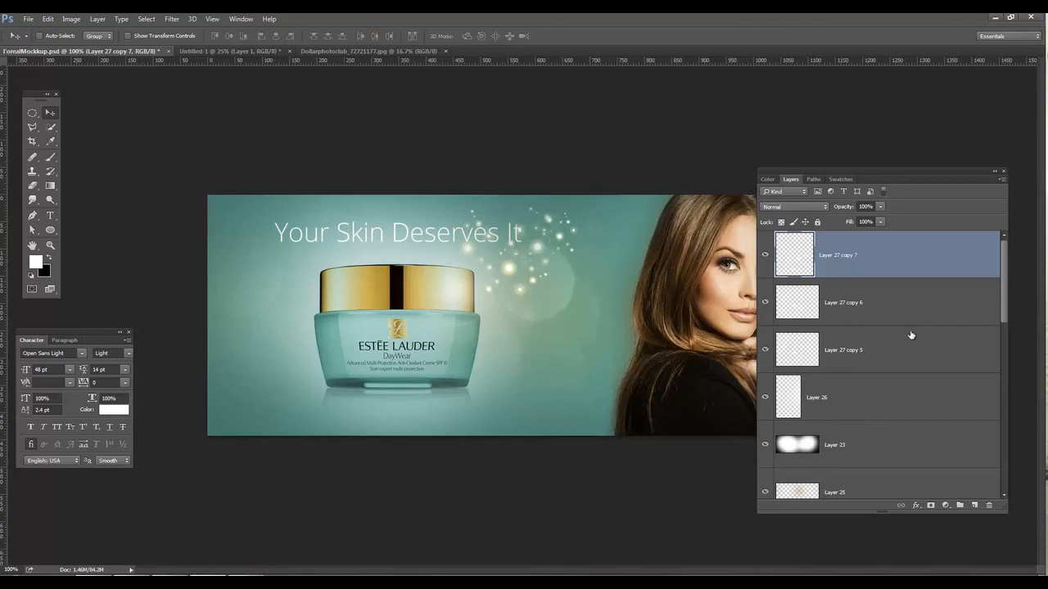
Merge the three sparkle layers and place a duplicate of the result over the jar's lower-left side
shift+click(909, 359)
key(ctrl+e)
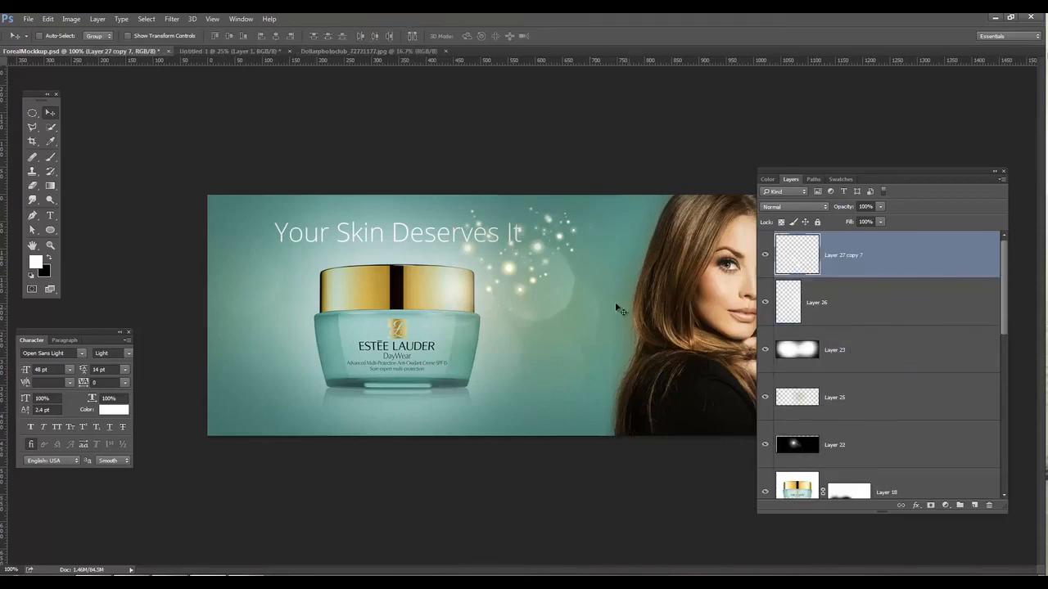
drag(501, 317, 352, 399)
Duplicate the upper sparkle layer, Layer 27 copy 7, then rotate the copy and extend the sparkles towards the model's hair
click(852, 304)
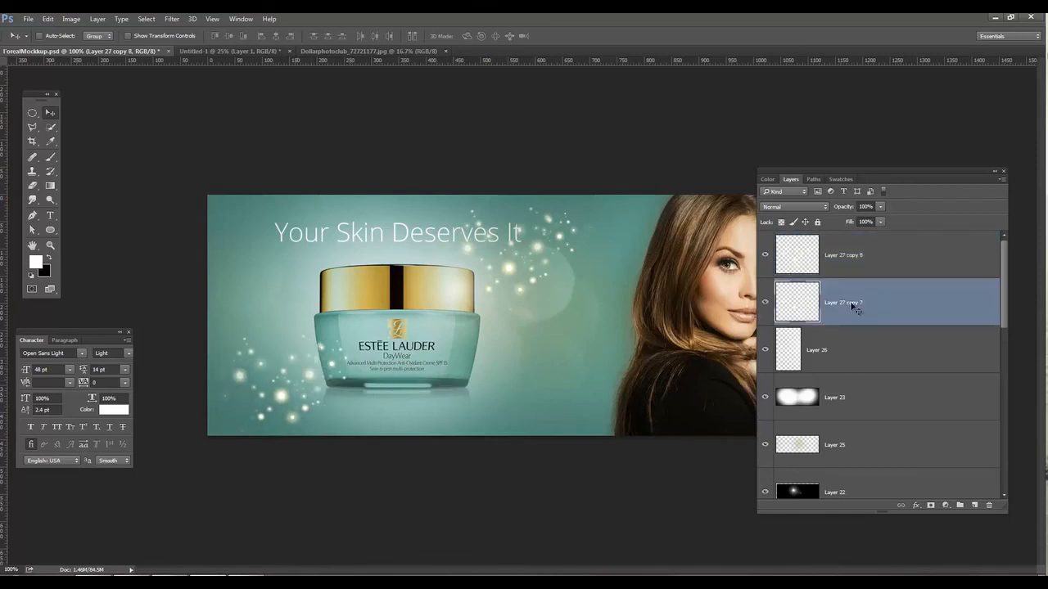
drag(542, 260, 599, 284)
key(ctrl+t)
drag(659, 314, 604, 159)
drag(606, 230, 623, 187)
key(Return)
Duplicate the sparkles once more, rotate the copy -76.20° and move it up beside the top of the model's hair
drag(580, 288, 621, 339)
key(ctrl+t)
drag(670, 391, 713, 233)
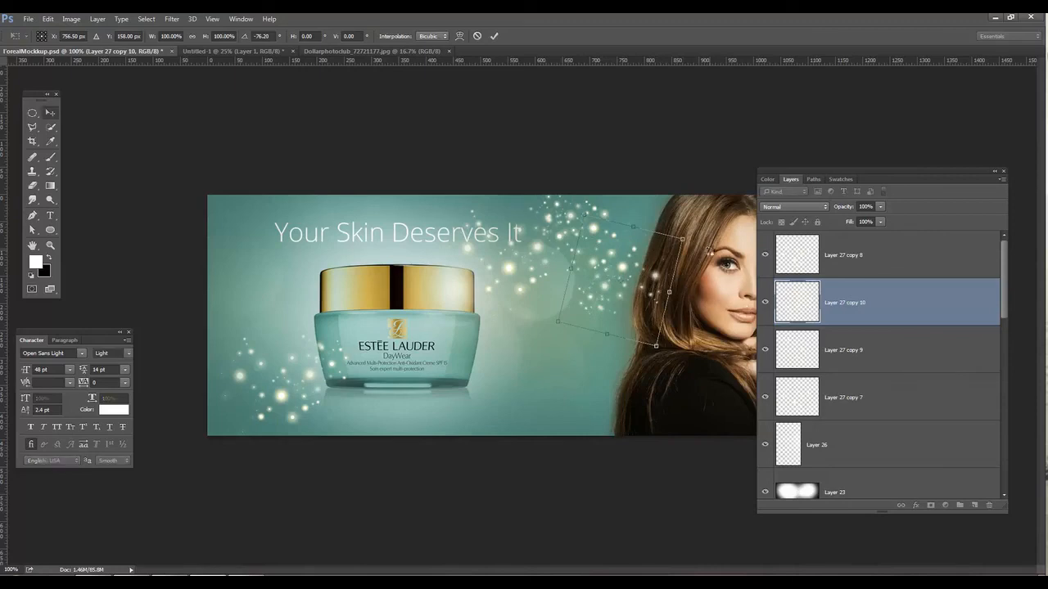
key(Return)
drag(618, 298, 630, 195)
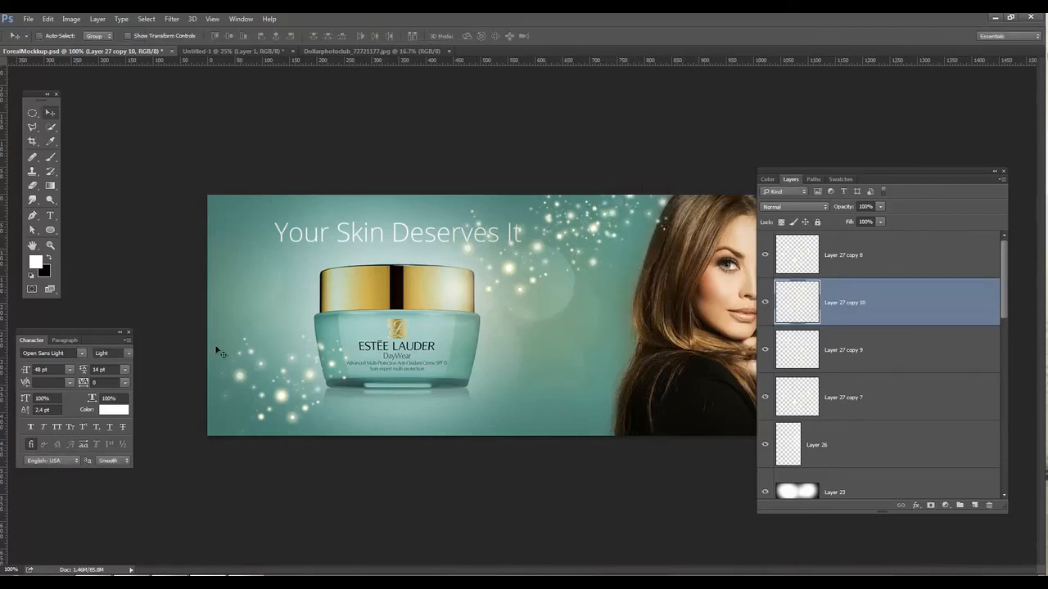
drag(605, 262, 636, 228)
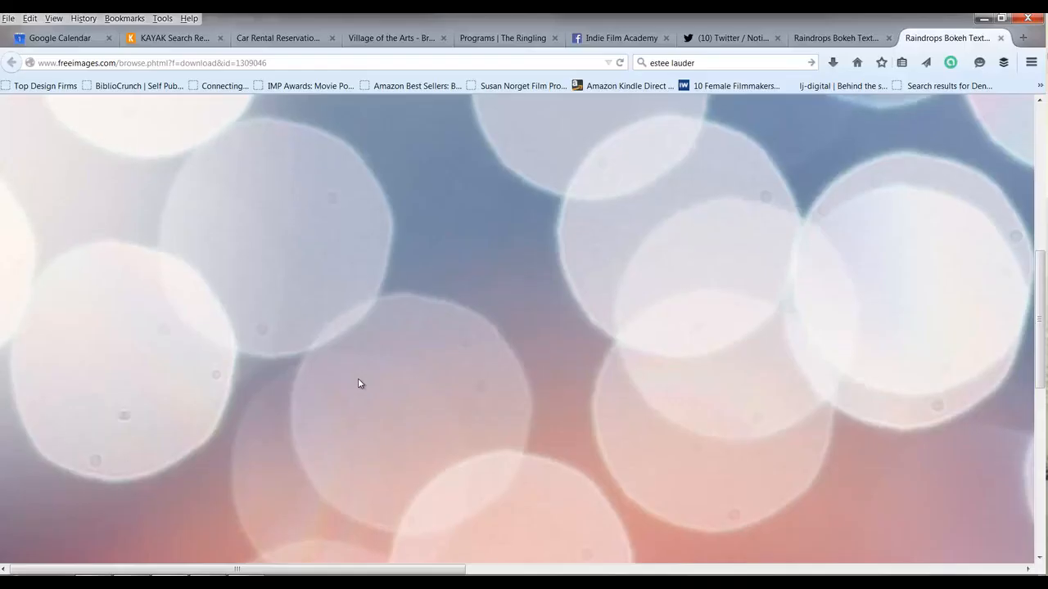
Return to the Raindrops Bokeh Texture photo page on freeimages and search the site's photos for "abstract water"
click(358, 382)
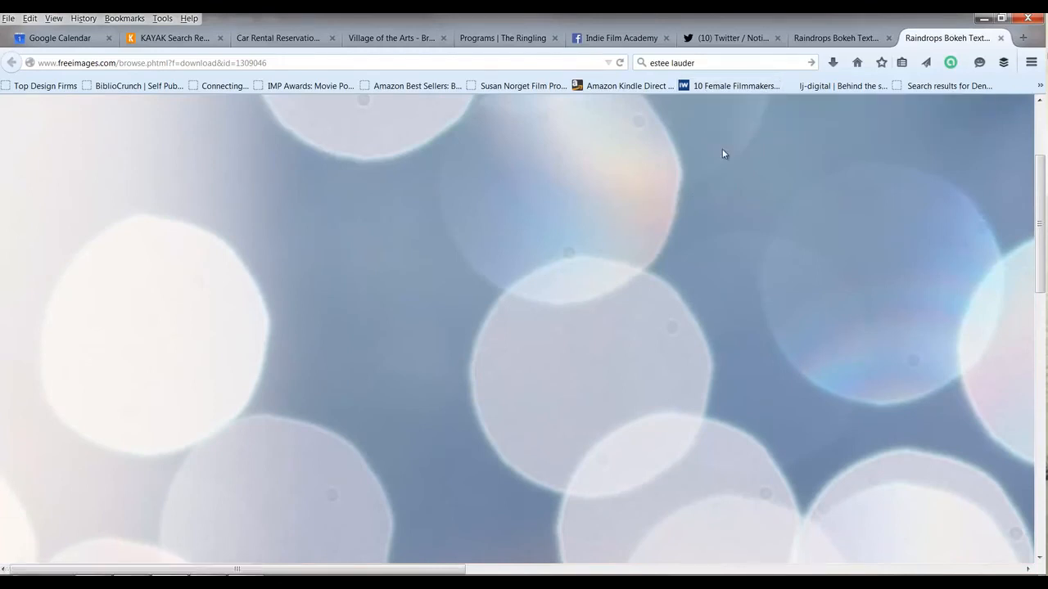
click(814, 35)
scroll(211, 240, up, 5)
click(342, 183)
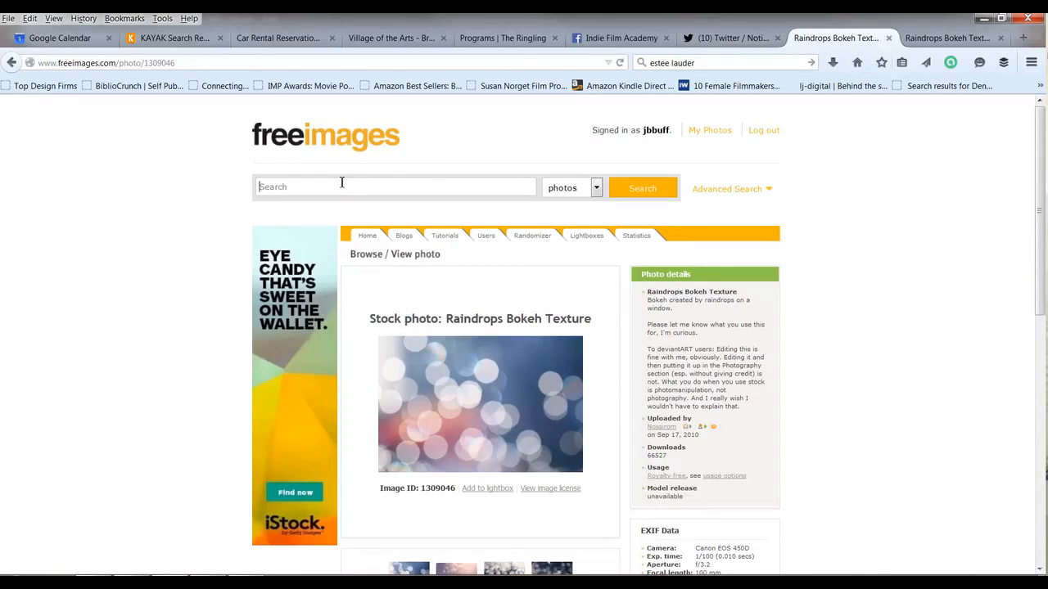
click(136, 199)
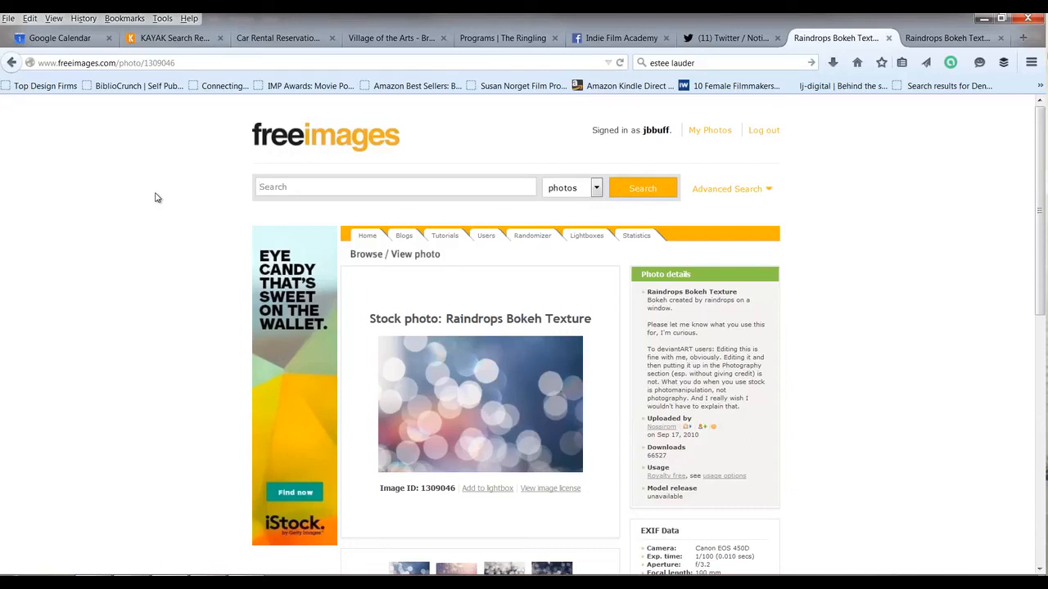
text(abstract)
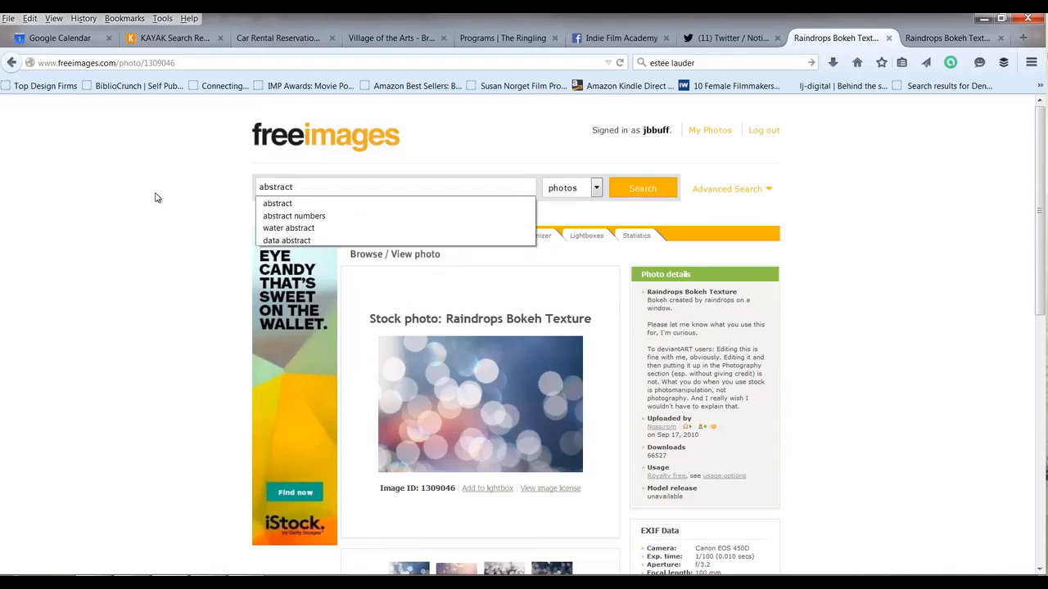
text( water)
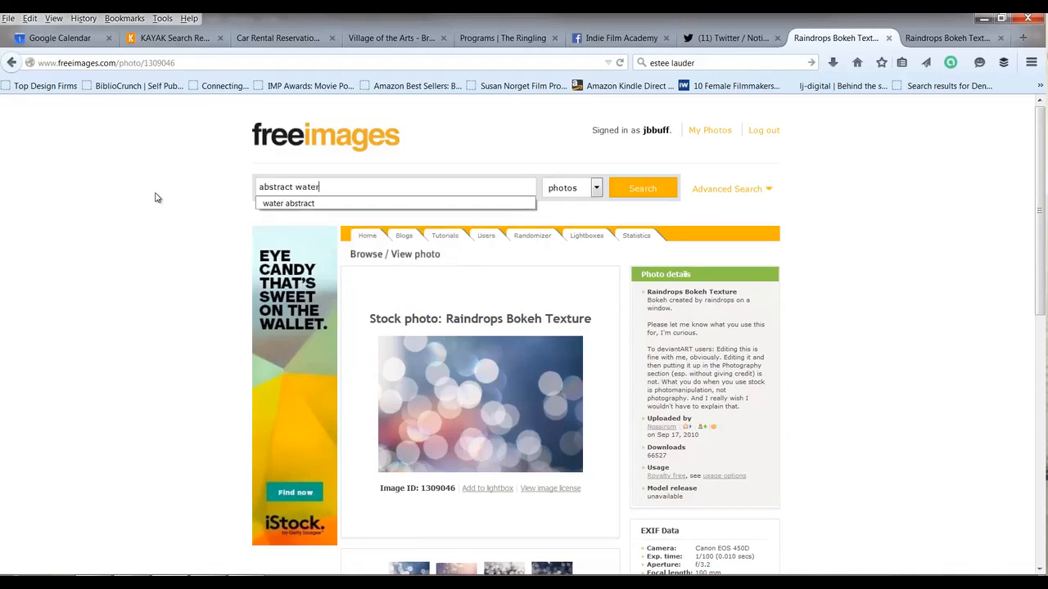
key(Return)
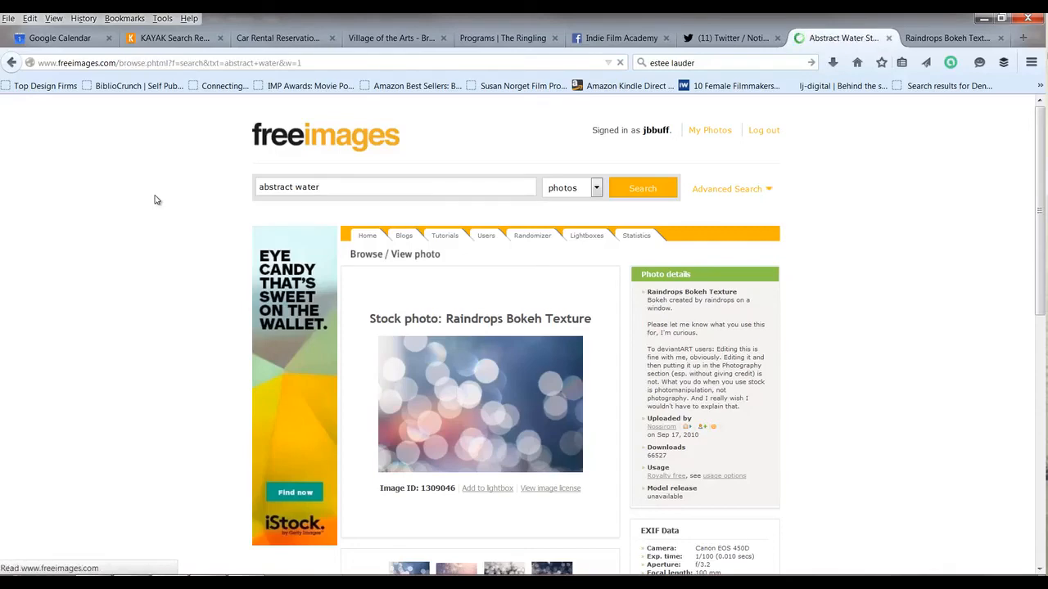
Look through the first two pages of abstract water photos for a suitable image
scroll(157, 200, down, 4)
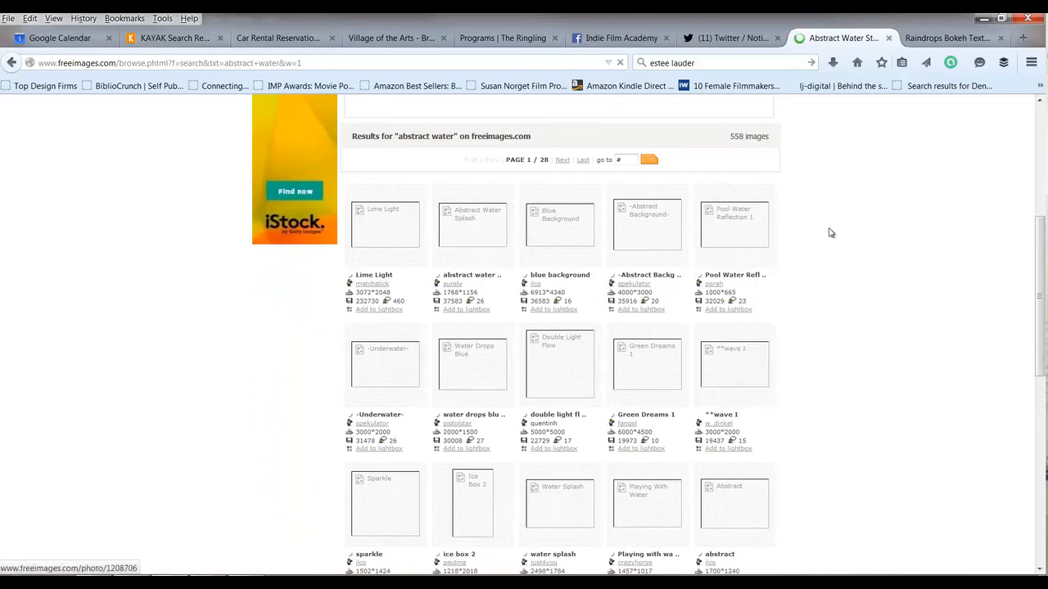
scroll(891, 230, down, 3)
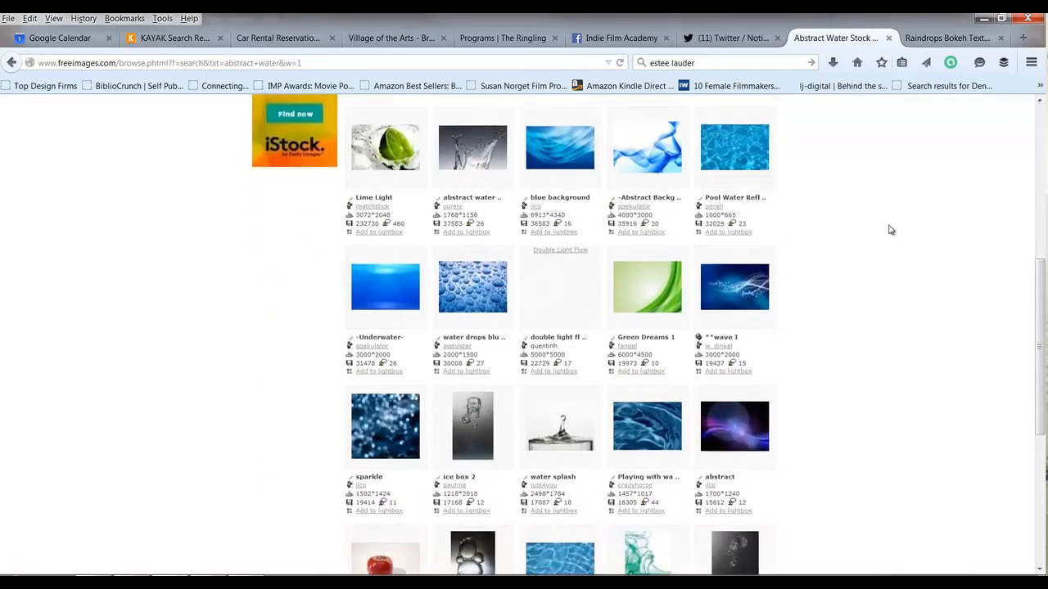
scroll(891, 230, down, 3)
scroll(891, 230, up, 7)
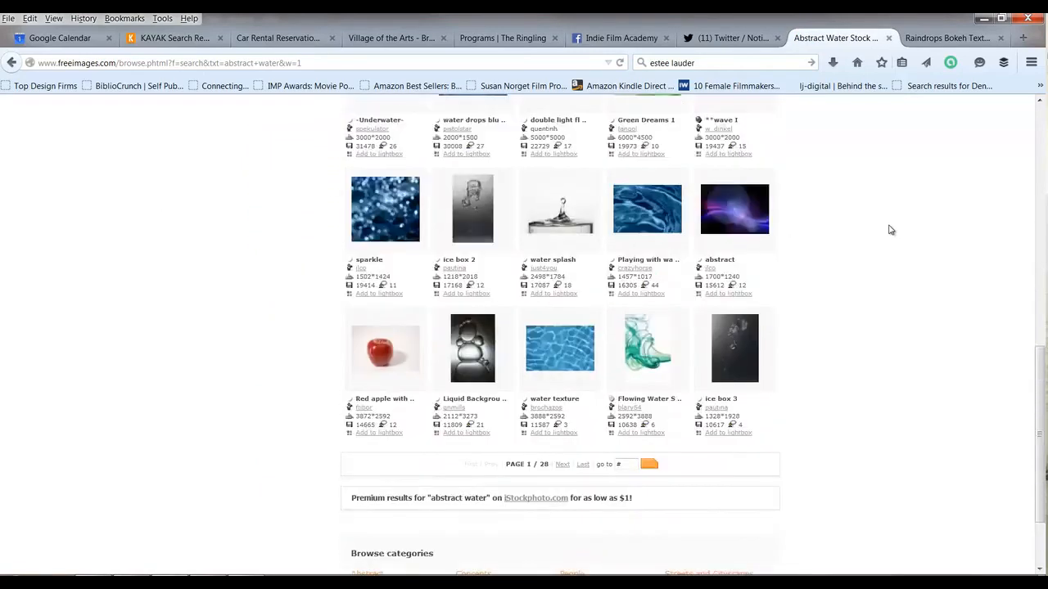
scroll(891, 230, down, 7)
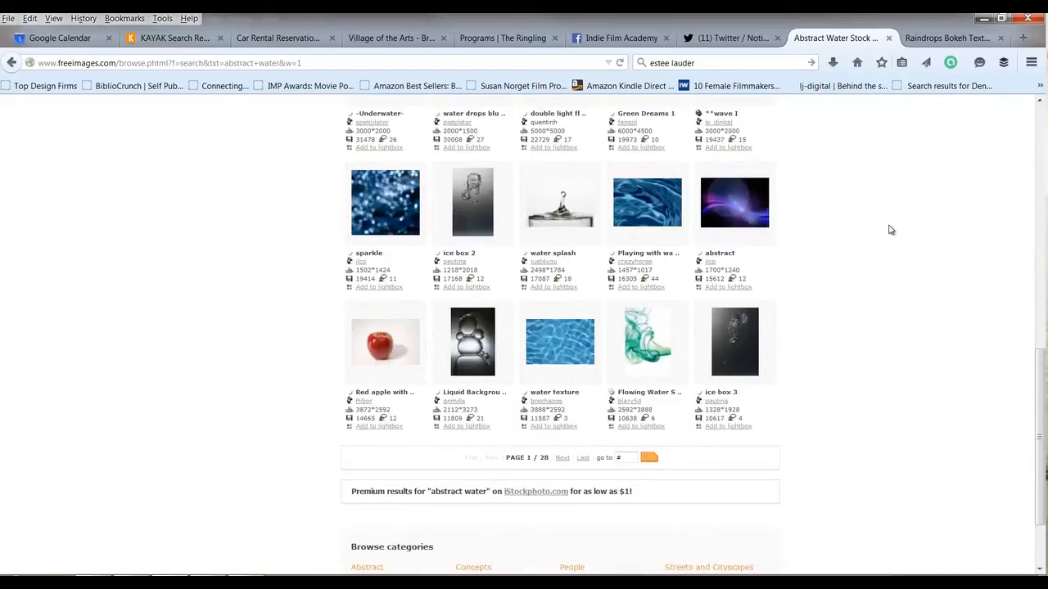
click(561, 459)
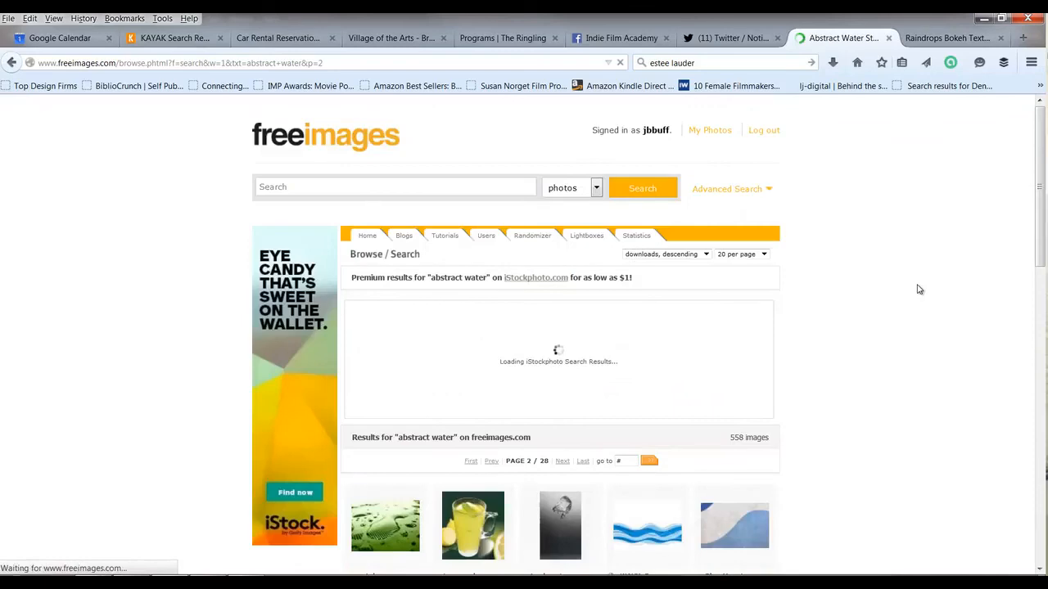
scroll(919, 290, down, 3)
scroll(919, 289, down, 3)
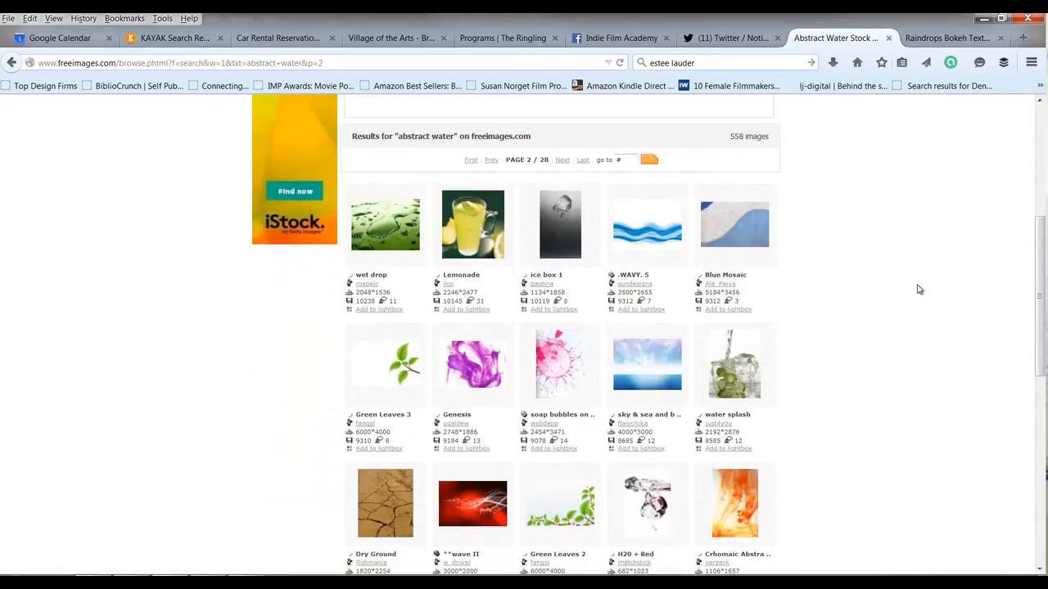
scroll(539, 348, down, 9)
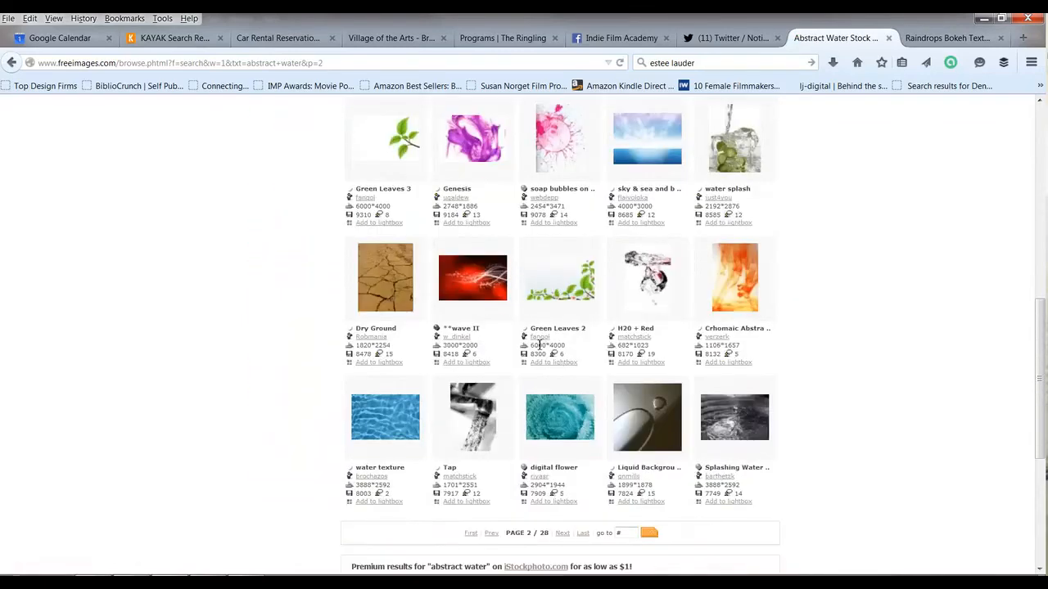
scroll(539, 348, up, 5)
scroll(539, 348, up, 15)
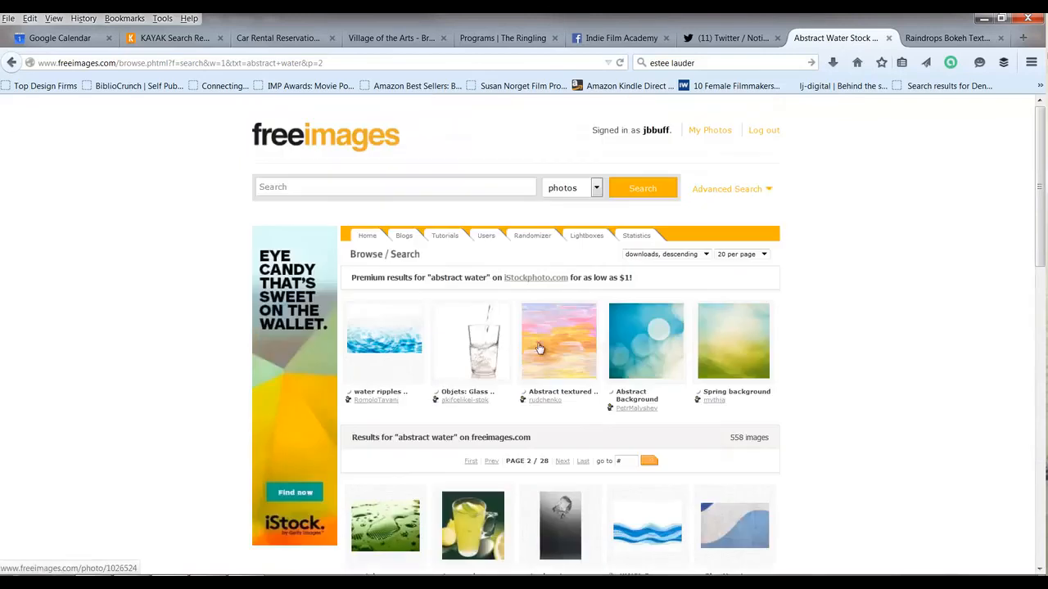
Search the freeimages photos for "splash"
click(377, 193)
text(splash)
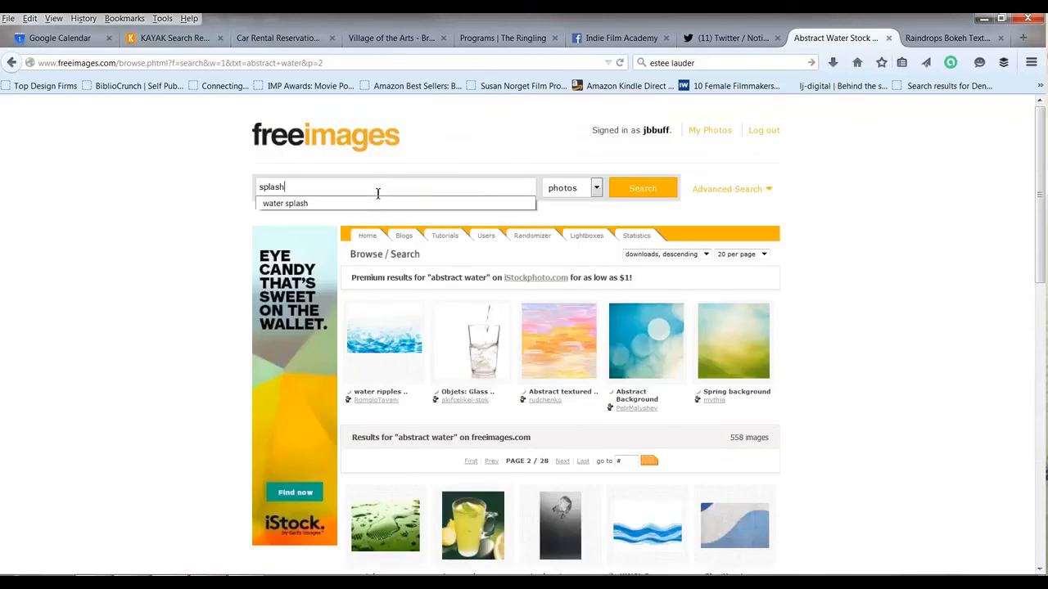
key(Return)
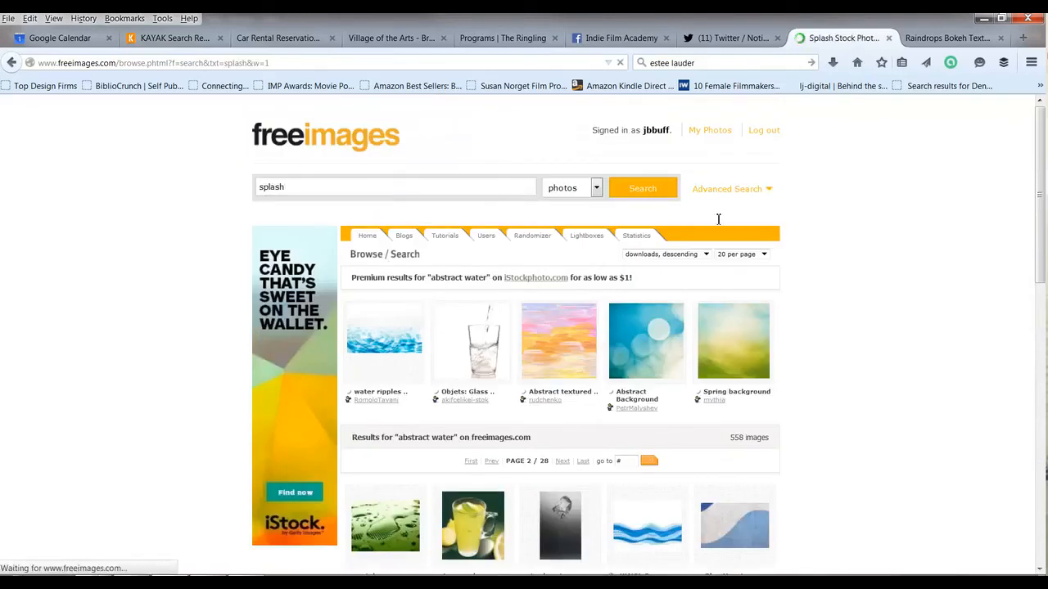
Look through the first two pages of splash photos and open the third page
scroll(844, 246, down, 4)
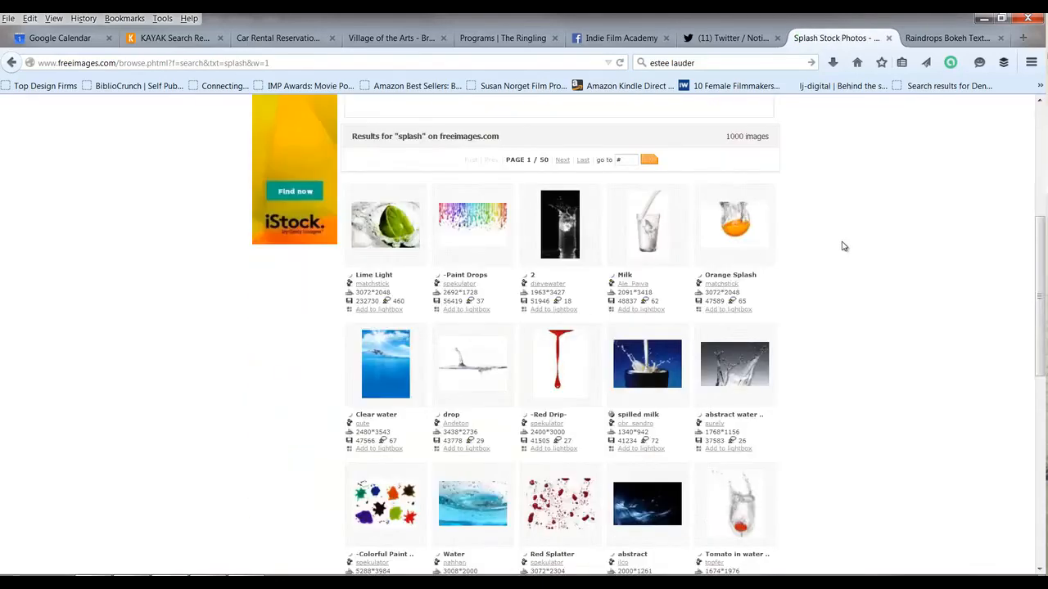
scroll(843, 247, down, 1)
scroll(843, 246, down, 3)
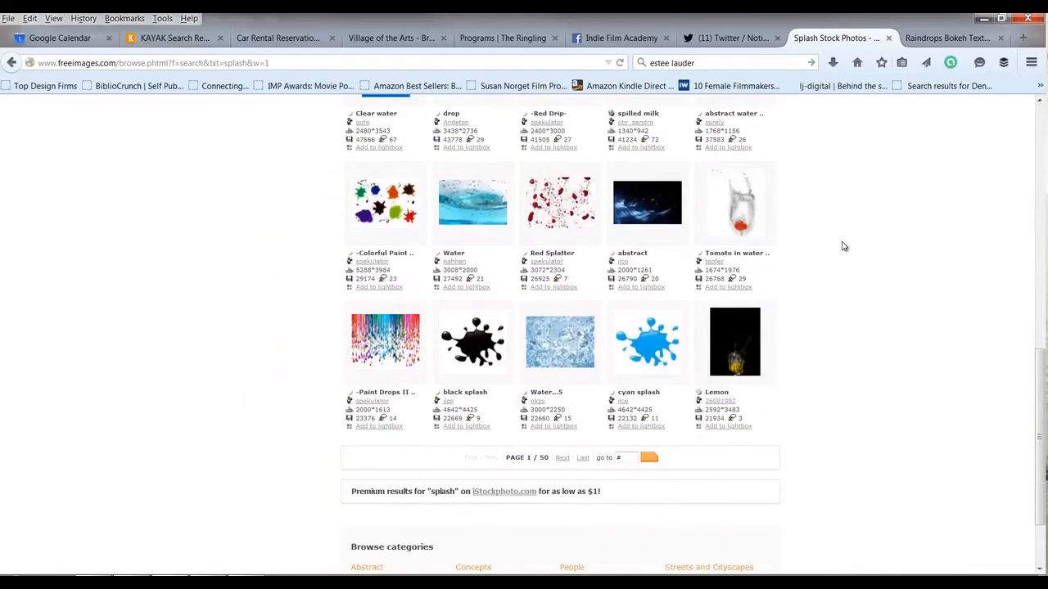
scroll(843, 246, up, 5)
scroll(843, 246, down, 6)
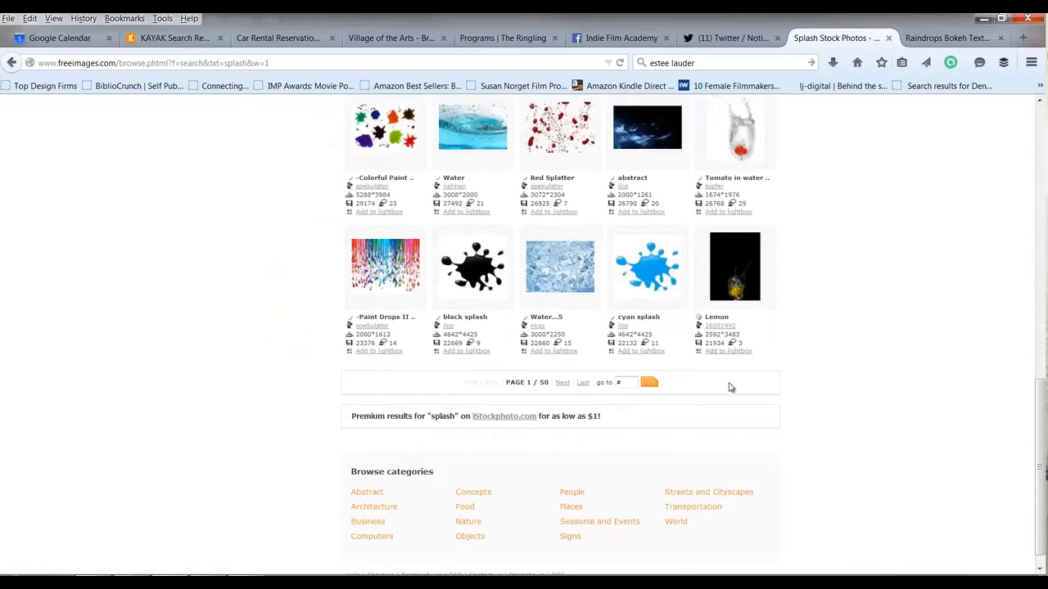
click(566, 386)
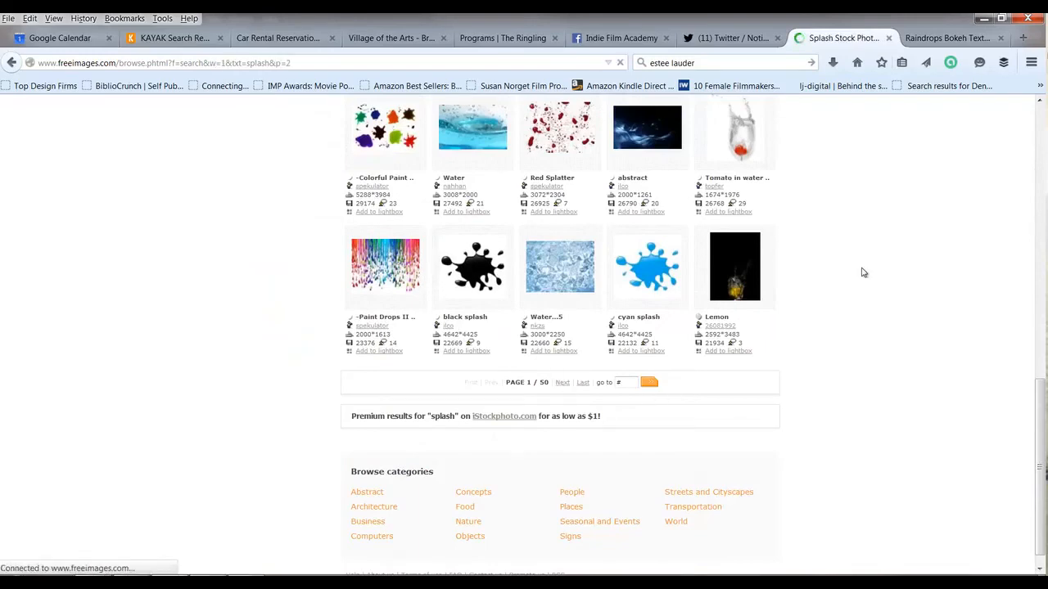
scroll(862, 273, down, 6)
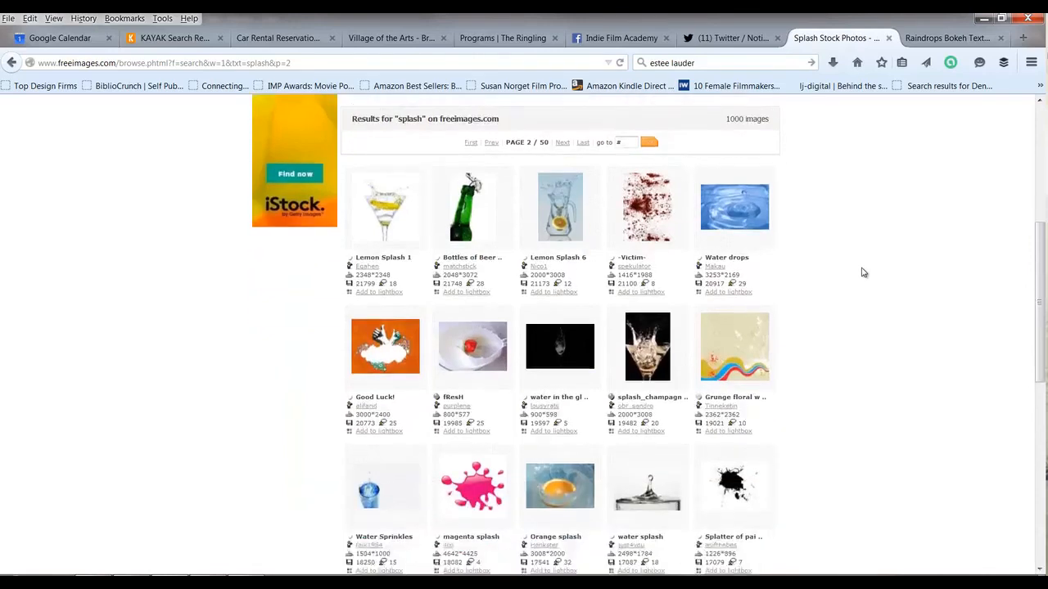
scroll(863, 272, down, 2)
click(563, 458)
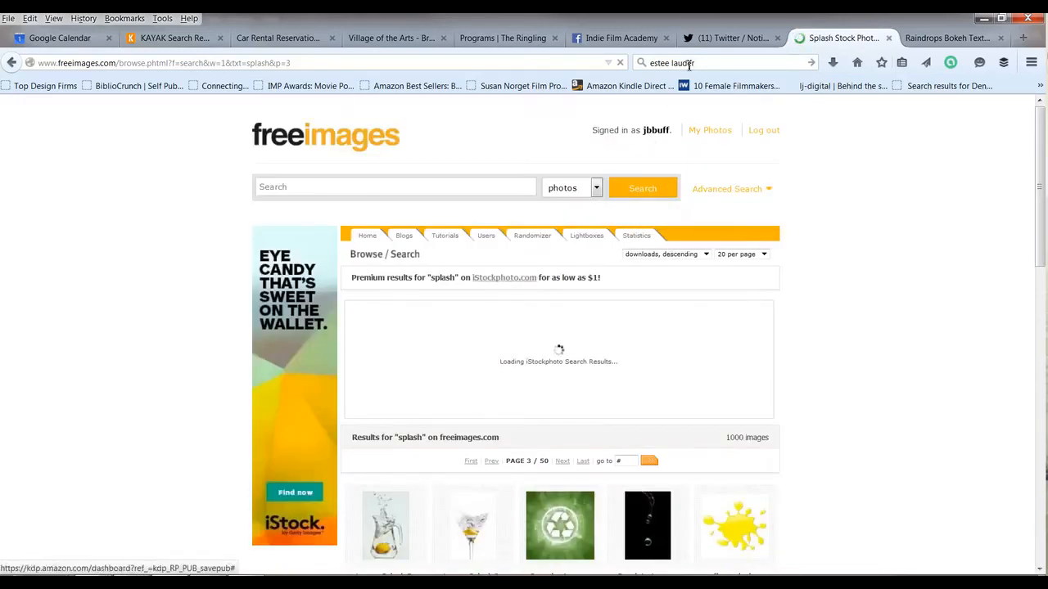
Search Google for "water splash" and show the image results
click(701, 62)
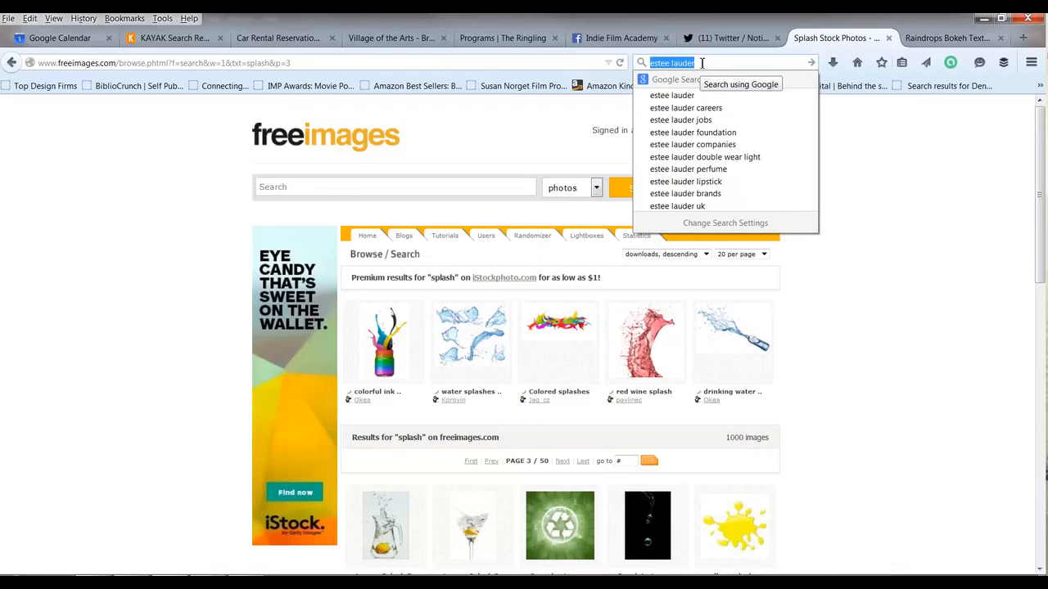
text(water splash)
key(Return)
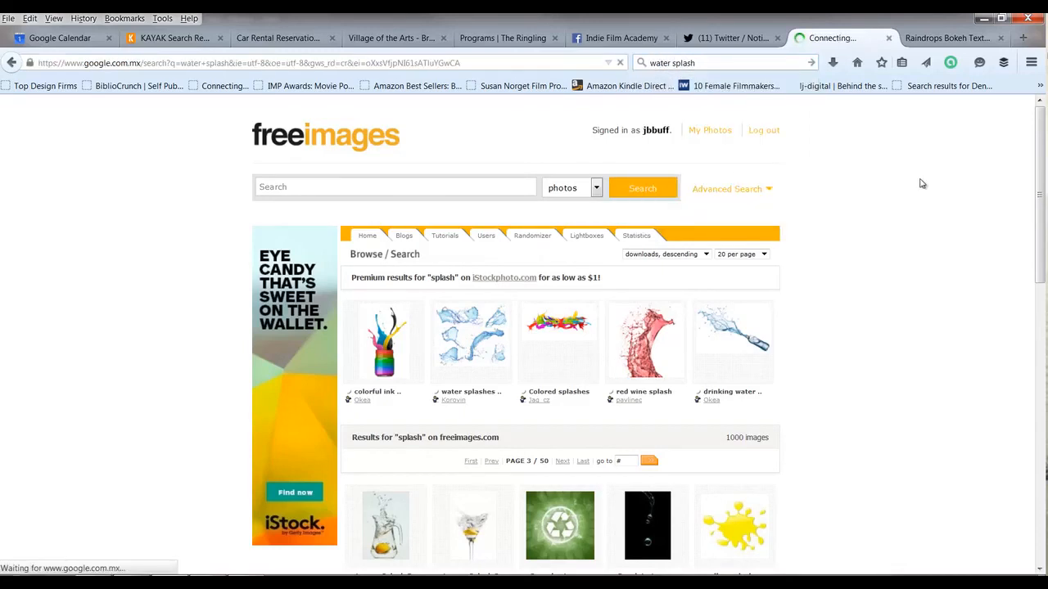
click(173, 222)
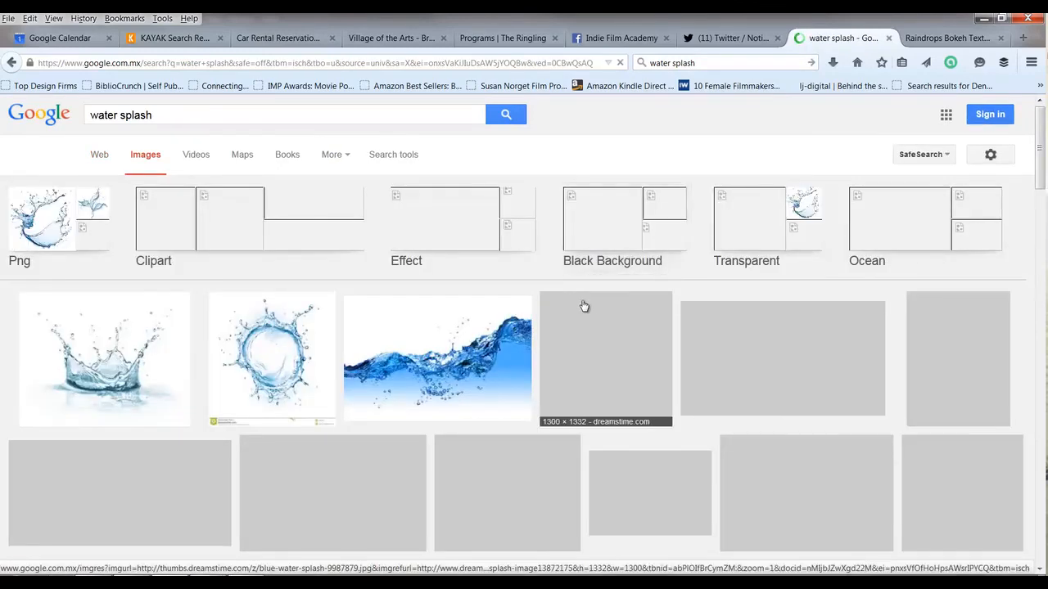
Look through the Google water splash image results for a suitable splash
scroll(428, 343, down, 3)
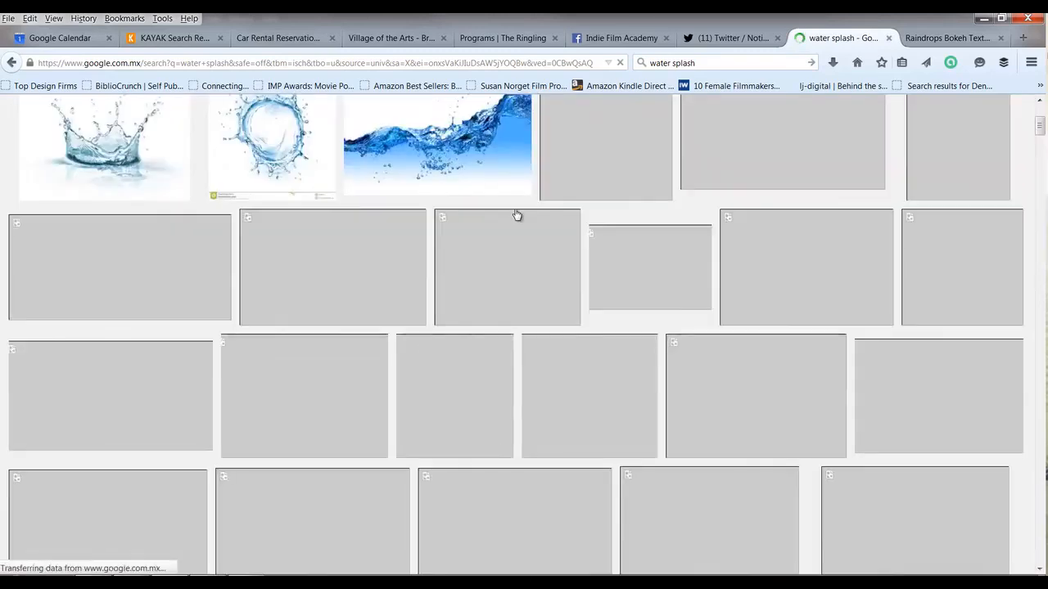
scroll(516, 213, up, 1)
scroll(517, 213, up, 1)
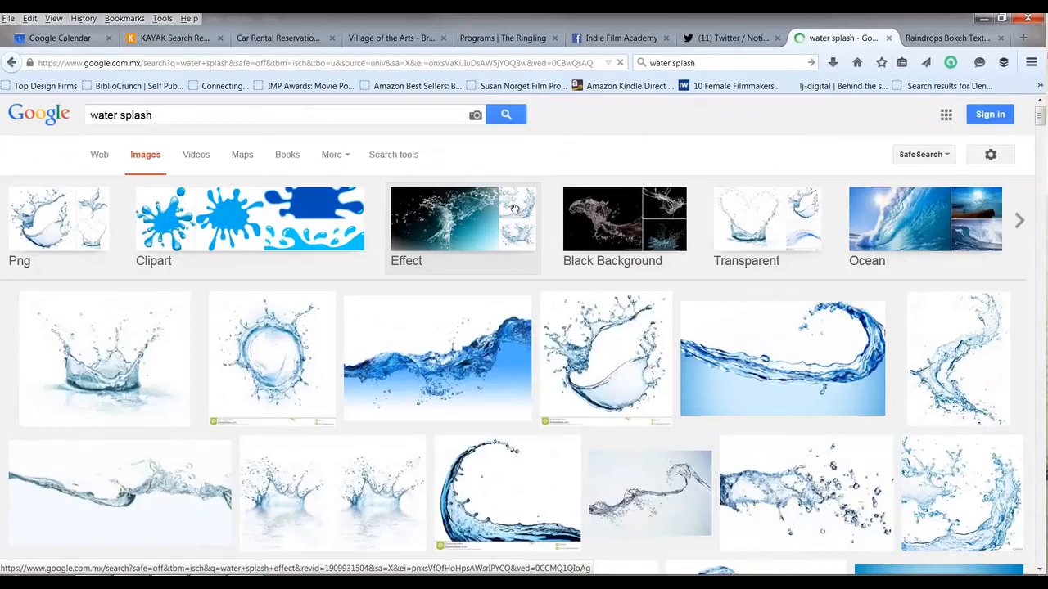
scroll(517, 214, down, 1)
scroll(517, 213, down, 5)
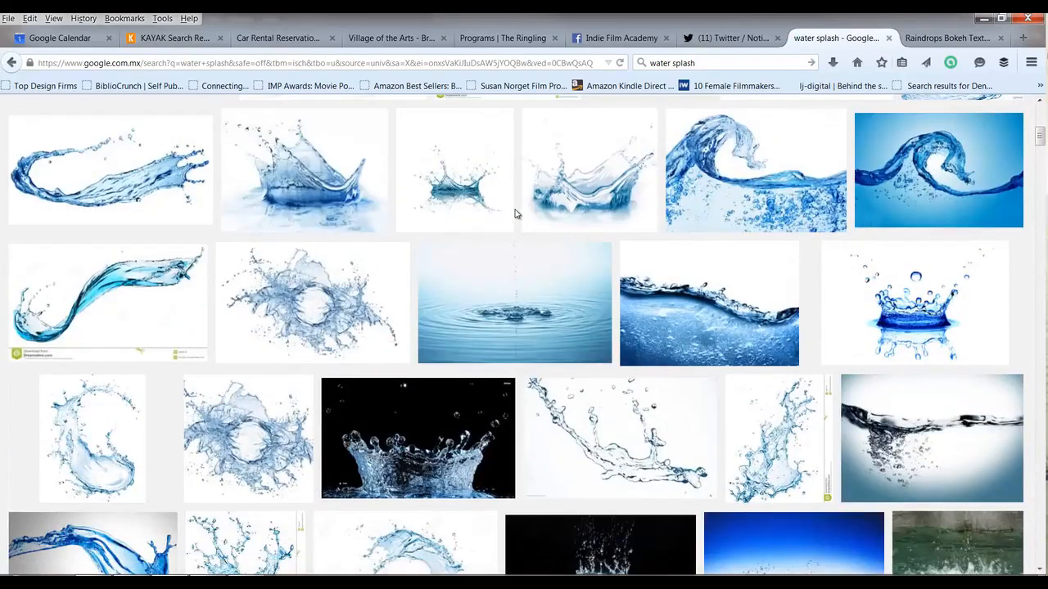
scroll(515, 214, down, 4)
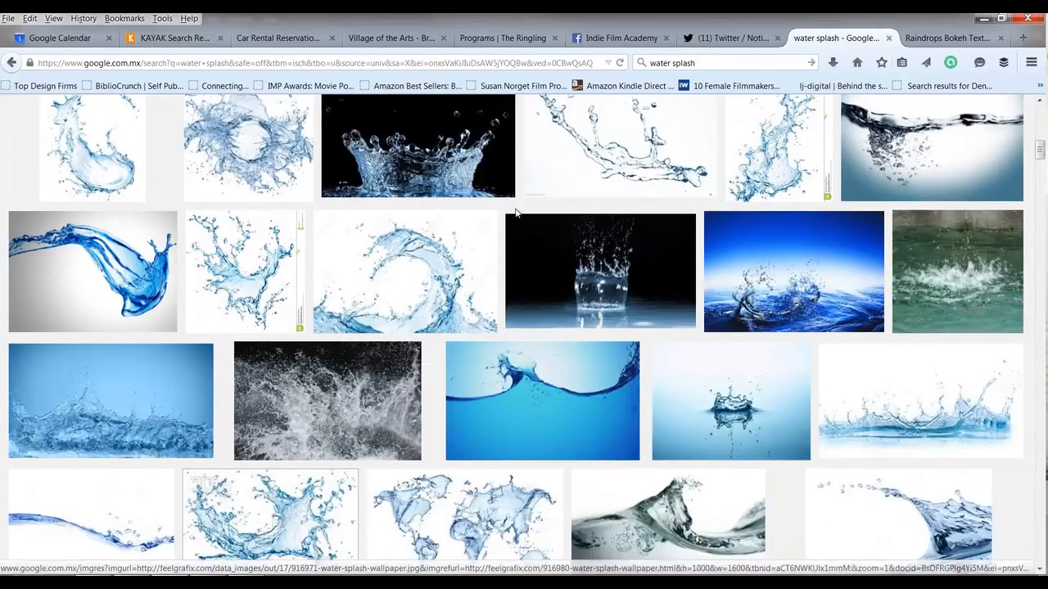
scroll(286, 295, down, 4)
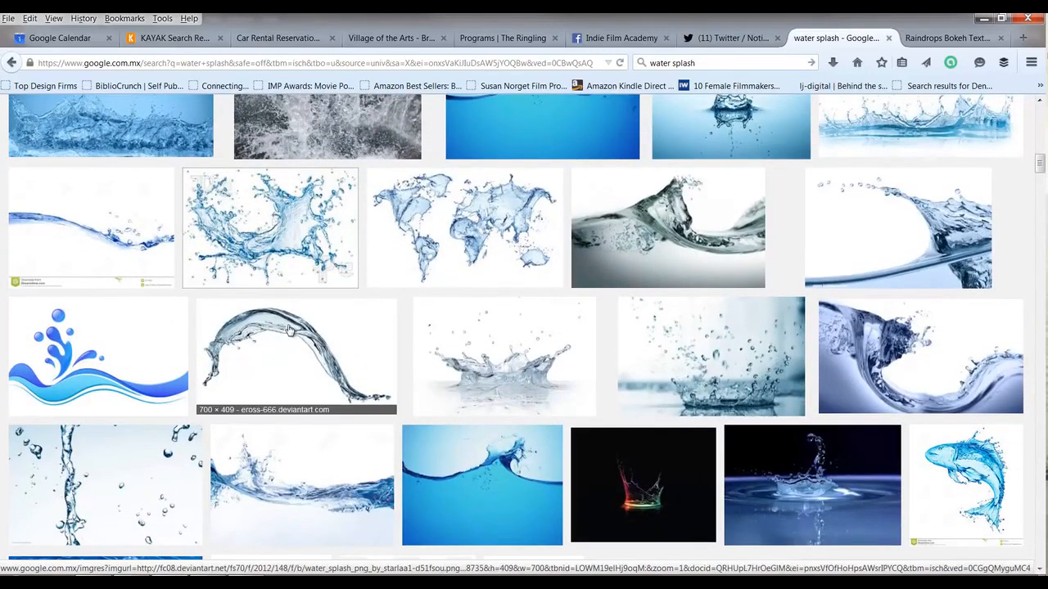
scroll(288, 325, down, 5)
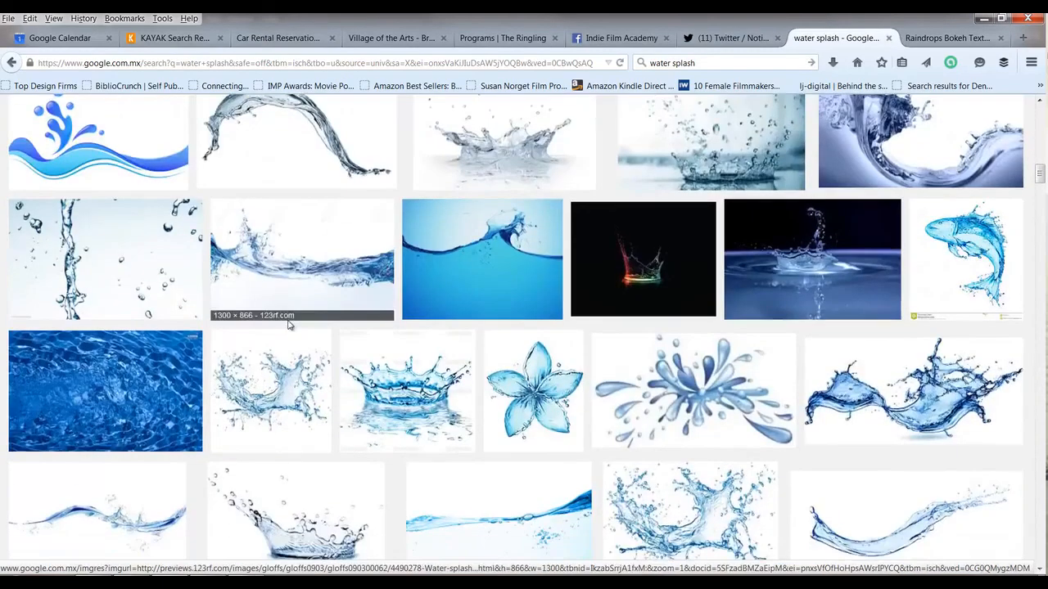
scroll(289, 326, down, 3)
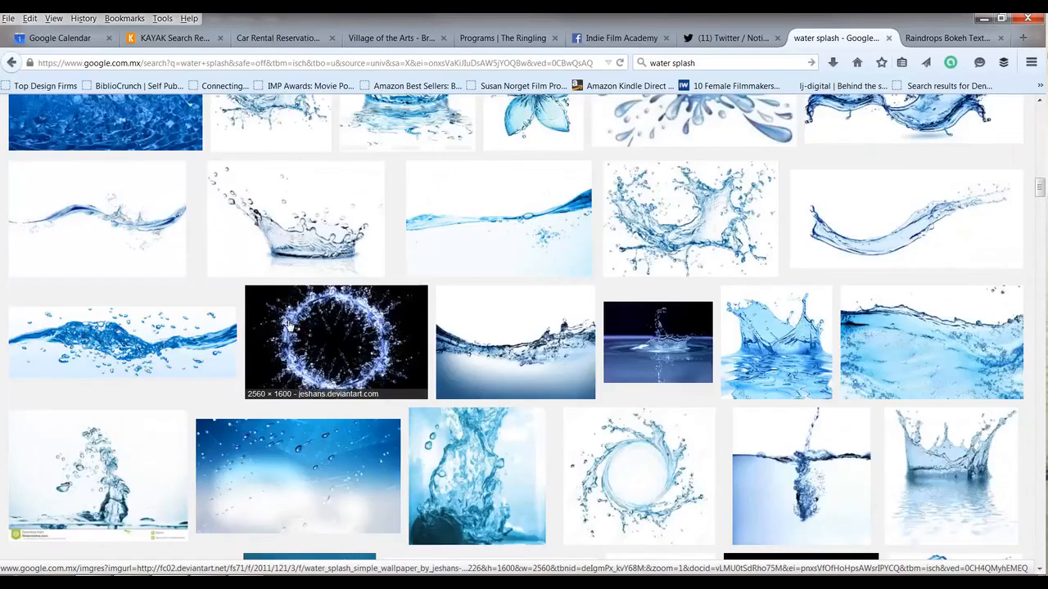
scroll(288, 325, down, 8)
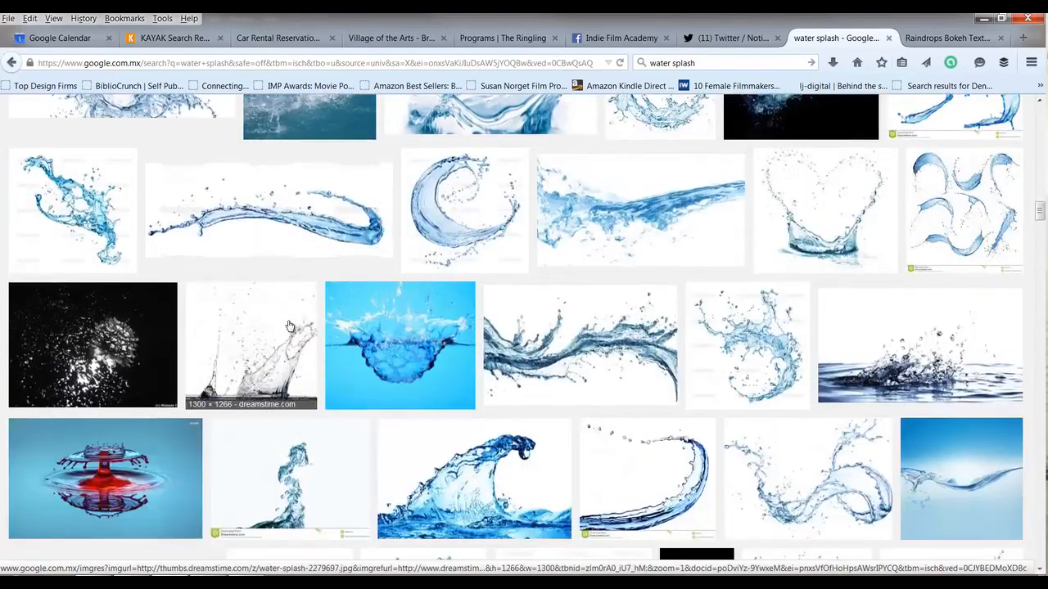
scroll(289, 325, up, 1)
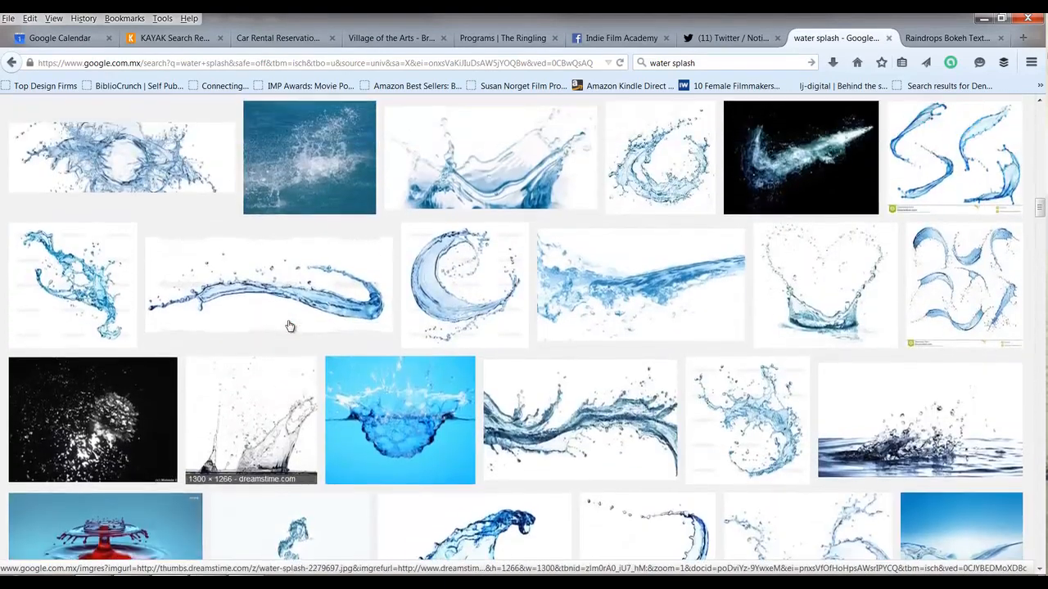
Open the swirling depositphotos splash and the Dreamstime collection of curved splashes in separate new browser tabs
right_click(767, 399)
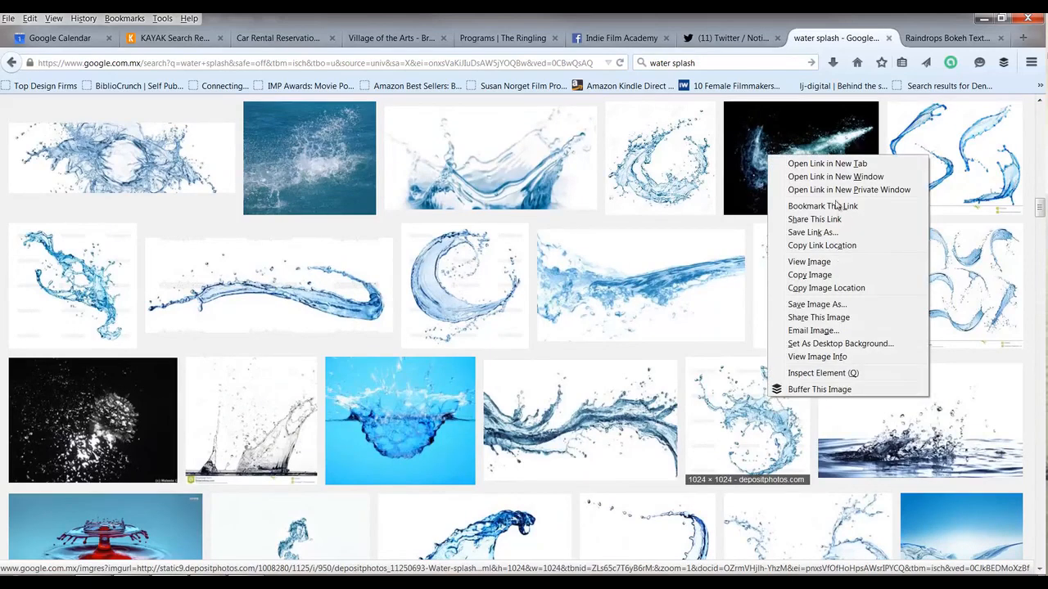
click(837, 171)
right_click(886, 166)
click(941, 175)
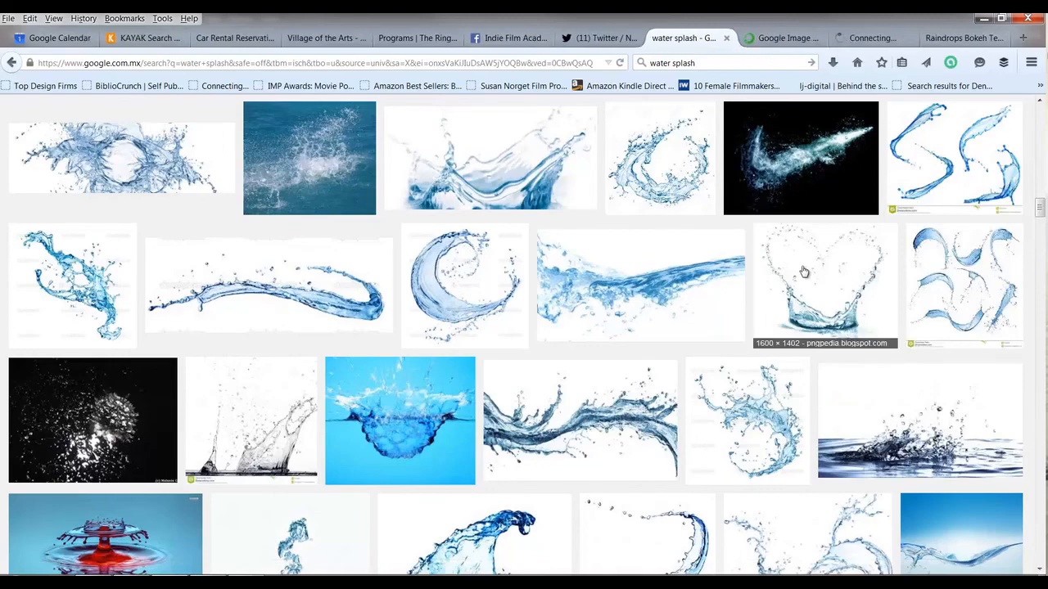
Open the curved blue Dreamstime splash and a pale diagonal splash from further down the results in new browser tabs
scroll(802, 270, down, 3)
scroll(802, 270, down, 1)
right_click(664, 279)
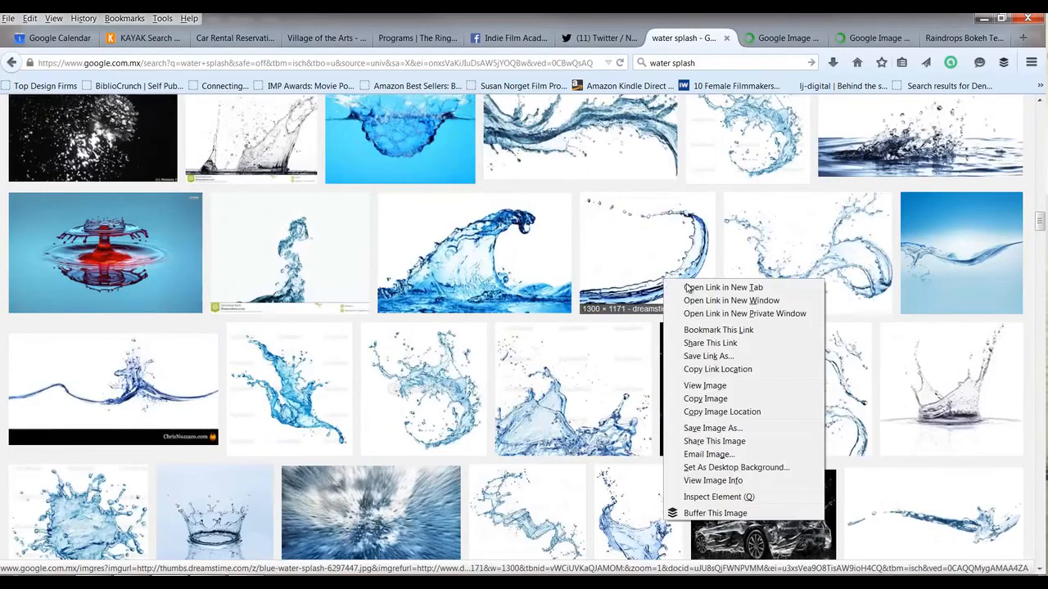
click(692, 288)
scroll(692, 289, down, 3)
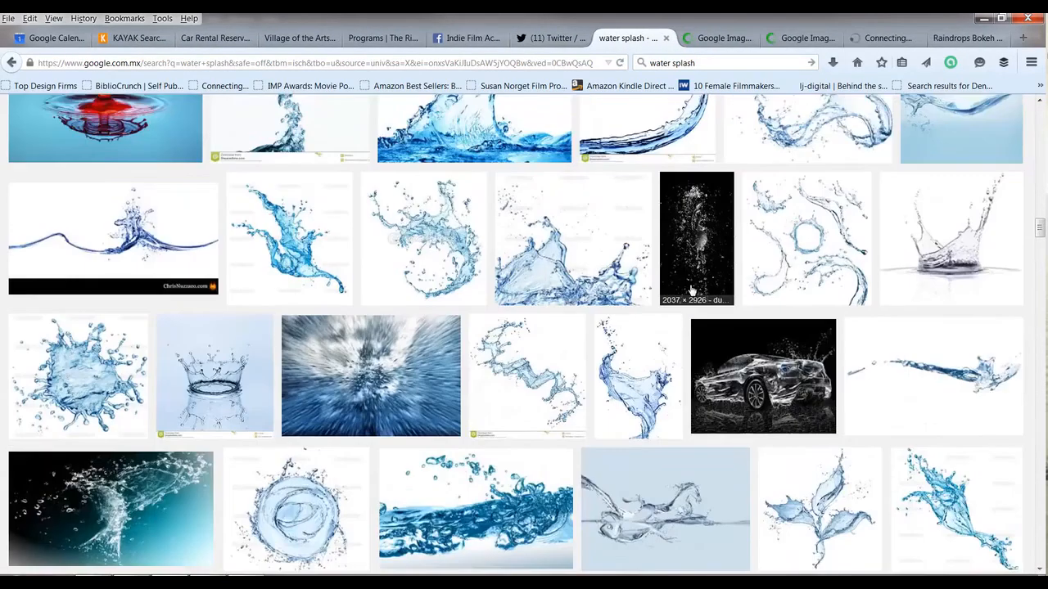
scroll(692, 290, down, 3)
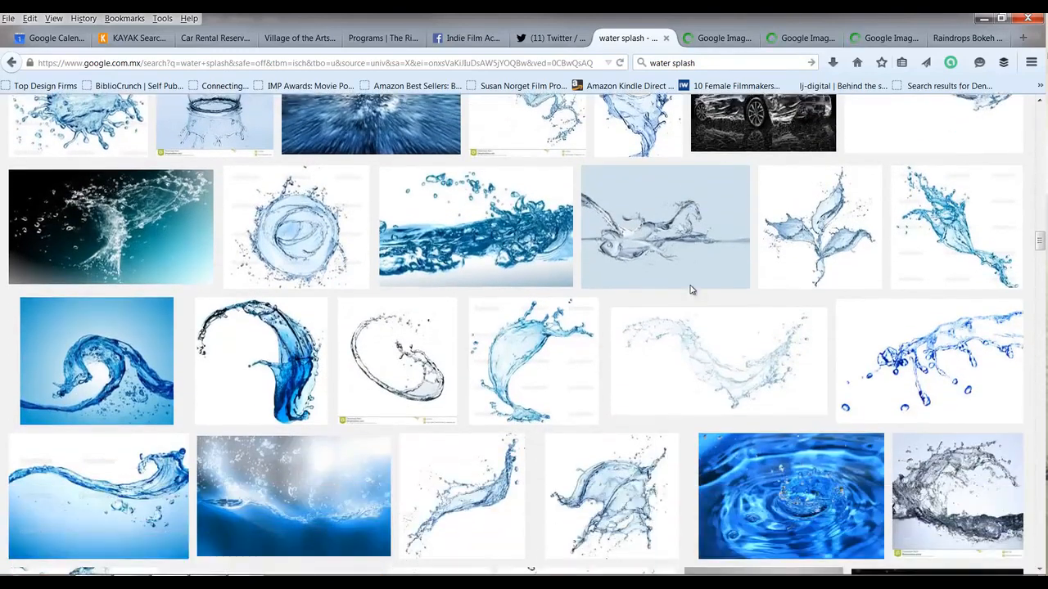
scroll(692, 291, down, 2)
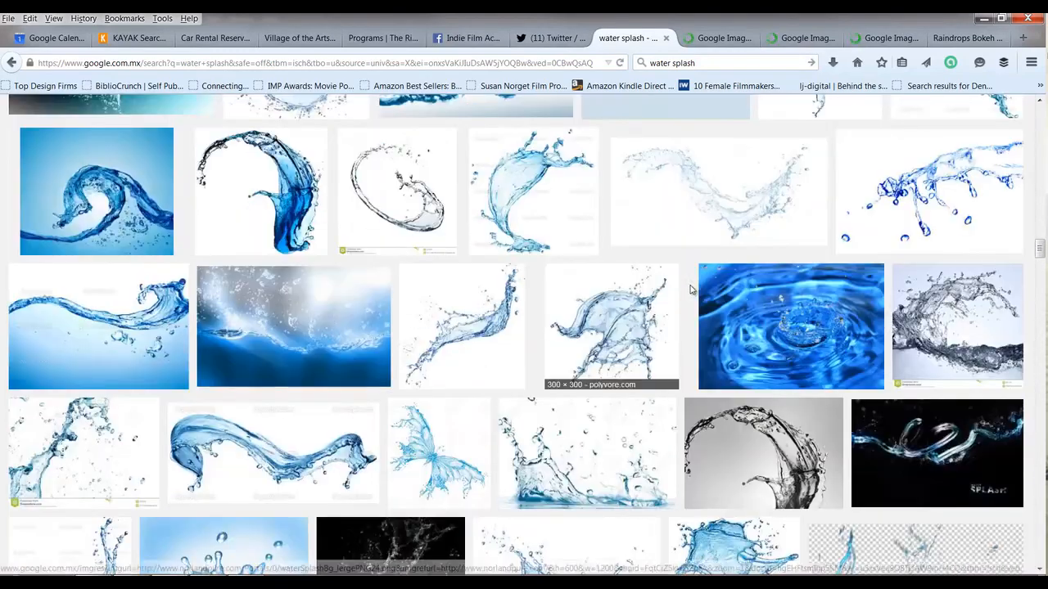
right_click(464, 321)
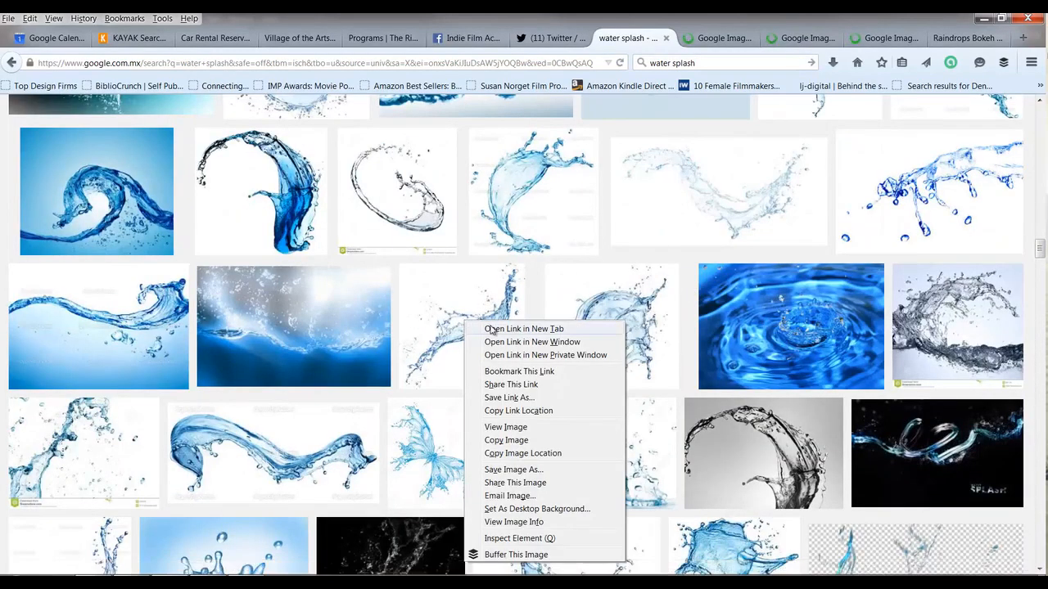
click(492, 329)
Check the four opened image pages and return to the water splash results
scroll(492, 329, down, 4)
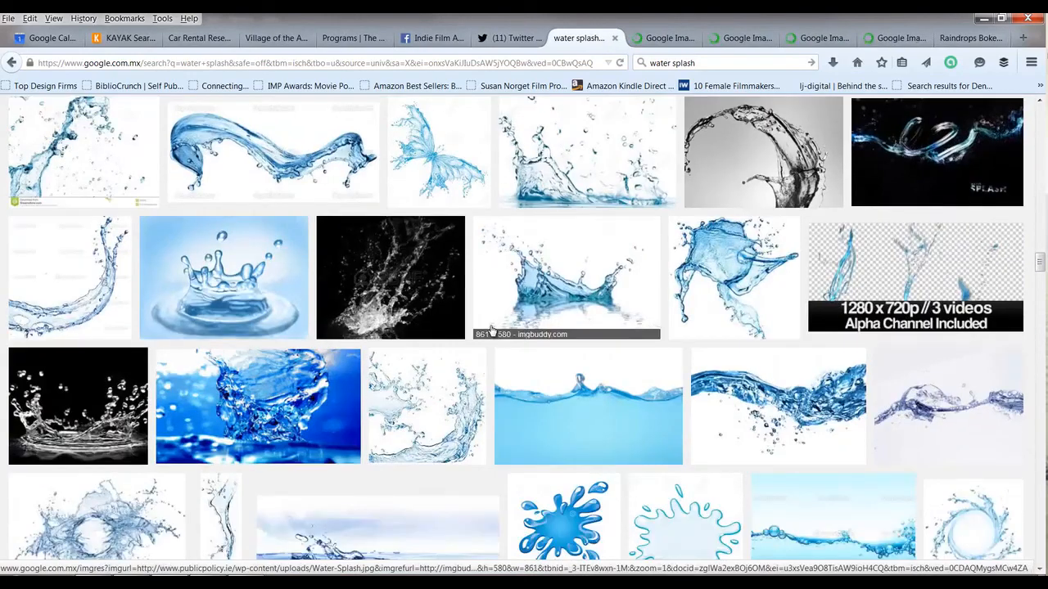
click(664, 37)
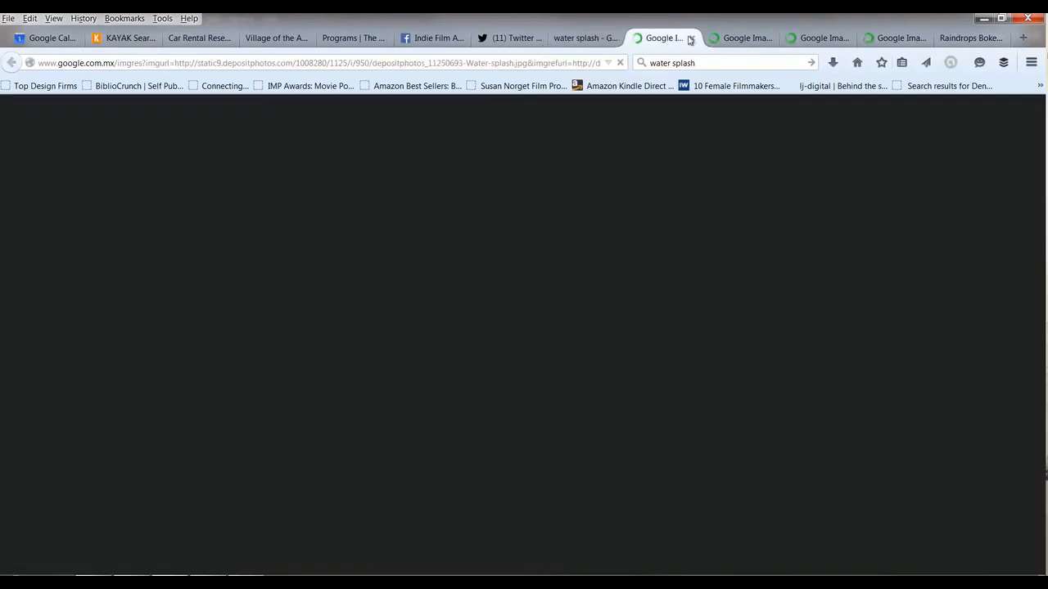
click(742, 37)
click(818, 37)
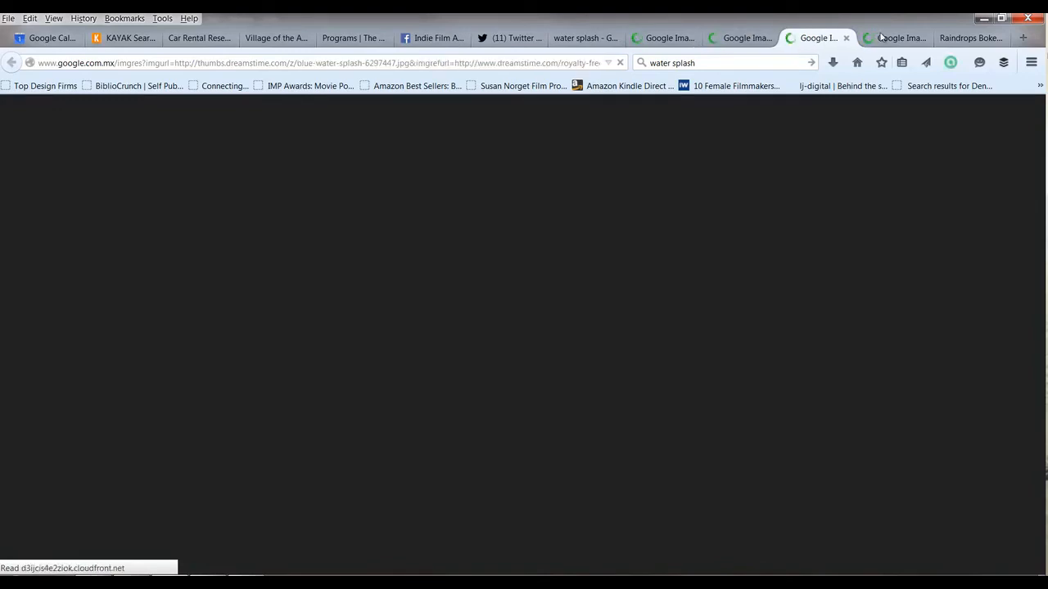
click(881, 36)
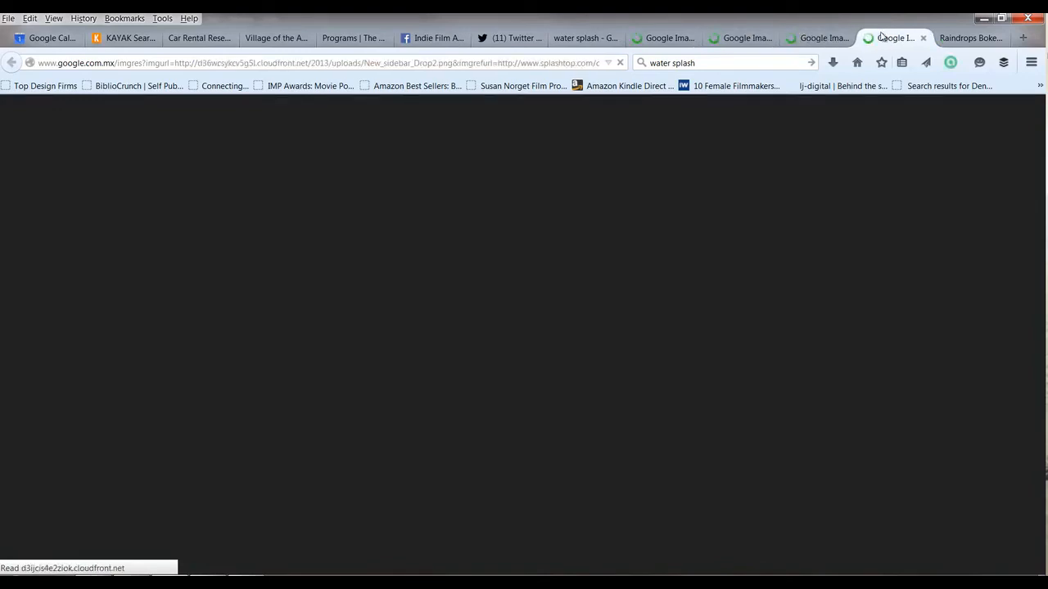
click(601, 37)
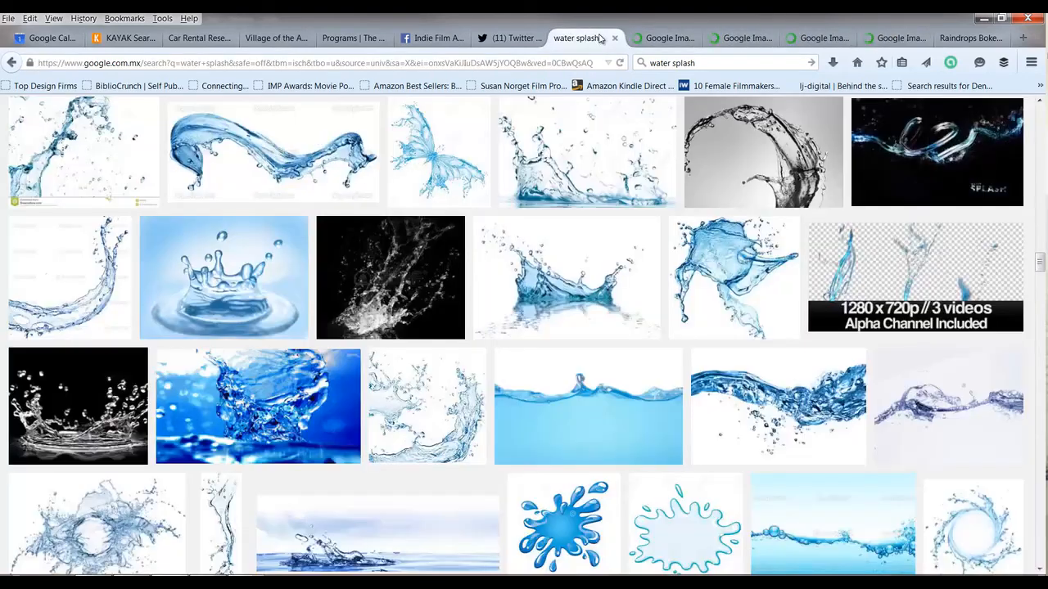
Look further down the water splash results for more splash images
scroll(588, 245, down, 5)
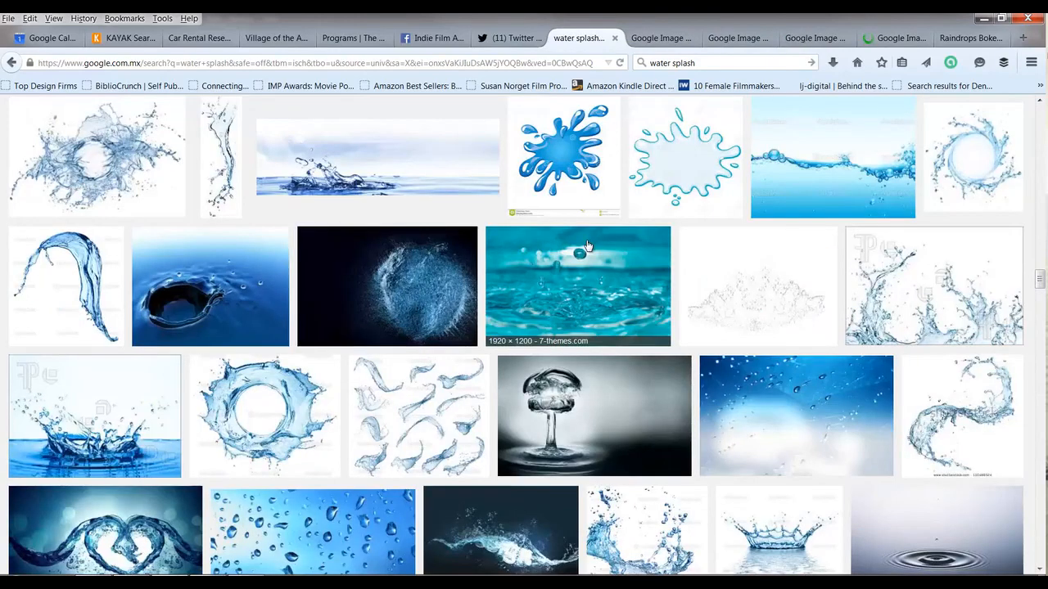
scroll(228, 170, down, 1)
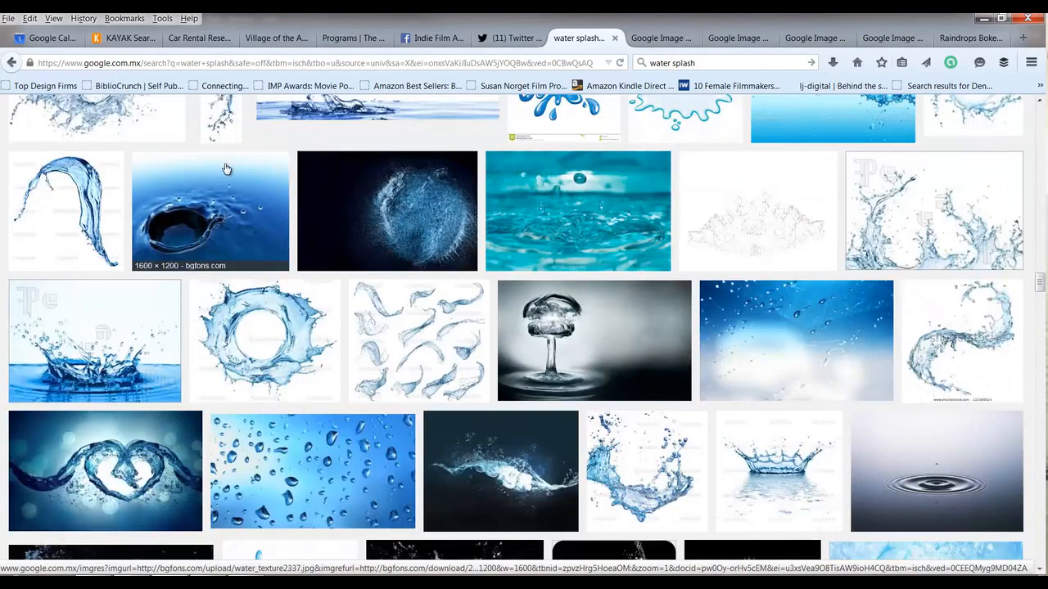
drag(229, 138, 264, 154)
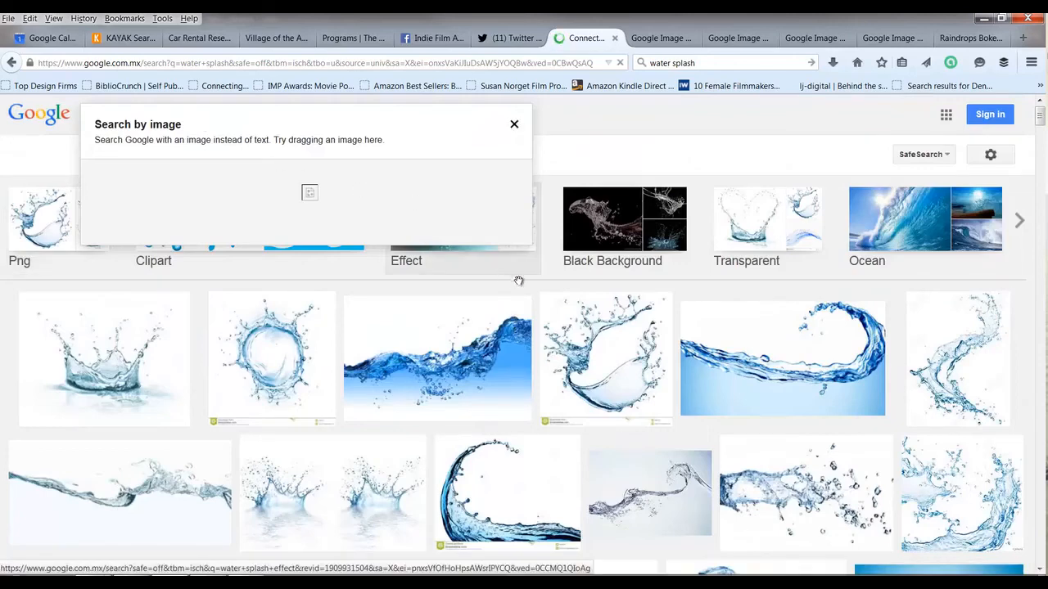
View the opened splash images, display the Dreamstime four-splash collection at full size and copy it
click(653, 41)
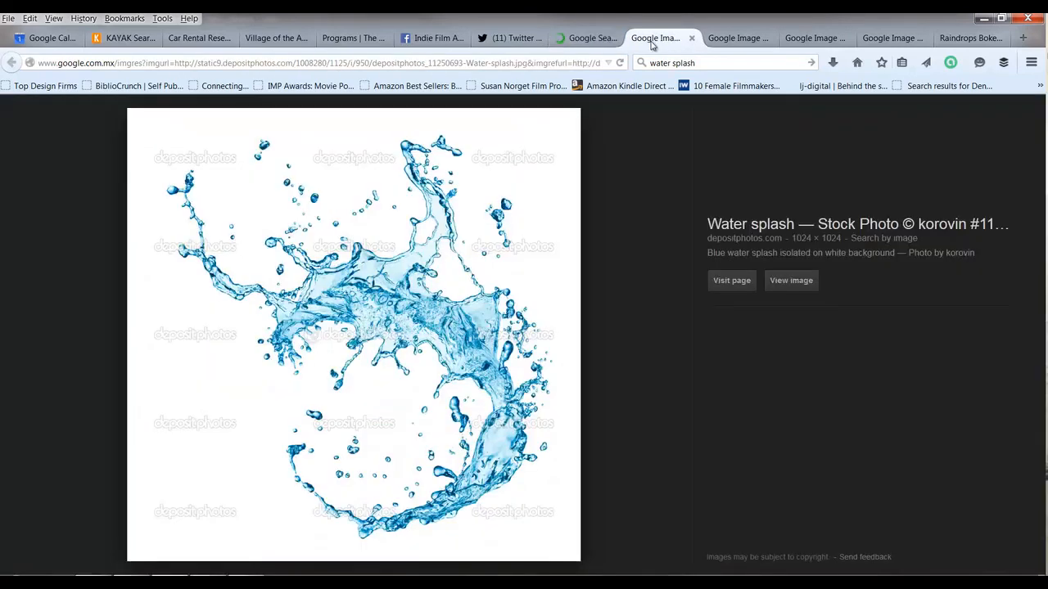
click(735, 39)
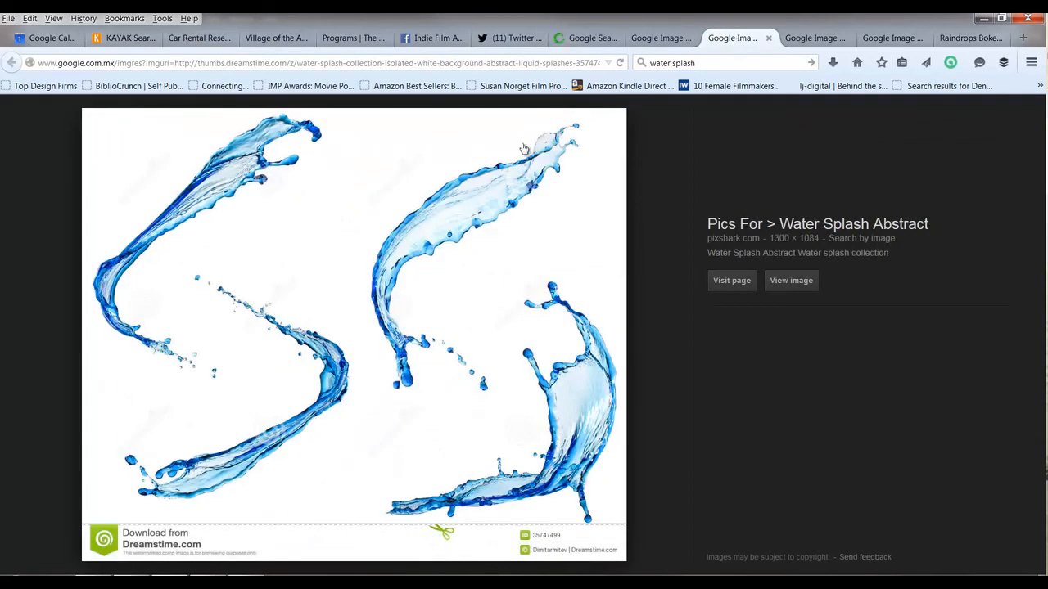
right_click(499, 187)
click(778, 279)
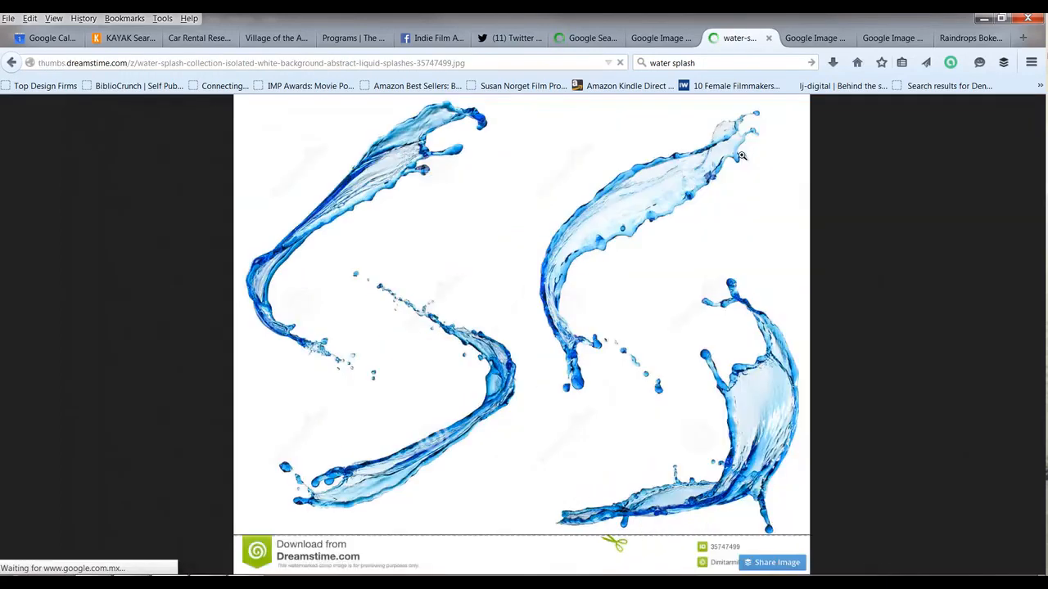
right_click(609, 179)
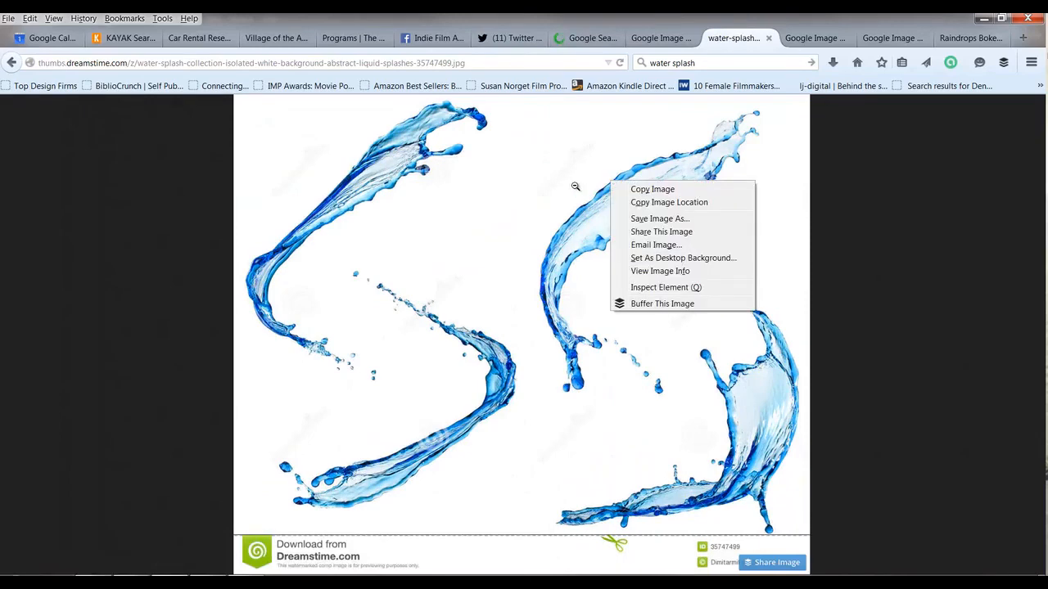
click(575, 186)
right_click(576, 187)
key(Escape)
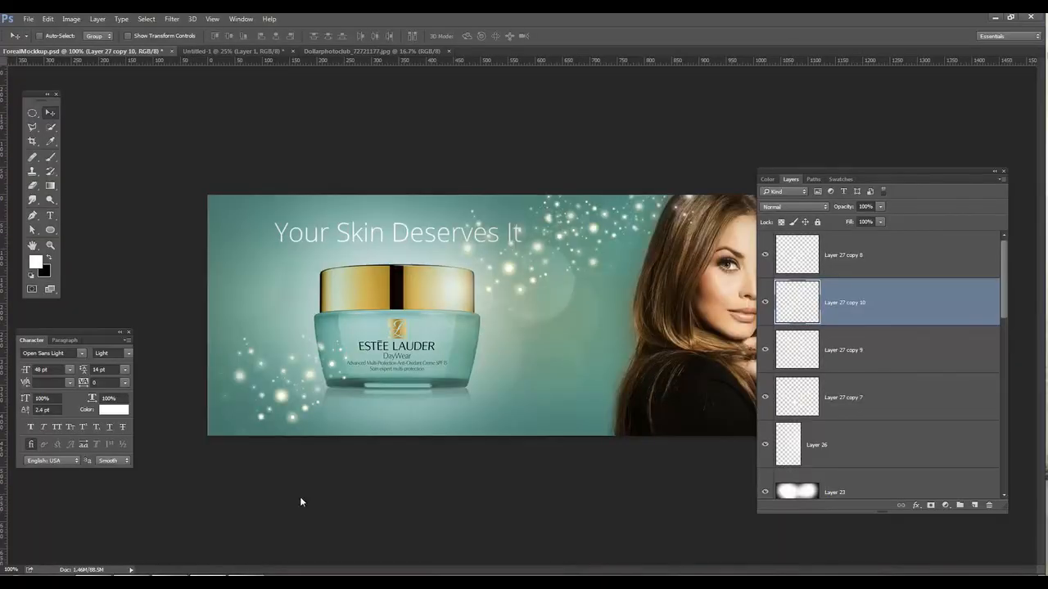
Switch to Photoshop, paste the splash collection above the Layer 27 copy 8 layer and shift it over the banner
click(932, 266)
key(ctrl+v)
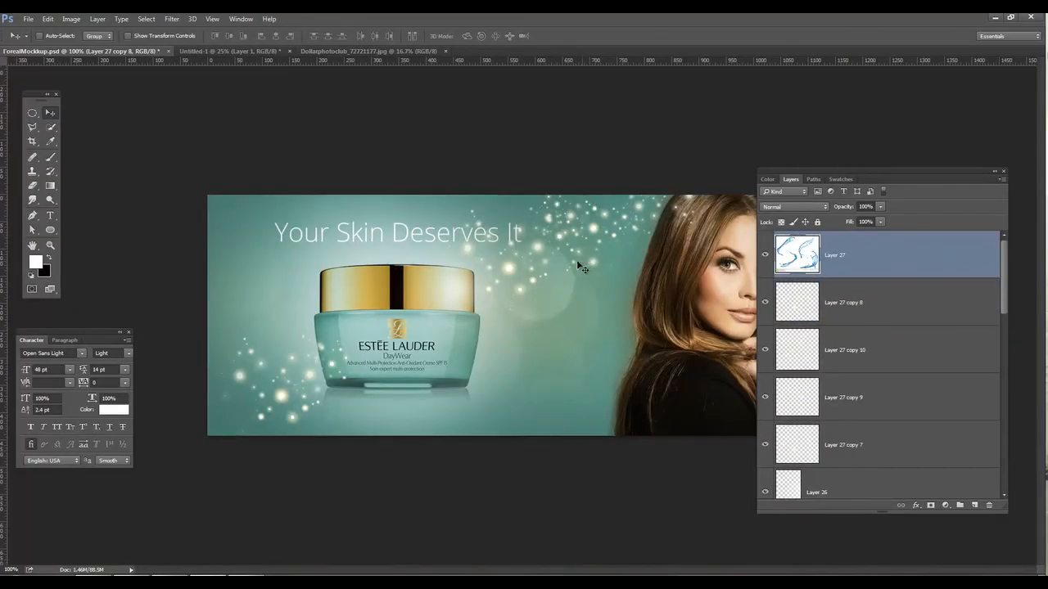
drag(459, 261, 577, 283)
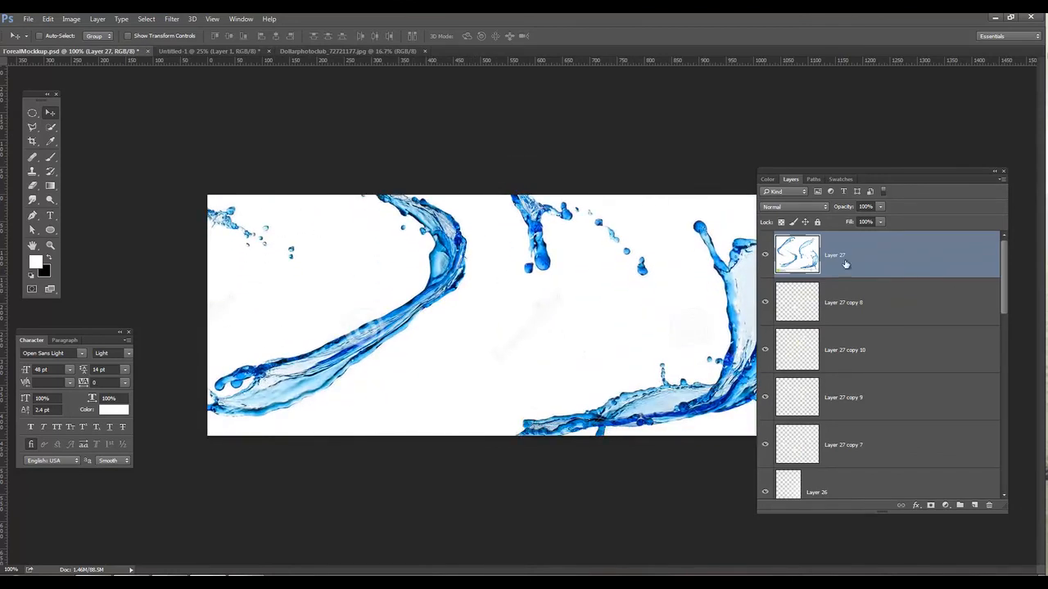
Duplicate the pasted splash collection layer and hide the original
click(764, 255)
drag(798, 256, 974, 505)
click(766, 255)
Scale the duplicated splash layer down to about half size and position it over the cream jar in the banner
drag(470, 271, 490, 325)
key(ctrl+t)
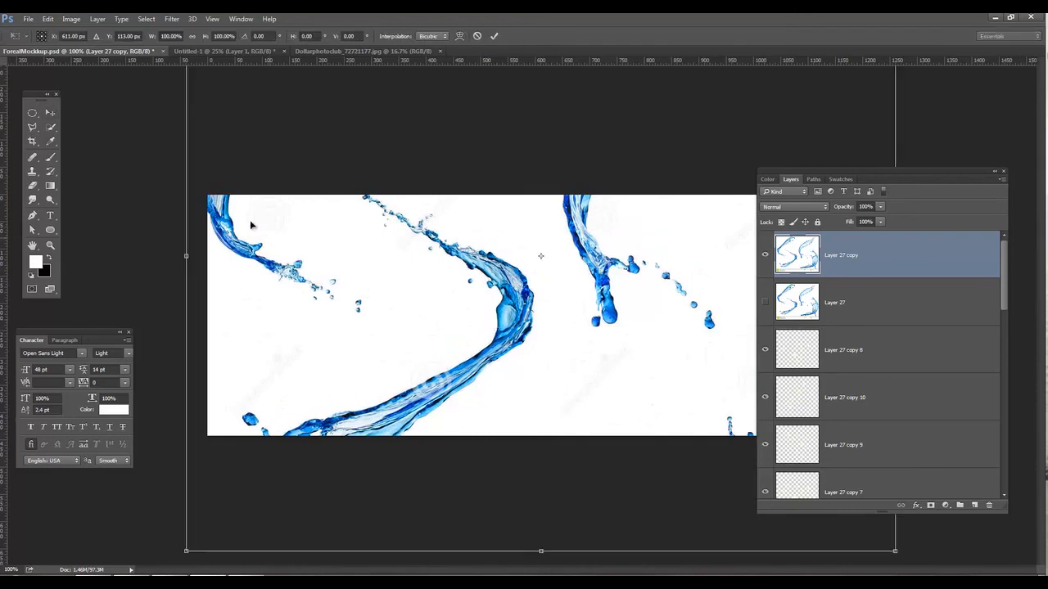
drag(285, 272, 323, 389)
drag(287, 264, 288, 279)
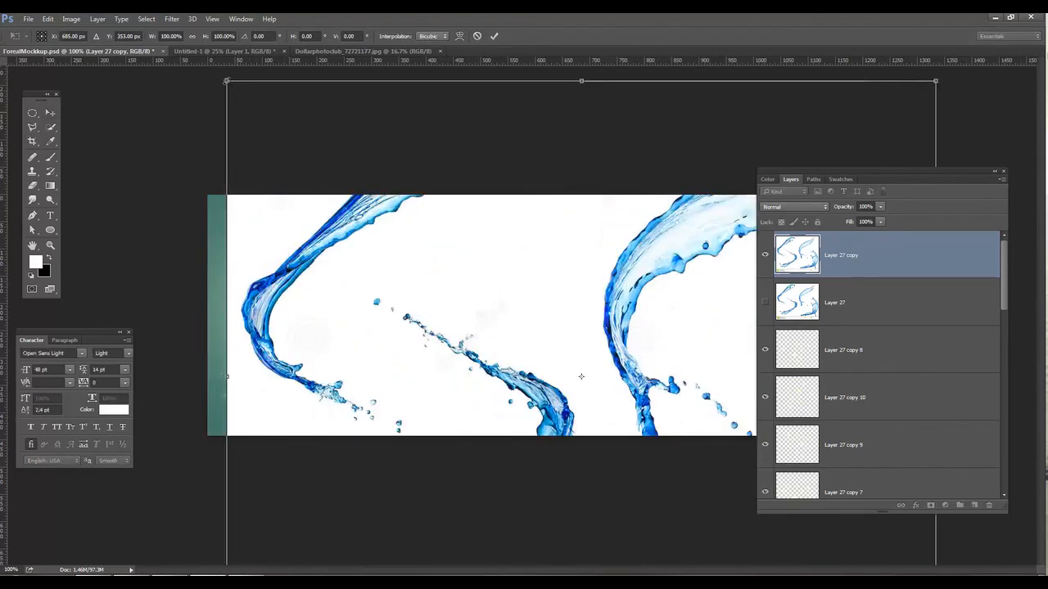
drag(281, 151, 374, 282)
key(Return)
drag(483, 302, 343, 263)
mouse_move(424, 298)
mouse_down()
mouse_move(413, 289)
mouse_move(423, 301)
mouse_up()
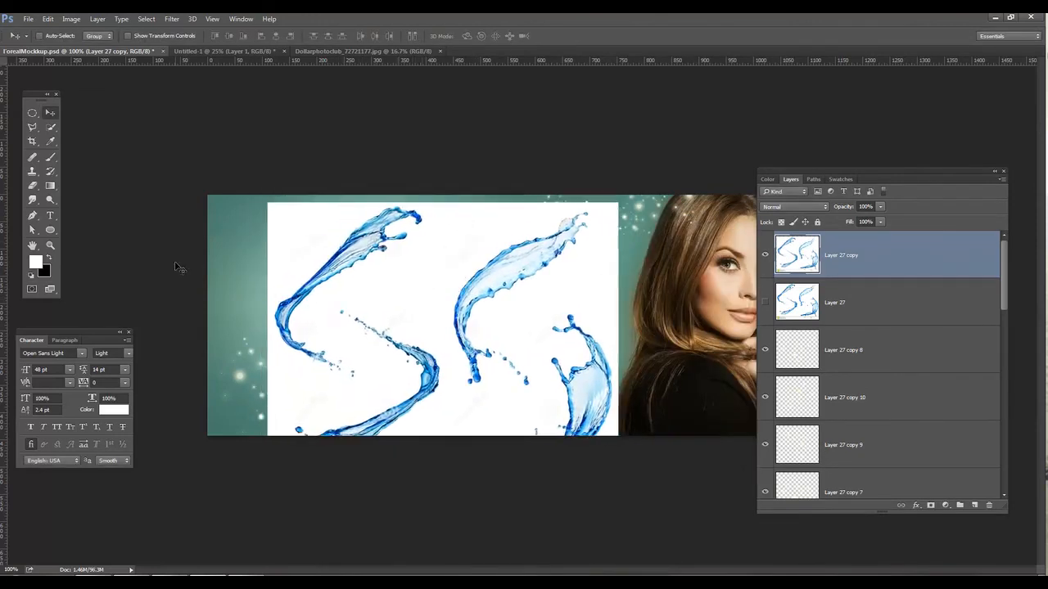
Lasso the upper-left splash on Layer 27 copy, put it on a new layer of its own and hide Layer 27 copy
click(33, 127)
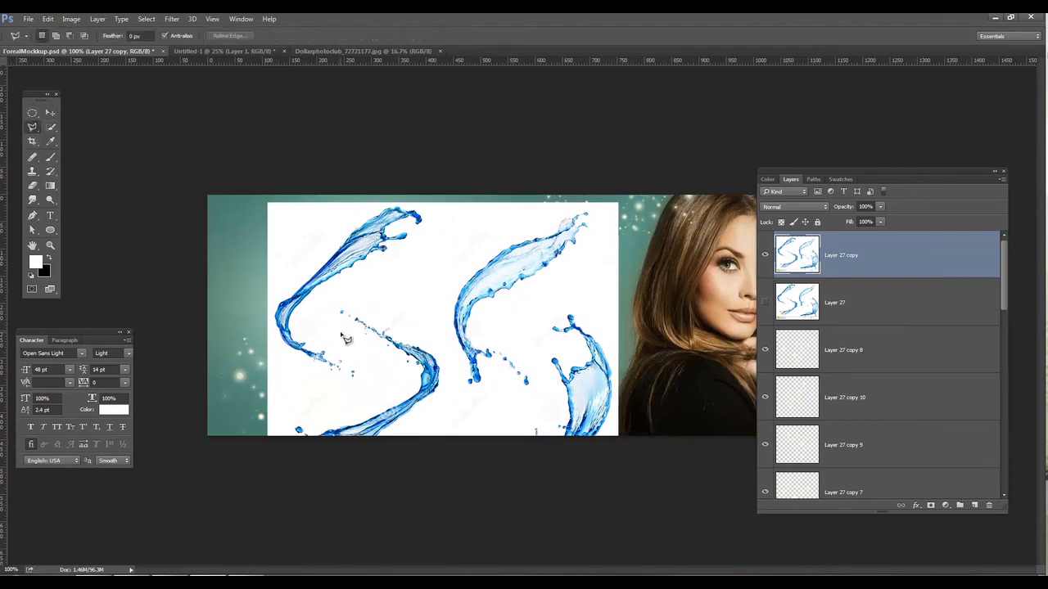
right_click(32, 128)
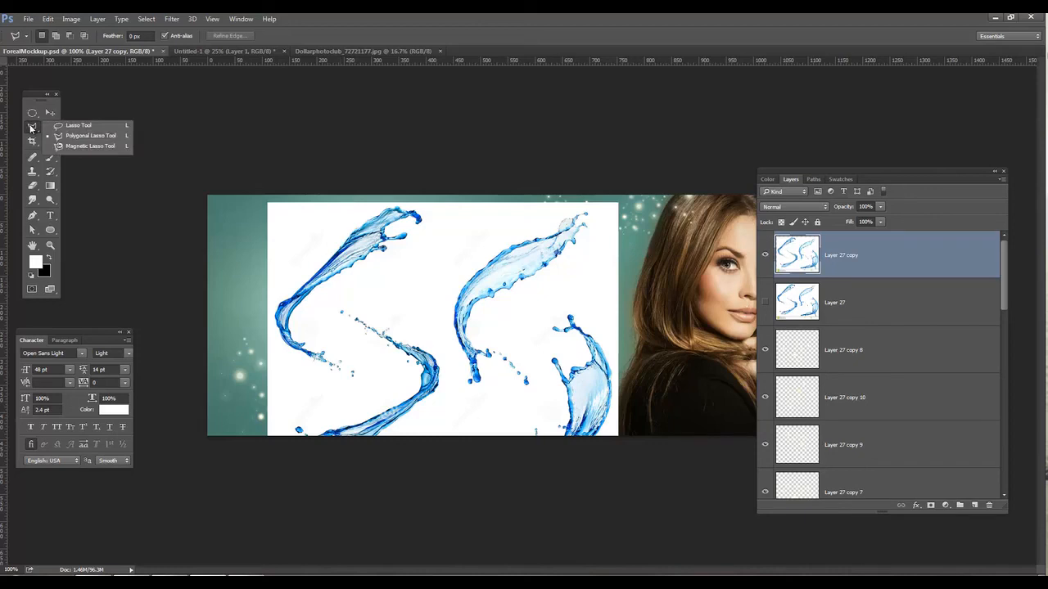
click(79, 127)
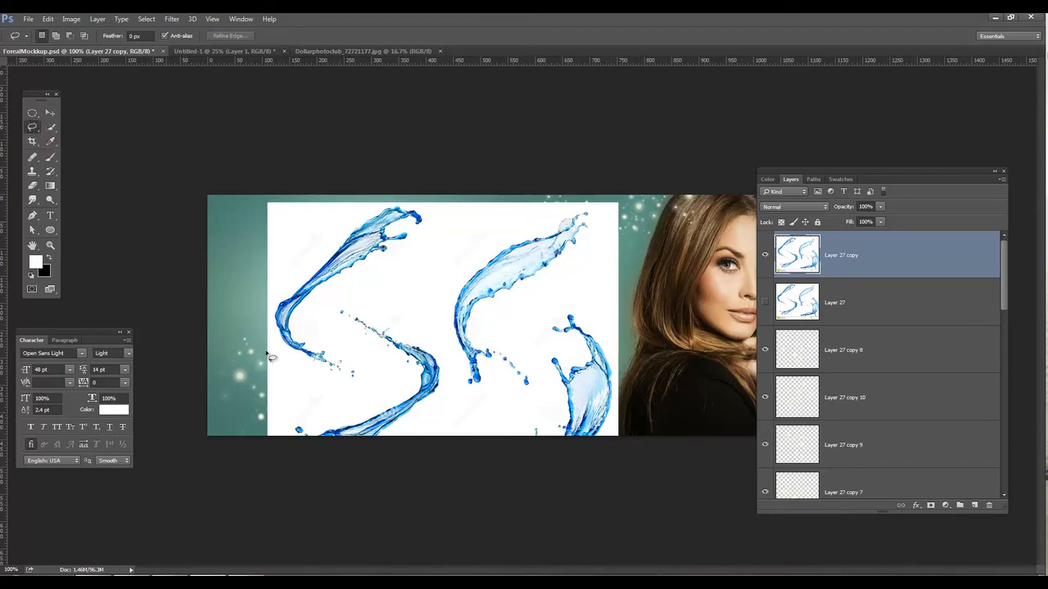
mouse_move(355, 393)
mouse_down()
mouse_move(373, 371)
mouse_move(336, 332)
mouse_move(333, 294)
mouse_move(409, 257)
mouse_move(437, 228)
mouse_move(424, 193)
mouse_move(370, 187)
mouse_move(327, 207)
mouse_move(265, 299)
mouse_move(256, 331)
mouse_move(278, 378)
mouse_move(365, 398)
mouse_up()
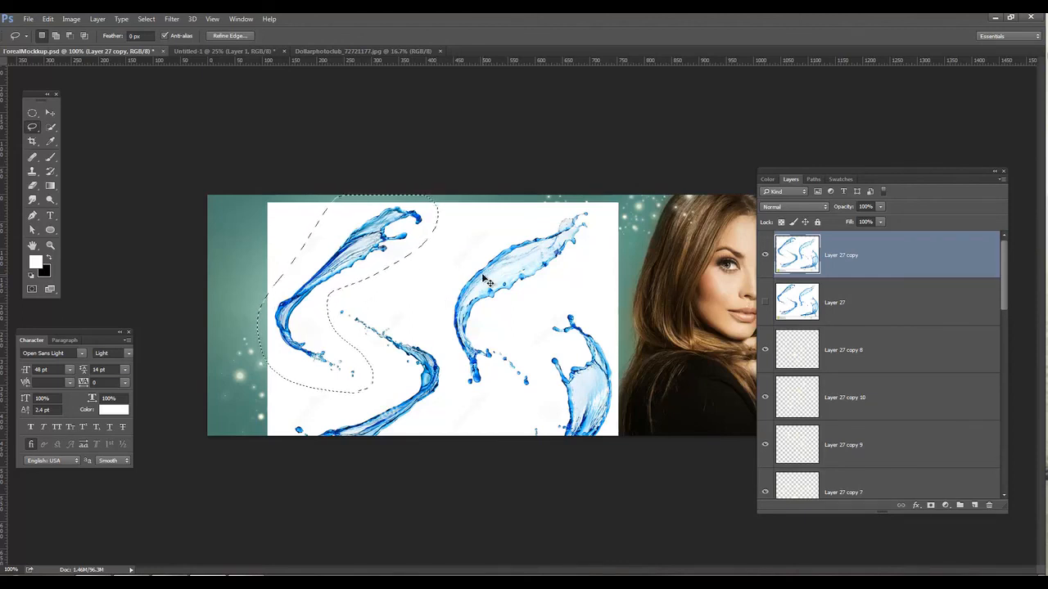
key(ctrl+shift+j)
click(770, 303)
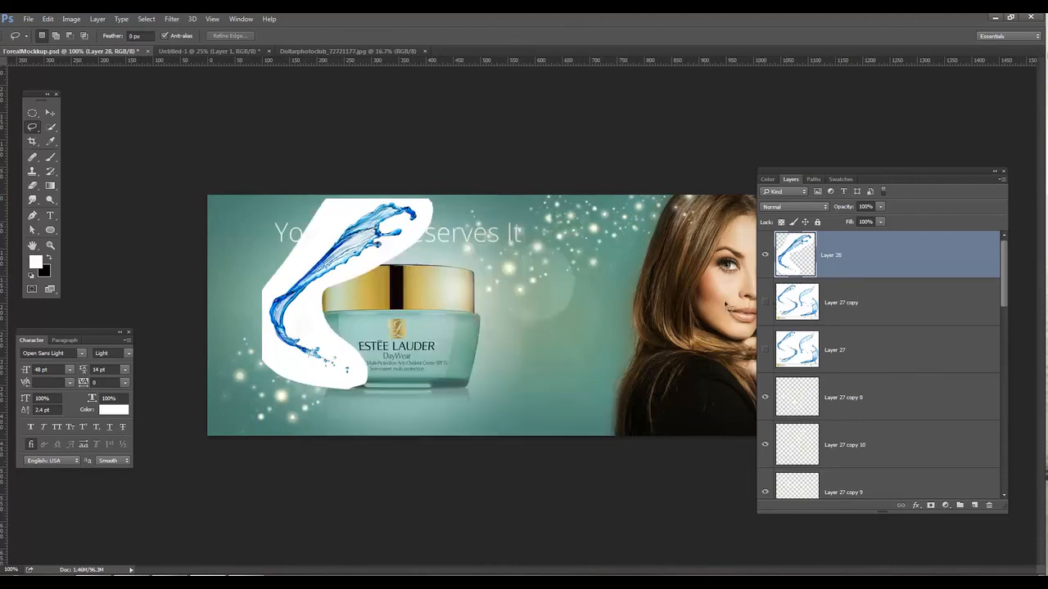
Set the isolated splash layer to Multiply blending and position it over the cream jar's left side
click(50, 112)
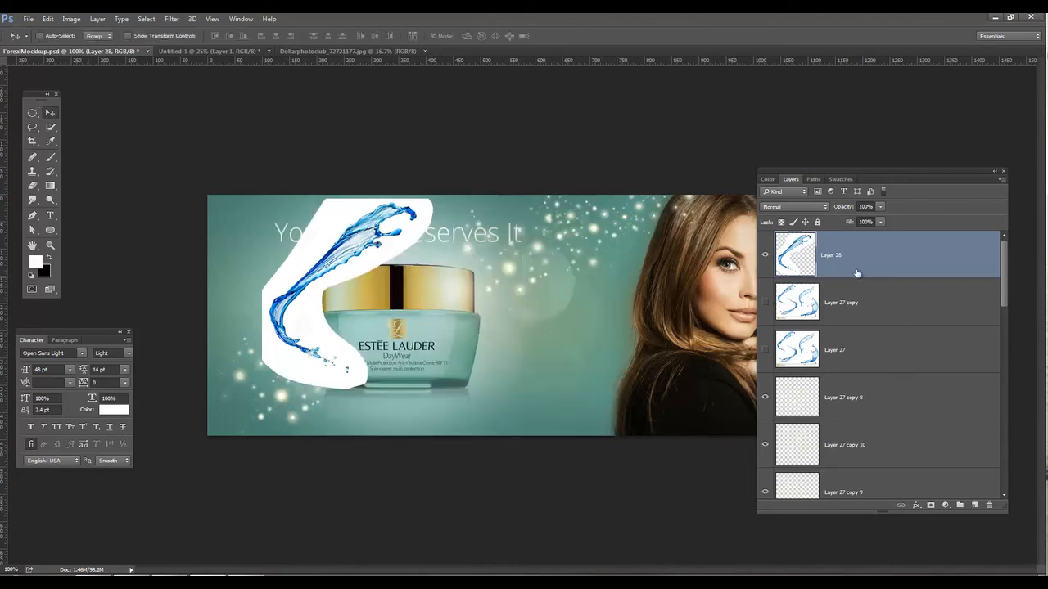
drag(390, 259, 402, 283)
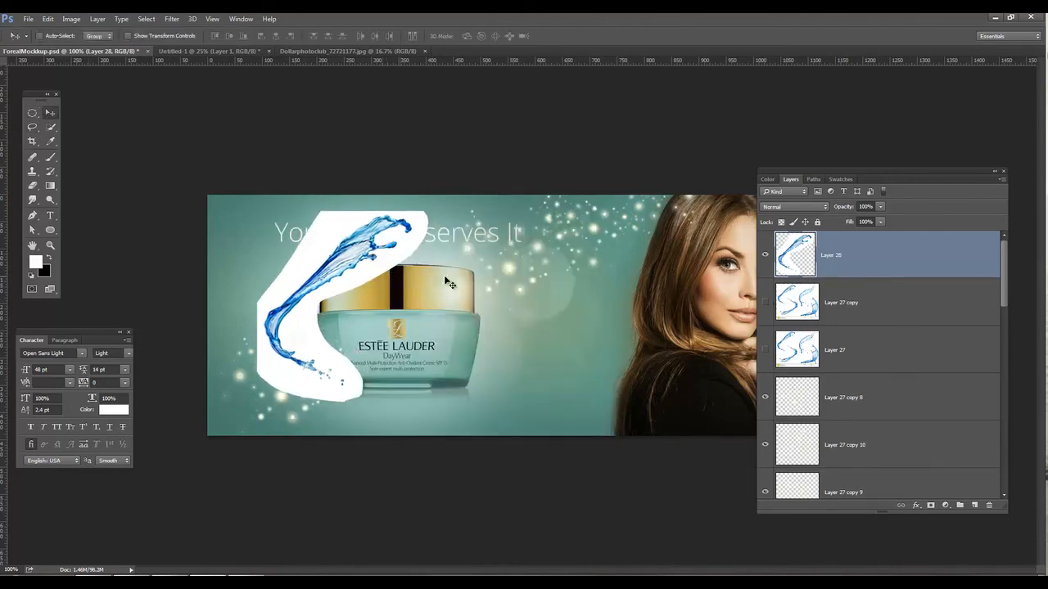
click(811, 206)
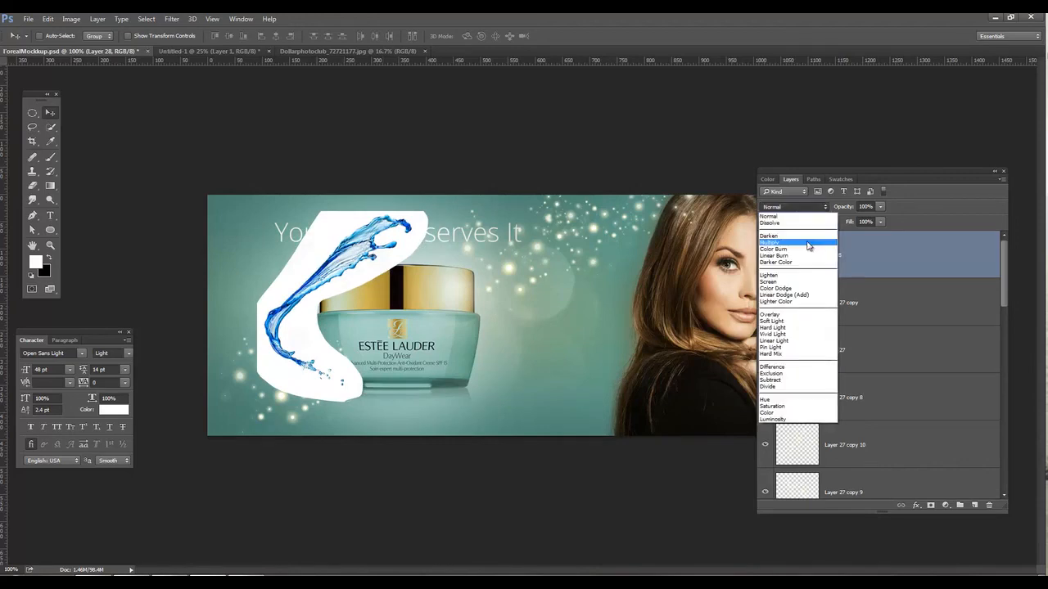
click(811, 244)
drag(329, 292, 353, 277)
key(ctrl+t)
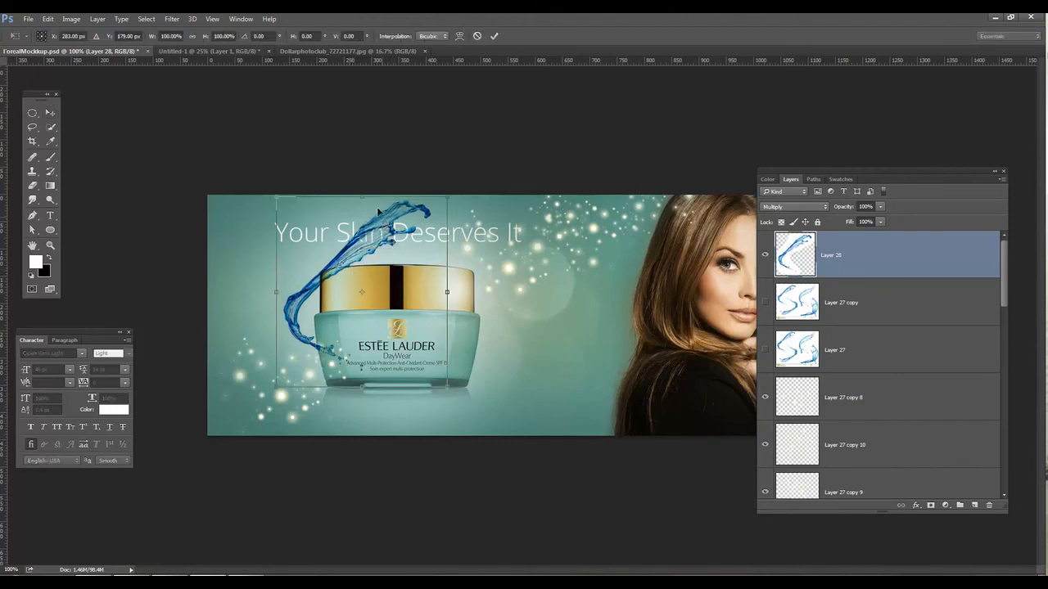
drag(362, 195, 370, 259)
key(ctrl+z)
key(Return)
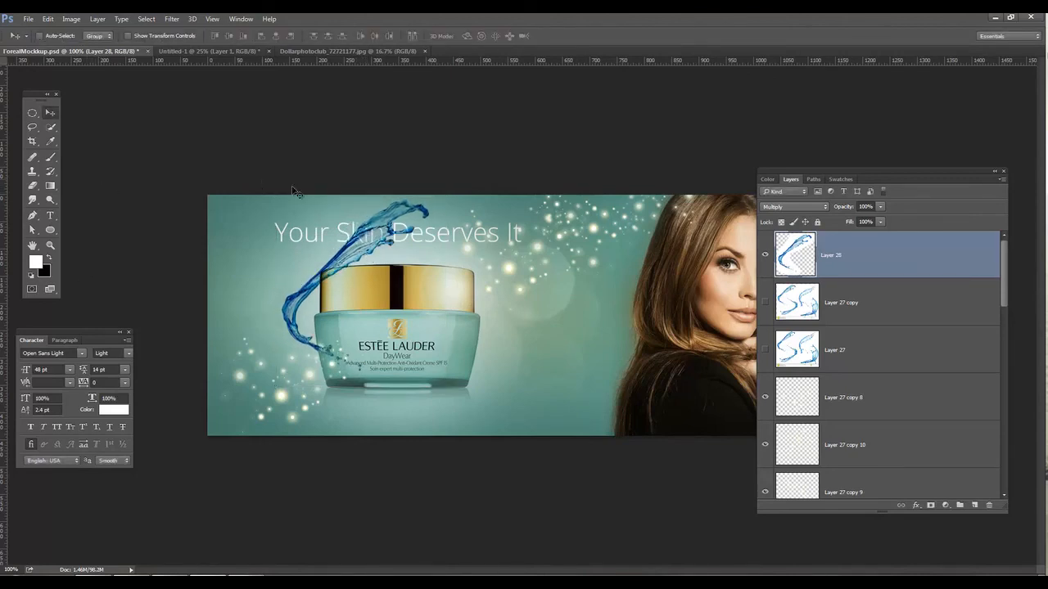
Rotate the splash about 20 degrees clockwise so it curves around the jar's left side and over the lid
key(ctrl+t)
drag(491, 267, 496, 326)
drag(370, 295, 379, 300)
drag(495, 307, 496, 299)
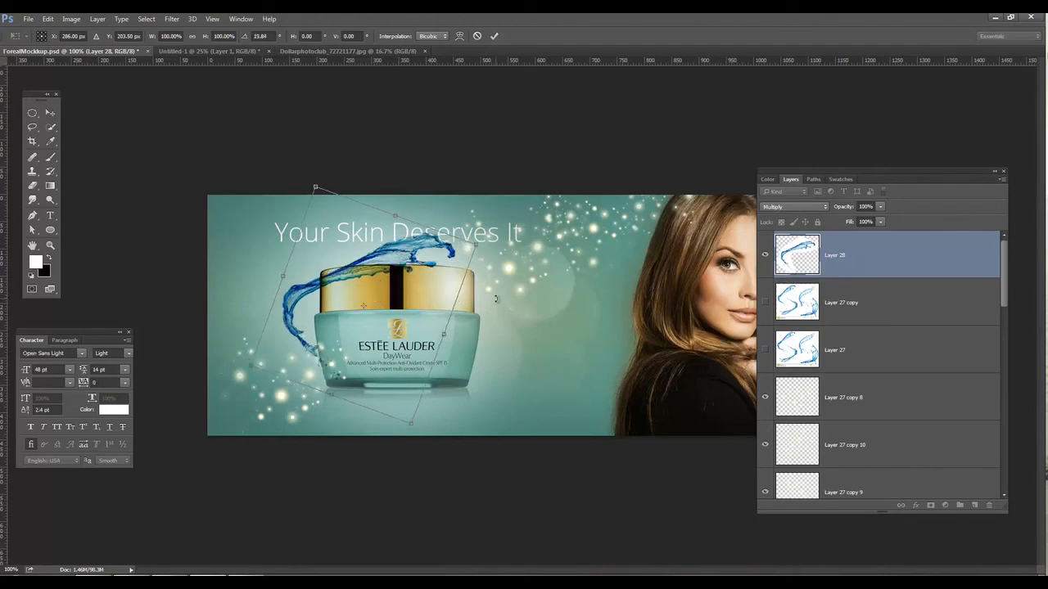
key(Return)
drag(392, 286, 391, 287)
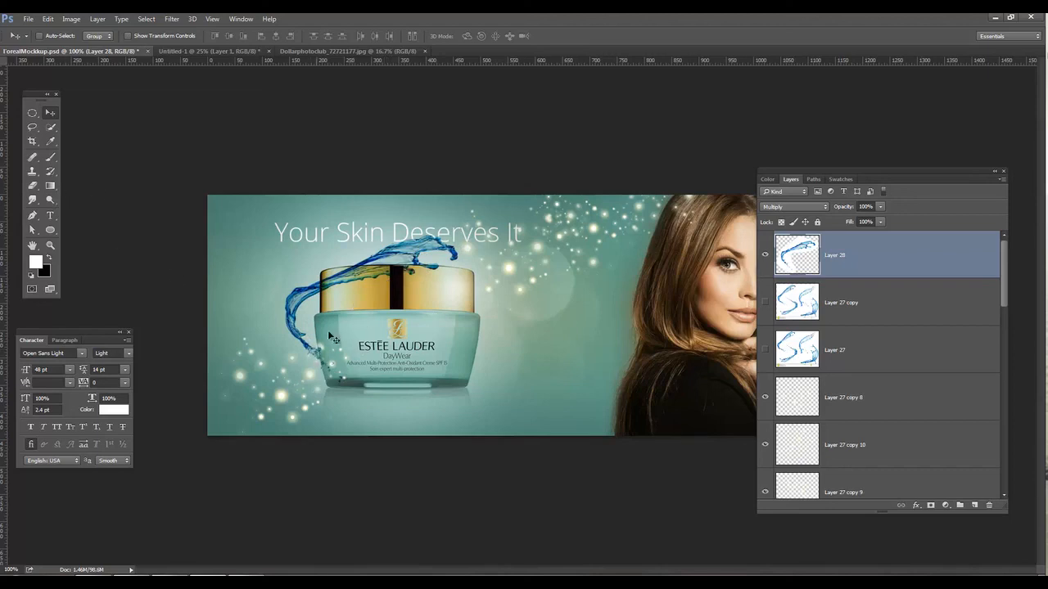
Add a layer mask to the splash and hide the droplets over the jar's lower left with a black 90 px brush at 100% opacity
click(931, 505)
key(x)
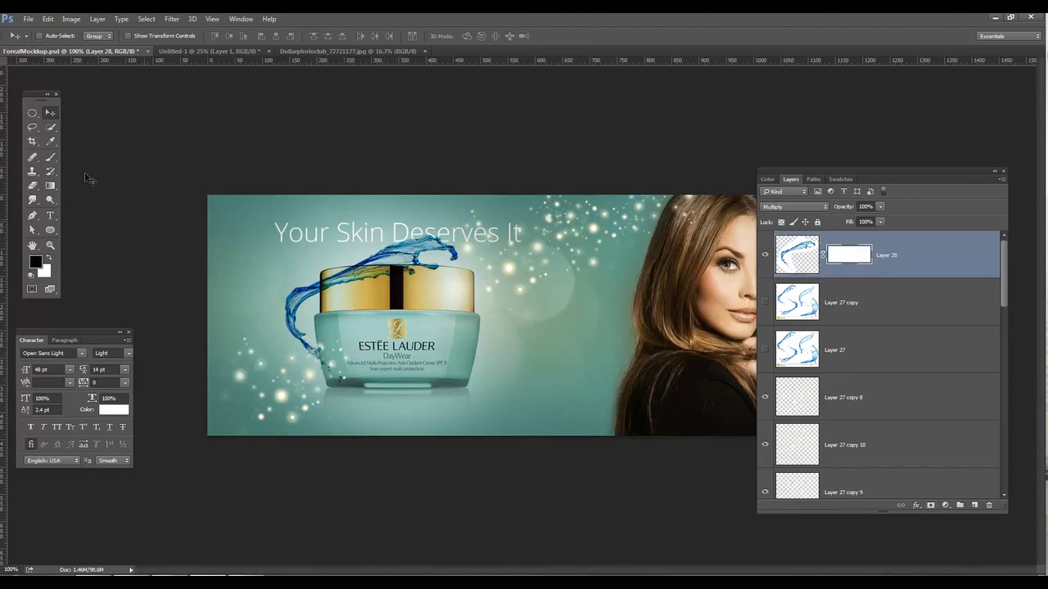
click(50, 156)
key(bracketleft)
key(bracketleft)
key(bracketleft)
key(bracketleft)
key(bracketleft)
key(bracketleft)
key(bracketleft)
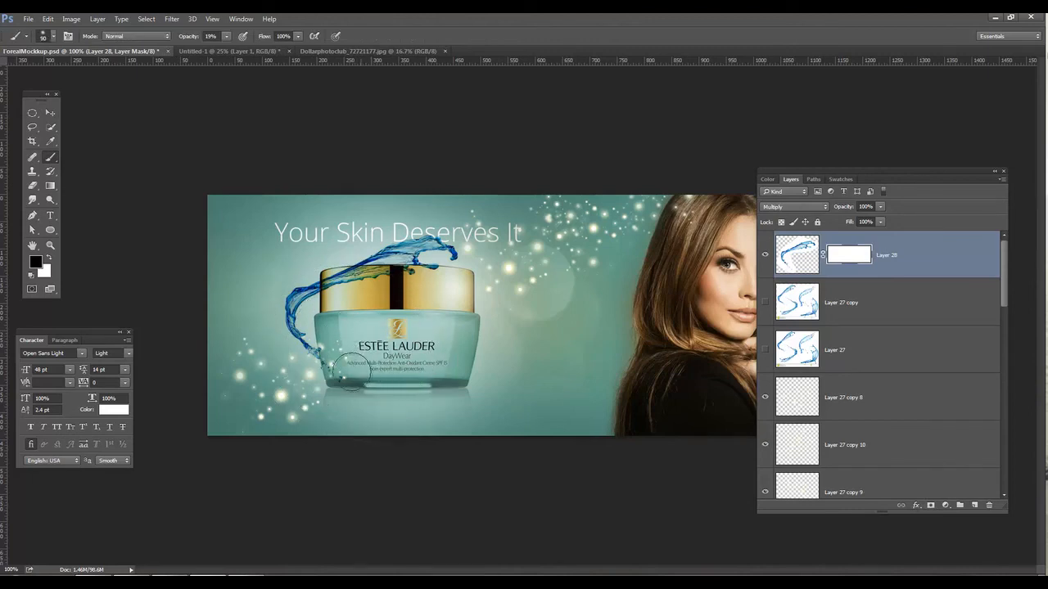
mouse_move(340, 364)
mouse_down()
mouse_move(345, 345)
mouse_move(339, 363)
mouse_up()
click(226, 37)
drag(228, 50, 311, 60)
drag(337, 350, 348, 360)
click(51, 257)
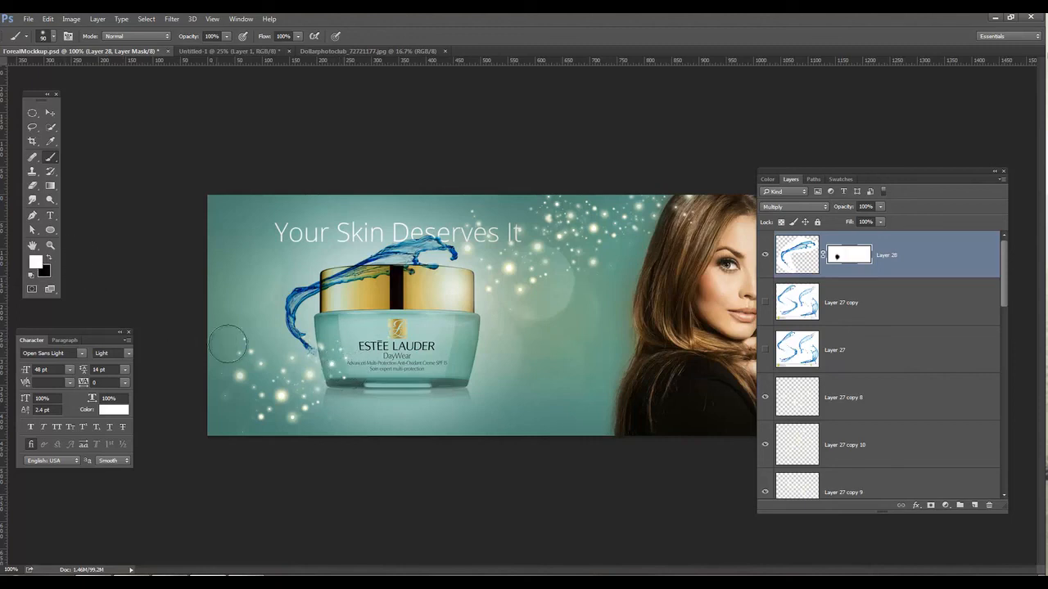
Warp the splash so its upper arc bends along the gold lid and its left end hugs the side of the jar
click(50, 113)
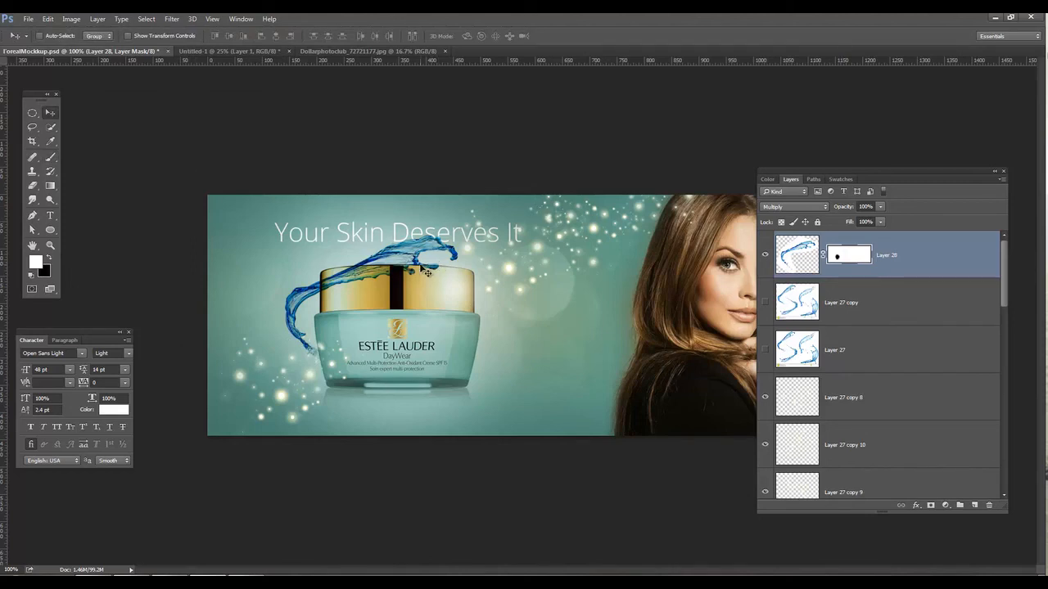
key(ctrl+t)
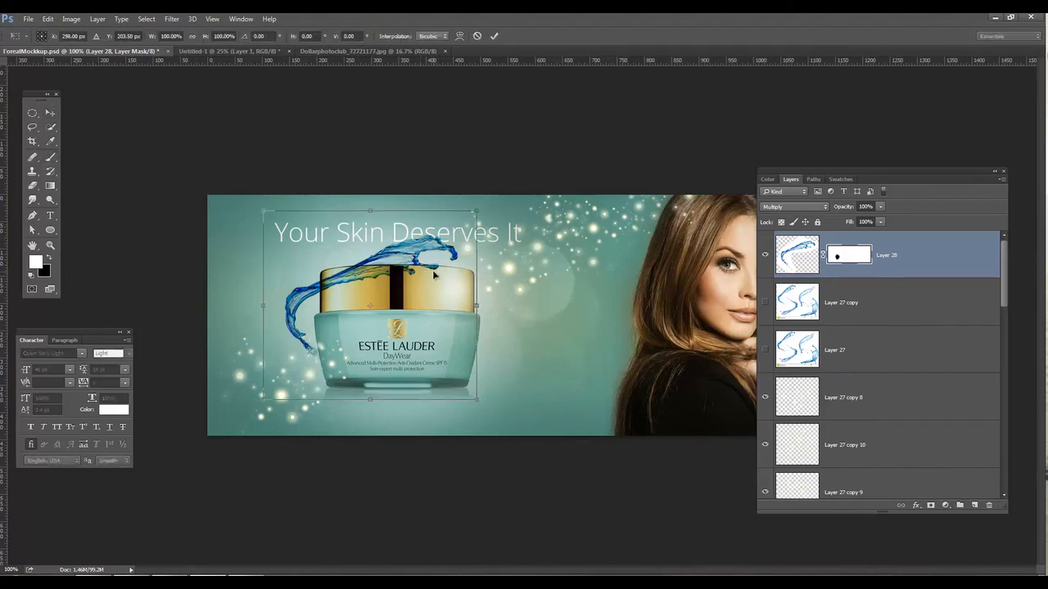
click(459, 36)
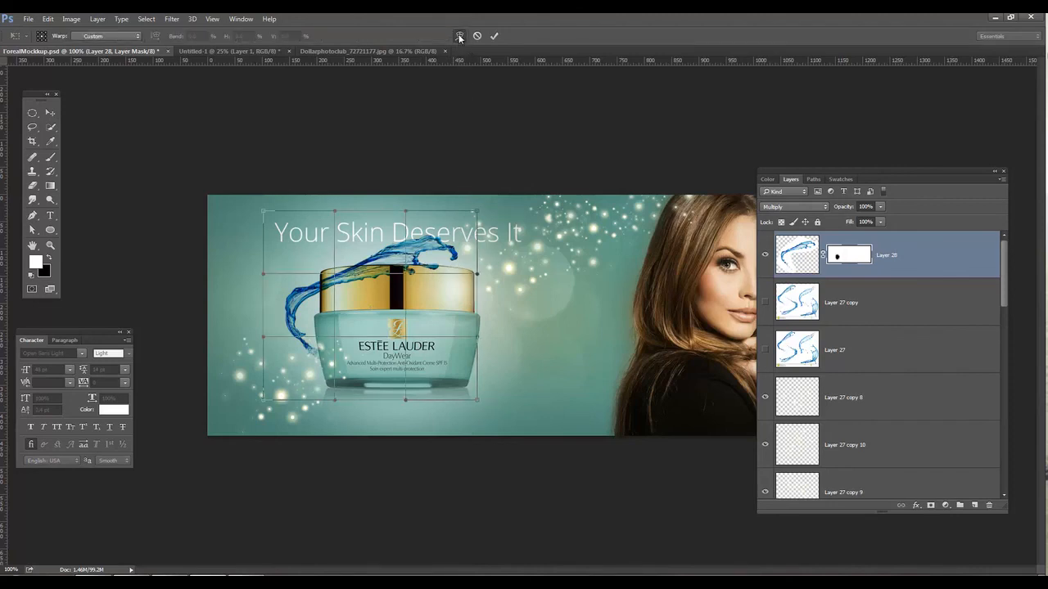
drag(406, 212, 412, 230)
mouse_move(336, 211)
mouse_down()
mouse_move(307, 219)
mouse_move(319, 202)
mouse_up()
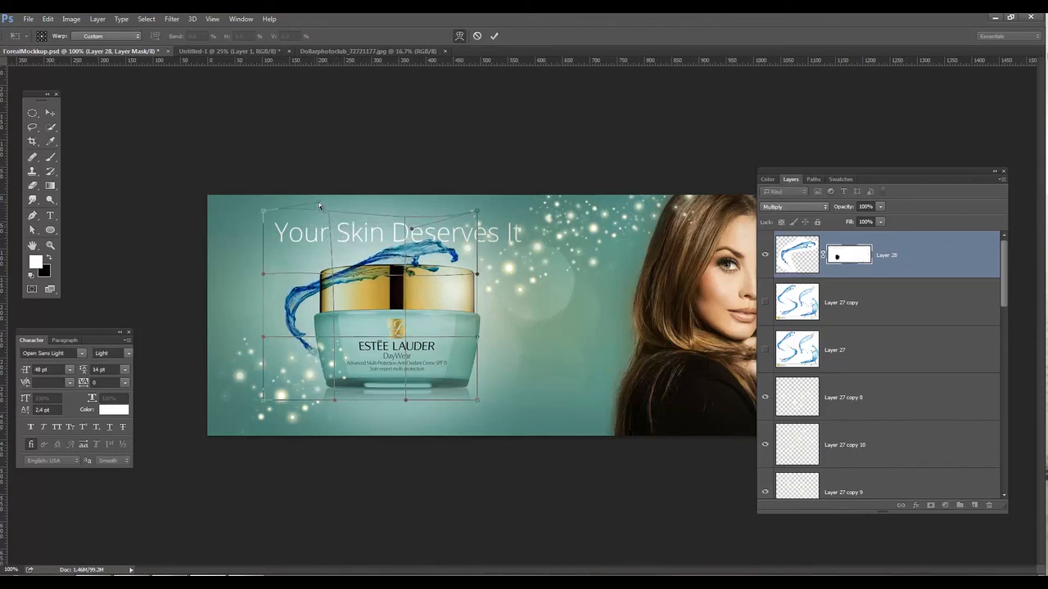
drag(329, 271, 324, 262)
drag(265, 276, 271, 277)
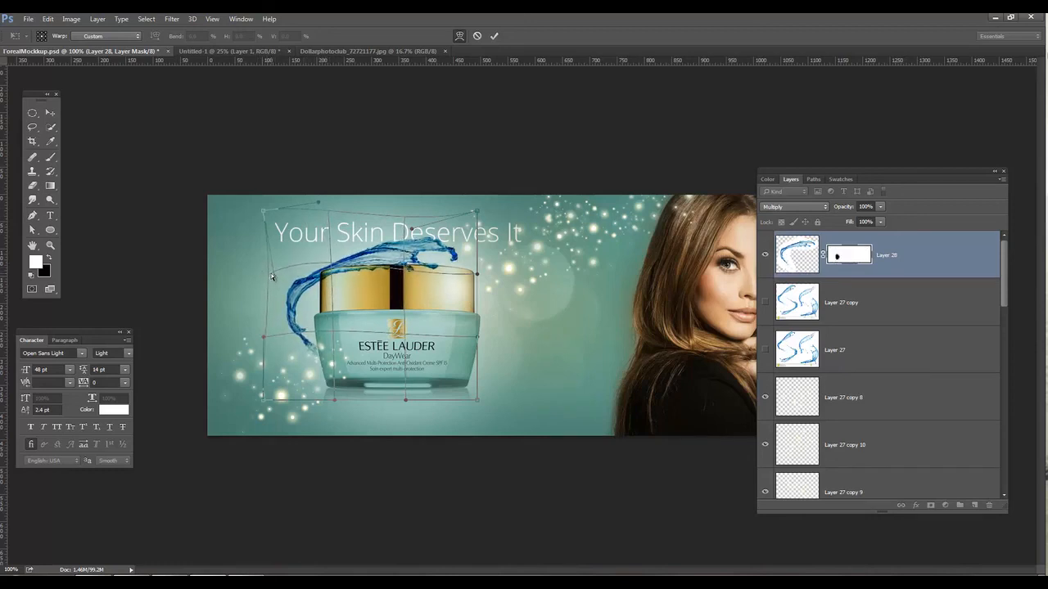
drag(267, 338, 273, 337)
drag(425, 288, 412, 277)
drag(411, 228, 417, 224)
drag(477, 276, 460, 293)
drag(479, 212, 470, 222)
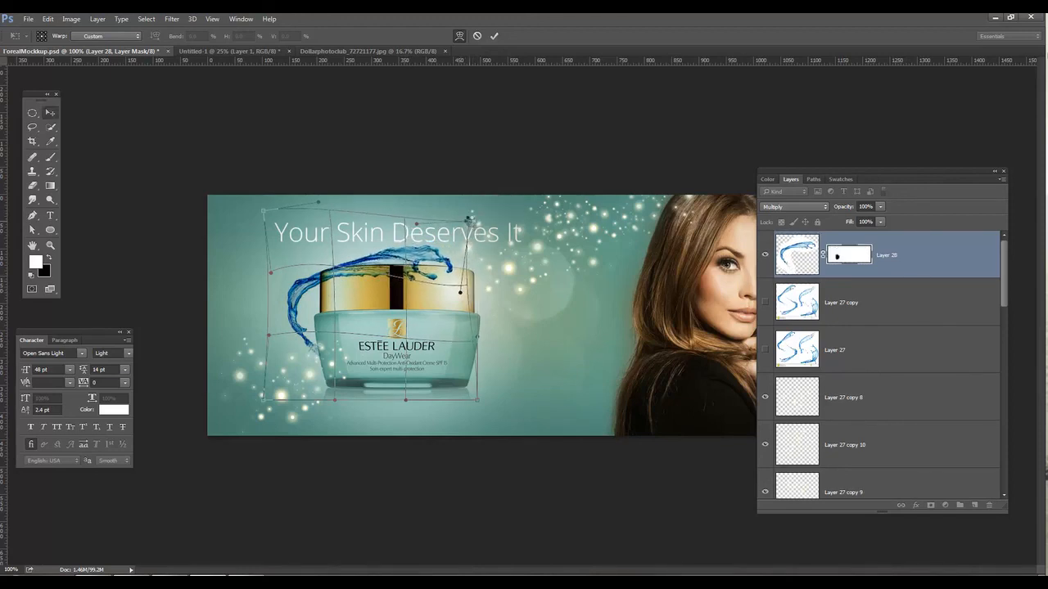
key(Return)
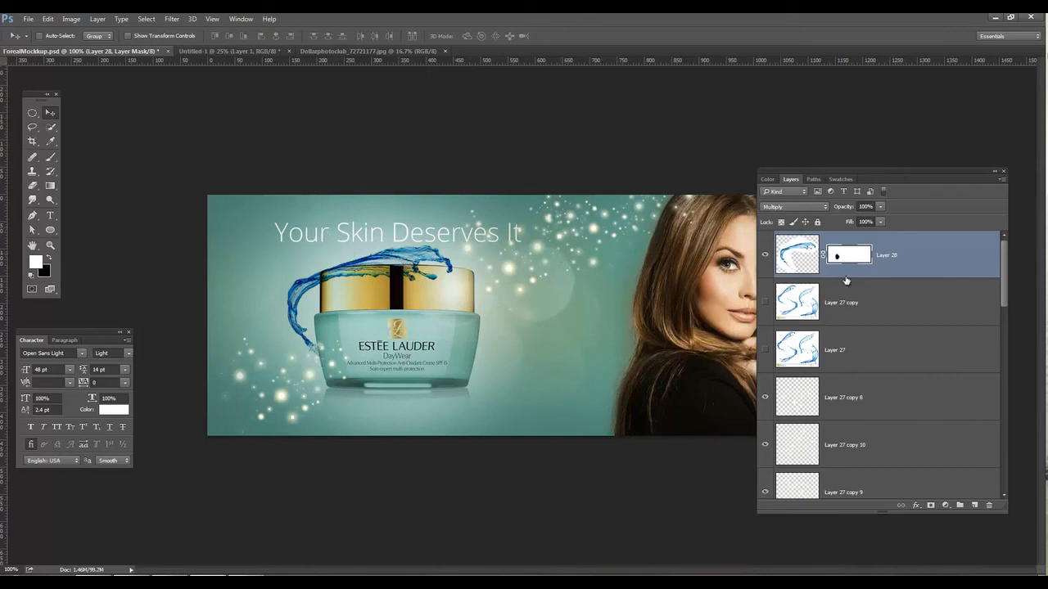
Apply Hue/Saturation to the splash image rather than its mask, strongly reducing the saturation and setting lightness to +7
click(792, 257)
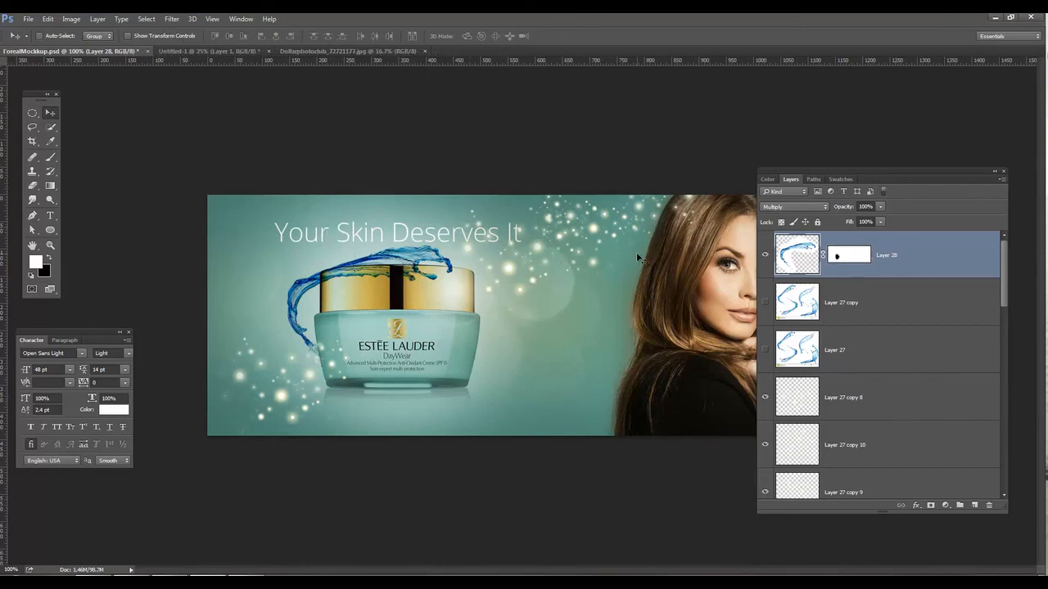
key(ctrl+u)
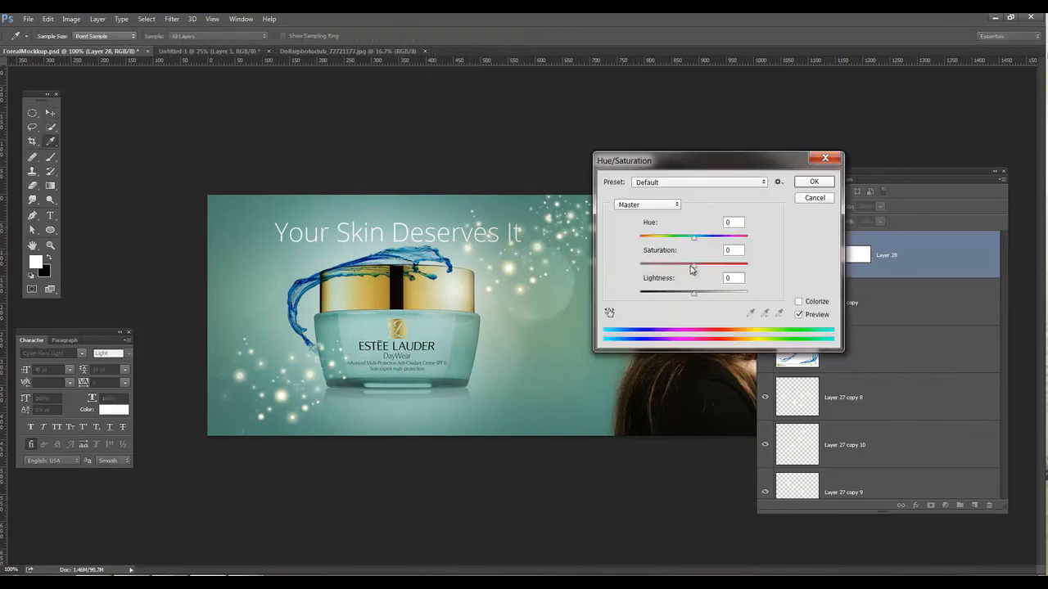
drag(695, 270, 686, 270)
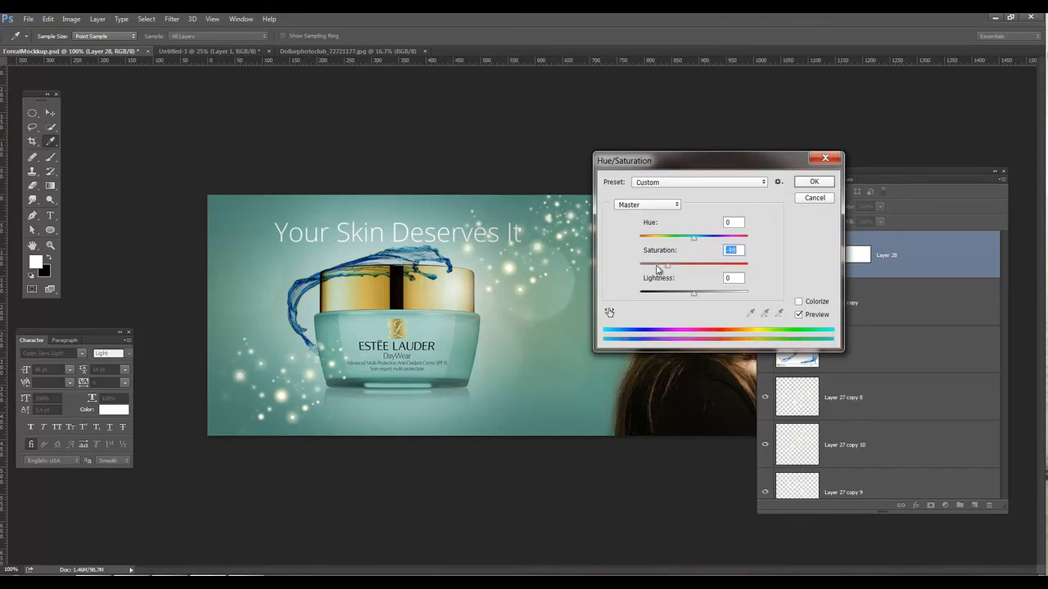
drag(656, 269, 706, 293)
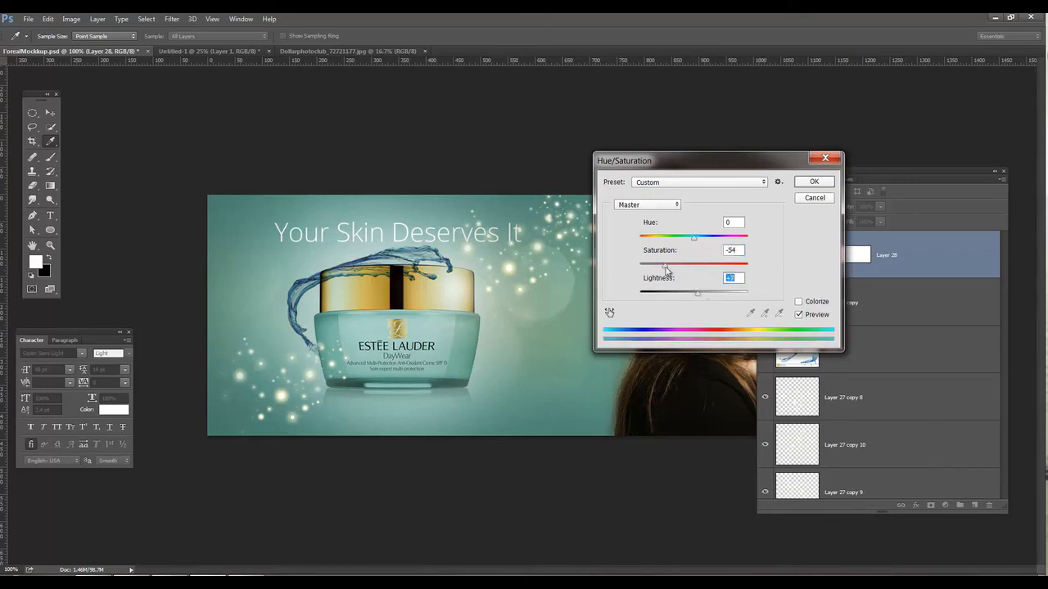
drag(665, 269, 659, 269)
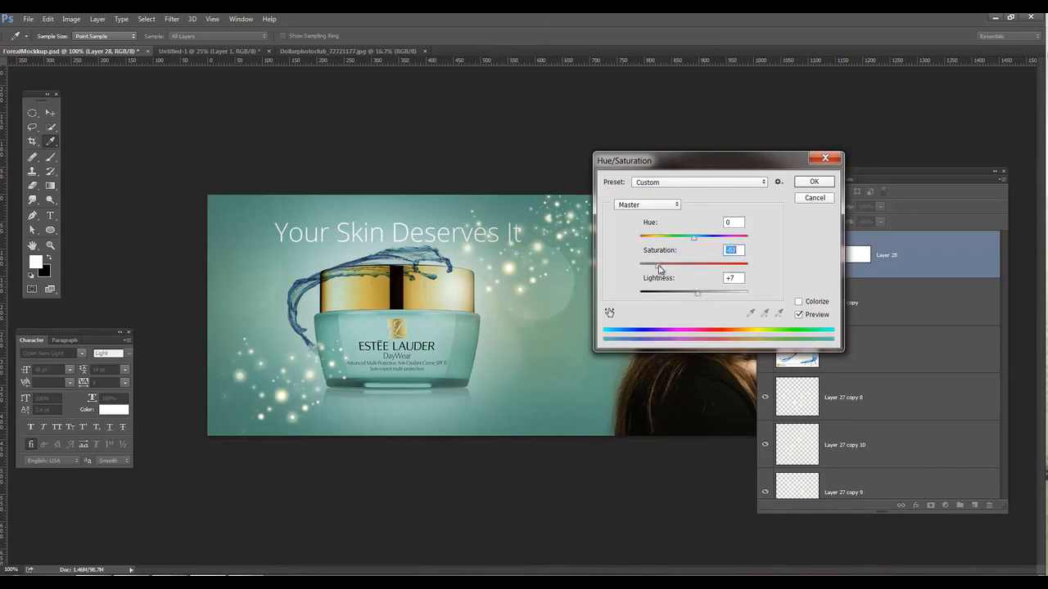
drag(696, 238, 694, 243)
click(828, 184)
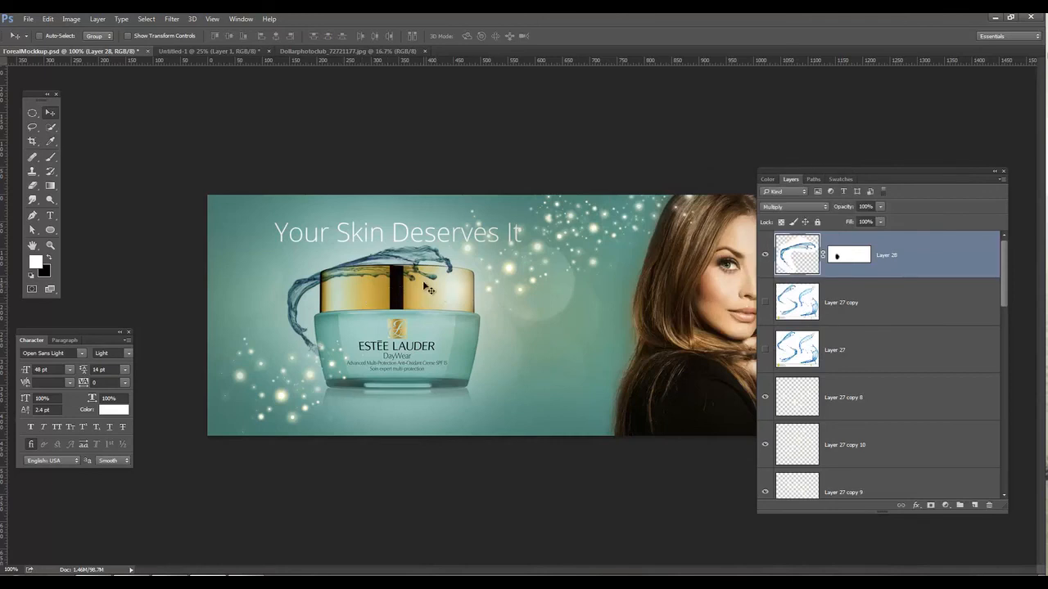
Rotate the desaturated splash about 3.4 degrees counterclockwise over the jar lid
key(ctrl+t)
drag(491, 288, 531, 278)
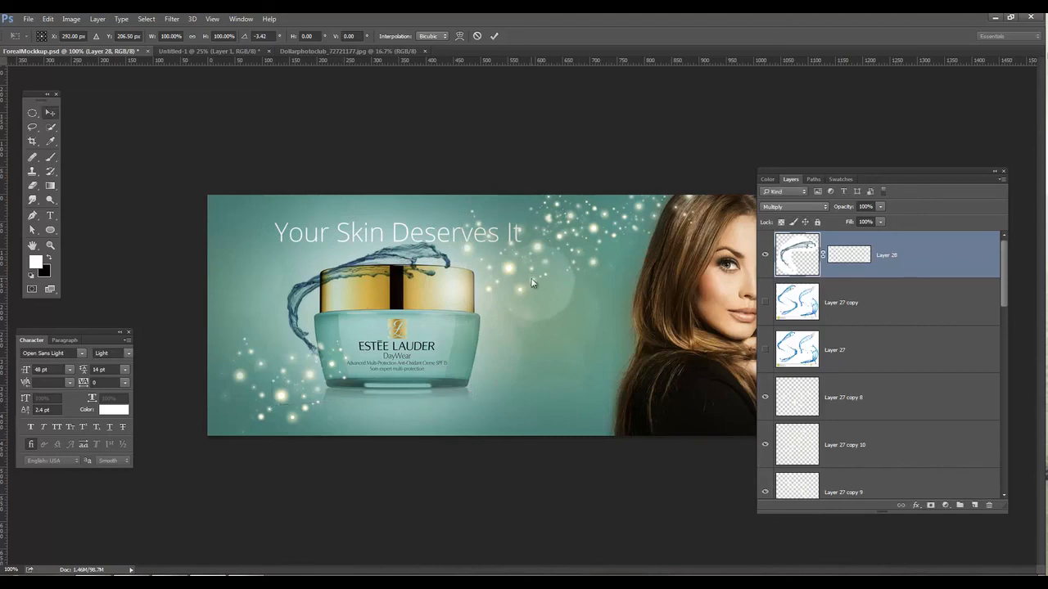
key(Return)
Show Layer 27 copy, lasso its upper-right splash, copy that to a new layer and hide Layer 27 copy again
click(773, 302)
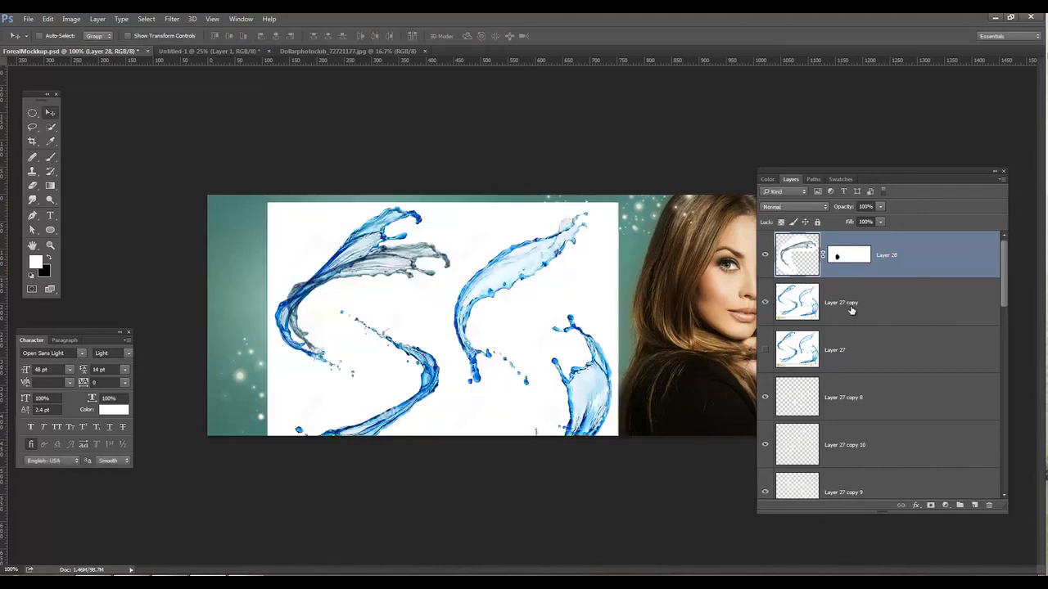
click(851, 304)
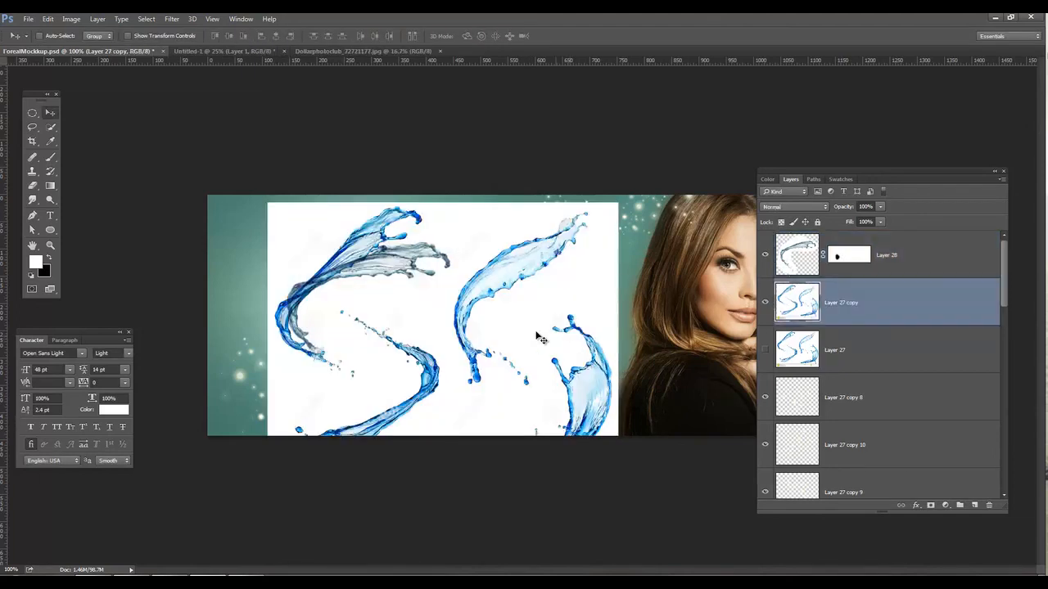
click(33, 127)
mouse_move(443, 328)
mouse_down()
mouse_move(465, 393)
mouse_move(517, 411)
mouse_move(537, 377)
mouse_move(529, 333)
mouse_move(543, 299)
mouse_move(603, 216)
mouse_move(588, 202)
mouse_move(549, 204)
mouse_move(504, 233)
mouse_move(458, 279)
mouse_move(451, 344)
mouse_up()
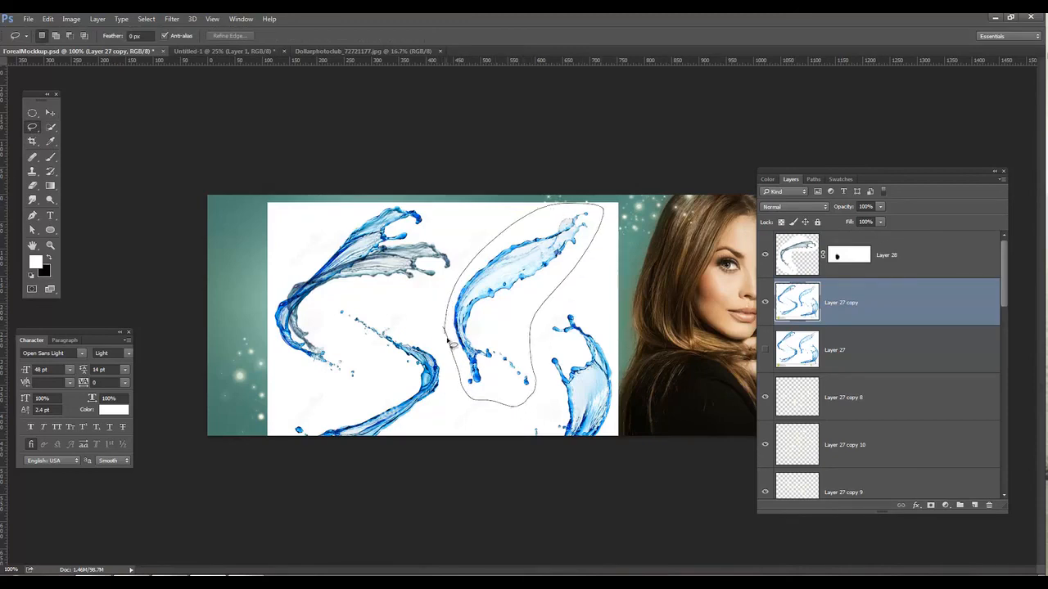
drag(560, 319, 561, 320)
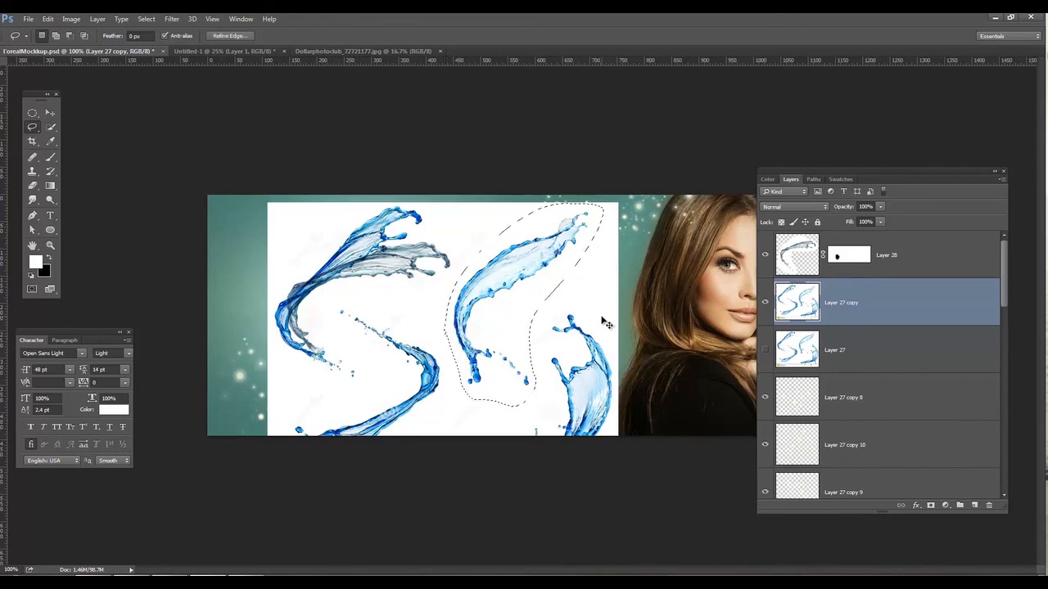
key(ctrl+j)
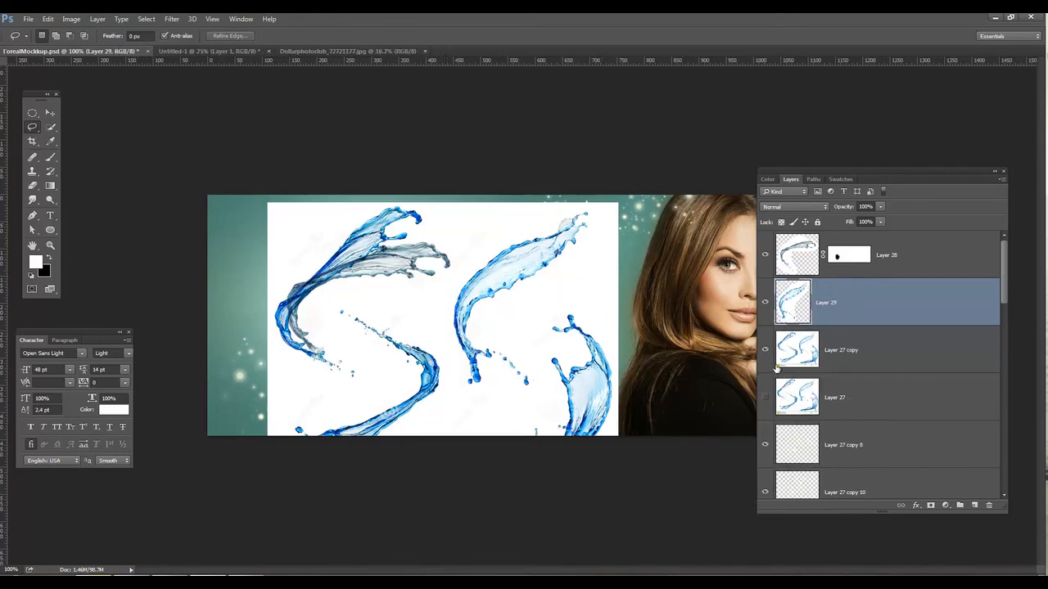
click(765, 350)
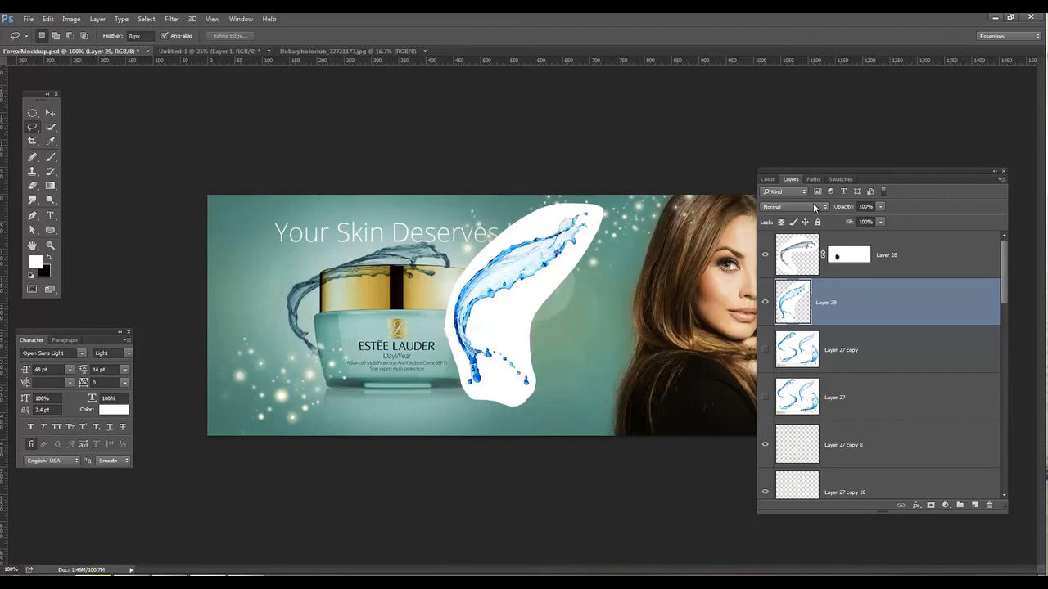
Set Layer 29's blend mode to Multiply and move its splash about 45 px left over the jar's right edge
click(814, 208)
click(814, 244)
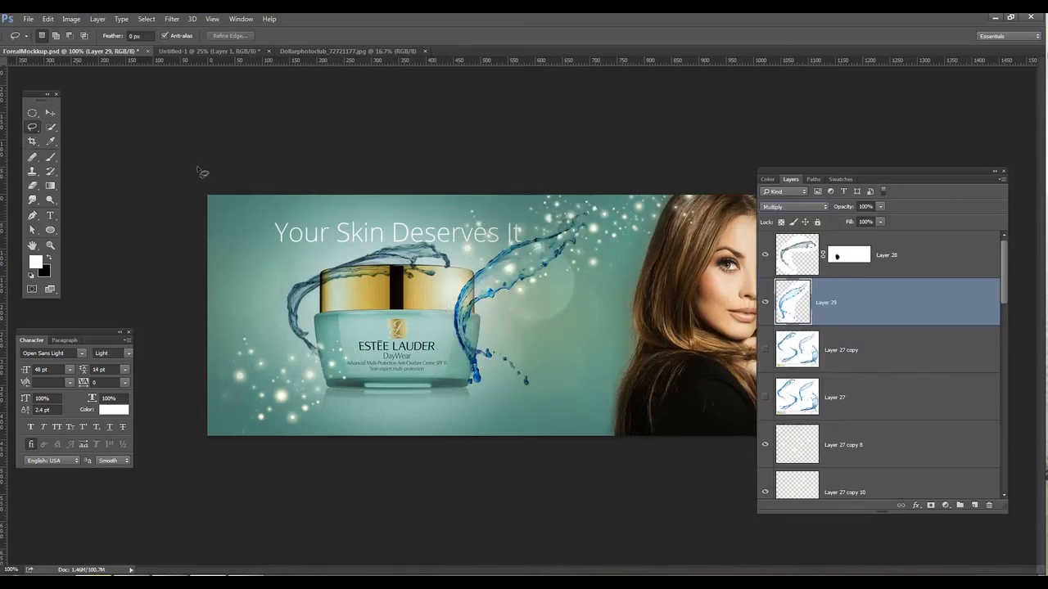
click(50, 113)
drag(491, 284, 466, 286)
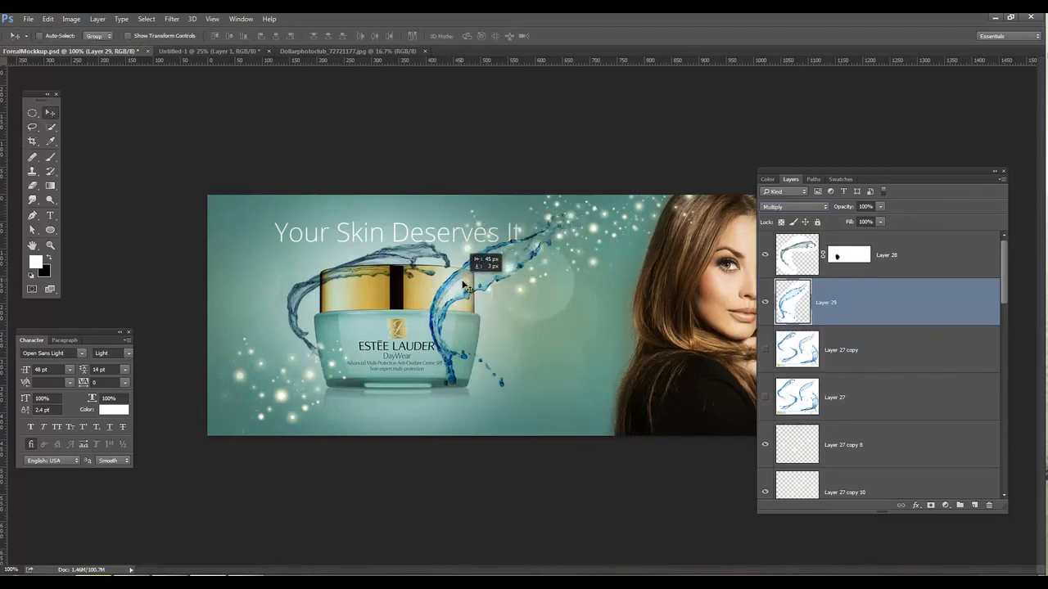
Rotate, mirror and reposition the Layer 29 splash so it curves from the jar's right side around the front of its base
key(ctrl+t)
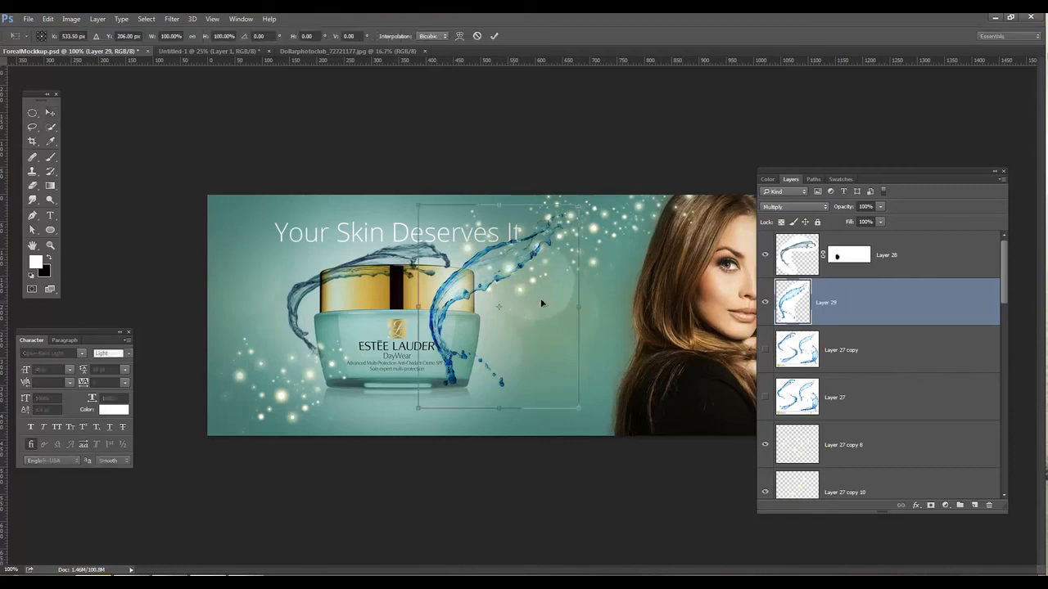
drag(621, 311, 308, 150)
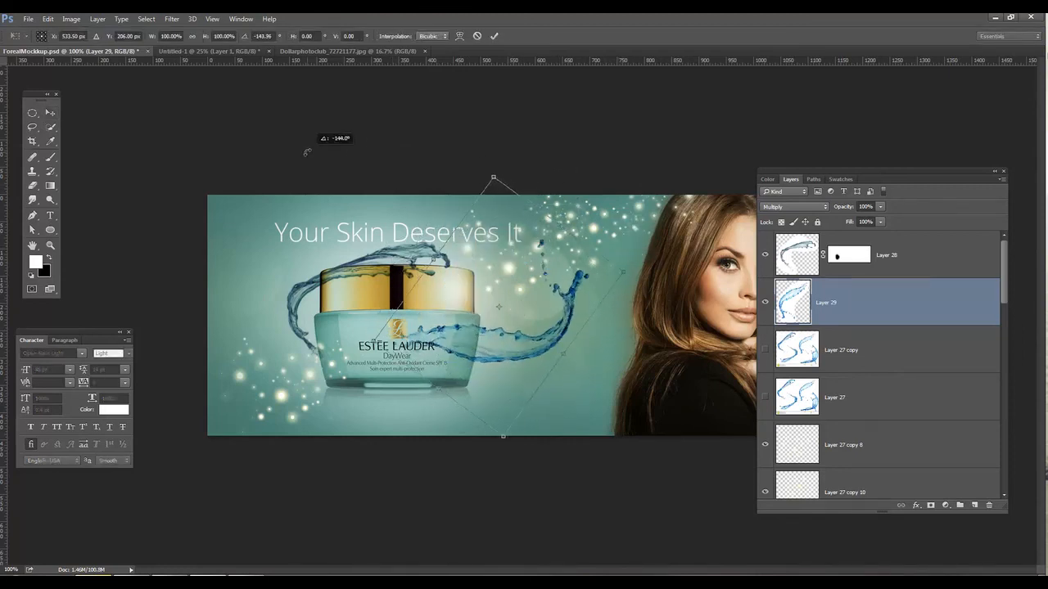
drag(612, 210, 269, 274)
drag(245, 237, 221, 72)
drag(428, 289, 508, 319)
drag(573, 318, 575, 320)
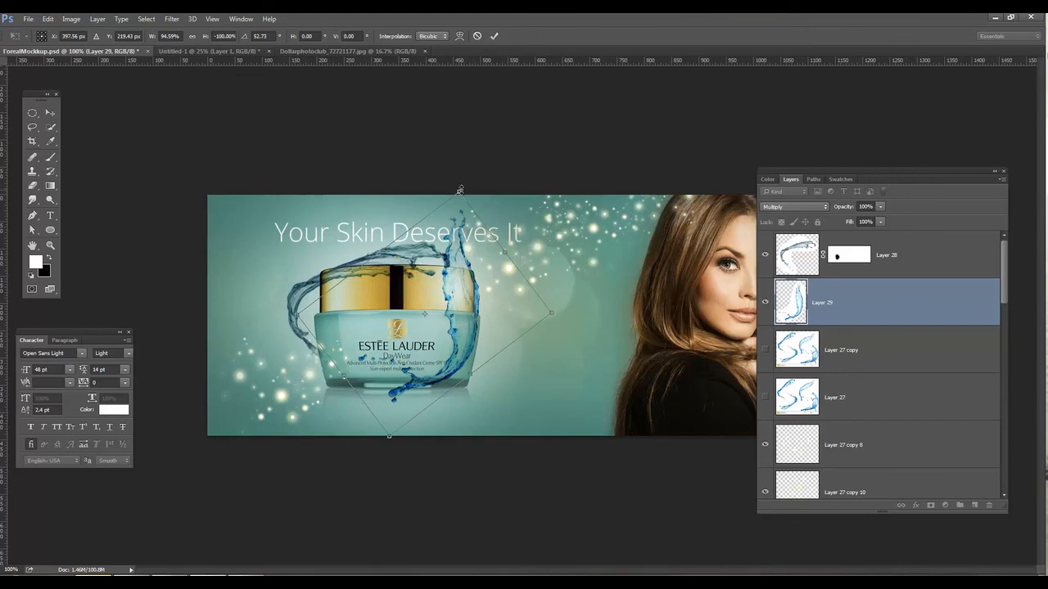
drag(461, 190, 139, 181)
drag(491, 310, 263, 174)
drag(250, 245, 429, 358)
drag(557, 366, 559, 344)
drag(476, 343, 484, 343)
key(Return)
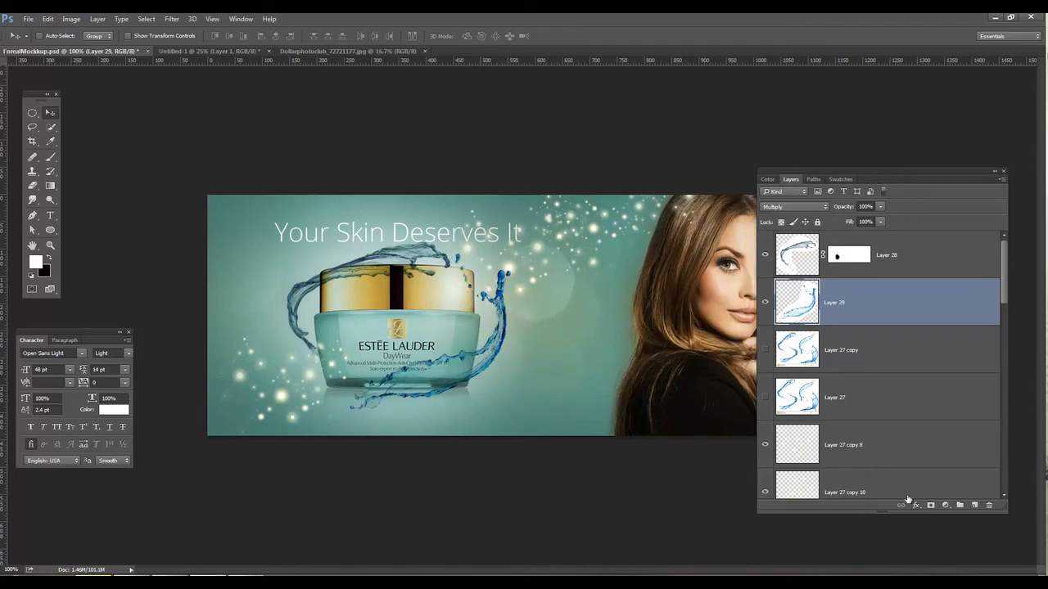
Add a layer mask to Layer 29 and paint black over the stray droplets on the gold lid
click(930, 505)
key(b)
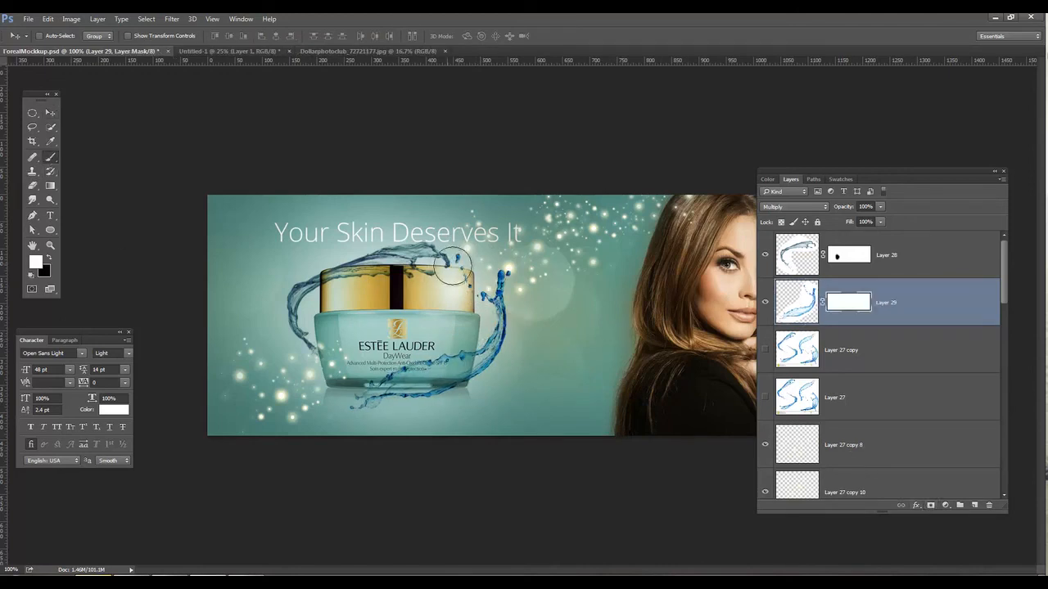
click(51, 258)
drag(459, 281, 449, 270)
Warp the Layer 29 splash so its lower arc hugs the jar's base and its upper-right end bends in toward the lid
click(51, 114)
key(ctrl+t)
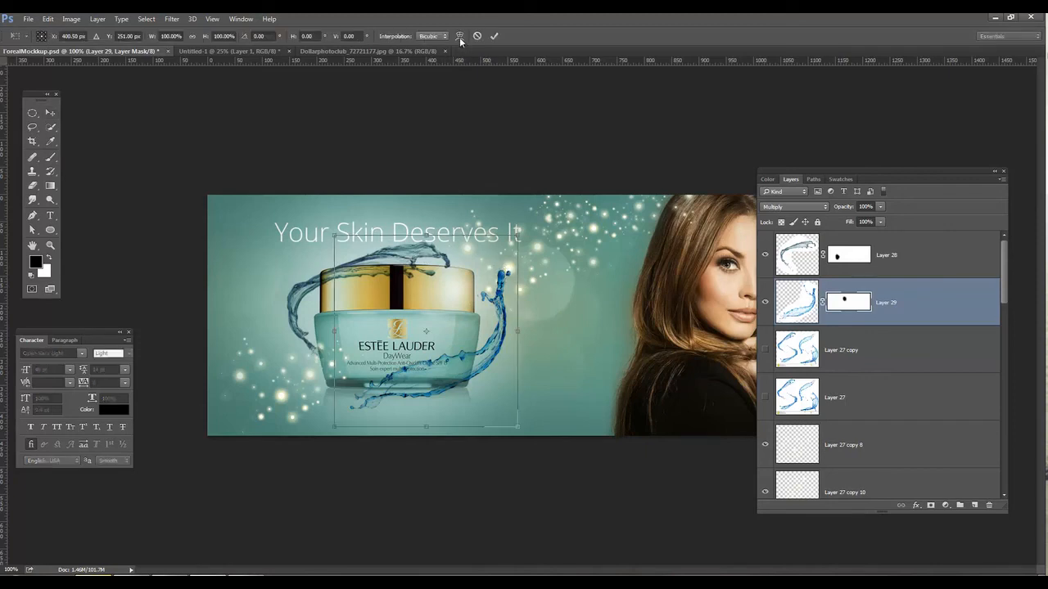
click(459, 36)
drag(456, 237, 372, 265)
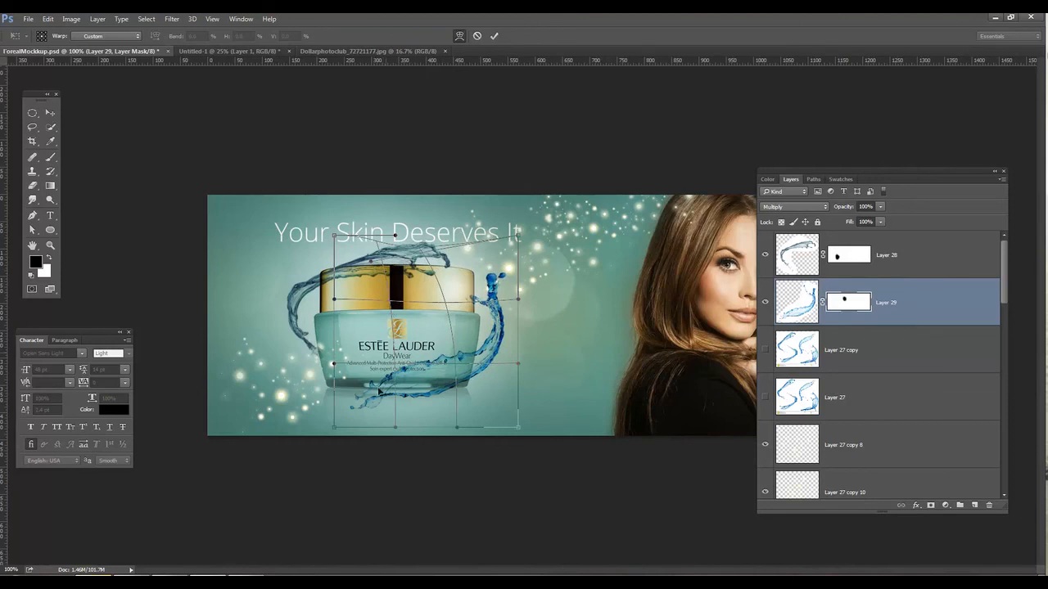
drag(393, 332, 336, 342)
drag(335, 426, 318, 403)
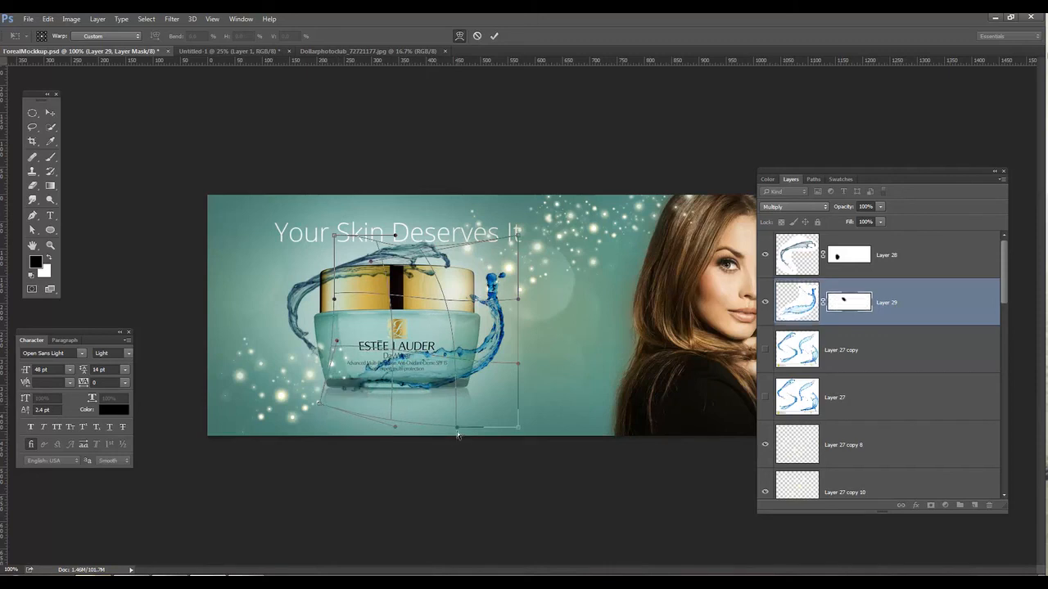
drag(455, 429, 453, 432)
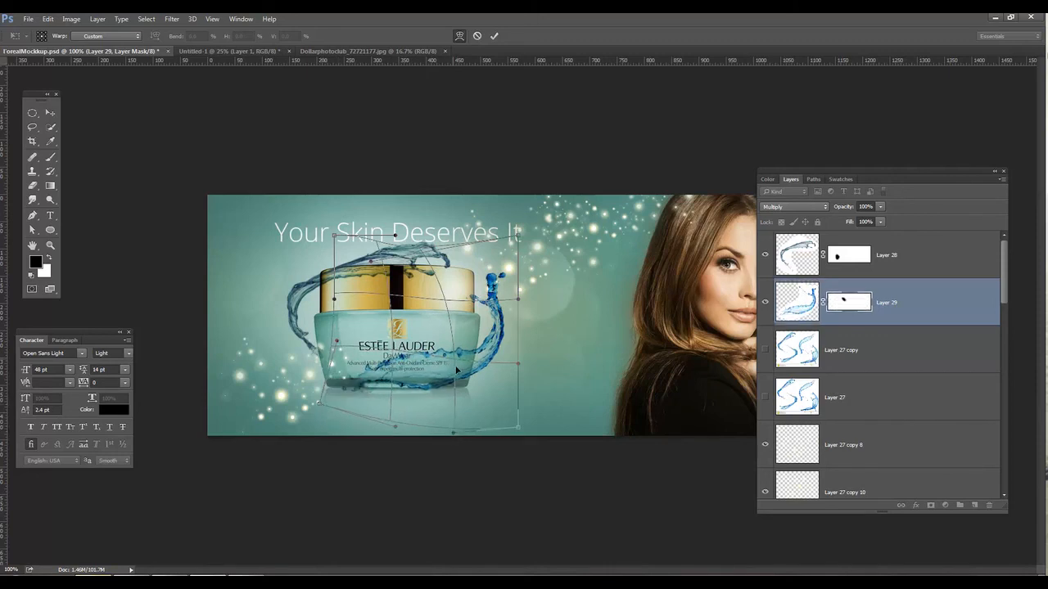
drag(456, 370, 457, 378)
drag(514, 302, 510, 298)
drag(515, 237, 461, 265)
key(Return)
Adjust the brush and mask out the end of the Layer 29 splash where it overlaps the lid's right side
click(51, 157)
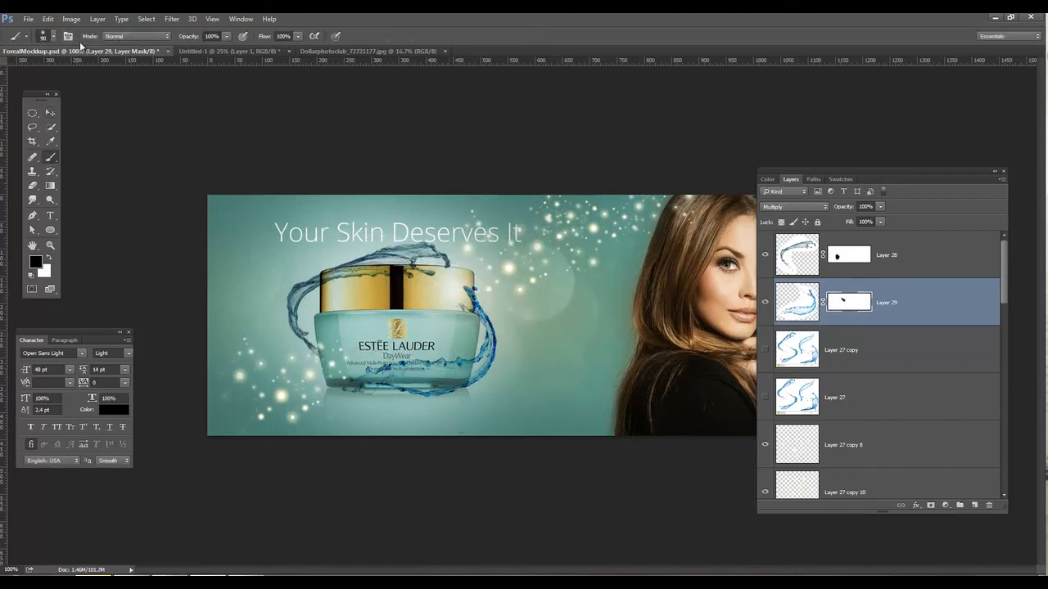
click(51, 38)
drag(92, 95, 114, 98)
click(447, 306)
click(450, 293)
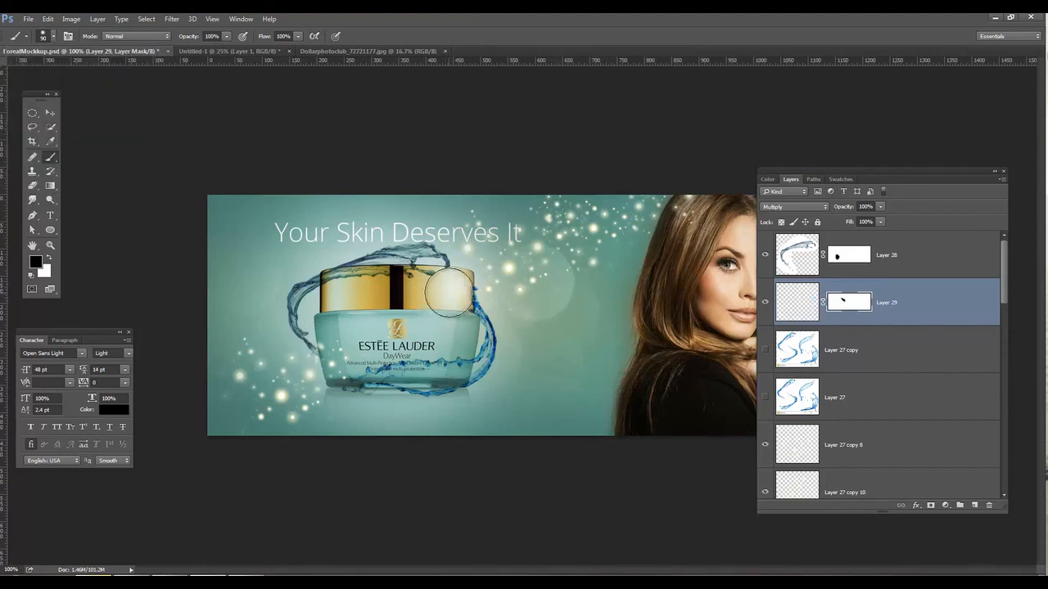
drag(453, 290, 447, 320)
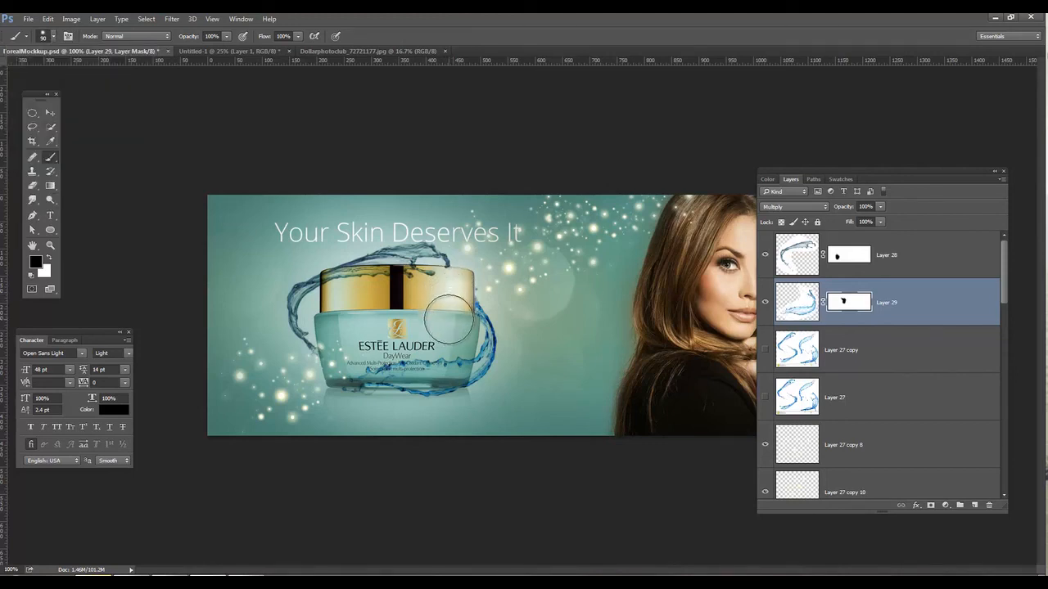
Apply Hue/Saturation to the Layer 29 splash image with hue -21, saturation -68 and lightness +7
click(807, 304)
key(ctrl+u)
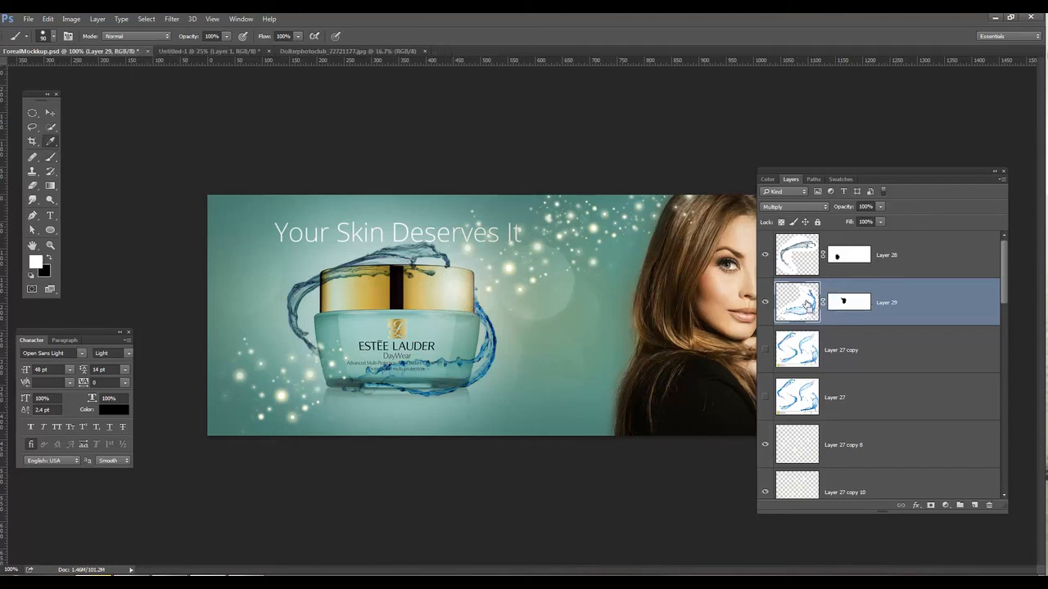
drag(695, 271, 680, 239)
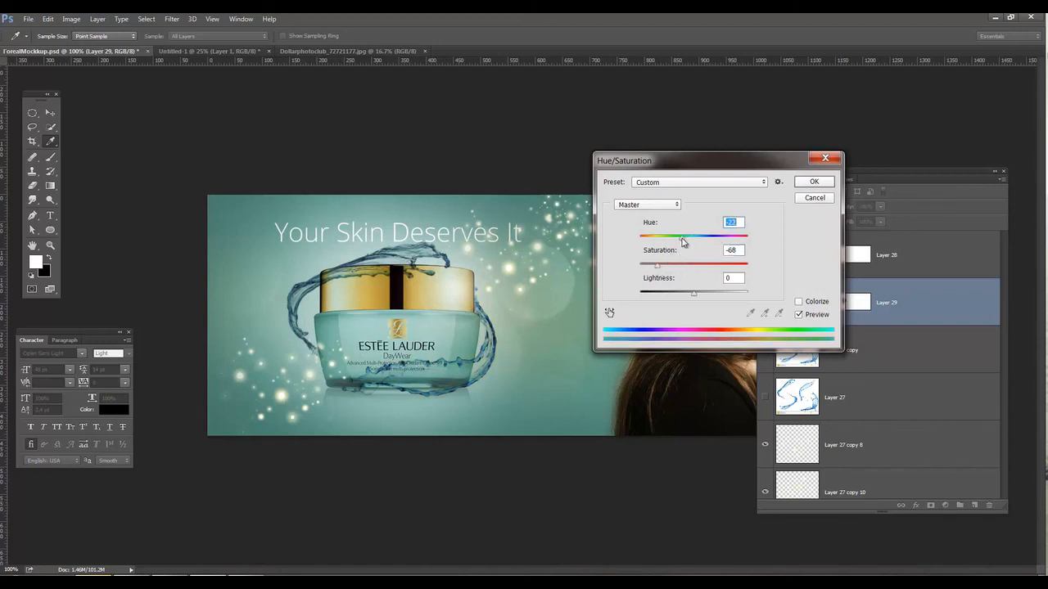
drag(696, 300, 700, 300)
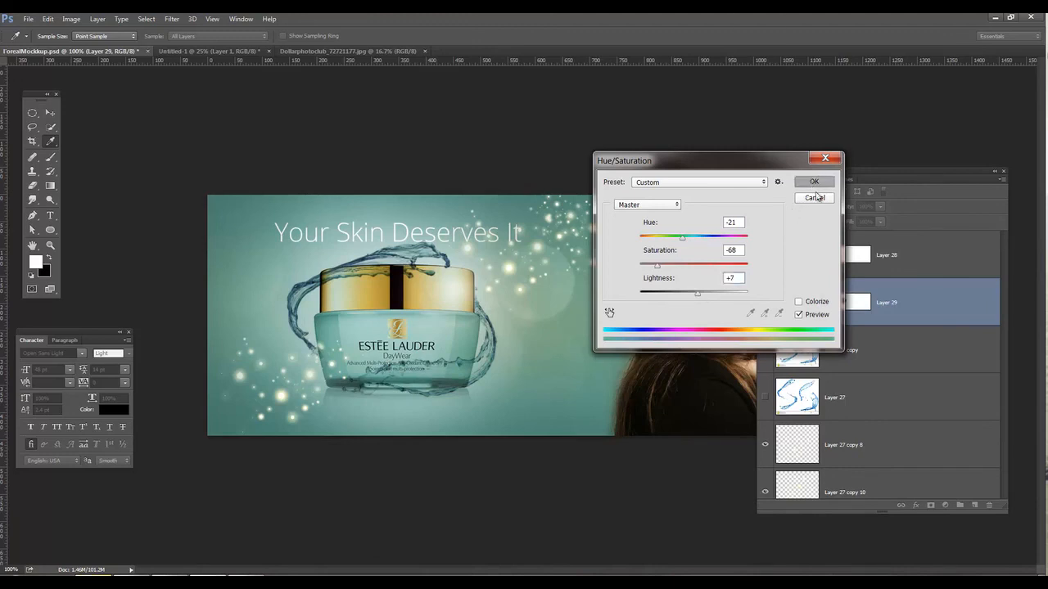
click(813, 181)
Shift the hue of the Layer 28 splash image to about -25 with Hue/Saturation
click(803, 258)
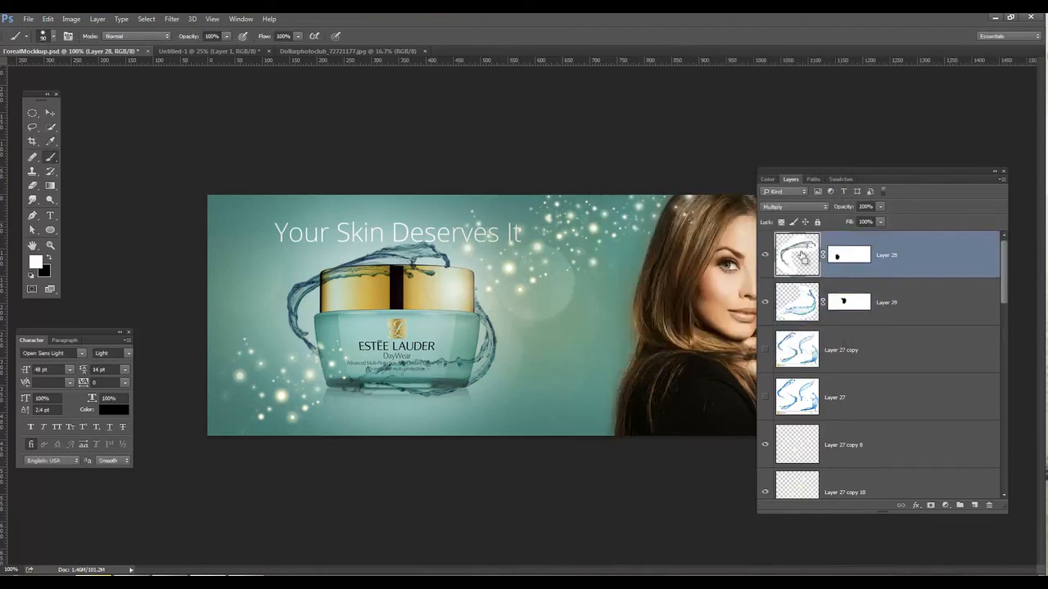
key(ctrl+u)
drag(696, 242, 682, 242)
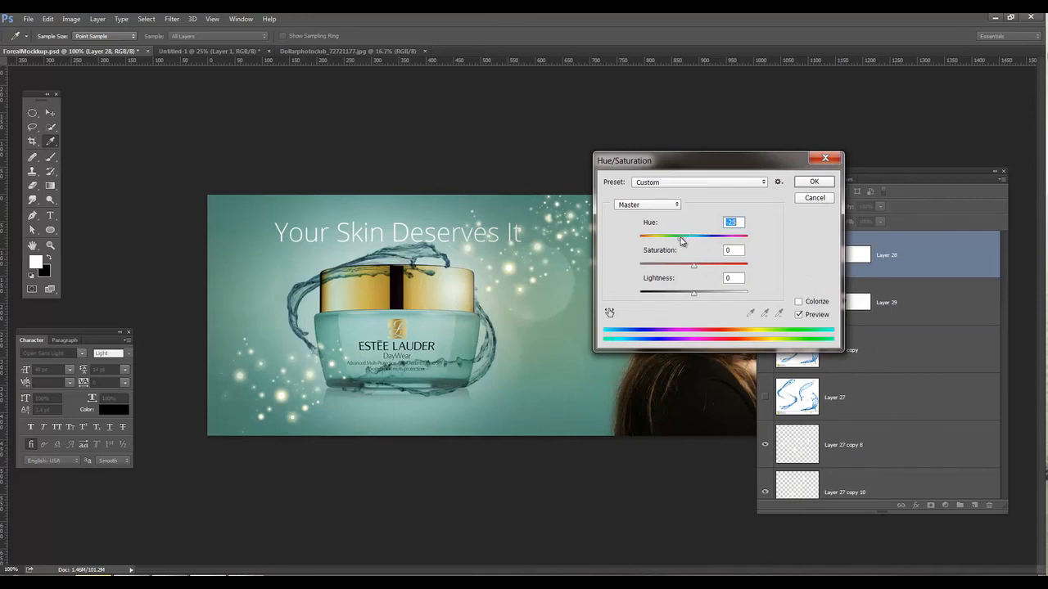
click(818, 181)
key(b)
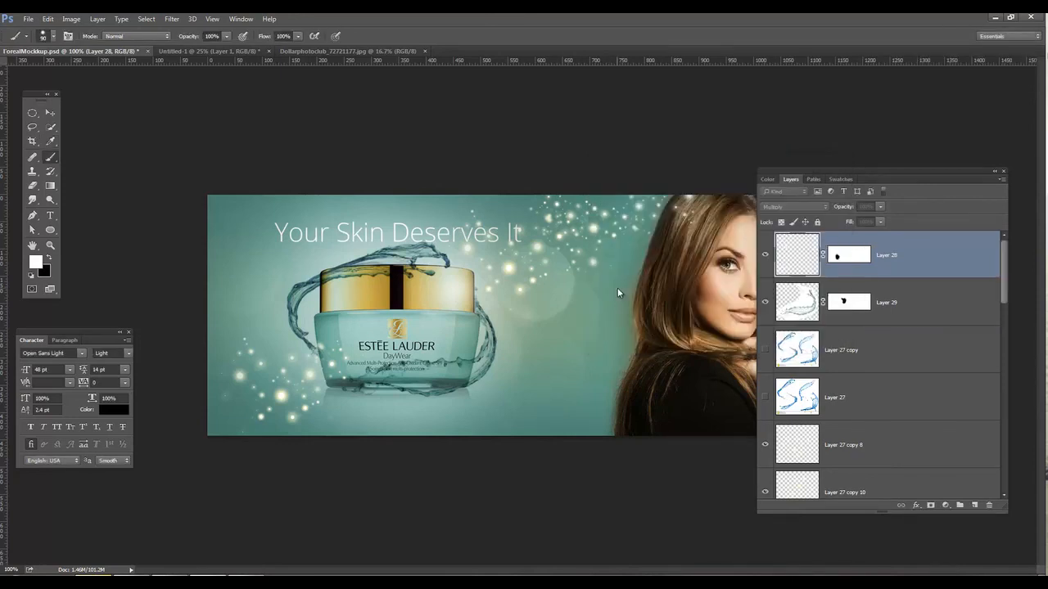
Duplicate the bokeh layer, Layer 24, and place the copy at the top of the layer stack
click(52, 112)
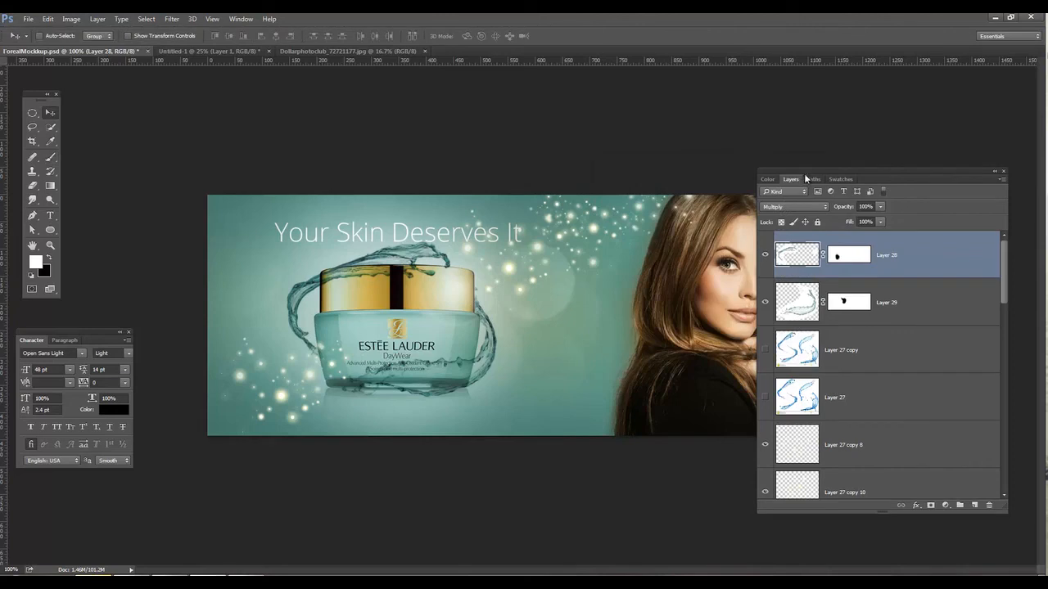
drag(845, 179, 759, 175)
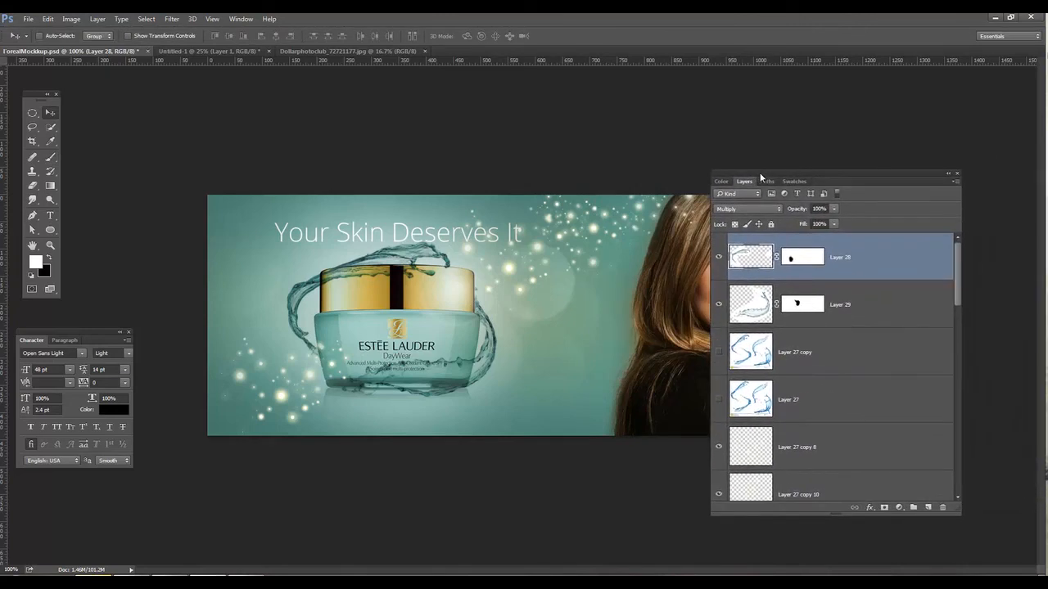
drag(759, 172, 779, 160)
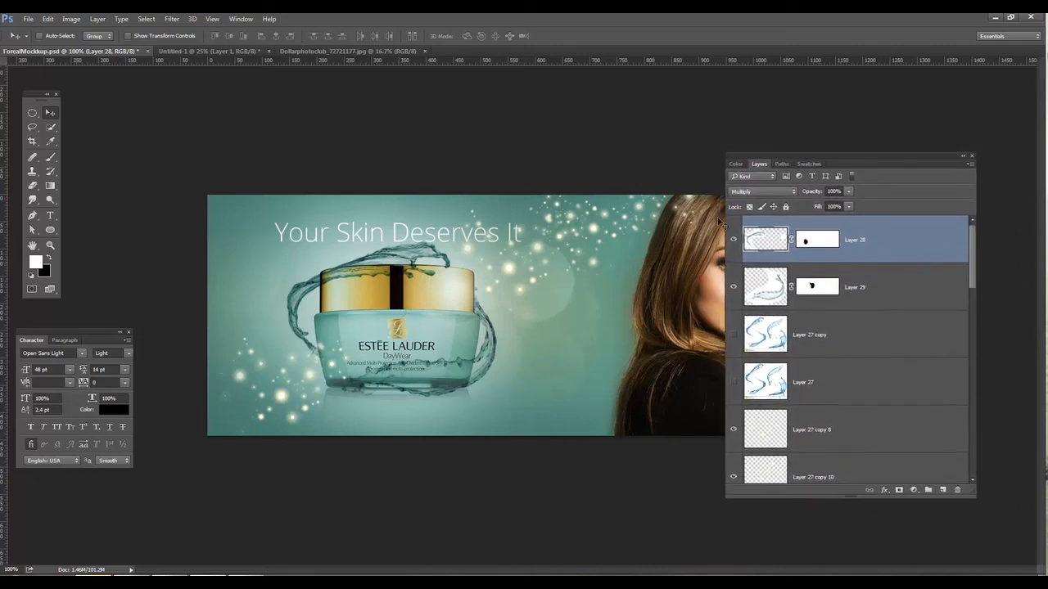
scroll(880, 278, down, 6)
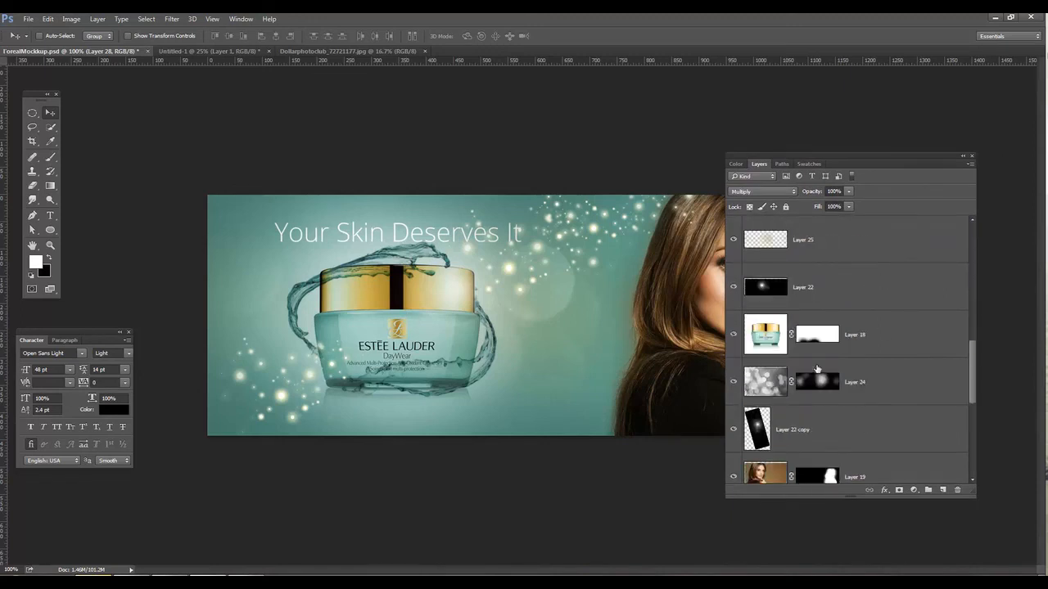
drag(902, 395, 944, 489)
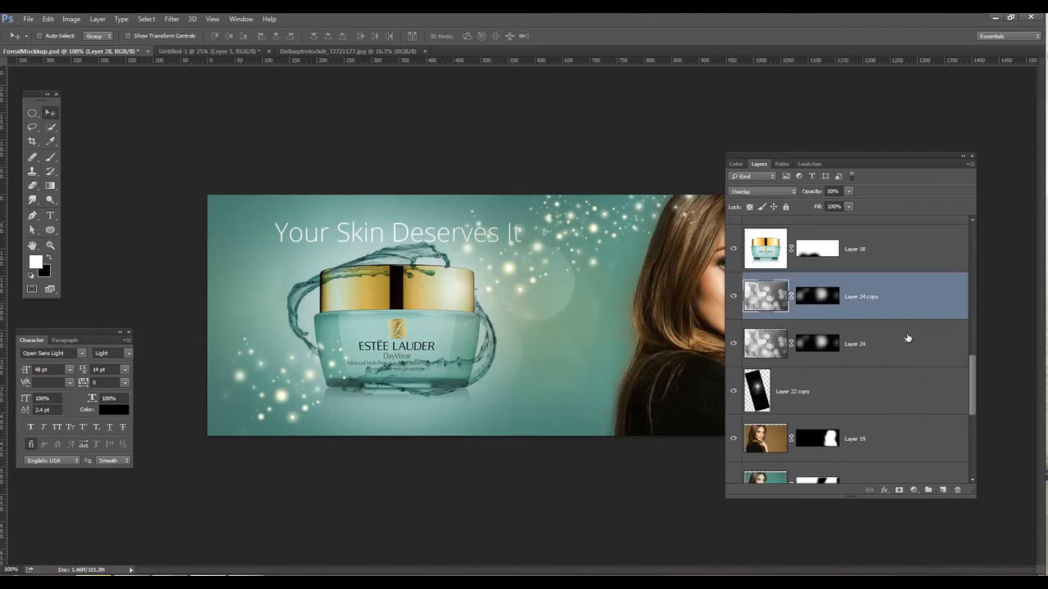
drag(890, 280, 895, 206)
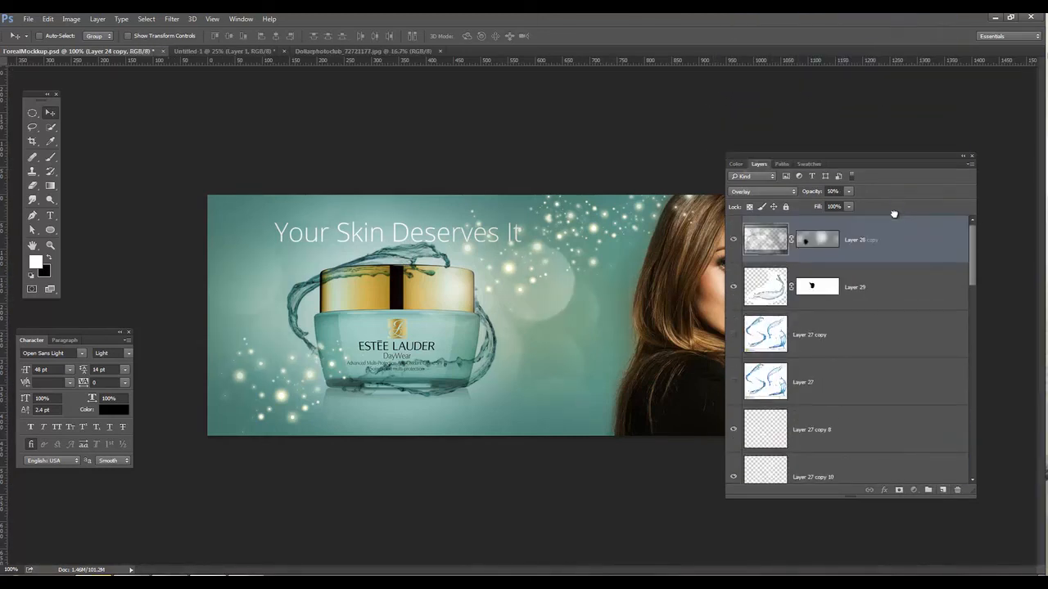
Delete the layer mask from Layer 24 copy without applying it
drag(819, 239, 958, 489)
key(ctrl+z)
right_click(828, 230)
right_click(837, 233)
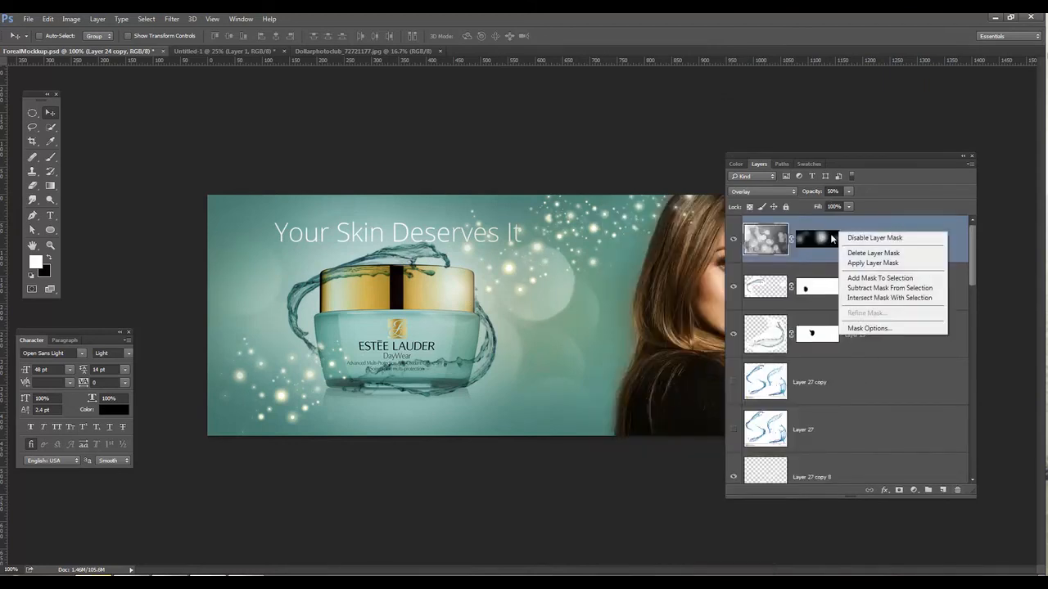
click(869, 254)
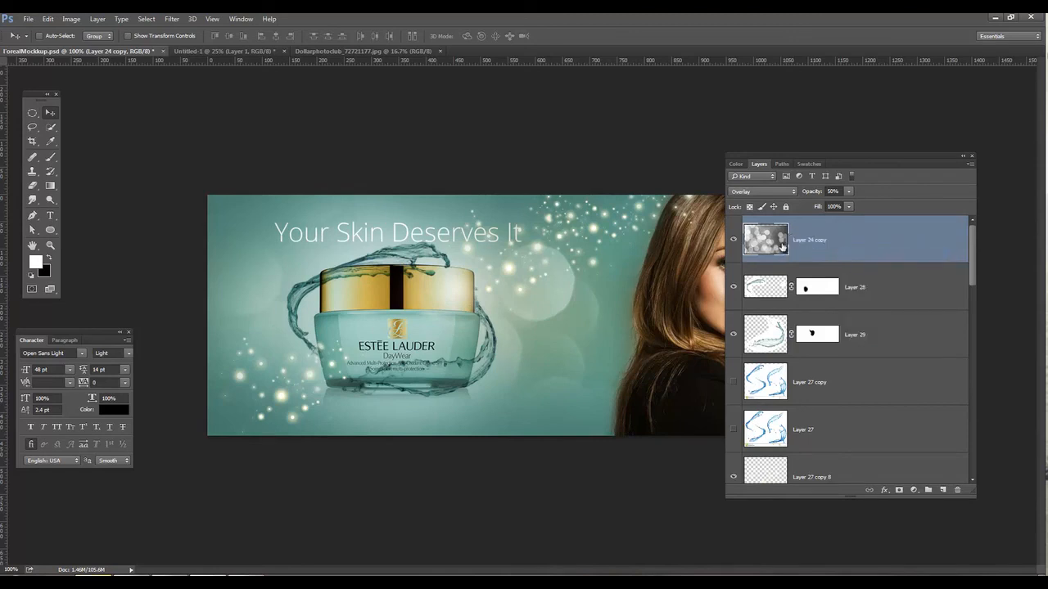
Set Layer 24 copy's blend mode to Normal and its opacity to 100%
click(790, 193)
click(784, 201)
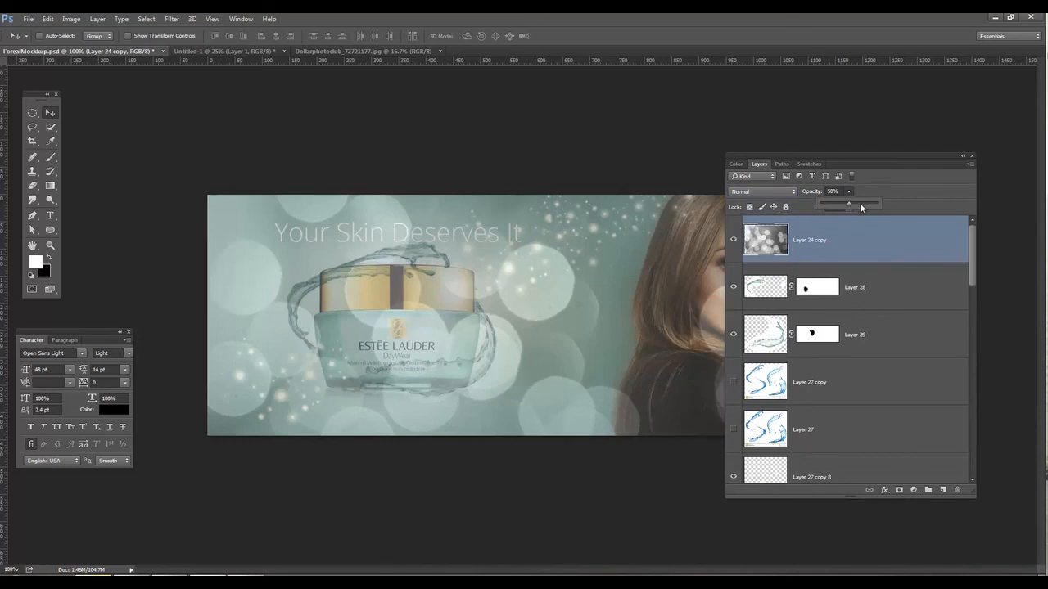
drag(850, 207, 899, 205)
click(476, 269)
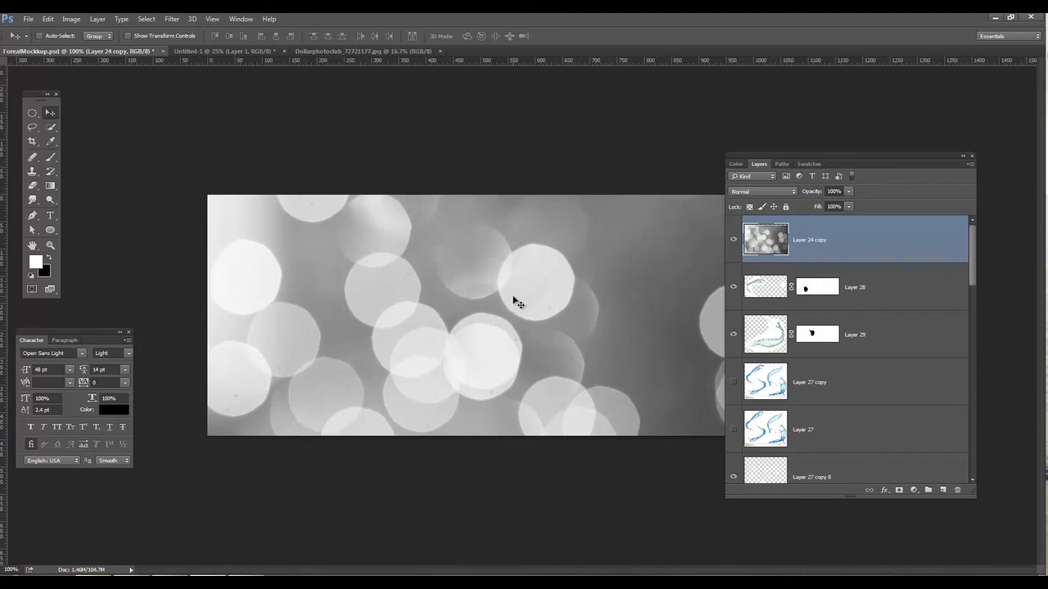
Increase the bokeh copy's contrast with Levels by raising the black input point and lowering the white input point
key(ctrl+l)
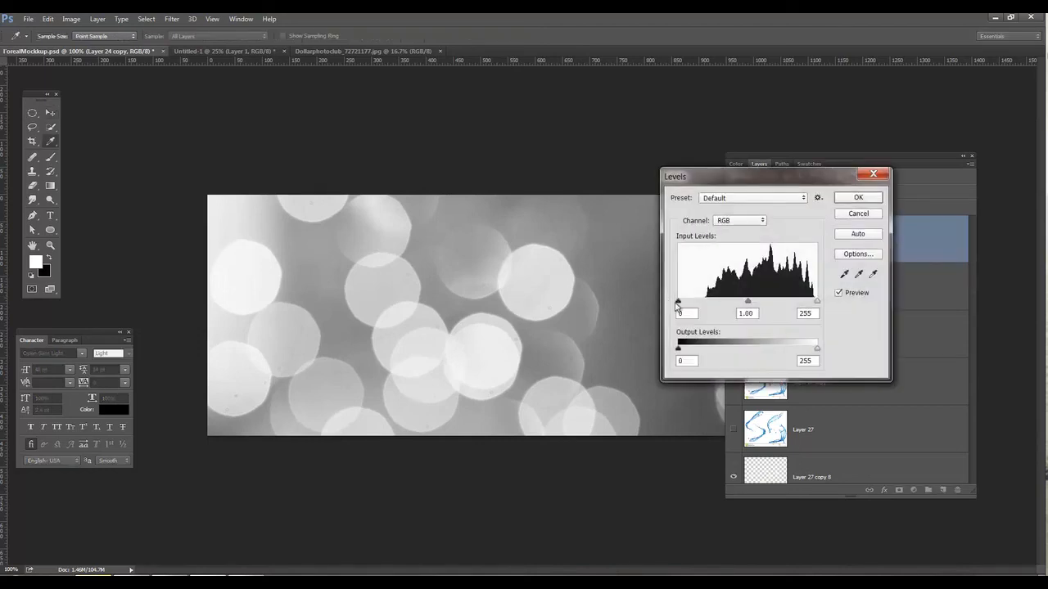
drag(679, 303, 736, 301)
drag(817, 301, 799, 301)
click(858, 197)
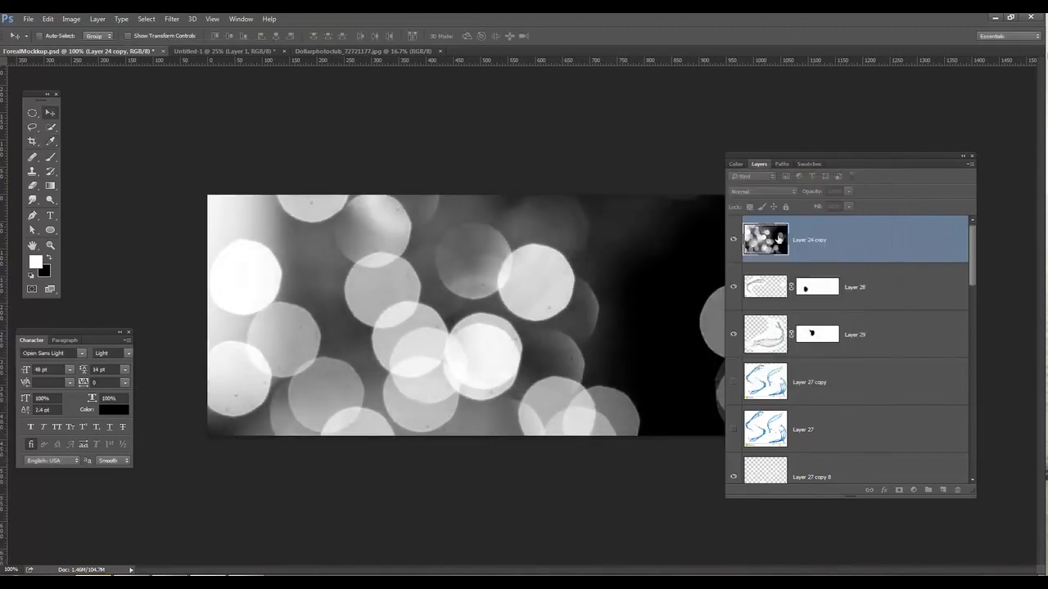
Apply a Gaussian Blur to Layer 24 copy and set its blend mode to Overlay
click(172, 18)
mouse_move(197, 135)
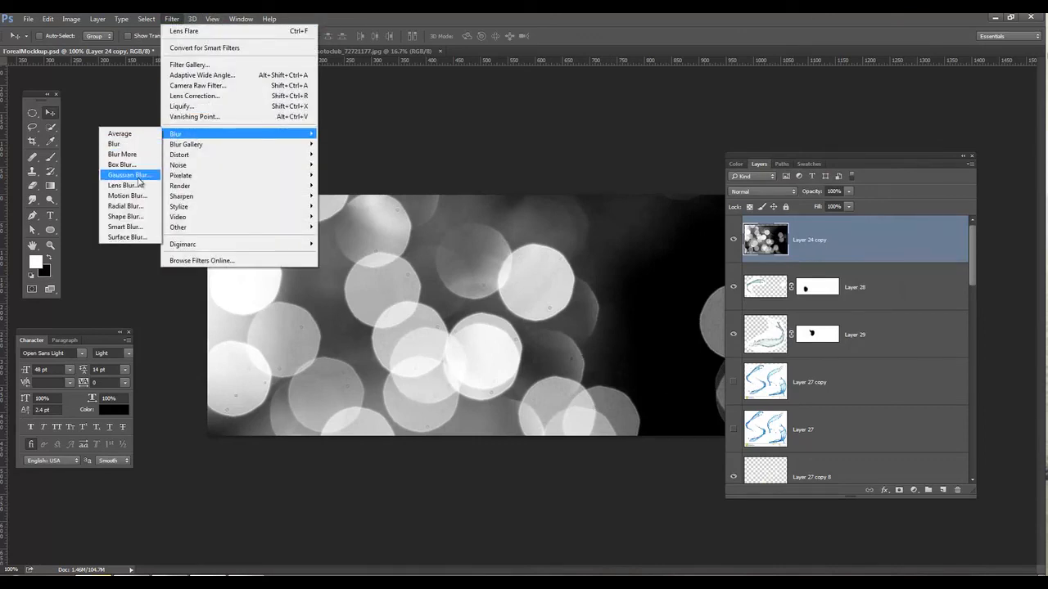
click(129, 175)
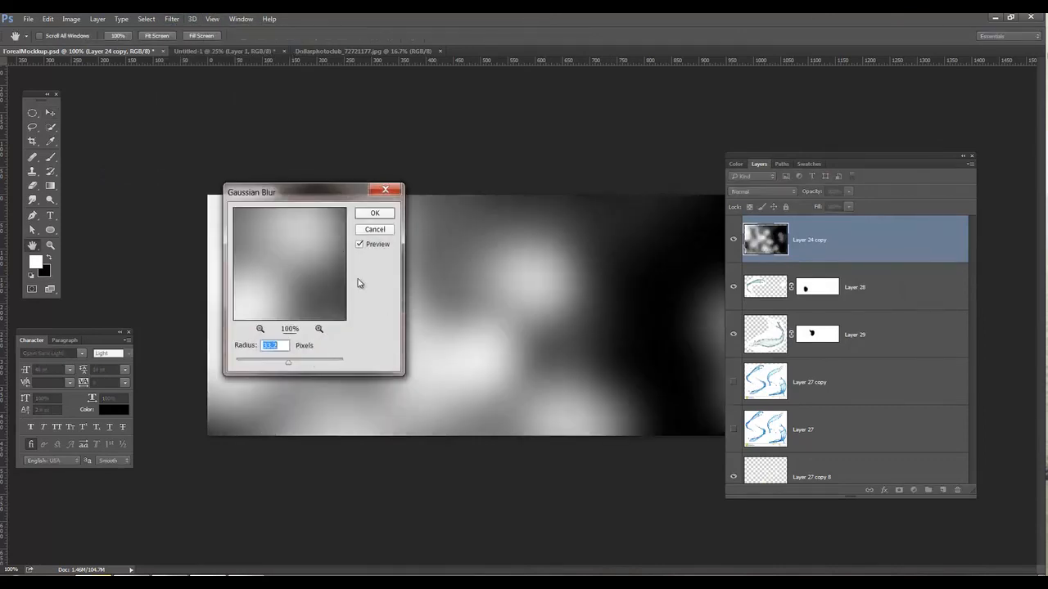
click(380, 218)
click(792, 190)
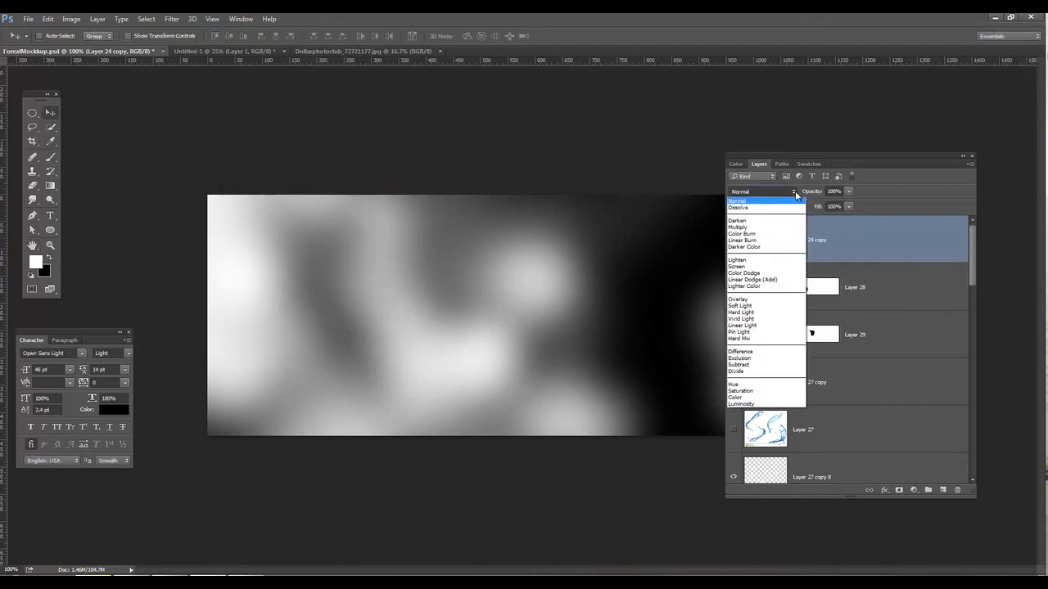
click(751, 300)
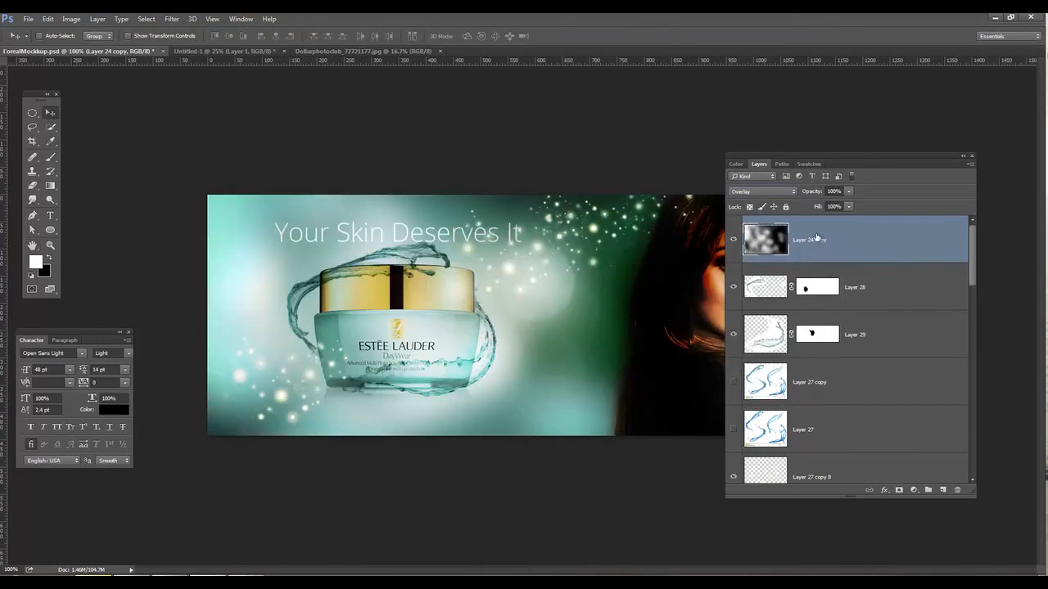
Toggle Layer 24 copy's visibility to compare the banner with and without the blurred light overlay
drag(838, 154, 861, 159)
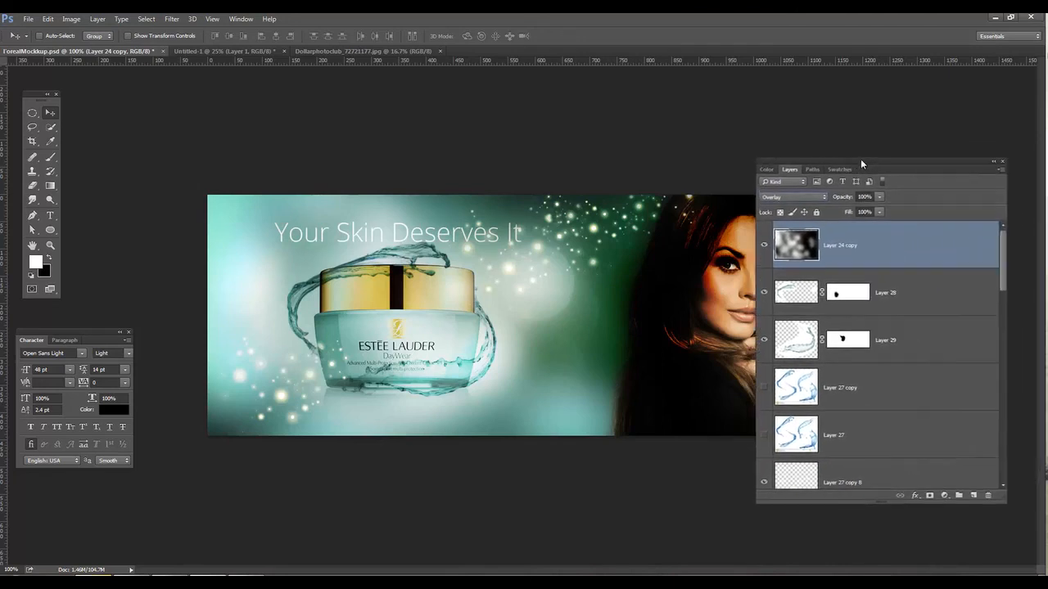
click(762, 245)
click(763, 247)
click(763, 247)
click(763, 246)
drag(811, 161, 894, 154)
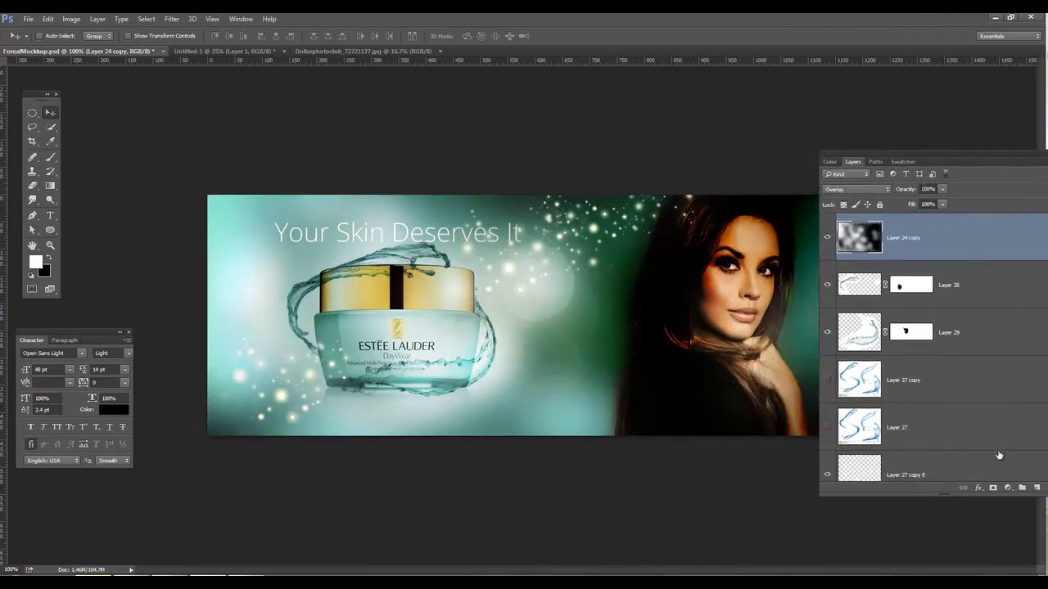
Add a layer mask to Layer 24 copy and paint black over the jar with a very large soft brush
click(993, 488)
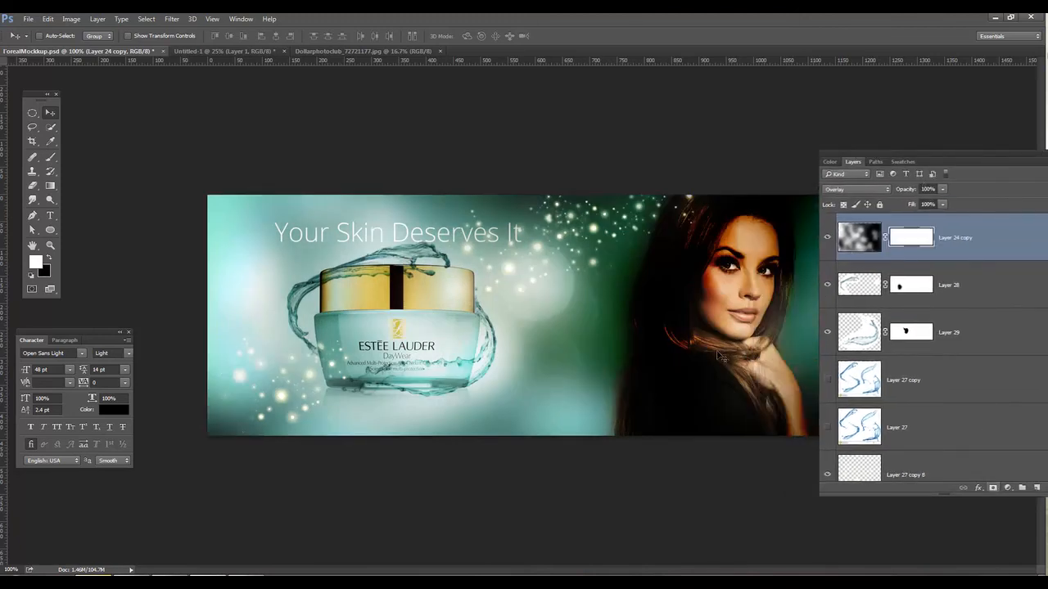
click(51, 158)
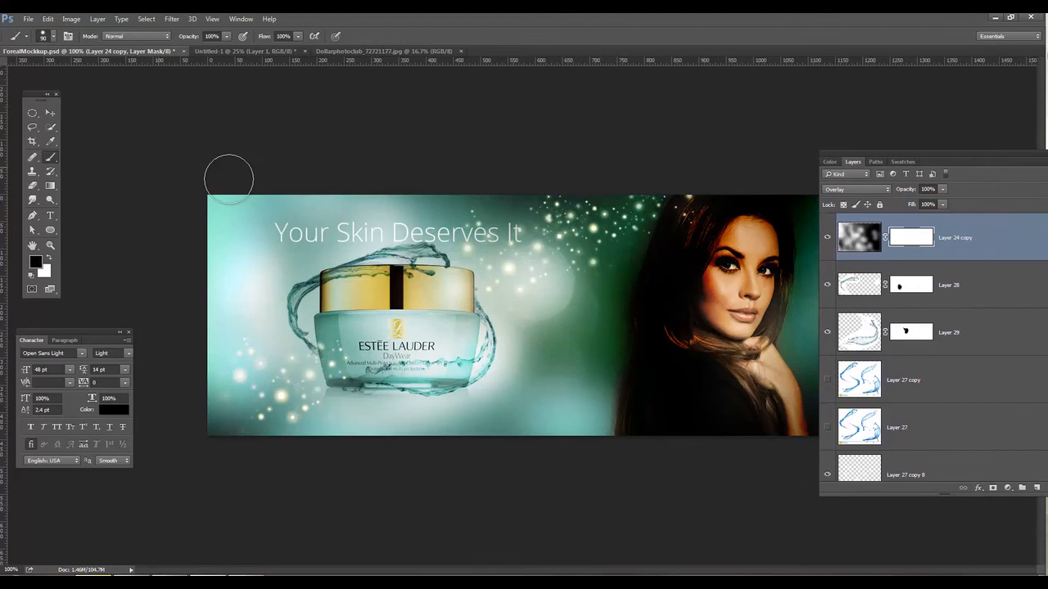
click(52, 39)
drag(119, 100, 124, 72)
key(Return)
click(450, 304)
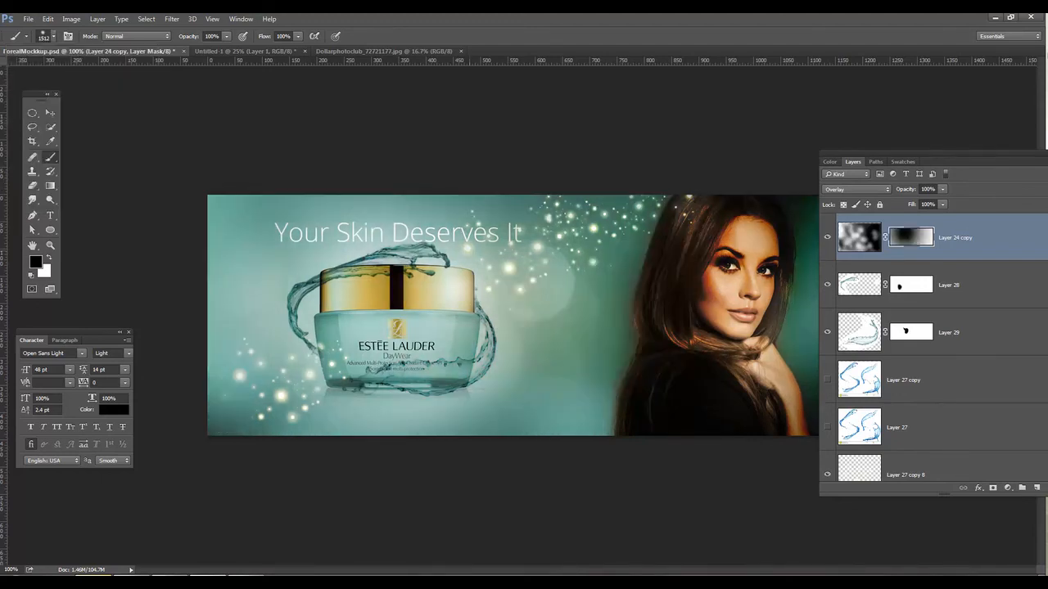
Resize the brush to 700 px and mask Layer 24 copy's overlay out over the woman
key(bracketleft)
key(bracketleft)
key(bracketleft)
key(bracketleft)
key(bracketleft)
key(bracketleft)
key(bracketleft)
key(bracketleft)
key(bracketright)
key(bracketright)
key(bracketright)
key(bracketright)
key(bracketright)
key(bracketright)
key(bracketright)
key(bracketright)
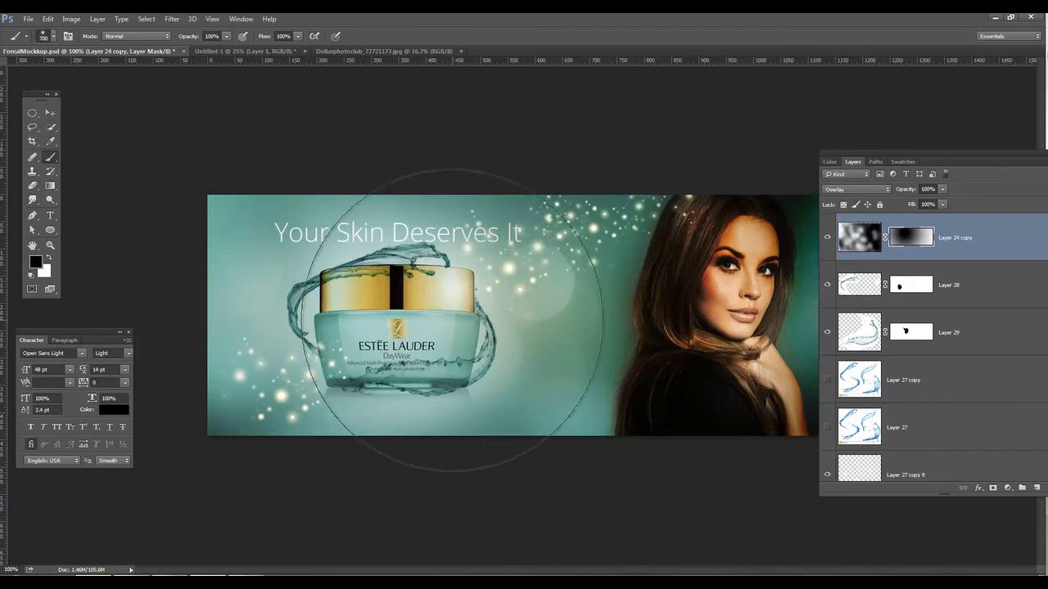
click(690, 319)
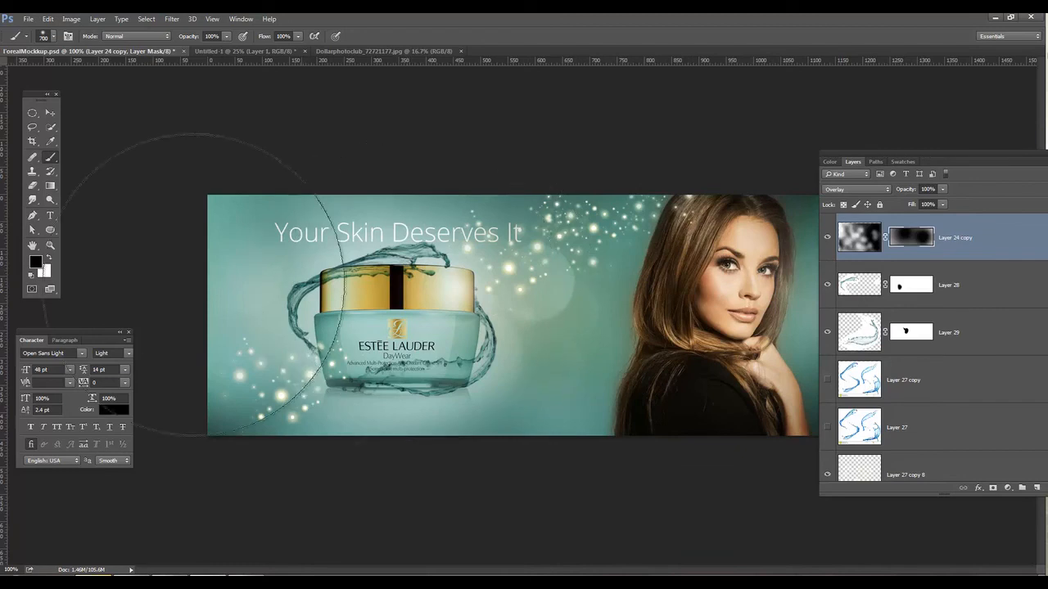
Paint white on Layer 24 copy's mask to restore the light at the banner's left edge and below the jar
click(48, 260)
click(175, 246)
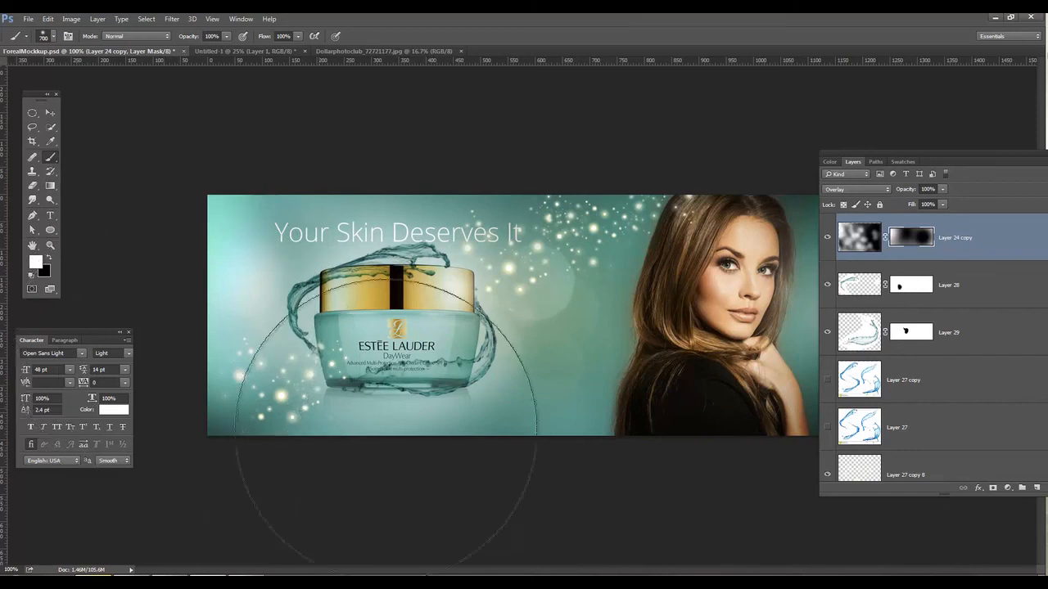
click(472, 436)
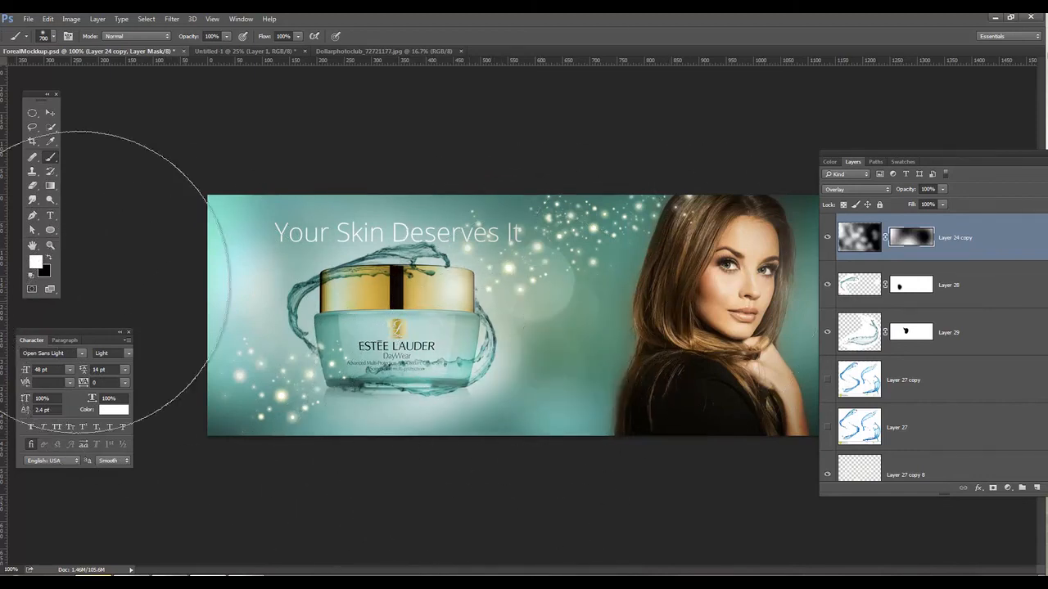
click(48, 257)
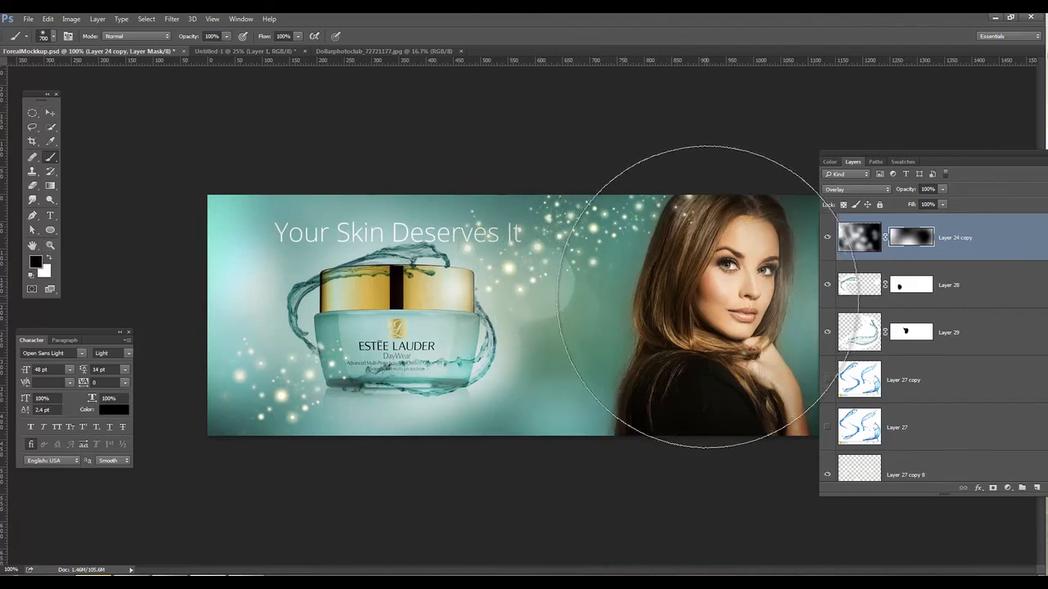
Add a Curves adjustment layer above Layer 24 copy
drag(850, 157, 787, 144)
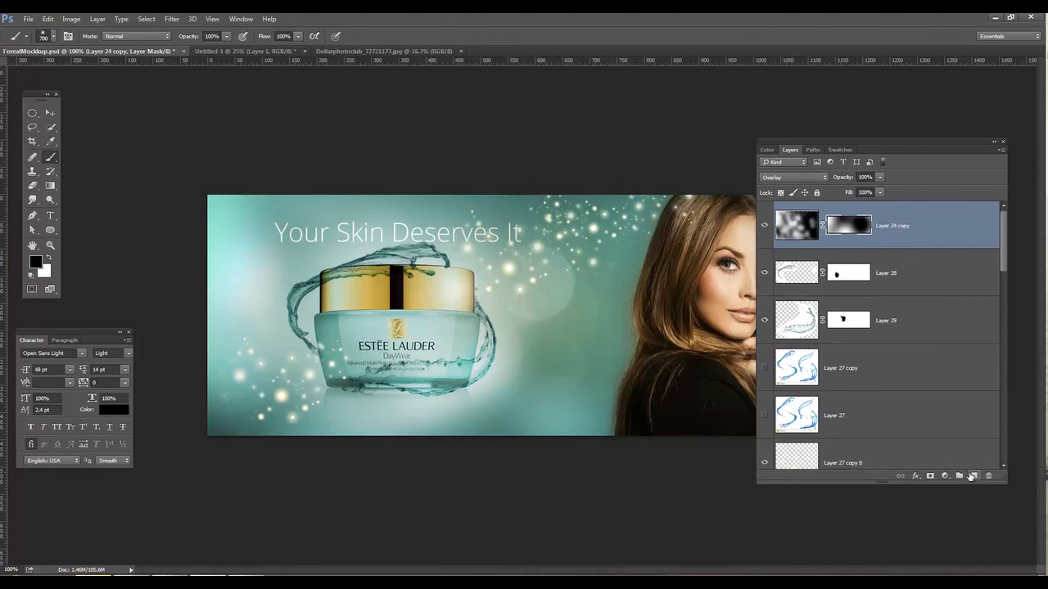
click(947, 476)
click(947, 476)
click(947, 476)
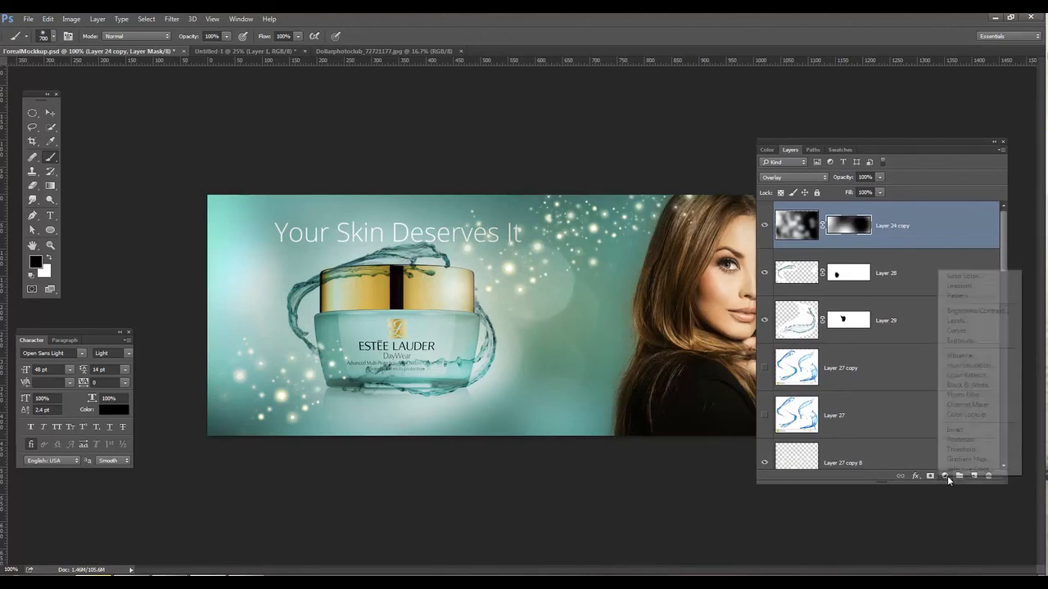
click(976, 330)
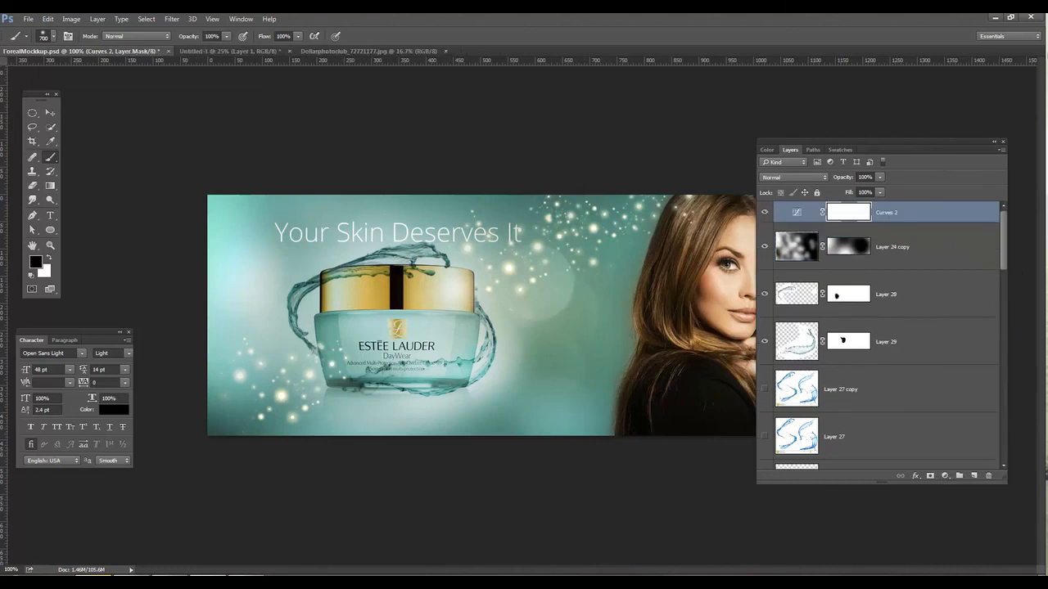
drag(606, 217, 873, 200)
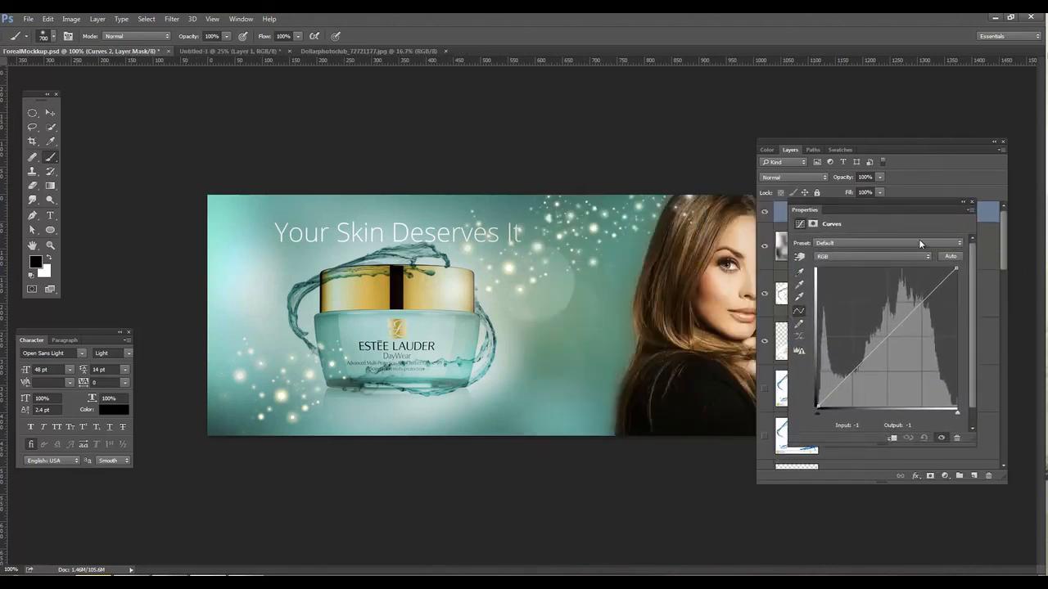
Raise the RGB curve's black point to output 18 and add points along the curve to shape the contrast
click(899, 255)
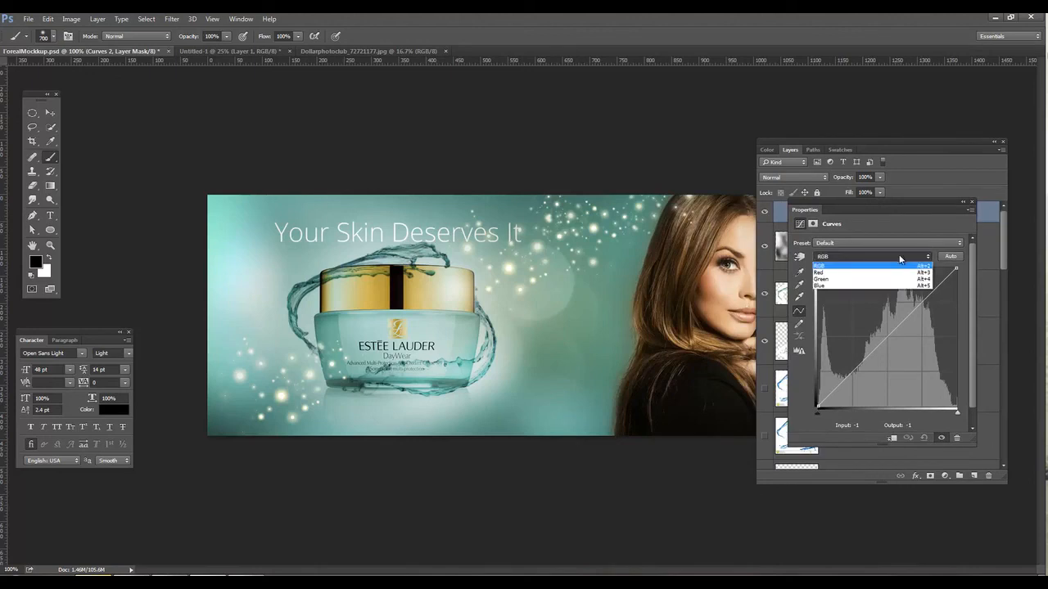
click(895, 267)
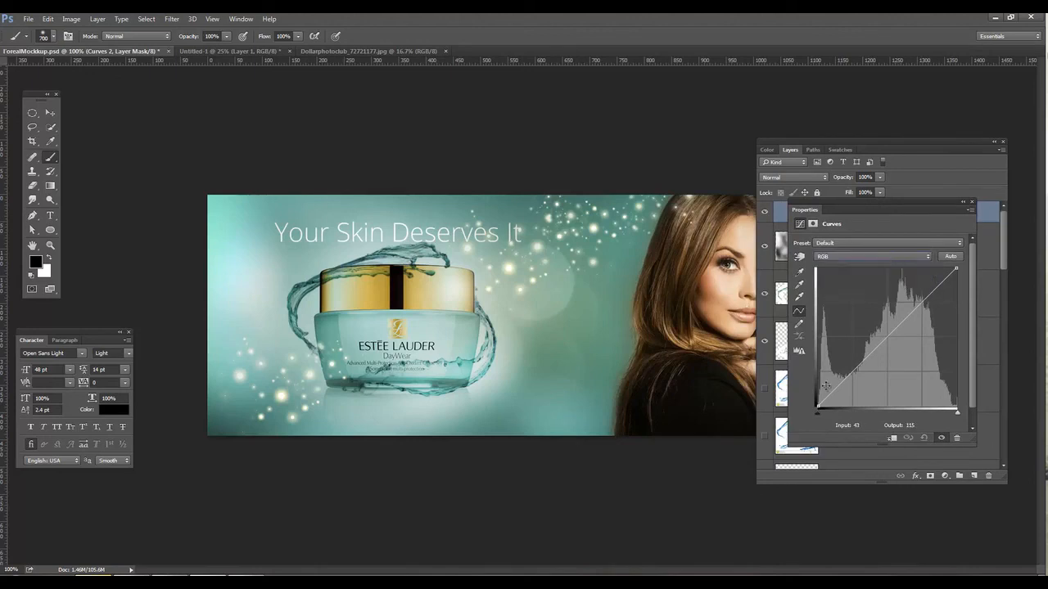
click(816, 406)
drag(817, 404, 815, 396)
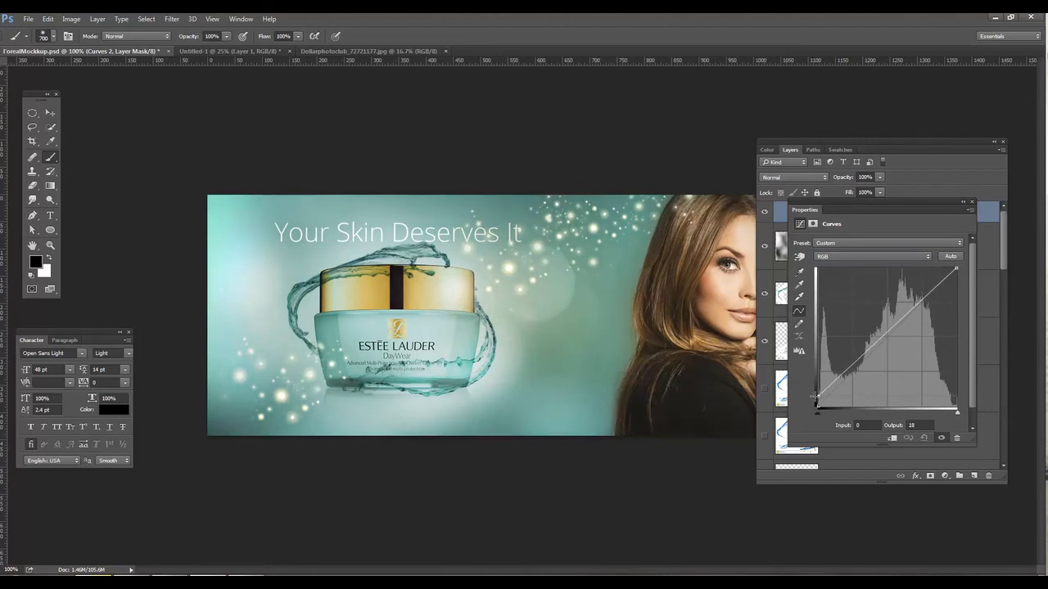
drag(854, 362, 948, 277)
Lift the blue curve's black point and add a shadow point at input 69, output 65
click(912, 261)
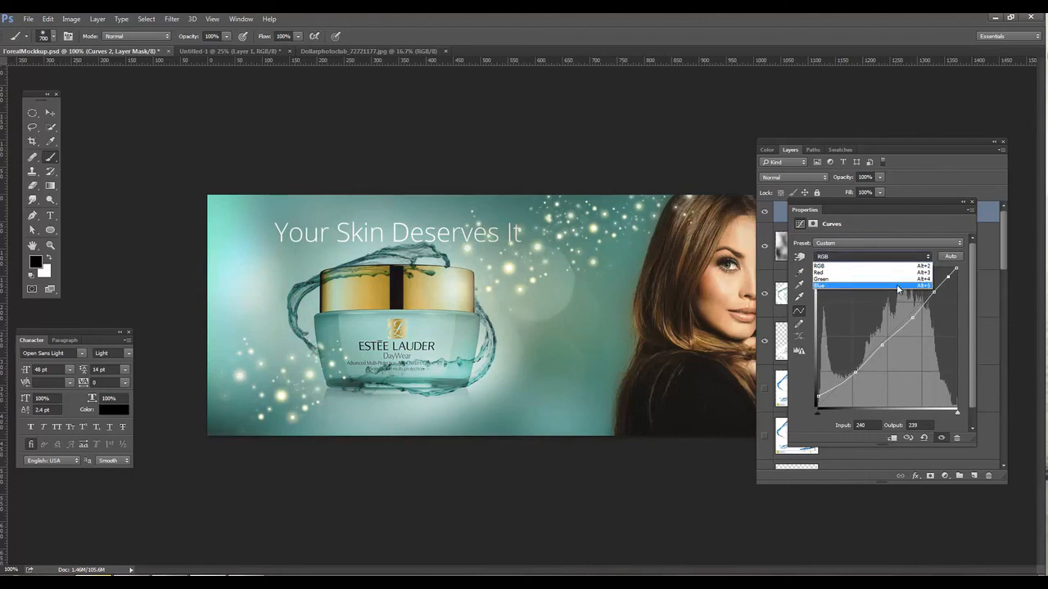
click(900, 293)
drag(816, 407, 856, 372)
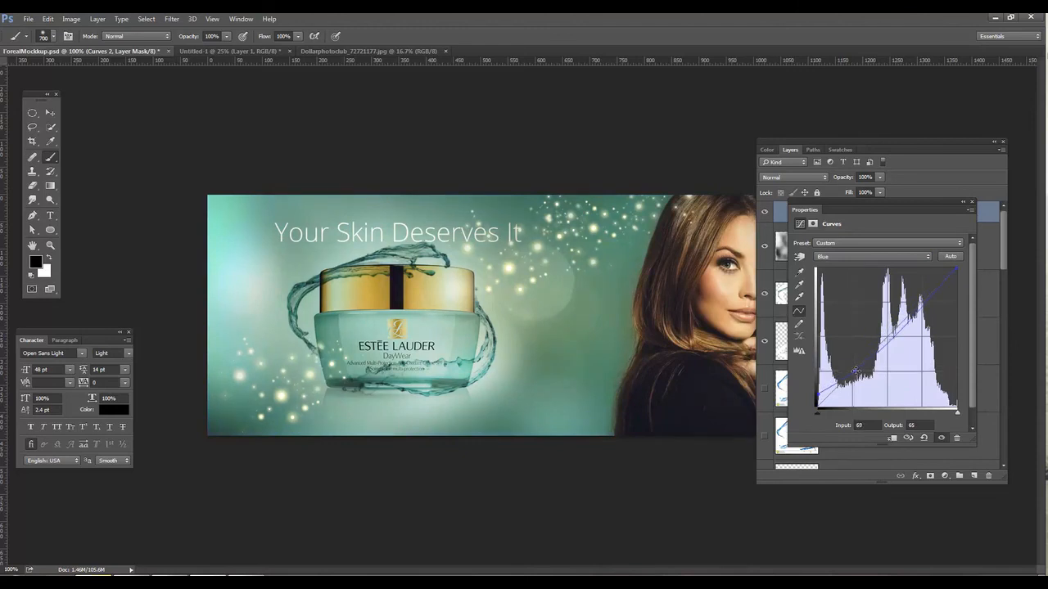
Lift the red curve's black point slightly and lower its white point to output 249
click(897, 259)
click(892, 268)
drag(817, 404, 817, 399)
drag(959, 272, 958, 276)
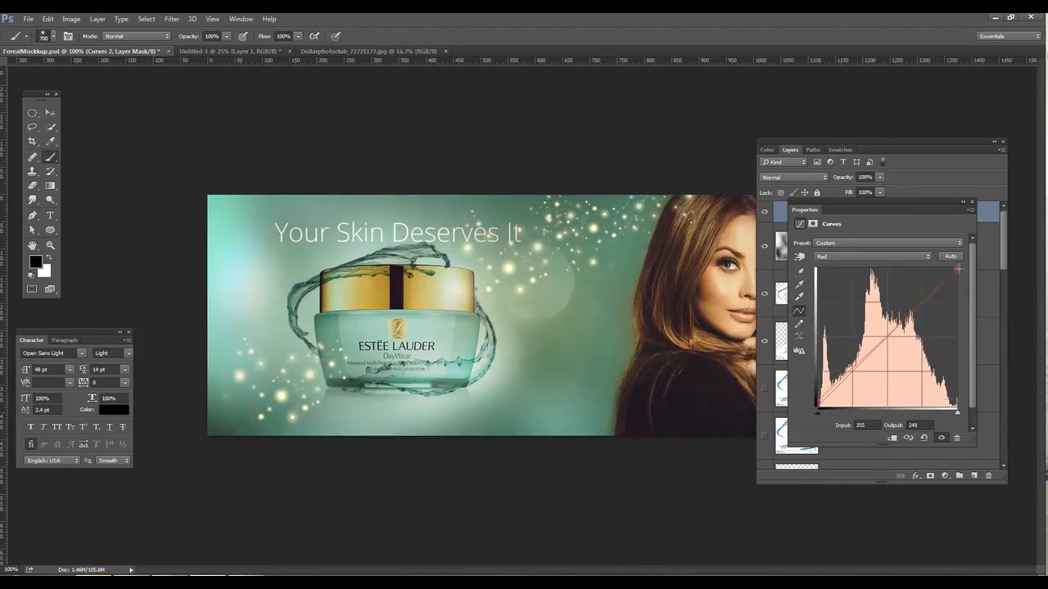
click(972, 202)
Add an Outer Glow with a size of 5 px to the "Your Skin Deserves It" text layer
mouse_move(831, 146)
mouse_down()
mouse_move(935, 140)
mouse_move(762, 138)
mouse_move(779, 135)
mouse_up()
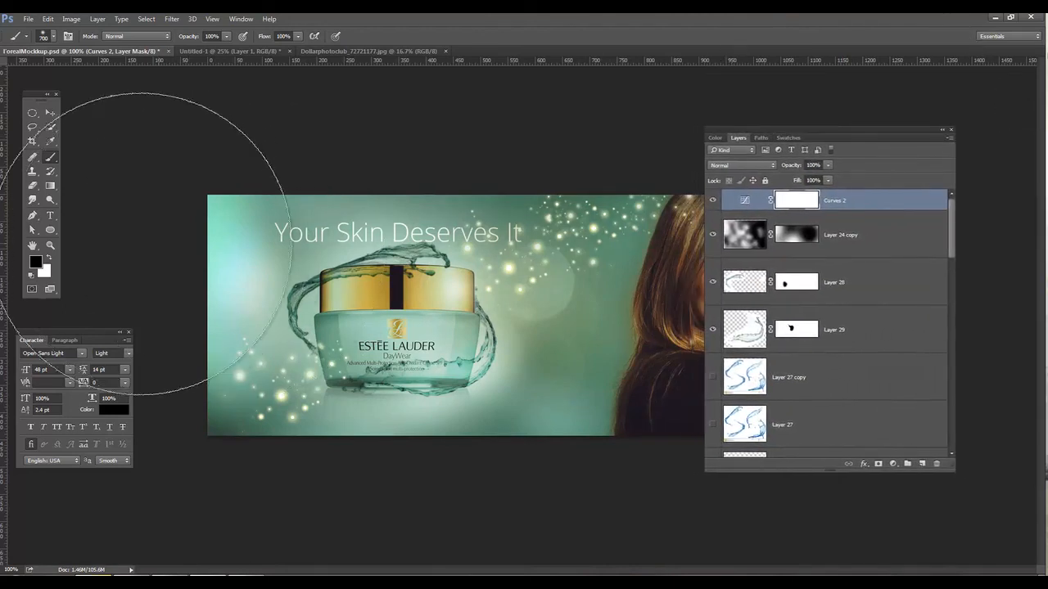
click(50, 215)
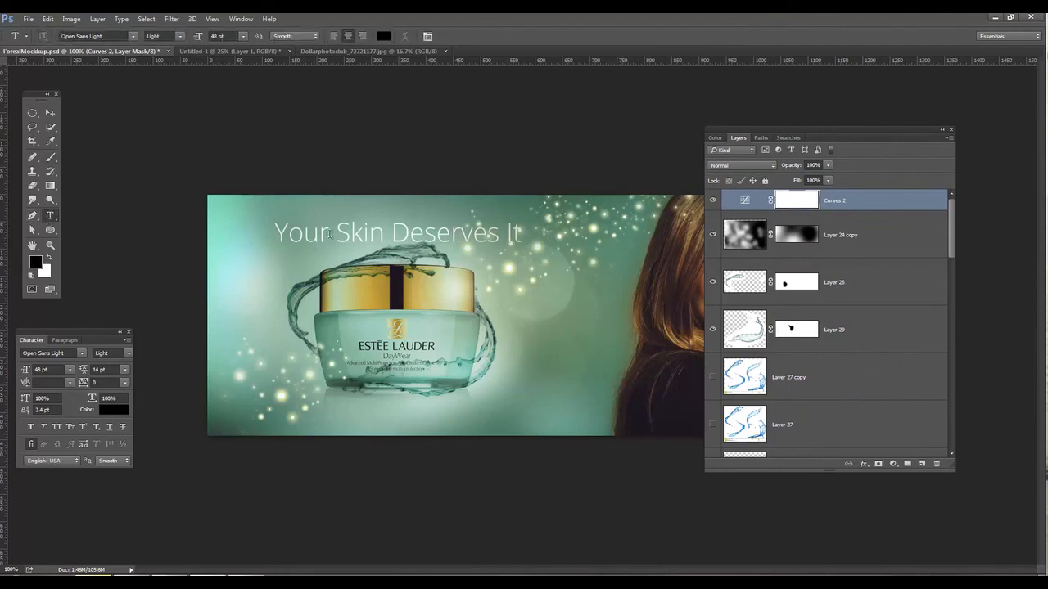
click(327, 237)
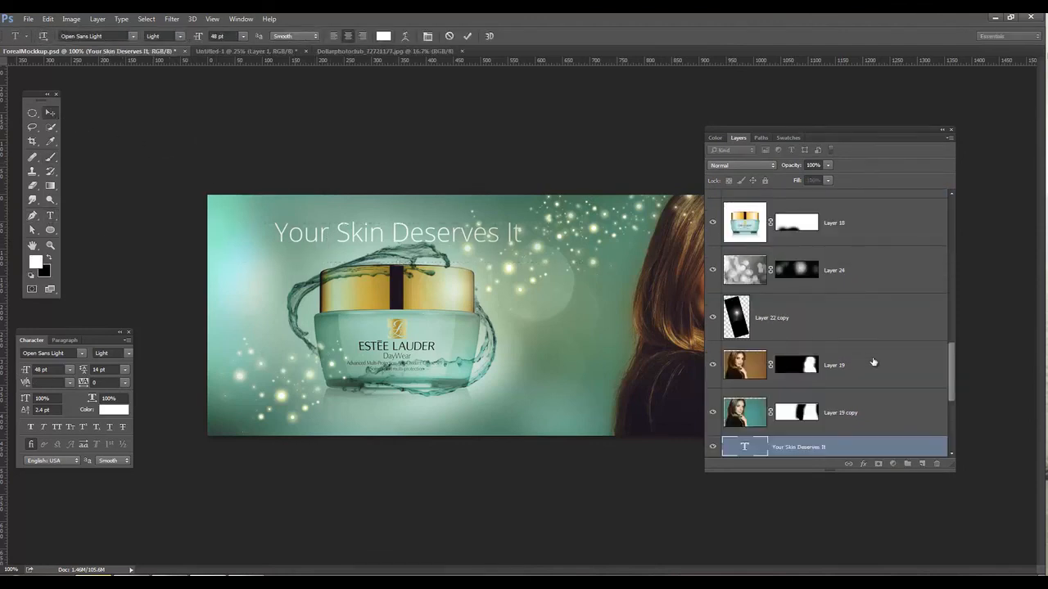
key(Escape)
key(v)
scroll(862, 357, down, 2)
click(864, 465)
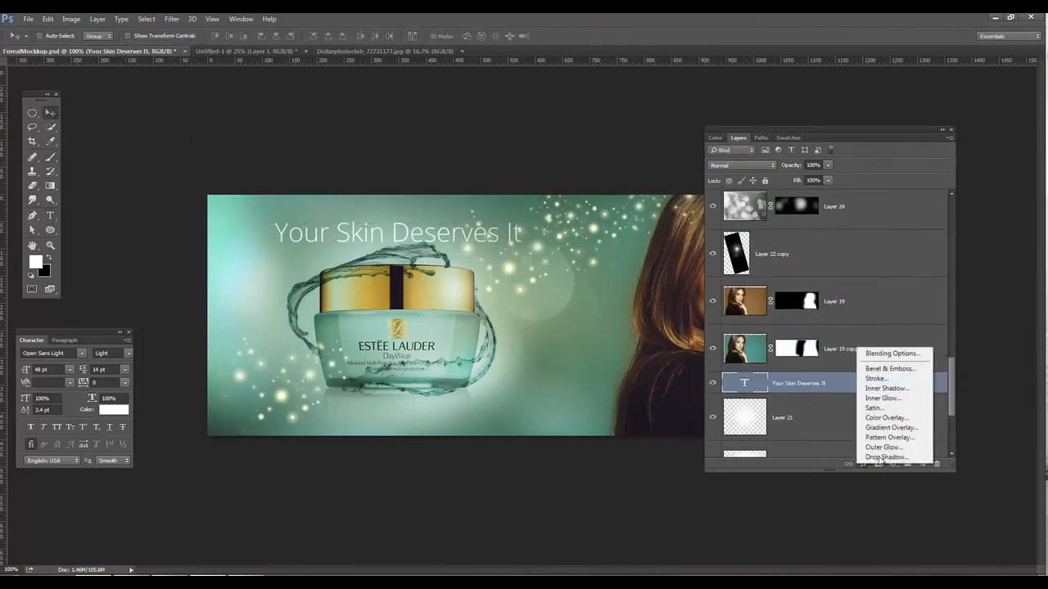
click(891, 449)
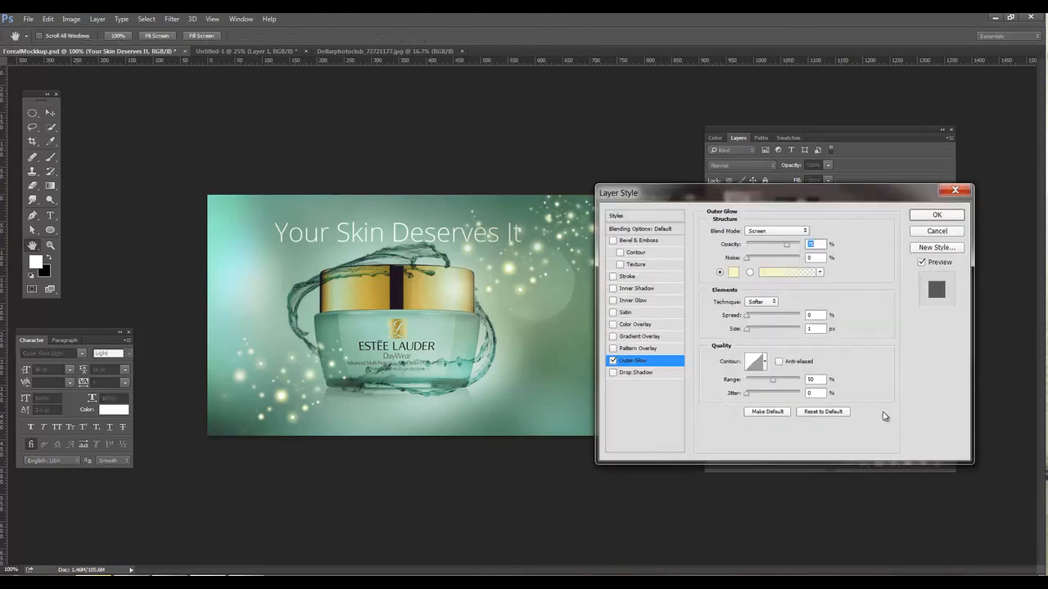
double_click(819, 330)
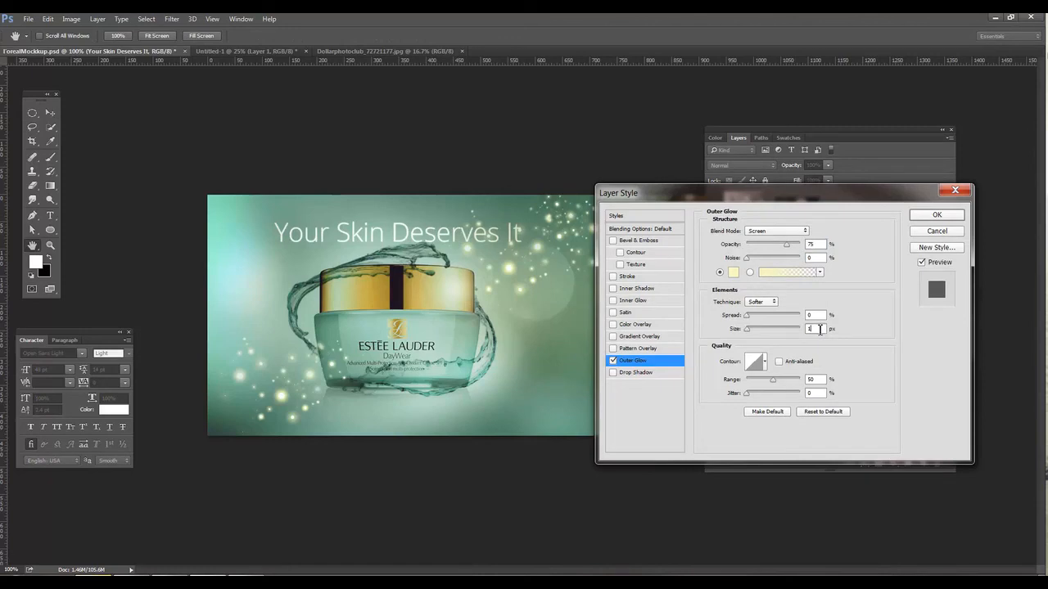
key(Up)
key(Up)
key(Up)
key(Up)
key(Up)
key(Up)
key(Up)
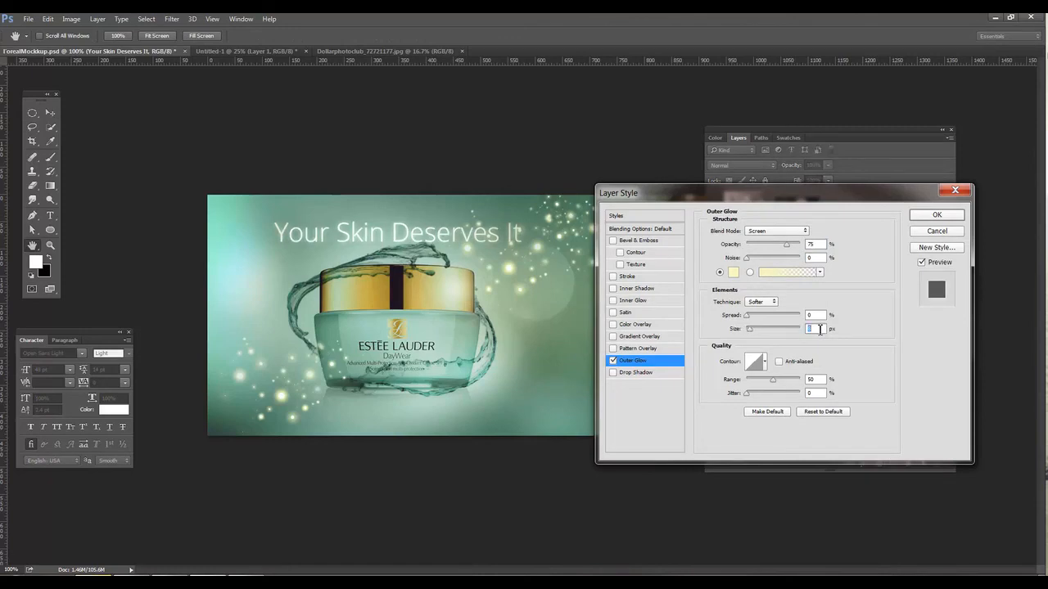
click(942, 217)
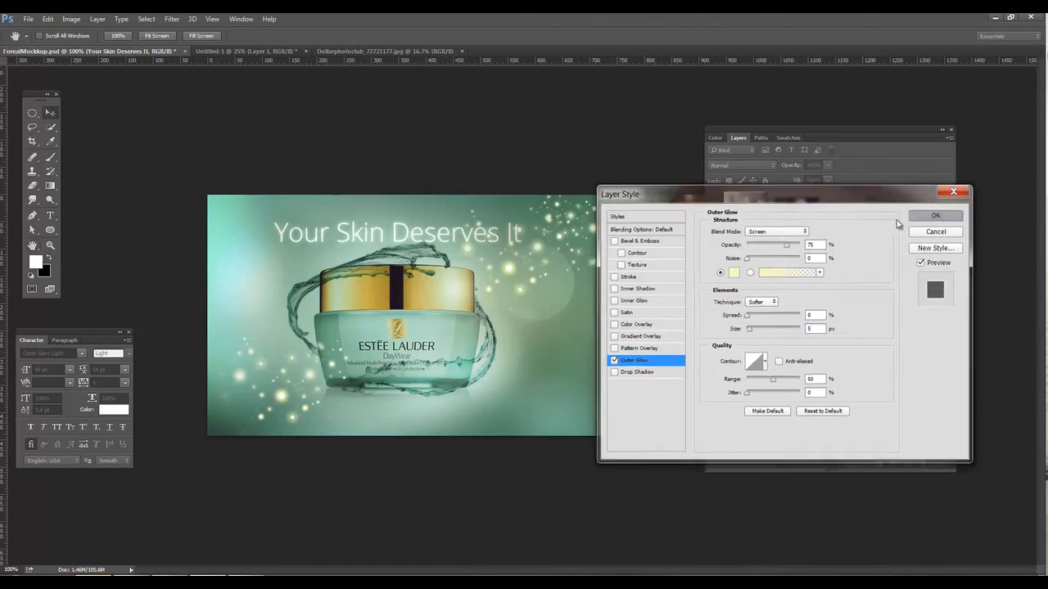
Duplicate the sparkle layer, Layer 27 copy 10, and place the copy at the banner's left edge around the headline's start
drag(826, 129, 949, 128)
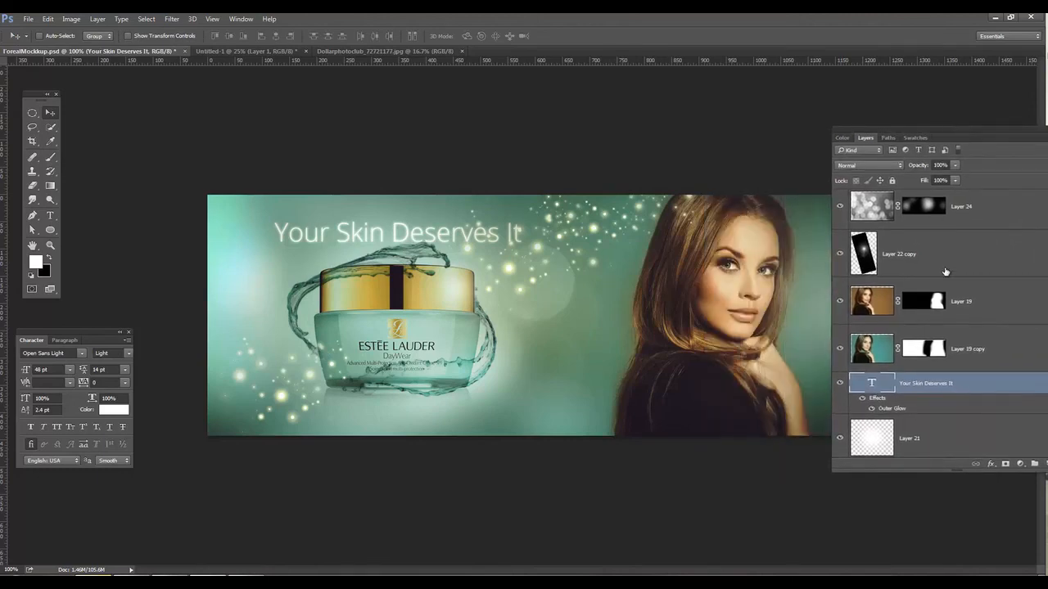
scroll(946, 272, up, 5)
scroll(922, 268, up, 5)
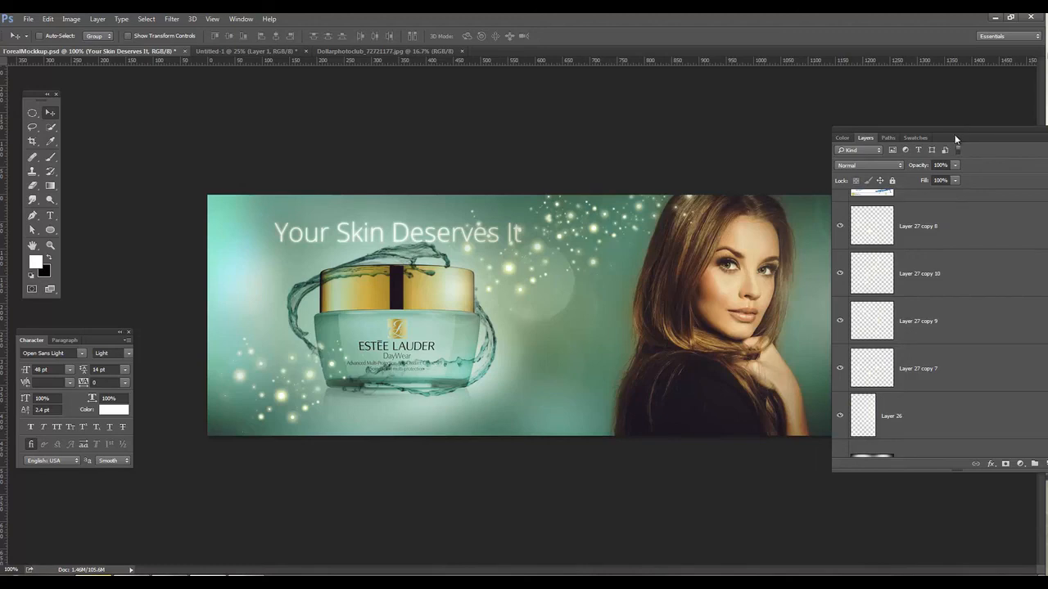
drag(954, 129, 949, 161)
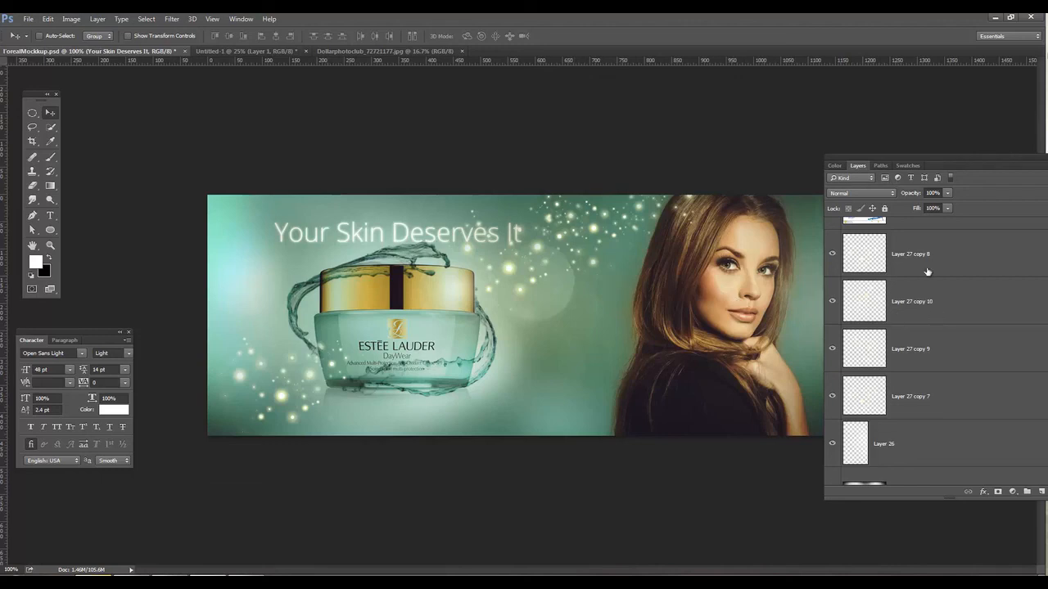
click(931, 301)
drag(316, 377, 308, 289)
drag(611, 252, 222, 300)
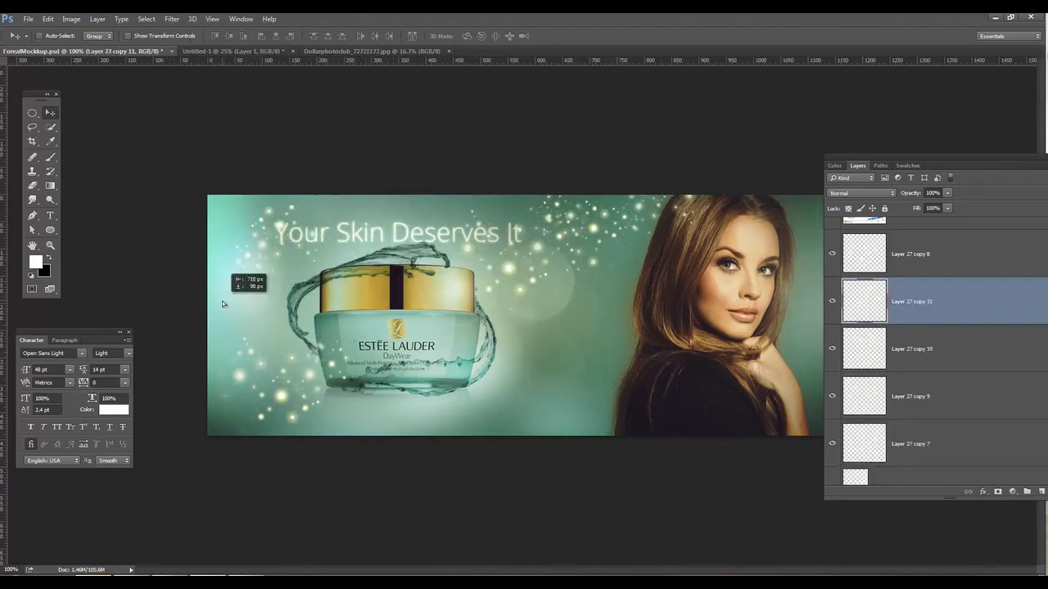
Set the opacity of the new sparkle copy, Layer 27 copy 11, to 20%
click(933, 193)
text(20)
click(321, 234)
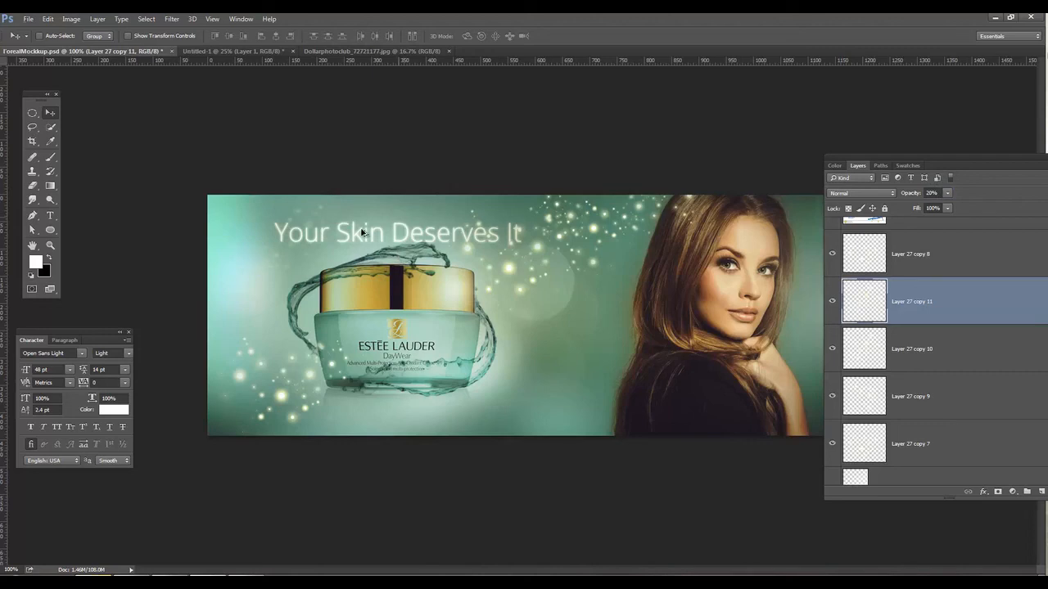
Duplicate the faded sparkle layer and move the copy across toward the woman's hair
drag(382, 242, 660, 217)
drag(937, 155, 899, 180)
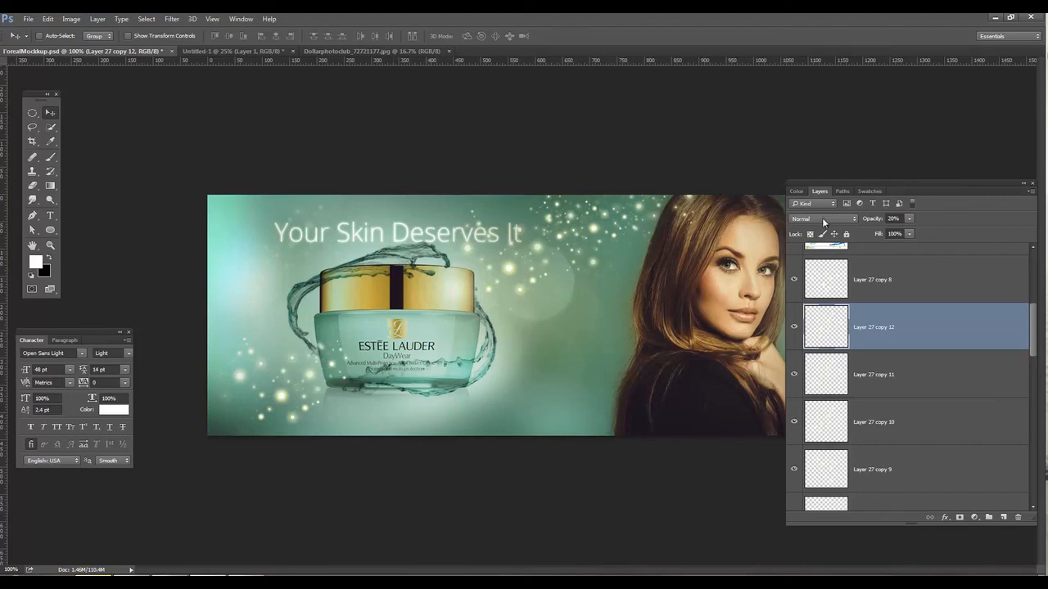
drag(852, 180, 819, 181)
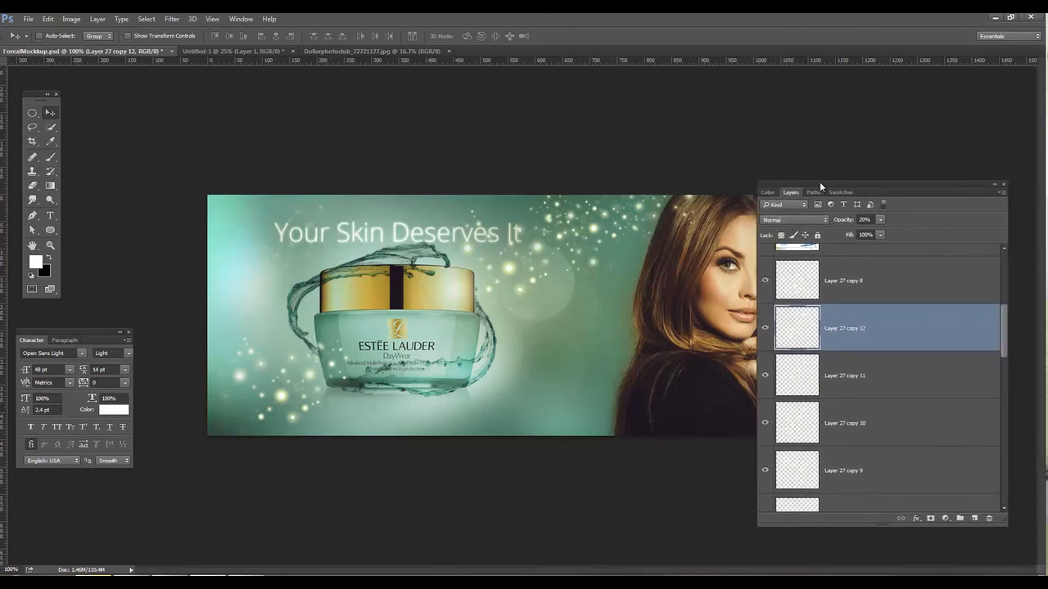